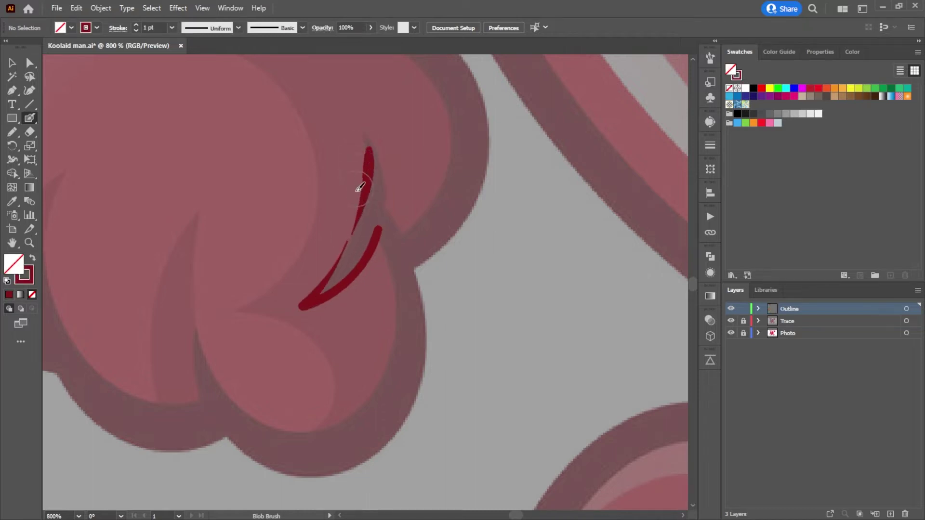
Step: Undo the thick strokes on the fist's finger crease and set the Blob Brush size to 4 pt
key("ctrl+z")
key("ctrl+z")
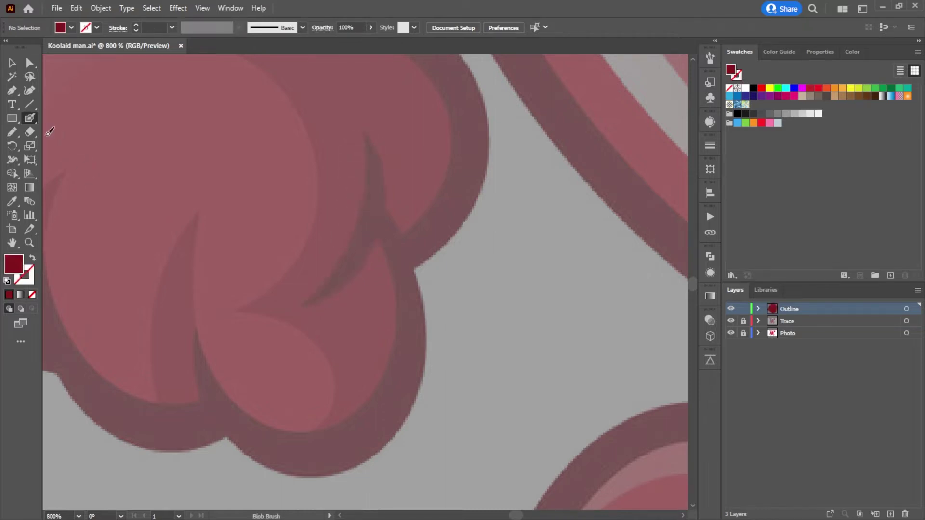
double_click(37, 120)
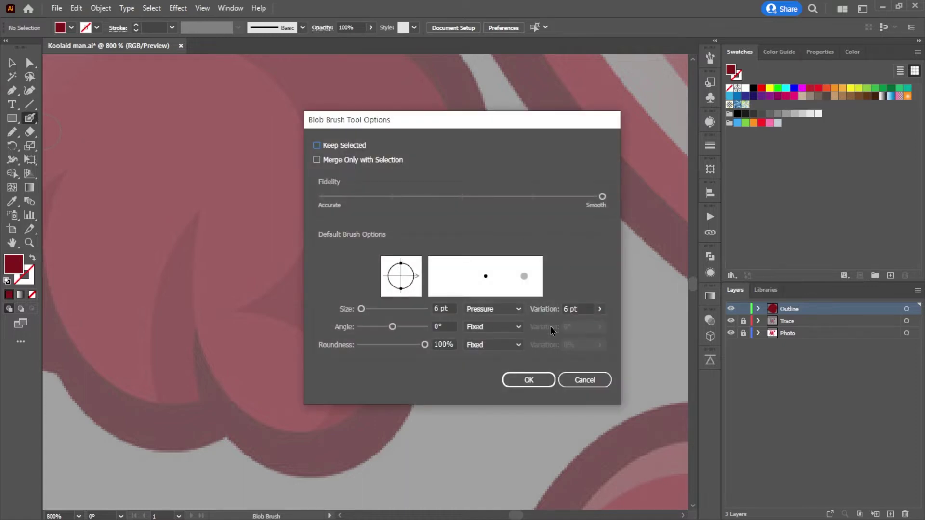
left_click(436, 308)
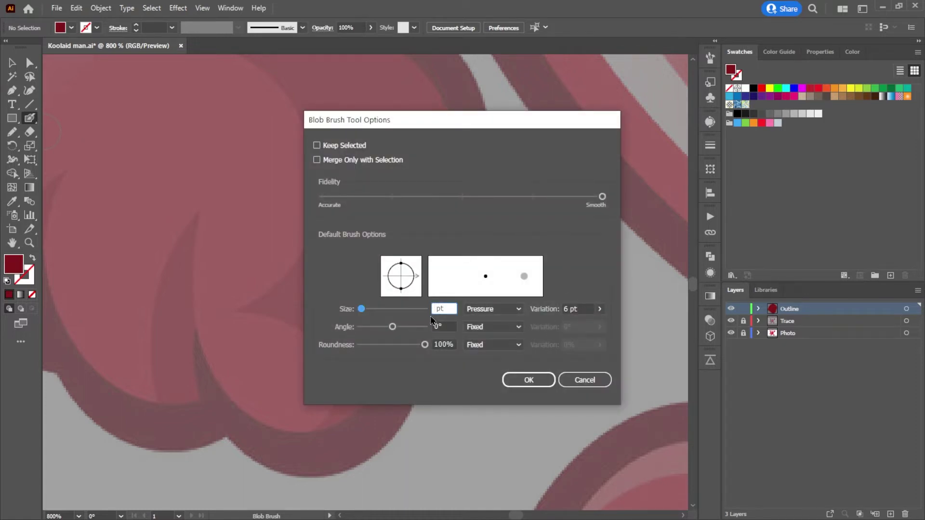
left_click(528, 379)
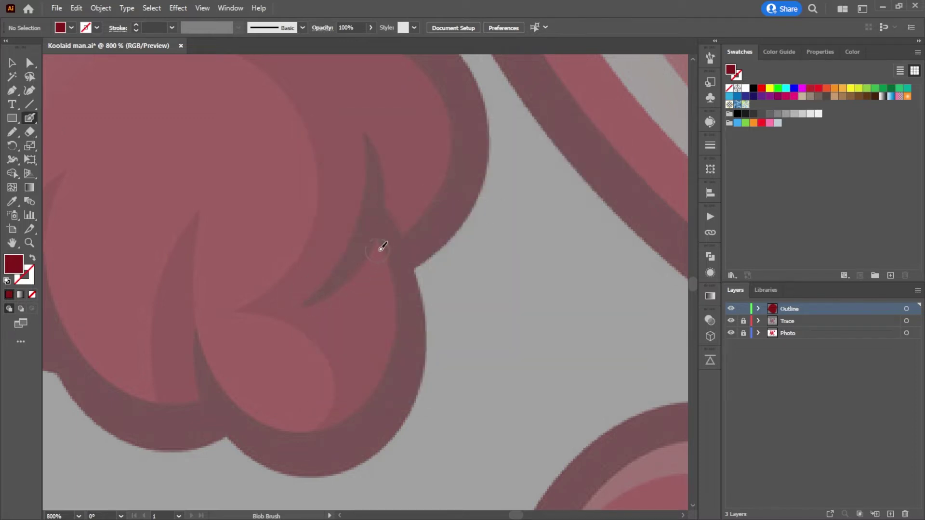
mouse_move(365, 263)
left_mouse_down()
mouse_move(304, 305)
mouse_move(329, 282)
mouse_move(362, 211)
left_mouse_up()
mouse_move(368, 156)
left_mouse_down()
mouse_move(367, 131)
mouse_move(381, 166)
mouse_move(379, 239)
left_mouse_up()
mouse_move(383, 177)
left_mouse_down()
mouse_move(391, 220)
mouse_move(385, 244)
left_mouse_up()
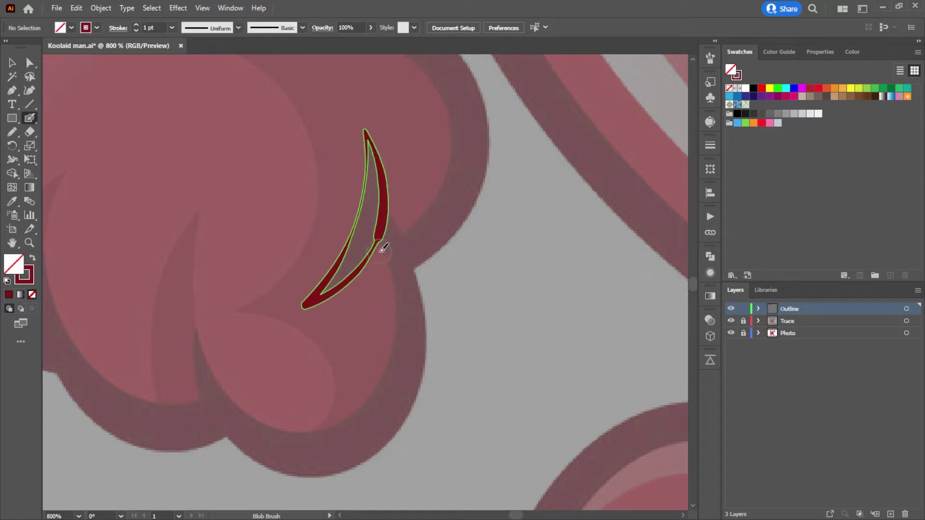
key("ctrl+z")
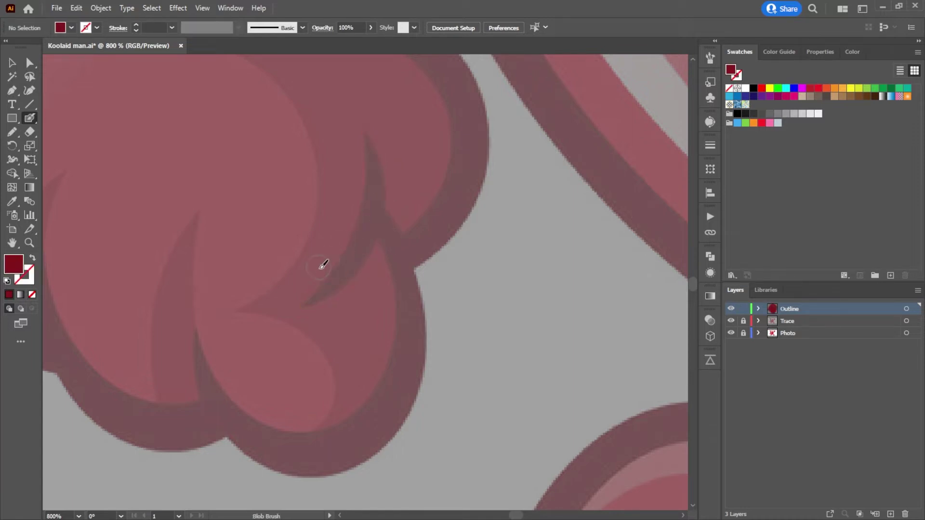
Step: Trace the crease beside the thumb on the fist and the thumb's inner outline up to the wrist fold with the Blob Brush
mouse_move(383, 235)
left_mouse_down()
mouse_move(344, 285)
mouse_move(301, 306)
left_mouse_up()
mouse_move(341, 258)
left_mouse_down()
mouse_move(363, 196)
mouse_move(365, 134)
mouse_move(383, 163)
mouse_move(388, 214)
mouse_move(406, 237)
mouse_move(303, 307)
mouse_move(331, 275)
left_mouse_up()
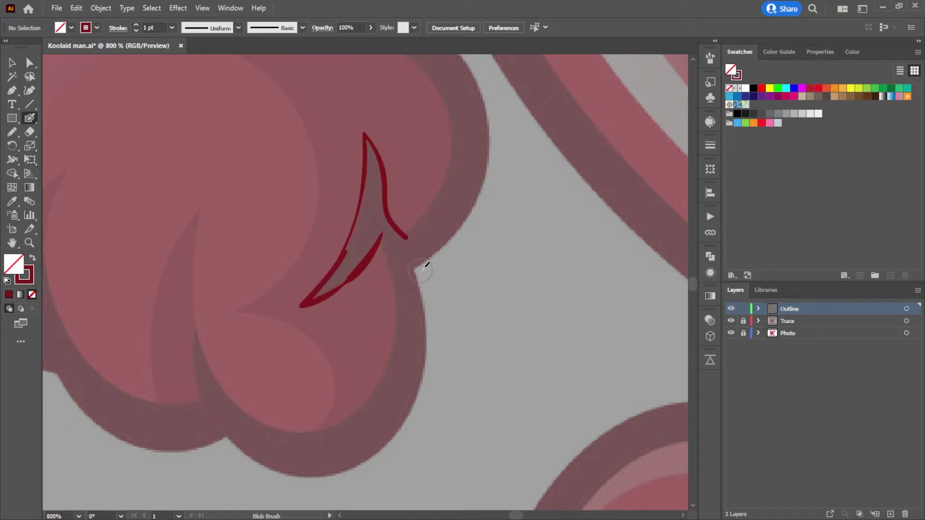
scroll(422, 268, "up", 5)
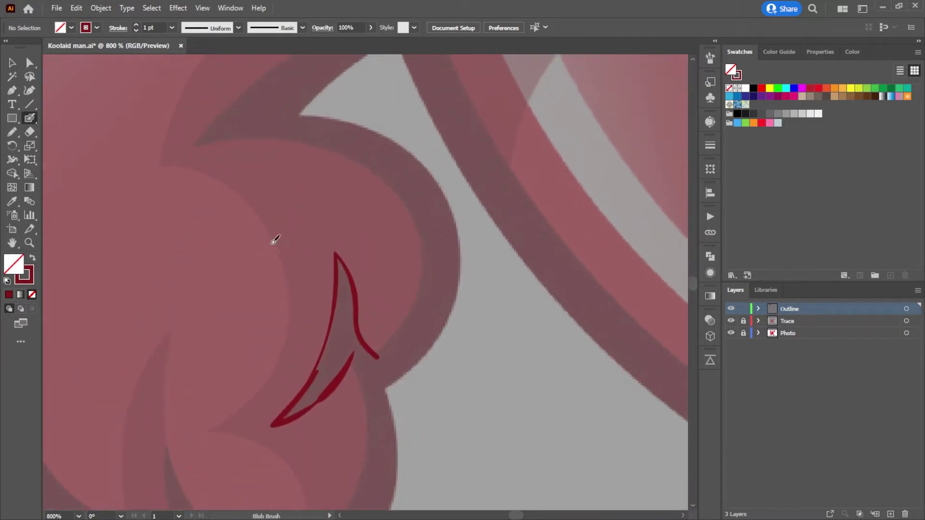
mouse_move(282, 73)
left_mouse_down()
mouse_move(195, 141)
mouse_move(319, 144)
mouse_move(399, 183)
mouse_move(420, 213)
mouse_move(429, 257)
mouse_move(422, 293)
mouse_move(378, 356)
mouse_move(421, 264)
mouse_move(421, 218)
mouse_move(389, 169)
mouse_move(356, 149)
mouse_move(255, 129)
left_mouse_up()
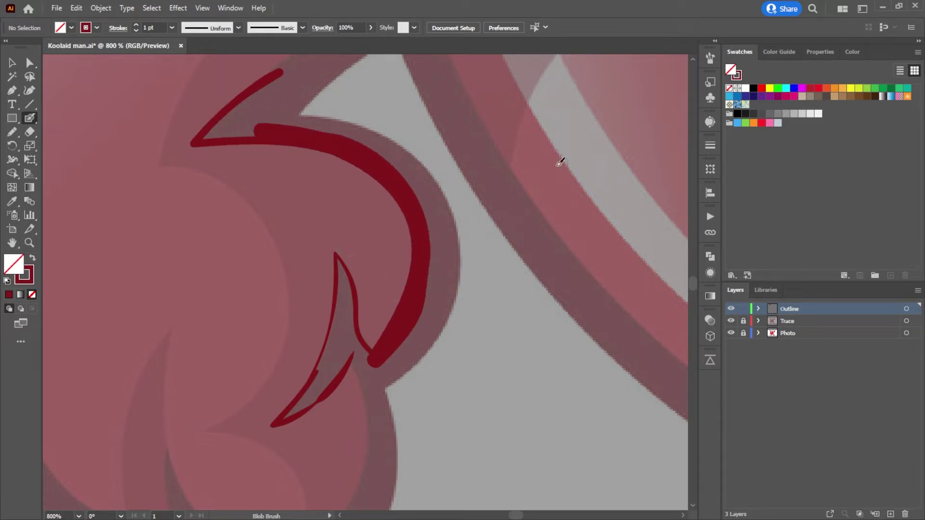
Step: Set the Blob Brush size to 2 pt and trace the thumb's outer edge and both edges of the underarm crease
double_click(30, 119)
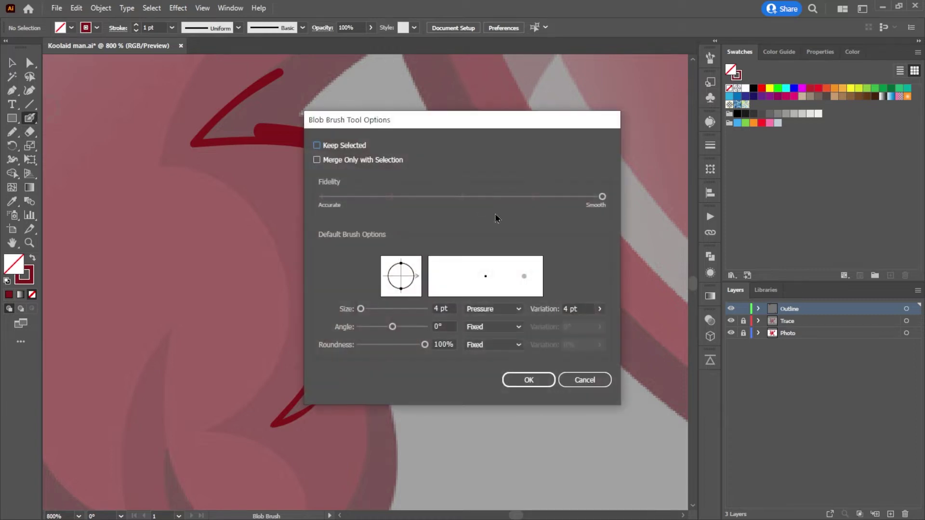
left_click(439, 308)
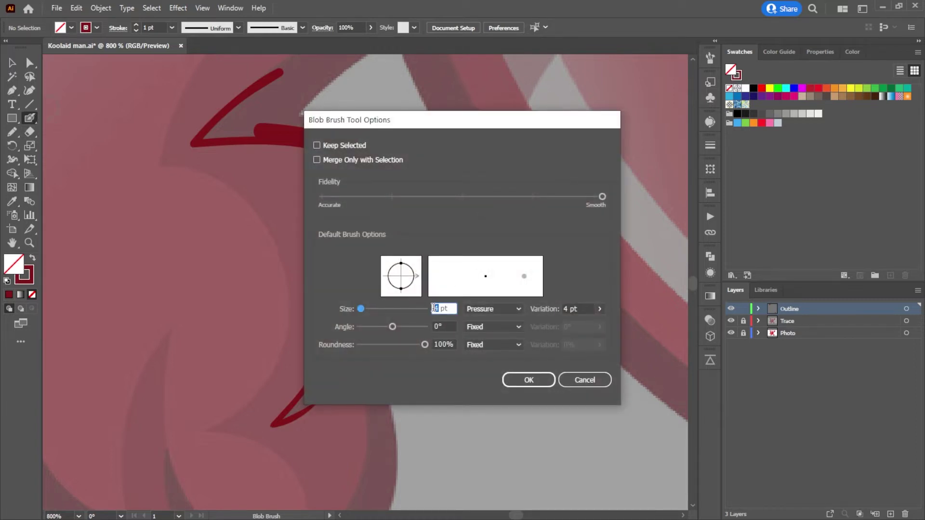
type("2")
left_click(525, 380)
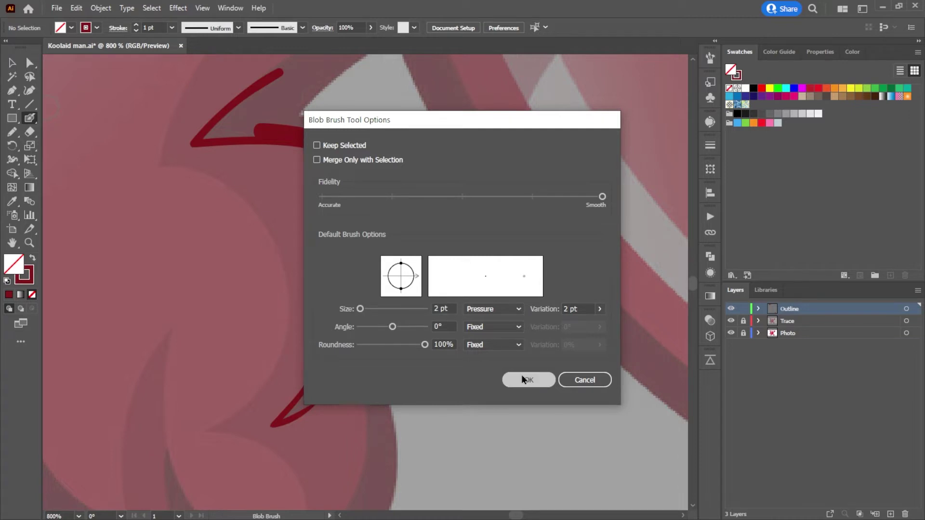
scroll(455, 354, "down", 2)
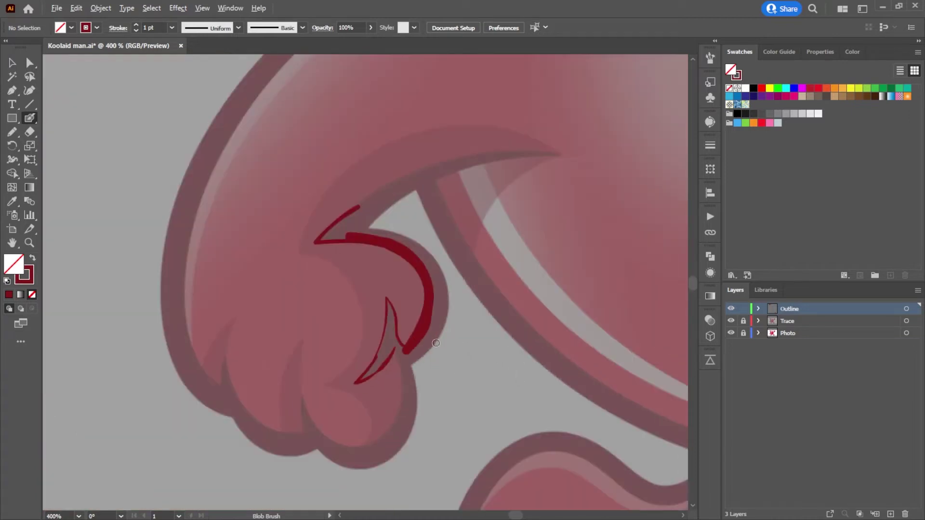
scroll(412, 336, "up", 2)
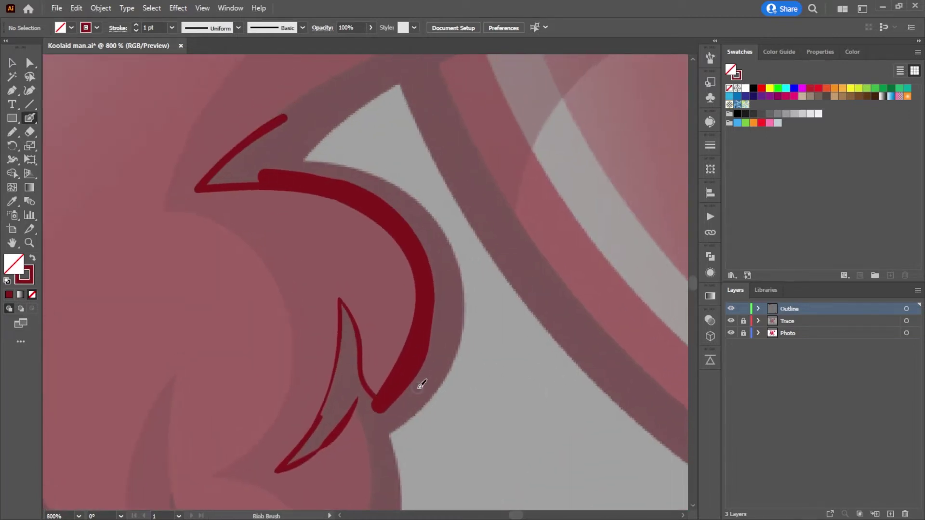
mouse_move(379, 439)
left_mouse_down()
mouse_move(440, 389)
mouse_move(455, 354)
mouse_move(461, 320)
mouse_move(451, 252)
mouse_move(422, 211)
mouse_move(373, 177)
mouse_move(289, 160)
mouse_move(407, 80)
mouse_move(357, 242)
left_mouse_up()
mouse_move(520, 154)
left_mouse_down()
mouse_move(470, 213)
mouse_move(412, 202)
mouse_move(448, 161)
mouse_move(616, 143)
mouse_move(498, 137)
mouse_move(397, 153)
mouse_move(257, 214)
mouse_move(190, 264)
mouse_move(166, 296)
left_mouse_up()
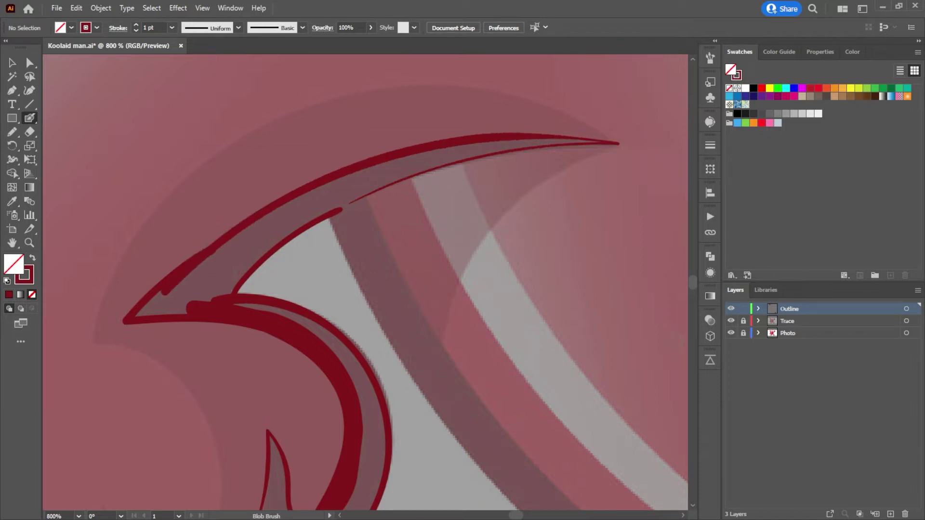
Step: Trace the inner and outer edges of the outlines around the fist's two lower fingers
scroll(637, 304, "down", 4)
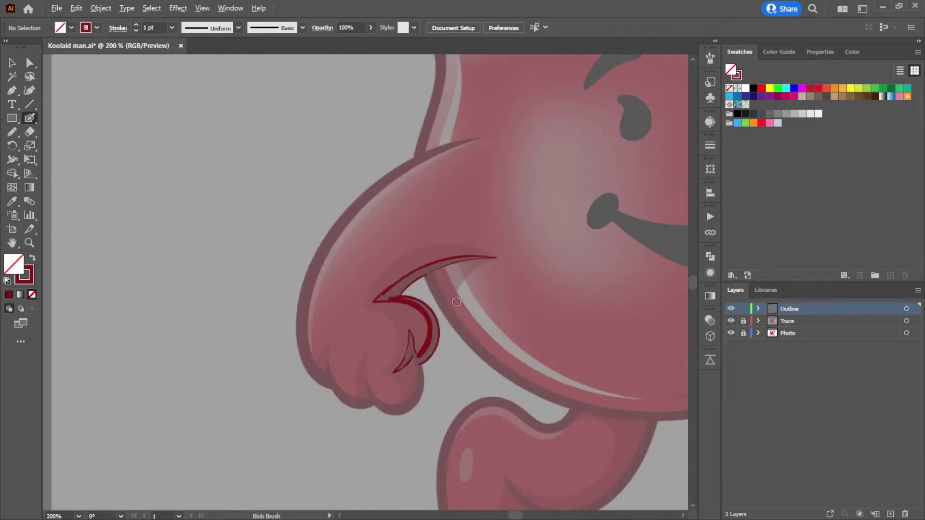
scroll(434, 371, "up", 5)
scroll(424, 313, "down", 4)
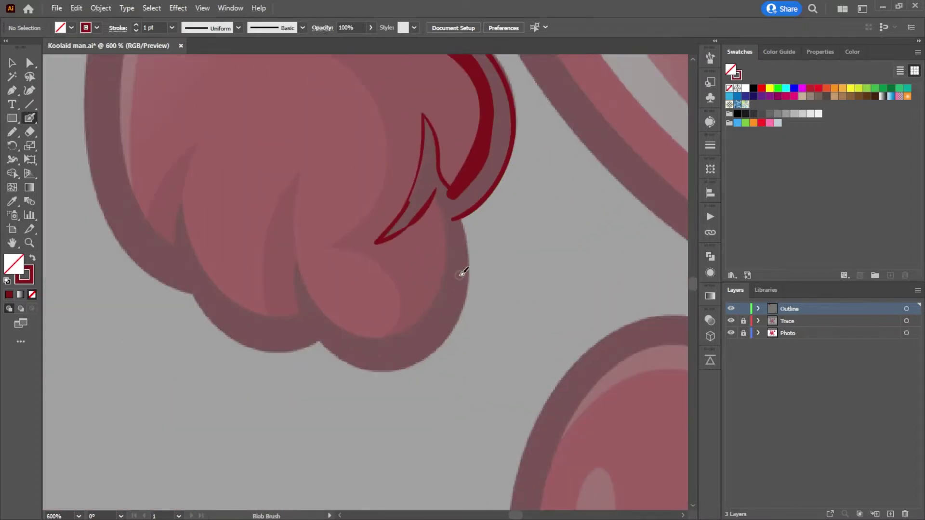
mouse_move(433, 189)
left_mouse_down()
mouse_move(447, 224)
mouse_move(434, 305)
mouse_move(368, 332)
mouse_move(337, 320)
mouse_move(309, 291)
mouse_move(299, 255)
mouse_move(313, 320)
left_mouse_up()
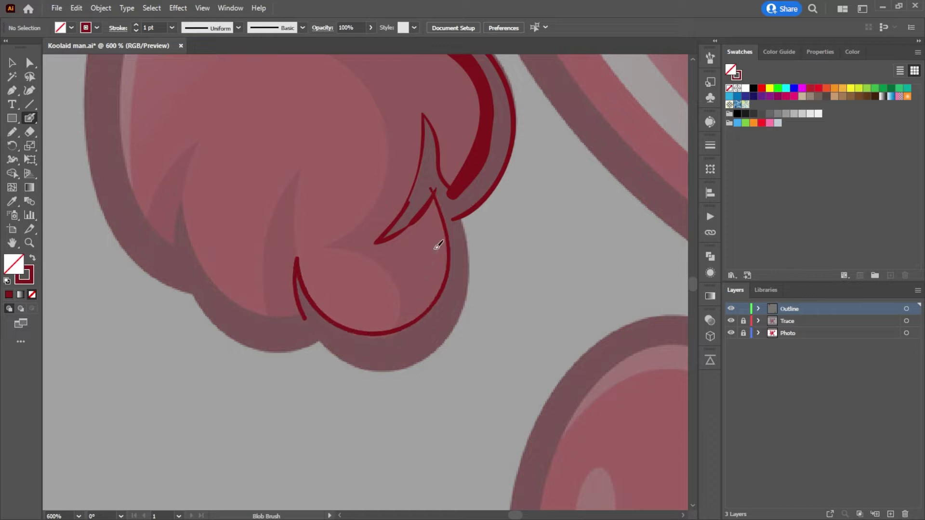
mouse_move(467, 212)
left_mouse_down()
mouse_move(458, 206)
mouse_move(463, 309)
left_mouse_up()
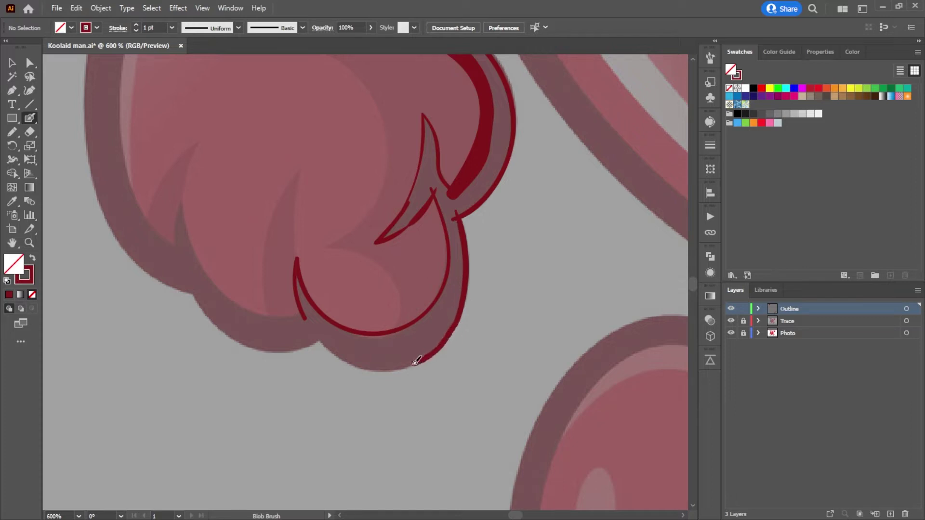
mouse_move(394, 366)
left_mouse_down()
mouse_move(353, 366)
mouse_move(317, 330)
left_mouse_up()
left_click_drag(355, 377, 493, 352)
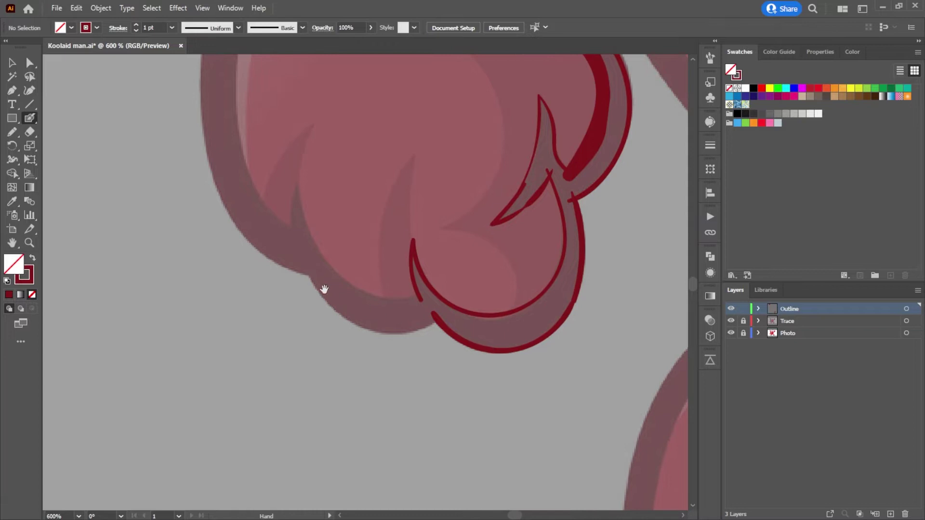
mouse_move(424, 288)
left_mouse_down()
mouse_move(400, 296)
mouse_move(365, 287)
mouse_move(334, 261)
mouse_move(299, 181)
mouse_move(300, 246)
left_mouse_up()
mouse_move(433, 312)
left_mouse_down()
mouse_move(446, 313)
mouse_move(390, 326)
mouse_move(354, 318)
mouse_move(303, 260)
mouse_move(437, 357)
left_mouse_up()
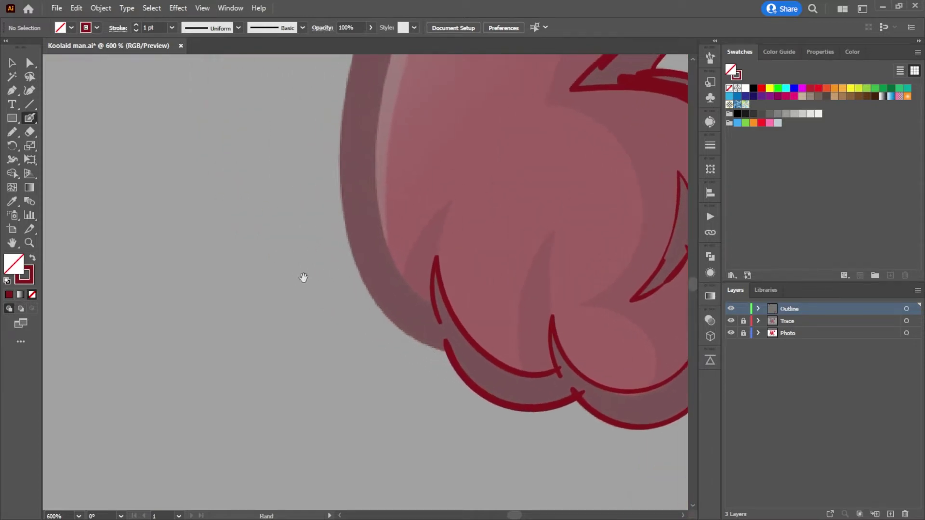
Step: Trace both edges of the outline from the outer side of the fist up along the arm to its pointed shoulder end
mouse_move(467, 350)
left_mouse_down()
mouse_move(417, 334)
mouse_move(376, 295)
mouse_move(353, 236)
mouse_move(342, 165)
mouse_move(356, 57)
left_mouse_up()
scroll(355, 275, "up", 5)
mouse_move(429, 430)
left_mouse_down()
mouse_move(385, 389)
mouse_move(370, 350)
mouse_move(364, 282)
mouse_move(375, 174)
mouse_move(427, 62)
left_mouse_up()
mouse_move(388, 144)
left_mouse_down()
mouse_move(312, 371)
mouse_move(269, 260)
mouse_move(282, 201)
mouse_move(289, 279)
mouse_move(337, 284)
left_mouse_up()
key("ctrl+minus")
key("ctrl+minus")
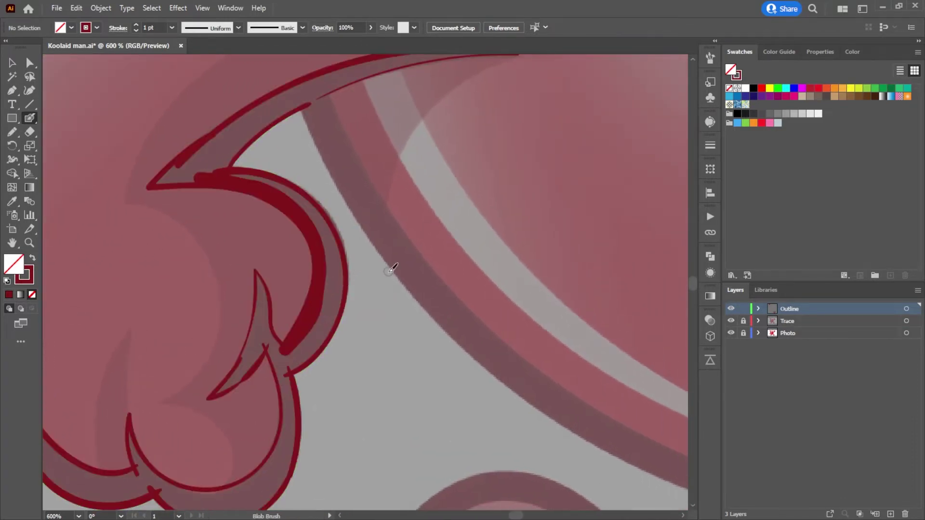
left_click_drag(337, 151, 378, 303)
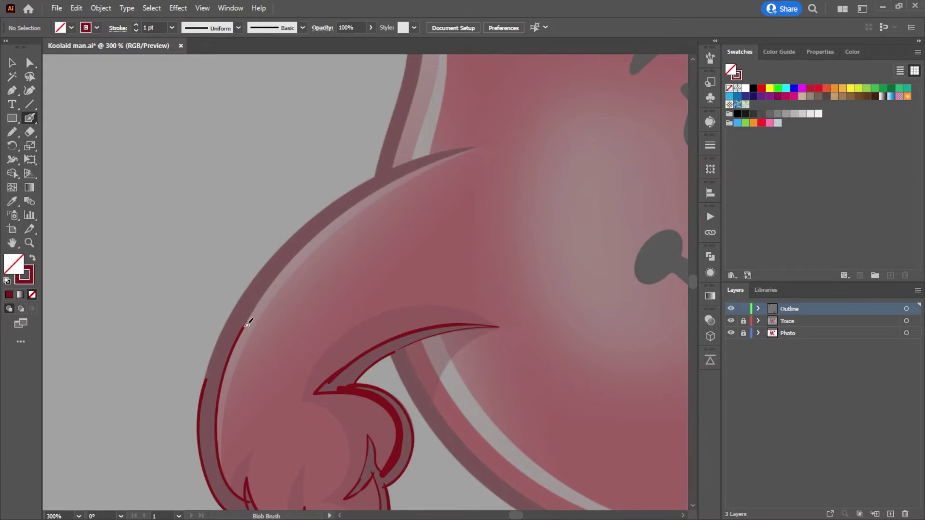
left_click_drag(287, 271, 364, 200)
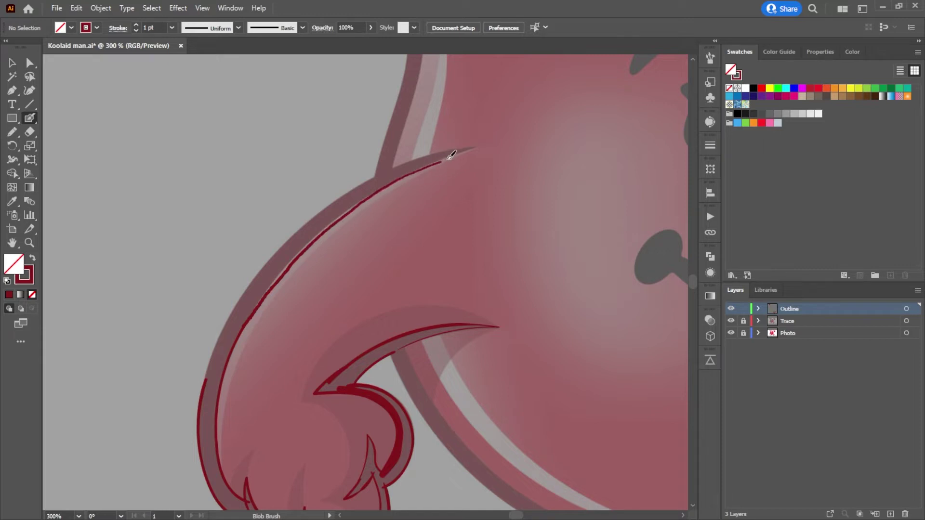
mouse_move(415, 159)
left_mouse_down()
mouse_move(338, 193)
mouse_move(258, 268)
mouse_move(217, 344)
mouse_move(203, 428)
left_mouse_up()
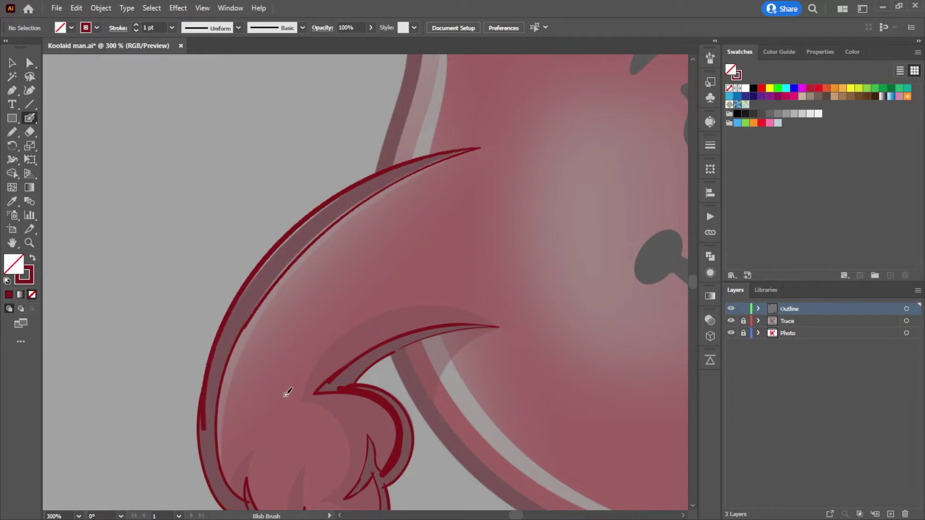
Step: Trace the outer and inner edges of the jug's left neck outline between the shoulder and the rim
key("space")
left_click_drag(320, 389, 310, 268)
left_click_drag(383, 288, 289, 438)
left_click_drag(332, 270, 327, 359)
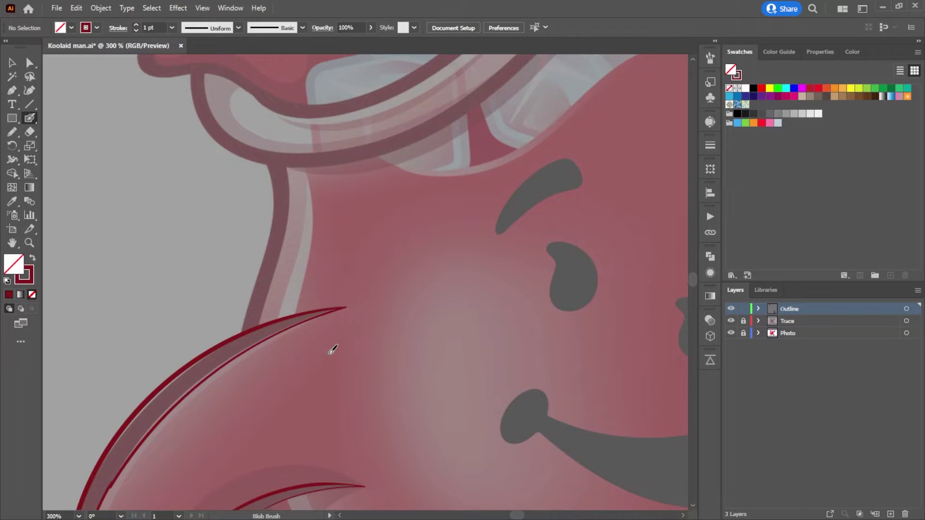
mouse_move(243, 340)
left_mouse_down()
mouse_move(272, 224)
mouse_move(265, 161)
left_mouse_up()
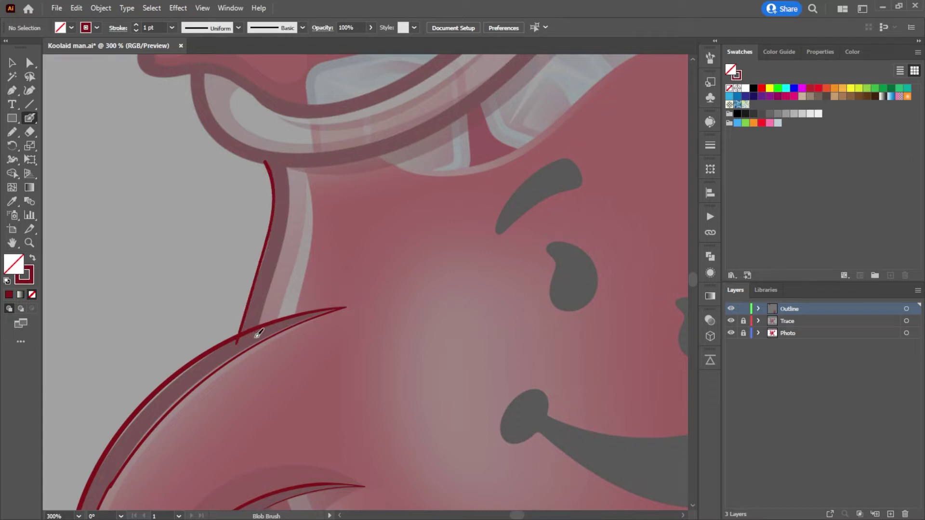
mouse_move(257, 333)
left_mouse_down()
mouse_move(281, 256)
mouse_move(289, 161)
left_mouse_up()
Step: Trace both edges of the jug's lower-left body outline and of the outline around the bent back leg and foot
left_click_drag(322, 416, 363, 190)
left_click_drag(419, 288, 273, 241)
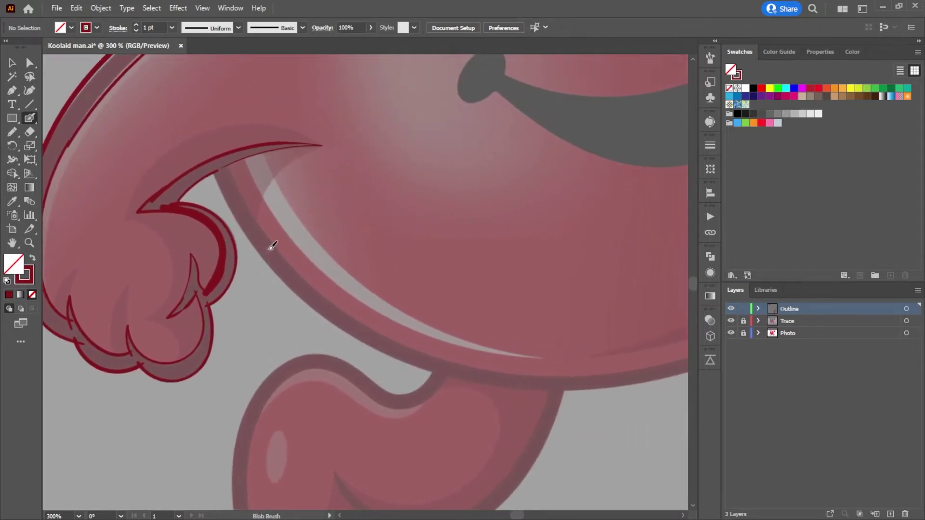
mouse_move(216, 172)
left_mouse_down()
mouse_move(263, 254)
mouse_move(304, 294)
mouse_move(384, 346)
mouse_move(467, 375)
left_mouse_up()
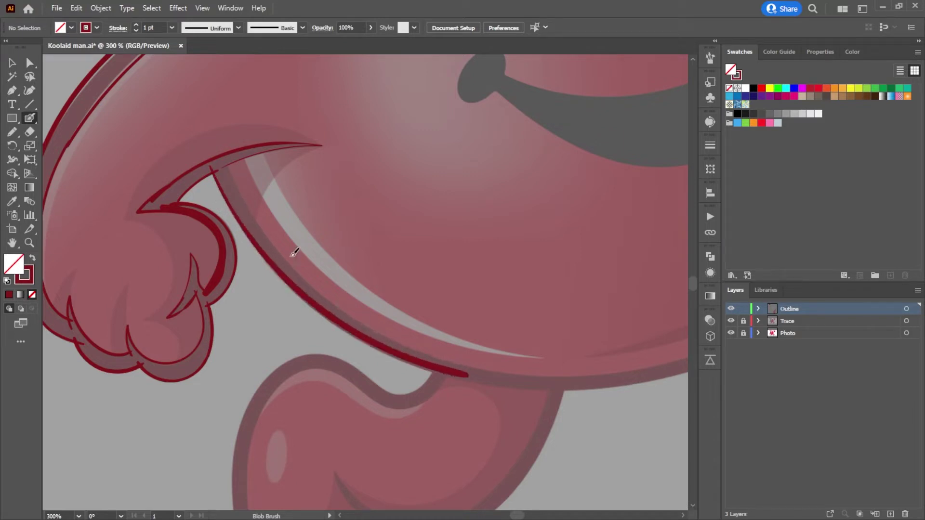
mouse_move(231, 166)
left_mouse_down()
mouse_move(331, 295)
mouse_move(421, 355)
mouse_move(482, 376)
mouse_move(475, 209)
left_mouse_up()
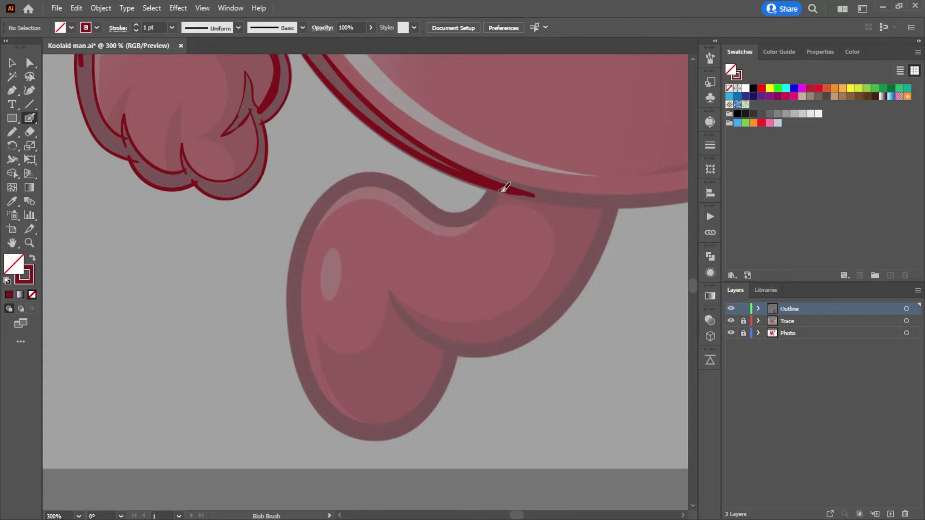
mouse_move(501, 190)
left_mouse_down()
mouse_move(489, 211)
mouse_move(465, 222)
mouse_move(439, 221)
mouse_move(398, 190)
mouse_move(345, 190)
mouse_move(318, 226)
mouse_move(301, 318)
mouse_move(318, 383)
mouse_move(336, 404)
mouse_move(369, 417)
mouse_move(402, 414)
mouse_move(425, 393)
mouse_move(444, 340)
mouse_move(428, 393)
mouse_move(441, 359)
mouse_move(436, 383)
mouse_move(416, 412)
left_mouse_up()
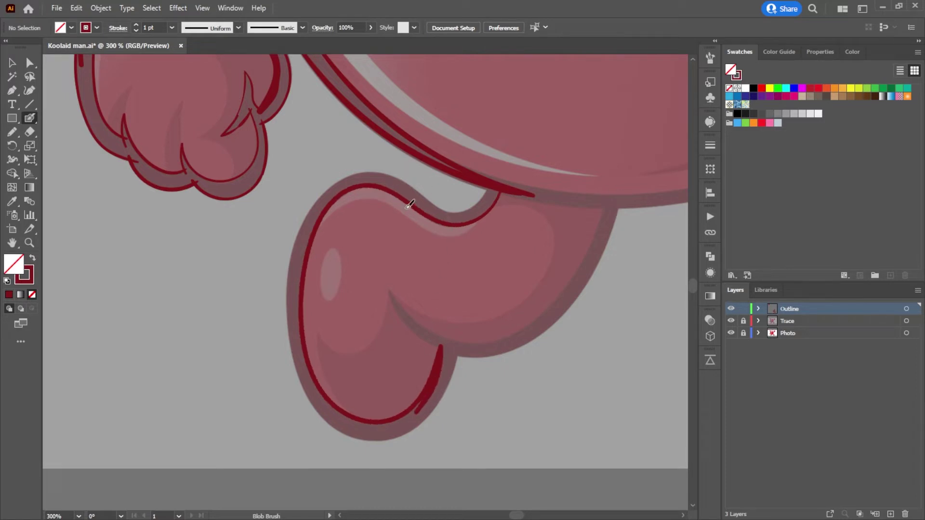
mouse_move(486, 187)
left_mouse_down()
mouse_move(466, 207)
mouse_move(448, 208)
mouse_move(381, 171)
mouse_move(351, 174)
mouse_move(321, 192)
mouse_move(304, 222)
mouse_move(288, 331)
mouse_move(329, 418)
mouse_move(357, 432)
mouse_move(409, 427)
mouse_move(428, 415)
mouse_move(457, 358)
mouse_move(427, 418)
mouse_move(407, 421)
left_mouse_up()
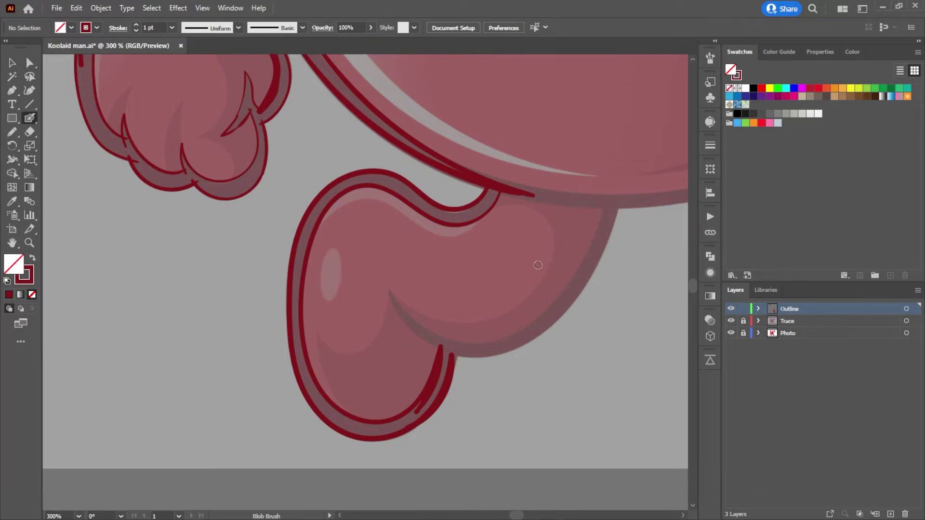
key("ctrl+minus")
key("ctrl+minus")
key("ctrl+minus")
key("ctrl+minus")
mouse_move(541, 272)
left_mouse_down()
mouse_move(373, 284)
mouse_move(276, 240)
left_mouse_up()
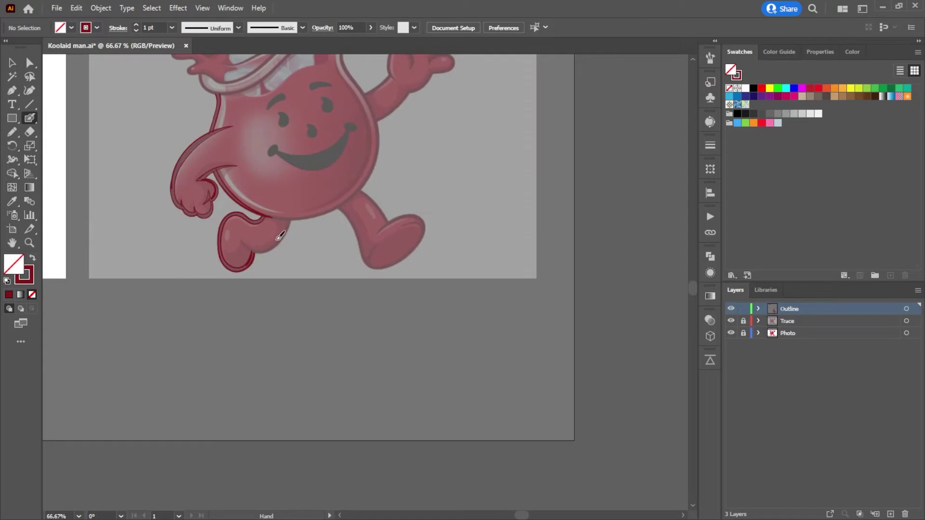
mouse_move(410, 348)
left_mouse_down()
mouse_move(428, 360)
mouse_move(457, 337)
mouse_move(404, 346)
mouse_move(399, 378)
mouse_move(422, 414)
mouse_move(463, 401)
mouse_move(466, 356)
left_mouse_up()
mouse_move(392, 361)
left_mouse_down()
mouse_move(381, 380)
mouse_move(399, 385)
mouse_move(409, 427)
mouse_move(468, 406)
mouse_move(459, 425)
mouse_move(451, 413)
mouse_move(482, 377)
mouse_move(446, 393)
mouse_move(449, 369)
mouse_move(495, 365)
mouse_move(487, 371)
mouse_move(487, 354)
mouse_move(488, 364)
left_mouse_up()
mouse_move(519, 322)
left_mouse_down()
mouse_move(540, 339)
mouse_move(546, 318)
mouse_move(521, 343)
mouse_move(543, 359)
mouse_move(523, 353)
mouse_move(504, 362)
mouse_move(513, 367)
left_mouse_up()
mouse_move(477, 330)
left_mouse_down()
mouse_move(488, 307)
mouse_move(497, 311)
left_mouse_up()
mouse_move(514, 362)
left_mouse_down()
mouse_move(513, 419)
mouse_move(543, 370)
left_mouse_up()
left_click_drag(528, 417, 526, 438)
left_click_drag(515, 422, 512, 439)
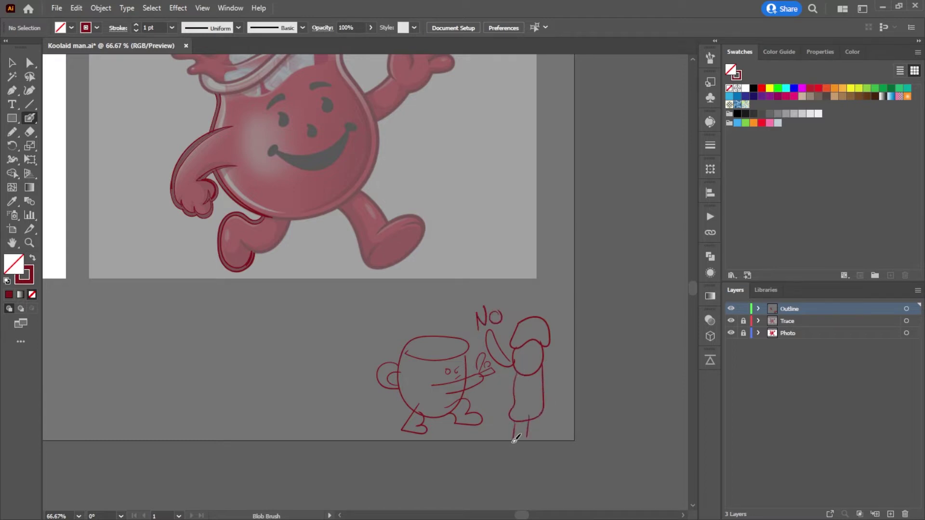
left_click_drag(545, 365, 544, 382)
left_click_drag(523, 344, 531, 349)
mouse_move(531, 348)
left_mouse_down()
mouse_move(538, 342)
mouse_move(529, 351)
mouse_move(536, 359)
left_mouse_up()
key("ctrl+z")
key("ctrl+z")
key("ctrl+z")
key("ctrl+z")
key("ctrl+z")
key("ctrl+z")
key("ctrl+z")
key("ctrl+z")
key("ctrl+z")
key("ctrl+z")
key("ctrl+z")
key("ctrl+z")
key("ctrl+z")
key("ctrl+z")
key("ctrl+z")
key("ctrl+z")
key("ctrl+z")
key("ctrl+z")
key("ctrl+z")
key("ctrl+z")
key("ctrl+z")
key("ctrl+z")
key("ctrl+z")
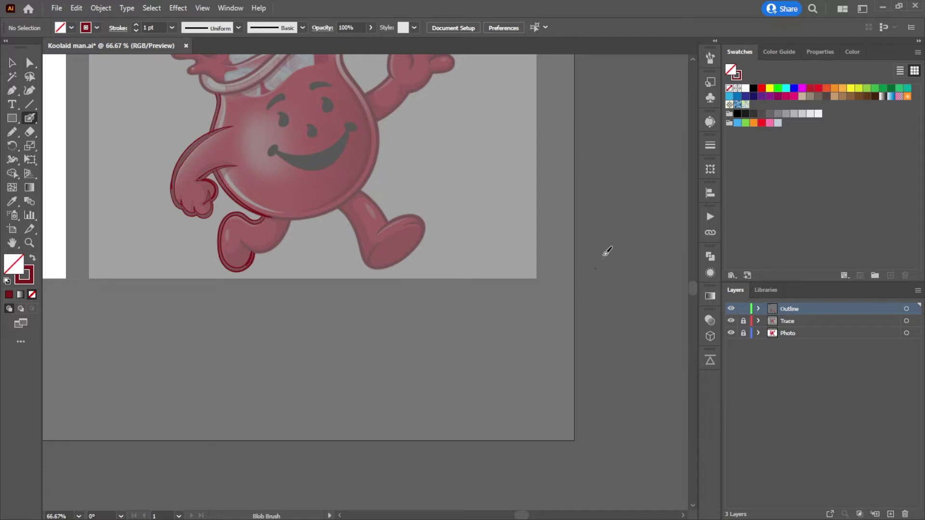
Step: Trace the crease and both edges of the outline along the underside of the bent back leg up to the jug
key("ctrl")
scroll(289, 248, "up", 4)
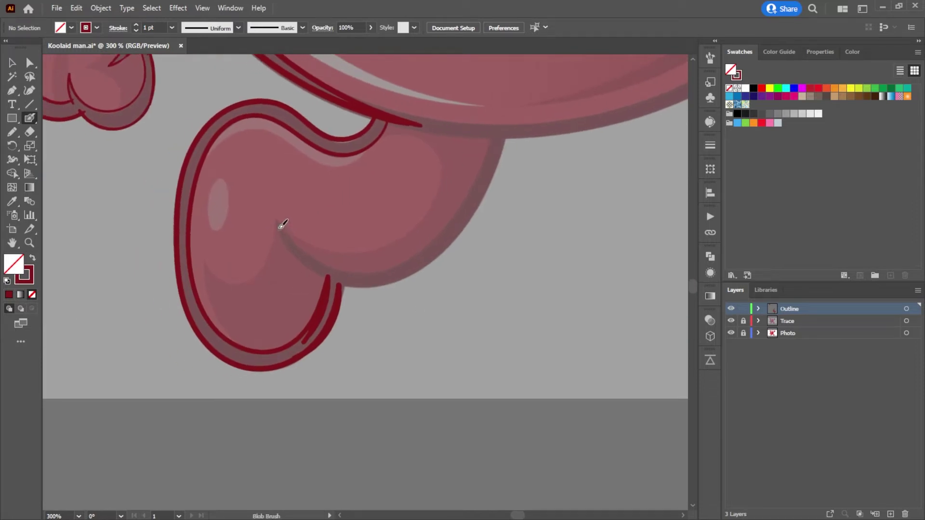
mouse_move(391, 271)
left_mouse_down()
mouse_move(323, 260)
mouse_move(277, 215)
mouse_move(290, 246)
mouse_move(348, 285)
mouse_move(381, 289)
mouse_move(417, 277)
mouse_move(445, 250)
left_mouse_up()
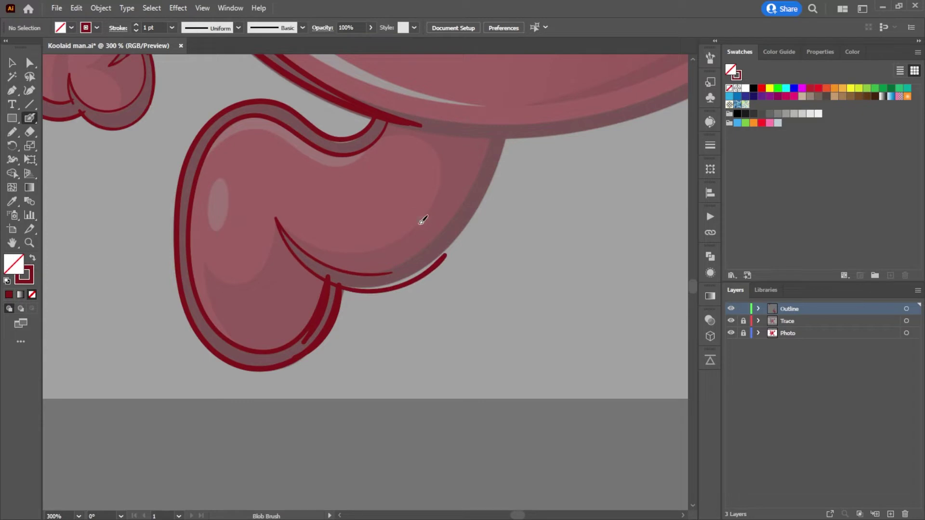
key("ctrl+z")
mouse_move(397, 266)
left_mouse_down()
mouse_move(347, 272)
mouse_move(311, 259)
mouse_move(281, 223)
mouse_move(292, 251)
mouse_move(320, 274)
mouse_move(387, 289)
mouse_move(430, 266)
mouse_move(482, 208)
mouse_move(508, 134)
left_mouse_up()
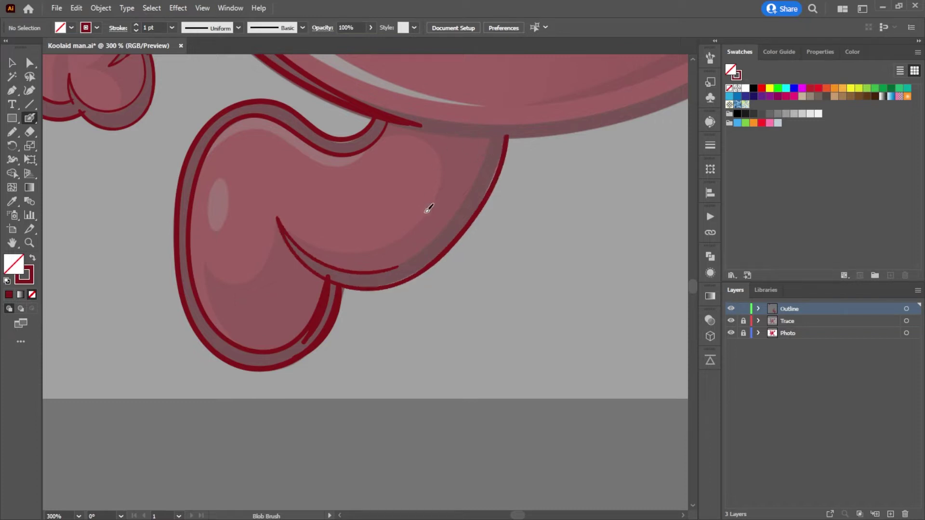
mouse_move(391, 270)
left_mouse_down()
mouse_move(382, 273)
mouse_move(456, 217)
mouse_move(495, 136)
mouse_move(501, 144)
left_mouse_up()
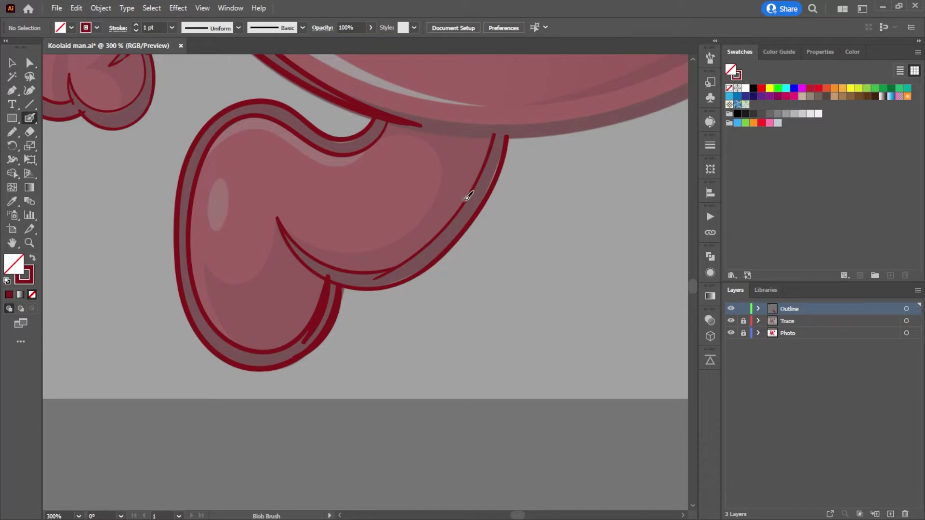
Step: Trace the inner and outer edges of the jug's bottom outline from the back leg across to the front leg
scroll(540, 175, "down", 1)
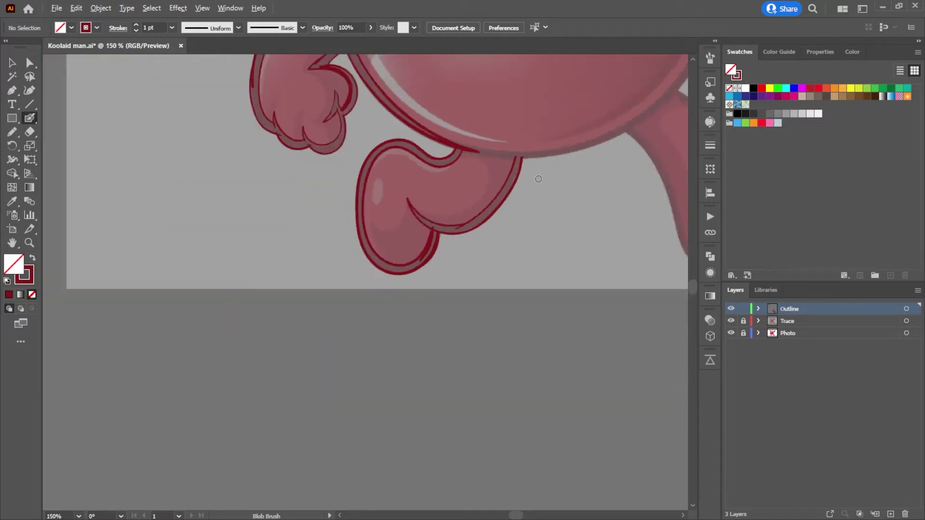
scroll(536, 177, "up", 2)
mouse_move(536, 178)
left_mouse_down()
mouse_move(356, 285)
mouse_move(367, 275)
left_mouse_up()
scroll(373, 276, "down", 1)
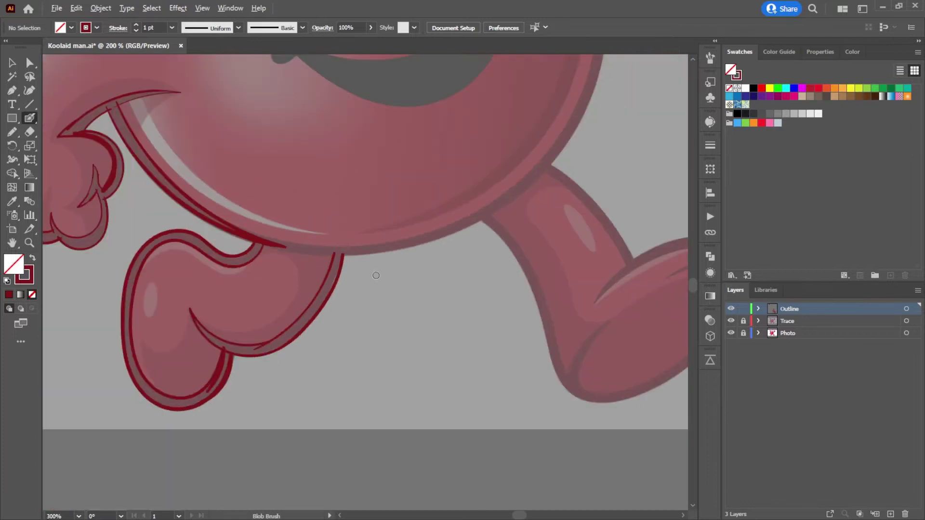
scroll(376, 276, "down", 1)
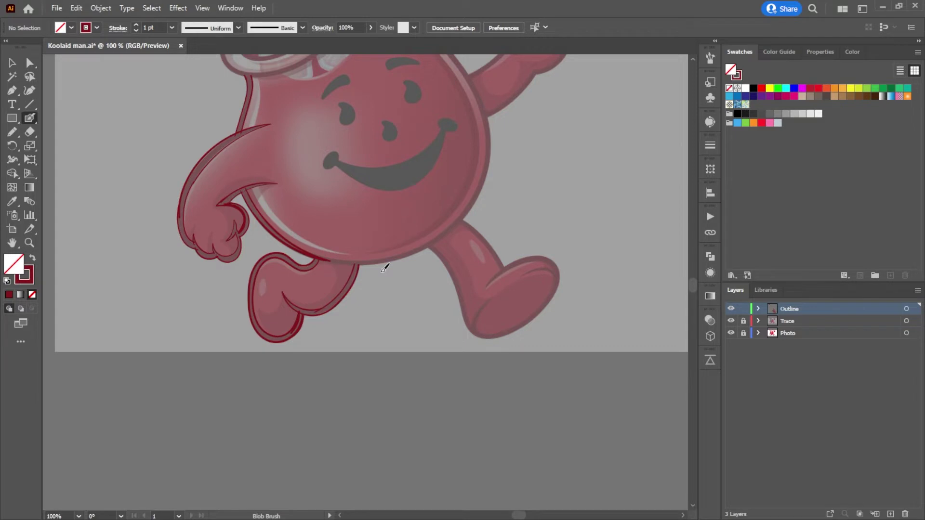
scroll(470, 298, "up", 2)
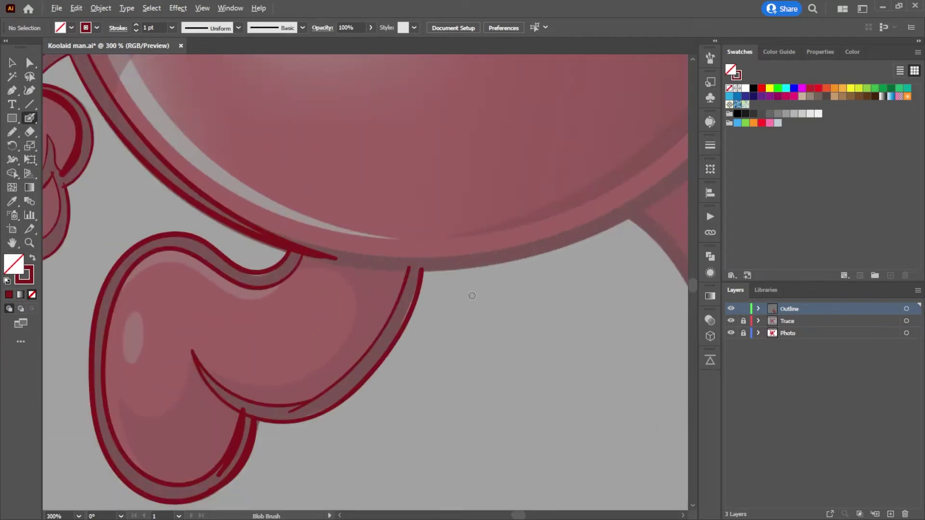
scroll(465, 299, "down", 1)
scroll(468, 302, "up", 1)
left_click_drag(468, 303, 337, 376)
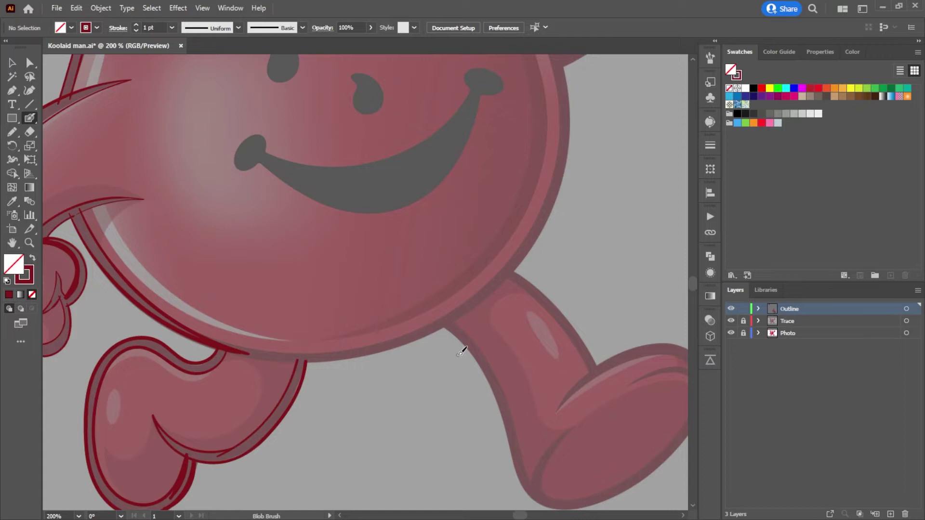
scroll(440, 241, "up", 2)
left_click_drag(351, 398, 427, 394)
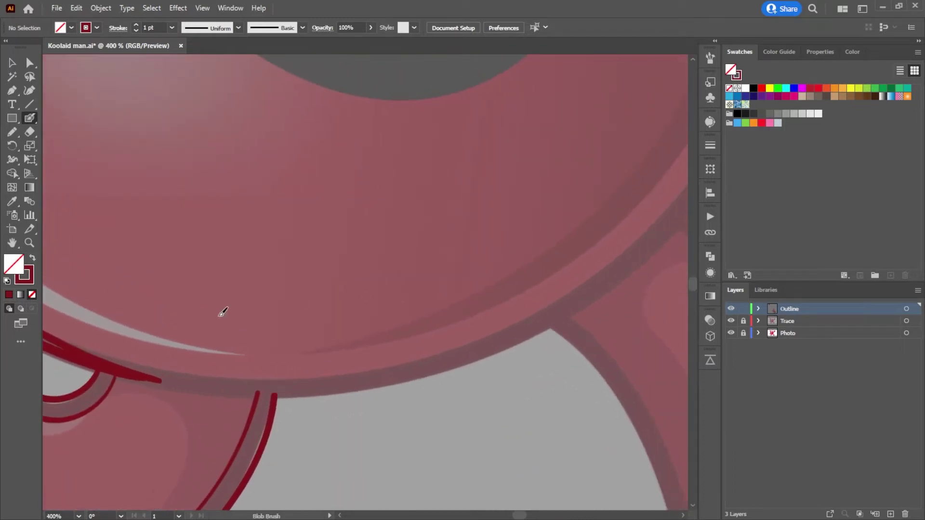
scroll(392, 351, "left", 3)
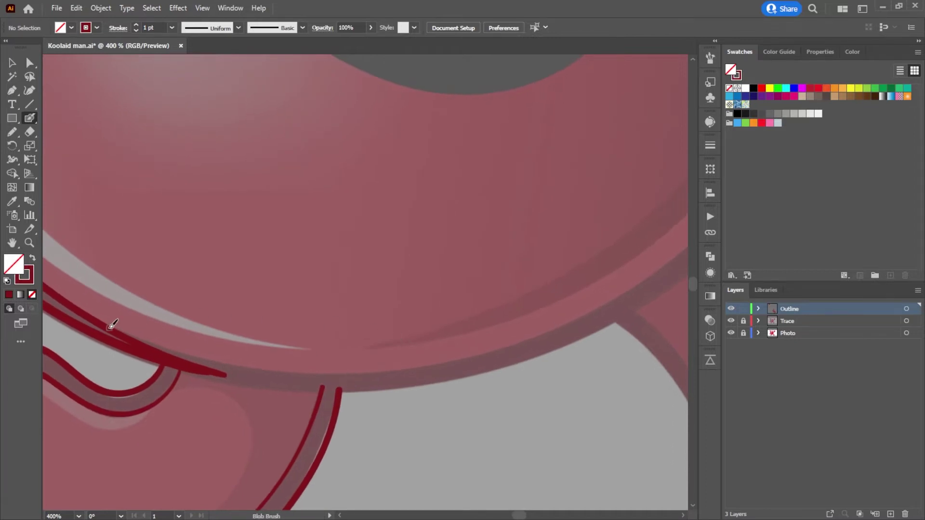
mouse_move(120, 331)
left_mouse_down()
mouse_move(251, 366)
mouse_move(401, 369)
mouse_move(512, 347)
mouse_move(600, 312)
mouse_move(667, 265)
left_mouse_up()
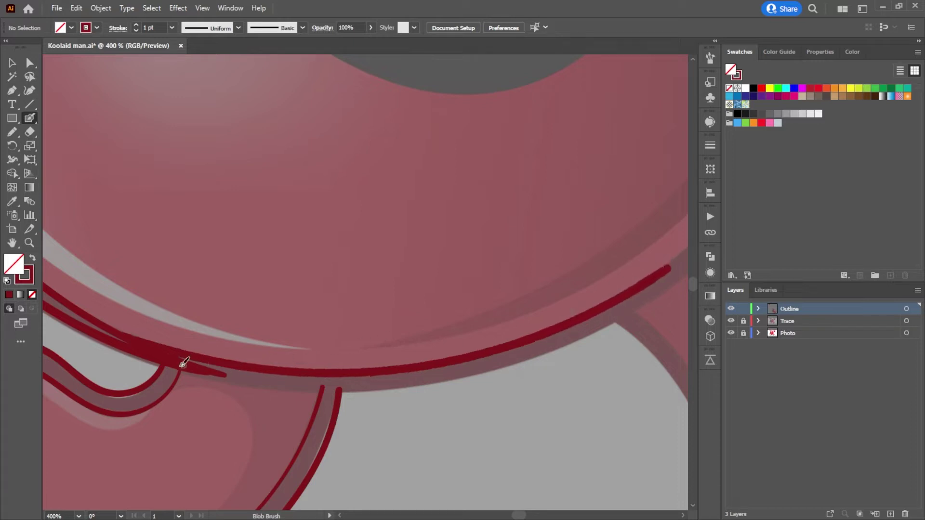
mouse_move(175, 362)
left_mouse_down()
mouse_move(291, 392)
mouse_move(432, 384)
mouse_move(566, 350)
mouse_move(679, 283)
left_mouse_up()
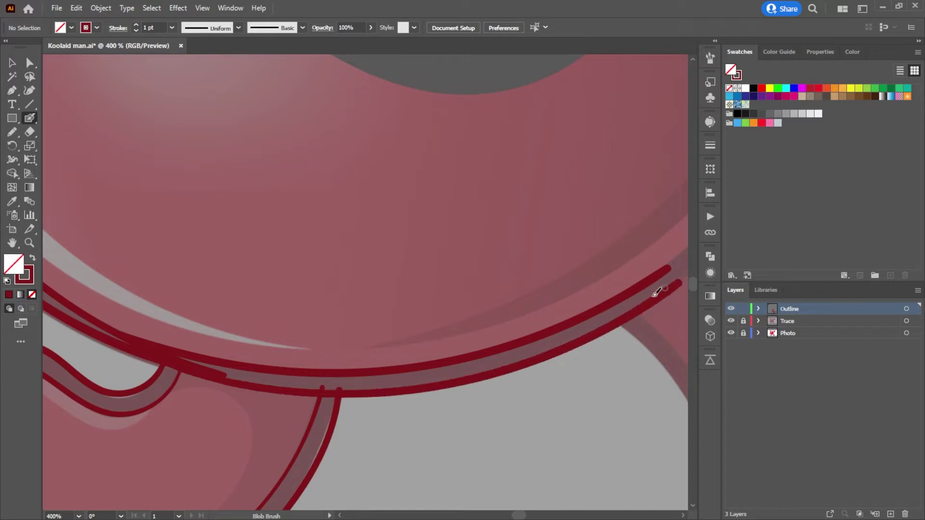
Step: Trace both edges of the front leg's rear outline from the jug down to the heel
left_click_drag(592, 361, 341, 258)
left_click_drag(469, 329, 388, 255)
left_click_drag(429, 308, 400, 293)
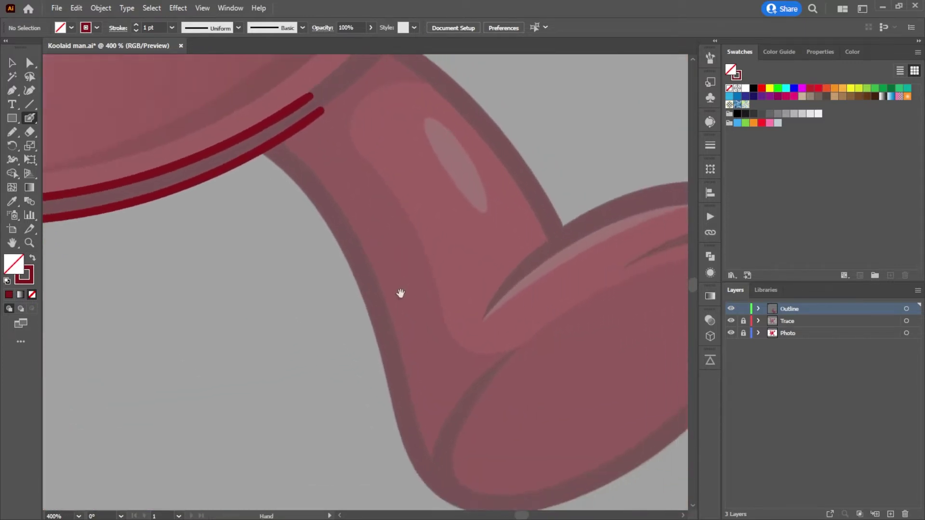
scroll(475, 122, "down", 1)
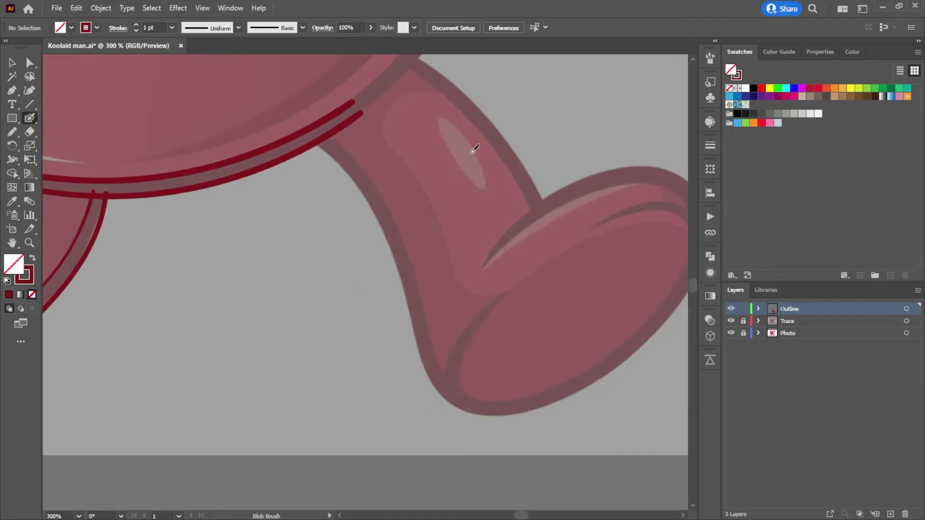
left_click_drag(311, 139, 339, 172)
key("ctrl+z")
mouse_move(310, 137)
left_mouse_down()
mouse_move(356, 178)
mouse_move(392, 239)
mouse_move(437, 382)
mouse_move(456, 402)
mouse_move(486, 410)
left_mouse_up()
mouse_move(451, 381)
left_mouse_down()
mouse_move(403, 230)
mouse_move(371, 169)
mouse_move(325, 130)
left_mouse_up()
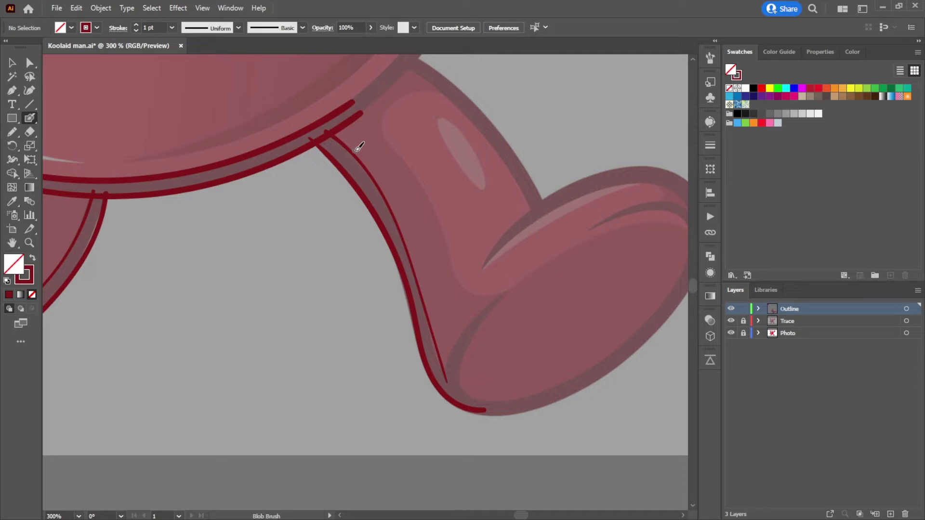
Step: Trace the heel crease and the inner edge of the outline around the front foot's sole, including the toe crease
mouse_move(446, 378)
left_mouse_down()
mouse_move(460, 337)
mouse_move(508, 290)
mouse_move(473, 332)
mouse_move(463, 387)
mouse_move(485, 399)
mouse_move(538, 399)
left_mouse_up()
mouse_move(544, 357)
left_mouse_down()
mouse_move(509, 421)
mouse_move(448, 374)
left_mouse_up()
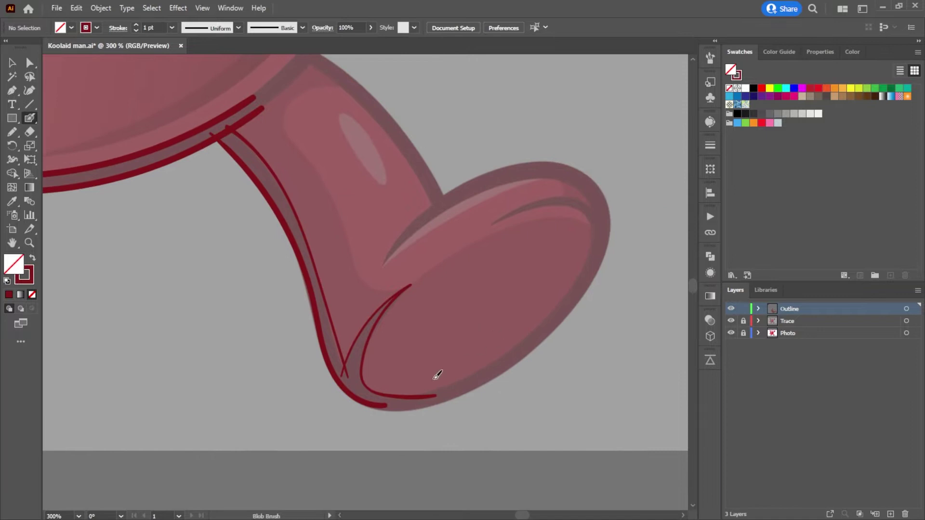
mouse_move(408, 399)
left_mouse_down()
mouse_move(500, 357)
mouse_move(551, 318)
mouse_move(594, 237)
mouse_move(587, 216)
mouse_move(562, 206)
mouse_move(492, 223)
mouse_move(547, 200)
mouse_move(601, 220)
left_mouse_up()
key("space")
mouse_move(538, 307)
left_mouse_down()
mouse_move(526, 320)
mouse_move(533, 305)
left_mouse_up()
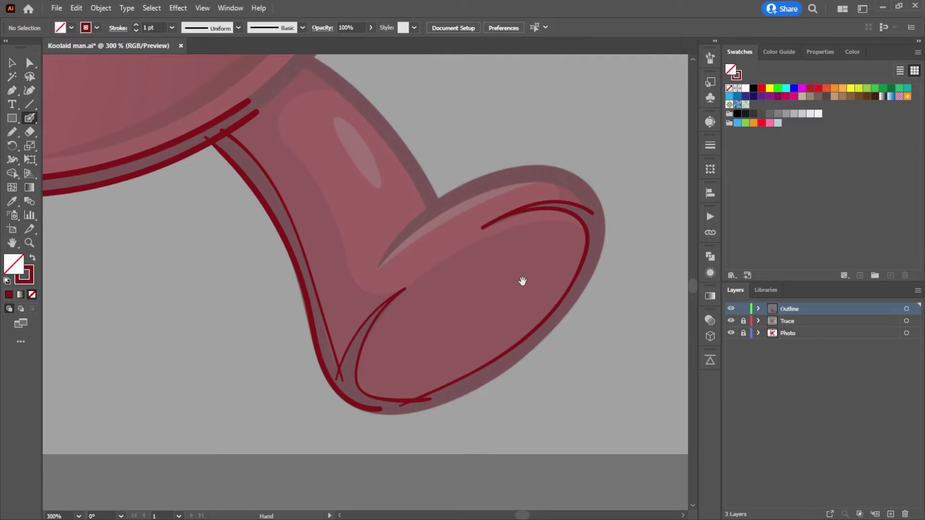
Step: Trace the ankle crease, the inner edge over the front foot's top, and the foot's outer edge around to the heel
left_click_drag(415, 214, 374, 268)
key("ctrl+z")
left_click_drag(391, 243, 378, 264)
key("ctrl+z")
mouse_move(409, 223)
left_mouse_down()
mouse_move(388, 249)
mouse_move(471, 197)
mouse_move(534, 182)
mouse_move(572, 190)
mouse_move(593, 212)
left_mouse_up()
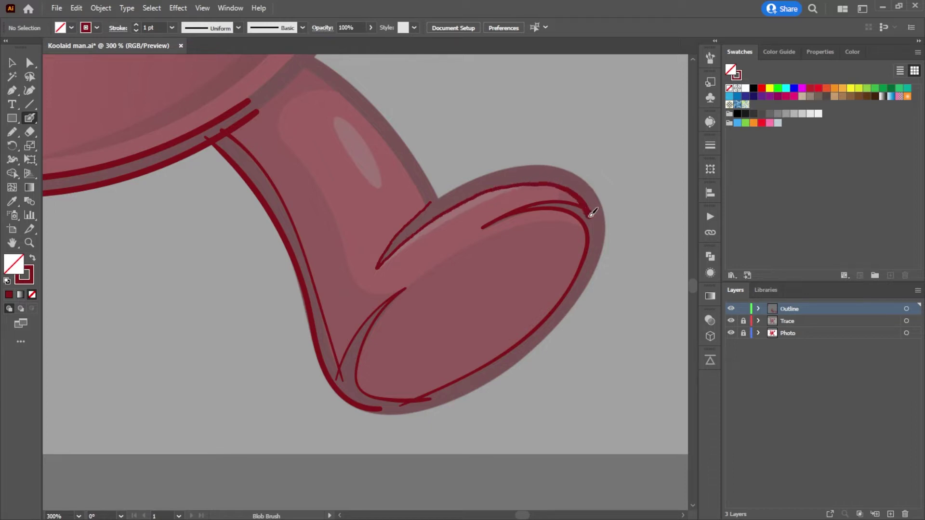
mouse_move(440, 195)
left_mouse_down()
mouse_move(520, 164)
mouse_move(560, 161)
mouse_move(584, 174)
mouse_move(608, 211)
mouse_move(590, 276)
mouse_move(523, 355)
mouse_move(435, 404)
mouse_move(373, 405)
mouse_move(340, 381)
left_mouse_up()
Step: Trace both edges of the front leg's upper outline between the jug and the foot
key("space")
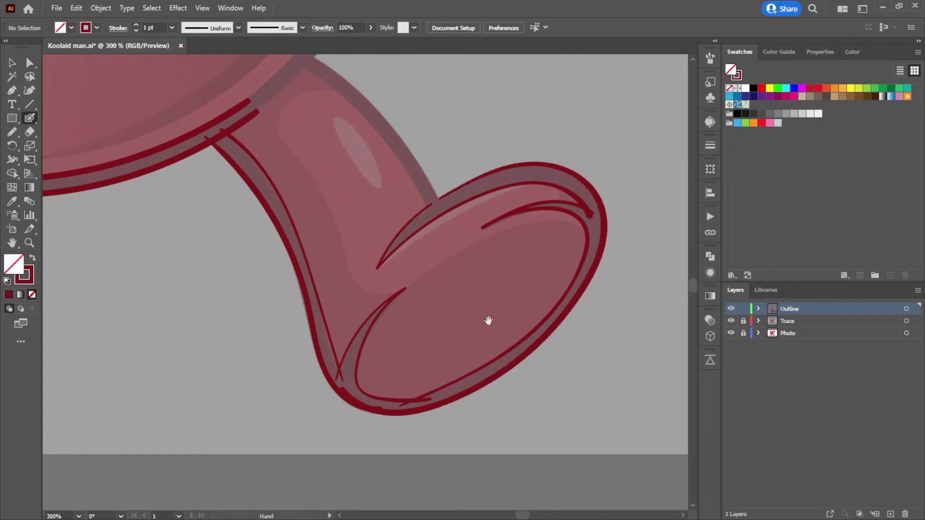
left_click_drag(488, 320, 572, 423)
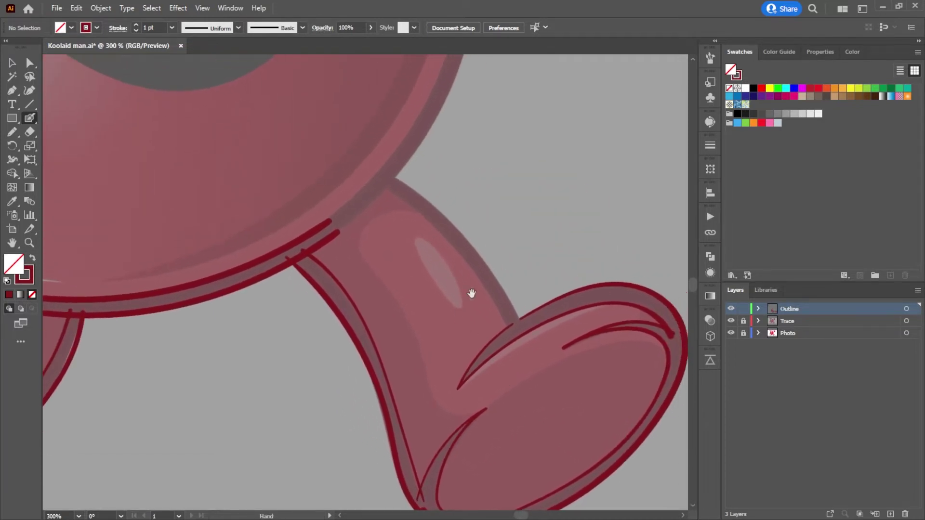
mouse_move(507, 336)
left_mouse_down()
mouse_move(474, 265)
mouse_move(384, 188)
mouse_move(402, 177)
mouse_move(448, 217)
mouse_move(522, 316)
left_mouse_up()
mouse_move(512, 275)
left_mouse_down()
mouse_move(518, 295)
mouse_move(548, 299)
mouse_move(543, 307)
left_mouse_up()
Step: Trace the inner and outer edges of the jug's lower-right outline from the front leg up toward the raised arm
scroll(535, 246, "down", 3)
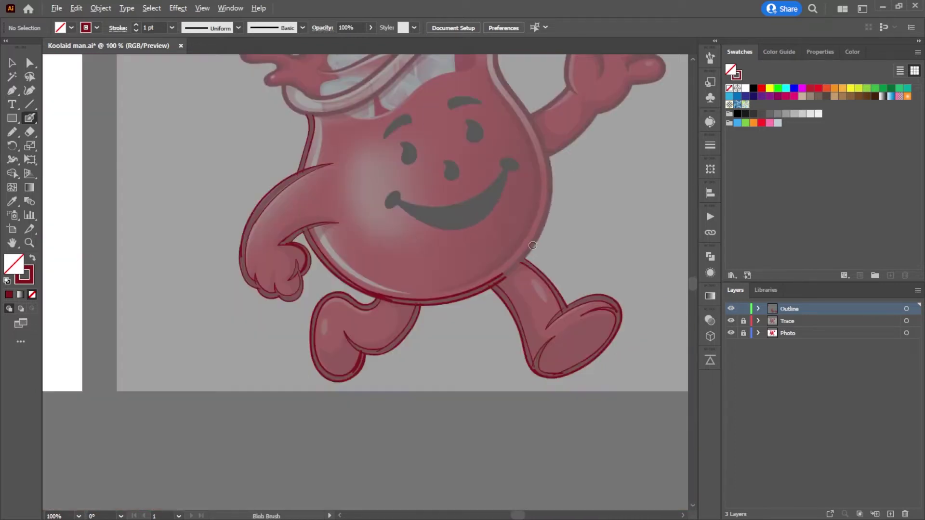
scroll(529, 246, "up", 1)
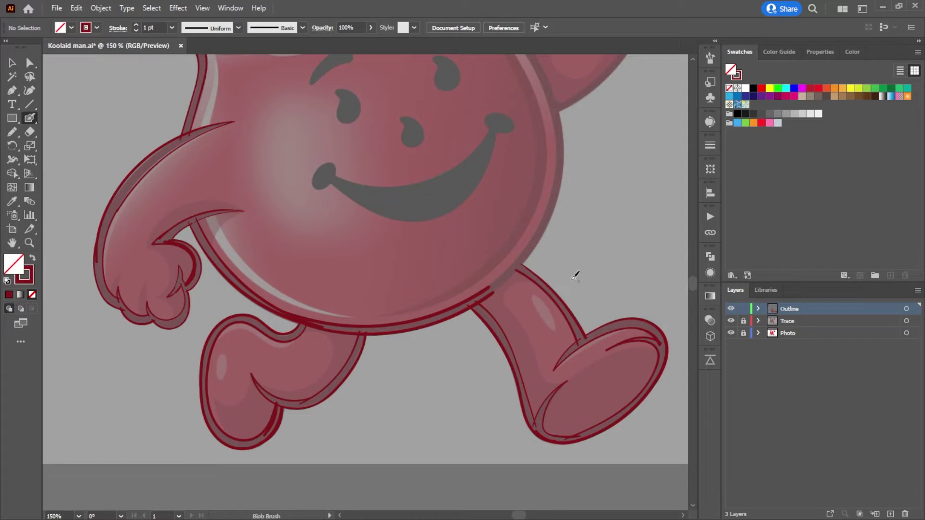
left_click_drag(563, 202, 520, 319)
scroll(520, 332, "up", 2)
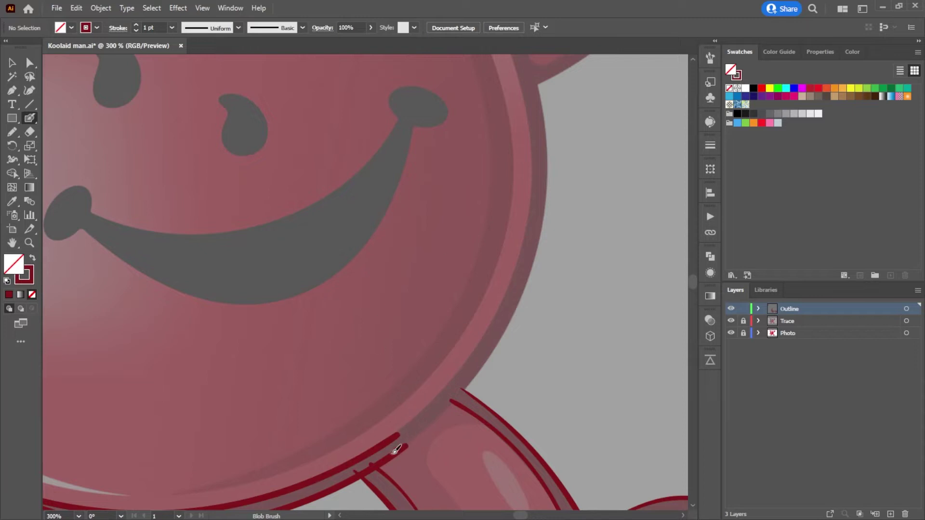
left_click_drag(399, 451, 455, 397)
mouse_move(407, 425)
left_mouse_down()
mouse_move(487, 336)
mouse_move(520, 258)
mouse_move(542, 170)
left_mouse_up()
mouse_move(461, 395)
left_mouse_down()
mouse_move(523, 295)
mouse_move(550, 219)
mouse_move(541, 82)
left_mouse_up()
Step: Trace the inner edge of the jug's right outline up to the rim and the outer neck edge above the raised arm
scroll(538, 217, "up", 5)
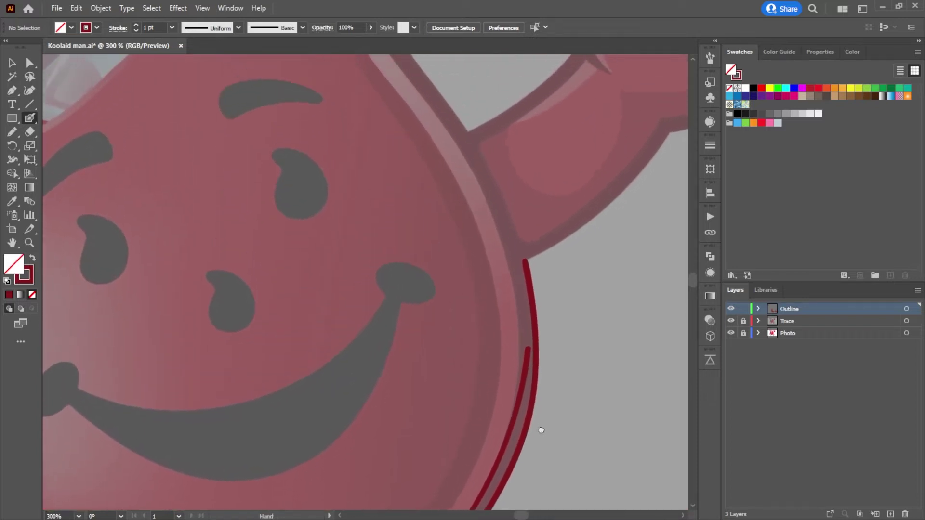
mouse_move(514, 427)
left_mouse_down()
mouse_move(520, 343)
mouse_move(508, 264)
mouse_move(482, 185)
mouse_move(416, 83)
left_mouse_up()
mouse_move(443, 118)
left_mouse_down()
mouse_move(526, 323)
mouse_move(532, 318)
mouse_move(460, 206)
mouse_move(451, 163)
mouse_move(458, 111)
left_mouse_up()
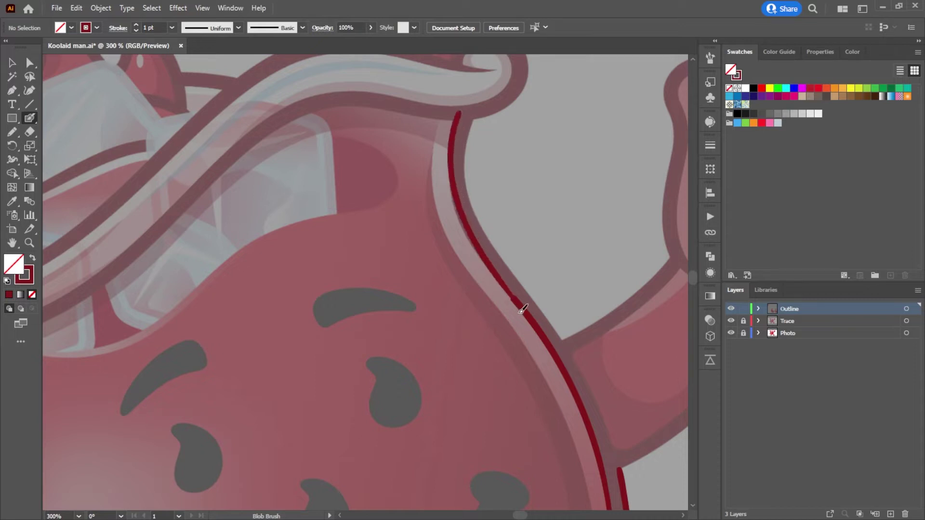
left_click_drag(522, 303, 461, 207)
mouse_move(524, 310)
left_mouse_down()
mouse_move(483, 258)
mouse_move(458, 194)
mouse_move(454, 135)
mouse_move(463, 112)
left_mouse_up()
mouse_move(568, 346)
left_mouse_down()
mouse_move(476, 210)
mouse_move(466, 164)
mouse_move(463, 104)
left_mouse_up()
Step: Trace the outer edge of the raised arm's upper side and both edges of the outline around the thumb
key("space")
mouse_move(517, 267)
left_mouse_down()
mouse_move(500, 254)
mouse_move(490, 217)
mouse_move(459, 229)
left_mouse_up()
left_click_drag(511, 283, 471, 319)
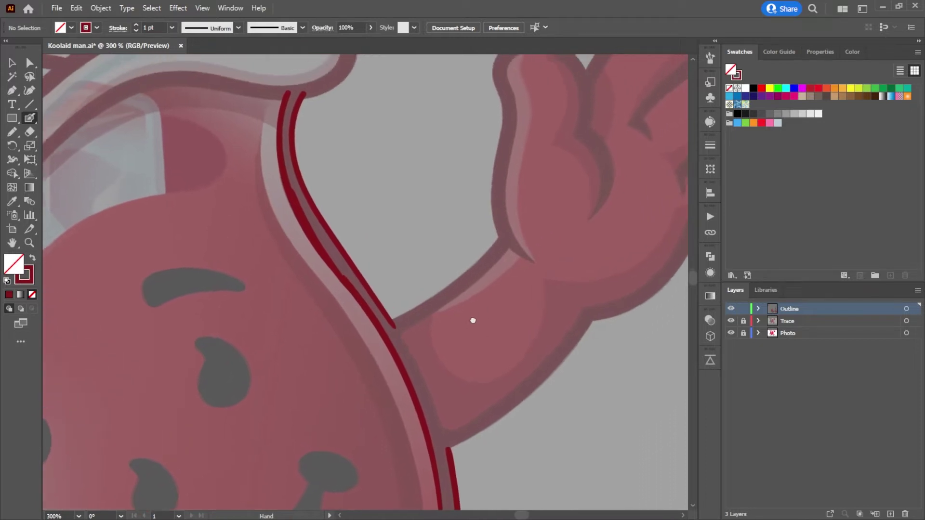
left_click_drag(413, 306, 502, 230)
mouse_move(519, 267)
left_mouse_down()
mouse_move(521, 330)
mouse_move(501, 253)
mouse_move(511, 202)
left_mouse_up()
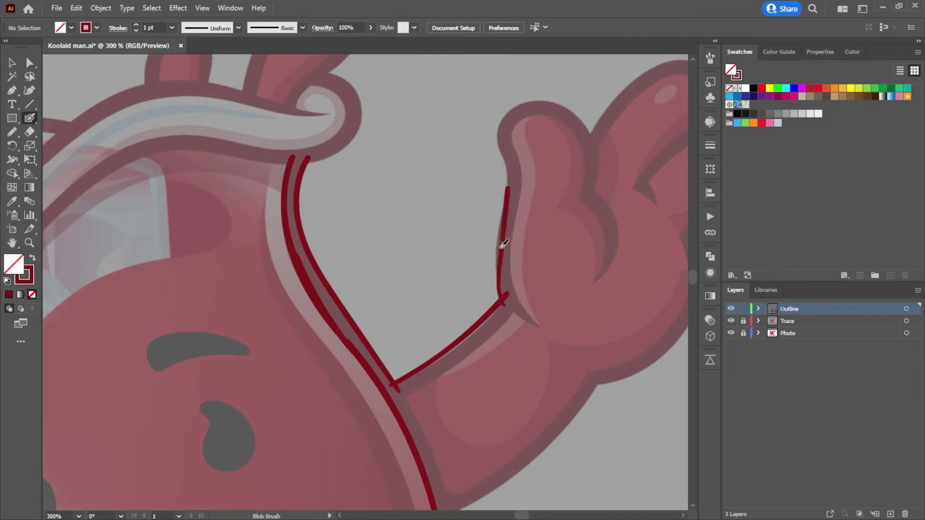
key("ctrl+z")
mouse_move(505, 300)
left_mouse_down()
mouse_move(501, 129)
mouse_move(525, 104)
mouse_move(564, 103)
mouse_move(595, 146)
mouse_move(596, 193)
mouse_move(617, 220)
mouse_move(619, 250)
mouse_move(597, 283)
mouse_move(606, 226)
mouse_move(580, 197)
mouse_move(584, 152)
mouse_move(567, 123)
mouse_move(537, 114)
mouse_move(514, 143)
mouse_move(509, 255)
left_mouse_up()
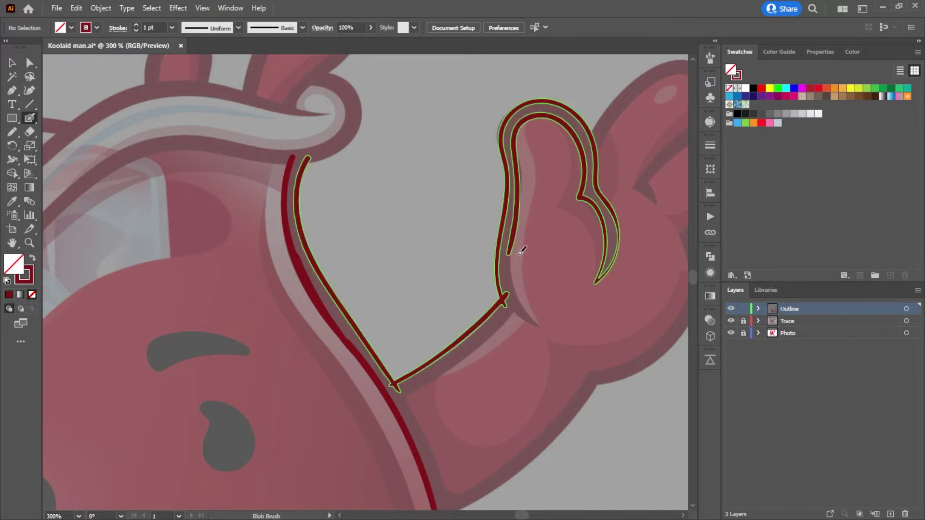
Step: Trace the inner edges of the raised arm's outline along its top, the jug side and the crease at the thumb's base
scroll(527, 279, "down", 3)
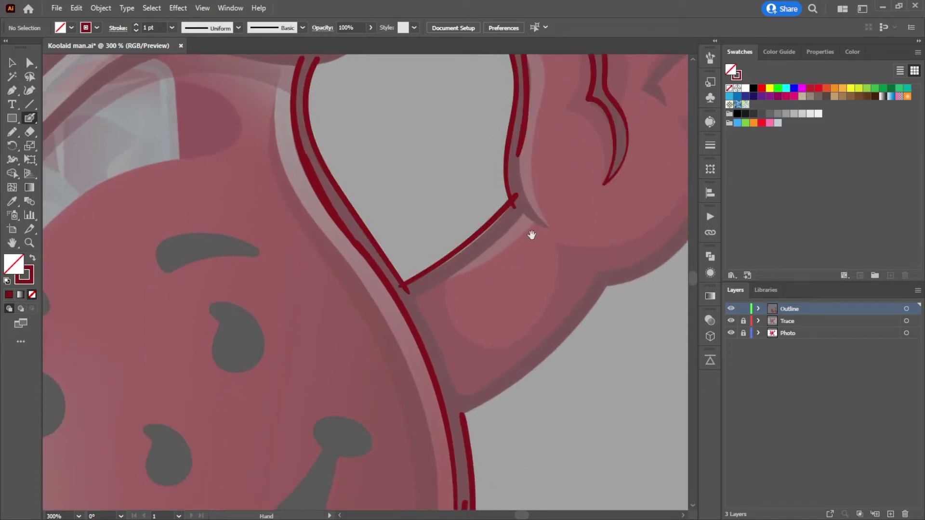
mouse_move(461, 391)
left_mouse_down()
mouse_move(413, 298)
mouse_move(473, 264)
mouse_move(524, 212)
mouse_move(553, 232)
mouse_move(527, 188)
mouse_move(526, 128)
left_mouse_up()
mouse_move(604, 260)
left_mouse_down()
mouse_move(547, 258)
mouse_move(498, 306)
mouse_move(491, 373)
mouse_move(476, 345)
left_mouse_up()
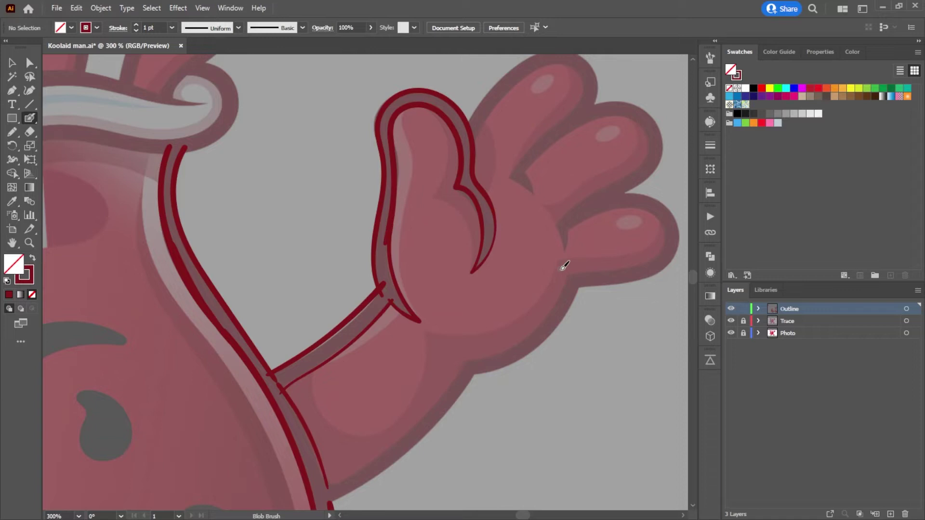
Step: Trace the outer edge of the outline around the raised hand's three fingers
left_click_drag(507, 207, 465, 274)
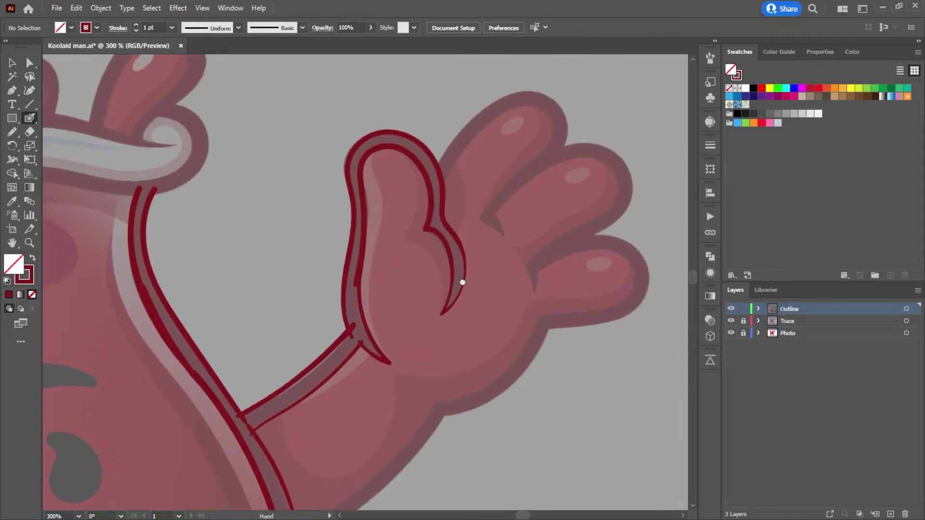
mouse_move(438, 171)
left_mouse_down()
mouse_move(493, 102)
mouse_move(526, 88)
mouse_move(553, 93)
mouse_move(567, 129)
mouse_move(552, 156)
mouse_move(601, 140)
mouse_move(624, 151)
mouse_move(632, 182)
mouse_move(620, 220)
mouse_move(579, 242)
left_mouse_up()
scroll(603, 289, "down", 2)
scroll(603, 289, "right", 1)
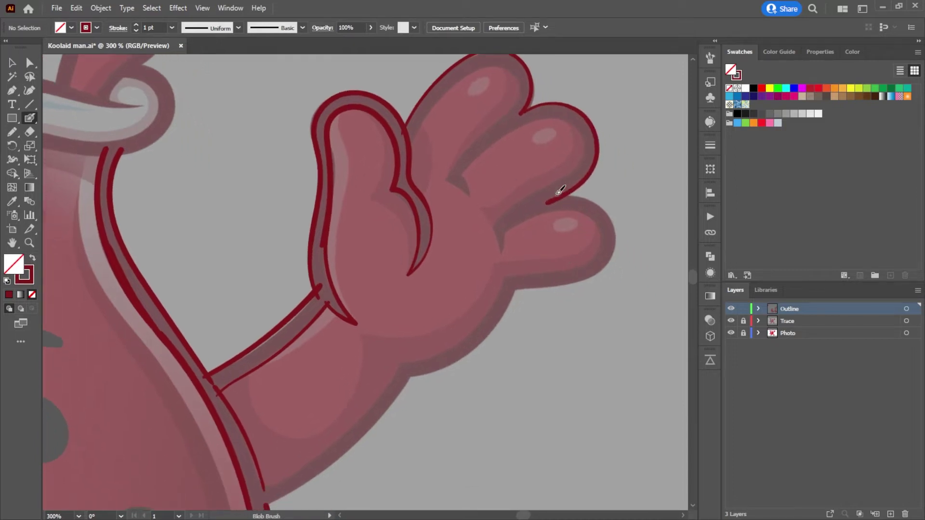
mouse_move(574, 192)
left_mouse_down()
mouse_move(605, 202)
mouse_move(617, 233)
mouse_move(609, 260)
mouse_move(582, 280)
mouse_move(510, 290)
left_mouse_up()
Step: Trace the outer edge of the raised hand's palm and of the arm's underside down to the jug
left_click_drag(490, 340, 545, 266)
mouse_move(464, 298)
left_mouse_down()
mouse_move(536, 272)
mouse_move(578, 207)
left_mouse_up()
left_click_drag(501, 297, 585, 199)
left_click_drag(407, 333, 491, 273)
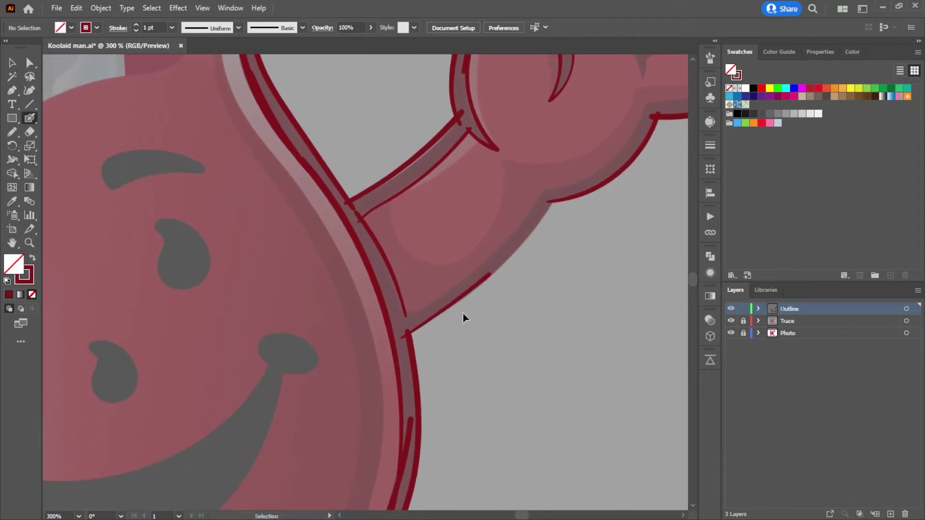
mouse_move(403, 332)
left_mouse_down()
mouse_move(463, 301)
mouse_move(523, 244)
left_mouse_up()
left_click_drag(558, 199, 560, 199)
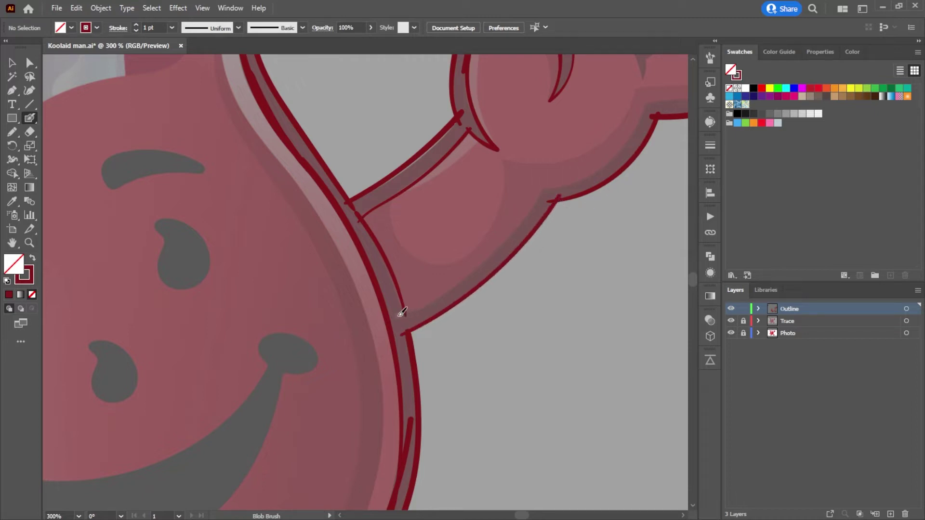
Step: Trace the inner edge of the raised arm's underside up to the palm, adding the sharp corner at the wrist
mouse_move(400, 314)
left_mouse_down()
mouse_move(495, 250)
mouse_move(546, 193)
mouse_move(633, 151)
mouse_move(606, 210)
mouse_move(508, 267)
left_mouse_up()
key("space")
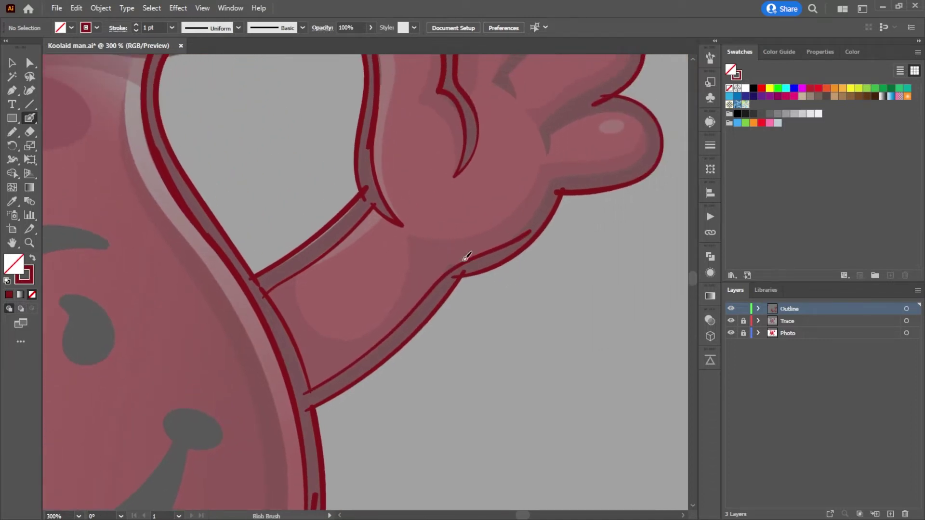
key("ctrl")
left_click_drag(458, 261, 492, 257)
scroll(481, 282, "up", 3)
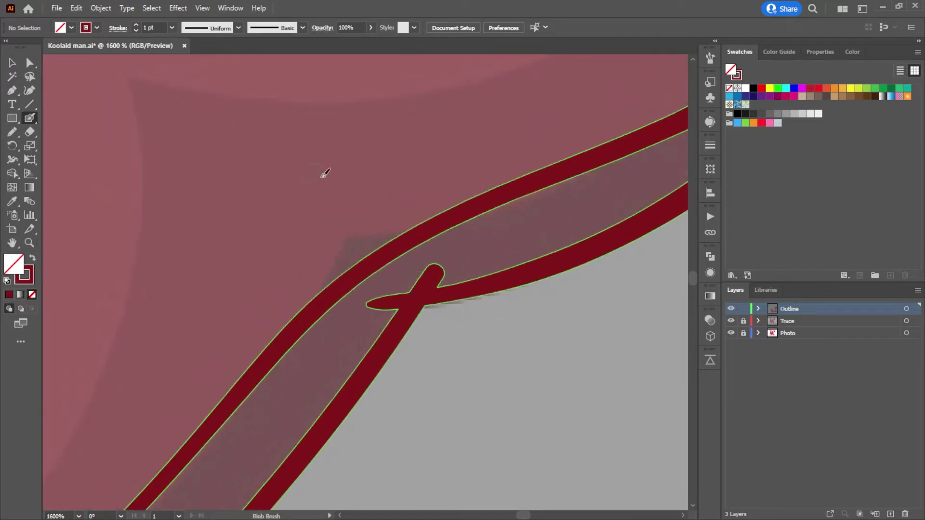
mouse_move(472, 242)
left_mouse_down()
mouse_move(354, 232)
mouse_move(306, 366)
left_mouse_up()
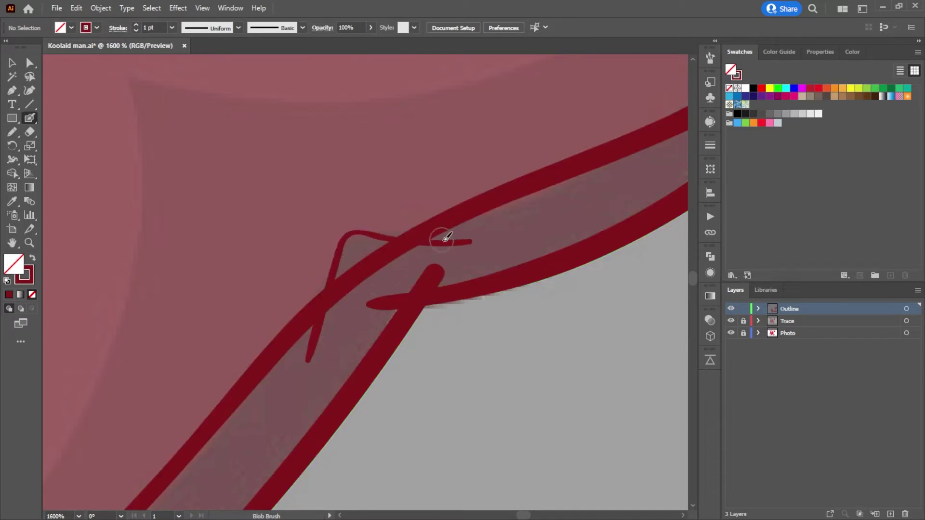
mouse_move(488, 224)
left_mouse_down()
mouse_move(397, 236)
mouse_move(350, 228)
mouse_move(331, 270)
left_mouse_up()
key("space")
scroll(523, 244, "down", 5)
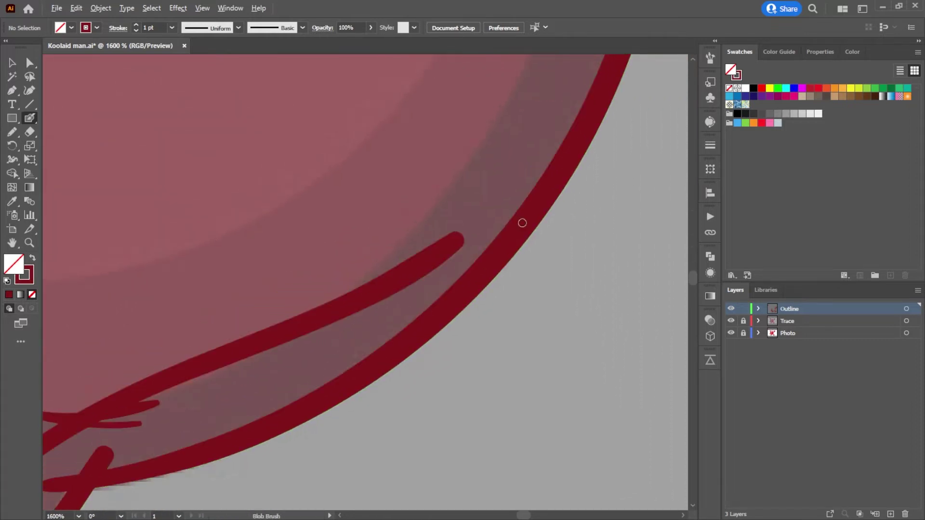
scroll(526, 266, "down", 1)
left_click_drag(532, 258, 425, 305)
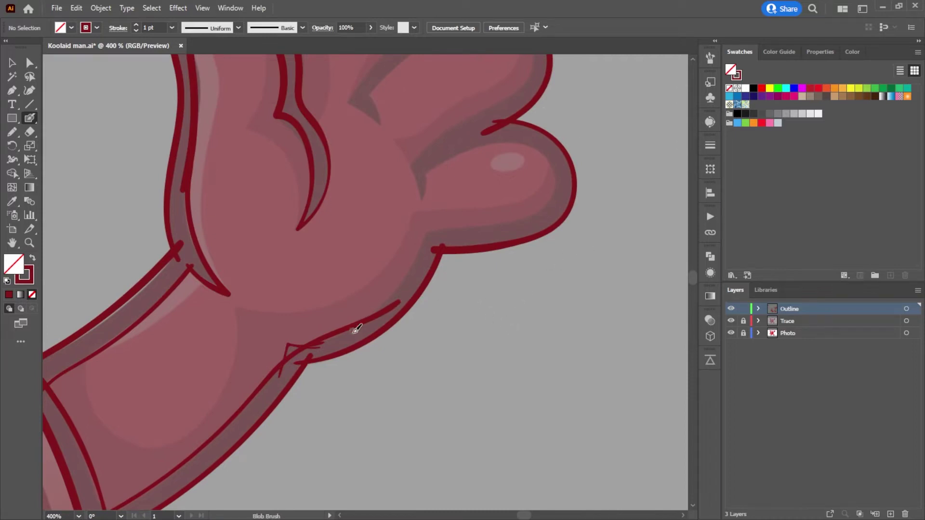
mouse_move(352, 333)
left_mouse_down()
mouse_move(432, 233)
mouse_move(527, 218)
mouse_move(555, 197)
mouse_move(552, 158)
mouse_move(531, 143)
mouse_move(484, 144)
mouse_move(427, 171)
mouse_move(424, 201)
mouse_move(412, 170)
mouse_move(453, 129)
mouse_move(537, 76)
left_mouse_up()
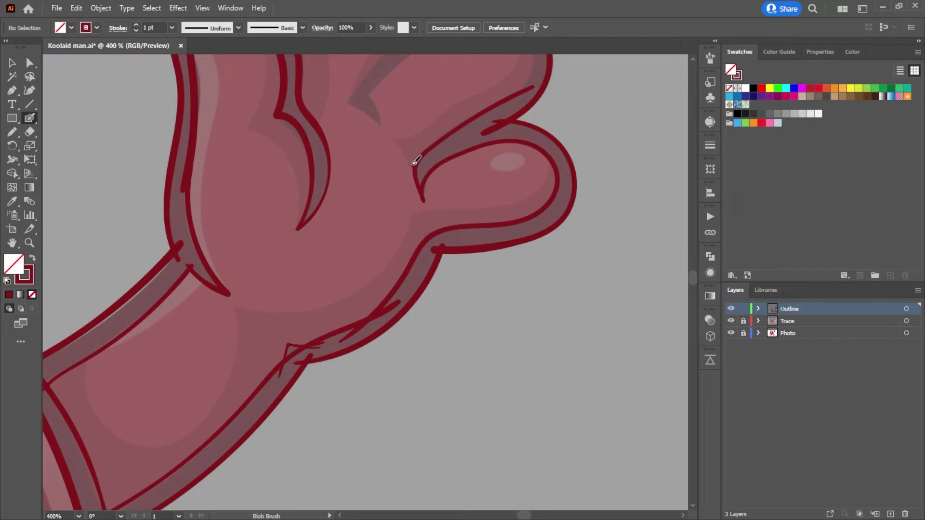
left_click_drag(413, 163, 422, 188)
key("ctrl+z")
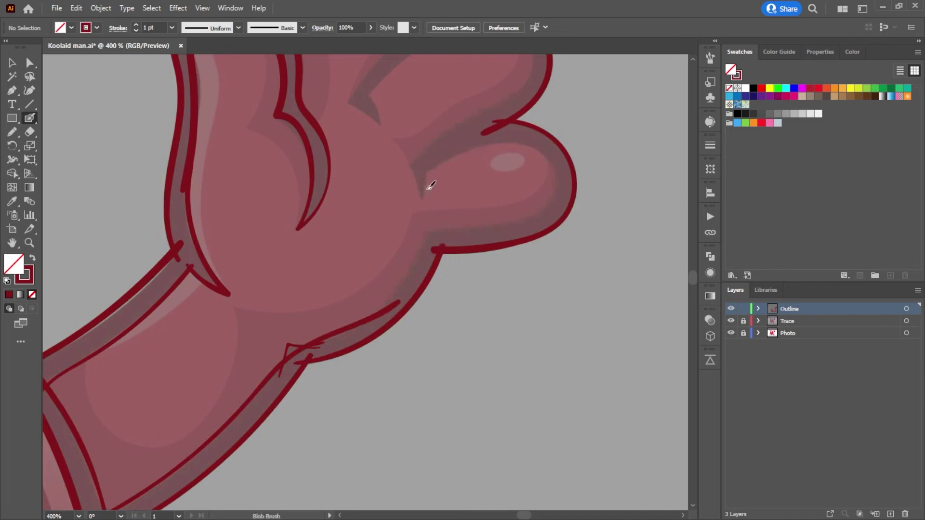
Step: Trace the inner edges of the outline around the raised hand's palm, its three fingers and the creases between them
mouse_move(424, 199)
left_mouse_down()
mouse_move(428, 172)
mouse_move(487, 144)
mouse_move(525, 144)
mouse_move(552, 163)
mouse_move(554, 199)
mouse_move(541, 210)
mouse_move(427, 234)
mouse_move(356, 335)
left_mouse_up()
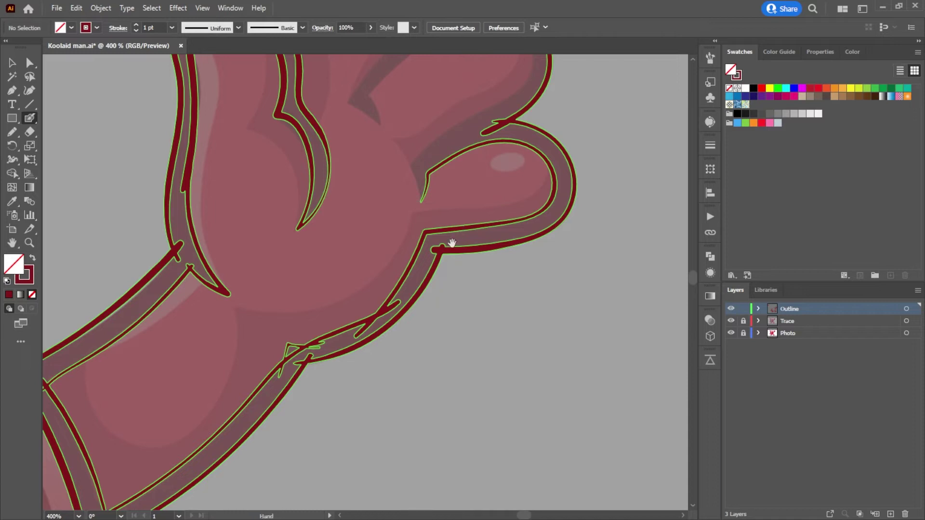
left_click_drag(459, 221, 469, 327)
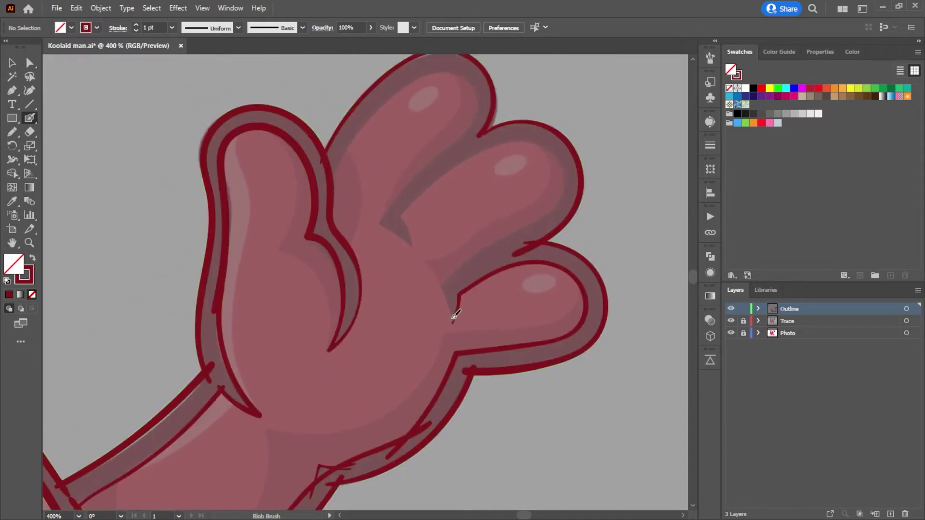
mouse_move(454, 320)
left_mouse_down()
mouse_move(442, 288)
mouse_move(467, 263)
mouse_move(555, 211)
mouse_move(567, 197)
mouse_move(568, 165)
mouse_move(545, 144)
mouse_move(490, 147)
mouse_move(402, 213)
mouse_move(412, 246)
mouse_move(382, 221)
mouse_move(479, 107)
mouse_move(475, 84)
mouse_move(445, 71)
mouse_move(392, 98)
mouse_move(333, 176)
left_mouse_up()
left_click_drag(357, 133, 366, 122)
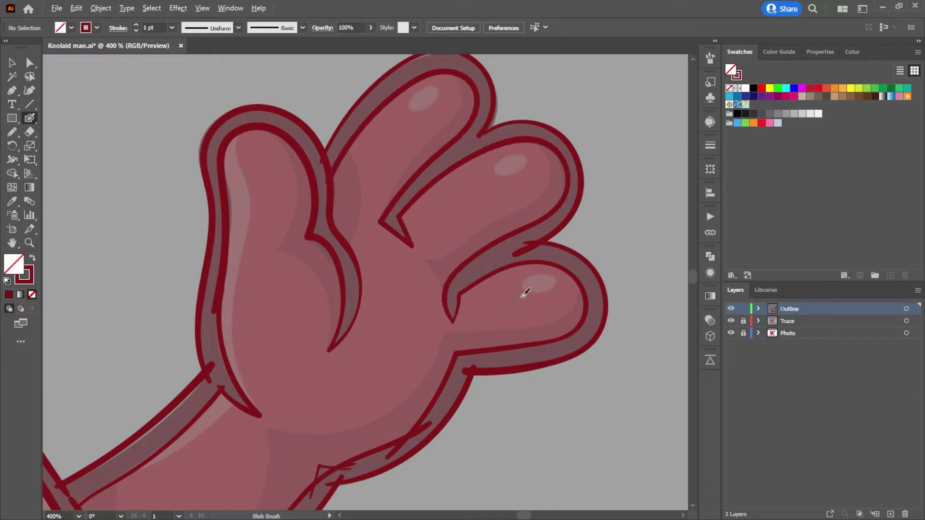
Step: Trace the lower outer edge of the jug's rim from its left end across to the right side of the neck
scroll(525, 292, "down", 5)
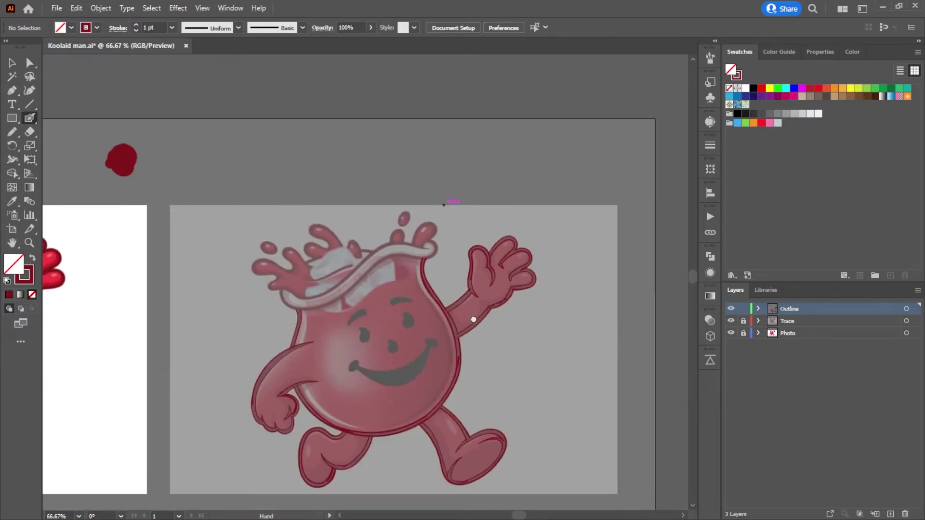
left_click_drag(473, 319, 479, 304)
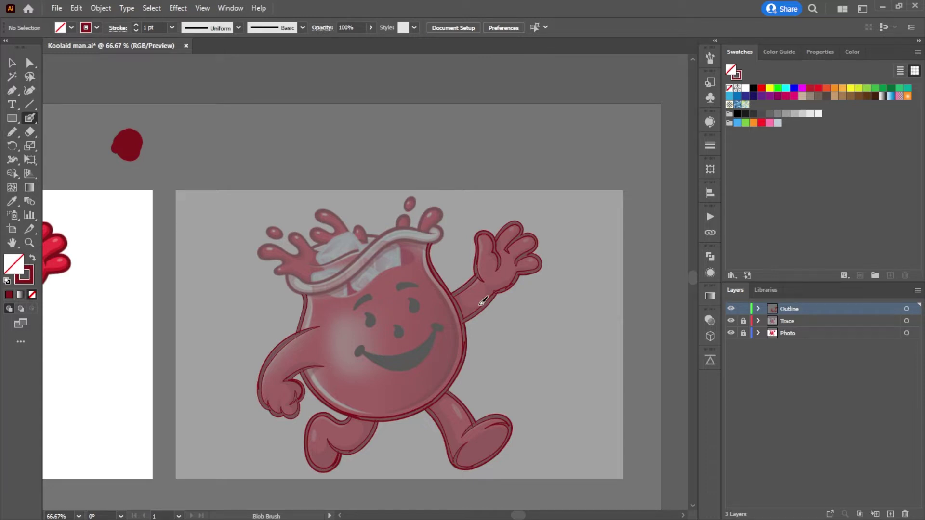
scroll(342, 281, "up", 3)
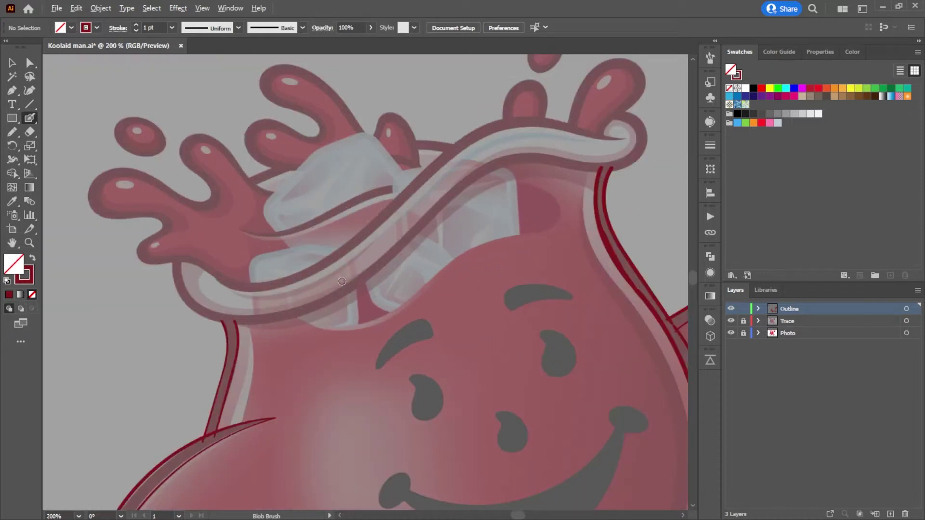
scroll(516, 250, "down", 3)
scroll(519, 249, "up", 3)
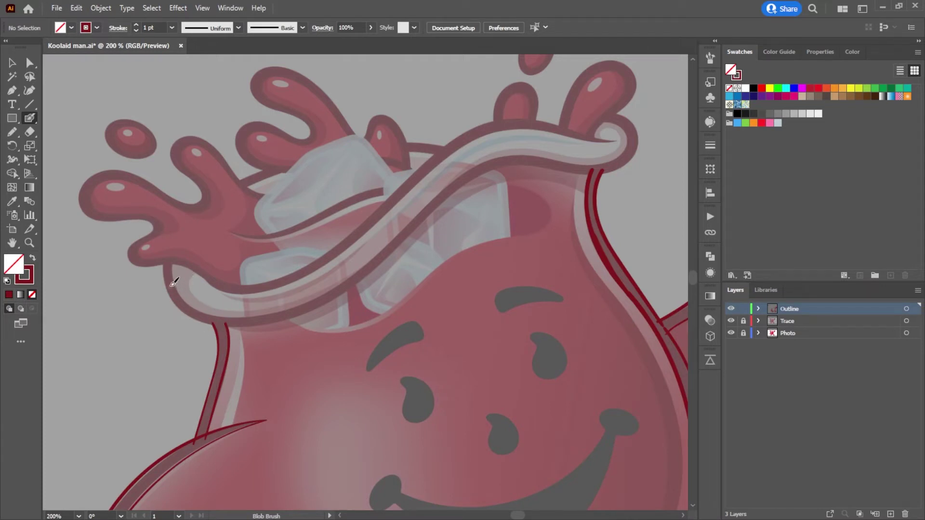
mouse_move(165, 271)
left_mouse_down()
mouse_move(198, 323)
mouse_move(242, 327)
mouse_move(291, 318)
mouse_move(384, 260)
left_mouse_up()
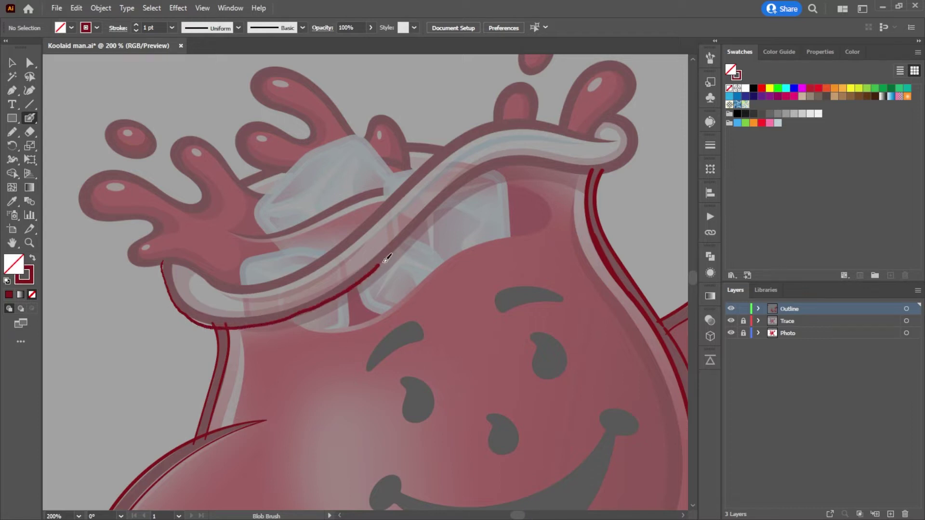
mouse_move(449, 196)
left_mouse_down()
mouse_move(513, 165)
mouse_move(598, 170)
left_mouse_up()
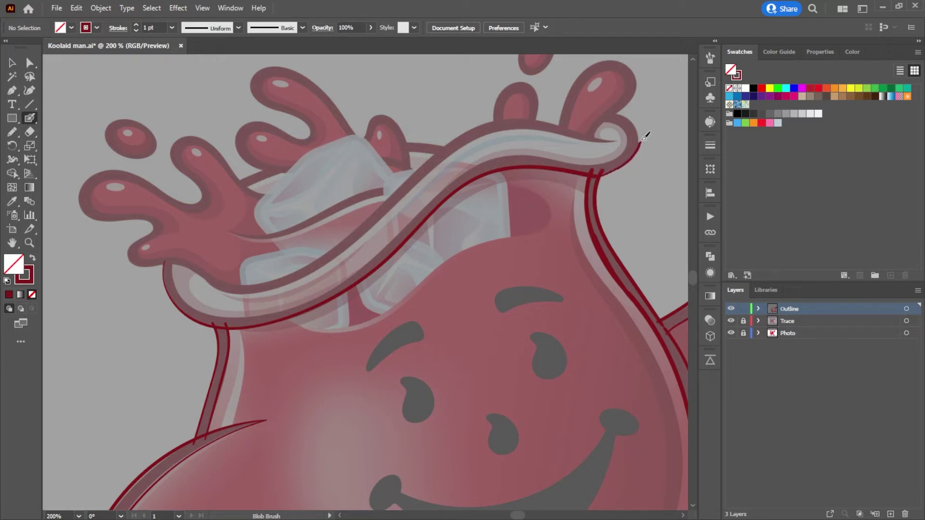
Step: Trace the outer edge of the curl at the right end of the jug's rim
left_click_drag(637, 120, 636, 119)
key("ctrl+z")
mouse_move(619, 110)
left_mouse_down()
mouse_move(627, 138)
mouse_move(613, 158)
mouse_move(559, 154)
mouse_move(597, 165)
left_mouse_up()
key("ctrl+z")
Step: Trace the outer edge of the large splash spilling over the left end of the jug's rim
left_click_drag(444, 276, 583, 264)
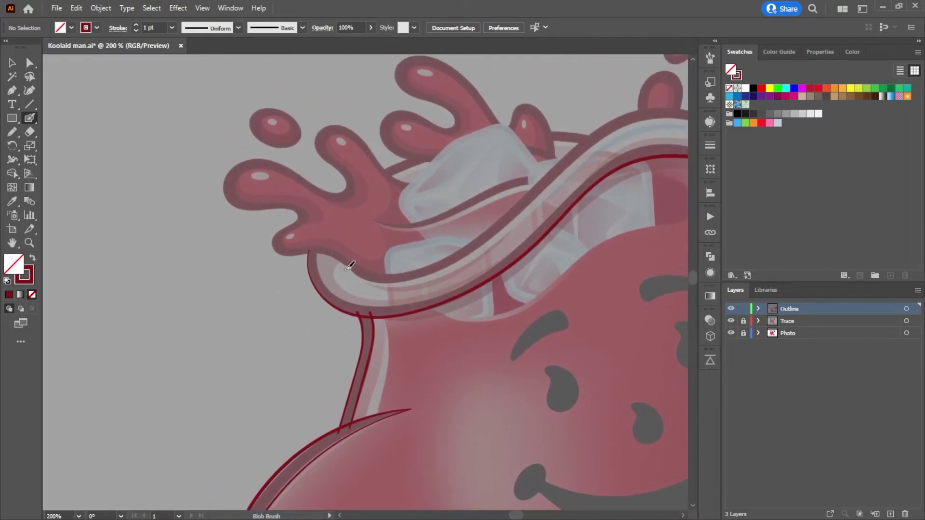
mouse_move(354, 268)
left_mouse_down()
mouse_move(320, 252)
mouse_move(282, 256)
mouse_move(272, 241)
mouse_move(292, 211)
mouse_move(238, 206)
mouse_move(227, 181)
left_mouse_up()
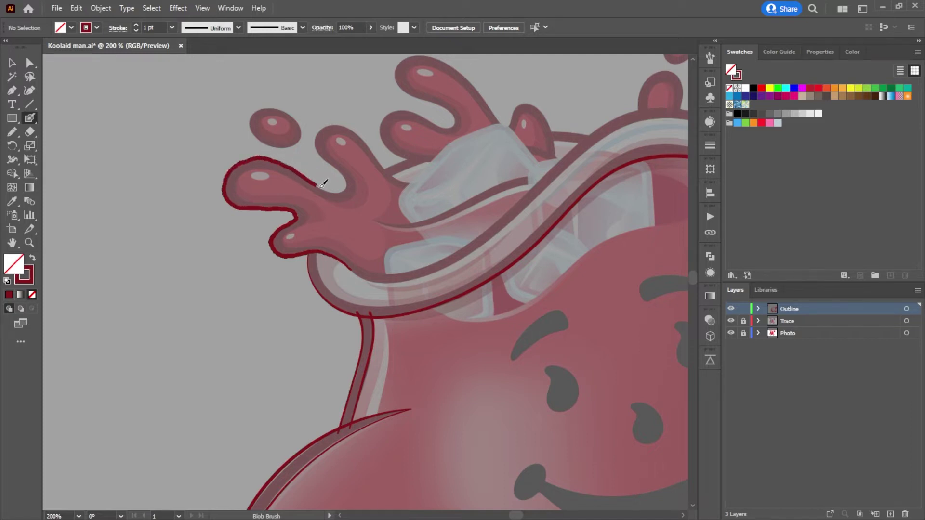
left_click_drag(349, 189, 319, 136)
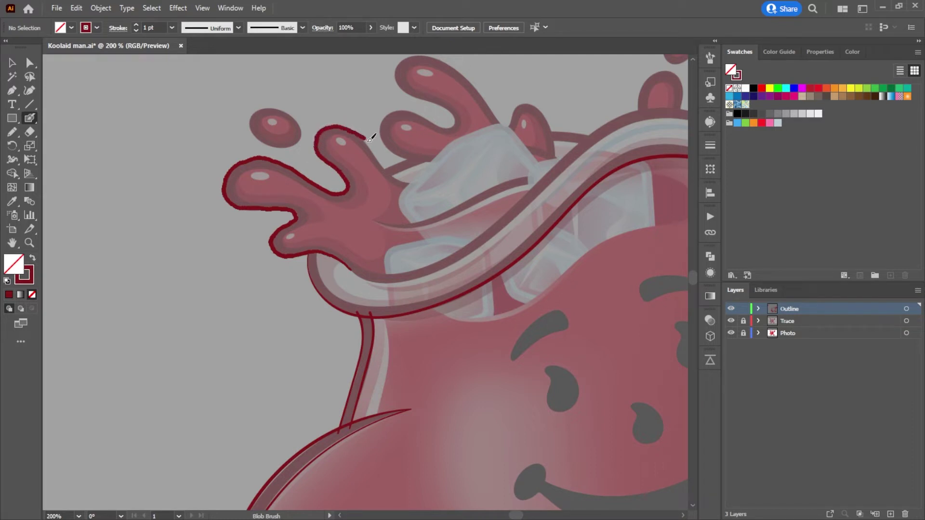
left_click_drag(386, 165, 409, 182)
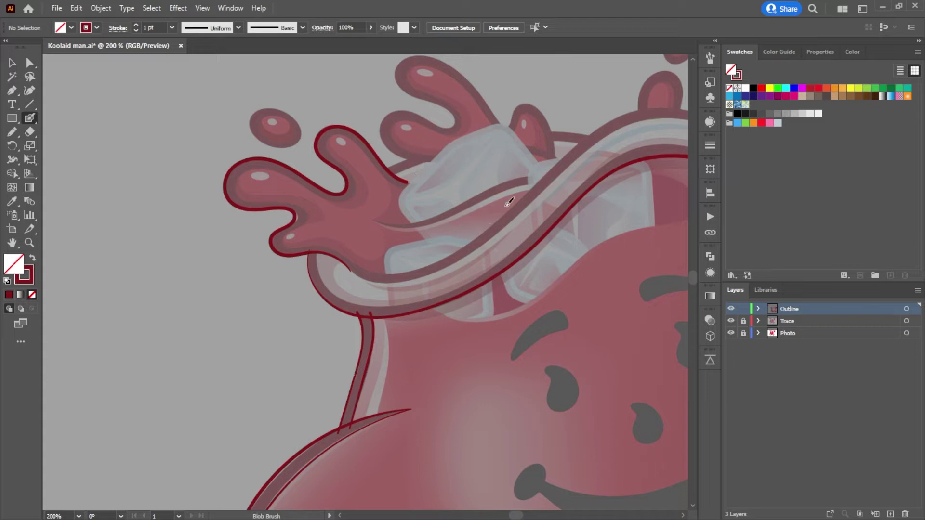
Step: Trace the inner and outer edges of the outline around the splash beside the rim's right curl
left_click_drag(516, 254, 402, 324)
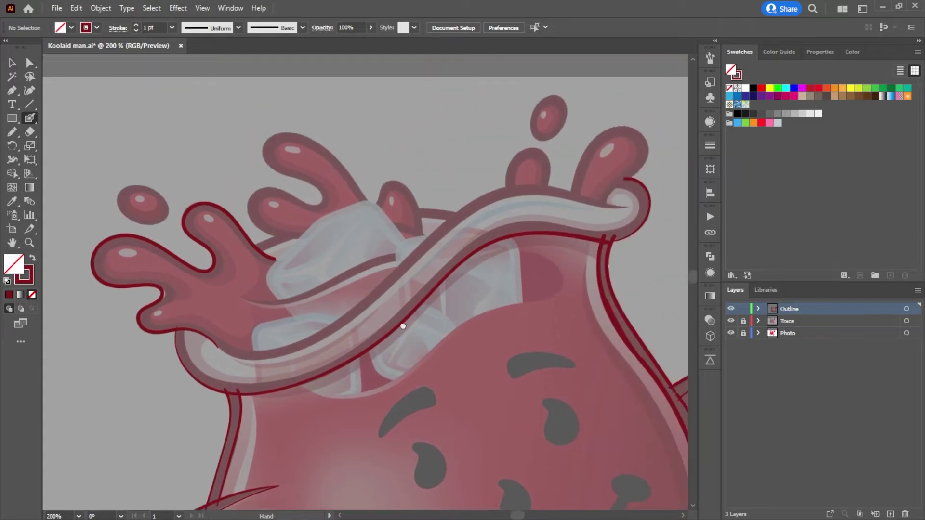
key("space")
mouse_move(599, 198)
left_mouse_down()
mouse_move(636, 155)
mouse_move(632, 134)
mouse_move(598, 144)
mouse_move(582, 189)
mouse_move(581, 159)
left_mouse_up()
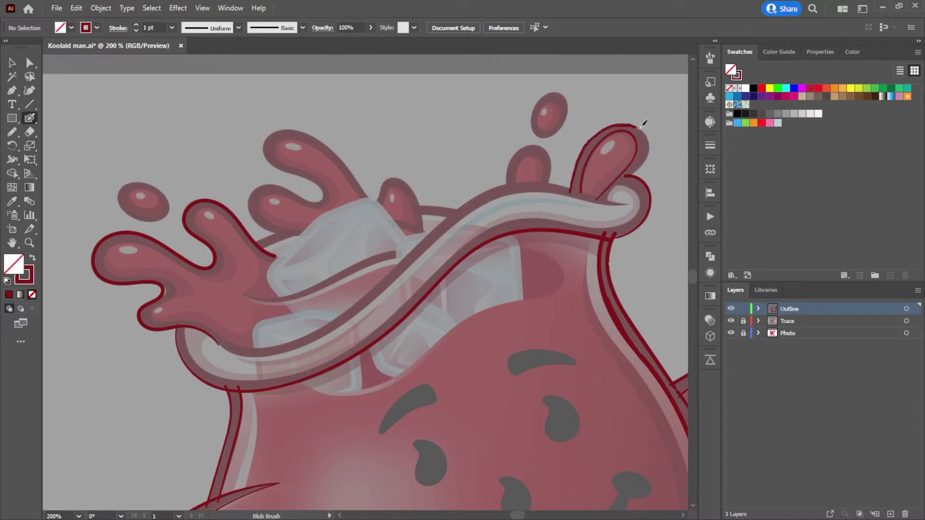
left_click_drag(640, 166, 642, 163)
Step: Trace the outer and inner edges of the small rounded splash behind the rim, closing the inner shape along its base
key("space")
mouse_move(548, 177)
left_mouse_down()
mouse_move(597, 193)
mouse_move(526, 180)
mouse_move(536, 162)
left_mouse_up()
mouse_move(575, 187)
left_mouse_down()
mouse_move(526, 190)
mouse_move(550, 154)
mouse_move(568, 157)
mouse_move(574, 193)
left_mouse_up()
key("ctrl+z")
key("ctrl+z")
key("ctrl+z")
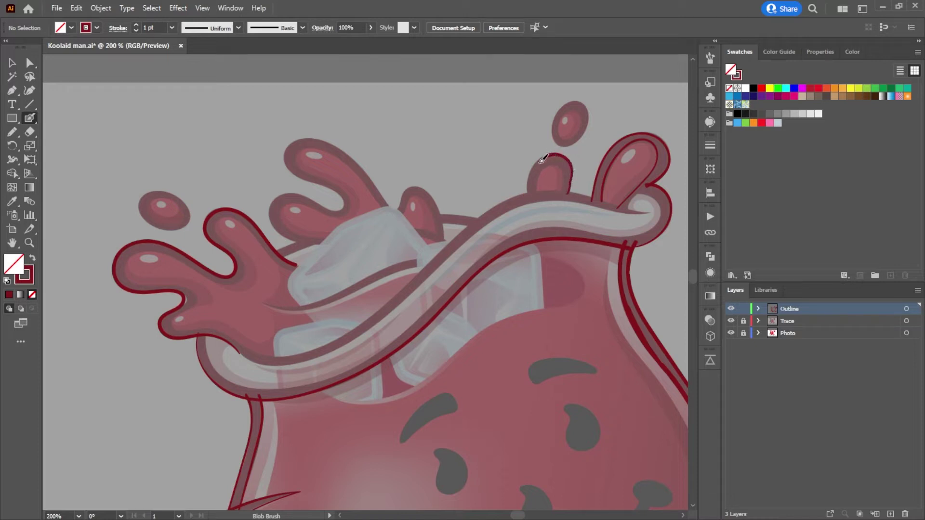
left_click_drag(534, 174, 528, 192)
mouse_move(566, 171)
left_mouse_down()
mouse_move(554, 162)
mouse_move(537, 193)
left_mouse_up()
scroll(553, 180, "up", 4)
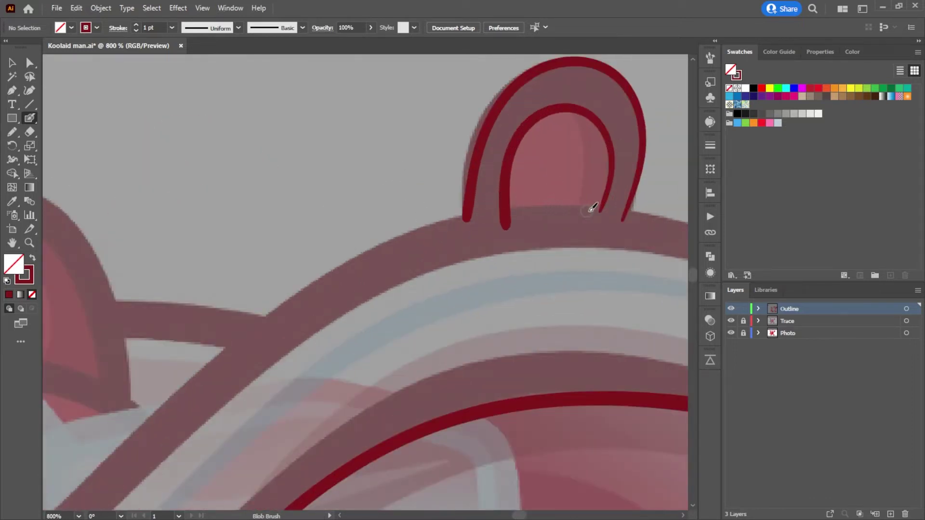
left_click_drag(612, 206, 539, 205)
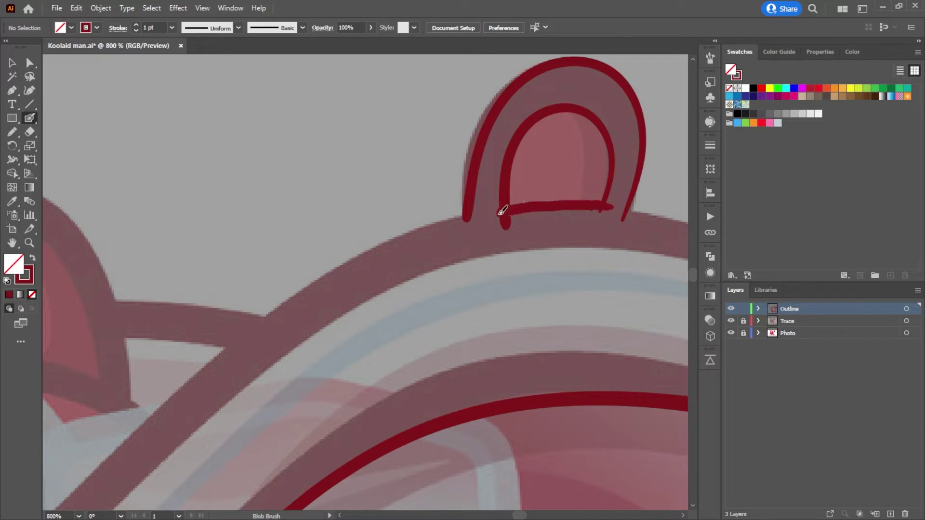
Step: Trace the rim's upper outer edge between the two right-hand splashes and the inner edges of the rim's curl
left_click_drag(615, 252, 339, 242)
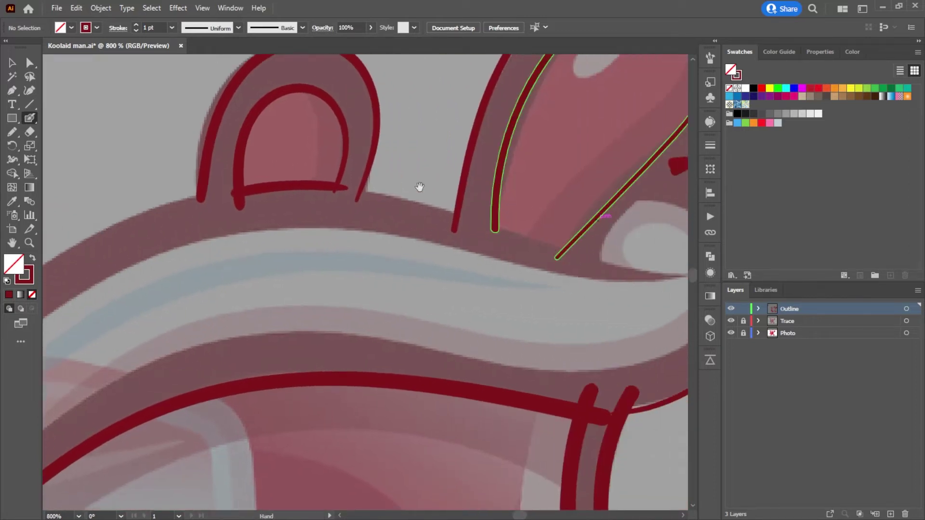
mouse_move(470, 222)
left_mouse_down()
mouse_move(398, 195)
mouse_move(350, 193)
left_mouse_up()
mouse_move(366, 244)
left_mouse_down()
mouse_move(367, 233)
mouse_move(324, 221)
left_mouse_up()
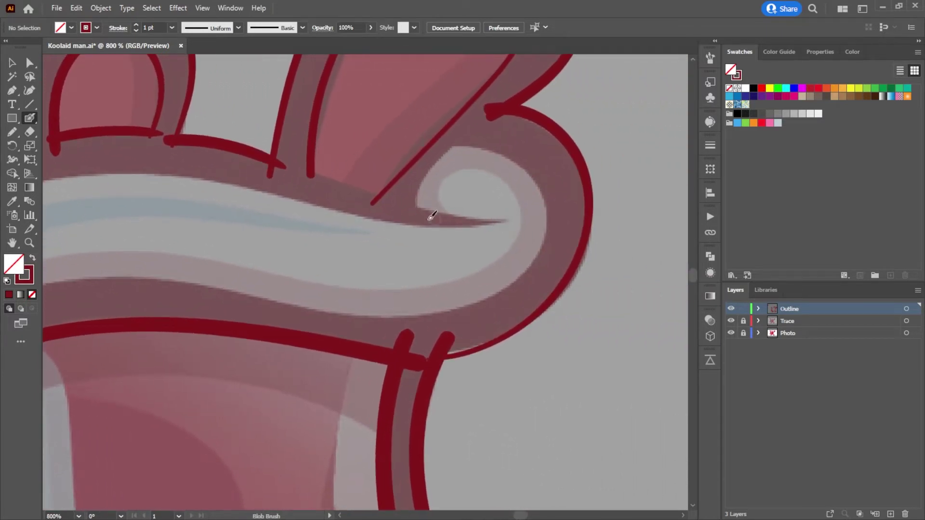
mouse_move(304, 194)
left_mouse_down()
mouse_move(376, 219)
mouse_move(497, 222)
mouse_move(506, 219)
mouse_move(413, 205)
mouse_move(417, 188)
mouse_move(457, 149)
mouse_move(499, 152)
mouse_move(517, 165)
mouse_move(543, 202)
mouse_move(545, 228)
mouse_move(539, 252)
mouse_move(471, 324)
left_mouse_up()
mouse_move(429, 287)
left_mouse_down()
mouse_move(475, 311)
mouse_move(483, 259)
mouse_move(471, 258)
mouse_move(508, 283)
mouse_move(501, 301)
mouse_move(495, 276)
left_mouse_up()
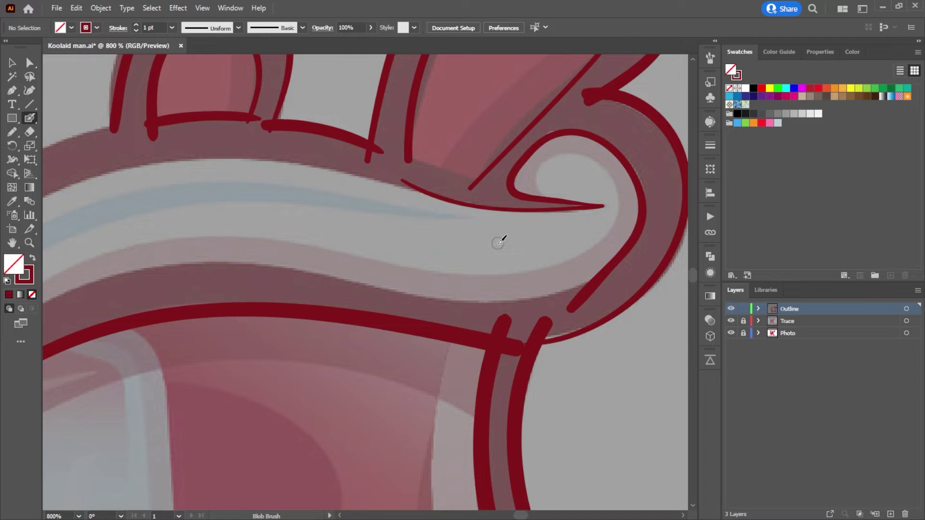
Step: Trace the inner edge of the rim's lower outline from the right curl down to the middle of the rim
scroll(498, 242, "down", 3)
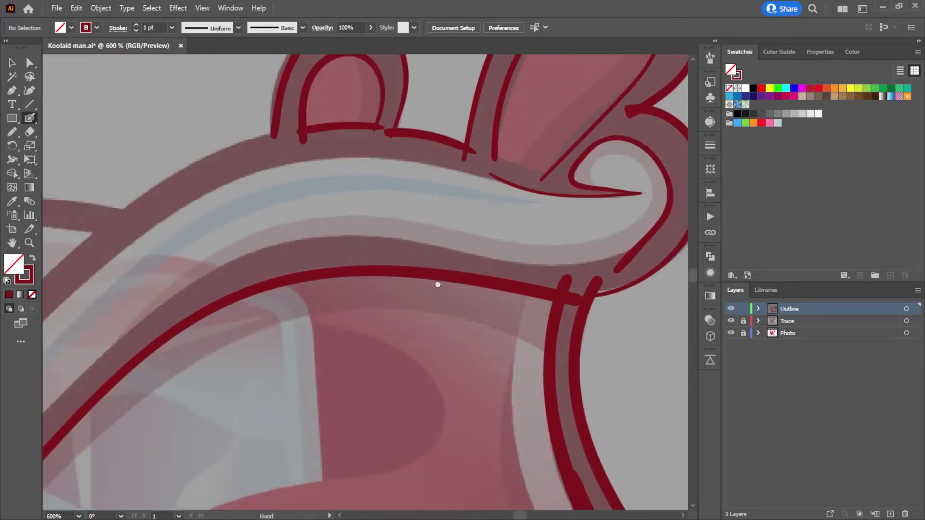
scroll(501, 219, "down", 2)
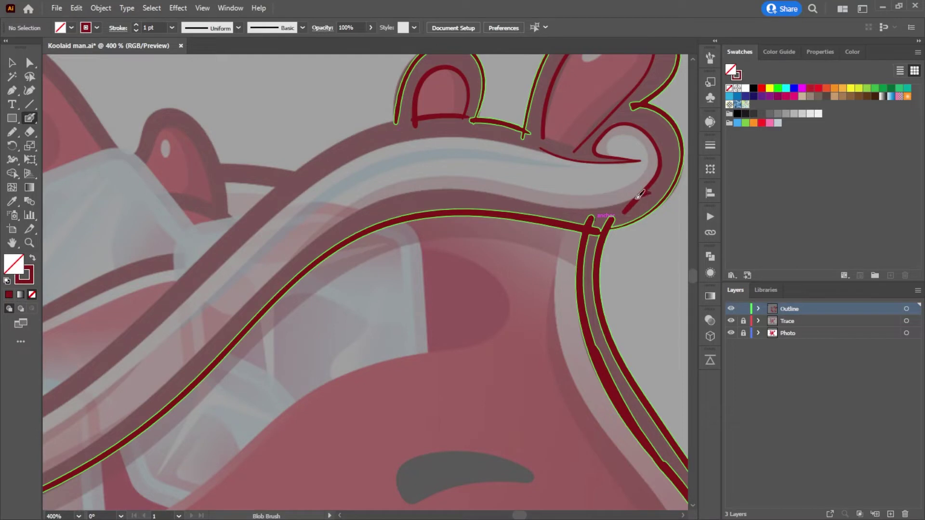
mouse_move(613, 203)
left_mouse_down()
mouse_move(458, 187)
mouse_move(383, 196)
mouse_move(295, 254)
mouse_move(160, 411)
left_mouse_up()
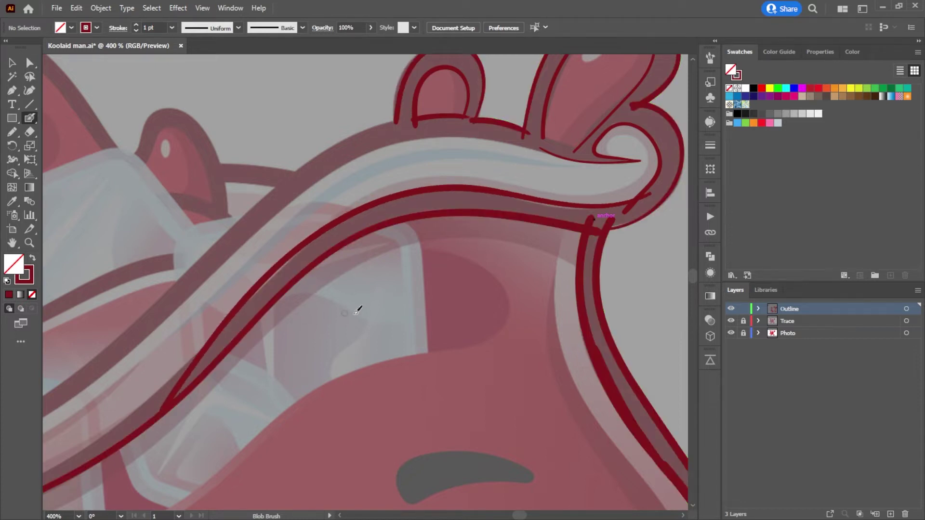
Step: Trace the rim's upper outer edge from the small rounded splash down past the ice cubes
left_click_drag(343, 339, 533, 267)
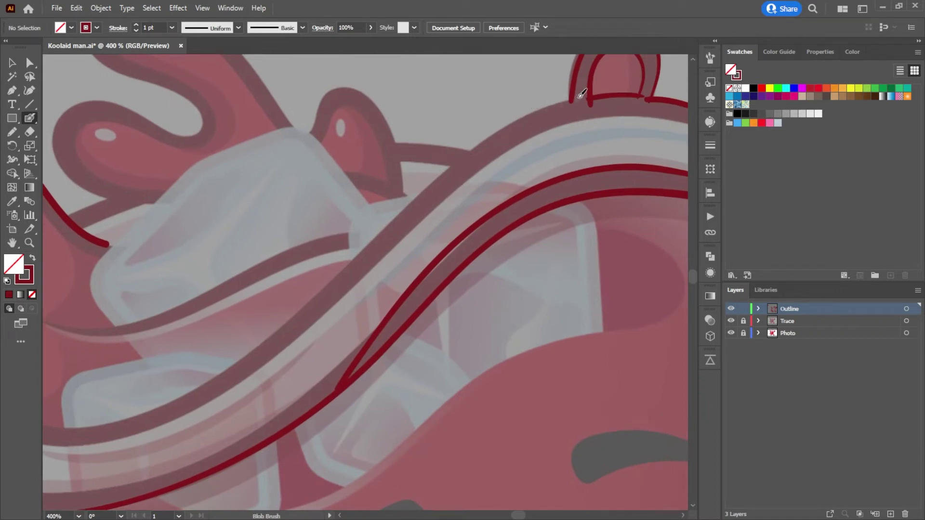
mouse_move(579, 98)
left_mouse_down()
mouse_move(482, 137)
mouse_move(232, 374)
left_mouse_up()
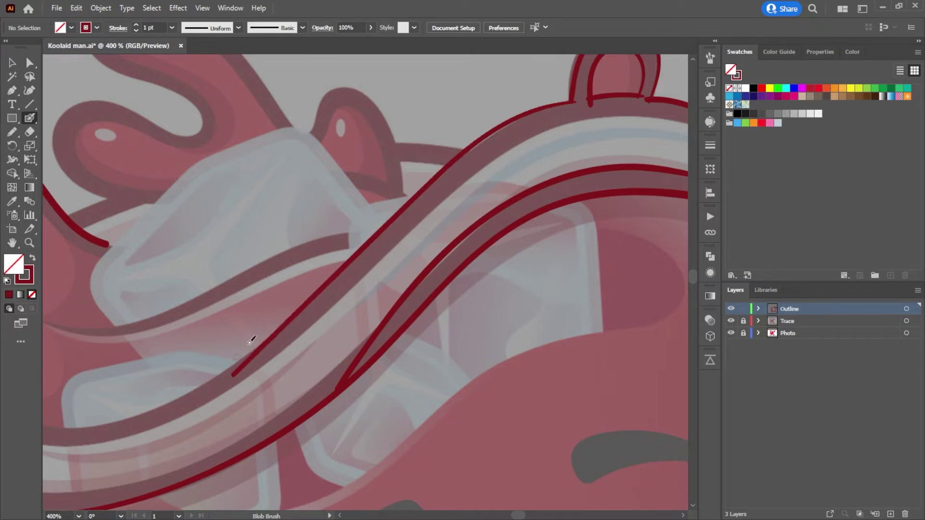
left_click_drag(271, 329, 365, 296)
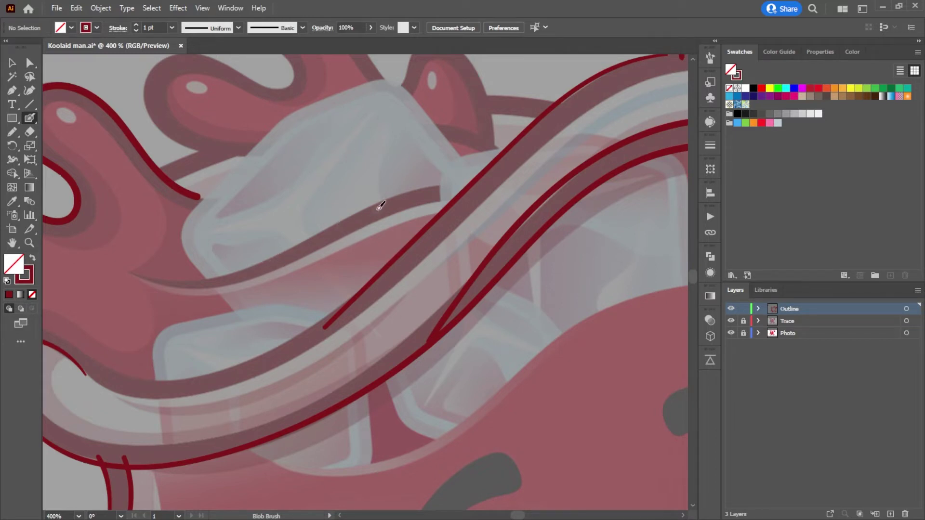
mouse_move(543, 242)
left_mouse_down()
mouse_move(506, 248)
mouse_move(355, 324)
mouse_move(337, 304)
left_mouse_up()
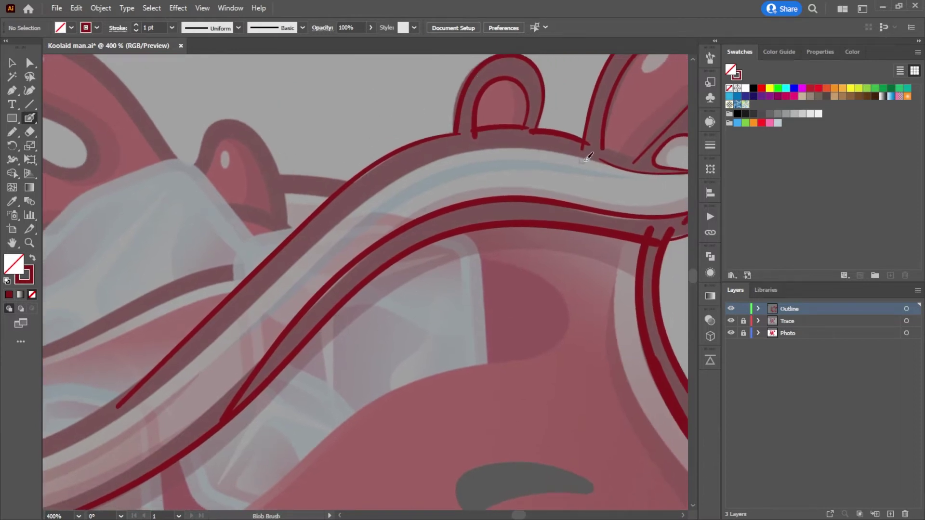
Step: Trace the inner edge of the rim's upper outline from the right-hand splash down past the ice cubes
mouse_move(617, 163)
left_mouse_down()
mouse_move(588, 159)
mouse_move(647, 168)
left_mouse_up()
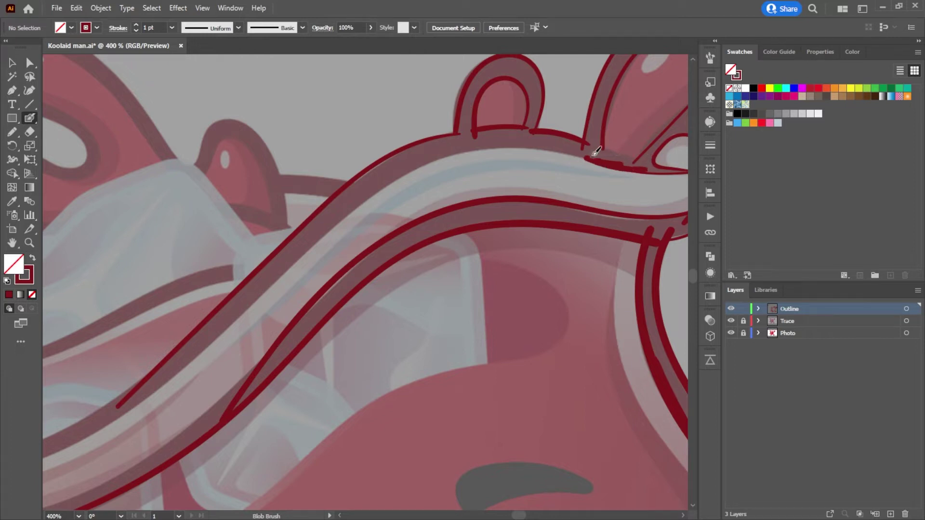
key("ctrl+z")
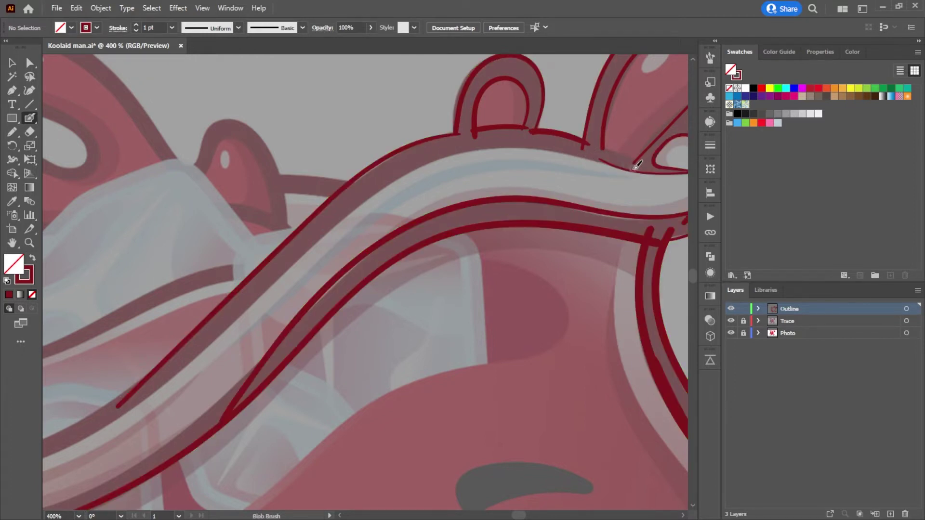
mouse_move(629, 165)
left_mouse_down()
mouse_move(502, 147)
mouse_move(409, 171)
mouse_move(360, 203)
mouse_move(193, 363)
mouse_move(99, 419)
left_mouse_up()
mouse_move(265, 340)
left_mouse_down()
mouse_move(404, 225)
mouse_move(362, 224)
mouse_move(406, 250)
mouse_move(455, 238)
mouse_move(457, 222)
mouse_move(380, 274)
mouse_move(275, 308)
mouse_move(197, 298)
mouse_move(155, 252)
left_mouse_up()
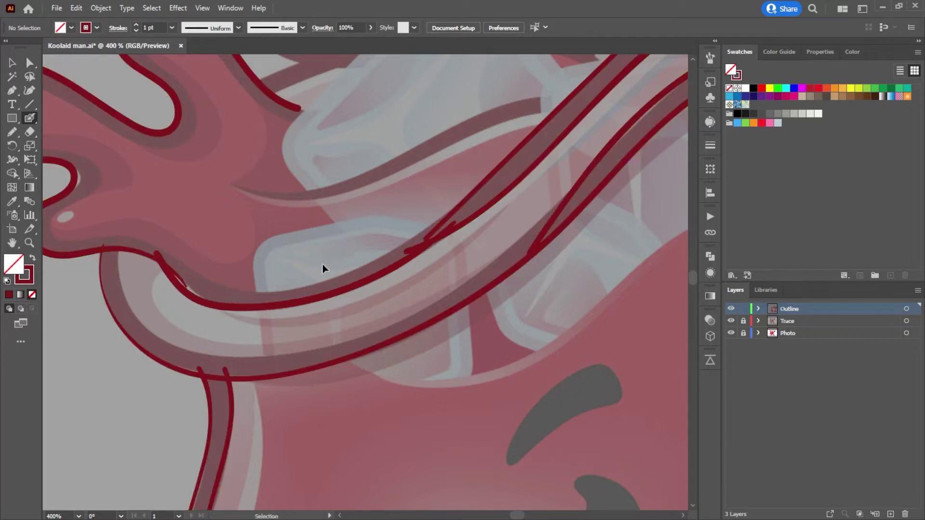
key("ctrl+z")
mouse_move(449, 229)
left_mouse_down()
mouse_move(392, 264)
mouse_move(456, 224)
left_mouse_up()
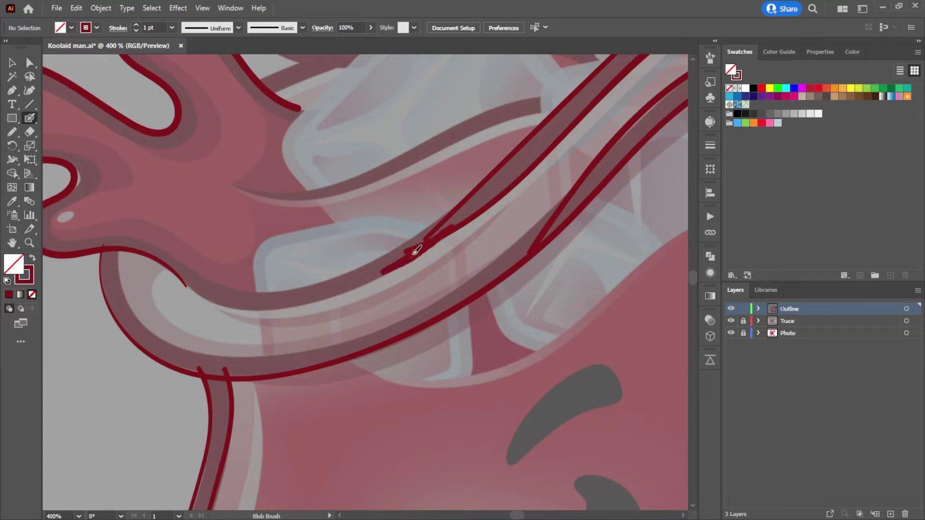
mouse_move(384, 271)
left_mouse_down()
mouse_move(312, 302)
mouse_move(234, 310)
mouse_move(200, 300)
mouse_move(175, 274)
mouse_move(210, 304)
mouse_move(250, 311)
left_mouse_up()
key("ctrl+z")
left_click_drag(298, 297, 298, 298)
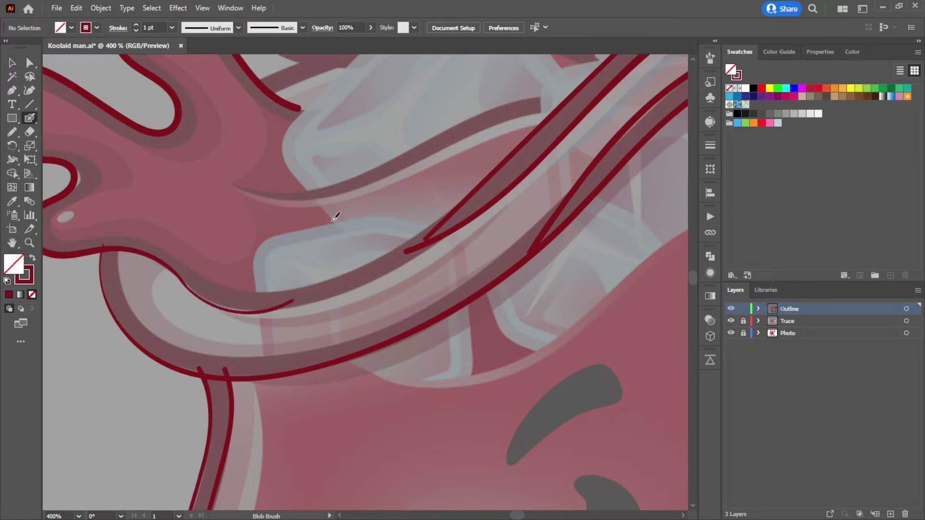
key("ctrl+z")
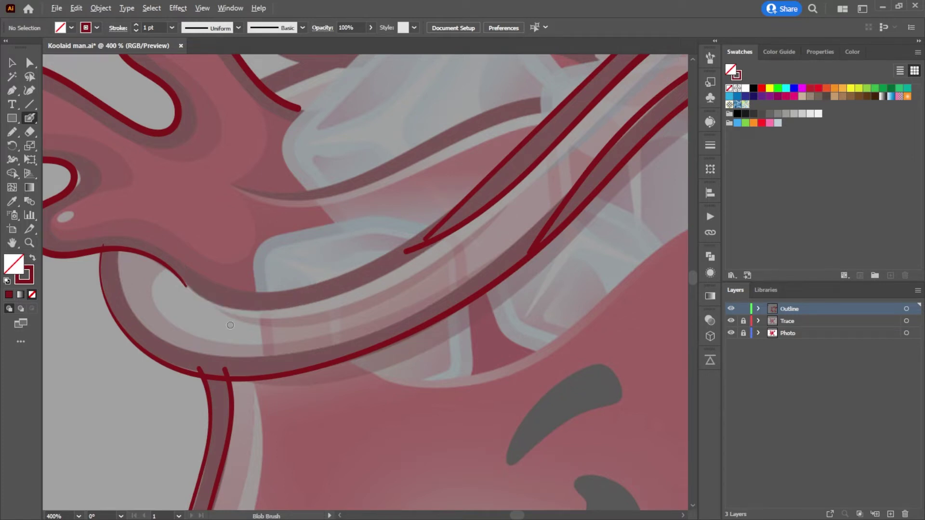
Step: Trace the lower edge of the rim's upper outline from the left curl until it joins the existing stroke
scroll(242, 317, "up", 3)
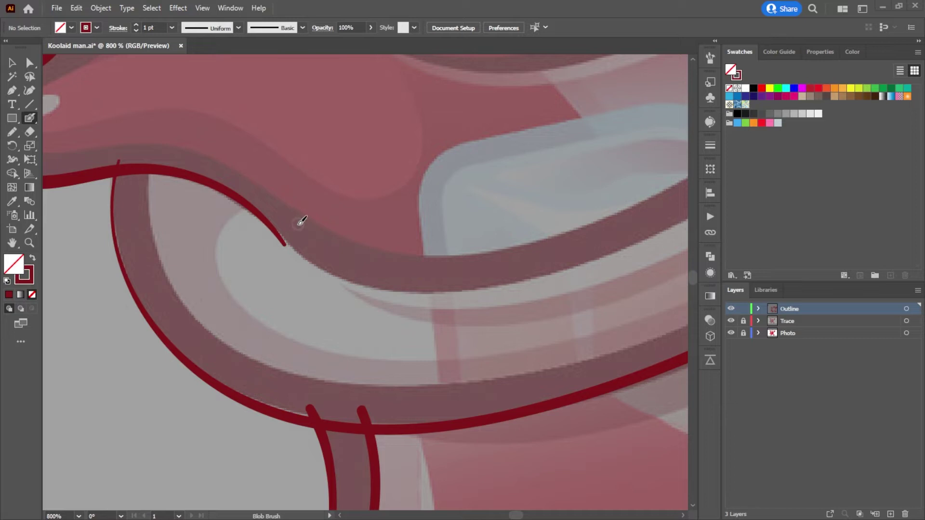
mouse_move(263, 209)
left_mouse_down()
mouse_move(299, 254)
mouse_move(338, 274)
left_mouse_up()
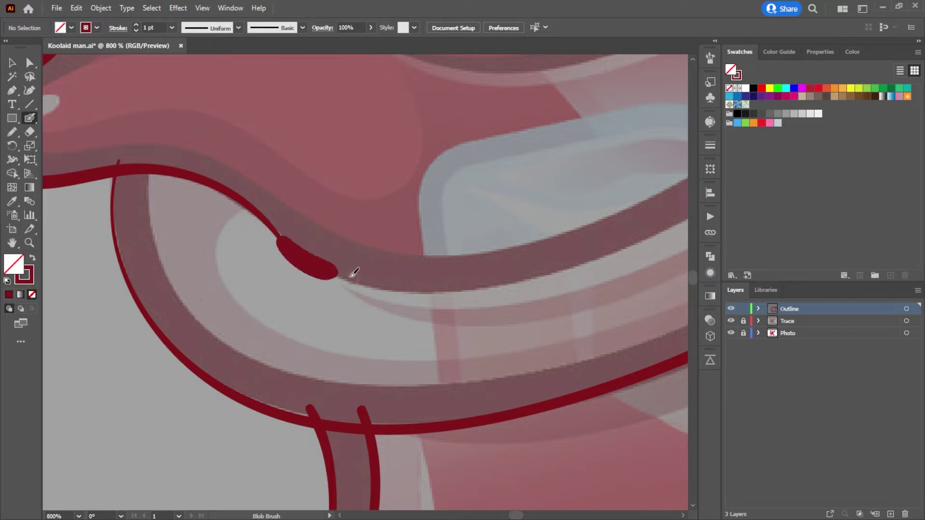
key("ctrl+z")
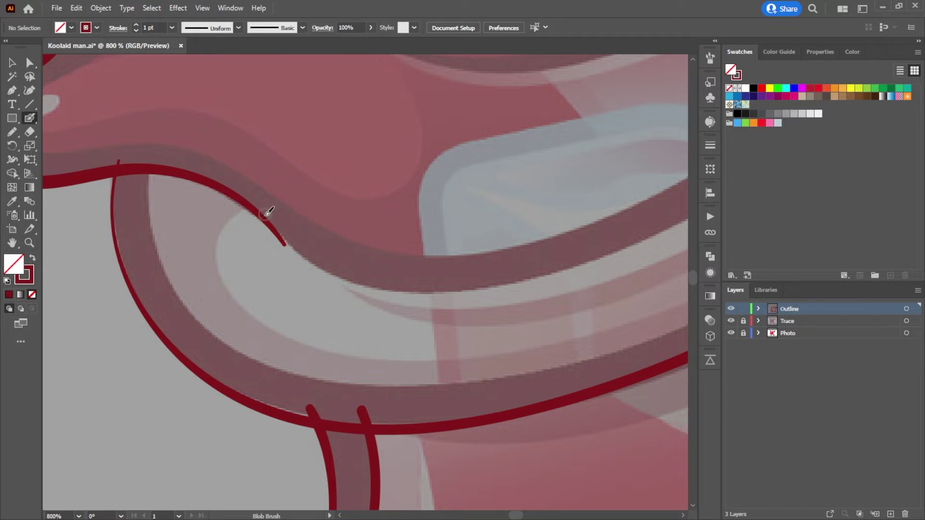
mouse_move(272, 220)
left_mouse_down()
mouse_move(300, 254)
mouse_move(340, 273)
mouse_move(482, 281)
left_mouse_up()
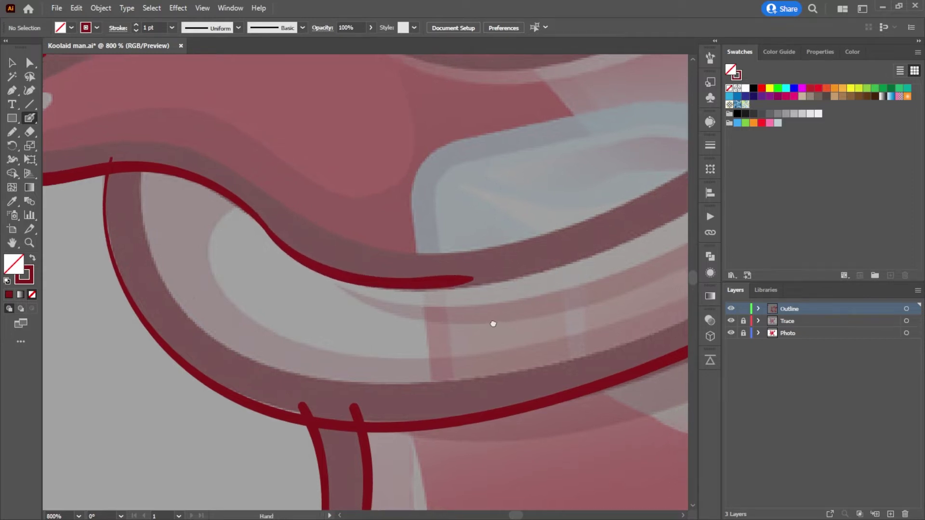
left_click_drag(491, 324, 372, 326)
mouse_move(309, 288)
left_mouse_down()
mouse_move(427, 273)
mouse_move(496, 248)
mouse_move(589, 204)
mouse_move(668, 147)
left_mouse_up()
Step: Trace the upper edge of the rim's upper outline past the lower ice cube and around to the left curl
mouse_move(481, 226)
left_mouse_down()
mouse_move(487, 279)
mouse_move(556, 339)
mouse_move(365, 316)
mouse_move(359, 339)
mouse_move(490, 273)
left_mouse_up()
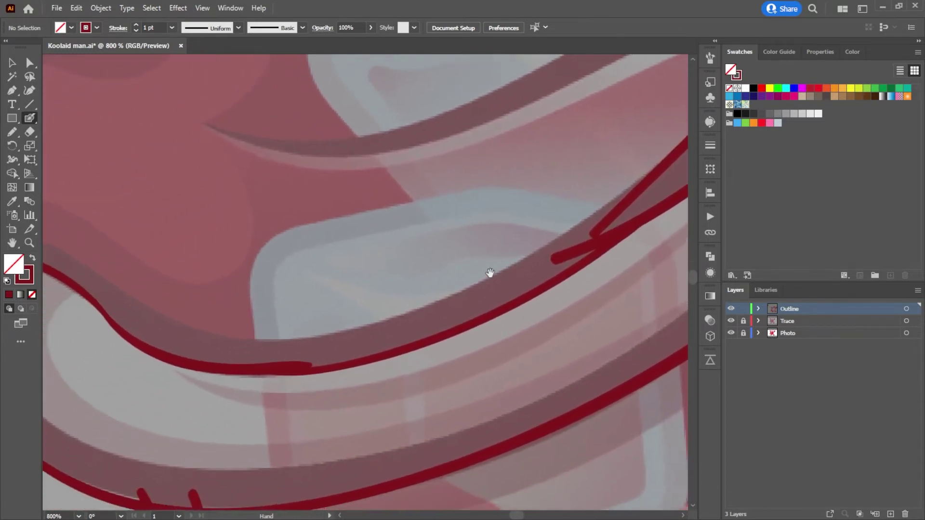
mouse_move(327, 354)
left_mouse_down()
mouse_move(525, 259)
mouse_move(650, 176)
left_mouse_up()
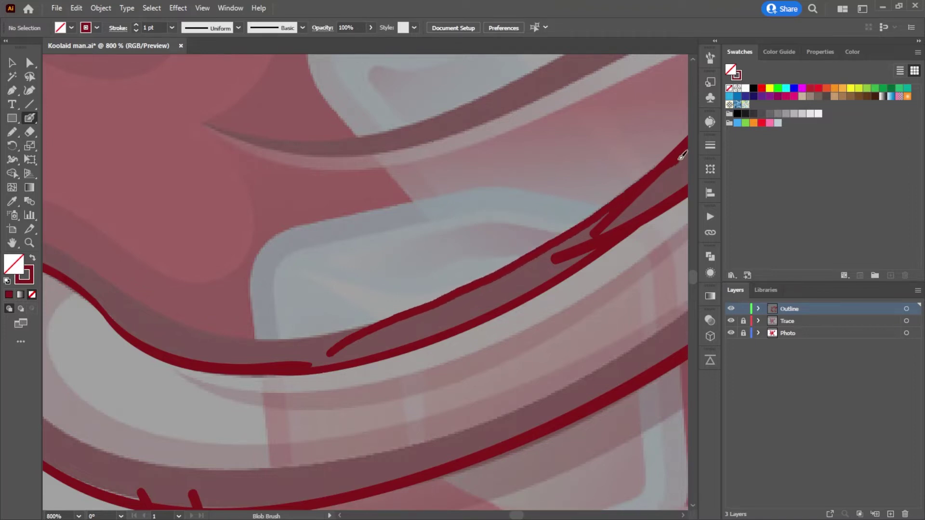
mouse_move(363, 326)
left_mouse_down()
mouse_move(554, 334)
mouse_move(436, 345)
mouse_move(347, 318)
mouse_move(230, 245)
mouse_move(193, 237)
mouse_move(119, 251)
mouse_move(303, 340)
left_mouse_up()
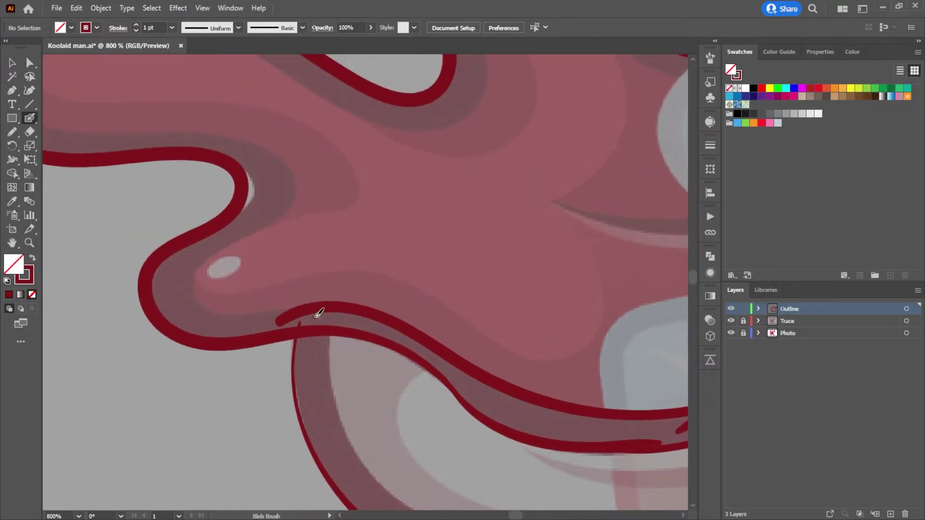
Step: Trace the inner edge of the left splash's outline around all its fingers to its end beside the ice cube
mouse_move(290, 309)
left_mouse_down()
mouse_move(216, 314)
mouse_move(195, 291)
mouse_move(207, 262)
mouse_move(282, 208)
mouse_move(291, 188)
mouse_move(267, 148)
mouse_move(220, 133)
mouse_move(102, 139)
left_mouse_up()
left_click_drag(166, 161, 273, 215)
mouse_move(332, 240)
left_mouse_down()
mouse_move(266, 240)
mouse_move(240, 228)
mouse_move(221, 201)
mouse_move(224, 149)
mouse_move(275, 110)
mouse_move(377, 112)
mouse_move(497, 176)
mouse_move(549, 186)
left_mouse_up()
mouse_move(578, 243)
left_mouse_down()
mouse_move(418, 315)
mouse_move(427, 317)
left_mouse_up()
mouse_move(318, 276)
left_mouse_down()
mouse_move(364, 301)
mouse_move(449, 317)
mouse_move(476, 316)
mouse_move(512, 275)
mouse_move(501, 218)
mouse_move(481, 191)
mouse_move(408, 143)
mouse_move(392, 115)
mouse_move(393, 67)
left_mouse_up()
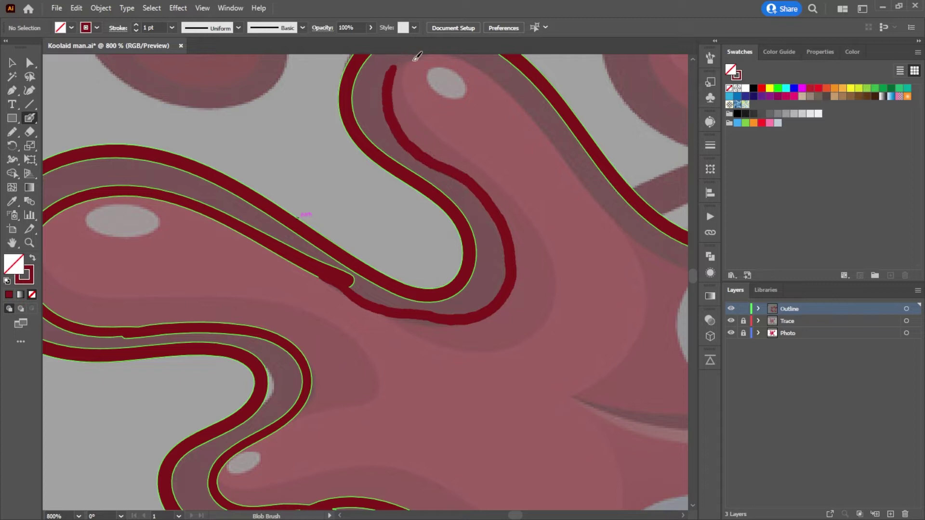
left_click_drag(505, 286, 378, 334)
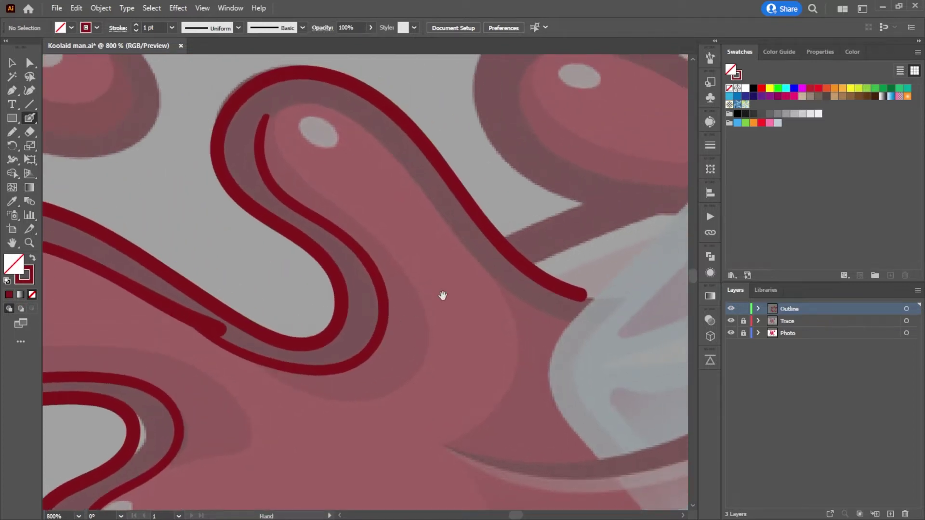
mouse_move(581, 326)
left_mouse_down()
mouse_move(491, 268)
mouse_move(413, 165)
mouse_move(343, 102)
mouse_move(306, 95)
mouse_move(271, 113)
mouse_move(257, 136)
left_mouse_up()
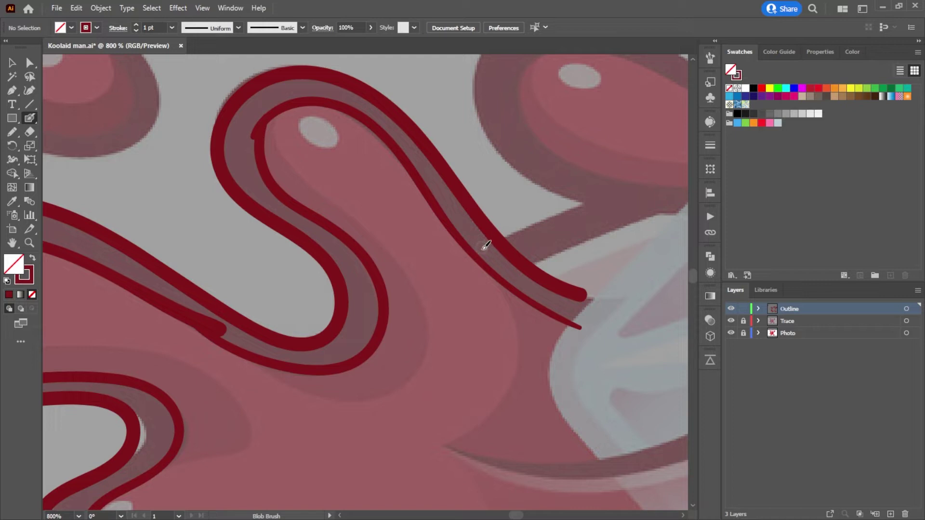
Step: Trace the upper edge of the short back-rim section between the left splash and the neighbouring splash
mouse_move(536, 252)
left_mouse_down()
mouse_move(430, 323)
mouse_move(409, 295)
left_mouse_up()
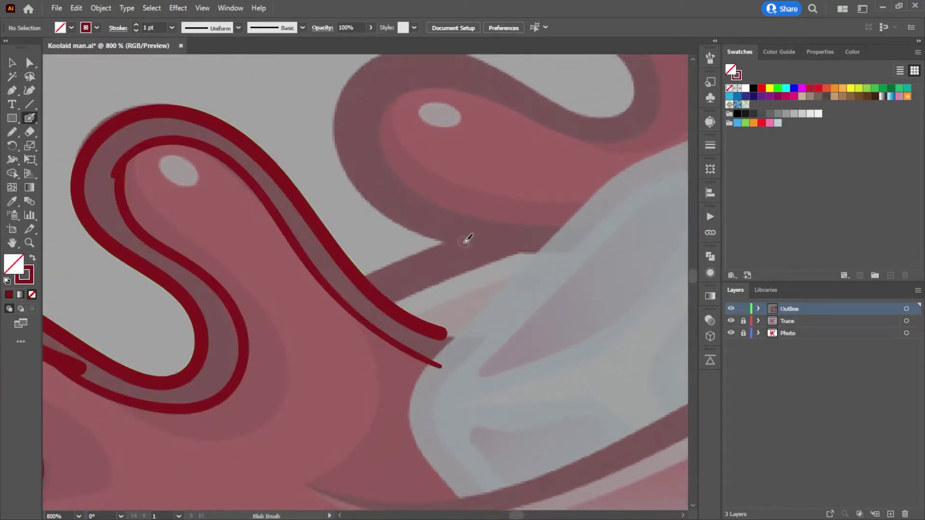
mouse_move(360, 279)
left_mouse_down()
mouse_move(421, 241)
mouse_move(437, 244)
left_mouse_up()
key("ctrl+z")
left_click_drag(351, 287, 457, 233)
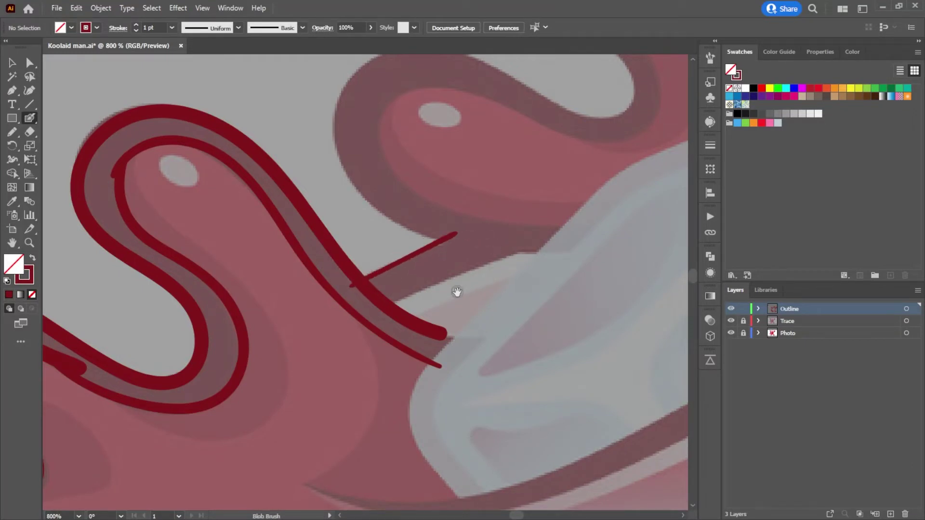
left_click_drag(458, 290, 364, 388)
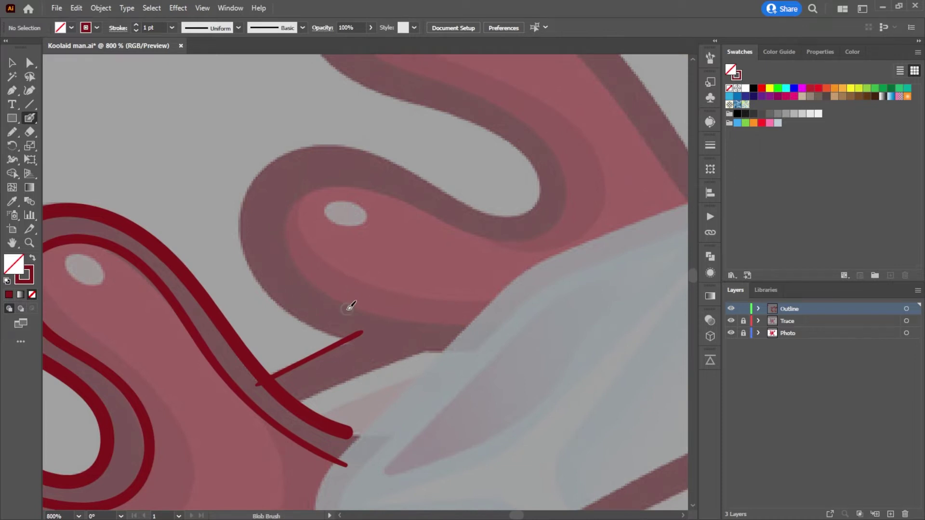
Step: Trace the lower edge of the short back-rim section over the ice cube and close the left splash's outline into a tip
scroll(375, 310, "down", 8)
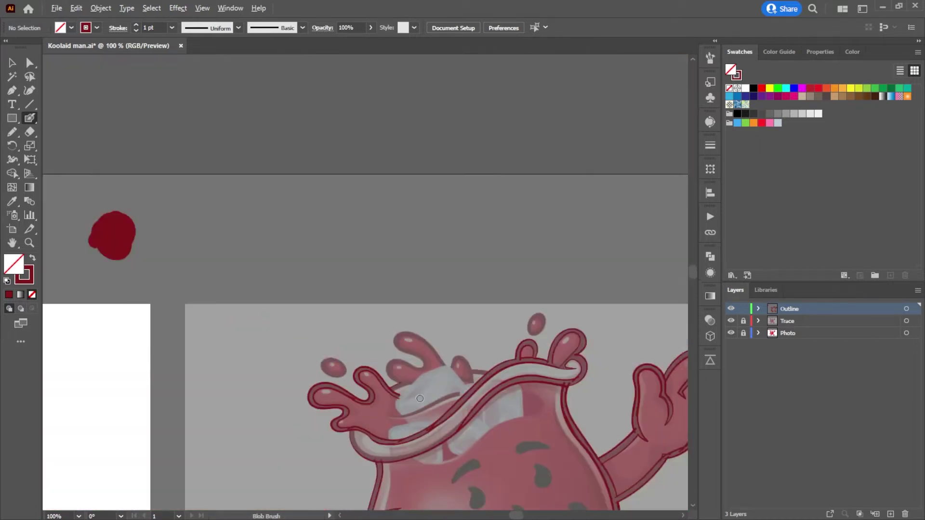
scroll(336, 167, "up", 2)
left_click_drag(336, 167, 336, 186)
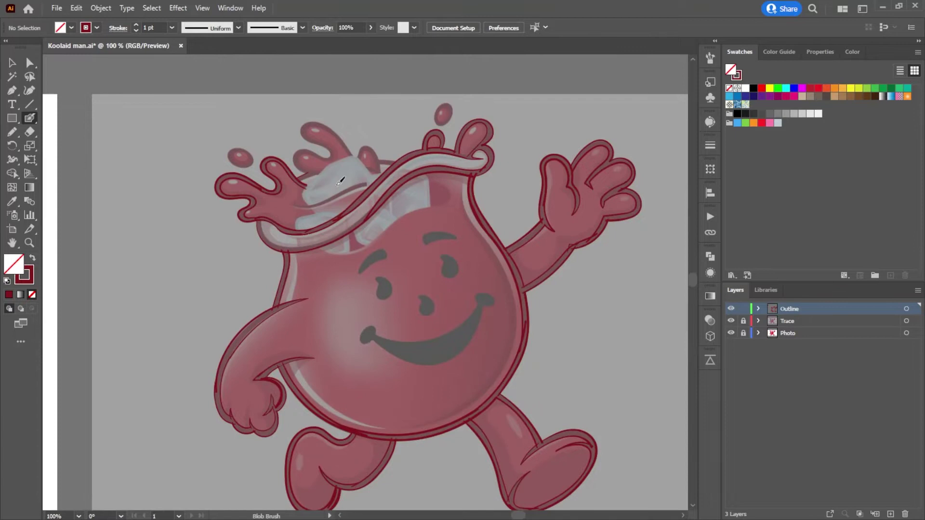
scroll(340, 180, "up", 4)
left_click_drag(280, 212, 306, 255)
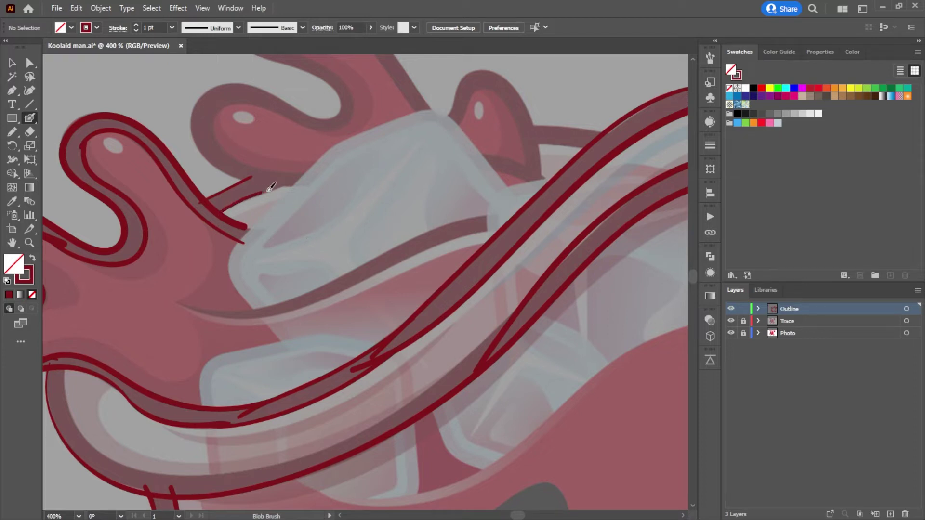
left_click_drag(320, 191, 322, 193)
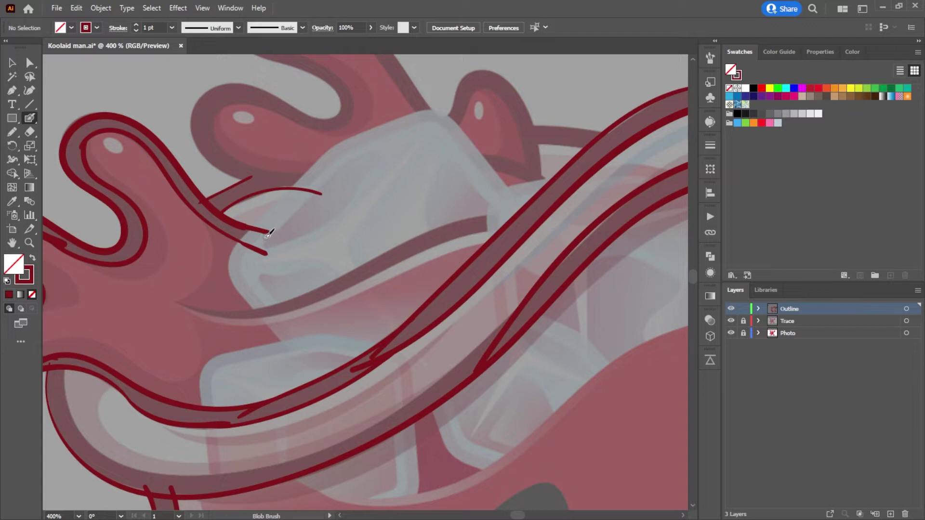
key("ctrl+z")
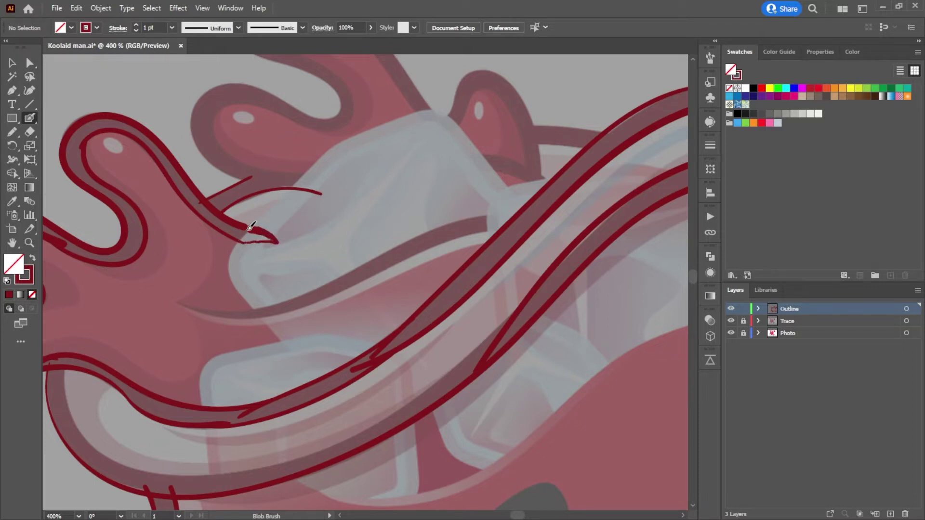
Step: Close the back-rim section's end on the ice cube and trace the inner and outer edges of the lower splash finger
key("ctrl+a")
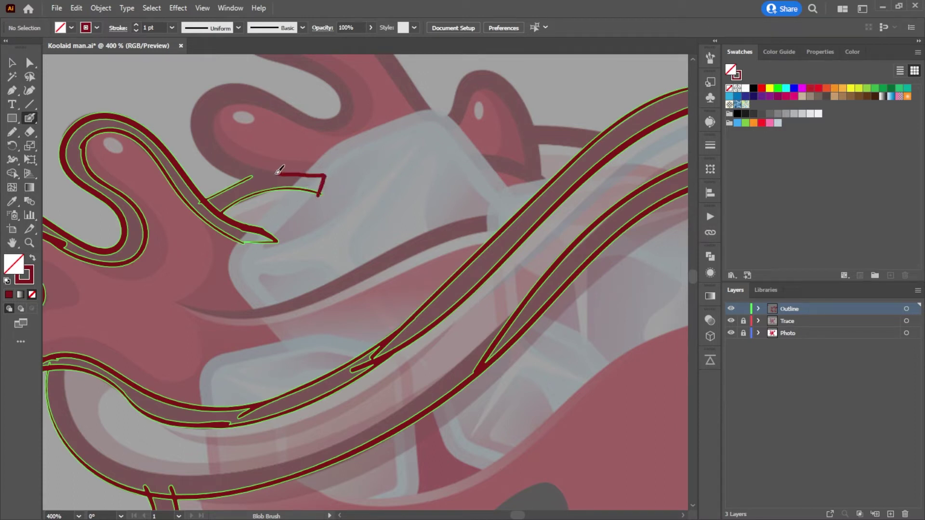
left_click_drag(252, 167, 215, 126)
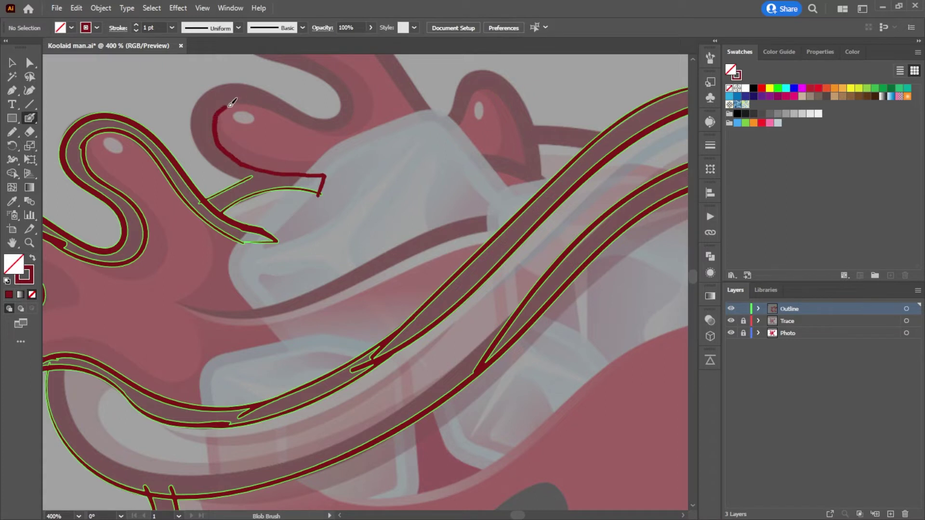
mouse_move(277, 110)
left_mouse_down()
mouse_move(303, 120)
mouse_move(351, 116)
left_mouse_up()
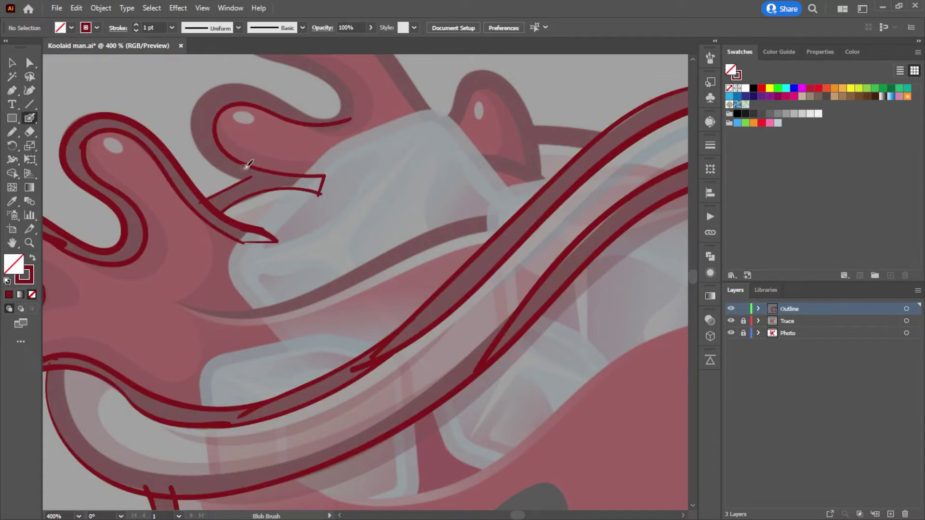
mouse_move(223, 165)
left_mouse_down()
mouse_move(193, 126)
mouse_move(199, 103)
left_mouse_up()
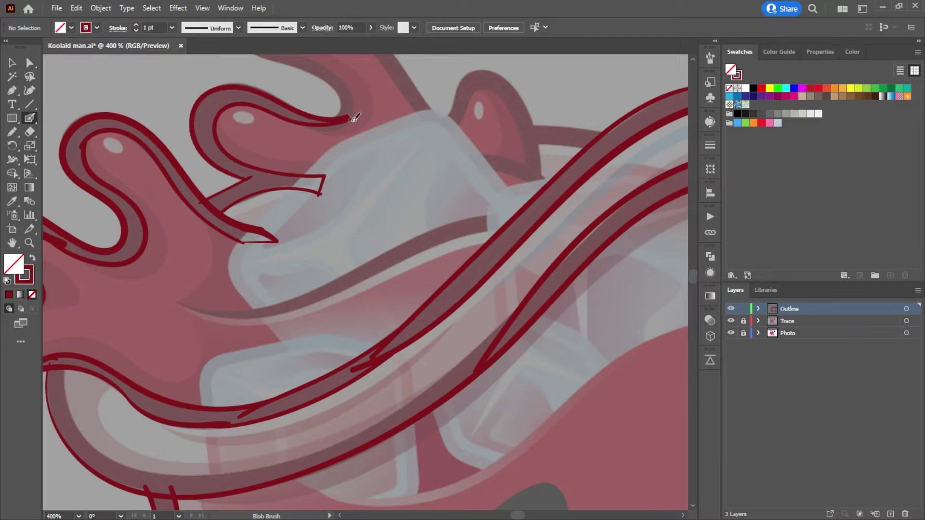
Step: Trace the inner and outer edges of the curve linking the lower and upper splash fingers behind the ice cube
scroll(343, 124, "up", 2)
scroll(343, 125, "up", 1)
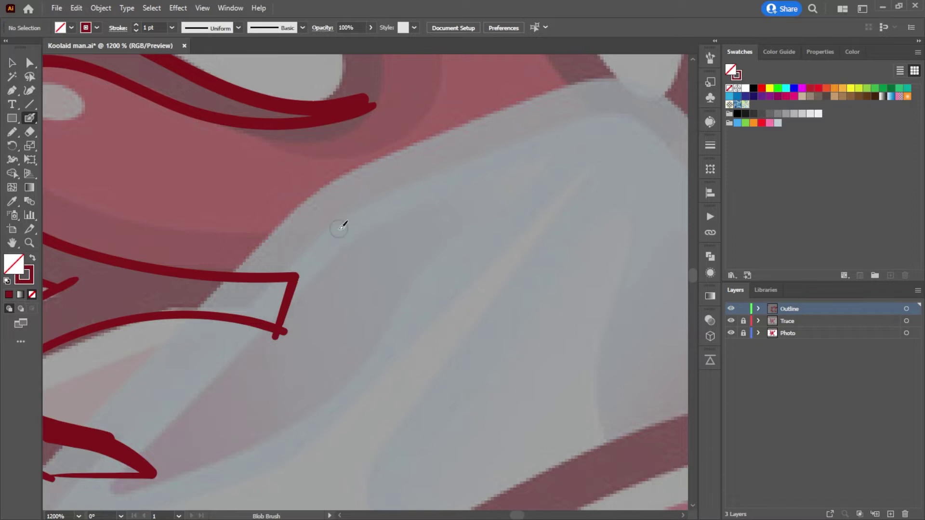
scroll(389, 172, "down", 1)
scroll(346, 213, "up", 3)
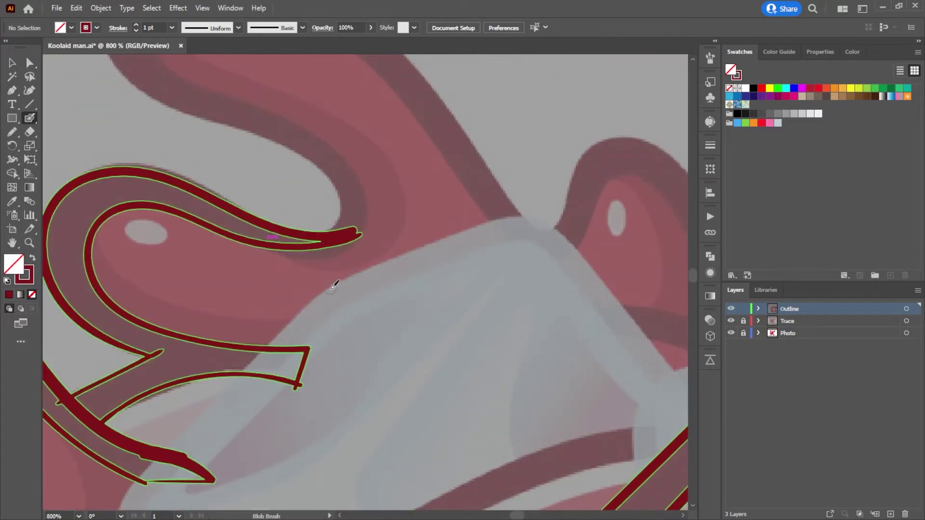
mouse_move(278, 247)
left_mouse_down()
mouse_move(336, 246)
mouse_move(287, 246)
left_mouse_up()
key("ctrl+z")
mouse_move(290, 248)
left_mouse_down()
mouse_move(335, 247)
mouse_move(357, 233)
mouse_move(362, 198)
mouse_move(341, 158)
mouse_move(306, 130)
mouse_move(173, 81)
left_mouse_up()
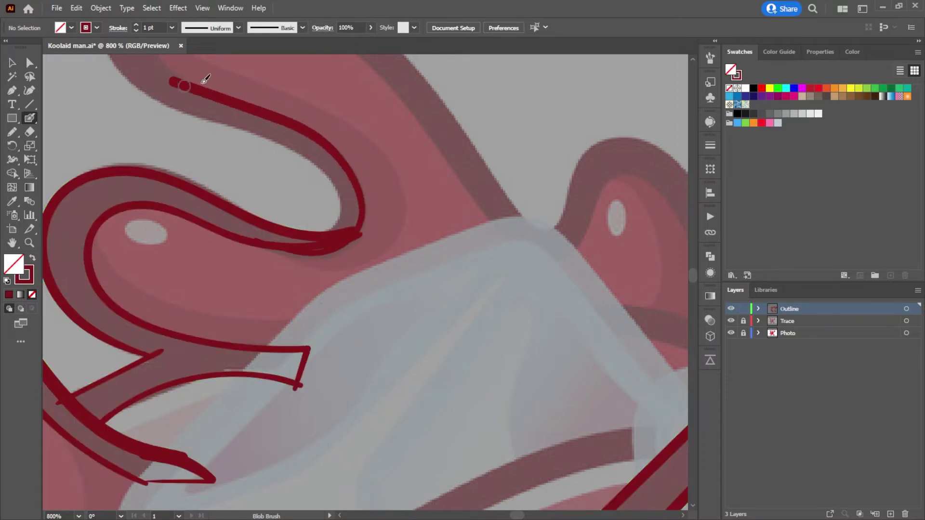
mouse_move(333, 209)
left_mouse_down()
mouse_move(354, 290)
mouse_move(350, 254)
mouse_move(322, 217)
mouse_move(213, 182)
mouse_move(136, 133)
mouse_move(116, 91)
mouse_move(131, 52)
left_mouse_up()
Step: Trace the upper splash finger's outer edge over its top to the neighbouring small splash and smooth the stroke join at its rounded end
left_click_drag(188, 120, 202, 215)
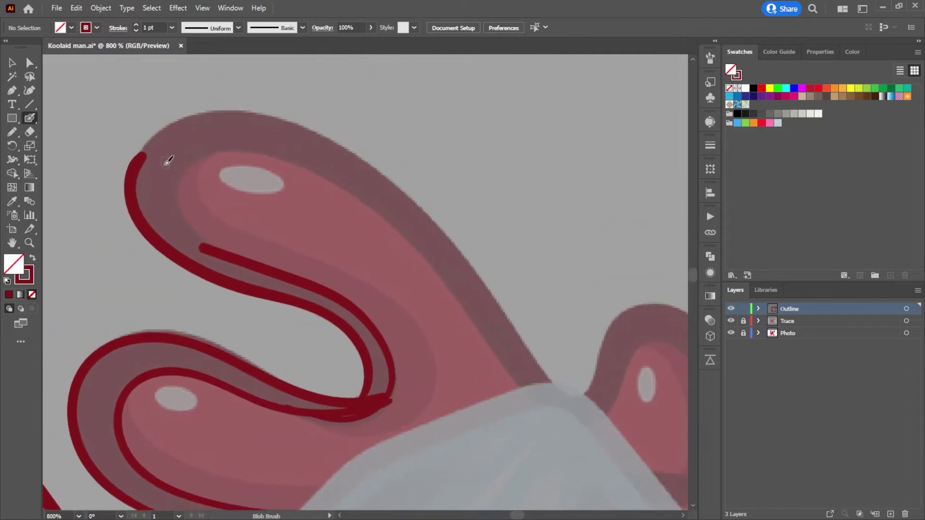
mouse_move(143, 155)
left_mouse_down()
mouse_move(171, 128)
mouse_move(215, 113)
mouse_move(270, 117)
mouse_move(336, 140)
mouse_move(396, 170)
mouse_move(434, 206)
mouse_move(483, 262)
mouse_move(563, 387)
mouse_move(587, 386)
mouse_move(610, 343)
left_mouse_up()
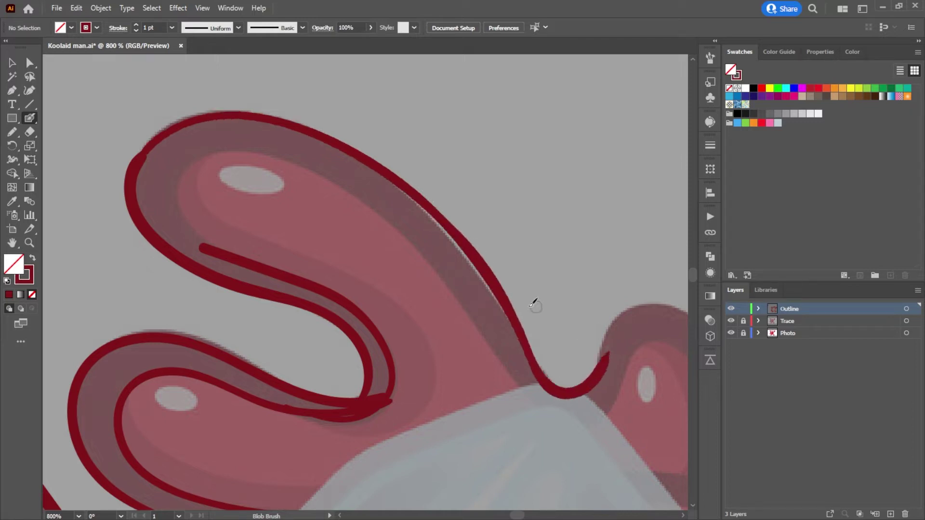
left_click_drag(469, 313, 458, 274)
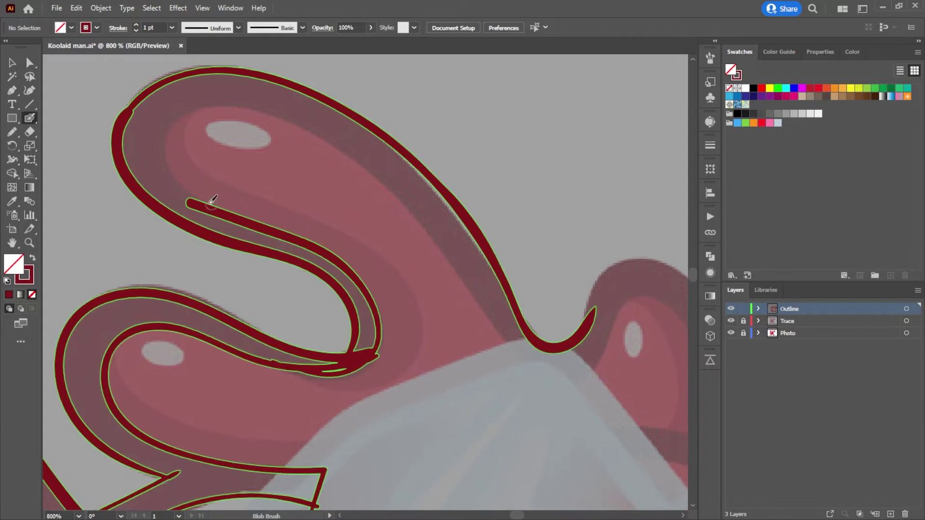
mouse_move(124, 139)
left_mouse_down()
mouse_move(150, 92)
mouse_move(169, 83)
left_mouse_up()
left_click_drag(115, 128, 137, 96)
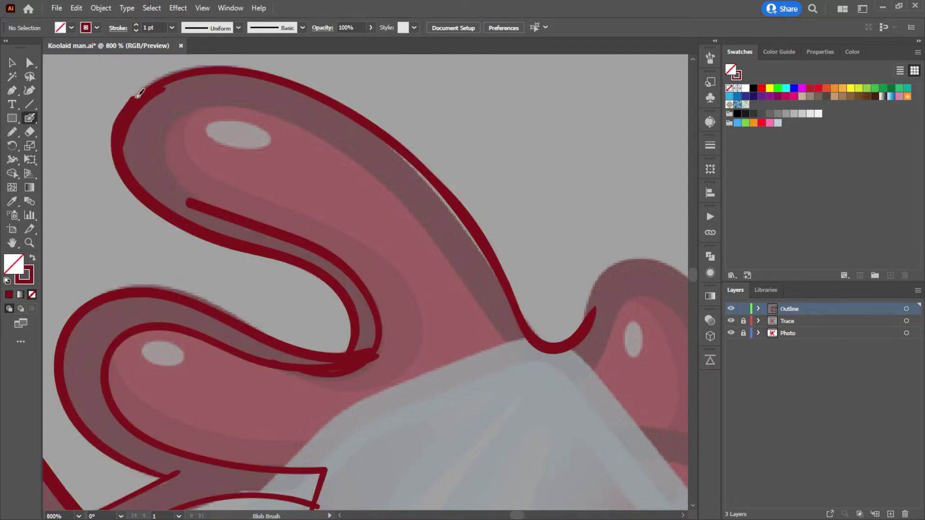
Step: Smooth the upper splash finger's top outline and trace the outer and inner edges of the small splash beside it
left_click_drag(198, 70, 229, 74)
left_click_drag(571, 357, 472, 310)
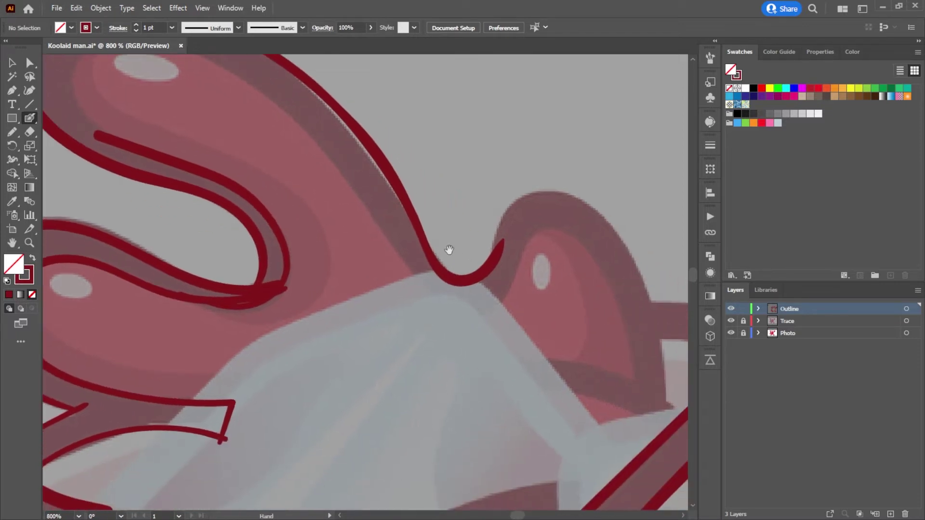
mouse_move(532, 239)
left_mouse_down()
mouse_move(505, 306)
mouse_move(483, 314)
mouse_move(456, 304)
mouse_move(404, 255)
mouse_move(286, 89)
left_mouse_up()
mouse_move(301, 128)
left_mouse_down()
mouse_move(505, 305)
mouse_move(485, 268)
mouse_move(442, 233)
mouse_move(387, 200)
mouse_move(312, 176)
mouse_move(281, 184)
mouse_move(255, 211)
mouse_move(259, 246)
mouse_move(284, 274)
left_mouse_up()
mouse_move(384, 330)
left_mouse_down()
mouse_move(289, 208)
mouse_move(311, 169)
mouse_move(340, 146)
mouse_move(389, 148)
mouse_move(428, 188)
mouse_move(454, 241)
mouse_move(476, 363)
mouse_move(440, 306)
mouse_move(424, 245)
mouse_move(394, 197)
mouse_move(368, 181)
mouse_move(341, 187)
mouse_move(315, 239)
mouse_move(287, 266)
left_mouse_up()
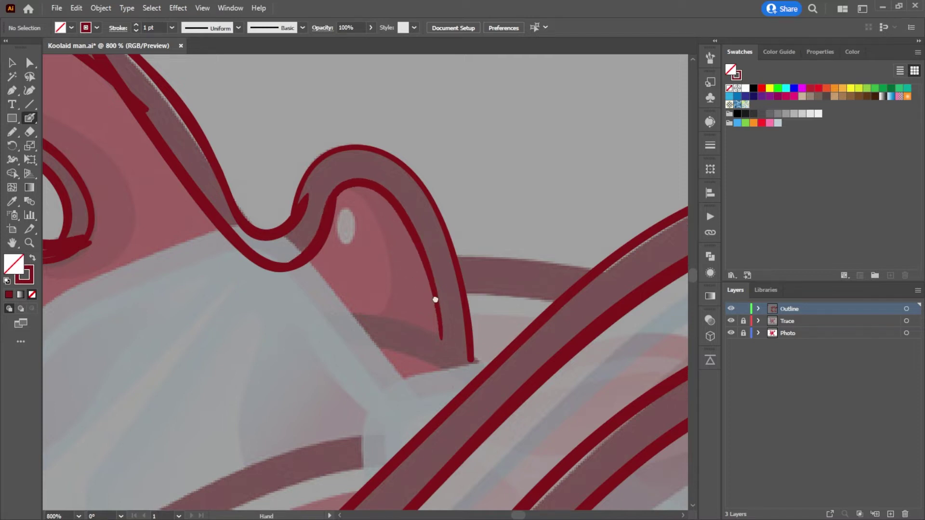
left_click_drag(435, 306, 413, 203)
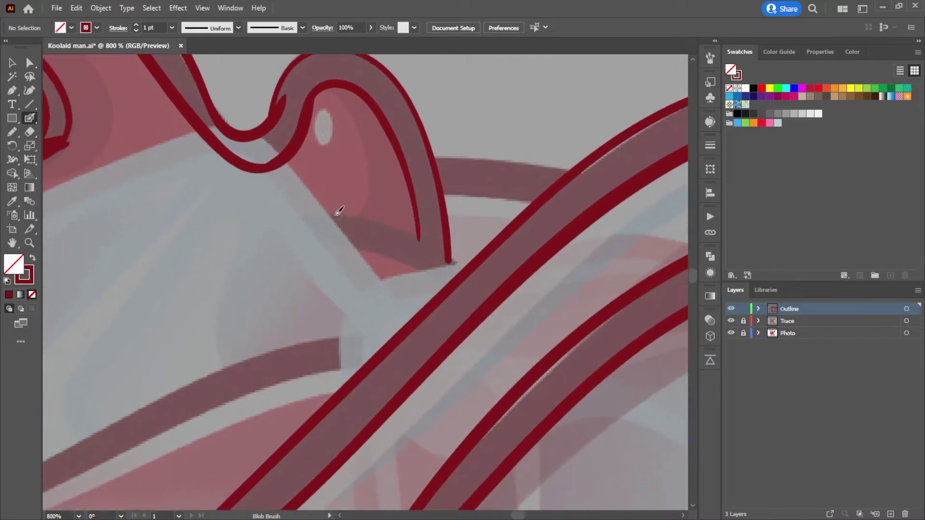
Step: Trace the small splash's pointed base over the ice cube and both edges of the back-rim section running to the front rim
mouse_move(332, 211)
left_mouse_down()
mouse_move(422, 251)
mouse_move(427, 243)
mouse_move(366, 218)
mouse_move(296, 231)
mouse_move(305, 242)
mouse_move(370, 248)
mouse_move(450, 273)
left_mouse_up()
key("ctrl+z")
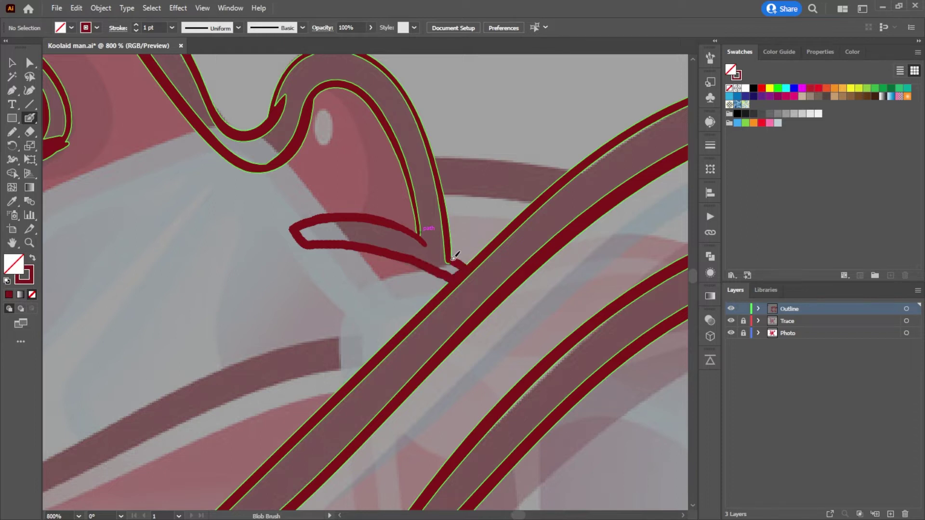
mouse_move(533, 209)
left_mouse_down()
mouse_move(506, 262)
mouse_move(490, 237)
mouse_move(405, 235)
left_mouse_up()
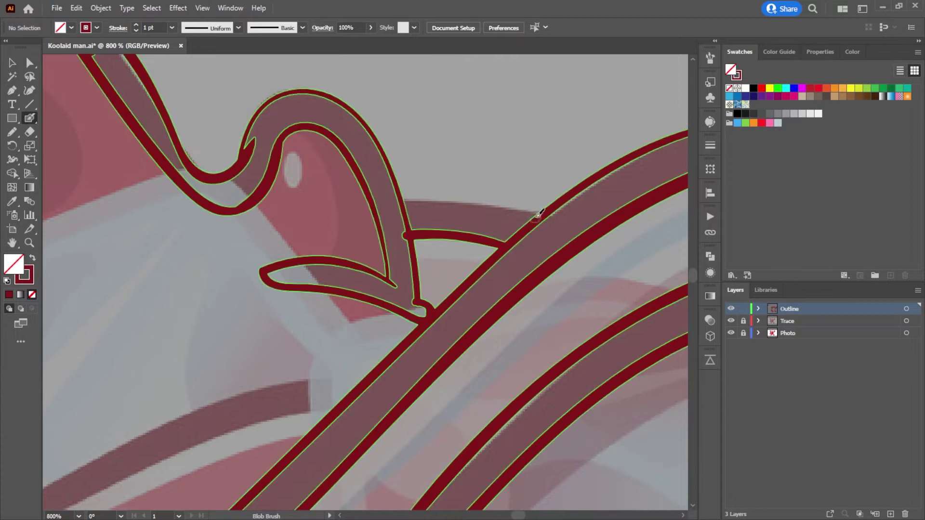
left_click_drag(543, 210, 394, 199)
scroll(418, 194, "down", 8)
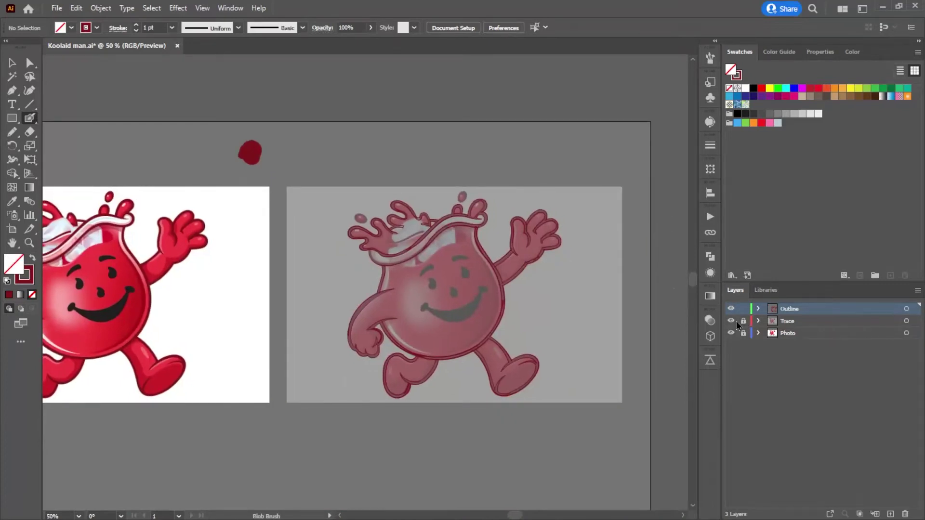
Step: Hide the Trace layer and delete the inner gap path of the jug side, raised arm and front leg to make the outline solid
left_click(732, 321)
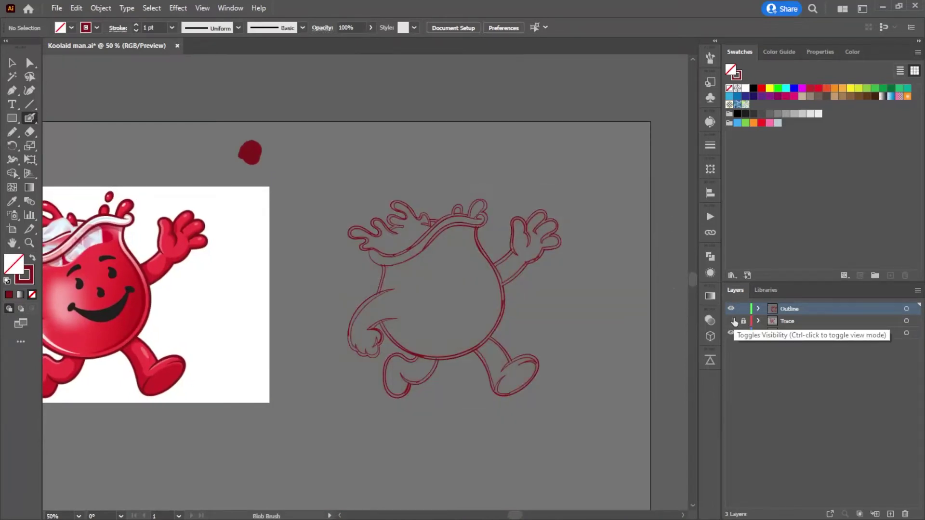
left_click(29, 63)
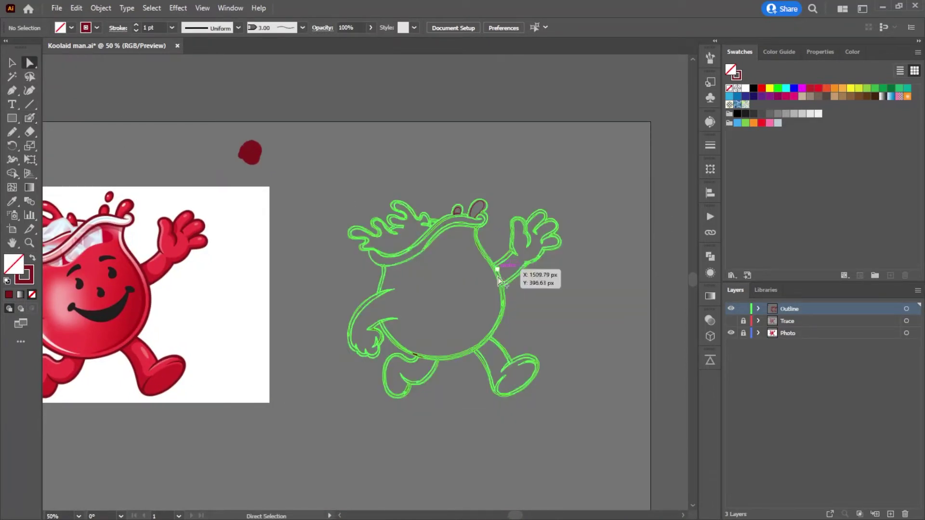
scroll(527, 260, "up", 4)
left_click(525, 245)
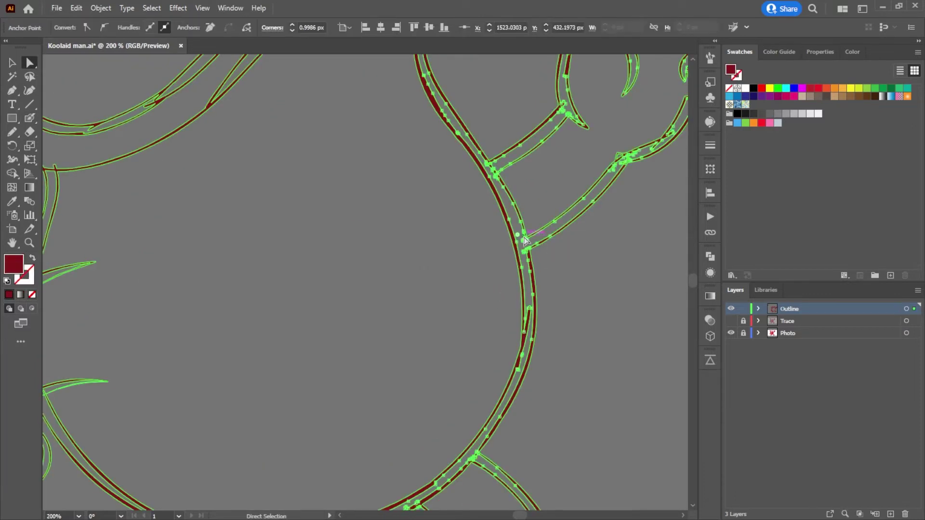
left_click(601, 288)
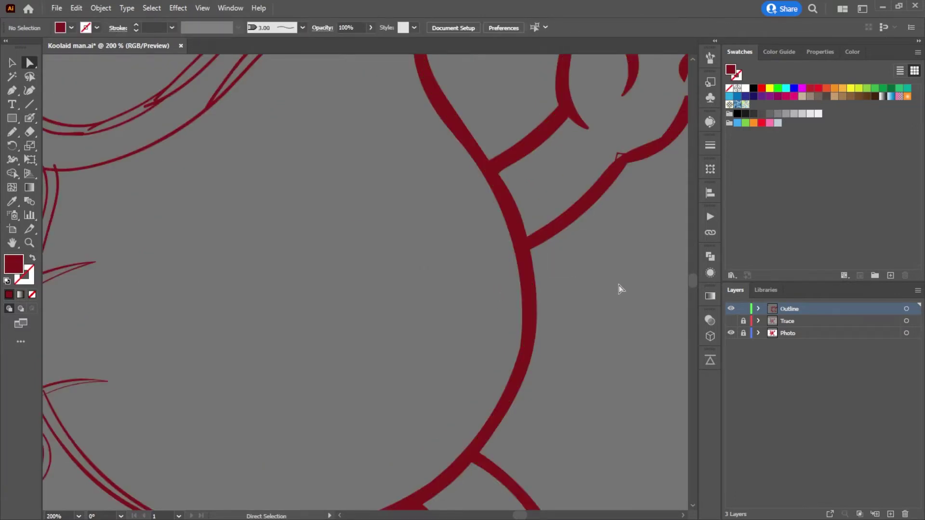
Step: Delete the small triangular gap path at the raised arm's wrist
scroll(619, 287, "down", 3)
scroll(628, 196, "up", 5)
scroll(537, 324, "up", 3)
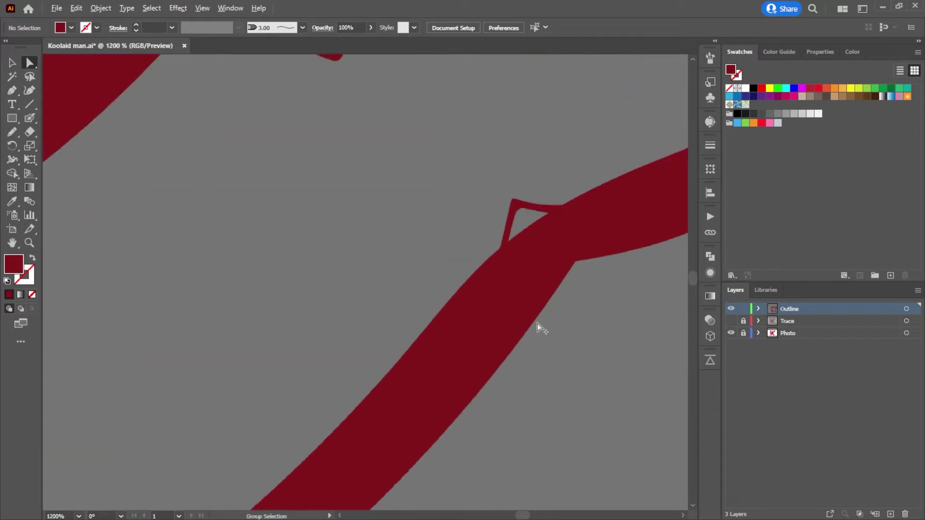
left_click(530, 212)
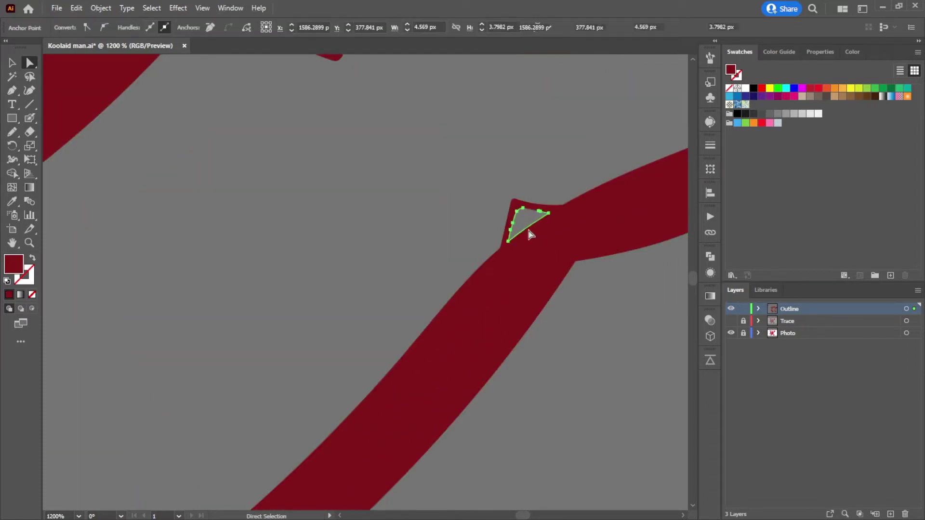
left_click(584, 340)
scroll(584, 340, "down", 8)
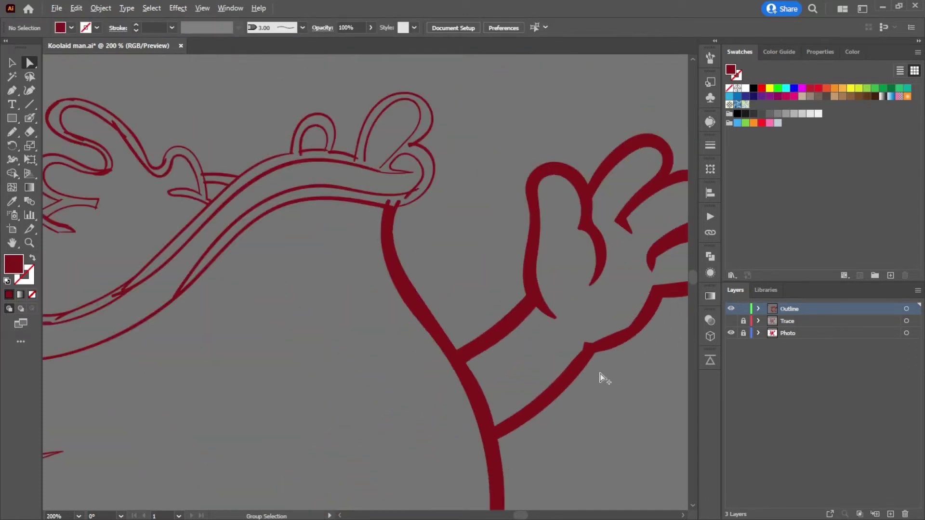
scroll(617, 376, "down", 4)
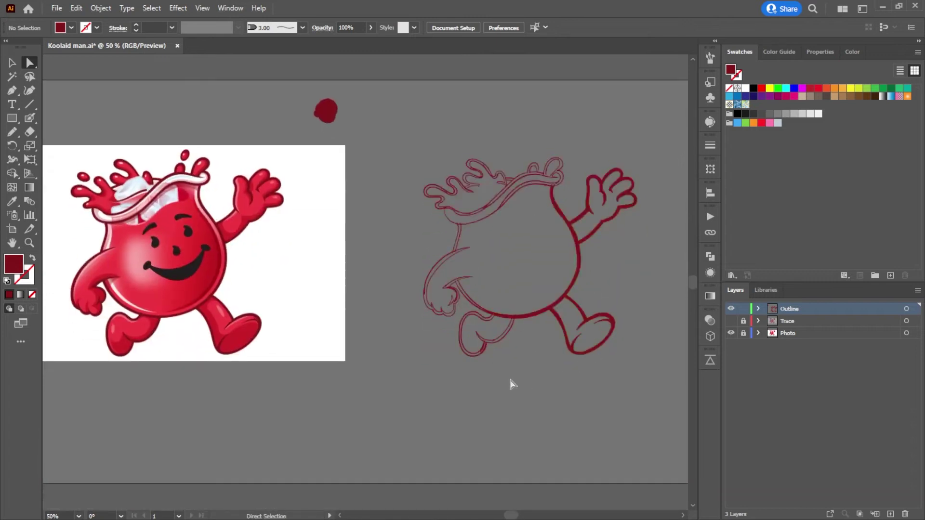
Step: Delete the inner gap paths of the rear leg and the jug's lower-left edge to make their outlines solid
scroll(511, 381, "up", 4)
left_click_drag(495, 326, 500, 325)
left_click(458, 320)
left_click(361, 335)
left_click(380, 183)
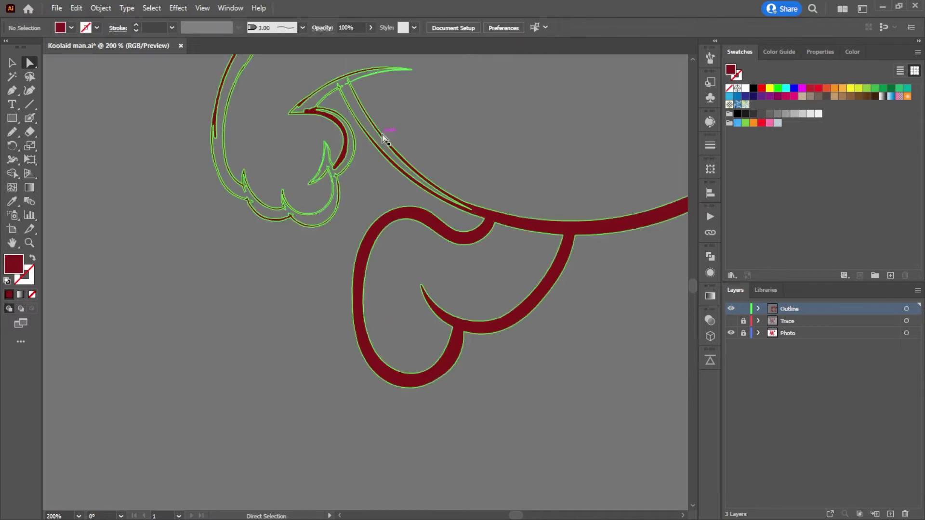
left_click(381, 141)
left_click(256, 152)
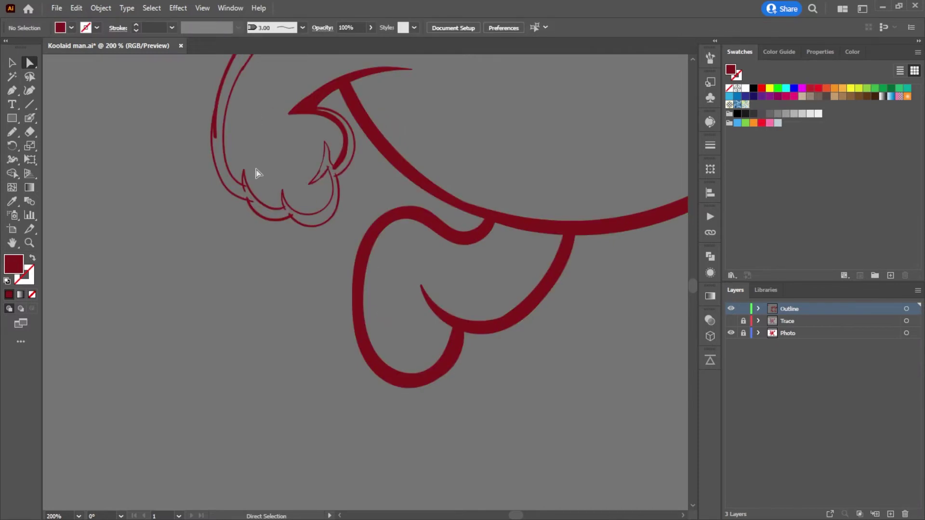
Step: Delete the inner gap paths of the bent arm, its fist and the jug's left neck line to make them solid
left_click(345, 165)
left_click(336, 166)
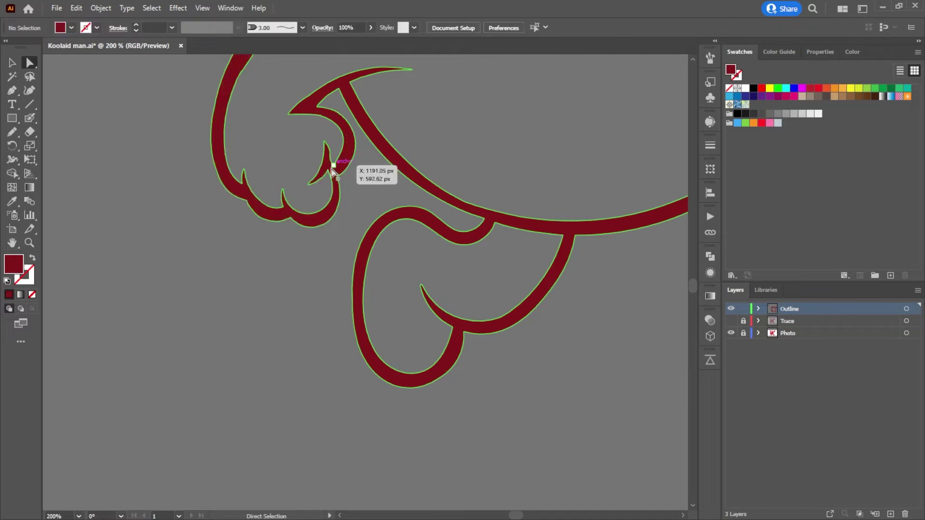
scroll(356, 163, "up", 4)
scroll(360, 157, "up", 4)
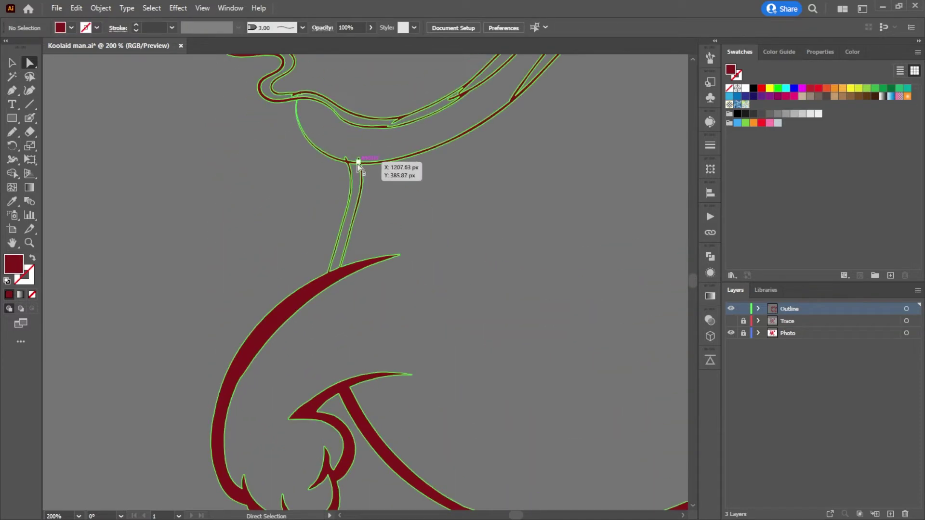
left_click(356, 166)
left_click(417, 135)
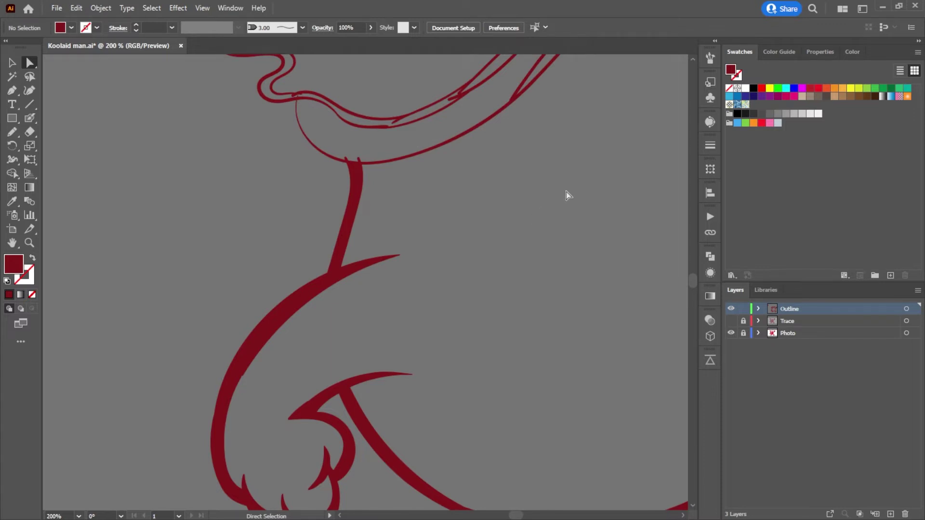
Step: Show the Trace layer again and smooth the inner edge of the raised hand's lower palm outline with the Blob Brush
scroll(566, 194, "down", 4)
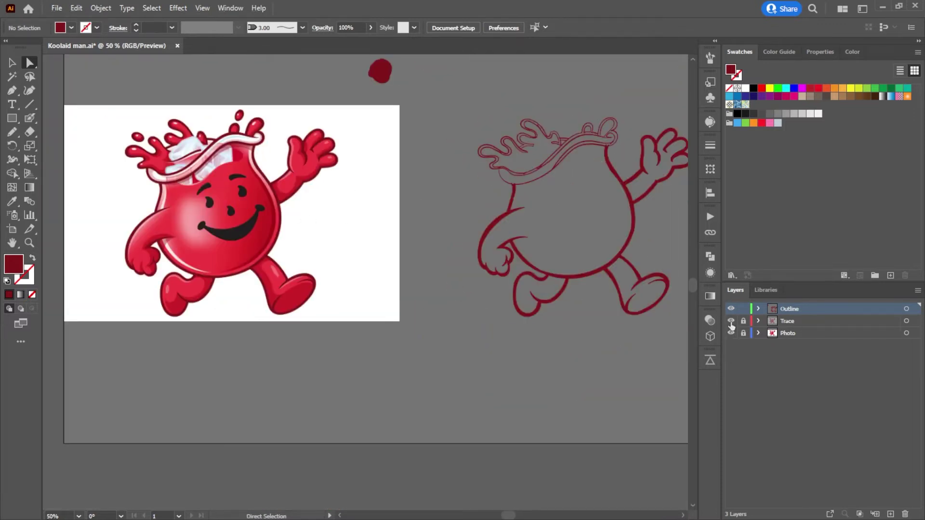
left_click(730, 322)
scroll(534, 194, "up", 6)
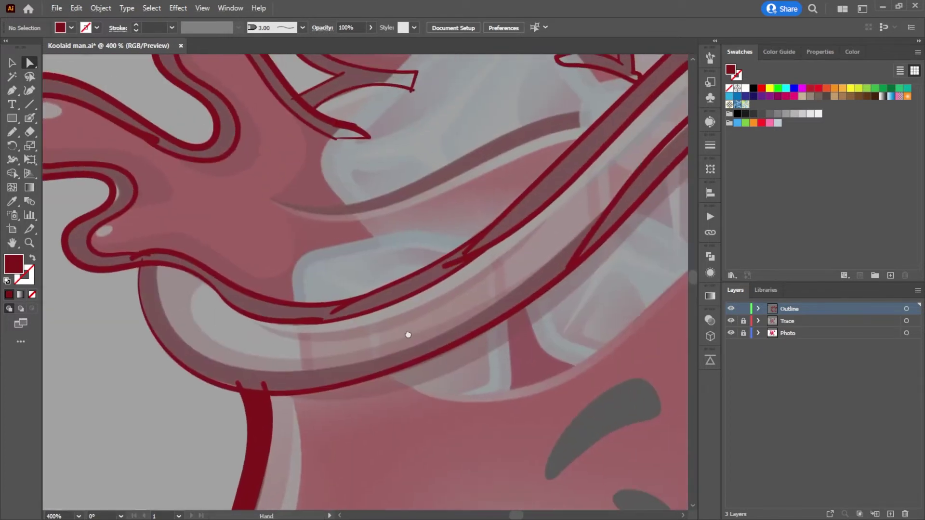
left_click_drag(408, 335, 349, 336)
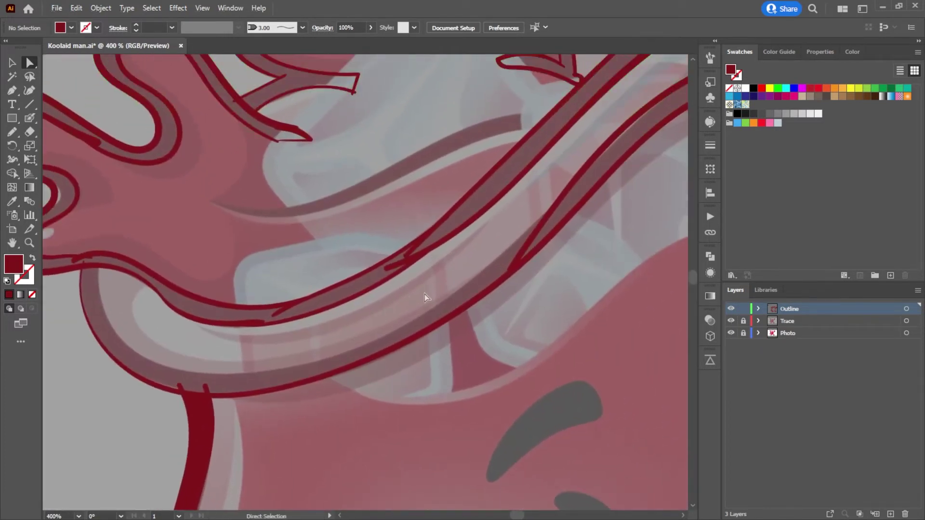
scroll(433, 309, "down", 4)
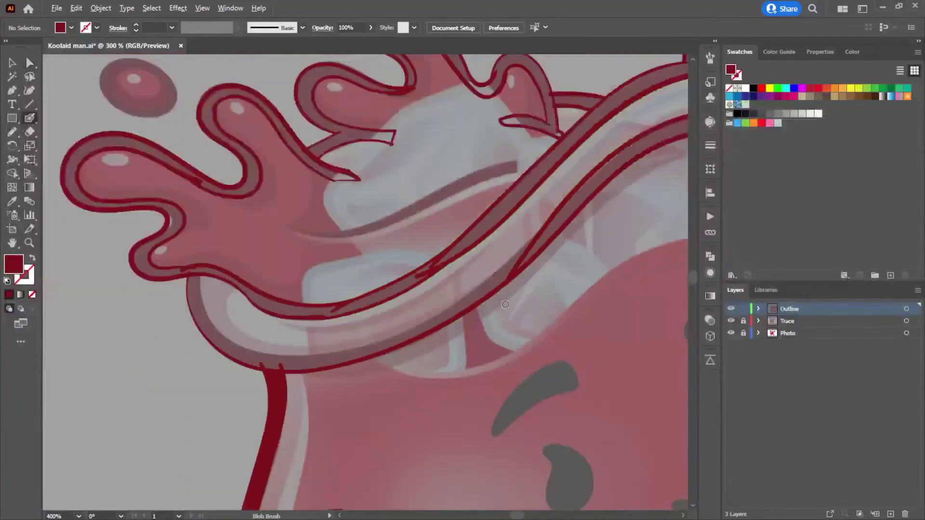
key("shift+b")
scroll(331, 196, "up", 5)
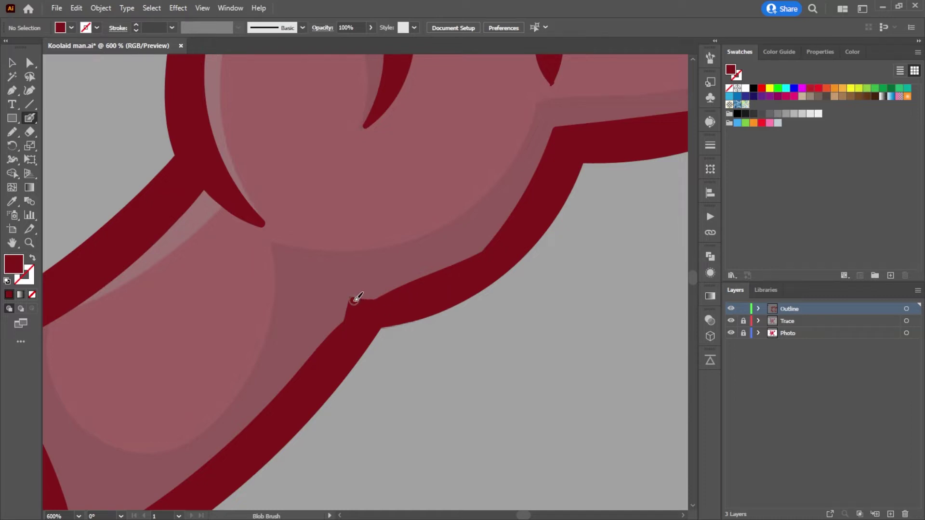
left_click_drag(421, 280, 504, 230)
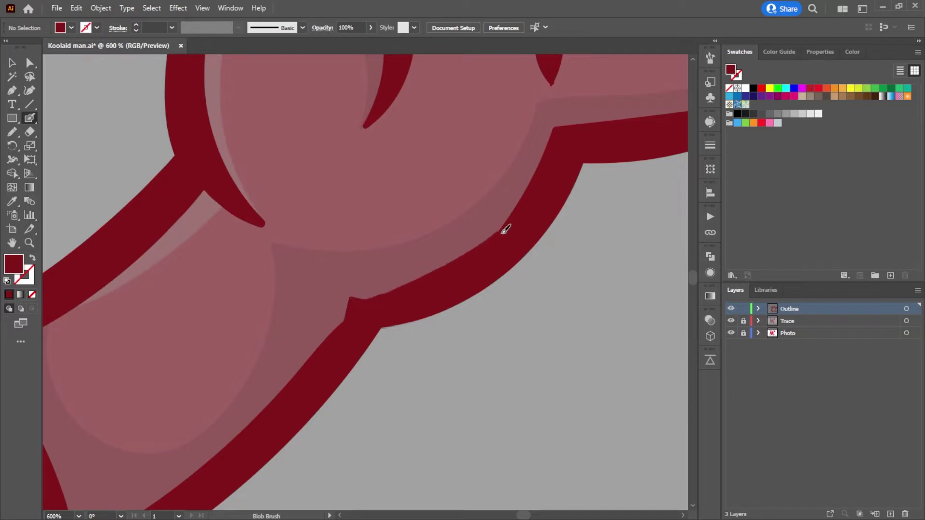
Step: Swap the fill and stroke colours and smooth the notch on the inner side of the raised hand's wrist outline
key("shift+x")
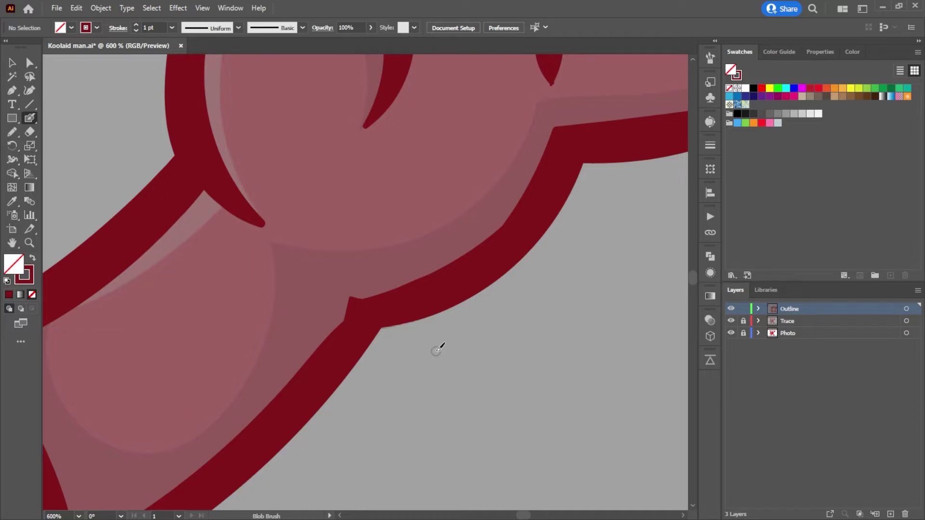
scroll(331, 289, "down", 3)
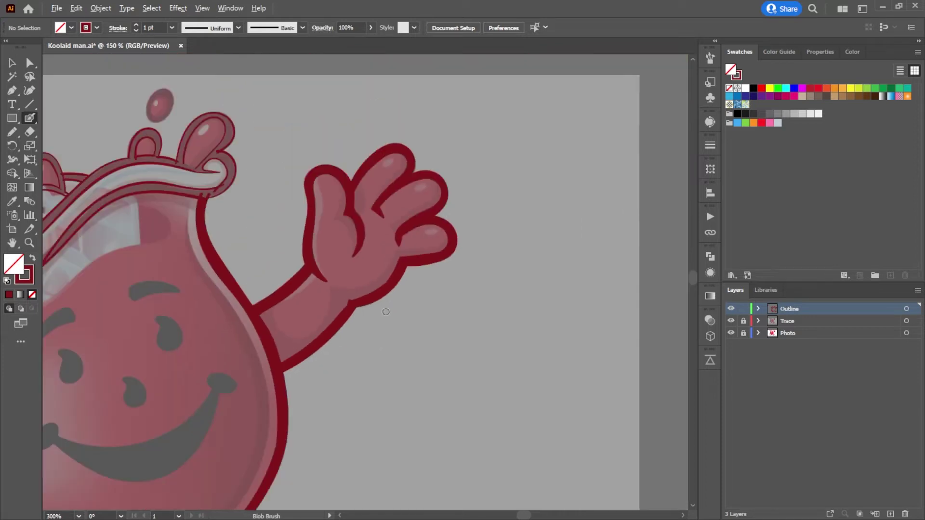
scroll(345, 306, "down", 6)
scroll(296, 315, "up", 6)
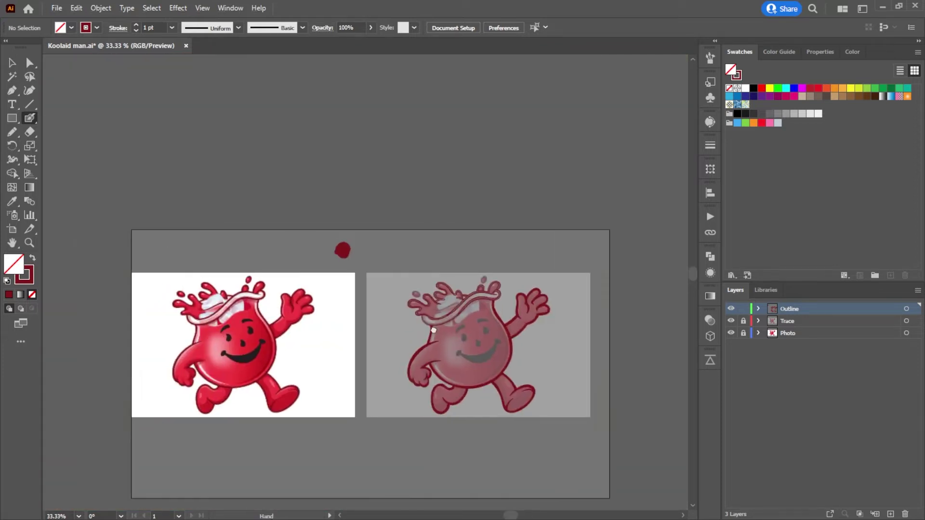
scroll(491, 310, "right", 10)
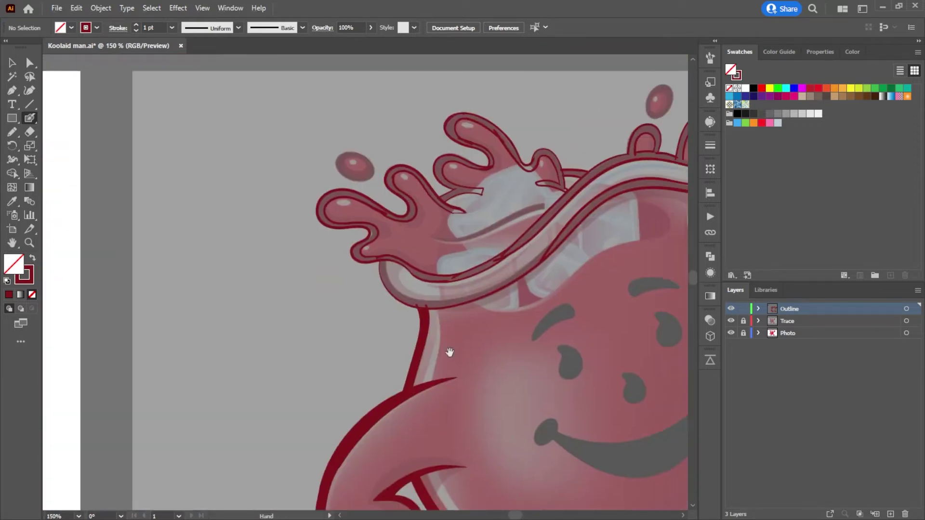
left_click_drag(448, 353, 139, 269)
scroll(491, 233, "up", 6)
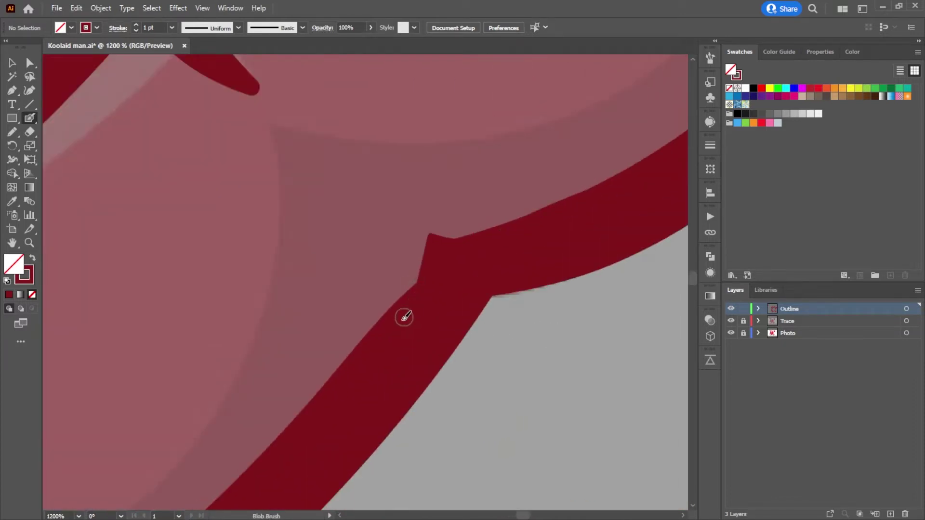
left_click_drag(418, 282, 428, 257)
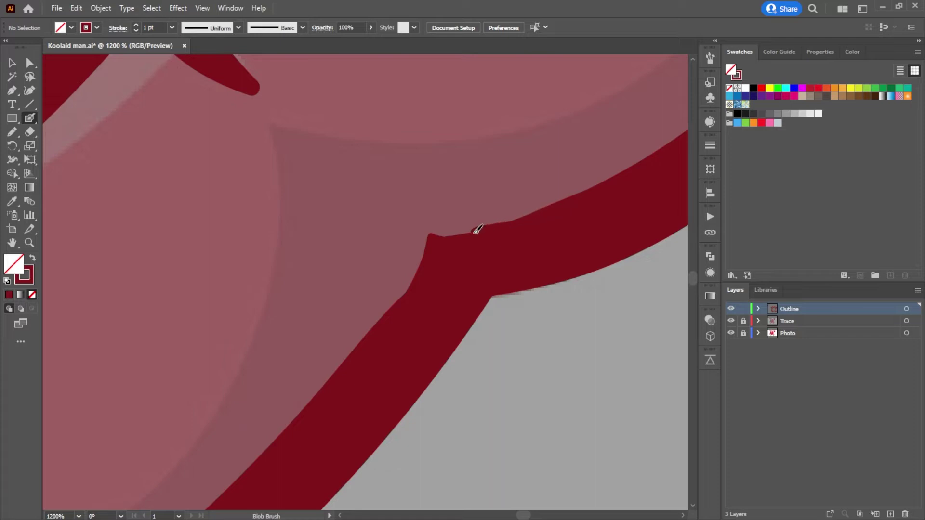
left_click_drag(436, 232, 406, 301)
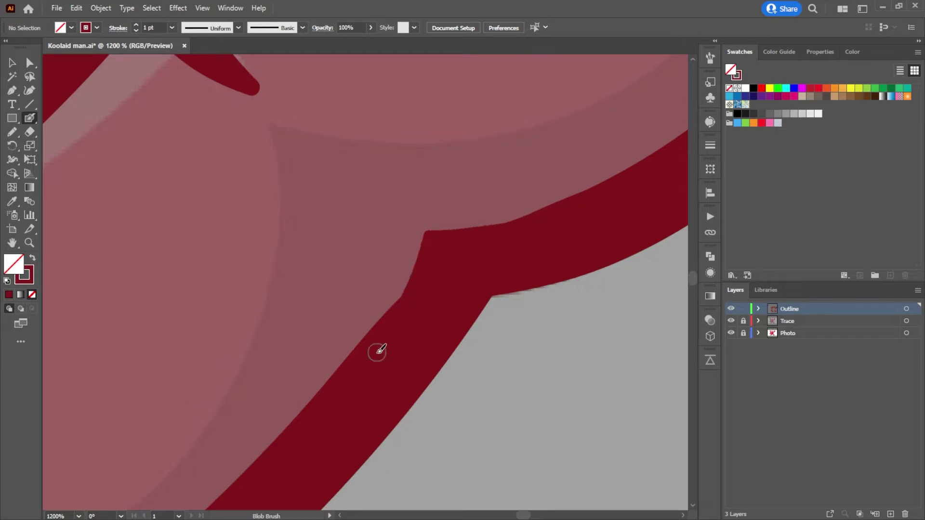
scroll(373, 326, "down", 2)
scroll(402, 335, "down", 2)
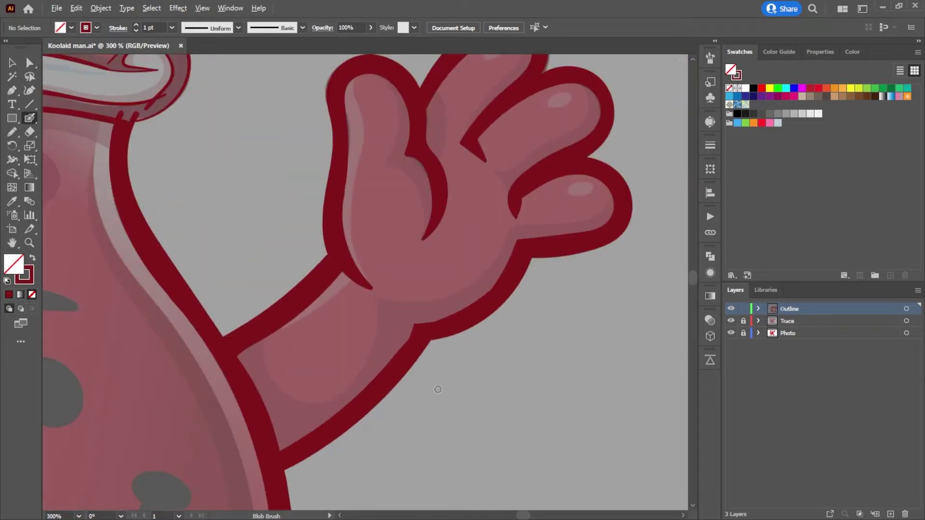
scroll(438, 389, "down", 2)
key("space")
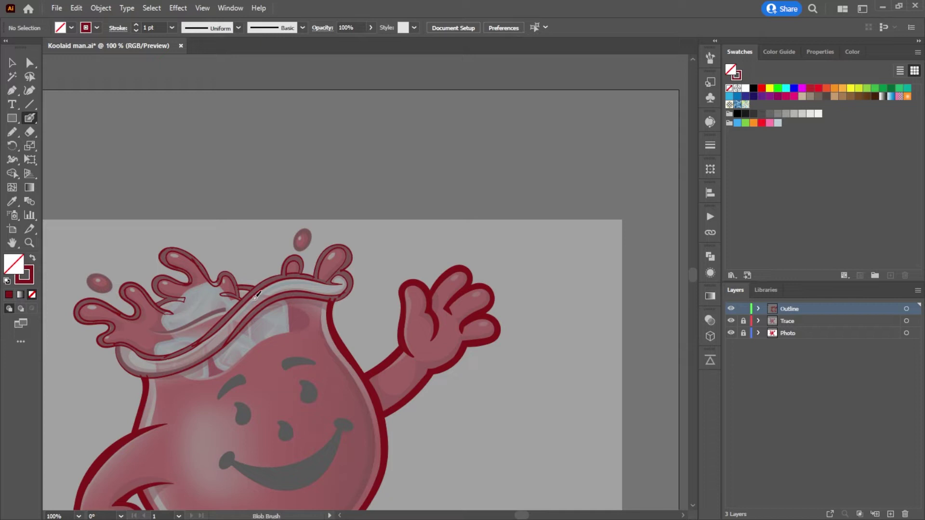
scroll(255, 296, "up", 4)
key("a")
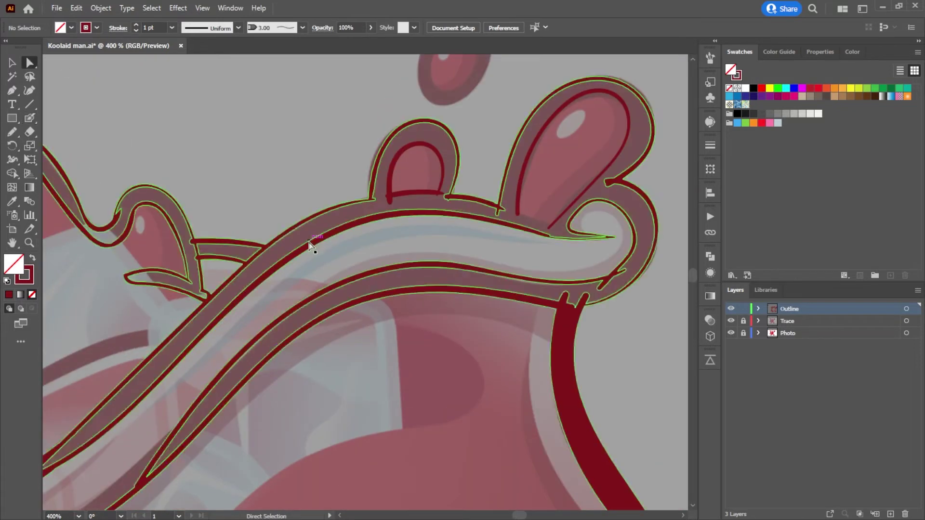
left_click(332, 294)
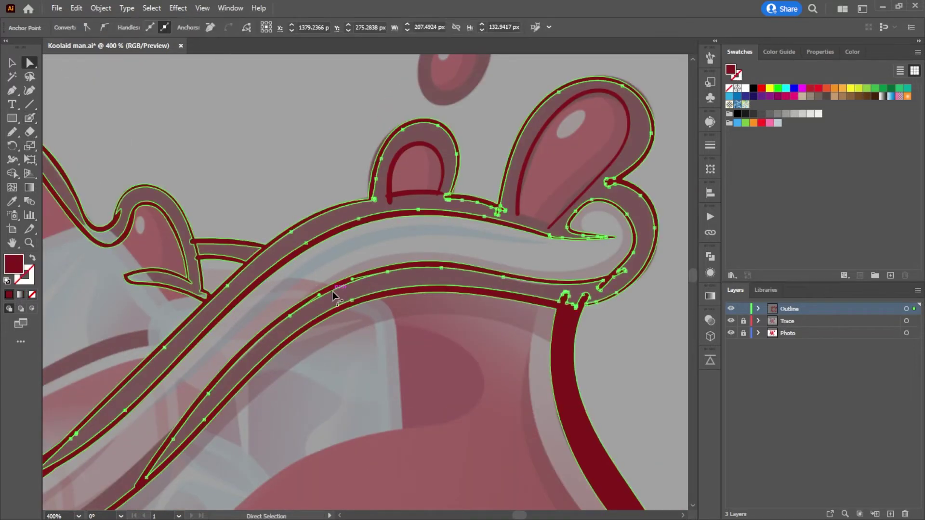
left_click(424, 356)
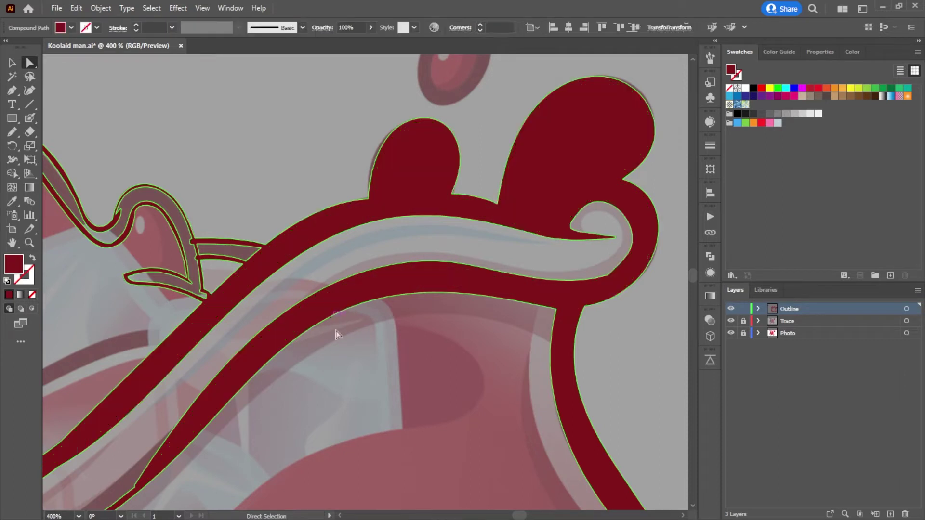
key("ctrl+a")
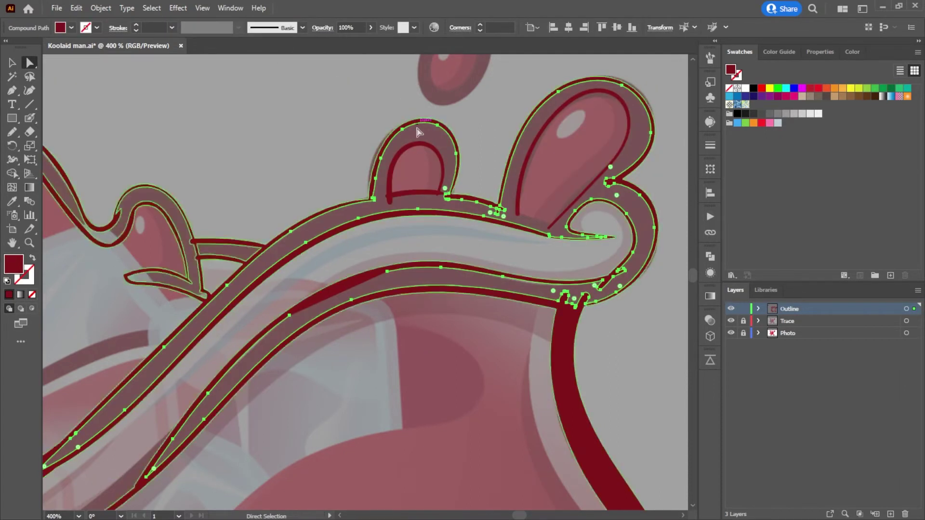
left_click(283, 97)
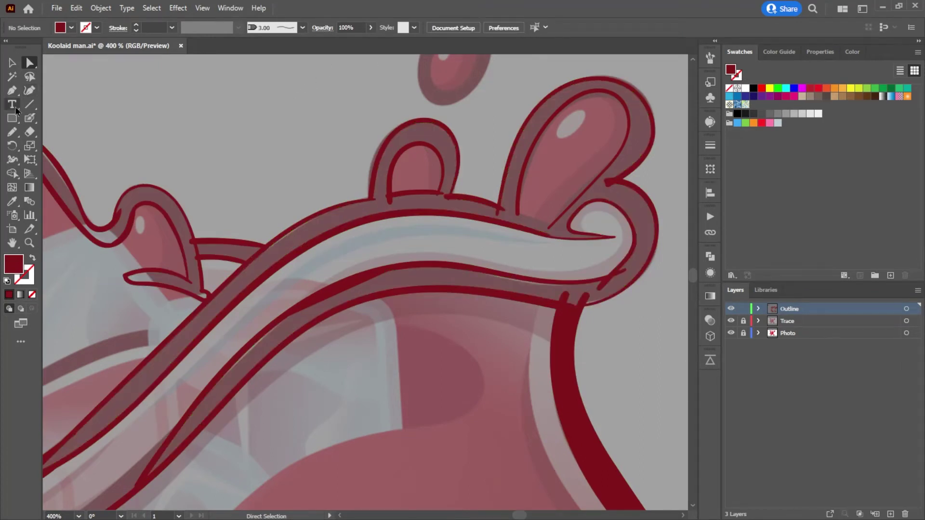
Step: Thicken the large right splash drop's lower inner edge, close its base and bridge it to the rim line with the Blob Brush
left_click(30, 118)
scroll(521, 193, "up", 3)
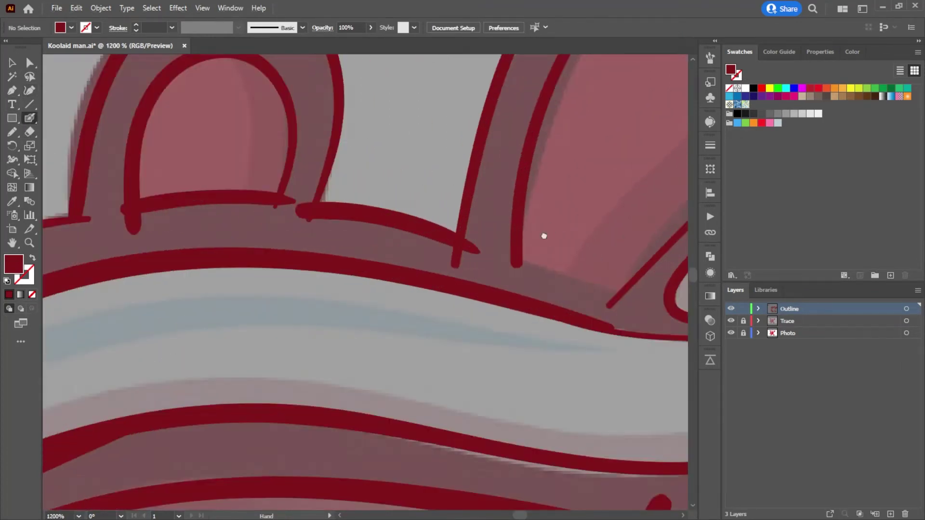
left_click_drag(547, 229, 264, 330)
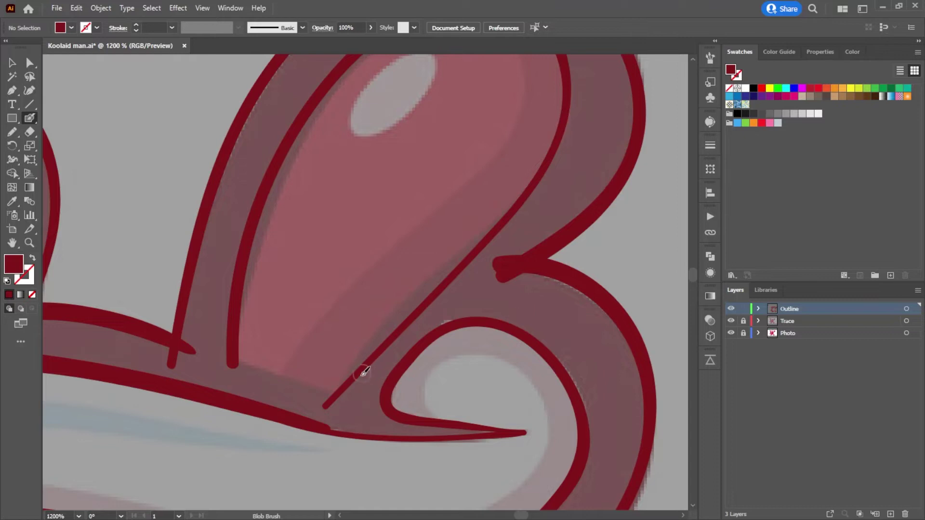
mouse_move(336, 404)
left_mouse_down()
mouse_move(380, 337)
mouse_move(524, 205)
left_mouse_up()
mouse_move(481, 244)
left_mouse_down()
mouse_move(347, 396)
mouse_move(221, 362)
left_mouse_up()
left_click_drag(273, 404, 268, 385)
Step: Bridge the inner and outer contours at the large drop's right notch and at the top of the small neighbouring drop
mouse_move(527, 255)
left_mouse_down()
mouse_move(538, 224)
mouse_move(533, 196)
mouse_move(526, 244)
mouse_move(541, 196)
mouse_move(532, 215)
left_mouse_up()
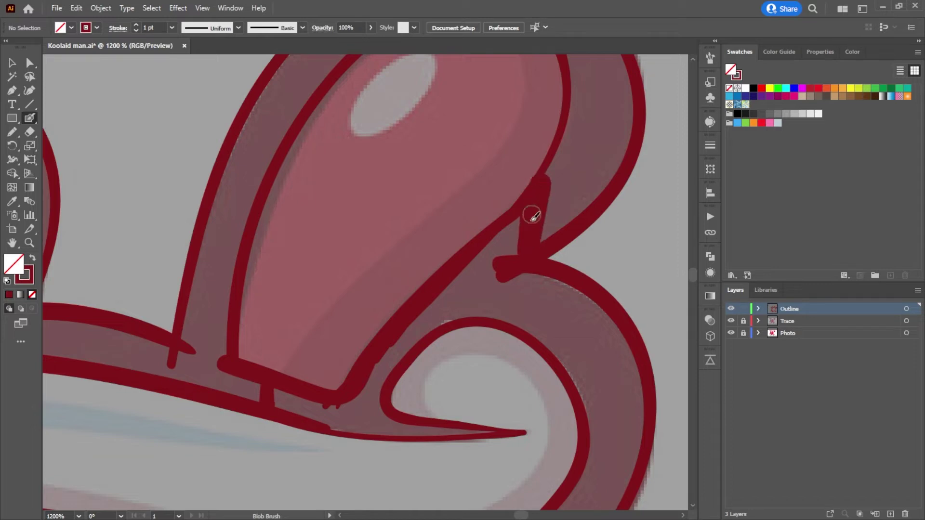
key("ctrl+z")
mouse_move(530, 235)
left_mouse_down()
mouse_move(530, 201)
mouse_move(524, 213)
left_mouse_up()
mouse_move(381, 270)
left_mouse_down()
mouse_move(510, 384)
mouse_move(505, 293)
left_mouse_up()
scroll(536, 302, "down", 3)
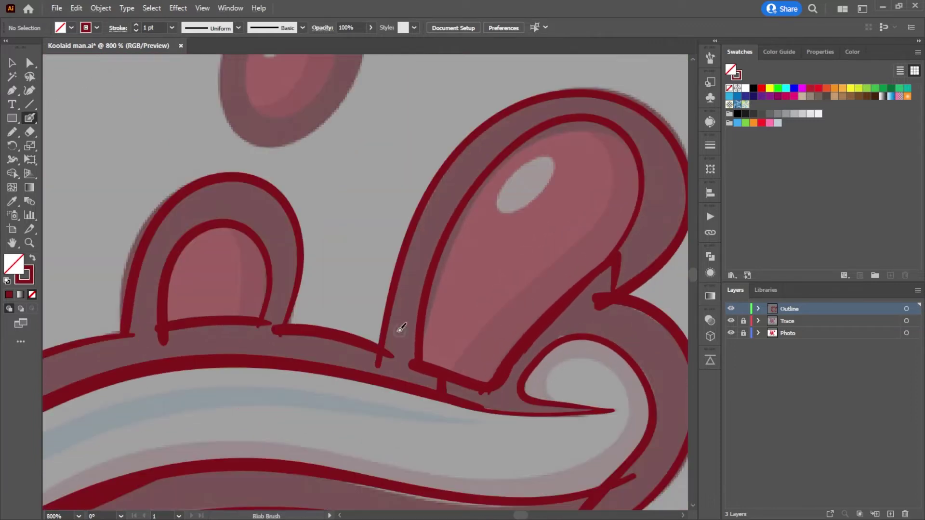
scroll(423, 320, "left", 2)
scroll(434, 298, "up", 2)
left_click_drag(372, 206, 388, 164)
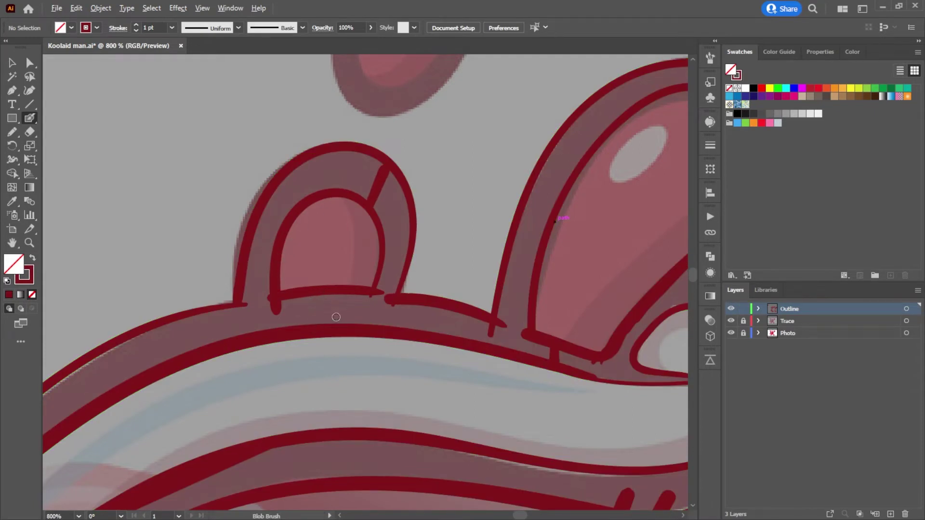
Step: Delete the inner gap paths of the jug's upper rim, its right curl and the two right splash drops to make them solid
scroll(337, 315, "down", 3)
left_click_drag(338, 380, 438, 243)
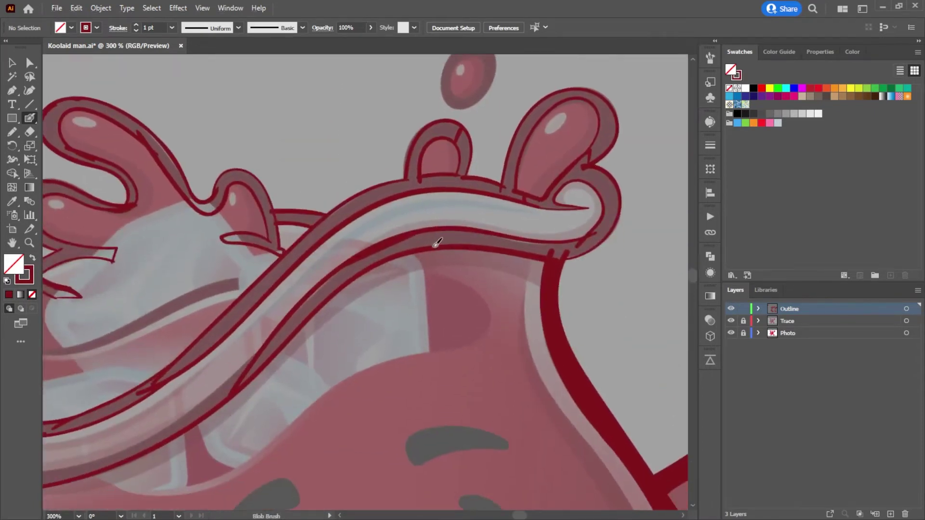
mouse_move(256, 306)
left_mouse_down()
mouse_move(393, 319)
mouse_move(355, 331)
mouse_move(213, 324)
left_mouse_up()
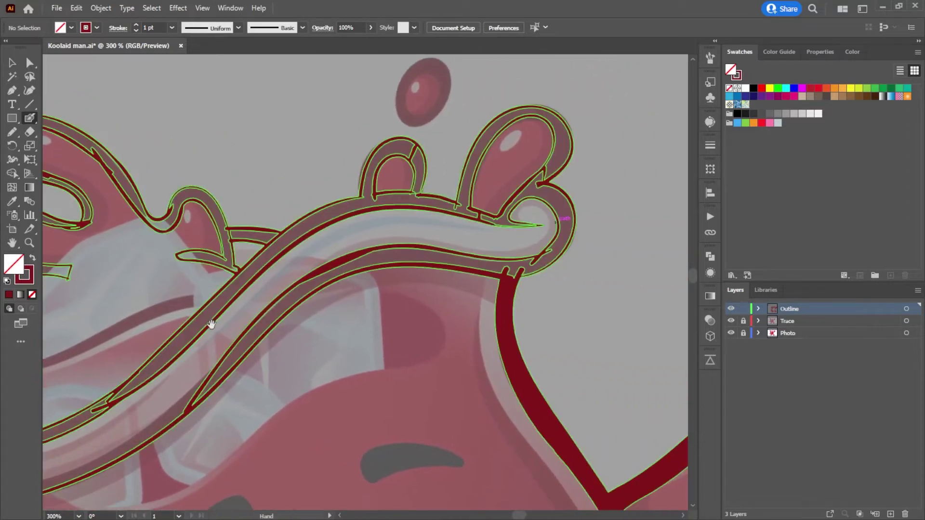
left_click(29, 62)
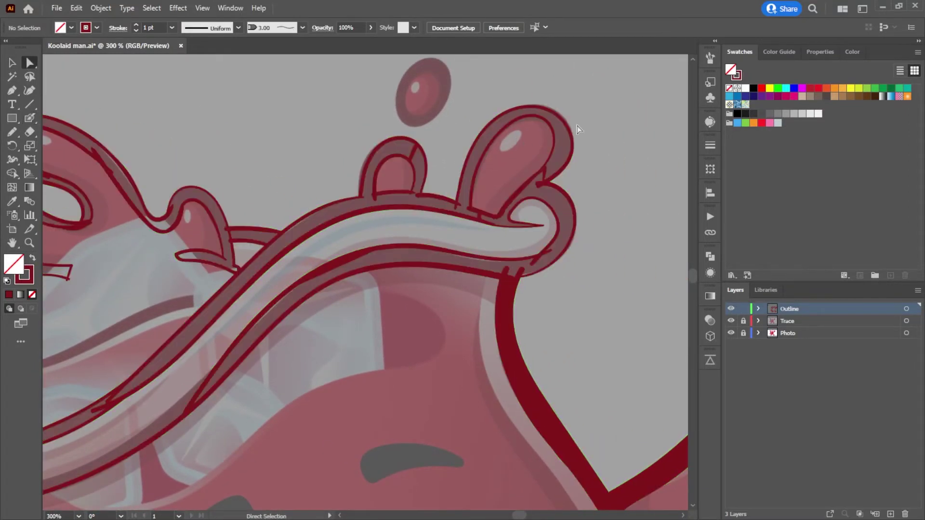
left_click(563, 122)
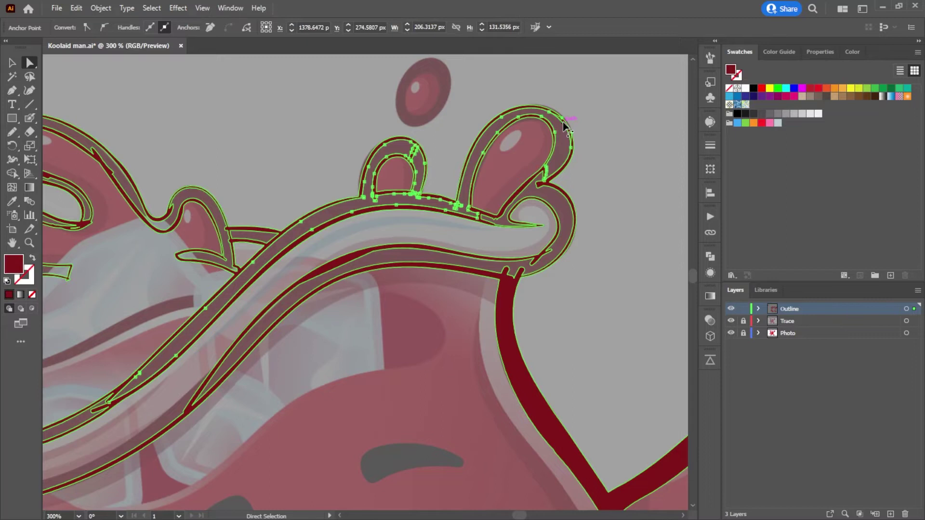
key("ctrl+shift+a")
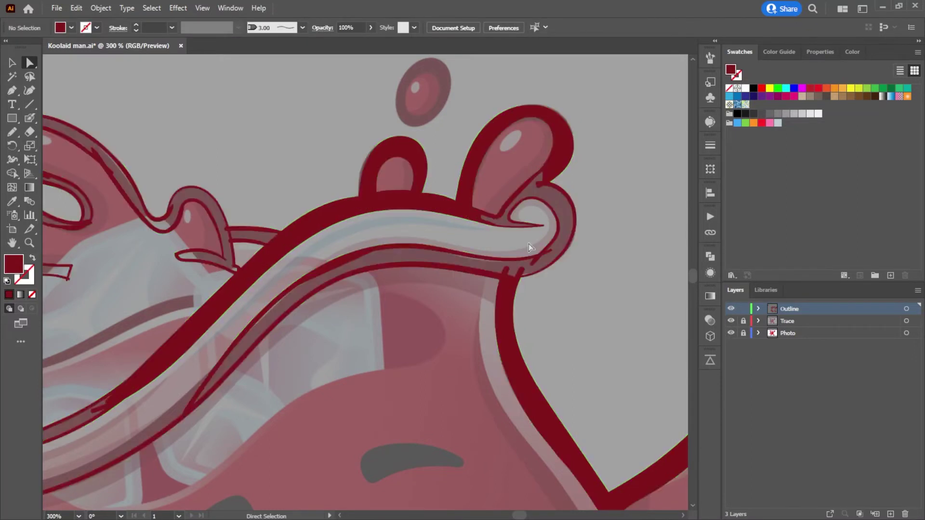
left_click(557, 194)
key("ctrl+z")
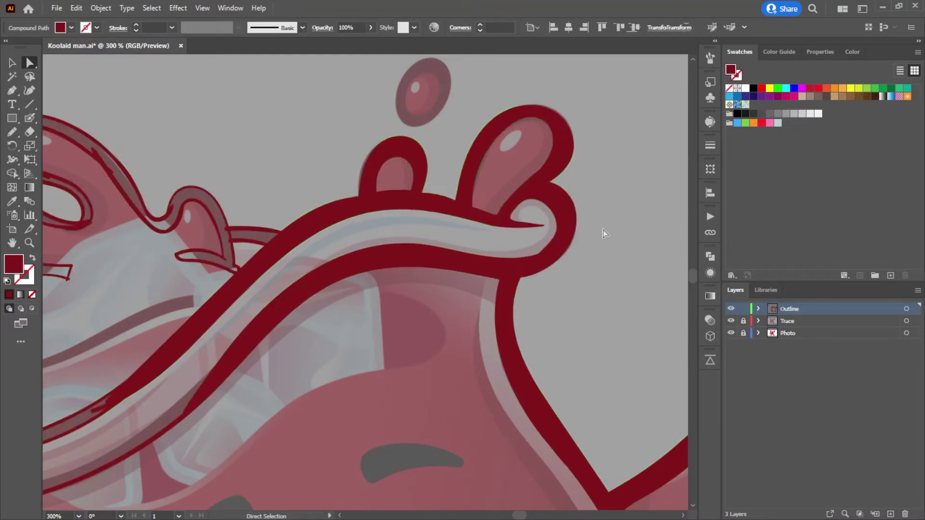
Step: Delete the inner gap paths of the tall middle splash, the small drop beside it and the short line behind the rim
left_click_drag(290, 301, 428, 320)
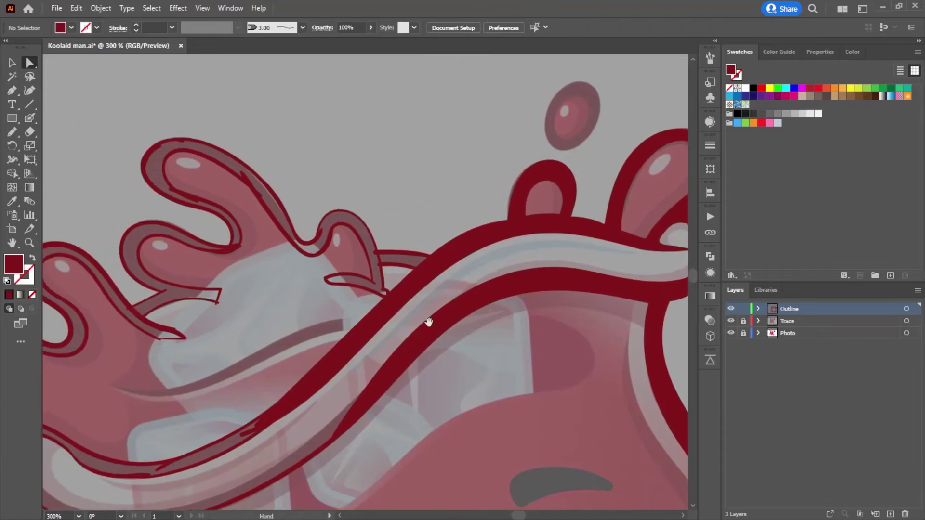
left_click(354, 220)
left_click(355, 227)
key("ctrl+z")
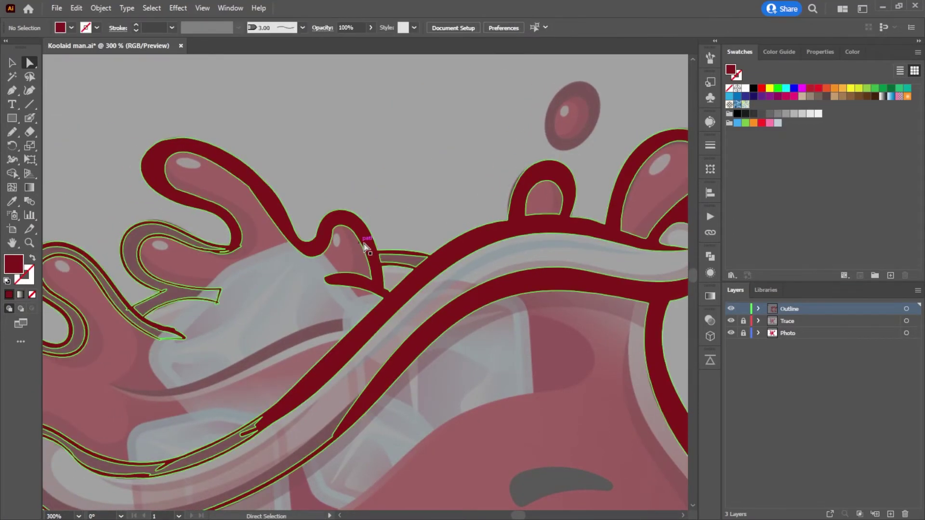
left_click(389, 257)
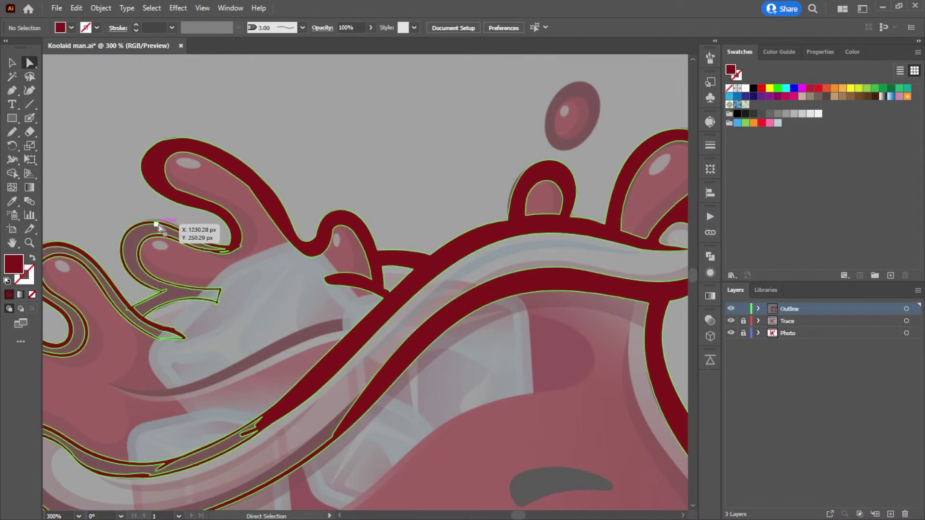
Step: Delete the inner gap paths of the left splashes and the adjoining front rim line to make their outlines solid
left_click_drag(178, 351, 306, 309)
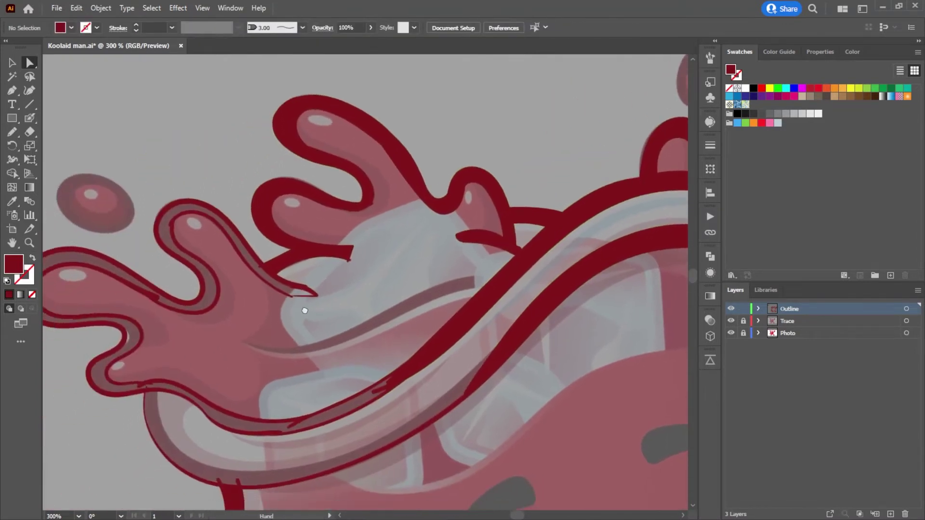
left_click(255, 268)
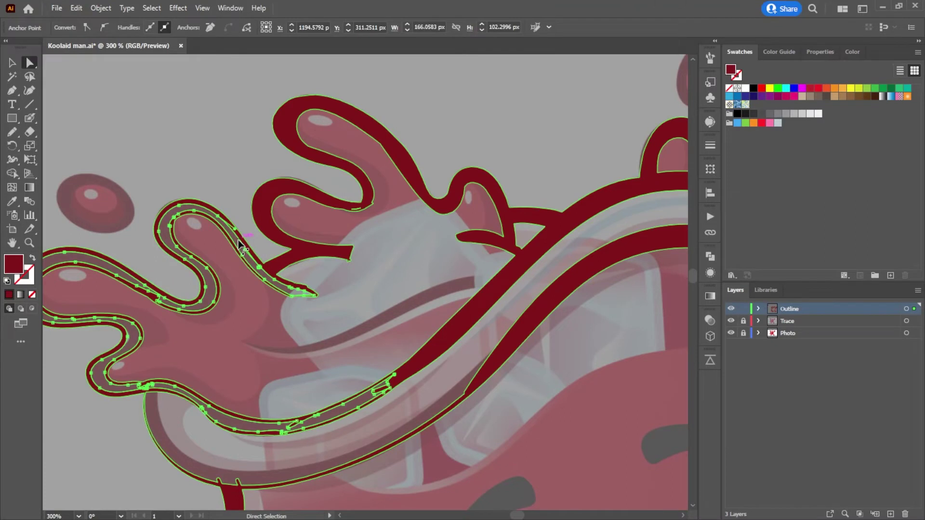
left_click(237, 259)
left_click(236, 262)
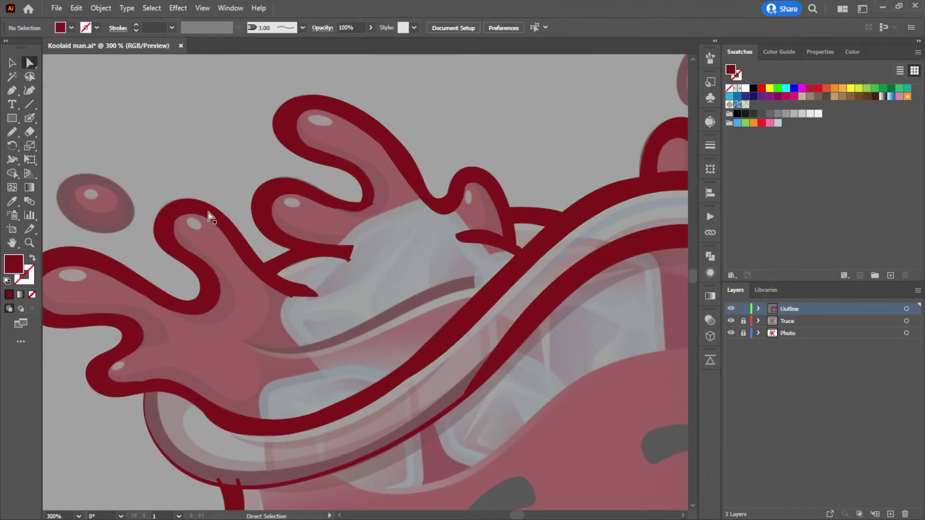
Step: Swap the fill and stroke colours and trace the inner edge of the rim's lower-left outline with the Blob Brush
scroll(554, 376, "down", 1)
scroll(554, 376, "down", 3)
left_click_drag(553, 378, 466, 268)
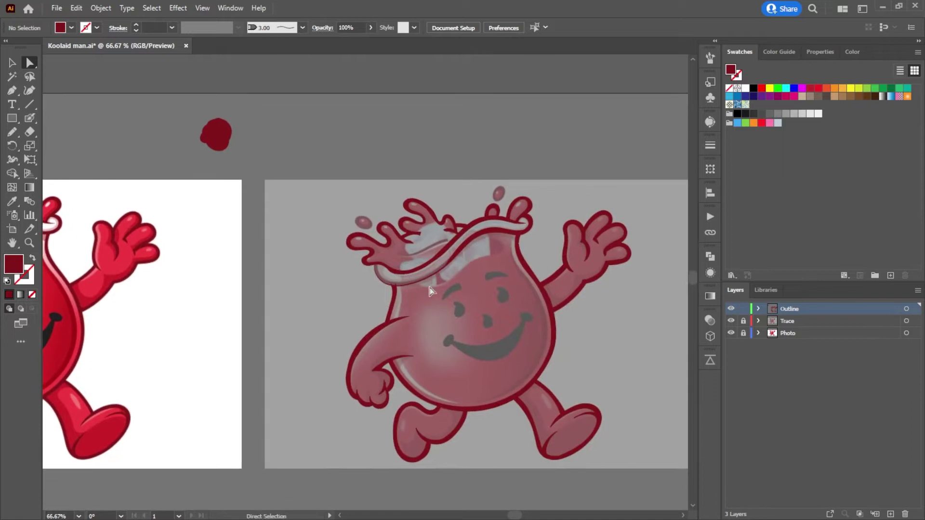
scroll(430, 287, "up", 5)
key("shift+b")
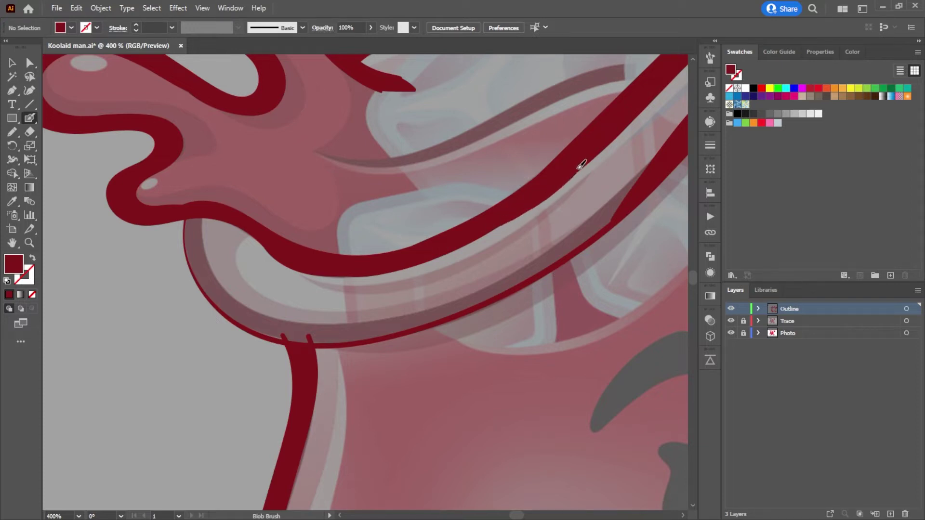
key("shift+x")
mouse_move(454, 303)
left_mouse_down()
mouse_move(550, 254)
mouse_move(664, 149)
left_mouse_up()
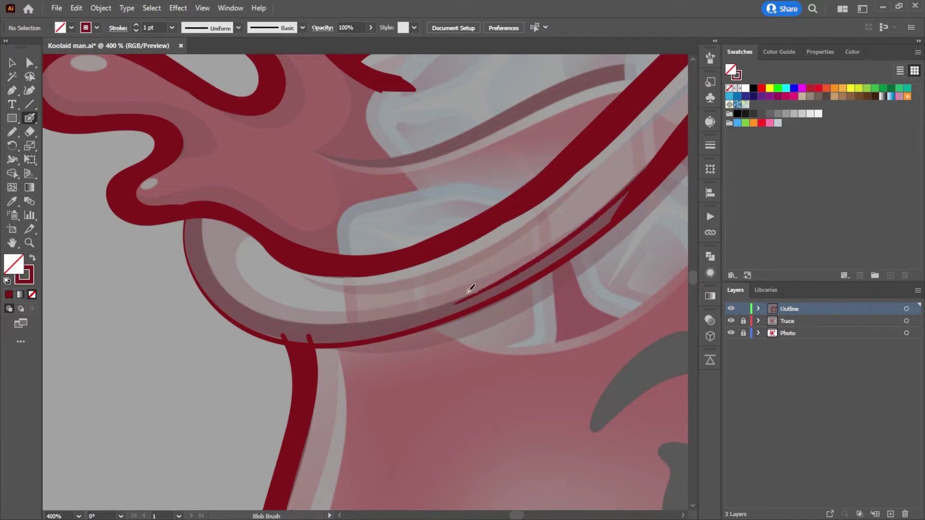
scroll(397, 316, "left", 3)
mouse_move(538, 298)
left_mouse_down()
mouse_move(421, 324)
mouse_move(346, 322)
mouse_move(280, 290)
mouse_move(263, 215)
left_mouse_up()
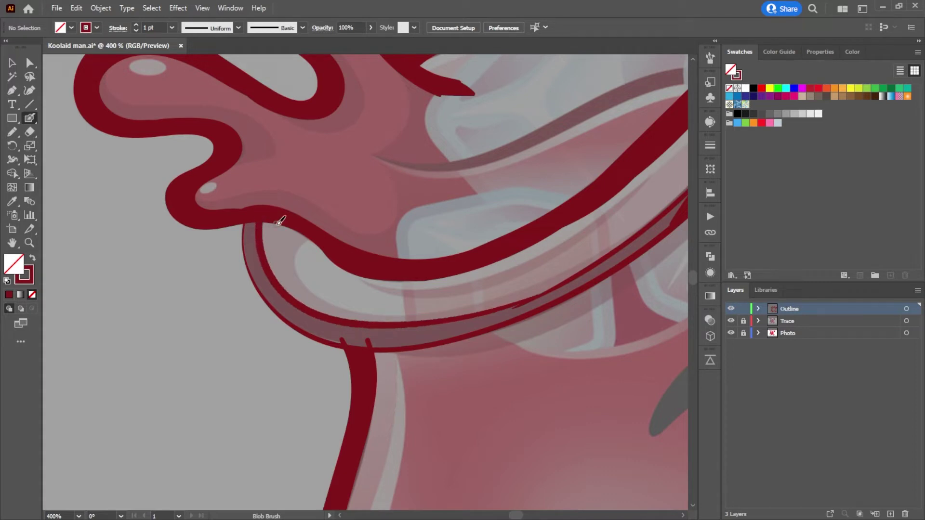
Step: Delete the inner gap path of the rim's lower-left outline to make it solid
key("z")
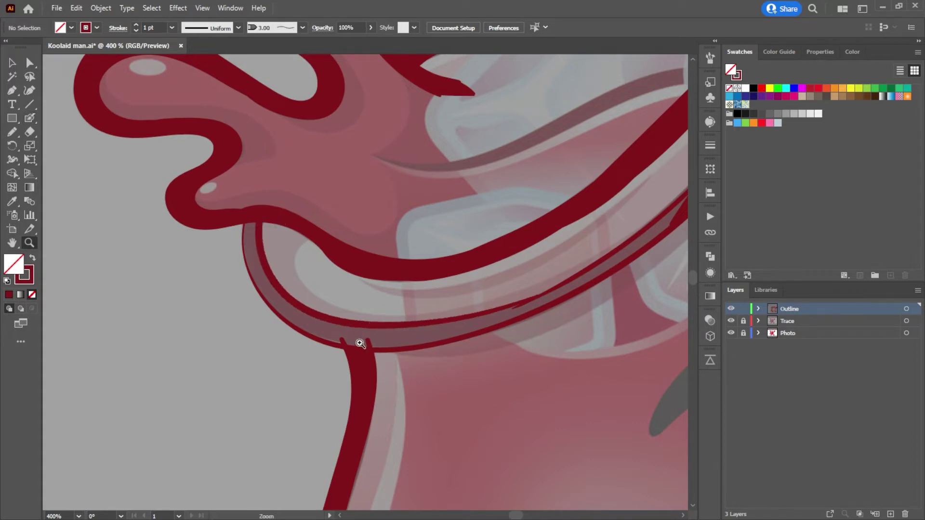
key("a")
left_click(355, 335)
key("shift+x")
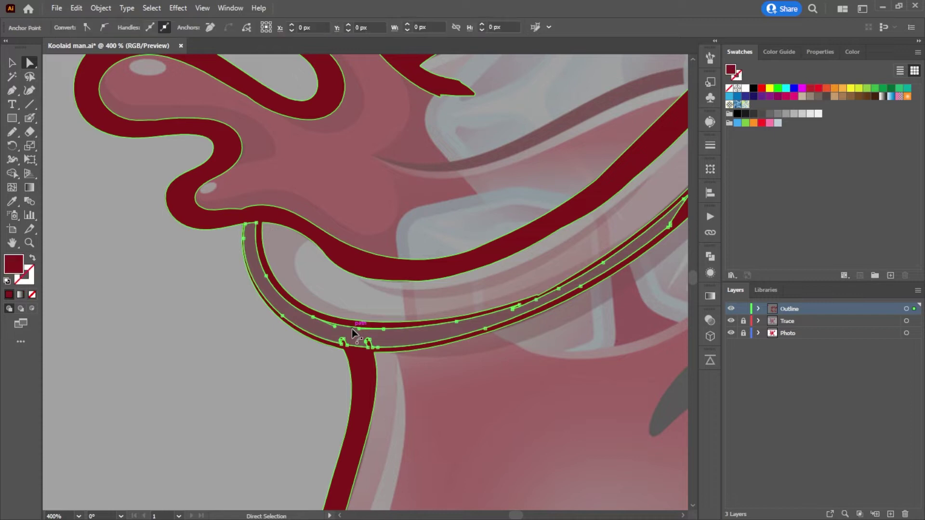
left_click(316, 351)
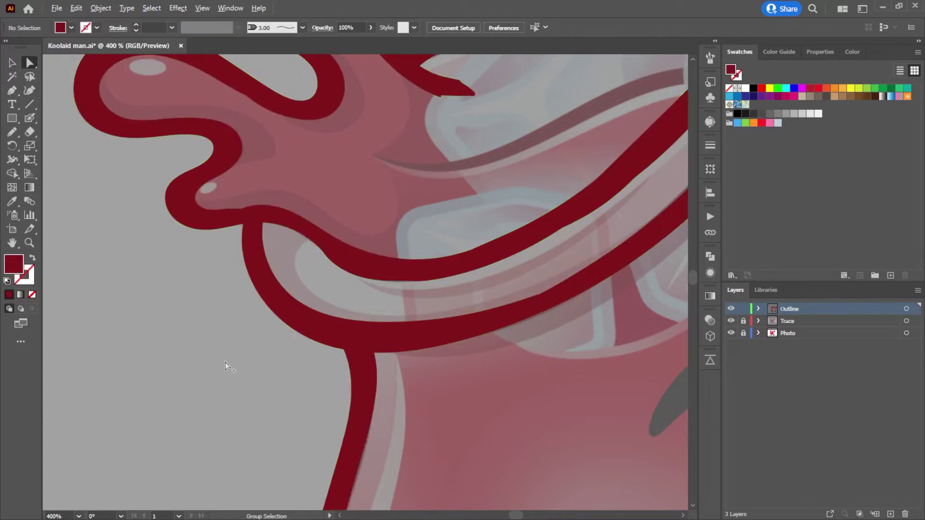
Step: Swap the fill and stroke colours and smooth the left splash's lower inner edge where it meets the rim with the Blob Brush
scroll(225, 362, "down", 3)
scroll(269, 252, "up", 4)
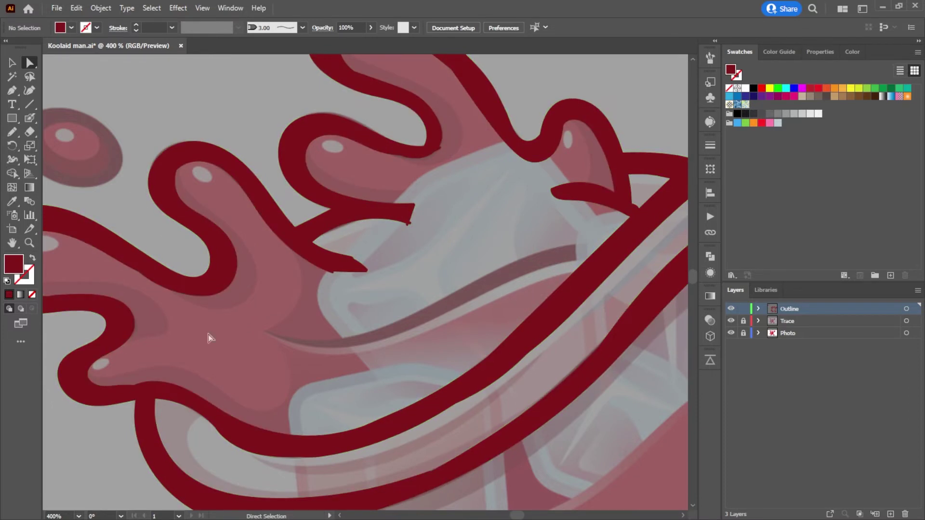
scroll(144, 395, "up", 3)
left_click(27, 121)
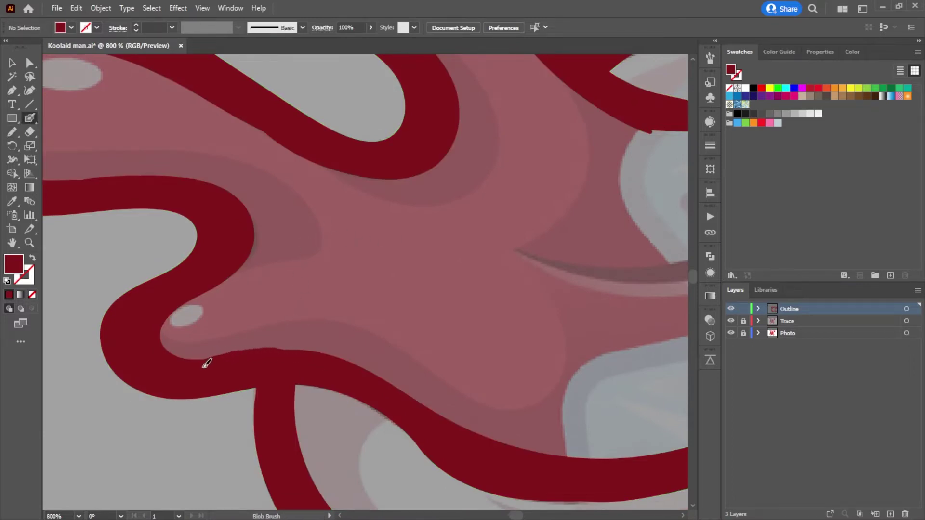
key("shift+x")
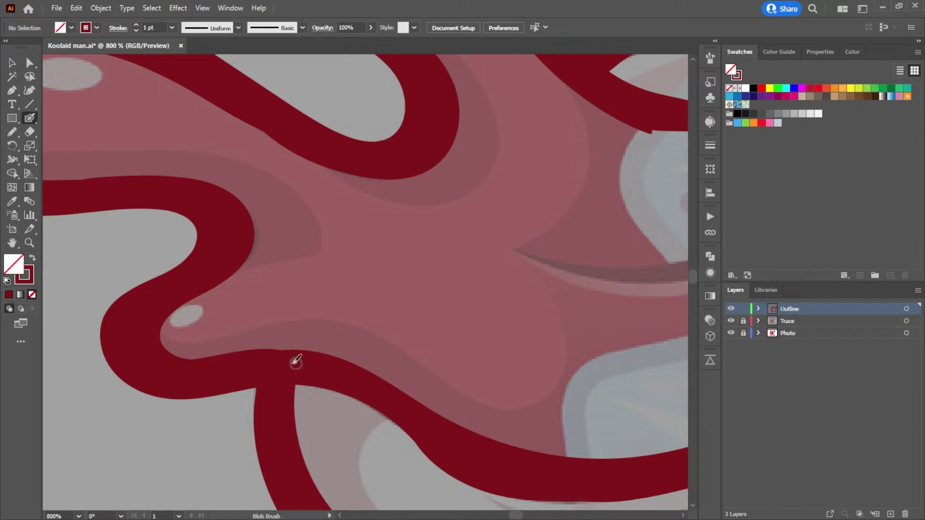
Step: Trace the inner and outer contours of the left floating drop with the Blob Brush and bridge them with a short stroke
mouse_move(243, 320)
left_mouse_down()
mouse_move(348, 372)
mouse_move(271, 396)
mouse_move(274, 366)
mouse_move(351, 401)
mouse_move(244, 262)
left_mouse_up()
mouse_move(259, 297)
left_mouse_down()
mouse_move(197, 265)
mouse_move(182, 242)
mouse_move(174, 217)
mouse_move(189, 172)
mouse_move(235, 147)
mouse_move(280, 146)
mouse_move(348, 182)
mouse_move(372, 216)
mouse_move(377, 259)
mouse_move(370, 279)
mouse_move(338, 298)
mouse_move(239, 289)
mouse_move(199, 262)
mouse_move(176, 209)
left_mouse_up()
mouse_move(227, 186)
left_mouse_down()
mouse_move(212, 213)
mouse_move(225, 250)
mouse_move(258, 274)
mouse_move(297, 287)
mouse_move(333, 276)
mouse_move(357, 252)
mouse_move(349, 213)
mouse_move(324, 188)
mouse_move(261, 174)
mouse_move(224, 187)
mouse_move(194, 256)
left_mouse_up()
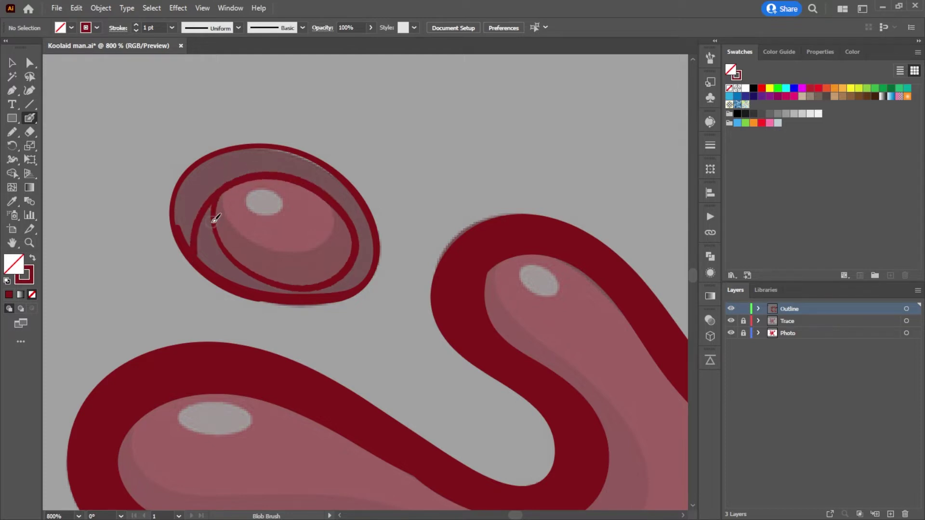
Step: Delete the inner gap paths of the left floating drop's outline to make it solid
key("a")
left_click(270, 175)
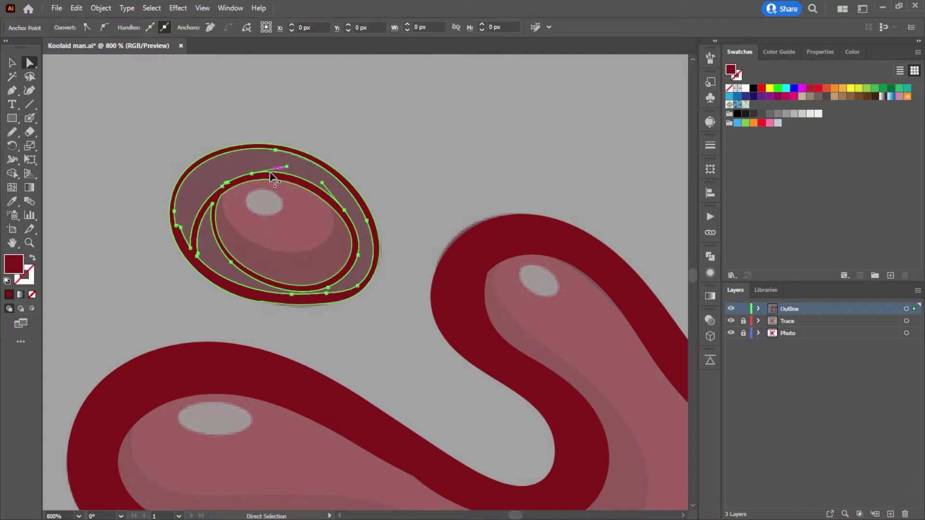
left_click(299, 232)
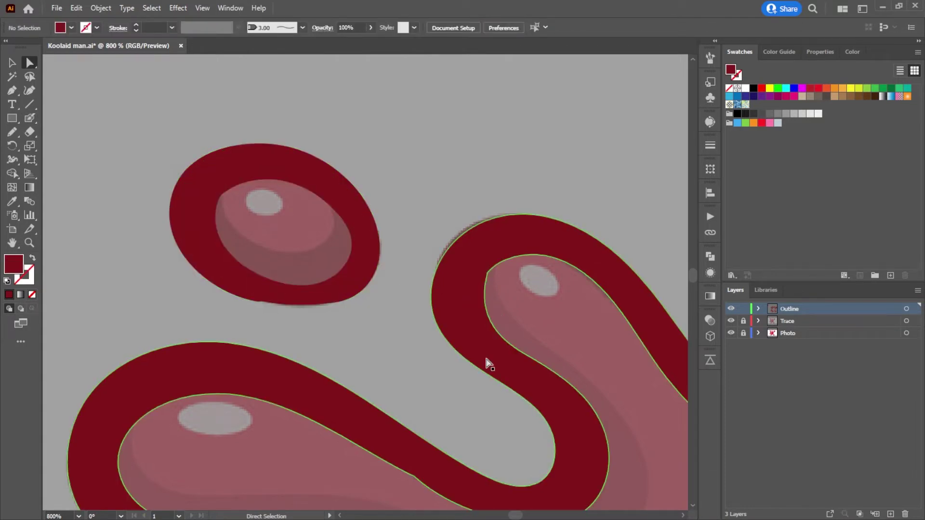
Step: Widen and smooth the lower edge of the left floating drop with the Blob Brush, swapping the fill and stroke colours
key("shift+b")
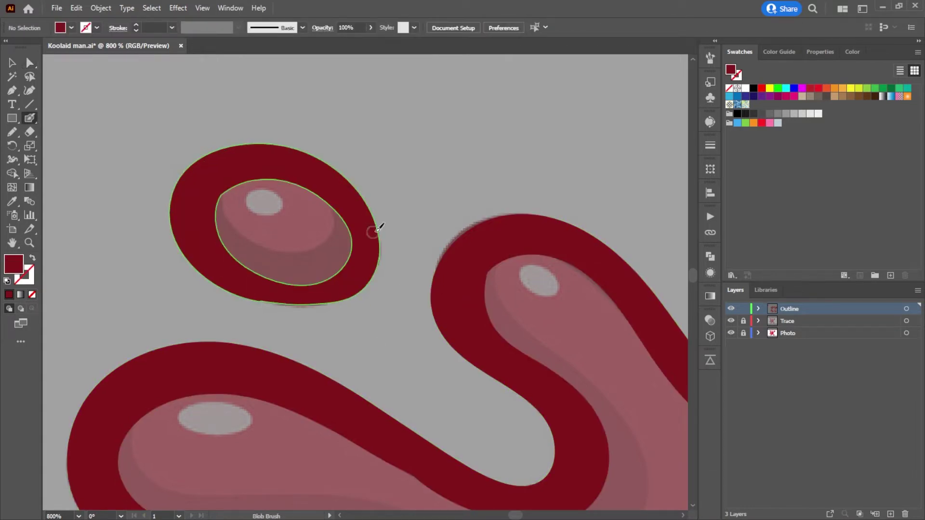
mouse_move(222, 279)
left_mouse_down()
mouse_move(305, 304)
mouse_move(359, 286)
mouse_move(340, 302)
mouse_move(299, 307)
mouse_move(226, 287)
mouse_move(192, 249)
mouse_move(191, 211)
left_mouse_up()
key("shift+x")
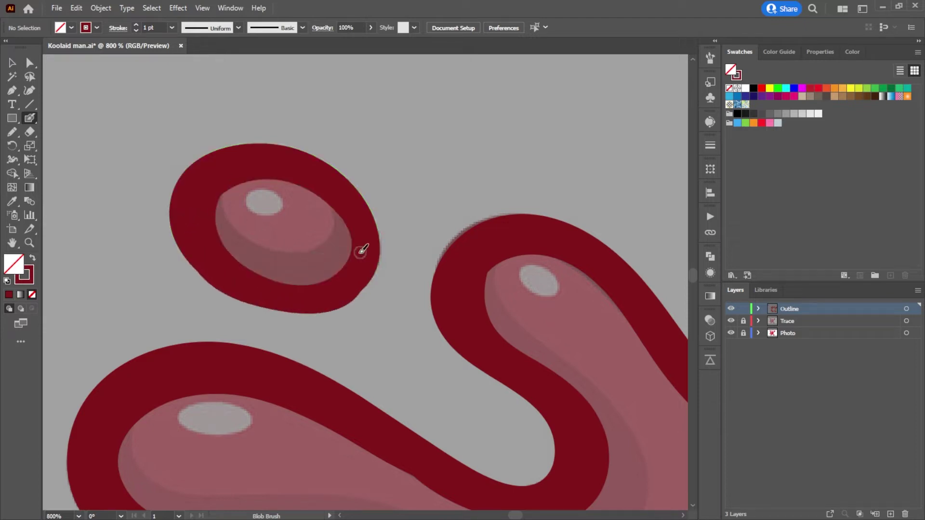
mouse_move(345, 291)
left_mouse_down()
mouse_move(349, 301)
mouse_move(372, 279)
mouse_move(374, 250)
mouse_move(358, 243)
left_mouse_up()
Step: Examine the traced outline of the whole character and compare it with the original photo on the neighbouring artwork
scroll(486, 302, "down", 5)
left_click_drag(547, 368, 211, 123)
scroll(504, 304, "down", 4)
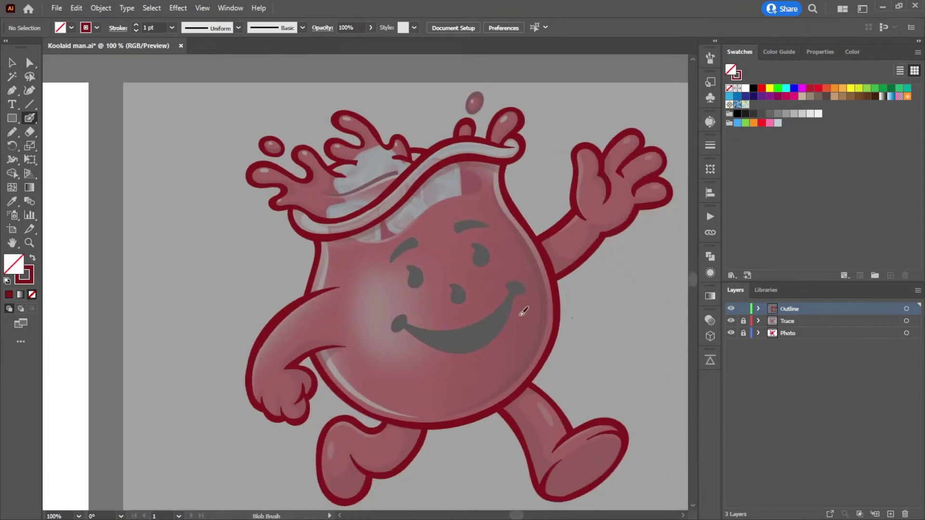
scroll(289, 318, "down", 3)
left_click_drag(231, 310, 316, 325)
scroll(166, 270, "up", 3)
scroll(167, 270, "up", 2)
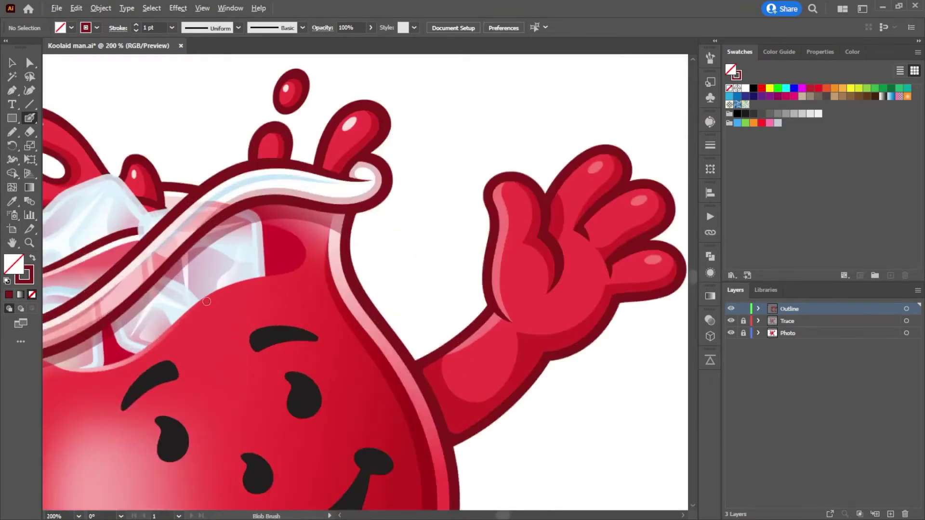
scroll(221, 347, "up", 2)
left_click_drag(315, 345, 72, 319)
mouse_move(464, 304)
left_mouse_down()
mouse_move(270, 320)
mouse_move(207, 305)
left_mouse_up()
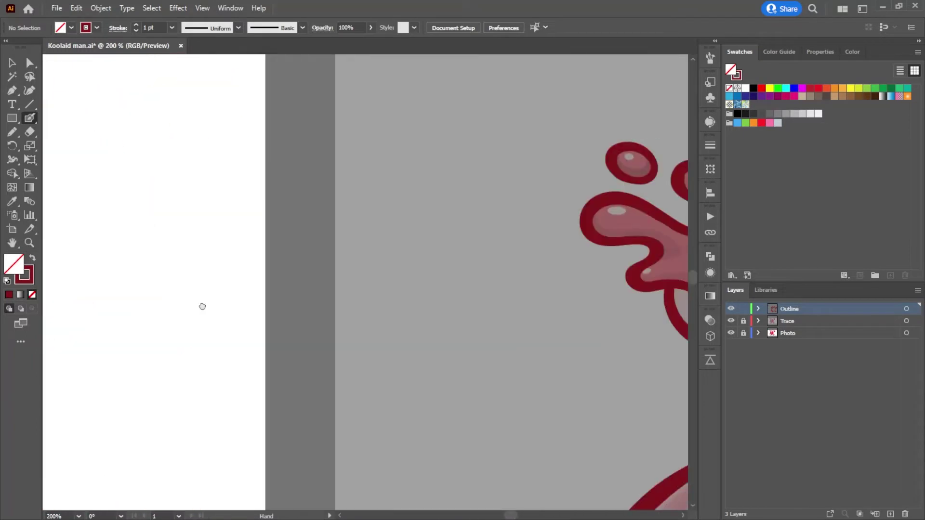
scroll(536, 324, "down", 3)
left_click_drag(536, 324, 296, 246)
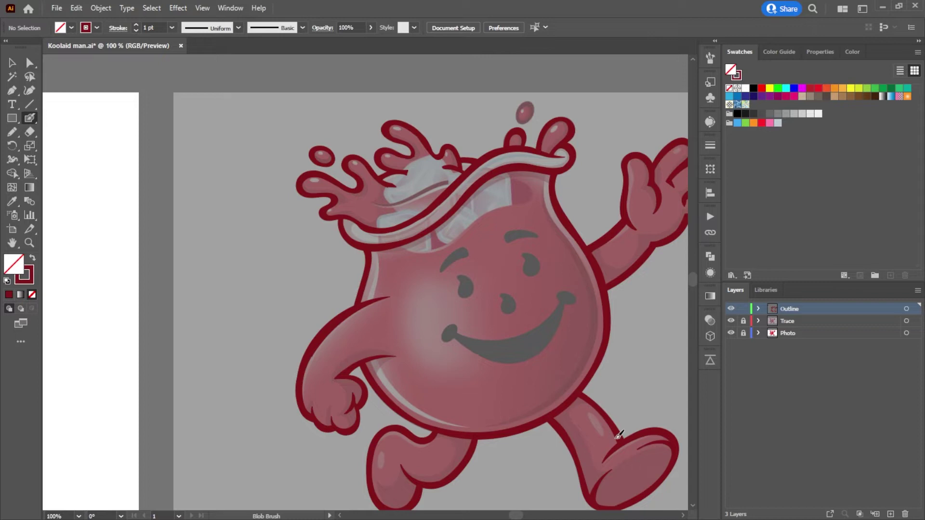
scroll(505, 366, "down", 3)
scroll(495, 334, "right", 4)
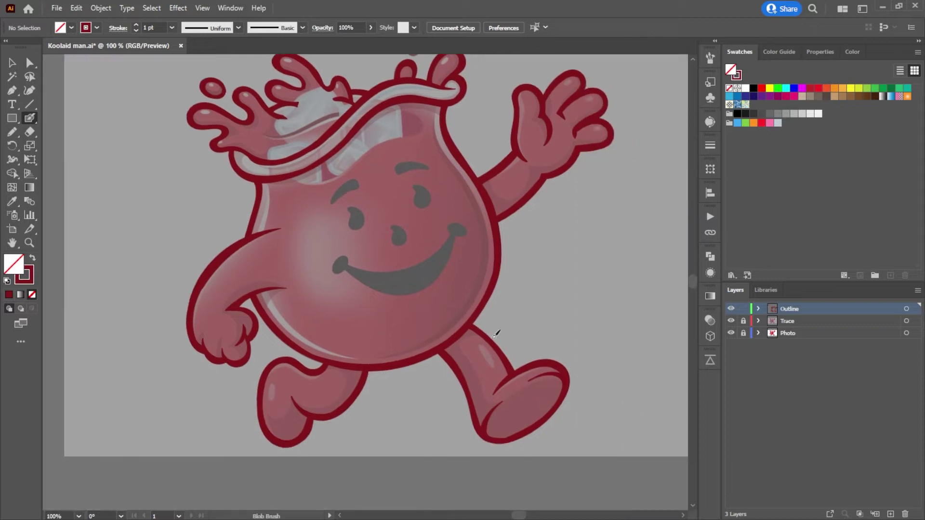
Step: Hide the Trace layer to review the outline alone and show the layer again
left_click(731, 322)
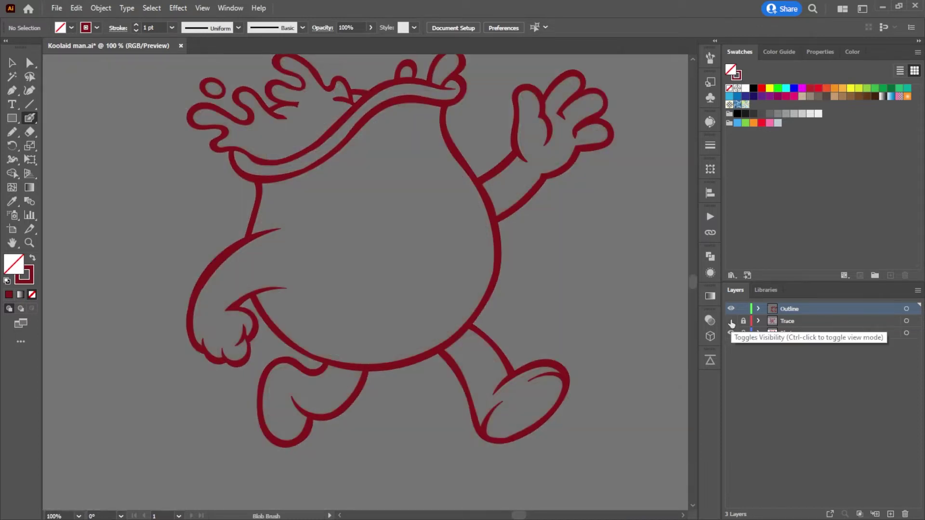
scroll(545, 299, "up", 1)
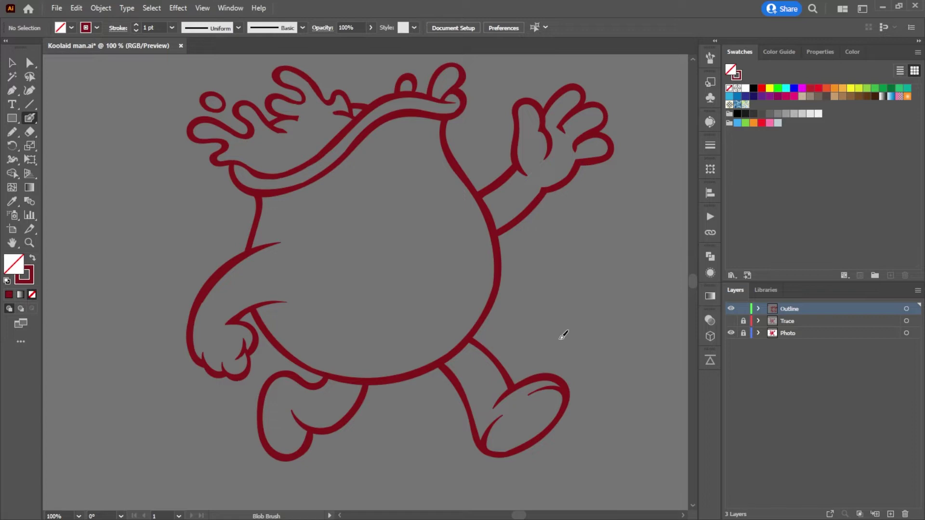
scroll(563, 334, "up", 2)
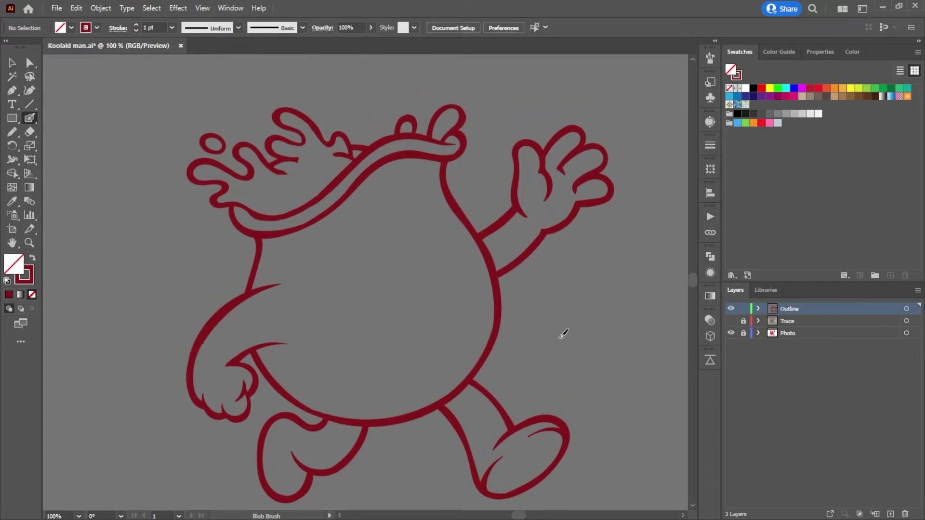
scroll(563, 334, "down", 1)
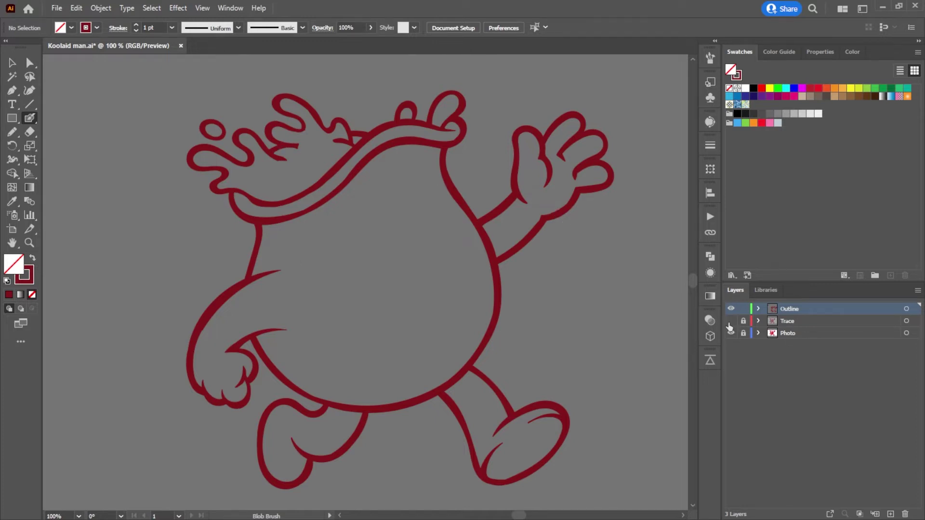
left_click(731, 321)
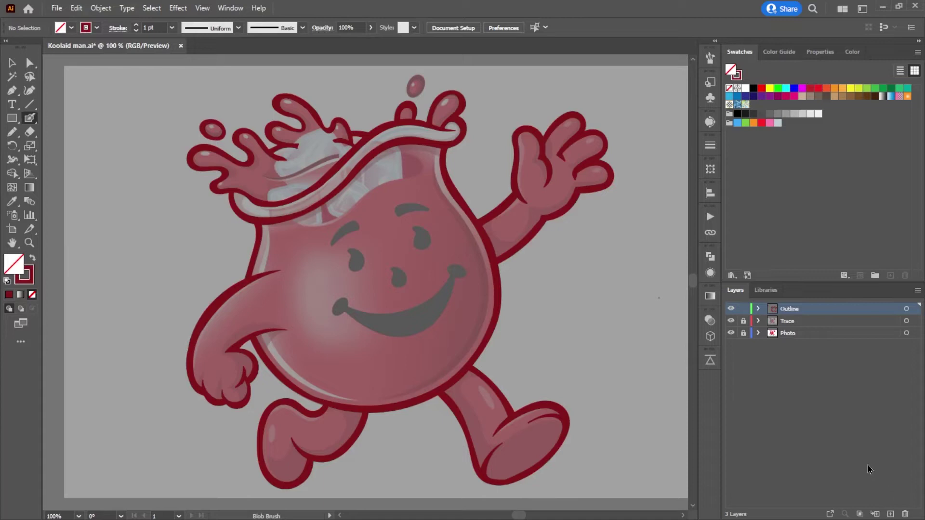
Step: Create a new layer above the Outline layer and name it Face
left_click(890, 514)
double_click(788, 310)
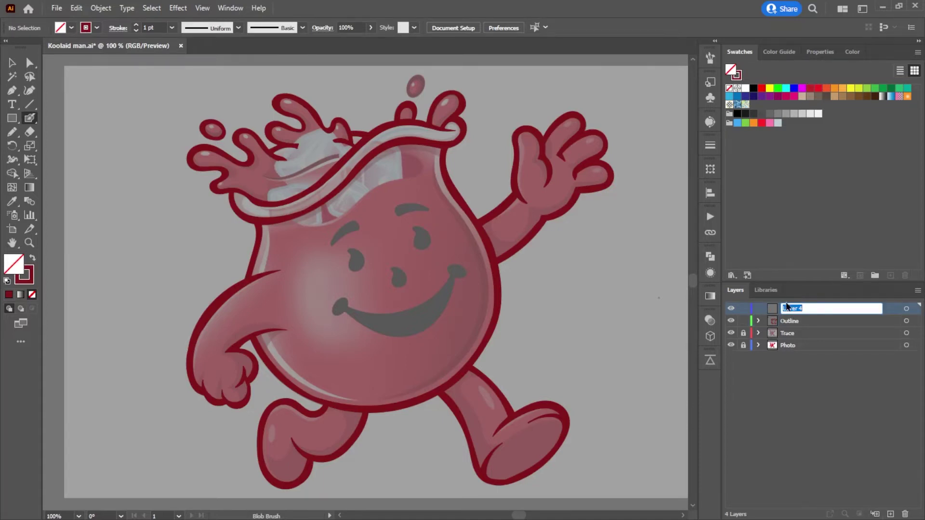
type("Face")
key("Return")
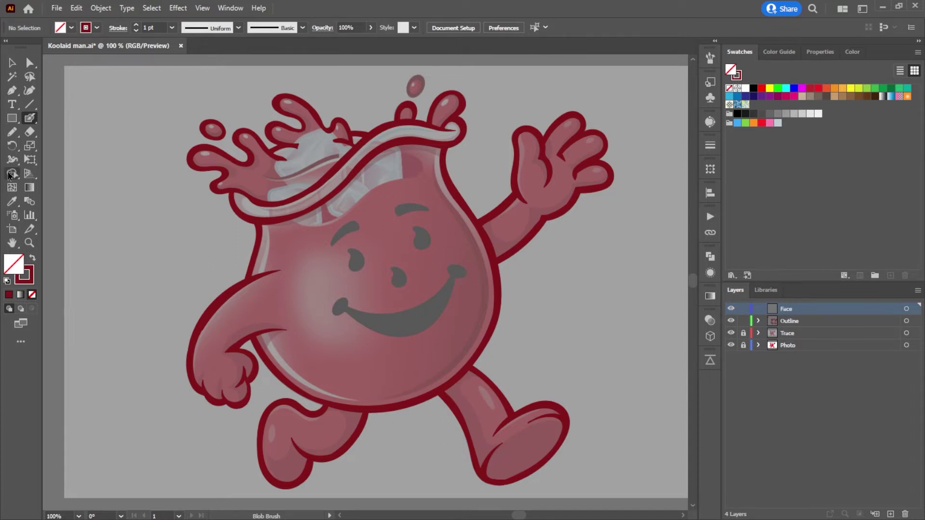
Step: Set the stroke colour to black and try the Blob Brush with a test stroke beside the character
left_click(753, 87)
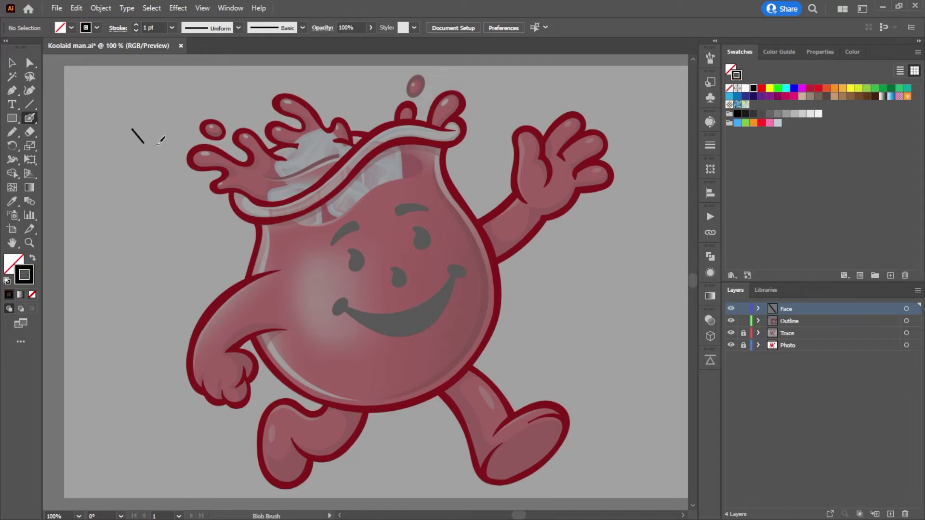
left_click_drag(204, 126, 220, 132)
scroll(337, 215, "up", 2)
scroll(422, 267, "down", 4)
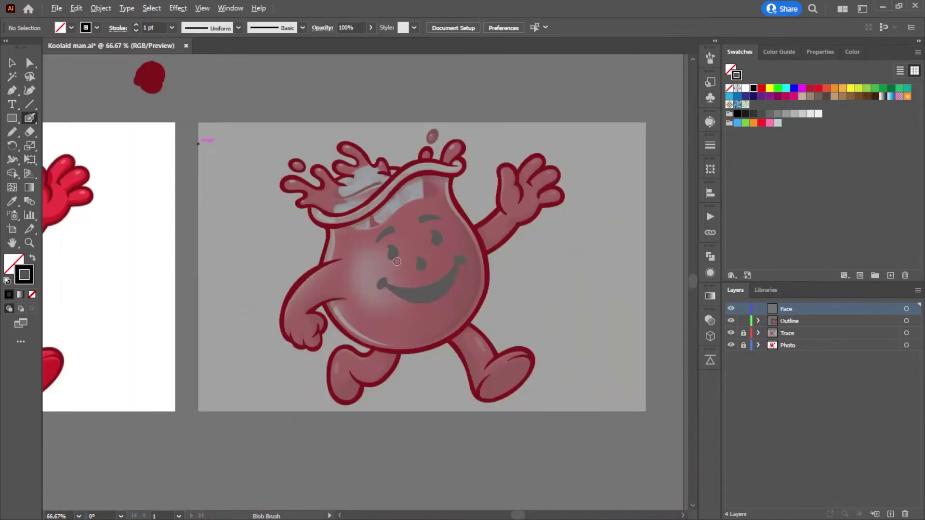
scroll(410, 269, "up", 2)
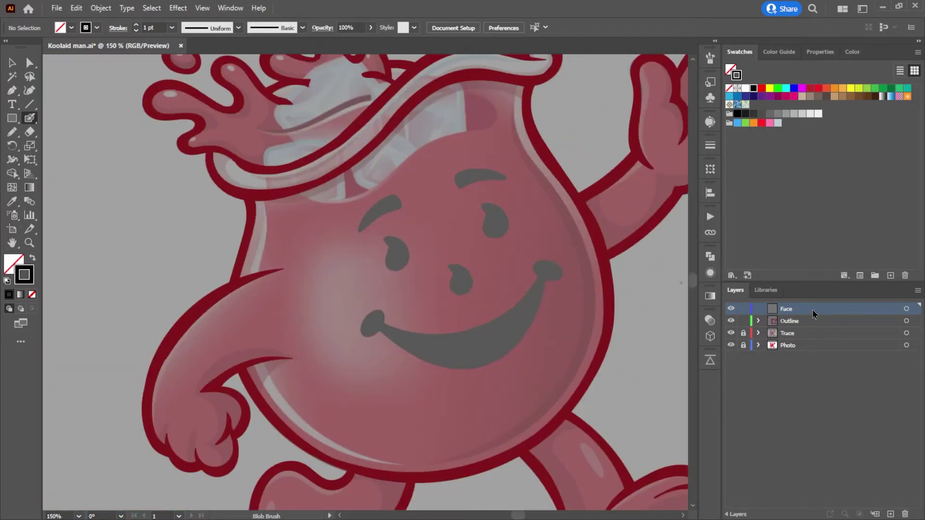
Step: Rename the Face layer as Face outline and lock the Outline layer
double_click(813, 314)
left_click(452, 213)
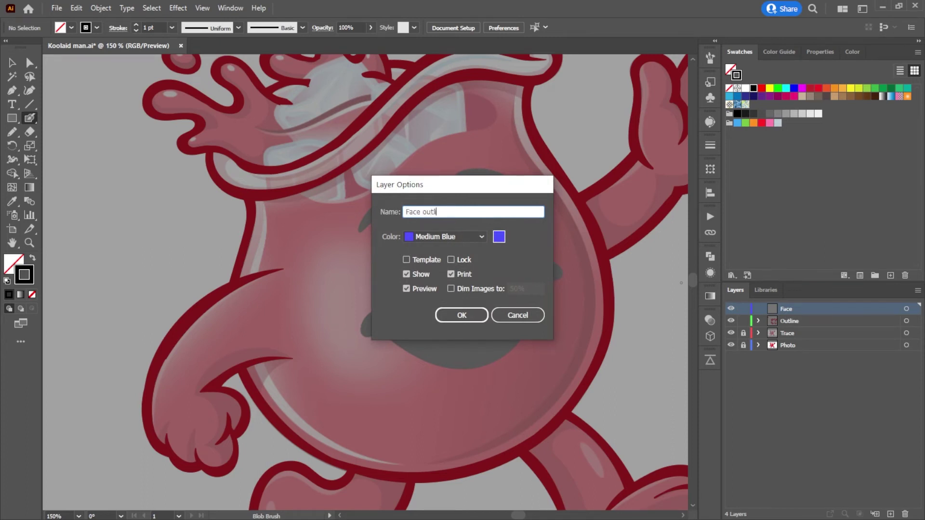
key("Return")
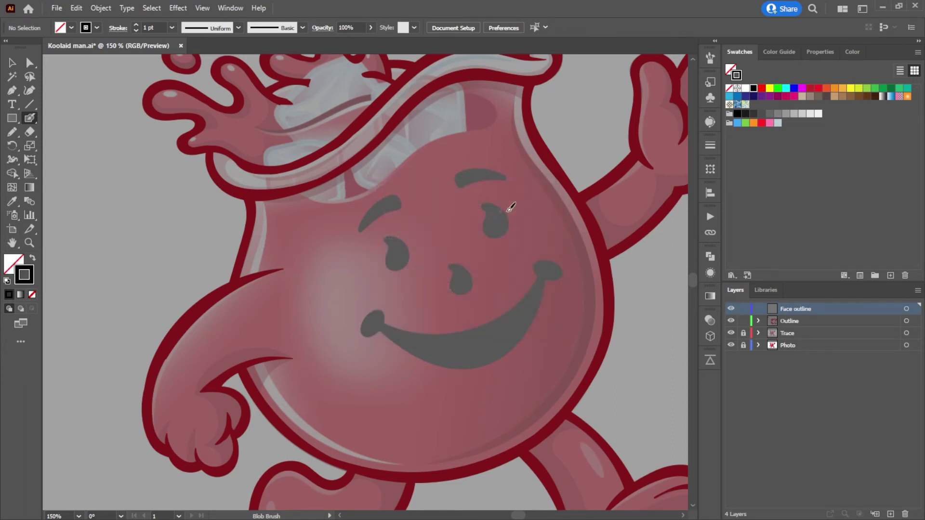
scroll(416, 255, "up", 4)
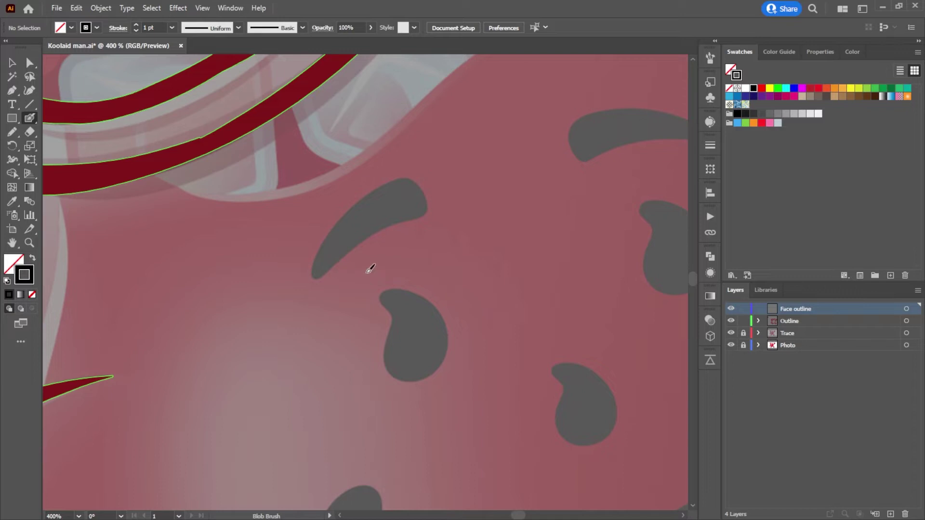
left_click(744, 320)
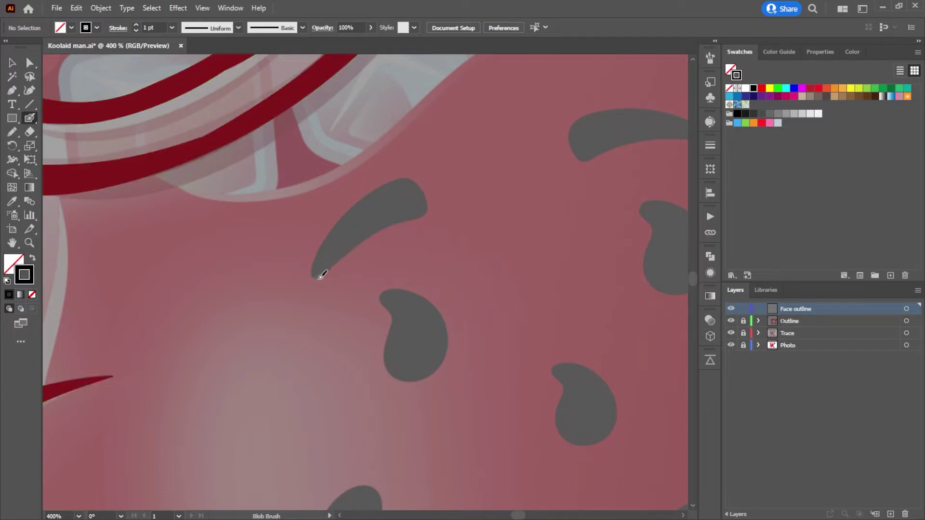
mouse_move(342, 259)
left_mouse_down()
mouse_move(425, 211)
mouse_move(418, 181)
mouse_move(381, 183)
mouse_move(357, 202)
mouse_move(320, 245)
mouse_move(317, 273)
mouse_move(386, 221)
left_mouse_up()
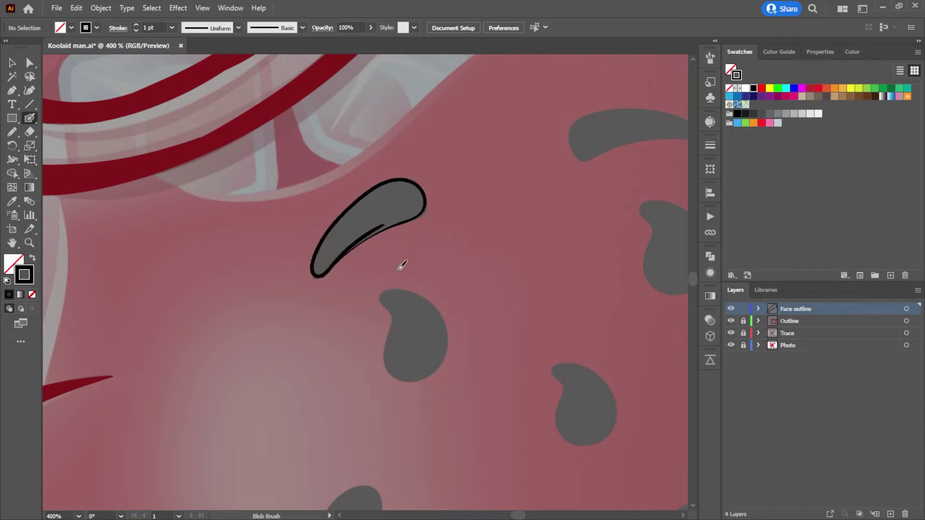
key("ctrl+a")
key("Delete")
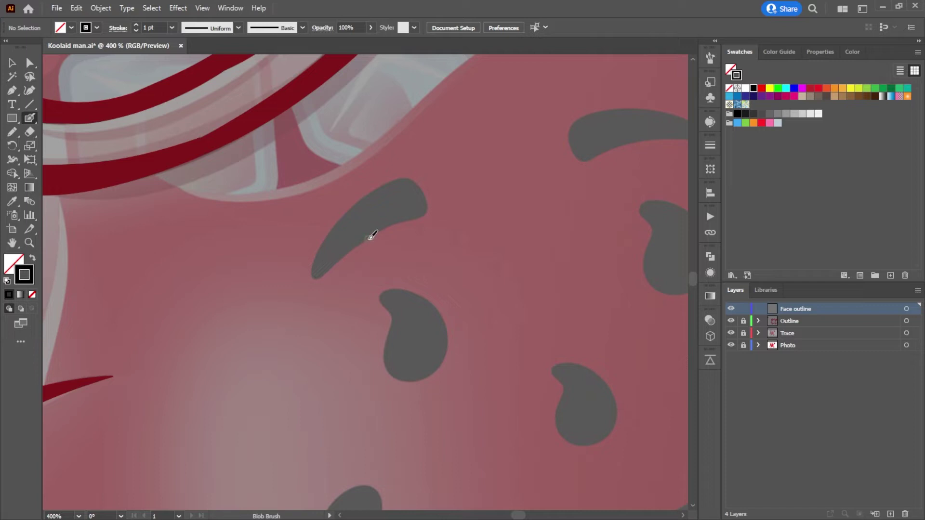
left_click_drag(364, 238, 375, 227)
key("ctrl+z")
Step: Trace the left eyebrow's contour in black with the Blob Brush and delete its inner gap path to make it solid
mouse_move(324, 274)
left_mouse_down()
mouse_move(314, 273)
mouse_move(330, 236)
left_mouse_up()
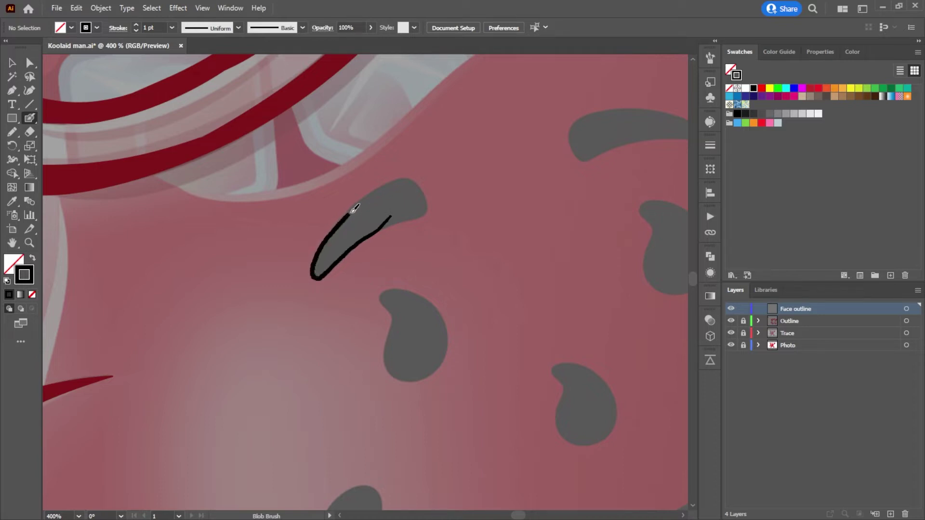
mouse_move(383, 187)
left_mouse_down()
mouse_move(402, 178)
mouse_move(424, 188)
mouse_move(427, 210)
mouse_move(342, 246)
left_mouse_up()
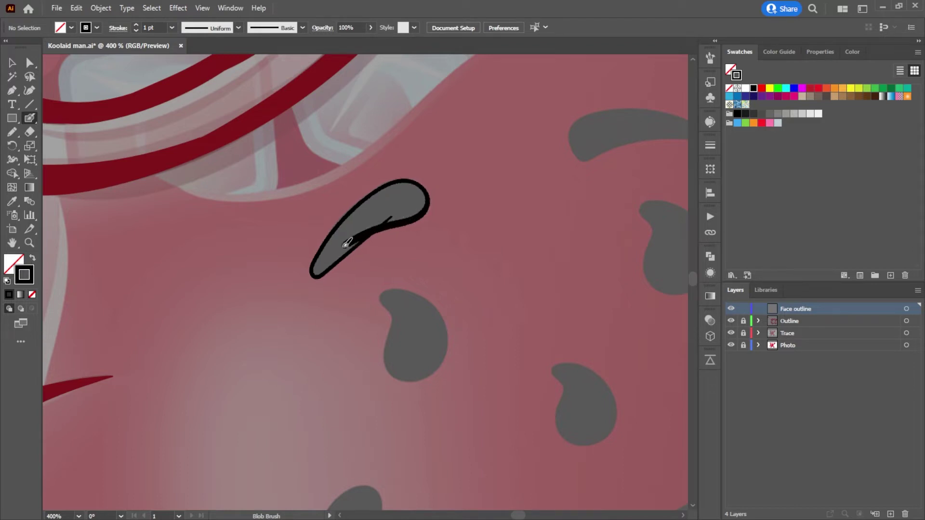
key("a")
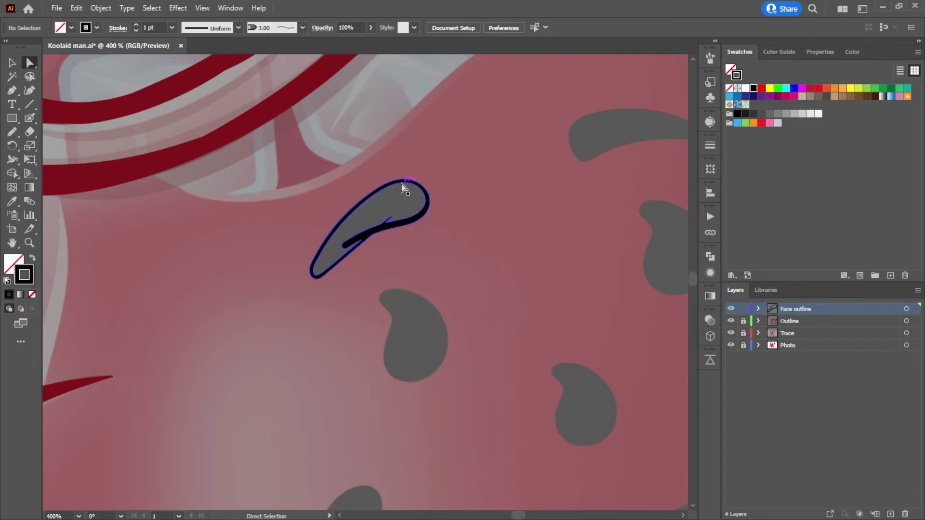
left_click(401, 183)
left_click(540, 215)
Step: Expand the Face outline layer and lock and unlock the left eyebrow's compound path
key("space")
left_click_drag(541, 231, 377, 317)
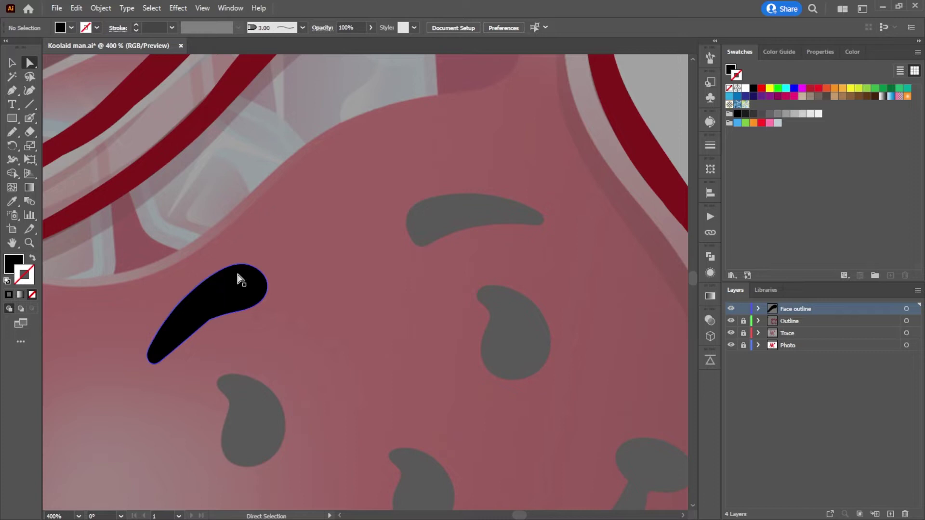
left_click(759, 309)
left_click(232, 301)
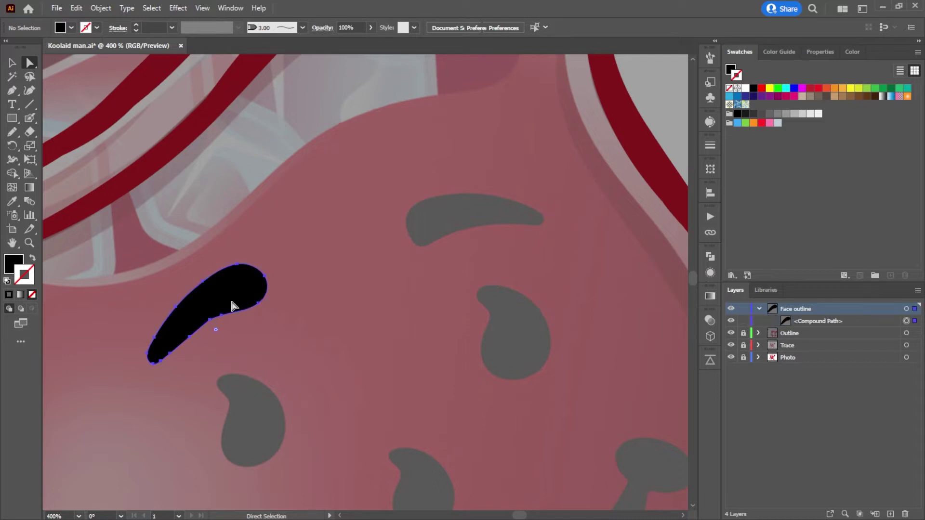
key("ctrl+shift+a")
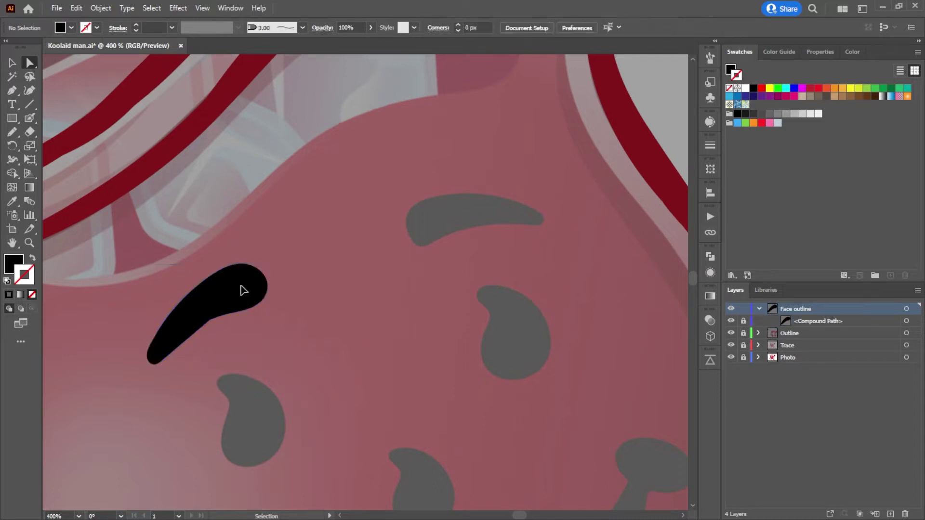
left_click(241, 286, "ctrl")
Step: Hide the left eyebrow's compound path and show it again
key("ctrl+3")
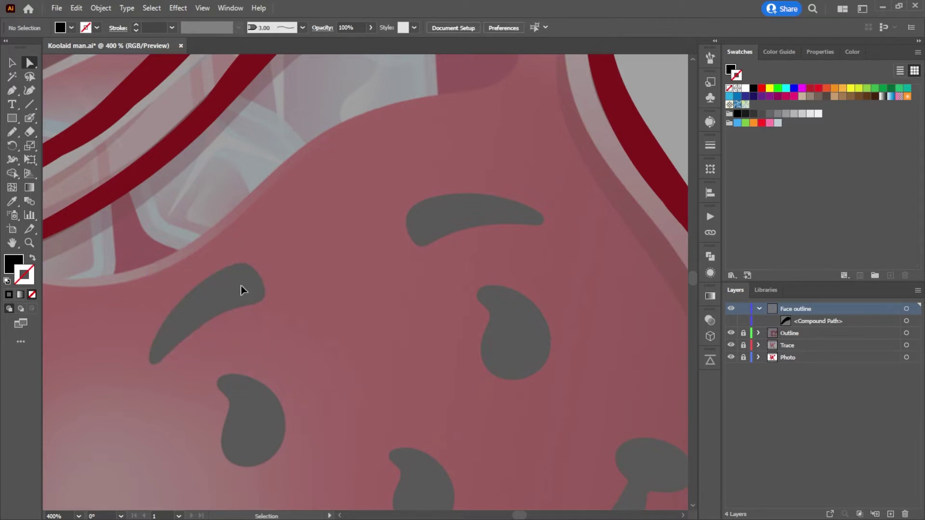
key("ctrl+alt+3")
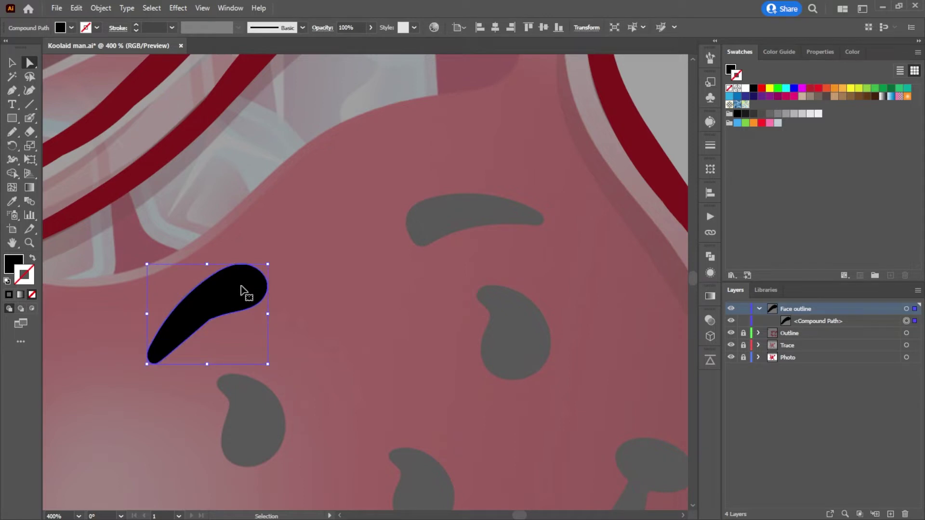
key("ctrl+3")
key("ctrl+alt+3")
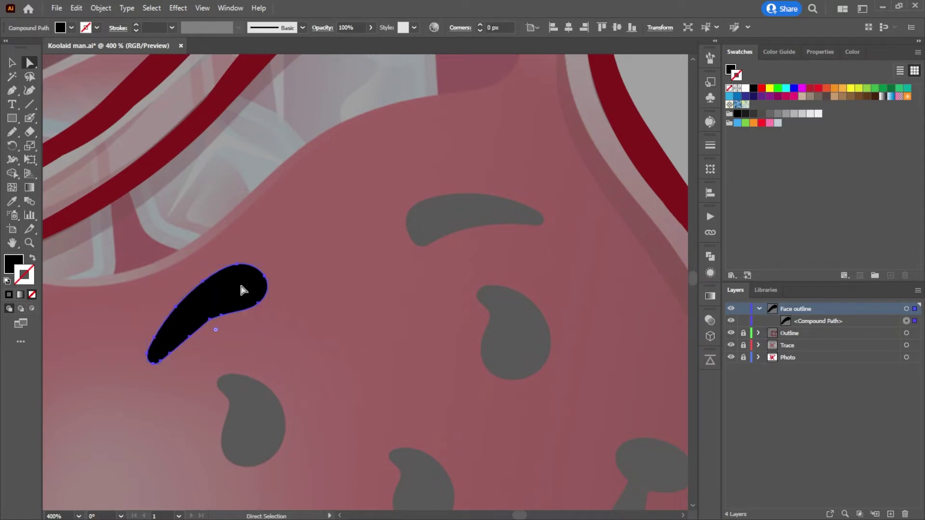
scroll(215, 342, "up", 3)
left_click_drag(225, 336, 349, 326)
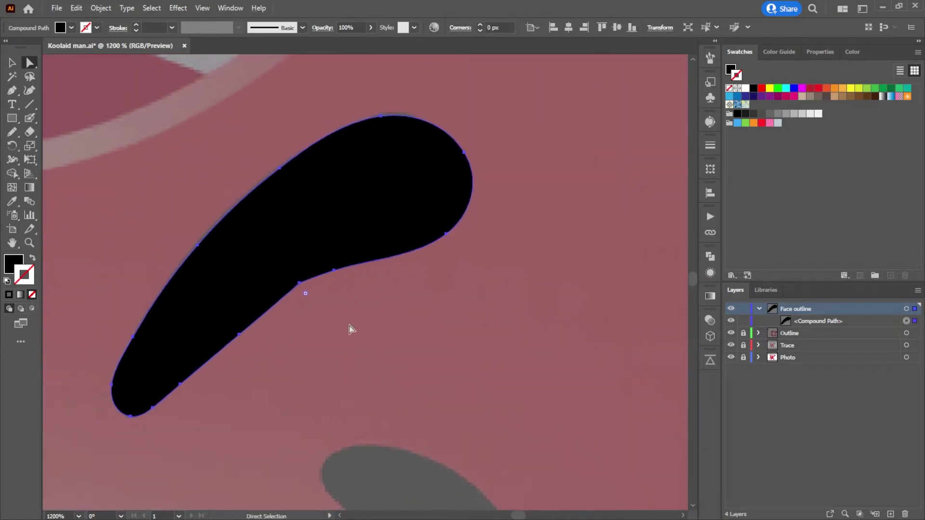
Step: Smooth the kink along the left eyebrow's lower edge with black Blob Brush strokes
key("shift+b")
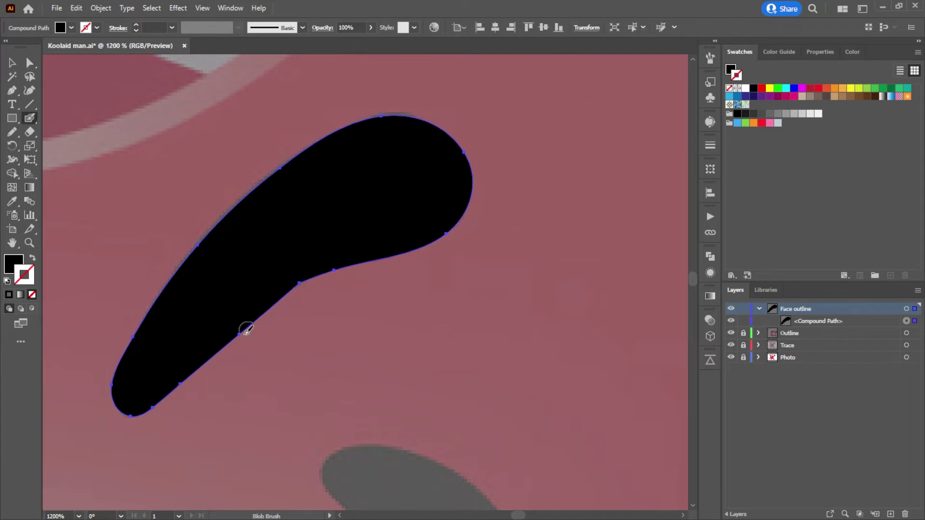
mouse_move(224, 342)
left_mouse_down()
mouse_move(305, 270)
mouse_move(399, 229)
left_mouse_up()
mouse_move(524, 246)
left_mouse_down()
mouse_move(460, 273)
mouse_move(454, 260)
mouse_move(500, 247)
mouse_move(526, 204)
left_mouse_up()
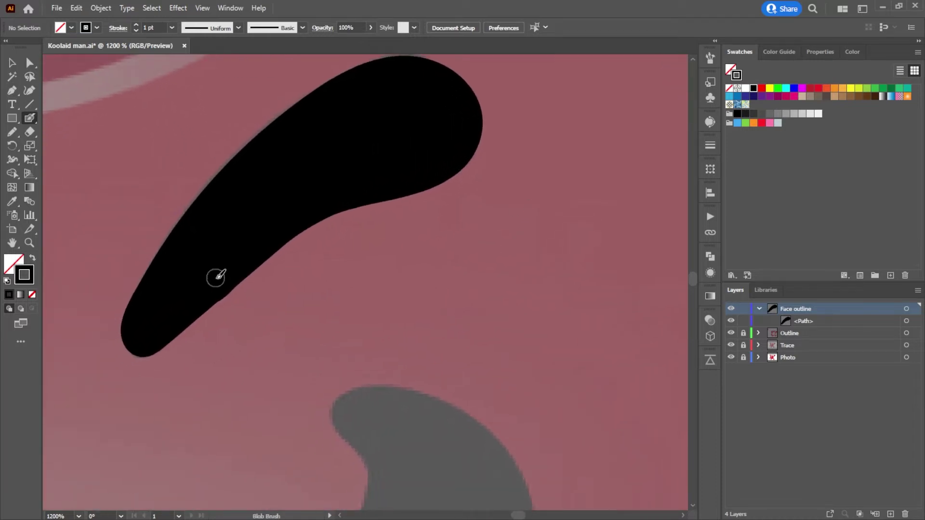
mouse_move(222, 293)
left_mouse_down()
mouse_move(190, 325)
mouse_move(145, 342)
left_mouse_up()
Step: Trace the right eyebrow's contour in black with the Blob Brush and remove its inner gap path to make it solid
scroll(323, 267, "right", 10)
scroll(323, 266, "up", 5)
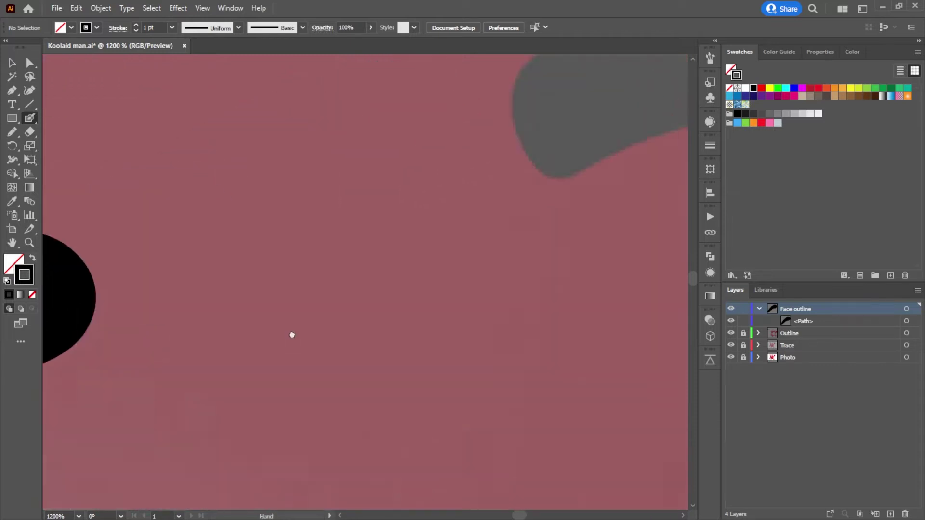
scroll(284, 319, "down", 4)
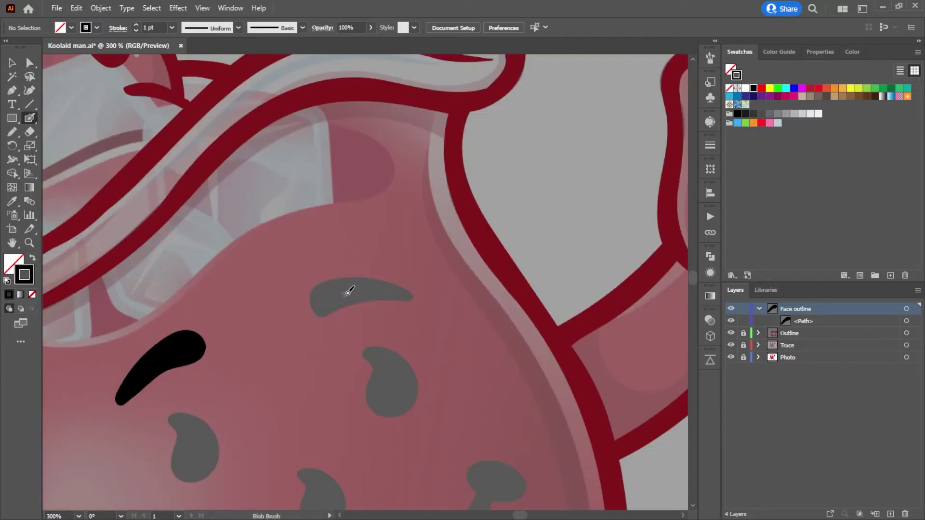
scroll(346, 296, "up", 2)
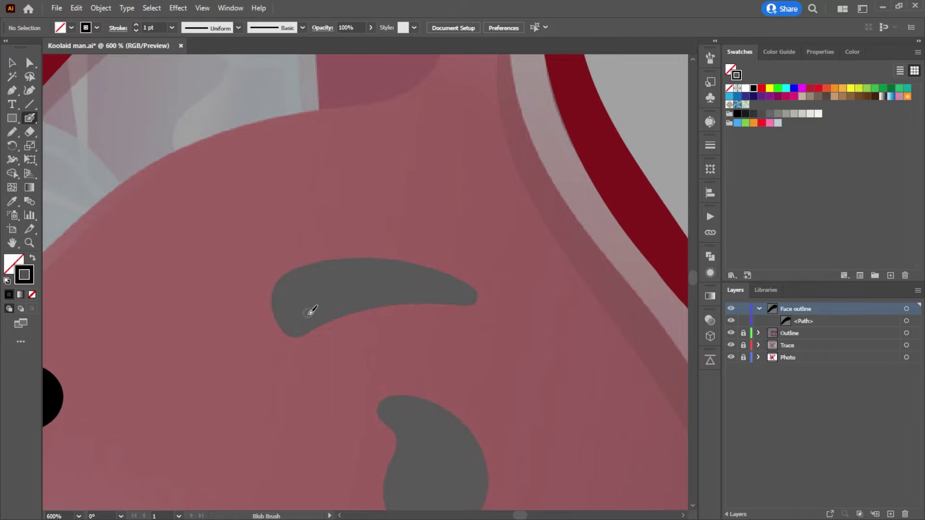
mouse_move(384, 301)
left_mouse_down()
mouse_move(299, 336)
mouse_move(281, 322)
mouse_move(277, 292)
mouse_move(292, 272)
mouse_move(365, 257)
mouse_move(432, 269)
mouse_move(476, 298)
mouse_move(326, 307)
left_mouse_up()
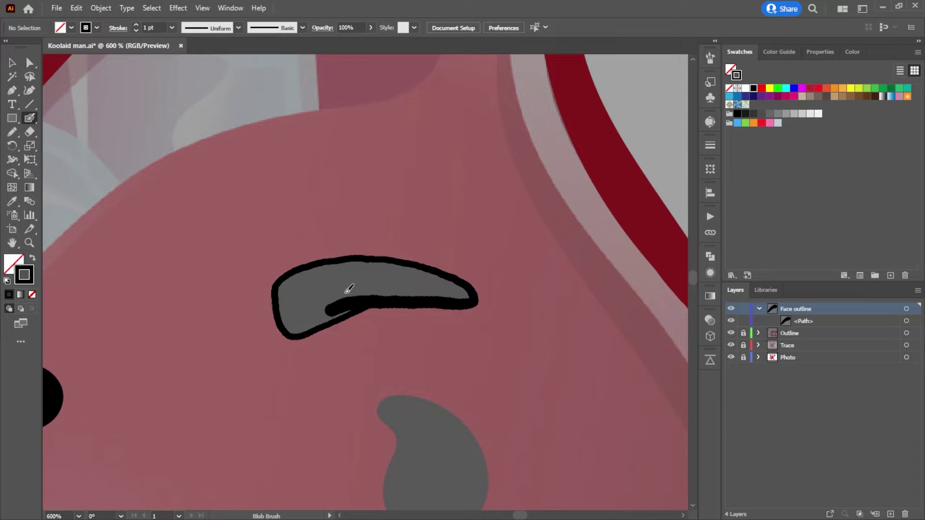
key("a")
left_click(377, 264)
key("ctrl+shift+a")
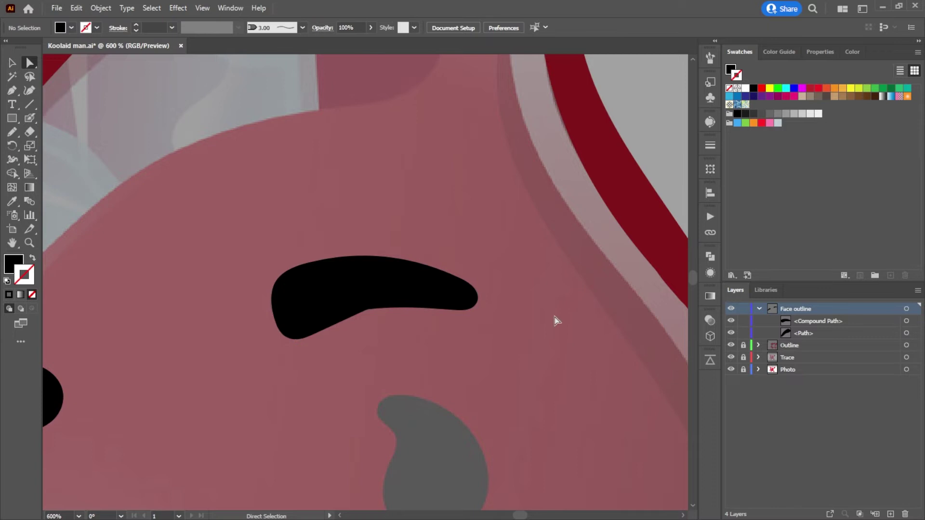
Step: Smooth the kink on the right eyebrow's lower edge with the Blob Brush and swap the fill and stroke colours
scroll(554, 316, "down", 4)
scroll(539, 333, "up", 5)
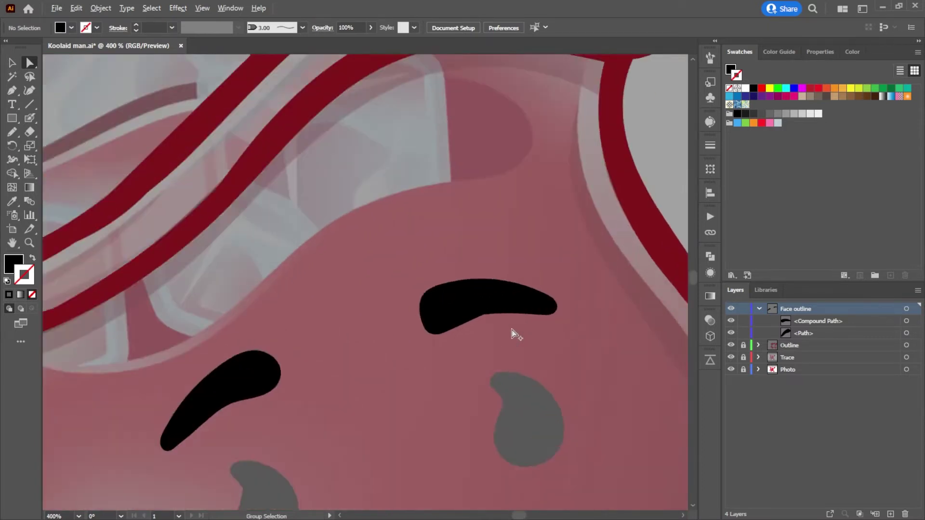
key("shift+b")
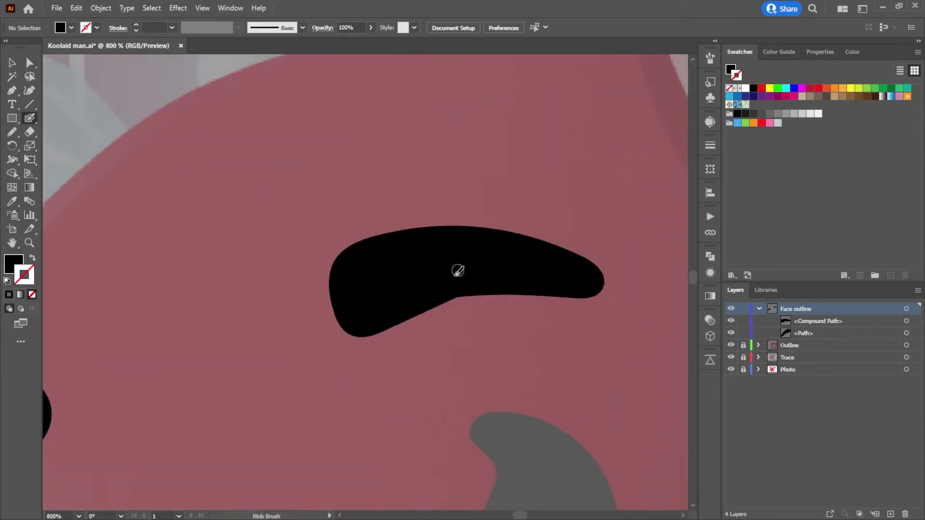
mouse_move(433, 300)
left_mouse_down()
mouse_move(488, 286)
mouse_move(435, 299)
mouse_move(535, 287)
left_mouse_up()
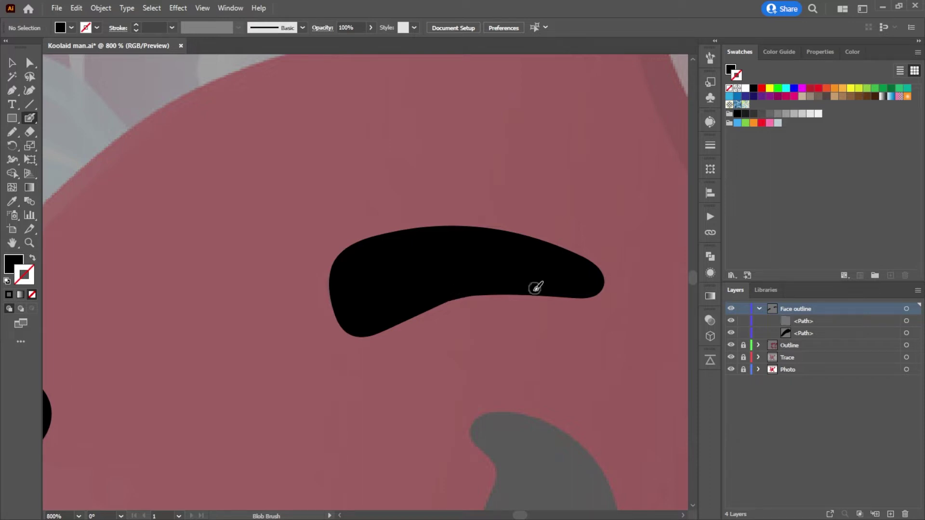
key("shift+x")
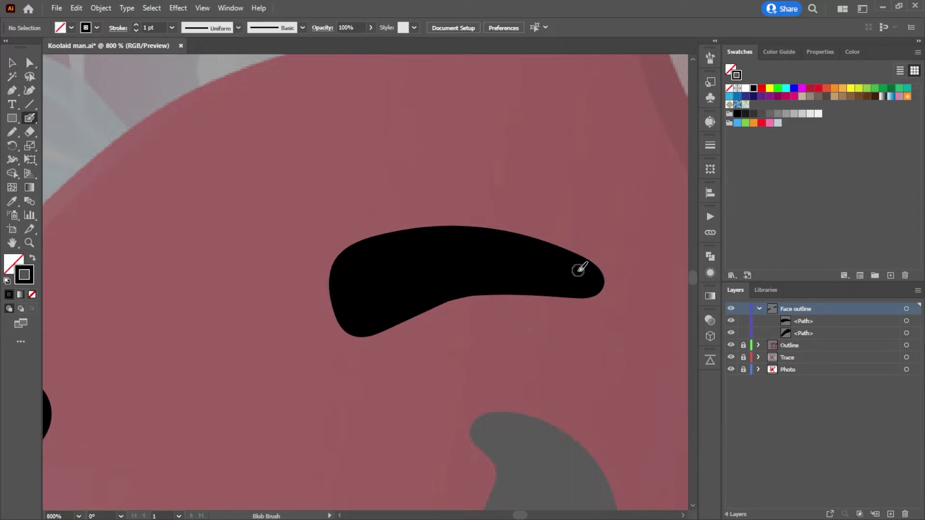
Step: Draw a Blob Brush loop around the two eyes and the nose and undo the stroke
scroll(549, 308, "down", 3)
left_click_drag(546, 325, 501, 144)
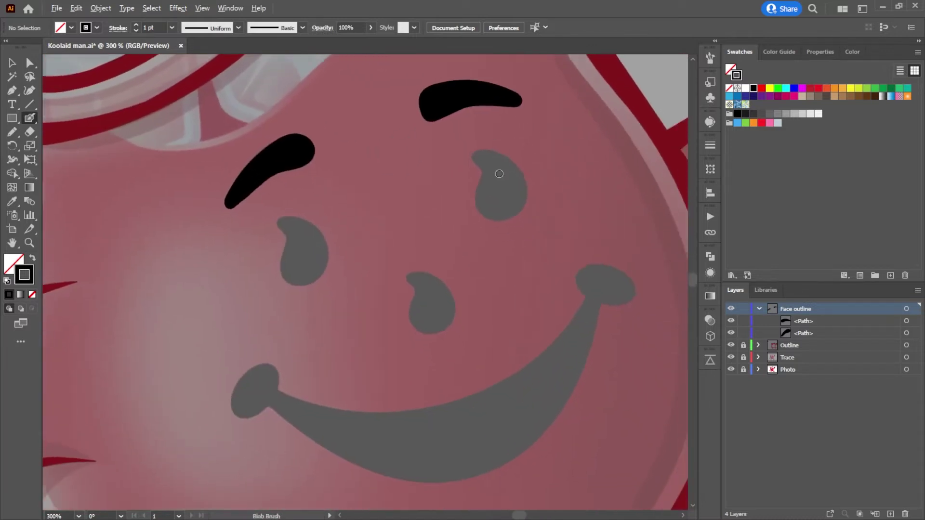
scroll(498, 173, "up", 2)
scroll(407, 413, "down", 1)
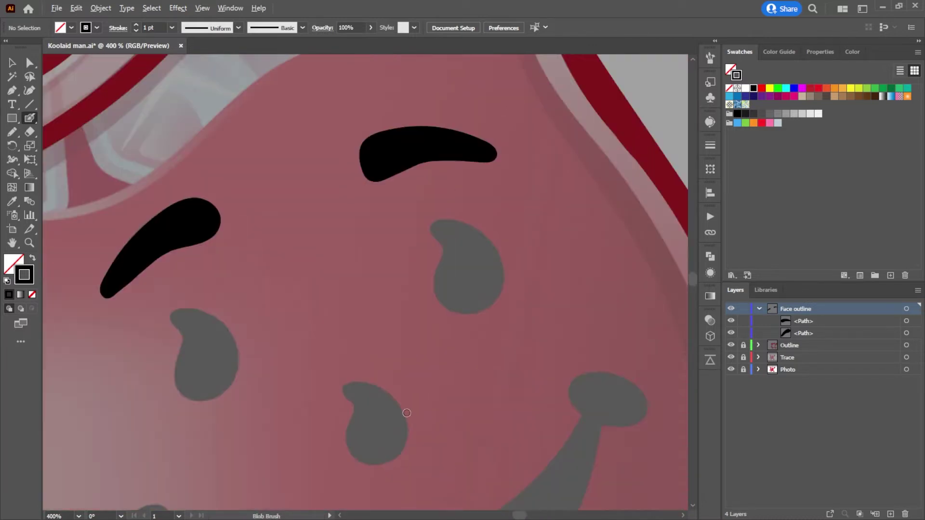
scroll(405, 448, "down", 2)
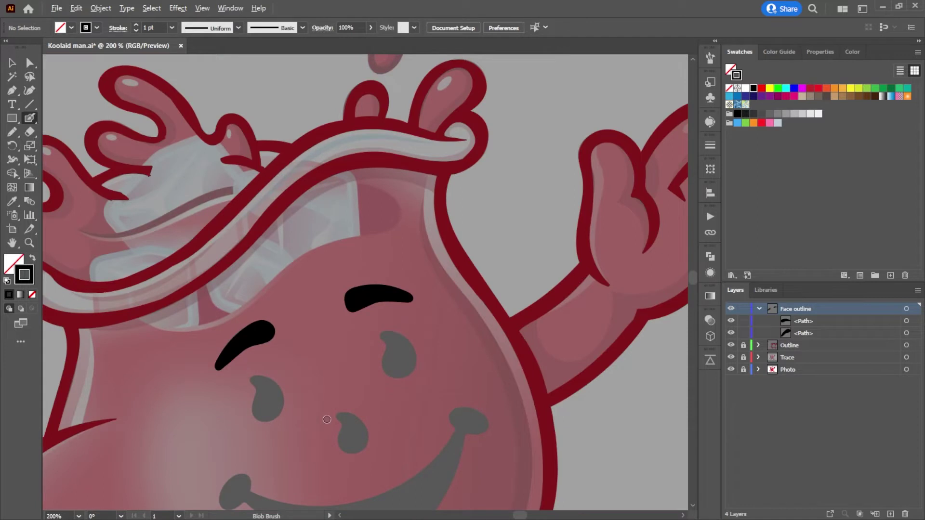
scroll(406, 374, "up", 2)
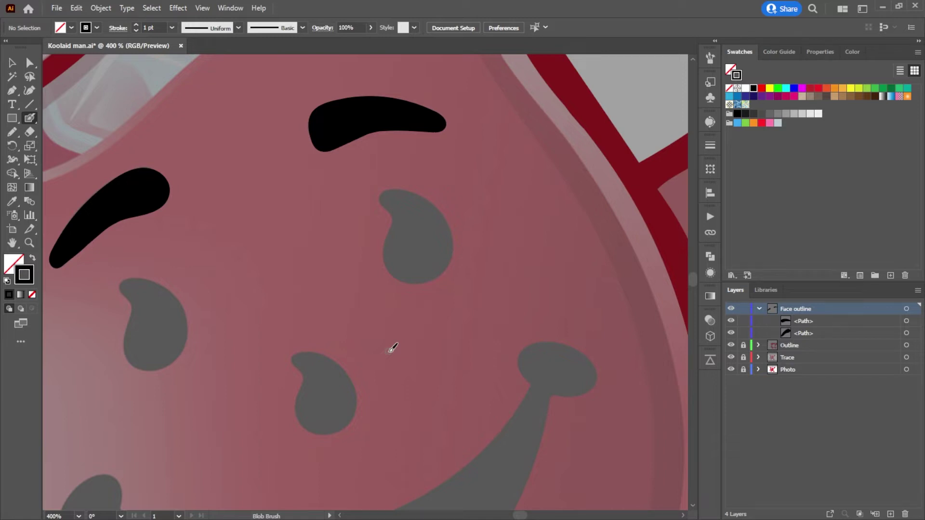
mouse_move(419, 169)
left_mouse_down()
mouse_move(400, 162)
mouse_move(155, 267)
mouse_move(154, 388)
mouse_move(406, 348)
mouse_move(412, 174)
left_mouse_up()
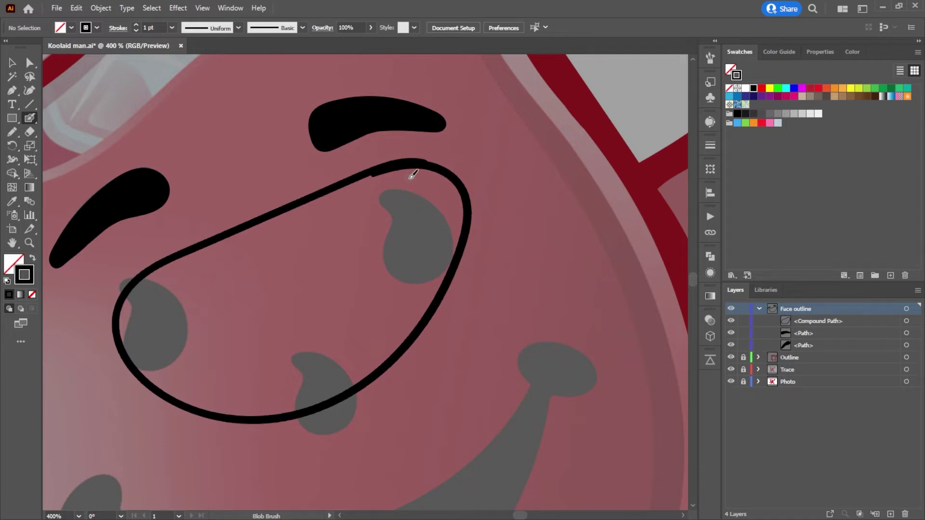
key("ctrl+z")
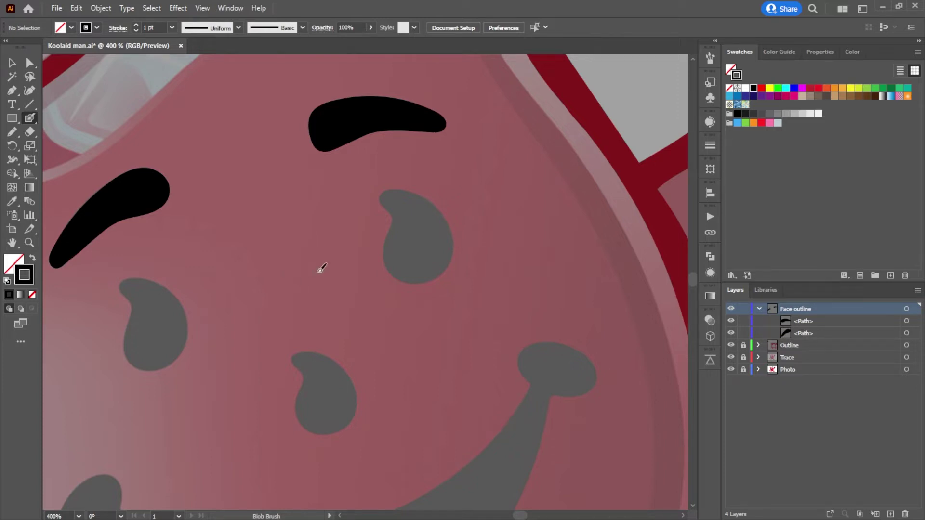
Step: Trace the right eye's contour in black with the Blob Brush and delete its inner gap path to make it solid
mouse_move(450, 254)
left_mouse_down()
mouse_move(434, 278)
mouse_move(410, 284)
mouse_move(389, 270)
mouse_move(395, 228)
mouse_move(382, 195)
mouse_move(419, 194)
mouse_move(449, 220)
mouse_move(451, 251)
mouse_move(420, 279)
left_mouse_up()
key("a")
left_click(429, 208)
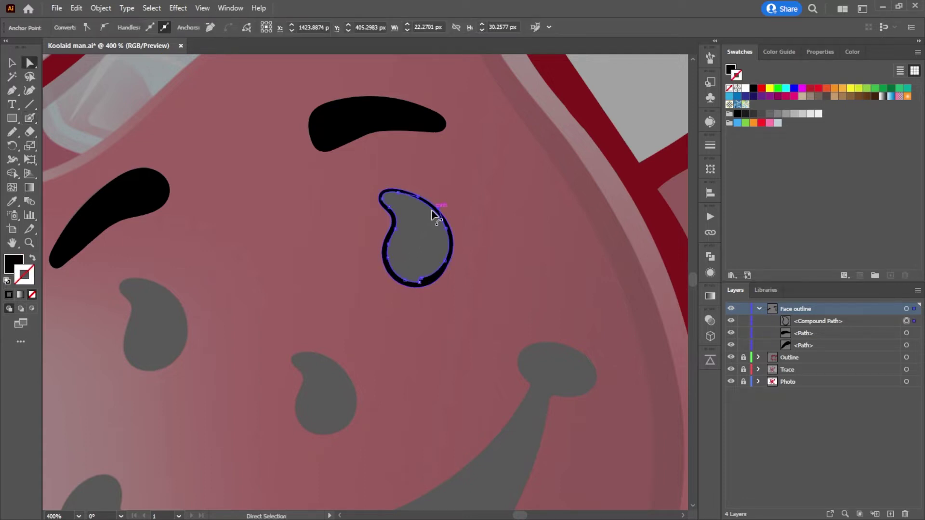
key("Delete")
Step: Copy the right eye onto the nose, scale that copy down to fit, and place another copy over the left eye
left_click_drag(429, 248, 339, 403)
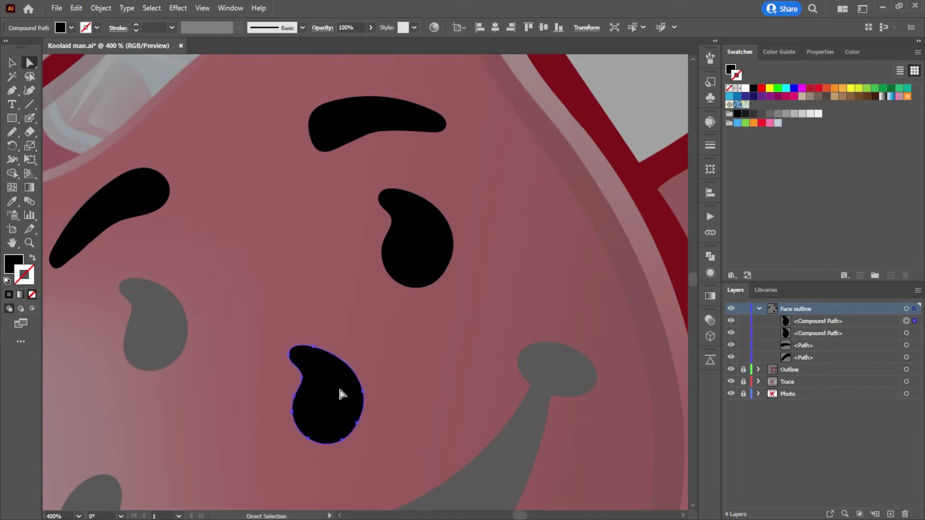
left_click(12, 63)
left_click_drag(363, 444, 345, 418)
left_click_drag(435, 247, 171, 333, "alt")
left_click(392, 331)
scroll(410, 334, "down", 5)
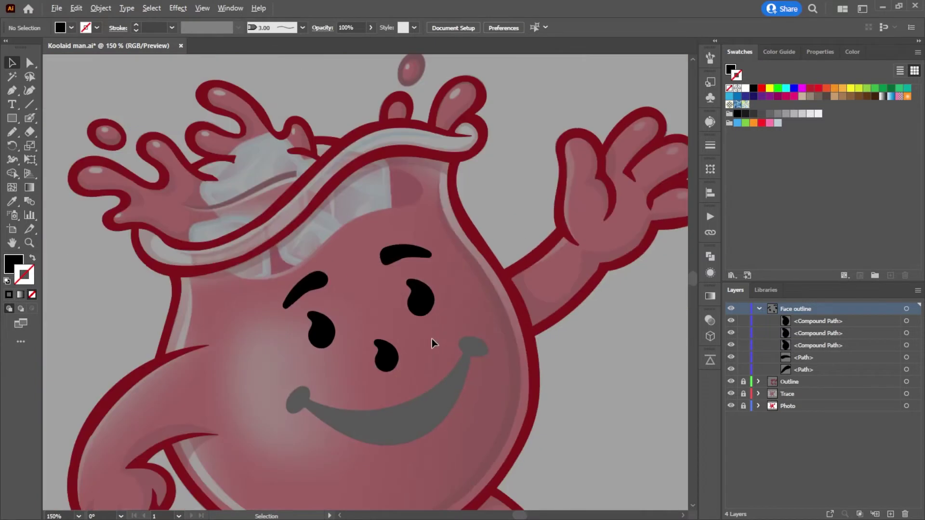
Step: Move both eyebrows away from their traced positions and undo the two moves
scroll(432, 339, "up", 5)
left_click_drag(391, 238, 351, 352)
left_click_drag(194, 296, 285, 326)
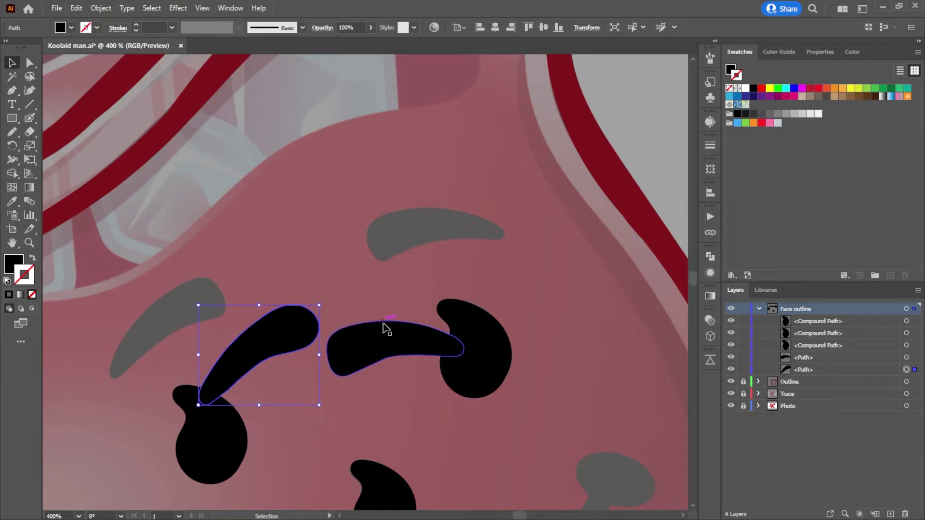
key("ctrl+z")
key("ctrl+z")
Step: Delete the right eyebrow and place a copy of the left eyebrow in its position
left_click(388, 271)
left_click(407, 246)
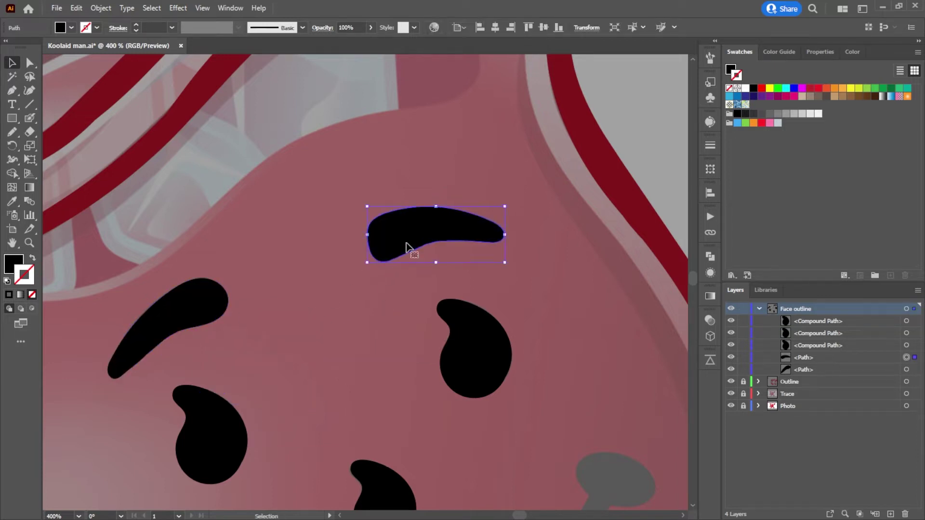
key("Delete")
left_click(200, 310)
left_click_drag(200, 310, 444, 214)
Step: Reflect the copied eyebrow across the vertical axis
right_click(433, 196)
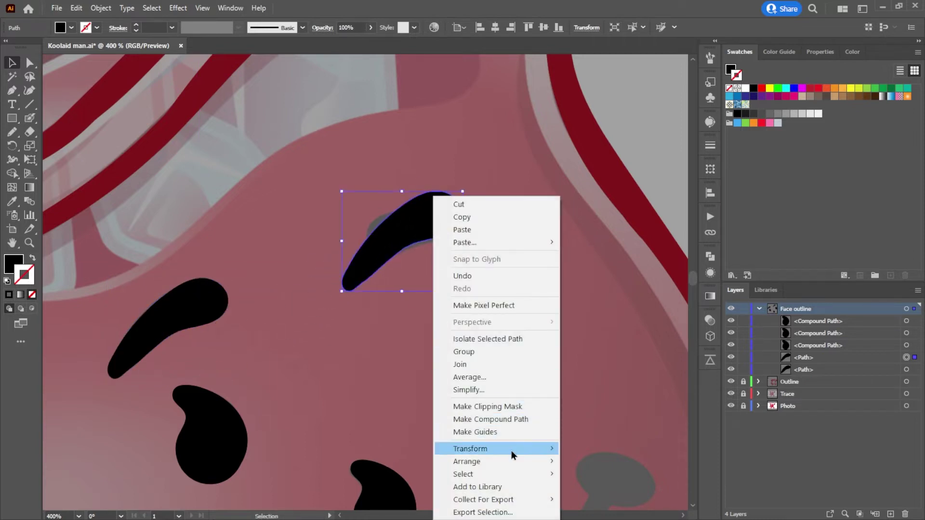
mouse_move(531, 455)
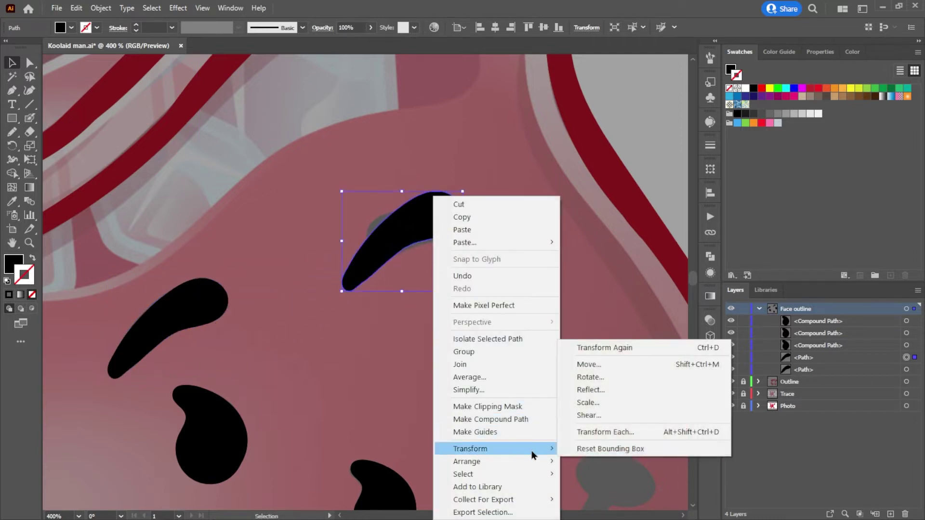
left_click(634, 390)
left_click(465, 337)
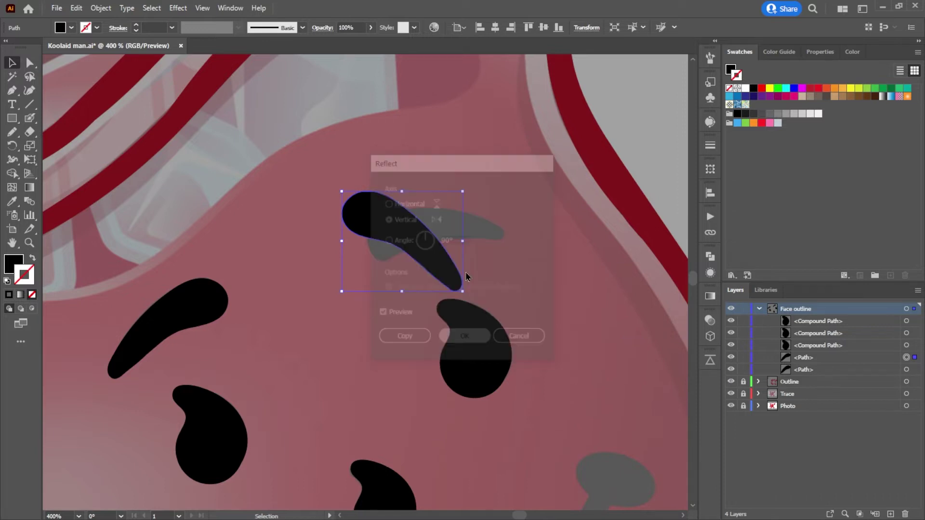
Step: Rotate and move the reflected eyebrow to match the right eyebrow in the reference image
left_click_drag(464, 187, 402, 155)
left_click_drag(377, 252, 406, 241)
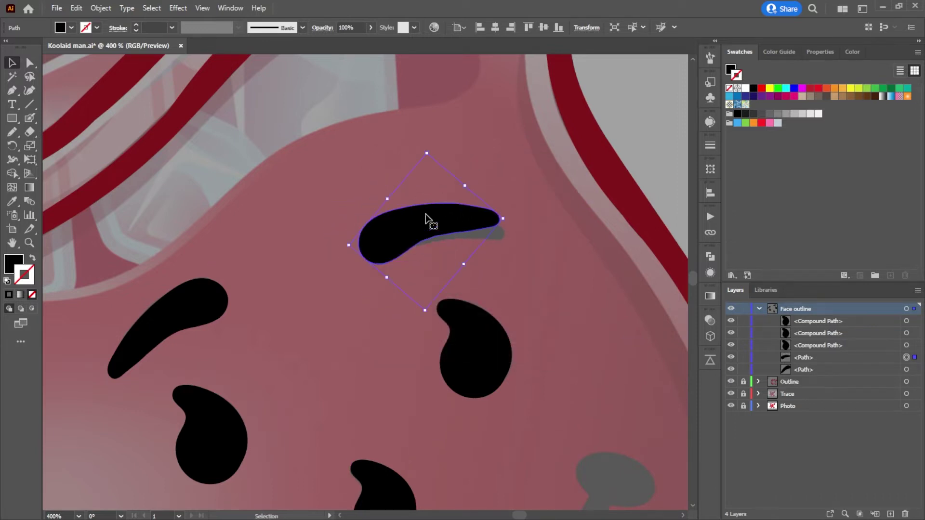
left_click_drag(425, 149, 439, 153)
left_click_drag(430, 225, 434, 227)
left_click(516, 237)
Step: Draw a tilted black ellipse about 18 by 29 px over the smile's left end and place a rotated copy over its right end
scroll(552, 347, "down", 2)
left_click_drag(551, 343, 497, 160)
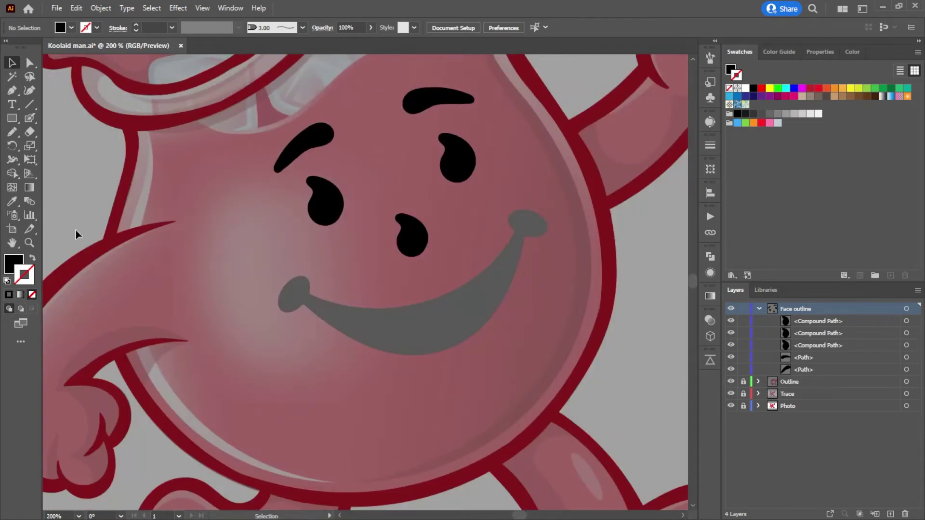
left_click(13, 121)
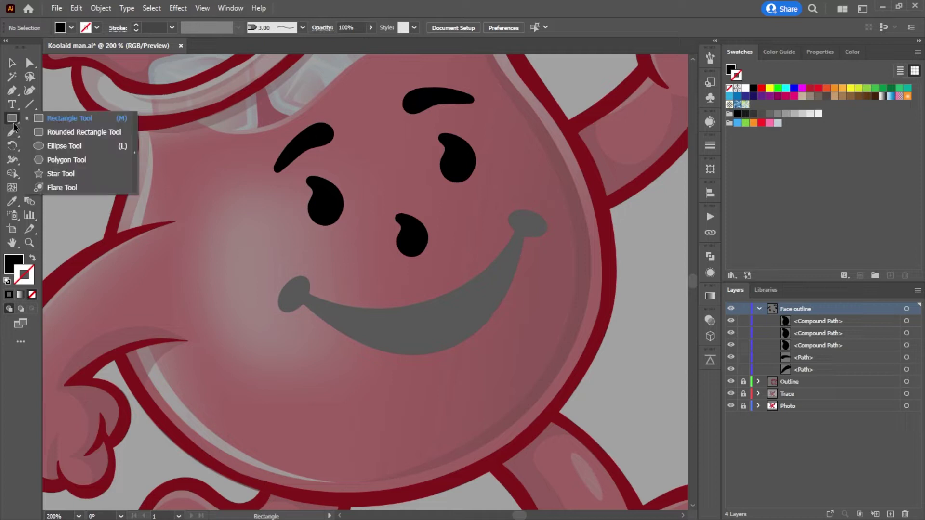
left_click(67, 147)
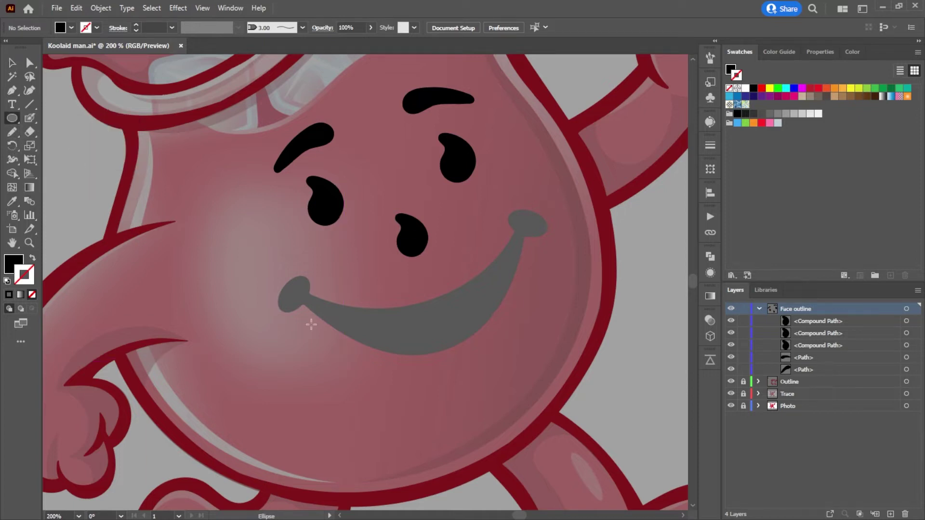
left_click_drag(282, 311, 331, 275)
left_click_drag(289, 307, 282, 315)
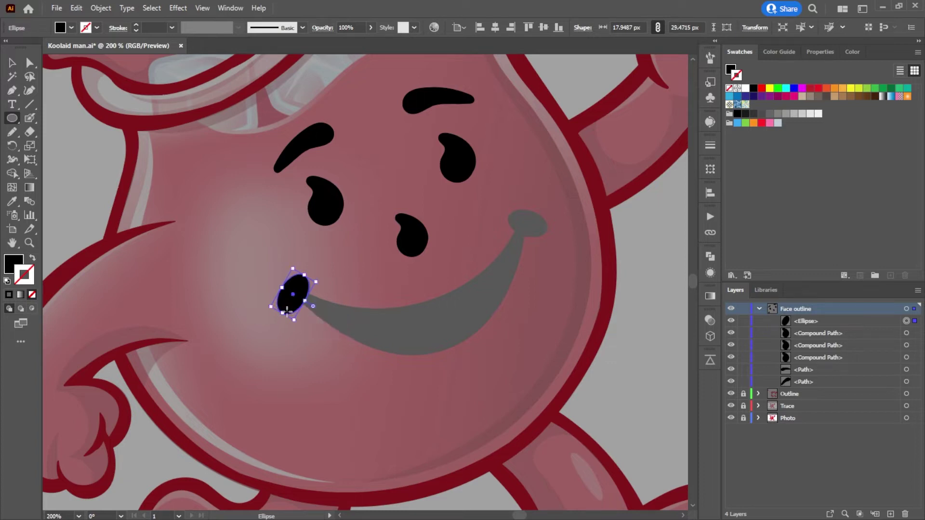
left_click_drag(292, 300, 574, 272)
left_click_drag(526, 235, 528, 227)
Step: Try to trace the smile's contour between the two ellipses with the Blob Brush, undoing both attempts
left_click(29, 118)
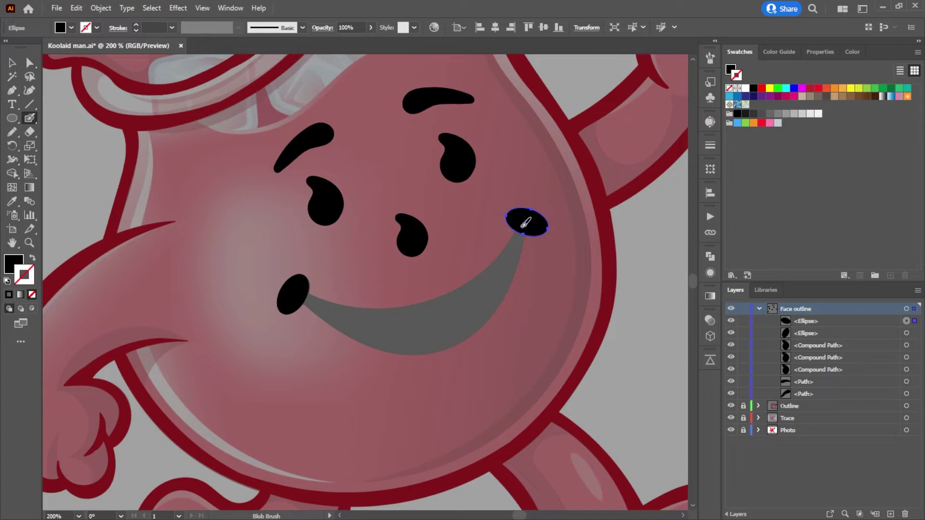
left_click_drag(516, 231, 449, 292)
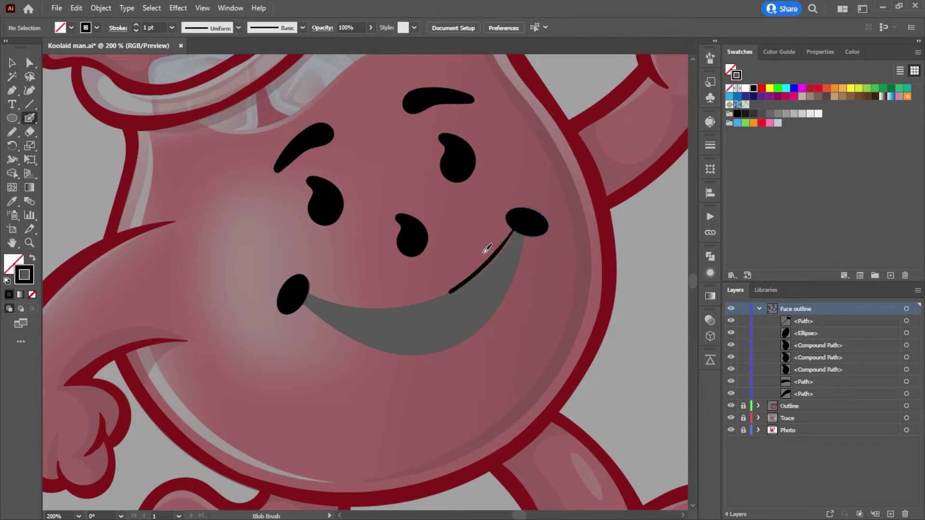
key("ctrl+z")
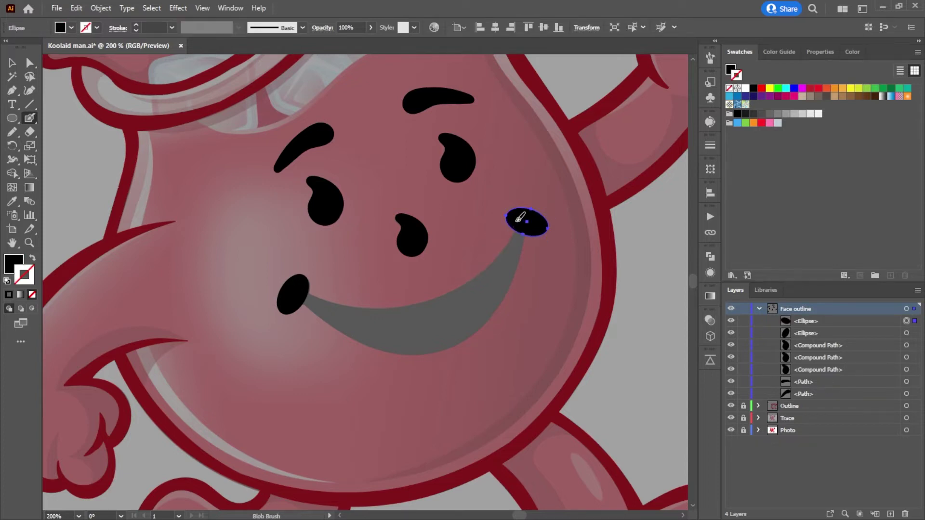
mouse_move(513, 232)
left_mouse_down()
mouse_move(471, 278)
mouse_move(412, 307)
mouse_move(303, 293)
mouse_move(352, 335)
mouse_move(405, 354)
mouse_move(433, 351)
mouse_move(494, 318)
mouse_move(525, 226)
left_mouse_up()
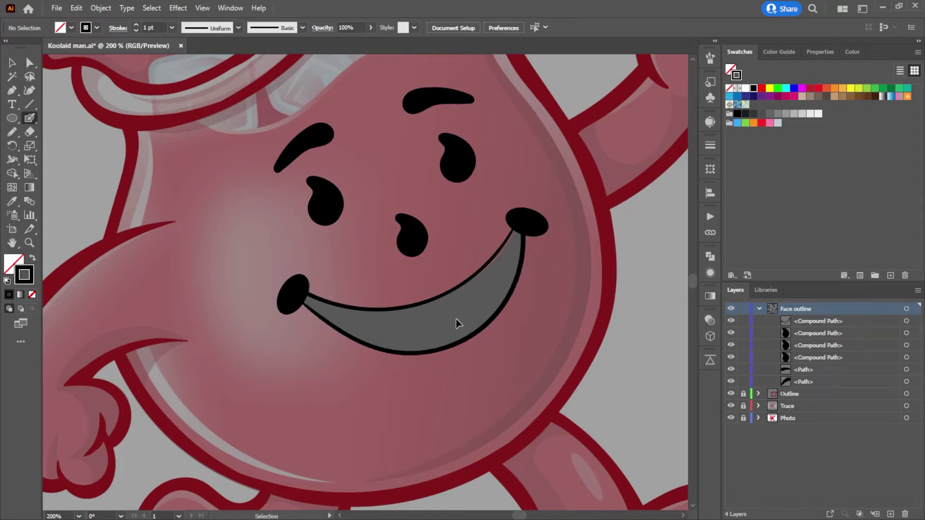
key("ctrl+z")
key("ctrl+z")
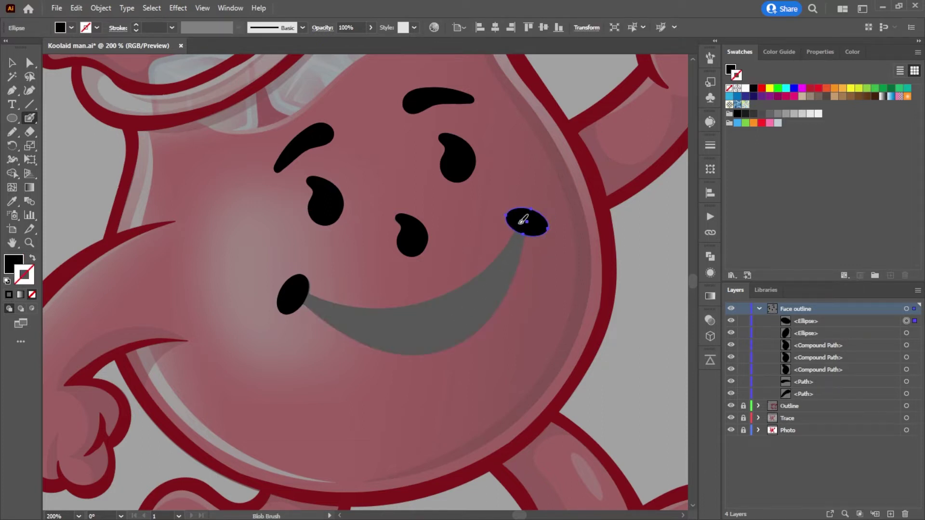
Step: Trace the smile's contour with the Blob Brush, joining both end ellipses, and delete its inner path so the mouth fills solid black
mouse_move(511, 237)
left_mouse_down()
mouse_move(474, 277)
mouse_move(418, 305)
mouse_move(347, 306)
mouse_move(302, 291)
mouse_move(362, 339)
mouse_move(429, 352)
mouse_move(471, 335)
mouse_move(498, 307)
mouse_move(529, 225)
left_mouse_up()
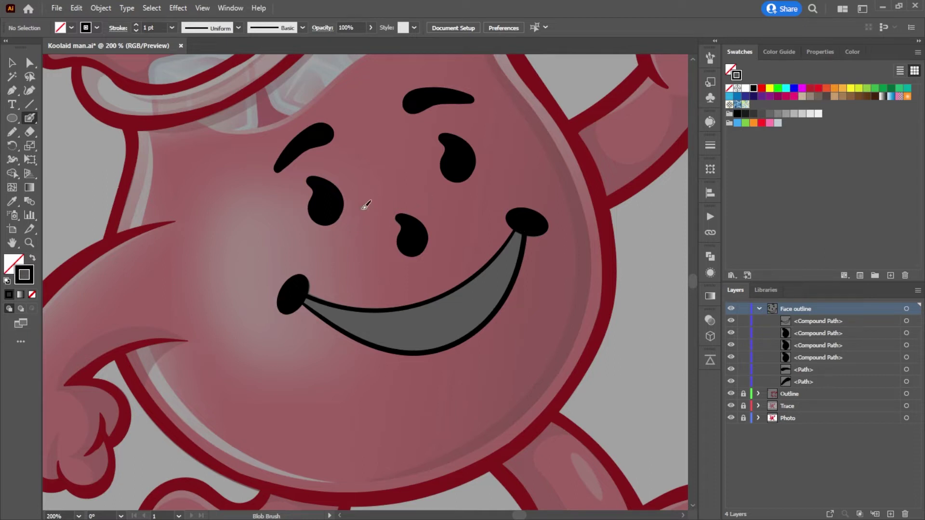
left_click(29, 62)
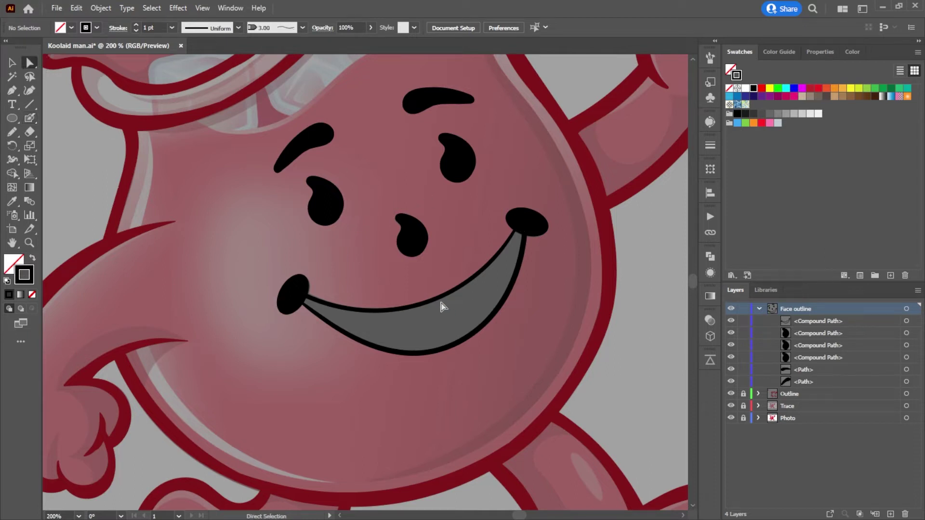
left_click(453, 301)
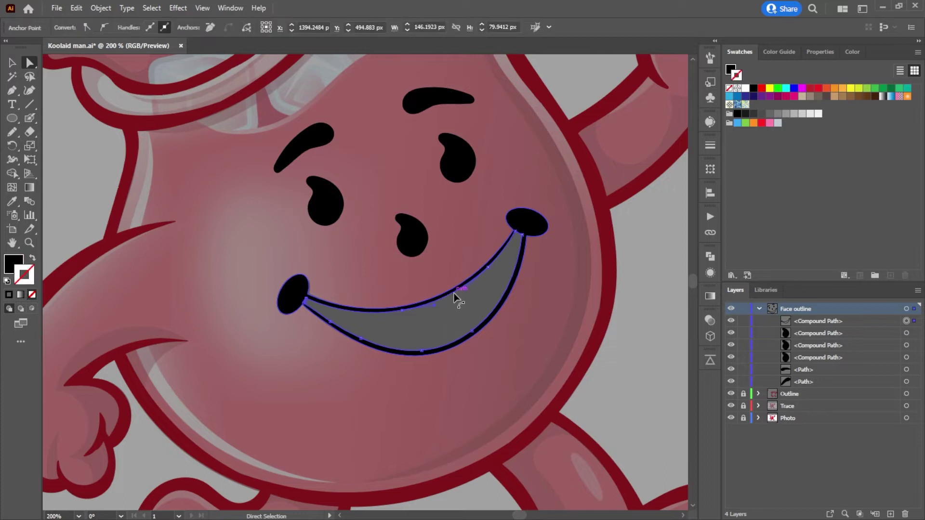
left_click(538, 267)
left_click(314, 302)
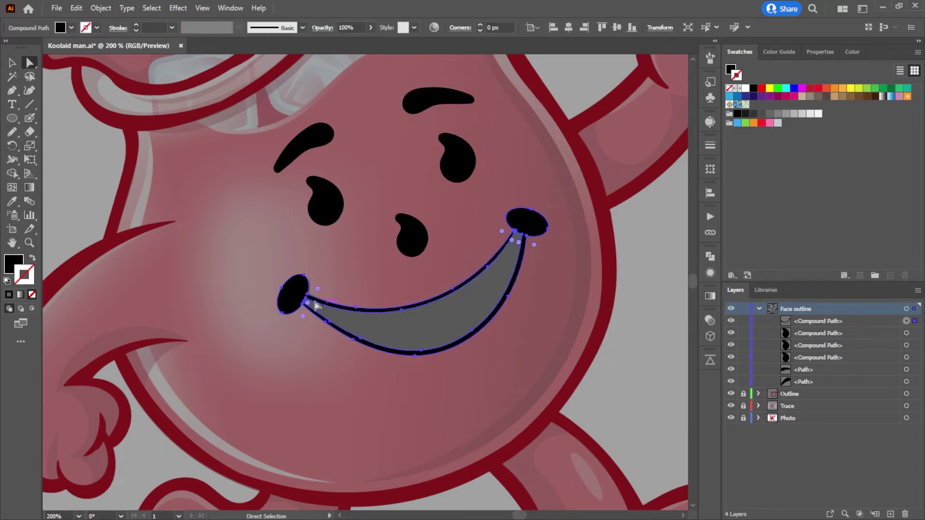
left_click(563, 294)
left_click(463, 285)
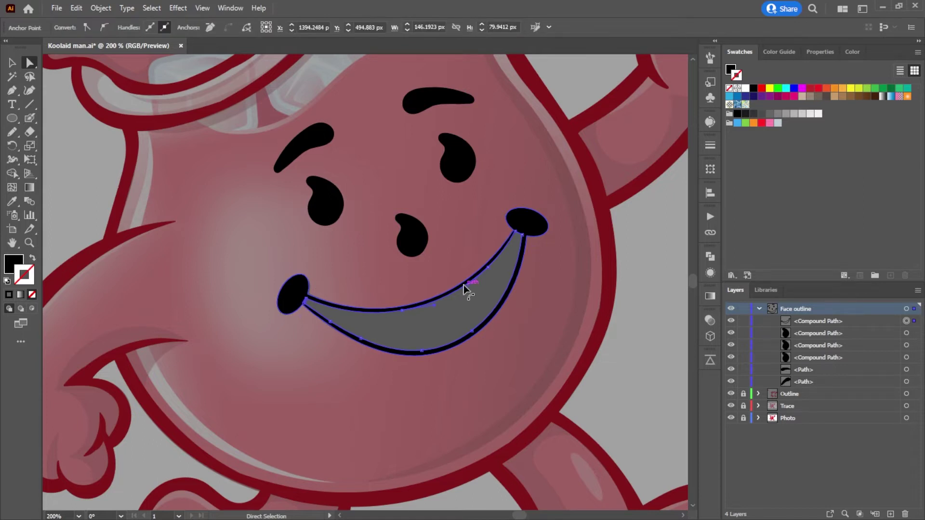
left_click(572, 333)
scroll(591, 336, "down", 4)
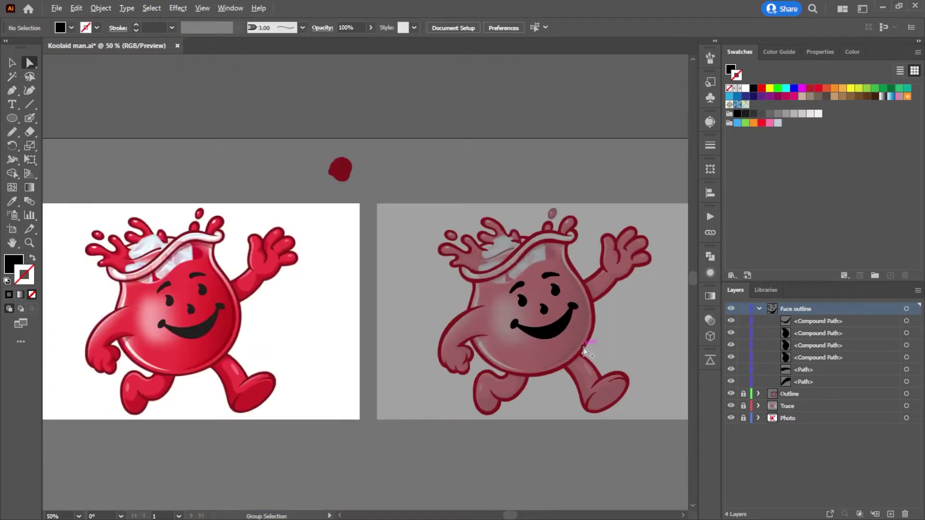
Step: Collapse the Face outline layer, hide the Trace layer and unlock the Outline layer
scroll(582, 347, "up", 1)
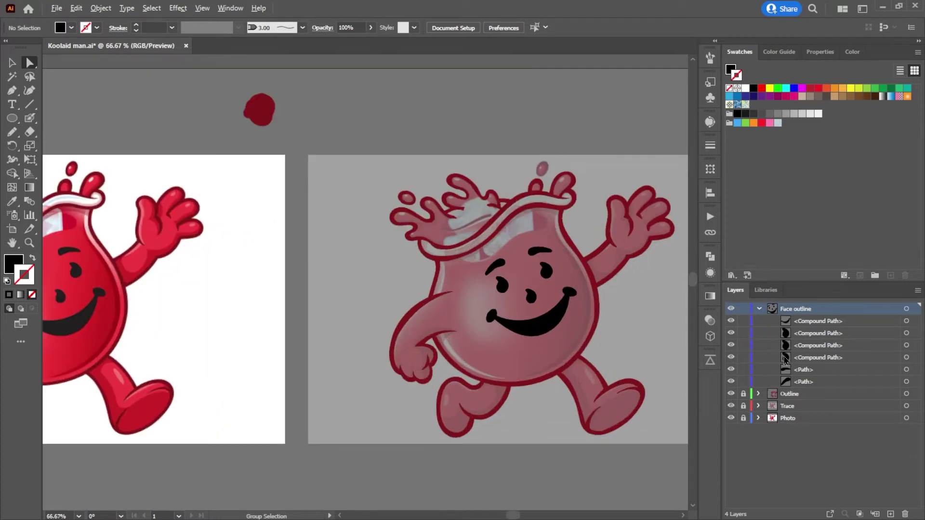
left_click(758, 309)
left_click(731, 309)
left_click(731, 309)
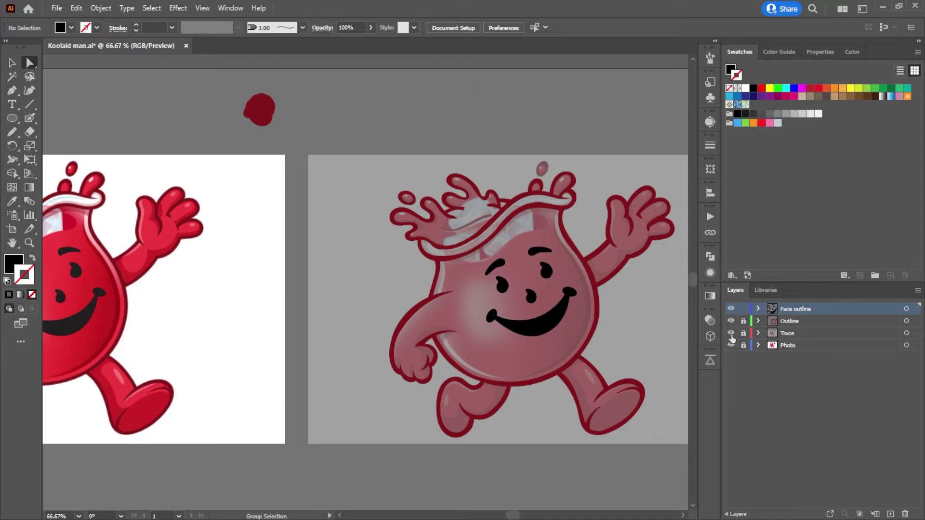
left_click(731, 333)
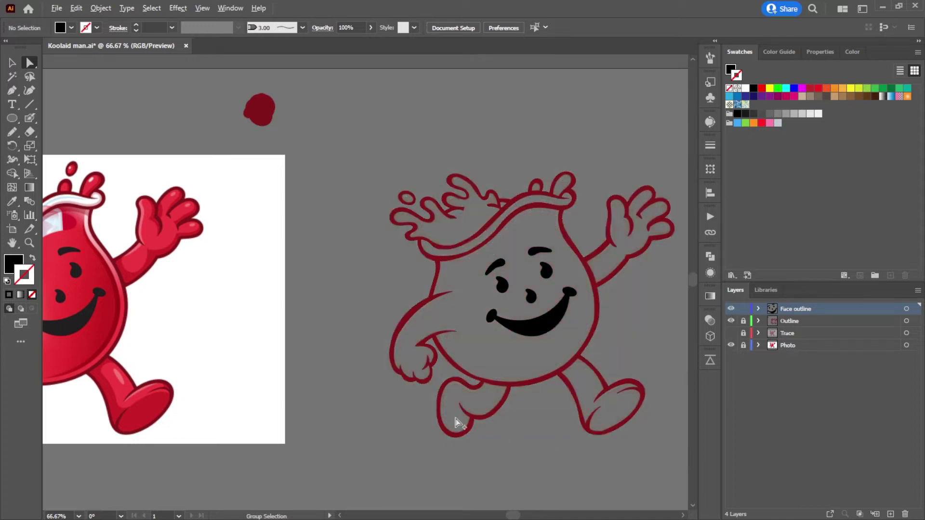
scroll(457, 424, "down", 1)
key("v")
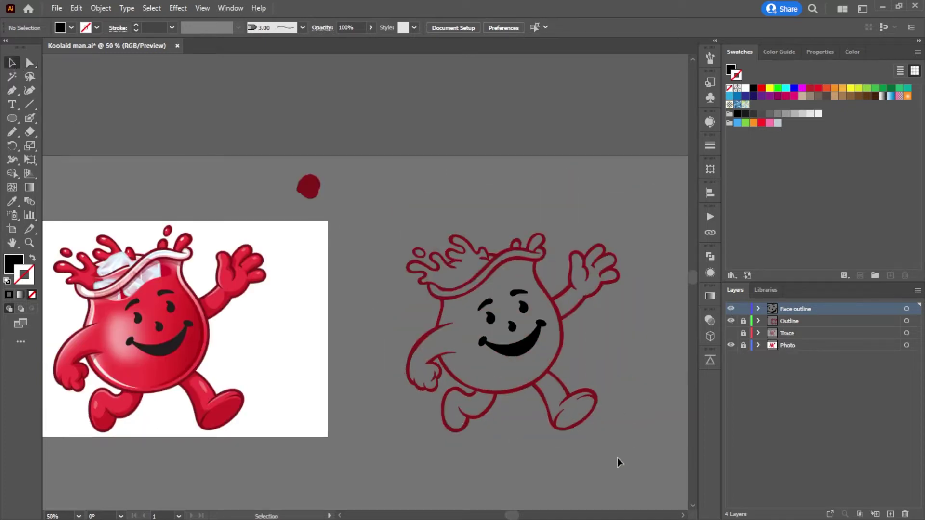
left_click(743, 322)
Step: Try laying all the traced artwork over the original character image, and undo the move
key("ctrl+a")
left_click_drag(505, 325, 140, 321)
left_click(358, 338)
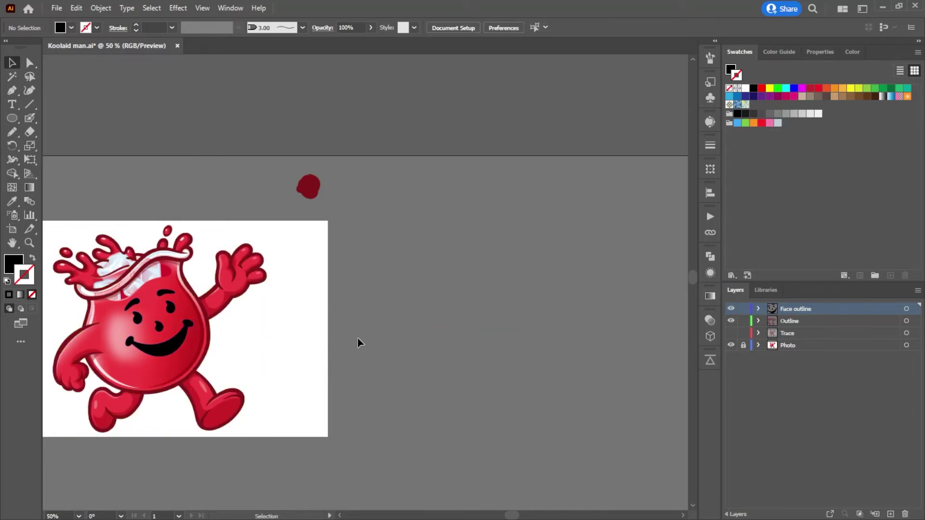
key("ctrl+z")
left_click(345, 265)
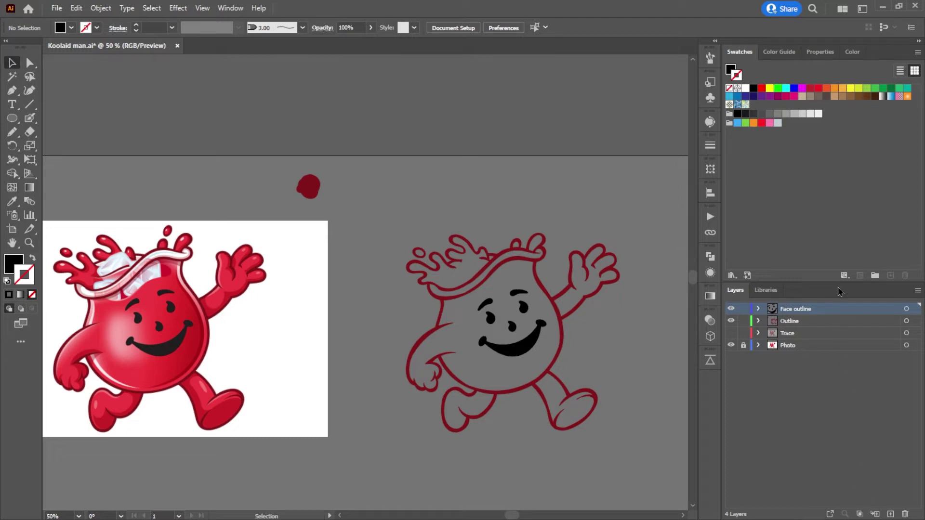
Step: Duplicate the Face outline and Outline layers
left_click_drag(798, 313, 889, 513)
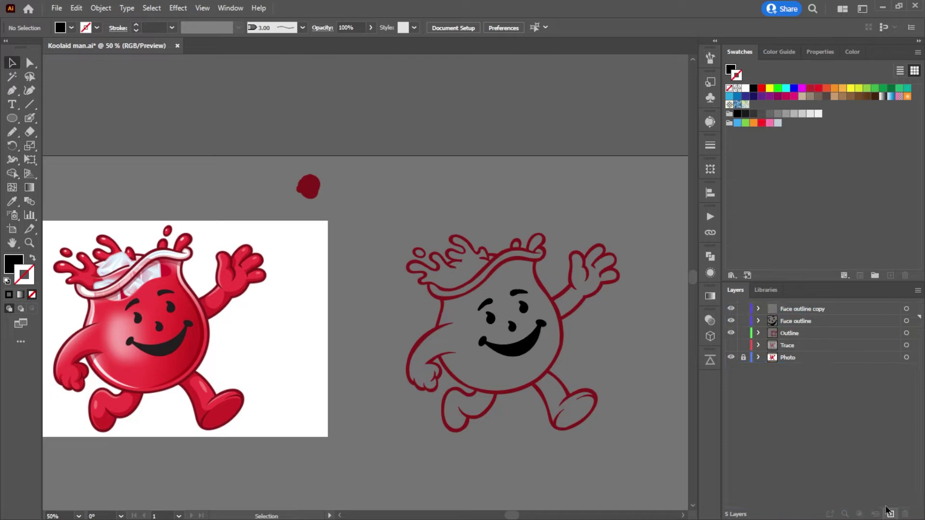
left_click(805, 336)
left_click_drag(802, 336, 890, 514)
Step: Hide the Face outline copy and Outline copy layers and move them below the Photo layer
left_click(796, 313)
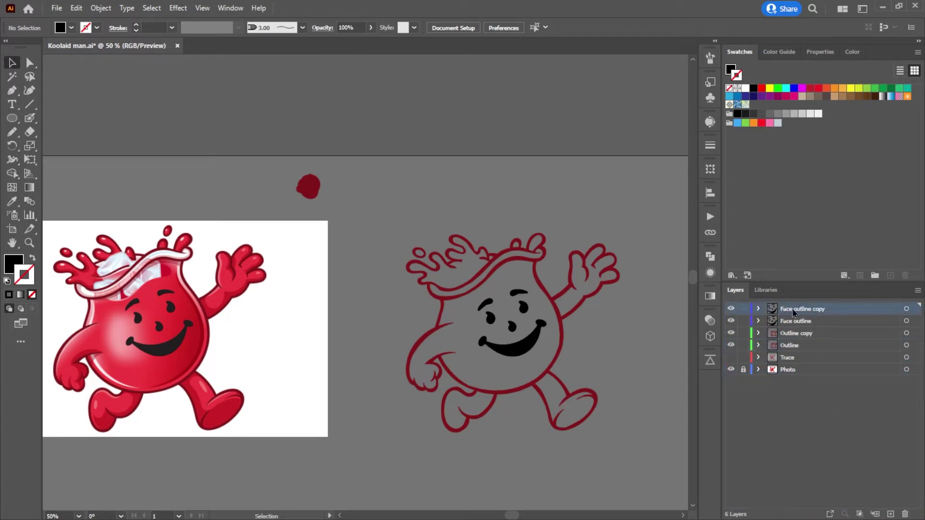
left_click(800, 335)
left_click(730, 333)
left_click(802, 311, "ctrl")
left_click_drag(803, 312, 803, 388)
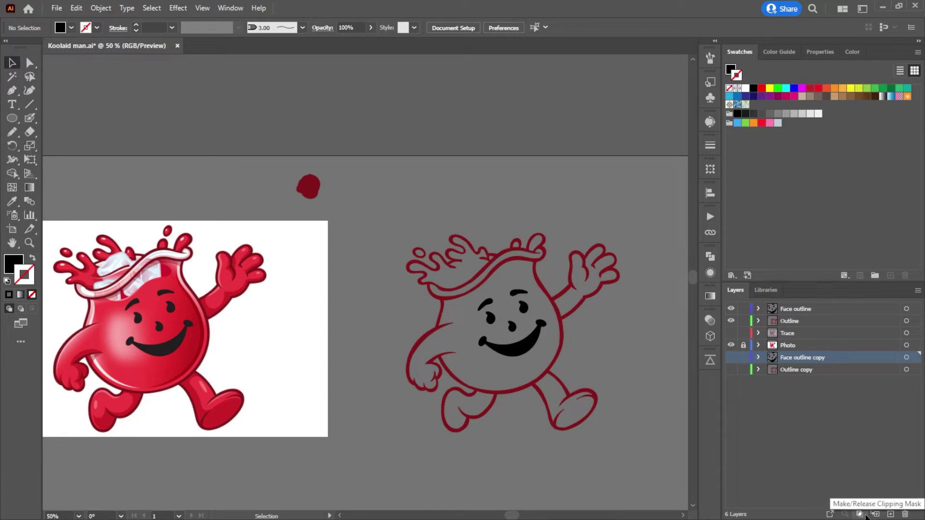
left_click(807, 409)
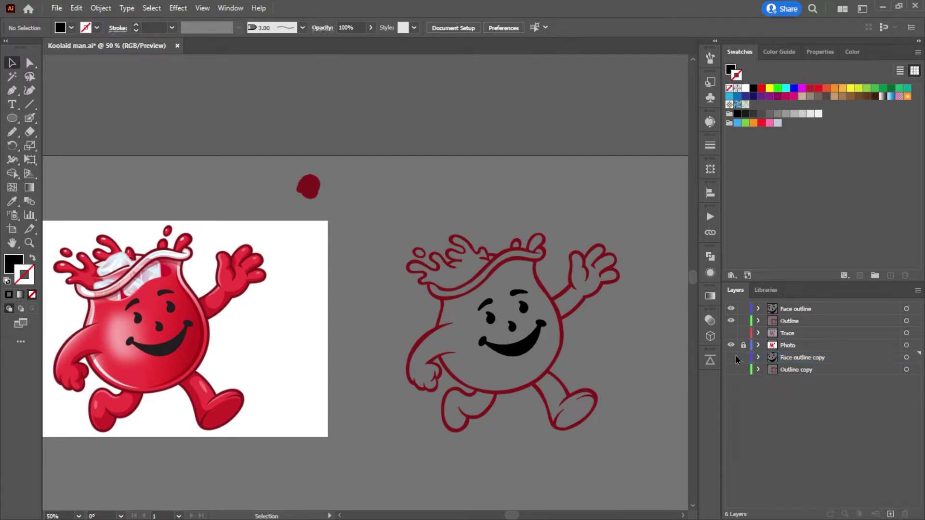
left_click(803, 361)
left_click(807, 371)
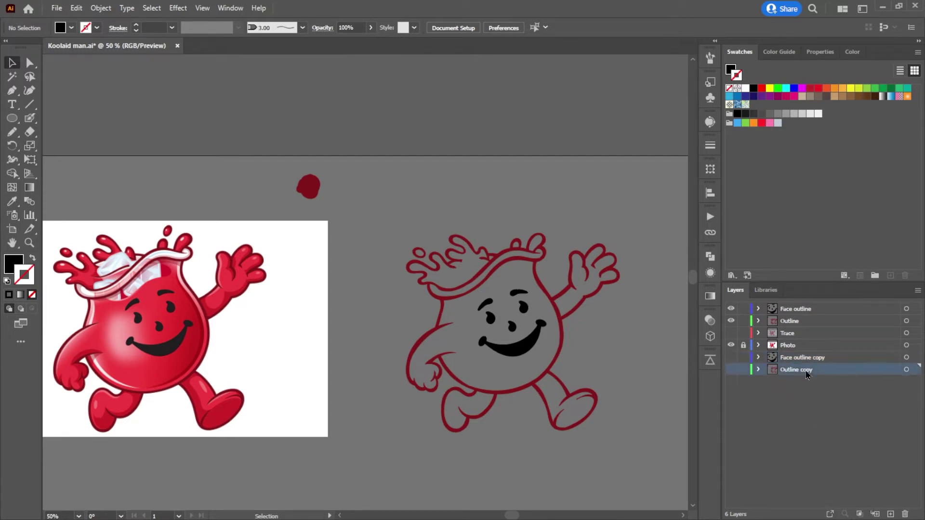
left_click(799, 363, "shift")
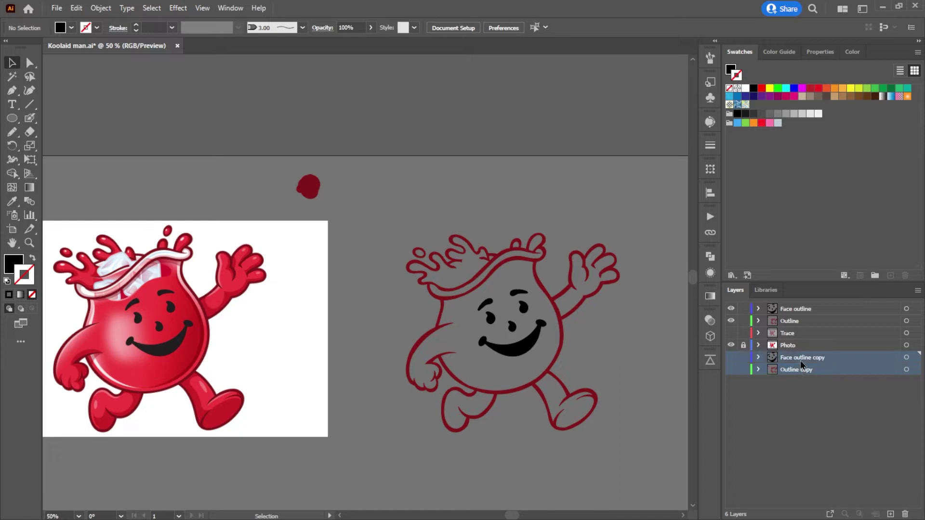
left_click(770, 443)
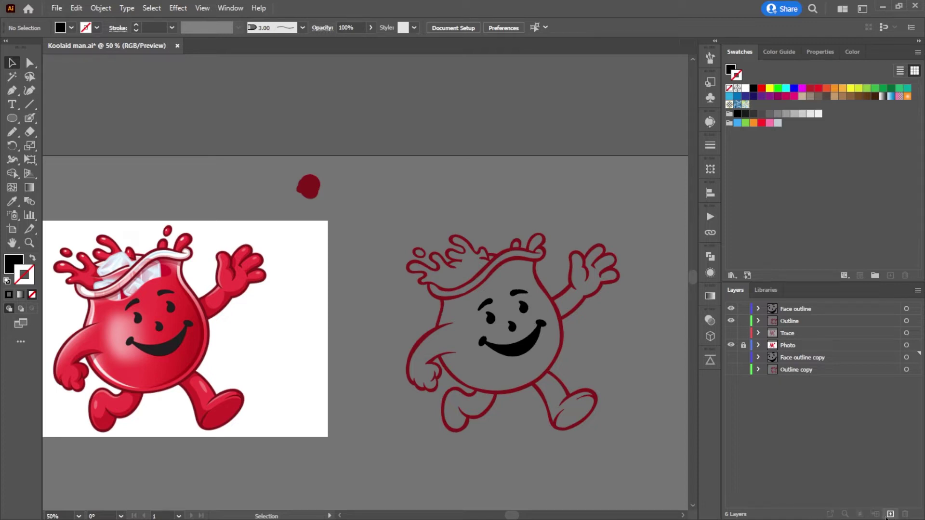
left_click(809, 359)
left_click(786, 409)
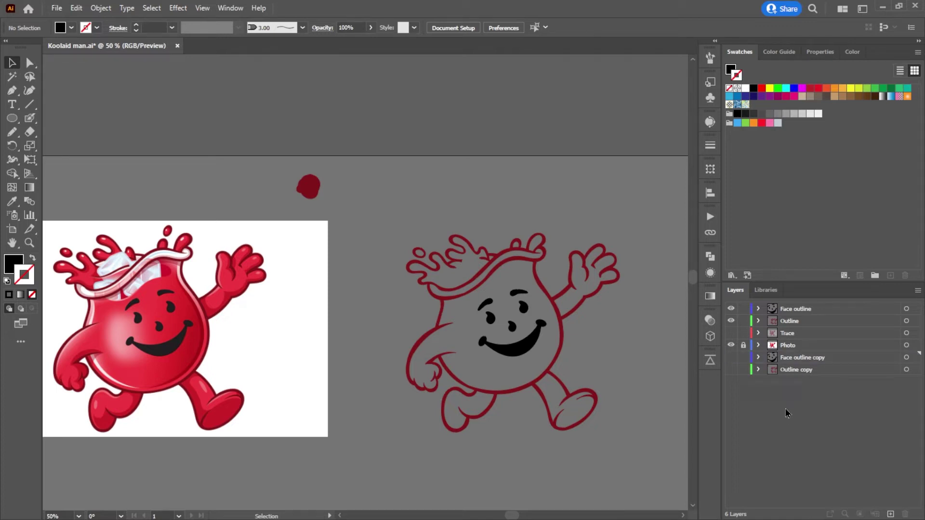
Step: Create a new layer with a sublayer below Photo and nest the Face outline copy and Outline copy layers inside it
left_click(891, 514)
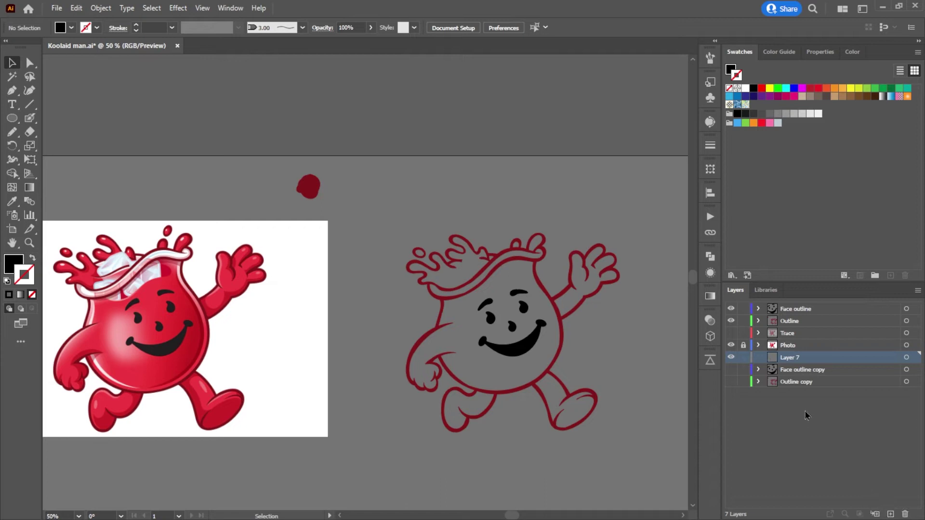
left_click(875, 514)
left_click(808, 384)
mouse_move(808, 386)
left_mouse_down()
mouse_move(805, 366)
mouse_move(804, 378)
mouse_move(793, 378)
left_mouse_up()
left_click(803, 394)
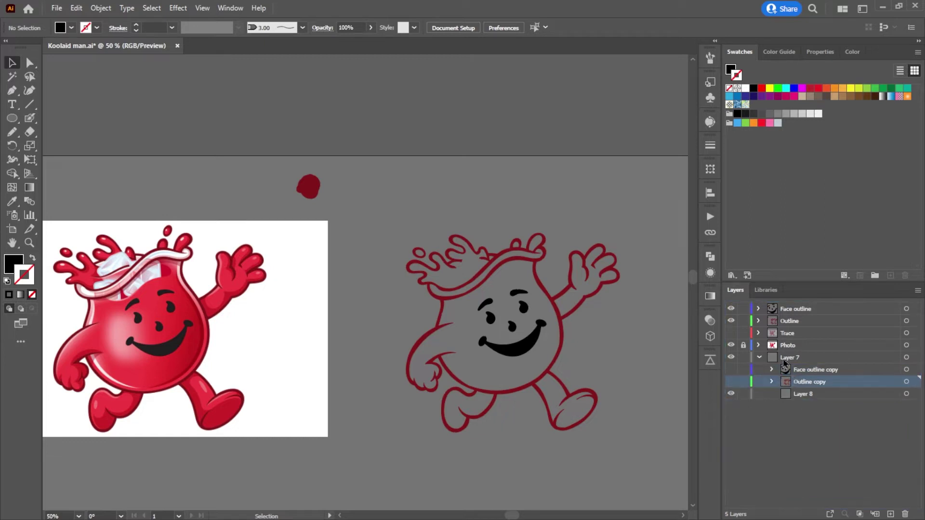
Step: Rename the layer holding the copies Folder, delete its empty sublayer and collapse it
double_click(789, 357)
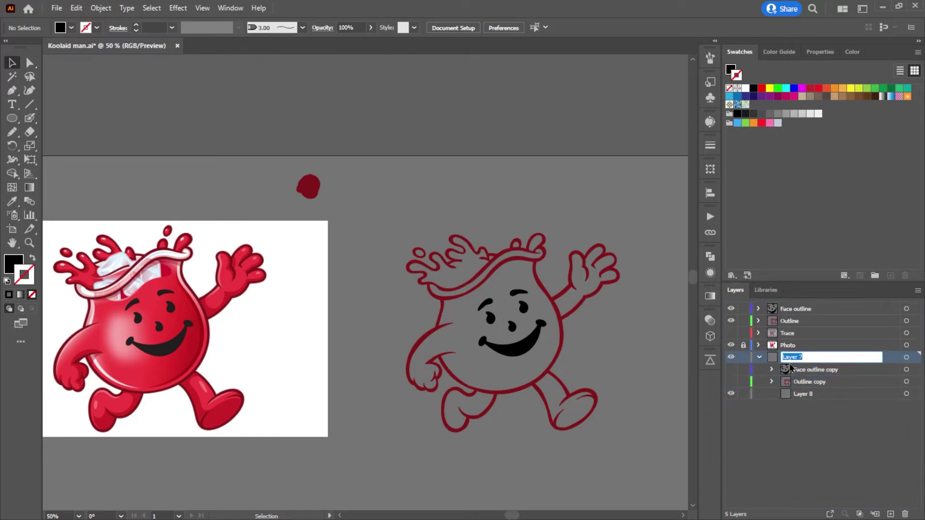
type("Folder")
key("Return")
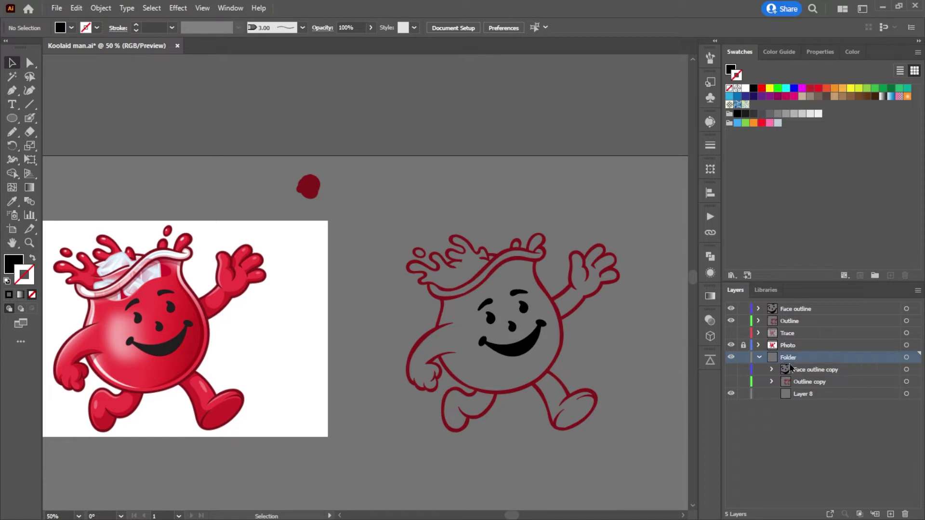
left_click(825, 392)
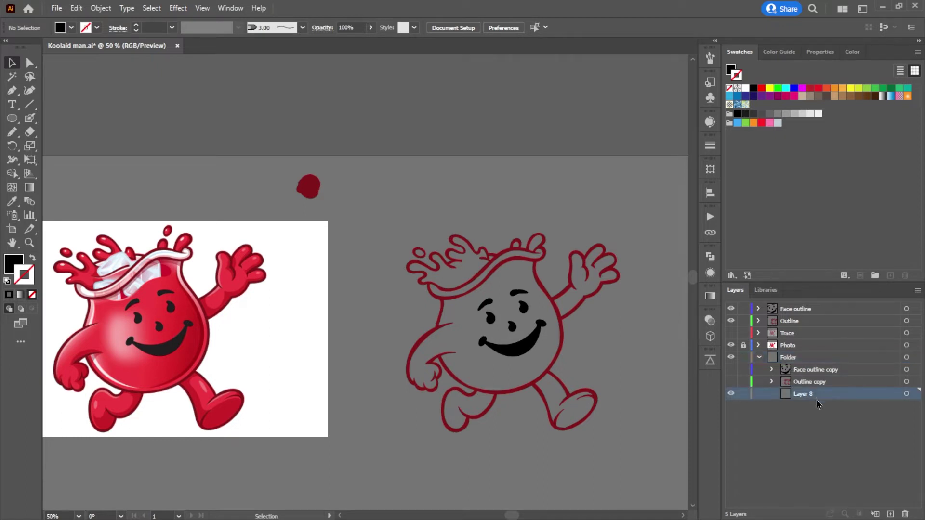
left_click(905, 513)
left_click(758, 358)
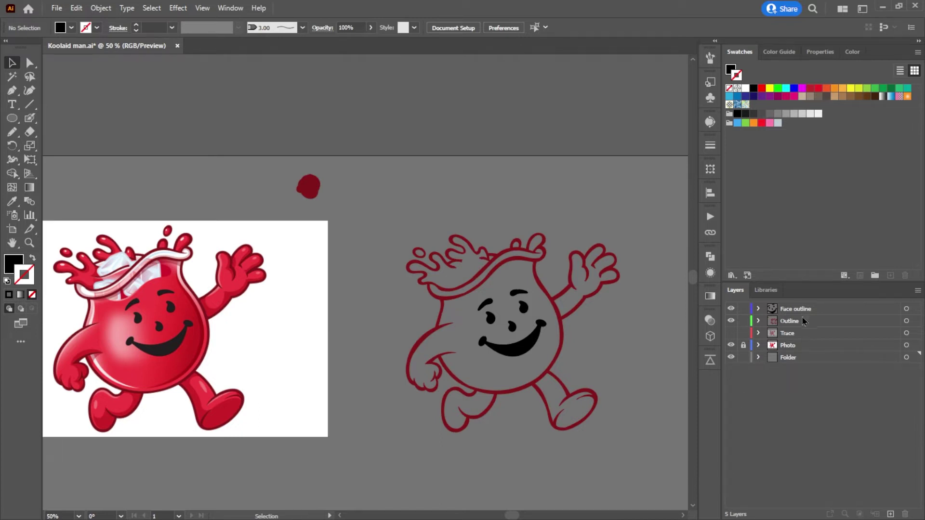
Step: Create a new layer named Ice Outline and place it between the Face outline and Outline layers
left_click(890, 514)
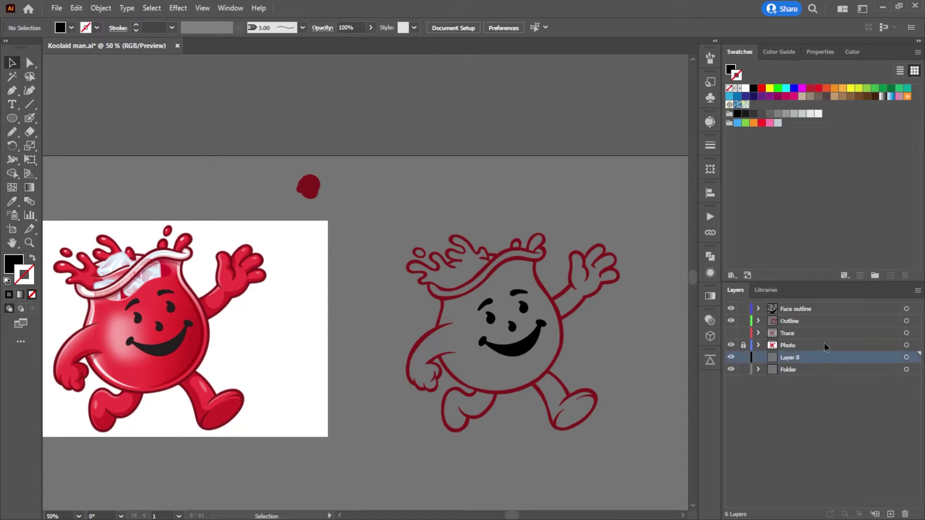
left_click_drag(801, 358, 792, 319)
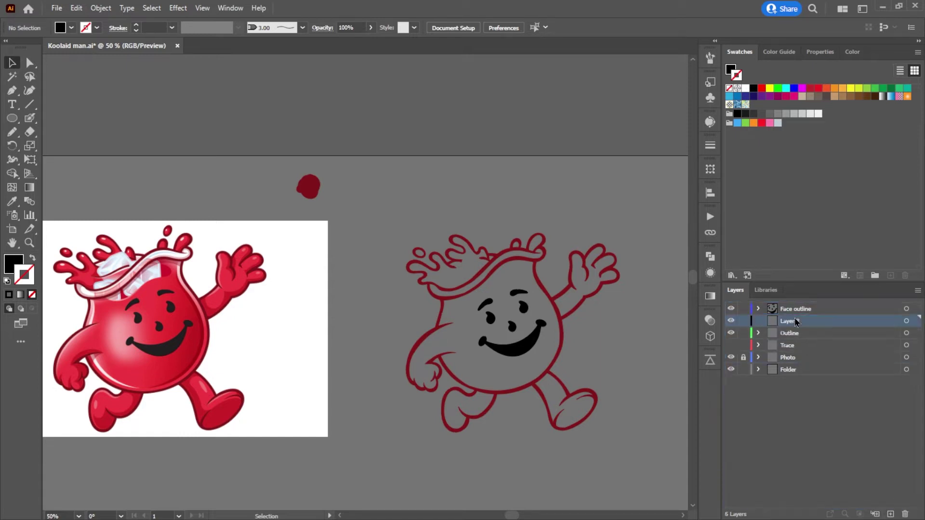
double_click(791, 321)
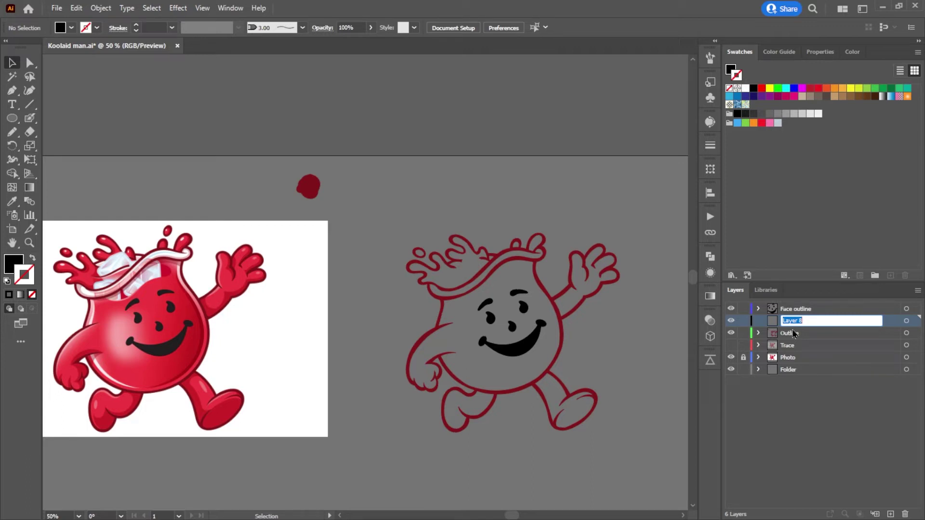
key("BackSpace")
type("Ice Outline")
key("Return")
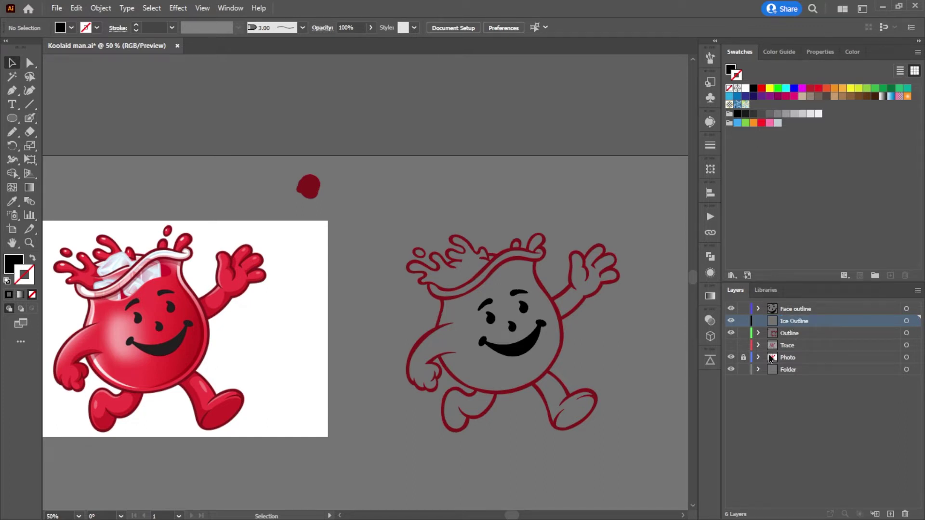
Step: Show and lock the Trace layer, and place a new layer between Outline and Trace
left_click(732, 346)
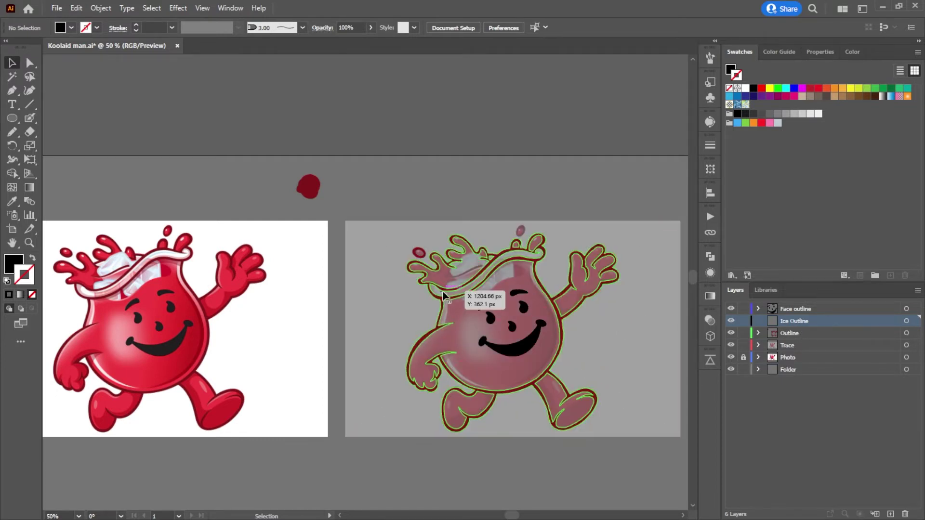
left_click(743, 357)
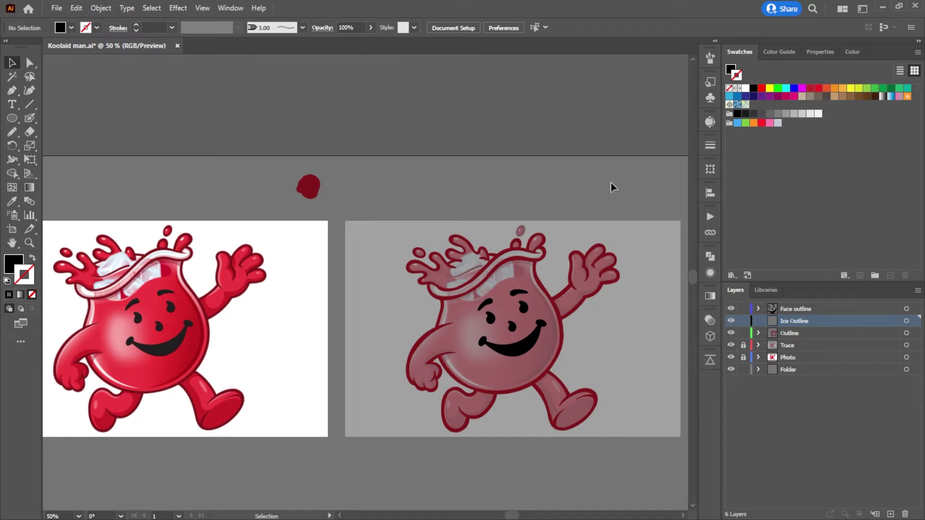
left_click(890, 514)
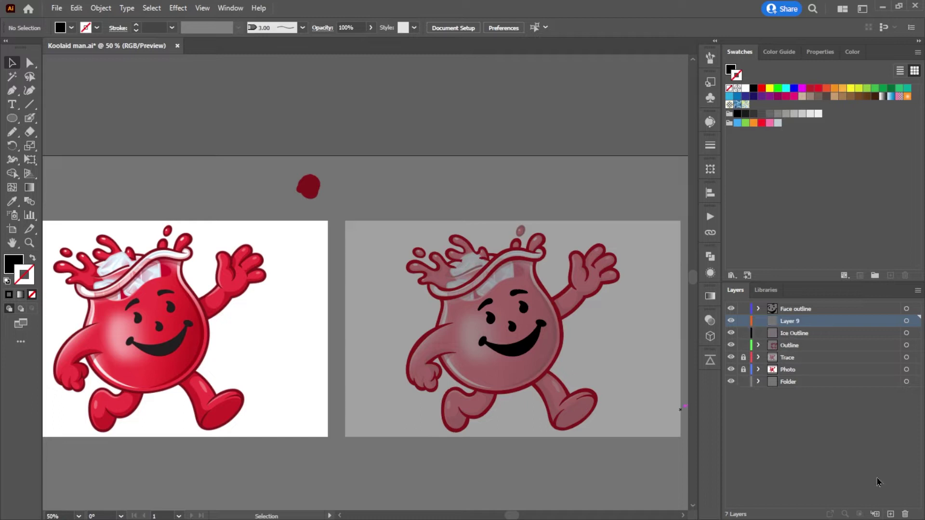
left_click_drag(794, 330, 793, 347)
double_click(792, 344)
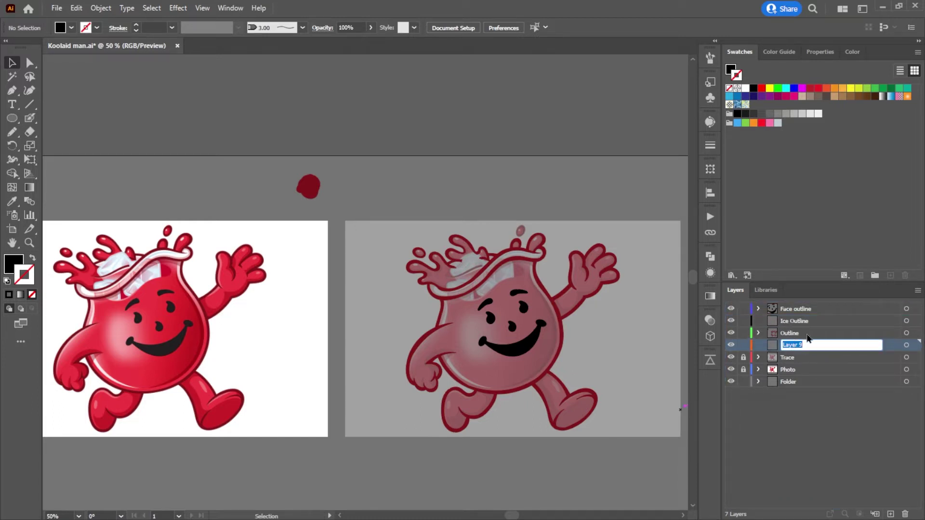
Step: Rename the Ice Outline layer Top Ice Outline and the new layer below Outline Bottom Ice Outline
double_click(789, 322)
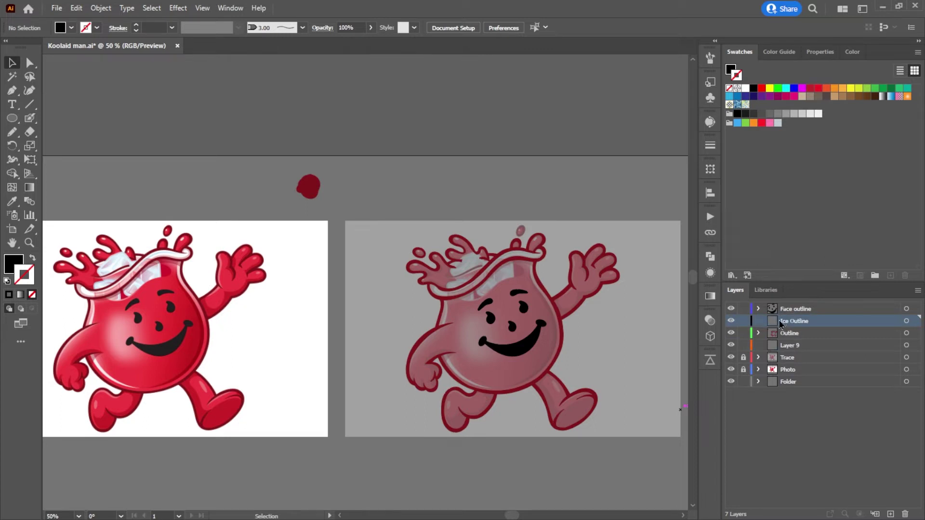
left_click(783, 321)
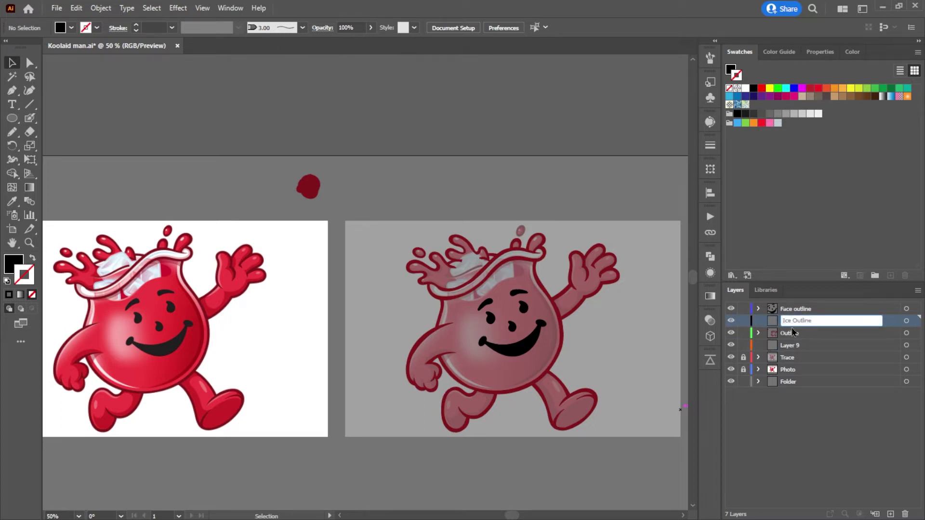
type("Top")
key("Return")
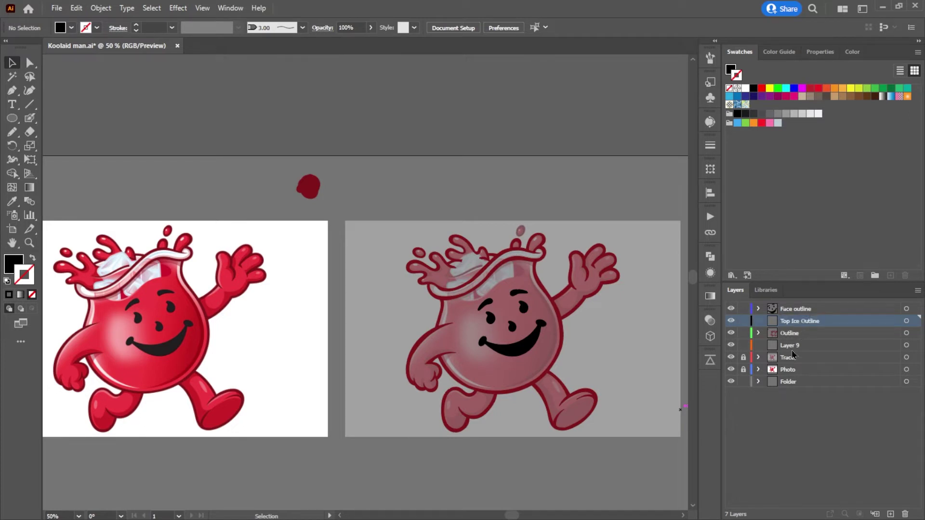
double_click(793, 347)
type("B")
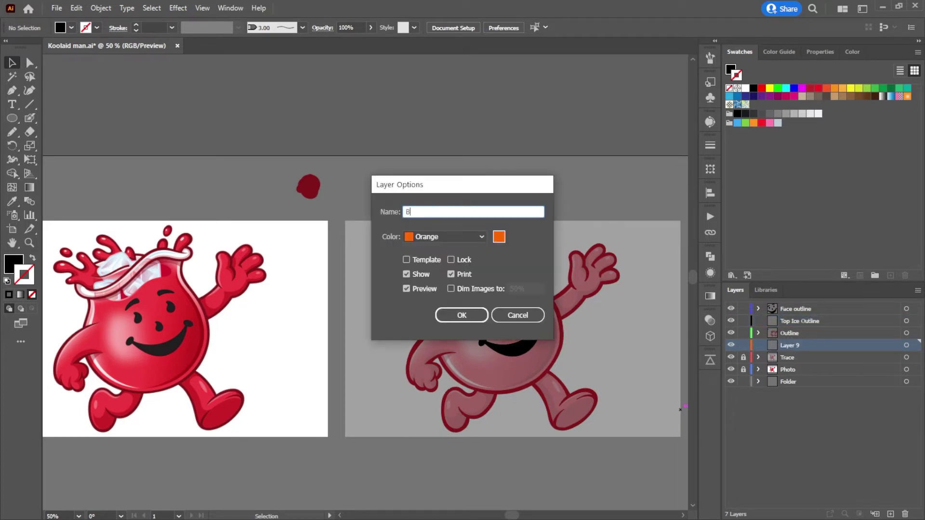
type("ottom Ice Outline")
key("Return")
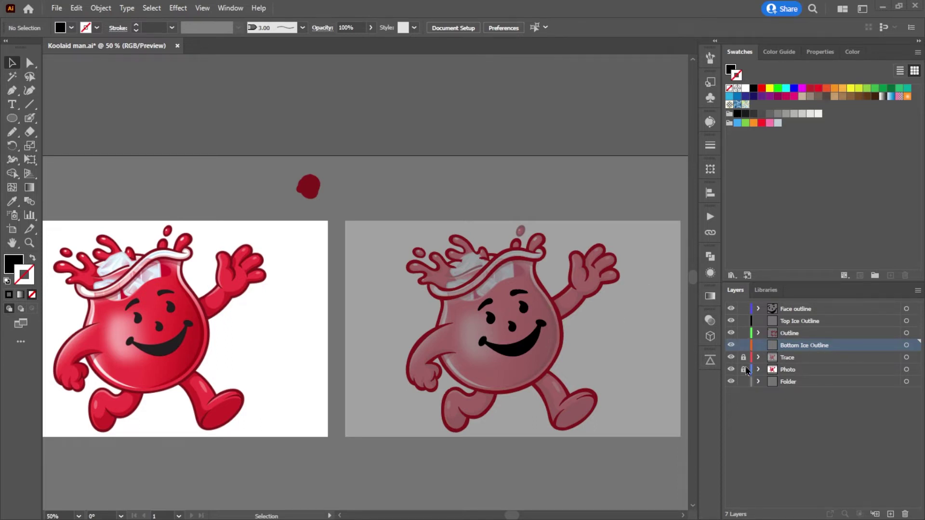
Step: Create a layer named Colors above Bottom Ice Outline and move the dark red colour blob from Outline into it
scroll(482, 293, "up", 5)
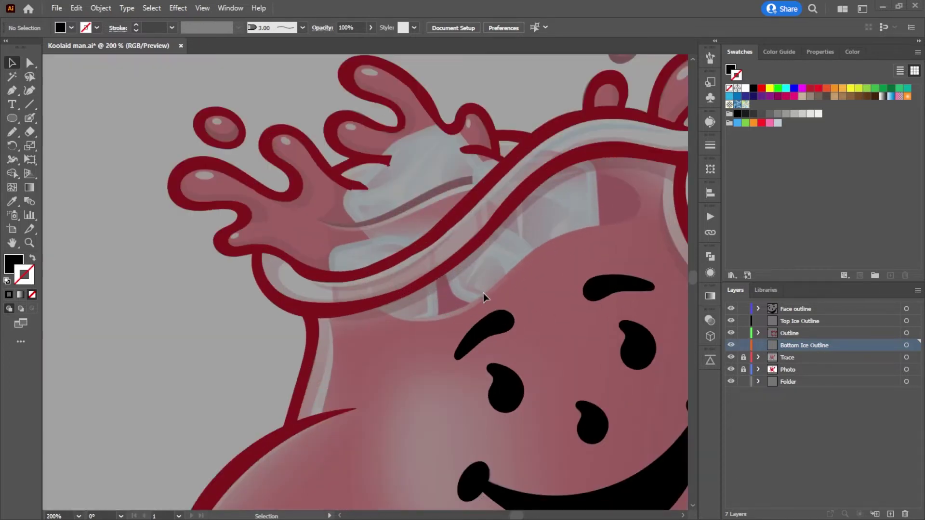
scroll(481, 292, "down", 5)
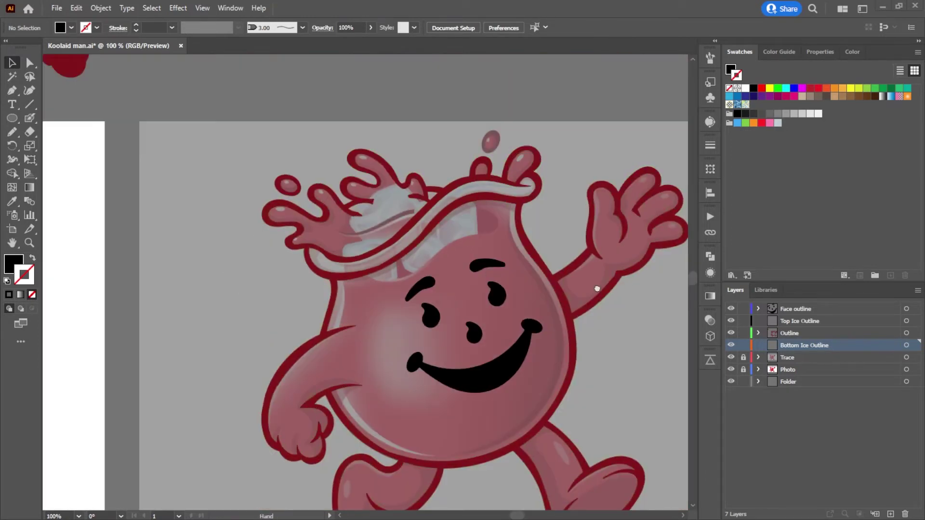
scroll(629, 289, "left", 5)
left_click(890, 514)
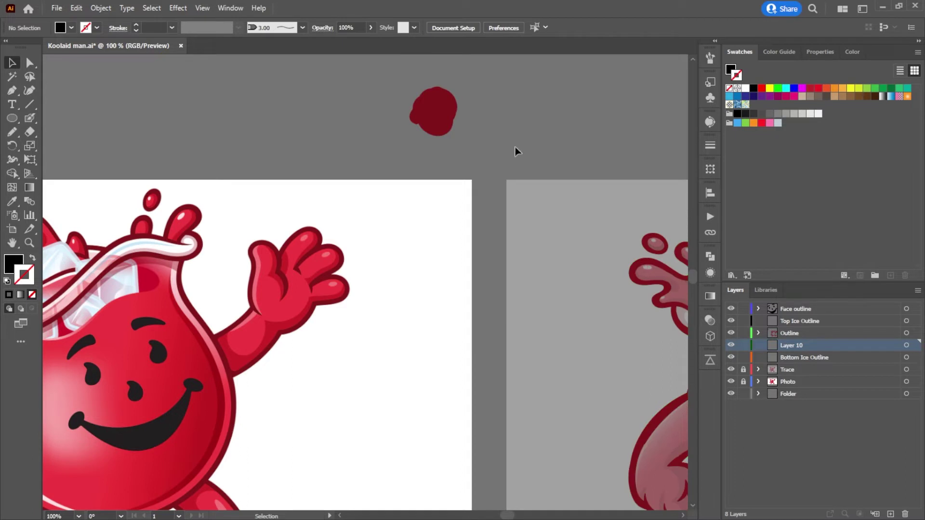
left_click(425, 110)
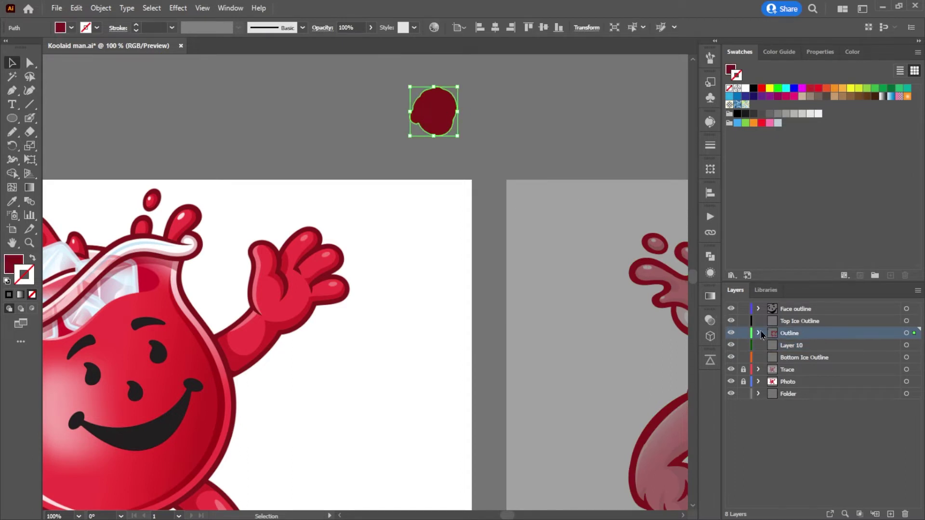
left_click(757, 333)
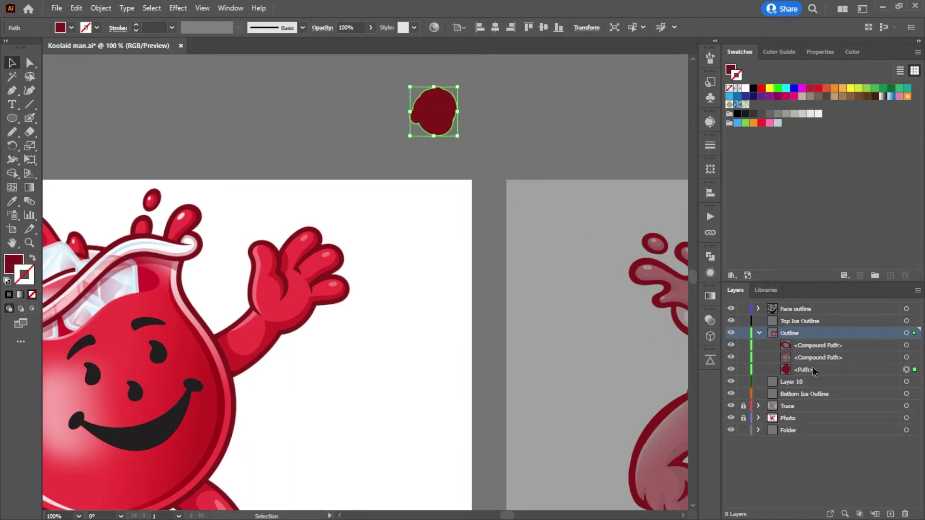
left_click(800, 382)
left_click_drag(801, 383, 799, 381)
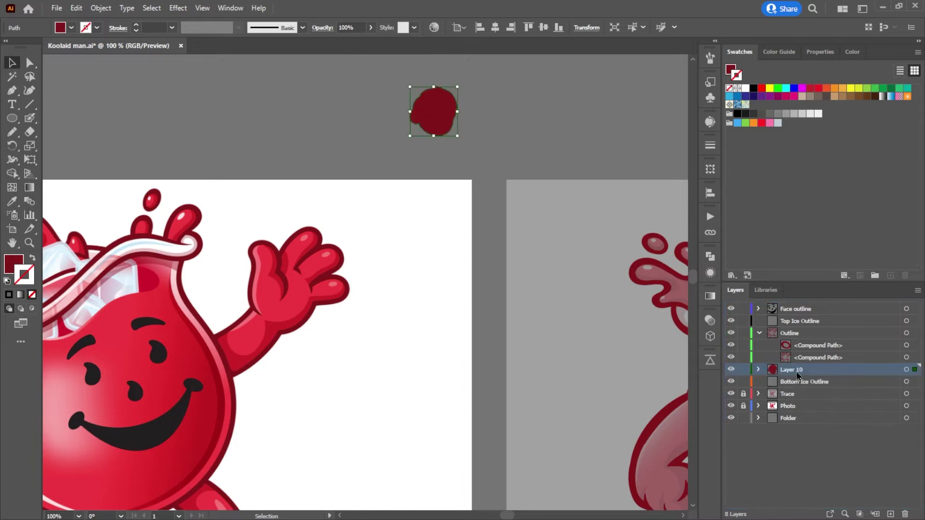
double_click(794, 369)
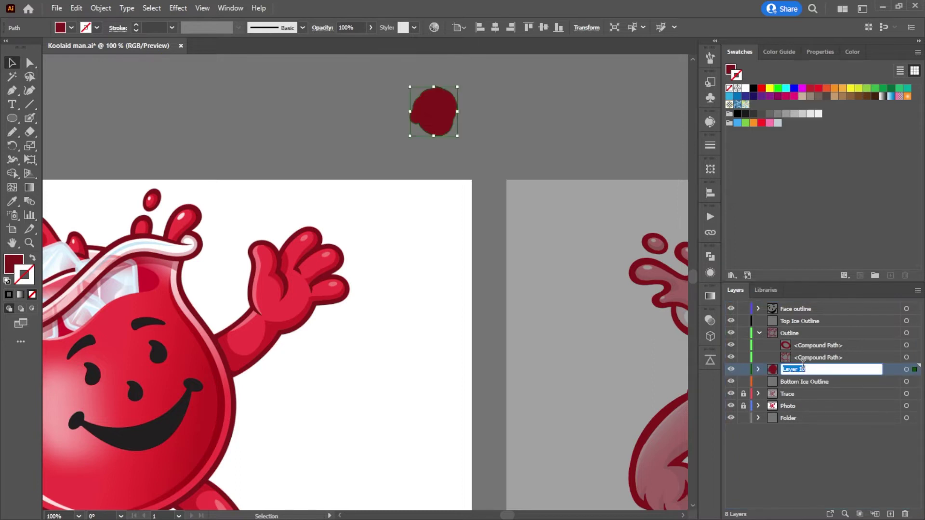
type("Colors")
key("Return")
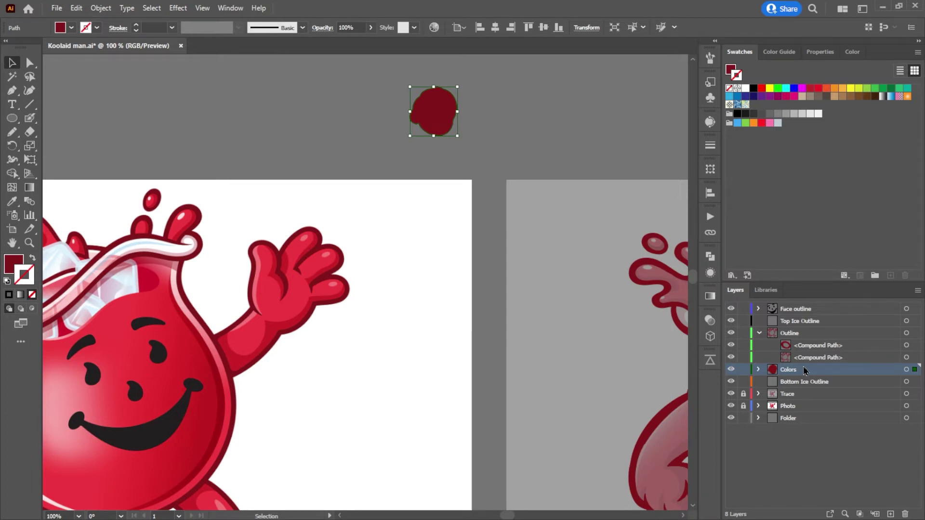
Step: Collapse the Outline layer's contents in the layer list
scroll(520, 245, "down", 3)
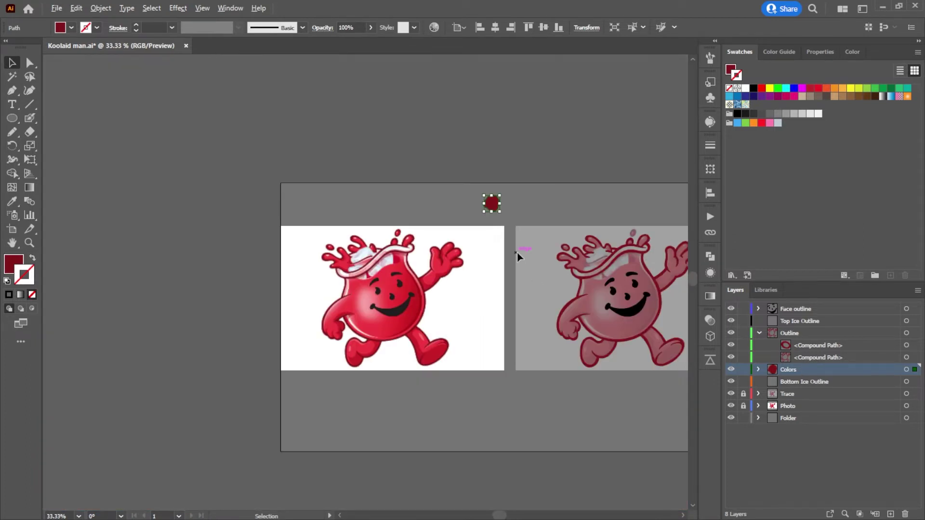
scroll(515, 252, "up", 1)
scroll(511, 252, "down", 1)
left_click_drag(507, 252, 438, 228)
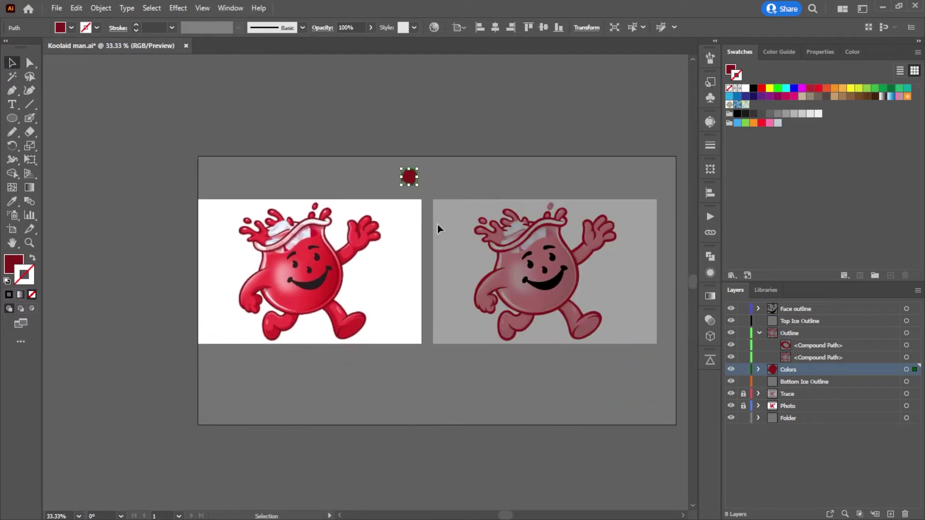
left_click(759, 333)
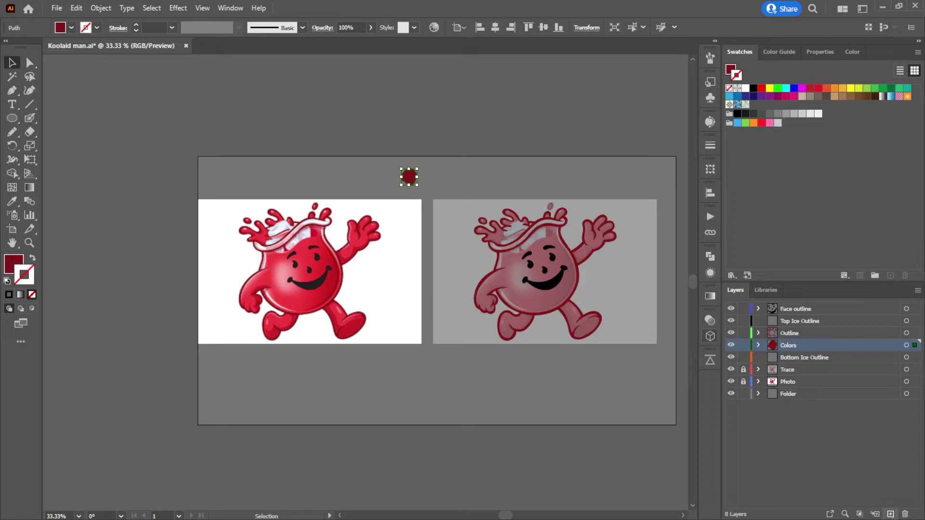
left_click(890, 514)
key("ctrl+z")
Step: Paint a large white ghost contour across the artboard with the Blob Brush and delete its inner edge to make it solid
left_click(746, 89)
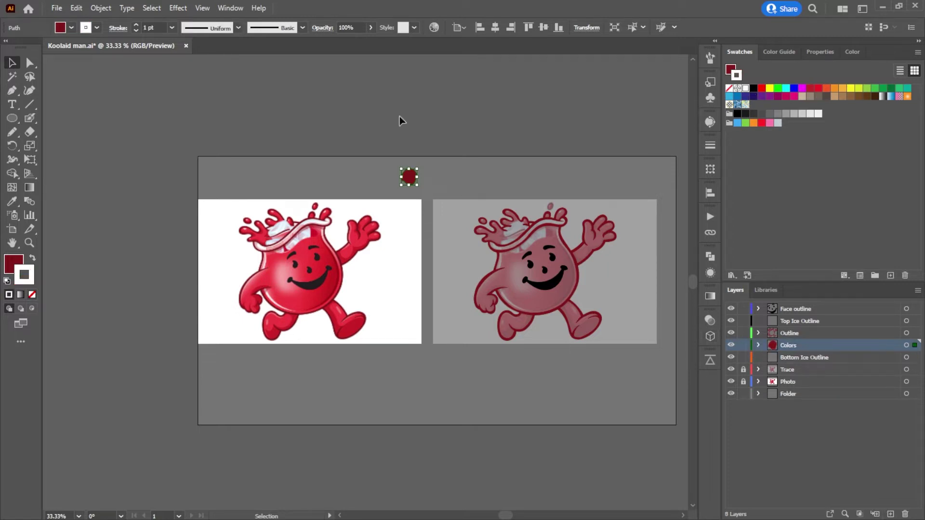
left_click(29, 118)
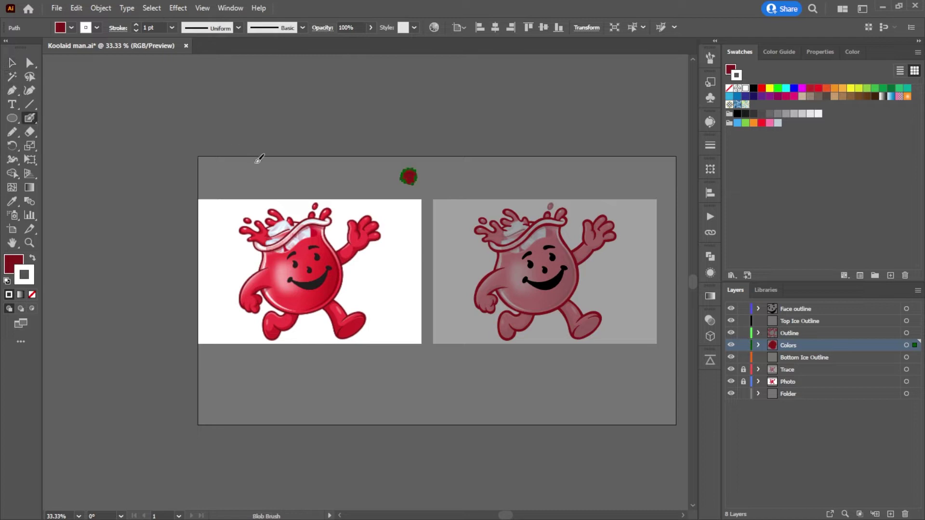
left_click(497, 130)
mouse_move(427, 88)
left_mouse_down()
mouse_move(354, 133)
mouse_move(350, 228)
mouse_move(258, 304)
mouse_move(376, 419)
mouse_move(511, 431)
mouse_move(602, 356)
mouse_move(642, 192)
mouse_move(541, 149)
mouse_move(454, 91)
mouse_move(415, 85)
left_mouse_up()
key("a")
left_click(443, 94)
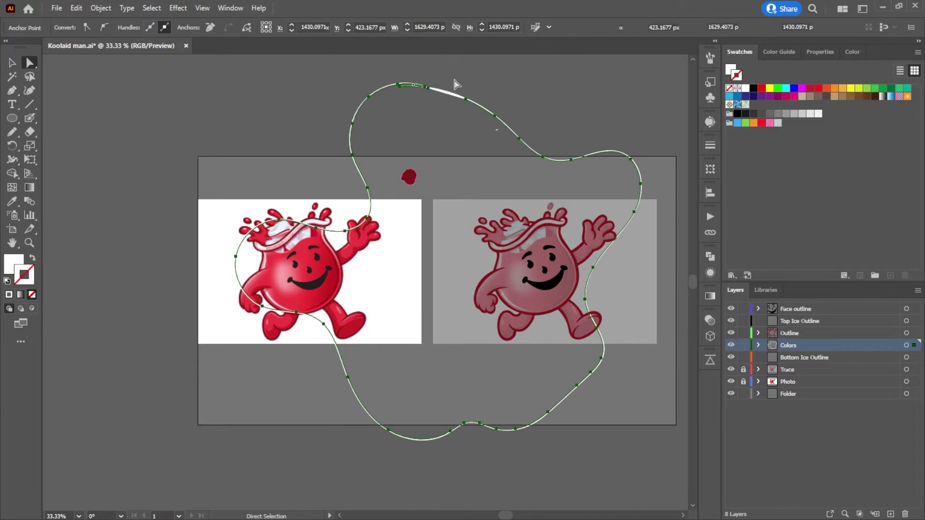
key("Delete")
Step: Draw black outlines for two oval eyes and a round mouth on the ghost with the Blob Brush
left_click(750, 90)
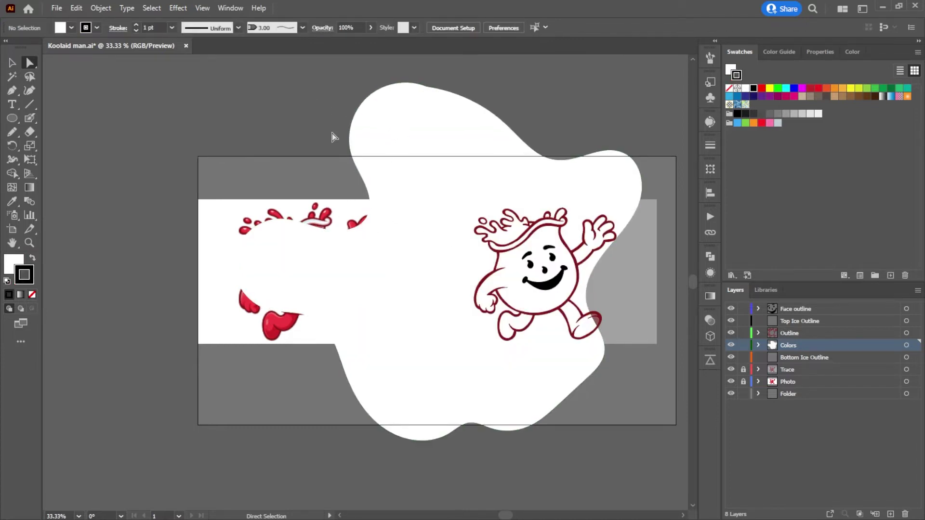
key("shift+b")
mouse_move(378, 126)
left_mouse_down()
mouse_move(393, 141)
mouse_move(372, 123)
left_mouse_up()
mouse_move(427, 102)
left_mouse_down()
mouse_move(446, 160)
mouse_move(428, 113)
left_mouse_up()
mouse_move(449, 192)
left_mouse_down()
mouse_move(425, 190)
mouse_move(426, 244)
mouse_move(464, 216)
mouse_move(444, 185)
mouse_move(418, 207)
left_mouse_up()
mouse_move(384, 133)
left_mouse_down()
mouse_move(373, 111)
mouse_move(372, 136)
mouse_move(414, 98)
mouse_move(434, 98)
mouse_move(443, 131)
left_mouse_up()
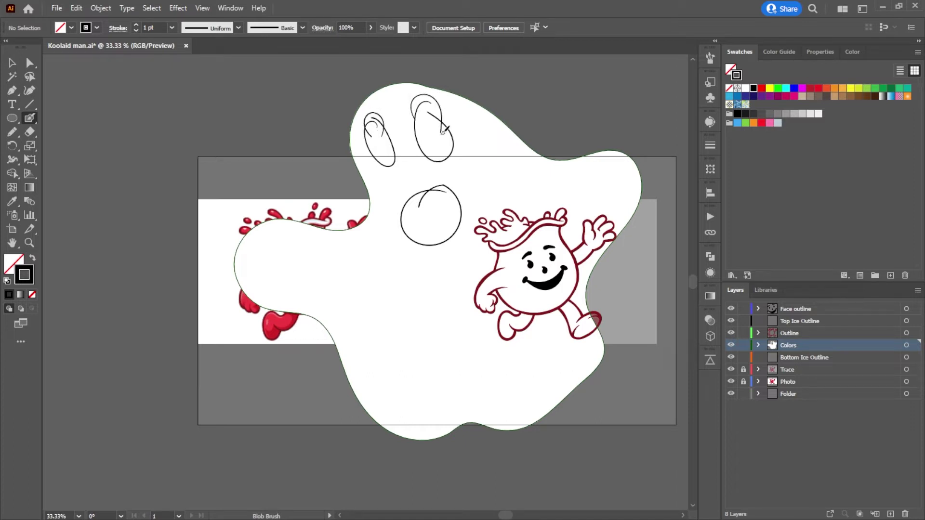
Step: Turn the outlined eyes and mouth of the ghost into solid black shapes
key("a")
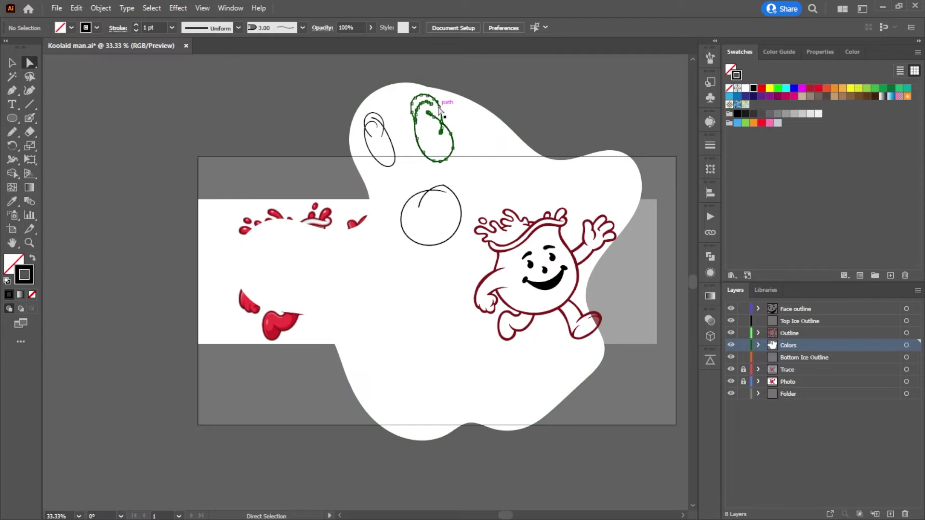
left_click(438, 112)
key("ctrl+shift+a")
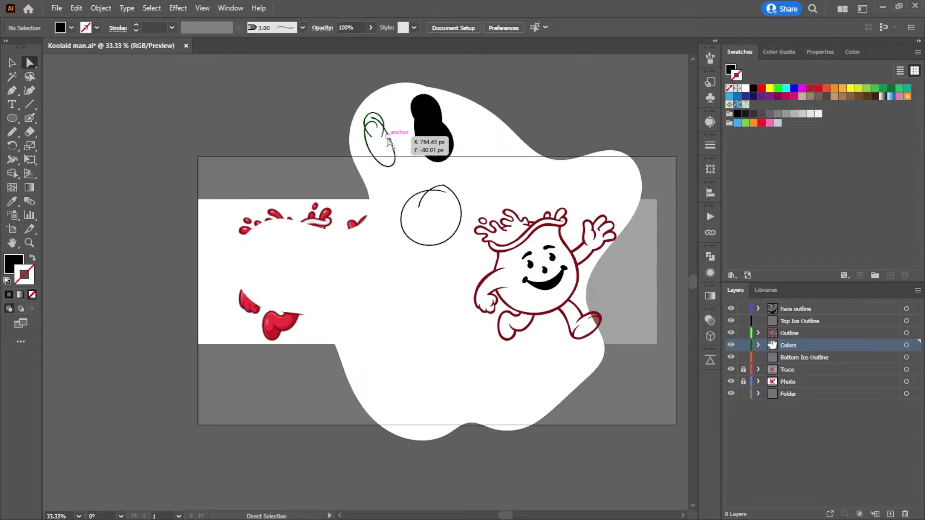
left_click(403, 206)
left_click(425, 208)
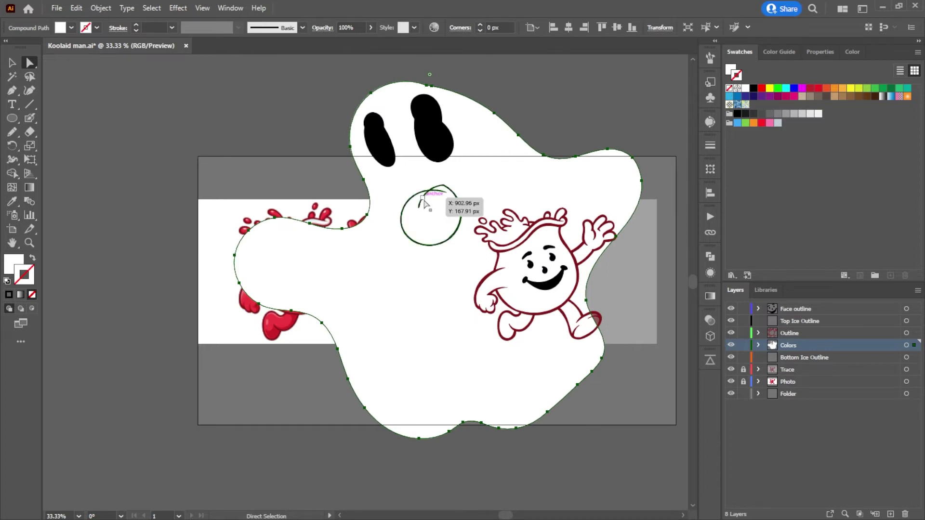
left_click(426, 206)
key("shift+x")
key("ctrl+shift+a")
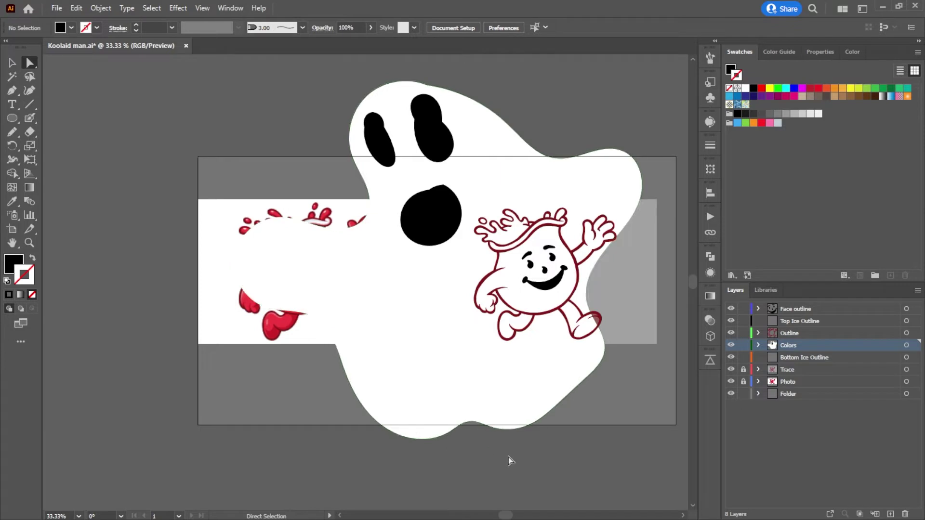
Step: Undo the ghost's face and its white body shape
key("ctrl+z")
key("ctrl+z")
key("ctrl+z")
key("ctrl+z")
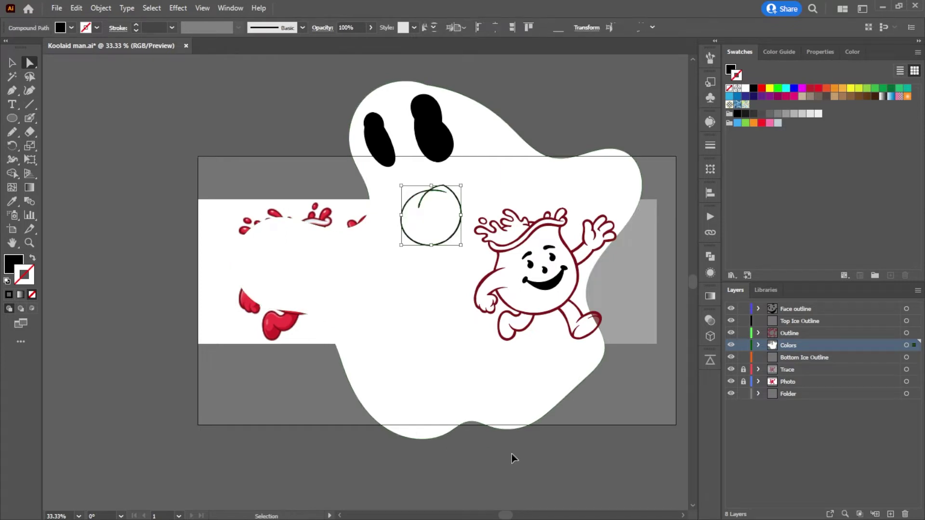
key("ctrl+z")
key("ctrl+z")
key("ctrl+z")
key("ctrl+z")
key("ctrl+z")
key("ctrl+z")
key("ctrl+z")
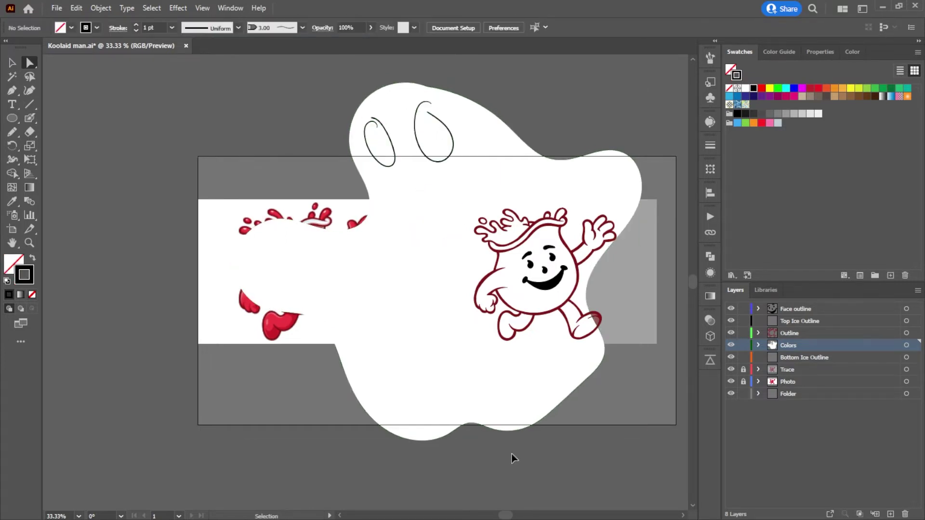
key("ctrl+z")
key("ctrl+z")
key("ctrl+z")
key("ctrl+z")
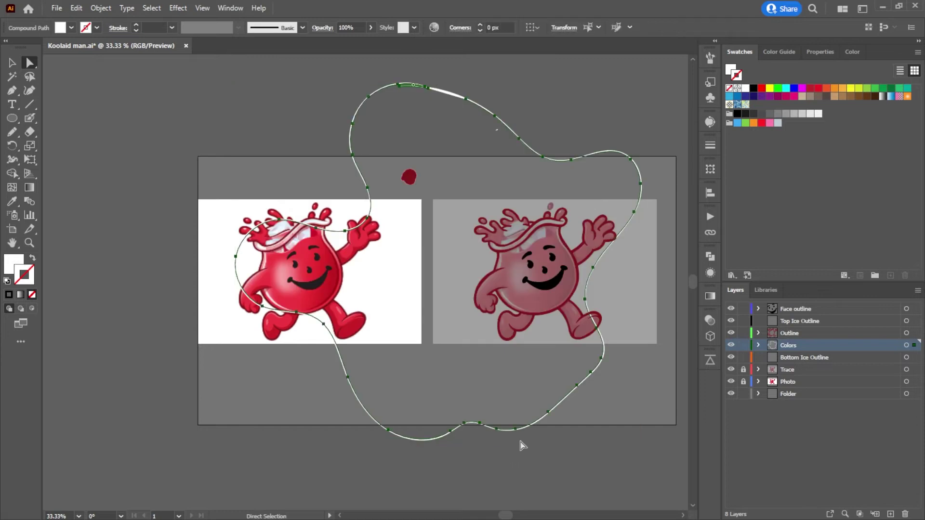
key("ctrl+z")
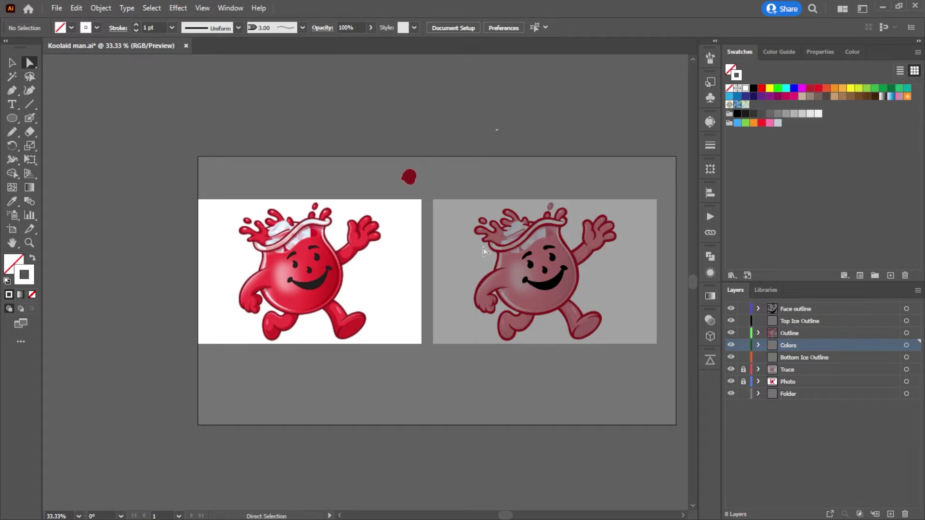
Step: Try a yellow Blob Brush stroke arching from the traced pitcher's lower body past its raised foot, and undo it
left_click(770, 89)
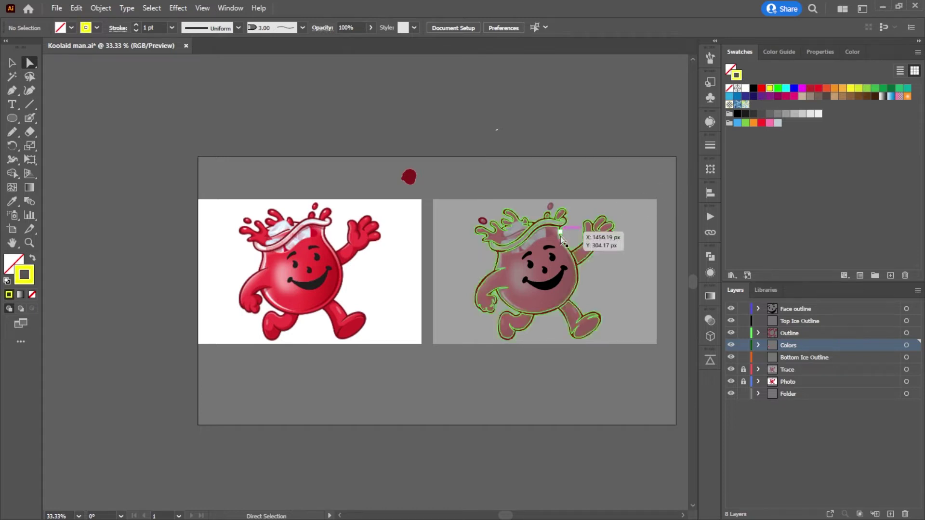
key("shift+b")
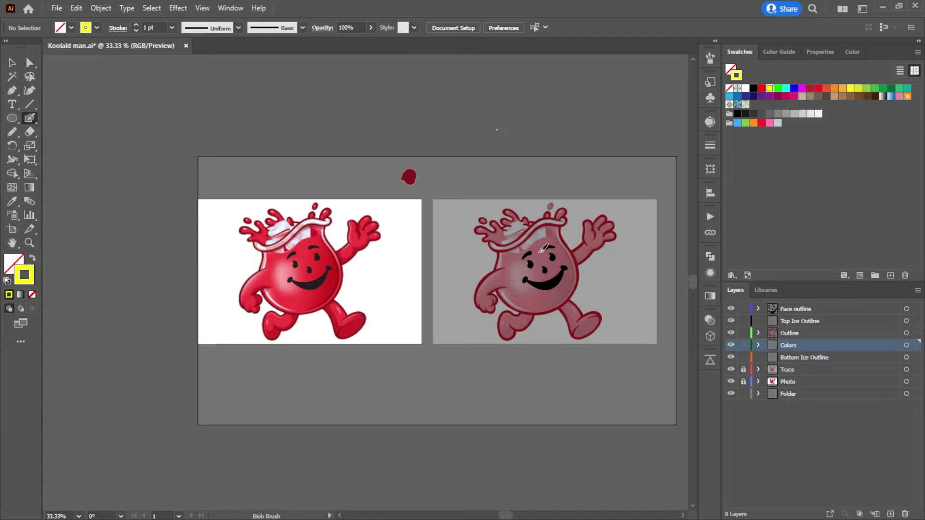
mouse_move(547, 312)
left_mouse_down()
mouse_move(586, 288)
mouse_move(621, 286)
mouse_move(641, 301)
mouse_move(653, 332)
left_mouse_up()
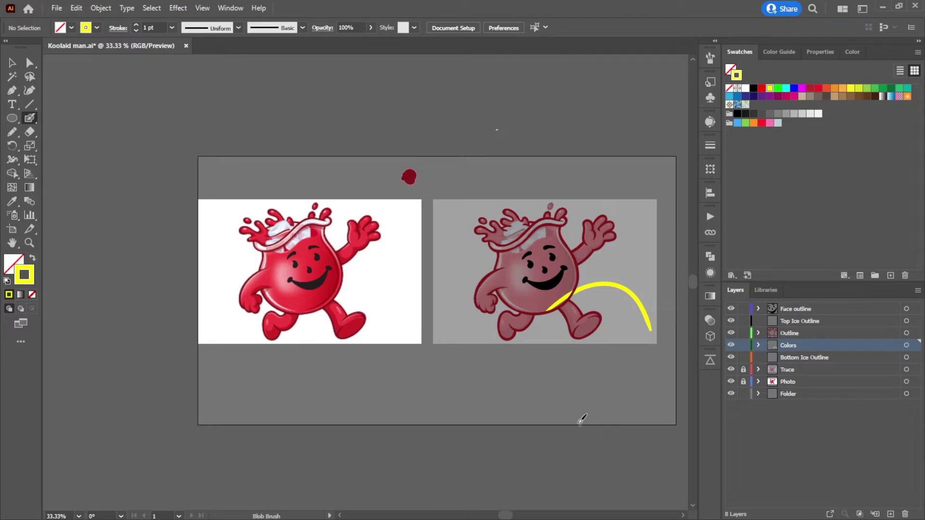
key("ctrl")
key("ctrl+z")
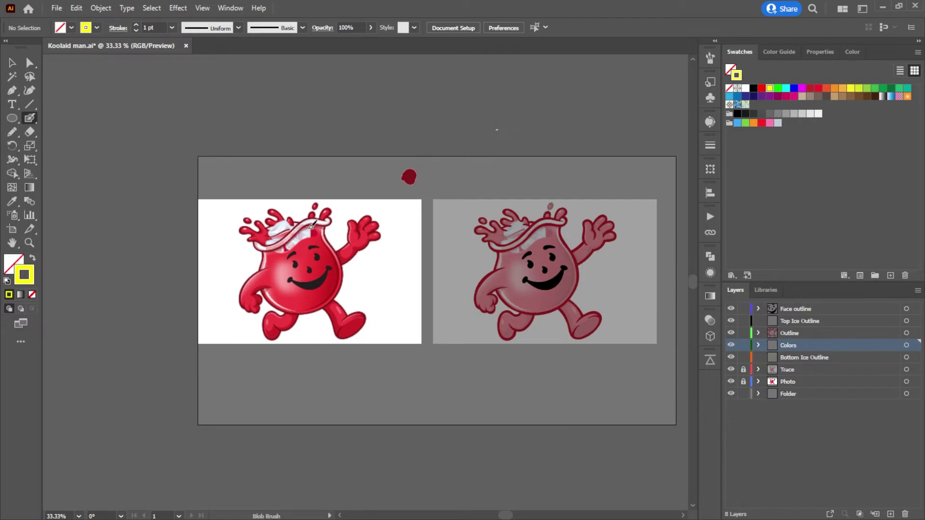
Step: Sample the pale lavender-grey of the ice in the reference photo and paint a filled Blob Brush colour spot beside the dark red one
scroll(313, 224, "up", 6)
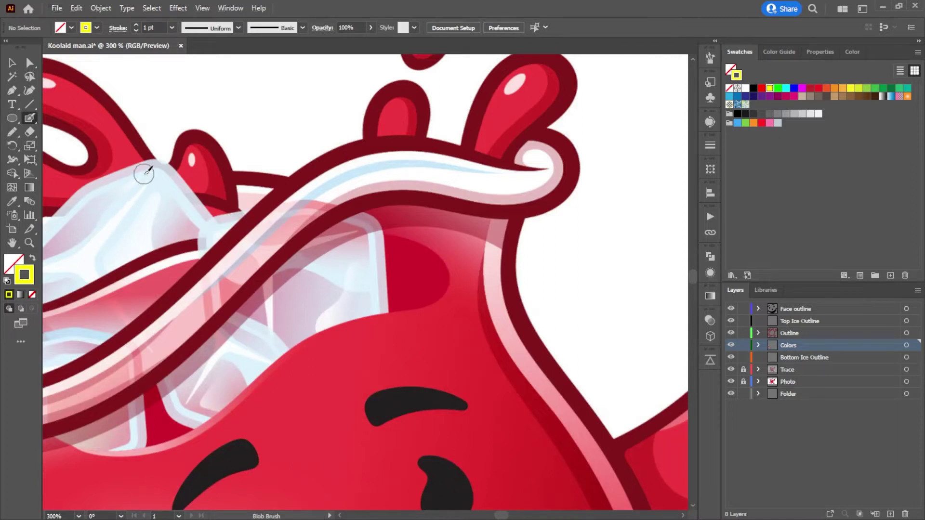
key("i")
left_click(151, 164)
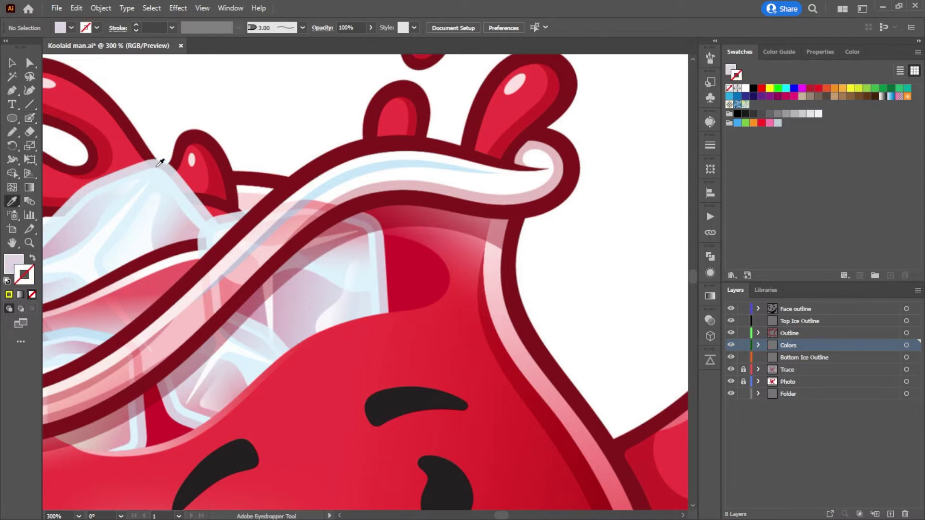
key("ctrl+1")
left_click_drag(601, 154, 200, 249)
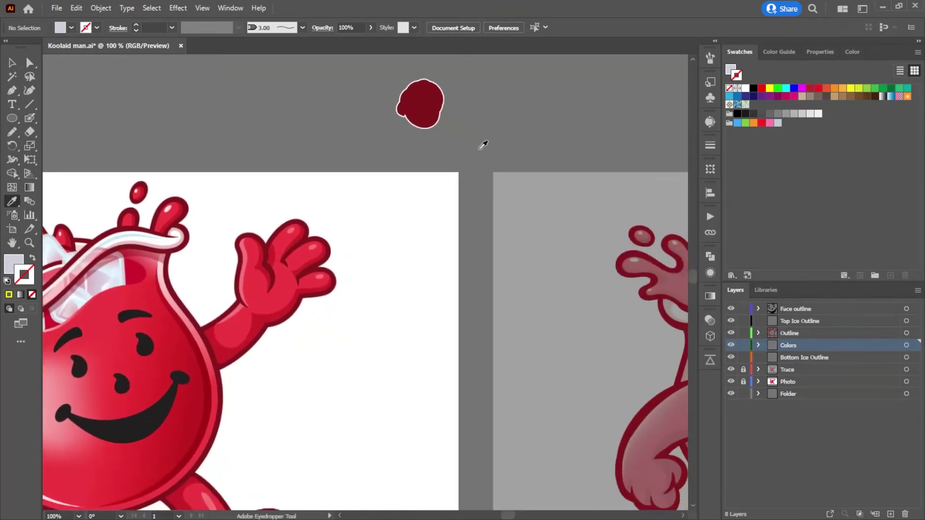
key("shift+b")
mouse_move(506, 104)
left_mouse_down()
mouse_move(470, 109)
mouse_move(497, 113)
left_mouse_up()
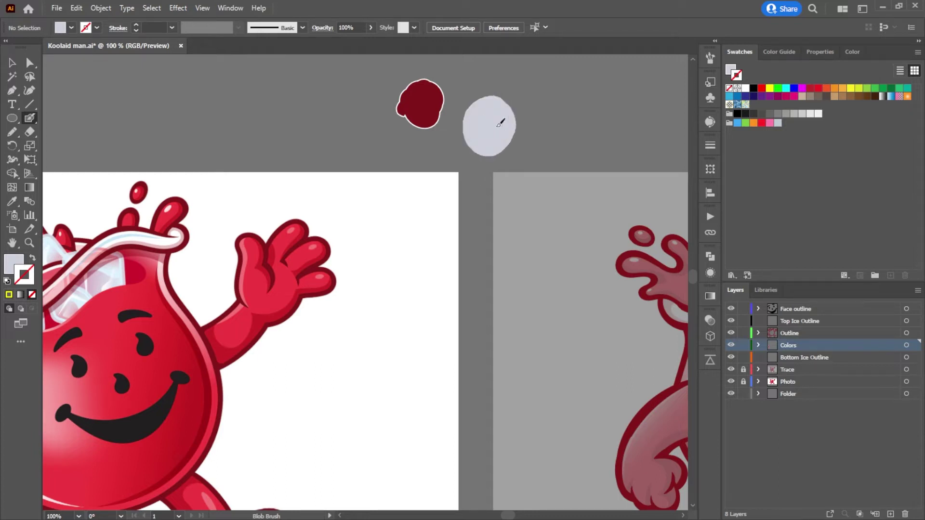
Step: Remove the white stroke from the dark red colour spot above the reference photo and deselect it
key("a")
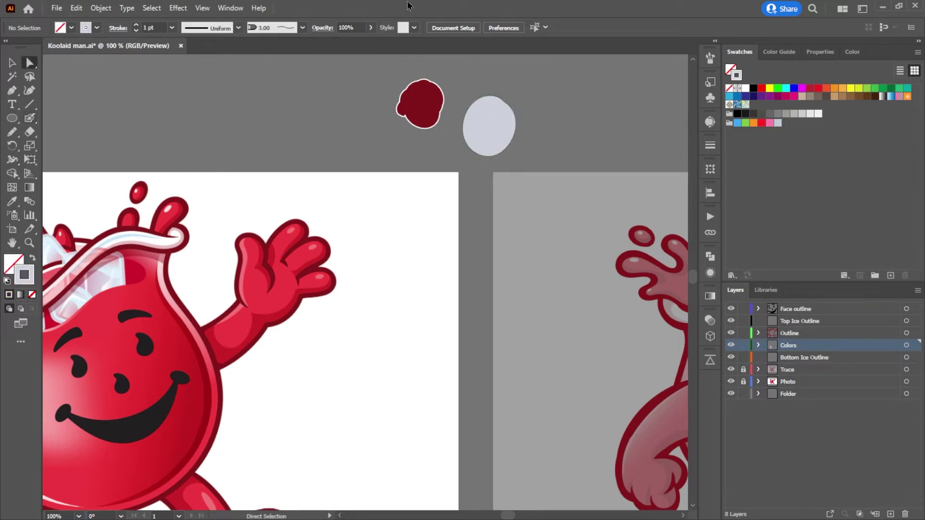
left_click(424, 114)
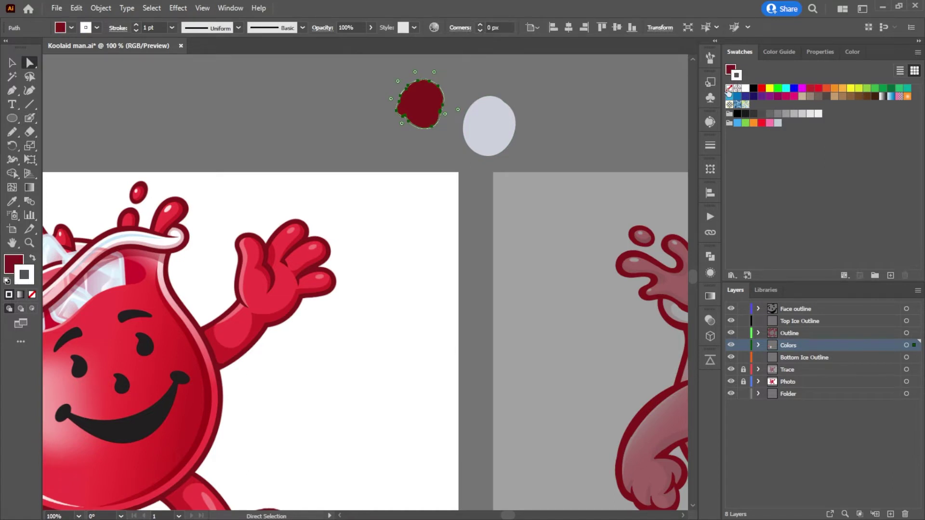
left_click(728, 89)
left_click(563, 80)
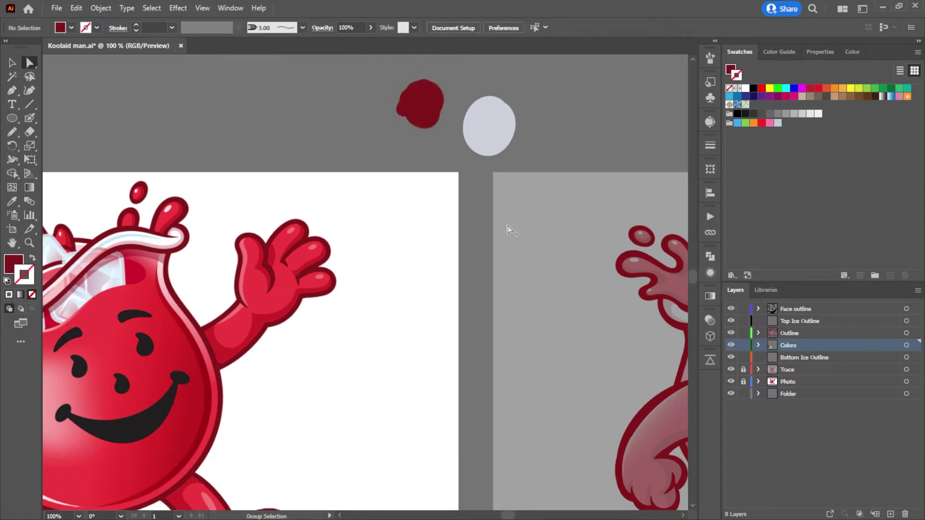
Step: Lock the Face outline, Outline and Colors layers
left_click_drag(528, 224, 181, 108)
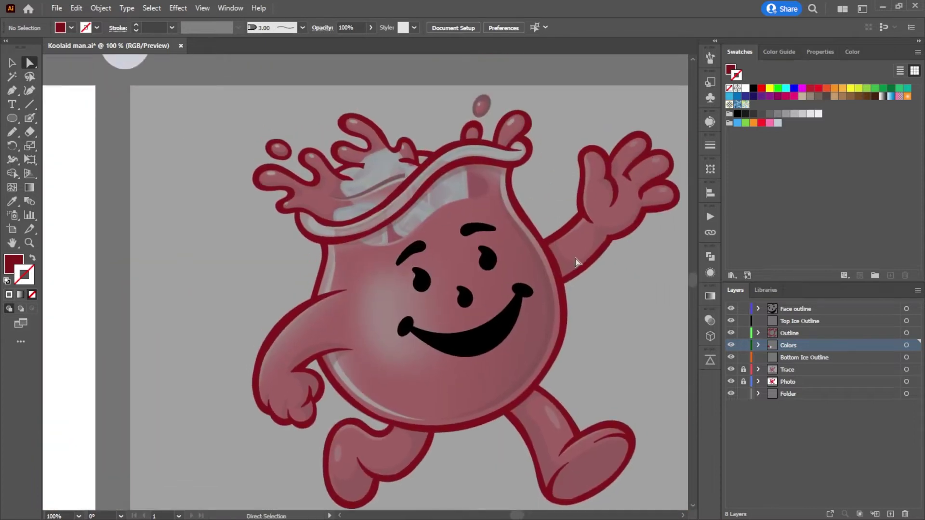
left_click(743, 333)
scroll(411, 229, "down", 2)
scroll(411, 230, "up", 2)
scroll(350, 180, "up", 3)
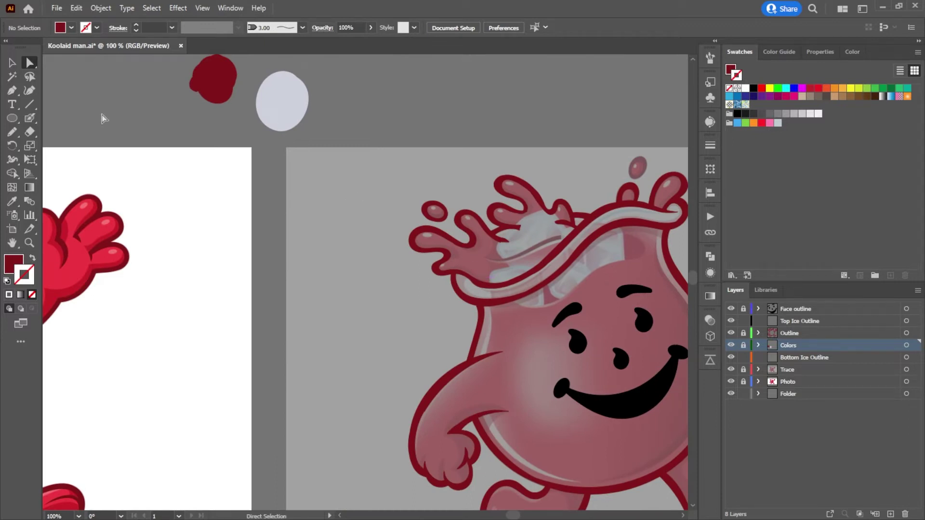
Step: Sample the pale lavender-grey blob above the artboards as the colour for the Blob Brush
left_click(28, 121)
key("i")
left_click(279, 101)
left_click(29, 118)
scroll(570, 286, "up", 3)
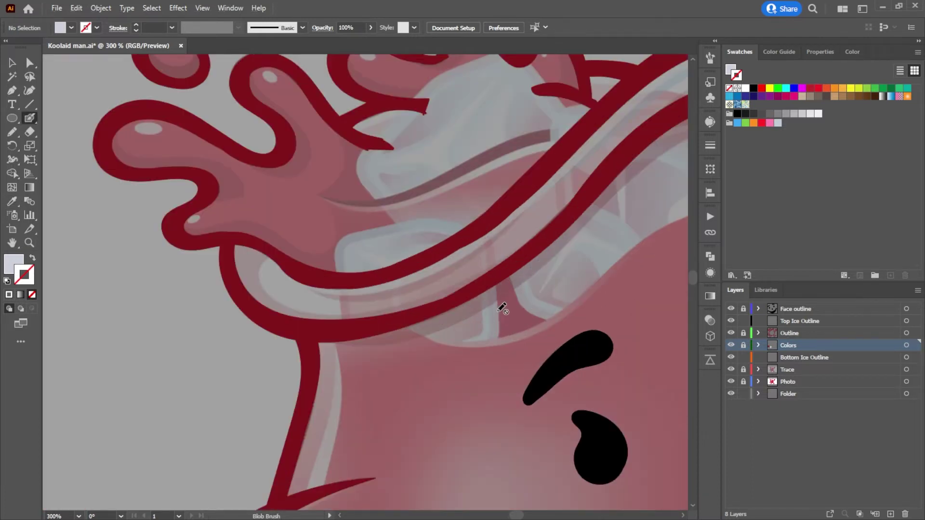
Step: Hide the Outline layer and make Bottom Ice Outline the active layer
left_click(731, 333)
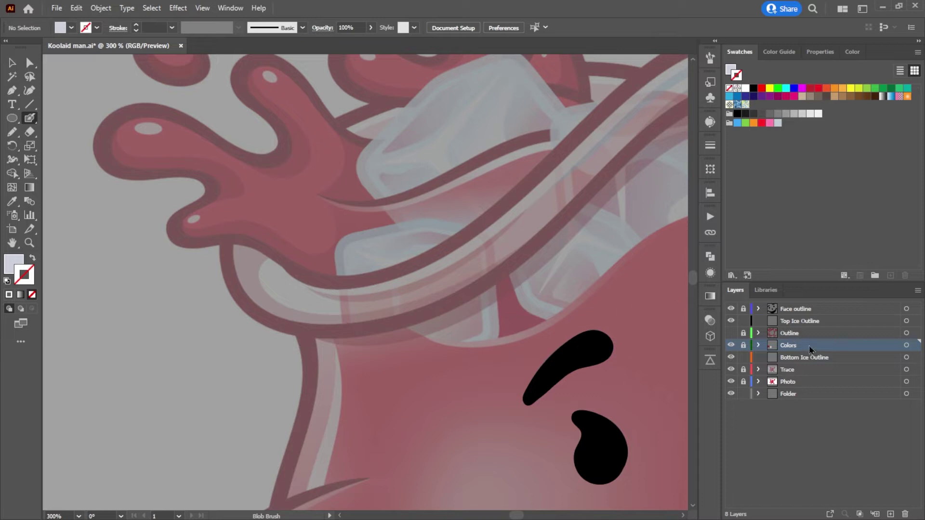
left_click(807, 361)
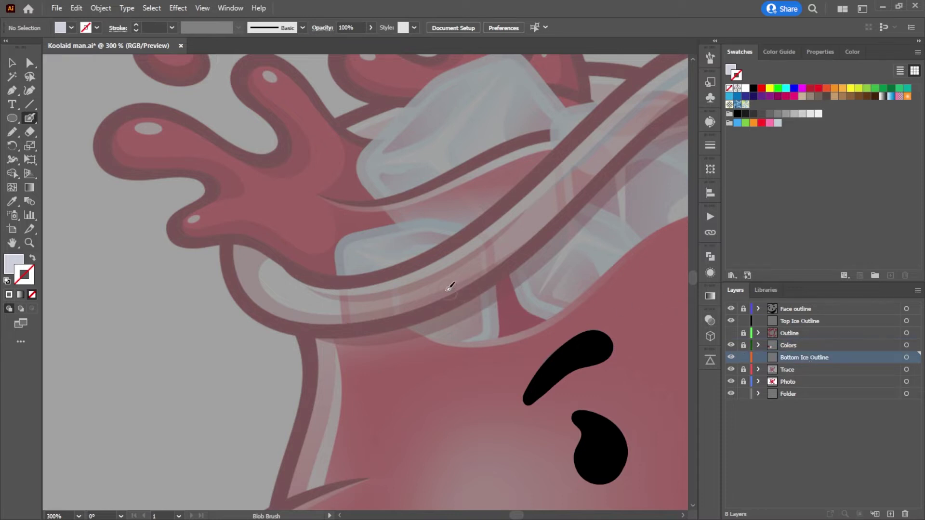
Step: Trace the lower ice cube below the pitcher rim as a rounded square with the Blob Brush, discarding the first attempt
mouse_move(447, 344)
left_mouse_down()
mouse_move(495, 329)
mouse_move(492, 263)
mouse_move(476, 233)
mouse_move(427, 221)
mouse_move(343, 246)
mouse_move(356, 347)
mouse_move(463, 350)
left_mouse_up()
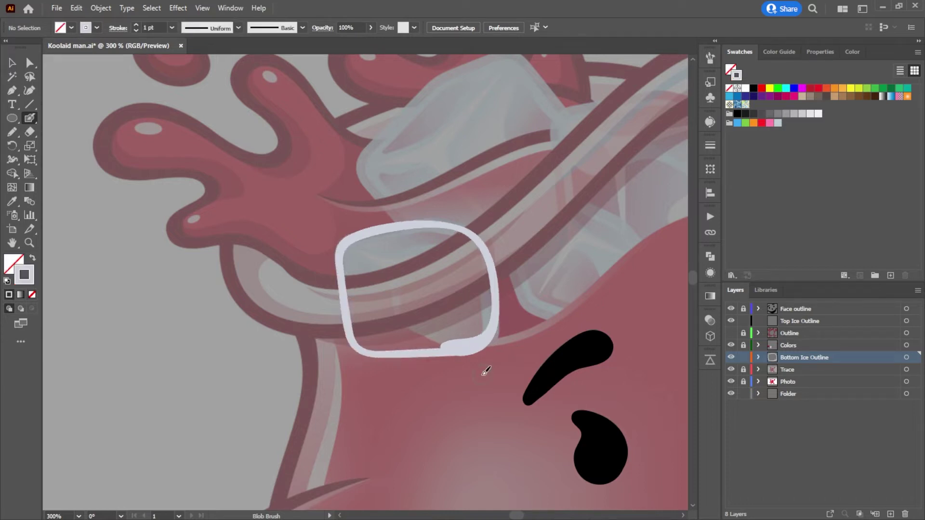
key("ctrl+z")
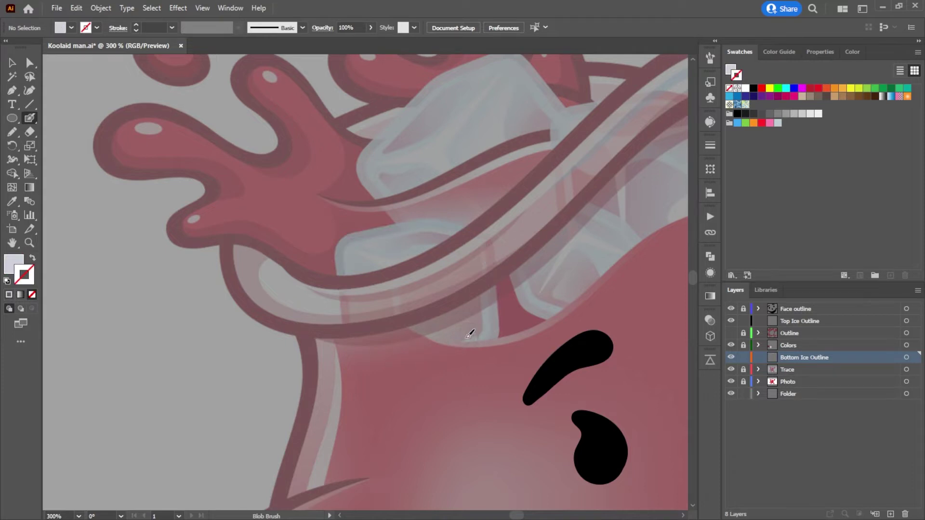
mouse_move(342, 284)
left_mouse_down()
mouse_move(351, 238)
mouse_move(427, 223)
mouse_move(477, 238)
mouse_move(486, 335)
mouse_move(419, 357)
mouse_move(353, 351)
mouse_move(343, 266)
mouse_move(359, 251)
mouse_move(389, 263)
mouse_move(397, 329)
left_mouse_up()
Step: Paint thick Y-shaped inner edges inside the ice cube outline with the Blob Brush
left_click_drag(396, 267, 447, 249)
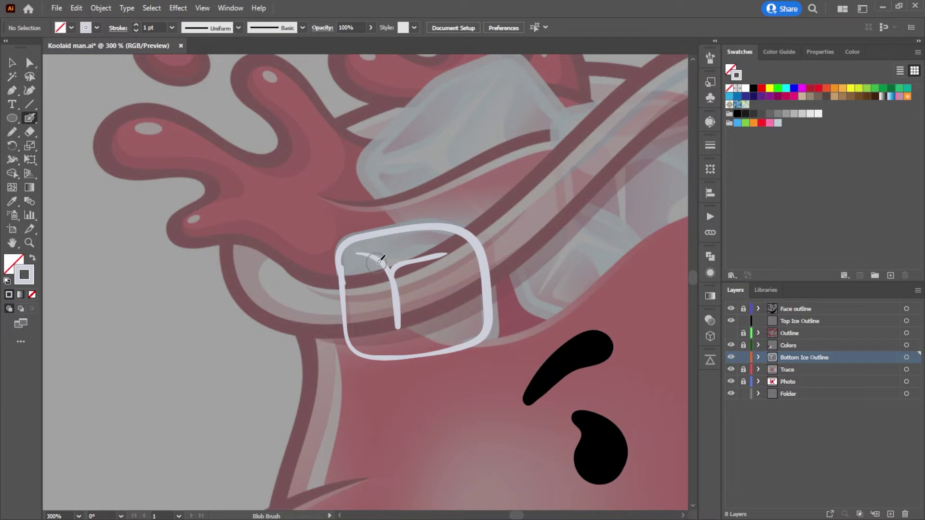
mouse_move(380, 260)
left_mouse_down()
mouse_move(399, 250)
mouse_move(413, 262)
mouse_move(447, 251)
left_mouse_up()
left_click_drag(362, 249, 394, 263)
mouse_move(398, 284)
left_mouse_down()
mouse_move(398, 308)
mouse_move(399, 297)
left_mouse_up()
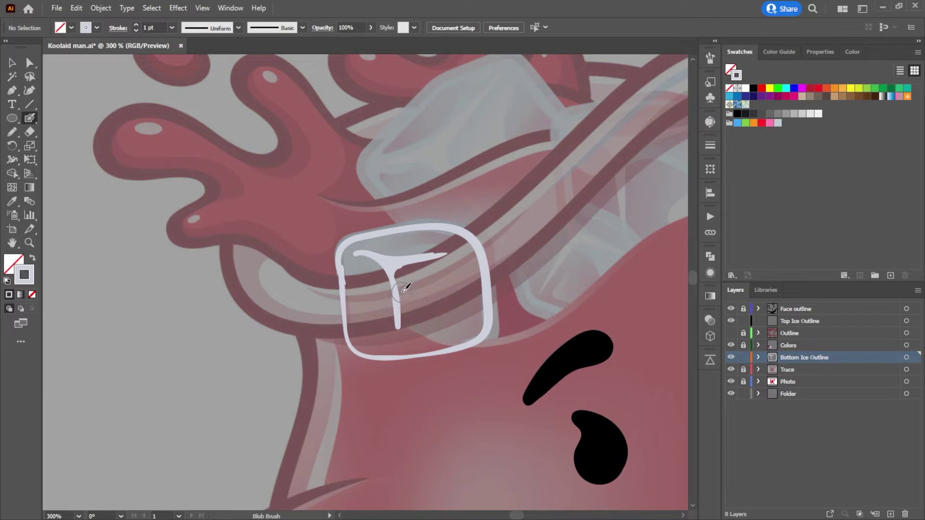
Step: Undo the Y-shaped inner strokes, keeping only the cube's rounded outer outline
key("ctrl")
key("ctrl+z")
key("ctrl+z")
key("ctrl+z")
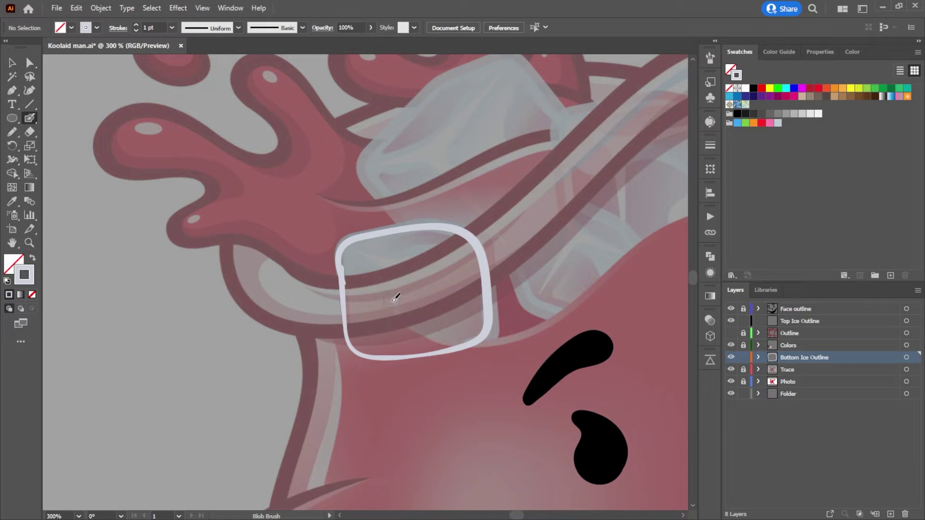
Step: Repaint the cube's inner edges as a thin curved Y and make its triangular centre solid
mouse_move(398, 336)
left_mouse_down()
mouse_move(389, 277)
mouse_move(358, 250)
mouse_move(388, 262)
mouse_move(446, 257)
mouse_move(400, 274)
mouse_move(399, 335)
mouse_move(396, 276)
mouse_move(400, 324)
left_mouse_up()
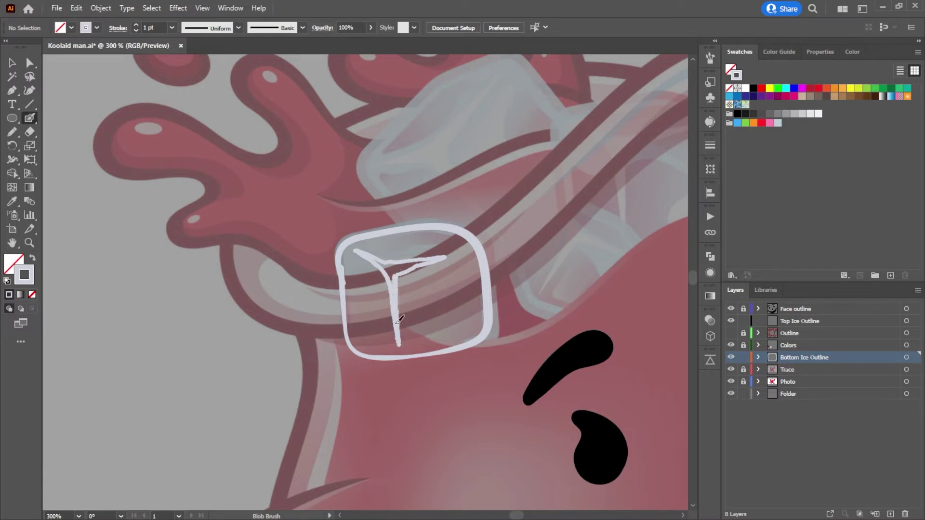
left_click_drag(396, 291, 410, 283)
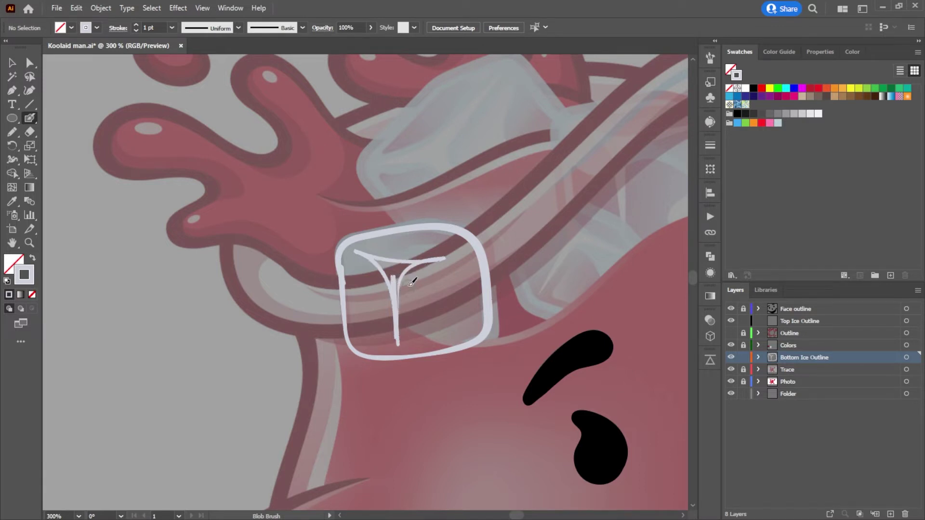
key("a")
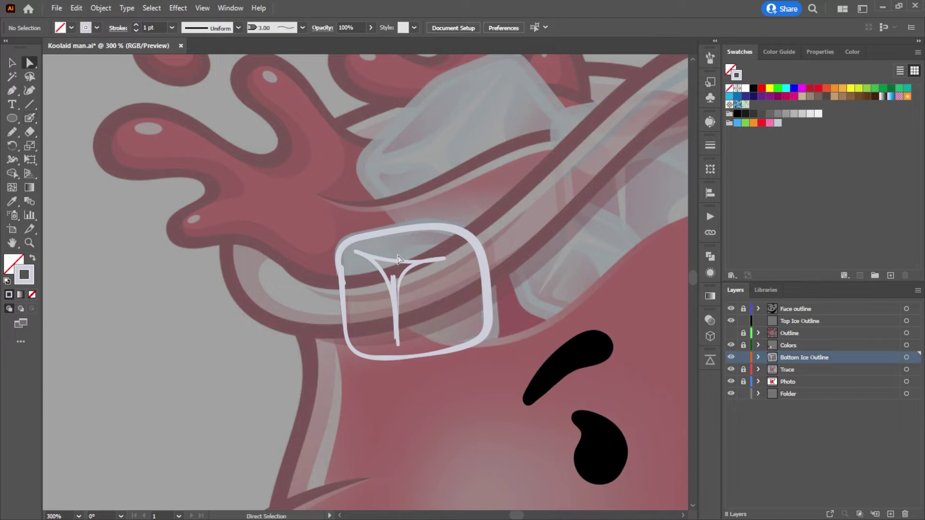
left_click(397, 262)
left_click(357, 215)
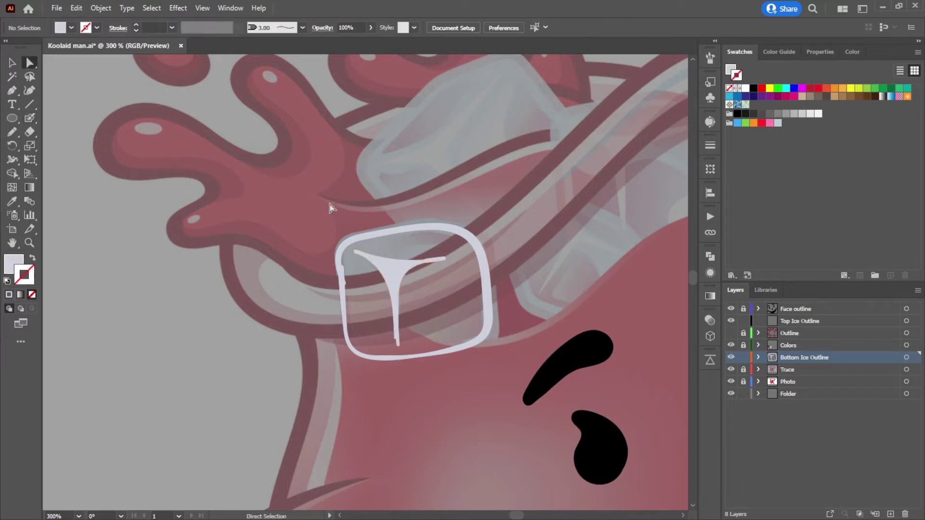
Step: Compare the traced ice cube with the ice cubes in the reference artwork
scroll(424, 252, "down", 2)
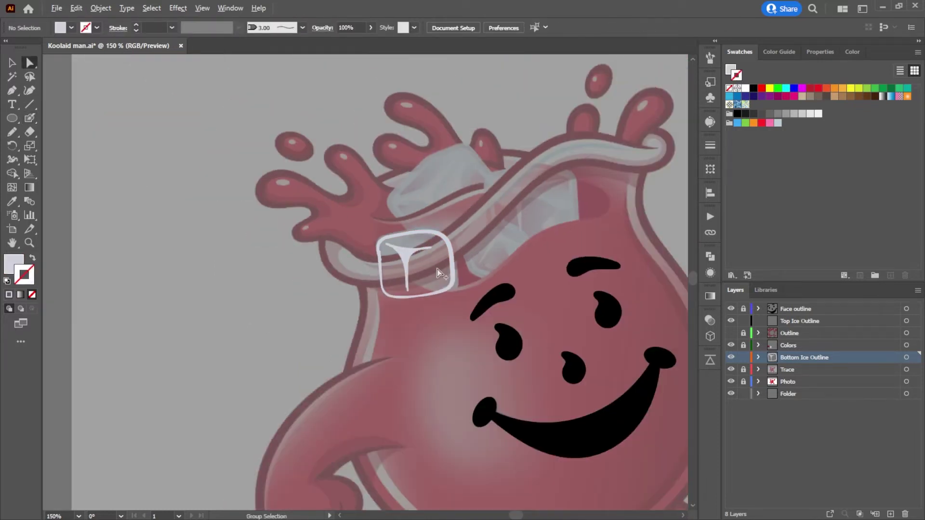
scroll(439, 272, "down", 3)
left_click_drag(320, 326, 423, 325)
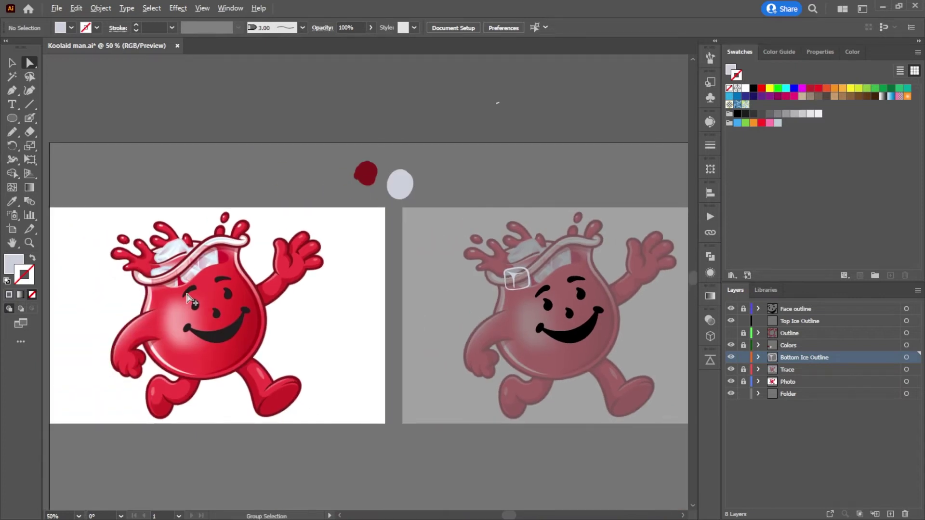
scroll(200, 304, "up", 5)
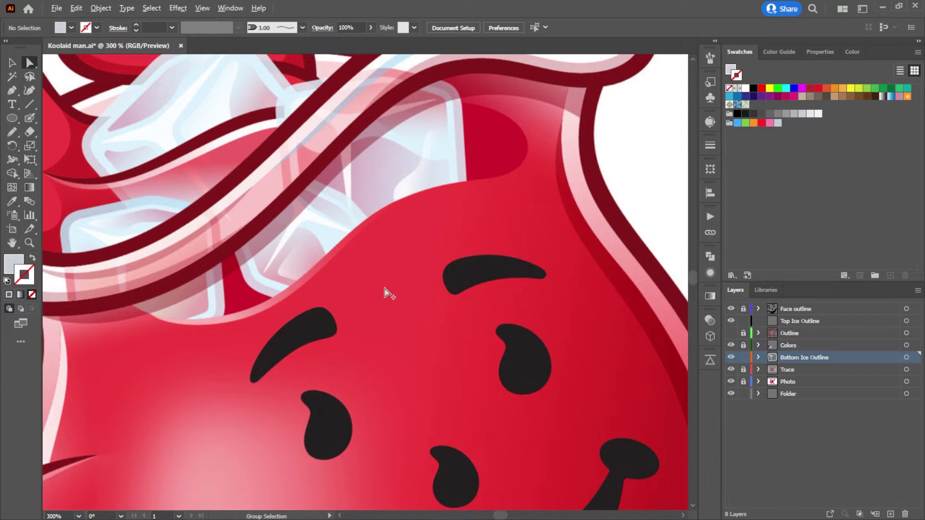
scroll(386, 289, "down", 2)
left_click_drag(448, 252, 258, 212)
left_click_drag(558, 212, 260, 219)
left_click_drag(585, 202, 95, 232)
left_click_drag(625, 213, 357, 214)
Step: Delete the traced ice cube from the Bottom Ice Outline layer
left_click_drag(489, 380, 276, 214)
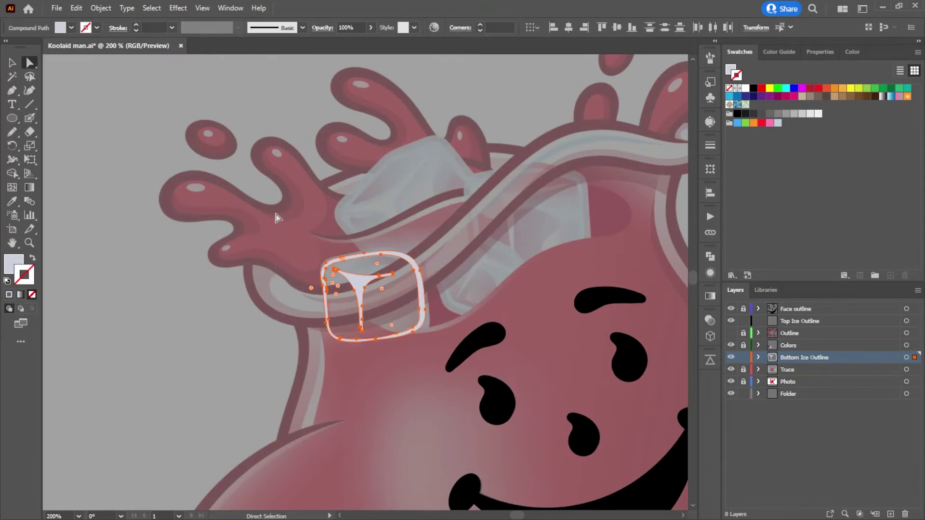
key("Delete")
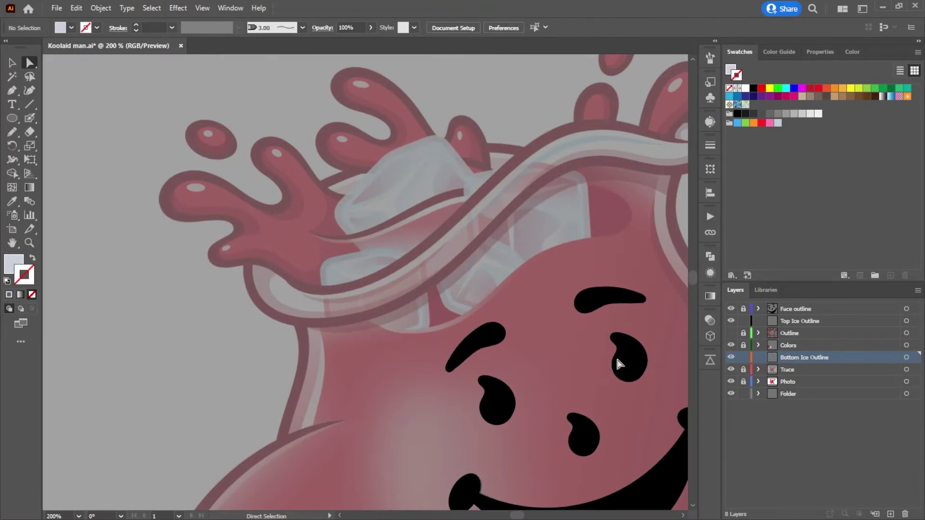
Step: Show the Outline layer again and lock the Top Ice Outline and Folder layers
left_click(730, 334)
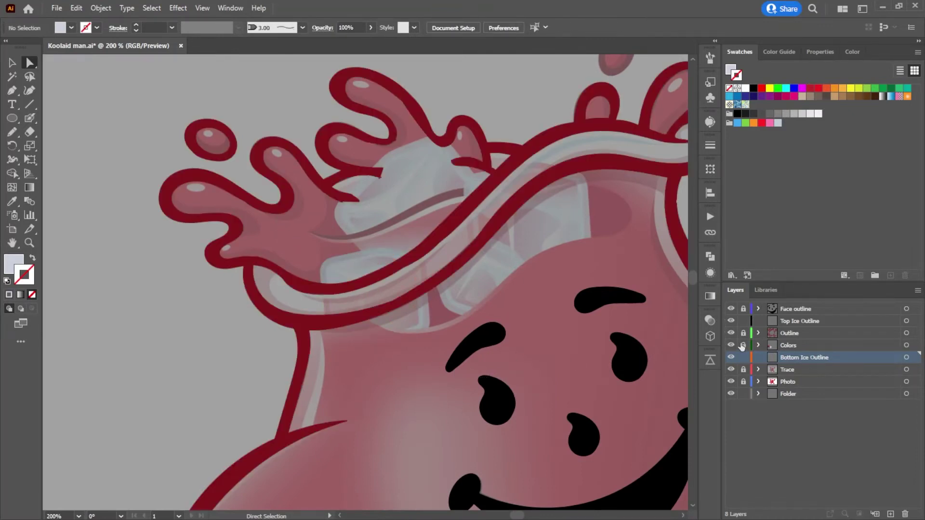
left_click(743, 321)
Step: Paint a round grey-blue colour blob in the white area beside the reference pitcher, using a colour sampled from the ice
scroll(478, 295, "down", 5)
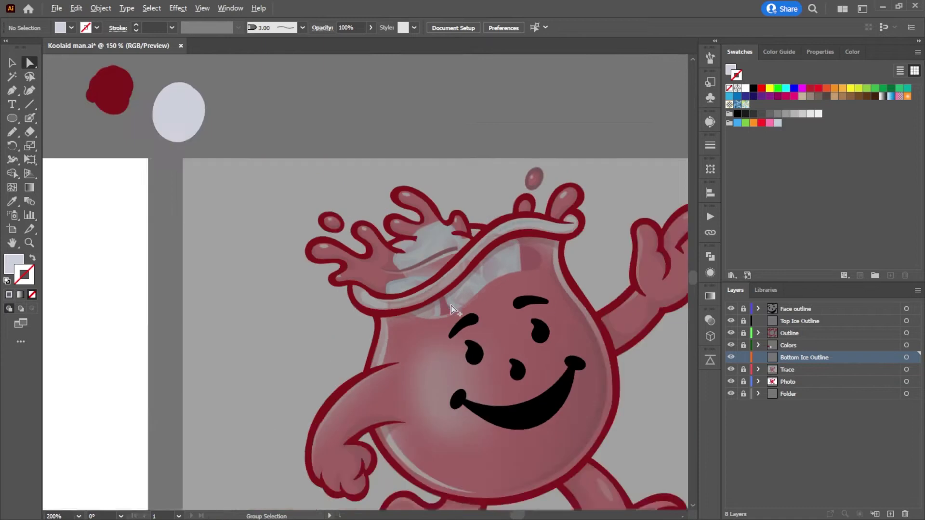
scroll(331, 277, "up", 5)
scroll(331, 273, "down", 3)
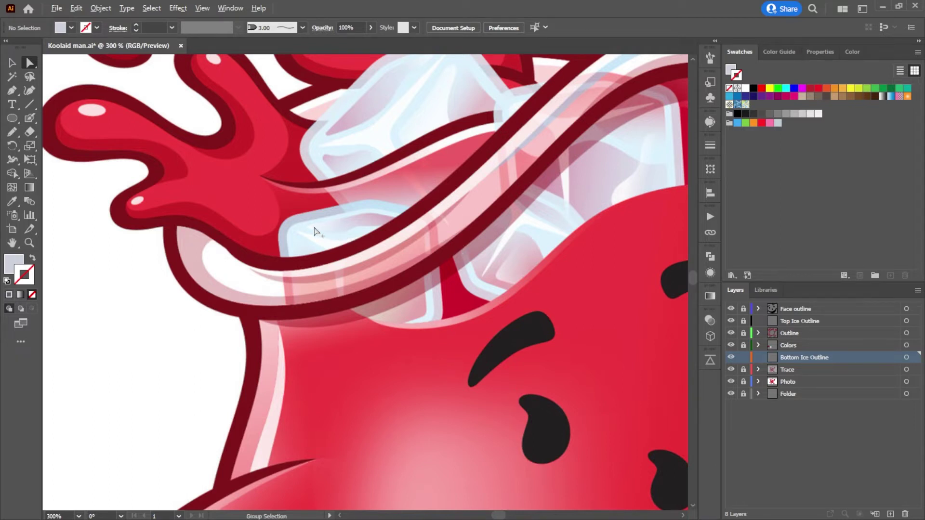
key("i")
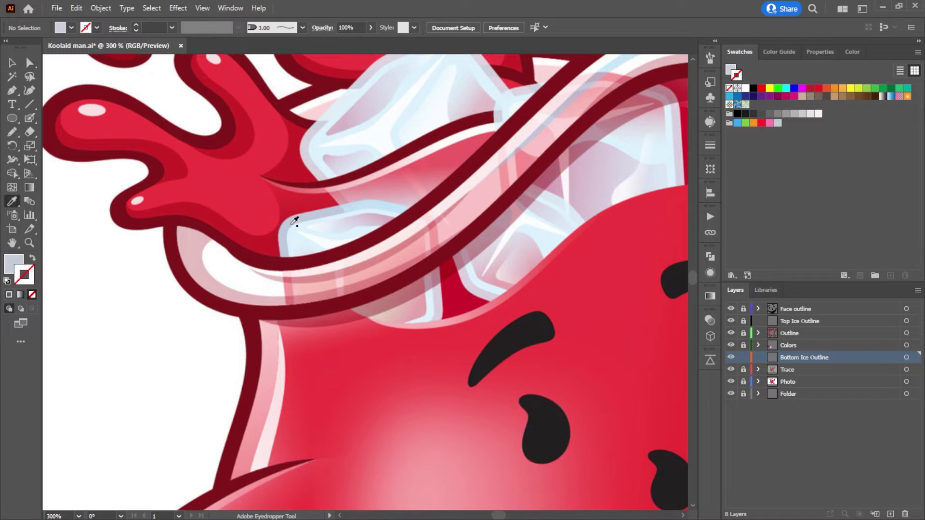
left_click(29, 118)
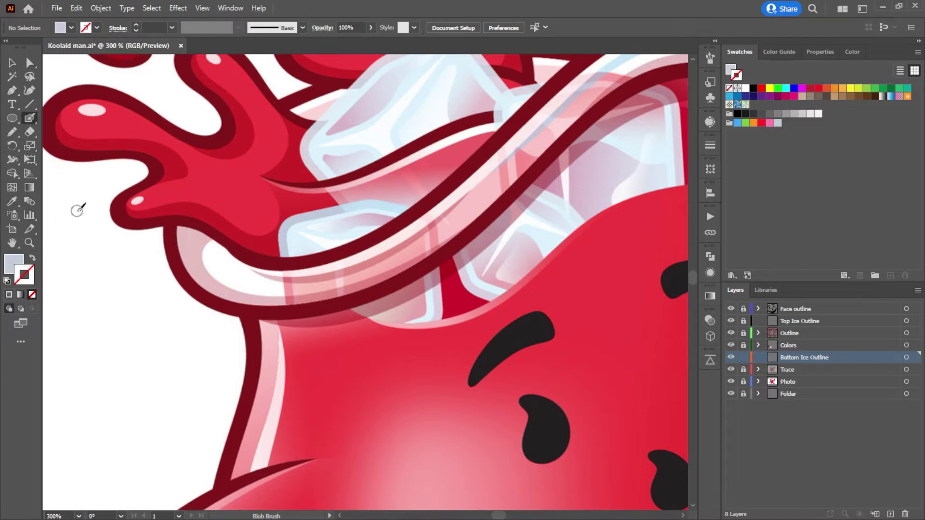
mouse_move(108, 330)
left_mouse_down()
mouse_move(68, 373)
mouse_move(143, 362)
mouse_move(82, 350)
mouse_move(130, 388)
mouse_move(87, 361)
mouse_move(116, 361)
mouse_move(107, 378)
left_mouse_up()
key("shift+x")
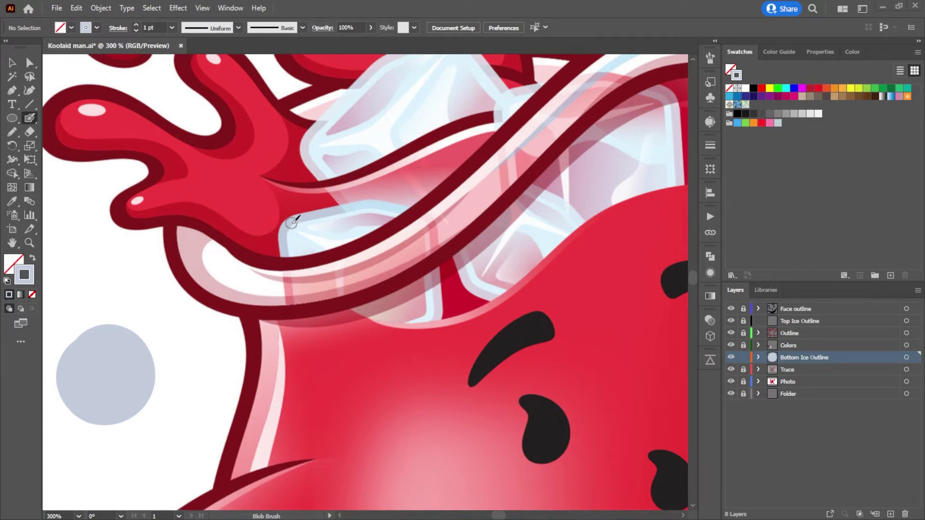
Step: Sample the light blue of the lower ice cube's upper edge and paint a blob of it overlapping the grey-blue one
left_click(146, 201)
key("i")
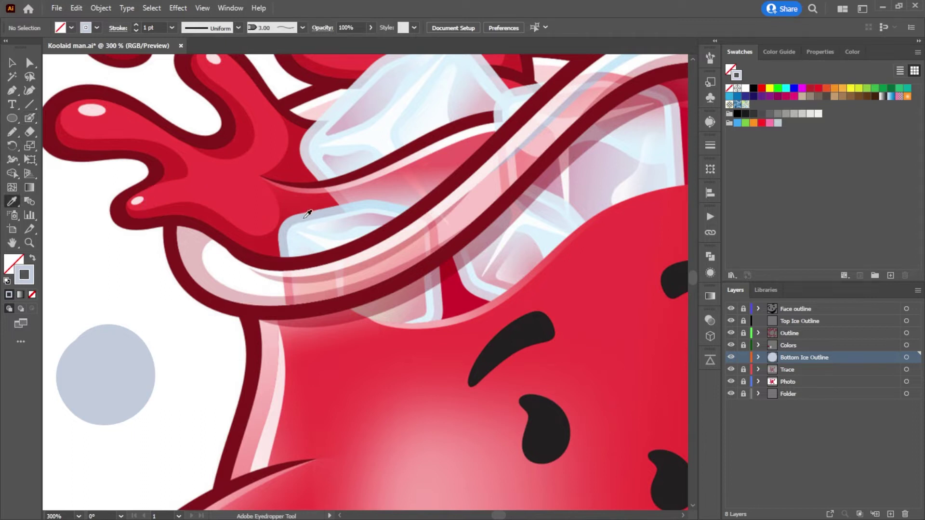
left_click(392, 205)
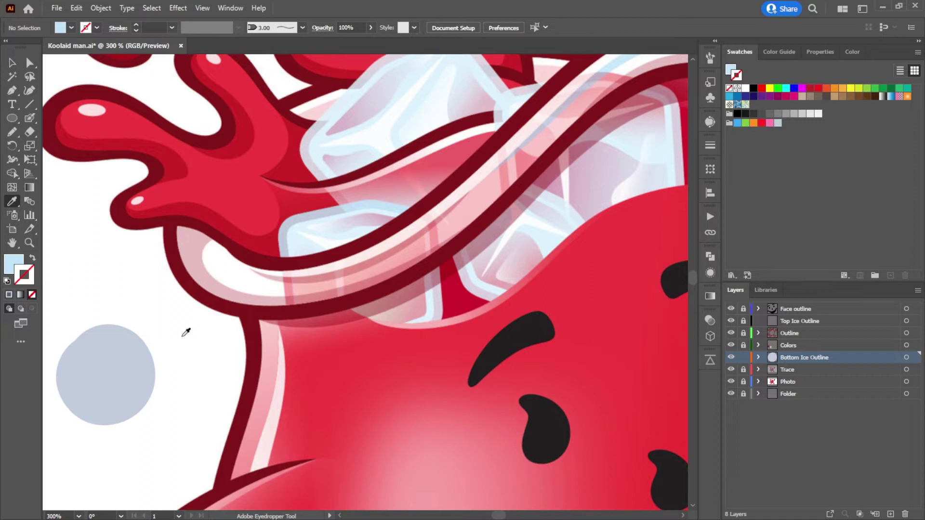
key("shift+b")
mouse_move(168, 343)
left_mouse_down()
mouse_move(143, 370)
mouse_move(189, 358)
mouse_move(145, 377)
mouse_move(171, 347)
mouse_move(169, 380)
mouse_move(146, 379)
mouse_move(144, 359)
mouse_move(176, 364)
mouse_move(153, 390)
left_mouse_up()
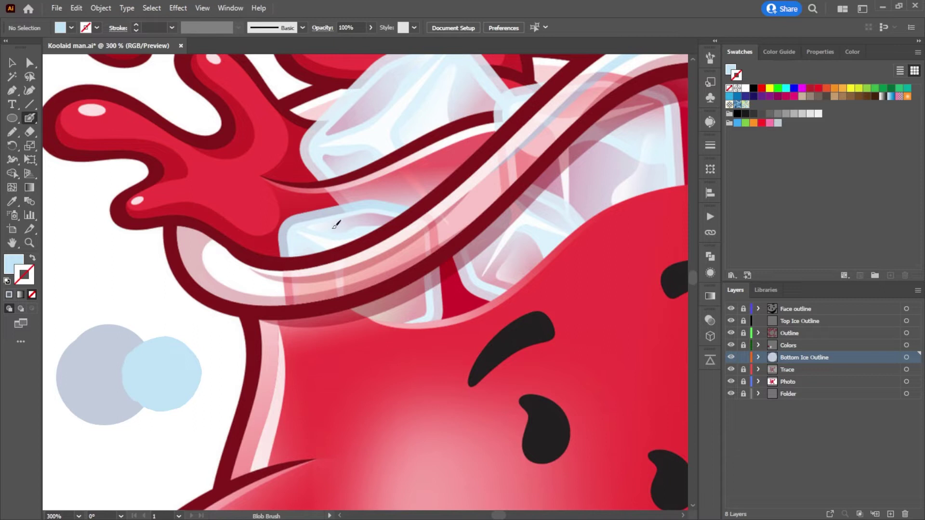
key("shift+x")
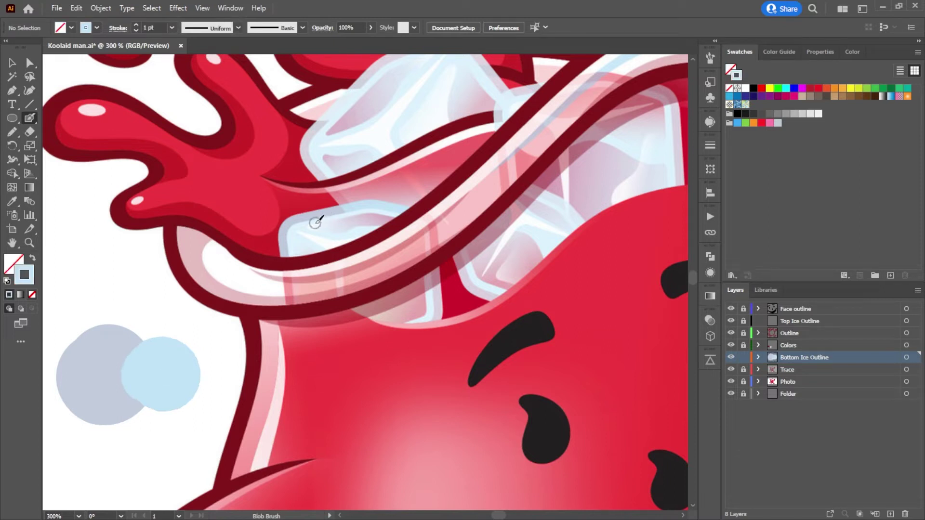
Step: Sample the lavender at the ice cube's upper corner and paint a smaller blob of it over the two existing blobs
key("i")
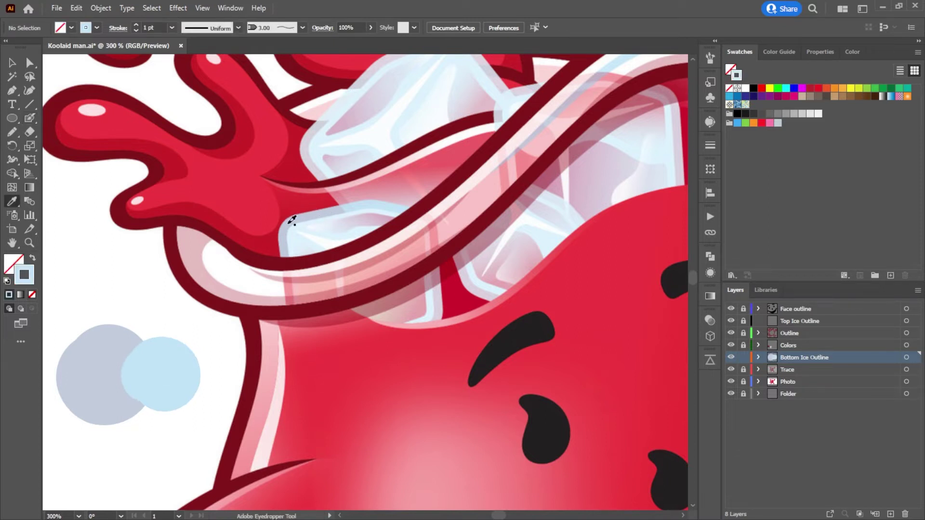
left_click(288, 224)
key("shift+b")
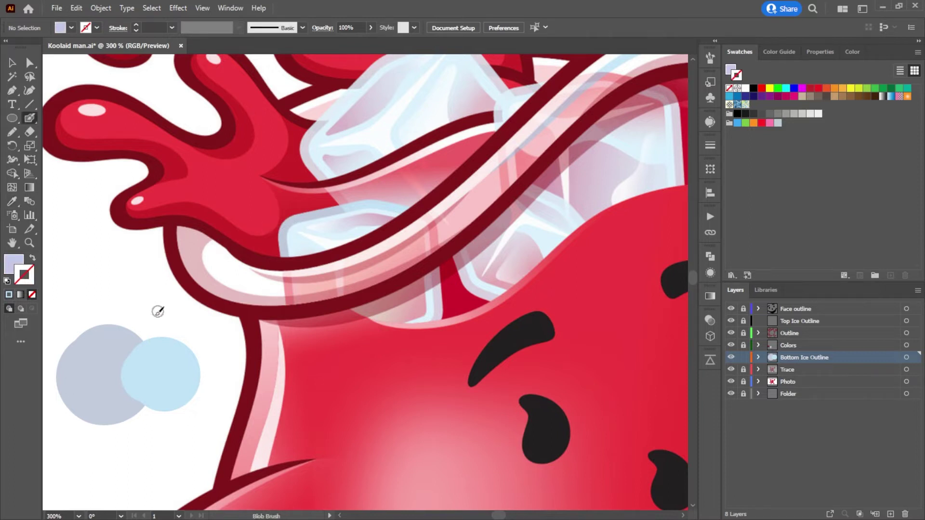
mouse_move(129, 316)
left_mouse_down()
mouse_move(159, 347)
mouse_move(123, 331)
mouse_move(135, 325)
mouse_move(149, 341)
mouse_move(128, 354)
mouse_move(121, 328)
mouse_move(150, 332)
mouse_move(133, 355)
left_mouse_up()
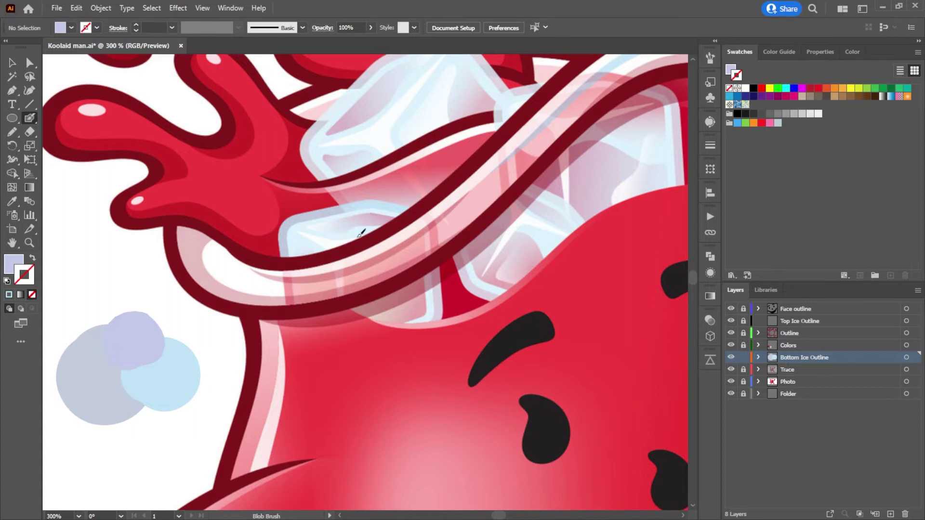
Step: Sample the near-white highlight inside the ice cube and paint a blob of it at the lower edge of the colour blobs
key("shift+x")
key("i")
left_click(334, 242)
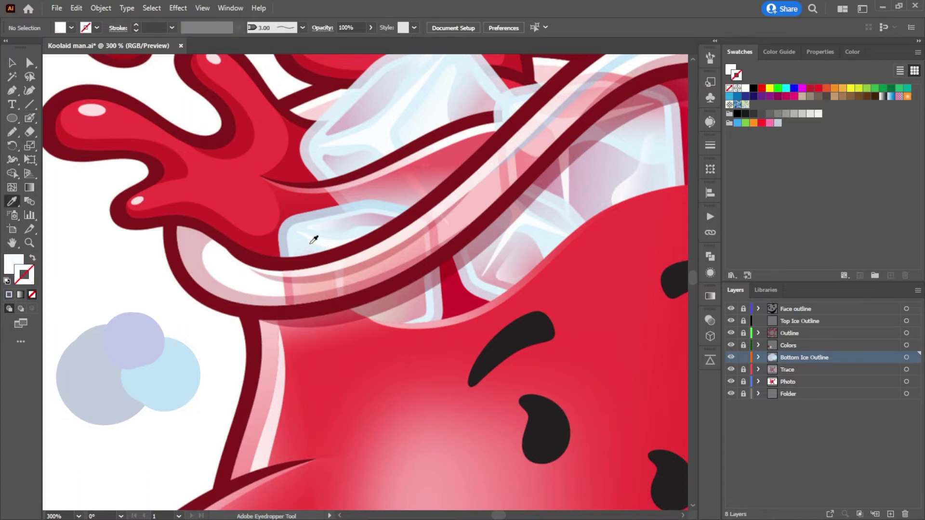
key("shift+b")
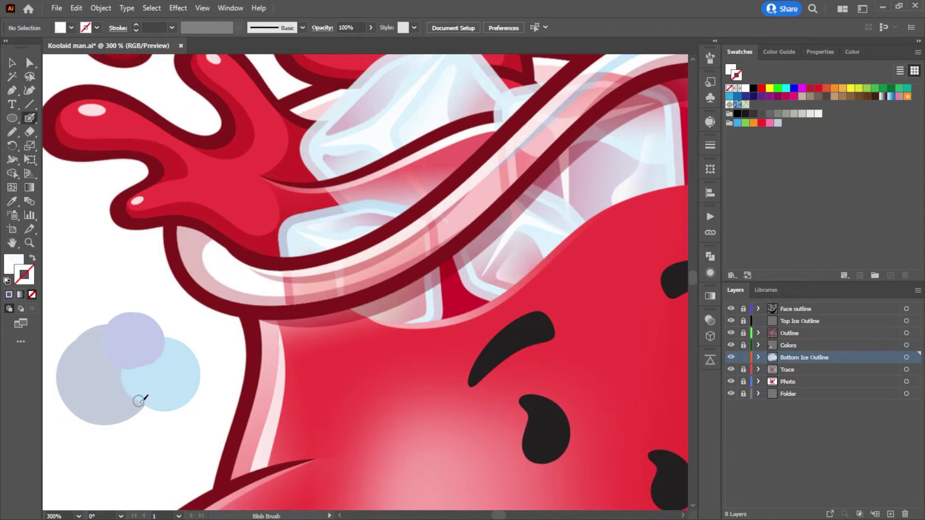
mouse_move(138, 388)
left_mouse_down()
mouse_move(147, 426)
mouse_move(142, 401)
left_mouse_up()
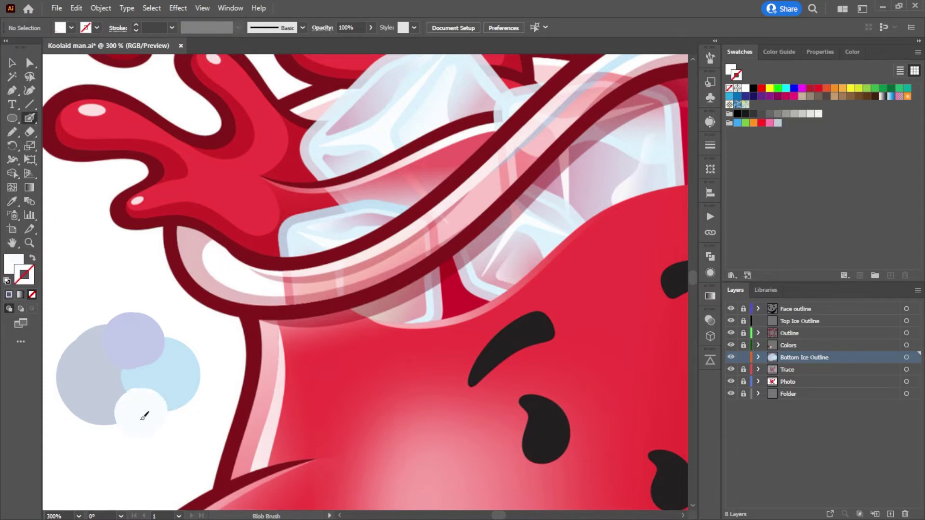
Step: Move the four ice colour blobs together from the white area onto the red pitcher, beneath the lower ice cube
key("shift+x")
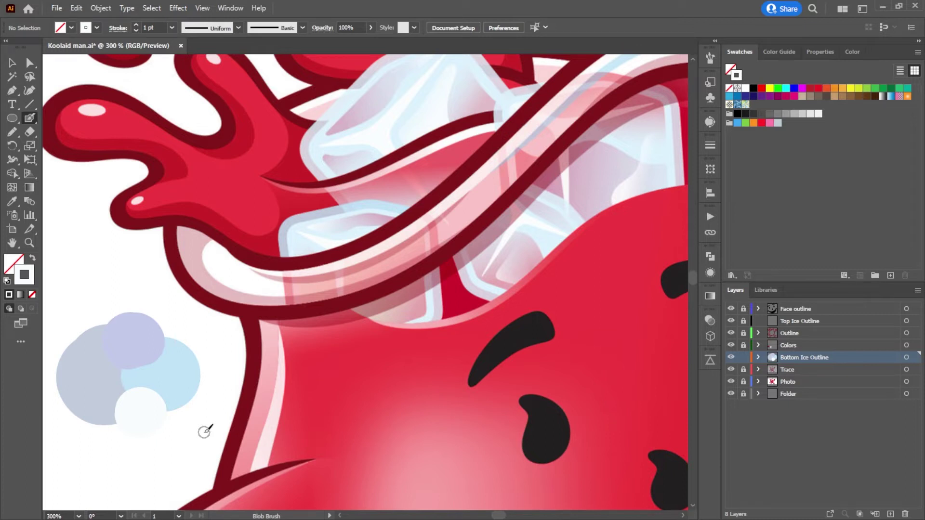
left_click(12, 62)
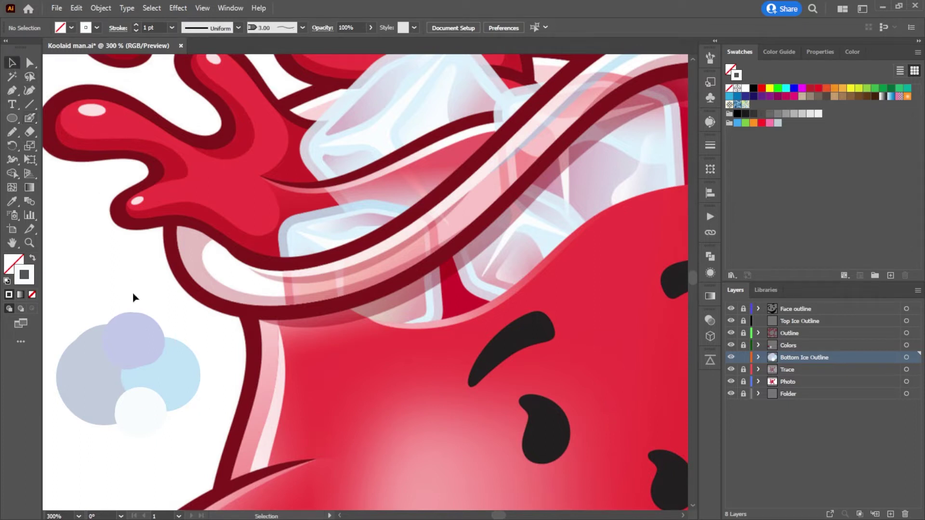
left_click_drag(175, 439, 76, 304)
left_click_drag(113, 377, 323, 414)
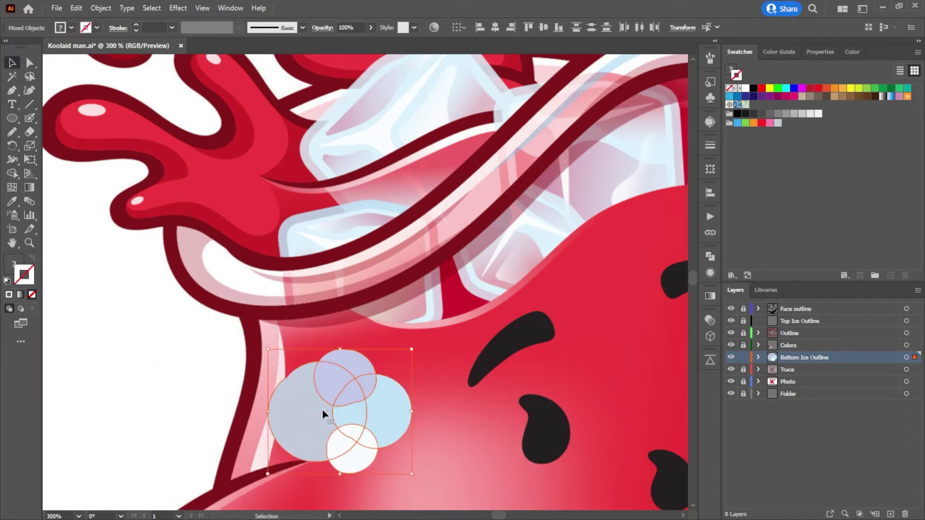
left_click(449, 374)
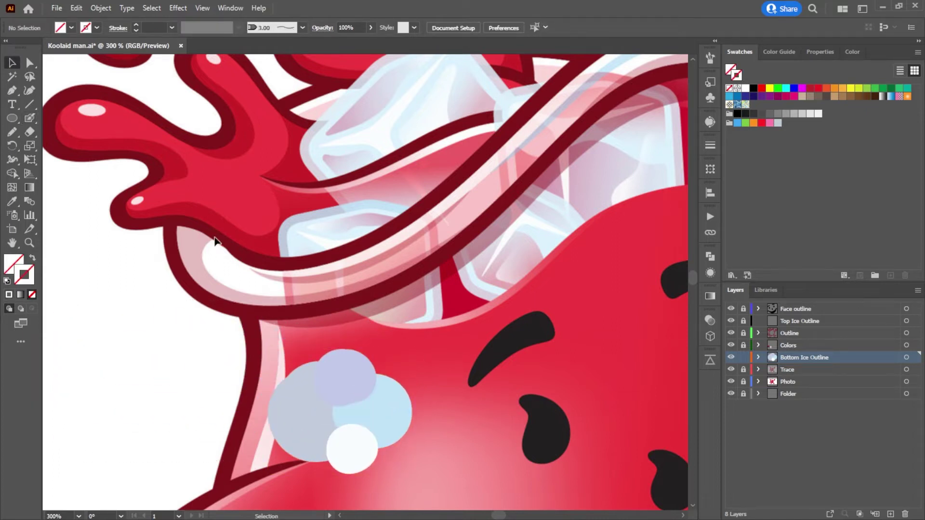
Step: Sample the light blue blob and trace the lower ice cube's rounded outline and its Y-shaped inner edges with the Blob Brush
key("i")
left_click(394, 392)
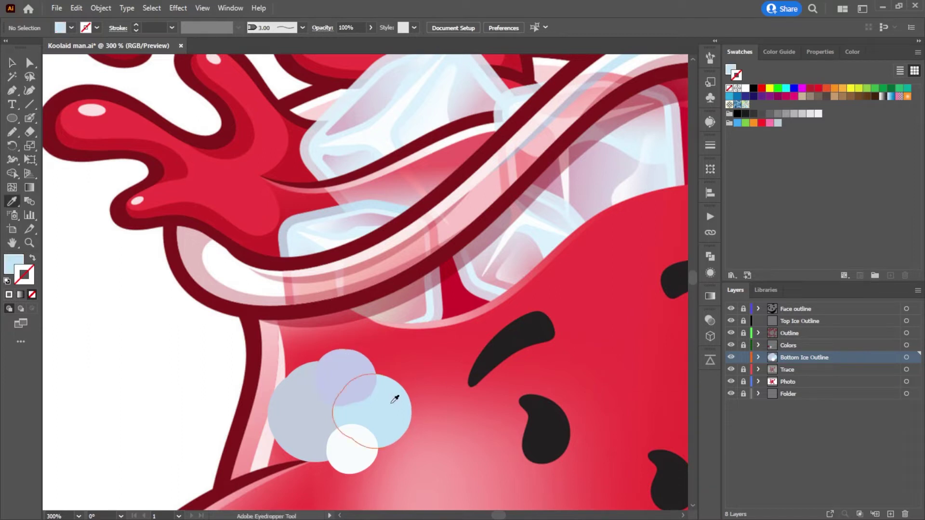
left_click(30, 118)
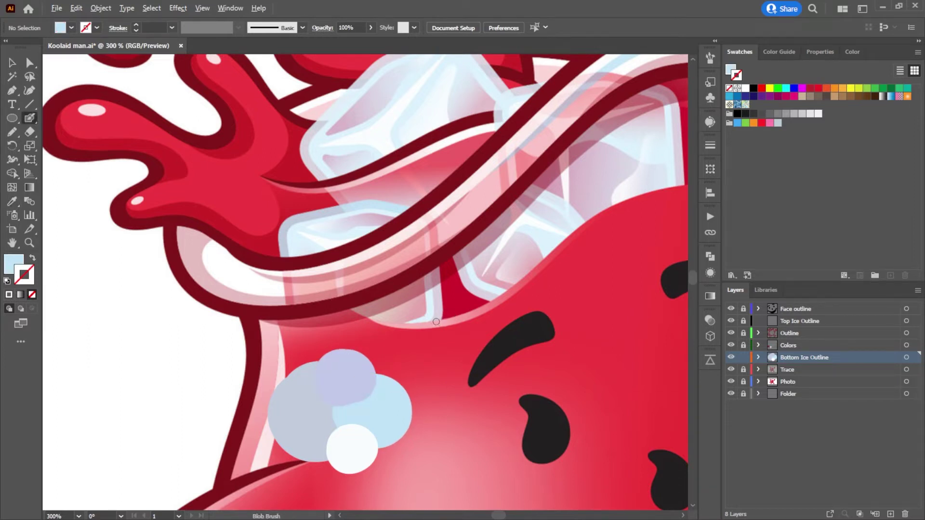
scroll(436, 322, "up", 1)
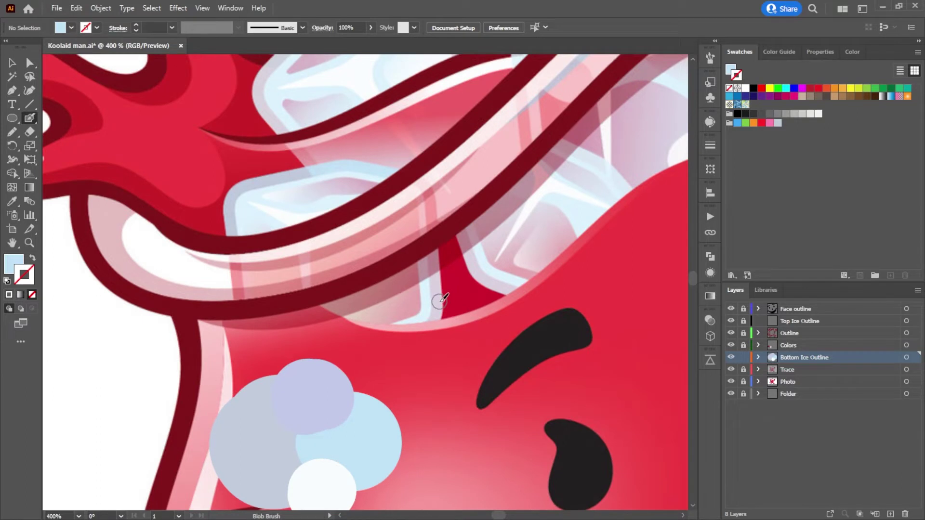
left_click_drag(439, 301, 443, 256)
mouse_move(352, 354)
left_mouse_down()
mouse_move(422, 324)
mouse_move(439, 303)
mouse_move(430, 194)
mouse_move(380, 166)
left_mouse_up()
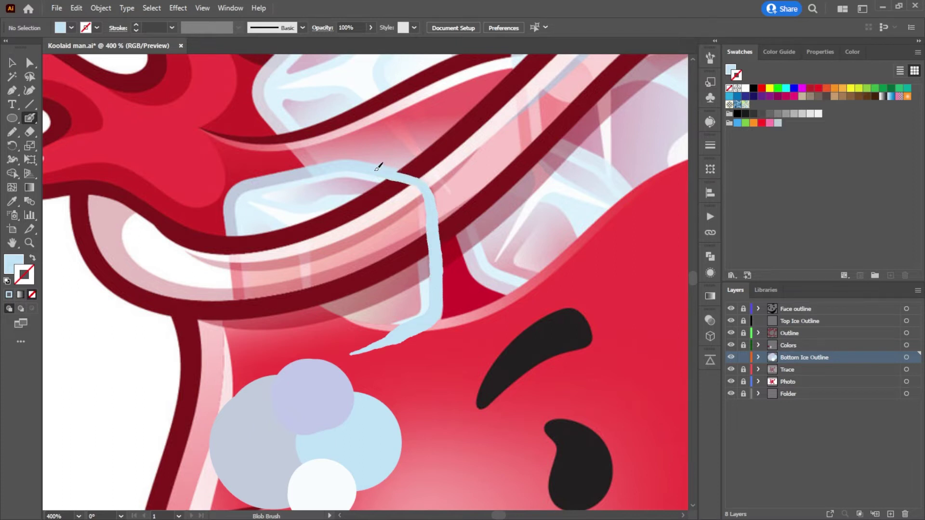
mouse_move(320, 167)
left_mouse_down()
mouse_move(237, 189)
mouse_move(223, 215)
mouse_move(258, 343)
mouse_move(279, 354)
mouse_move(402, 333)
left_mouse_up()
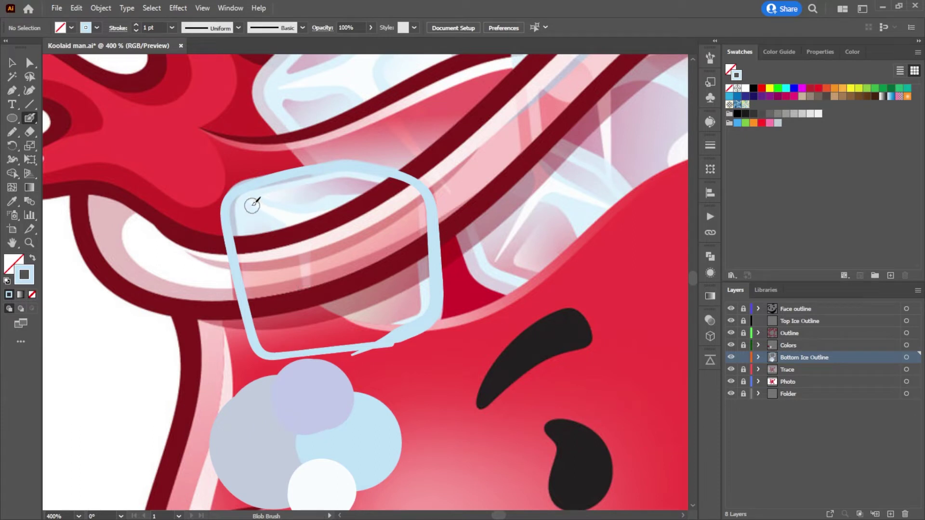
mouse_move(248, 203)
left_mouse_down()
mouse_move(291, 228)
mouse_move(315, 325)
mouse_move(316, 226)
mouse_move(396, 203)
mouse_move(318, 218)
mouse_move(254, 203)
mouse_move(294, 225)
mouse_move(309, 278)
left_mouse_up()
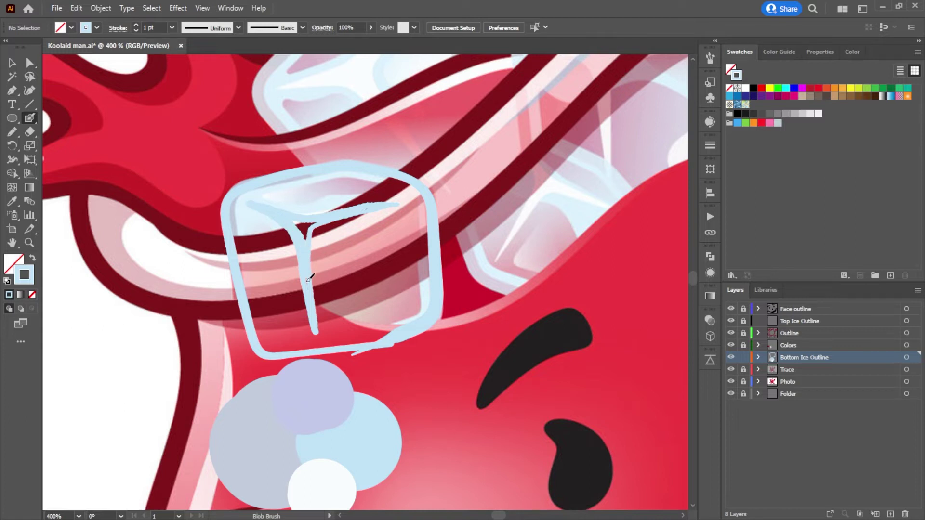
mouse_move(306, 245)
left_mouse_down()
mouse_move(312, 224)
mouse_move(303, 220)
mouse_move(314, 223)
left_mouse_up()
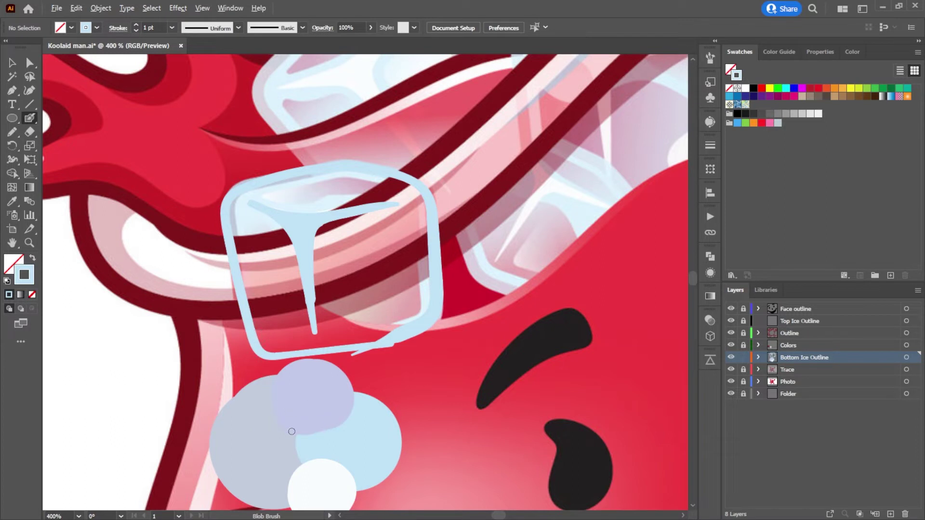
Step: Sample the grey-blue blob and paint a continuous band of it along the inside of the ice cube's light blue outline
left_click(251, 423, "ctrl")
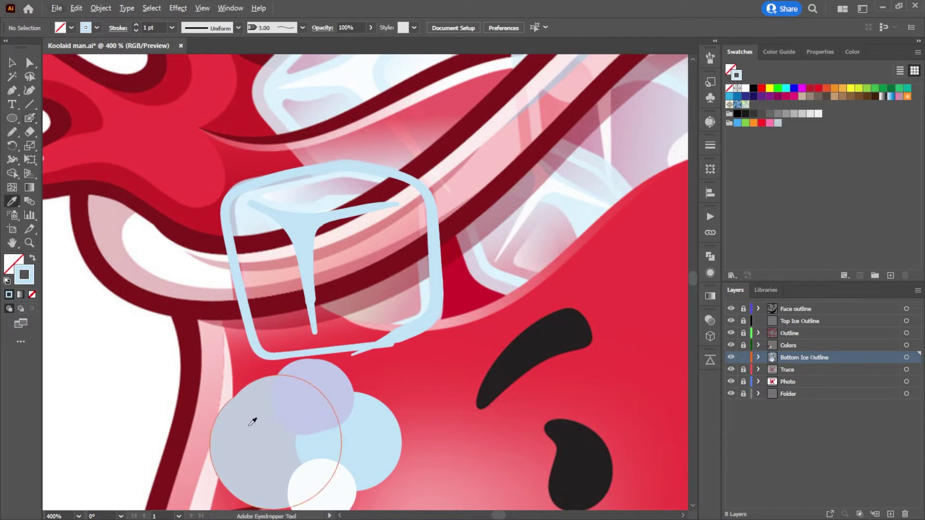
left_click(192, 368, "ctrl")
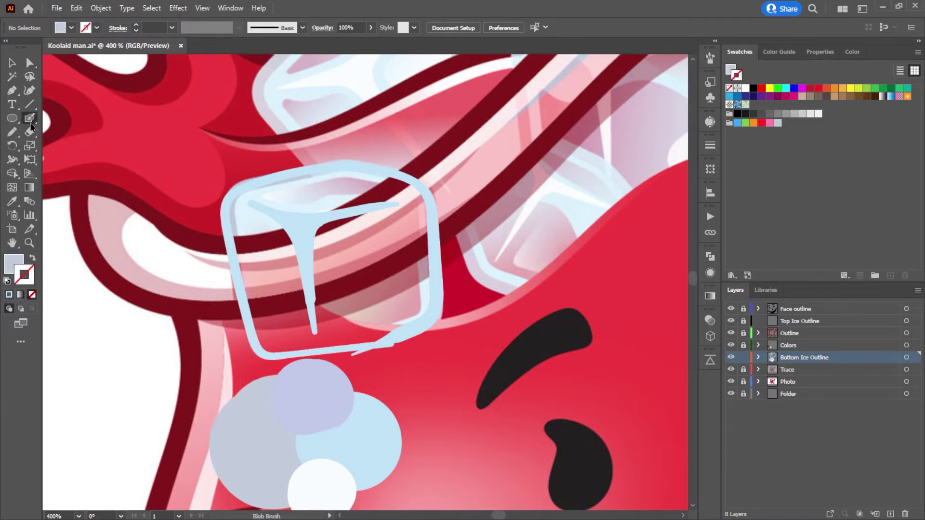
mouse_move(244, 262)
left_mouse_down()
mouse_move(250, 289)
mouse_move(236, 226)
left_mouse_up()
key("shift+x")
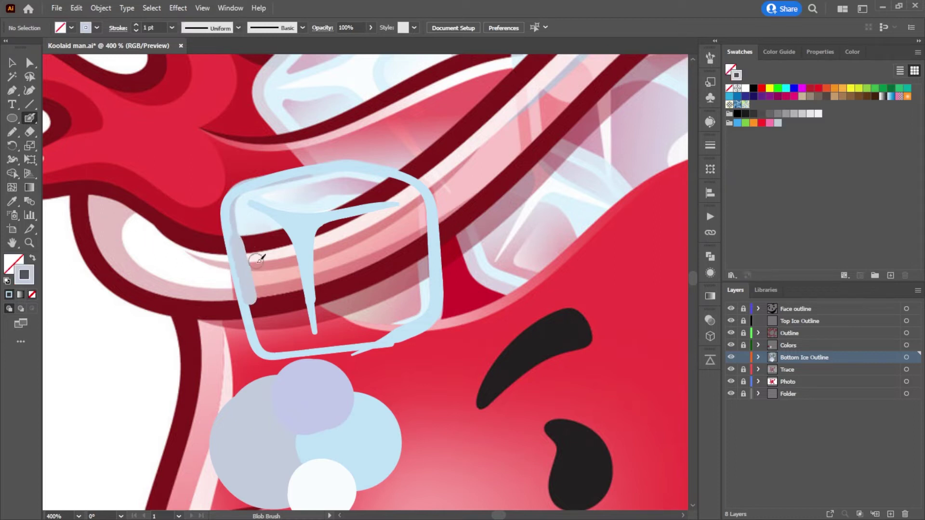
key("ctrl+z")
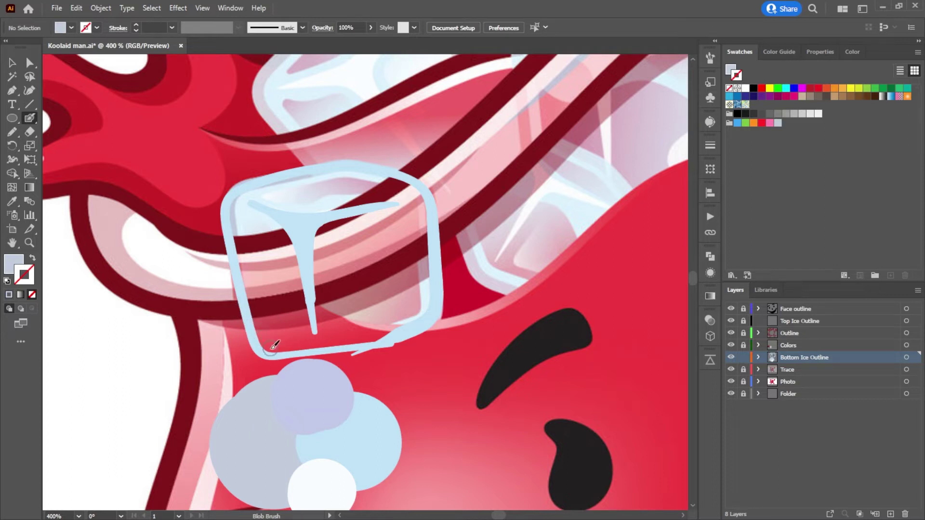
mouse_move(271, 337)
left_mouse_down()
mouse_move(265, 348)
mouse_move(237, 236)
left_mouse_up()
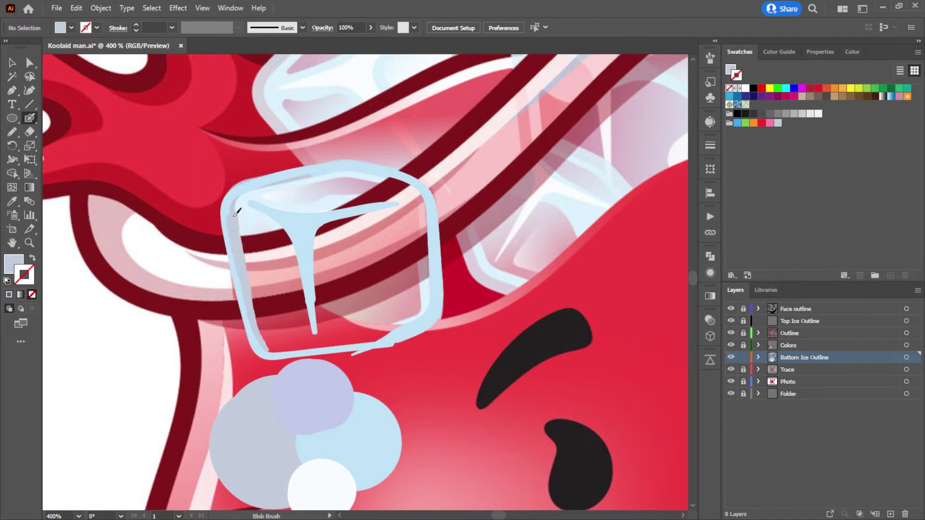
mouse_move(244, 196)
left_mouse_down()
mouse_move(327, 166)
mouse_move(392, 180)
mouse_move(422, 199)
mouse_move(430, 283)
mouse_move(424, 310)
mouse_move(403, 325)
mouse_move(286, 346)
mouse_move(266, 343)
mouse_move(259, 302)
left_mouse_up()
key("shift+x")
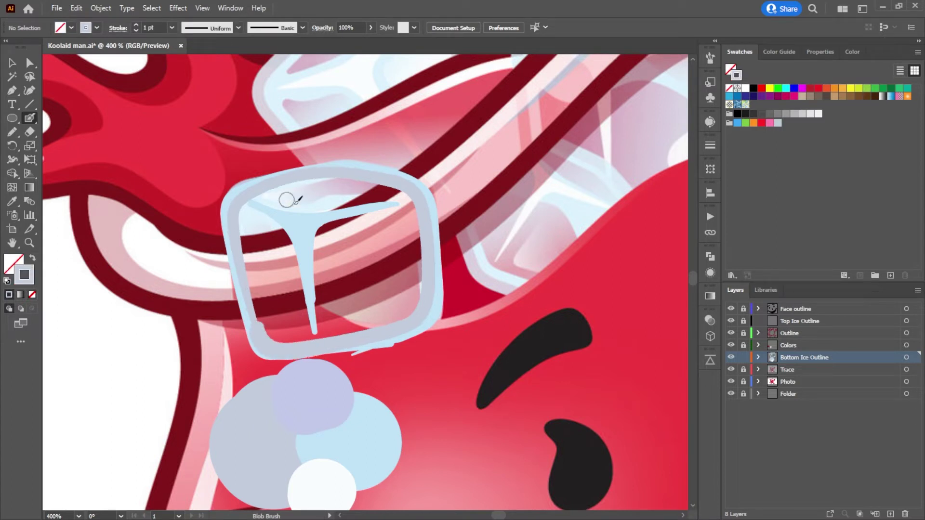
Step: Move the grey-blue band beneath the light blue outline in the stacking order of the Bottom Ice Outline layer
left_click(758, 357)
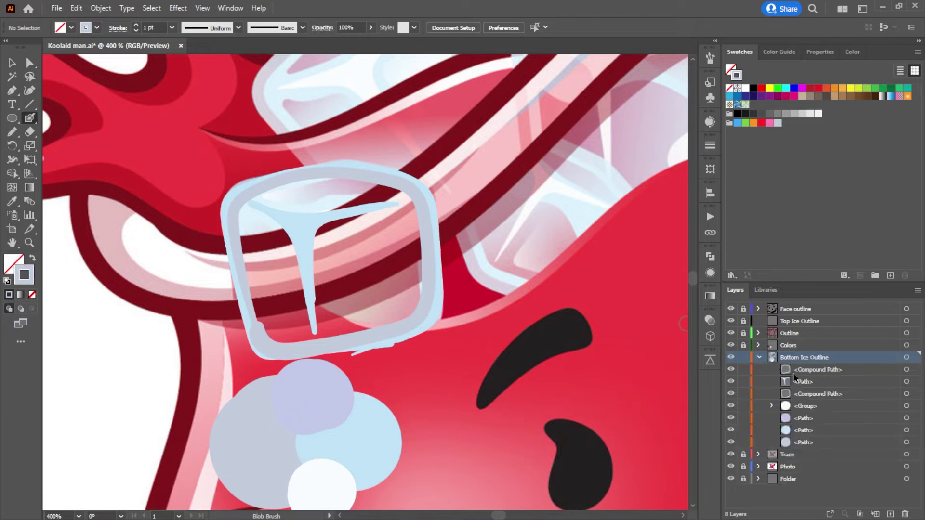
left_click_drag(812, 373, 781, 397)
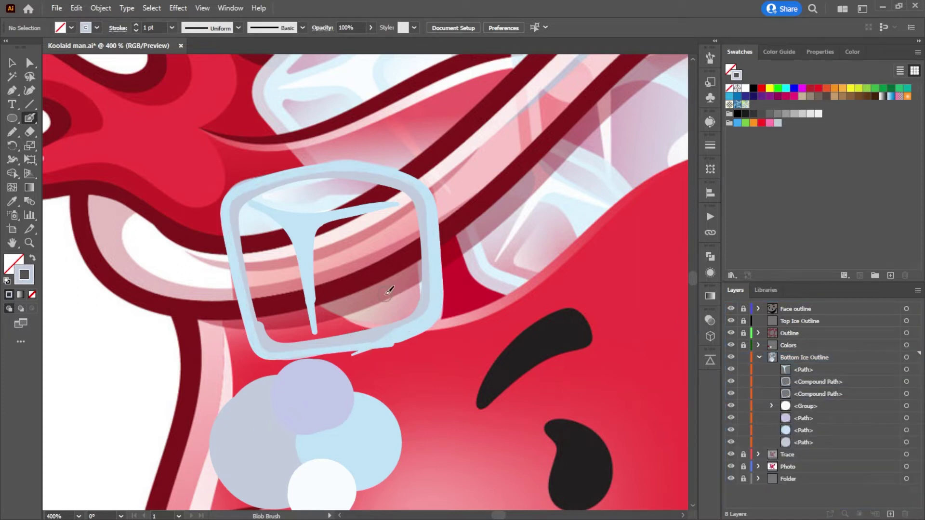
scroll(361, 327, "up", 2)
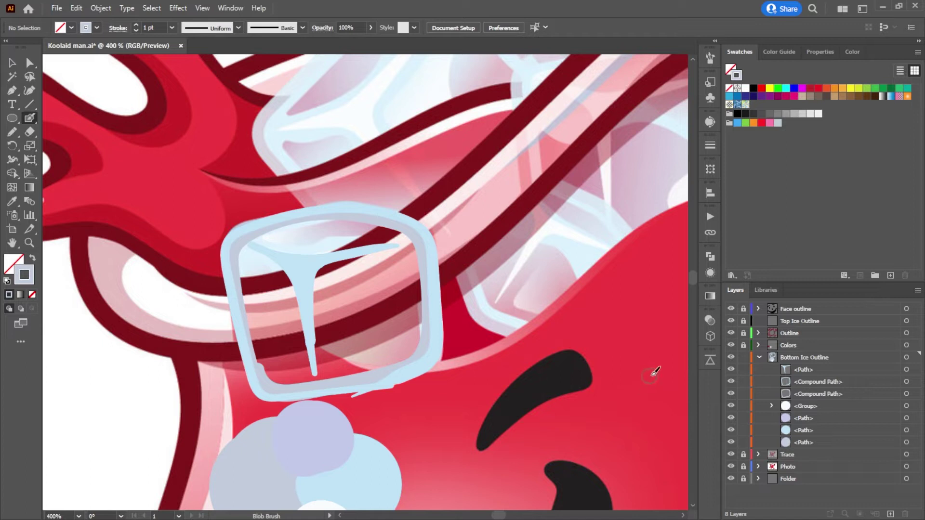
Step: Paint grey-blue shading along the cube's Y-shaped inner edges and one side, and stack it beneath the light blue and grey-blue outlines
left_click(819, 398)
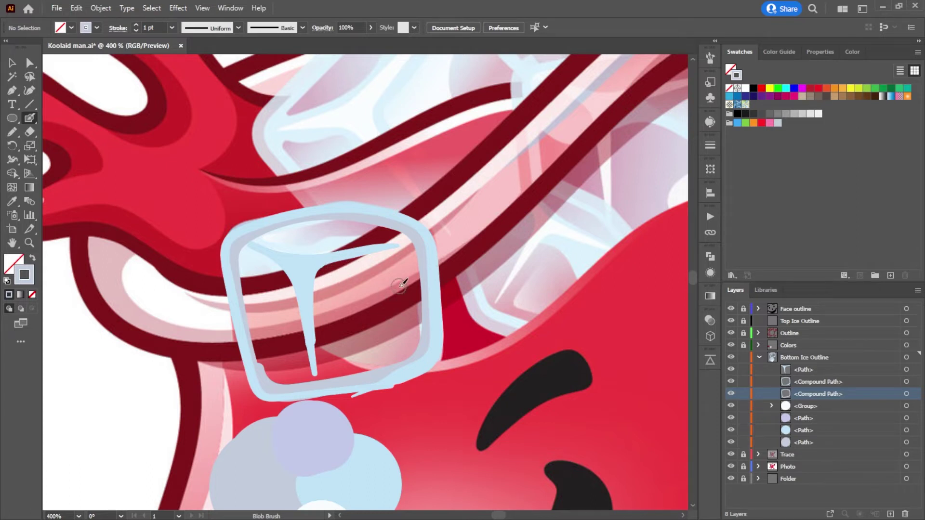
mouse_move(417, 343)
left_mouse_down()
mouse_move(419, 256)
mouse_move(397, 240)
mouse_move(317, 257)
mouse_move(308, 293)
mouse_move(319, 374)
left_mouse_up()
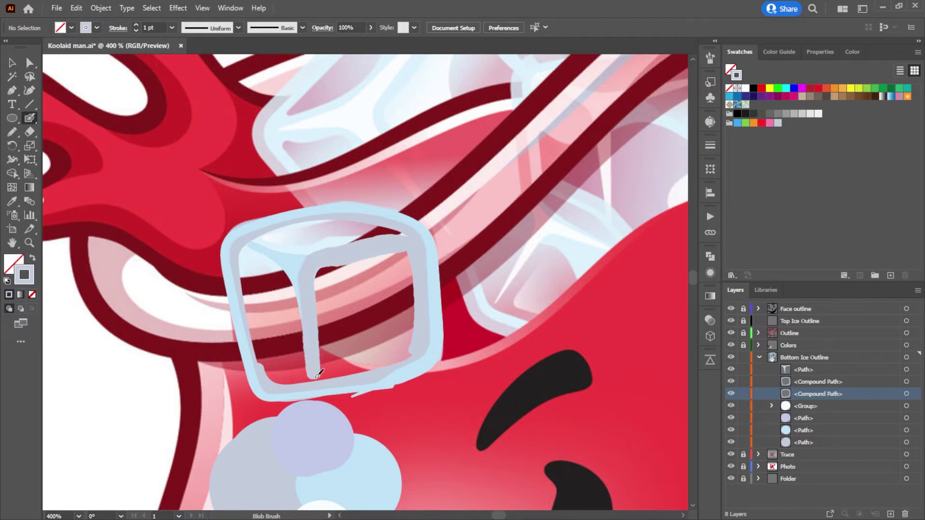
mouse_move(305, 319)
left_mouse_down()
mouse_move(289, 270)
mouse_move(251, 243)
mouse_move(316, 257)
mouse_move(305, 267)
mouse_move(337, 252)
left_mouse_up()
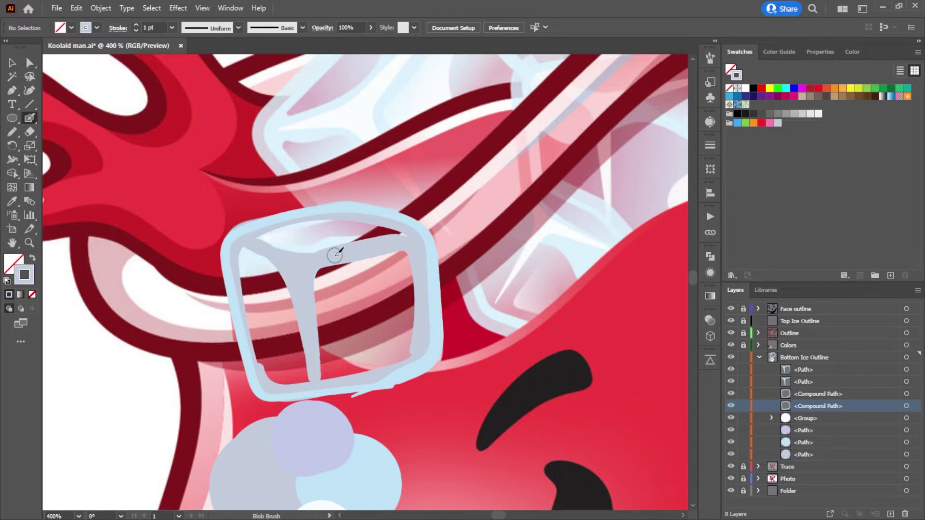
left_click_drag(810, 371, 815, 414)
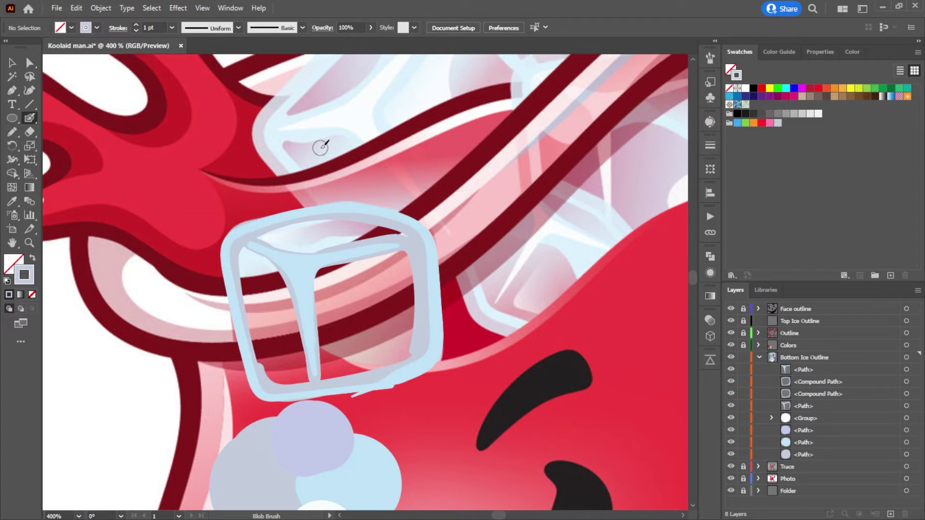
Step: Sample the near-white blob and paint thin highlights of it along all three arms of the ice cube's inner Y shape
scroll(320, 190, "up", 5)
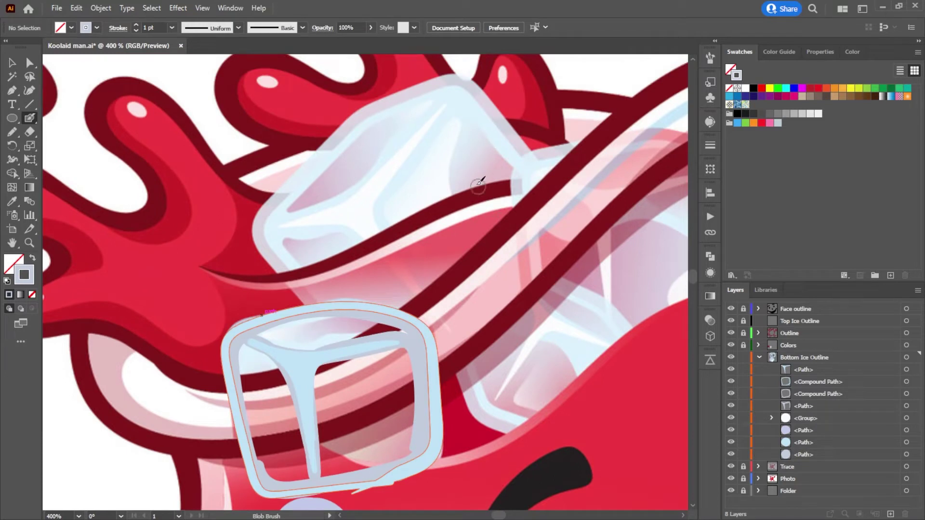
scroll(415, 226, "down", 7)
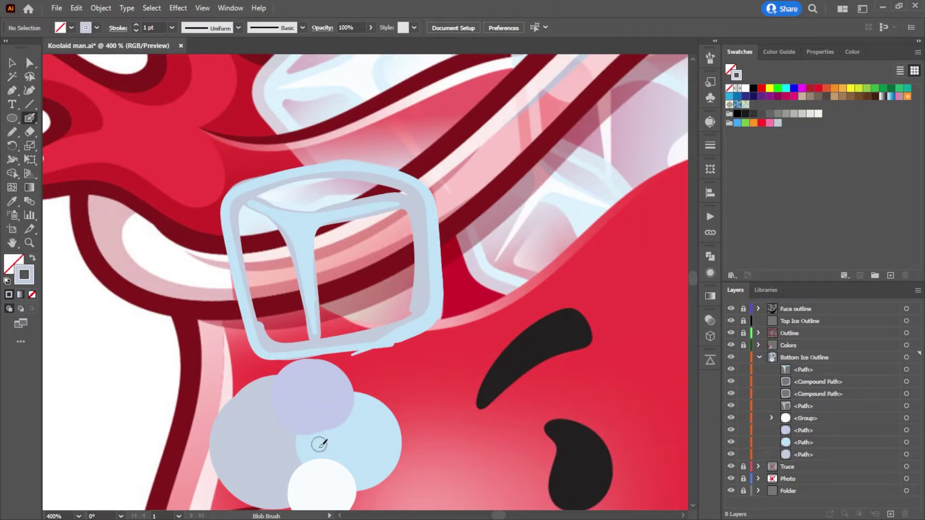
key("i")
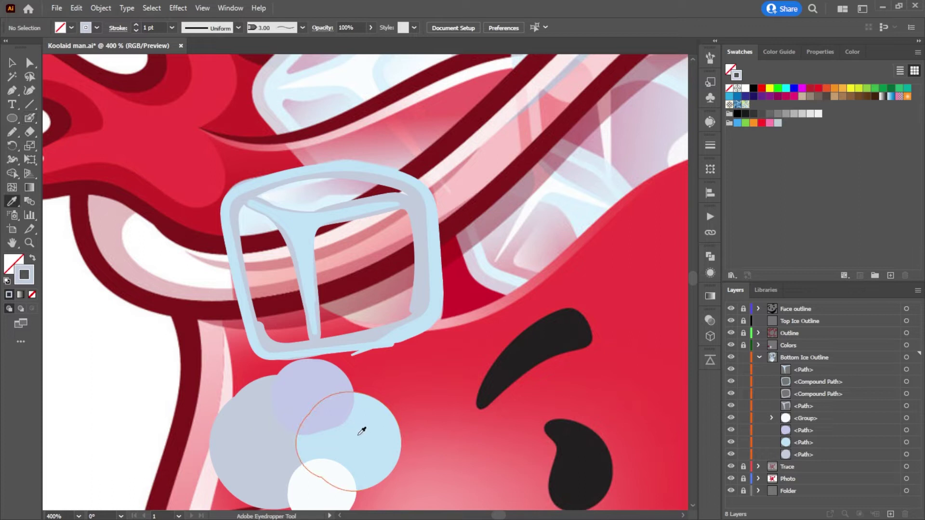
left_click(319, 470)
left_click(29, 118)
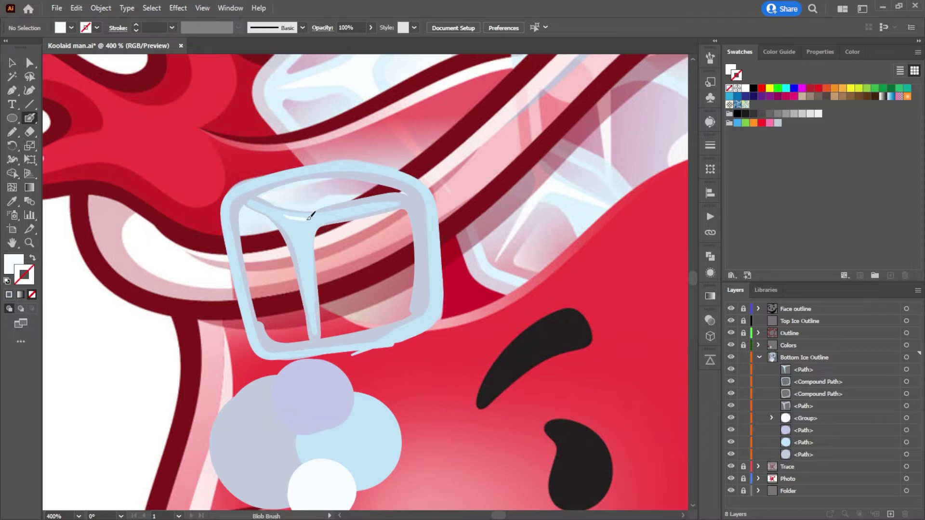
mouse_move(314, 218)
left_mouse_down()
mouse_move(305, 252)
mouse_move(311, 290)
left_mouse_up()
left_click_drag(266, 207, 323, 208)
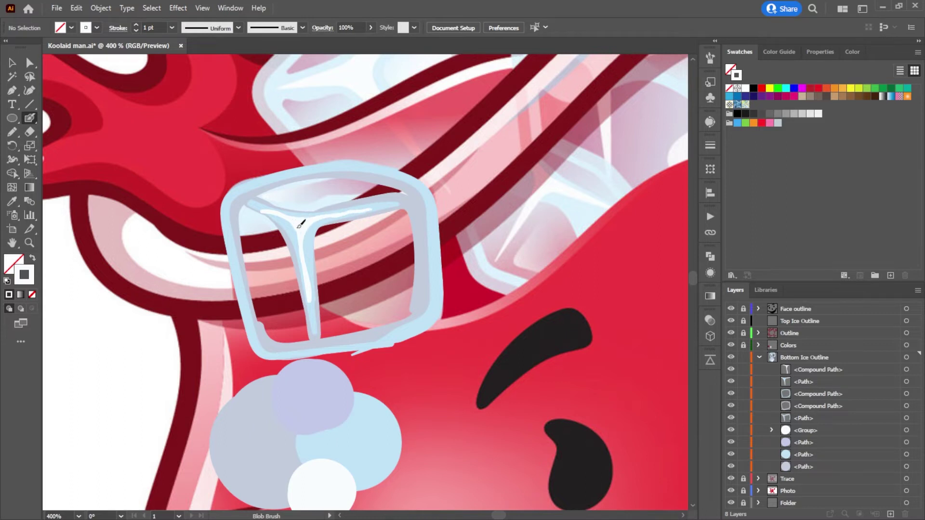
left_click_drag(282, 209, 258, 201)
Step: Try to delete an anchor point on the inner grey-blue shading path beside the ice cube's vertical edge
left_click(29, 63)
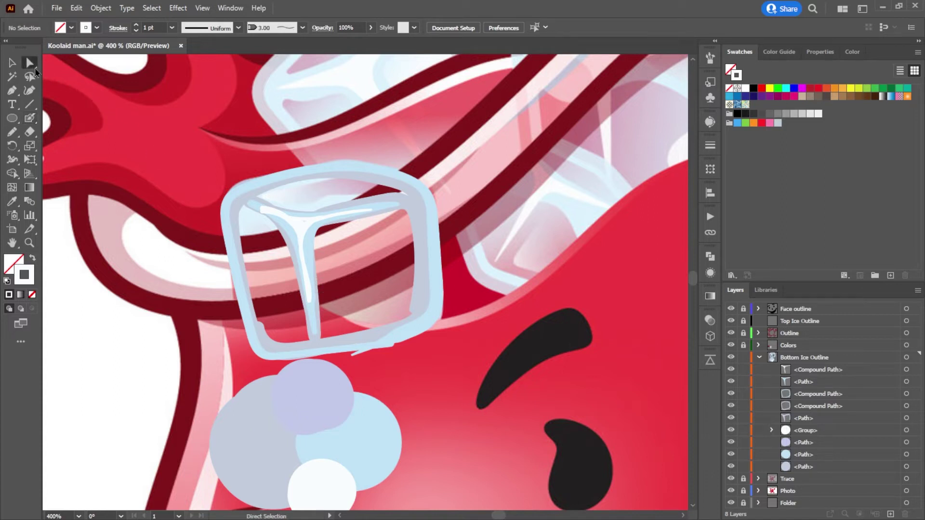
left_click(418, 236)
left_click(412, 236)
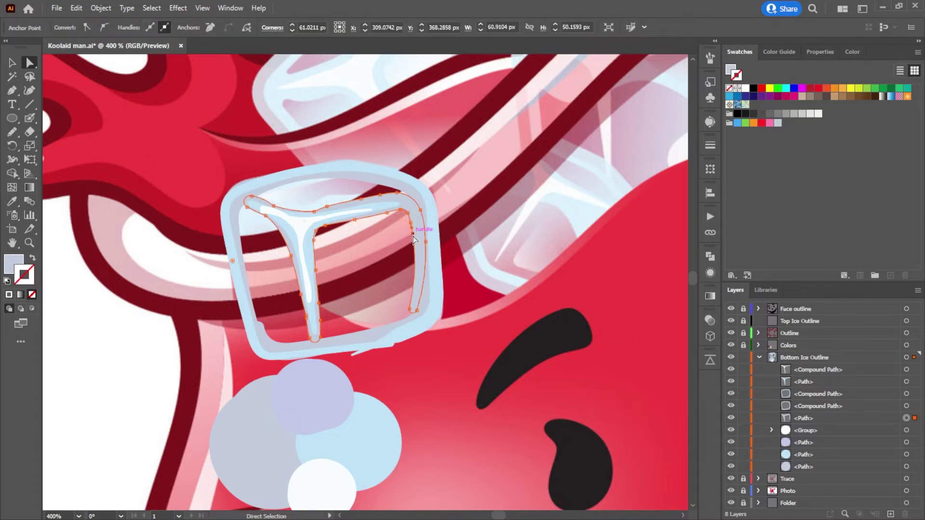
key("Delete")
key("Delete")
key("ctrl+z")
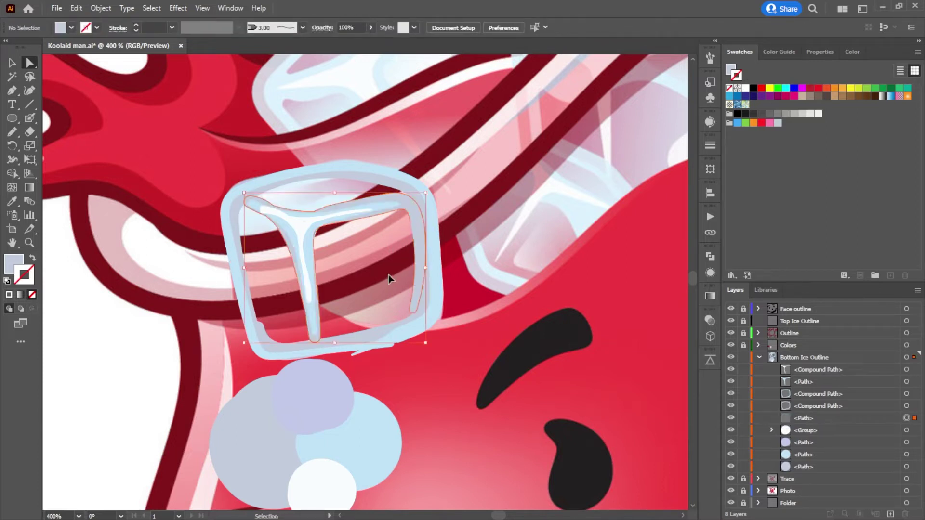
left_click(383, 275)
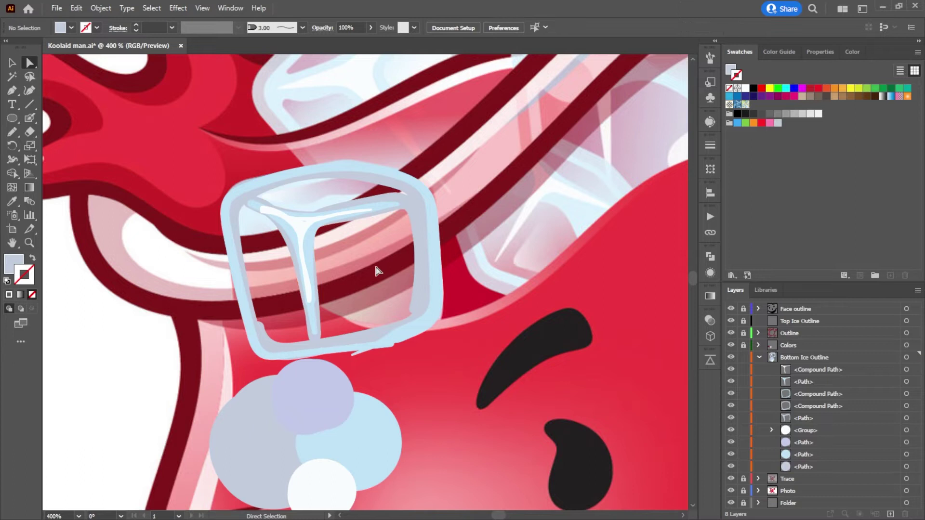
Step: Paint the whole ice cube body solid grey-blue with the Blob Brush and stack it beneath the cube's outlines and shading
key("i")
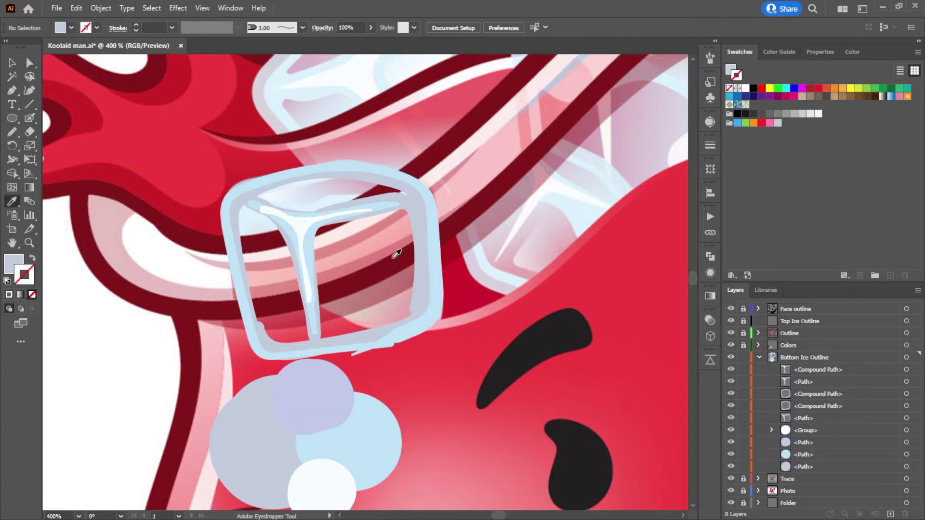
left_click(30, 119)
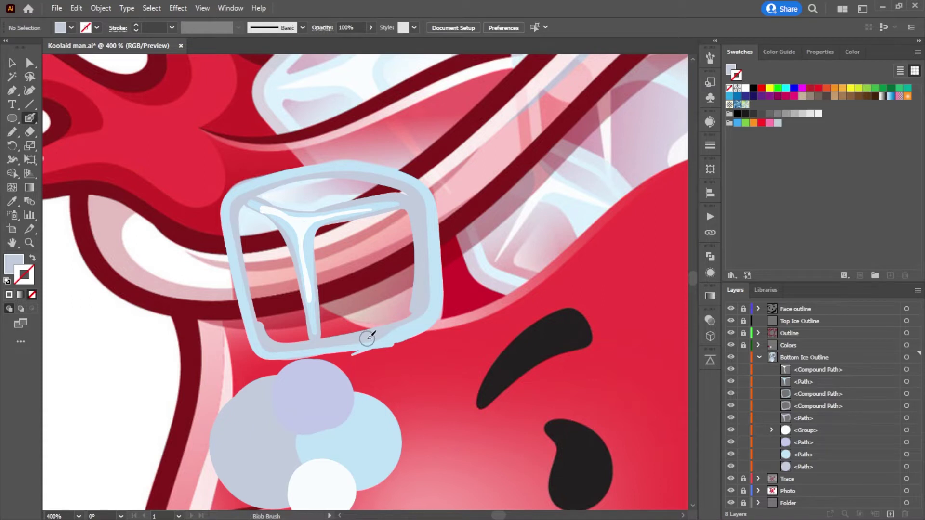
mouse_move(400, 289)
left_mouse_down()
mouse_move(407, 254)
mouse_move(389, 289)
mouse_move(376, 198)
mouse_move(303, 299)
mouse_move(270, 226)
mouse_move(240, 246)
mouse_move(282, 328)
mouse_move(391, 308)
mouse_move(407, 259)
left_mouse_up()
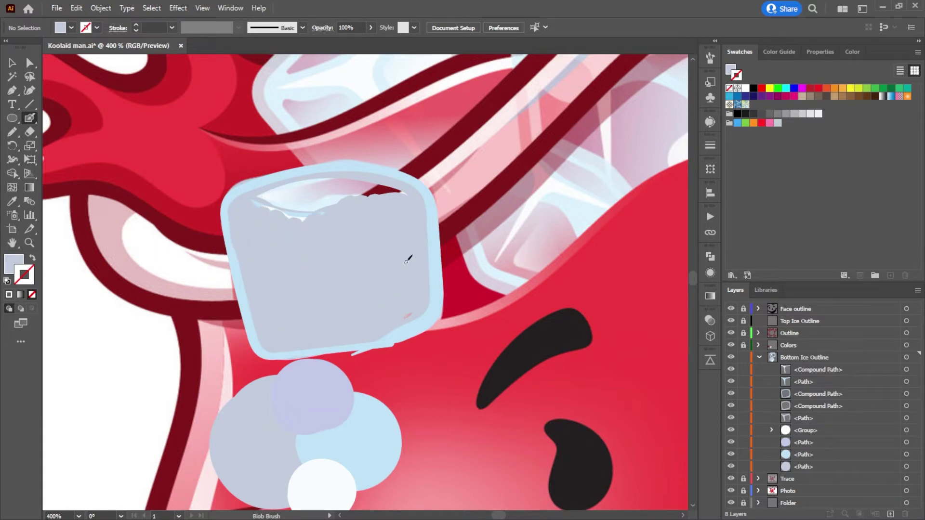
mouse_move(398, 196)
left_mouse_down()
mouse_move(309, 179)
mouse_move(262, 200)
mouse_move(270, 199)
left_mouse_up()
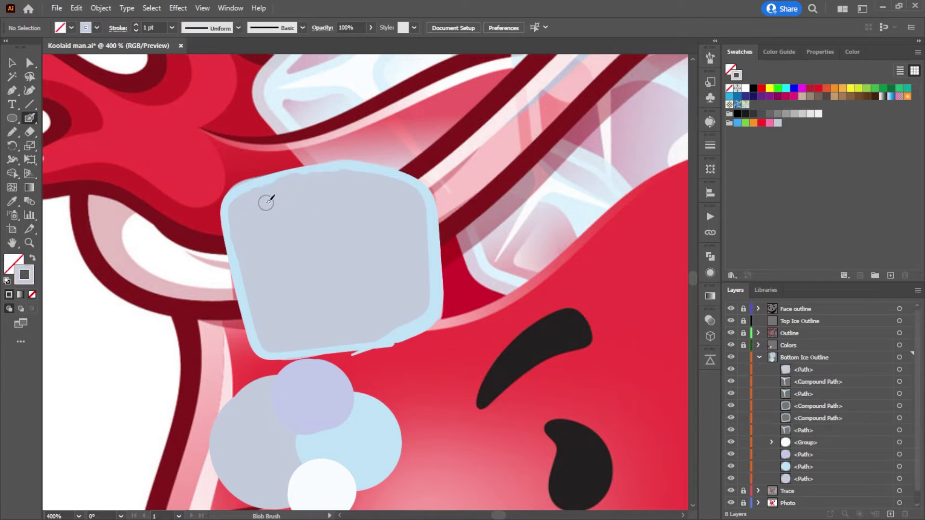
left_click_drag(813, 369, 822, 437)
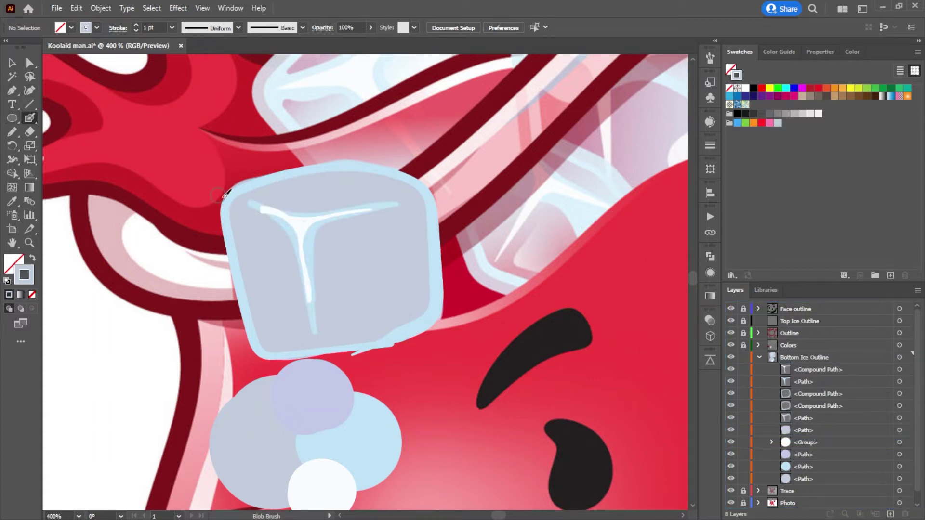
Step: Paint a white, roughly triangular patch on the ice cube's large front face and select it
left_click(745, 88)
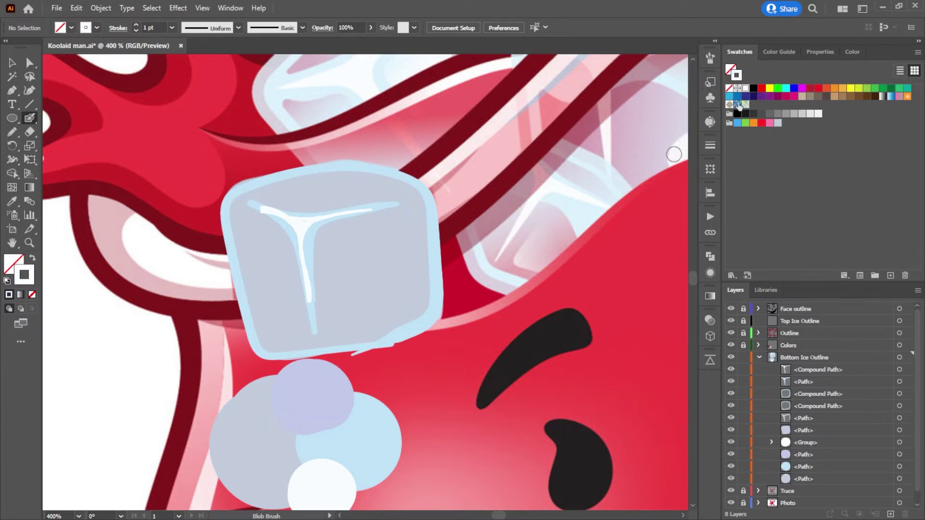
mouse_move(329, 240)
left_mouse_down()
mouse_move(332, 284)
mouse_move(354, 313)
mouse_move(402, 308)
mouse_move(350, 304)
mouse_move(334, 252)
mouse_move(385, 304)
mouse_move(343, 275)
left_mouse_up()
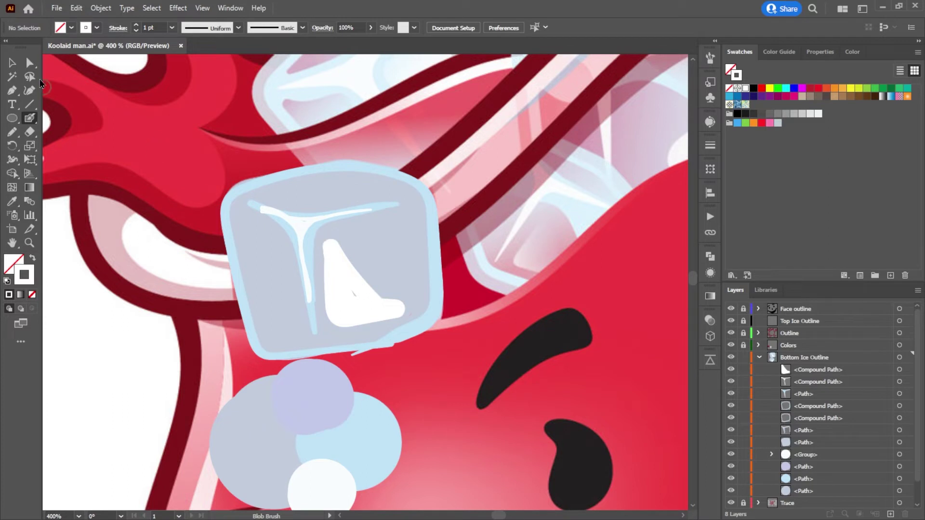
left_click(29, 62)
left_click(338, 308)
left_click(337, 308)
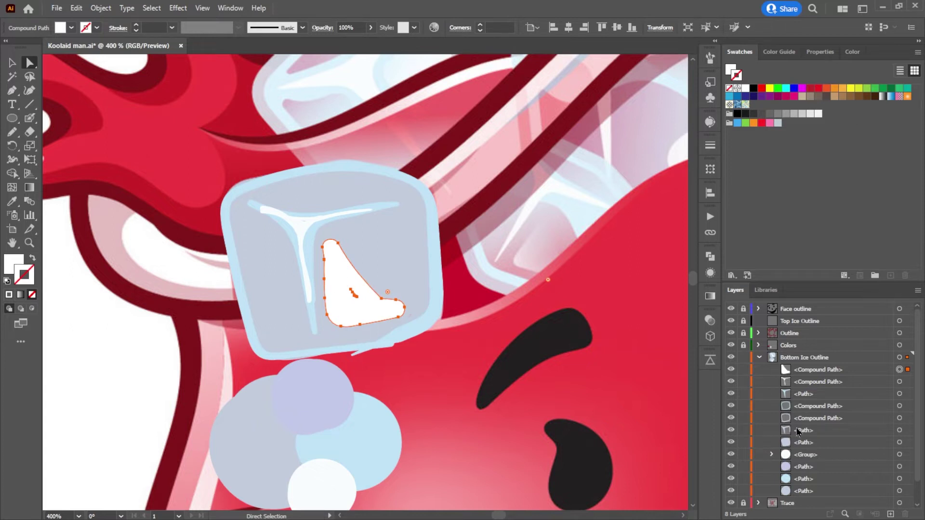
scroll(797, 431, "down", 2)
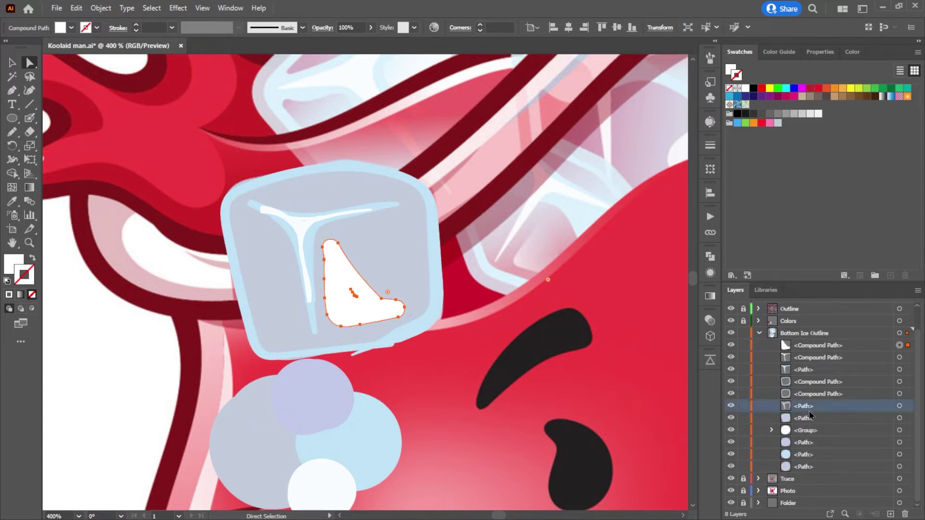
left_click(808, 417)
left_click(808, 347, "shift")
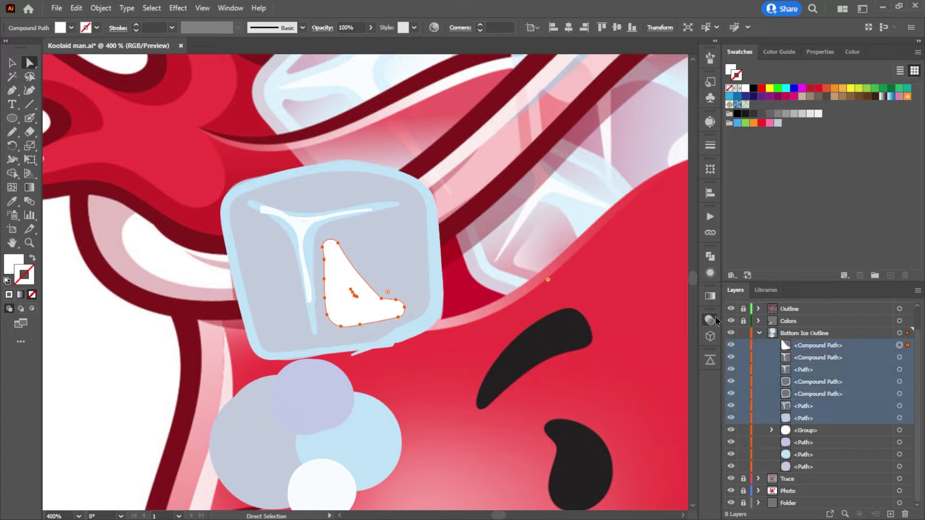
left_click(715, 320)
left_click(682, 332)
mouse_move(679, 347)
left_mouse_down()
mouse_move(648, 347)
mouse_move(662, 350)
left_mouse_up()
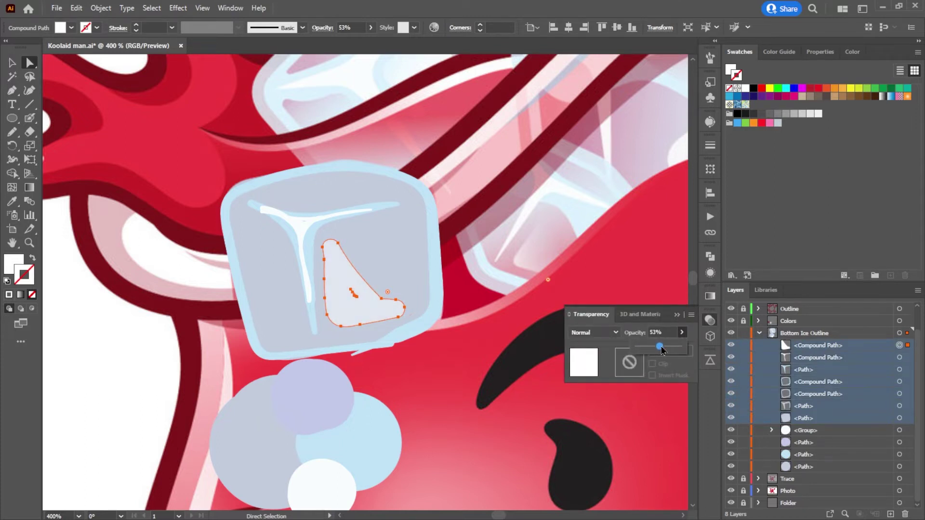
left_click_drag(665, 350, 694, 352)
Step: Target the cube's white patch, inner highlights, outlines and shading together and set their opacity to 49%
left_click(899, 417)
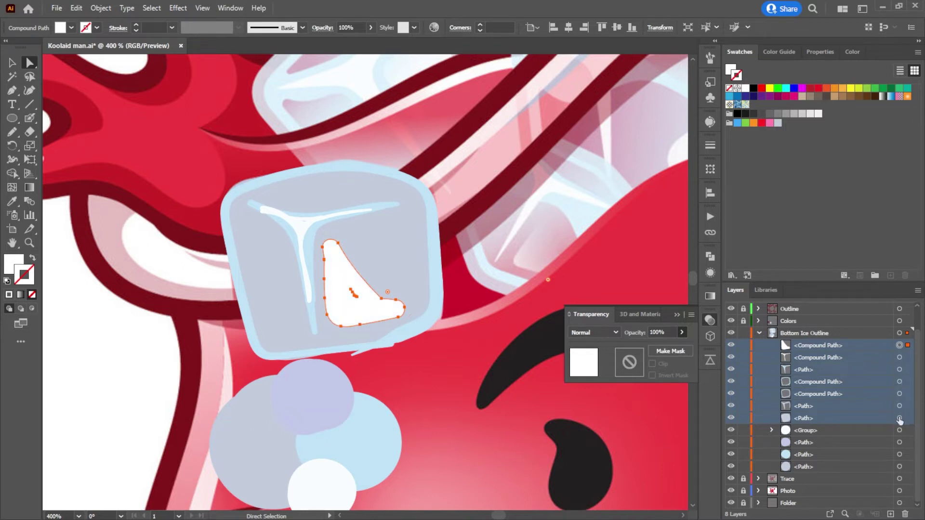
left_click(899, 405, "shift")
left_click(900, 393, "shift")
left_click(900, 382, "shift")
left_click(899, 370, "shift")
left_click(899, 357, "shift")
left_click(899, 345, "shift")
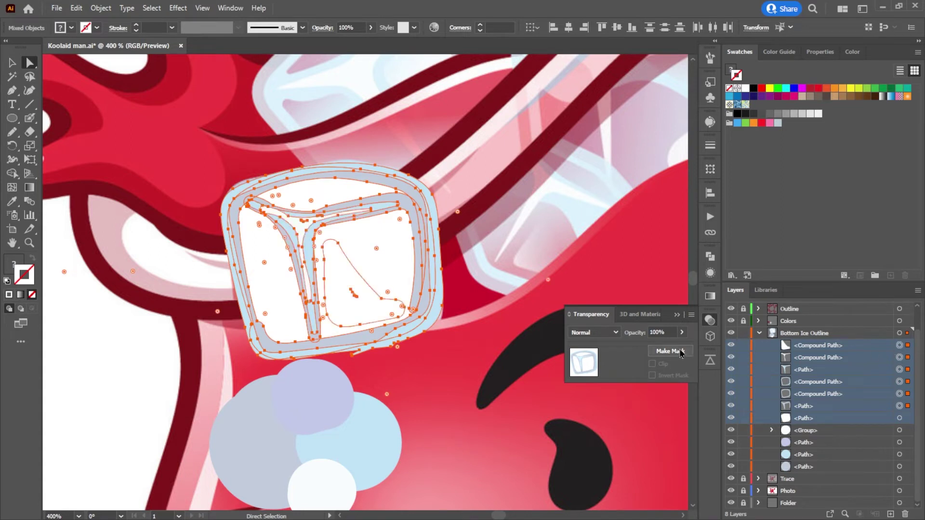
left_click(682, 333)
left_click_drag(681, 347, 658, 348)
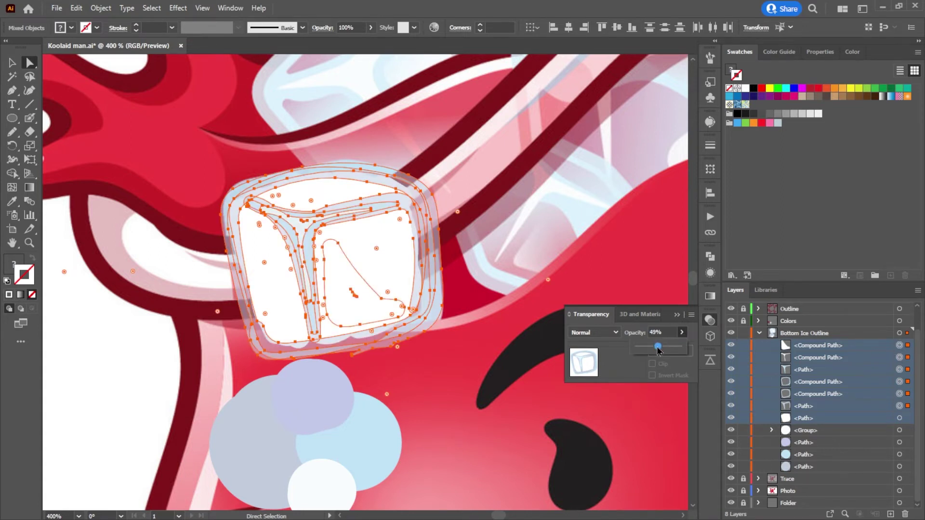
left_click(150, 355)
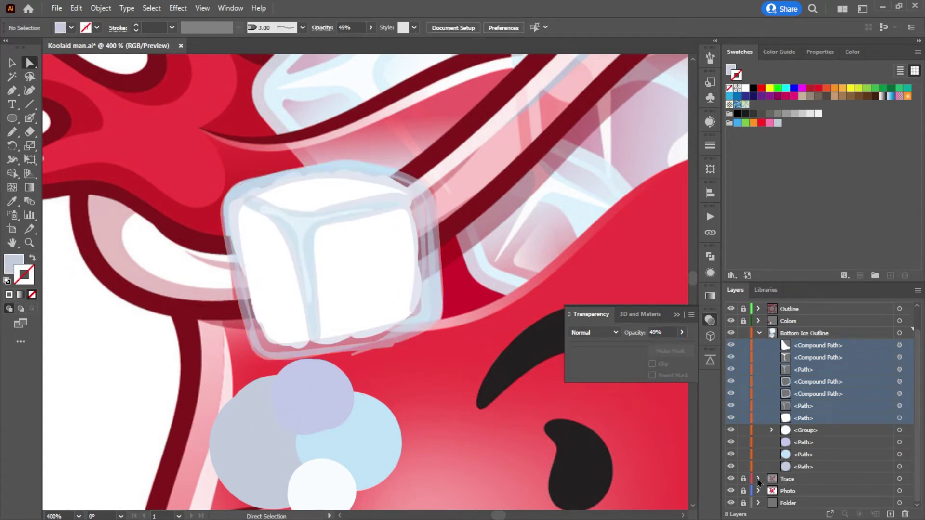
Step: Hide the Photo layer and the white triangular patch on the cube
left_click(732, 491)
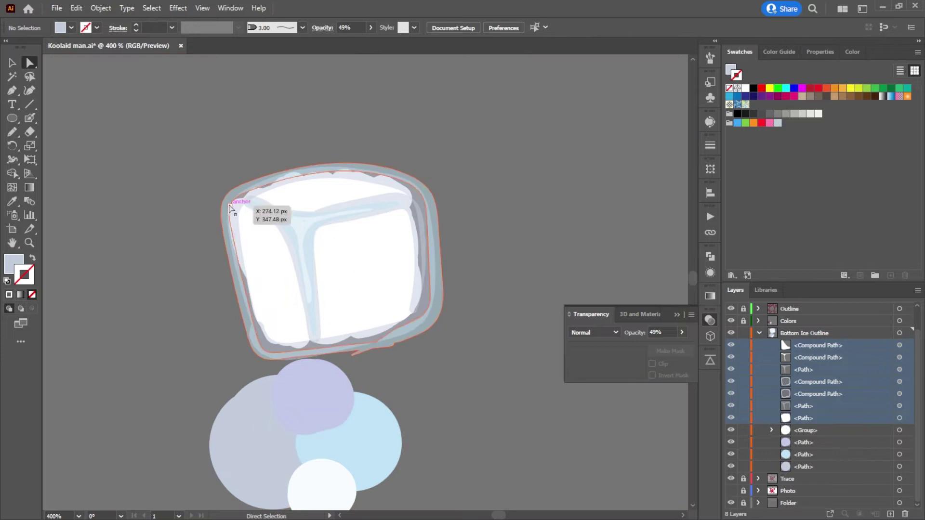
scroll(498, 243, "down", 3)
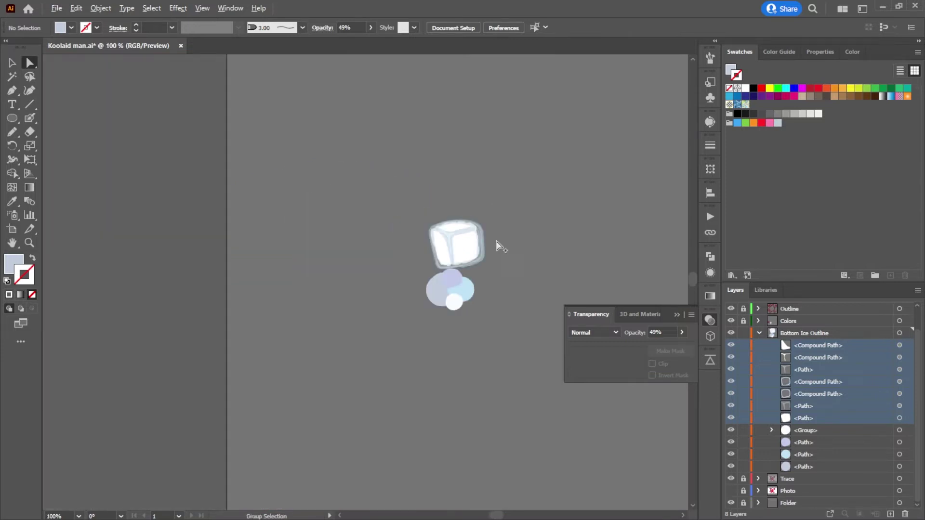
scroll(470, 253, "up", 4)
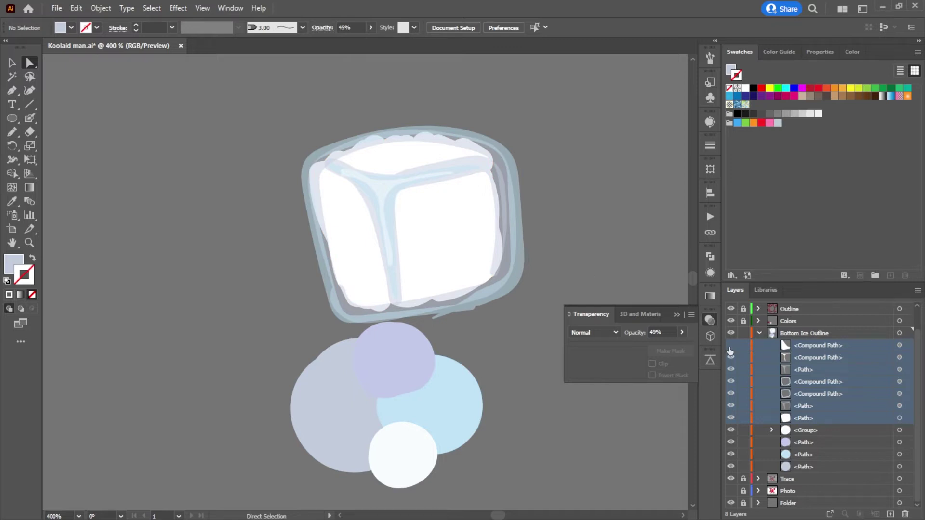
left_click(730, 417)
left_click(731, 418)
Step: Draw an ellipse about 154 by 123 px around the ice cube and stack it directly above the cube's solid body path
scroll(597, 230, "down", 2, "alt")
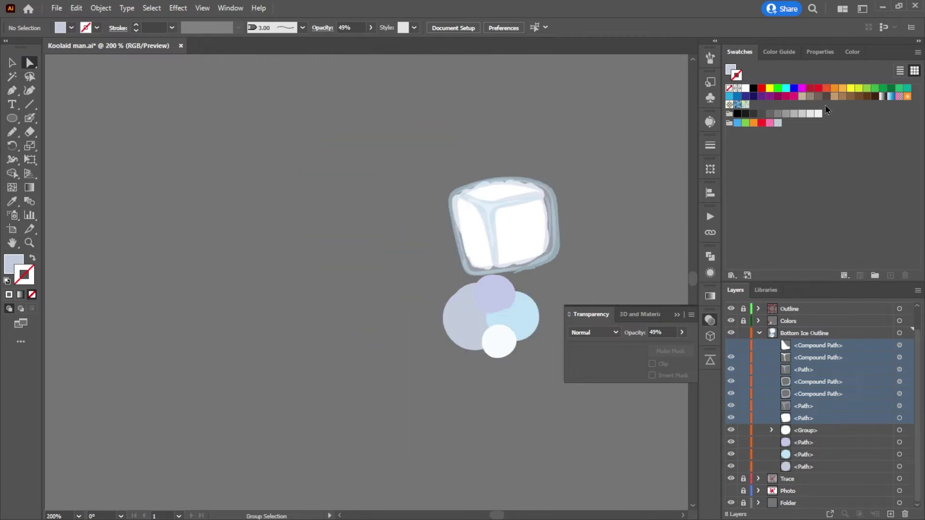
left_click(12, 119)
left_click_drag(379, 137, 610, 319)
left_click(828, 351)
mouse_move(829, 351)
left_mouse_down()
mouse_move(819, 464)
mouse_move(822, 432)
left_mouse_up()
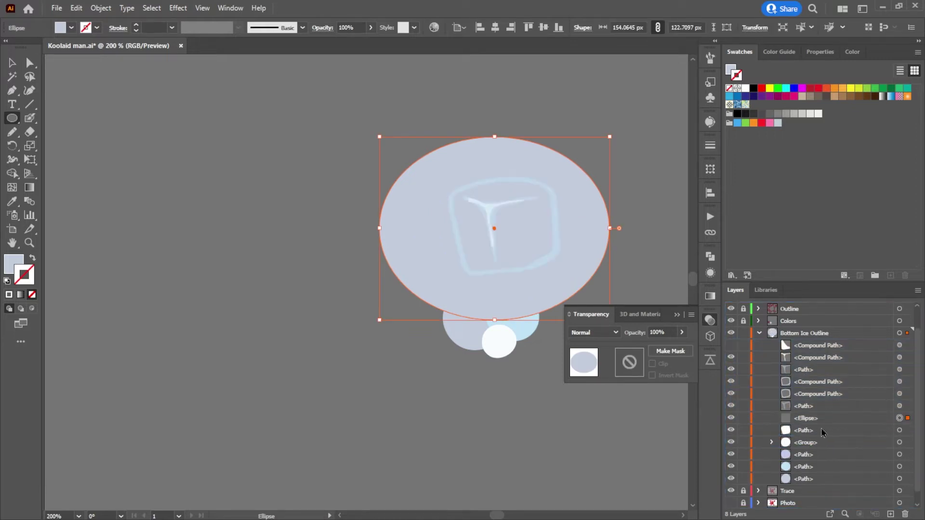
Step: Fill the ellipse with red R=193 G=39 B=45, remove its stroke and deselect it
left_click(809, 90)
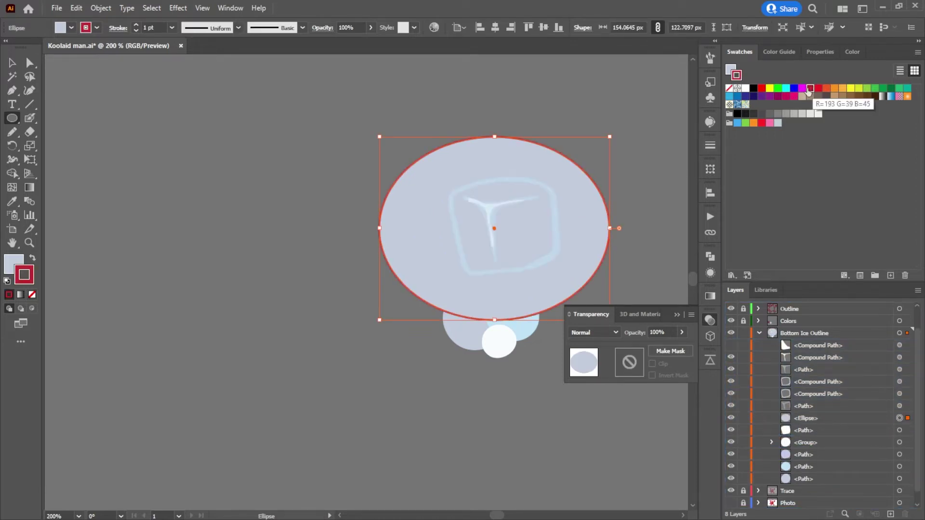
key("shift+x")
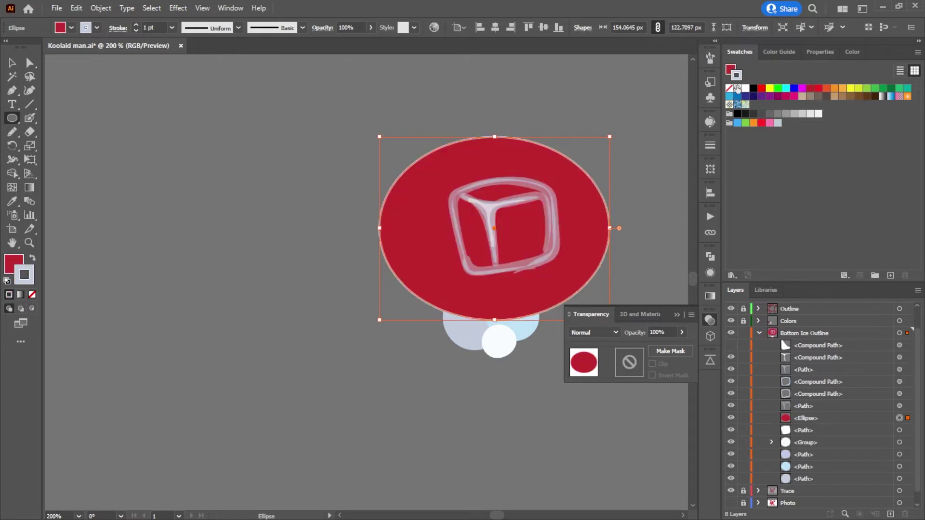
left_click(731, 89)
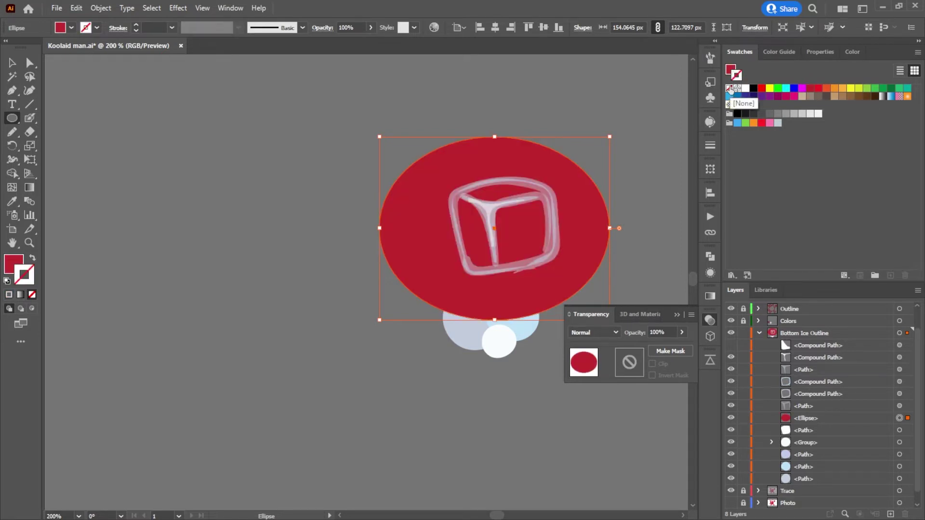
left_click(553, 87)
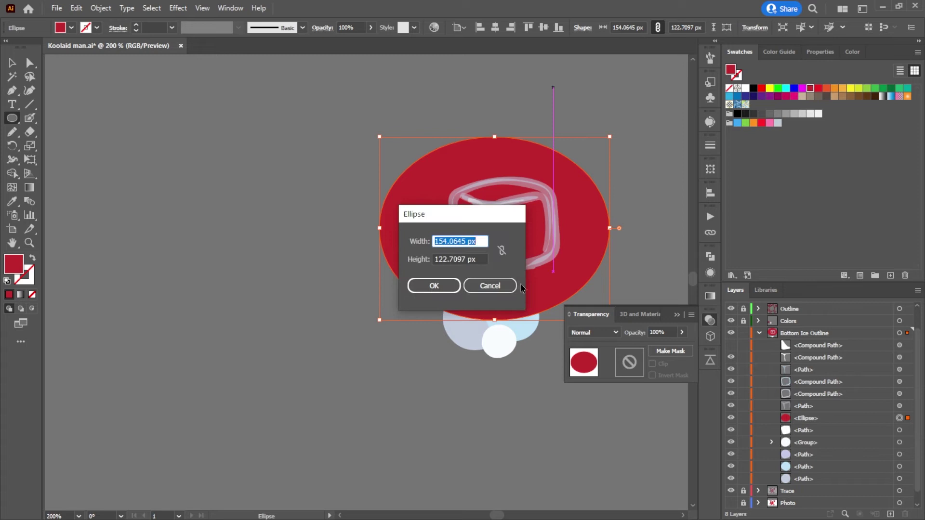
left_click(490, 285)
left_click(12, 63)
left_click(342, 216)
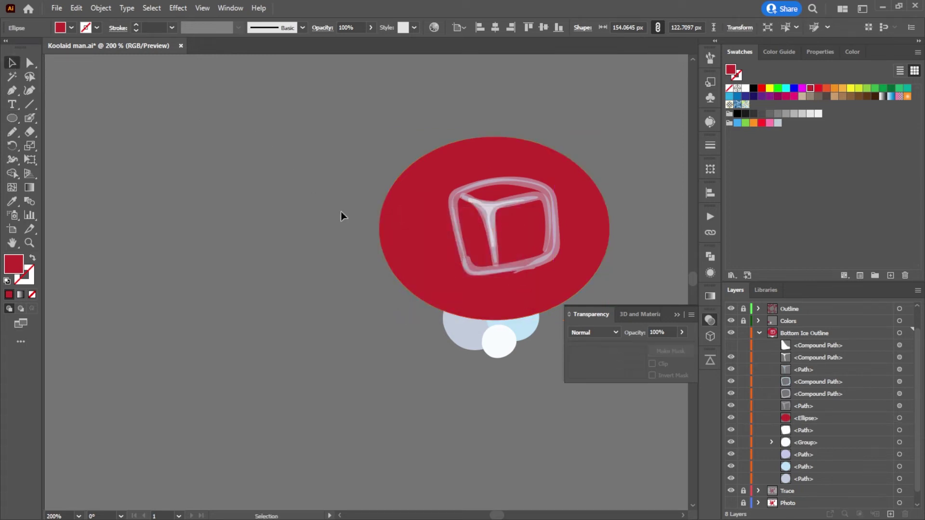
Step: Set the opacity of the grey-blue shading along the cube's inner Y-shaped edges to 79%
left_click(837, 410)
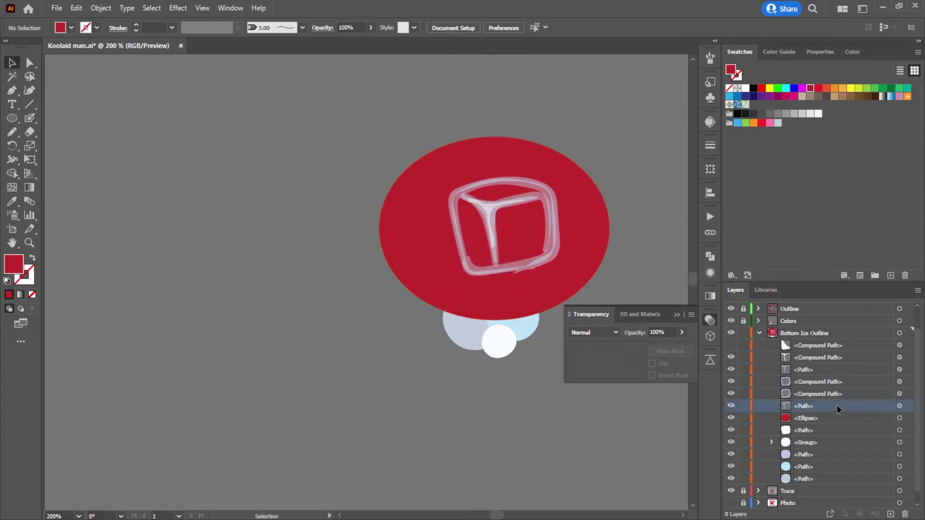
left_click(900, 406)
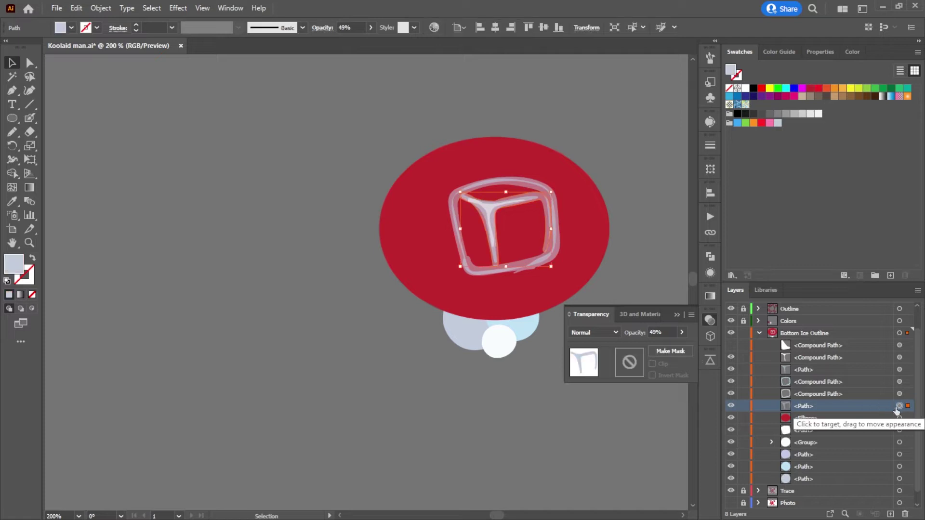
left_click(681, 333)
left_click_drag(657, 347, 676, 351)
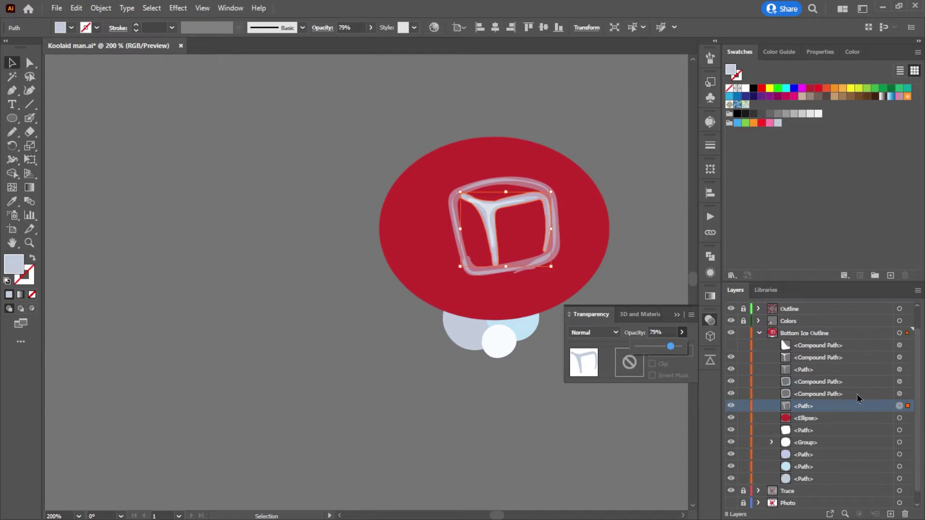
Step: Set the opacity of the grey-blue band inside the cube's outline to 84%
left_click(899, 394)
left_click(681, 332)
left_click_drag(659, 347, 669, 349)
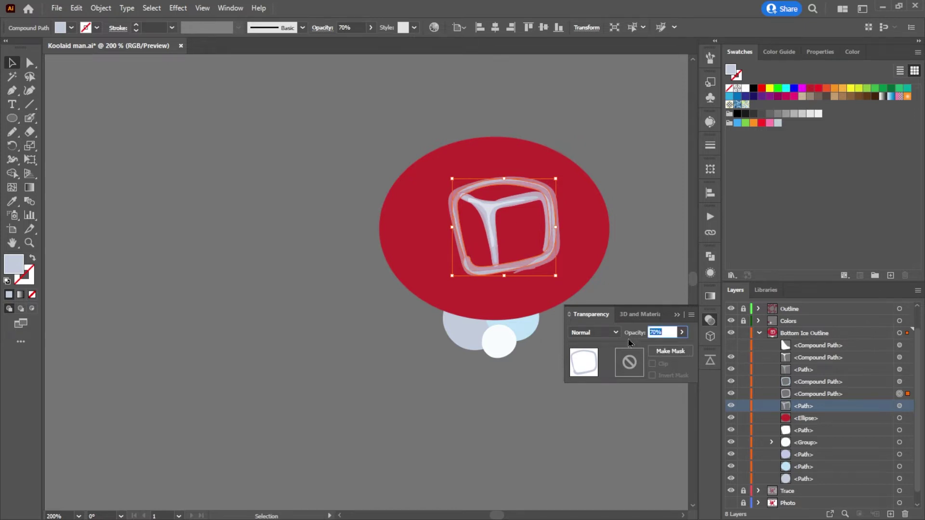
left_click(681, 332)
left_click_drag(667, 347, 673, 347)
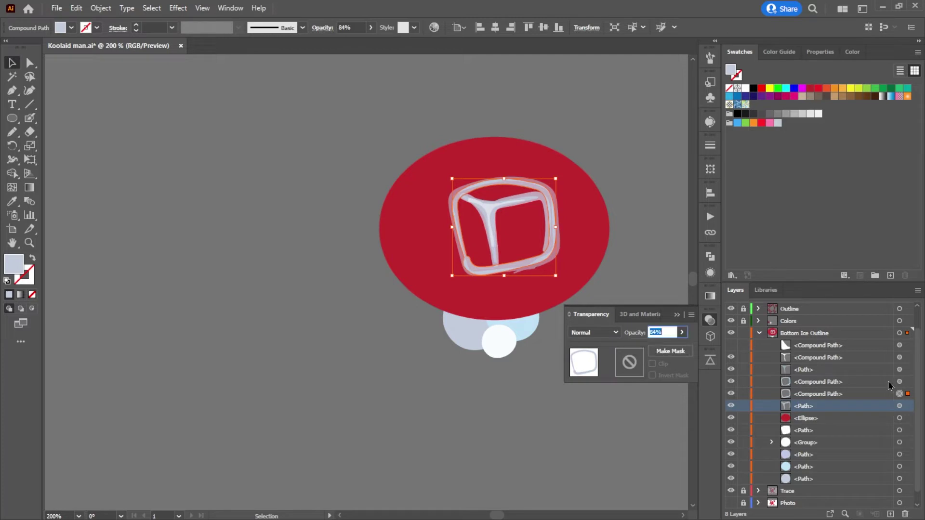
Step: Set the opacity of the cube's light blue outer outline to 100%
left_click(899, 382)
left_click(829, 384)
left_click(682, 333)
left_click_drag(659, 347, 669, 348)
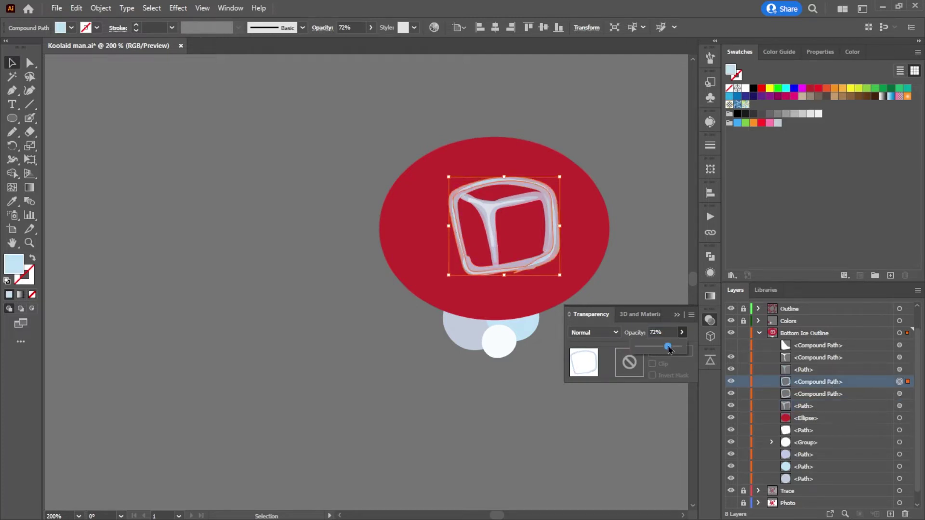
left_click(895, 371)
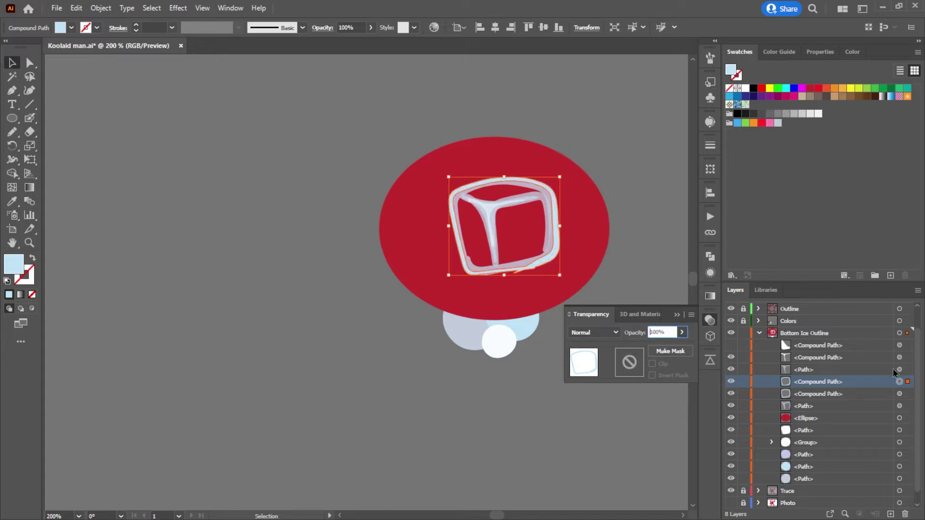
Step: Set the opacity of the light blue inner Y shape to 72% and clear the selection
left_click(872, 371)
left_click(899, 370)
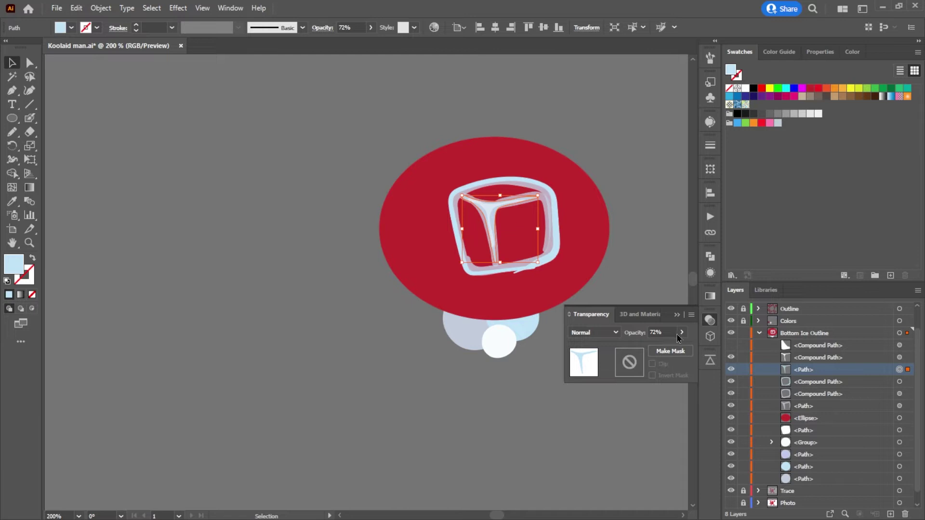
left_click(898, 357)
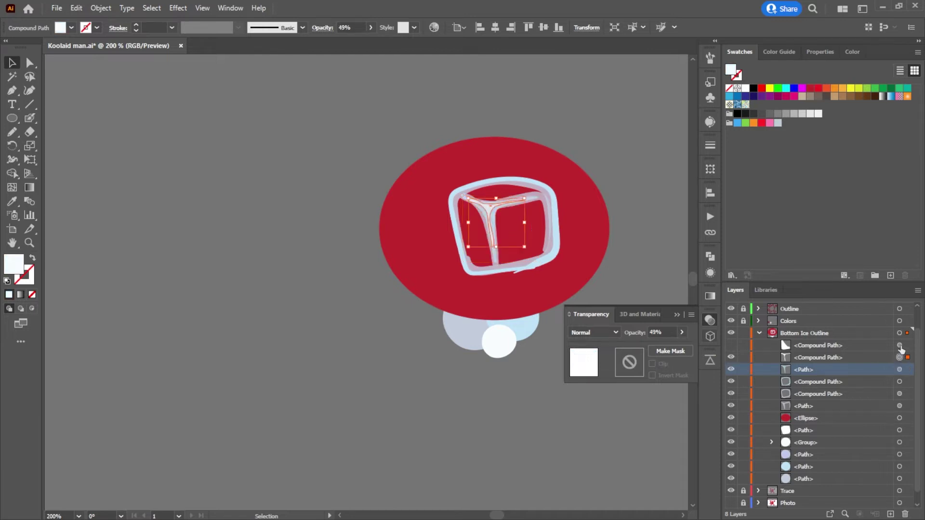
key("ctrl+shift+a")
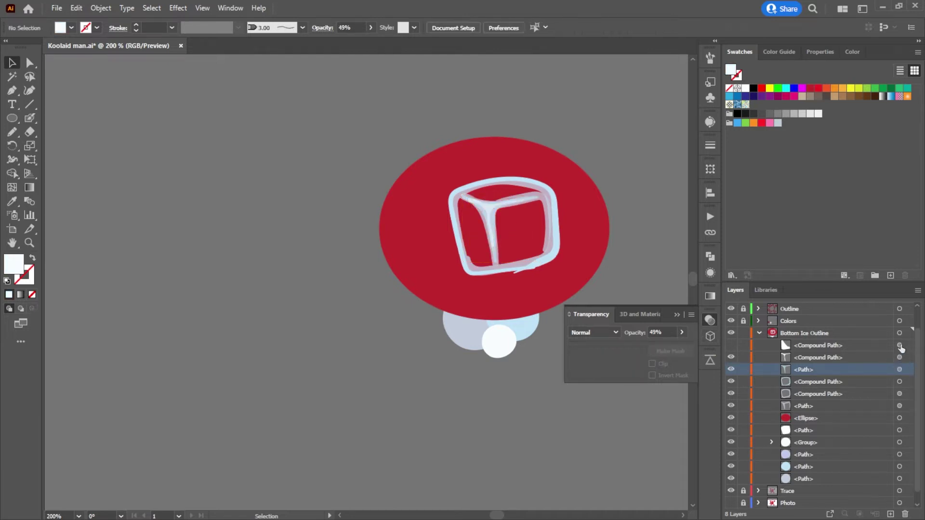
Step: Show the hidden triangular highlight on the cube's front face and set the opacity of the white cube body to 91%
left_click(822, 347)
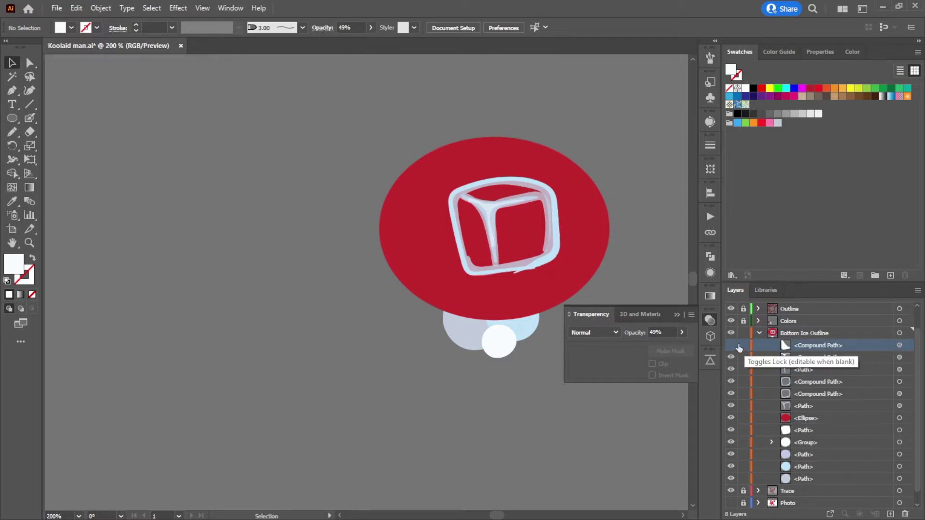
left_click(731, 347)
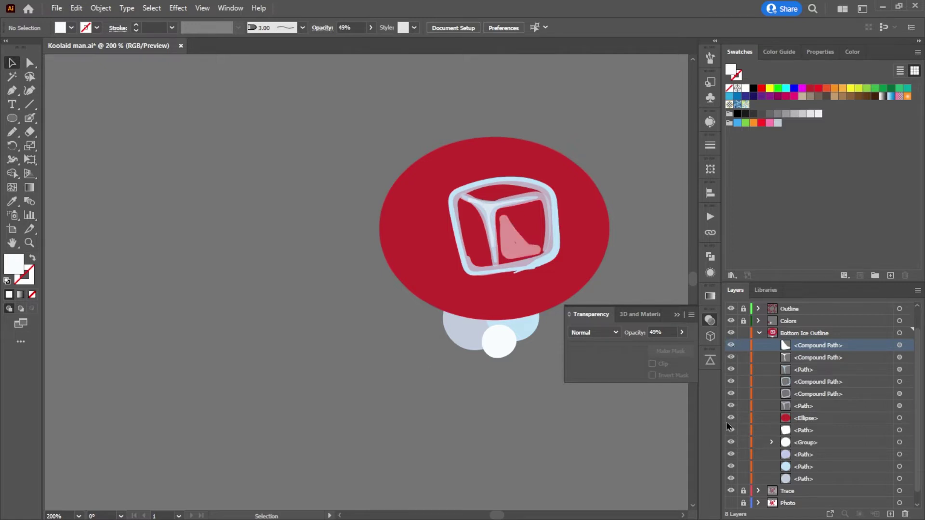
left_click(802, 431)
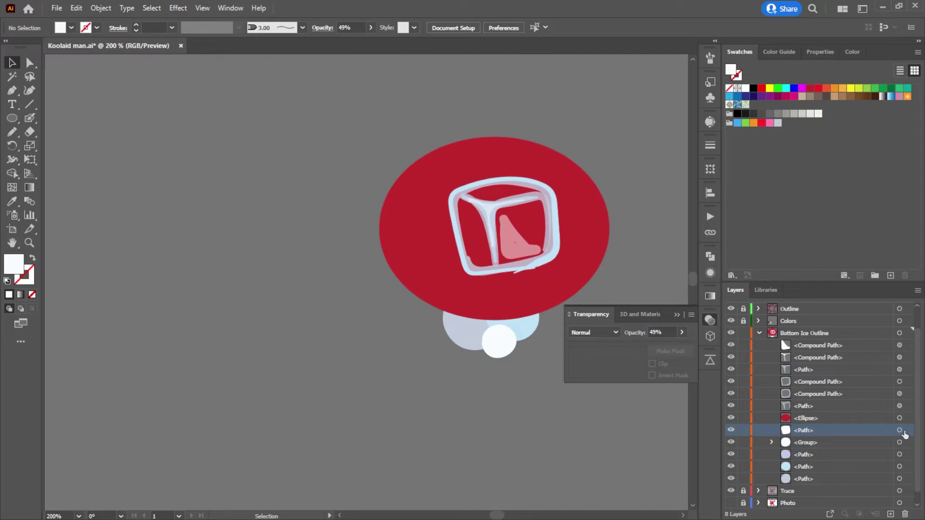
left_click(898, 430)
left_click(682, 333)
mouse_move(677, 350)
left_mouse_down()
mouse_move(663, 349)
mouse_move(673, 348)
left_mouse_up()
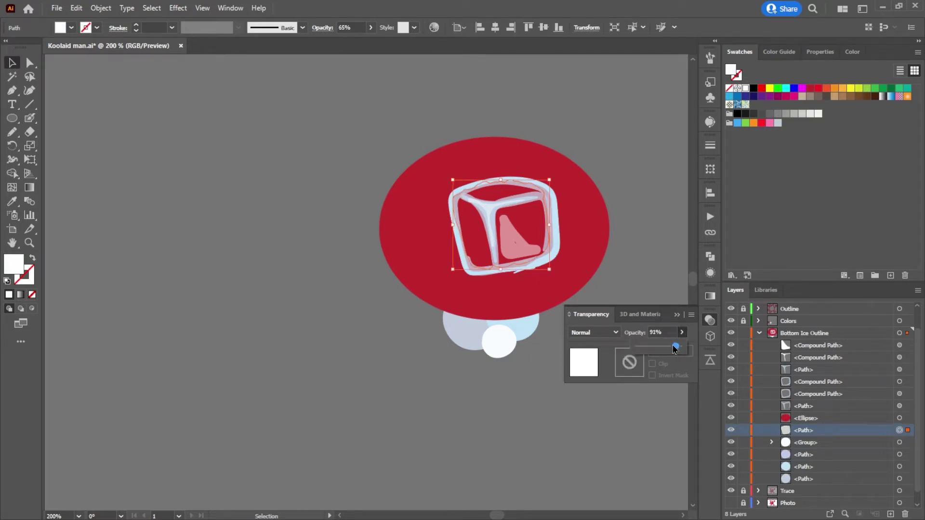
Step: Move the red ellipse beneath the white cube body in the stacking order
double_click(807, 418)
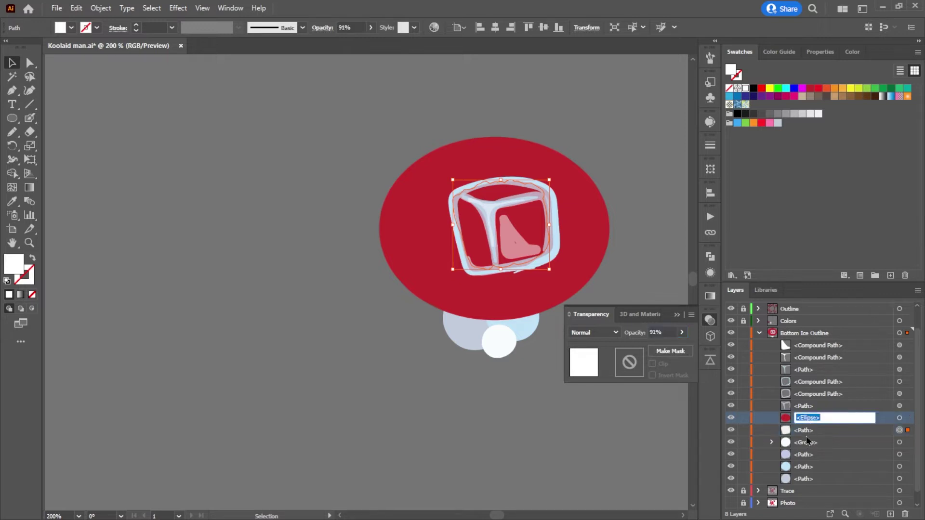
left_click(667, 447)
left_click_drag(811, 420, 817, 442)
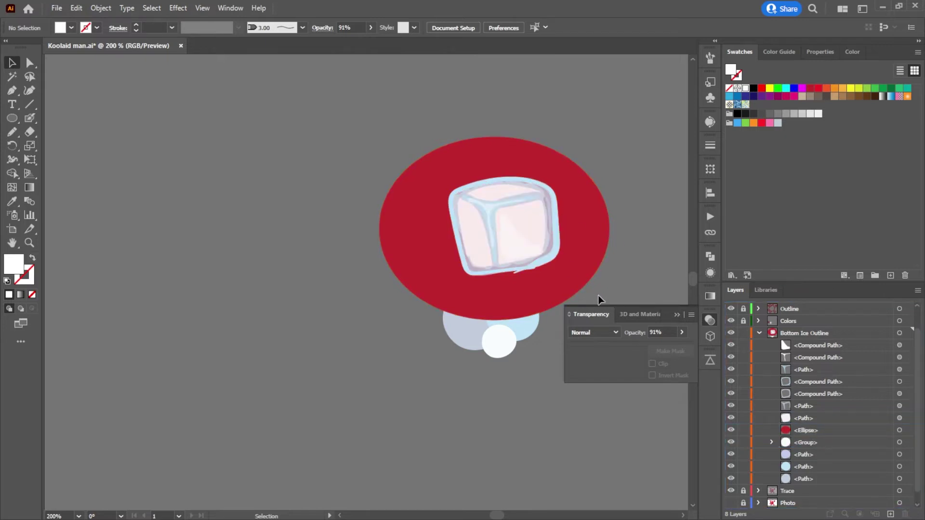
left_click(899, 418)
left_click_drag(524, 247, 387, 246)
key("ctrl+z")
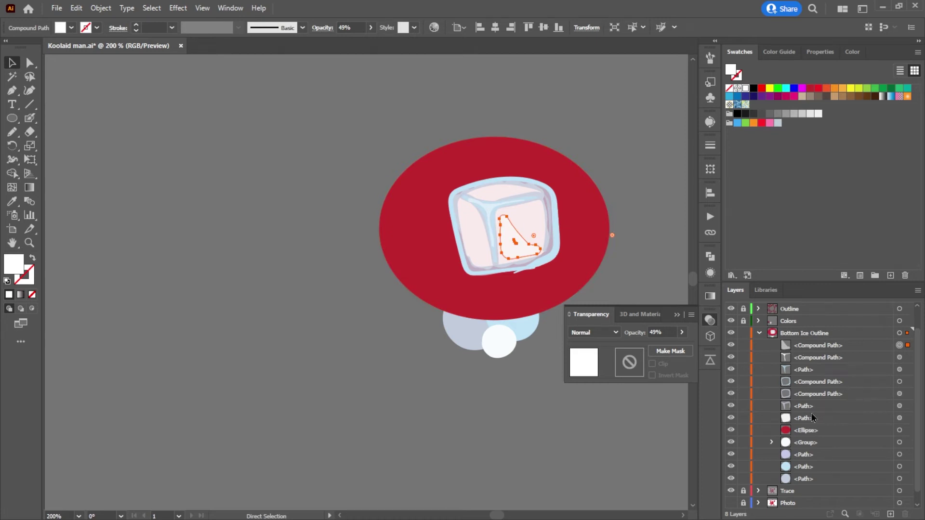
Step: Pull the white cube body aside, fill it with cyan and place it back inside the cube's outline
left_click(865, 420)
left_click(899, 418)
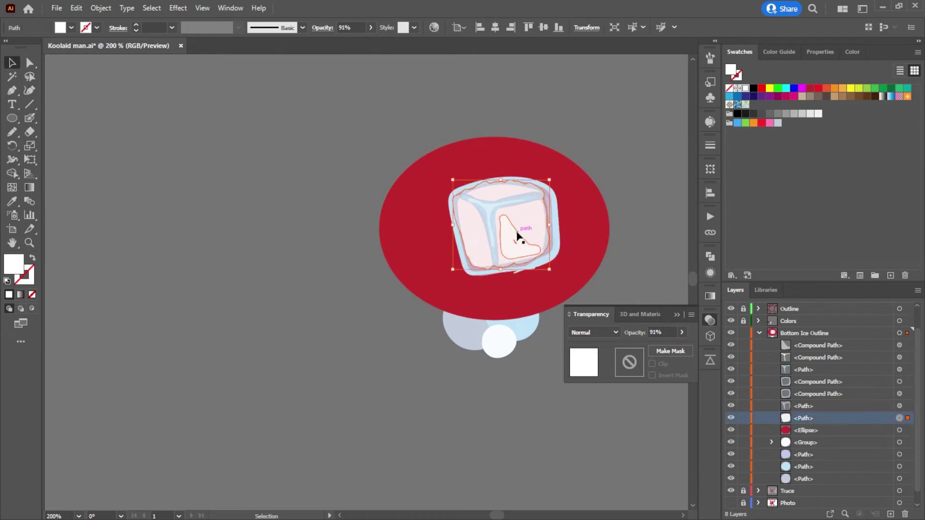
left_click_drag(525, 235, 354, 234)
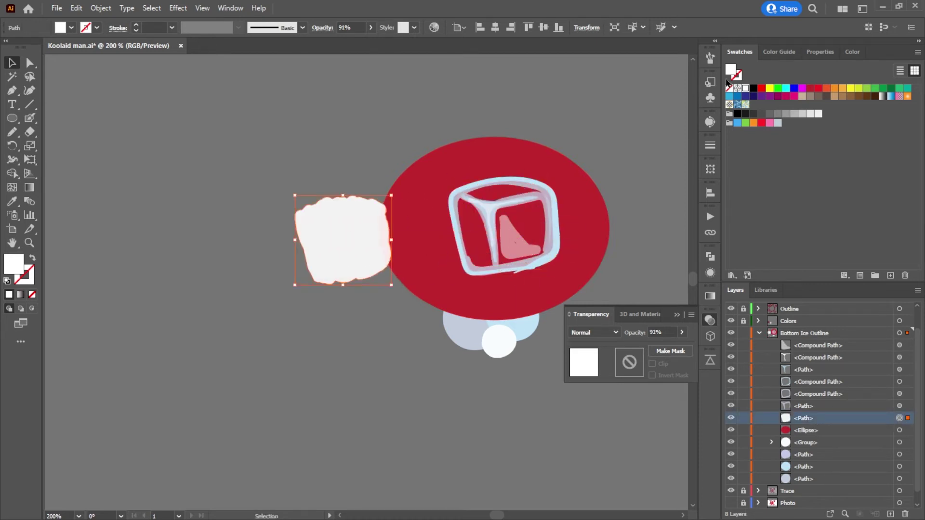
left_click(785, 89)
left_click_drag(329, 246, 489, 237)
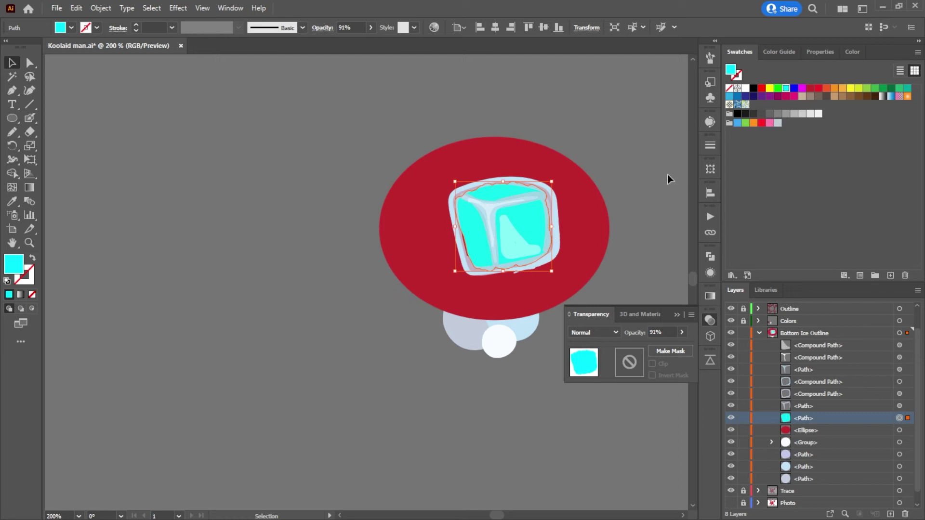
Step: Fill the cube body with the blue R=0 G=113 B=188 and set its opacity to 30%
left_click(737, 96)
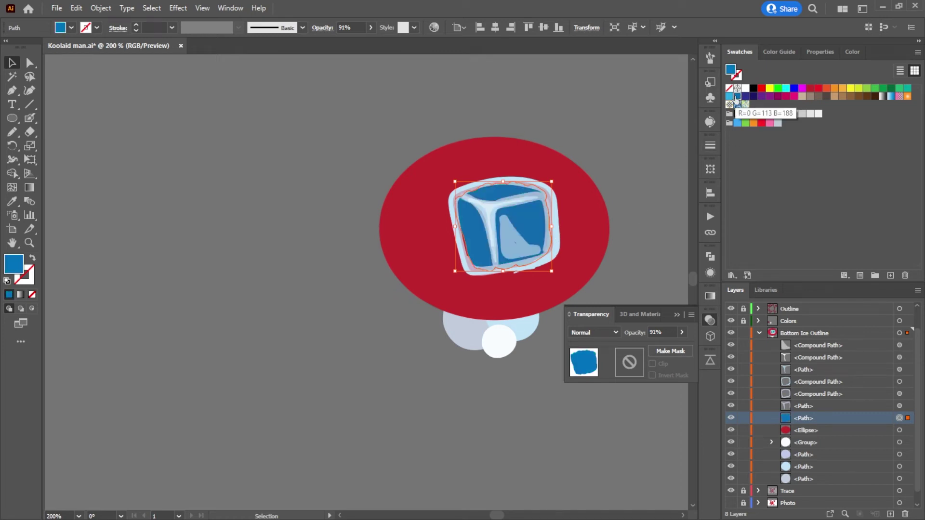
left_click(681, 333)
left_click_drag(677, 347, 651, 353)
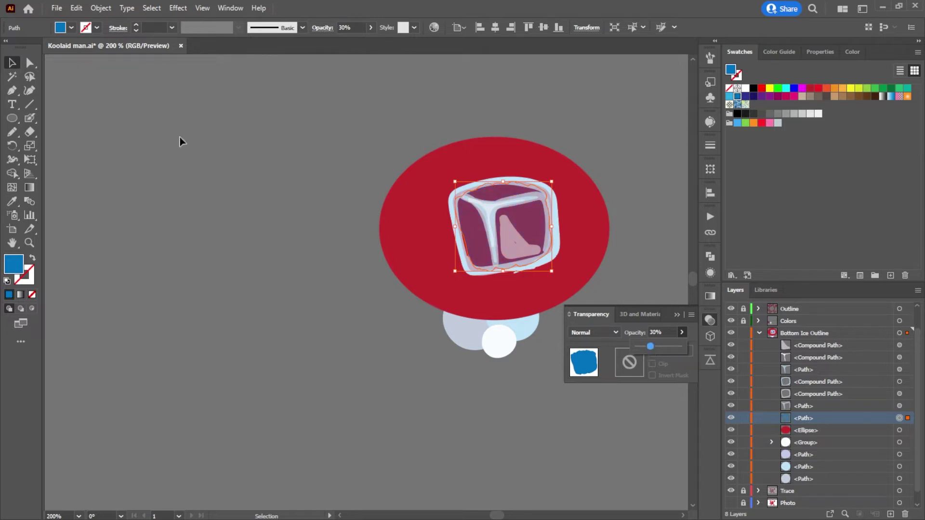
left_click(132, 121)
left_click(132, 120)
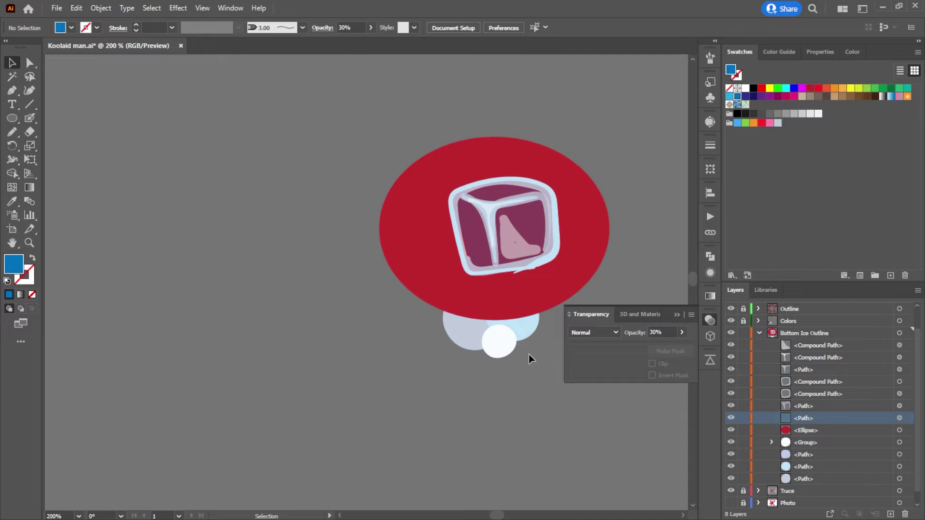
Step: Nudge the cube body inside its outline and match its fill to the light blue sample circle
left_click(710, 320)
left_click_drag(515, 225, 533, 226)
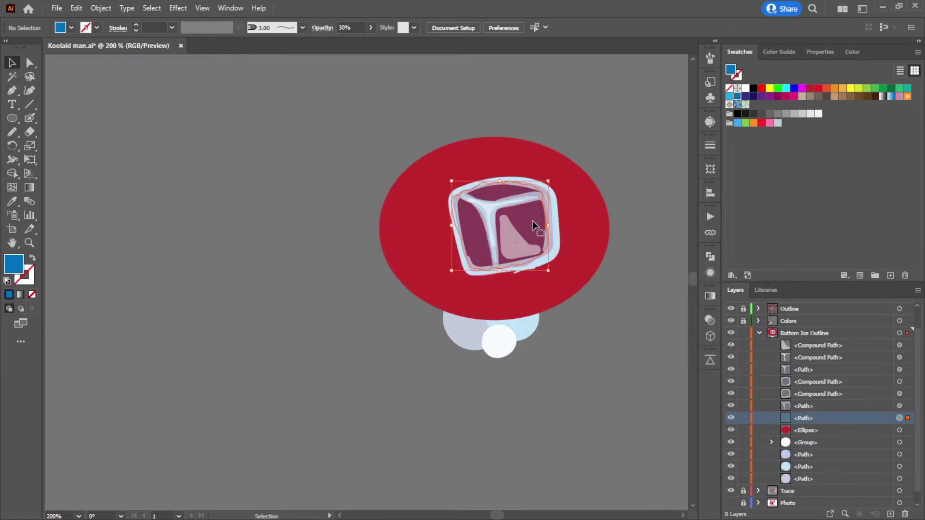
key("i")
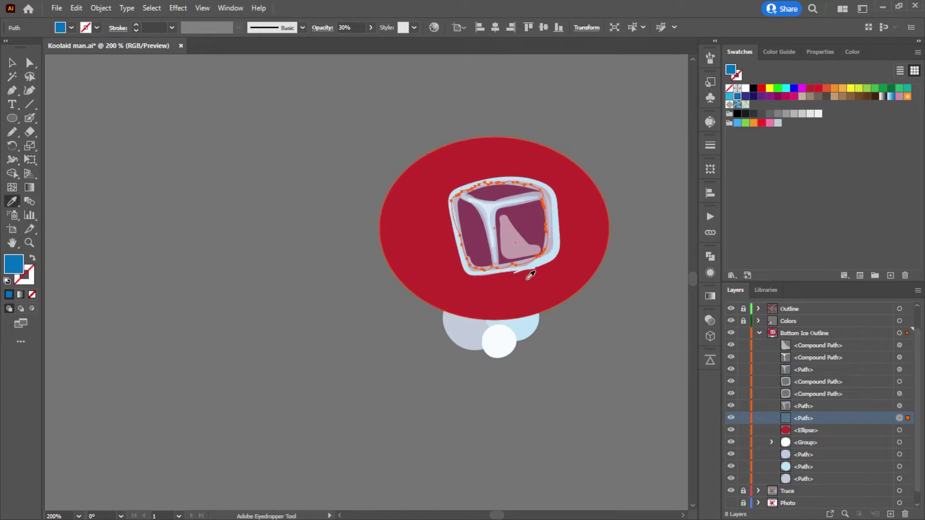
left_click(520, 327)
left_click(30, 62)
left_click(181, 107)
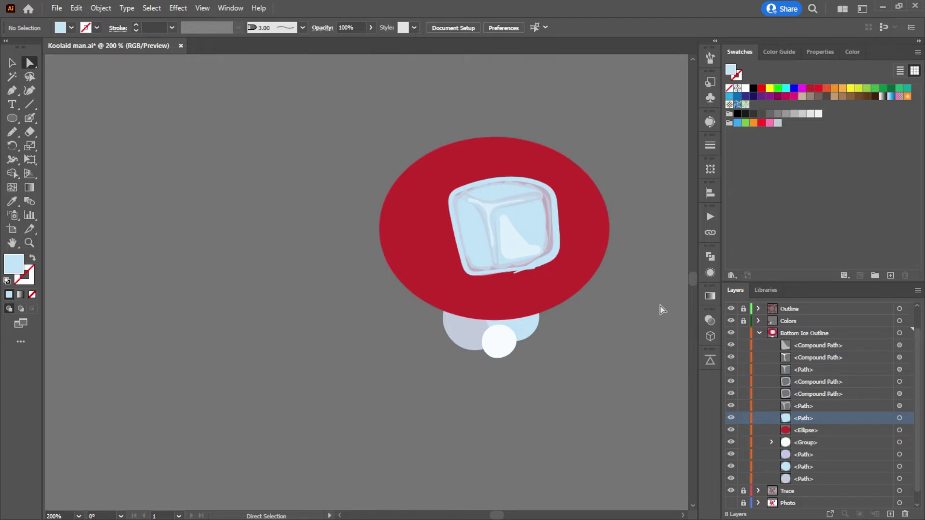
Step: Move the ice cube, its red backing ellipse and the colour sample circles onto the upper-left rim of the pitcher
scroll(614, 341, "down", 4)
left_click_drag(614, 341, 259, 291)
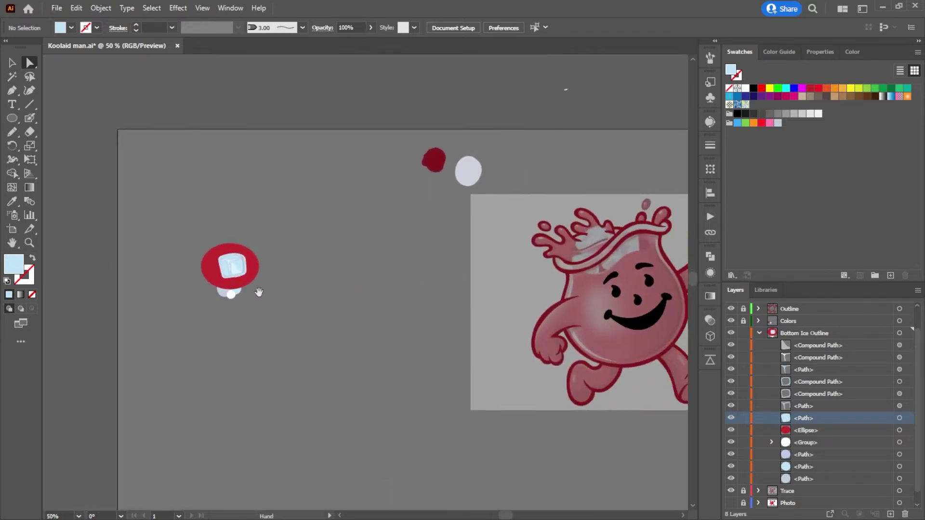
left_click(12, 62)
left_click_drag(213, 258, 590, 275)
left_click(457, 312)
Step: Move the grey-blue, light blue and white sample circles off the pitcher into the empty area beside it
scroll(652, 331, "up", 1)
scroll(589, 303, "up", 1)
left_click(458, 227)
left_click_drag(459, 229, 475, 204)
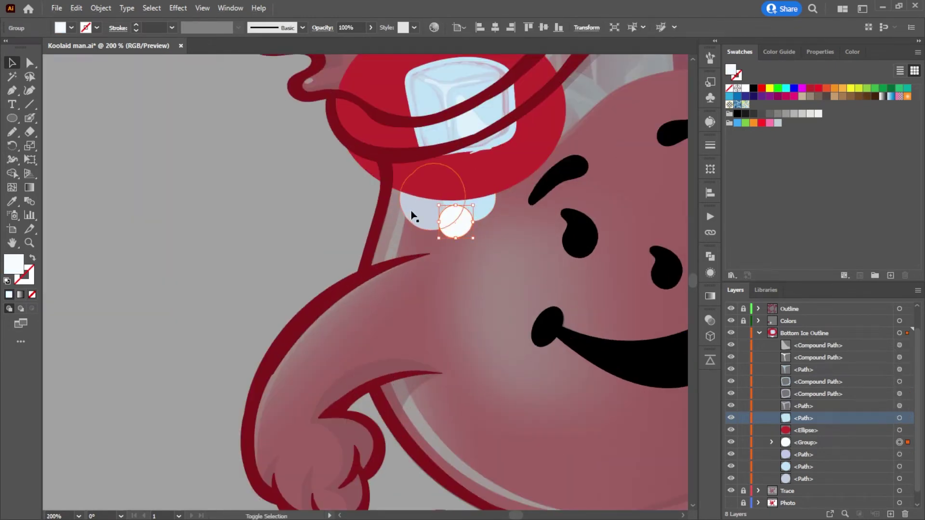
left_click(413, 212, "shift")
left_click(480, 213, "shift")
left_click_drag(481, 212, 82, 207)
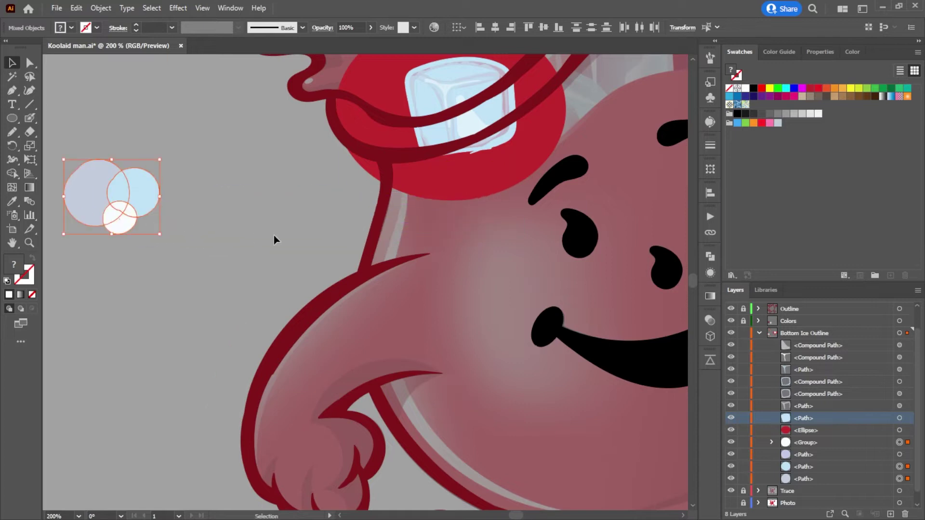
left_click(274, 235)
scroll(406, 235, "down", 1)
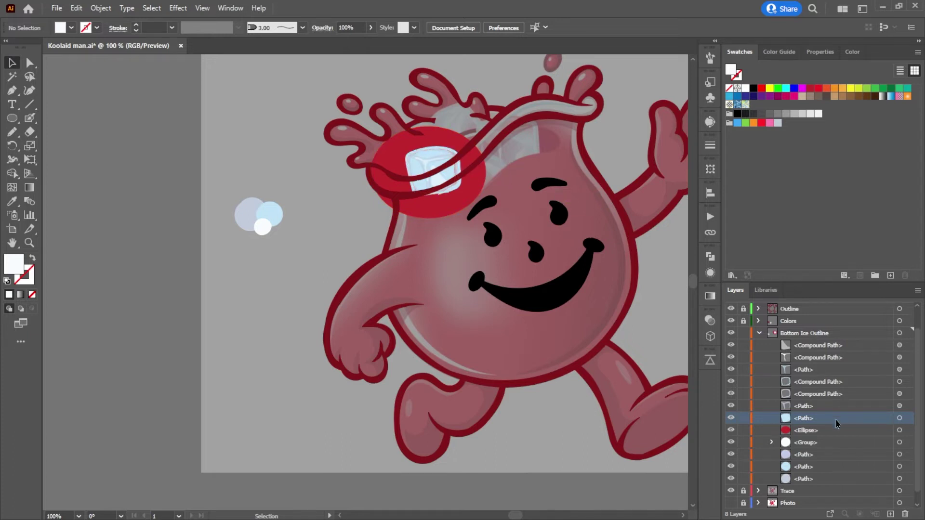
left_click(819, 407, "shift")
left_click(821, 394, "shift")
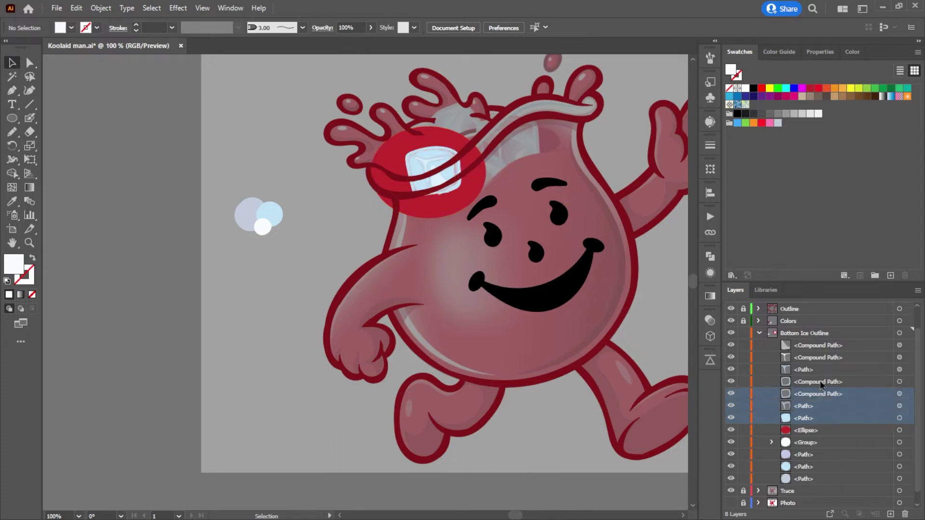
left_click(899, 345)
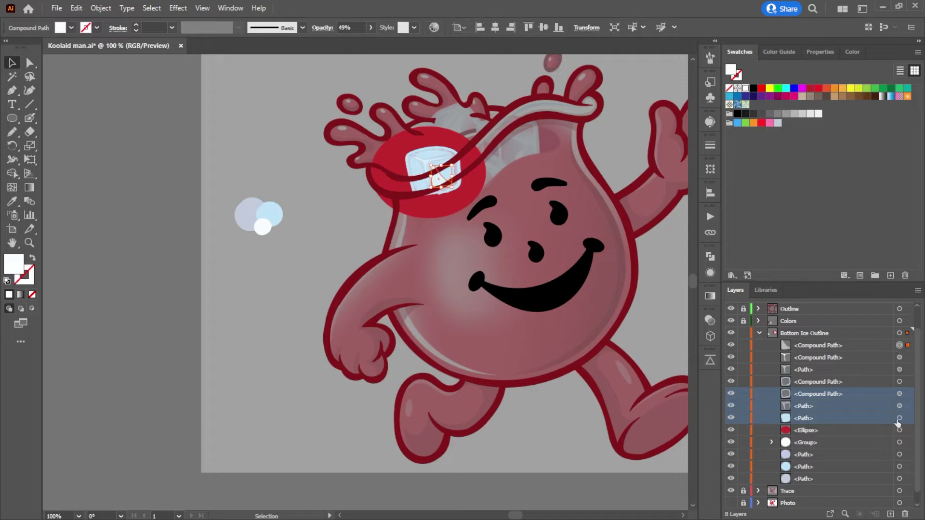
left_click(899, 418, "shift")
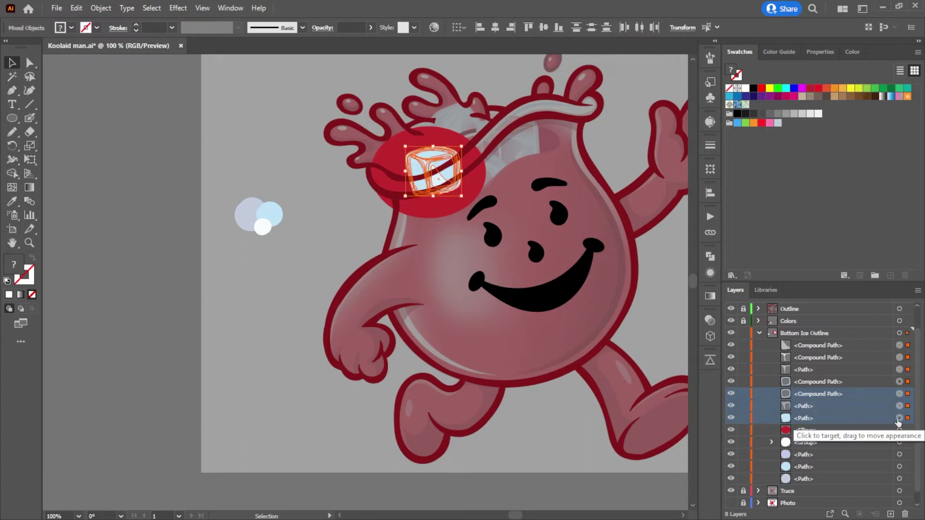
left_click(711, 322)
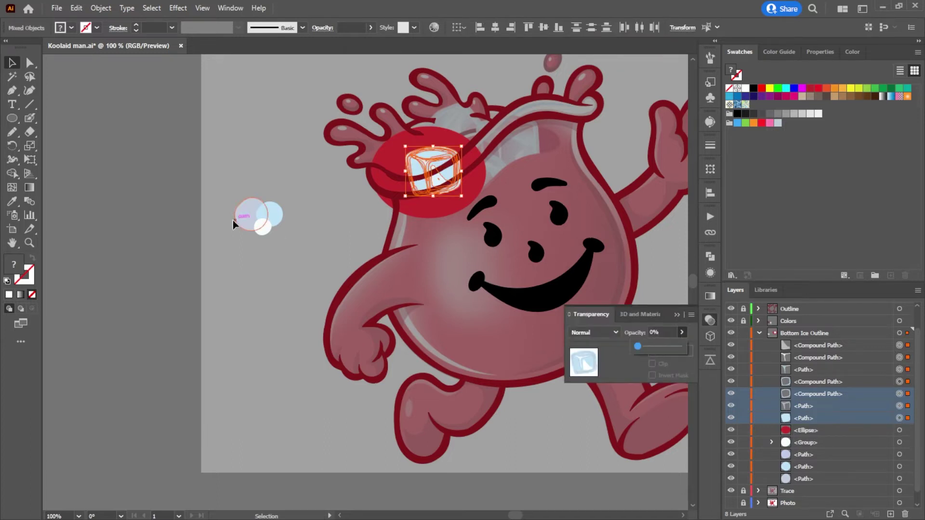
left_click(206, 153)
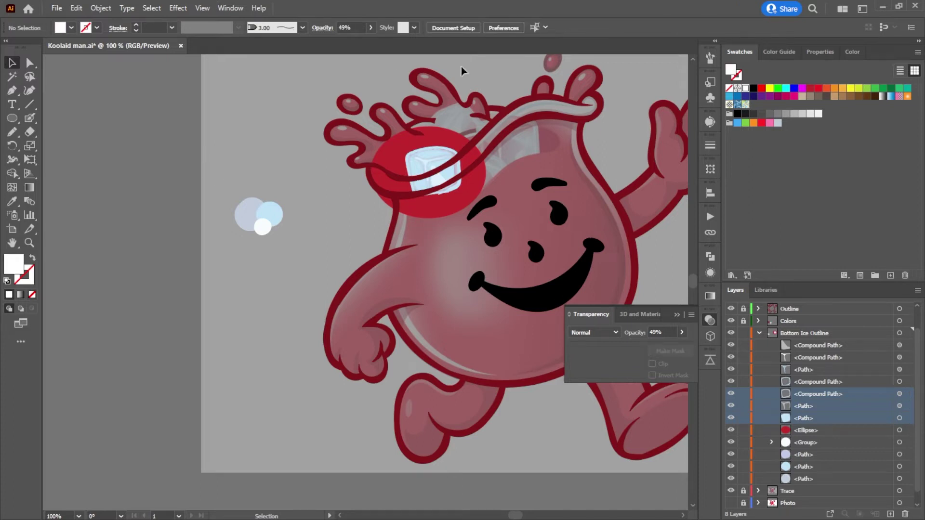
Step: Set the opacity of the light blue cube body to 81% and clear the selection
left_click(30, 63)
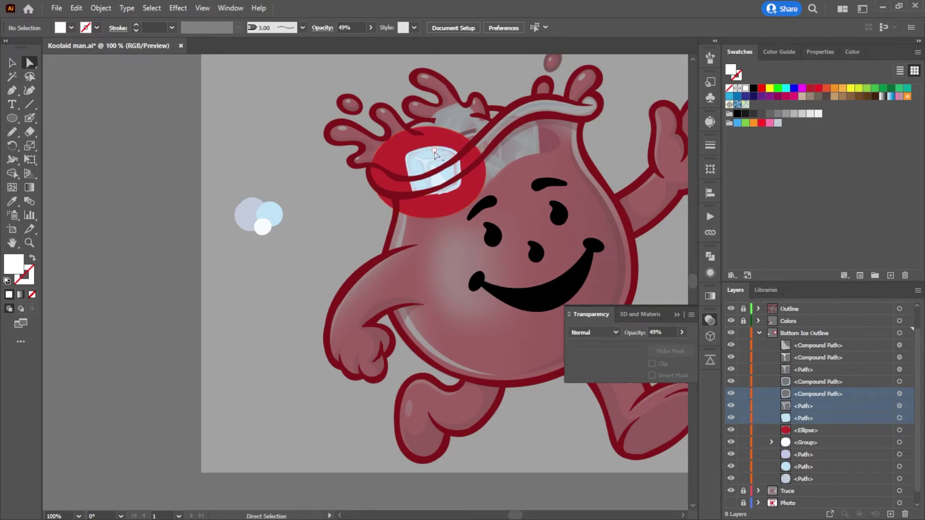
scroll(440, 145, "up", 3)
scroll(440, 155, "up", 2)
left_click(472, 202)
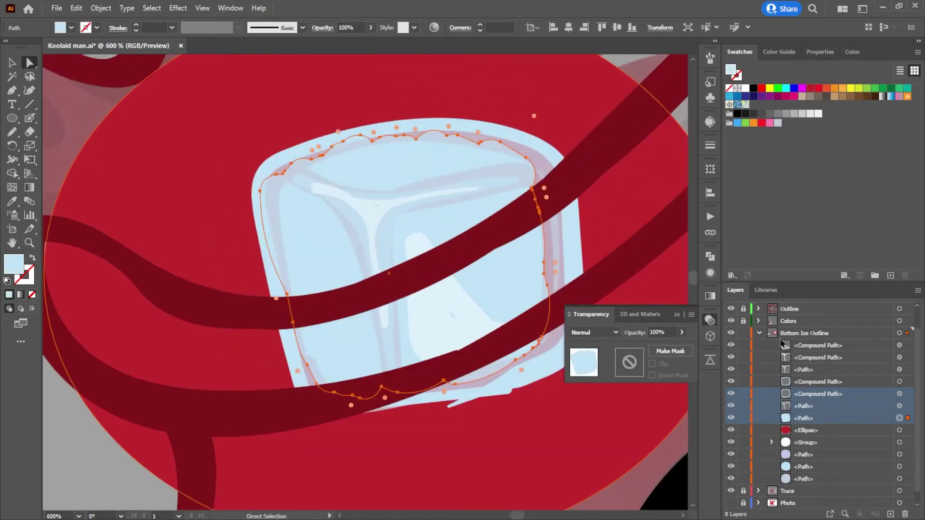
left_click(681, 332)
left_click(668, 348)
left_click_drag(668, 349, 673, 351)
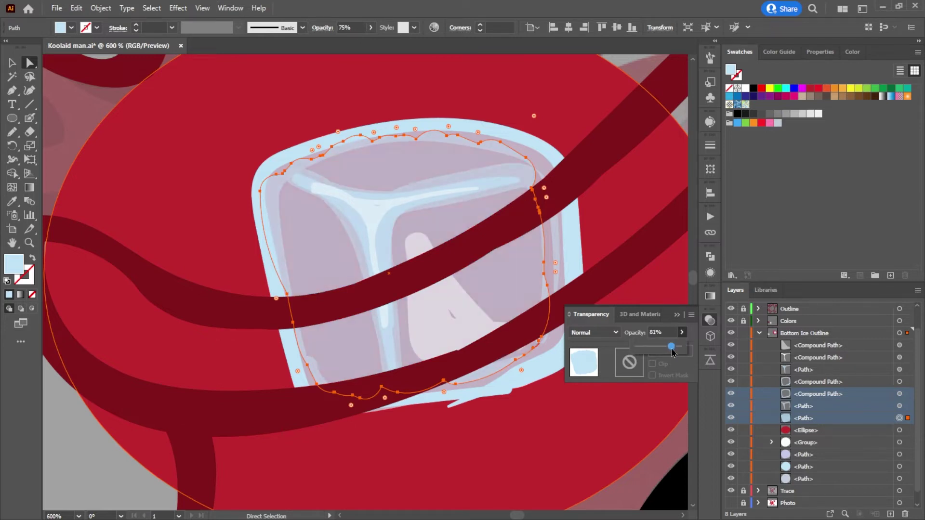
key("Return")
key("ctrl+minus")
key("ctrl+minus")
key("ctrl+minus")
left_click(236, 408)
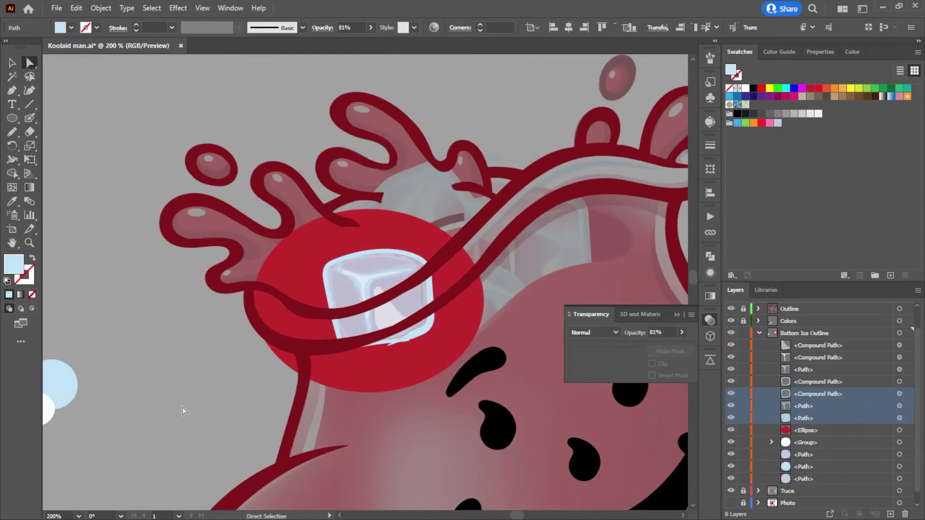
Step: Set the opacity of the white Y-shaped highlight on the cube to 79% and collapse the Bottom Ice Outline layer
left_click_drag(374, 390, 368, 249)
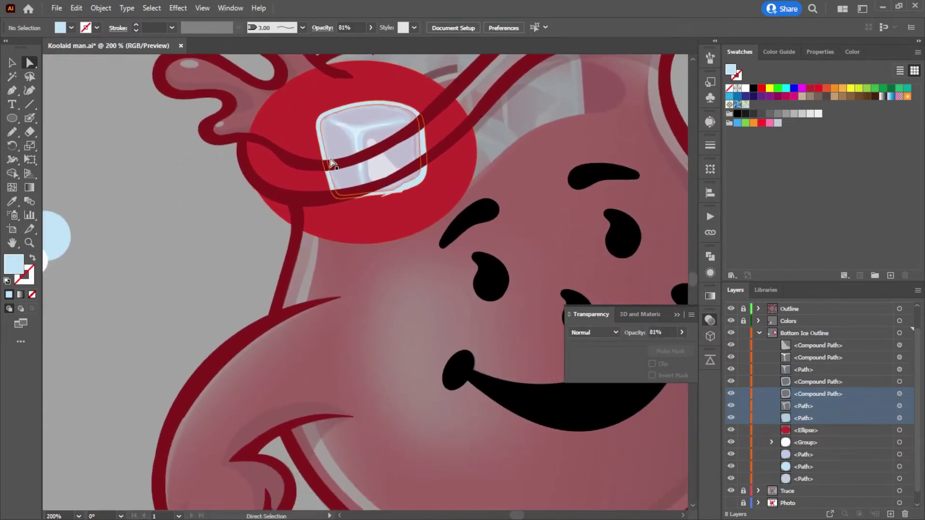
left_click(363, 134)
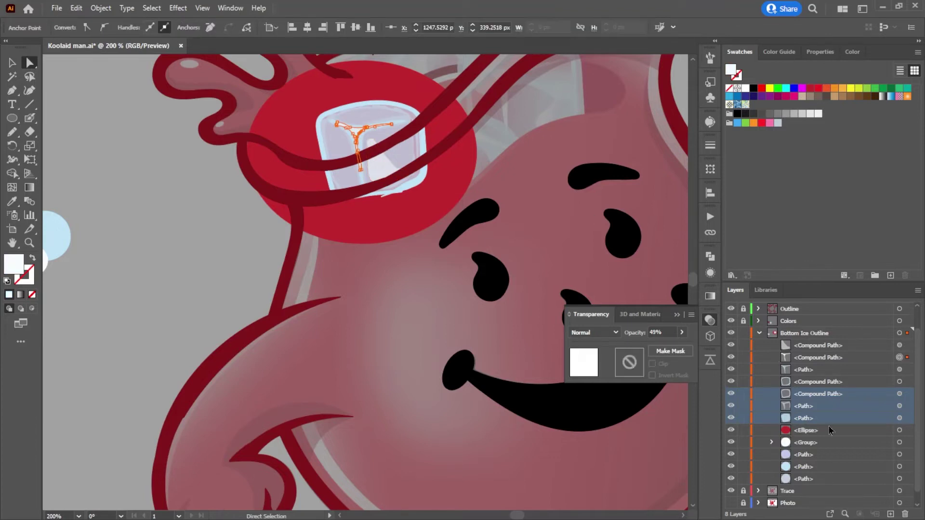
left_click(814, 406)
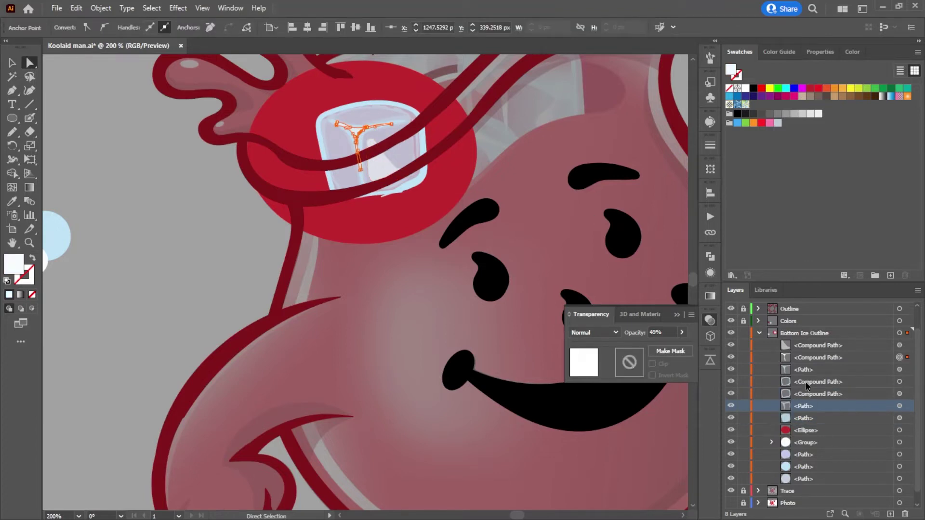
left_click(899, 357)
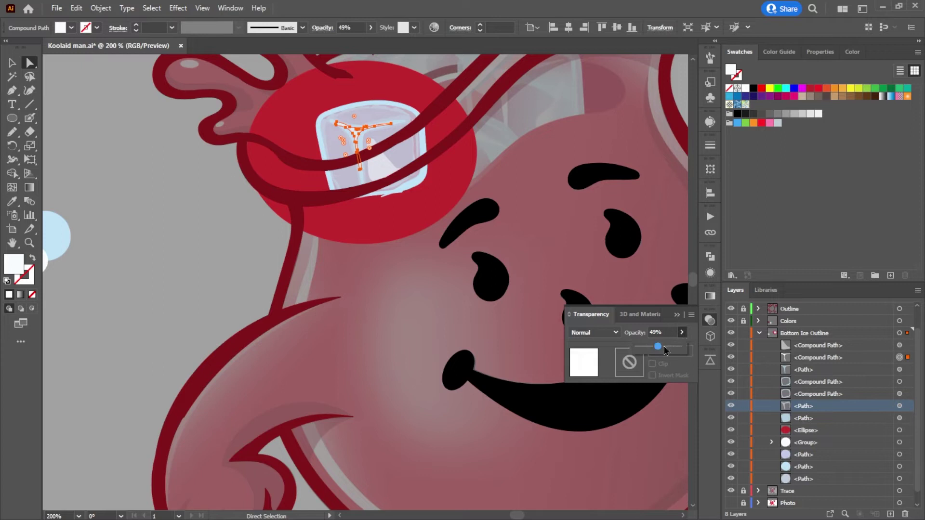
left_click_drag(658, 347, 673, 350)
left_click(188, 210)
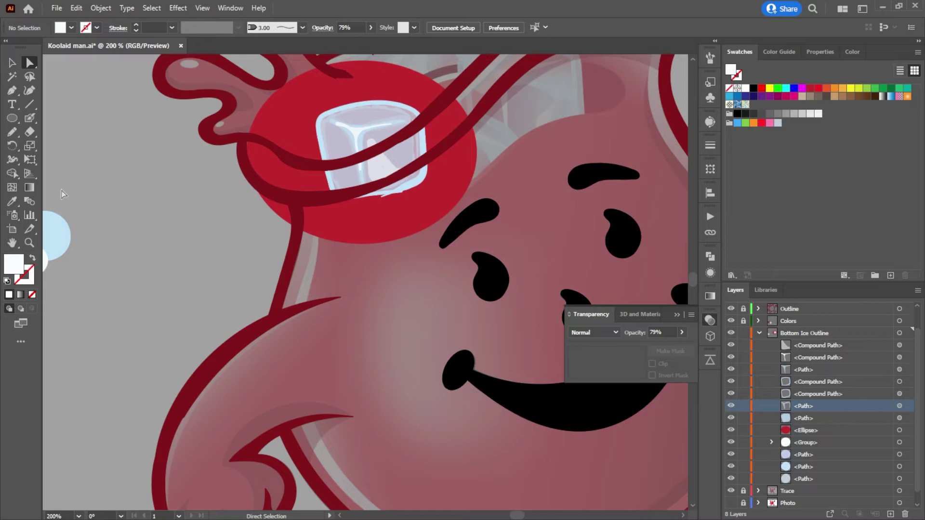
left_click(759, 333)
left_click(759, 333)
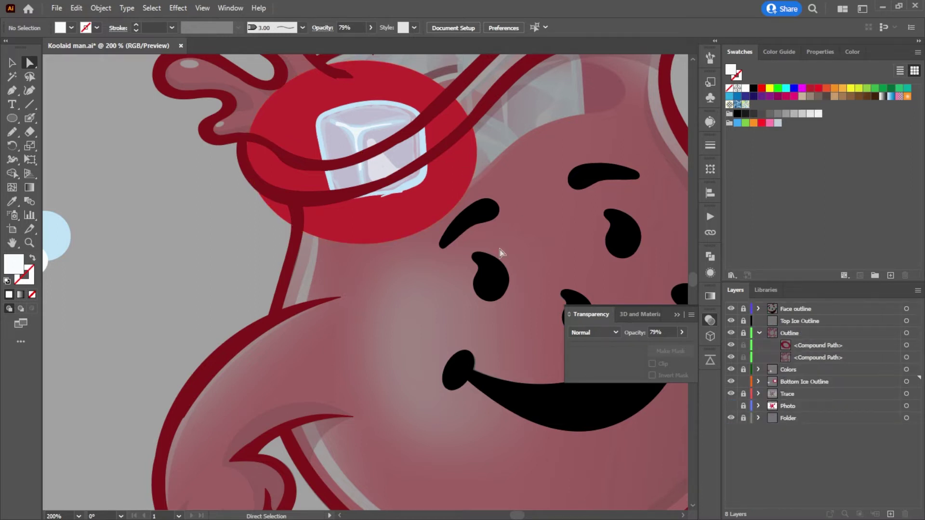
Step: Move the red backing ellipse off the pitcher and place the lavender sample circle with the other colour samples beside it
left_click(432, 201)
scroll(436, 207, "down", 3)
left_click_drag(436, 209, 262, 193)
left_click_drag(404, 212, 310, 226)
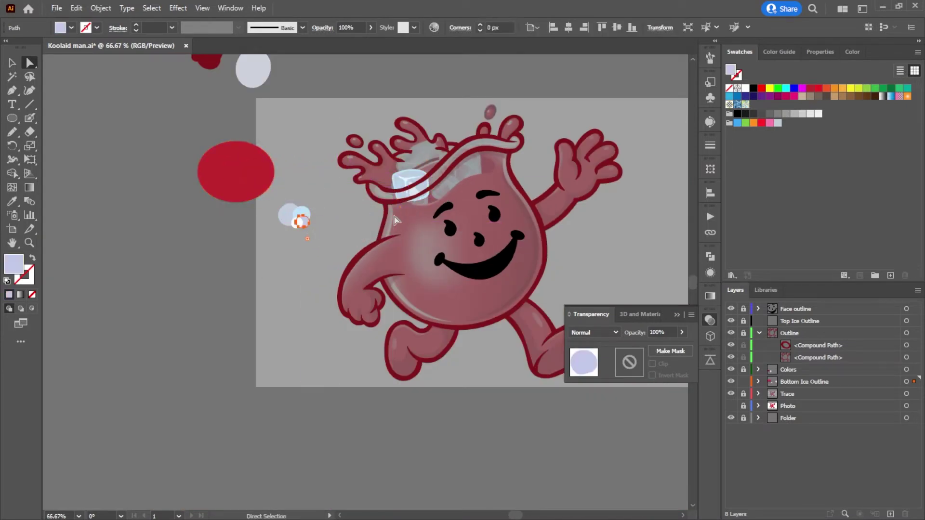
Step: Move the whole ice cube off the pitcher's rim into the empty area below the colour sample circles
left_click(405, 183)
left_click(377, 191)
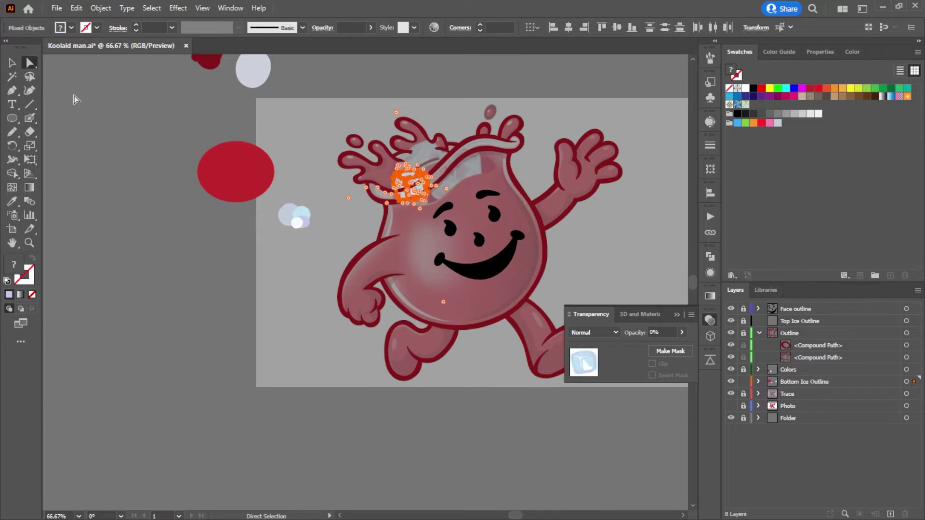
left_click(12, 62)
left_click_drag(386, 197, 277, 294)
left_click(303, 322)
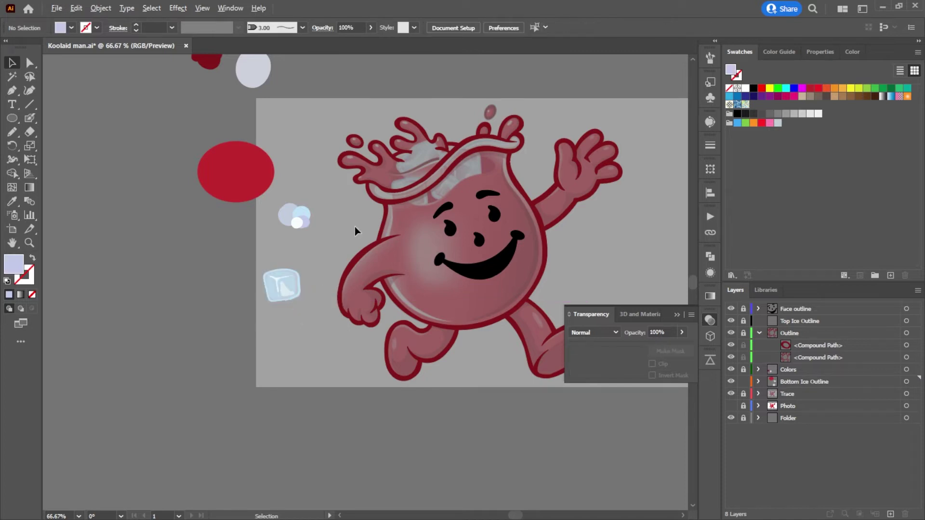
Step: Use the light blue sample circle's colour as the fill for the Blob Brush
scroll(355, 232, "up", 4)
left_click_drag(444, 212, 426, 274)
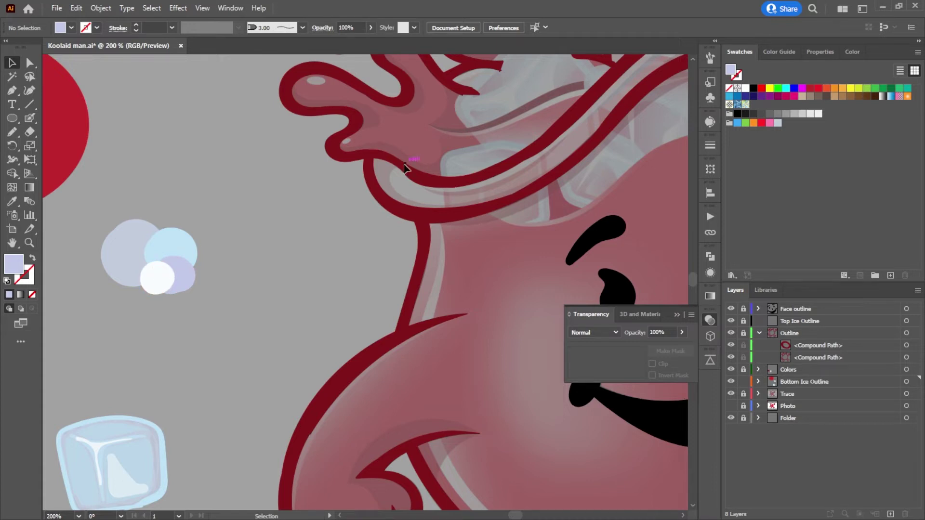
scroll(487, 263, "up", 1)
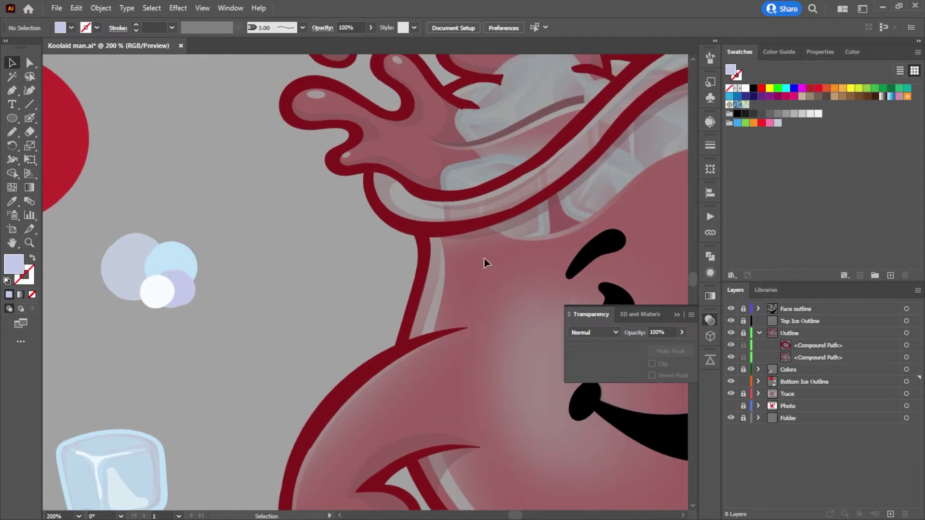
left_click(33, 122)
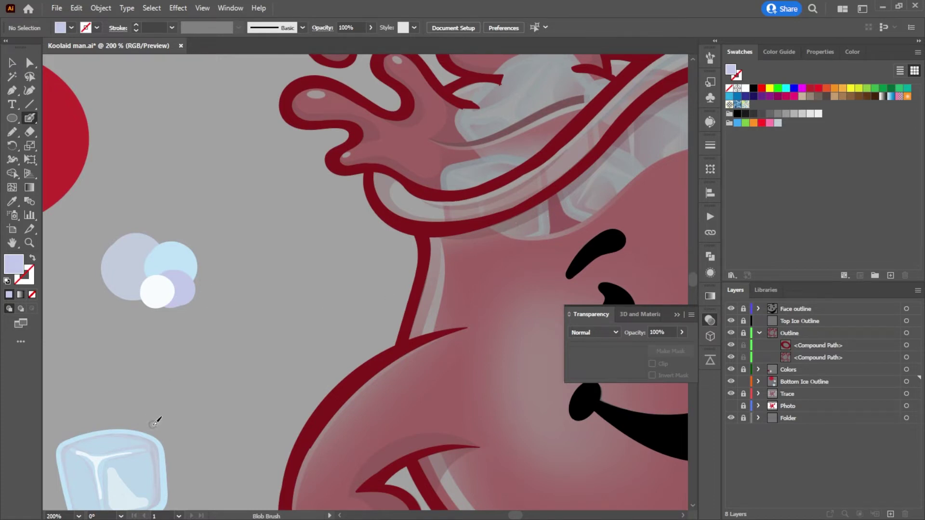
key("a")
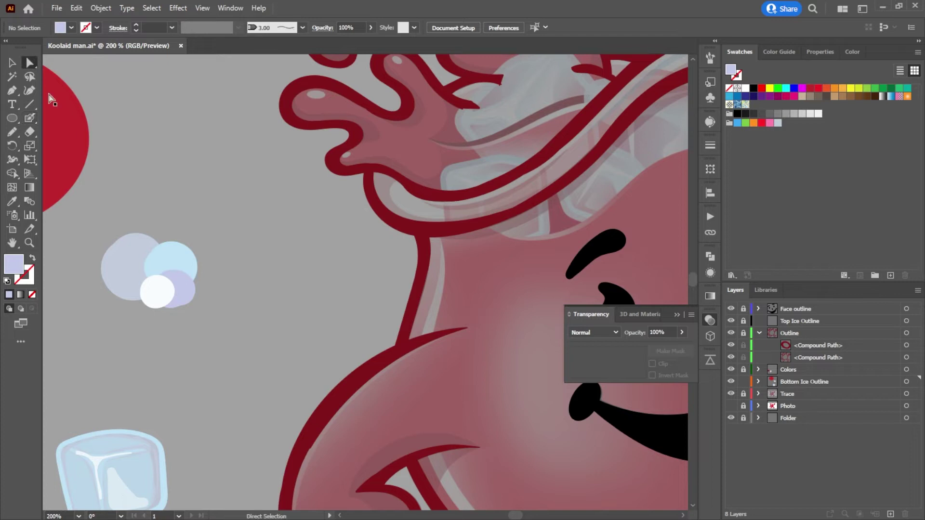
left_click(173, 257)
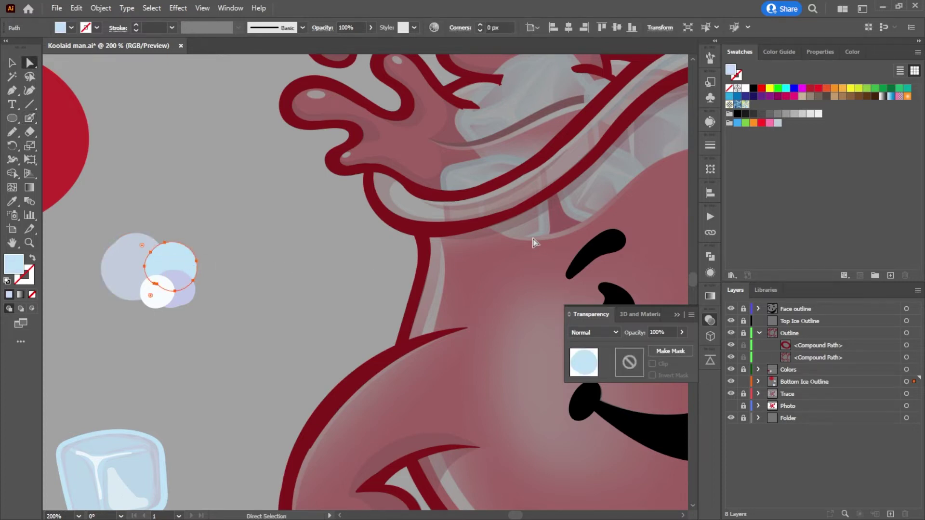
key("b")
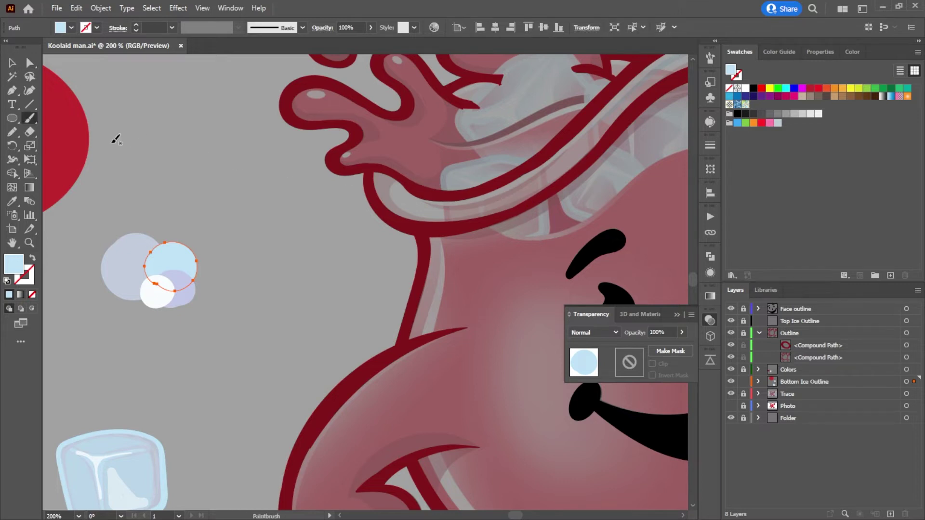
key("shift+b")
scroll(562, 216, "up", 2)
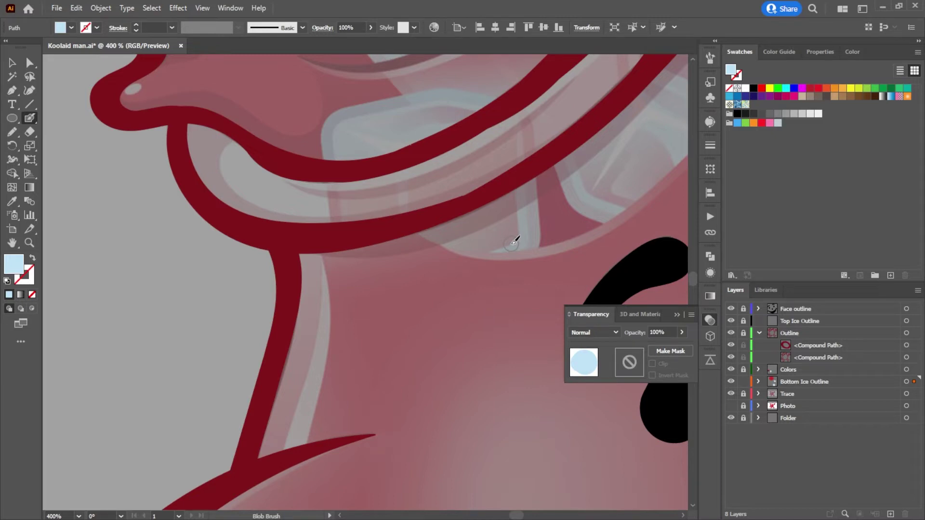
Step: Show the Photo layer, move the four colour sample circles beside the pitcher in the photo and clear the selection
left_click(731, 406)
scroll(79, 93, "down", 5)
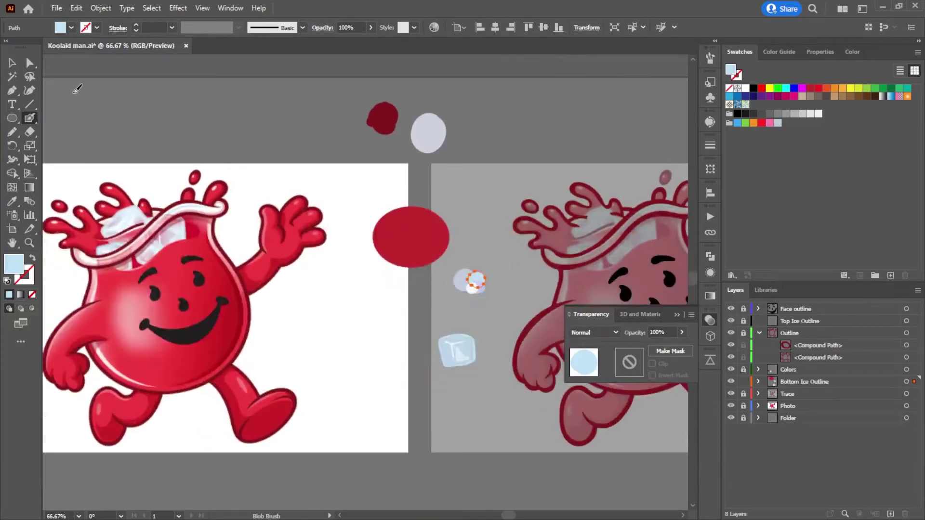
key("v")
left_click_drag(457, 272, 173, 277)
key("ctrl+shift+a")
Step: Change the default size of the Blob Brush for tracing the lower ice cube in light blue
scroll(233, 252, "up", 2)
scroll(273, 300, "up", 2)
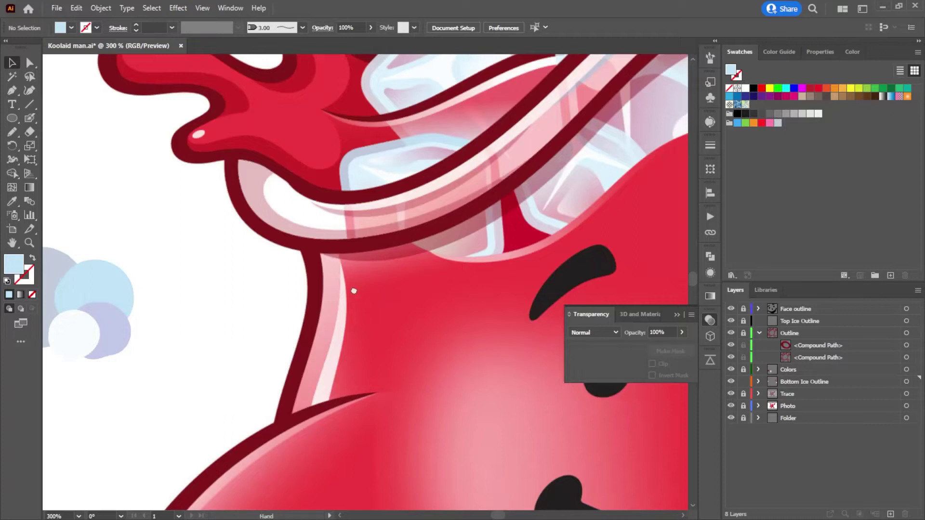
left_click_drag(350, 288, 378, 295)
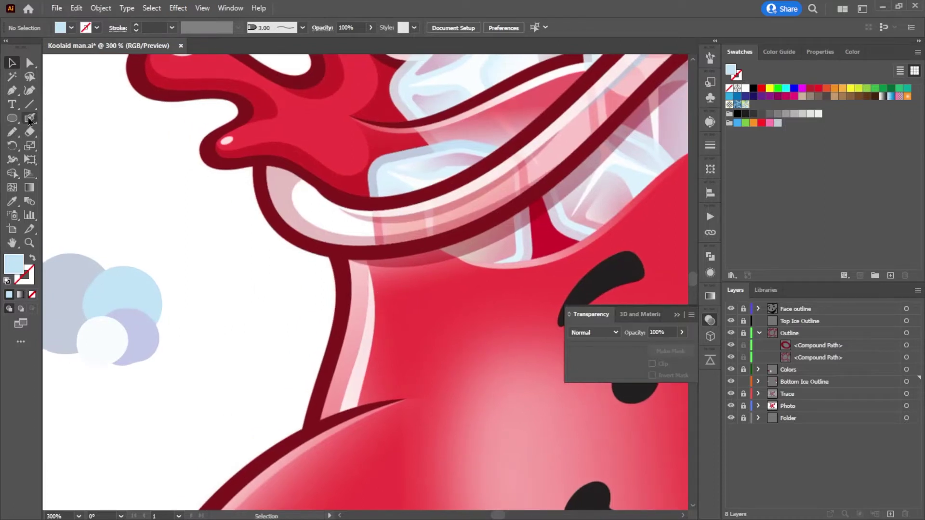
key("i")
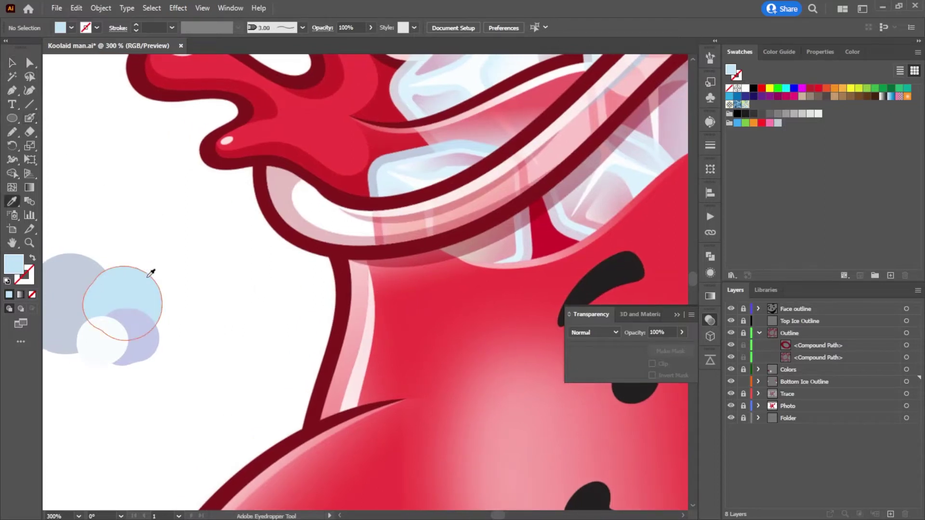
key("shift+b")
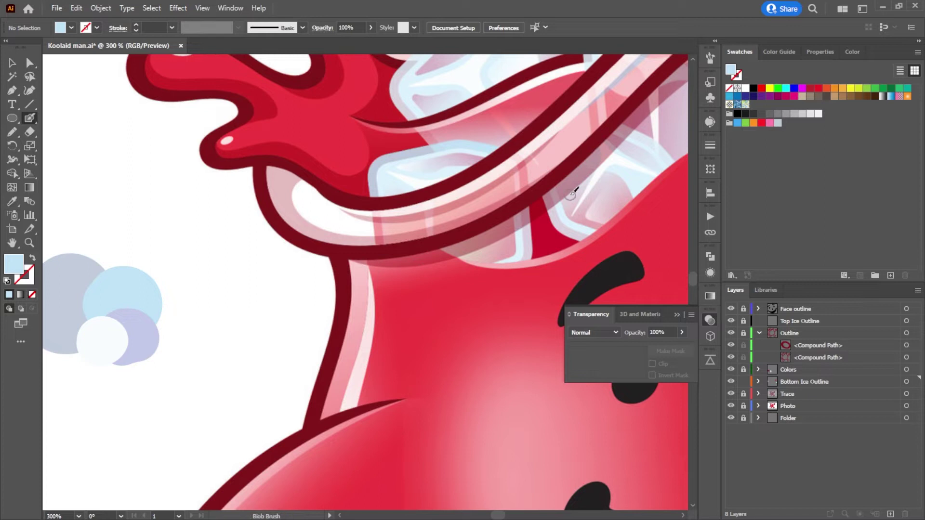
double_click(30, 118)
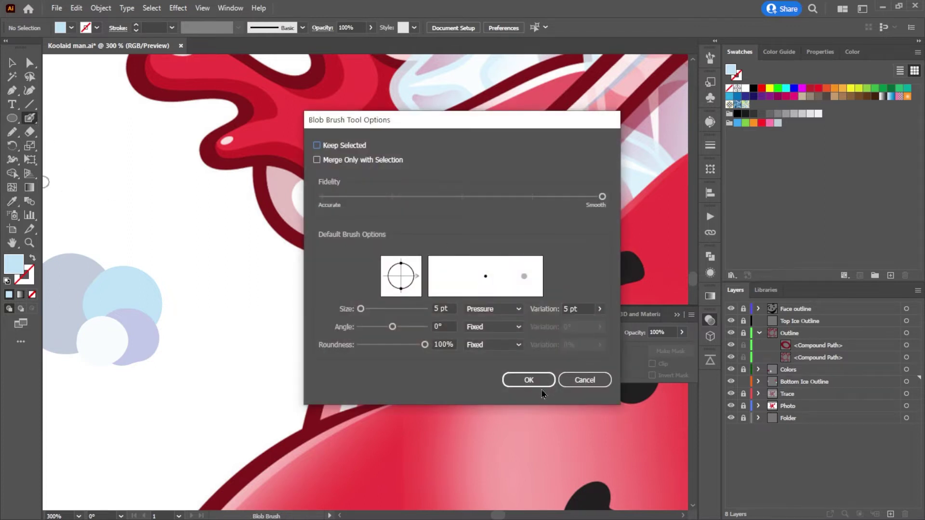
left_click(529, 380)
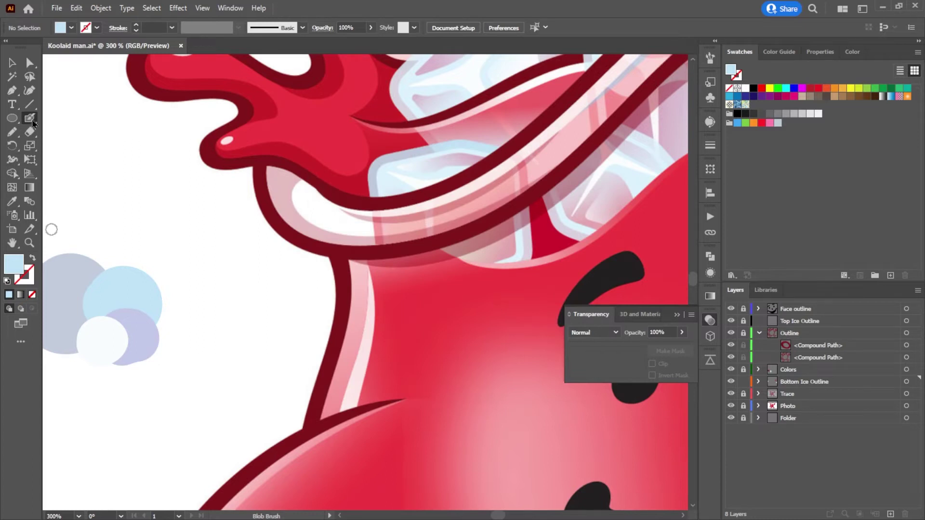
double_click(29, 118)
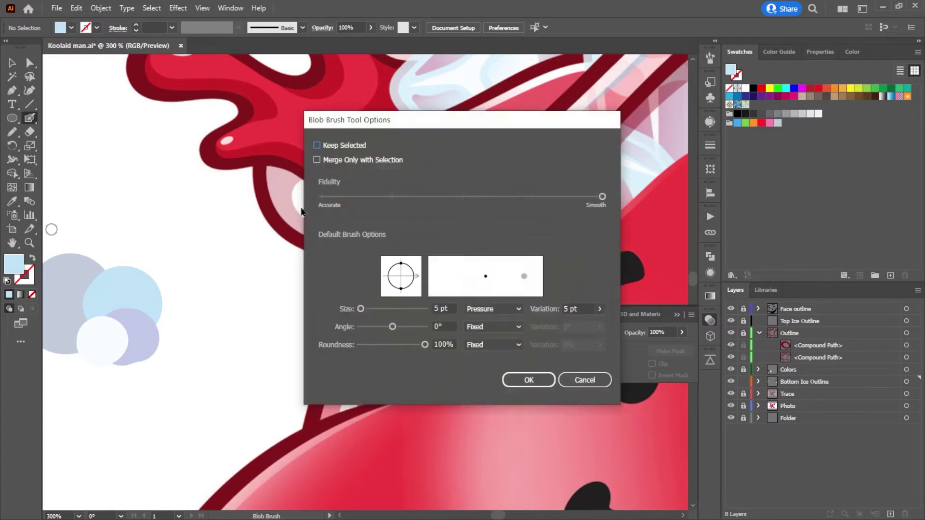
double_click(438, 308)
key("BackSpace")
type("1")
key("Return")
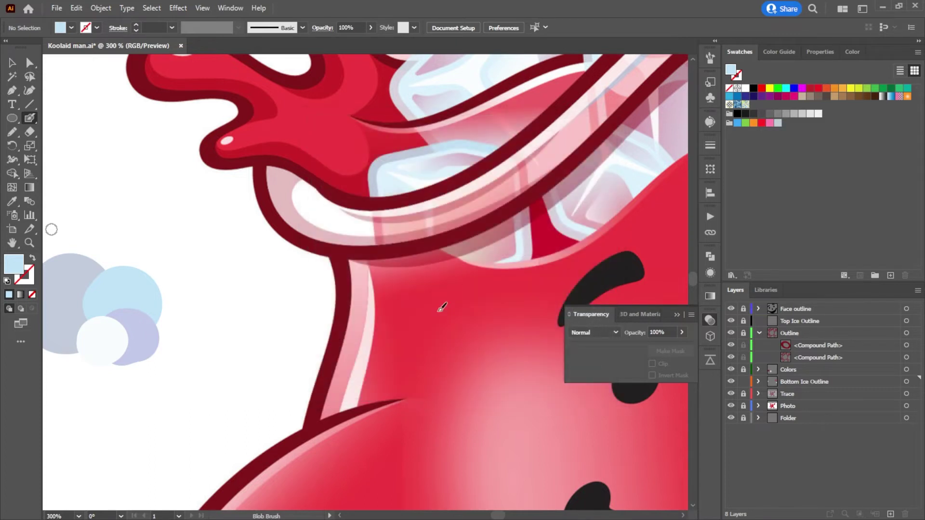
mouse_move(385, 346)
left_mouse_down()
mouse_move(377, 341)
mouse_move(382, 244)
mouse_move(398, 158)
left_mouse_up()
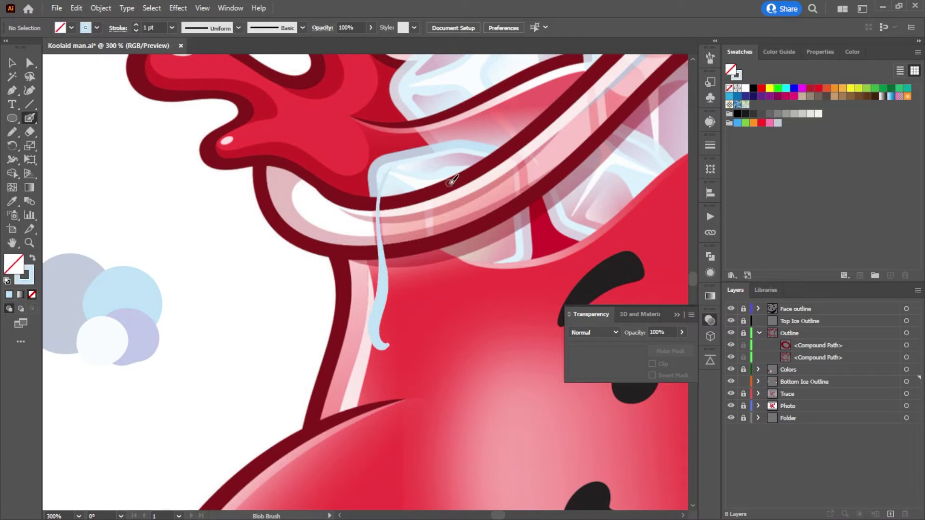
key("ctrl+z")
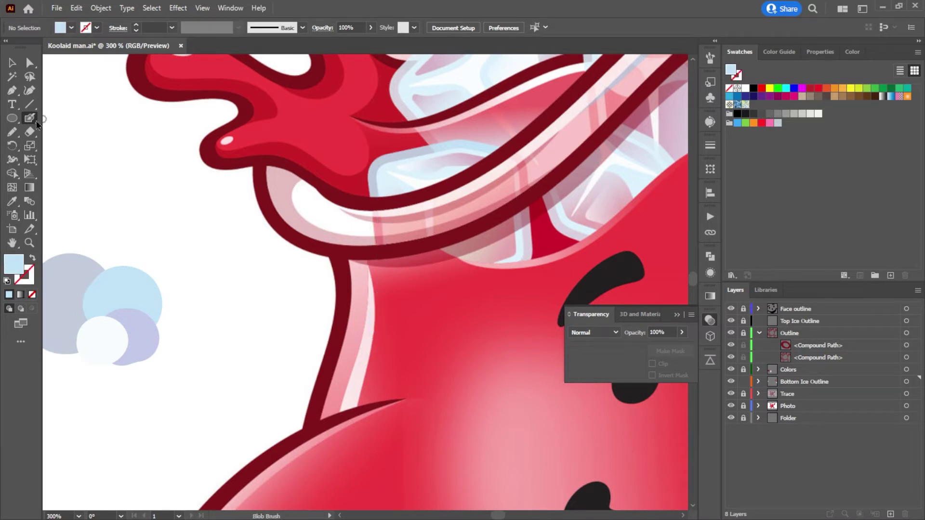
double_click(29, 118)
left_click(529, 380)
mouse_move(383, 286)
left_mouse_down()
mouse_move(373, 175)
mouse_move(380, 155)
mouse_move(419, 143)
mouse_move(471, 137)
mouse_move(508, 151)
mouse_move(519, 180)
mouse_move(519, 251)
left_mouse_up()
left_click_drag(530, 268, 531, 204)
key("shift+x")
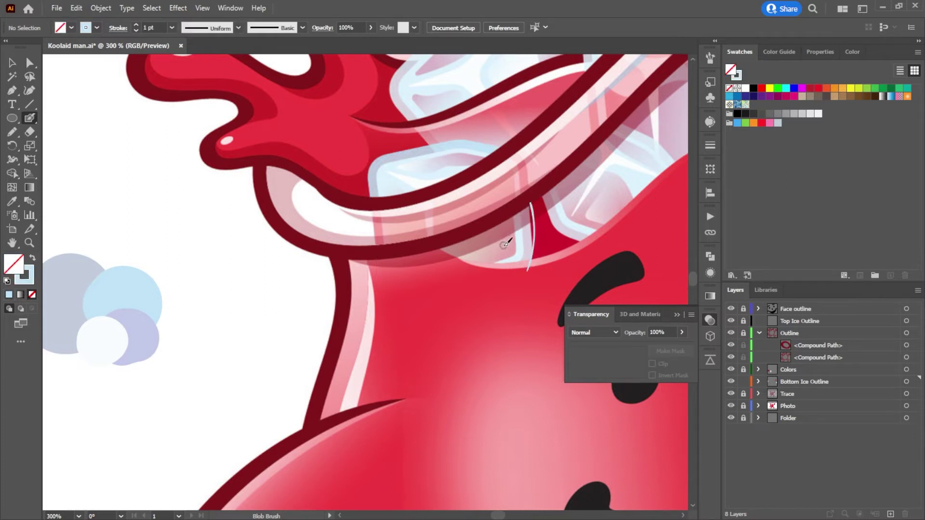
key("ctrl+z")
key("shift+x")
Step: Trace the outer and inner edges of the lower ice cube's light blue border with the Blob Brush, continuing behind the pitcher's rim
mouse_move(524, 271)
left_mouse_down()
mouse_move(536, 237)
mouse_move(520, 150)
mouse_move(465, 134)
mouse_move(382, 155)
mouse_move(369, 164)
mouse_move(372, 180)
left_mouse_up()
mouse_move(372, 206)
left_mouse_down()
mouse_move(386, 277)
mouse_move(402, 288)
mouse_move(487, 283)
mouse_move(526, 269)
mouse_move(531, 258)
left_mouse_up()
left_click_drag(400, 285, 380, 198)
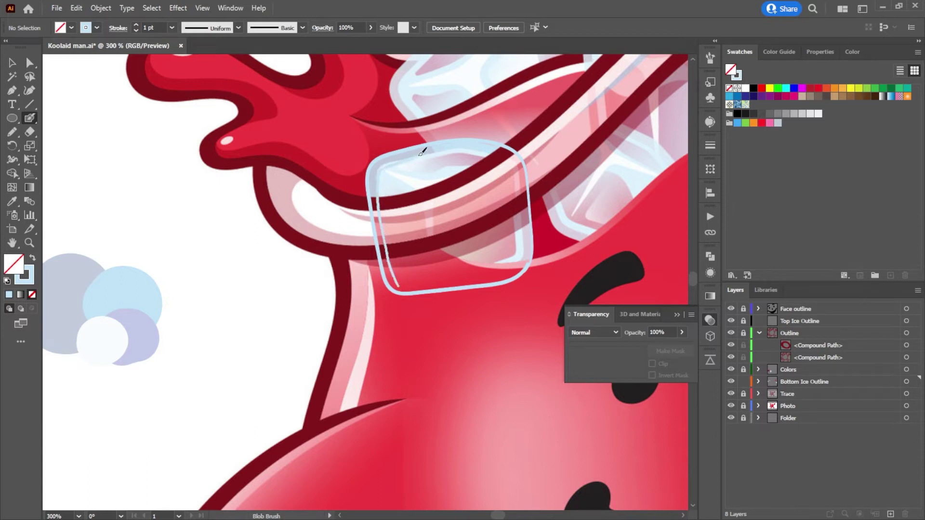
mouse_move(490, 149)
left_mouse_down()
mouse_move(510, 159)
mouse_move(520, 185)
mouse_move(521, 264)
mouse_move(392, 278)
left_mouse_up()
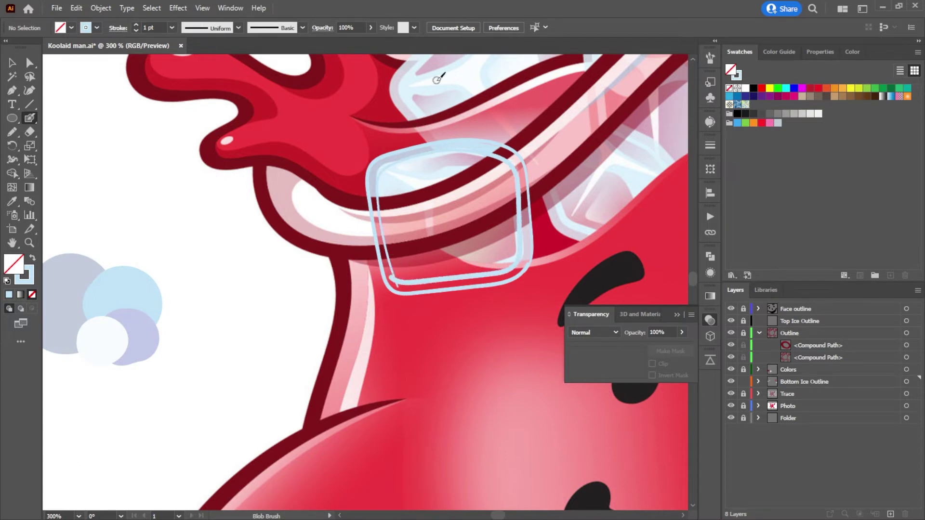
left_click(30, 63)
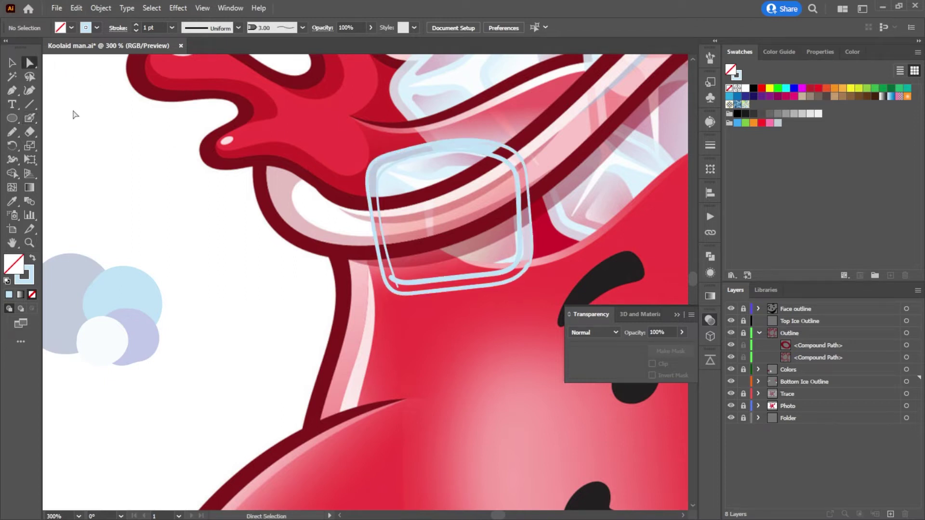
left_click(29, 118)
scroll(456, 177, "up", 4, "alt")
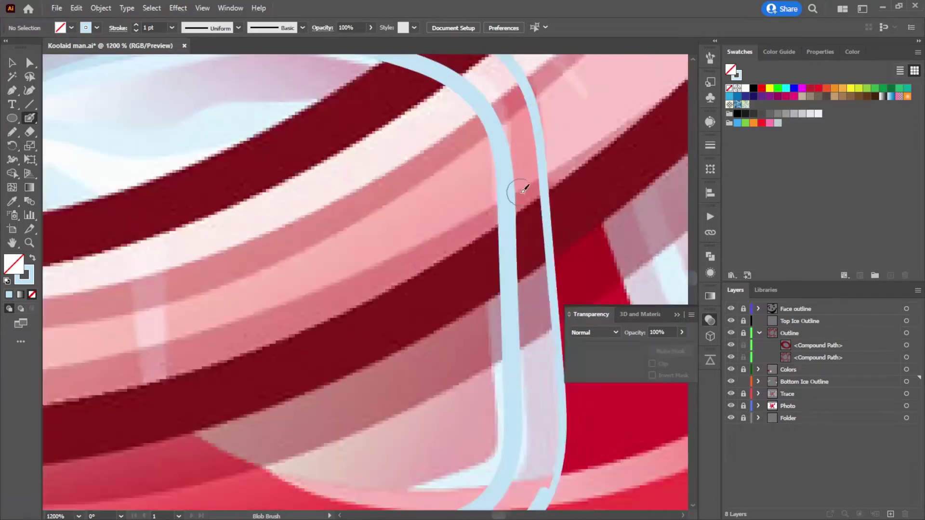
mouse_move(520, 186)
left_mouse_down()
mouse_move(515, 196)
mouse_move(536, 169)
left_mouse_up()
key("a")
left_click(531, 120)
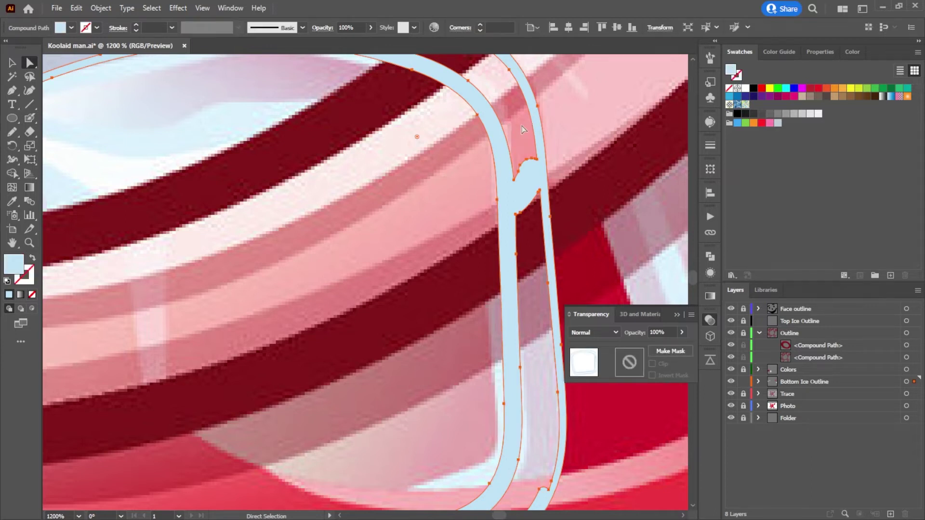
key("Delete")
key("ctrl+z")
left_click(526, 179)
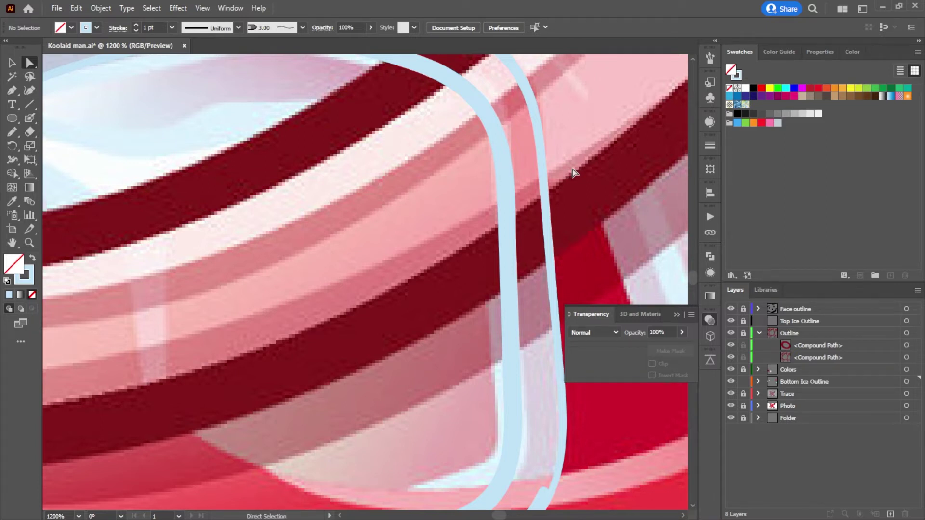
Step: Bridge the cube's two outlines with a light blue Blob Brush stroke and remove the gap between them to form a solid border
key("ctrl+minus")
key("ctrl+minus")
key("ctrl+minus")
key("ctrl+equal")
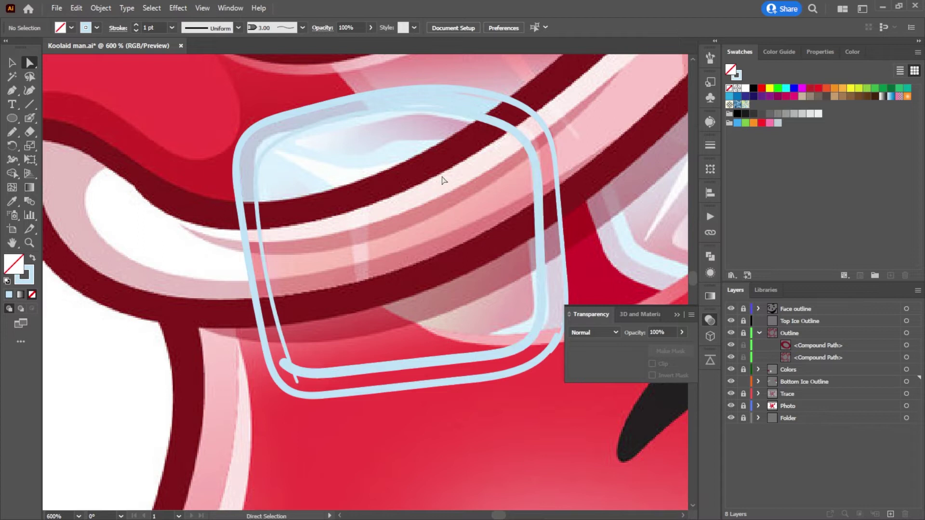
key("shift+b")
scroll(536, 155, "up", 2)
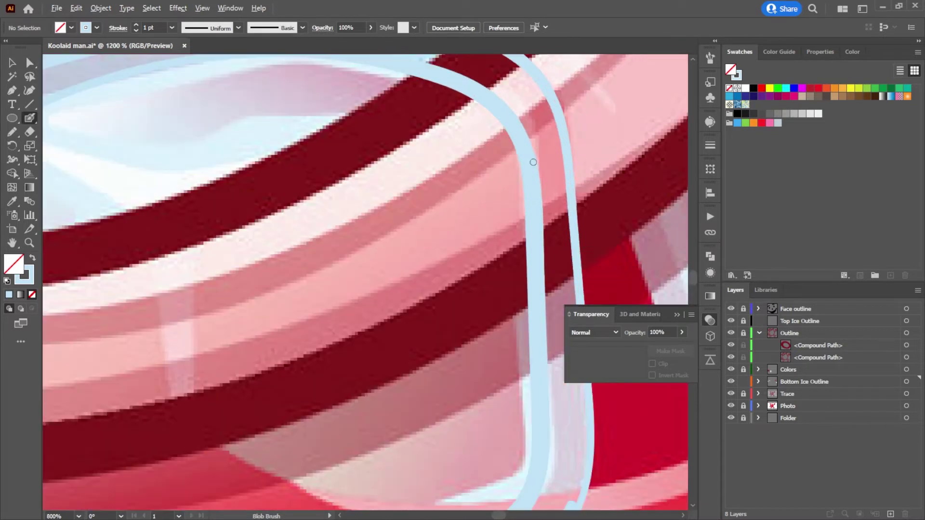
left_click_drag(536, 154, 549, 120)
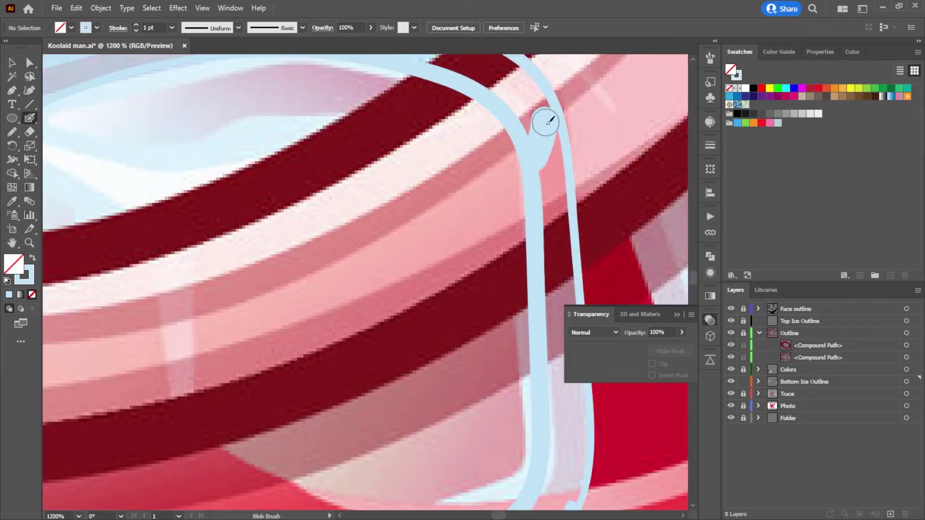
key("a")
left_click(551, 153)
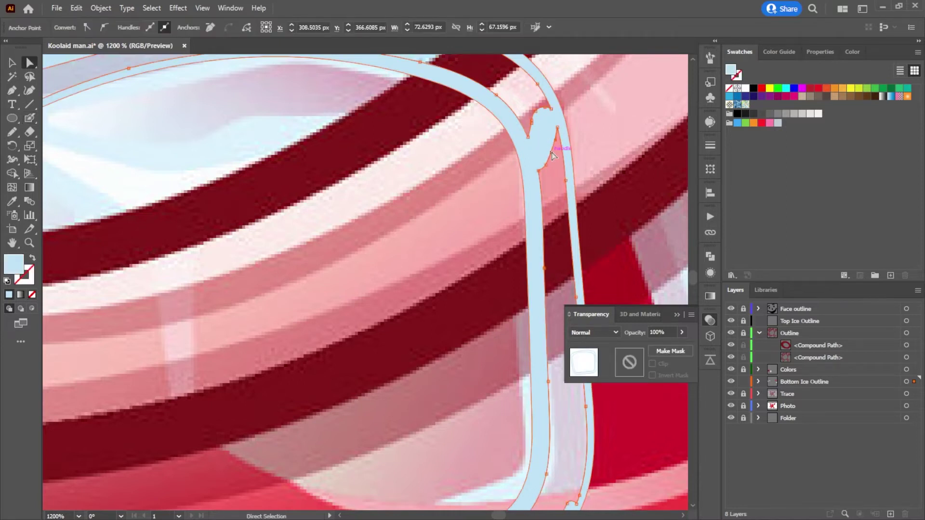
scroll(316, 246, "down", 2)
scroll(311, 247, "up", 2)
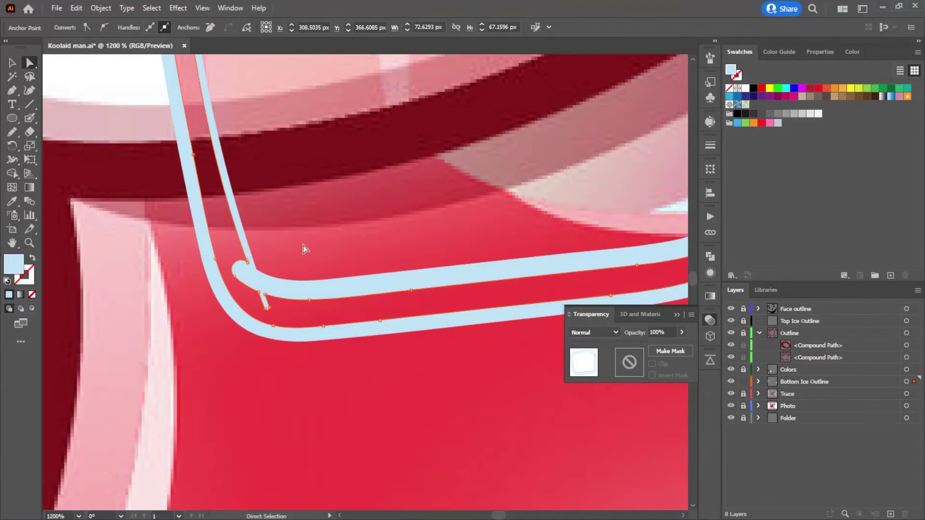
left_click(307, 247)
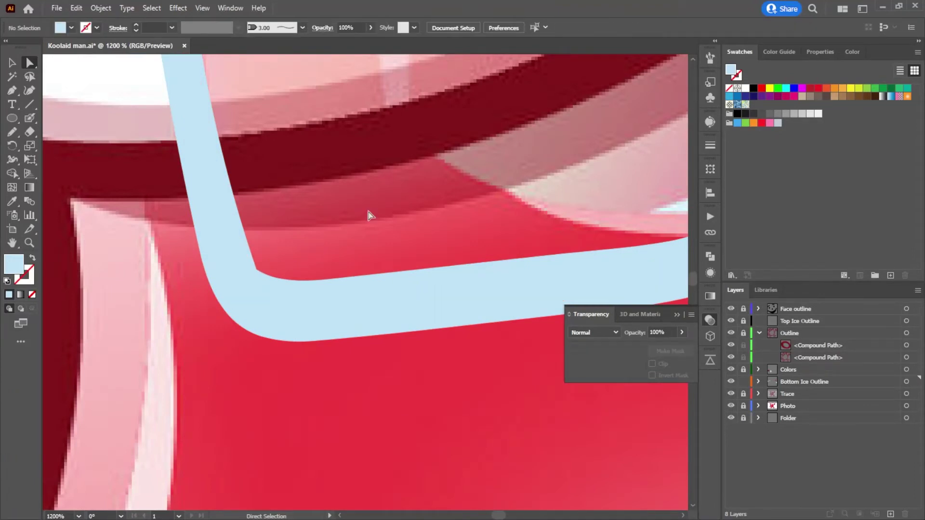
scroll(406, 215, "down", 3)
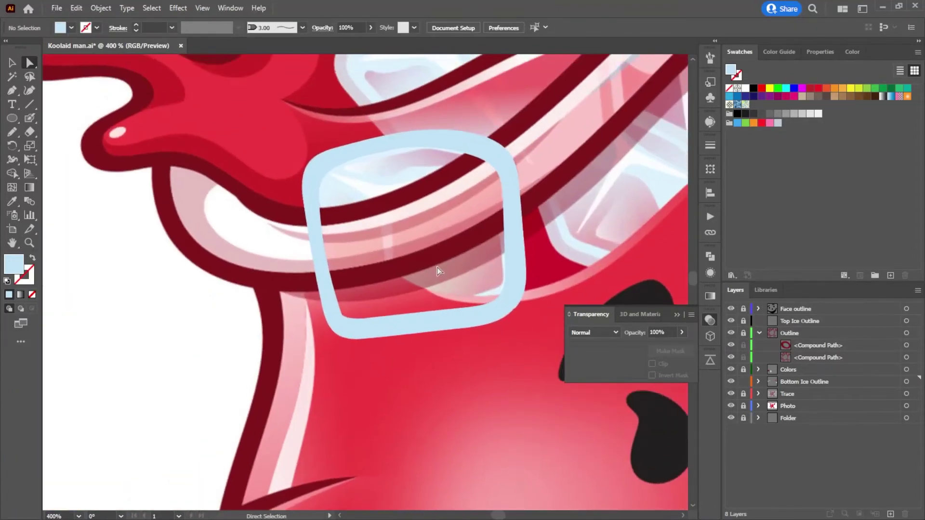
Step: Try to recolour the lower ice cube's border with the pale blue edge colour of the upper ice cube in the photo
scroll(437, 268, "up", 1)
scroll(435, 266, "down", 3)
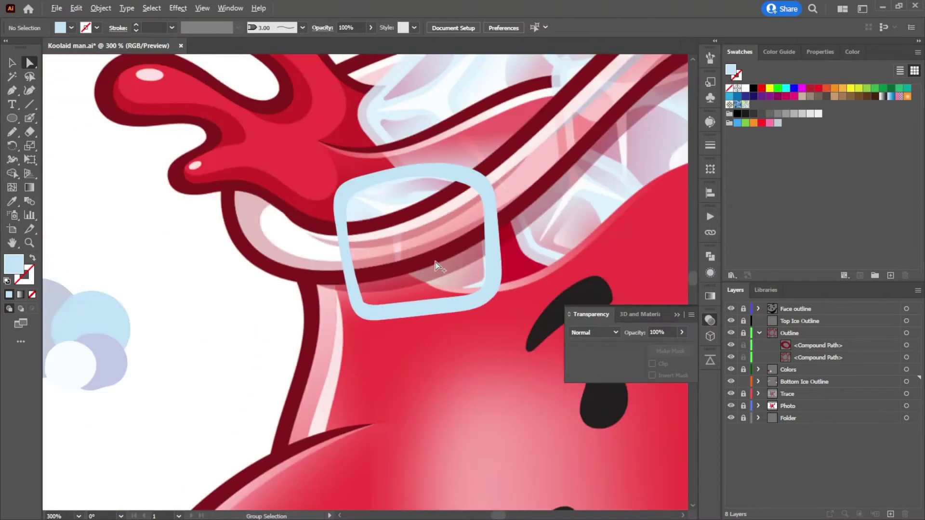
left_click_drag(430, 127, 420, 210)
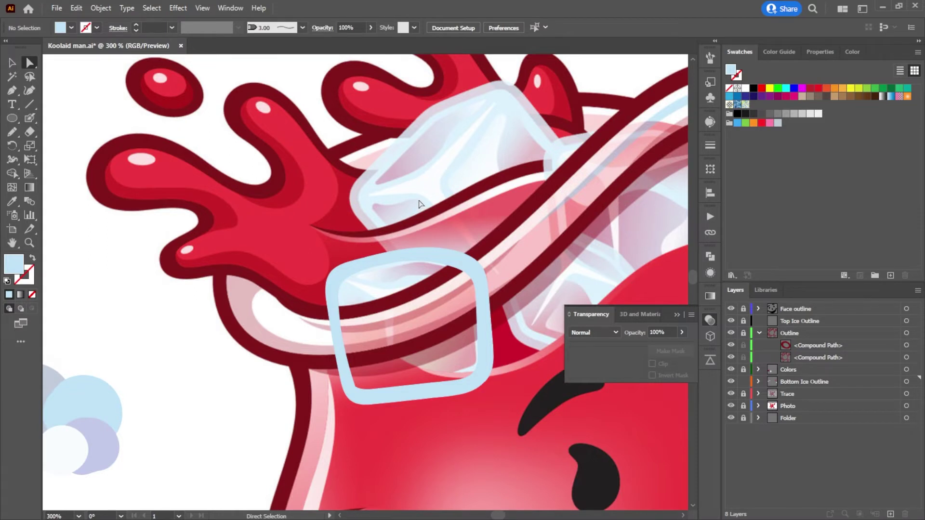
left_click(470, 275)
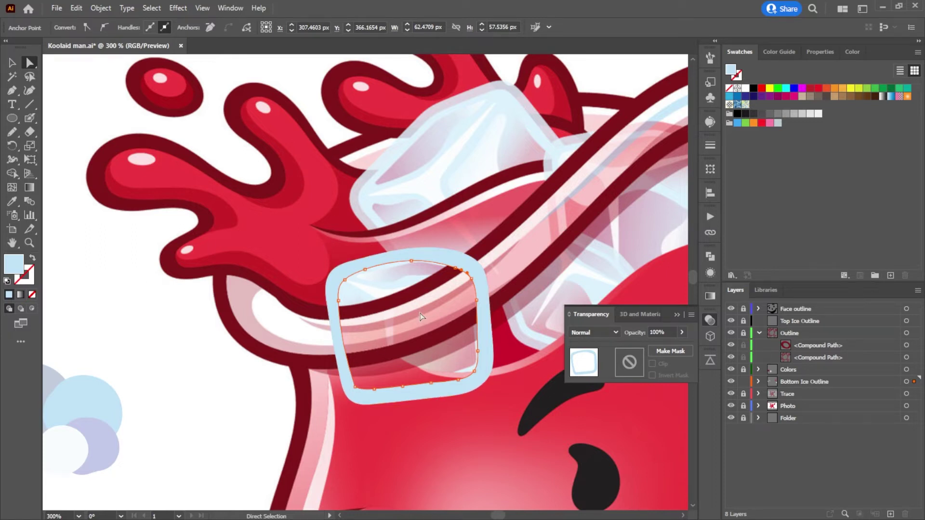
left_click(30, 118)
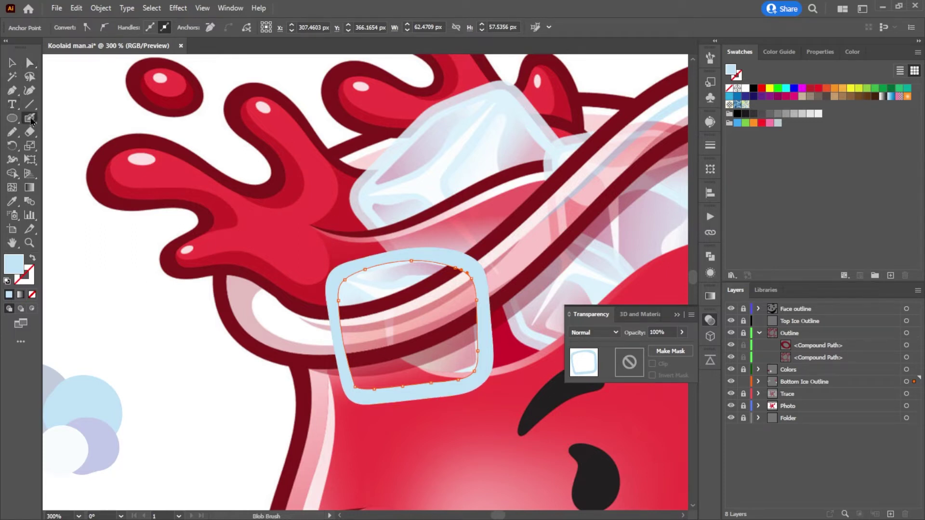
scroll(428, 260, "down", 1)
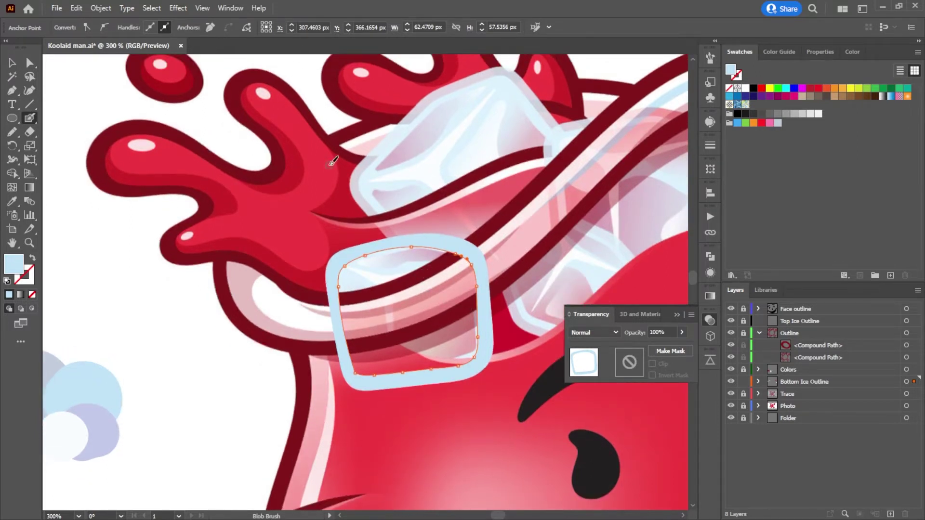
key("i")
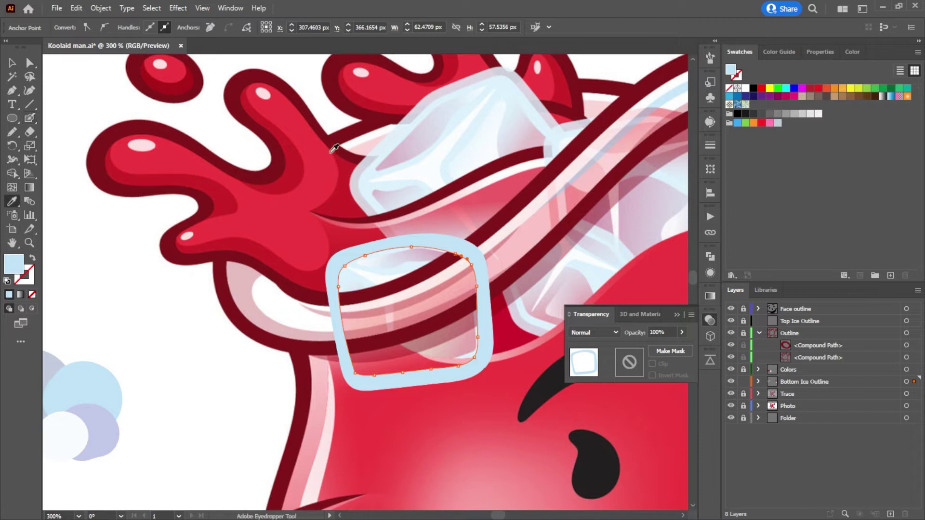
left_click(371, 173)
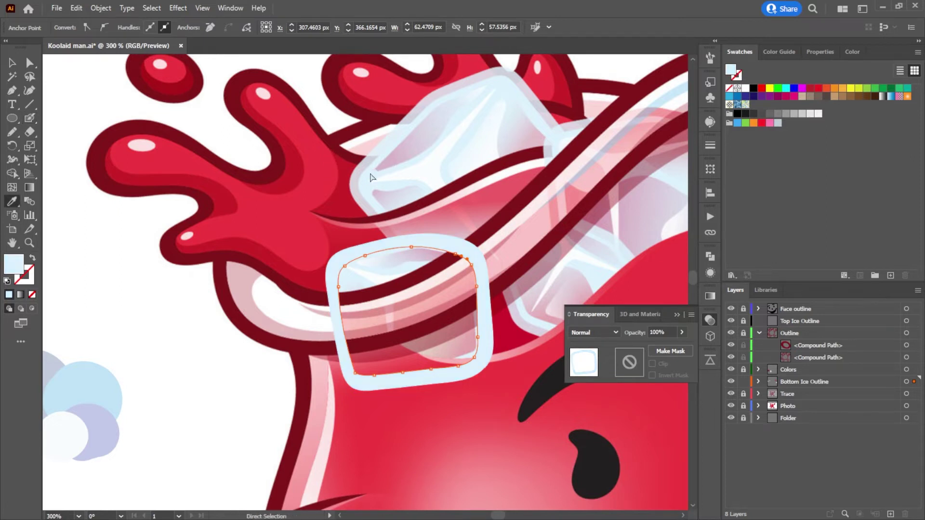
Step: Recolour the lower ice cube's border with the large grey-blue sample circle's colour and clear the selection
key("space")
left_click_drag(300, 279, 361, 255)
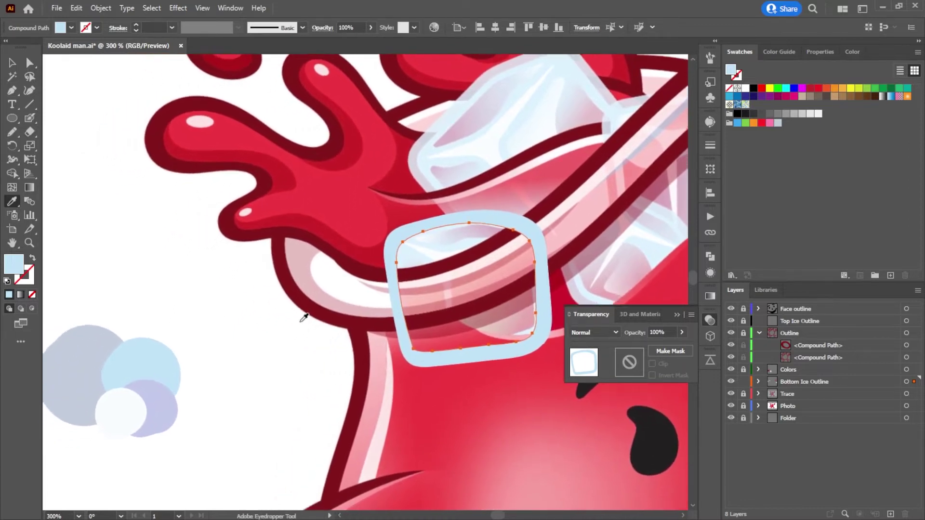
left_click(100, 327)
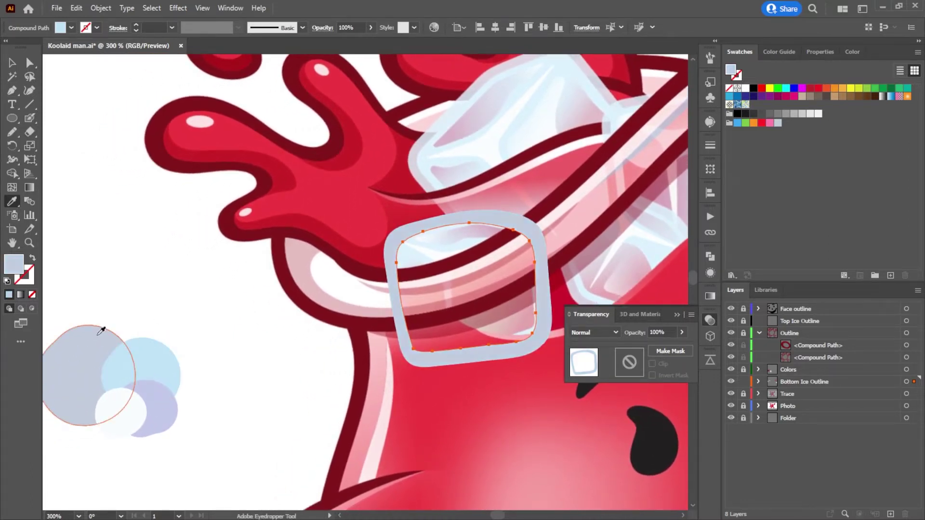
left_click(29, 63)
left_click(491, 313)
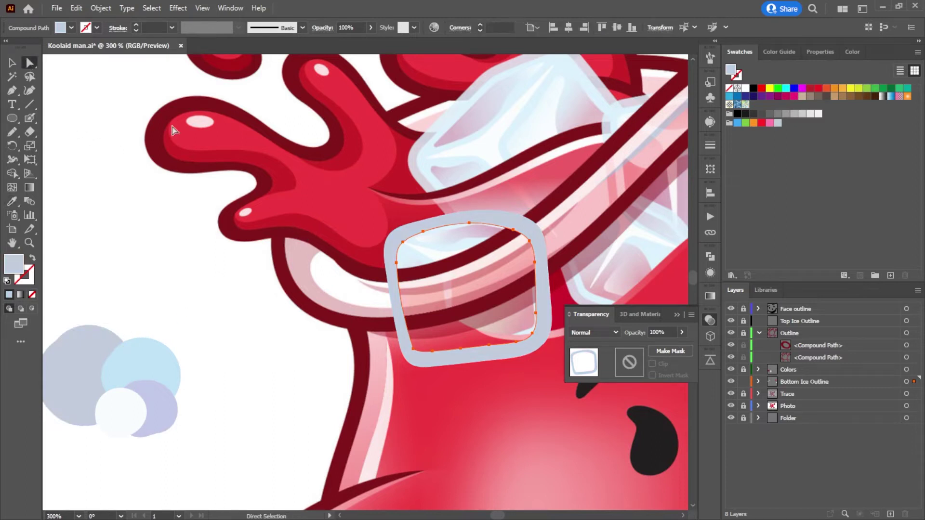
left_click(535, 294)
left_click(275, 300)
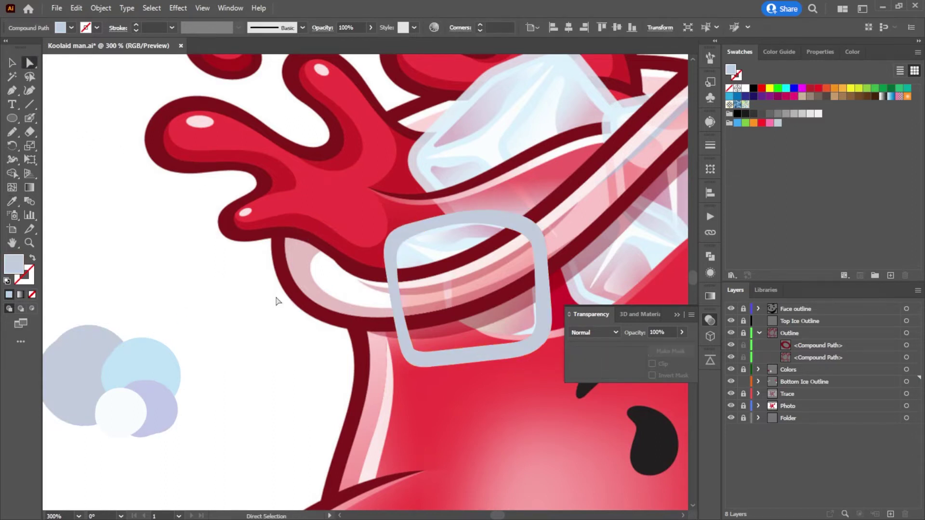
Step: Pick up the light blue sample colour and sketch the arched left face, curved top face and right face inside the cube with the Blob Brush
left_click(153, 366)
left_click(35, 122)
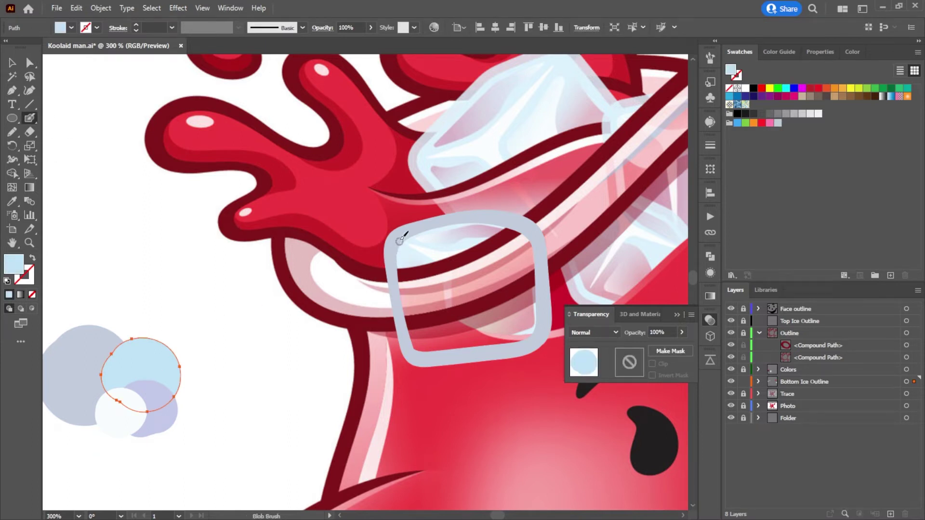
key("ctrl+shift+a")
key("ctrl+z")
mouse_move(449, 354)
left_mouse_down()
mouse_move(439, 277)
mouse_move(418, 256)
mouse_move(402, 275)
mouse_move(413, 328)
mouse_move(426, 346)
mouse_move(461, 355)
left_mouse_up()
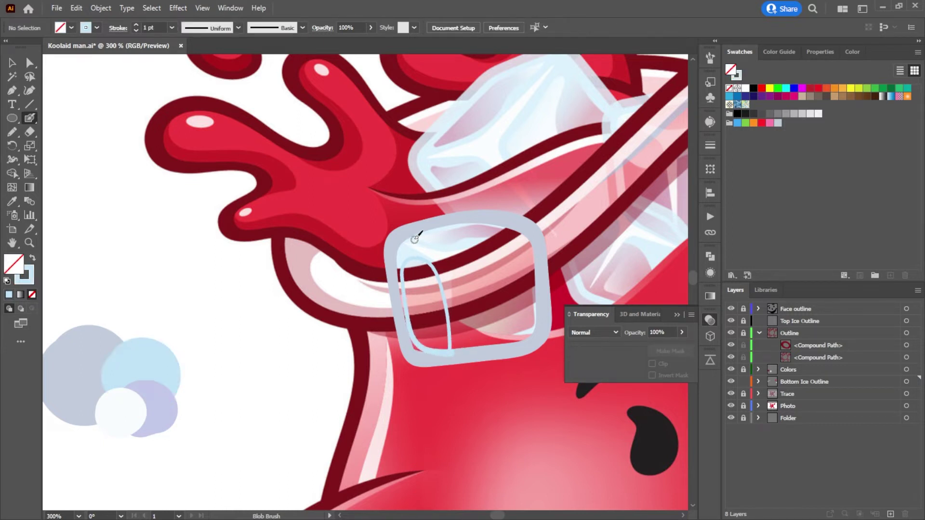
mouse_move(409, 235)
left_mouse_down()
mouse_move(468, 245)
mouse_move(525, 229)
mouse_move(537, 238)
mouse_move(461, 264)
mouse_move(457, 354)
left_mouse_up()
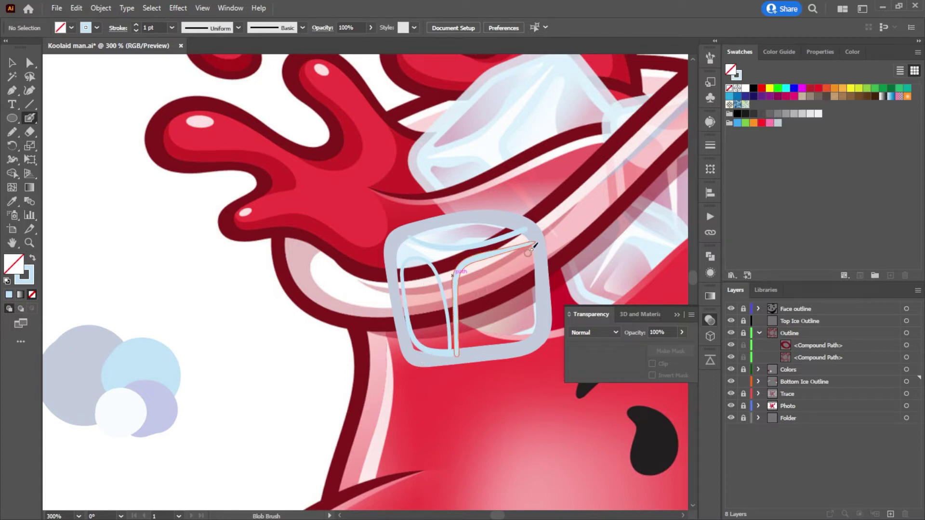
left_click_drag(536, 243, 533, 300)
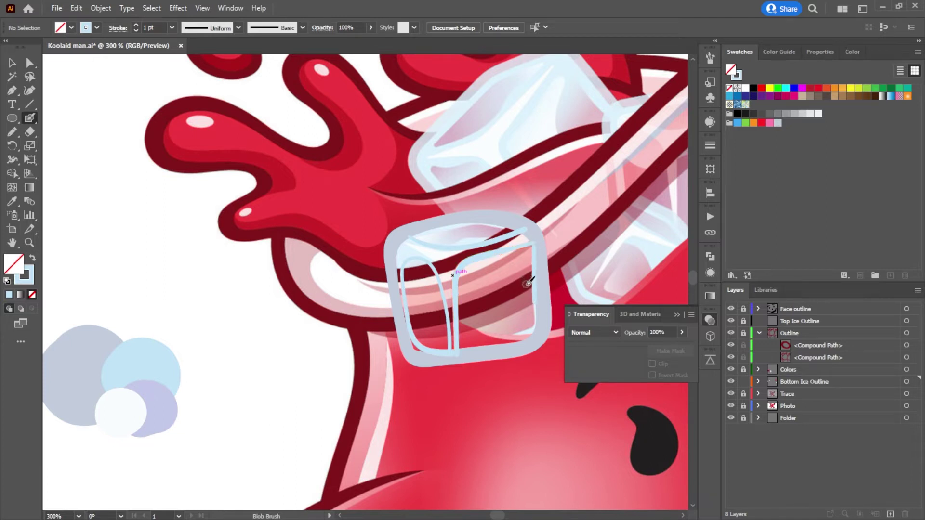
key("ctrl+z")
Step: Thicken the light blue lines around the inside of the cube's border and along the right face's left edge with the Blob Brush
mouse_move(420, 256)
left_mouse_down()
mouse_move(406, 275)
mouse_move(424, 348)
mouse_move(447, 359)
mouse_move(493, 355)
mouse_move(453, 354)
mouse_move(498, 348)
mouse_move(415, 346)
mouse_move(400, 266)
left_mouse_up()
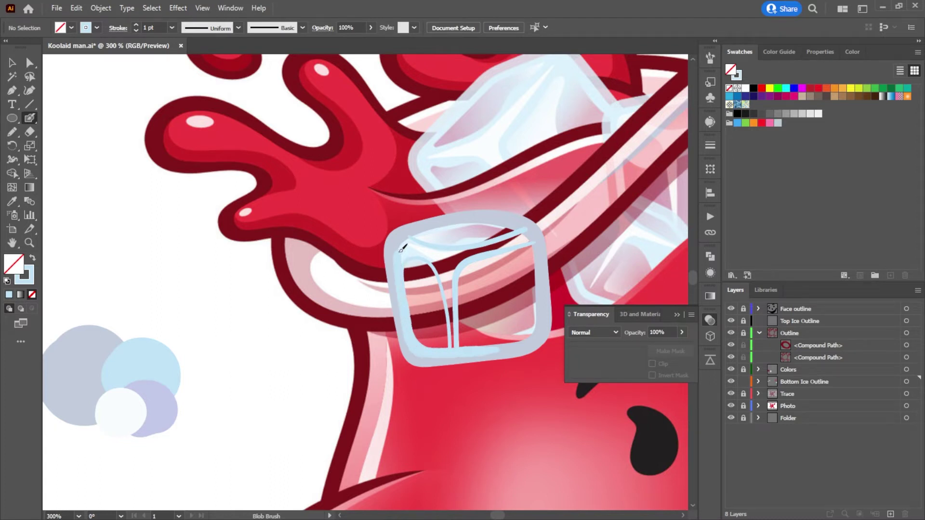
left_click_drag(446, 220, 513, 222)
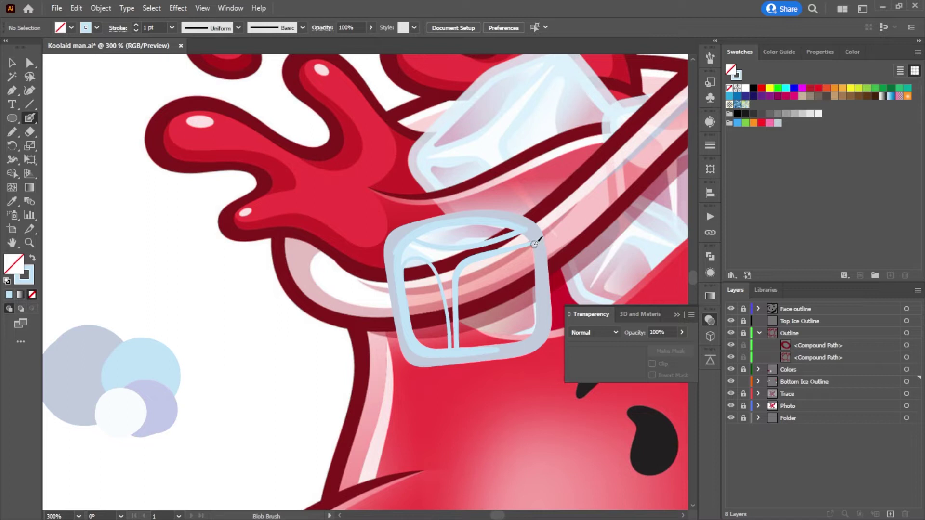
mouse_move(535, 244)
left_mouse_down()
mouse_move(535, 321)
mouse_move(525, 336)
mouse_move(466, 345)
left_mouse_up()
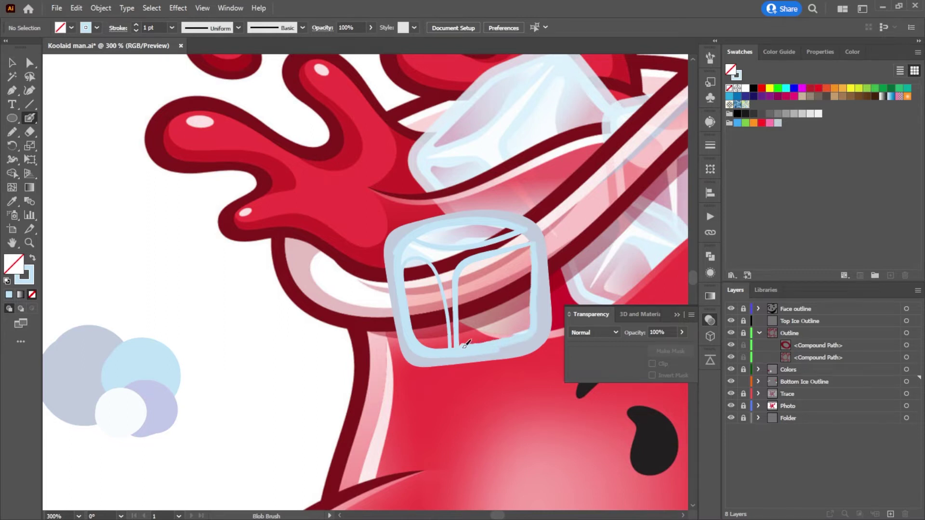
left_click_drag(466, 343, 461, 272)
left_click_drag(476, 248, 535, 243)
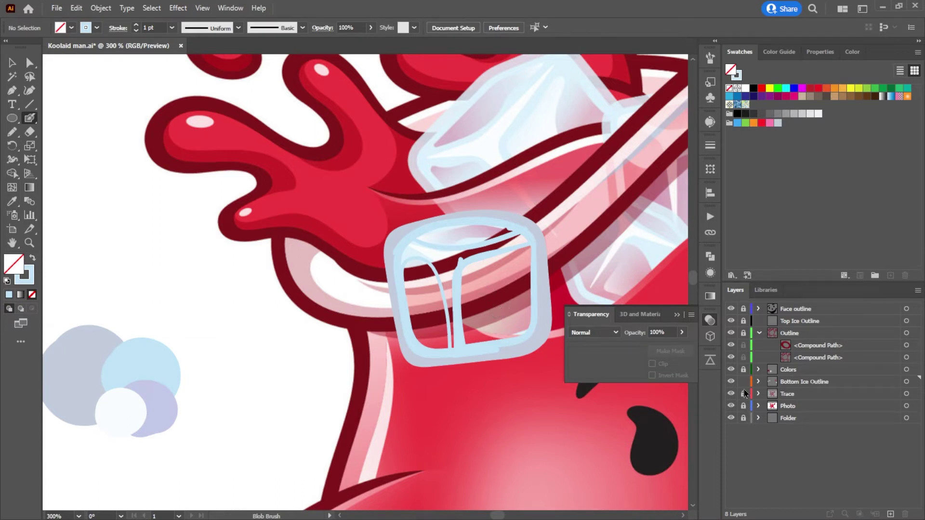
Step: Hide the Photo layer and smooth the uneven light blue strokes along the cube's left side, lower edge and top with the Blob Brush
left_click(731, 405)
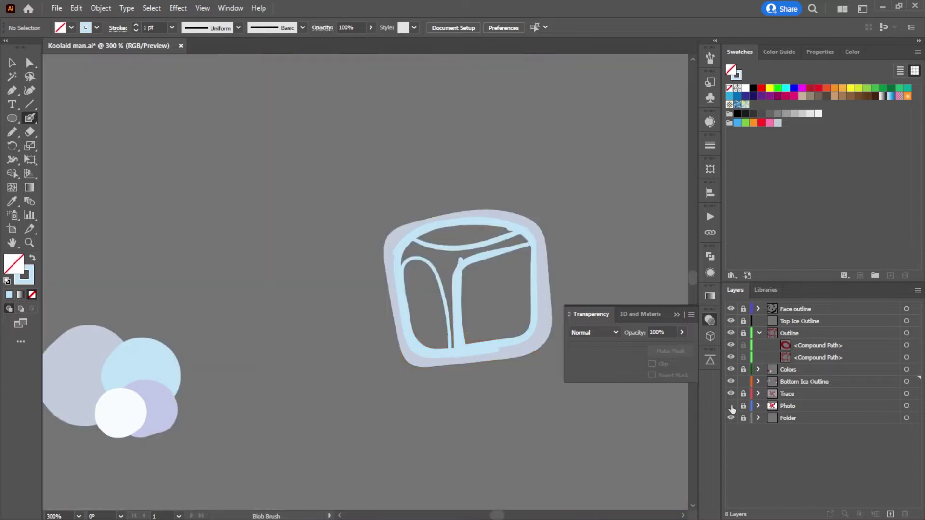
scroll(531, 273, "up", 2)
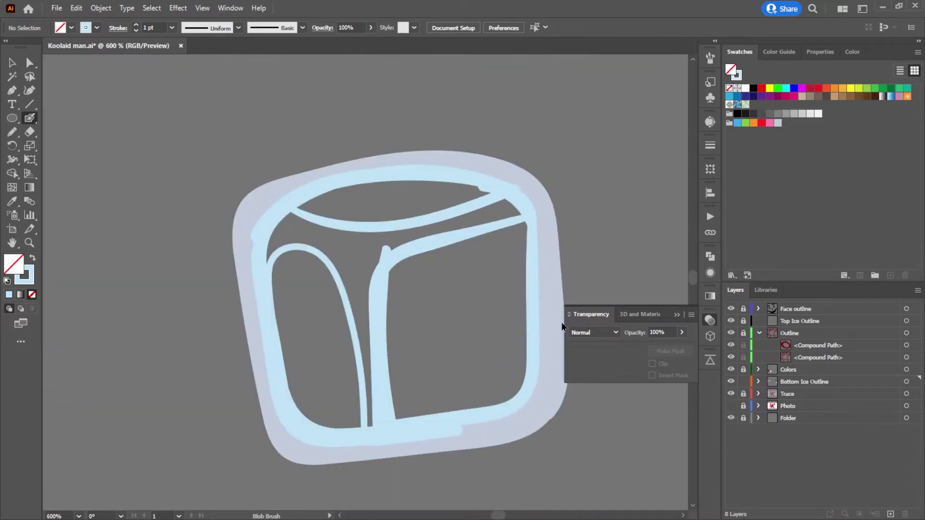
mouse_move(256, 229)
left_mouse_down()
mouse_move(275, 213)
mouse_move(256, 250)
mouse_move(270, 348)
left_mouse_up()
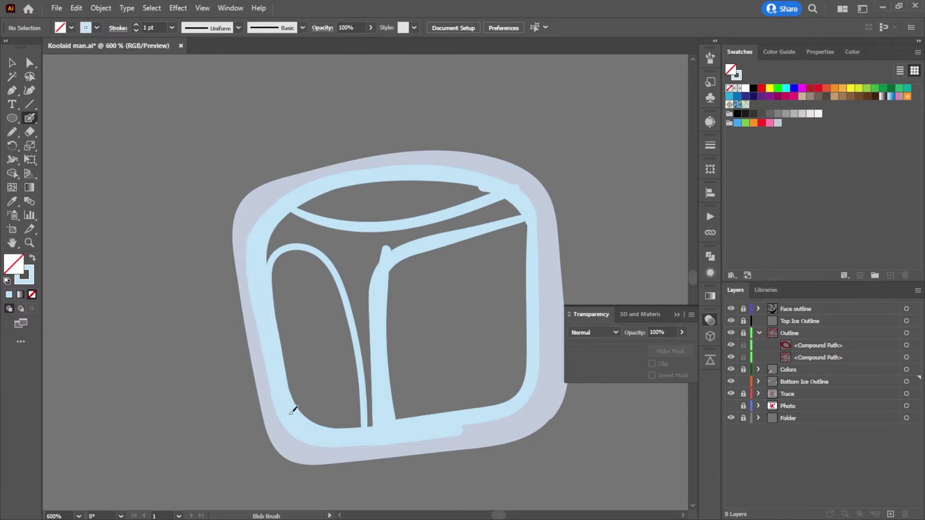
left_click_drag(464, 420, 510, 408)
left_click_drag(522, 407, 482, 426)
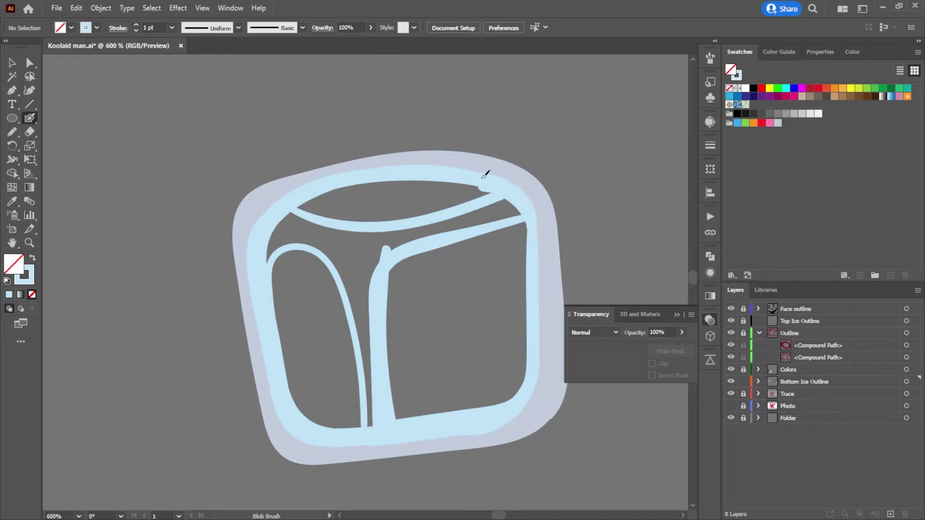
mouse_move(479, 177)
left_mouse_down()
mouse_move(529, 211)
mouse_move(532, 229)
mouse_move(500, 191)
mouse_move(439, 175)
mouse_move(360, 179)
mouse_move(281, 215)
left_mouse_up()
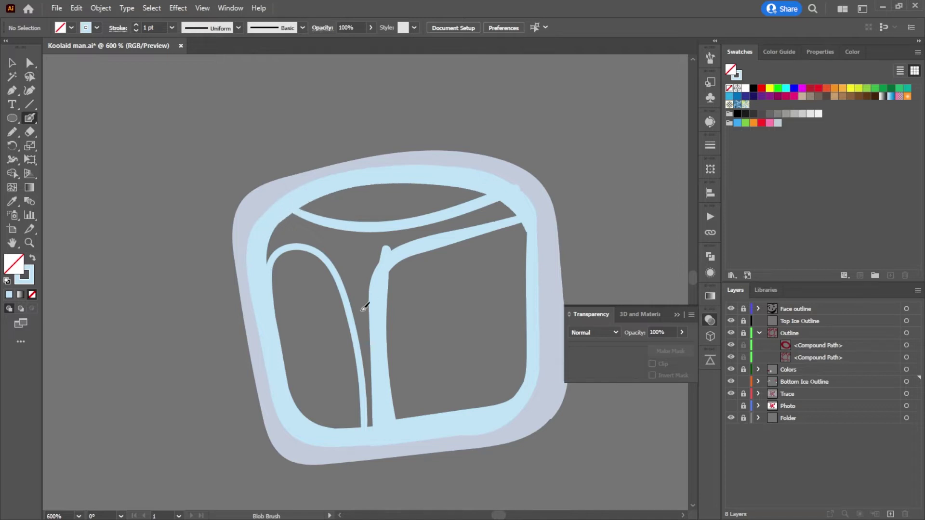
Step: Delete the gap between the cube's three faces to make it solid light blue, and smooth the right face's upper-right corner with the Blob Brush
left_click(29, 63)
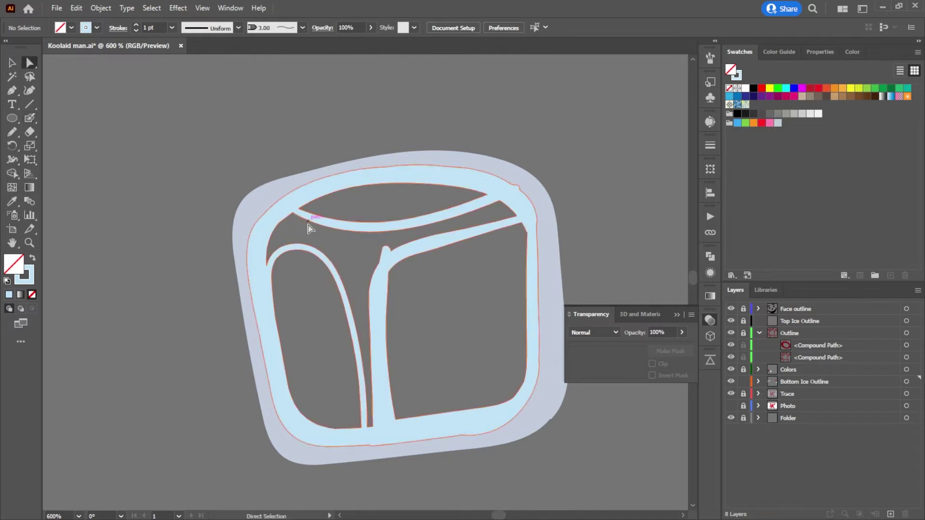
left_click(351, 233)
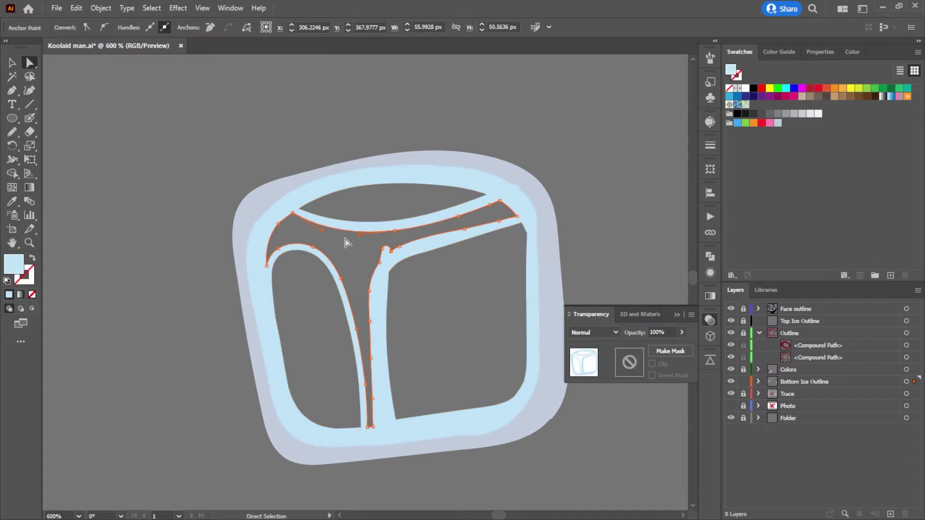
left_click(639, 162)
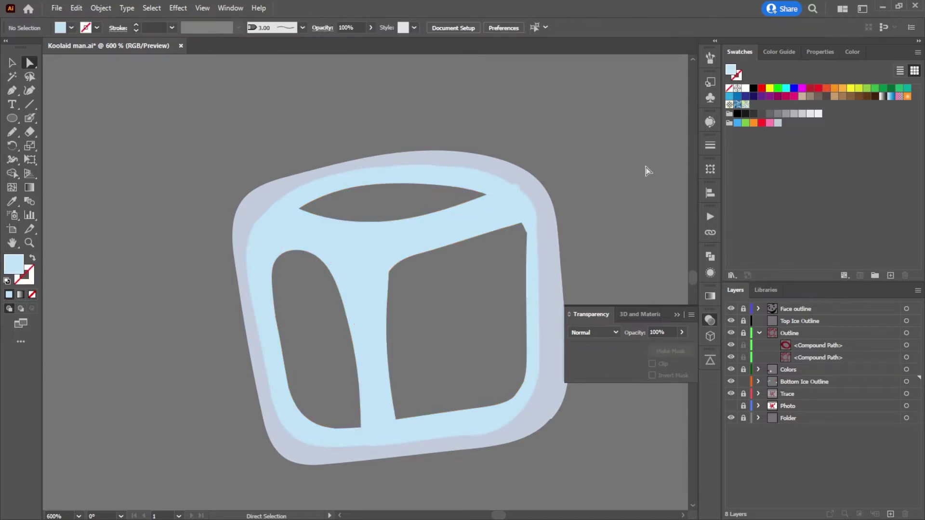
left_click(31, 120)
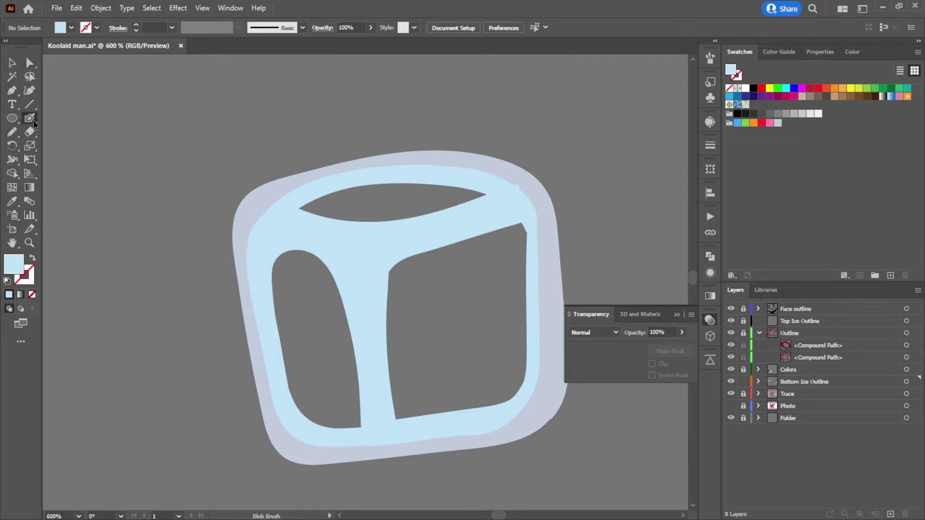
mouse_move(531, 228)
left_mouse_down()
mouse_move(520, 188)
mouse_move(488, 174)
mouse_move(401, 172)
mouse_move(492, 209)
mouse_move(530, 242)
mouse_move(530, 258)
mouse_move(521, 216)
mouse_move(530, 313)
left_mouse_up()
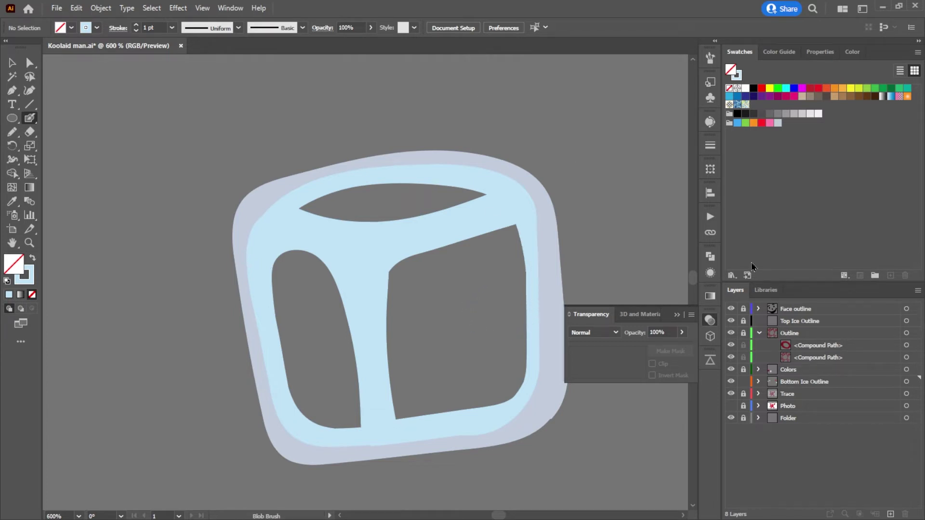
Step: Show the Photo layer to compare the drawn ice cube with the original artwork, and collapse the Transparency panel
left_click(729, 405)
left_click(731, 406)
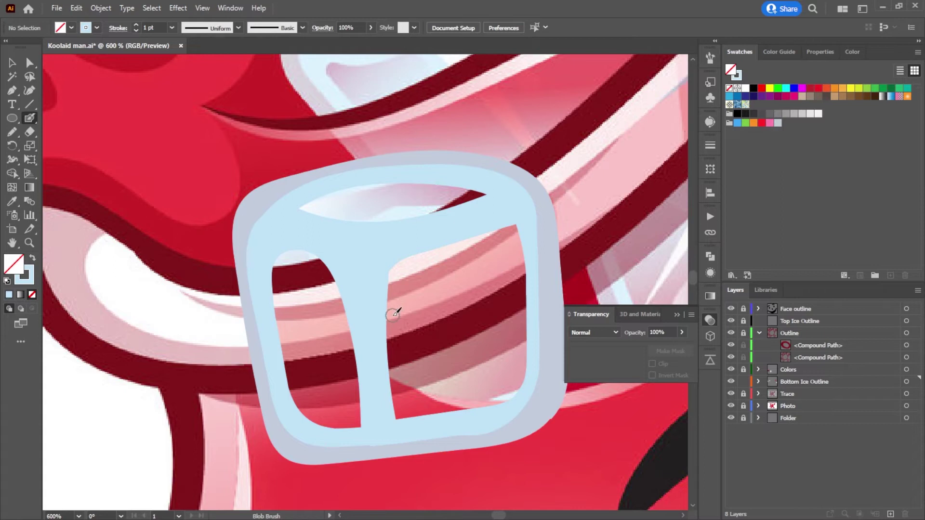
scroll(388, 316, "down", 3)
left_click_drag(388, 316, 434, 299)
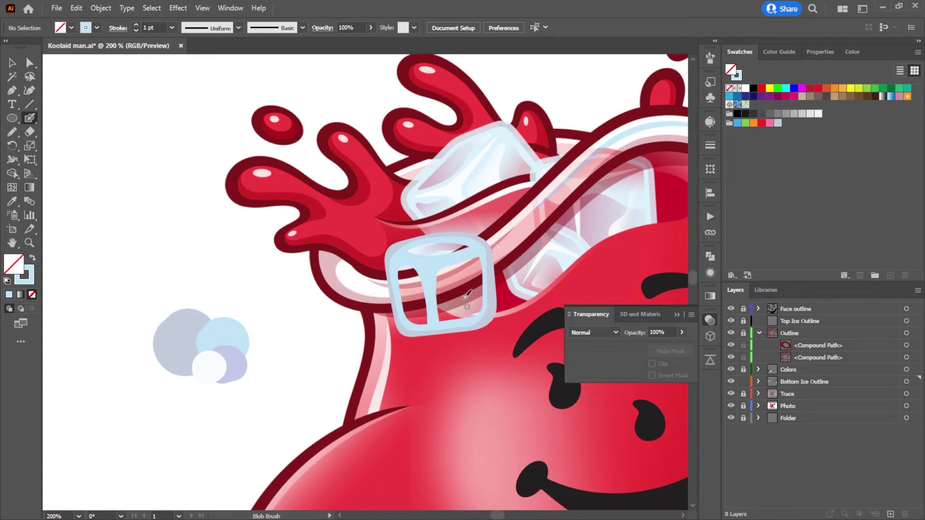
key("a")
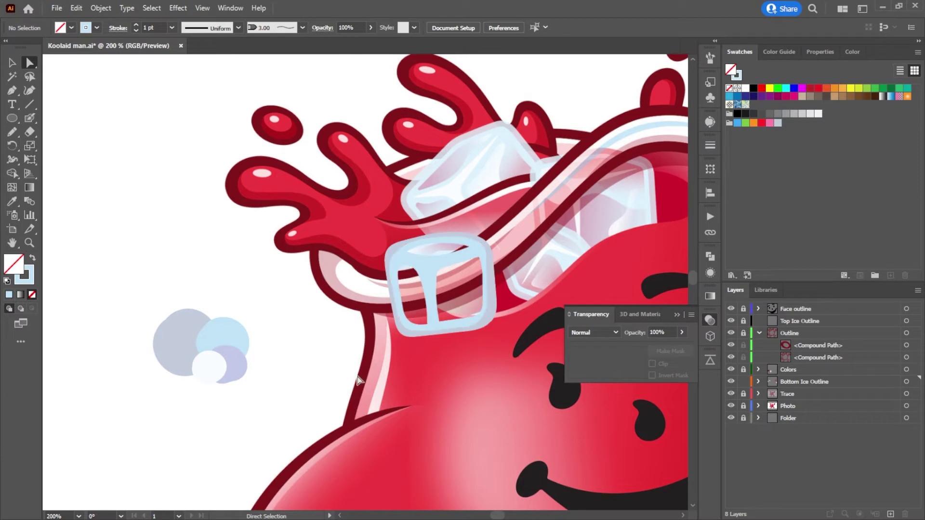
left_click(709, 326)
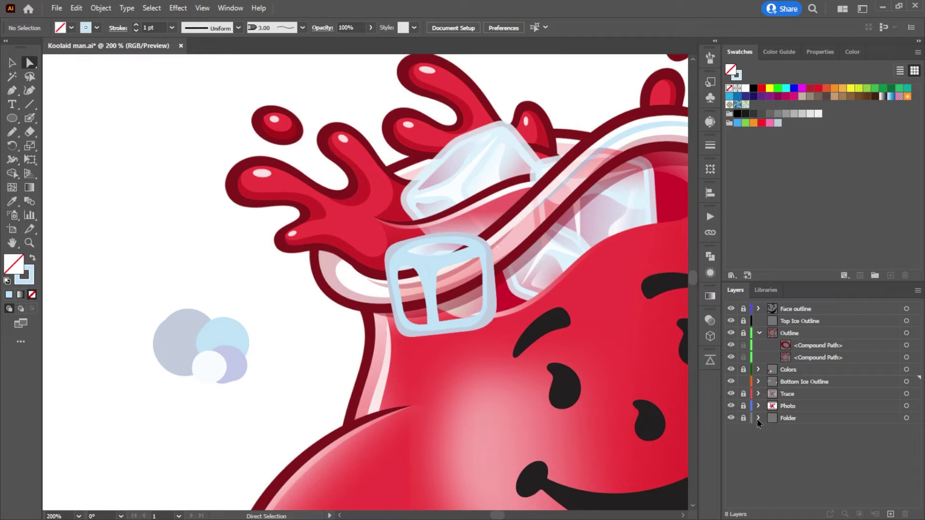
Step: Hide the Photo layer, move the lavender sample circle onto the upper part of the grey-blue circle and clear the selection
left_click(731, 406)
left_click_drag(227, 370, 175, 317)
left_click(229, 269)
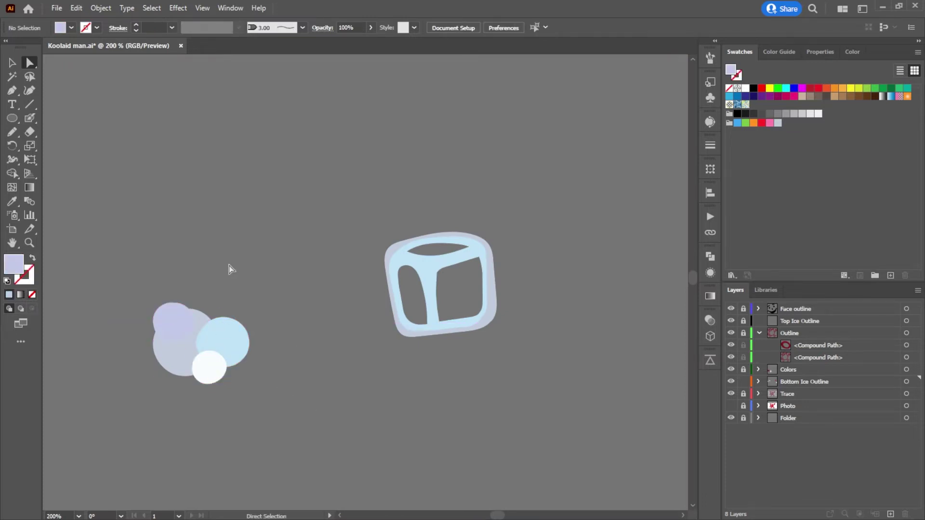
scroll(192, 311, "up", 2)
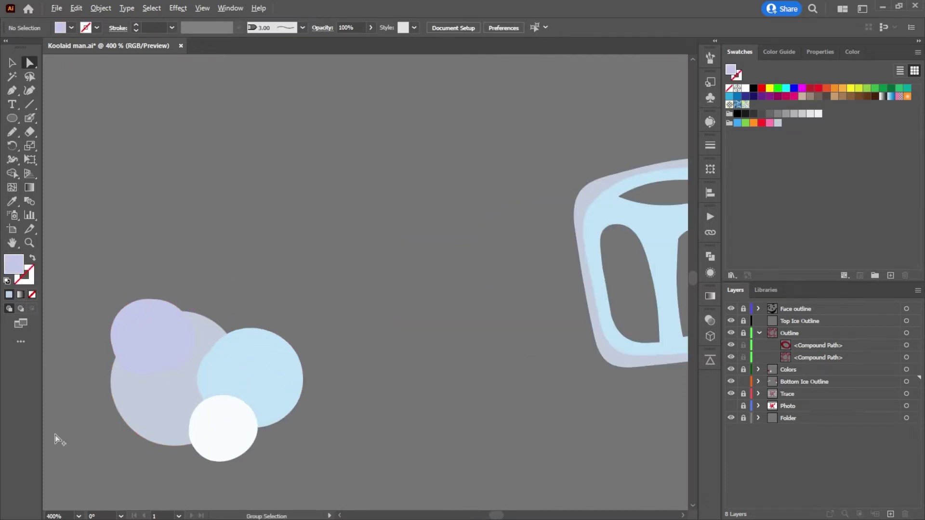
Step: Rearrange the colour sample circles into an overlapping row ordered grey-blue, light blue, lavender and white, and clear the selection
scroll(113, 427, "up", 2)
scroll(226, 402, "up", 2)
scroll(124, 423, "down", 5)
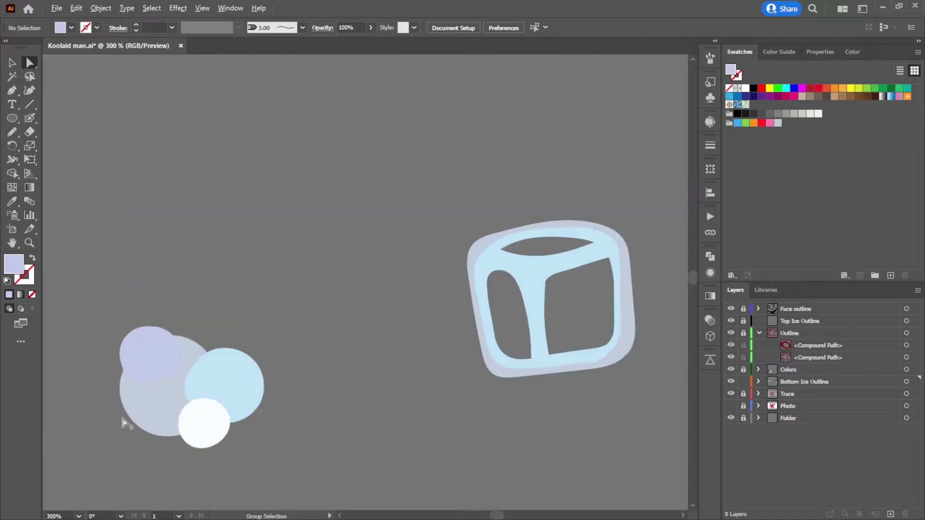
scroll(250, 390, "up", 2)
left_click_drag(198, 260, 188, 326)
scroll(356, 312, "down", 2)
left_click_drag(101, 347, 242, 357)
left_click_drag(100, 370, 94, 299)
left_click_drag(168, 381, 147, 316)
left_click_drag(235, 377, 246, 357)
left_click_drag(171, 479, 273, 370)
left_click(320, 352)
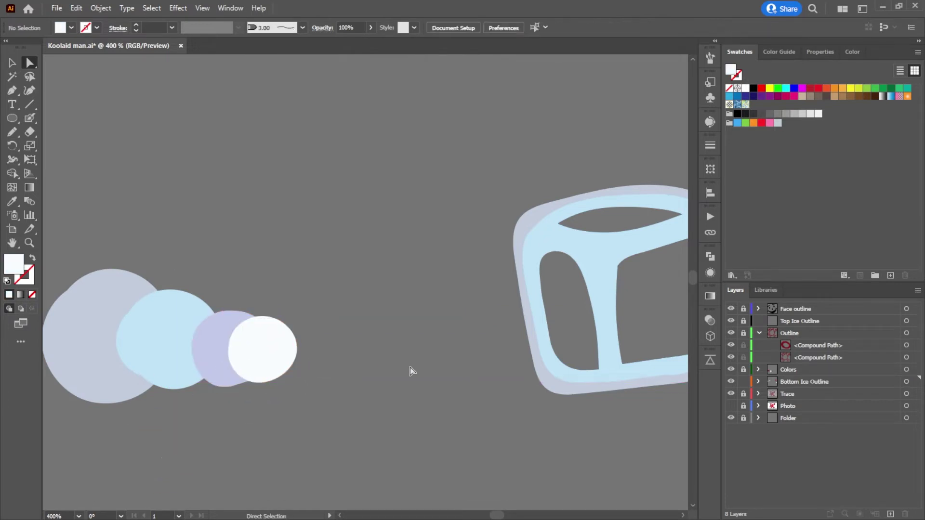
scroll(410, 366, "up", 1)
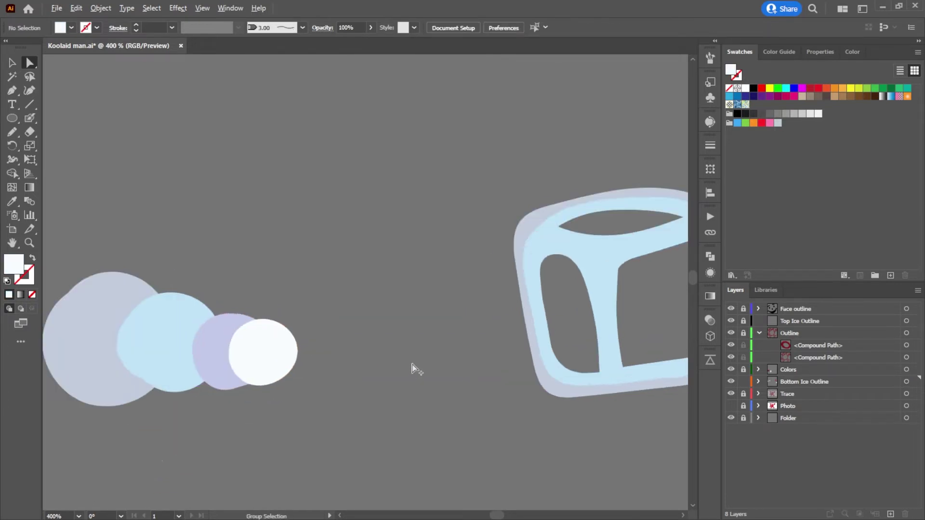
Step: Recolour the lavender sample circle a slightly darker shade, try it over the grey-blue and light blue circles, and undo that move
left_click(207, 347)
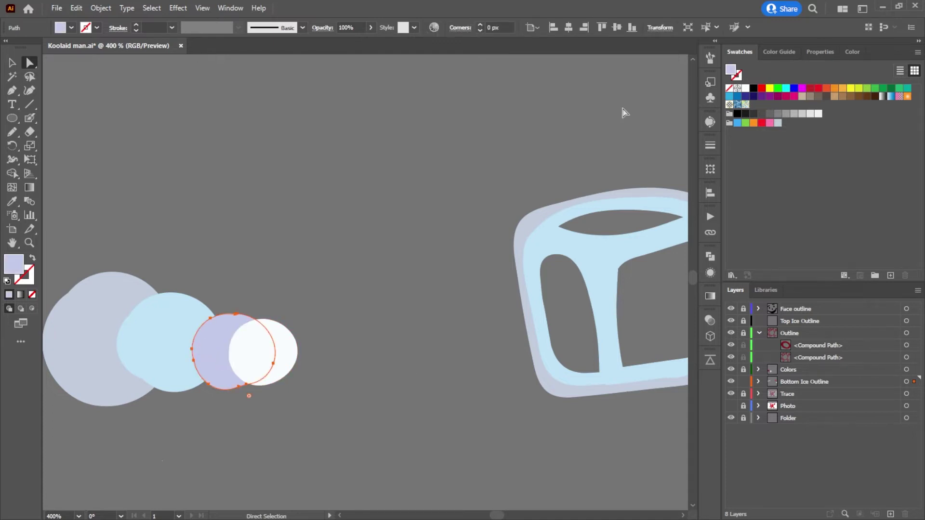
double_click(730, 71)
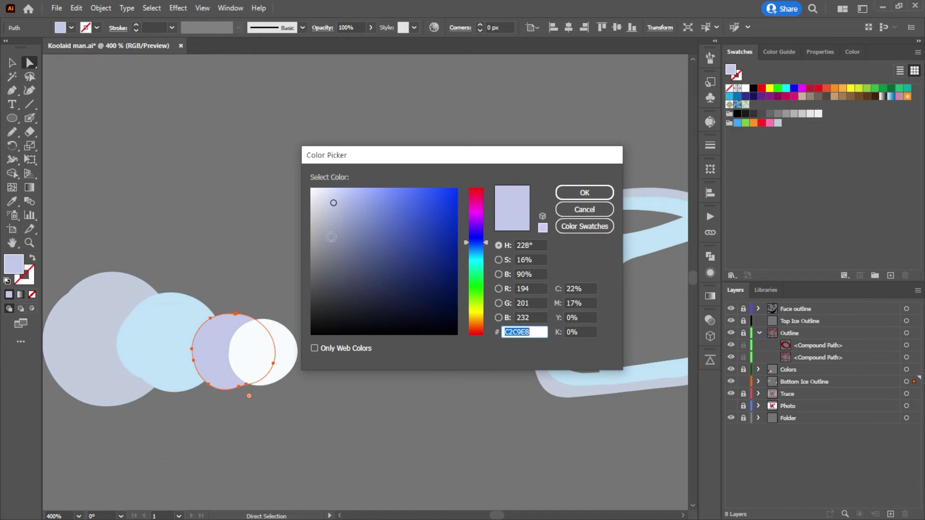
left_click(334, 205)
left_click(584, 192)
left_click(360, 233)
left_click_drag(212, 347, 117, 299)
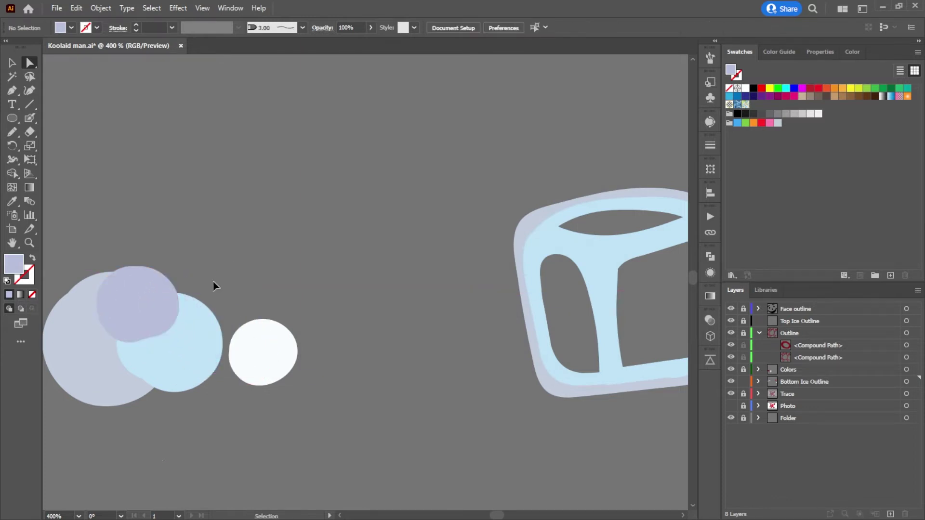
key("ctrl+z")
Step: Paint a closed lavender ring just inside the ice cube's light blue rim with the Blob Brush, using the sample circle's colour
left_click(230, 333)
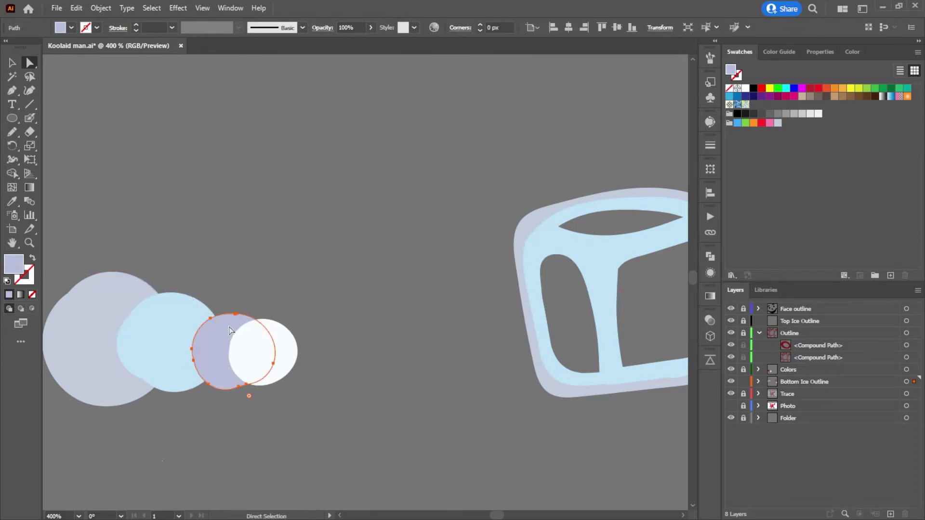
key("shift+b")
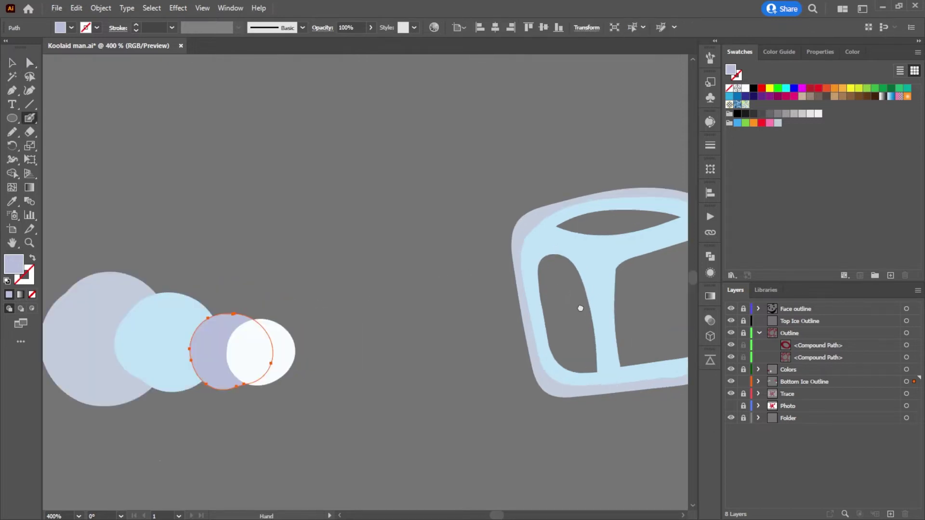
left_click_drag(586, 306, 470, 285)
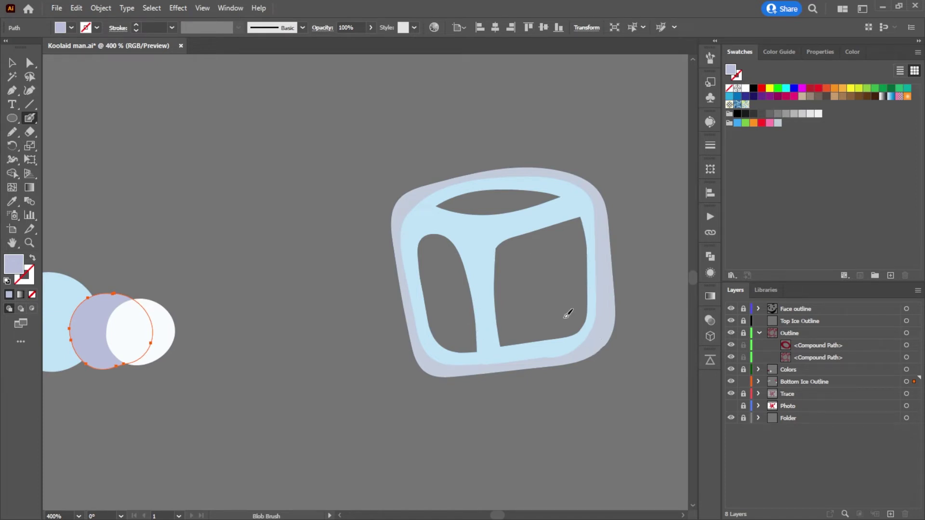
mouse_move(570, 335)
left_mouse_down()
mouse_move(587, 295)
mouse_move(588, 244)
mouse_move(562, 189)
mouse_move(496, 178)
mouse_move(467, 188)
mouse_move(421, 222)
mouse_move(417, 252)
mouse_move(440, 338)
mouse_move(466, 349)
mouse_move(574, 330)
mouse_move(584, 303)
mouse_move(585, 236)
mouse_move(570, 199)
mouse_move(554, 198)
left_mouse_up()
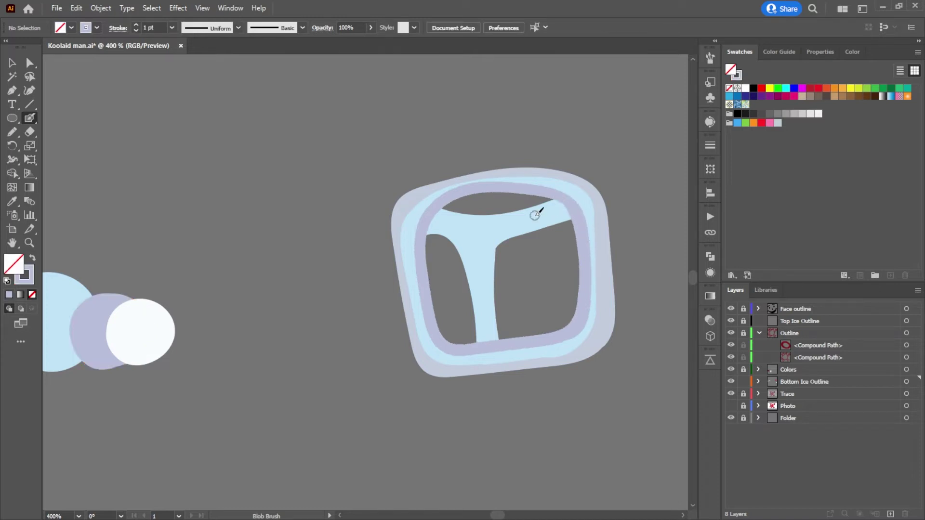
Step: Delete the lavender ring's inner edge so it becomes a solid shape, keep lavender as the fill colour and clear the selection
key("a")
left_click(465, 194)
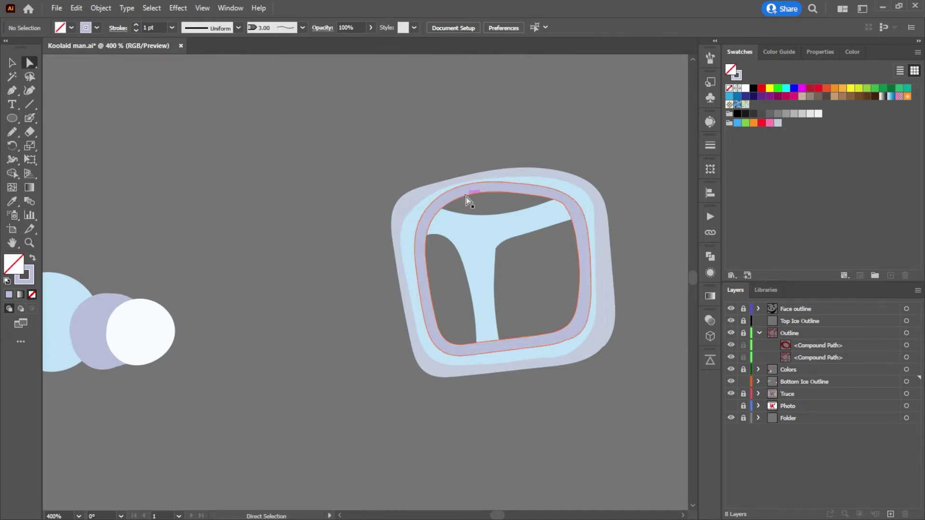
left_click(467, 196)
key("shift+x")
key("ctrl+shift+a")
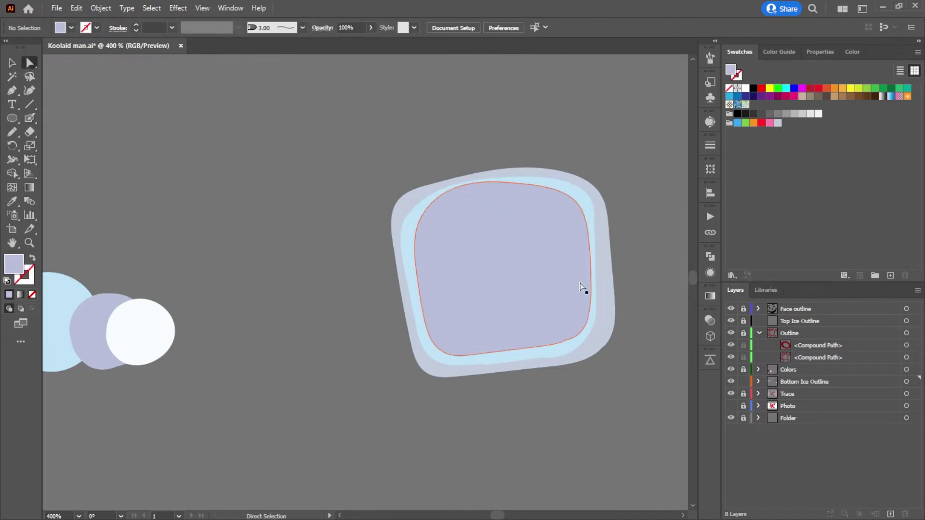
Step: Expand the Bottom Ice Outline layer and move the lavender shape and the grey-blue border below the light blue faces
left_click(554, 235)
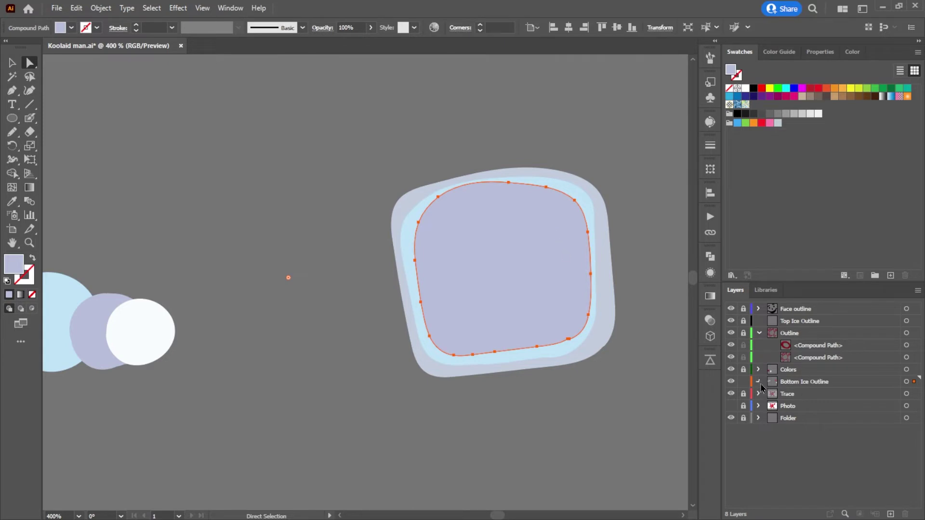
left_click(758, 381)
scroll(809, 432, "down", 2)
scroll(809, 429, "up", 1)
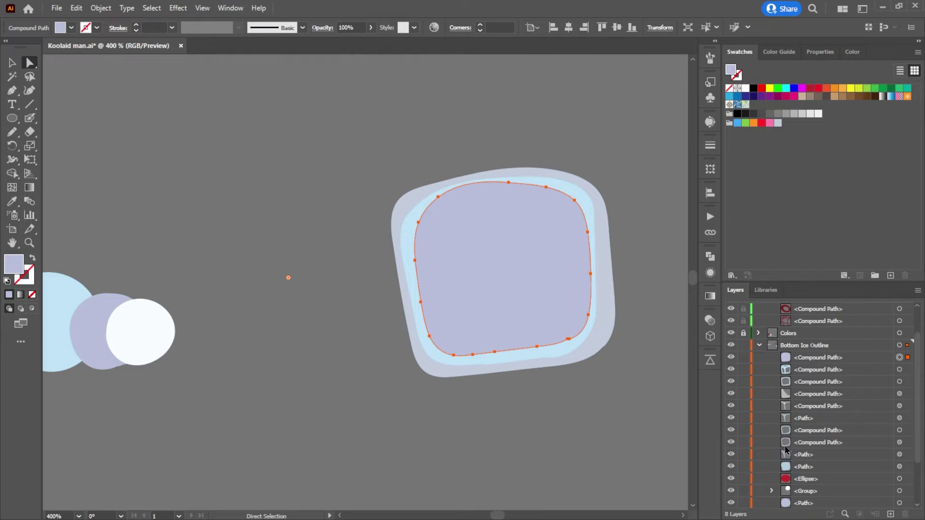
left_click_drag(813, 361, 809, 459)
left_click_drag(810, 374, 807, 453)
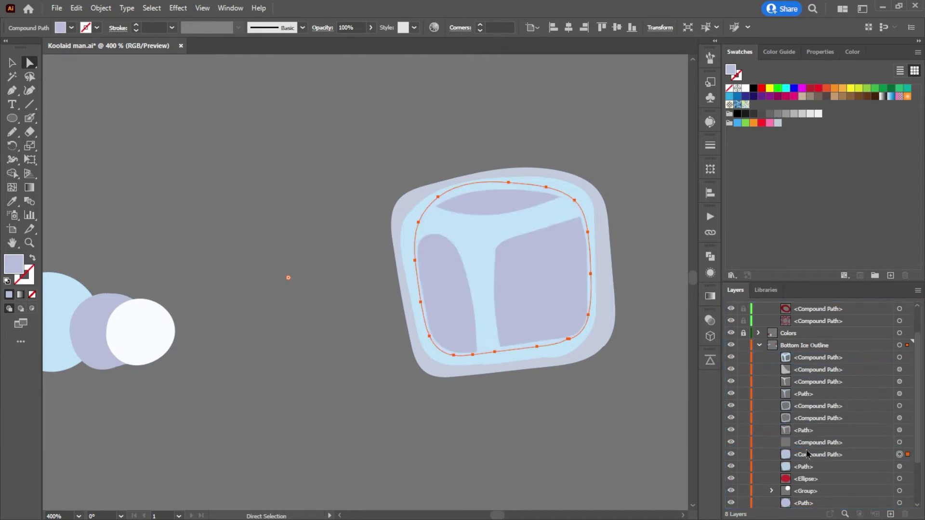
left_click(813, 369)
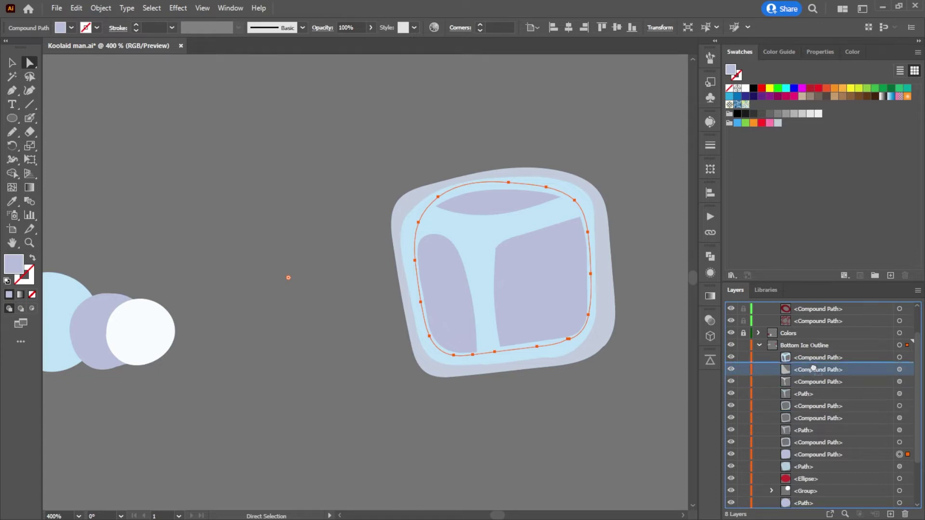
left_click(477, 114)
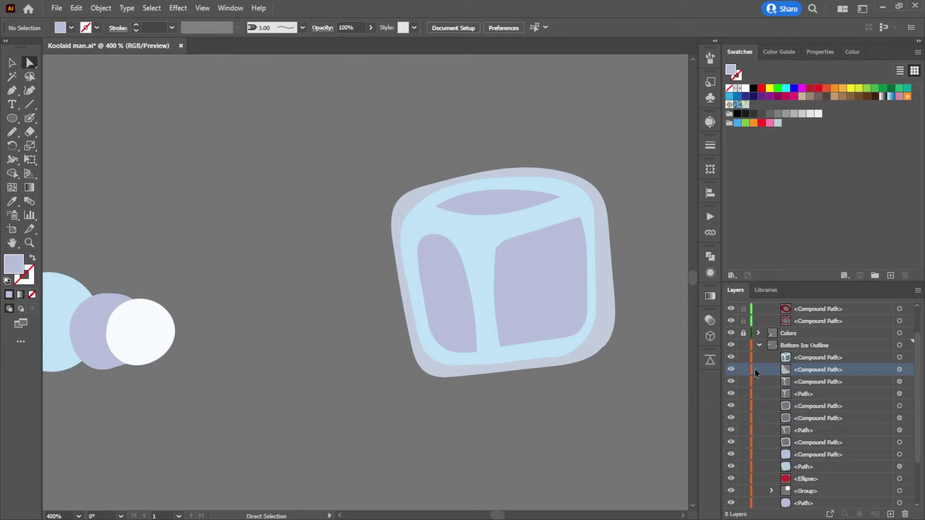
Step: Hide the light blue faces, move the diagonal grey compound path further down the Bottom Ice Outline stack and select the lavender shape
left_click(731, 358)
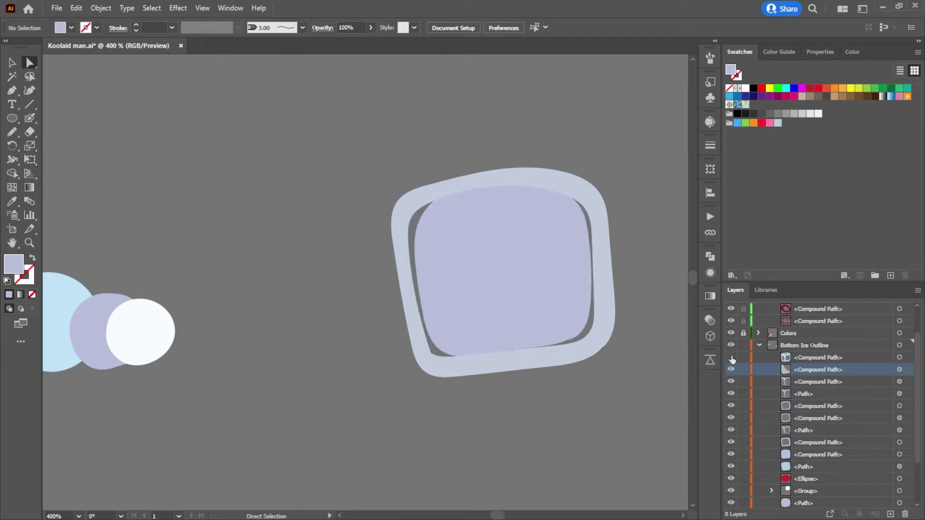
left_click(731, 357)
left_click(731, 358)
left_click(731, 357)
left_click(731, 357)
left_click_drag(823, 371, 826, 427)
left_click(550, 276)
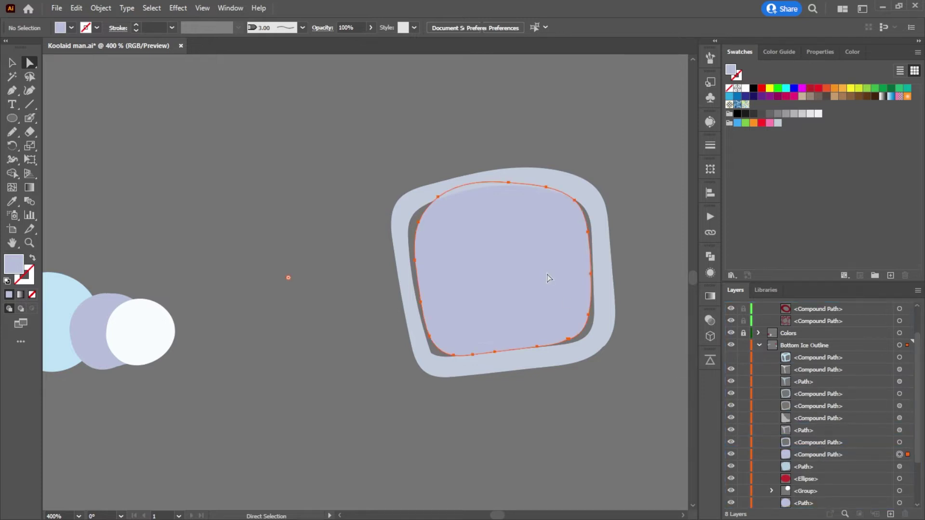
Step: Stack the lavender shape directly beneath the light blue faces and the grey-blue border beneath it, with the light blue faces shown again
left_click_drag(828, 455, 825, 370)
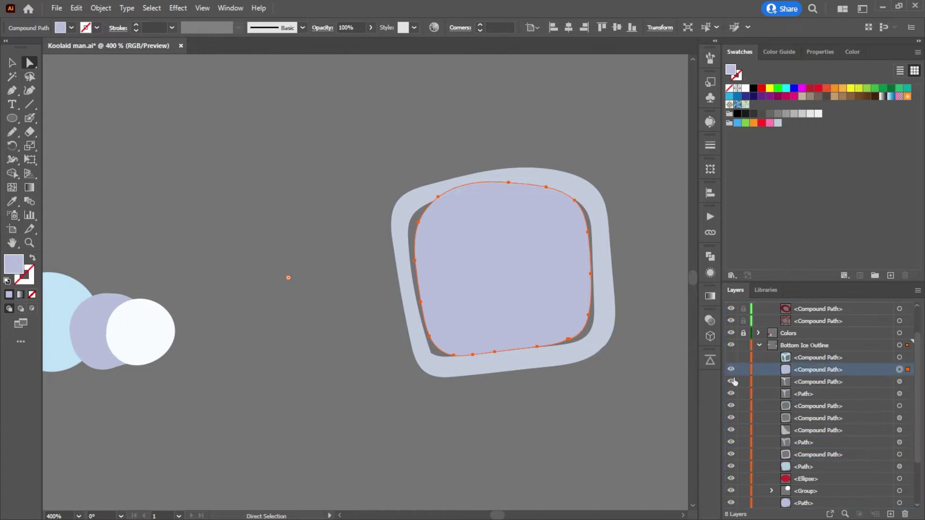
left_click(730, 358)
left_click(730, 358)
left_click(730, 357)
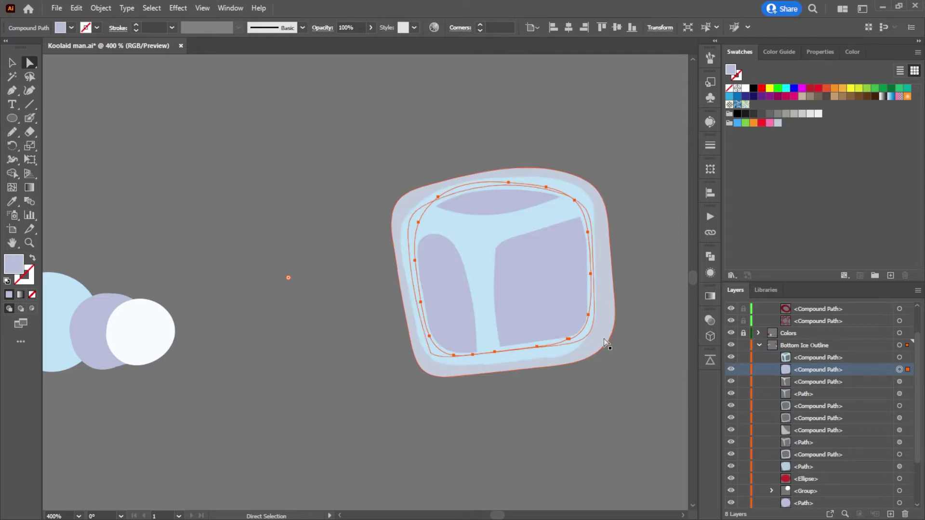
left_click(817, 456)
left_click_drag(816, 456, 825, 382)
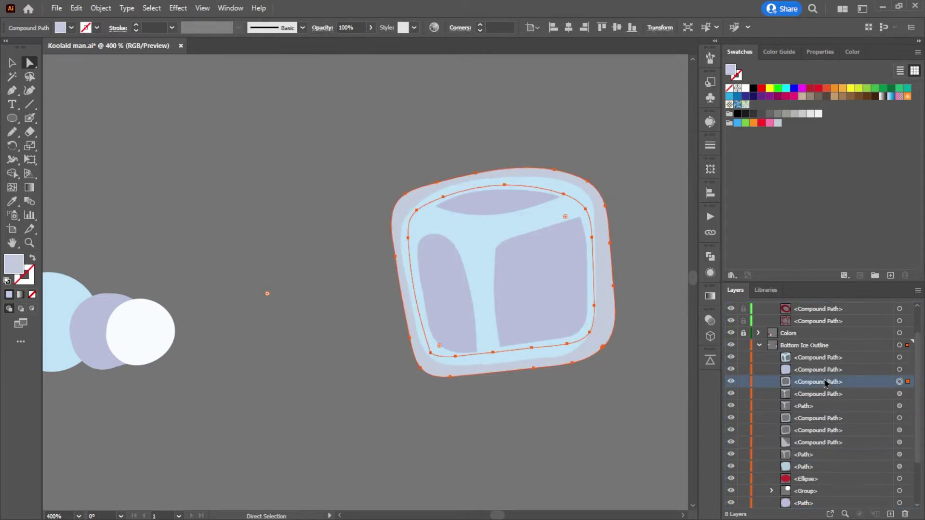
left_click(584, 410)
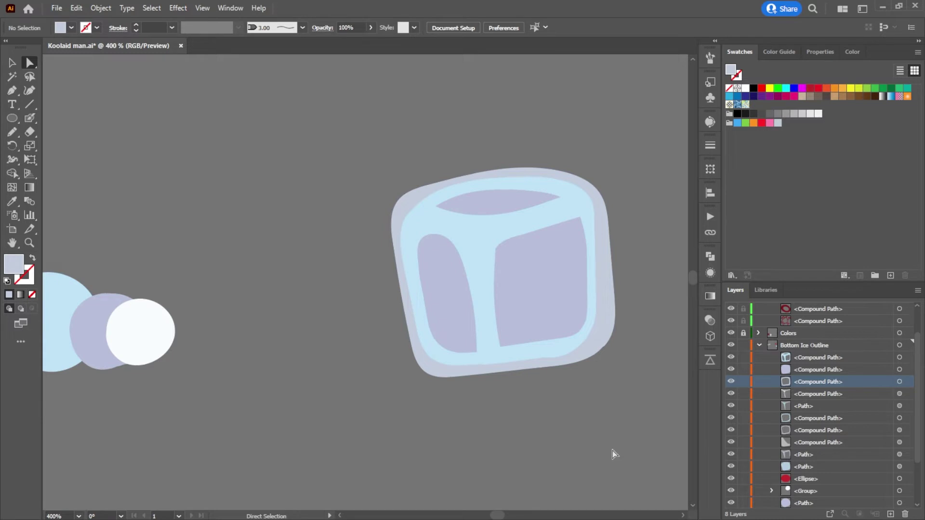
Step: Check the cube's stacked shapes by toggling their visibility, and hide the leftover compound path below the grey-blue border
left_click(732, 358)
left_click(731, 359)
left_click(731, 369)
left_click(731, 370)
left_click(609, 305)
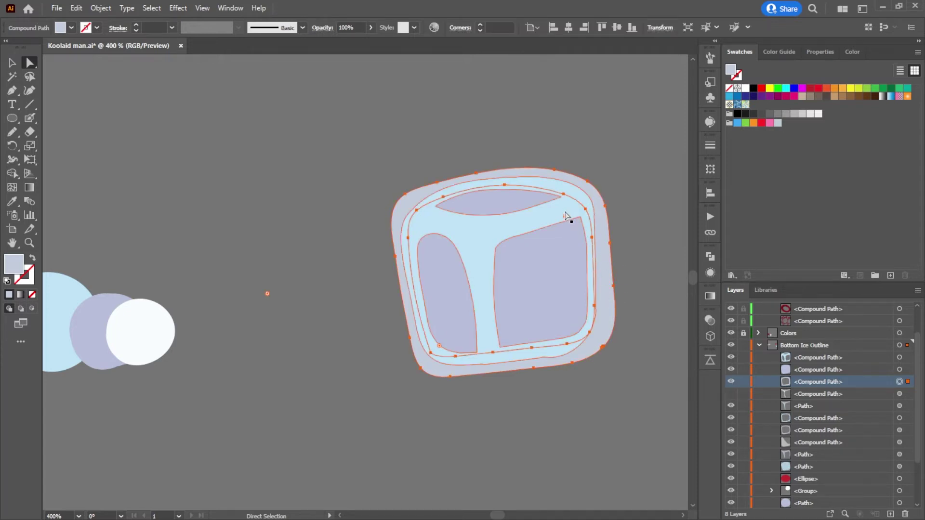
left_click(542, 259)
Step: Rename the grey-blue border 3, the lavender shape 2 and the light blue faces 1, and clear the selection
double_click(829, 382)
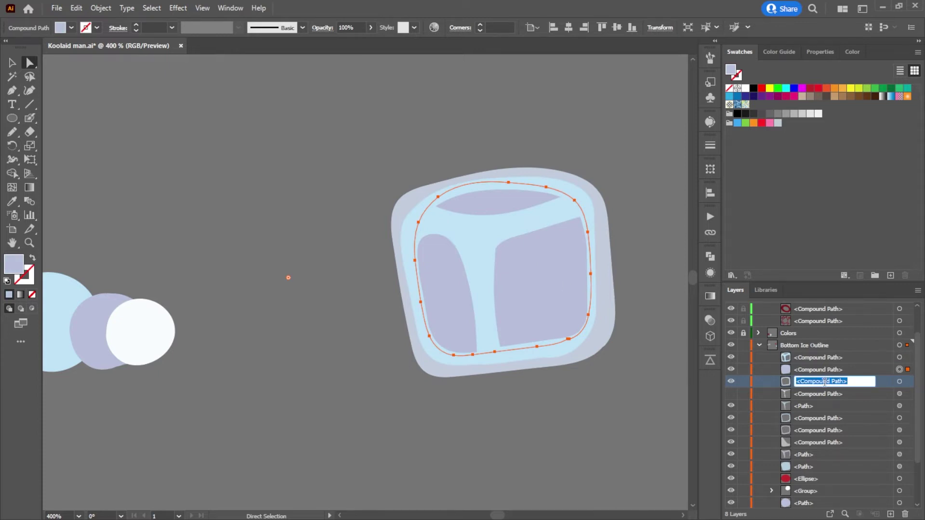
type("3")
double_click(822, 370)
type("2")
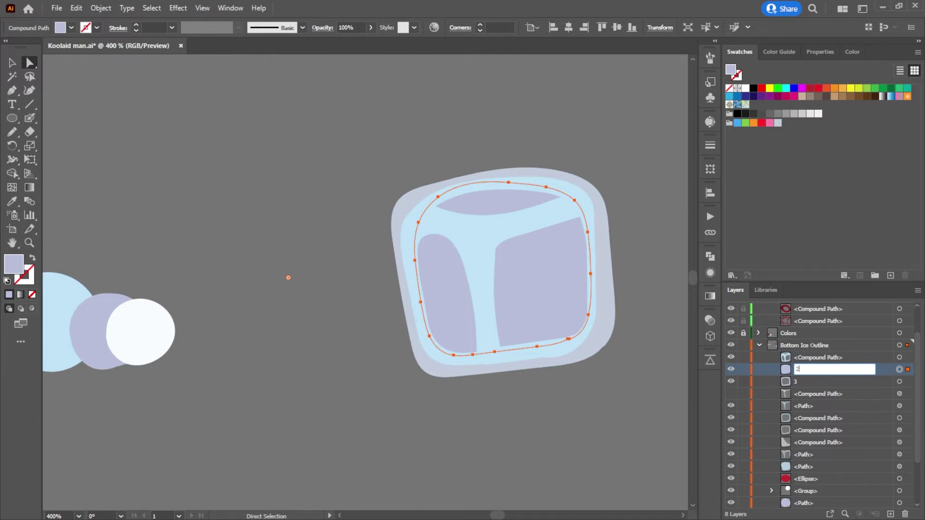
double_click(816, 360)
type("1")
key("Return")
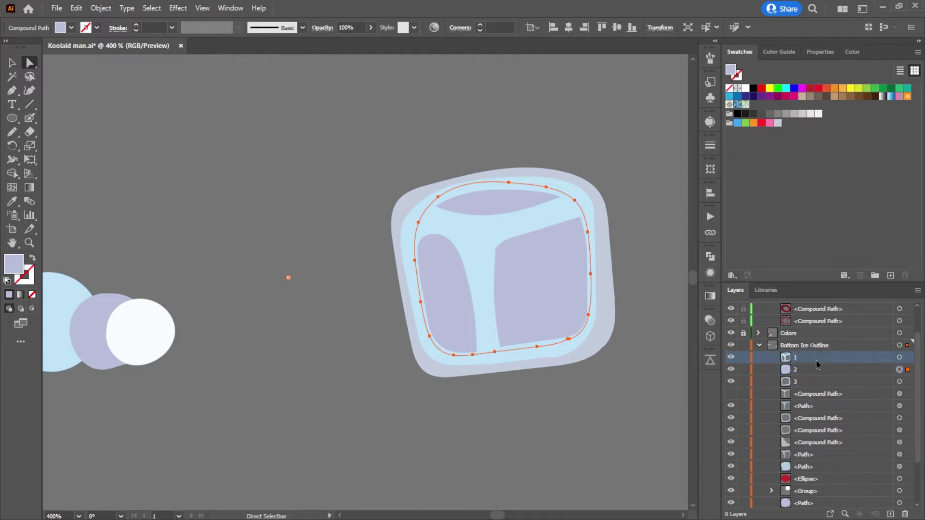
left_click(666, 376)
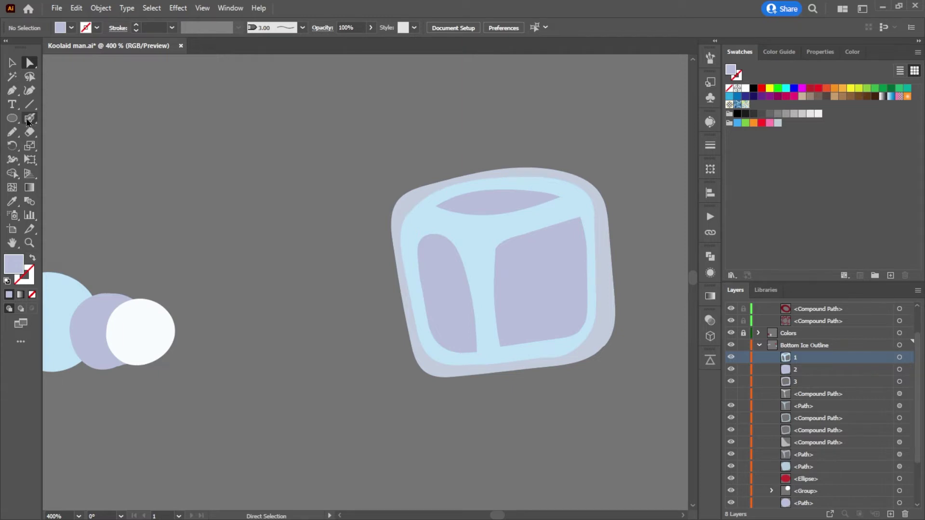
Step: Activate the Pen tool and show the Photo layer to compare the redrawn ice cube with the original artwork
key("p")
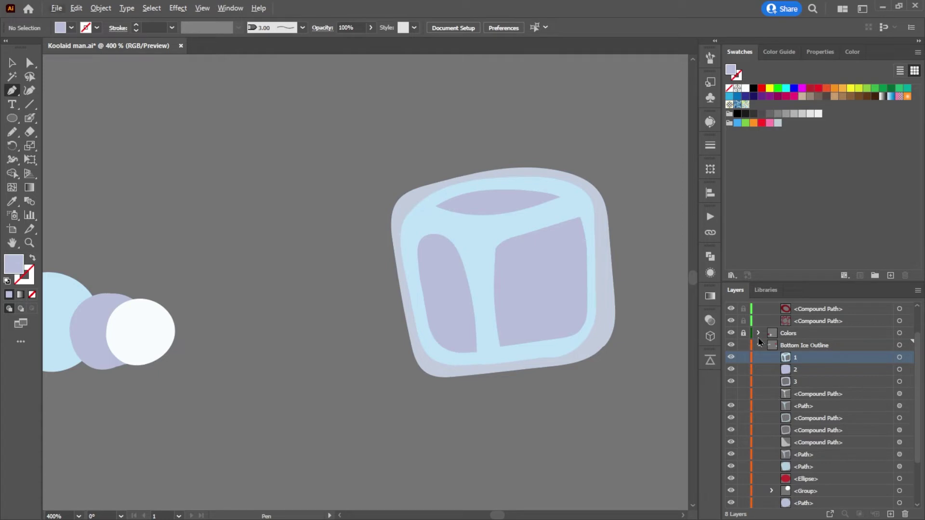
scroll(769, 444, "down", 3)
left_click(731, 490)
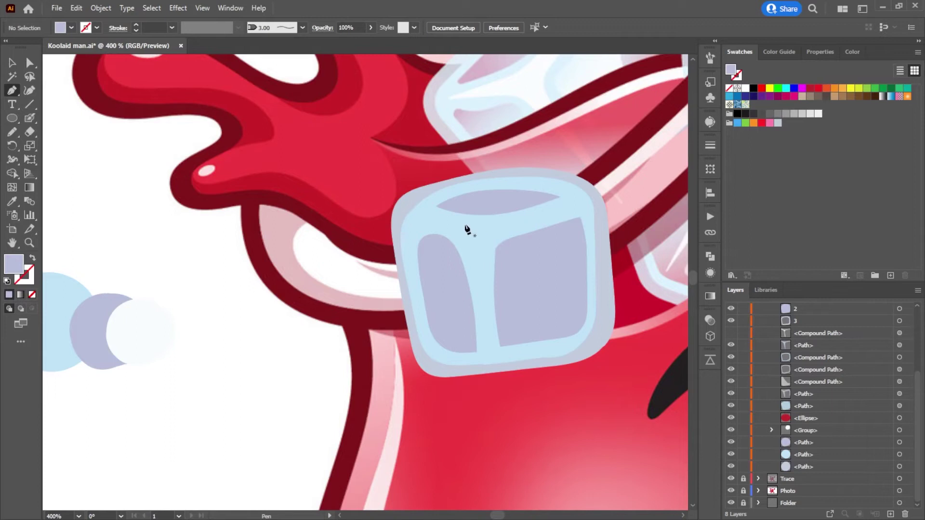
scroll(544, 285, "down", 4)
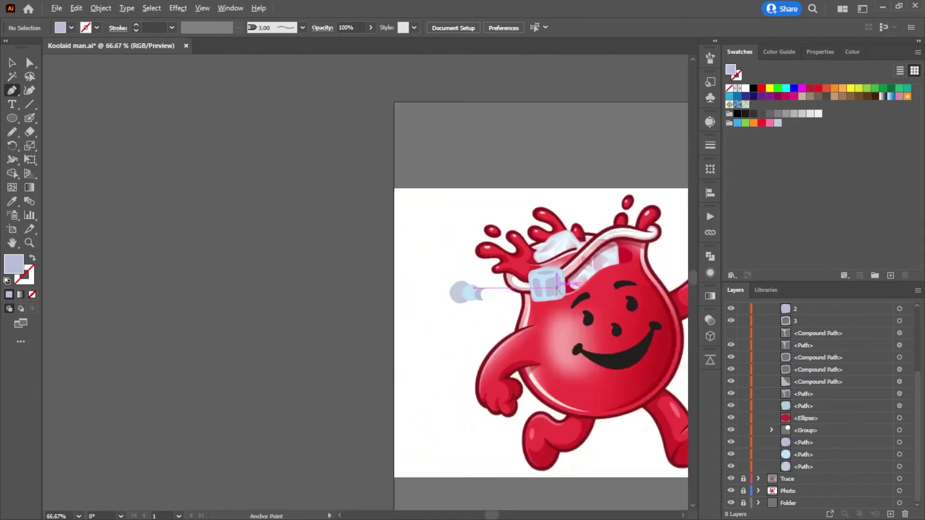
scroll(549, 288, "up", 4)
scroll(554, 291, "down", 4)
scroll(554, 290, "up", 4)
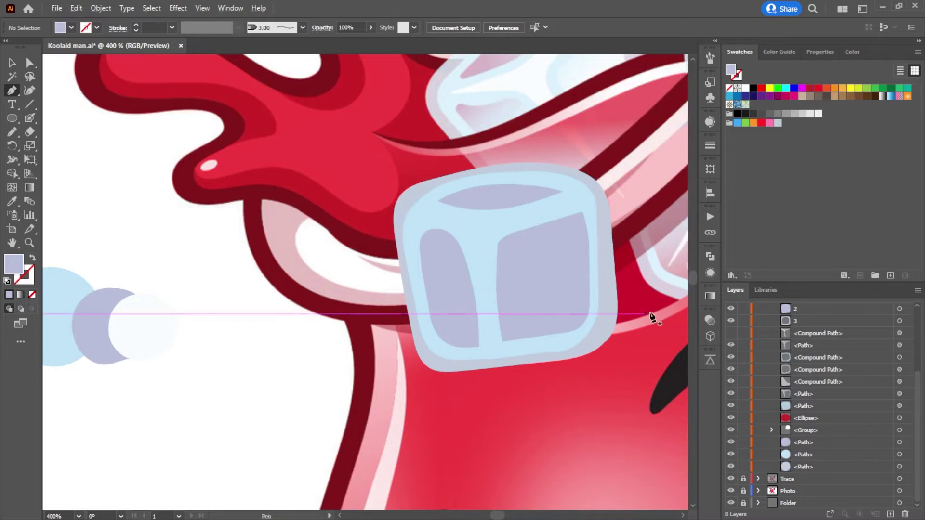
scroll(749, 396, "up", 3)
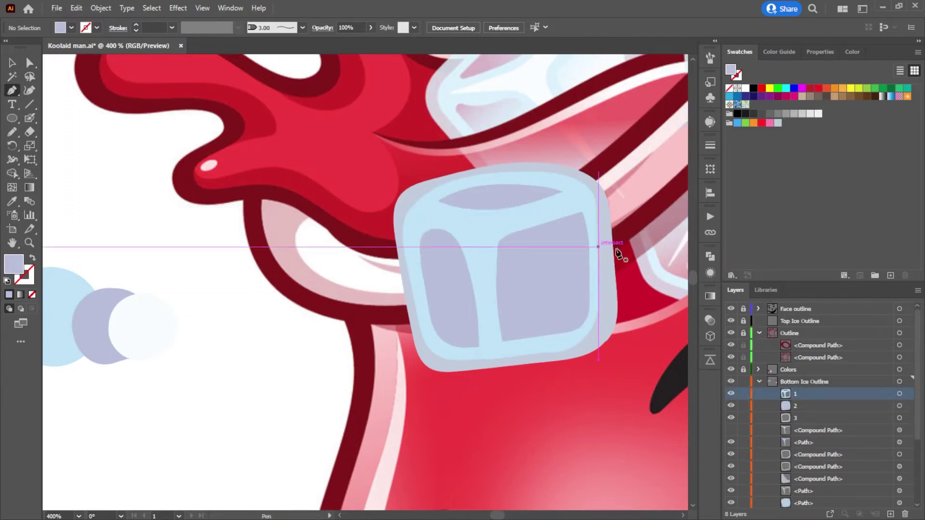
Step: Draw a closed Y-shaped highlight with the Pen tool along the light blue edges between the lower ice cube's three faces
left_click_drag(732, 396, 731, 420)
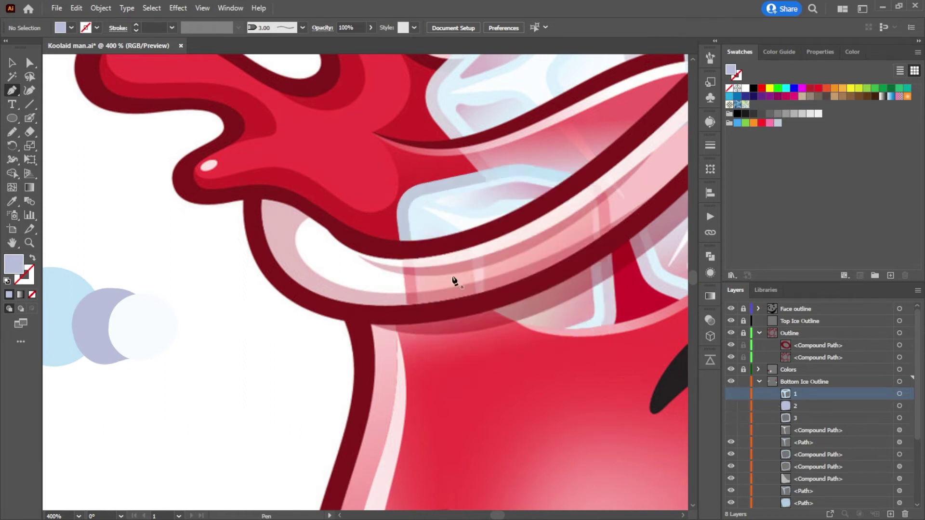
left_click(420, 206)
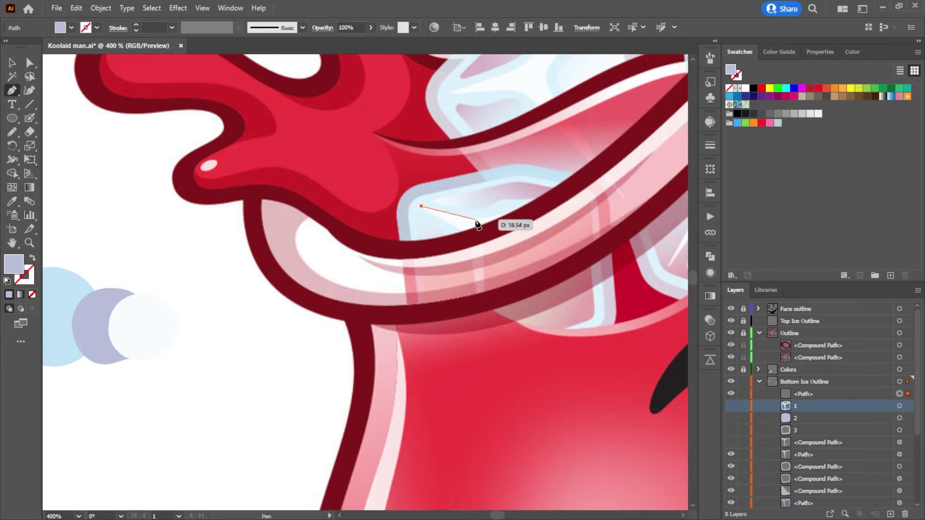
left_click(475, 219)
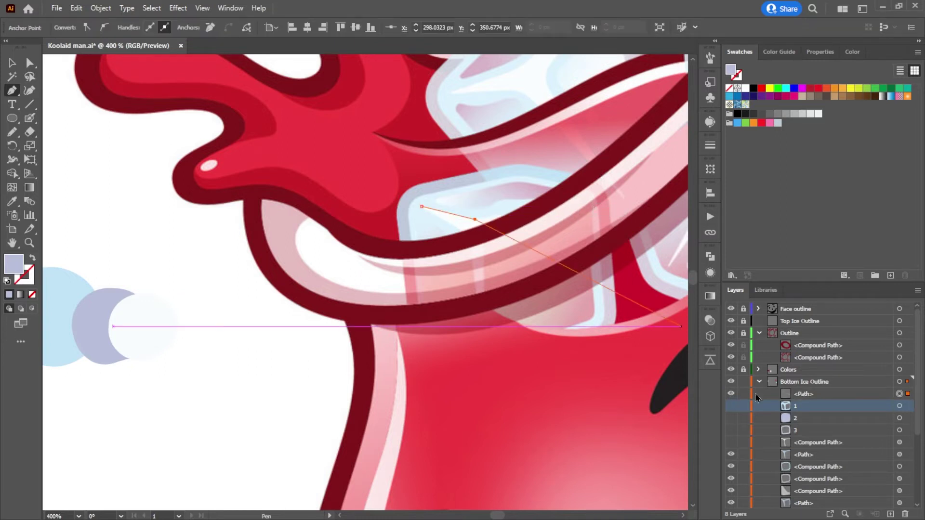
left_click(732, 418)
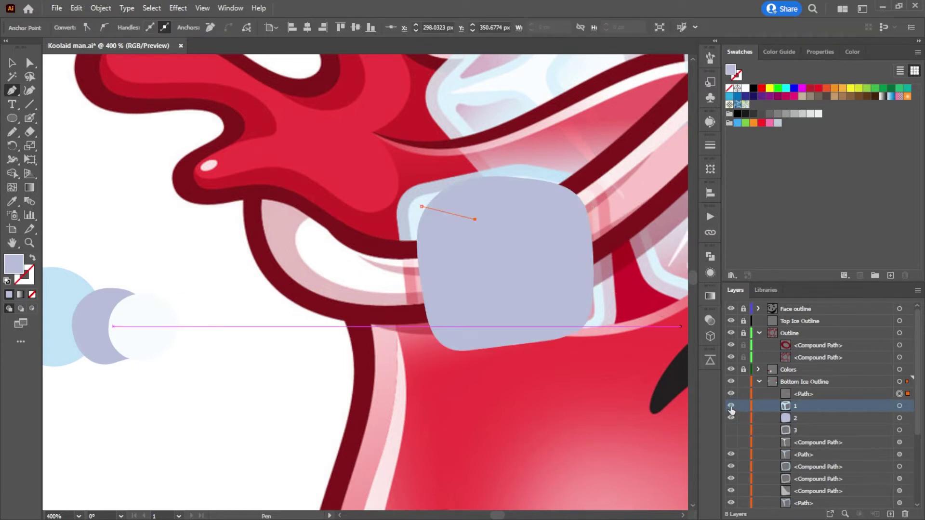
left_click(732, 407)
left_click(731, 430)
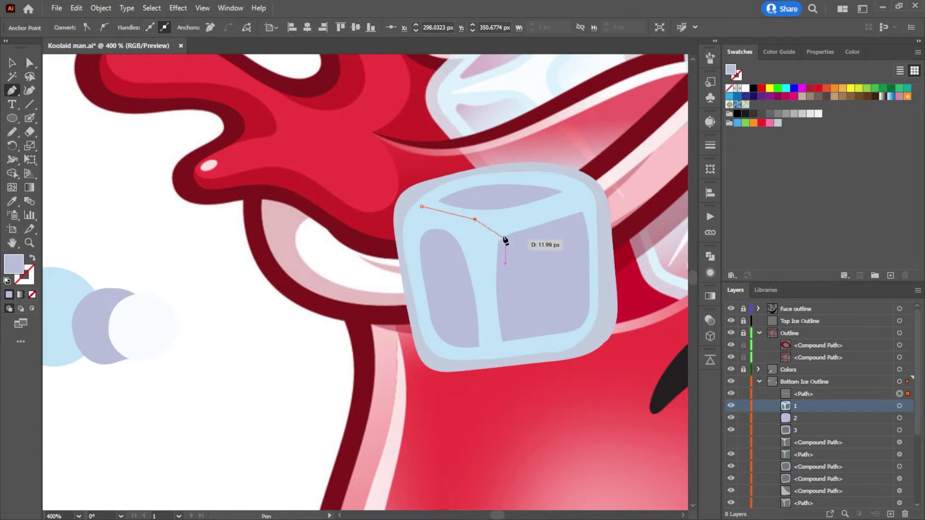
left_click(574, 197)
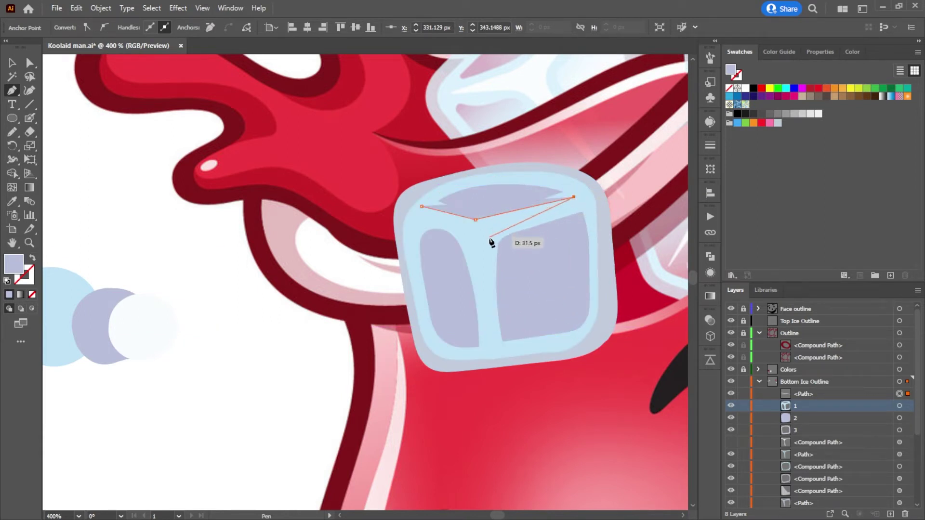
left_click(489, 237)
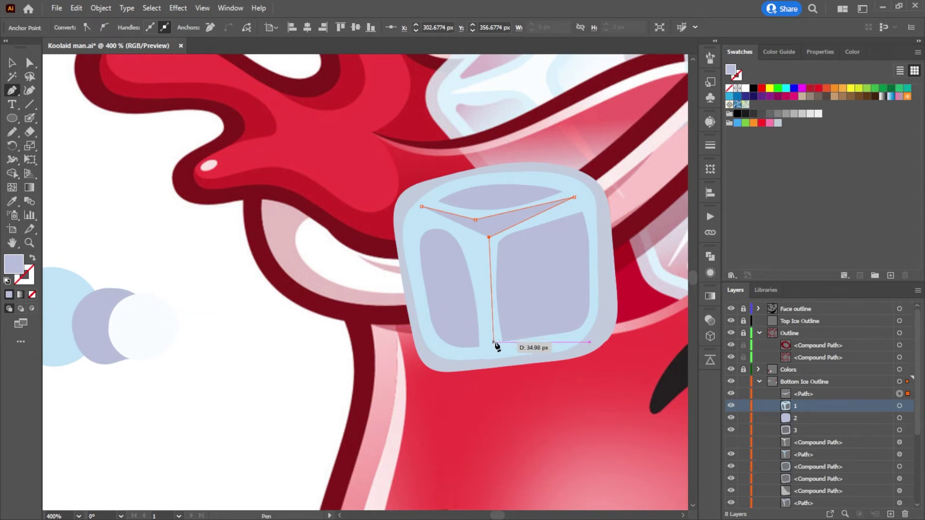
left_click(496, 345)
left_click(469, 232)
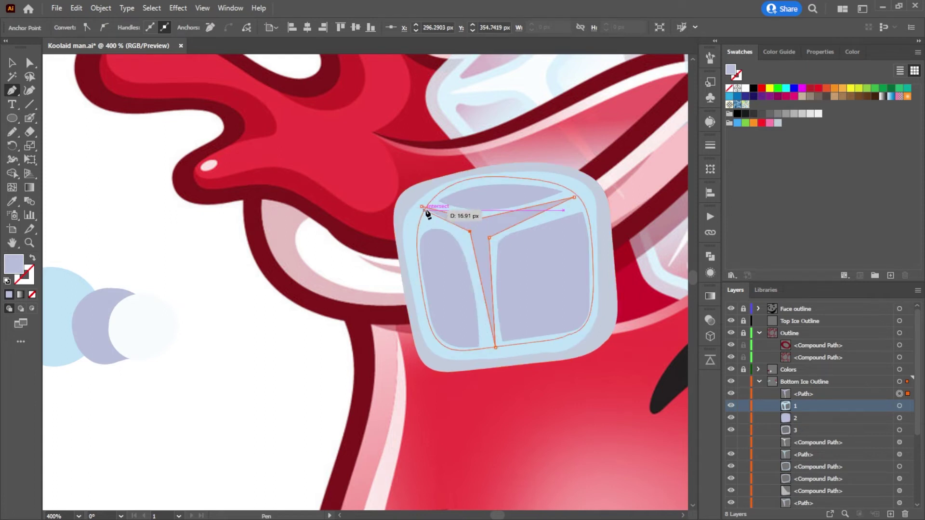
left_click(422, 208)
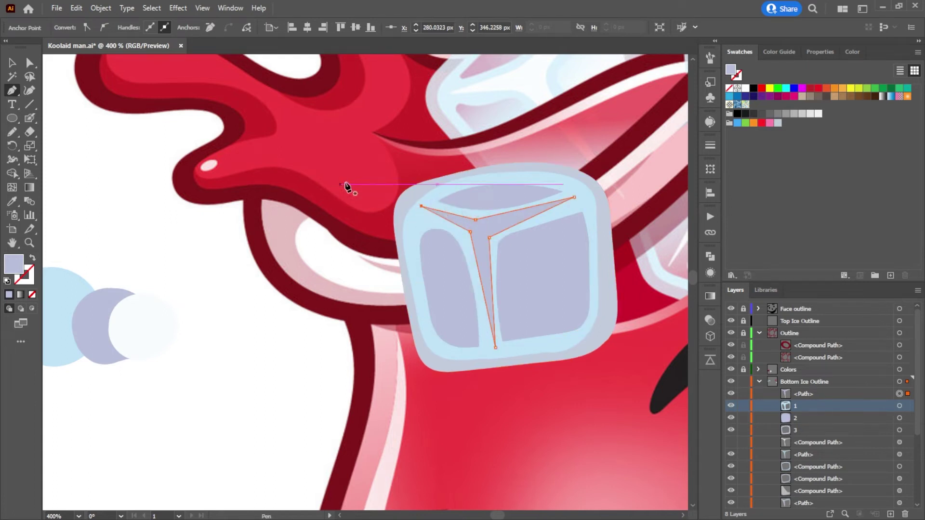
Step: Nudge the Y-shaped highlight's tips and right inner corner to follow the cube's edges, and check it by toggling the shapes' visibility
key("a")
left_click(237, 278)
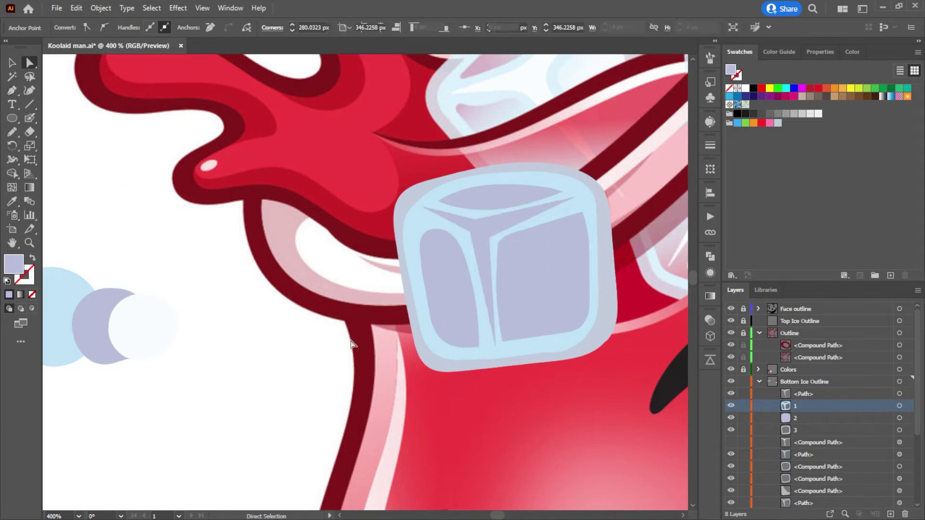
left_click_drag(495, 345, 490, 347)
left_click(421, 206)
left_click_drag(421, 206, 418, 212)
left_click_drag(574, 198, 579, 200)
left_click_drag(512, 234, 488, 233)
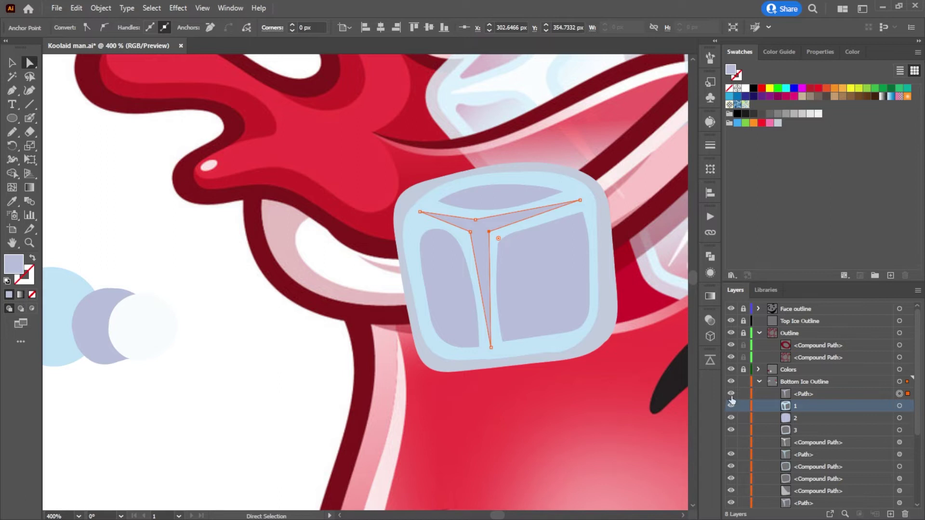
mouse_move(731, 393)
left_mouse_down()
mouse_move(730, 427)
mouse_move(733, 405)
left_mouse_up()
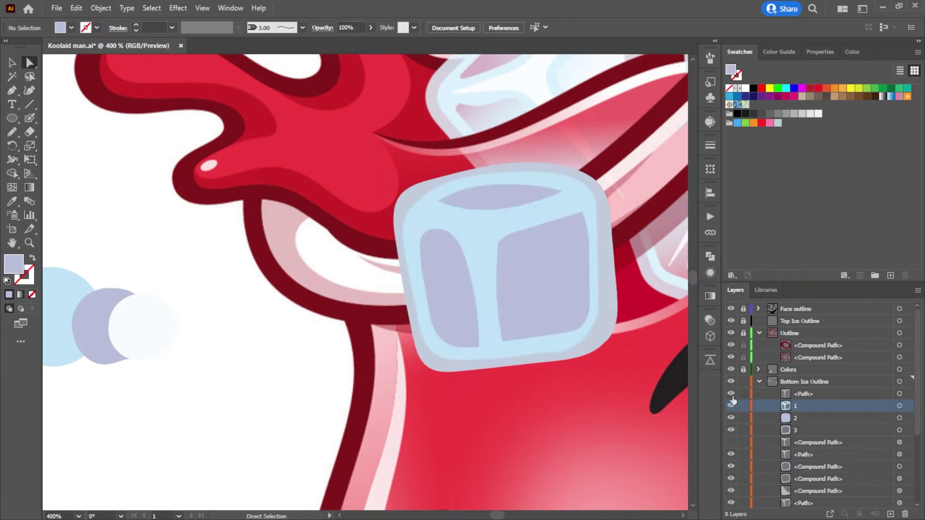
left_click(731, 405)
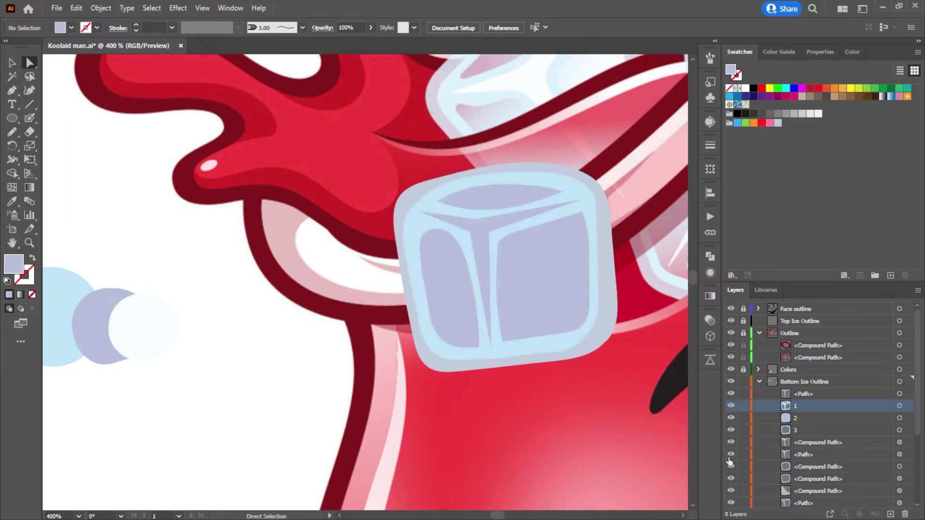
Step: Fill the Y-shaped highlight with the near-white sampled from the palette circle and deselect it
left_click(486, 242)
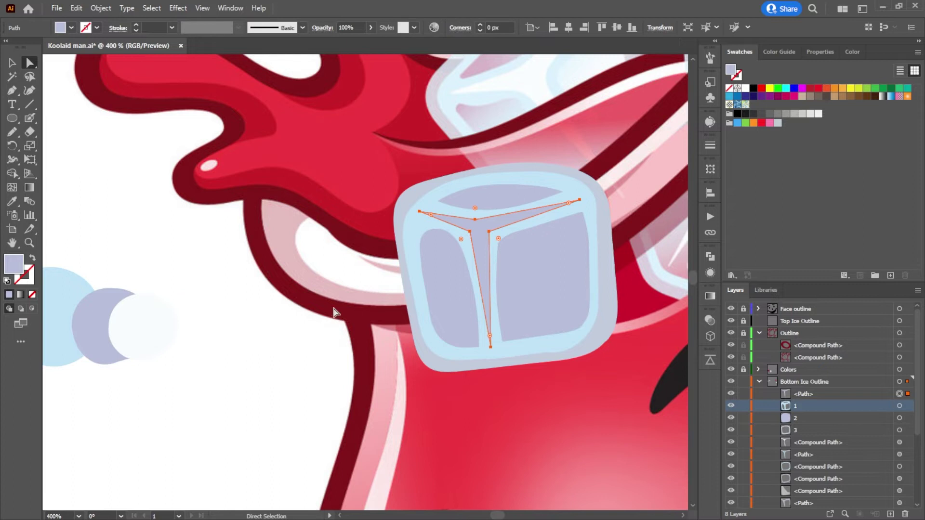
key("i")
left_click(142, 323)
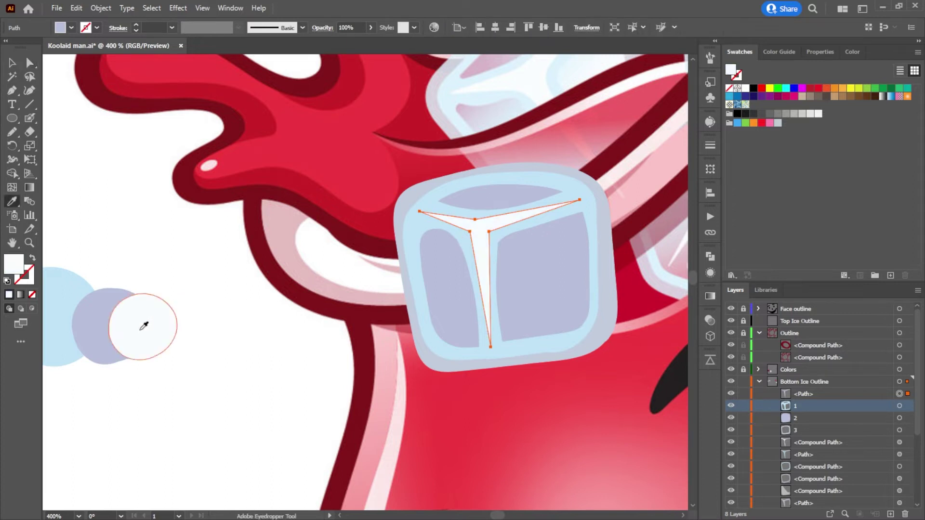
left_click(29, 68)
left_click(336, 360)
Step: Examine the redrawn ice cube up close and within the whole character, next to the original artwork
scroll(554, 342, "down", 3)
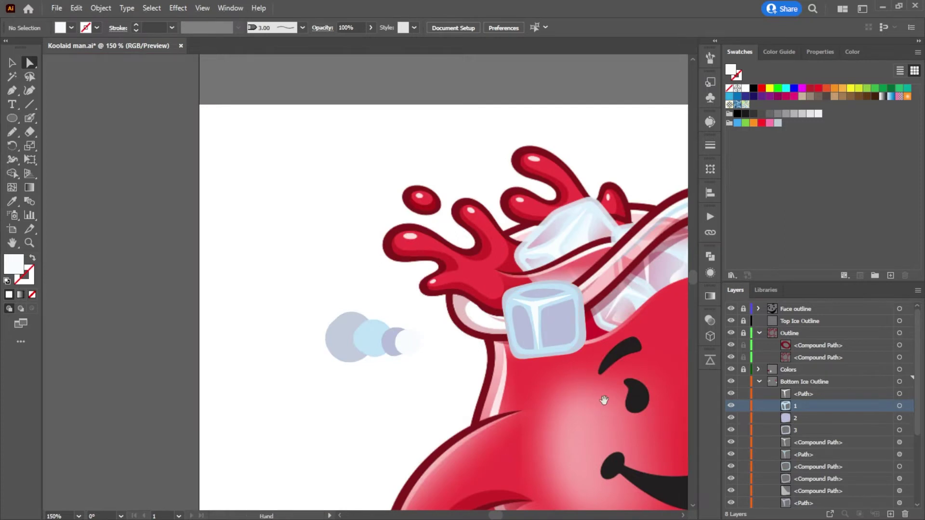
left_click_drag(592, 390, 483, 350)
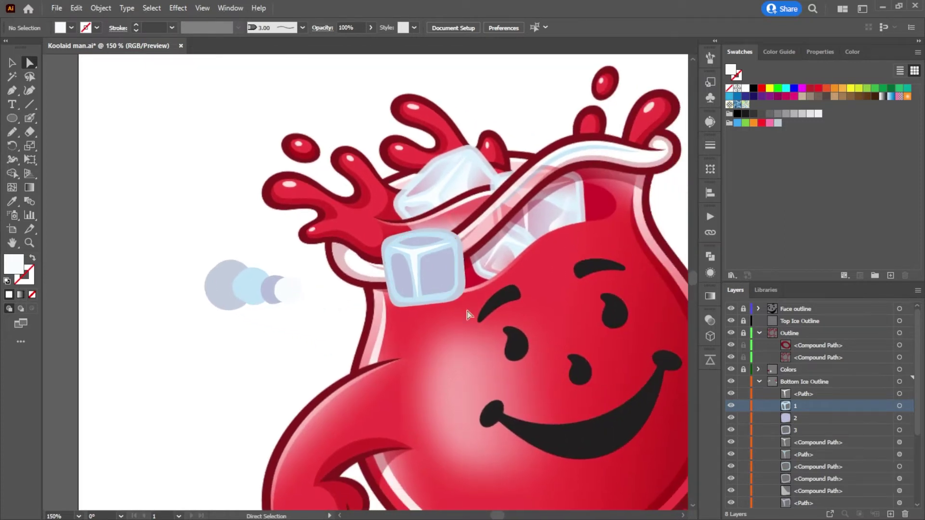
scroll(467, 312, "up", 4)
scroll(448, 310, "down", 3)
scroll(449, 308, "up", 3)
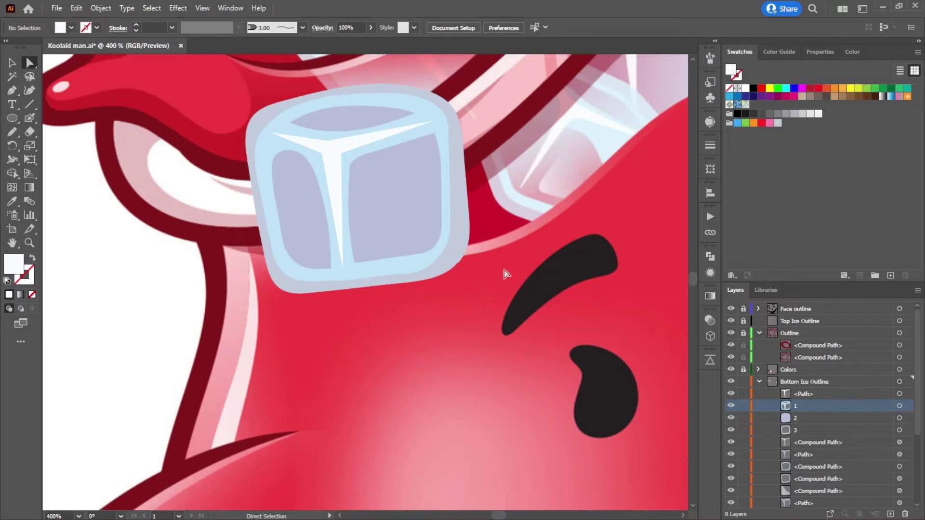
scroll(505, 274, "down", 6)
left_click_drag(584, 297, 270, 282)
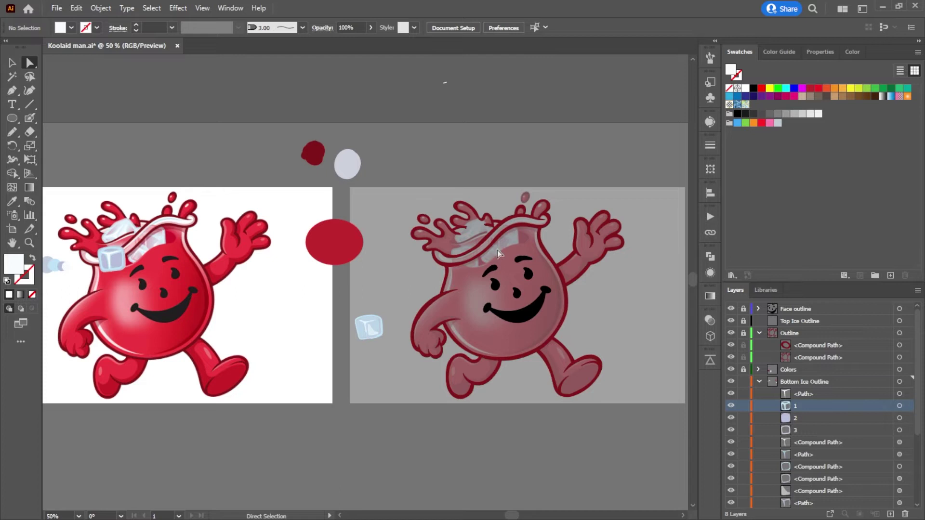
scroll(316, 274, "left", 5)
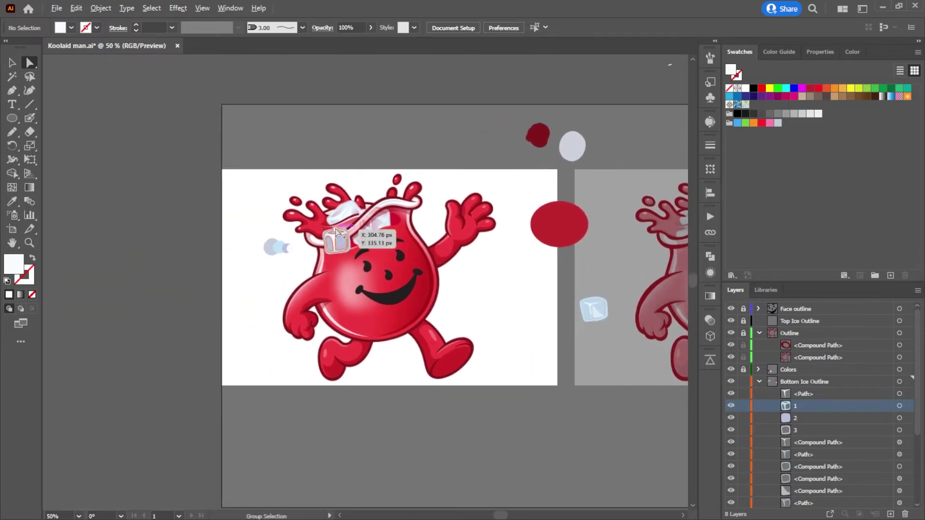
scroll(338, 232, "up", 10)
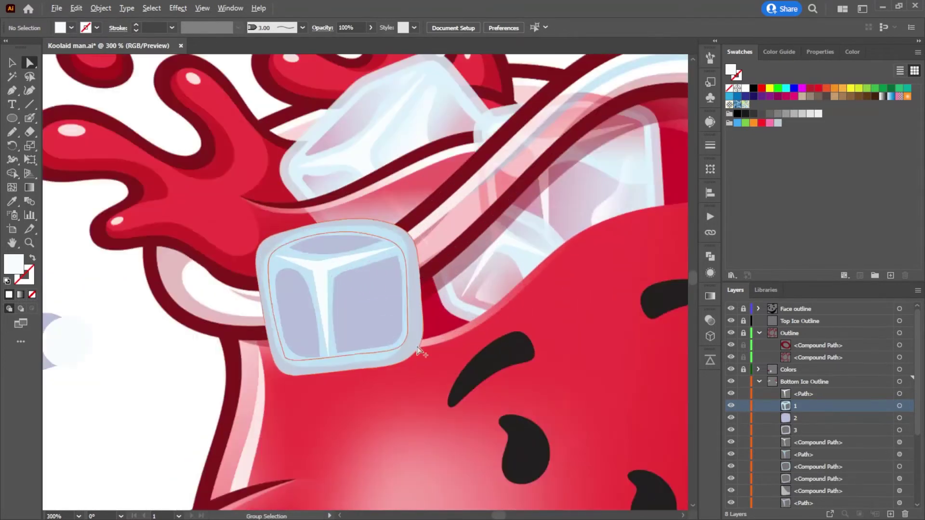
scroll(459, 339, "down", 3)
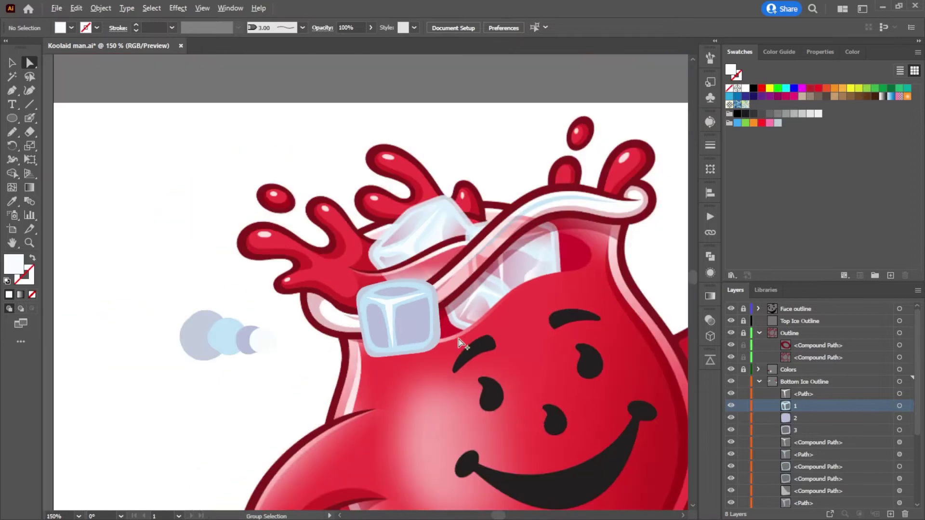
scroll(746, 416, "down", 2)
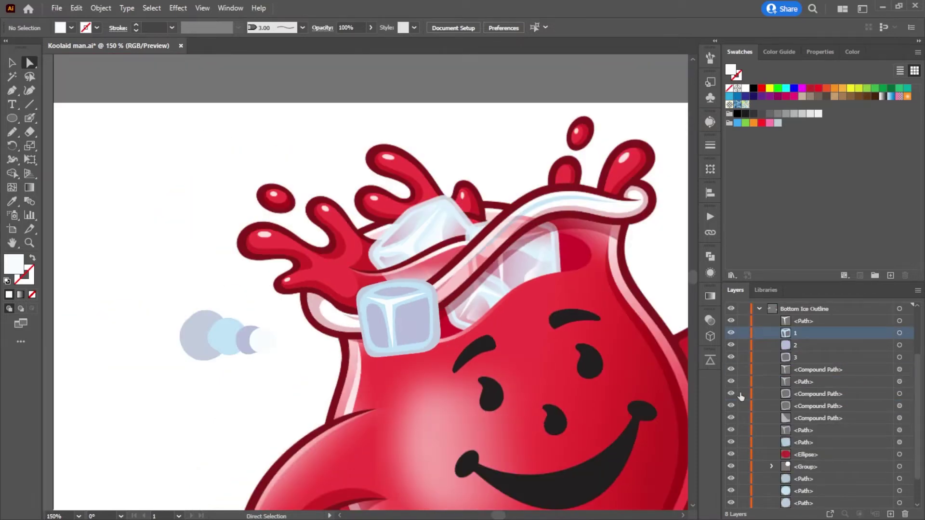
Step: Hide the cube's redrawn shapes and draw a near-white triangle with the Pen tool over its right front face
left_click_drag(731, 321, 729, 370)
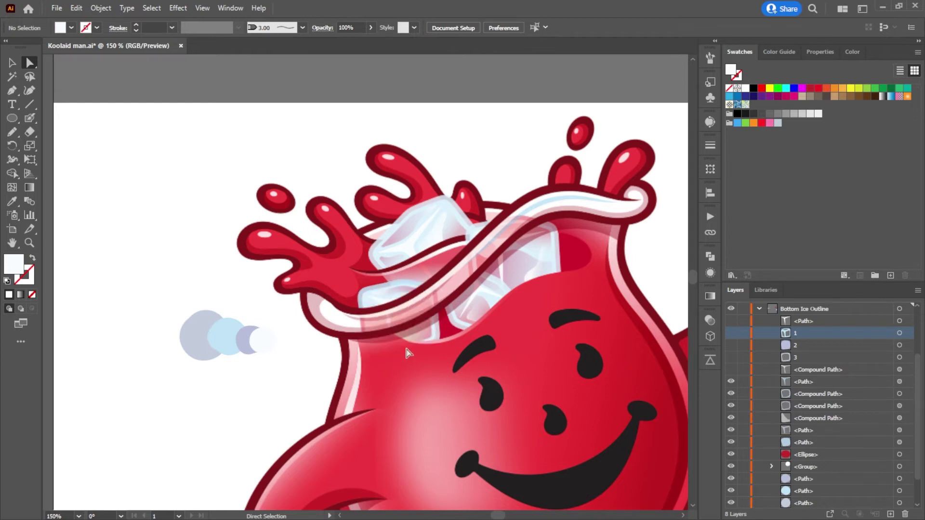
scroll(417, 333, "up", 4)
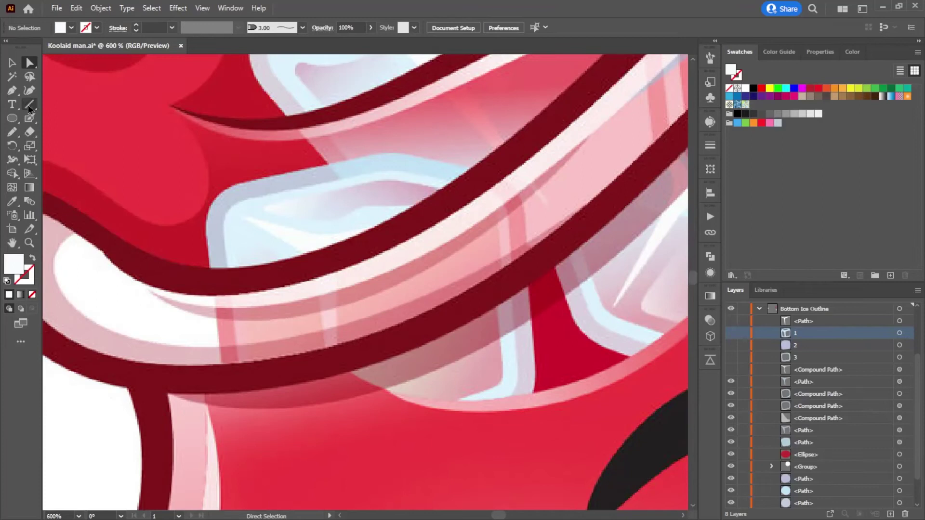
left_click(12, 90)
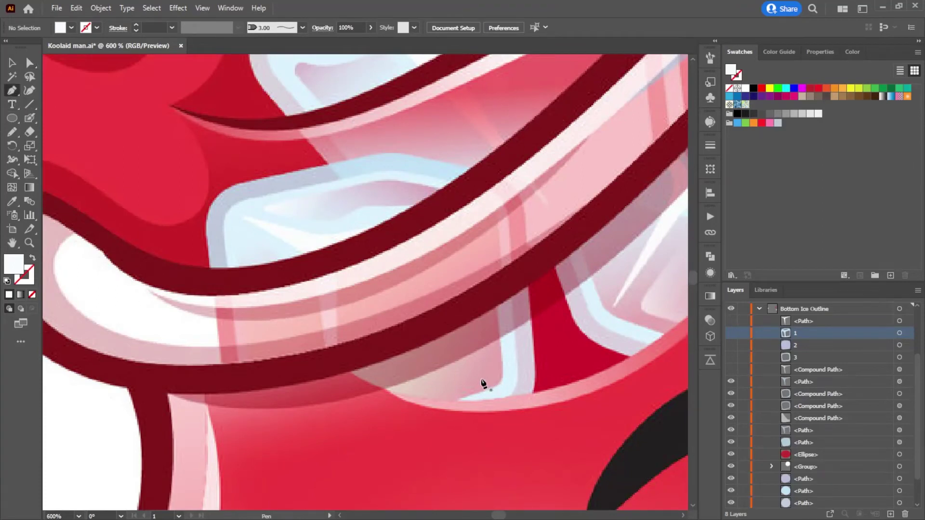
left_click(478, 381)
left_click_drag(354, 411, 347, 285)
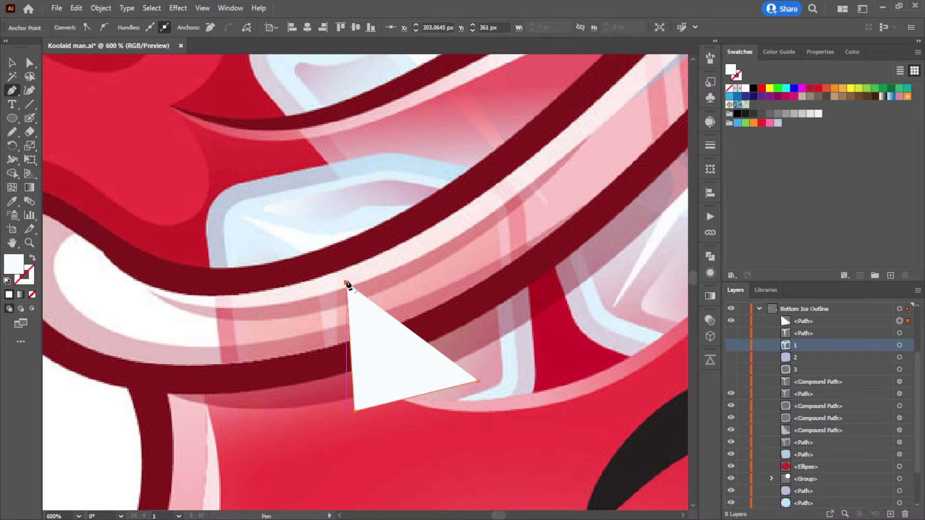
Step: Show the cube's shapes again and move the triangle's corners to fit inside the lavender right front face
key("a")
left_click_drag(346, 282, 357, 279)
left_click_drag(731, 345, 731, 381)
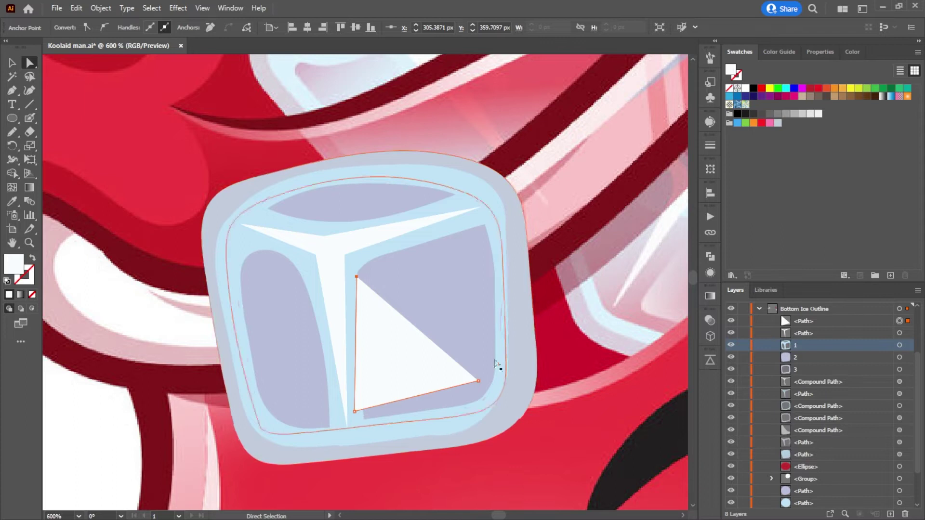
left_click_drag(355, 413, 368, 408)
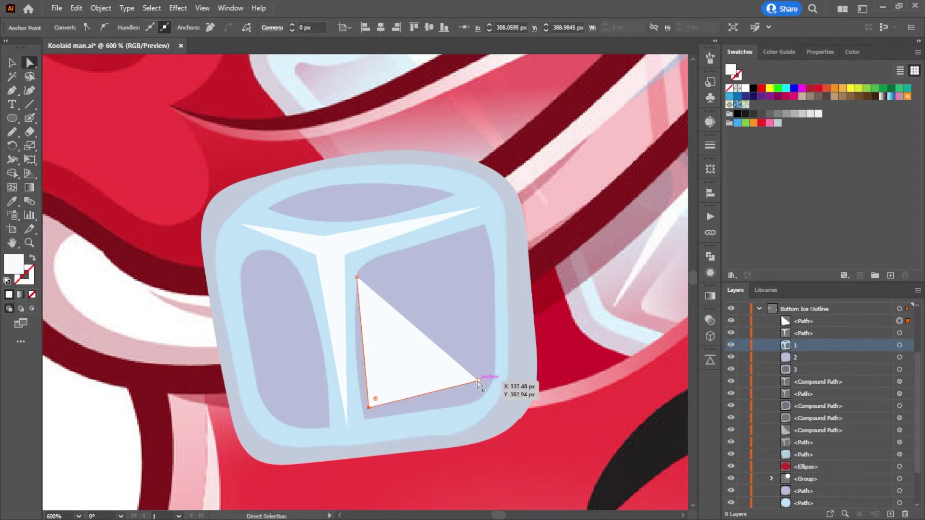
left_click_drag(478, 383, 479, 390)
left_click_drag(357, 278, 367, 280)
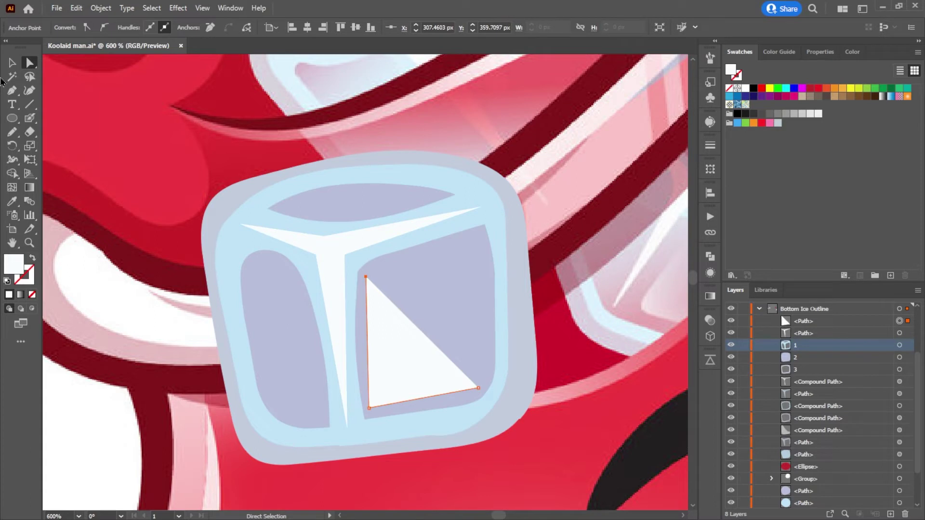
Step: Enlarge the triangle within the right front face, then fine-tune its upper and right corners
left_click(12, 63)
mouse_move(479, 276)
left_mouse_down()
mouse_move(498, 262)
mouse_move(492, 270)
left_mouse_up()
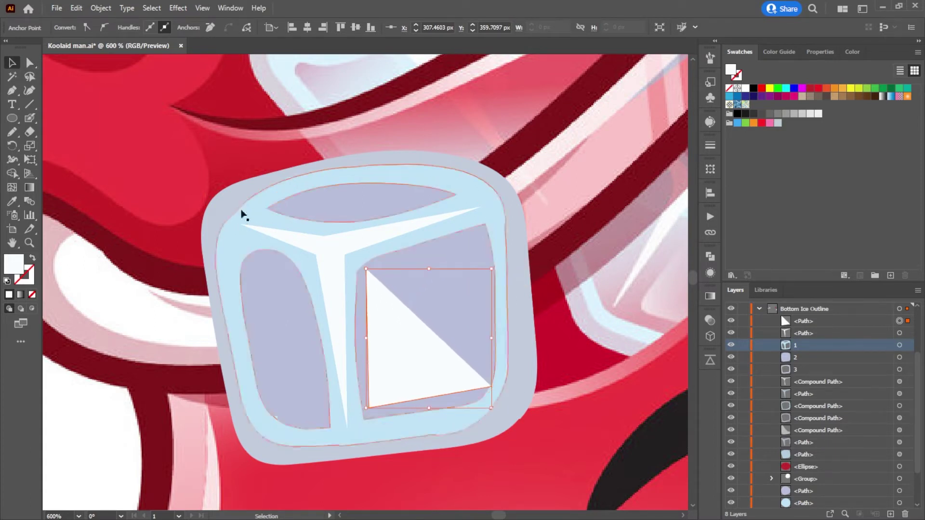
key("a")
left_click(357, 270)
left_click_drag(365, 269, 372, 271)
mouse_move(491, 385)
left_mouse_down()
mouse_move(475, 382)
mouse_move(483, 384)
left_mouse_up()
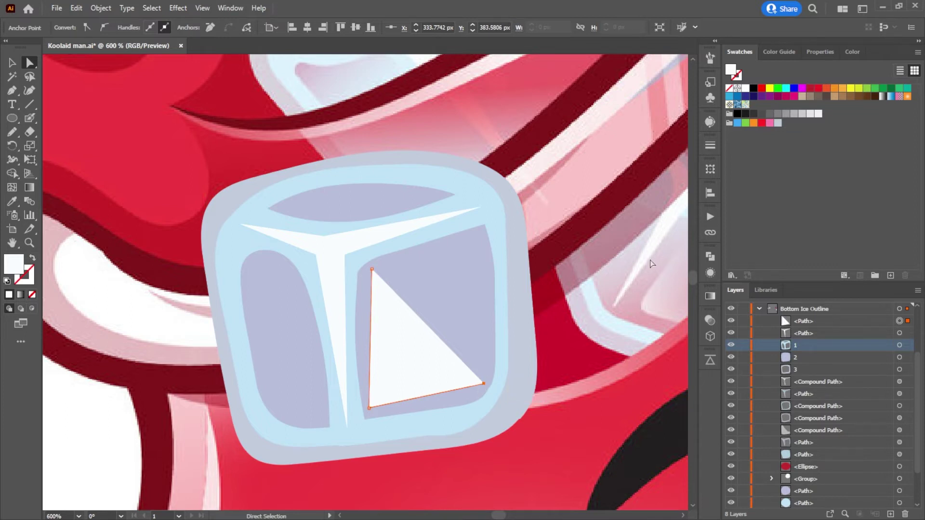
Step: Apply a linear white-to-black gradient to the triangle, angled about -136° so the dark end sits at its lower-left corner
left_click(710, 297)
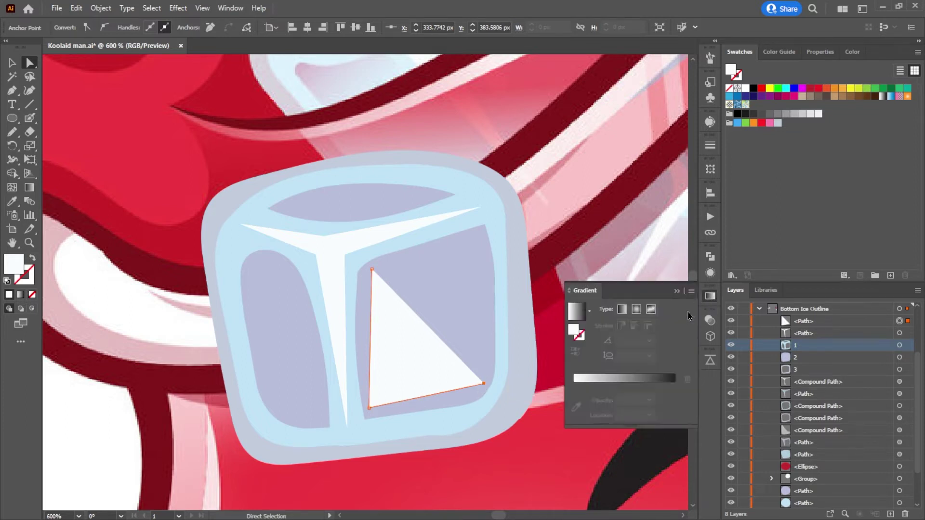
left_click(621, 309)
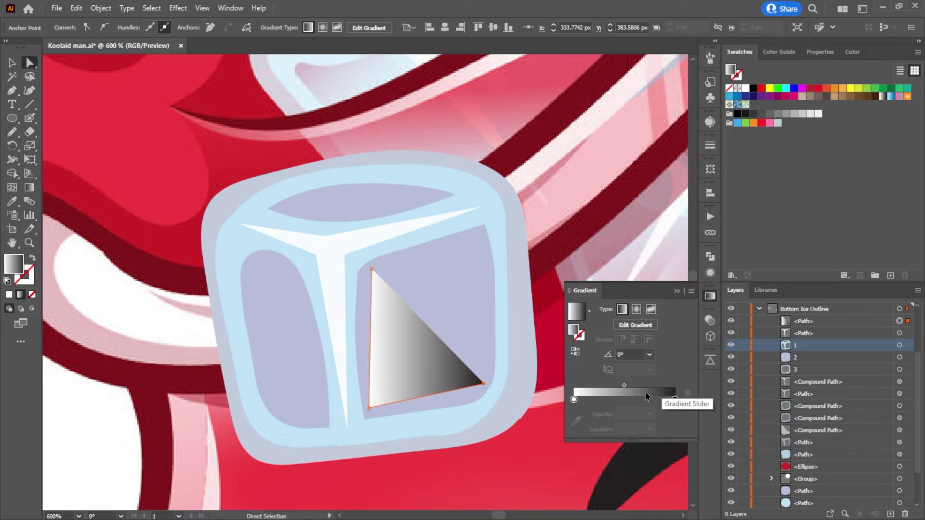
left_click(635, 325)
mouse_move(492, 339)
left_mouse_down()
mouse_move(428, 439)
mouse_move(293, 429)
mouse_move(284, 419)
left_mouse_up()
mouse_move(334, 359)
left_mouse_down()
mouse_move(354, 384)
mouse_move(406, 357)
left_mouse_up()
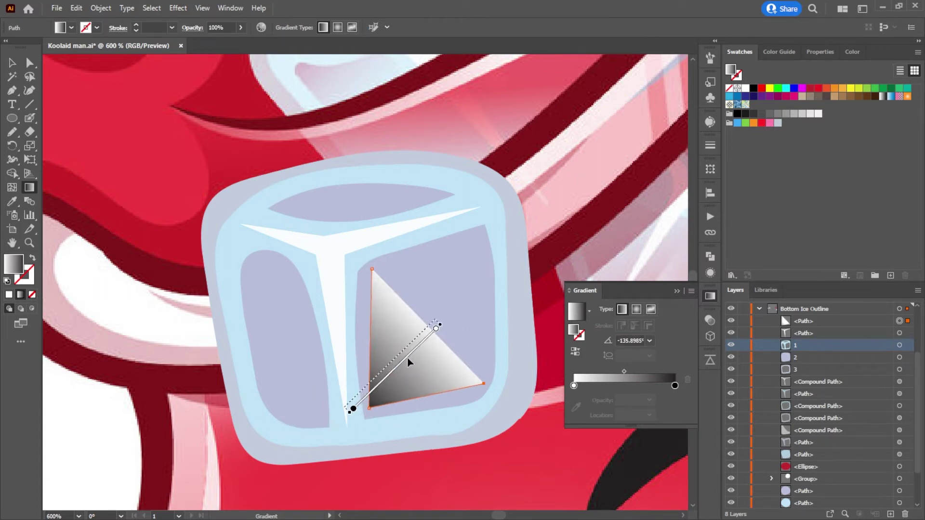
Step: Reset the triangle's fill to white and reapply a linear white-to-black gradient at about 46°, with the white end at its lower-left corner
left_click(746, 89)
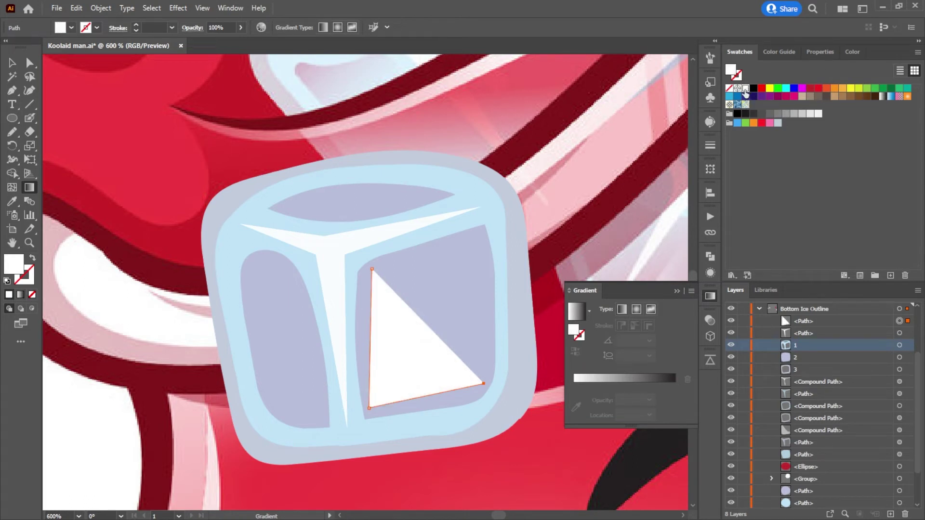
left_click(621, 309)
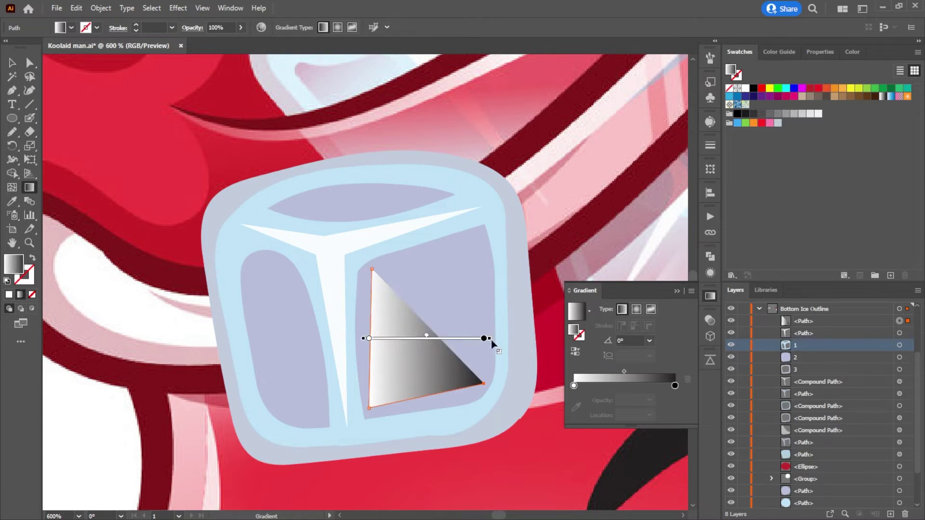
mouse_move(495, 340)
left_mouse_down()
mouse_move(398, 444)
mouse_move(280, 413)
mouse_move(364, 426)
mouse_move(337, 424)
mouse_move(417, 346)
left_mouse_up()
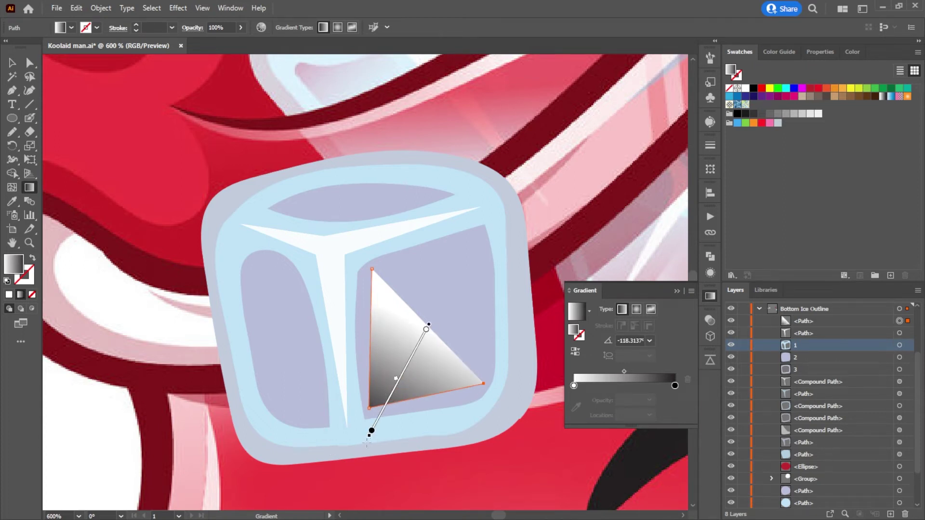
mouse_move(369, 435)
left_mouse_down()
mouse_move(491, 426)
mouse_move(515, 254)
mouse_move(505, 248)
left_mouse_up()
left_click_drag(472, 279, 438, 342)
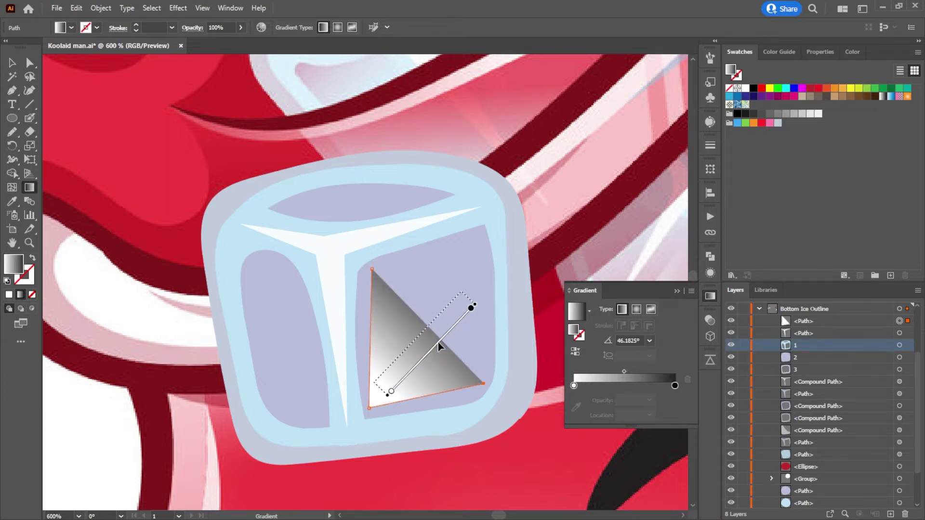
Step: Set the gradient's dark end stop to 0% opacity and recolor it white
left_click(674, 386)
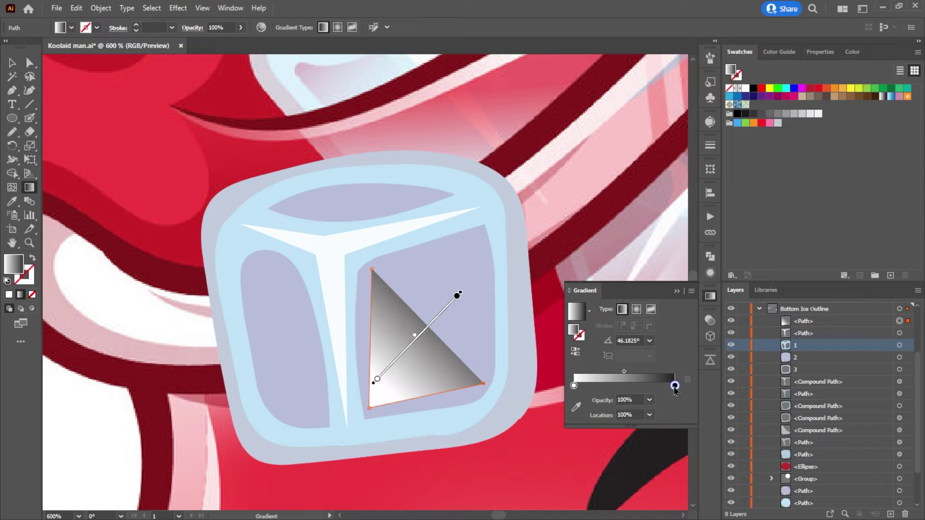
left_click(649, 403)
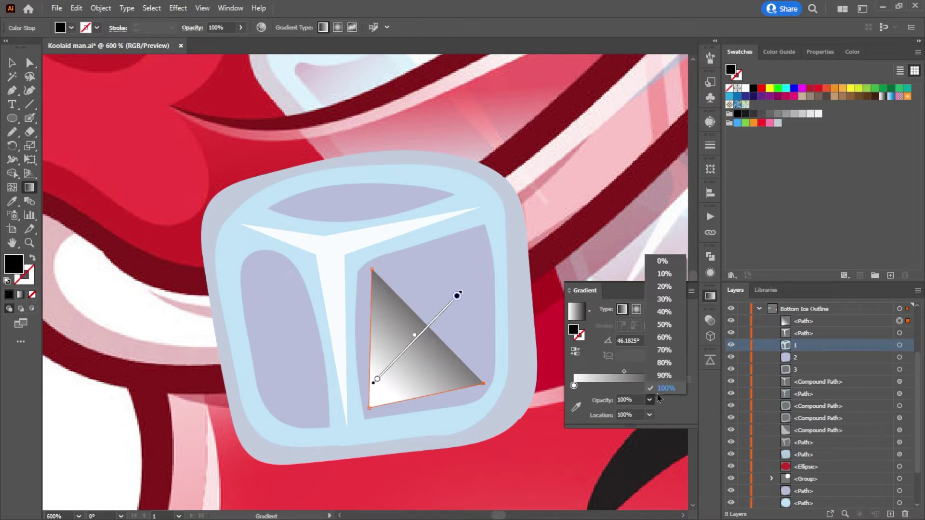
left_click(663, 261)
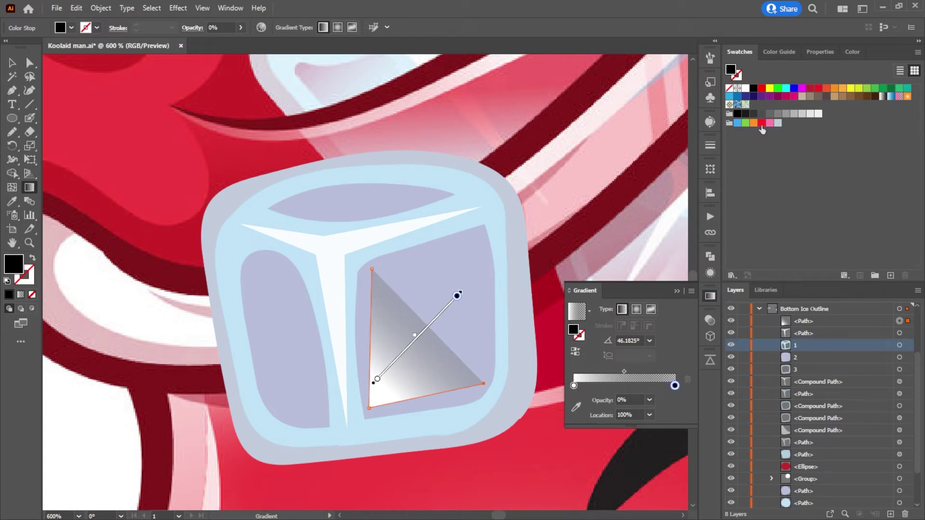
left_click(745, 89)
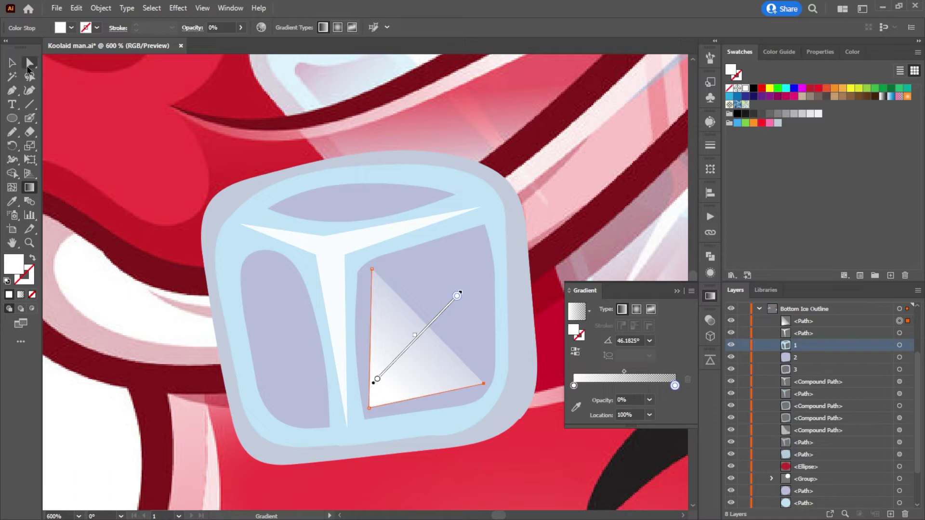
Step: Add anchor points on the gradient triangle's left and lower edges, near its lower-left corner
left_click(30, 63)
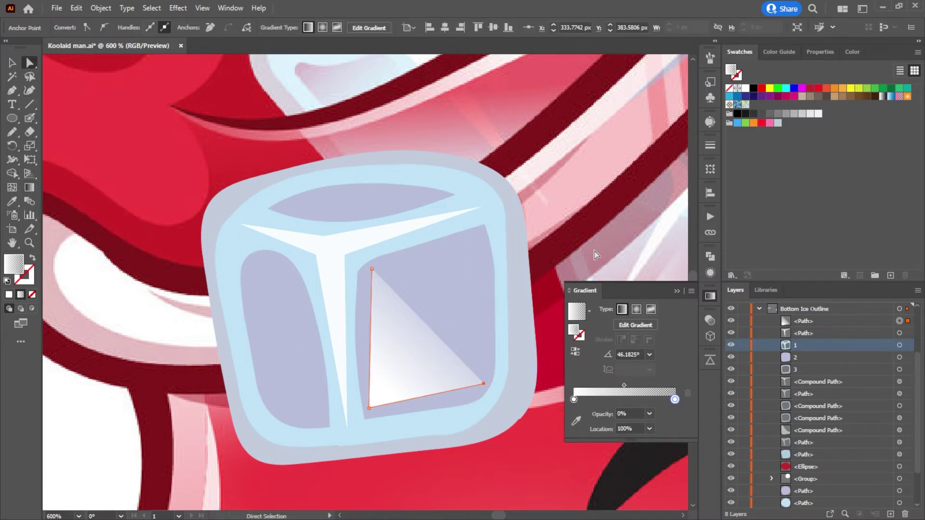
scroll(520, 206, "up", 3)
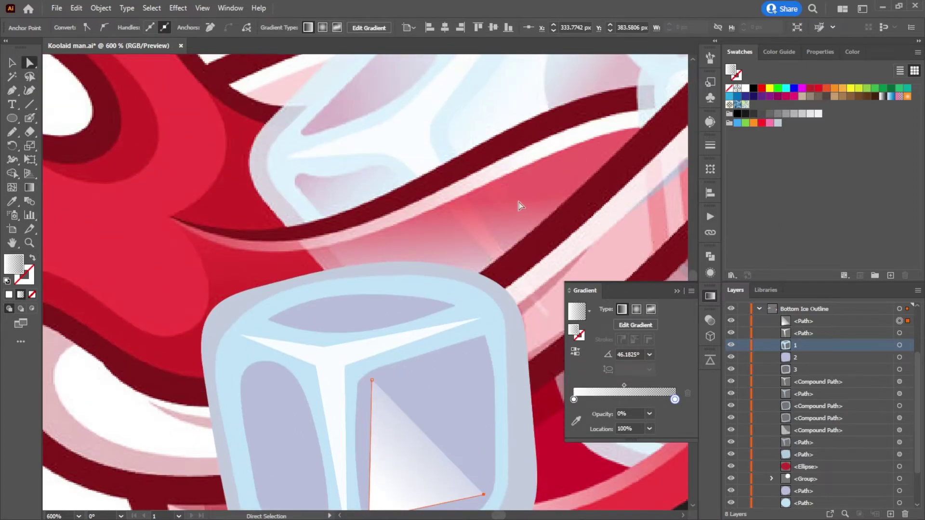
scroll(520, 206, "up", 2)
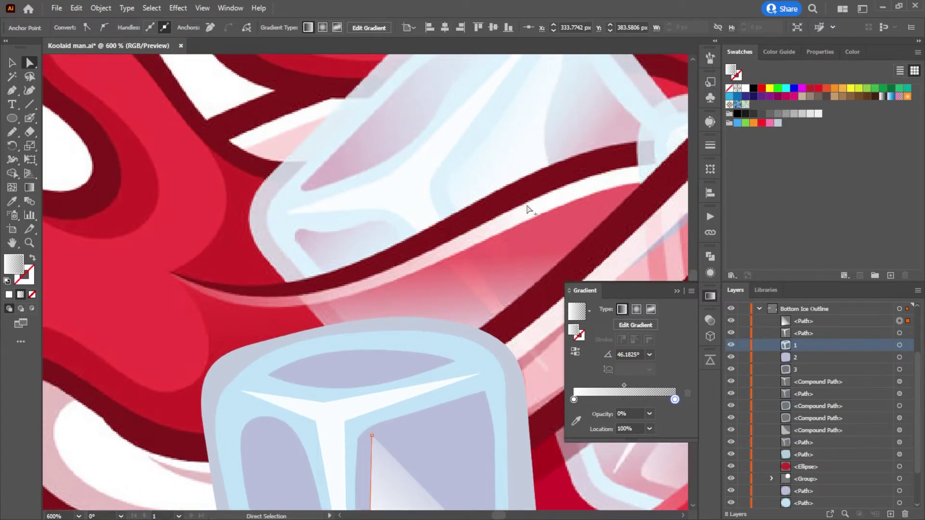
scroll(539, 211, "down", 5)
scroll(531, 255, "up", 4)
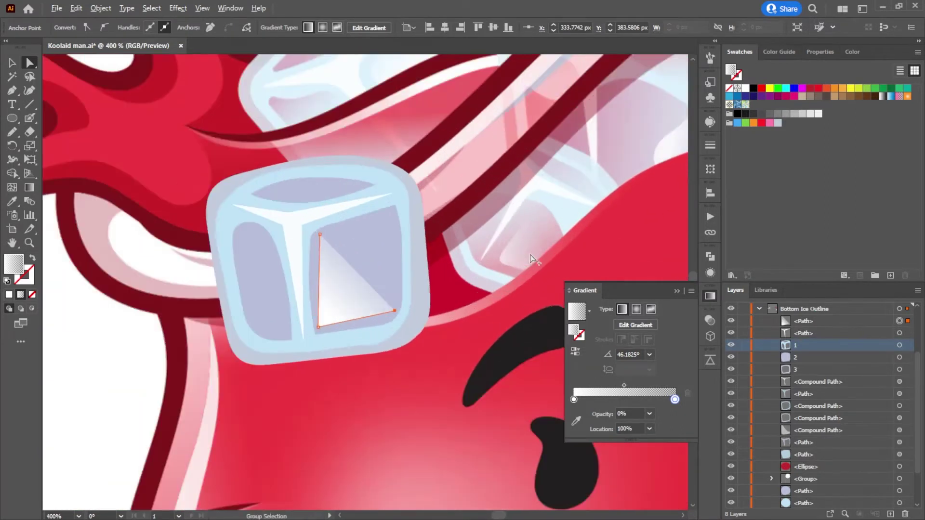
scroll(510, 272, "up", 2)
left_click_drag(283, 256, 461, 192)
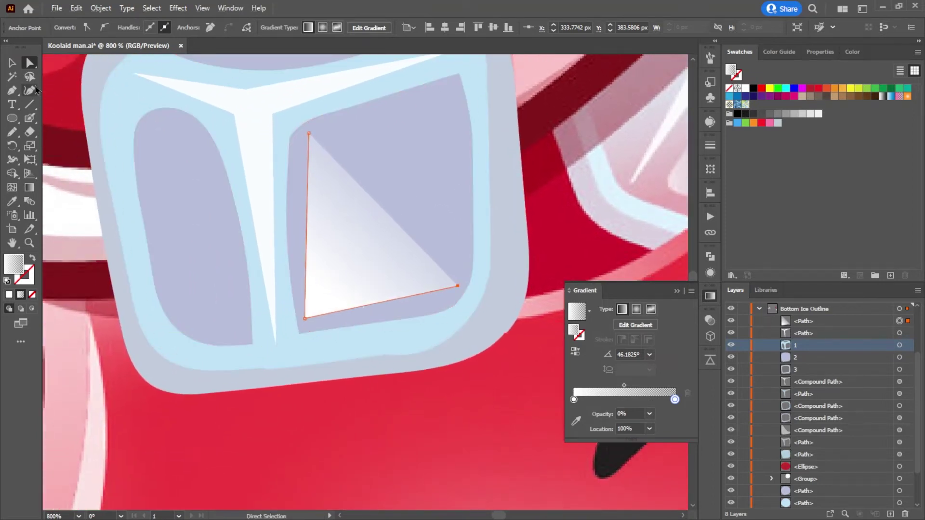
left_click(12, 90)
left_click(79, 104)
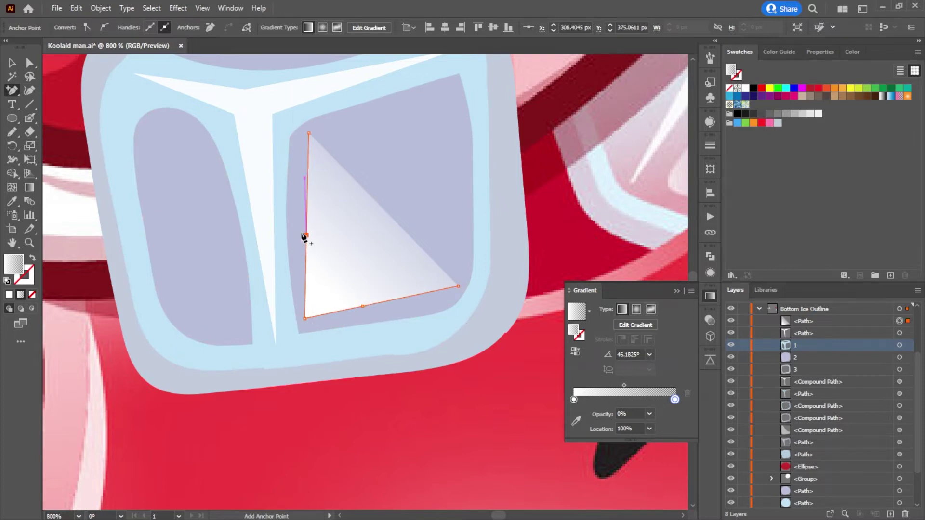
left_click(30, 63)
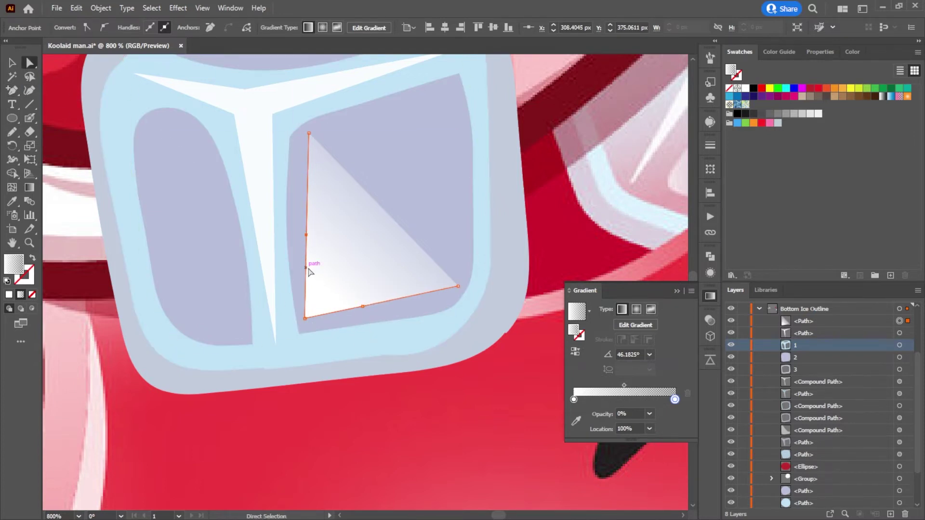
Step: Try to round the triangle's lower-left corner by curving its adjacent edges and shifting its left anchor, then reposition the shape
key("shift+c")
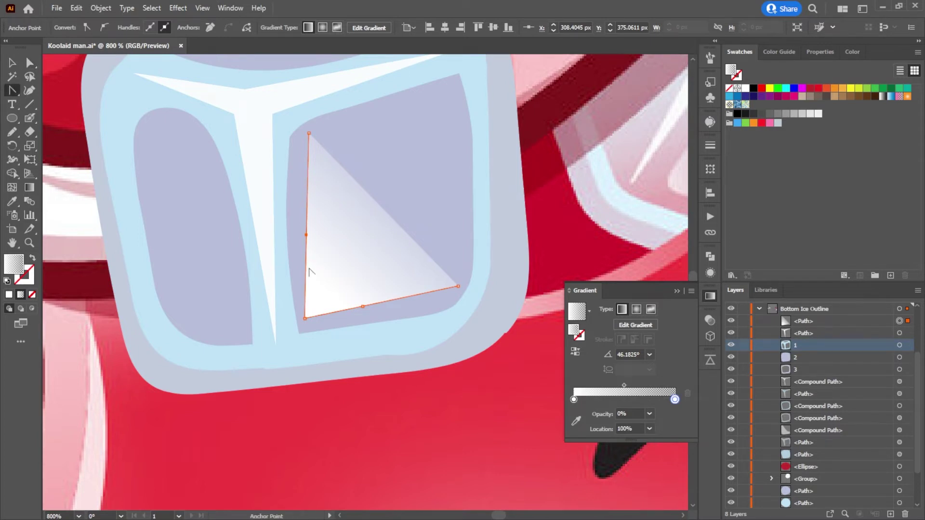
left_click_drag(305, 268, 301, 274)
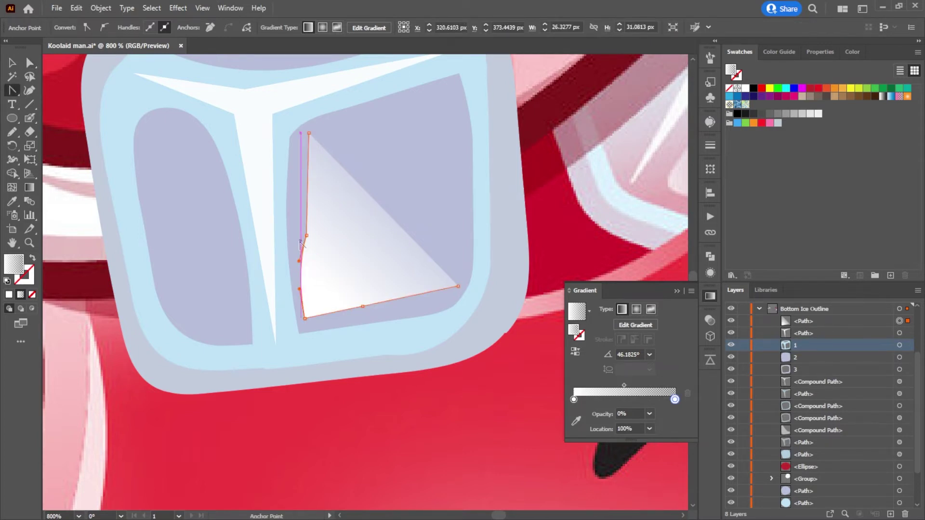
left_click_drag(334, 312, 355, 322)
key("a")
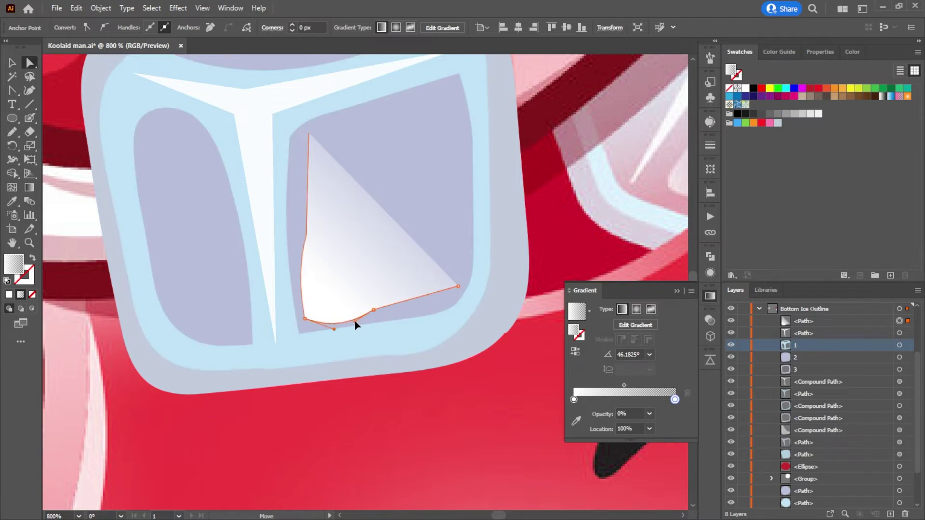
left_click_drag(305, 237, 295, 233)
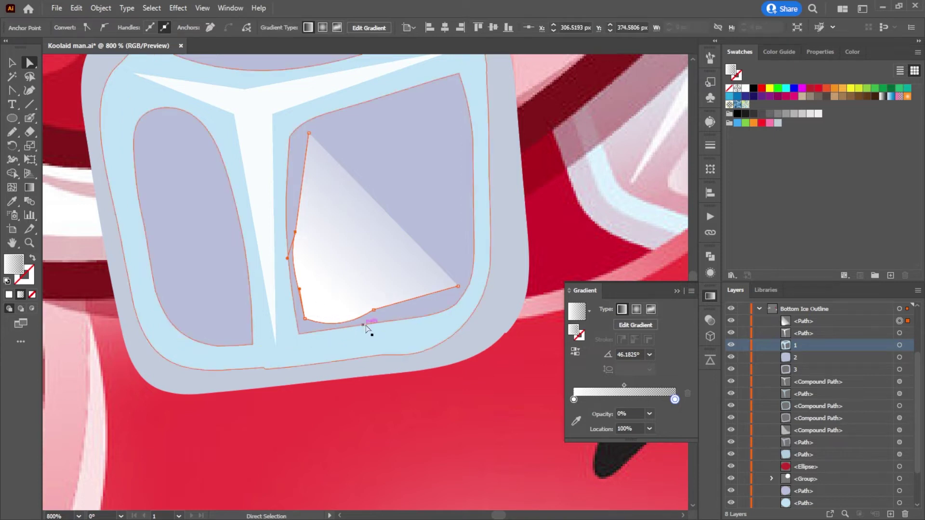
left_click_drag(354, 234, 392, 205)
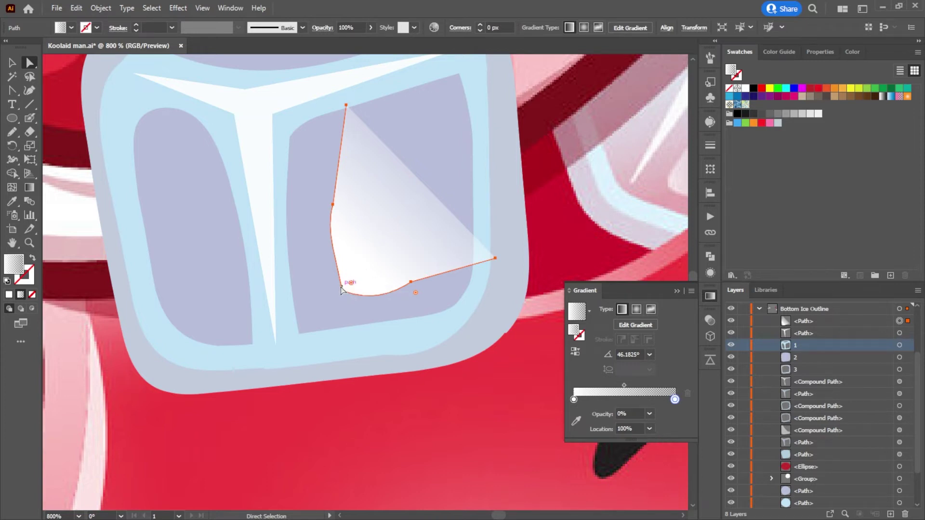
left_click_drag(344, 291, 308, 319)
left_click_drag(368, 262, 374, 253)
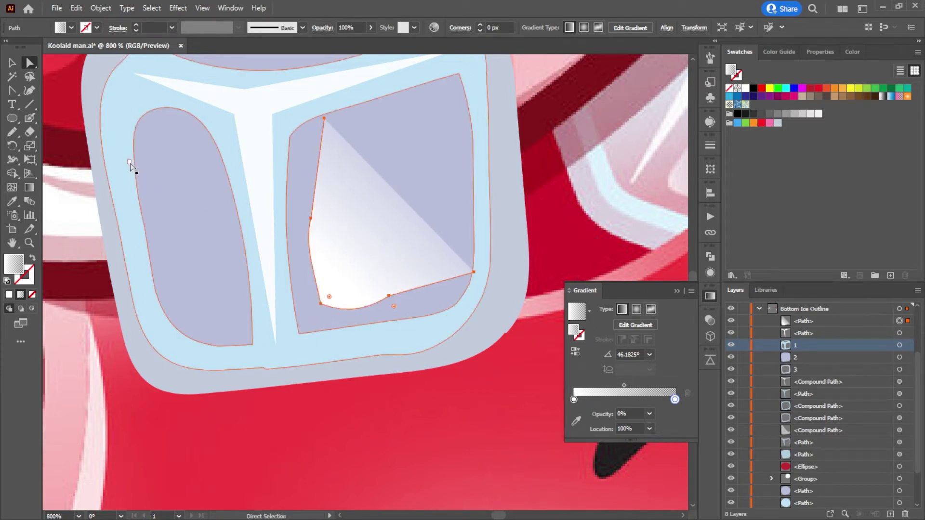
Step: Draw a new gradient-filled triangle with a rounded lower-left corner using the Pen tool over the right front face, bowing its left edge outward
left_click_drag(12, 90, 62, 91)
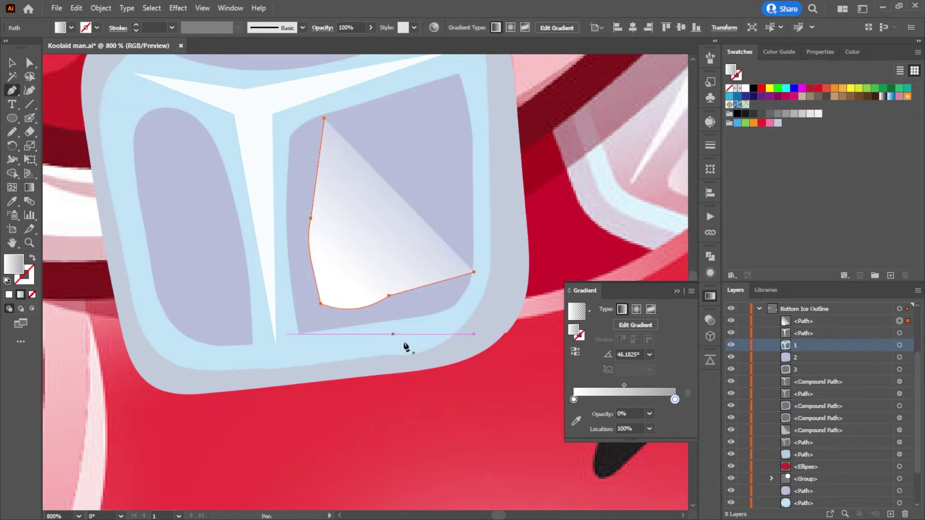
left_click(420, 308)
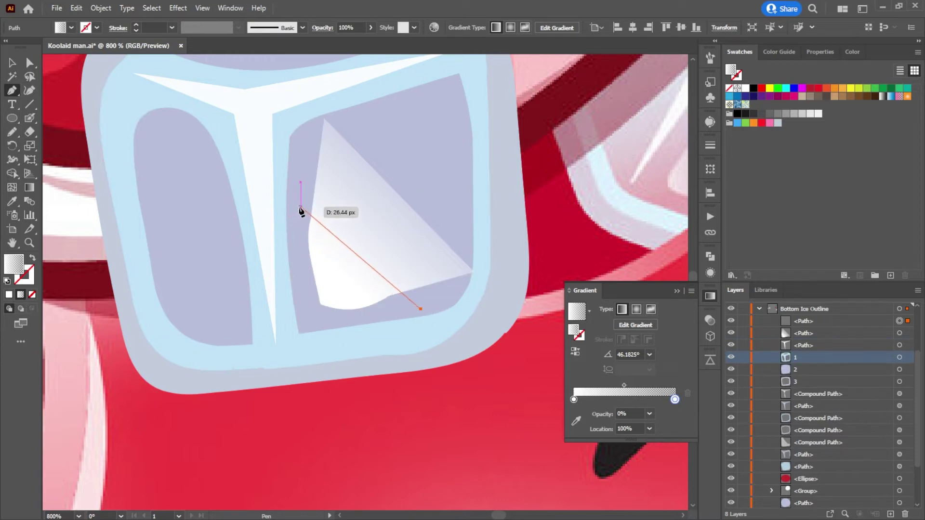
left_click_drag(301, 203, 289, 87)
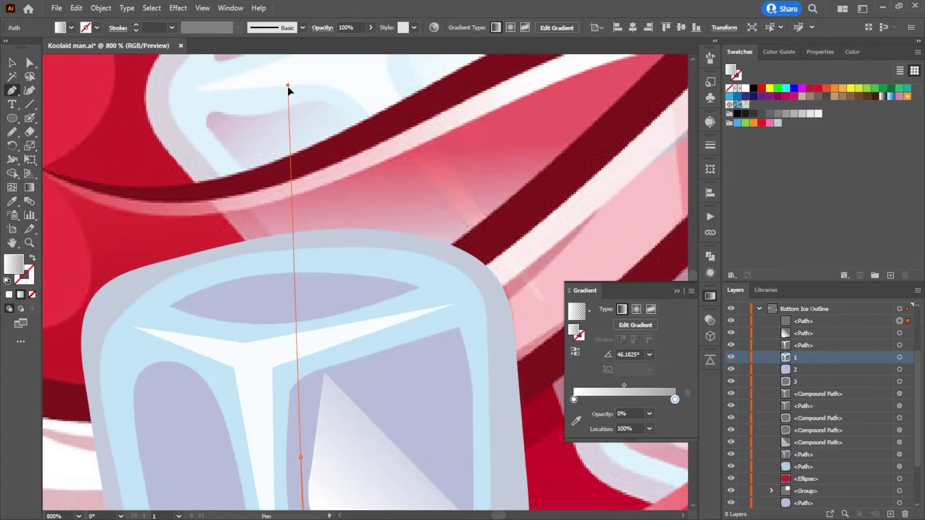
scroll(380, 308, "down", 5)
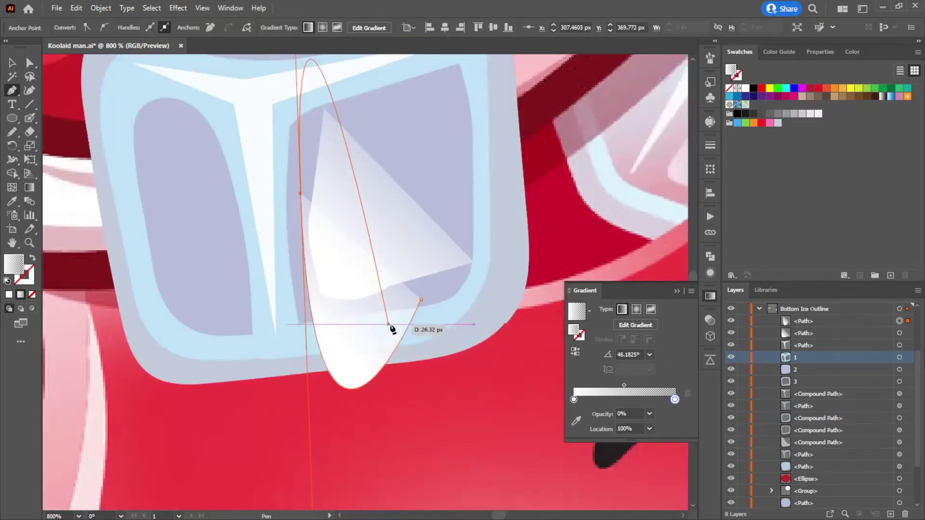
key("ctrl+z")
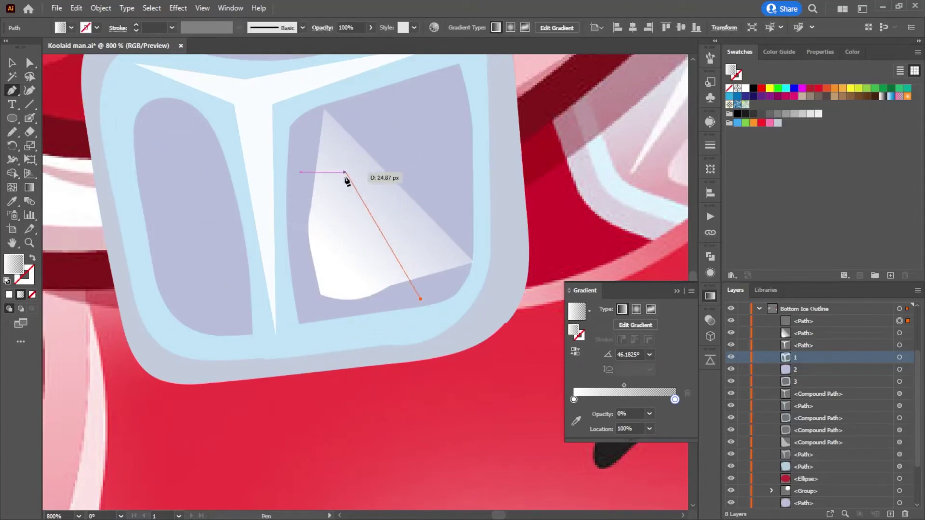
left_click_drag(306, 279, 317, 216)
left_click(306, 279)
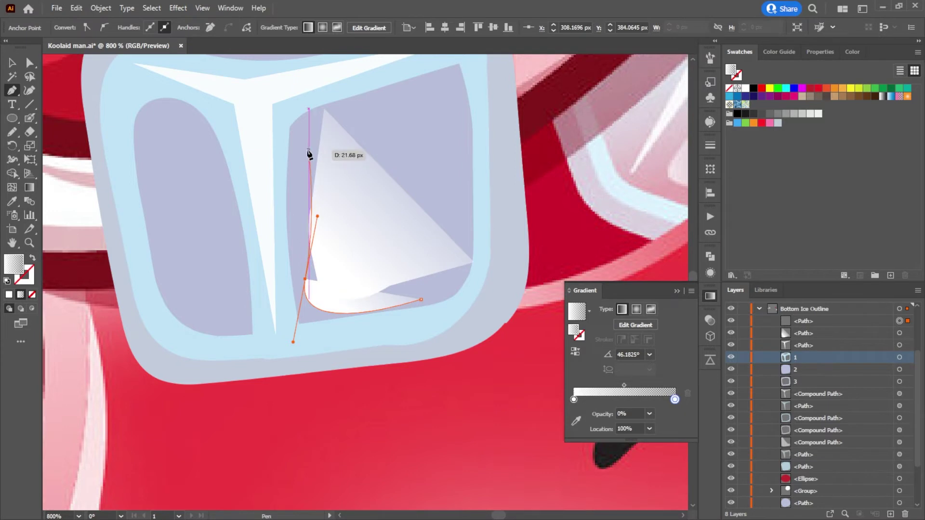
left_click(308, 132)
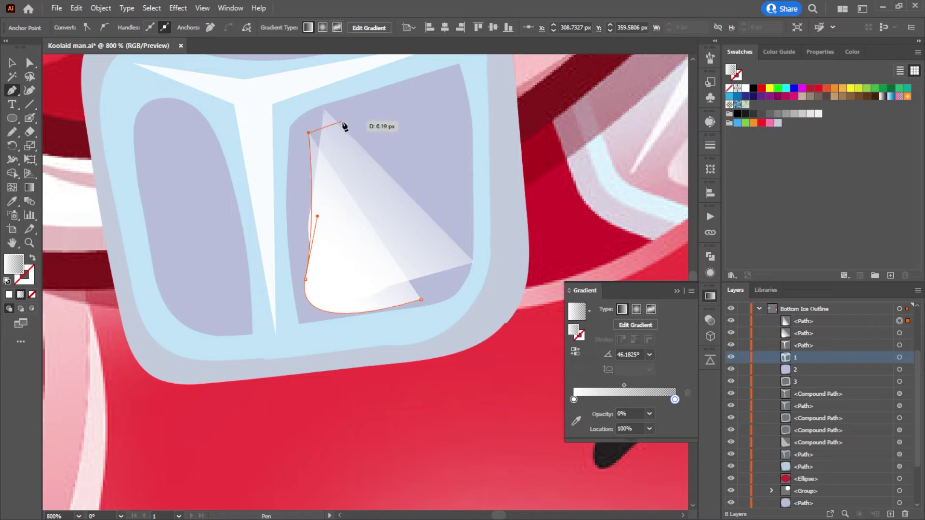
key("Escape")
key("a")
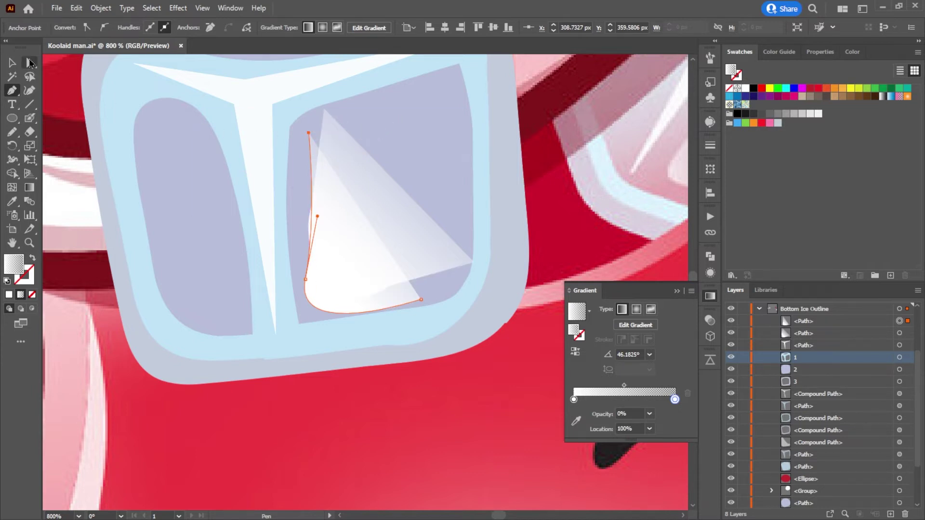
left_click_drag(318, 217, 299, 216)
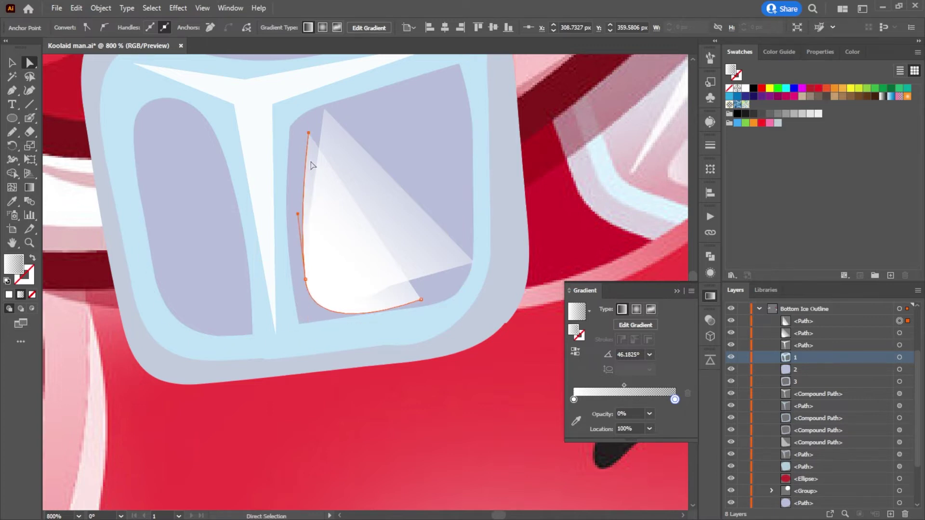
Step: Delete the old gradient triangle behind the newly drawn shape and select the new one
left_click_drag(371, 190, 448, 211)
key("Delete")
left_click(374, 268)
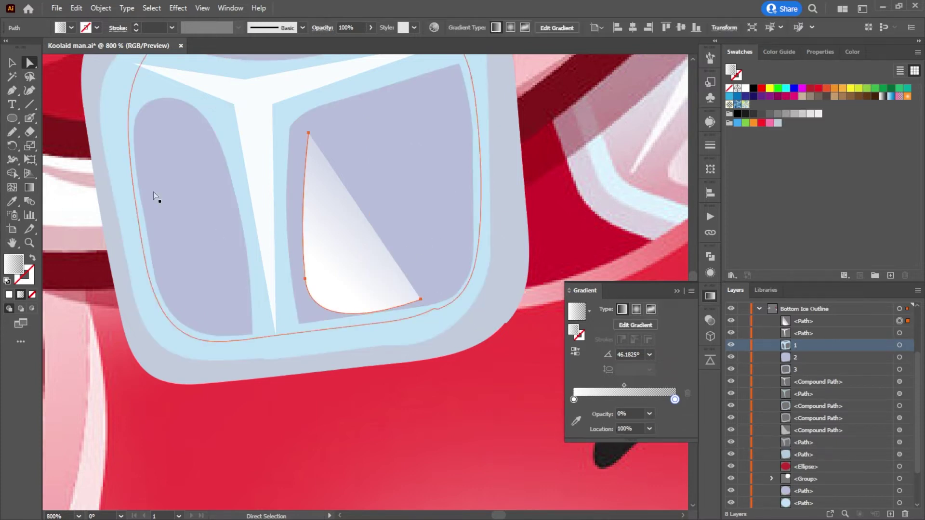
Step: Add an anchor point on the new triangle's lower edge and extend its right and upper corners toward the edges of the lavender face
left_click(16, 96)
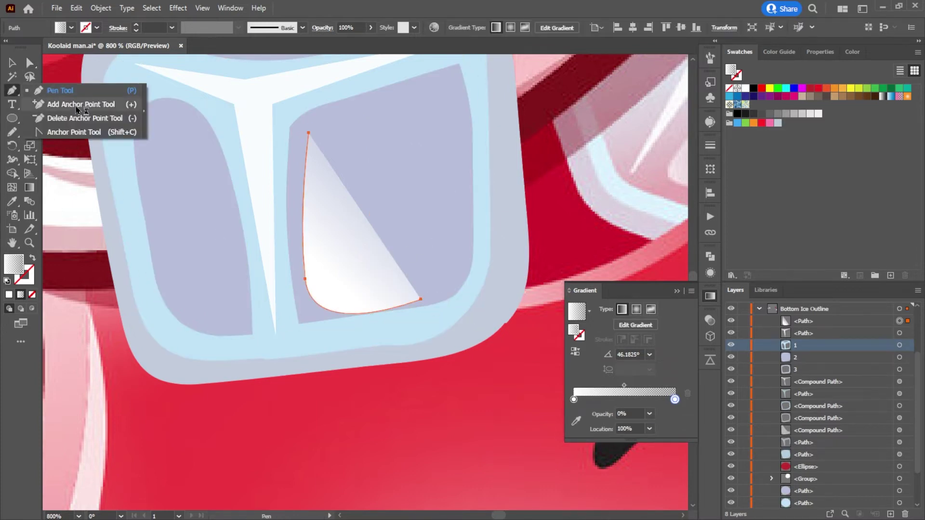
left_click(377, 311)
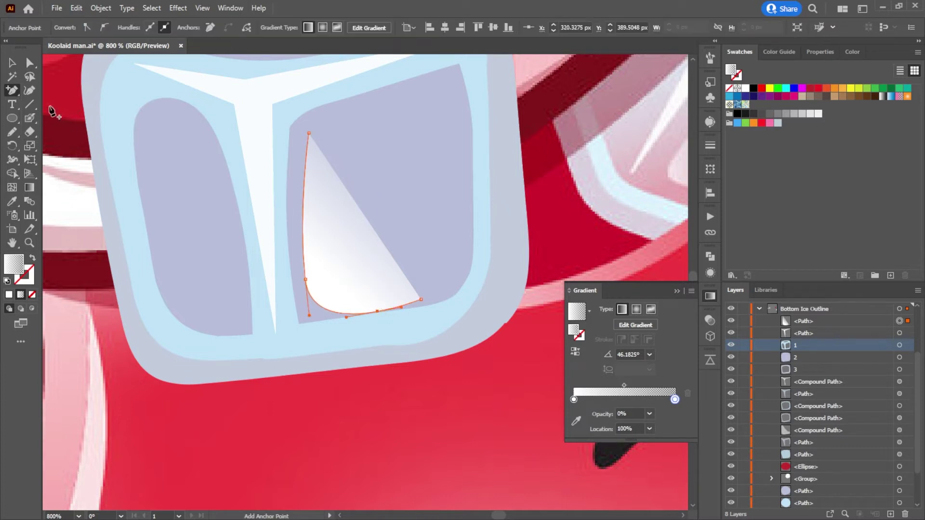
left_click(30, 63)
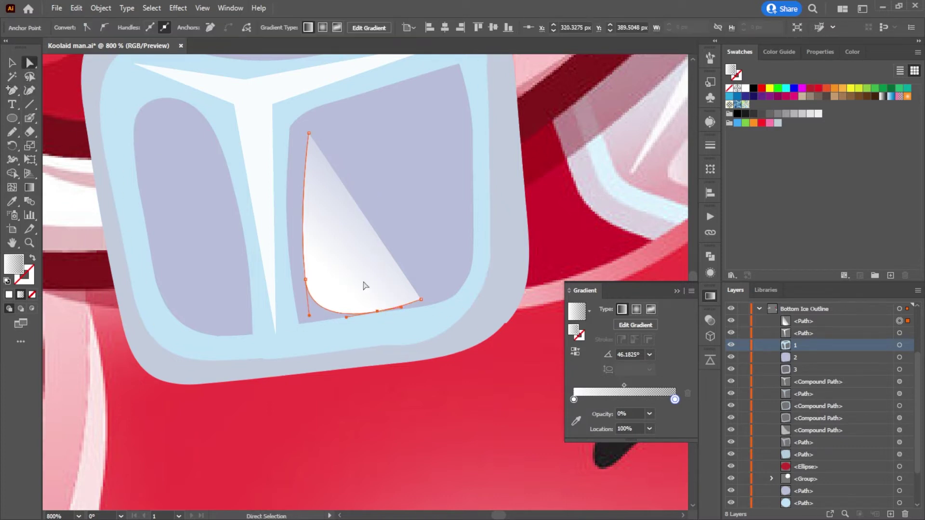
left_click_drag(423, 300, 461, 284)
left_click_drag(308, 131, 305, 117)
left_click_drag(377, 312, 360, 312)
left_click(411, 298)
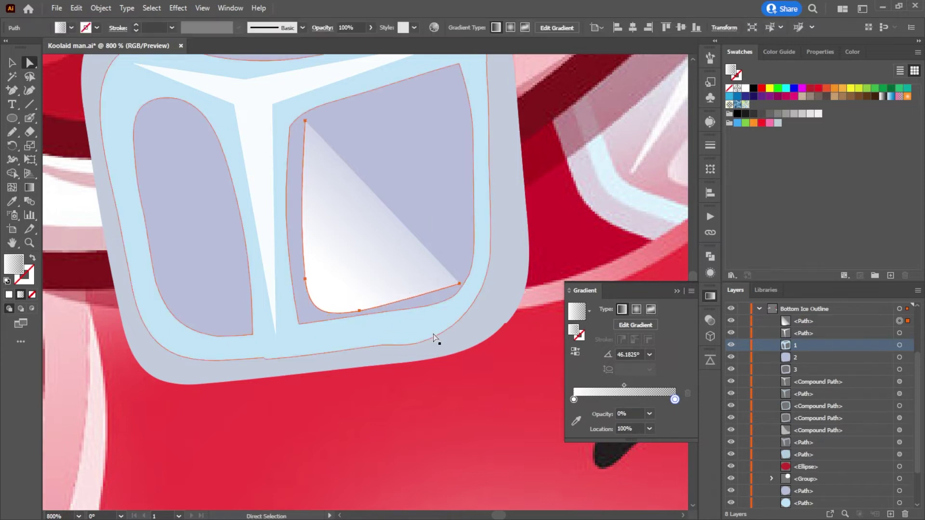
Step: Lower the white gradient stop's opacity to 60% on the triangular reflection and deselect the shape
left_click(573, 399)
left_click(649, 414)
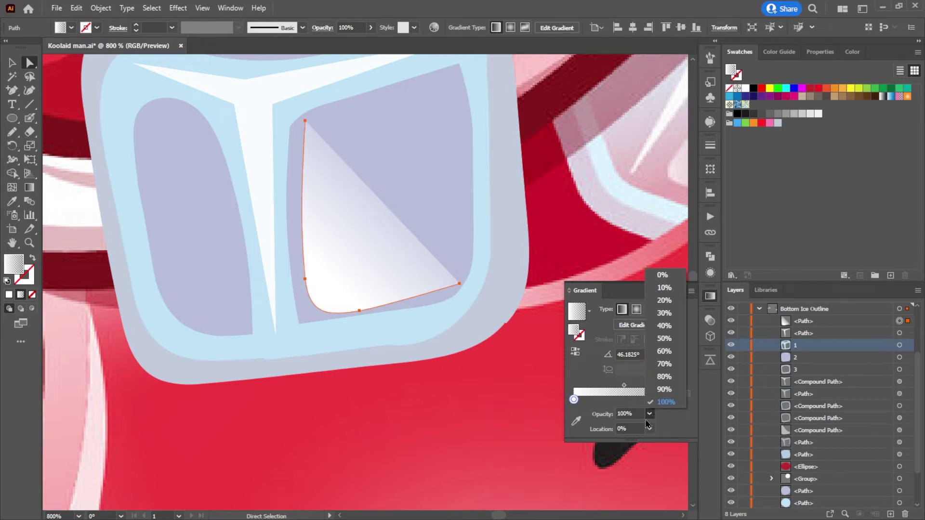
left_click(664, 389)
left_click(649, 414)
left_click(668, 359)
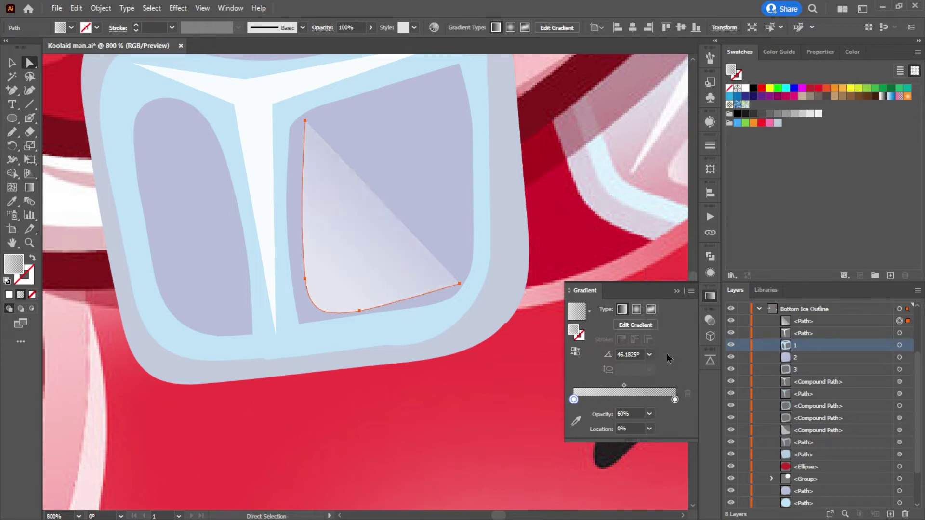
key("v")
left_click(451, 460)
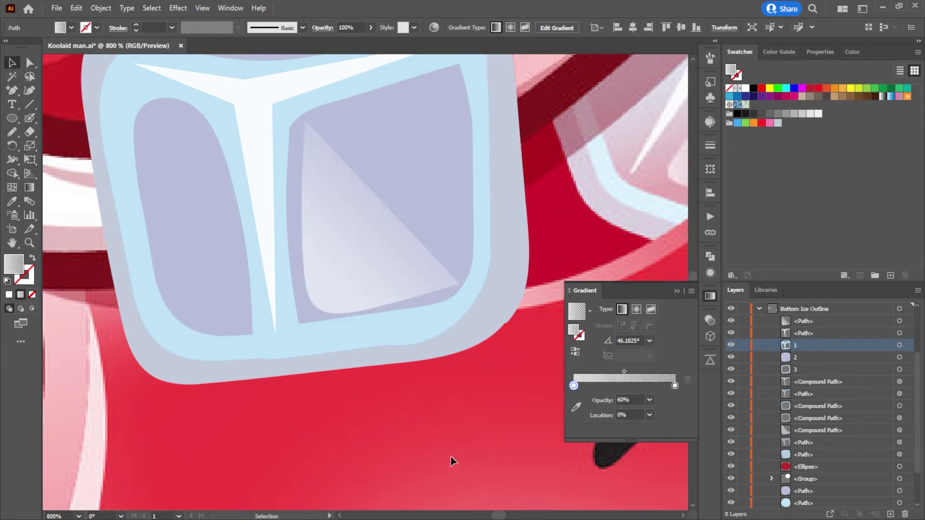
Step: Hide the Photo layer to check the ice cube against the bare canvas, and show the Photo and Trace layers again
scroll(452, 460, "down", 5)
scroll(458, 441, "down", 3)
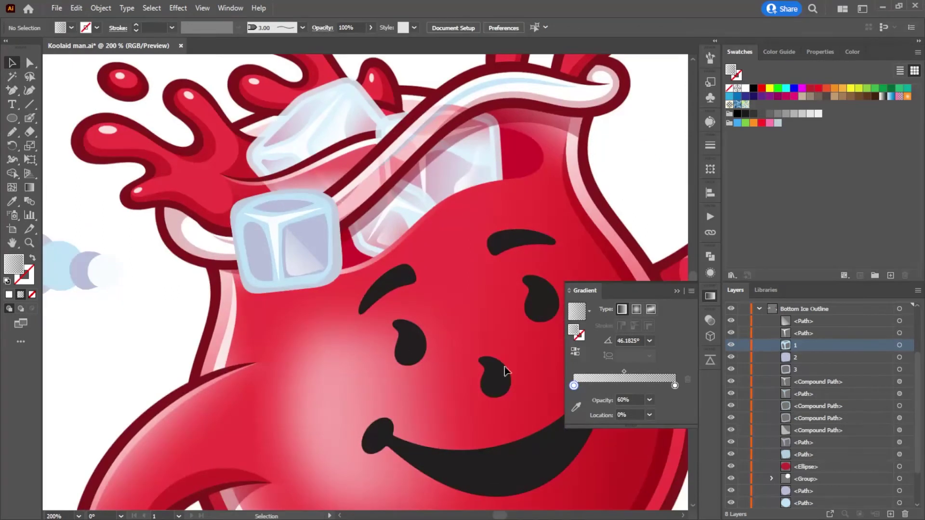
scroll(755, 397, "up", 3)
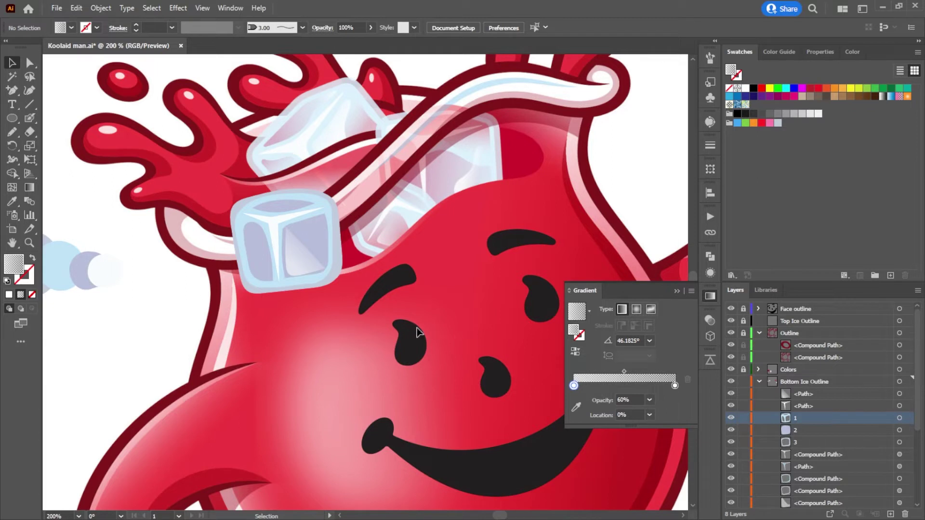
left_click(759, 382)
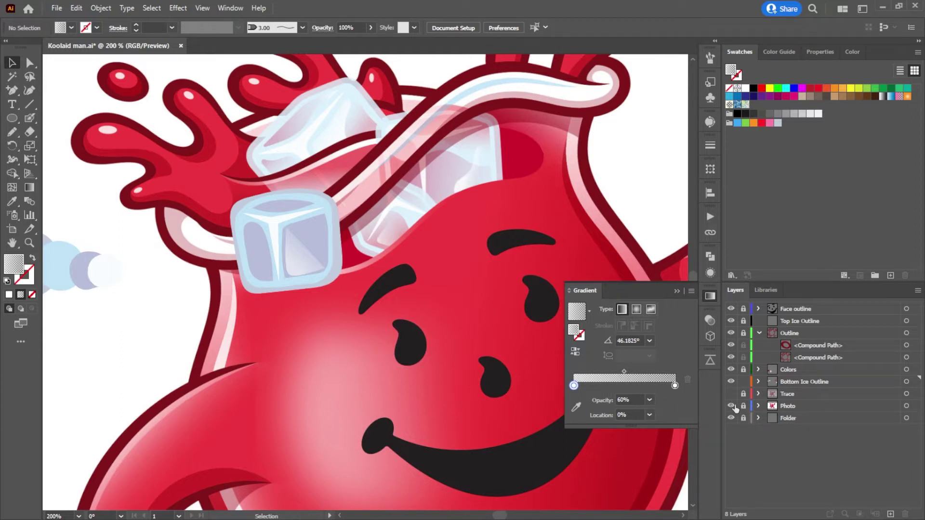
left_click(731, 406)
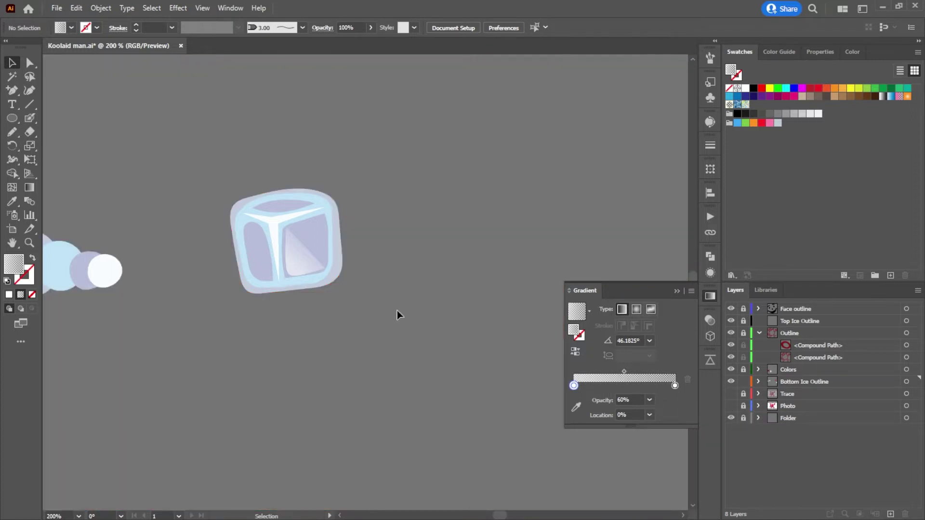
scroll(310, 296, "up", 1)
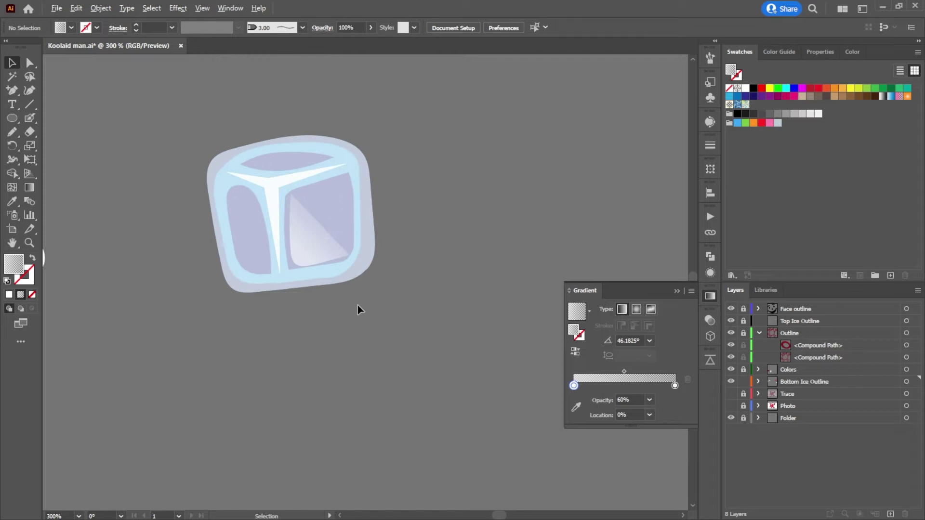
scroll(379, 312, "down", 2)
scroll(417, 320, "up", 1)
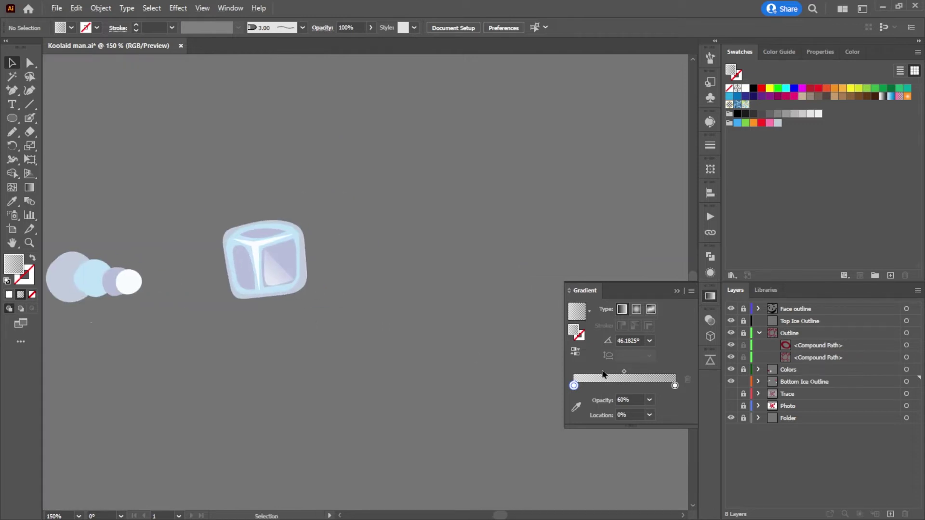
left_click(731, 406)
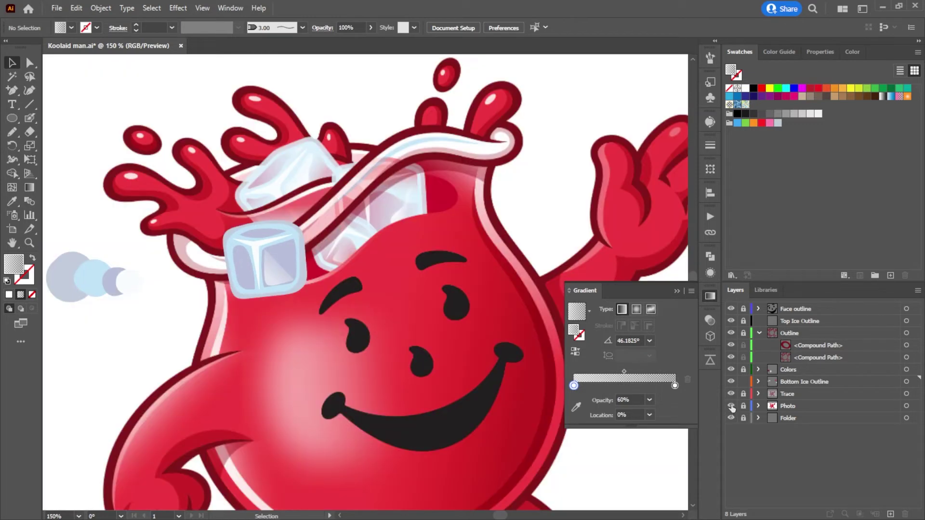
Step: Move the finished ice cube from the reference photo onto its matching place on the outlined copy of the character
scroll(335, 313, "down", 2)
left_click_drag(332, 318, 164, 282)
left_click_drag(129, 251, 607, 251)
left_click(496, 314)
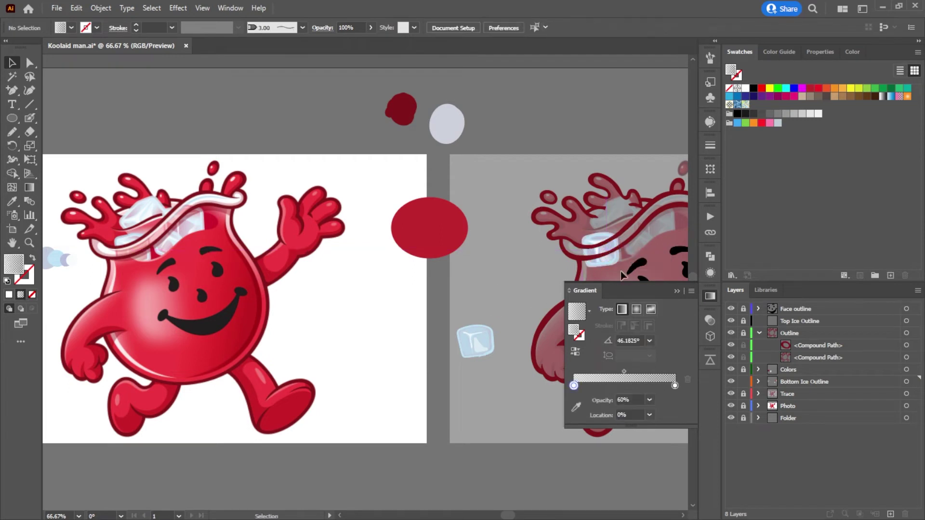
scroll(649, 249, "down", 2)
scroll(649, 248, "up", 4)
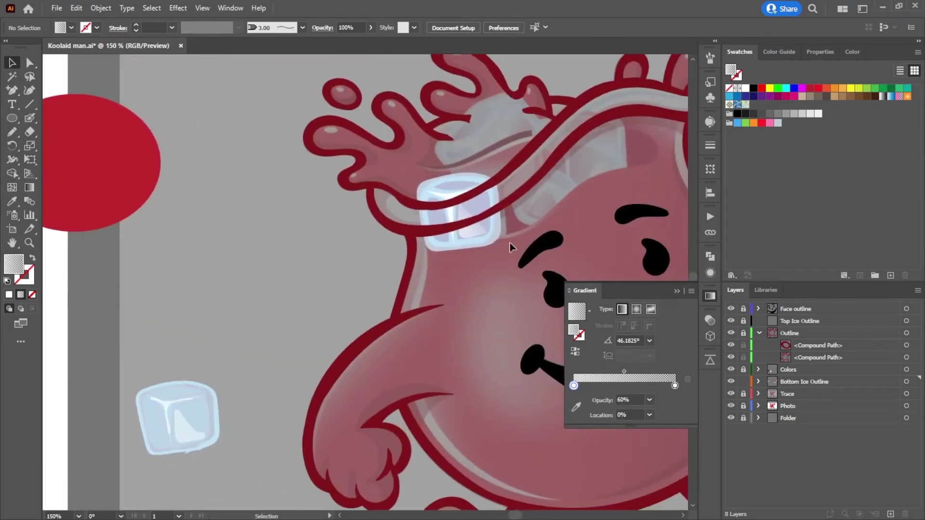
Step: Select all shapes of the moved ice cube and set their opacity to 60%
left_click(398, 160)
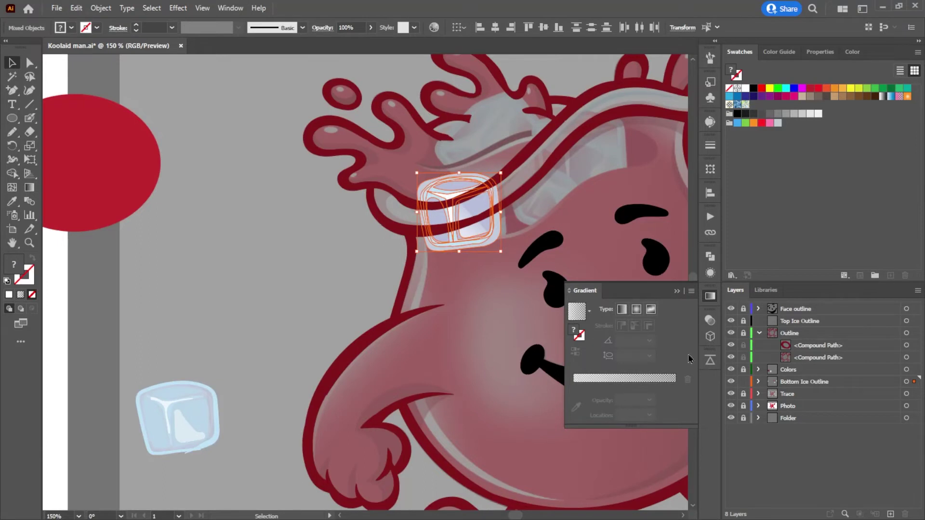
left_click(709, 320)
left_click(681, 332)
left_click_drag(679, 349, 661, 347)
left_click(297, 245)
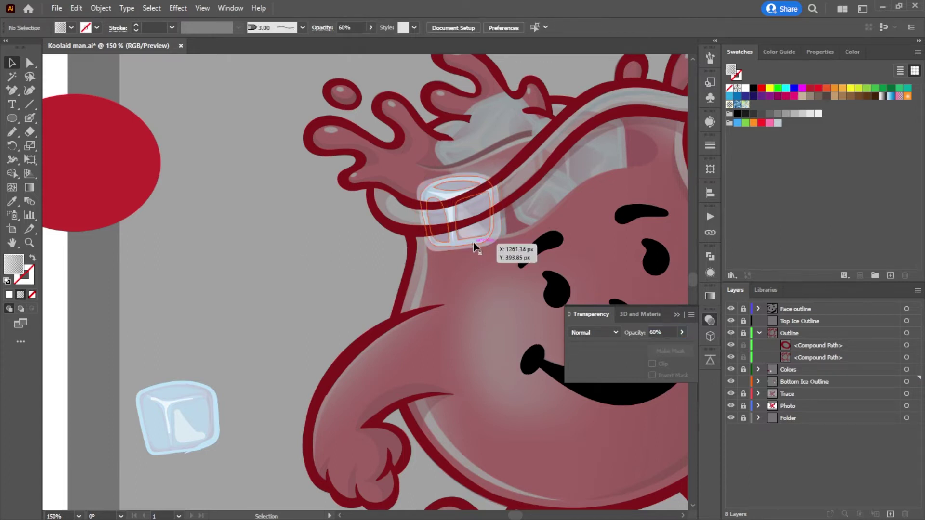
Step: Lower the opacity of the gradient reflection on the ice cube's right face to 32%
left_click(475, 229)
left_click(682, 332)
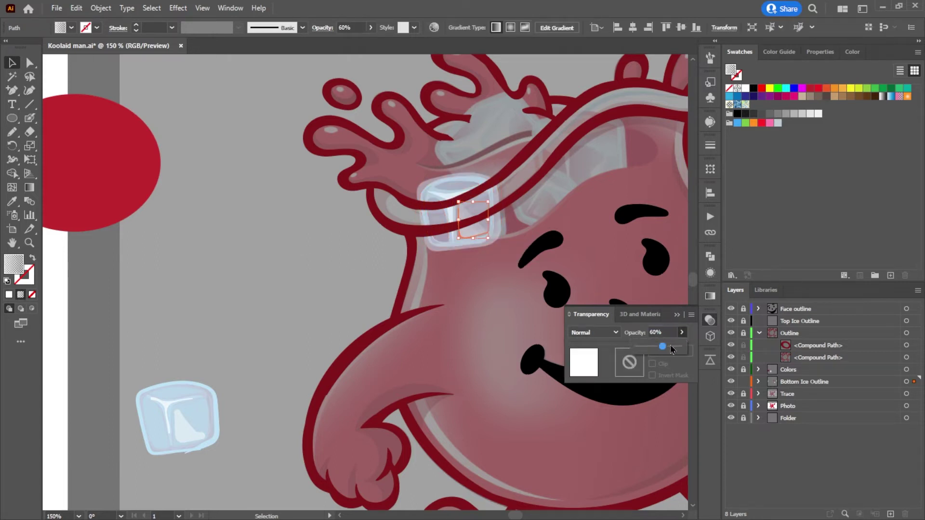
left_click_drag(661, 351, 649, 351)
left_click(331, 263)
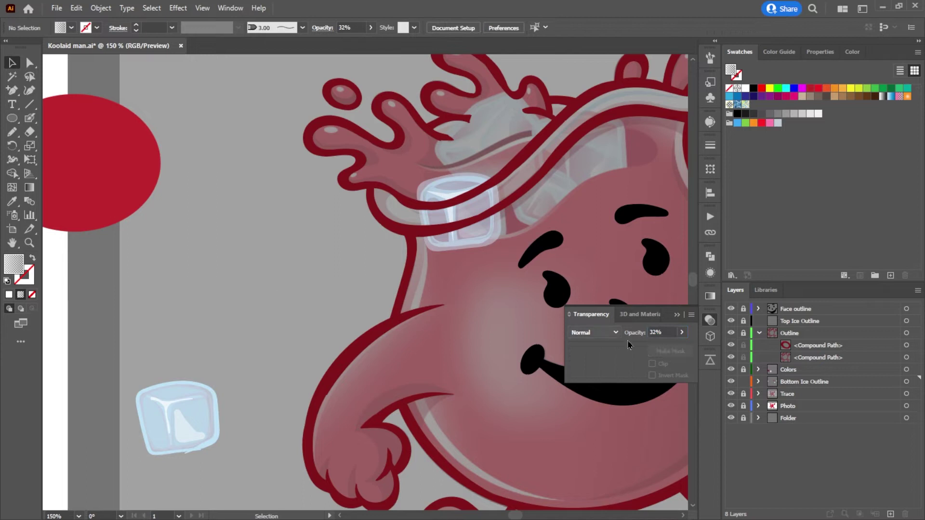
Step: Hide the Trace layer and set the opacity of the cube's white Y-shaped highlight to 38%
left_click(732, 394)
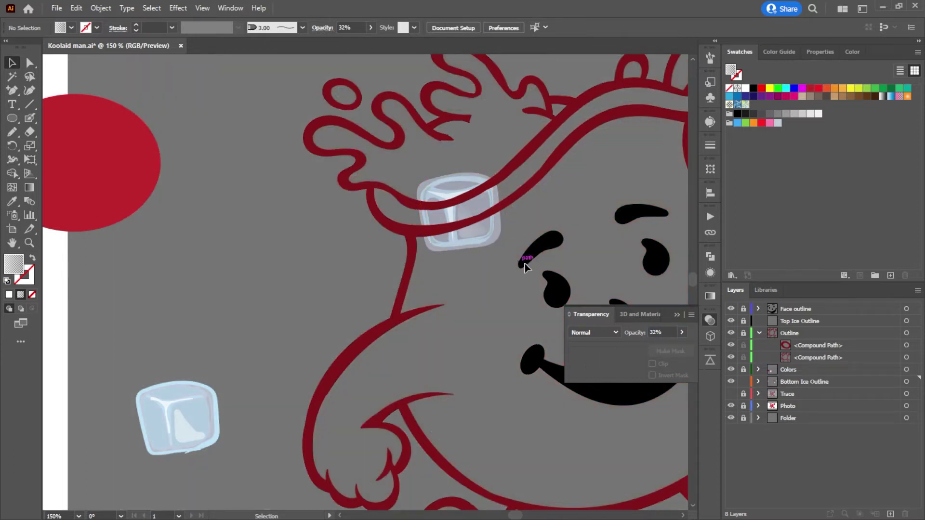
scroll(565, 238, "down", 2)
scroll(530, 251, "up", 2)
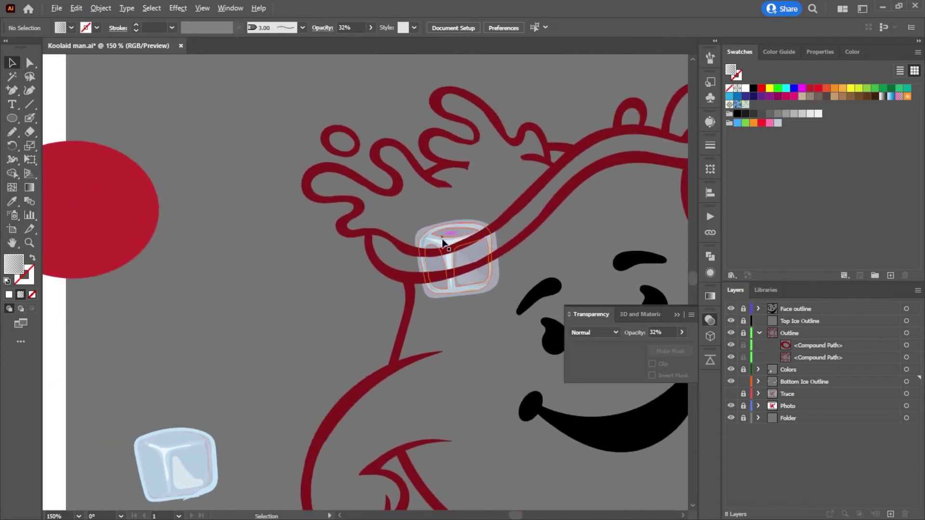
scroll(464, 251, "up", 3)
left_click(463, 252)
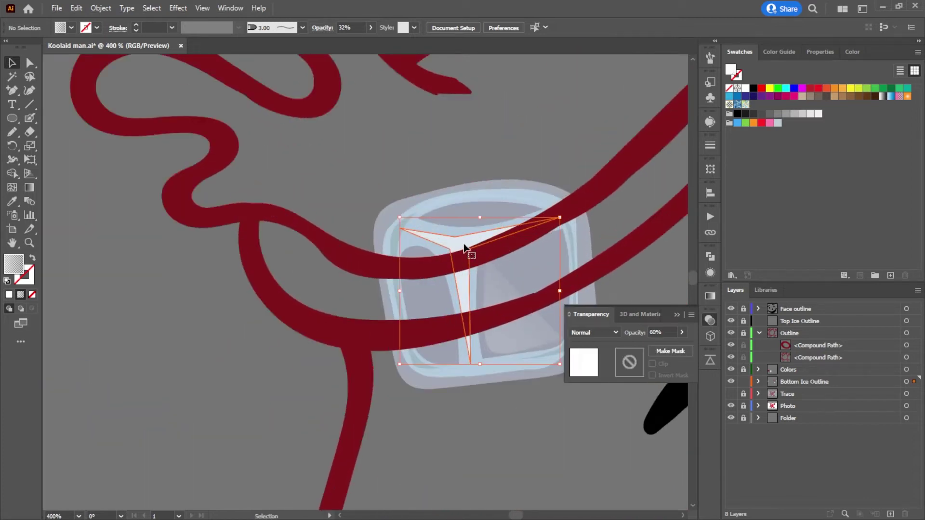
left_click(682, 333)
left_click_drag(665, 348, 652, 350)
left_click(378, 135)
Step: Compare the whole outlined character with and without its tracing image by toggling the Trace layer's visibility
scroll(477, 146, "down", 4)
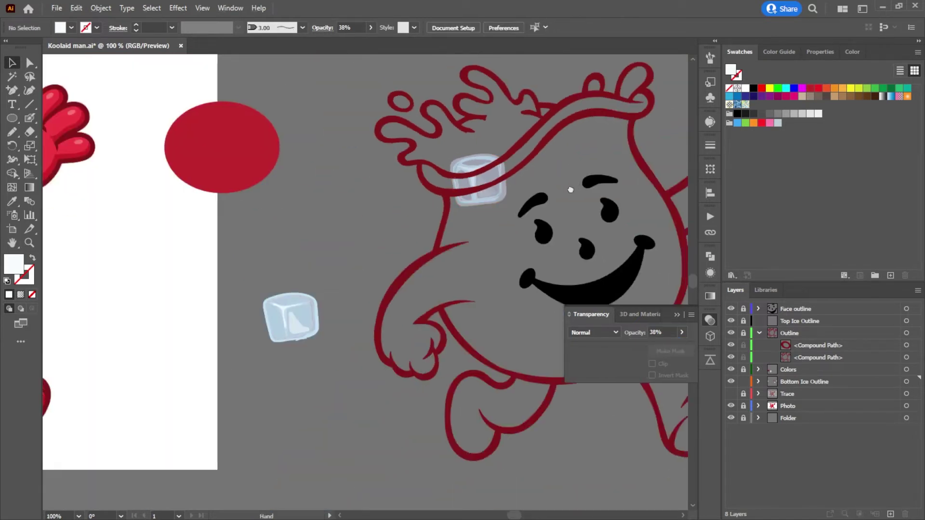
left_click_drag(578, 186, 453, 209)
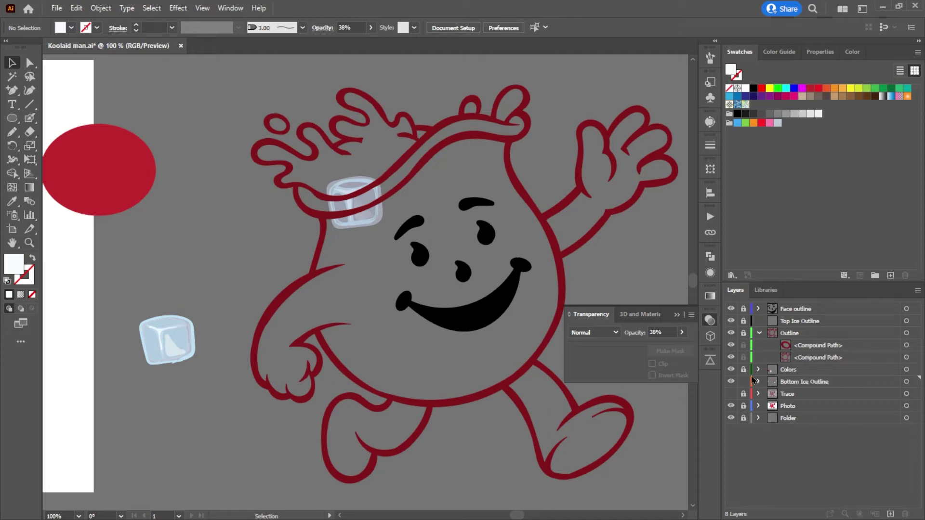
left_click(732, 400)
left_click(731, 400)
left_click(732, 400)
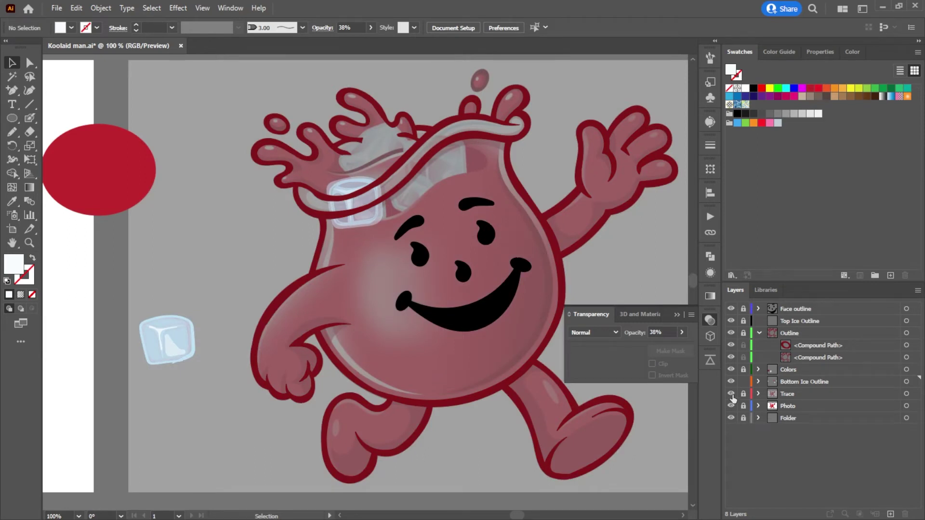
left_click(732, 395)
left_click(732, 395)
left_click(732, 395)
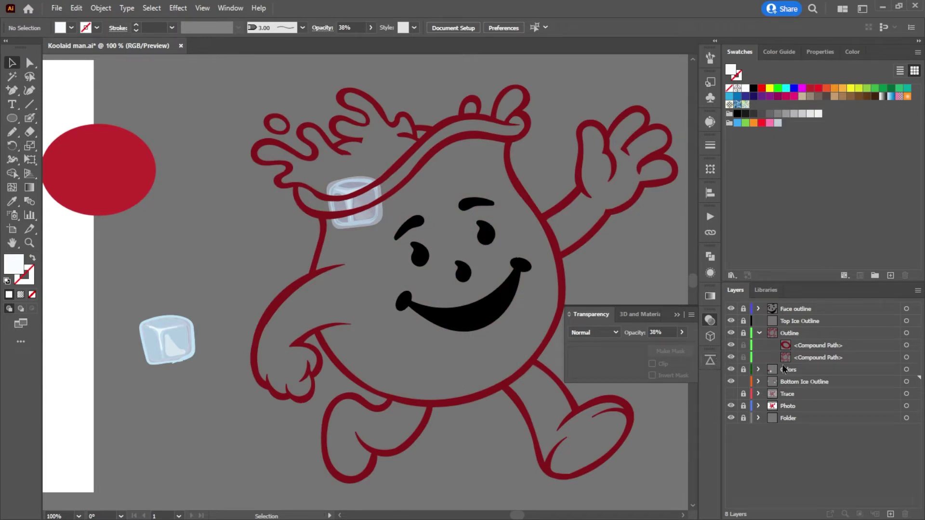
Step: Collapse the Outline layer and add a layer named Base Color directly above Bottom Ice Outline
left_click(759, 333)
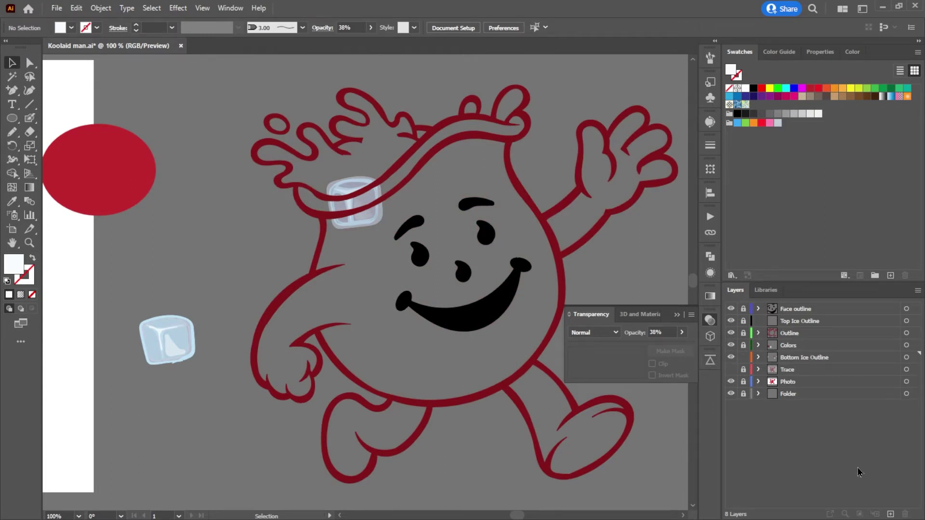
left_click(890, 514)
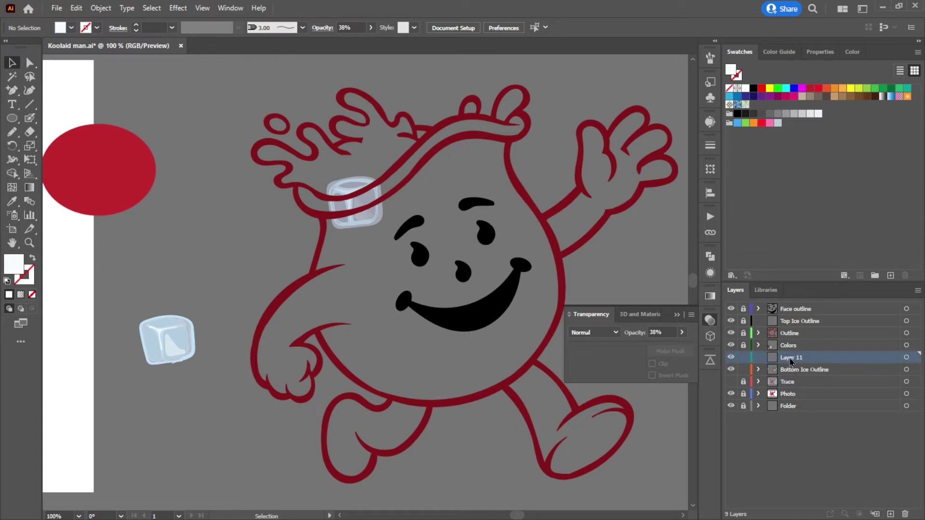
double_click(790, 358)
type("Base Color")
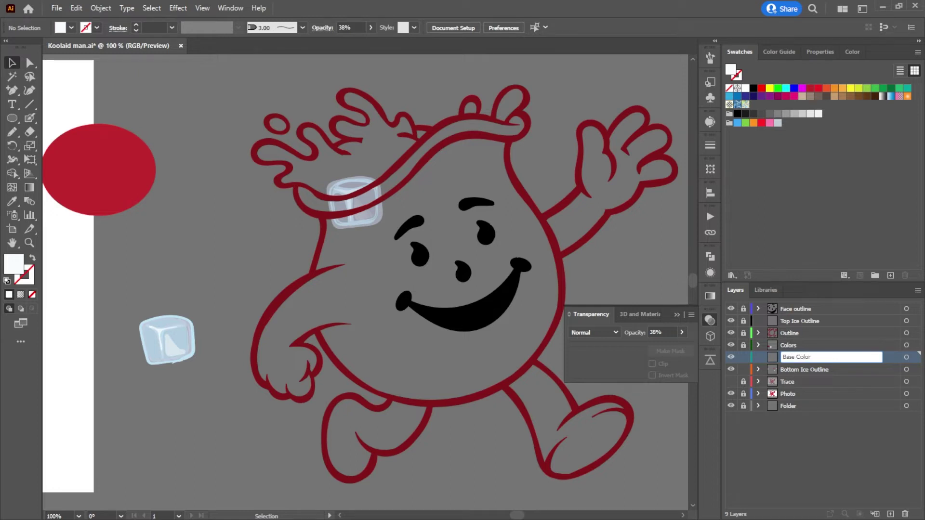
key("Return")
Step: Duplicate the Outline layer, rename the copy Main Outline and hide it
left_click(798, 337)
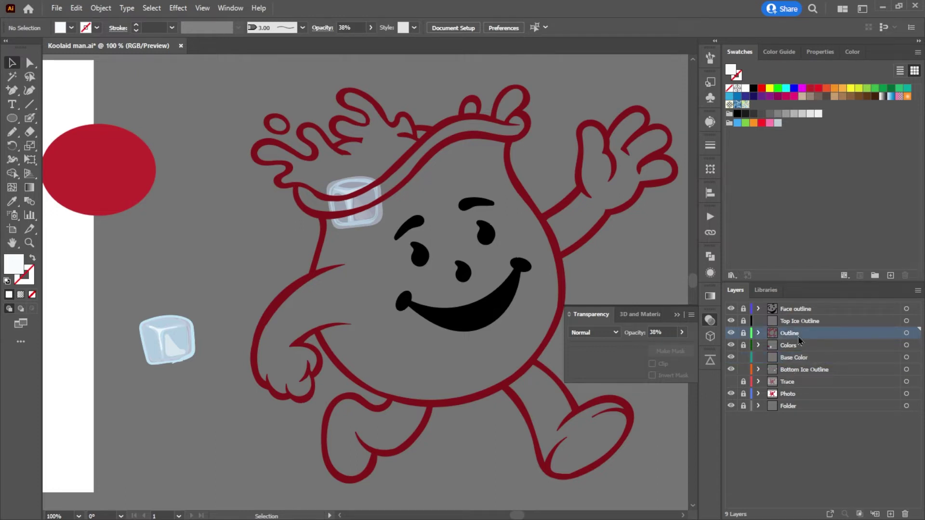
left_click_drag(794, 339, 890, 514)
double_click(792, 332)
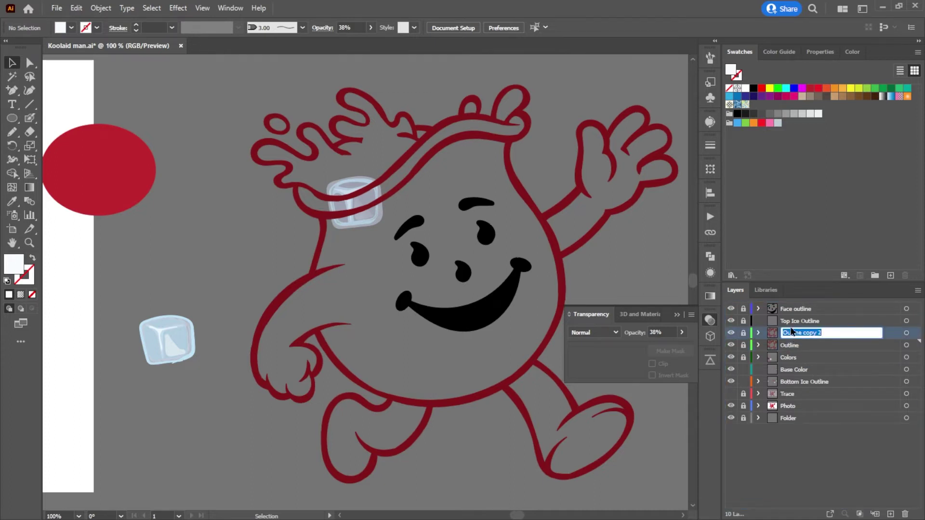
type("M")
key("BackSpace")
key("BackSpace")
key("BackSpace")
key("BackSpace")
type("Main Outline")
key("Return")
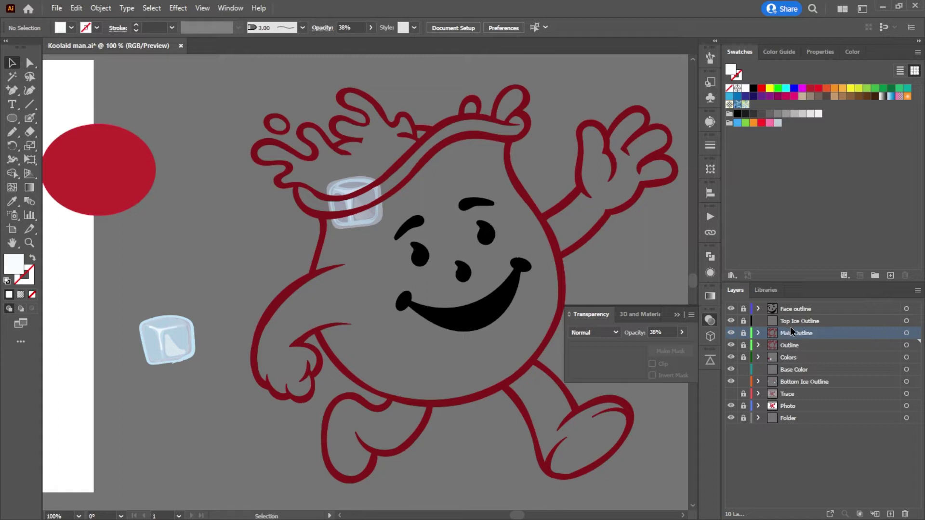
left_click(731, 333)
Step: Draw a rectangle on the Base Color layer large enough to cover the entire outlined character
left_click(12, 118)
left_click(41, 118)
scroll(532, 288, "down", 3)
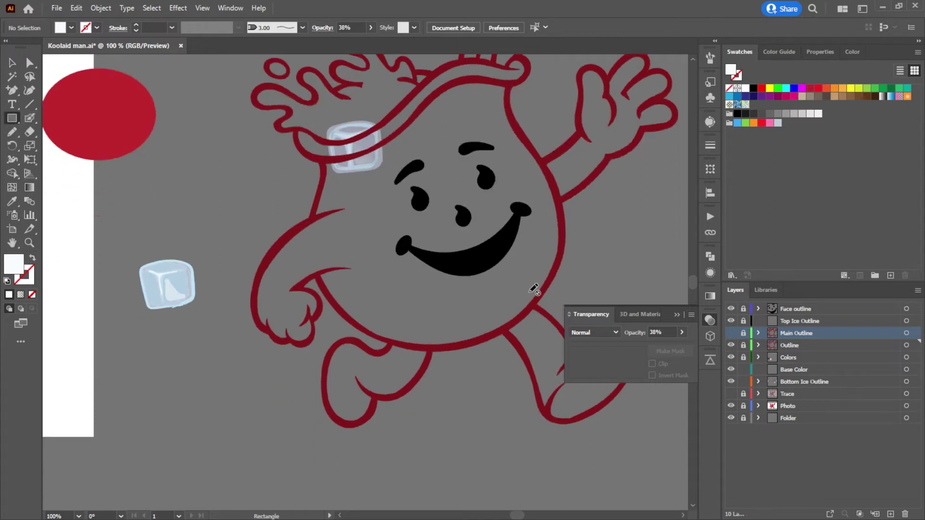
scroll(532, 288, "up", 2)
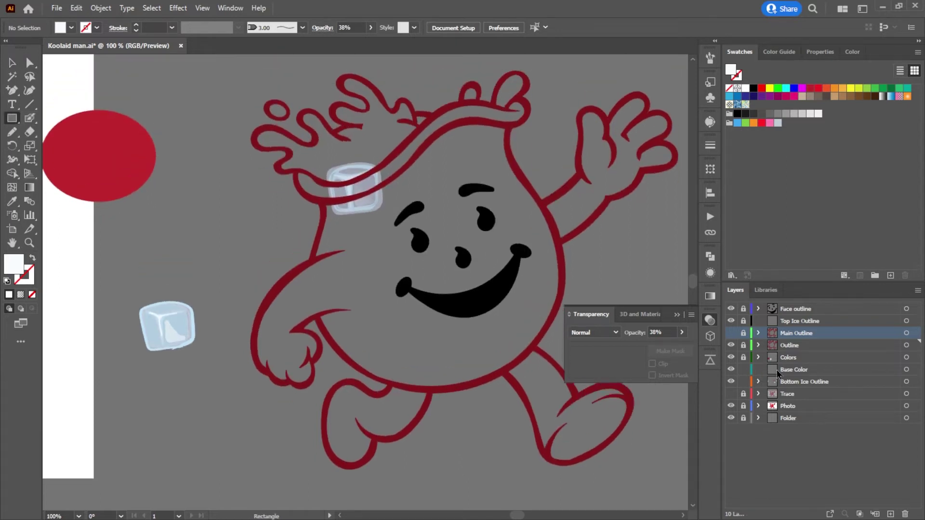
left_click(731, 395)
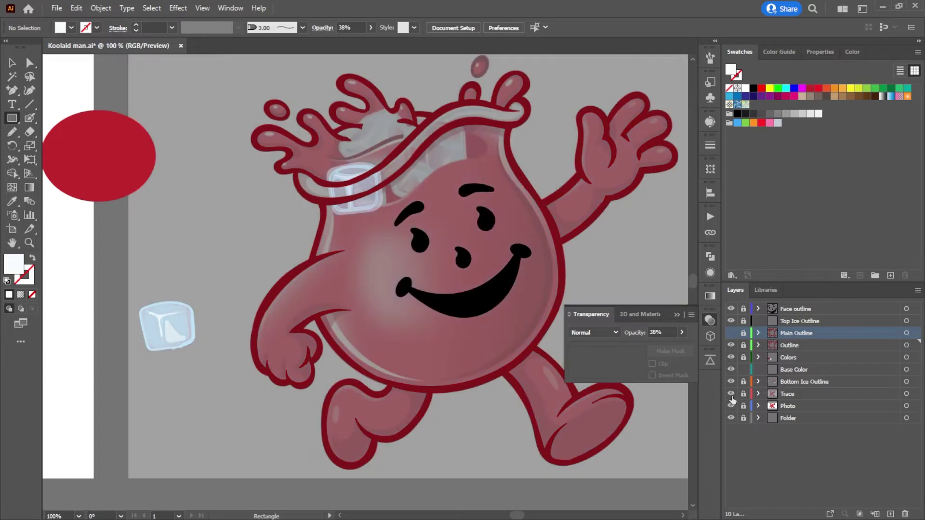
left_click(731, 394)
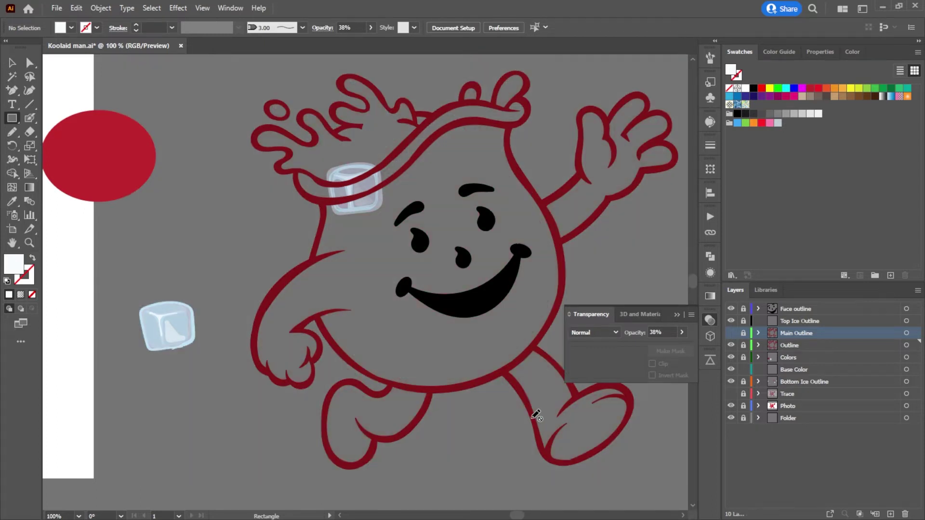
scroll(534, 415, "down", 2)
left_click_drag(495, 415, 391, 362)
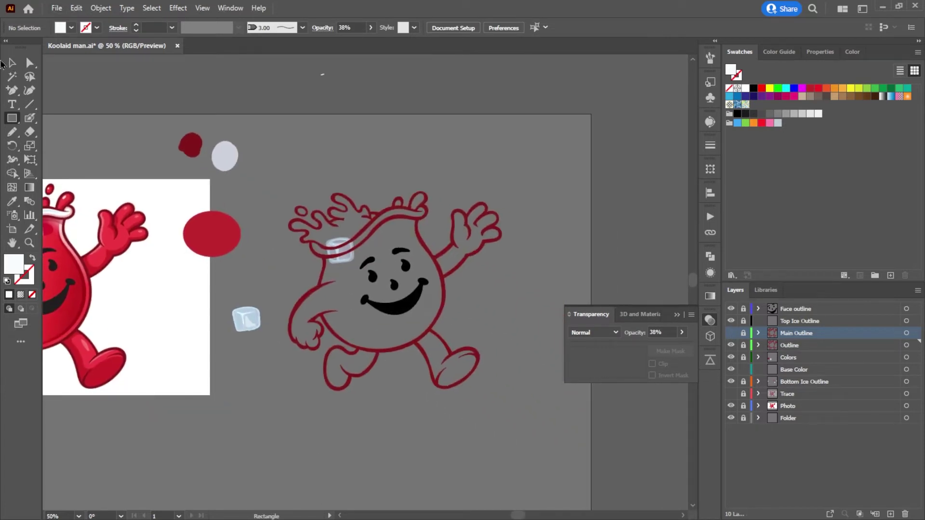
left_click(803, 359)
left_click(802, 371)
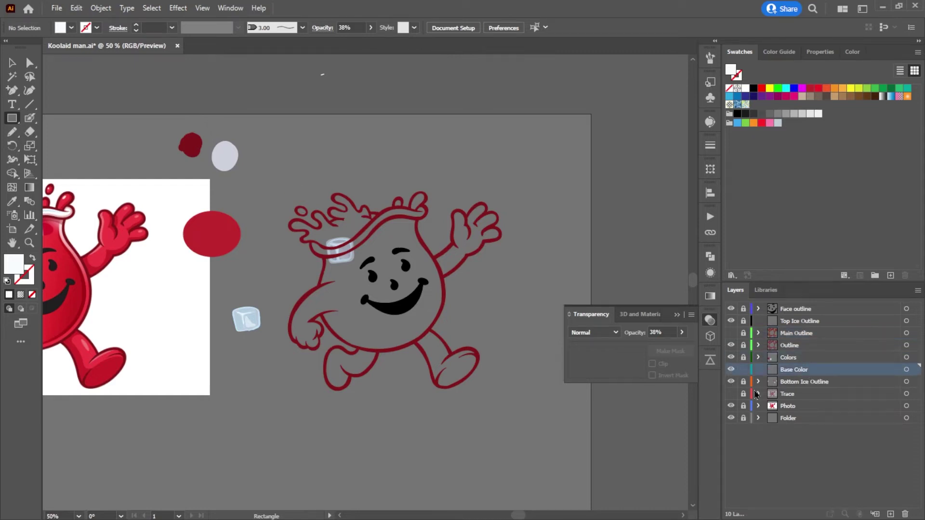
left_click_drag(261, 168, 510, 420)
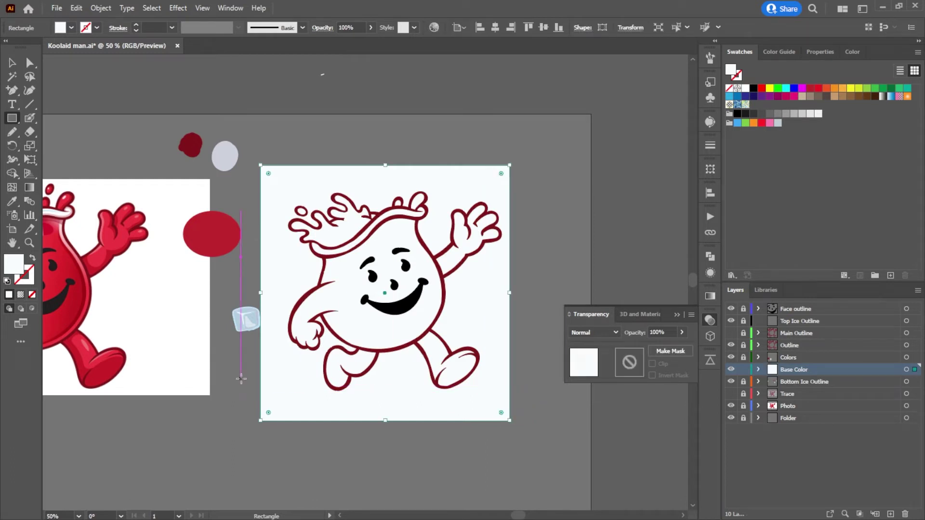
Step: Fill the rectangle with the red sampled from the lower body of the reference photo's character
key("i")
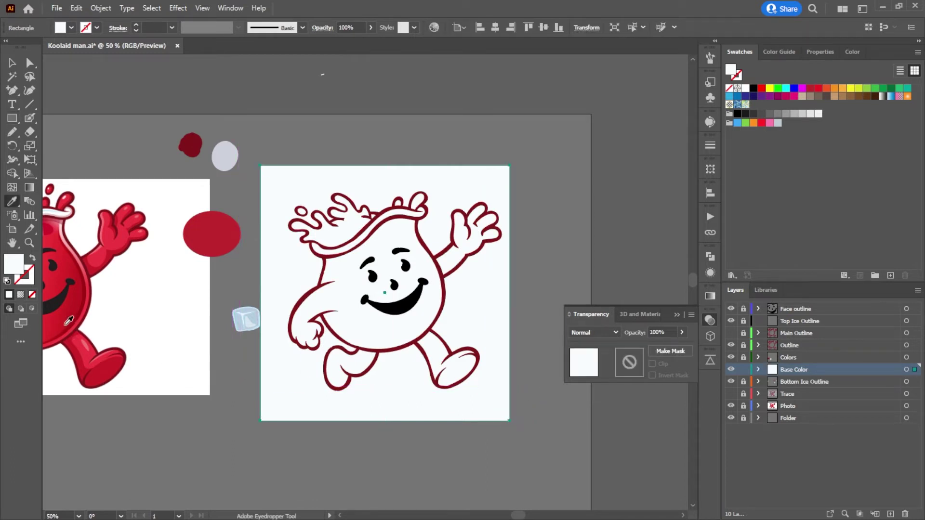
left_click(67, 319)
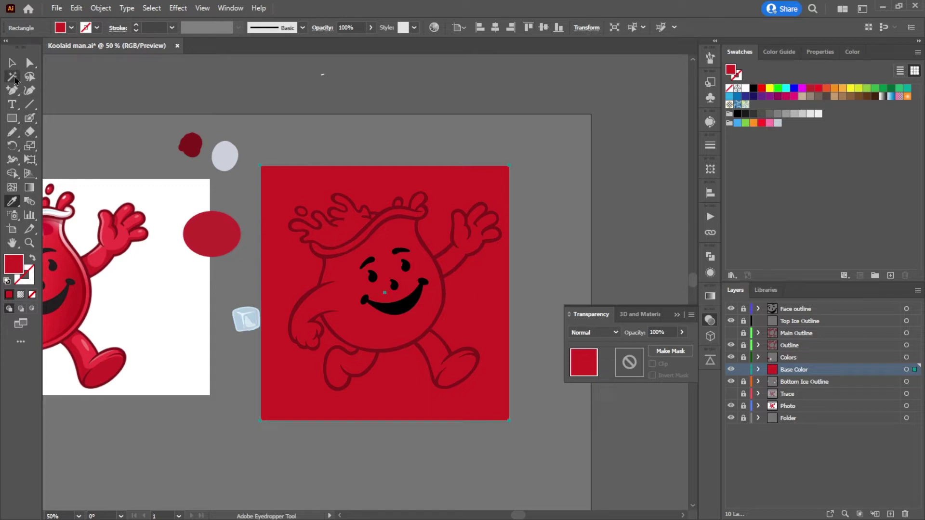
left_click(12, 63)
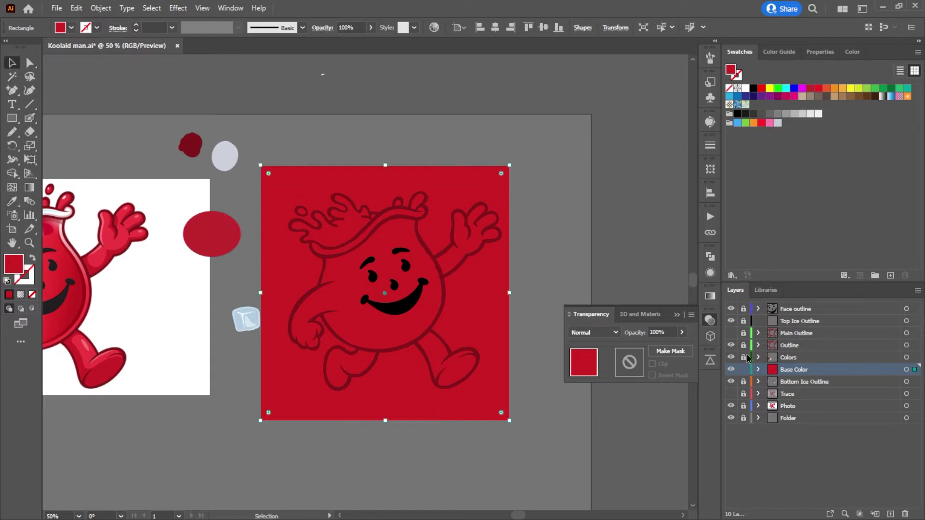
Step: Unlock the Outline layer, select its artwork together with the red base rectangle, and apply the Merge pathfinder
left_click(731, 333)
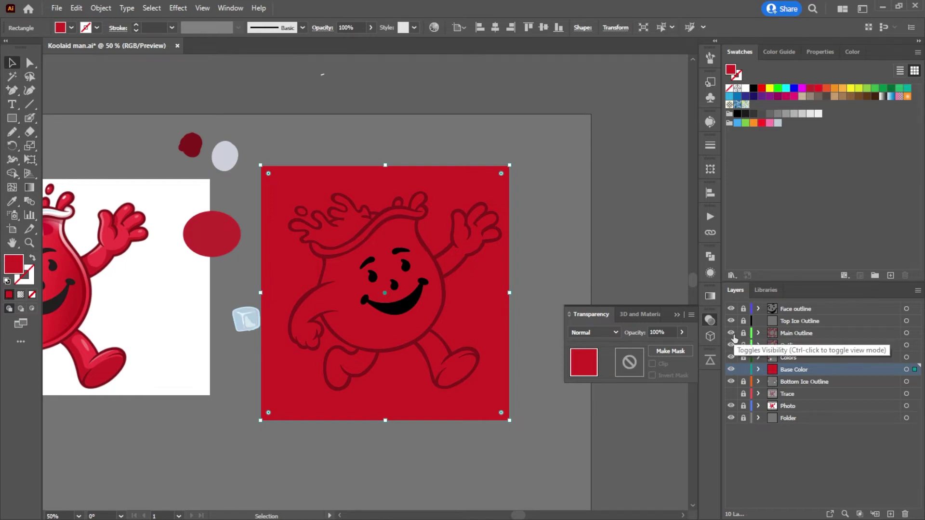
left_click(731, 333)
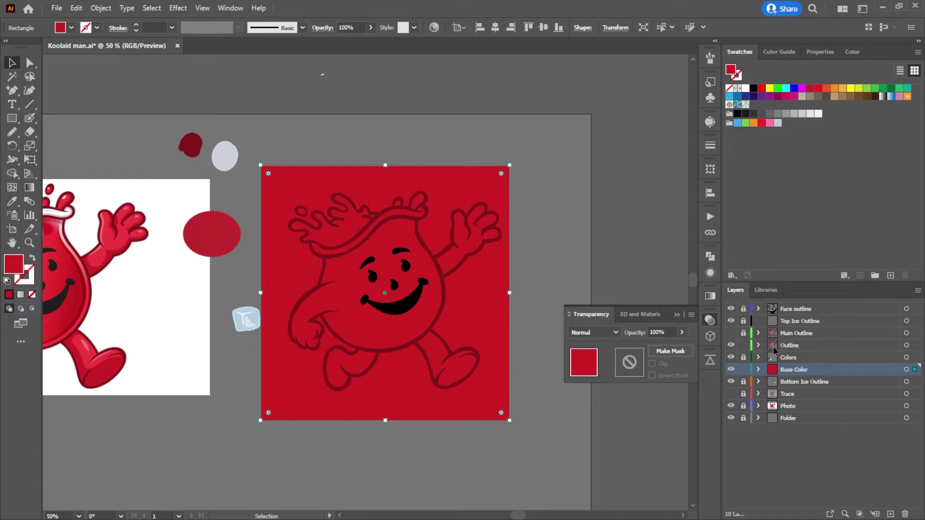
left_click(905, 345)
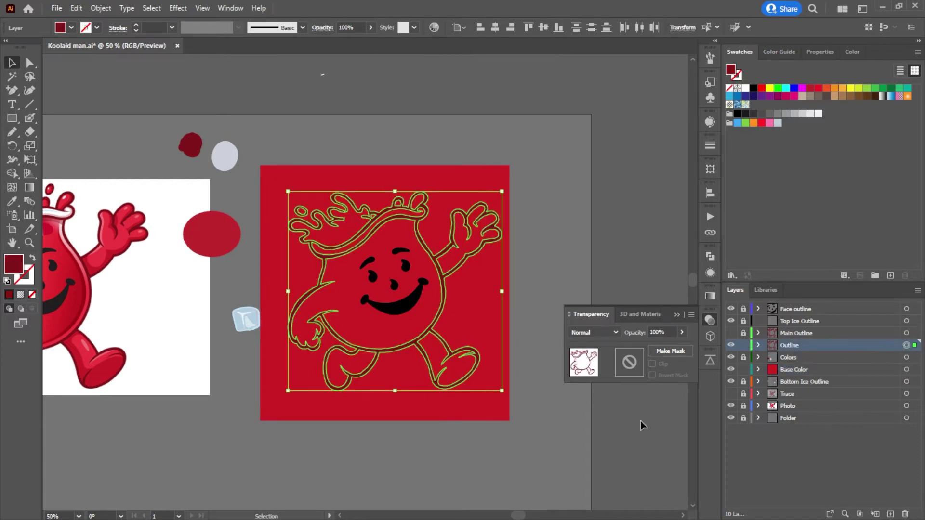
left_click(295, 222, "shift")
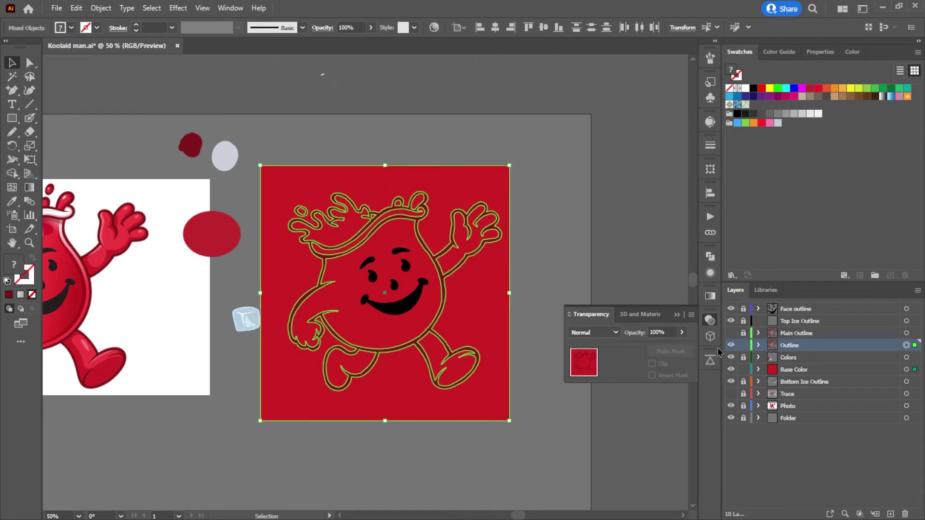
left_click(710, 257)
left_click(619, 313)
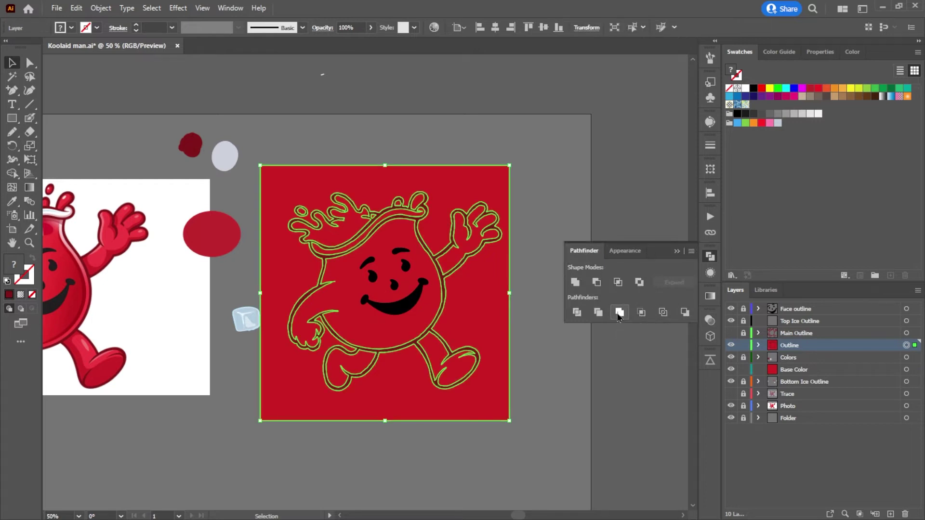
Step: Try pulling the outer red background piece away from the merged character, and undo the move and the merge
left_click(29, 62)
left_click(223, 76)
left_click(313, 184)
left_click_drag(313, 184, 551, 371)
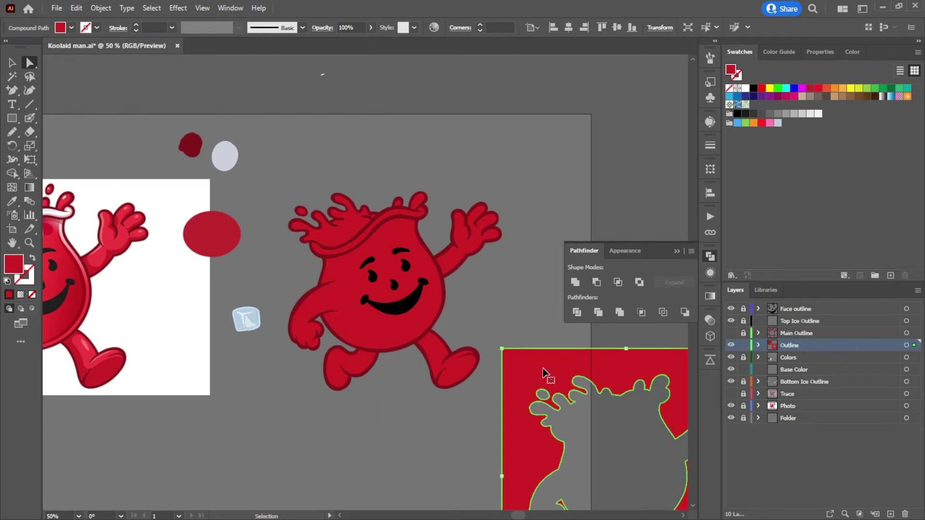
key("ctrl+z")
Step: Recolour the red base rectangle to the darker red C41C28 and deselect it
left_click(541, 386)
left_click(478, 330)
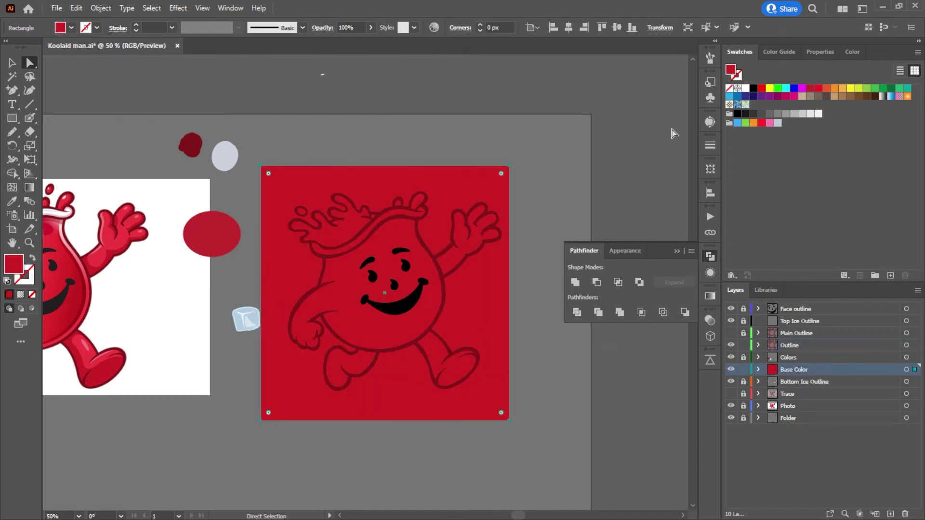
double_click(730, 71)
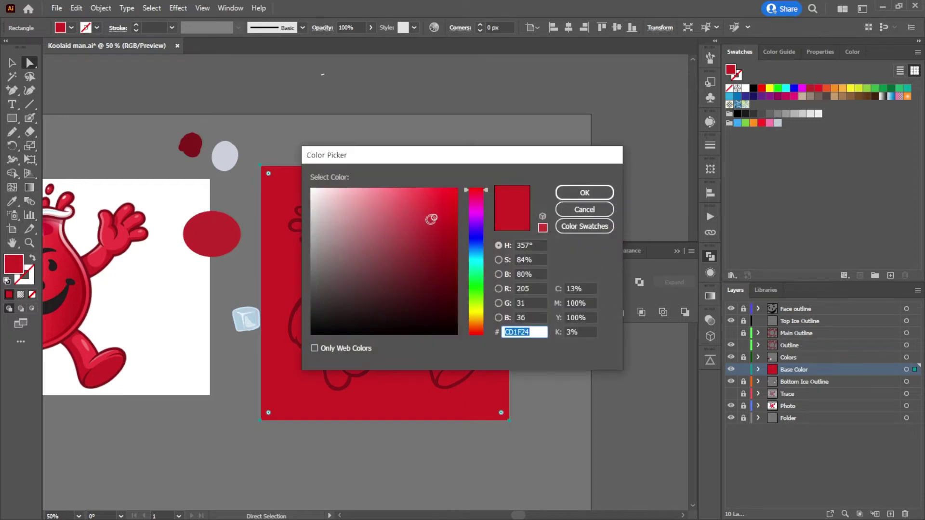
left_click(586, 194)
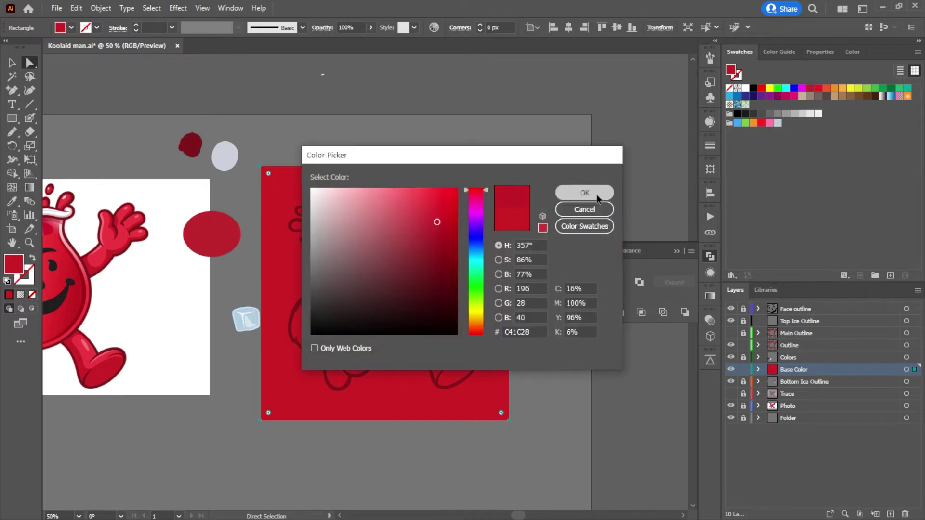
left_click(567, 217)
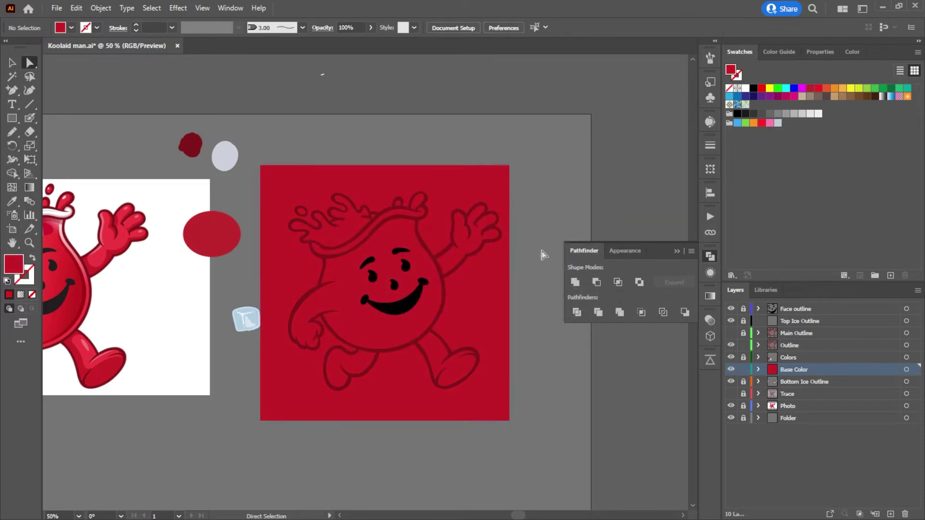
Step: Merge the outline with the red base rectangle using Pathfinder, and delete the background piece outside the character
key("ctrl+a")
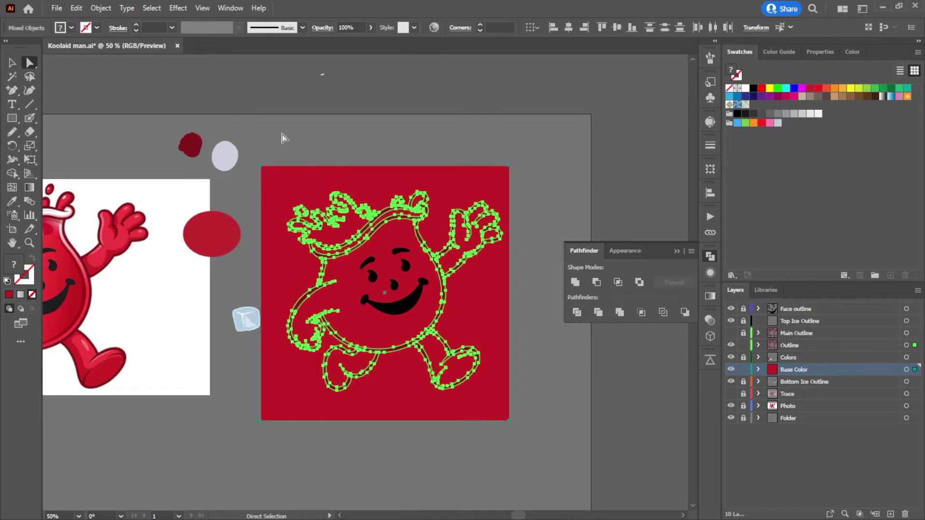
left_click(619, 312)
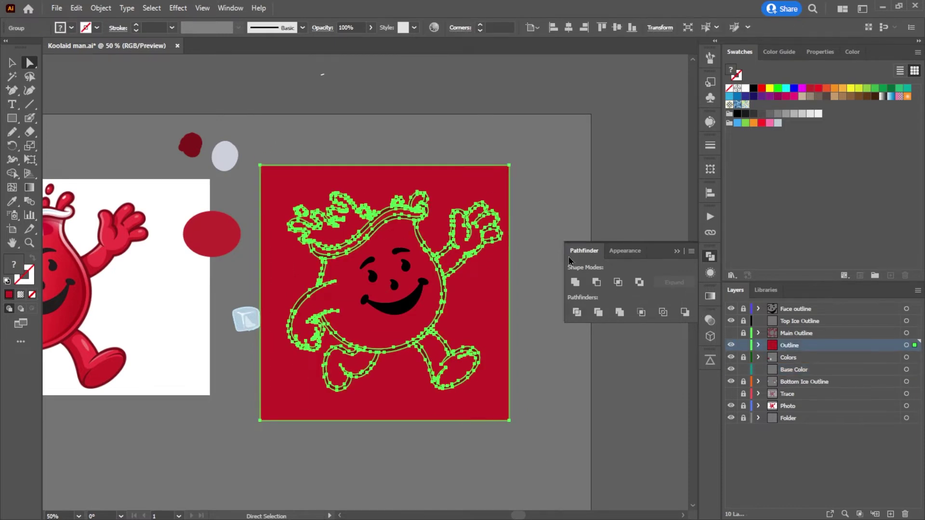
left_click(413, 123)
left_click_drag(466, 192, 621, 387)
key("Delete")
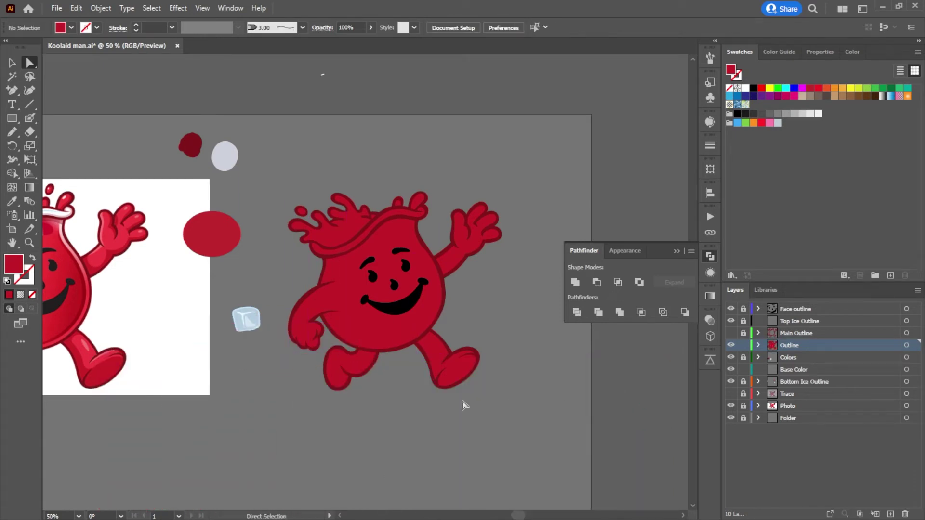
Step: Unlock the Bottom Ice Outline layer and move the loose light-blue ice cube slightly upward
left_click(17, 68)
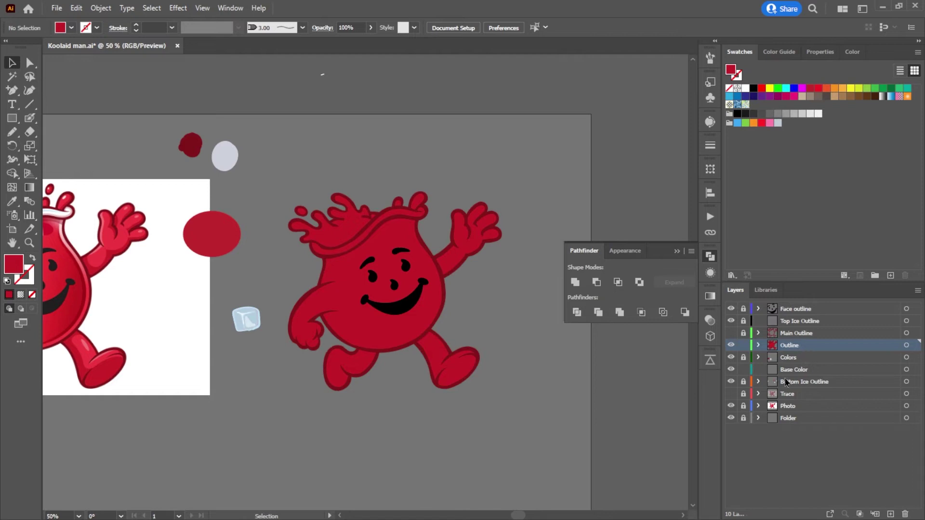
left_click(743, 381)
left_click(251, 322)
mouse_move(252, 322)
left_mouse_down()
mouse_move(315, 261)
mouse_move(354, 253)
mouse_move(309, 264)
mouse_move(251, 308)
left_mouse_up()
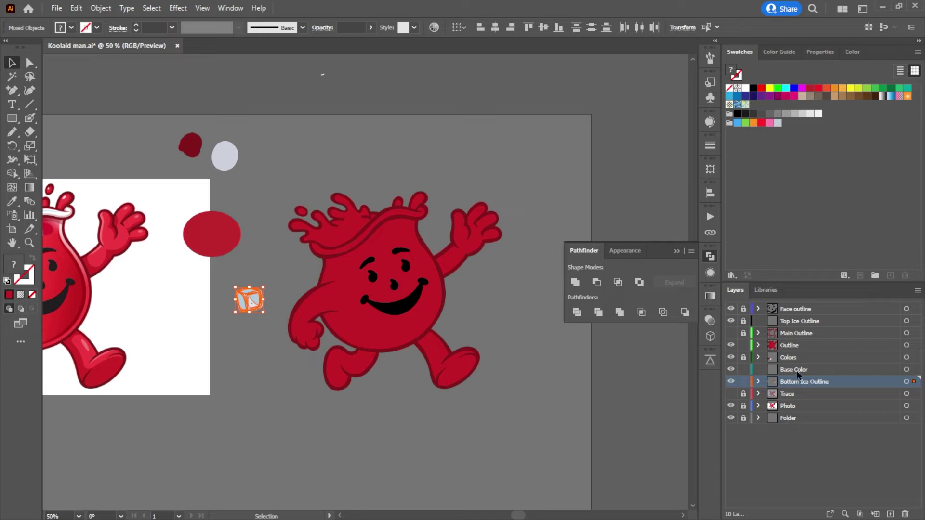
Step: Delete the empty Base Color layer and place the Bottom Ice Outline layer above the Outline layer
left_click(731, 370)
left_click(810, 370)
left_click(906, 513)
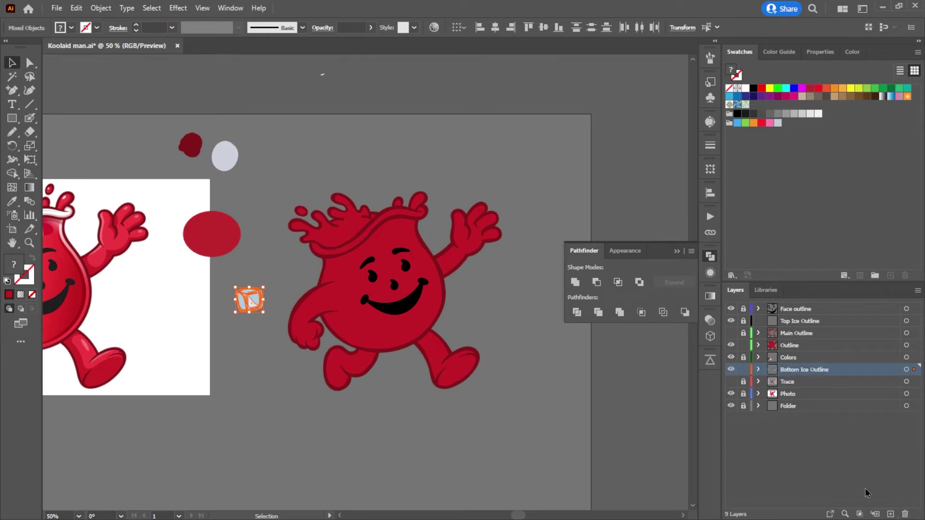
left_click_drag(793, 376, 795, 345)
left_click(563, 353)
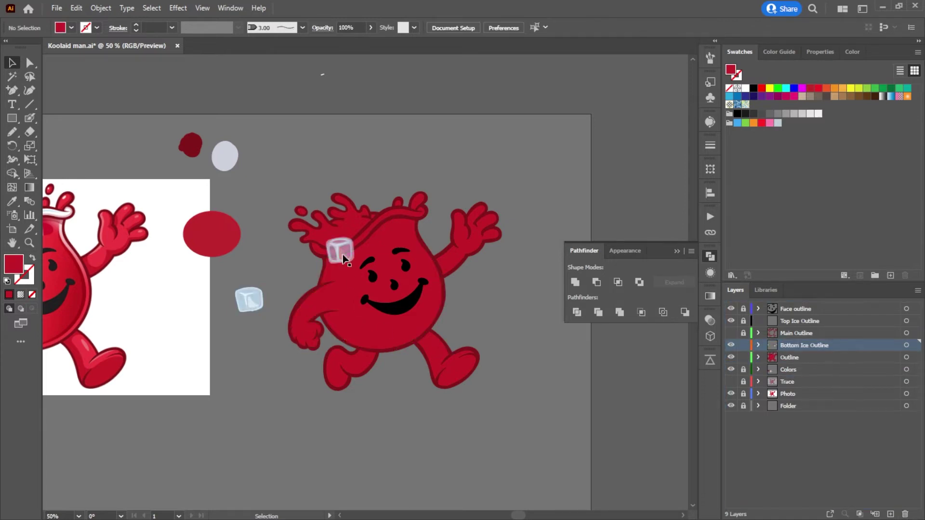
Step: Try shifting the gradient face of the ice cube on the character, and return it to its place in the cube
left_click_drag(340, 252, 354, 244)
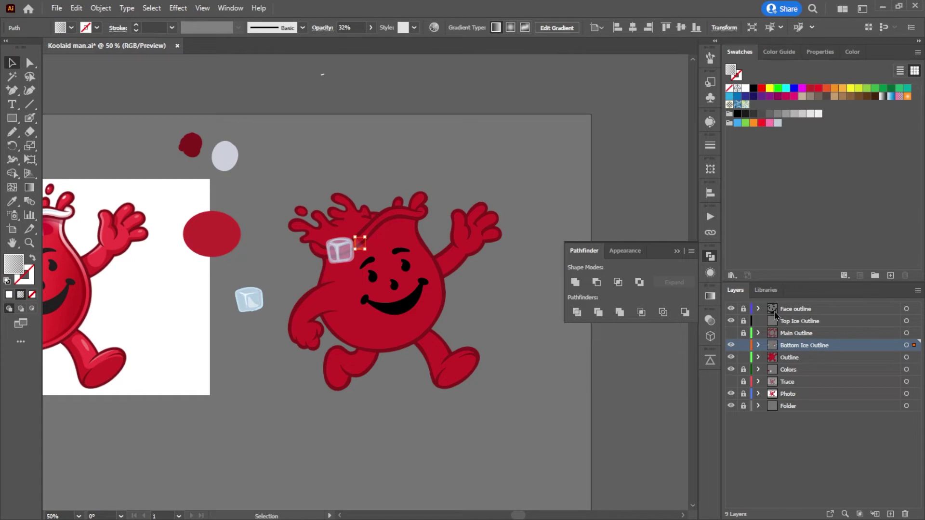
left_click(531, 345)
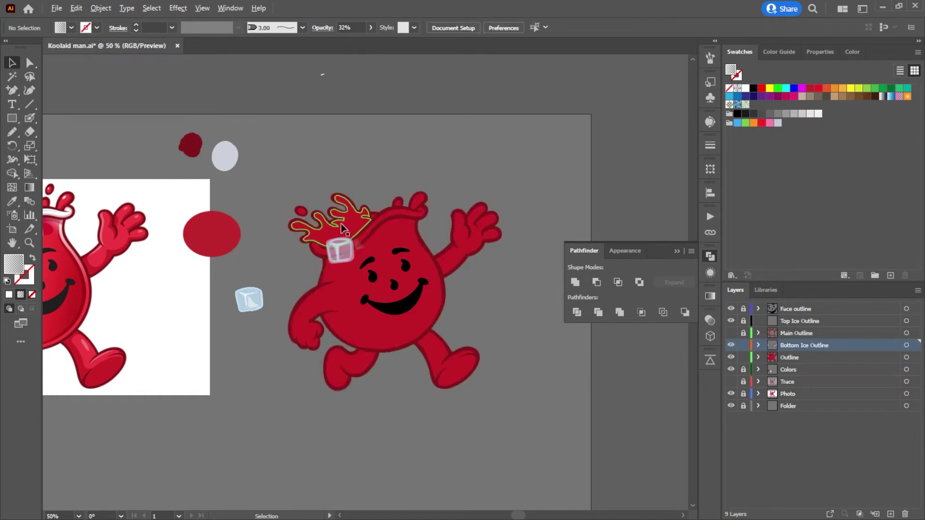
scroll(341, 227, "up", 2)
key("a")
left_click(361, 271)
key("v")
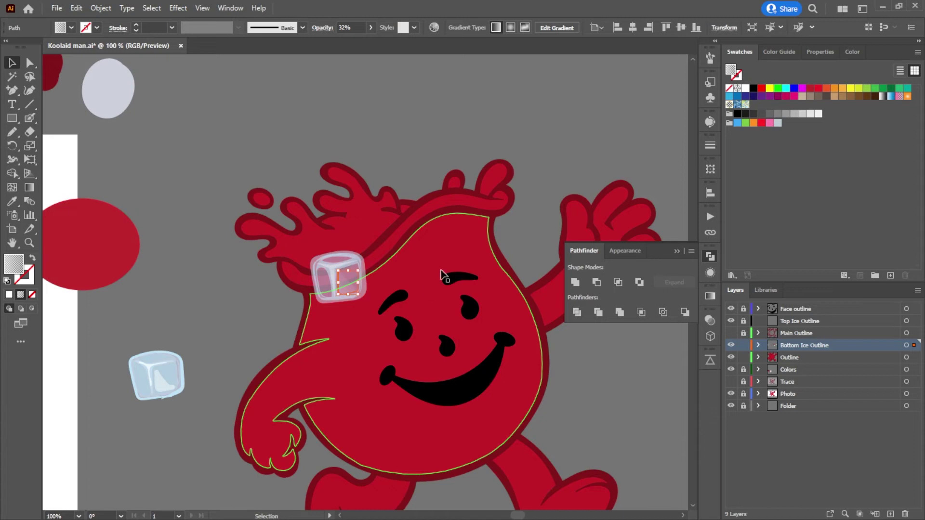
left_click(229, 134)
scroll(562, 393, "down", 1)
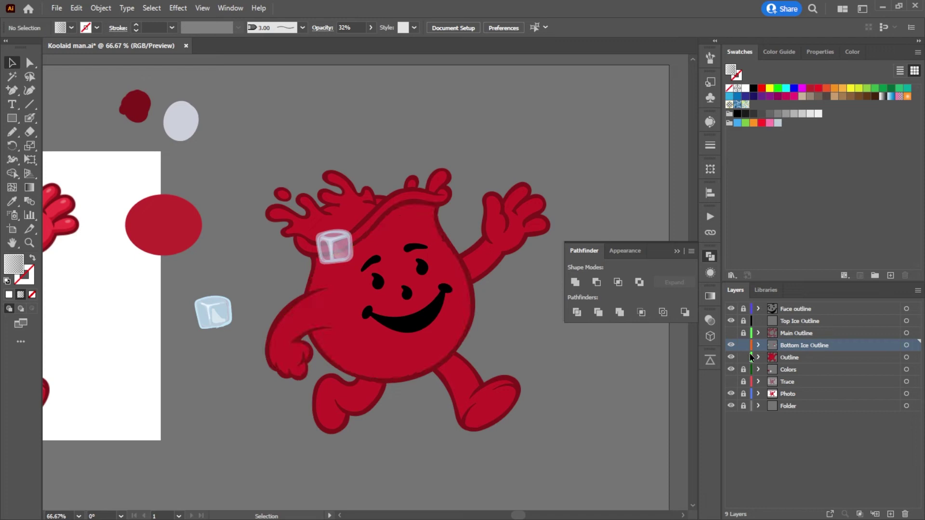
Step: Show the Main Outline layer so the pitcher's outline lies over the ice cube
left_click(758, 357)
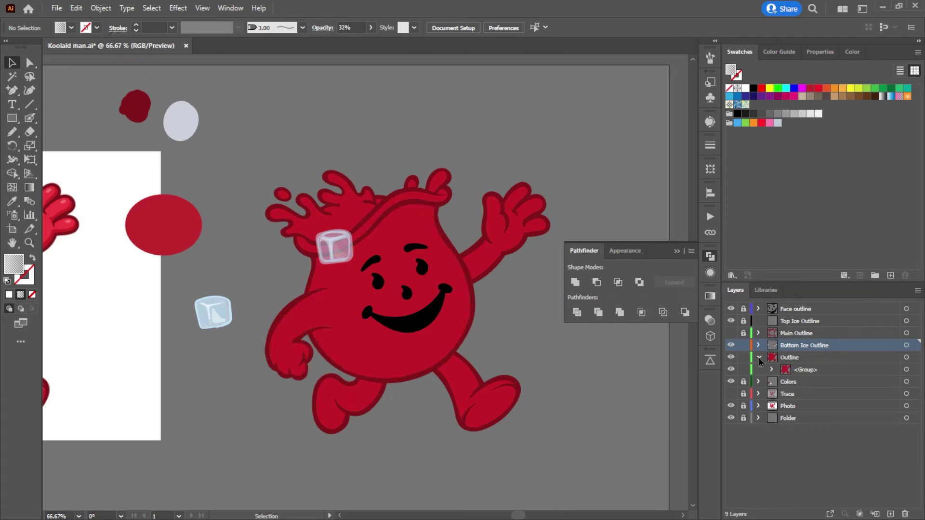
left_click(759, 358)
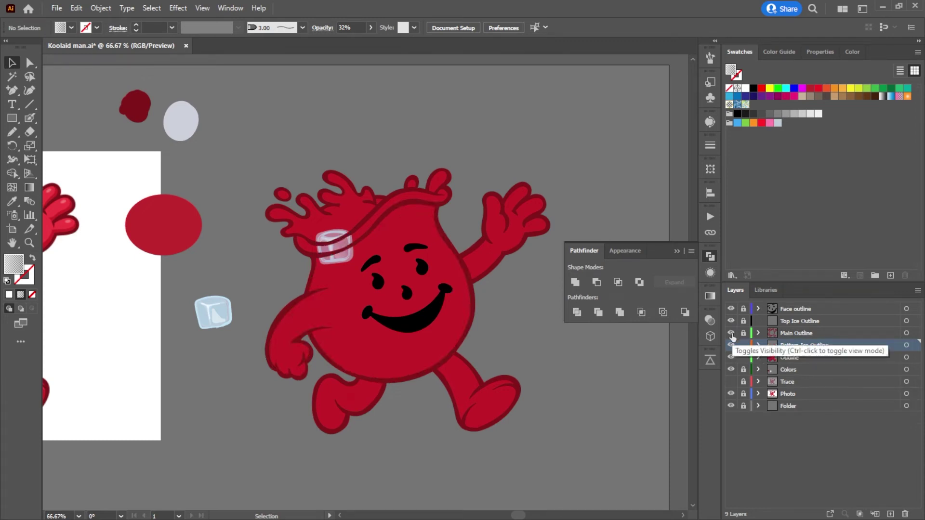
left_click(731, 334)
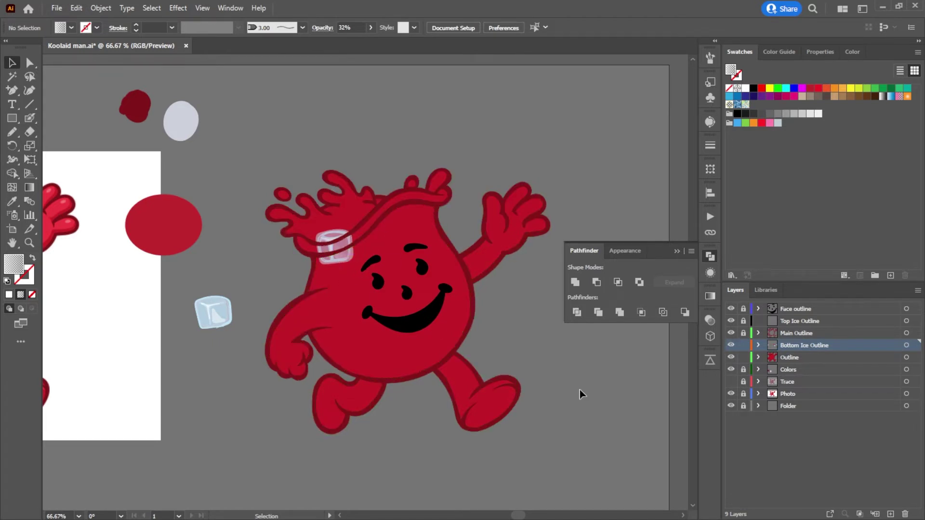
Step: Compare the ice cubes in the reference photo with the cube placed on the traced character
scroll(574, 390, "down", 2)
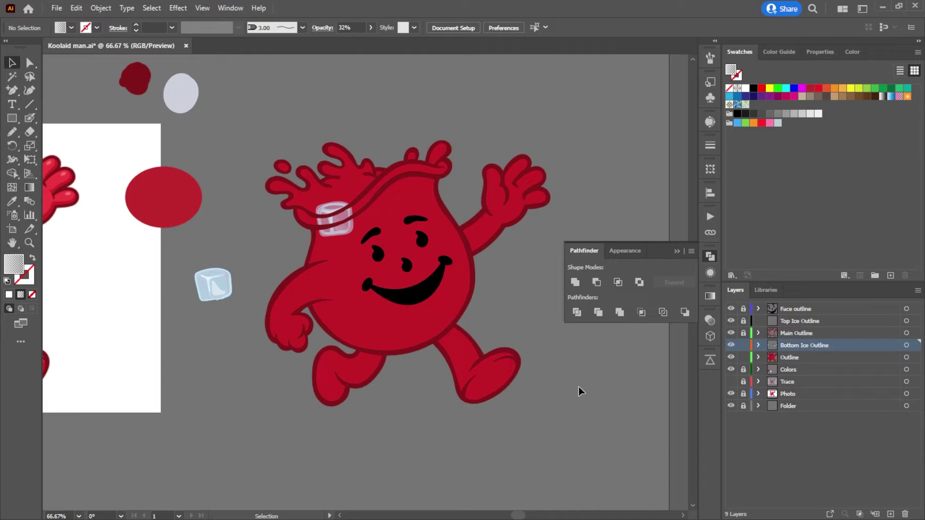
scroll(251, 319, "down", 5)
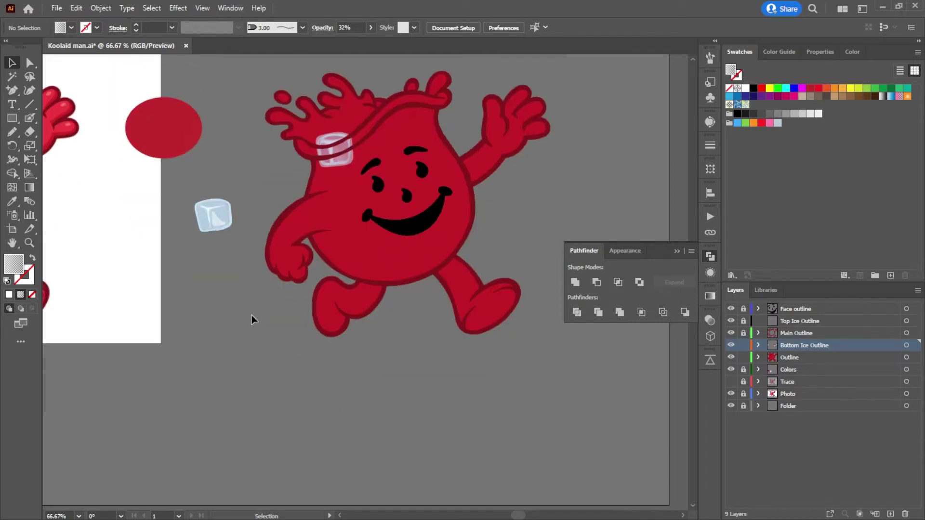
scroll(254, 313, "down", 5)
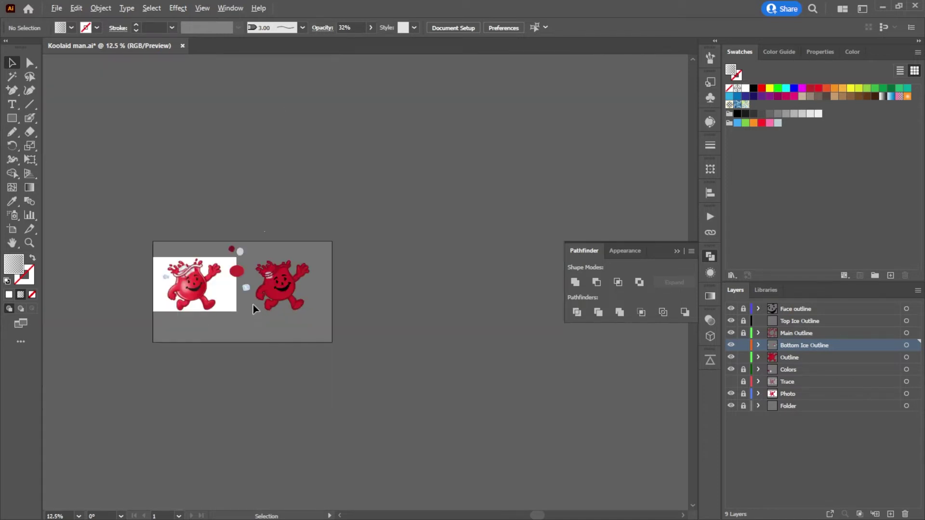
scroll(238, 308, "up", 2)
scroll(202, 308, "left", 3)
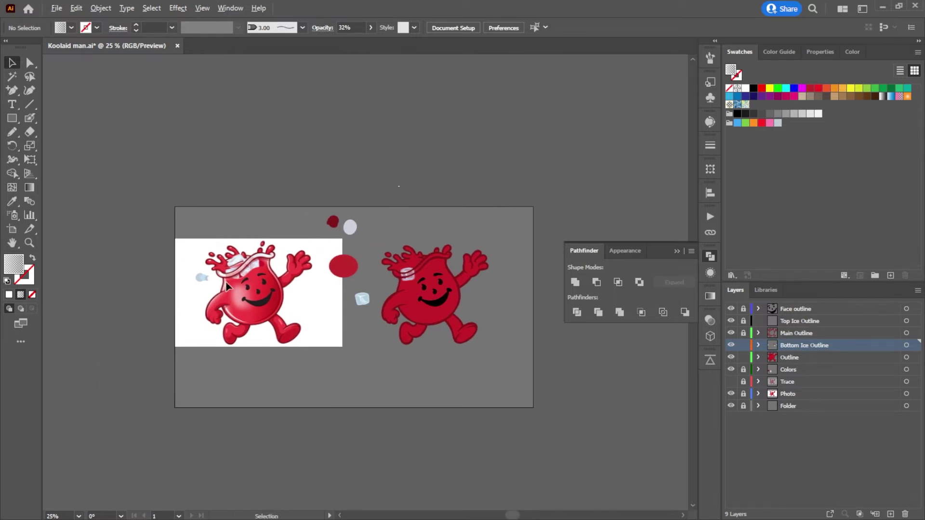
scroll(433, 327, "up", 4)
scroll(437, 331, "down", 3)
scroll(262, 327, "right", 4)
scroll(405, 296, "up", 5)
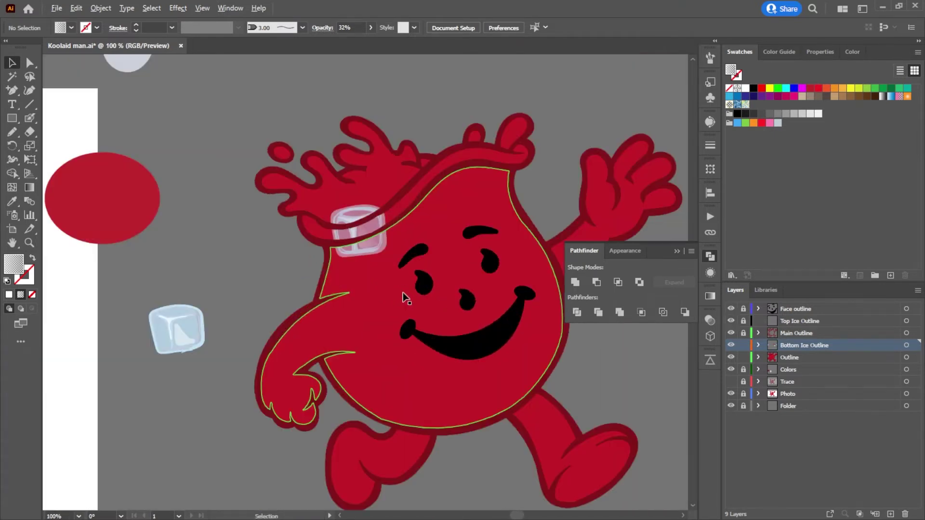
Step: Select the inner shape of the character's ice cube and list the objects inside the Bottom Ice Outline layer
left_click(343, 163)
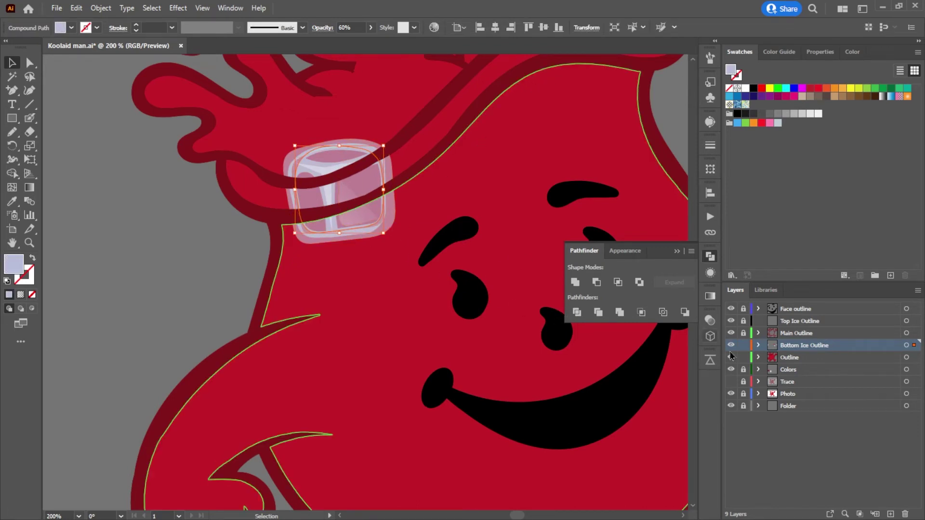
left_click(759, 357)
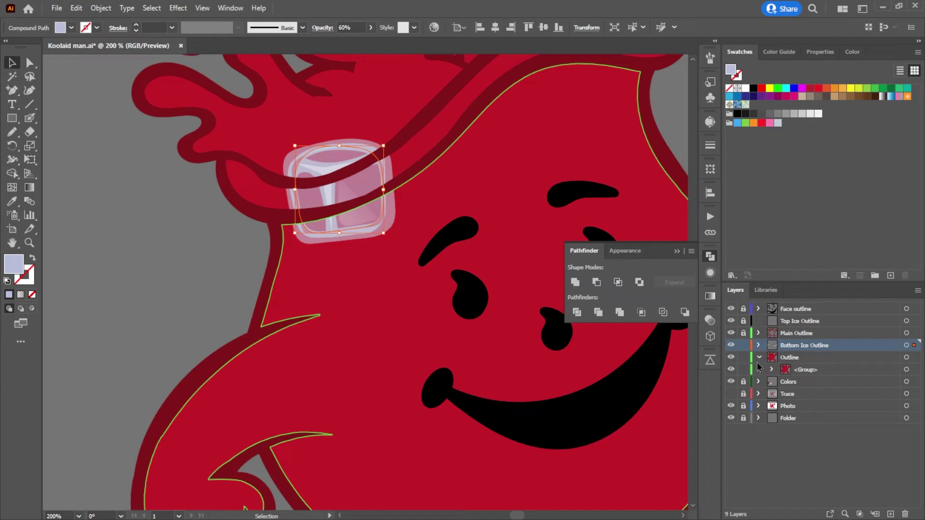
left_click(759, 357)
left_click(758, 344)
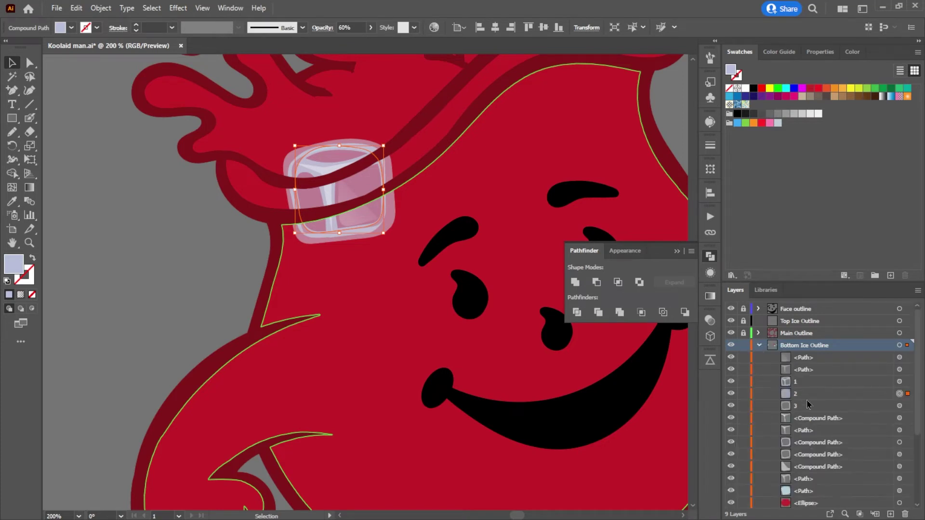
Step: Delete the loose light-blue ice cube between the reference photo and the traced character
scroll(809, 424, "down", 3)
scroll(809, 430, "up", 4)
scroll(352, 332, "down", 4)
left_click_drag(359, 341, 479, 301)
left_click_drag(404, 323, 356, 280)
key("Delete")
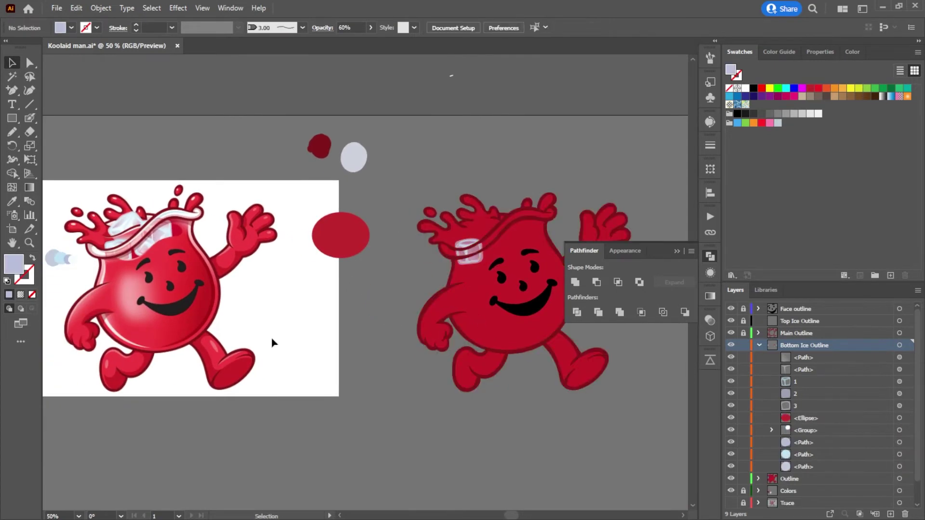
Step: Move the pale ice colour samples from the reference photo to the empty space beside the traced character
scroll(329, 335, "left", 5)
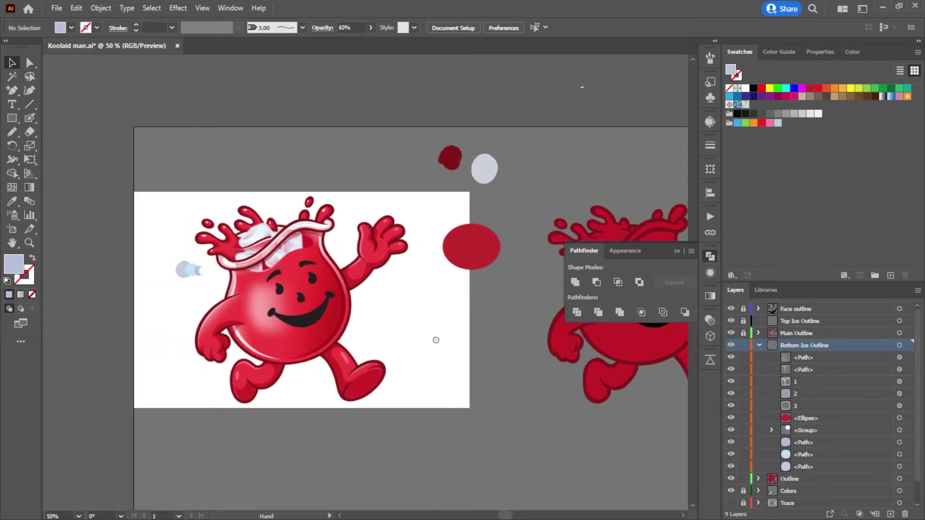
left_click(199, 278)
left_click_drag(199, 278, 536, 273)
left_click(564, 403)
scroll(562, 400, "right", 5)
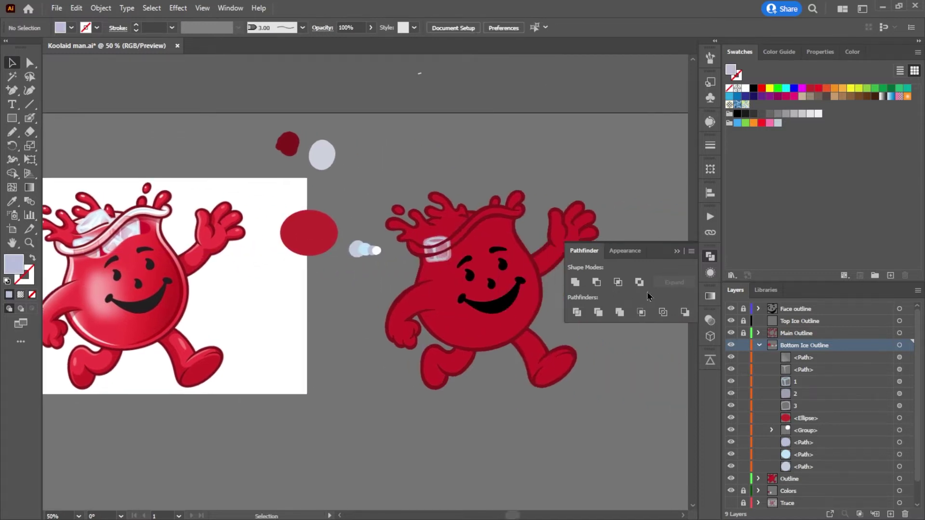
Step: Set the opacity of the outer shape, object 3 in the Bottom Ice Outline layer, to 81%
left_click(710, 256)
scroll(438, 253, "up", 3)
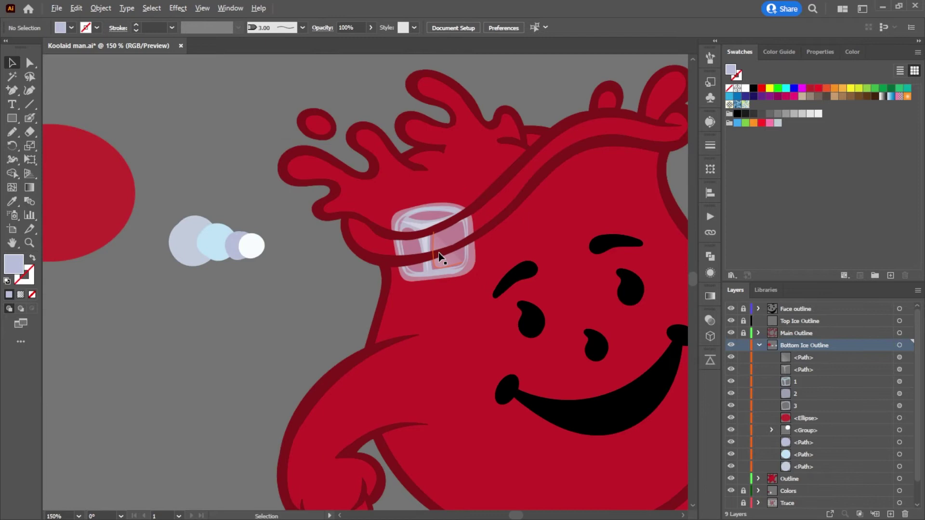
left_click(899, 406)
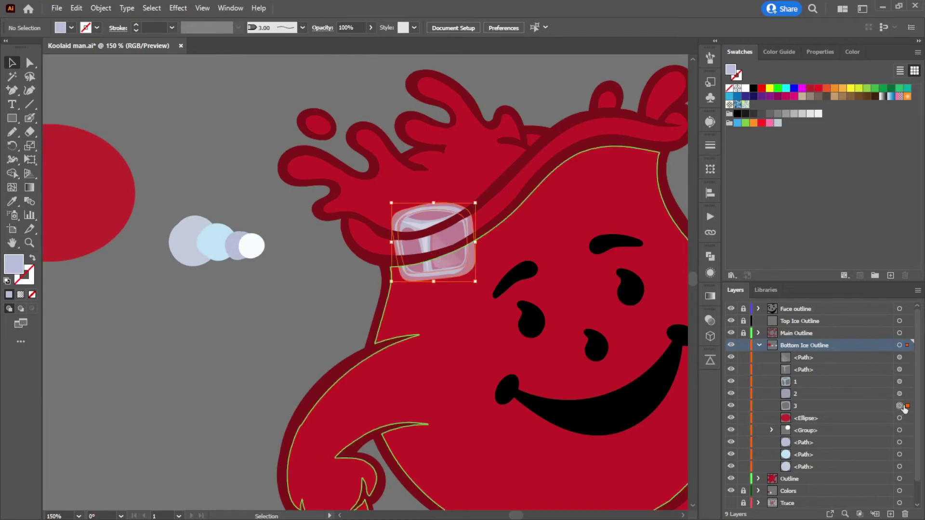
left_click(710, 321)
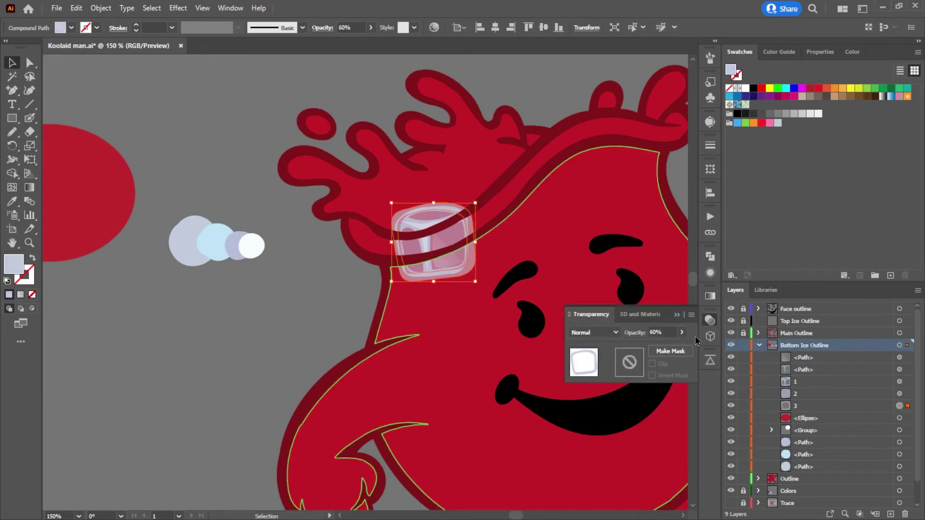
left_click(681, 333)
left_click_drag(658, 348, 673, 351)
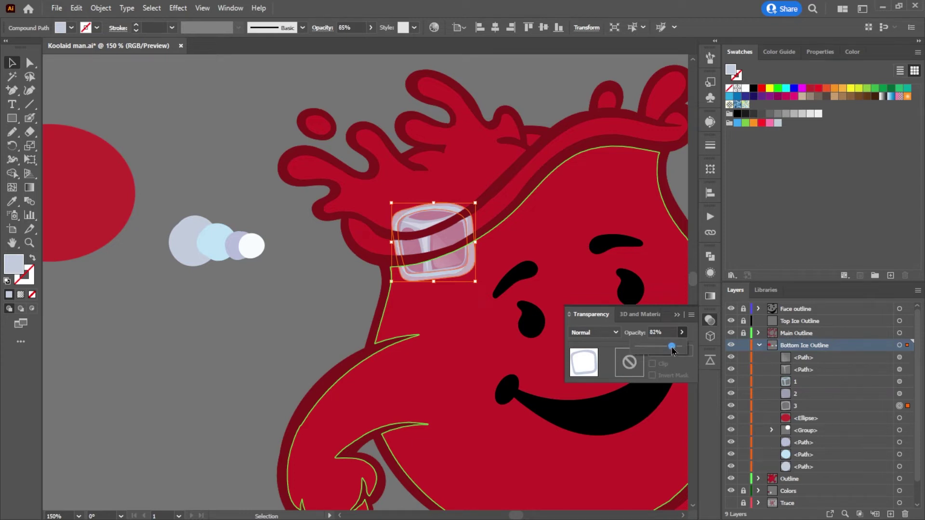
left_click(899, 401)
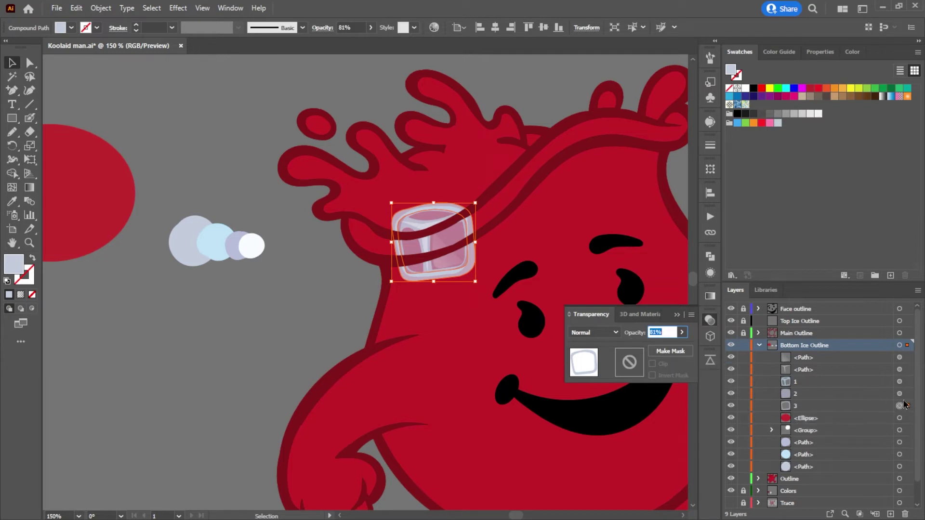
Step: Set the opacity of the ice cube's lavender shape, object 2, to about 71%
left_click(899, 393)
left_click(682, 332)
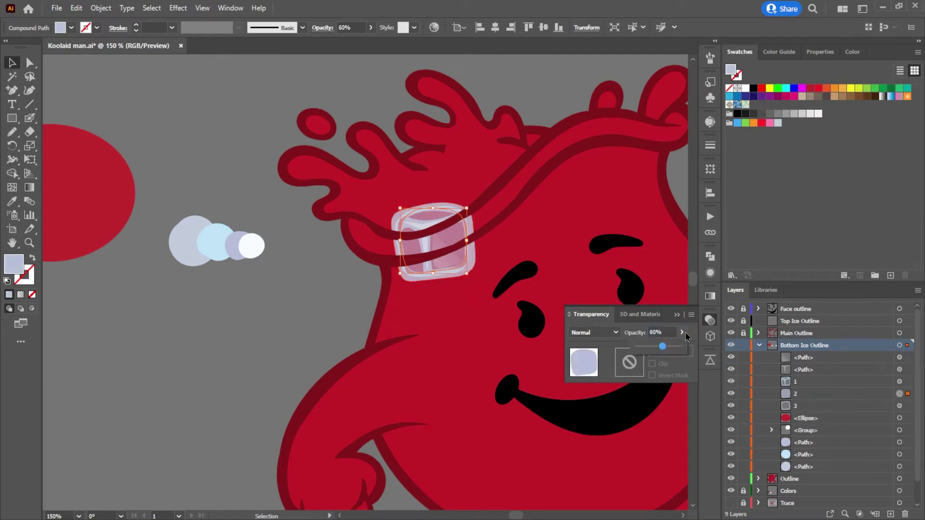
left_click(668, 350)
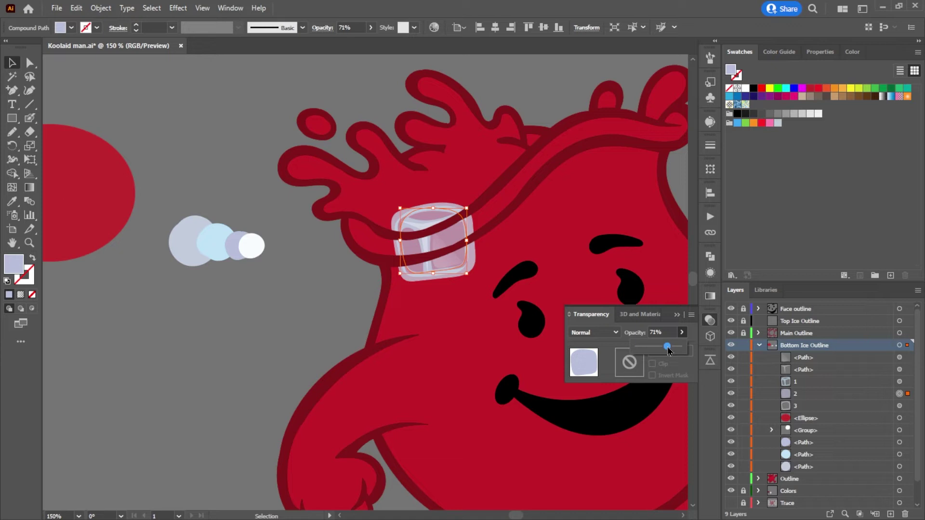
left_click_drag(668, 349, 668, 351)
Step: Set the opacity of the ice cube's light-blue shape, object 1, to 69%
left_click(899, 382)
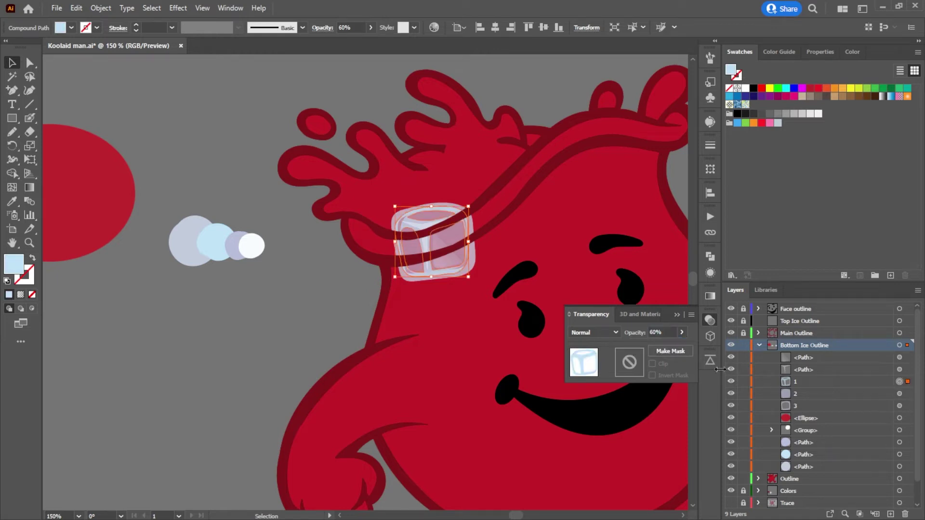
left_click(681, 332)
left_click_drag(667, 352, 670, 352)
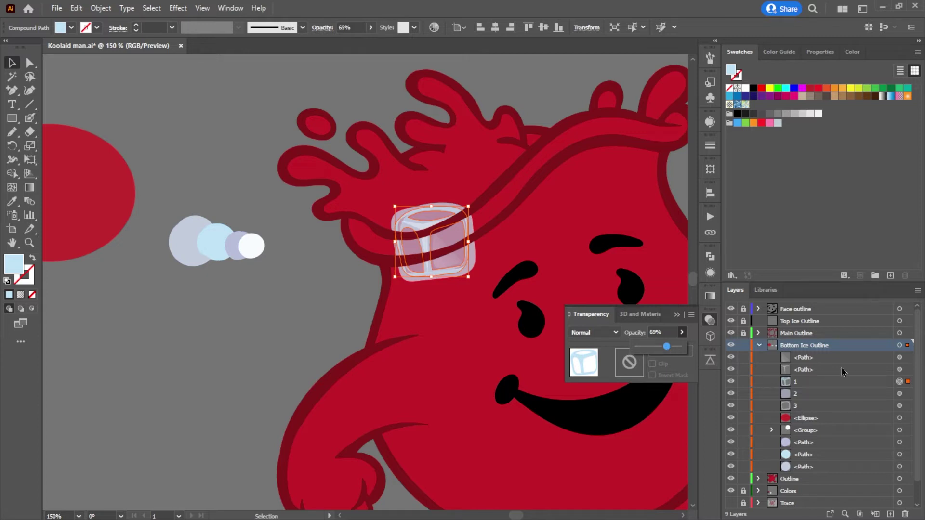
Step: Set the opacity of the white highlight path along the ice cube's inner edges to about 64%
left_click(899, 373)
left_click(900, 370)
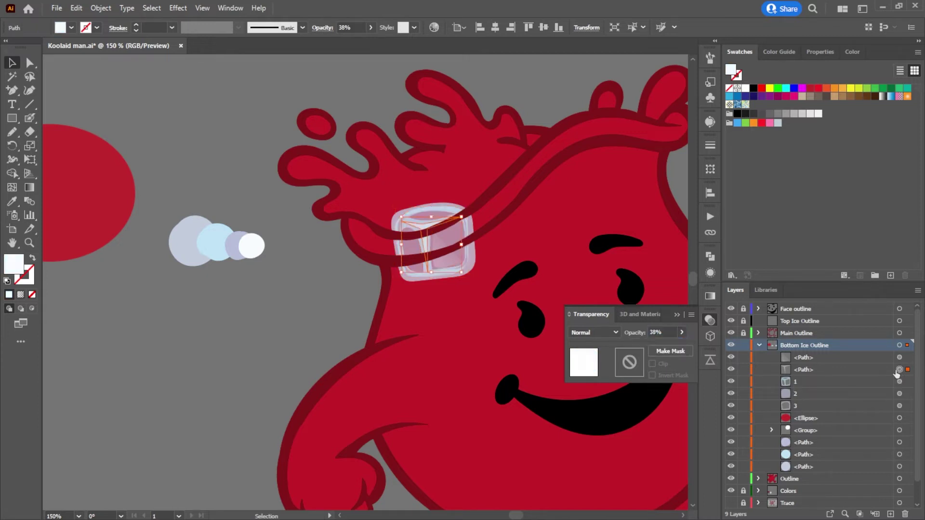
left_click(681, 332)
left_click_drag(655, 347, 667, 350)
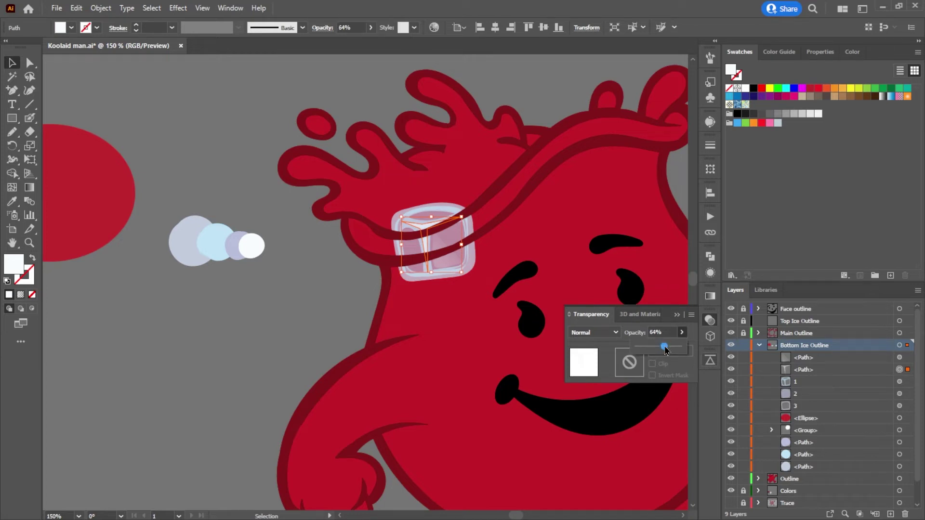
Step: Set the opacity of the gradient-filled path on the ice cube's front face to 54%
left_click(898, 358)
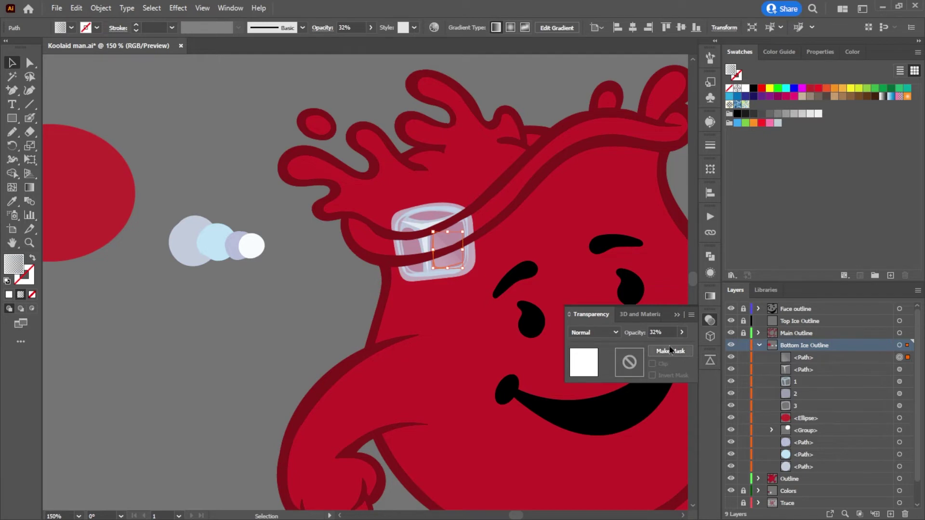
left_click_drag(660, 348, 661, 350)
left_click(180, 121)
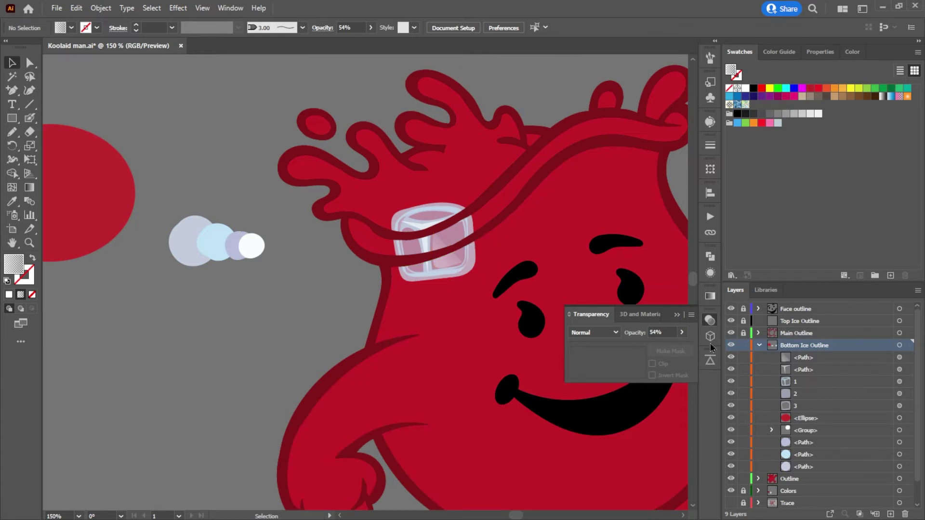
Step: Duplicate the character's ice cube twice and arrange the tilted copies beneath the middle of the pitcher's rim
scroll(517, 342, "down", 2)
left_click_drag(446, 389, 437, 330)
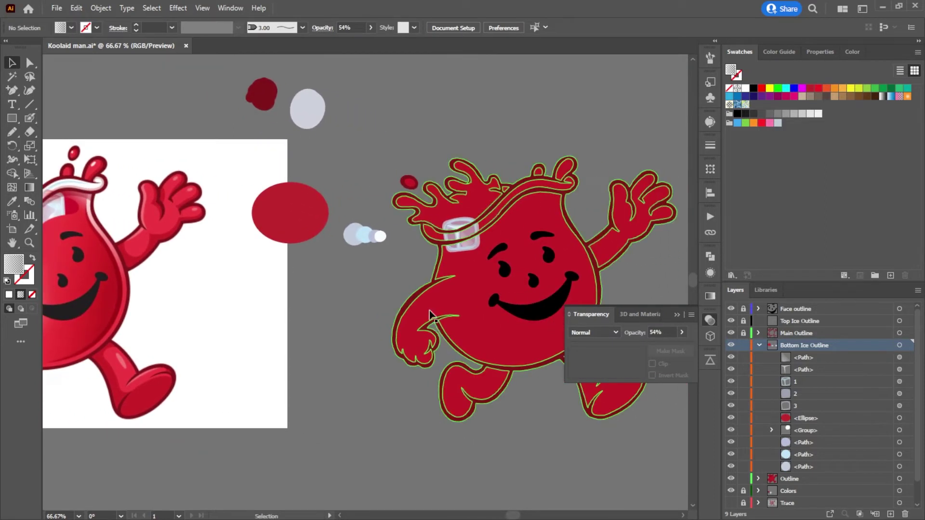
scroll(472, 229, "up", 3)
scroll(481, 275, "down", 3)
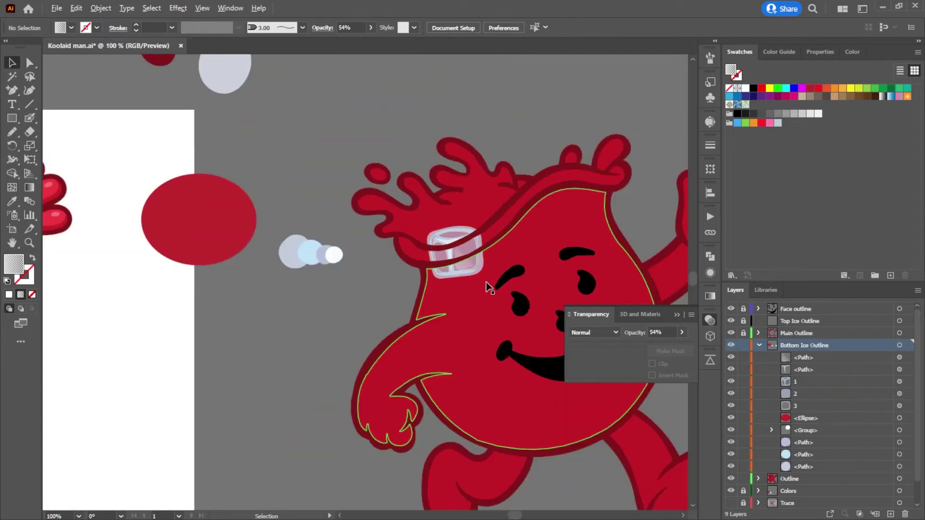
scroll(501, 311, "up", 1)
scroll(378, 331, "down", 2)
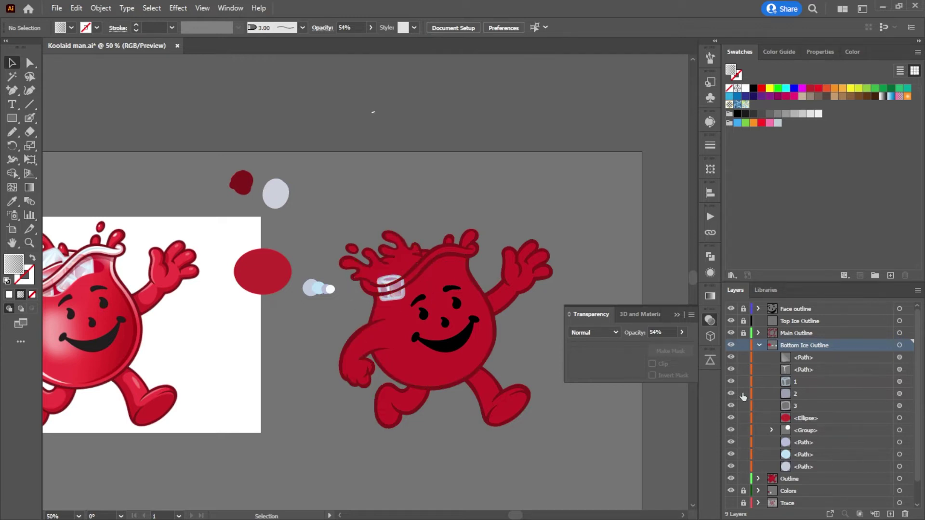
left_click(758, 345)
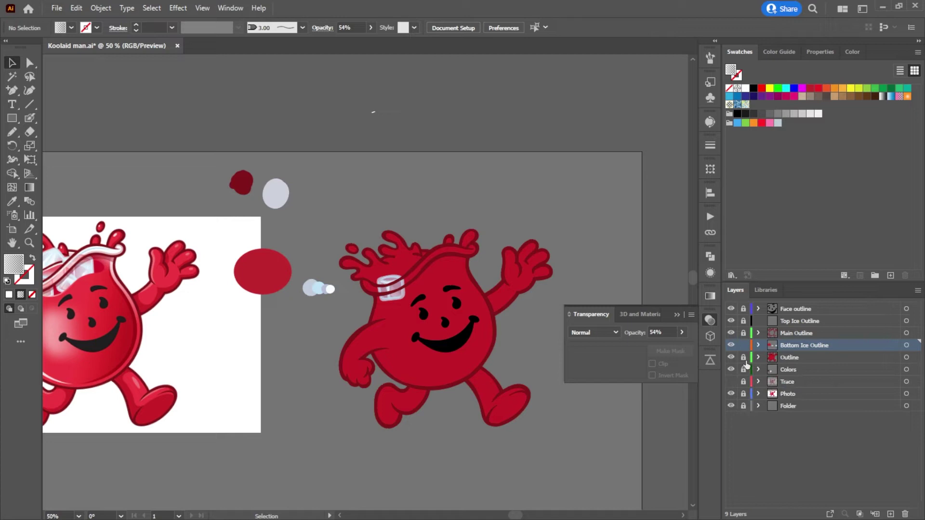
left_click_drag(414, 308, 429, 275)
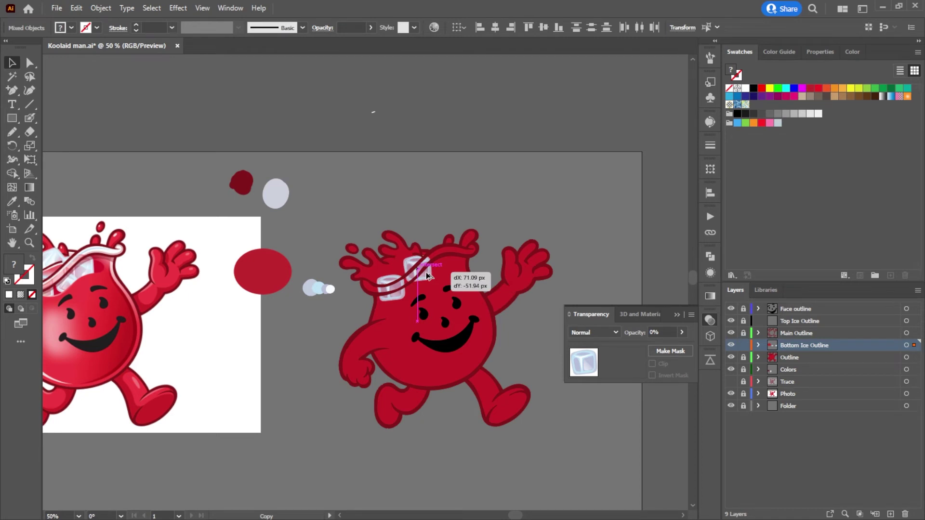
left_click_drag(428, 275, 436, 284)
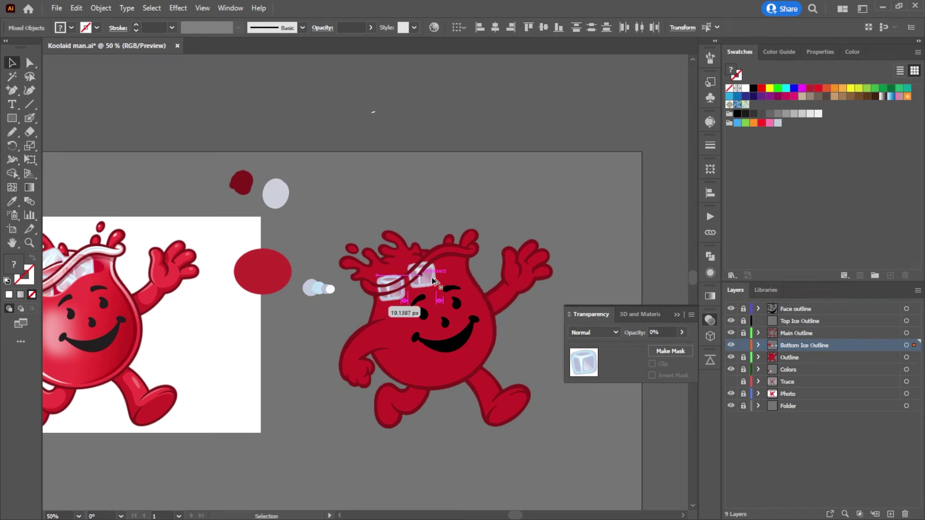
left_click_drag(437, 290, 431, 268)
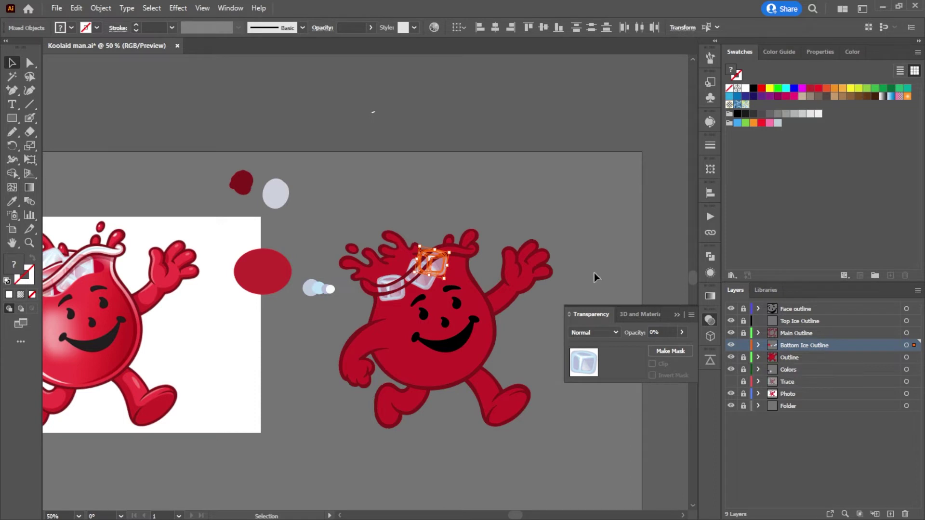
left_click(513, 171)
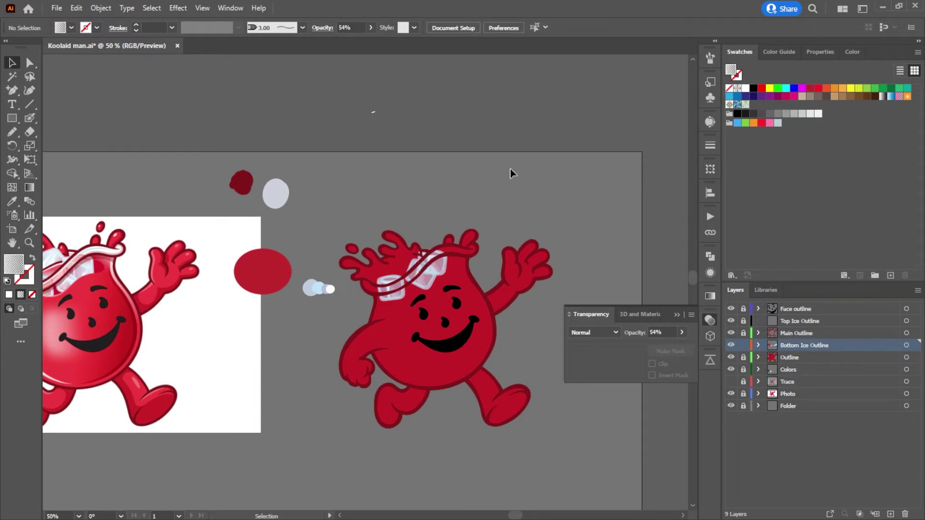
Step: Unlock the Top Ice Outline layer and copy two of the pitcher's ice cubes to the empty space above the raised arm
left_click(790, 322)
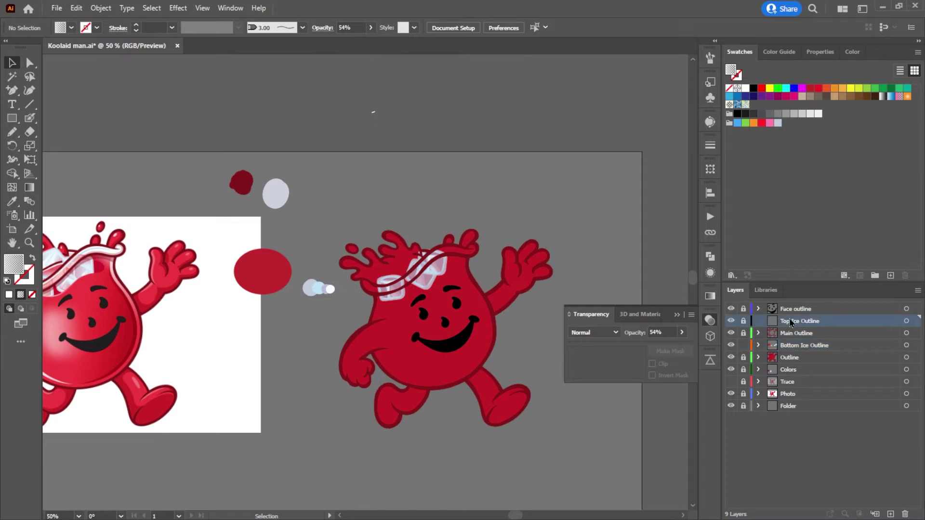
left_click(743, 322)
left_click(758, 346)
left_click_drag(403, 311, 365, 271)
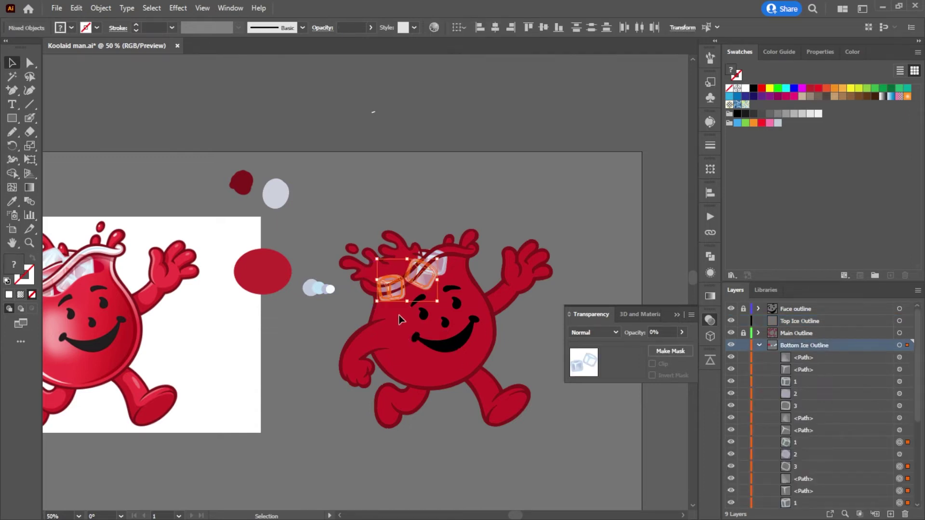
left_click_drag(393, 293, 518, 207)
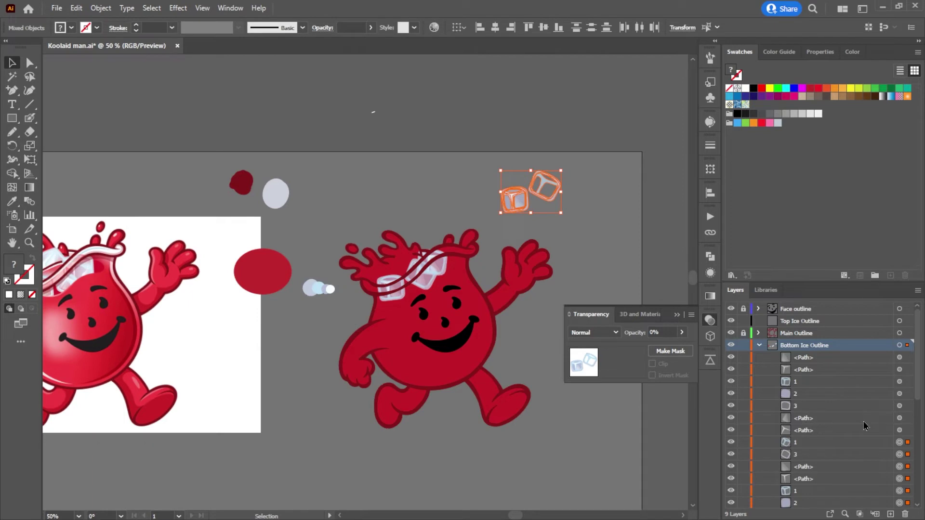
Step: Move the objects of the copied ice cubes from the Bottom Ice Outline layer into the Top Ice Outline layer
scroll(867, 429, "down", 4)
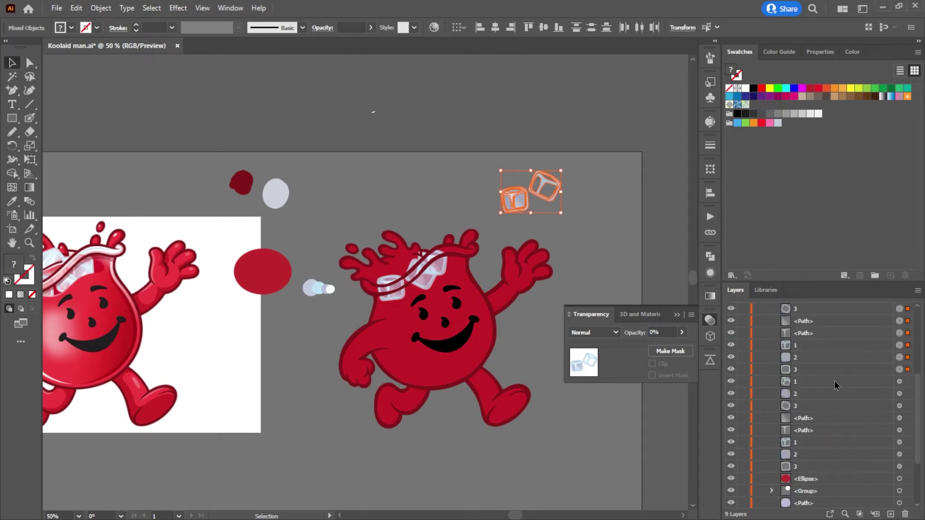
left_click(822, 372, "shift")
scroll(819, 372, "up", 4)
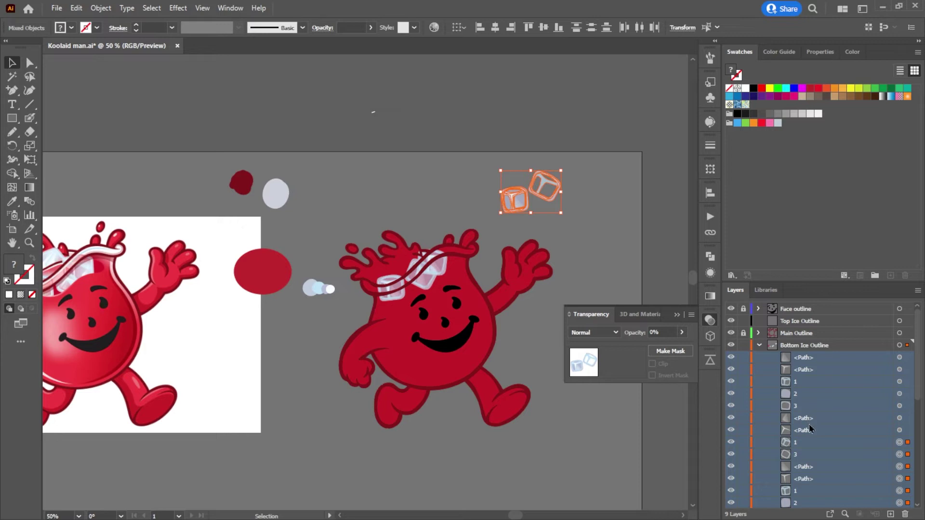
left_click_drag(812, 409, 821, 367)
left_click(818, 443, "shift")
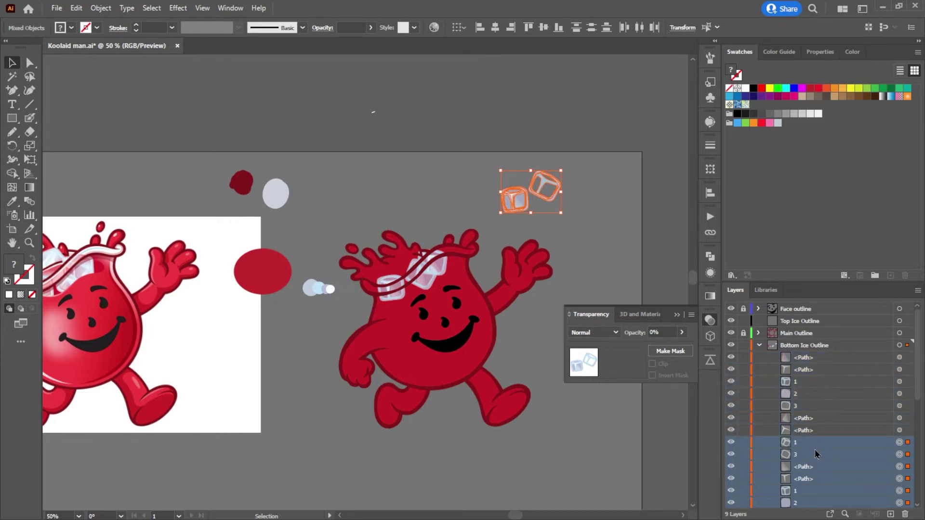
left_click_drag(818, 480, 811, 325)
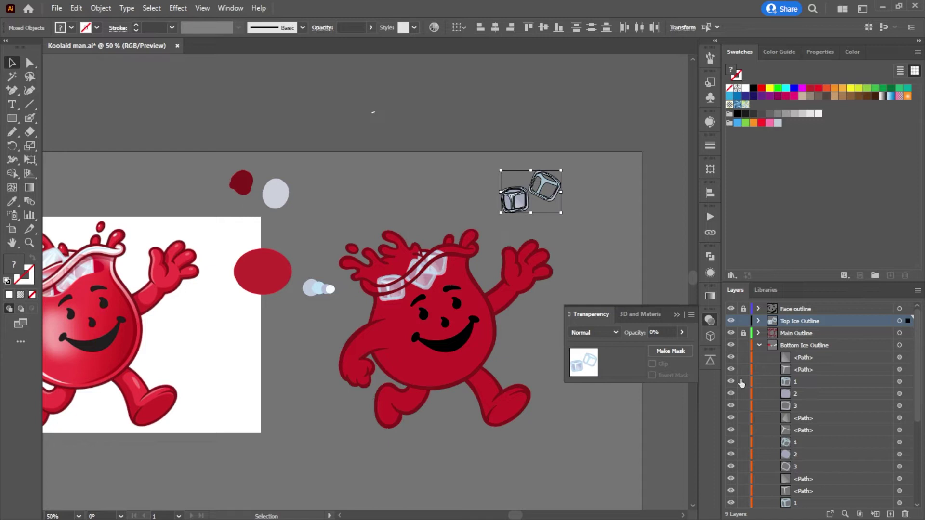
scroll(769, 424, "down", 5)
scroll(769, 423, "up", 5)
left_click(588, 229)
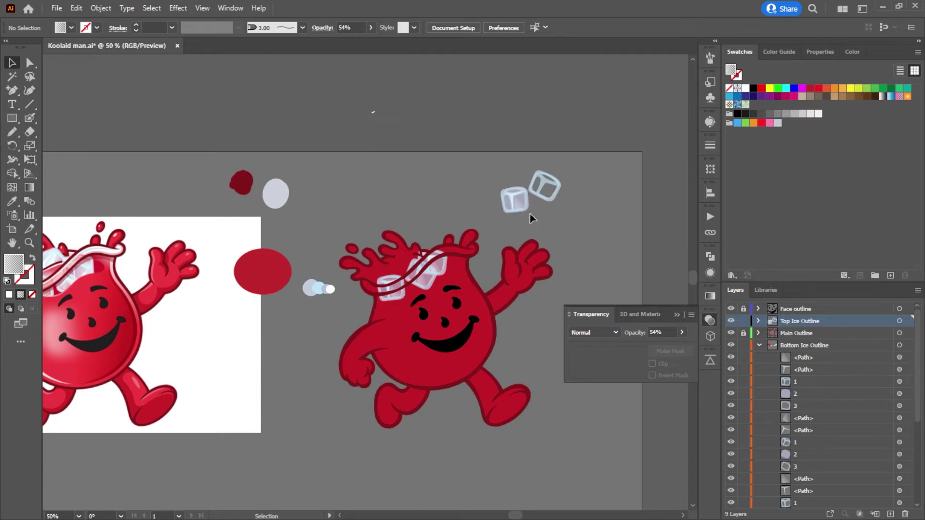
Step: Place the complete upright ice cube copy on the liquid behind the pitcher's rim, just above the leftmost cube
left_click_drag(504, 206, 396, 273)
left_click(412, 175)
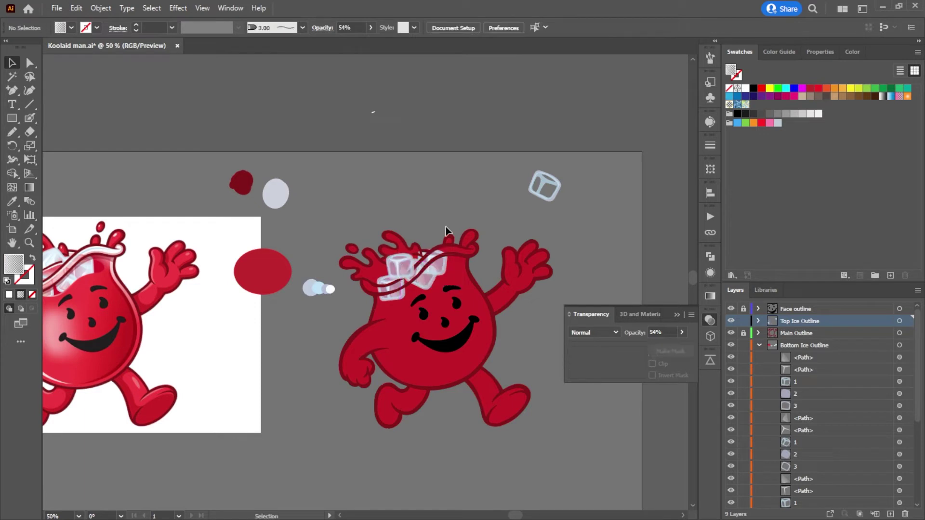
left_click_drag(590, 280, 671, 239)
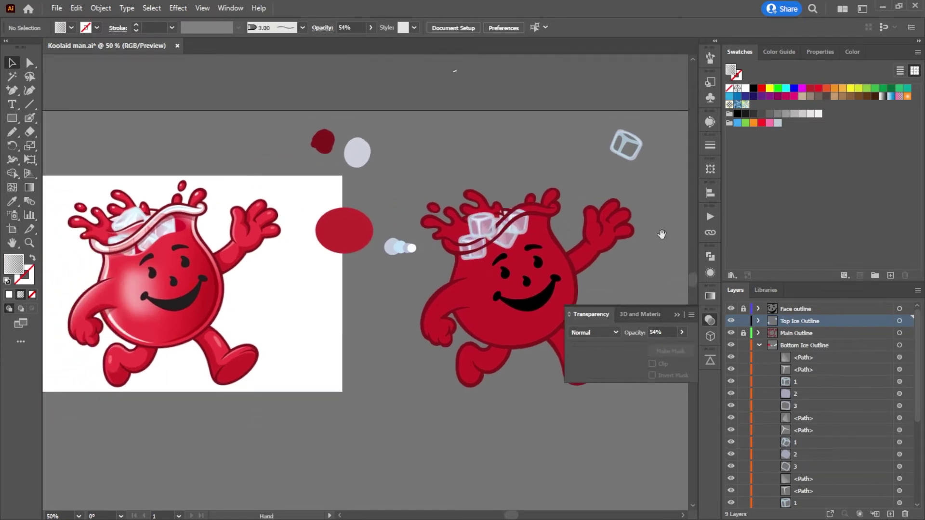
scroll(487, 221, "up", 3)
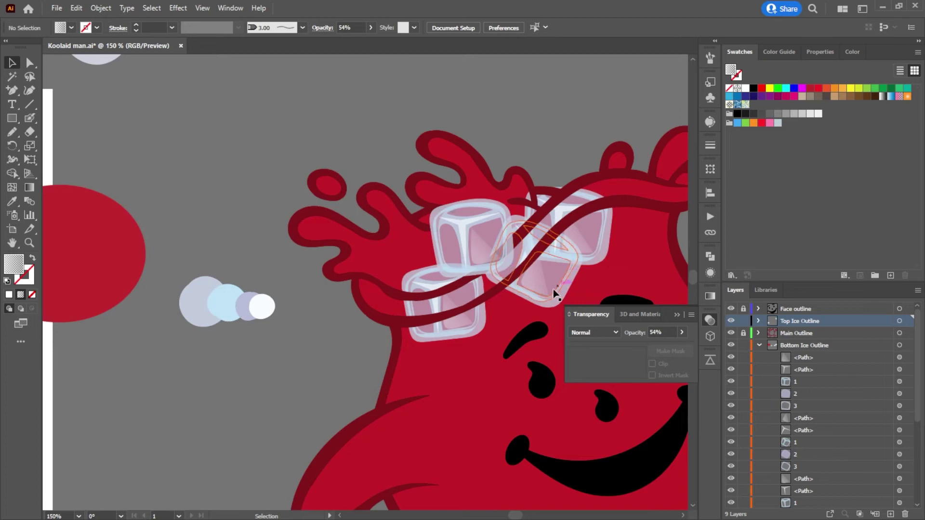
Step: Lock the Bottom Ice Outline layer and rotate the upright ice cube above the leftmost one about 39° counterclockwise
left_click(509, 296)
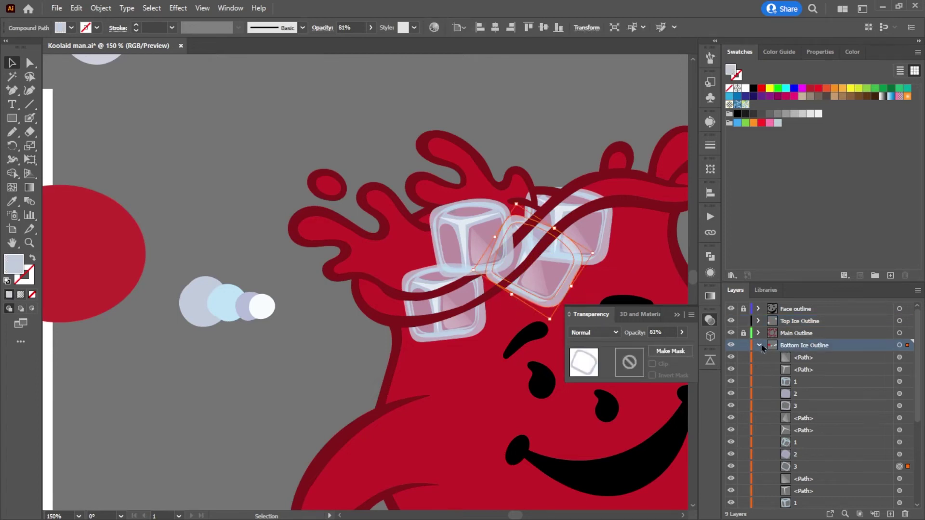
left_click(760, 345)
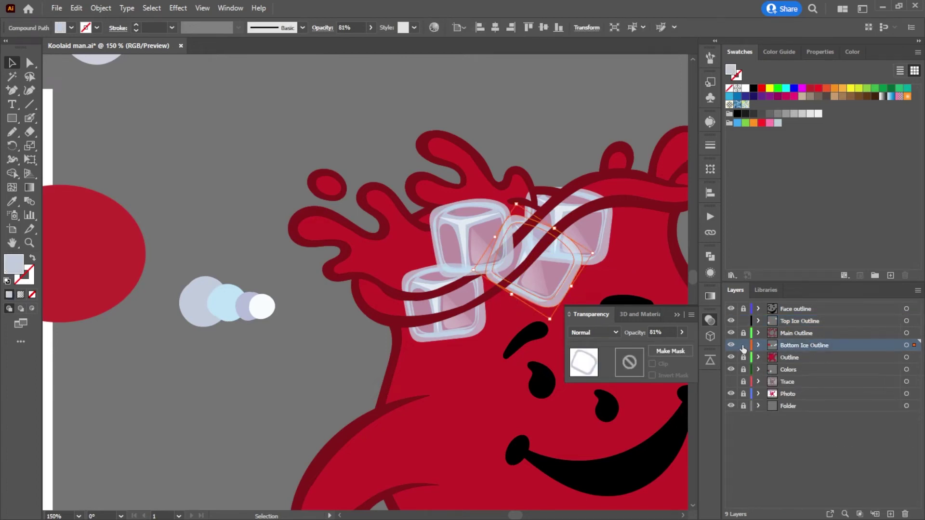
left_click(743, 346)
left_click(484, 198)
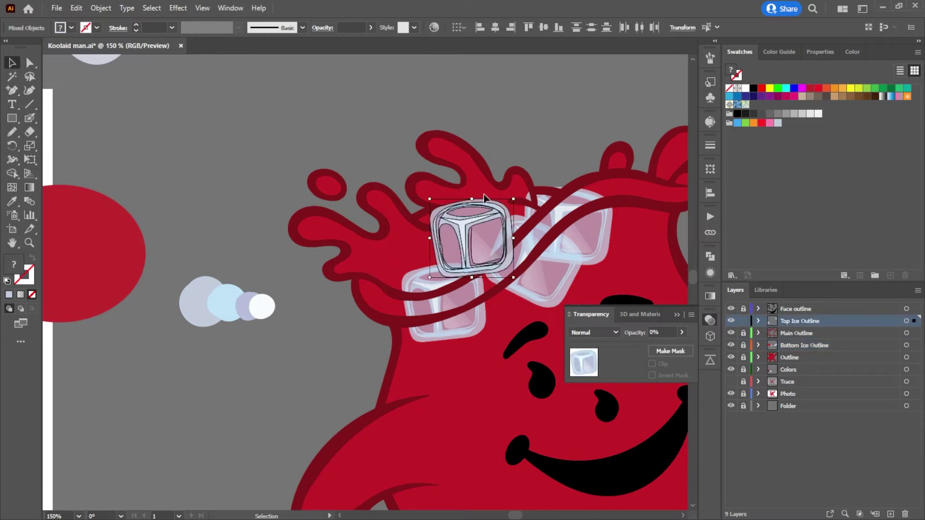
left_click_drag(517, 195, 486, 172)
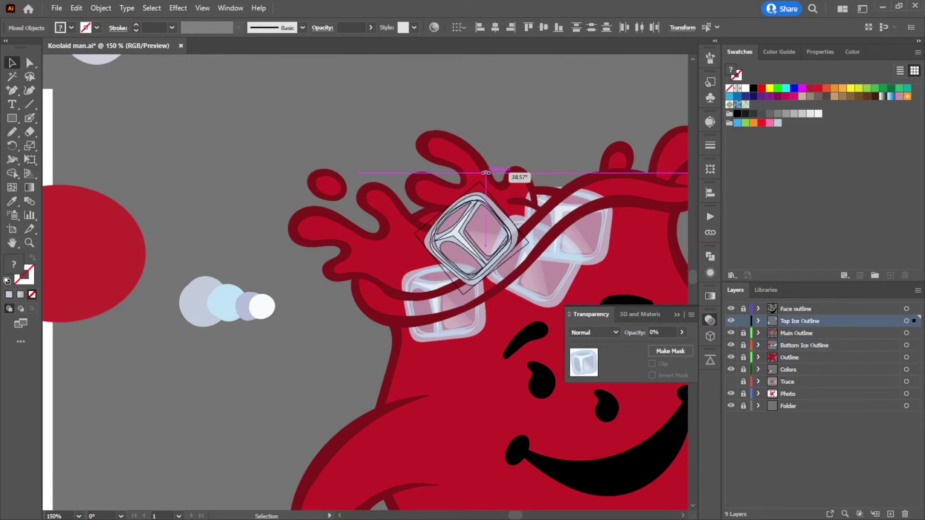
left_click(546, 111)
Step: Shrink the tilted ice cube behind the pitcher's rim slightly to suit the reference photo
key("ctrl+minus")
key("ctrl+minus")
left_click_drag(582, 275, 508, 256)
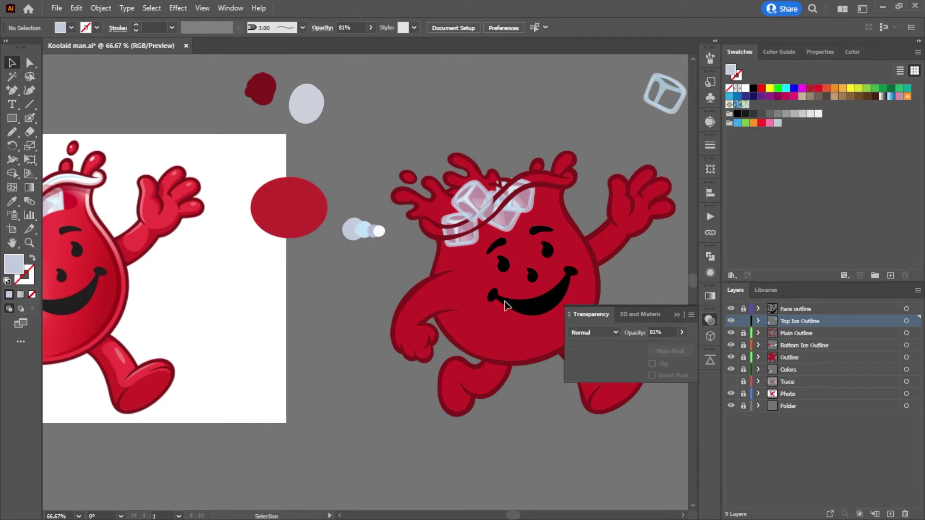
left_click_drag(464, 279, 569, 265)
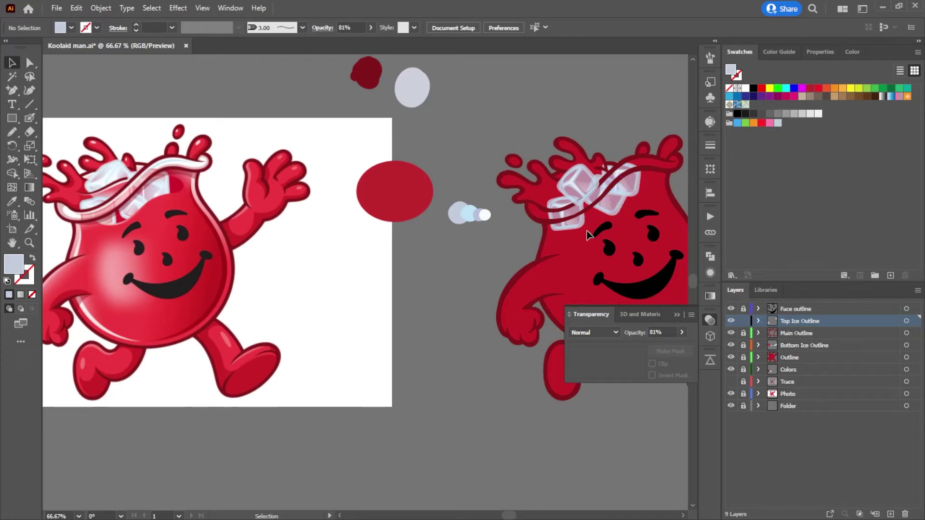
left_click(583, 191)
left_click(549, 151)
left_click(578, 193)
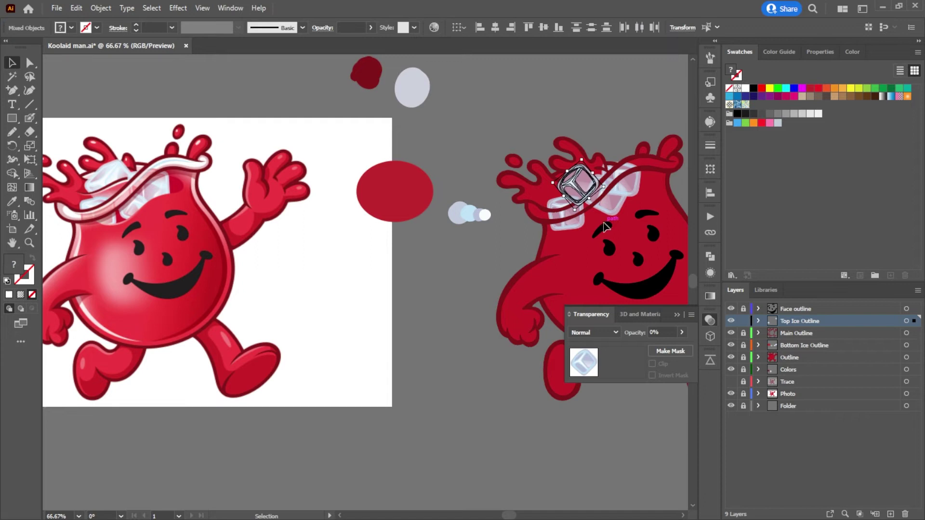
left_click_drag(574, 212, 574, 203)
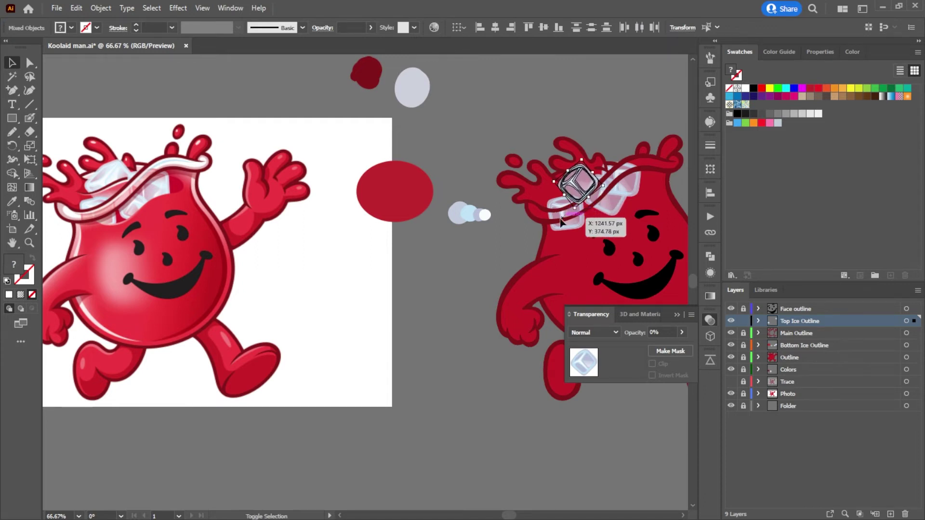
left_click(510, 78)
Step: Set the opacity of the tilted upper ice cube's inner base shape, object 2 in Top Ice Outline, to 83%
left_click_drag(604, 252, 507, 270)
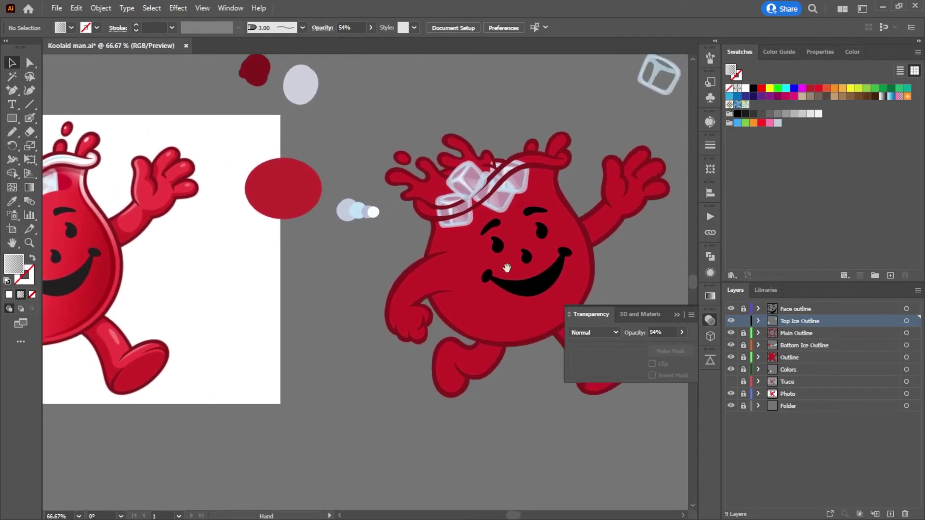
left_click(28, 62)
scroll(485, 181, "up", 5)
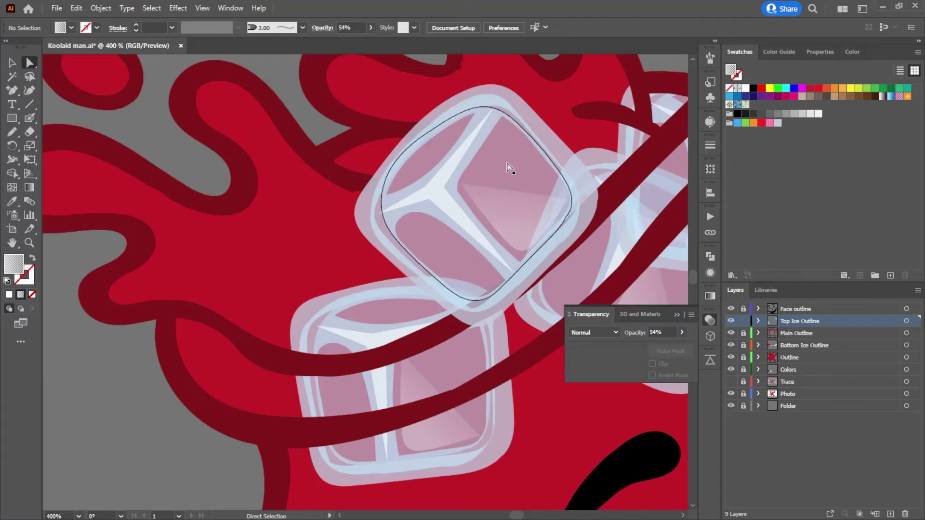
left_click(508, 169)
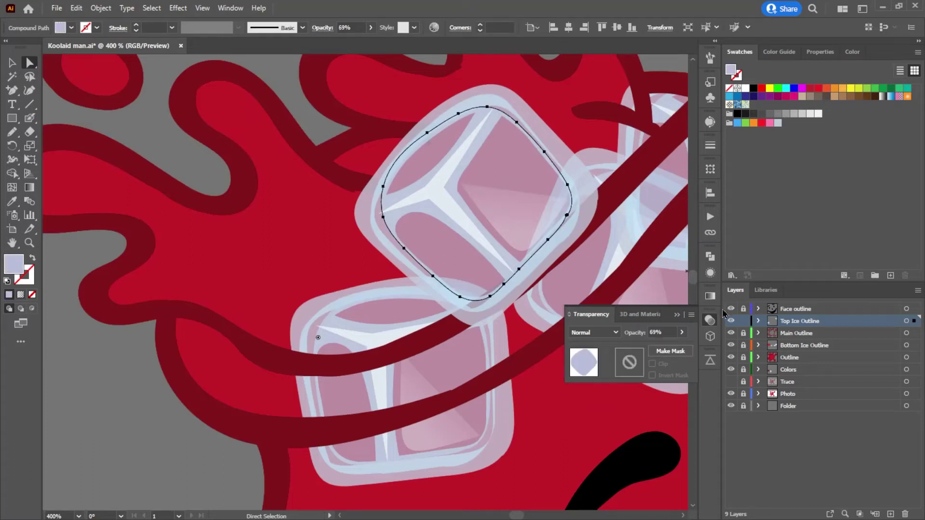
left_click(758, 321)
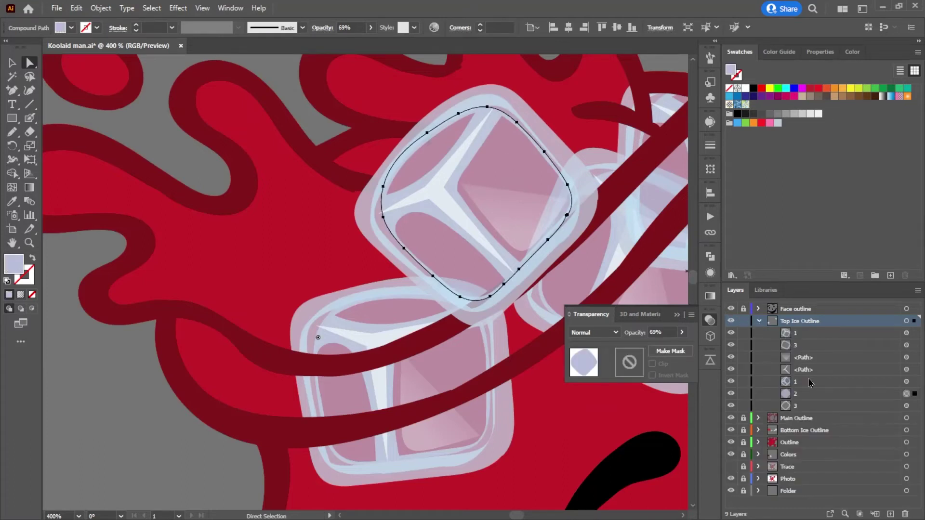
left_click(681, 333)
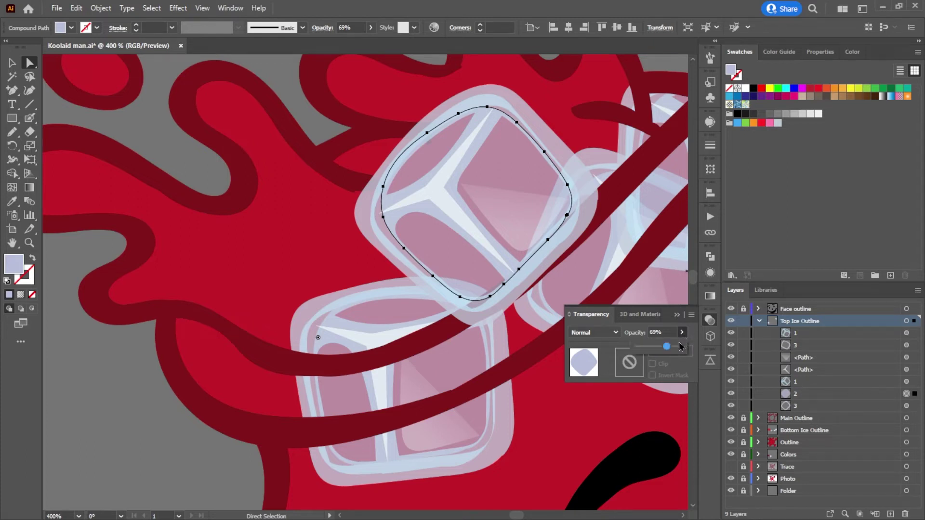
left_click(680, 347)
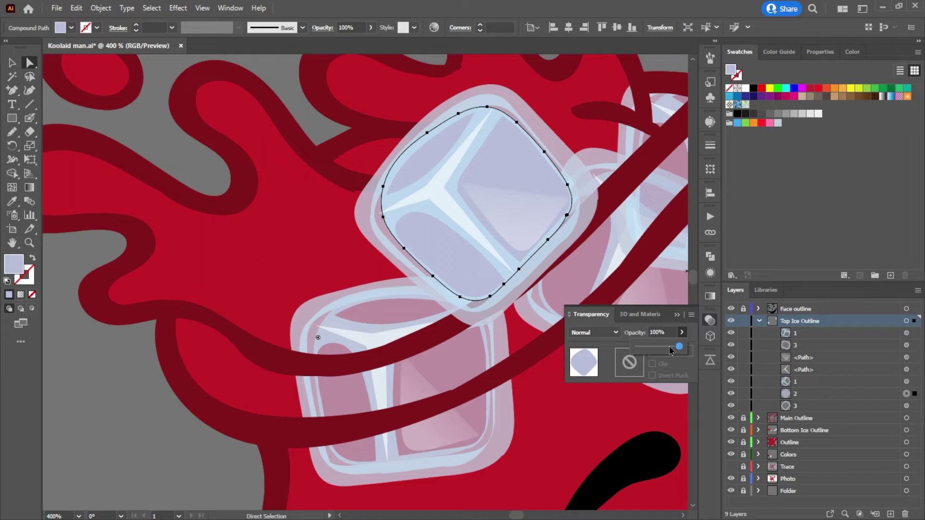
left_click(673, 347)
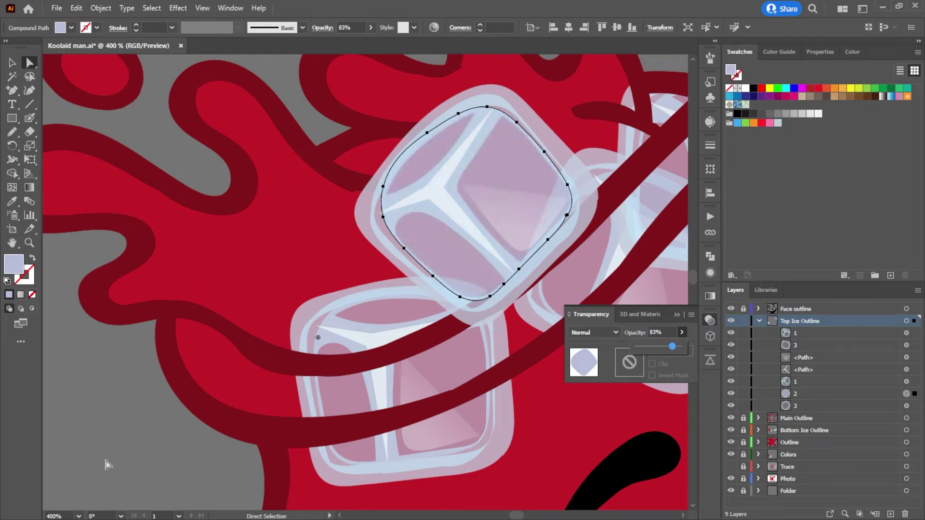
left_click(241, 415)
Step: Unlock the Bottom Ice Outline layer and set the inner base shape of the middle tilted ice cube to 90% opacity
left_click_drag(163, 385, 358, 375)
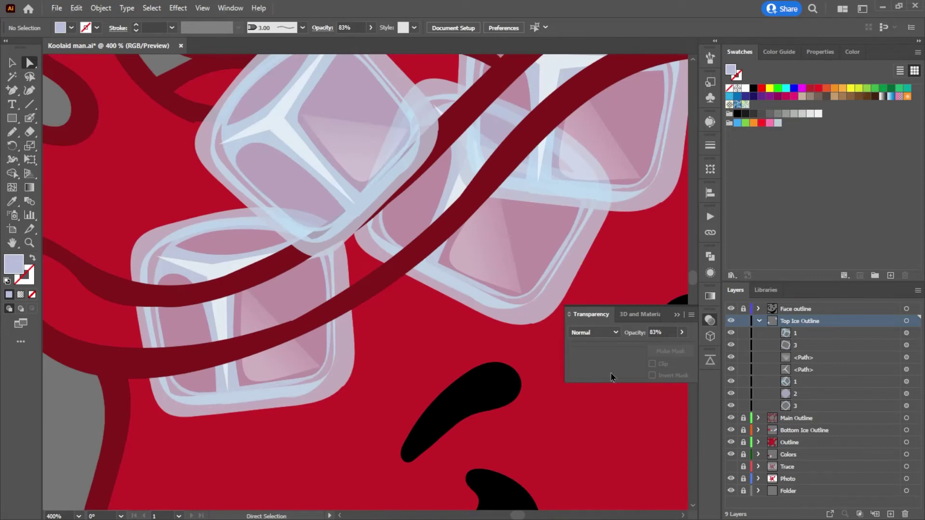
scroll(586, 227, "down", 6)
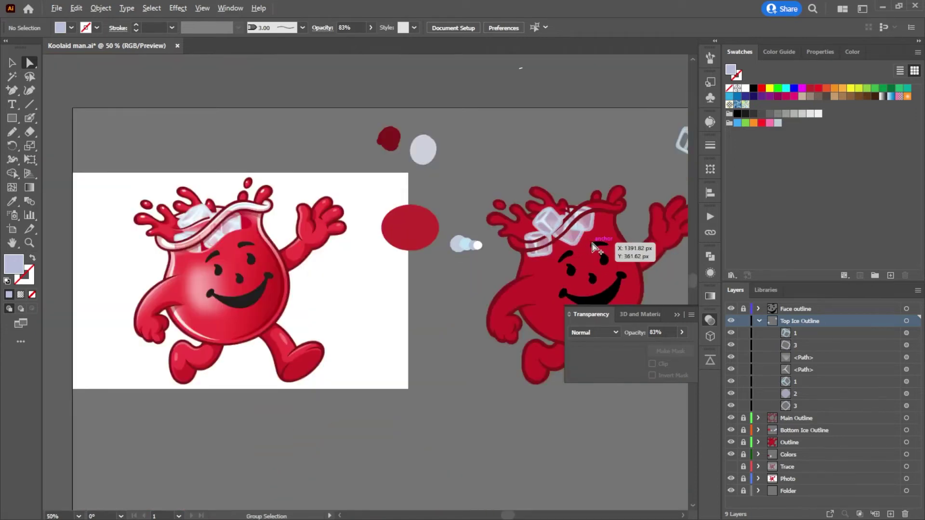
scroll(576, 245, "up", 5)
left_click_drag(502, 198, 495, 226)
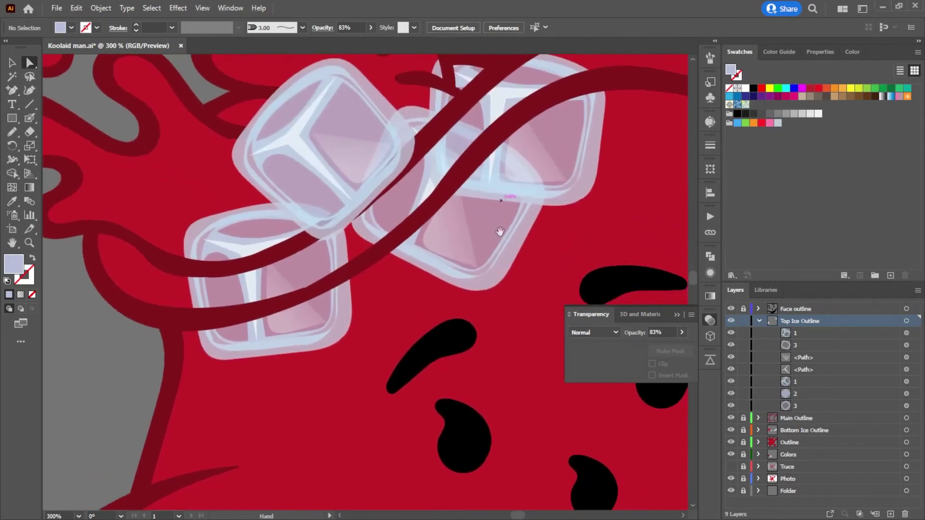
left_click(759, 322)
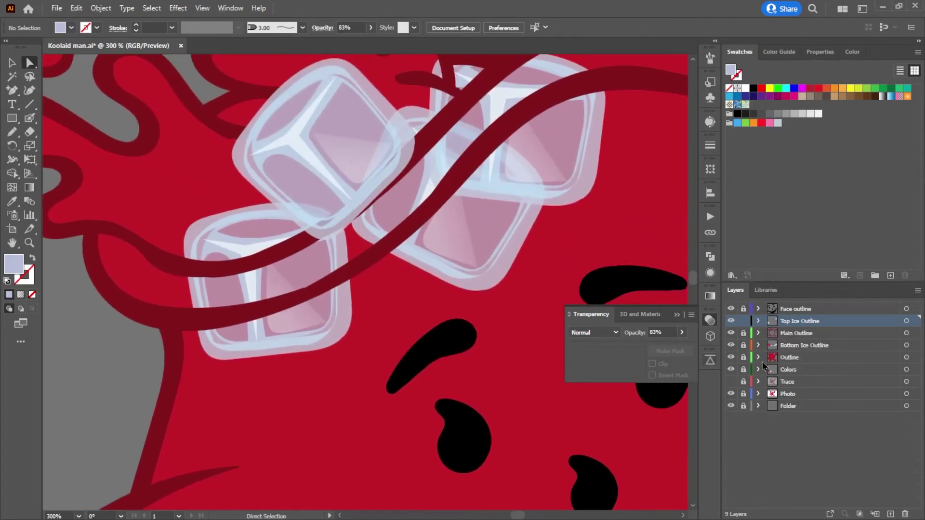
left_click(744, 345)
left_click(758, 346)
left_click(758, 345)
left_click(758, 345)
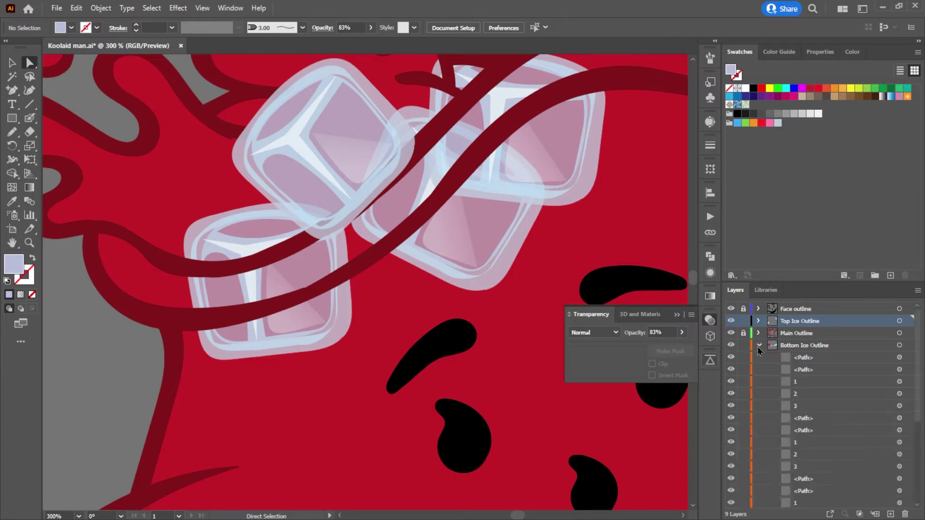
left_click(898, 393)
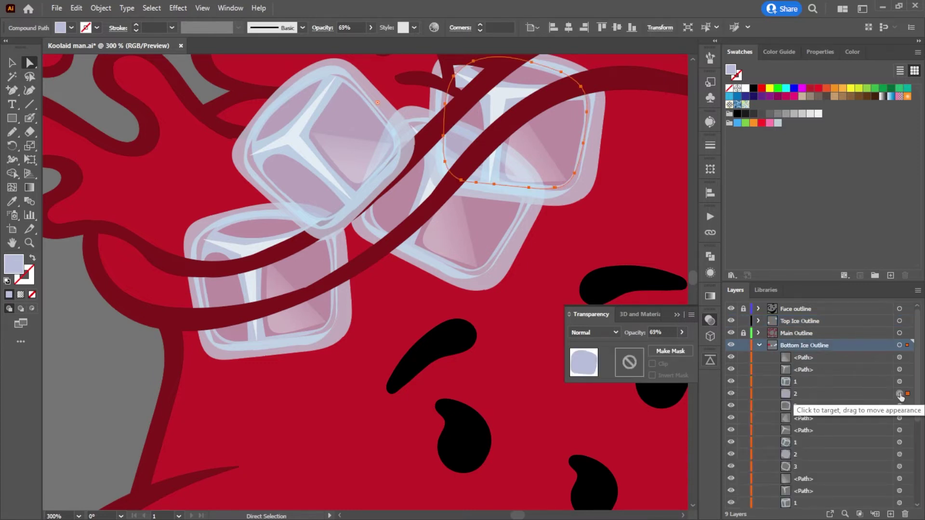
left_click(898, 455)
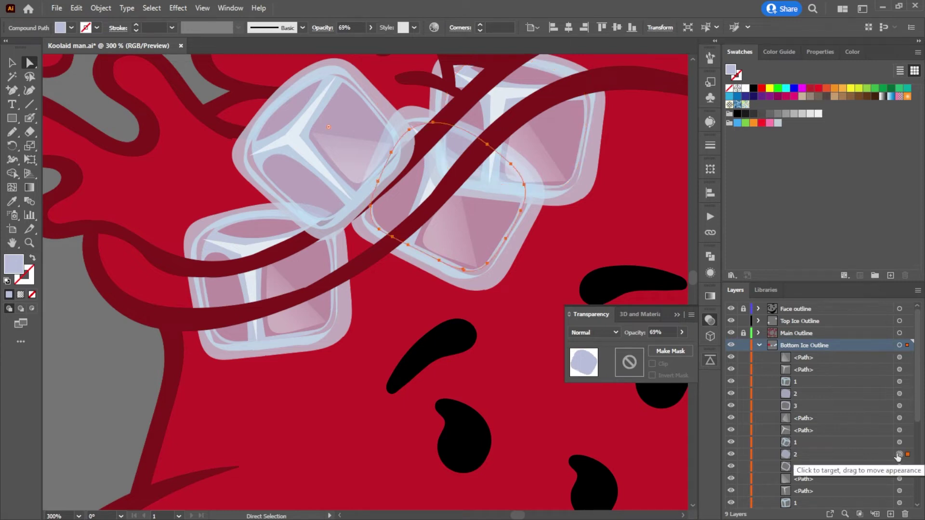
left_click(681, 332)
left_click_drag(667, 347, 675, 347)
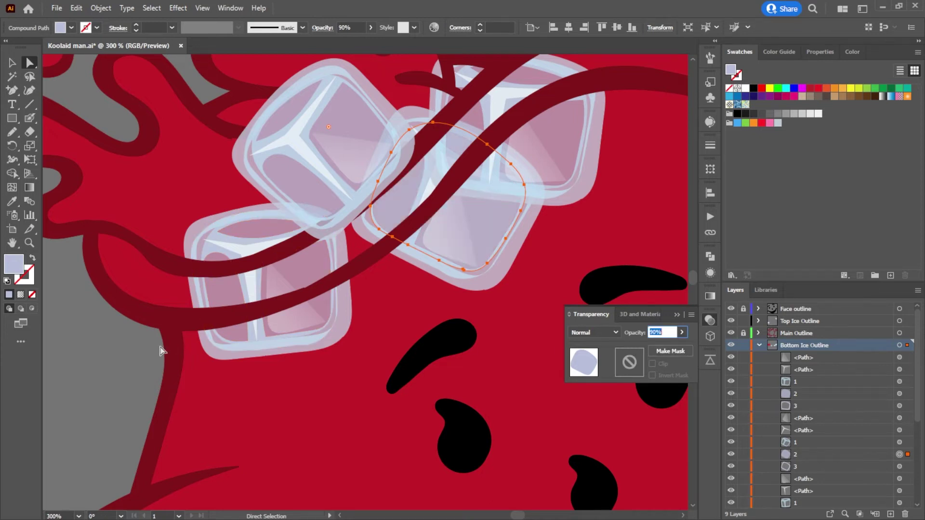
Step: Delete the leftover incomplete ice cube copy from the empty space above the raised arm and close the transparency settings
scroll(361, 305, "down", 4)
left_click_drag(425, 332, 496, 347)
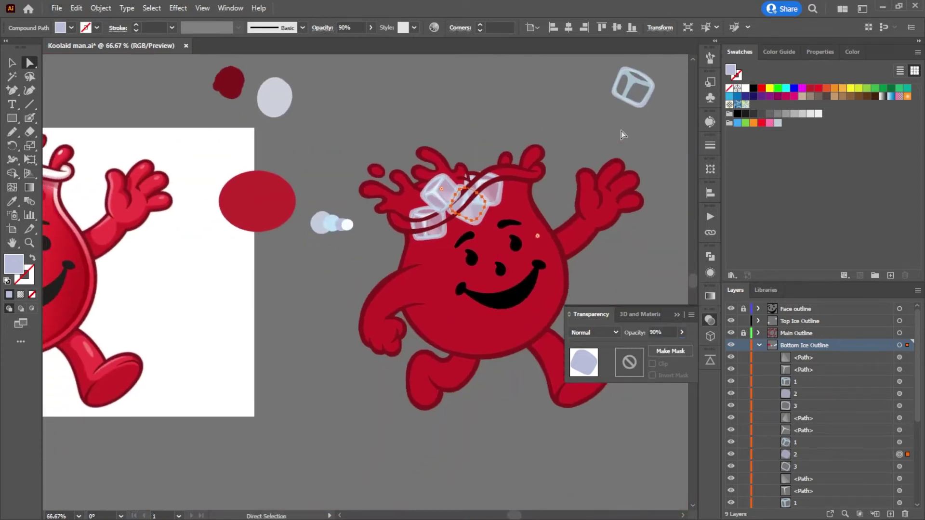
left_click(653, 110)
left_click(616, 162)
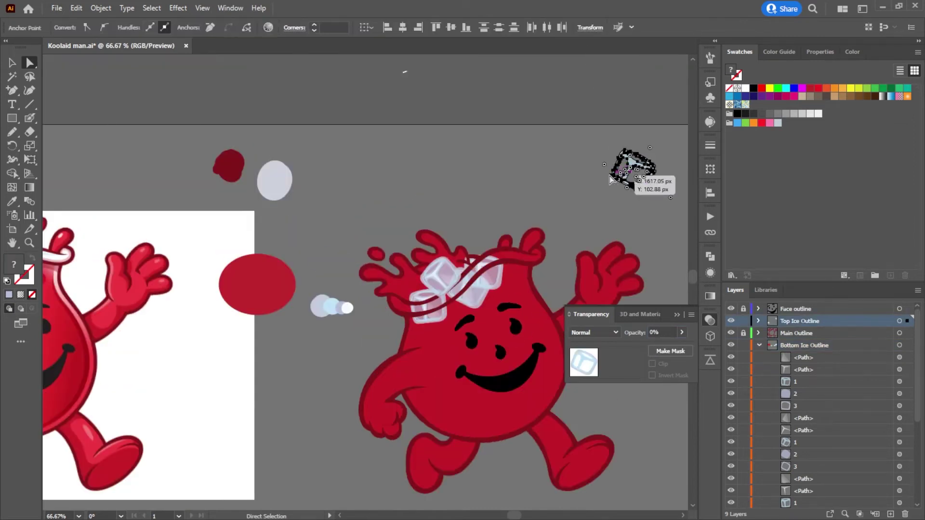
left_click(664, 188)
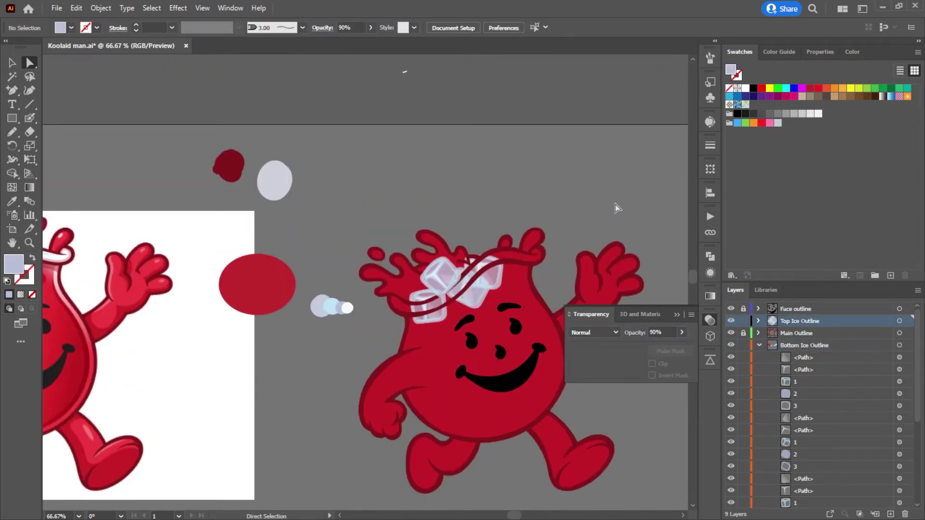
scroll(615, 217, "down", 1)
left_click(710, 320)
Step: Compare the ice cubes with the reference photo, hiding and showing the Main Outline layer to examine their arrangement
left_click_drag(453, 319, 599, 267)
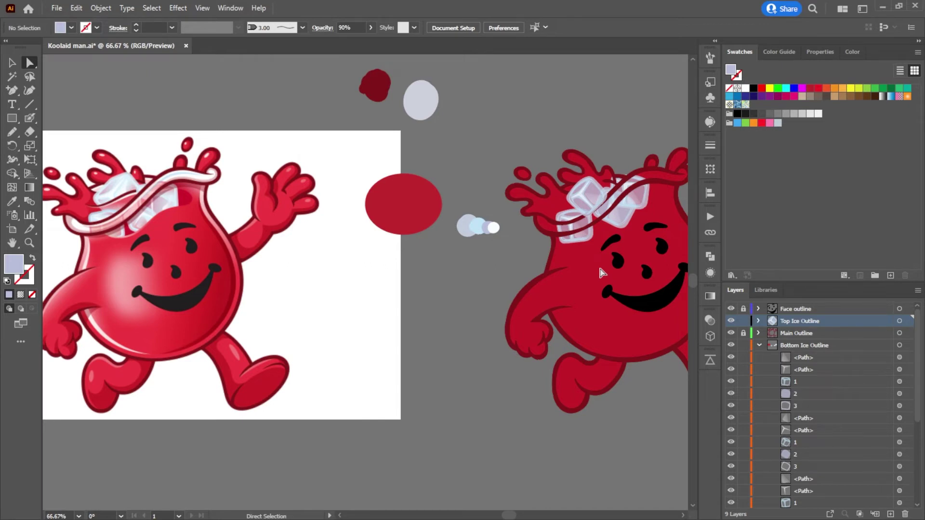
scroll(590, 340, "down", 1)
scroll(593, 342, "up", 2)
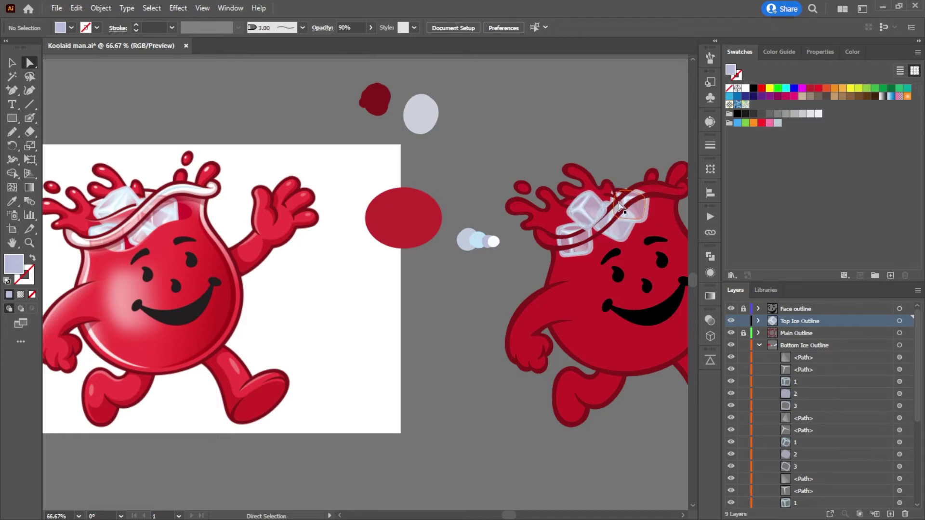
left_click(568, 207)
scroll(661, 261, "down", 1)
scroll(602, 274, "up", 2)
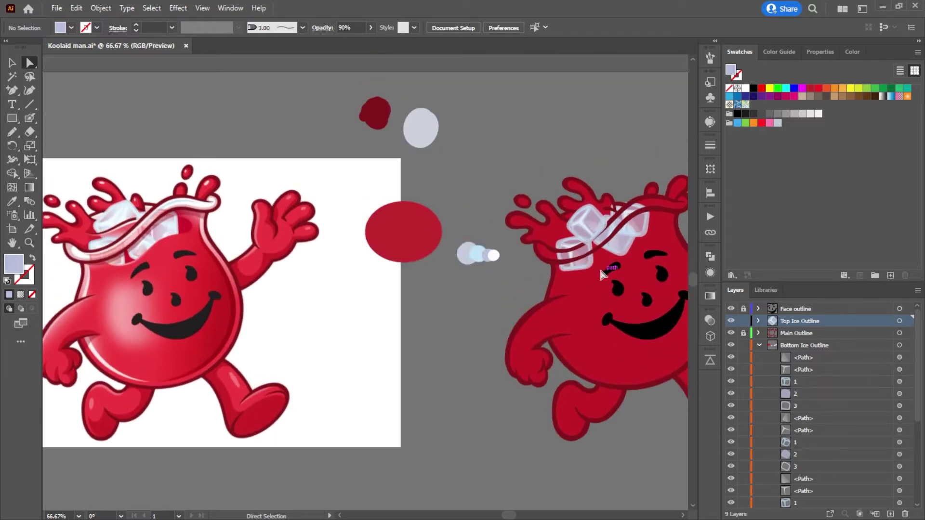
left_click(731, 334)
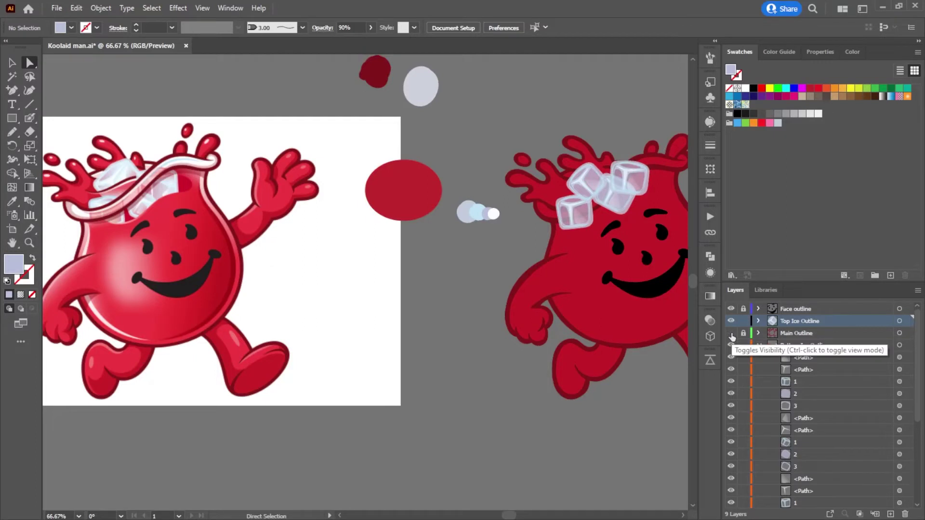
left_click(730, 334)
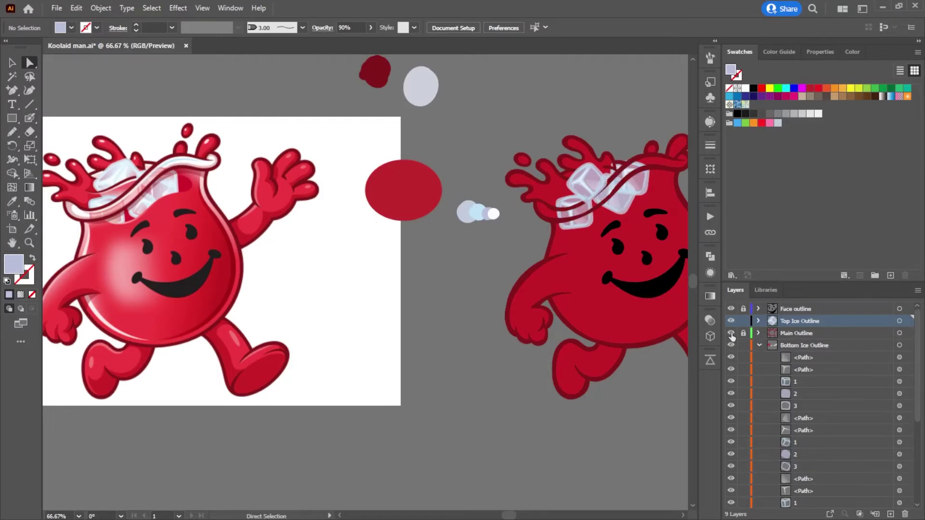
left_click(731, 334)
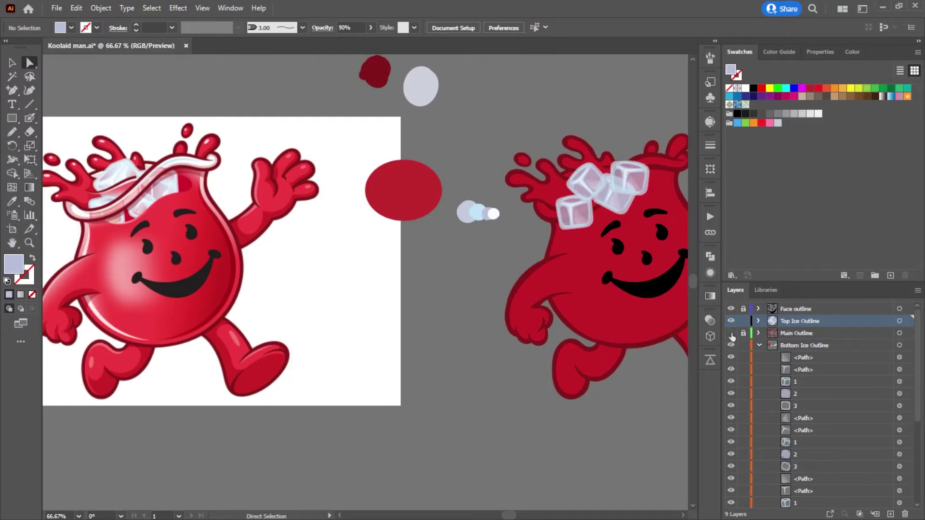
left_click(731, 334)
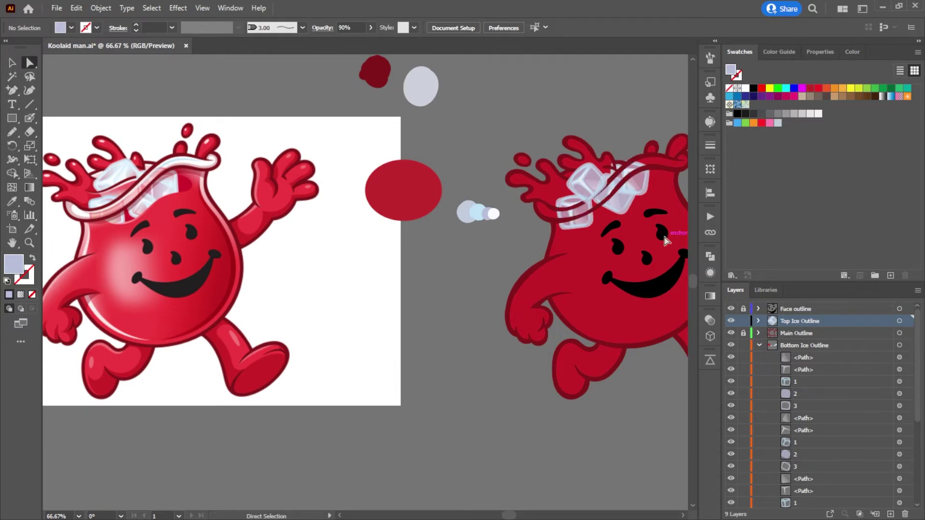
Step: Lock the Bottom Ice Outline layer and enlarge the tilted ice cube above the leftmost one, extending it up toward the splash
left_click(12, 63)
left_click(759, 346)
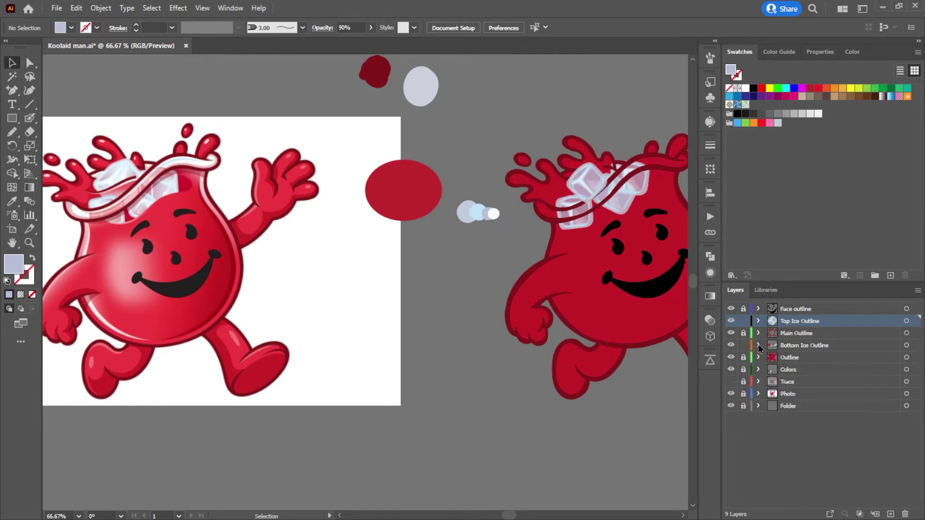
left_click(743, 345)
left_click_drag(591, 191, 572, 165)
left_click(506, 94)
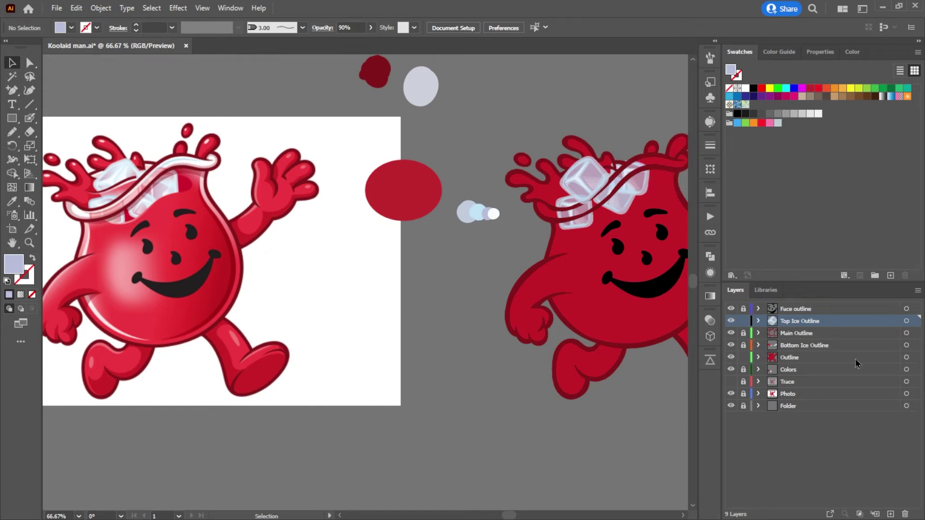
Step: Unlock the Main Outline layer, lock the Top Ice Outline layer, and clear the selection of the Outline layer's artwork
left_click(906, 357)
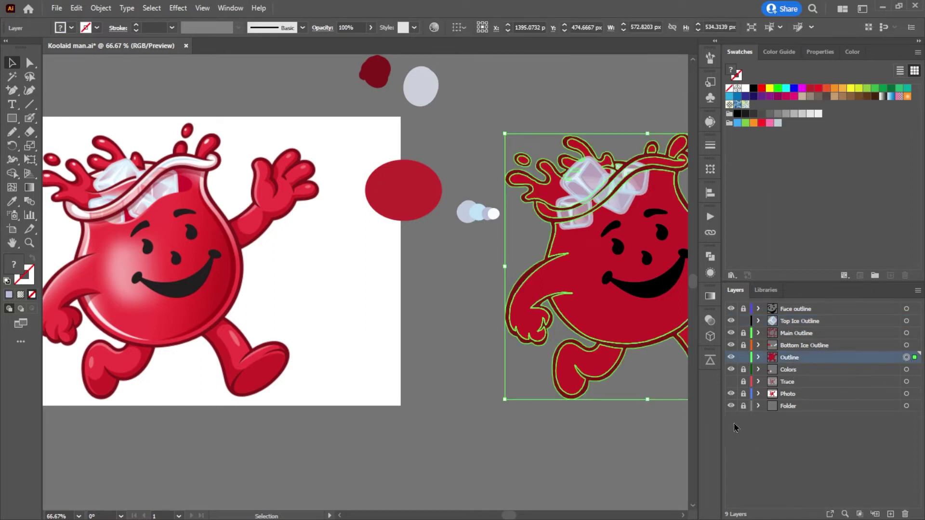
key("ctrl+shift+a")
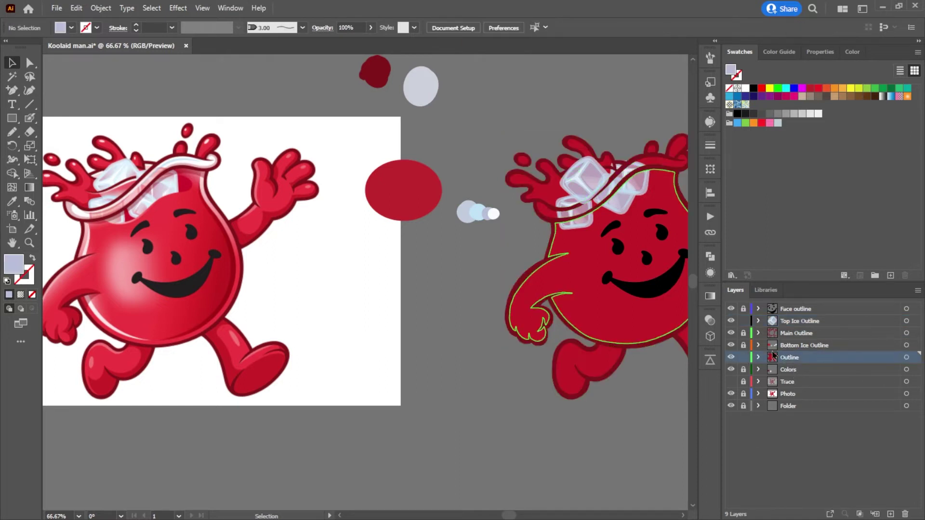
left_click(758, 333)
left_click(743, 333)
left_click(744, 321)
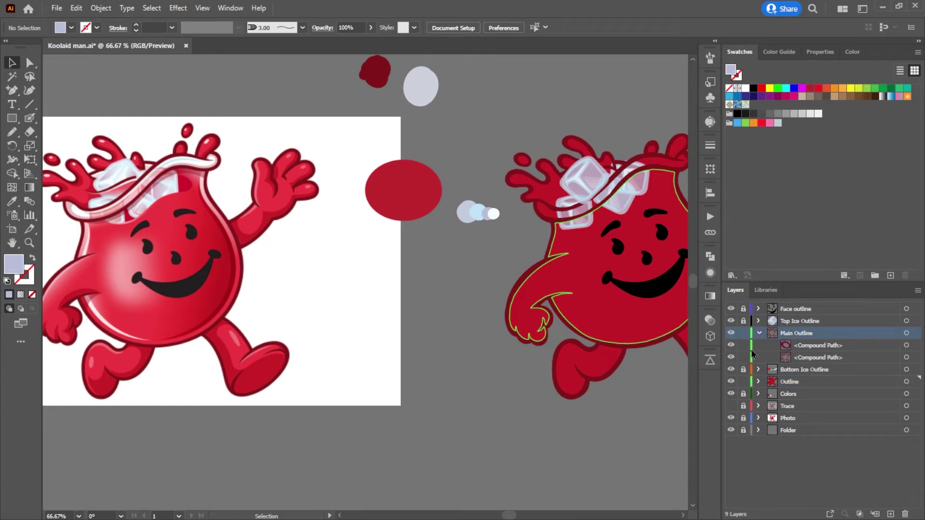
left_click(759, 332)
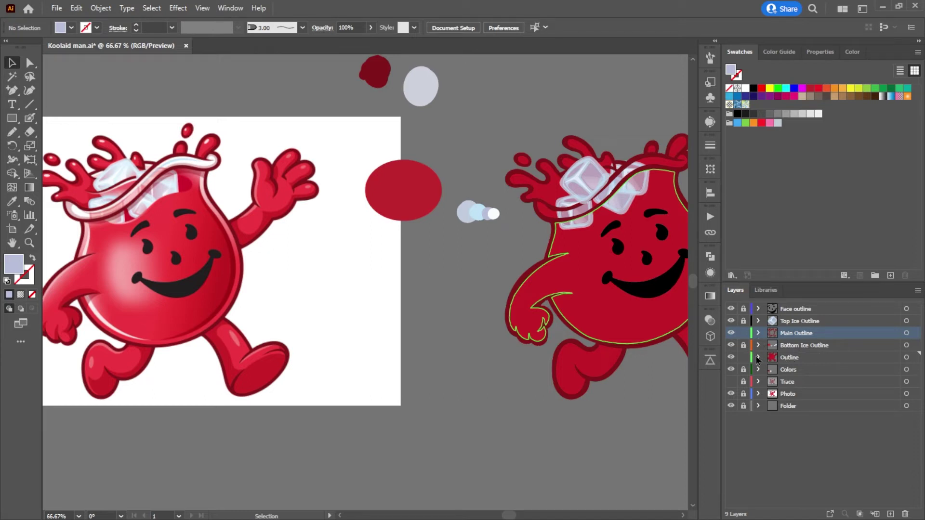
Step: Cut the full-figure dark compound path inside the Outline layer's group across the pitcher's neck below the rim, using the Knife
left_click(758, 357)
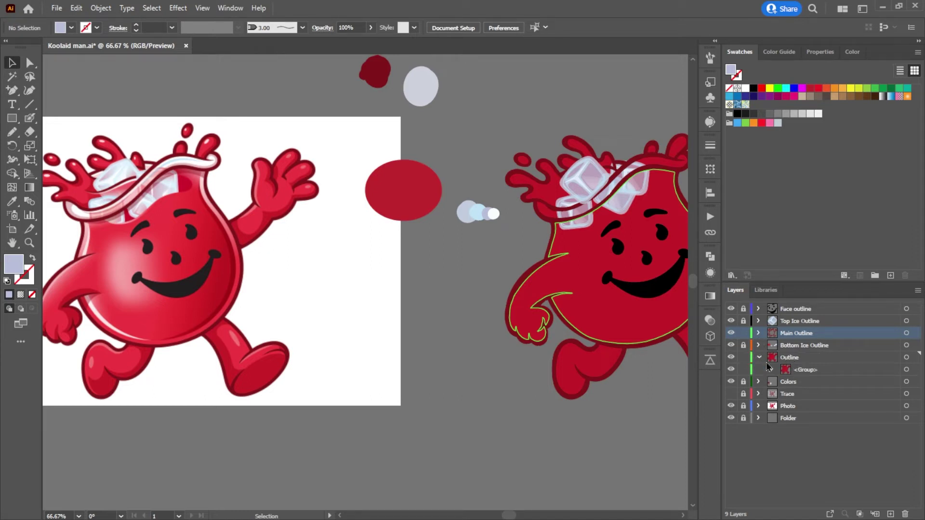
left_click(771, 371)
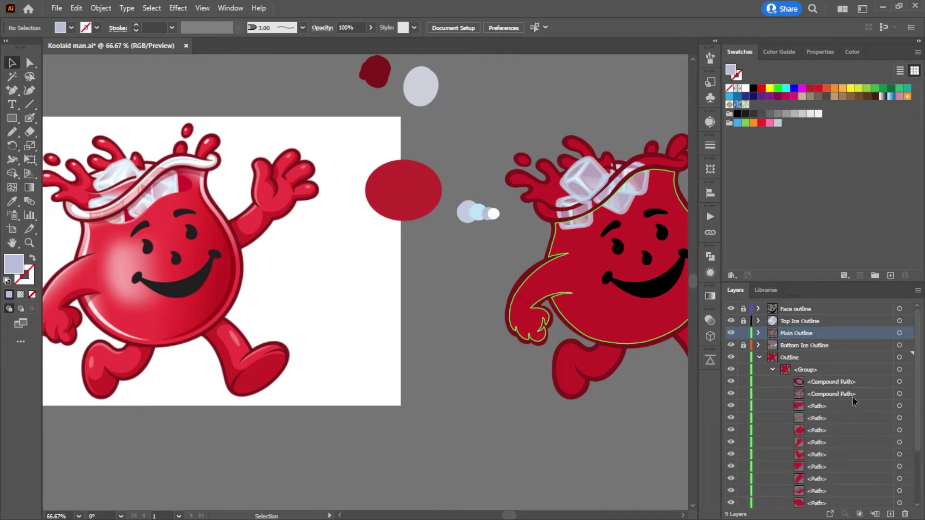
left_click(899, 394)
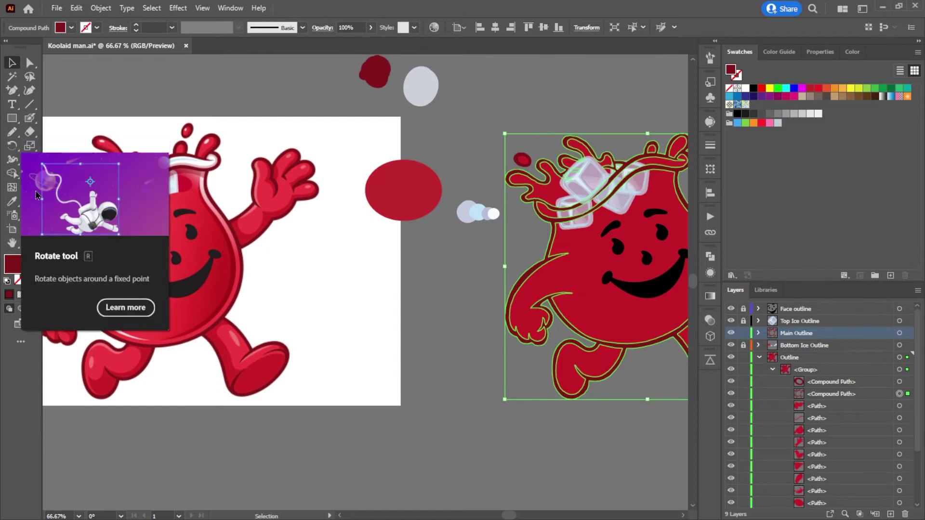
left_click(29, 132)
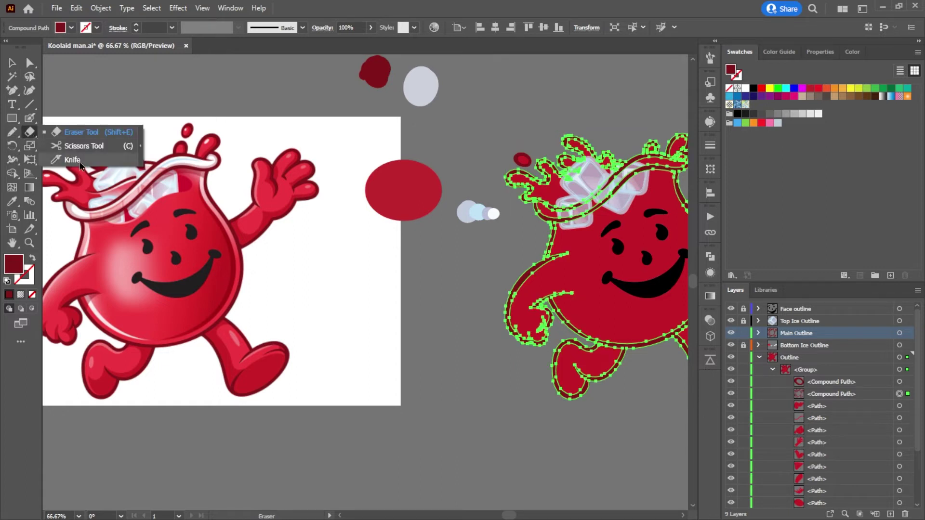
left_click(80, 165)
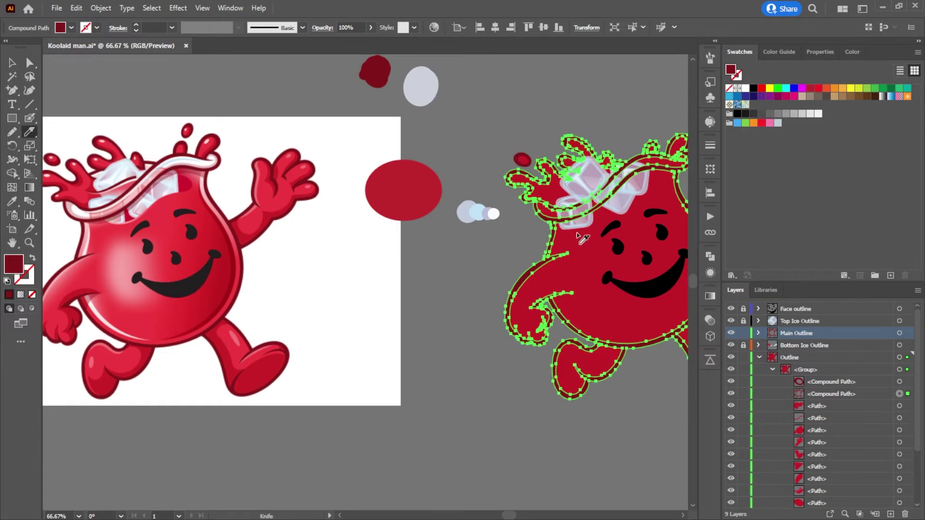
mouse_move(549, 242)
left_mouse_down()
mouse_move(504, 224)
mouse_move(543, 266)
mouse_move(550, 260)
left_mouse_up()
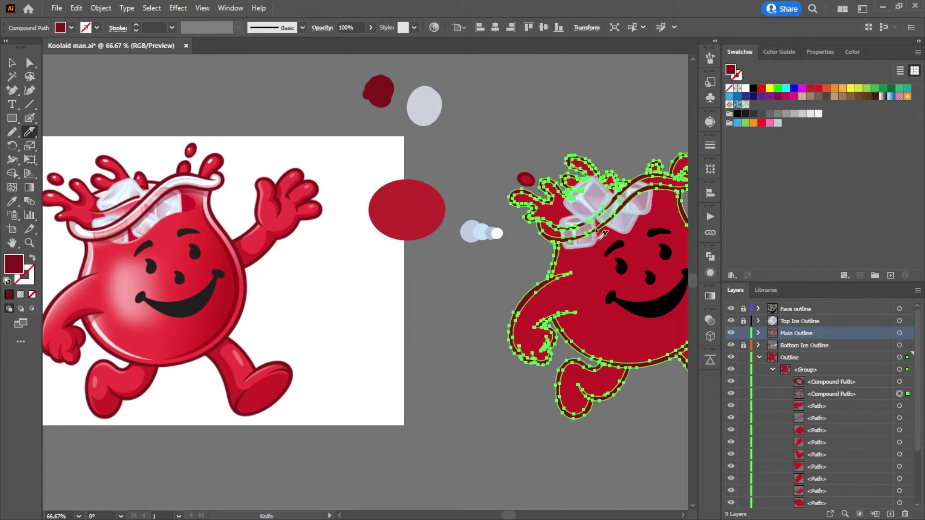
left_click_drag(601, 226, 531, 212)
mouse_move(480, 237)
left_mouse_down()
mouse_move(511, 235)
mouse_move(564, 208)
mouse_move(585, 184)
mouse_move(634, 182)
left_mouse_up()
mouse_move(506, 236)
left_mouse_down()
mouse_move(638, 179)
mouse_move(652, 134)
mouse_move(603, 116)
mouse_move(510, 117)
mouse_move(436, 139)
mouse_move(433, 187)
mouse_move(484, 254)
left_mouse_up()
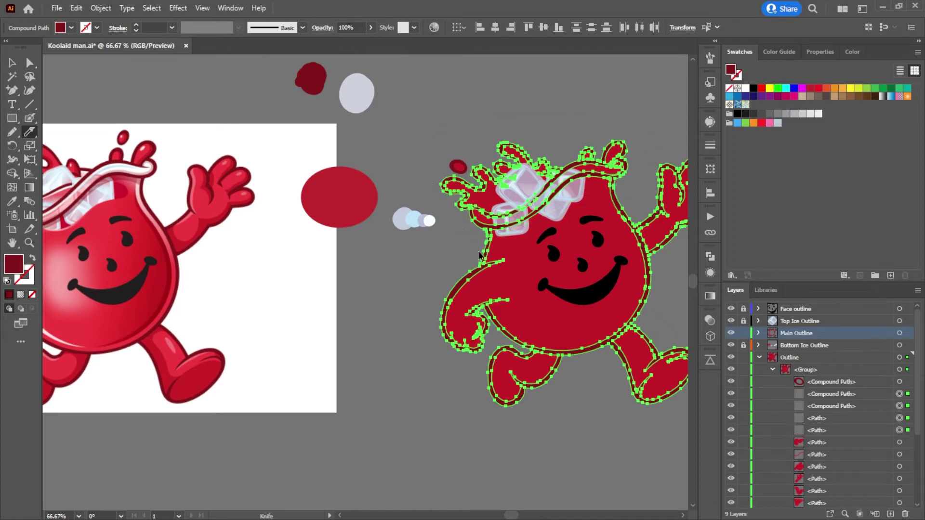
Step: Try to move the splash and rim outline away from the pitcher's body, and undo the move
left_click(12, 63)
left_click(489, 98)
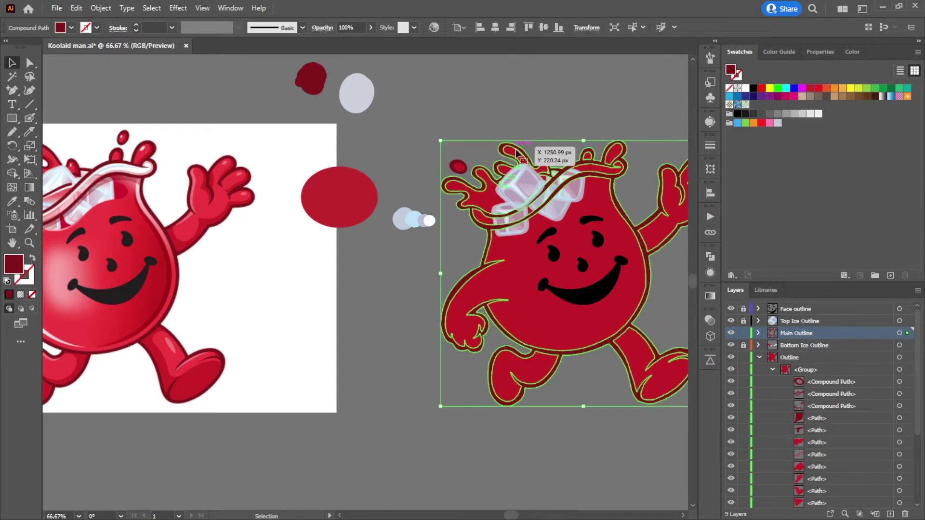
left_click_drag(538, 161, 498, 131)
key("ctrl+z")
key("ctrl+z")
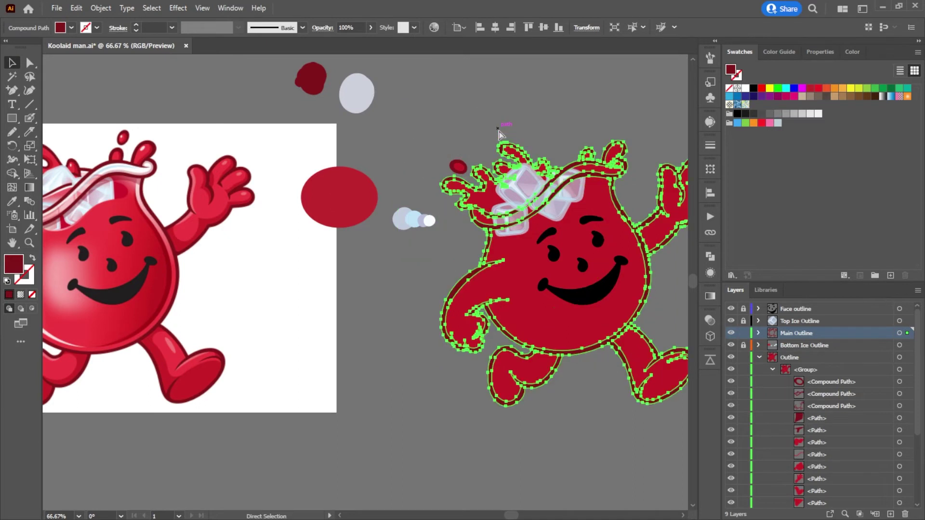
left_click(509, 96)
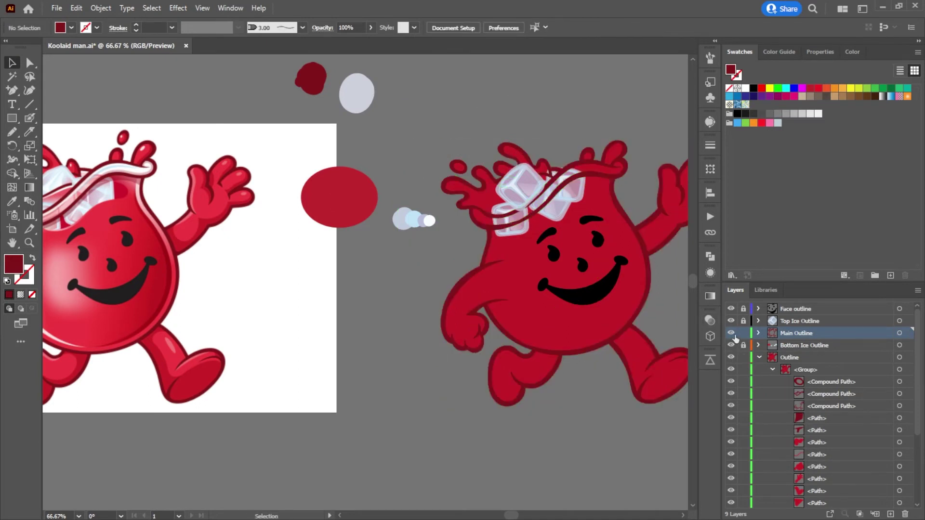
Step: Highlight all artwork on the Main Outline layer to examine which paths it contains, and clear the selection
left_click(899, 333)
left_click_drag(520, 288, 574, 299)
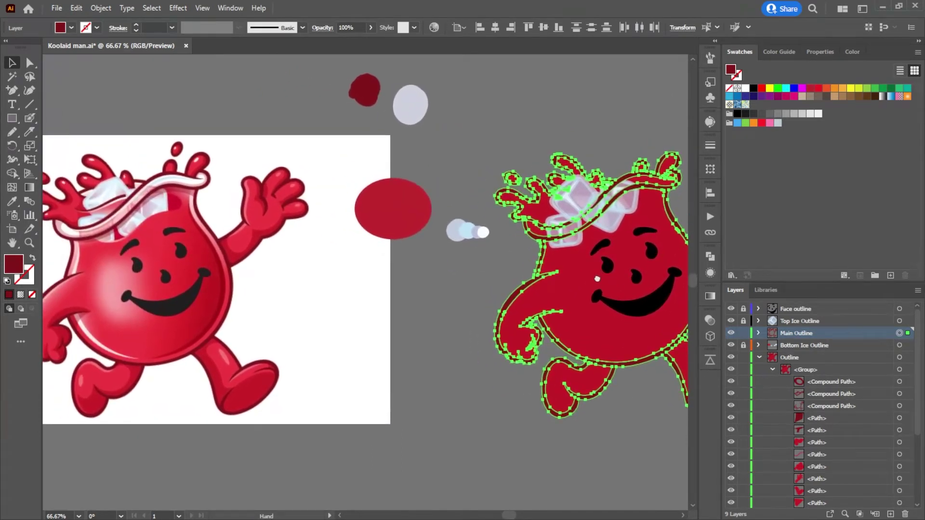
key("ctrl+minus")
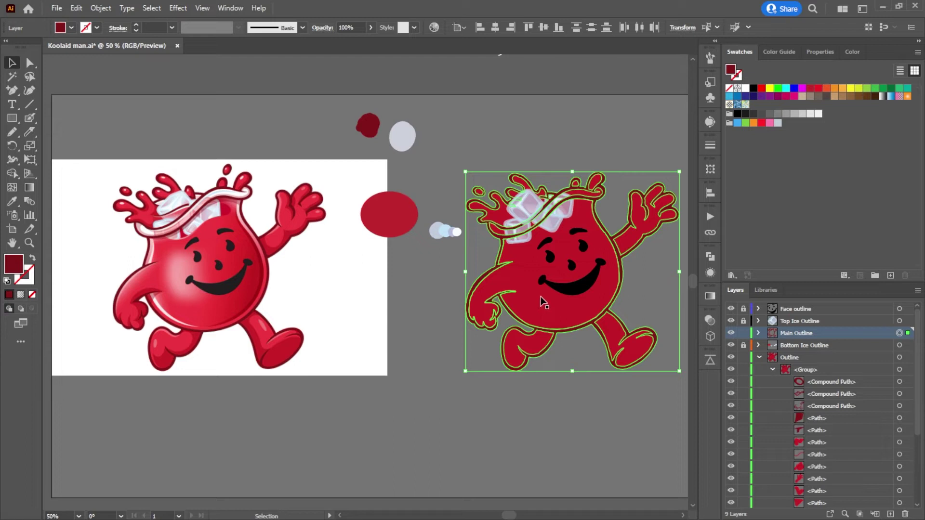
left_click(472, 113)
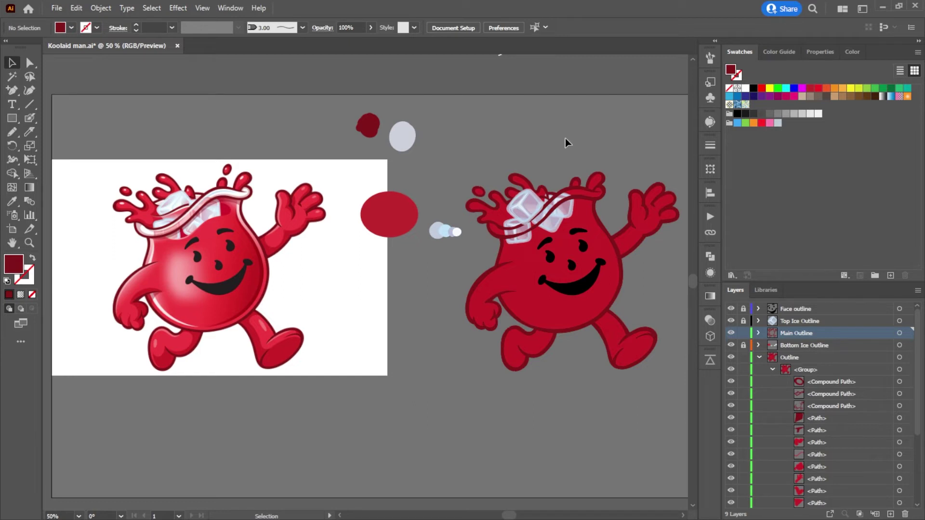
Step: Collapse, lock and hide the Outline layer, and select the large compound path on the Main Outline layer
left_click(759, 357)
left_click(731, 357)
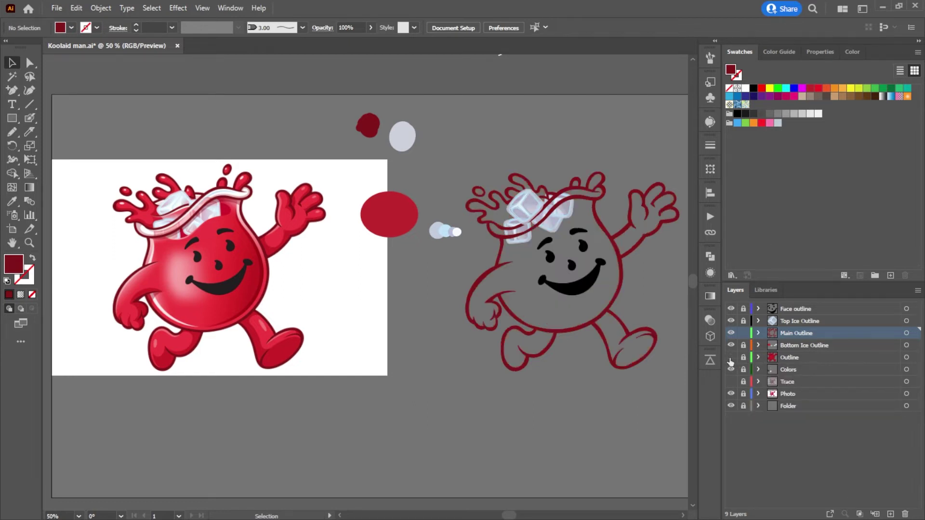
left_click(597, 209)
Step: Try to cut the main outline with the Knife on the neck's left side above the lowered arm
left_click(27, 133)
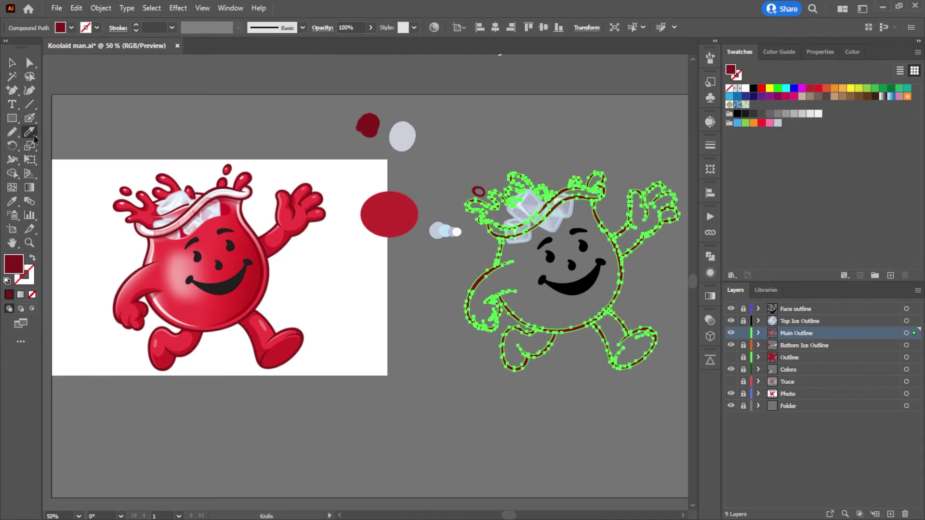
scroll(520, 255, "up", 5)
left_click_drag(505, 272, 501, 245)
left_click_drag(475, 310, 460, 339)
key("v")
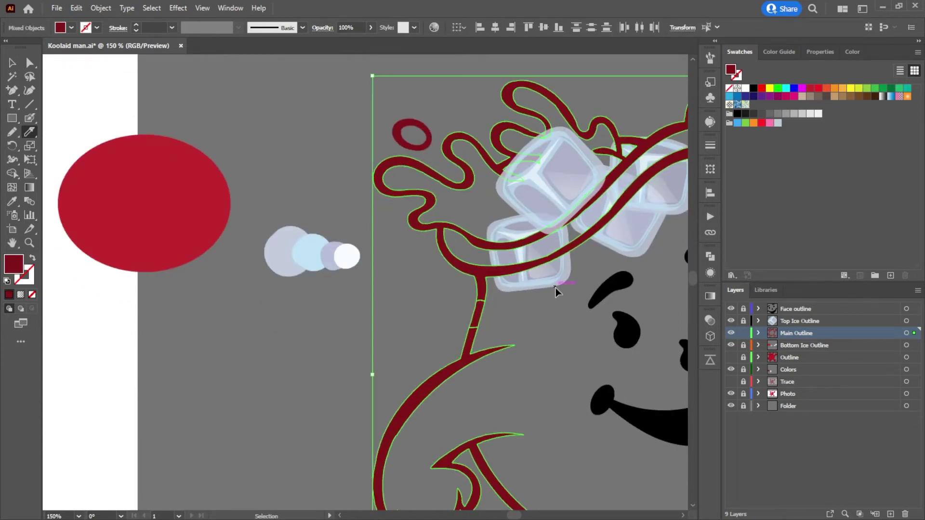
left_click(556, 288, "ctrl")
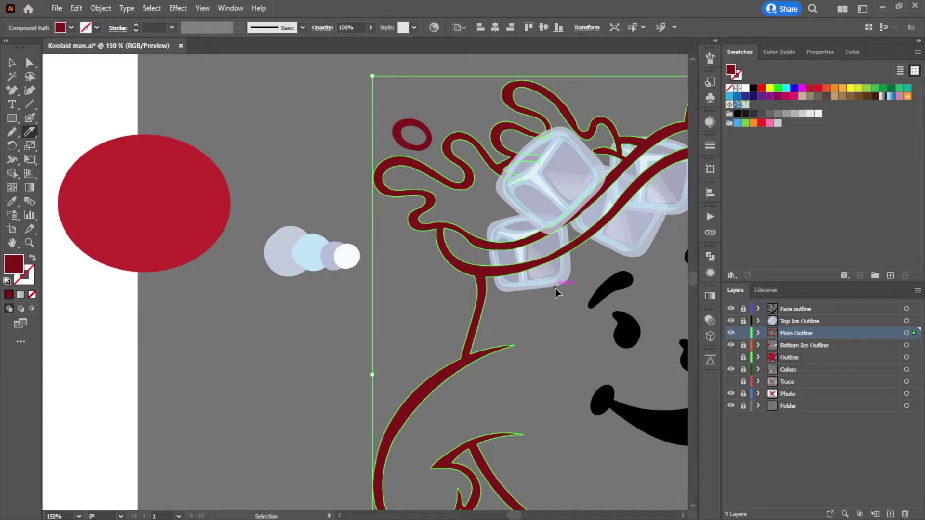
Step: Cut the main outline below the rim on both sides of the neck with the Knife, and remove the separated rim and splash piece
left_click_drag(556, 288, 333, 272)
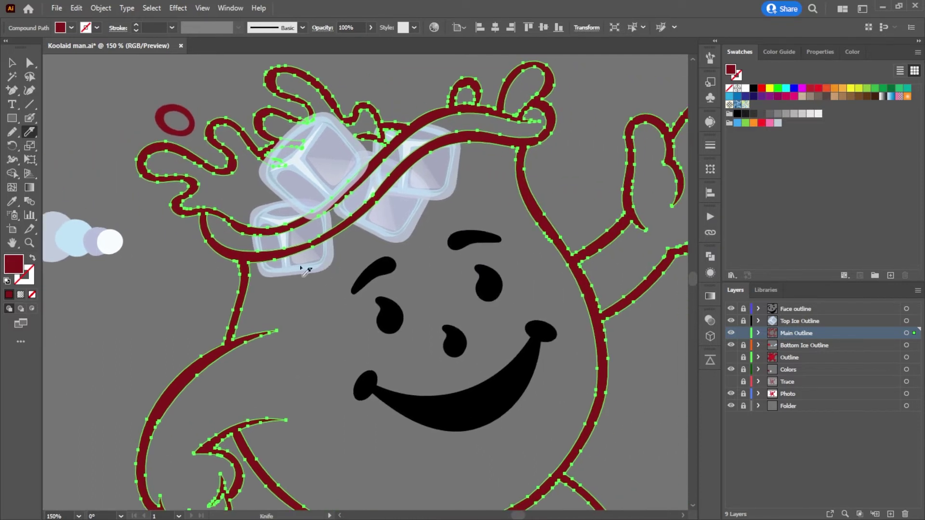
mouse_move(219, 267)
left_mouse_down()
mouse_move(291, 273)
mouse_move(336, 261)
mouse_move(446, 179)
mouse_move(560, 148)
mouse_move(586, 96)
mouse_move(576, 62)
mouse_move(531, 53)
mouse_move(381, 178)
mouse_move(247, 269)
mouse_move(183, 336)
mouse_move(150, 417)
mouse_move(100, 479)
mouse_move(89, 513)
mouse_move(52, 379)
mouse_move(100, 503)
mouse_move(148, 490)
mouse_move(171, 415)
mouse_move(269, 371)
mouse_move(310, 262)
mouse_move(394, 214)
mouse_move(480, 187)
mouse_move(520, 156)
left_mouse_up()
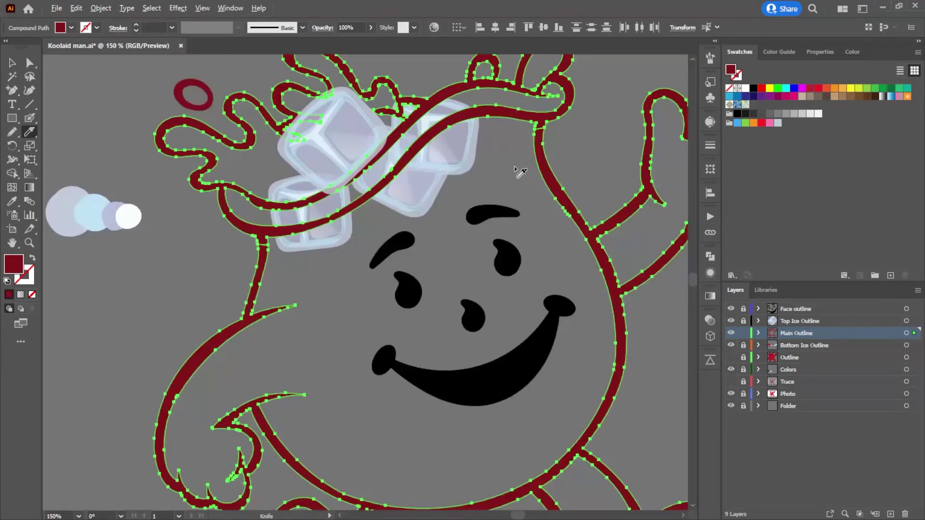
left_click(29, 62)
left_click(74, 88)
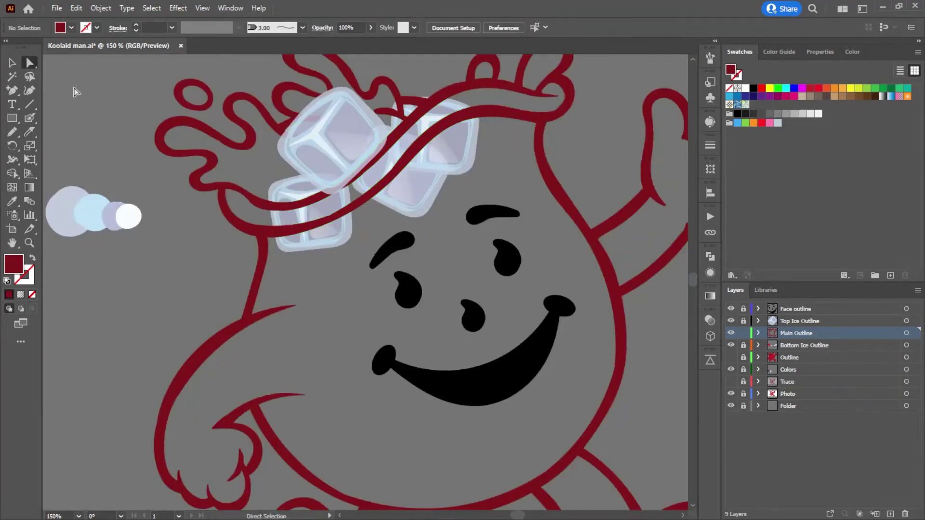
left_click(169, 126)
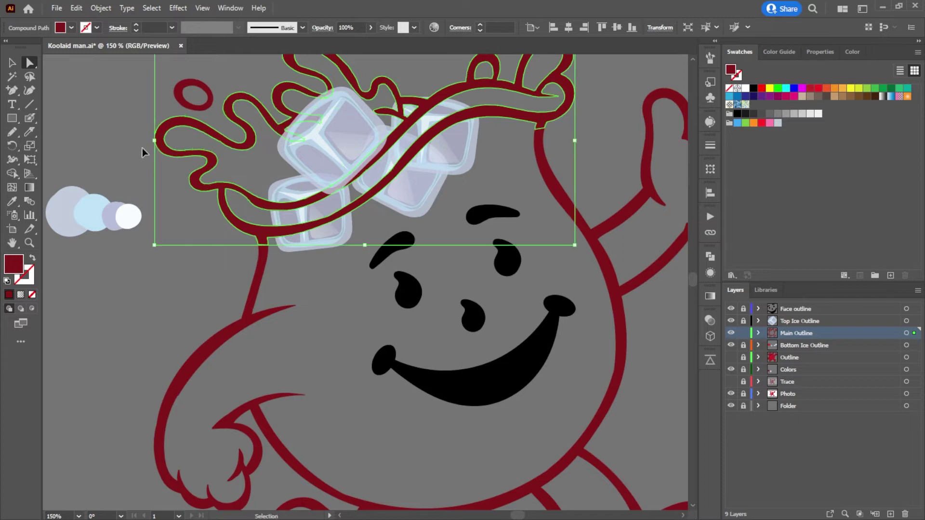
key("Delete")
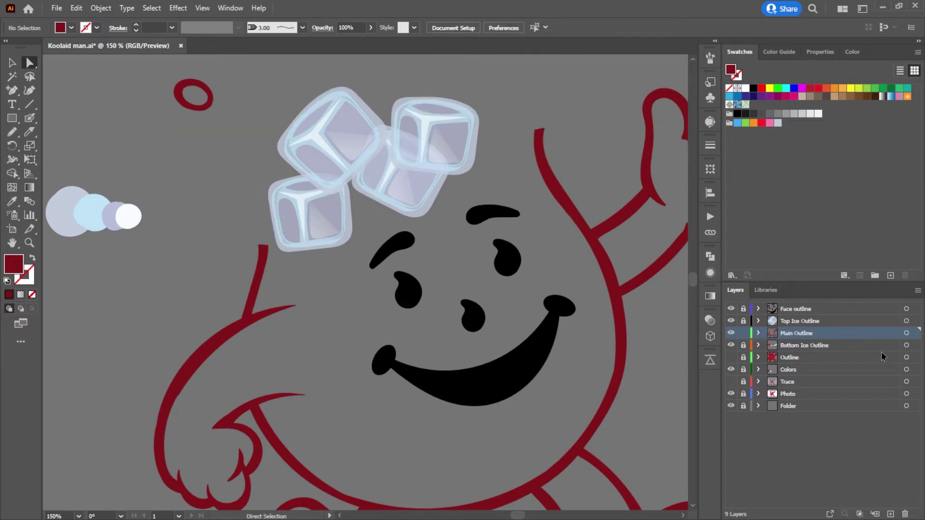
Step: Create a new layer directly above Main Outline and name it "Koolaid top head"
left_click(891, 514)
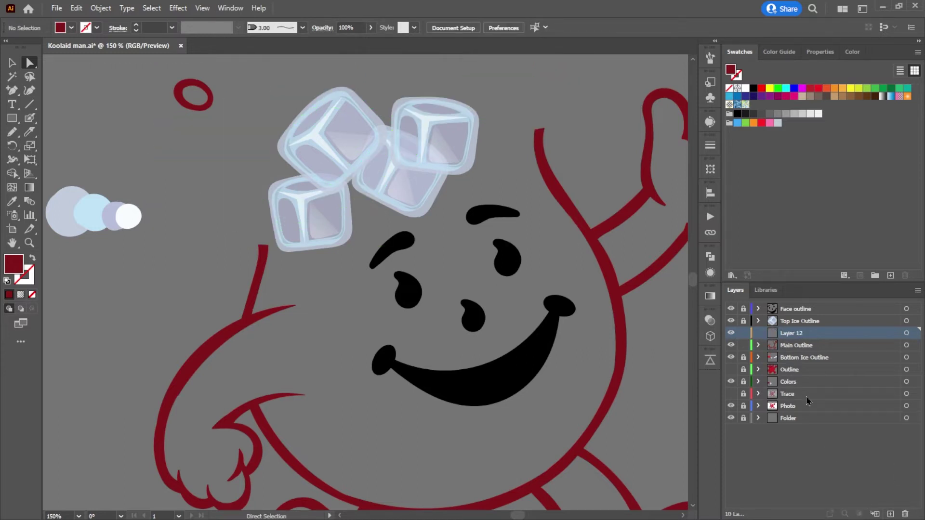
double_click(786, 332)
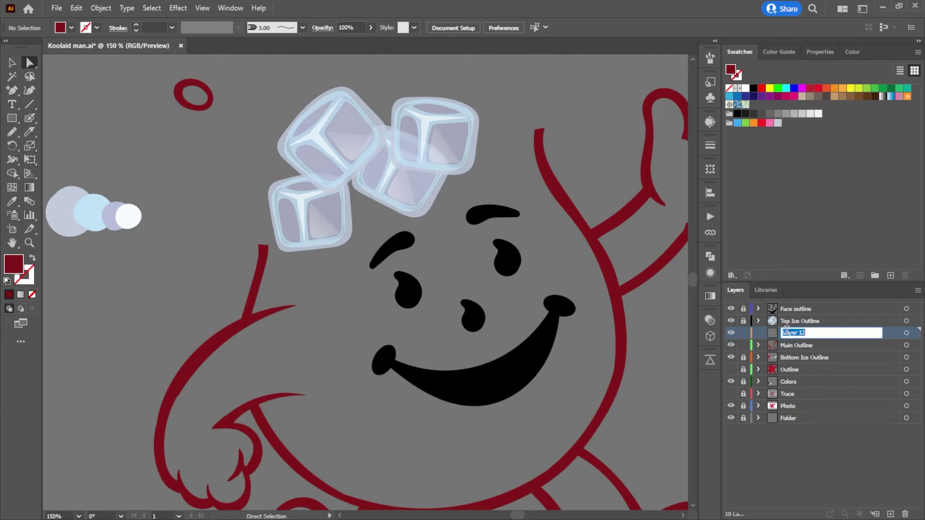
type("Koolaid")
key("Return")
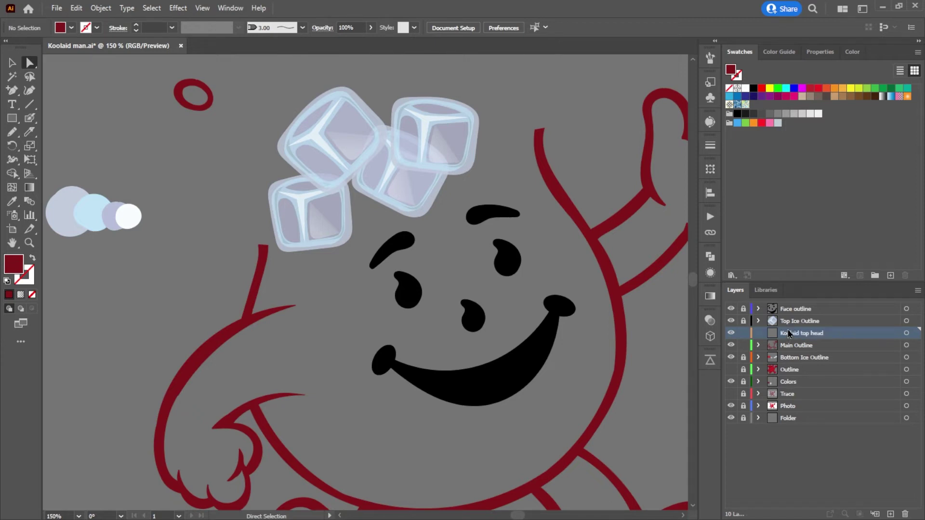
Step: Paste the removed rim and splash outline back at its original position around the ice cubes, discarding the misplaced copy over the face
left_click(482, 262)
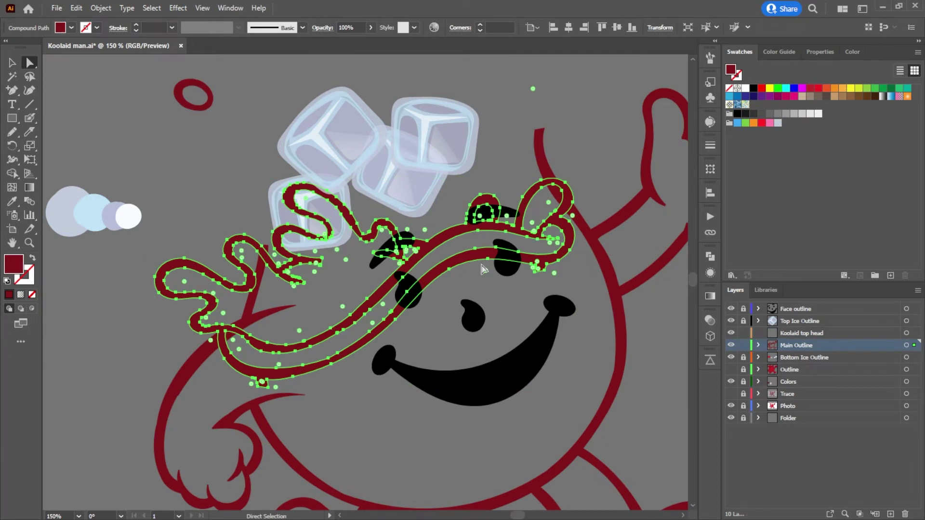
key("Delete")
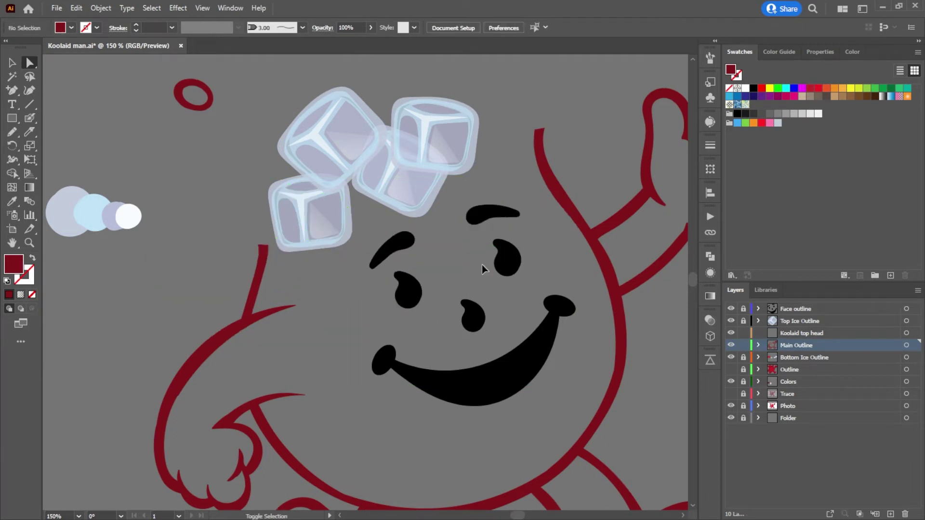
key("ctrl+z")
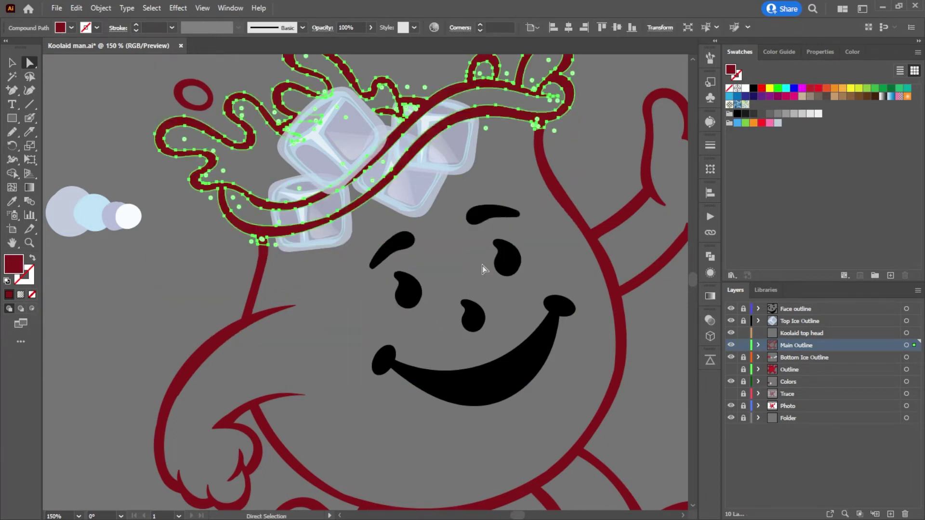
left_click(594, 146)
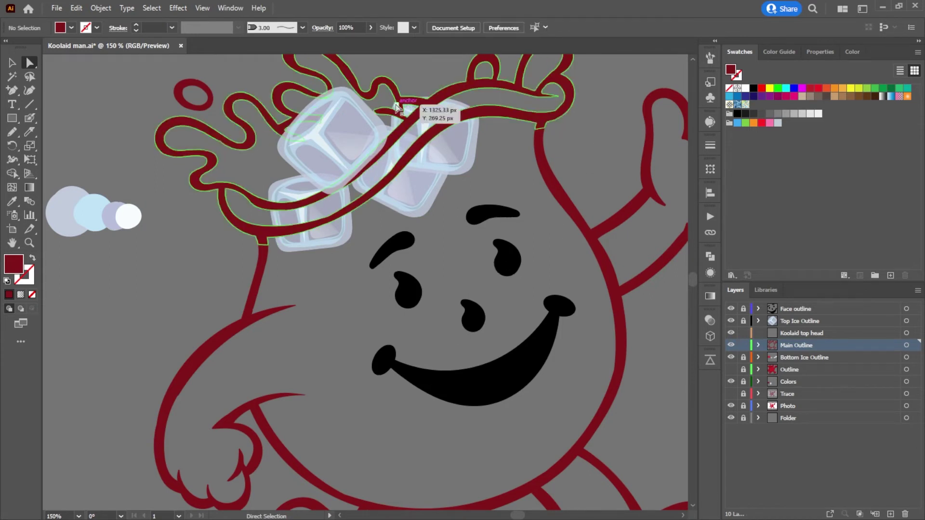
Step: Move the rim and splash compound path from the Main Outline layer into the "Koolaid top head" layer, and lock Main Outline
scroll(398, 106, "up", 2)
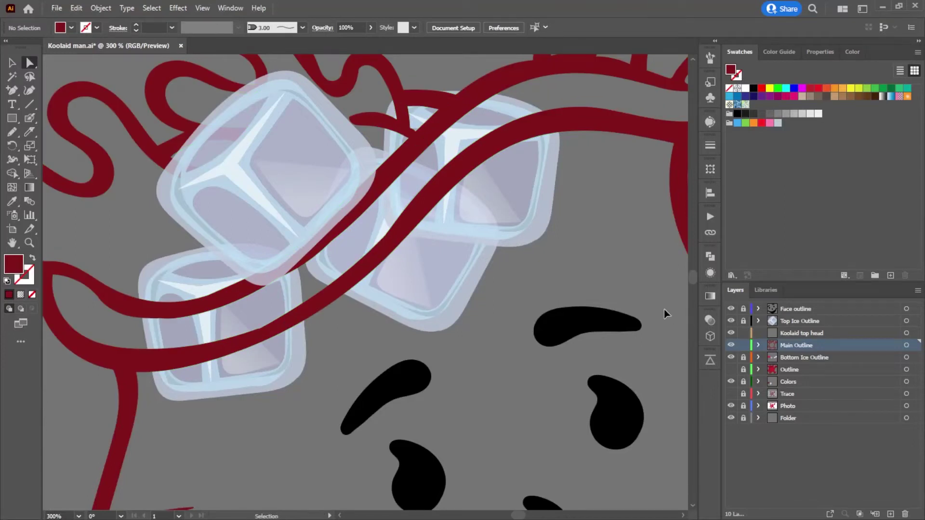
left_click(792, 334)
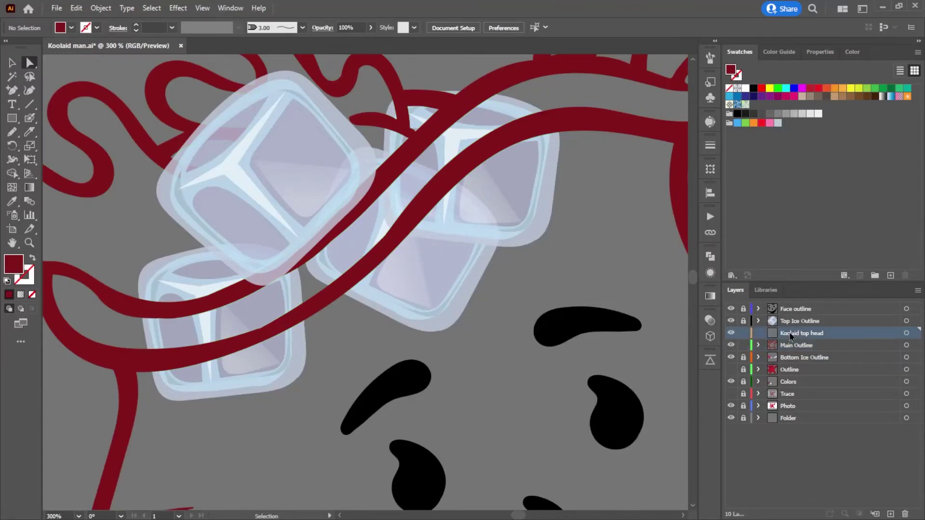
key("ctrl+z")
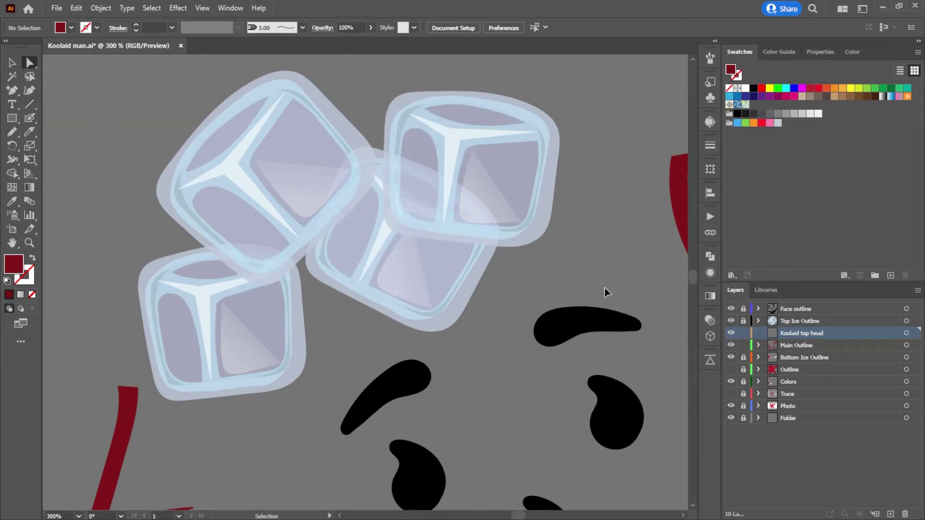
key("ctrl+shift+z")
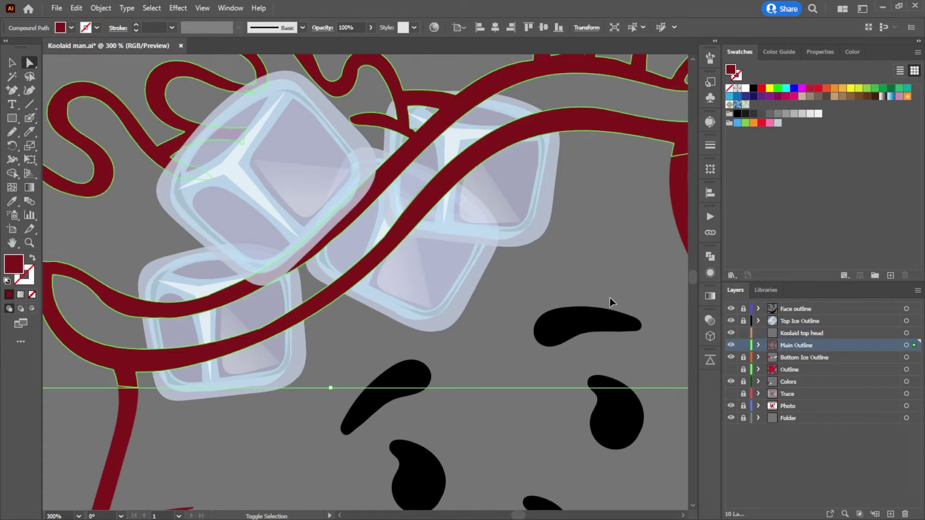
left_click(758, 345)
left_click_drag(824, 359, 812, 339)
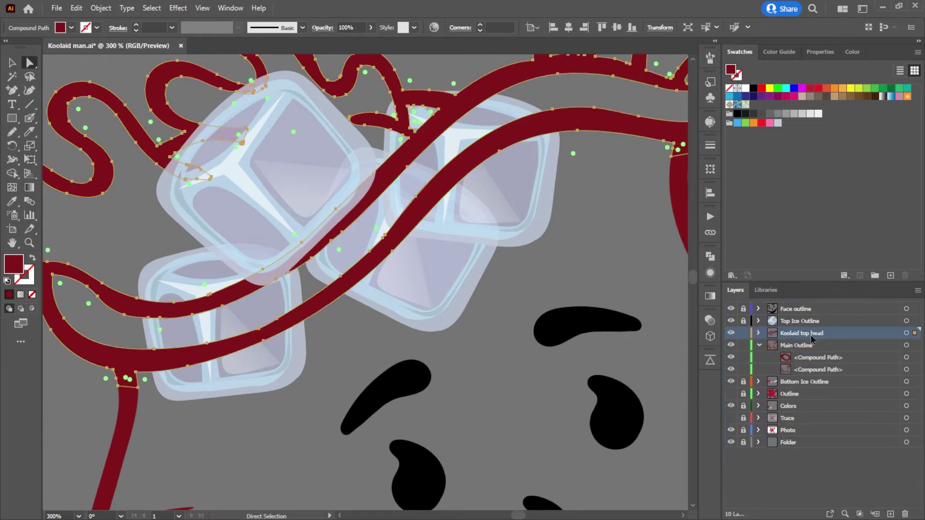
left_click(597, 255)
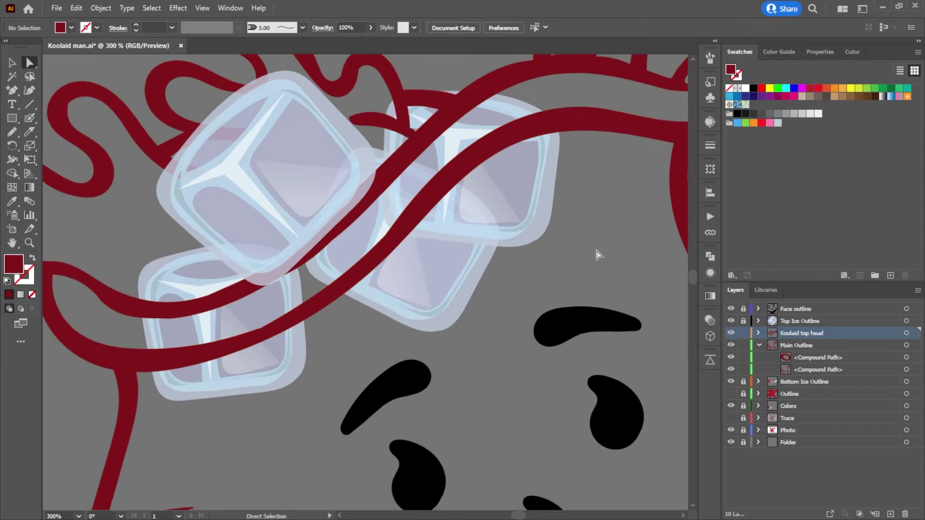
scroll(597, 254, "down", 1)
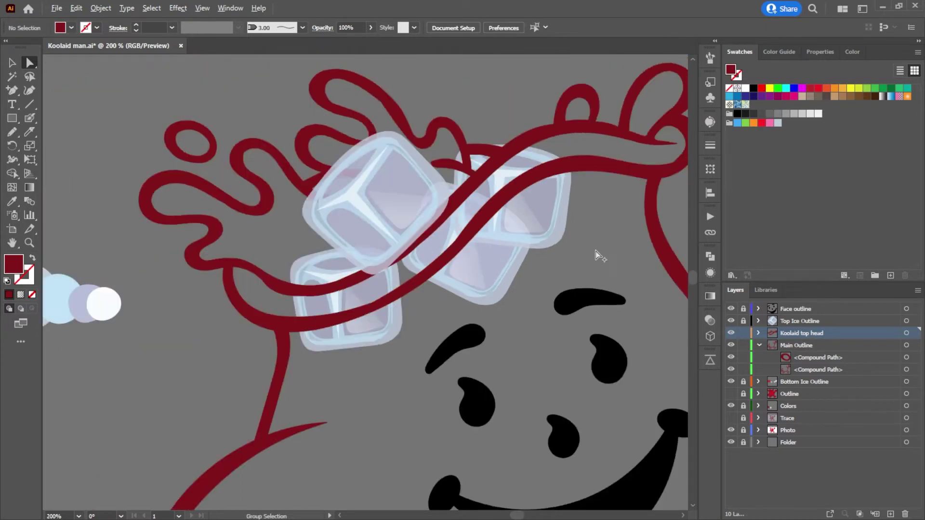
scroll(597, 254, "up", 1)
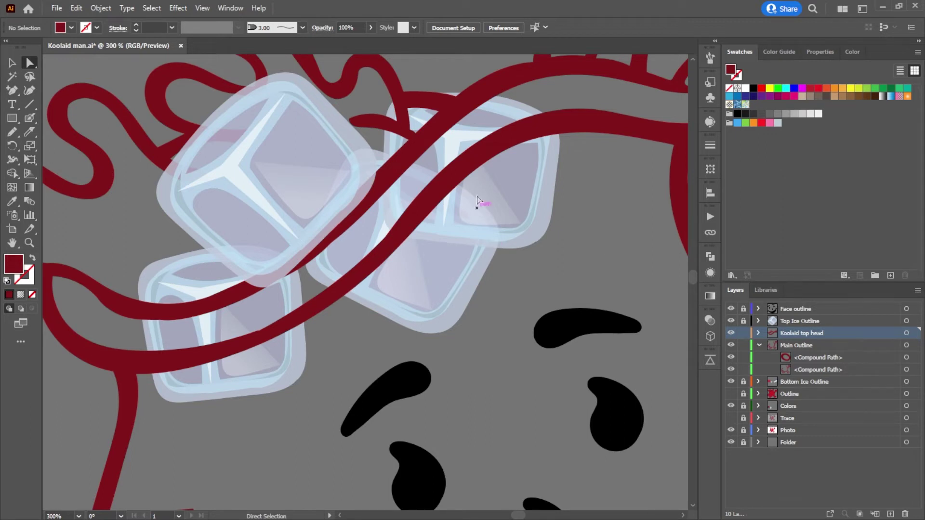
left_click(759, 347)
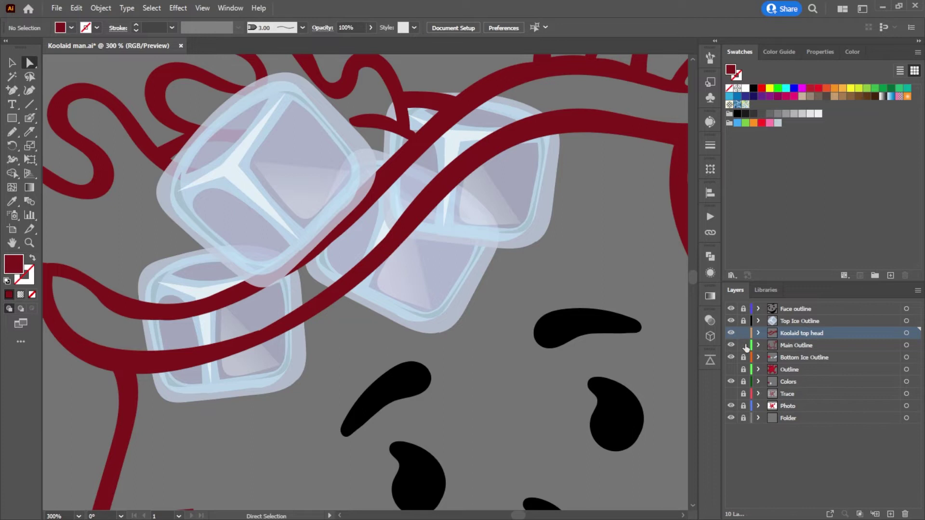
Step: Cut the left splash away from the rim with the Knife, following the rim's upper edge from its left end to the right ice cube
left_click(404, 103)
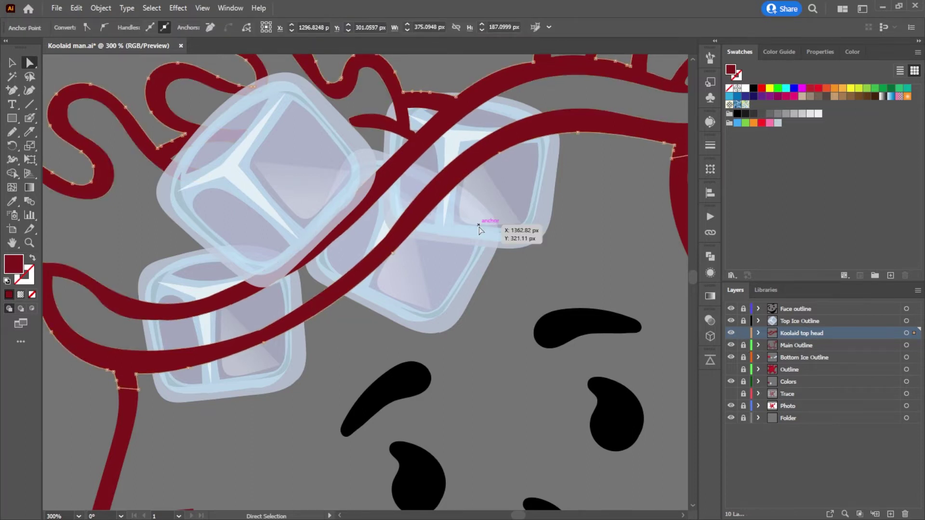
scroll(478, 230, "down", 3)
left_click(30, 132)
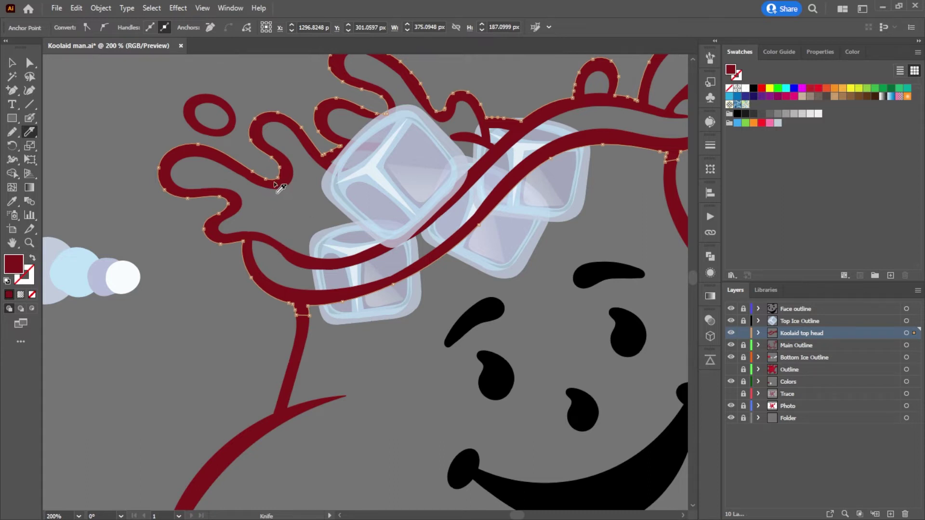
mouse_move(237, 252)
left_mouse_down()
mouse_move(265, 234)
mouse_move(343, 236)
mouse_move(400, 214)
mouse_move(535, 110)
left_mouse_up()
key("ctrl")
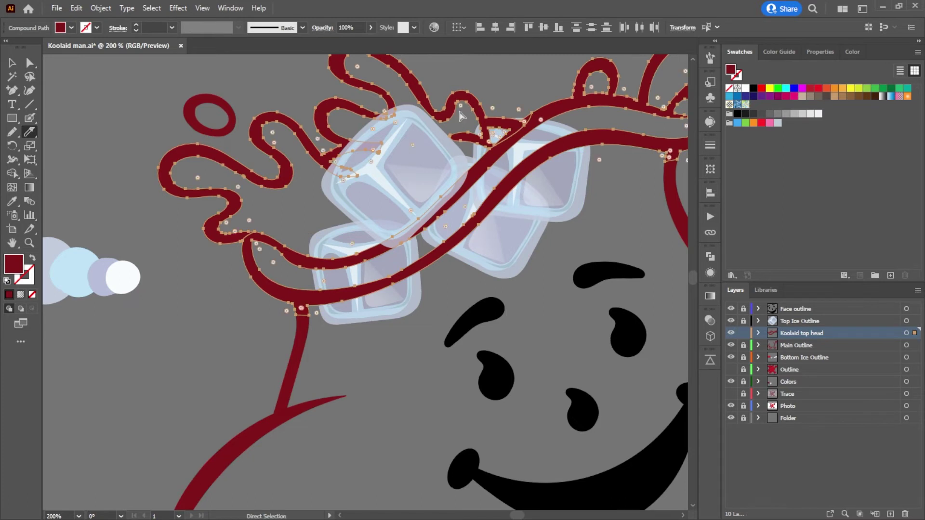
left_click(460, 116, "ctrl")
mouse_move(240, 248)
left_mouse_down()
mouse_move(258, 236)
mouse_move(337, 261)
mouse_move(393, 244)
mouse_move(483, 177)
mouse_move(530, 97)
mouse_move(487, 68)
mouse_move(397, 229)
left_mouse_up()
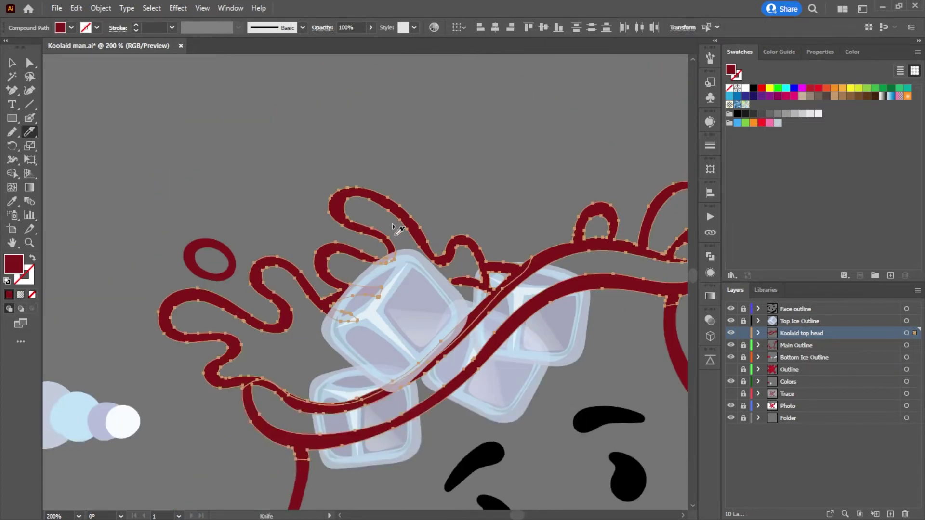
Step: Copy the separated left splash piece and remove it from the artwork
key("a")
left_click(247, 287)
left_click(259, 273)
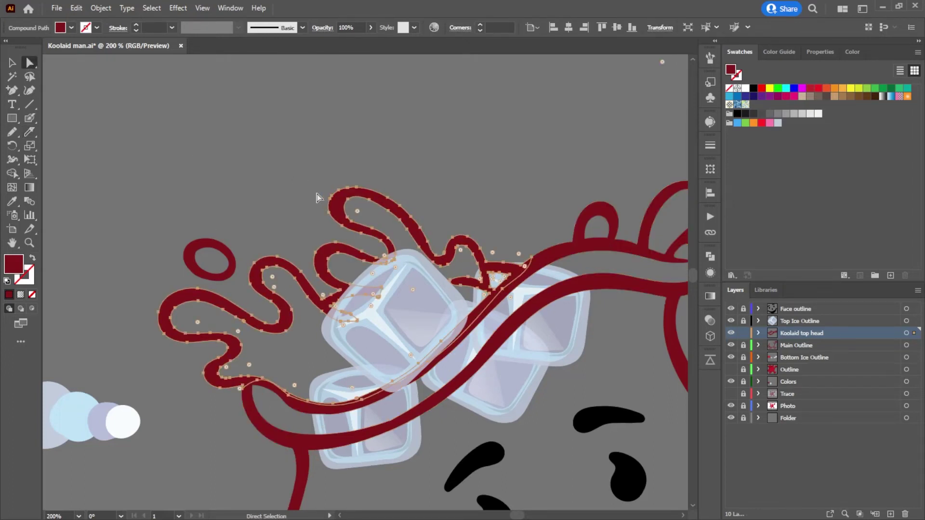
key("ctrl+c")
key("Delete")
Step: Create a new layer and place it directly below Bottom Ice Outline
scroll(413, 206, "down", 3)
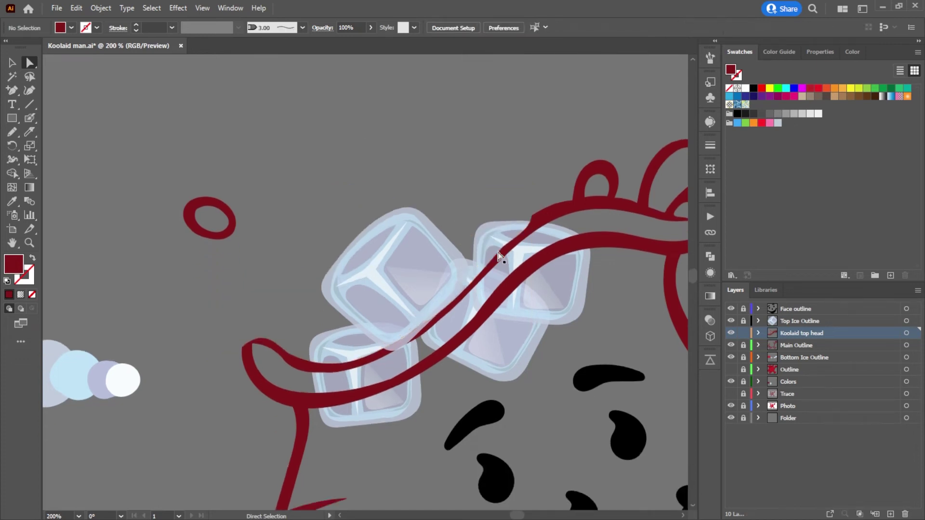
scroll(566, 301, "down", 2)
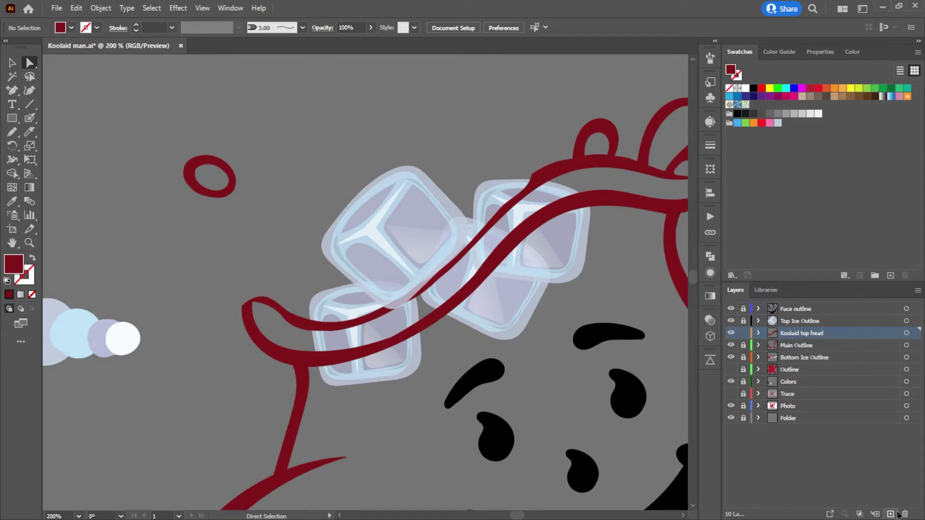
left_click(890, 515)
left_click_drag(799, 337, 803, 377)
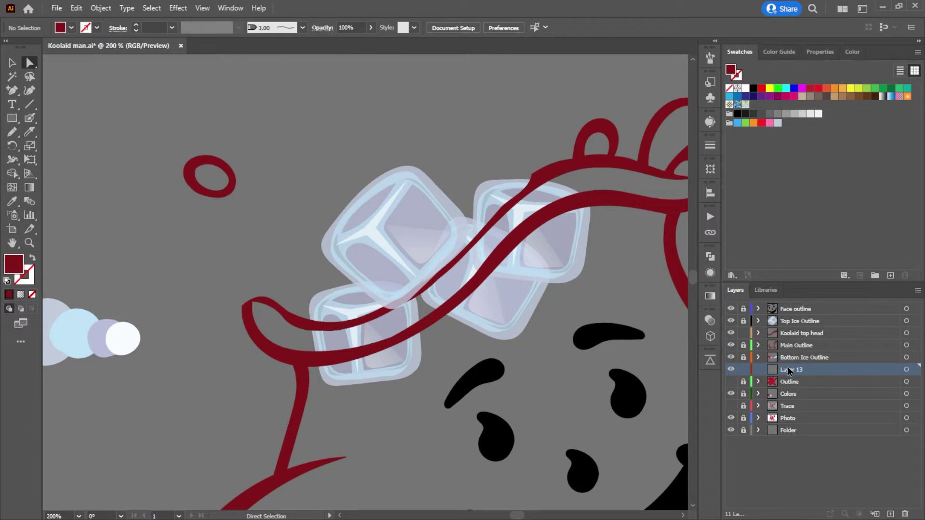
Step: Undo the splash removal and move the left splash piece from "Koolaid top head" into the new layer below Bottom Ice Outline
key("ctrl+z")
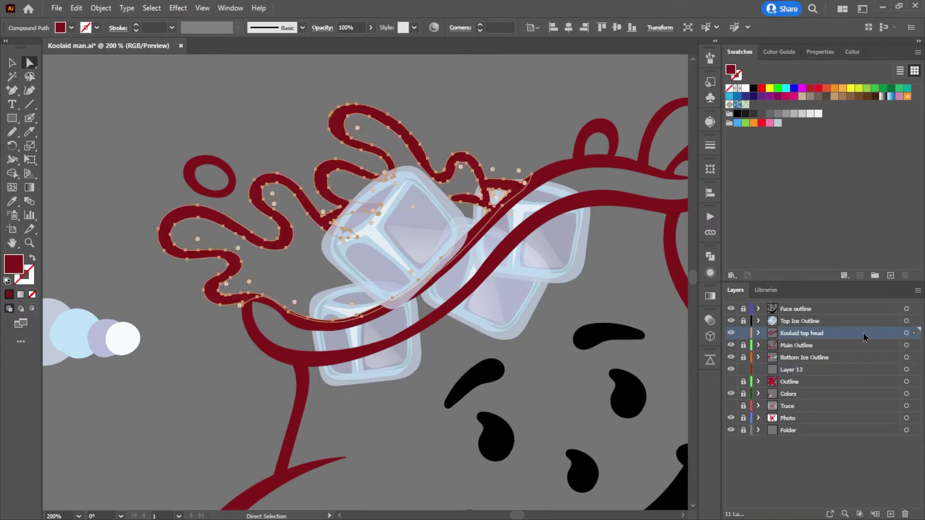
left_click(758, 333)
left_click_drag(825, 356, 801, 394)
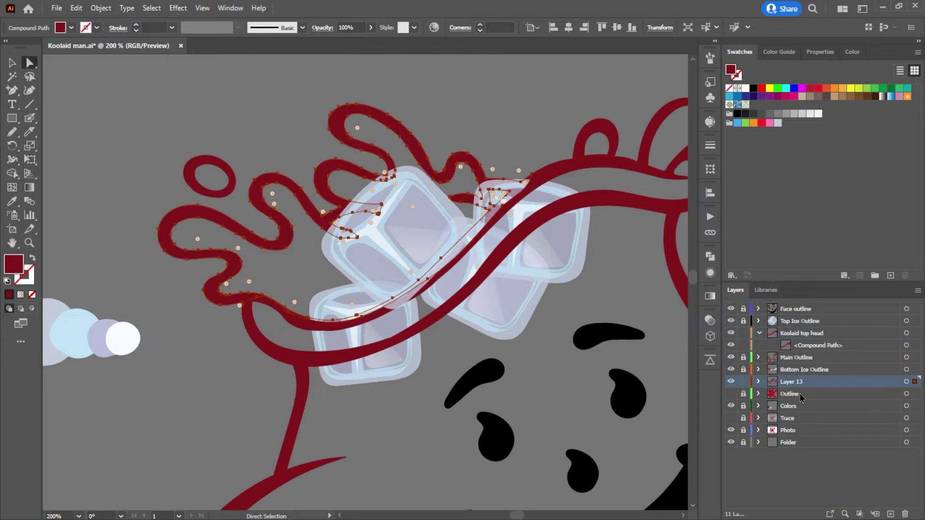
left_click(479, 104)
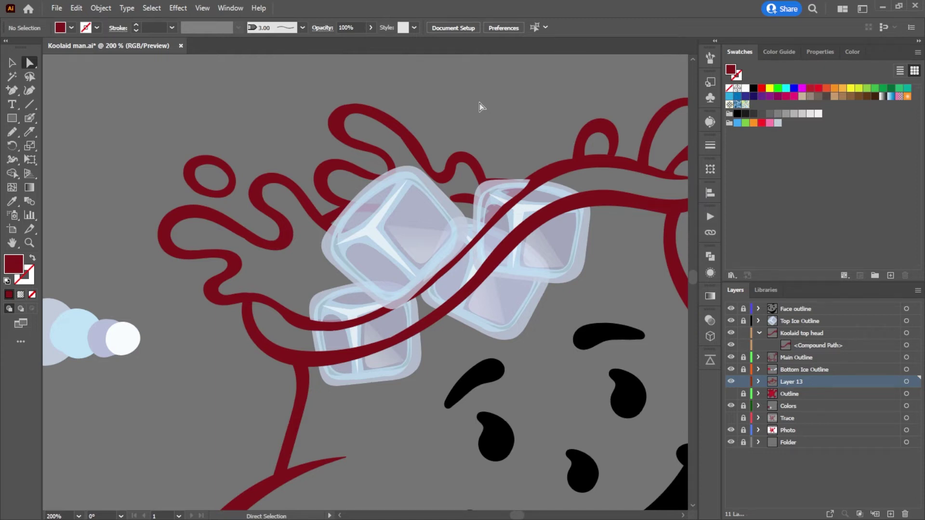
Step: Rename the new layer holding the splash piece as "Koolaid behide"
double_click(791, 382)
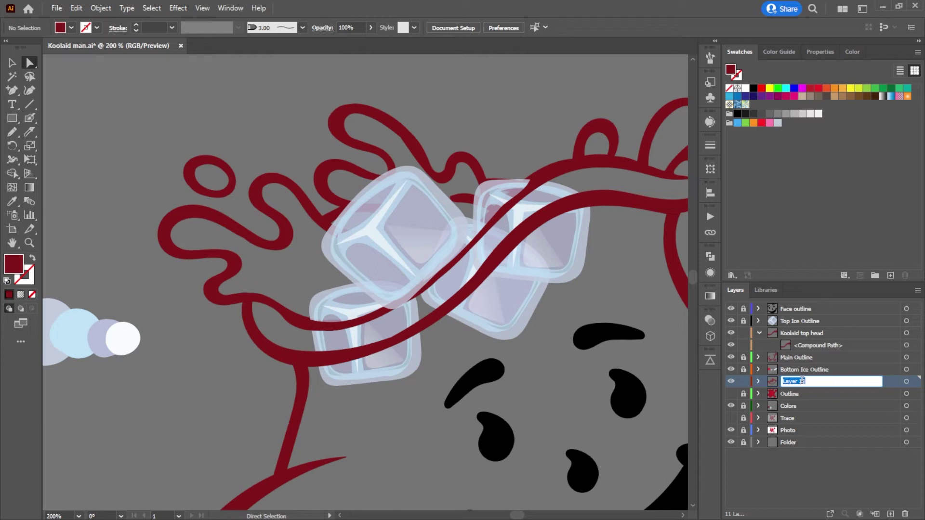
type("C")
type("Lp")
type("Koolaid behide")
key("Return")
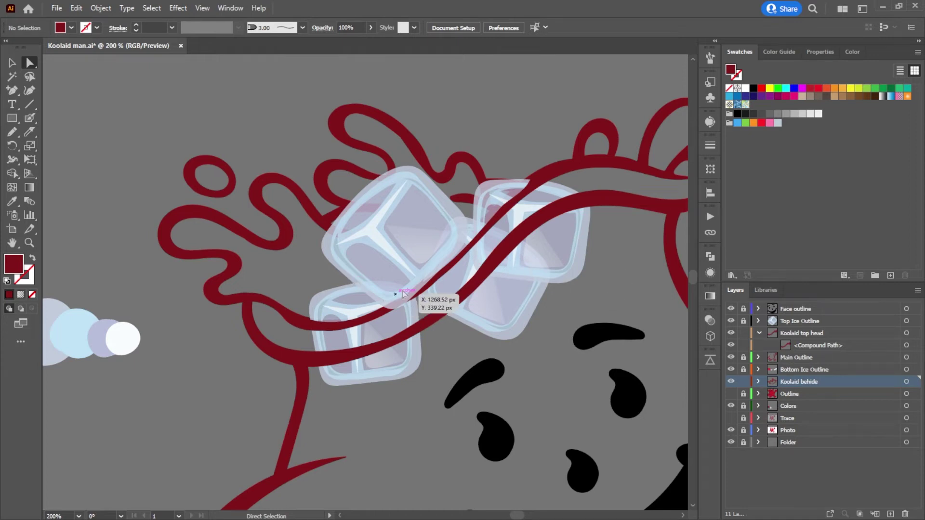
Step: Cut off the rim's thin upper strip crossing in front of the ice cubes with the Knife, and select only that piece
left_click(454, 260)
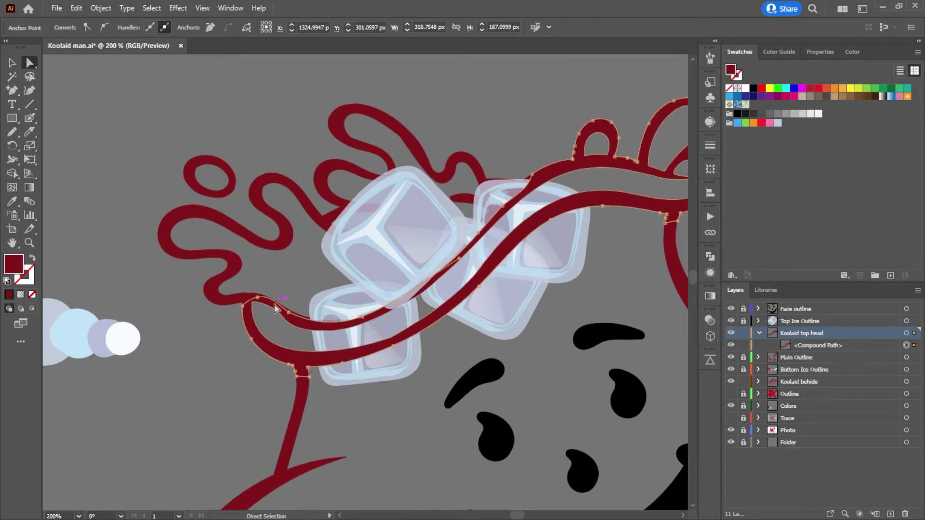
left_click(36, 133)
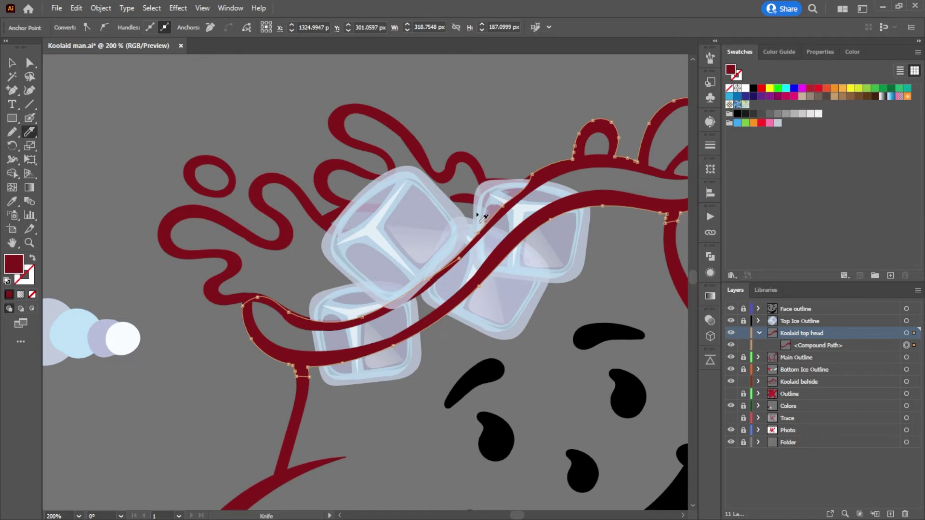
mouse_move(477, 212)
left_mouse_down()
mouse_move(476, 254)
mouse_move(418, 310)
mouse_move(346, 336)
mouse_move(308, 334)
mouse_move(291, 314)
mouse_move(302, 294)
mouse_move(397, 262)
mouse_move(491, 217)
left_mouse_up()
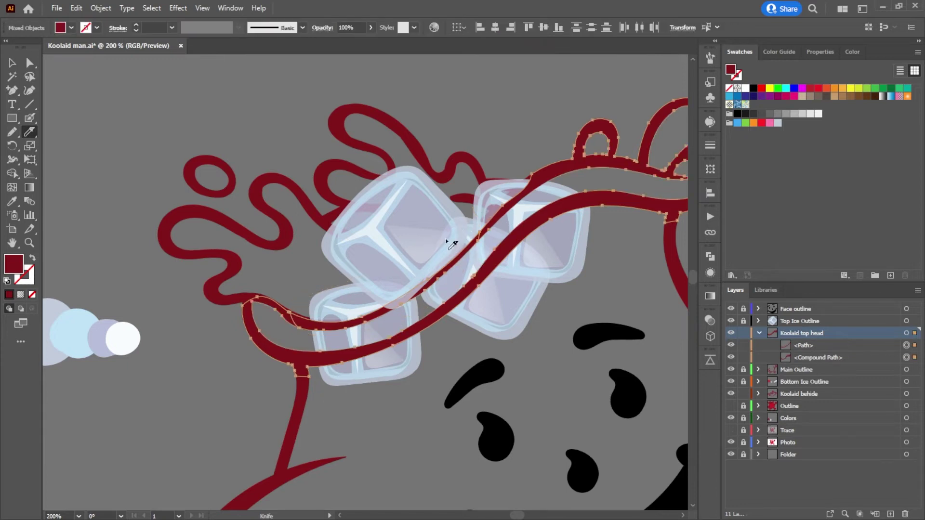
left_click(29, 63)
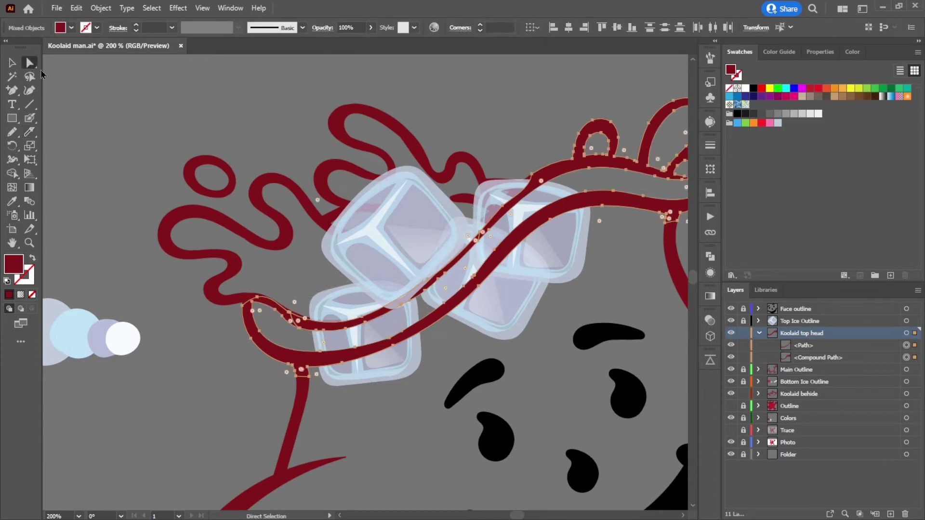
left_click(349, 328)
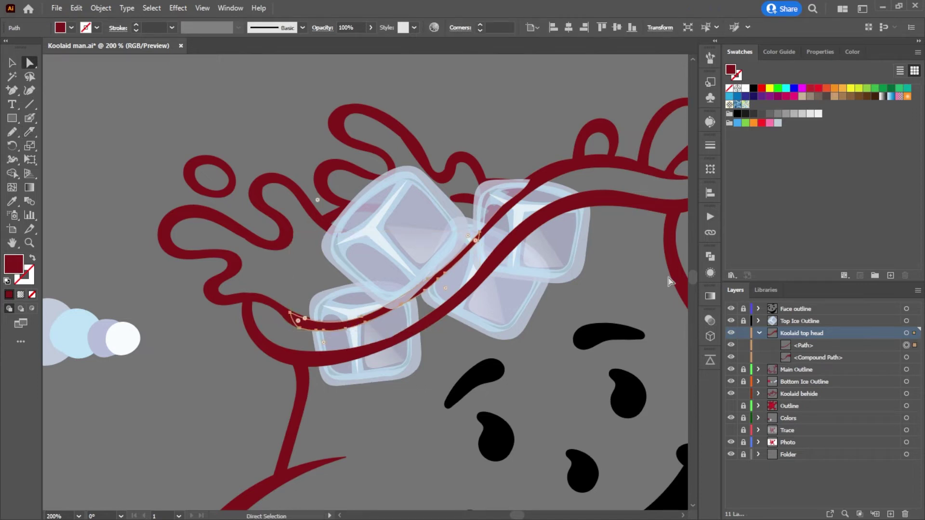
Step: Create a new layer directly above "Koolaid top head" and name it "Koolaid head top top"
left_click(885, 514)
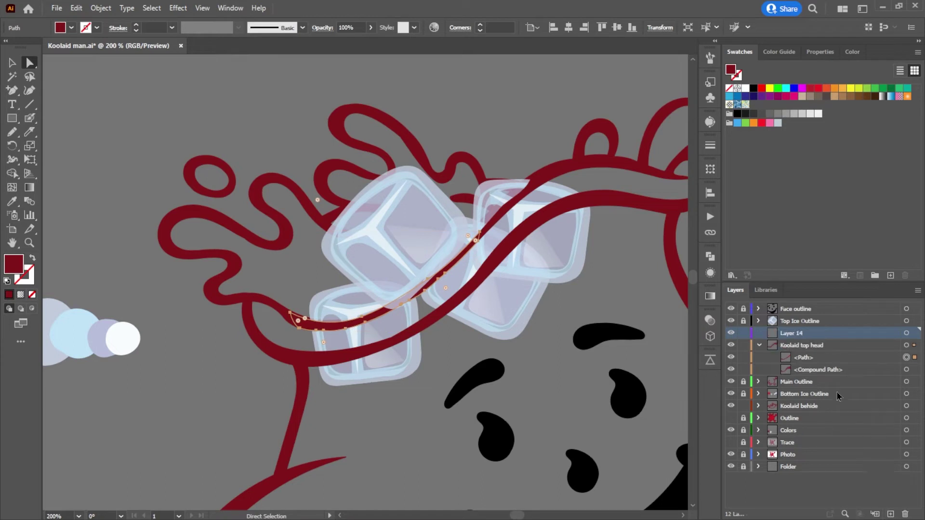
double_click(789, 328)
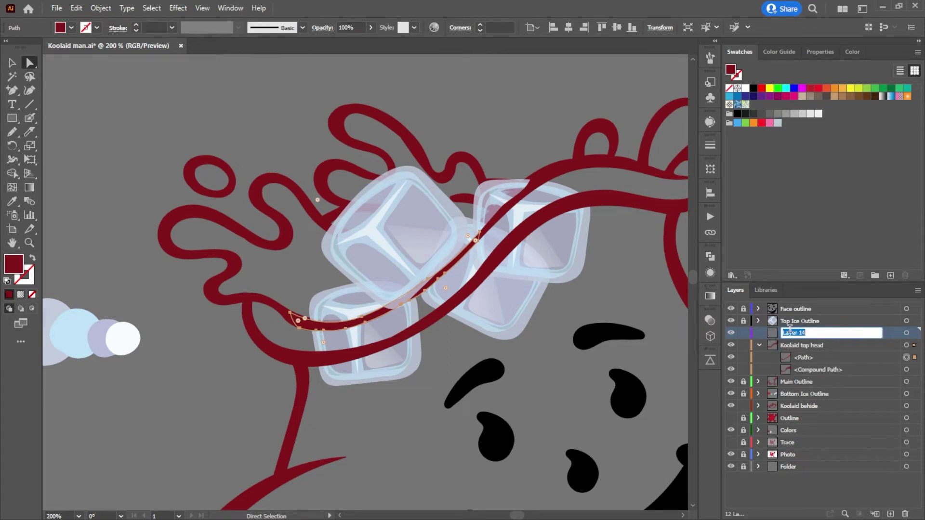
type("L")
type("Koo")
type("laid head top top")
key("Return")
Step: Move the cut rim strip into "Koolaid head top top" and place that layer above Top Ice Outline
left_click_drag(810, 359, 807, 336)
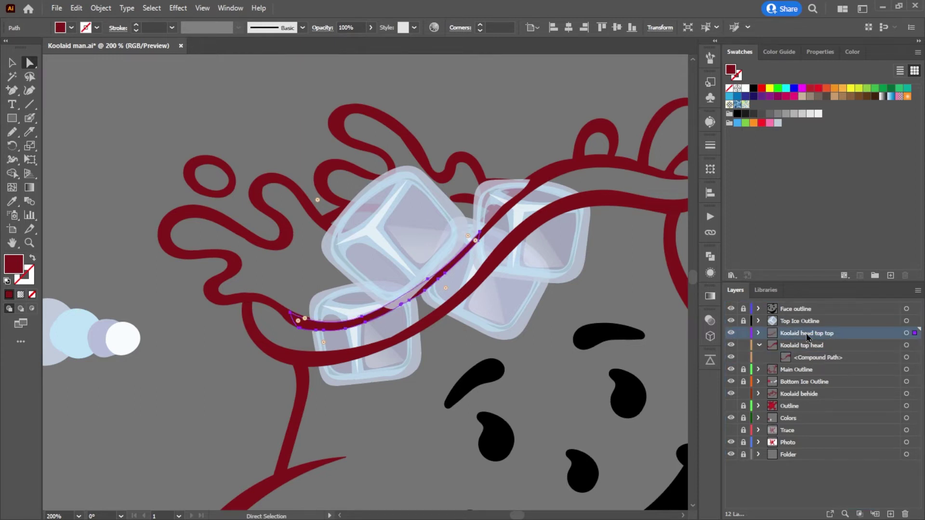
left_click_drag(808, 338, 813, 321)
left_click(179, 120)
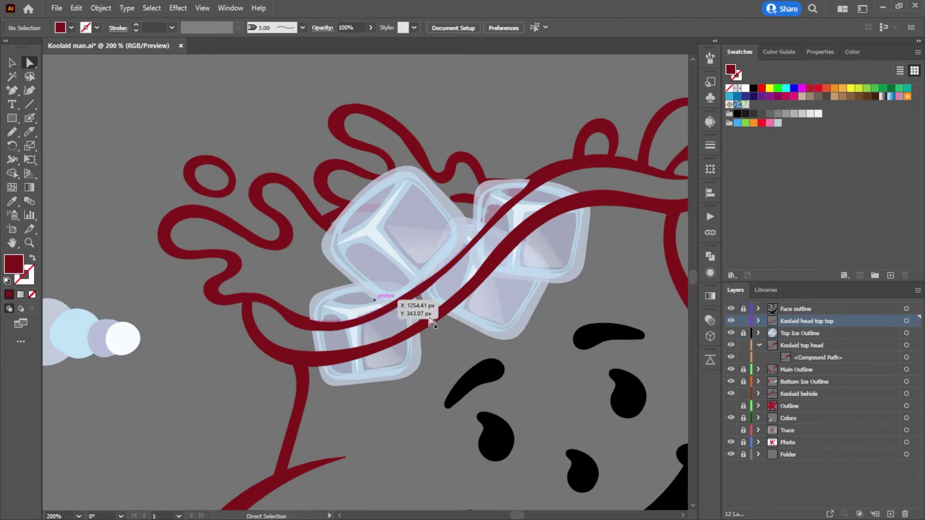
scroll(557, 353, "down", 3)
scroll(551, 356, "up", 2)
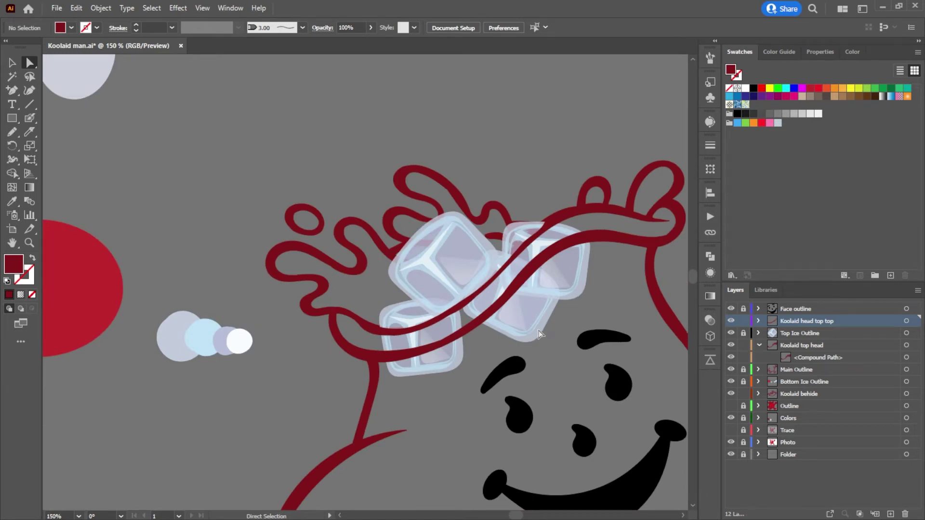
scroll(539, 333, "down", 5)
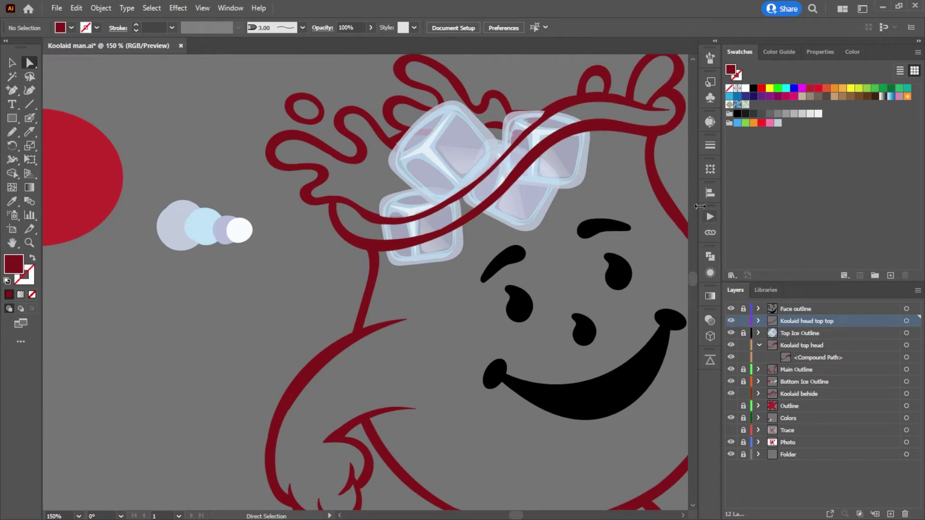
left_click(548, 114)
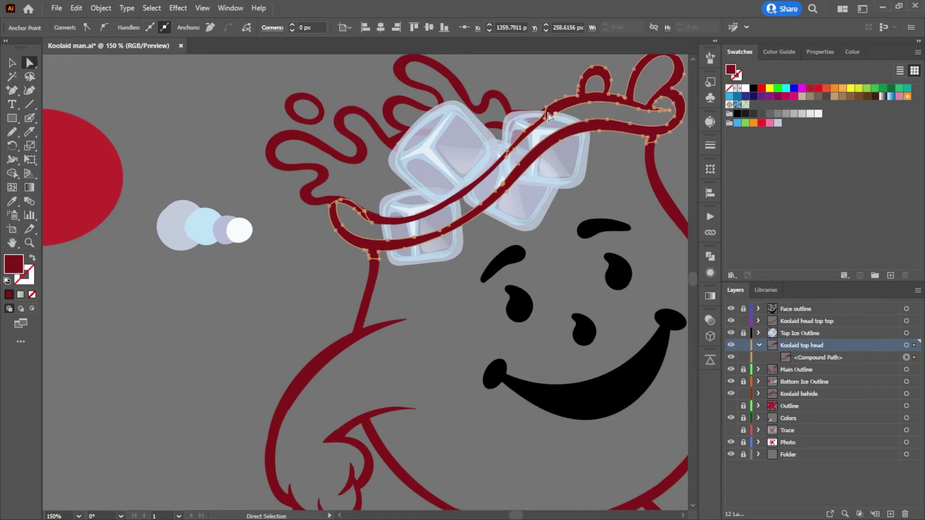
scroll(544, 130, "up", 3)
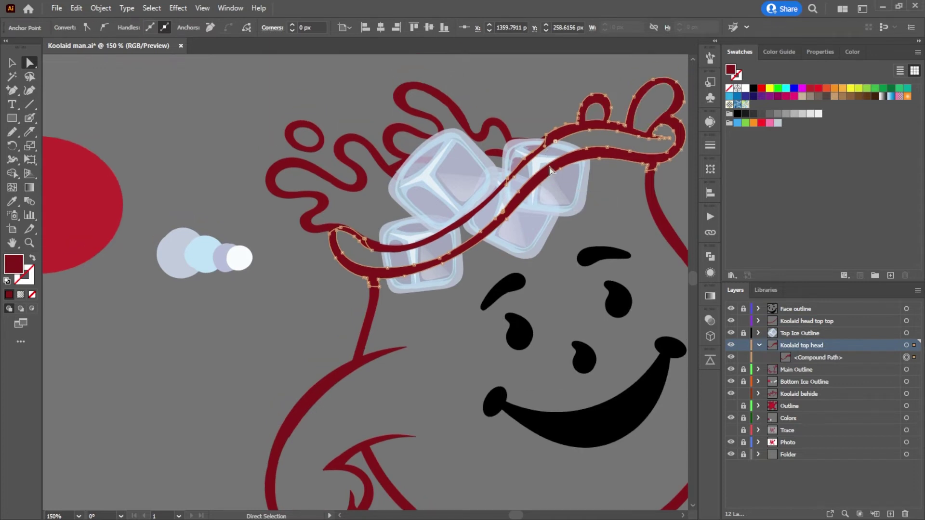
left_click(543, 144)
left_click(552, 201)
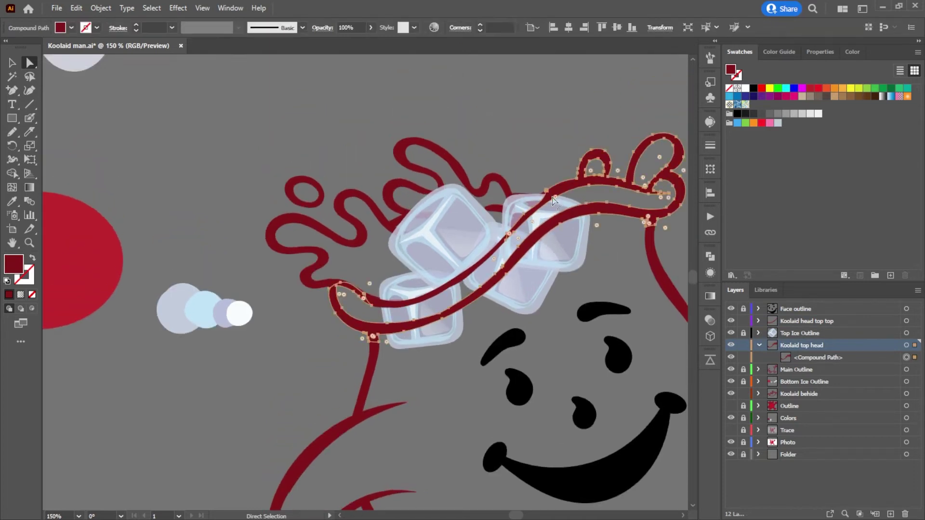
Step: Show the Trace and Outline layers, deselect the rim, and compare the filled character with the reference picture
left_click(731, 430)
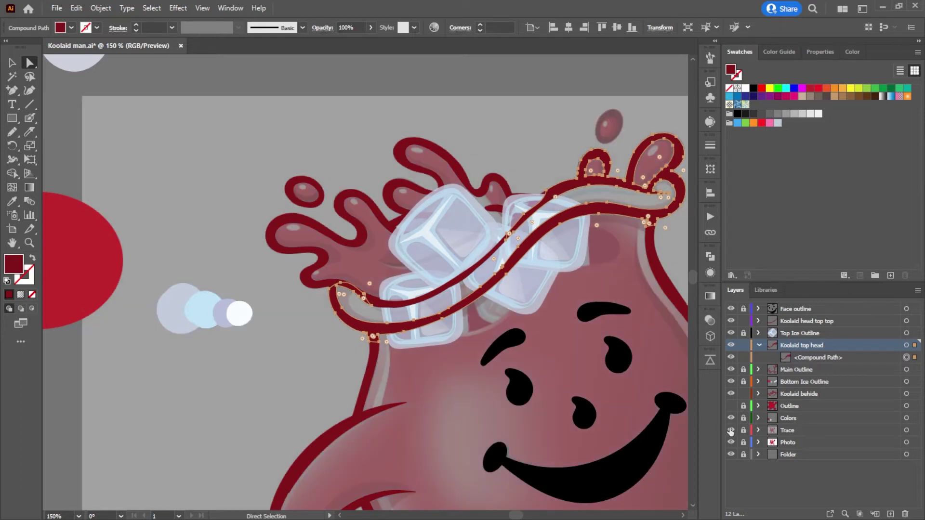
left_click(731, 406)
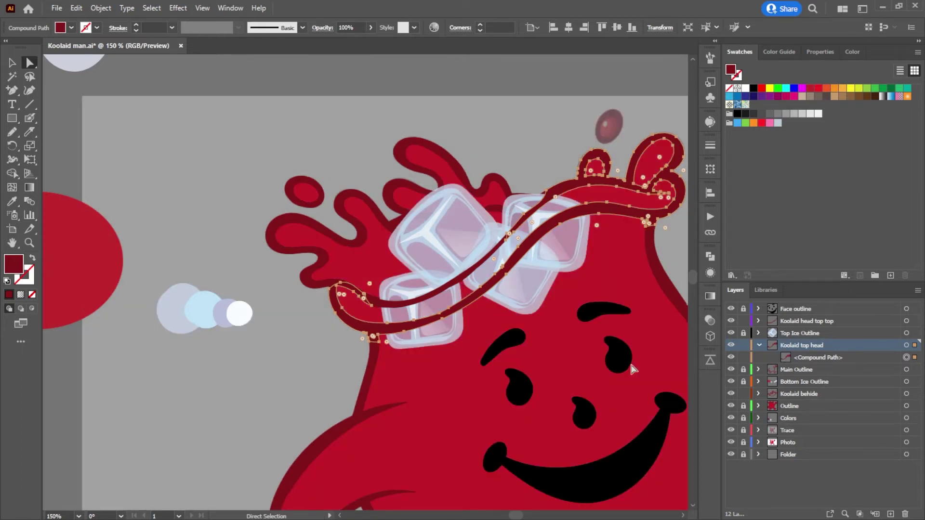
scroll(629, 360, "down", 2)
left_click(229, 113)
key("ctrl+minus")
key("ctrl+minus")
key("ctrl+minus")
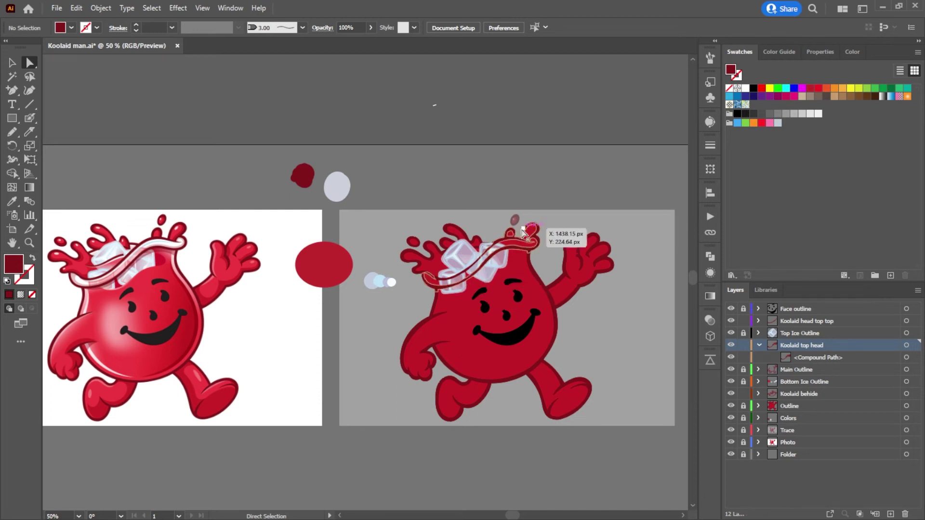
scroll(499, 279, "up", 4)
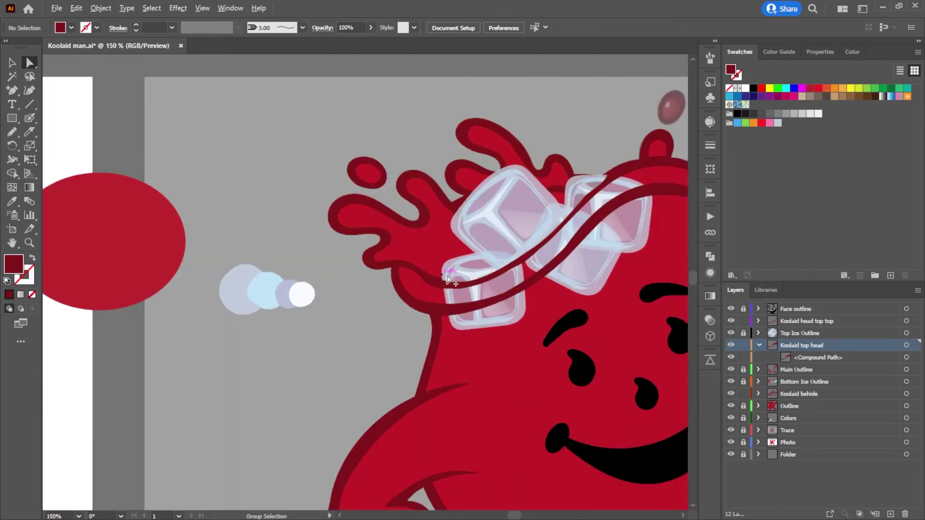
scroll(491, 264, "down", 4)
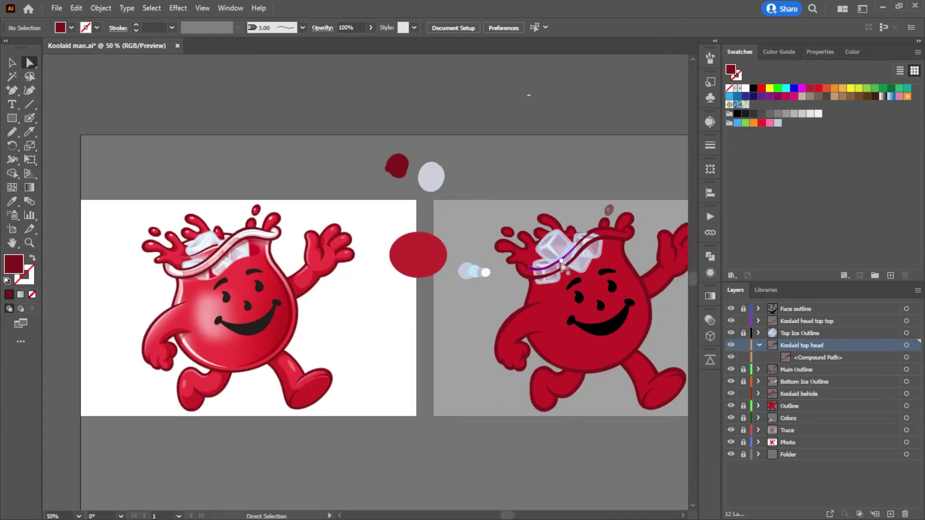
left_click_drag(565, 267, 477, 243)
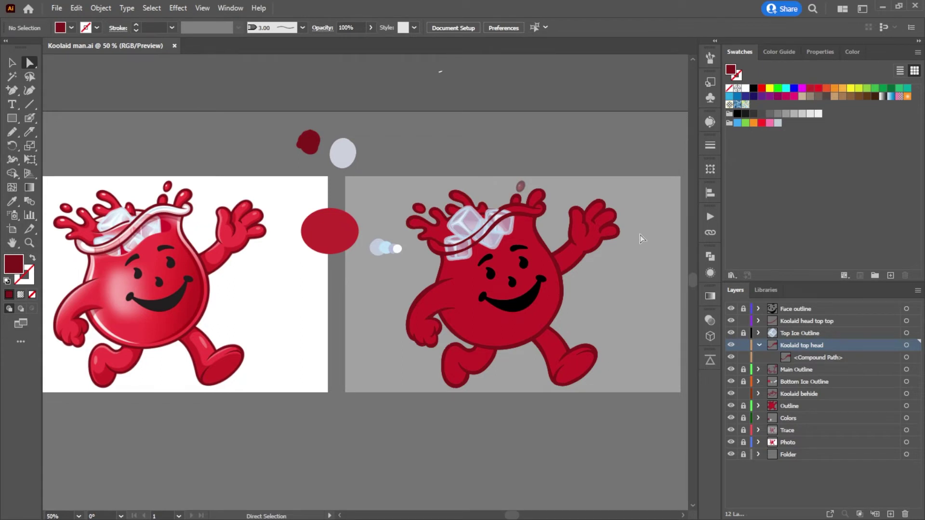
scroll(640, 236, "down", 3)
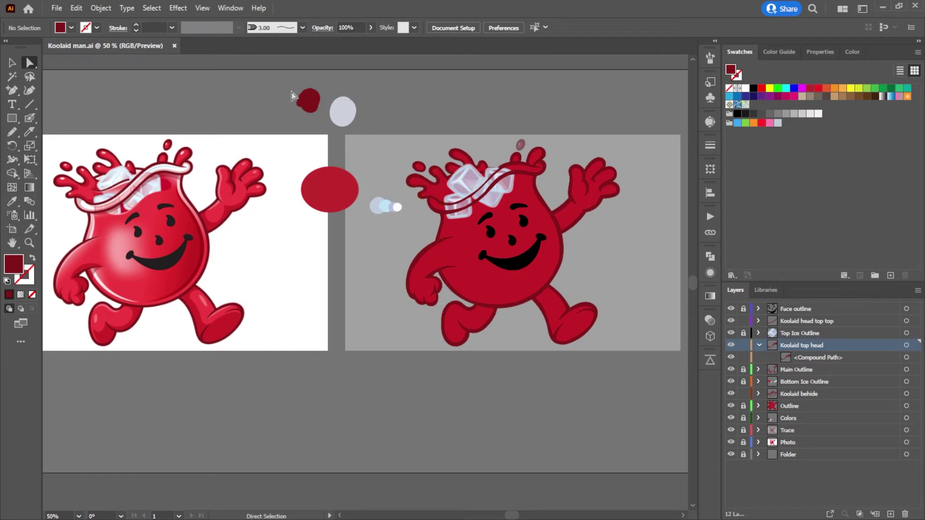
Step: Lock the Koolaid top head and Koolaid behide layers and collapse Koolaid top head
left_click(12, 63)
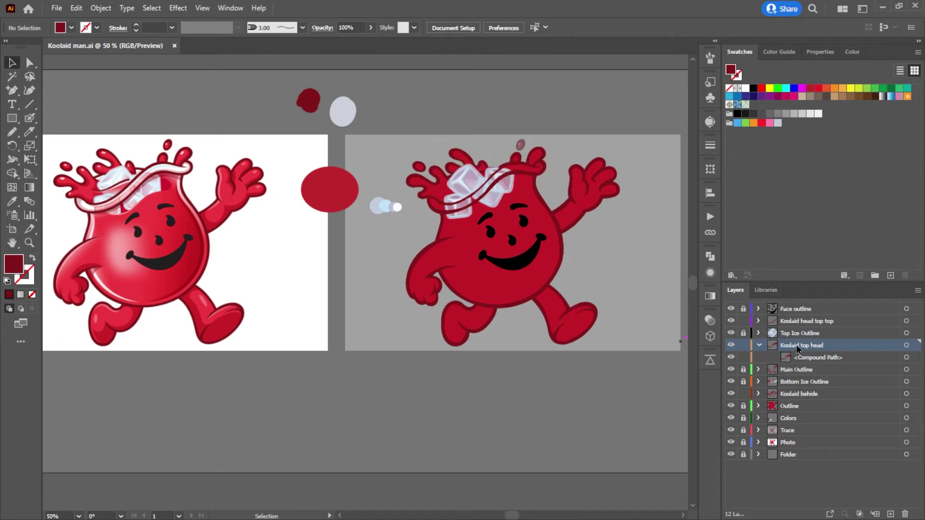
left_click(743, 345)
left_click(759, 345)
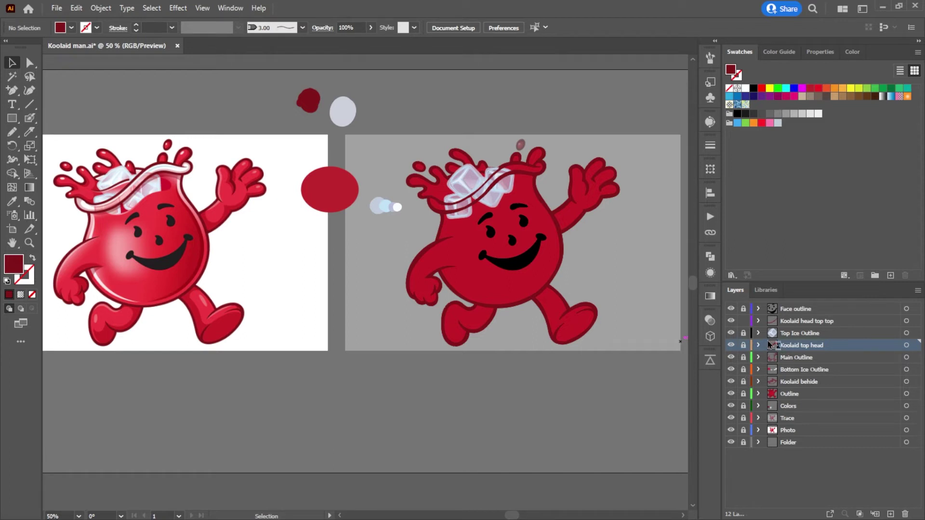
Step: Unlock Top Ice Outline, select its whole ice cube, and slightly reposition, rotate and enlarge it behind the rim
left_click(743, 333)
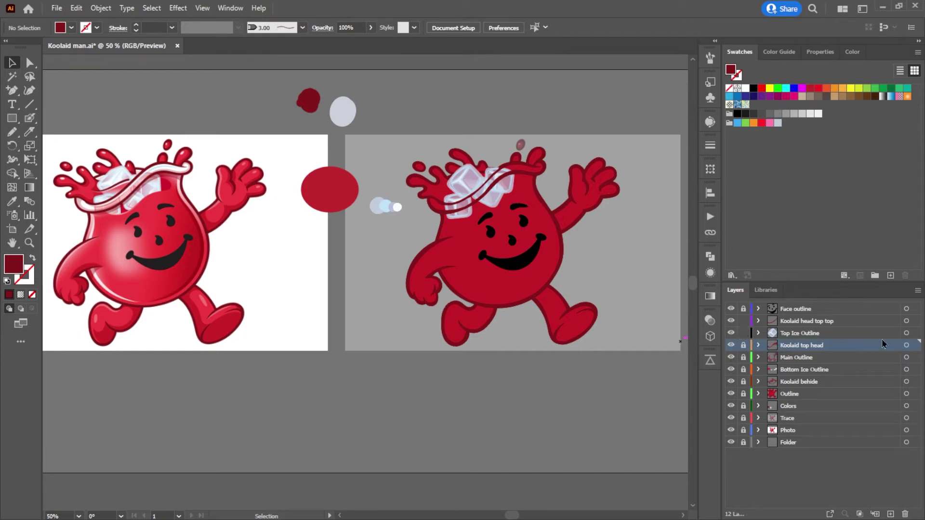
left_click(906, 333)
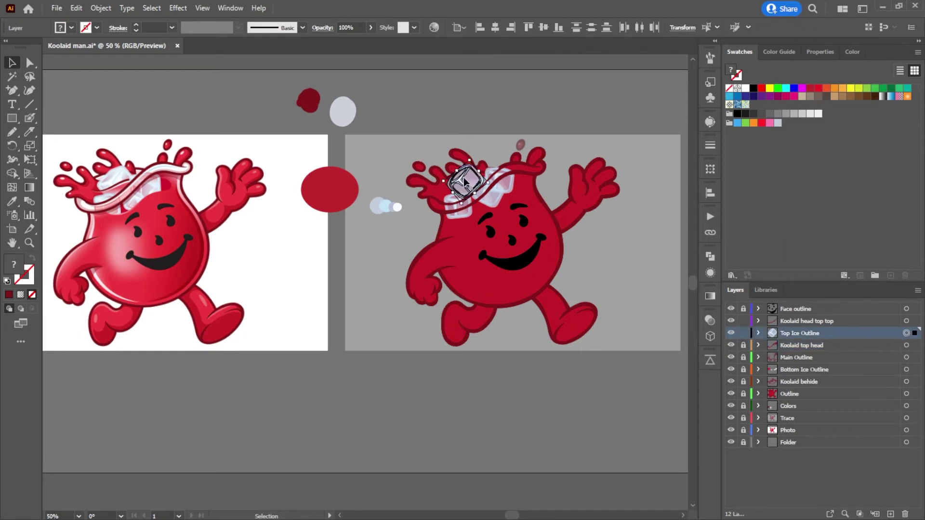
left_click_drag(468, 181, 469, 177)
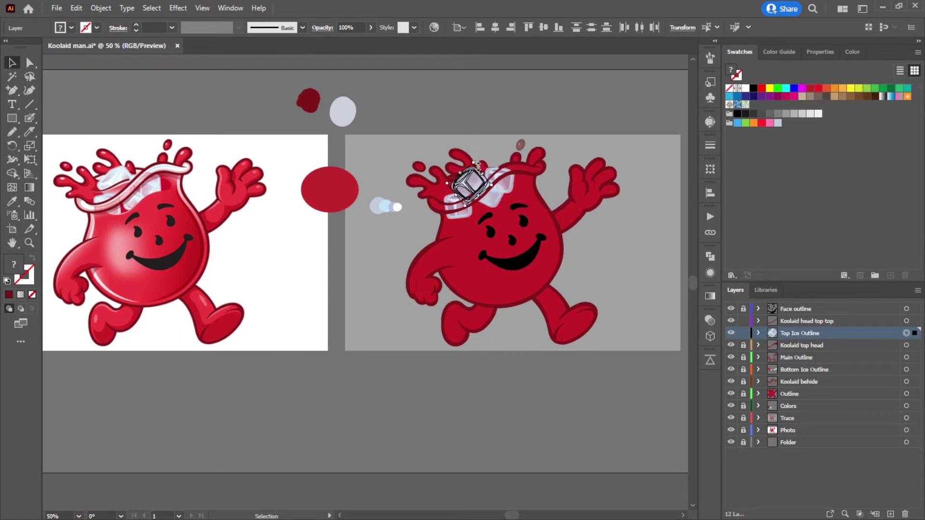
left_click_drag(468, 156, 484, 164)
left_click(484, 129)
scroll(626, 192, "down", 1)
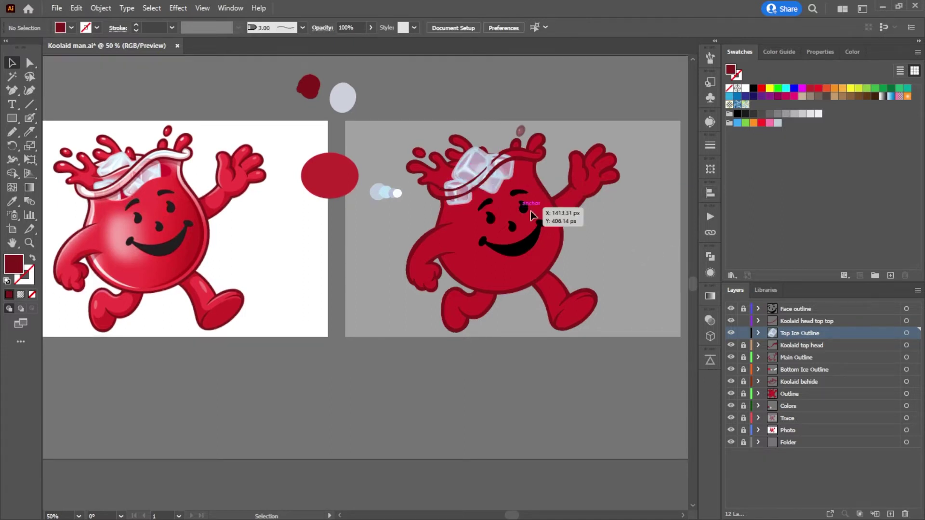
scroll(585, 280, "down", 2)
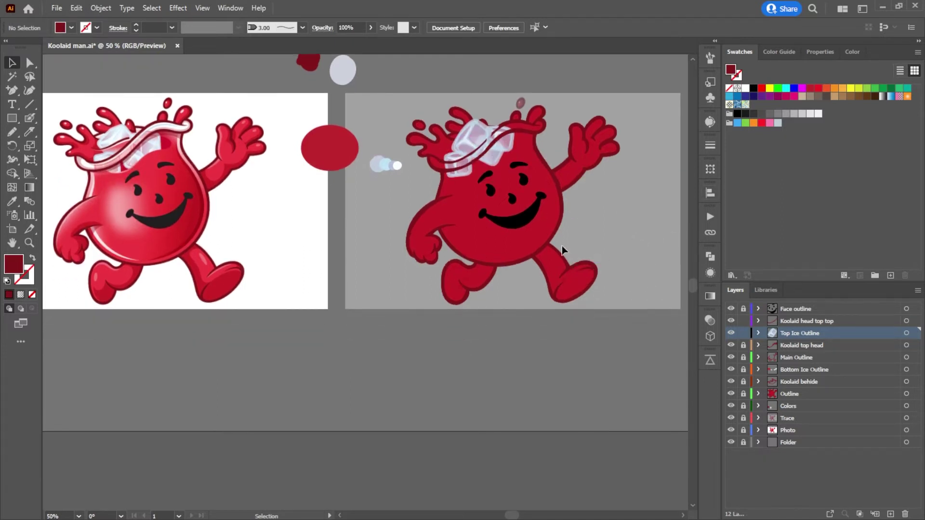
Step: Rotate and resize the gradient highlight on the top ice cube to fit the cube's upper-right face
scroll(453, 145, "up", 8)
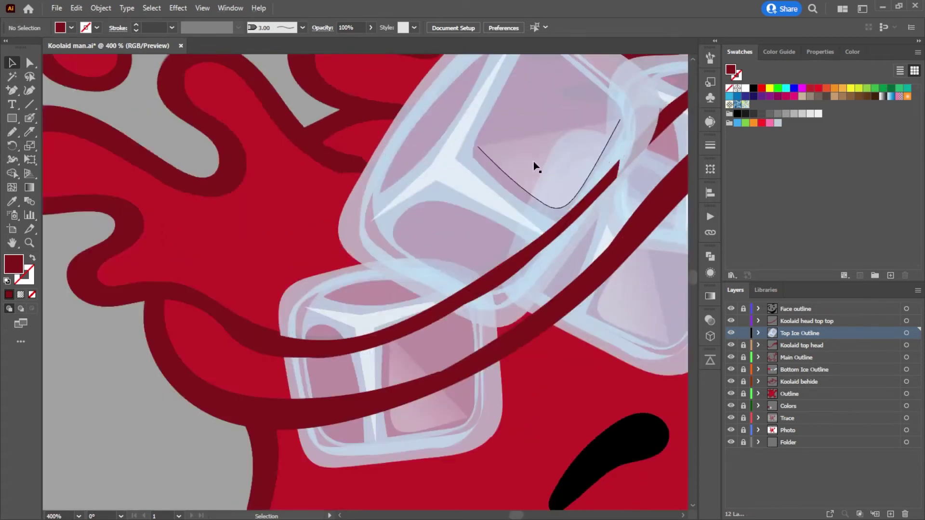
left_click(532, 162)
scroll(585, 149, "up", 4)
scroll(585, 149, "right", 4)
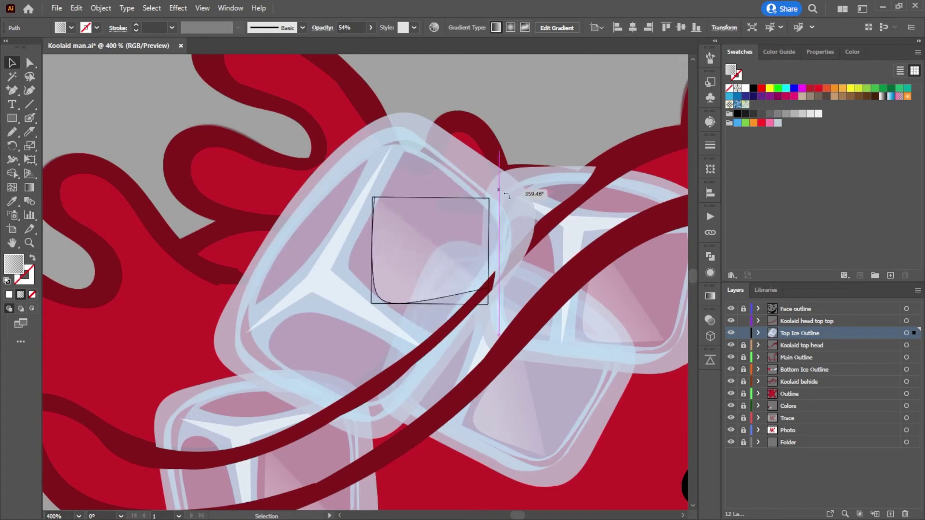
left_click_drag(411, 250, 414, 250)
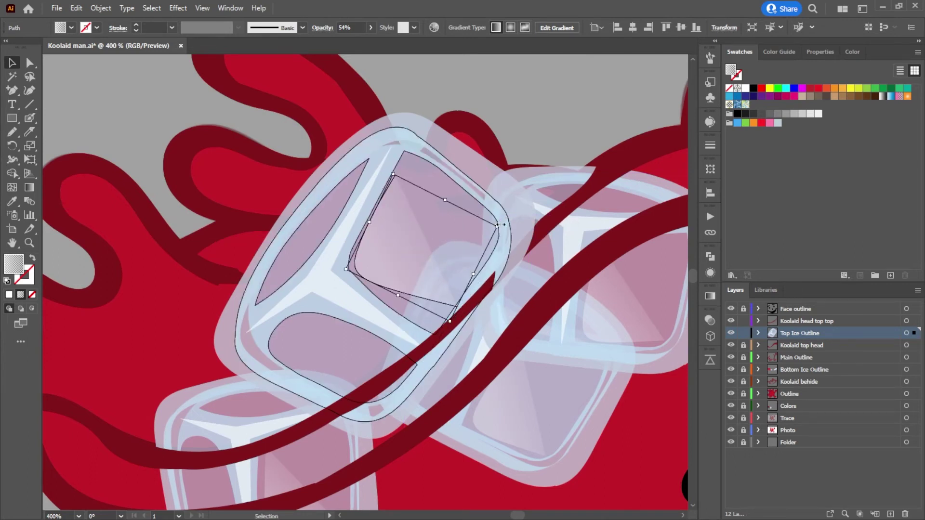
left_click_drag(502, 221, 527, 232)
key("ctrl+z")
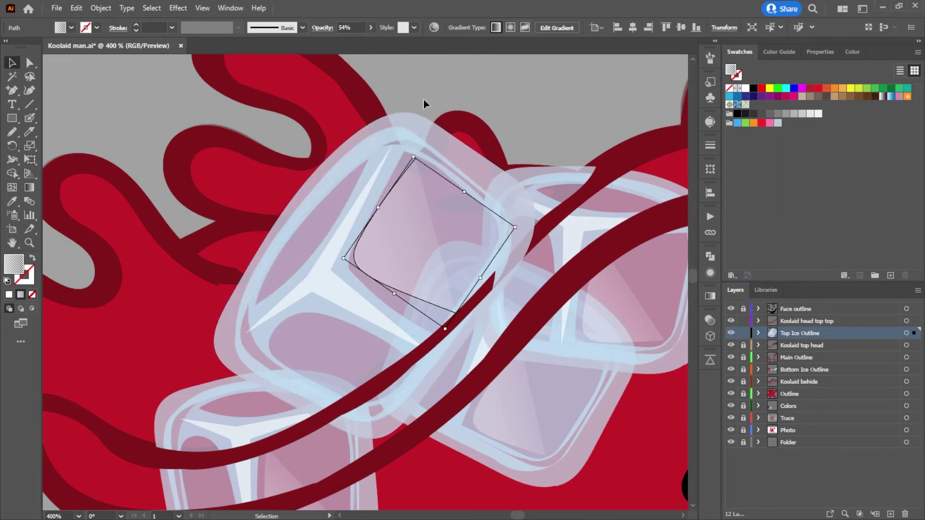
left_click(548, 88)
scroll(556, 109, "down", 6)
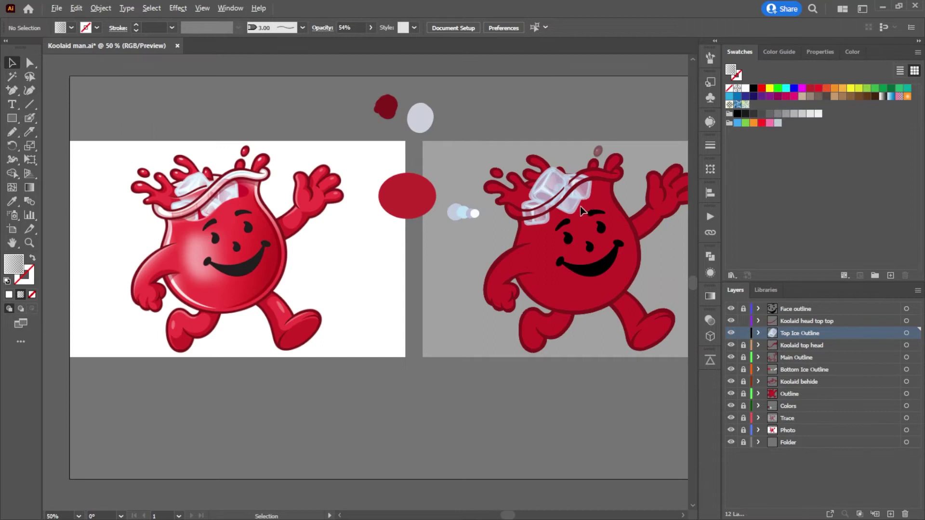
Step: Lock Top Ice Outline, unlock Bottom Ice Outline, and rotate the rightmost cube's gradient highlight into the face's lower-right corner
scroll(580, 188, "up", 6)
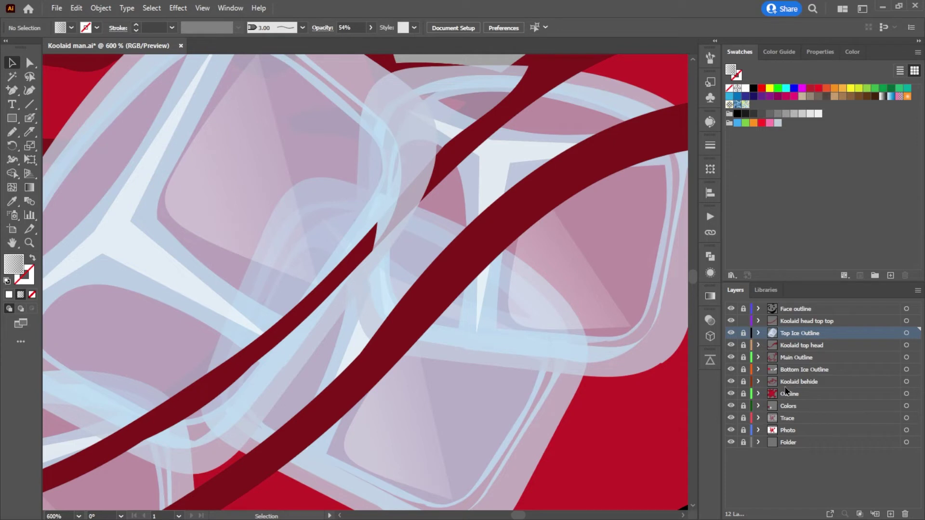
left_click(794, 371)
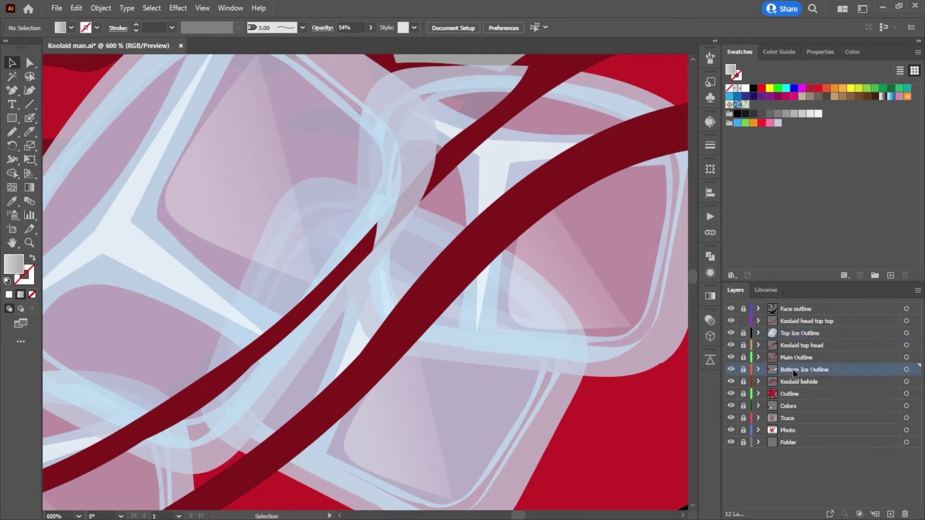
left_click(743, 370)
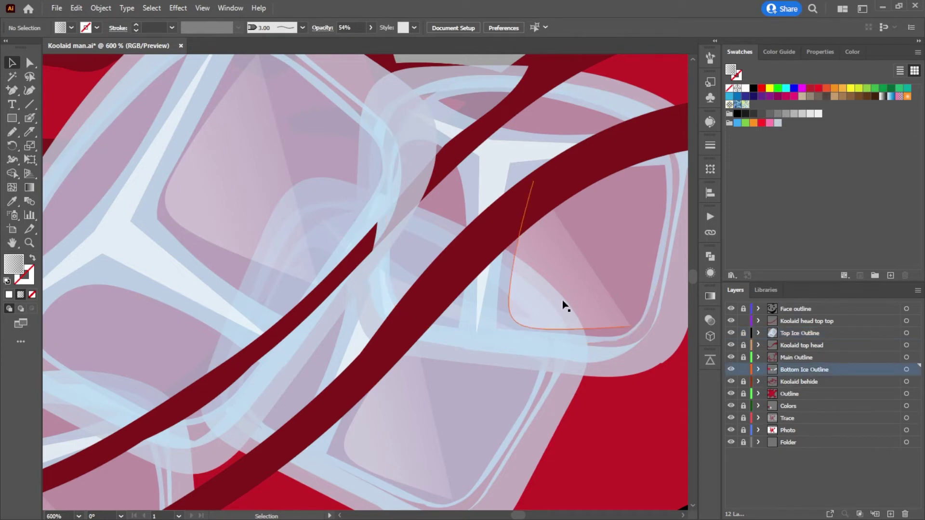
left_click(570, 271)
left_click_drag(527, 177, 511, 312)
Step: Adjust the upper anchor point and handle of the rightmost cube's highlight to follow the edge of the face
left_click(29, 63)
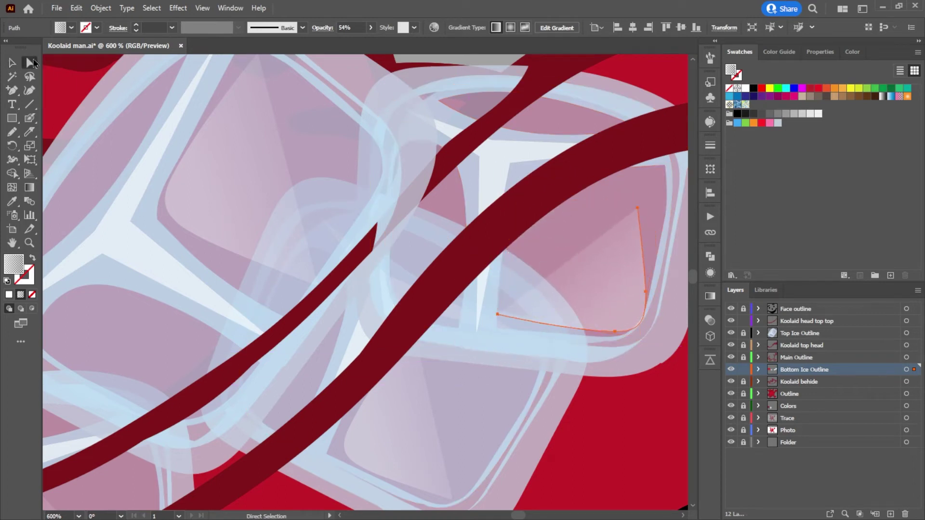
mouse_move(636, 207)
left_mouse_down()
mouse_move(651, 198)
mouse_move(636, 207)
left_mouse_up()
left_click(651, 232)
left_click_drag(639, 211, 656, 183)
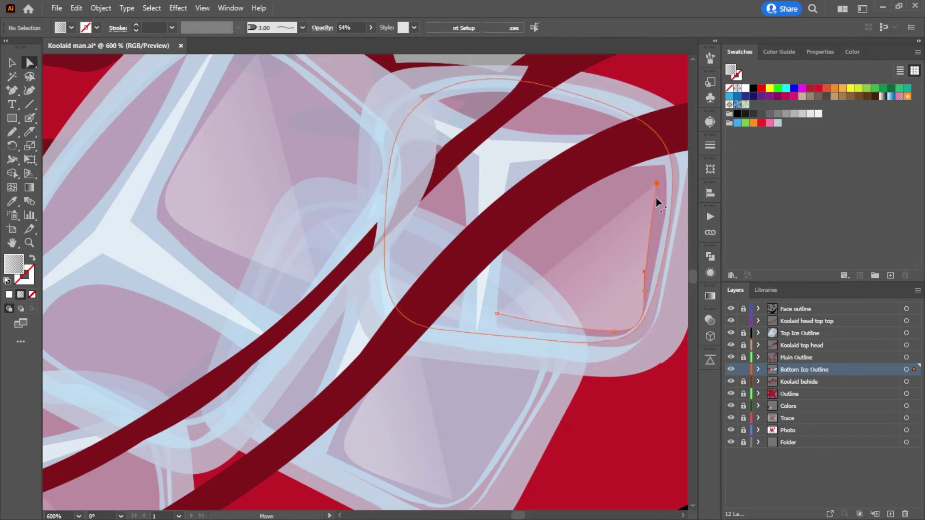
left_click_drag(644, 272, 649, 266)
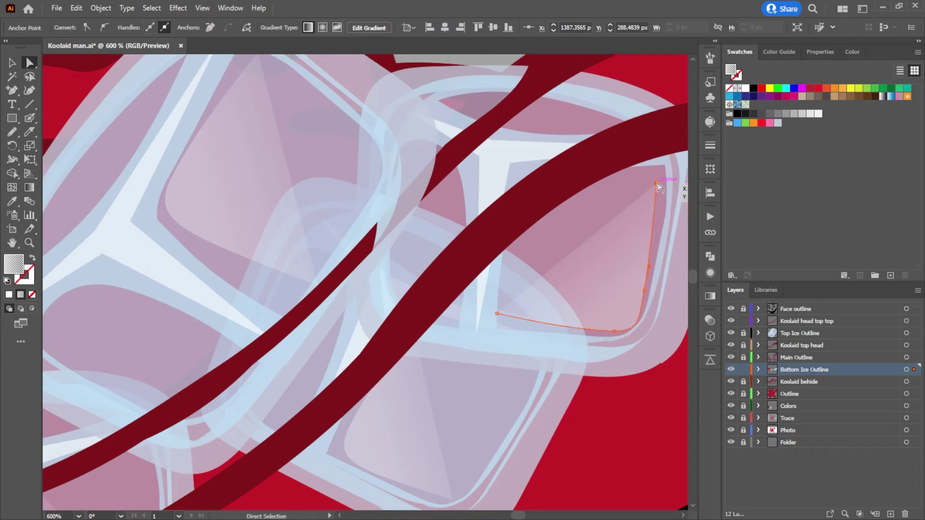
key("Return")
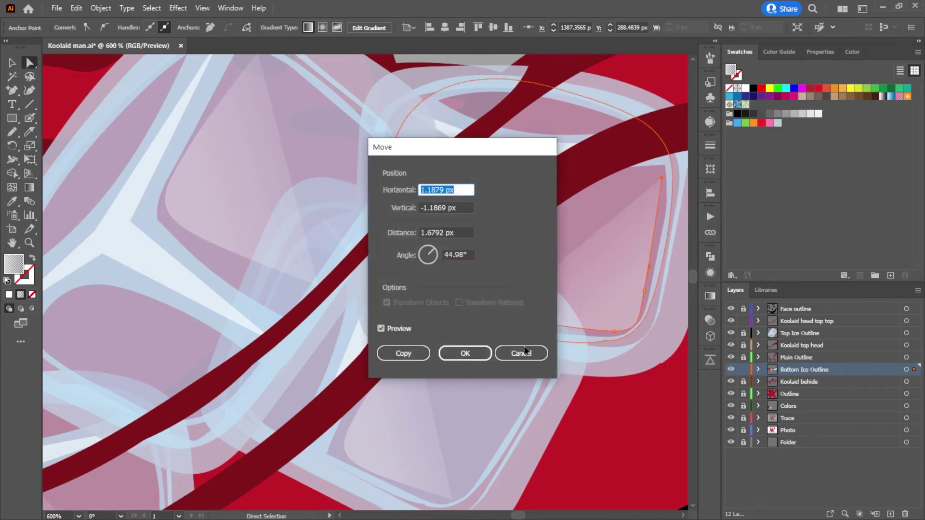
left_click(521, 353)
Step: Close the highlight's open path with the Pen tool and bend its diagonal edge inward toward the lower-right corner
key("p")
left_click(655, 183)
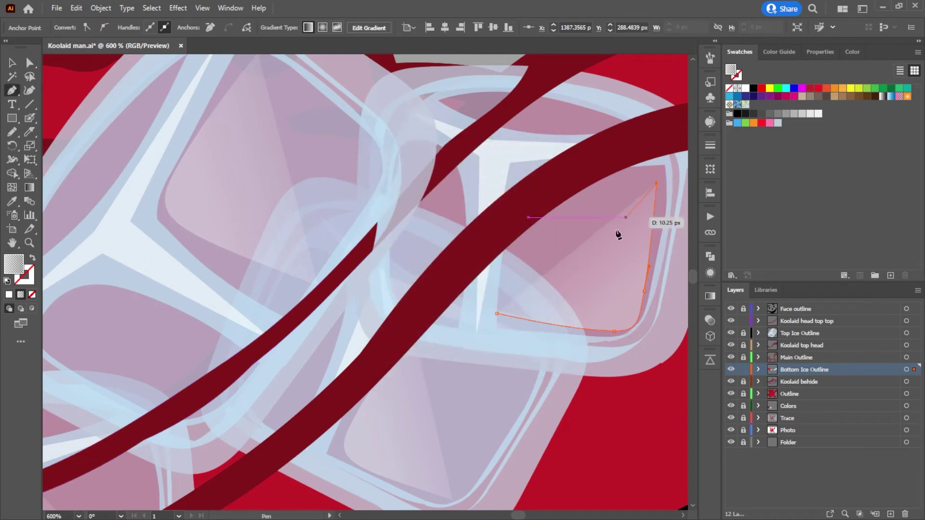
left_click(497, 313)
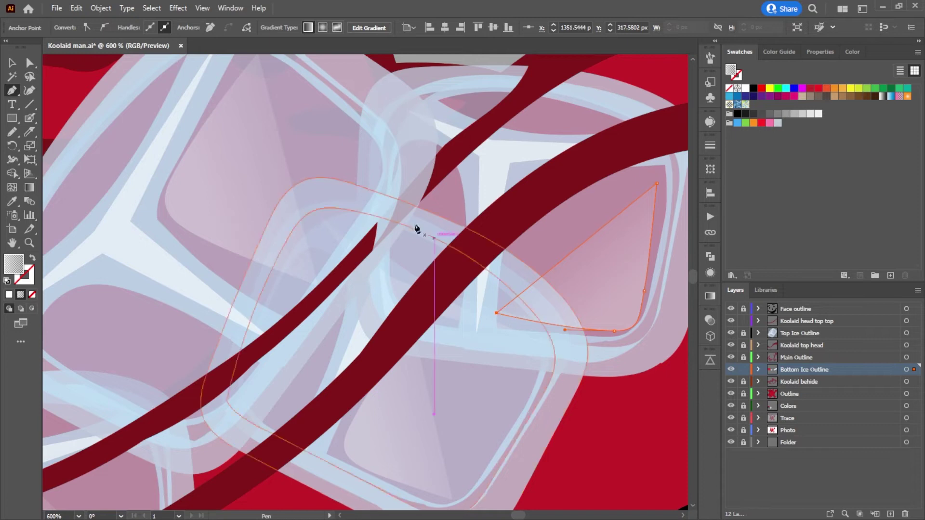
key("shift+c")
left_click_drag(580, 248, 600, 273)
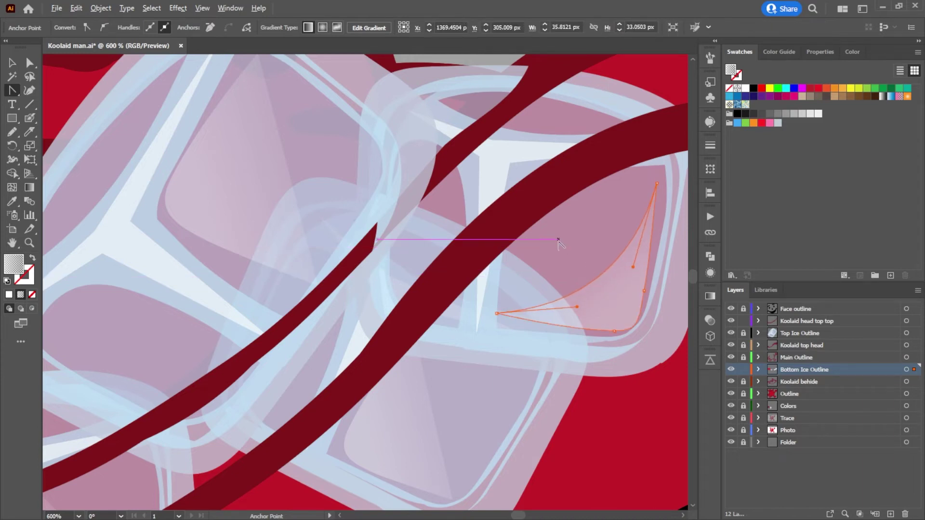
key("ctrl+1")
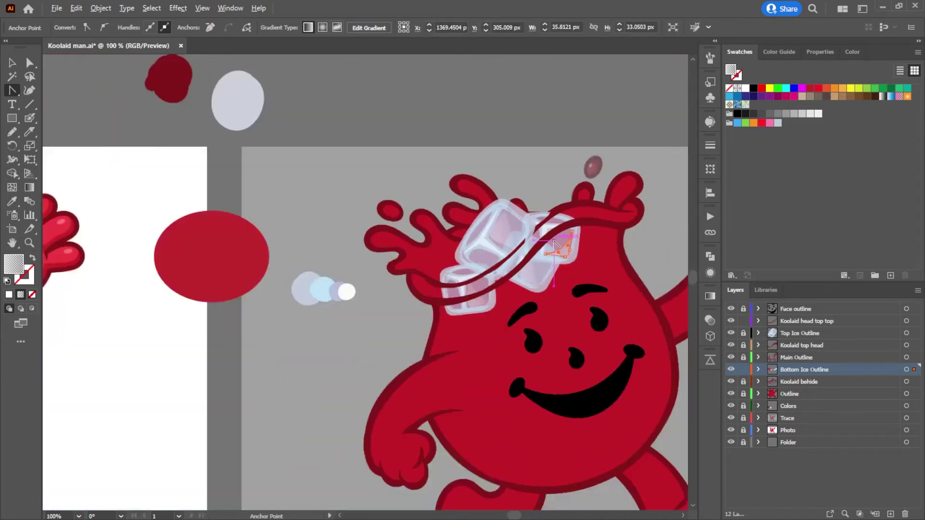
Step: Move the lower-right anchor point of the lower middle ice cube's gradient highlight slightly up within the face
key("ctrl+minus")
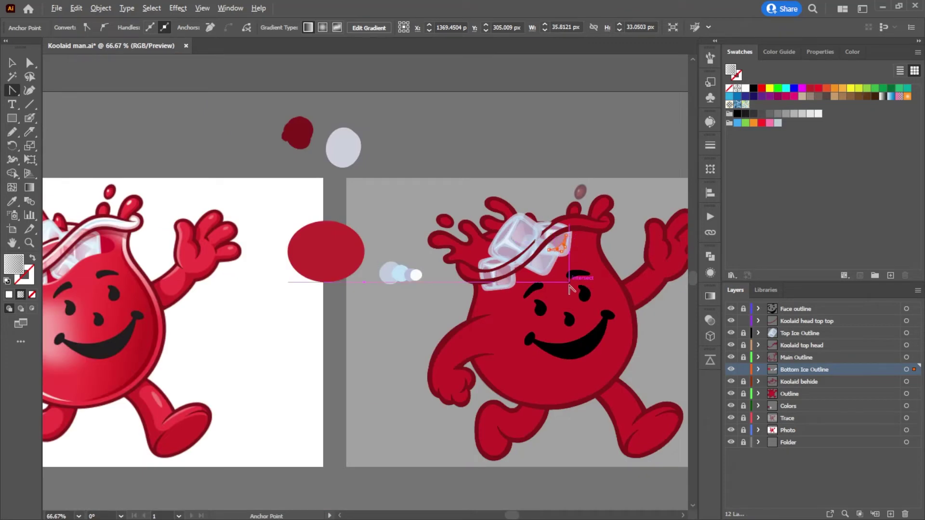
key("ctrl+plus")
key("ctrl+plus")
key("ctrl+plus")
key("ctrl+plus")
key("ctrl+plus")
key("ctrl+plus")
key("ctrl+plus")
key("ctrl+minus")
key("ctrl+minus")
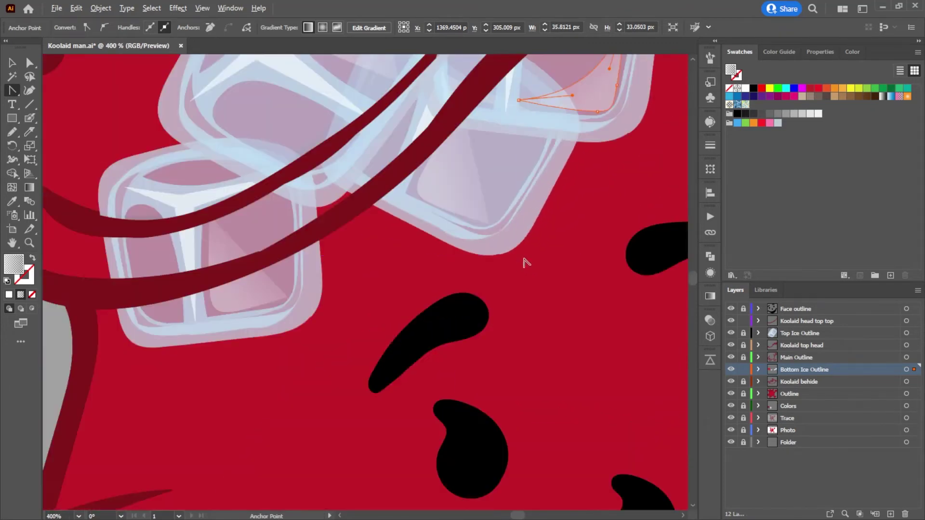
scroll(500, 289, "up", 1)
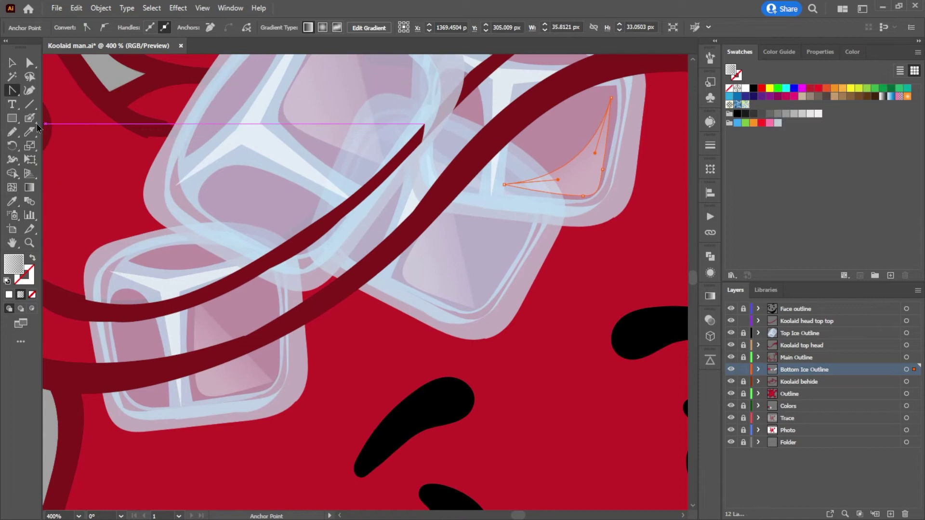
left_click(29, 63)
left_click(456, 284)
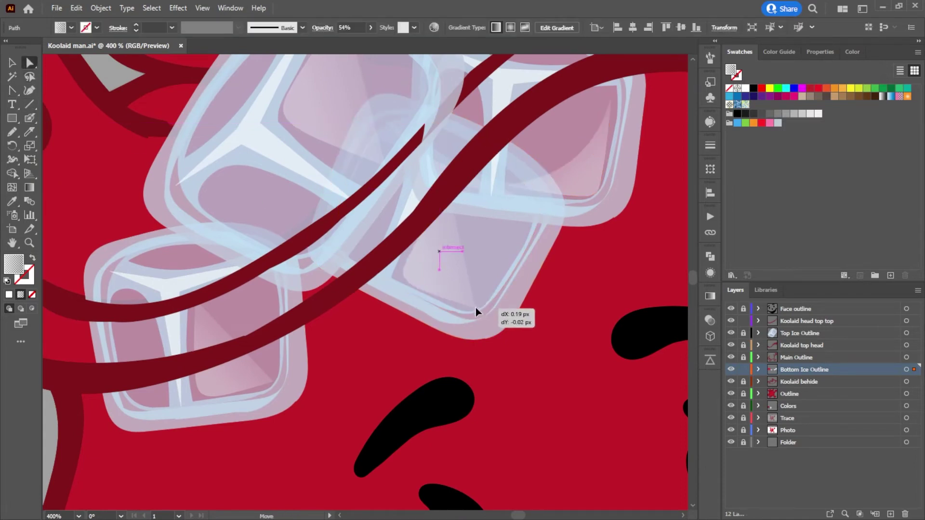
left_click(549, 310)
left_click_drag(475, 309, 479, 299)
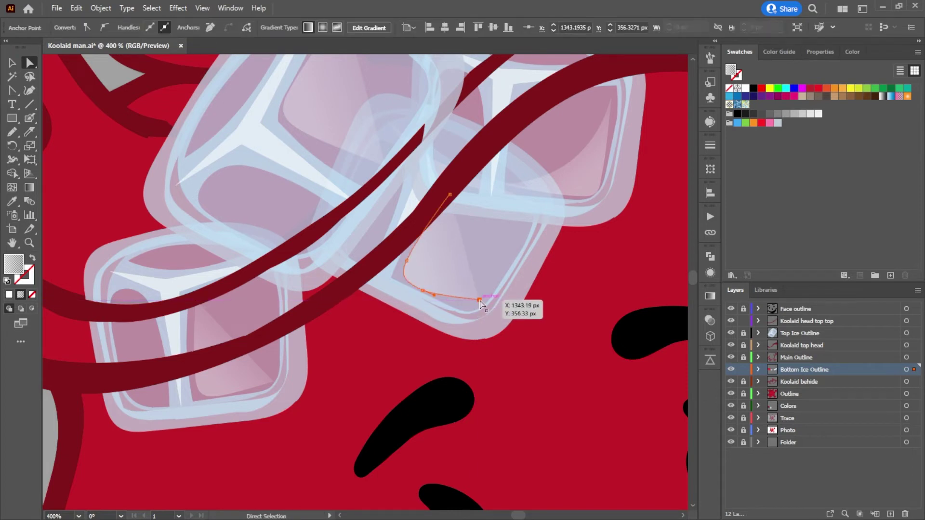
Step: Close the lower middle cube's highlight path with the Pen tool and bend its diagonal edge inward into a curve
key("p")
left_click(479, 300)
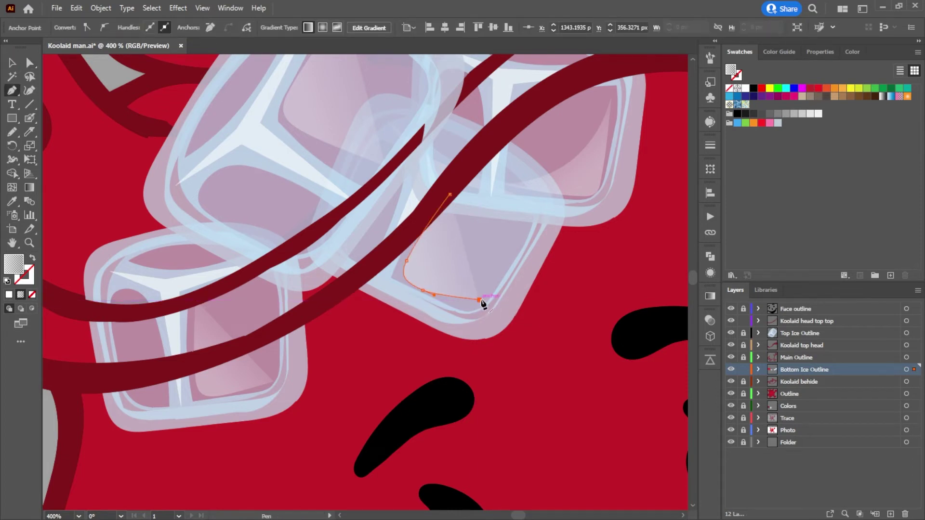
left_click_drag(449, 194, 450, 196)
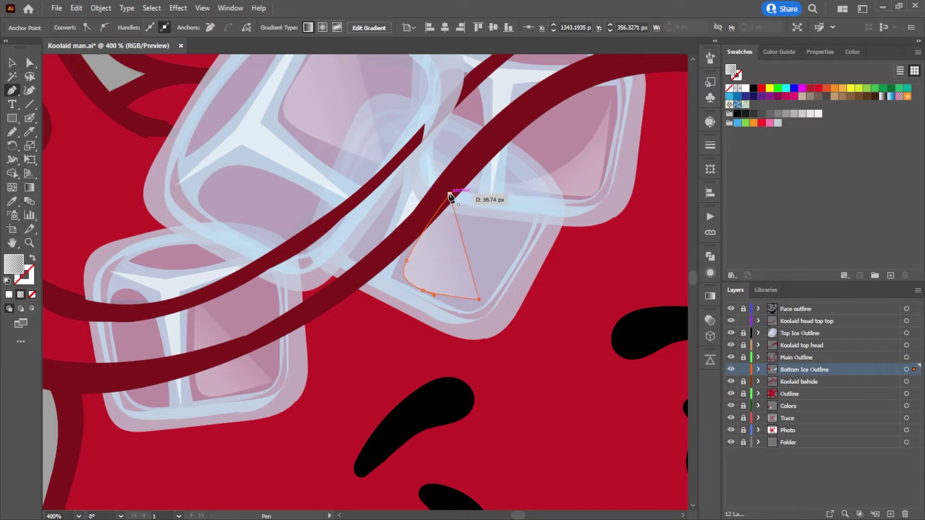
key("shift+c")
left_click_drag(468, 253, 446, 256)
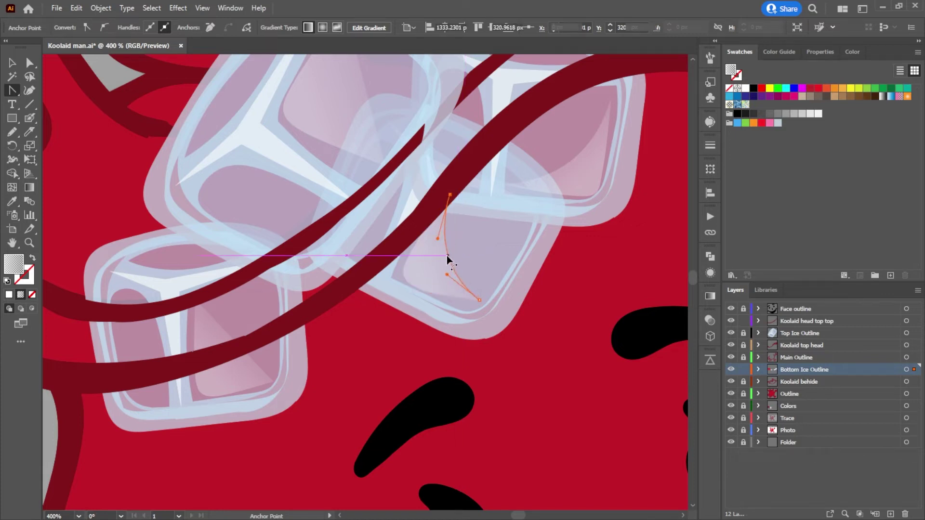
key("a")
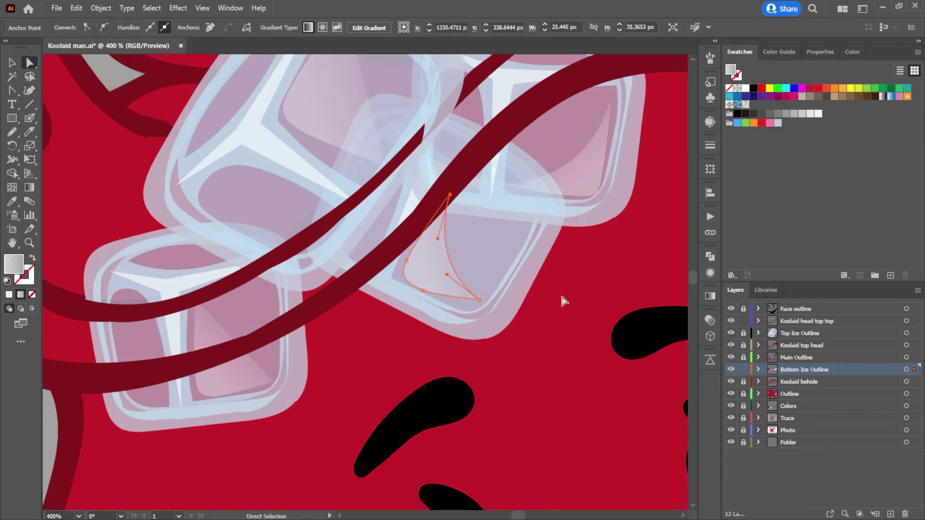
left_click(592, 305)
Step: Select the whole leftmost ice cube and stretch it slightly wider toward the neighbouring cubes
scroll(592, 305, "down", 2)
scroll(609, 311, "down", 3)
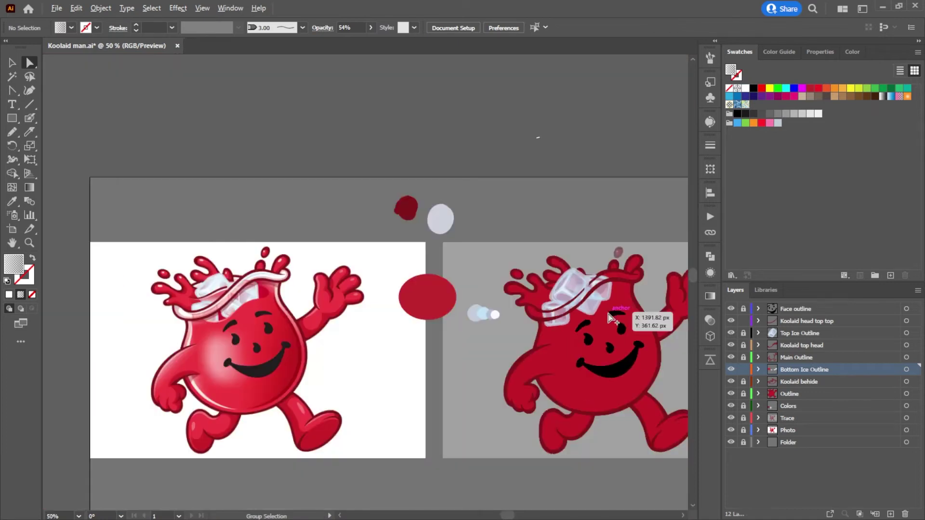
scroll(607, 317, "up", 1)
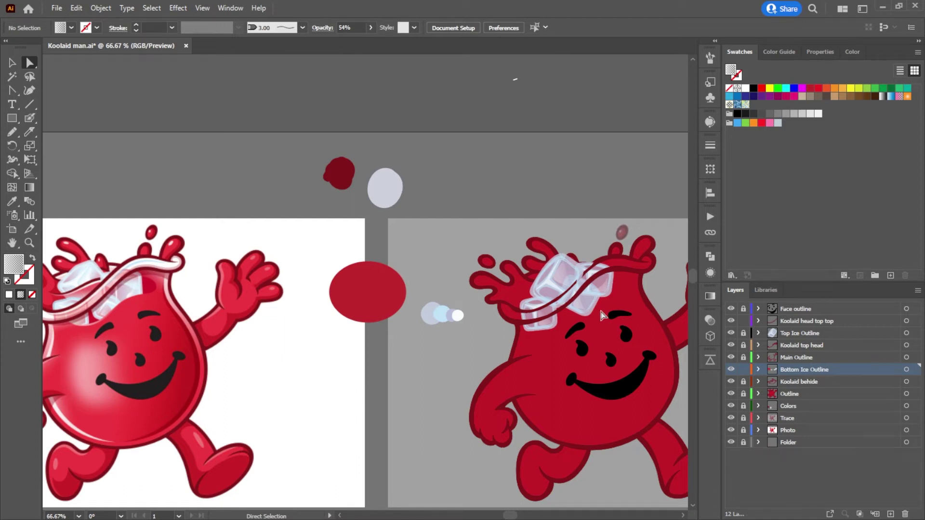
scroll(607, 321, "down", 1)
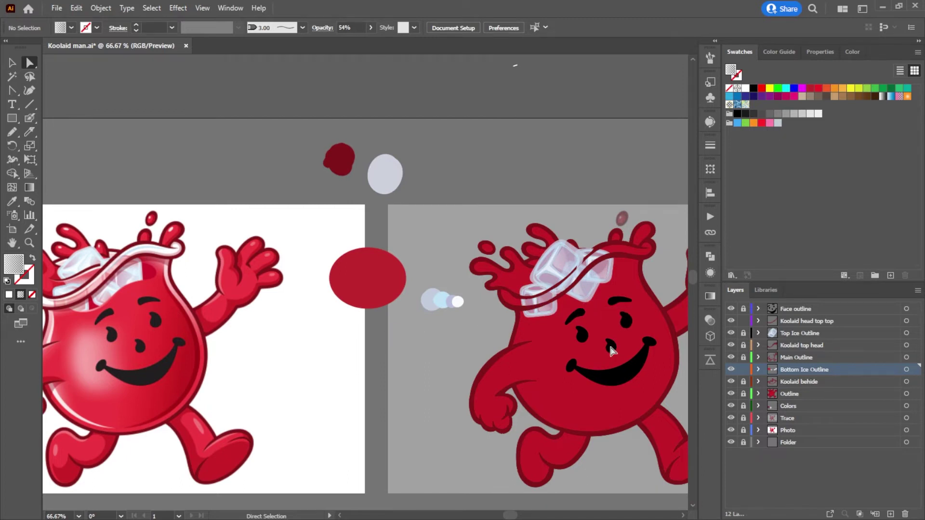
left_click_drag(599, 344, 646, 308)
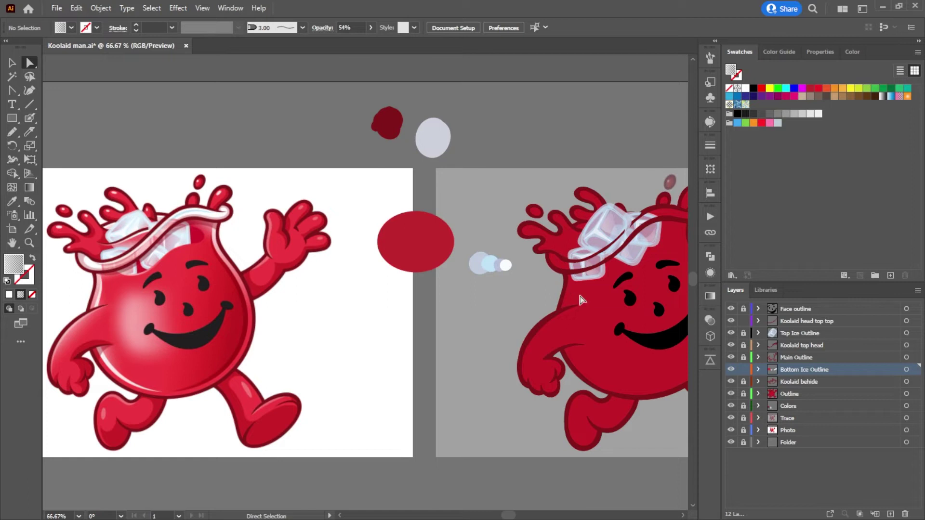
scroll(584, 327, "up", 1)
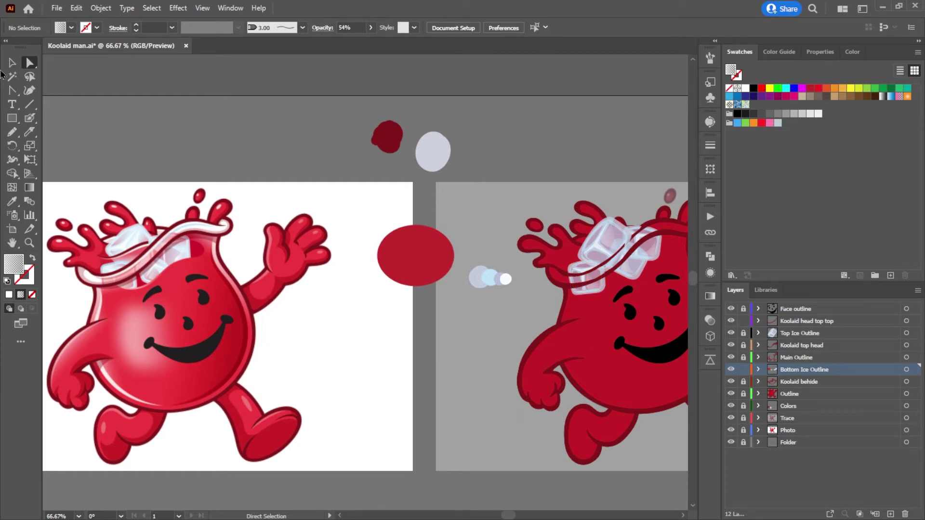
left_click(12, 63)
scroll(618, 299, "up", 3)
left_click(499, 264)
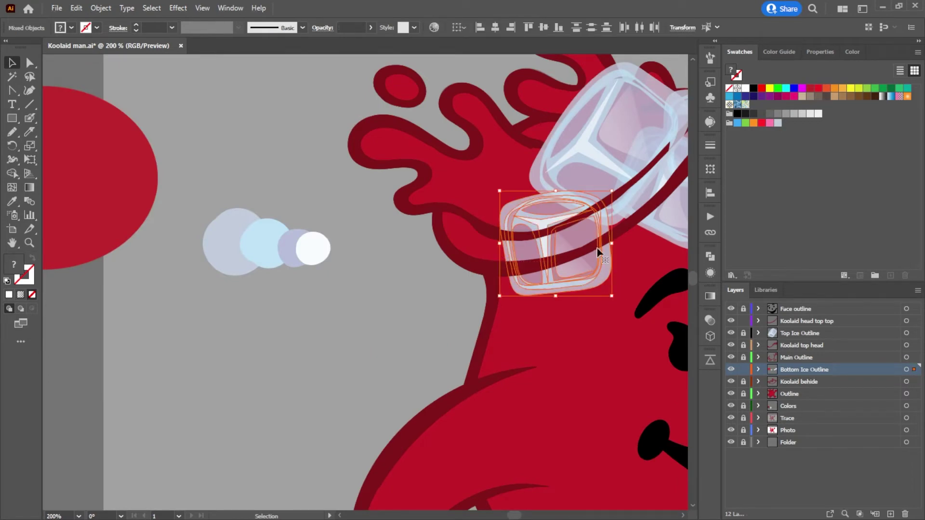
mouse_move(612, 244)
left_mouse_down()
mouse_move(636, 246)
mouse_move(625, 245)
left_mouse_up()
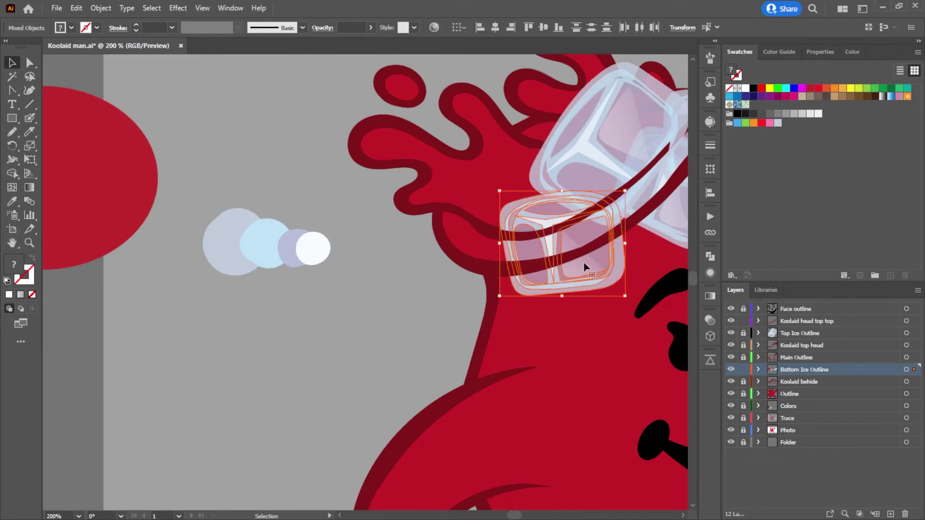
left_click(418, 302)
Step: Shift the leftmost ice cube slightly up and left and rotate it slightly clockwise so it sits upright behind the rim
scroll(418, 302, "down", 3)
left_click_drag(485, 336, 446, 329)
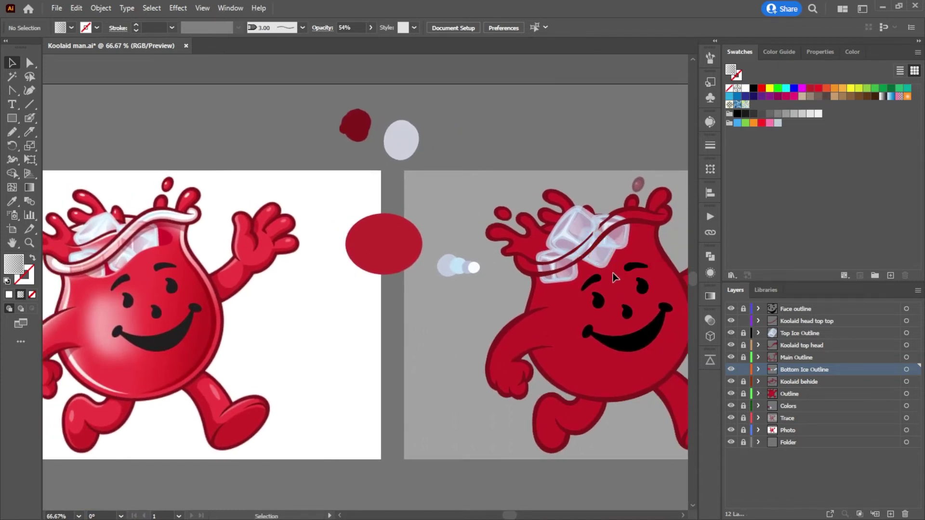
left_click(600, 255)
left_click_drag(600, 256, 158, 261)
left_click_drag(142, 260, 528, 277)
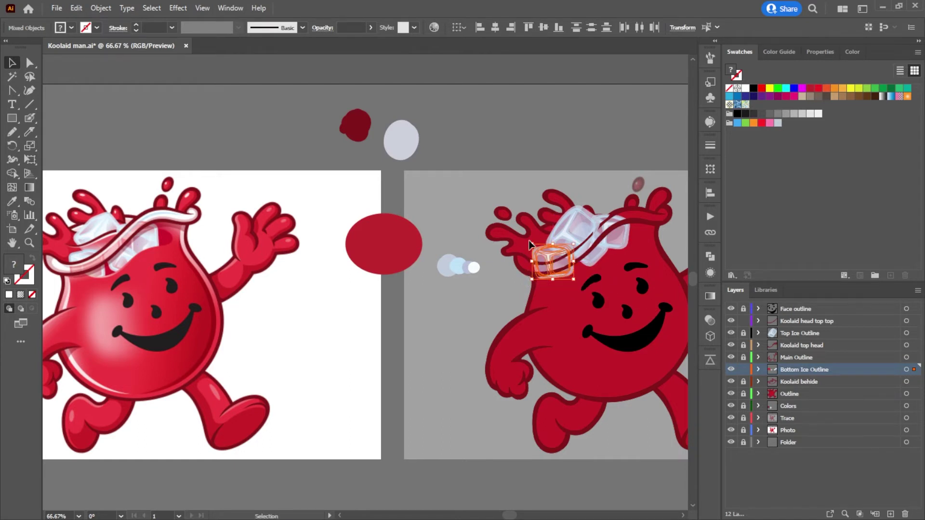
left_click_drag(528, 243, 529, 240)
left_click(429, 196)
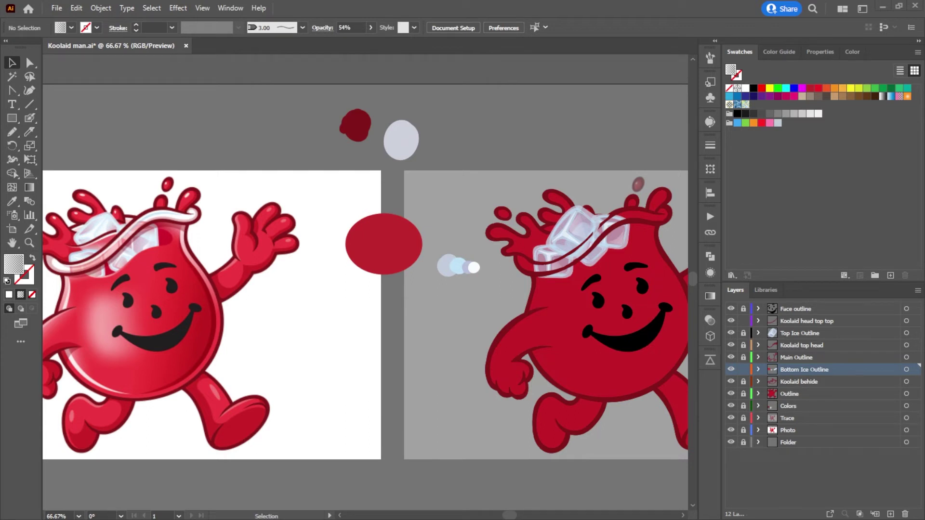
Step: Switch to Discord, view a pen sketch in the my-art-work channel at full size, and return to Illustrator
key("alt+Tab")
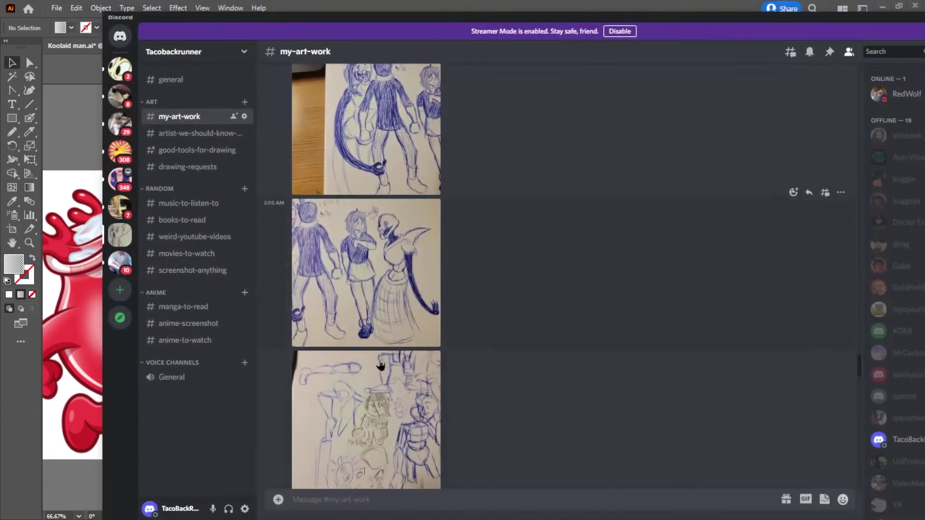
left_click(396, 295)
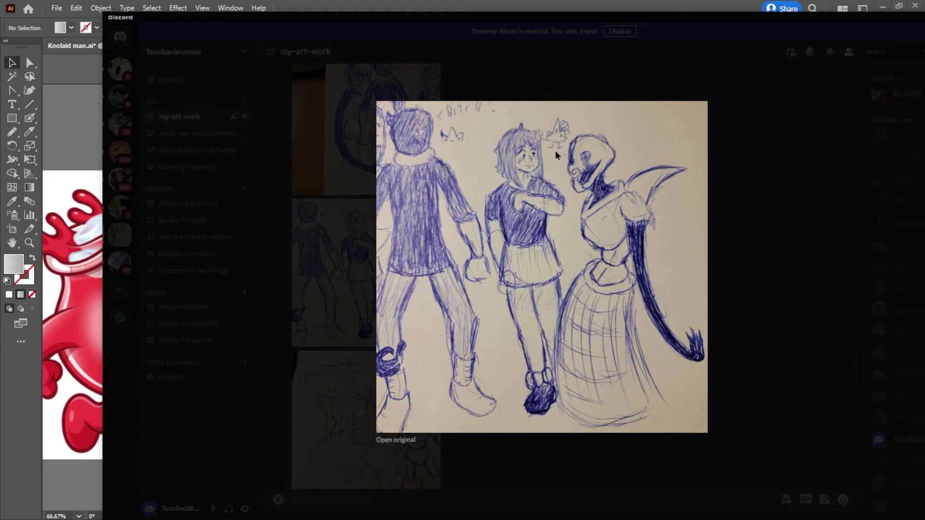
left_click(746, 182)
left_click_drag(332, 17, 924, 19)
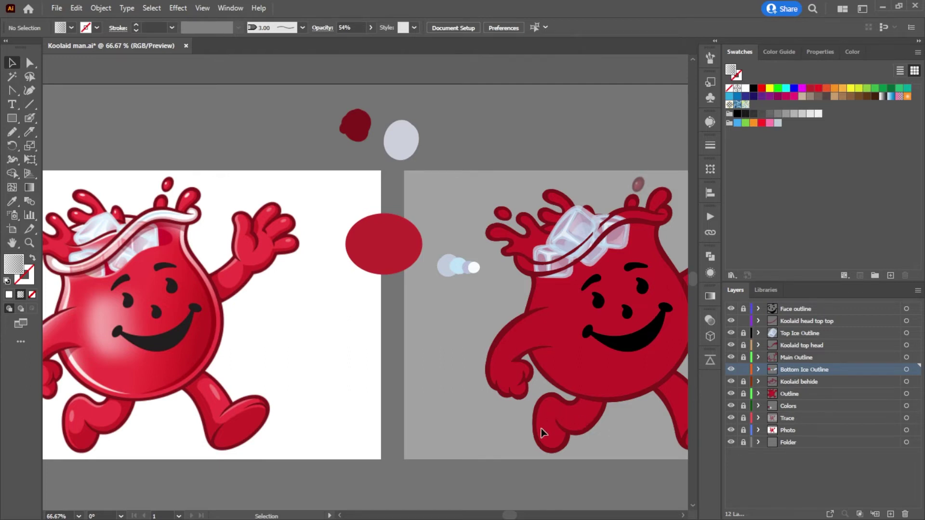
Step: Extend the dark red rim line on the Koolaid head top top layer with the Blob Brush, joining it to the upper rim outline
scroll(510, 419, "down", 2)
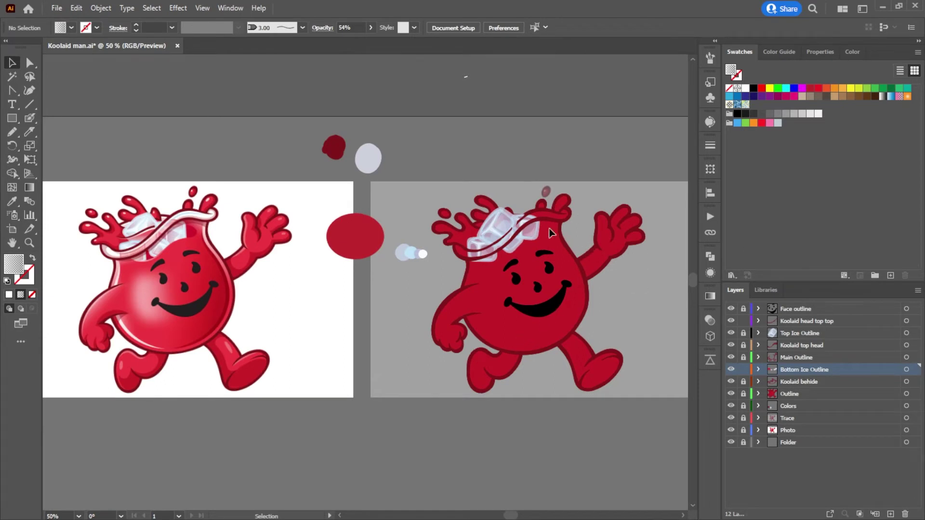
scroll(531, 218, "up", 6)
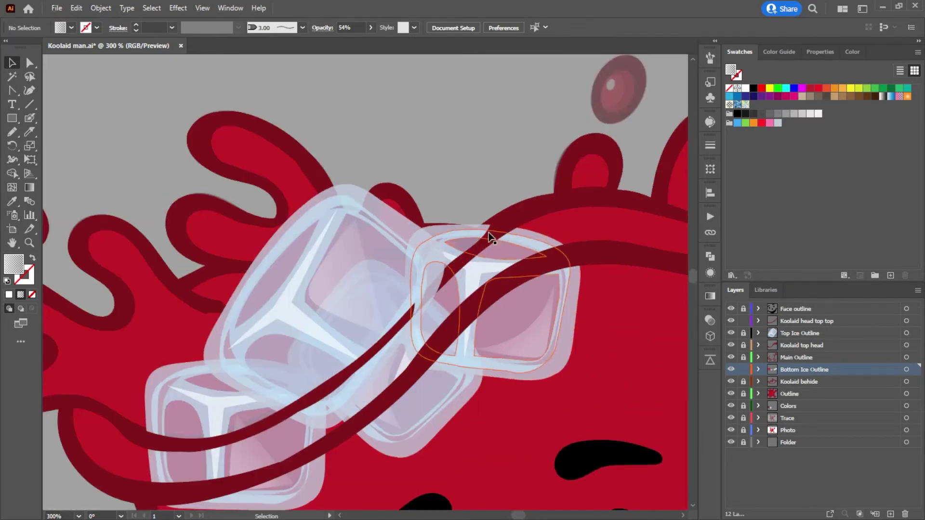
scroll(429, 327, "down", 2)
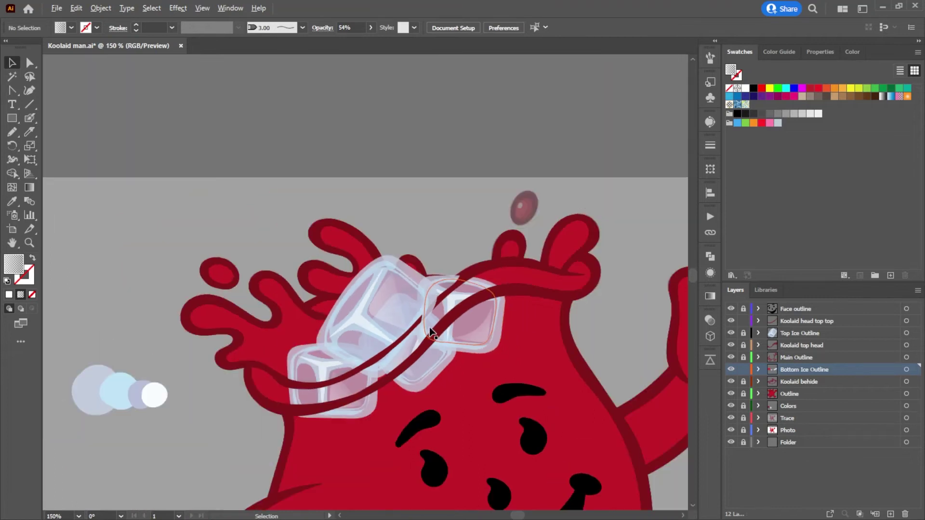
scroll(429, 327, "up", 4)
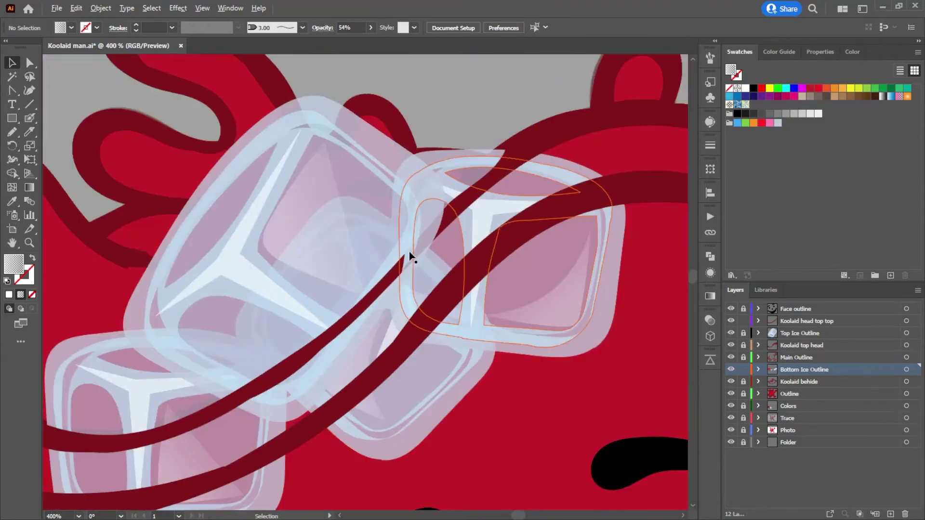
left_click(390, 285)
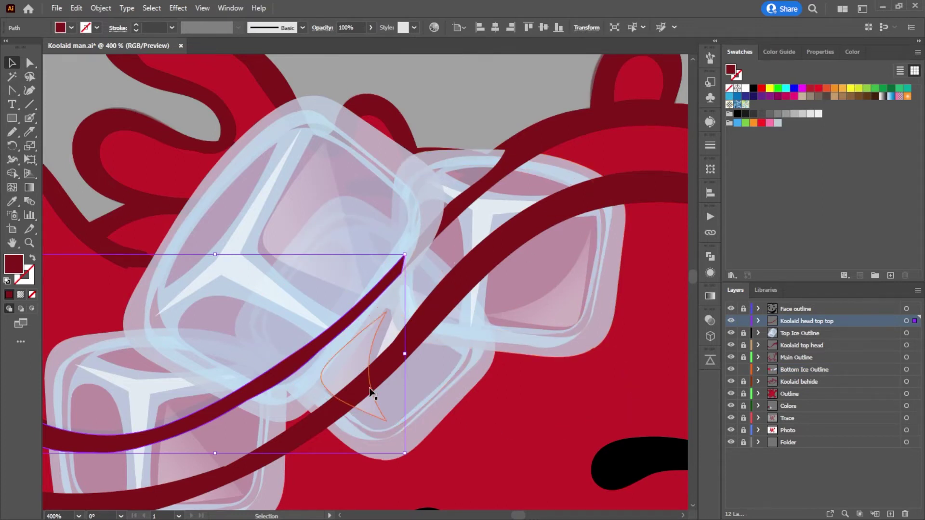
left_click(29, 118)
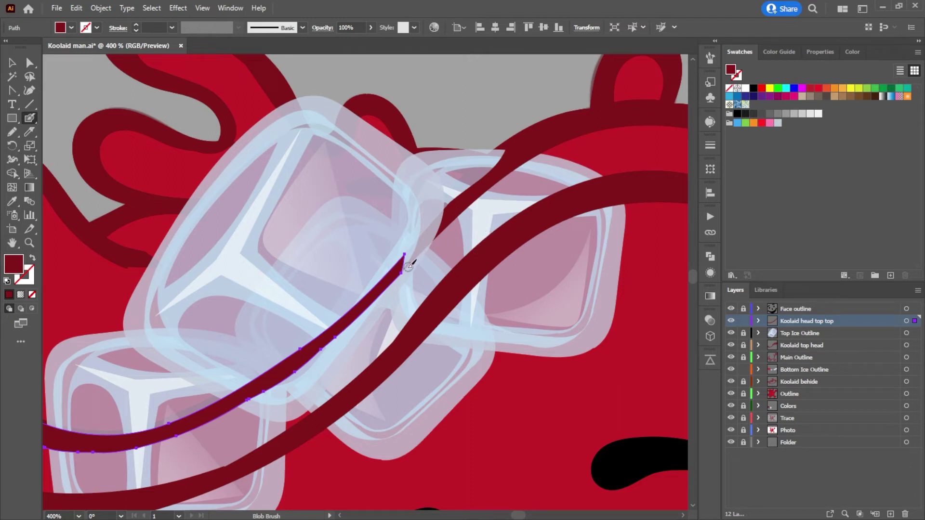
left_click_drag(391, 277, 455, 216)
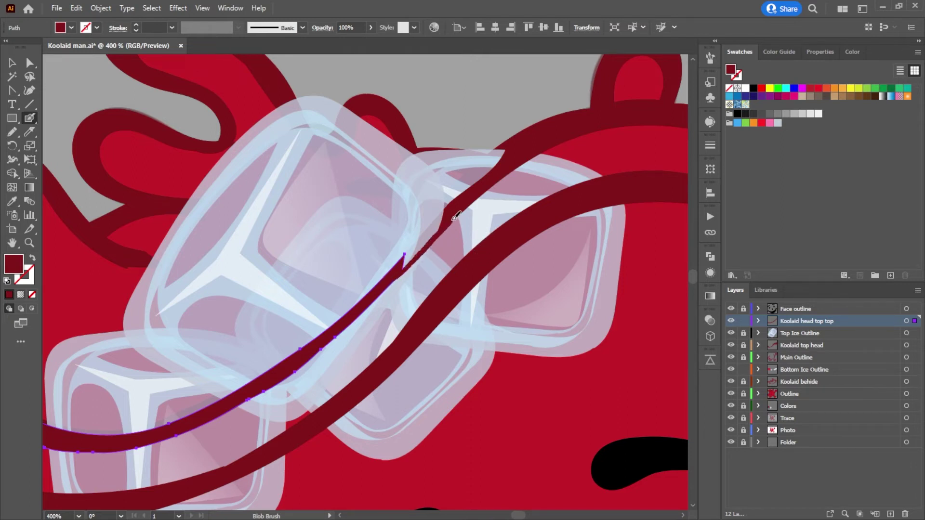
mouse_move(399, 264)
left_mouse_down()
mouse_move(452, 200)
mouse_move(400, 269)
mouse_move(468, 198)
mouse_move(475, 217)
left_mouse_up()
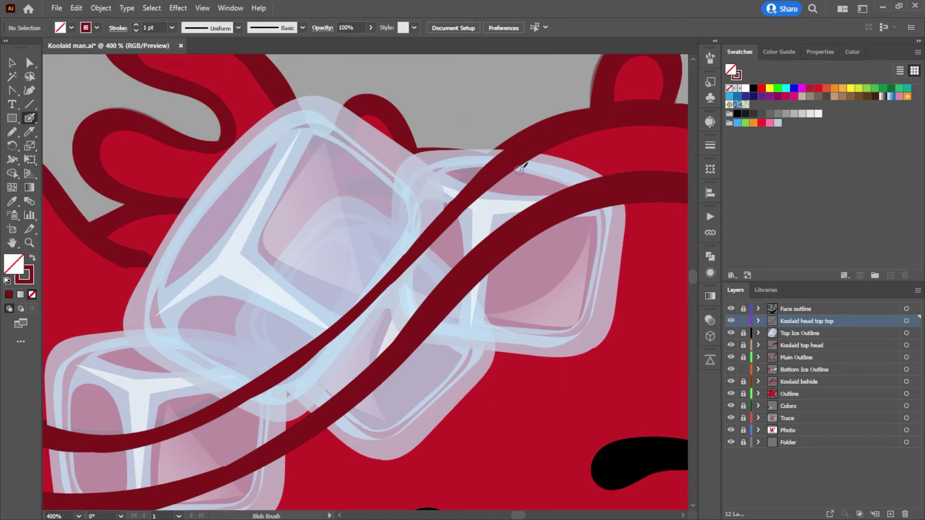
Step: Unlock the Outline layer and move the red body fill left, off the character's outlines
scroll(523, 166, "down", 5)
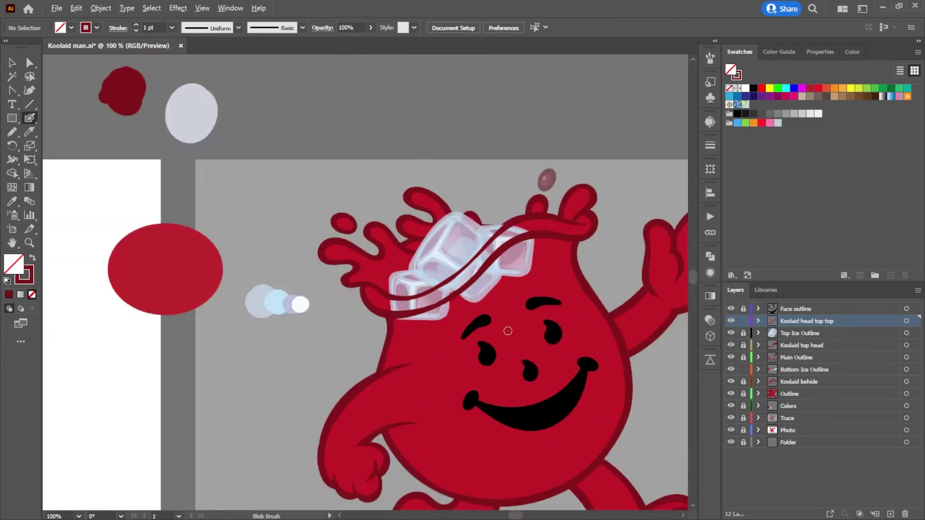
scroll(508, 330, "up", 1)
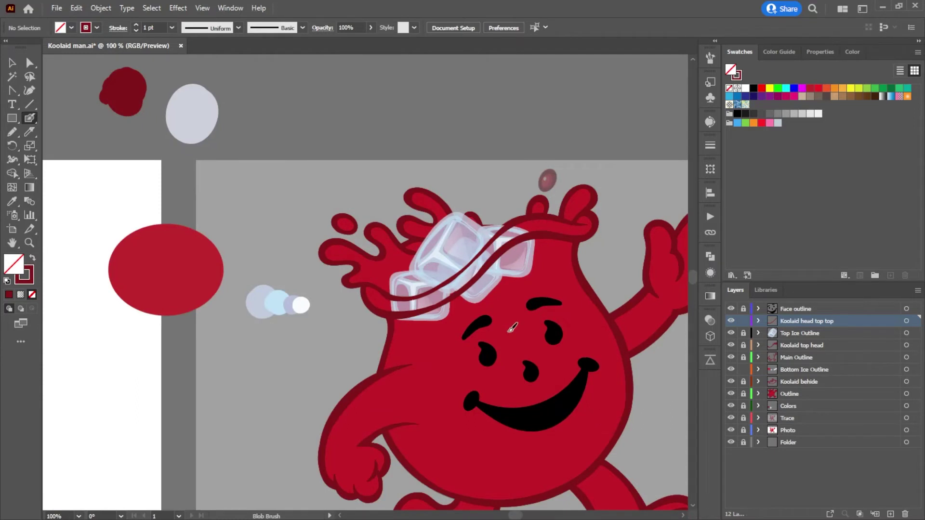
left_click_drag(491, 342, 517, 254)
scroll(518, 255, "down", 1)
mouse_move(368, 270)
left_mouse_down()
mouse_move(475, 289)
mouse_move(392, 285)
mouse_move(397, 276)
left_mouse_up()
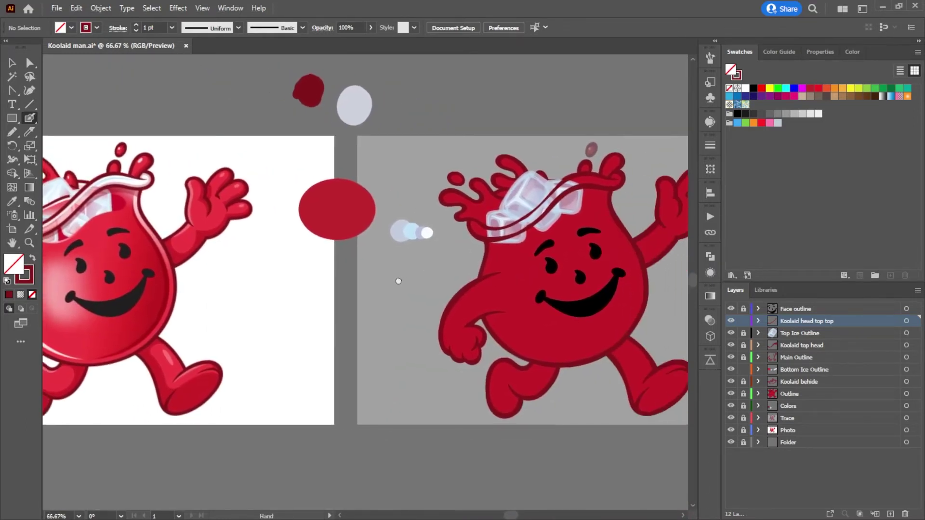
left_click(30, 62)
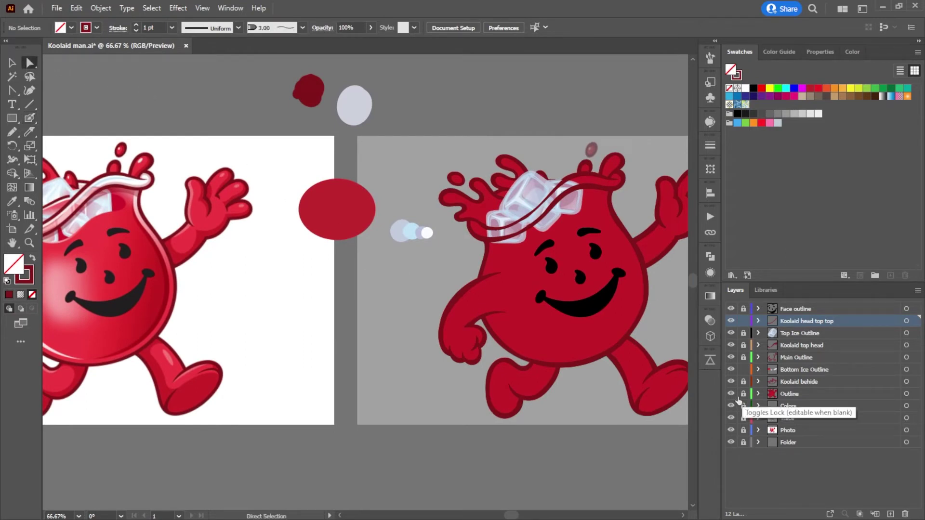
left_click(743, 394)
left_click(543, 341)
left_click_drag(543, 341, 404, 354)
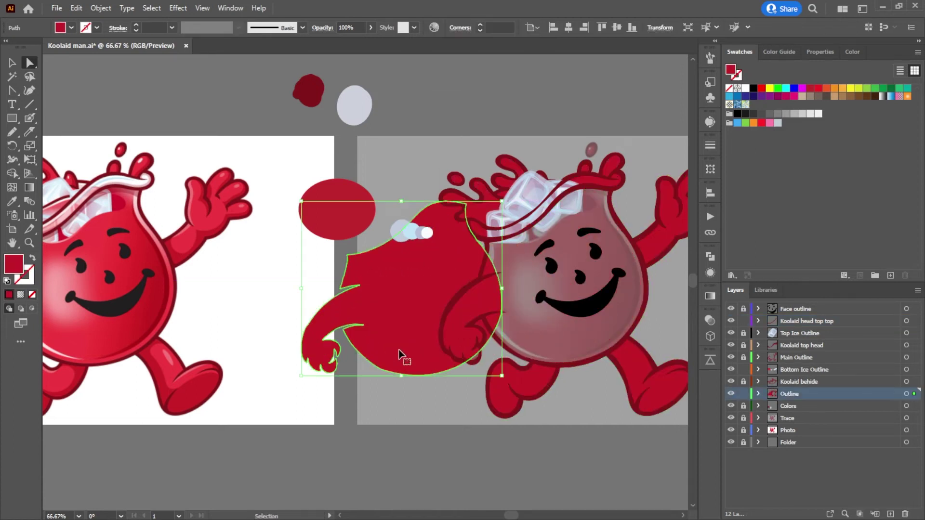
Step: Undo the red body fill's move, try shifting the splash fill off its outlines, and undo that shift too
key("ctrl+z")
left_click(369, 388)
left_click_drag(472, 207, 416, 249)
key("ctrl+z")
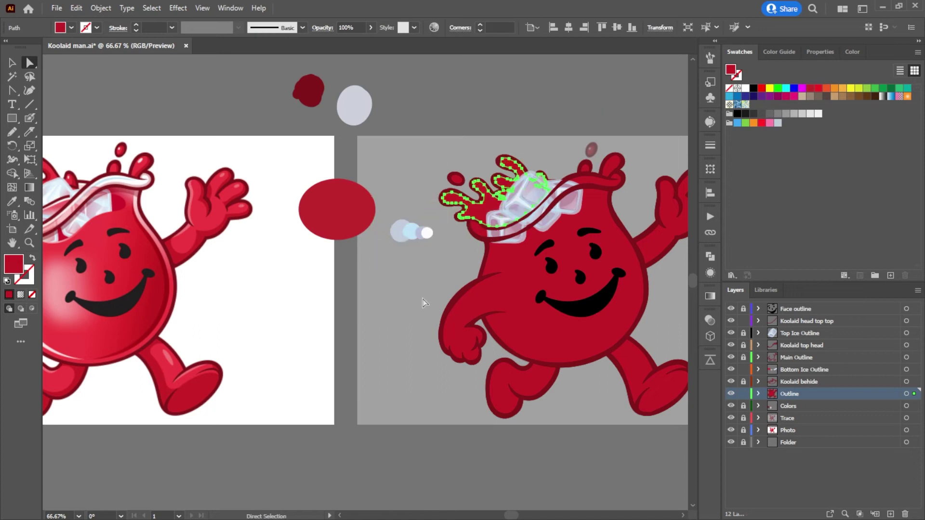
left_click(423, 303)
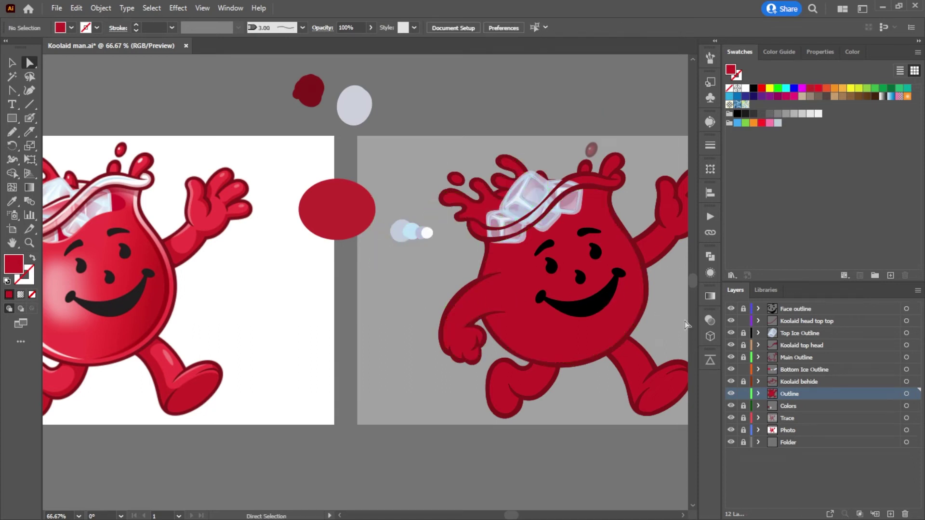
Step: Hide and reshow the Bottom Ice Outline layer to check which ice cubes it holds
left_click(731, 369)
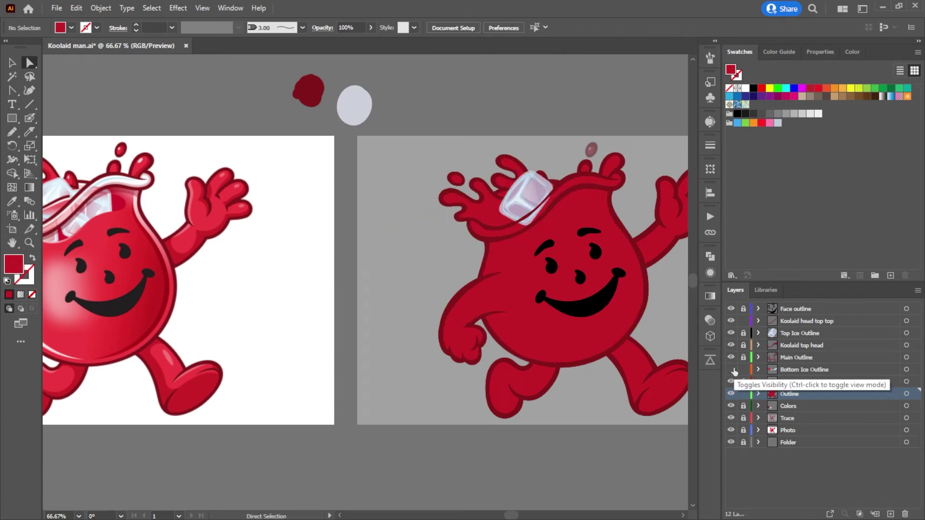
left_click(732, 370)
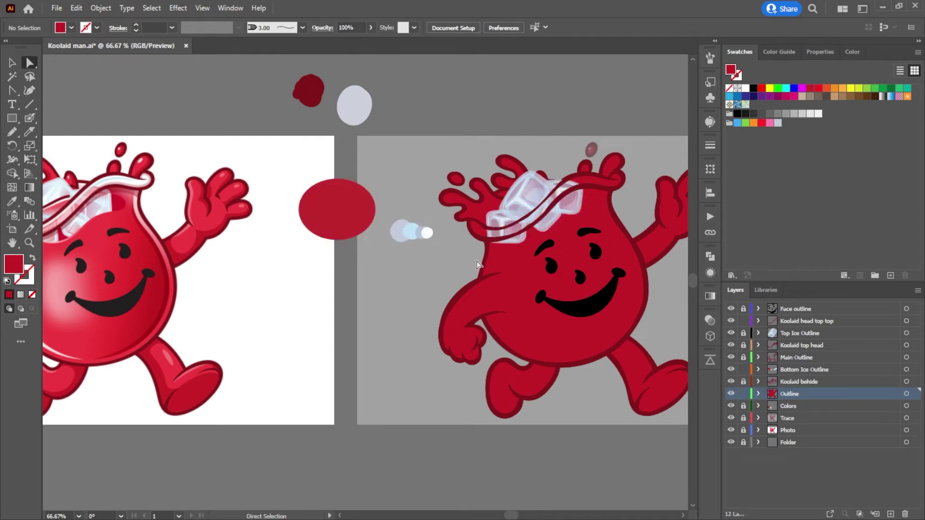
scroll(477, 264, "down", 2)
scroll(458, 289, "up", 3)
left_click_drag(298, 300, 341, 314)
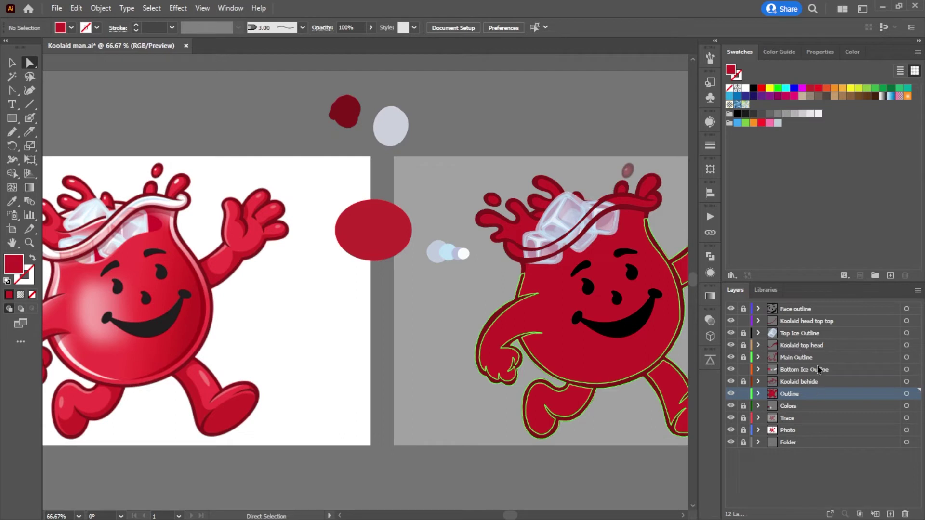
Step: Add a new layer directly above Koolaid top head and make it active for the Blob Brush
left_click(810, 347)
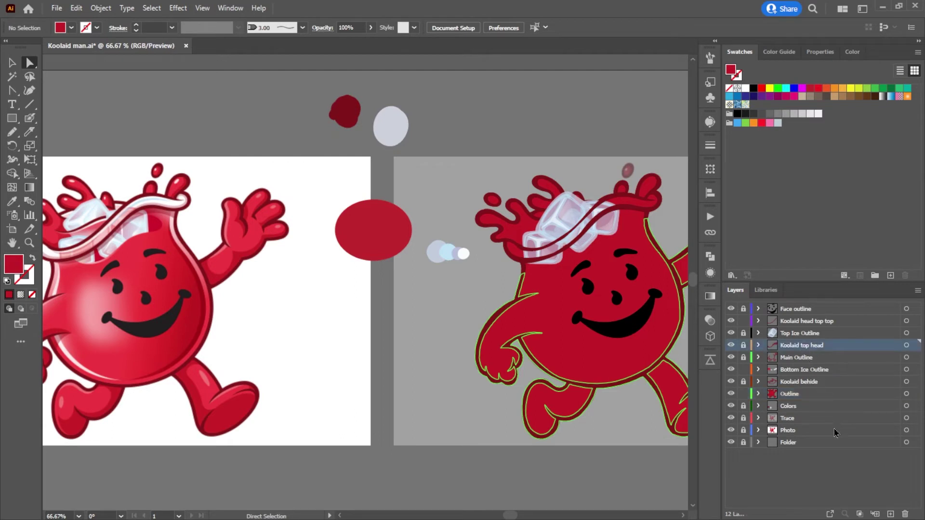
left_click(890, 513)
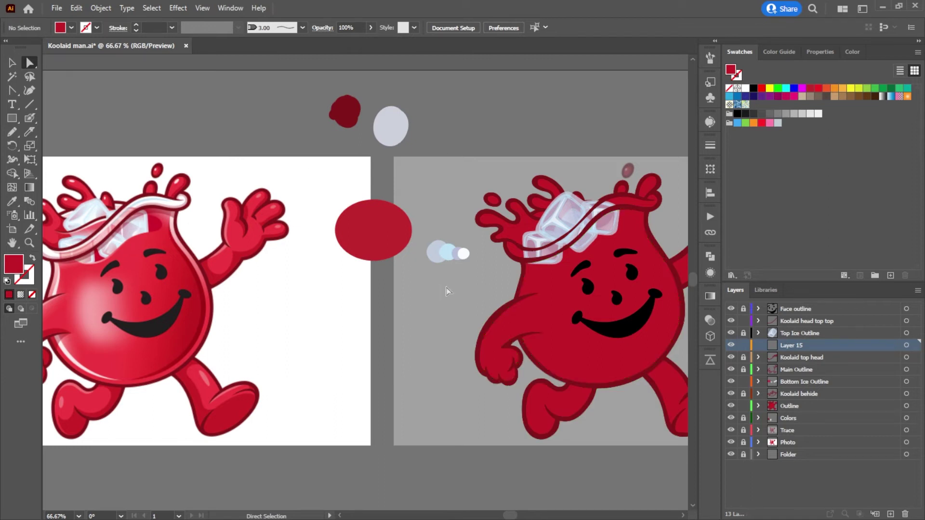
left_click(566, 358)
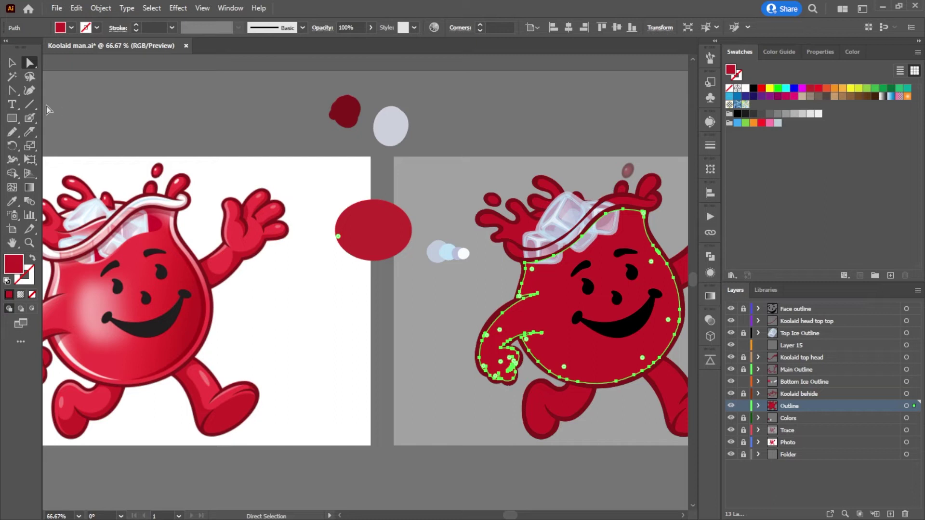
left_click(30, 118)
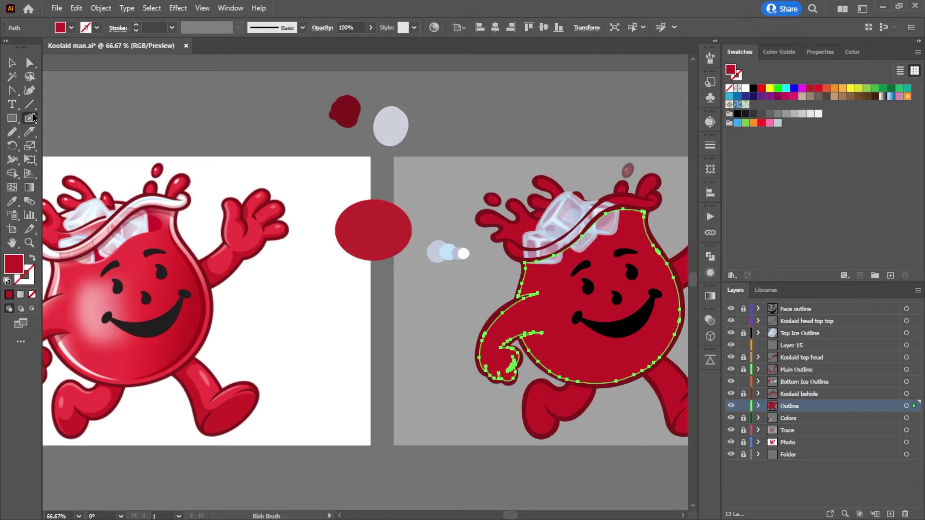
left_click(802, 345)
Step: Paint a closed red outline with the Blob Brush around the liquid behind the front rim on the reference picture
scroll(559, 257, "up", 2)
scroll(569, 251, "down", 2)
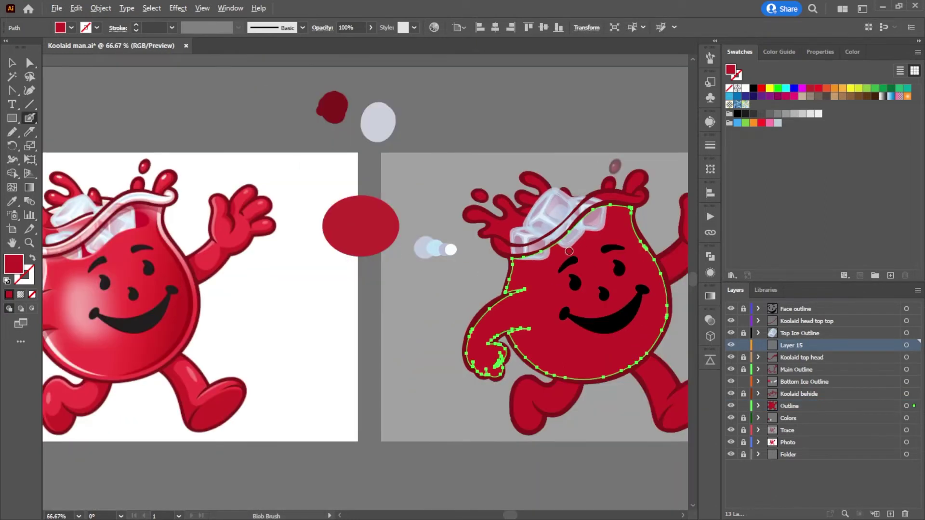
scroll(179, 235, "up", 5)
scroll(179, 235, "up", 2)
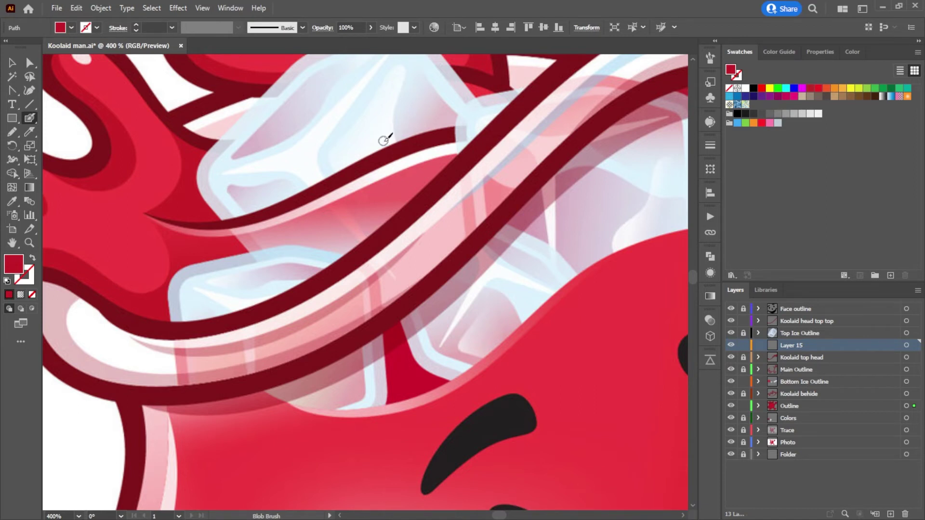
mouse_move(508, 150)
left_mouse_down()
mouse_move(497, 133)
mouse_move(446, 133)
mouse_move(239, 218)
mouse_move(171, 215)
mouse_move(120, 193)
left_mouse_up()
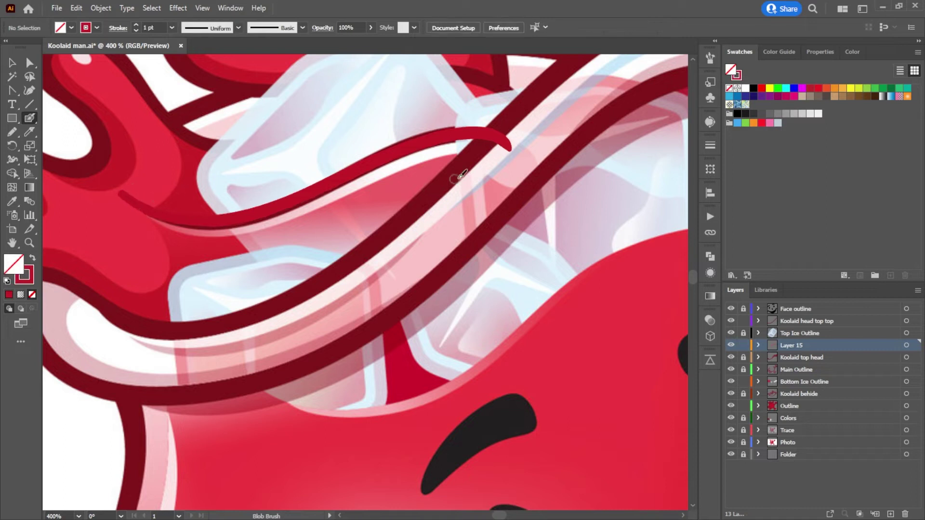
mouse_move(509, 145)
left_mouse_down()
mouse_move(498, 211)
mouse_move(434, 277)
mouse_move(295, 360)
mouse_move(231, 375)
mouse_move(164, 366)
mouse_move(122, 333)
mouse_move(103, 299)
mouse_move(102, 259)
mouse_move(123, 195)
left_mouse_up()
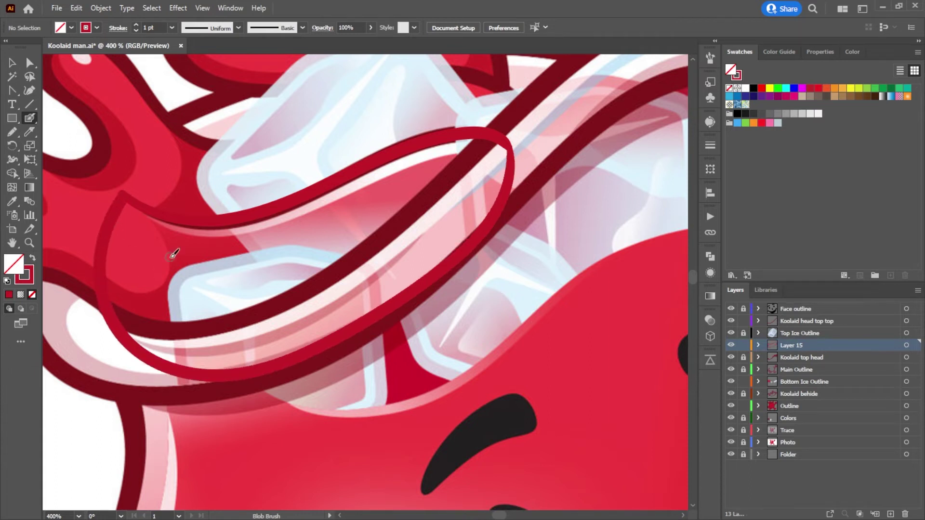
Step: Remove the inner path of the brushed outline to turn it into a solid red shape
key("a")
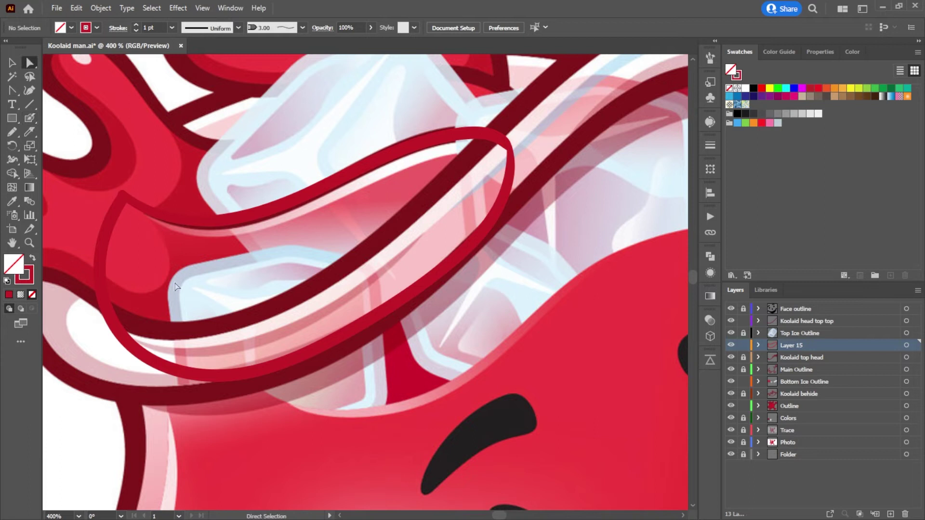
left_click(216, 236)
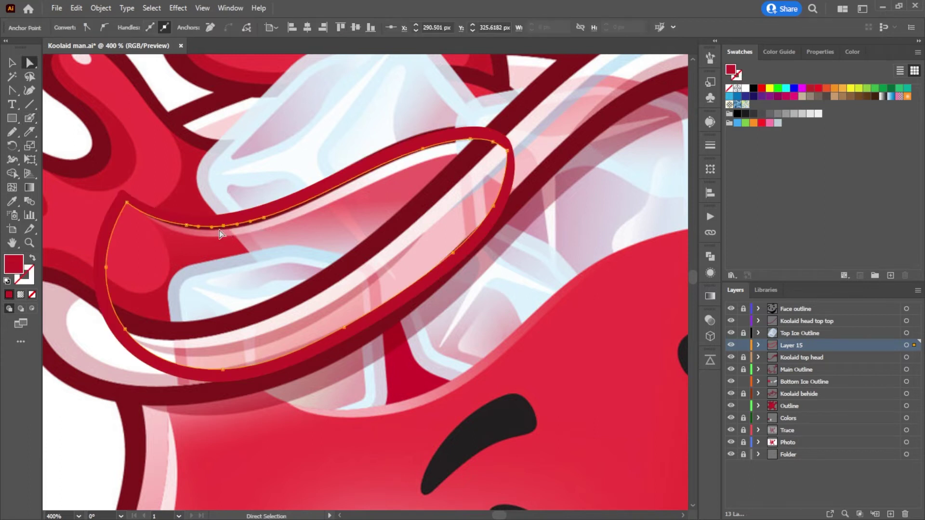
key("shift+x")
key("ctrl+shift+a")
Step: Move the solid red liquid shape from the reference picture onto the vector pitcher's rim, over the ice cubes
scroll(361, 280, "down", 5)
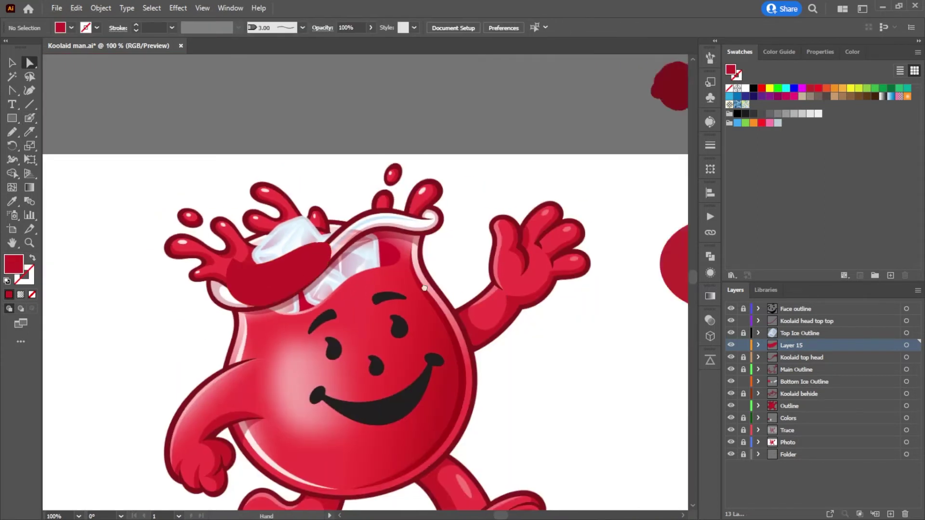
scroll(153, 247, "up", 2)
scroll(211, 265, "down", 3)
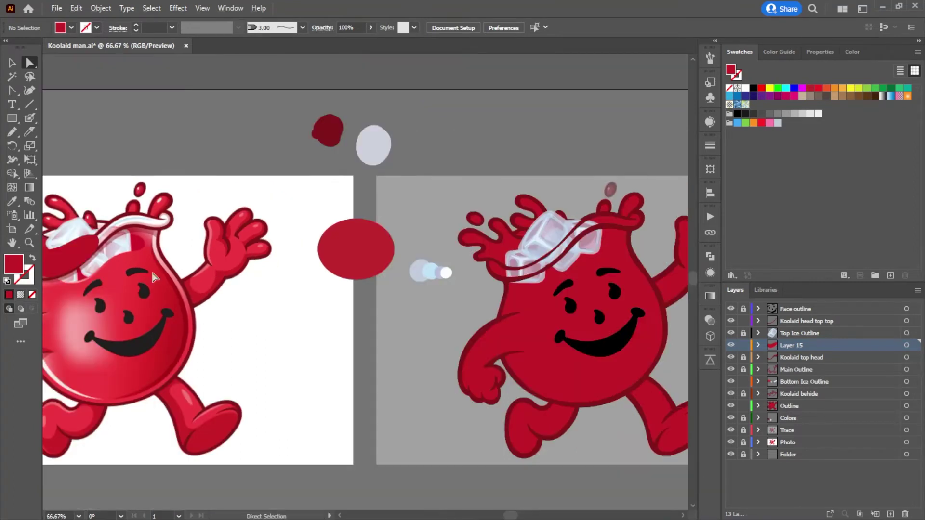
scroll(190, 262, "up", 1)
left_click_drag(190, 262, 632, 266)
scroll(600, 253, "right", 3)
scroll(600, 253, "up", 3)
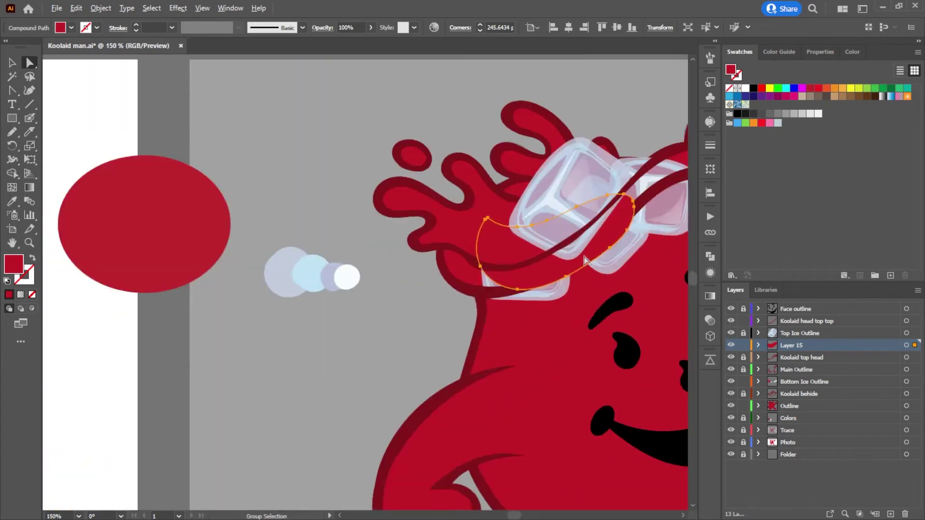
Step: Reorder Layer 15 above Top Ice Outline, then rotate the red liquid shape slightly clockwise and nudge it down
left_click(743, 369)
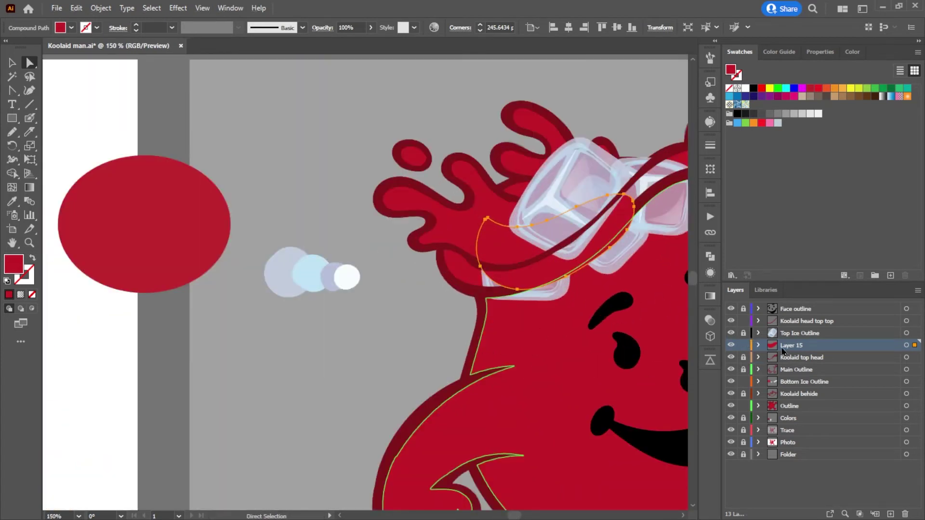
mouse_move(768, 350)
left_mouse_down()
mouse_move(794, 352)
mouse_move(796, 330)
left_mouse_up()
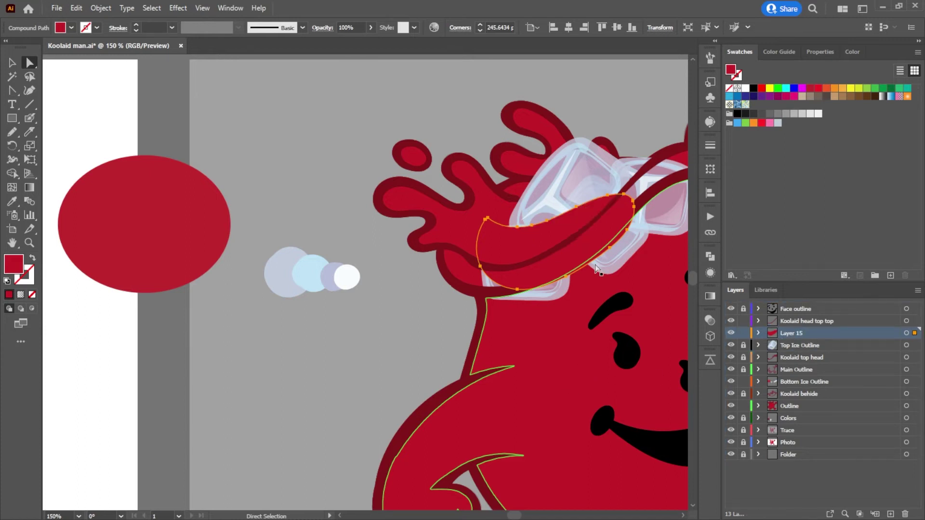
left_click(12, 62)
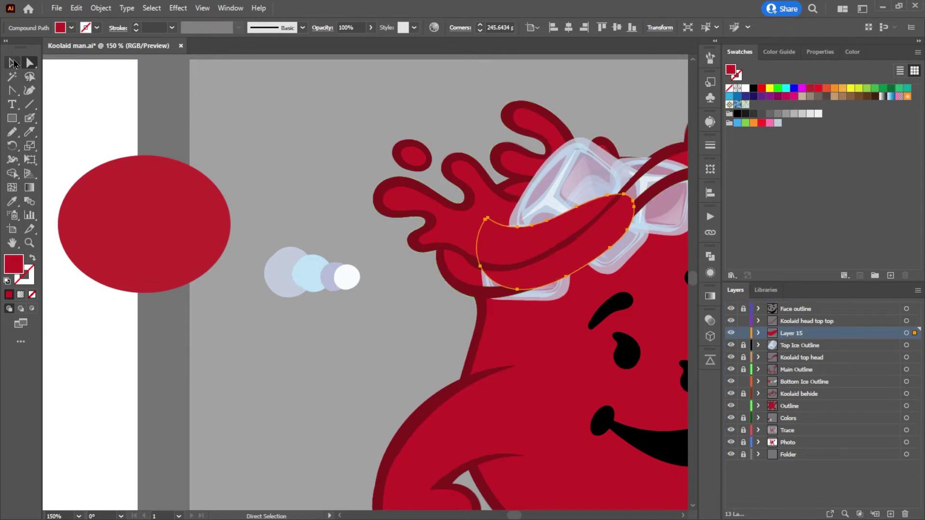
left_click_drag(641, 191, 663, 204)
left_click_drag(567, 241, 566, 252)
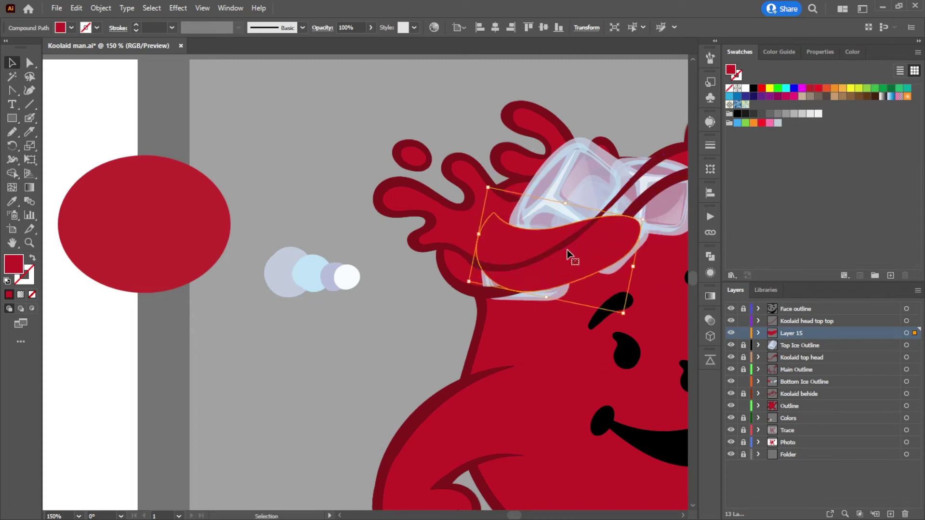
Step: Inspect the contents of the Bottom Ice Outline layer and lock the Outline layer
left_click(795, 381)
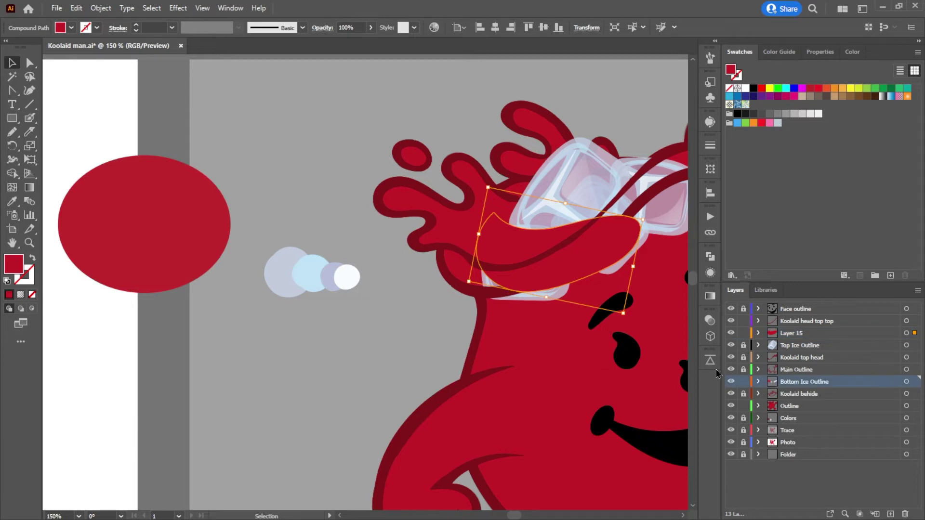
left_click(758, 381)
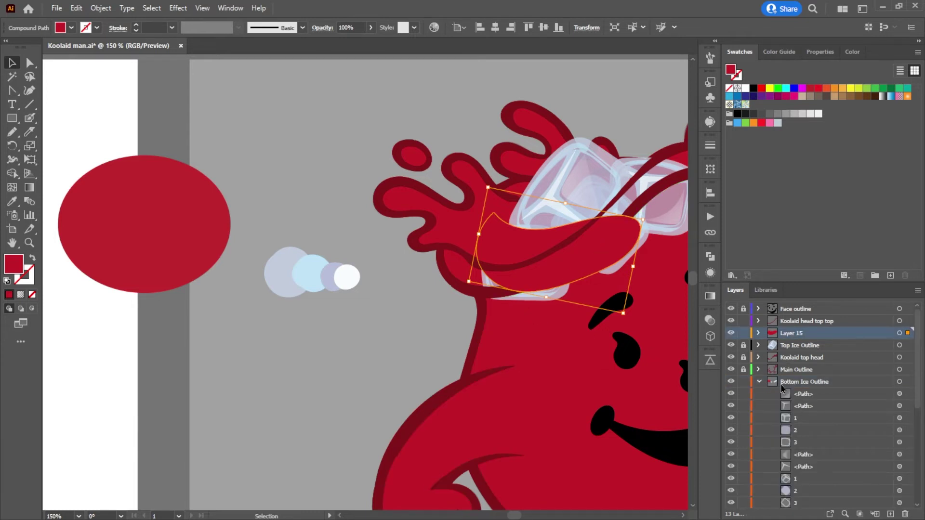
left_click(531, 318)
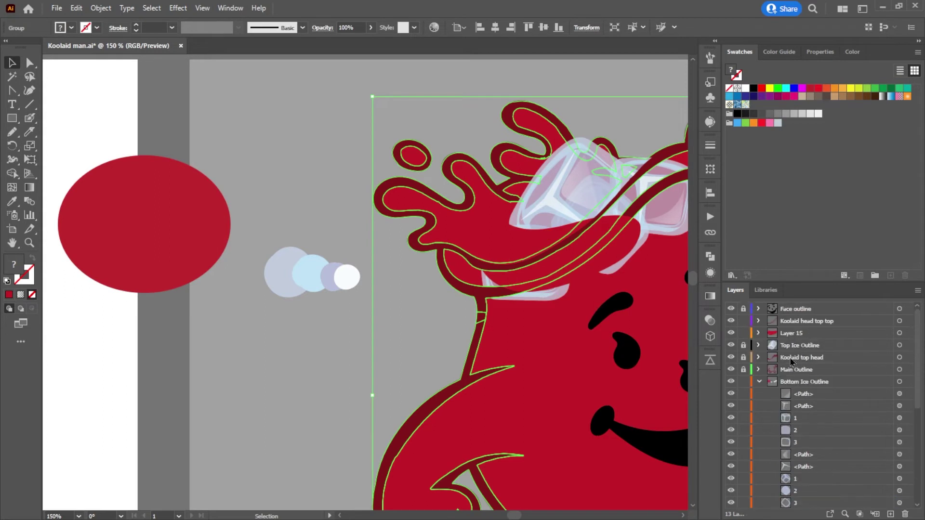
left_click(759, 382)
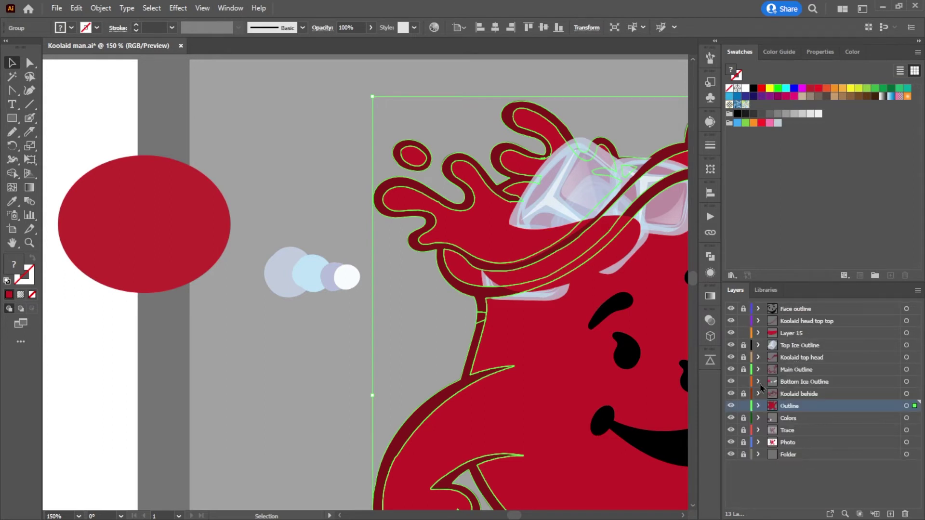
left_click(744, 406)
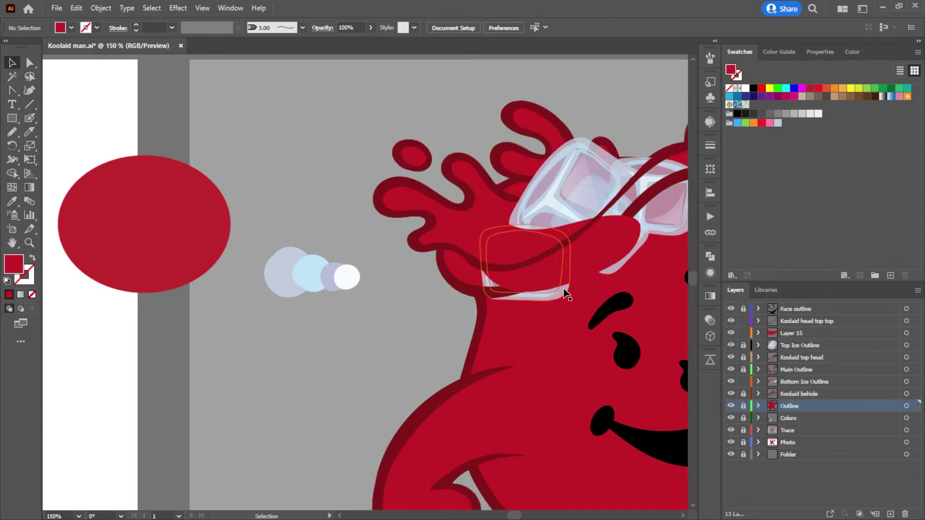
left_click(465, 249)
left_click(610, 340)
left_click_drag(566, 332, 475, 284)
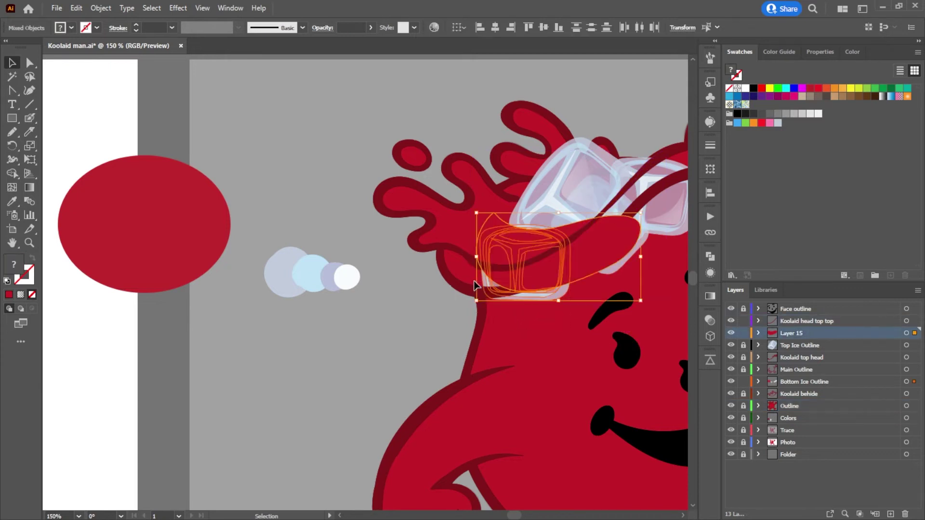
left_click(561, 334)
left_click_drag(557, 320, 487, 281)
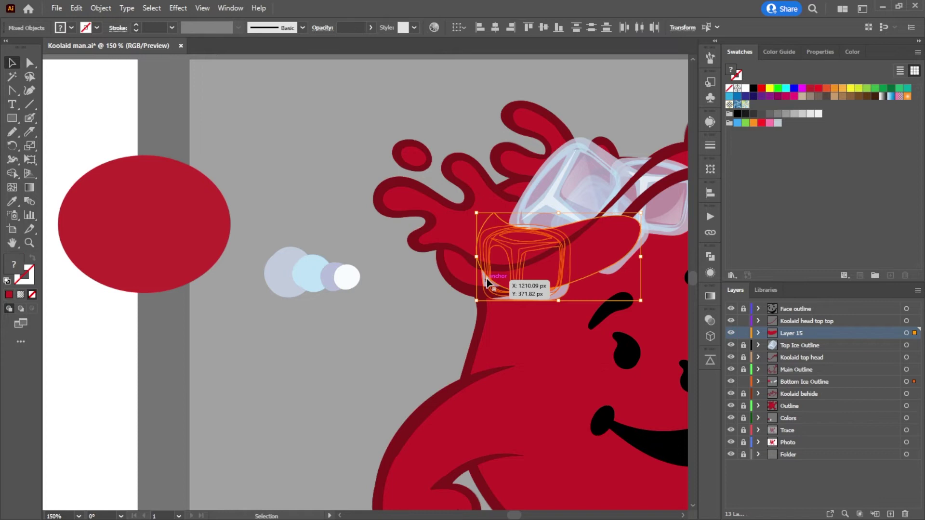
left_click_drag(536, 325, 482, 271)
key("ctrl+h")
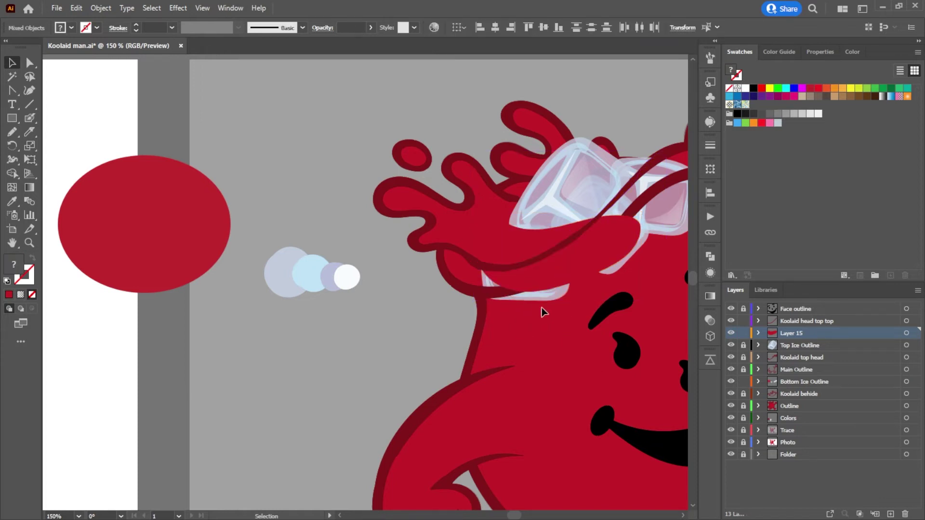
left_click(540, 311)
Step: Lock Layer 15 and Koolaid head top top, then move the leftmost ice cube slightly down
left_click(743, 333)
left_click_drag(525, 308, 477, 272)
left_click_drag(487, 311, 380, 363)
key("a")
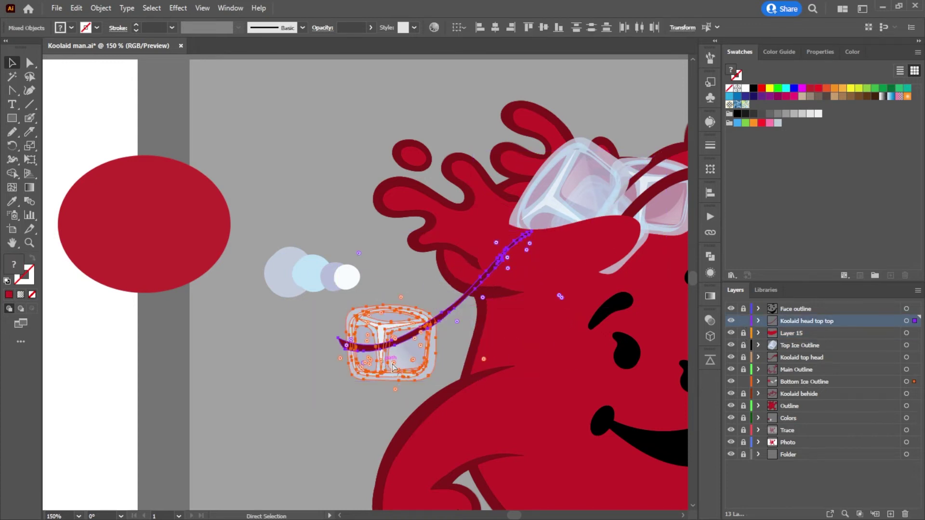
key("ctrl+z")
key("v")
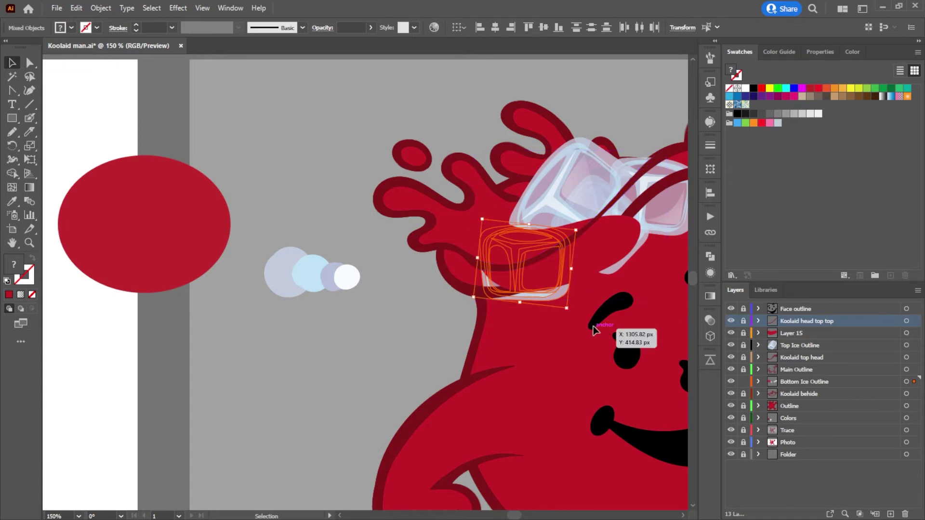
mouse_move(515, 279)
left_mouse_down()
mouse_move(428, 318)
mouse_move(516, 285)
left_mouse_up()
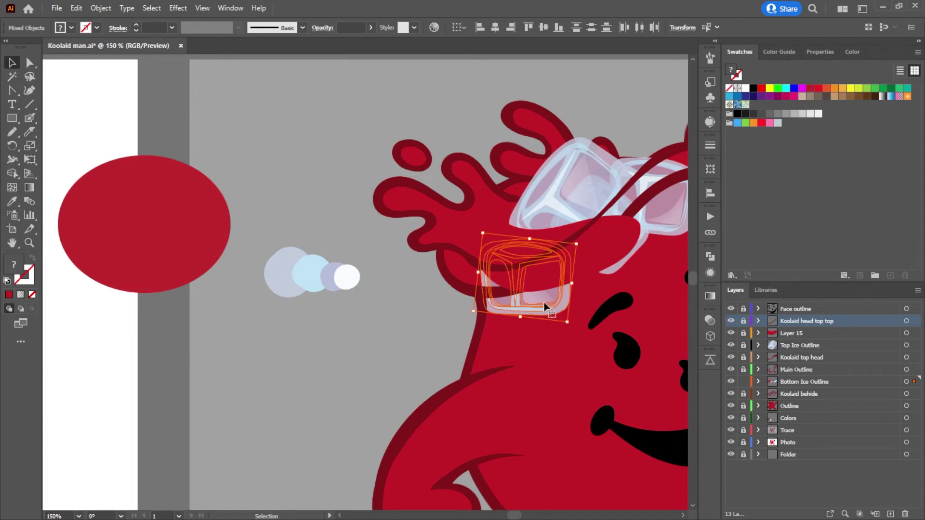
Step: Add a new layer above Bottom Ice Outline and expand Bottom Ice Outline to locate the paths of the selected ice cube
left_click(888, 513)
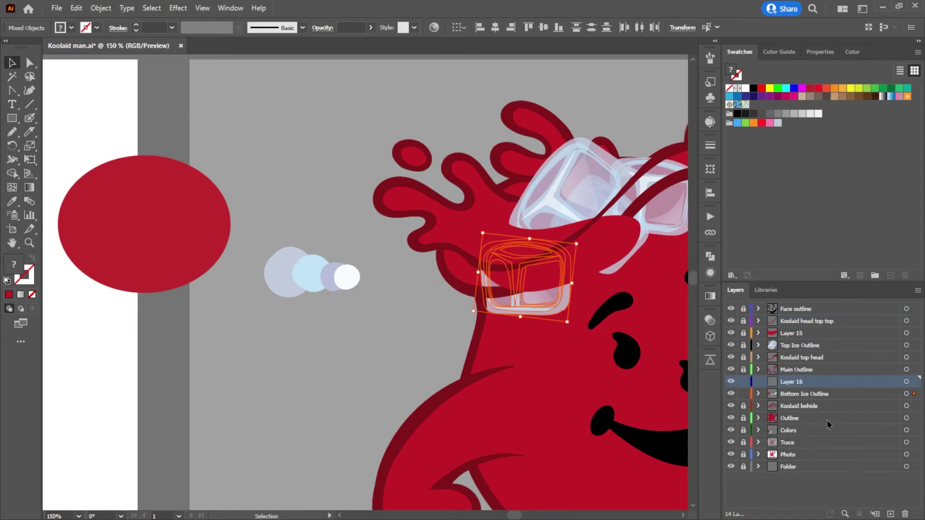
left_click(758, 394)
key("a")
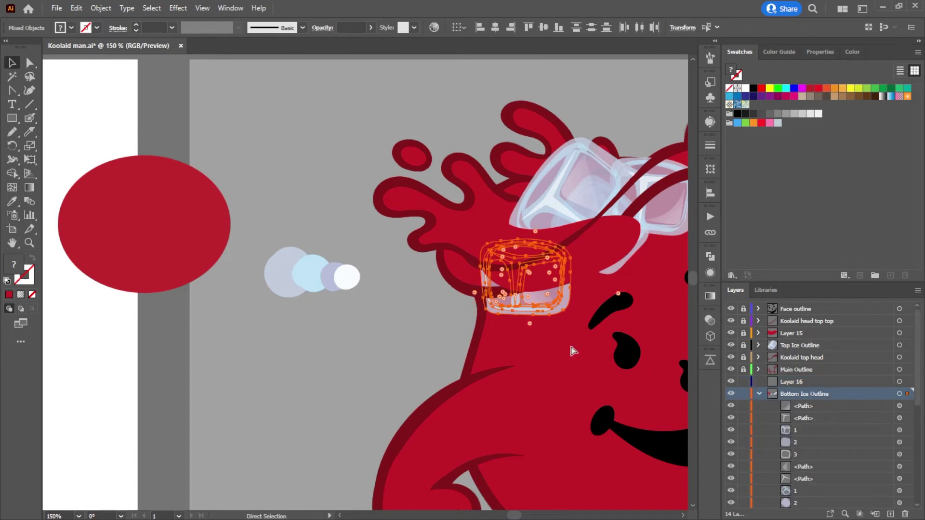
key("v")
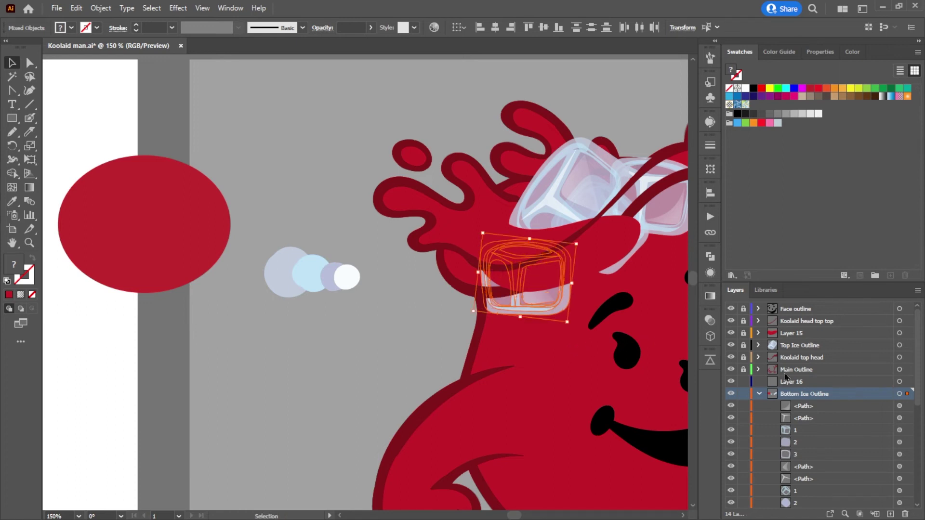
scroll(807, 385, "down", 3)
scroll(808, 409, "up", 3)
scroll(808, 412, "down", 2)
scroll(814, 419, "down", 2)
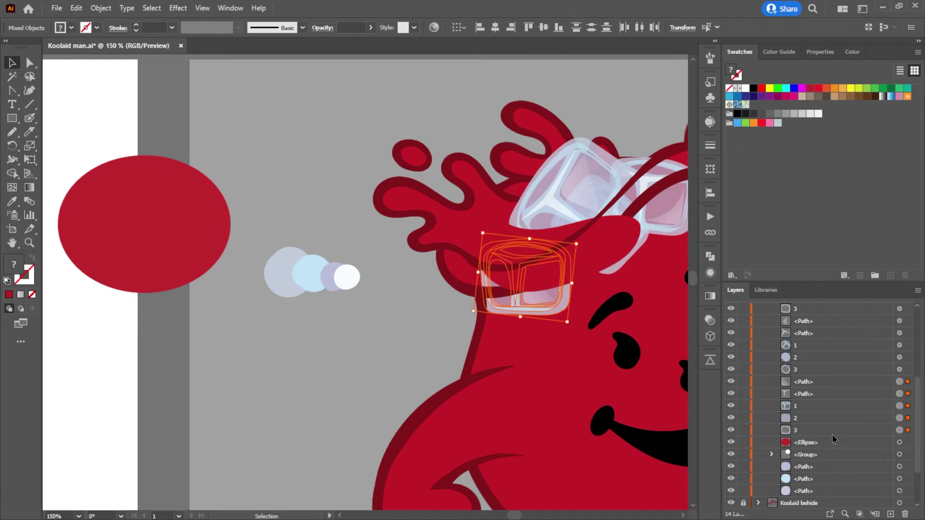
Step: Move the five paths of the leftmost ice cube into Layer 16 and place that layer directly above Layer 15
left_click(823, 432, "shift")
left_click(810, 369, "ctrl")
left_click_drag(803, 325, 811, 366)
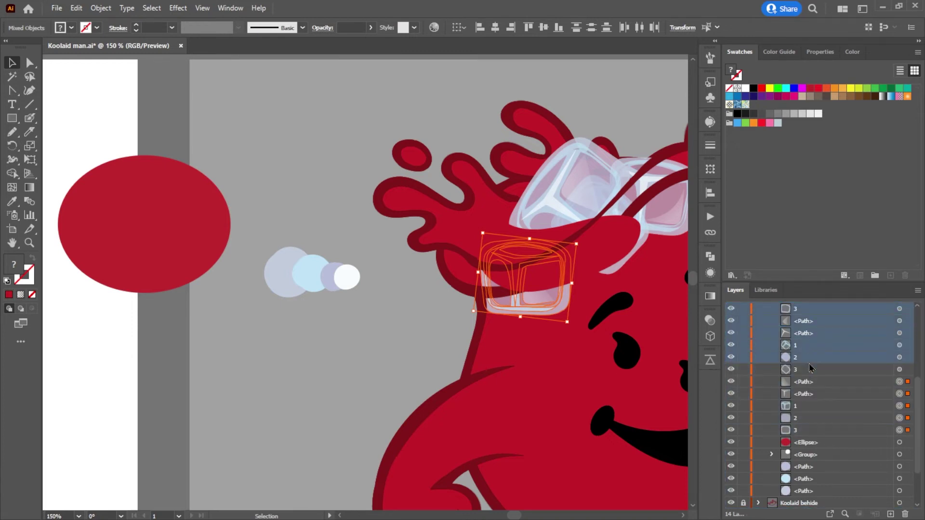
left_click(817, 360)
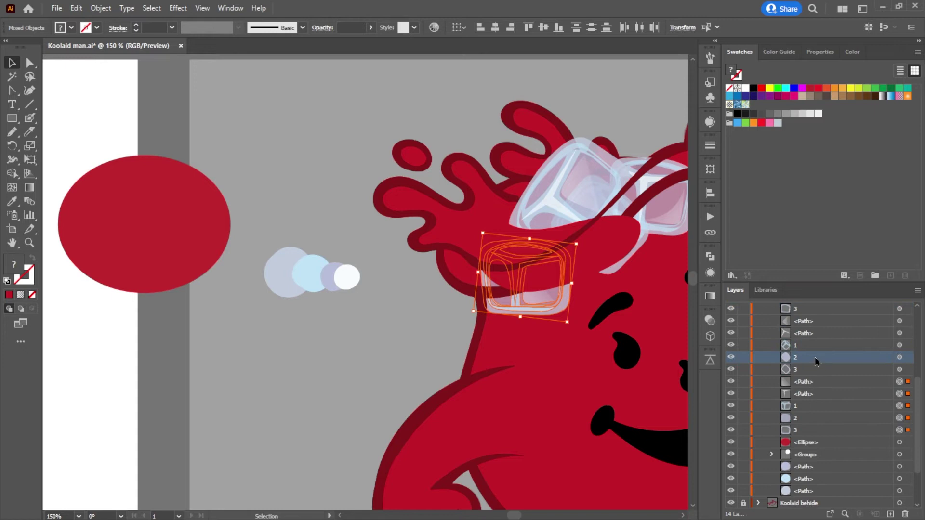
left_click(809, 382)
left_click(822, 430, "ctrl")
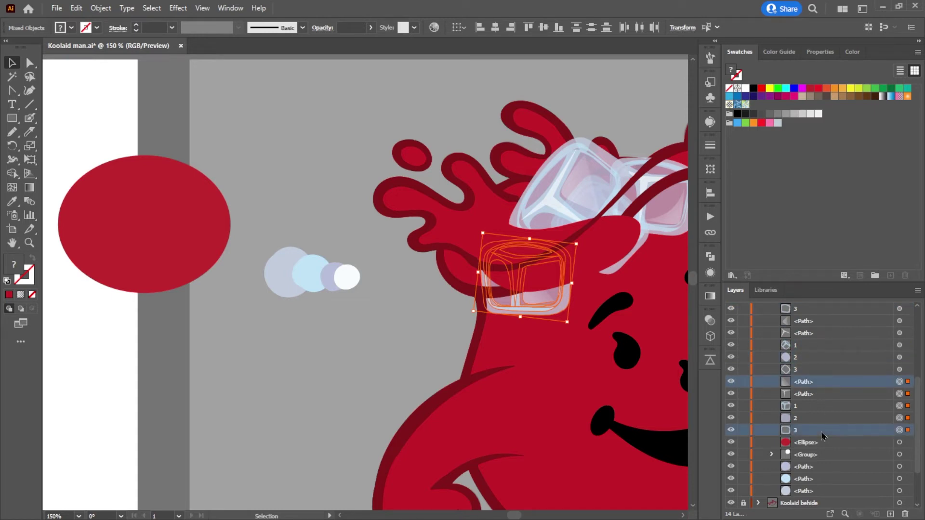
left_click(820, 418, "ctrl")
left_click(812, 395, "shift")
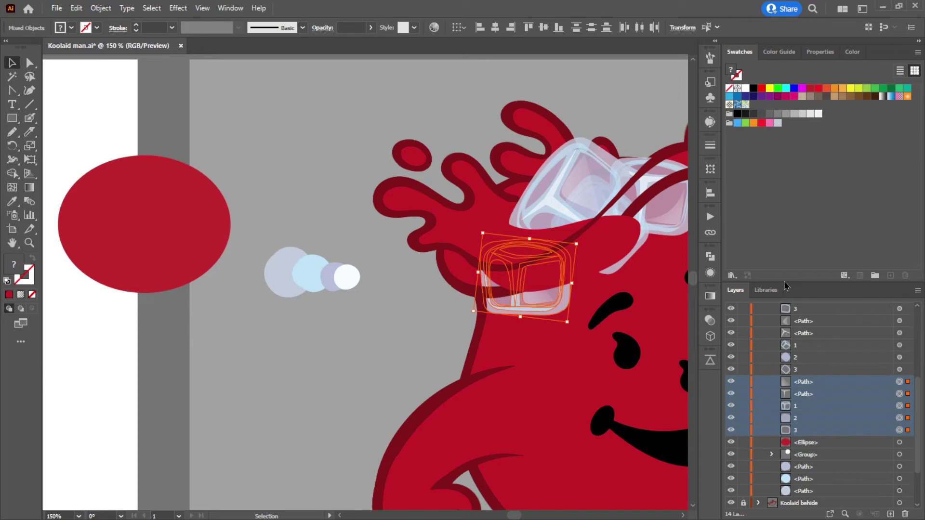
left_click_drag(785, 283, 786, 207)
scroll(813, 316, "up", 5)
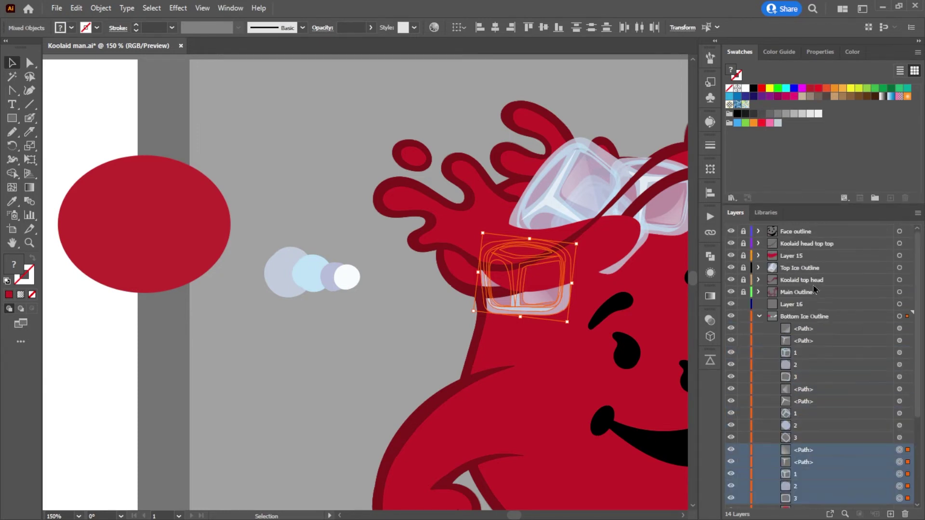
left_click_drag(812, 472, 794, 251)
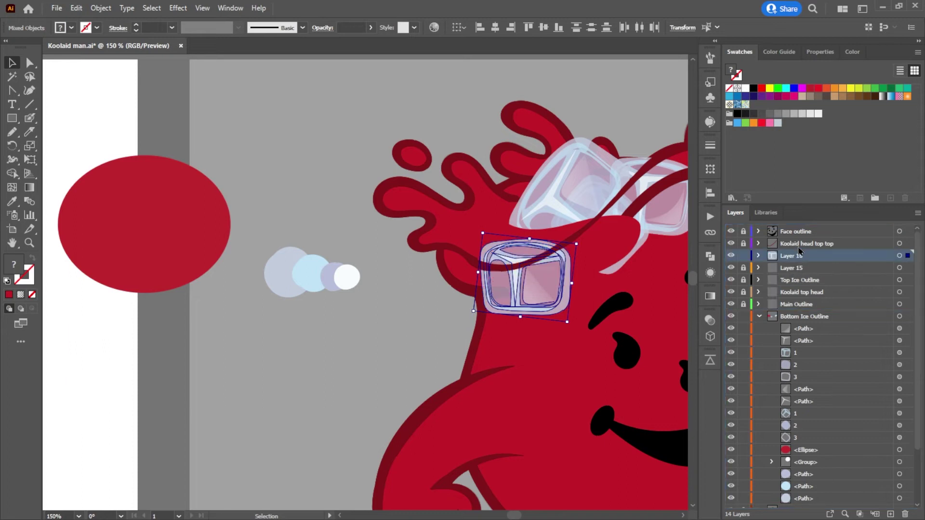
left_click(378, 342)
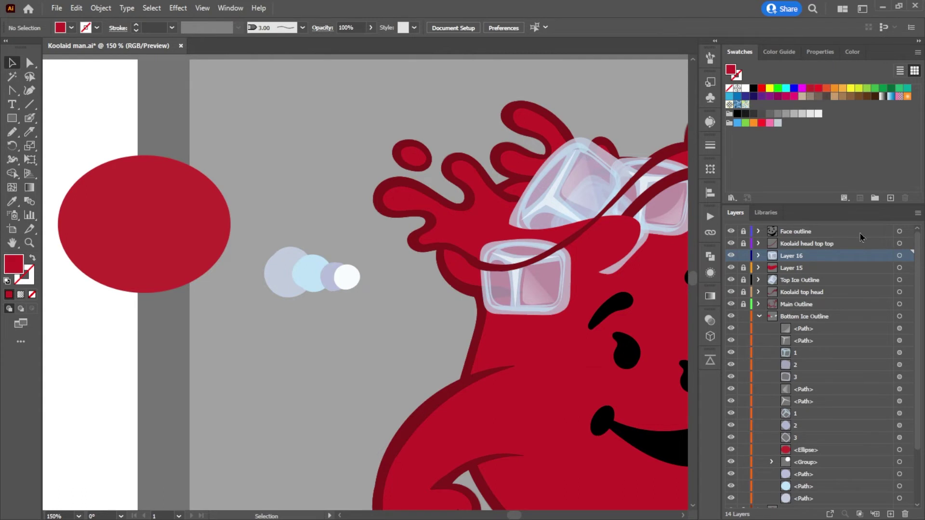
Step: Compare the ice cubes and rim of the vector pitcher with the reference picture
scroll(612, 352, "down", 3)
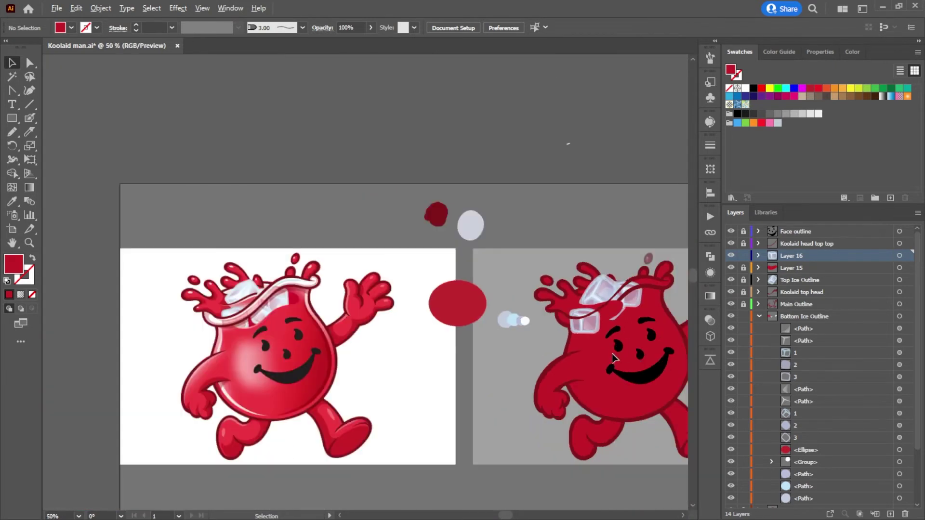
scroll(612, 360, "up", 4)
scroll(597, 343, "down", 4)
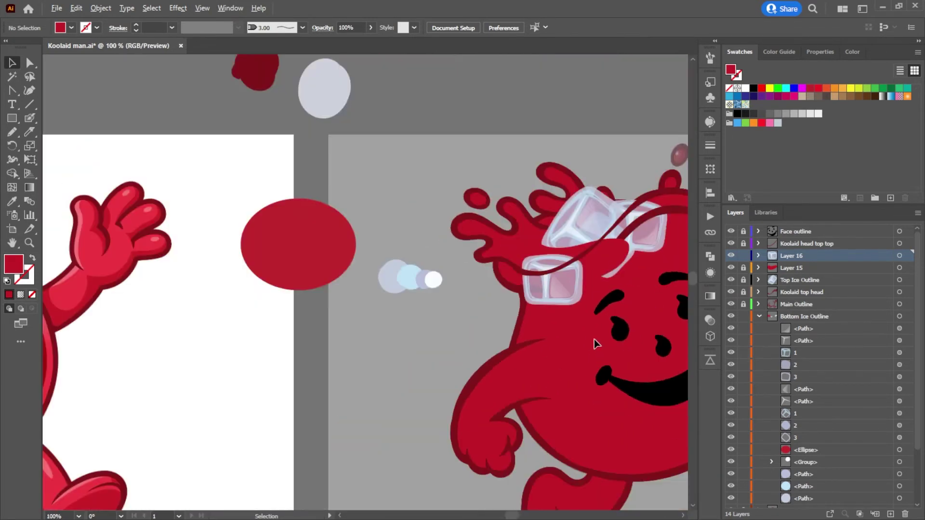
scroll(584, 329, "up", 4)
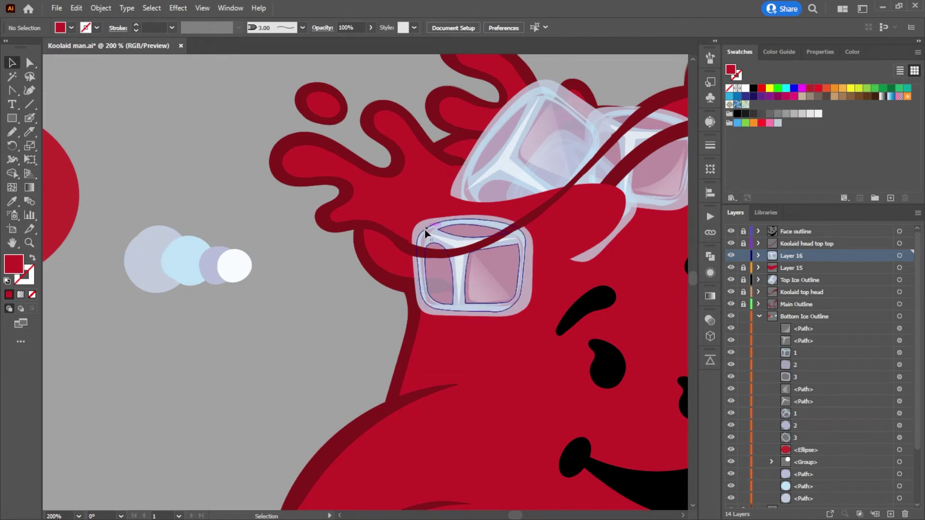
scroll(383, 240, "down", 4)
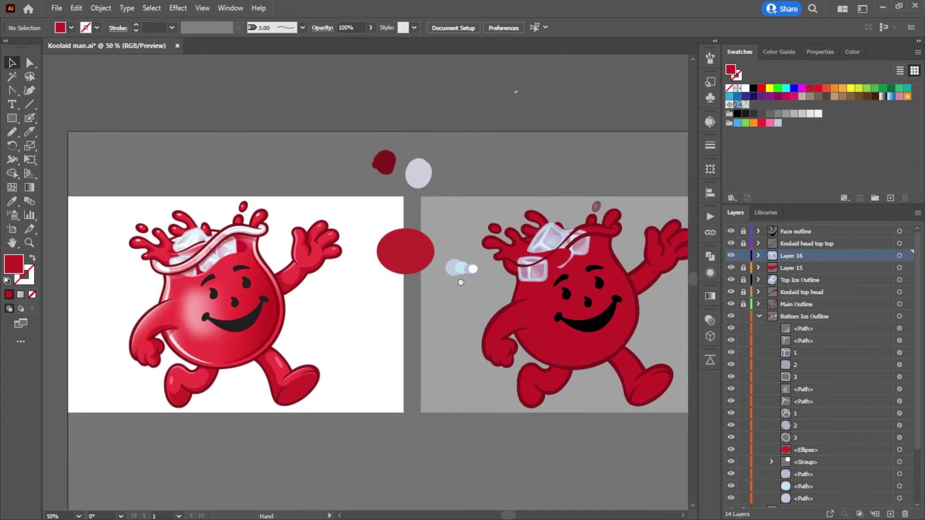
left_click_drag(460, 277, 446, 277)
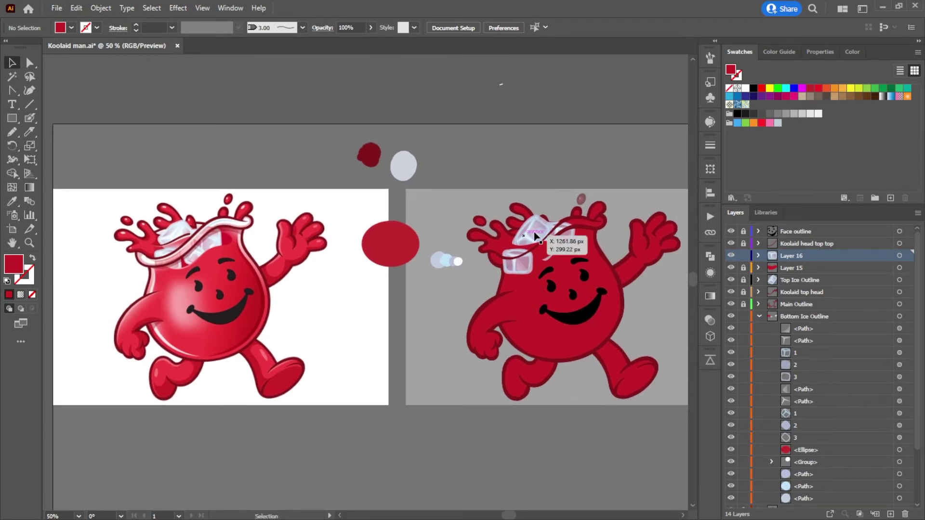
scroll(533, 238, "up", 2)
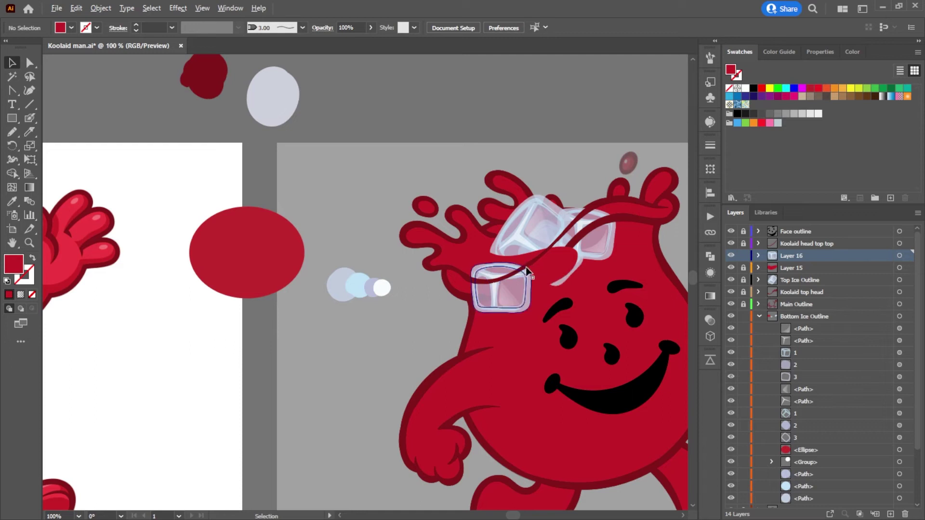
scroll(527, 267, "up", 3)
scroll(516, 287, "down", 1)
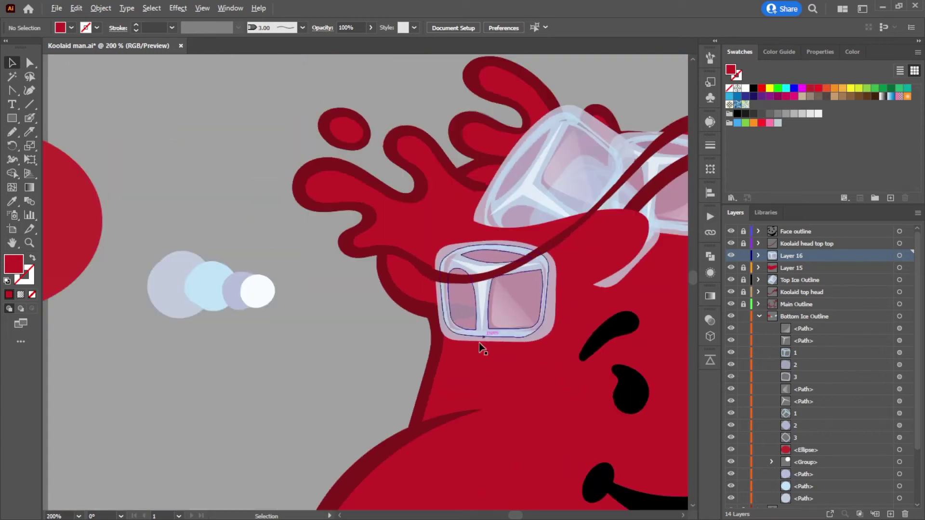
Step: Collapse the Bottom Ice Outline layer and rename Layer 16 as Ice 1
left_click(759, 316)
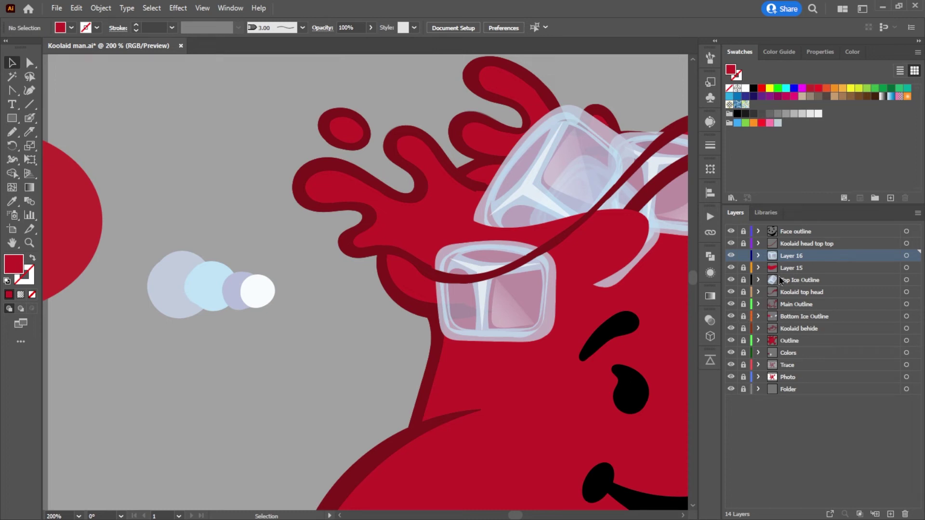
double_click(792, 255)
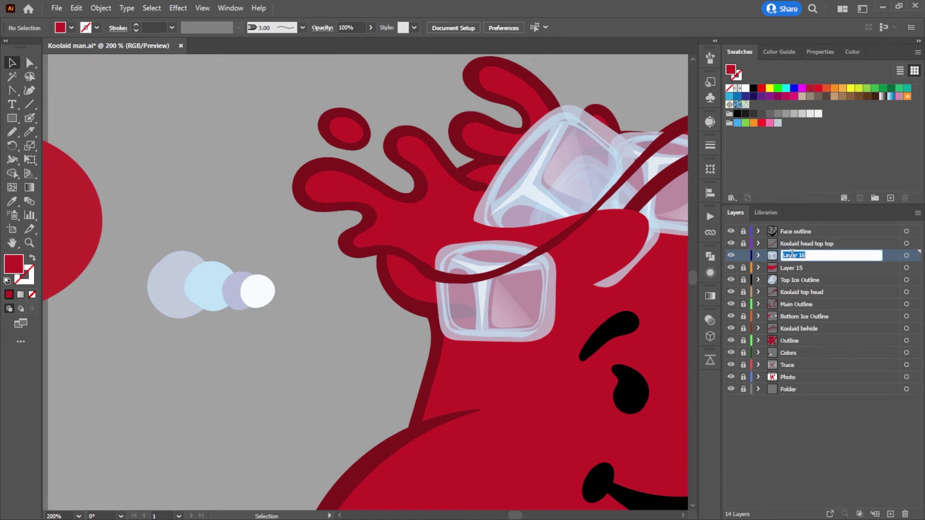
type("Ice 1")
key("Return")
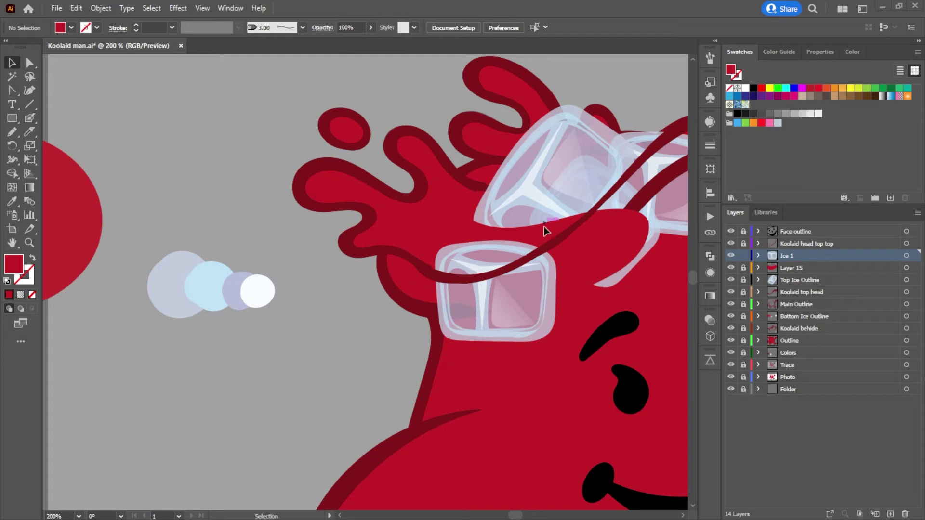
Step: Toggle the Ice 1 layer off and on to check its contents, and hide the Outline layer
left_click(731, 257)
left_click(732, 257)
left_click(731, 256)
left_click(730, 257)
left_click(731, 341)
left_click(730, 341)
left_click(731, 341)
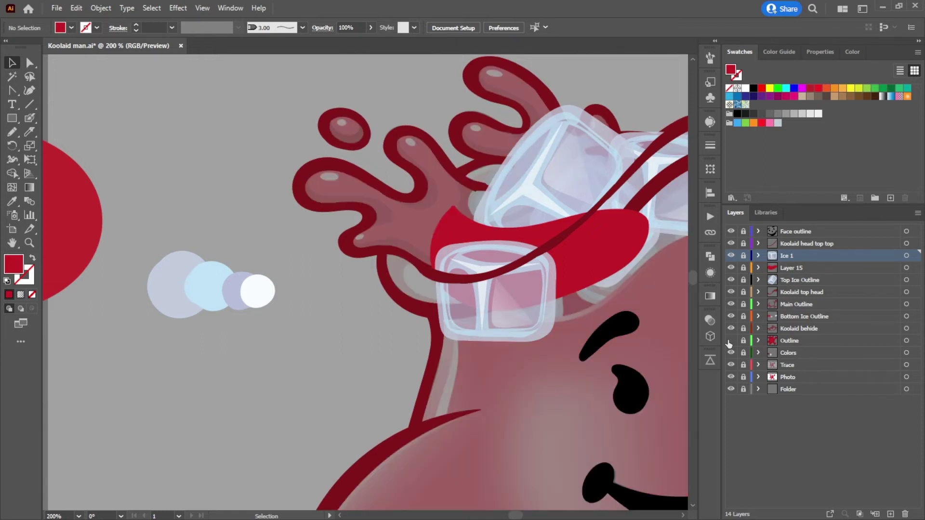
Step: Toggle the Main Outline, Koolaid behide and Koolaid top head layers to examine which one holds the pitcher's front rim line
left_click(730, 305)
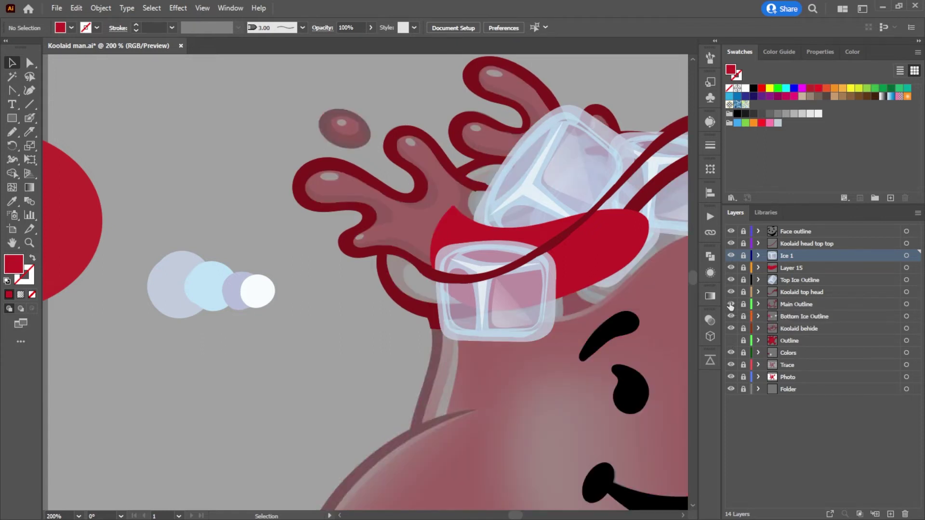
left_click(730, 305)
left_click(730, 305)
left_click(732, 305)
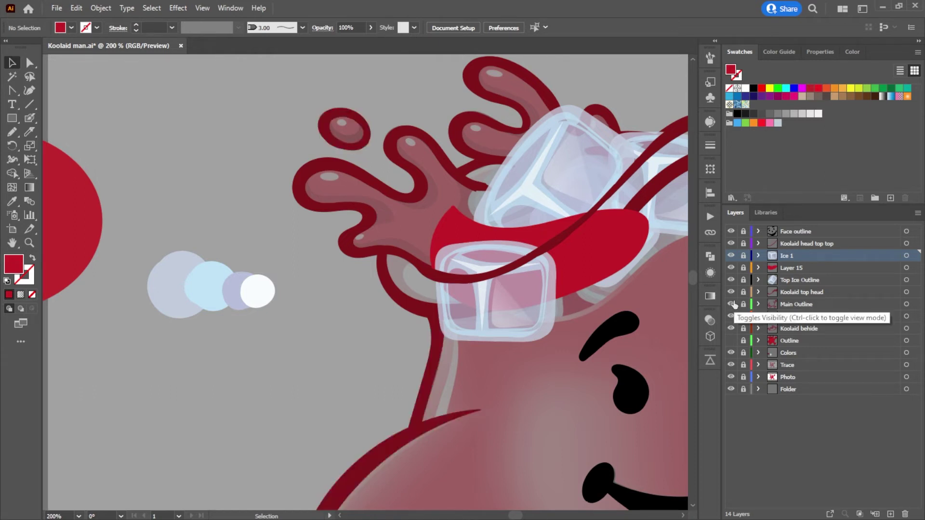
left_click(731, 330)
left_click(731, 330)
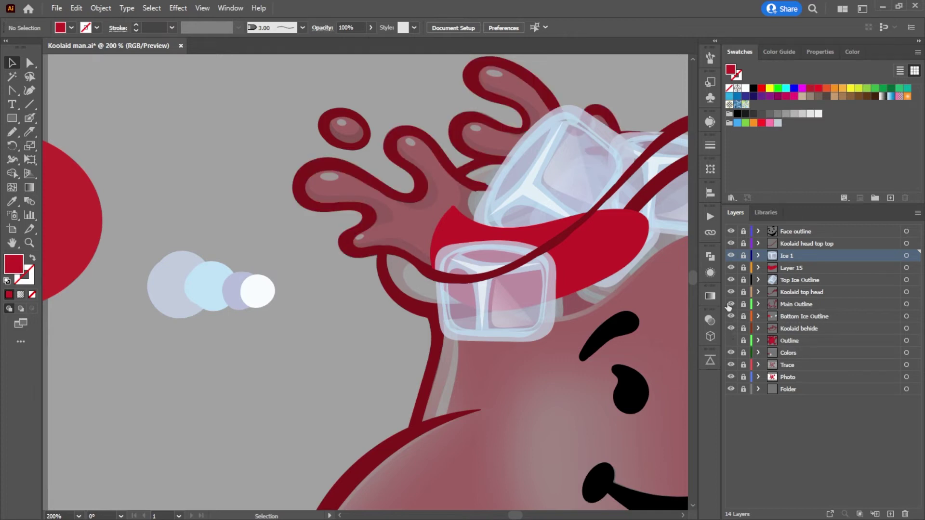
left_click(731, 305)
left_click(731, 304)
left_click(730, 292)
left_click(731, 292)
left_click(731, 292)
left_click(731, 292)
Step: Unlock Koolaid top head and cut its rim outline with the Knife beside the right ice cube and at the pitcher's left edge
left_click(744, 292)
left_click(906, 292)
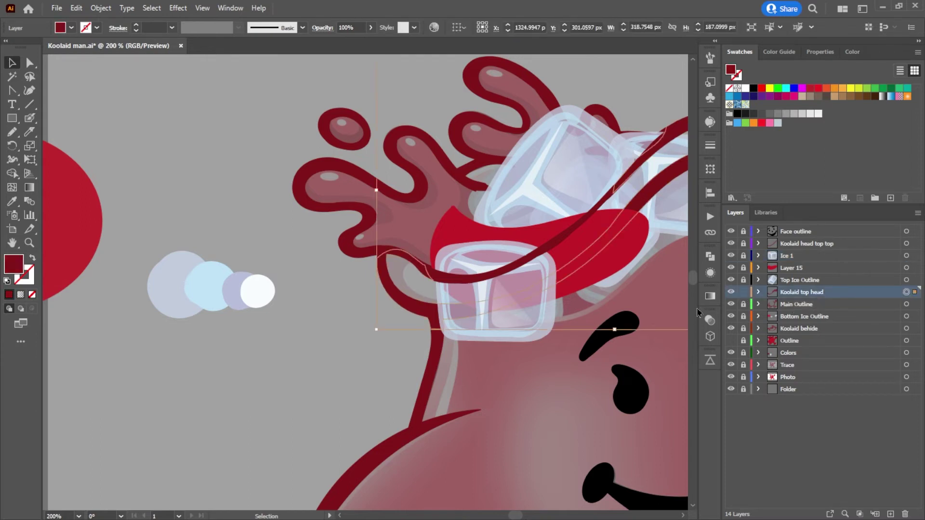
left_click(30, 132)
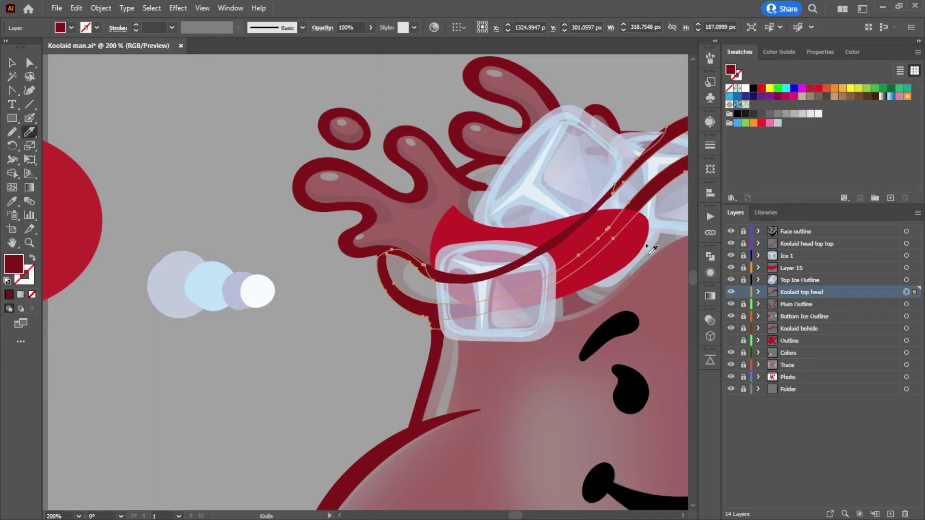
left_click_drag(633, 204, 628, 199)
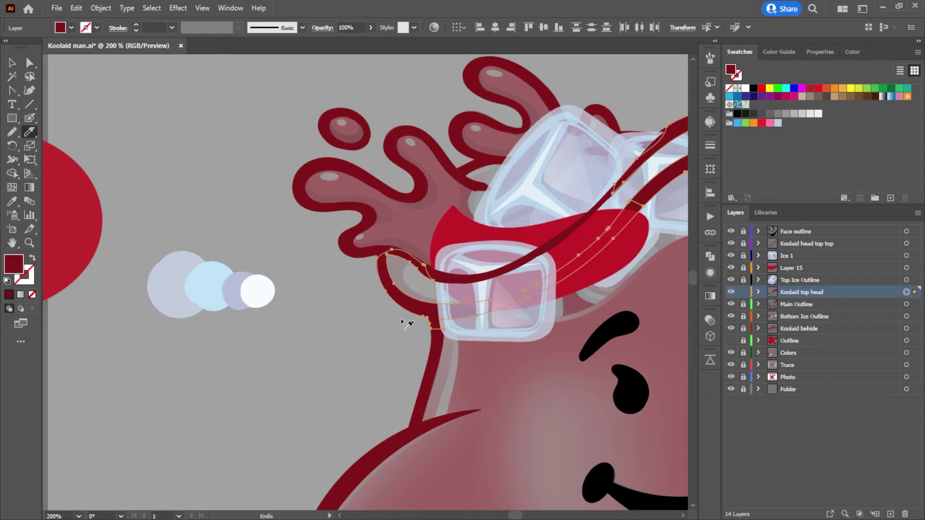
left_click_drag(402, 312, 408, 289)
key("a")
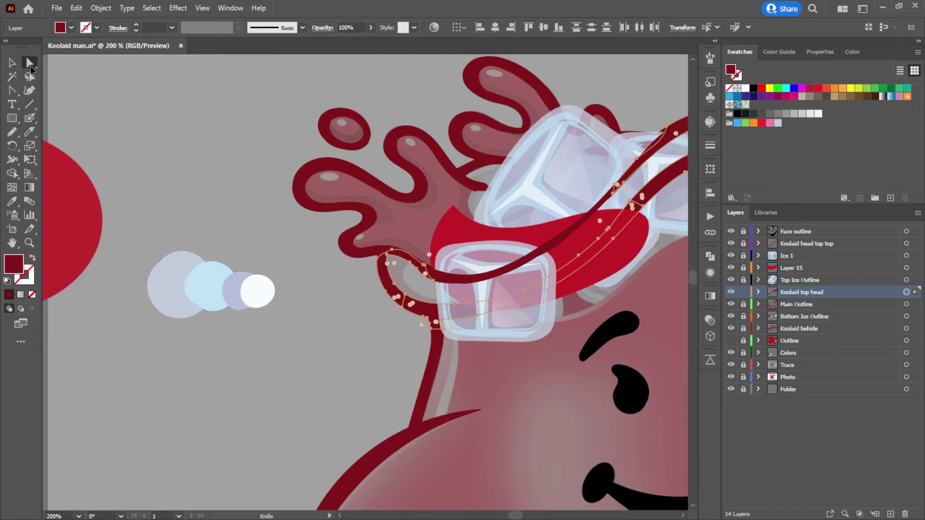
left_click(357, 345)
Step: Move the cut front rim segment into a new layer and place that layer directly above Ice 1
left_click(417, 308)
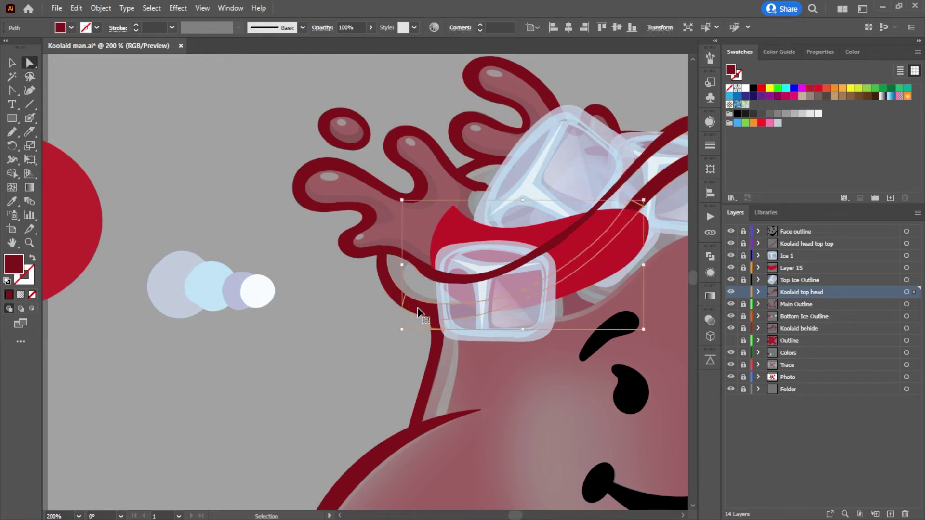
left_click(890, 514)
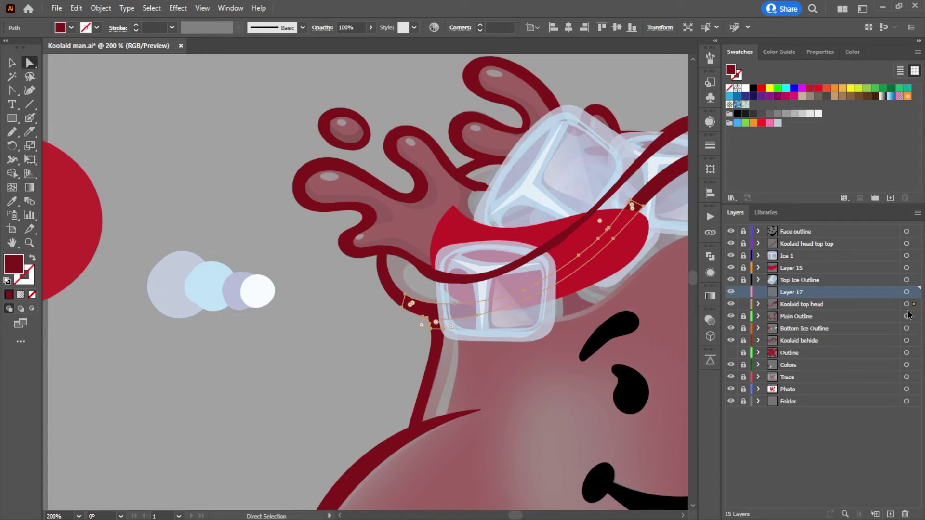
left_click(759, 305)
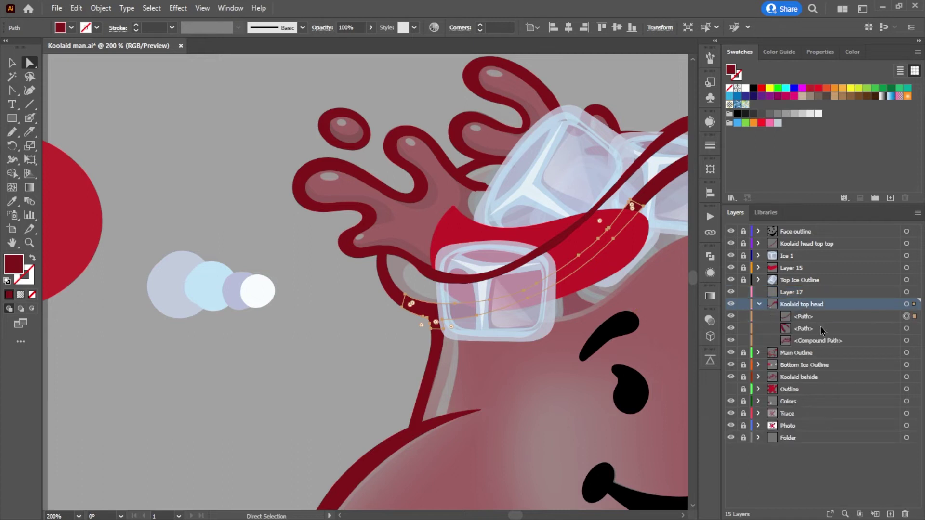
left_click_drag(824, 329, 805, 294)
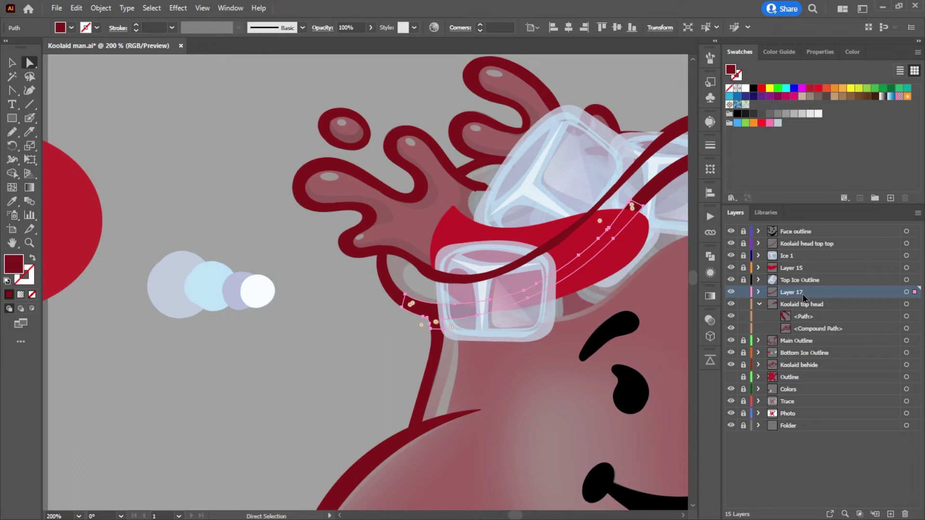
left_click(759, 304)
left_click_drag(792, 296, 794, 255)
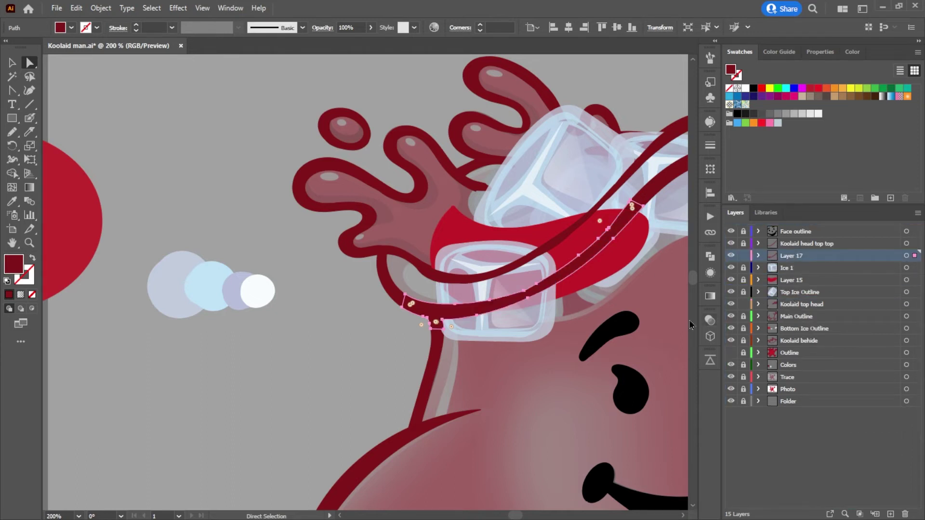
left_click(207, 341)
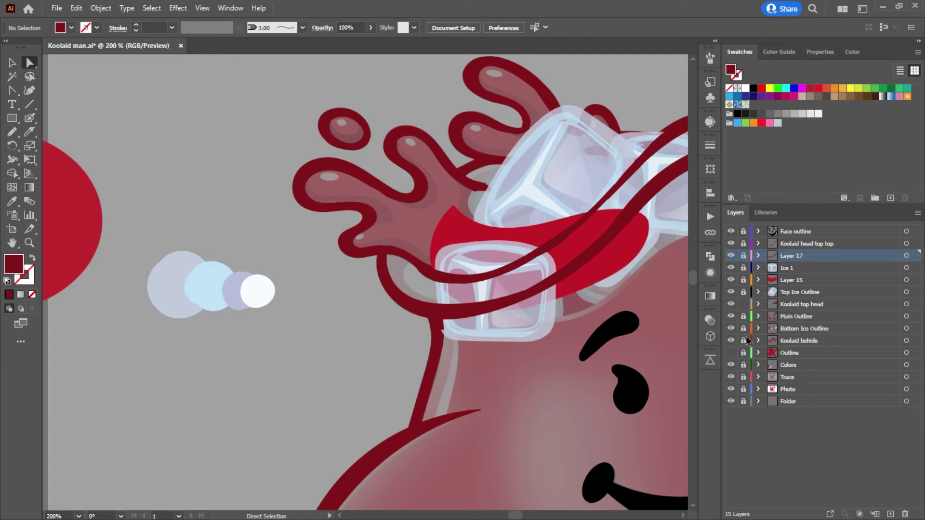
Step: Show the Outline layer again and compare the whole character with the reference photo
left_click(742, 304)
left_click(731, 353)
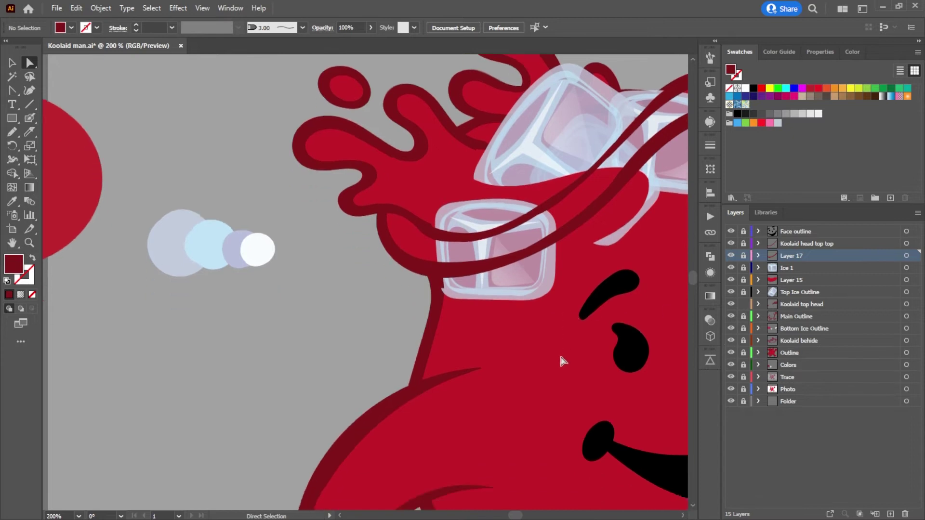
scroll(561, 357, "up", 1)
scroll(606, 318, "down", 4)
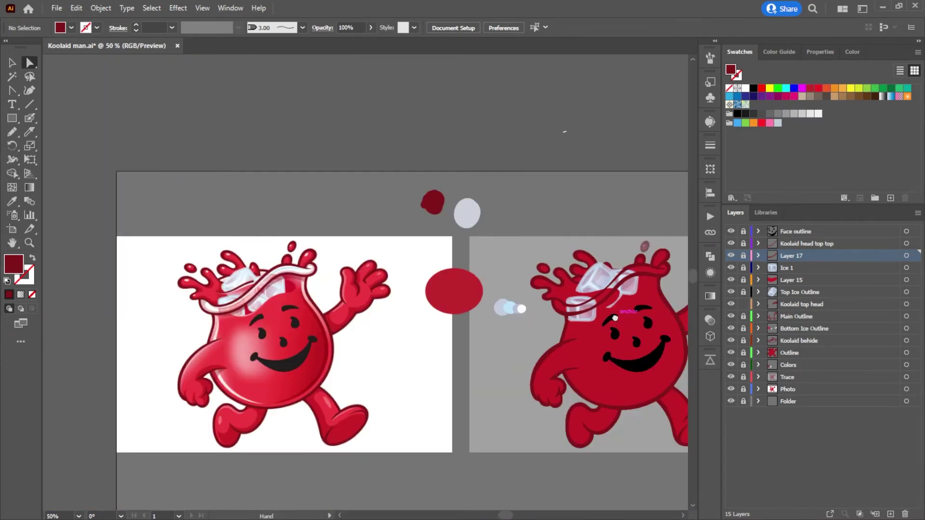
left_click_drag(615, 317, 590, 301)
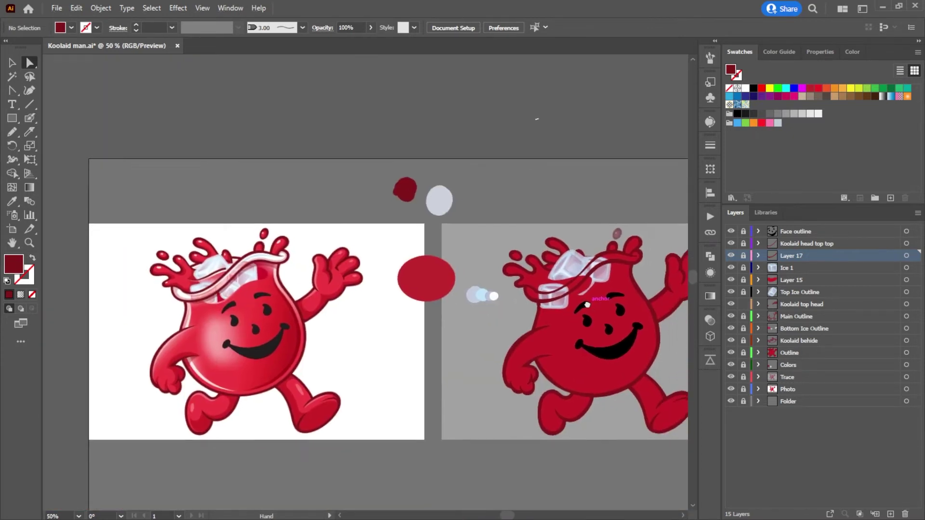
scroll(589, 302, "up", 5)
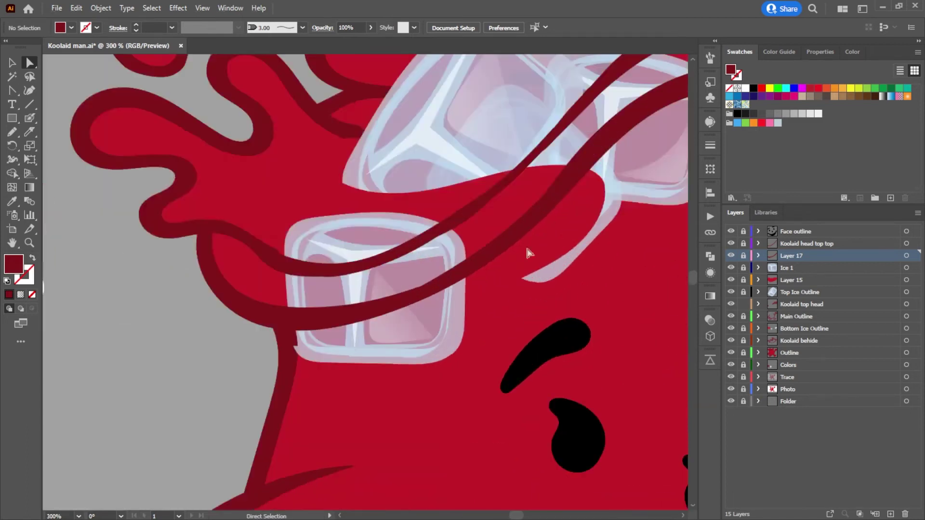
key("h")
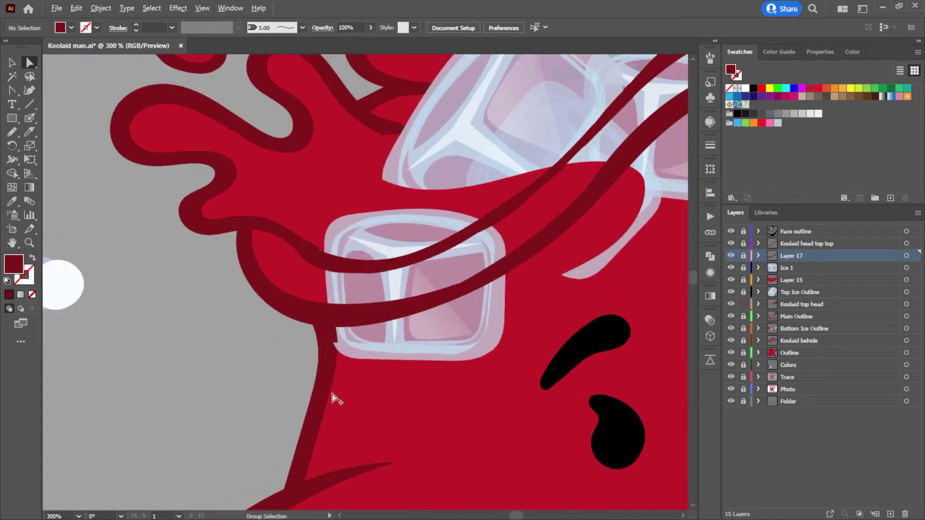
Step: Hide every layer above Outline, from Koolaid behide up to Face outline, to isolate the base artwork
left_click(730, 340)
left_click(730, 317)
left_click(730, 328)
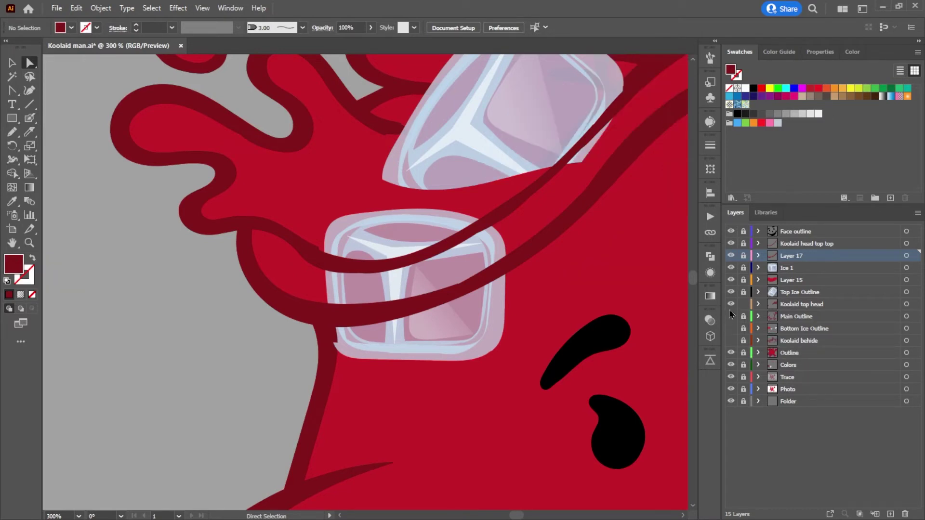
left_click(731, 292)
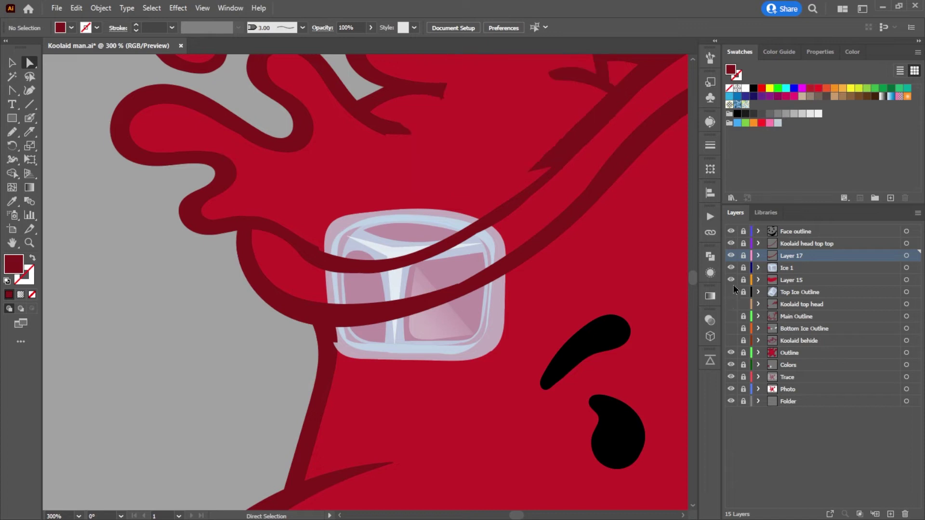
left_click(731, 280)
left_click(731, 268)
left_click(731, 256)
left_click(731, 244)
left_click(731, 231)
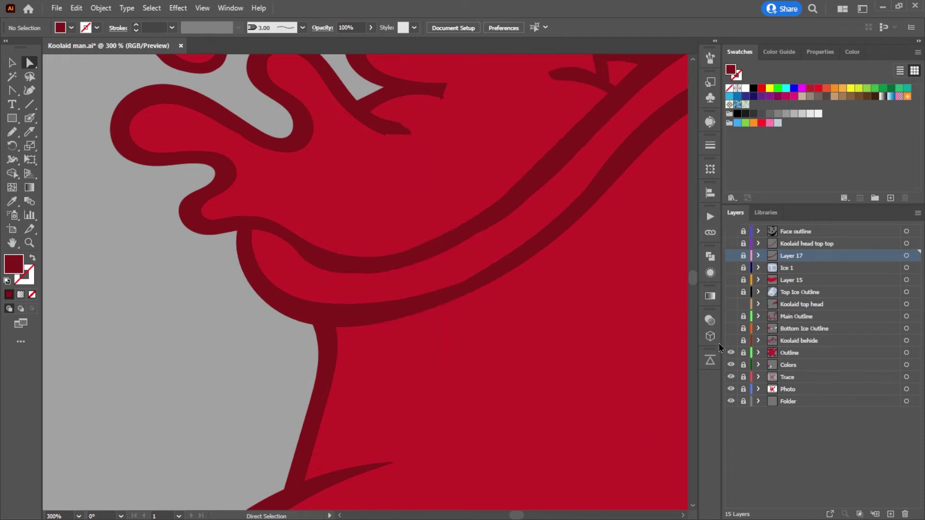
Step: Toggle the Outline layer off and on to compare it with the traced photo, and unlock it
left_click(730, 353)
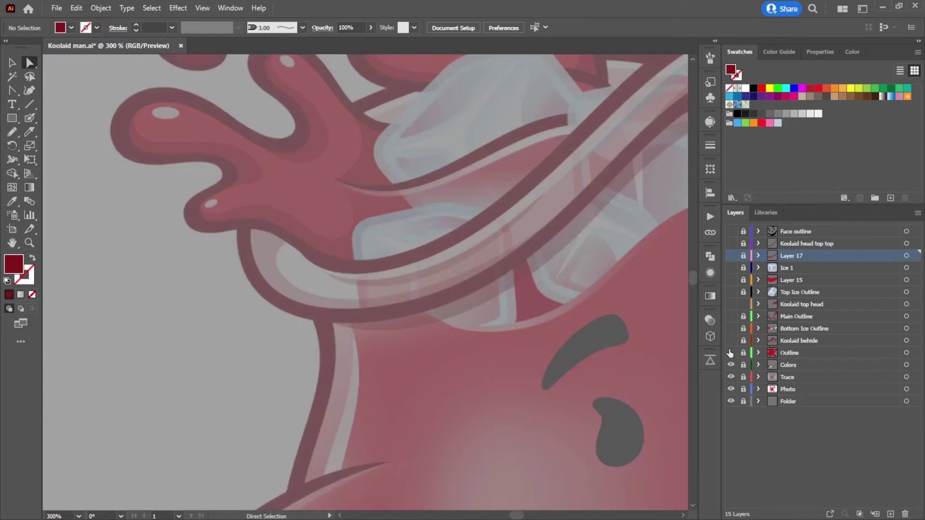
left_click(731, 353)
left_click(731, 354)
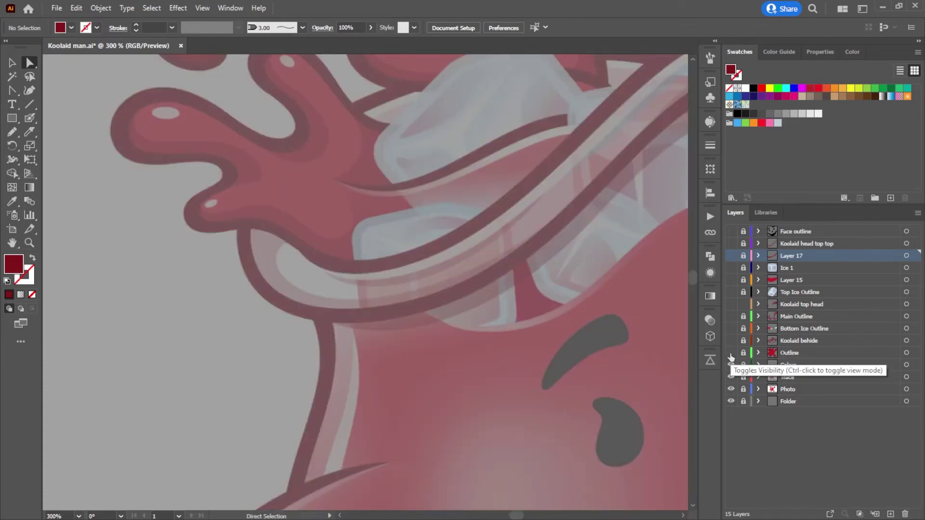
left_click(731, 354)
left_click(743, 353)
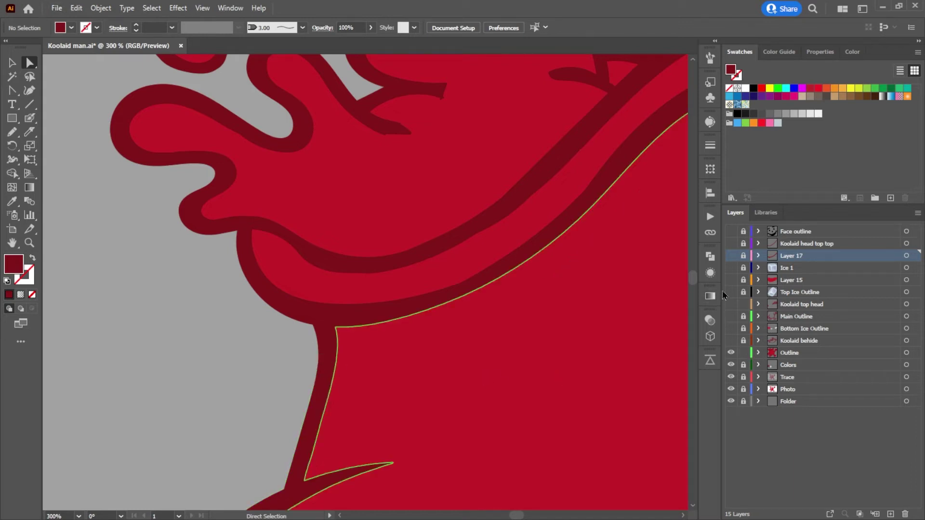
Step: Show the Ice 1, Layer 17 and Koolaid head top top layers over the base outline
left_click(729, 269)
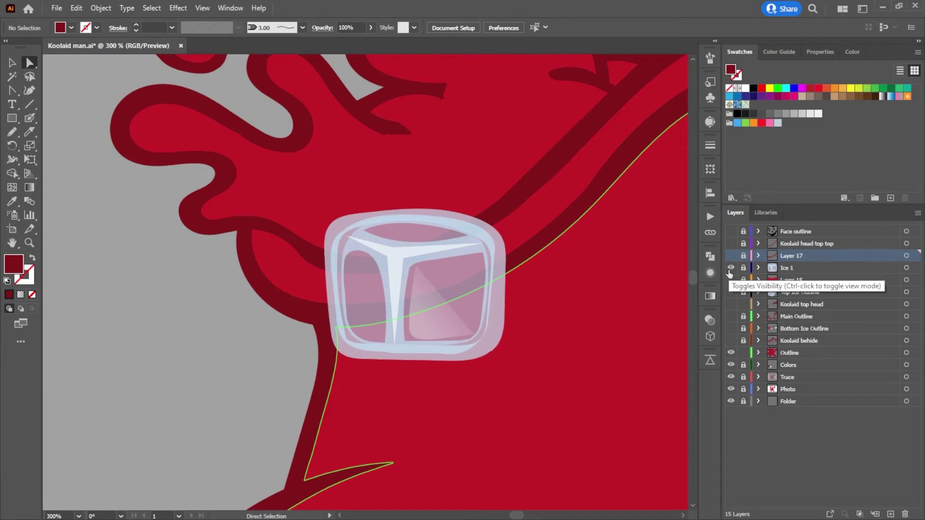
left_click(730, 256)
left_click(730, 244)
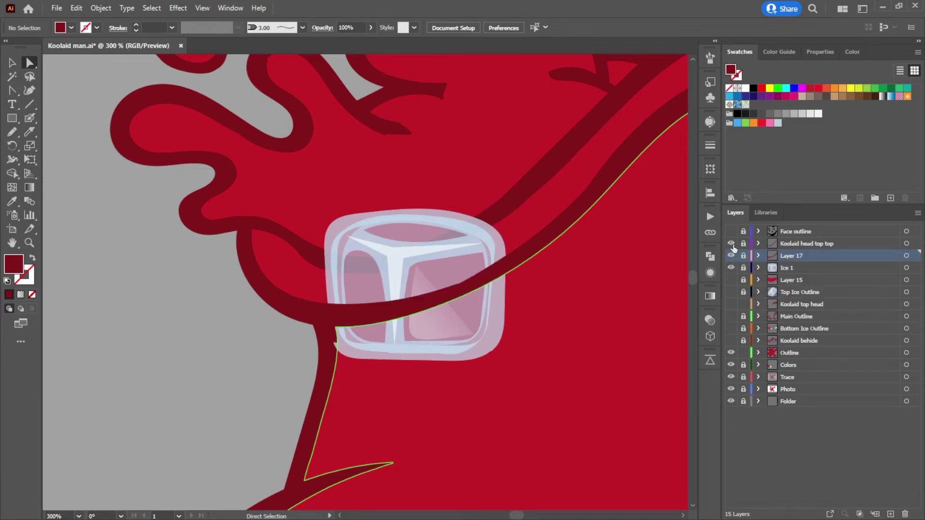
Step: Cut the Outline layer's dark compound path with the Knife in an arc where the rim meets the pitcher's left edge
scroll(328, 408, "down", 1)
scroll(328, 408, "up", 4)
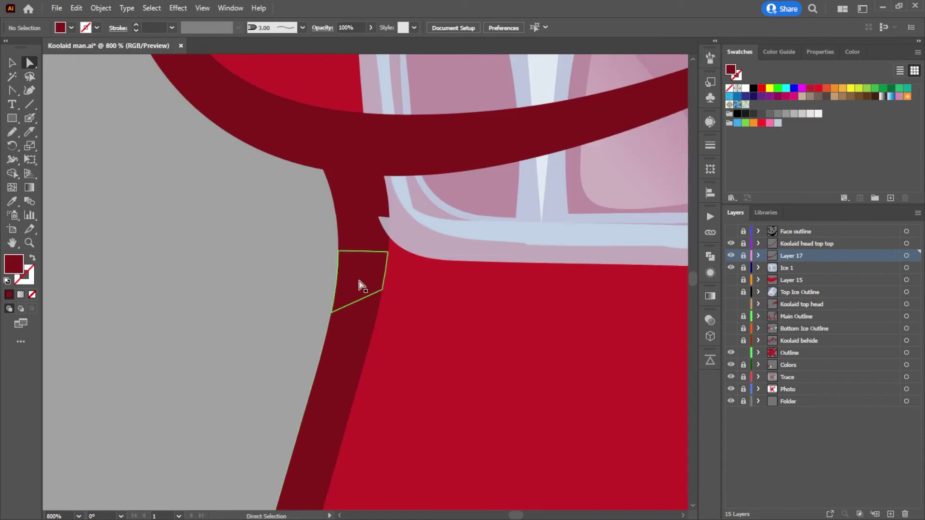
left_click(361, 207)
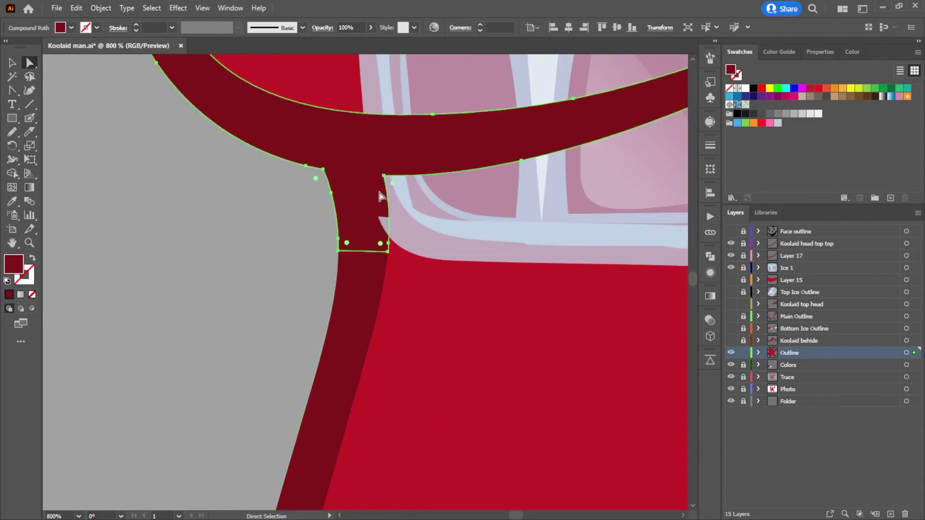
left_click(29, 132)
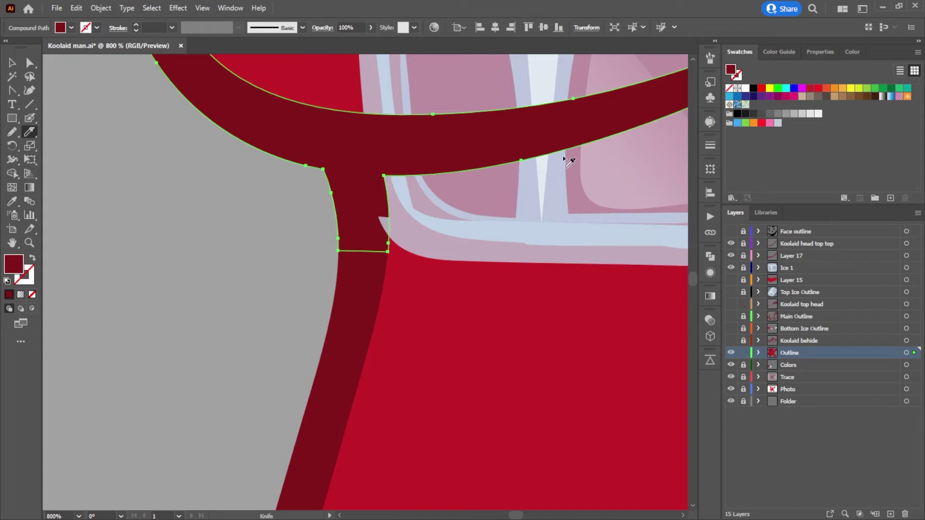
mouse_move(605, 147)
left_mouse_down()
mouse_move(567, 139)
mouse_move(297, 138)
mouse_move(273, 156)
mouse_move(272, 247)
mouse_move(283, 261)
mouse_move(411, 267)
mouse_move(510, 233)
mouse_move(602, 150)
left_mouse_up()
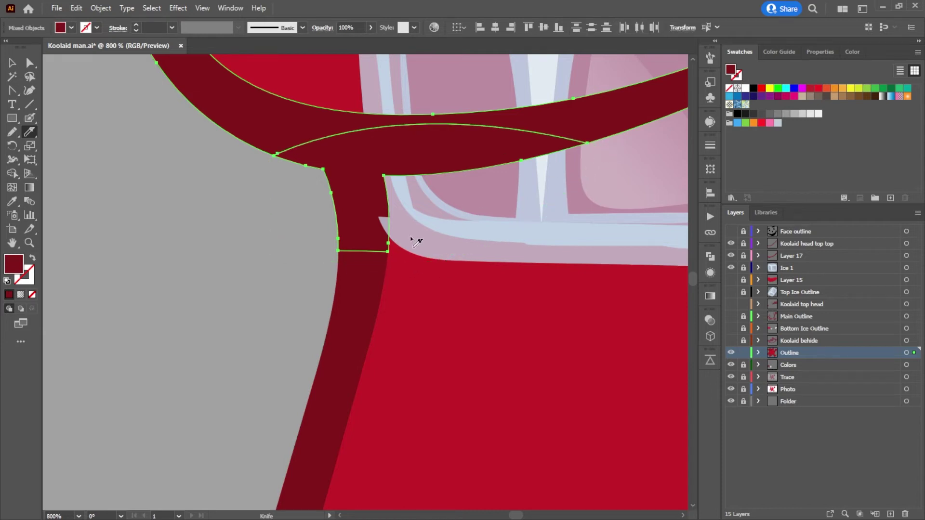
Step: Try moving the cut outline pieces away from the pitcher's left edge, and undo the move
left_click(29, 63)
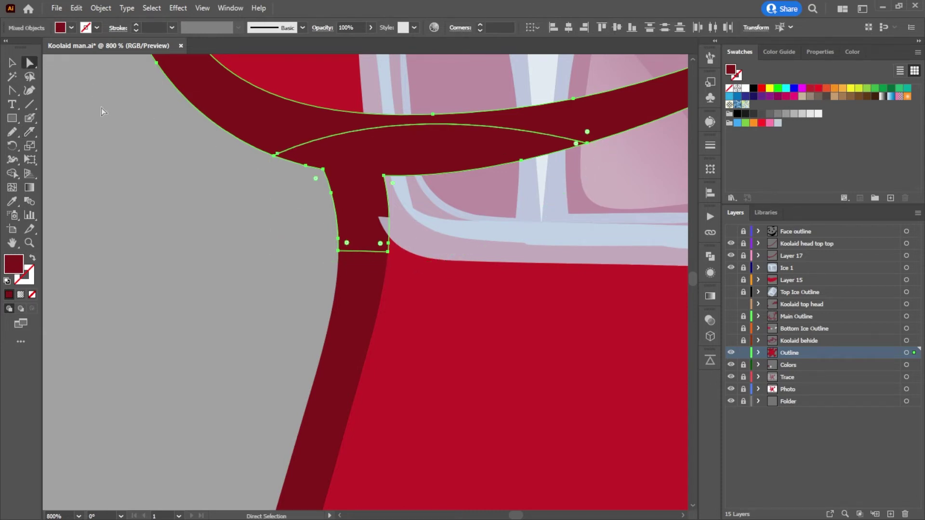
left_click_drag(370, 162, 295, 183)
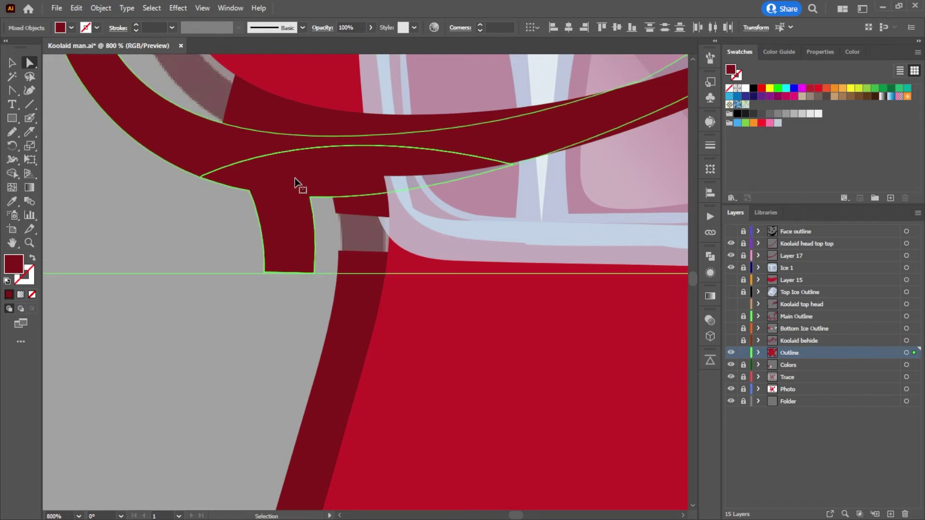
scroll(424, 207, "down", 3)
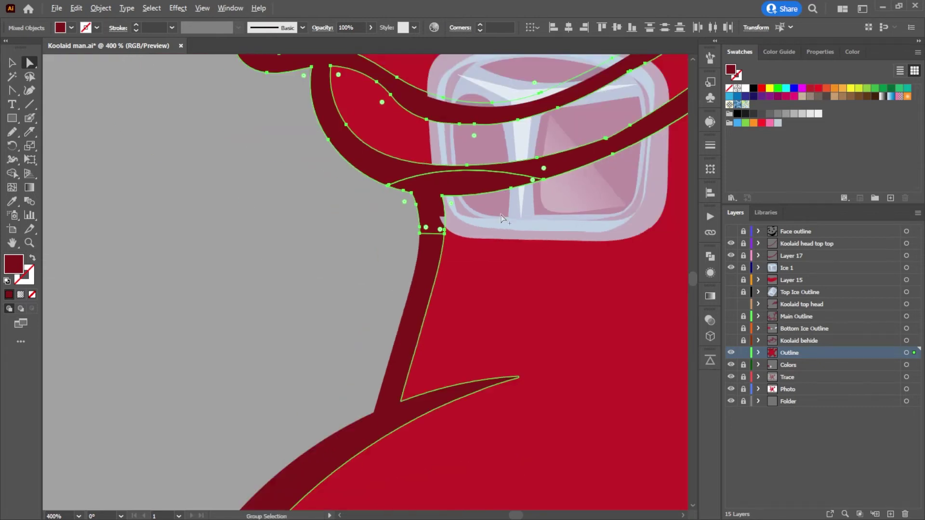
scroll(528, 210, "up", 3)
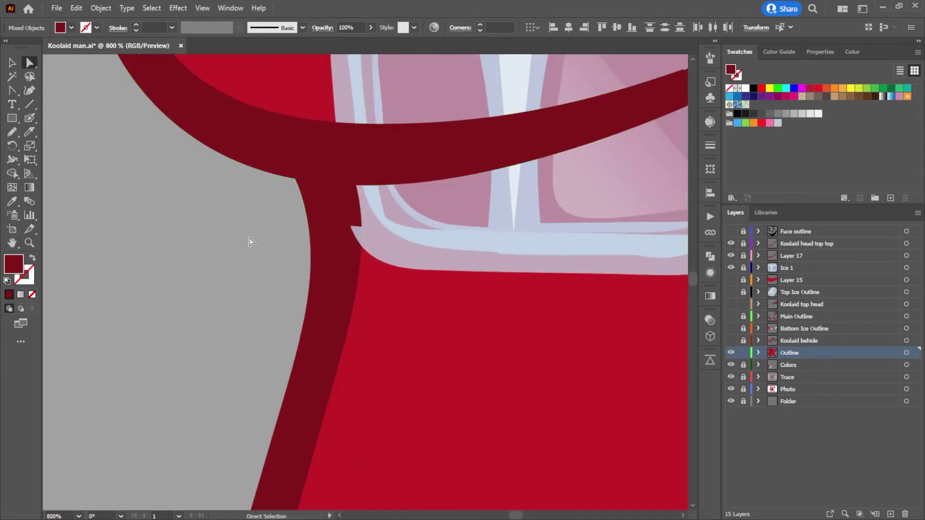
Step: Move the cut corner piece of the outline into a new layer and place that layer directly above Ice 1
left_click(337, 212)
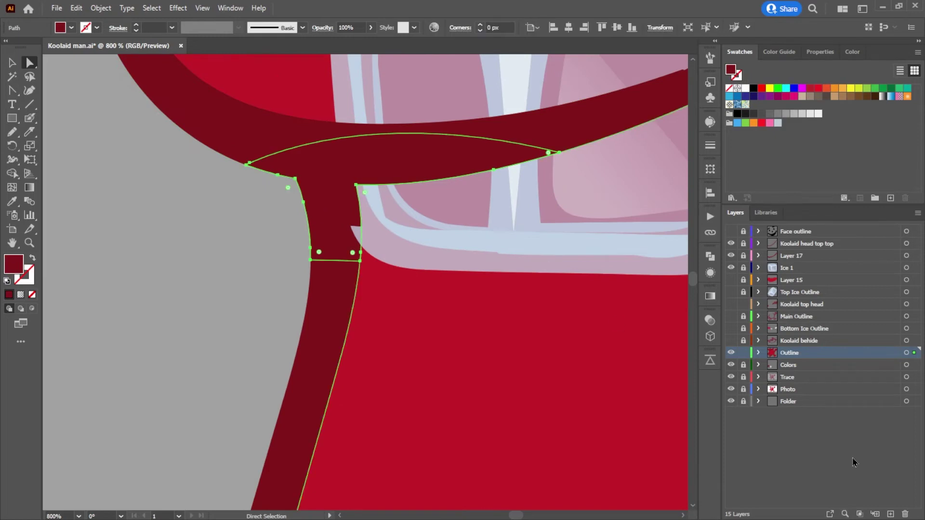
left_click(890, 514)
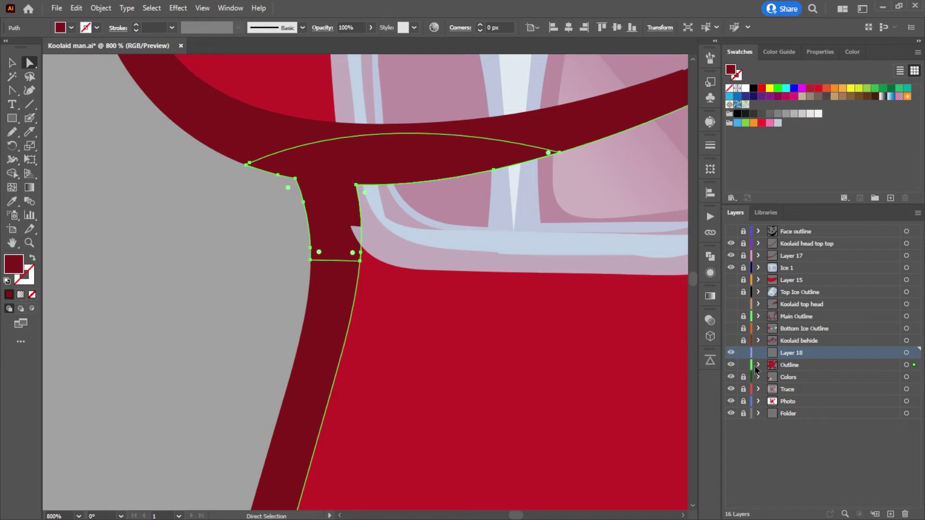
left_click(757, 366)
left_click(834, 416)
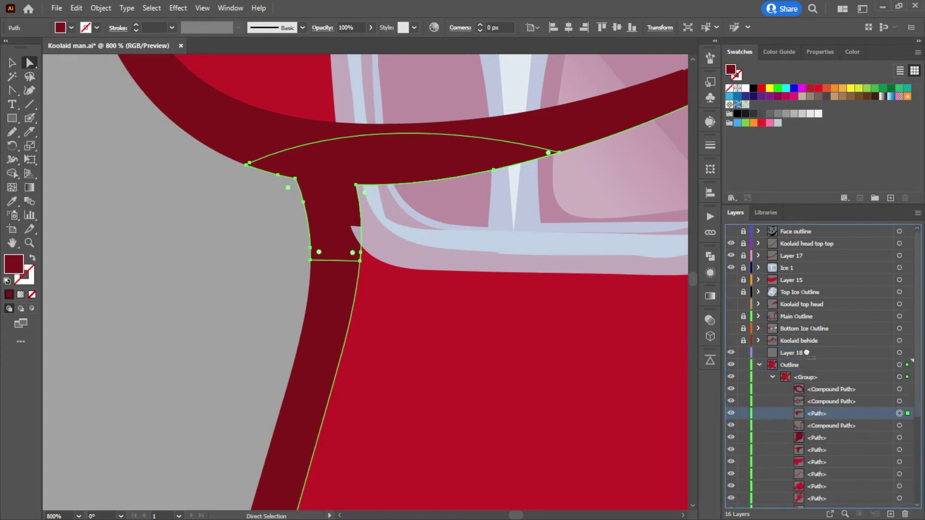
left_click_drag(814, 418, 800, 359)
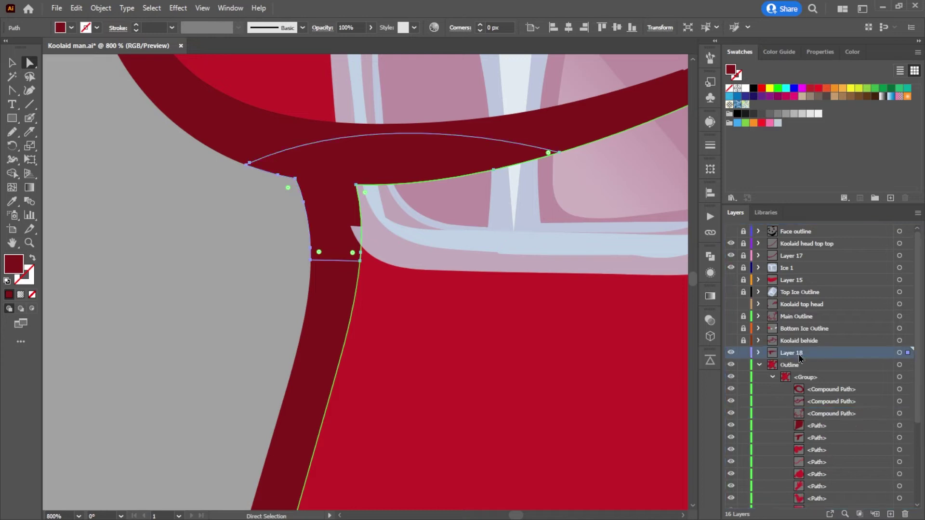
left_click_drag(792, 356, 793, 263)
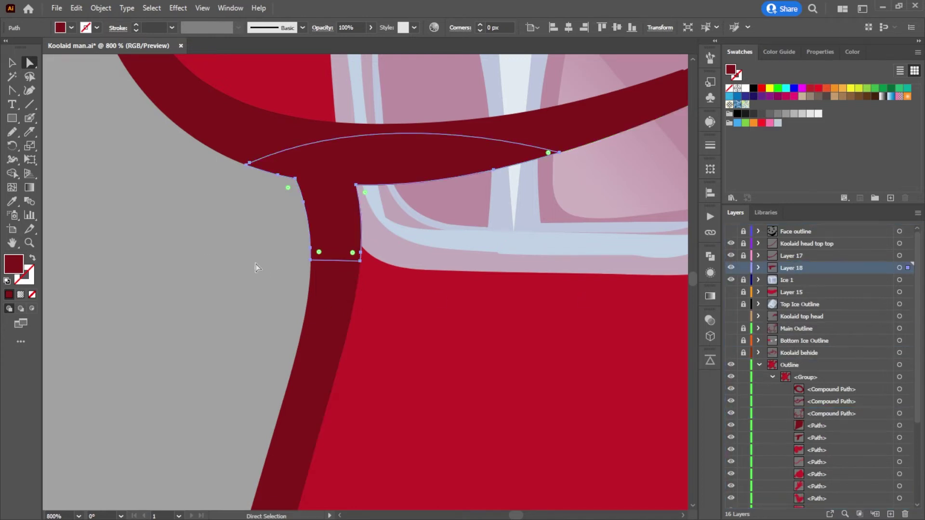
Step: Deselect the corner piece, check the ice cube's overlap on the pitcher, and collapse and lock the Outline layer
left_click(193, 240)
scroll(477, 279, "down", 8)
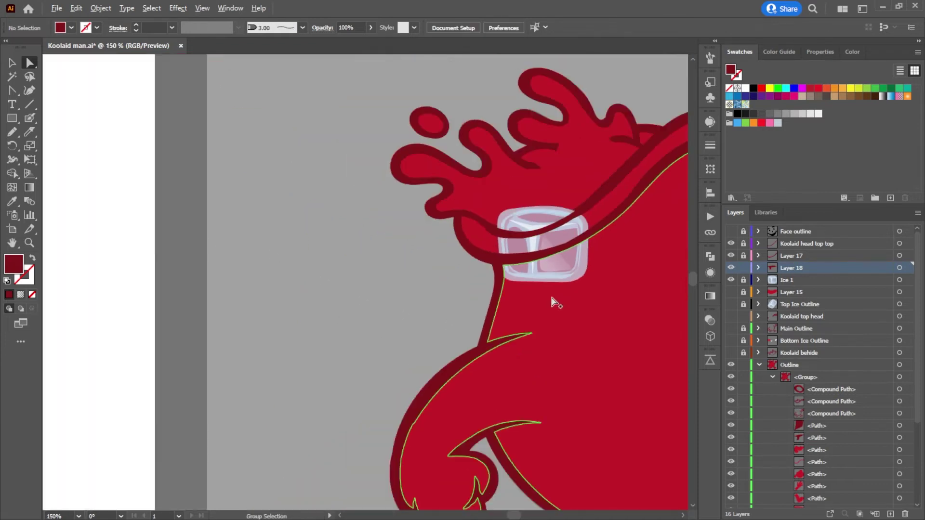
scroll(553, 303, "down", 3)
scroll(458, 326, "up", 2)
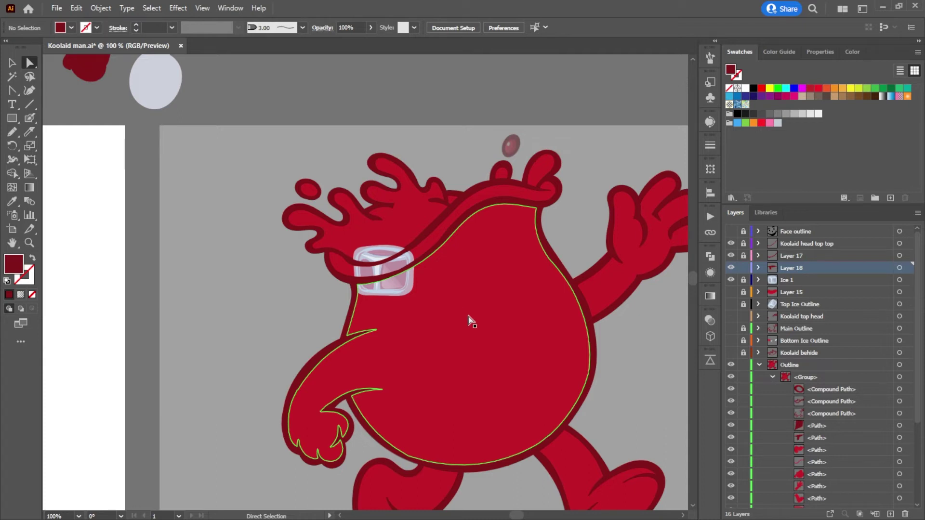
left_click(607, 390)
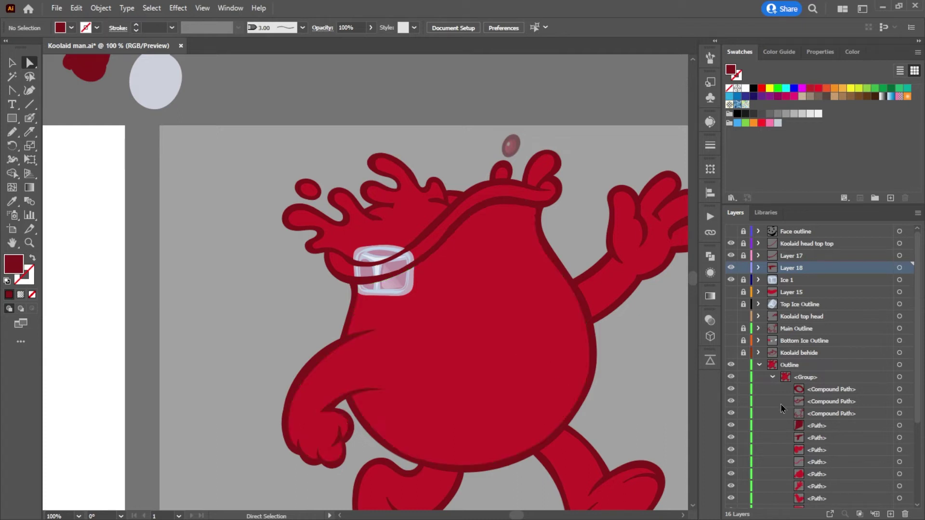
left_click(759, 365)
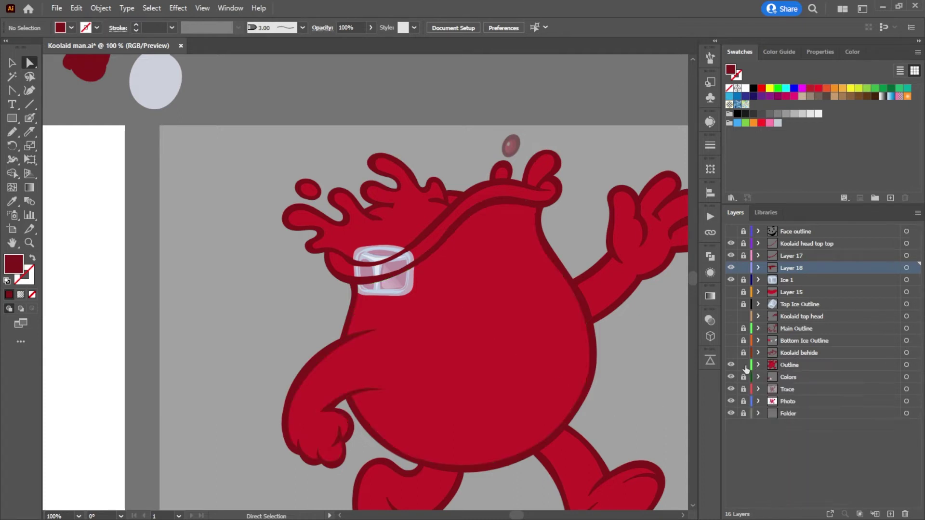
Step: Show the hidden Top Ice Outline, Layer 15, Koolaid top head, Main Outline, Bottom Ice Outline and Koolaid behide layers
left_click(731, 304)
left_click(731, 293)
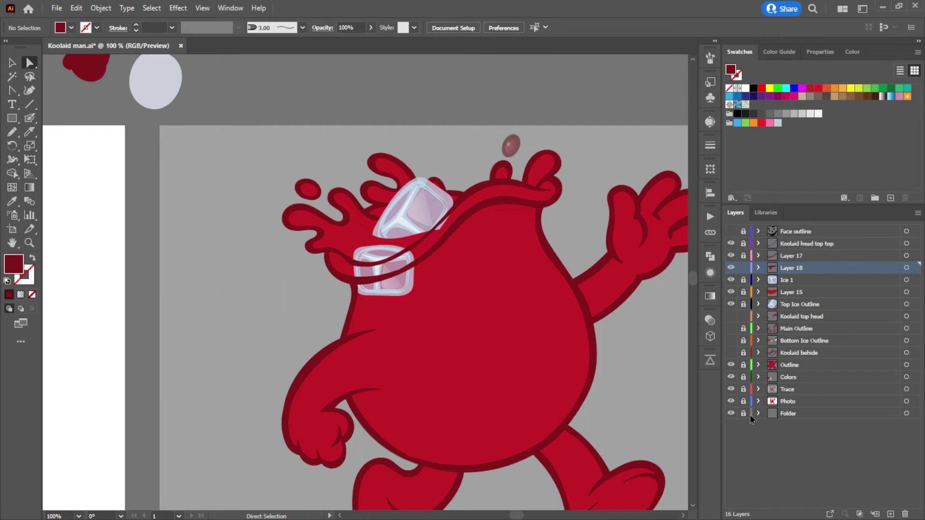
left_click(730, 341)
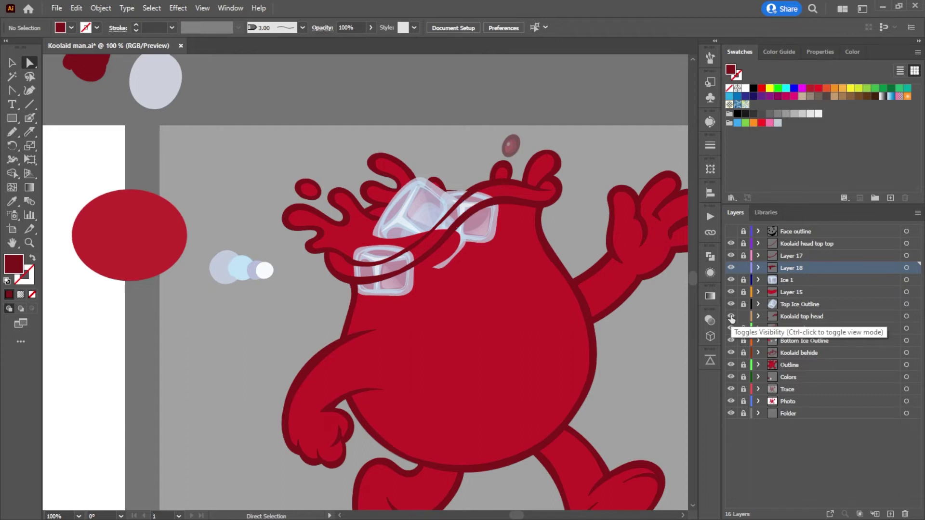
left_click(731, 317)
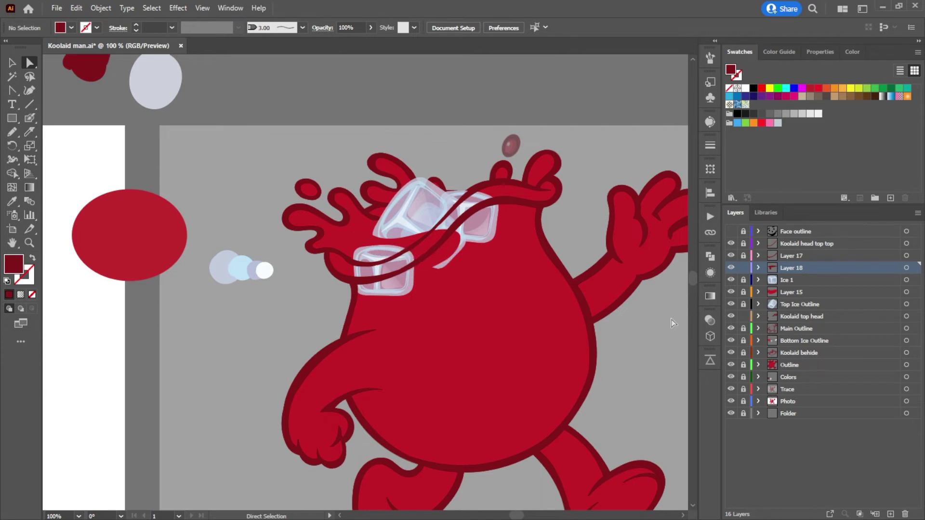
Step: Resize the red liquid shape on Layer 15 over the ice cubes in the pitcher's opening, and deselect it
left_click(419, 262)
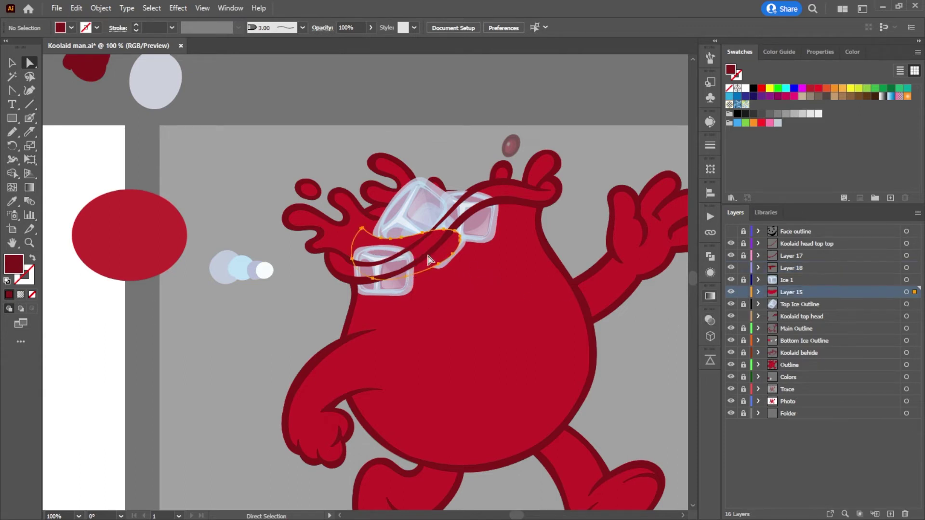
left_click(11, 63)
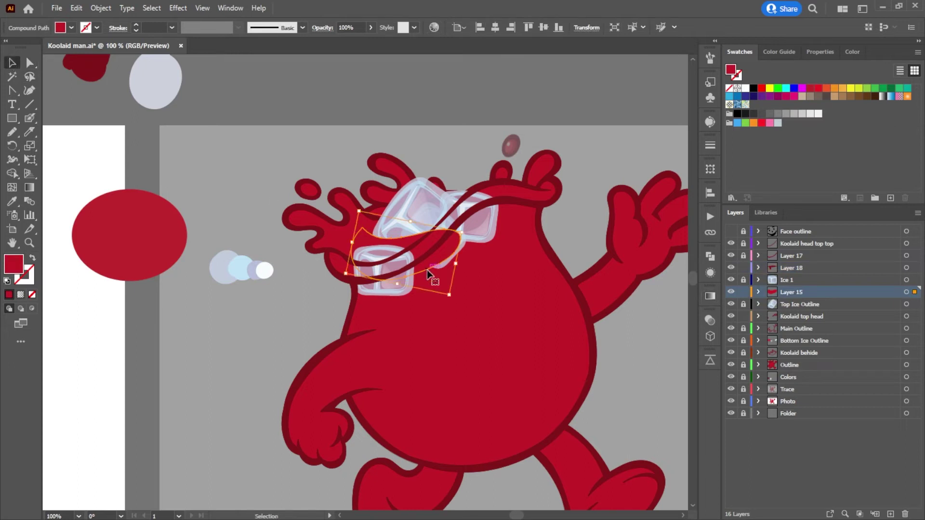
left_click_drag(446, 297, 428, 286)
scroll(479, 303, "down", 4)
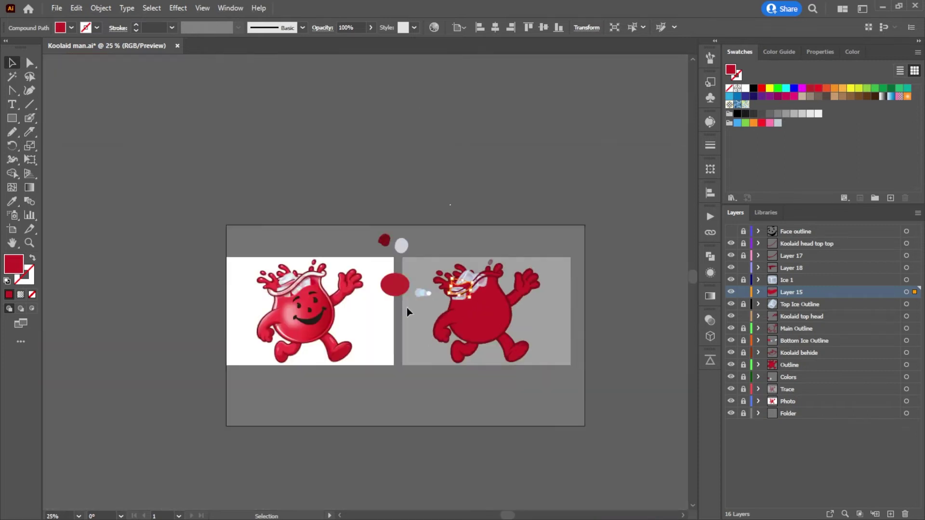
scroll(437, 308, "up", 3)
left_click_drag(588, 299, 594, 271)
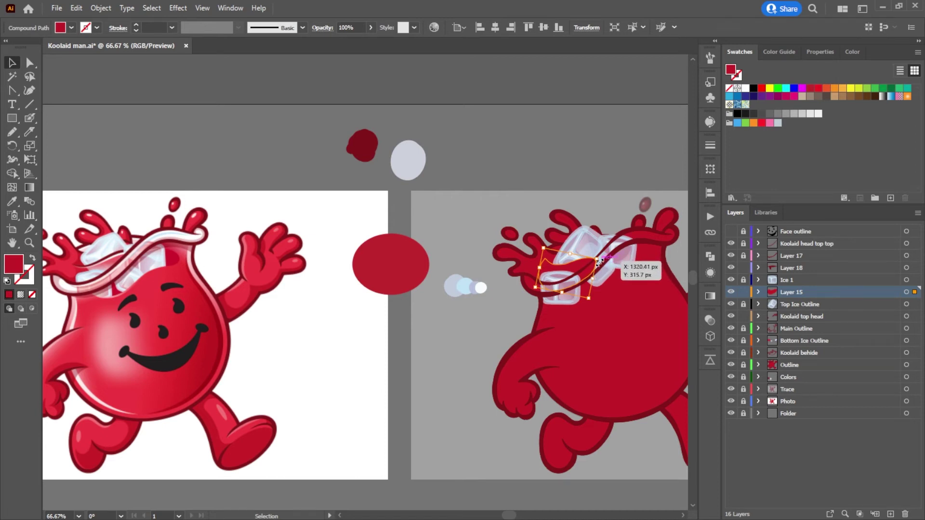
left_click_drag(599, 260, 556, 268)
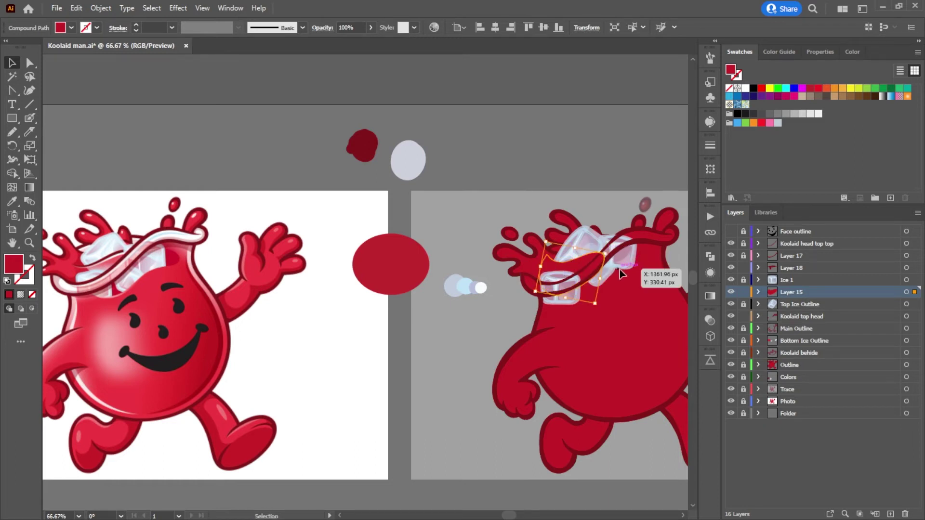
left_click(528, 138)
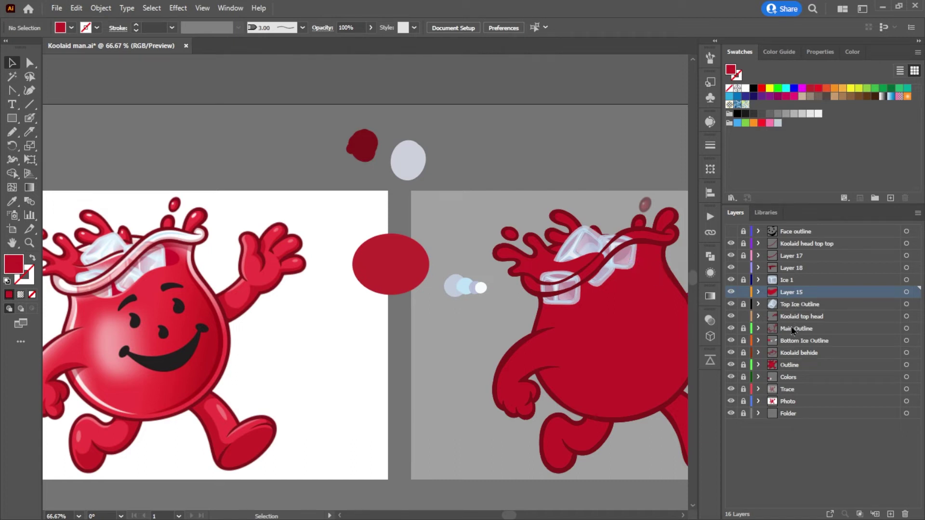
Step: Unlock the Bottom Ice Outline layer and move all parts of its right-hand ice cube into a new layer directly above it
left_click(758, 341)
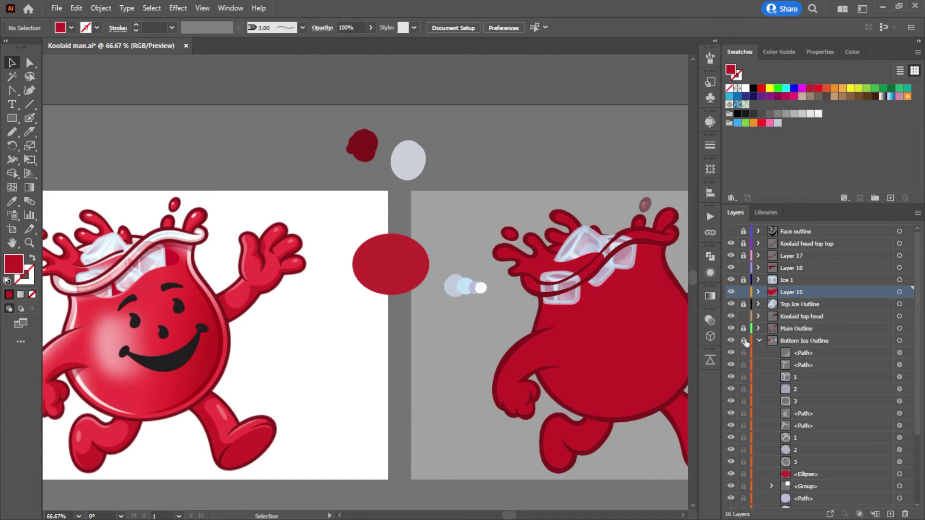
left_click(622, 251)
left_click(641, 266)
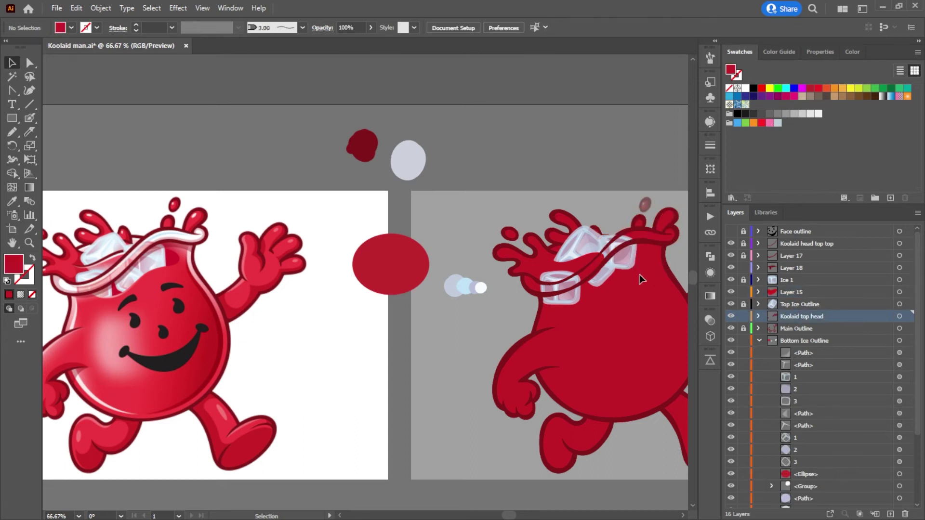
left_click(625, 255)
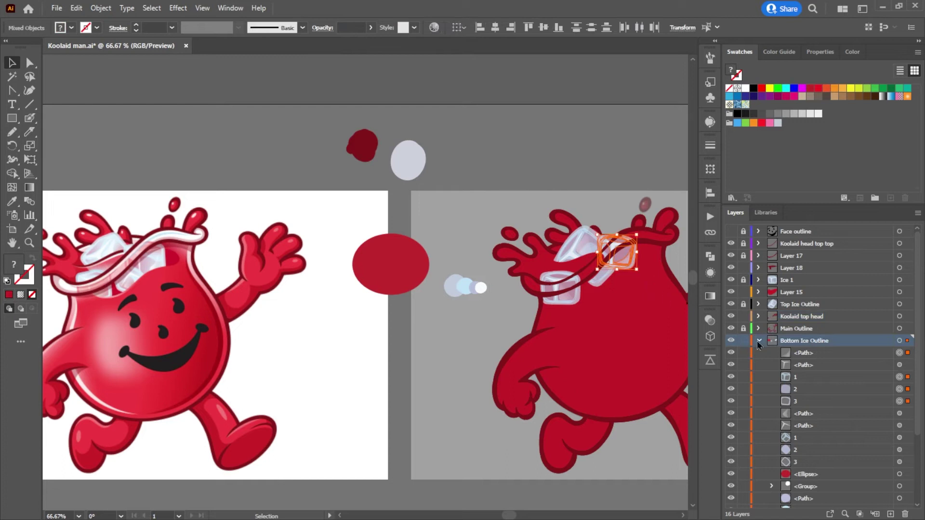
left_click(899, 365, "shift")
left_click(891, 514)
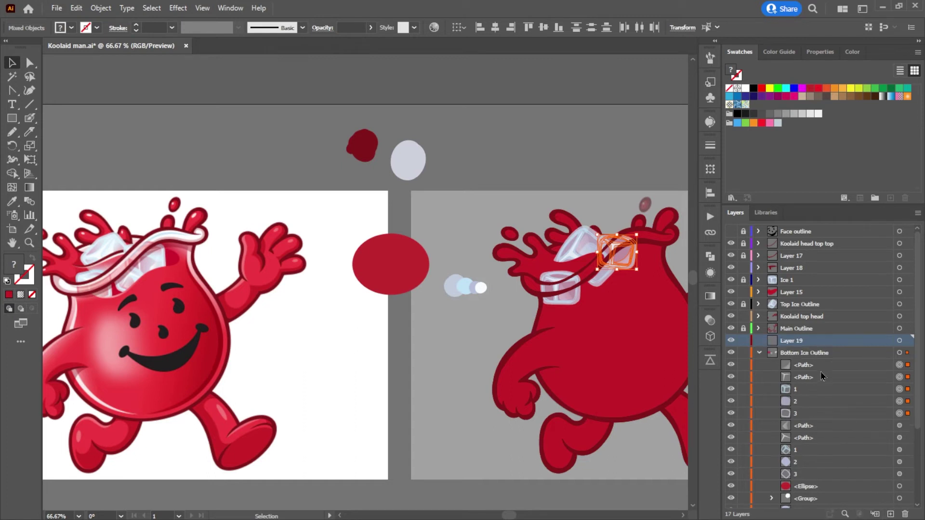
left_click(816, 416)
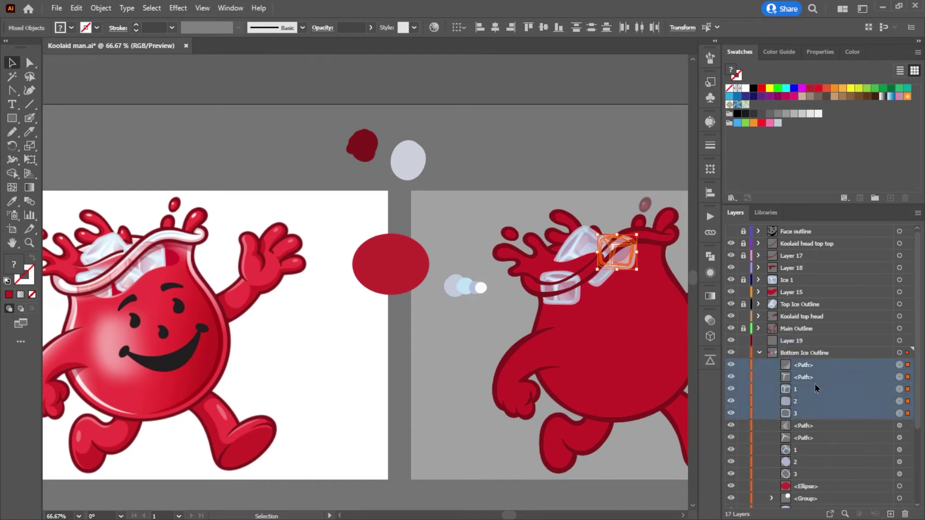
left_click_drag(809, 383, 800, 344)
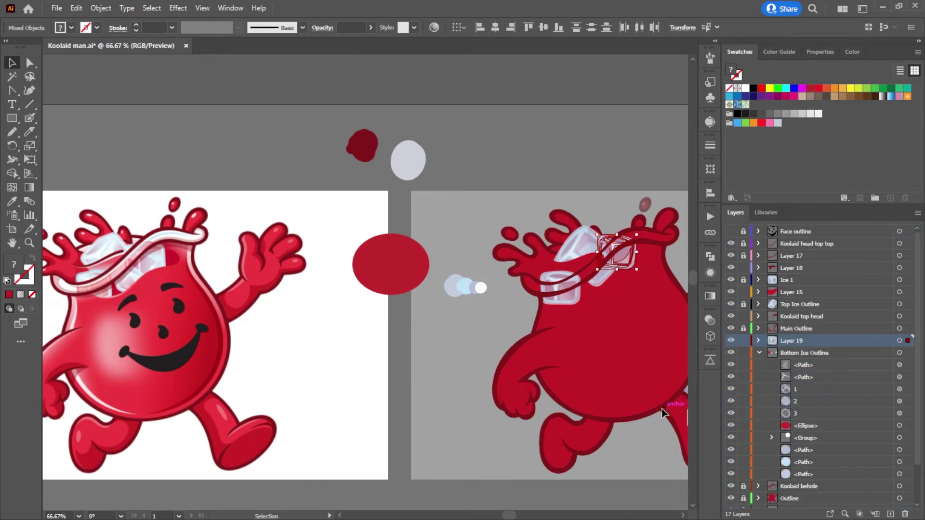
left_click(434, 343)
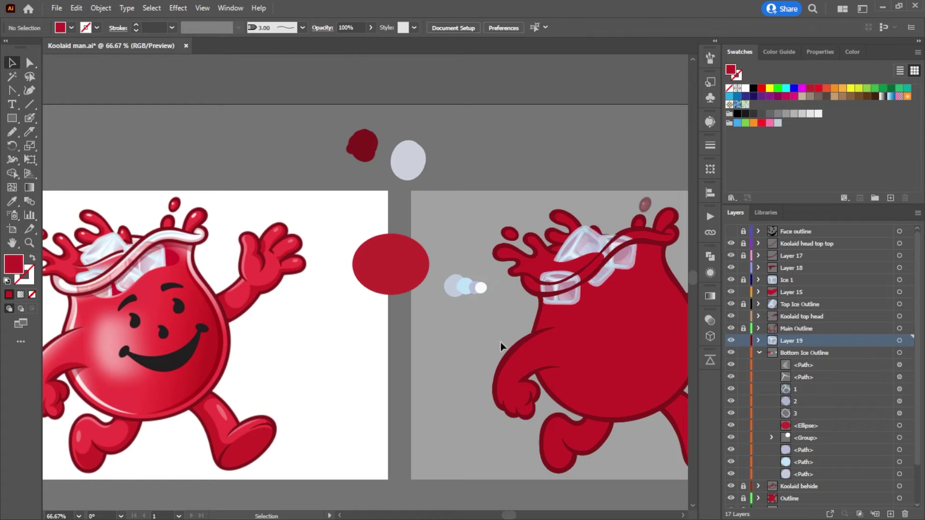
Step: Open the name of the new ice cube layer for editing
double_click(791, 341)
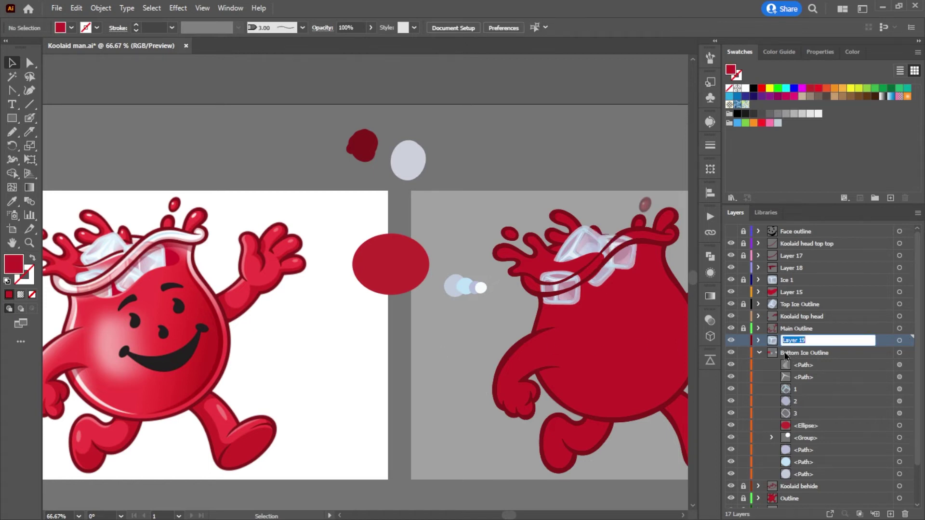
Step: Rename the layer being edited as Ice 3 and move it directly above Layer 15 in the layer stack
type("Ice 3")
key("Return")
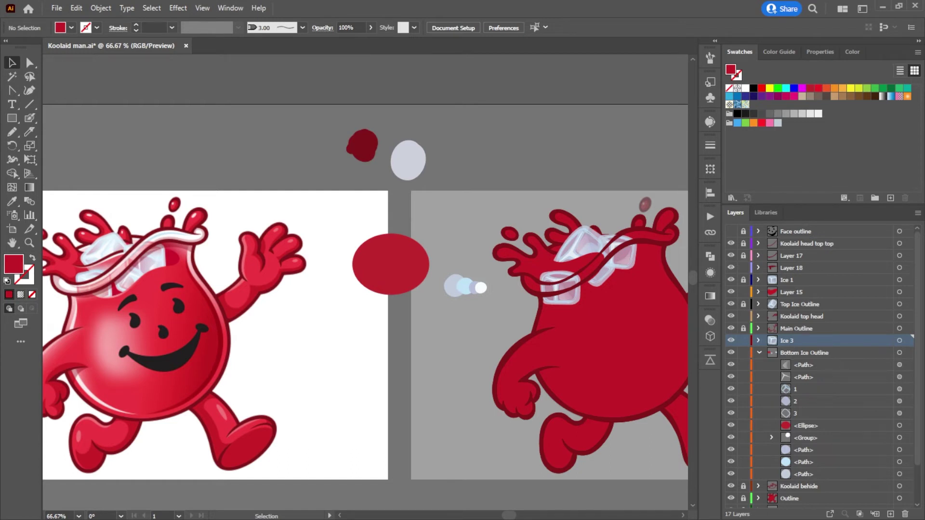
mouse_move(570, 268)
left_mouse_down()
mouse_move(560, 267)
mouse_move(567, 267)
left_mouse_up()
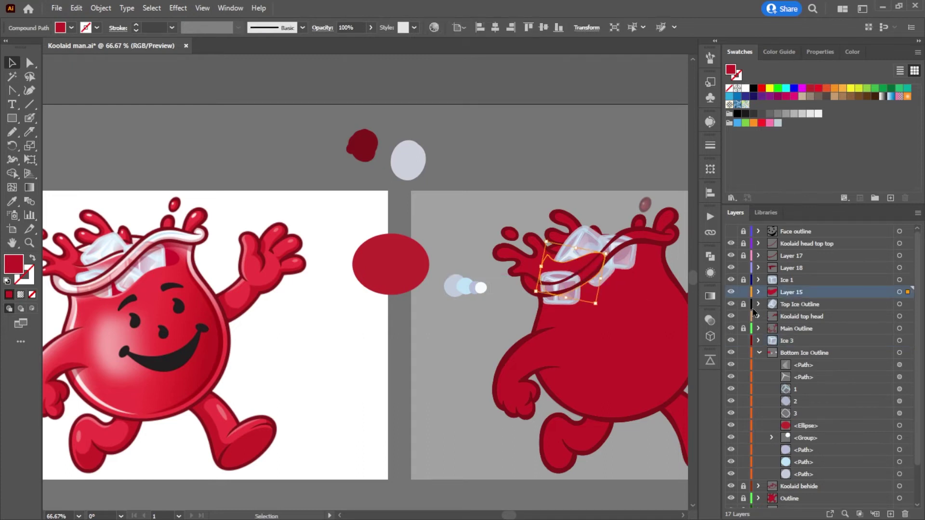
left_click(629, 271)
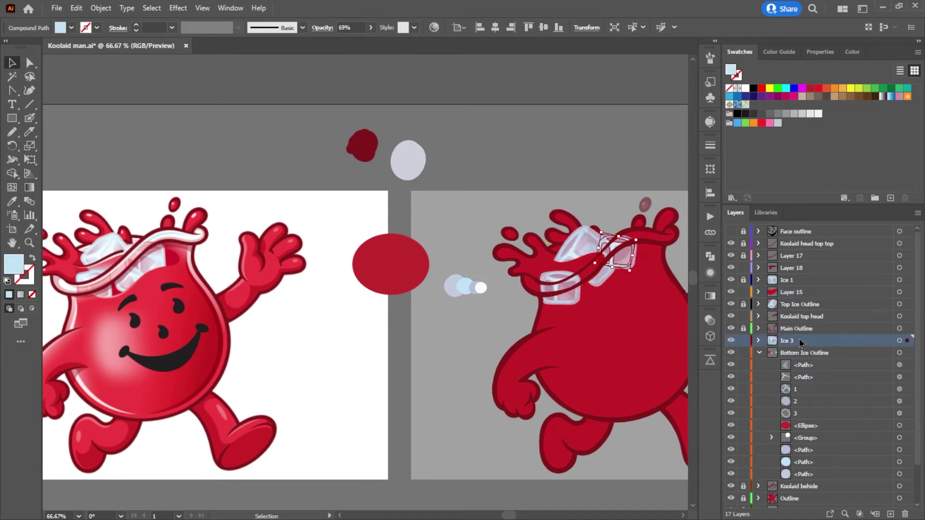
left_click_drag(800, 342, 799, 291)
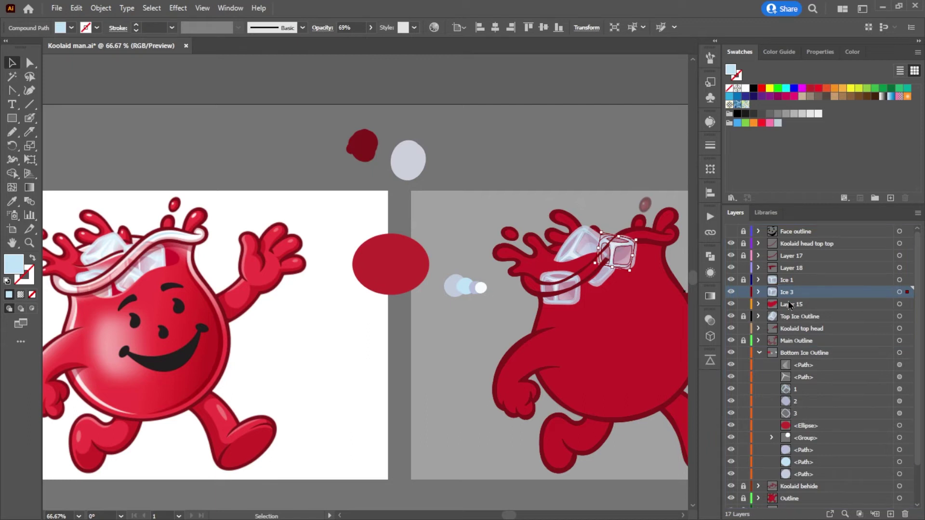
left_click(628, 155)
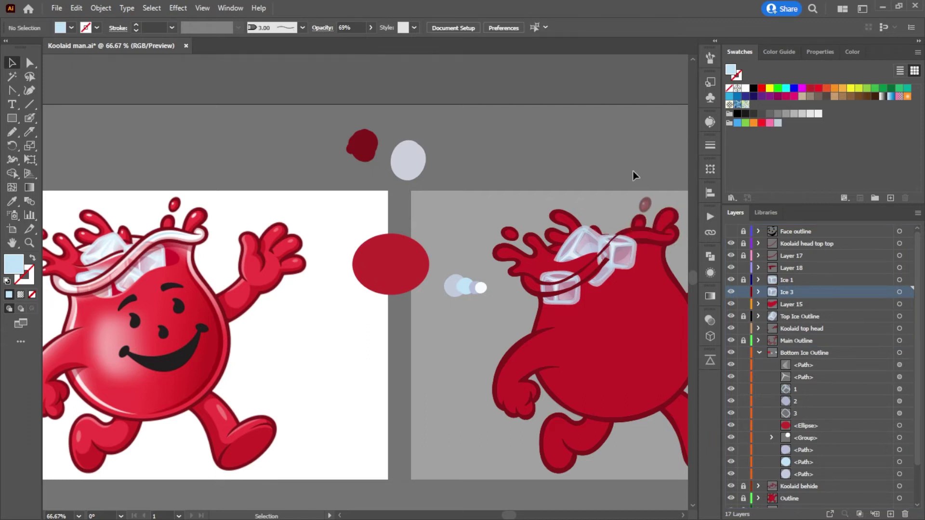
Step: Unlock Layer 17, Koolaid head top top, Main Outline and Koolaid behide, and collapse the Bottom Ice Outline layer
scroll(657, 264, "down", 2)
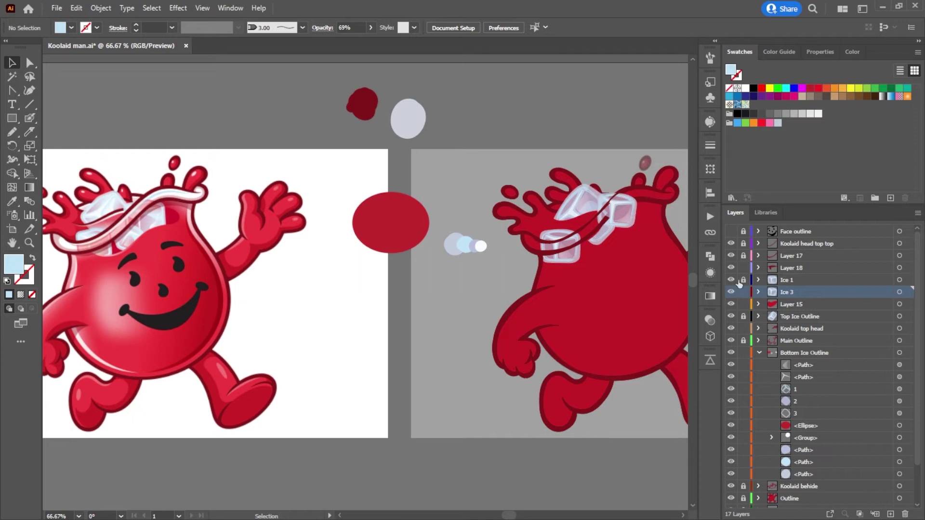
left_click(743, 255)
left_click(743, 243)
left_click(743, 341)
left_click(743, 486)
left_click(759, 352)
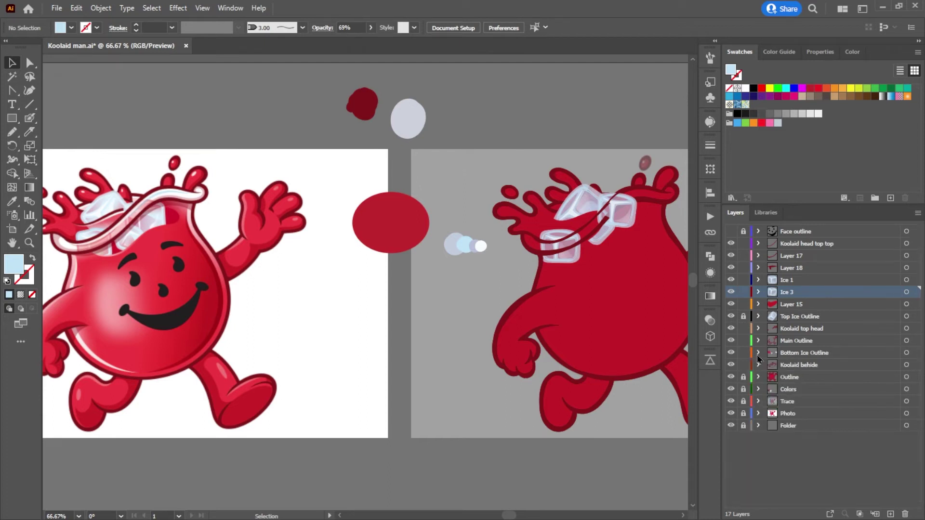
Step: Move the Koolaid top head layer directly above the Ice 1 layer
left_click(655, 206)
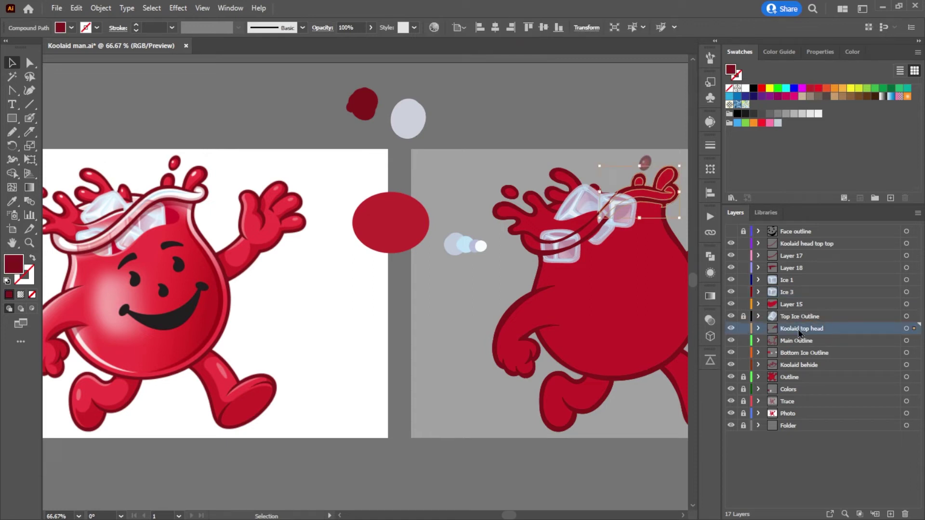
left_click_drag(798, 332, 791, 277)
left_click(567, 105)
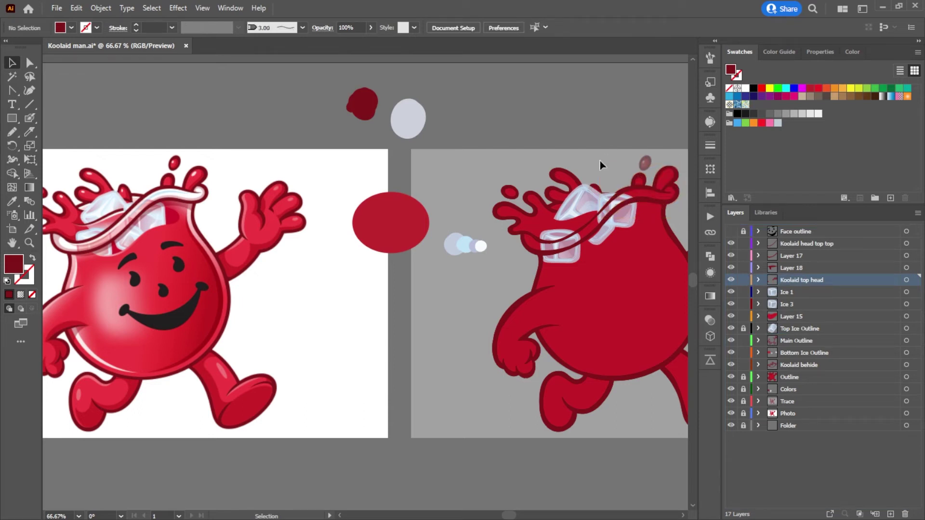
Step: Identify the layers of the overlapping liquid and ice shapes, and move Bottom Ice Outline directly above Ice 1
left_click(579, 220)
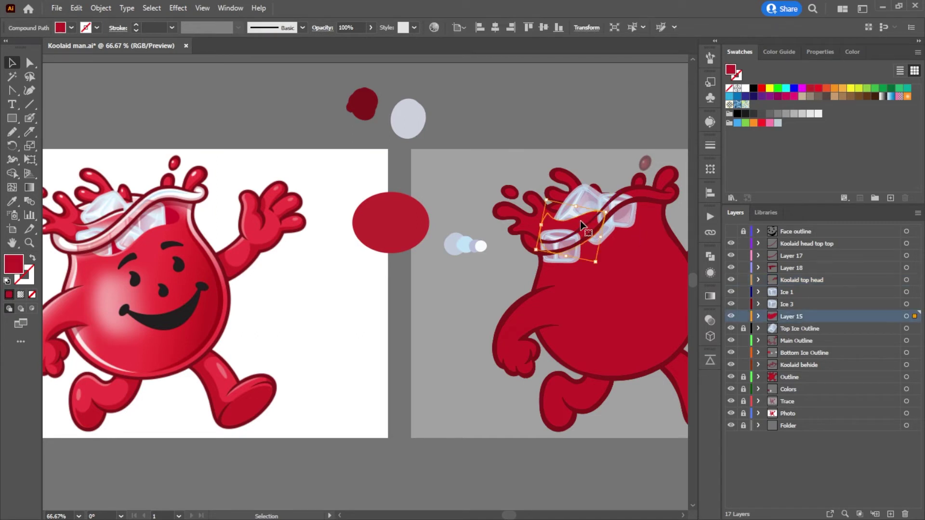
left_click_drag(579, 220, 607, 239)
left_click(609, 237)
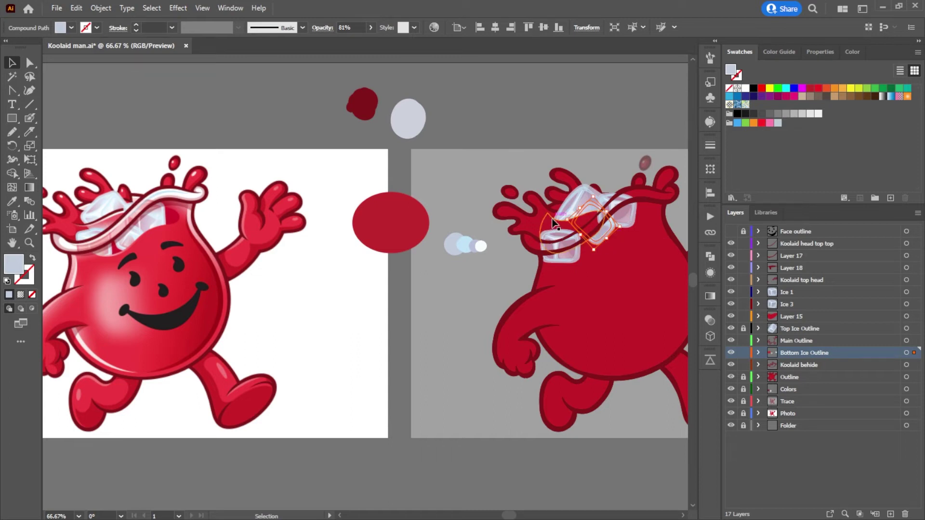
left_click_drag(554, 221, 553, 221)
left_click(549, 140)
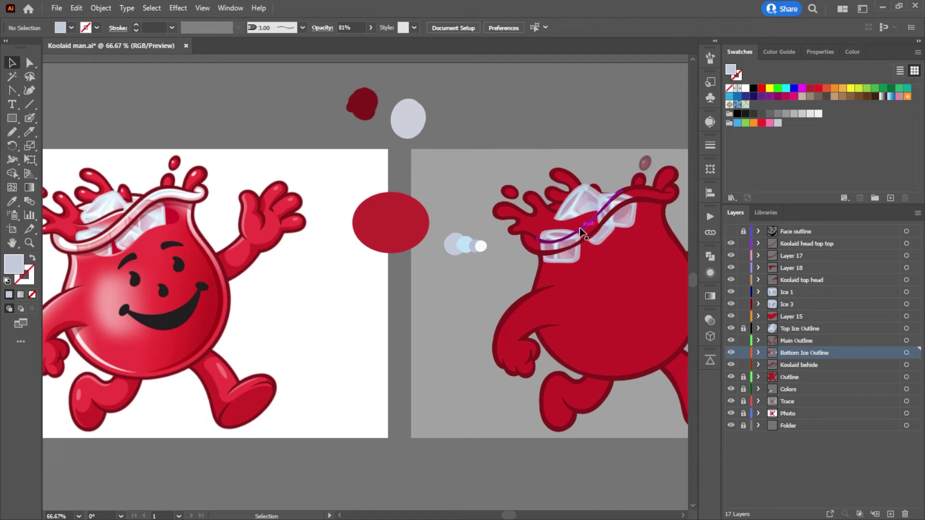
left_click(576, 225)
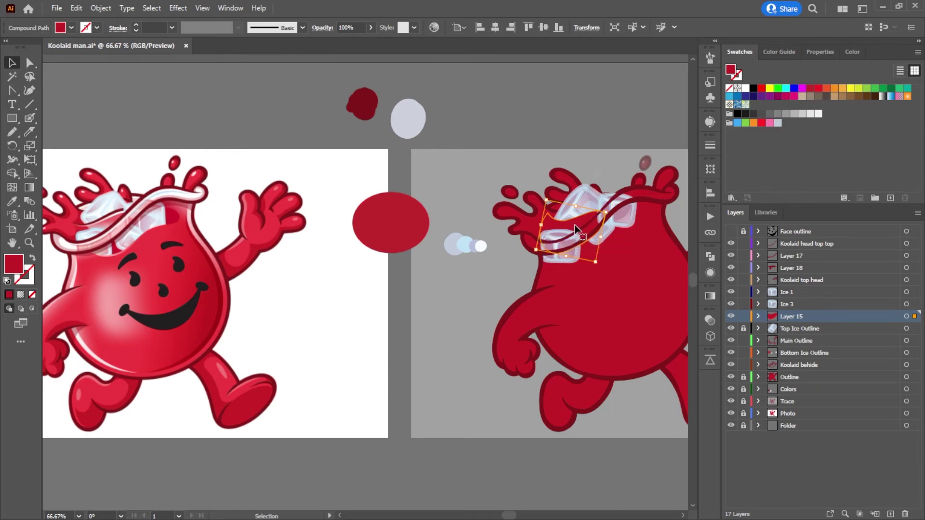
left_click_drag(574, 224, 609, 236)
left_click_drag(785, 359, 793, 313)
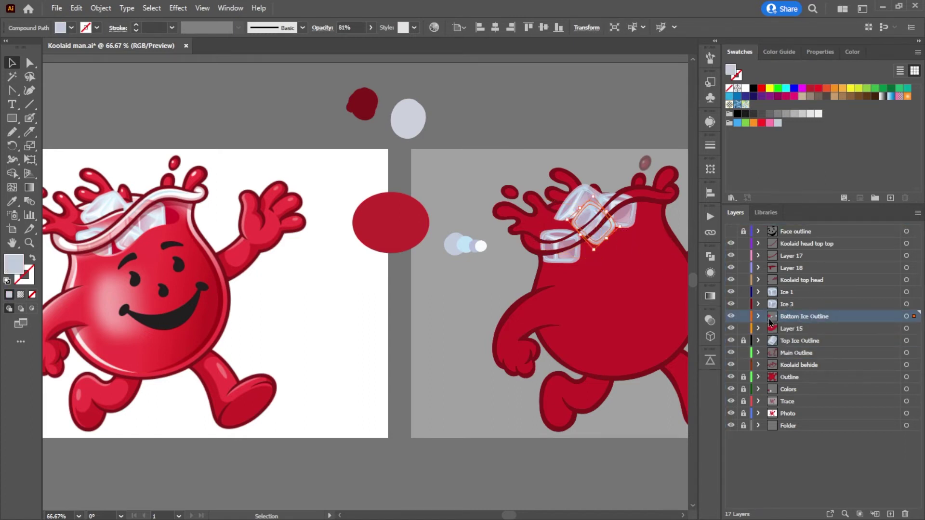
left_click(498, 65)
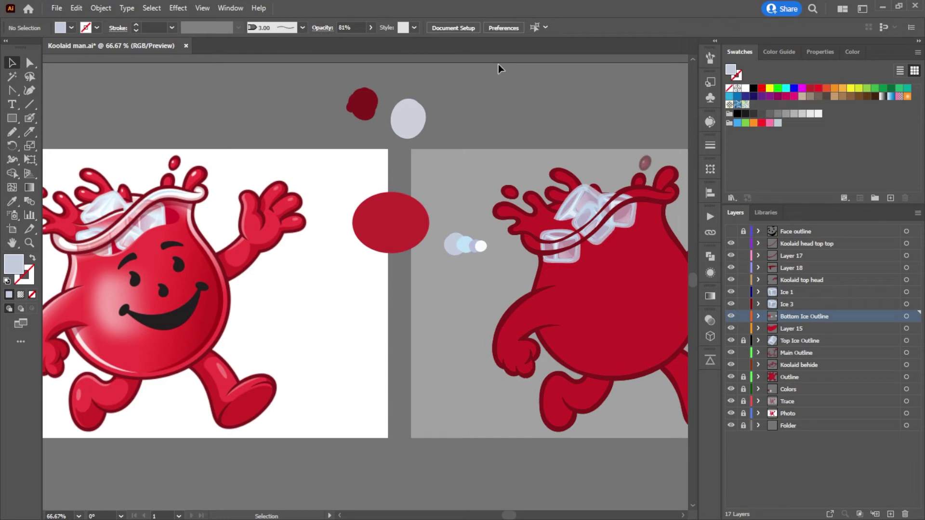
left_click_drag(792, 316, 794, 289)
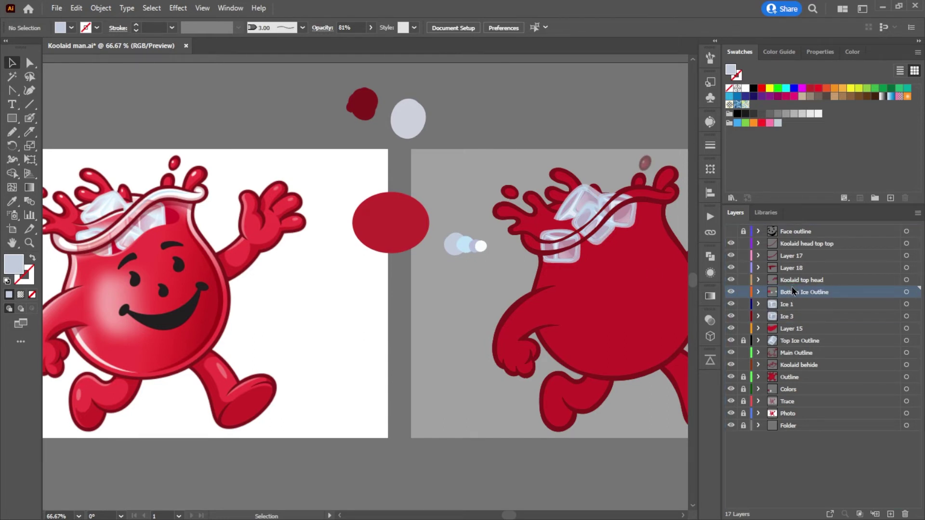
Step: Recolor the red liquid shape on Layer 15 with the orange swatch
left_click(569, 227)
left_click_drag(569, 227, 570, 227)
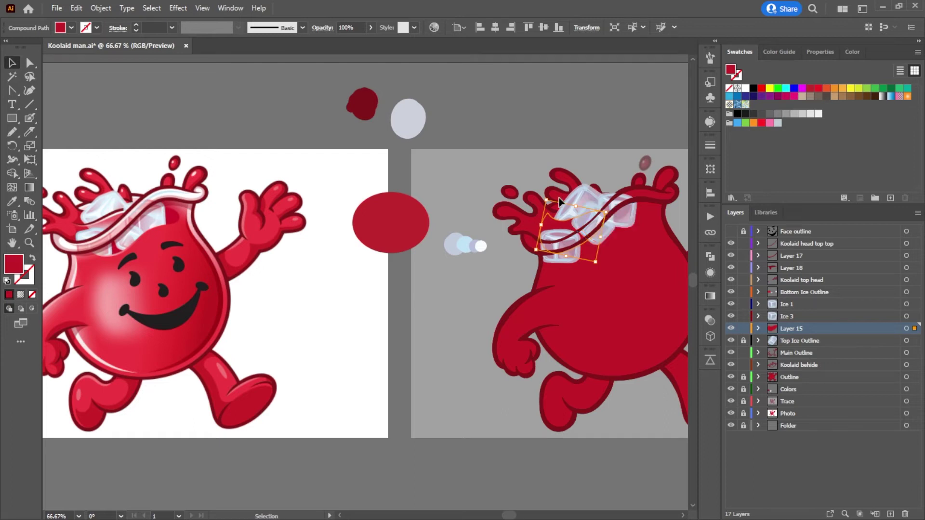
left_click(850, 89)
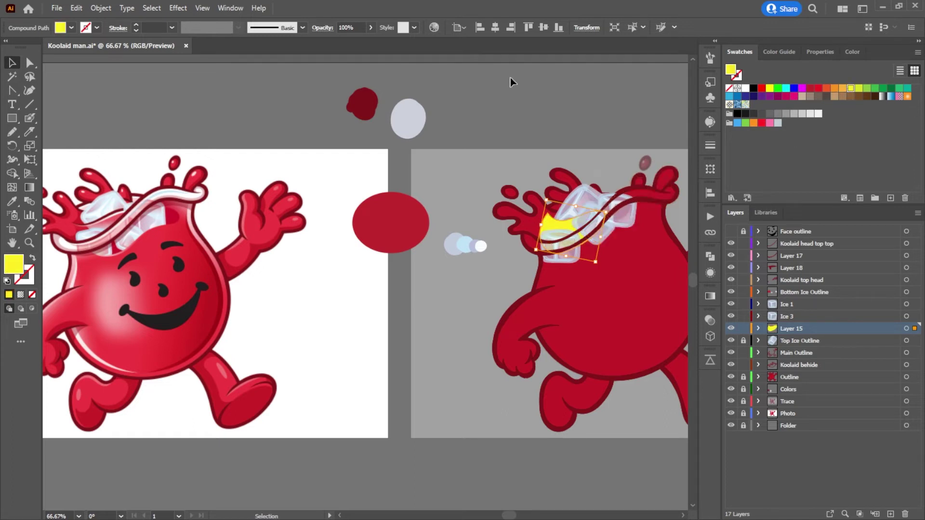
left_click(834, 88)
left_click(630, 68)
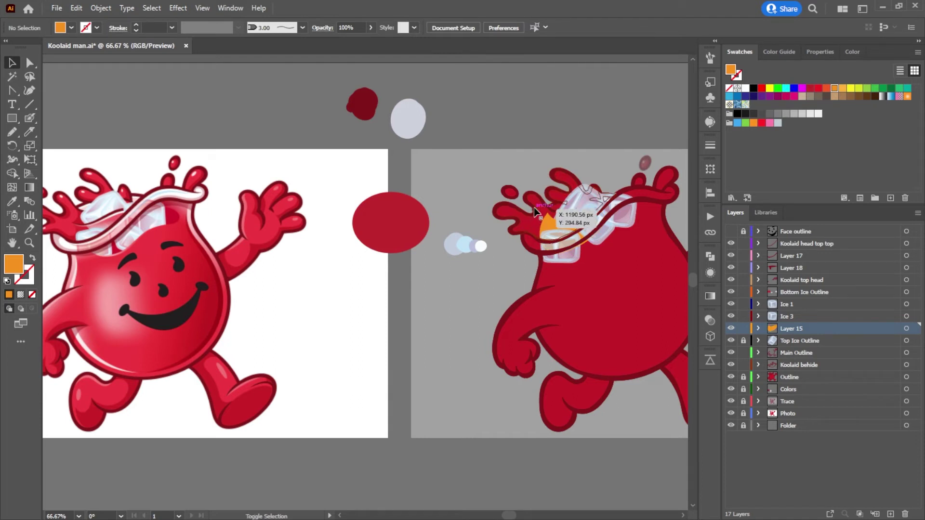
key("shift+b")
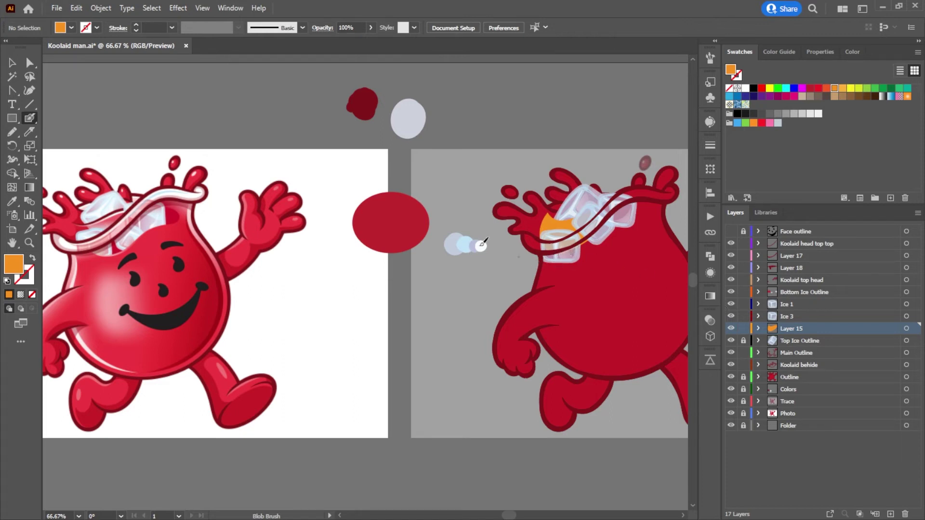
left_click(12, 63)
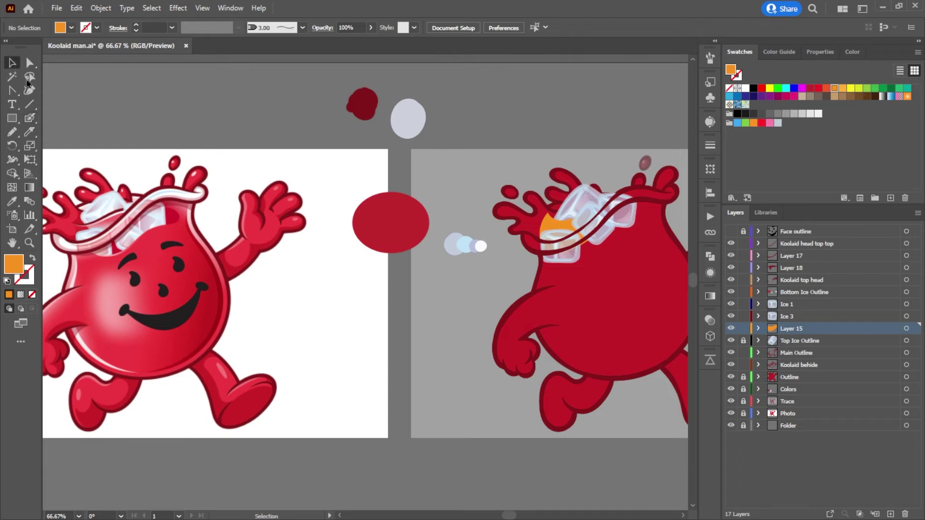
Step: Select all pieces of the Ice 1 cube, then narrow the cube and rotate it slightly counterclockwise
left_click(568, 252)
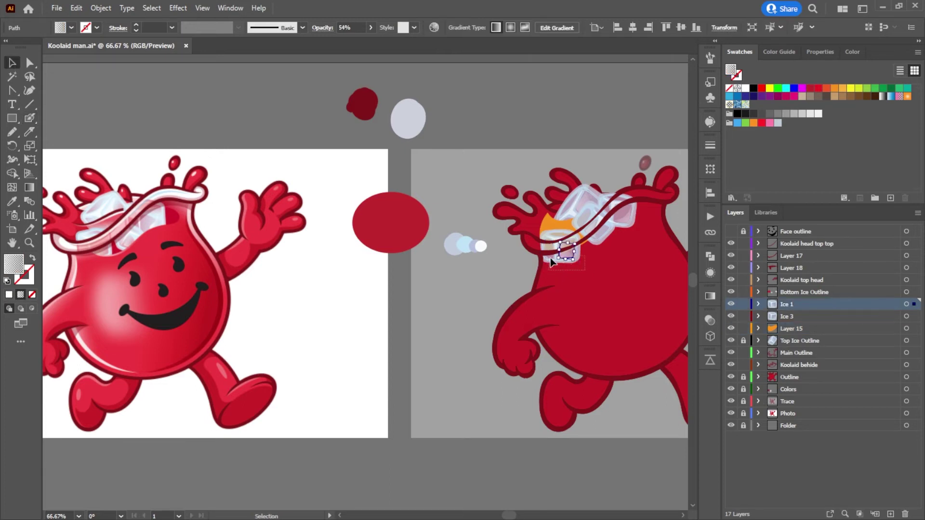
left_click(553, 261)
left_click(554, 261, "shift")
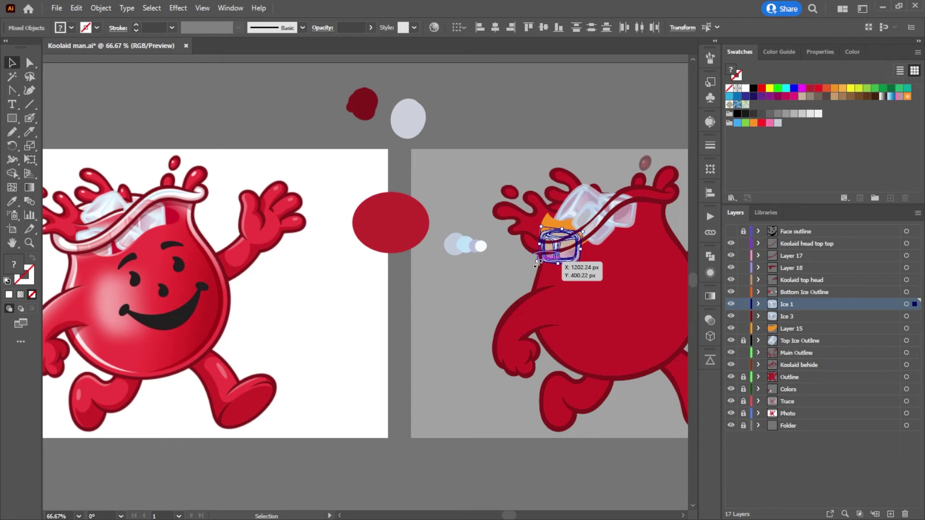
left_click_drag(544, 262, 546, 261)
left_click_drag(546, 260, 549, 258)
mouse_move(582, 231)
left_mouse_down()
mouse_move(589, 224)
mouse_move(549, 234)
mouse_move(547, 249)
mouse_move(586, 242)
left_mouse_up()
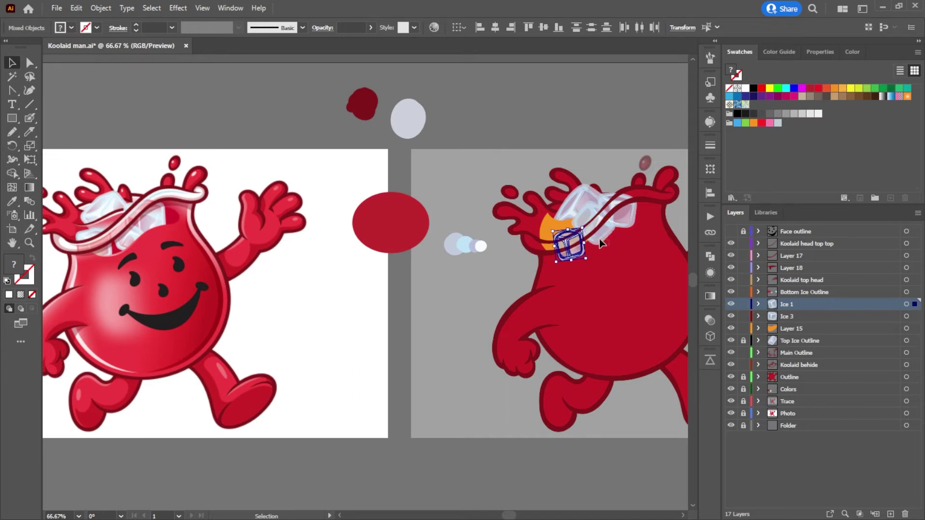
Step: Shift the Bottom Ice Outline cube down and to the right below the rim, and scale it down slightly
left_click(603, 244)
mouse_move(603, 245)
left_mouse_down()
mouse_move(601, 236)
mouse_move(608, 246)
left_mouse_up()
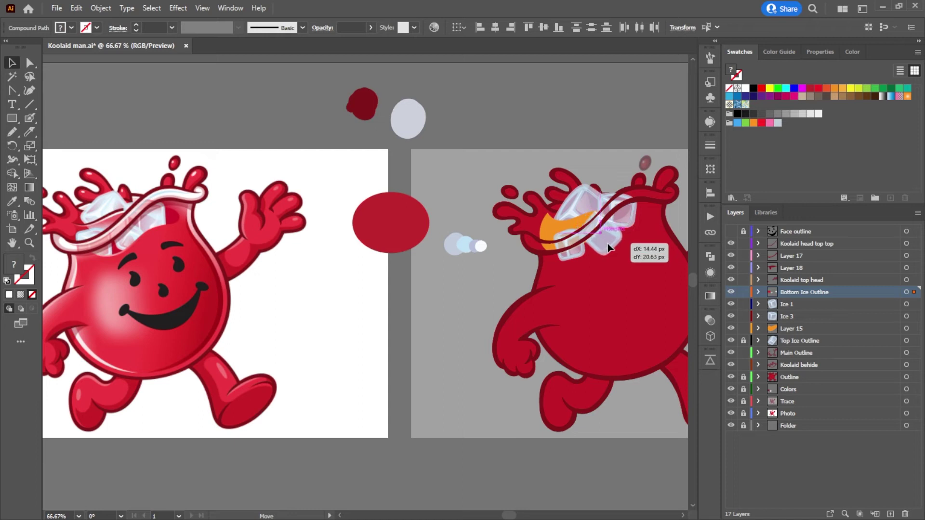
left_click_drag(608, 246, 611, 252)
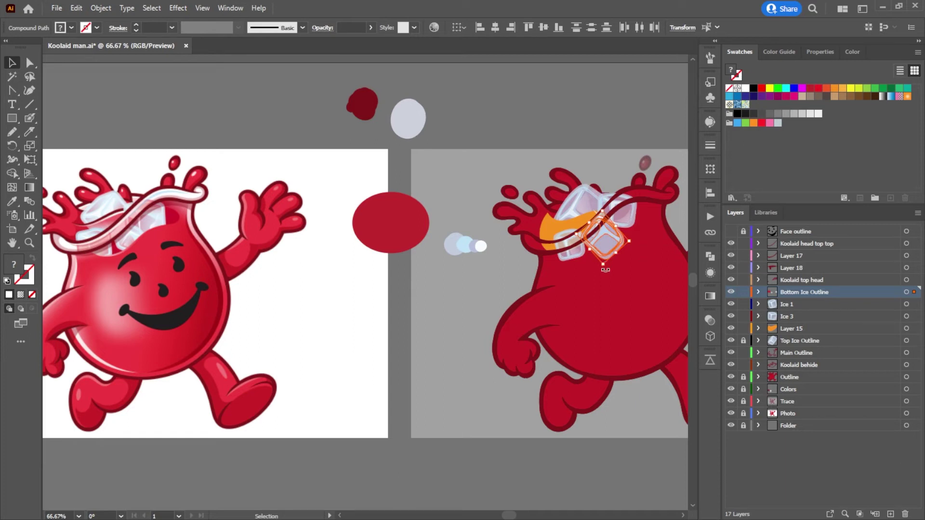
left_click_drag(605, 266, 602, 259)
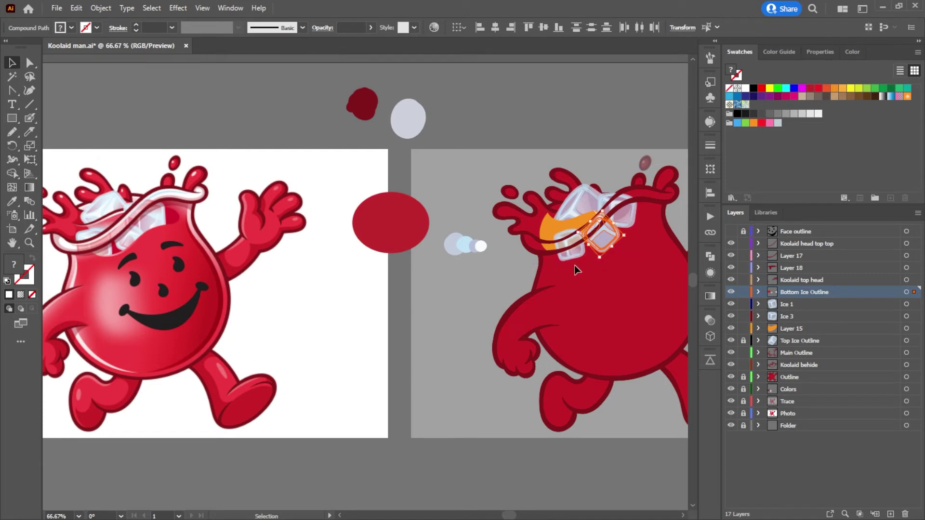
Step: Resize the Ice 1 cube to a wider, flatter shape of about 79 by 65 px
left_click(559, 256)
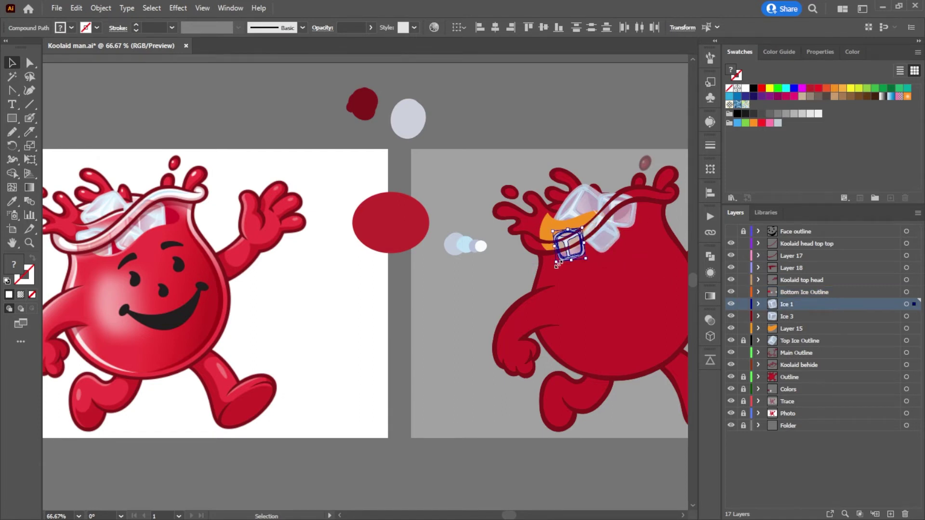
left_click_drag(557, 265, 547, 248)
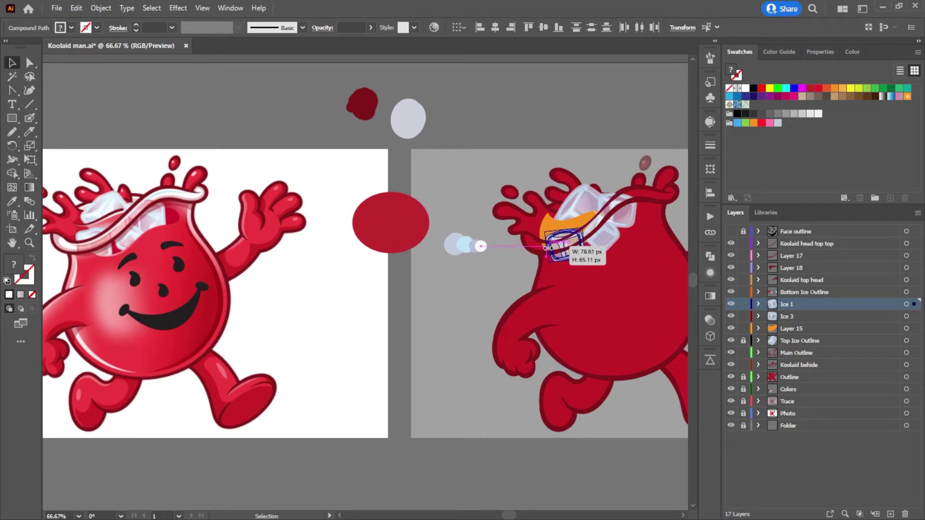
left_click_drag(547, 247, 547, 247)
left_click(462, 128)
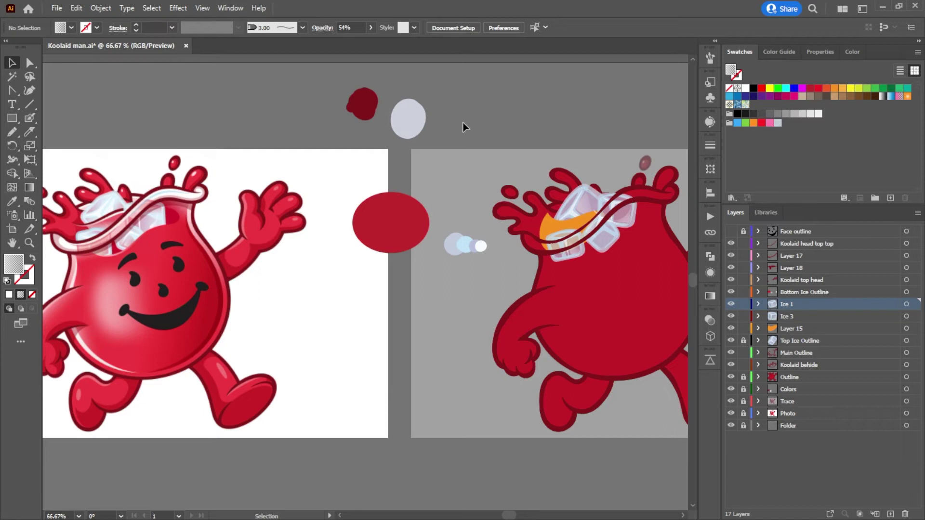
Step: Reposition the Ice 3 cube beside the Bottom Ice Outline cube, near the right end of the pitcher's rim
left_click(623, 212)
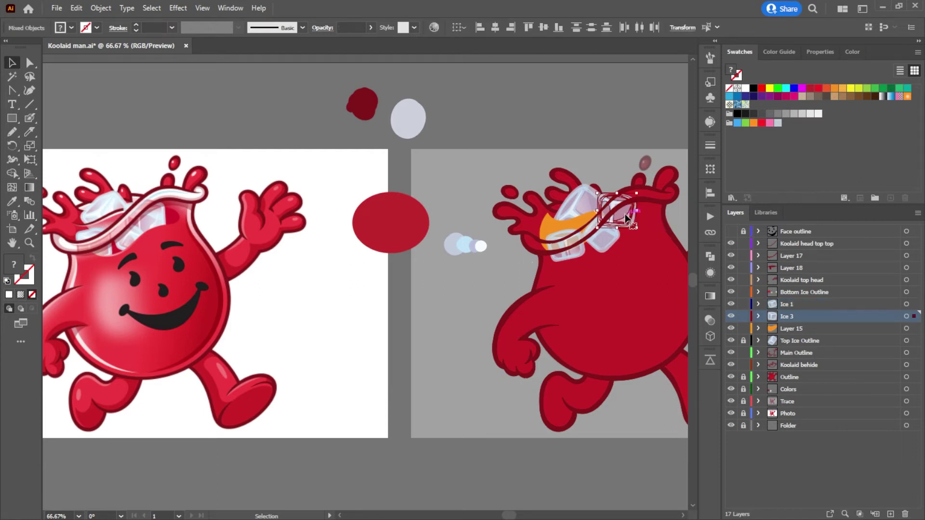
left_click_drag(625, 215, 614, 234)
left_click(579, 125)
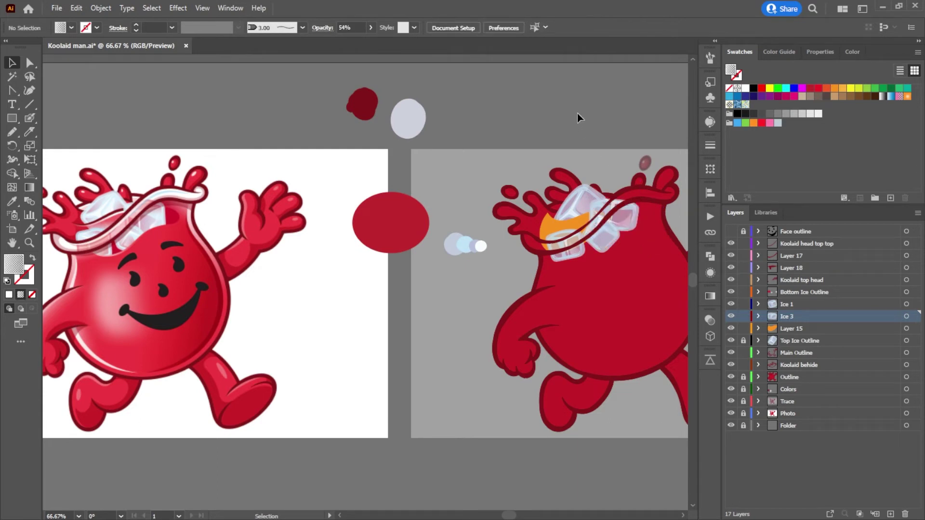
Step: Lock every layer except Layer 15, which holds the orange liquid shape
left_click(559, 225)
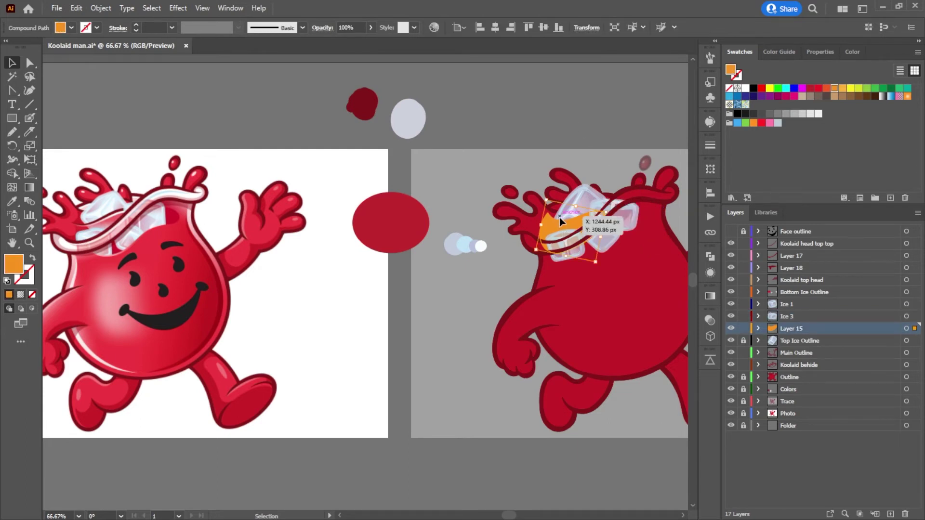
left_click_drag(741, 310, 737, 425)
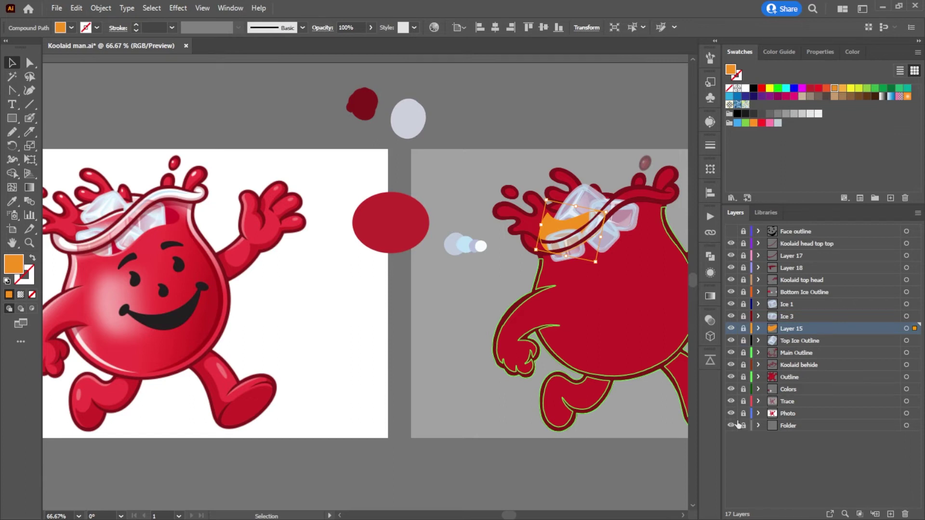
left_click(742, 328)
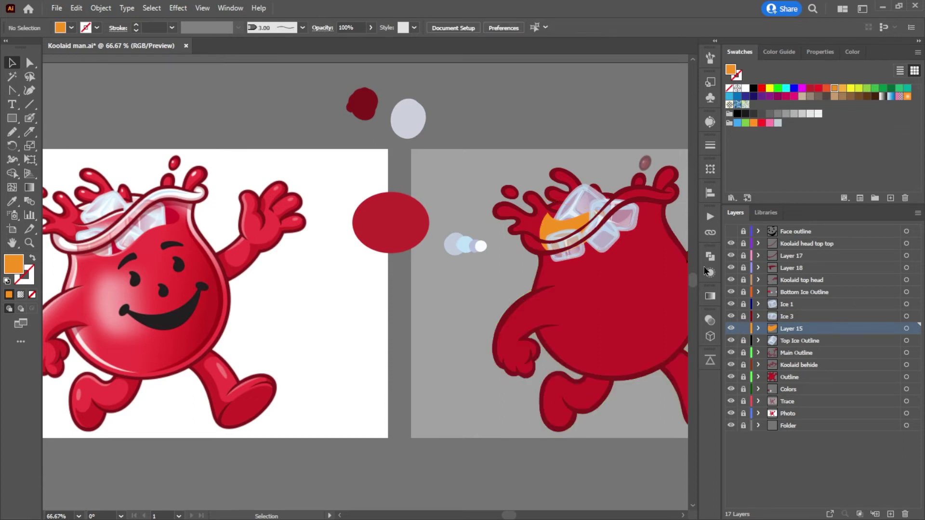
Step: Recolour the orange liquid shape inside the pitcher with the red sampled from the pitcher's body
left_click(556, 236)
key("shift+b")
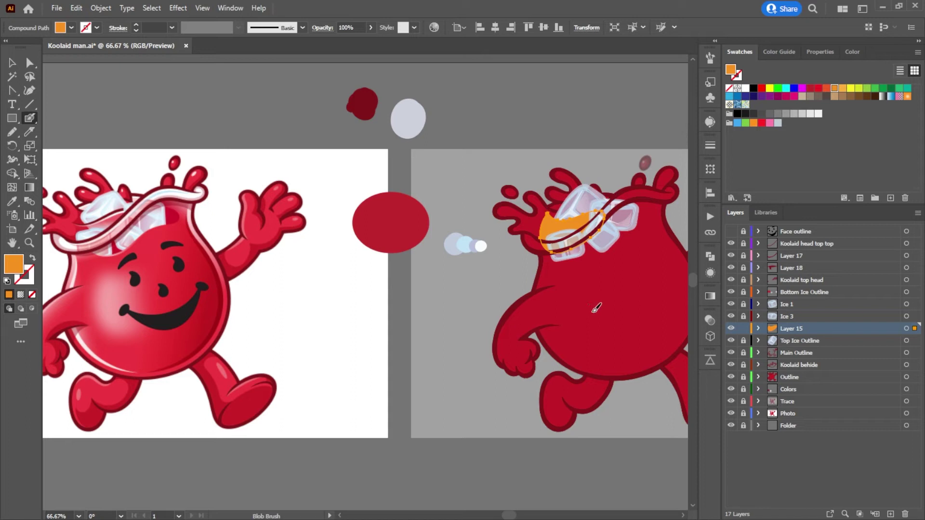
key("i")
left_click(629, 316)
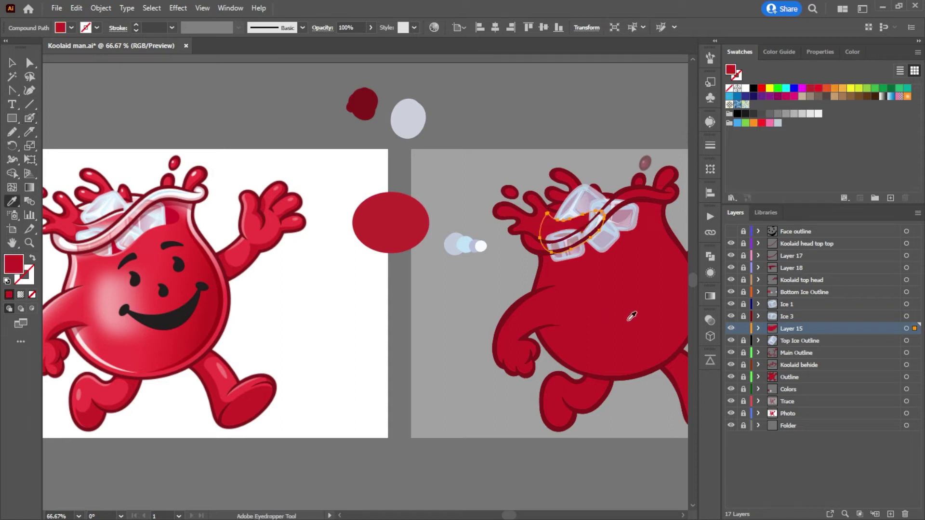
left_click(32, 65)
left_click(208, 86)
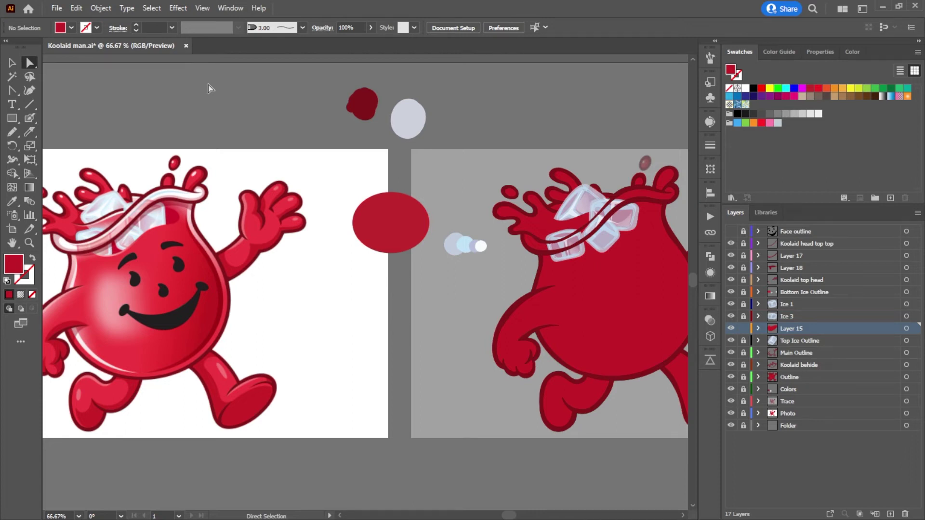
Step: Rename Layer 15 as "Fake water"
double_click(798, 329)
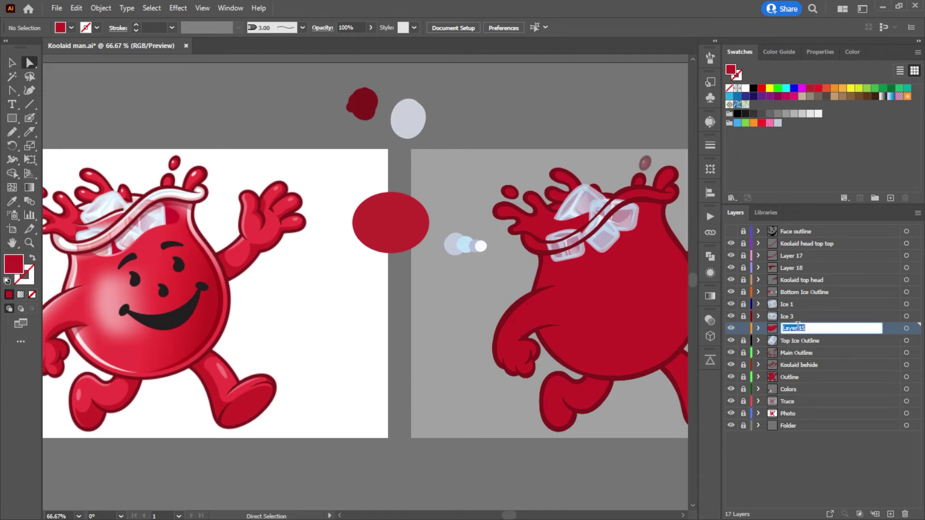
type("f")
key("Return")
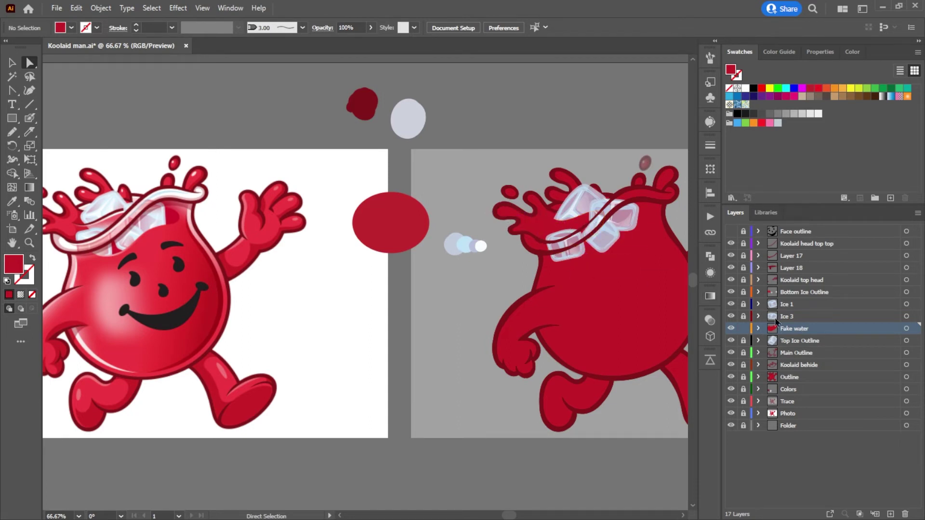
Step: Unlock the Ice 1 layer, add a new layer above it, and set up the Blob Brush with an orange-red fill
left_click(743, 304)
left_click(731, 304)
left_click(731, 304)
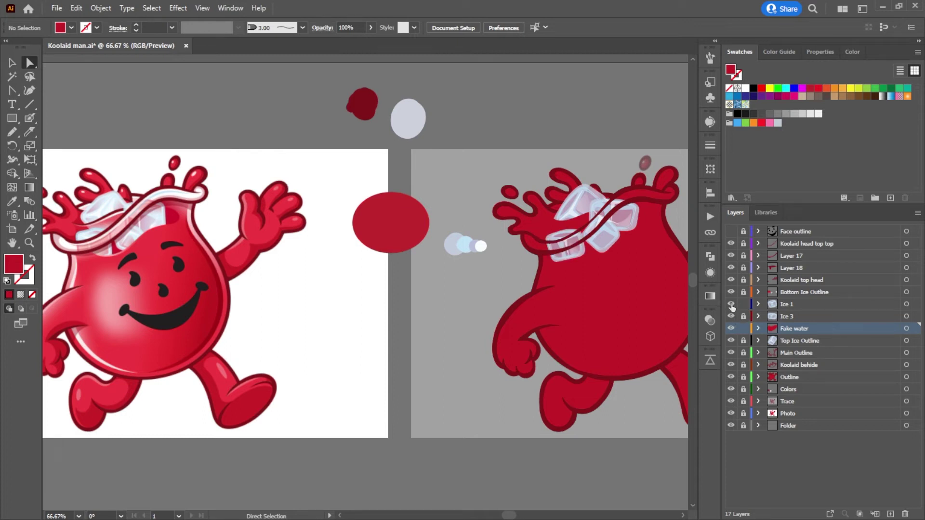
left_click(797, 304)
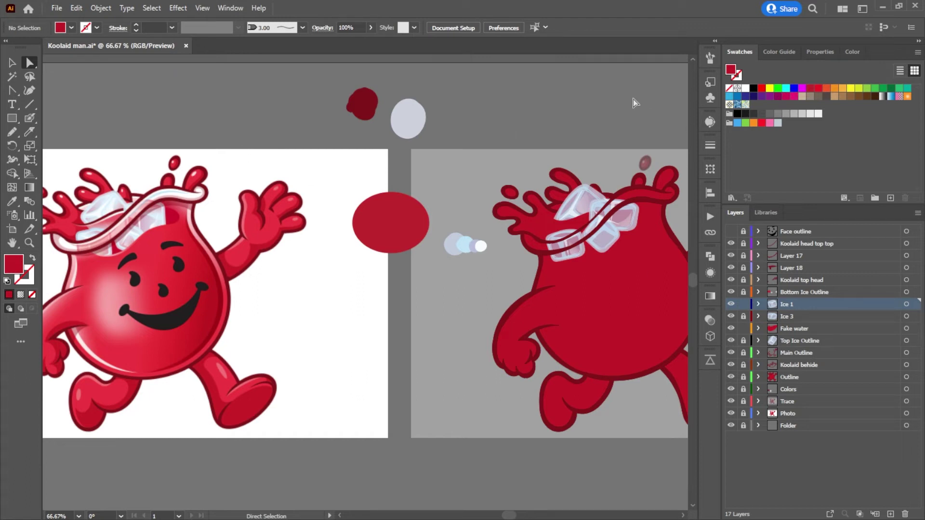
left_click(890, 514)
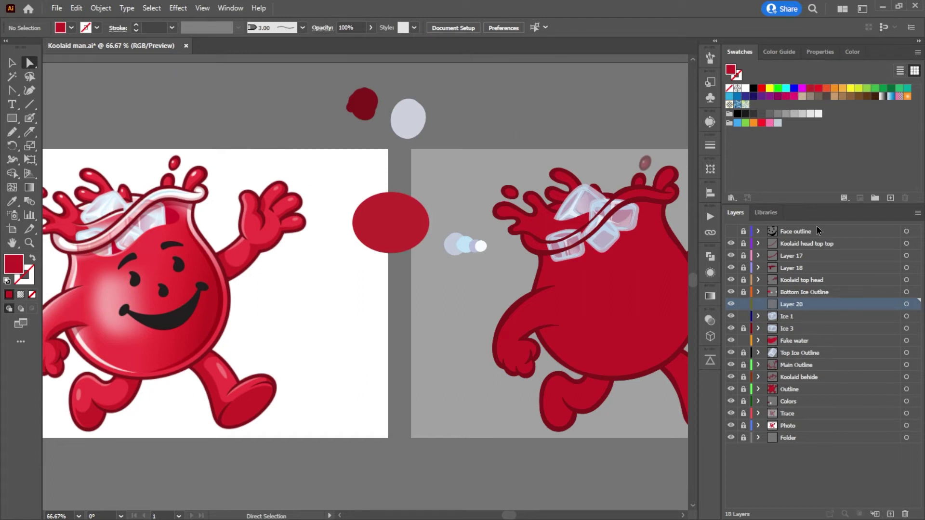
left_click(826, 88)
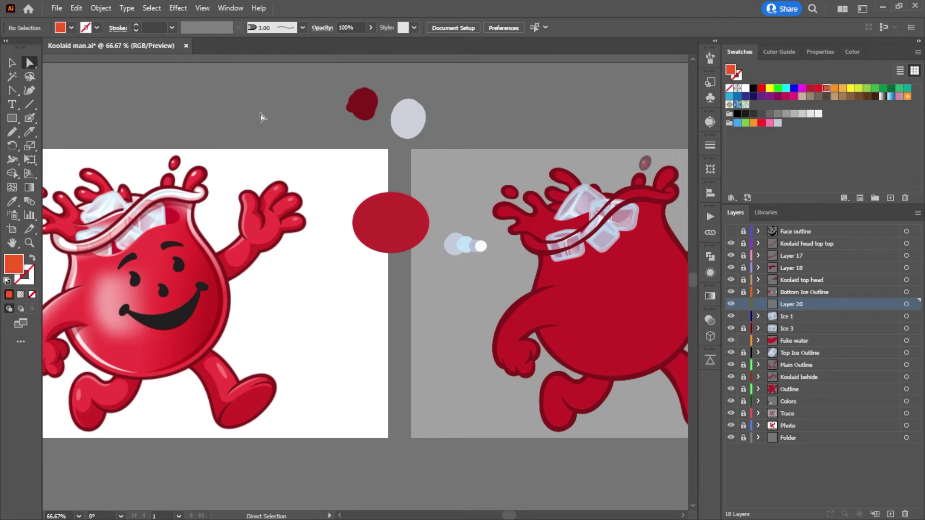
left_click(30, 118)
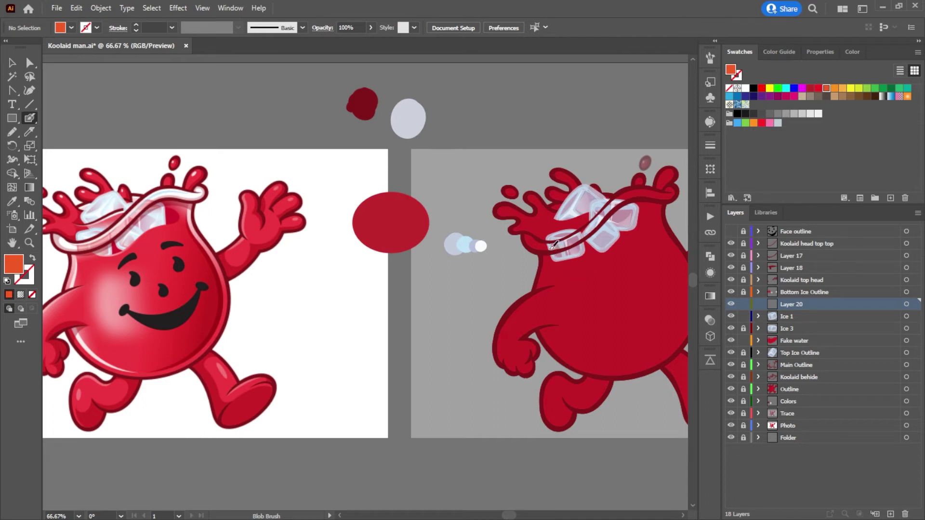
Step: Try to paint a closed orange-red liquid outline across the ice cubes below the vector pitcher's rim
mouse_move(547, 245)
left_mouse_down()
mouse_move(588, 266)
mouse_move(617, 237)
mouse_move(587, 267)
mouse_move(608, 247)
left_mouse_up()
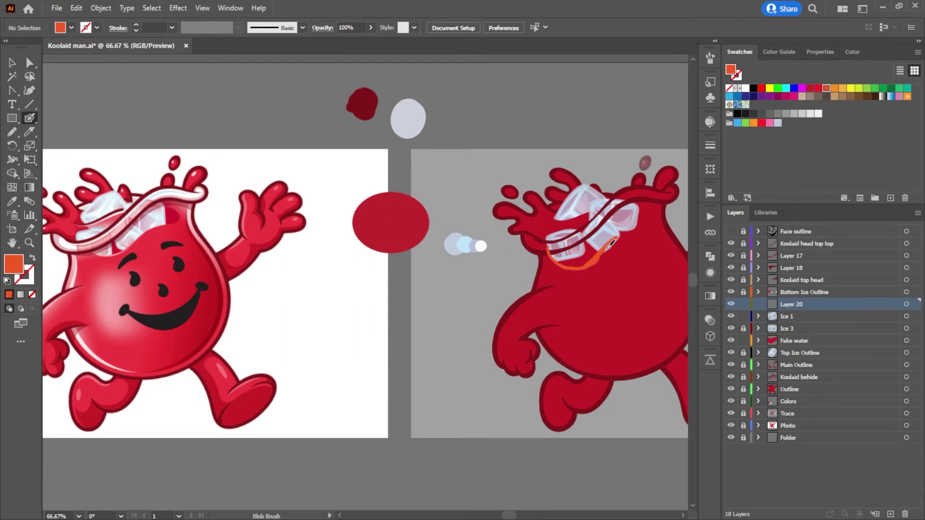
mouse_move(620, 232)
left_mouse_down()
mouse_move(656, 220)
mouse_move(654, 211)
mouse_move(603, 212)
mouse_move(547, 234)
mouse_move(542, 250)
mouse_move(568, 265)
left_mouse_up()
key("shift+x")
key("a")
key("ctrl+z")
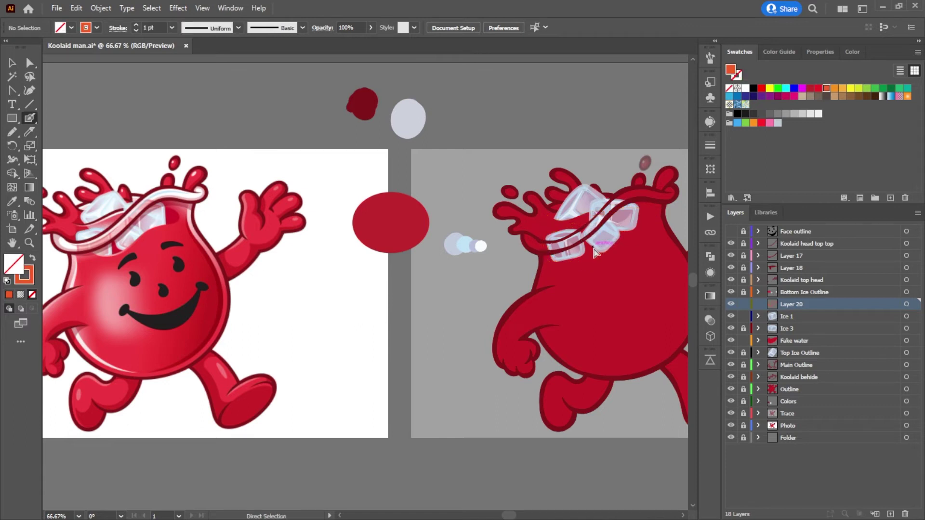
key("shift+x")
key("shift+b")
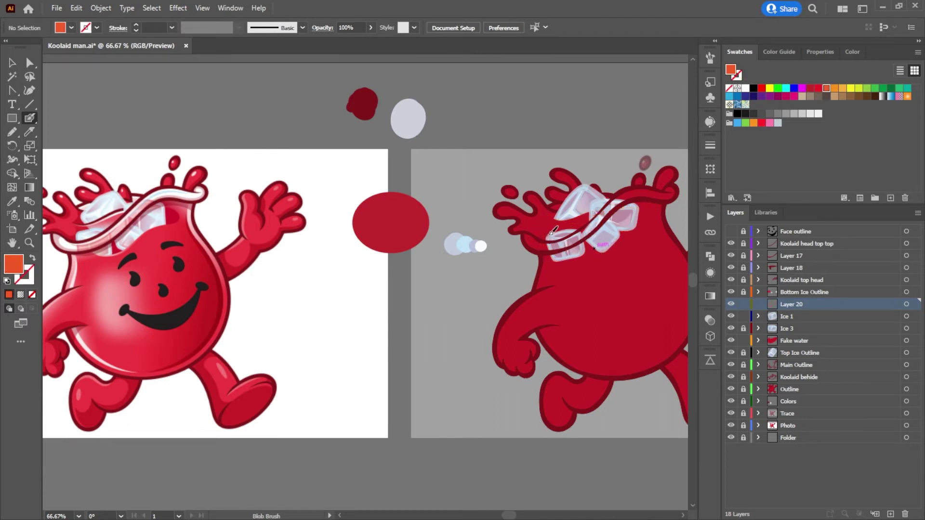
mouse_move(549, 243)
left_mouse_down()
mouse_move(566, 259)
mouse_move(600, 254)
left_mouse_up()
mouse_move(615, 235)
left_mouse_down()
mouse_move(651, 215)
mouse_move(642, 205)
mouse_move(608, 202)
left_mouse_up()
key("shift+x")
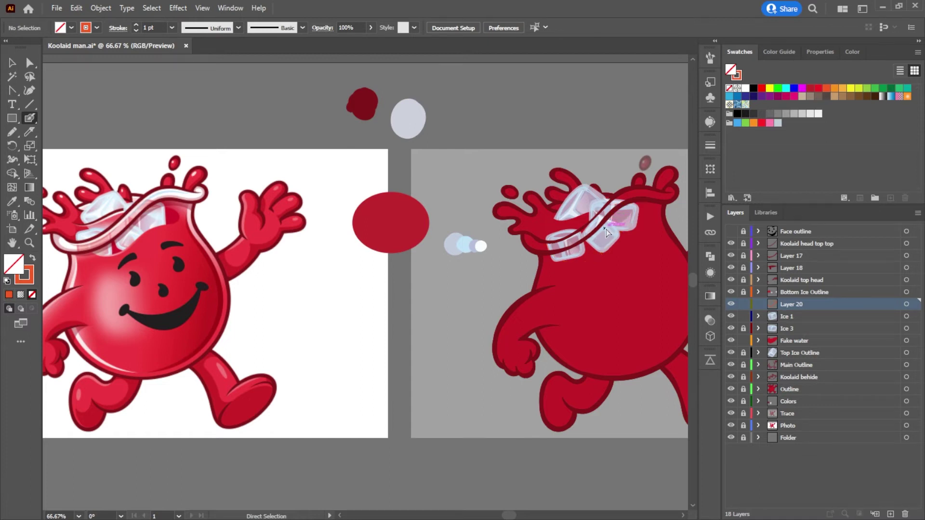
key("shift+x")
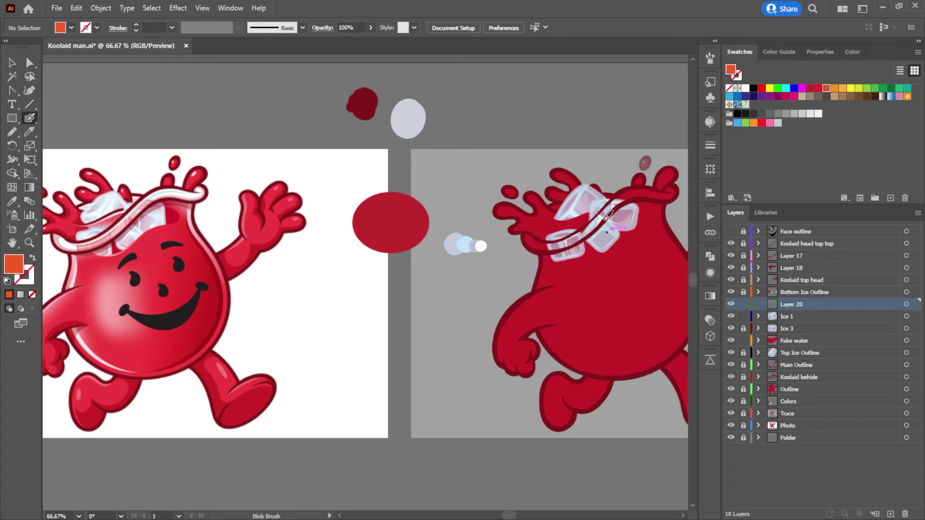
mouse_move(605, 213)
left_mouse_down()
mouse_move(634, 208)
mouse_move(647, 222)
mouse_move(573, 259)
left_mouse_up()
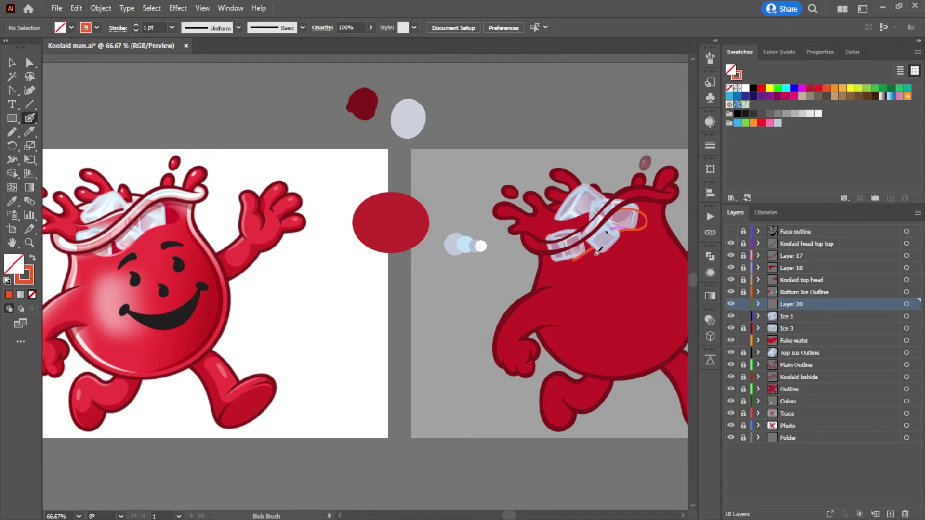
key("ctrl+z")
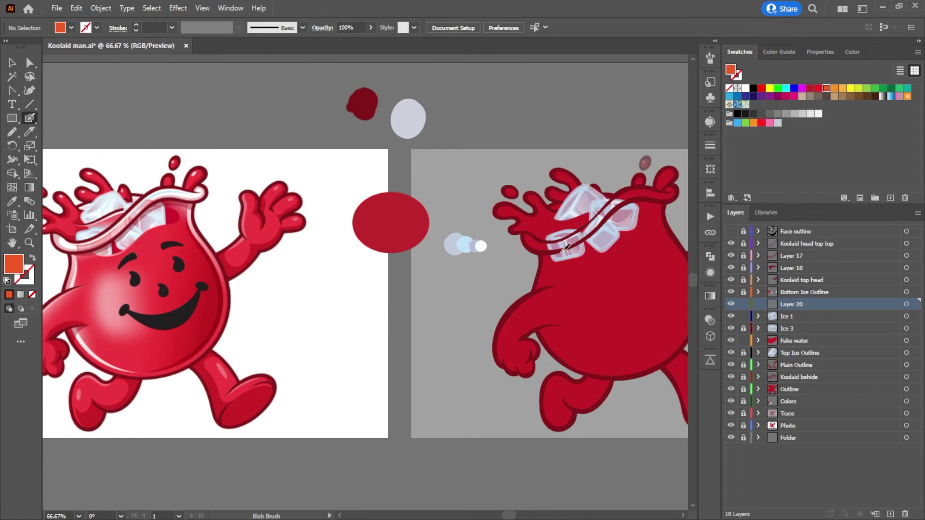
Step: Paint a looping orange-red outline from the lower ice cube around the far cubes on the vector pitcher
mouse_move(561, 252)
left_mouse_down()
mouse_move(587, 259)
mouse_move(602, 248)
left_mouse_up()
mouse_move(617, 235)
left_mouse_down()
mouse_move(656, 222)
mouse_move(623, 205)
mouse_move(563, 249)
mouse_move(570, 260)
mouse_move(596, 254)
left_mouse_up()
key("shift+x")
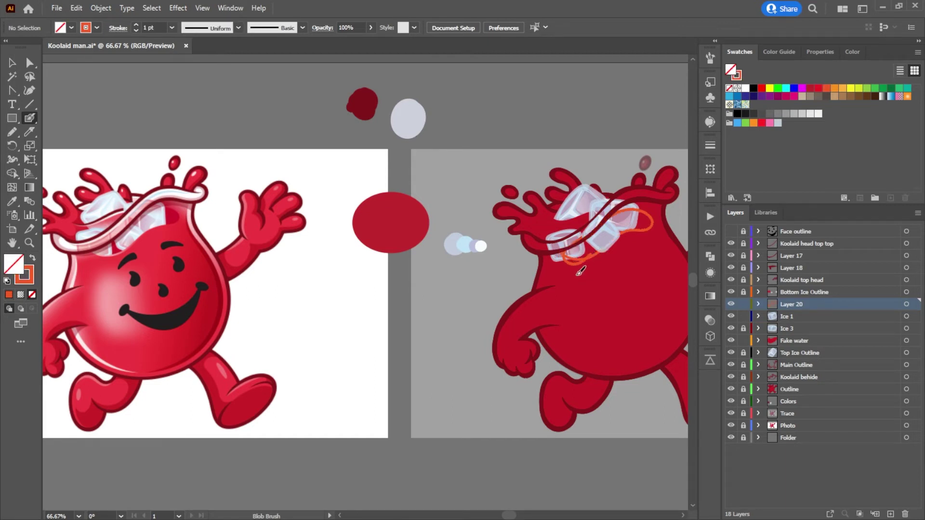
Step: Trace the liquid outline around the ice in the reference picture with orange-red, and delete the outline painted on the vector pitcher
mouse_move(95, 248)
left_mouse_down()
mouse_move(118, 253)
mouse_move(179, 212)
mouse_move(159, 202)
mouse_move(99, 246)
left_mouse_up()
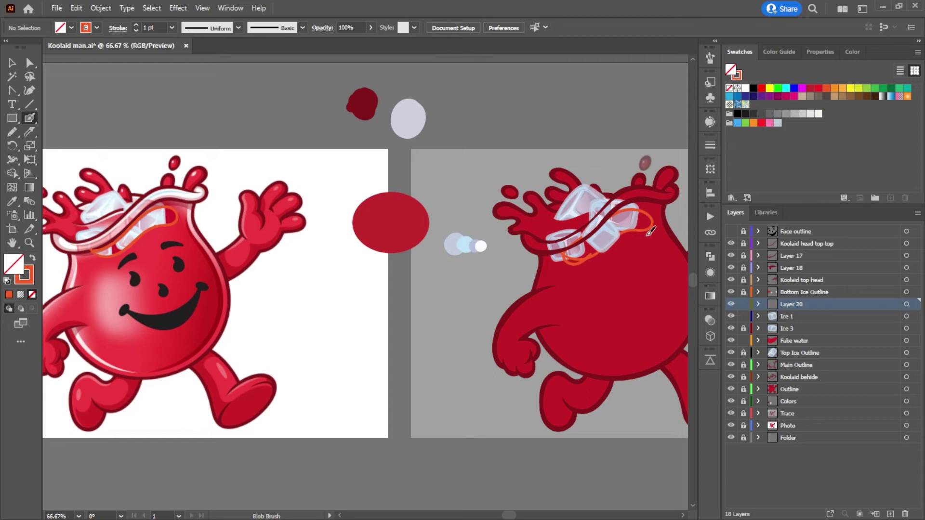
left_click(12, 63)
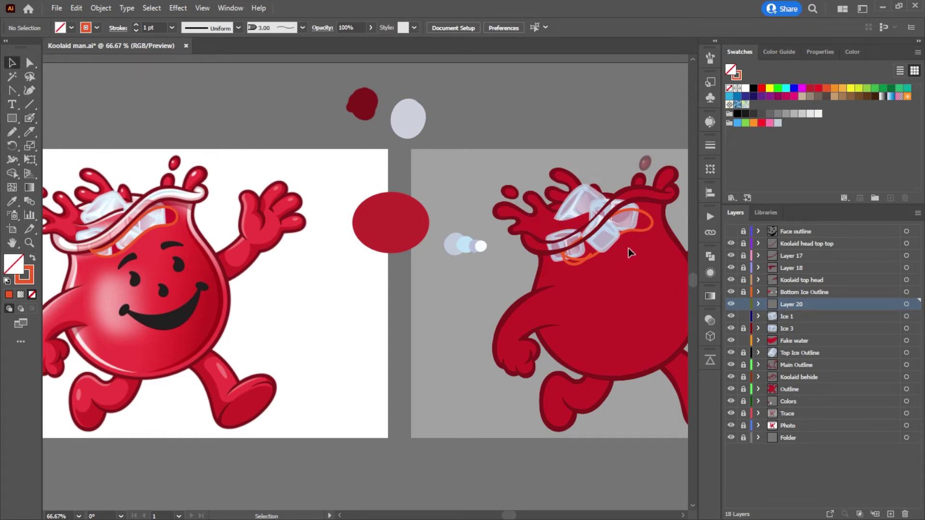
left_click(646, 231)
key("Delete")
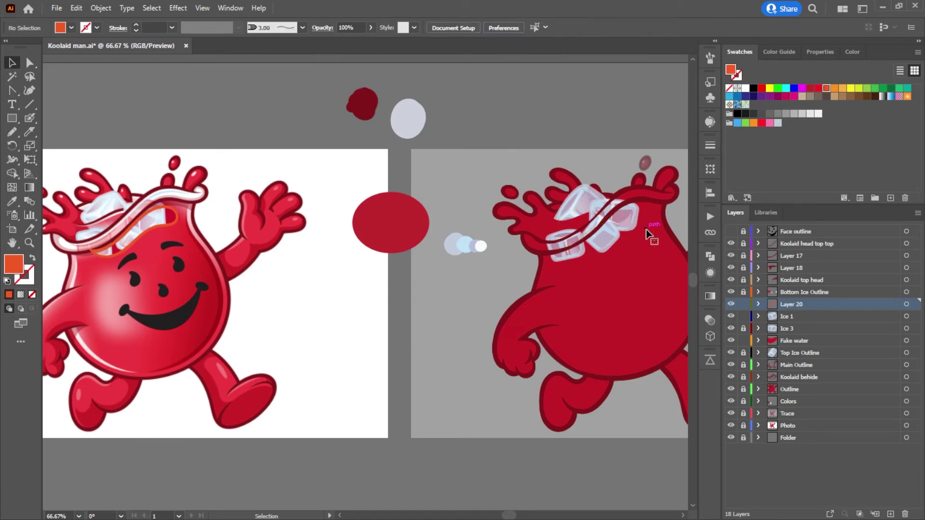
Step: Move the traced outline from the reference onto the vector pitcher's ice cubes, enlarge it to span the opening, and flatten it slightly
mouse_move(138, 239)
left_mouse_down()
mouse_move(227, 267)
mouse_move(597, 242)
left_mouse_up()
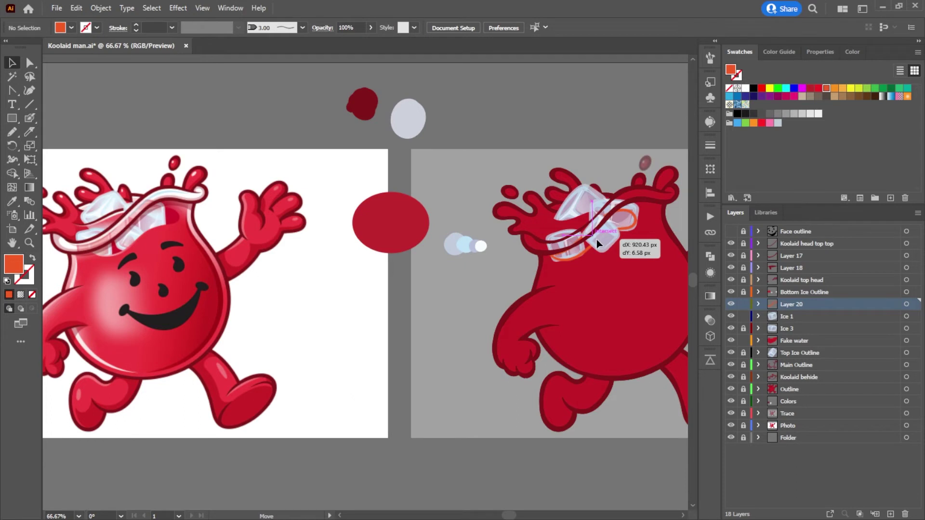
mouse_move(597, 239)
left_mouse_down()
mouse_move(677, 236)
mouse_move(646, 236)
mouse_move(672, 265)
mouse_move(626, 263)
mouse_move(655, 264)
left_mouse_up()
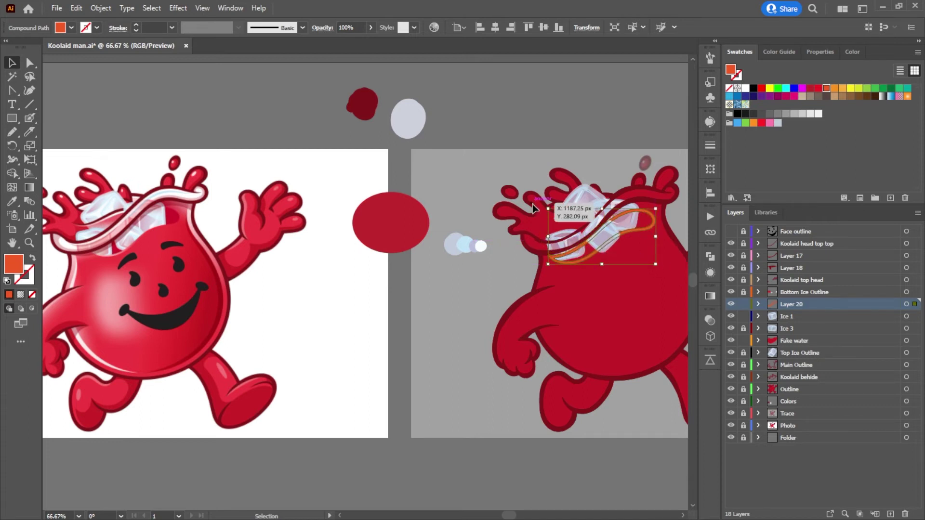
left_click_drag(602, 209, 602, 216)
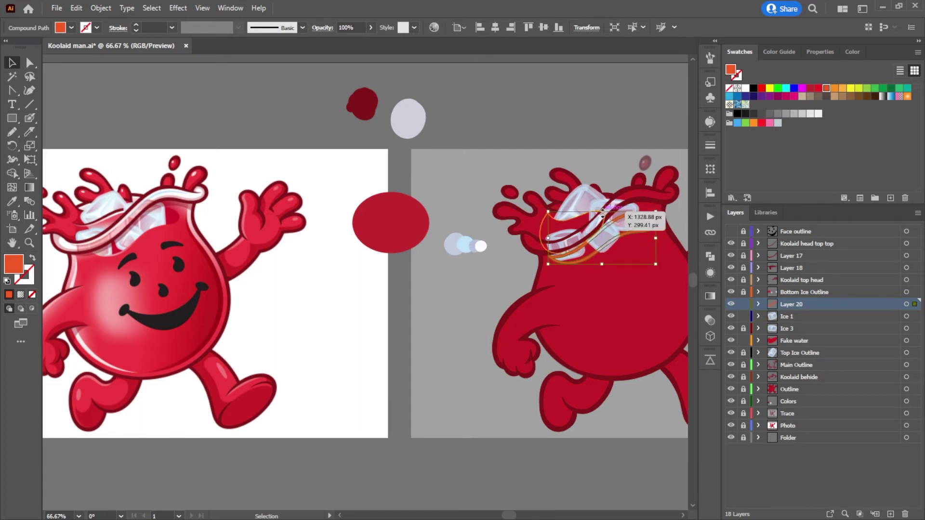
scroll(229, 370, "up", 1)
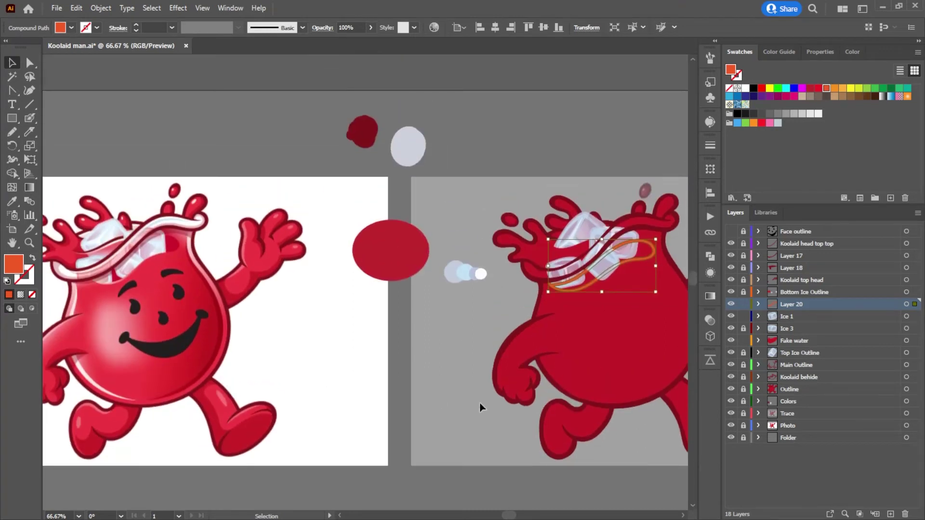
scroll(553, 383, "down", 2)
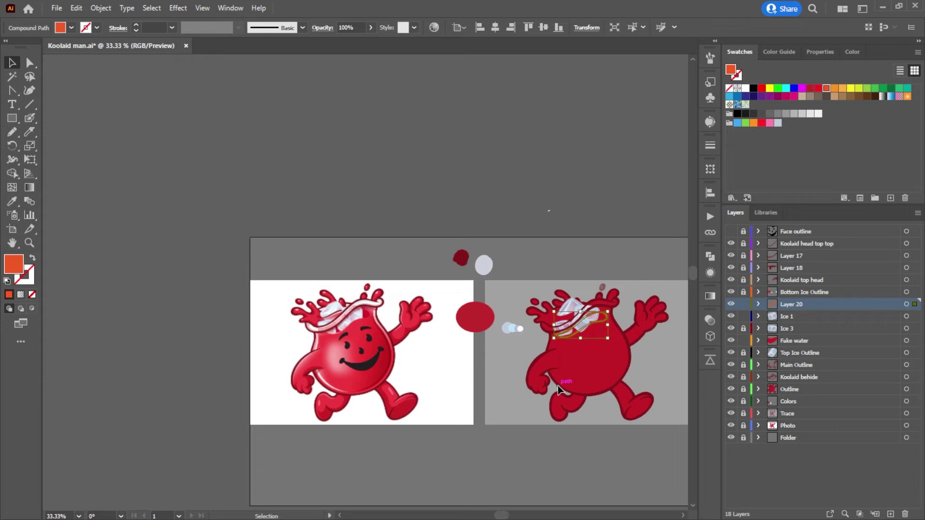
left_click(565, 253)
Step: Compare the position and shape of the orange-red outline on the vector pitcher with the liquid area in the reference picture
scroll(568, 287, "up", 1)
scroll(573, 381, "down", 1)
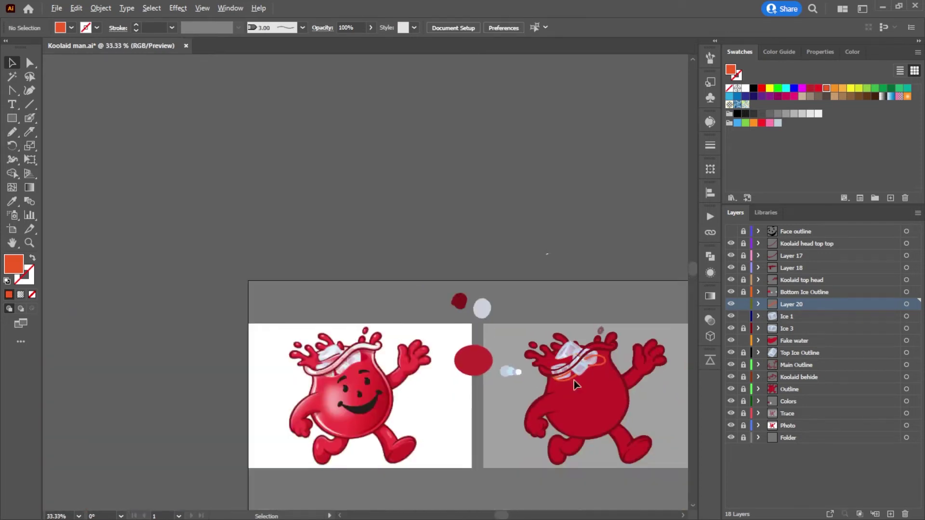
scroll(573, 381, "up", 1)
scroll(584, 358, "down", 1)
left_click_drag(584, 358, 581, 340)
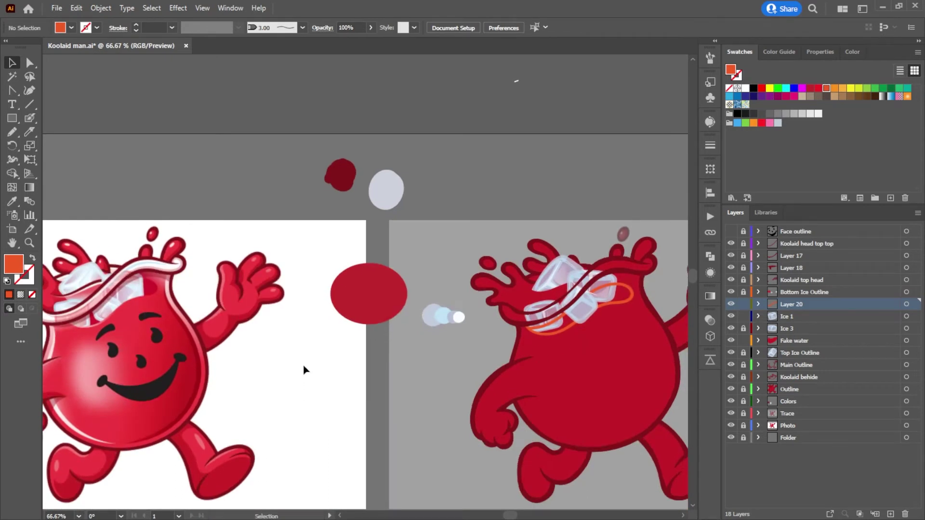
scroll(293, 362, "down", 1)
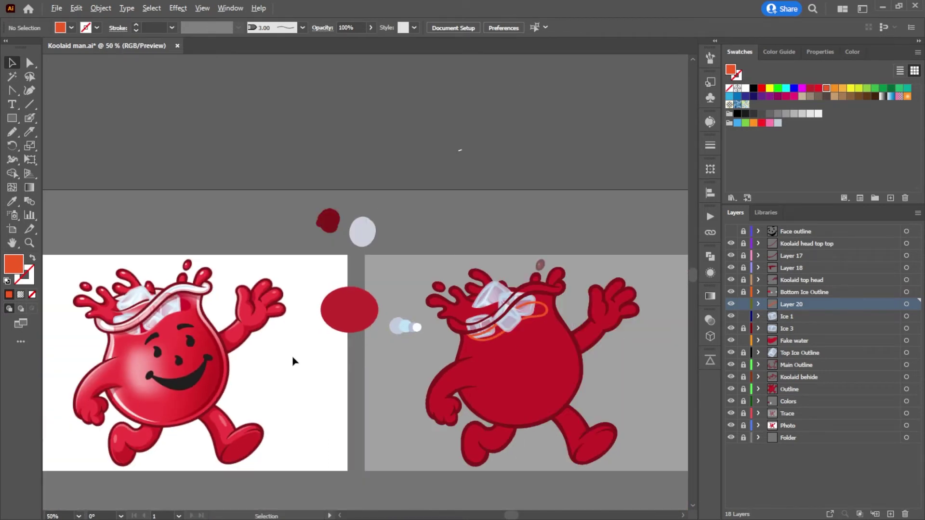
scroll(509, 352, "up", 1)
scroll(511, 352, "down", 1)
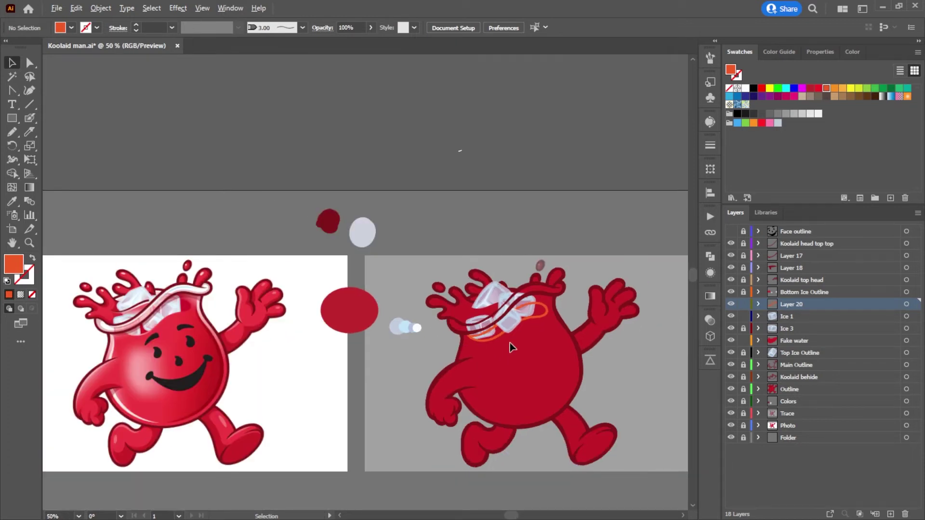
Step: Thicken the orange-red outline's upper edge with the Blob Brush, filling the gap between it and the pitcher rim by the lower ice cube
scroll(510, 321, "up", 3)
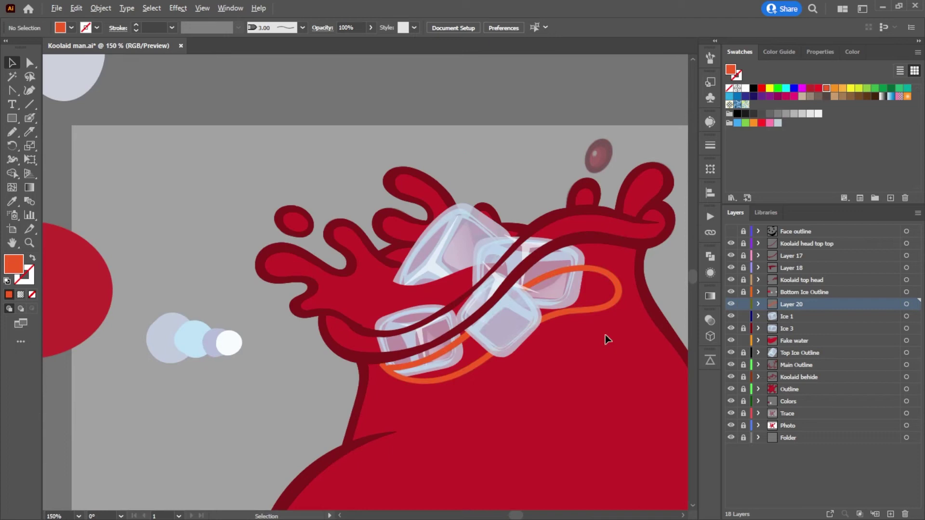
left_click(604, 304)
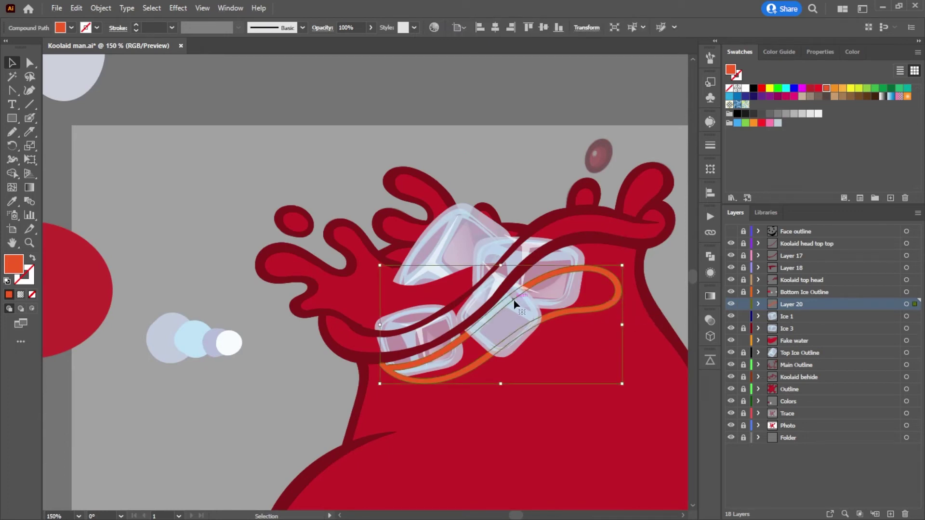
left_click(30, 118)
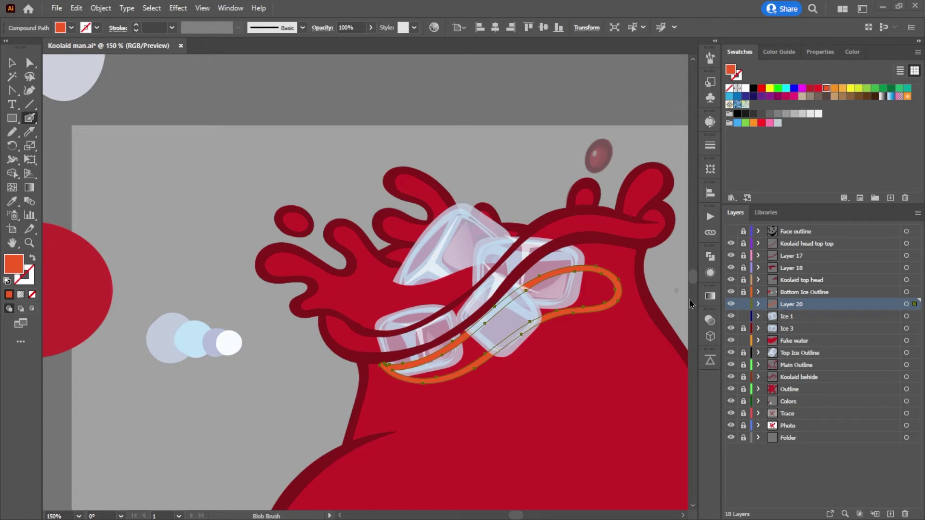
scroll(601, 316, "down", 1)
scroll(601, 316, "down", 3)
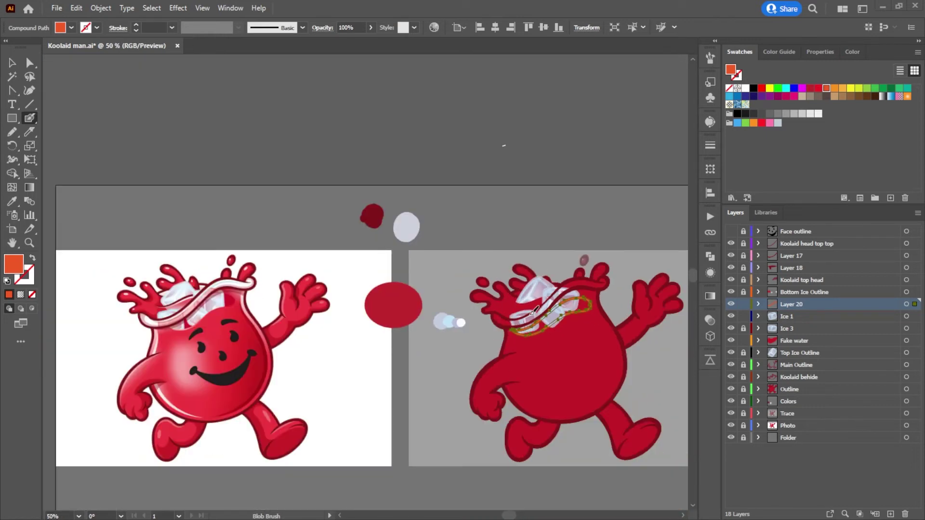
scroll(592, 308, "up", 1)
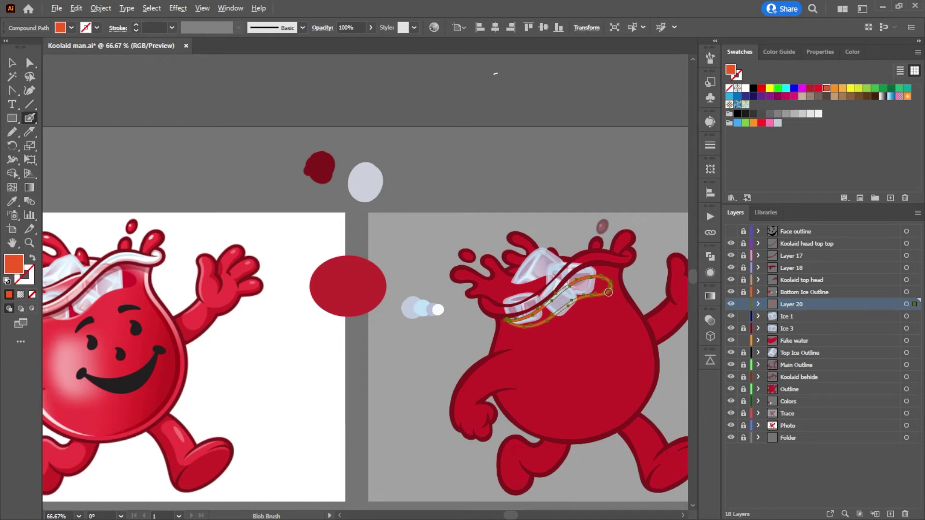
scroll(580, 296, "up", 2)
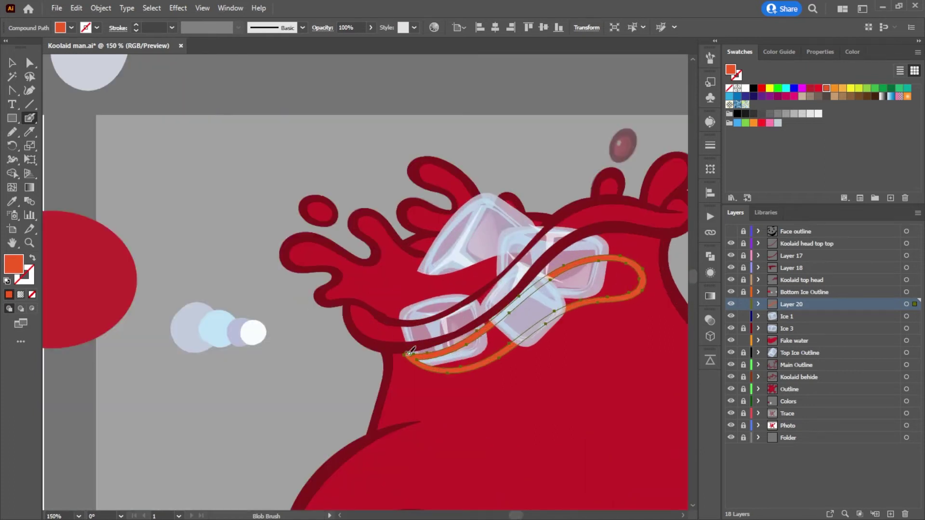
mouse_move(412, 349)
left_mouse_down()
mouse_move(483, 324)
mouse_move(567, 262)
mouse_move(612, 254)
mouse_move(641, 272)
mouse_move(630, 291)
mouse_move(557, 308)
mouse_move(492, 355)
mouse_move(453, 366)
mouse_move(416, 358)
mouse_move(495, 316)
left_mouse_up()
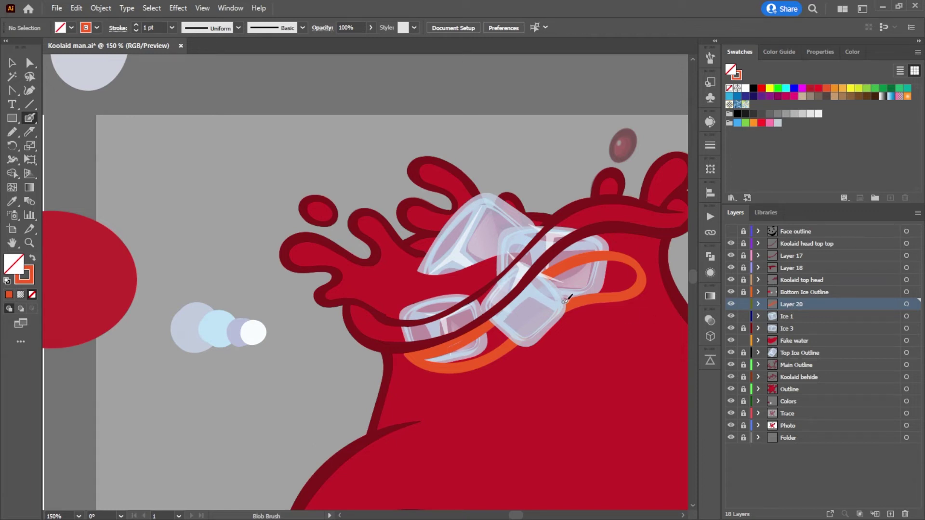
Step: Delete the inner contour of the orange-red outline to turn it into a solid liquid shape
scroll(564, 301, "down", 2)
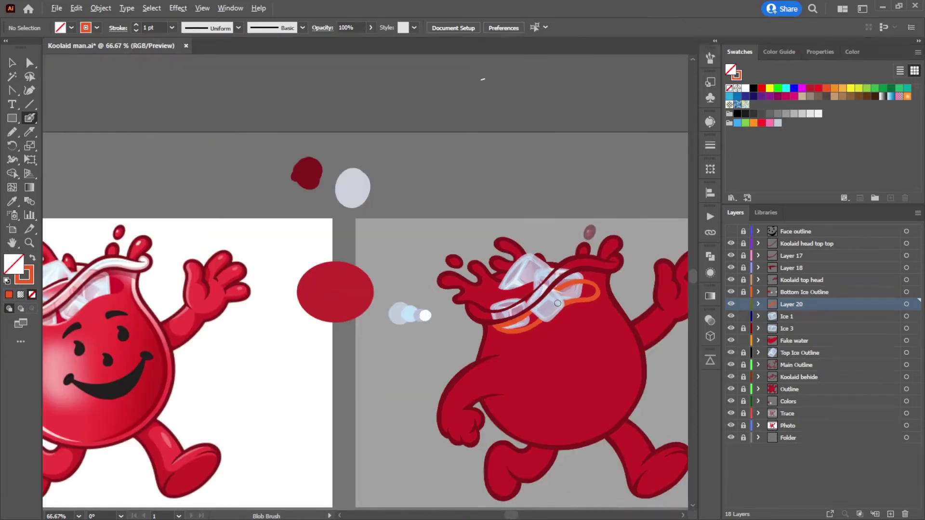
scroll(558, 303, "up", 3)
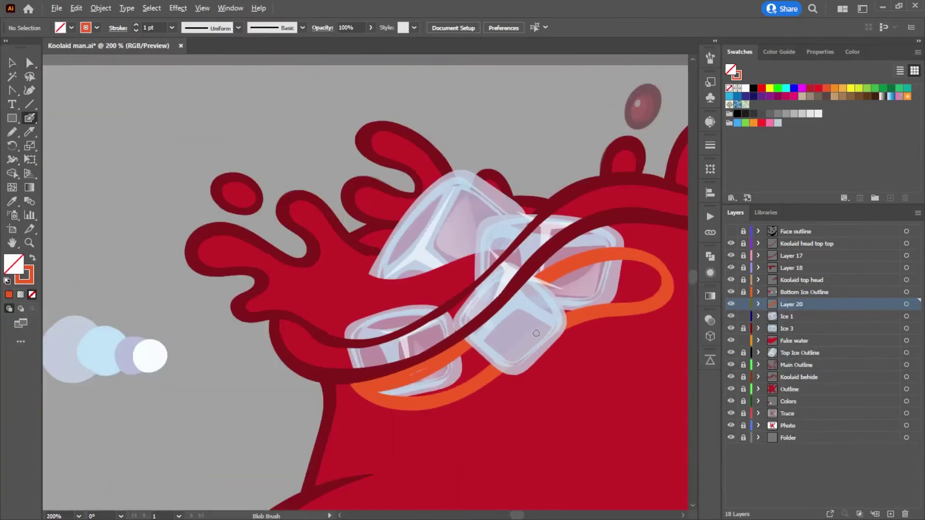
scroll(514, 342, "up", 1)
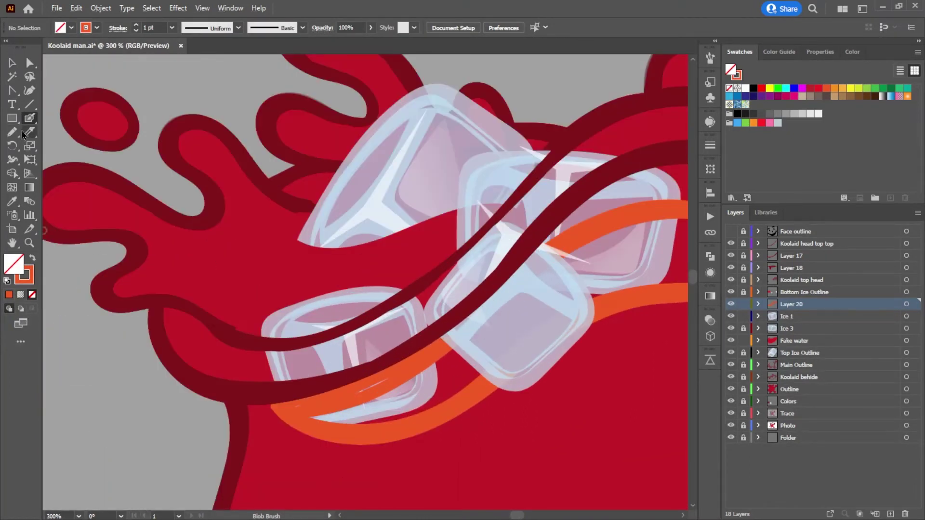
key("a")
left_click(379, 396)
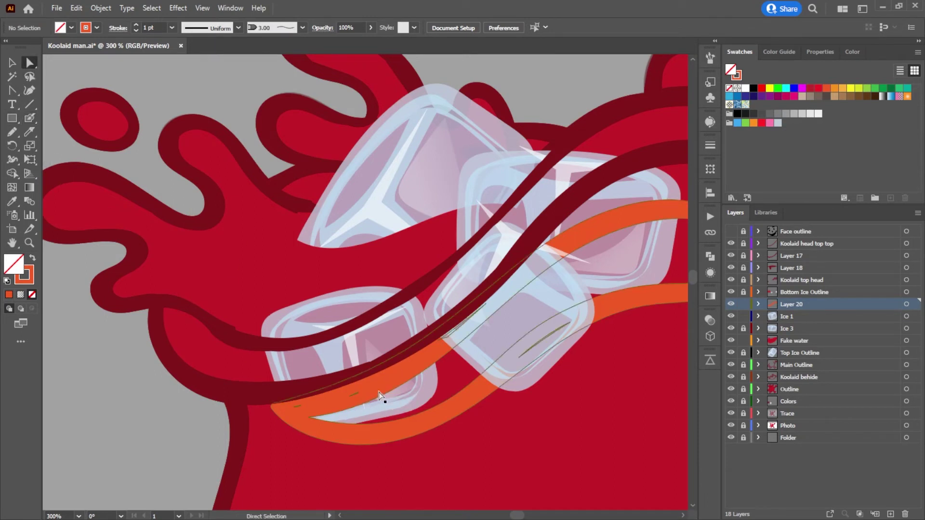
left_click(445, 359)
key("Delete")
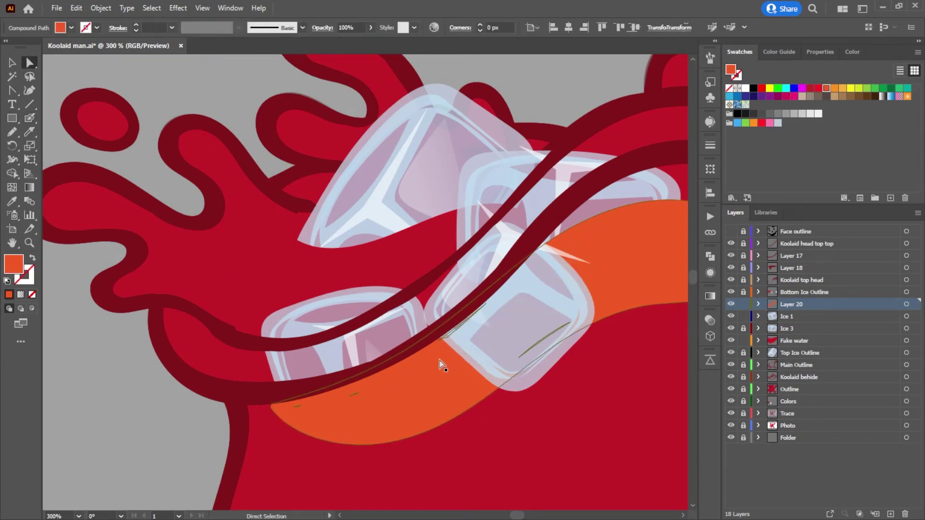
Step: Paint over the leftover gaps inside the orange-red shape beneath the middle ice cube and along the rim
left_click(32, 123)
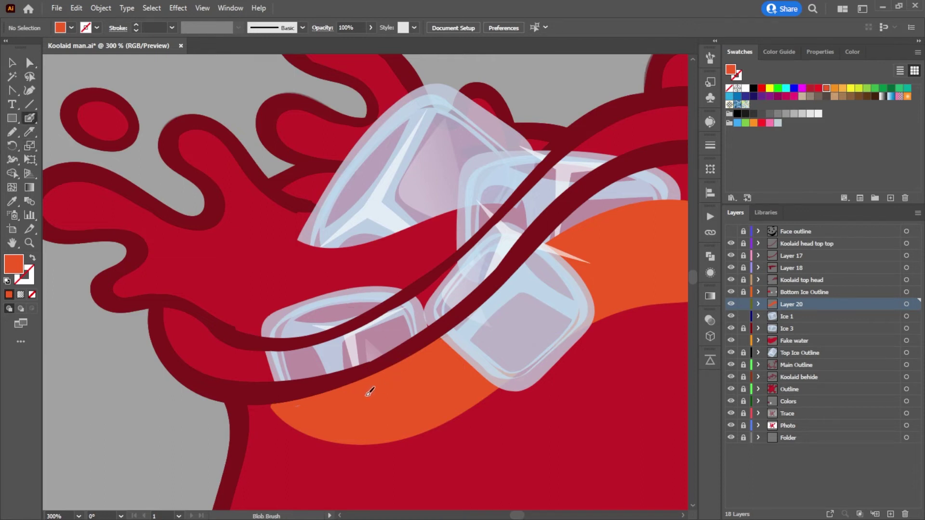
key("shift+x")
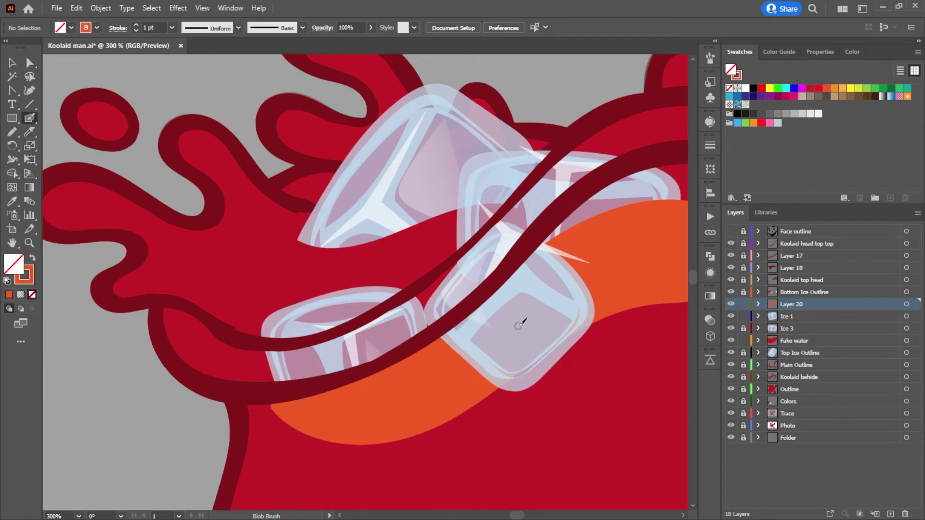
key("a")
left_click(603, 279)
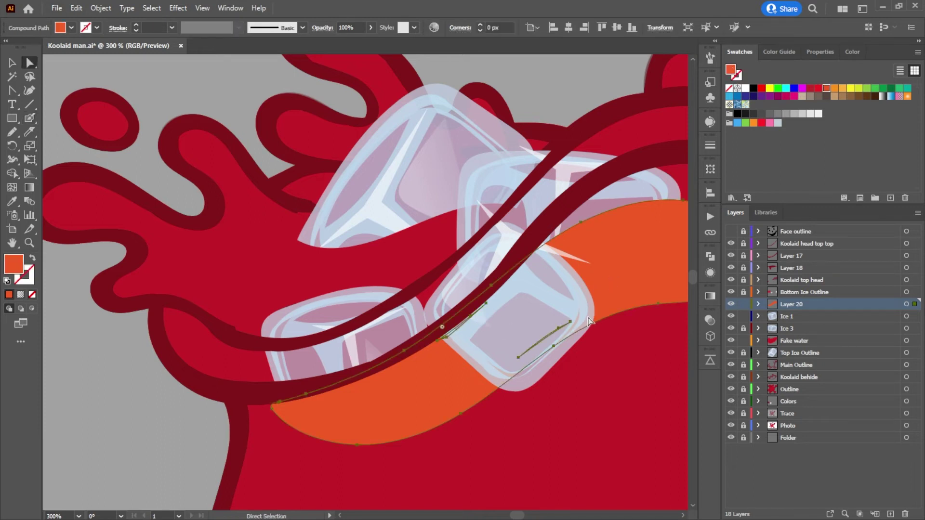
key("shift+b")
left_click_drag(511, 355, 579, 317)
left_click_drag(448, 332, 520, 277)
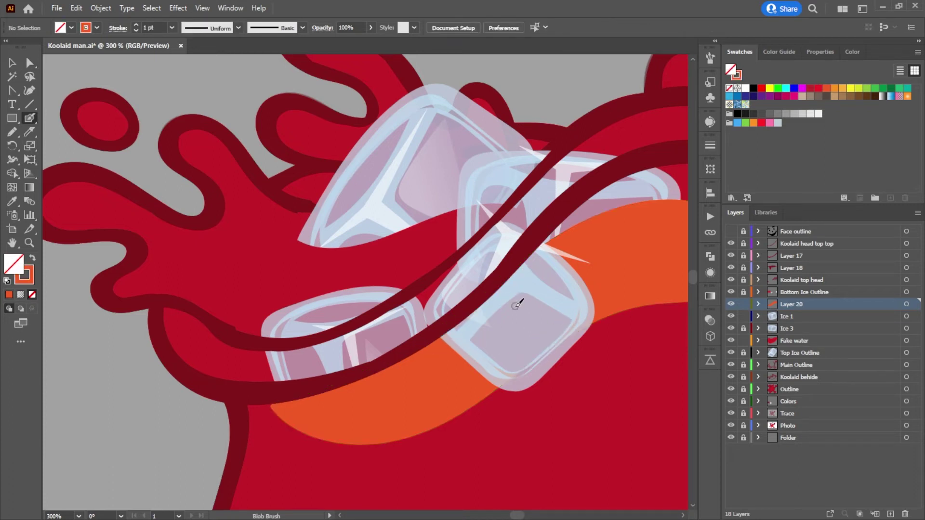
Step: Select the solid orange-red shape and show the Face outline layer to judge its placement against the reference
scroll(518, 303, "down", 2)
scroll(518, 304, "down", 2)
scroll(518, 303, "up", 2)
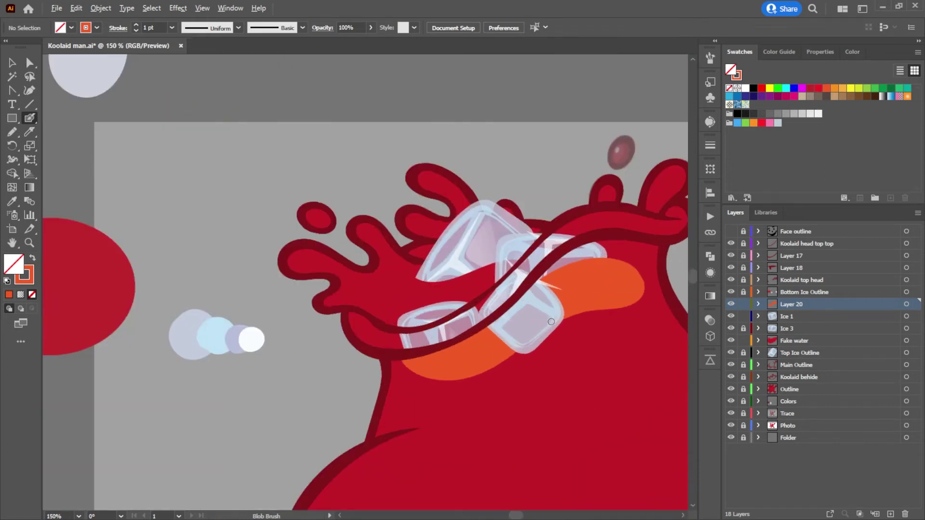
left_click(29, 63)
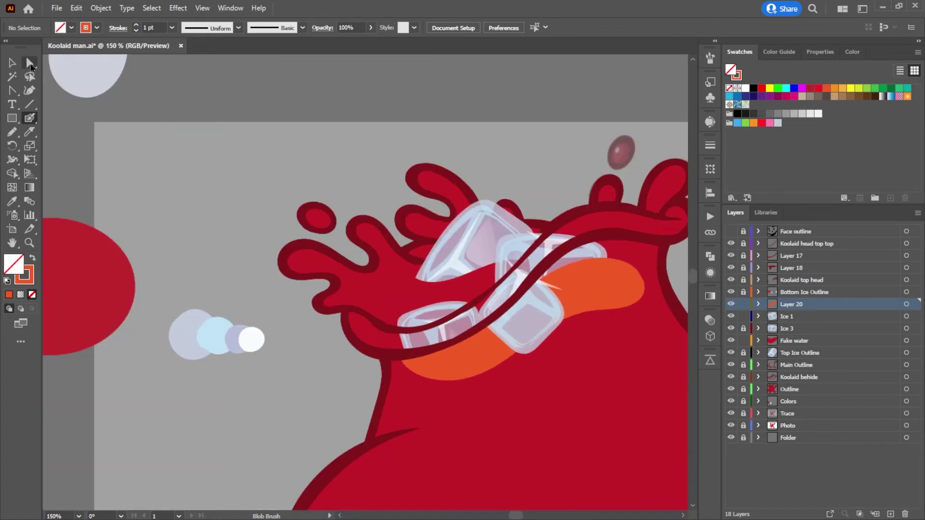
left_click(595, 300)
scroll(487, 330, "down", 2)
left_click_drag(155, 369, 264, 338)
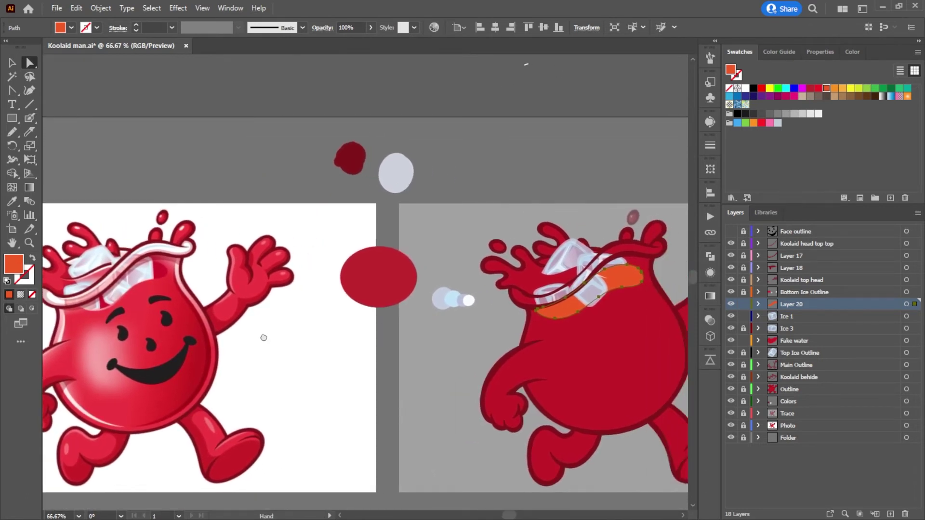
left_click(12, 62)
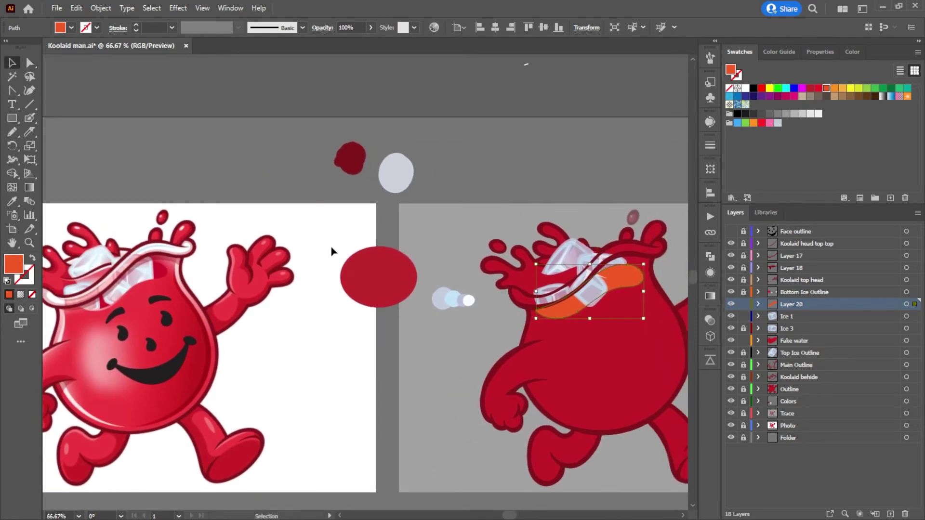
left_click(731, 232)
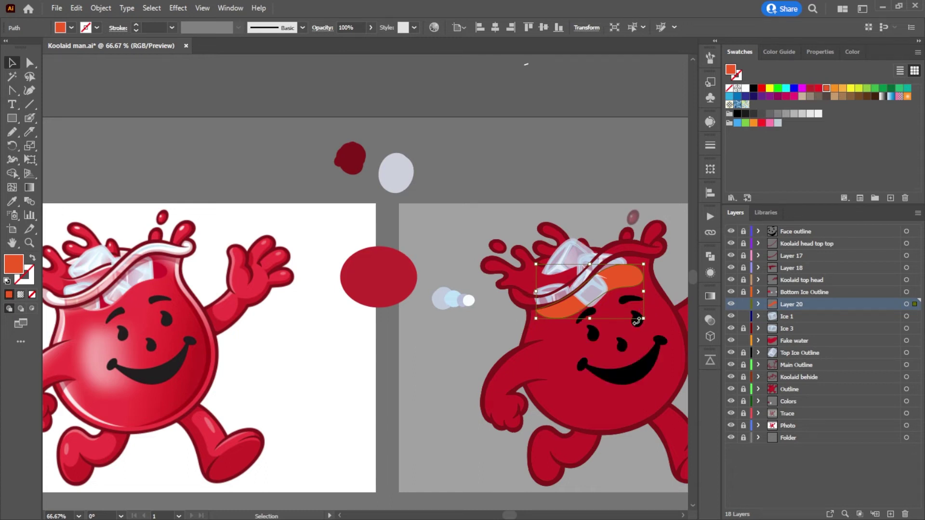
Step: Shrink the orange-red shape slightly to clear the face, and pull its pointed end out toward the pitcher's edge
left_click_drag(643, 319, 636, 316)
scroll(626, 317, "up", 2)
left_click_drag(484, 299, 483, 299)
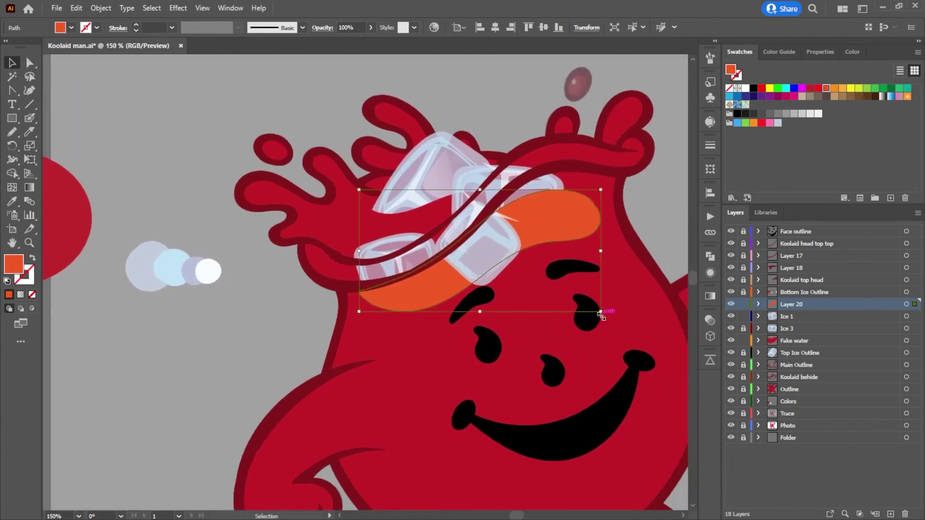
left_click_drag(601, 313, 598, 308)
key("a")
left_click_drag(359, 290, 358, 293)
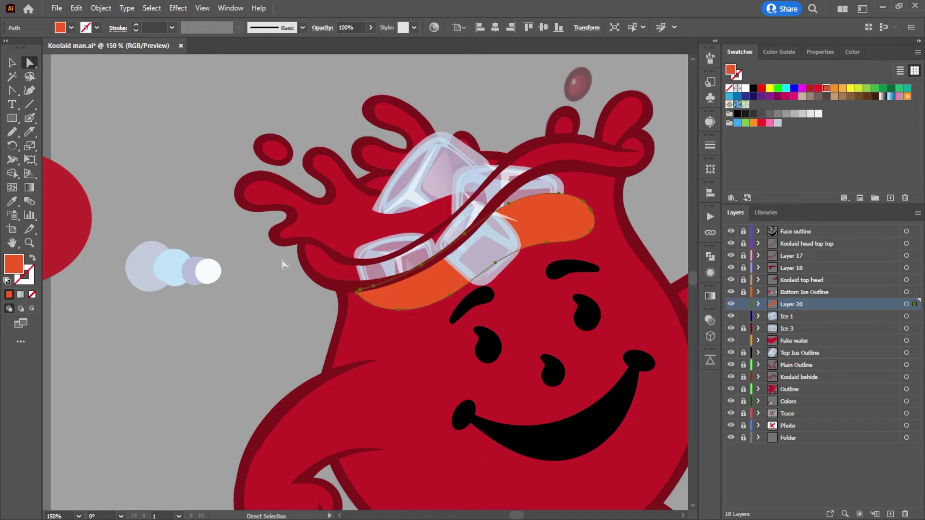
left_click(142, 256)
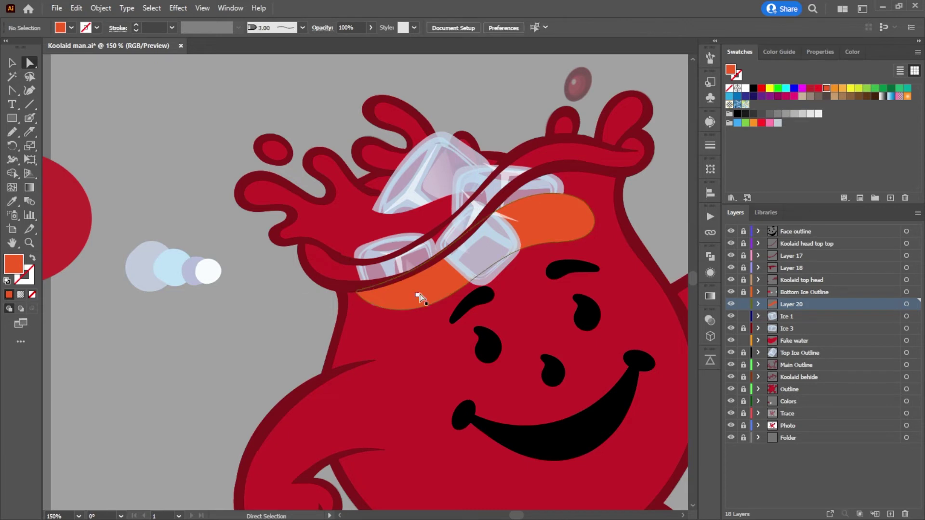
Step: Lock the Ice 1 layer, unlock Bottom Ice Outline, and toggle the ice layers' visibility to identify which cubes each one holds
left_click(730, 329)
left_click(730, 328)
left_click_drag(742, 328, 748, 318)
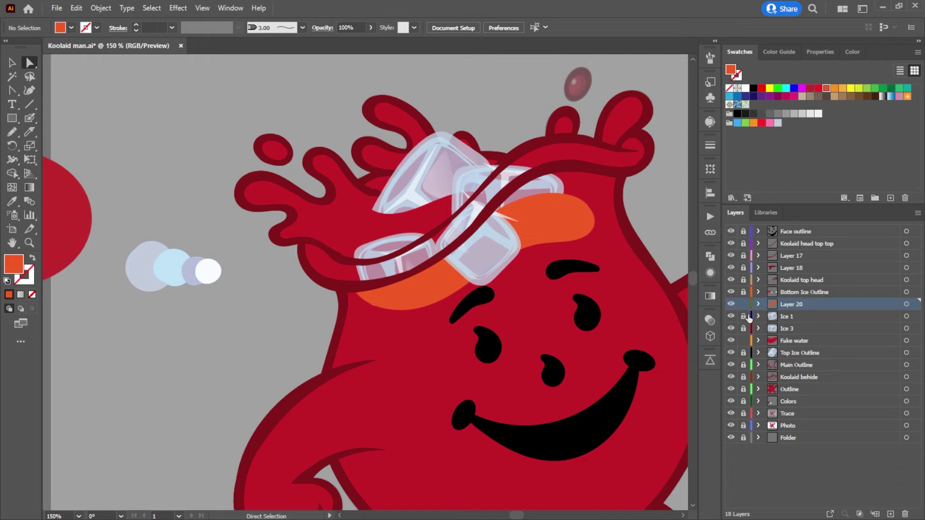
left_click(731, 292)
left_click(731, 292)
left_click(730, 353)
left_click(731, 353)
left_click(743, 329)
left_click(731, 328)
left_click(731, 328)
left_click(743, 328)
left_click(730, 316)
left_click(730, 316)
Step: Move the Bottom Ice Outline layer beneath Layer 20 and compare the pitcher with the reference picture
left_click_drag(789, 294, 790, 313)
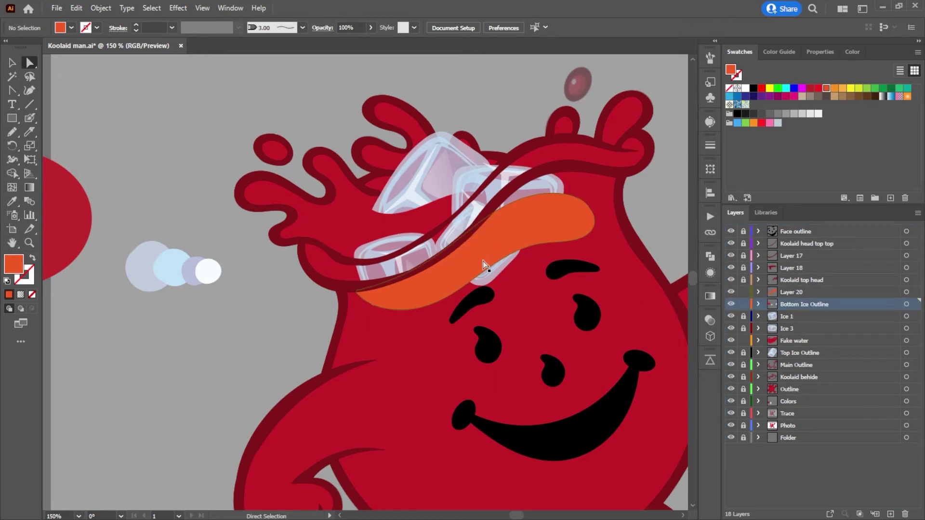
scroll(487, 248, "down", 2)
left_click_drag(460, 308, 489, 296)
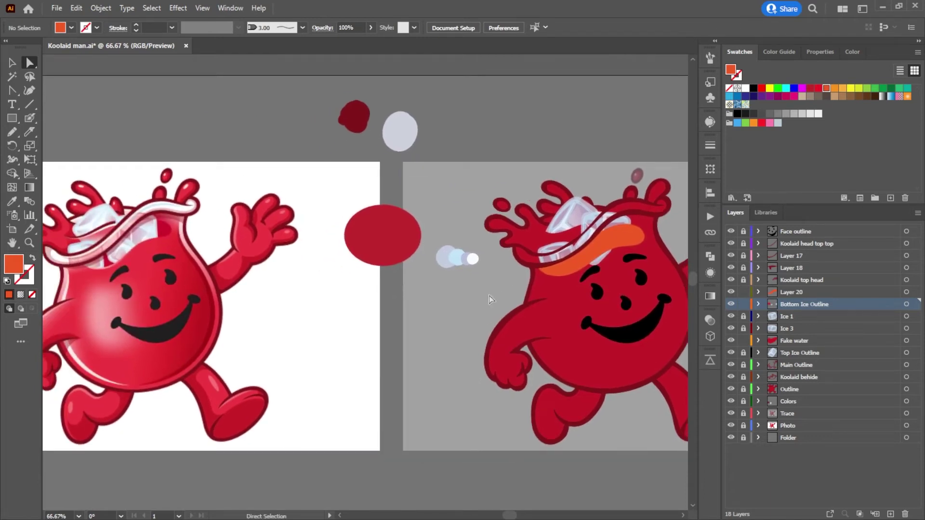
Step: Recolor the orange-red liquid shape to a dark maroon red
left_click(620, 239)
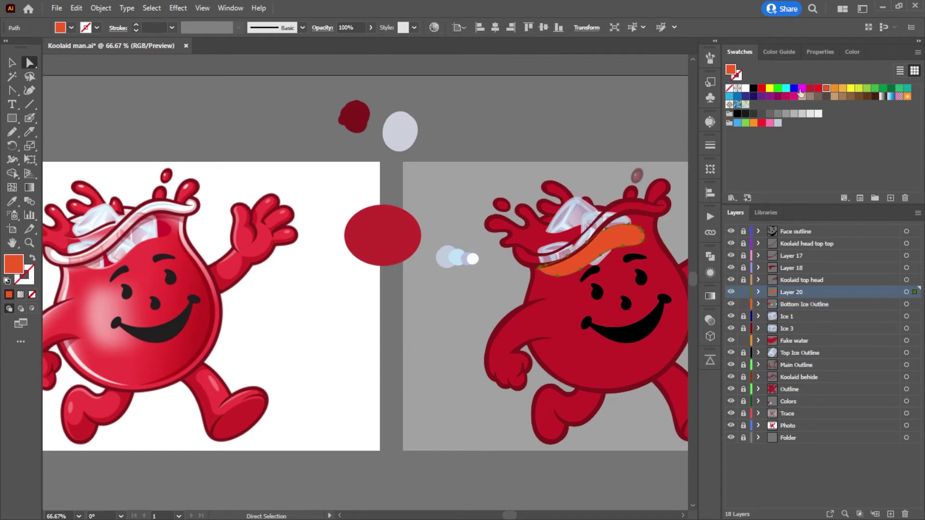
left_click(809, 89)
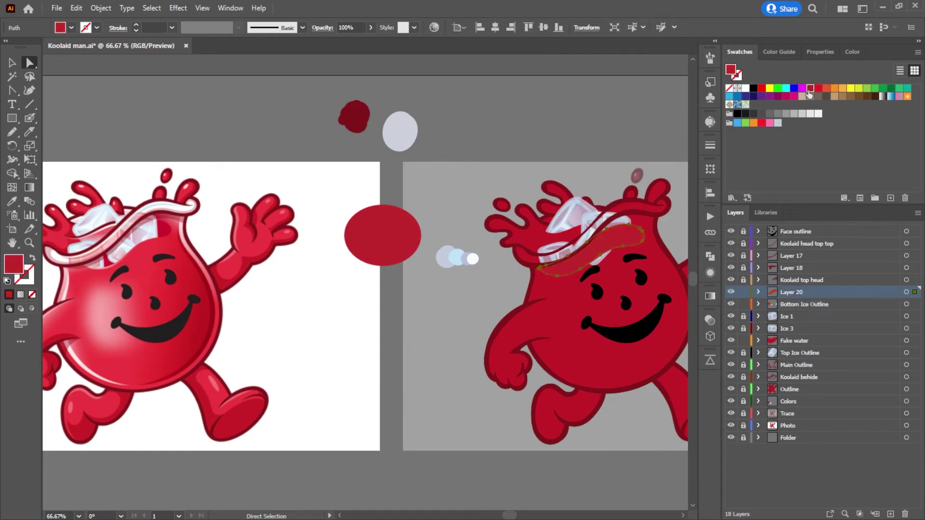
double_click(734, 75)
left_click_drag(442, 290, 440, 267)
left_click(583, 192)
left_click(592, 117)
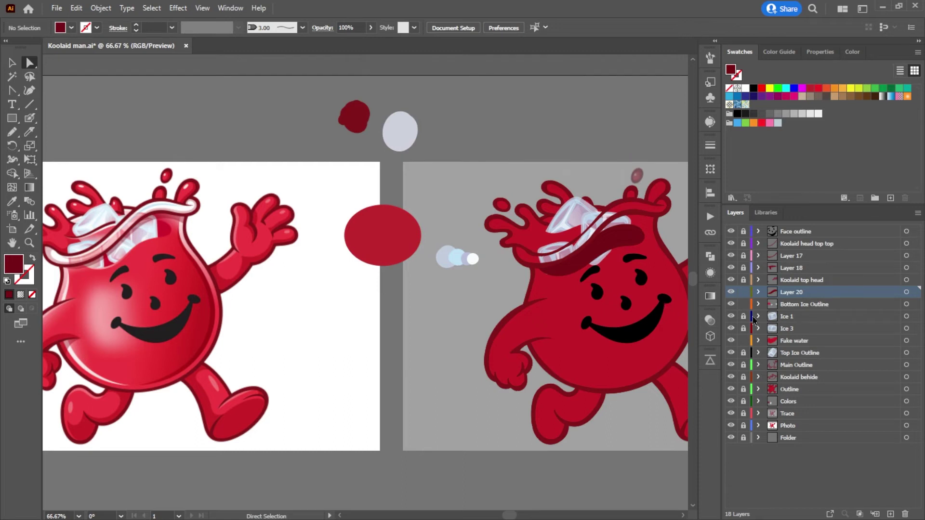
Step: Move Layer 20 beneath the Ice 3 layer, and add a new layer between Bottom Ice Outline and Ice 1
left_click_drag(784, 299, 788, 336)
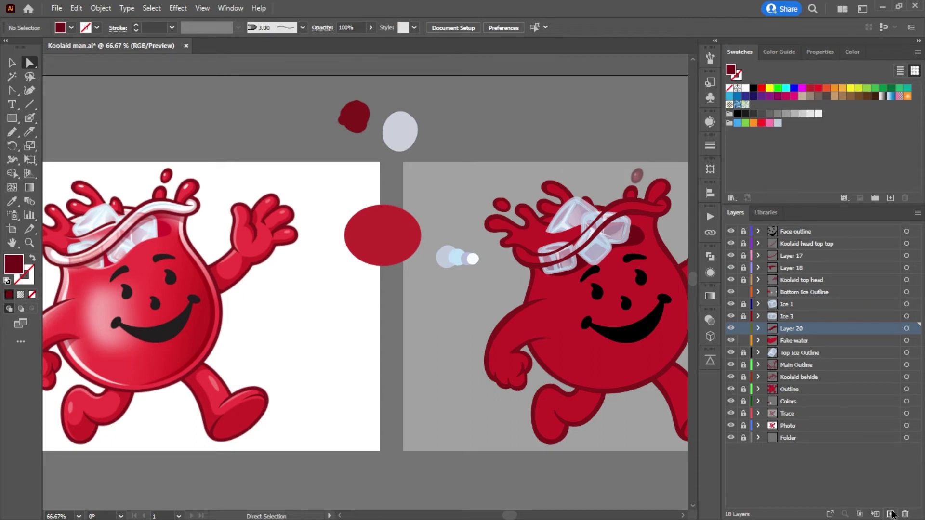
left_click(890, 513)
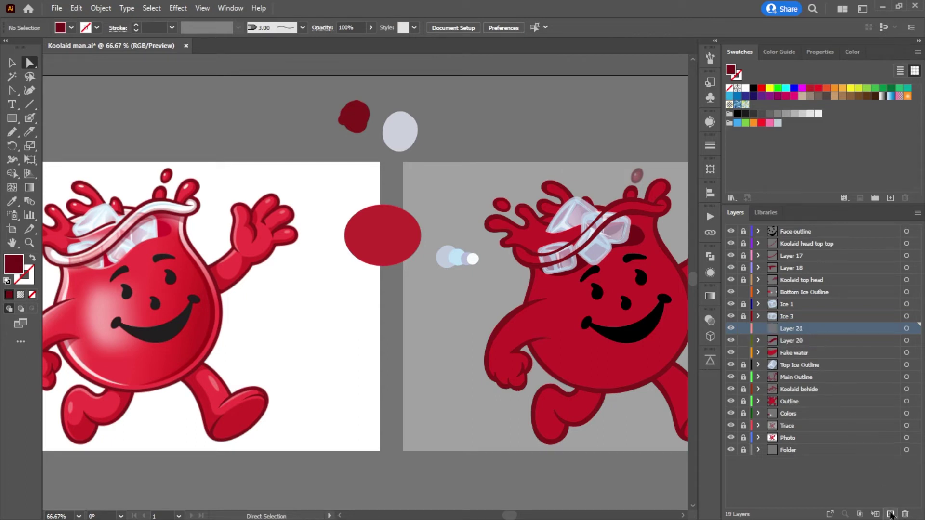
left_click_drag(797, 310, 795, 298)
double_click(794, 300)
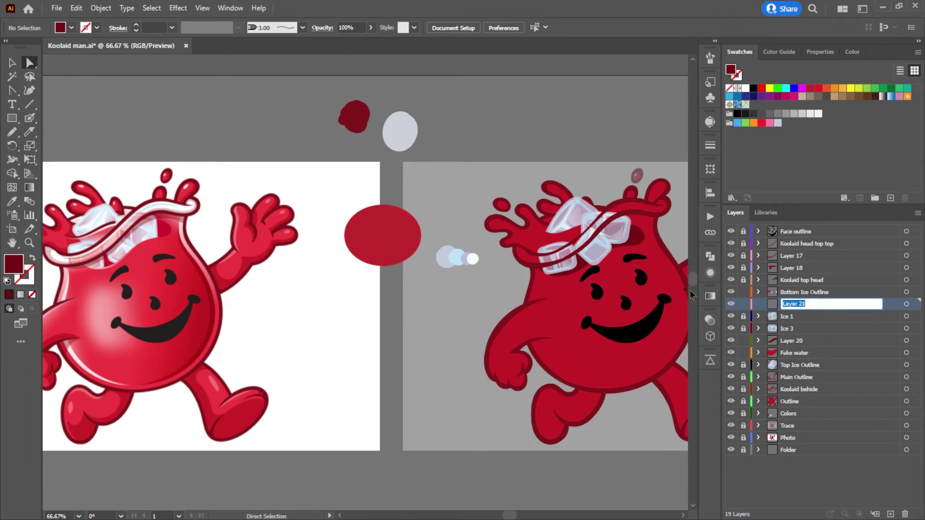
Step: Select all artwork on the Bottom Ice Outline layer and shift it slightly up toward the pitcher's rim
left_click(29, 118)
scroll(532, 272, "up", 3)
left_click_drag(642, 286, 419, 310)
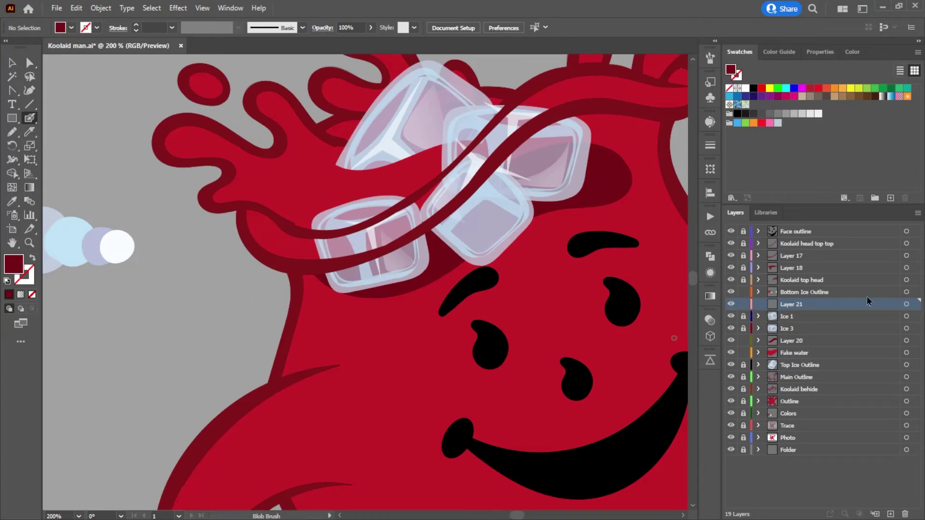
left_click(906, 292)
key("v")
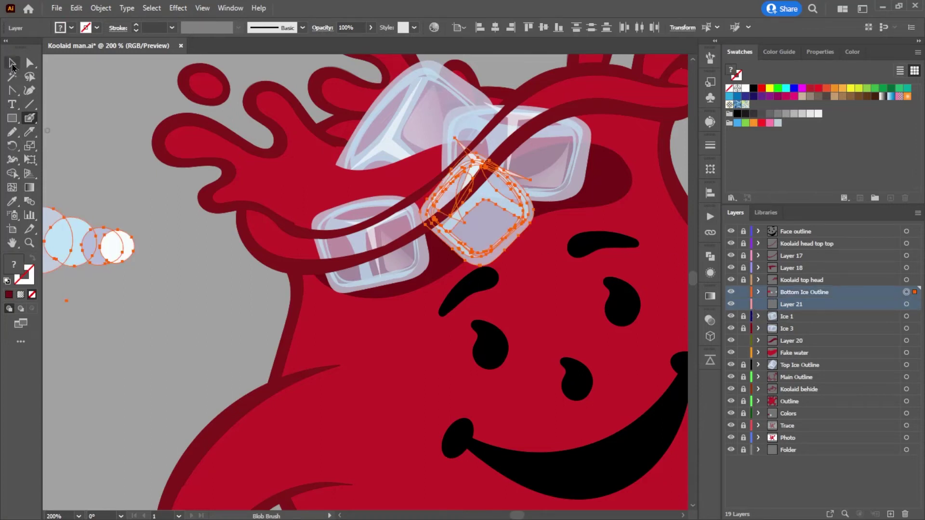
left_click_drag(533, 301, 508, 274)
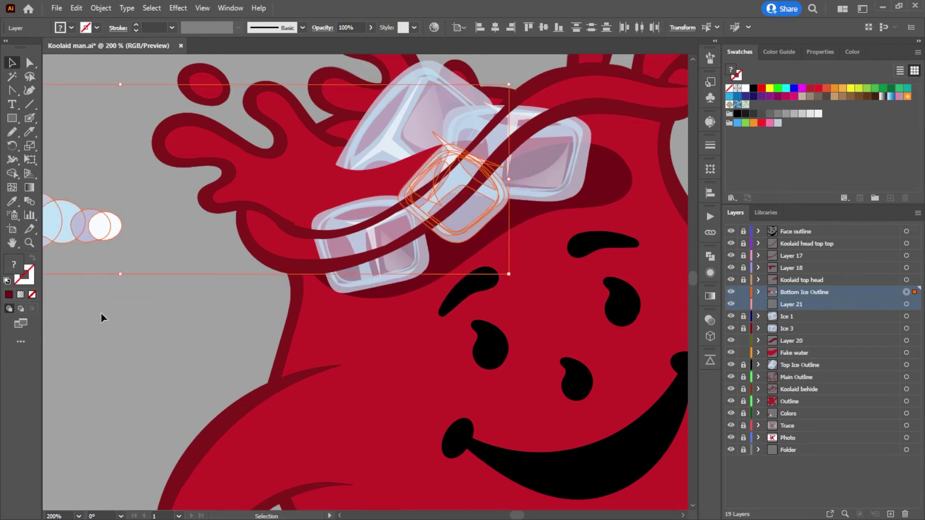
left_click(155, 313)
Step: Sample the pitcher's bright red as the fill color for painting with the Blob Brush
key("ctrl+minus")
key("ctrl+minus")
key("ctrl+minus")
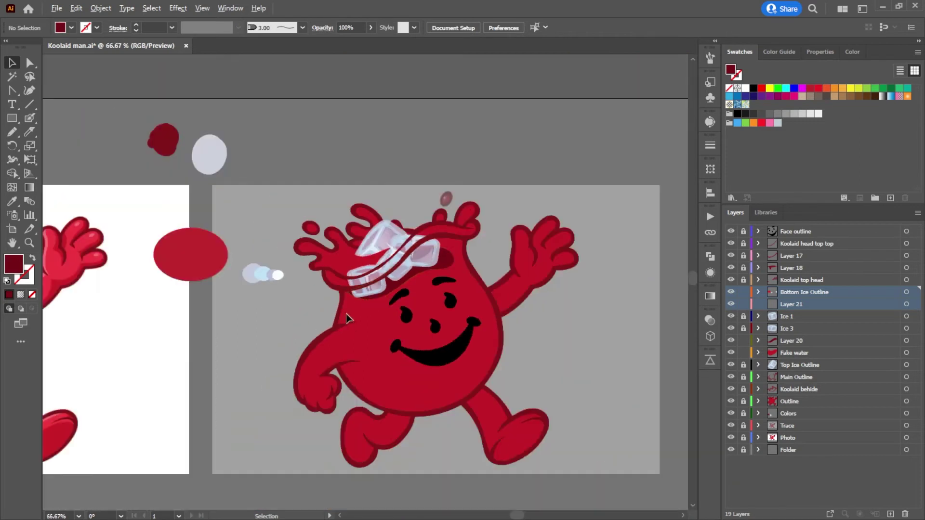
left_click_drag(367, 309, 473, 309)
scroll(569, 282, "up", 2)
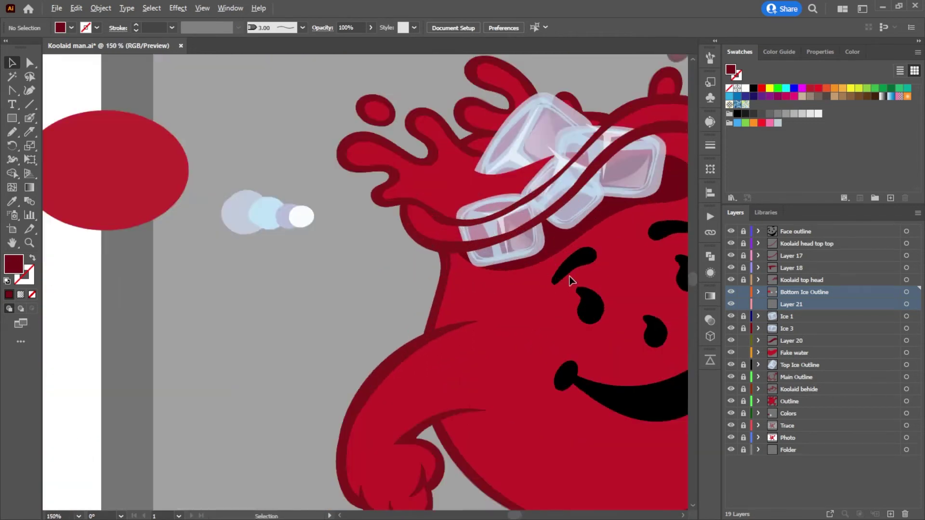
scroll(570, 275, "up", 2)
scroll(490, 336, "down", 3)
left_click_drag(533, 325, 368, 260)
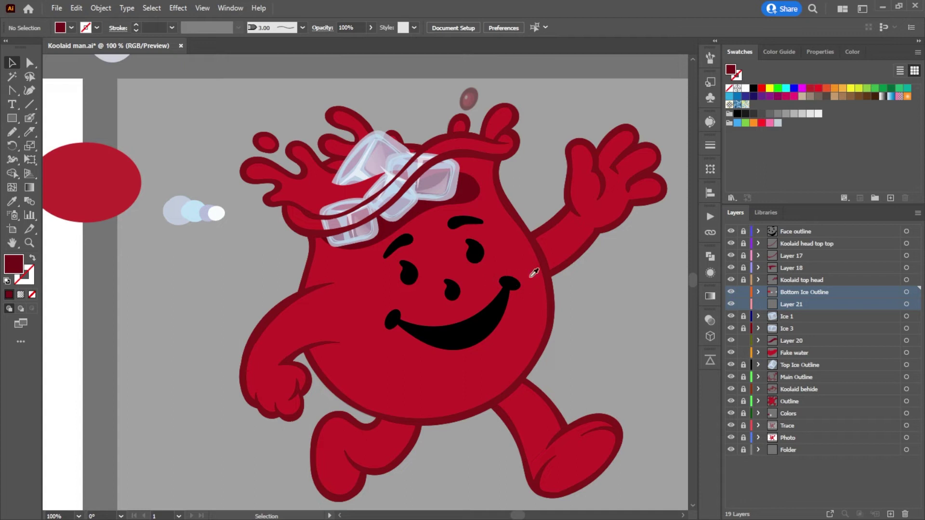
key("i")
left_click(531, 264)
key("shift+b")
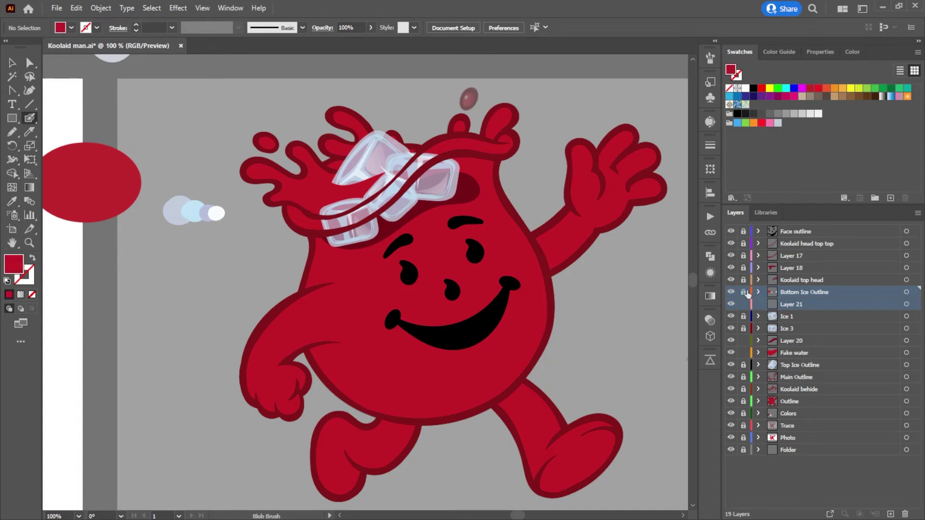
Step: Lock the Bottom Ice Outline layer and rename Layer 21 as Fake 2
left_click(743, 352)
left_click(743, 303)
left_click(791, 306)
double_click(790, 304)
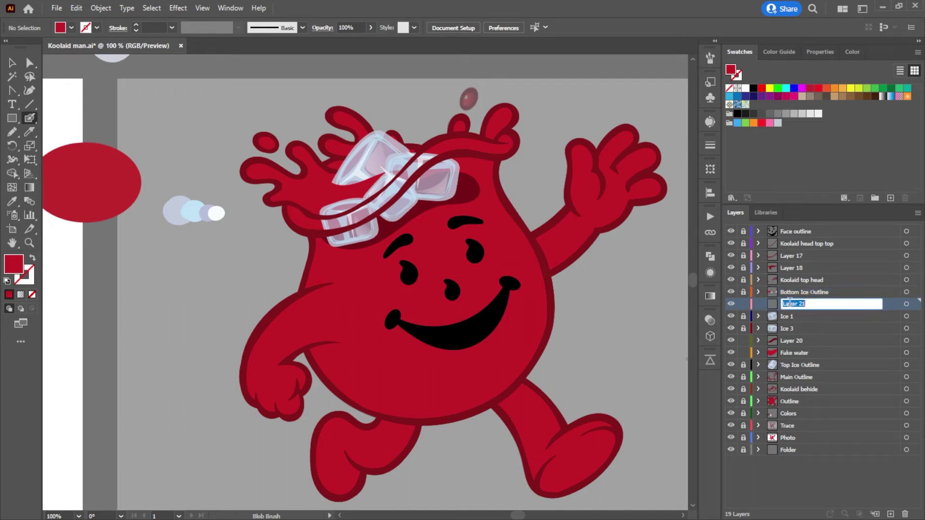
type("F")
key("Return")
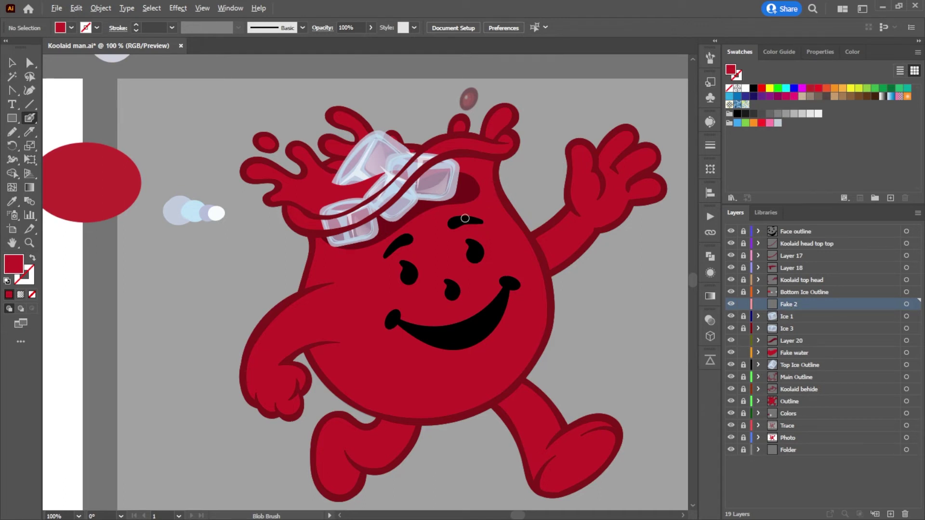
Step: Try to paint red over the bottom of the lower-left ice cube and the dark liquid's edge on the Fake 2 layer
key("ctrl+minus")
mouse_move(606, 271)
left_mouse_down()
mouse_move(501, 324)
mouse_move(432, 335)
left_mouse_up()
scroll(569, 272, "up", 4)
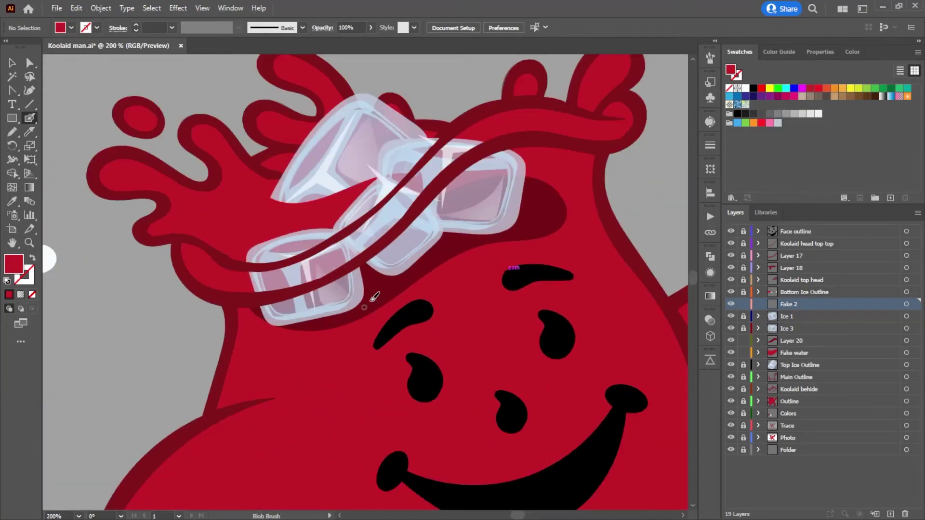
scroll(279, 340, "down", 2)
mouse_move(347, 267)
left_mouse_down()
mouse_move(779, 254)
mouse_move(479, 282)
mouse_move(397, 278)
left_mouse_up()
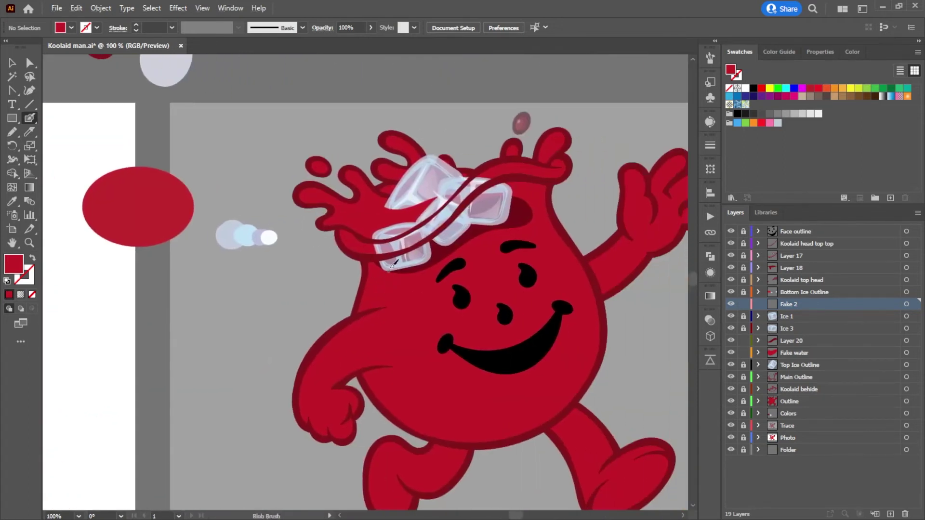
scroll(401, 251, "up", 2)
scroll(413, 267, "up", 1)
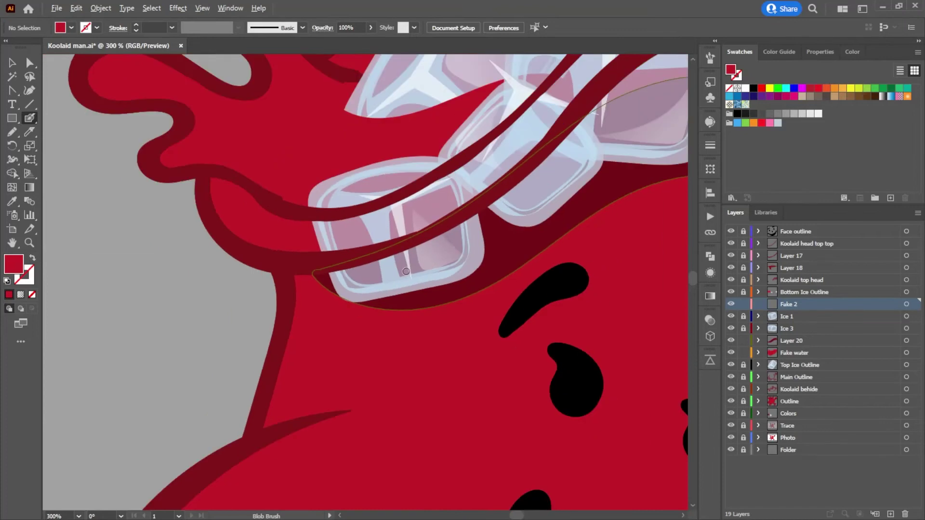
mouse_move(325, 265)
left_mouse_down()
mouse_move(344, 288)
mouse_move(384, 305)
mouse_move(454, 305)
mouse_move(469, 287)
mouse_move(333, 260)
mouse_move(337, 282)
mouse_move(346, 269)
mouse_move(438, 295)
mouse_move(465, 292)
mouse_move(406, 300)
mouse_move(324, 270)
mouse_move(360, 291)
mouse_move(382, 286)
left_mouse_up()
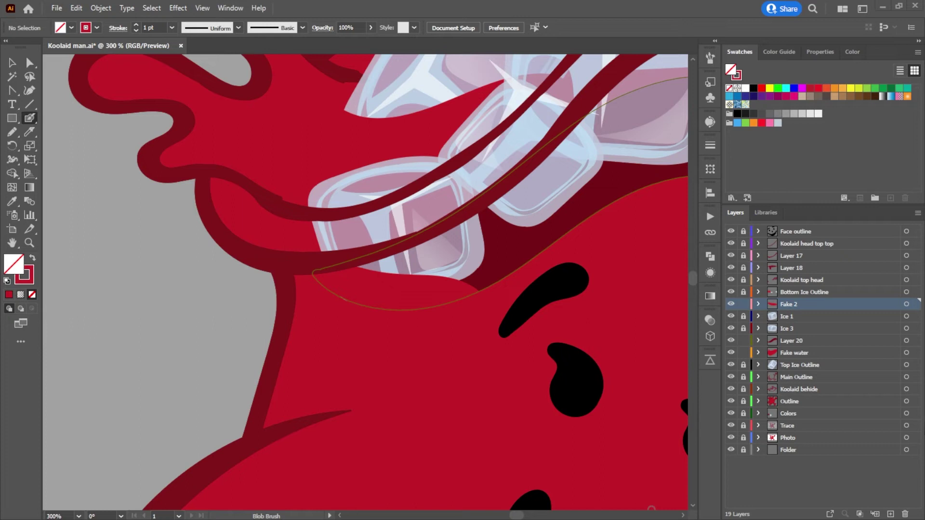
left_click_drag(342, 299, 342, 299)
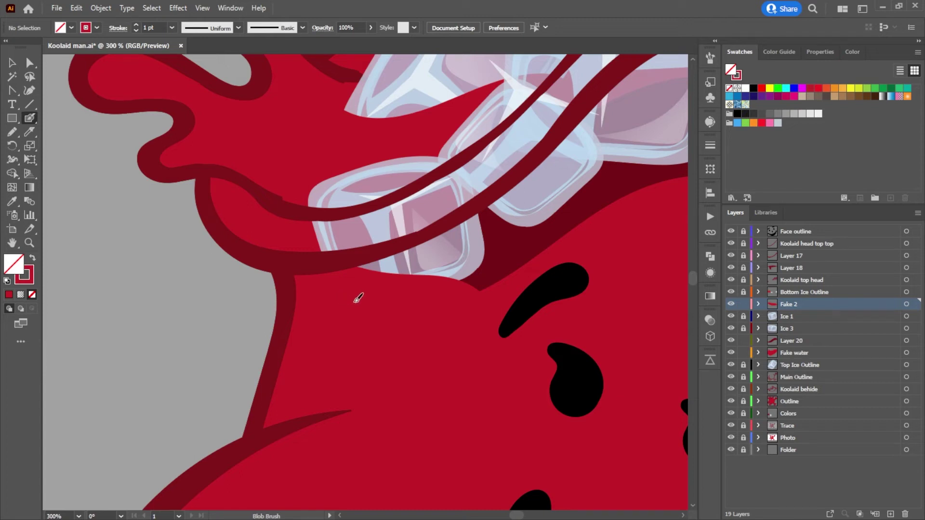
scroll(524, 334, "down", 3)
scroll(518, 340, "down", 1)
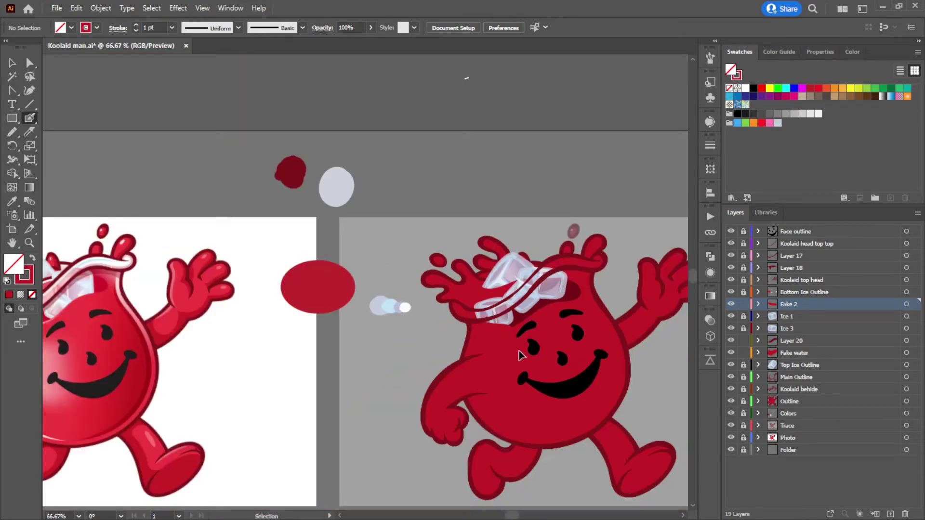
Step: Draw a closed red Blob Brush shape along the reference pitcher's liquid line, and remove its inner path to fill it solid
left_click_drag(355, 351, 525, 321)
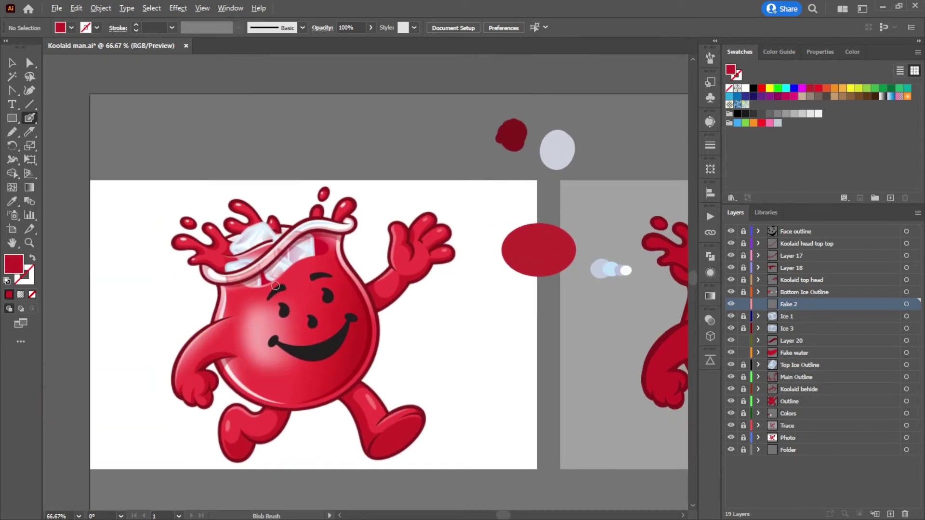
scroll(275, 286, "up", 5)
scroll(275, 320, "down", 2)
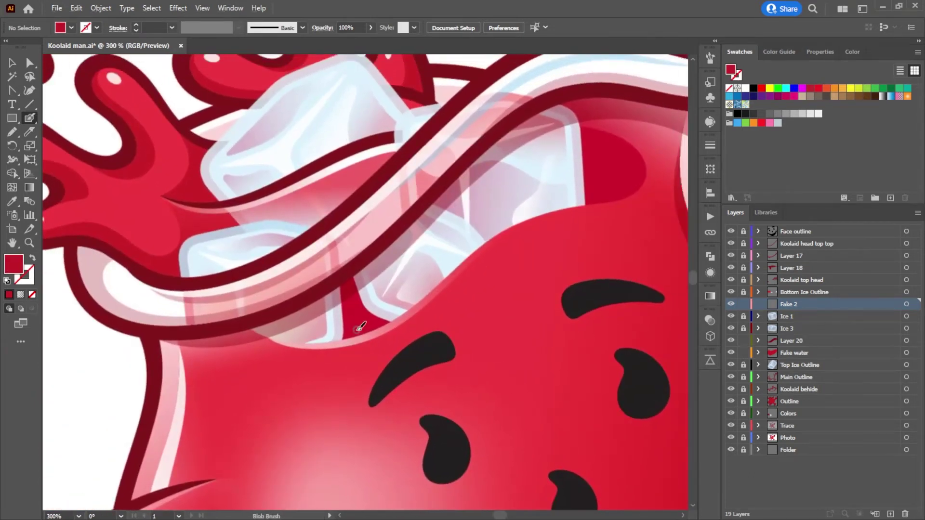
mouse_move(244, 322)
left_mouse_down()
mouse_move(281, 346)
mouse_move(366, 338)
mouse_move(446, 292)
mouse_move(527, 223)
mouse_move(593, 201)
mouse_move(639, 199)
mouse_move(639, 242)
mouse_move(610, 308)
mouse_move(568, 368)
mouse_move(504, 404)
mouse_move(420, 428)
mouse_move(332, 425)
mouse_move(275, 389)
mouse_move(242, 331)
left_mouse_up()
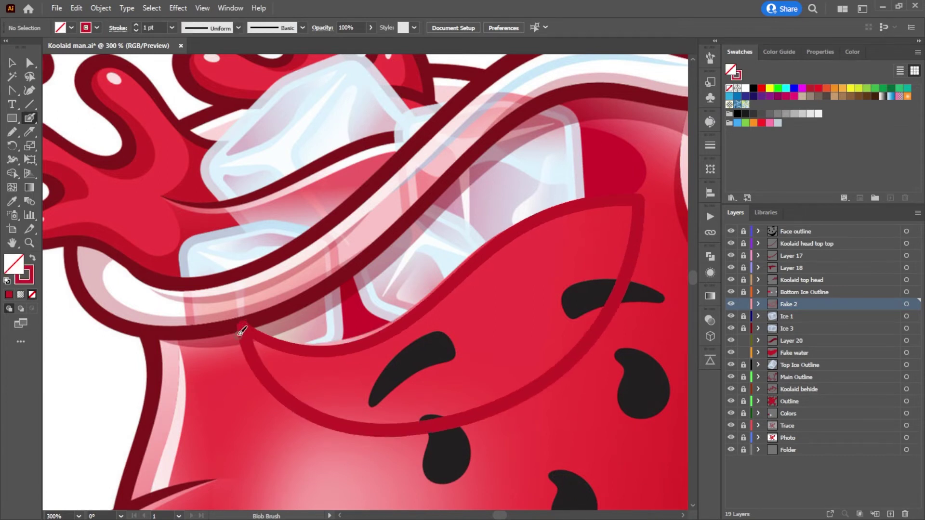
left_click(30, 63)
left_click(499, 244)
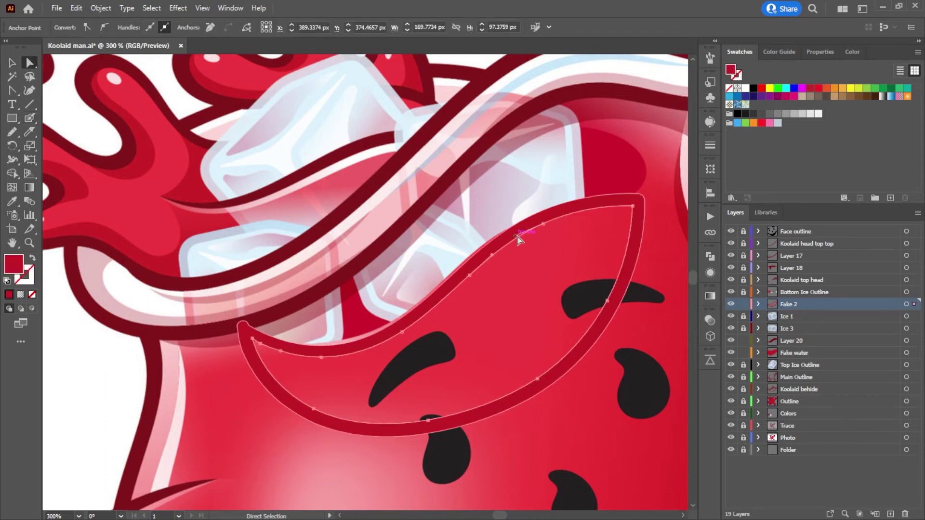
key("ctrl+shift+a")
Step: Move the solid red shape from the reference picture onto the vector pitcher, beneath the ice cubes
key("ctrl+1")
left_click_drag(586, 340, 205, 299)
scroll(252, 274, "down", 1)
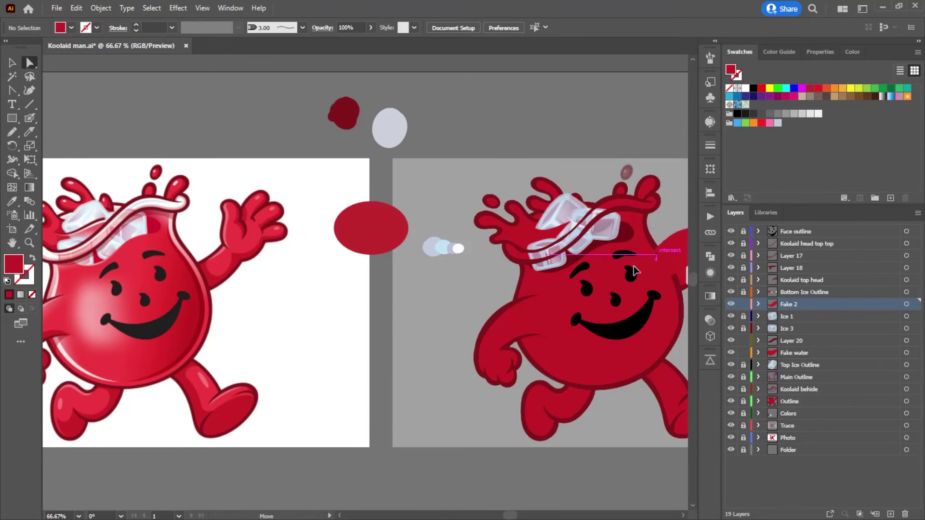
left_click(578, 275)
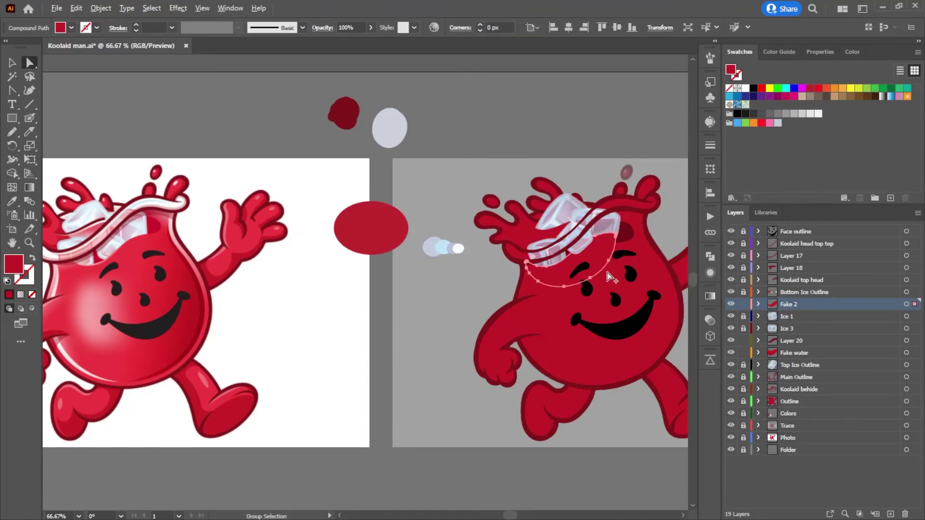
scroll(608, 275, "up", 3)
left_click_drag(544, 271, 471, 298)
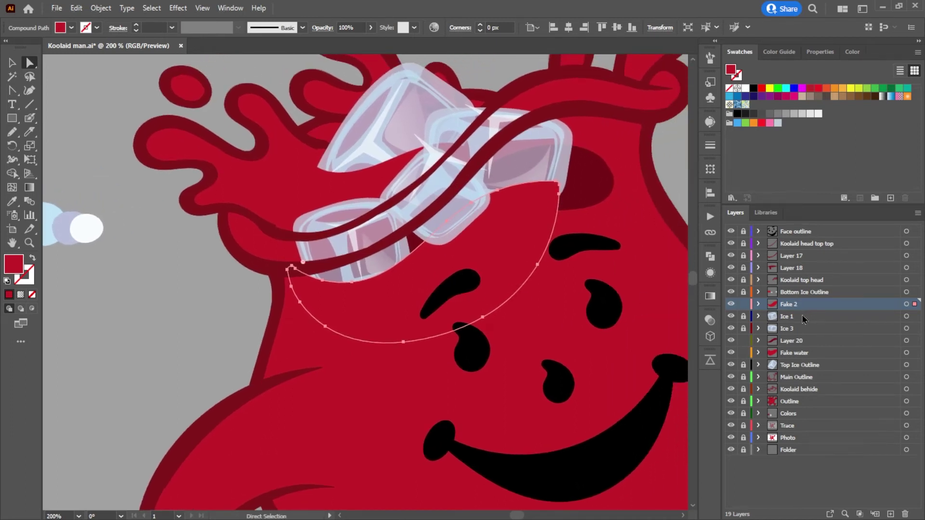
Step: Move the Ice 3 layer above Ice 1 and the Fake 2 layer above Bottom Ice Outline
left_click_drag(793, 332, 795, 301)
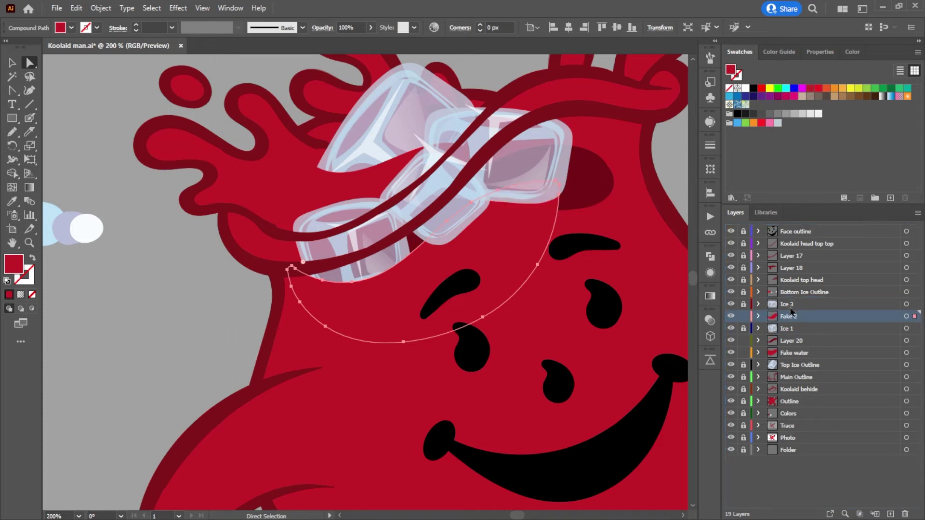
left_click_drag(793, 309, 793, 326)
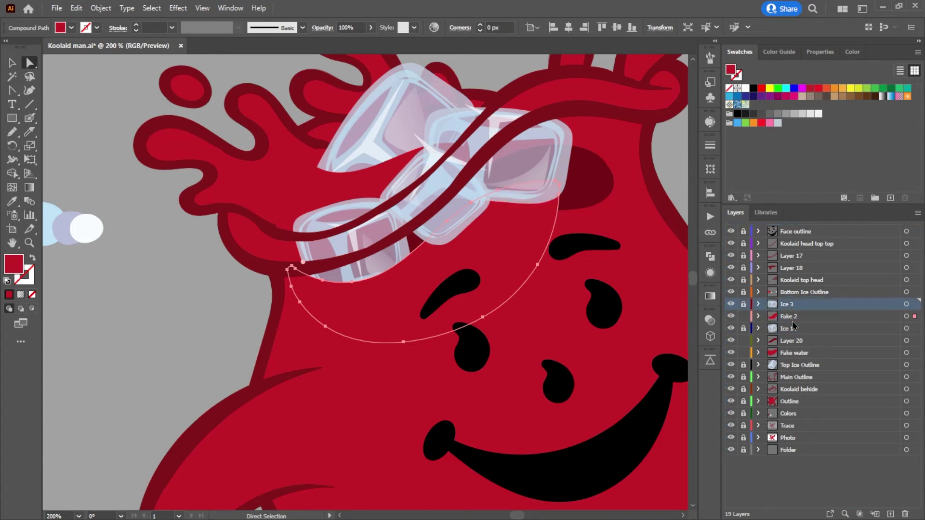
left_click_drag(794, 297, 791, 316)
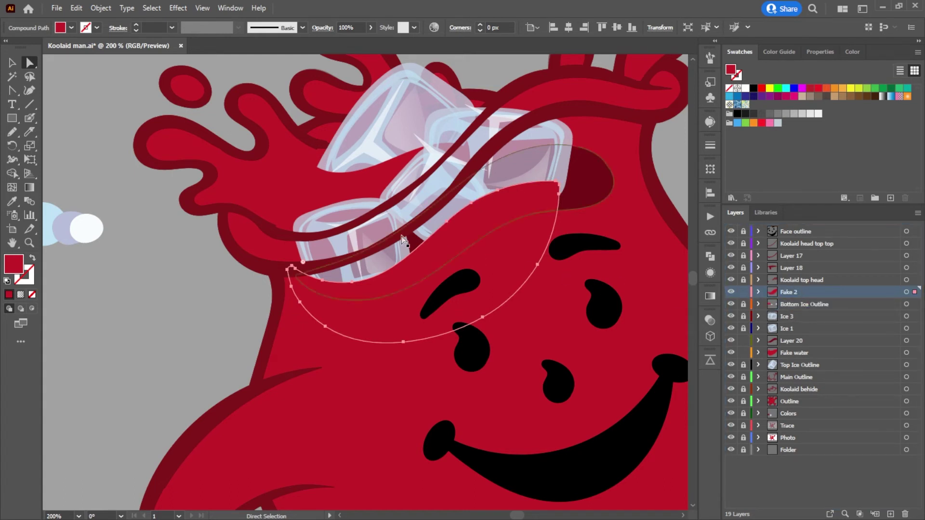
left_click(90, 126)
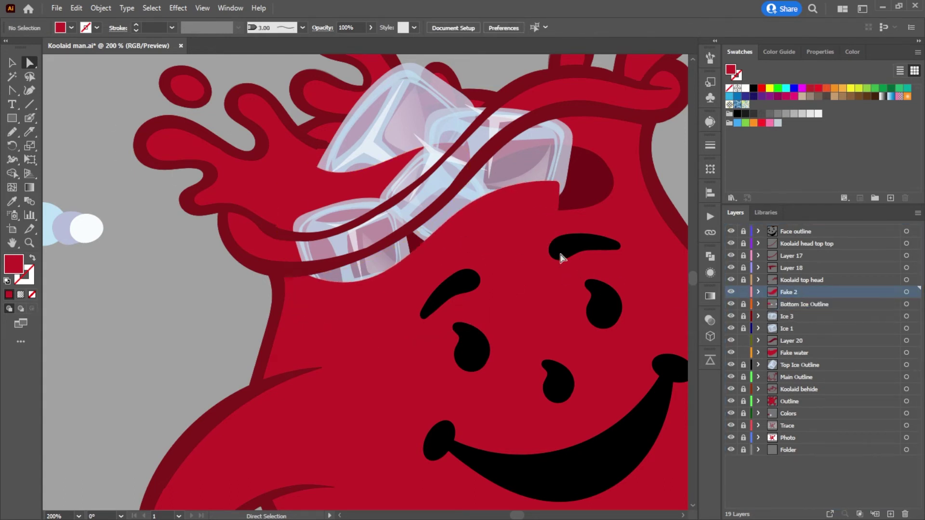
Step: Nudge the red shape along the lower edges of the ice cubes, compare it with the reference, and delete it
scroll(561, 257, "down", 4)
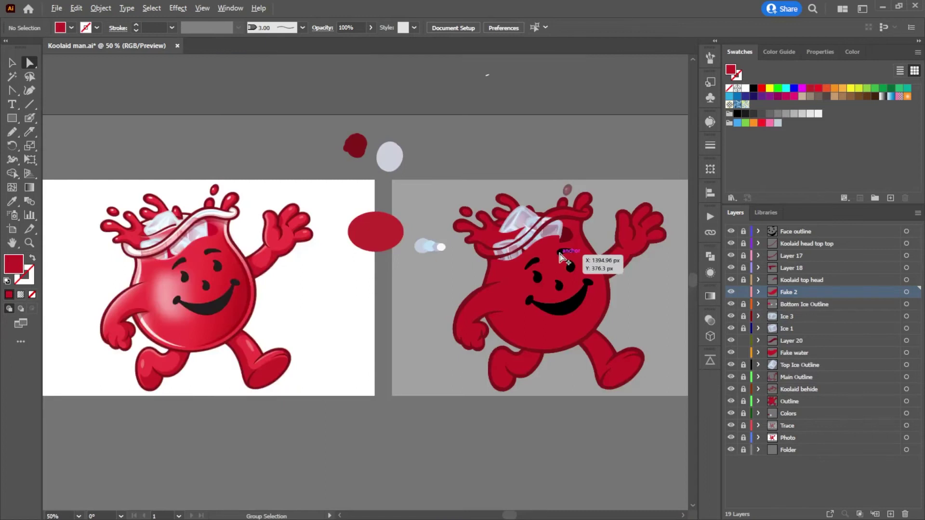
scroll(561, 258, "up", 3)
left_click_drag(522, 234, 501, 252)
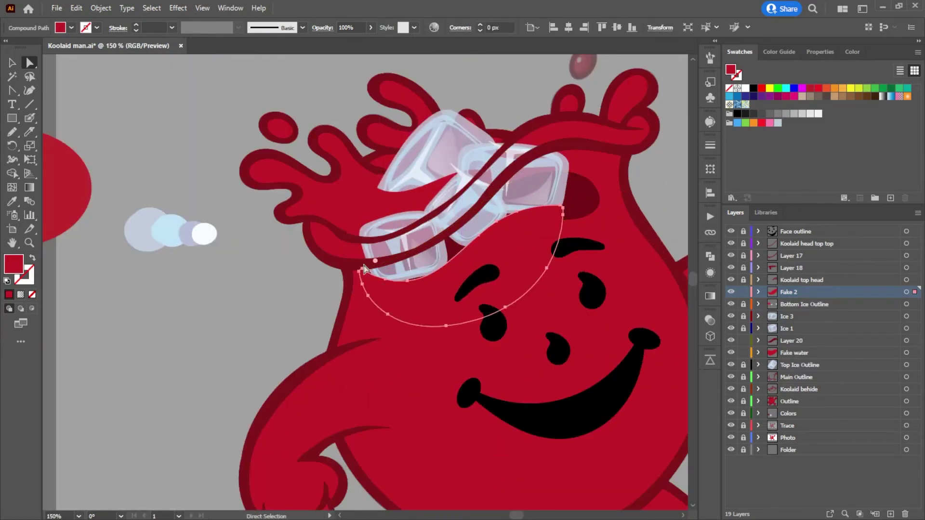
left_click(259, 323)
scroll(390, 320, "down", 3)
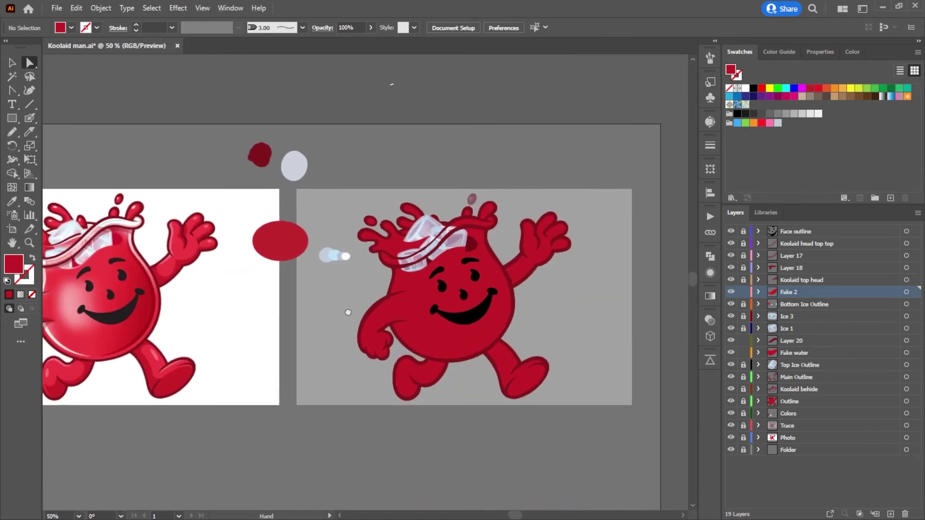
scroll(347, 311, "up", 2)
scroll(479, 264, "up", 3)
mouse_move(369, 249)
left_mouse_down()
mouse_move(367, 261)
mouse_move(378, 252)
left_mouse_up()
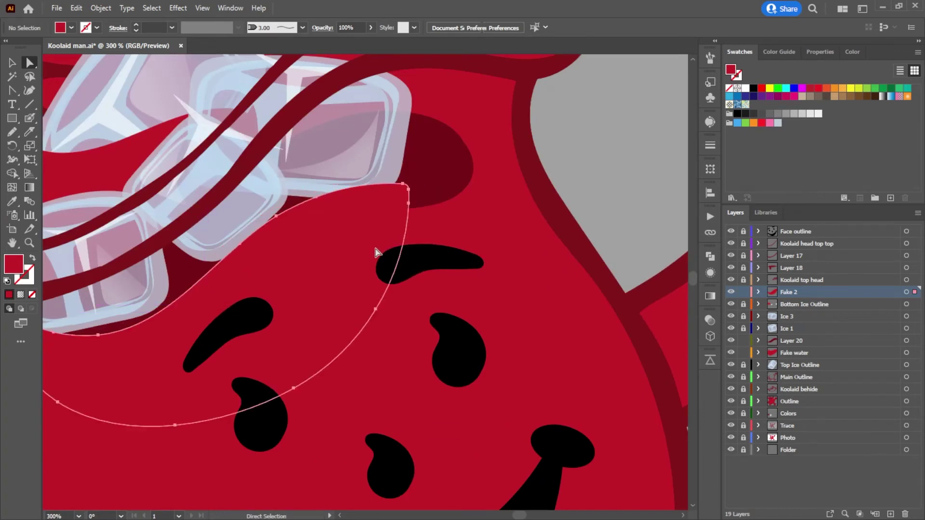
scroll(378, 252, "down", 3)
scroll(585, 303, "up", 2)
scroll(585, 303, "down", 2)
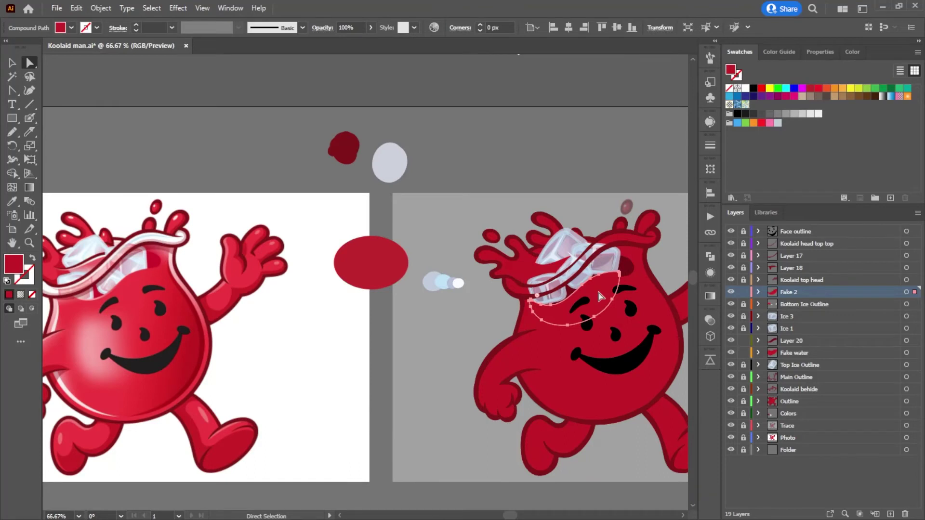
left_click(600, 296)
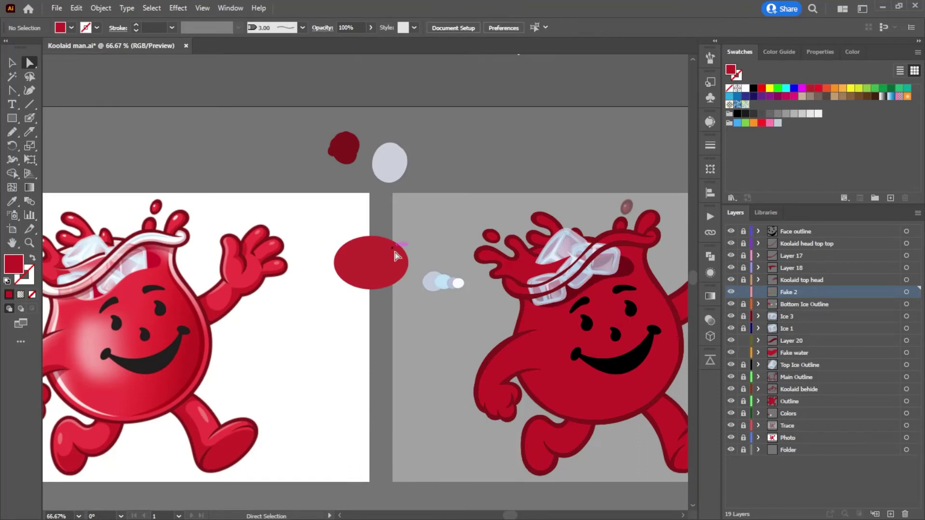
Step: Paint a red liquid line with the Blob Brush across the bottoms of the vector pitcher's ice cubes on the Fake 2 layer
key("shift+b")
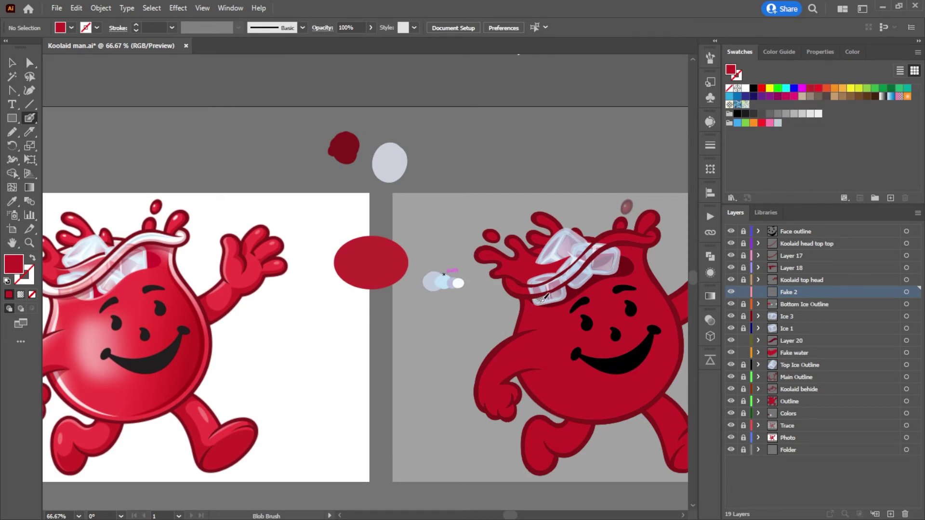
mouse_move(544, 300)
left_mouse_down()
mouse_move(532, 287)
mouse_move(544, 302)
left_mouse_up()
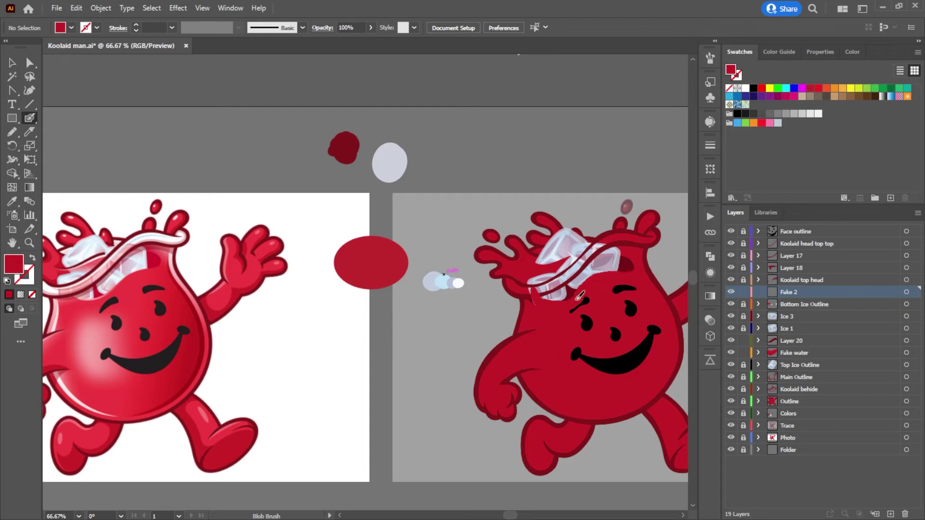
key("shift+x")
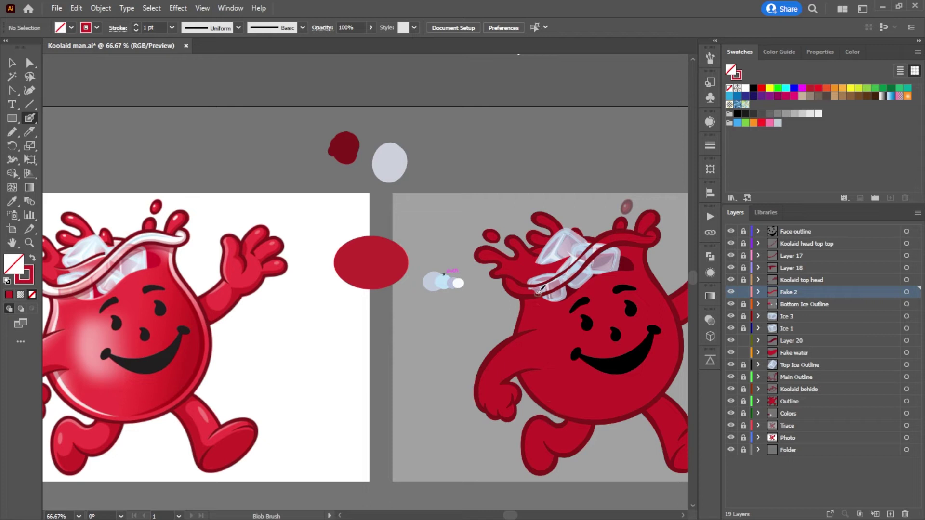
Step: Try to repaint the red liquid over the ice cube bottoms on Fake 2 and undo the strokes
left_click_drag(529, 289, 597, 252)
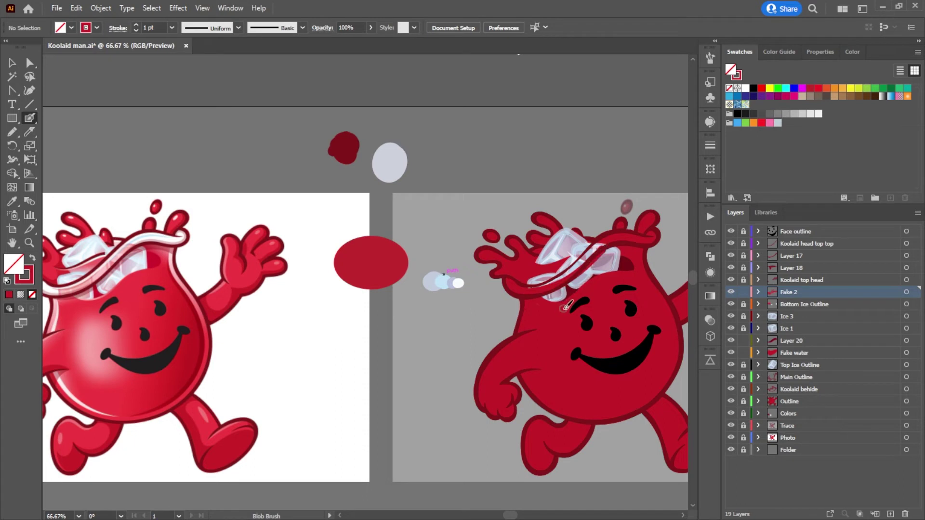
key("ctrl")
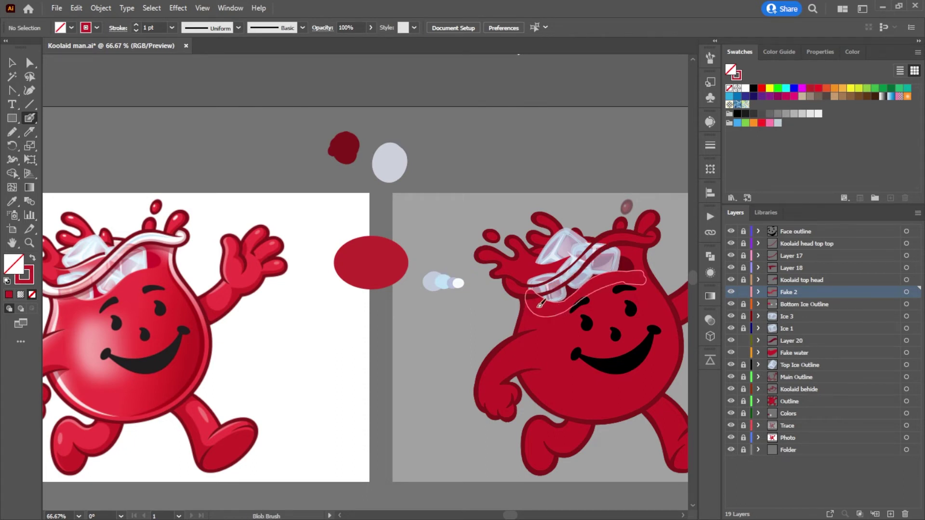
key("ctrl+z")
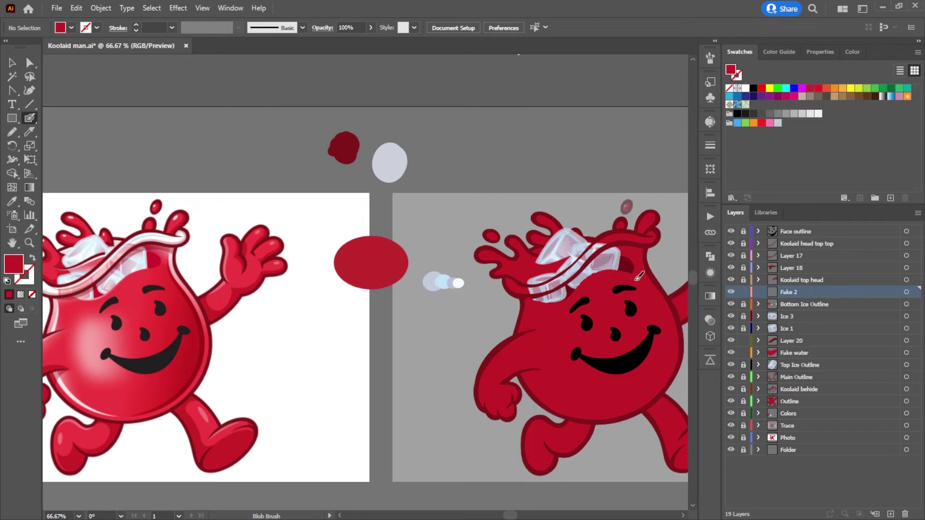
Step: Swap the fill and stroke colors and paint red with the Blob Brush along the bottom edge of the lowest ice cube
key("shift+x")
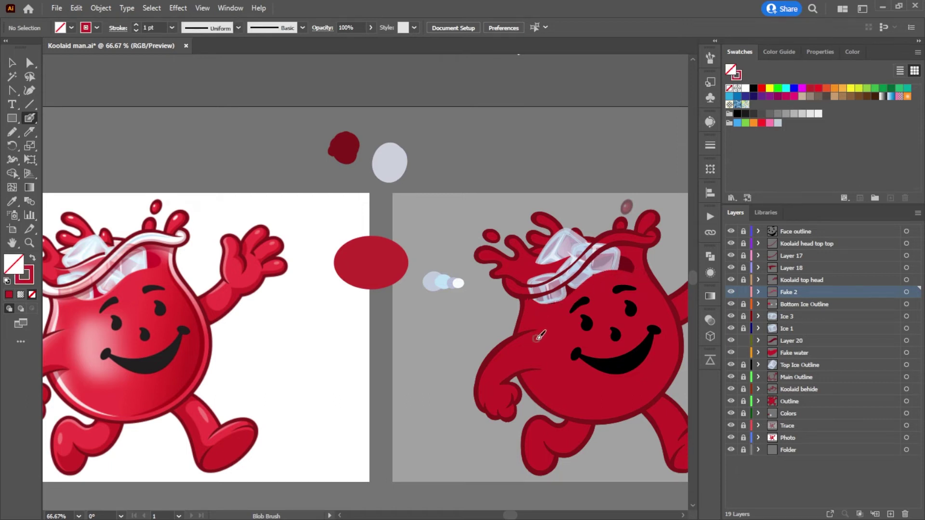
scroll(539, 336, "up", 4)
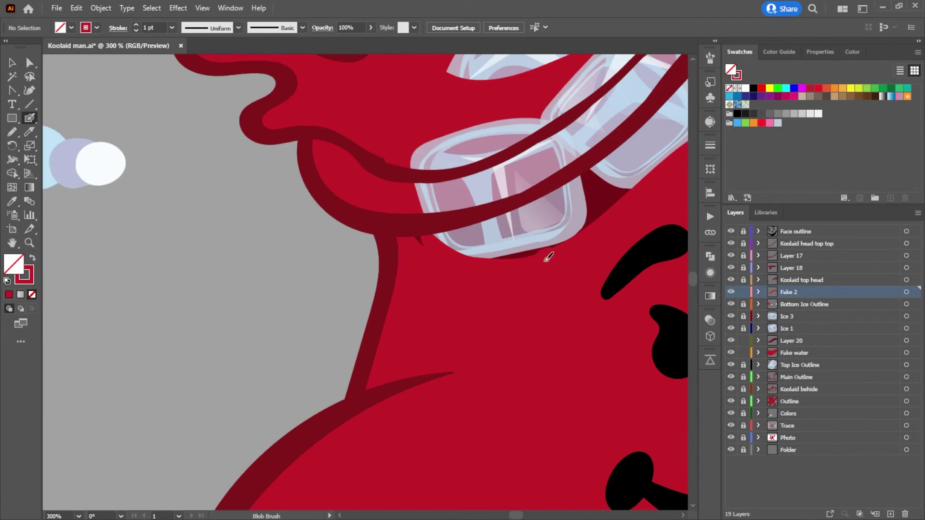
left_click_drag(502, 257, 410, 240)
key("ctrl+z")
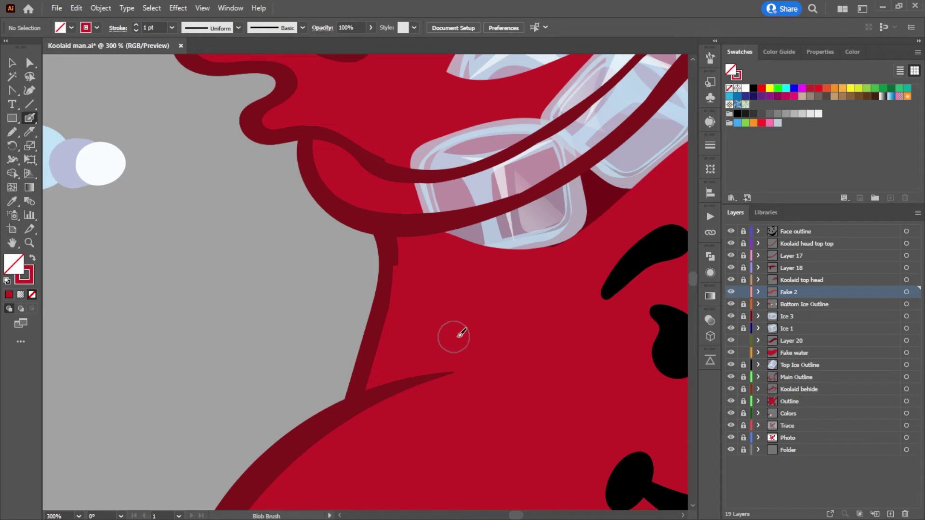
left_click_drag(487, 262, 604, 230)
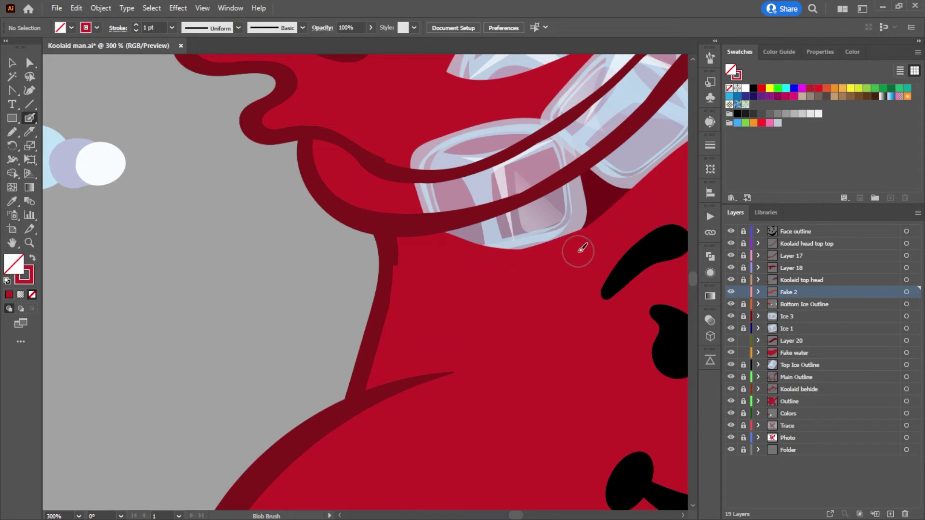
Step: Check the whole vector character against the reference and save Koolaid man.ai
scroll(581, 248, "down", 5)
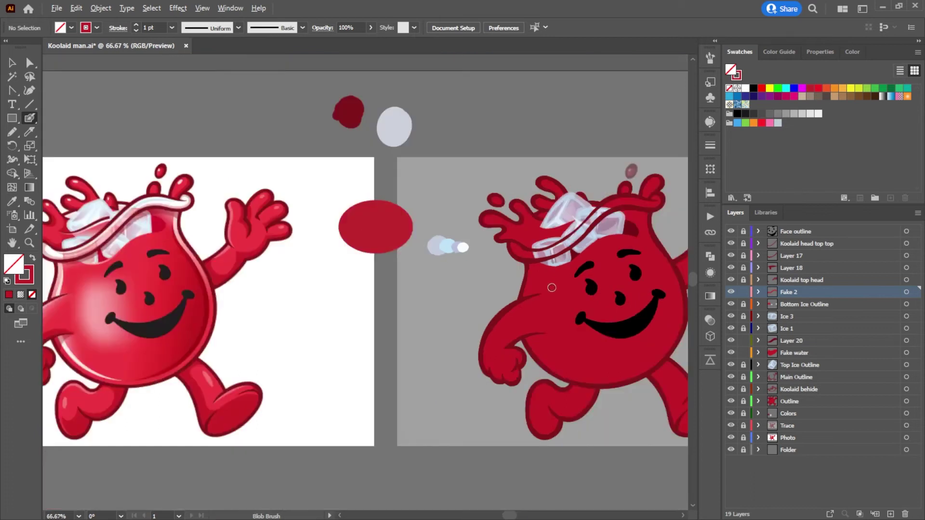
left_click_drag(583, 302, 558, 292)
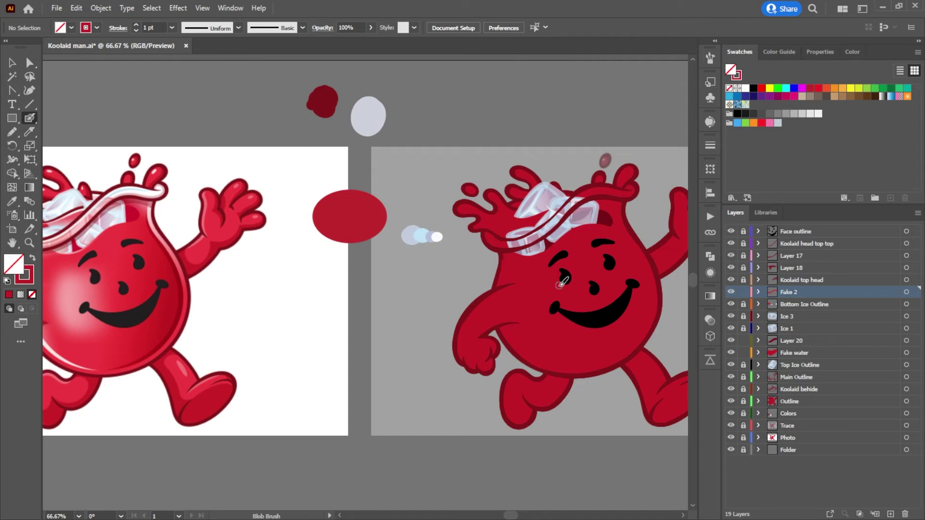
scroll(562, 284, "down", 1)
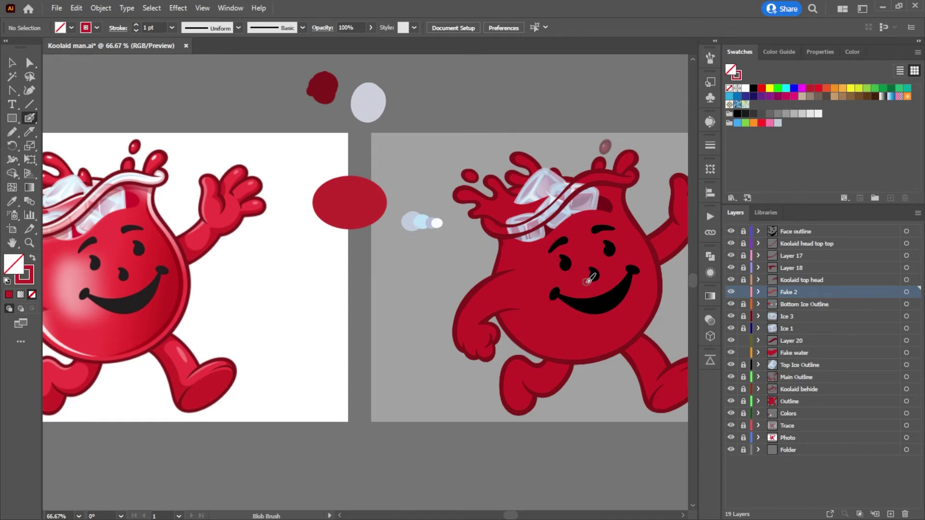
scroll(590, 278, "down", 1)
scroll(586, 283, "up", 1)
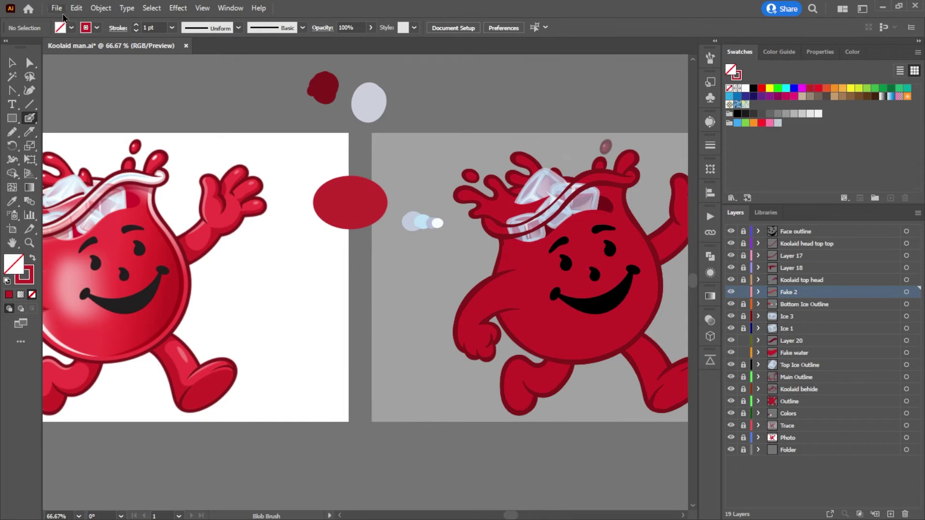
left_click(57, 8)
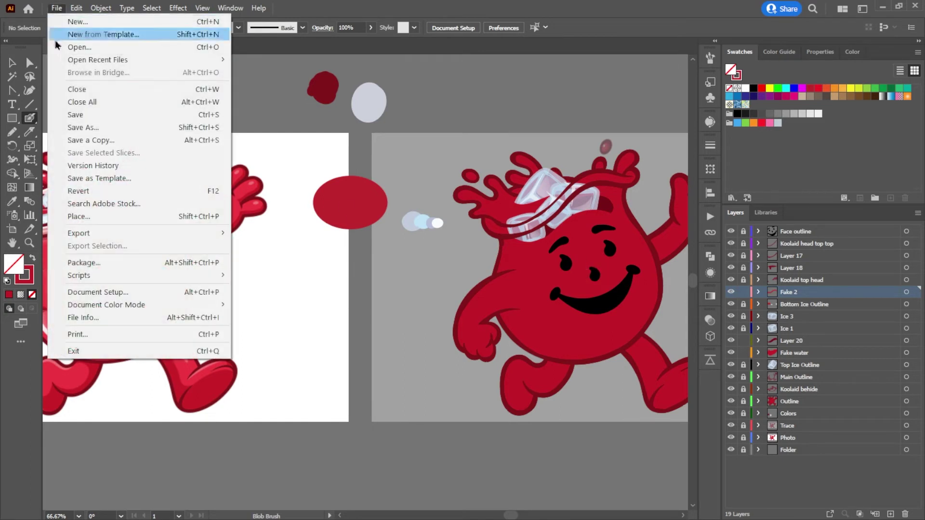
left_click(115, 115)
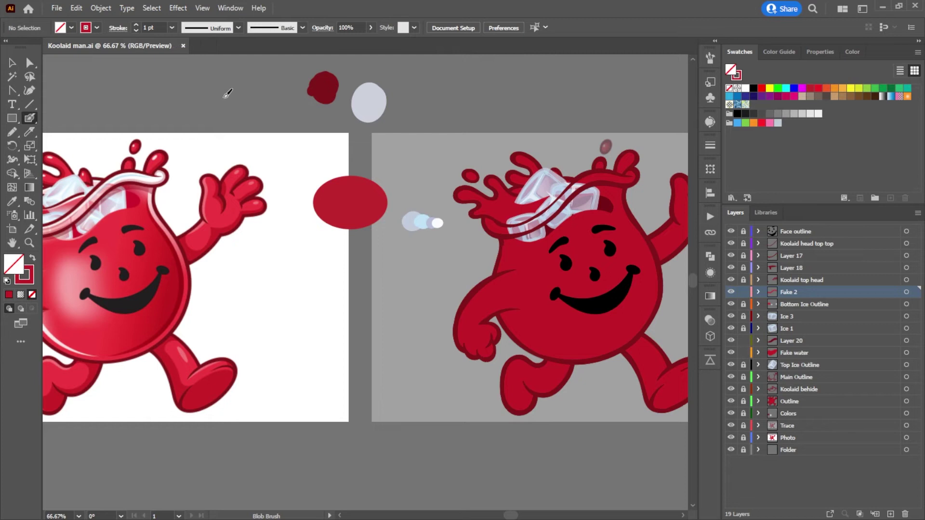
Step: Close Koolaid man.ai, look at Mario tutrle 222.ai, and reopen Koolaid man.ai from the recent files
left_click(10, 60)
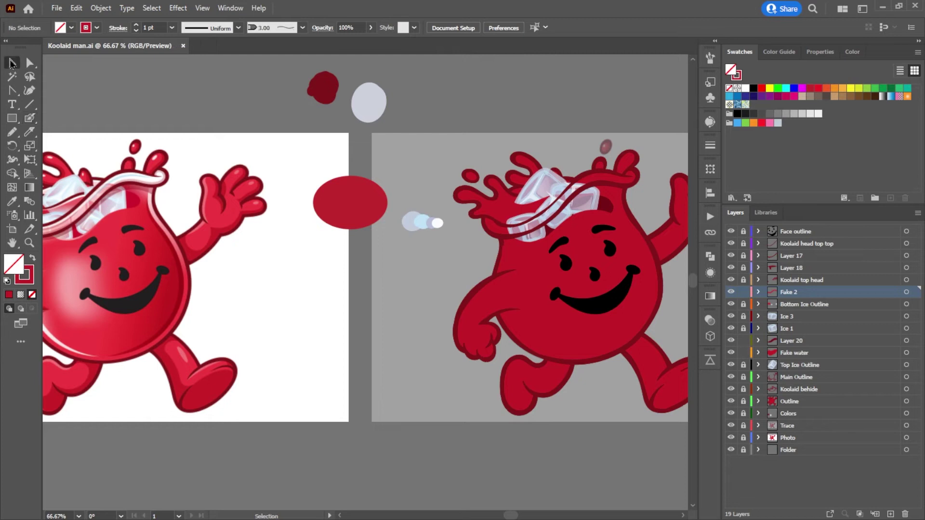
left_click(183, 46)
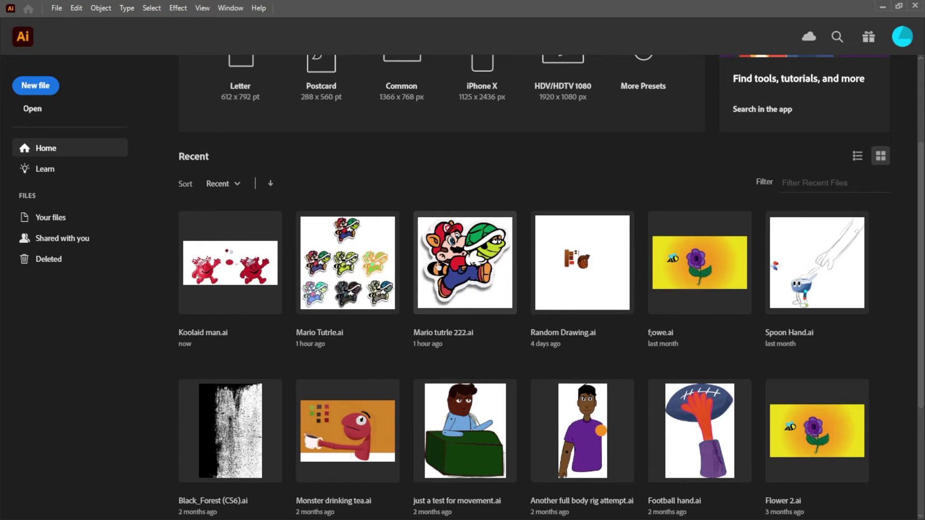
left_click(451, 273)
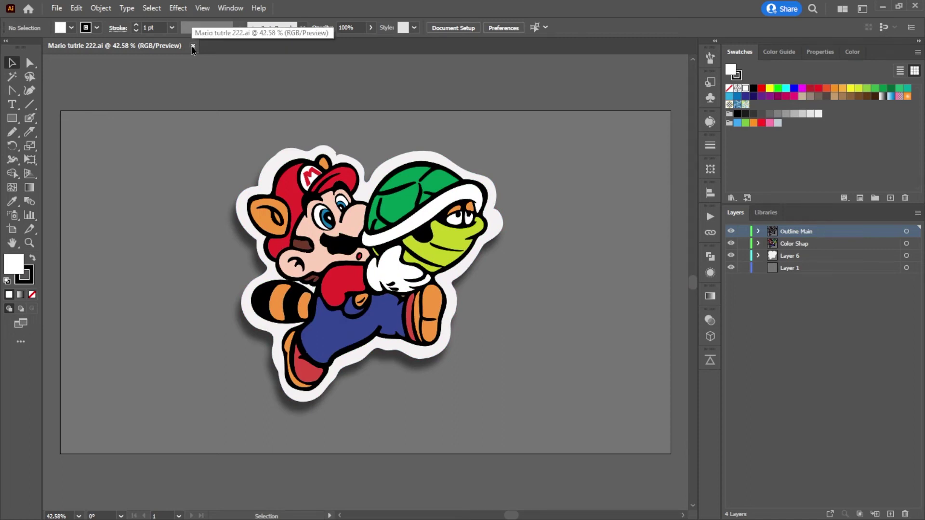
left_click(192, 47)
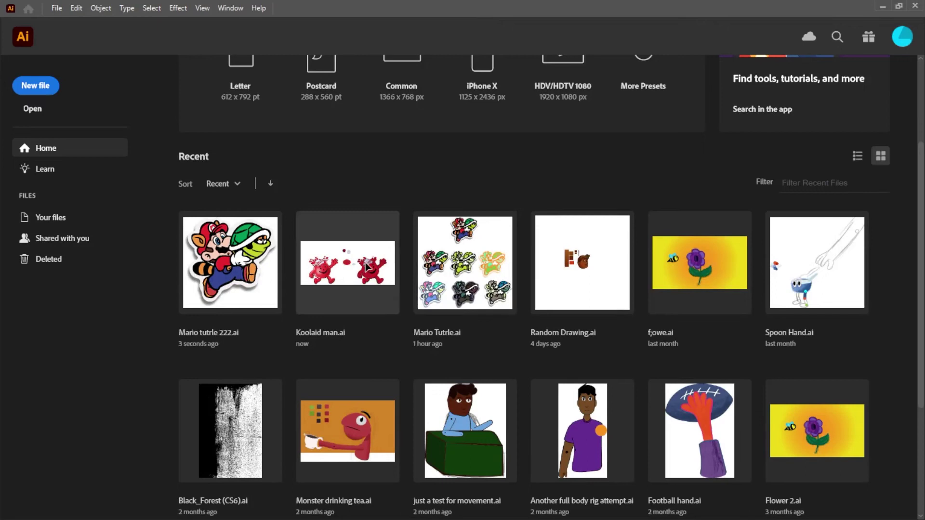
left_click(367, 246)
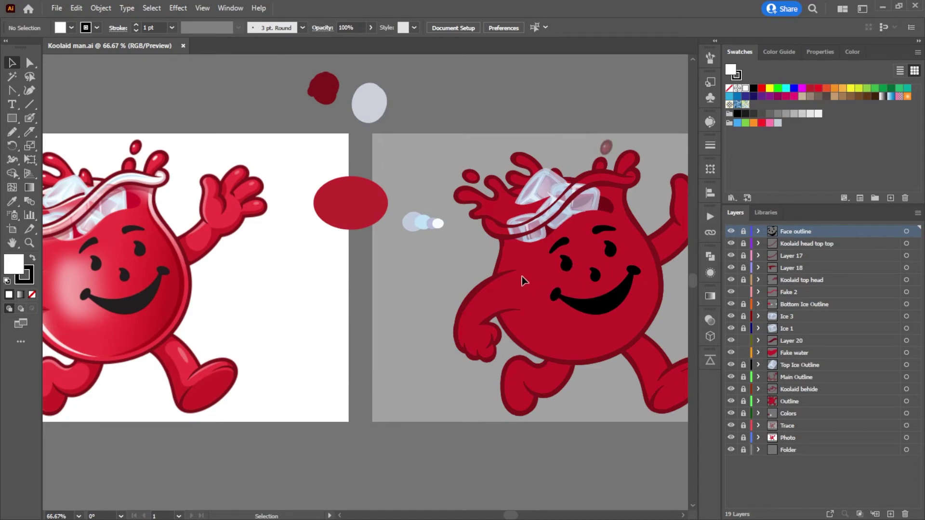
Step: Lock the Fake 2, Layer 20 and Fake water layers, and hide the Outline and Koolaid behide layers
left_click_drag(498, 283, 404, 258)
scroll(415, 238, "up", 1)
scroll(415, 239, "up", 4)
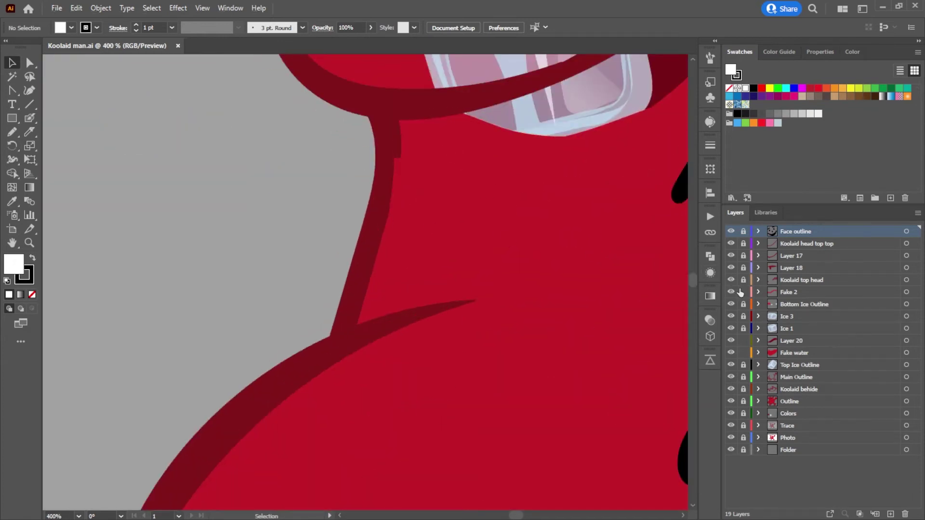
left_click(743, 340)
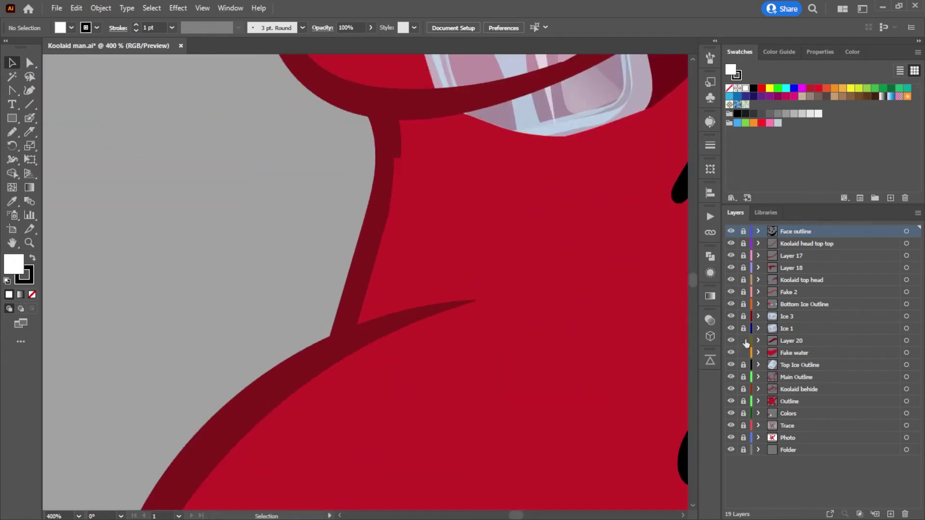
left_click(731, 378)
left_click(731, 402)
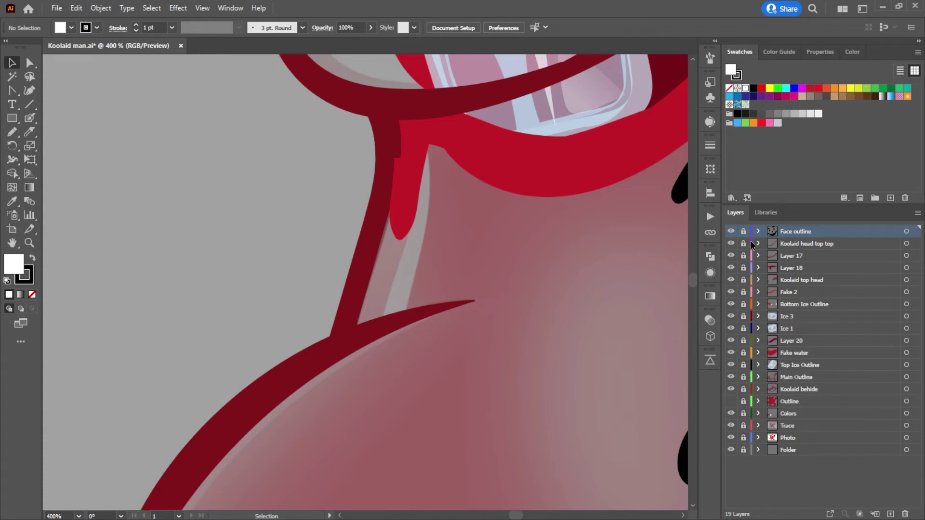
left_click(732, 389)
left_click(731, 377)
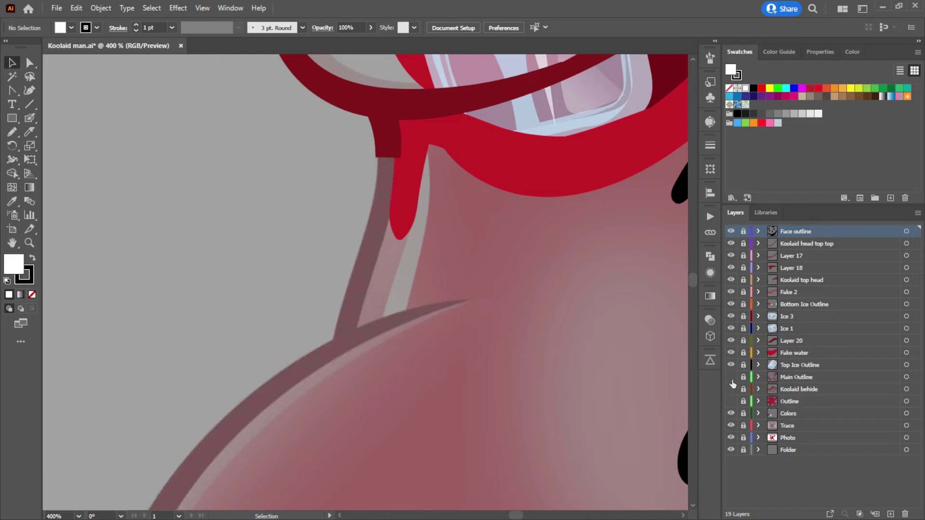
left_click(731, 378)
Step: Unlock Main Outline, cut the pitcher's neck outline off just above the raised shoulder line with the Knife, and select that piece
left_click(758, 378)
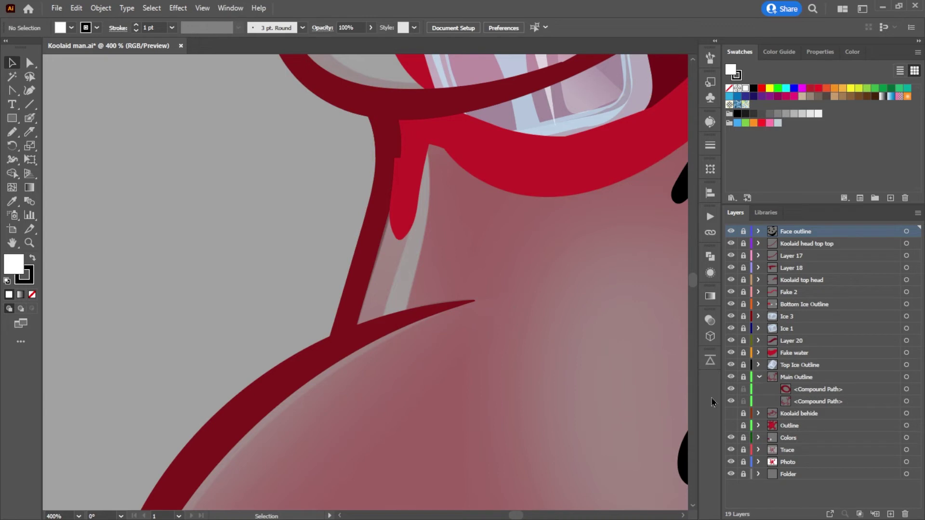
left_click(744, 377)
left_click(365, 258)
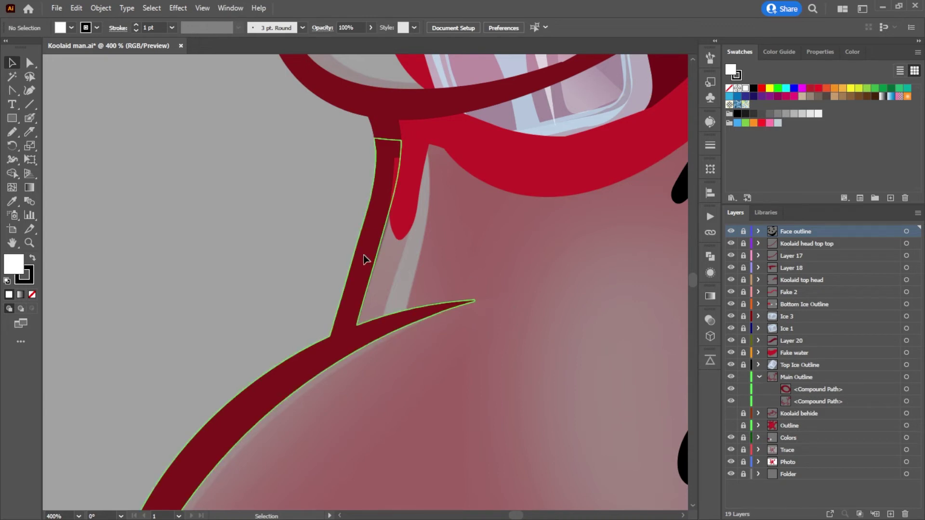
left_click(29, 132)
mouse_move(319, 335)
left_mouse_down()
mouse_move(346, 341)
mouse_move(387, 307)
mouse_move(431, 228)
left_mouse_up()
left_click(30, 64)
left_click(279, 190)
left_click(380, 227)
left_click(378, 228)
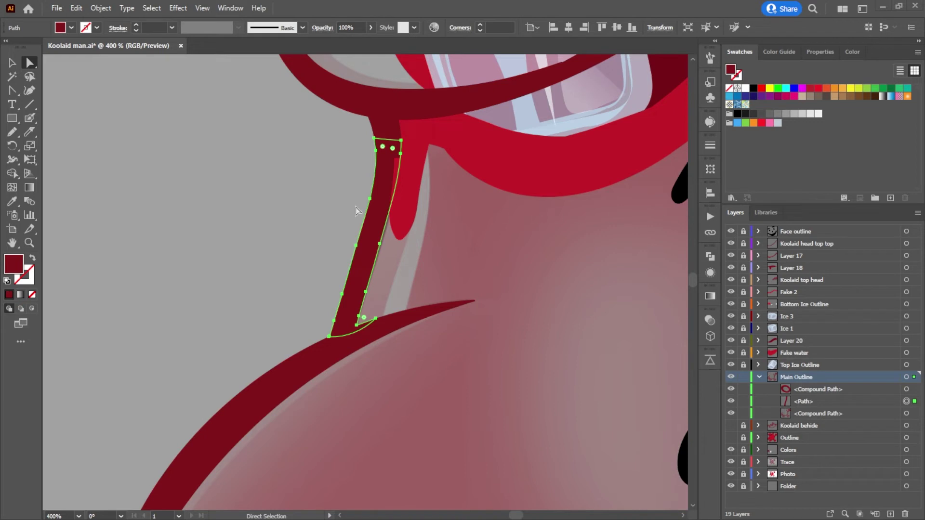
Step: Move the cut neck outline piece onto a new layer and place that layer directly below Face outline
left_click(890, 514)
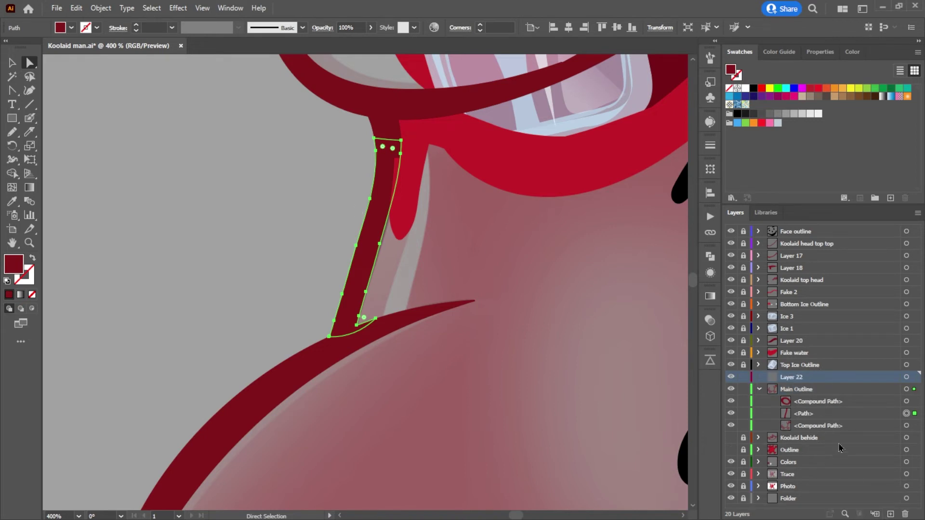
left_click_drag(828, 421, 802, 379)
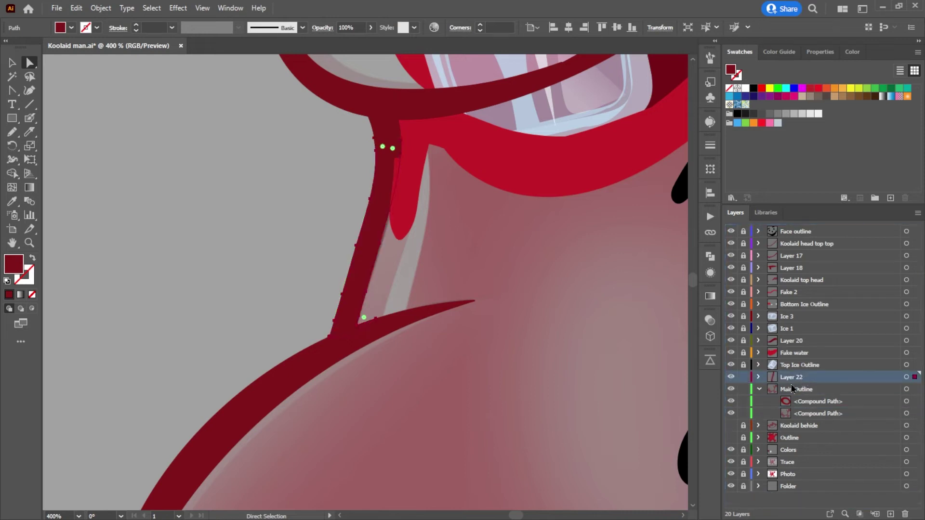
left_click_drag(799, 377, 797, 236)
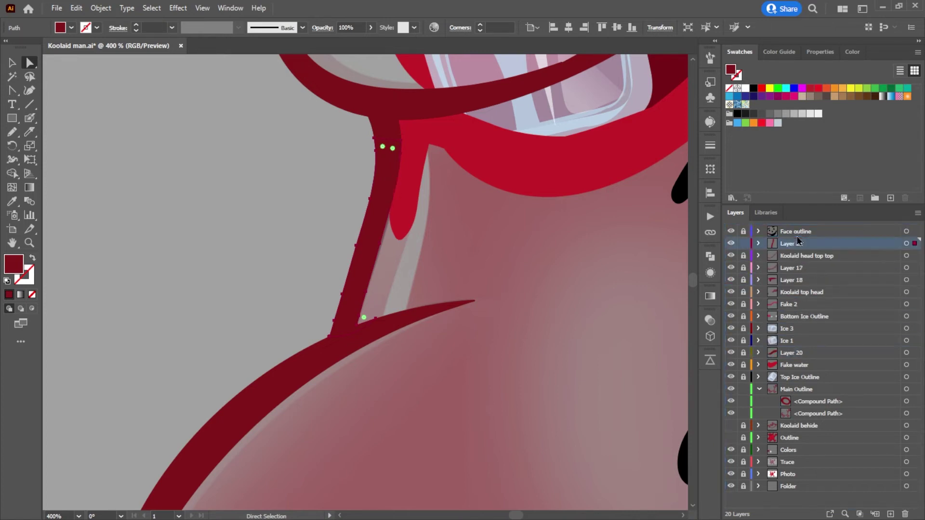
left_click(341, 226)
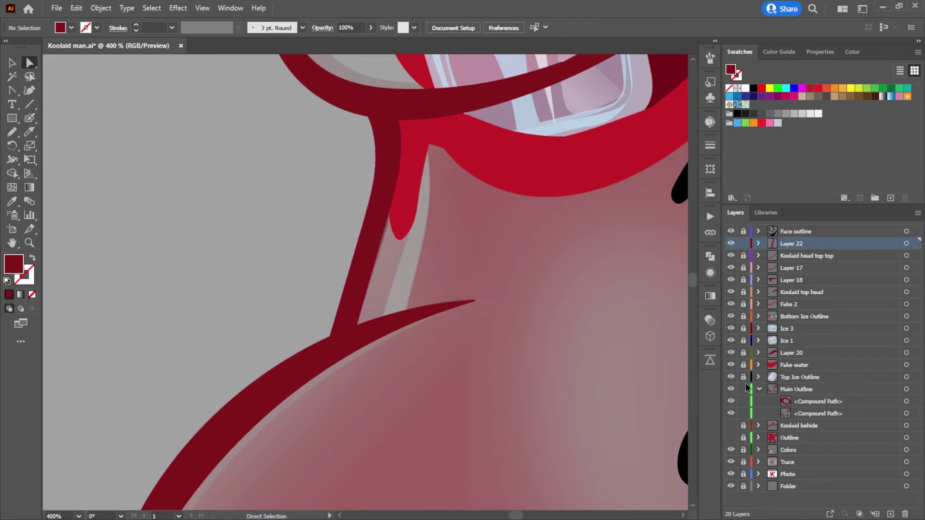
Step: Collapse and lock the Main Outline layer, and show the Koolaid behide and Outline layers again
left_click(759, 390)
left_click(730, 403)
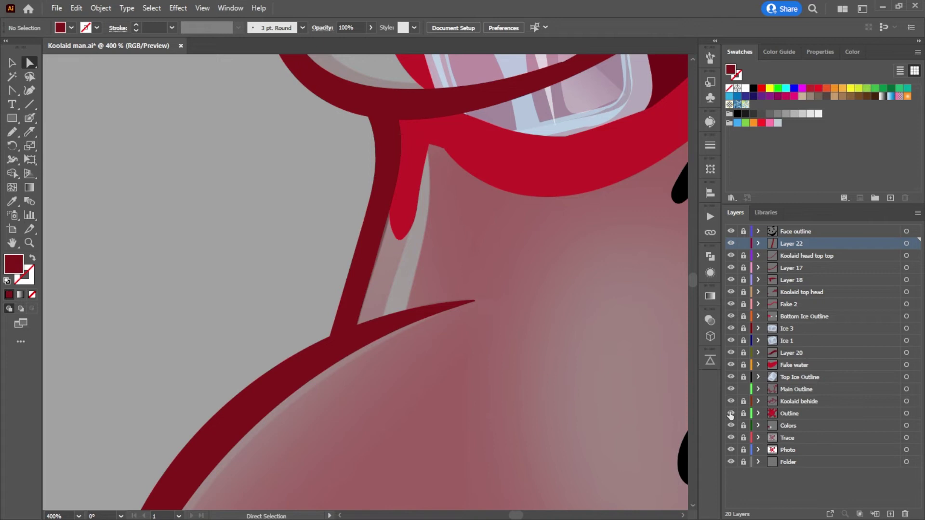
scroll(258, 238, "down", 3)
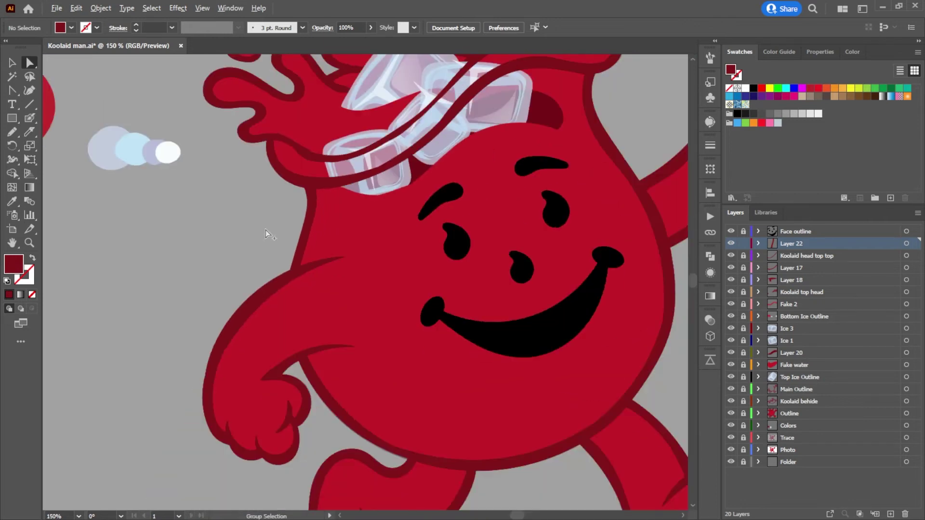
scroll(270, 232, "down", 2)
left_click_drag(516, 280, 655, 248)
scroll(655, 248, "down", 1)
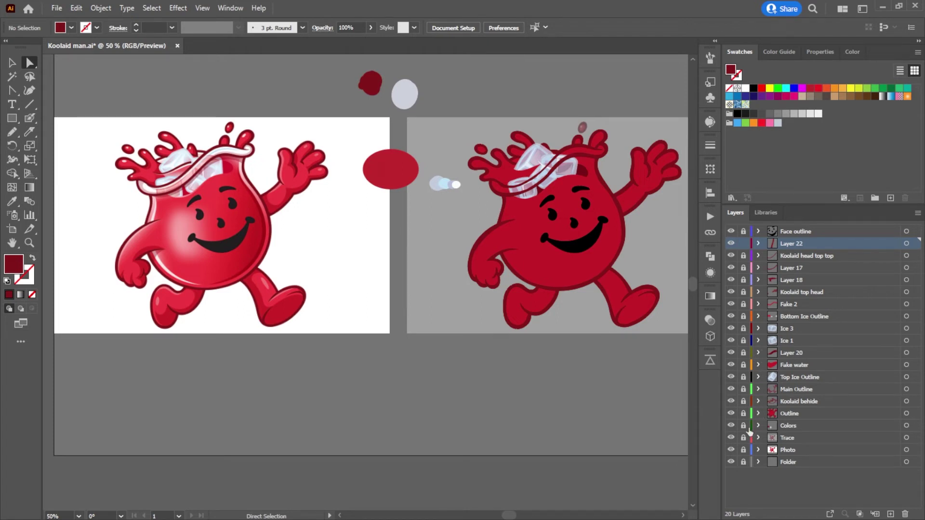
Step: Unlock all layers from Folder up to Face outline and save the document
mouse_move(743, 462)
left_mouse_down()
mouse_move(751, 243)
mouse_move(741, 237)
left_mouse_up()
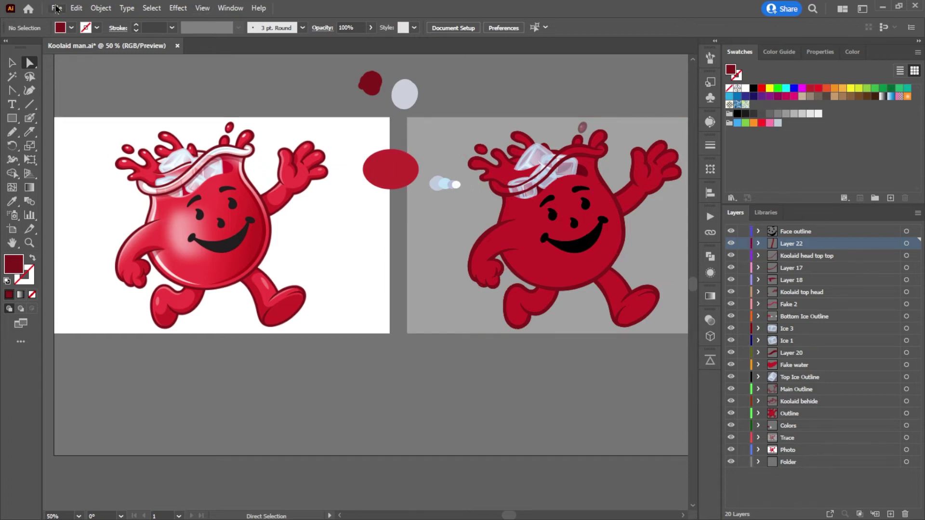
left_click(57, 8)
left_click(92, 115)
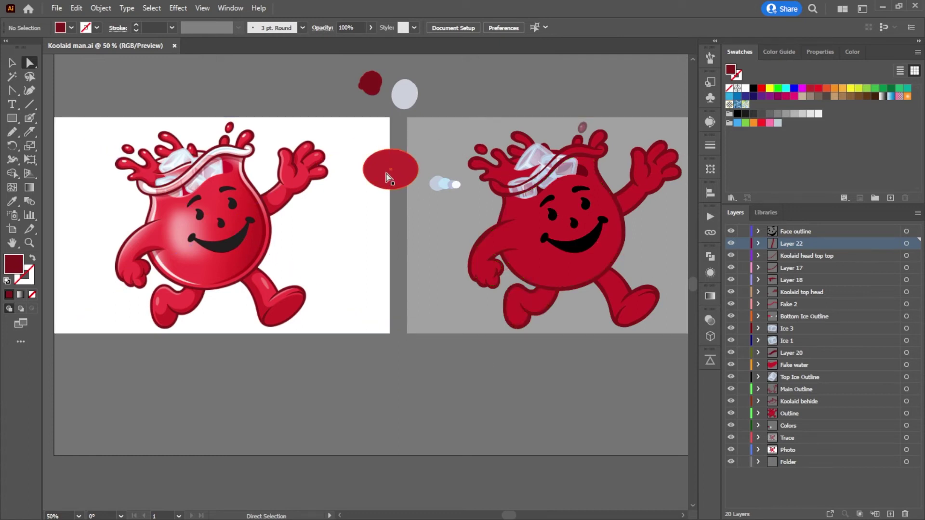
Step: Move the red ellipse sample above the artwork, duplicate it beside itself, and recolor the copy a very dark maroon
left_click_drag(395, 177, 570, 94)
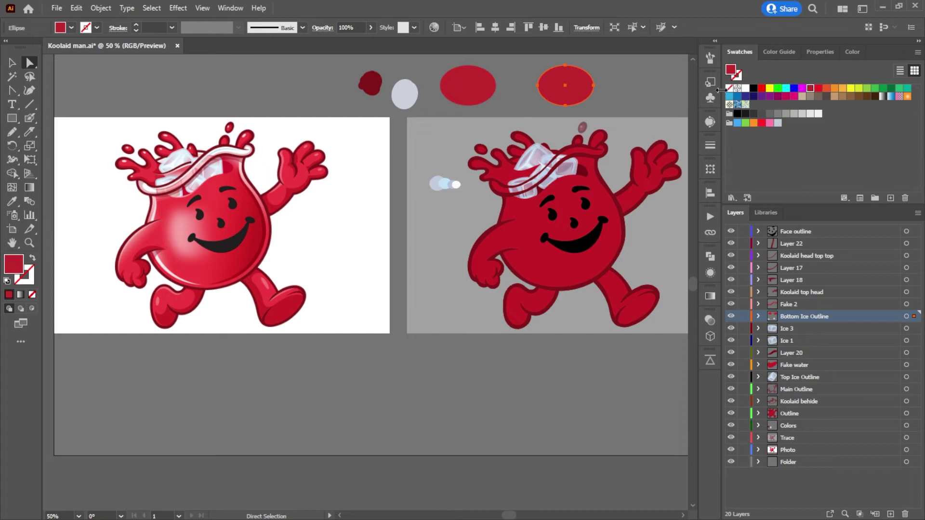
double_click(734, 74)
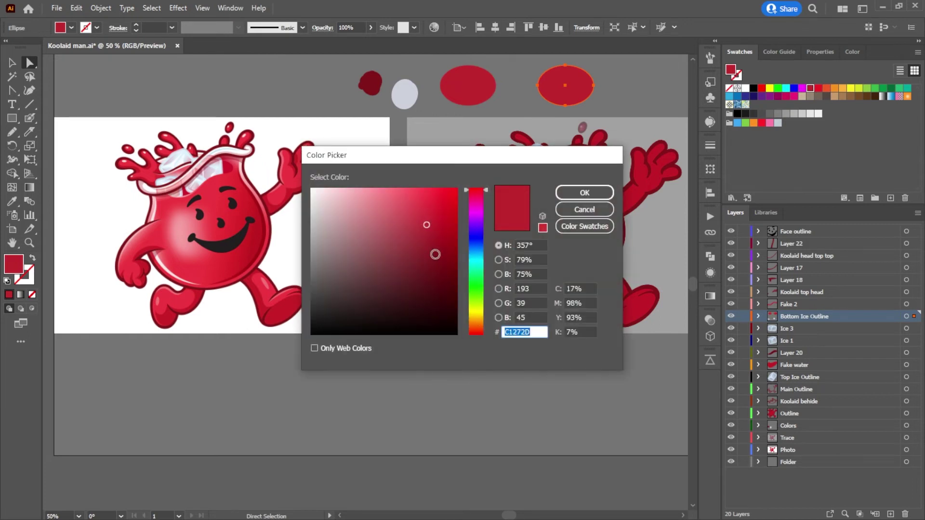
left_click(438, 266)
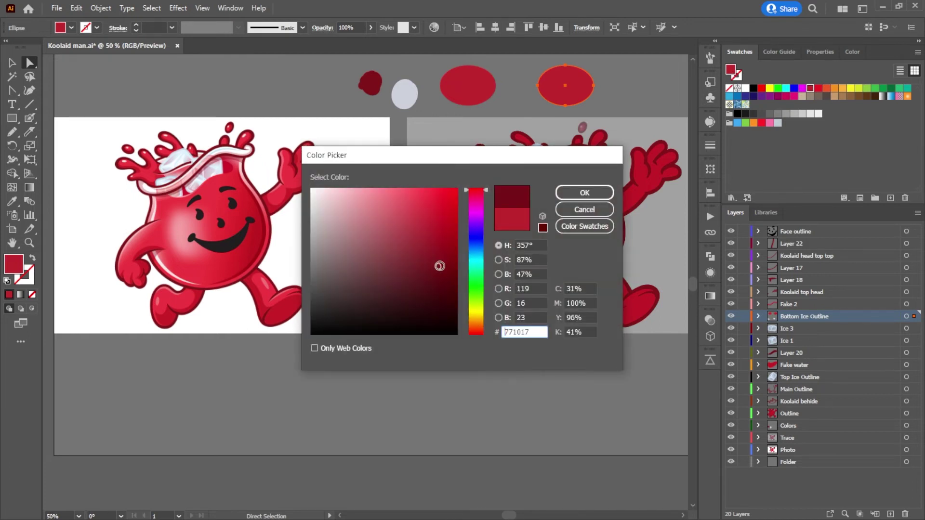
left_click(445, 291)
left_click(563, 193)
left_click_drag(567, 101, 537, 103)
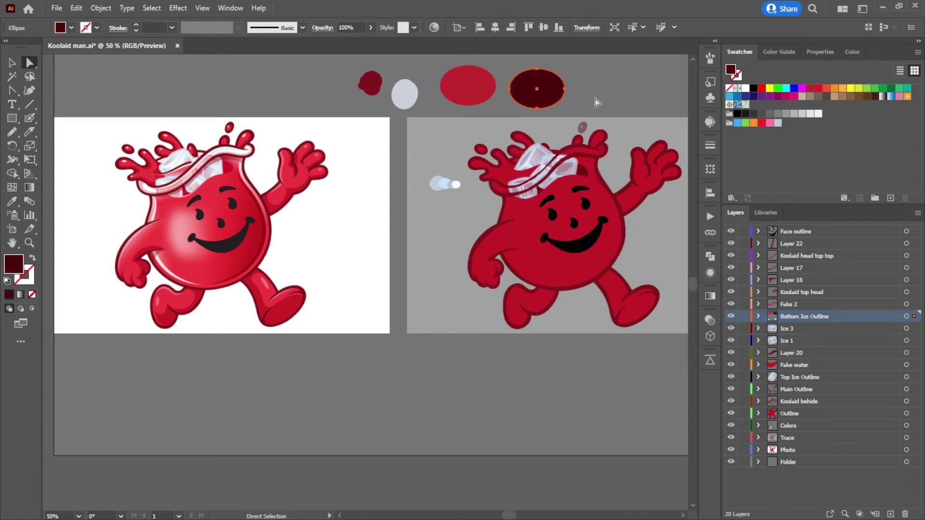
Step: Space the red and dark maroon ellipses apart in a row above the right-hand character
left_click(626, 96)
left_click_drag(459, 88, 438, 92)
left_click_drag(547, 99, 592, 94)
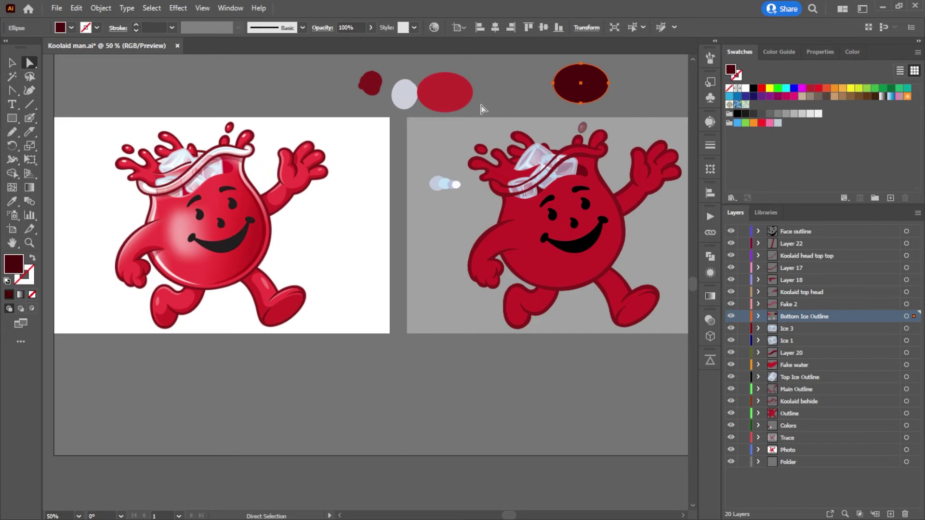
left_click_drag(461, 98, 470, 88)
left_click(587, 97, "shift")
left_click_drag(587, 96, 610, 92)
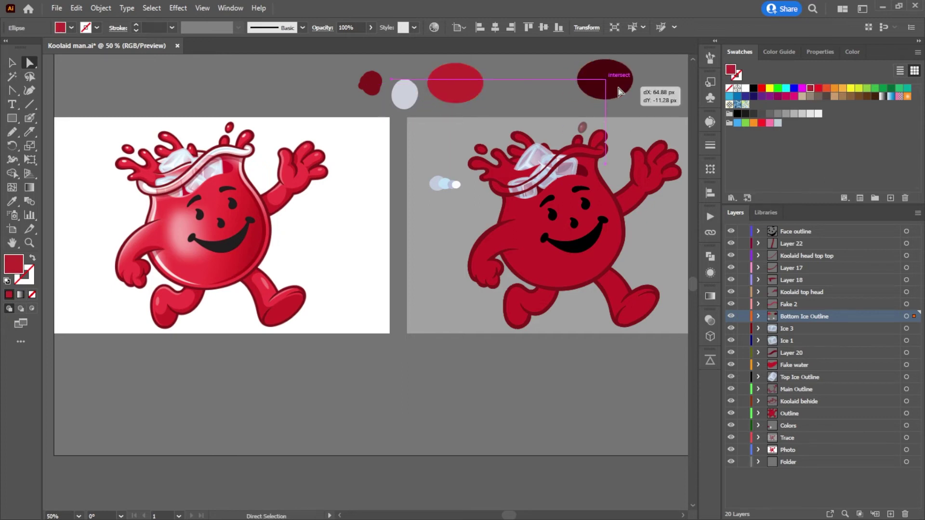
Step: Blend the red ellipse into the dark maroon ellipse using 5 specified steps
key("w")
left_click(479, 85)
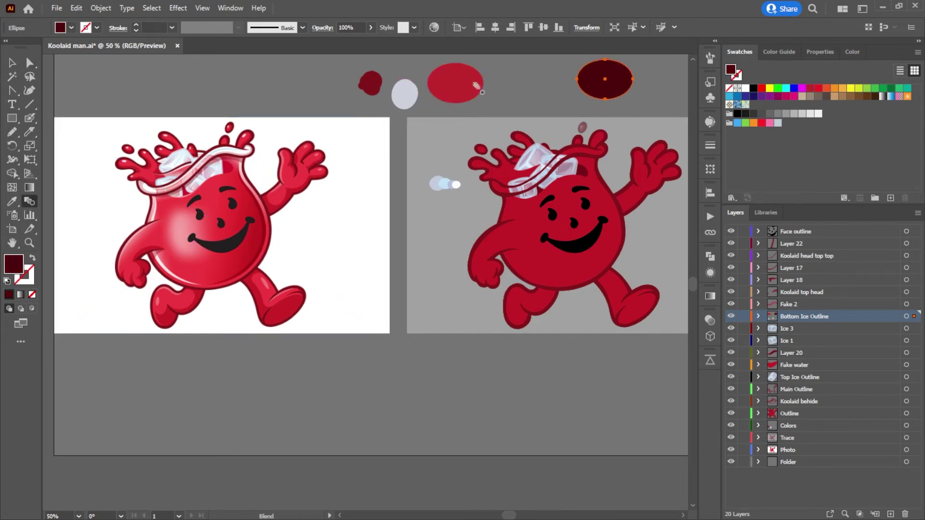
left_click(605, 82)
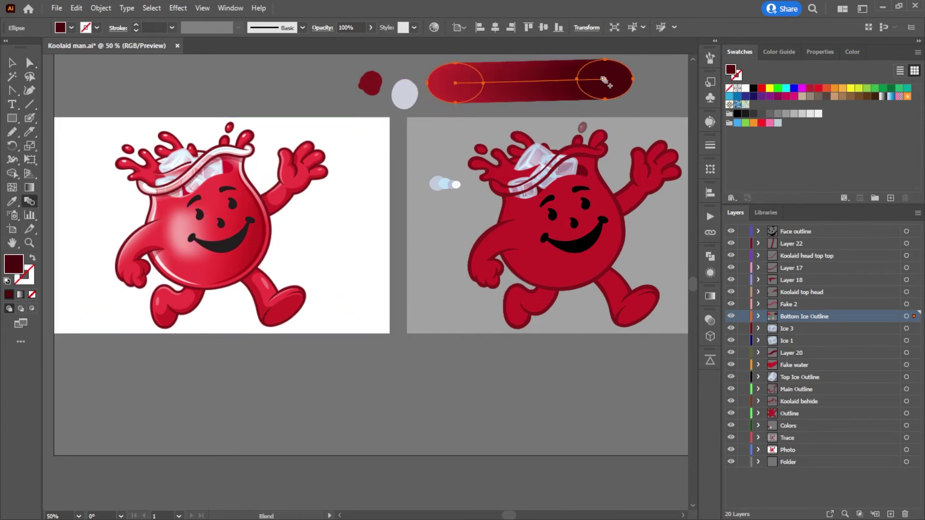
double_click(29, 200)
left_click(455, 236)
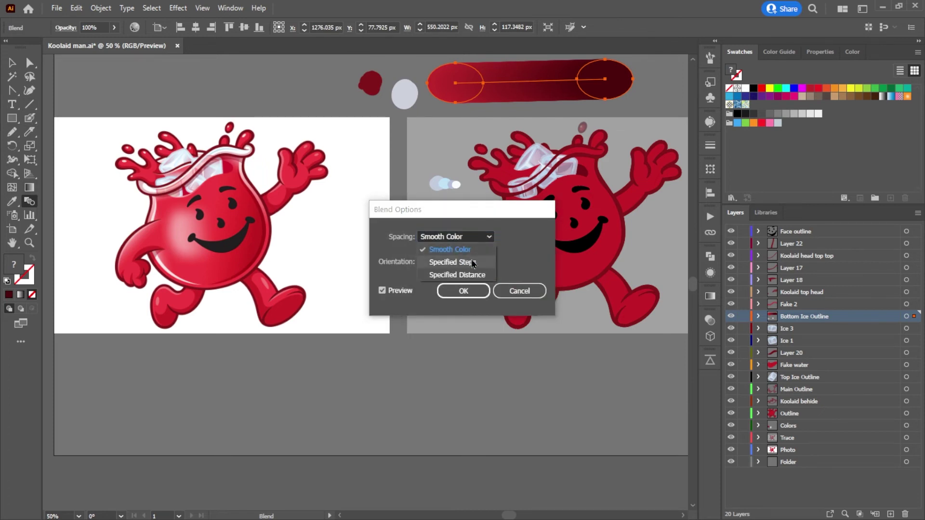
left_click(473, 264)
left_click(523, 236)
double_click(523, 236)
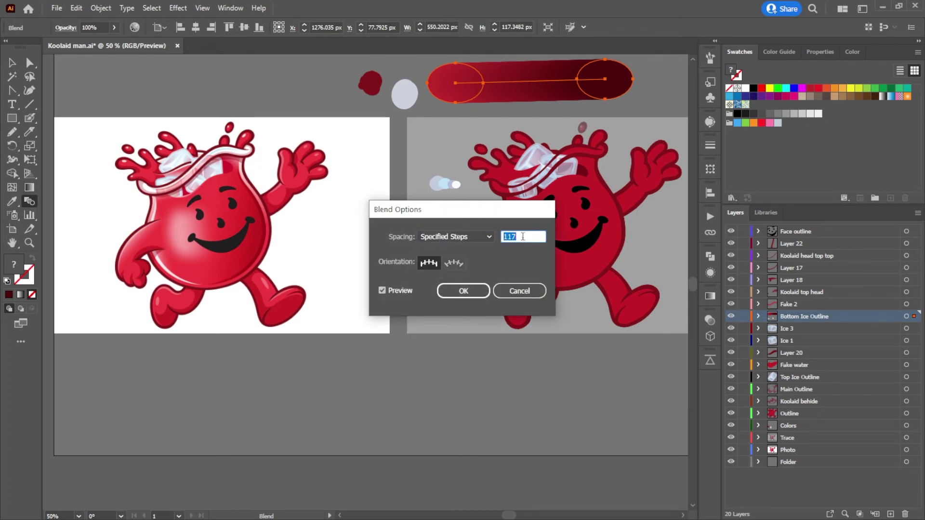
type("5")
left_click(472, 291)
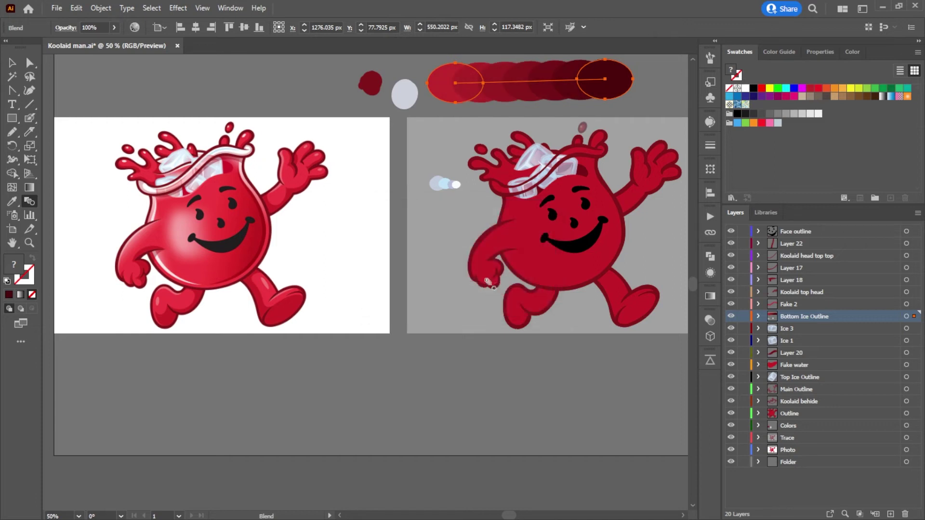
left_click(29, 63)
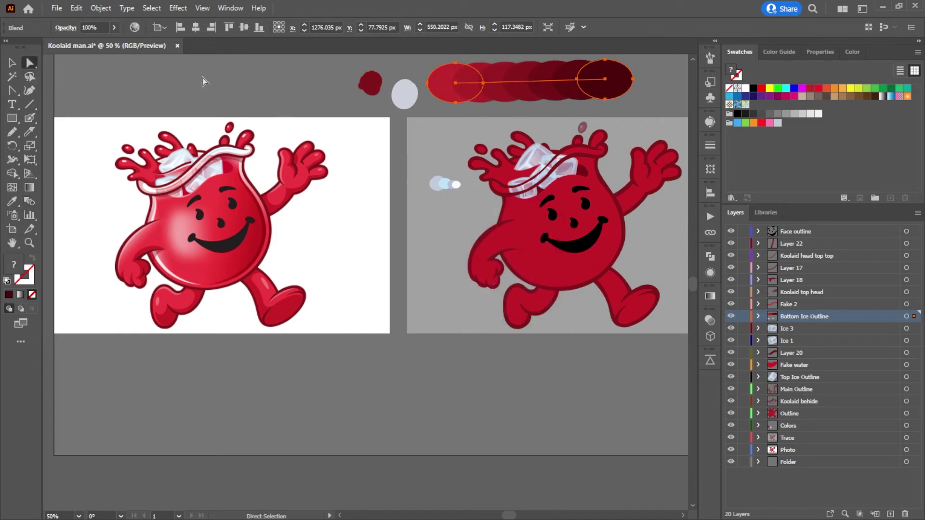
Step: Lock the Photo and Trace layers and hide the Trace layer
left_click(540, 307)
left_click_drag(742, 452, 743, 437)
left_click(731, 438)
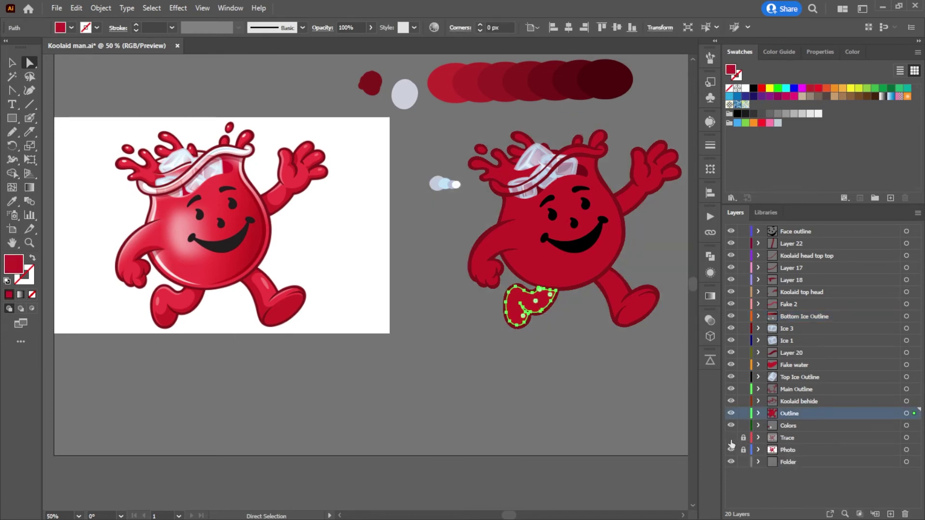
left_click(560, 420)
Step: Try to apply a linear gradient to the body, limb, splash and liquid fills all at once
left_click(618, 293)
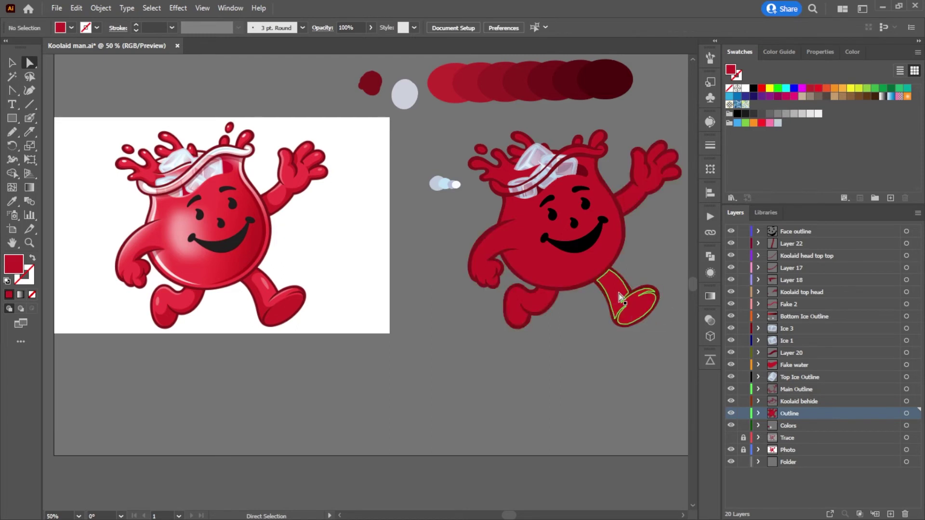
left_click(503, 295)
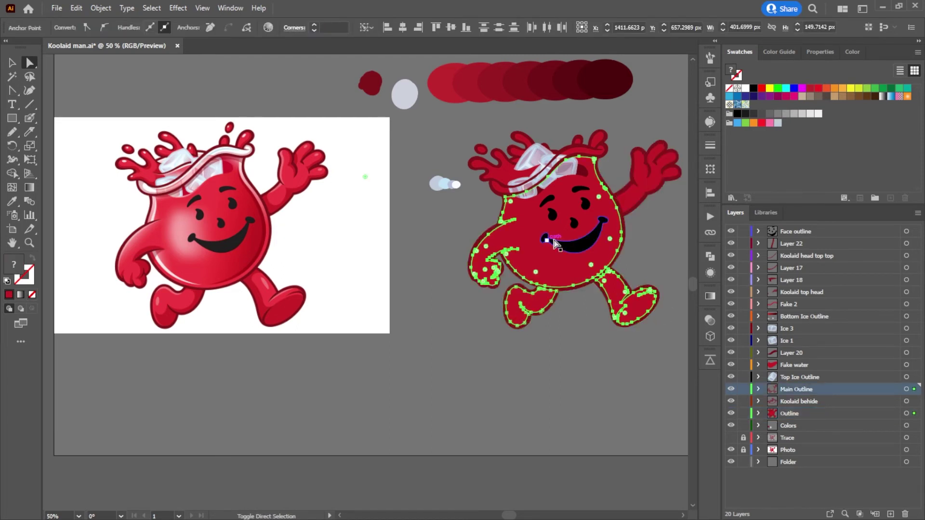
left_click(640, 200, "shift")
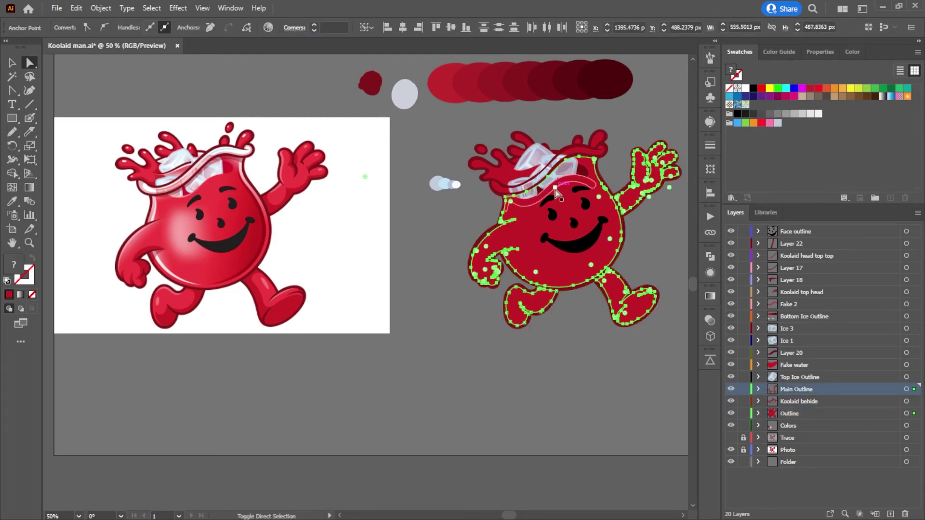
left_click(557, 190, "shift")
left_click(504, 174, "shift")
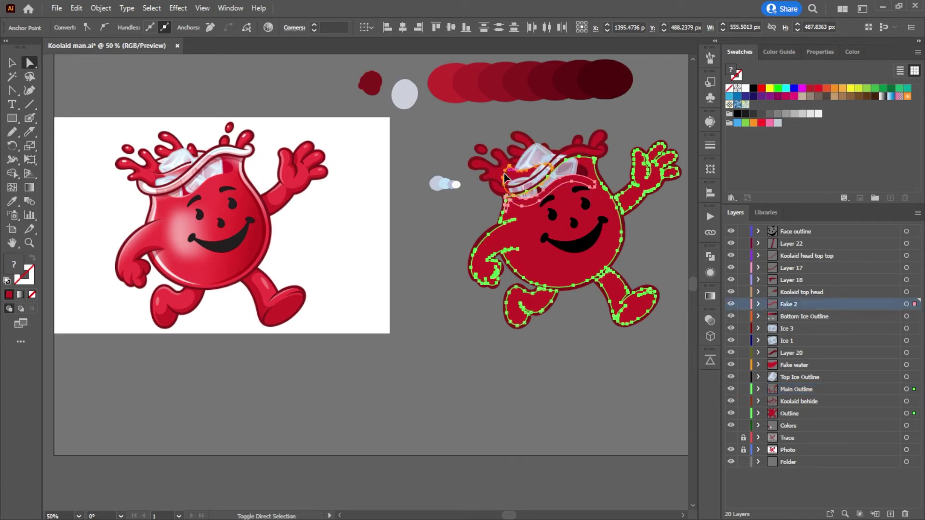
left_click(499, 175, "shift")
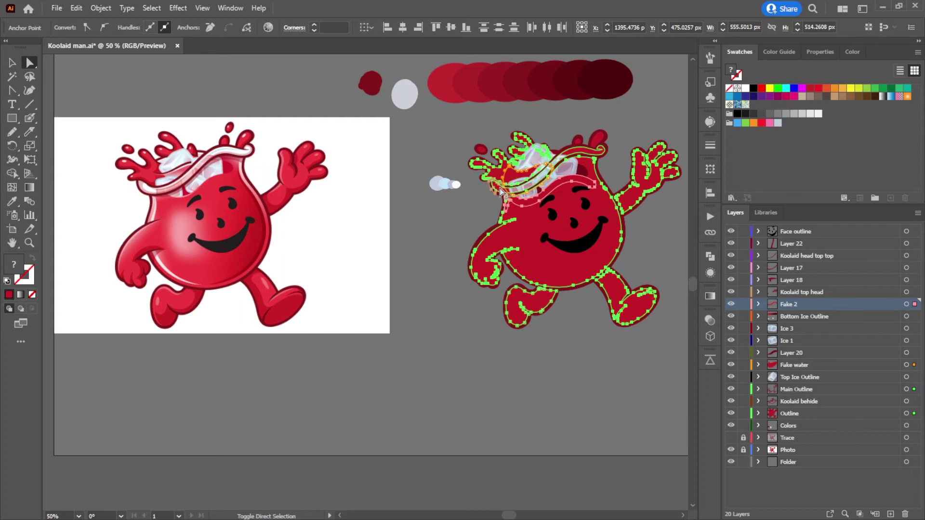
left_click(578, 141, "shift")
scroll(578, 145, "up", 4)
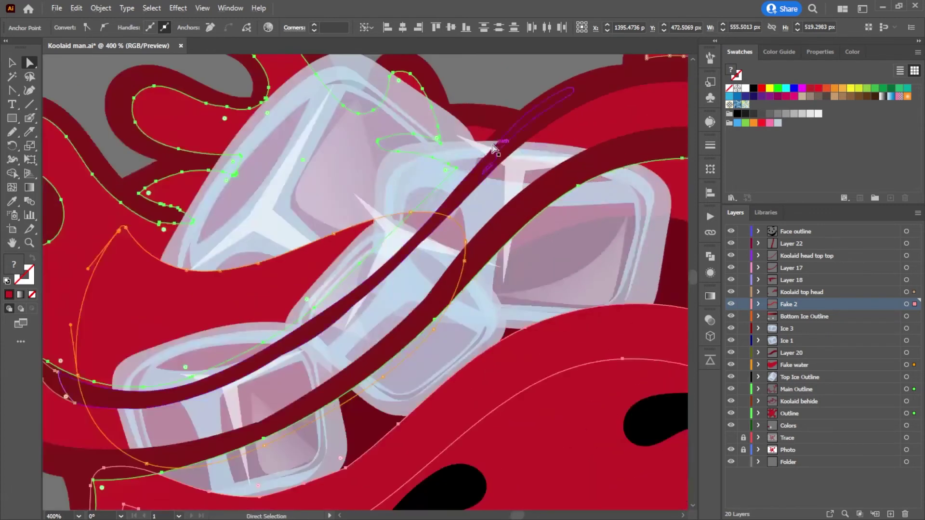
scroll(478, 135, "down", 5)
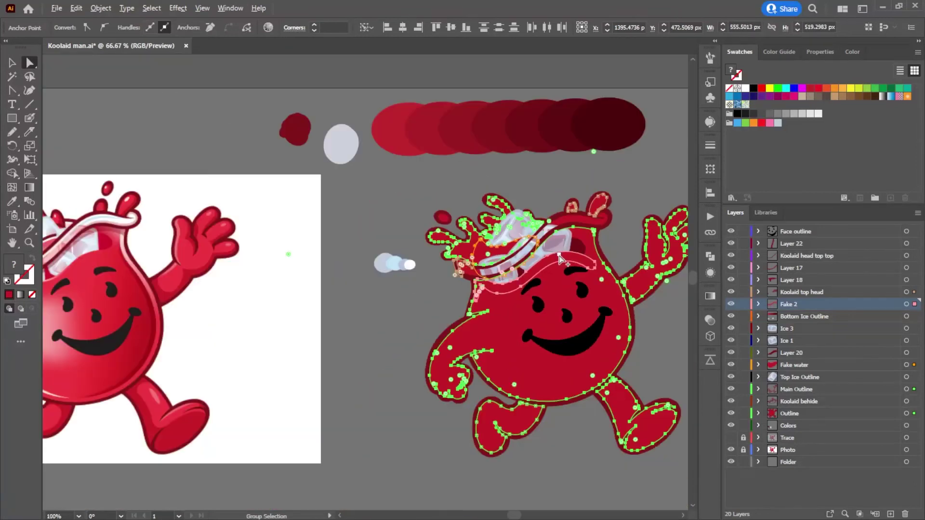
left_click(709, 296)
left_click(623, 312)
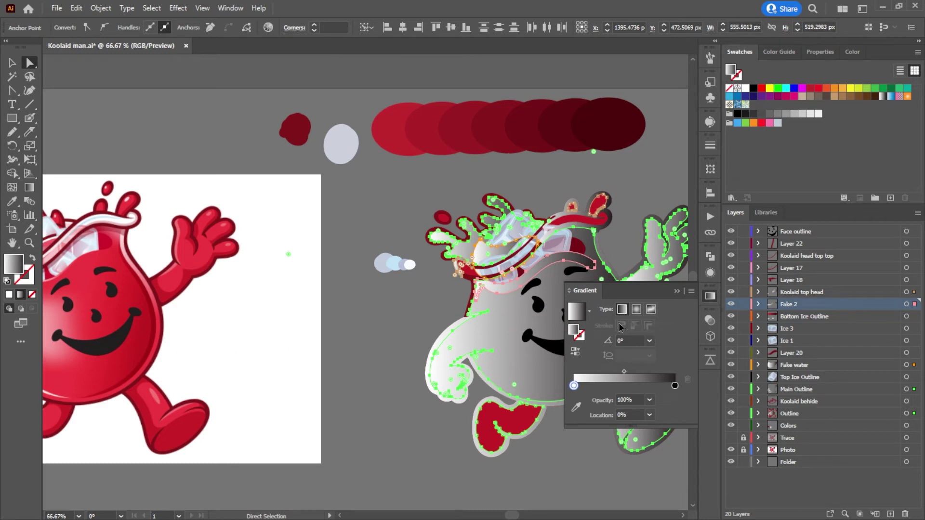
left_click(575, 456)
left_click_drag(575, 455, 433, 429)
key("ctrl+z")
left_click(524, 359)
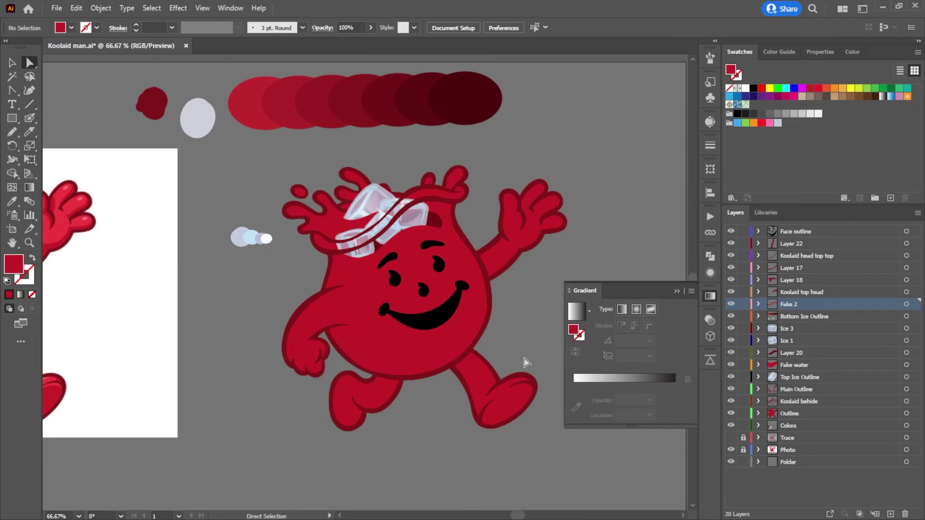
Step: Select both leg fills, the body fill and the raised arm fill, and apply a linear gradient to them
left_click(495, 405)
left_click(378, 400, "shift")
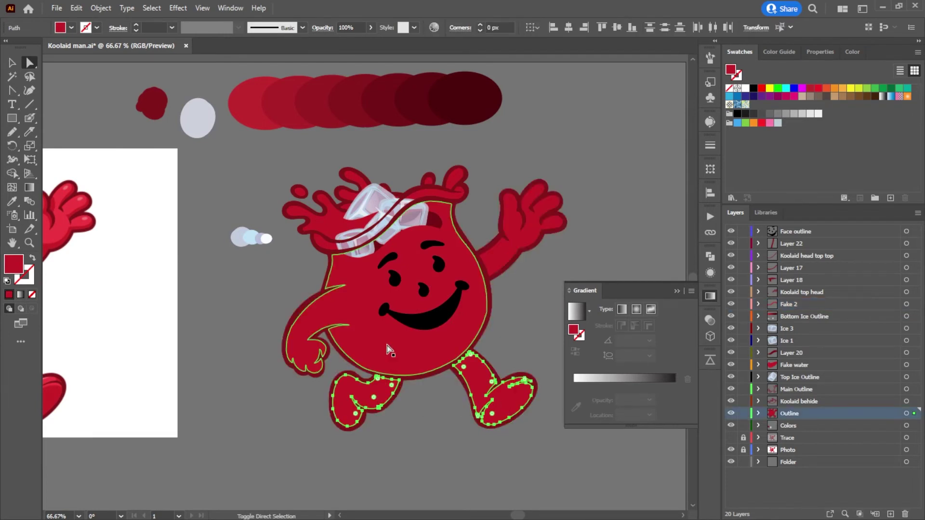
left_click(386, 344, "shift")
left_click(499, 255, "shift")
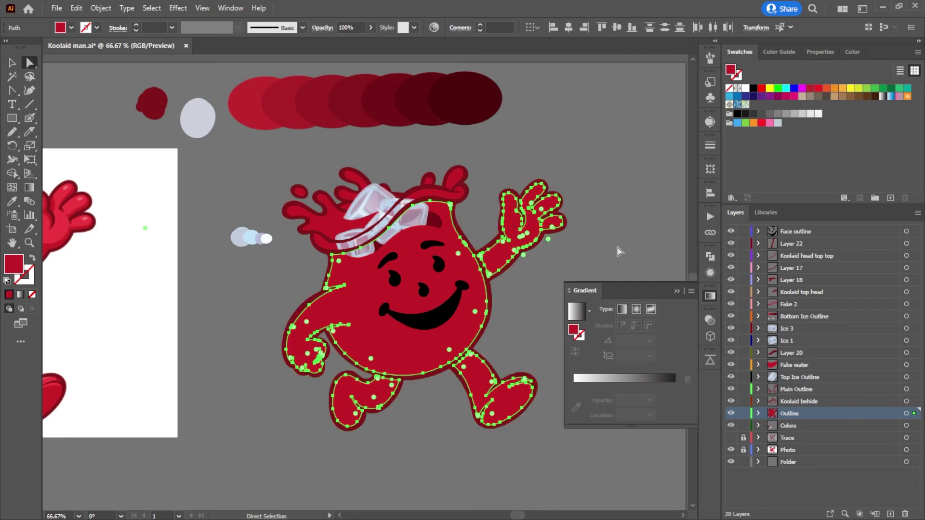
left_click(624, 312)
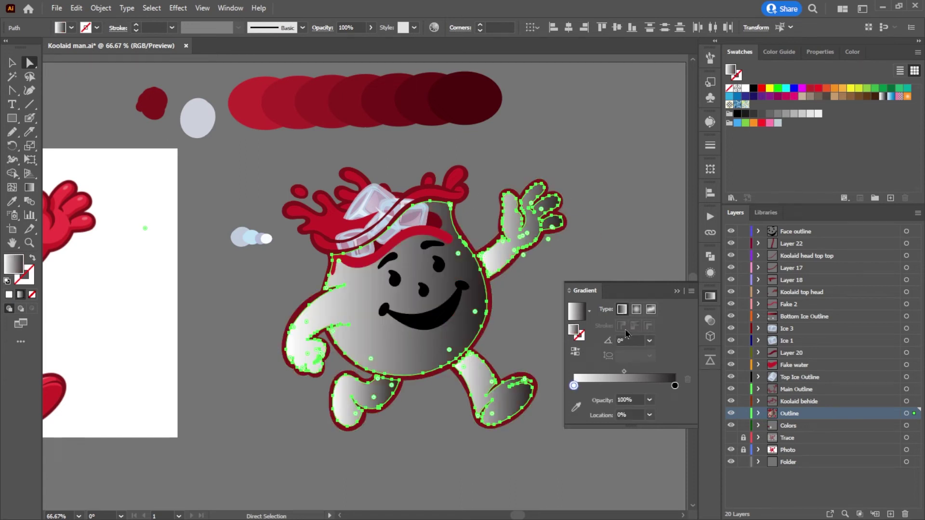
Step: Color the gradient's start stop with the darkest maroon sample and its end stop with the brightest red sample
left_click(575, 407)
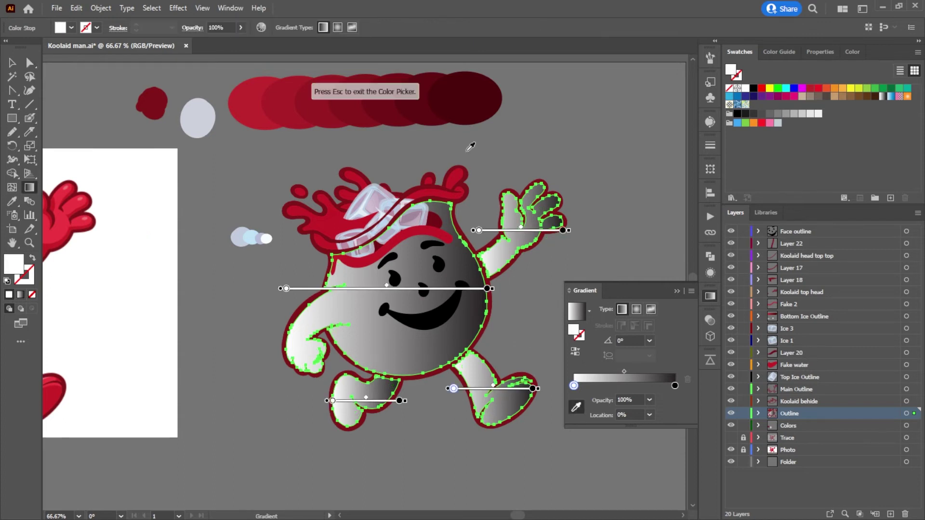
left_click(468, 99)
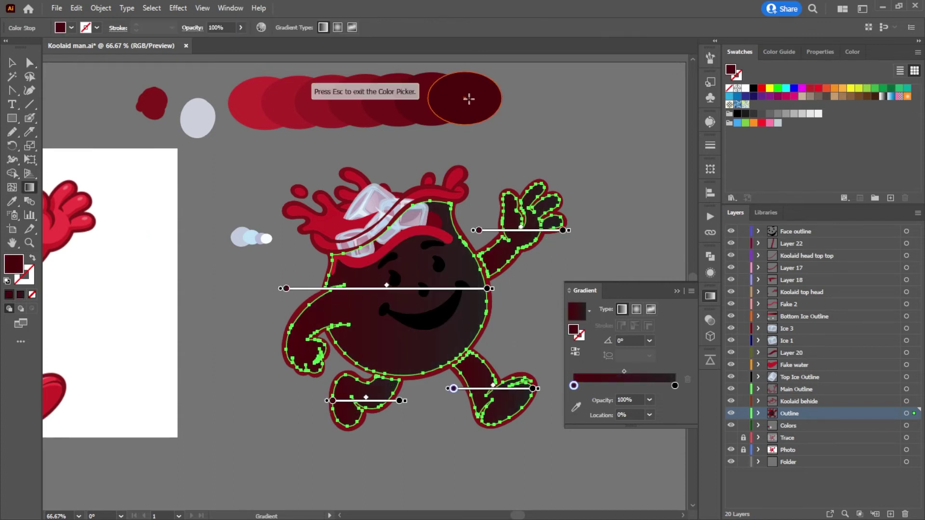
left_click(675, 386)
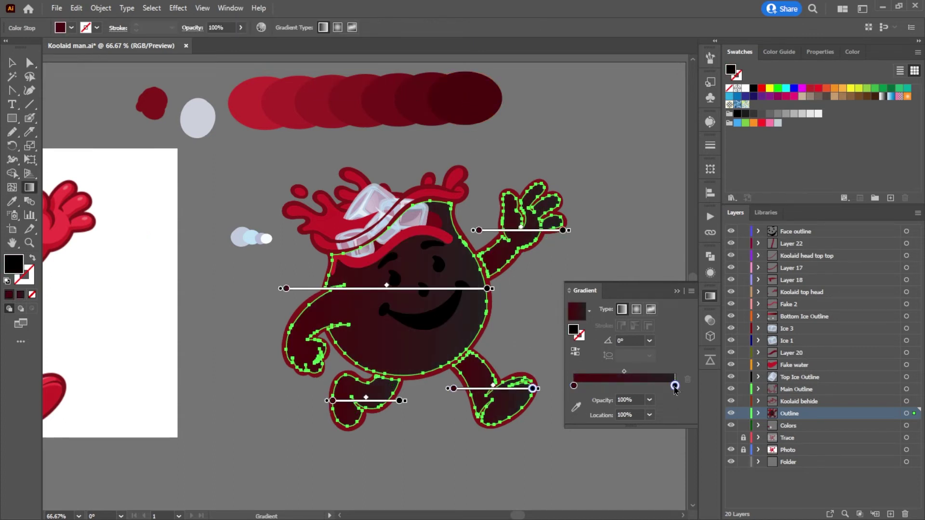
left_click(576, 407)
left_click(249, 108)
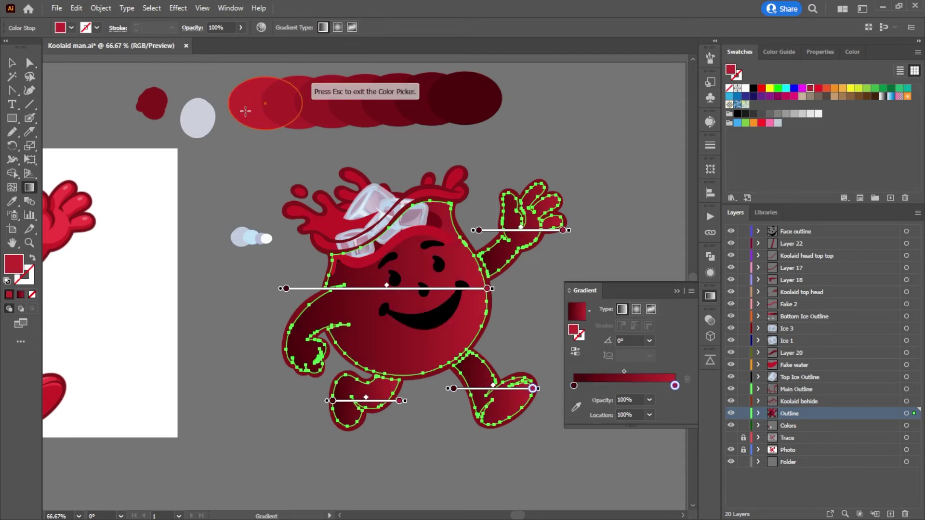
left_click(29, 63)
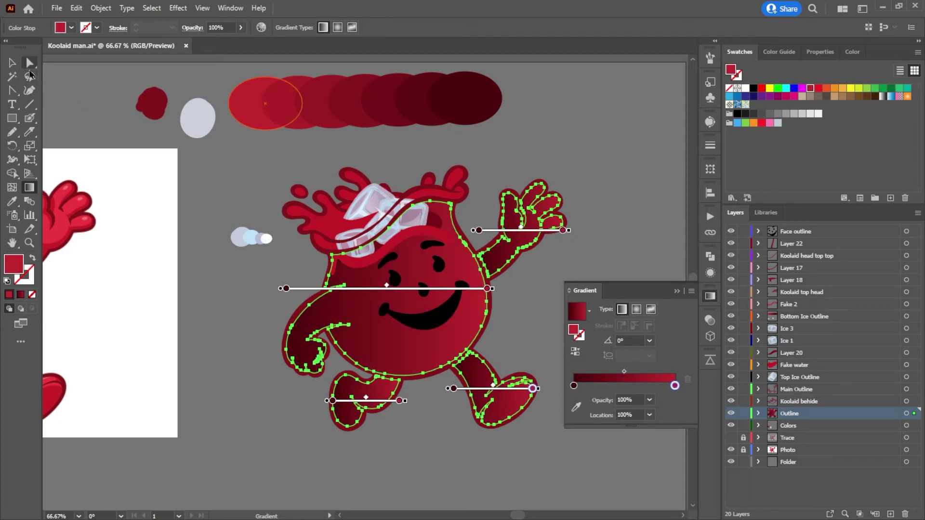
left_click(603, 119)
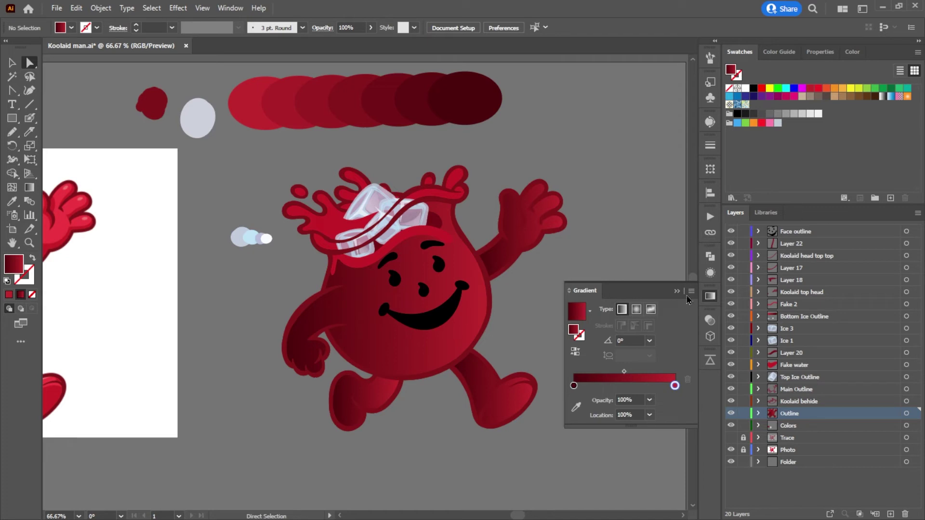
Step: Select the body fill and redraw its linear gradient from bright red at the body's left to dark maroon at its right, at about 173°
scroll(597, 306, "down", 2, "alt")
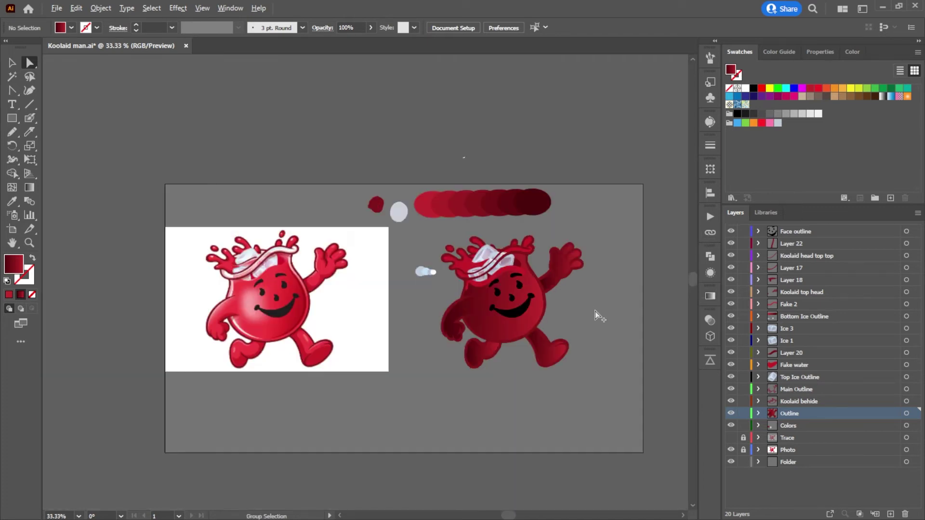
scroll(594, 311, "up", 1, "alt")
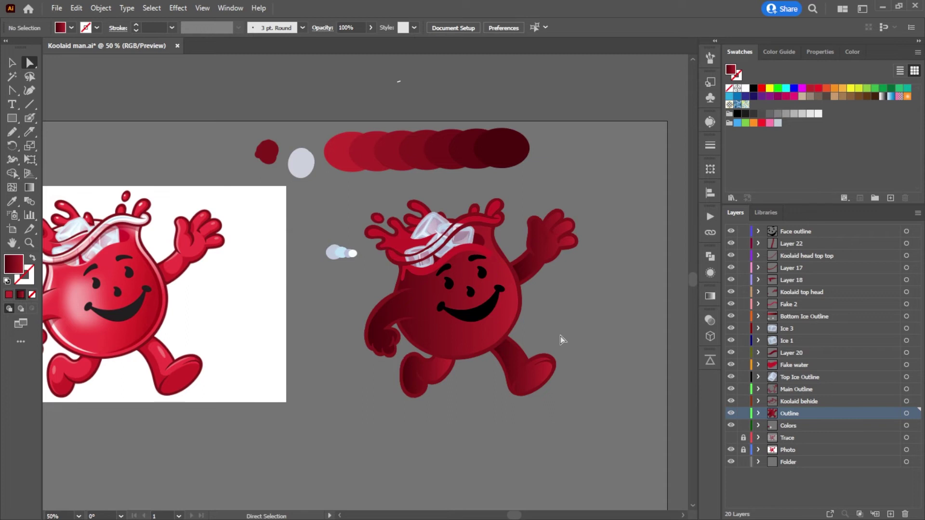
left_click(515, 328)
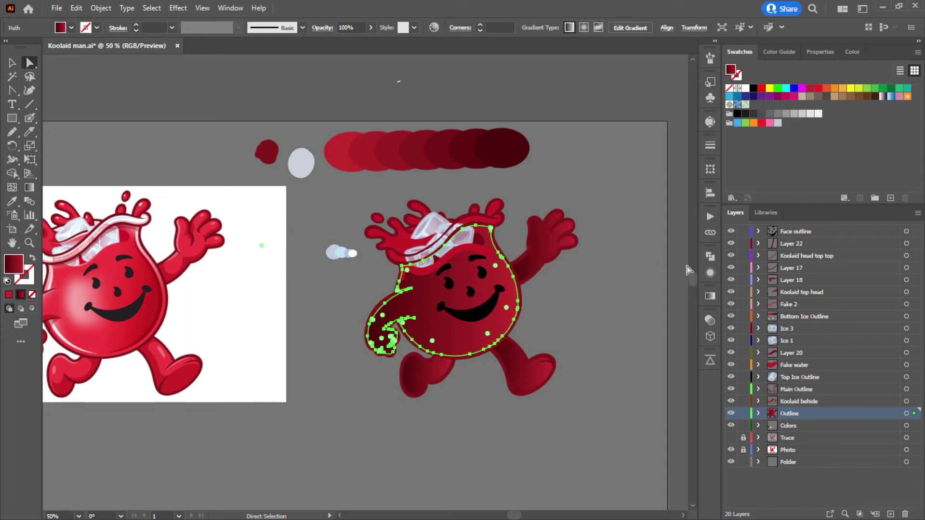
left_click(710, 295)
left_click(635, 325)
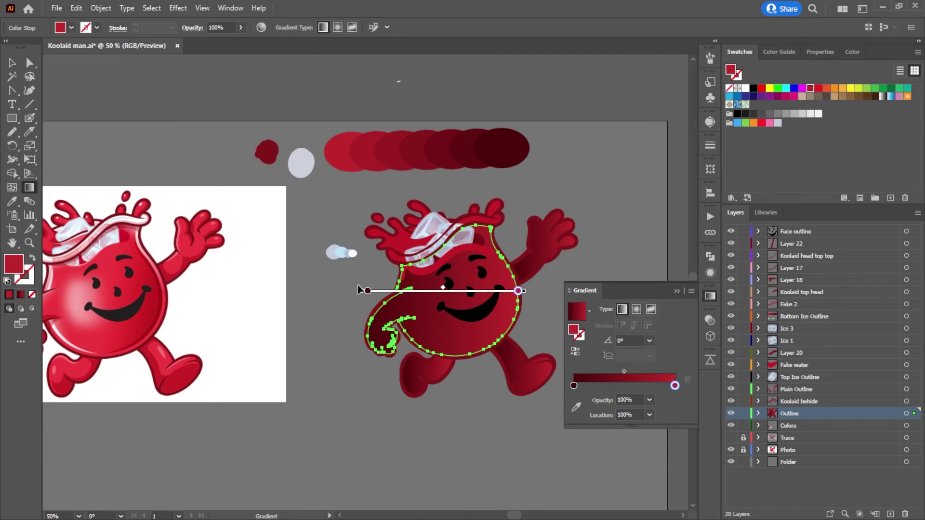
mouse_move(362, 294)
left_mouse_down()
mouse_move(480, 376)
mouse_move(338, 307)
left_mouse_up()
mouse_move(508, 291)
left_mouse_down()
mouse_move(530, 294)
mouse_move(368, 133)
mouse_move(214, 233)
mouse_move(209, 264)
left_mouse_up()
mouse_move(314, 280)
left_mouse_down()
mouse_move(472, 315)
mouse_move(474, 298)
mouse_move(513, 299)
mouse_move(500, 298)
left_mouse_up()
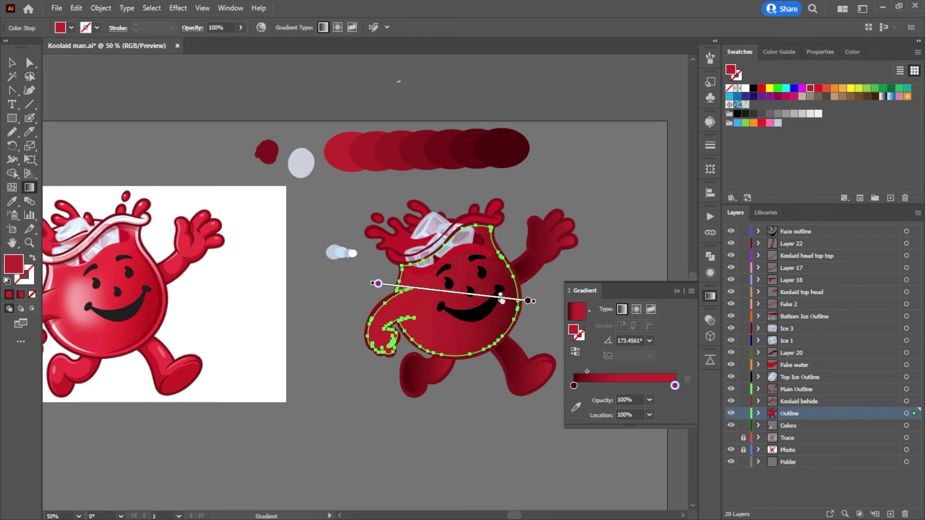
Step: Tilt the body gradient to about 164° and slide its bright red stop inward to a location of about 79%
left_click_drag(501, 298, 501, 298)
mouse_move(535, 302)
left_mouse_down()
mouse_move(533, 314)
mouse_move(535, 302)
left_mouse_up()
mouse_move(378, 284)
left_mouse_down()
mouse_move(372, 266)
mouse_move(424, 289)
left_mouse_up()
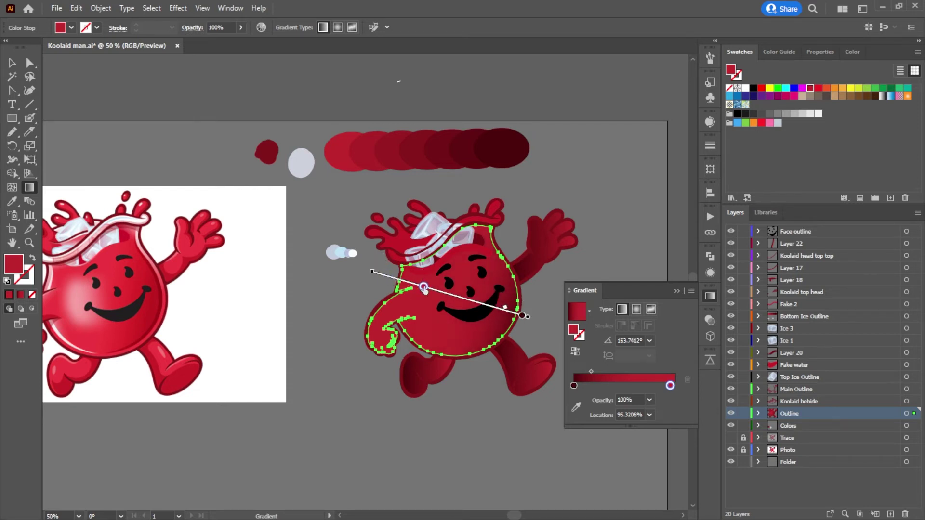
left_click_drag(424, 289, 409, 286)
scroll(629, 268, "down", 2)
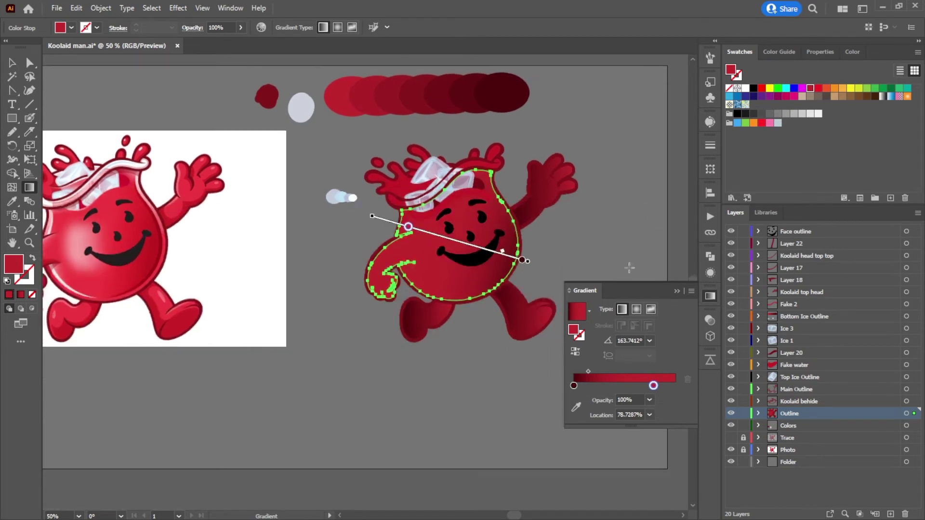
Step: Select both leg fills and the raised arm fill and recolor them with the brightest red sample of the strip
left_click(29, 63)
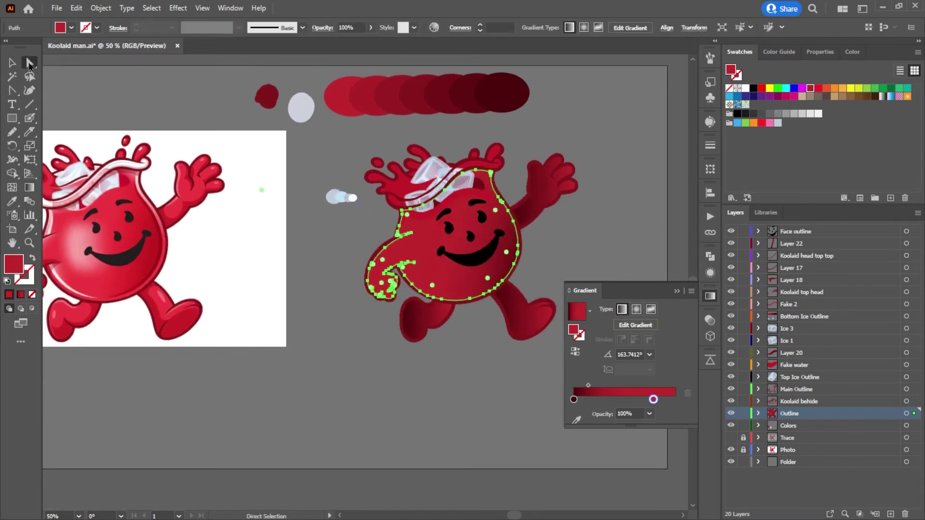
left_click(385, 356)
left_click(532, 331)
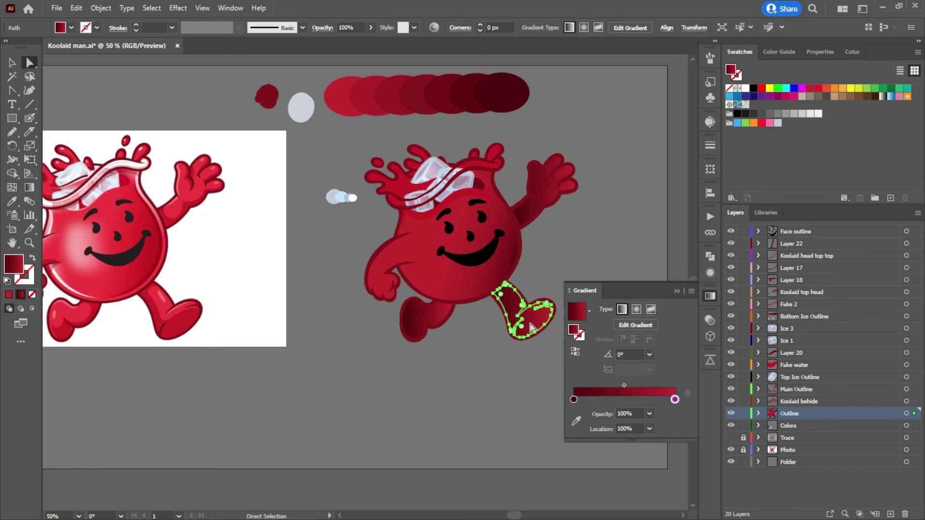
left_click(440, 320, "shift")
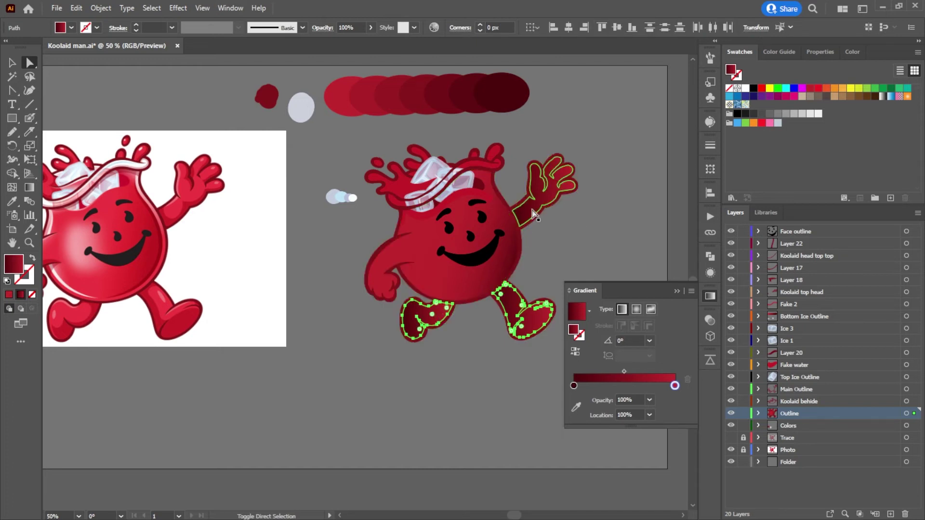
left_click(550, 198, "shift")
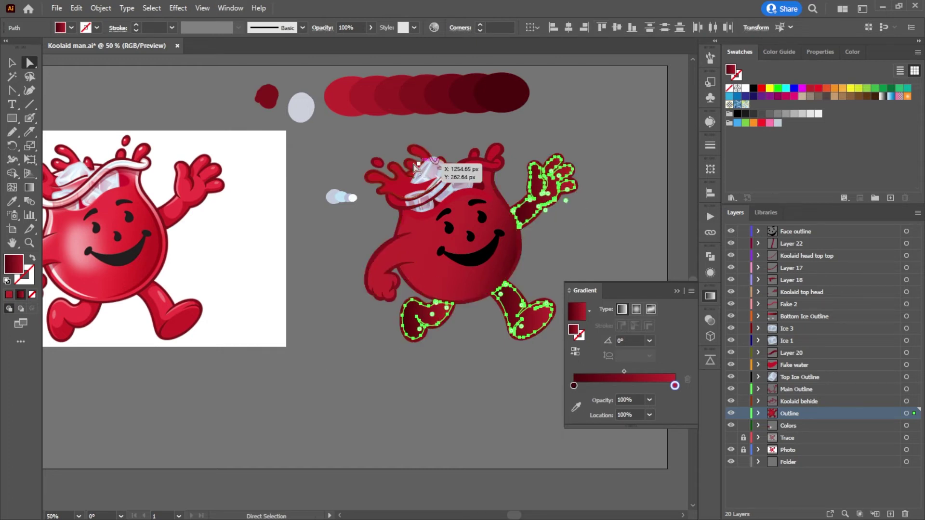
key("i")
left_click(342, 99)
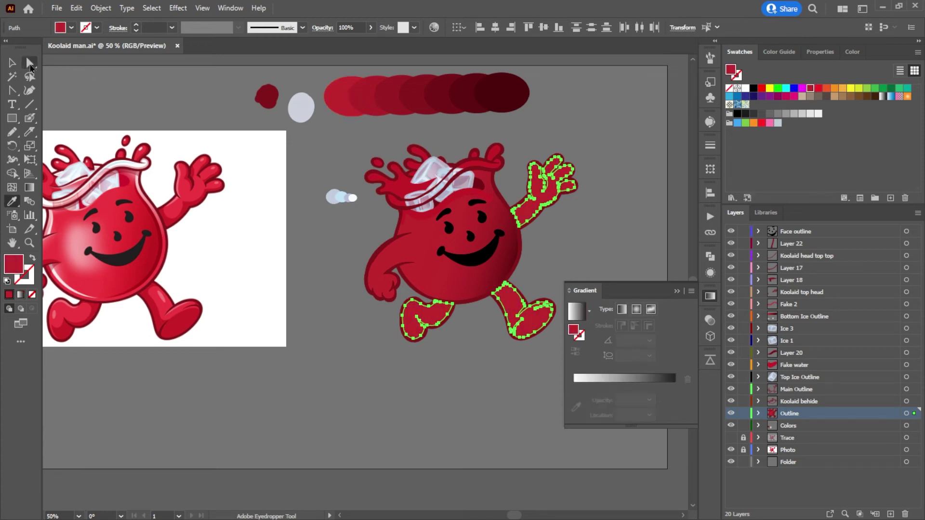
left_click(29, 67)
left_click(149, 82)
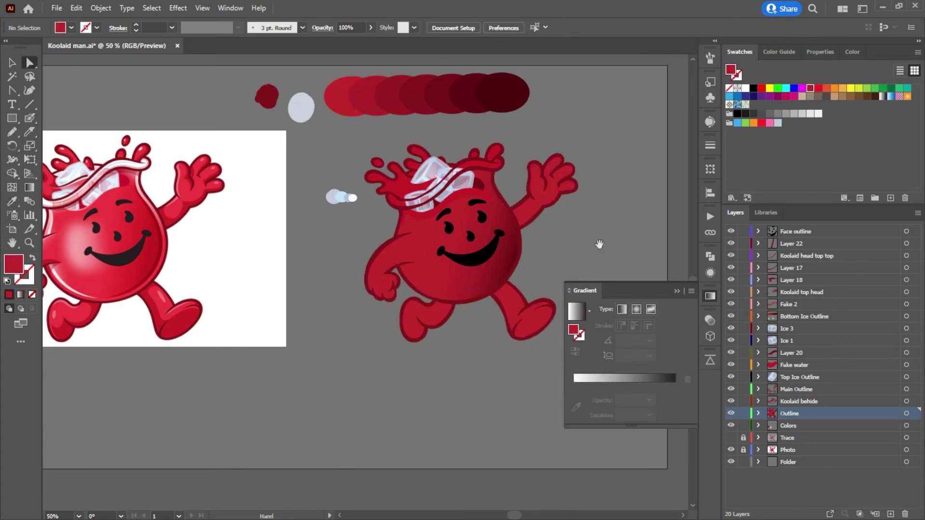
left_click_drag(599, 244, 664, 178)
left_click(505, 266)
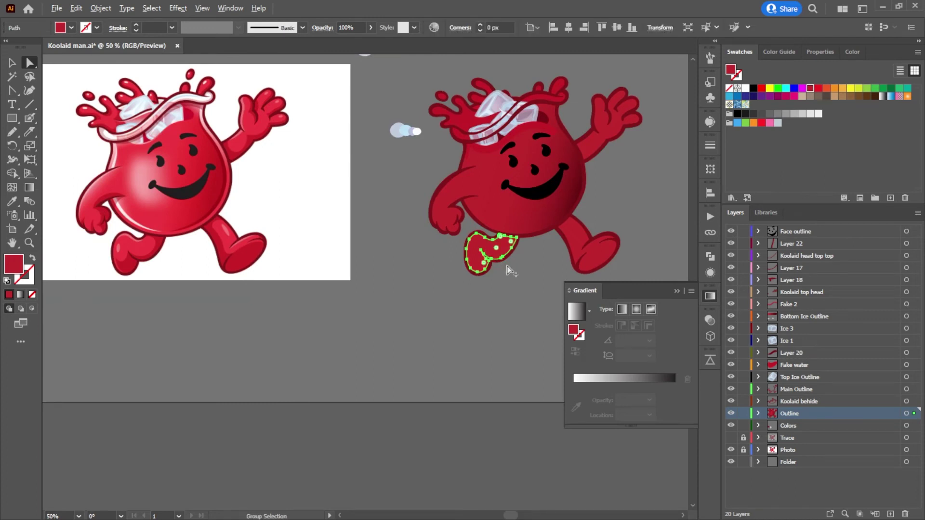
scroll(507, 267, "up", 2)
left_click_drag(456, 298, 568, 339)
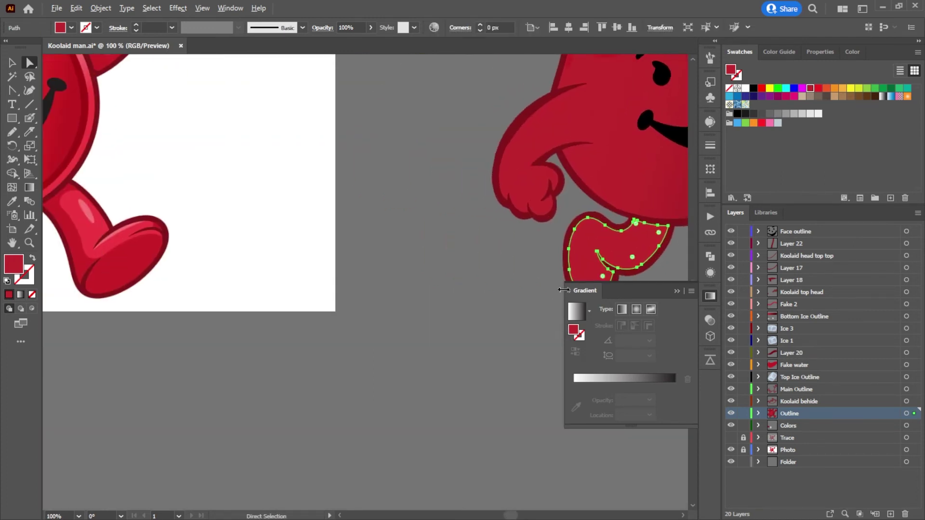
scroll(449, 233, "down", 3)
left_click(449, 233)
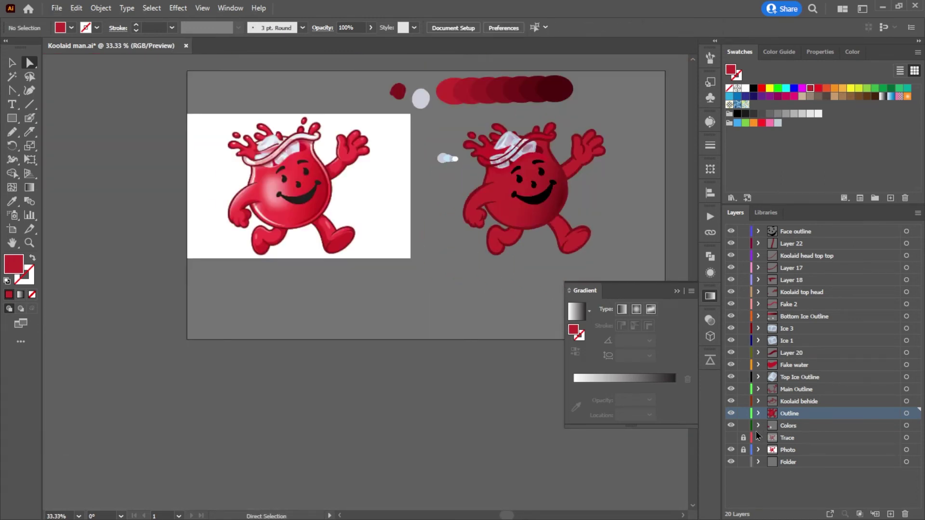
Step: Unlock the Photo layer, move the reference photo right so it partly sits behind the vector character, and relock the layer
left_click(743, 450)
left_click_drag(312, 221, 468, 219)
left_click(603, 217)
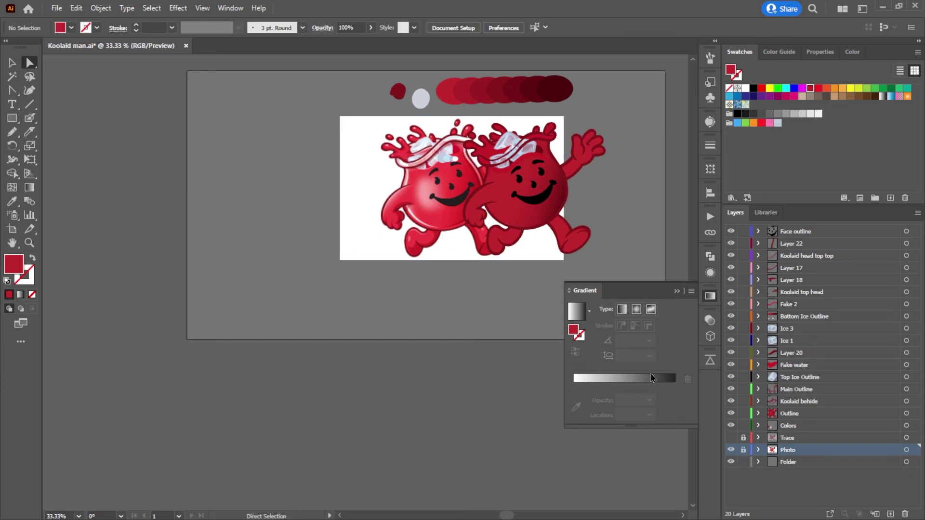
Step: Cut the bent left leg's fill with the Knife to separate shadow shapes along the underside of the thigh and around the foot
scroll(549, 303, "up", 4)
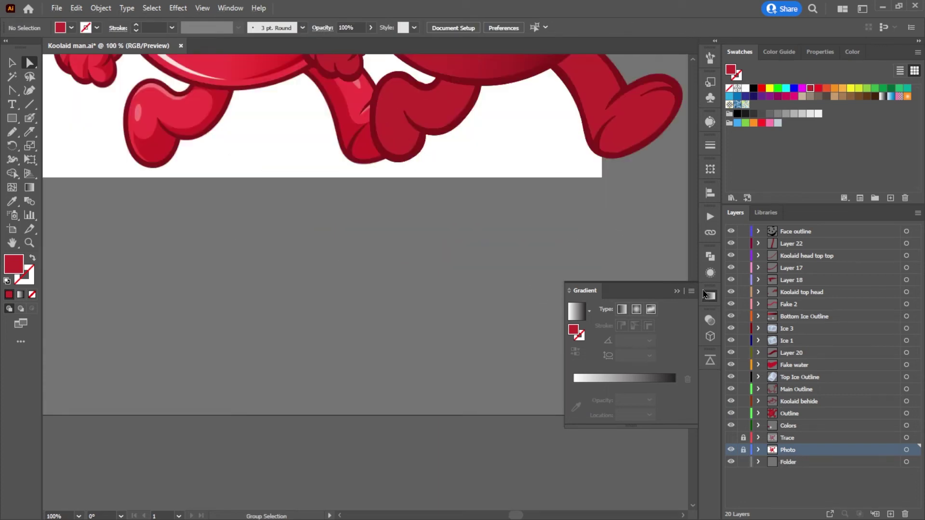
left_click(704, 293)
scroll(511, 181, "down", 1)
left_click_drag(510, 180, 481, 304)
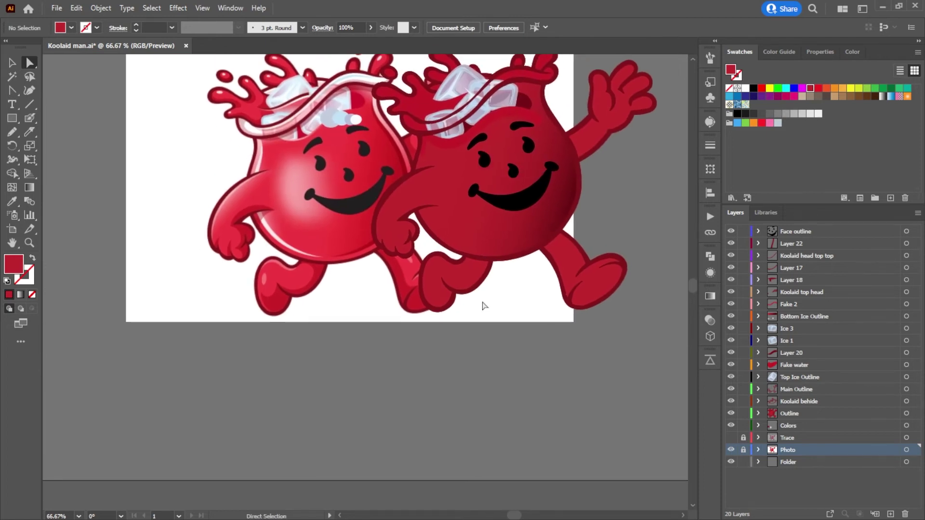
left_click(465, 269)
left_click(28, 132)
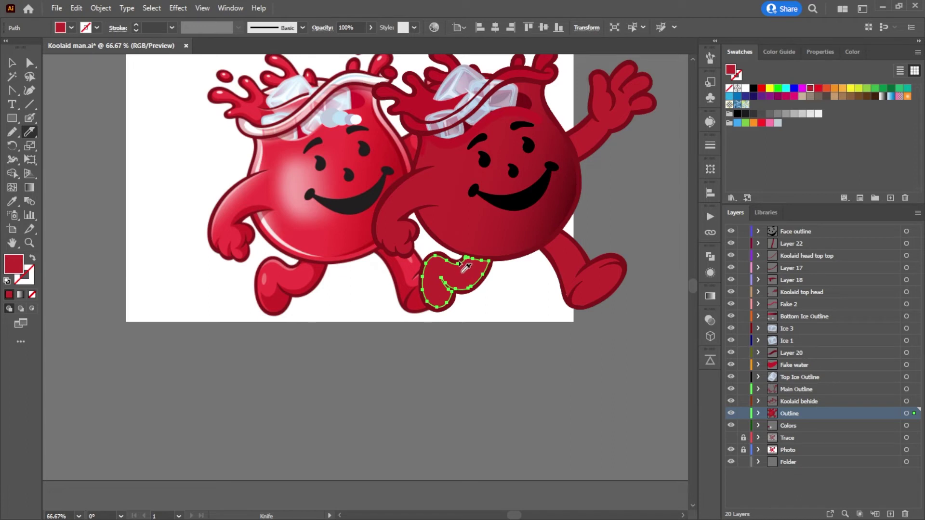
mouse_move(480, 266)
left_mouse_down()
mouse_move(452, 288)
mouse_move(443, 280)
mouse_move(448, 292)
mouse_move(438, 296)
mouse_move(431, 284)
left_mouse_up()
left_click_drag(430, 303, 455, 309)
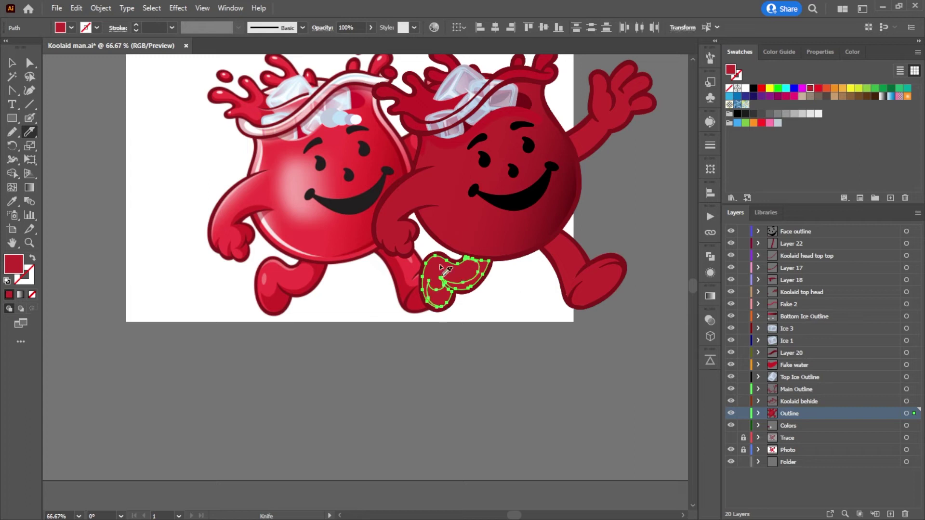
left_click(30, 62)
left_click(140, 96)
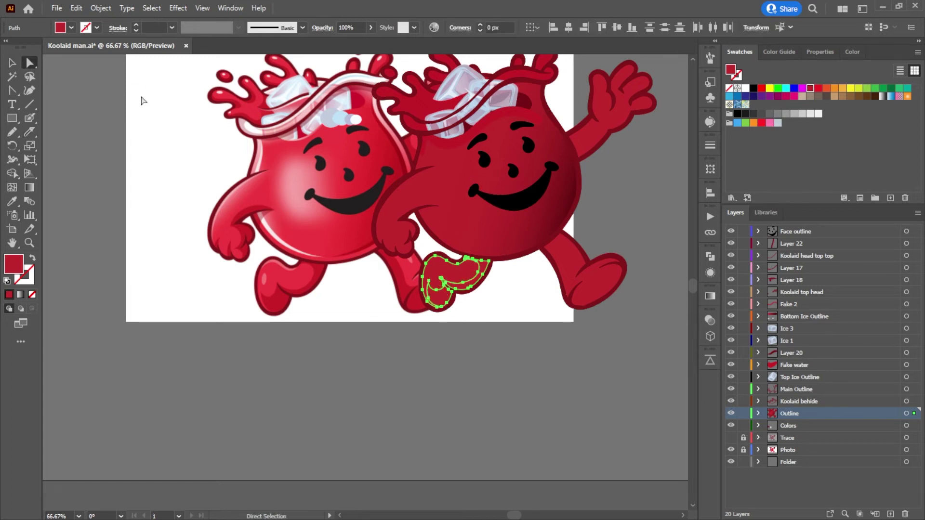
Step: Fill the shadow piece under the bent leg's thigh with a dark maroon sample from the strip
left_click(468, 288)
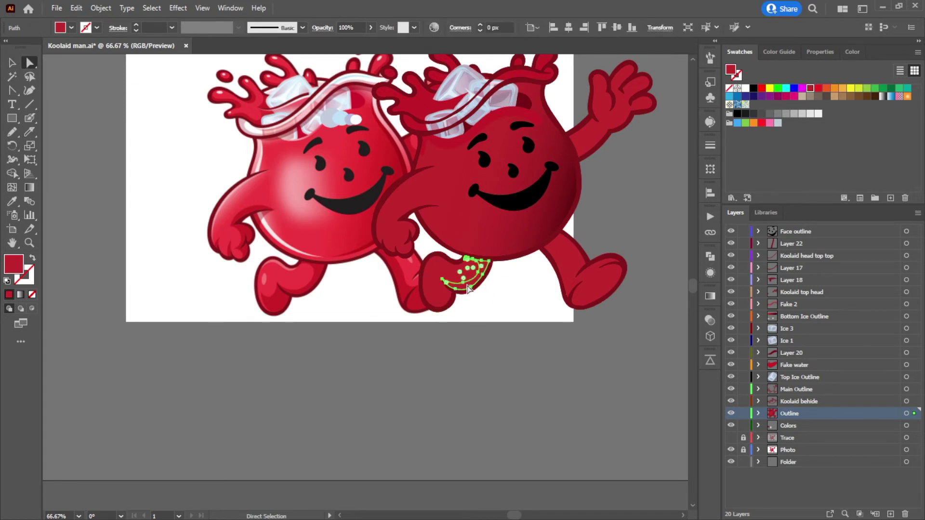
scroll(638, 176, "up", 4)
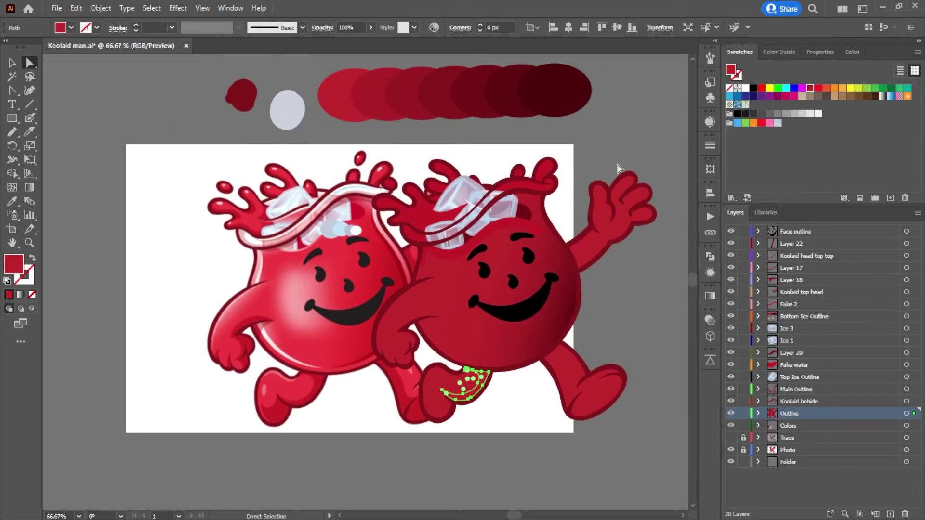
key("i")
left_click(549, 85)
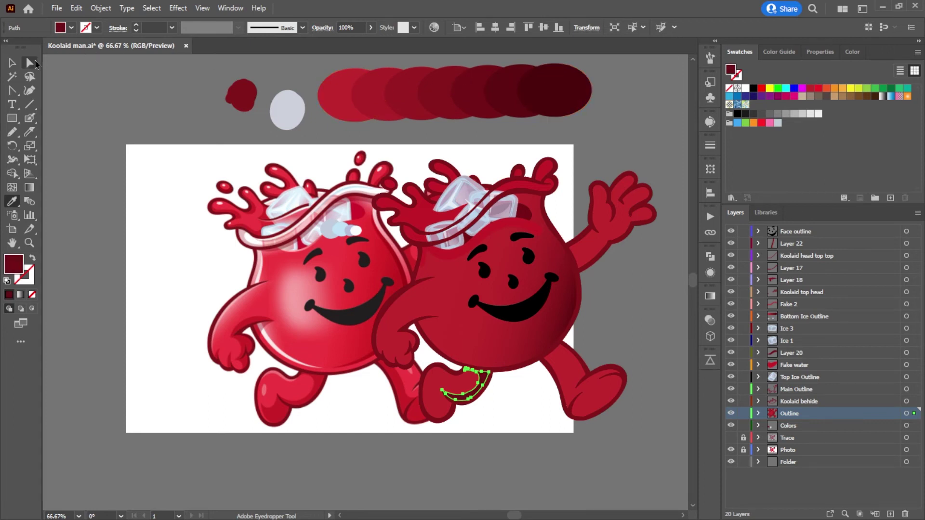
left_click(34, 63)
left_click(98, 73)
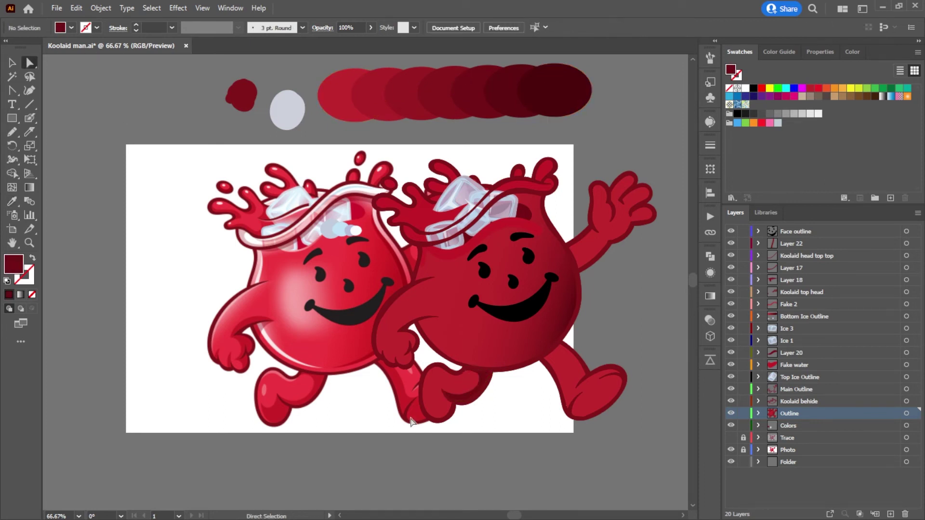
Step: Recolor the thigh's shadow piece with a lighter, medium red sample near the bright end of the strip
left_click(466, 394)
key("i")
left_click(396, 96)
left_click(30, 63)
left_click(97, 88)
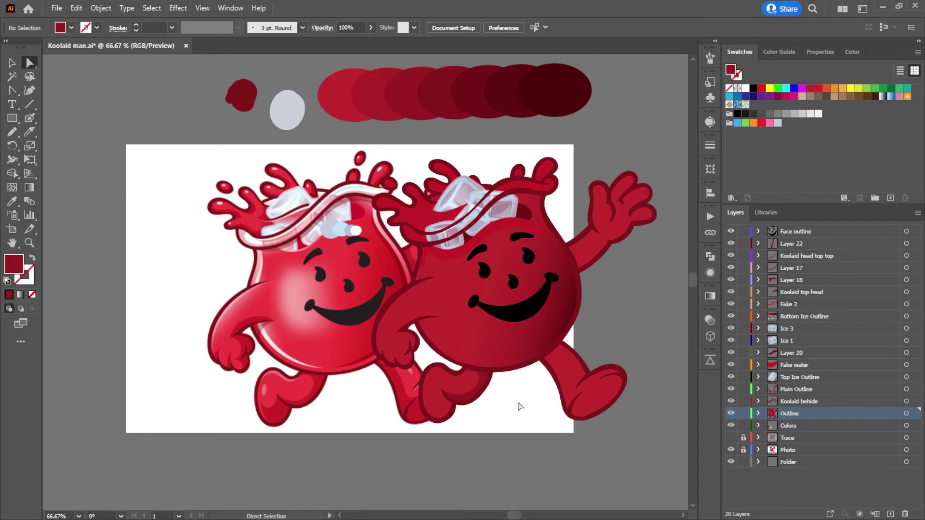
Step: Set the thigh shadow piece's fill color to 9E232F
scroll(519, 406, "up", 4)
left_click(421, 330, "alt")
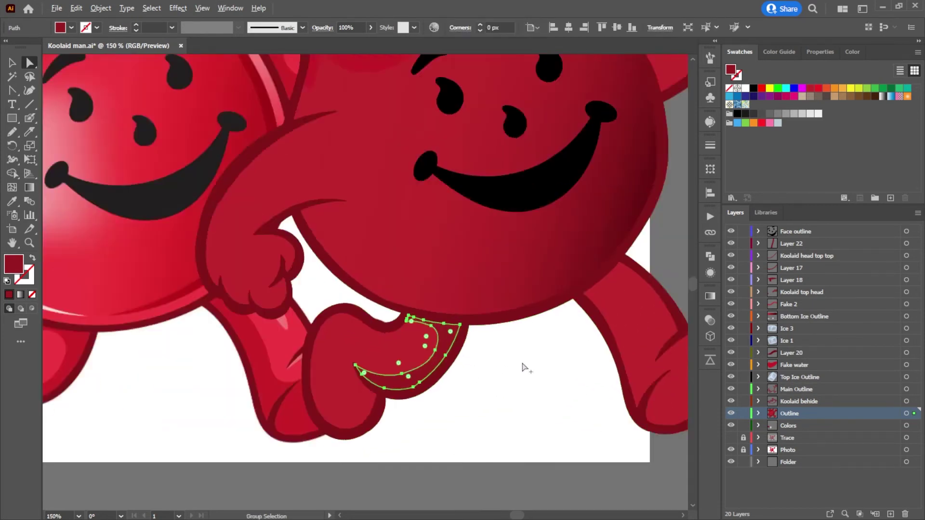
scroll(523, 368, "down", 3)
double_click(730, 72)
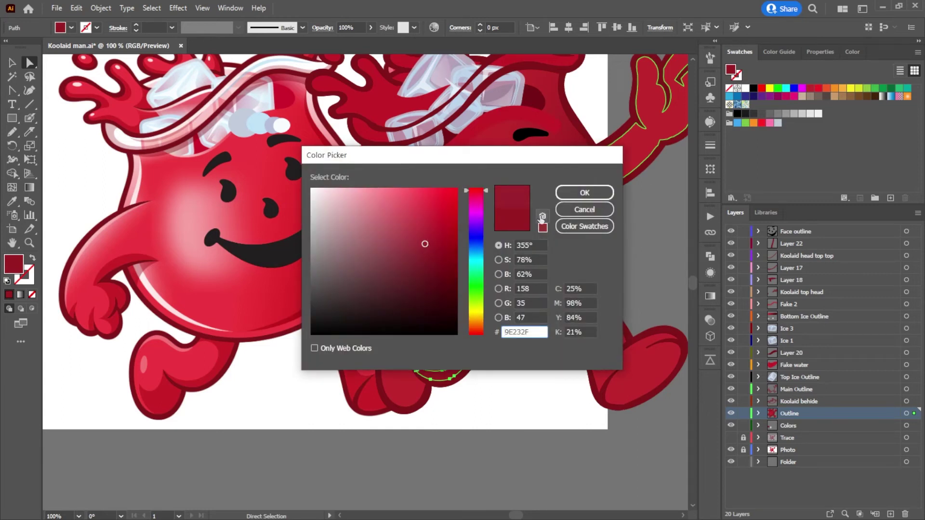
left_click(585, 193)
left_click(509, 446)
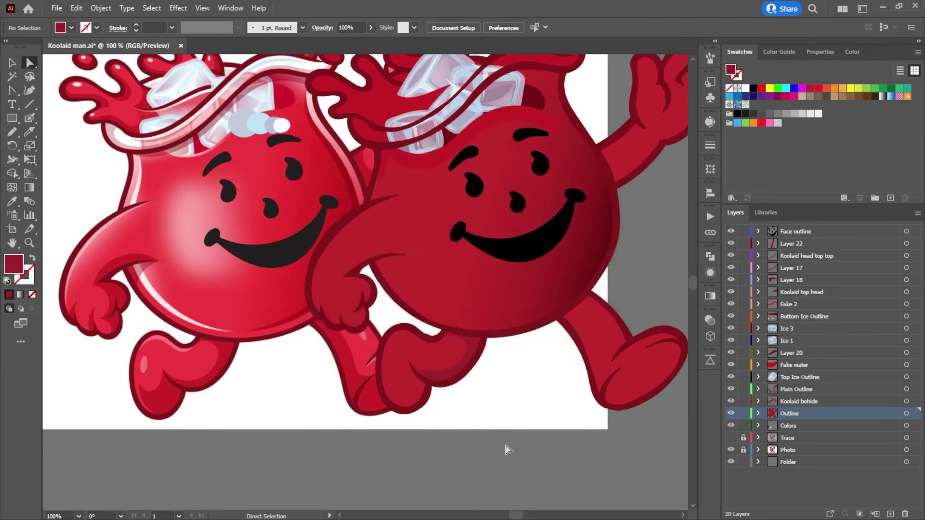
Step: Change the thigh shadow piece's fill color to 932132
left_click(444, 378)
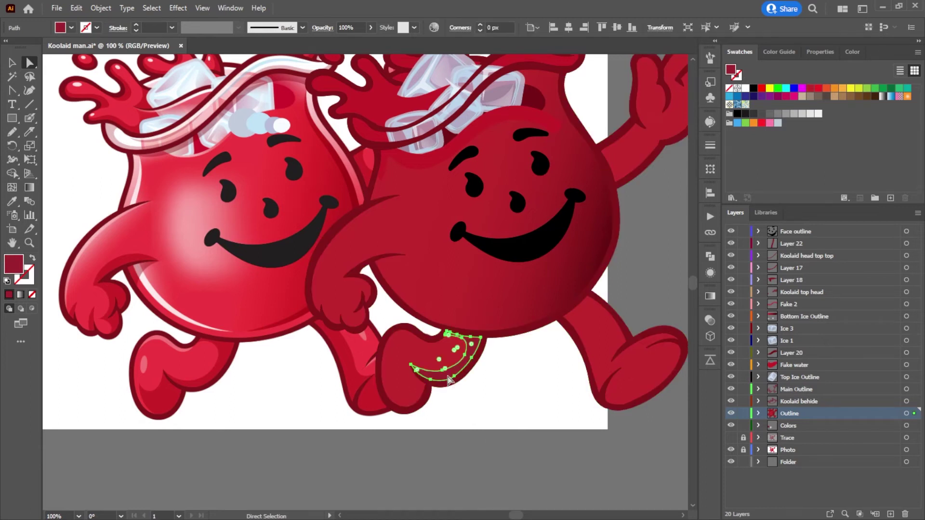
double_click(730, 74)
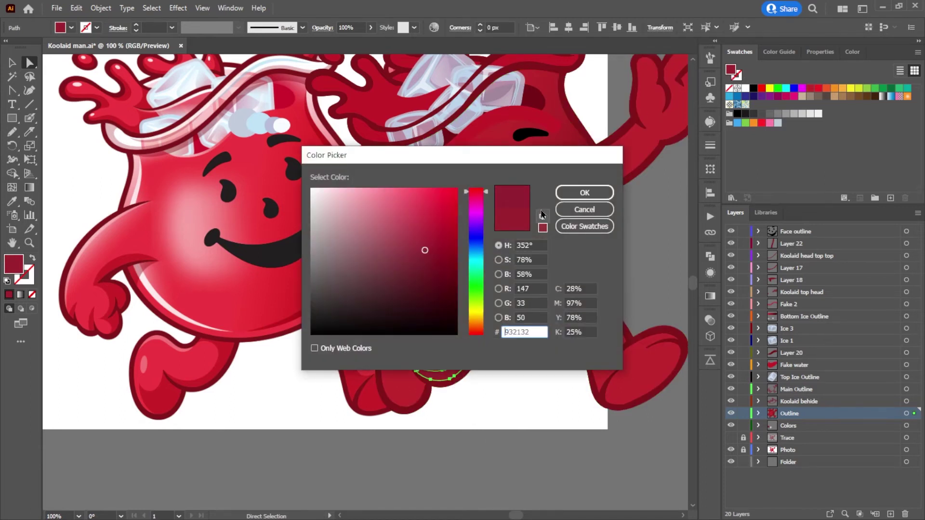
left_click(574, 193)
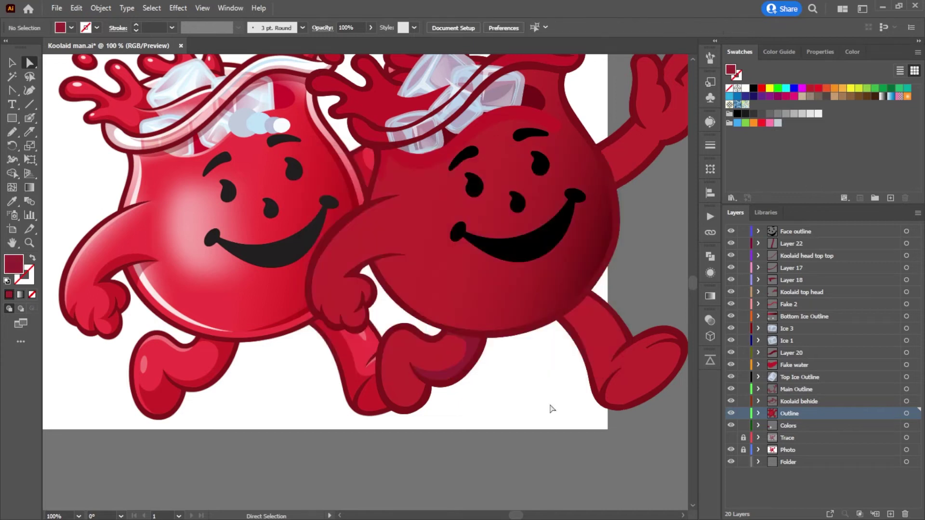
Step: Recolor the bent leg's thigh shadow piece with the red sampled from the photo's bent thigh
left_click(470, 351)
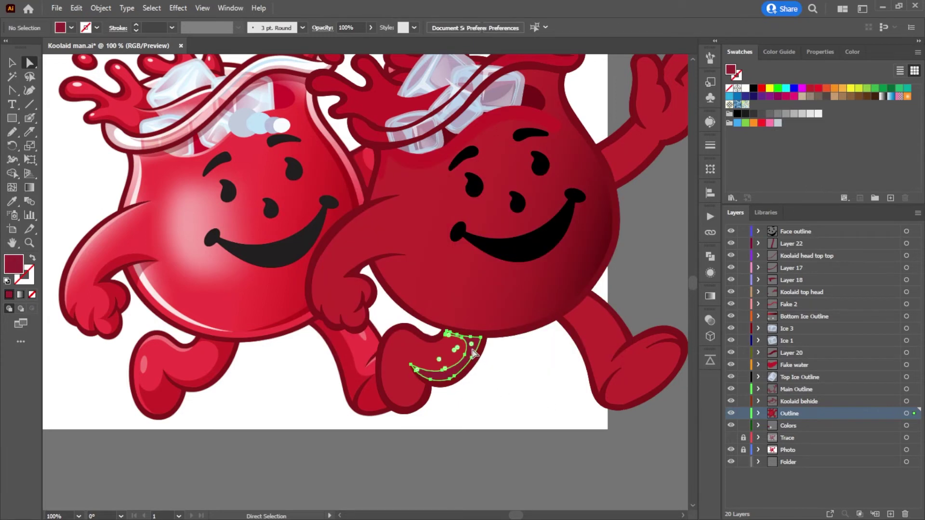
key("i")
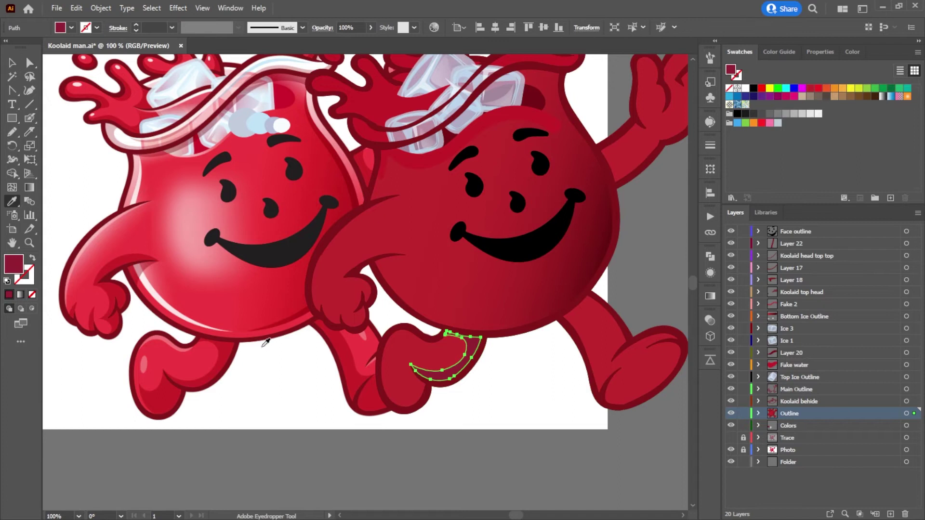
left_click(231, 344)
left_click(30, 63)
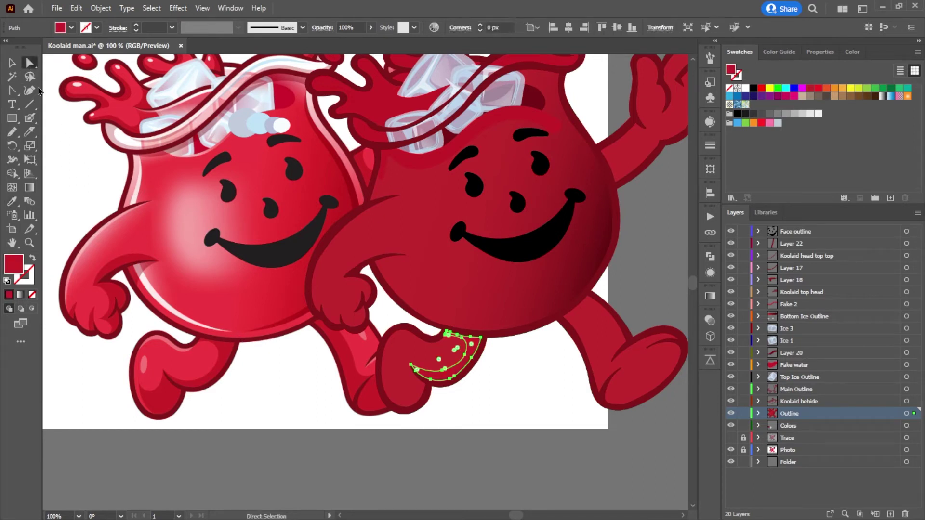
left_click(480, 445)
Step: Recolor the bent leg's main lit piece with the bright red sampled from the photo's lower body
left_click(409, 360)
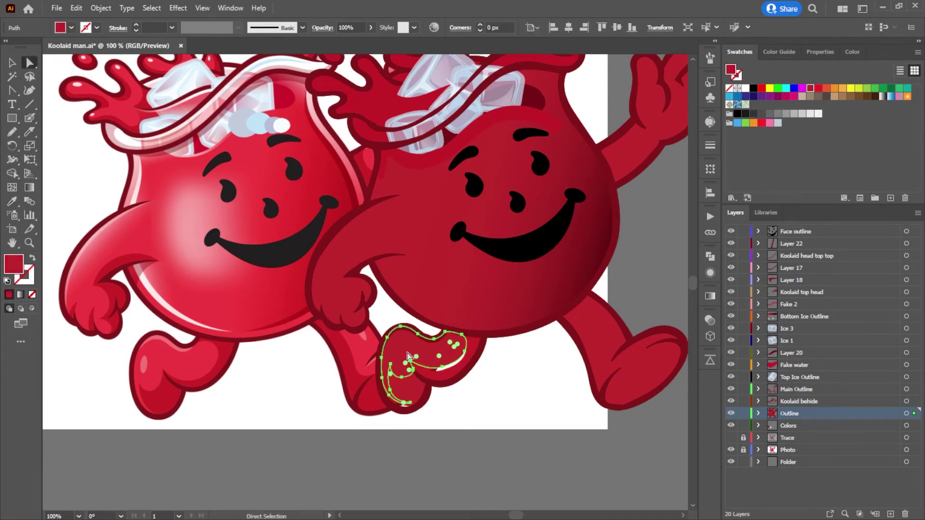
left_click(525, 399)
left_click(410, 356)
left_click(428, 371)
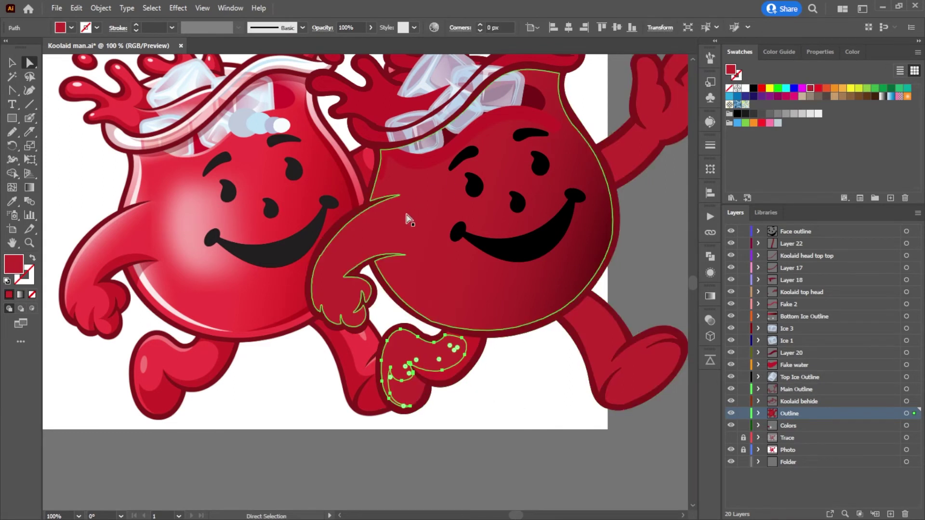
key("y")
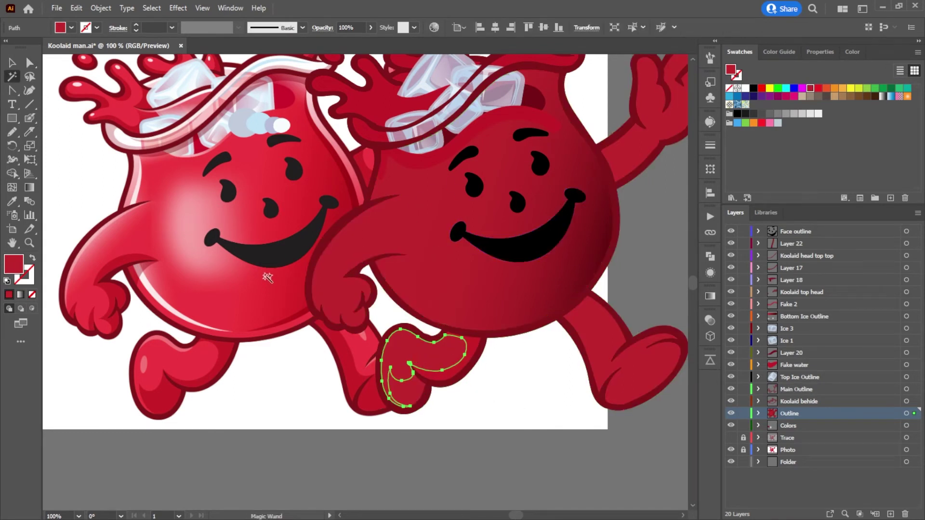
key("i")
left_click(256, 297)
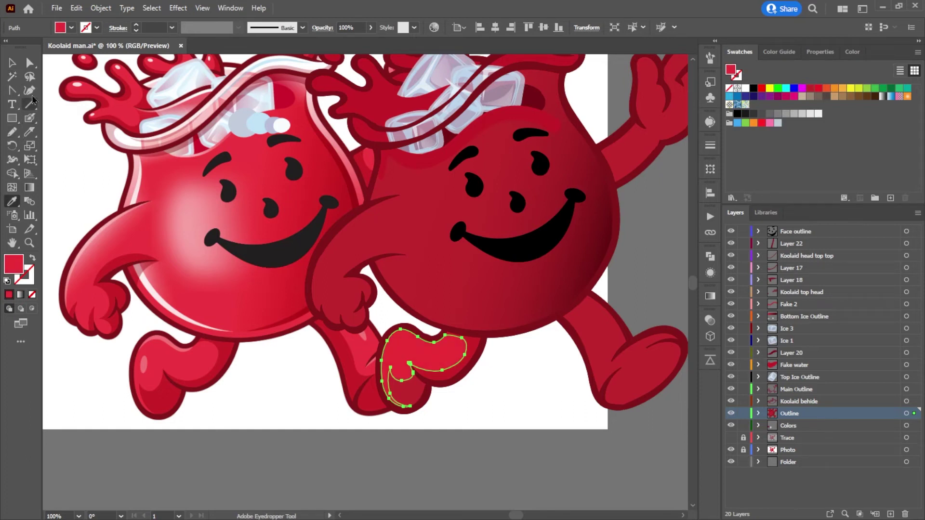
left_click(29, 63)
left_click(75, 156)
Step: Place a copy of the bent leg's bright red piece below the artboard as a color reference
scroll(584, 407, "down", 2, "alt")
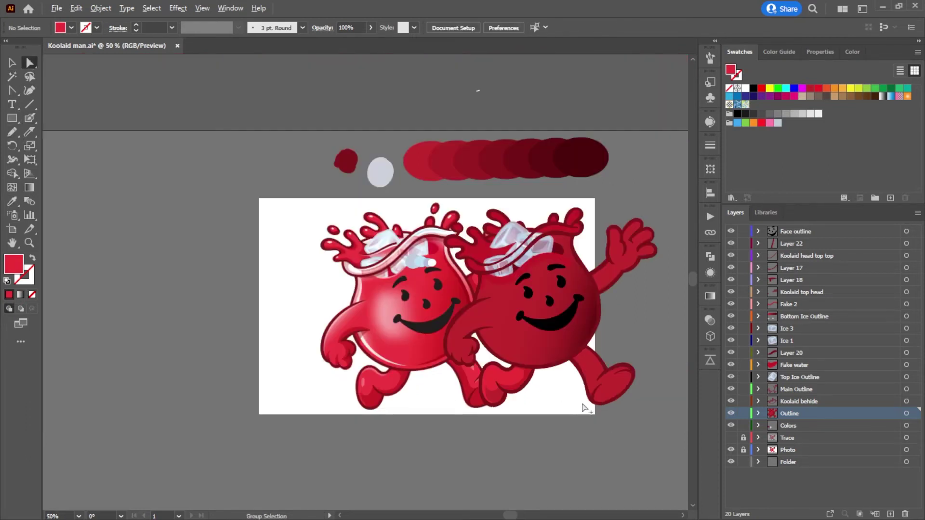
scroll(584, 412, "up", 2, "alt")
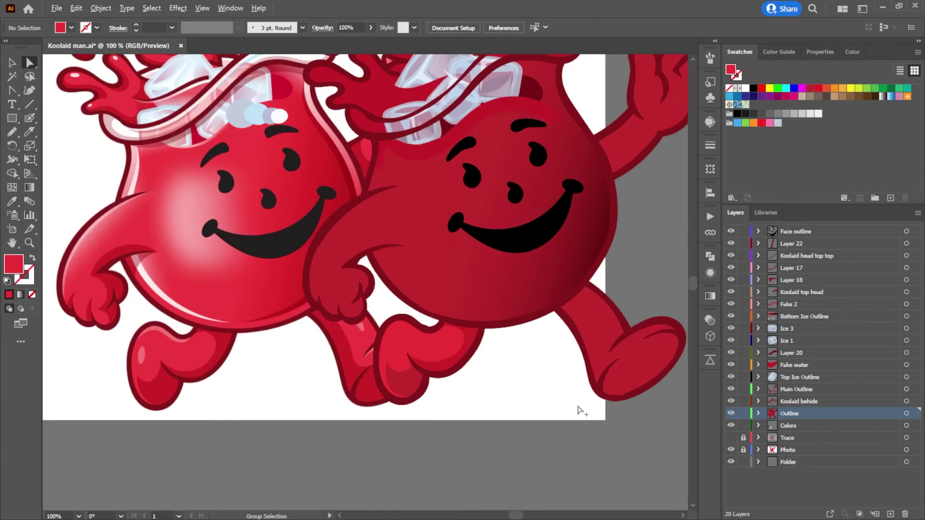
left_click(438, 296)
left_click(427, 369)
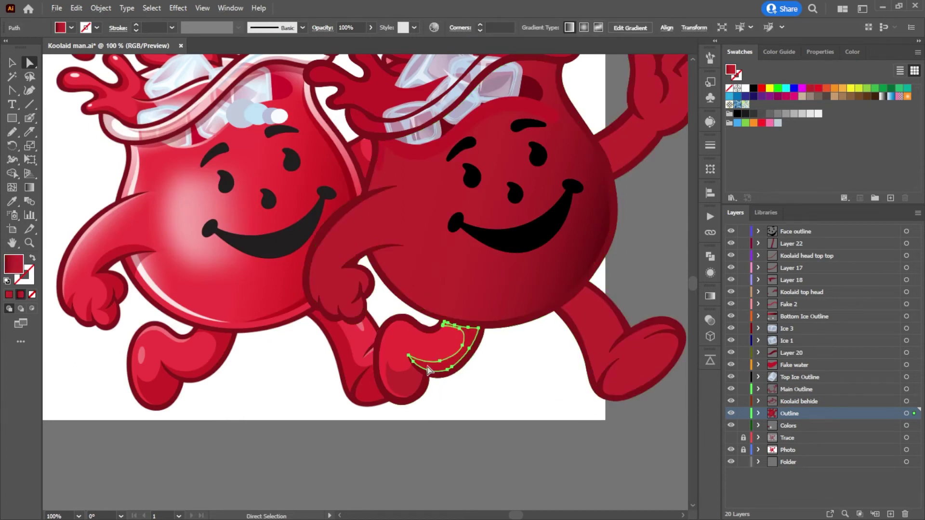
left_click(415, 345)
left_click_drag(453, 373, 499, 449)
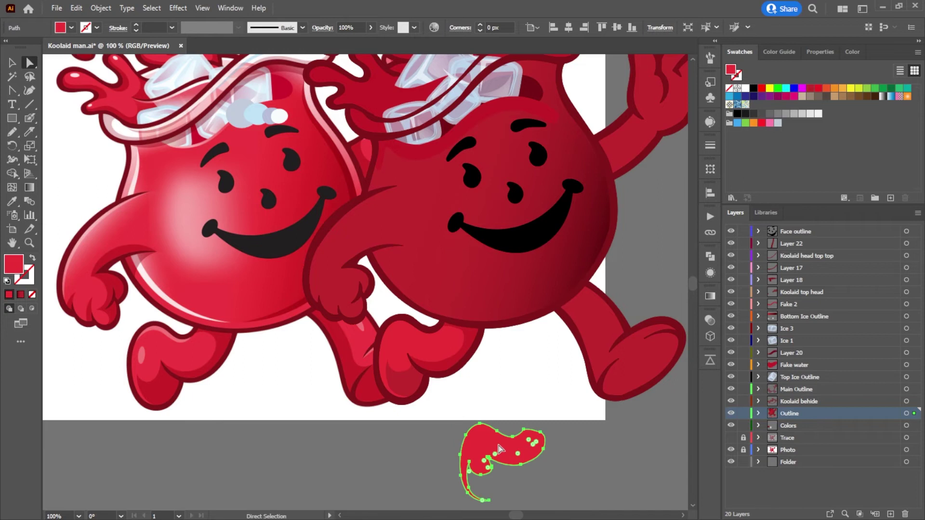
Step: Change the body gradient's lighter color stop to the bright red sampled from the copied leg piece
left_click(433, 269)
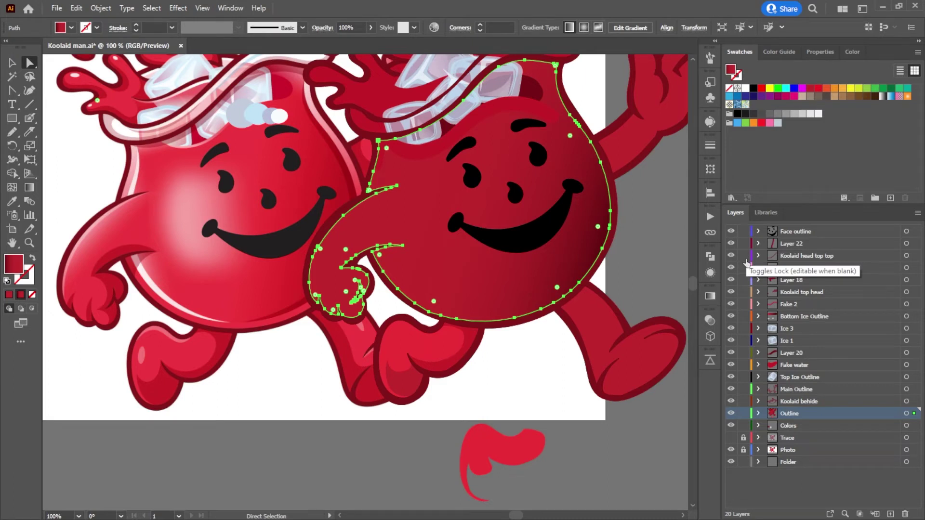
left_click(710, 296)
left_click(573, 399)
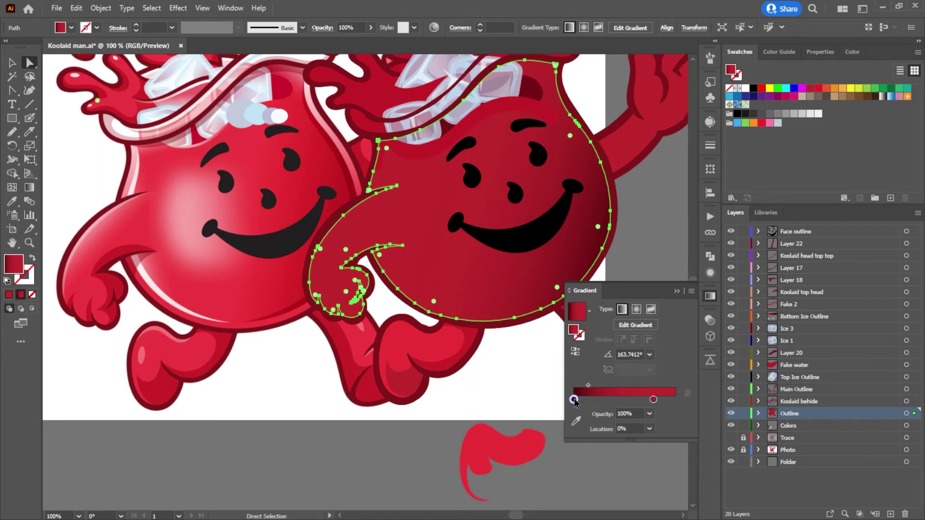
left_click(653, 399)
left_click(575, 420)
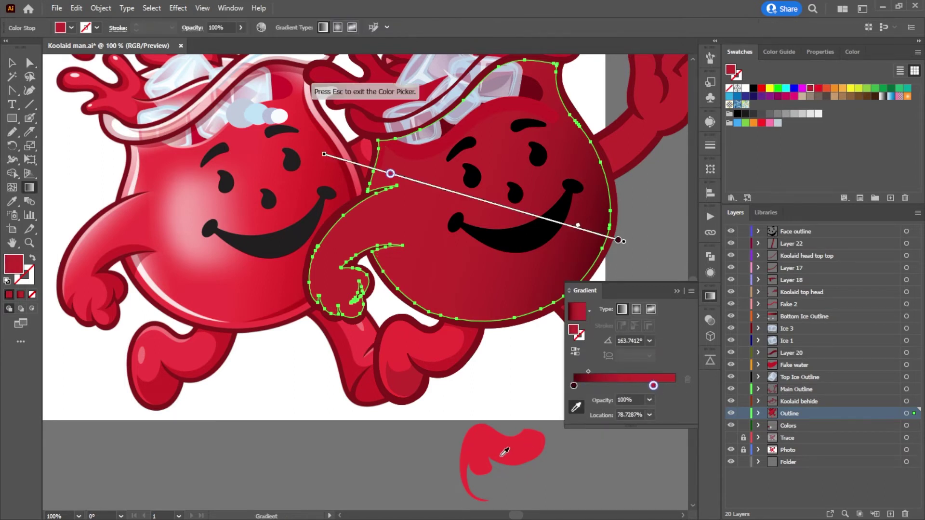
left_click(527, 437)
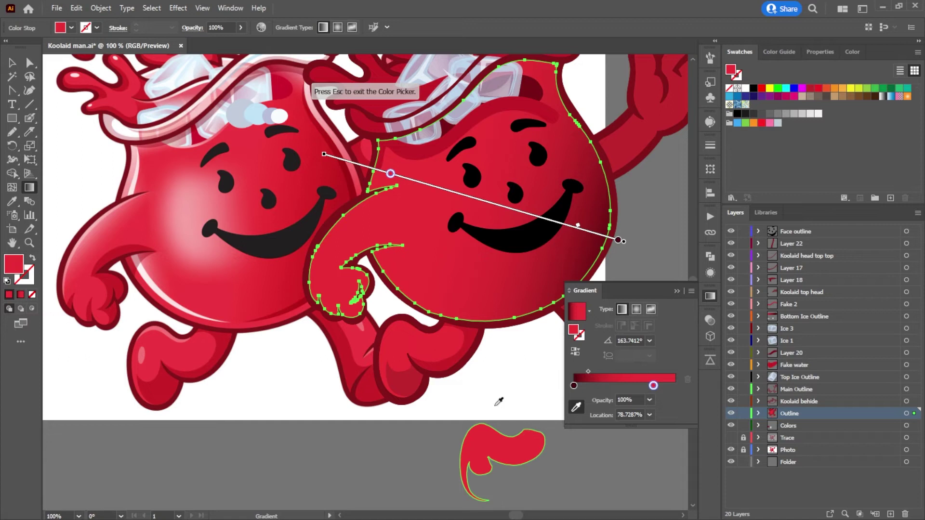
left_click(29, 63)
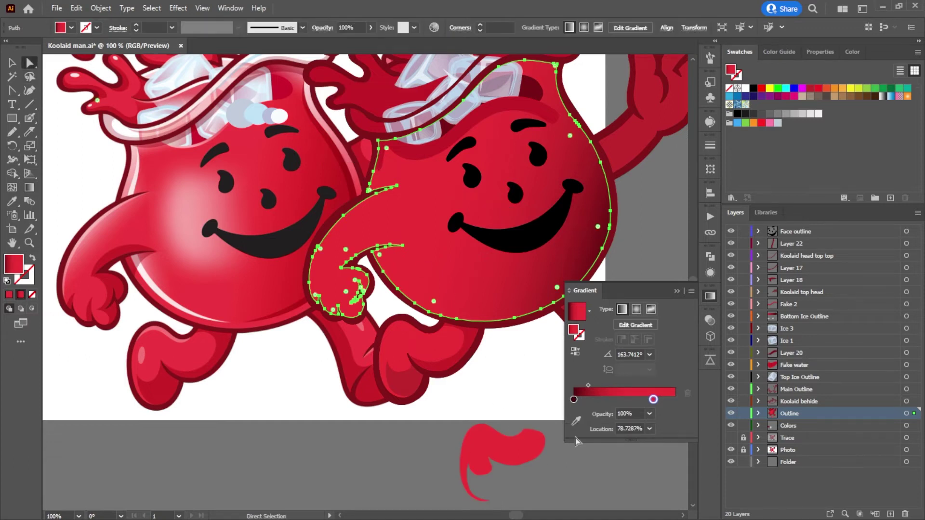
left_click(709, 302)
left_click(614, 443)
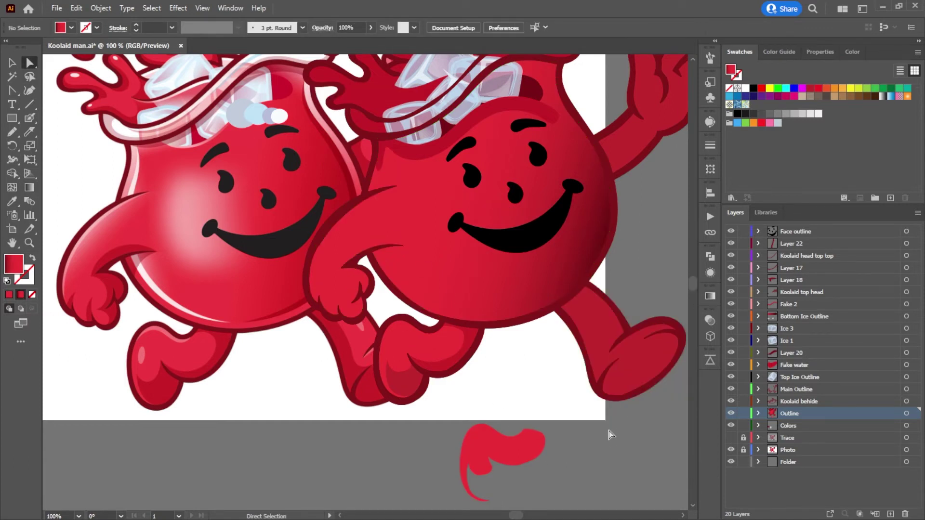
Step: Recolor the front leg, the waving arm and the band above the face with the copied leg piece's bright red
left_click(597, 339)
scroll(651, 275, "up", 3)
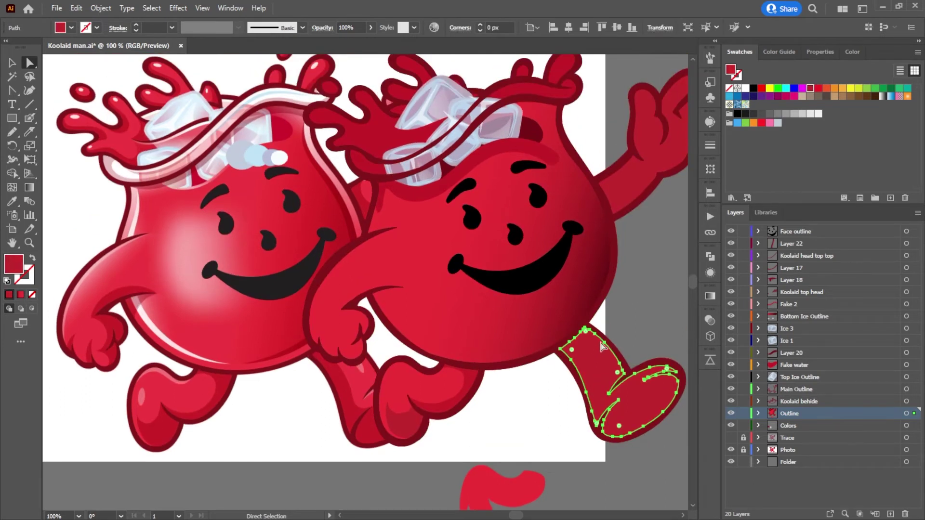
left_click(634, 222, "shift")
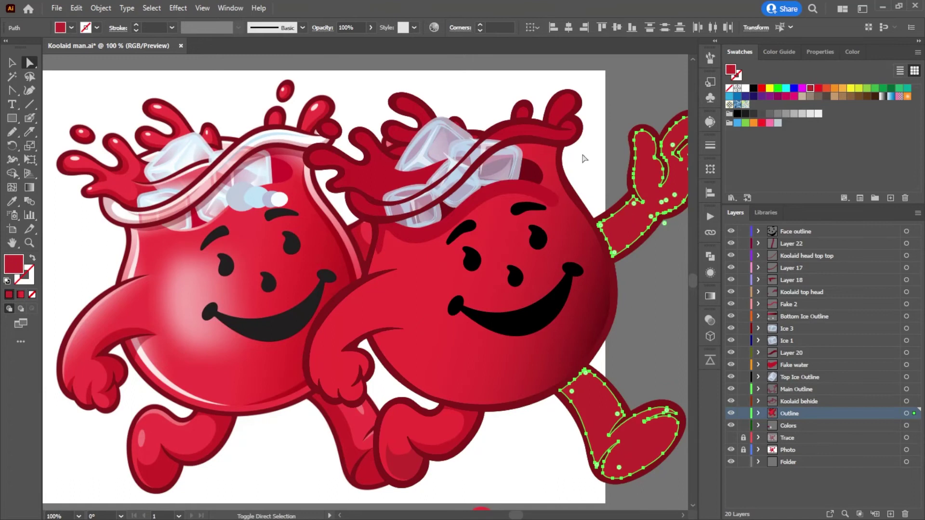
left_click(491, 204, "shift")
scroll(568, 359, "down", 1)
scroll(564, 376, "down", 4)
key("i")
left_click(529, 417)
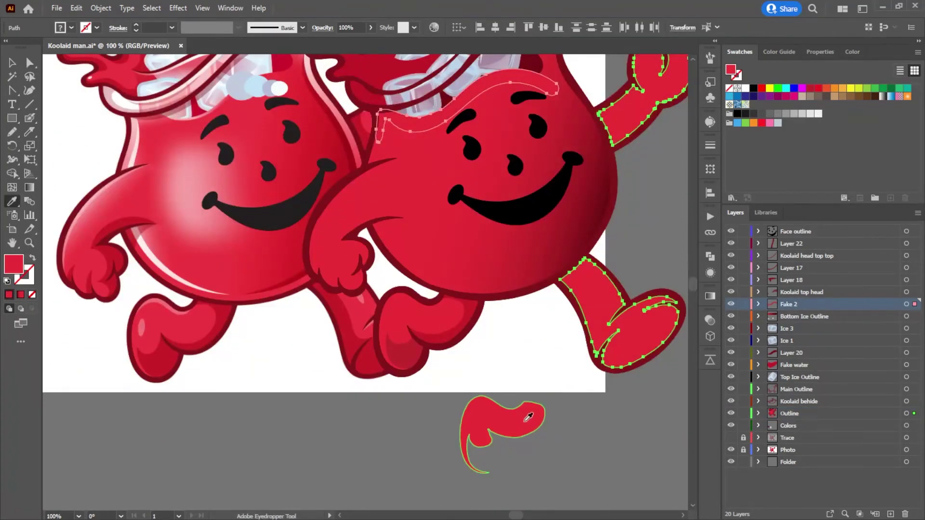
left_click(36, 67)
left_click(331, 469)
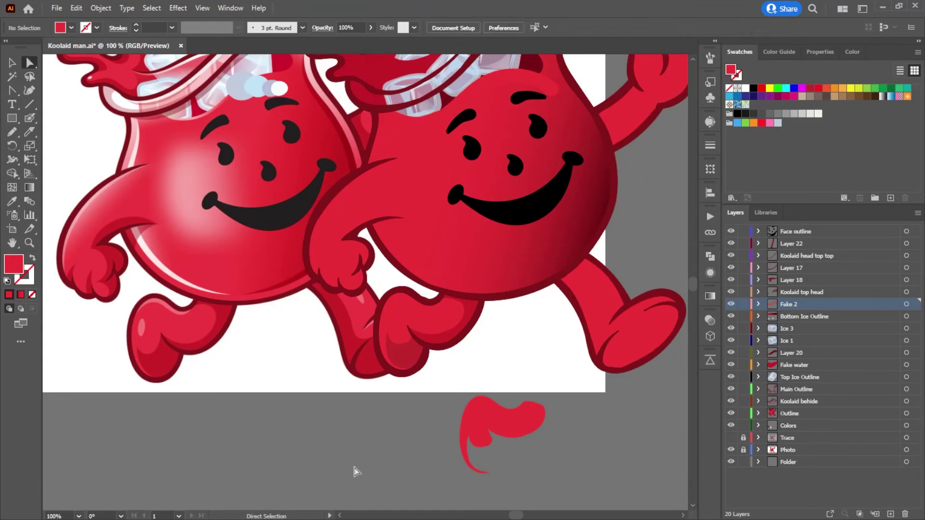
Step: Unlock the Photo layer and shift the photo horizontally to the left so its front leg is uncovered
key("h")
left_click_drag(594, 458, 599, 446)
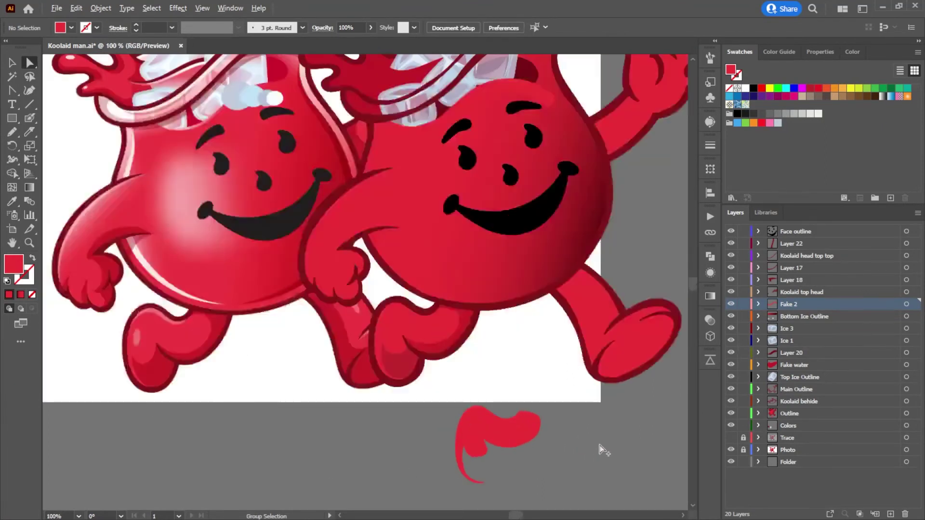
left_click_drag(638, 308, 592, 279)
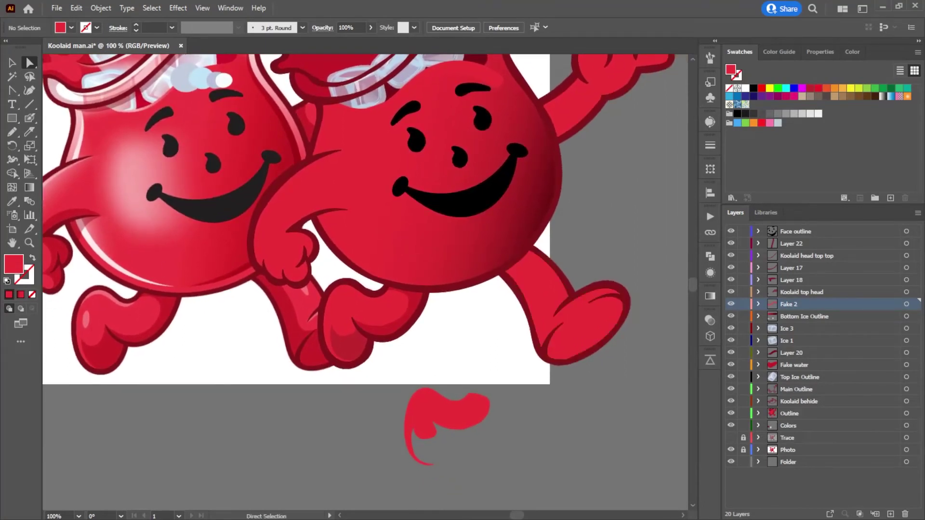
left_click(743, 450)
left_click(144, 264)
left_click_drag(144, 265, 83, 231)
key("ctrl+z")
left_click_drag(239, 310, 103, 310)
left_click(534, 382)
Step: Cut the front leg with the Knife tool along the shadow edge from the thigh down to the foot
left_click(583, 337)
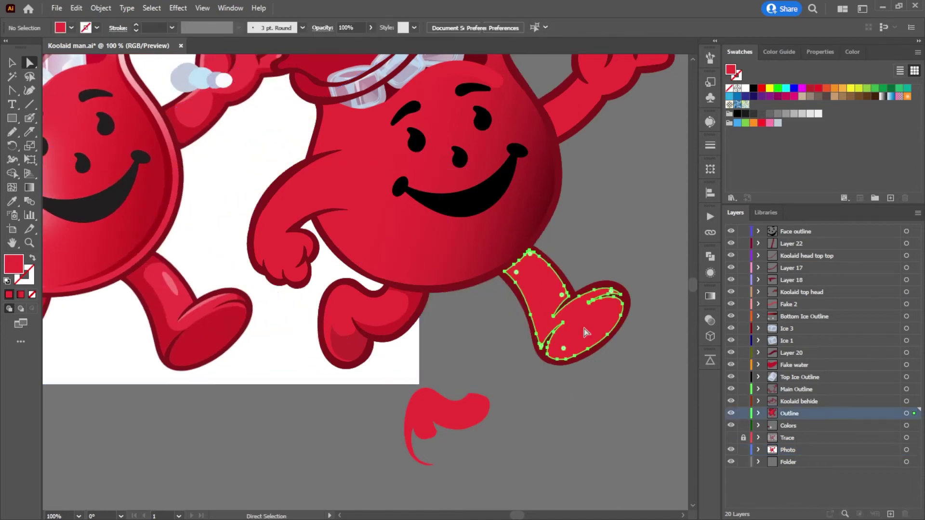
left_click(29, 132)
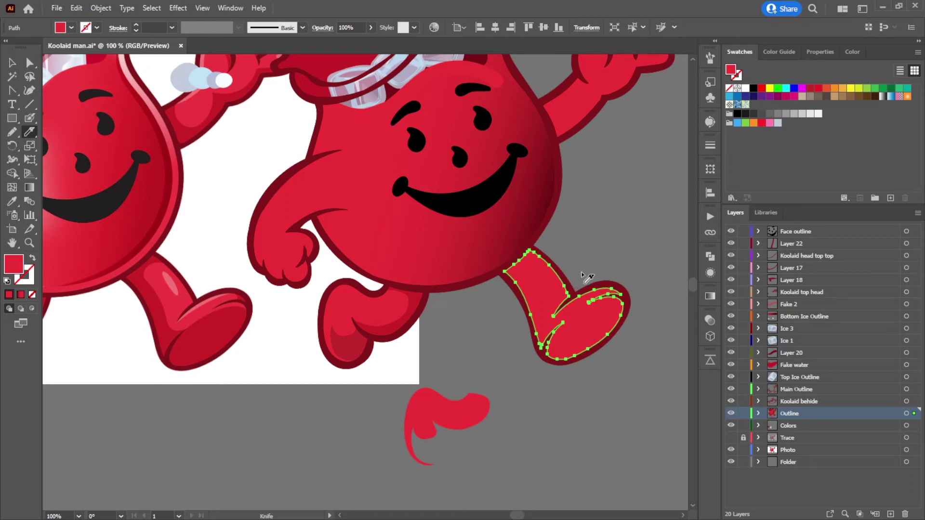
mouse_move(636, 315)
left_mouse_down()
mouse_move(625, 303)
mouse_move(600, 304)
mouse_move(550, 322)
mouse_move(528, 268)
mouse_move(542, 255)
mouse_move(553, 264)
left_mouse_up()
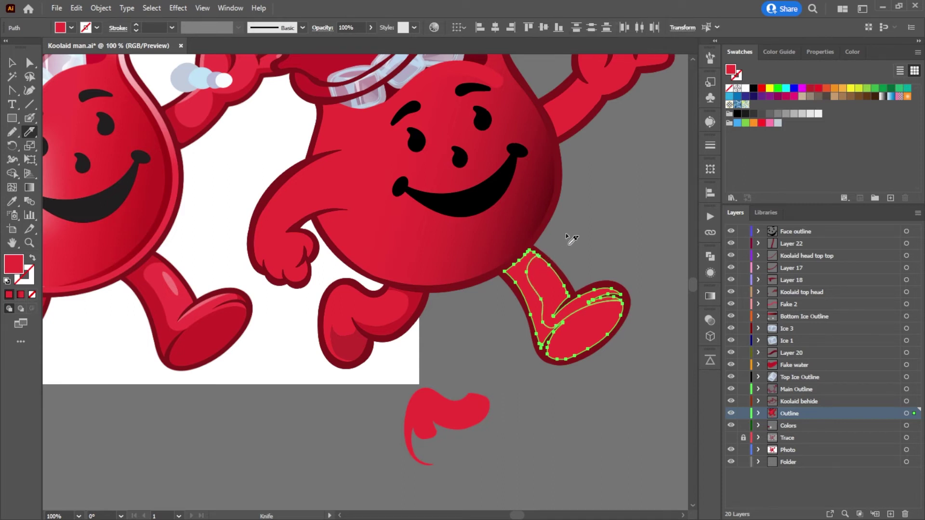
left_click(30, 62)
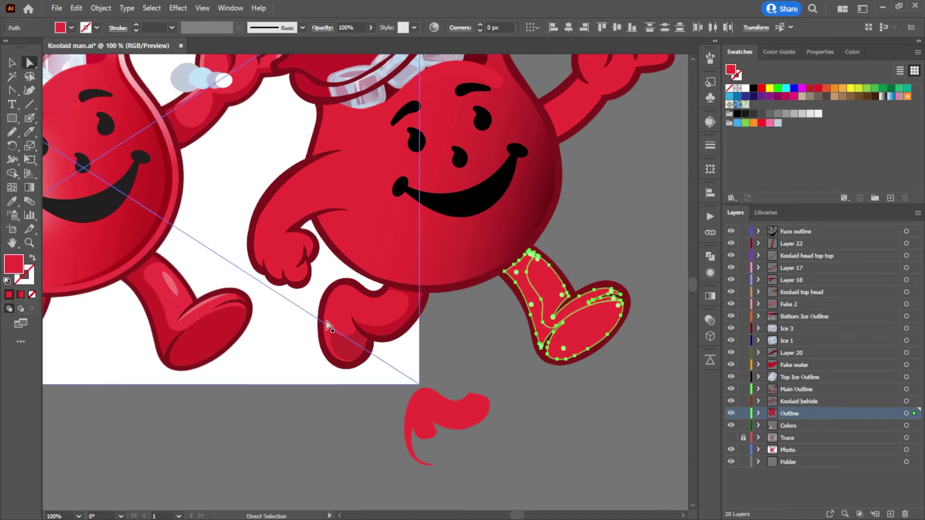
left_click(577, 437)
Step: Recolor the front leg's shadow piece with the photo foot's darker red and place a copy of it below the artboard
left_click(594, 324)
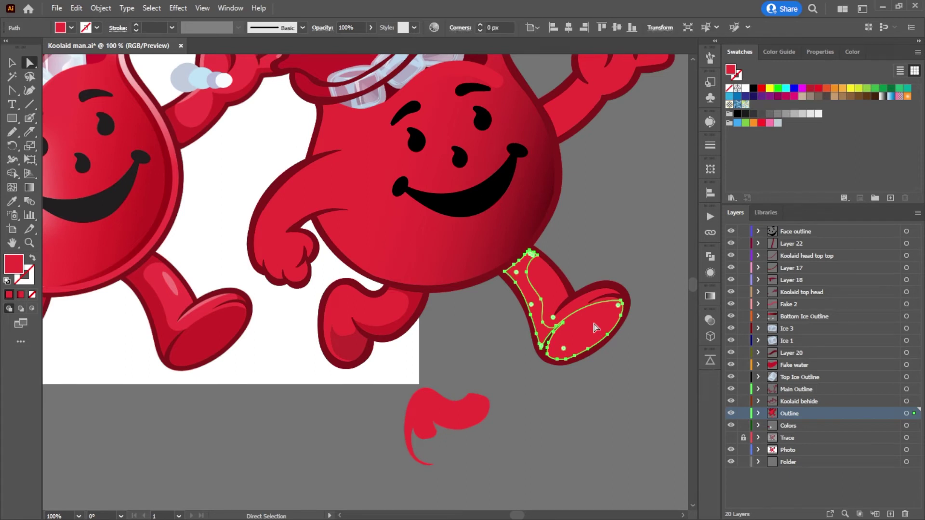
key("i")
left_click(222, 336)
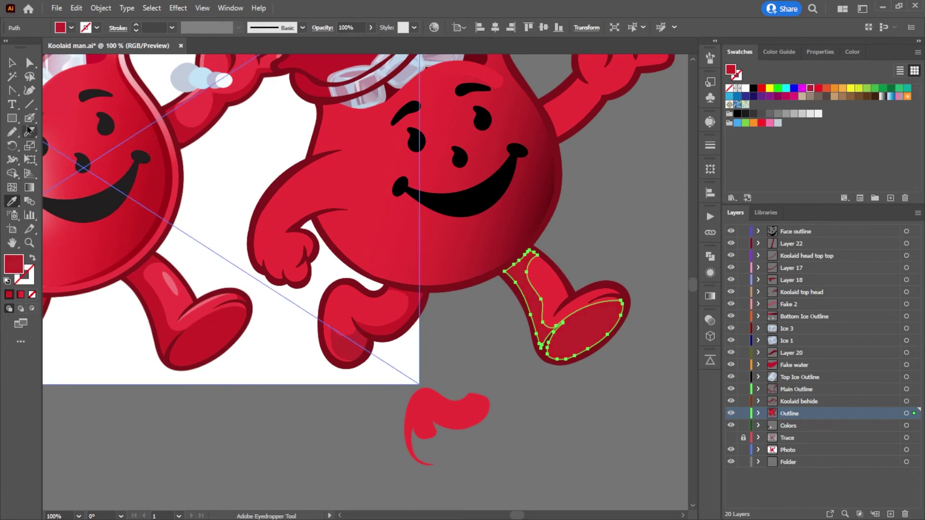
left_click(29, 64)
left_click(512, 454)
left_click_drag(584, 334, 584, 450)
left_click(606, 401)
Step: Set the fill color of the front leg's shadow piece to B7252F
left_click(586, 342)
left_click(586, 342)
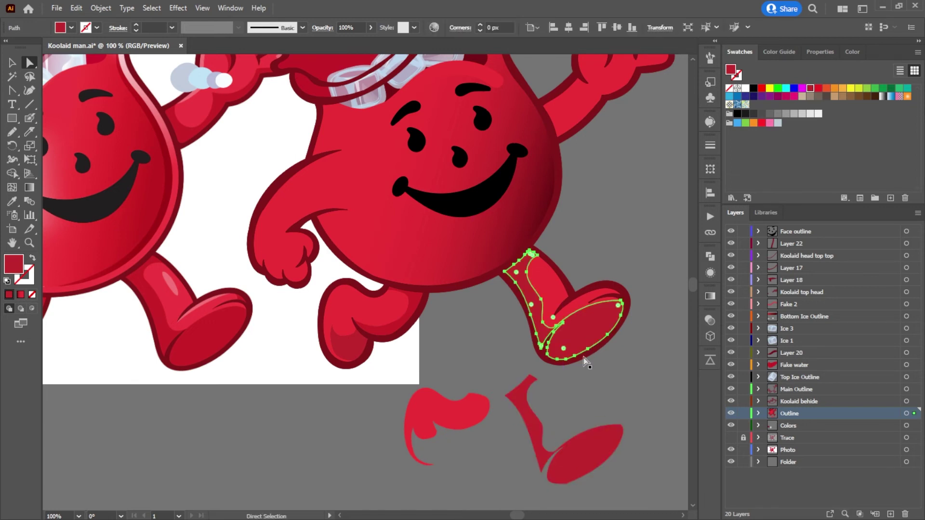
double_click(732, 71)
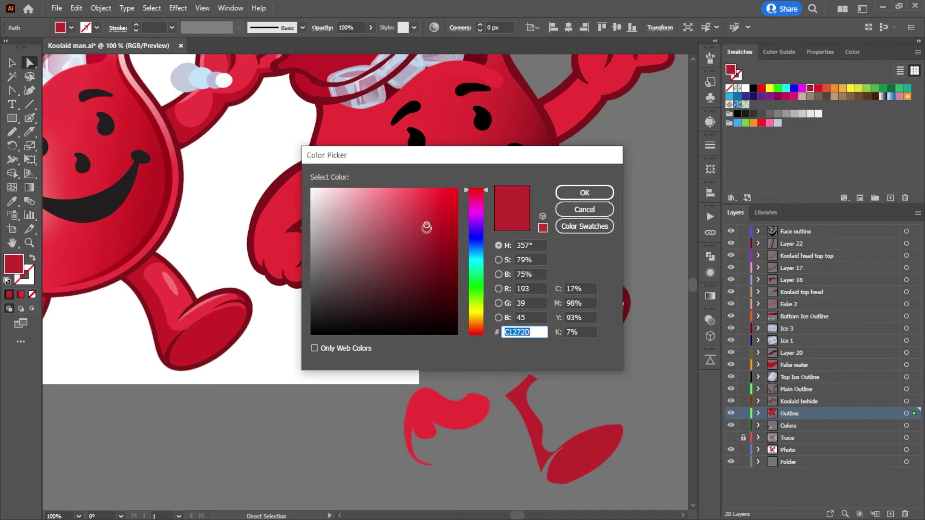
left_click(430, 227)
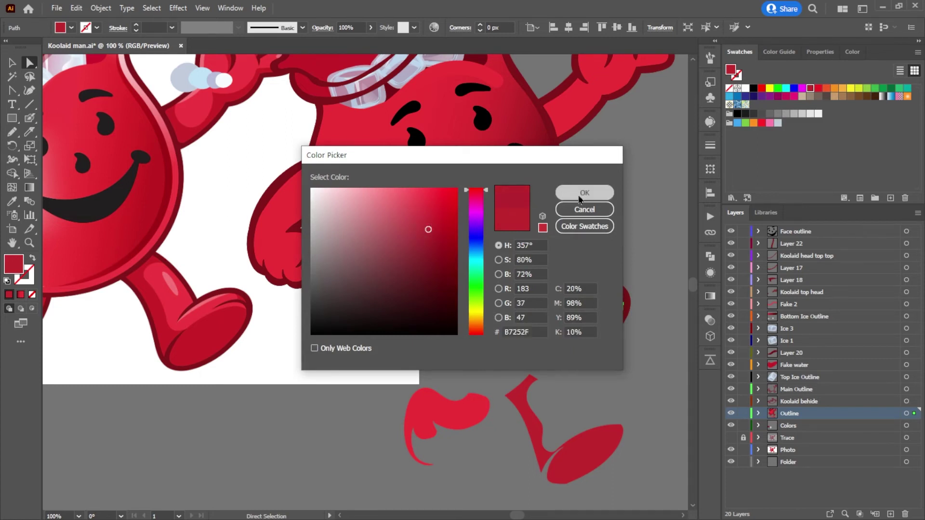
left_click(564, 192)
left_click(627, 209)
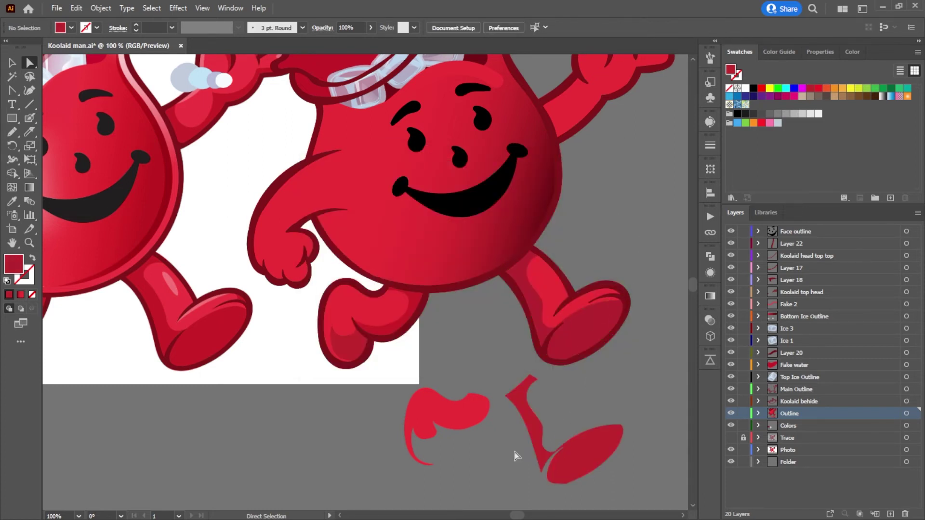
Step: Recolor the back leg's thigh shadow and foot shadow pieces with the front leg shadow's darker red
left_click(394, 331)
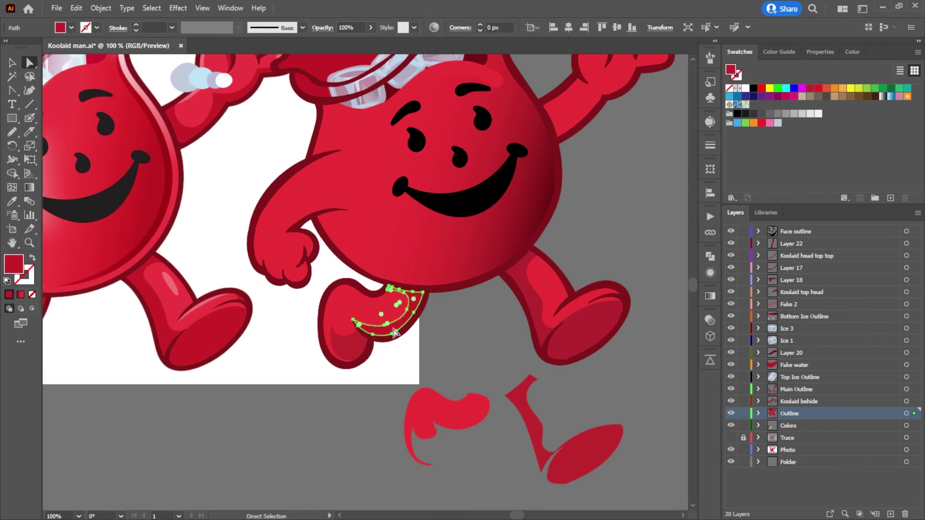
key("i")
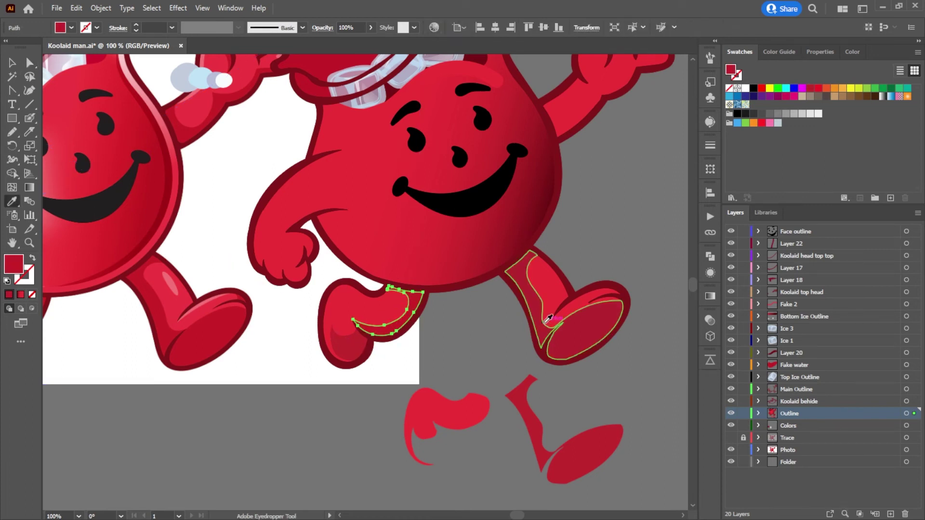
key("a")
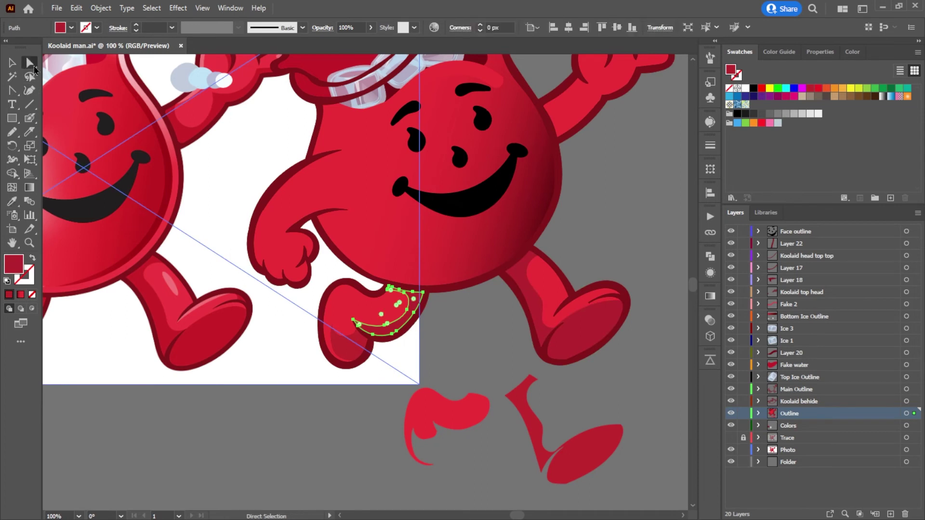
left_click(290, 419)
left_click(339, 362)
key("i")
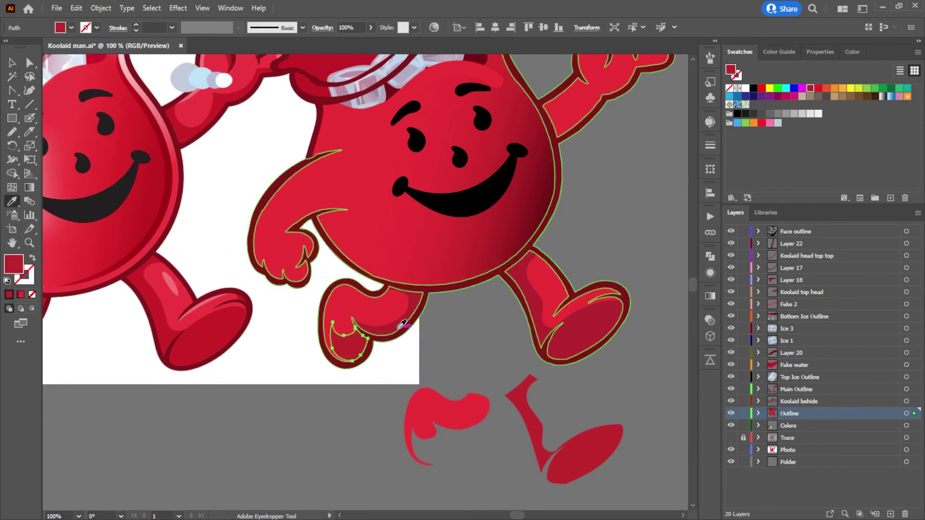
left_click(30, 62)
left_click(381, 401)
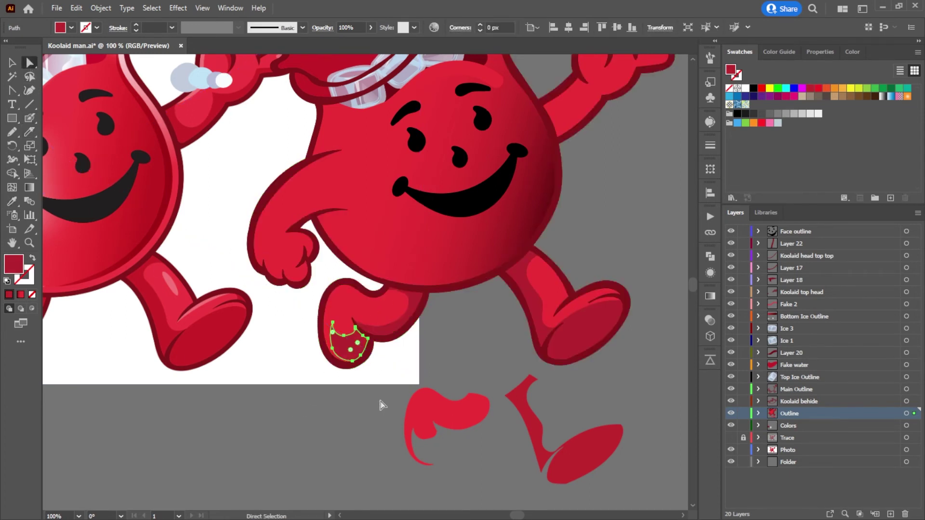
Step: Recolor the large splash behind the ice cubes and the water shape inside the pitcher with the body's bright red
scroll(545, 406, "down", 1)
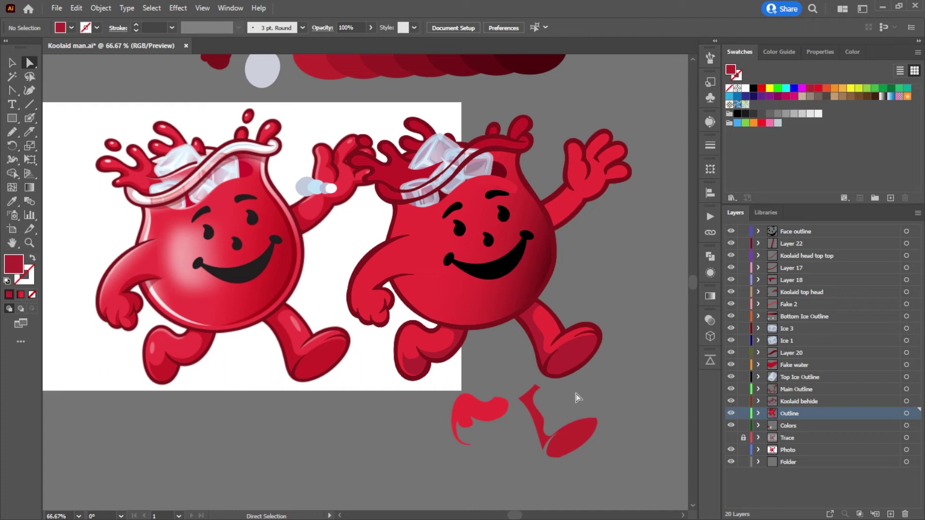
left_click(388, 182)
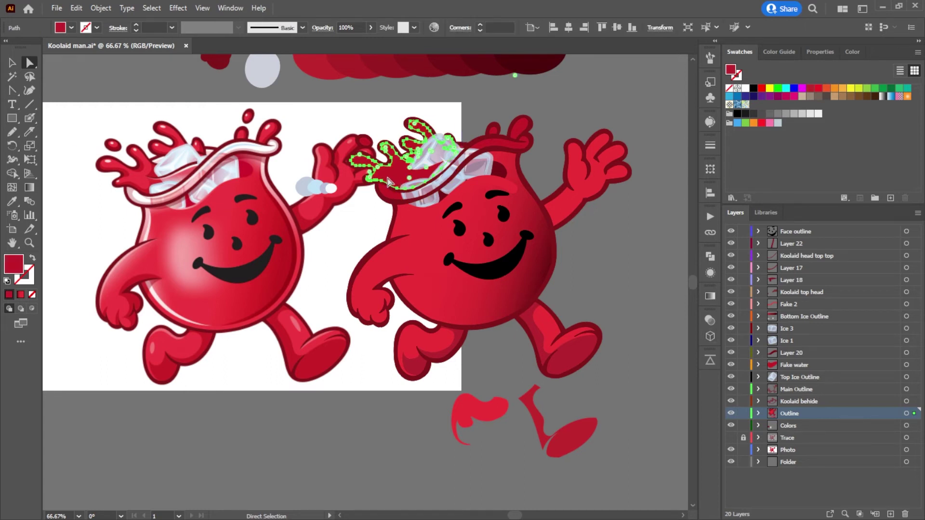
key("i")
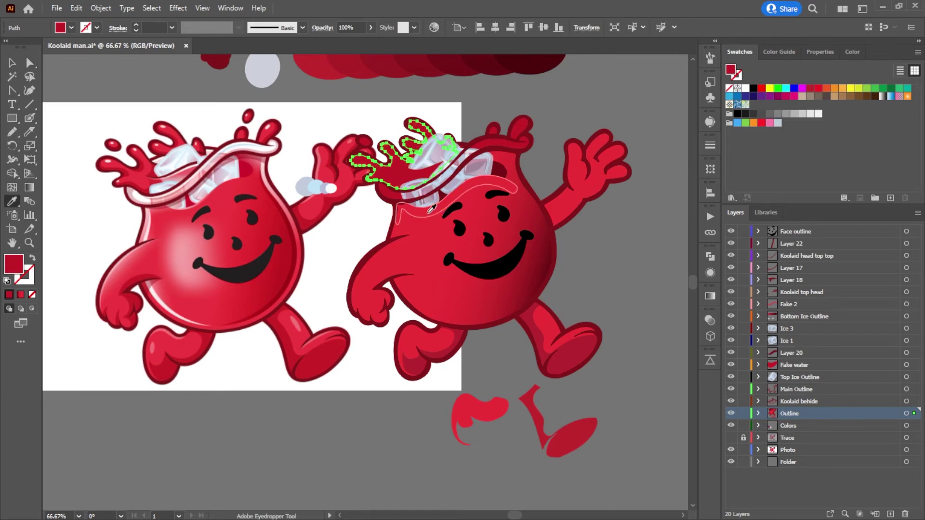
left_click(431, 208)
key("a")
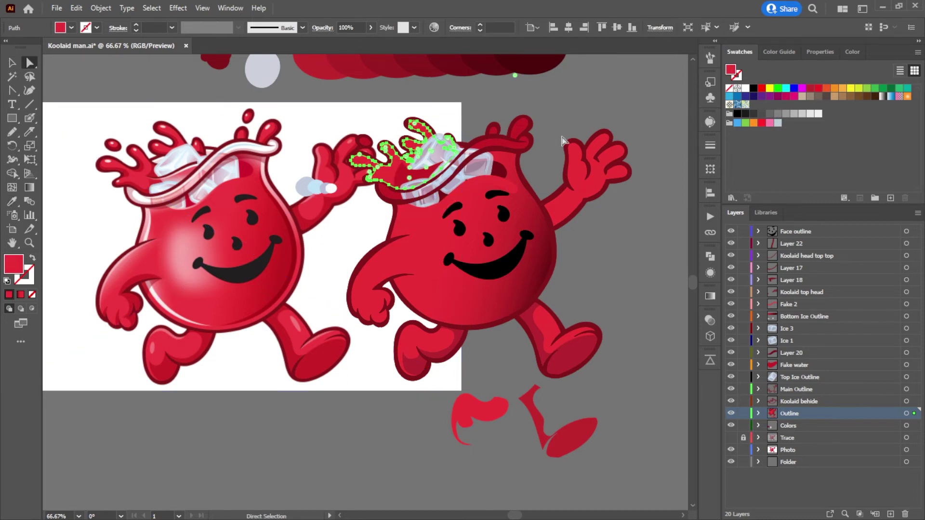
left_click(539, 99)
left_click(425, 206)
key("i")
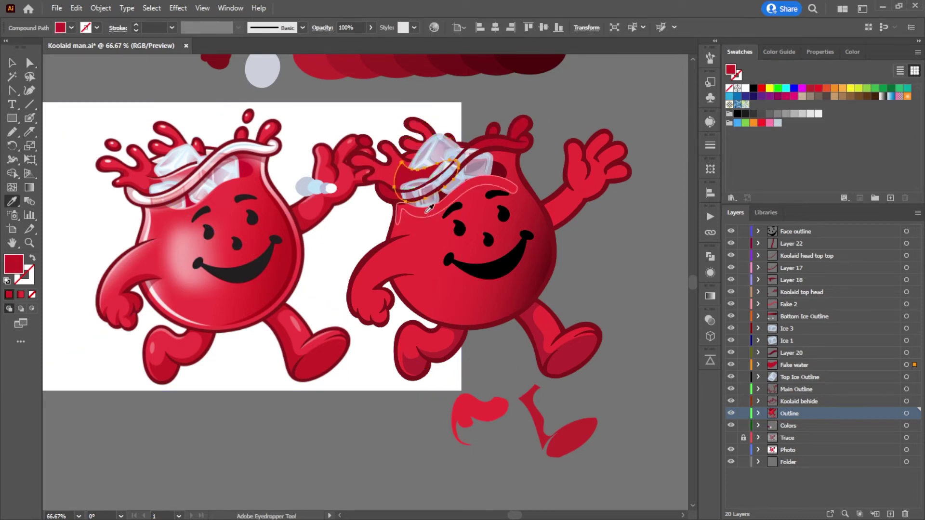
left_click(428, 210)
key("a")
left_click(573, 96)
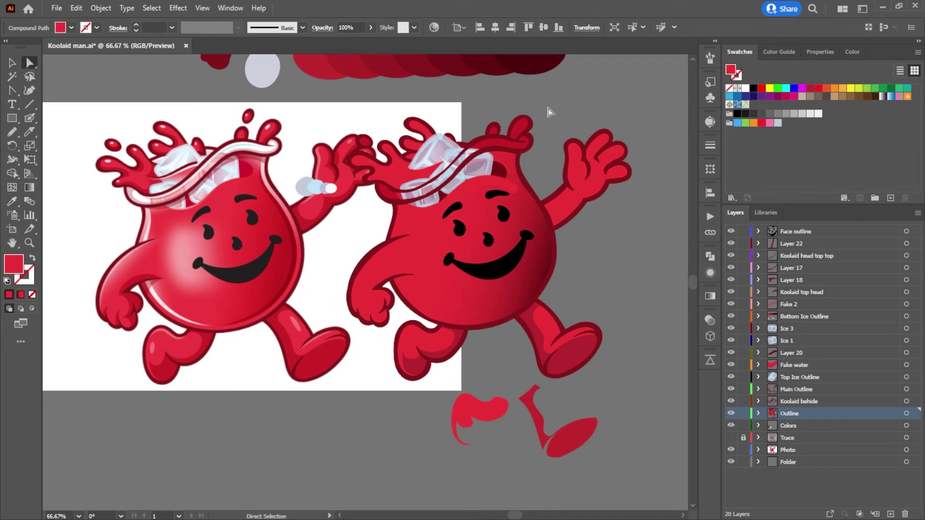
Step: Try to recolor the pitcher's rim and the splash drops on it with the body's bright red
left_click(520, 126)
key("i")
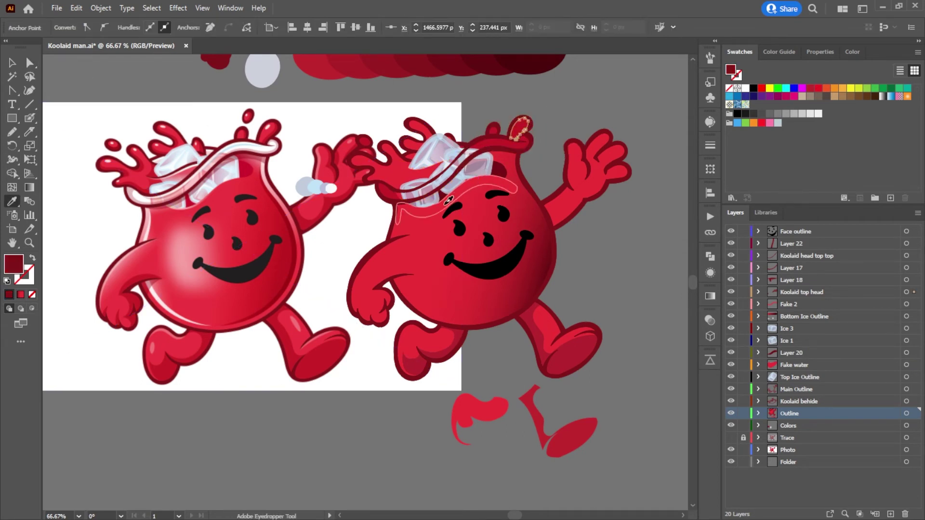
left_click(448, 201)
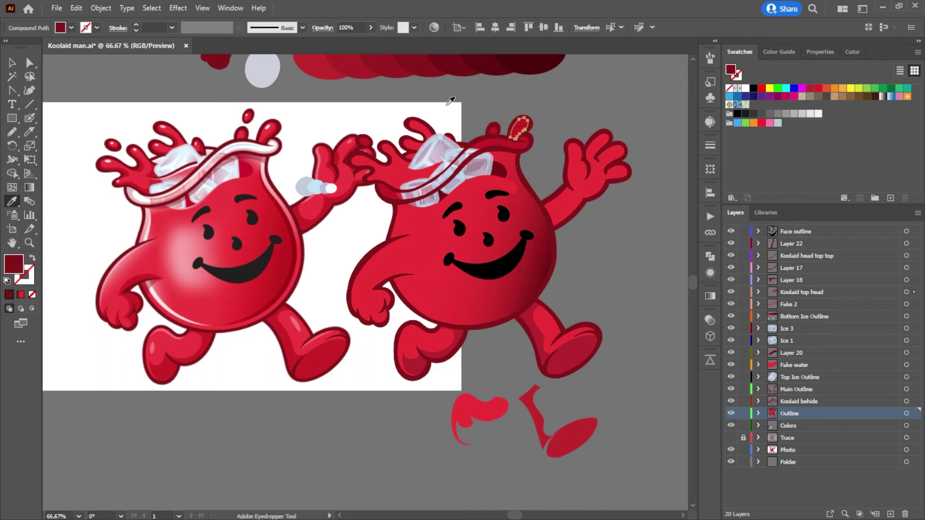
left_click(33, 66)
left_click_drag(499, 99, 535, 142)
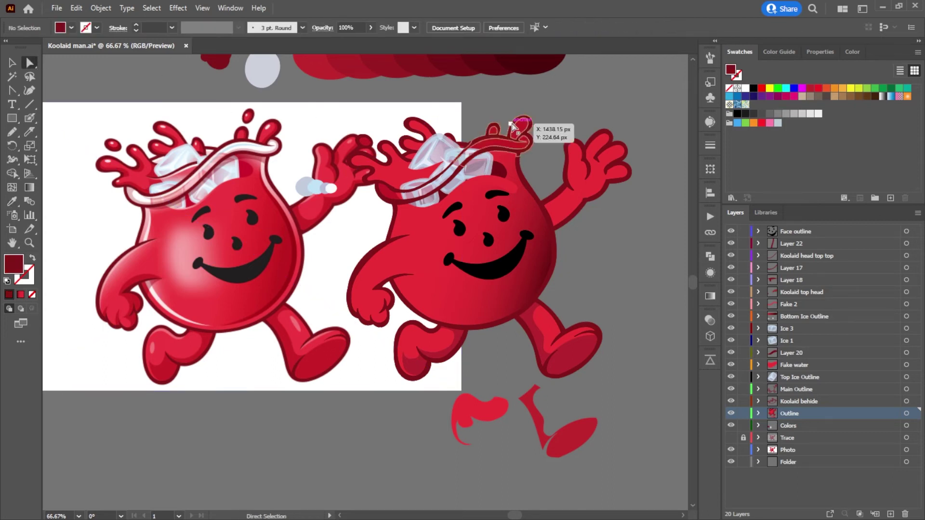
left_click(491, 152, "shift")
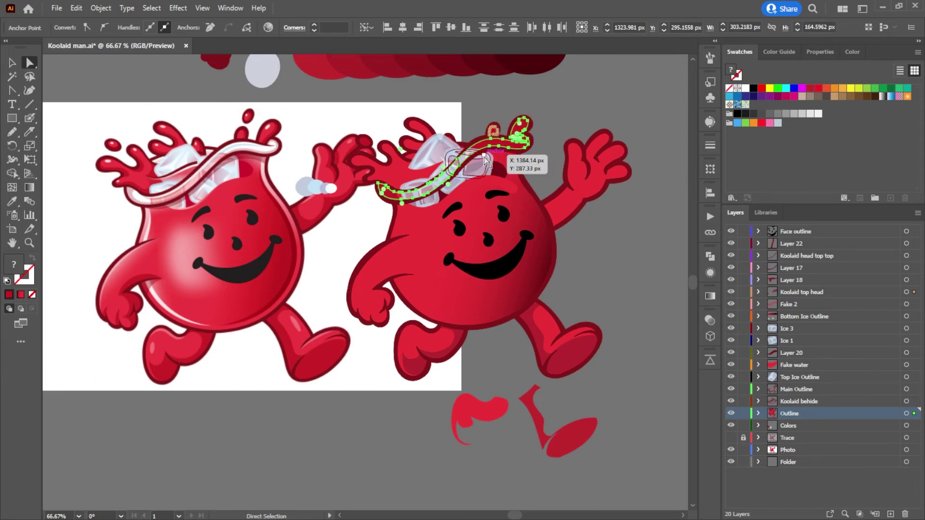
key("i")
left_click(438, 223)
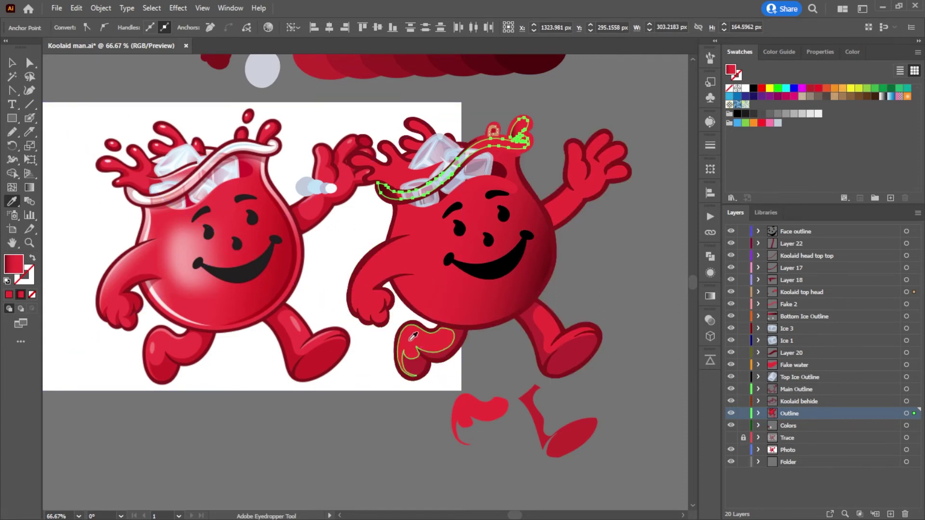
left_click(29, 63)
left_click(99, 75)
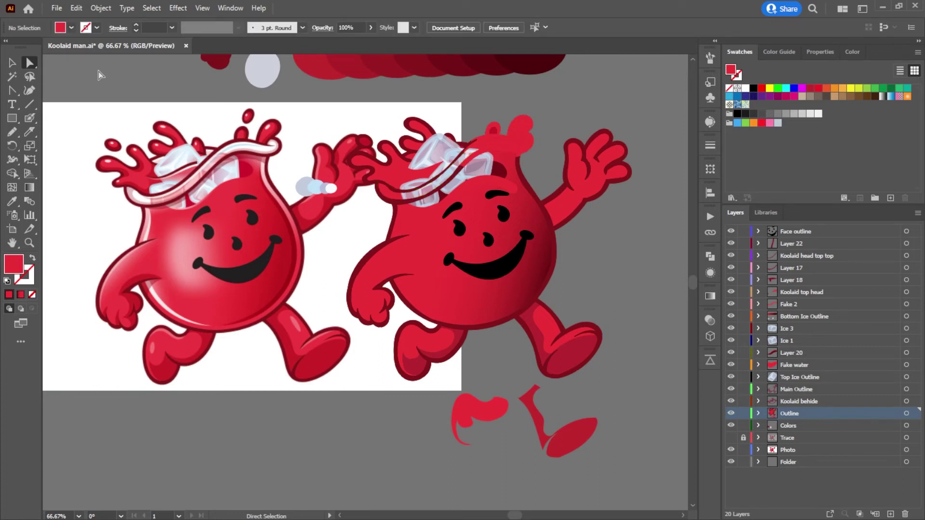
key("ctrl+z")
left_click(580, 99)
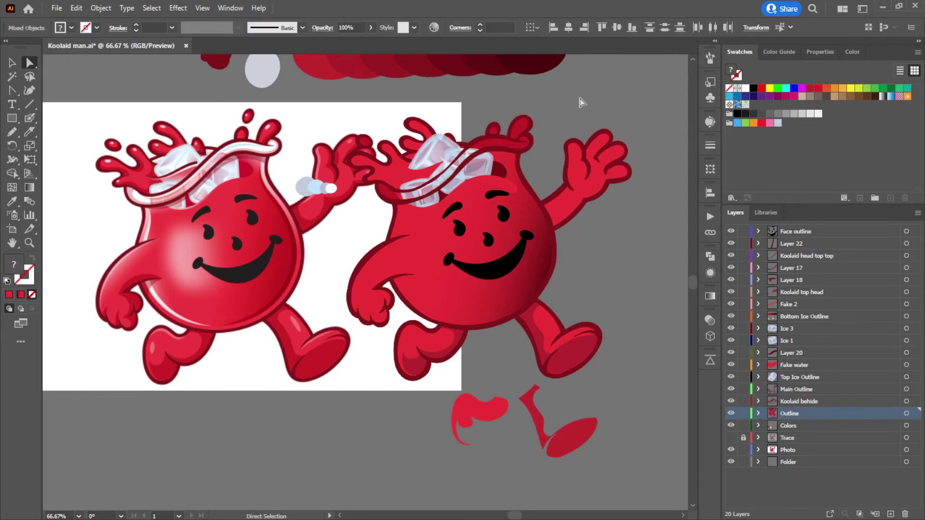
Step: Recolor the inner fills of the pitcher's rim and its splash drops with the large splash's bright red
scroll(537, 123, "up", 3)
left_click(474, 145)
left_click(407, 155, "shift")
left_click(425, 186, "shift")
left_click(424, 185, "shift")
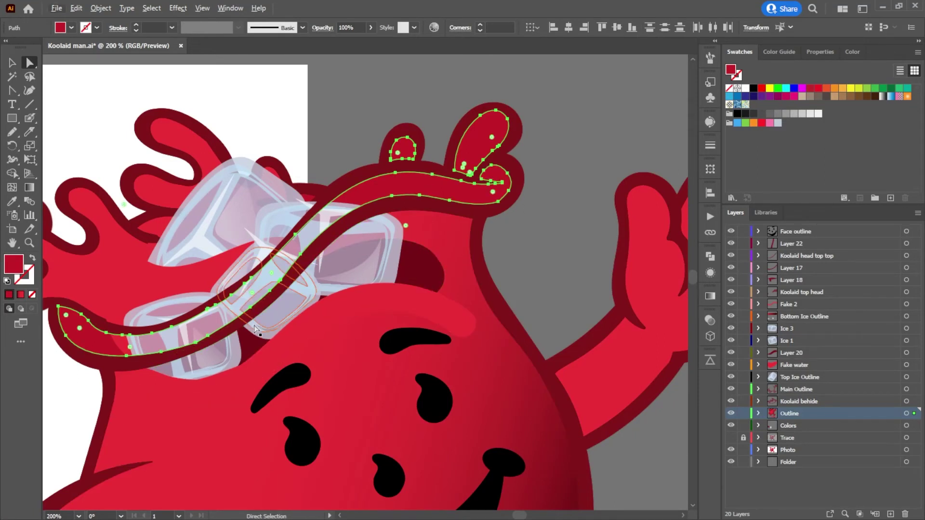
key("i")
left_click(105, 259)
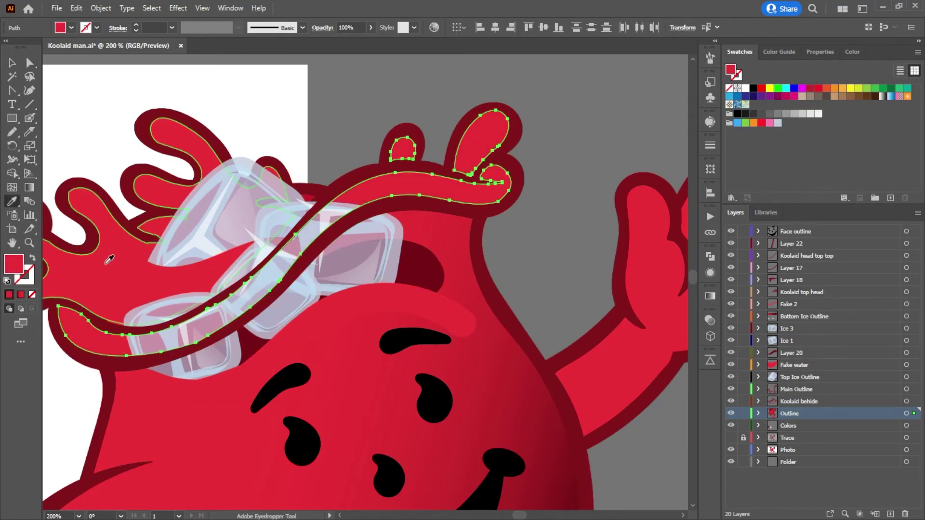
left_click(28, 62)
left_click(351, 87)
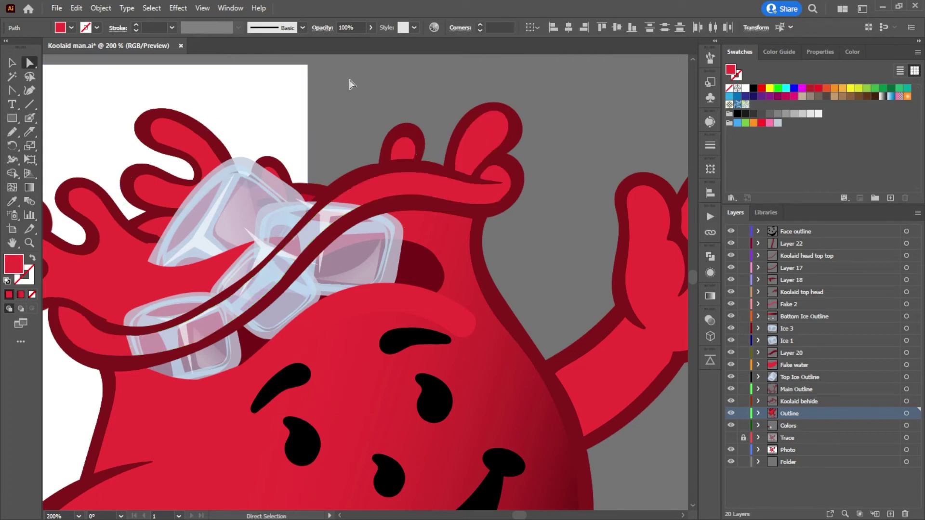
Step: Move the photo about 105 px left and 166 px down so its raised arm is uncovered
key("ctrl+1")
scroll(603, 307, "down", 1, "alt")
left_click_drag(603, 307, 580, 238)
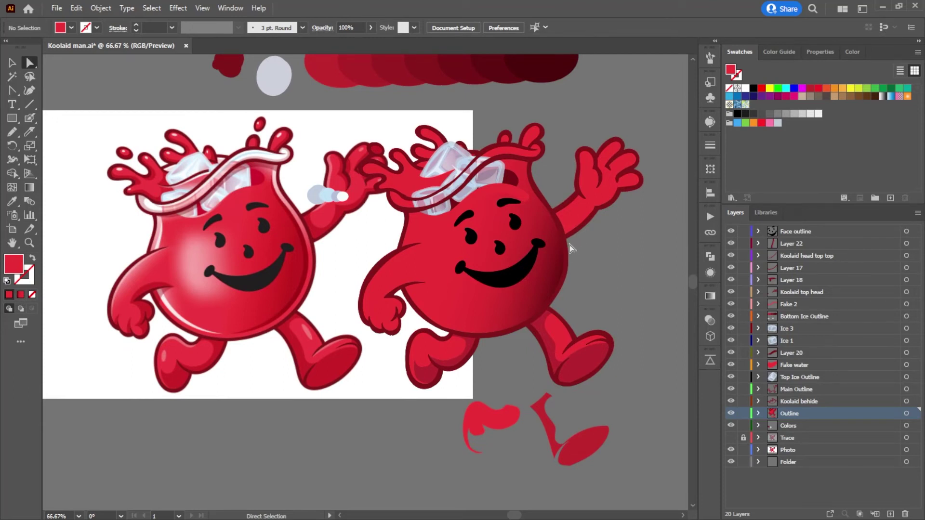
left_click(585, 218)
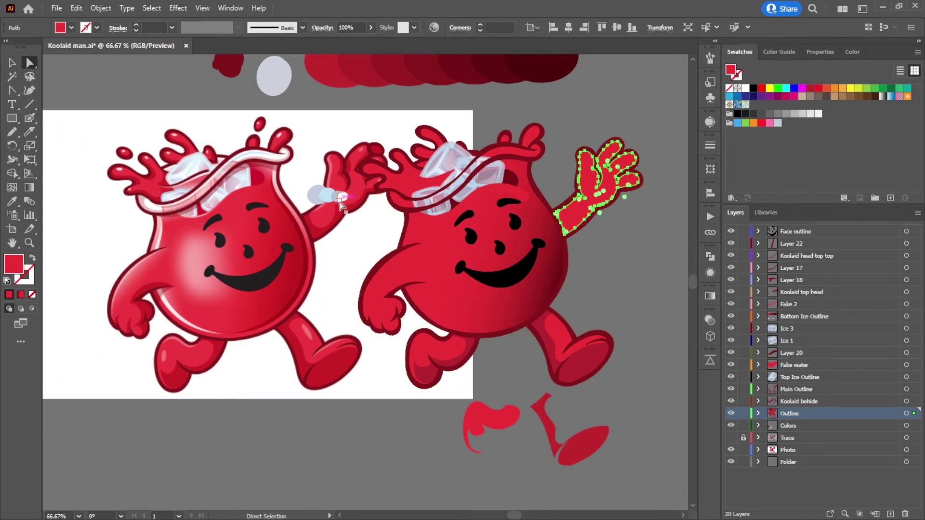
left_click_drag(293, 305, 242, 386)
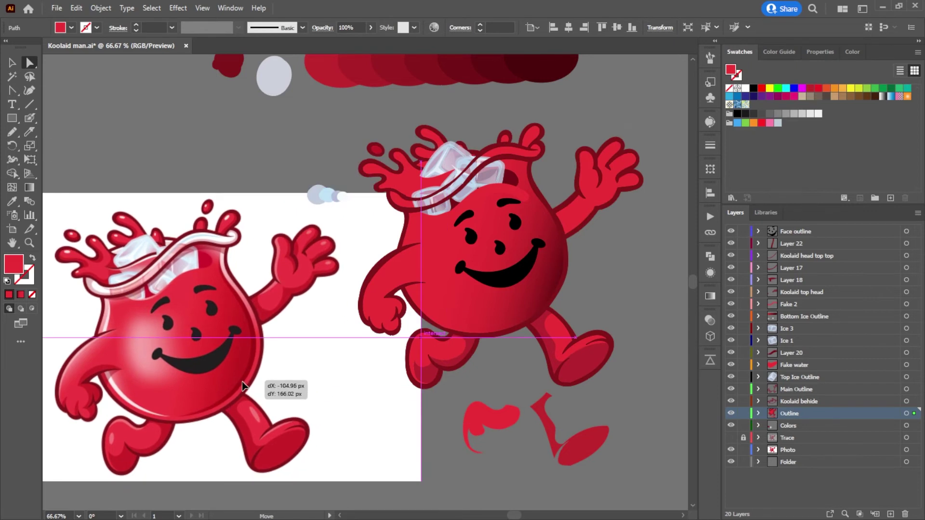
left_click(644, 236)
Step: Cut the raised arm with the Knife tool along the shadow edges of the forearm, palm and fingers
left_click(601, 200)
key("shift+e")
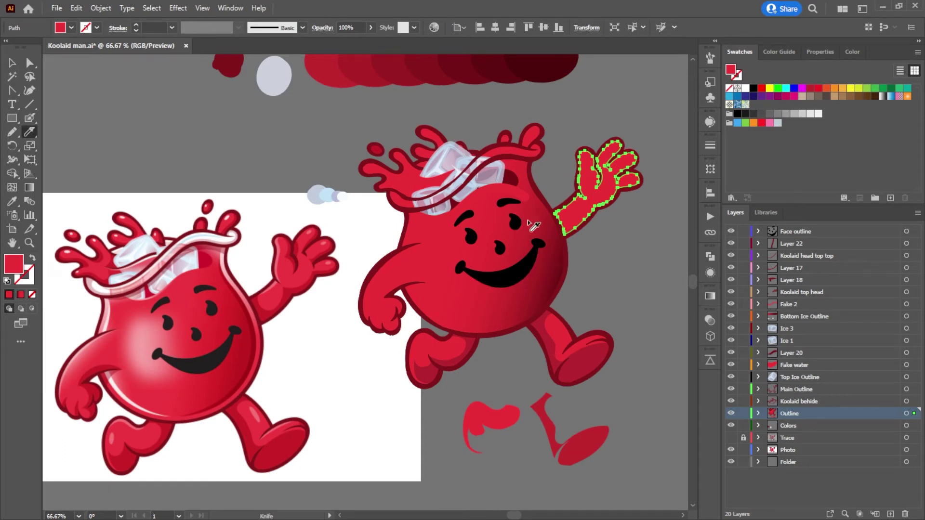
mouse_move(565, 204)
left_mouse_down()
mouse_move(566, 223)
mouse_move(593, 200)
mouse_move(650, 179)
left_mouse_up()
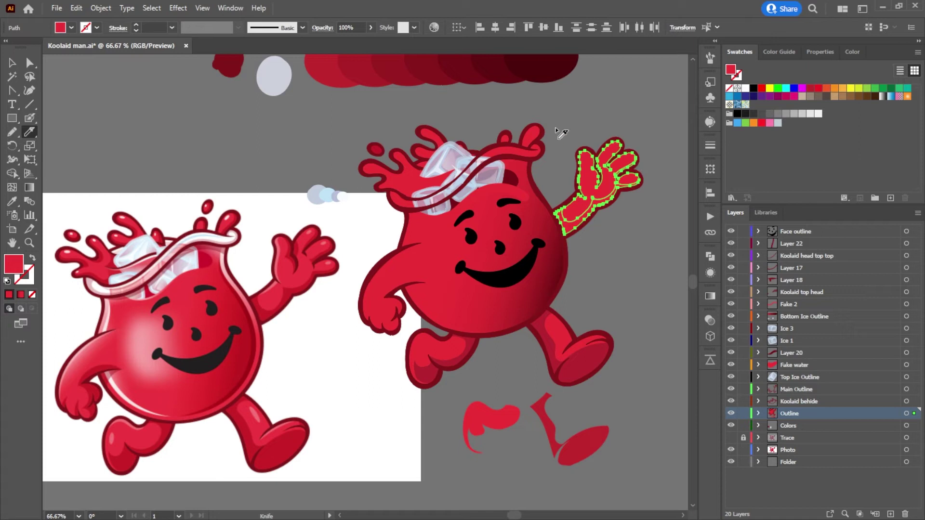
key("ctrl")
left_click(607, 179, "ctrl")
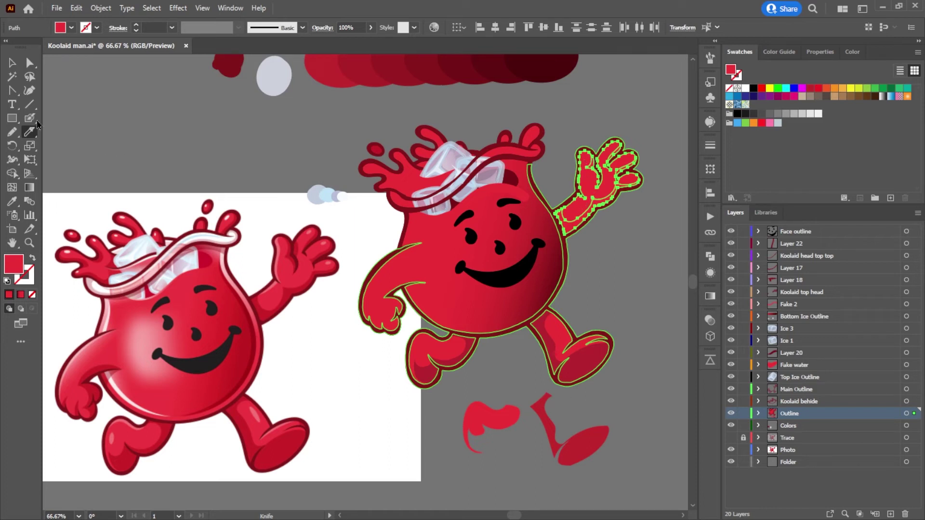
Step: Recolor the shadow piece along the raised arm's lower edge with the front foot's darker red
left_click(29, 63)
left_click(601, 192)
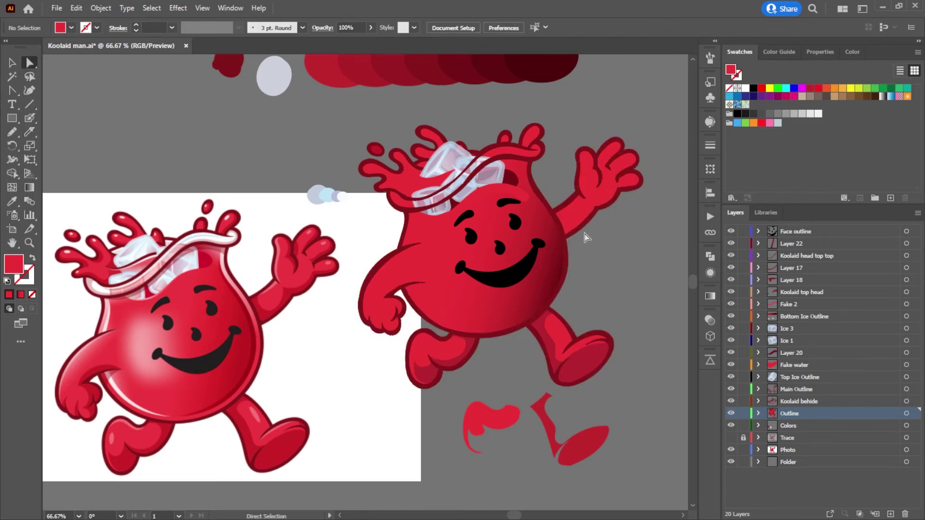
left_click(574, 226)
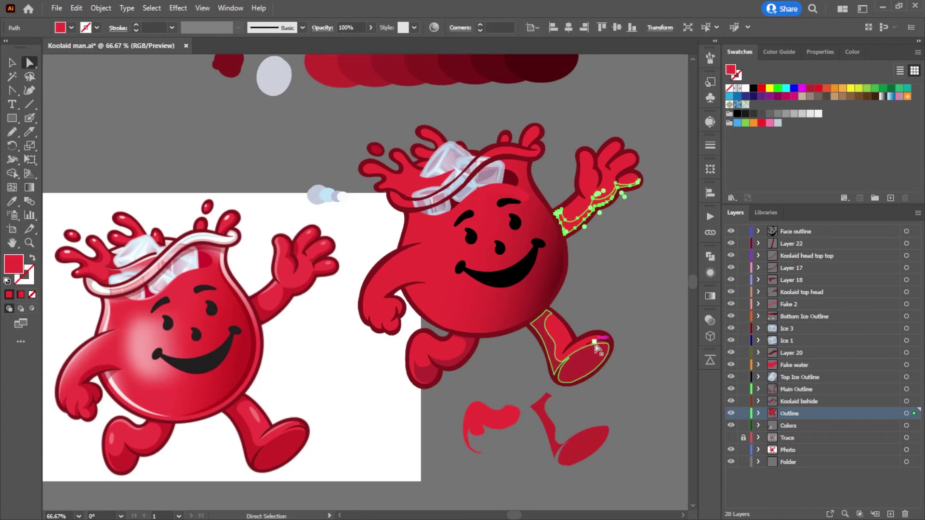
key("i")
left_click(580, 360)
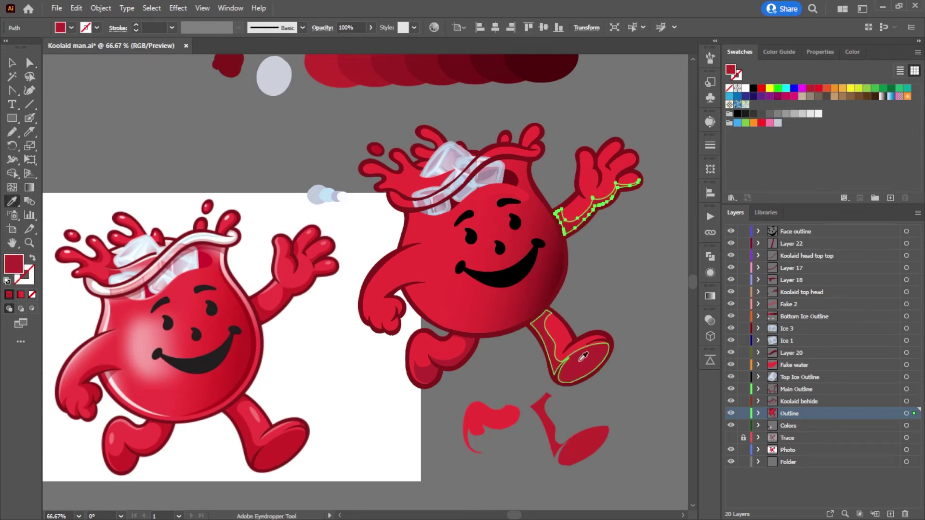
left_click(29, 63)
left_click(255, 155)
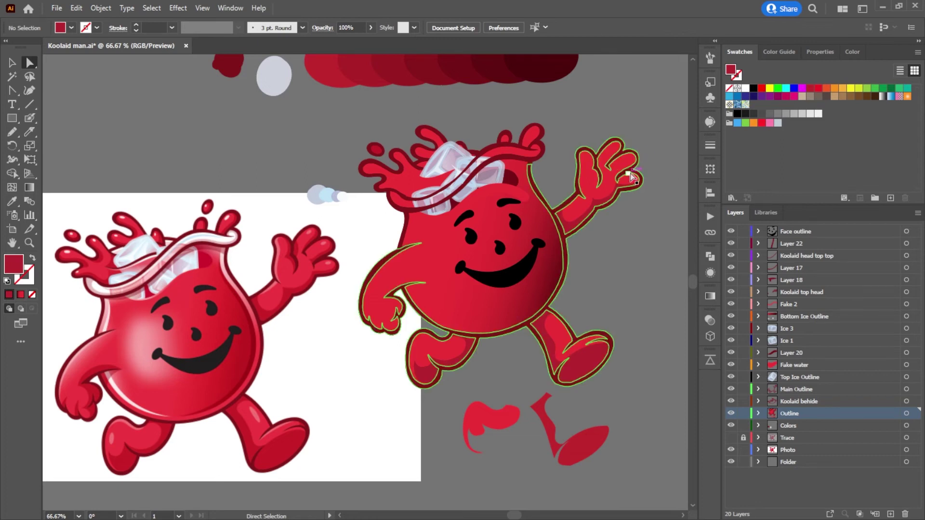
Step: Recolor the shadow pieces on the raised hand's thumb and fingers with the forearm shadow's darker red
scroll(630, 171, "up", 2)
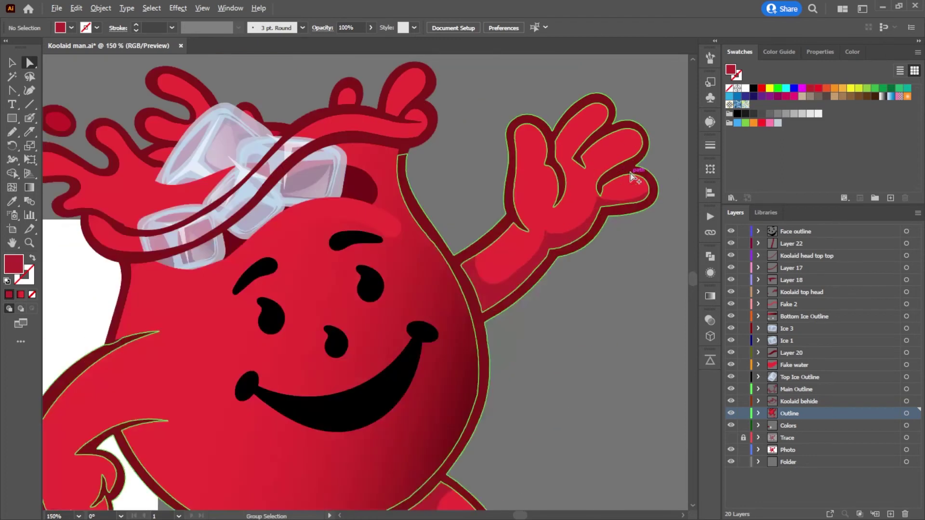
left_click(591, 135)
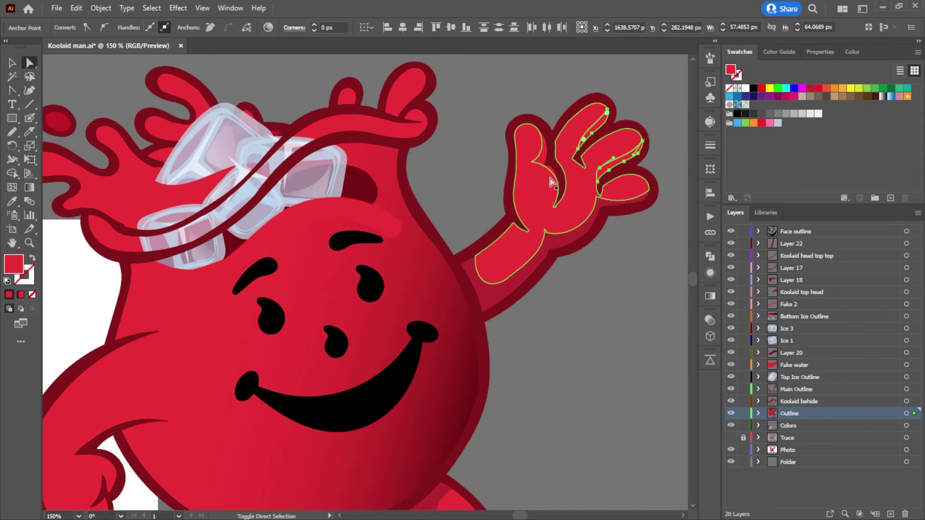
left_click(544, 157, "shift")
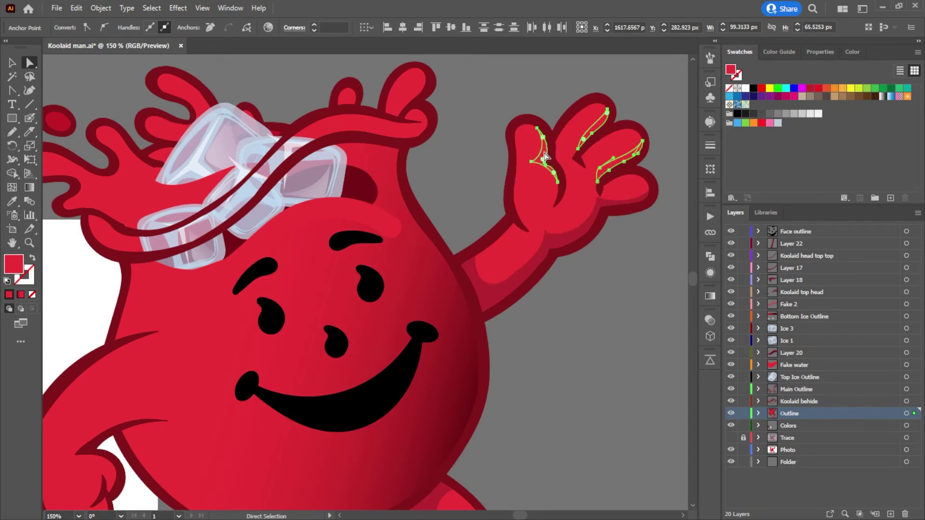
key("i")
left_click(546, 253)
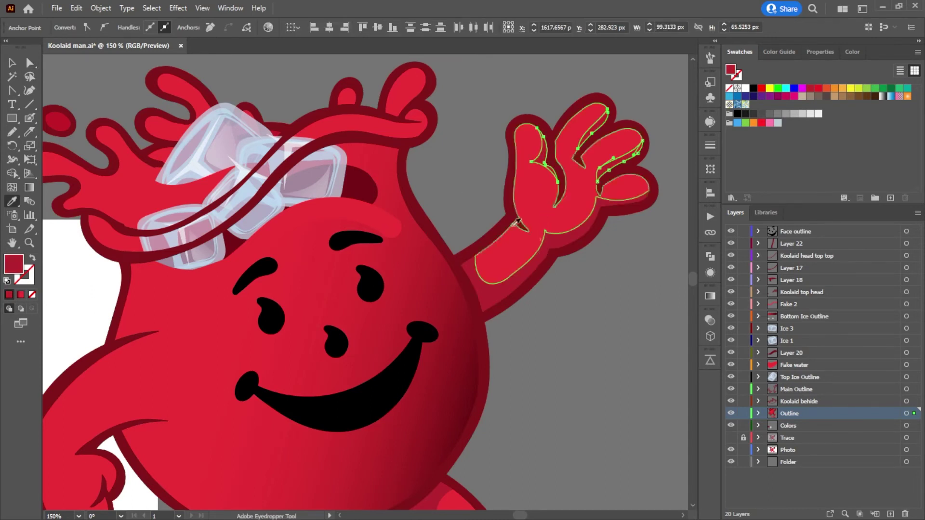
Step: Replace the near-black end stop of the body's gradient with a medium-dark red sampled from the row of blended color circles
left_click(27, 64)
left_click(75, 77)
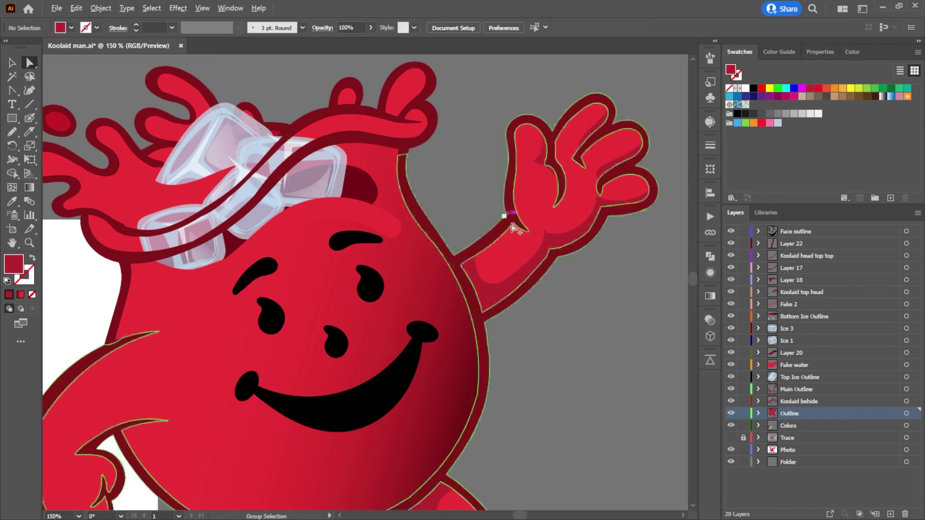
scroll(554, 298, "down", 2)
scroll(554, 299, "down", 1)
left_click_drag(567, 302, 597, 242)
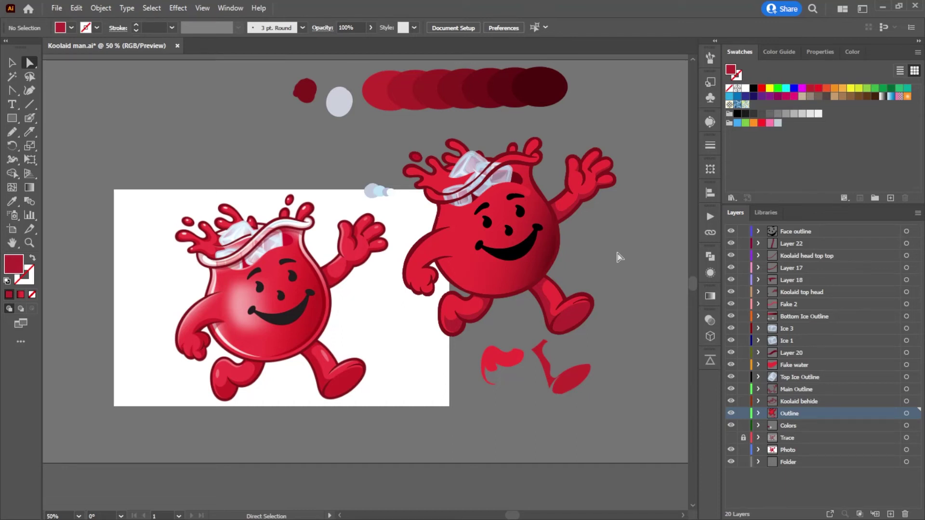
left_click(554, 248)
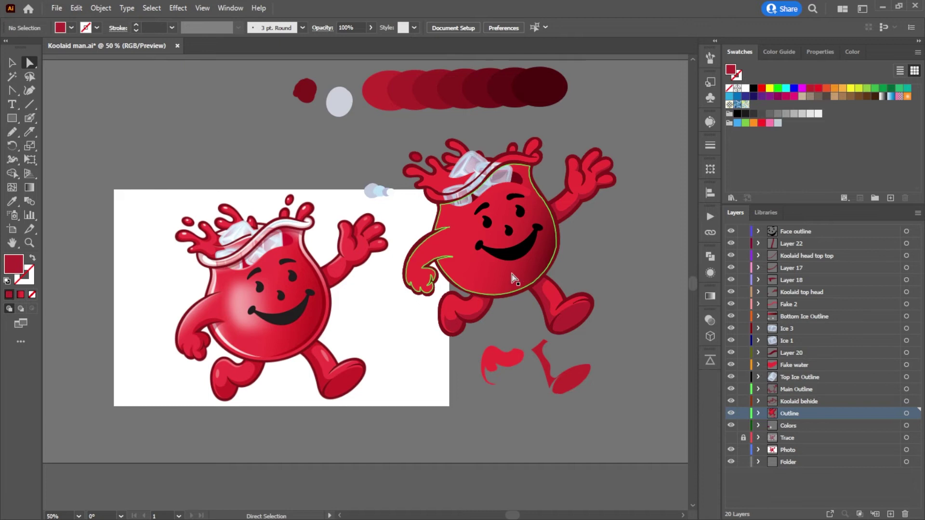
left_click(711, 296)
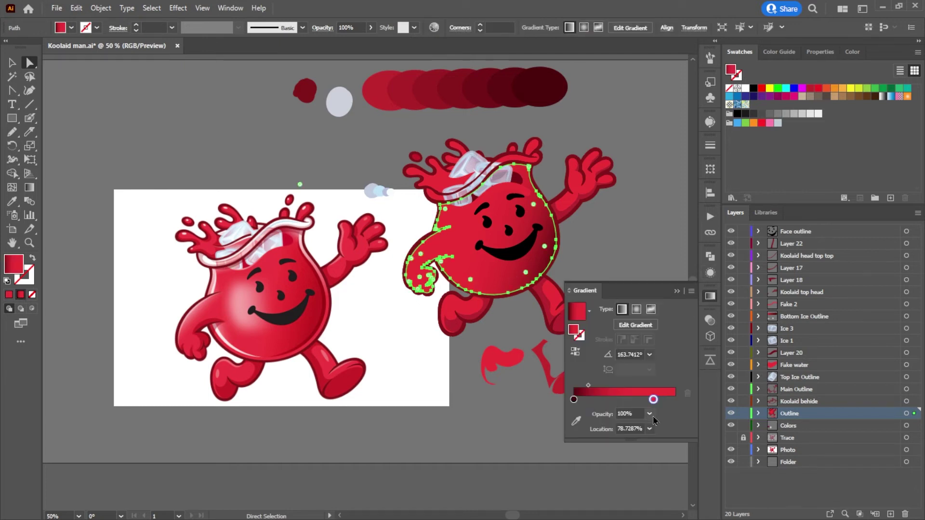
left_click(577, 401)
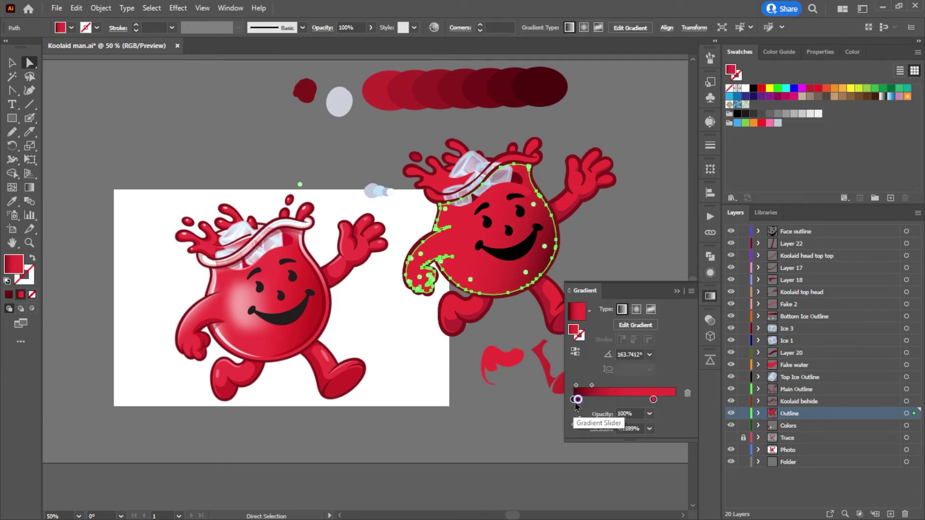
left_click_drag(574, 404, 575, 417)
left_click(574, 399)
left_click(576, 421)
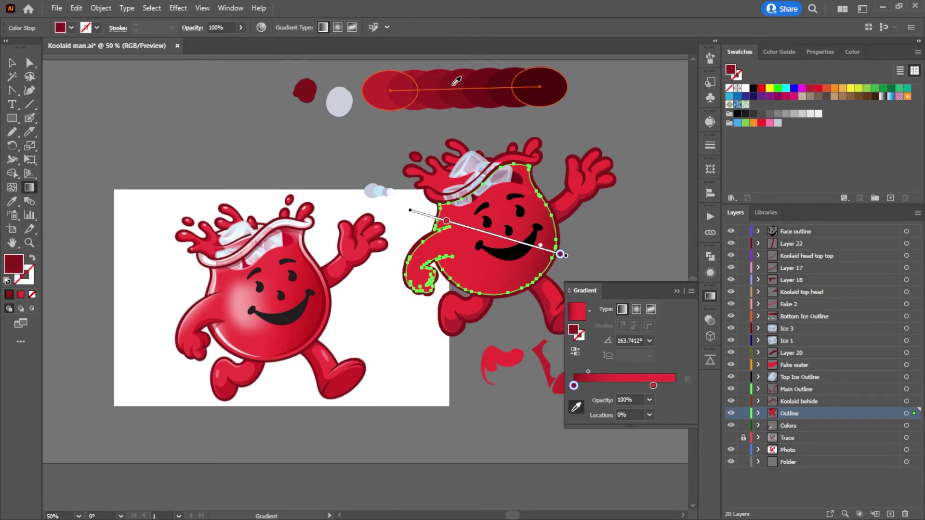
left_click(485, 79)
left_click(13, 63)
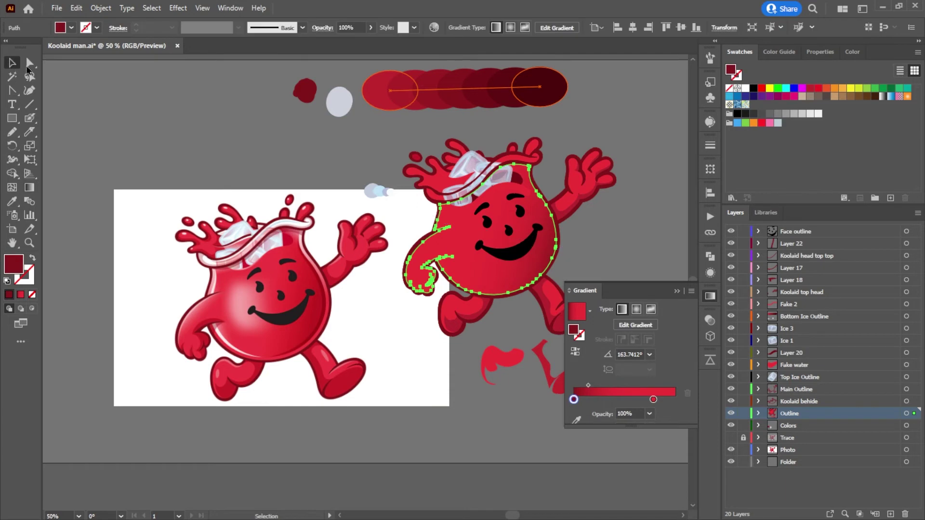
left_click(115, 86)
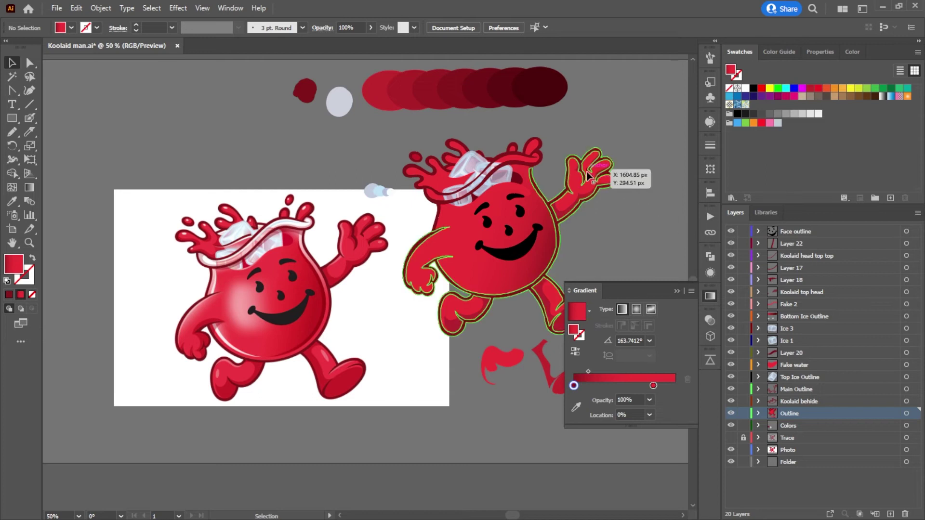
Step: Try to cut a shadow edge up from the tip of the raised hand's thumb crease with the Knife tool
scroll(587, 175, "up", 7)
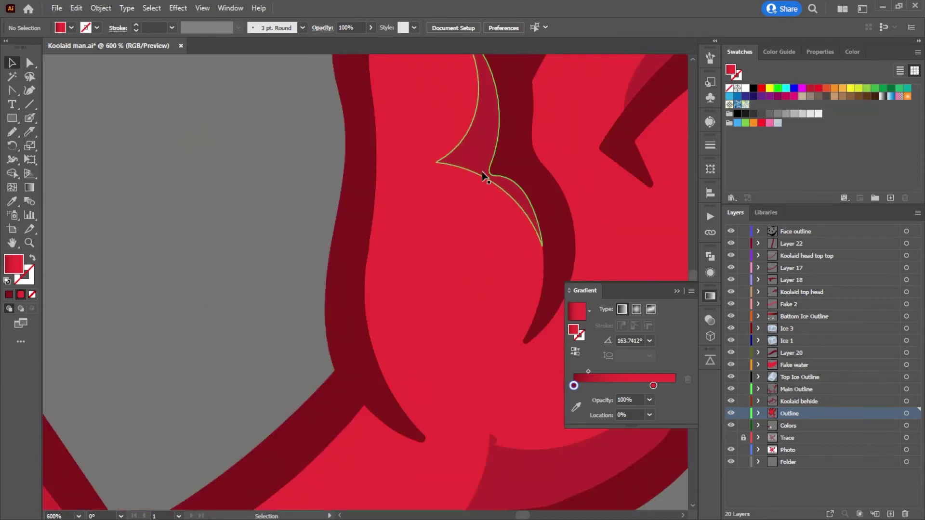
left_click(29, 131)
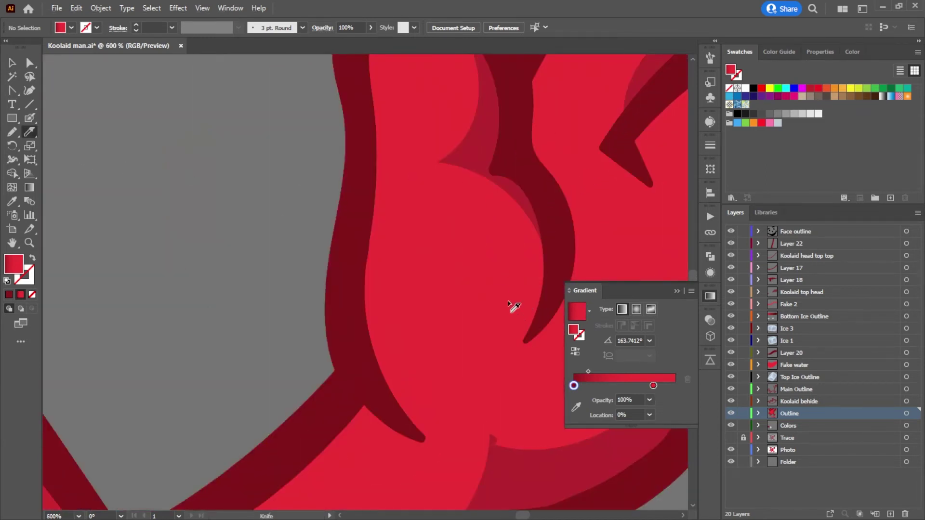
key("ctrl+1")
scroll(470, 292, "down", 3)
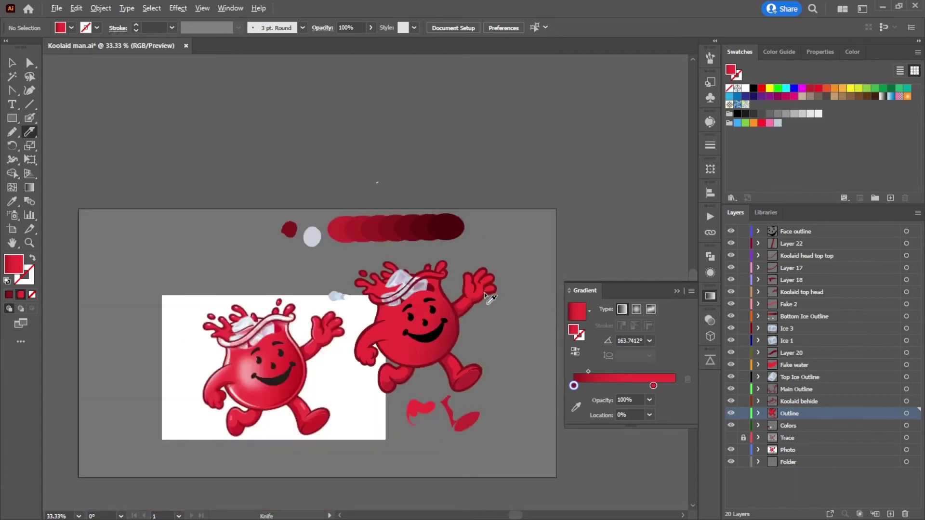
scroll(483, 293, "up", 8)
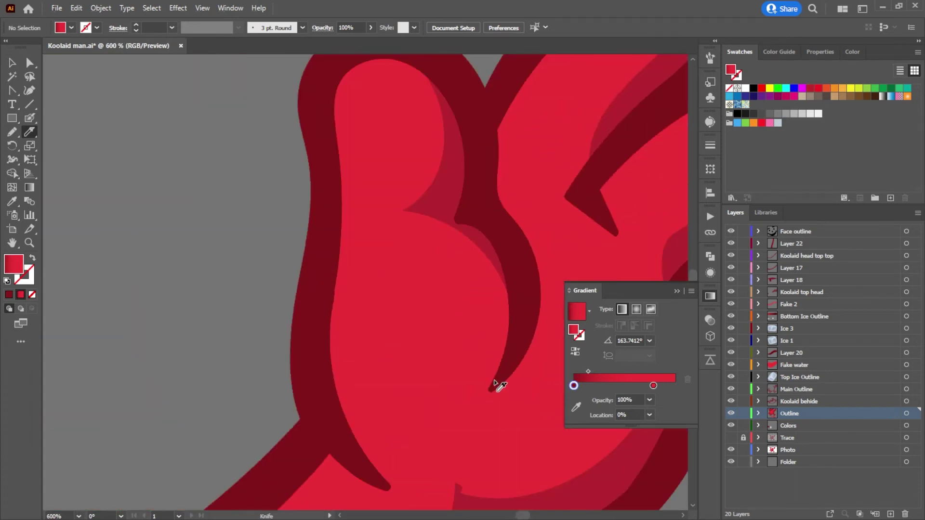
left_click_drag(491, 388, 490, 367)
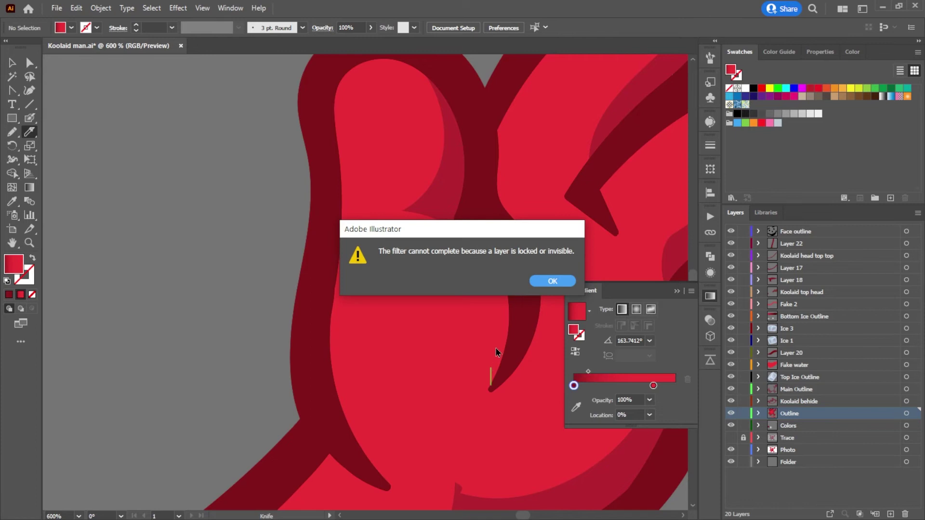
left_click(551, 281)
key("a")
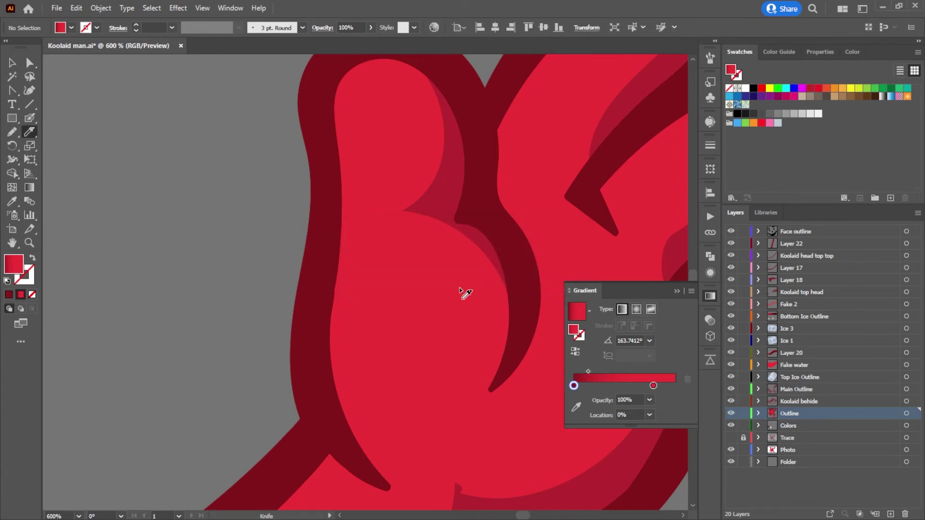
Step: Cut a narrow shadow piece from the raised hand's fill, from the thumb crease tip up to the existing thumb shadow
left_click(444, 291)
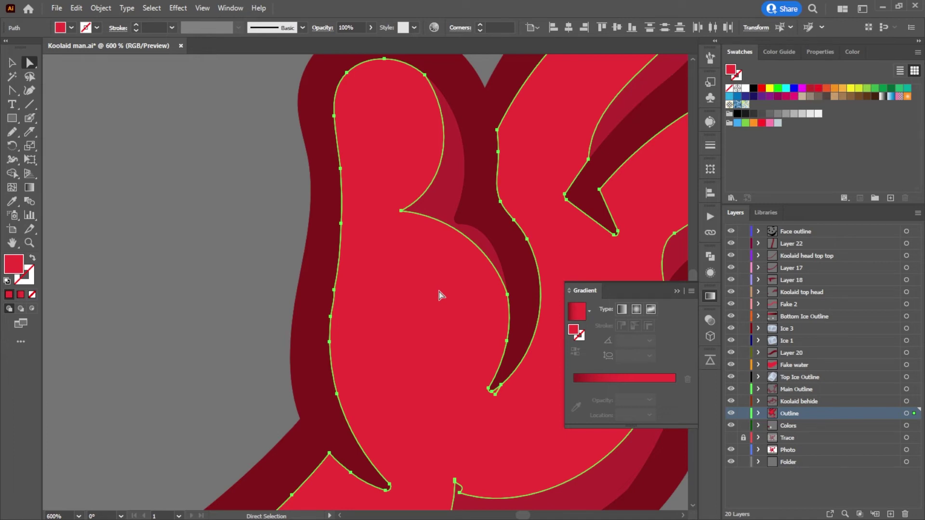
key("k")
left_click(29, 132)
left_click(62, 141)
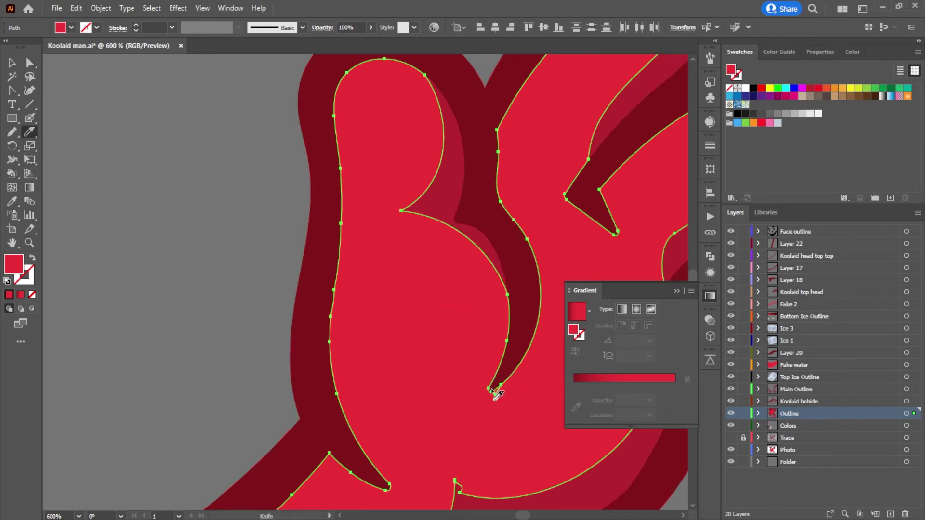
left_click_drag(491, 391, 458, 235)
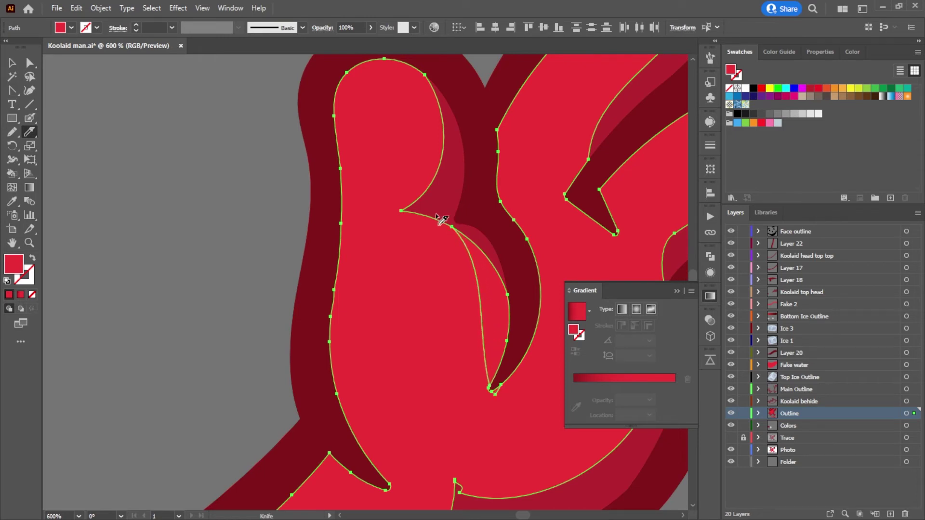
Step: Recolor the new piece beside the thumb crease with the adjacent thumb shadow's darker red
left_click(29, 62)
left_click(126, 135)
left_click(498, 296)
key("i")
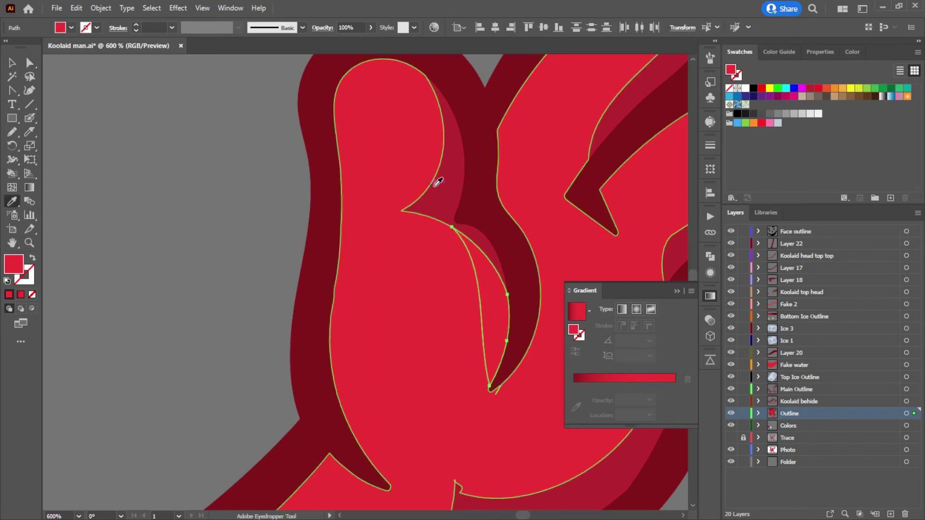
left_click(429, 188)
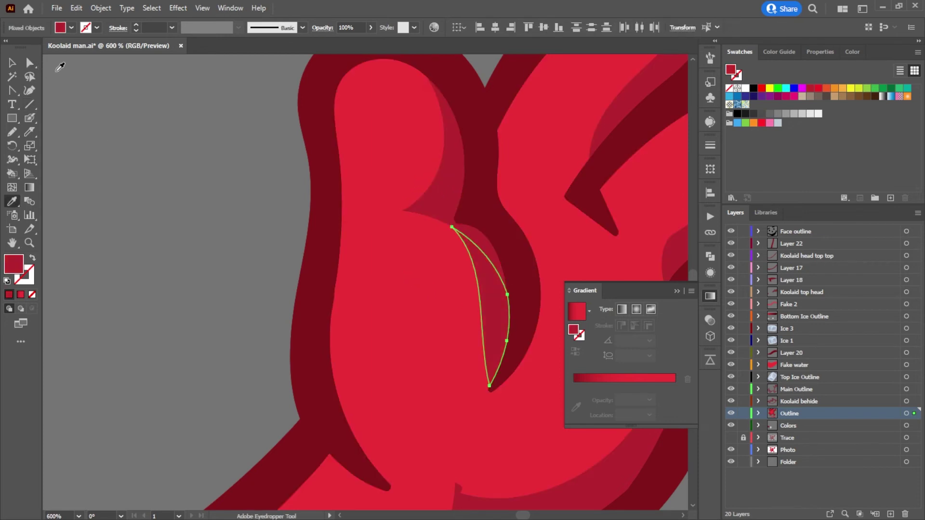
left_click(30, 62)
left_click(147, 135)
Step: Compare the raised hand's thumb crease shadow with the same area in the reference photo
scroll(193, 168, "down", 5)
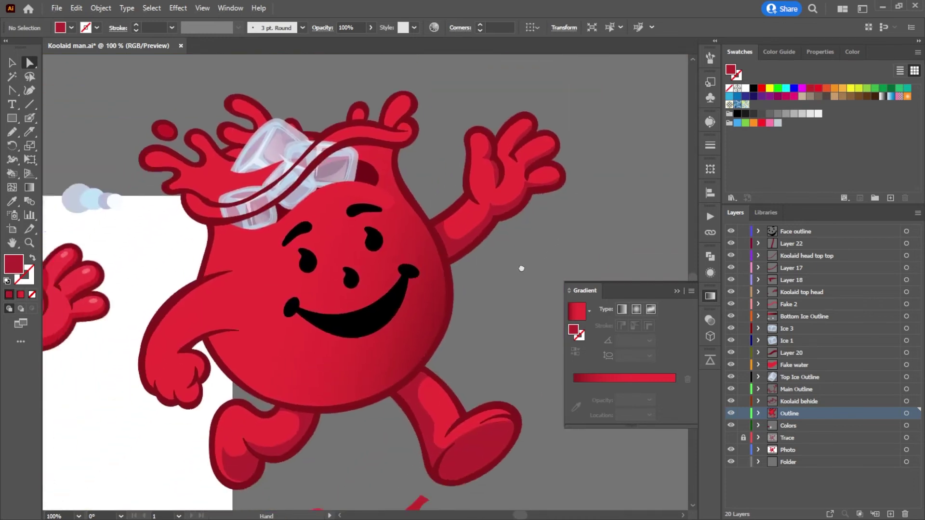
left_click_drag(521, 268, 528, 262)
scroll(306, 342, "down", 2)
scroll(289, 276, "up", 1)
scroll(288, 277, "up", 2)
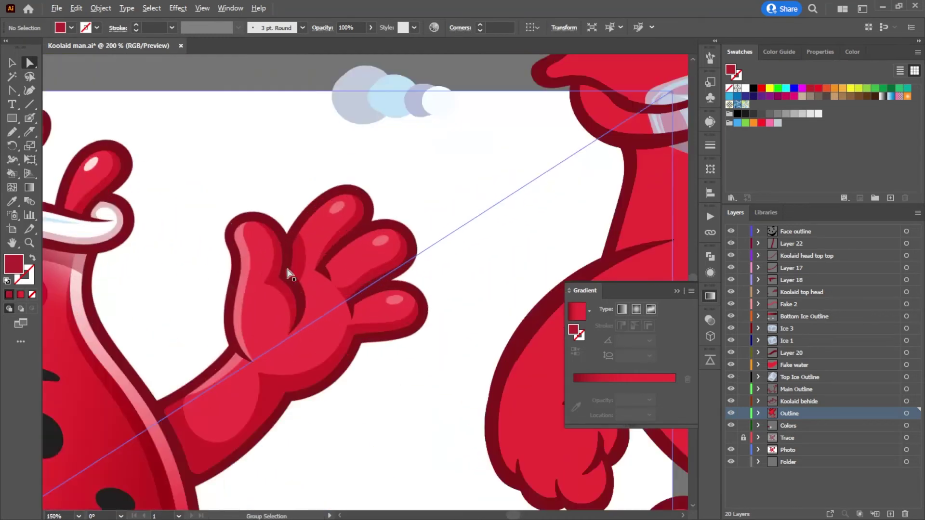
scroll(434, 231, "down", 1)
scroll(528, 232, "up", 1)
scroll(534, 232, "down", 1)
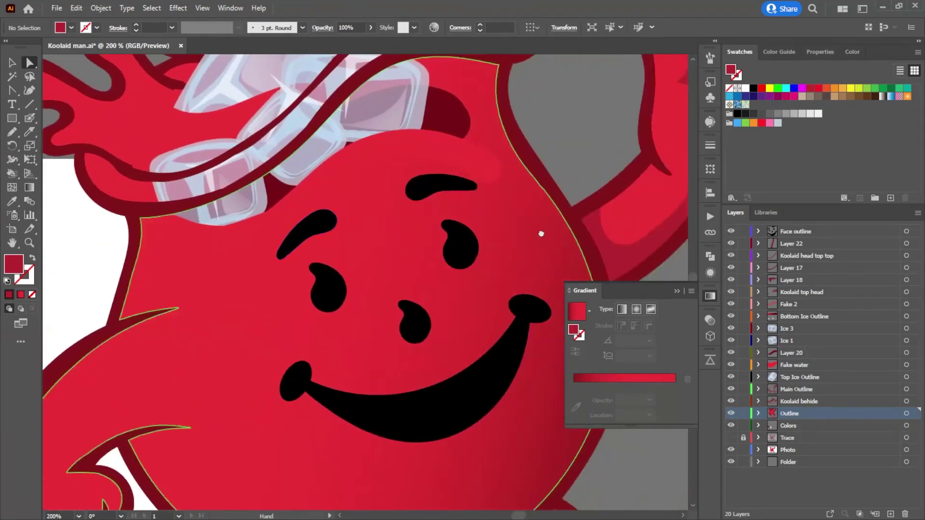
scroll(532, 190, "right", 3)
scroll(413, 216, "up", 1)
scroll(415, 223, "up", 1)
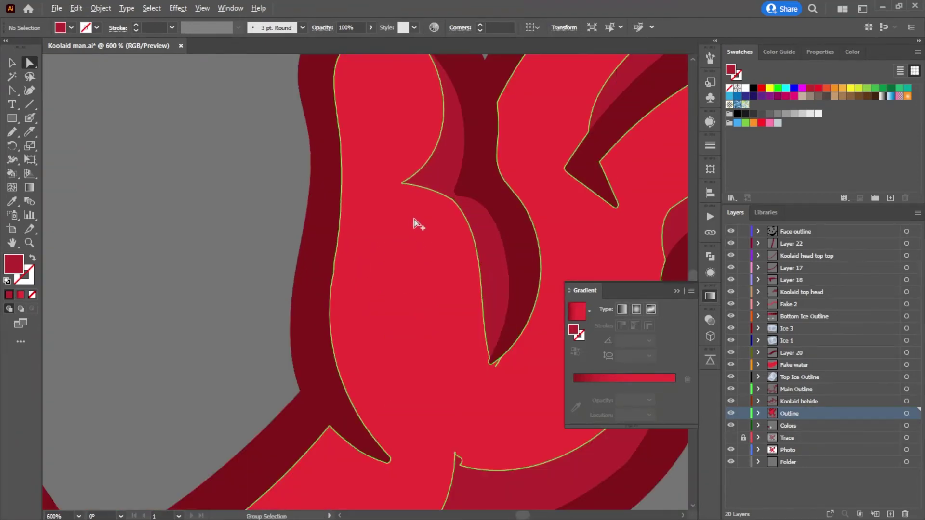
Step: Try to widen the thumb crease shadow with a knife cut from the crease tip to the thumb's inner notch
left_click(409, 269)
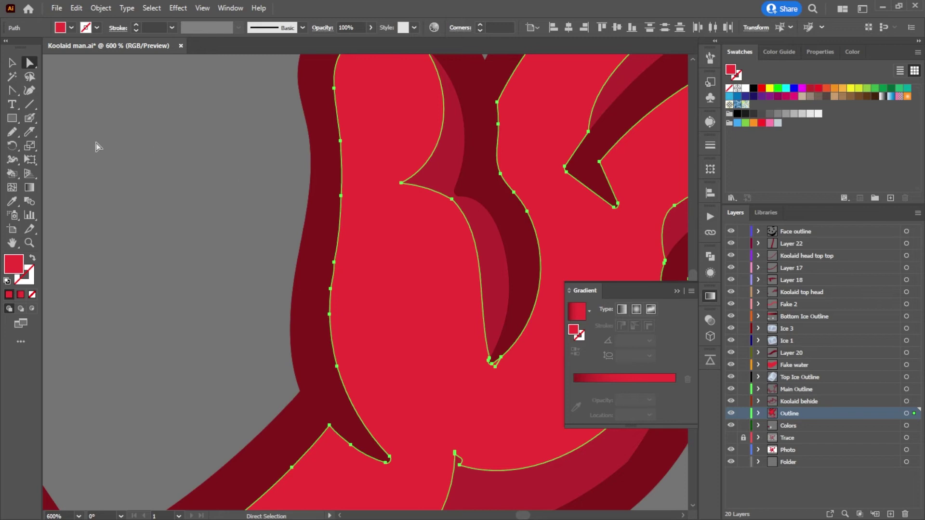
left_click(34, 135)
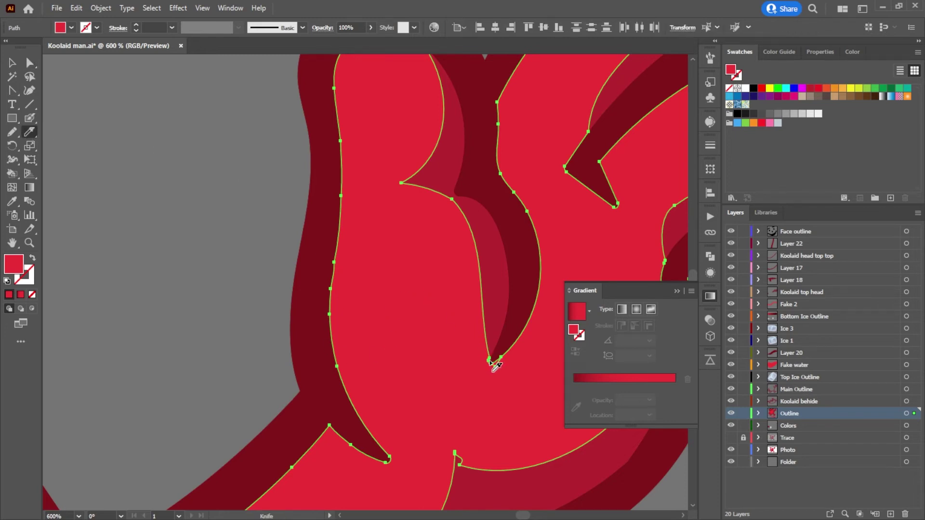
mouse_move(491, 361)
left_mouse_down()
mouse_move(455, 239)
mouse_move(399, 183)
left_mouse_up()
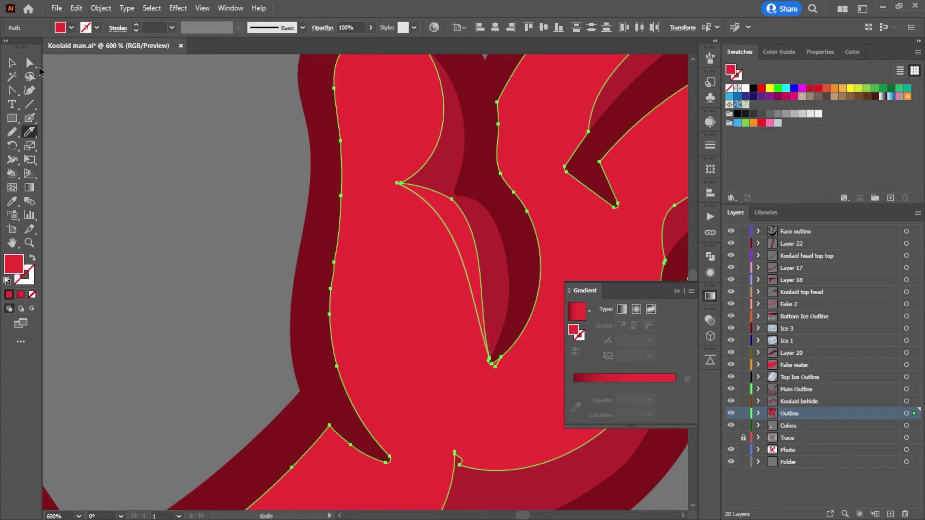
left_click(31, 66)
left_click(473, 249)
left_click(464, 237)
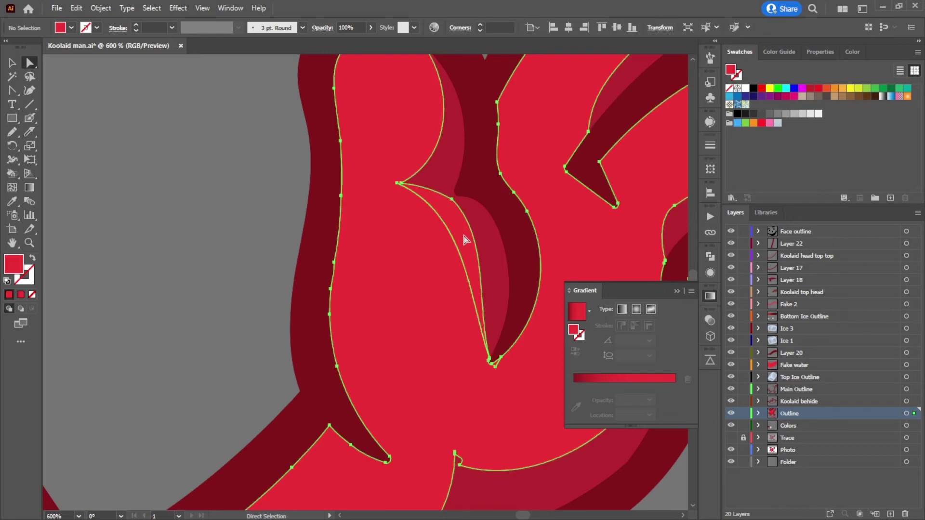
left_click(208, 161)
scroll(433, 208, "up", 1)
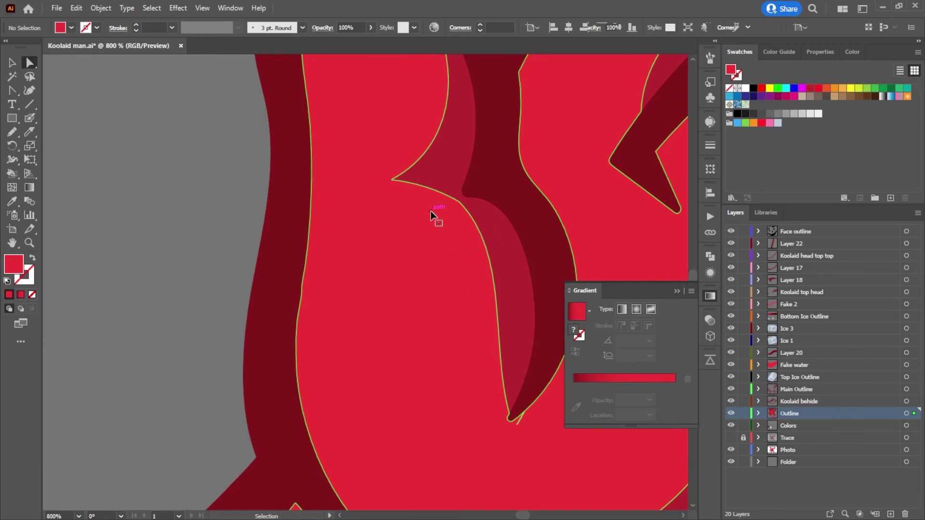
left_click(429, 211)
left_click(144, 215)
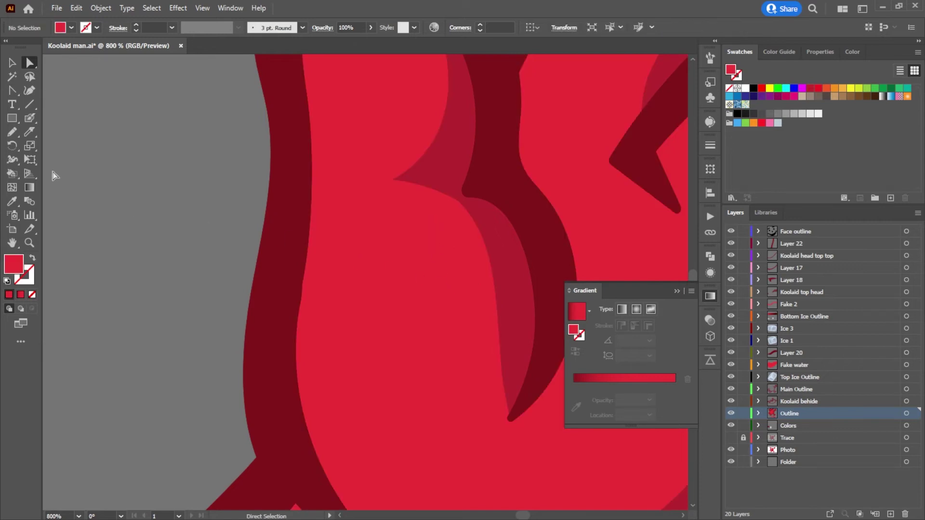
Step: Cut a smooth curve through the hand's fill from the thumb crease tip to the inner notch, using the Knife tool
left_click(400, 264)
left_click(30, 132)
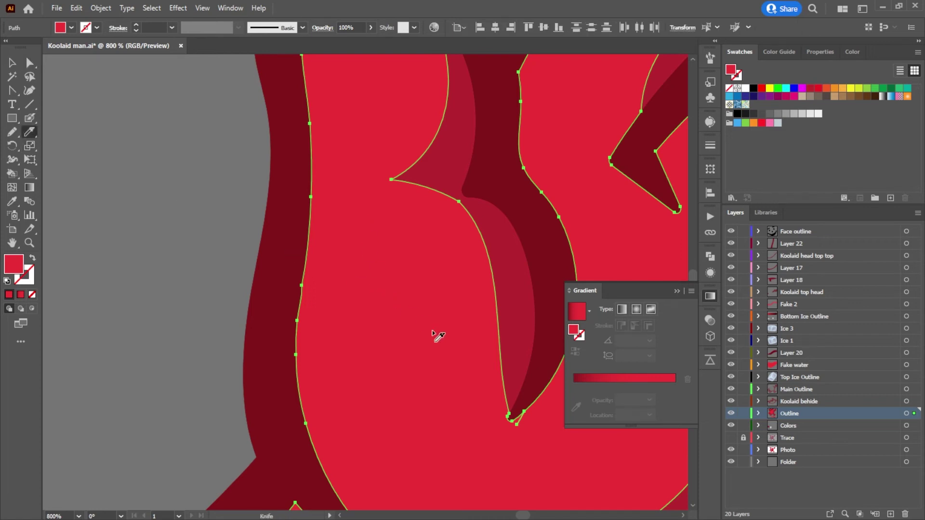
mouse_move(512, 422)
left_mouse_down()
mouse_move(490, 319)
mouse_move(466, 264)
mouse_move(393, 181)
mouse_move(414, 168)
mouse_move(392, 180)
mouse_move(405, 180)
left_mouse_up()
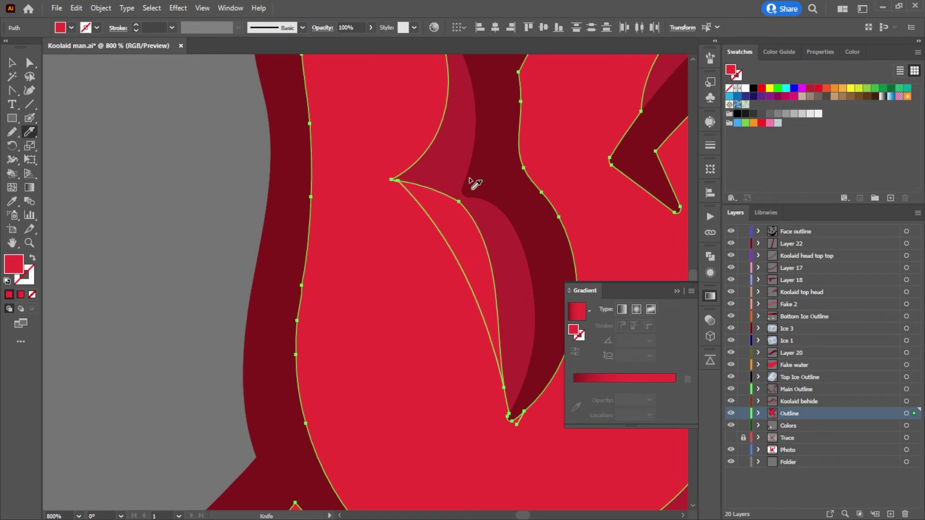
Step: Recolor the curved piece between the thumb's inner notch and the crease with the neighboring shadow's darker red
left_click(29, 63)
left_click(132, 112)
left_click(463, 239)
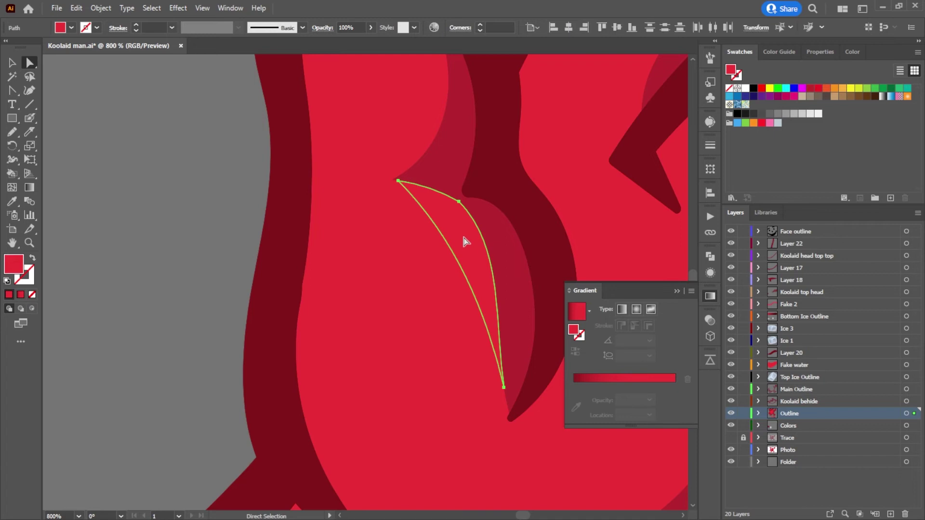
left_click(490, 227, "shift")
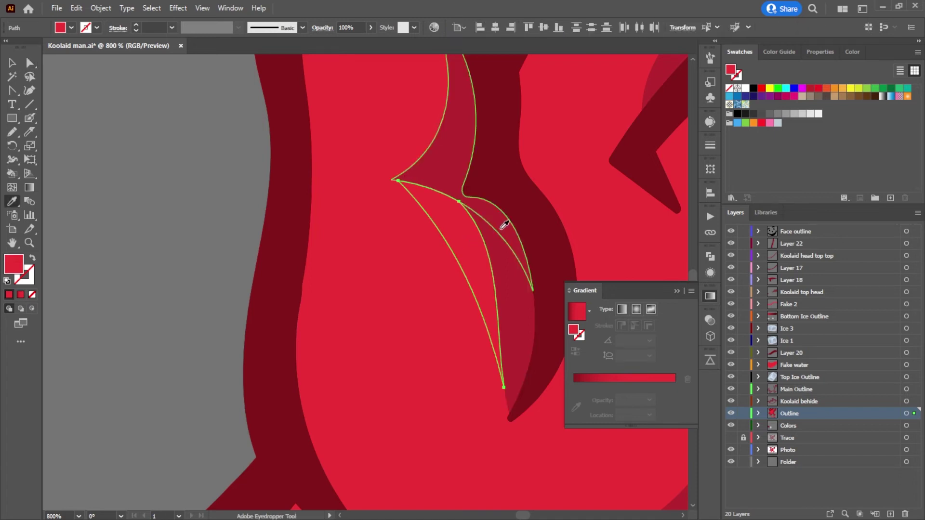
key("i")
left_click(501, 223)
left_click(29, 63)
left_click(101, 99)
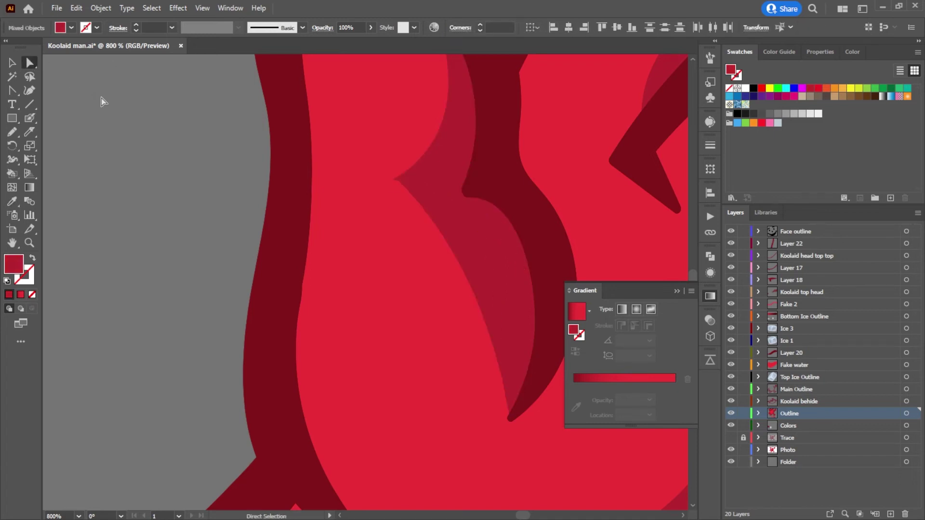
scroll(109, 178, "down", 9)
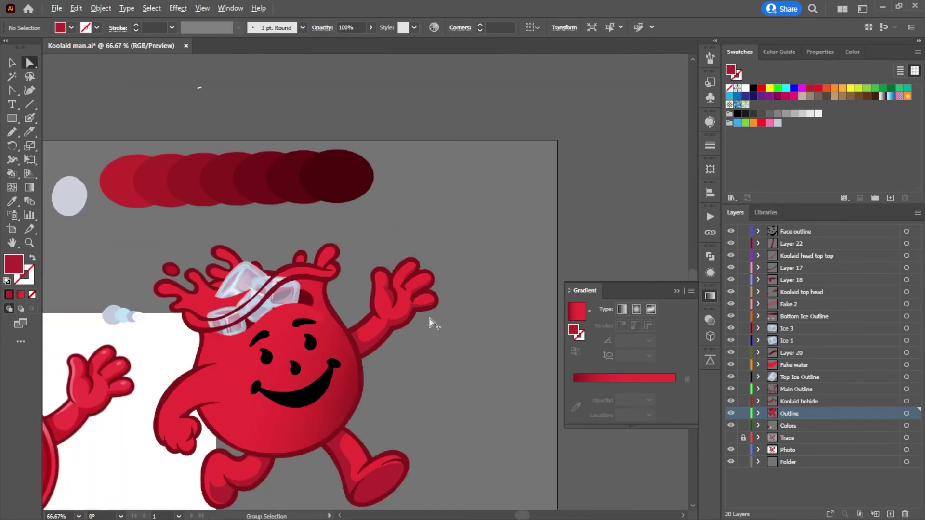
Step: Cut a curved sliver from the hand's bright red fill along the thumb's inner edge, from the crease tip to the thumb's upper edge, with the Knife tool
scroll(270, 332, "up", 4)
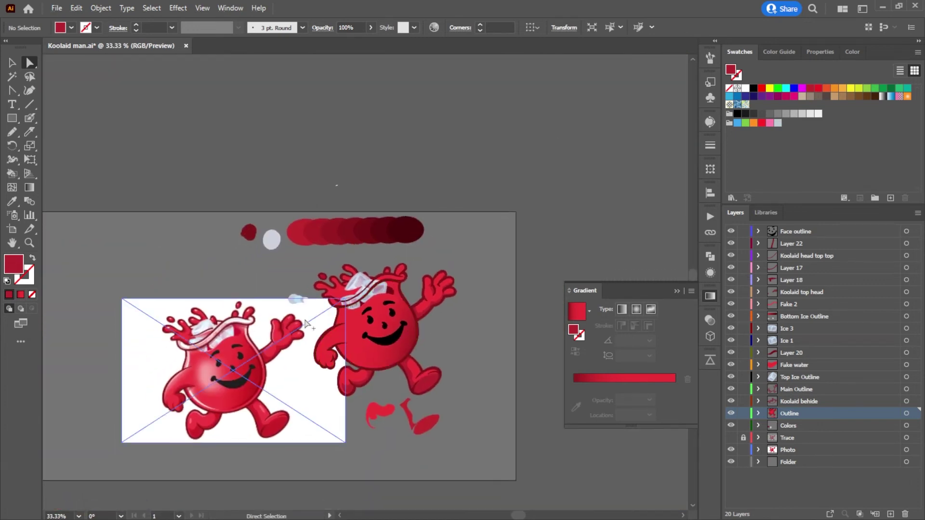
scroll(282, 317, "up", 2)
scroll(282, 318, "right", 10)
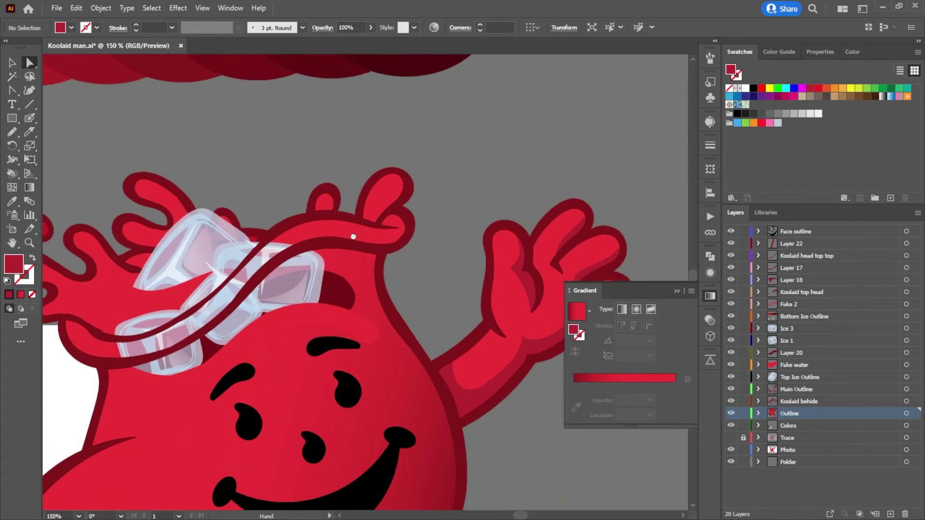
scroll(436, 248, "up", 6)
key("i")
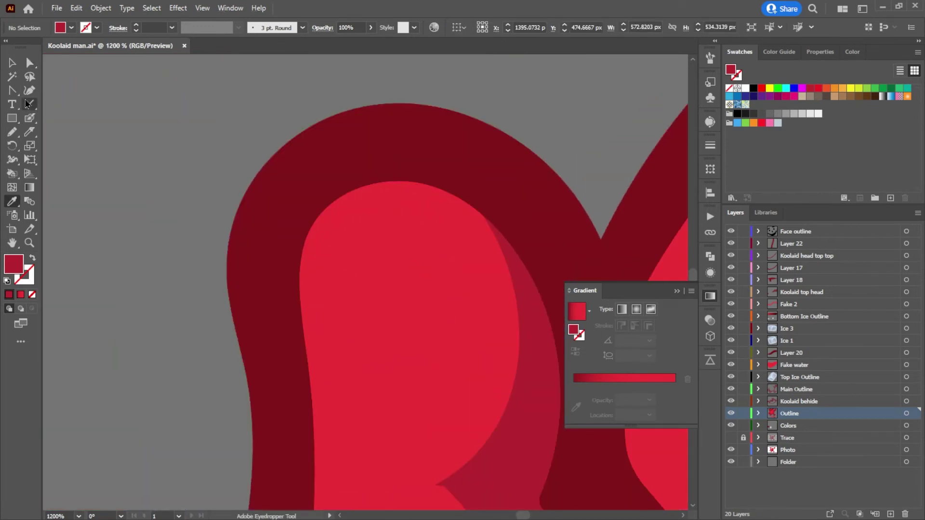
scroll(515, 362, "down", 3)
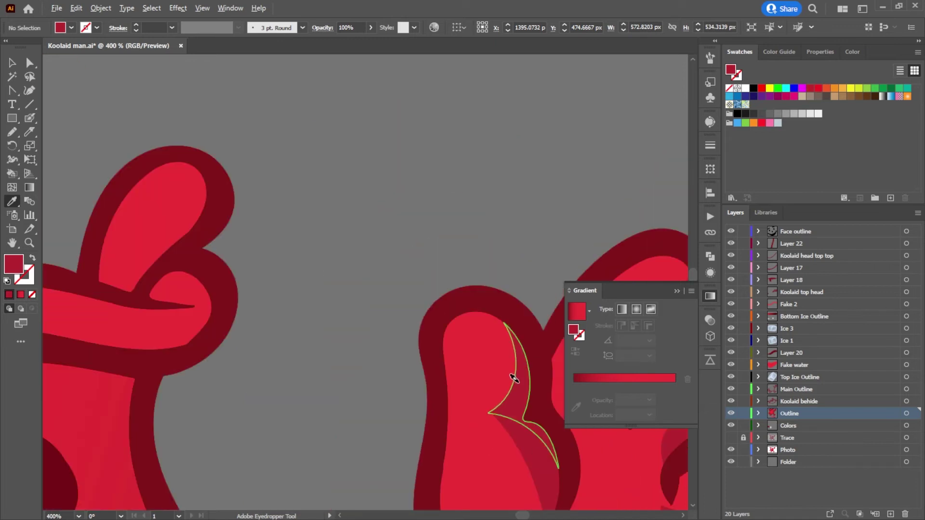
left_click_drag(513, 388, 376, 283)
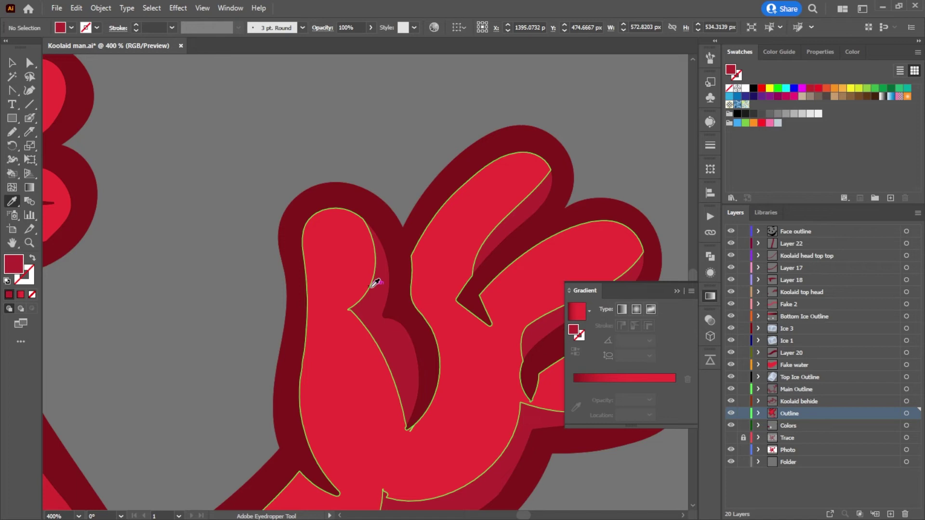
left_click(29, 131)
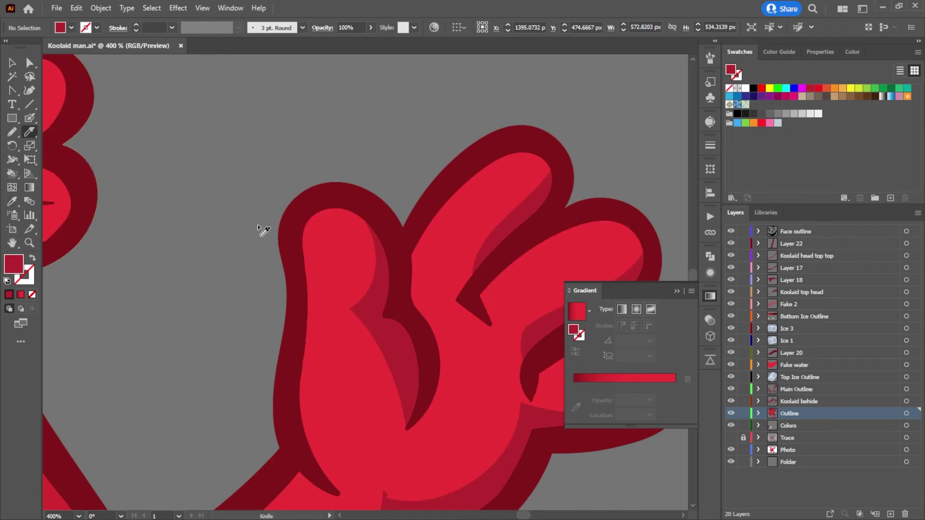
key("a")
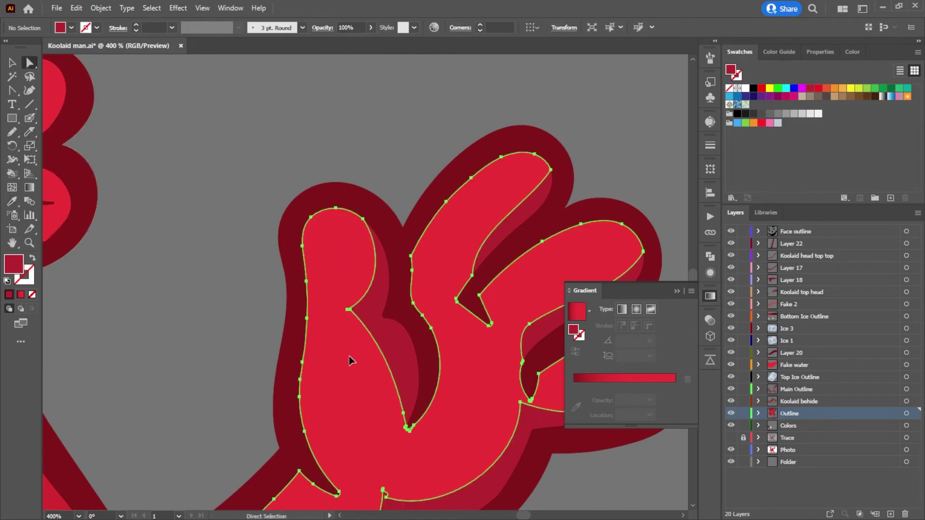
left_click(351, 344)
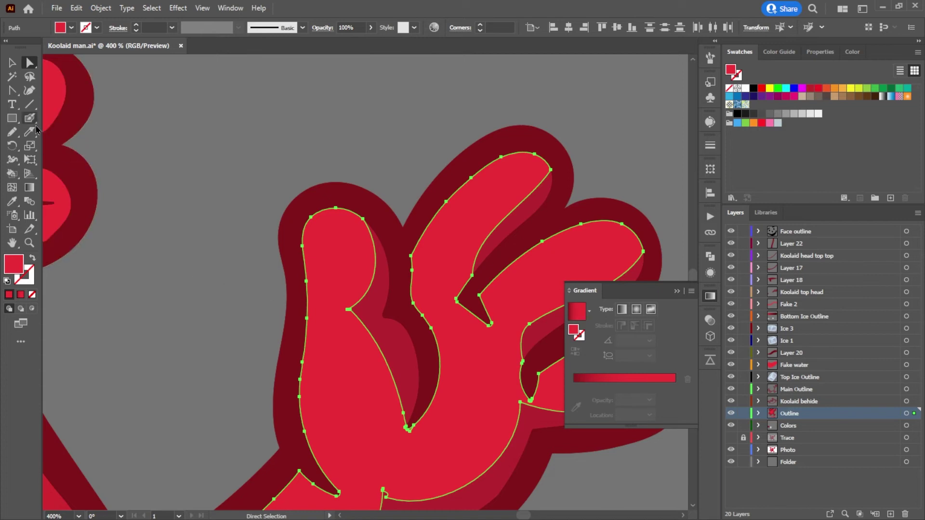
left_click(31, 133)
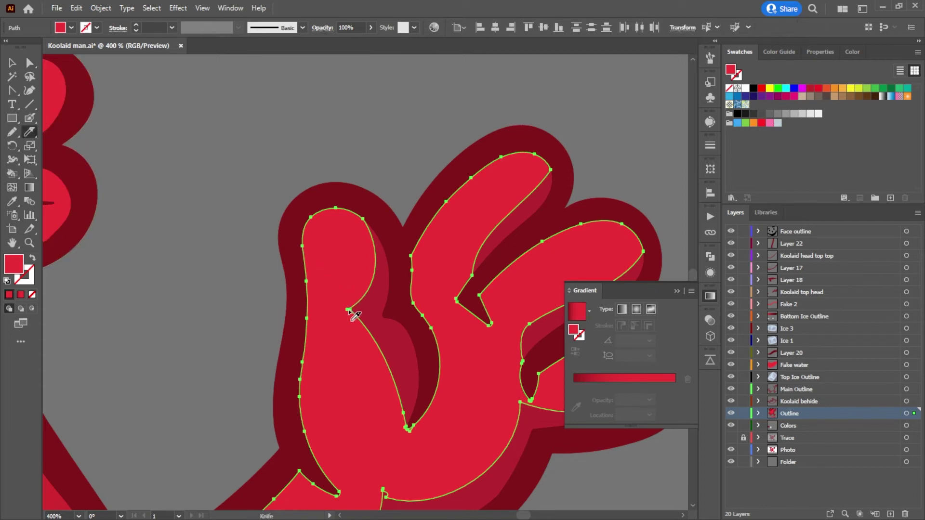
mouse_move(347, 310)
left_mouse_down()
mouse_move(359, 302)
mouse_move(366, 263)
mouse_move(351, 206)
mouse_move(376, 223)
mouse_move(390, 264)
mouse_move(382, 309)
left_mouse_up()
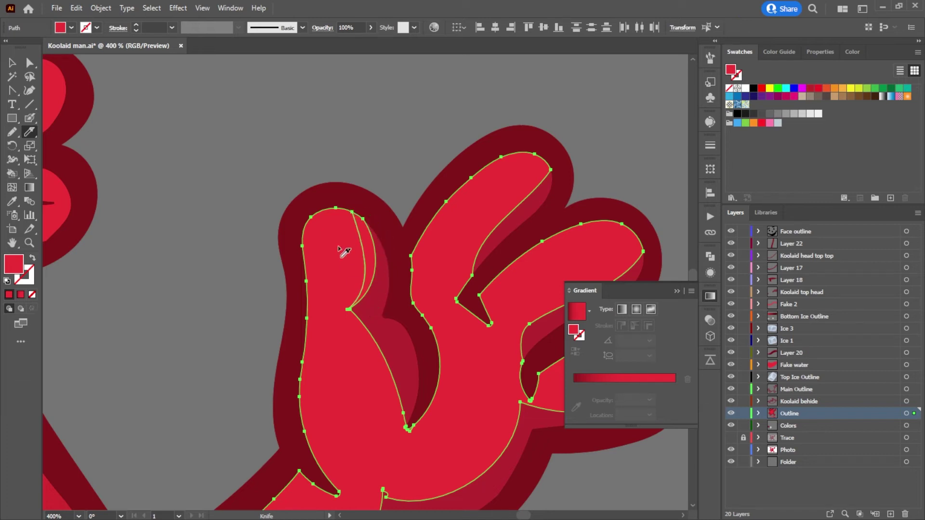
Step: Recolor the curved sliver along the raised thumb's inner edge with the adjacent shadow's darker red, then deselect it
key("a")
key("ctrl+shift+a")
left_click(366, 243)
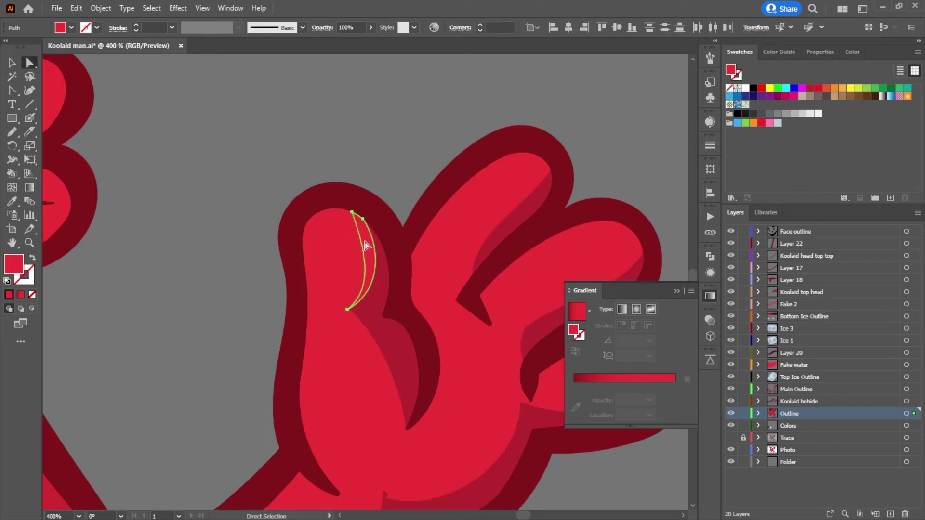
key("i")
left_click(385, 267)
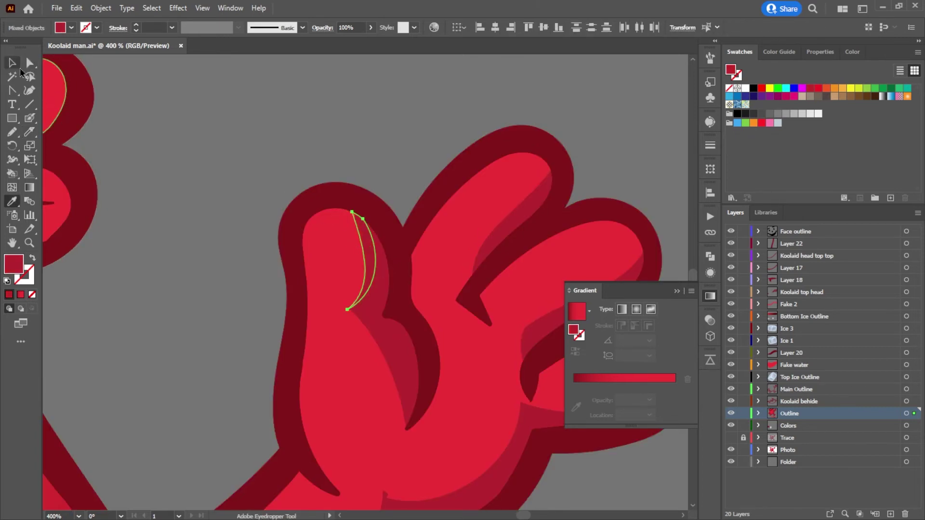
key("a")
key("ctrl+shift+a")
key("ctrl+1")
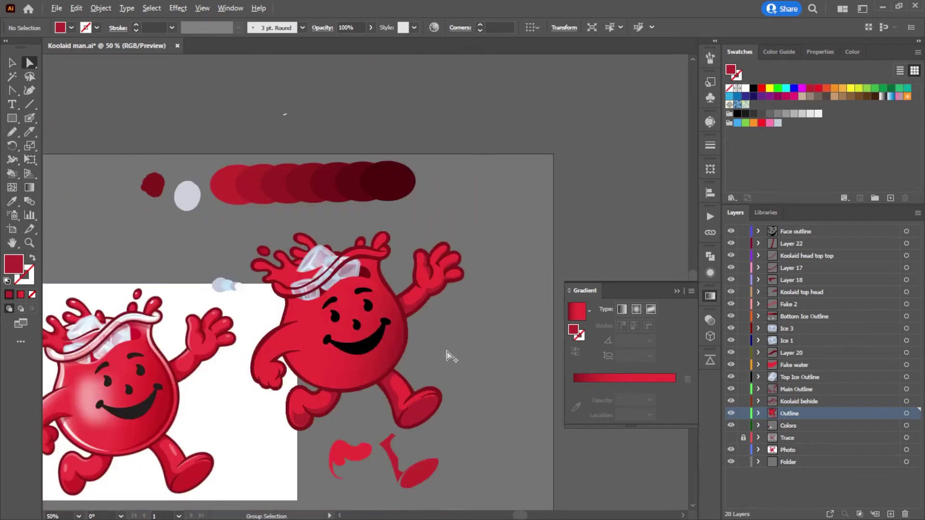
scroll(447, 355, "down", 5)
scroll(446, 355, "left", 4)
scroll(407, 278, "up", 3)
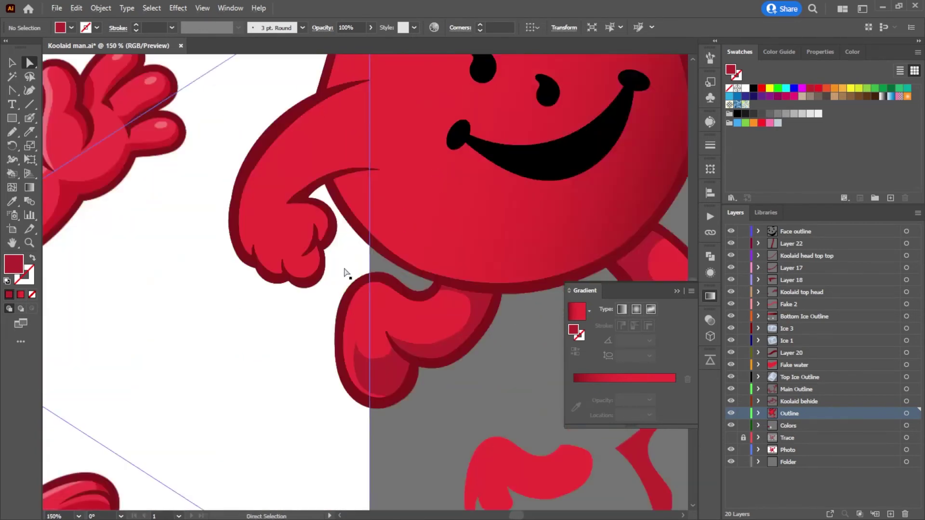
scroll(347, 270, "down", 4)
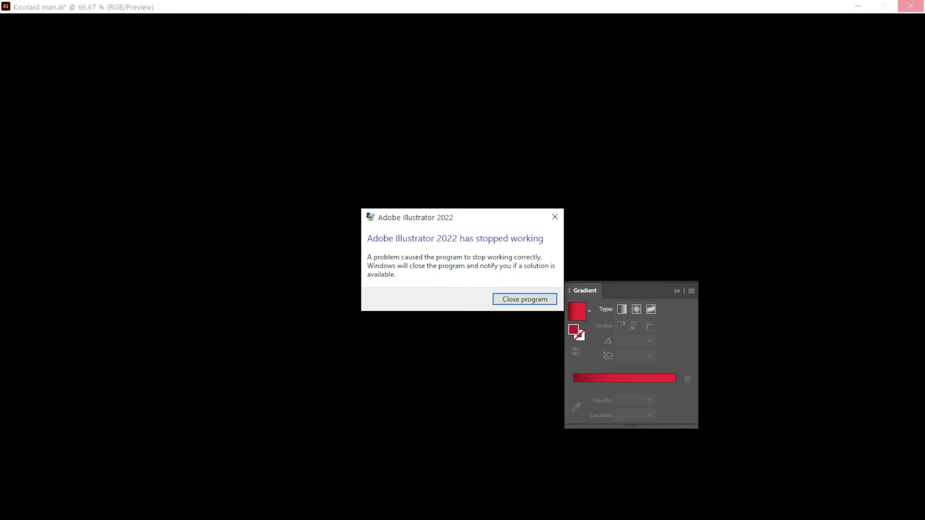
Step: Close the Illustrator program that has stopped working
left_click(515, 301)
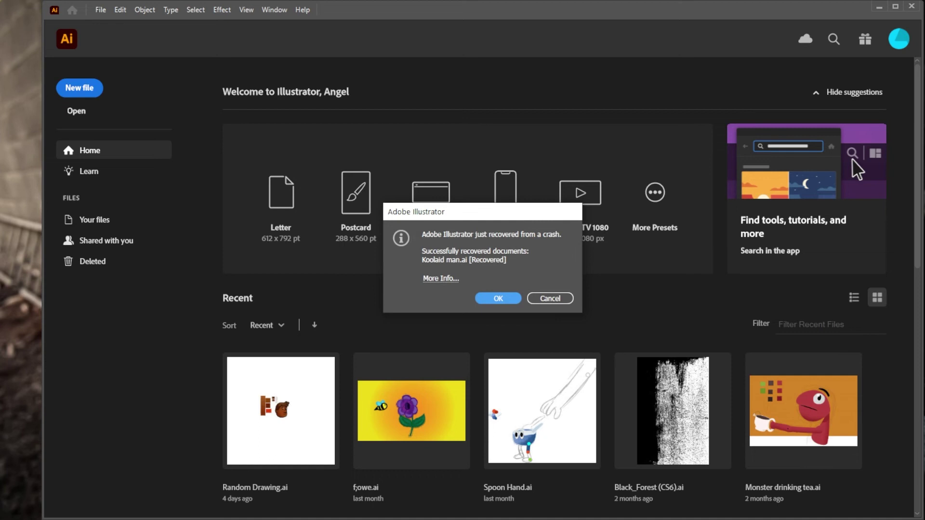
Step: Acknowledge the crash recovery notice to open the recovered Koolaid man document and view the whole artwork
left_click(499, 298)
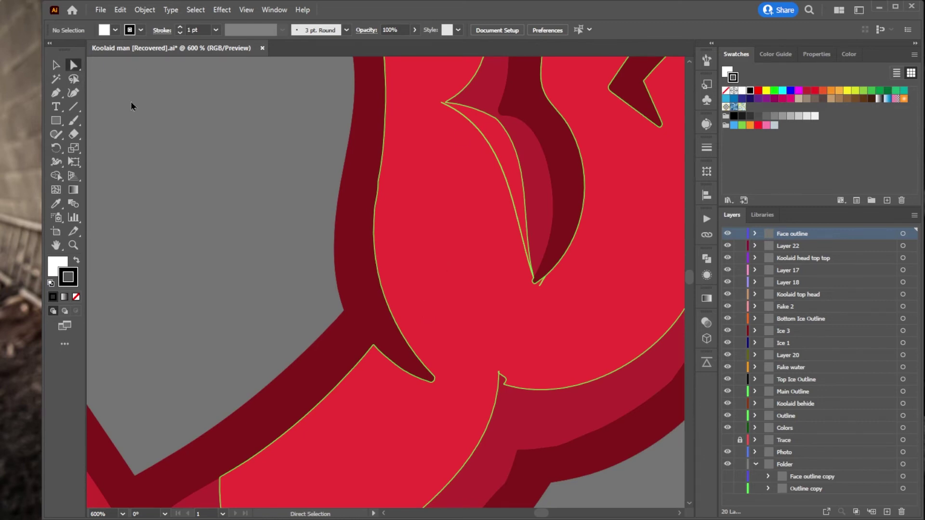
scroll(243, 163, "down", 5)
scroll(244, 178, "down", 3)
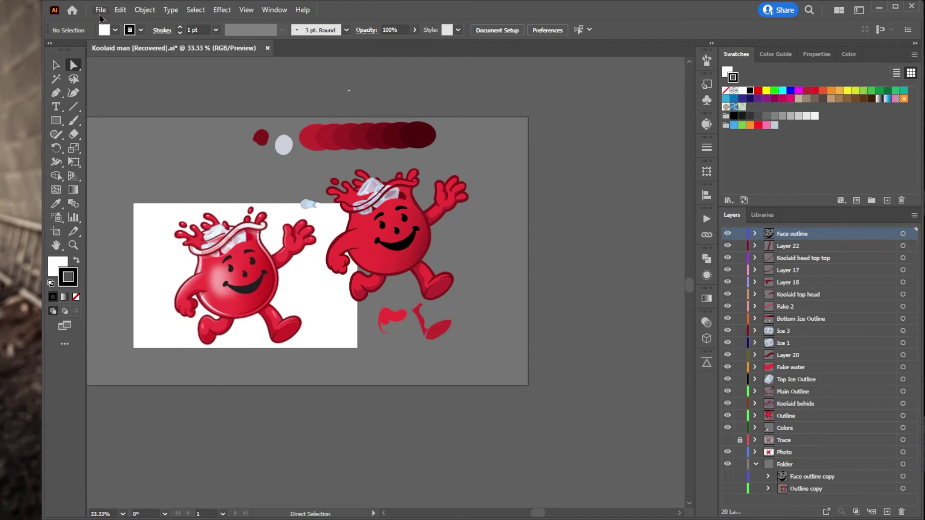
Step: Save the recovered document as "Koolaid man Fuck.ai" in the Illustrator folder, with the Illustrator 2020 version and default options
left_click(101, 12)
left_click(130, 117)
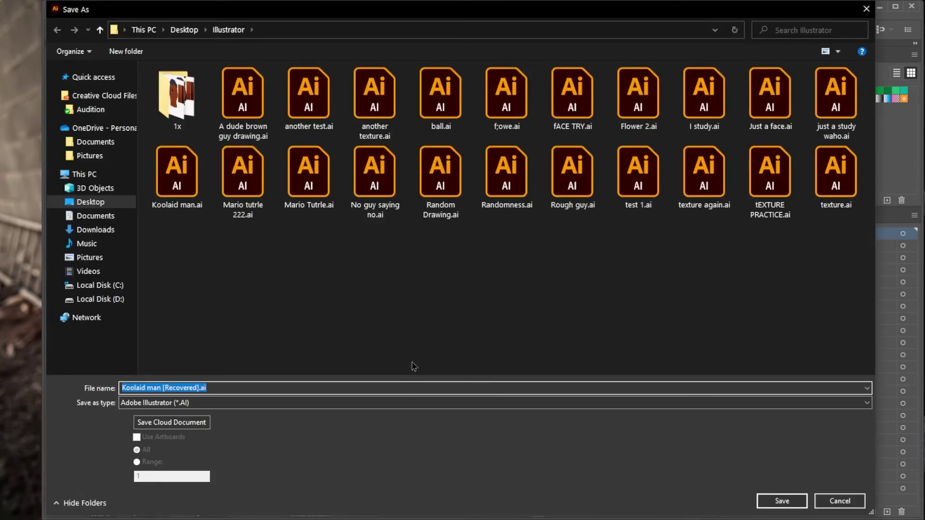
double_click(327, 389)
left_click(327, 389)
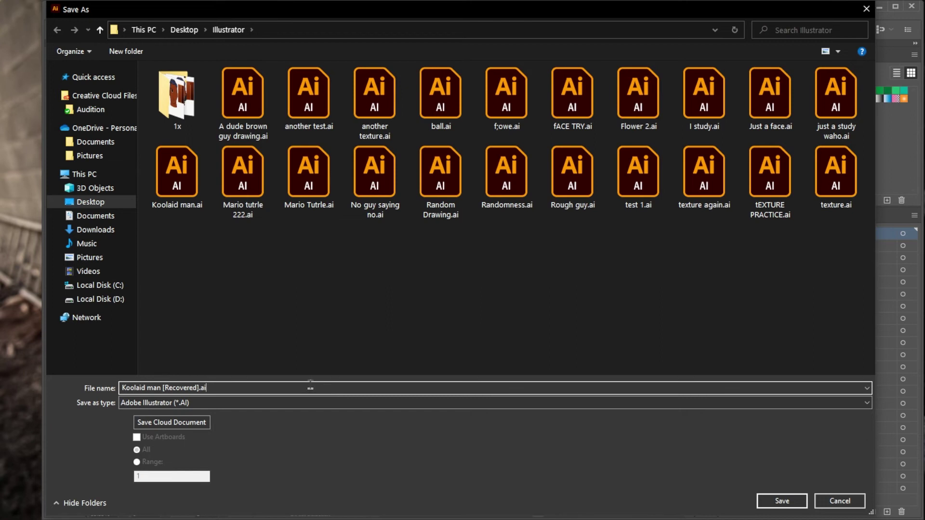
key("BackSpace")
key("BackSpace")
key("BackSpace")
key("BackSpace")
key("BackSpace")
key("BackSpace")
key("BackSpace")
key("BackSpace")
key("BackSpace")
key("BackSpace")
left_click(804, 500)
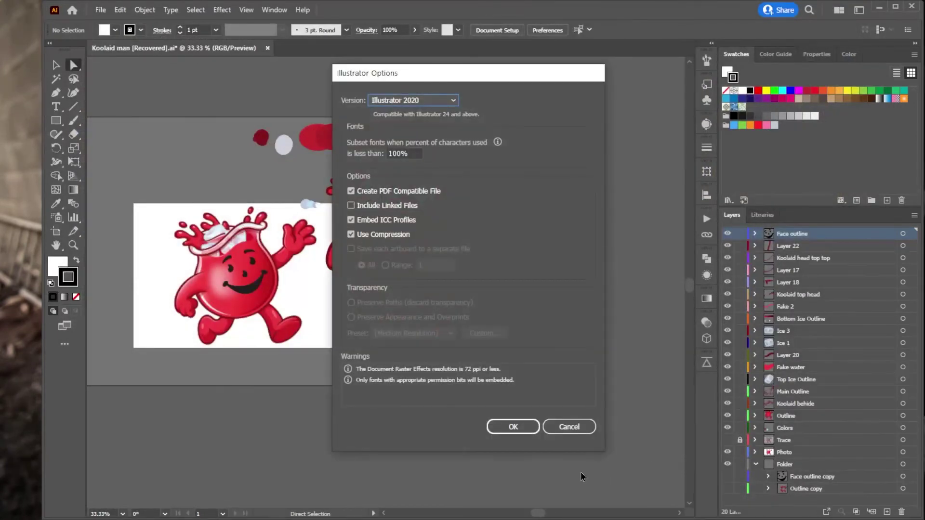
left_click(513, 427)
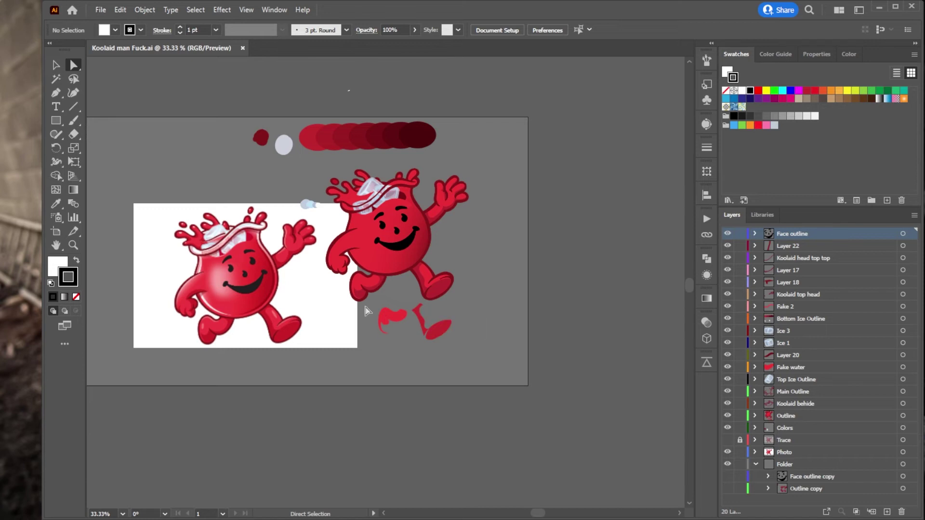
Step: Select the pitcher's red body-and-arm path and cut a curved shadow piece along the lowered arm's underside and fist with the Knife tool
left_click(346, 242)
scroll(344, 248, "up", 5)
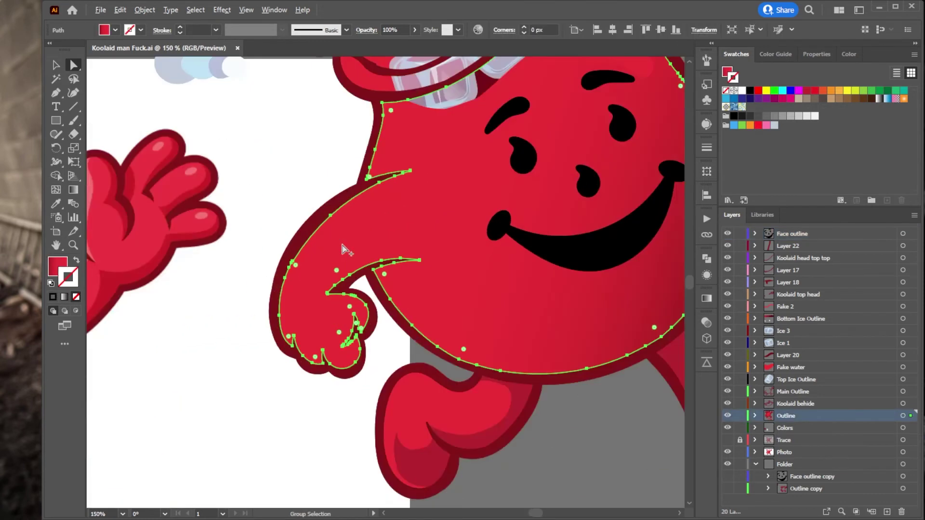
scroll(330, 264, "down", 3)
left_click_drag(327, 264, 407, 229)
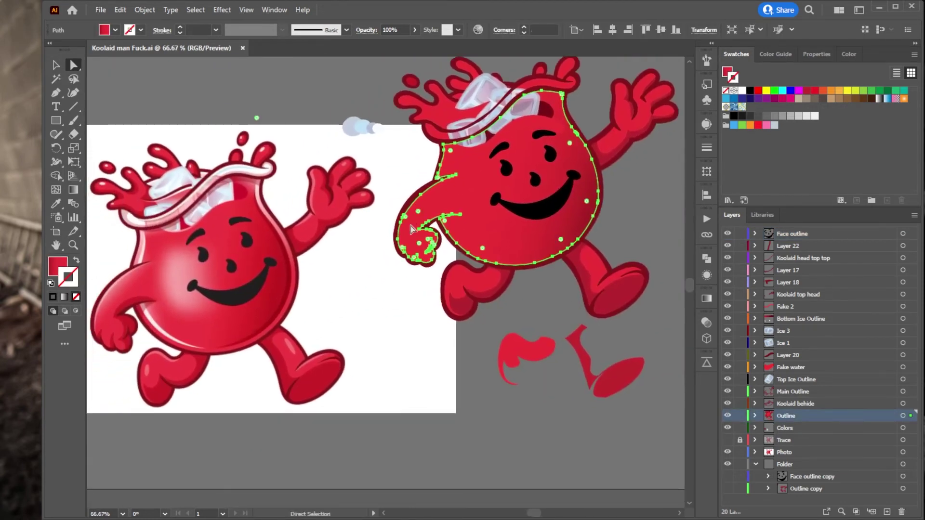
scroll(325, 311, "up", 2)
left_click_drag(322, 311, 501, 262)
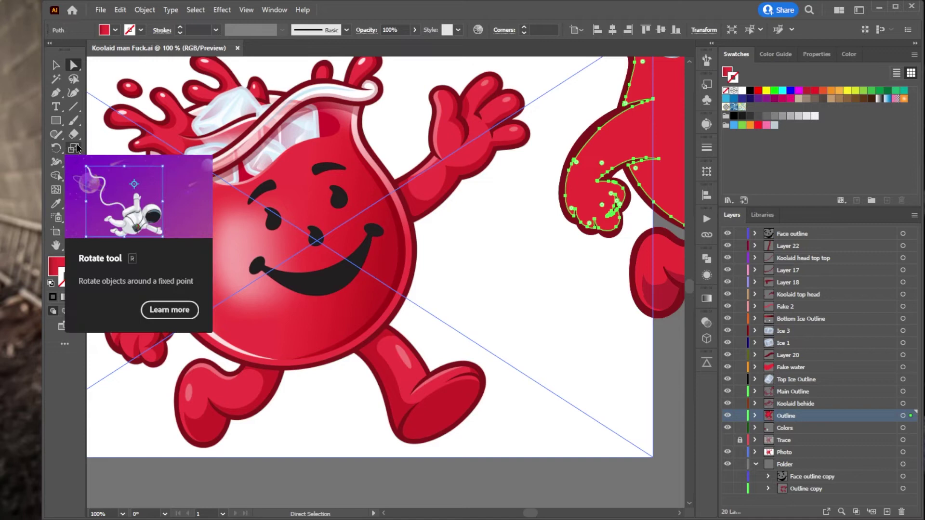
left_click(74, 134)
left_click(116, 161)
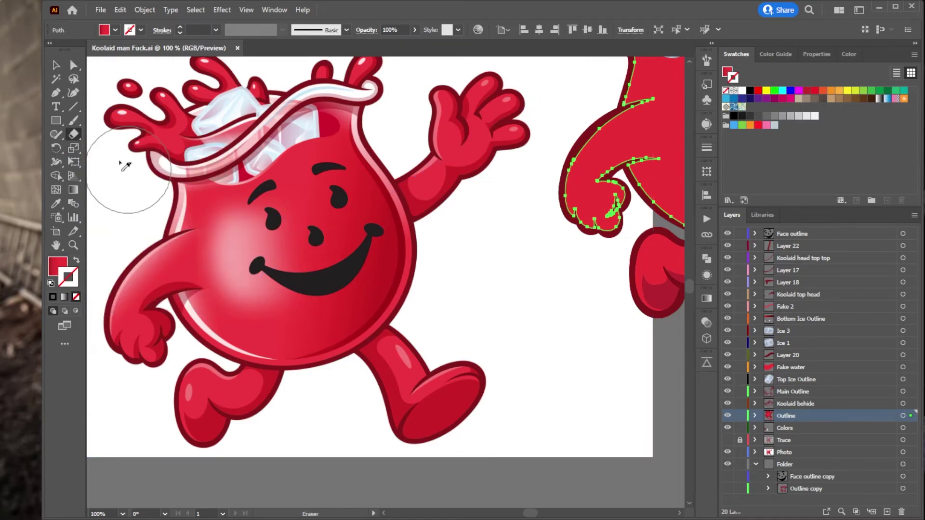
key("space")
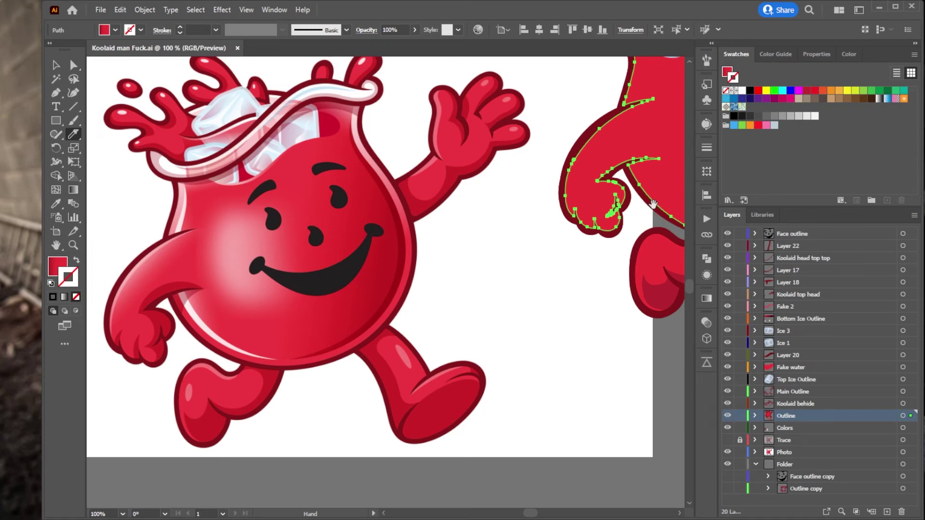
scroll(653, 204, "up", 3)
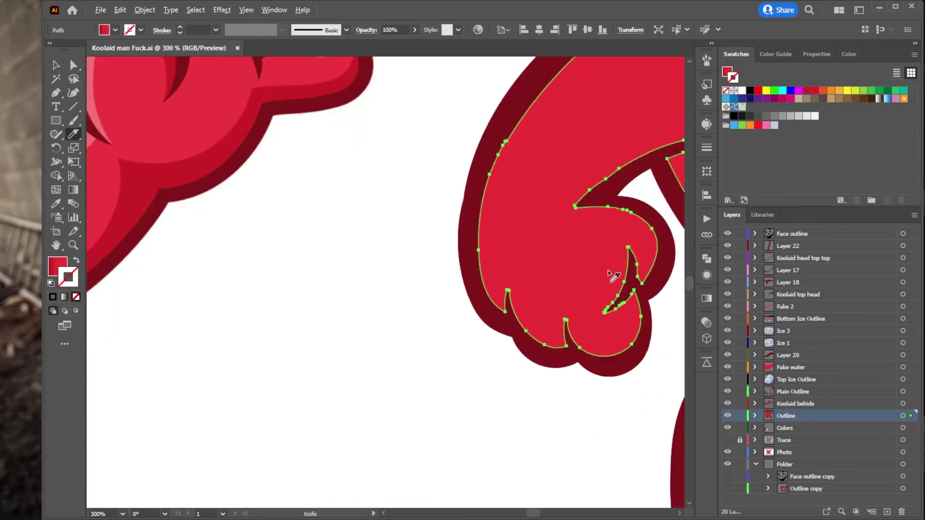
left_click_drag(532, 240, 478, 221)
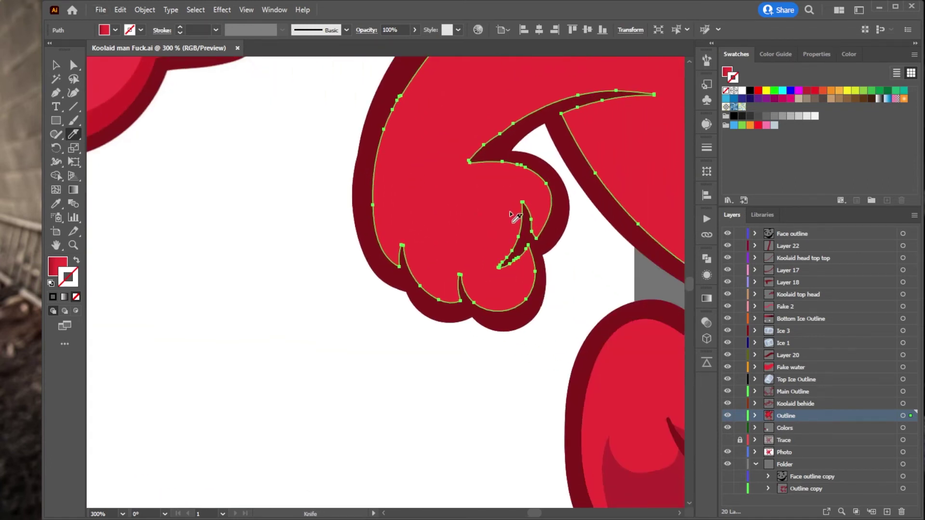
mouse_move(504, 320)
left_mouse_down()
mouse_move(507, 281)
mouse_move(482, 275)
mouse_move(504, 238)
mouse_move(506, 195)
mouse_move(478, 182)
mouse_move(446, 183)
mouse_move(447, 154)
mouse_move(487, 111)
mouse_move(563, 71)
mouse_move(595, 68)
mouse_move(662, 101)
left_mouse_up()
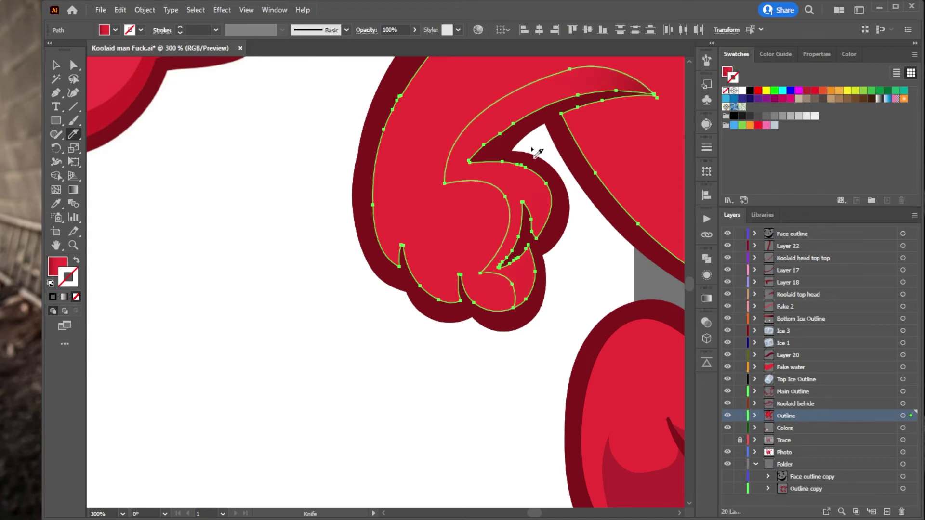
Step: Recolor the cut shadow piece on the lowered arm and fist with the darker red sampled from the leg's shading
left_click(74, 64)
left_click(206, 108)
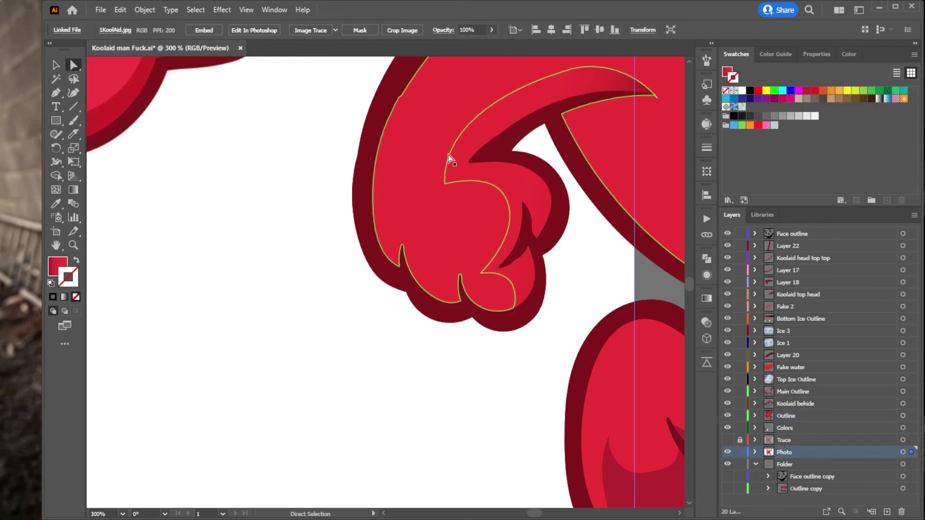
left_click(468, 150)
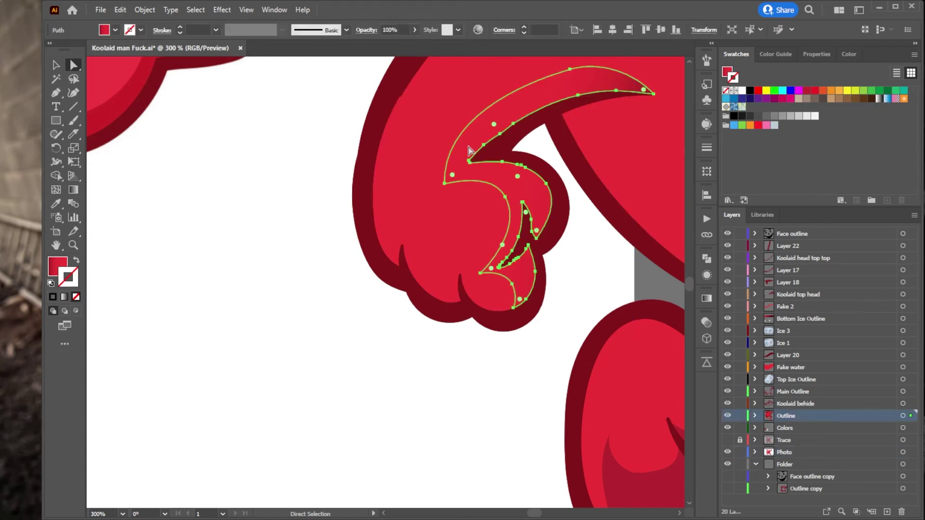
key("i")
left_click(652, 490)
left_click(56, 64)
left_click(241, 139)
Step: Knife two small shadow slivers out of the fist's red fill beside the two lower finger creases
key("ctrl+minus")
key("ctrl+minus")
key("ctrl+minus")
key("ctrl+minus")
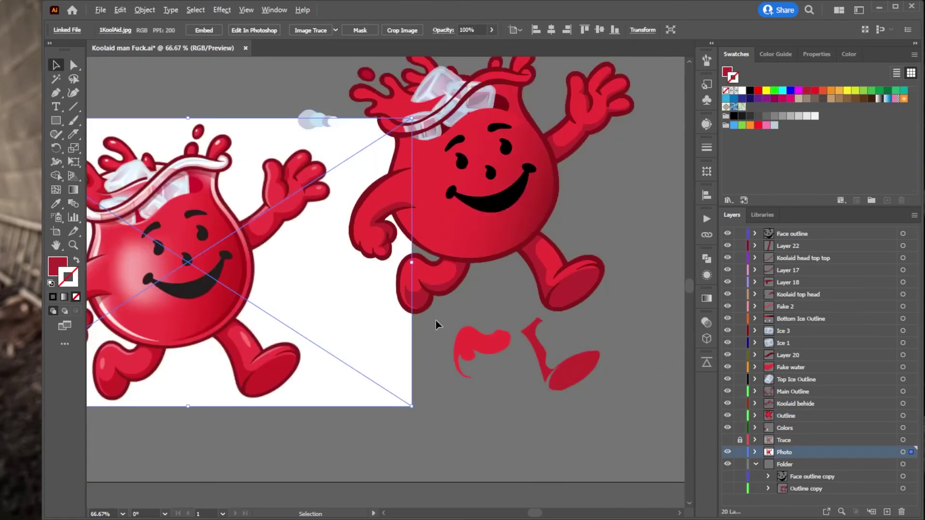
left_click_drag(483, 317, 550, 309)
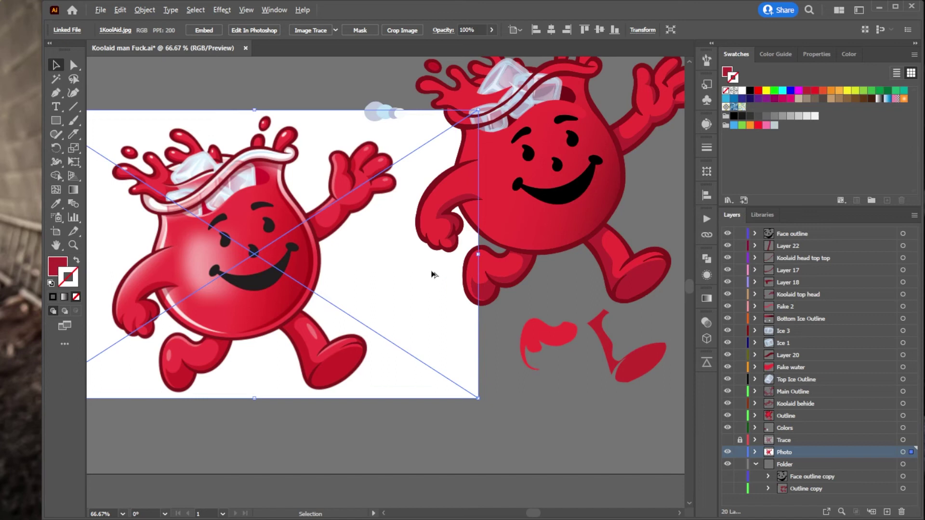
scroll(445, 273, "up", 5)
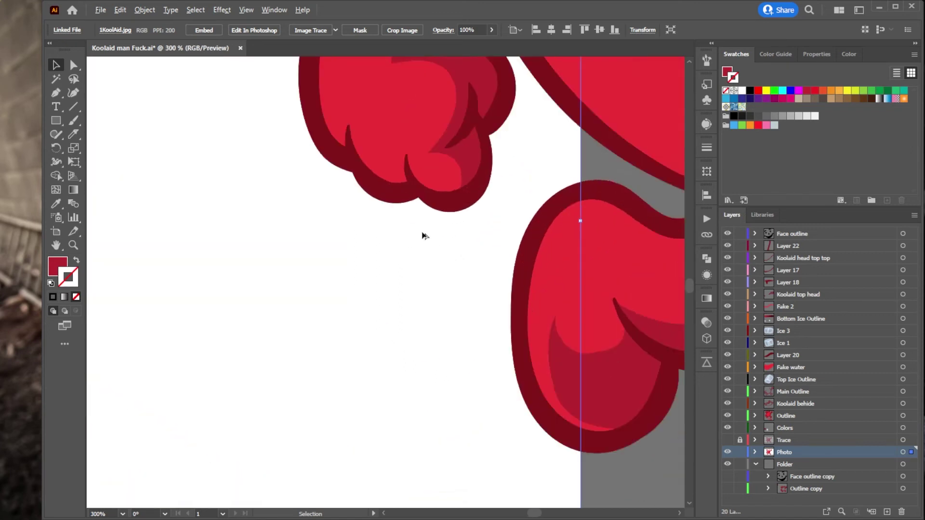
scroll(415, 226, "up", 5)
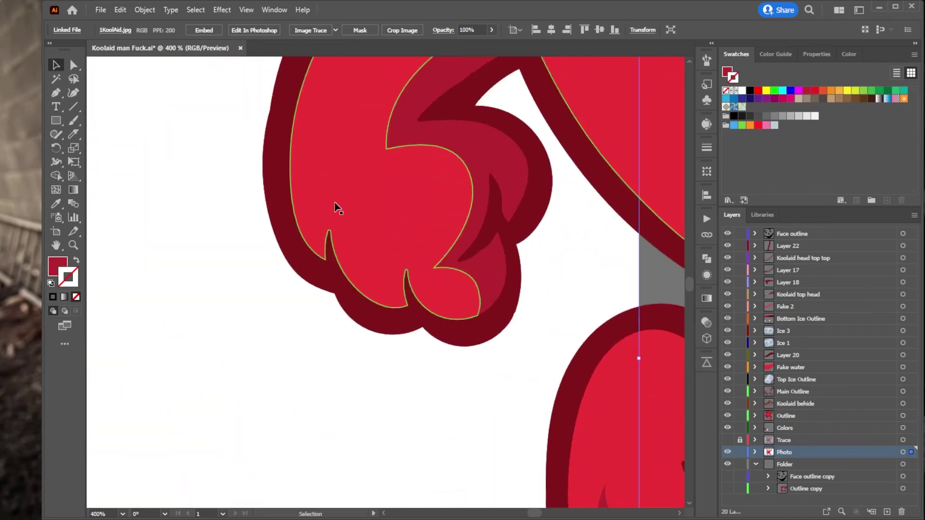
left_click(53, 68)
left_click(366, 176)
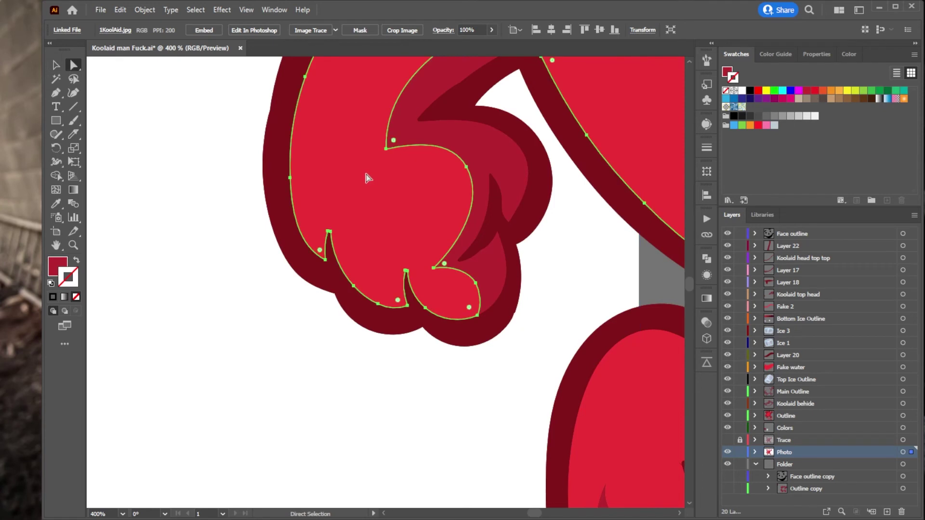
key("k")
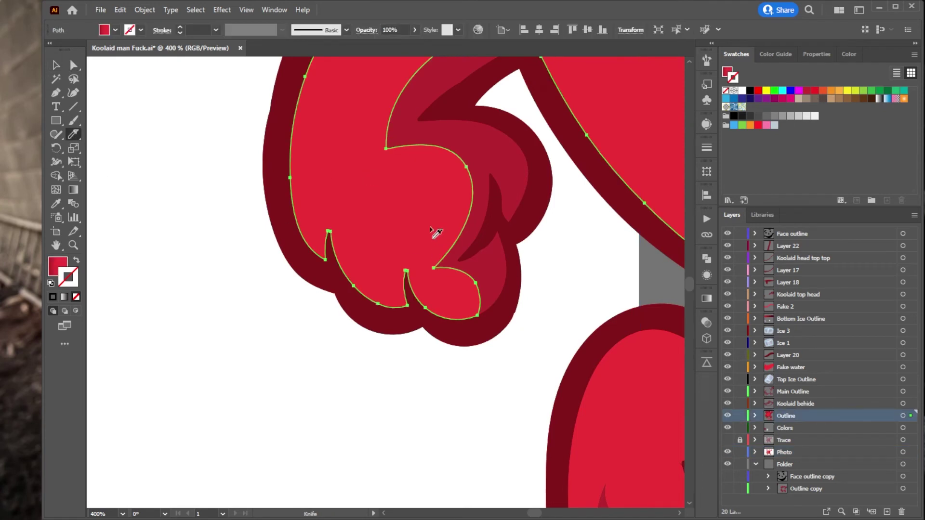
left_click_drag(392, 318, 405, 268)
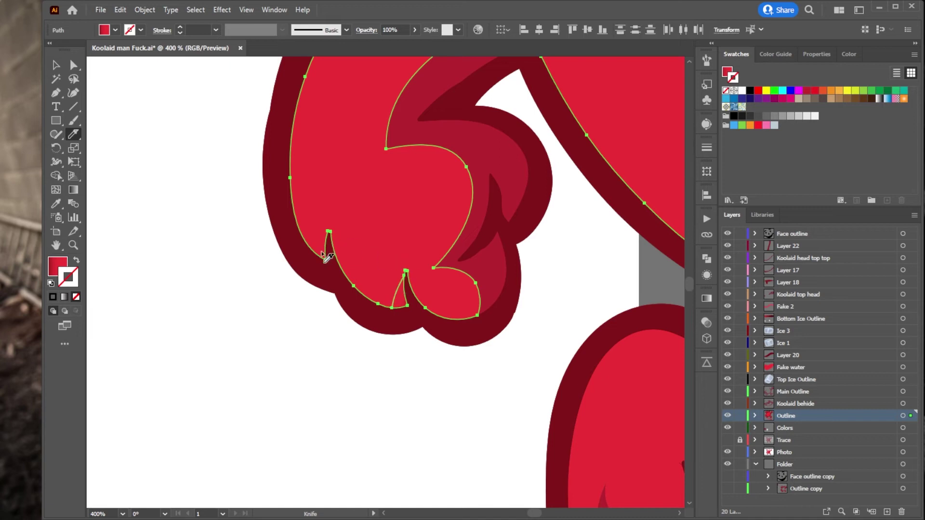
left_click_drag(314, 264, 342, 214)
Step: Select both finger-crease slivers and fill them with the darker red sampled from the hand's shadow
key("a")
left_click(407, 316)
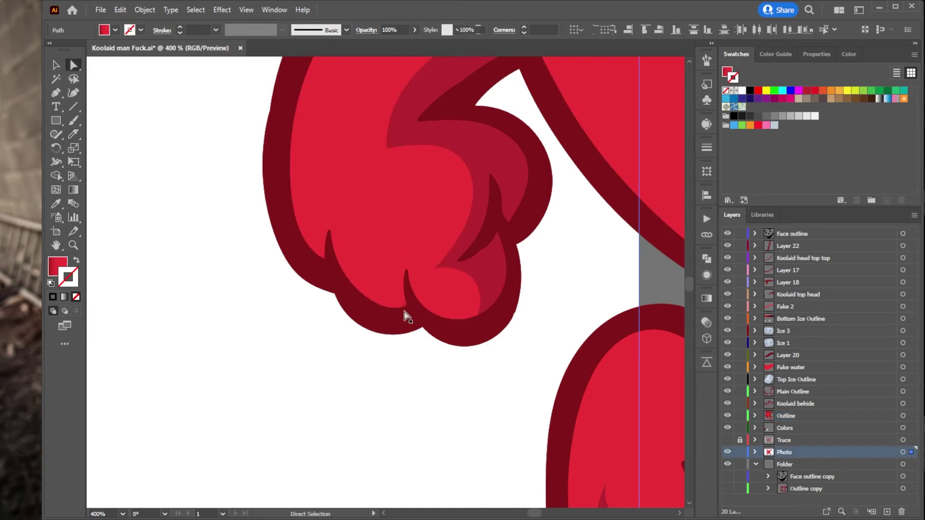
left_click(399, 301)
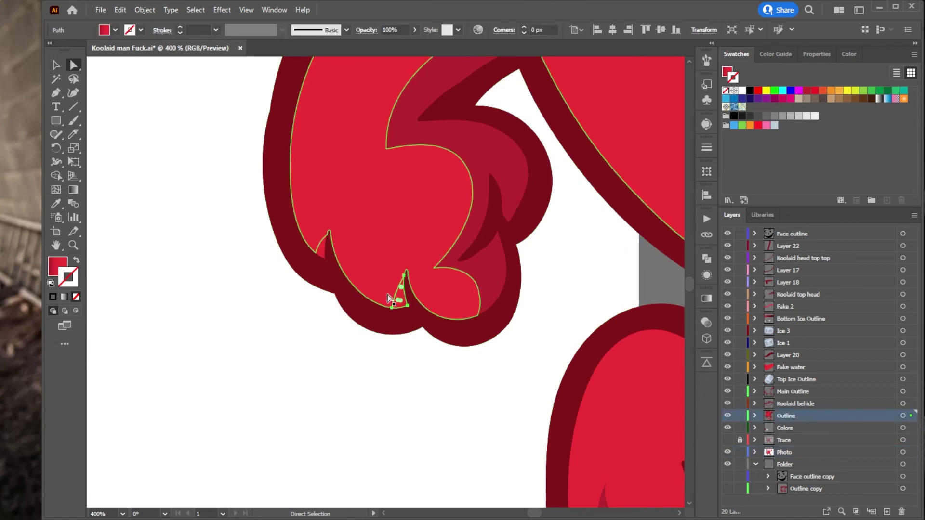
left_click(322, 249, "shift")
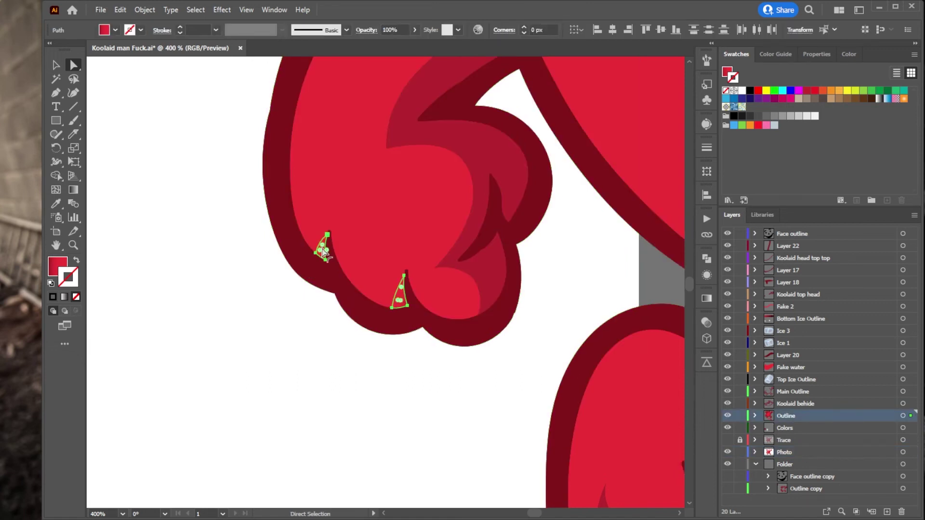
key("i")
left_click(477, 227)
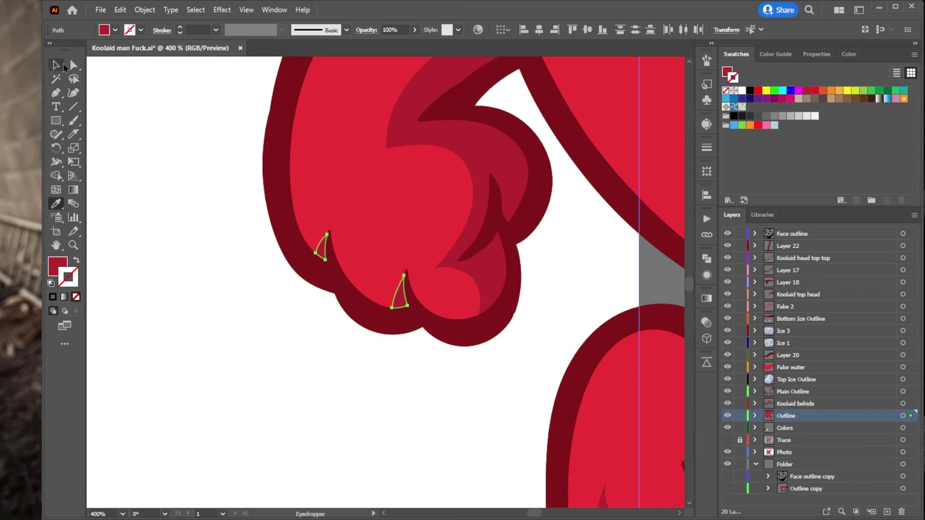
left_click(73, 64)
left_click(129, 63)
Step: Save the document and clear the selection
left_click(101, 9)
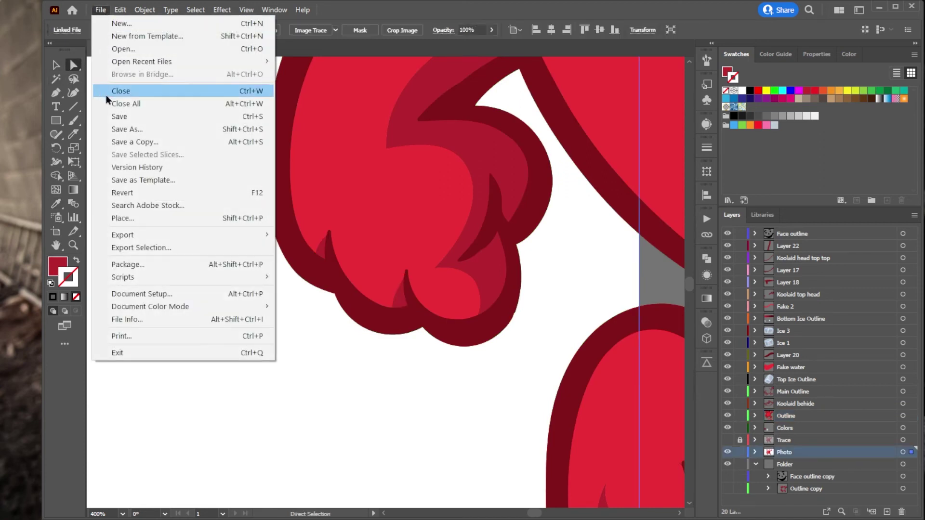
left_click(129, 116)
scroll(470, 413, "down", 3)
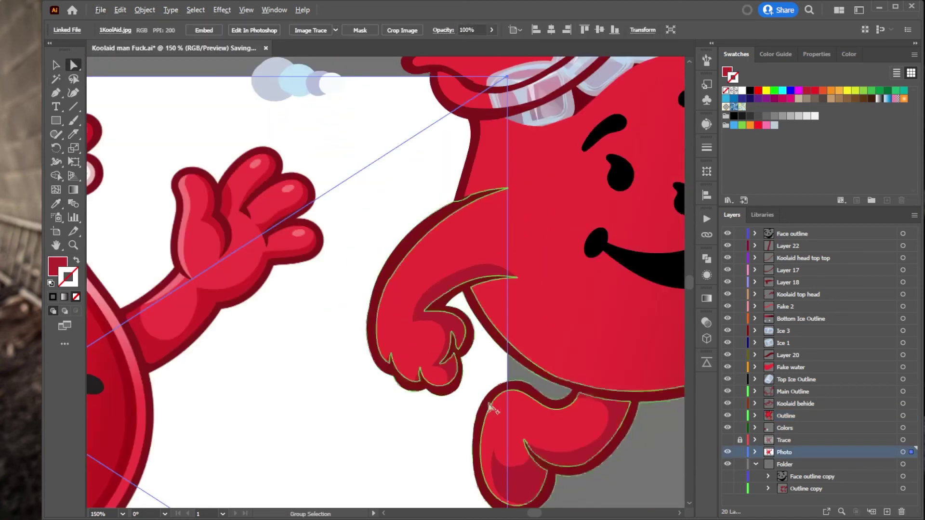
scroll(469, 413, "down", 4)
left_click(609, 244)
Step: Match the spare leg-and-foot shadow shape below the character to the dark red sampled from the character's foot
scroll(573, 265, "up", 1)
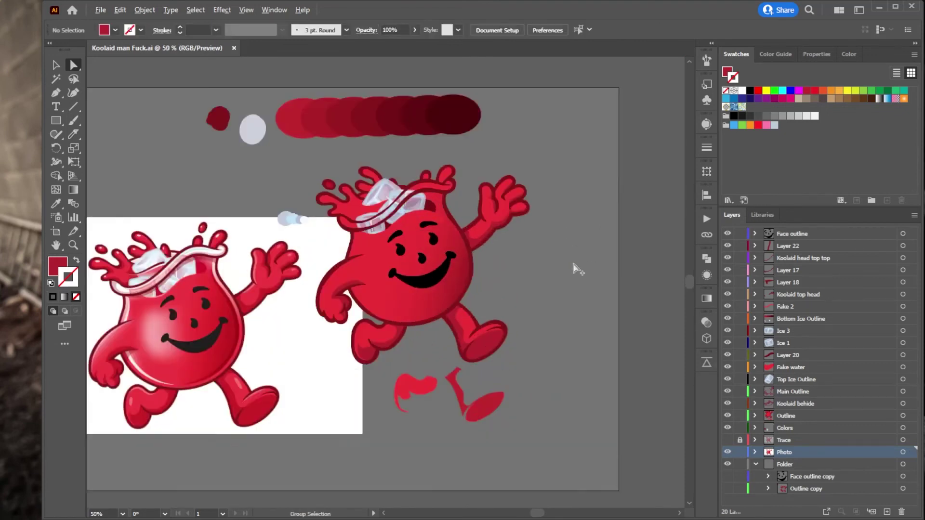
scroll(523, 290, "up", 1)
left_click_drag(523, 291, 559, 244)
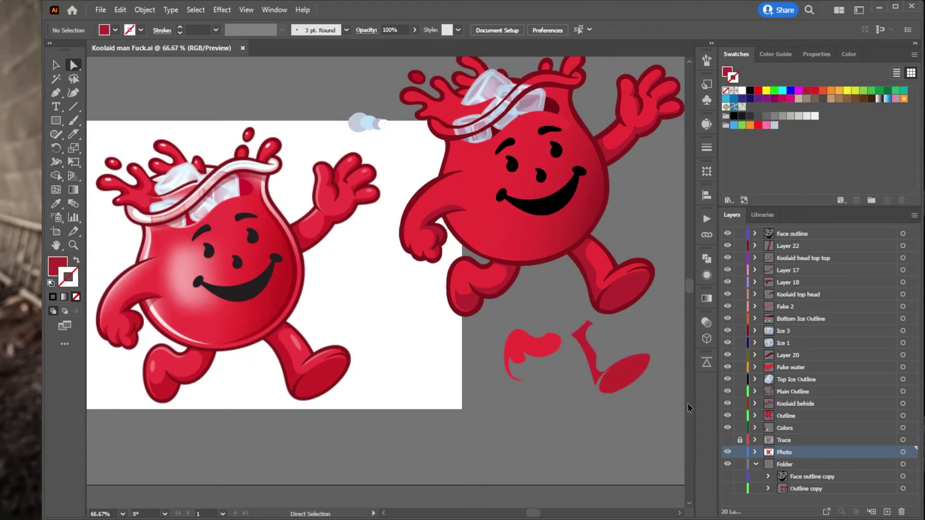
left_click(624, 373)
key("i")
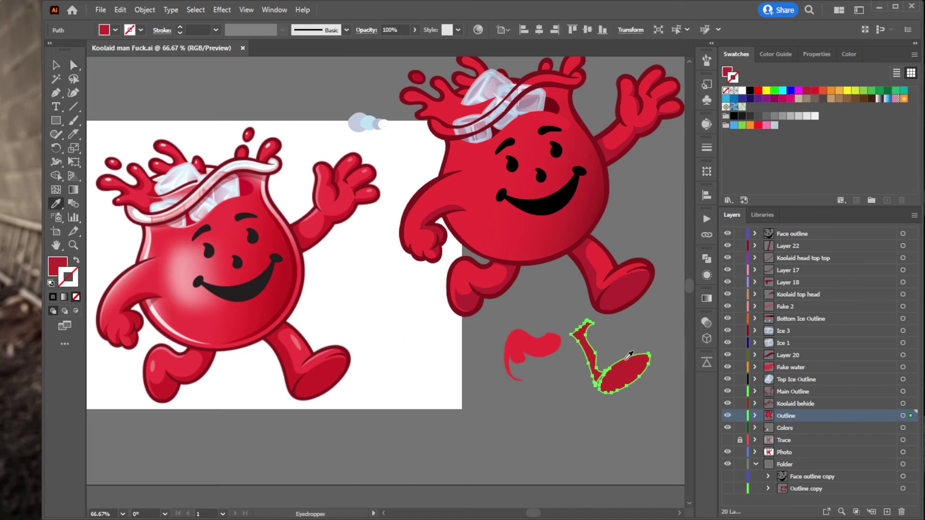
left_click(633, 289)
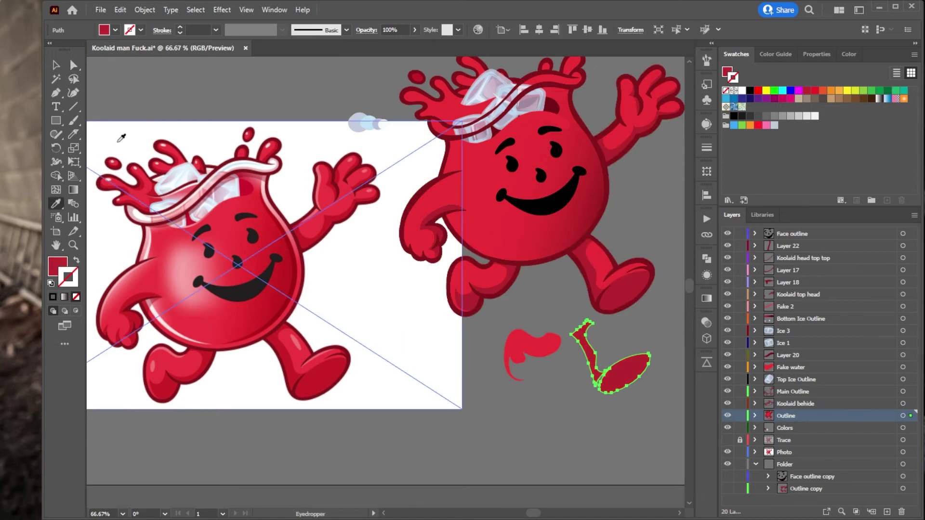
left_click(73, 65)
left_click(226, 87)
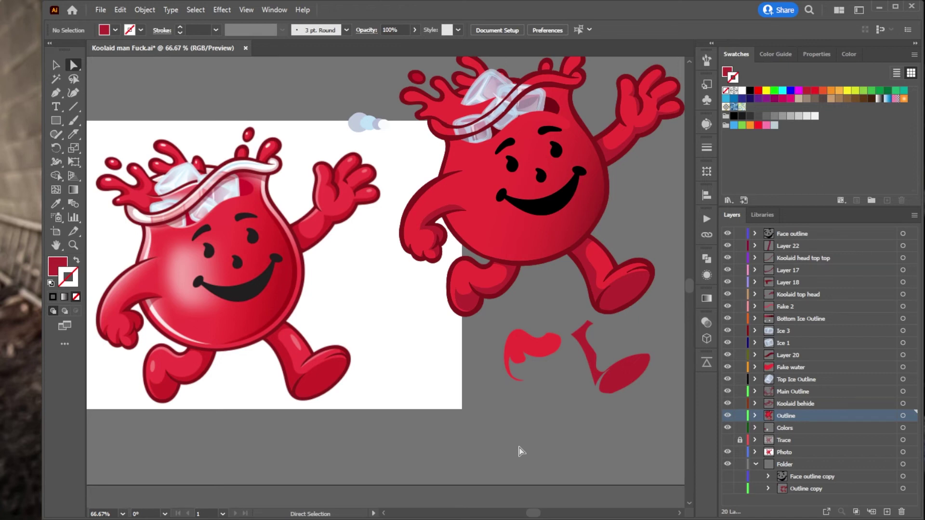
Step: Try to apply a linear gradient to the thin wavy strip below the pitcher's rim
left_click(527, 124)
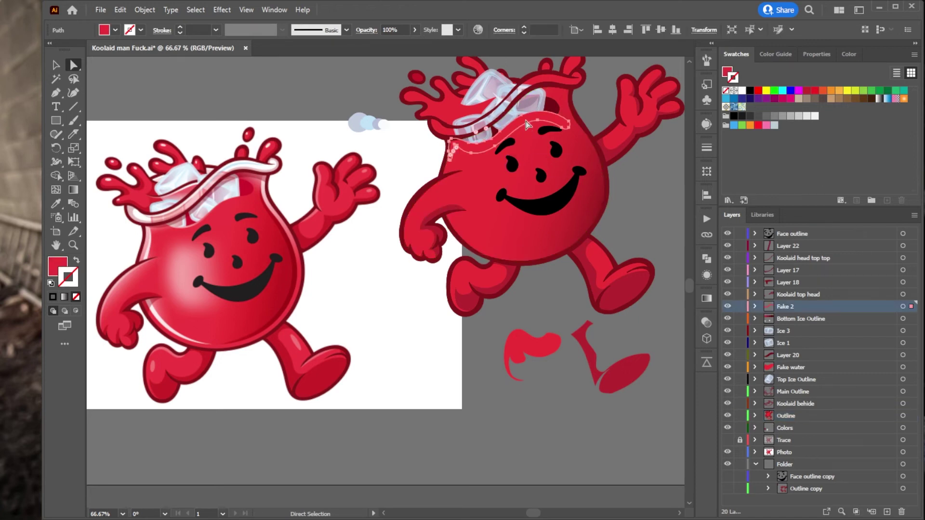
key("i")
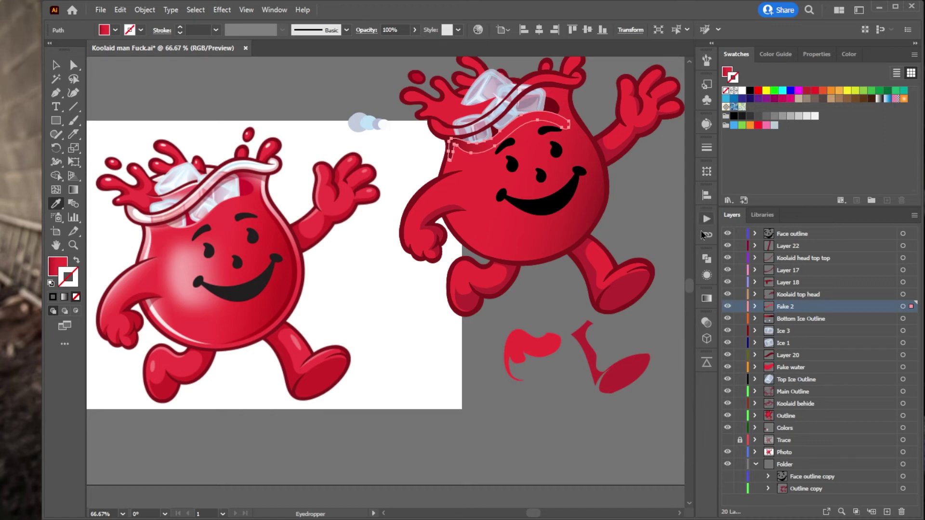
left_click(706, 298)
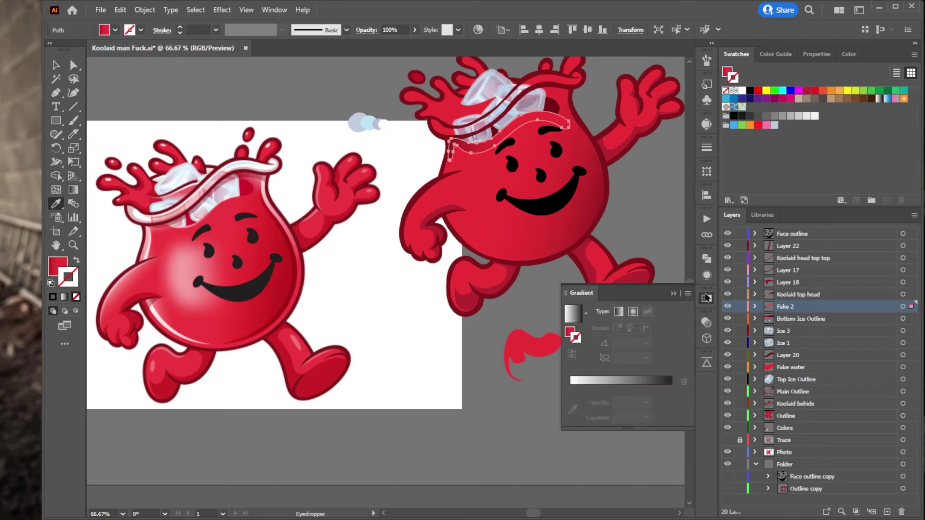
left_click(619, 313)
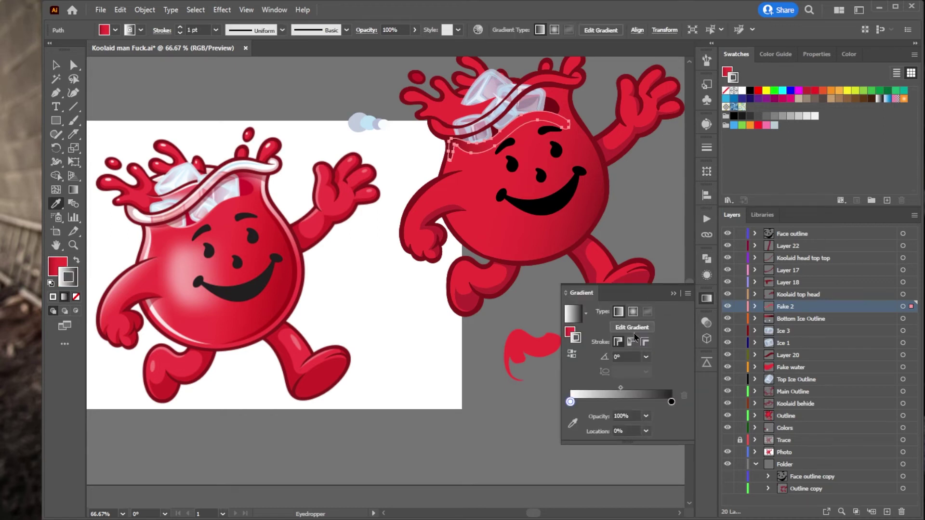
left_click(640, 332)
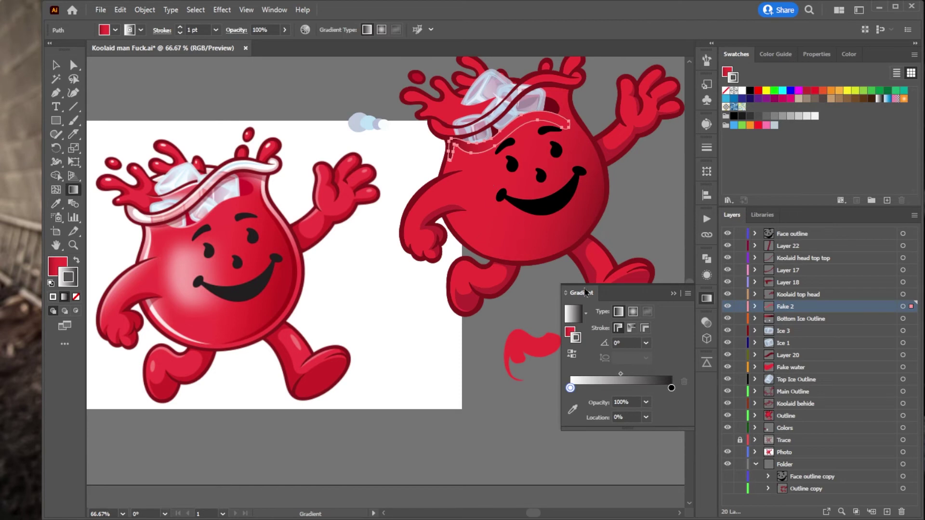
left_click(632, 311)
left_click(618, 311)
left_click(671, 388)
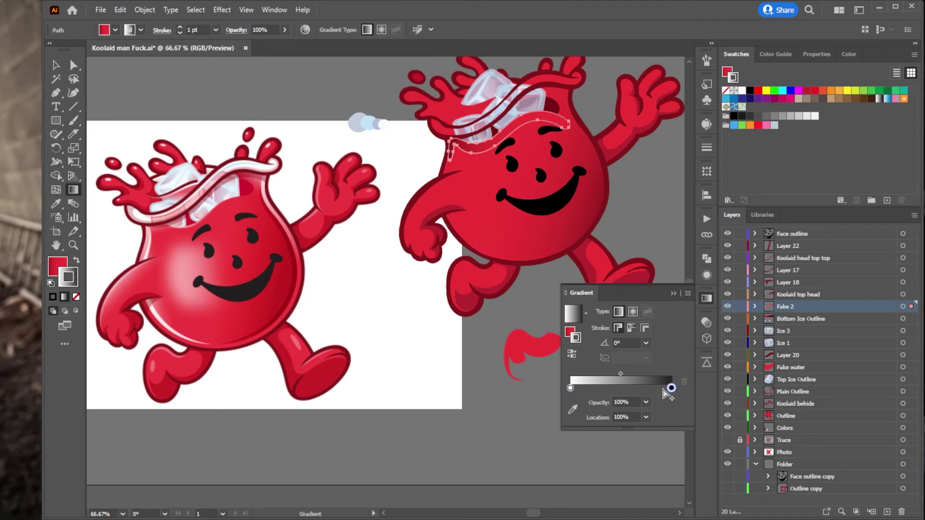
Step: Move the reference picture farther away from the character artwork and clear the selection
left_click(55, 66)
left_click(475, 316)
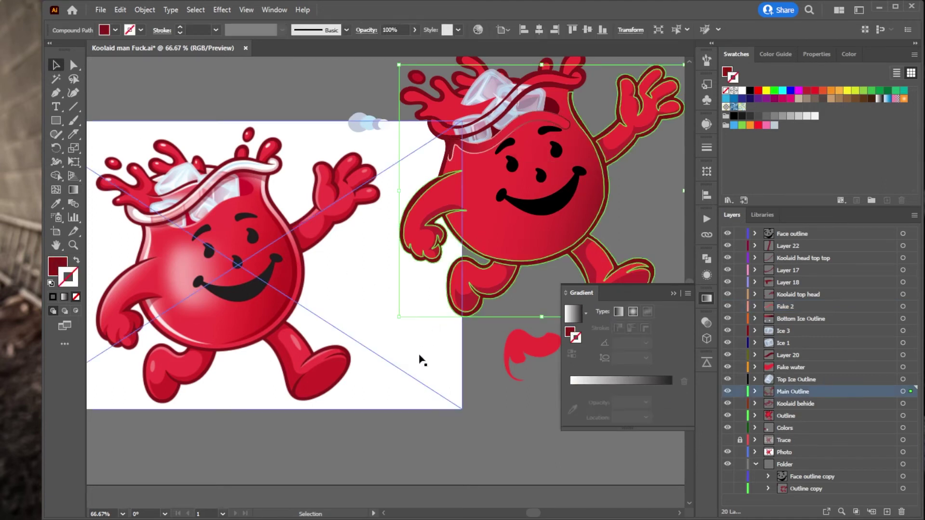
left_click(423, 439)
left_click_drag(394, 407, 308, 407)
left_click(478, 427)
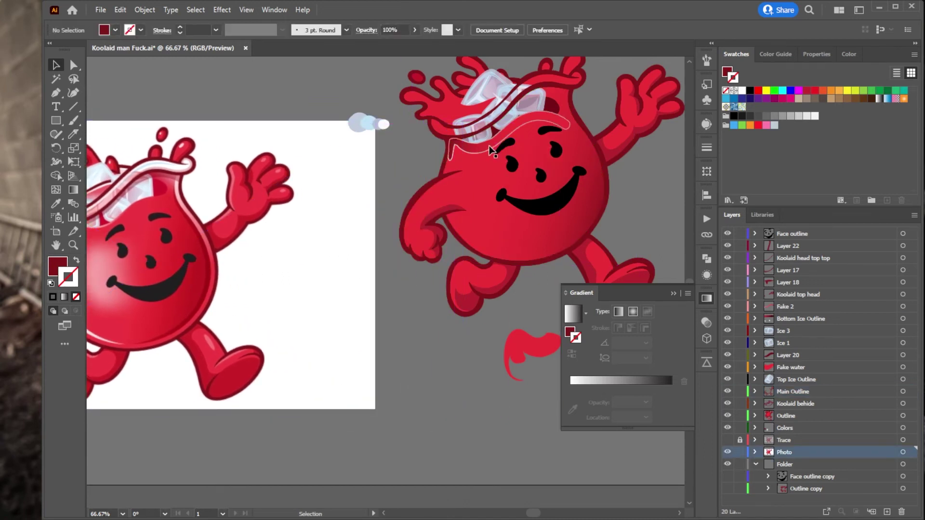
Step: Remove the gradient stroke from the wavy strip below the pitcher's rim and make its fill active
left_click(491, 150)
left_click(620, 328)
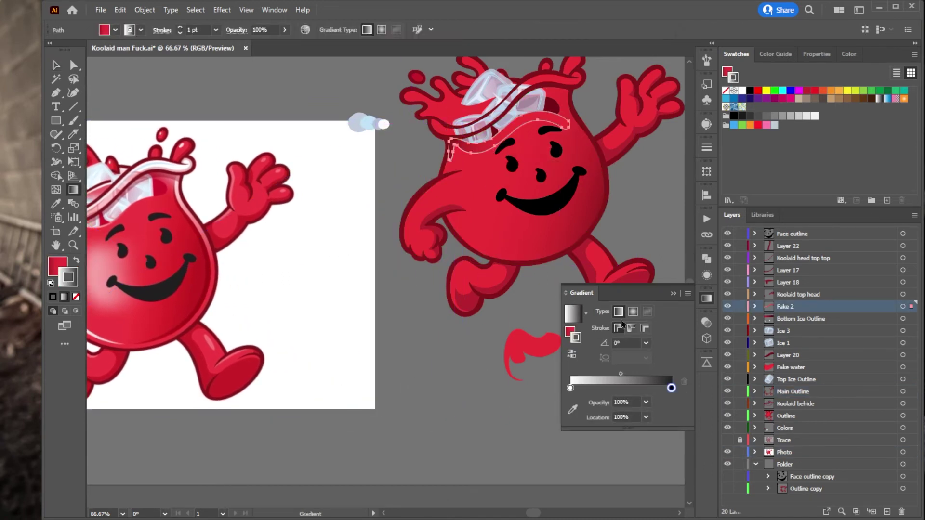
left_click(55, 65)
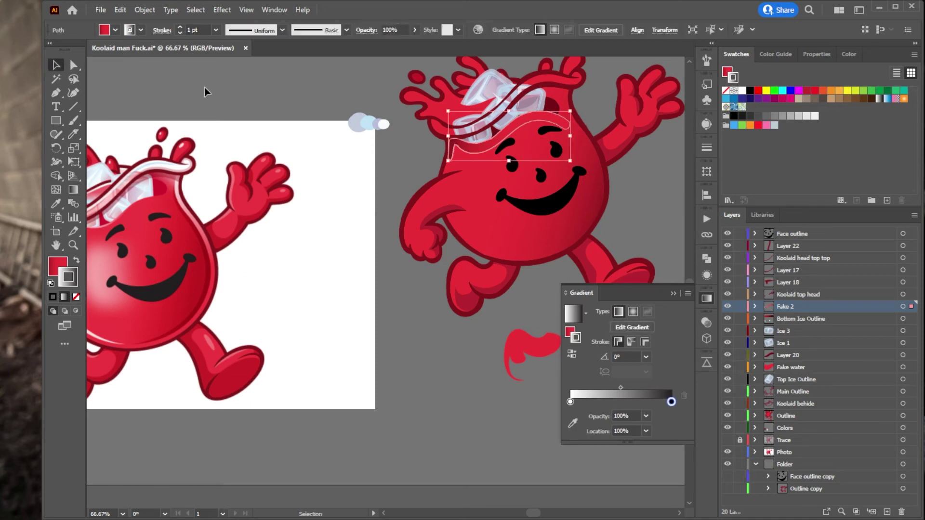
left_click_drag(506, 135, 279, 87)
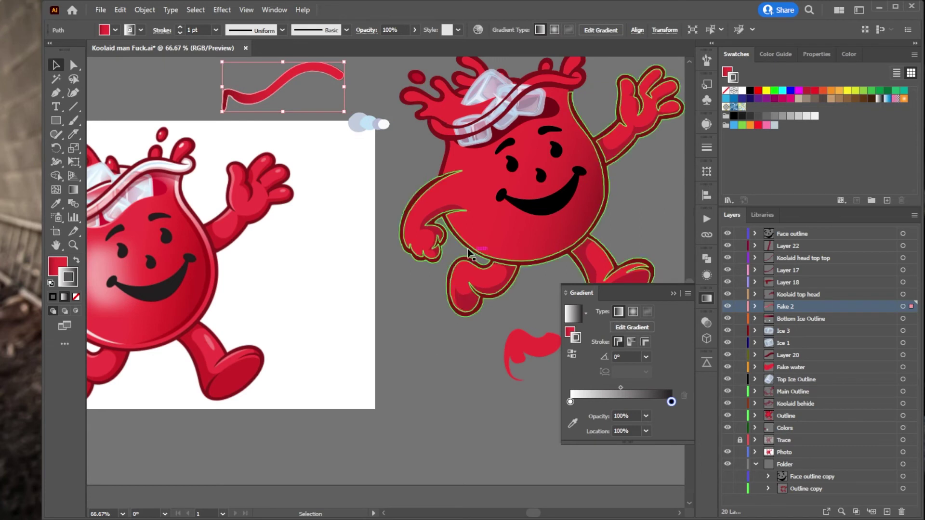
key("ctrl+z")
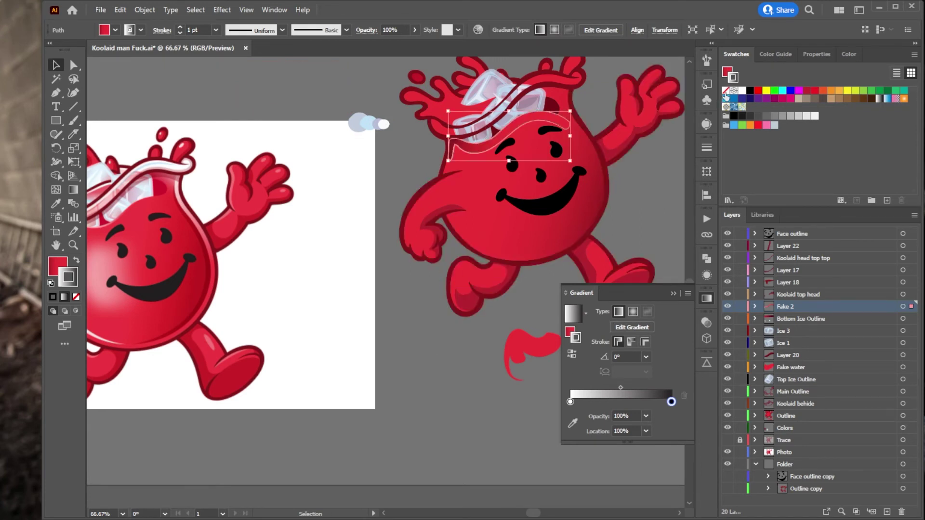
left_click(726, 91)
key("period")
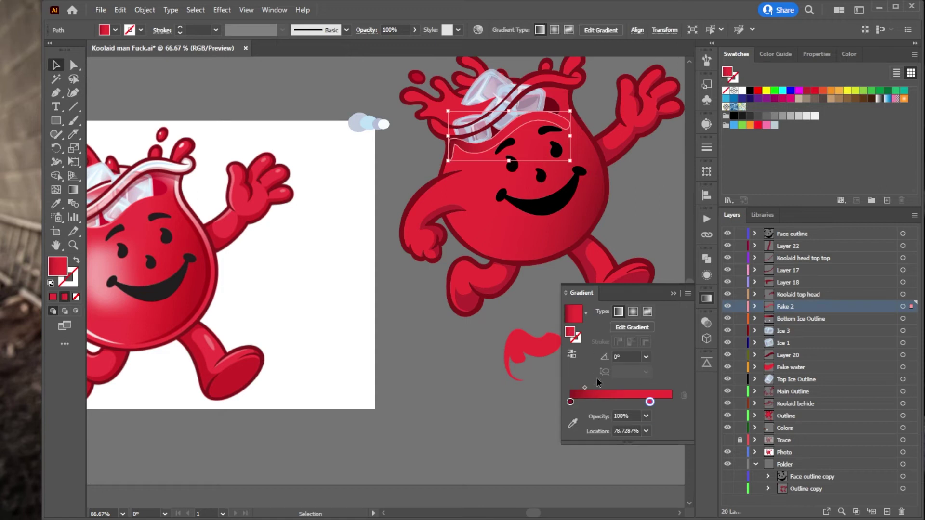
Step: Redirect the wavy strip's red fill gradient to about 178° so its dark end faces the waving arm
left_click(631, 328)
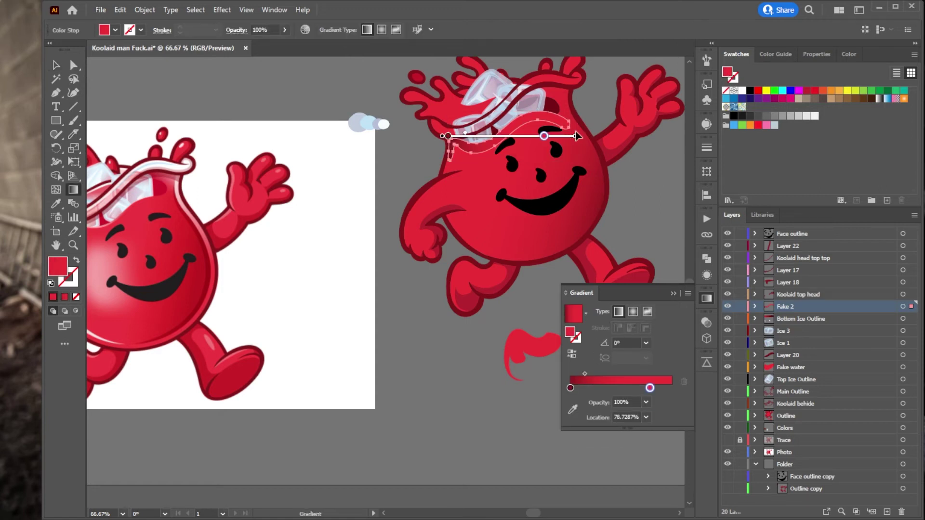
mouse_move(576, 136)
left_mouse_down()
mouse_move(339, 179)
mouse_move(338, 132)
left_mouse_up()
left_click_drag(396, 135, 574, 142)
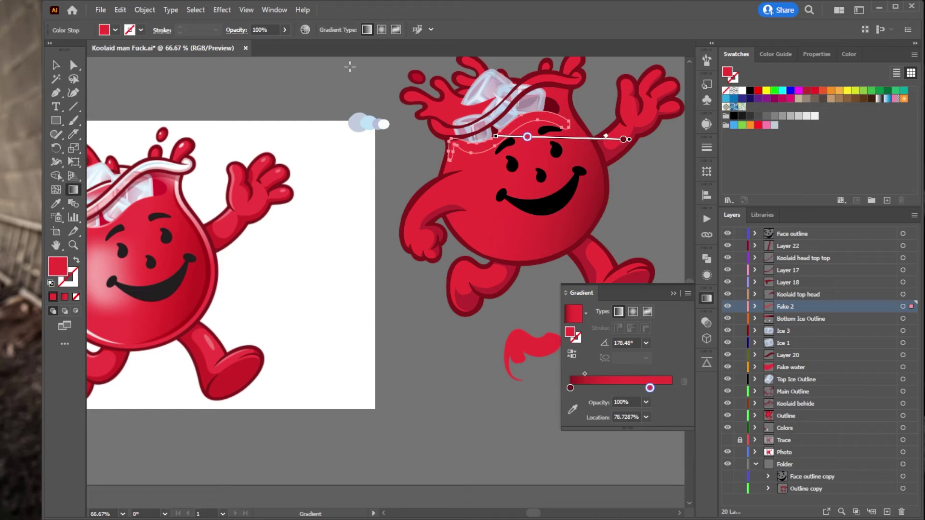
left_click(56, 64)
left_click(258, 95)
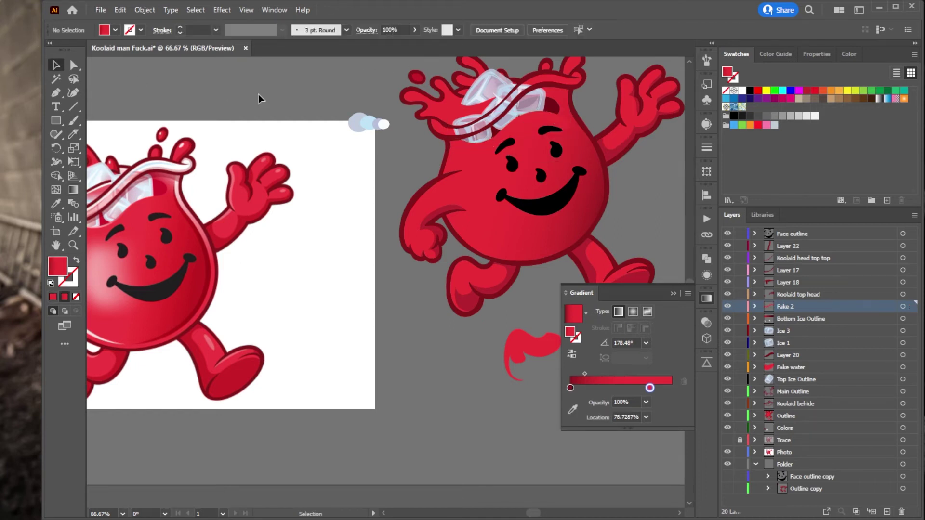
Step: Shift the dark red stop of the wavy strip's gradient to a location of about 24%
left_click(554, 128)
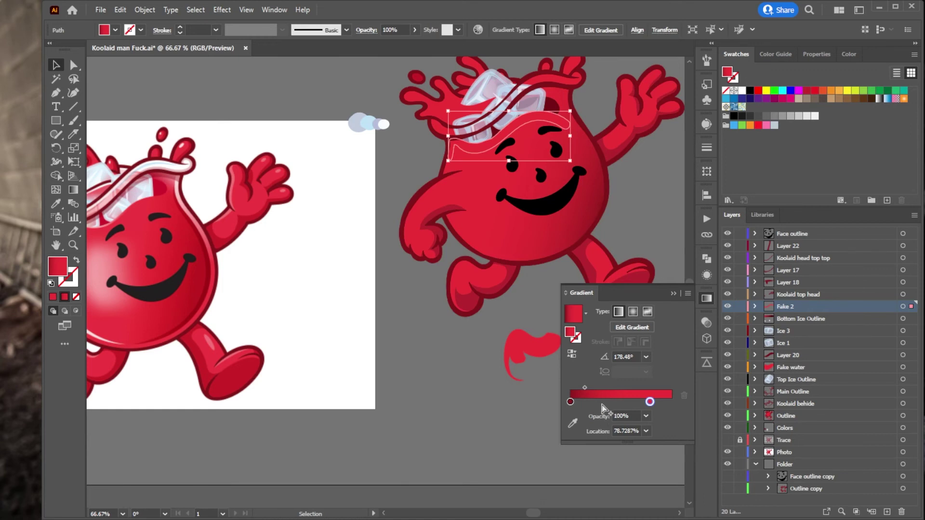
left_click_drag(570, 402, 595, 402)
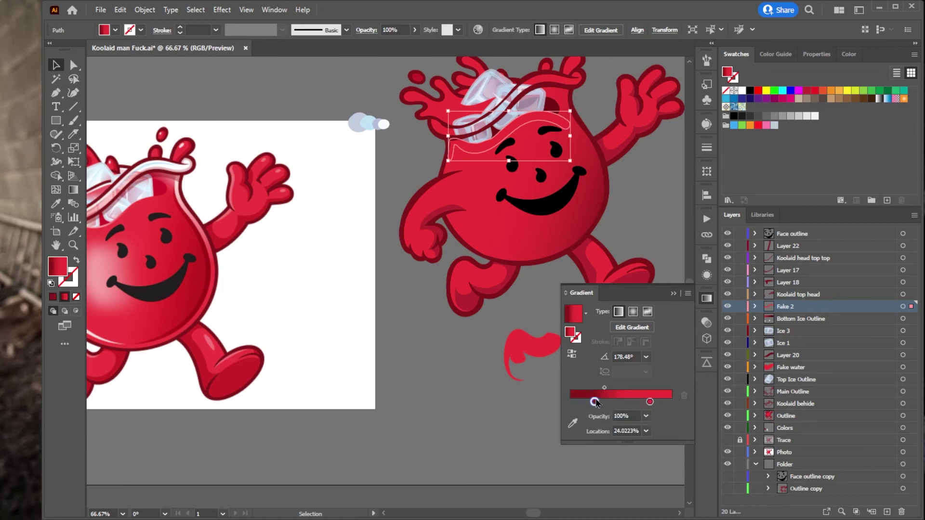
left_click(342, 75)
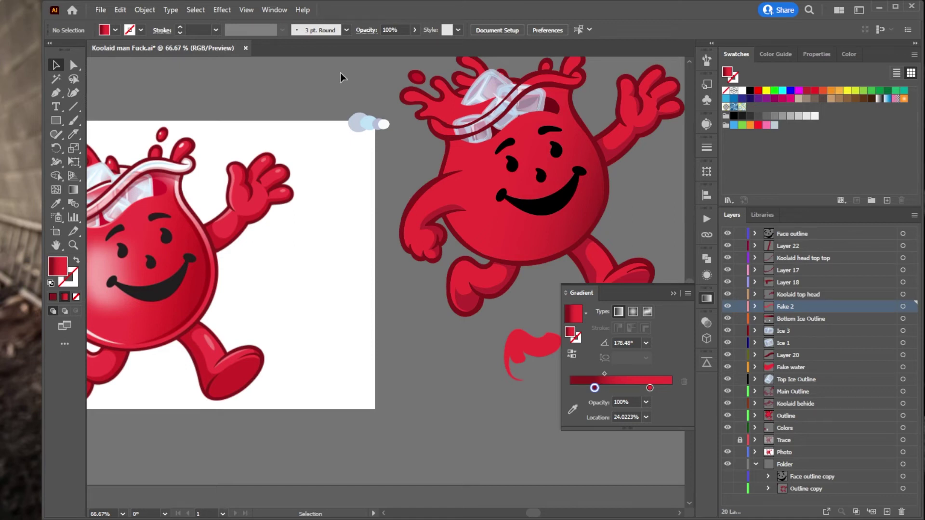
Step: Fill the dark shape behind the ice cubes with the lighter shadow red sampled from the character's shading
left_click_drag(430, 187, 367, 192)
scroll(519, 97, "up", 3)
left_click(488, 133)
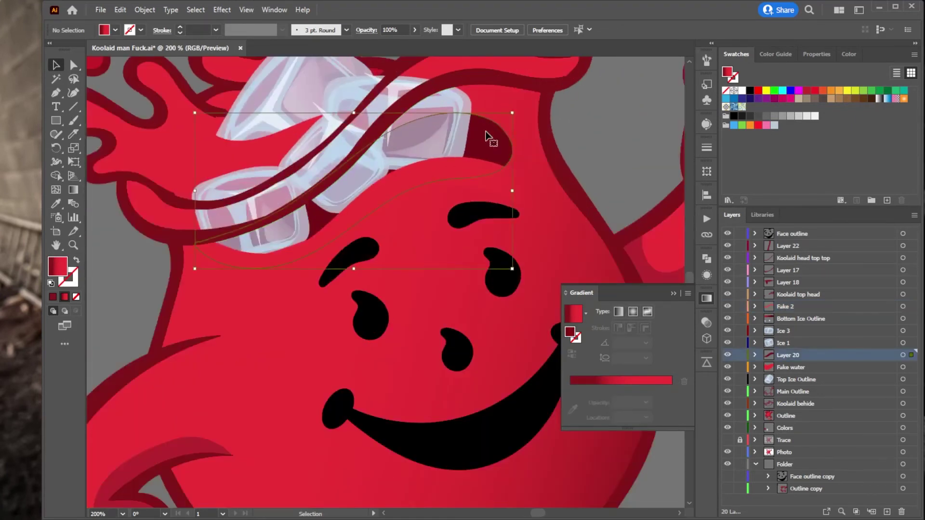
scroll(544, 187, "down", 3)
left_click_drag(526, 196, 401, 141)
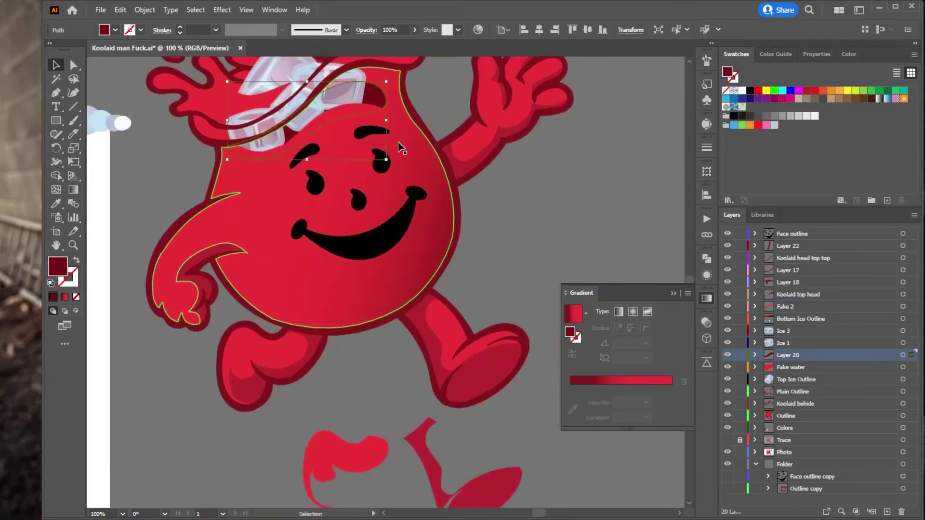
key("i")
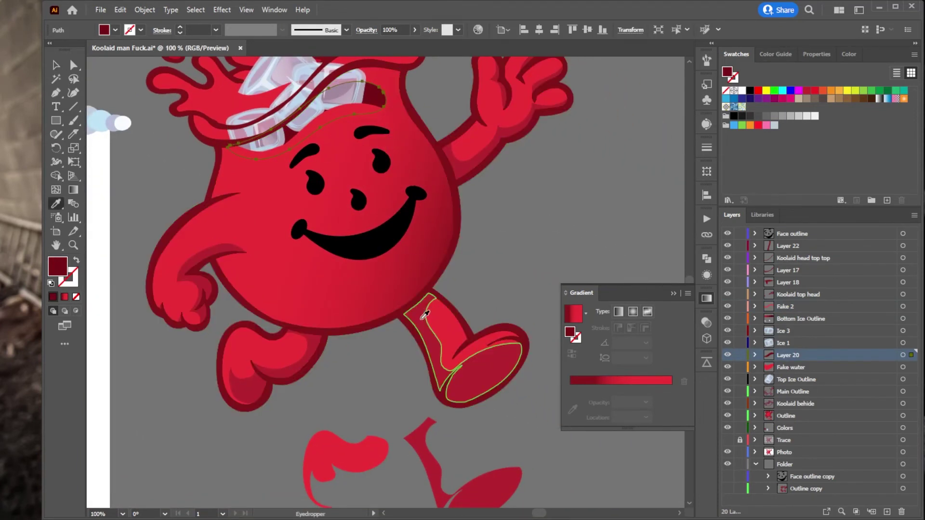
left_click(340, 255)
left_click(55, 63)
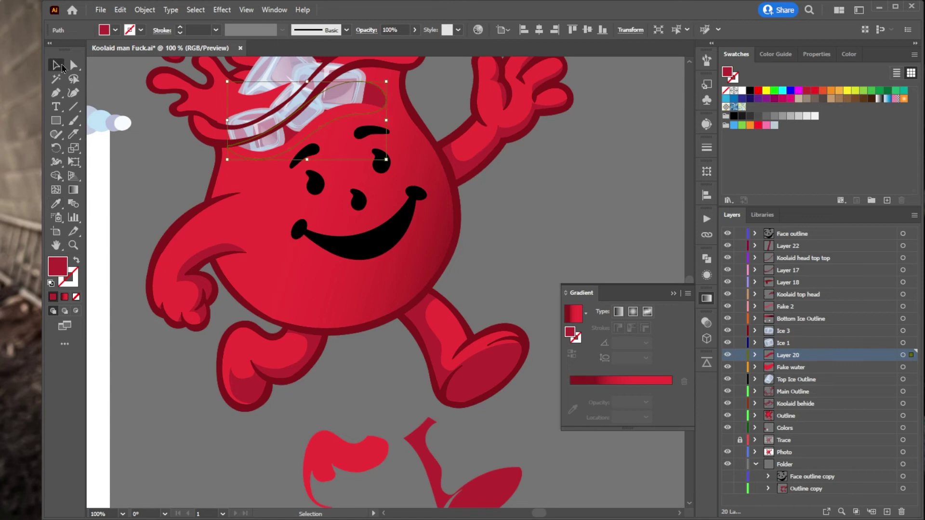
left_click(130, 107)
Step: Clear the selection of the outline group and save the document
scroll(265, 173, "down", 2)
left_click_drag(400, 207, 561, 198)
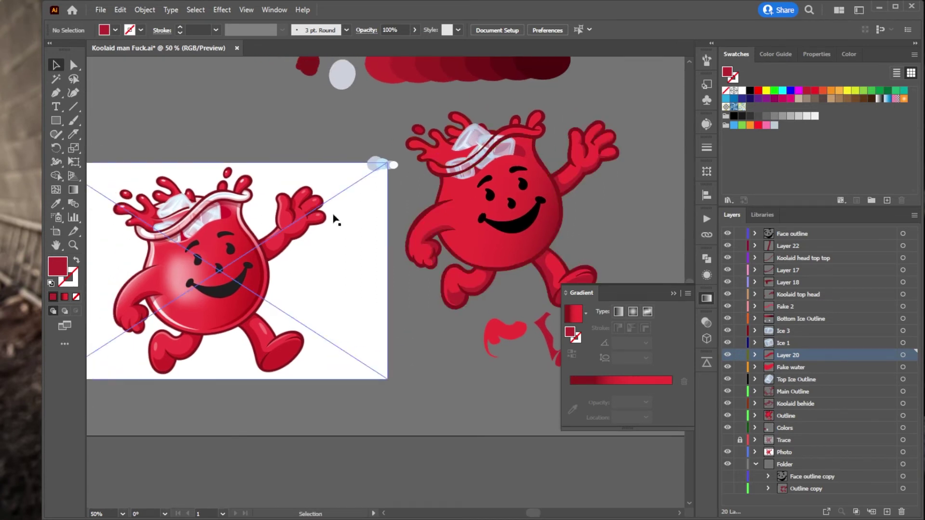
left_click(433, 158)
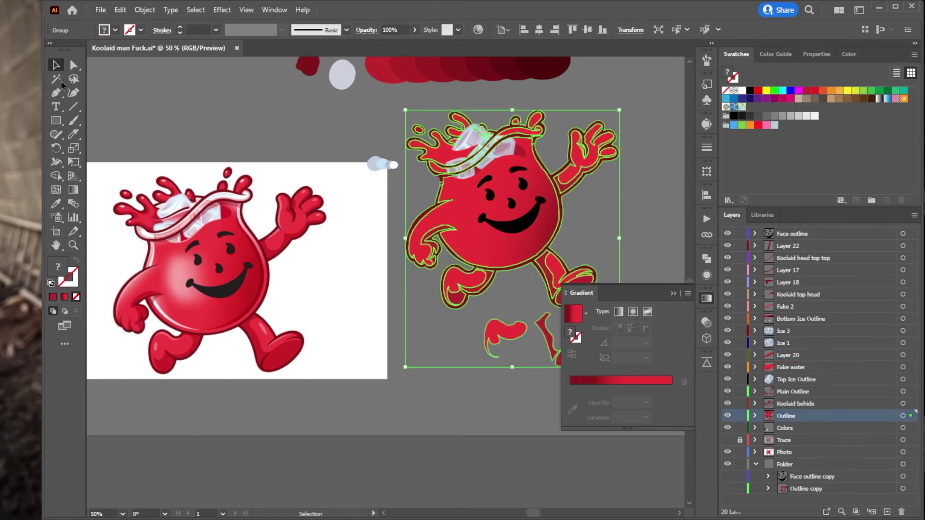
left_click(73, 64)
left_click(210, 97)
left_click(100, 10)
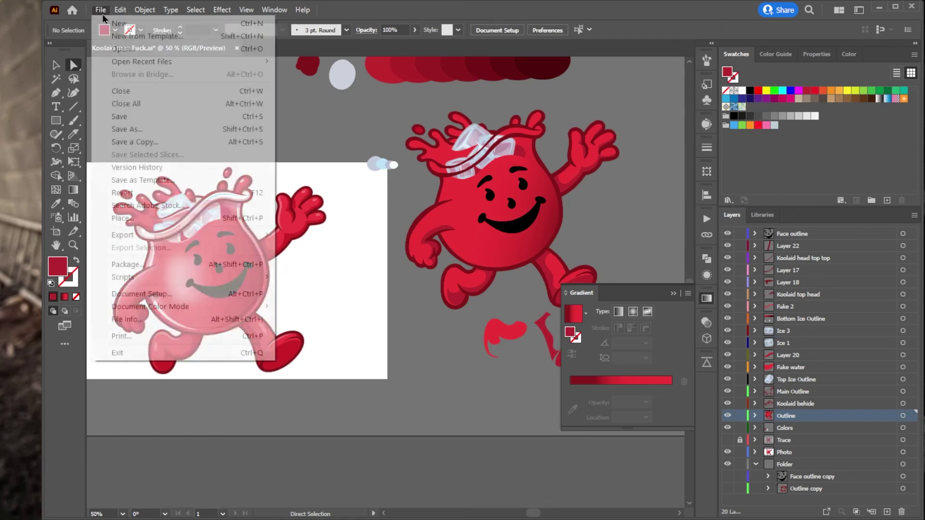
left_click(186, 115)
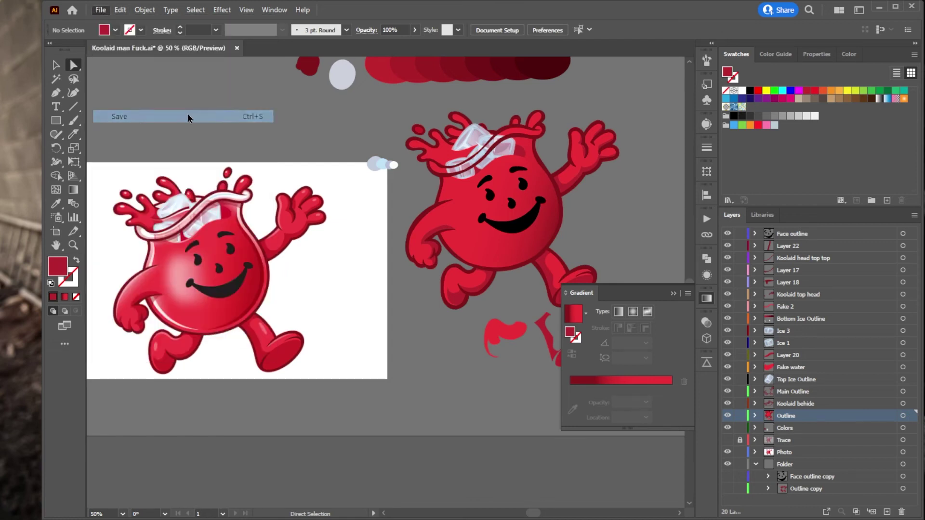
Step: Move the reference picture toward the character so that it lies partly beneath the artwork
left_click(437, 155, "alt")
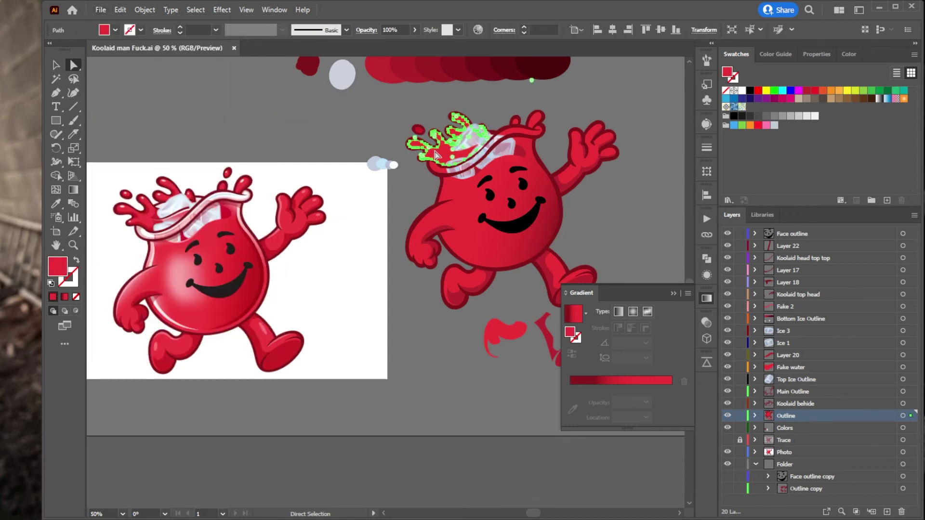
scroll(436, 153, "up", 4)
scroll(223, 289, "down", 2)
left_click_drag(297, 276, 601, 195)
Step: Move the pale ice colour circles off the reference picture to the empty area beside the row of dark red circles
left_click(345, 174)
left_click(335, 179, "shift")
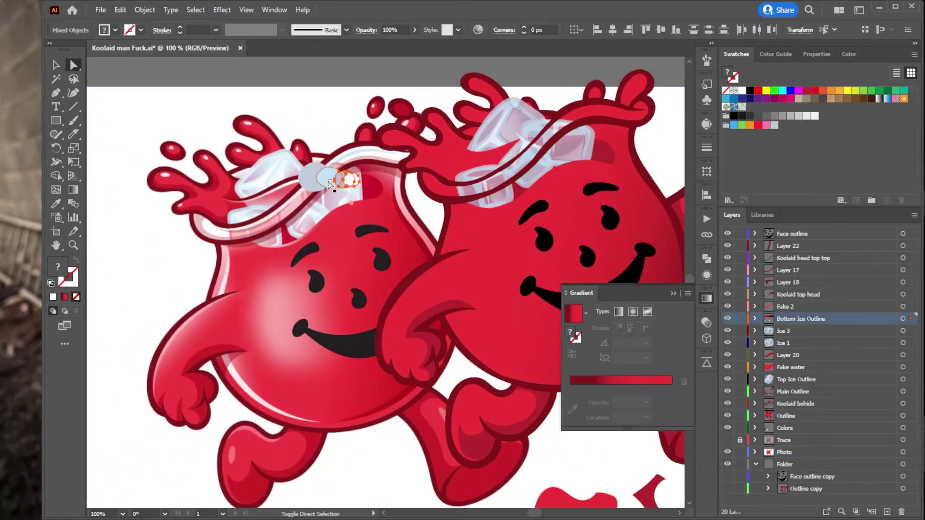
key("v")
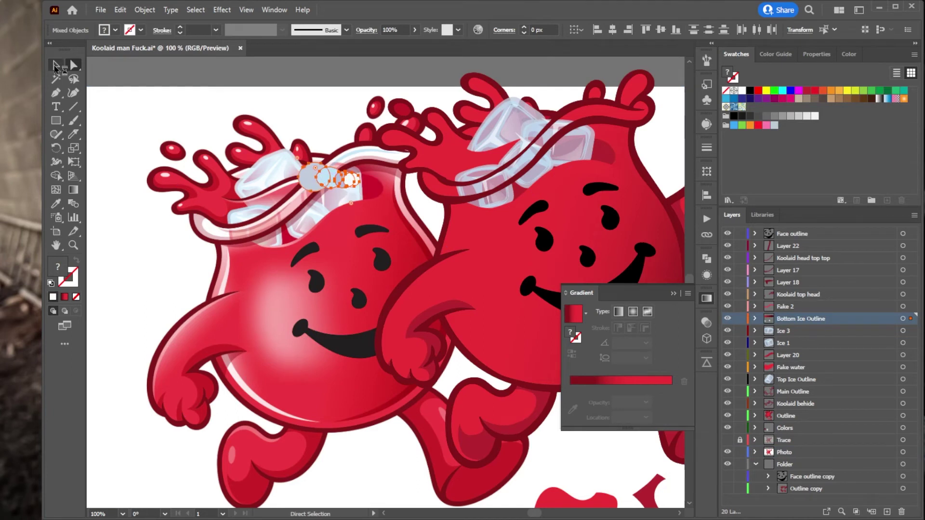
key("ctrl+minus")
key("ctrl+minus")
key("ctrl+minus")
left_click_drag(366, 174, 519, 111)
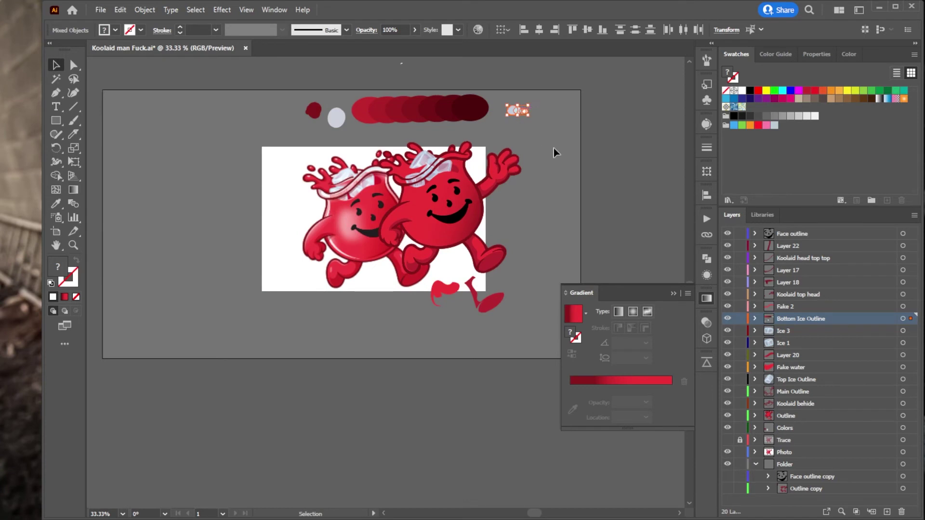
left_click(553, 148)
scroll(365, 197, "up", 4)
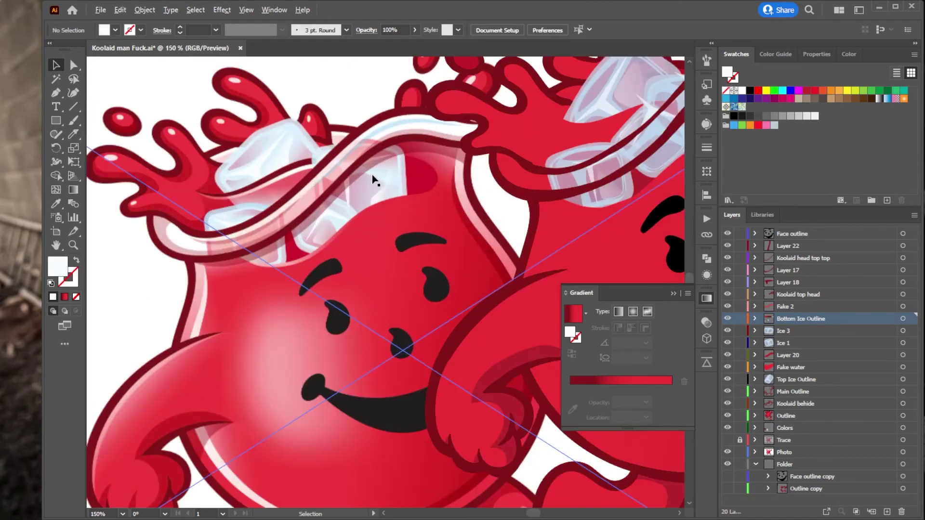
scroll(373, 180, "down", 1)
left_click(470, 143)
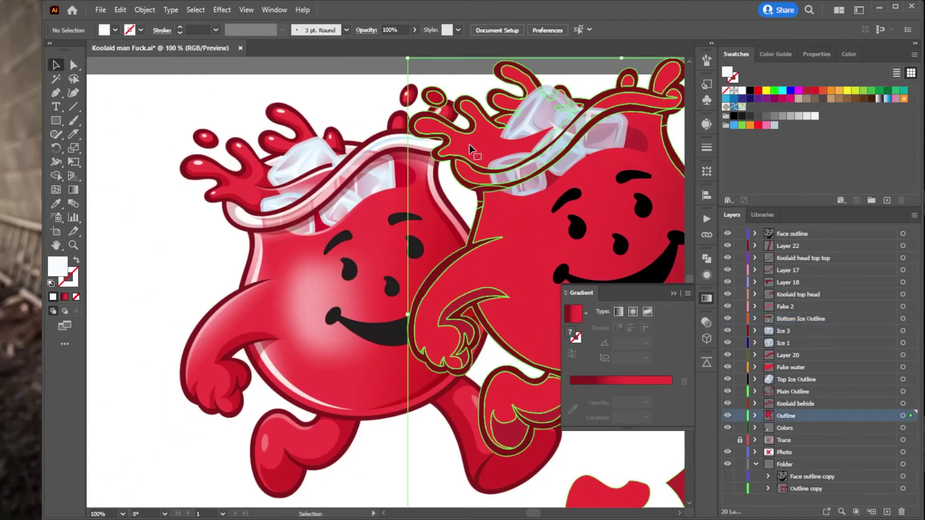
left_click(470, 144)
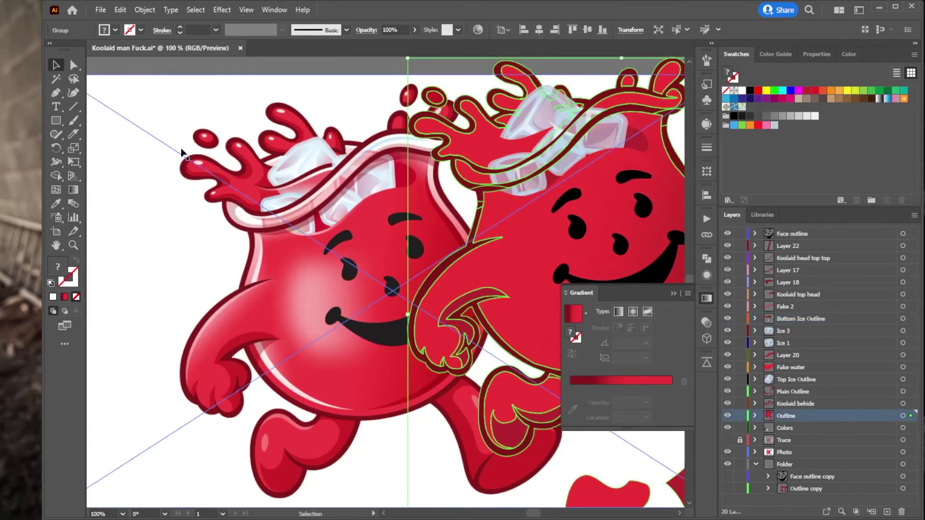
left_click(73, 64)
left_click(248, 78)
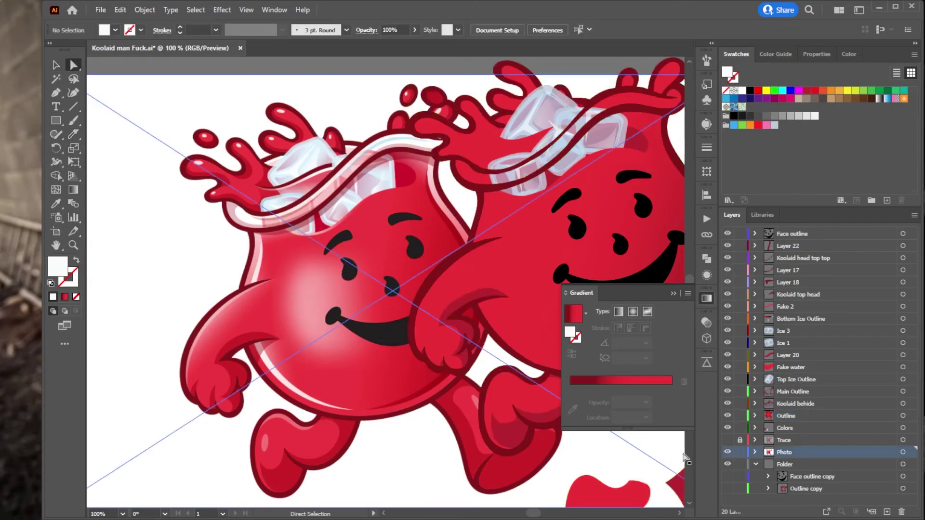
Step: Lock the Photo layer that holds the reference picture
left_click(729, 439)
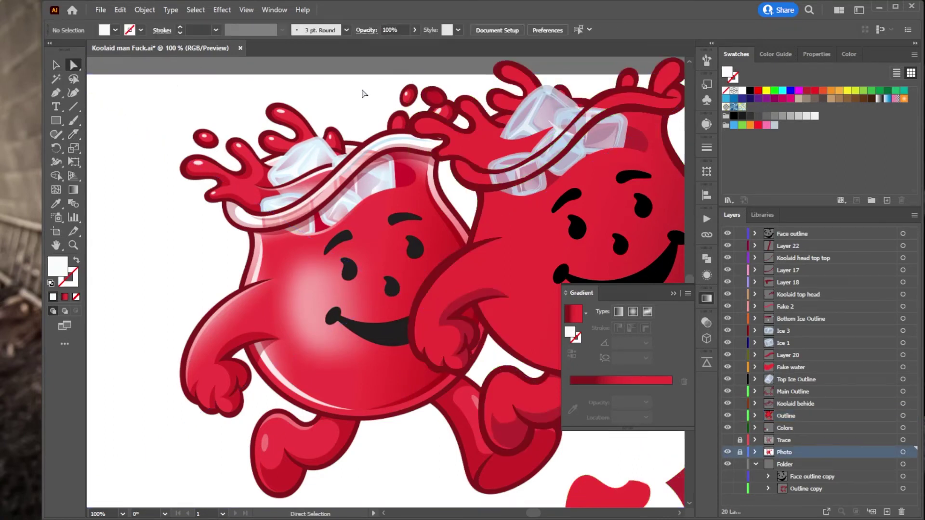
Step: Try to slice shading strips off the lower edges of the drawn character's splash shape with the Knife
left_click(472, 108)
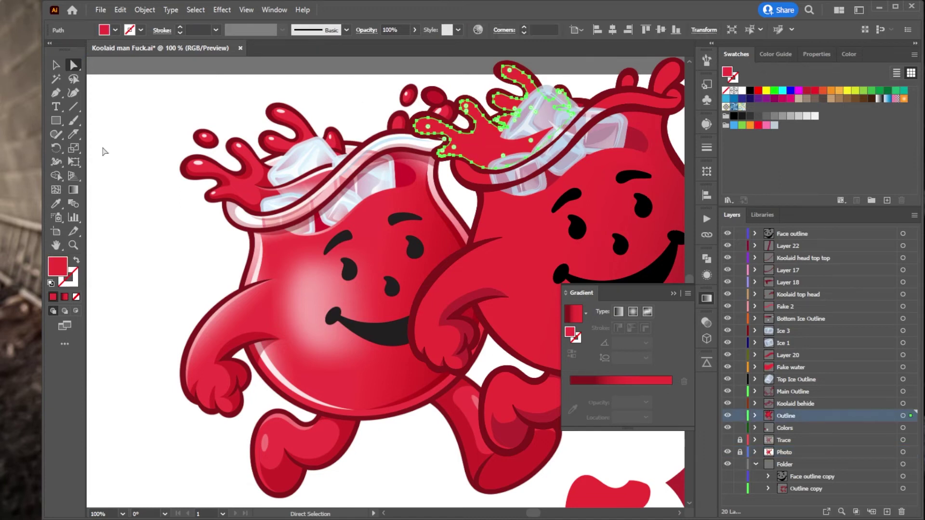
left_click(77, 137)
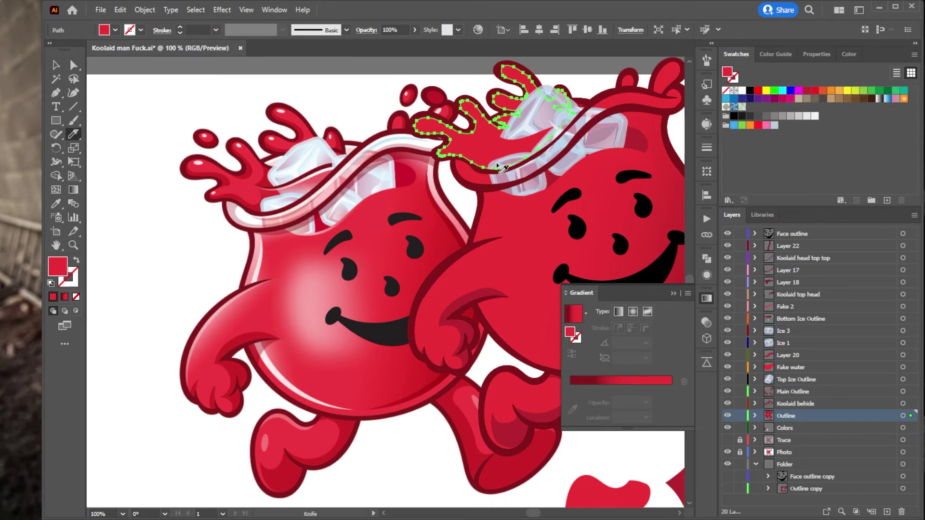
mouse_move(491, 166)
left_mouse_down()
mouse_move(470, 153)
mouse_move(439, 155)
left_mouse_up()
left_click_drag(478, 158, 440, 153)
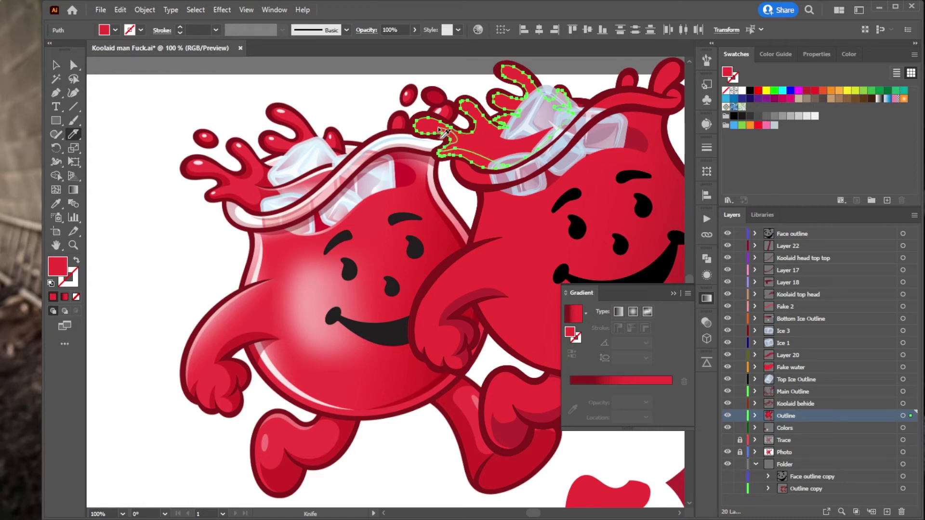
mouse_move(436, 131)
left_mouse_down()
mouse_move(420, 130)
mouse_move(417, 120)
left_mouse_up()
mouse_move(461, 133)
left_mouse_down()
mouse_move(482, 138)
mouse_move(485, 130)
left_mouse_up()
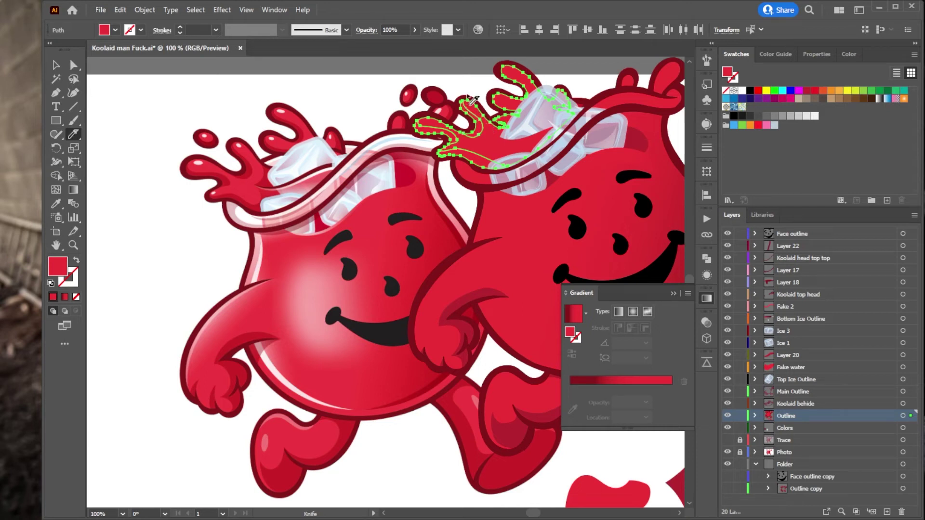
Step: Check the cut pieces of the splash shape by selecting them, and undo the Knife cuts
left_click(74, 65)
left_click(301, 93)
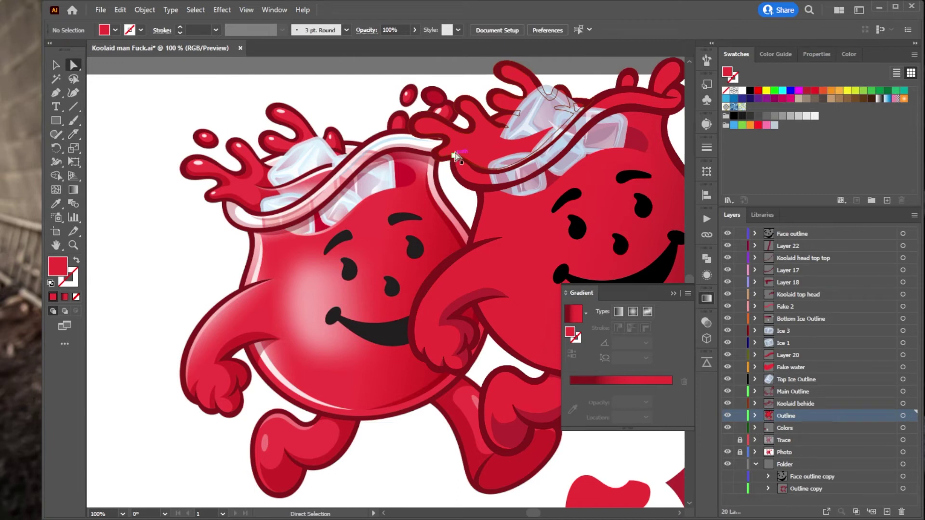
left_click(457, 155)
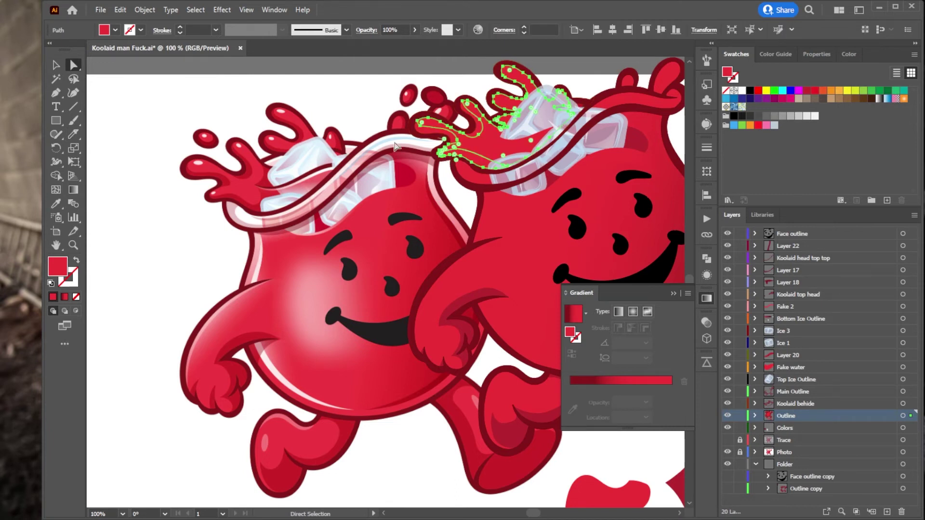
key("ctrl+shift+a")
left_click(483, 166)
key("ctrl+shift+a")
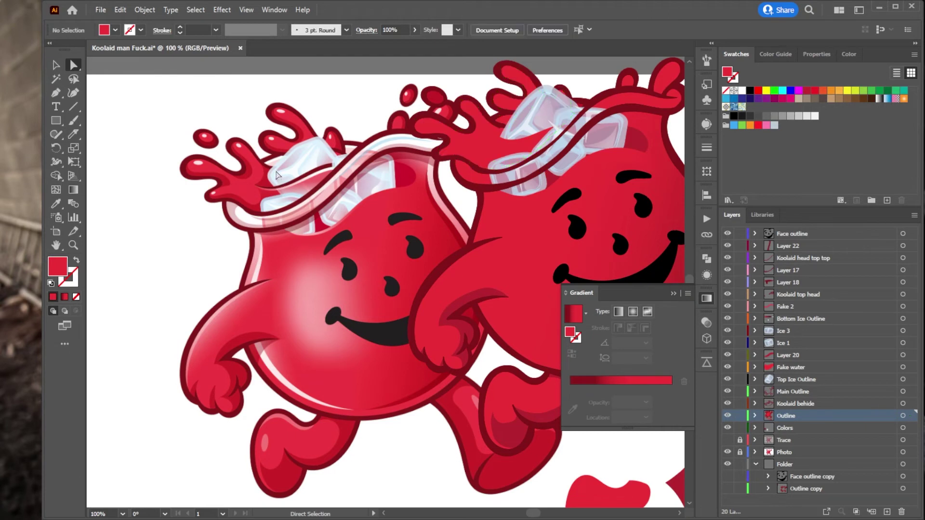
key("ctrl+z")
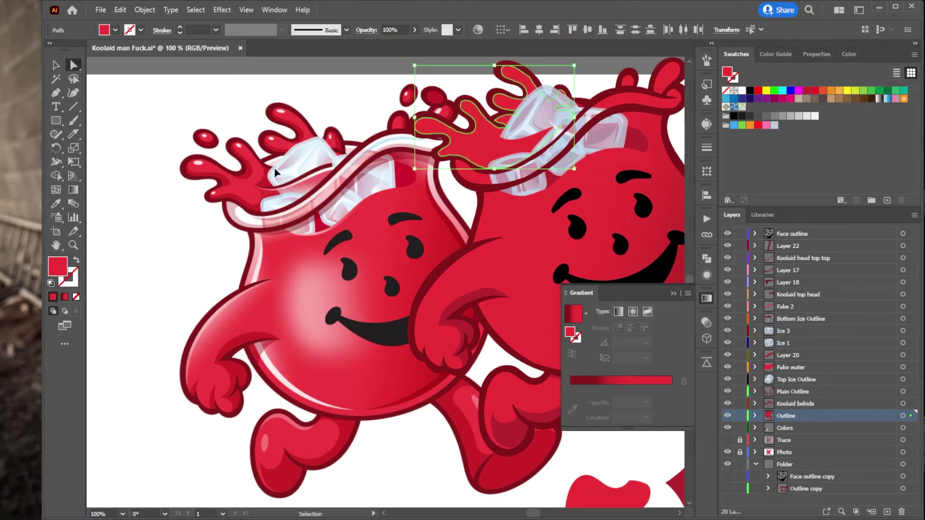
Step: Try to cut a shadow strip along the bottom edge of the splash with the Knife and select that strip
left_click(73, 134)
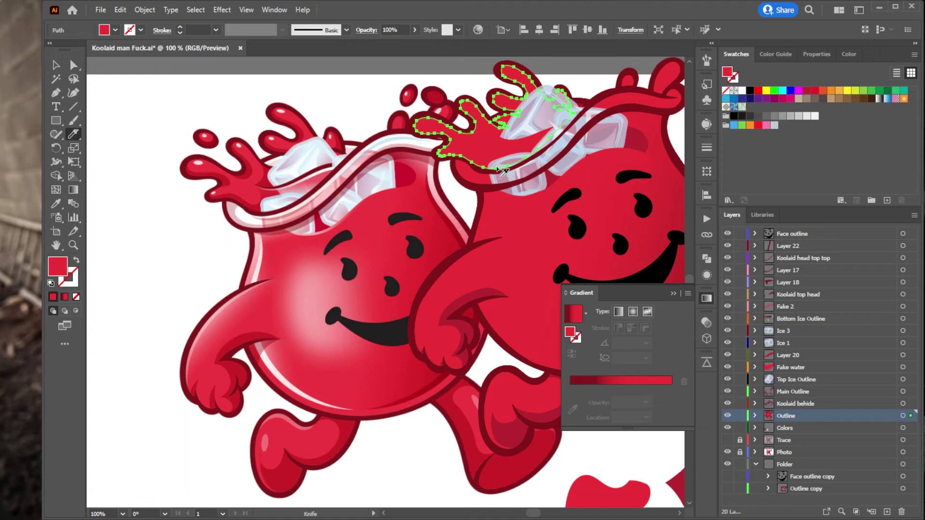
left_click_drag(477, 162, 417, 153)
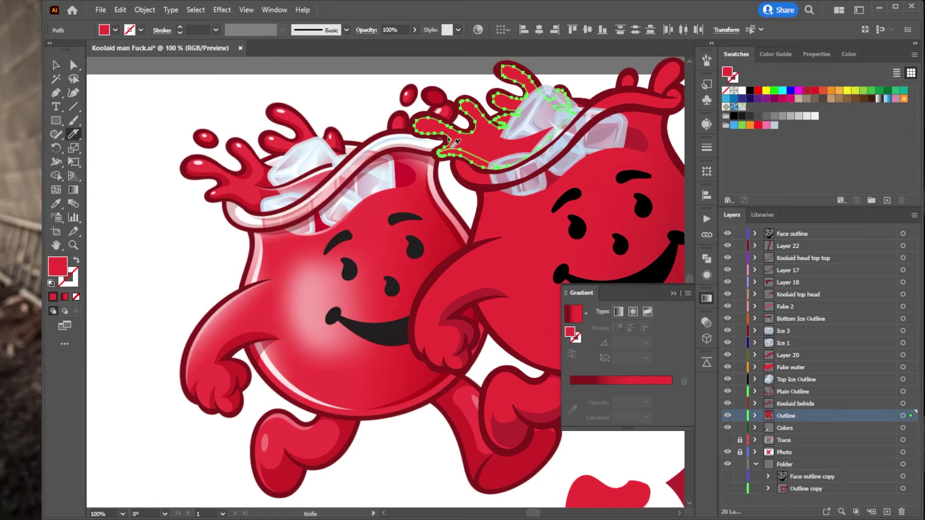
key("a")
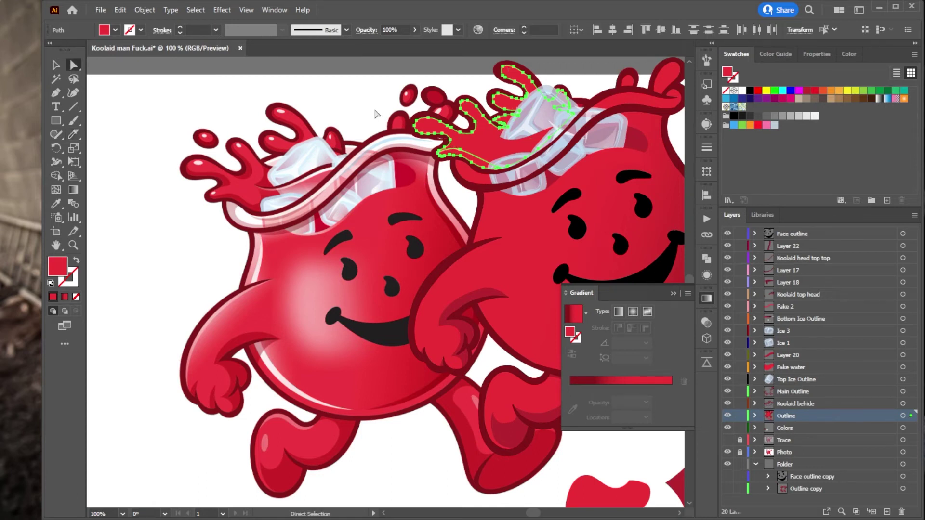
left_click(371, 107)
left_click(452, 157)
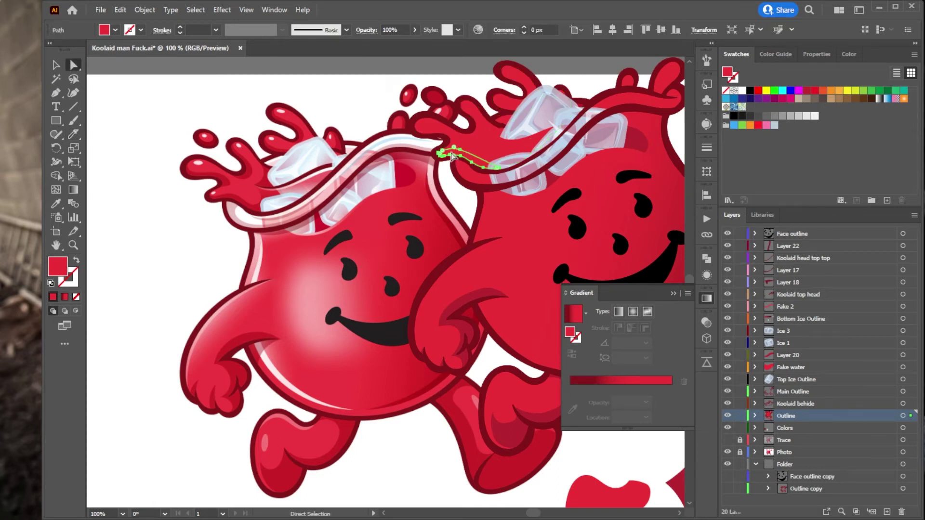
Step: Try filling the cut bottom strip of the splash with the darker red sampled from the arm's shading
key("i")
left_click(465, 299)
key("a")
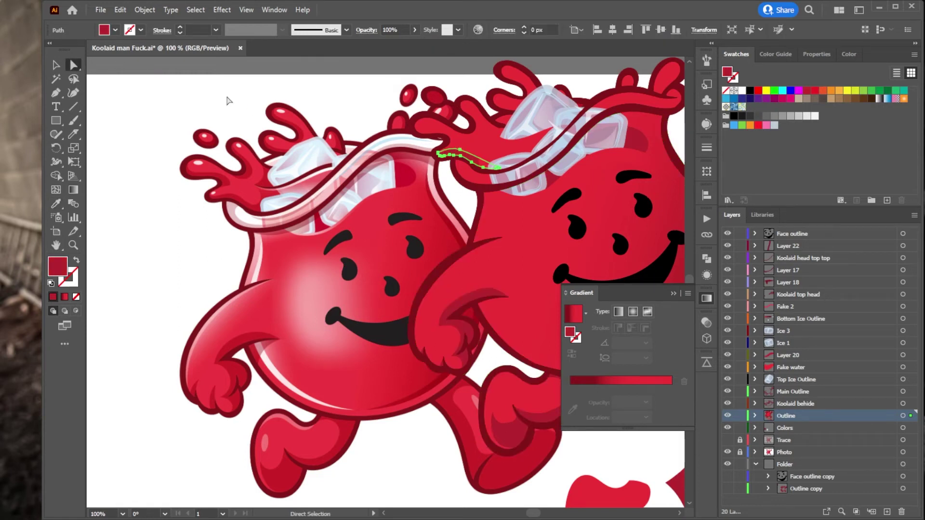
left_click(230, 100)
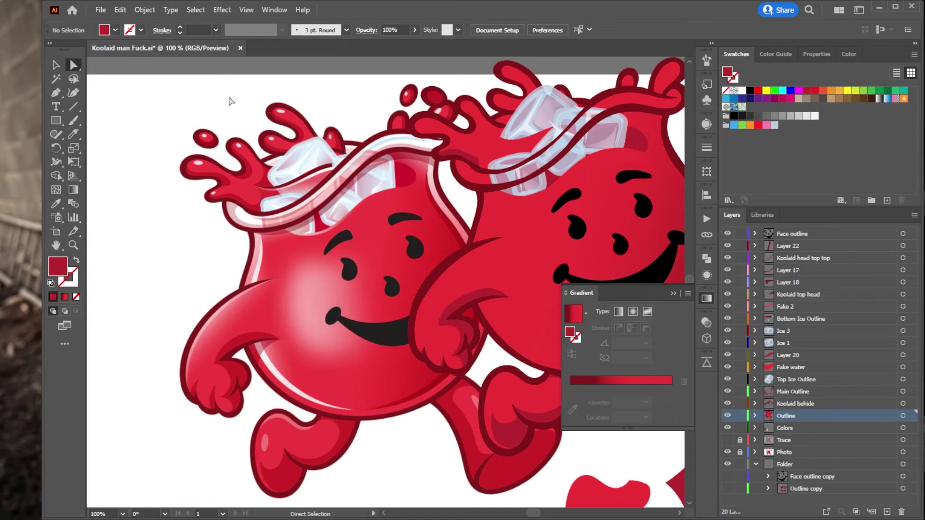
Step: Select the whole splash shape and cut shadow strips along its bottom edge and the undersides of its fingers with the Knife
key("v")
left_click(447, 145)
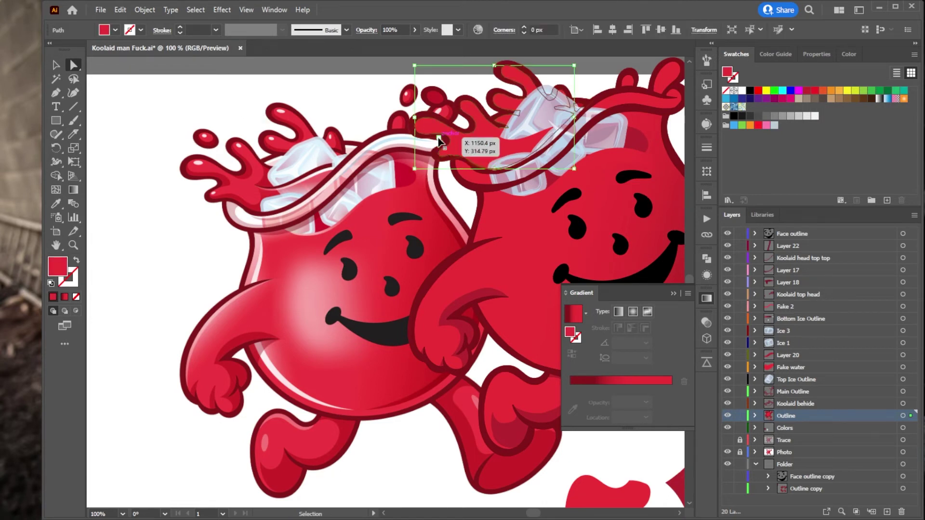
key("a")
left_click(73, 135)
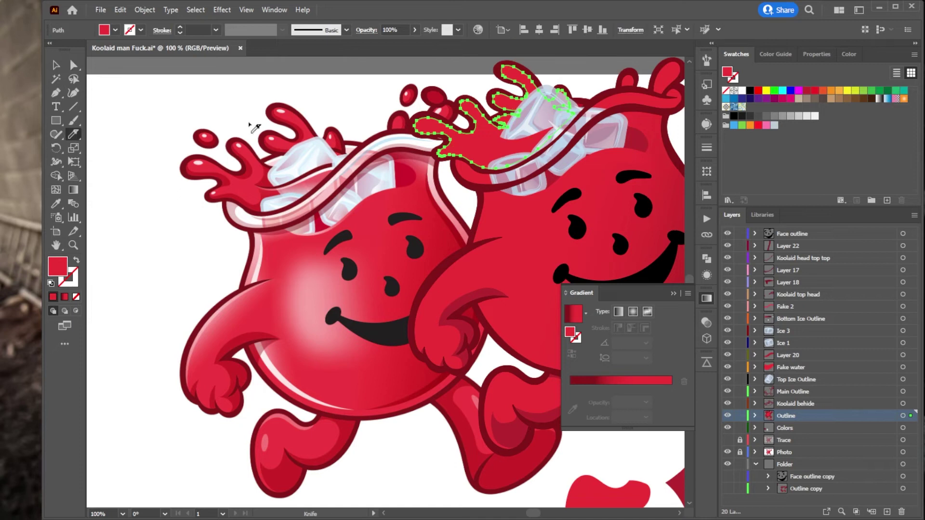
left_click(313, 93, "ctrl")
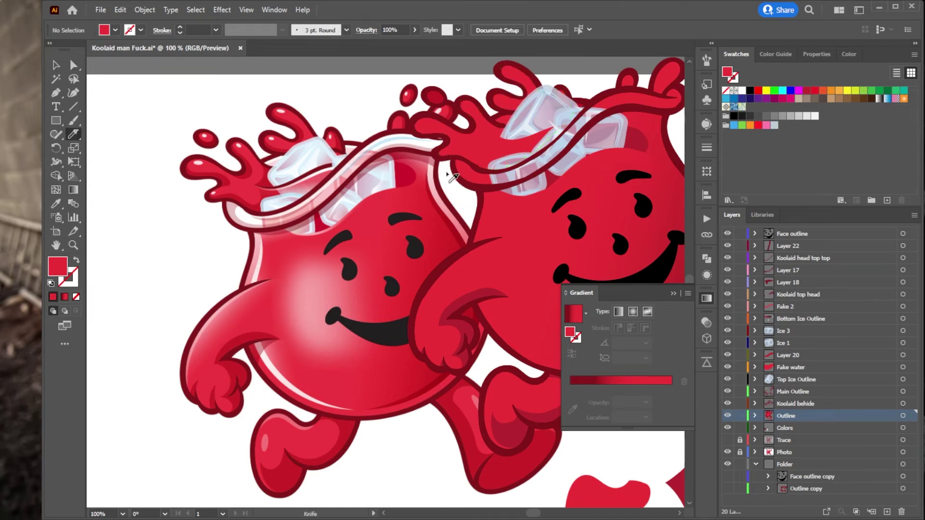
left_click(475, 158, "ctrl")
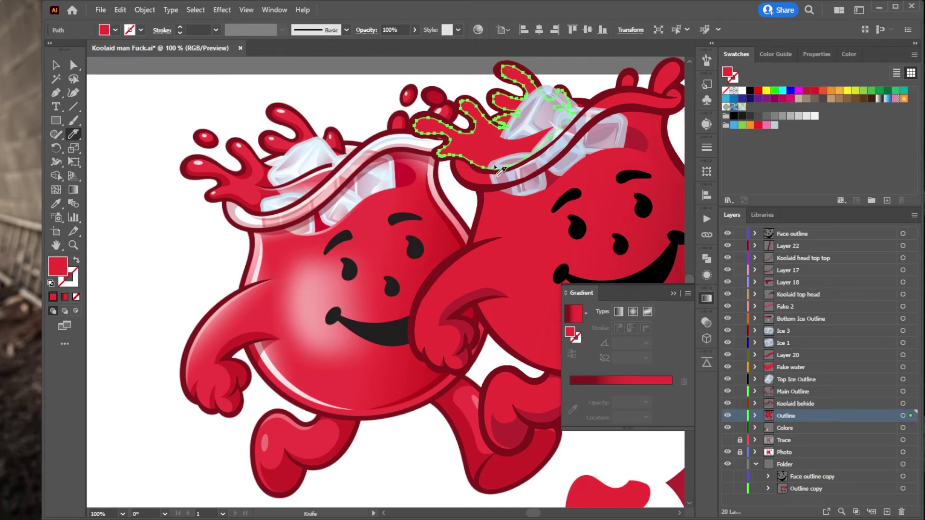
mouse_move(474, 157)
left_mouse_down()
mouse_move(433, 153)
mouse_move(429, 125)
mouse_move(460, 146)
left_mouse_up()
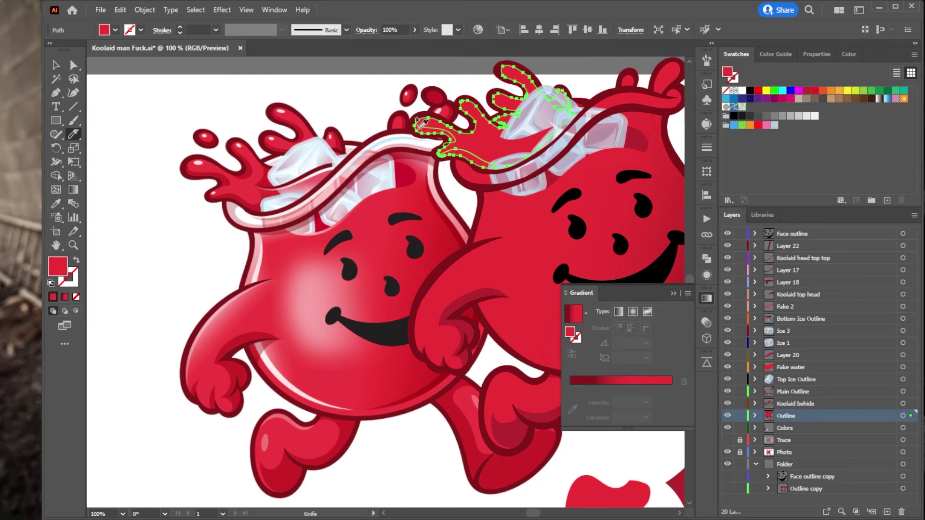
left_click_drag(426, 124, 440, 141)
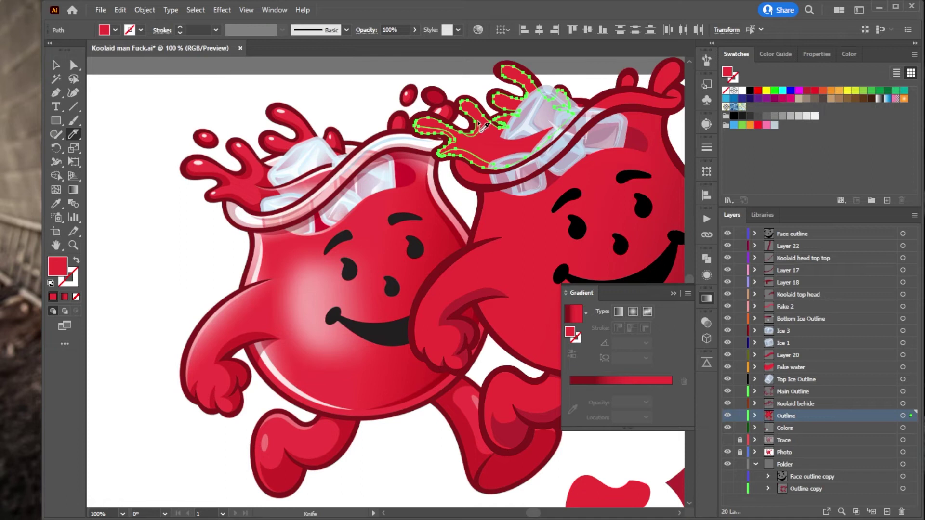
left_click_drag(469, 112, 466, 94)
left_click(73, 63)
left_click(174, 96)
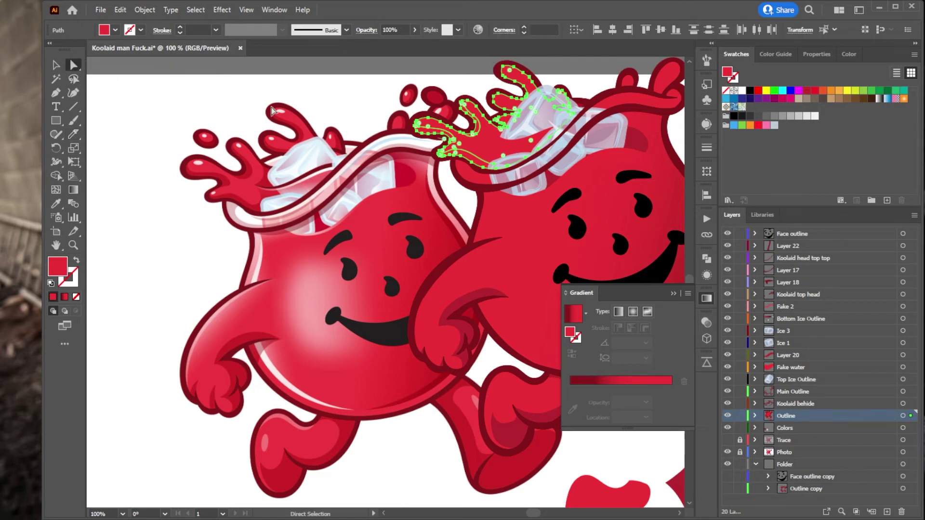
Step: Fill the main splash piece with RGB Cyan to check where it was cut, and undo that test fill
scroll(471, 154, "up", 2)
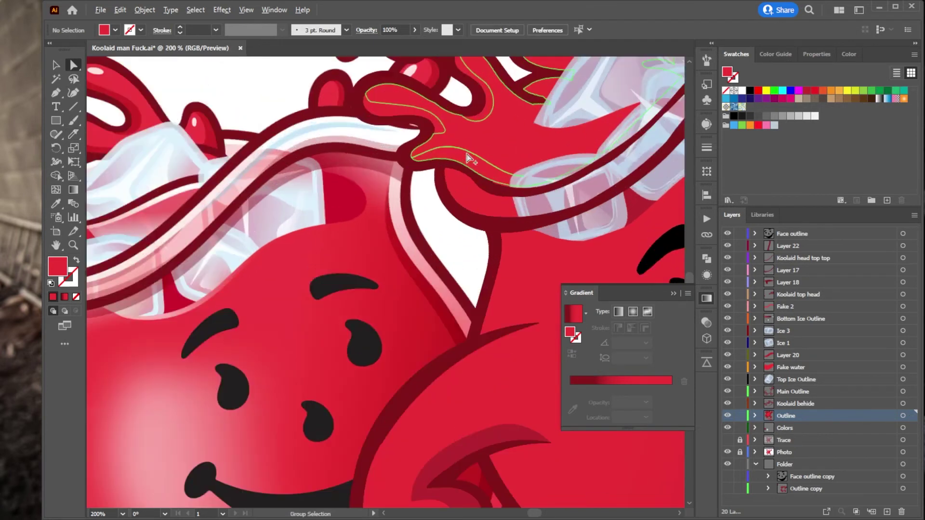
left_click(464, 164)
key("ctrl+shift+a")
left_click(448, 157)
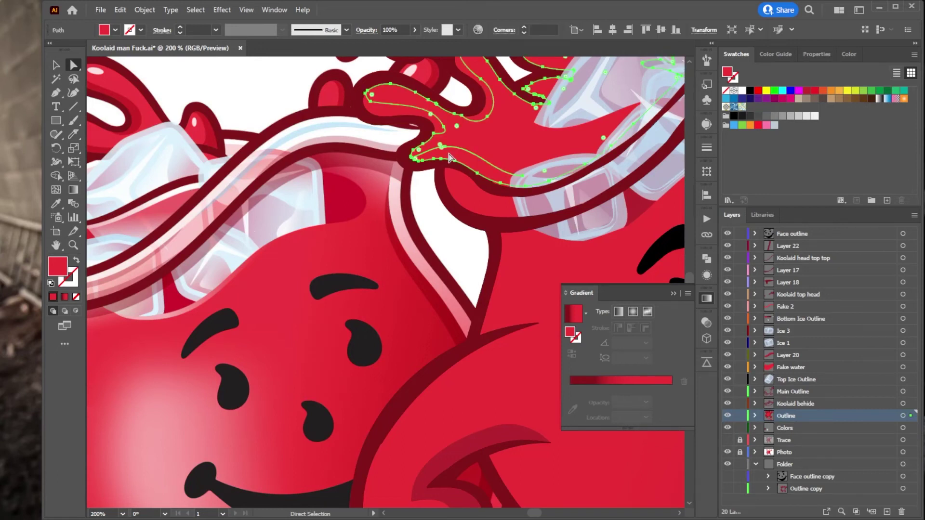
left_click(782, 91)
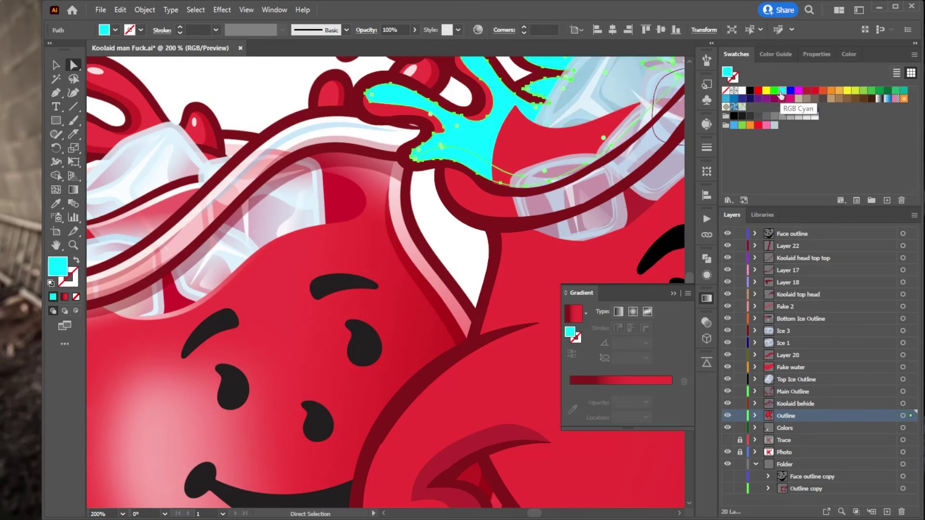
key("ctrl+shift+a")
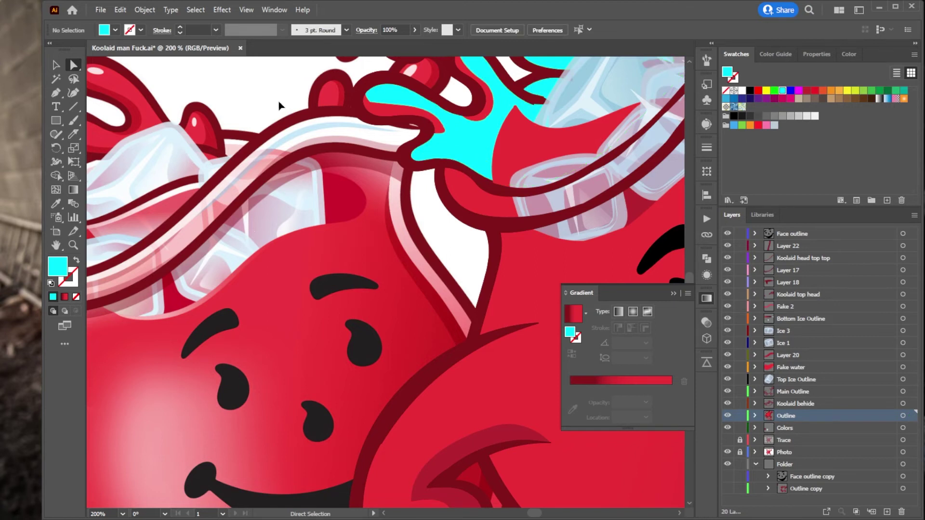
key("ctrl+z")
key("ctrl+z")
key("ctrl+shift+a")
Step: Fill the two cut strips under the splash's fingers with the darker red sampled from the arm's shading
left_click(378, 108)
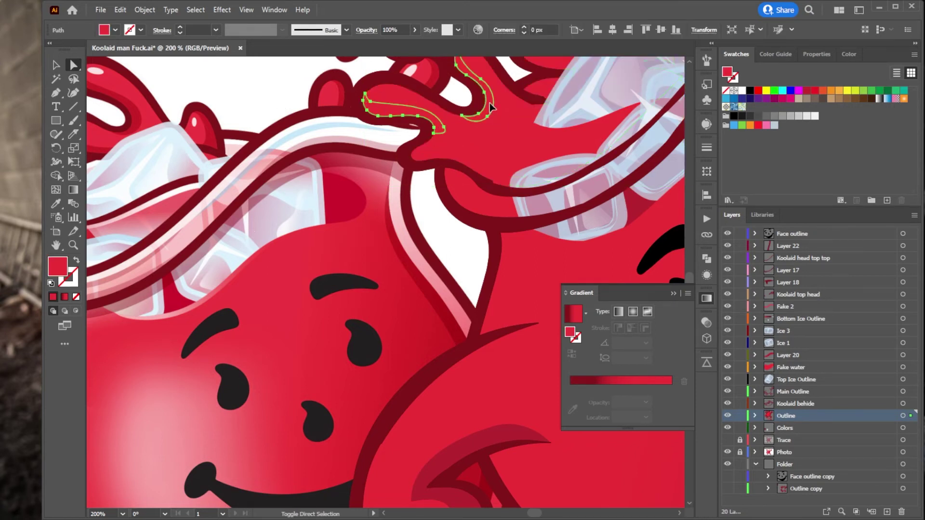
left_click(484, 117, "shift")
key("i")
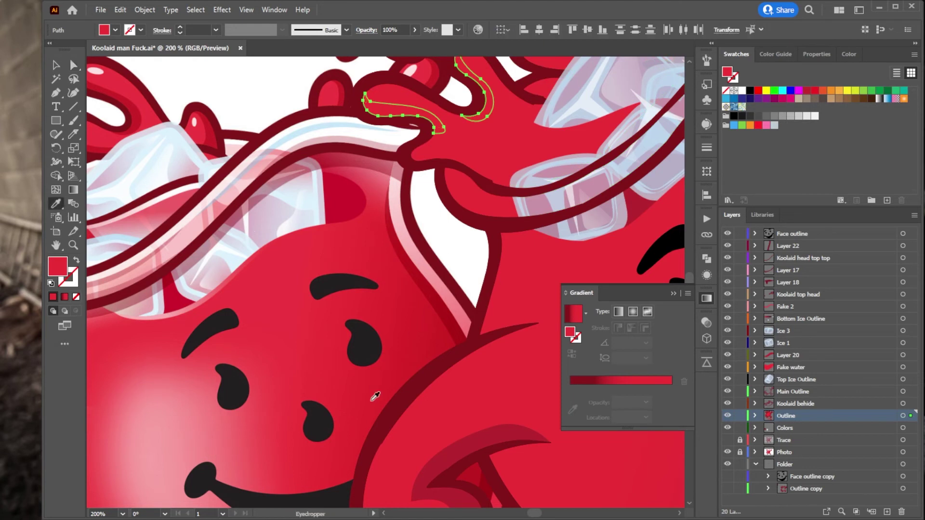
left_click(455, 447)
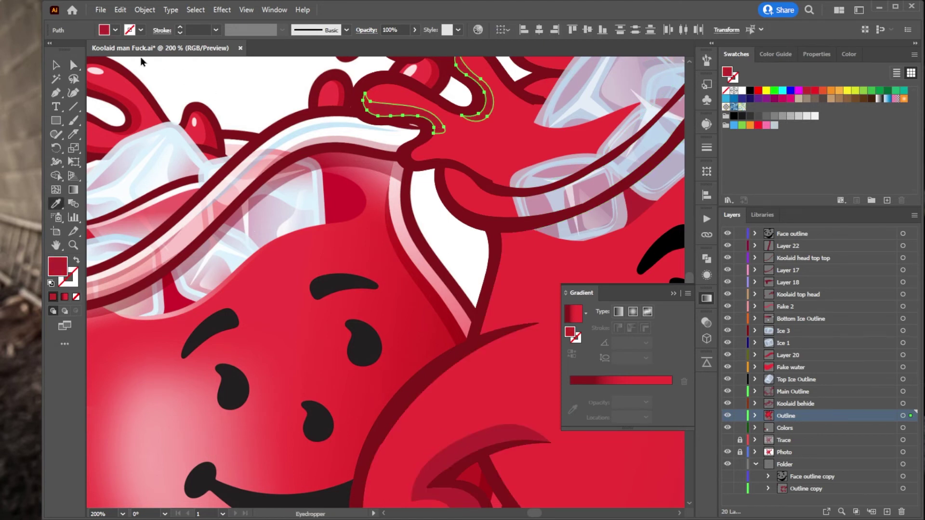
left_click(73, 64)
left_click(241, 83)
Step: Select the main splash piece and cut a shadow strip along its lower edge, above the pitcher's rim, with the Knife
scroll(242, 83, "down", 3)
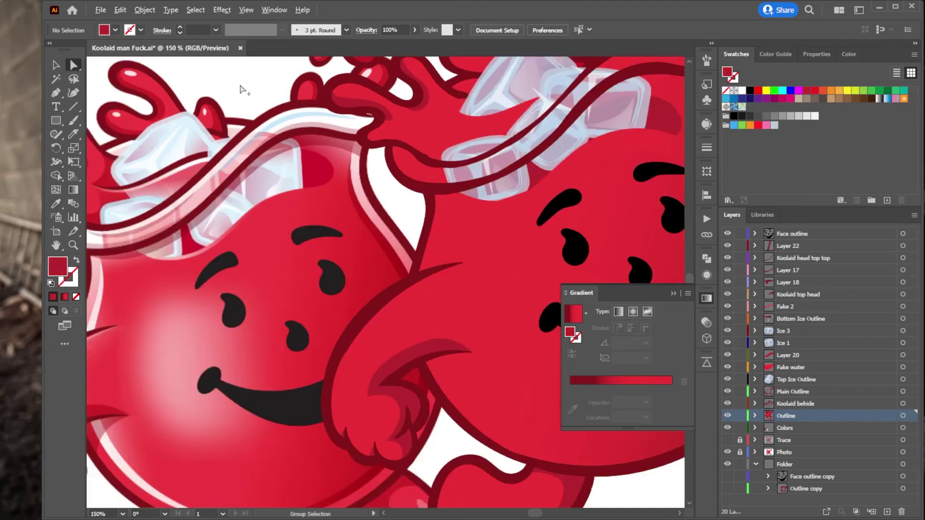
scroll(242, 99, "up", 2)
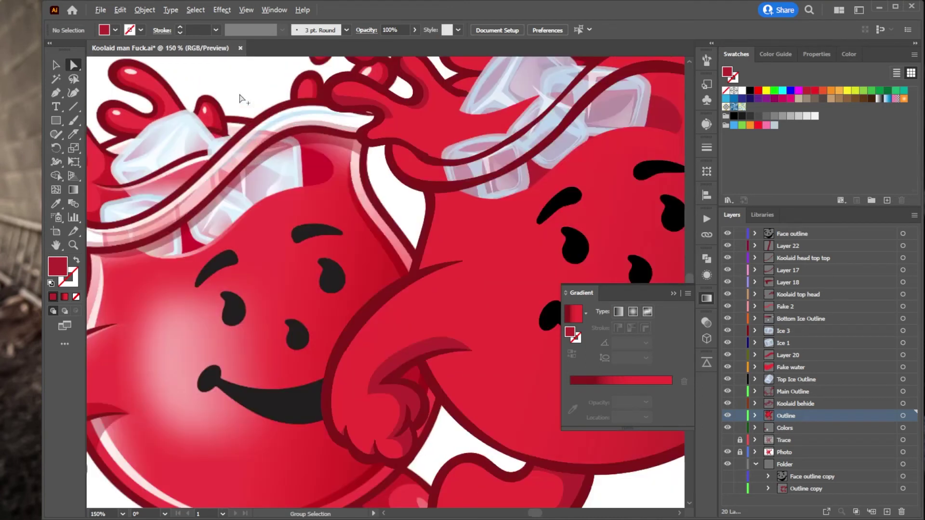
scroll(242, 99, "down", 2)
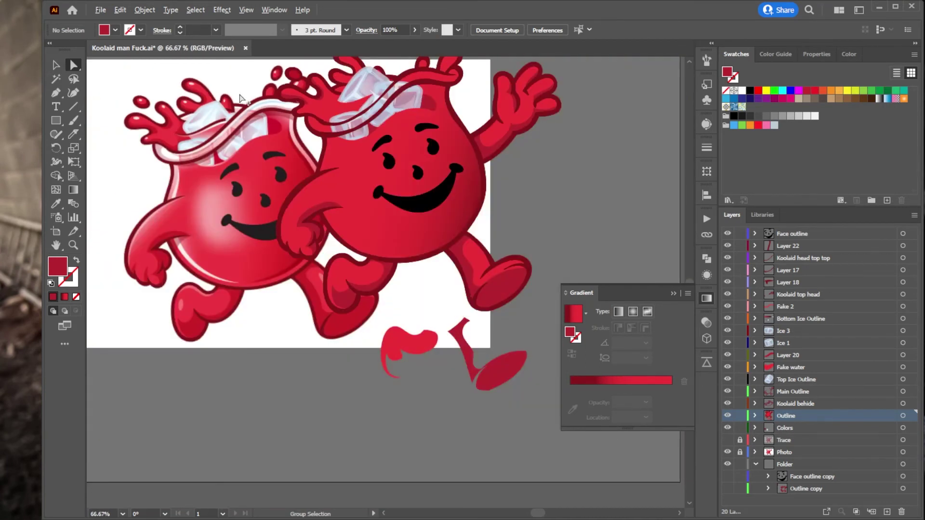
scroll(242, 99, "up", 2)
left_click_drag(314, 230, 406, 218)
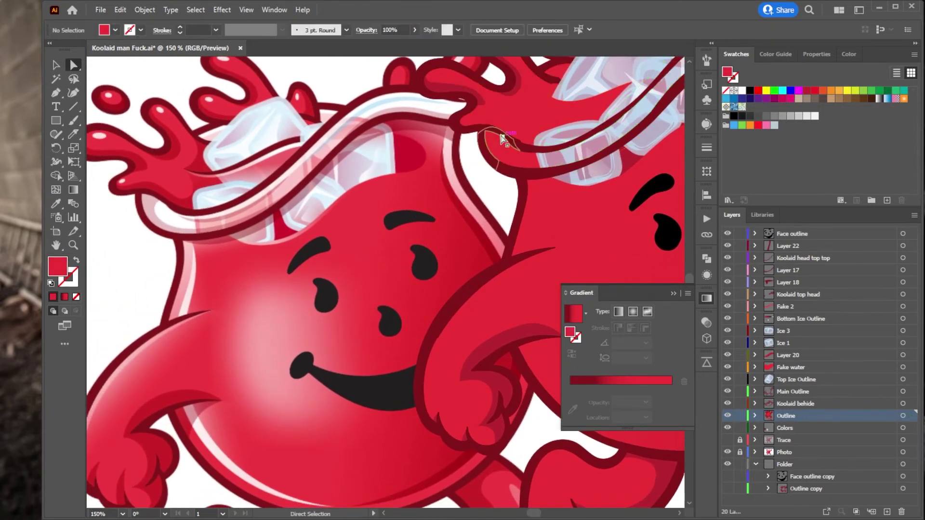
left_click(470, 184, "ctrl")
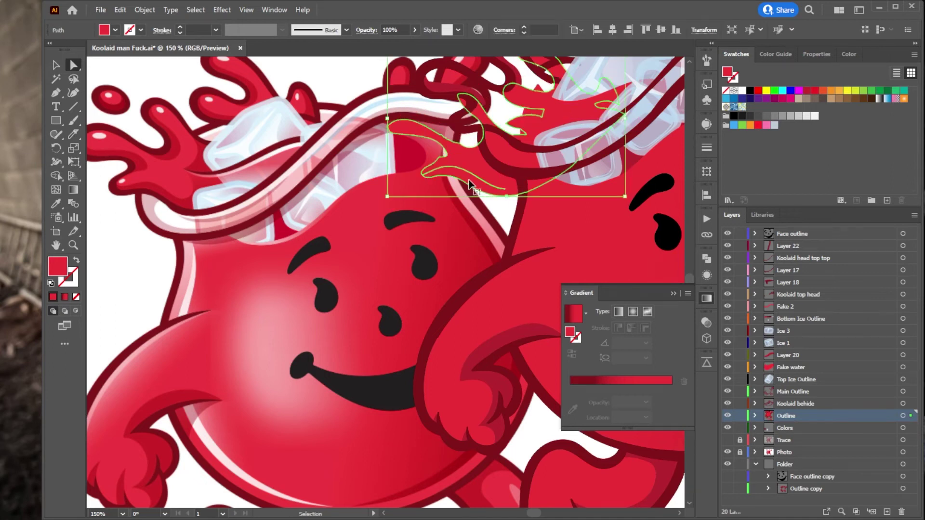
left_click(543, 183)
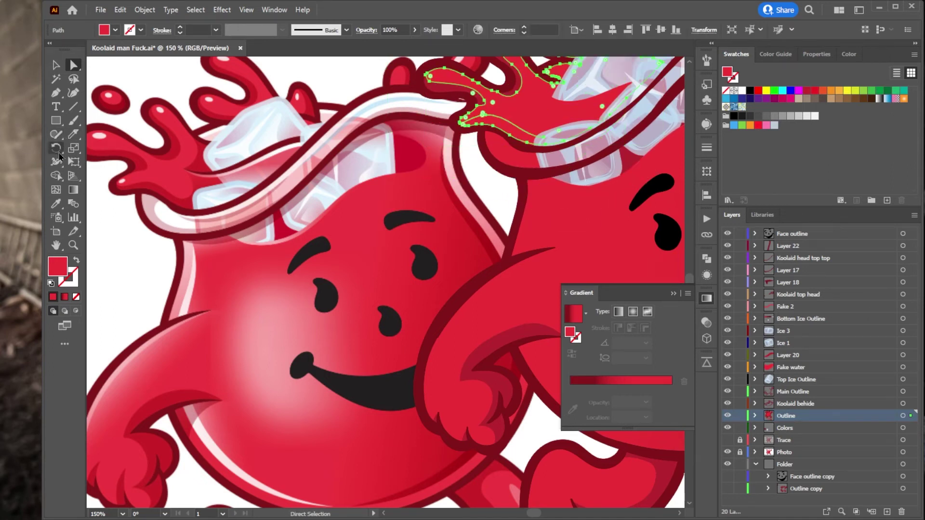
left_click(74, 137)
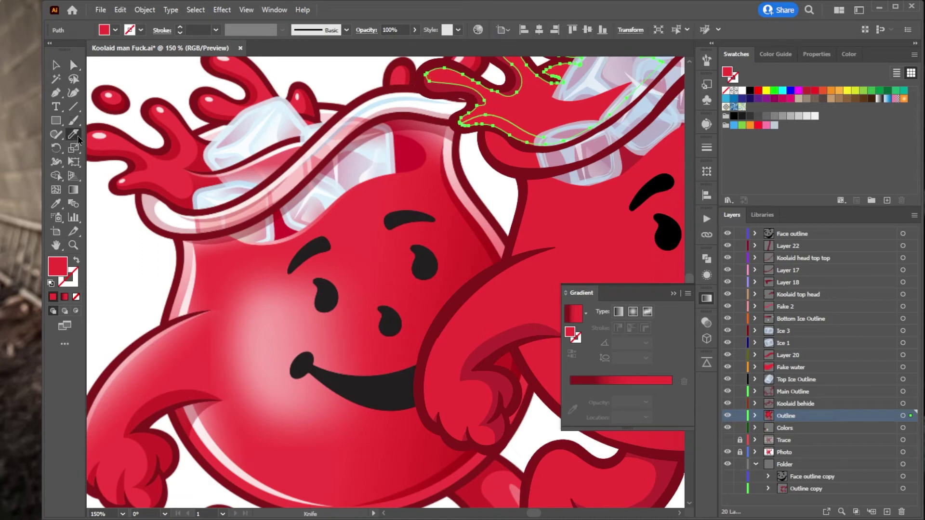
mouse_move(607, 165)
left_mouse_down()
mouse_move(580, 144)
mouse_move(511, 131)
left_mouse_up()
Step: Fill the strip cut from the splash's lower edge with the darker red sampled from the arm's shading, and deselect it
left_click(73, 64)
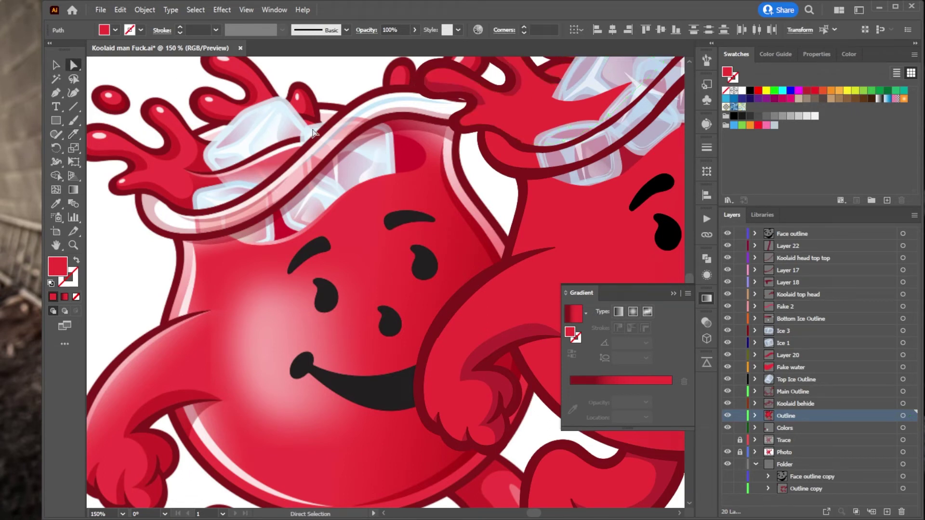
left_click(494, 129)
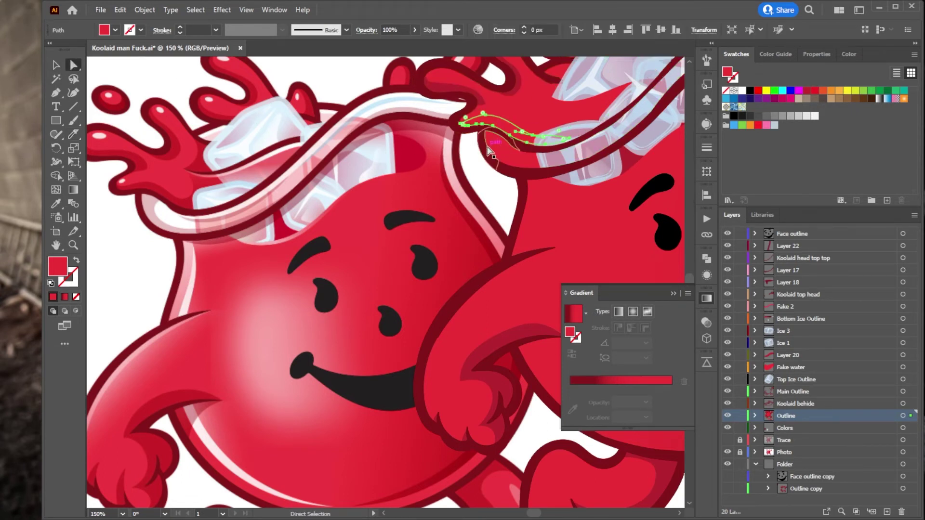
key("i")
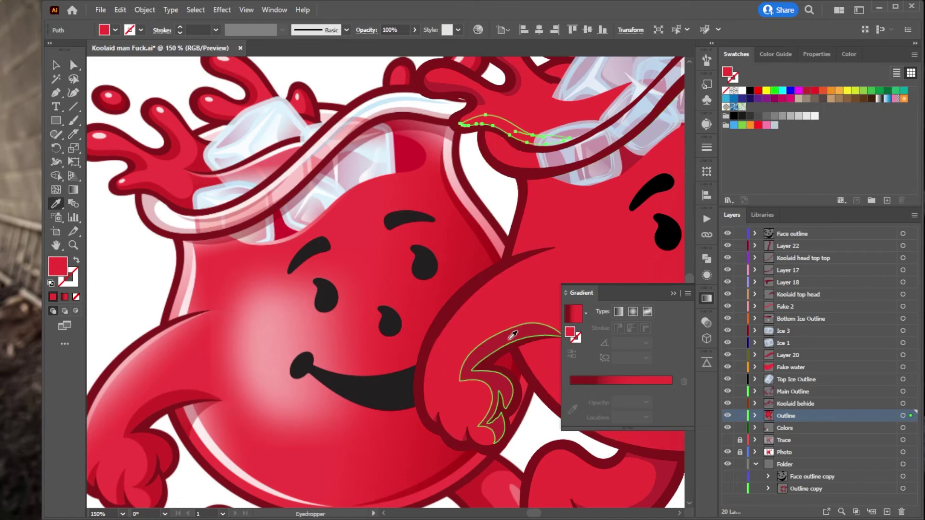
left_click(512, 334)
key("a")
key("ctrl+shift+a")
Step: Select the Fake water shape behind the rim and cut a curved section off its splash end with the Knife
scroll(431, 167, "down", 2)
left_click_drag(531, 167, 470, 191)
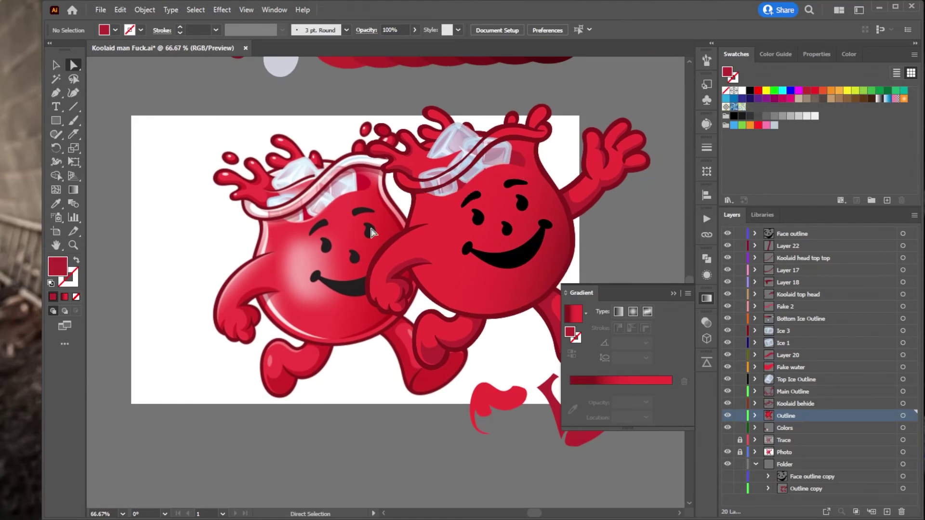
left_click(441, 167)
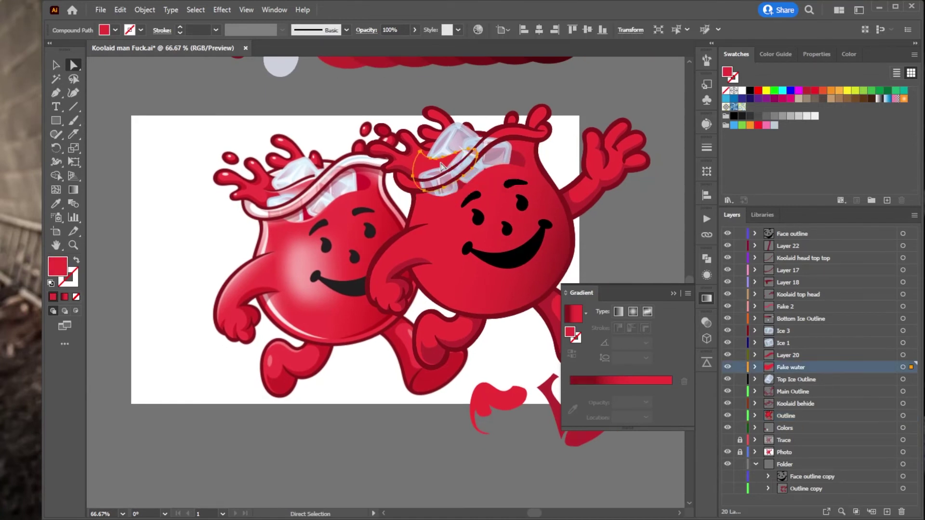
scroll(441, 166, "up", 2)
left_click_drag(354, 237, 445, 237)
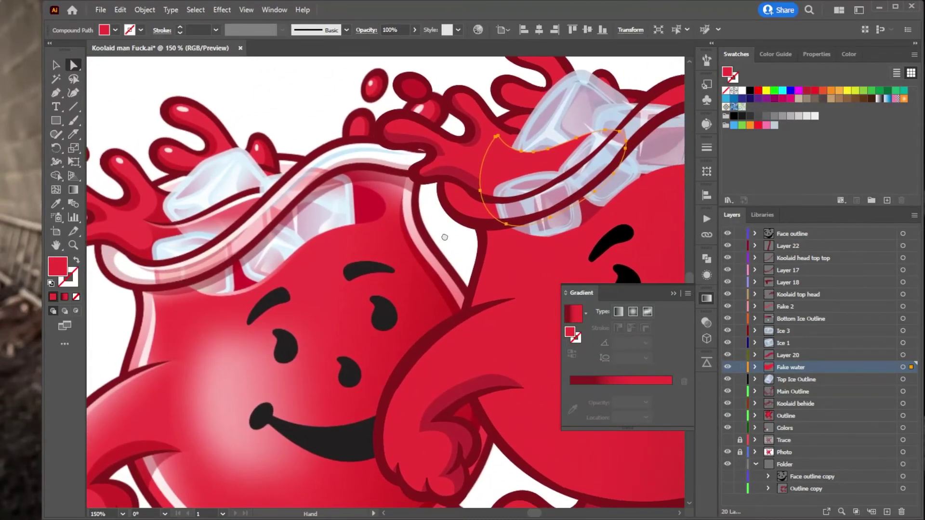
left_click(73, 134)
scroll(519, 197, "up", 1)
scroll(519, 197, "down", 2)
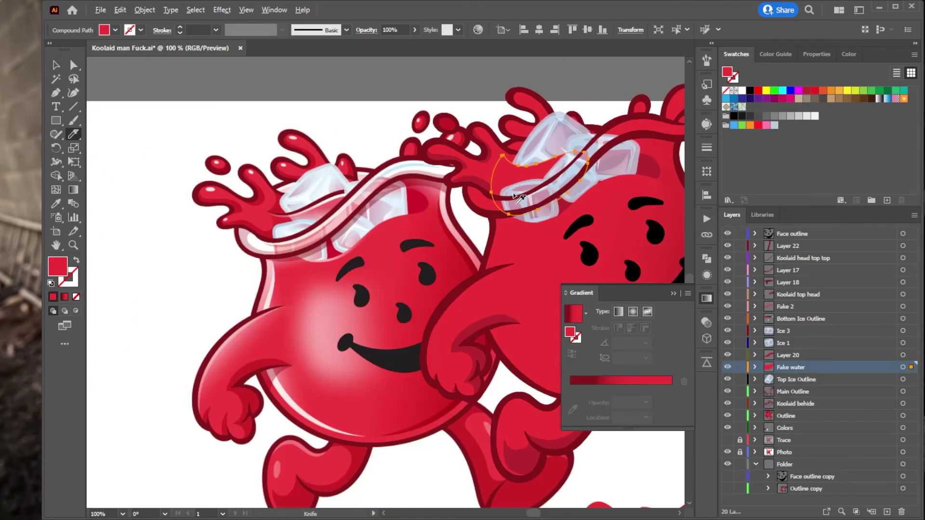
scroll(519, 198, "up", 1)
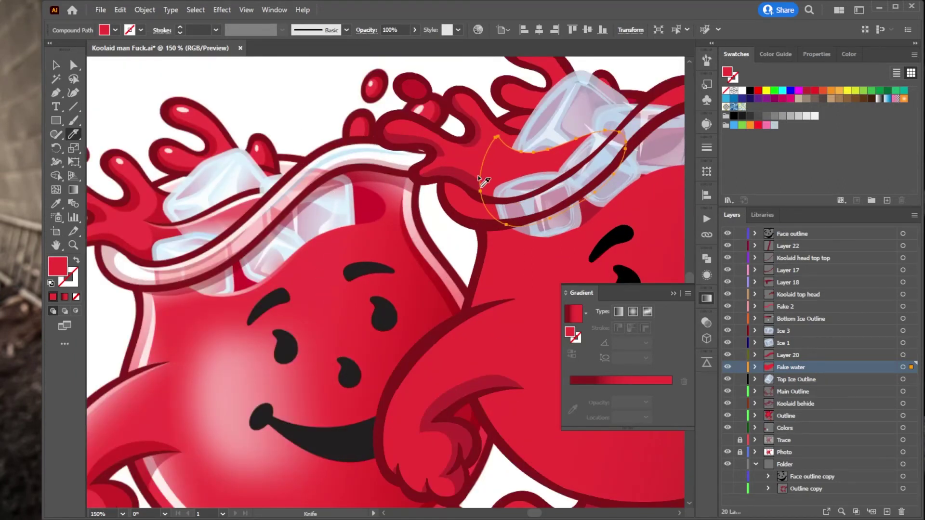
mouse_move(472, 175)
left_mouse_down()
mouse_move(487, 183)
mouse_move(510, 163)
mouse_move(492, 129)
left_mouse_up()
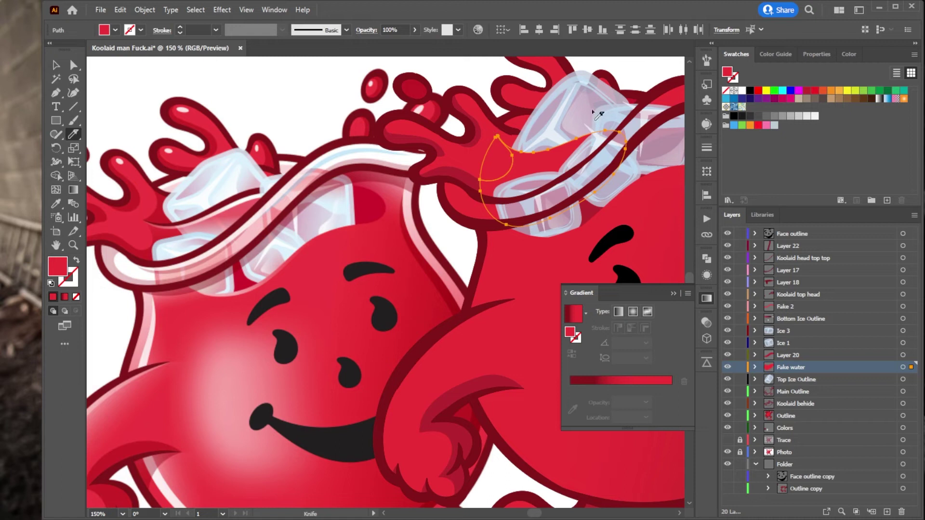
Step: Fill the larger cut piece of the Fake water shape with the darker red sampled beside the ice cubes, and deselect it
key("a")
key("ctrl")
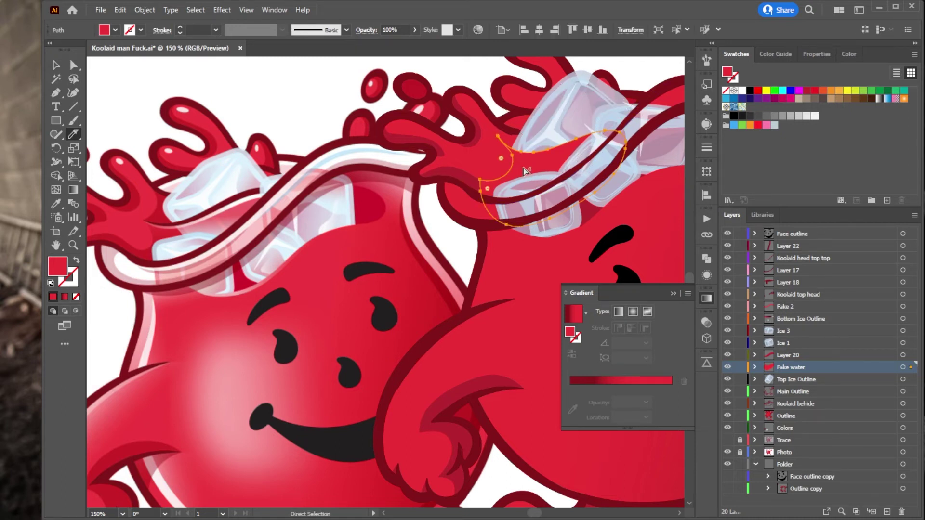
key("i")
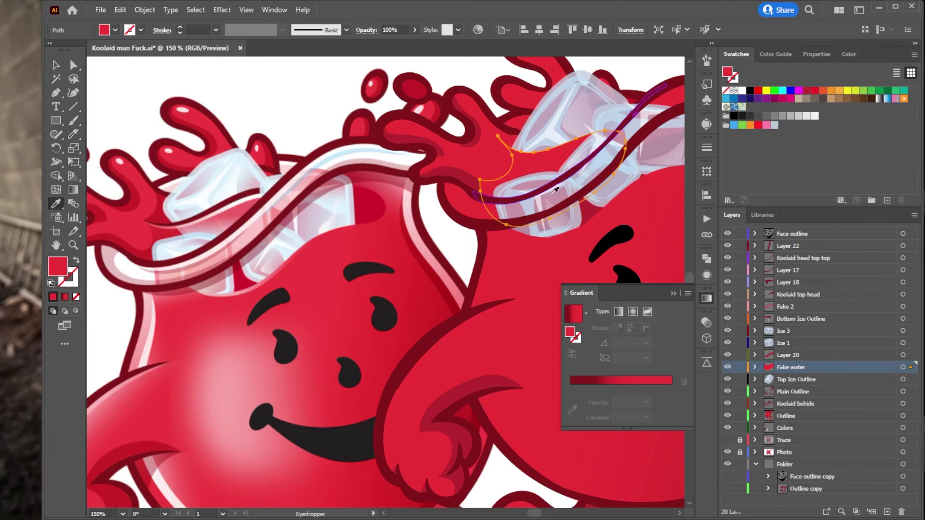
left_click(589, 215)
left_click(73, 64)
left_click(212, 86)
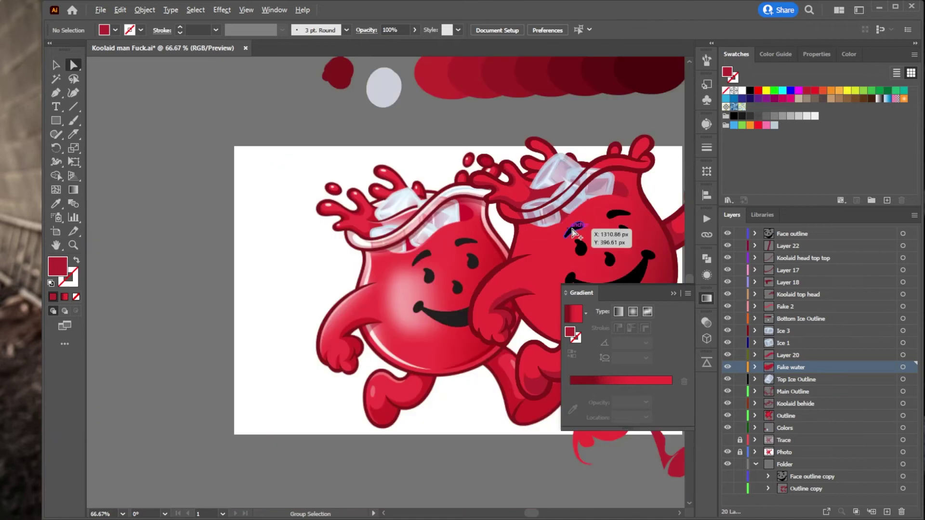
Step: Examine the recoloured water piece at a wider view against the reference picture
key("ctrl+minus")
key("ctrl+minus")
left_click_drag(597, 231, 490, 195)
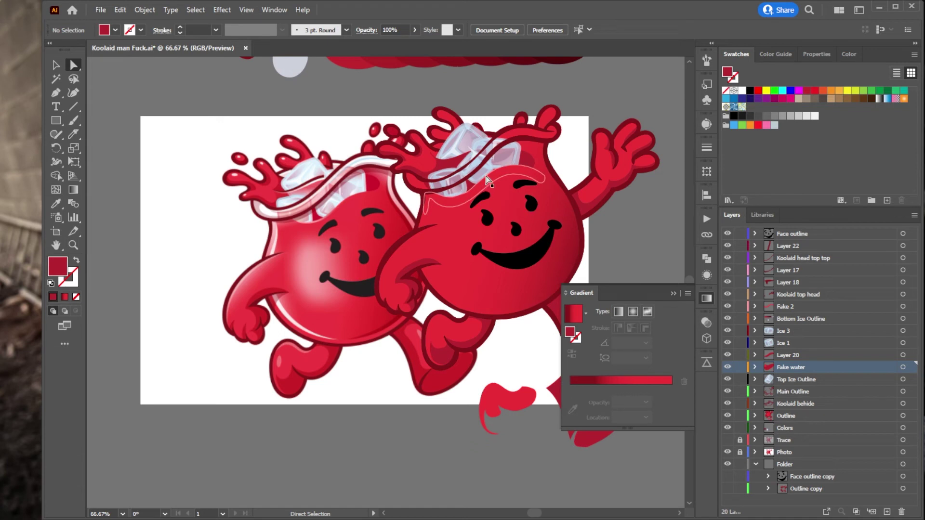
left_click(442, 165)
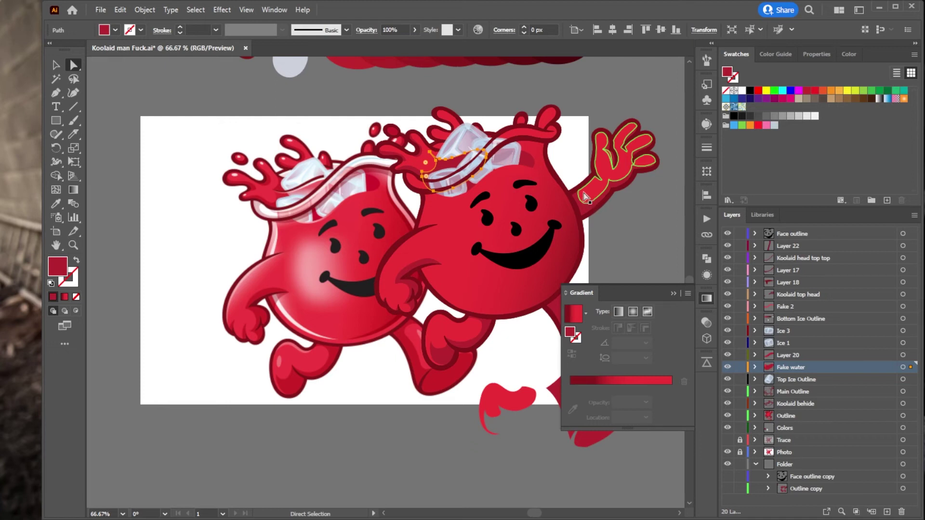
left_click(498, 102)
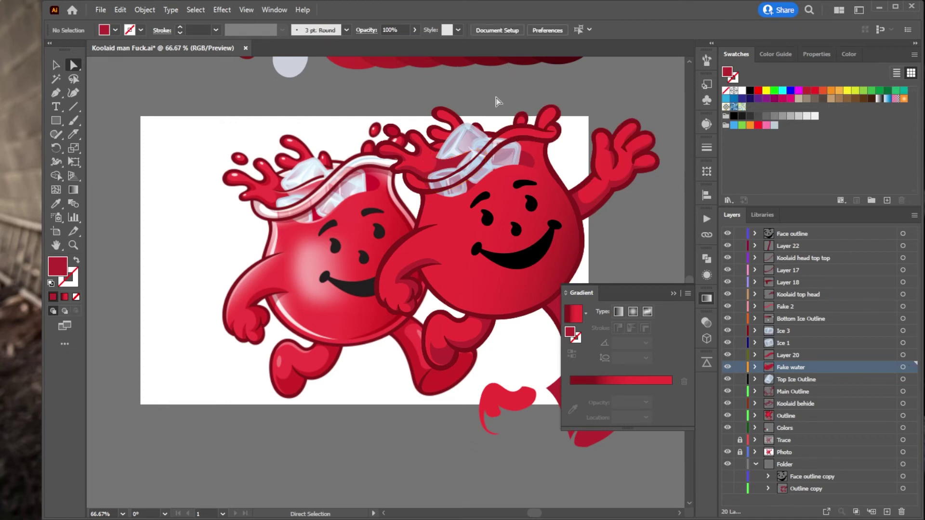
left_click(440, 166)
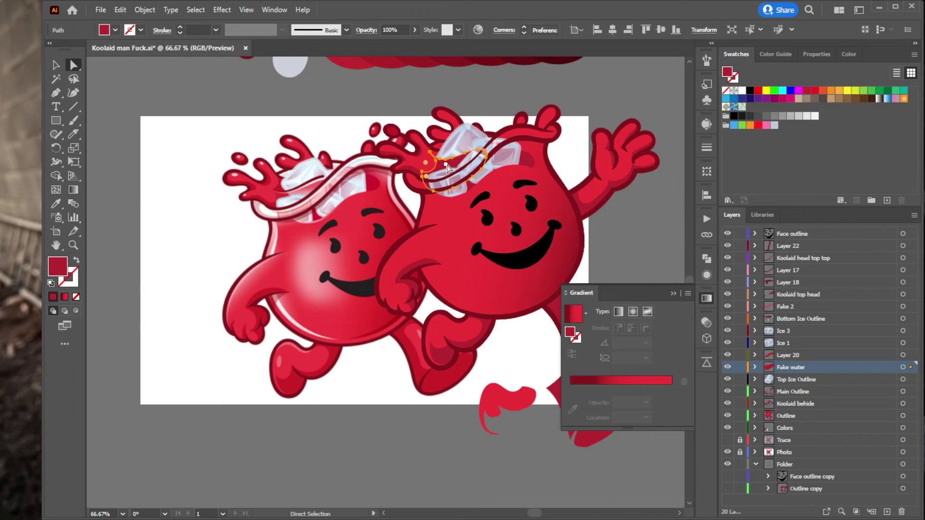
left_click(406, 92)
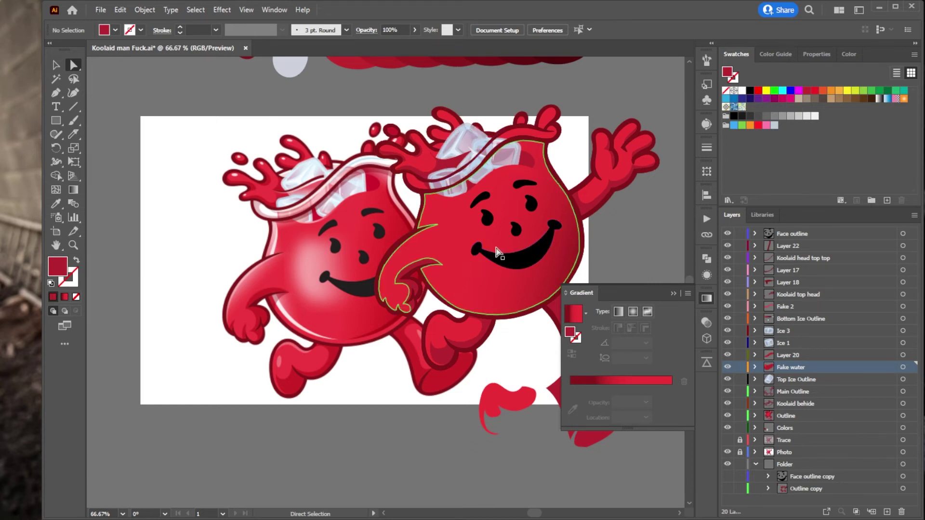
Step: Sample the light blue from the small ice colour circles above the artboard as the fill colour
scroll(417, 234, "up", 5)
scroll(415, 233, "down", 1)
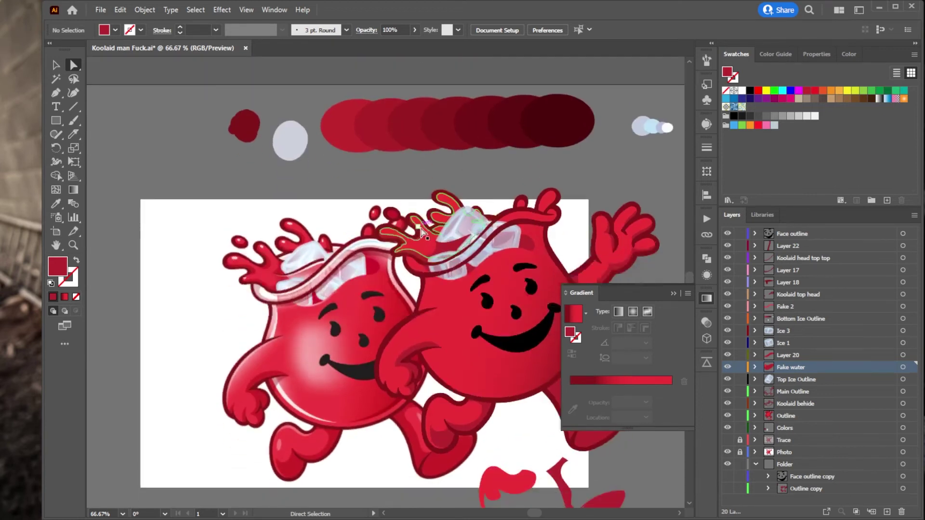
key("i")
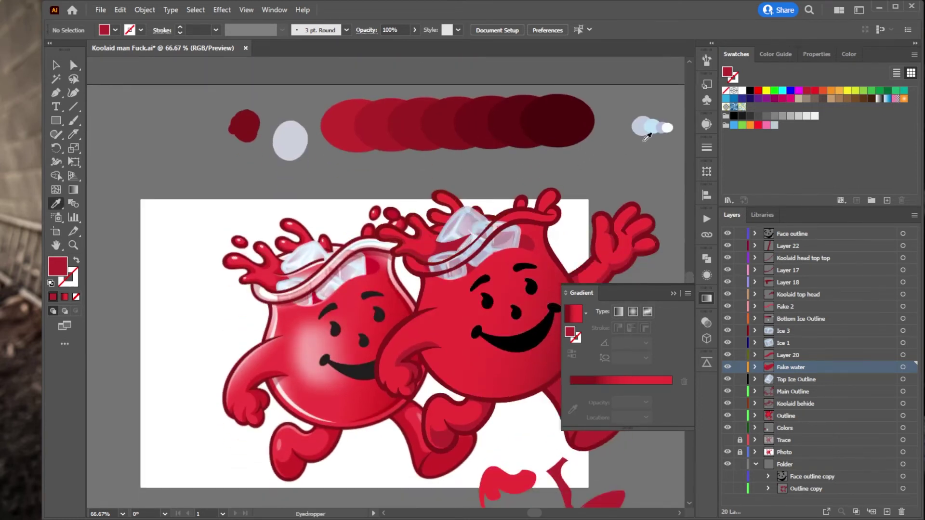
left_click(647, 126)
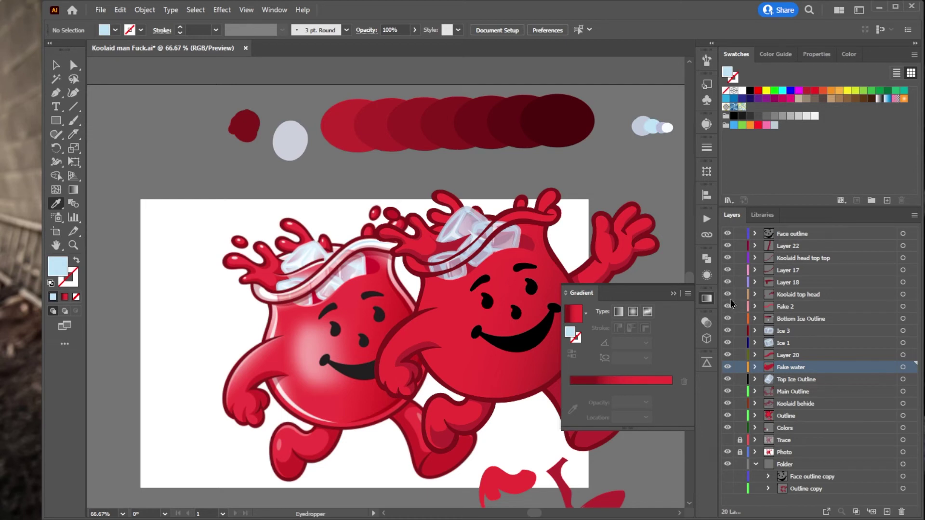
Step: Create a new layer directly above Fake water and name it Glass
left_click(887, 511)
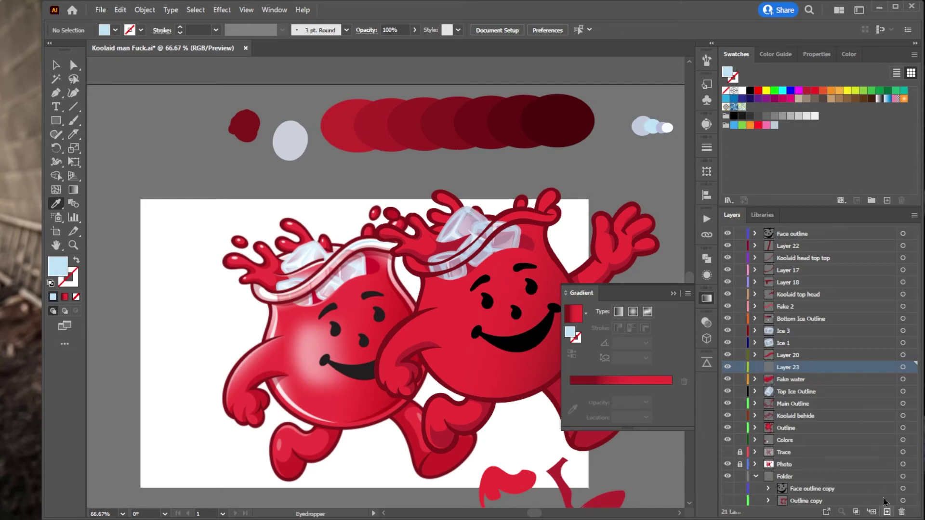
double_click(786, 368)
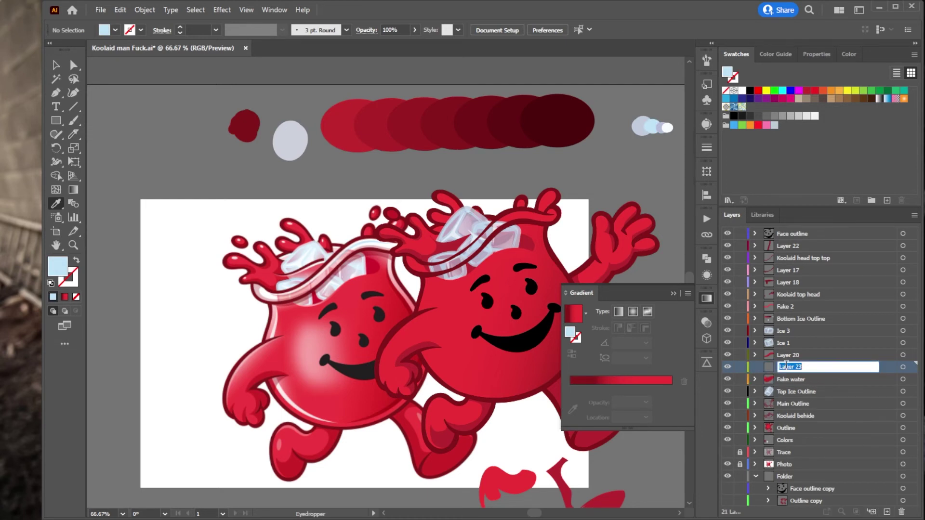
type("Glass")
key("Return")
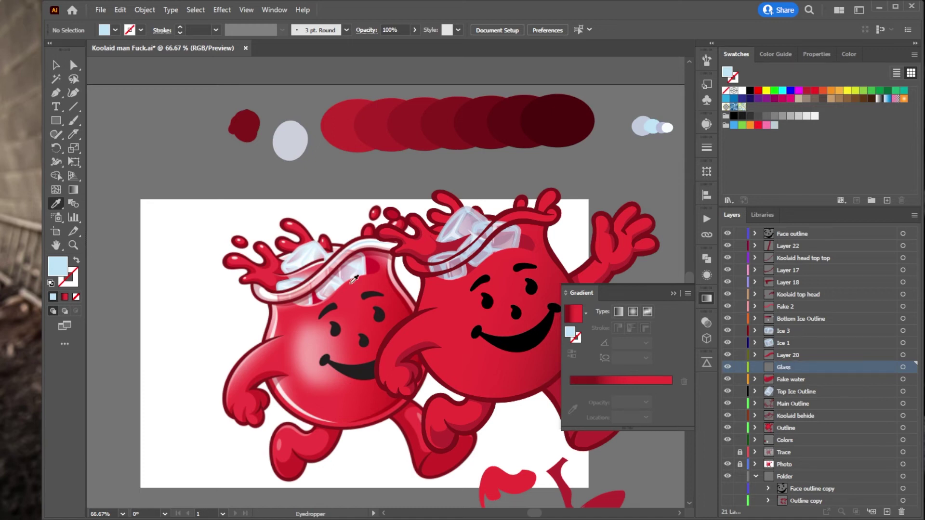
Step: Paint the pitcher's rim solid light blue between its two outlines with the Paintbrush, from its splash end up past the ice cubes
scroll(463, 271, "up", 2)
scroll(462, 271, "up", 1)
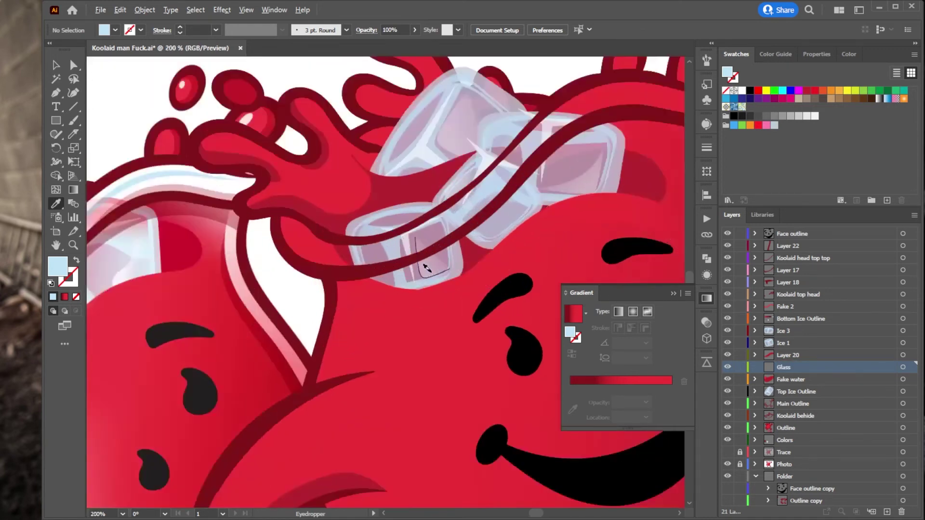
key("b")
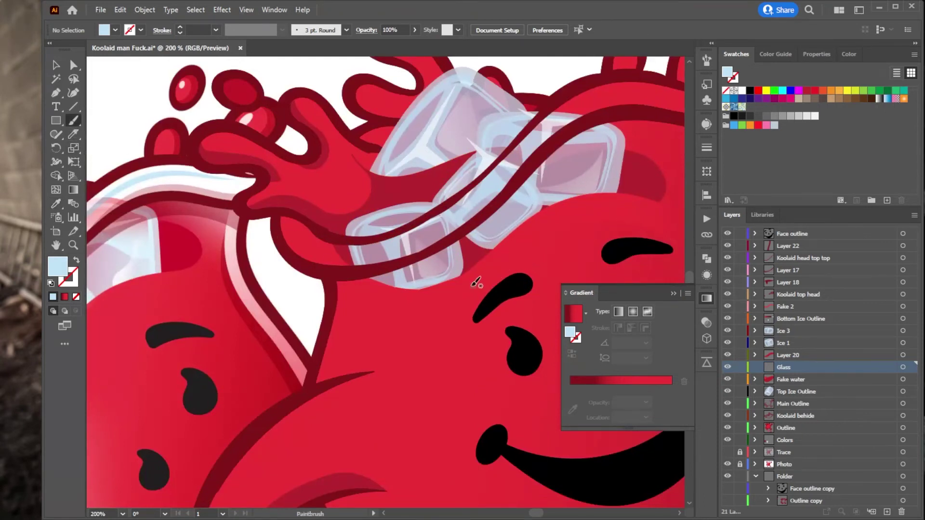
left_click_drag(364, 296, 380, 212)
key("ctrl+z")
key("ctrl+z")
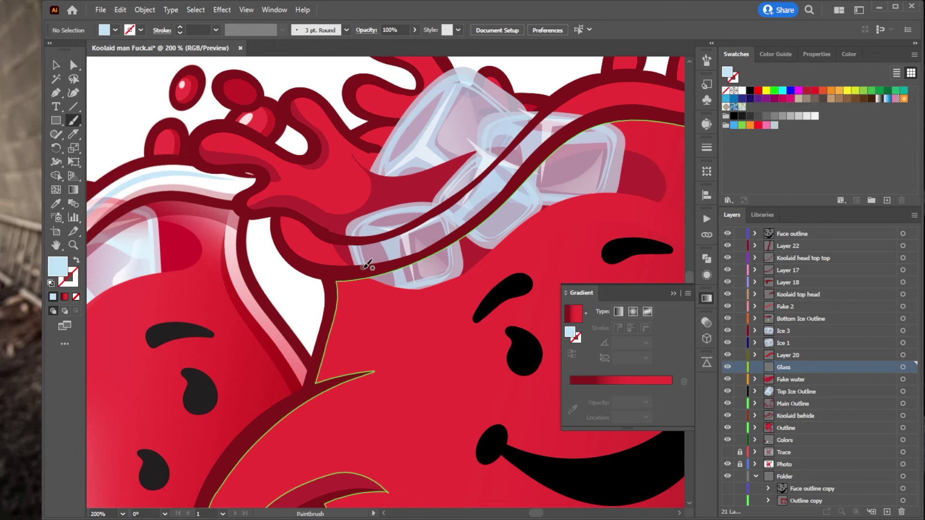
mouse_move(296, 255)
left_mouse_down()
mouse_move(292, 220)
mouse_move(351, 248)
mouse_move(420, 228)
mouse_move(486, 184)
mouse_move(577, 96)
mouse_move(579, 115)
mouse_move(481, 208)
left_mouse_up()
mouse_move(508, 177)
left_mouse_down()
mouse_move(477, 211)
mouse_move(402, 254)
mouse_move(339, 266)
mouse_move(295, 248)
left_mouse_up()
mouse_move(392, 251)
left_mouse_down()
mouse_move(426, 244)
mouse_move(479, 209)
mouse_move(573, 99)
mouse_move(546, 135)
mouse_move(418, 244)
mouse_move(339, 252)
mouse_move(304, 240)
mouse_move(324, 244)
left_mouse_up()
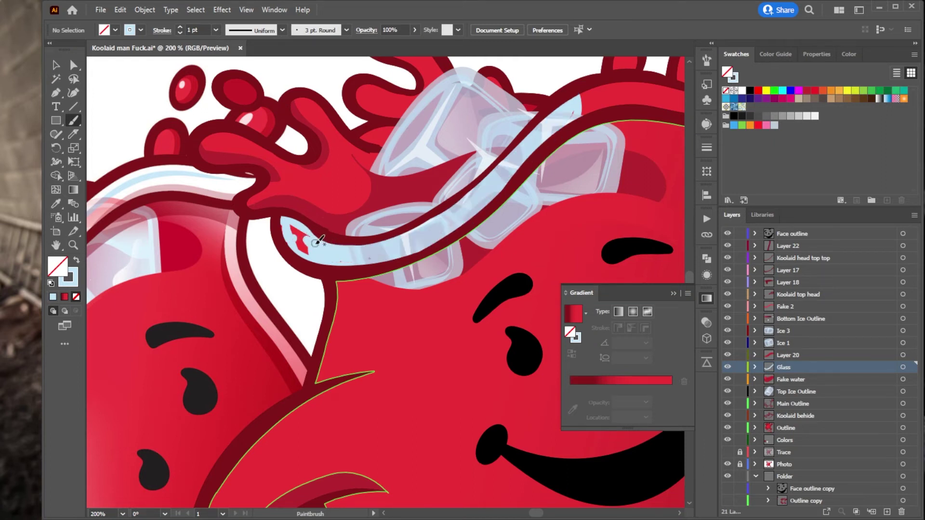
mouse_move(320, 251)
left_mouse_down()
mouse_move(304, 238)
mouse_move(306, 226)
mouse_move(294, 235)
left_mouse_up()
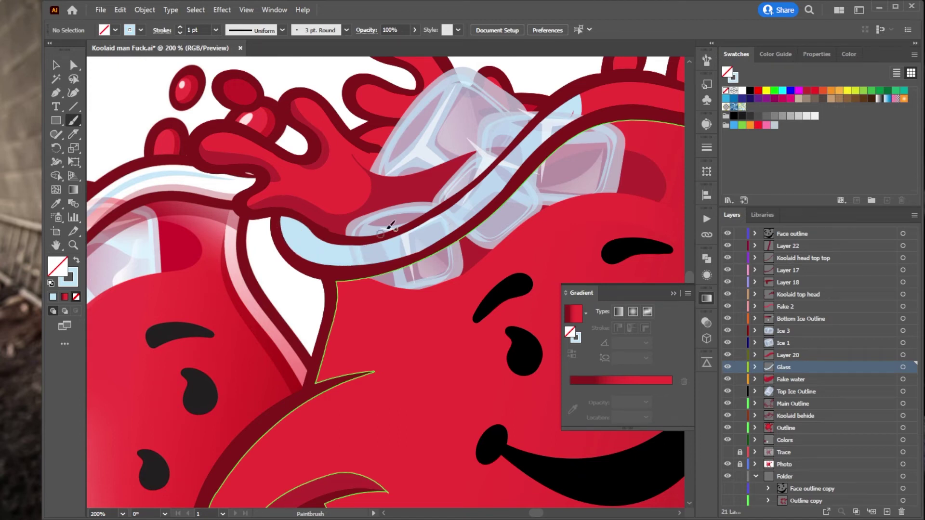
Step: Paint the remaining rim light blue between its outlines, from beside the ice cubes to its far curled end
left_click_drag(542, 252, 371, 306)
mouse_move(370, 179)
left_mouse_down()
mouse_move(417, 154)
mouse_move(520, 159)
mouse_move(539, 146)
mouse_move(537, 129)
mouse_move(522, 130)
mouse_move(518, 140)
mouse_move(542, 136)
mouse_move(521, 157)
mouse_move(513, 144)
mouse_move(450, 130)
mouse_move(396, 142)
mouse_move(390, 155)
mouse_move(509, 153)
mouse_move(478, 147)
mouse_move(485, 141)
mouse_move(475, 151)
mouse_move(439, 145)
mouse_move(497, 147)
mouse_move(467, 145)
mouse_move(467, 136)
mouse_move(392, 149)
left_mouse_up()
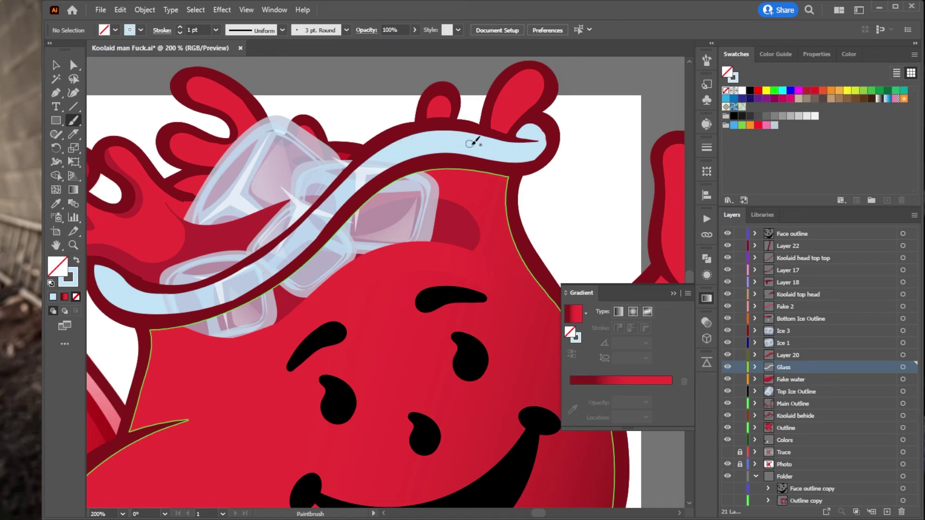
key("ctrl+minus")
key("ctrl+minus")
key("ctrl+minus")
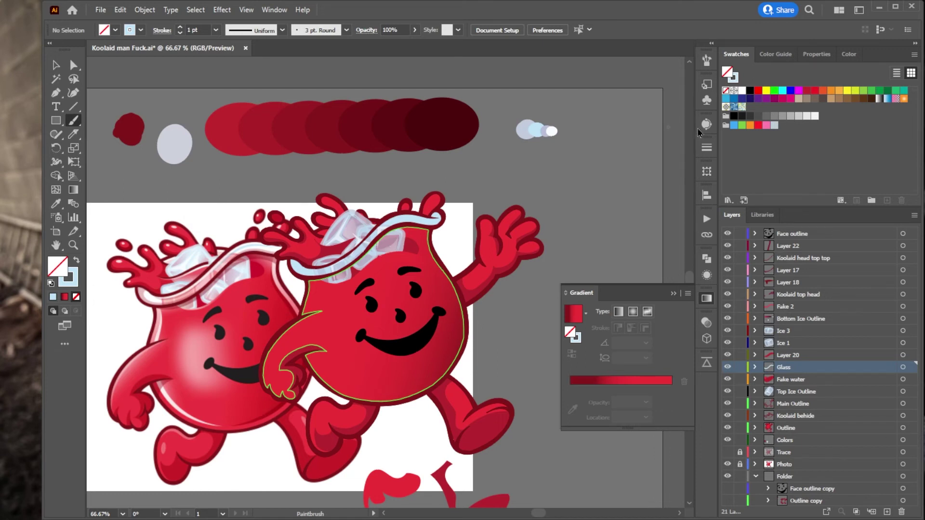
Step: Pick up the darker red of the Fake water piece beside the splash as the fill colour and make Glass the active layer
left_click(48, 63)
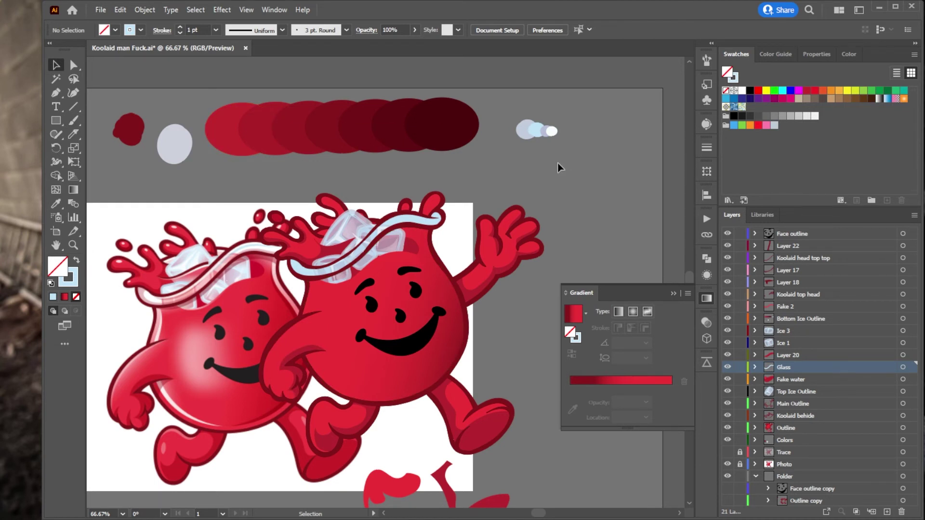
left_click(341, 263)
scroll(349, 264, "up", 3)
scroll(351, 264, "down", 3)
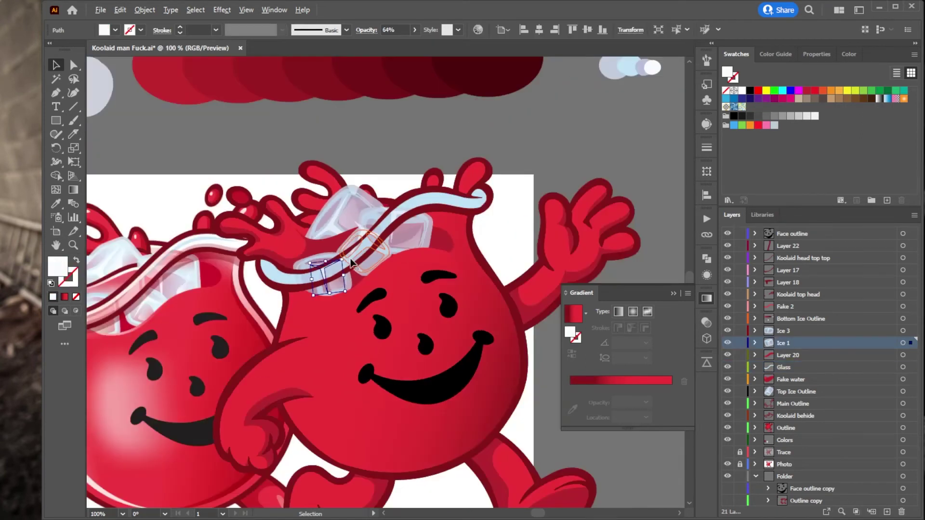
scroll(163, 301, "up", 2)
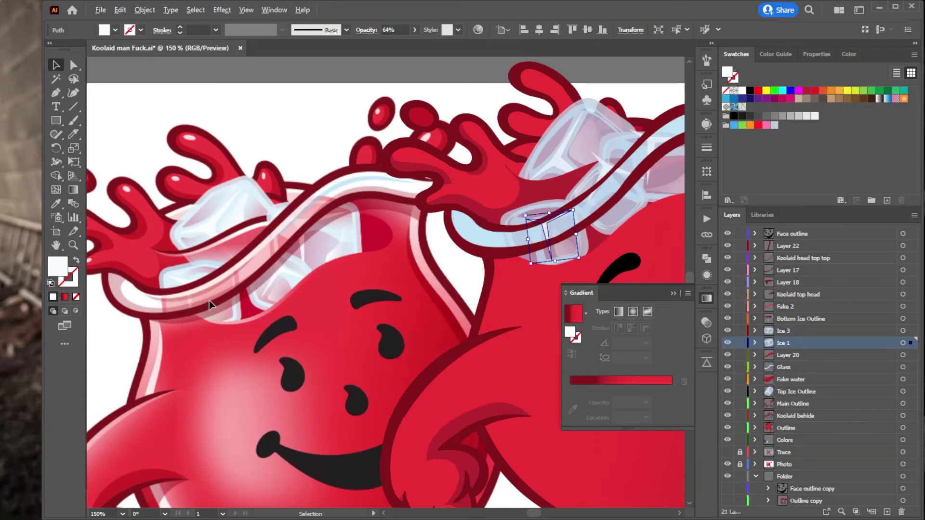
left_click(74, 65)
left_click(527, 203)
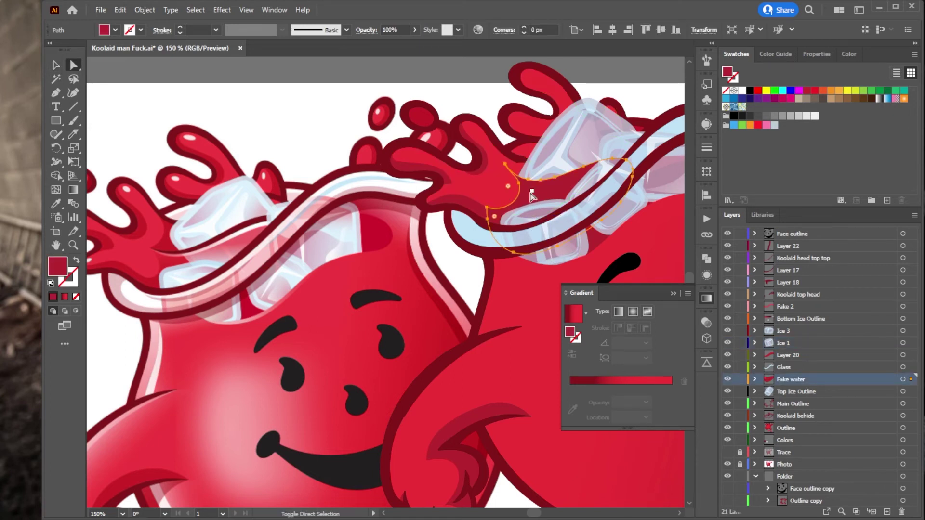
key("shift+b")
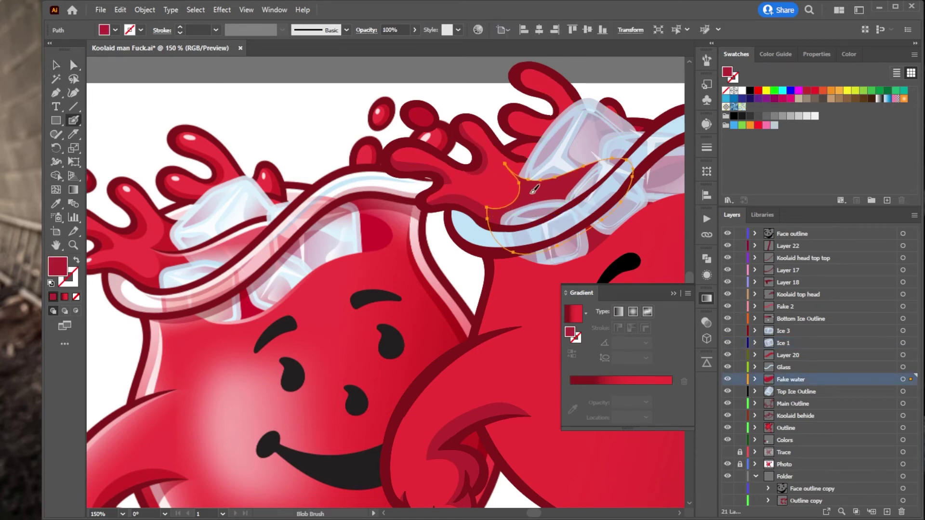
left_click(793, 368)
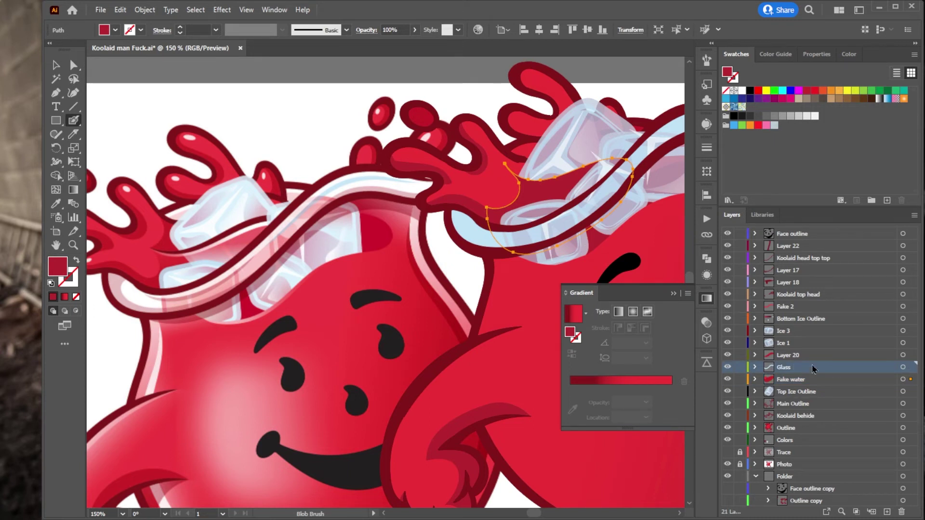
left_click(802, 380)
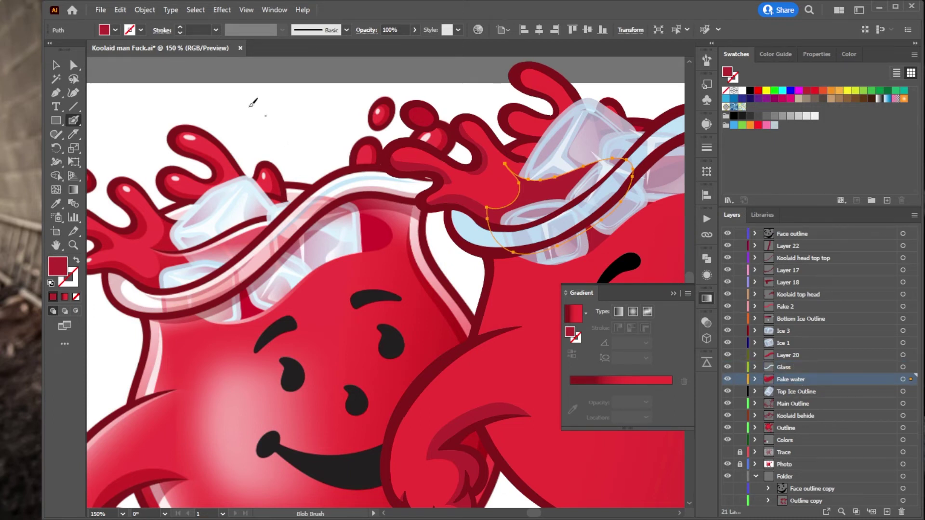
left_click(73, 64)
left_click(186, 91)
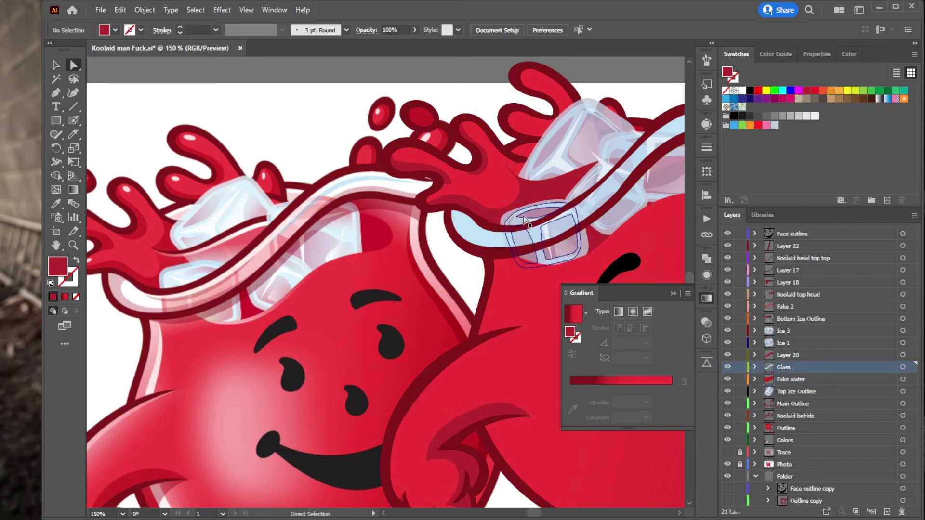
Step: Paint darker red shading strokes with the Blob Brush on the rim's splash end and along it past the lower ice cubes
left_click(73, 120)
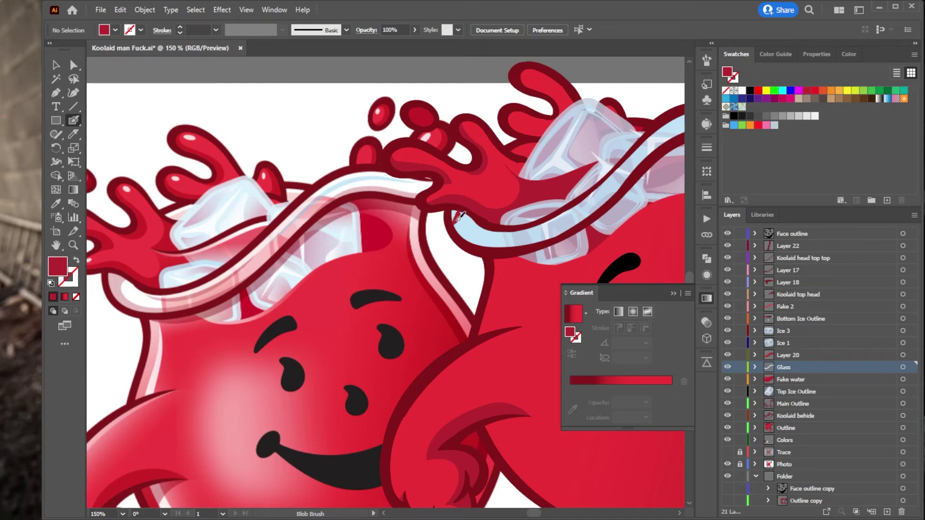
key("shift+x")
key("shift+x")
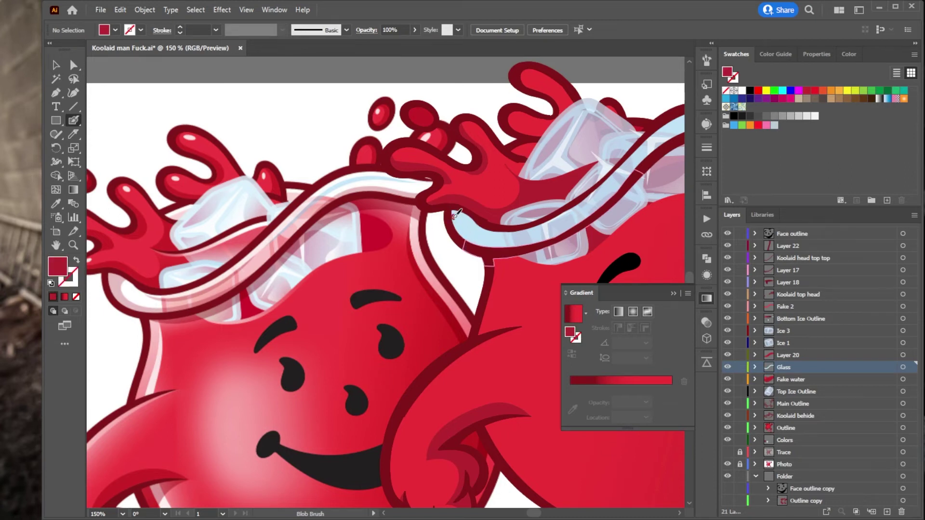
key("shift+x")
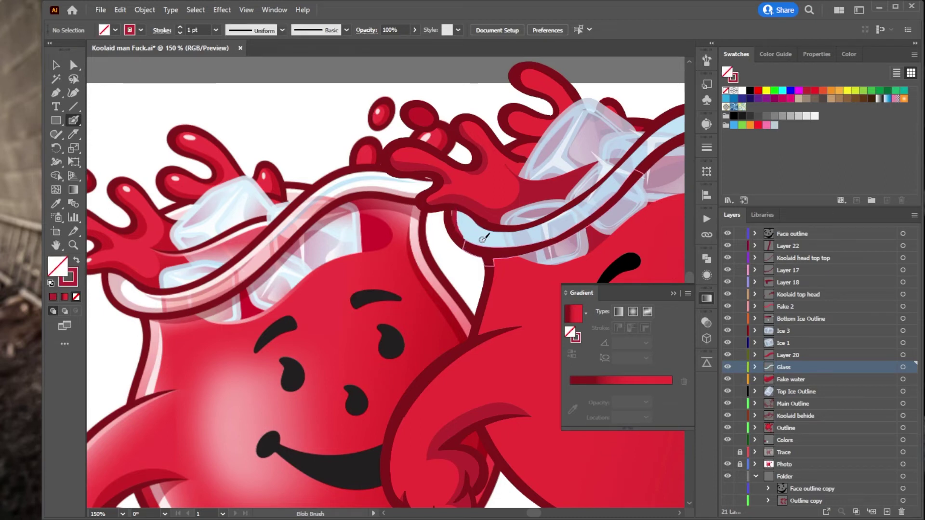
key("shift+x")
mouse_move(466, 232)
left_mouse_down()
mouse_move(535, 244)
mouse_move(585, 219)
mouse_move(548, 237)
mouse_move(496, 244)
mouse_move(474, 243)
mouse_move(455, 221)
left_mouse_up()
key("shift+x")
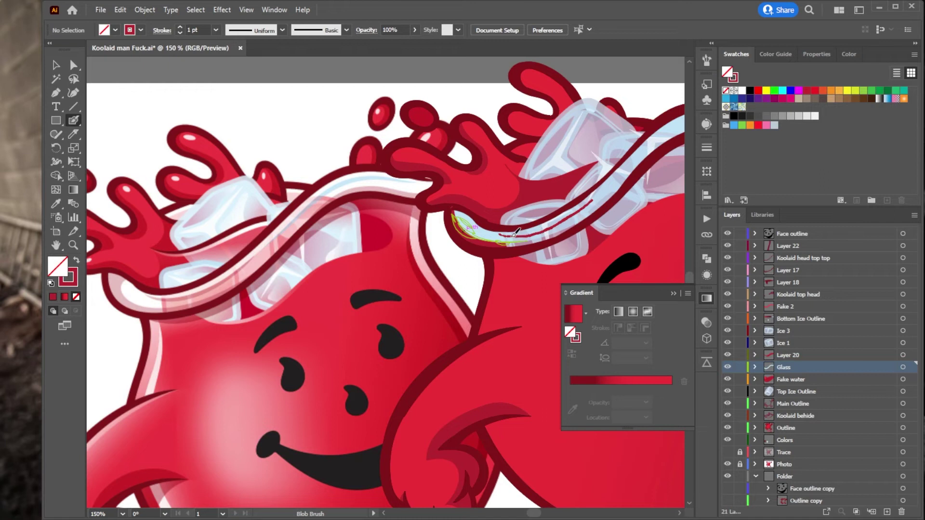
mouse_move(581, 230)
left_mouse_down()
mouse_move(514, 250)
mouse_move(487, 227)
mouse_move(528, 219)
mouse_move(598, 154)
mouse_move(640, 134)
left_mouse_up()
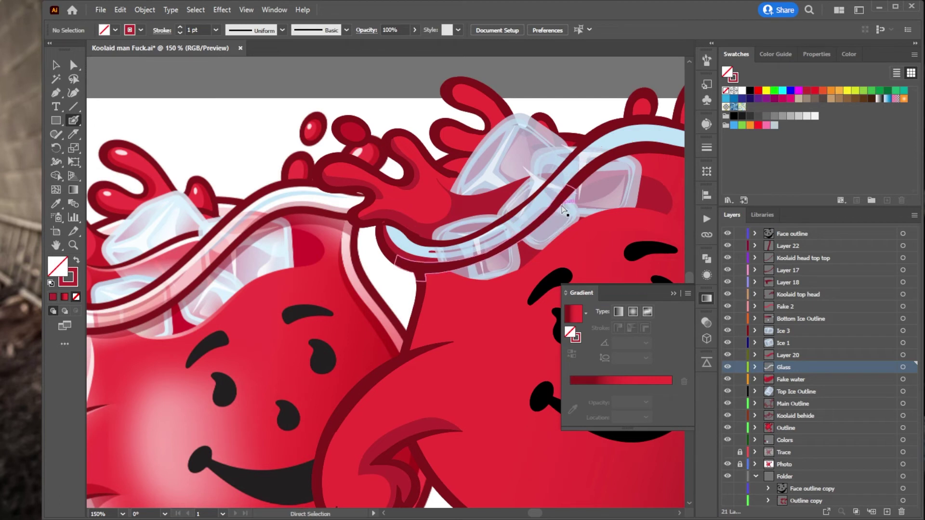
mouse_move(530, 222)
left_mouse_down()
mouse_move(587, 162)
mouse_move(635, 138)
left_mouse_up()
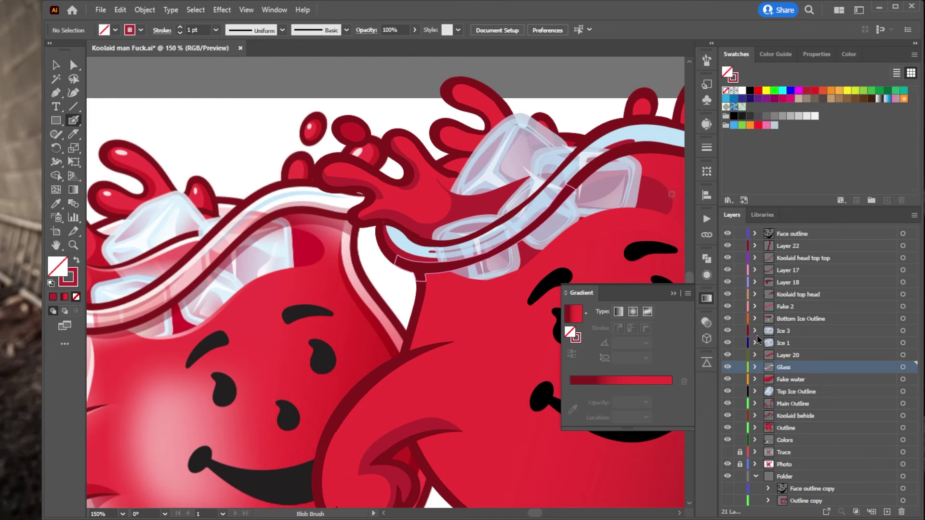
Step: Move the Glass layer above Ice 3 and paint thin darker red strokes along the rim where it crosses the ice cubes
left_click_drag(790, 370, 793, 332)
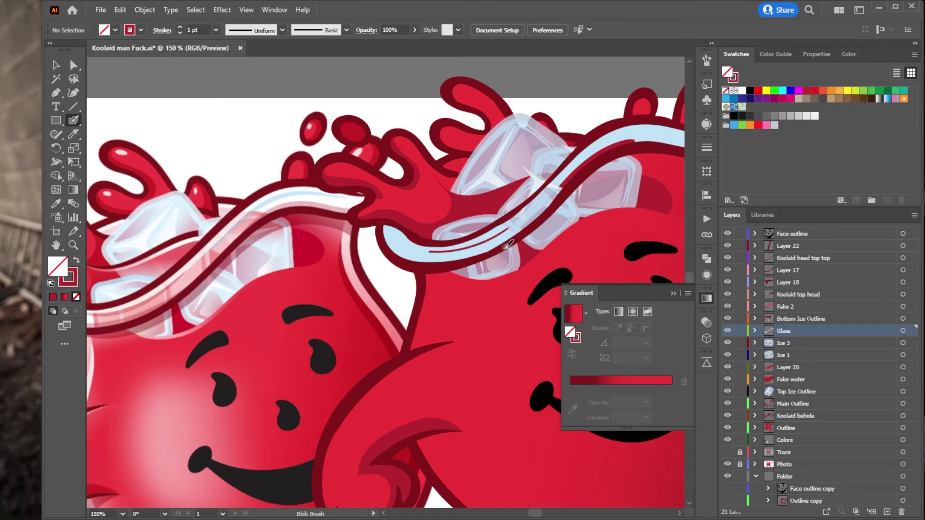
mouse_move(427, 258)
left_mouse_down()
mouse_move(507, 239)
mouse_move(571, 182)
left_mouse_up()
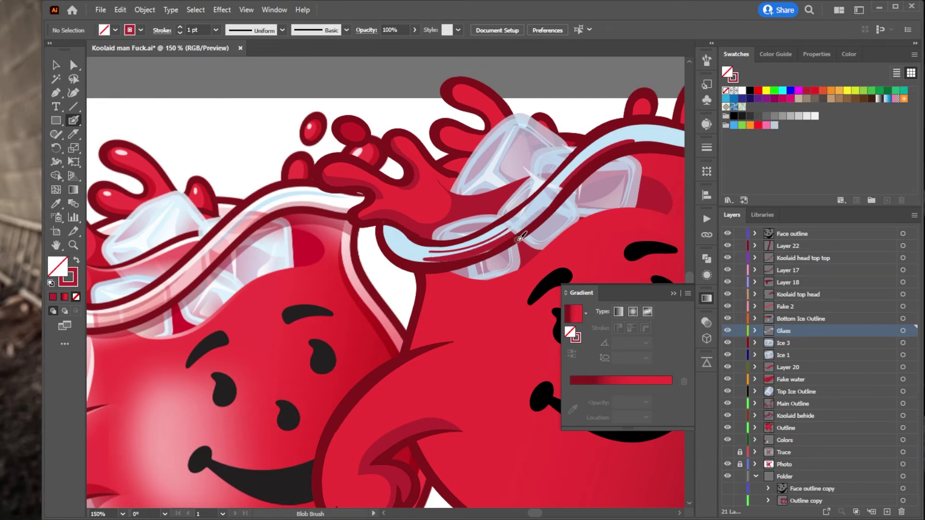
left_click_drag(509, 237, 421, 266)
Step: Place the Glass layer directly below Koolaid top head and above Fake 2
left_click_drag(797, 335, 793, 291)
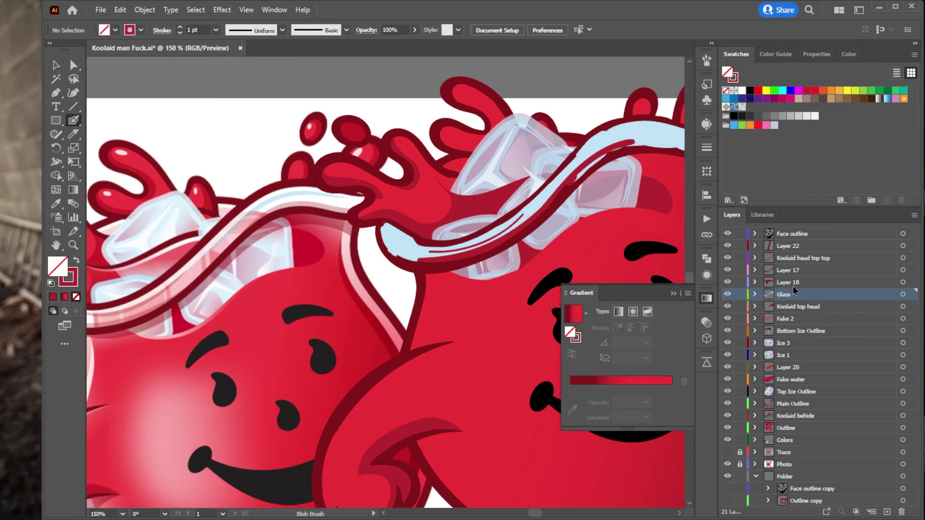
left_click_drag(793, 297, 793, 313)
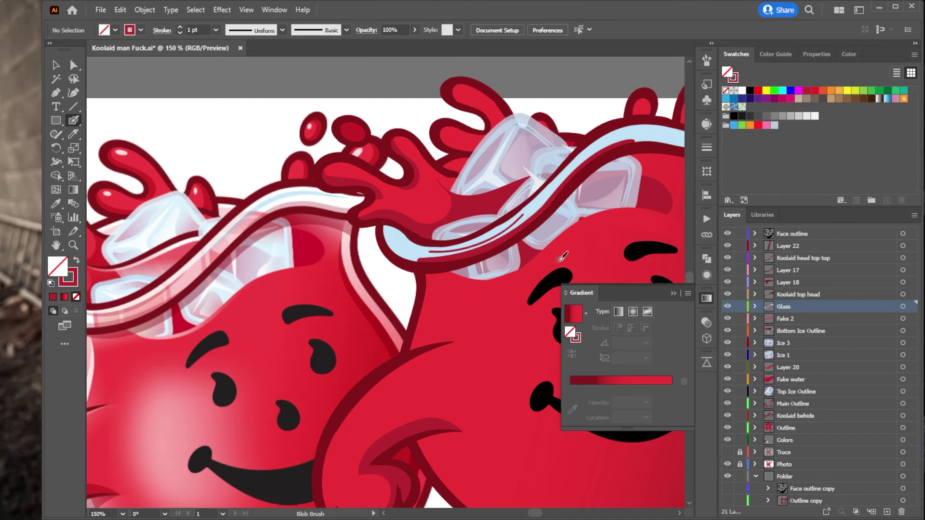
scroll(564, 256, "down", 3)
scroll(566, 255, "up", 3)
Step: Expand the Glass layer and highlight its six light blue paths, leaving out the two darker red ones
left_click(903, 307)
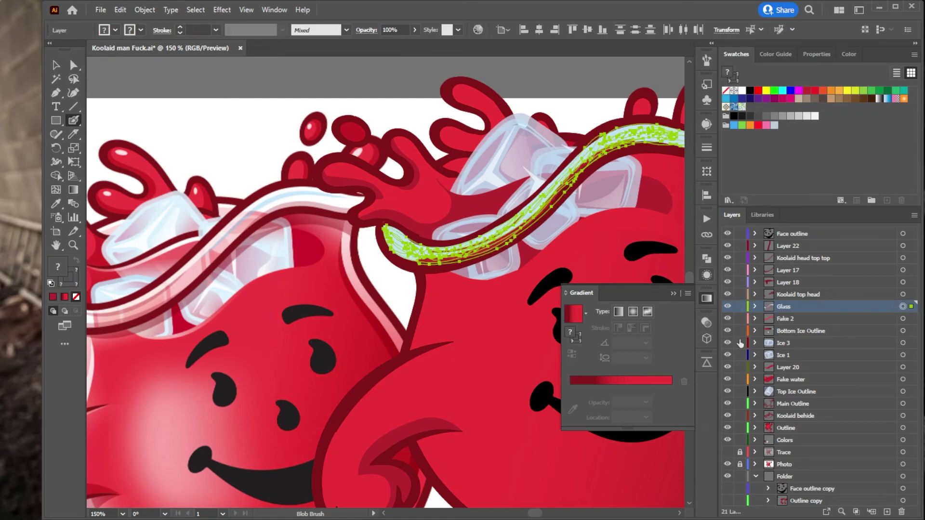
left_click(755, 306)
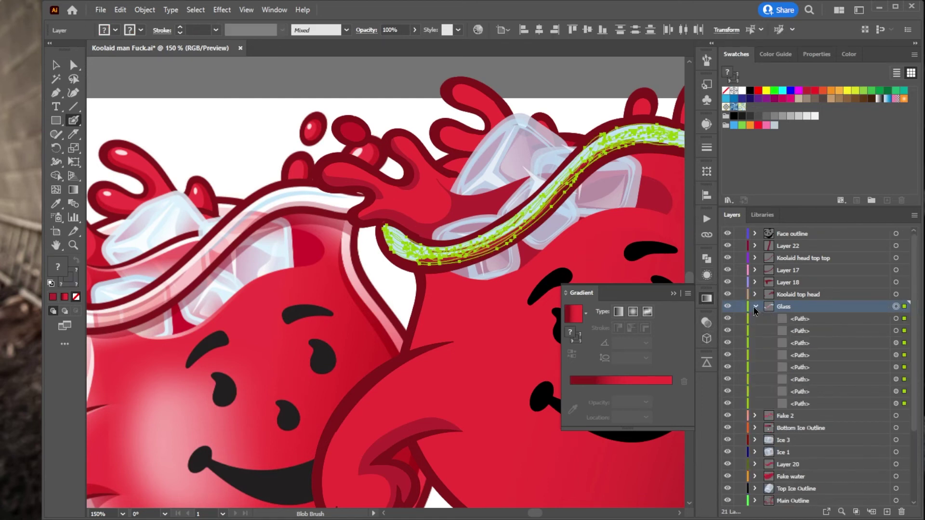
left_click(802, 409)
left_click(806, 347, "shift")
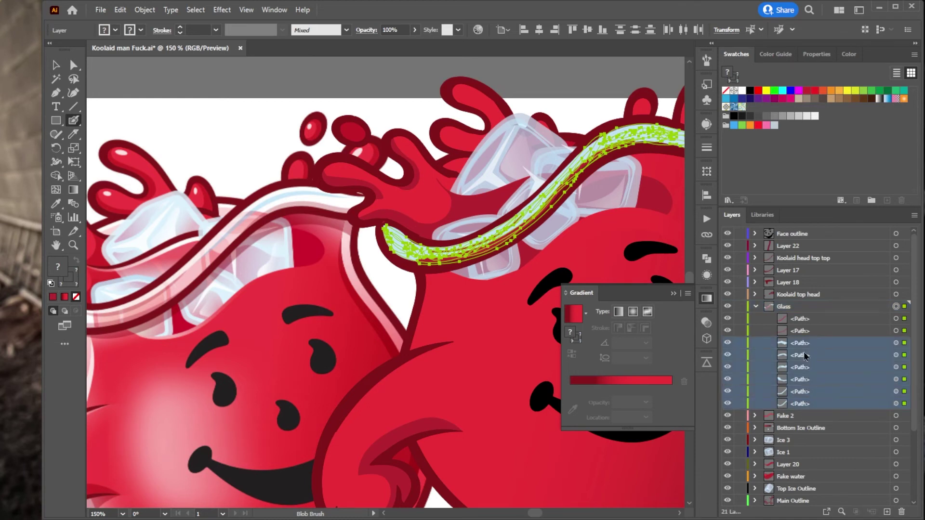
left_click(844, 439)
left_click(828, 429)
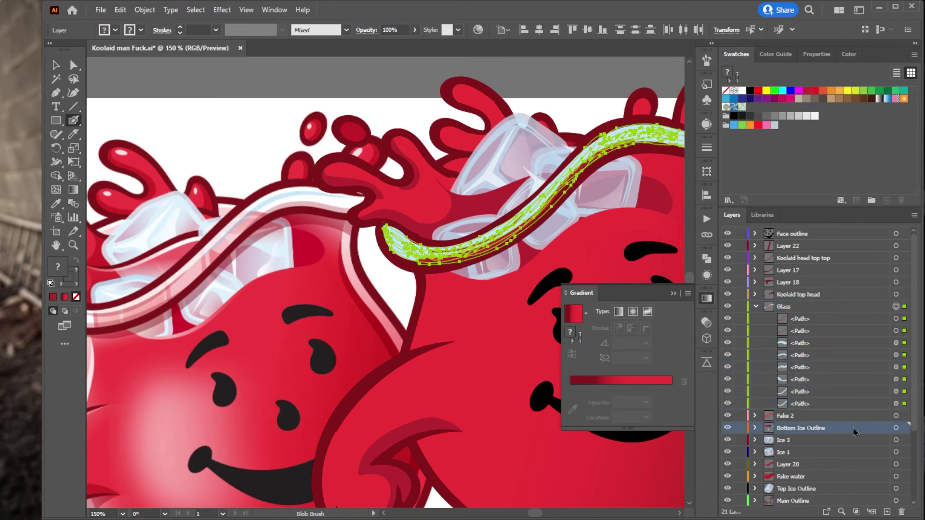
left_click(896, 429)
left_click(850, 407)
left_click_drag(810, 394, 814, 343)
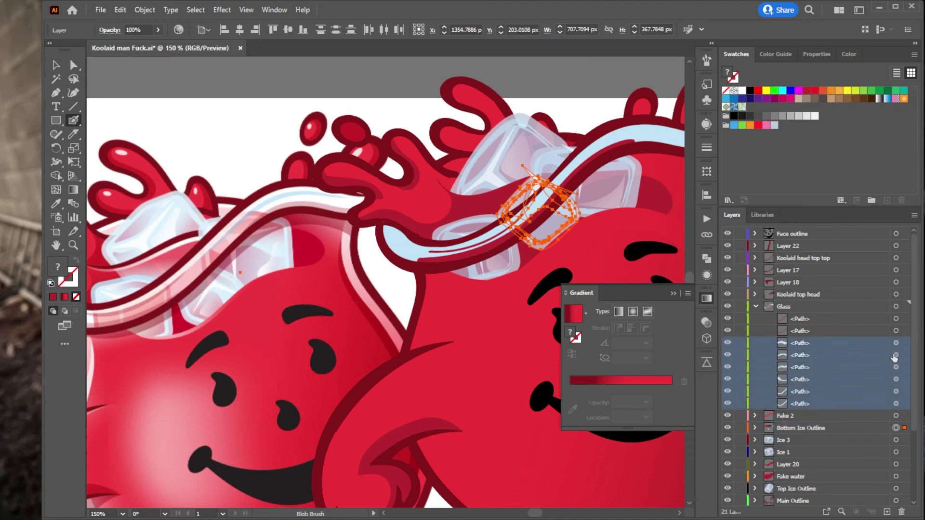
Step: Target all six light blue Glass paths together so that their artwork is selected on the artboard
left_click(896, 343)
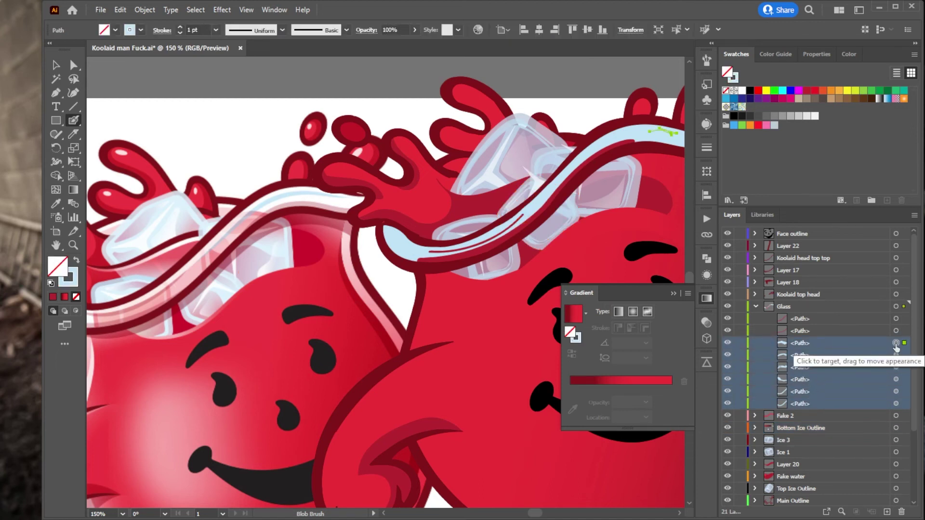
left_click(896, 355, "shift")
left_click(896, 367, "shift")
left_click(896, 379, "shift")
left_click(896, 391, "shift")
left_click(896, 403, "shift")
Step: Try to combine the six selected light blue rim paths with Pathfinder's Merge
left_click(706, 259)
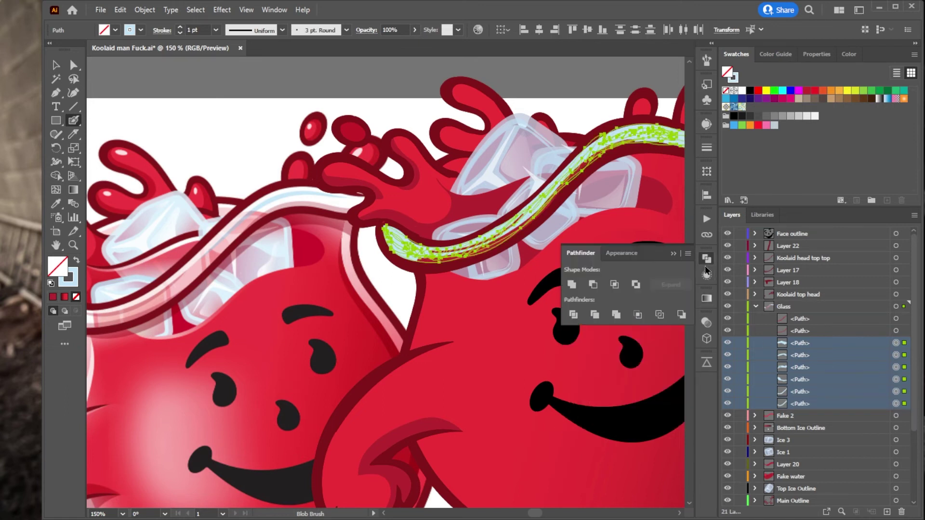
left_click(707, 260)
left_click(707, 260)
left_click(616, 315)
left_click(598, 283)
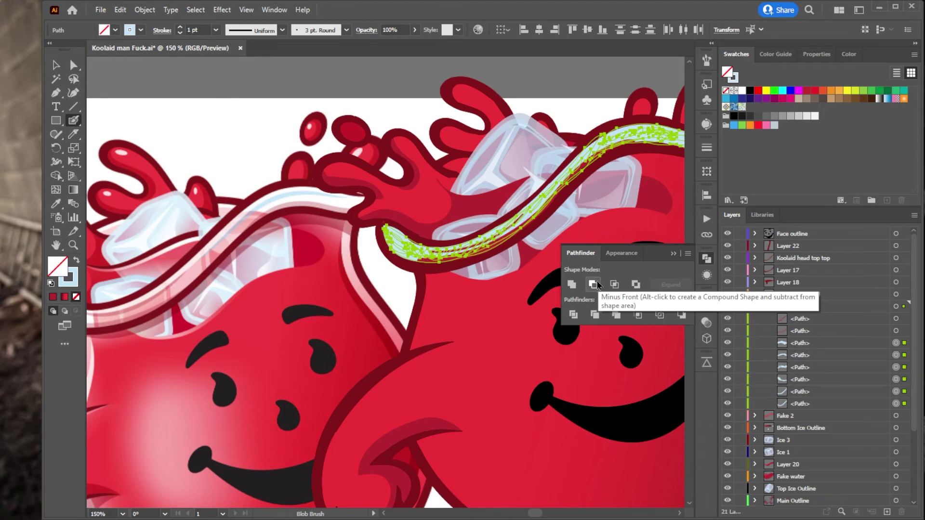
Step: Move the selected light blue rim paths off the pitcher, up toward the reference picture's splash
left_click(63, 68)
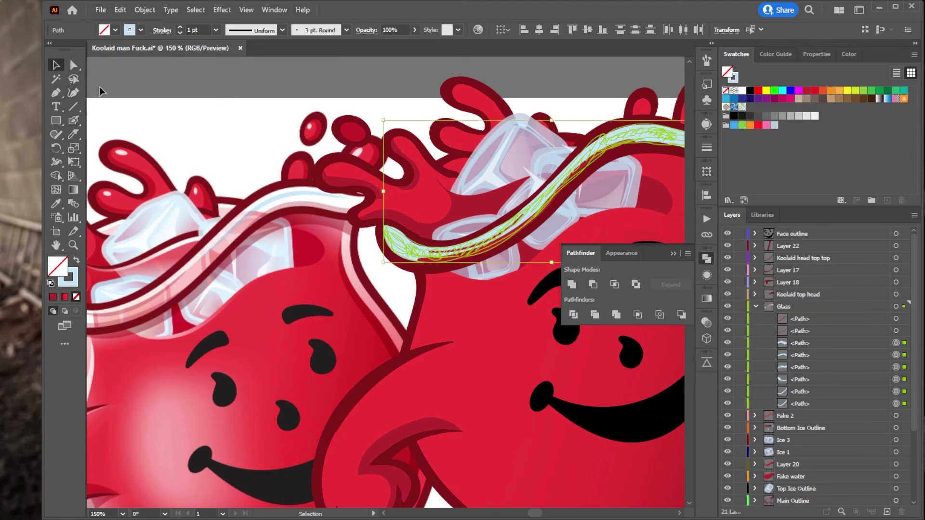
left_click_drag(538, 212, 296, 119)
left_click_drag(402, 279, 391, 273)
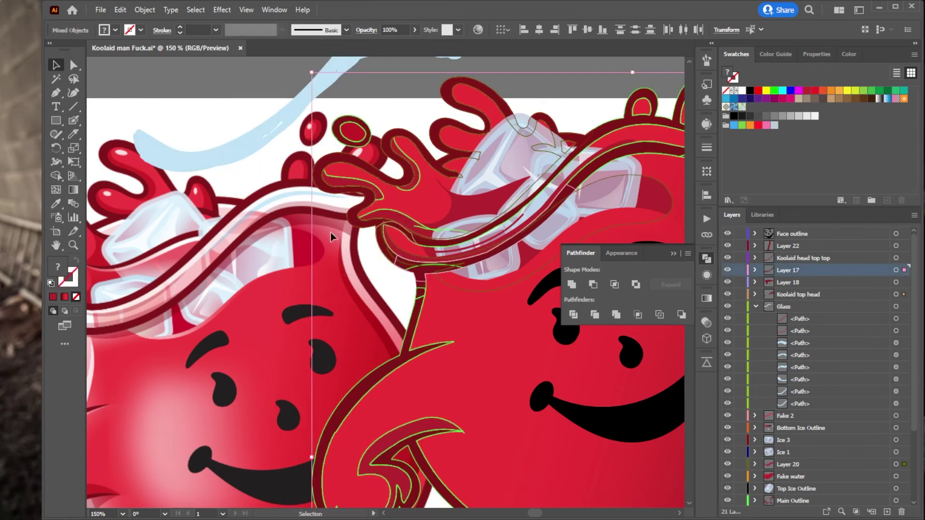
Step: Try swapping fill and stroke on one light blue rim path and moving it down away from the others
left_click(290, 147)
left_click(237, 153)
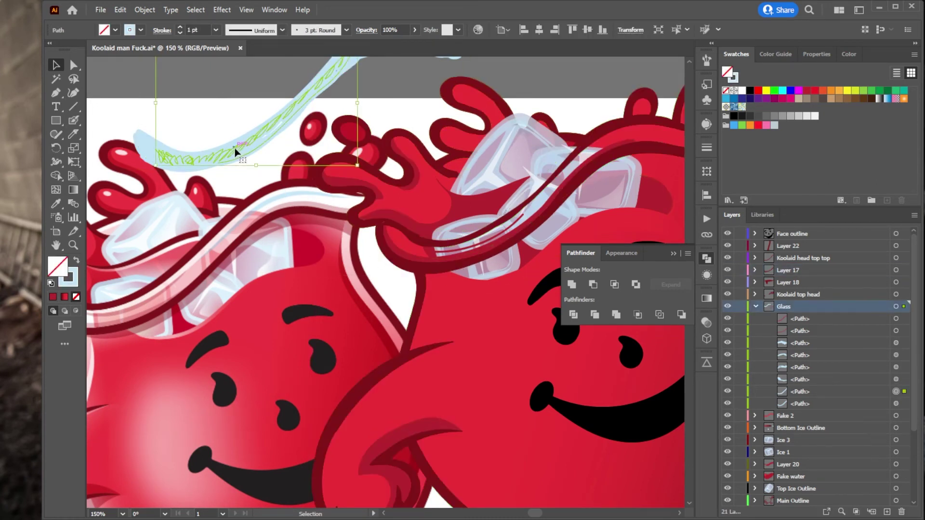
key("shift")
key("shift+x")
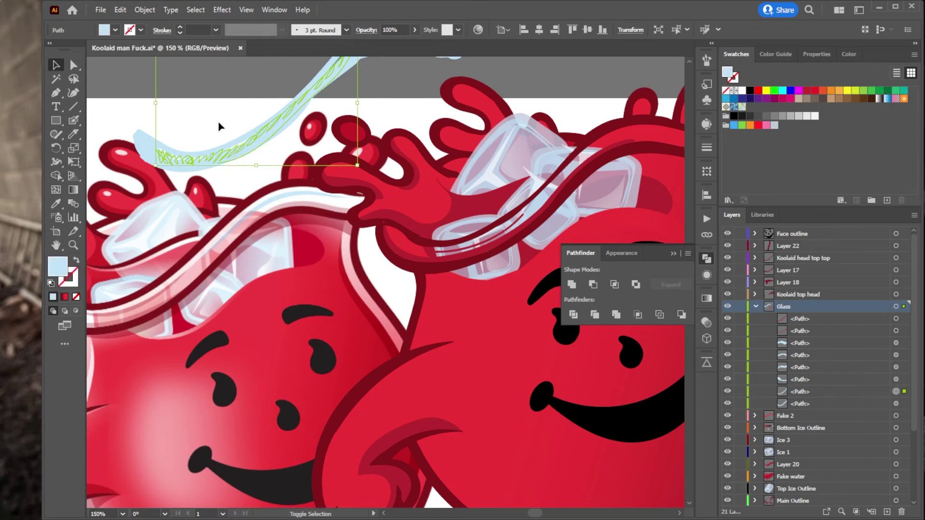
left_click(142, 111)
left_click(192, 162)
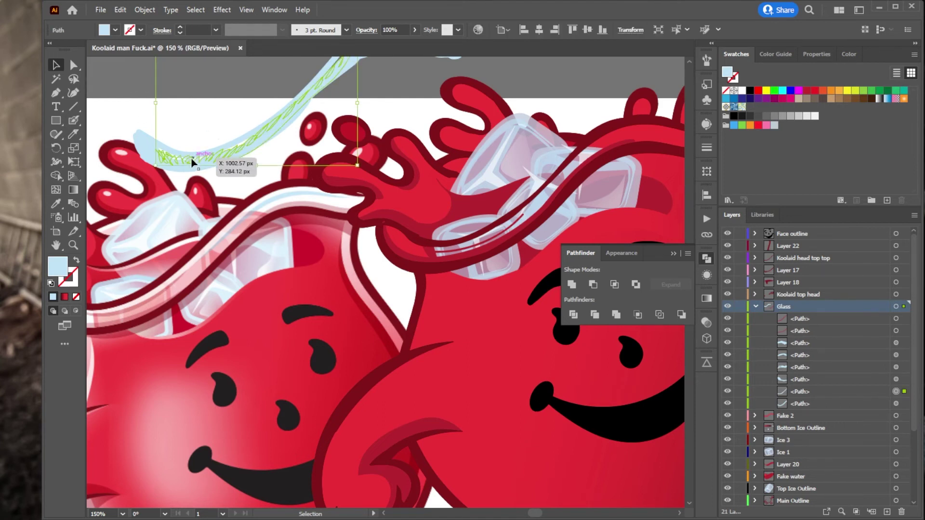
left_click(221, 118)
left_click_drag(225, 151, 247, 208)
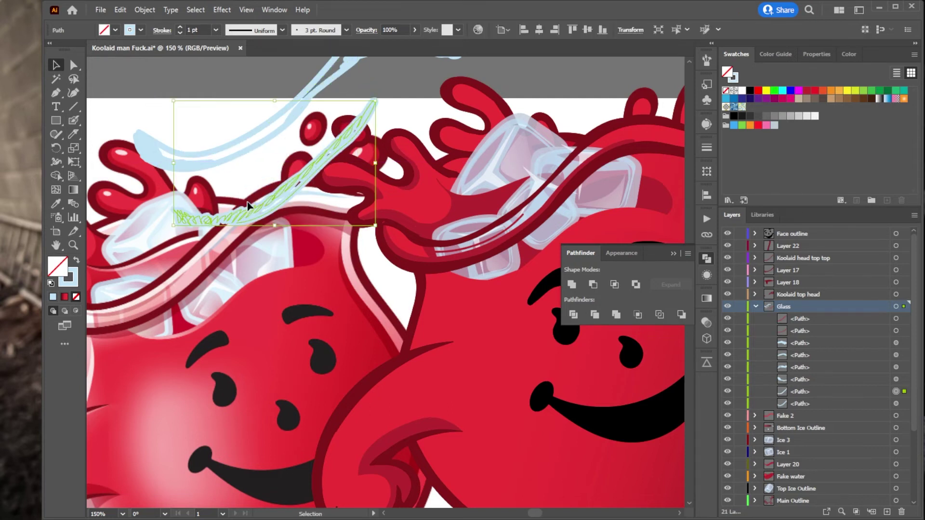
key("ctrl+z")
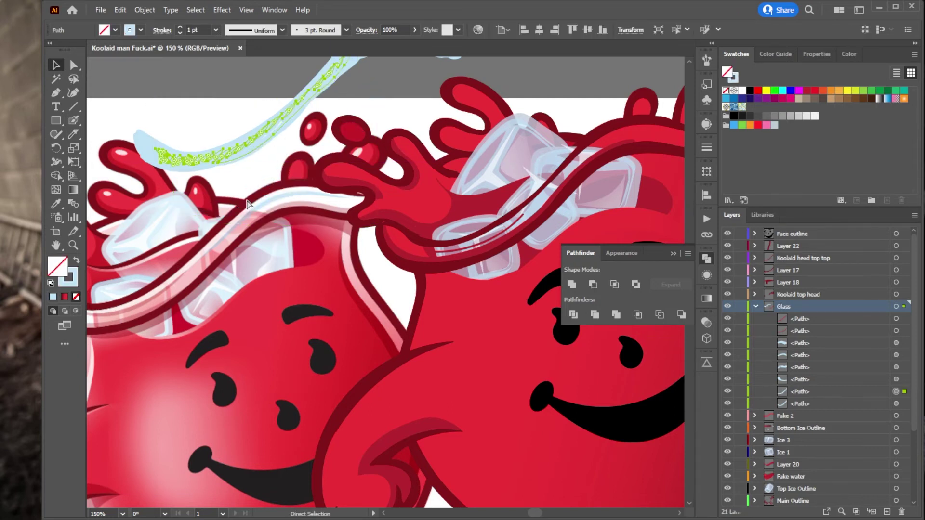
Step: Undo the last changes to the light blue rim paths and delete all six of them from the Glass layer
key("ctrl+z")
key("v")
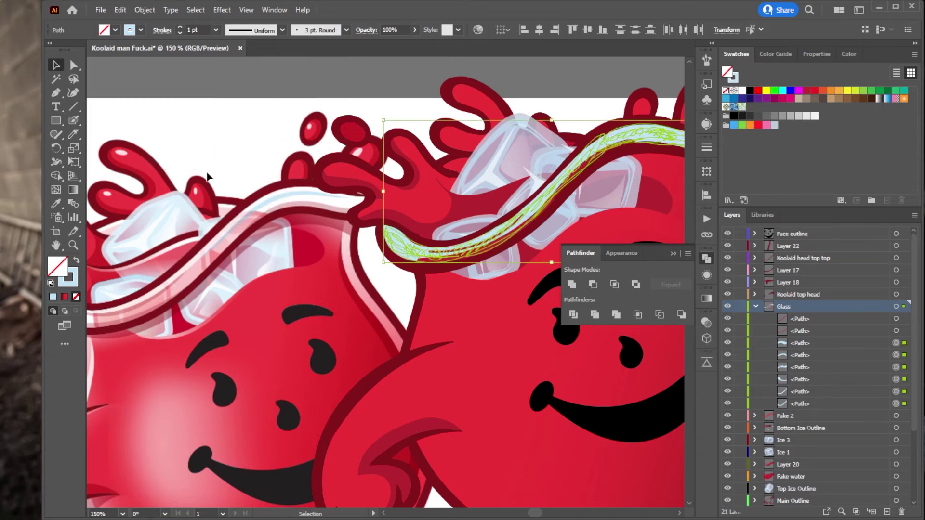
left_click(73, 119)
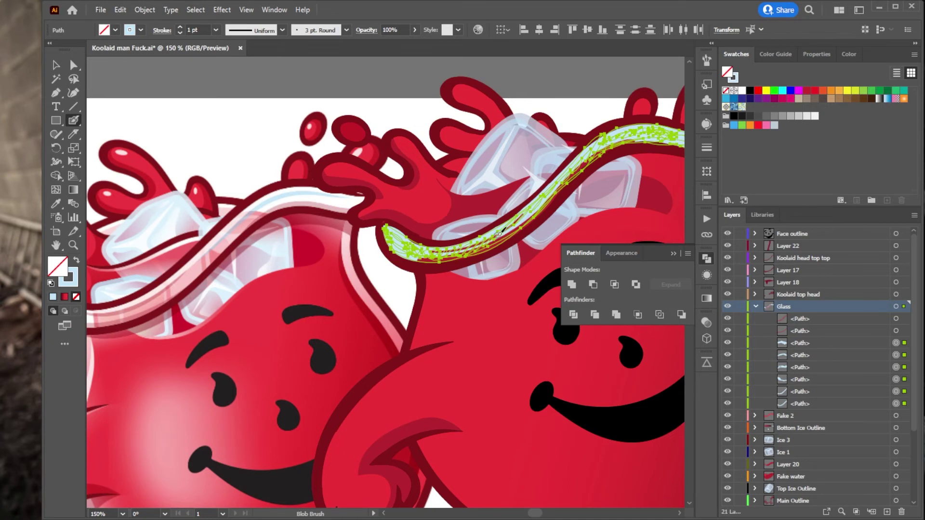
left_click_drag(530, 212, 538, 206)
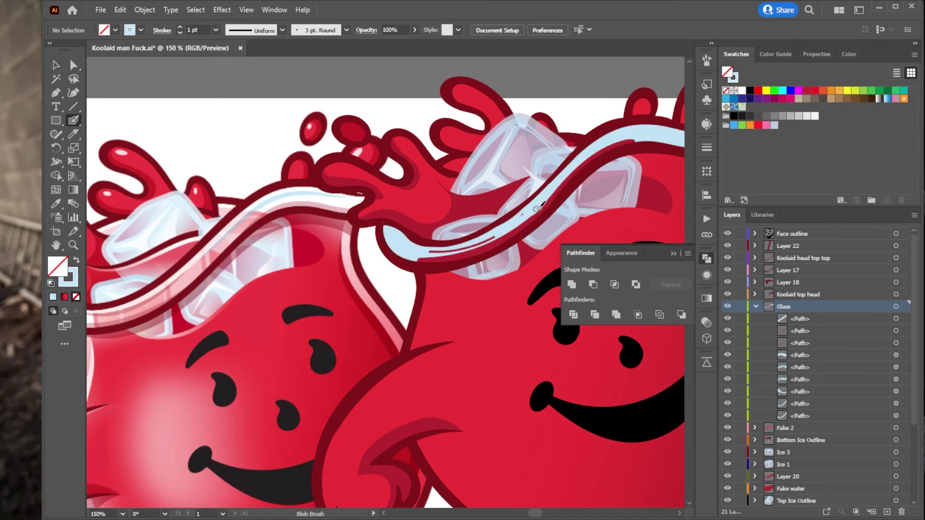
key("ctrl+z")
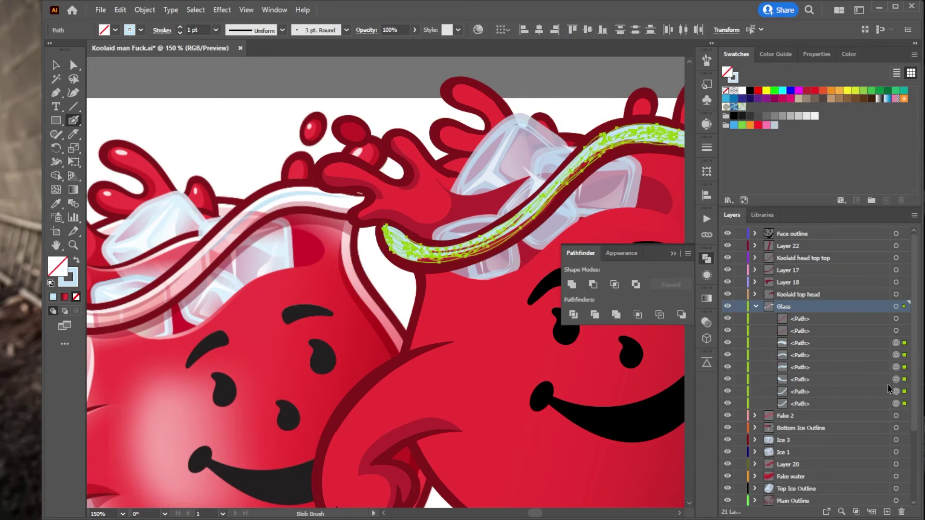
key("Delete")
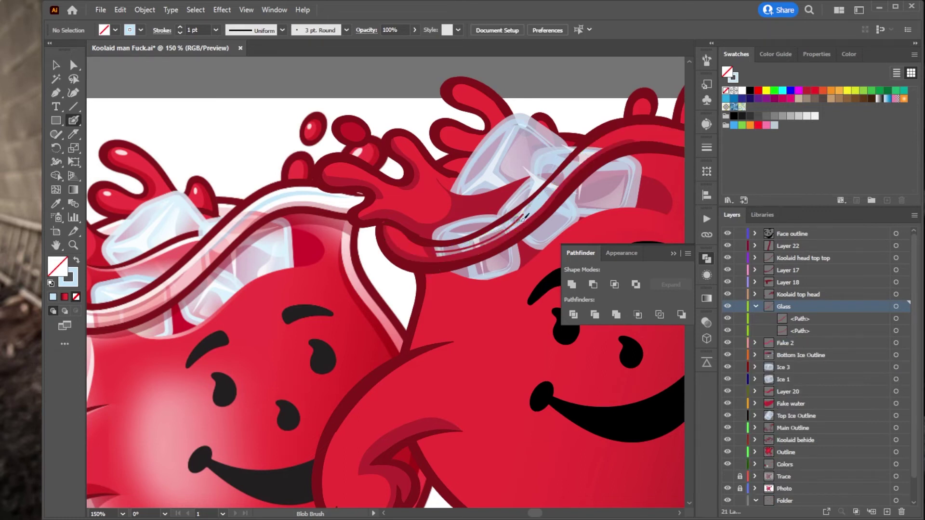
Step: Repaint the pitcher's glass rim in solid light blue with the Blob Brush and place it below the two red shading paths in Glass
mouse_move(525, 222)
left_mouse_down()
mouse_move(599, 154)
mouse_move(641, 138)
mouse_move(640, 129)
mouse_move(606, 137)
mouse_move(524, 214)
mouse_move(475, 240)
mouse_move(426, 245)
mouse_move(384, 223)
mouse_move(402, 253)
mouse_move(426, 259)
mouse_move(527, 219)
mouse_move(453, 257)
mouse_move(407, 249)
mouse_move(392, 231)
mouse_move(429, 252)
mouse_move(481, 241)
mouse_move(434, 249)
mouse_move(396, 236)
mouse_move(417, 258)
mouse_move(461, 247)
left_mouse_up()
left_click_drag(515, 268, 405, 312)
mouse_move(589, 174)
left_mouse_down()
mouse_move(602, 159)
mouse_move(610, 179)
mouse_move(578, 190)
mouse_move(493, 185)
mouse_move(462, 210)
left_mouse_up()
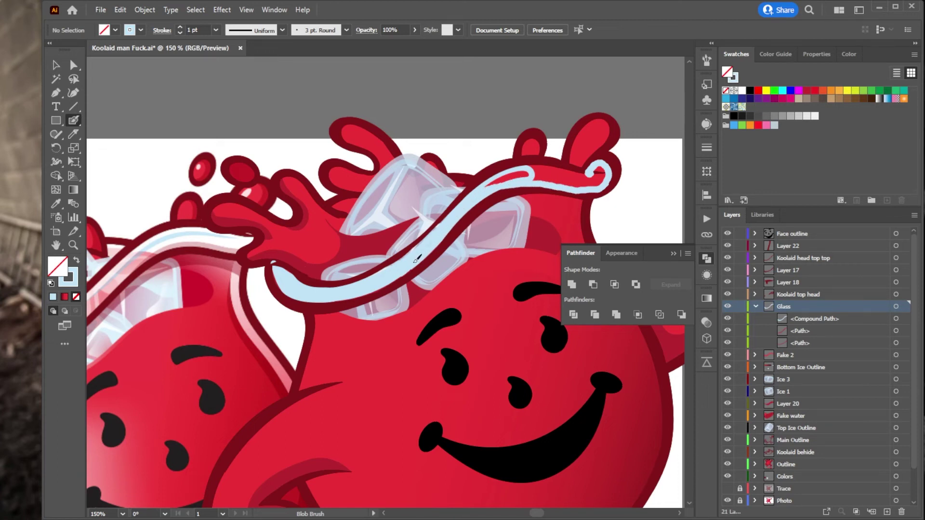
mouse_move(398, 268)
left_mouse_down()
mouse_move(515, 167)
mouse_move(587, 174)
mouse_move(604, 167)
mouse_move(606, 174)
mouse_move(599, 185)
mouse_move(545, 179)
left_mouse_up()
mouse_move(602, 172)
left_mouse_down()
mouse_move(584, 182)
mouse_move(506, 173)
left_mouse_up()
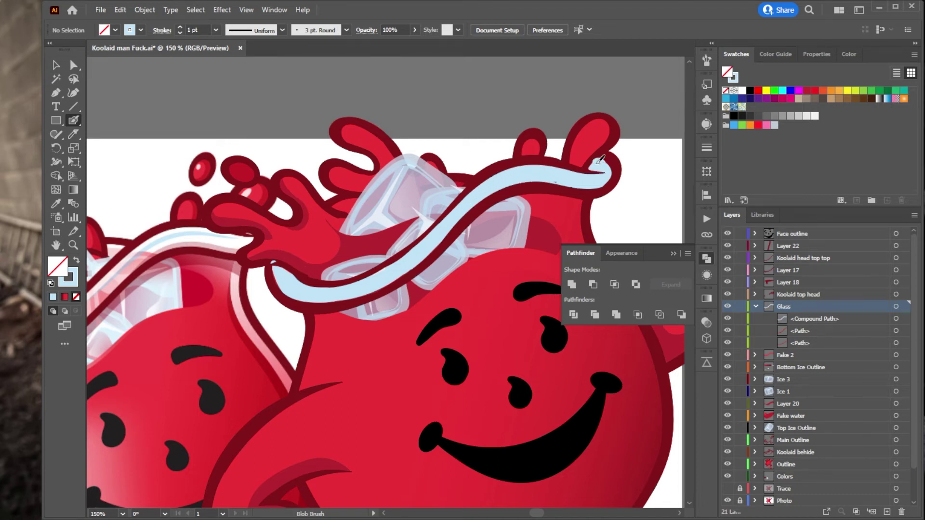
left_click_drag(573, 180, 599, 169)
mouse_move(280, 268)
left_mouse_down()
mouse_move(297, 301)
mouse_move(337, 305)
mouse_move(372, 292)
mouse_move(306, 301)
mouse_move(379, 289)
mouse_move(429, 251)
left_mouse_up()
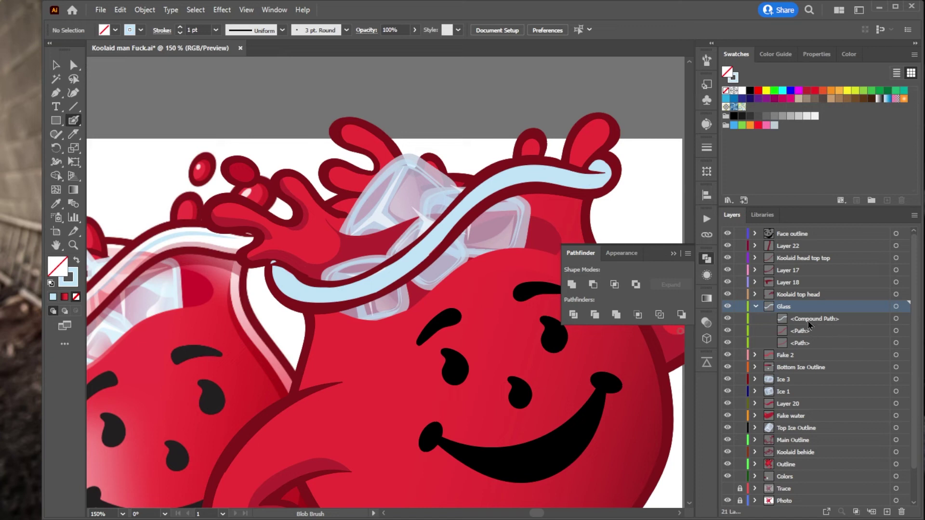
left_click_drag(811, 320, 813, 350)
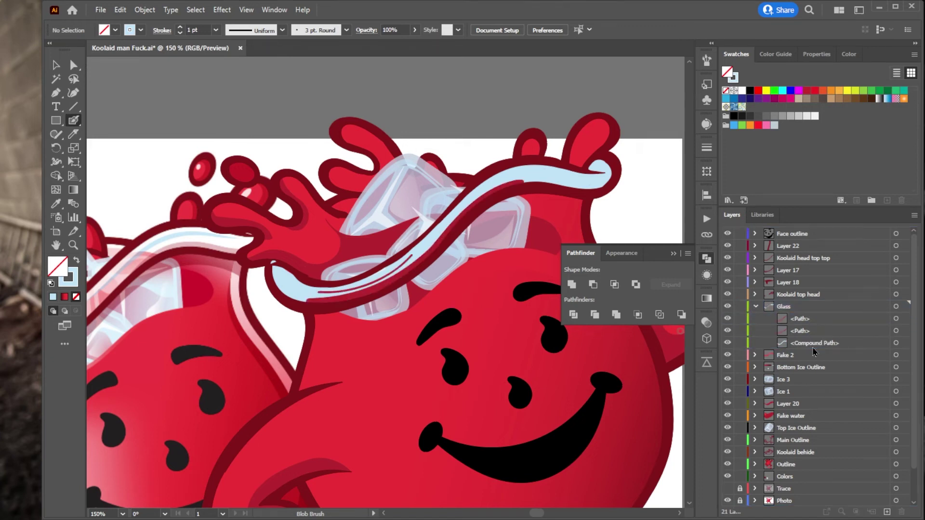
Step: Set the opacity of the light blue rim and both red shading paths in the Glass layer to 50%
left_click(895, 342)
left_click(895, 330, "shift")
left_click(895, 318, "shift")
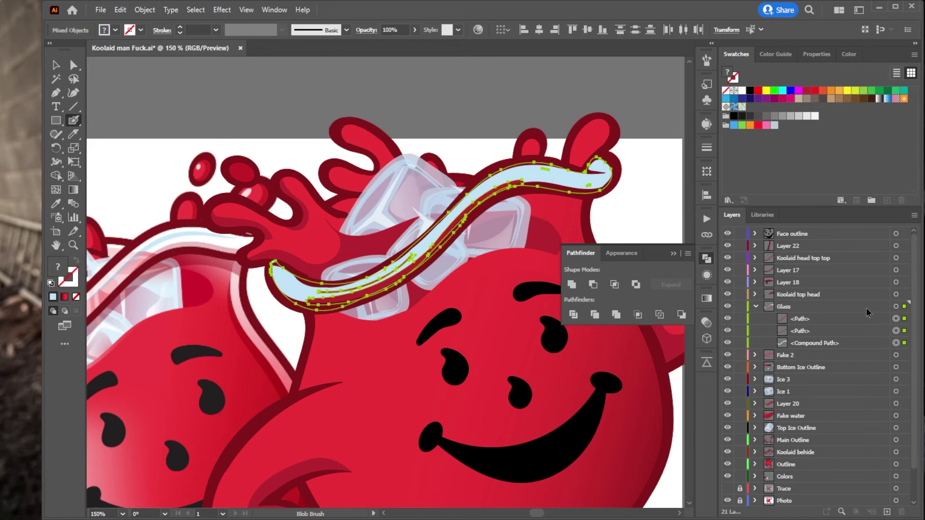
left_click(704, 278)
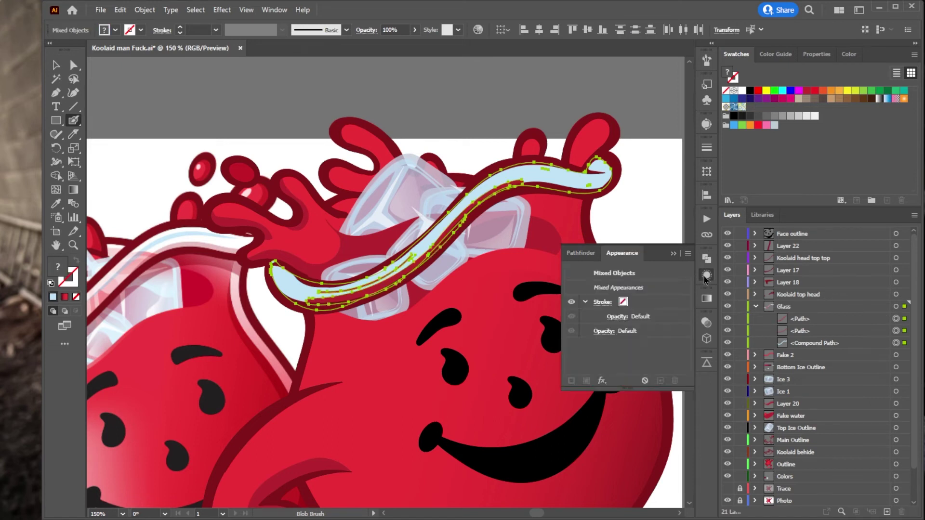
left_click(706, 323)
left_click(678, 335)
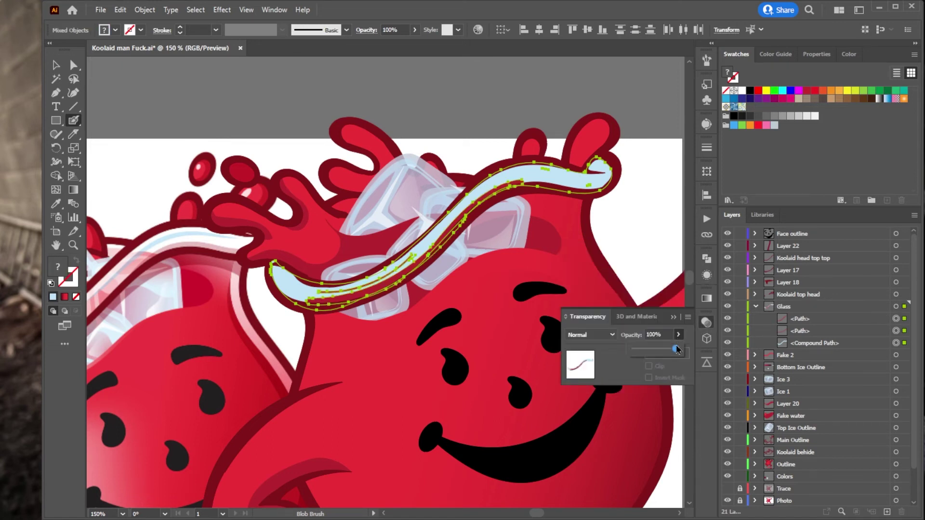
left_click_drag(677, 349, 650, 353)
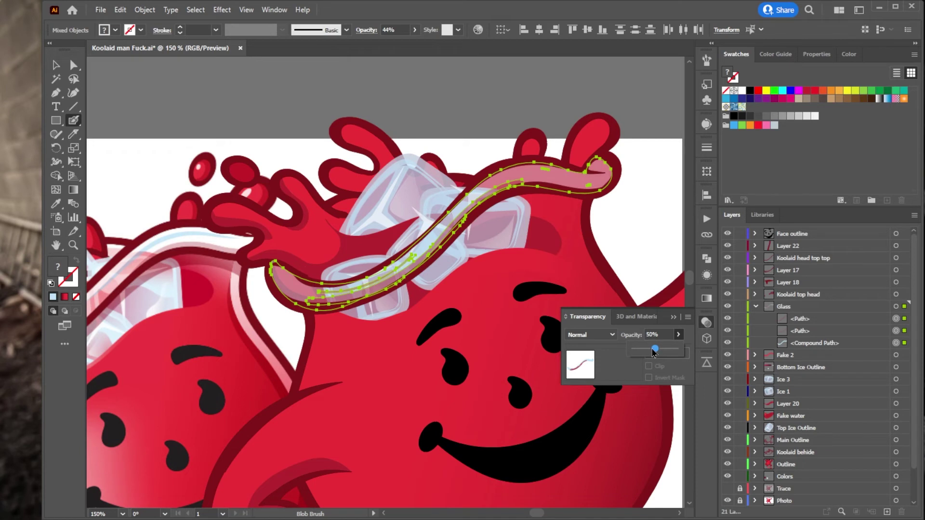
left_click(243, 119)
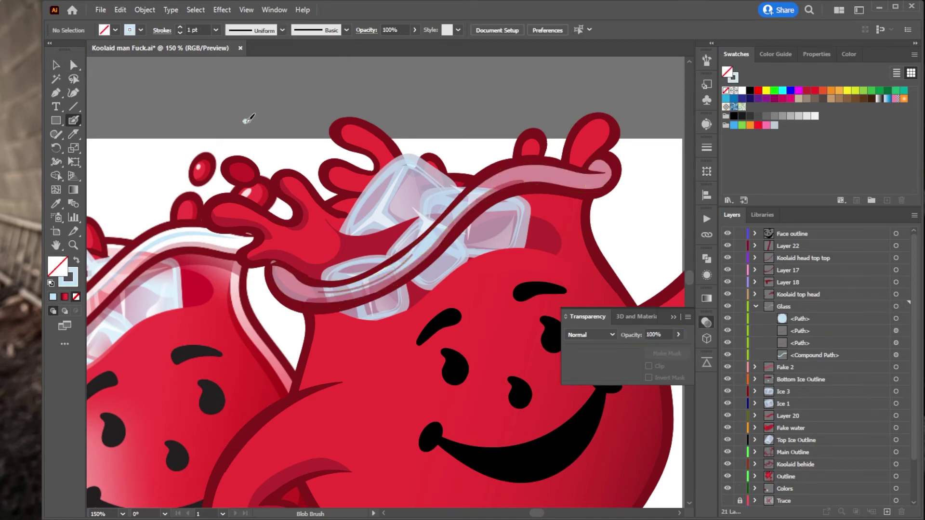
Step: Set the opacity of the light blue rim compound path to 76% and deselect it
scroll(501, 281, "down", 2)
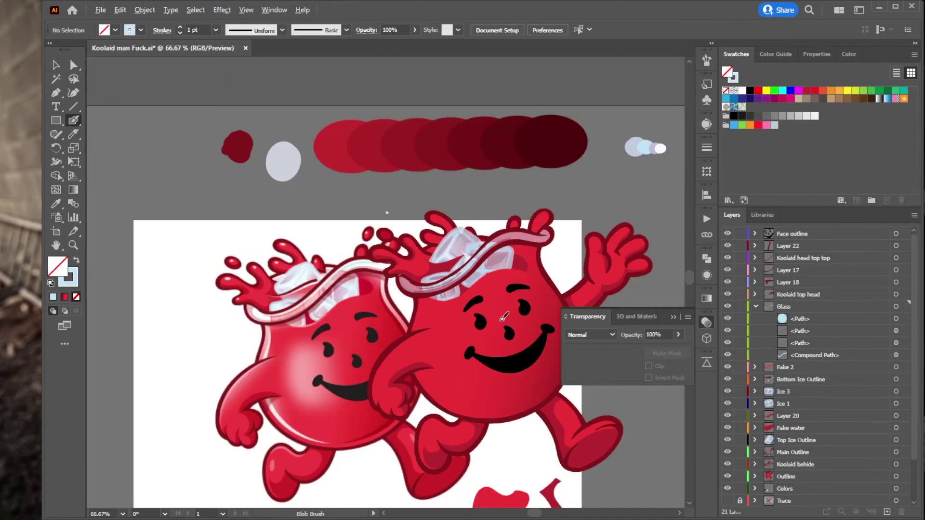
left_click_drag(470, 351, 426, 302)
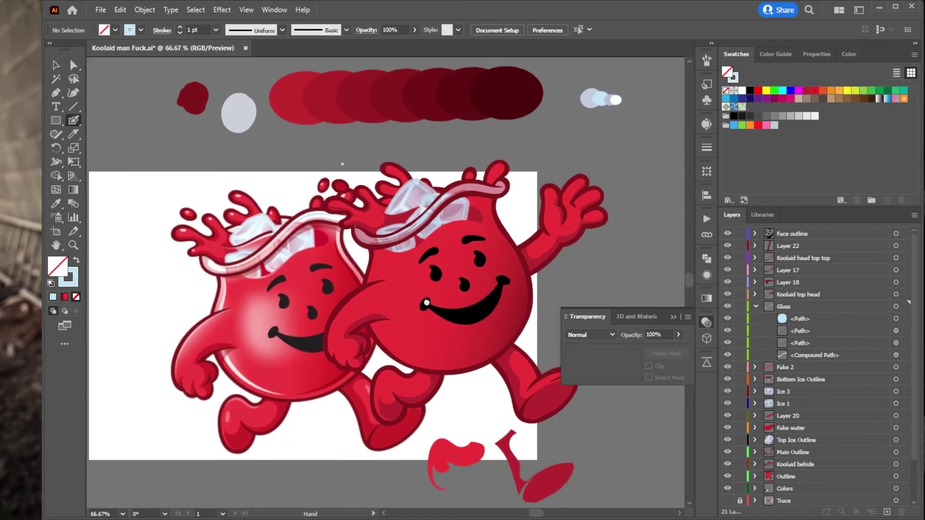
key("space")
left_click(895, 355)
left_click(673, 352)
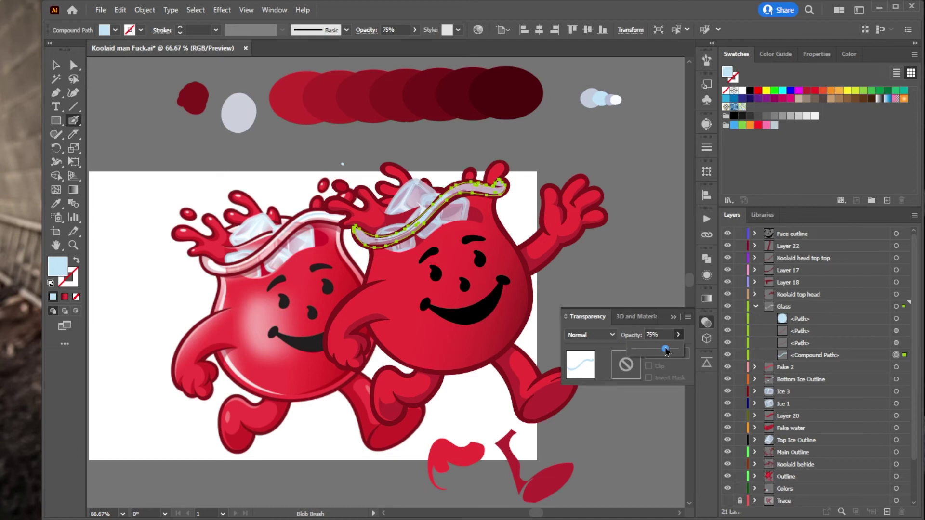
left_click(56, 65)
left_click(107, 100)
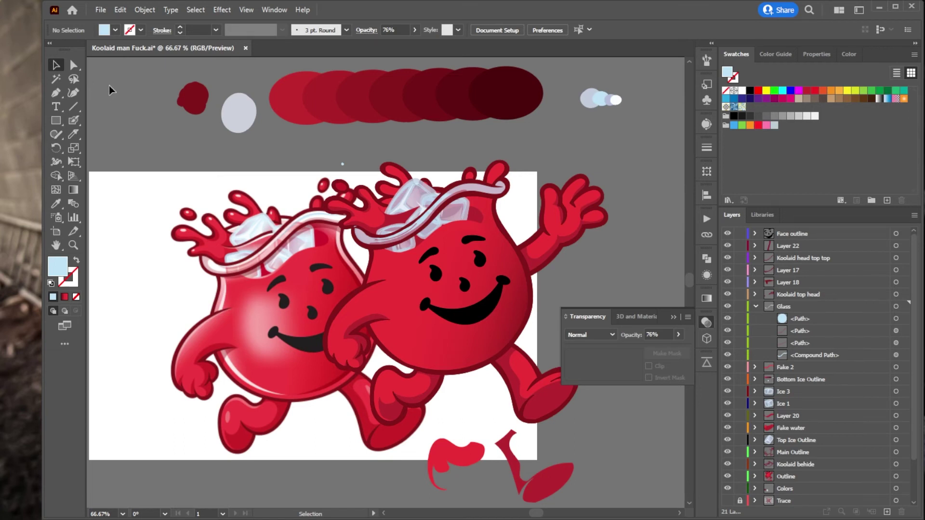
Step: Select the two red shading paths on the glass rim together and set their opacity to 100%
left_click(441, 193)
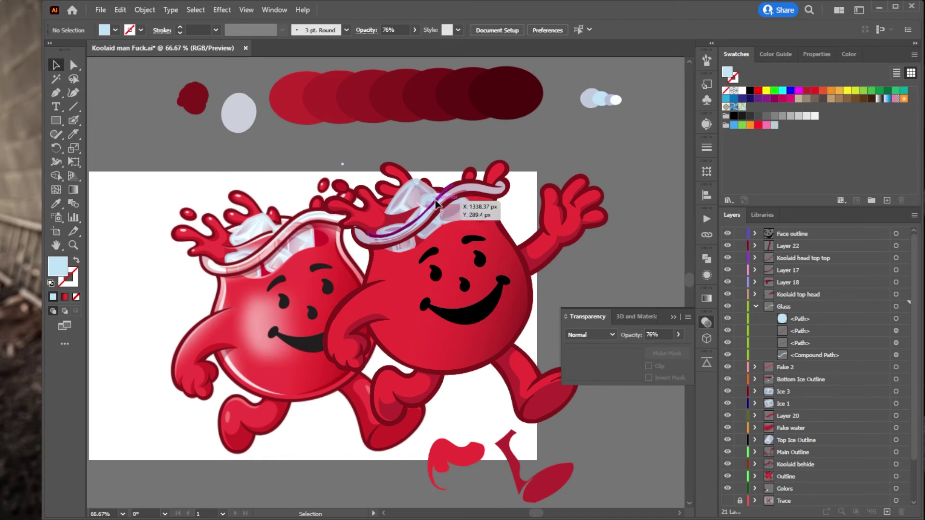
key("ctrl+equal")
key("ctrl+equal")
key("ctrl+equal")
left_click(404, 261)
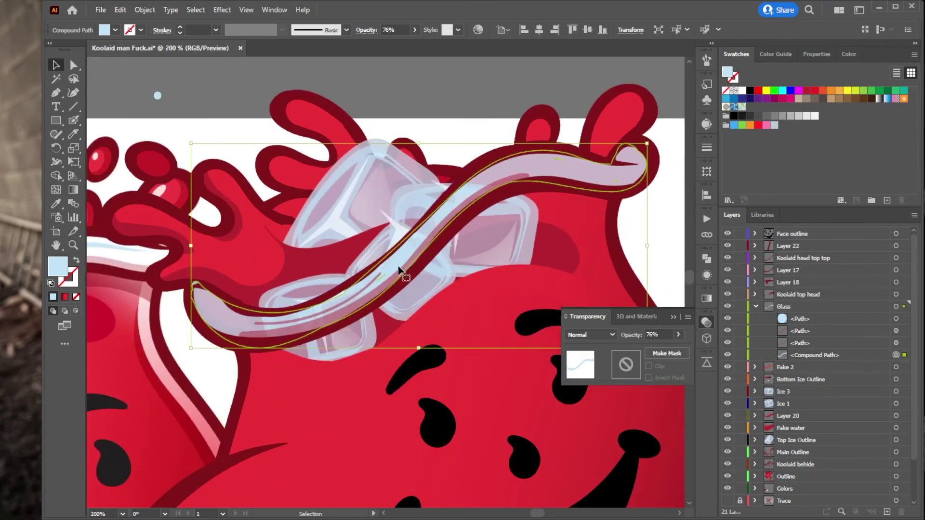
left_click(895, 331)
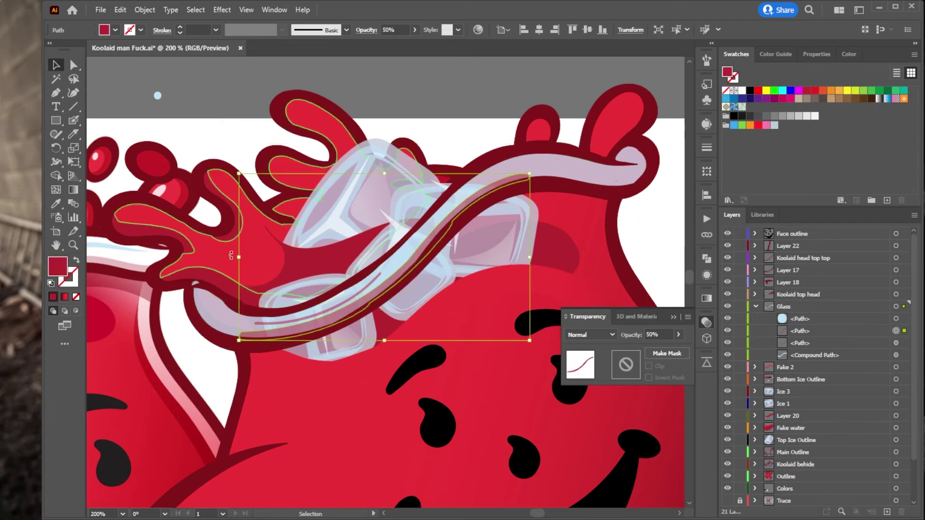
left_click(73, 122)
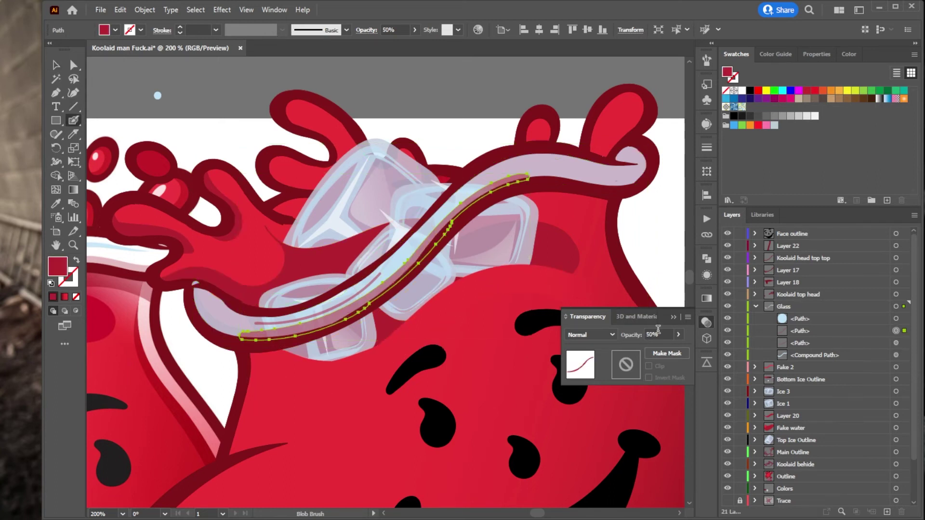
left_click(678, 336)
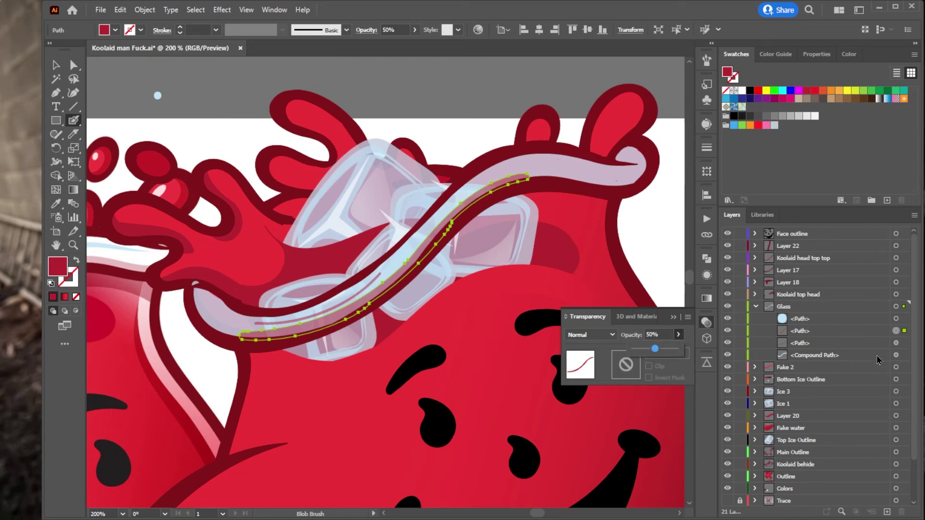
left_click(895, 347)
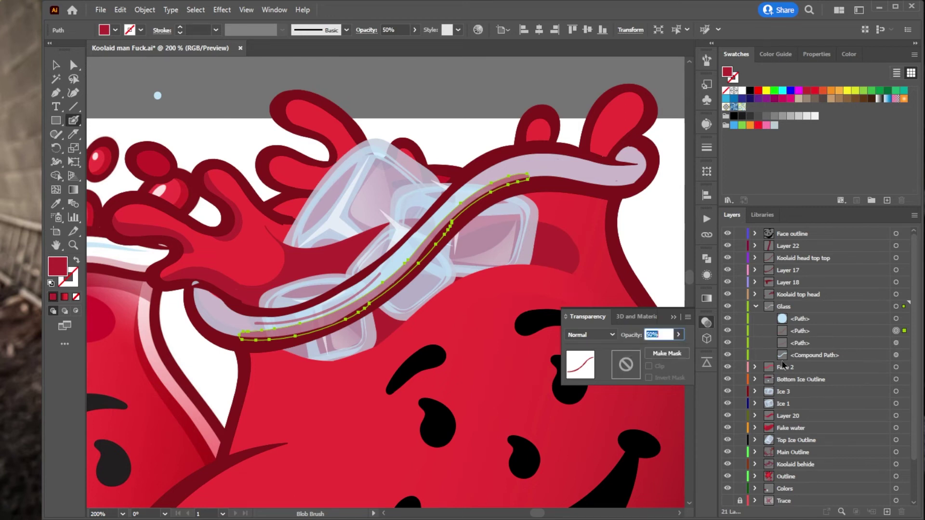
left_click(896, 343, "shift")
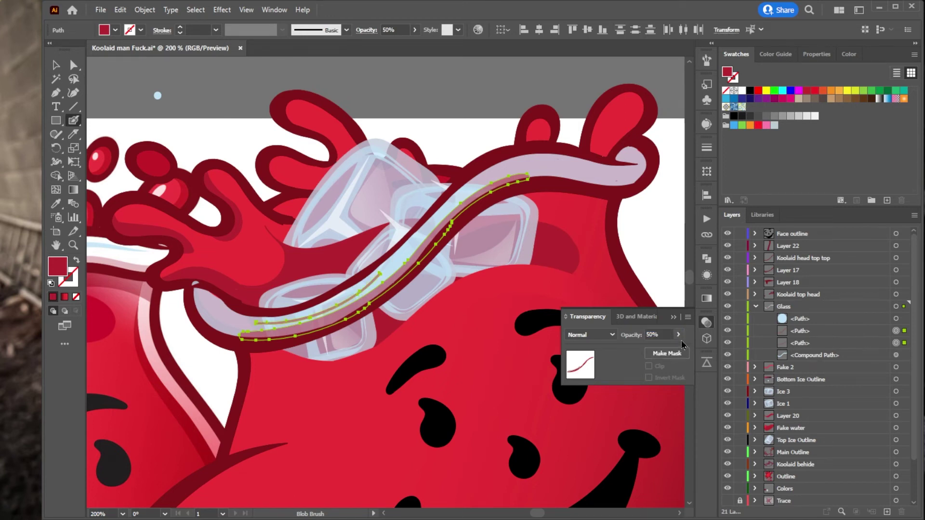
left_click_drag(658, 352, 678, 350)
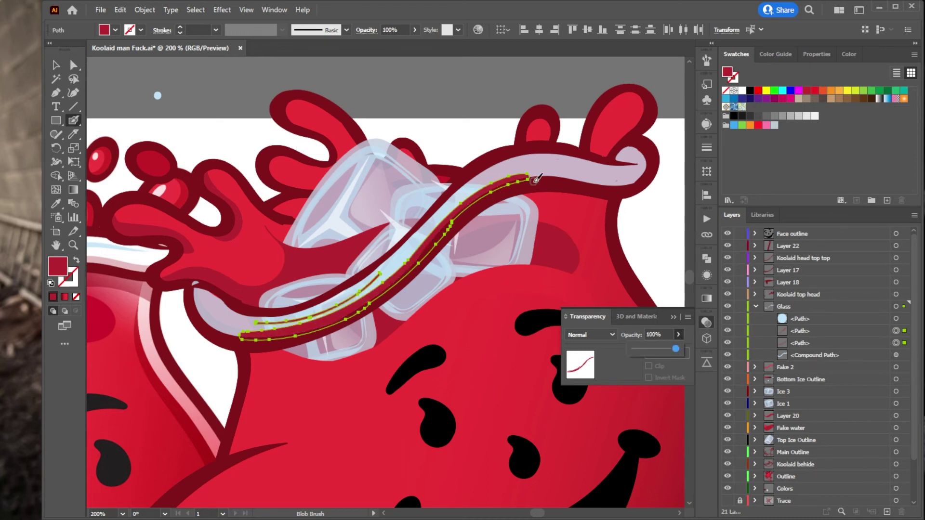
Step: Extend and taper both ends of the wide red shading along the rim's lower edge with the Blob Brush
scroll(535, 179, "up", 1)
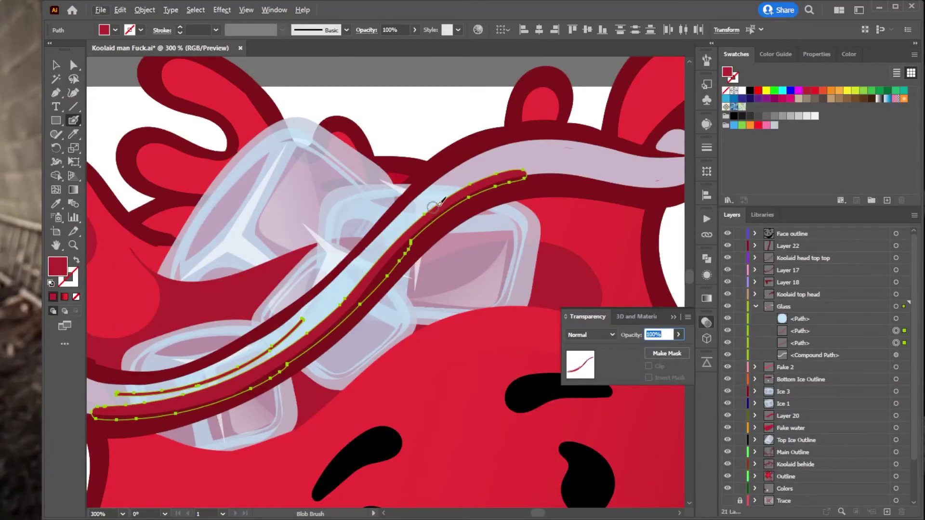
mouse_move(568, 182)
left_mouse_down()
mouse_move(516, 172)
mouse_move(442, 207)
left_mouse_up()
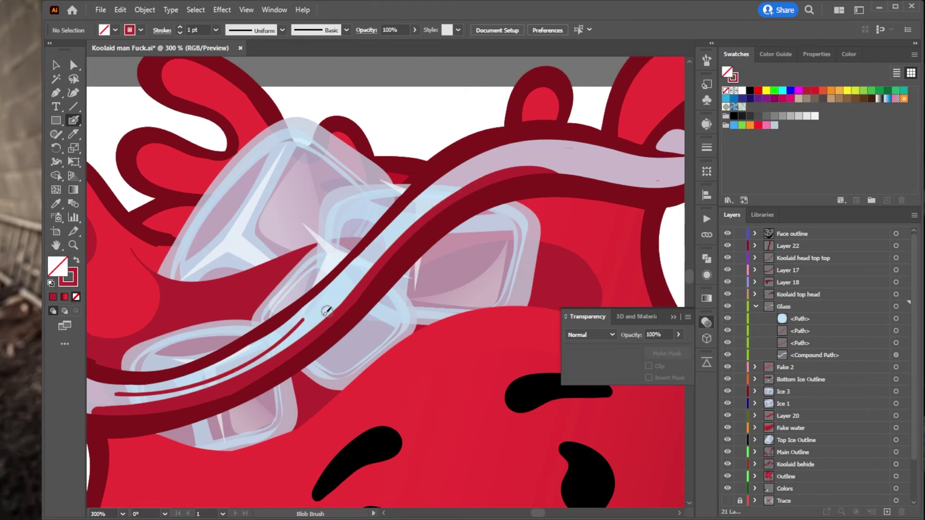
left_click_drag(272, 338, 508, 209)
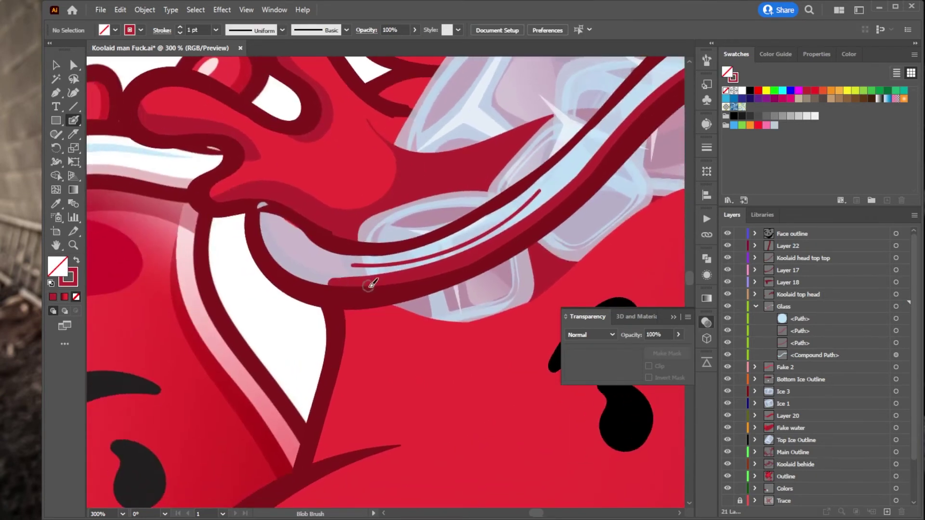
mouse_move(335, 280)
left_mouse_down()
mouse_move(312, 286)
mouse_move(404, 283)
left_mouse_up()
Step: Delete the thin red shading line running through the light blue part of the rim
left_click(73, 65)
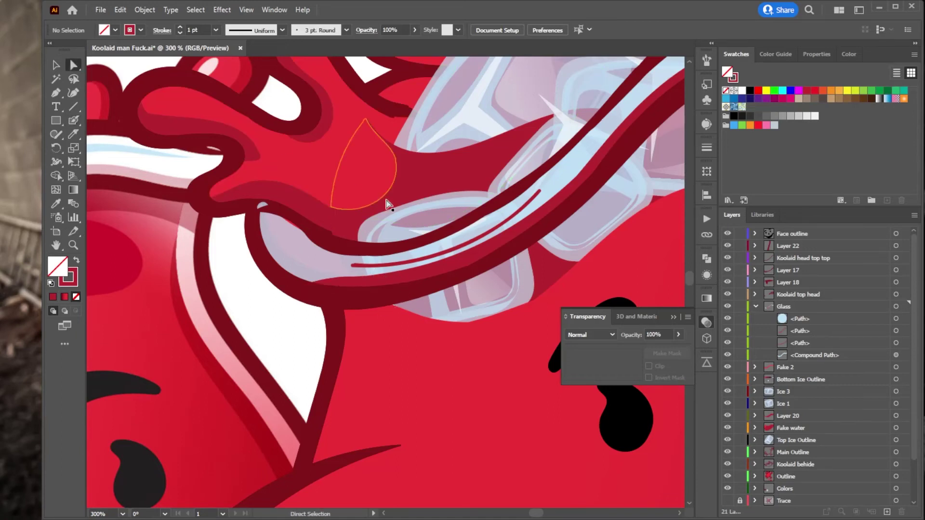
left_click(484, 241)
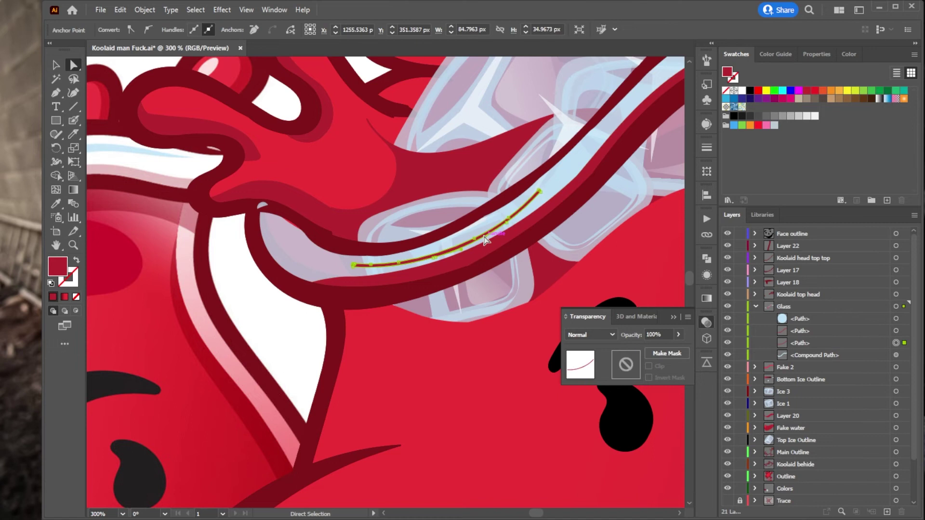
key("Delete")
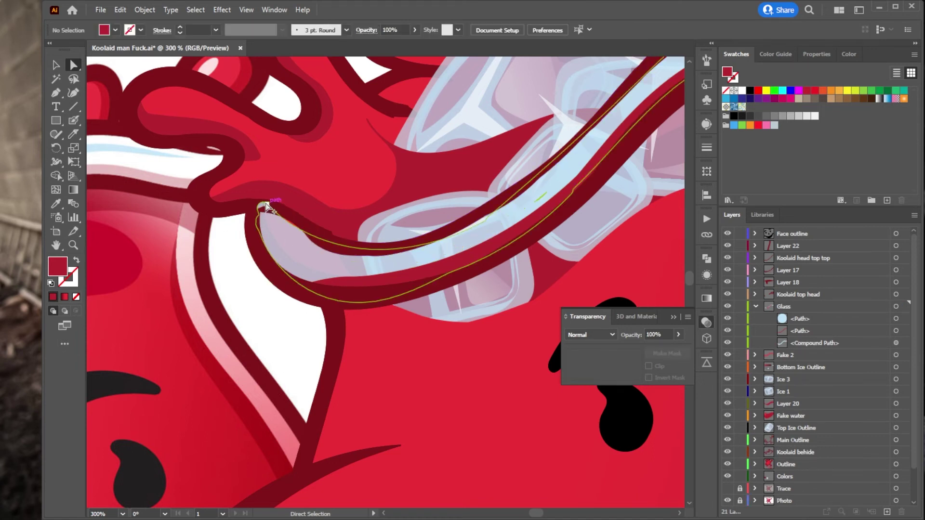
Step: Sample the dark red outline colour and paint over the light blue tip poking through the outline at the rim's end with the Blob Brush
scroll(266, 206, "up", 5)
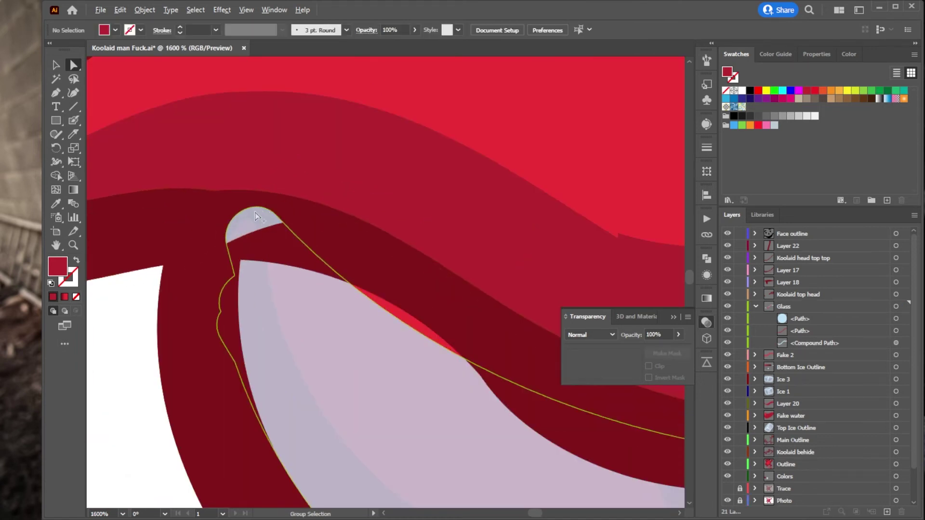
key("i")
left_click(221, 289)
key("shift+b")
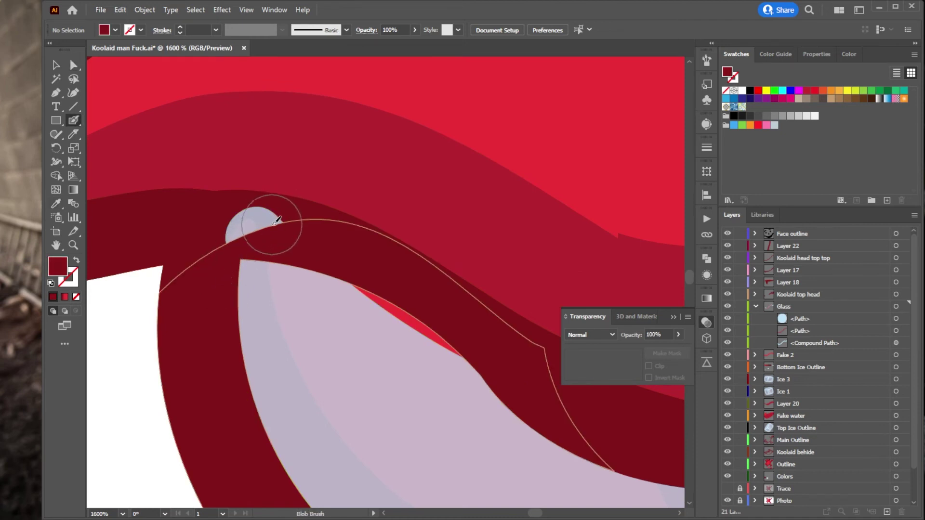
key("bracketleft")
key("bracketleft")
key("bracketleft")
key("bracketleft")
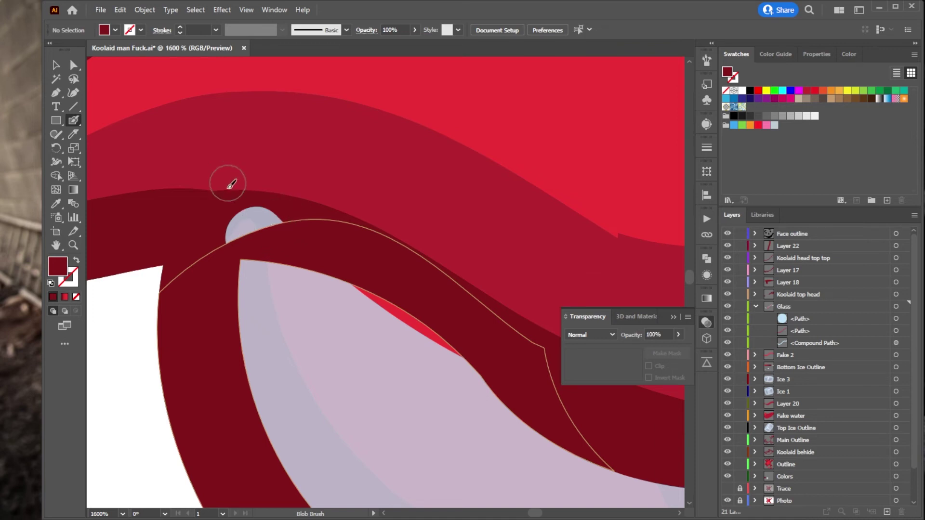
left_click_drag(289, 215, 243, 220)
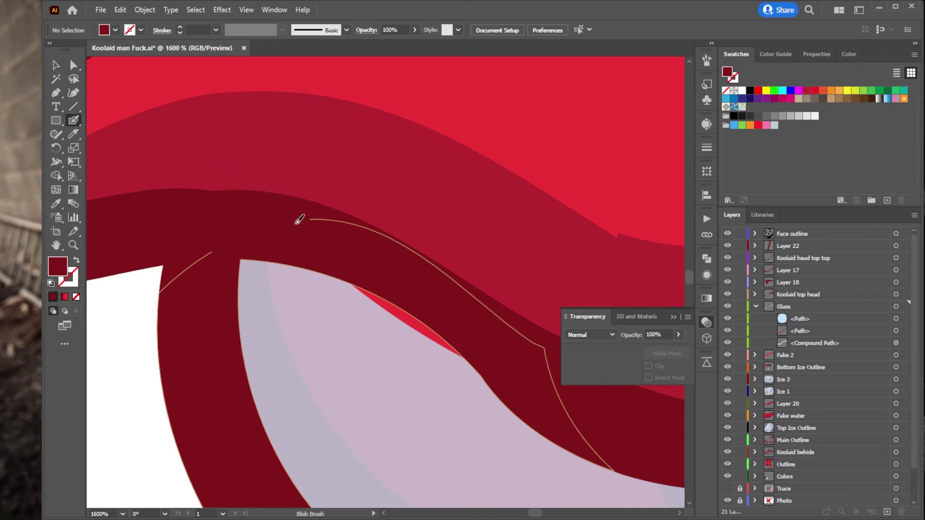
key("shift+x")
Step: Try to cover the red gap along the rim's upper edge with a light blue Paintbrush stroke, and undo it
scroll(318, 243, "down", 3)
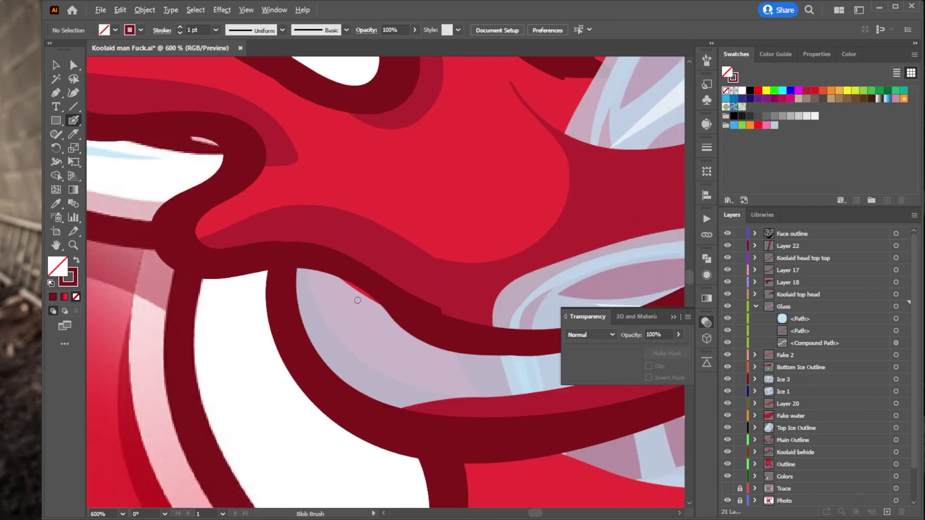
scroll(400, 318, "up", 1)
left_click(73, 64)
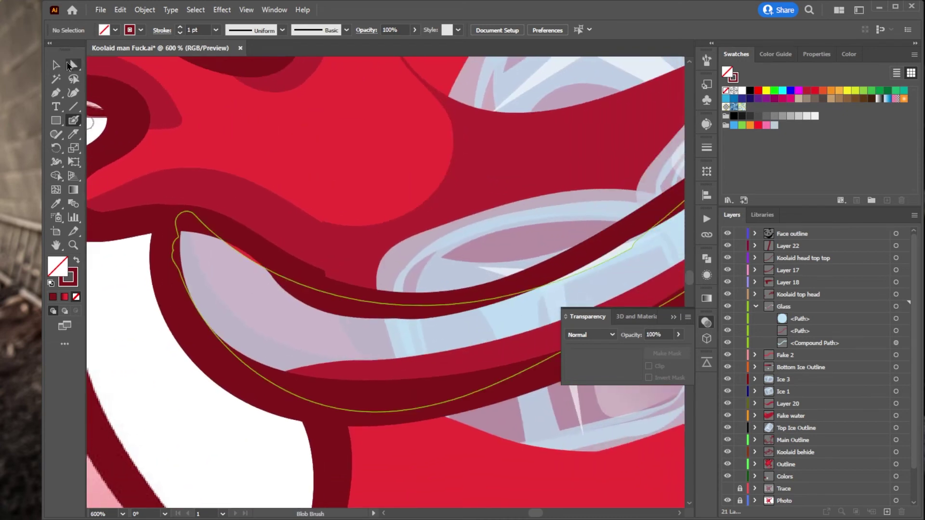
left_click(207, 293)
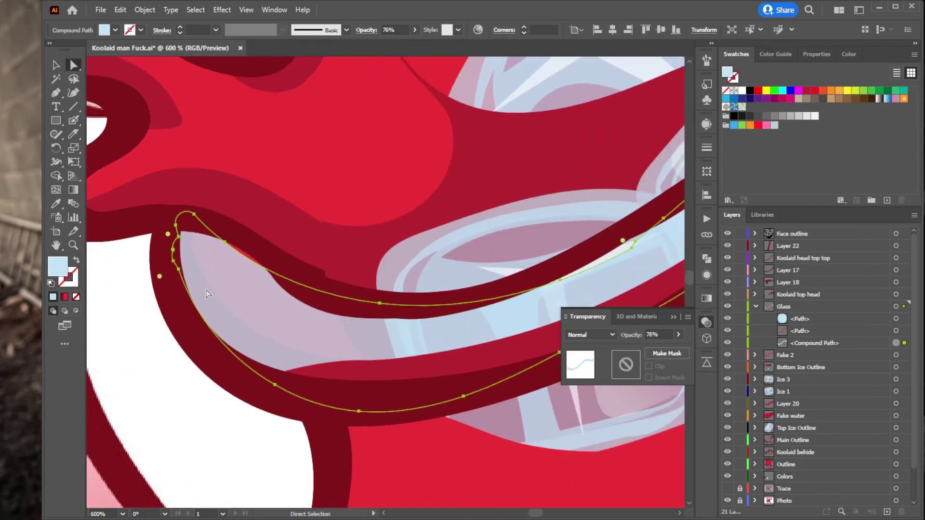
key("b")
mouse_move(262, 271)
left_mouse_down()
mouse_move(243, 244)
mouse_move(215, 241)
left_mouse_up()
left_click(74, 64)
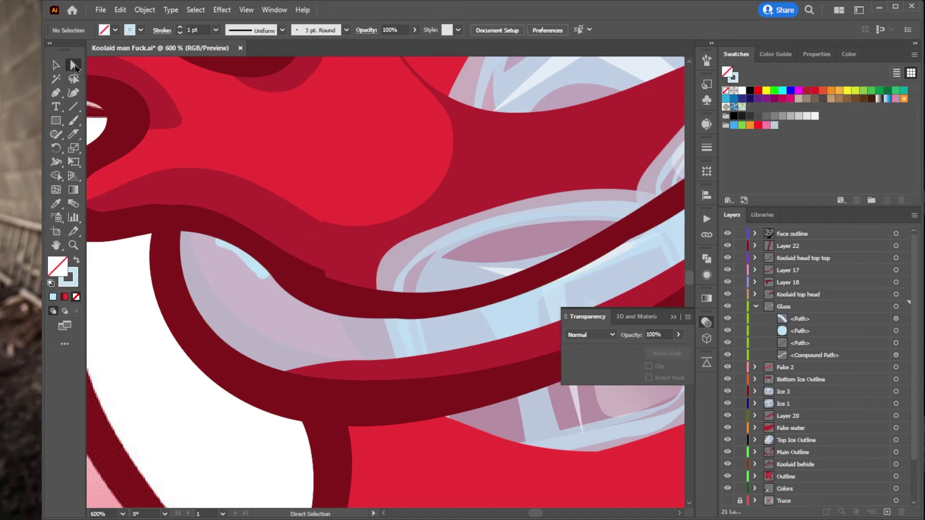
left_click(205, 279)
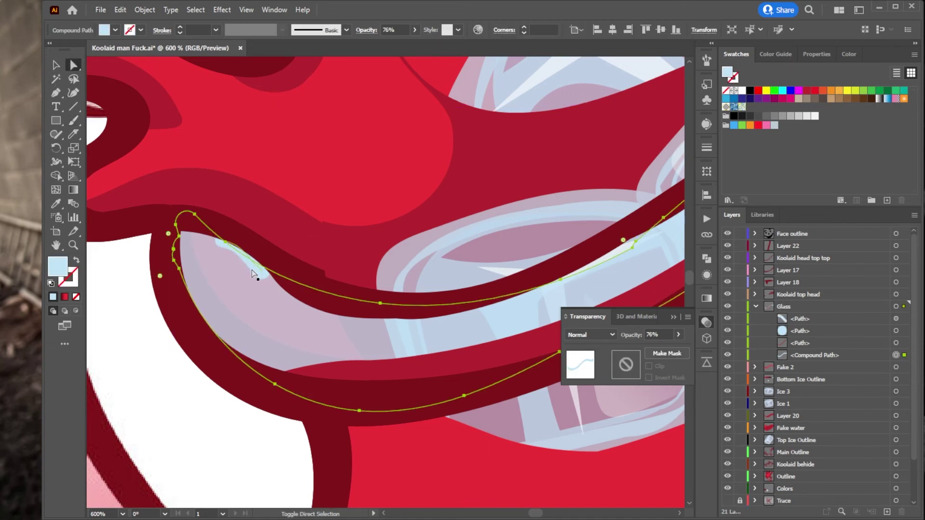
left_click(216, 258, "ctrl")
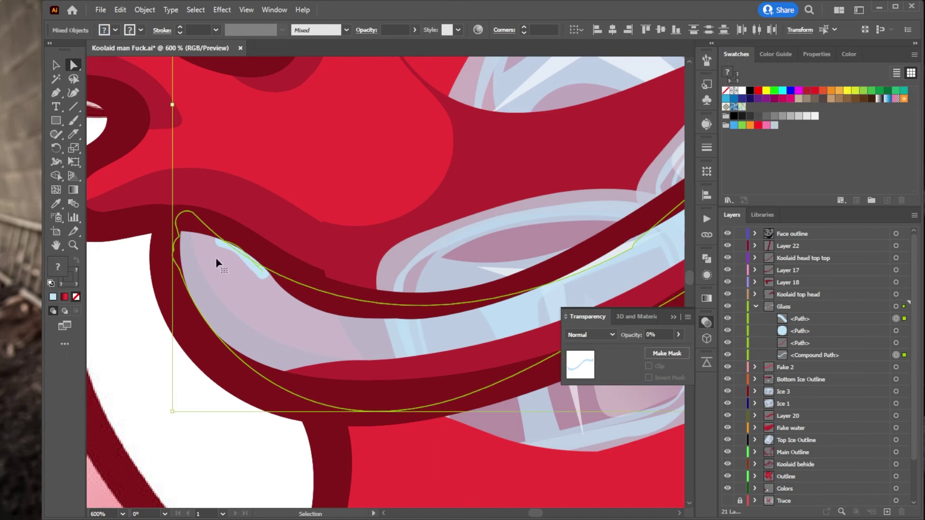
key("ctrl+z")
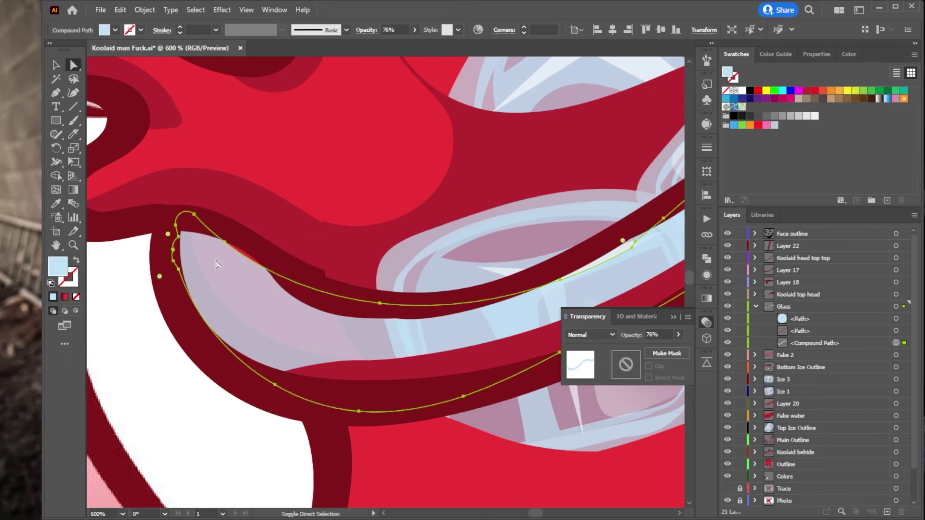
Step: Try to fill the red gap with a light blue Blob Brush patch and combine it with the rim using Pathfinder Merge
key("shift+b")
mouse_move(264, 273)
left_mouse_down()
mouse_move(236, 243)
mouse_move(205, 237)
left_mouse_up()
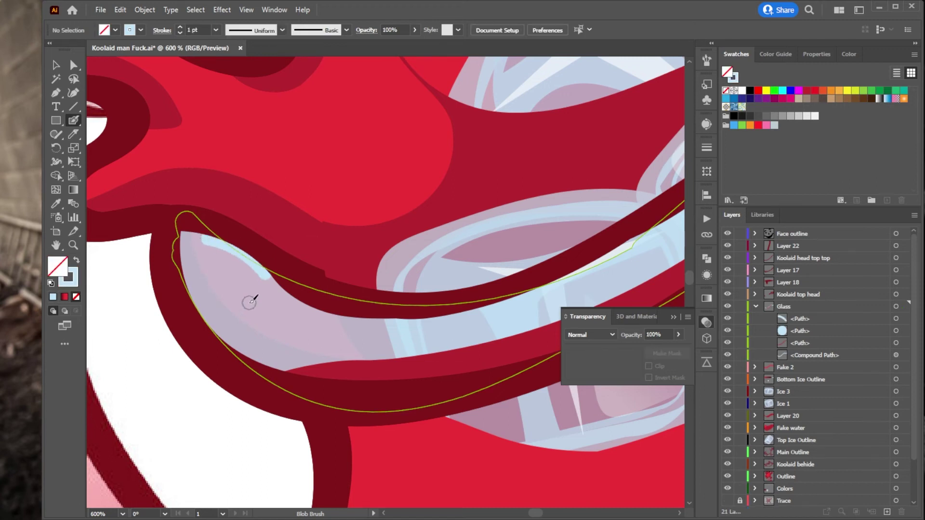
left_click(244, 264, "ctrl")
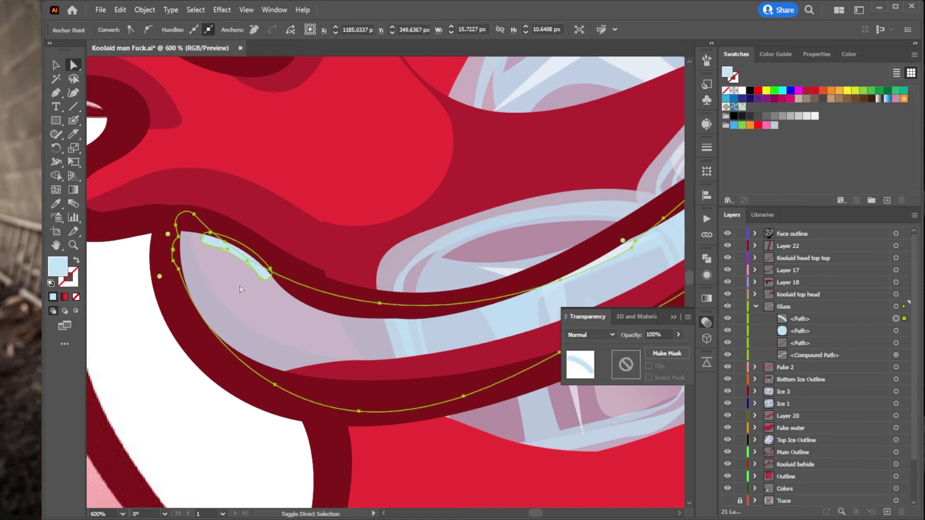
left_click(679, 276, "shift")
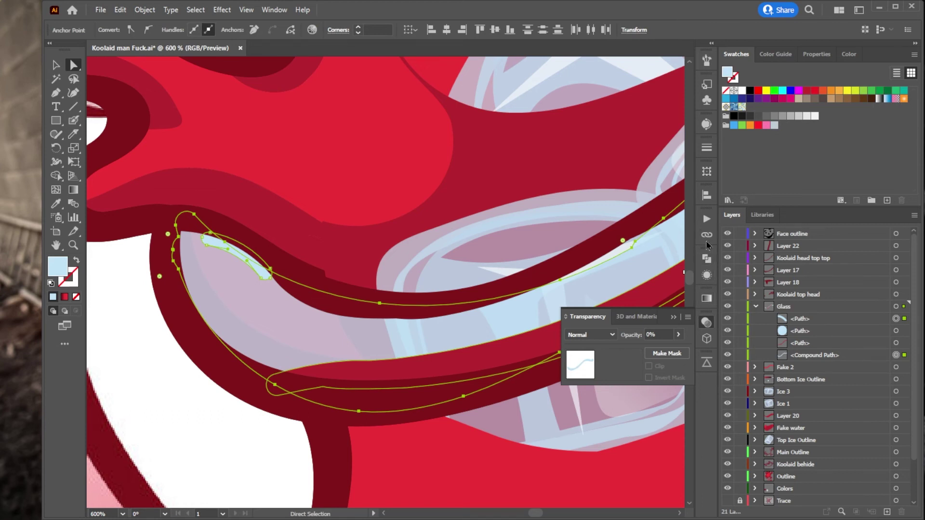
left_click(707, 260)
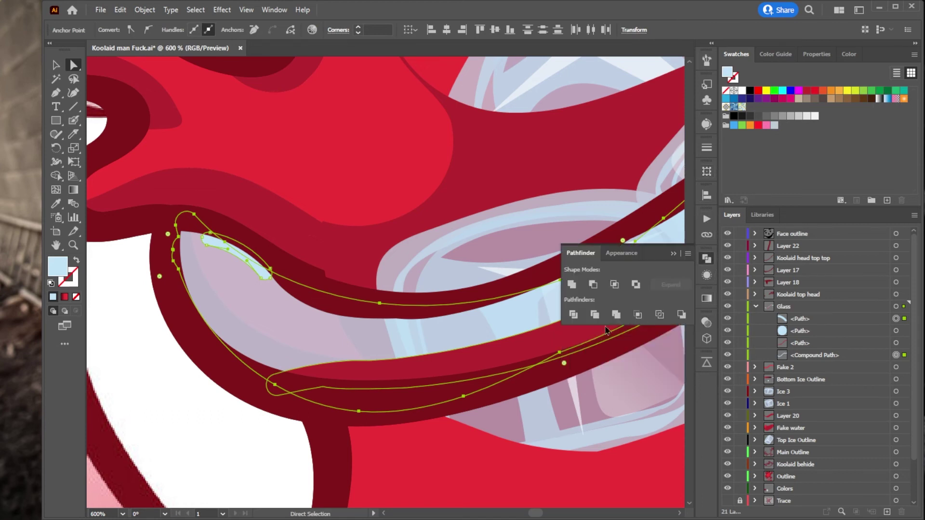
left_click(619, 317)
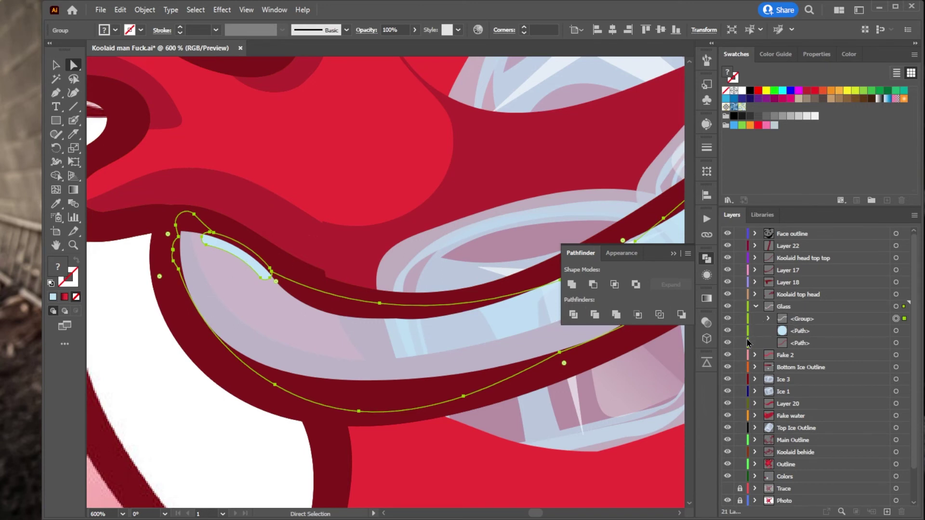
key("ctrl+z")
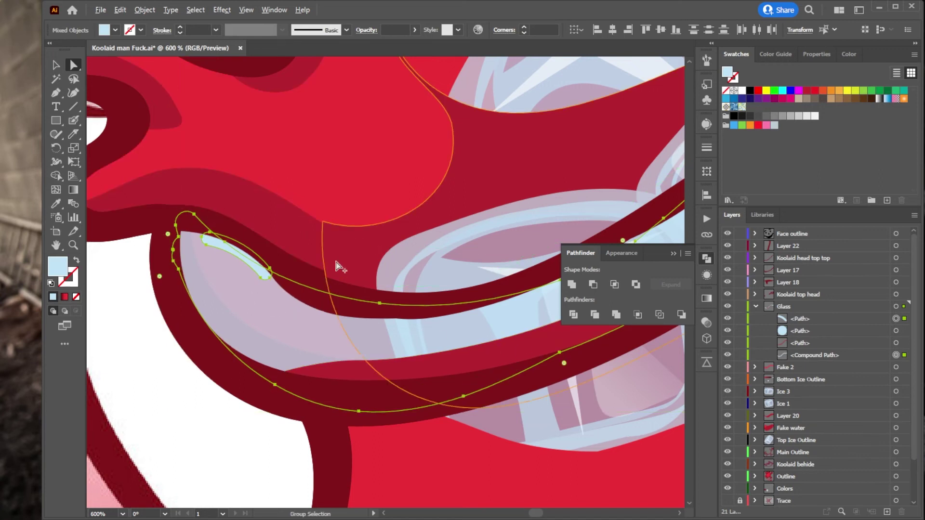
scroll(336, 264, "down", 4)
left_click(164, 189)
Step: Try to match the light blue patch to the glass rim's 76% opacity appearance with the Eyedropper
scroll(175, 200, "up", 2)
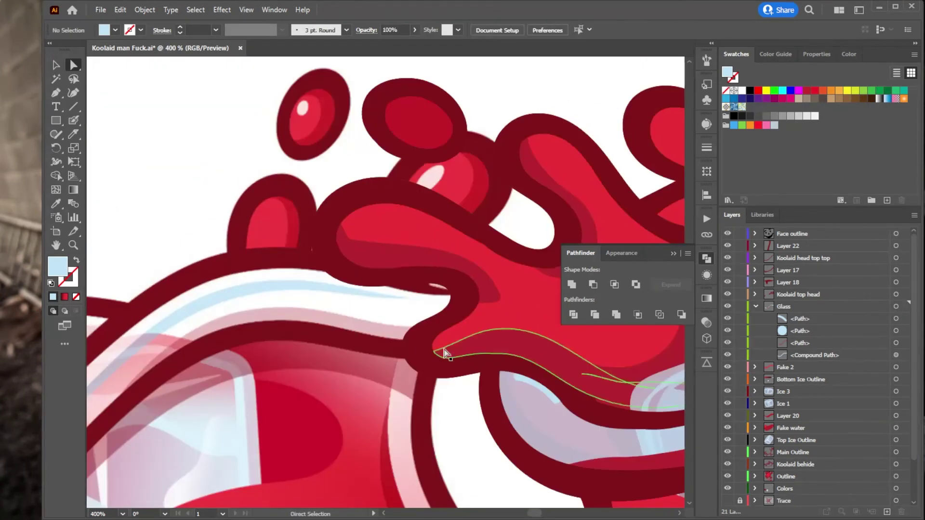
scroll(439, 337, "up", 4)
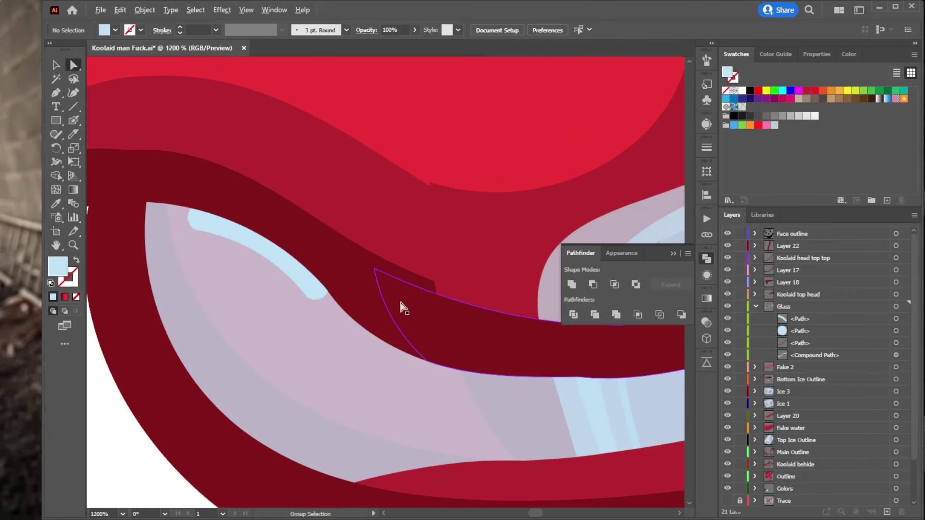
left_click(277, 255)
left_click(354, 405)
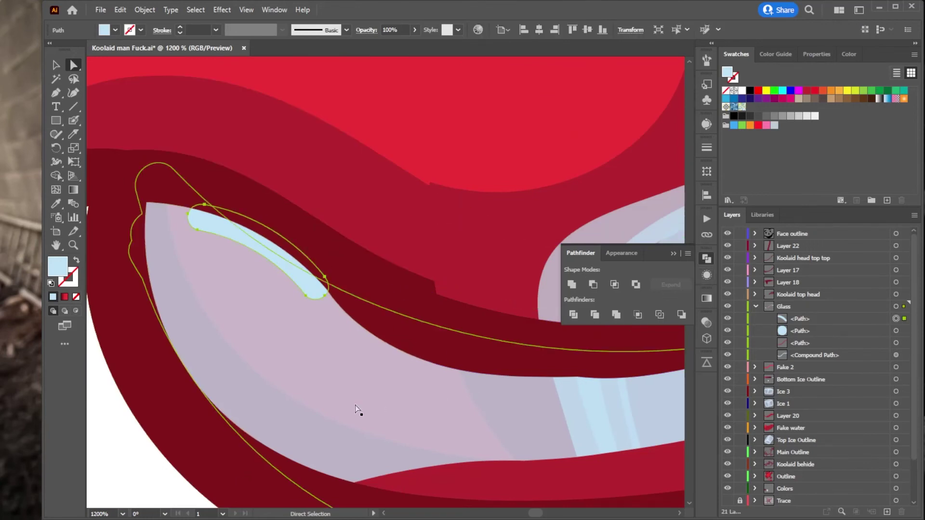
left_click(298, 286)
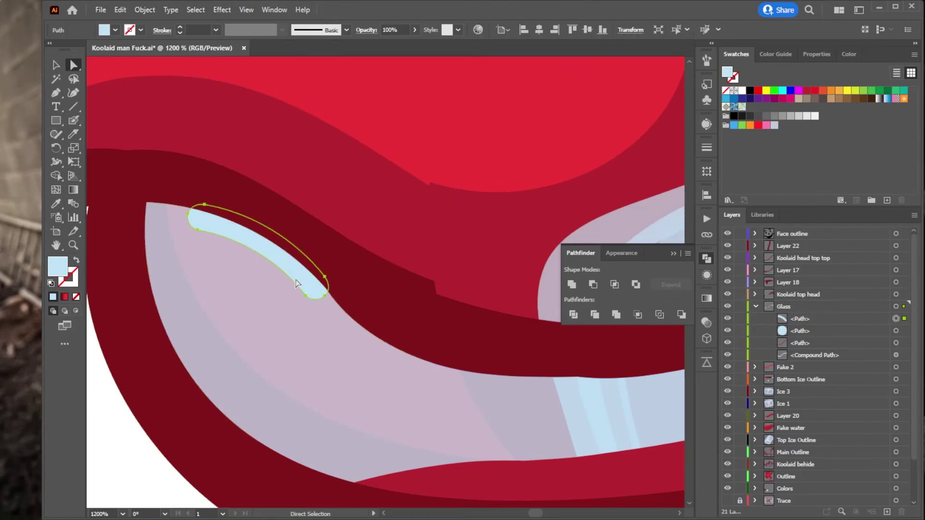
key("i")
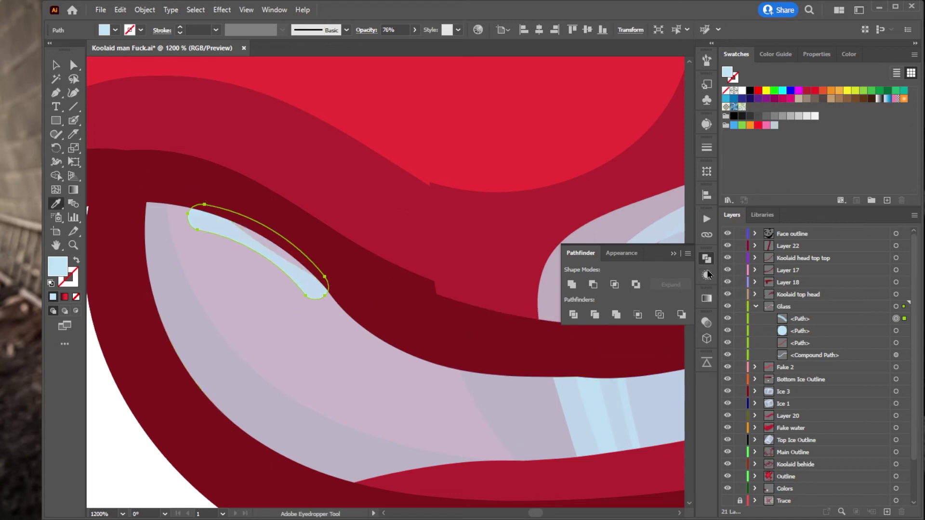
scroll(263, 244, "down", 8)
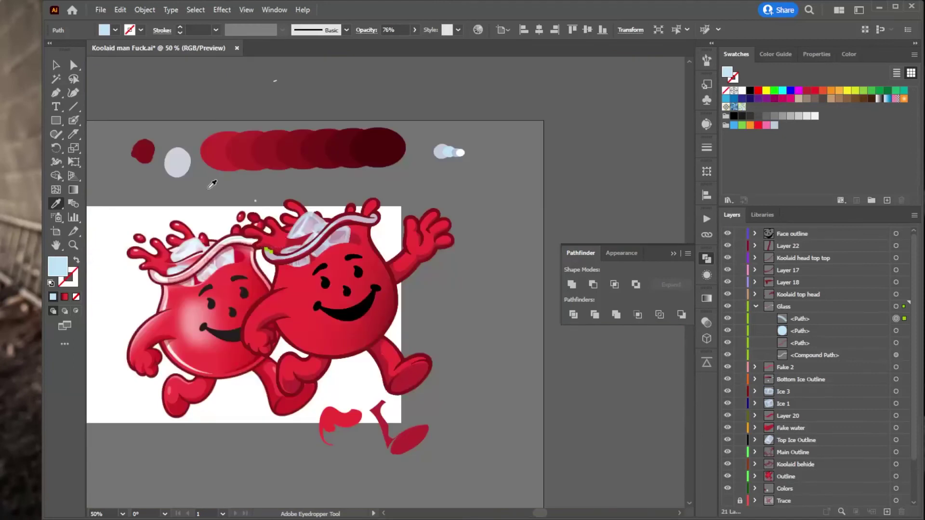
left_click(196, 189)
key("a")
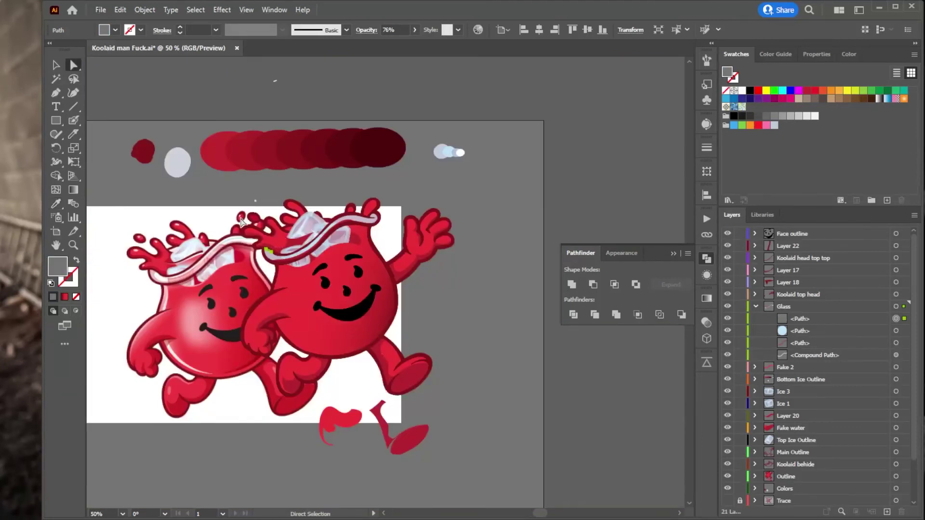
left_click(242, 221)
Step: Delete the separate patch covering the gap along the rim's upper edge
scroll(277, 255, "up", 4)
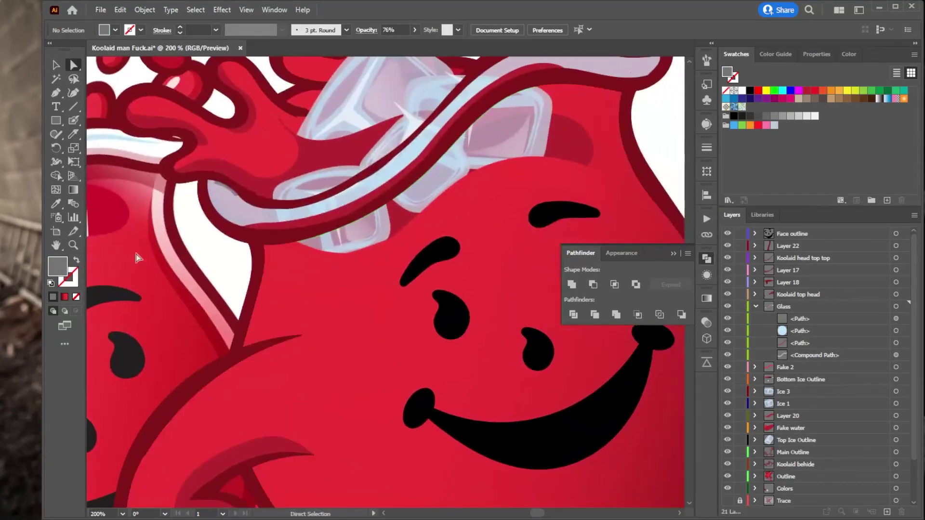
scroll(183, 202, "up", 3)
left_click(256, 167)
key("Delete")
Step: Set the light blue rim's opacity to 100% and fill the red gap along its upper edge with the Blob Brush
left_click(256, 167)
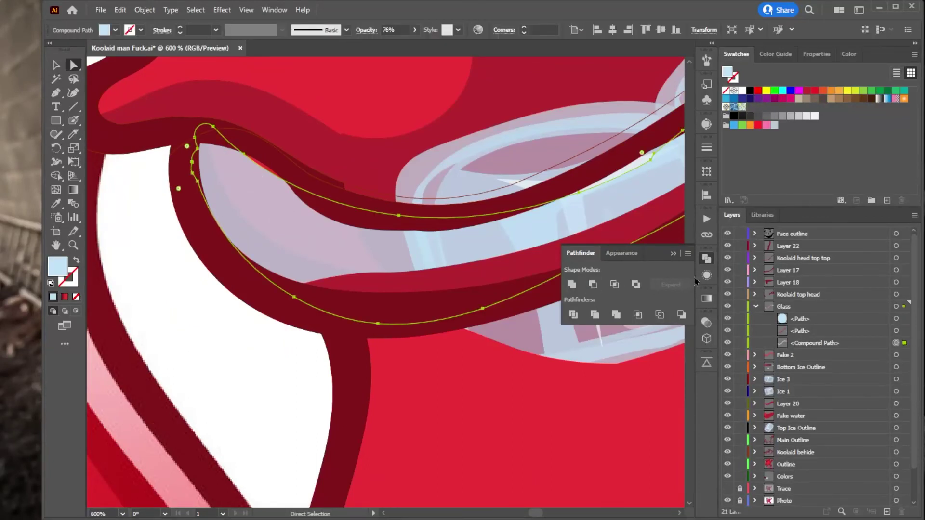
left_click(706, 321)
left_click(678, 335)
left_click_drag(668, 353, 685, 351)
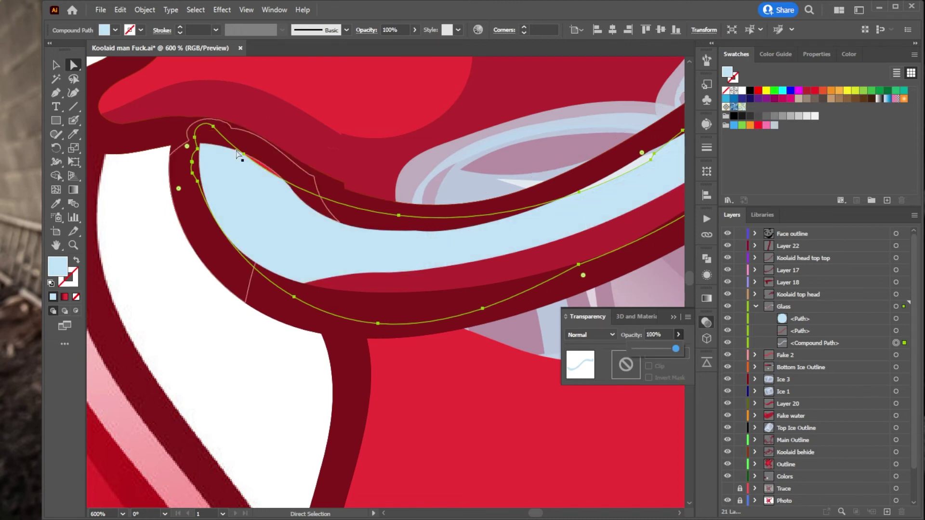
left_click(74, 120)
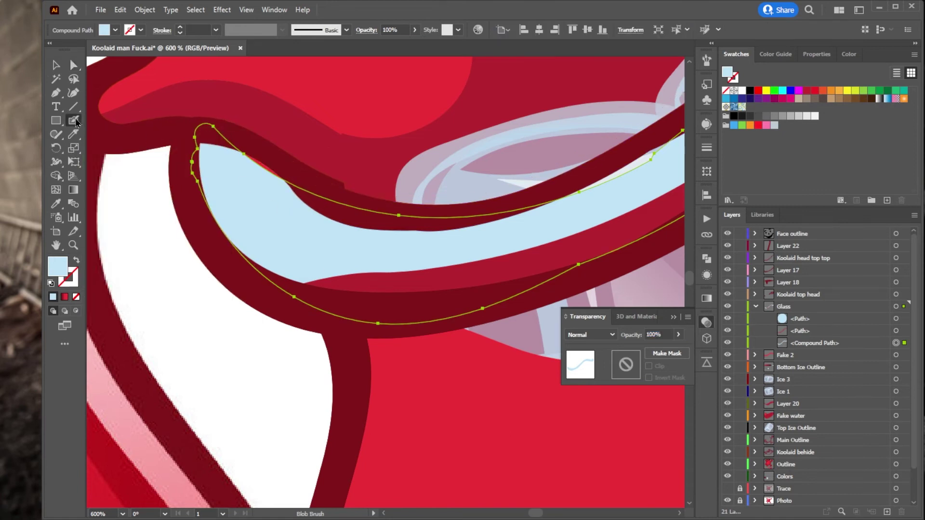
left_click_drag(291, 190, 253, 155)
key("ctrl+shift+a")
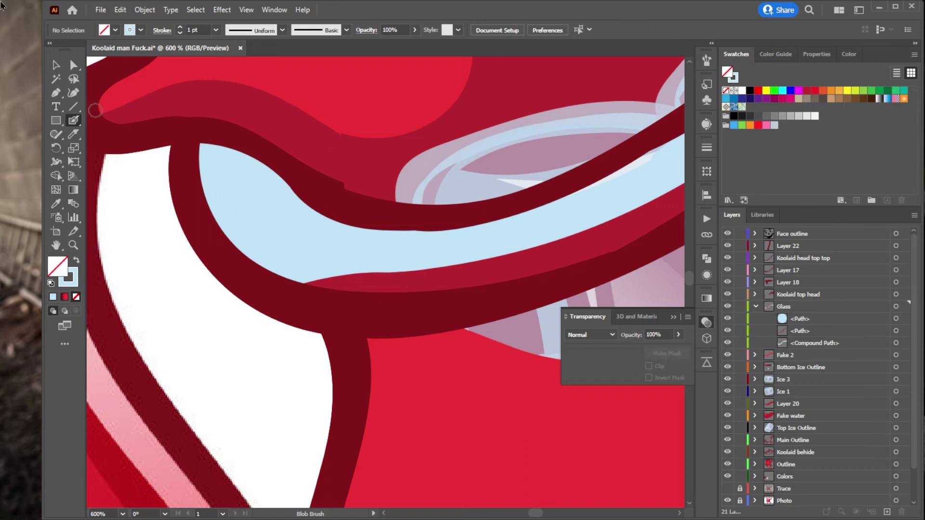
Step: Set the opacity of the light blue rim compound path to 82%
left_click(78, 71)
left_click(233, 145)
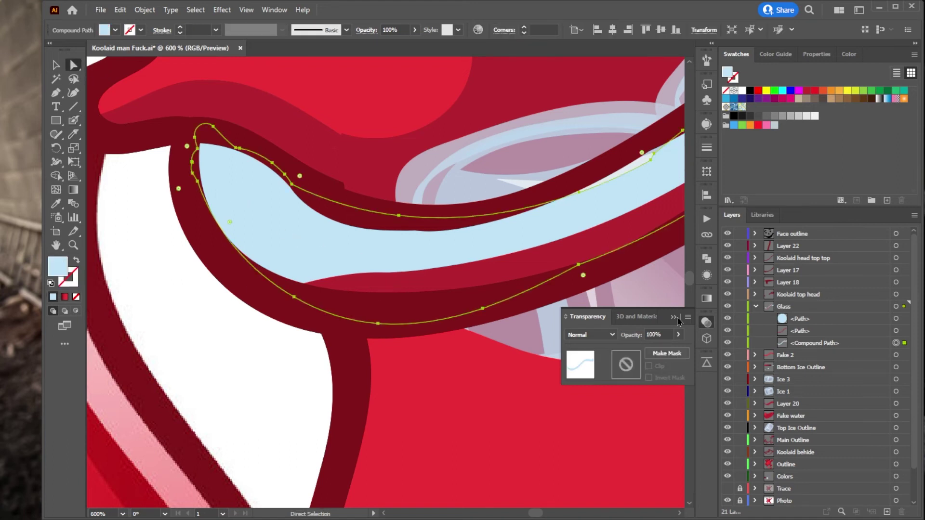
left_click_drag(666, 352, 671, 352)
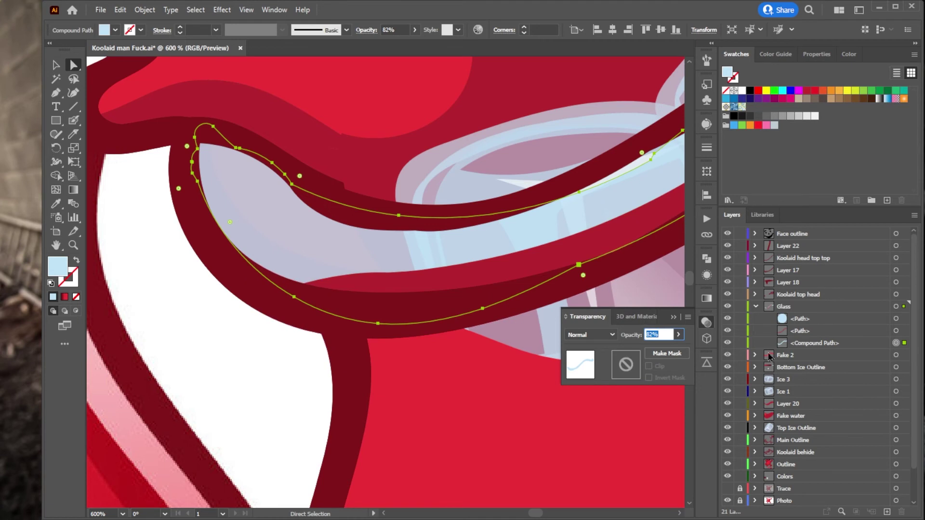
Step: Set the opacity of the red shading path along the rim's lower edge to 64% and deselect it
left_click(523, 281)
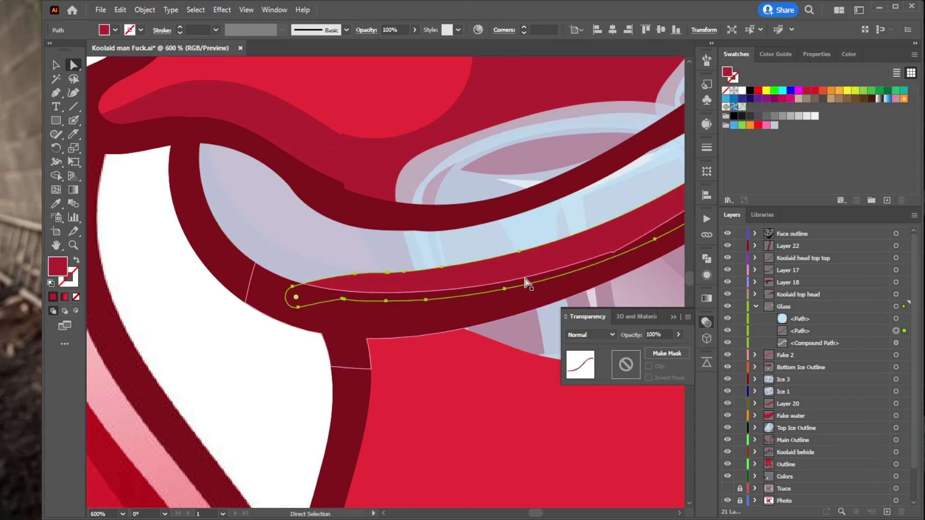
left_click(678, 334)
left_click_drag(674, 349, 662, 354)
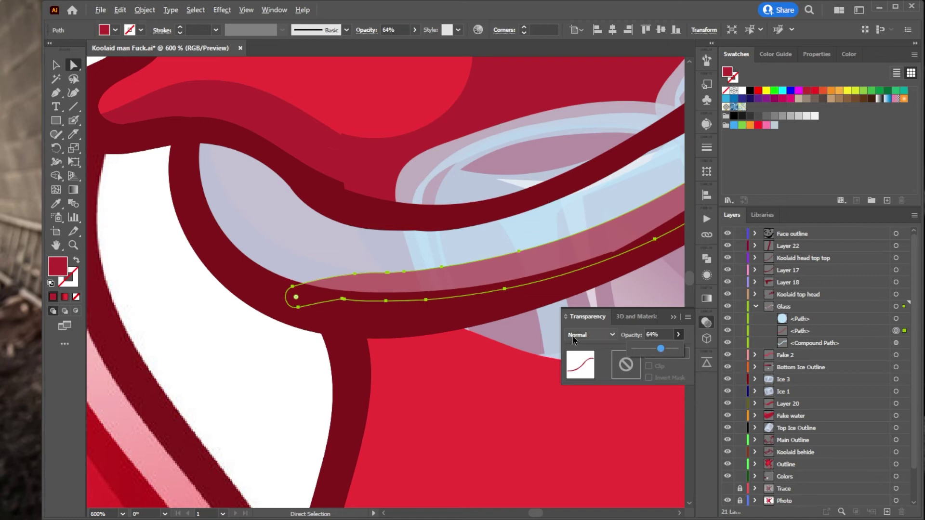
scroll(538, 268, "down", 6)
key("ctrl+shift+a")
Step: Set the opacity of the red shading path along the rim's lower edge to 31% and deselect it
left_click_drag(538, 267, 400, 150)
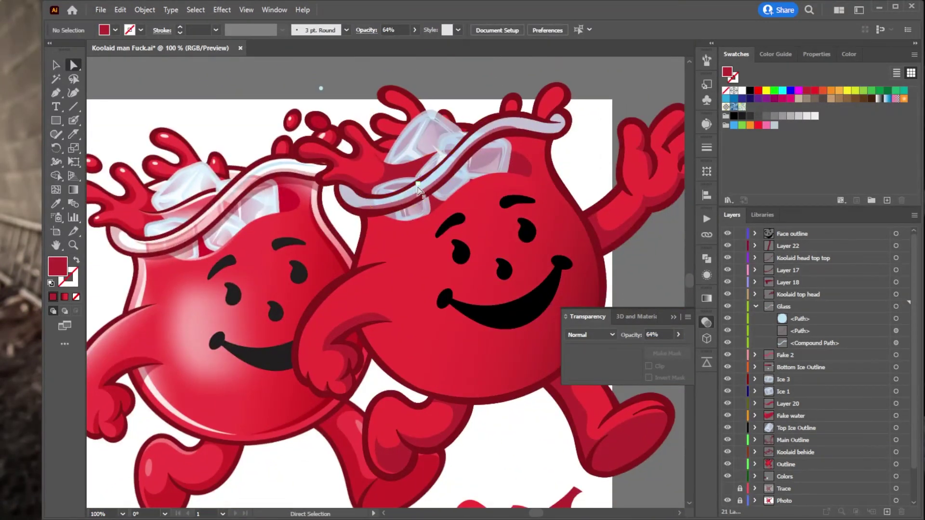
left_click(411, 199)
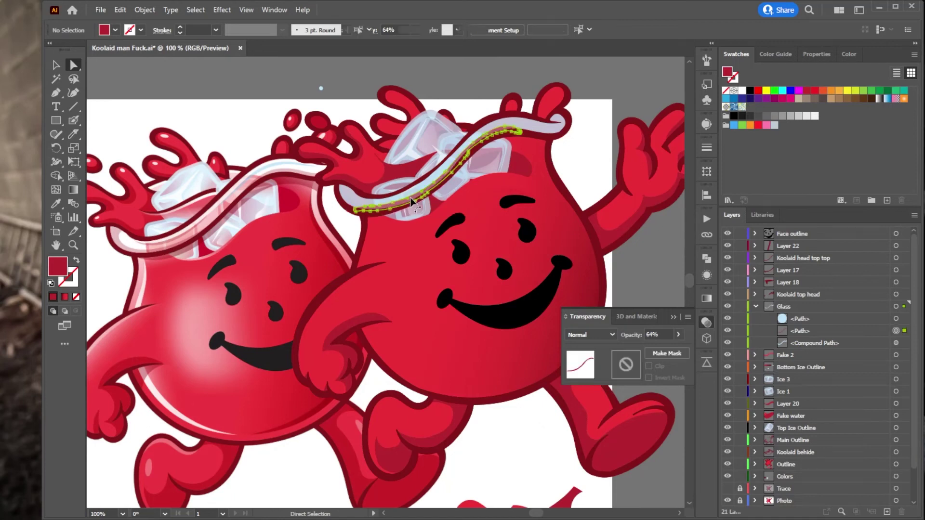
left_click(679, 334)
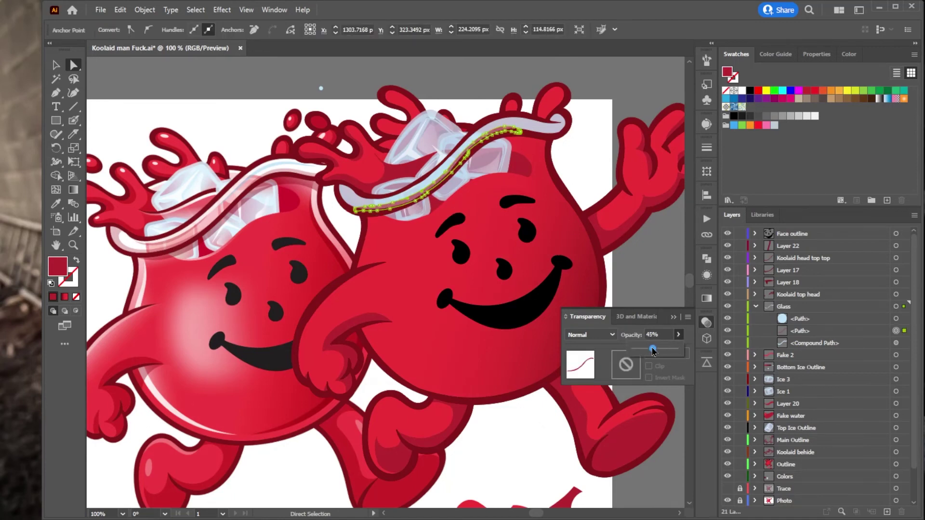
left_click(616, 86)
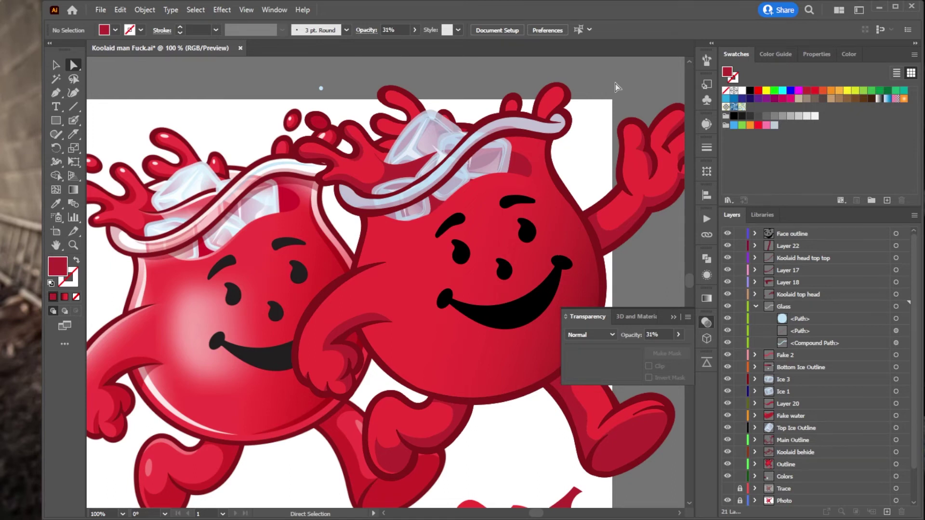
Step: Set the opacity of the light blue rim compound path to 100%
scroll(403, 206, "up", 4)
left_click_drag(403, 135, 448, 312)
left_click(447, 312)
scroll(429, 268, "up", 2)
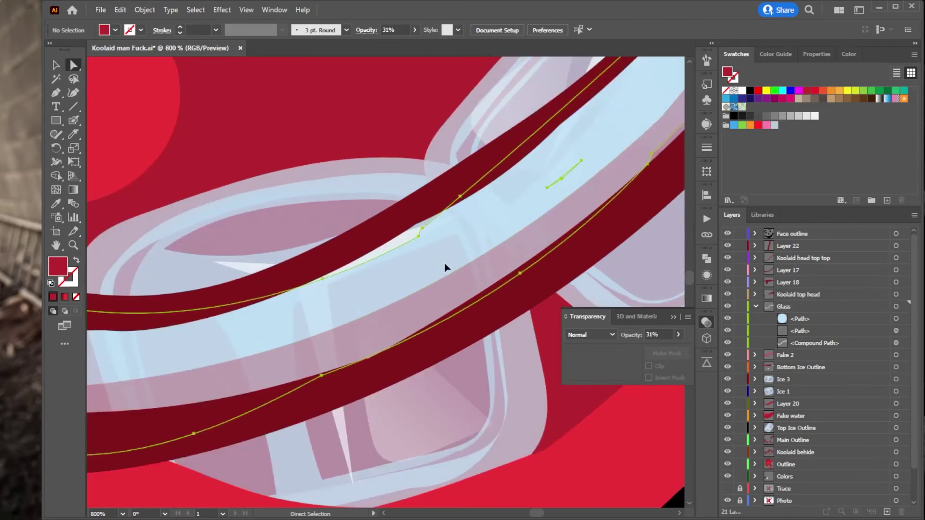
left_click(444, 267)
left_click(678, 334)
left_click_drag(670, 348, 682, 353)
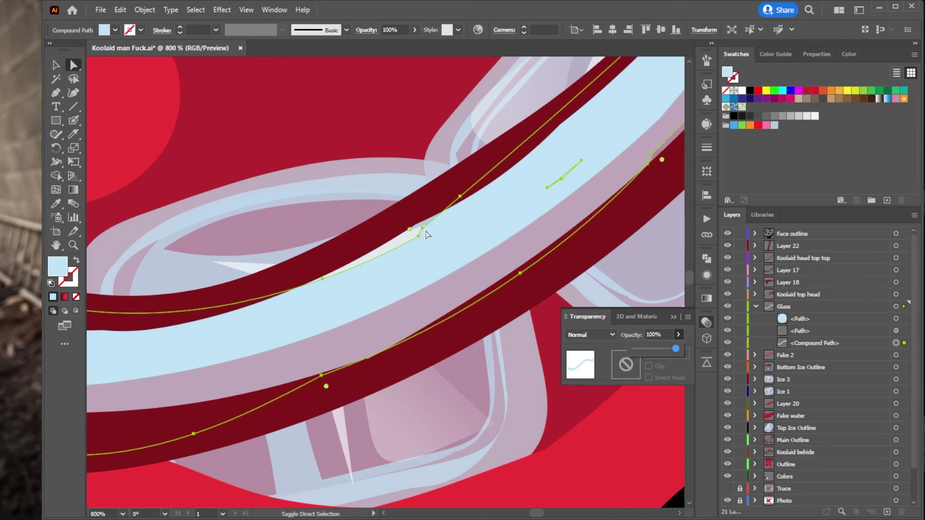
left_click(384, 135)
key("shift+b")
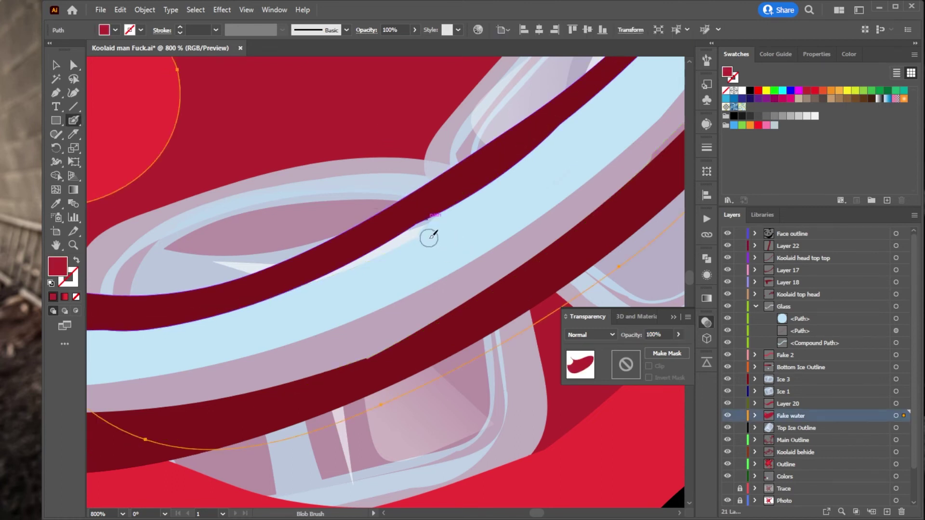
left_click_drag(433, 217, 412, 238)
key("ctrl+z")
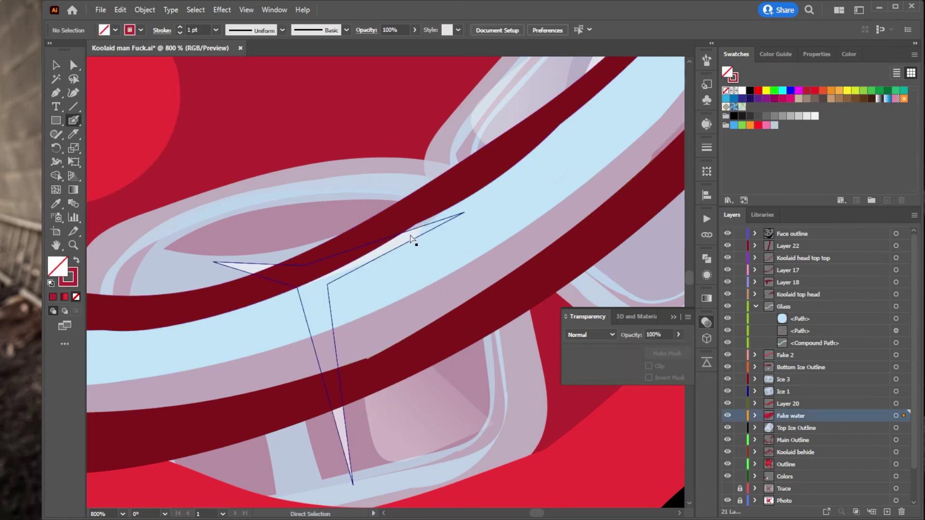
left_click(413, 233)
key("i")
left_click(433, 239)
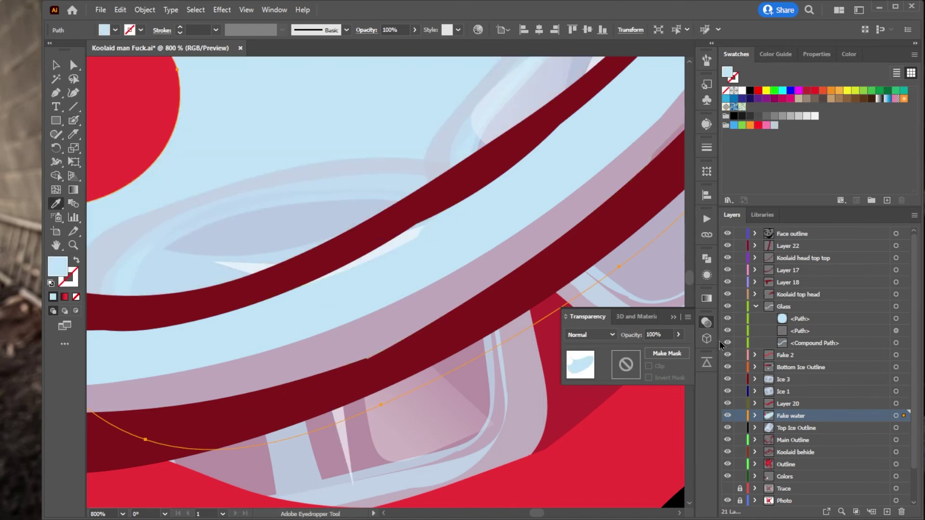
key("ctrl+z")
key("ctrl+minus")
key("ctrl+minus")
key("ctrl+minus")
key("ctrl+minus")
key("ctrl+minus")
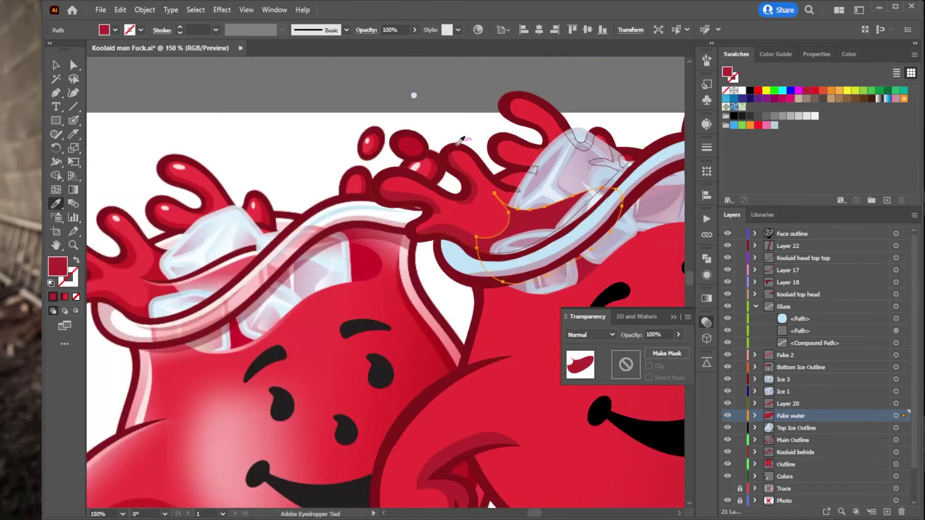
left_click(331, 103, "ctrl")
scroll(553, 243, "up", 4)
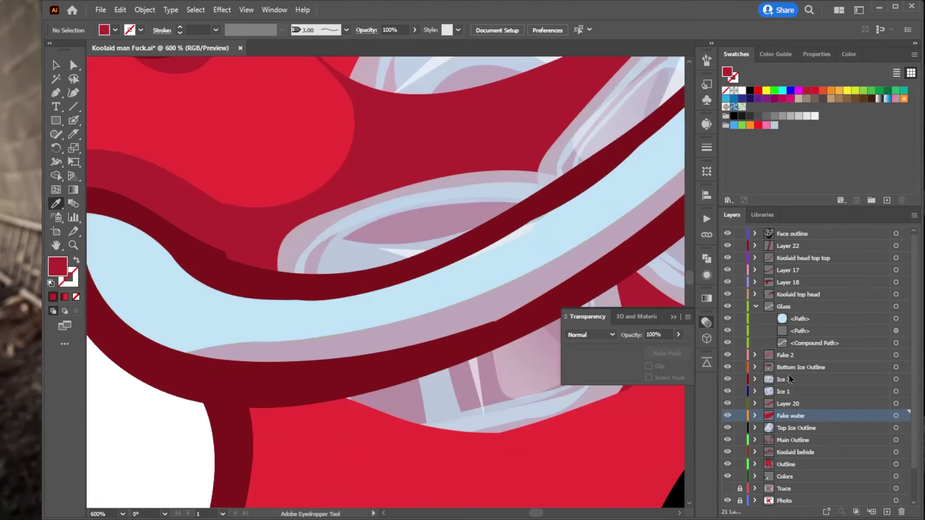
Step: Delete the stray light blue circle path from the Glass layer
left_click(817, 345)
left_click(814, 320)
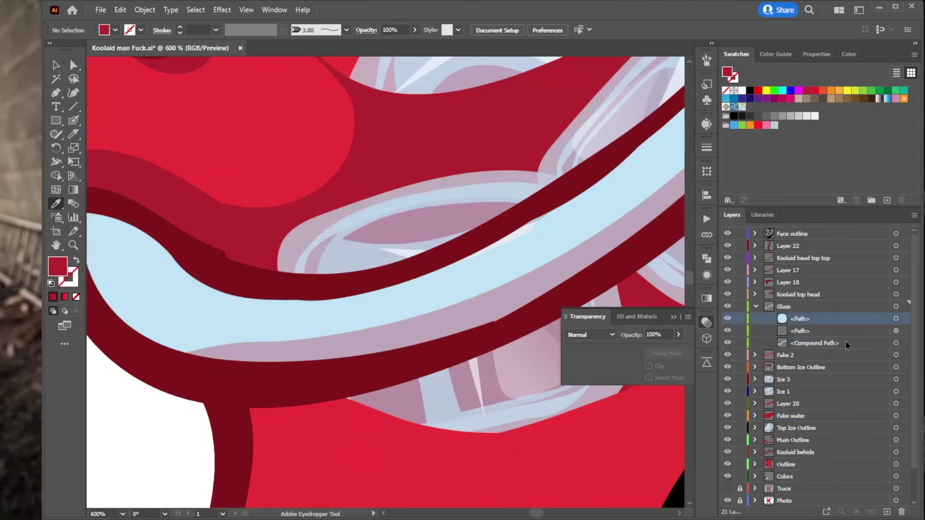
left_click(901, 512)
Step: Fill the white gap along the upper edge of the rim compound path with light blue using the Blob Brush
left_click(794, 331)
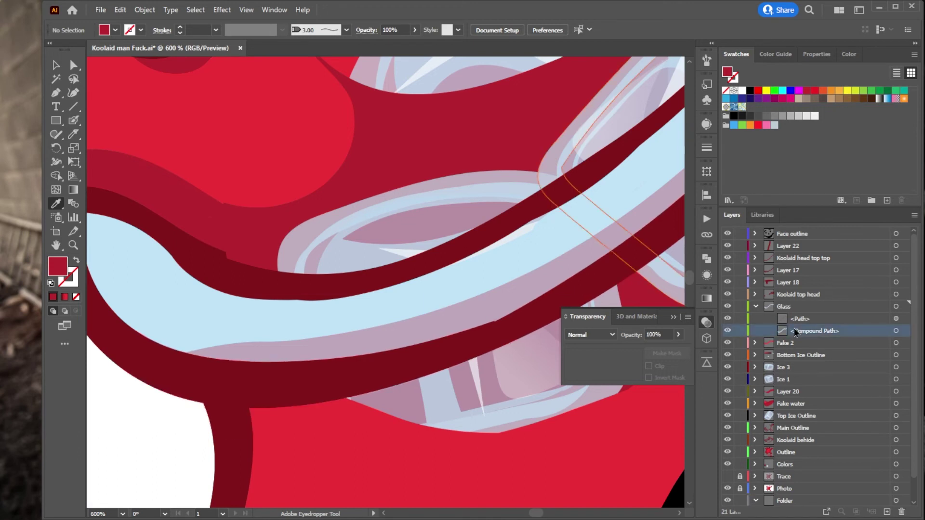
left_click(896, 330)
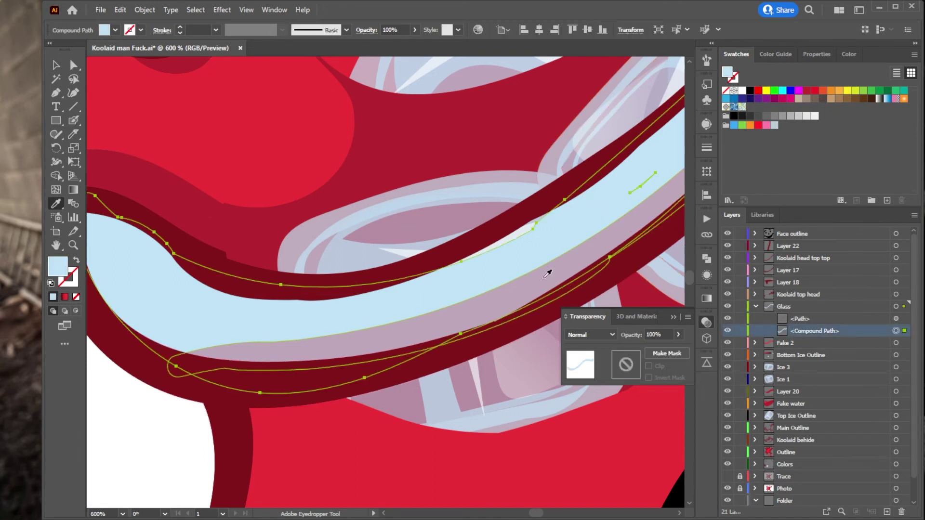
key("shift+b")
mouse_move(530, 239)
left_mouse_down()
mouse_move(547, 210)
mouse_move(518, 238)
mouse_move(416, 277)
left_mouse_up()
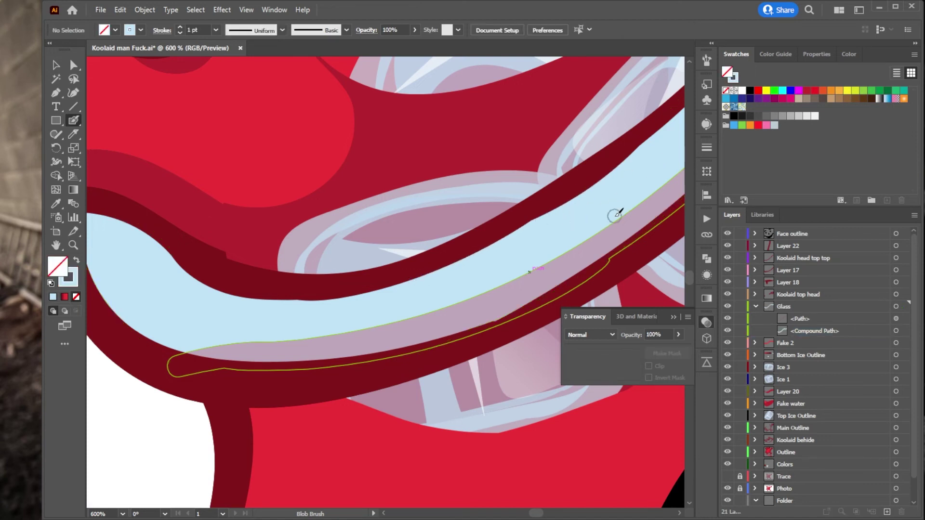
key("ctrl+minus")
key("ctrl+minus")
left_click_drag(613, 213, 420, 324)
key("ctrl+minus")
key("ctrl+minus")
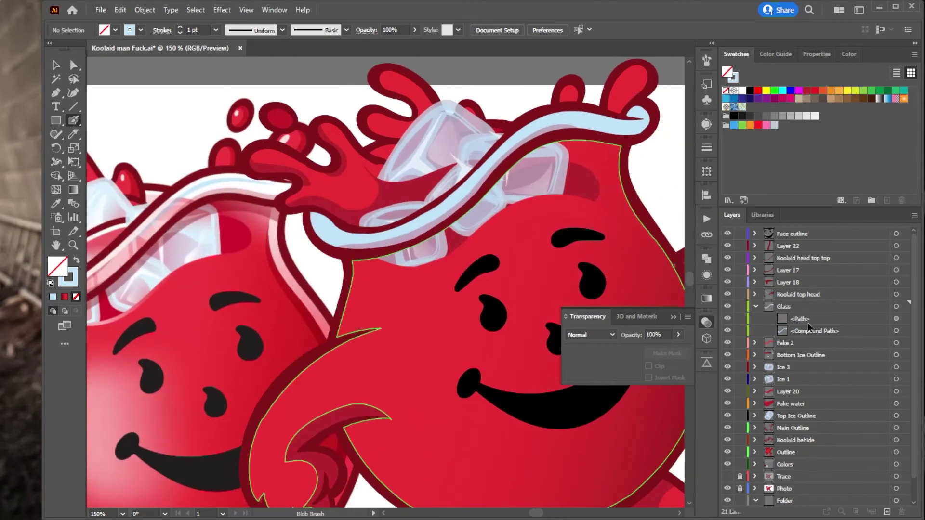
Step: Set the opacity of the light blue rim compound path to 78% and deselect it
left_click(895, 330)
left_click(678, 334)
left_click_drag(678, 349, 661, 354)
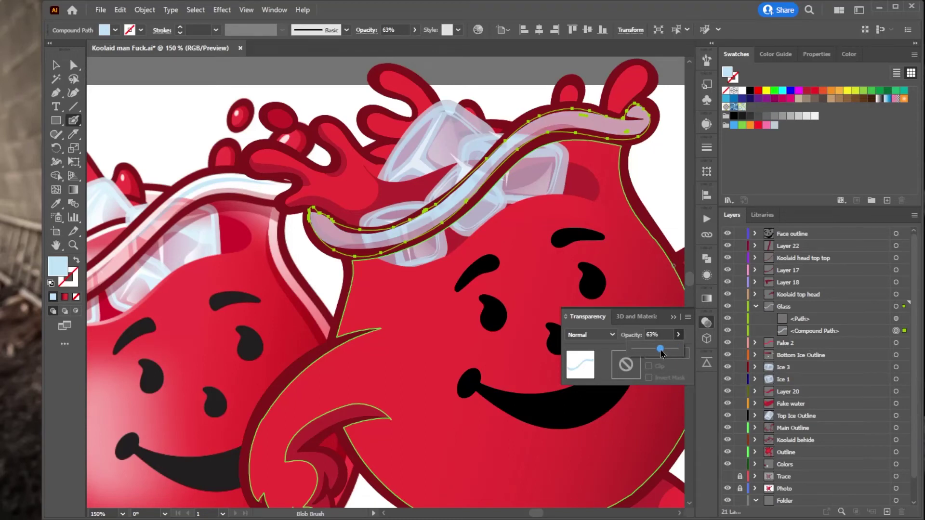
left_click_drag(664, 354, 673, 356)
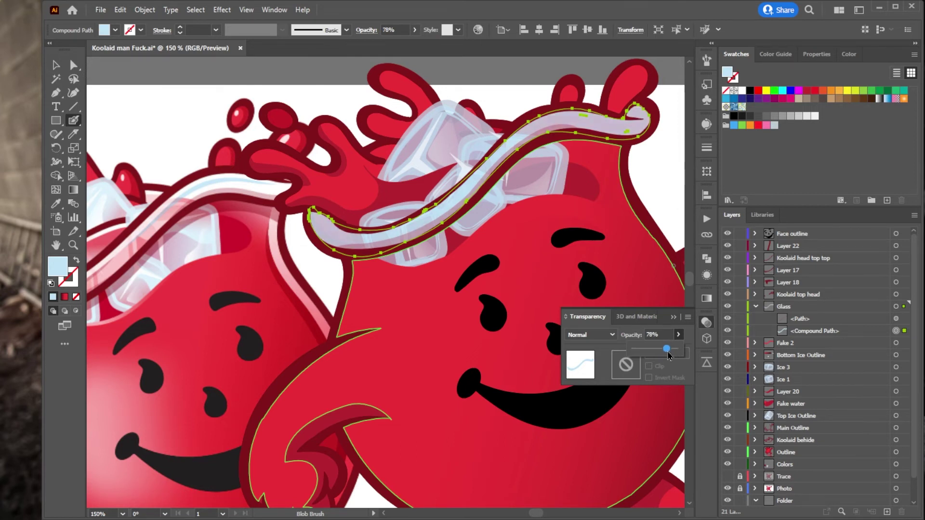
key("v")
left_click(111, 77)
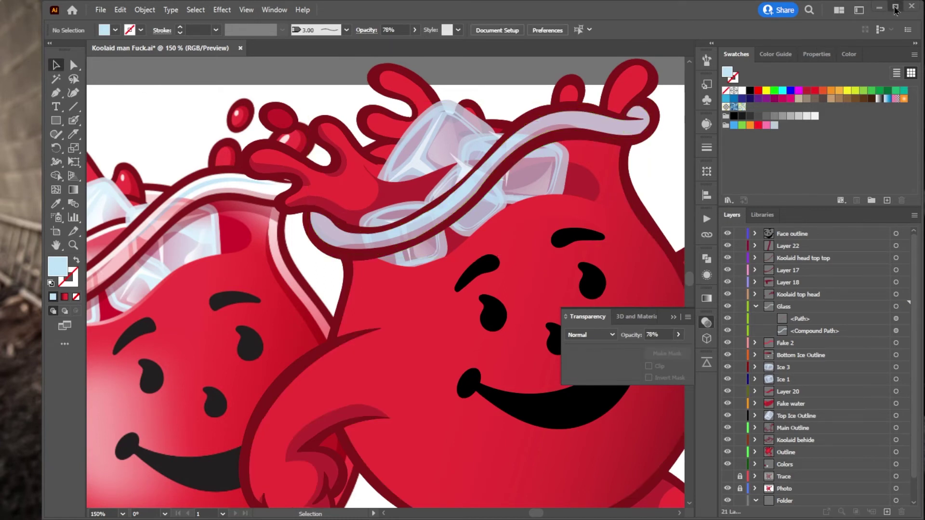
Step: Maximize the window and compare the whole illustration with the reference character
key("super+Up")
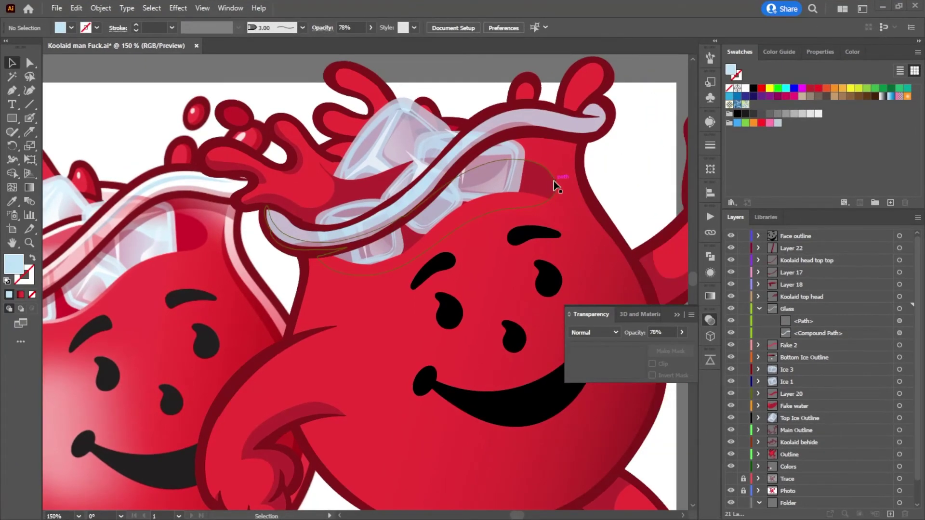
scroll(473, 248, "down", 3)
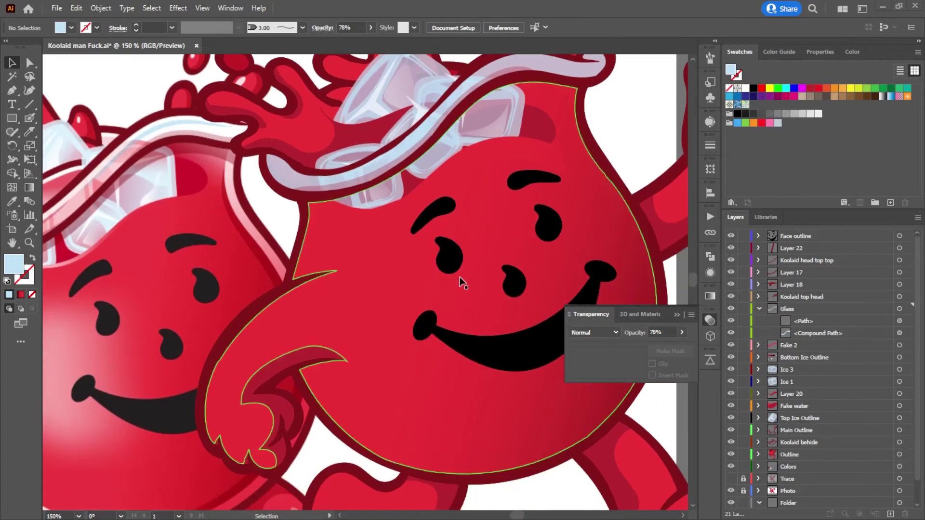
scroll(458, 278, "down", 7)
scroll(444, 366, "down", 3)
scroll(444, 366, "down", 3)
scroll(440, 376, "up", 3)
scroll(436, 371, "down", 3)
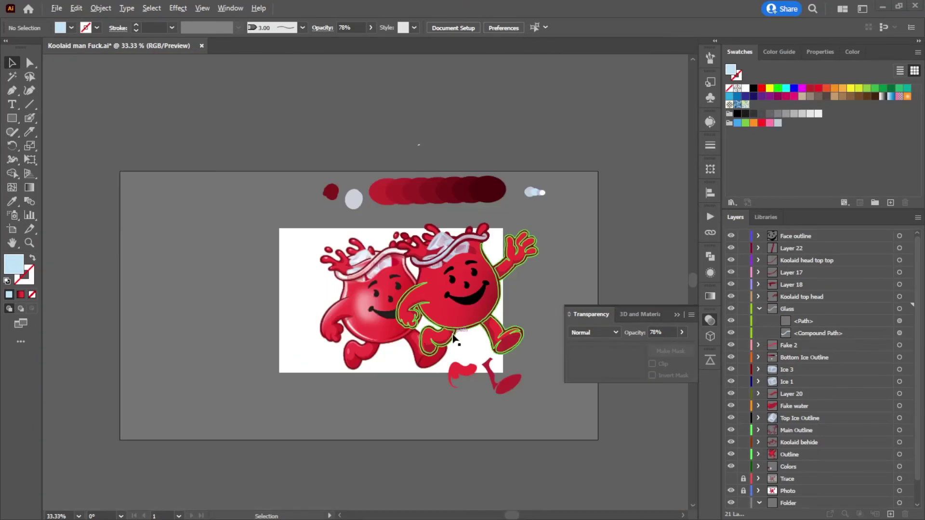
scroll(448, 352, "up", 1)
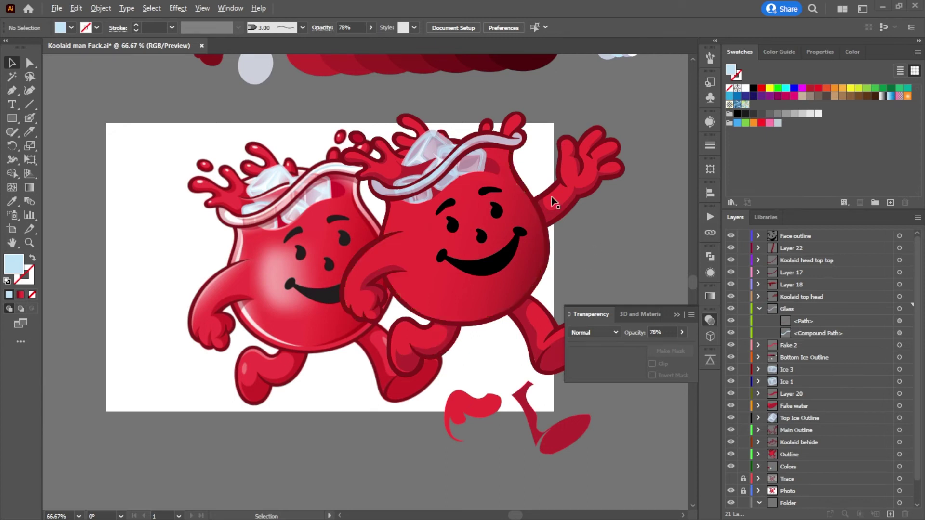
Step: Lower the opacity of the light blue rim compound path to 55% and deselect it
scroll(495, 141, "up", 3)
left_click(504, 153)
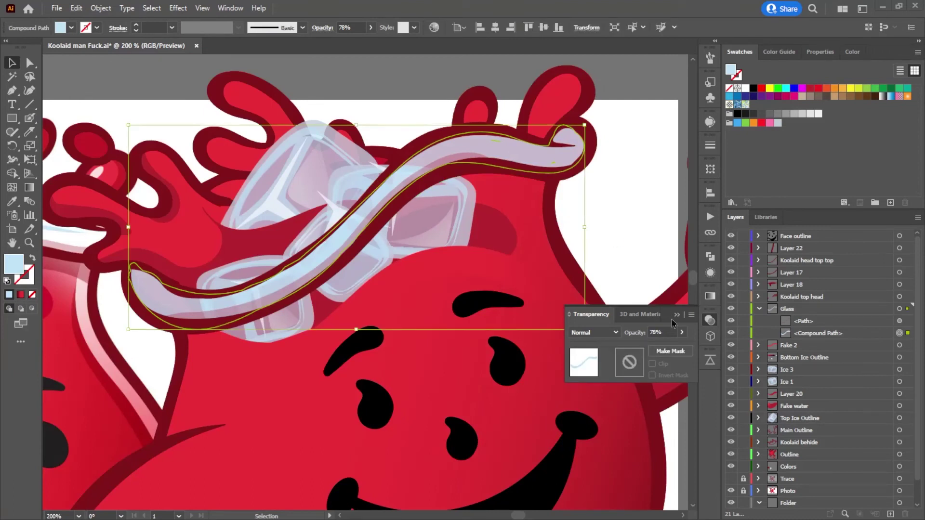
left_click(681, 333)
left_click_drag(669, 348, 661, 350)
left_click(638, 63)
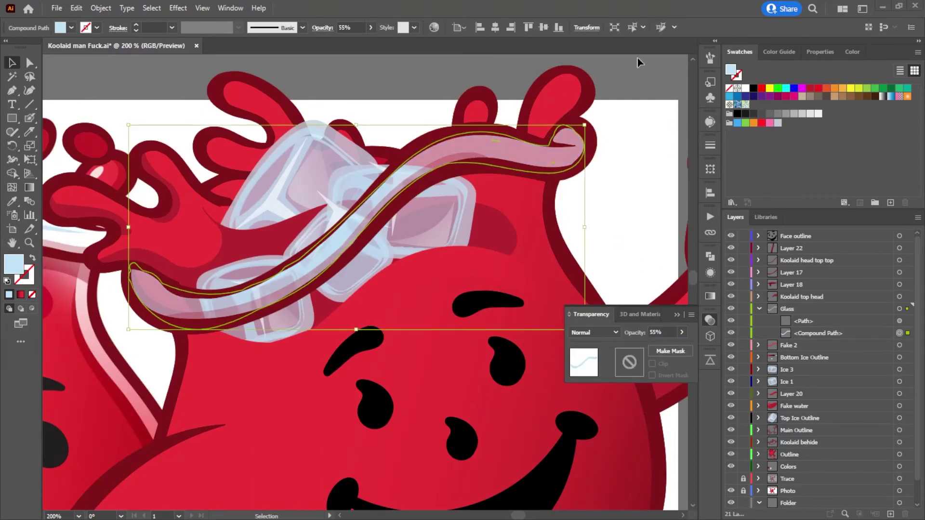
left_click(650, 124)
Step: Sample the white palette circle above the artboard with the Eyedropper and make the Glass layer active
key("ctrl+1")
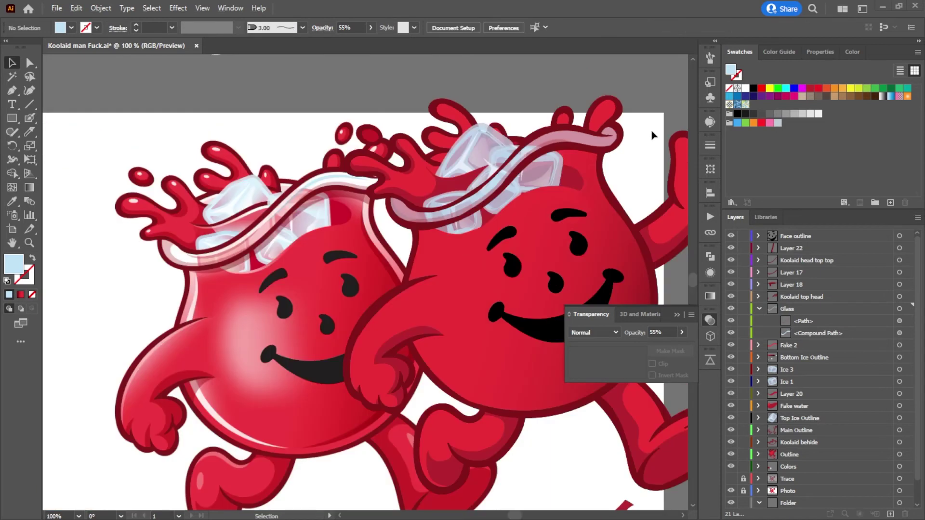
left_click_drag(653, 135, 583, 122)
left_click_drag(446, 89, 456, 283)
left_click_drag(559, 230, 427, 225)
key("i")
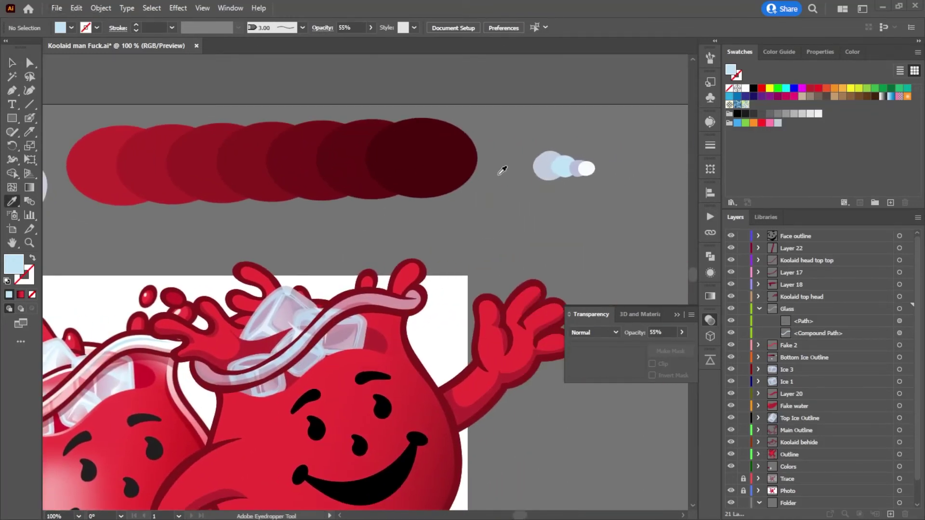
left_click(589, 169)
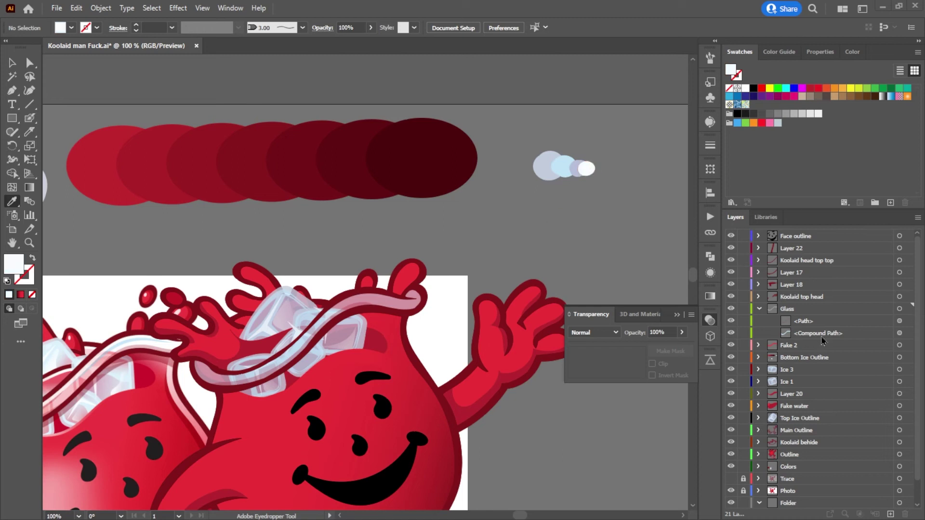
left_click(802, 310)
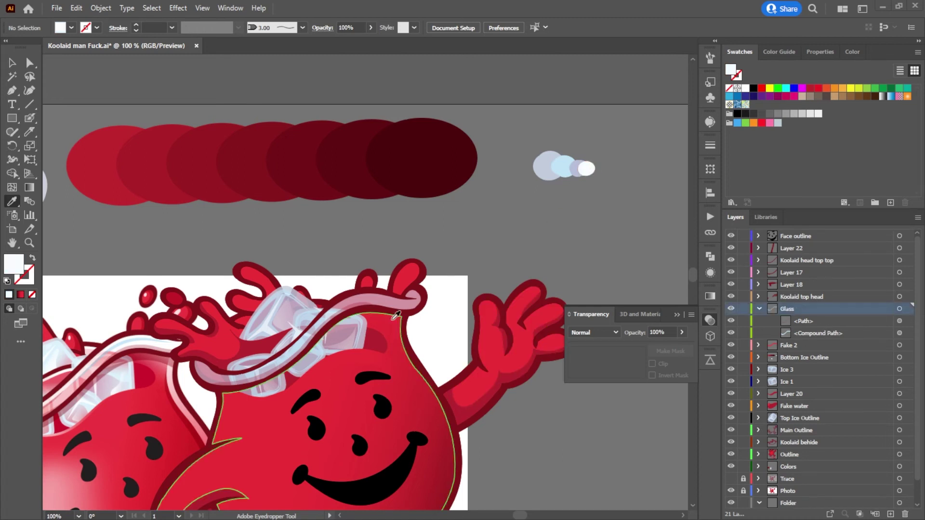
Step: Paint a white highlight stroke through the middle of the glass rim with the Blob Brush, starting near its left end
left_click_drag(306, 341, 386, 221)
scroll(326, 264, "up", 3)
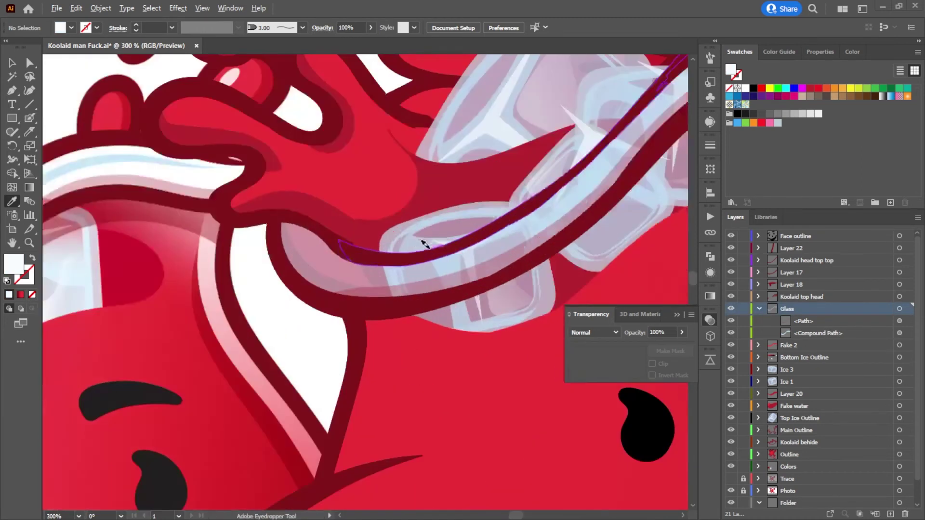
key("shift+b")
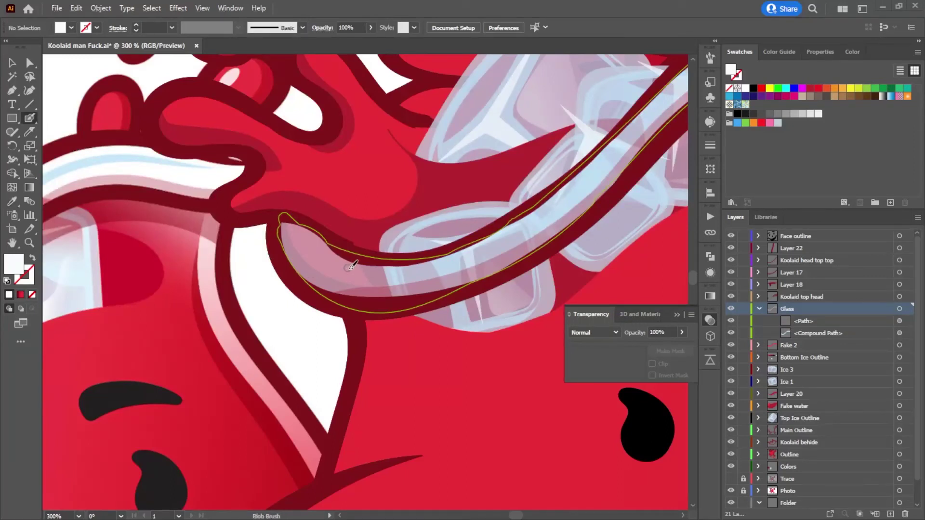
scroll(372, 274, "down", 3)
left_click_drag(372, 274, 449, 276)
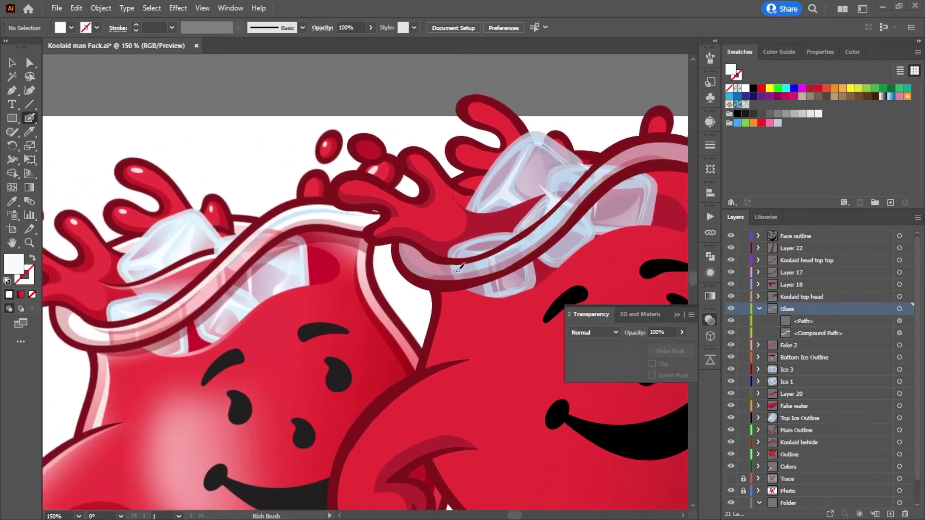
mouse_move(418, 249)
left_mouse_down()
mouse_move(429, 270)
mouse_move(460, 275)
mouse_move(502, 260)
mouse_move(612, 171)
mouse_move(679, 150)
left_mouse_up()
scroll(592, 198, "right", 5)
scroll(591, 197, "up", 1)
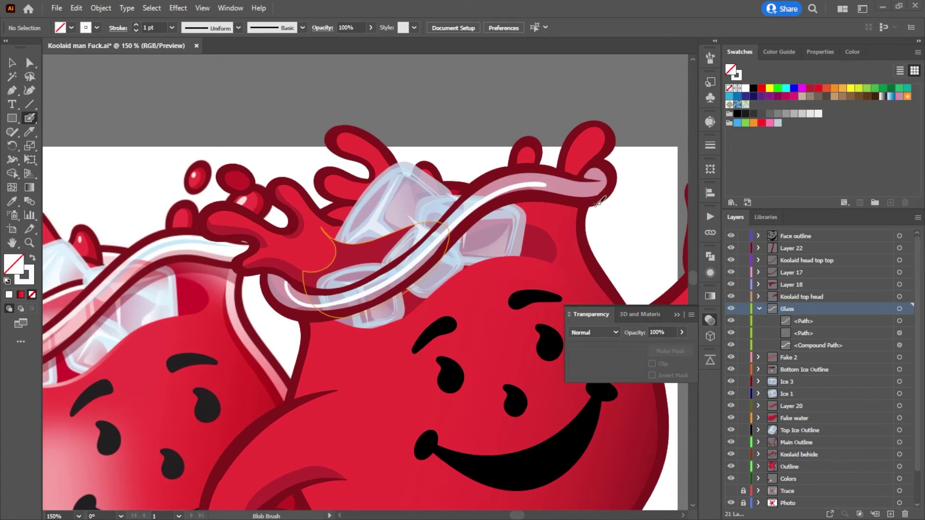
Step: Extend the white highlight to the right end of the glass rim and thicken its middle stretch with the Blob Brush
left_click_drag(606, 184, 543, 180)
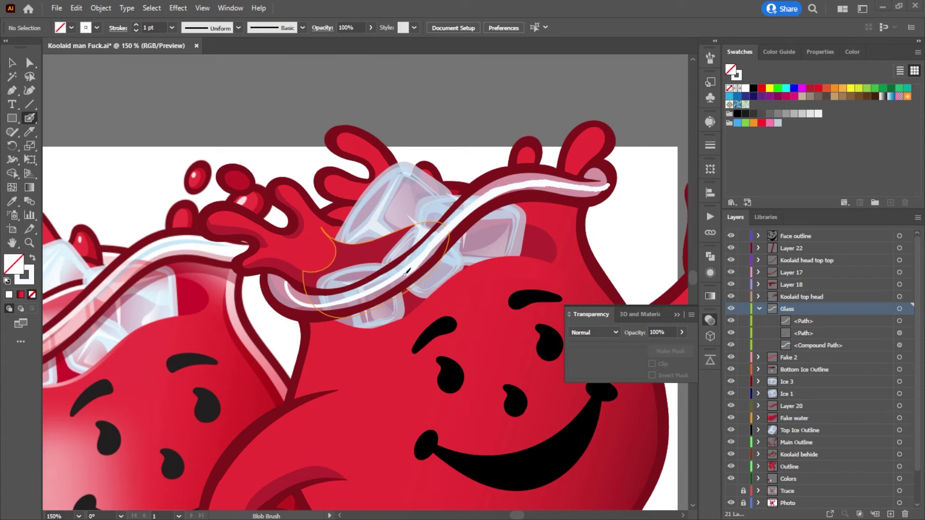
mouse_move(366, 291)
left_mouse_down()
mouse_move(529, 208)
mouse_move(545, 217)
mouse_move(523, 231)
left_mouse_up()
mouse_move(434, 205)
left_mouse_down()
mouse_move(483, 209)
mouse_move(546, 176)
left_mouse_up()
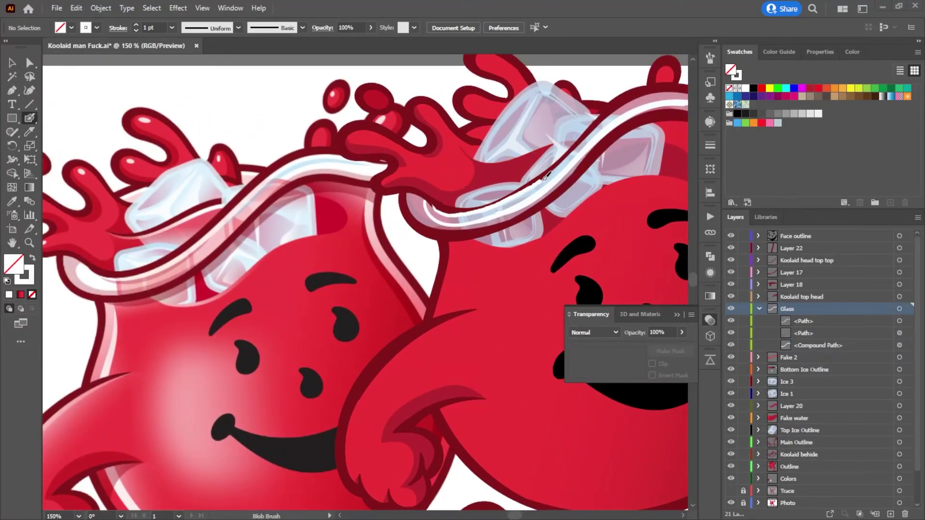
Step: Paint a second, thinner white highlight along the rim's upper edge, from its left curve to the folded right end
mouse_move(591, 131)
left_mouse_down()
mouse_move(639, 98)
mouse_move(686, 85)
left_mouse_up()
left_click_drag(639, 138, 530, 192)
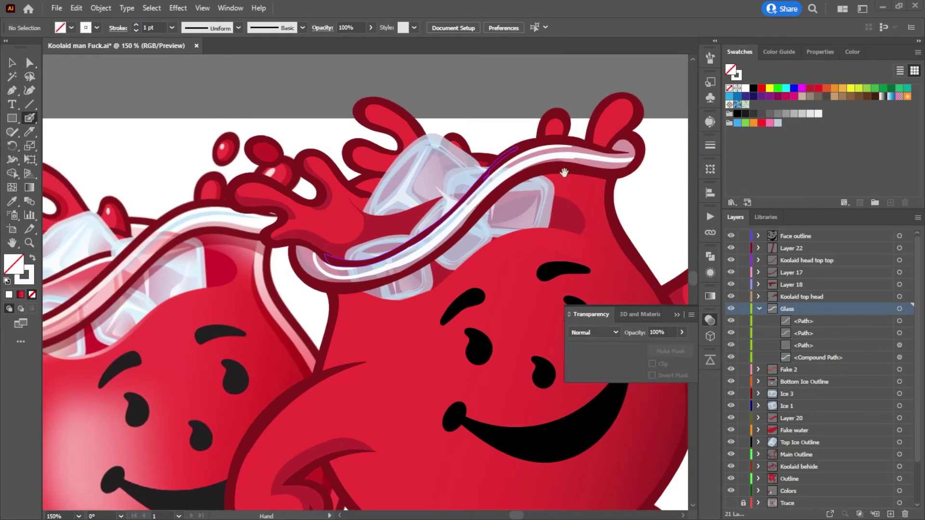
left_click_drag(619, 151, 570, 143)
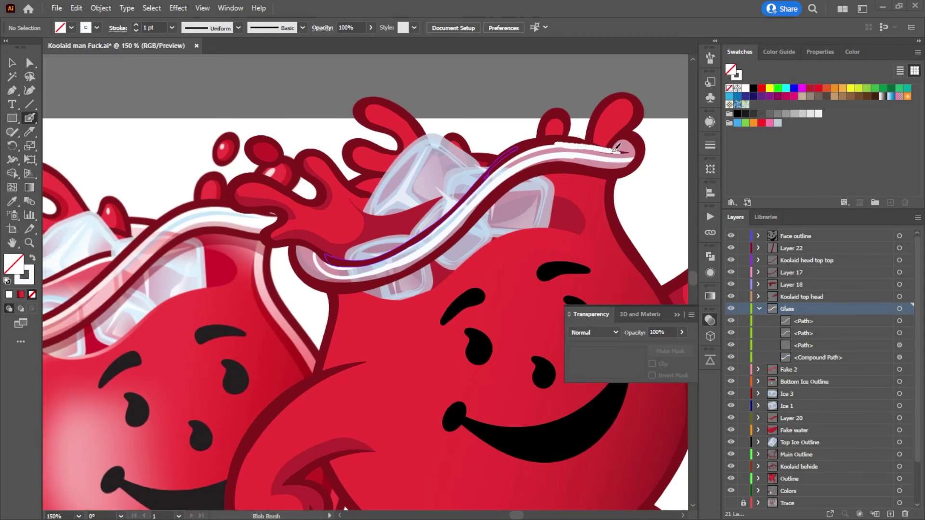
left_click_drag(628, 149, 642, 141)
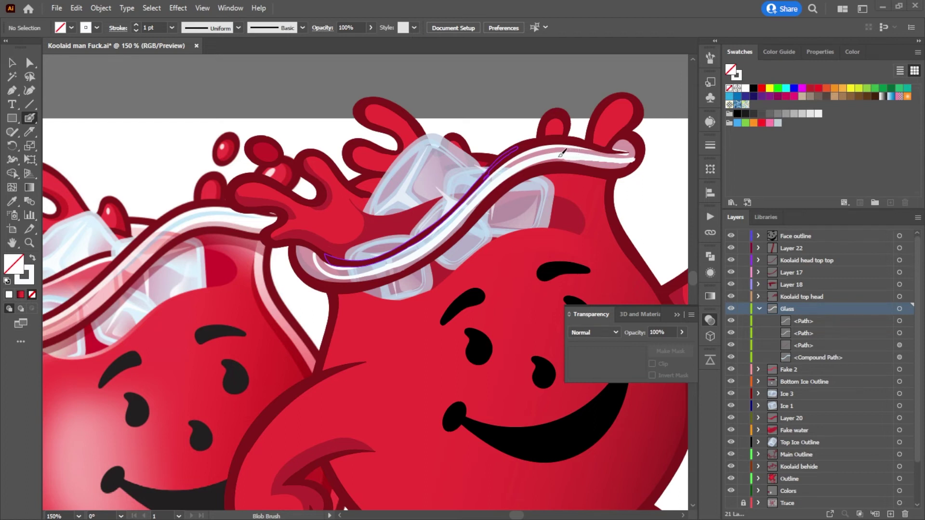
left_click_drag(548, 155, 539, 157)
scroll(458, 254, "up", 3)
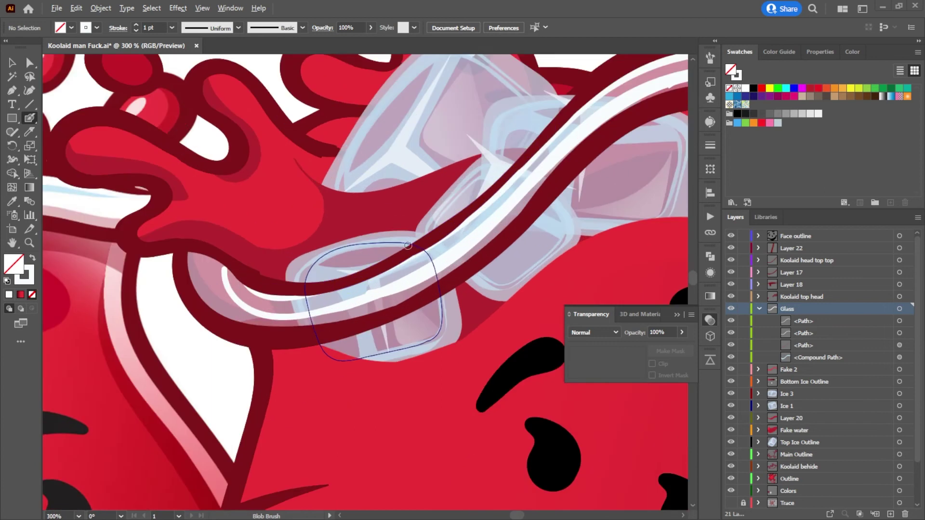
mouse_move(484, 203)
left_mouse_down()
mouse_move(370, 263)
mouse_move(320, 271)
mouse_move(279, 263)
mouse_move(270, 251)
left_mouse_up()
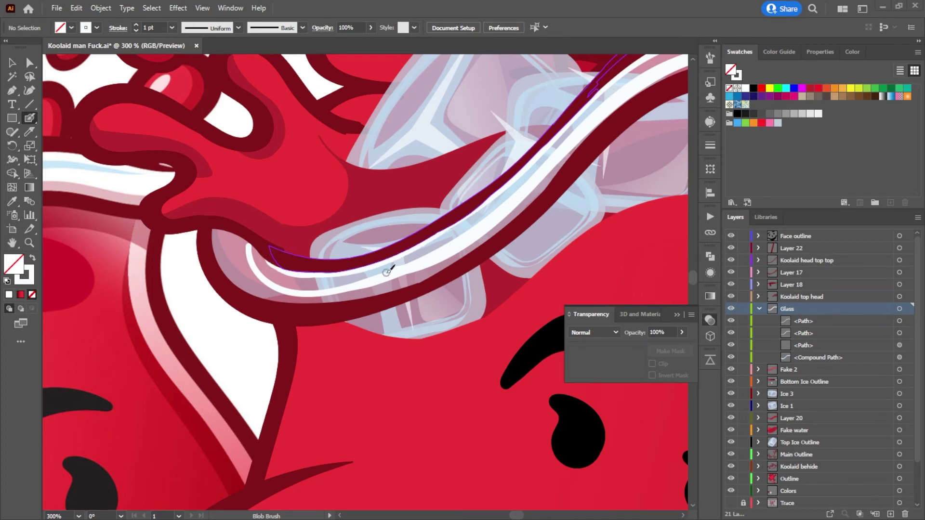
scroll(544, 190, "up", 5)
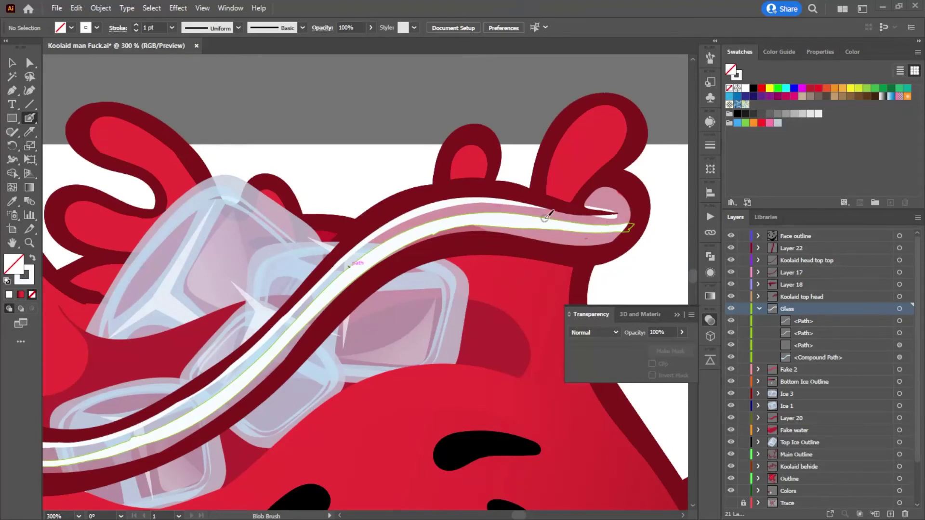
Step: Switch to the Eraser, reduce its size and try to erase the upper highlight's overlap around the rim's right fold
key("e")
scroll(609, 228, "up", 3)
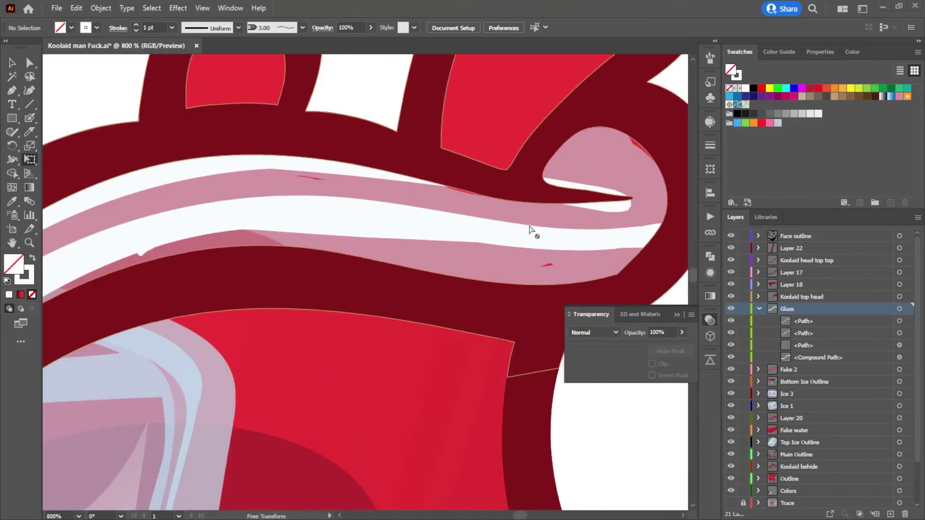
key("shift+e")
key("bracketleft")
key("bracketleft")
key("bracketleft")
key("bracketleft")
key("bracketleft")
key("bracketleft")
left_click_drag(611, 200, 572, 175)
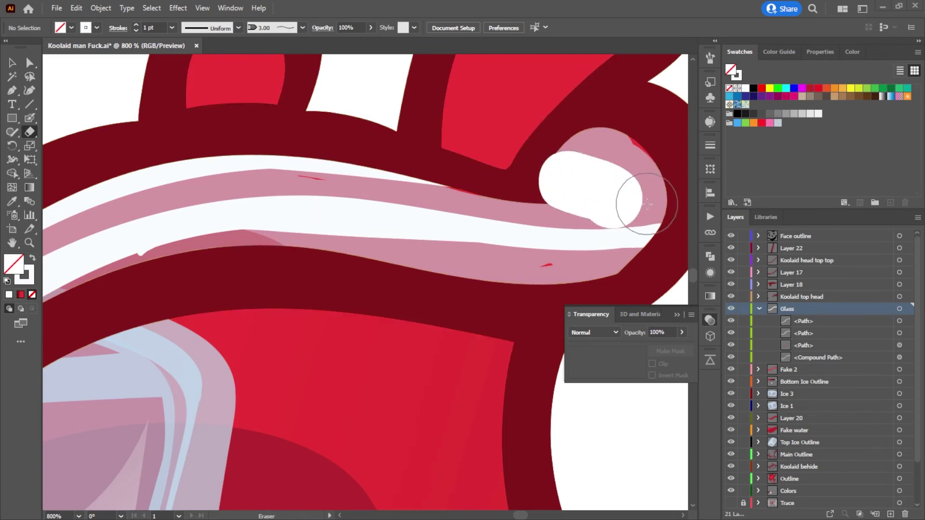
left_click_drag(647, 204, 651, 208)
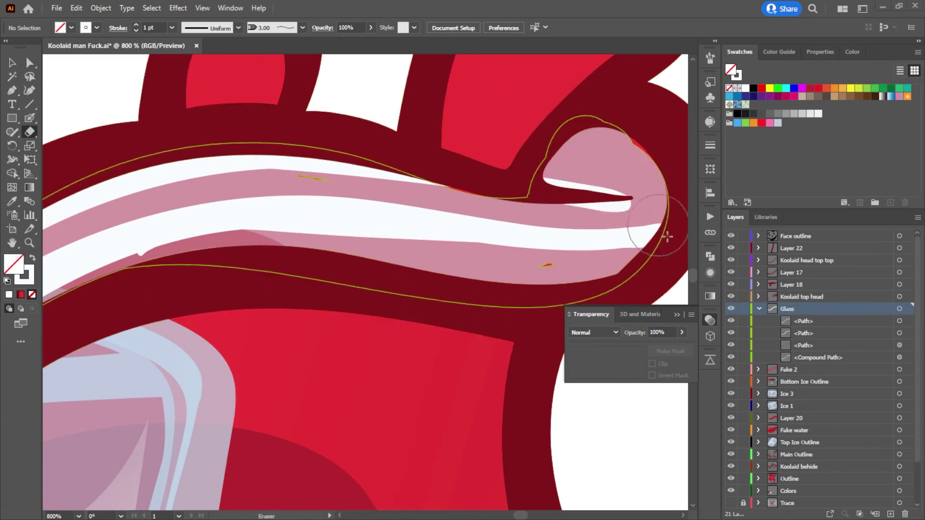
Step: Lock the older paths in the Glass layer and every layer above it, undoing the test erasures at the rim's fold
left_click(743, 344)
left_click(592, 189)
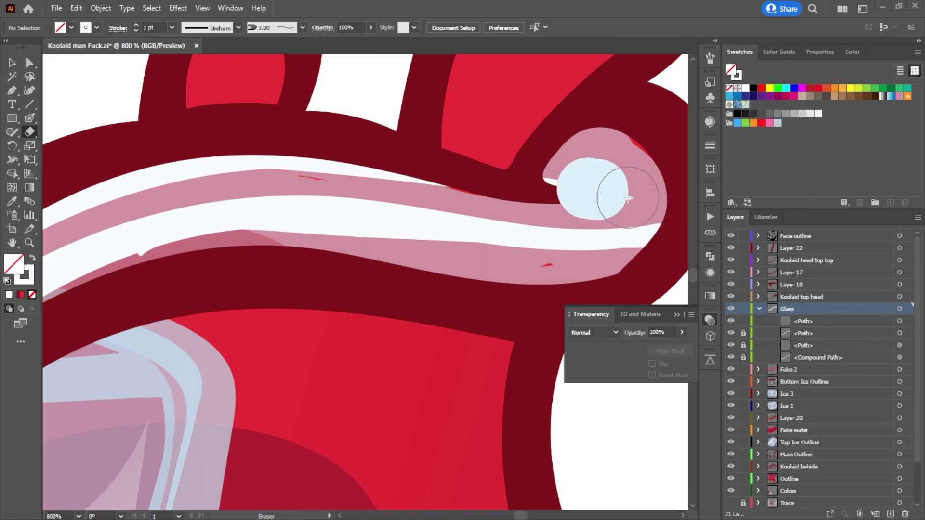
left_click_drag(640, 207, 640, 208)
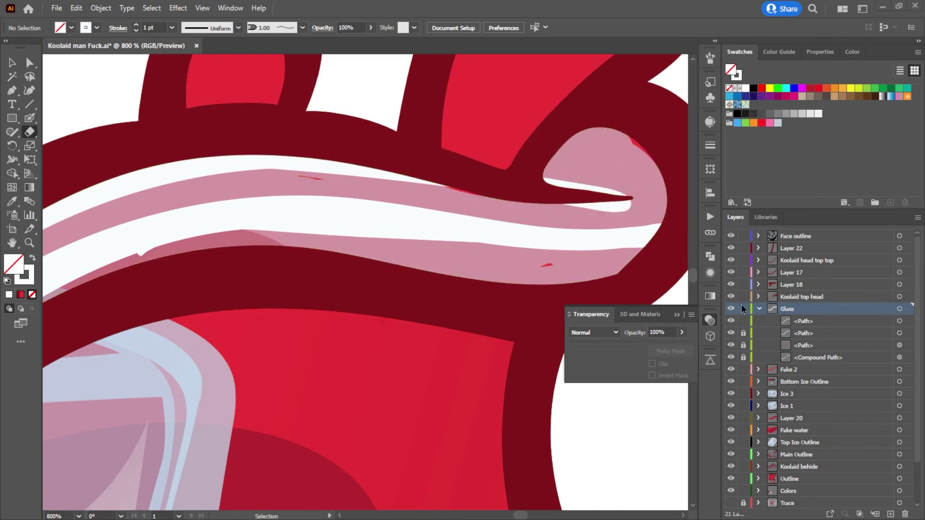
left_click_drag(743, 297, 743, 236)
left_click(614, 195)
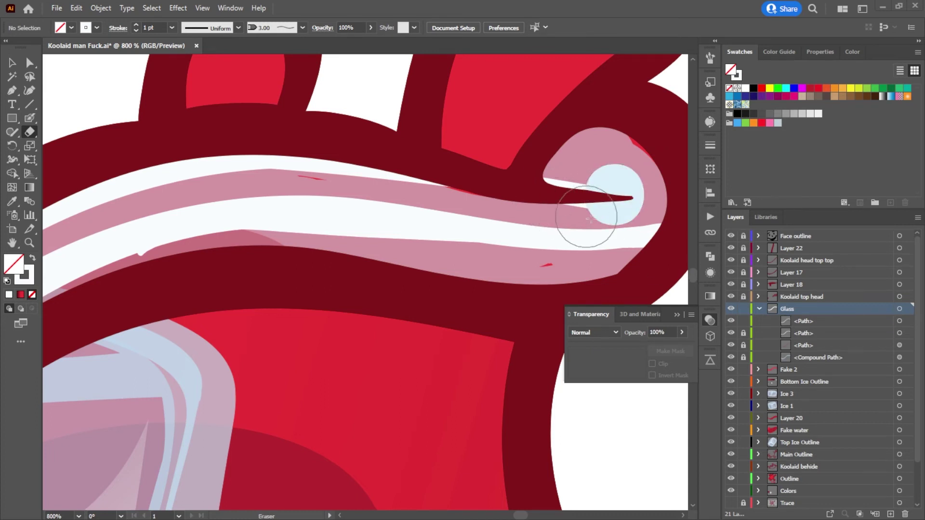
key("ctrl+z")
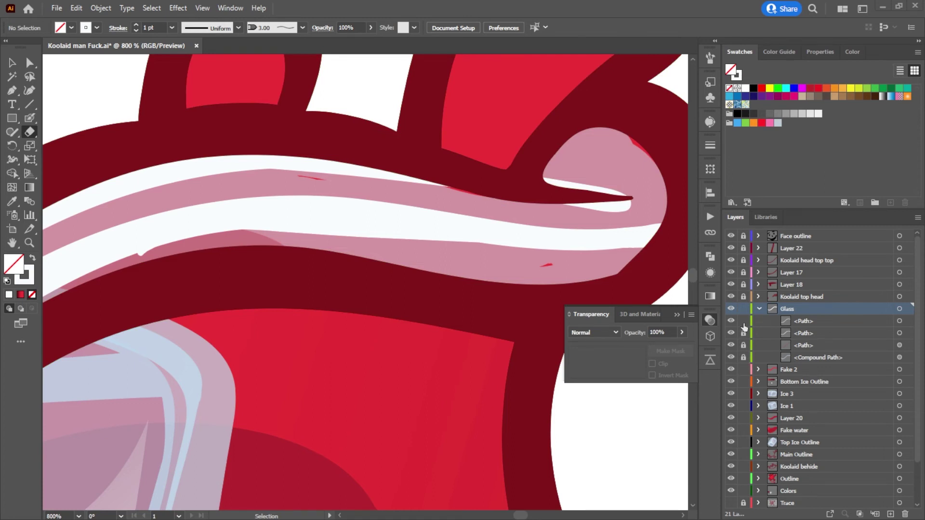
Step: Lock the layers below Glass and erase the upper highlight's excess end around the rim's right fold
left_click_drag(744, 373, 743, 504)
scroll(666, 300, "up", 2)
mouse_move(588, 237)
left_mouse_down()
mouse_move(604, 217)
mouse_move(620, 226)
mouse_move(558, 224)
mouse_move(573, 211)
left_mouse_up()
Step: Cover the two red slivers on the rim with white Blob Brush dabs and paint a highlight along its curled end
key("shift+b")
mouse_move(432, 232)
left_mouse_down()
mouse_move(504, 235)
mouse_move(313, 187)
left_mouse_up()
left_click_drag(327, 224, 298, 224)
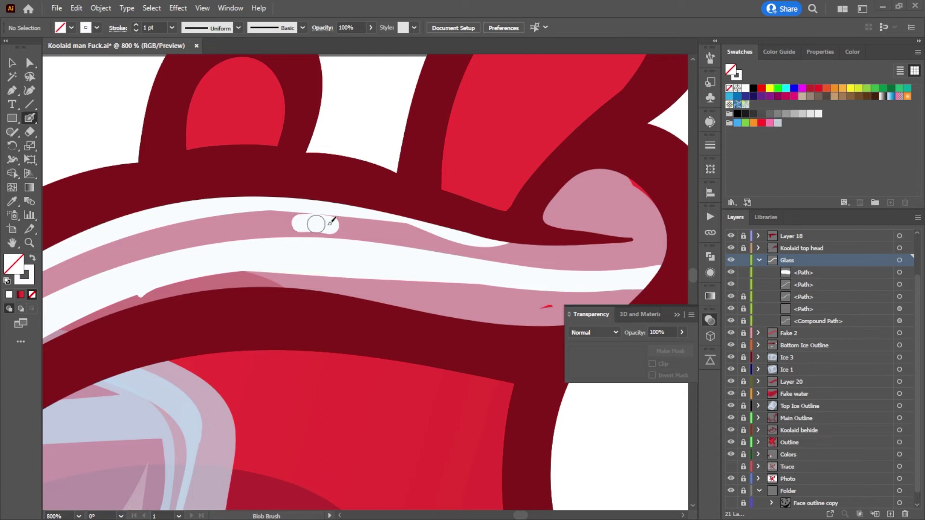
left_click_drag(554, 303, 544, 309)
mouse_move(660, 218)
left_mouse_down()
mouse_move(664, 208)
mouse_move(611, 170)
mouse_move(579, 167)
left_mouse_up()
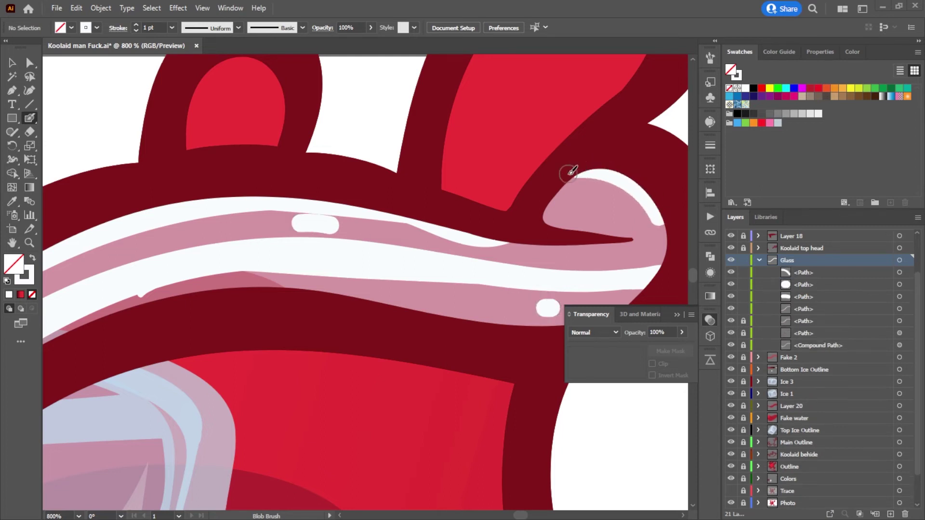
Step: Lower the opacity of the four unlocked white highlight paths in the Glass layer to 49%, deselect them and save the file
scroll(448, 236, "down", 2)
scroll(448, 240, "down", 3)
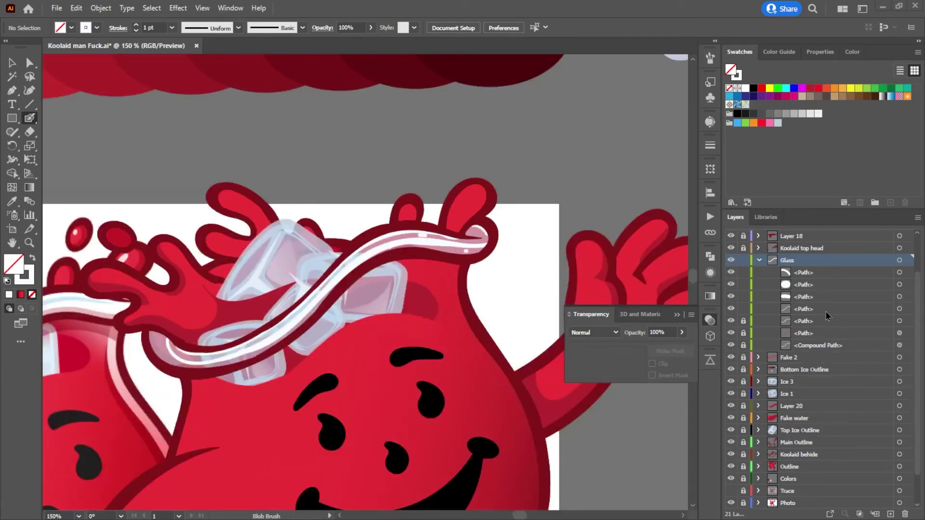
left_click(899, 309)
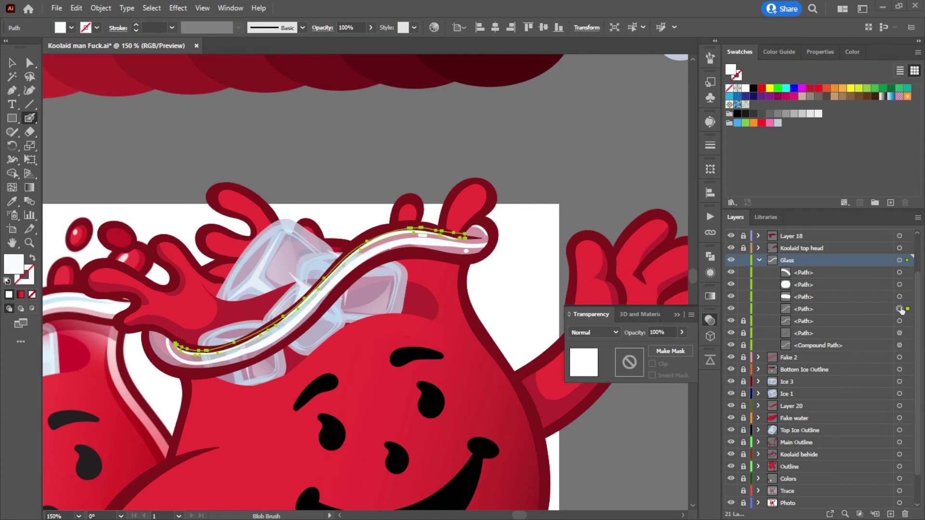
left_click(898, 297, "shift")
left_click(898, 284, "shift")
left_click(899, 272, "shift")
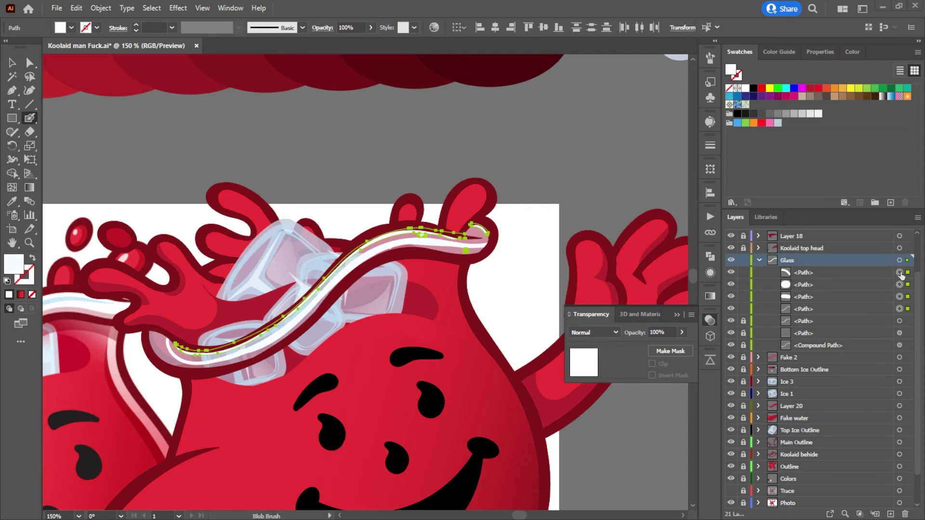
left_click(682, 333)
left_click_drag(681, 347, 656, 348)
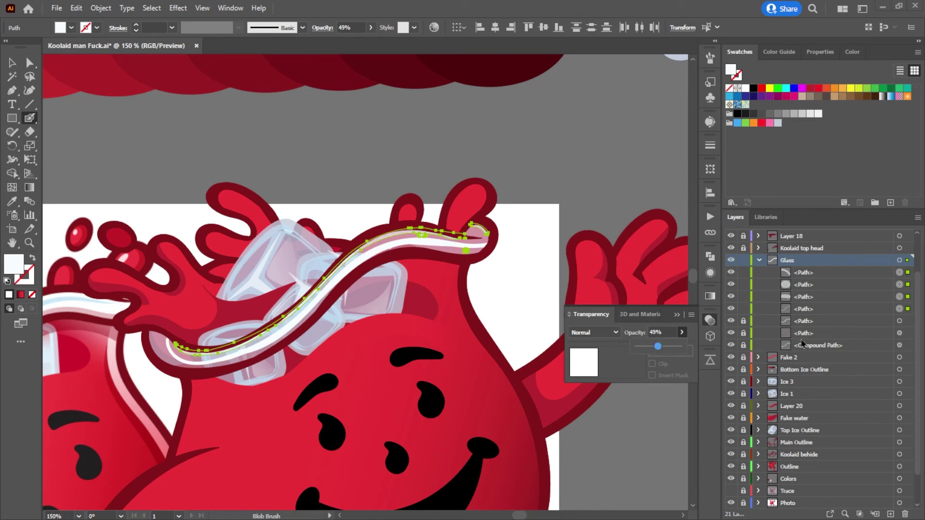
key("Return")
key("ctrl+shift+a")
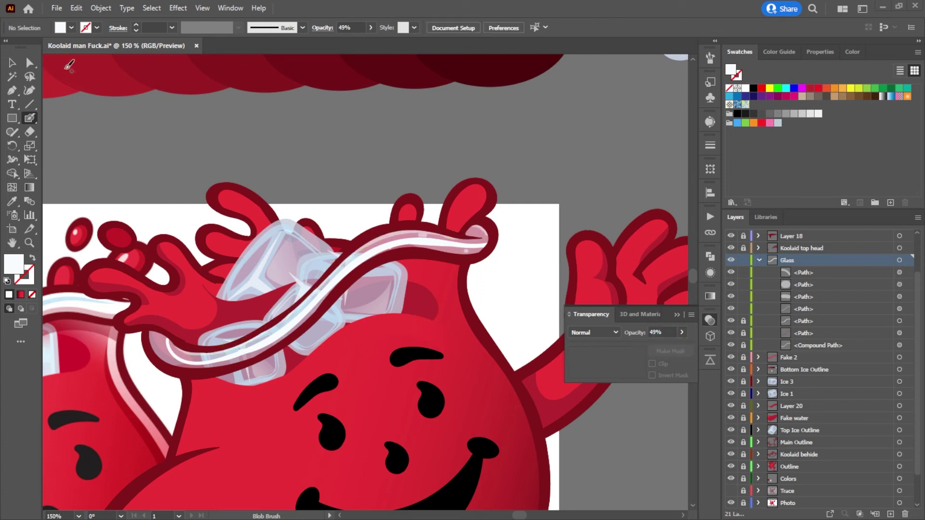
left_click(56, 8)
left_click(100, 120)
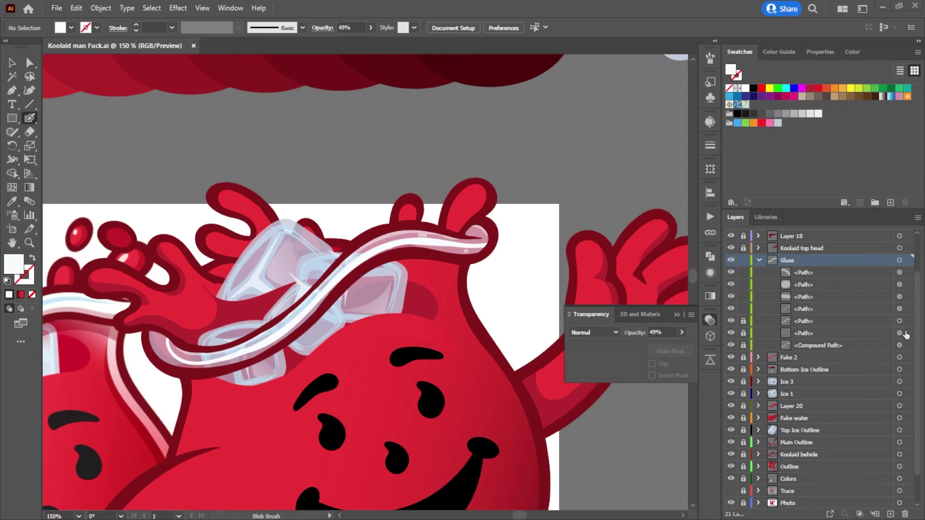
Step: Unlock the remaining Glass paths, raise the light blue compound path's opacity to 69% and deselect it
left_click(833, 345)
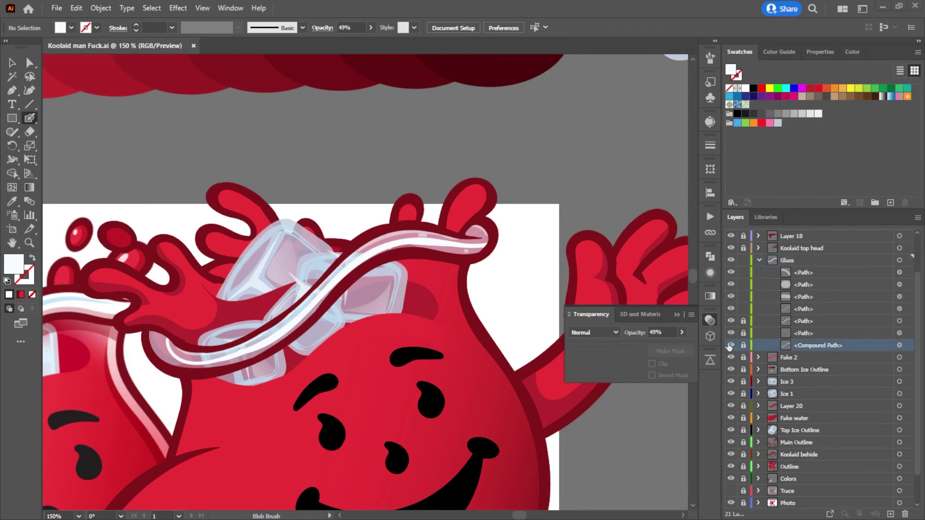
left_click(743, 345)
left_click(744, 333)
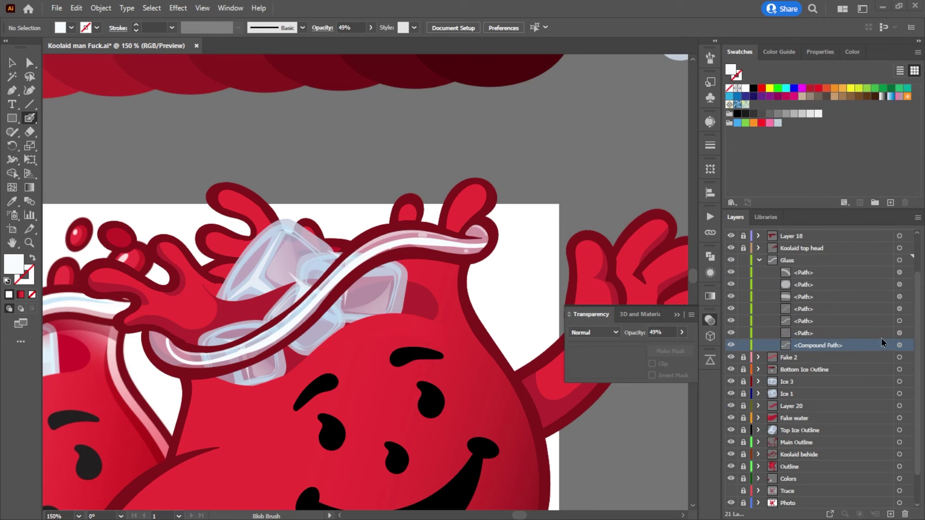
left_click(899, 345)
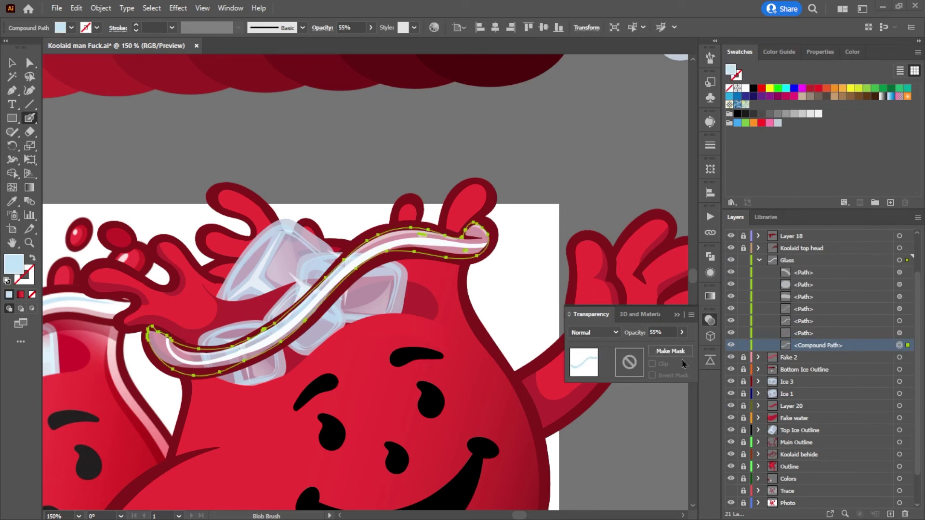
left_click(681, 332)
left_click_drag(658, 347, 666, 346)
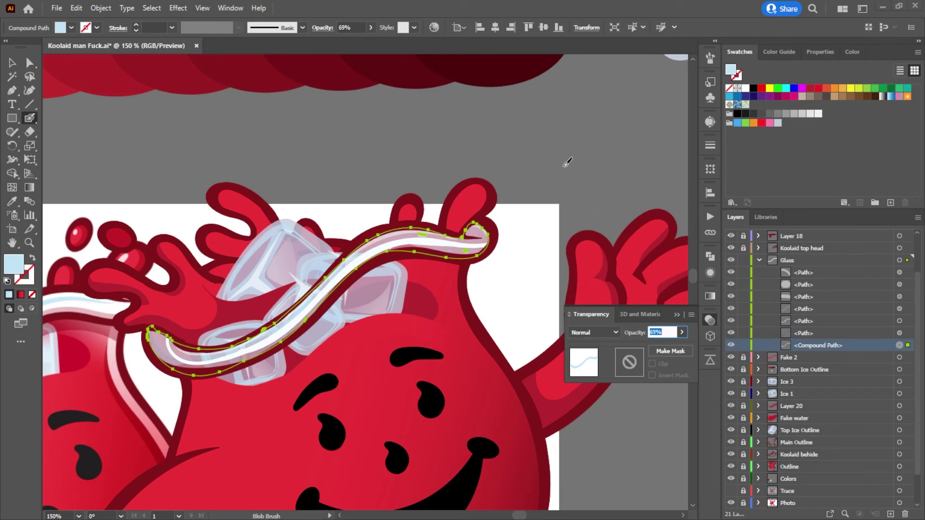
left_click(29, 63)
left_click(275, 212)
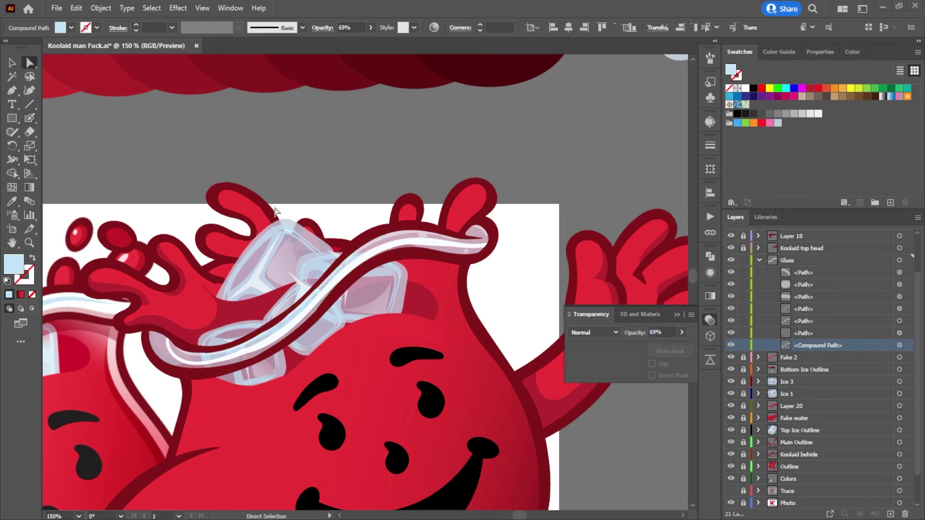
Step: Select the white highlight running through the middle of the rim, lower its opacity to 60% and deselect it
left_click(317, 319)
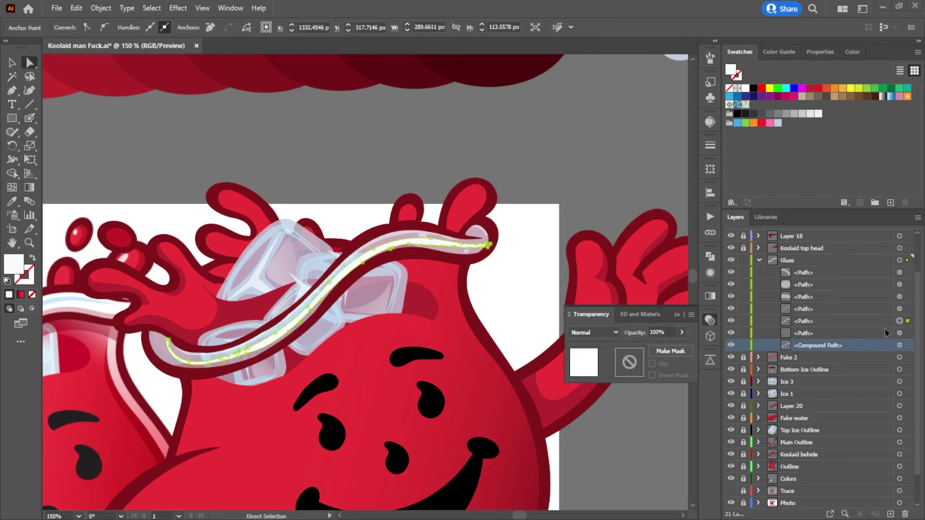
left_click(899, 321)
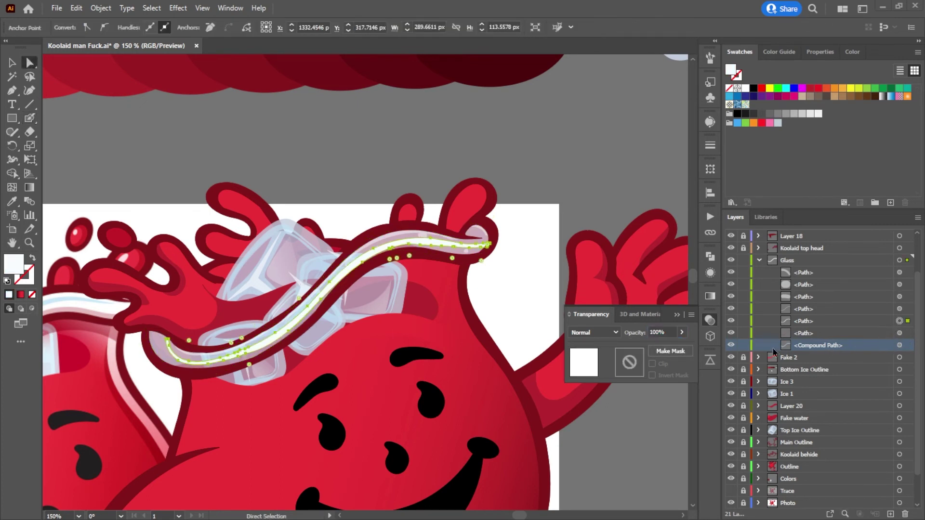
left_click(681, 334)
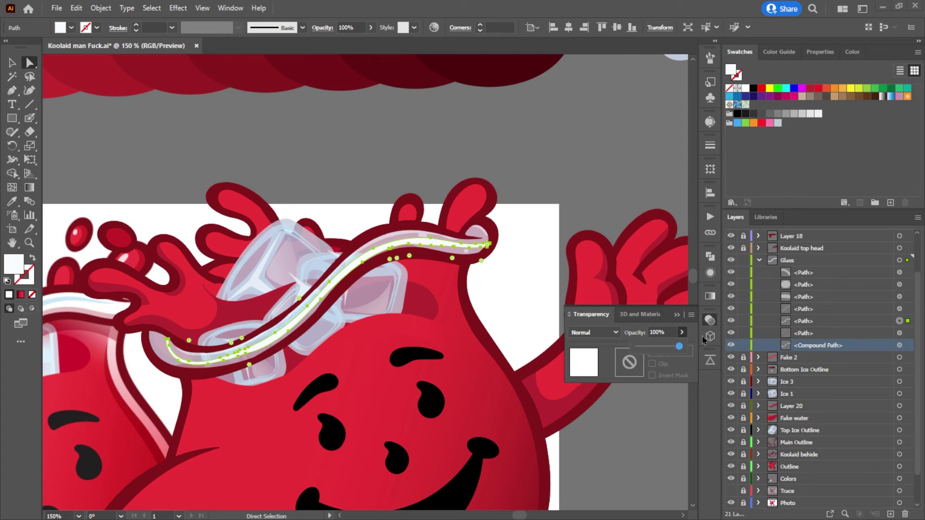
left_click(812, 322)
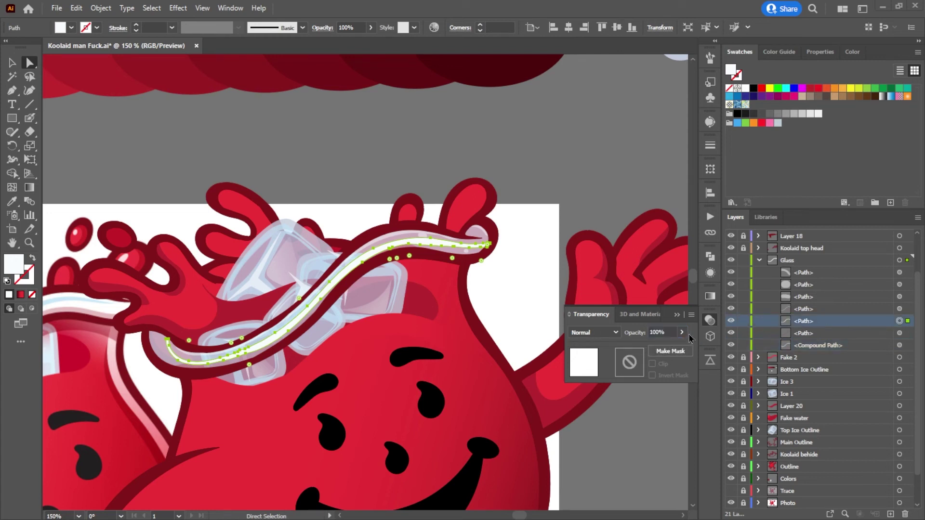
left_click_drag(679, 346, 667, 350)
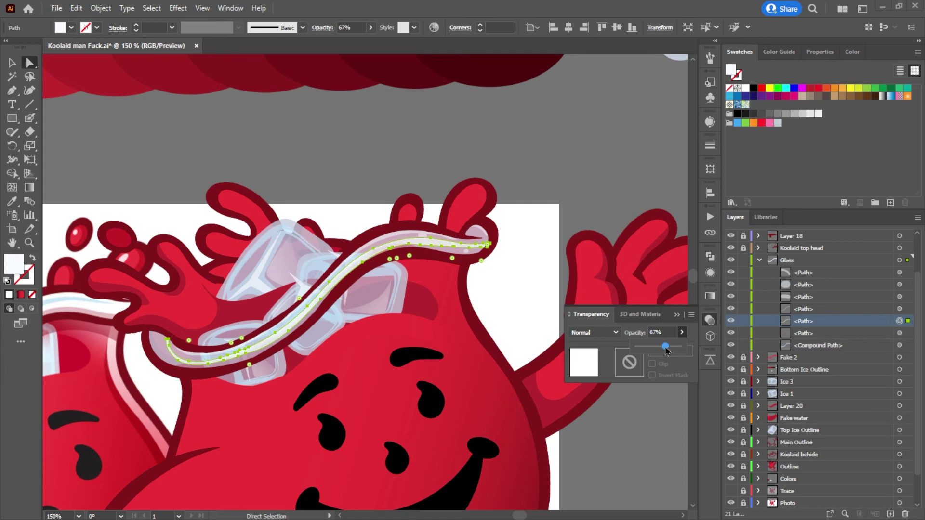
left_click_drag(667, 351, 664, 351)
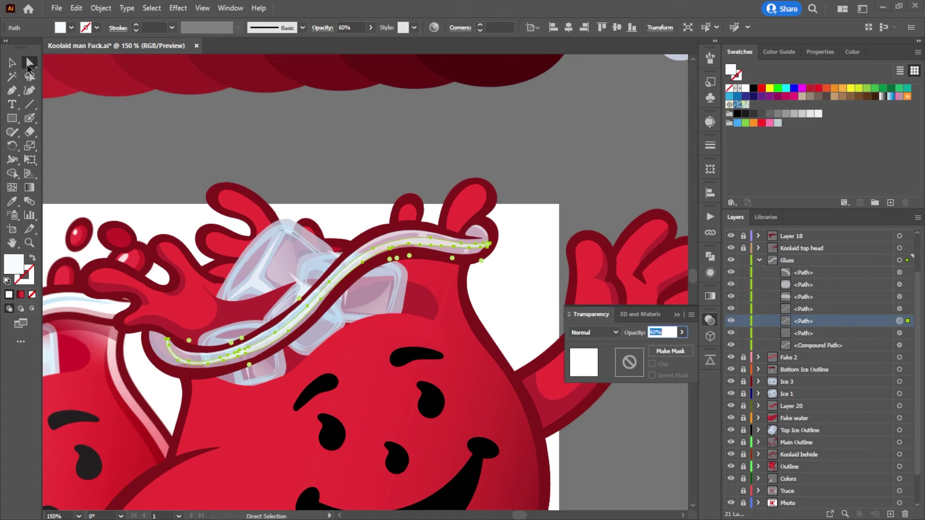
left_click(172, 127)
scroll(525, 176, "down", 2)
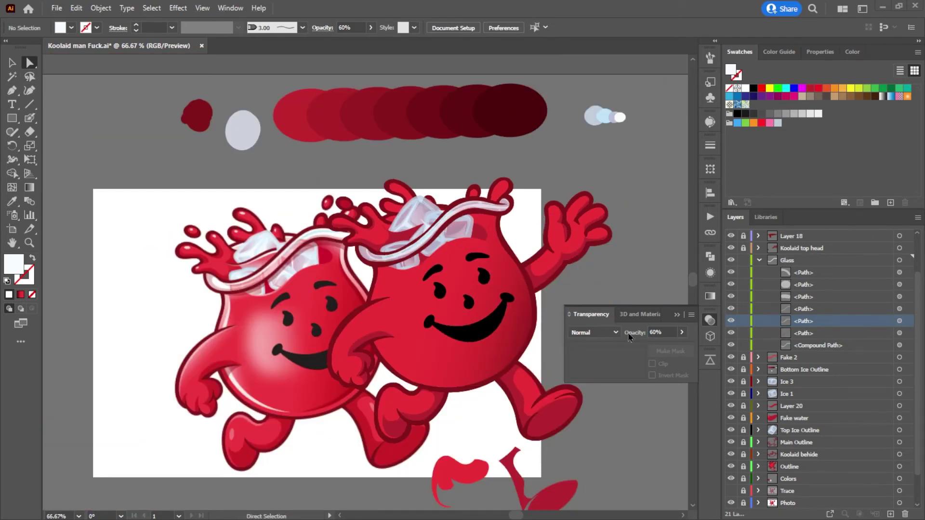
Step: Collapse the Glass layer and lock it
left_click(707, 324)
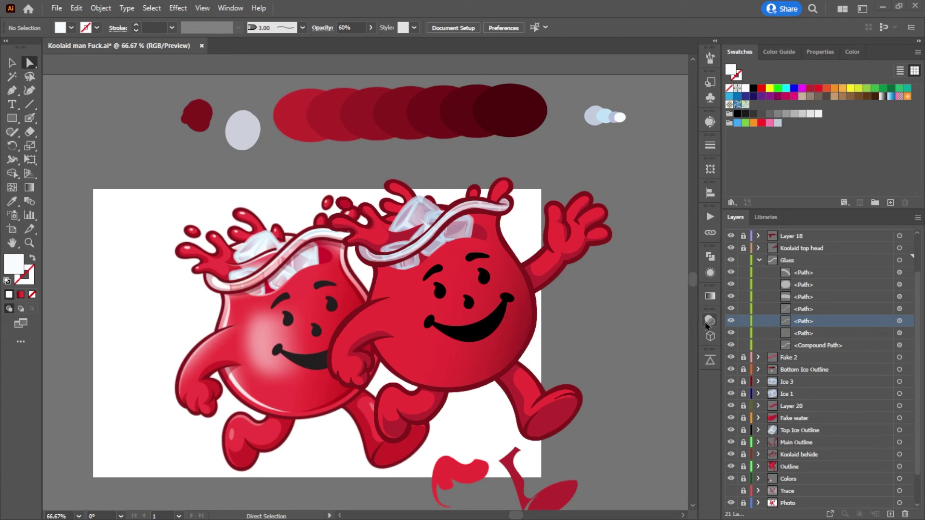
left_click(759, 260)
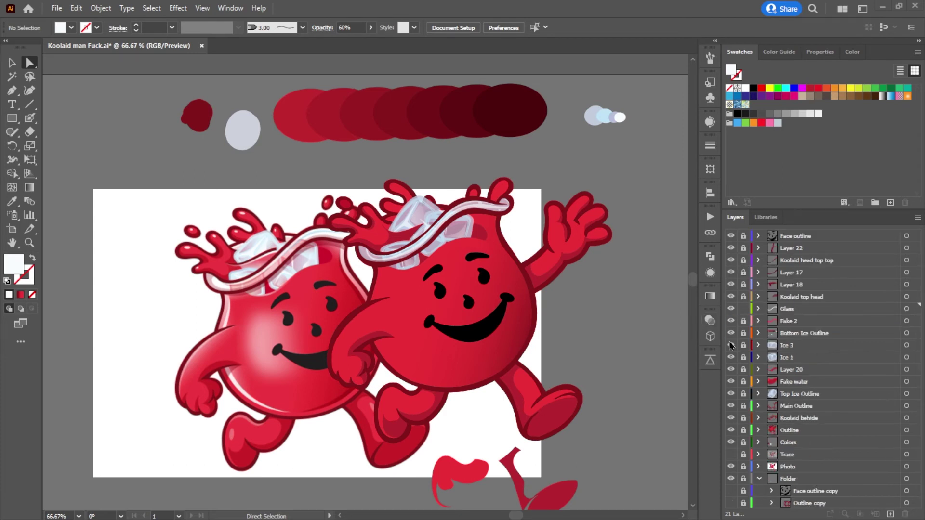
left_click(743, 309)
Step: Create a new layer at the top of the layer stack and name it ink
left_click(890, 514)
left_click_drag(800, 234, 792, 237)
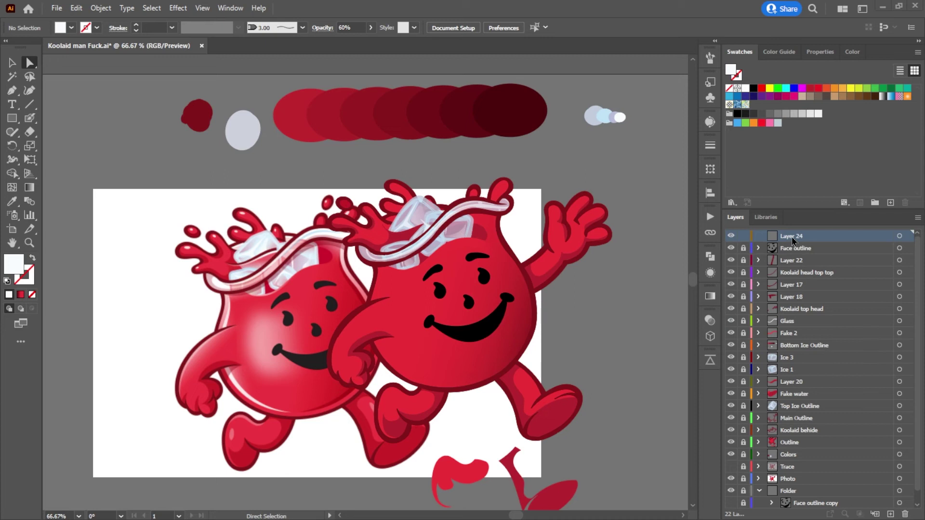
double_click(792, 235)
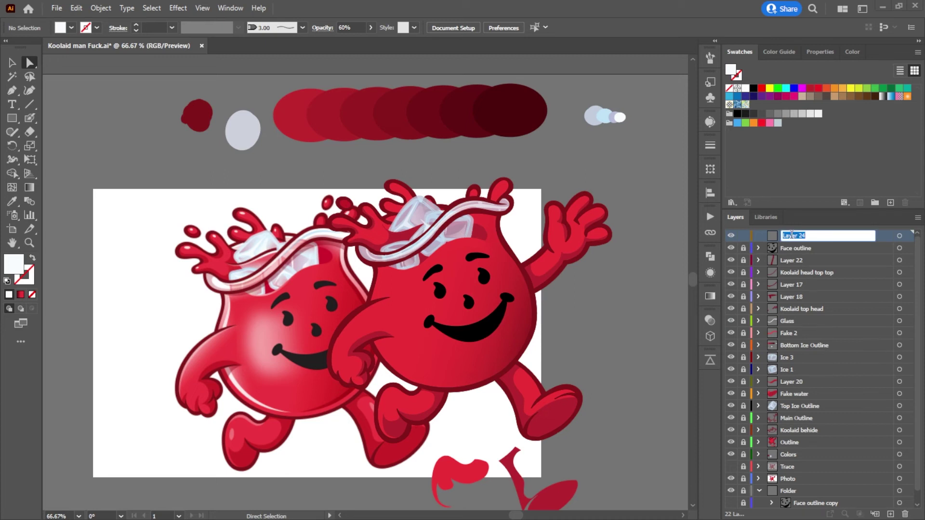
type("Ink")
key("Return")
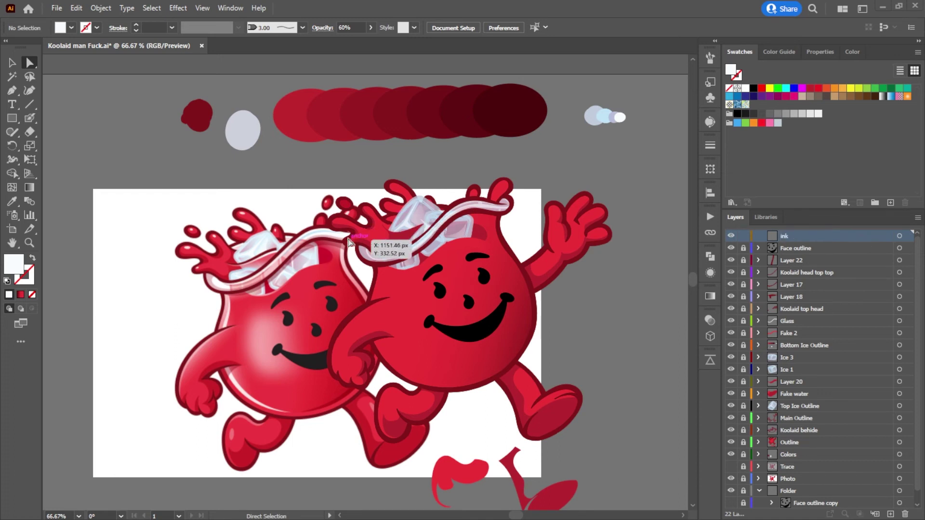
Step: Sample the dark red outline colour beside the ice cubes as the current fill with the Eyedropper
scroll(425, 254, "up", 3)
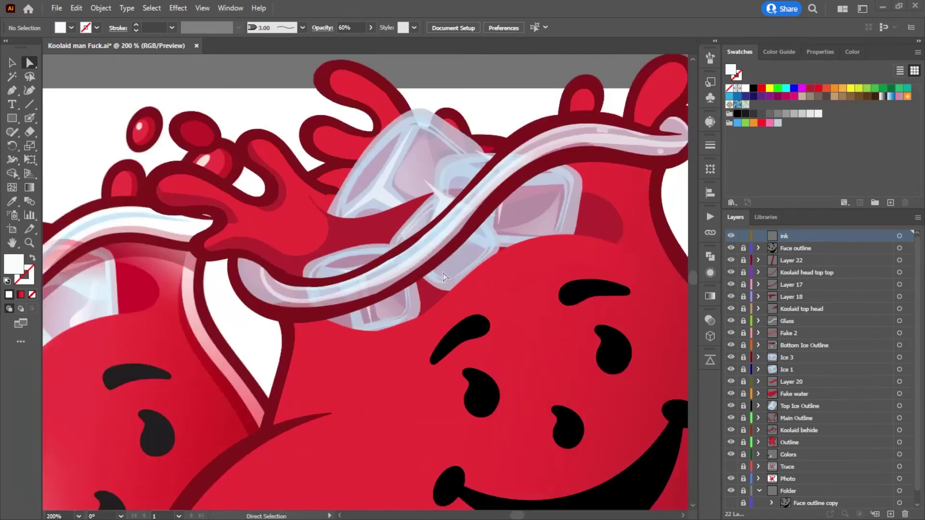
key("i")
left_click(439, 257)
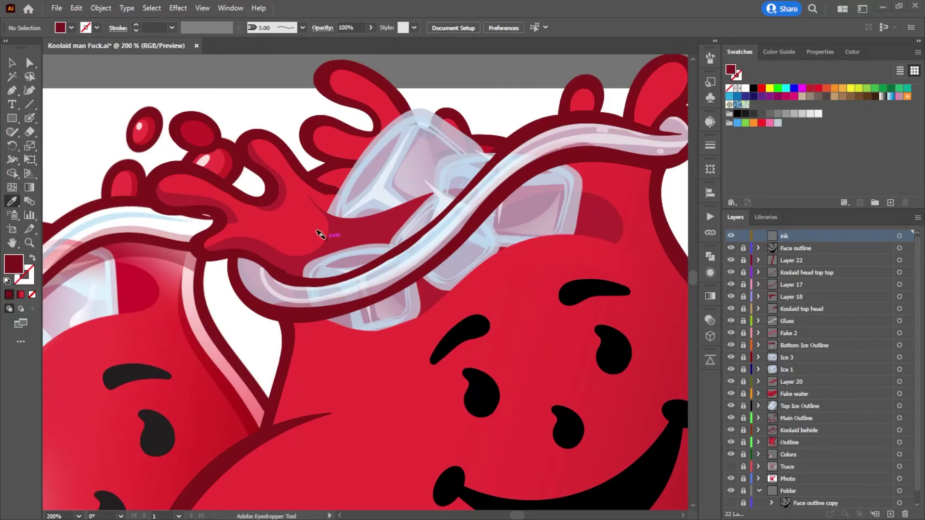
scroll(328, 235, "down", 3)
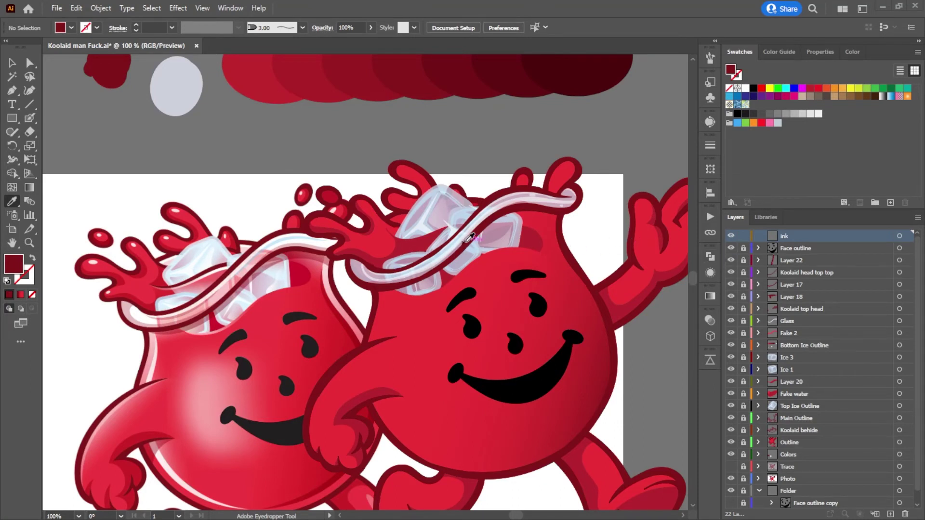
Step: Paint a dark red Blob Brush line along the liquid's edge in front of the ice and place the ink layer directly below Ice 1
left_click(30, 119)
left_click_drag(465, 226, 390, 234)
key("shift+x")
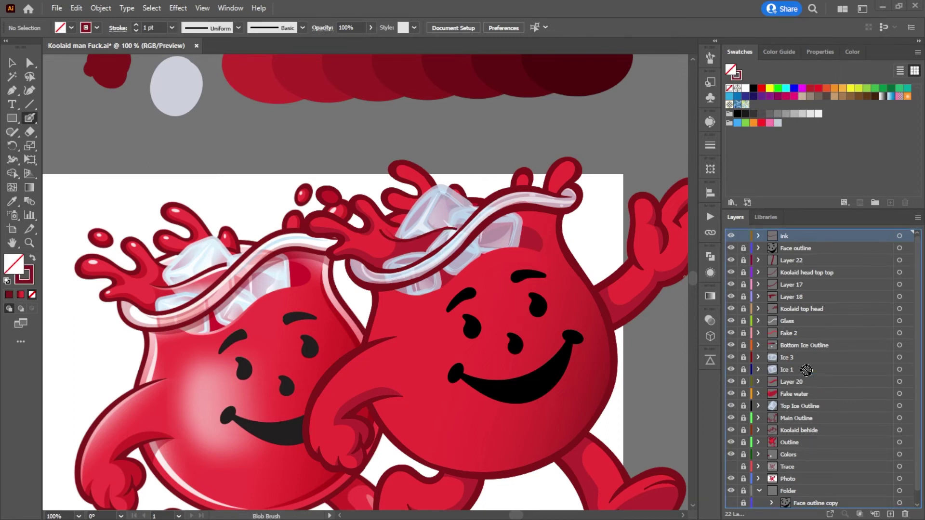
left_click_drag(785, 236, 805, 381)
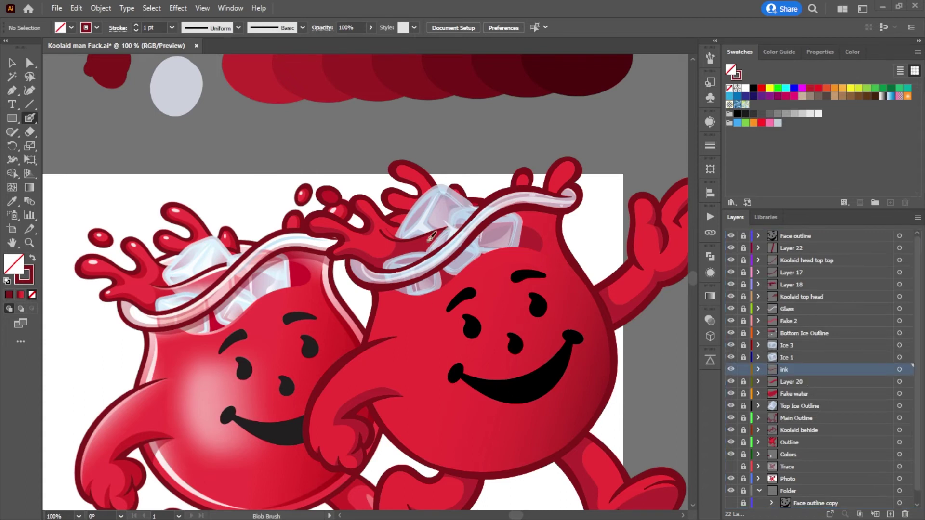
Step: Delete the dark red line in the ink layer and repaint it as one tapered Blob Brush stroke under the large ice cube
scroll(413, 238, "up", 2)
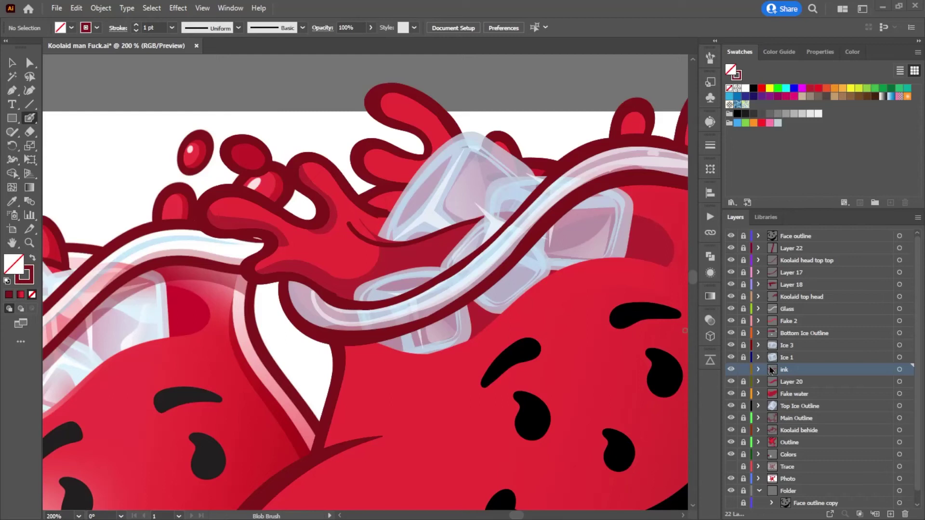
left_click(29, 62)
left_click(424, 240)
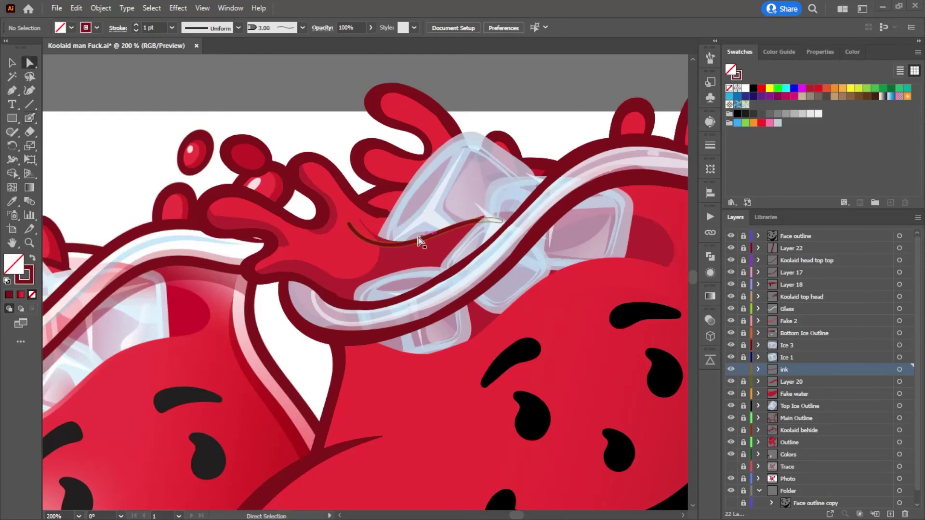
left_click(412, 240)
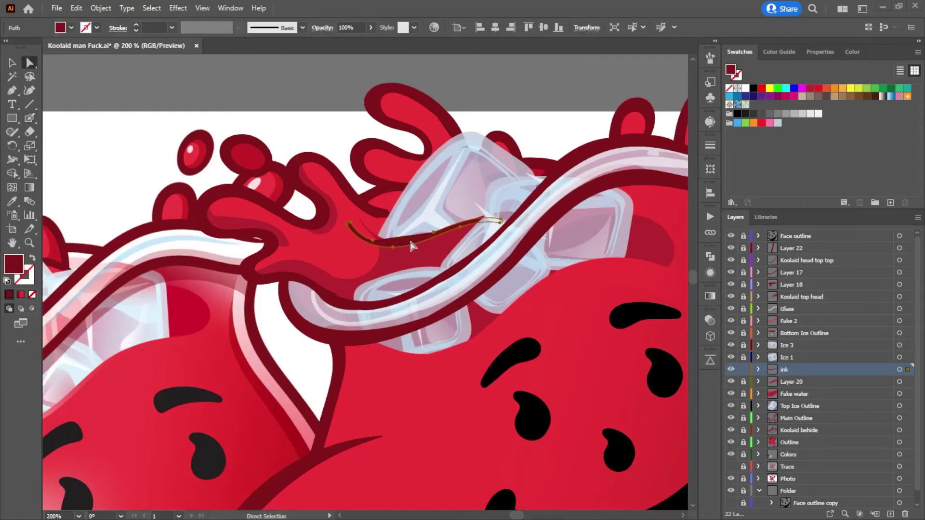
key("Delete")
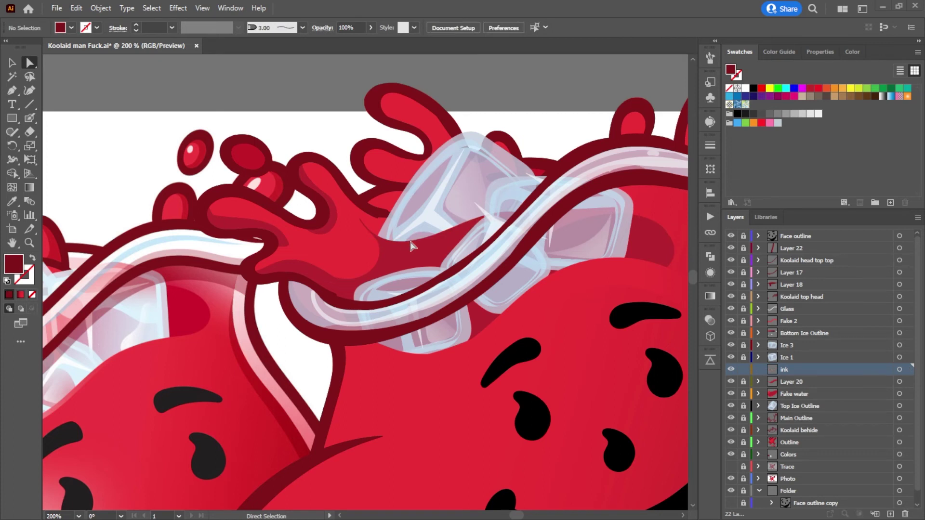
key("shift+b")
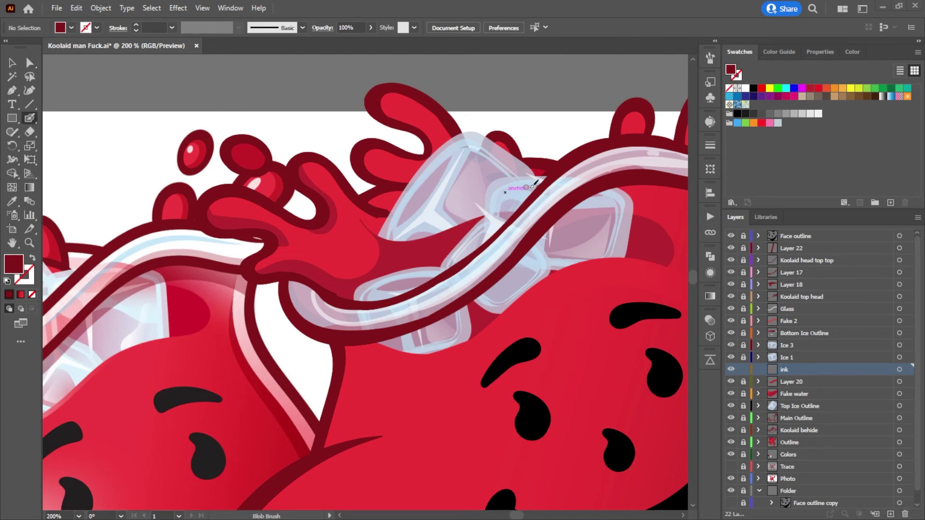
mouse_move(507, 212)
left_mouse_down()
mouse_move(402, 238)
mouse_move(386, 237)
mouse_move(366, 214)
left_mouse_up()
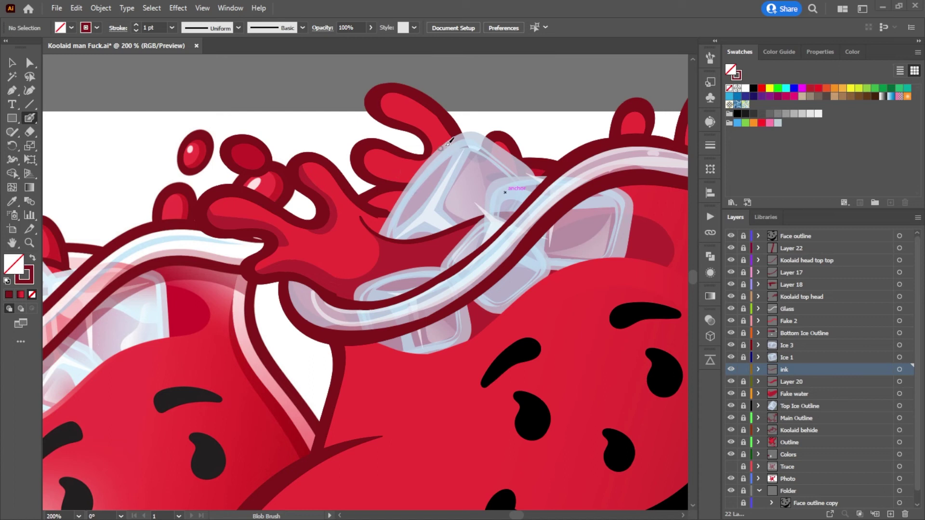
Step: Unlock all the layers and the Folder sublayers so that any path in the drawing can be edited
left_click(29, 63)
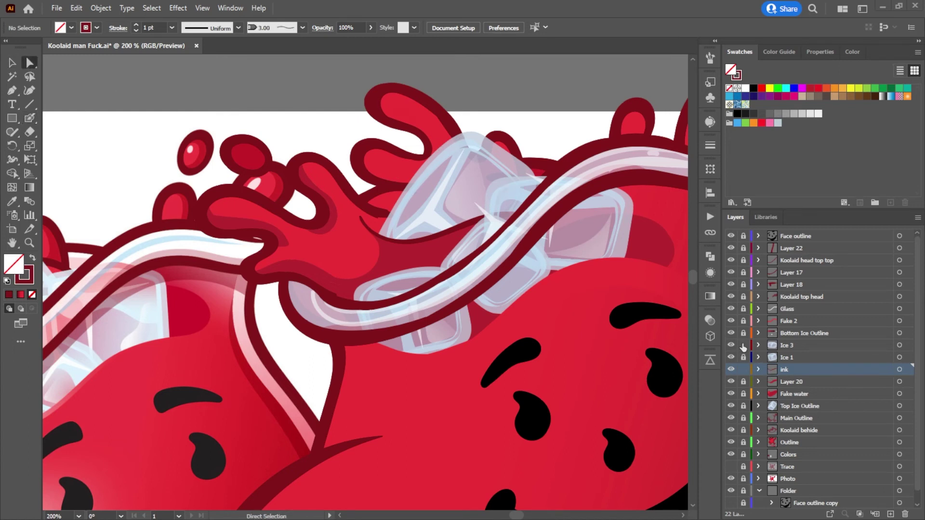
left_click(744, 405)
scroll(480, 215, "up", 3)
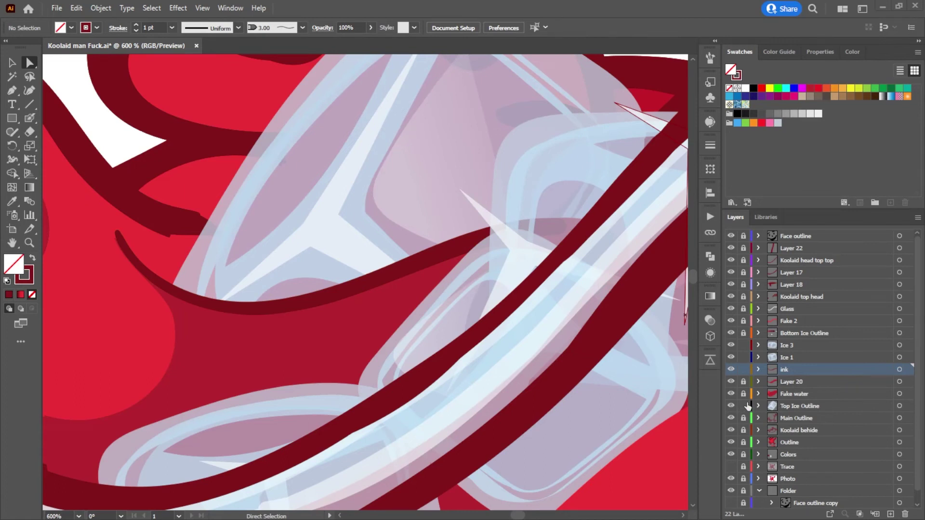
left_click_drag(744, 395, 745, 383)
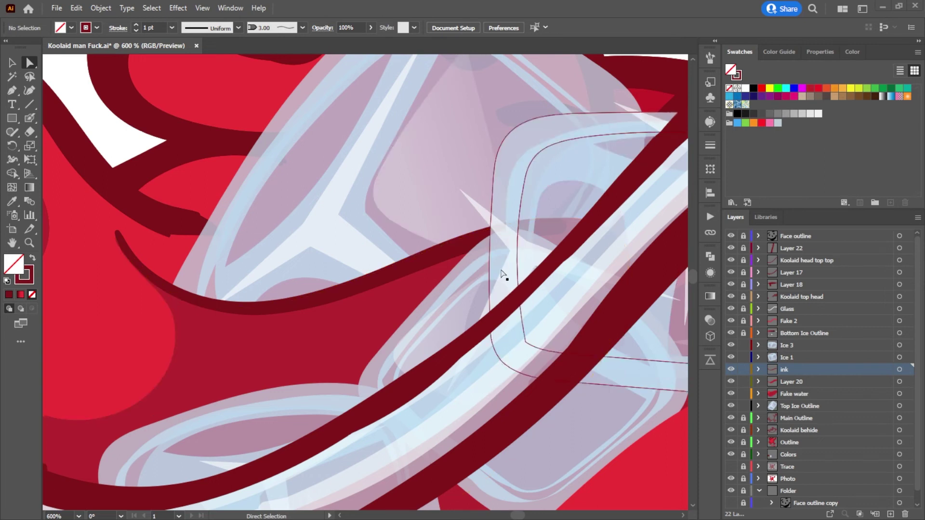
left_click_drag(741, 334, 743, 236)
scroll(739, 492, "down", 1)
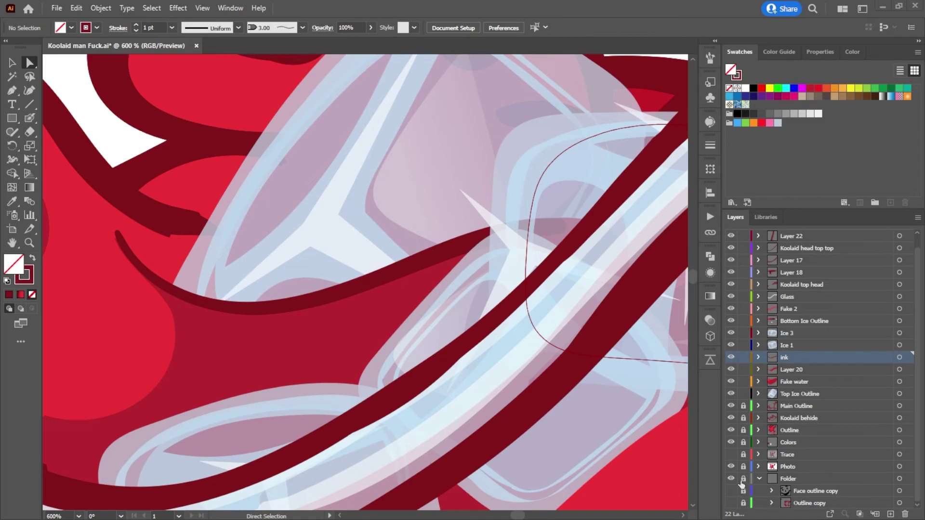
left_click_drag(747, 398, 741, 504)
Step: Reshape the white ice sparkle beside the rim, pulling its upper tip below the dark red line and lowering its far tip, then deselect it
left_click(488, 223)
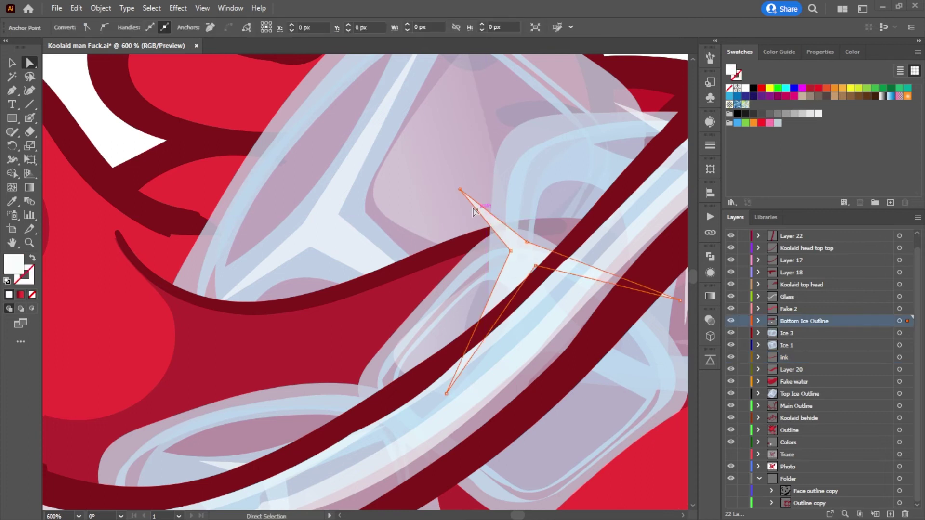
left_click_drag(460, 190, 631, 366)
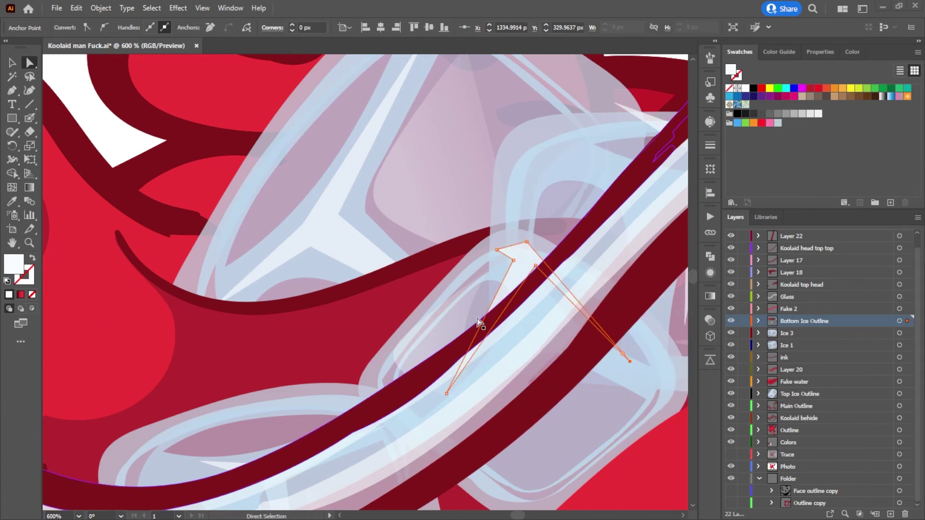
scroll(434, 252, "down", 5)
left_click(494, 199)
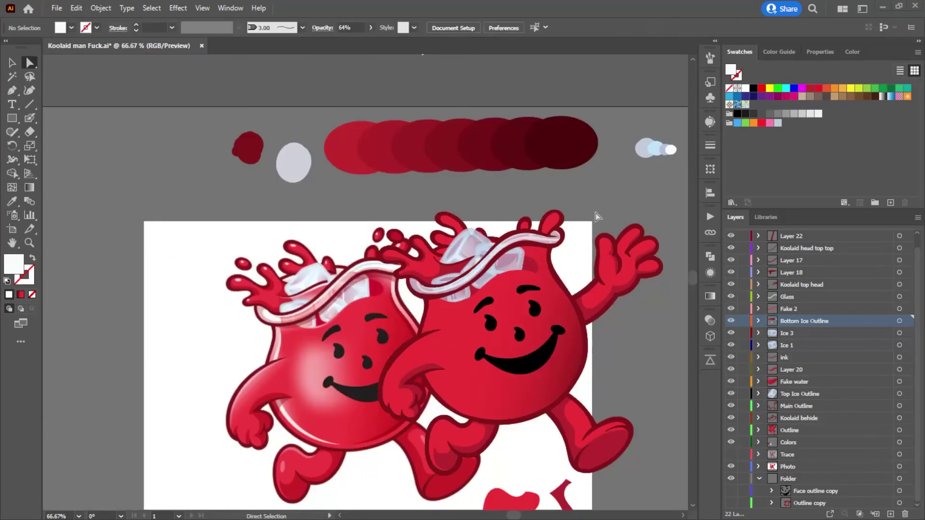
Step: Move the reference photo left so it no longer overlaps the illustration, and deselect it
scroll(678, 412, "down", 2)
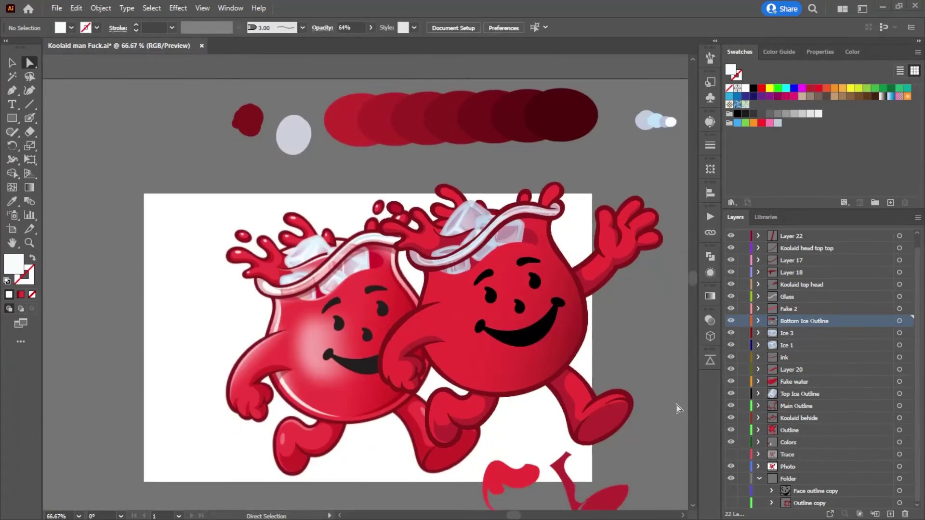
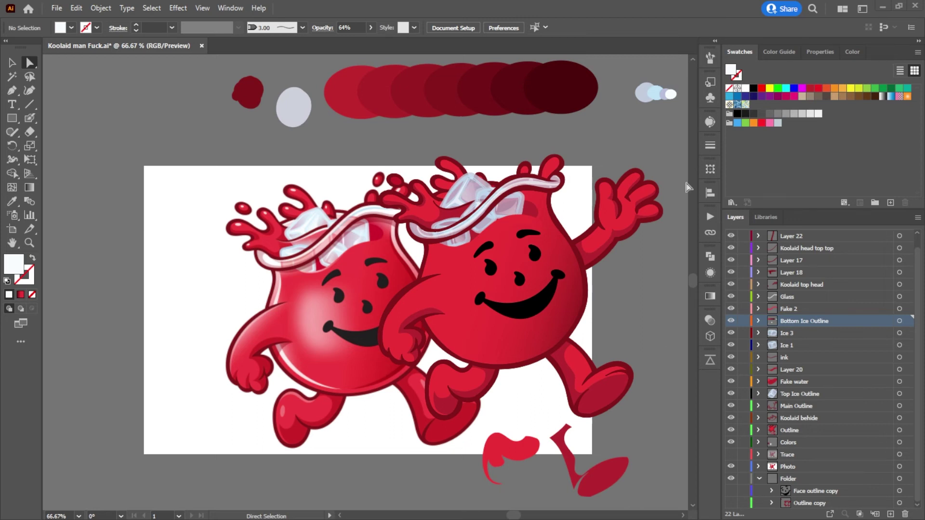
left_click_drag(256, 355, 116, 346)
left_click(629, 157)
scroll(655, 257, "down", 1)
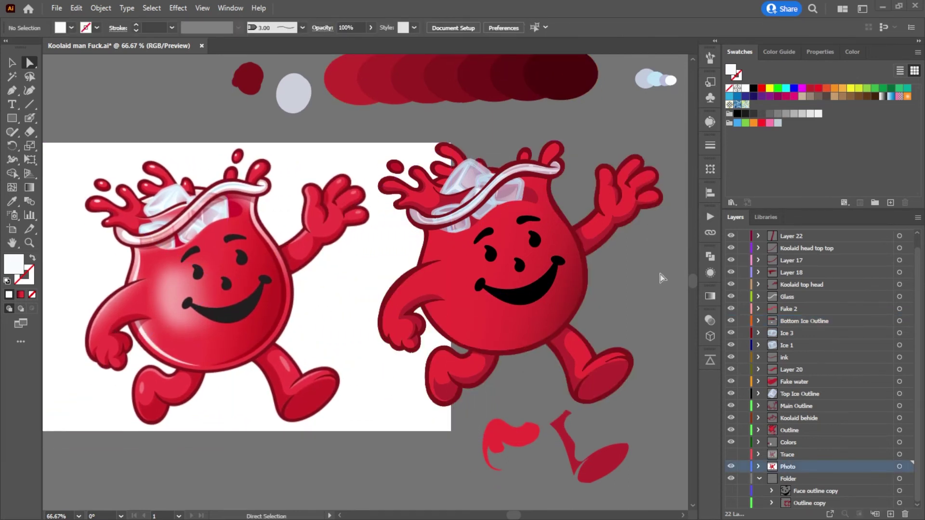
Step: Lock all the layers again, including the Folder sublayers, and collapse the Folder layer
scroll(661, 277, "down", 1)
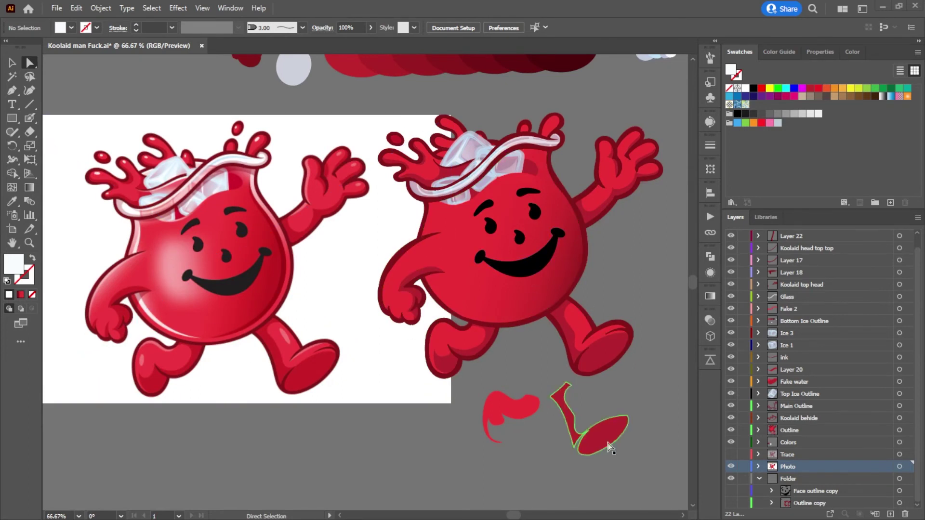
scroll(783, 322, "up", 1)
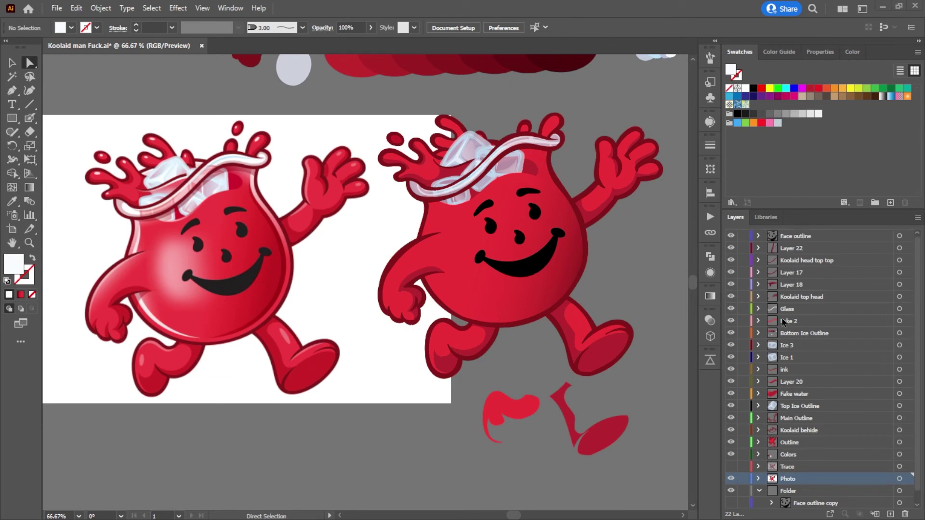
left_click_drag(744, 246, 741, 510)
scroll(741, 467, "down", 1)
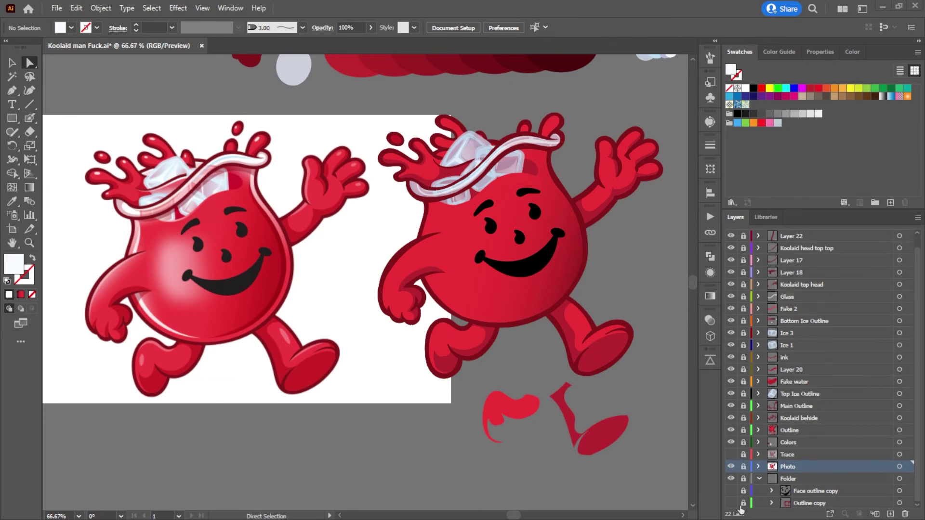
left_click(758, 480)
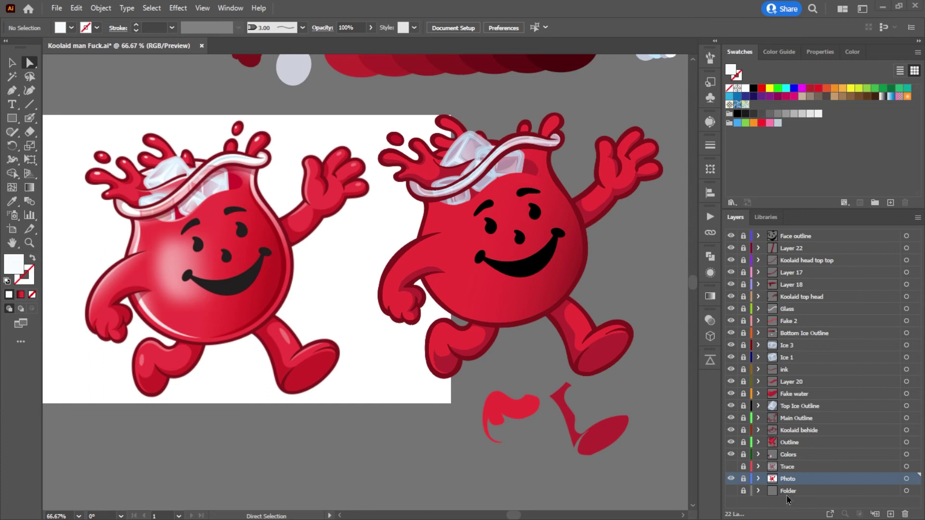
Step: Create a new layer directly above Colors and paint a white Blob Brush highlight down the left inner edge of the pitcher's body
left_click(891, 514)
left_click_drag(789, 480, 801, 451)
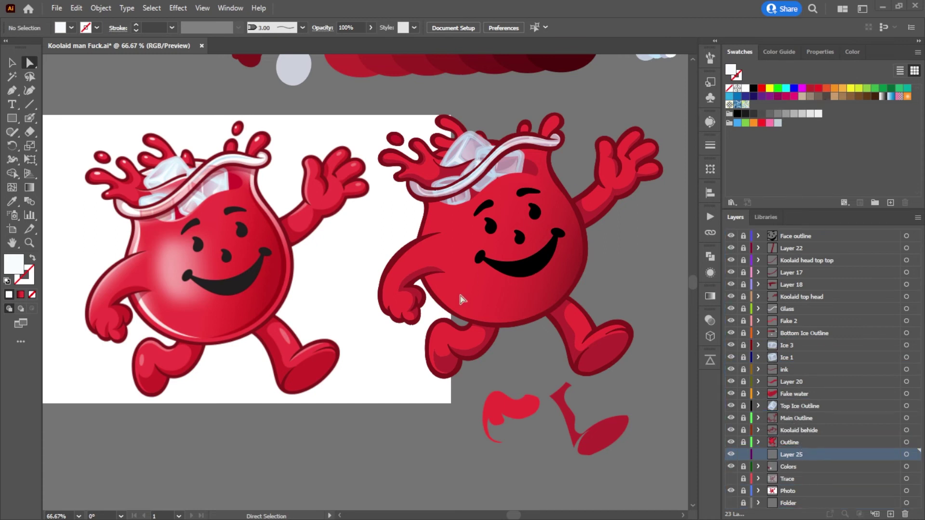
left_click(29, 118)
mouse_move(455, 316)
left_mouse_down()
mouse_move(430, 240)
mouse_move(438, 185)
left_mouse_up()
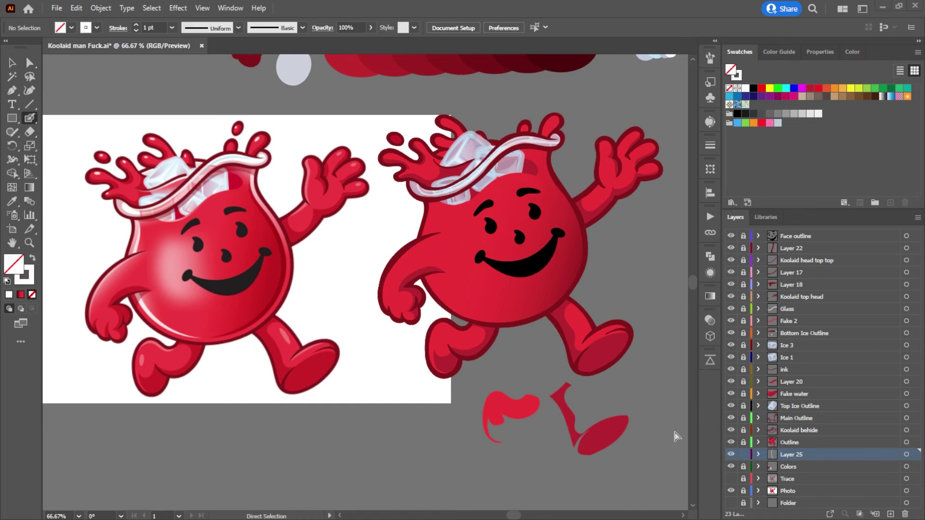
Step: Move the new highlight layer directly above the Outline layer
mouse_move(799, 457)
left_mouse_down()
mouse_move(805, 410)
mouse_move(805, 452)
left_mouse_up()
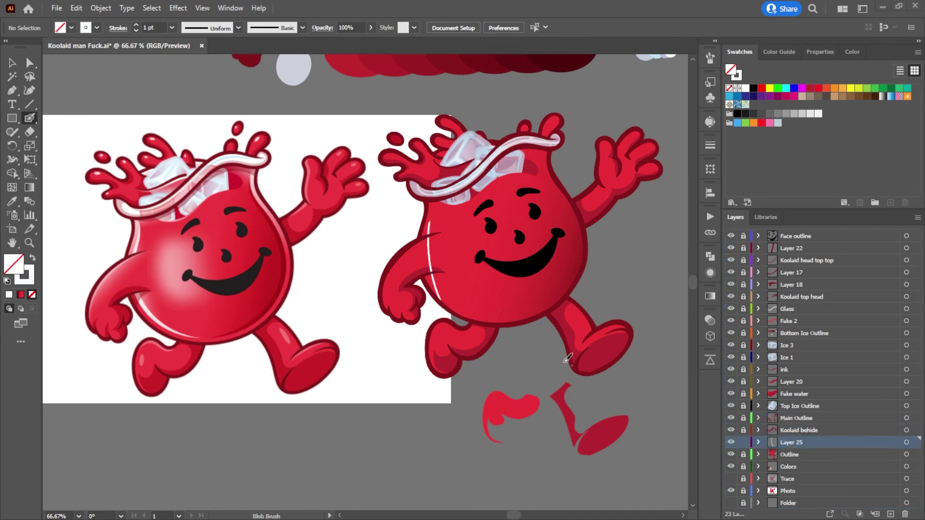
key("ctrl+z")
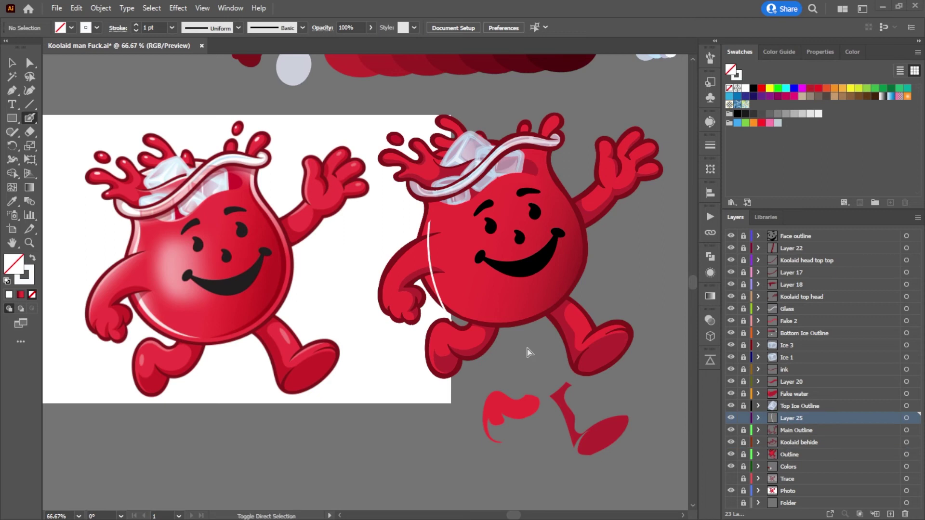
key("ctrl+shift+z")
left_click(29, 63)
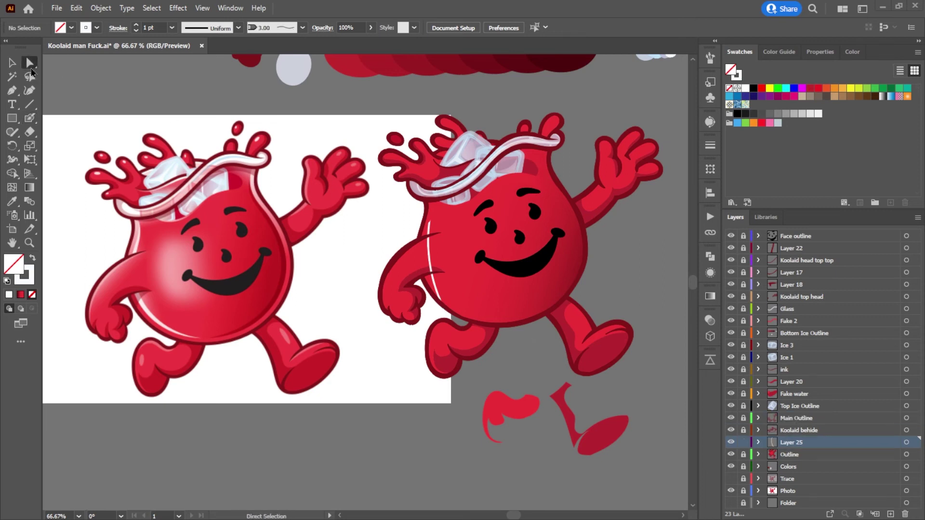
Step: Delete the white body highlight and outline a tapered replacement with the Blob Brush along the pitcher's lower-left inner edge, starting under the arm
left_click(433, 301)
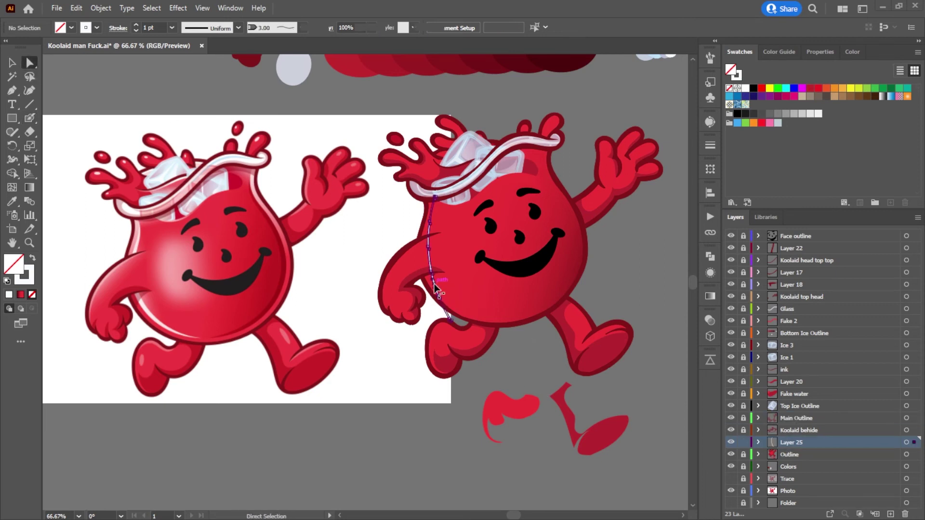
key("Delete")
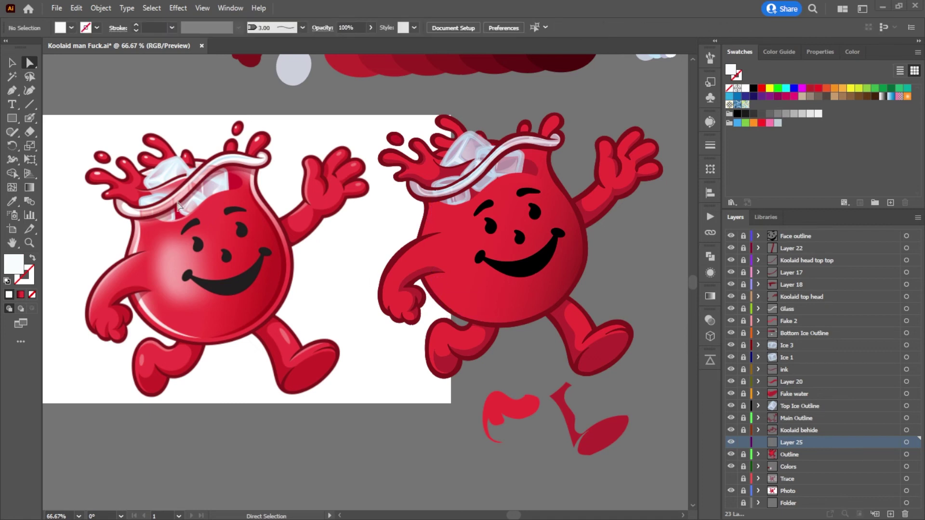
left_click(30, 118)
scroll(445, 296, "up", 4)
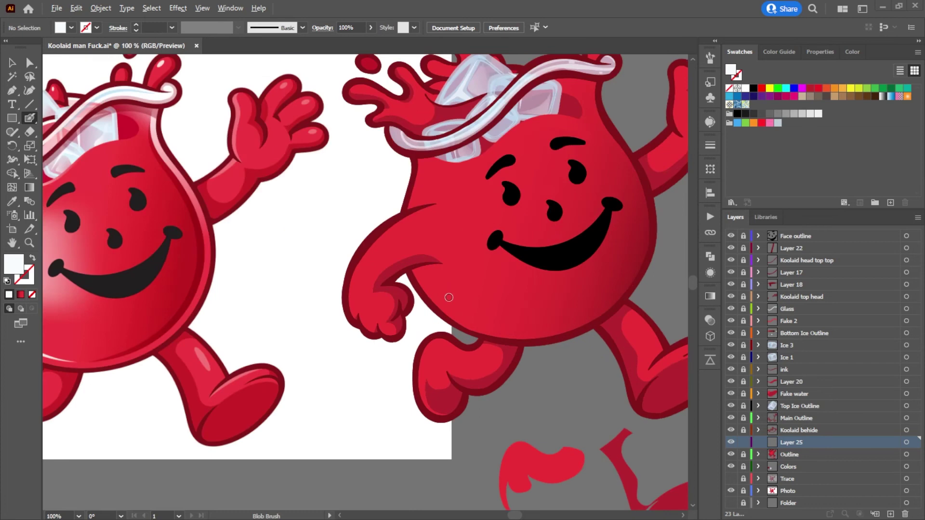
left_click_drag(444, 299, 698, 250)
scroll(475, 328, "down", 2)
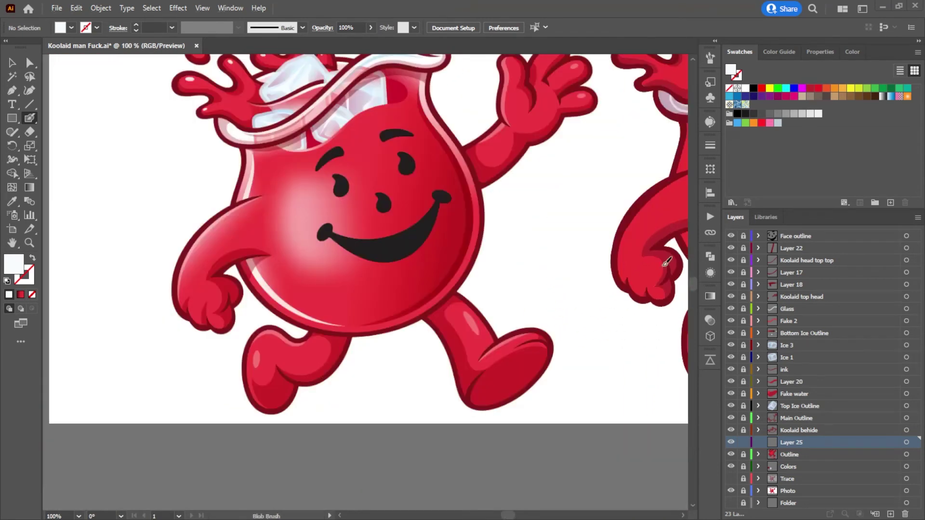
scroll(560, 272, "right", 1)
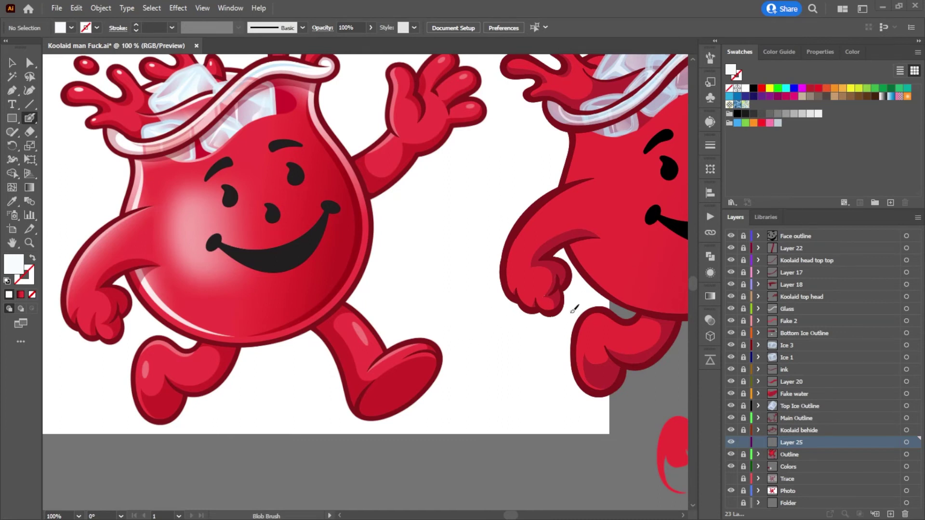
scroll(531, 343, "right", 4)
scroll(532, 343, "down", 1)
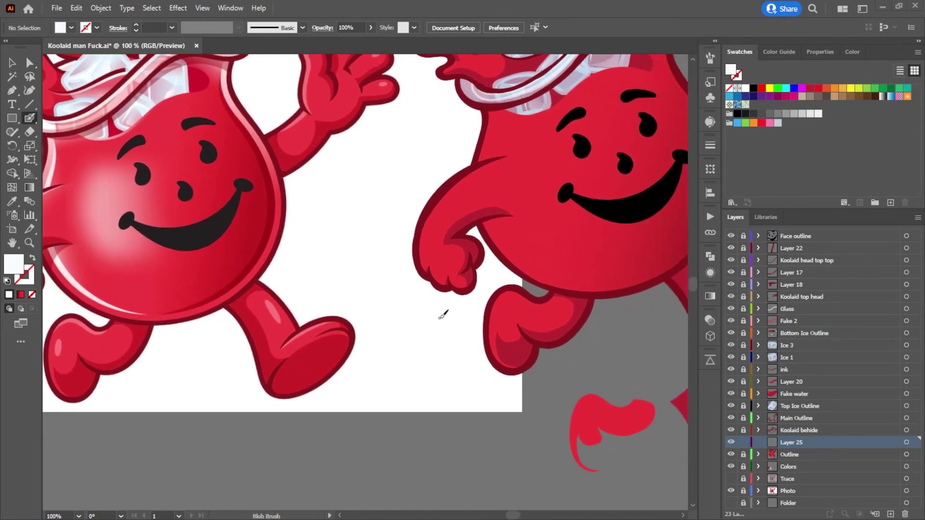
scroll(505, 363, "down", 2)
scroll(556, 353, "up", 2)
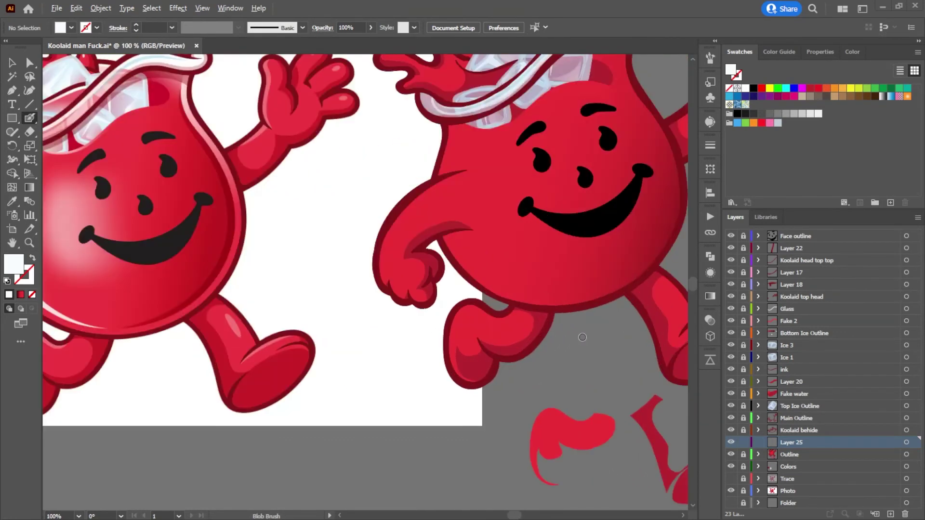
scroll(578, 333, "left", 3)
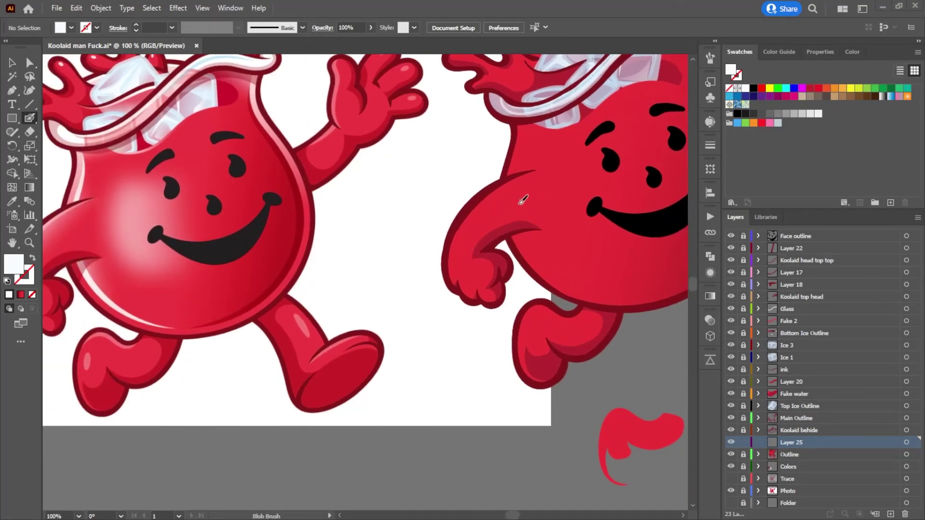
mouse_move(518, 230)
left_mouse_down()
mouse_move(571, 286)
mouse_move(648, 295)
mouse_move(578, 287)
mouse_move(519, 231)
left_mouse_up()
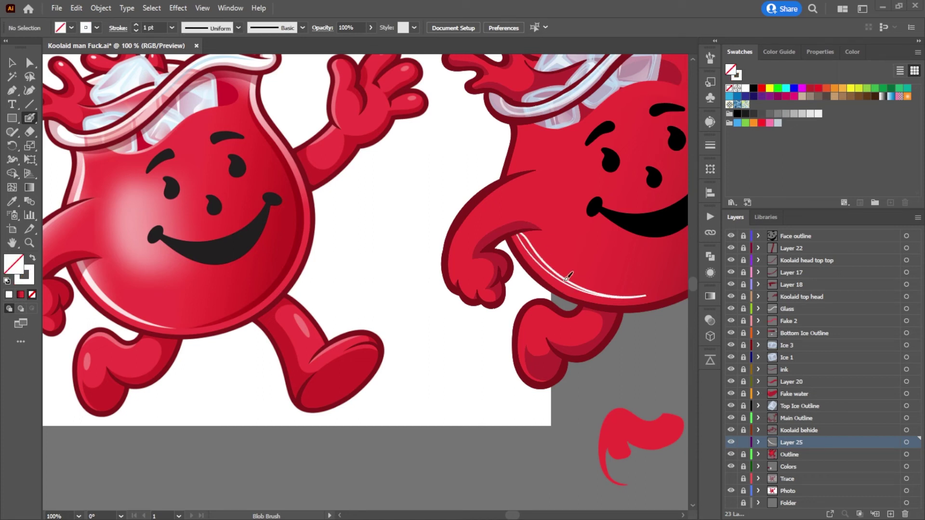
Step: Close the highlight outline's upper end under the arm and remove its inner path so the highlight is solid white
scroll(541, 264, "up", 4)
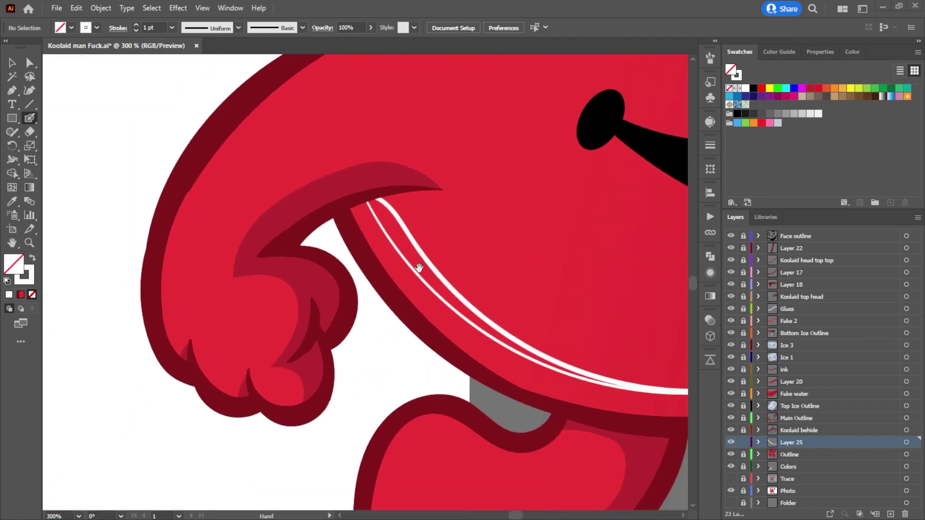
mouse_move(431, 273)
left_mouse_down()
mouse_move(384, 193)
mouse_move(371, 201)
mouse_move(432, 285)
left_mouse_up()
key("ctrl+z")
left_click_drag(439, 271, 385, 191)
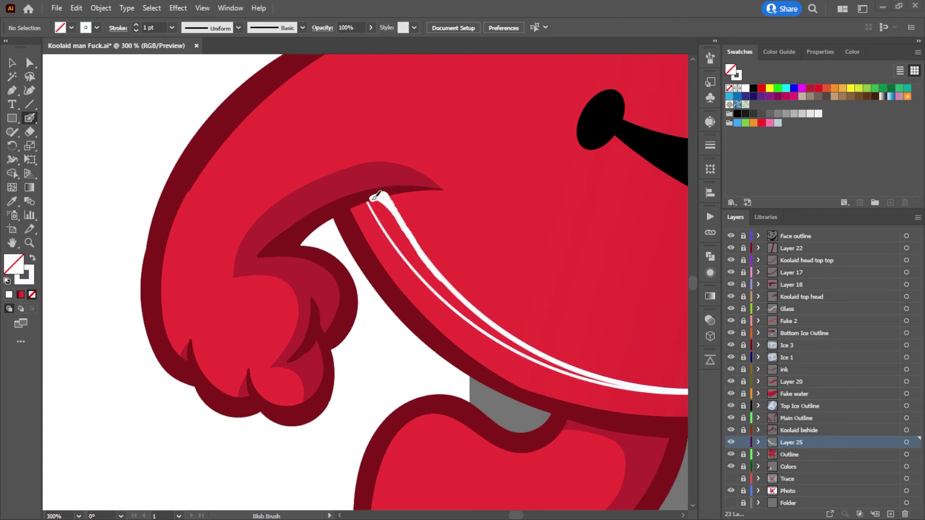
key("ctrl+z")
key("a")
left_click(389, 203)
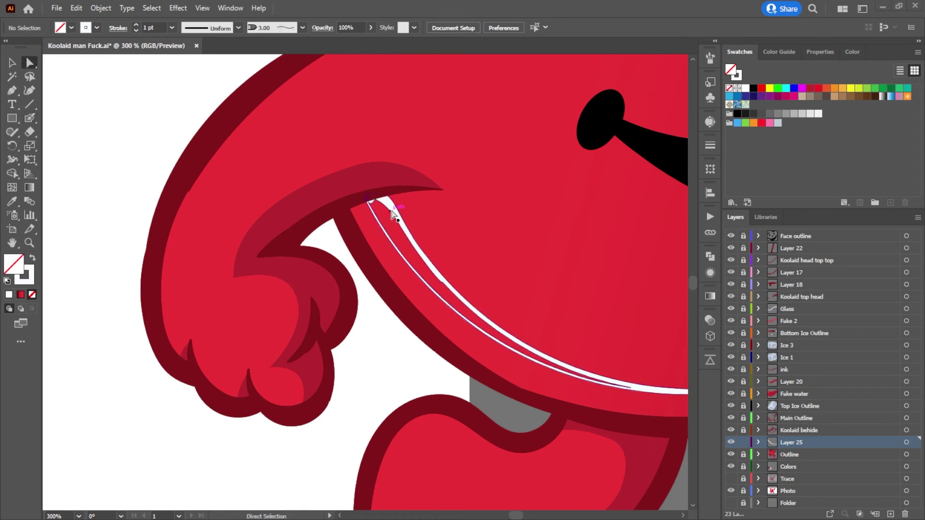
left_click(474, 295)
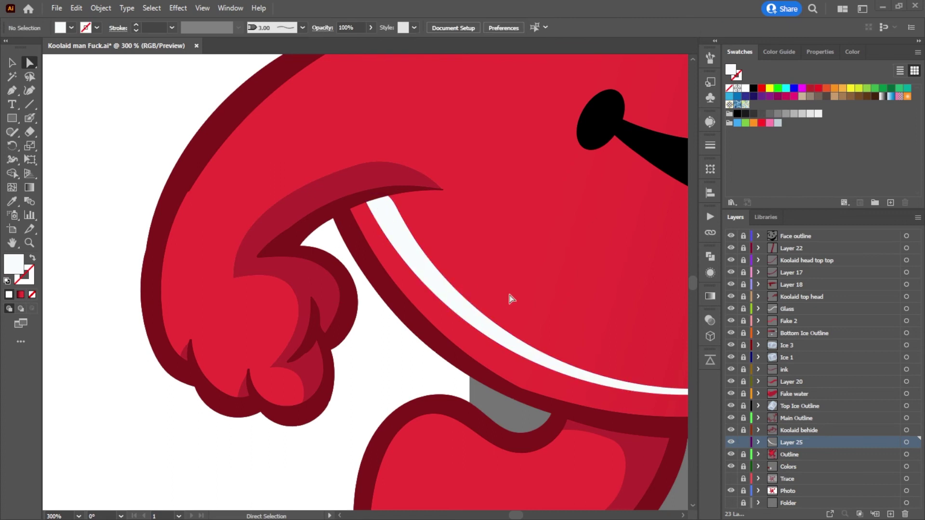
scroll(510, 299, "down", 3)
scroll(505, 409, "down", 2)
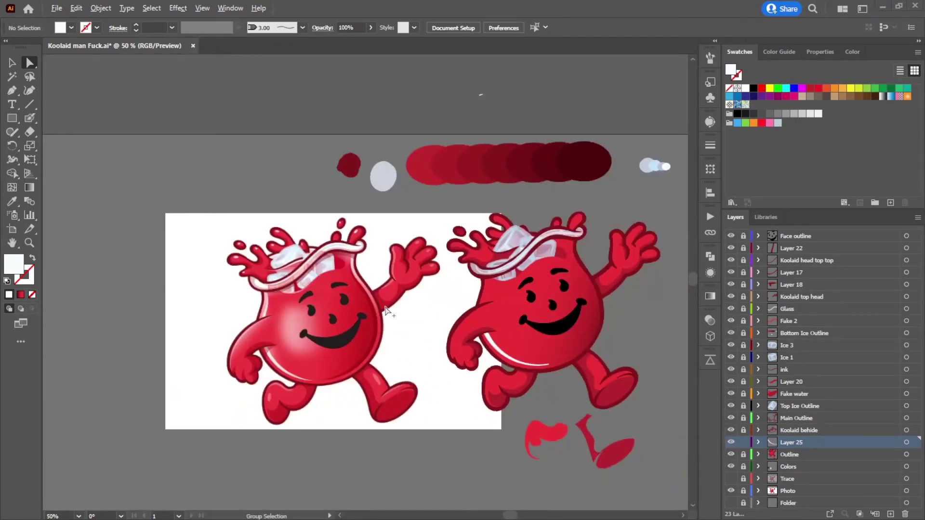
scroll(511, 305, "up", 5)
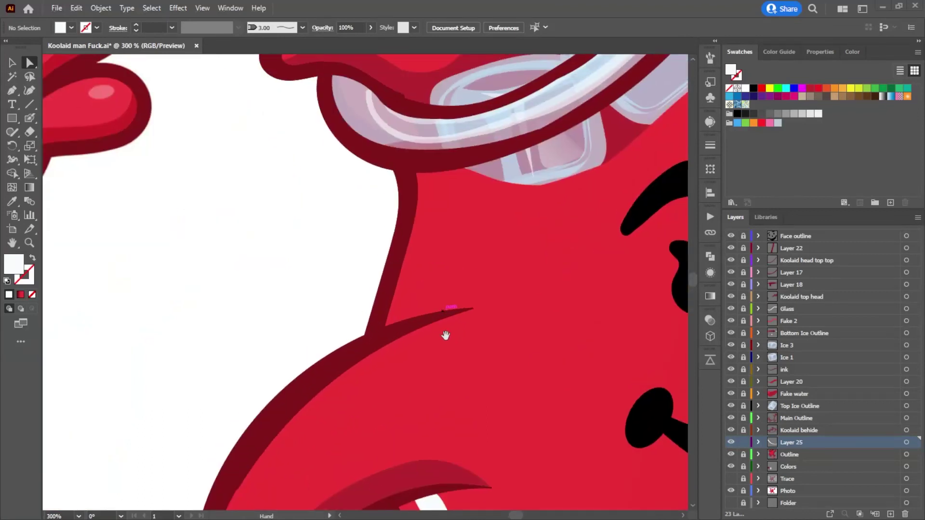
Step: Try to paint white Blob Brush highlight strokes on the right-hand pitcher's neck, just above the shoulder
left_click(29, 118)
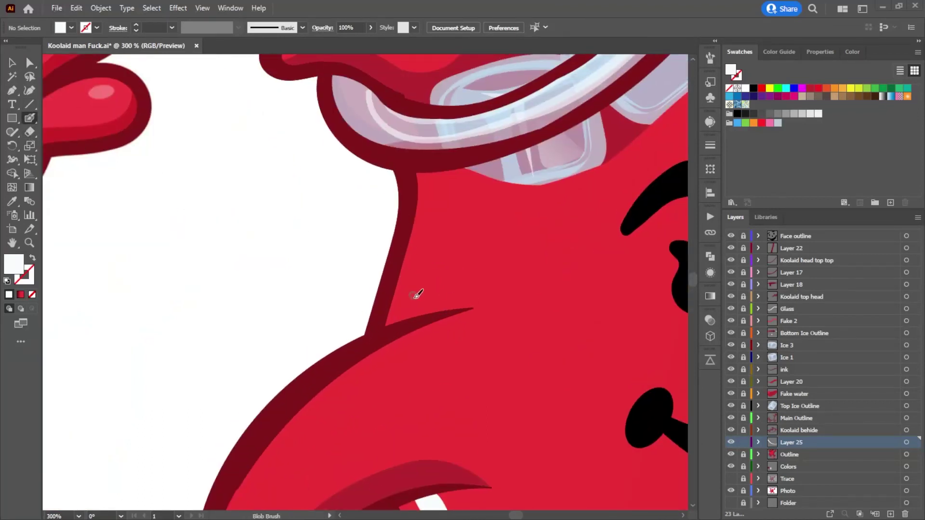
mouse_move(404, 324)
left_mouse_down()
mouse_move(432, 168)
mouse_move(429, 293)
mouse_move(407, 325)
mouse_move(436, 161)
left_mouse_up()
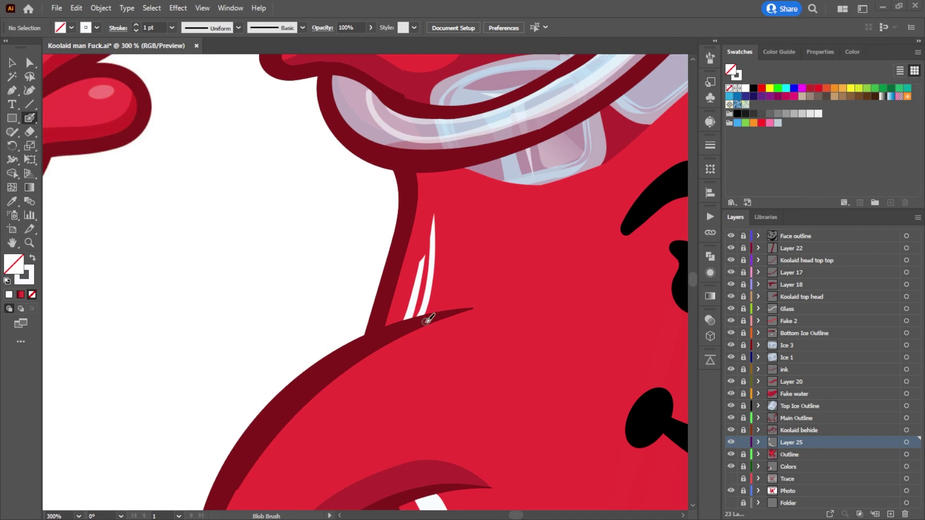
key("ctrl+z")
Step: Add a new layer, paint a white test stroke on the pitcher's neck, and place the layer directly below Layer 22
key("ctrl+minus")
key("ctrl+minus")
key("ctrl+minus")
key("ctrl+minus")
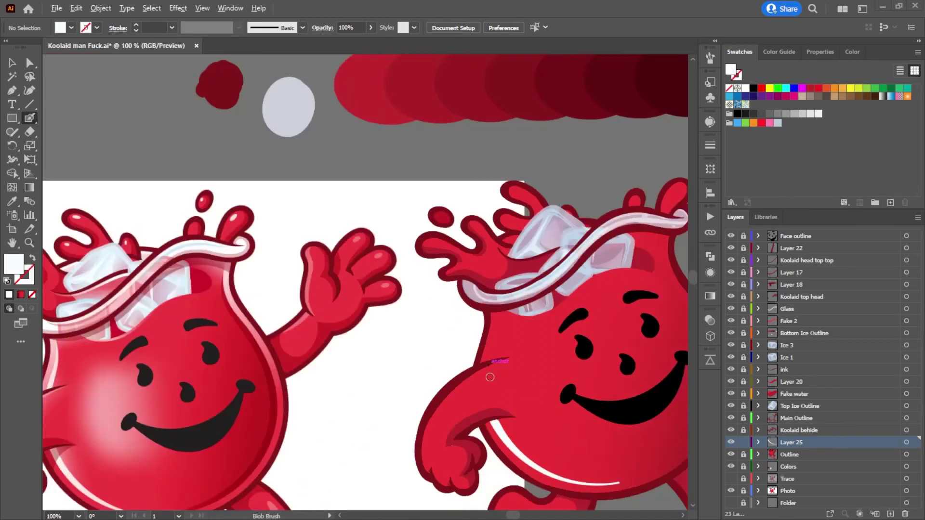
scroll(370, 403, "up", 3)
mouse_move(369, 403)
left_mouse_down()
mouse_move(384, 386)
mouse_move(384, 332)
left_mouse_up()
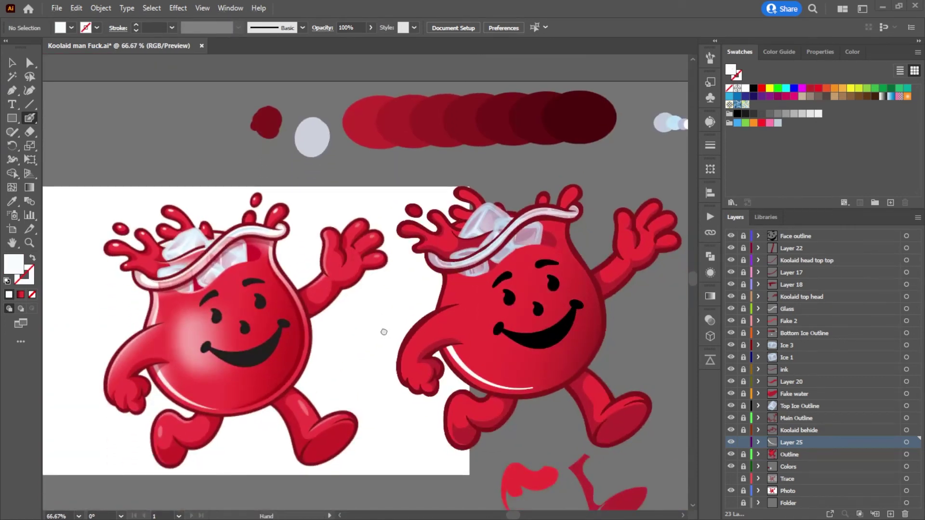
left_click(892, 512)
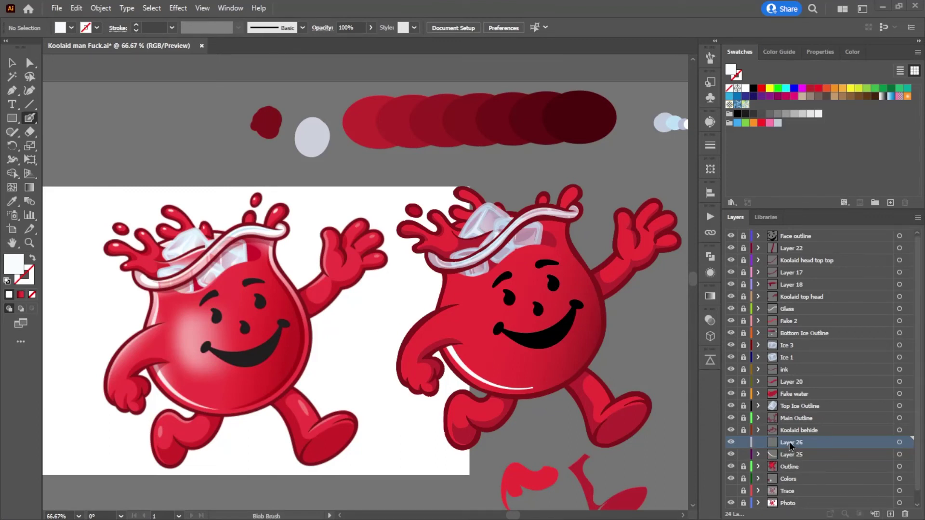
left_click_drag(790, 443, 808, 413)
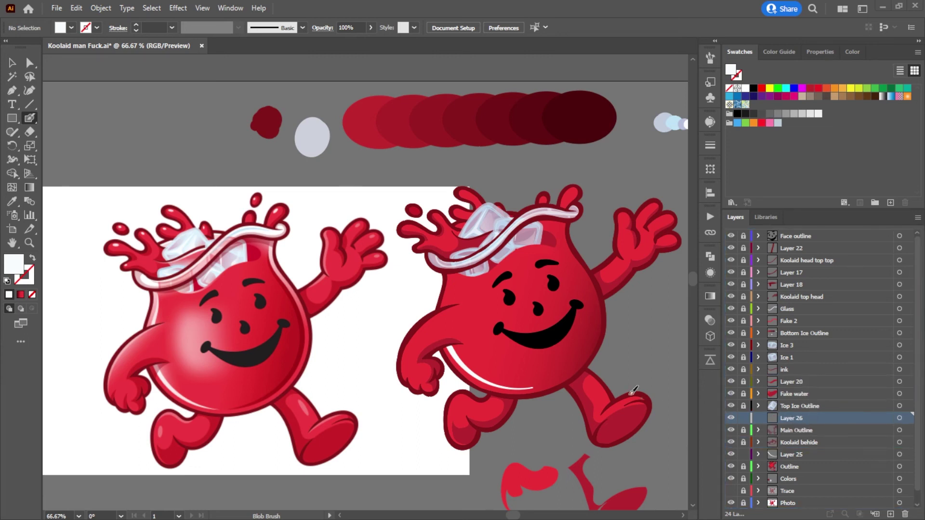
left_click_drag(447, 315, 447, 294)
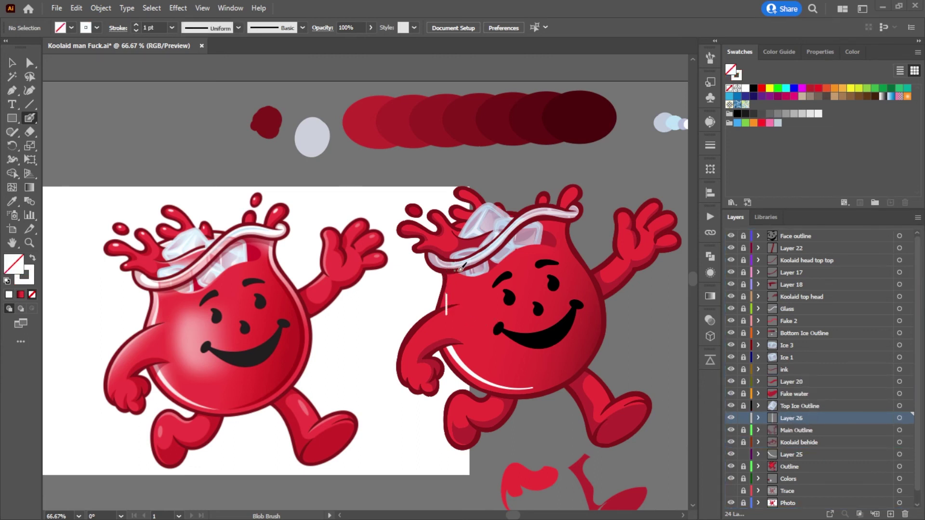
mouse_move(791, 419)
left_mouse_down()
mouse_move(811, 337)
mouse_move(810, 246)
mouse_move(809, 258)
left_mouse_up()
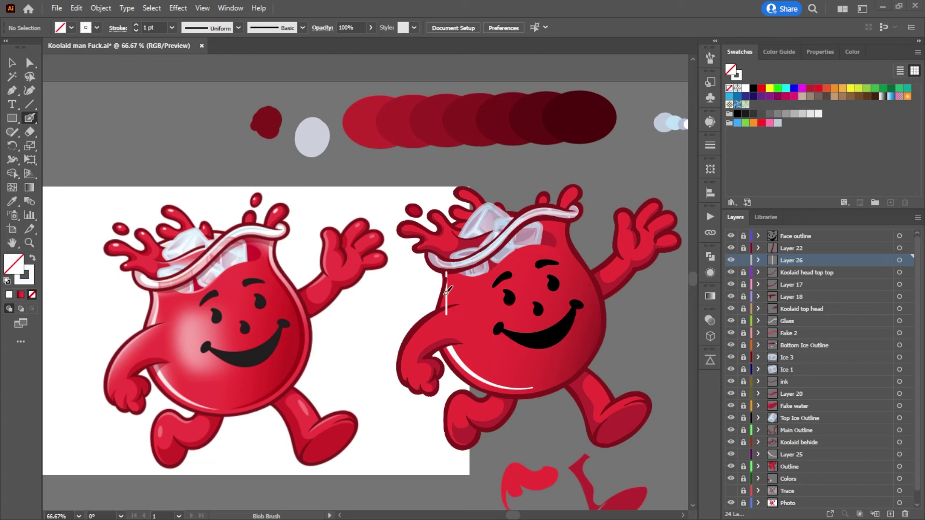
Step: Delete the white test stroke from the pitcher's neck
key("a")
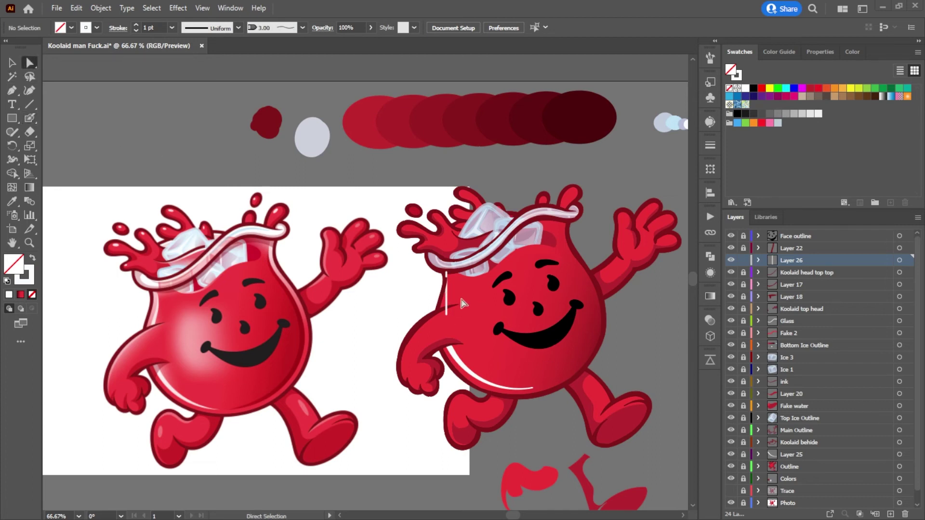
left_click(446, 299)
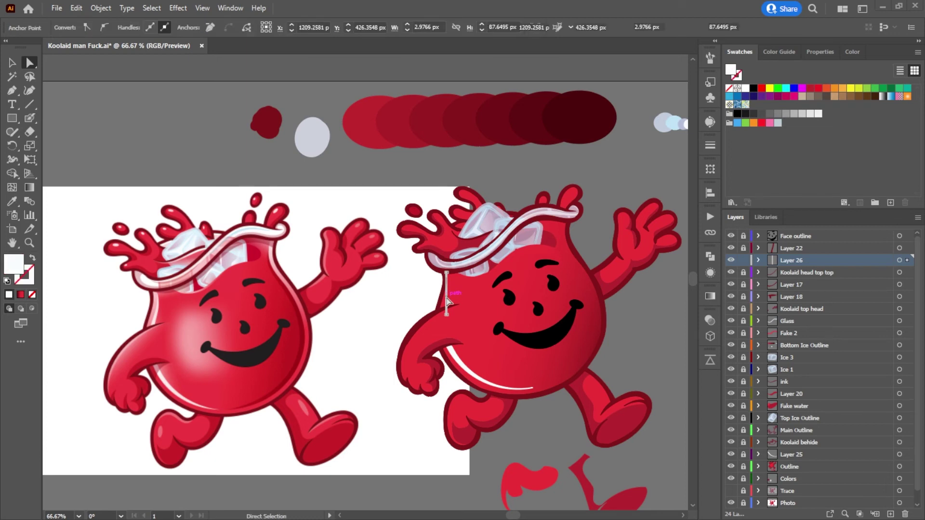
left_click(447, 299)
key("ctrl+shift+a")
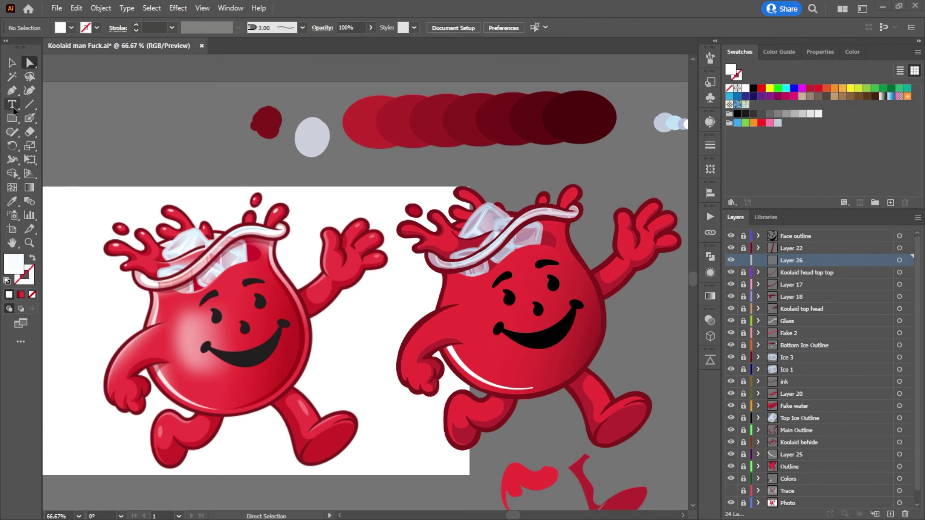
Step: Try to paint a solid white Blob Brush highlight from the shoulder line up to the pitcher's rim
left_click(30, 119)
scroll(247, 312, "up", 3)
left_click_drag(233, 313, 89, 227)
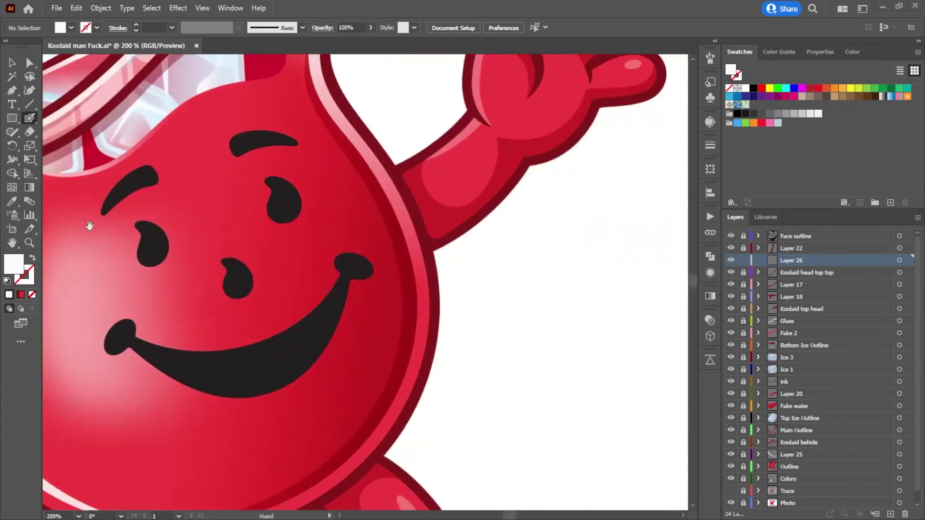
left_click_drag(481, 308, 260, 276)
scroll(495, 302, "down", 2)
scroll(454, 227, "up", 3)
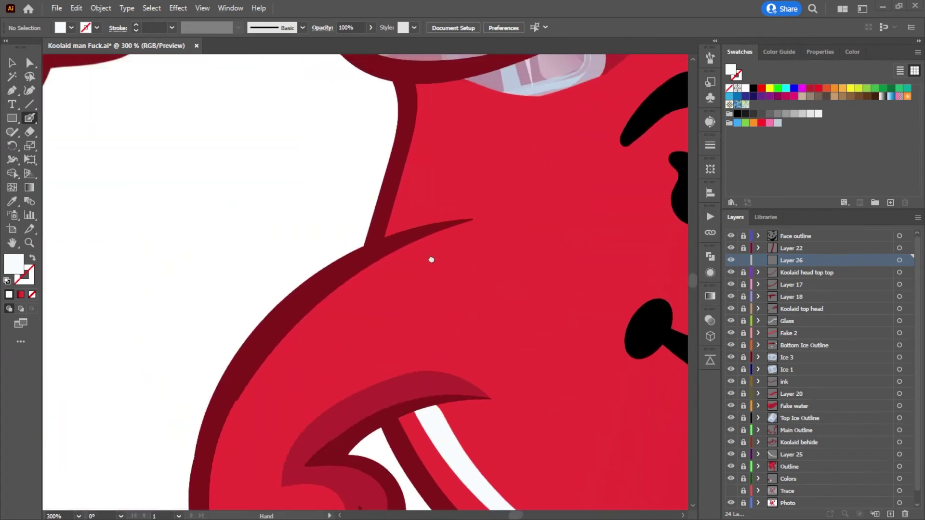
left_click_drag(429, 258, 453, 306)
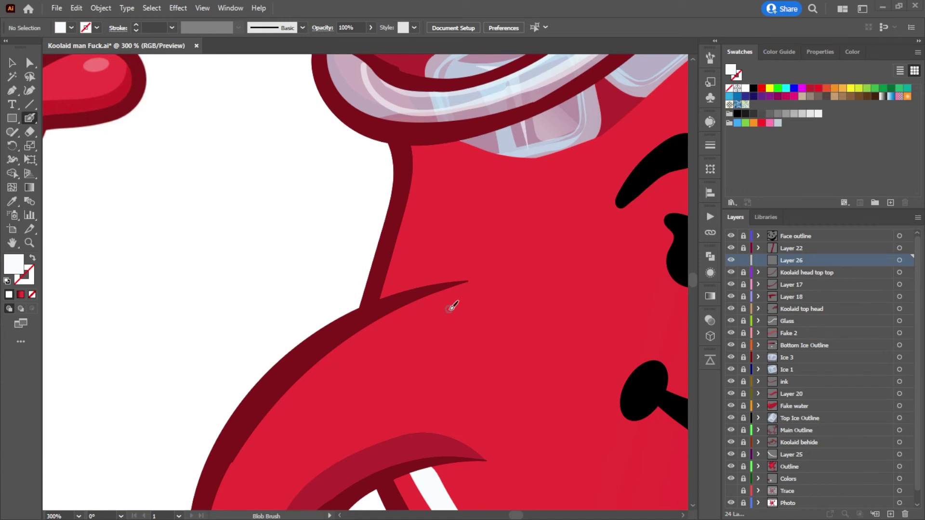
mouse_move(407, 291)
left_mouse_down()
mouse_move(426, 141)
mouse_move(432, 244)
mouse_move(423, 288)
mouse_move(410, 292)
mouse_move(429, 152)
mouse_move(422, 277)
left_mouse_up()
left_click_drag(427, 211, 431, 179)
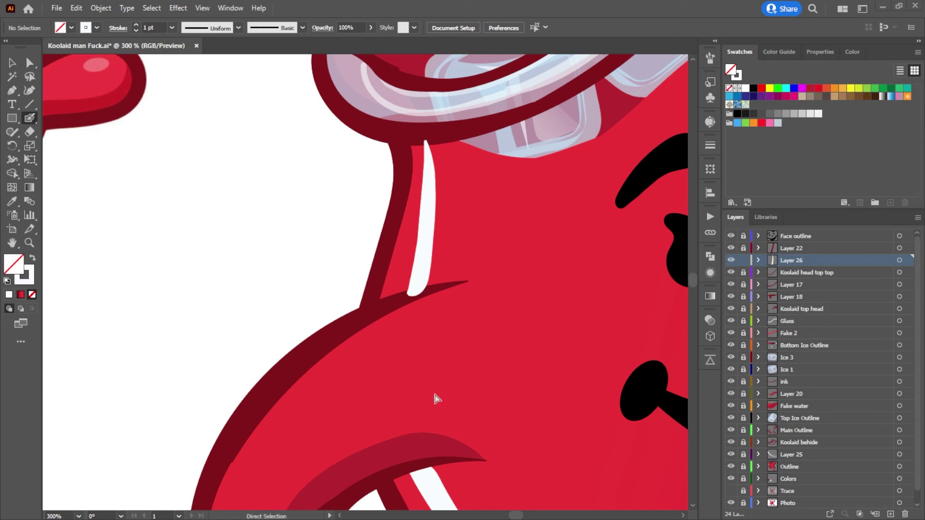
key("ctrl+z")
Step: Paint a tapering white line from the lower body highlight across the arm to the rim, filling in its neck section
mouse_move(421, 476)
left_mouse_down()
mouse_move(400, 367)
mouse_move(411, 259)
left_mouse_up()
mouse_move(421, 206)
left_mouse_down()
mouse_move(436, 144)
mouse_move(418, 290)
left_mouse_up()
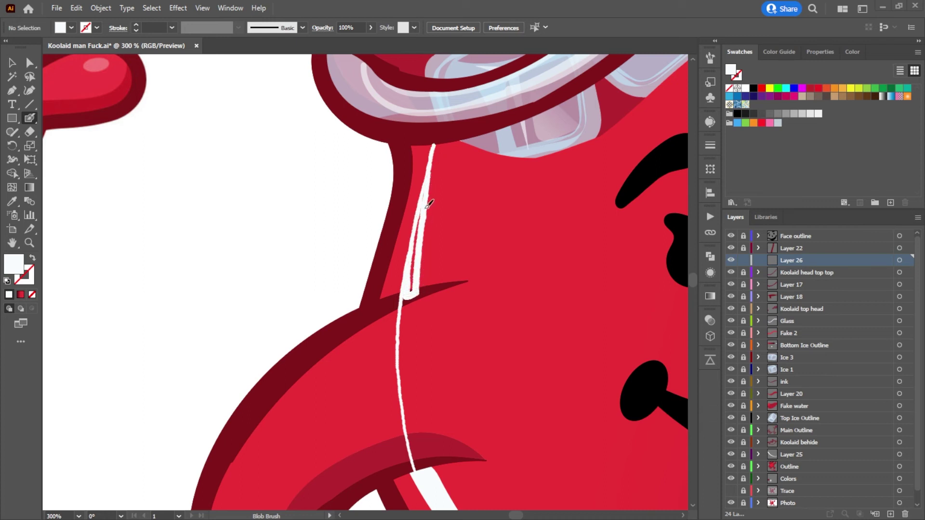
left_click_drag(419, 242, 412, 288)
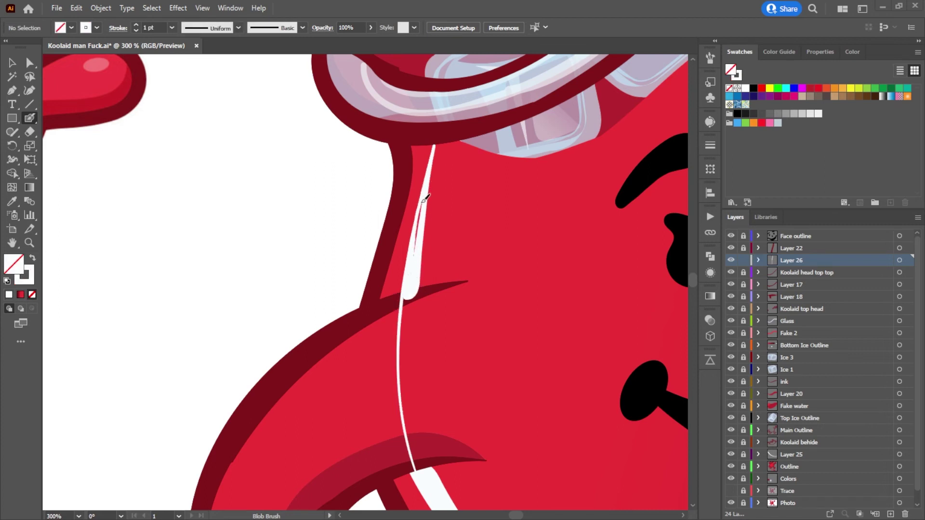
left_click_drag(417, 271, 425, 292)
Step: Erase the part of the white highlight that crosses the arm, keeping only the section on the neck
key("e")
key("shift+e")
mouse_move(407, 361)
left_mouse_down()
mouse_move(412, 462)
mouse_move(384, 386)
mouse_move(400, 325)
left_mouse_up()
mouse_move(448, 399)
left_mouse_down()
mouse_move(429, 407)
mouse_move(396, 392)
mouse_move(392, 330)
mouse_move(419, 297)
mouse_move(394, 317)
left_mouse_up()
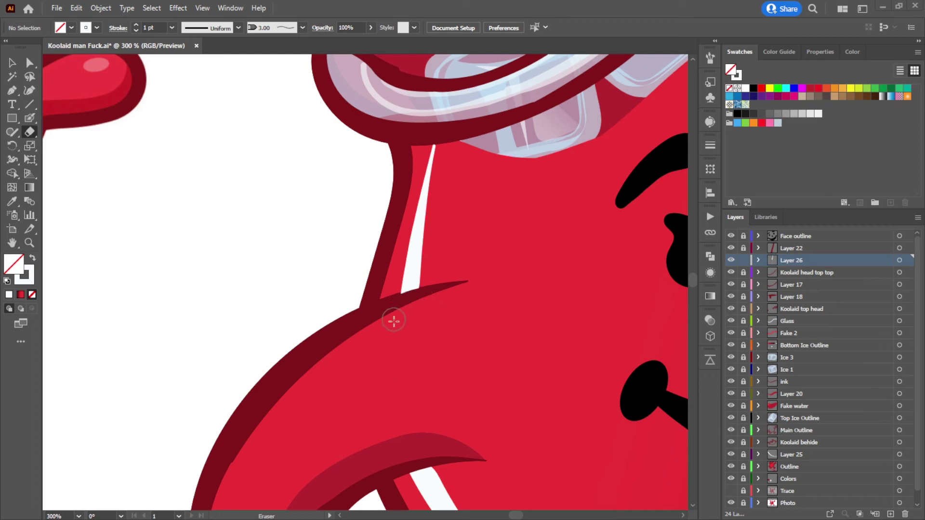
Step: Trim the neck highlight's lower end flush with the dark shoulder outline using a smaller Eraser
scroll(392, 320, "up", 5)
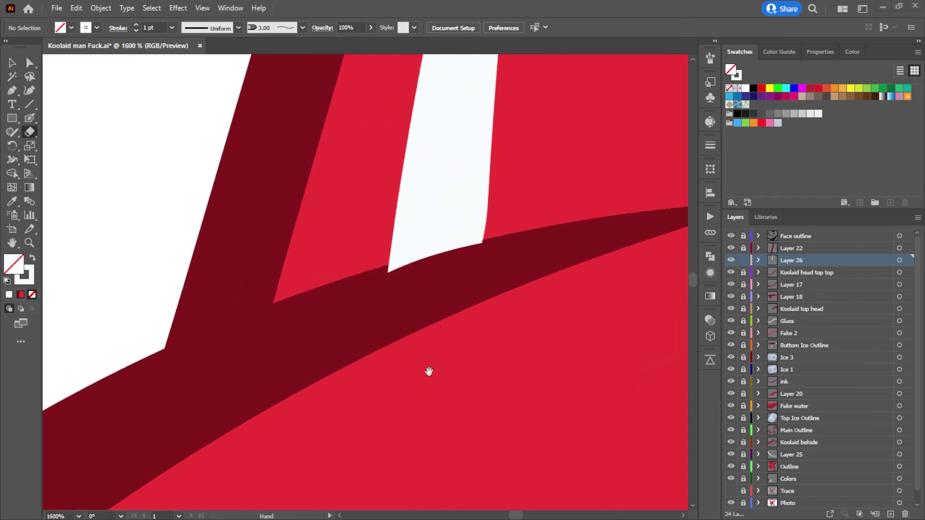
key("bracketleft")
key("bracketleft")
key("bracketleft")
key("bracketleft")
key("bracketleft")
key("bracketleft")
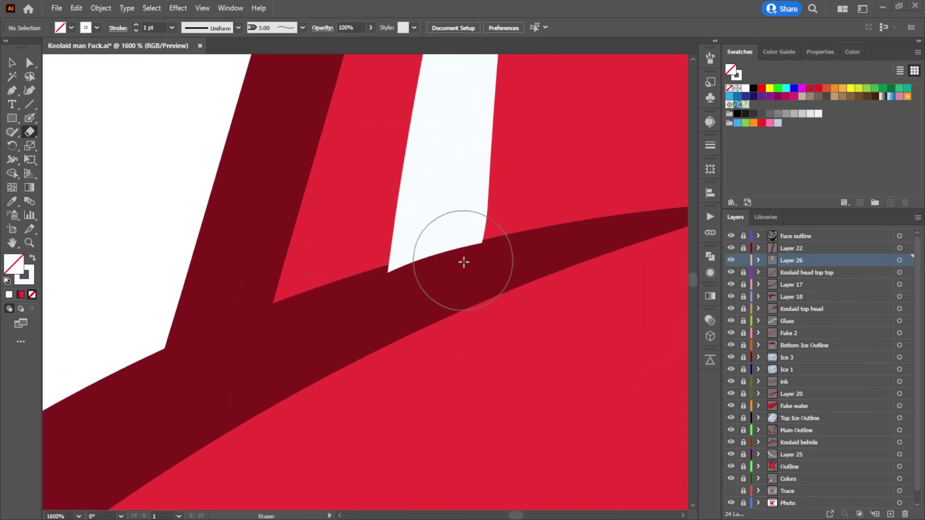
mouse_move(491, 274)
left_mouse_down()
mouse_move(390, 300)
mouse_move(471, 270)
mouse_move(515, 272)
left_mouse_up()
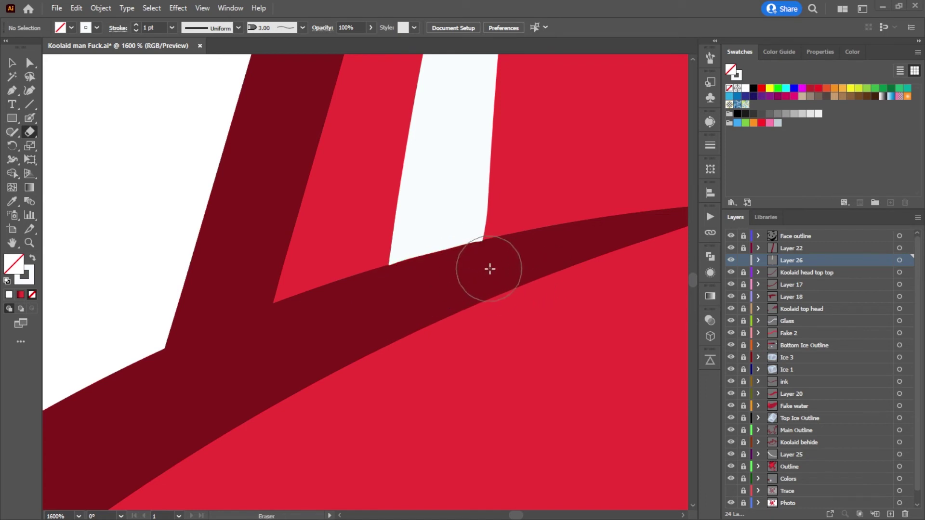
mouse_move(496, 273)
left_mouse_down()
mouse_move(391, 295)
mouse_move(475, 273)
mouse_move(511, 283)
mouse_move(481, 273)
mouse_move(498, 268)
mouse_move(479, 271)
mouse_move(484, 277)
left_mouse_up()
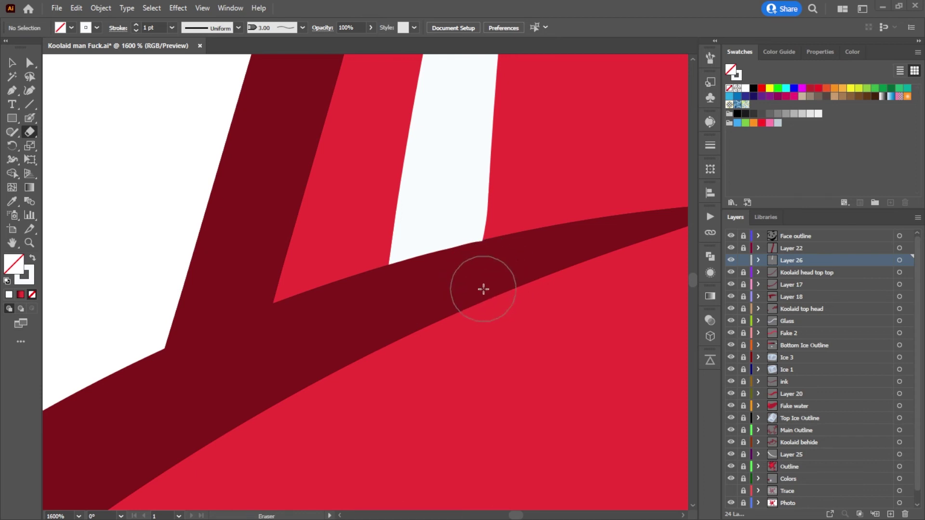
Step: Compare with the reference drawing and extend the neck highlight in white so its upper part curves along the neck outline
scroll(483, 289, "down", 8)
left_click_drag(455, 347, 536, 285)
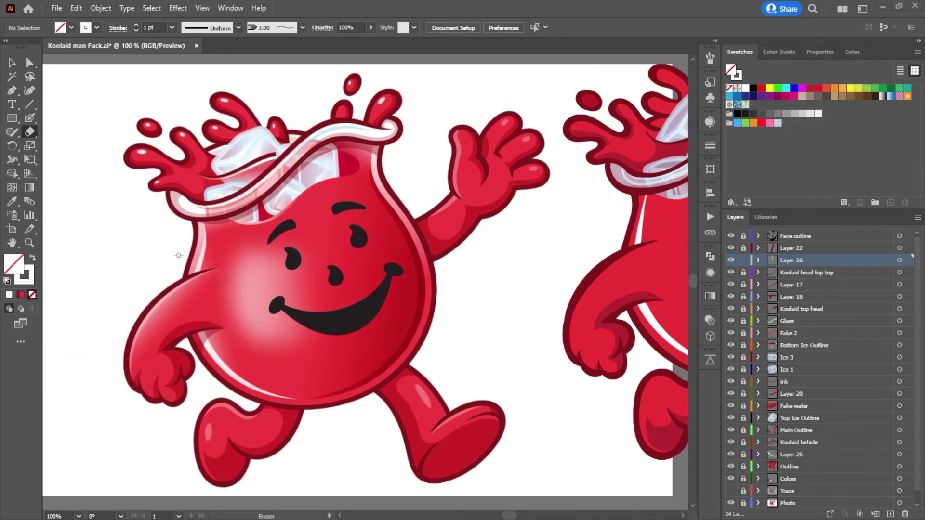
scroll(88, 251, "up", 3)
mouse_move(360, 214)
left_mouse_down()
mouse_move(82, 291)
mouse_move(256, 265)
mouse_move(456, 264)
mouse_move(392, 298)
left_mouse_up()
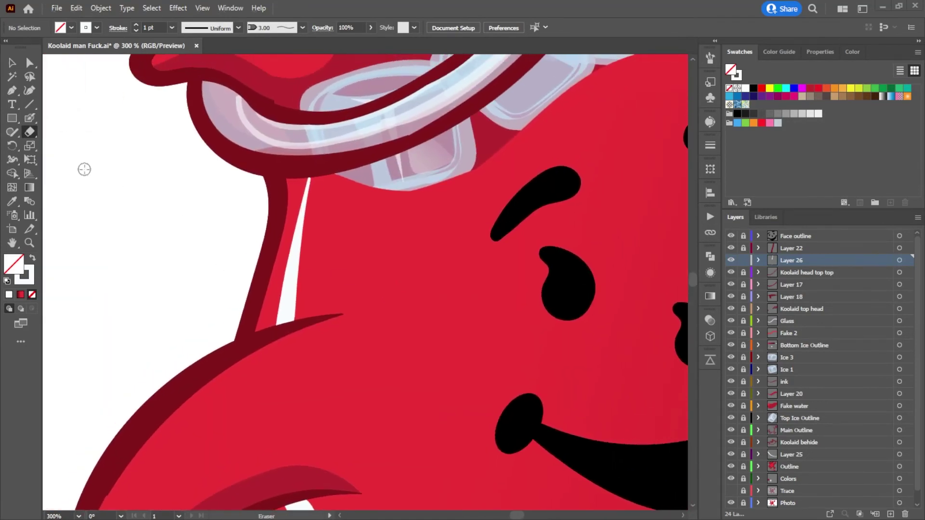
left_click(30, 117)
scroll(286, 336, "up", 2)
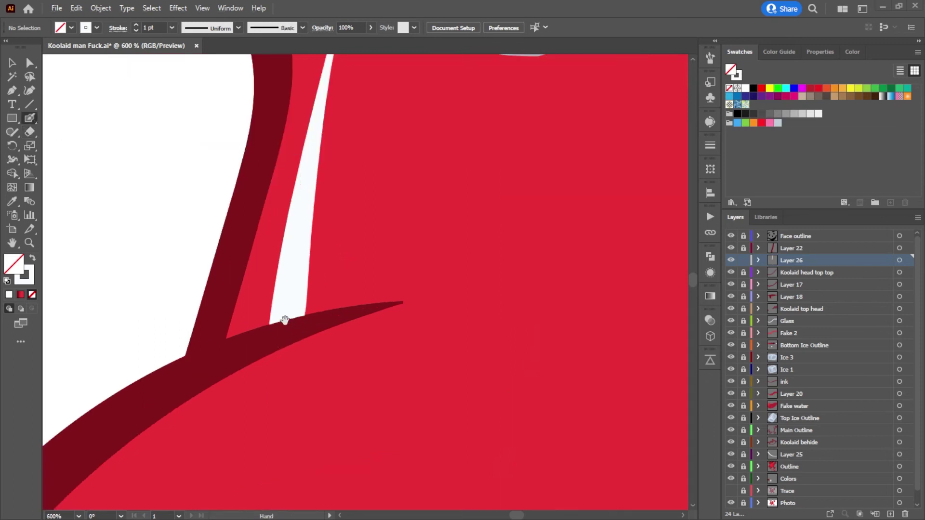
left_click_drag(285, 320, 330, 437)
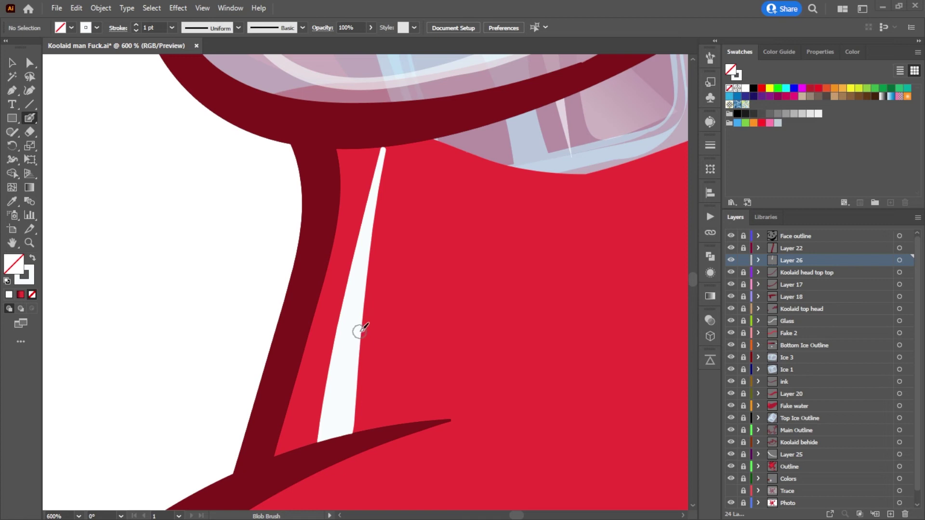
left_click_drag(370, 210, 369, 171)
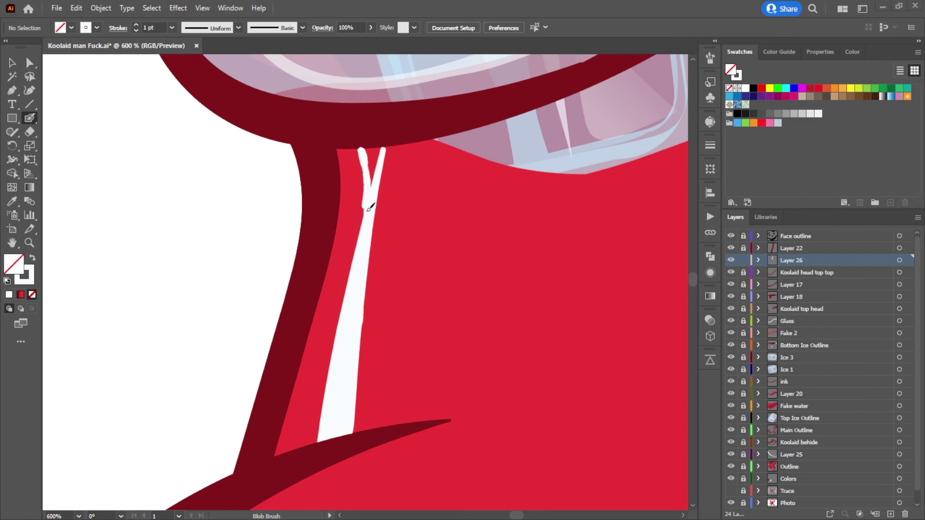
left_click_drag(359, 277, 356, 296)
Step: Erase the neck highlight's old slanted tip and clean up its inner edge and top end
key("shift+e")
left_click_drag(384, 279, 384, 131)
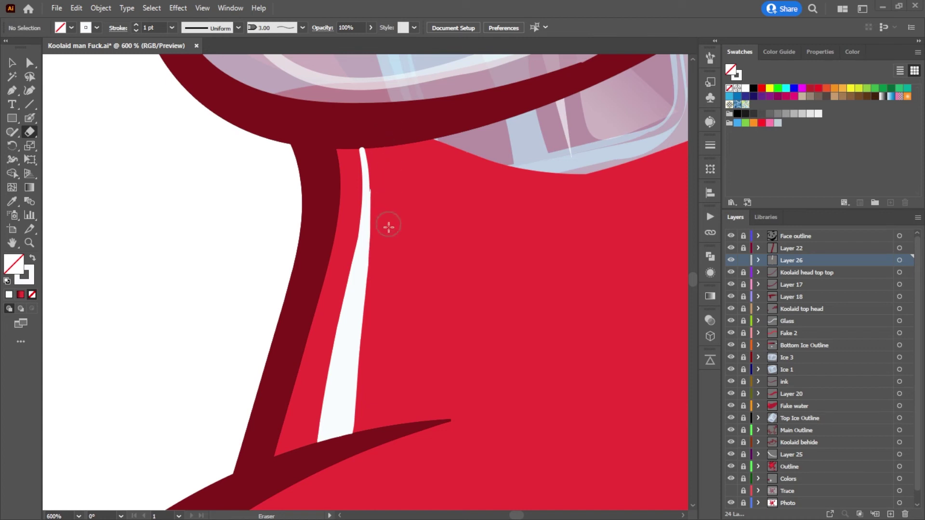
left_click_drag(377, 291, 380, 149)
left_click_drag(356, 134, 384, 128)
Step: Add a new layer above Layer 22 and sample the dark red of the waving arm's outline as the fill
scroll(408, 177, "down", 7)
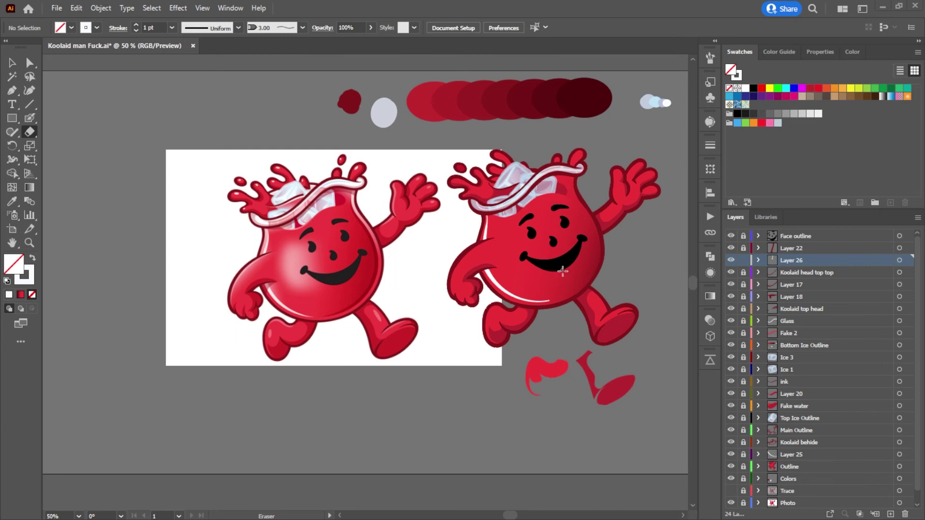
left_click(890, 514)
left_click_drag(797, 263, 798, 250)
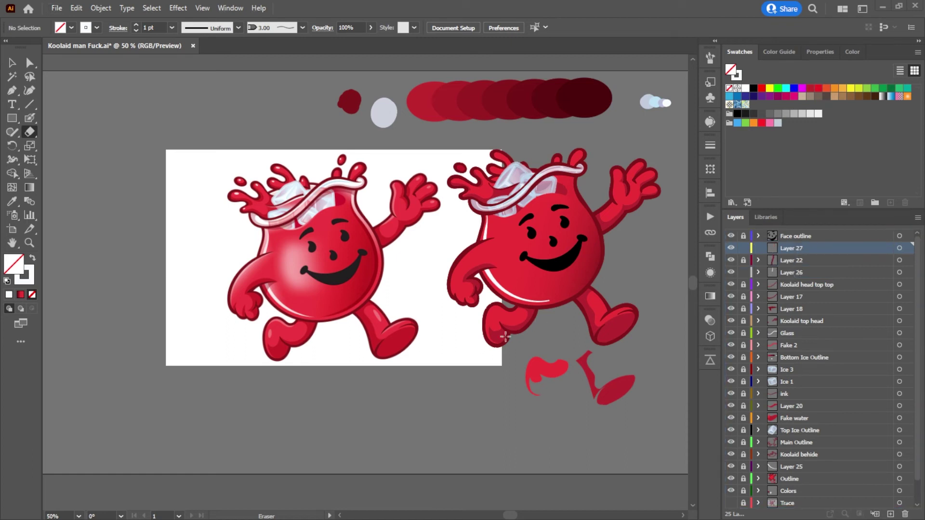
key("i")
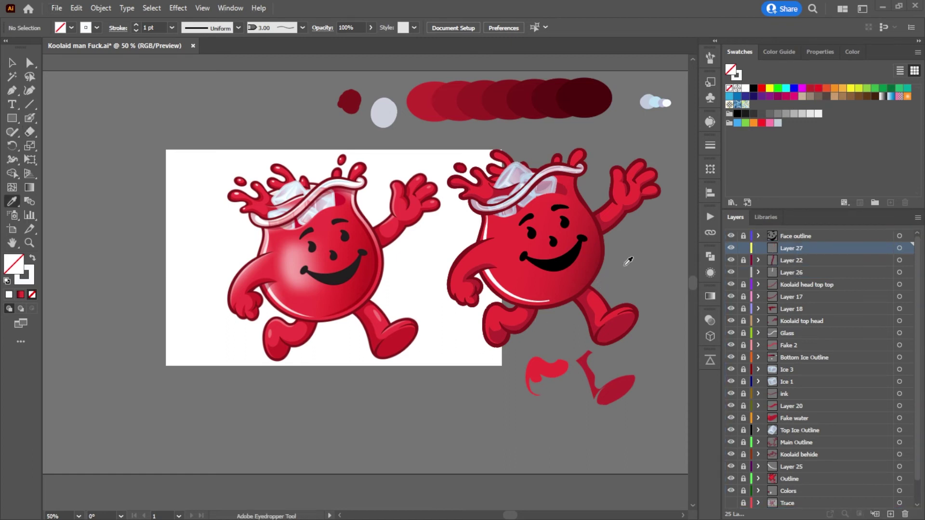
left_click(607, 232)
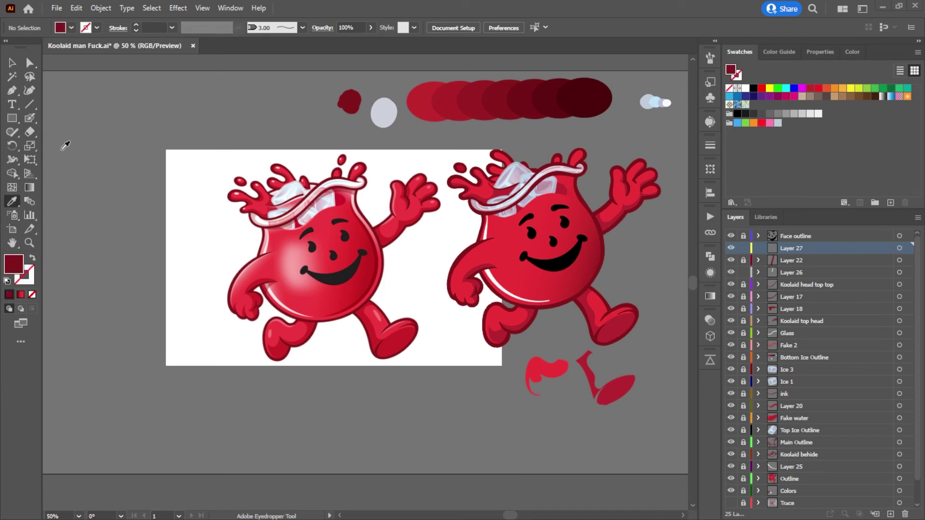
Step: Try to paint a thin dark red shading line inside the redrawn pitcher's waving-arm side with the Blob Brush
left_click(35, 119)
scroll(601, 294, "up", 4)
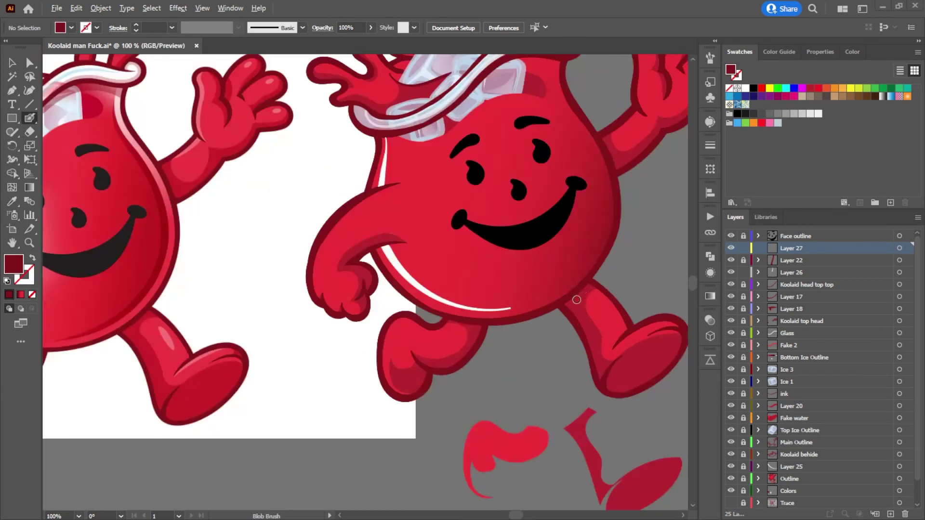
left_click_drag(574, 302, 490, 422)
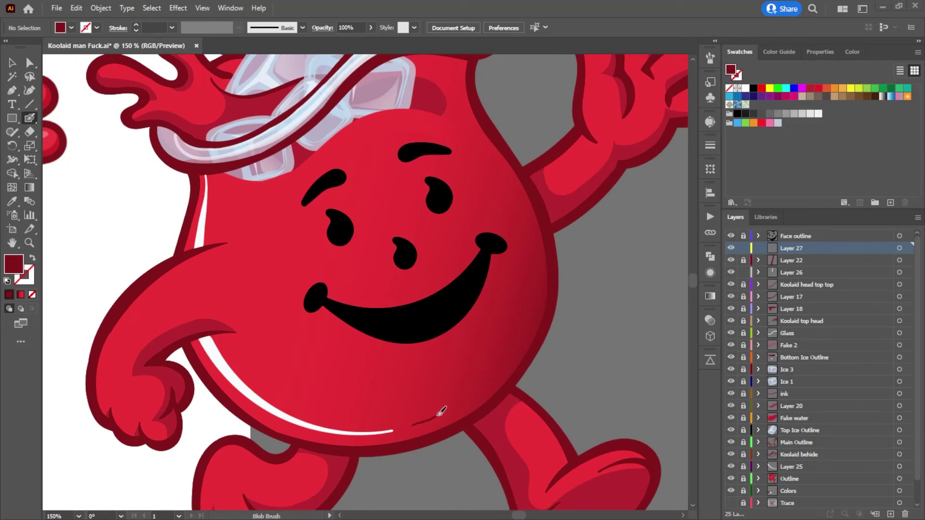
left_click_drag(529, 249, 517, 202)
left_click_drag(478, 138, 461, 105)
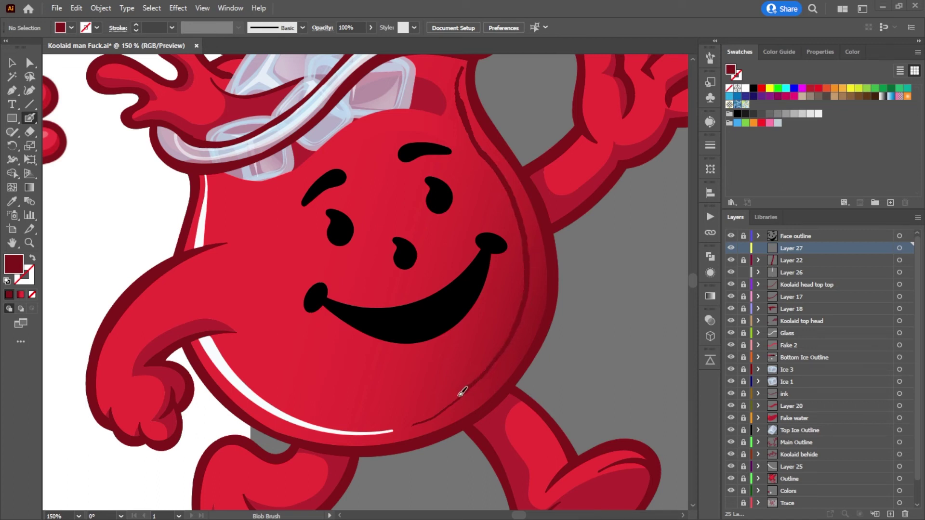
left_click_drag(414, 426, 474, 405)
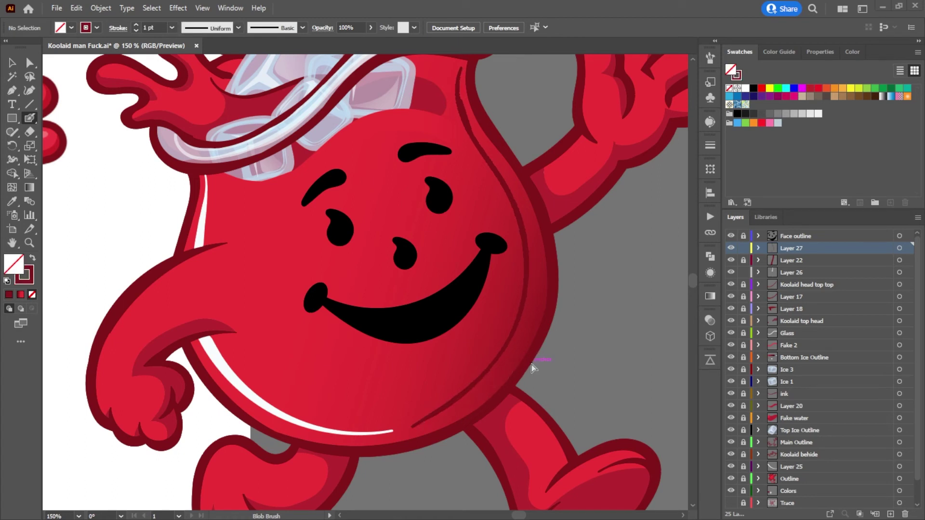
key("ctrl+z")
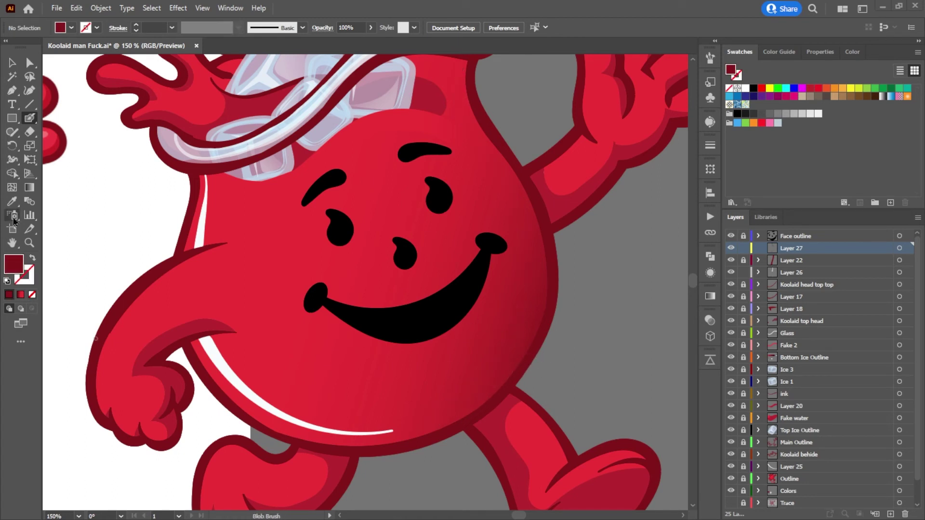
left_click(12, 90)
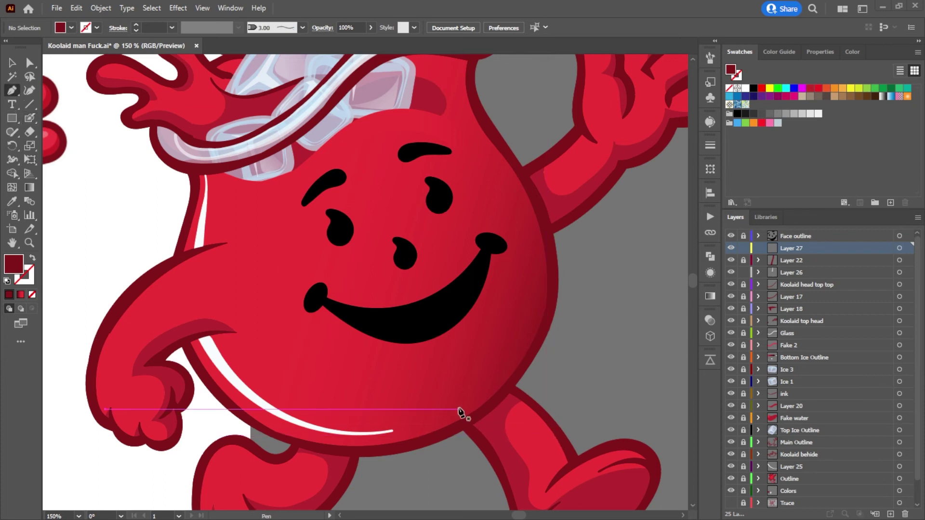
left_click(412, 424)
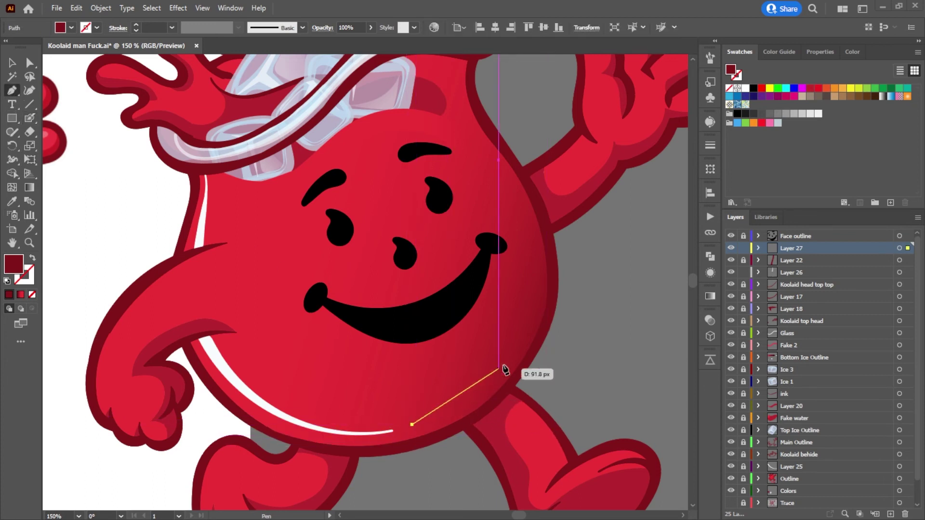
left_click_drag(521, 219, 512, 155)
scroll(512, 66, "up", 3)
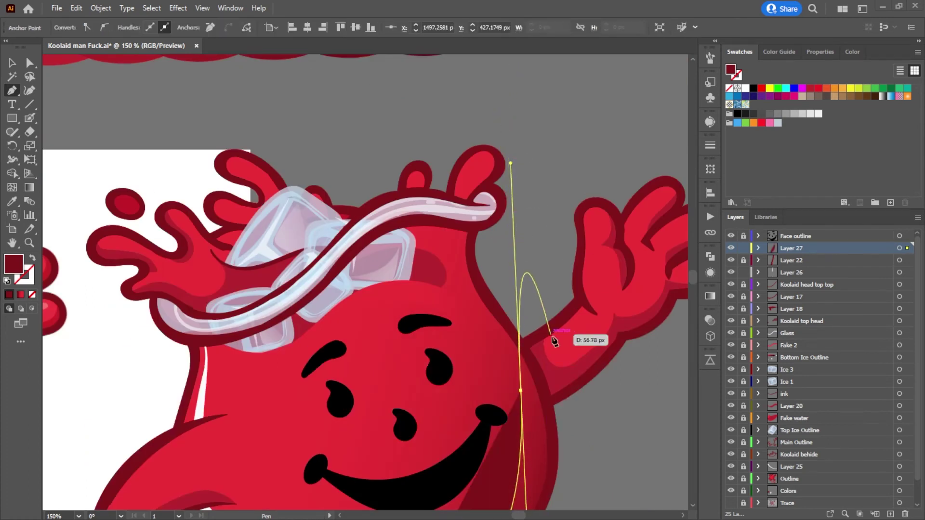
key("Escape")
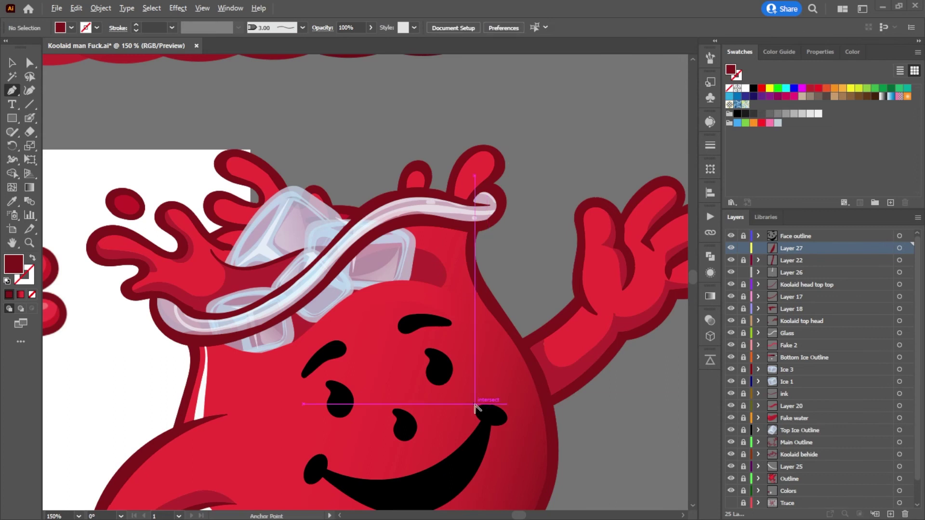
Step: Trace the inner edge of the reference pitcher's waving-arm side shading with the Pen tool, from the base up to the neck
scroll(486, 408, "down", 5)
scroll(400, 367, "up", 4)
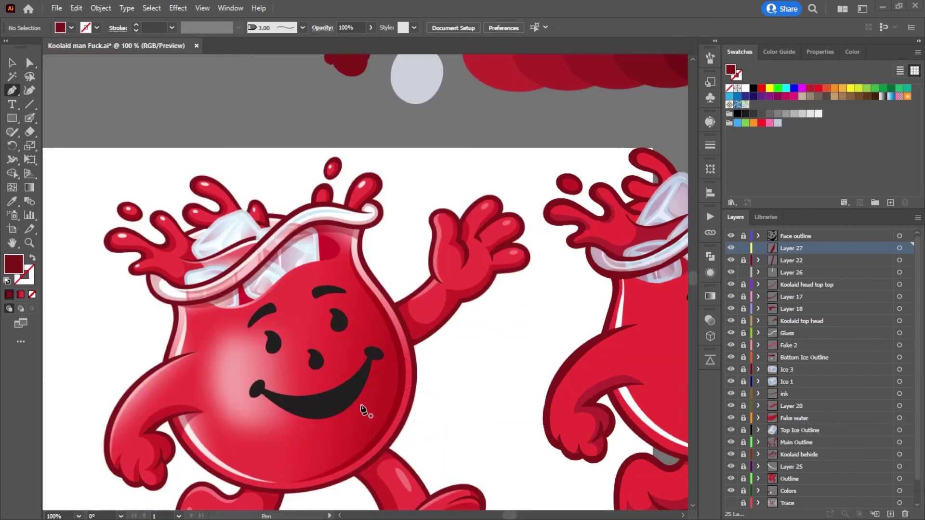
left_click(292, 483)
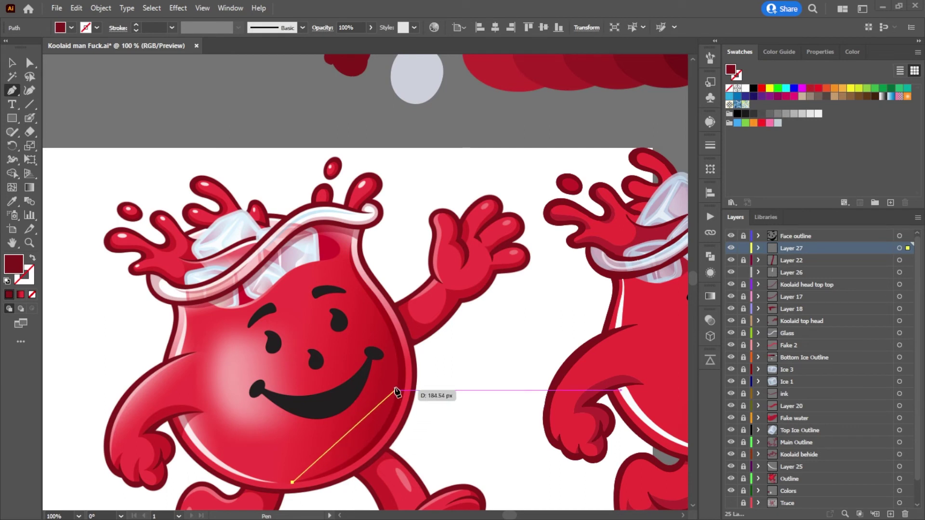
left_click_drag(397, 358, 392, 247)
left_click(397, 358)
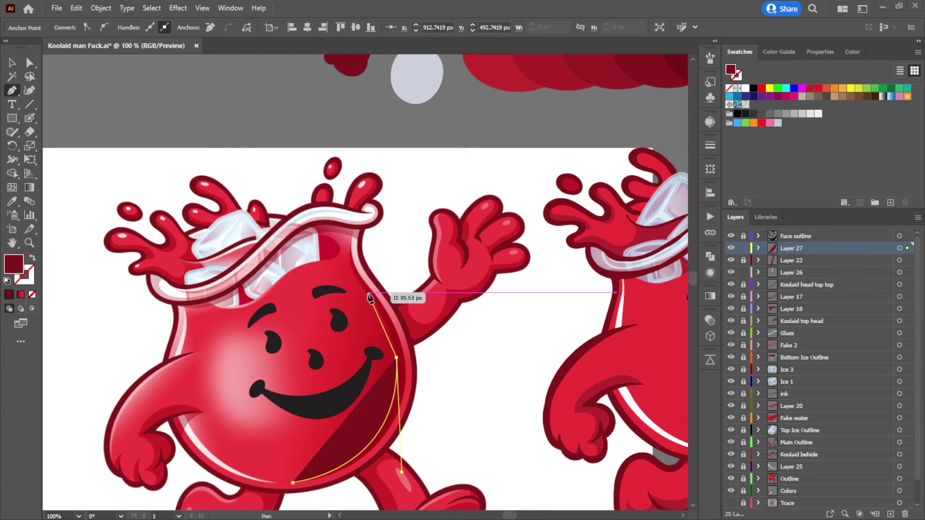
left_click_drag(369, 298, 349, 279)
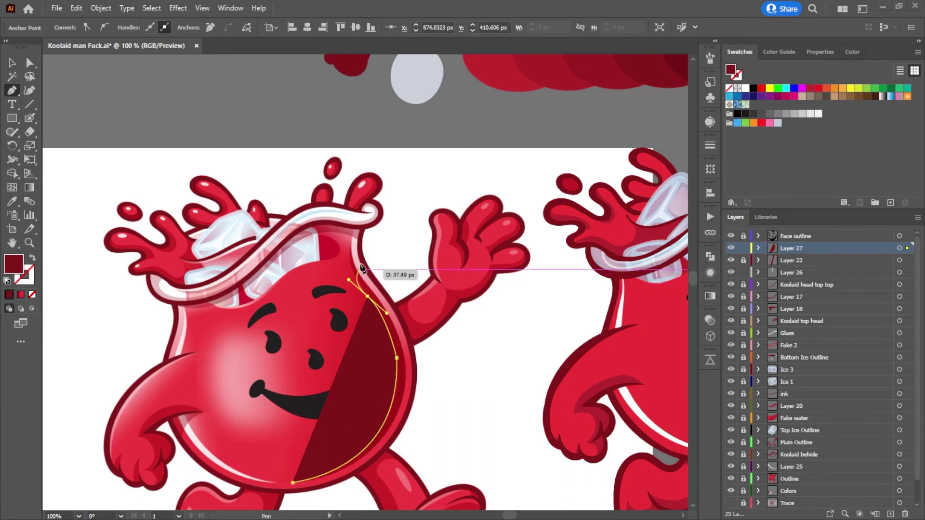
left_click_drag(354, 238, 360, 231)
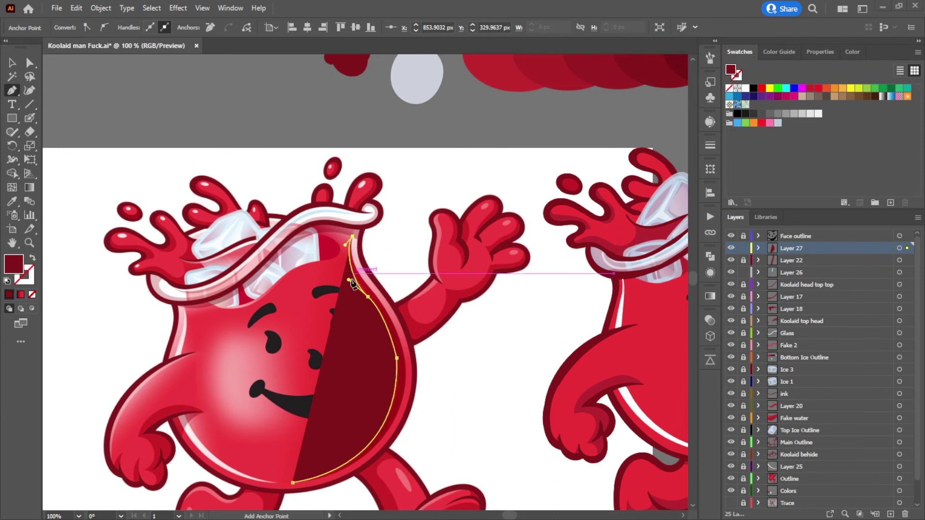
Step: Trace the shading's outer edge back down the reference pitcher and close it into a thin crescent at the base
left_click_drag(372, 288, 398, 314)
left_click(397, 358)
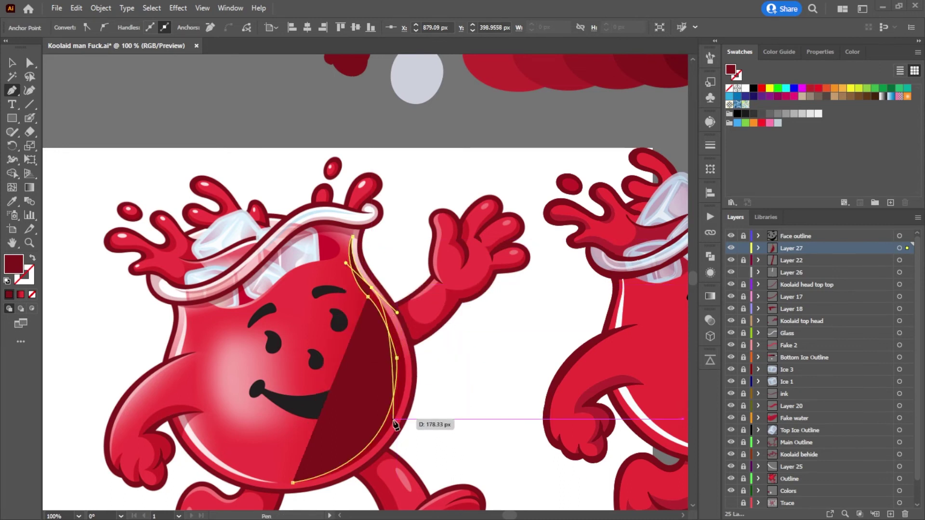
left_click_drag(394, 420, 369, 447)
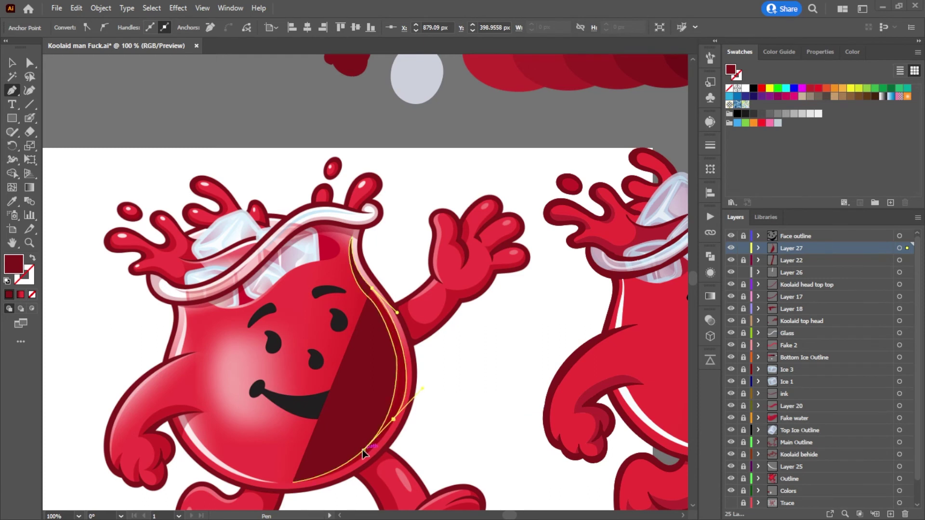
left_click(364, 457)
left_click(292, 482)
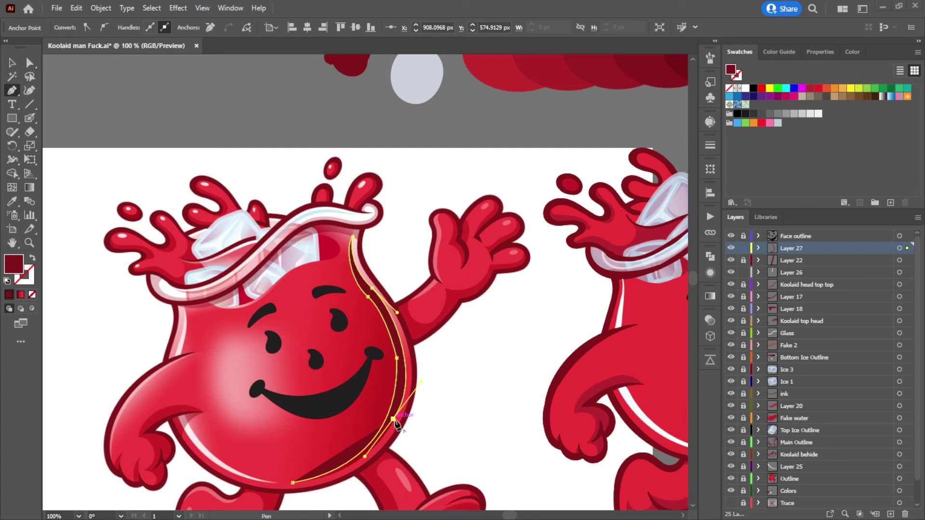
left_click_drag(292, 482, 212, 490)
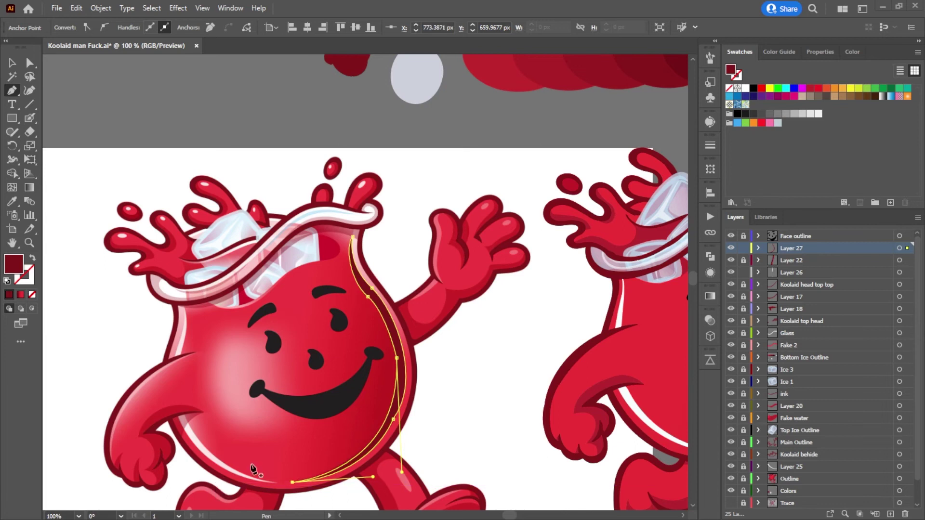
left_click(12, 62)
left_click(265, 120)
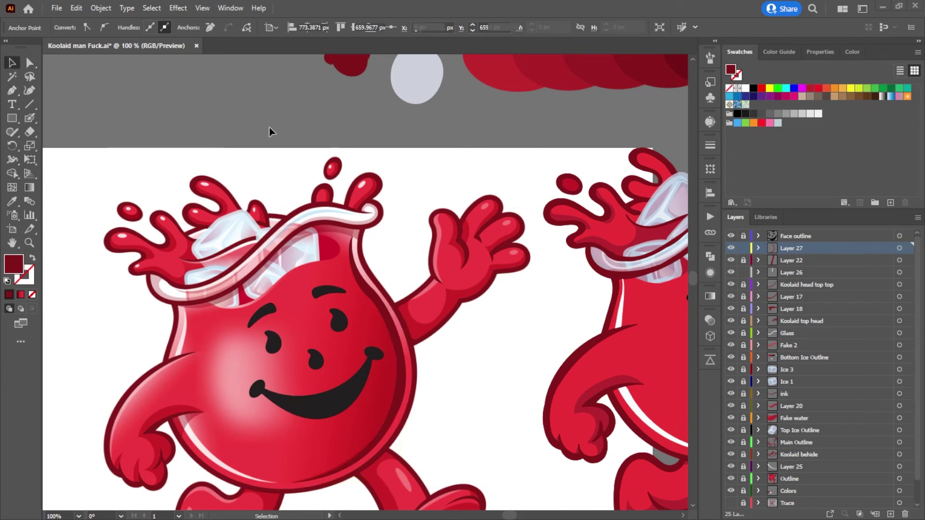
Step: Move the shading crescent onto the redrawn pitcher's waving-arm side and make it slightly narrower and shorter
scroll(484, 352, "down", 1)
left_click_drag(484, 354, 566, 268)
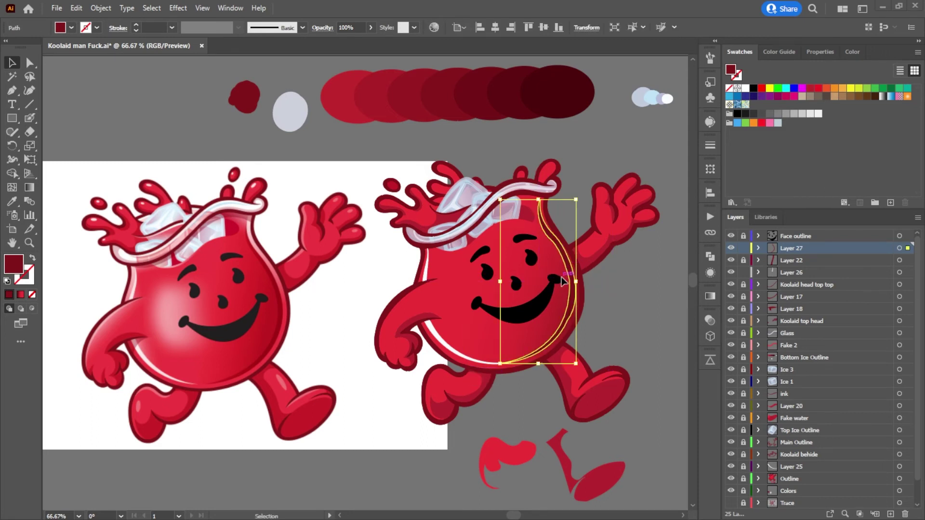
left_click_drag(512, 281, 514, 282)
left_click_drag(544, 363, 545, 359)
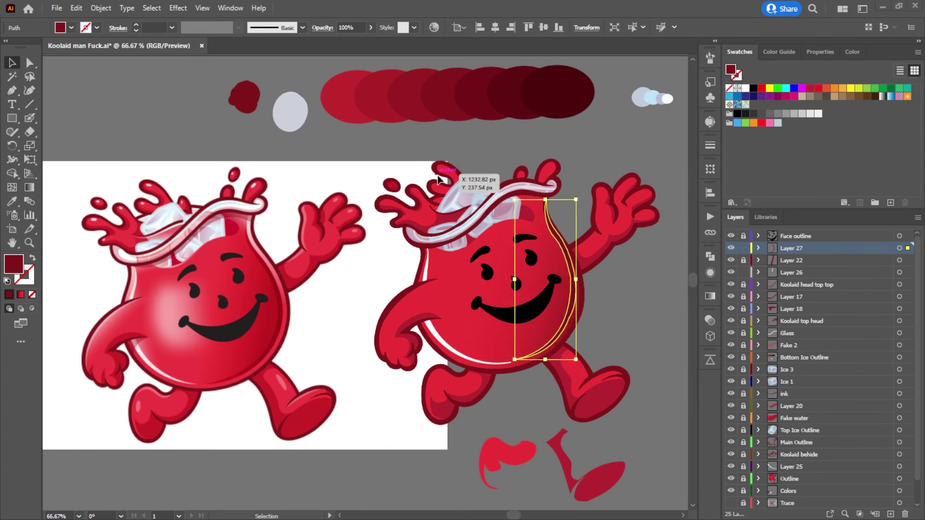
Step: Adjust the crescent's anchor points and handles with Direct Selection so its edges curve along the redrawn pitcher's outline
left_click(32, 69)
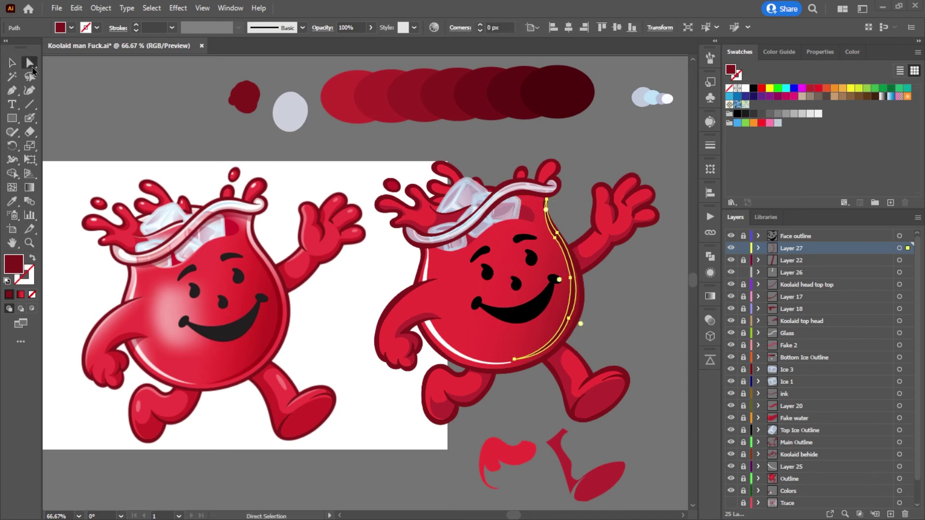
left_click(101, 95)
scroll(522, 215, "up", 3)
left_click(590, 171)
left_click_drag(592, 173, 579, 181)
key("ctrl+z")
left_click(617, 157)
left_click_drag(595, 172, 567, 165)
mouse_move(619, 288)
left_mouse_down()
mouse_move(596, 295)
mouse_move(617, 278)
mouse_move(604, 283)
left_mouse_up()
scroll(588, 308, "down", 3)
scroll(588, 308, "right", 3)
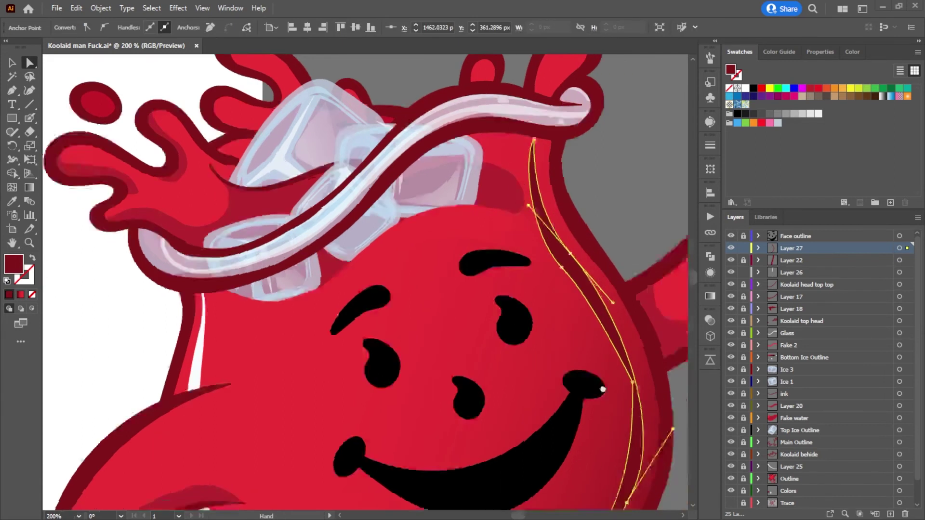
left_click_drag(569, 327, 562, 331)
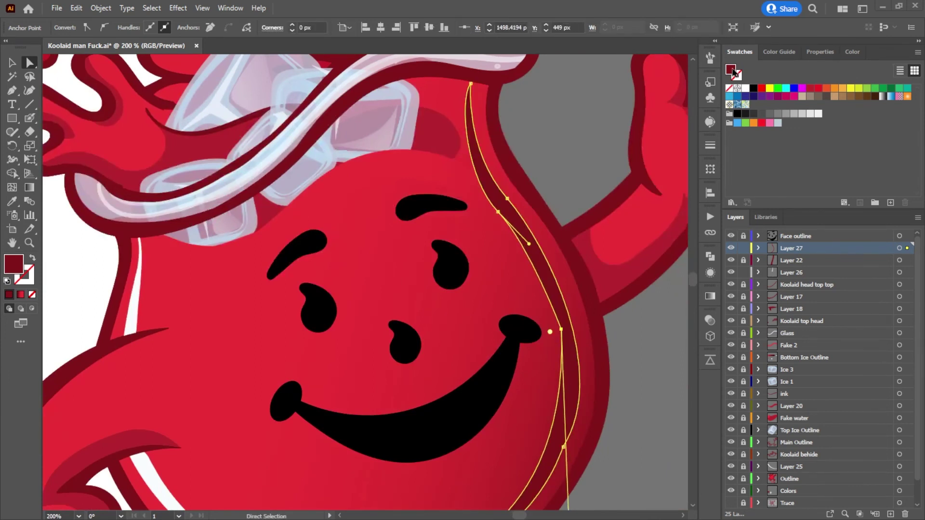
Step: Recolour the shading crescent with the third red from the light end of the palette circles and deselect it
double_click(733, 72)
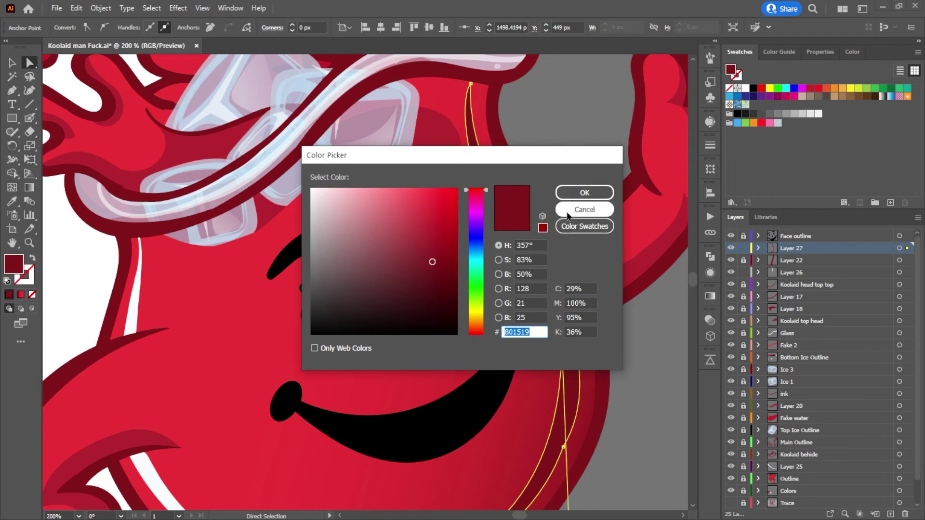
left_click(574, 207)
key("ctrl+1")
left_click_drag(577, 188, 538, 387)
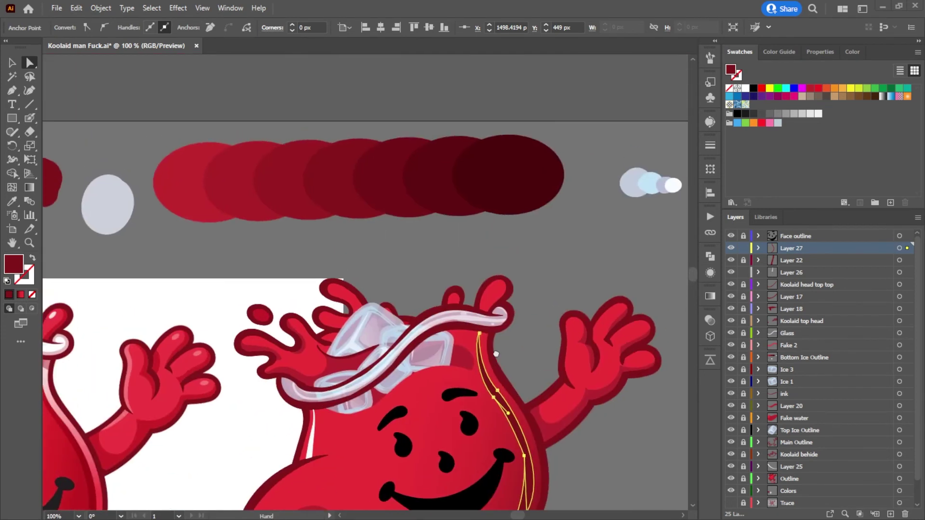
key("i")
left_click(278, 176)
left_click(12, 63)
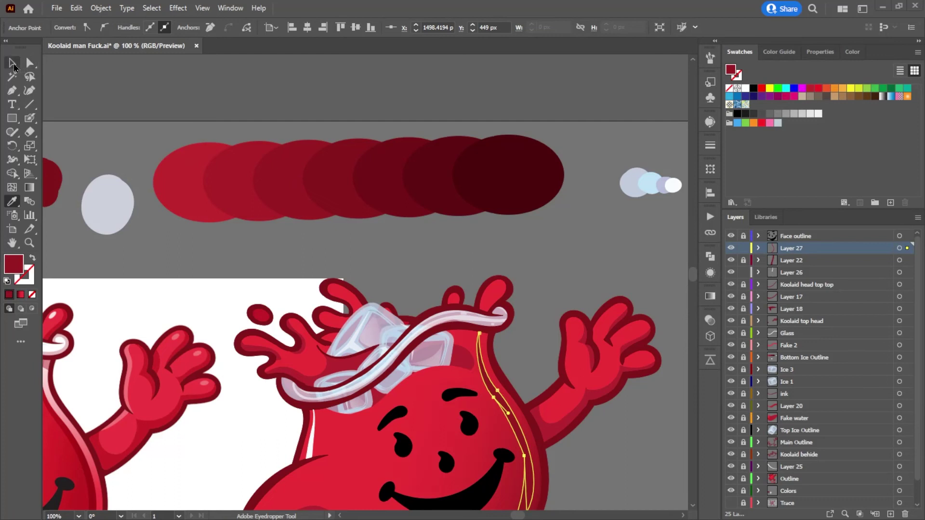
left_click(533, 302)
Step: Smooth the angular spots along the shading crescent's edges by painting over them with the Blob Brush
scroll(566, 345, "down", 3)
scroll(609, 388, "down", 3)
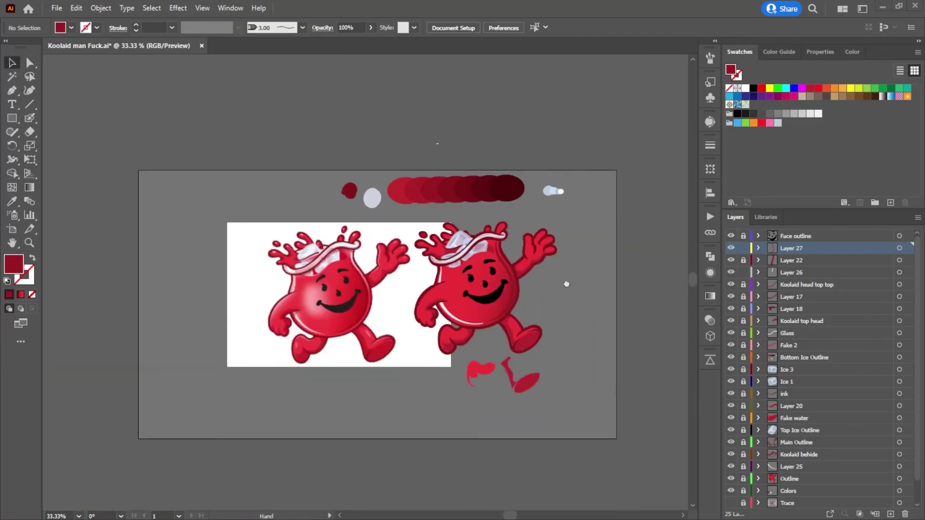
scroll(539, 287, "up", 5)
left_click(382, 301)
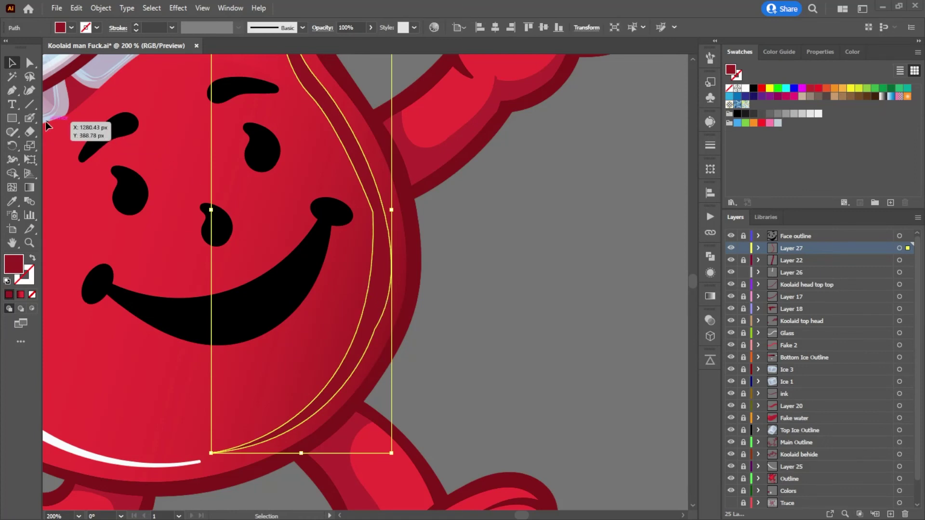
left_click(31, 118)
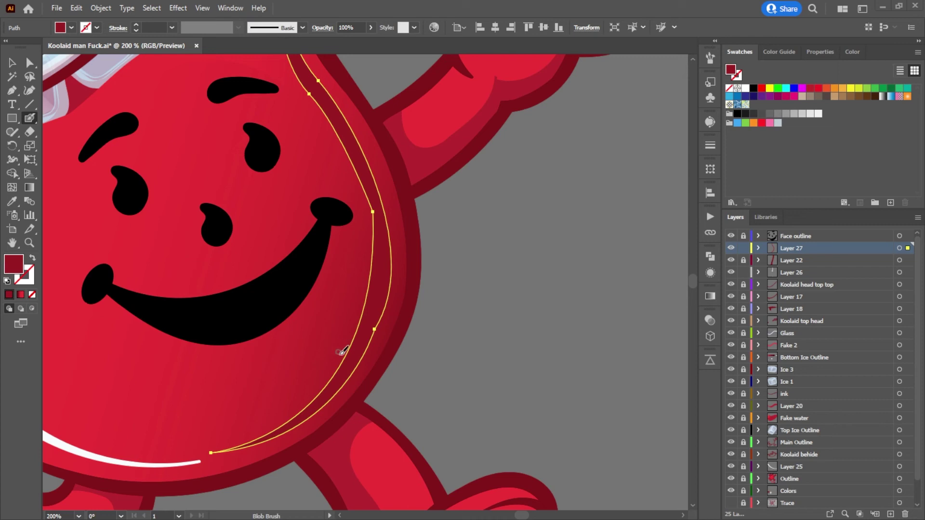
key("ctrl+shift+a")
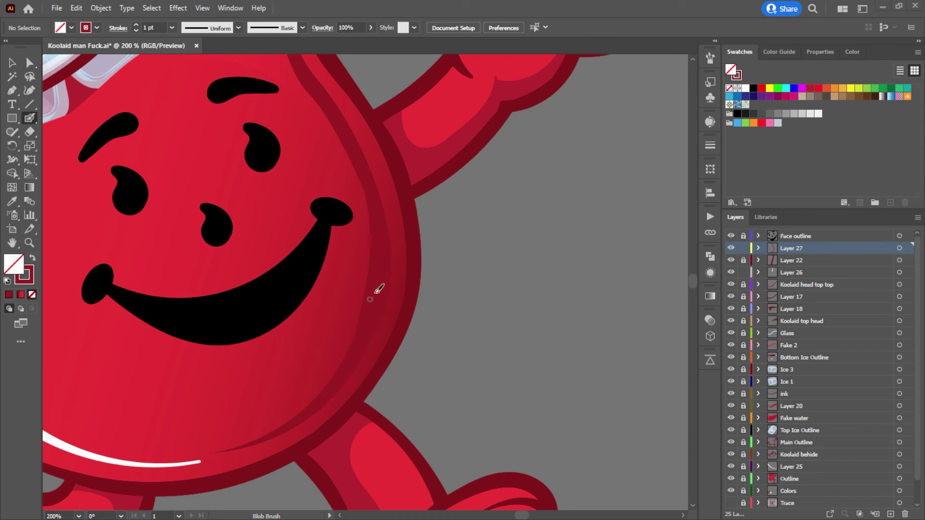
scroll(370, 303, "up", 8)
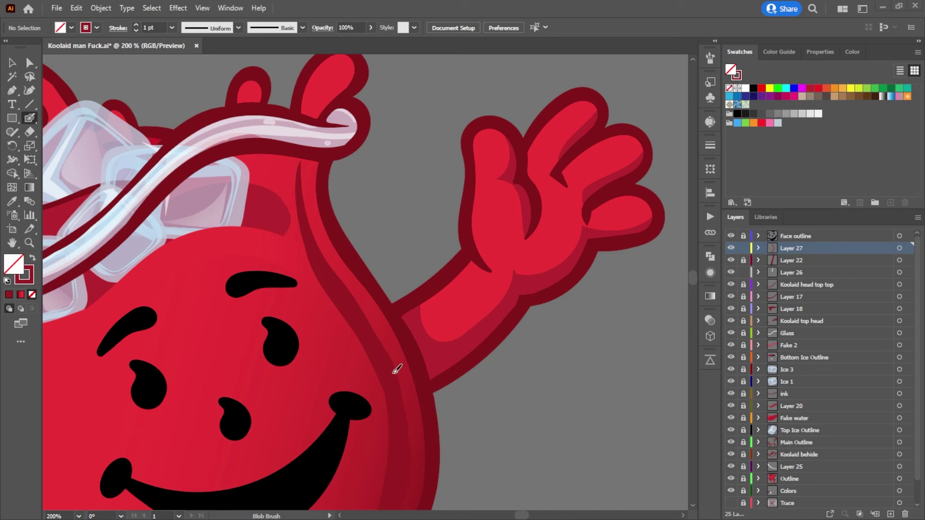
scroll(375, 330, "down", 5)
scroll(376, 330, "left", 3)
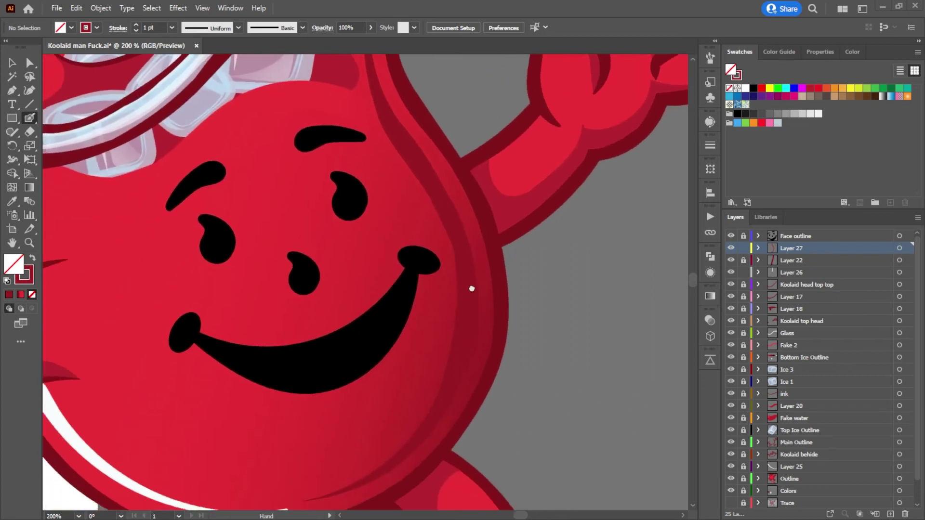
scroll(479, 272, "down", 5)
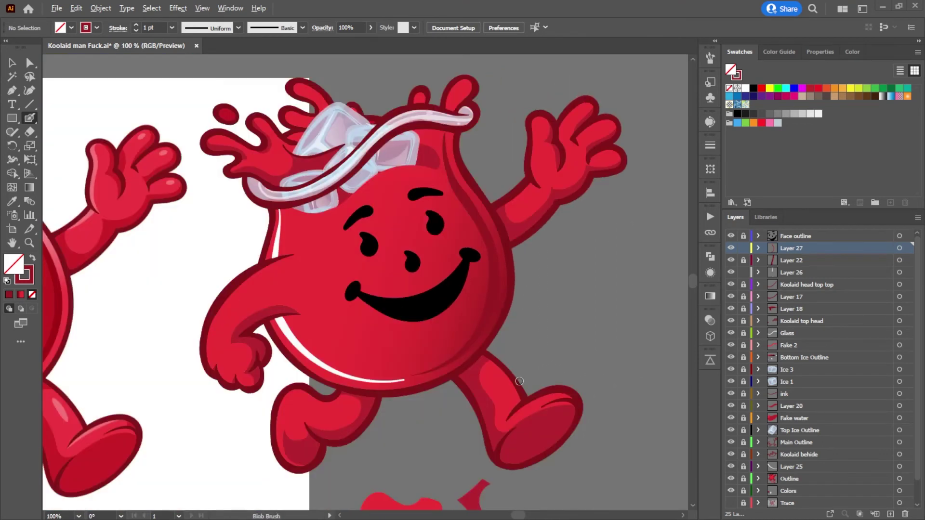
left_click_drag(525, 382, 525, 380)
Step: Narrow the shading crescent by scaling its inner side toward the pitcher's waving-arm edge, then deselect it
scroll(510, 284, "up", 3)
left_click(12, 62)
left_click(484, 332)
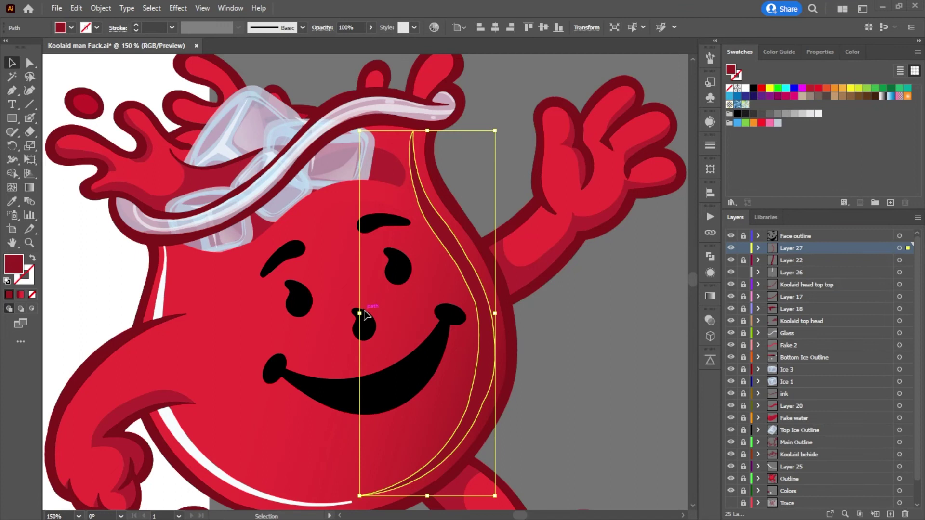
left_click_drag(360, 313, 398, 319)
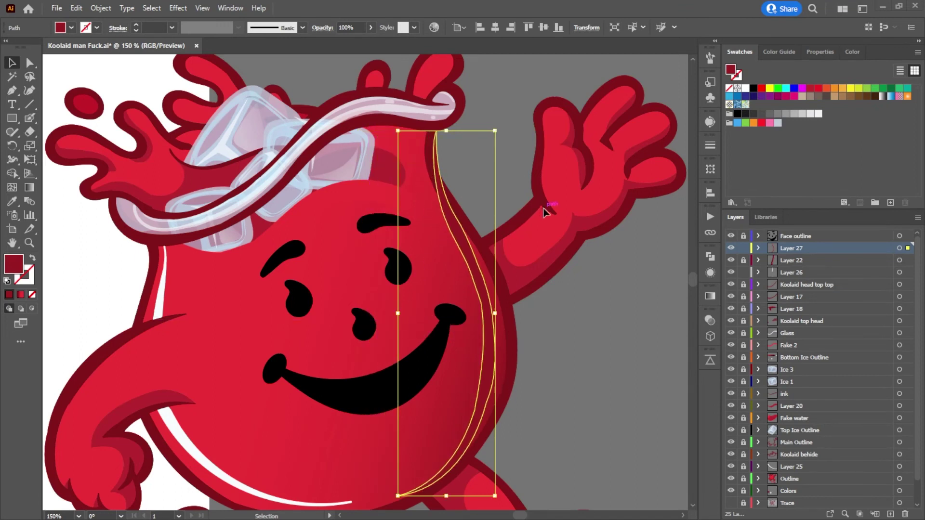
left_click(509, 108)
Step: Try to reshape the crescent's upper end by moving its anchor points inward with Direct Selection, and undo the last move
key("a")
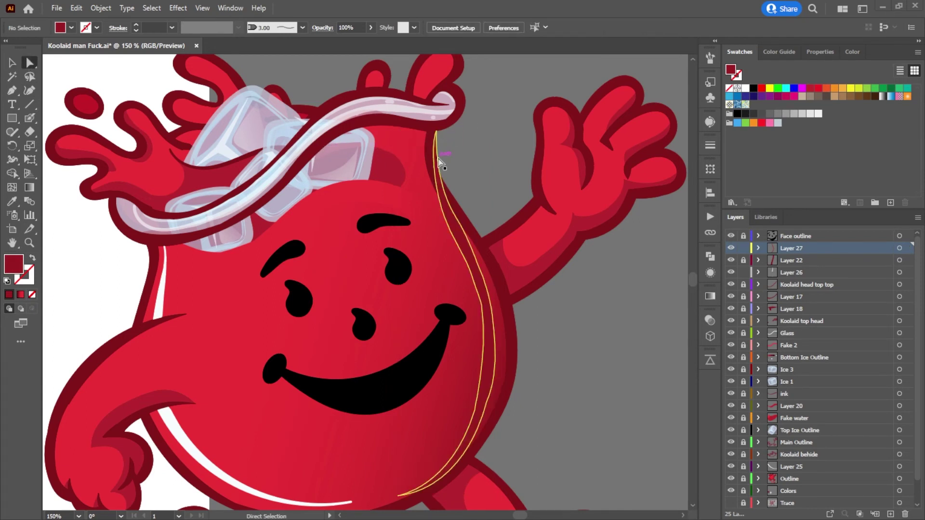
left_click_drag(439, 150, 410, 140)
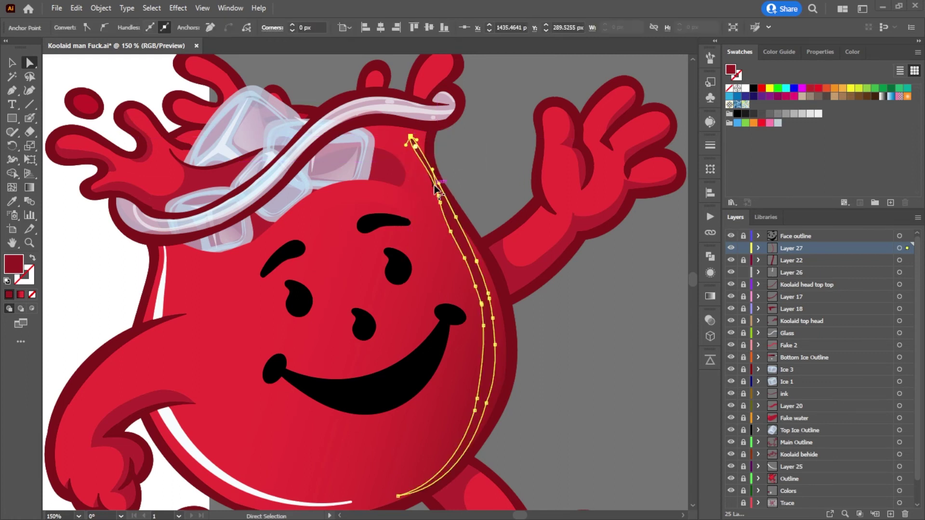
left_click_drag(432, 199, 422, 201)
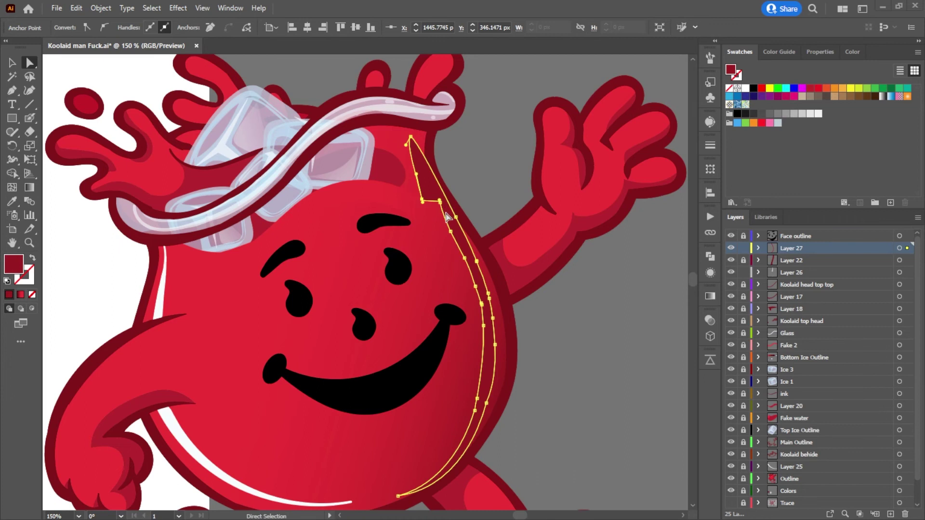
left_click(84, 8)
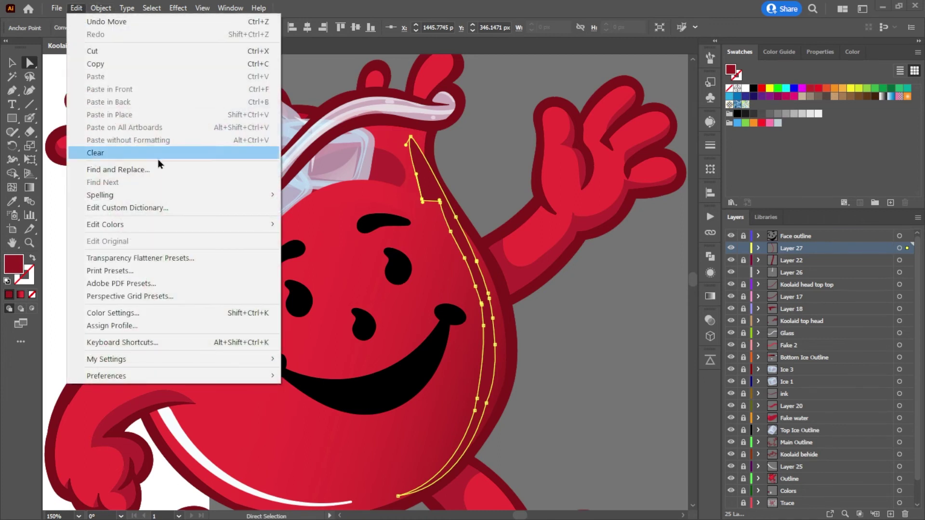
left_click(492, 104)
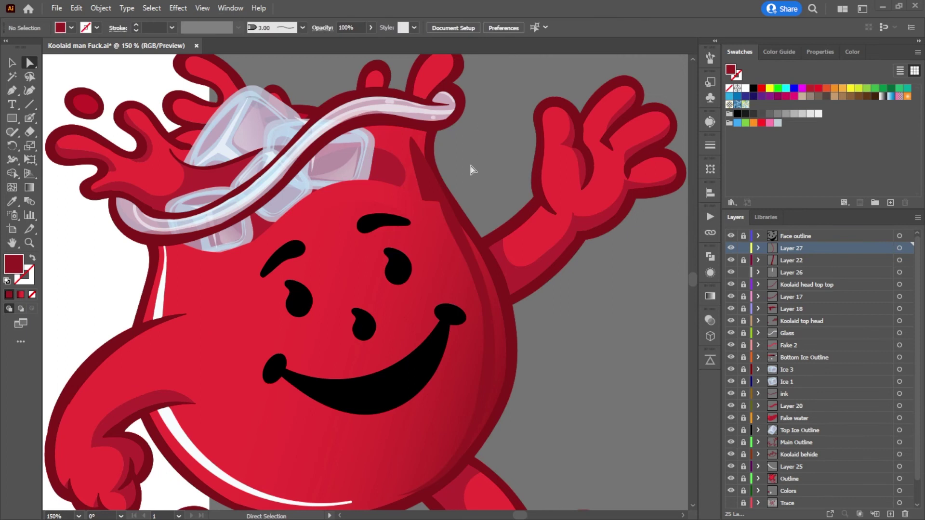
key("ctrl+z")
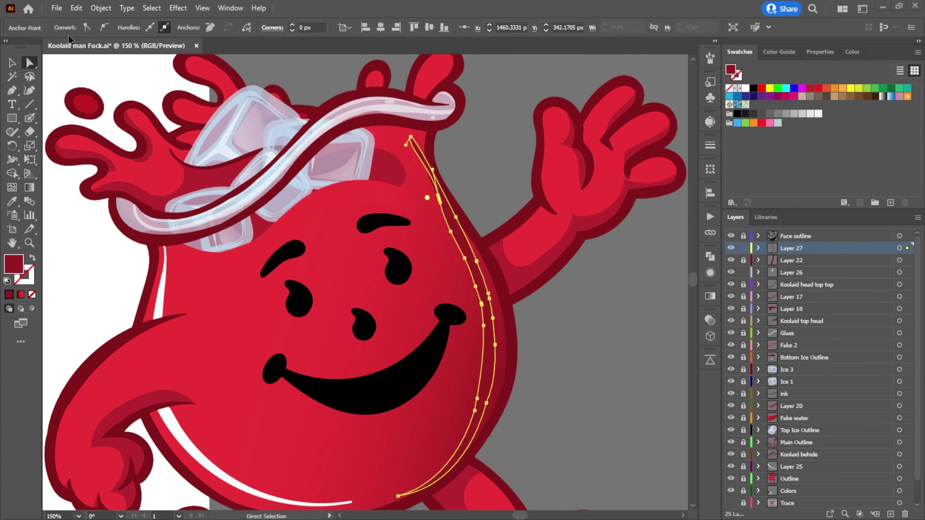
Step: Try to simplify the shading crescent's path
left_click(80, 9)
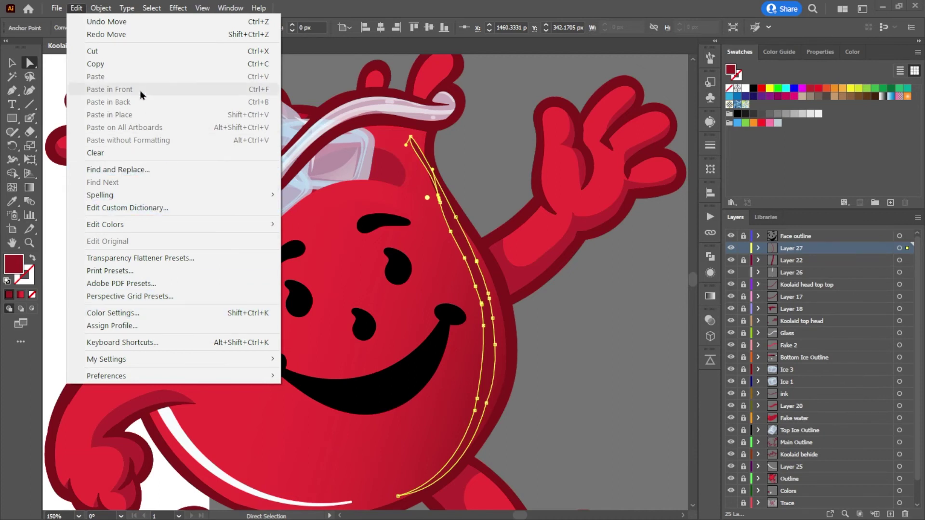
mouse_move(95, 5)
mouse_move(216, 287)
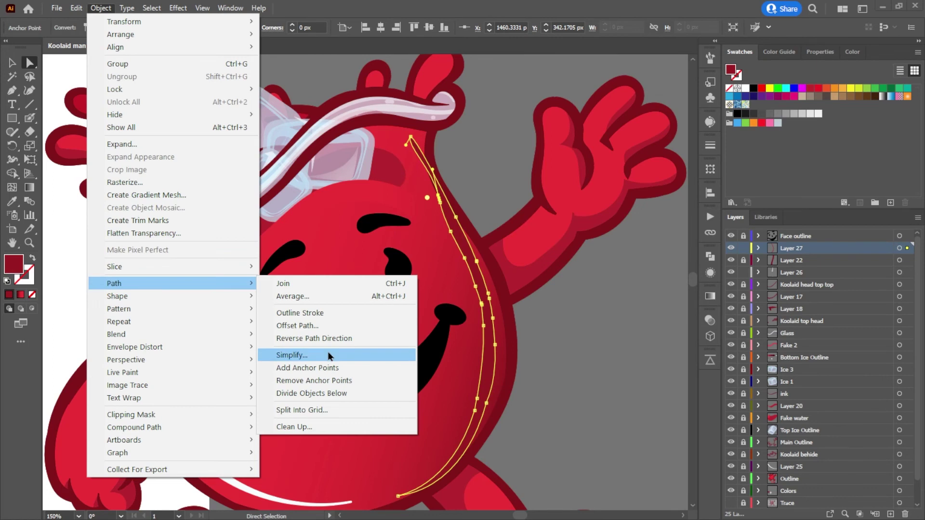
left_click(385, 356)
left_click(357, 295)
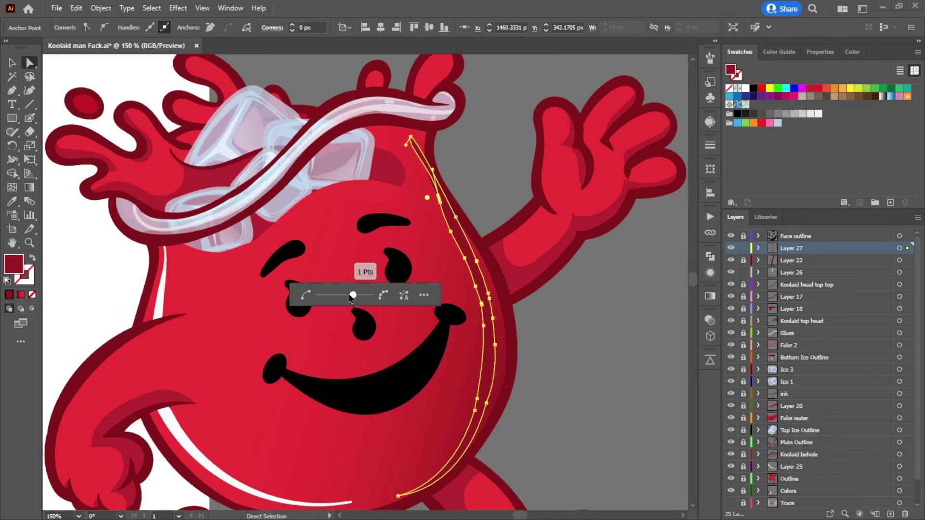
left_click(503, 187)
Step: Try to smooth the crescent's upper inner edge by moving its anchor point, then revert to the narrowed shape
left_click(439, 202)
mouse_move(440, 202)
left_mouse_down()
mouse_move(444, 192)
mouse_move(429, 196)
mouse_move(439, 218)
left_mouse_up()
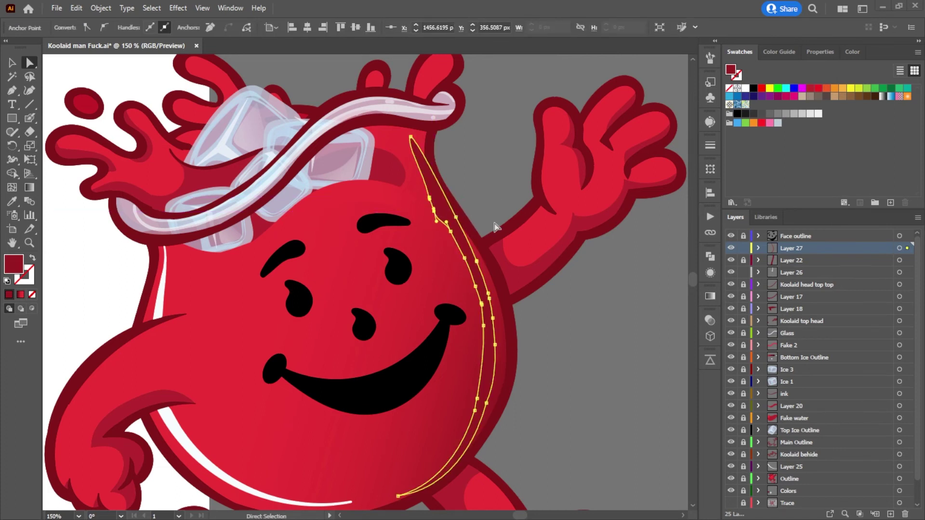
key("v")
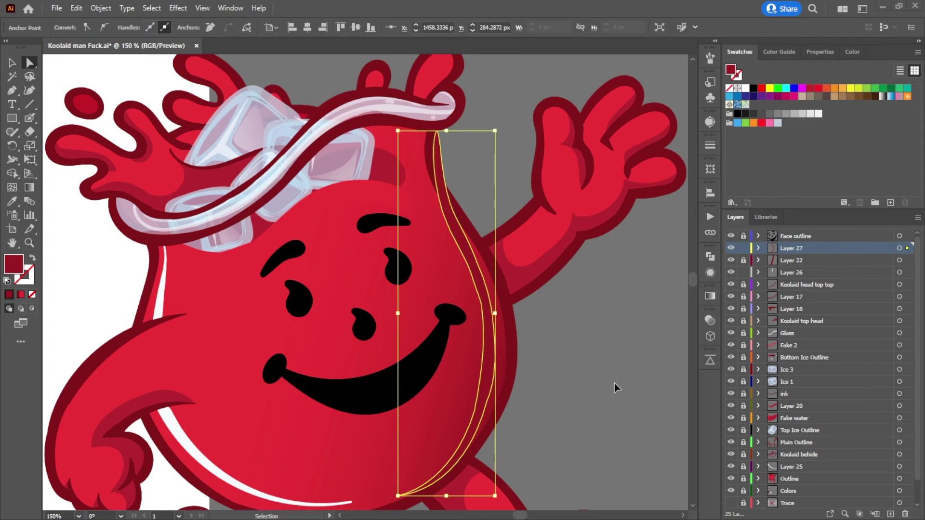
Step: Set the shading crescent's opacity to 49% and deselect it
left_click(609, 385)
scroll(603, 388, "down", 4)
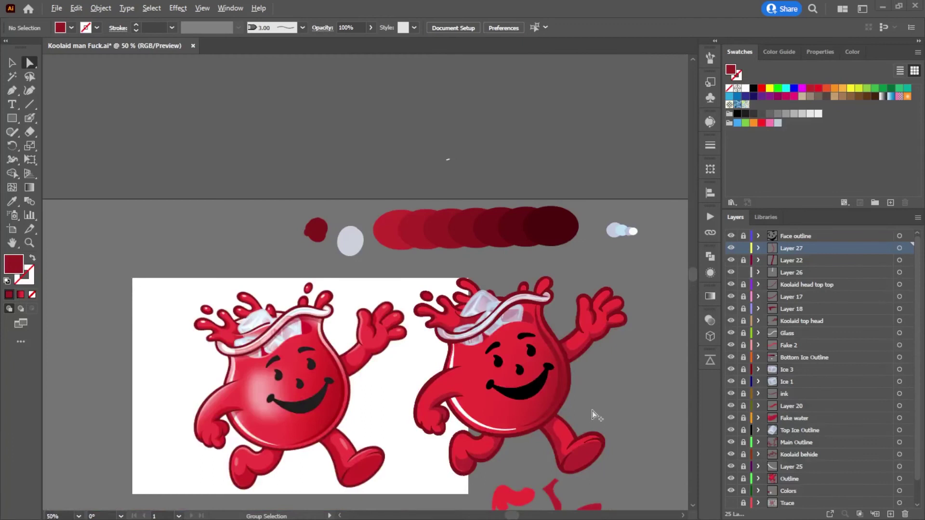
scroll(591, 412, "up", 2)
left_click(533, 339)
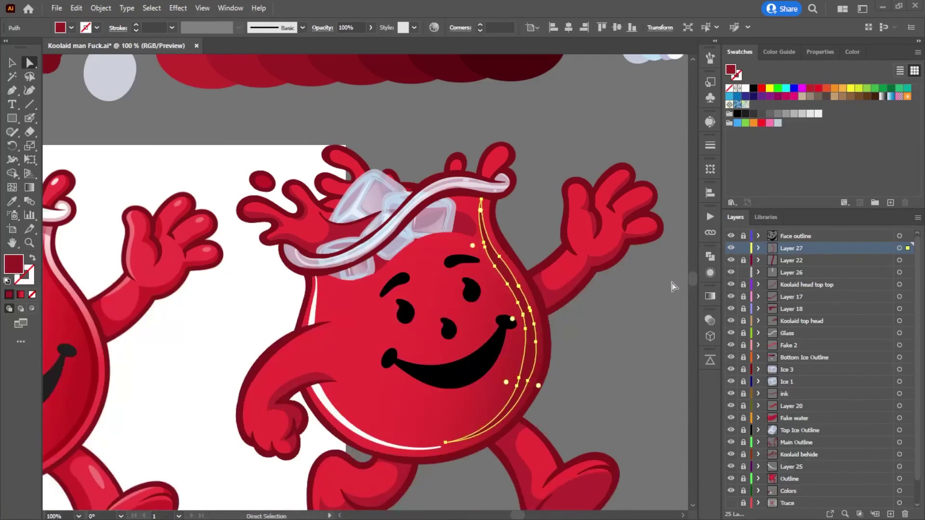
left_click(710, 321)
left_click(681, 332)
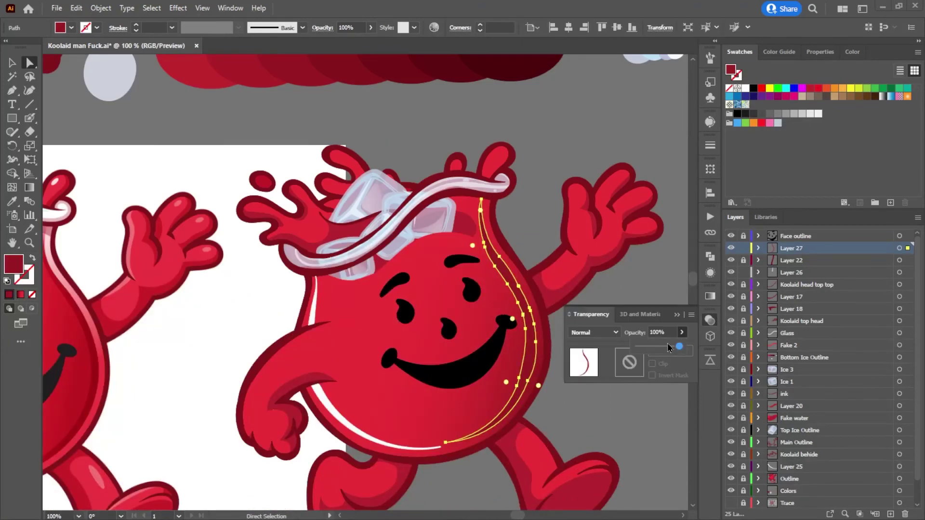
left_click(544, 126)
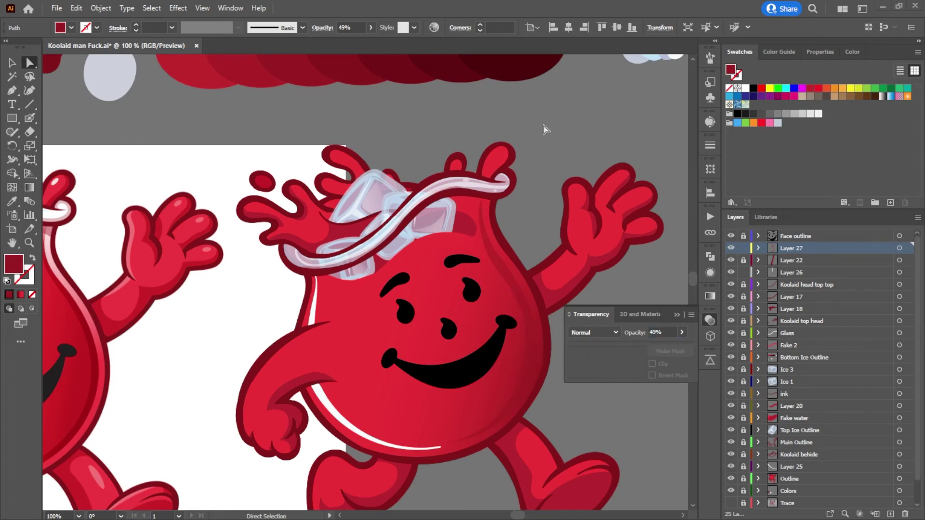
Step: Thin the shading crescent with the Eraser by trimming along its inner edge from the lower tip upward
scroll(604, 226, "down", 2)
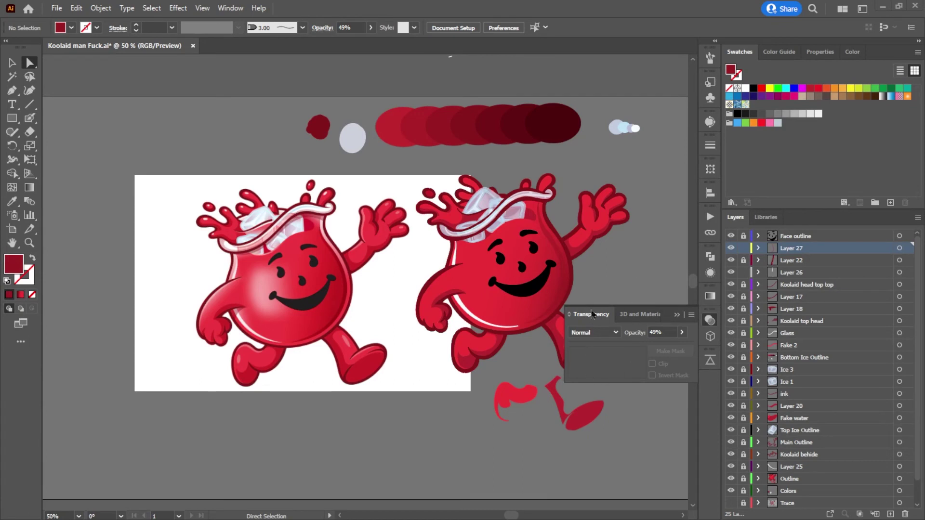
left_click(557, 309)
scroll(558, 308, "up", 4)
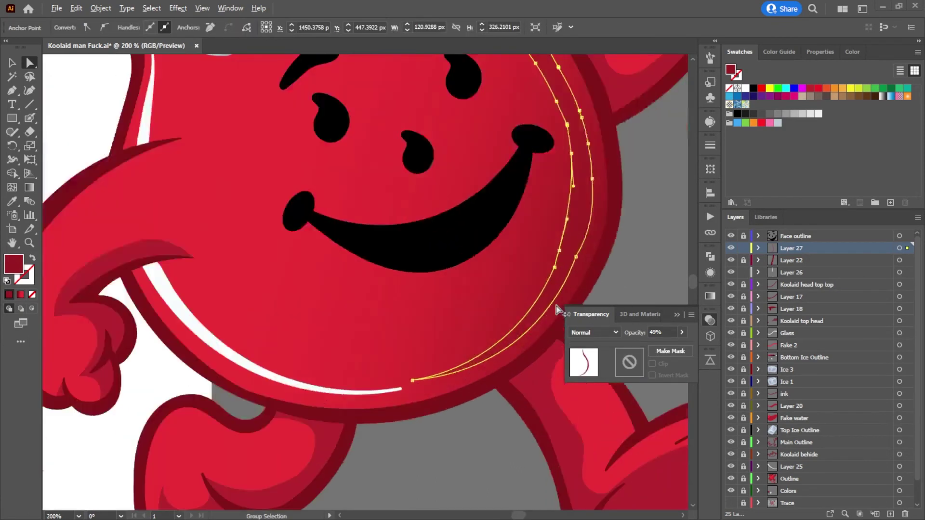
key("shift+e")
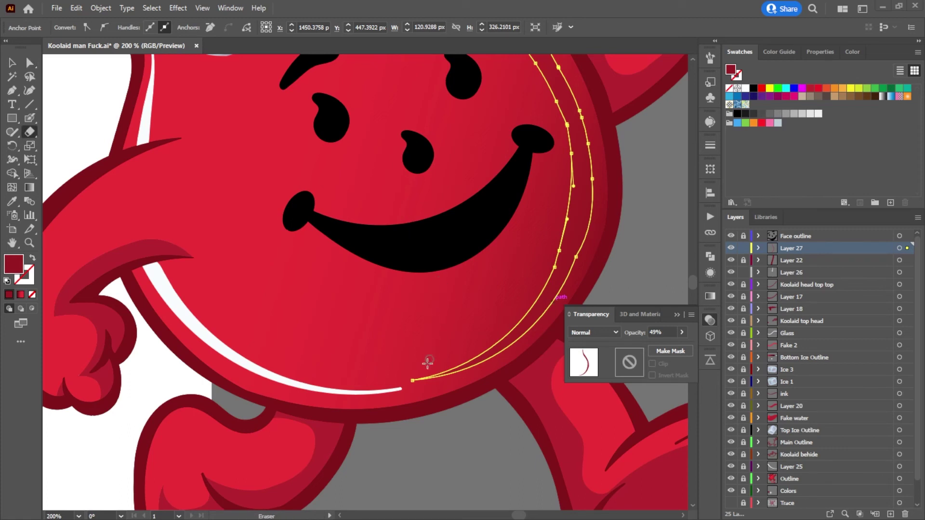
mouse_move(412, 378)
left_mouse_down()
mouse_move(492, 340)
mouse_move(550, 277)
mouse_move(570, 212)
mouse_move(565, 131)
left_mouse_up()
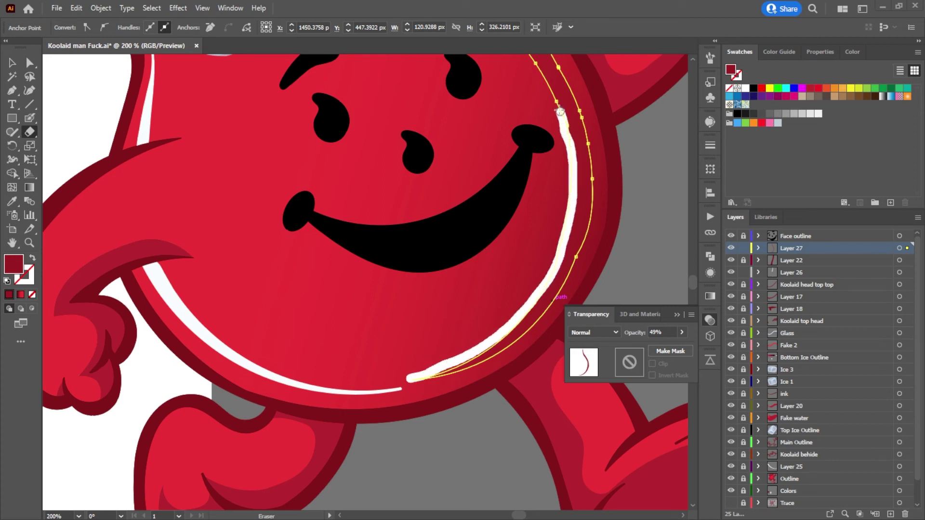
left_click_drag(550, 94, 550, 93)
left_click_drag(527, 161, 421, 298)
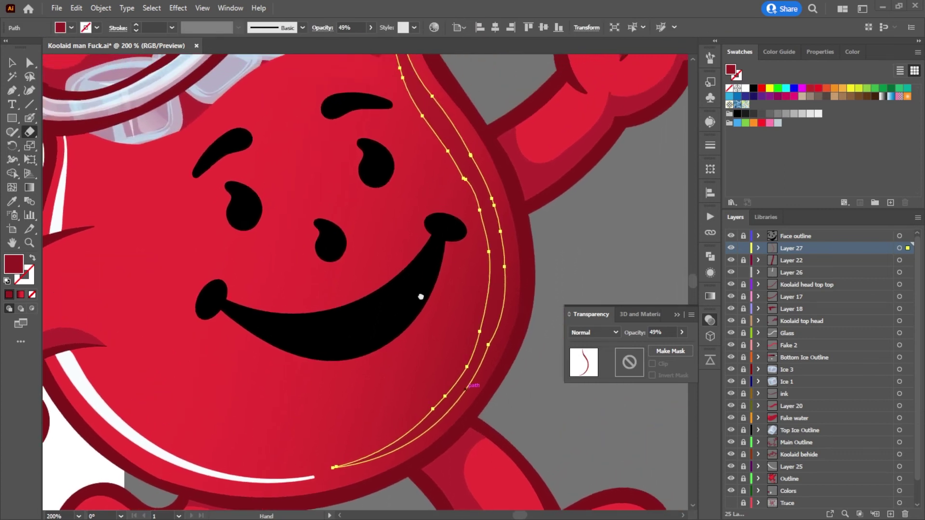
left_click_drag(497, 316, 394, 415)
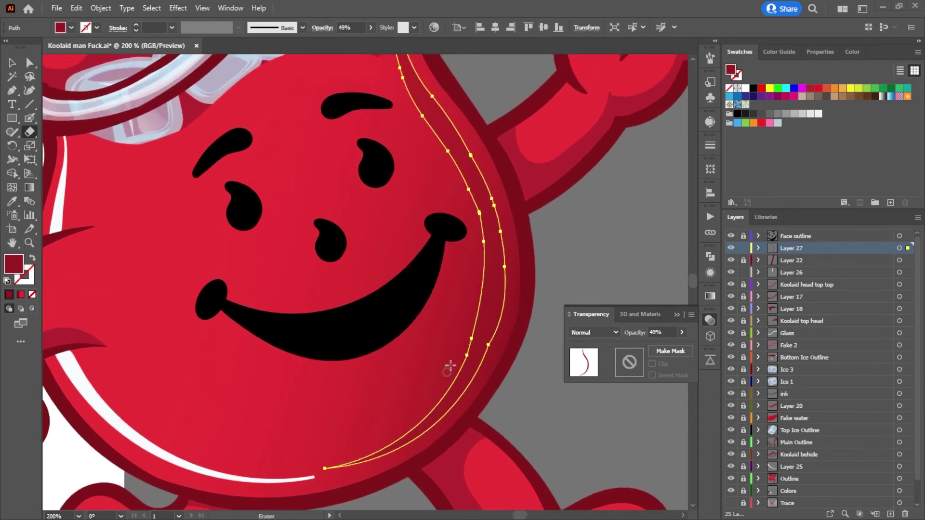
mouse_move(455, 365)
left_mouse_down()
mouse_move(482, 222)
mouse_move(461, 167)
mouse_move(398, 70)
left_mouse_up()
Step: Trim the inner edge of the crescent's upper end below the glass rim with the Eraser
scroll(415, 246, "up", 5)
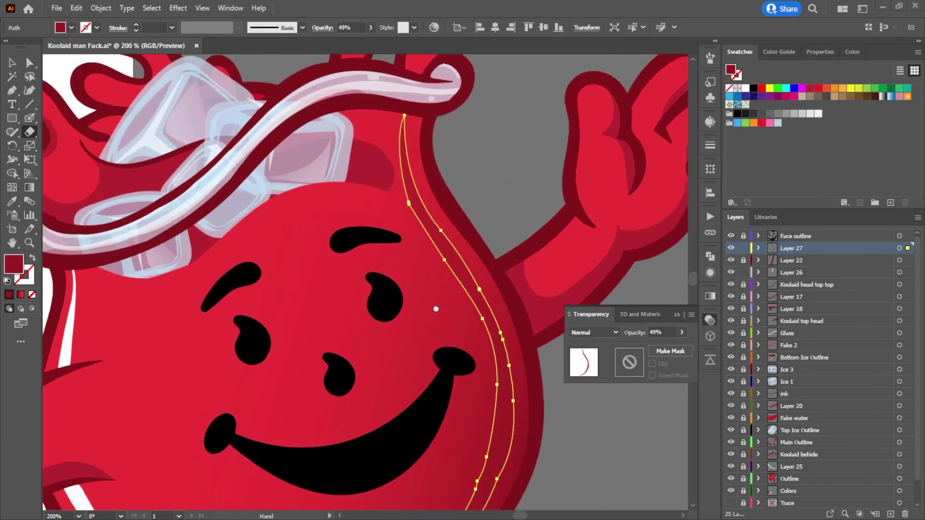
mouse_move(412, 221)
left_mouse_down()
mouse_move(401, 149)
mouse_move(406, 110)
left_mouse_up()
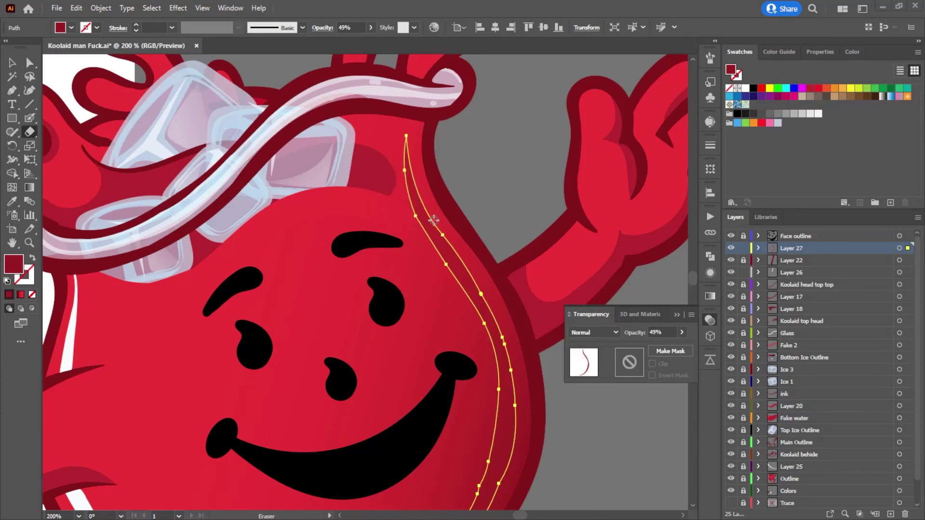
mouse_move(417, 231)
left_mouse_down()
mouse_move(399, 162)
mouse_move(405, 107)
left_mouse_up()
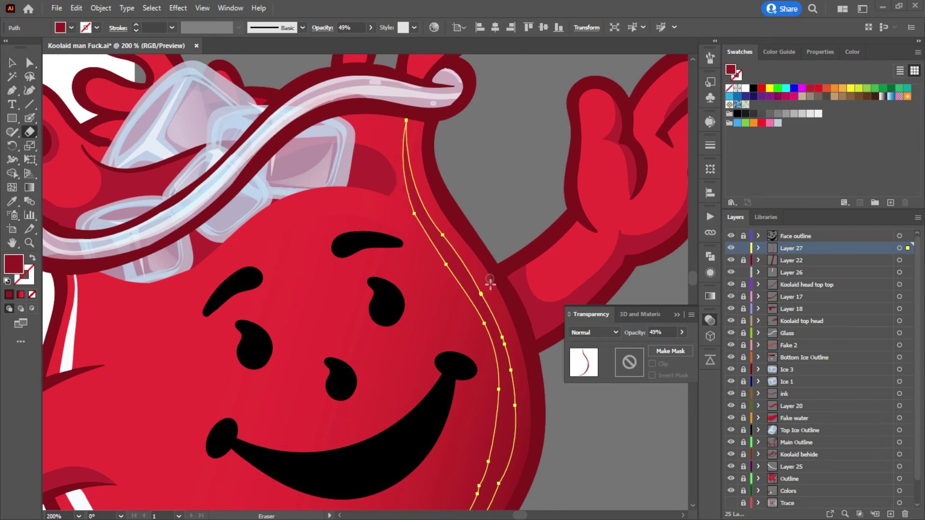
Step: Trim the crescent's outer edge along the pitcher's waving-arm side with the Eraser and deselect it
scroll(490, 283, "down", 5)
mouse_move(452, 319)
left_mouse_down()
mouse_move(465, 261)
mouse_move(463, 188)
mouse_move(414, 86)
left_mouse_up()
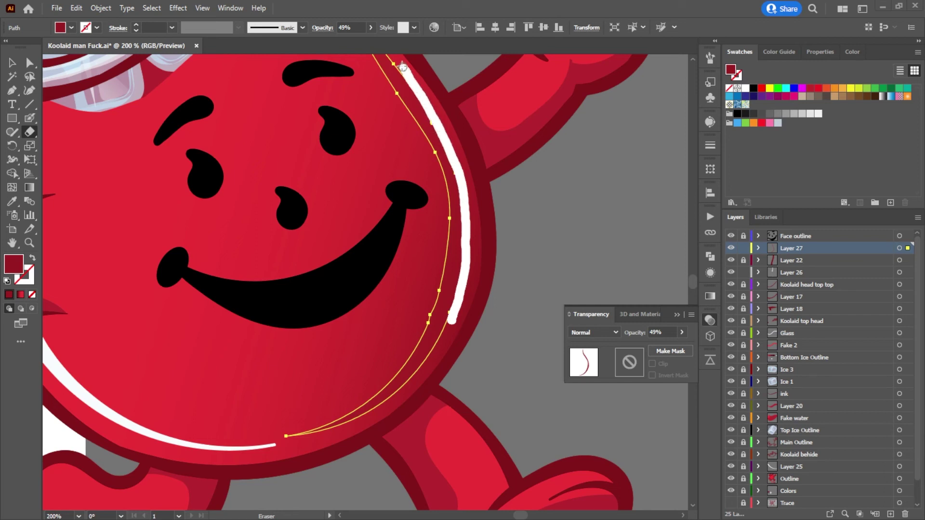
left_click_drag(393, 56, 393, 54)
left_click_drag(433, 119, 436, 123)
left_click_drag(489, 230, 492, 242)
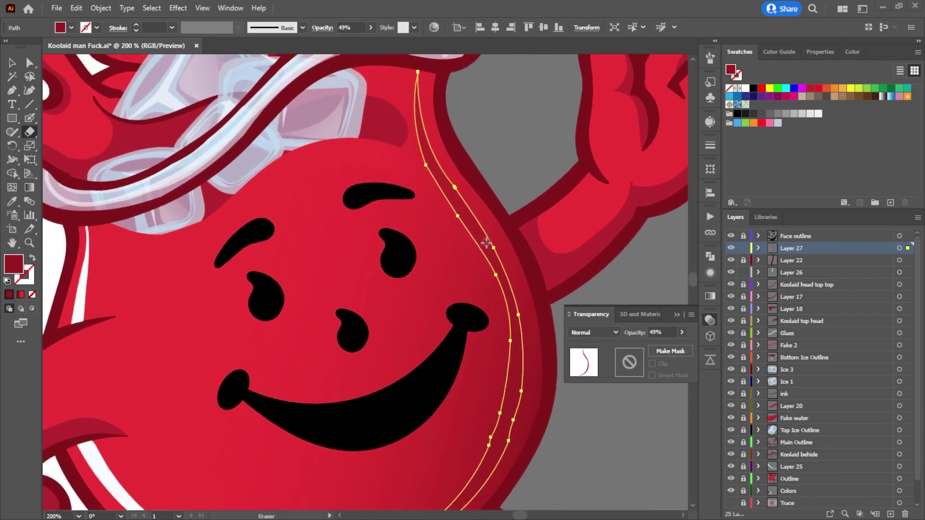
left_click(30, 63)
left_click(542, 161)
scroll(548, 209, "down", 2)
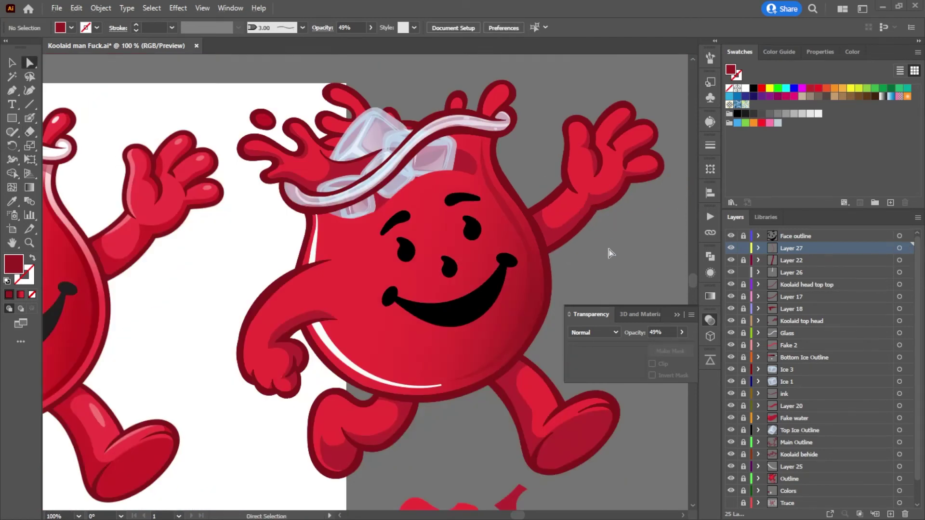
scroll(573, 230, "down", 2)
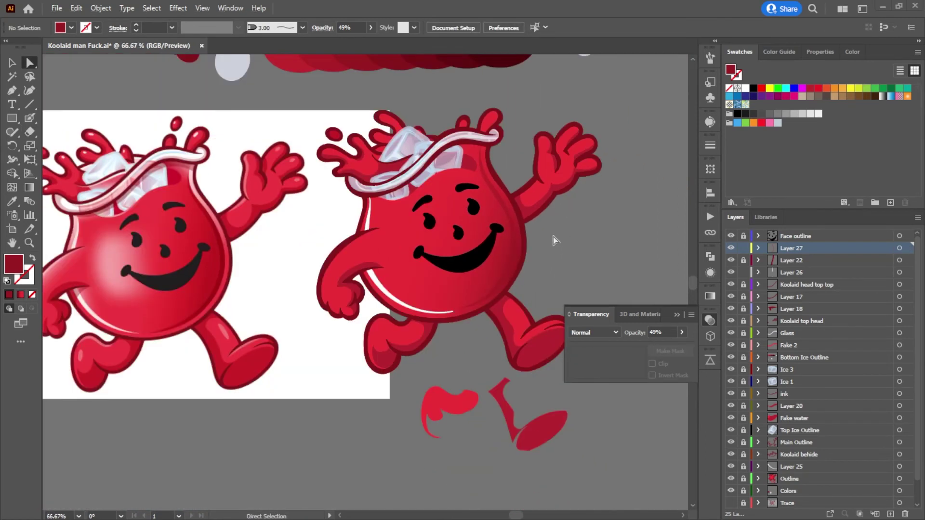
Step: Raise the shading crescent's opacity to 89% and deselect it
left_click(515, 244)
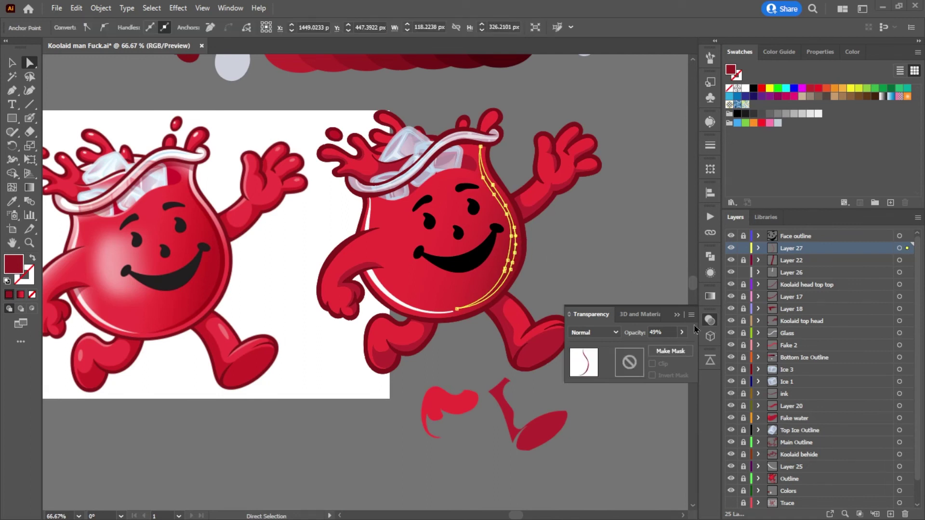
left_click(682, 335)
left_click_drag(674, 351, 676, 347)
left_click(638, 281)
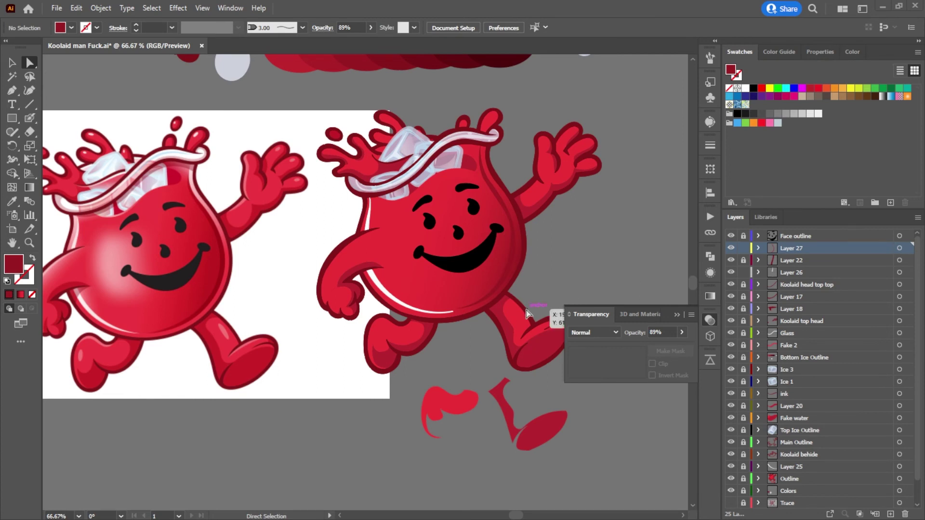
Step: Nudge the anchor point at the shading crescent's lower tip slightly downward and deselect the crescent
scroll(470, 314, "up", 2, "alt")
scroll(469, 314, "up", 3, "alt")
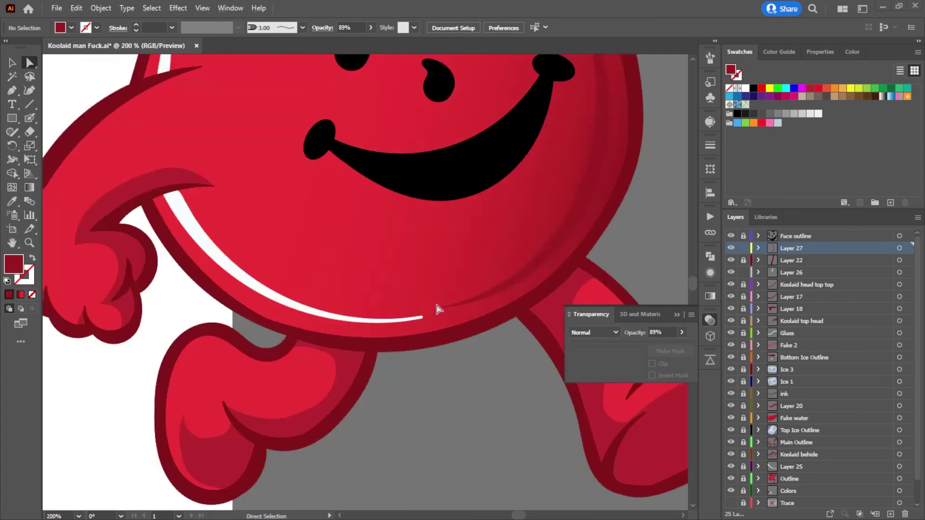
left_click_drag(435, 314, 436, 319)
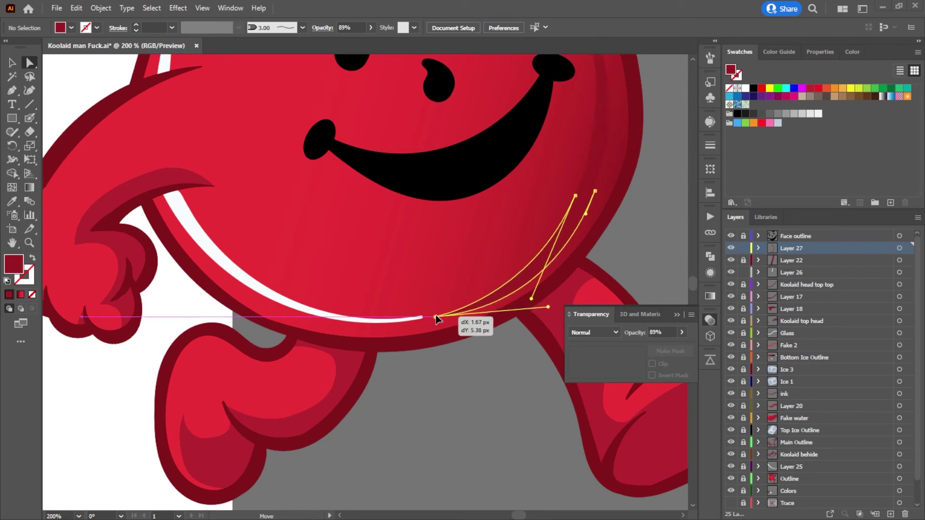
scroll(398, 326, "up", 3, "alt")
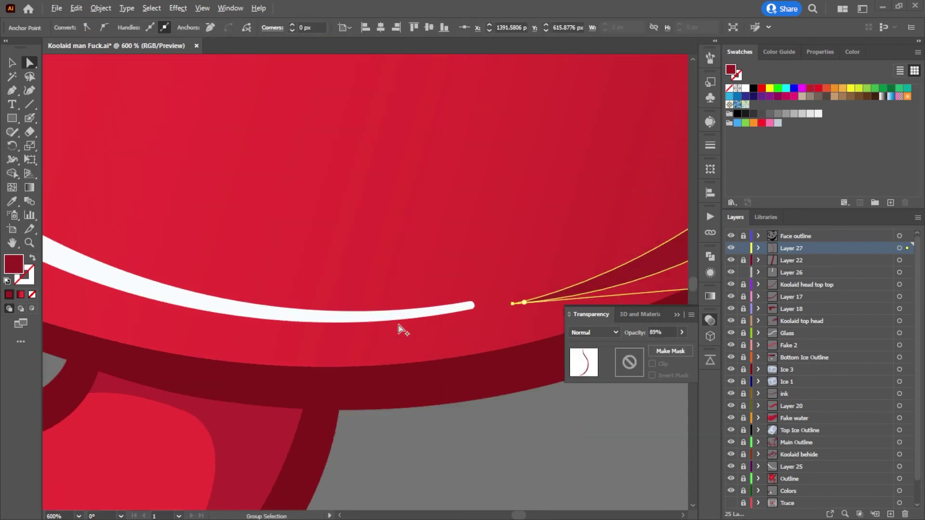
left_click(424, 316)
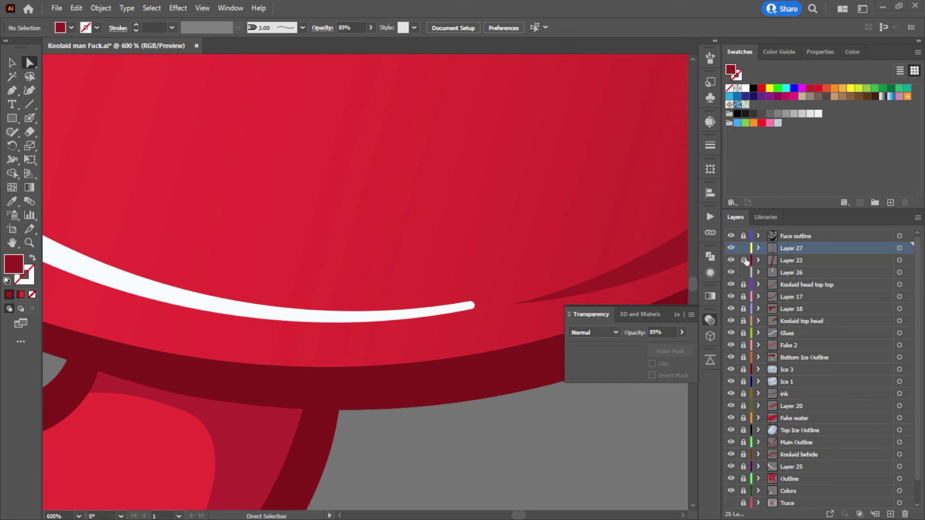
Step: Unlock Layer 25 and taper the tip of the pitcher's white bottom highlight to a point with the Eraser, then deselect it
left_click(744, 468)
left_click(418, 312)
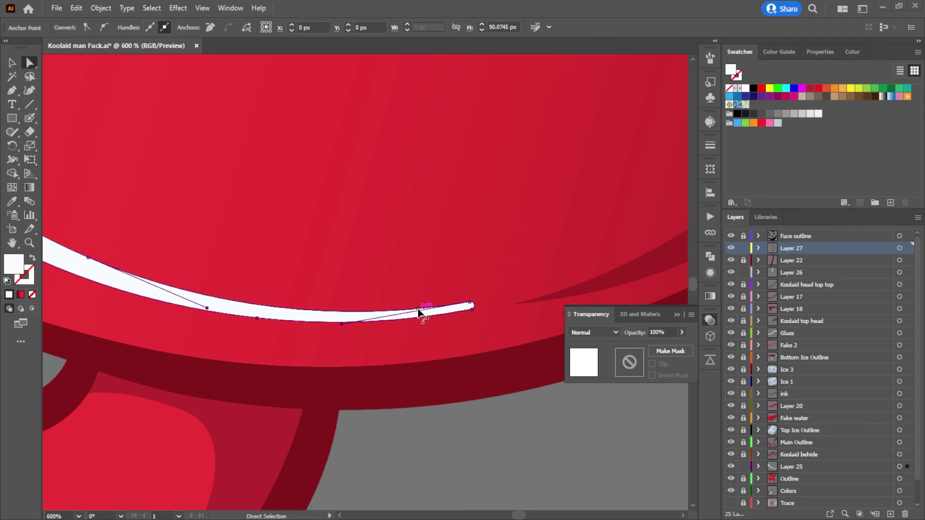
key("shift+e")
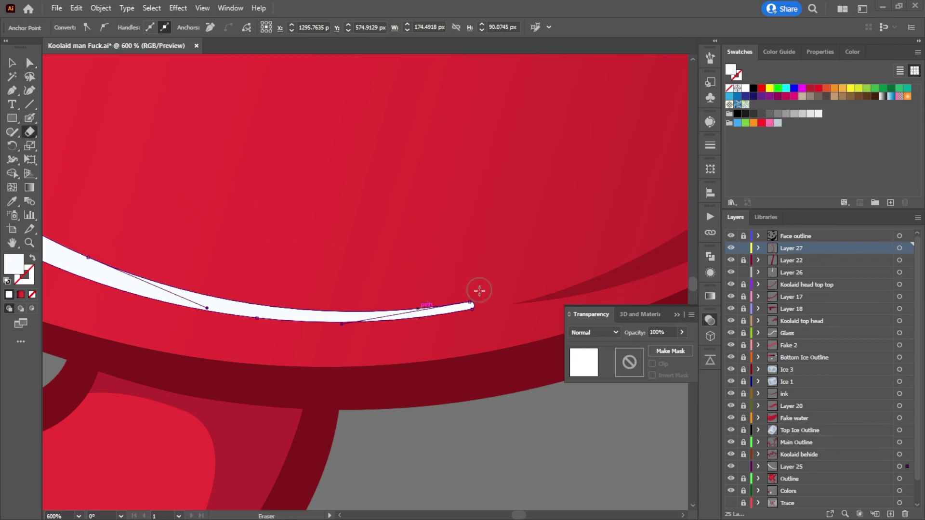
left_click_drag(483, 297, 297, 300)
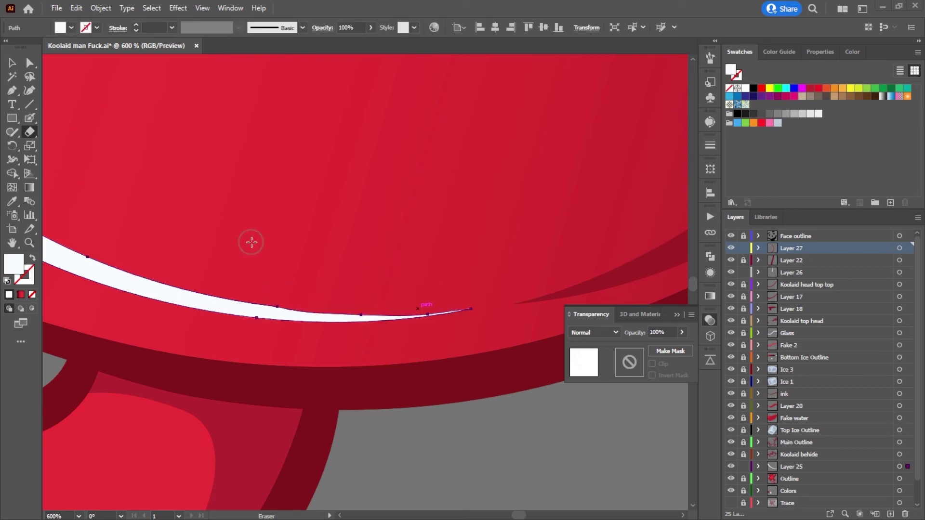
left_click(12, 63)
left_click(504, 192)
key("ctrl+0")
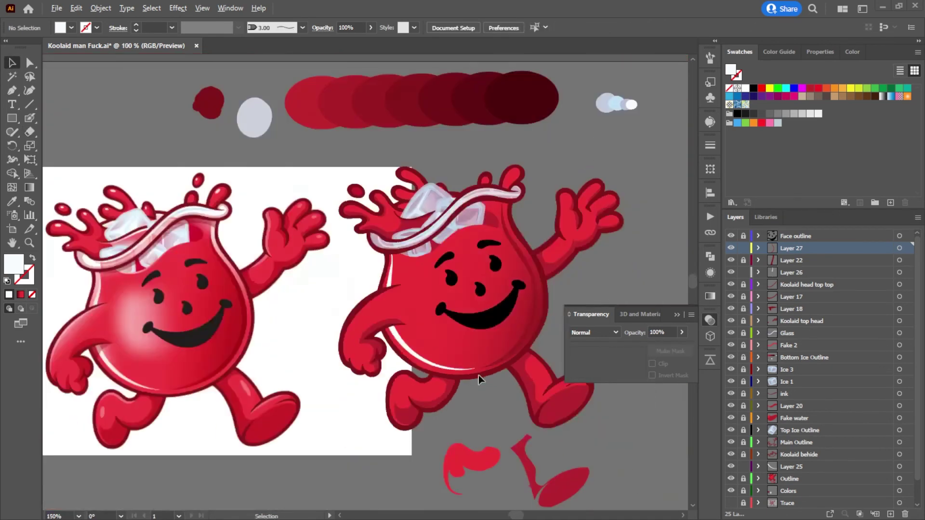
Step: Add a new layer and place it at the top of the layer stack, above Face outline
left_click_drag(472, 450, 372, 434)
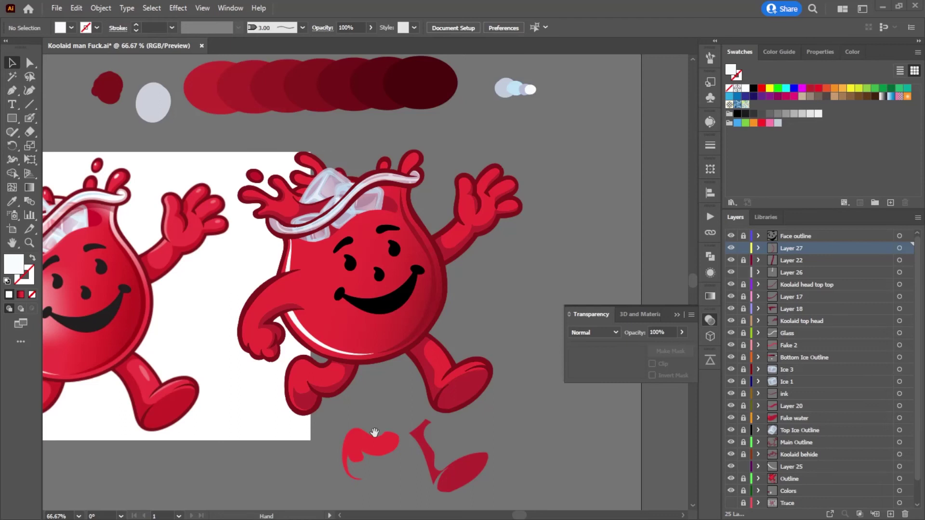
scroll(486, 343, "down", 1, "alt")
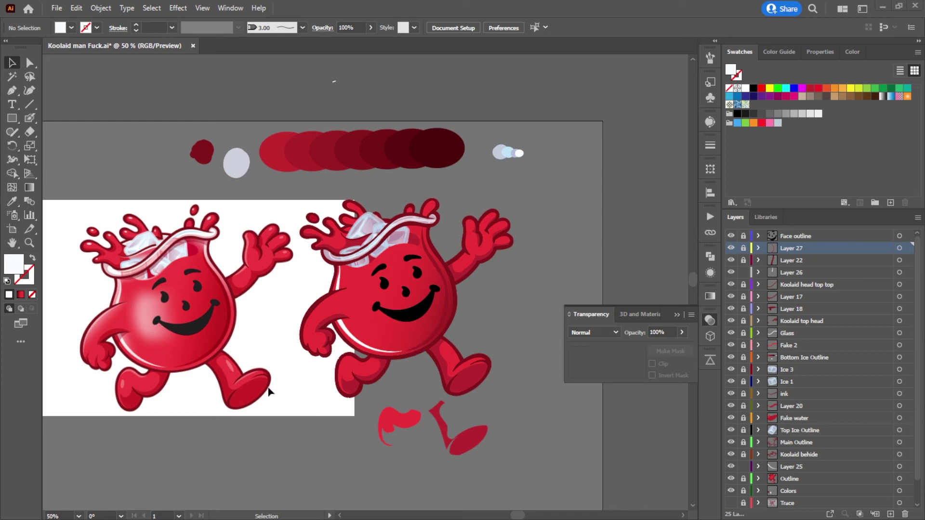
left_click(30, 118)
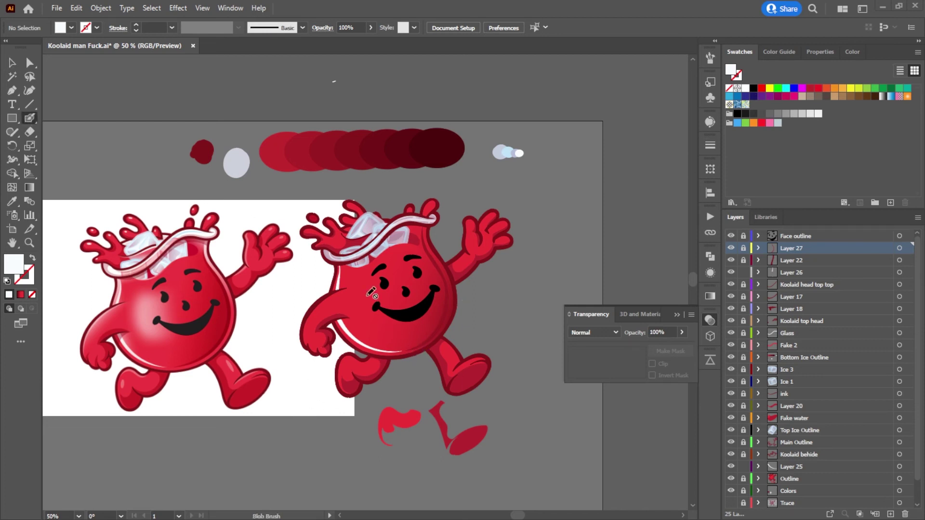
left_click(890, 514)
left_click_drag(797, 243, 799, 238)
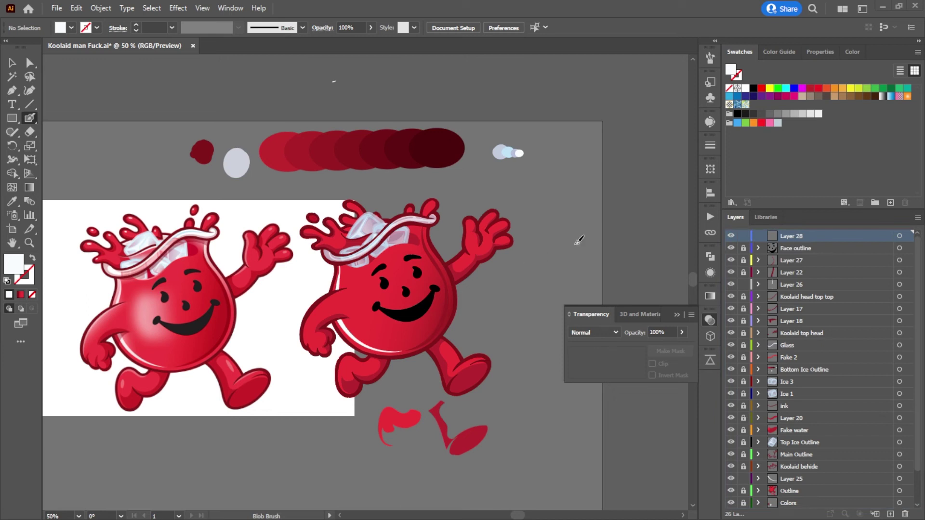
Step: Draw a closed white oval outline over the pitcher's cheek beside the bent arm with the Blob Brush
double_click(745, 88)
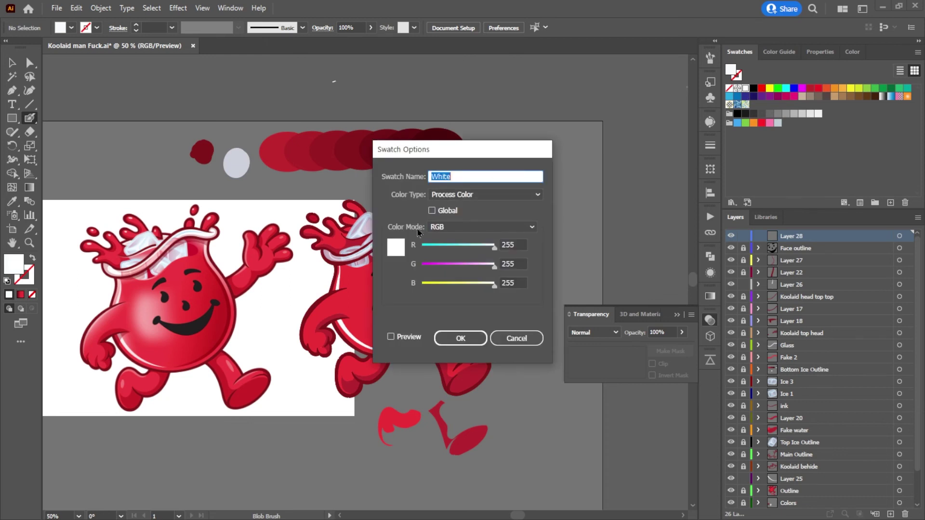
left_click(466, 337)
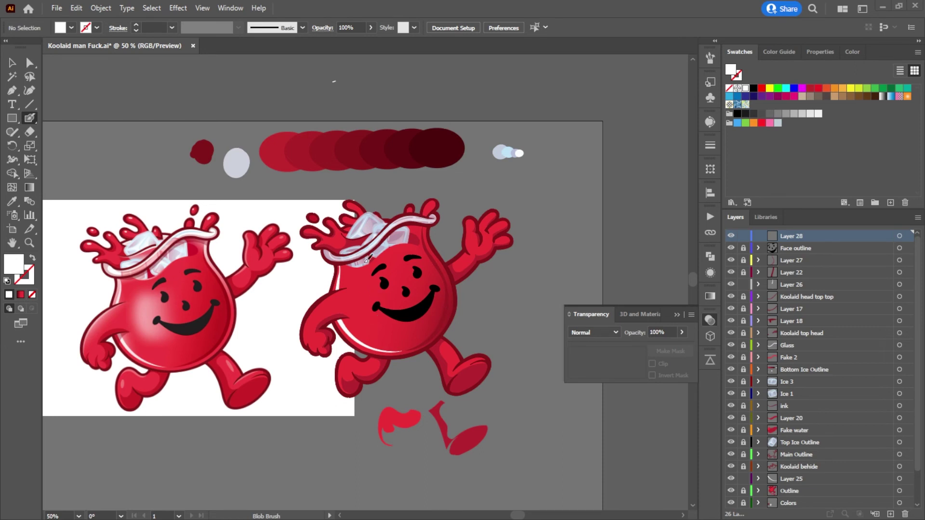
mouse_move(367, 275)
left_mouse_down()
mouse_move(357, 307)
mouse_move(381, 332)
mouse_move(391, 325)
mouse_move(395, 290)
mouse_move(366, 277)
left_mouse_up()
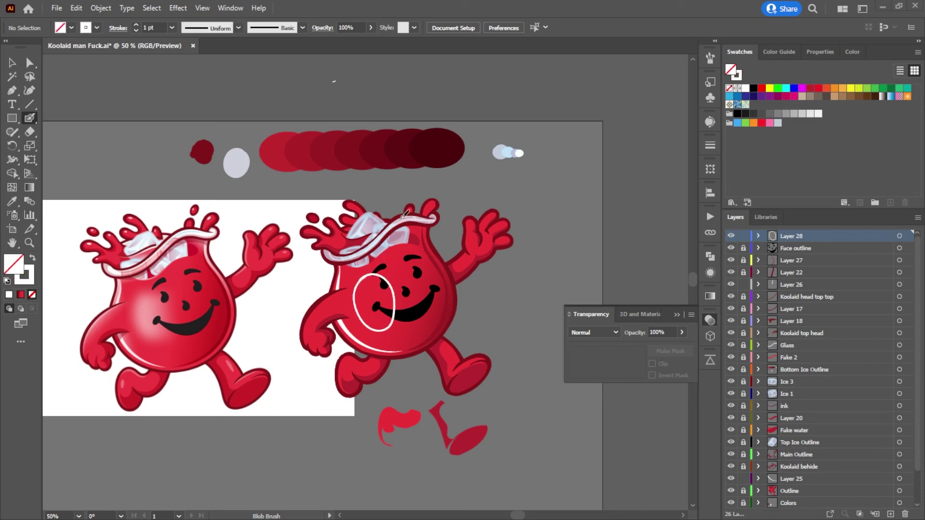
Step: Remove the inner path of the oval ring so that it becomes a solid white shape
scroll(356, 284, "up", 3)
key("a")
left_click(394, 237)
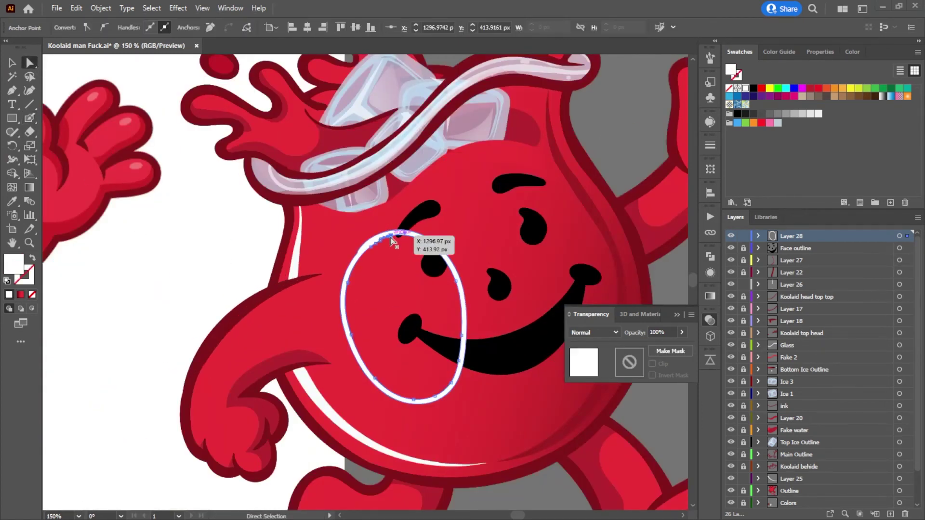
left_click(471, 269)
scroll(505, 285, "down", 3)
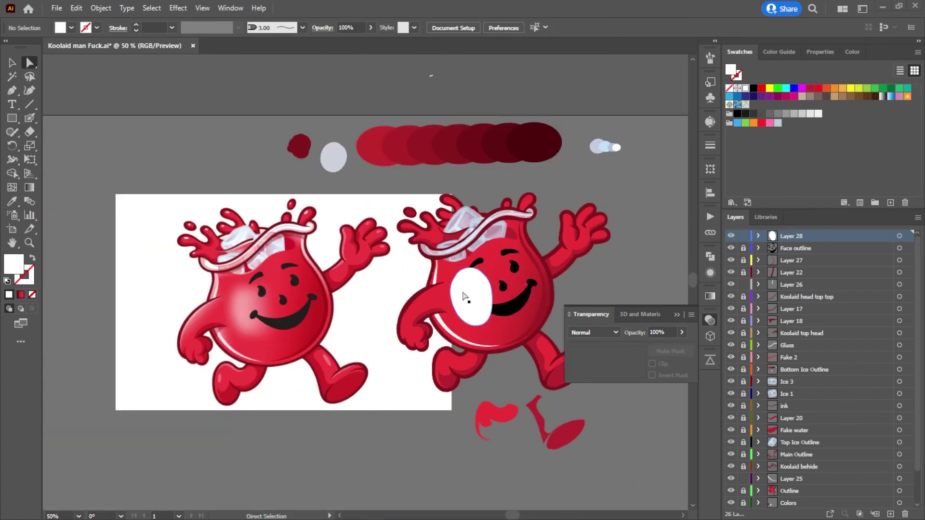
Step: Reposition the white oval on the cheek, then make it narrower and slightly shorter
mouse_move(471, 293)
left_mouse_down()
mouse_move(455, 293)
mouse_move(475, 297)
left_mouse_up()
left_click(11, 63)
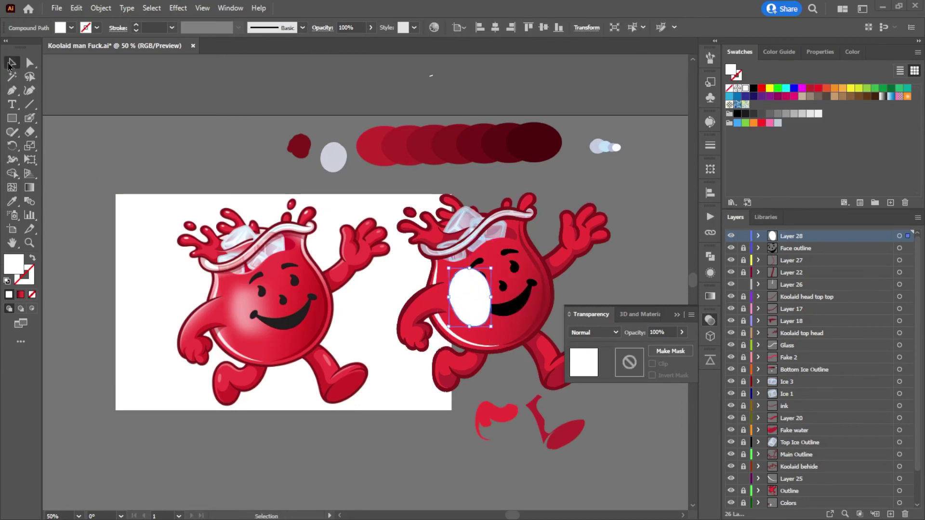
left_click_drag(491, 297, 485, 297)
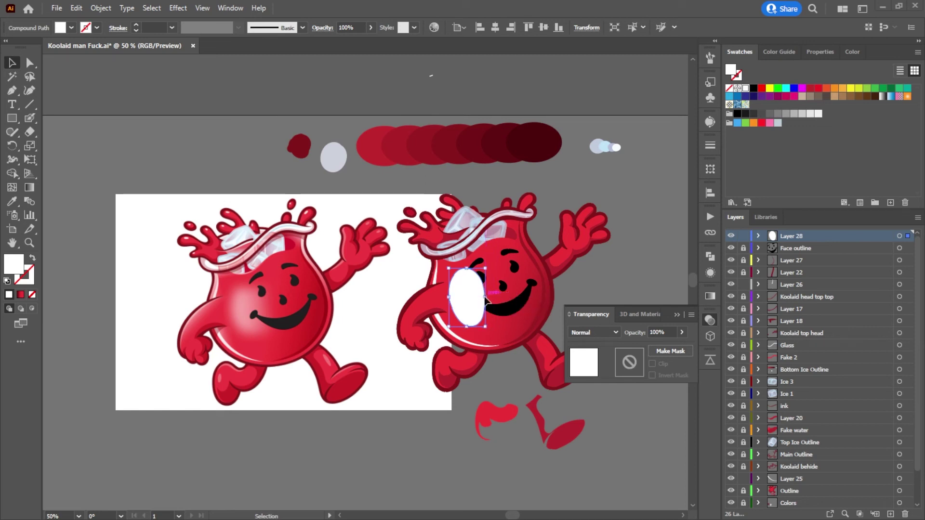
left_click_drag(470, 328, 450, 294)
left_click(178, 8)
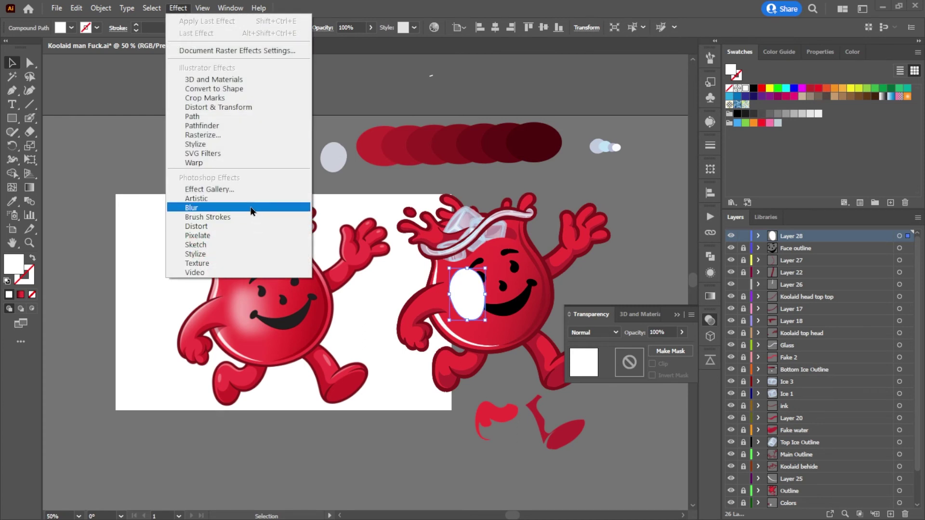
mouse_move(252, 208)
left_click(349, 208)
left_click_drag(500, 220, 297, 122)
left_click_drag(241, 158, 245, 158)
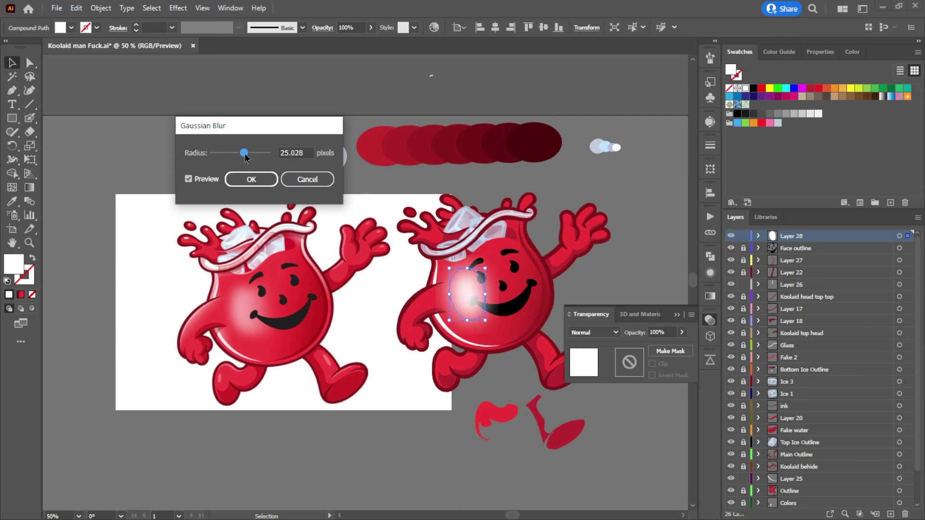
left_click(300, 178)
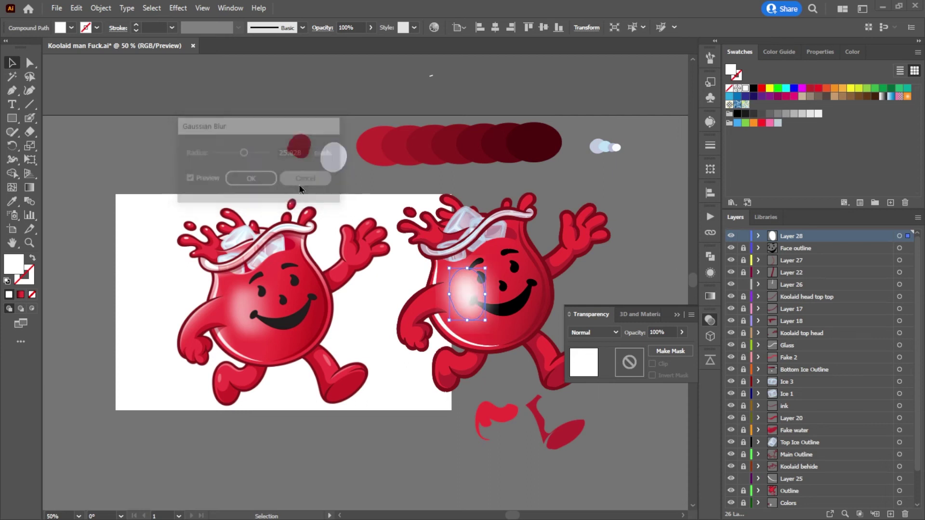
Step: Set the document raster effects to add 720 px around objects
left_click(177, 8)
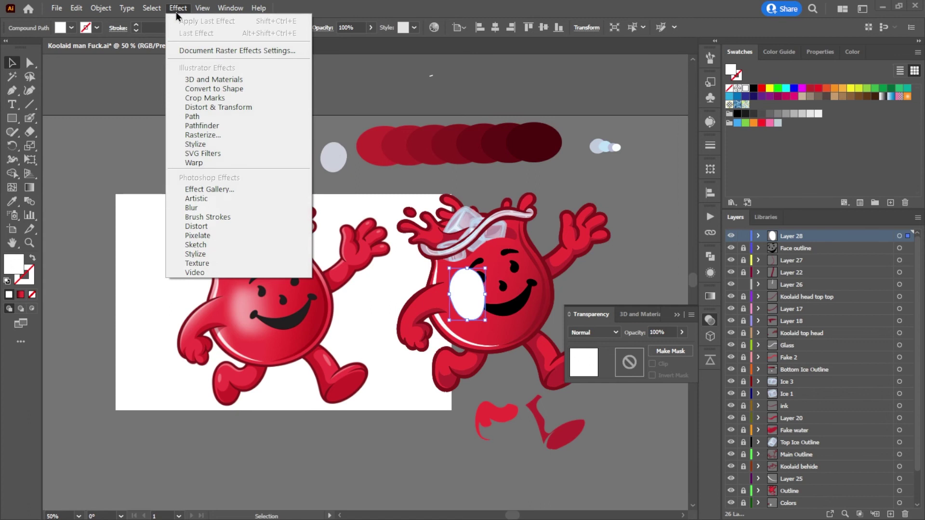
left_click(234, 51)
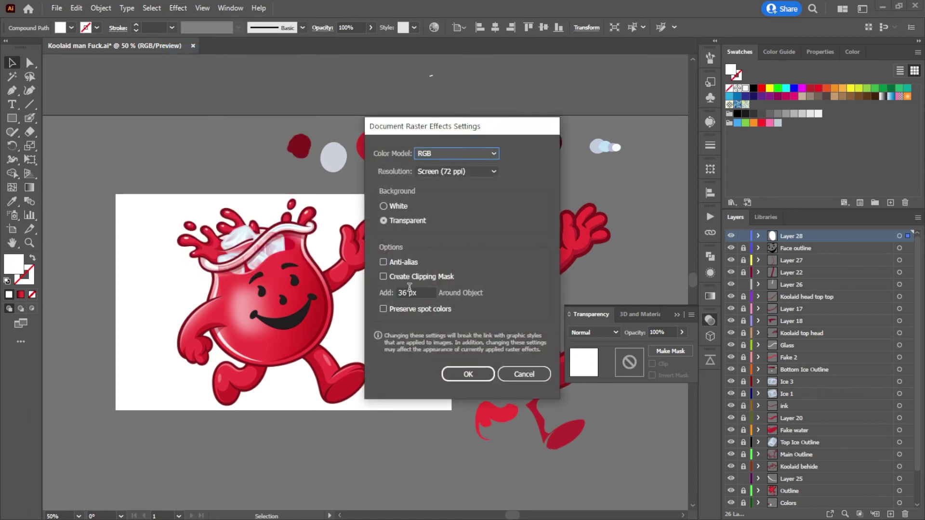
double_click(413, 293)
key("BackSpace")
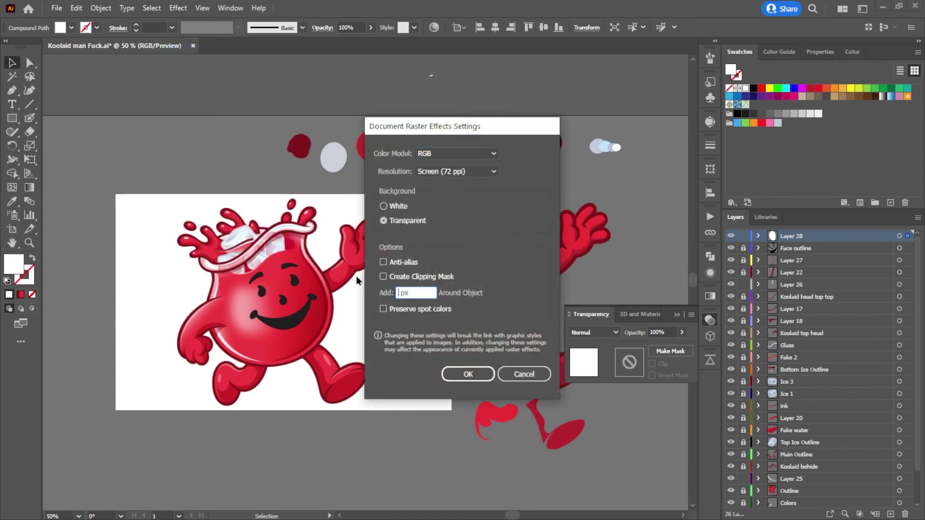
type("720")
left_click(467, 375)
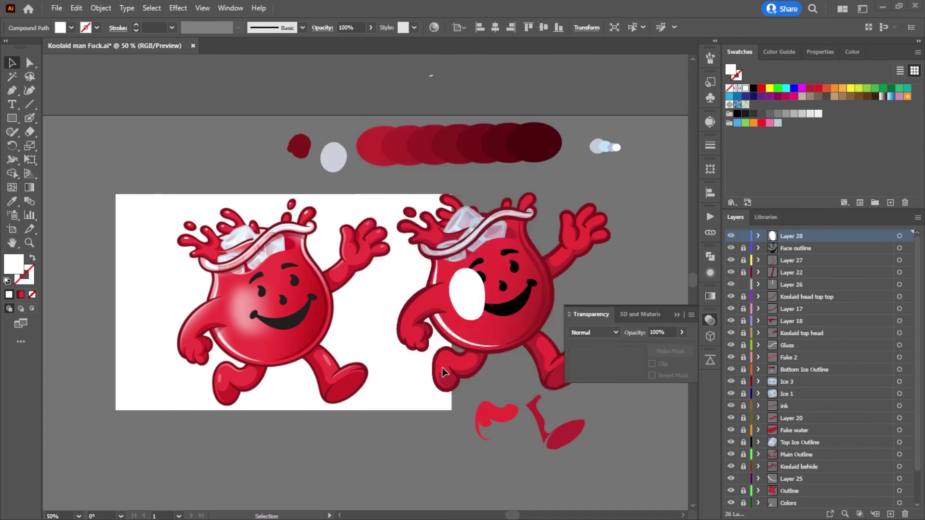
Step: Apply a Gaussian Blur with a radius of about 29 pixels to the white oval and deselect it
left_click(462, 292)
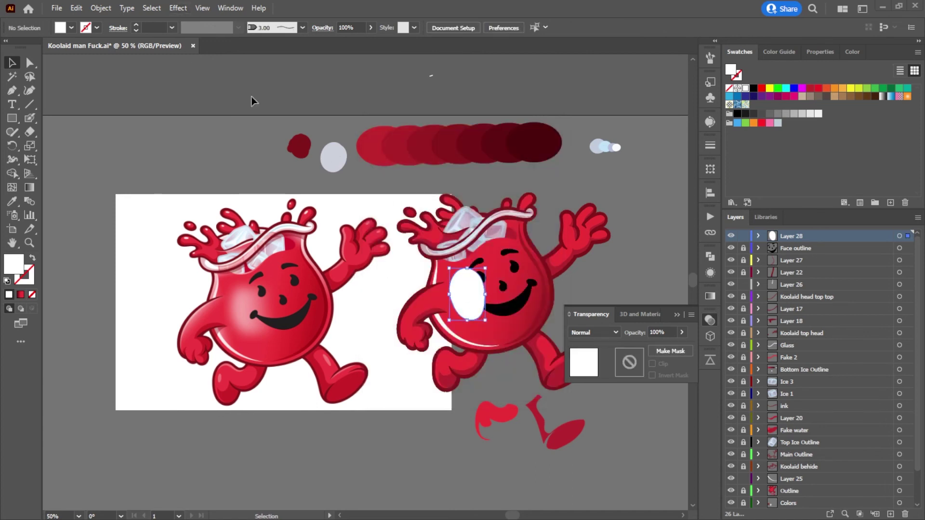
left_click(178, 9)
mouse_move(298, 209)
left_click(354, 210)
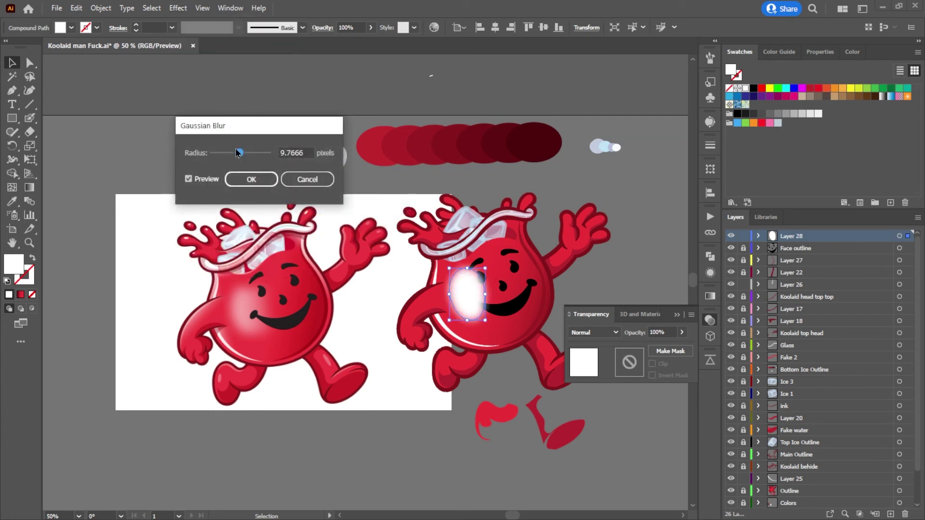
left_click_drag(239, 156, 244, 157)
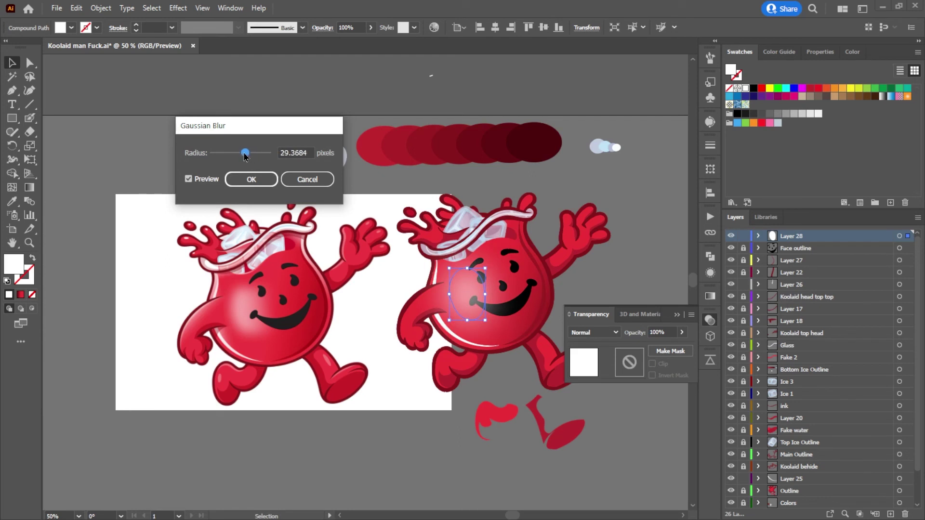
left_click(268, 180)
left_click(609, 184)
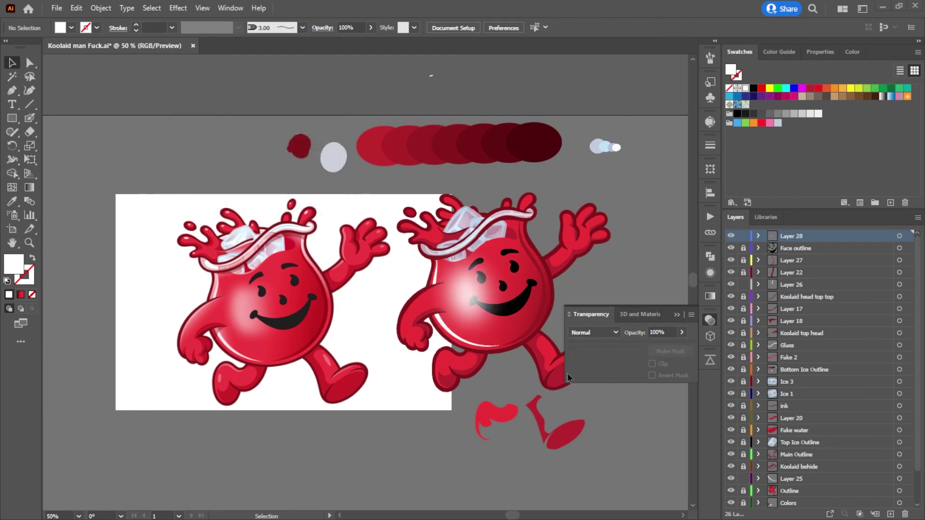
Step: Lower the opacity of the blurred cheek highlight to 71% and deselect it
left_click(682, 332)
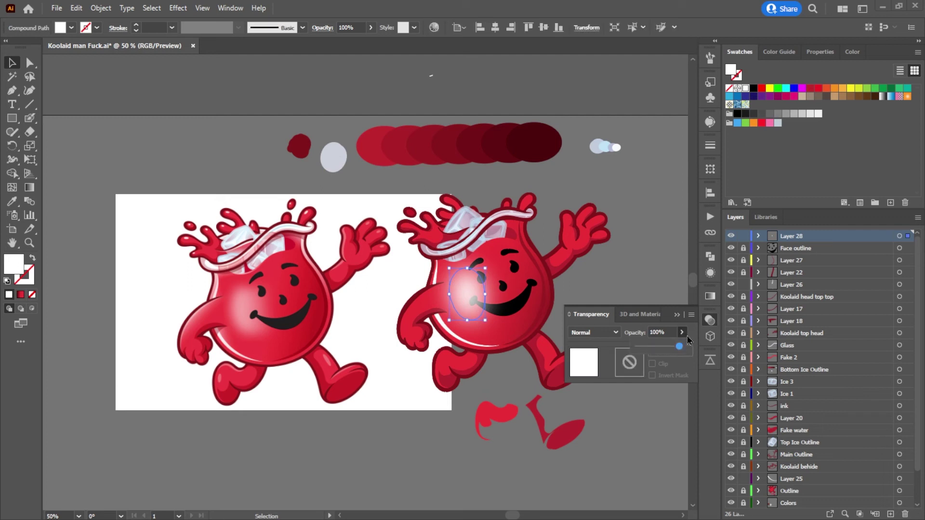
left_click_drag(684, 346, 668, 350)
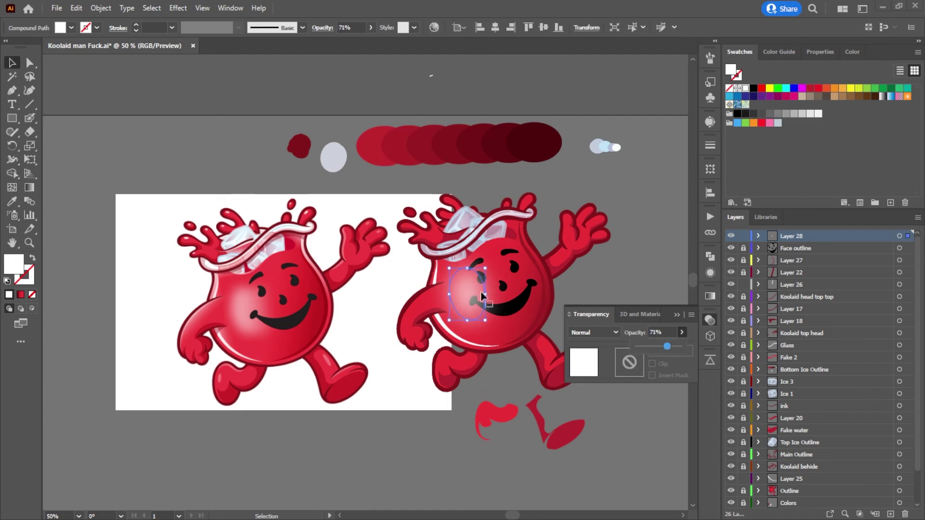
key("Return")
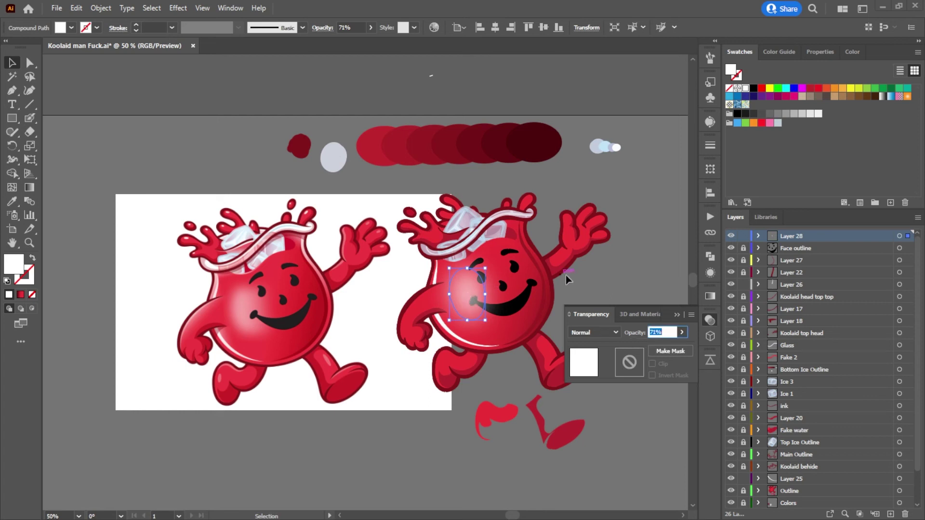
left_click(650, 292)
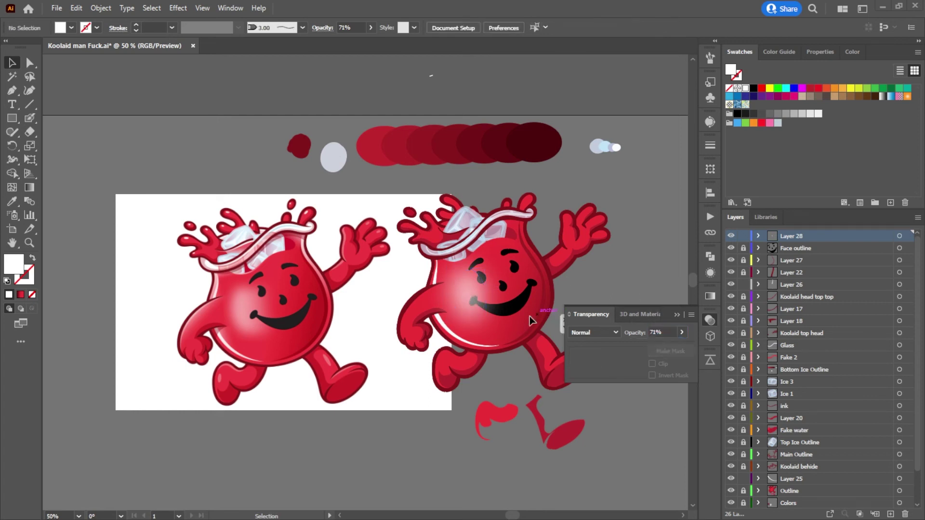
Step: Lower the opacity of the blurred white cheek highlight to 67% and deselect it
left_click_drag(467, 298, 465, 329)
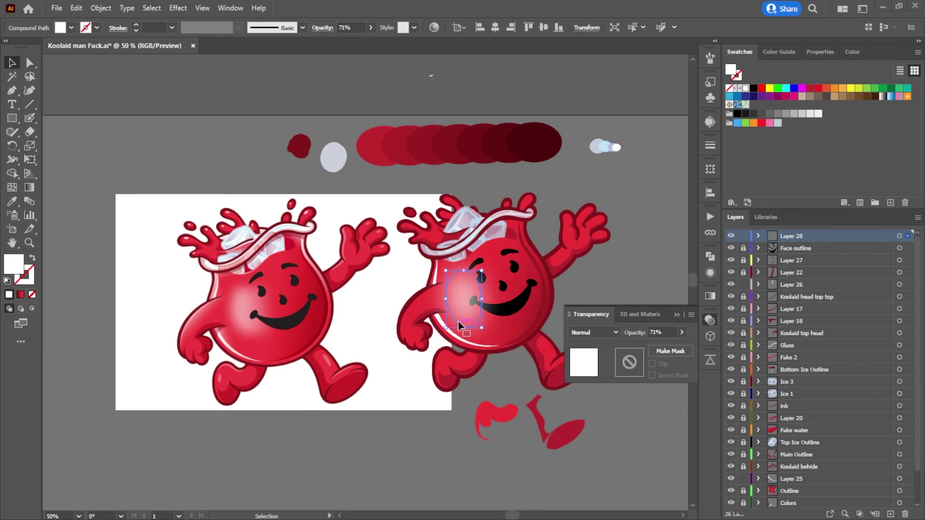
left_click(227, 176)
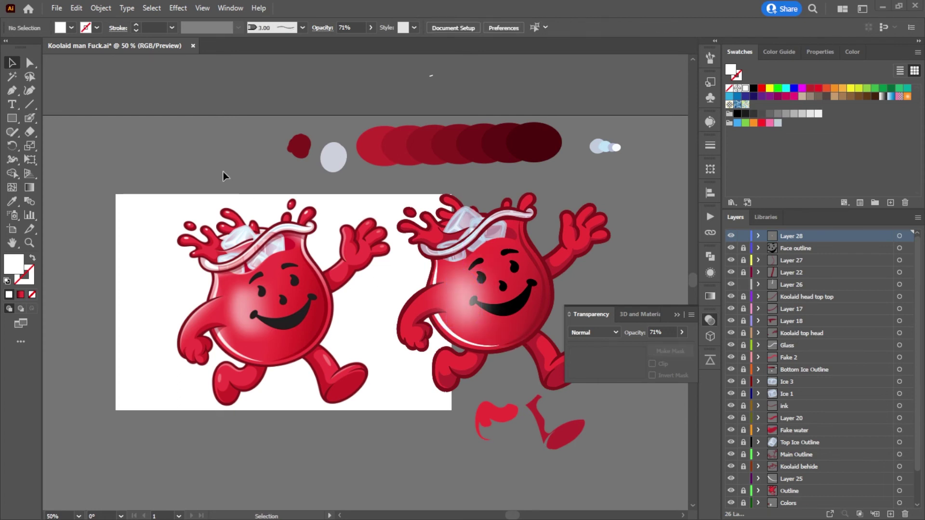
left_click(471, 313)
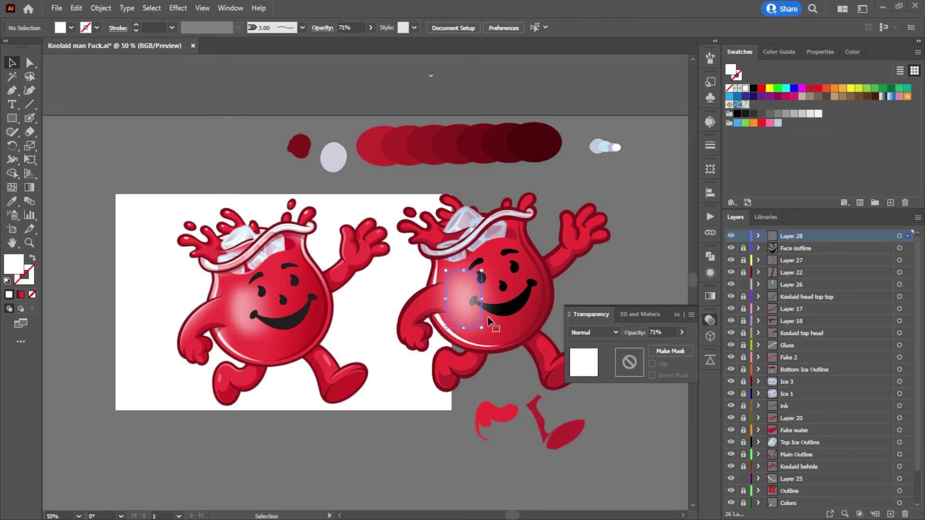
left_click(682, 332)
left_click_drag(667, 350, 665, 351)
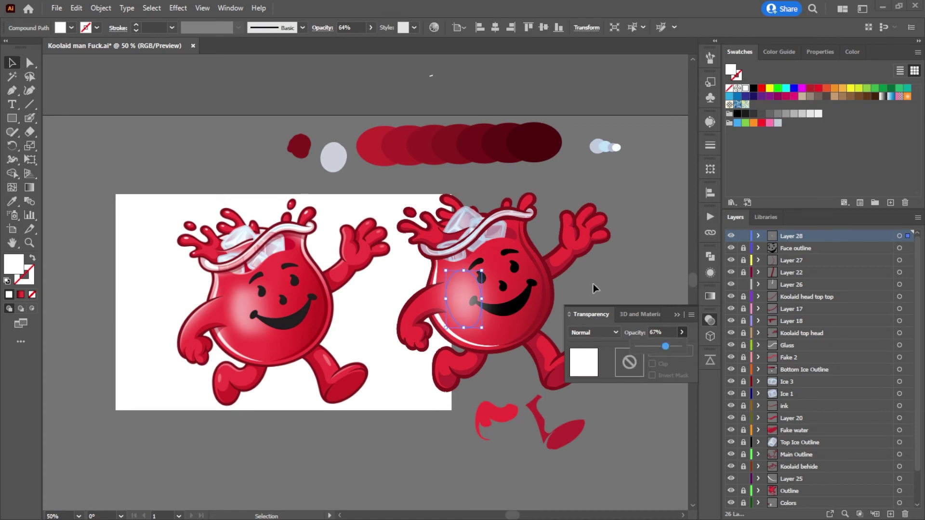
left_click(608, 178)
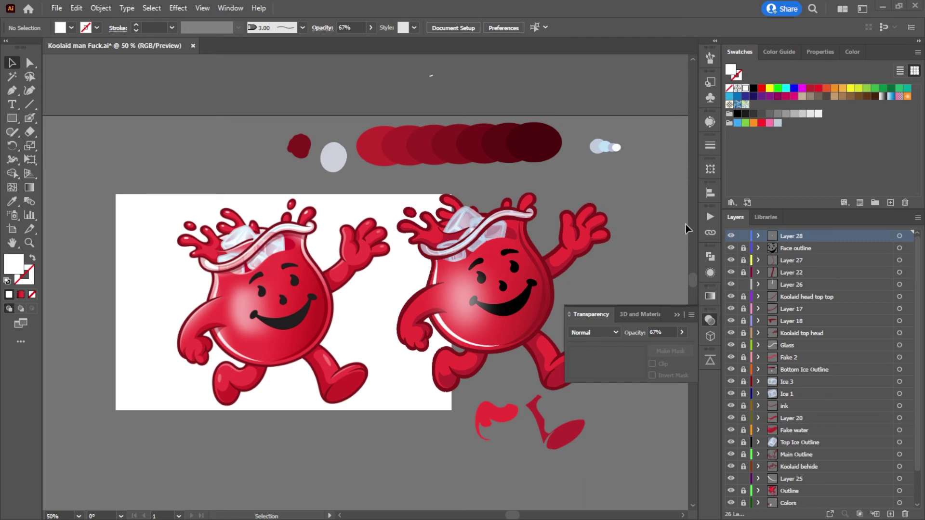
left_click(710, 320)
Step: Add a new layer, then lock the cheek glow's Layer 28 and rename it "Hight Light"
scroll(600, 386, "down", 4)
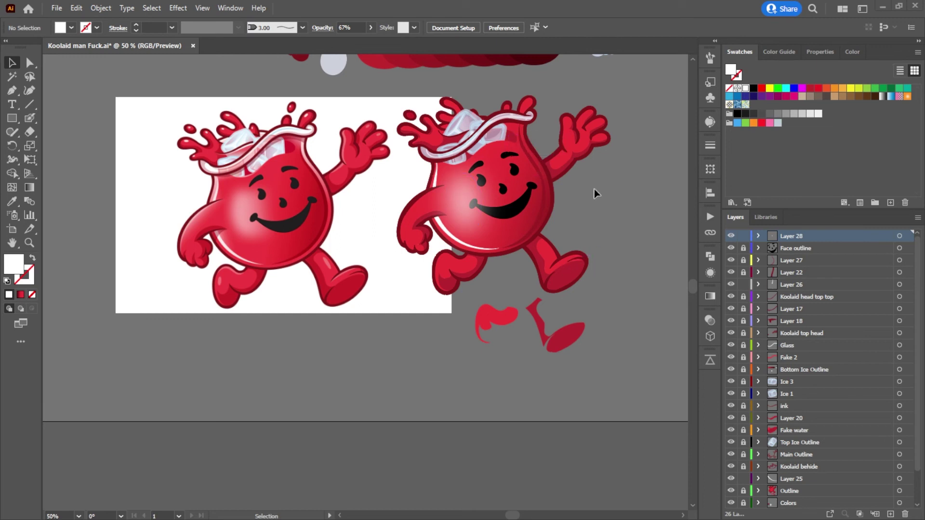
scroll(559, 223, "up", 1)
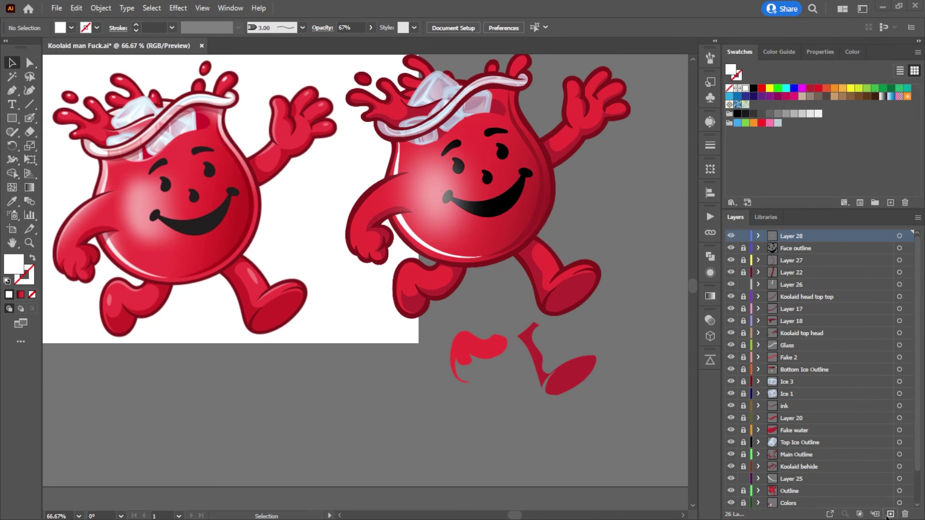
left_click(890, 514)
left_click(730, 249)
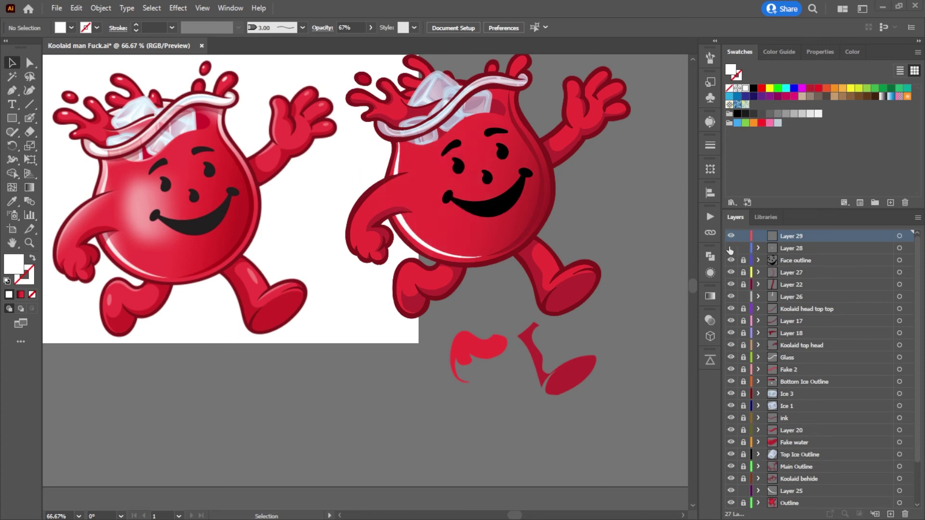
left_click(730, 249)
left_click(730, 248)
left_click(730, 249)
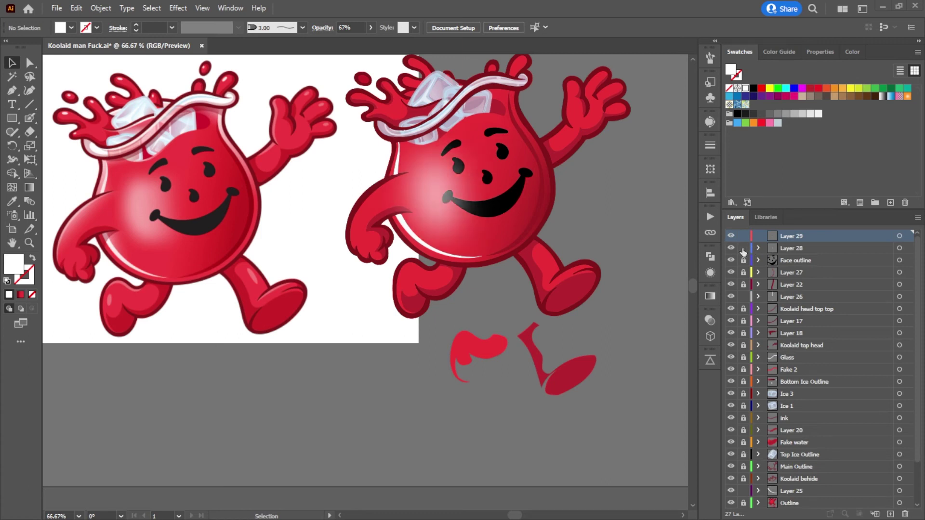
double_click(785, 247)
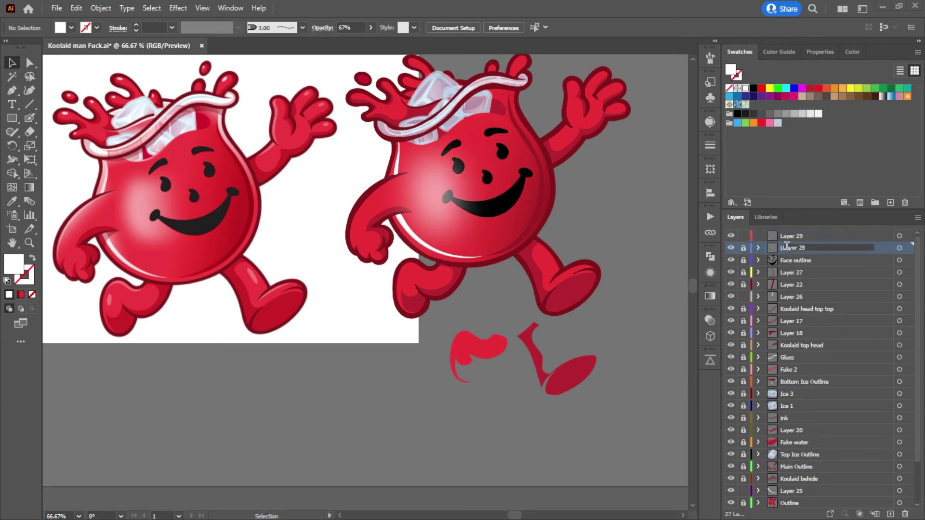
type("Hight Light")
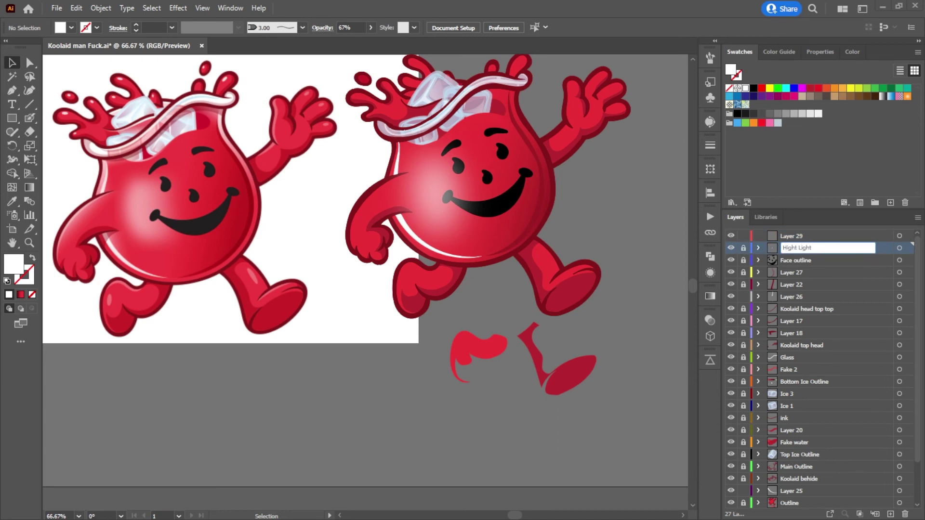
key("Return")
Step: Rename the new empty layer "secpm" and place it directly below the Main Outline layer, ready for the Blob Brush
left_click_drag(792, 243, 797, 278)
double_click(797, 272)
type("secpm")
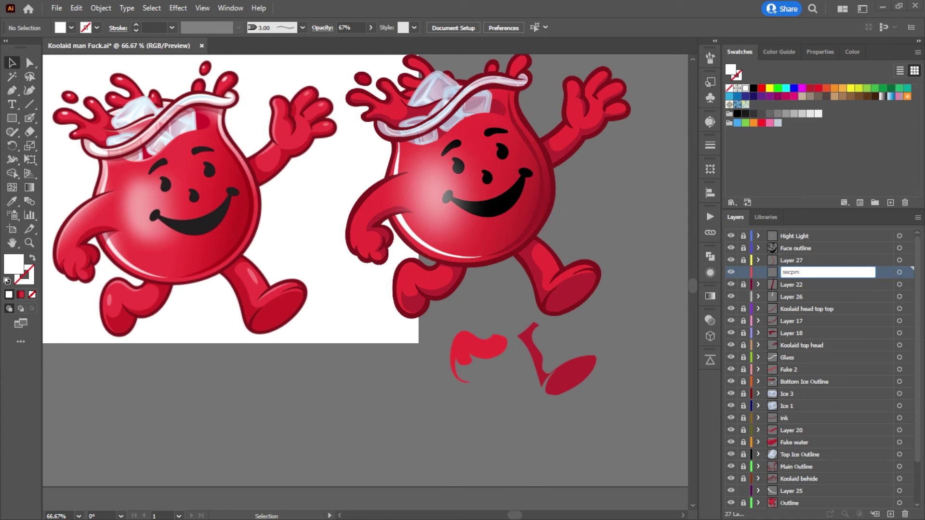
key("Return")
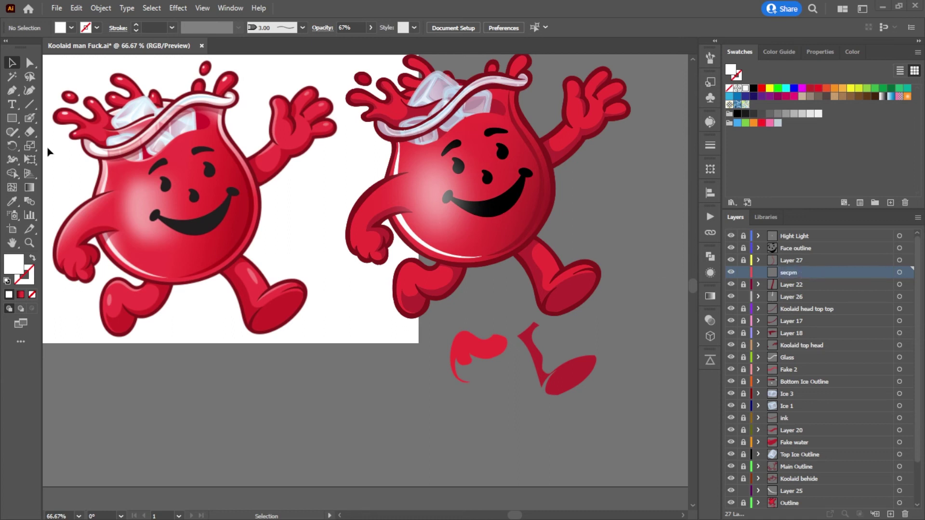
left_click(30, 118)
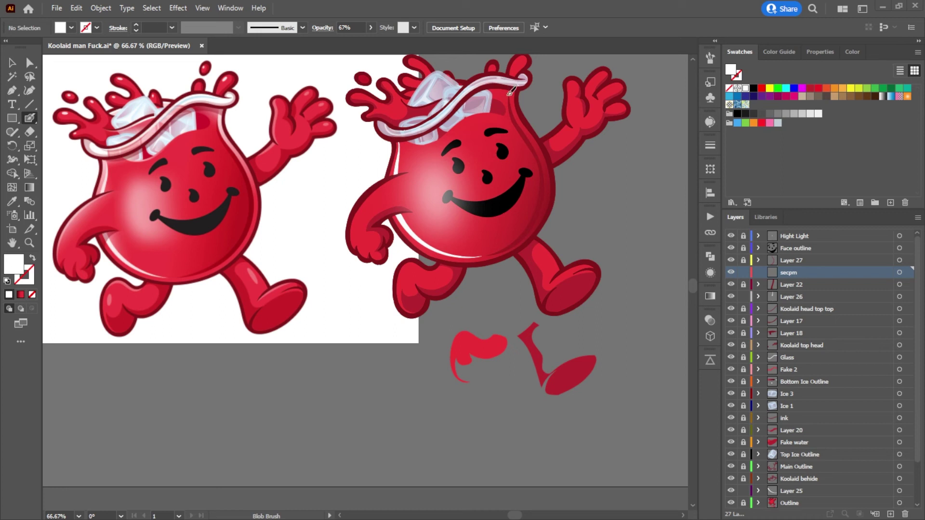
left_click_drag(795, 279, 787, 474)
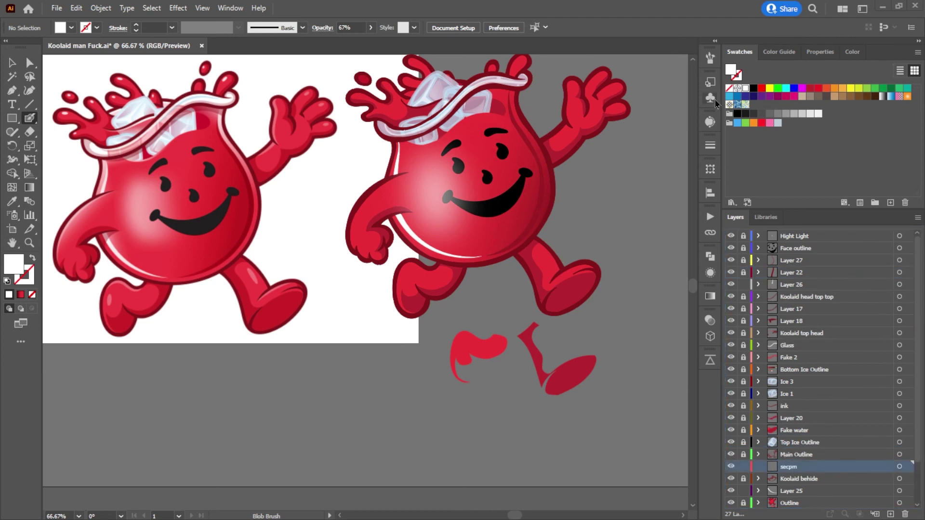
left_click_drag(509, 276, 530, 91)
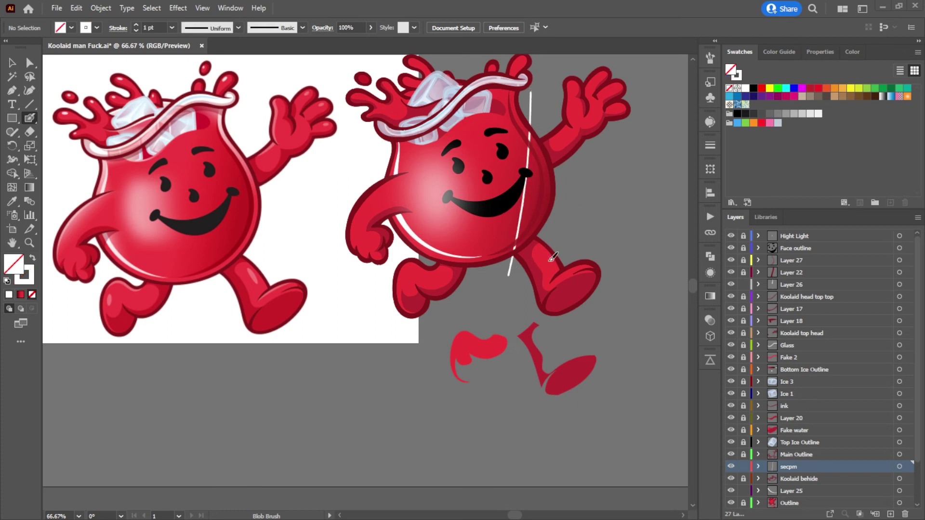
mouse_move(550, 261)
left_mouse_down()
mouse_move(521, 172)
mouse_move(511, 73)
left_mouse_up()
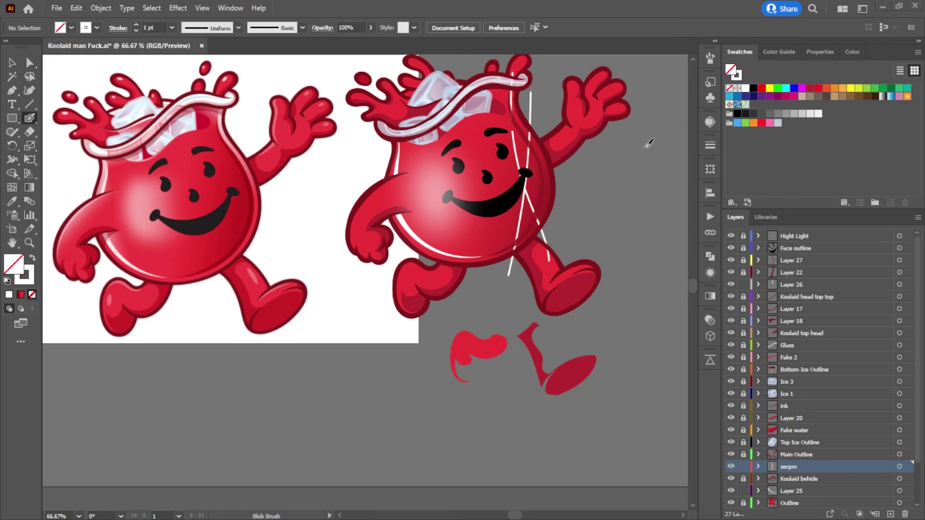
key("ctrl+z")
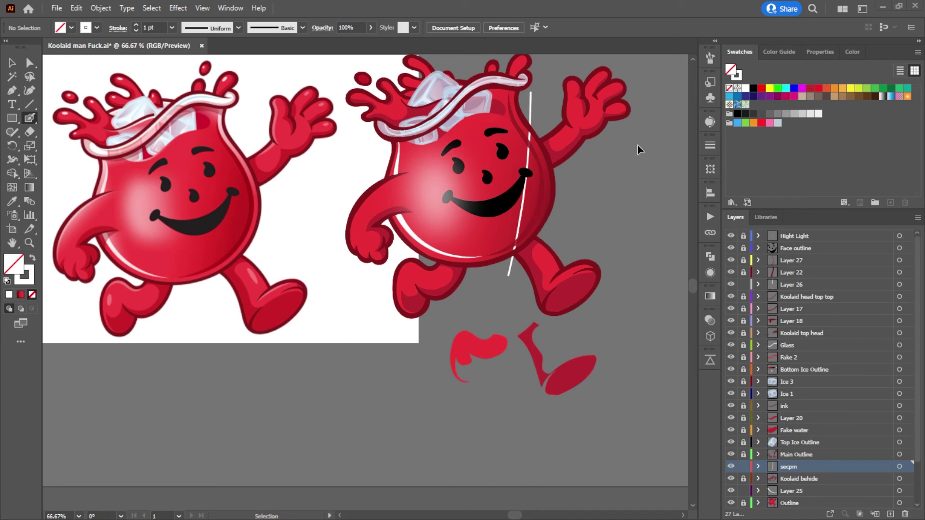
key("ctrl+z")
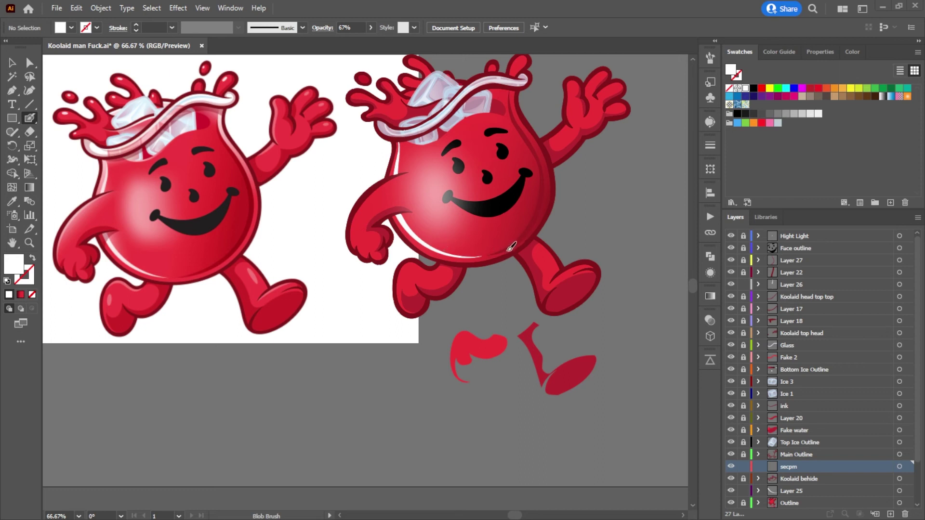
Step: Paint a white highlight with the Blob Brush along the inside of the pitcher's right edge, from below the rim to its base
mouse_move(496, 255)
left_mouse_down()
mouse_move(536, 219)
mouse_move(546, 181)
mouse_move(514, 90)
mouse_move(552, 184)
mouse_move(544, 217)
mouse_move(524, 244)
left_mouse_up()
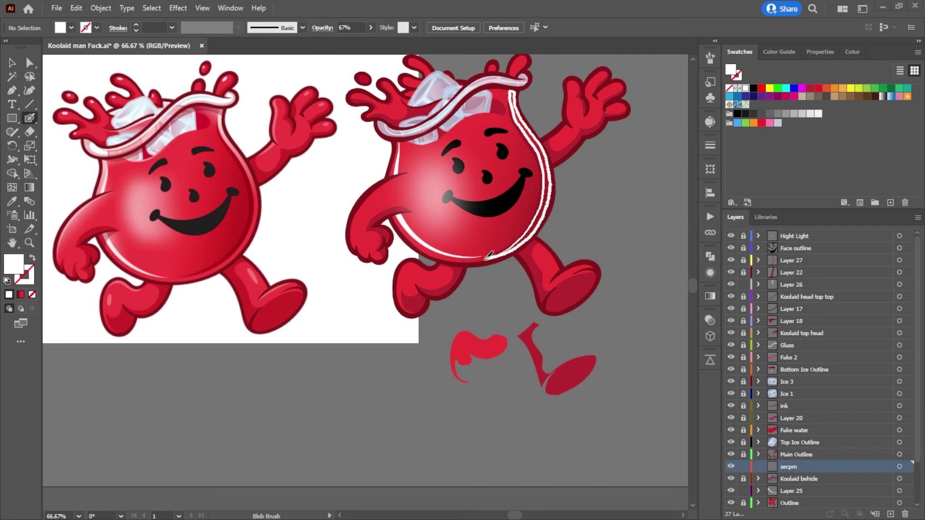
mouse_move(476, 257)
left_mouse_down()
mouse_move(521, 239)
mouse_move(552, 193)
left_mouse_up()
key("shift+x")
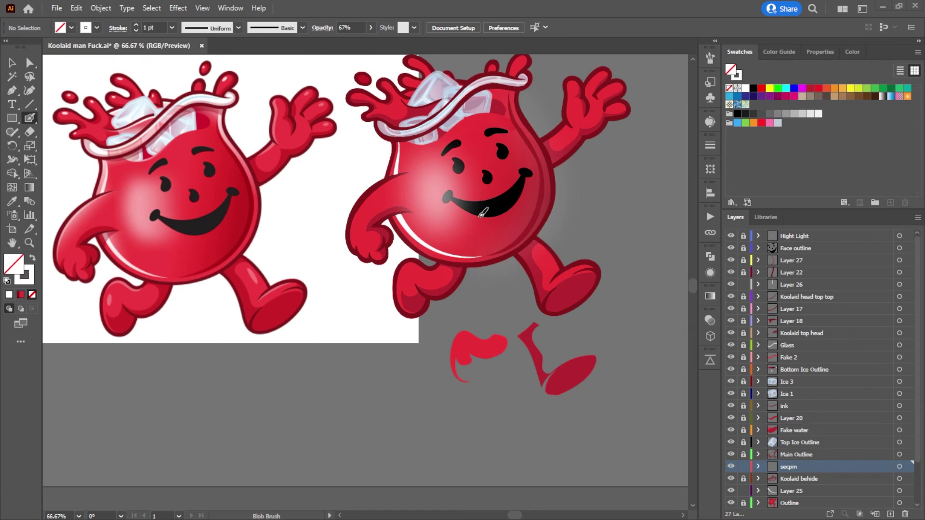
Step: Remove the Gaussian Blur effect from the newly painted highlight along the pitcher's right edge
left_click(30, 63)
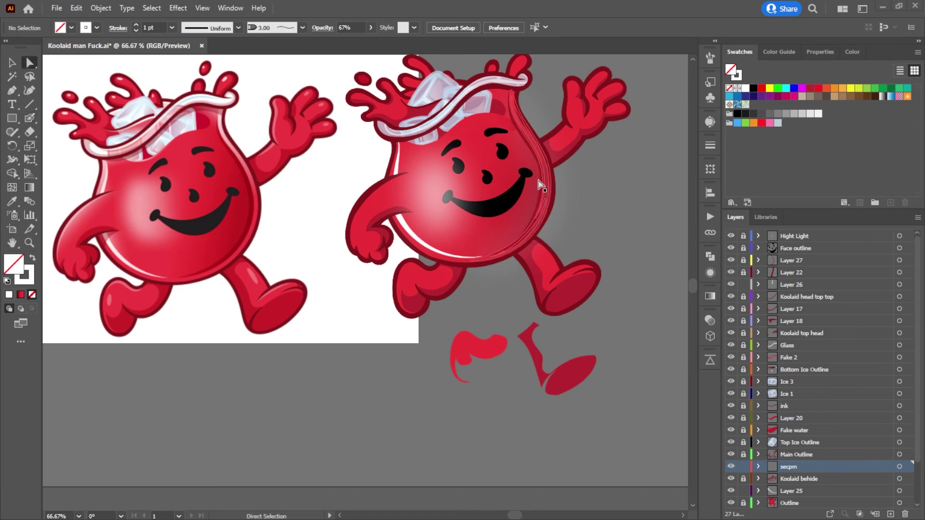
left_click(547, 203)
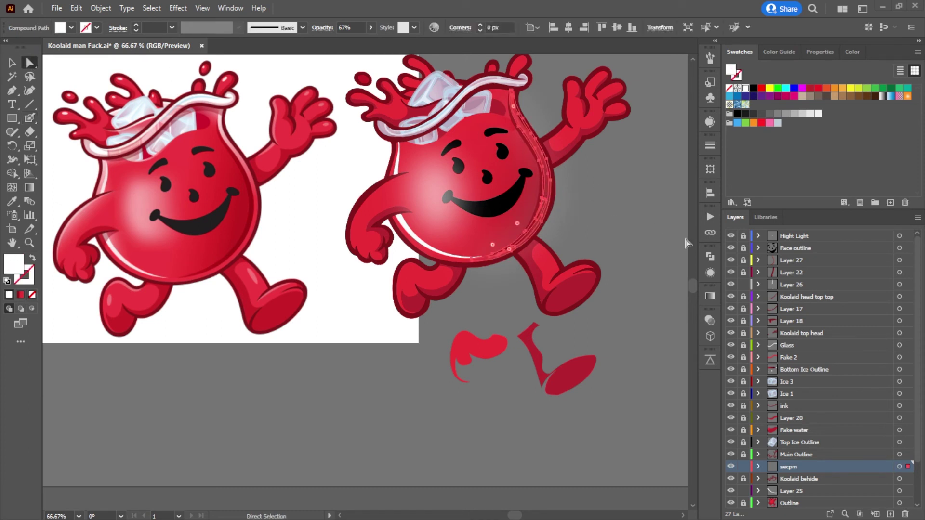
left_click(712, 274)
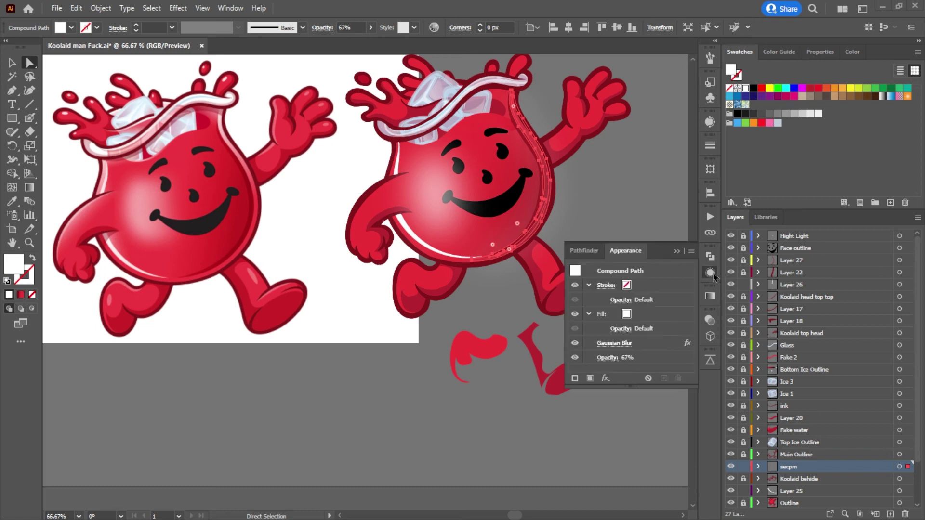
left_click(629, 344)
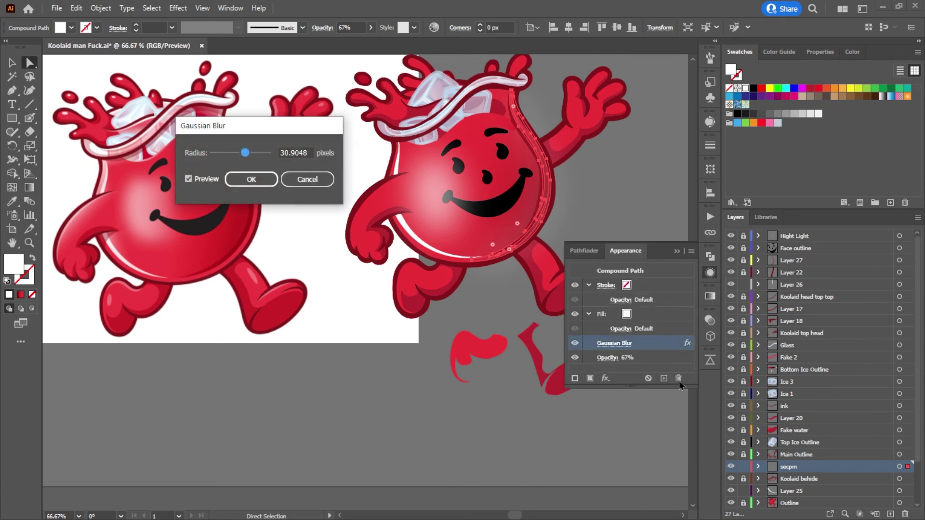
left_click(299, 180)
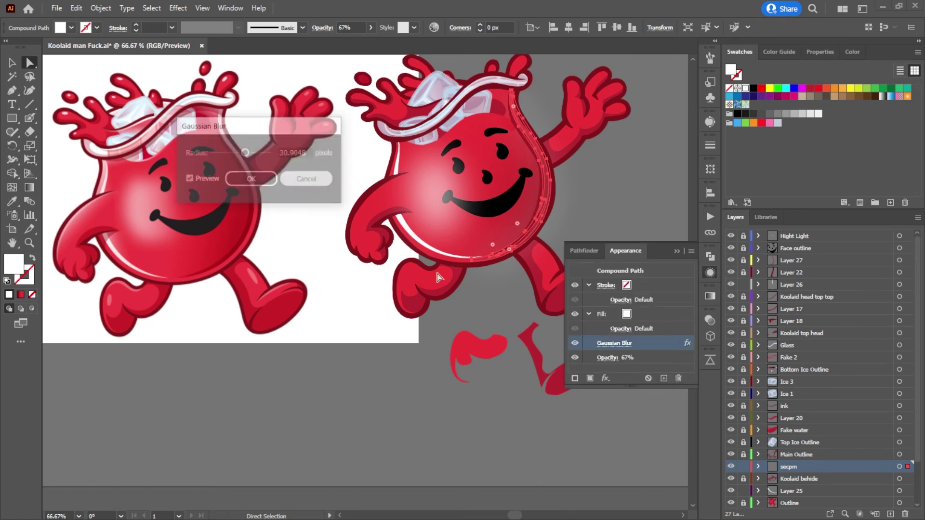
left_click(678, 378)
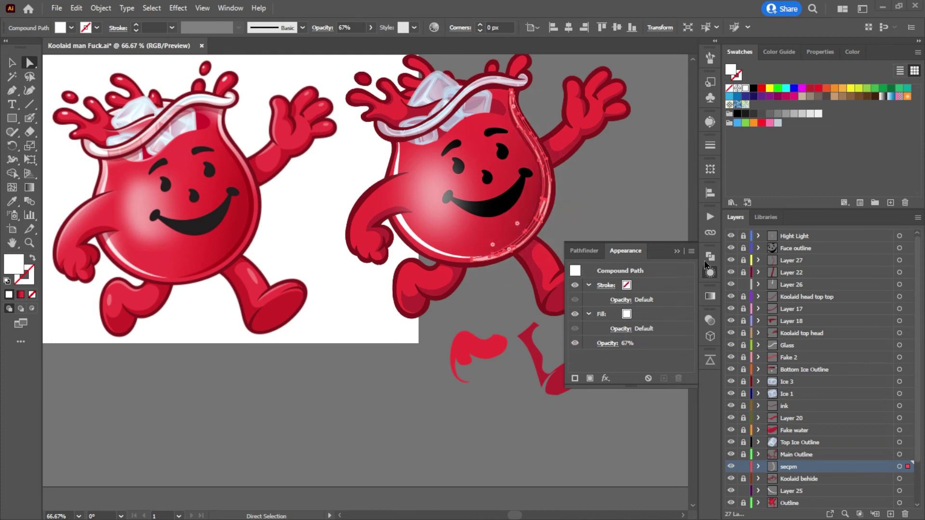
Step: Set the opacity of the white edge highlight to 100% and deselect it
left_click(711, 319)
left_click(682, 333)
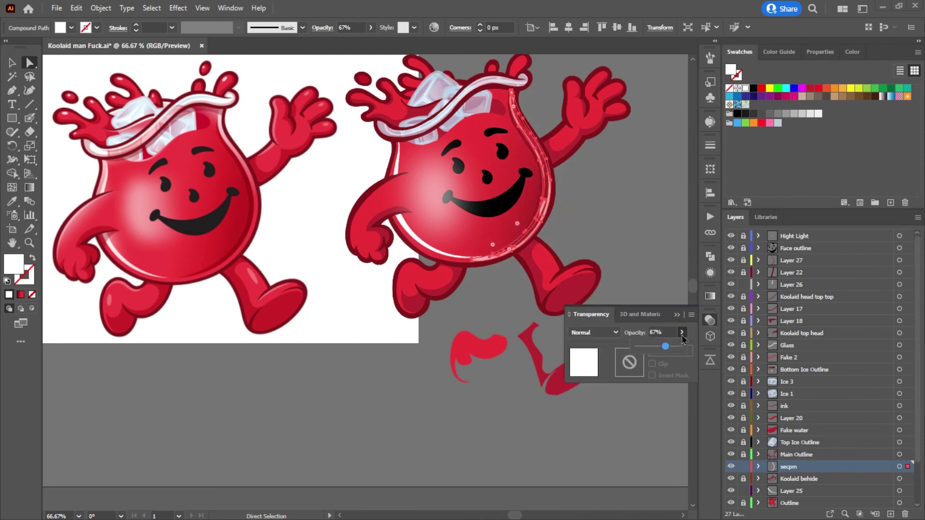
left_click_drag(670, 347, 693, 349)
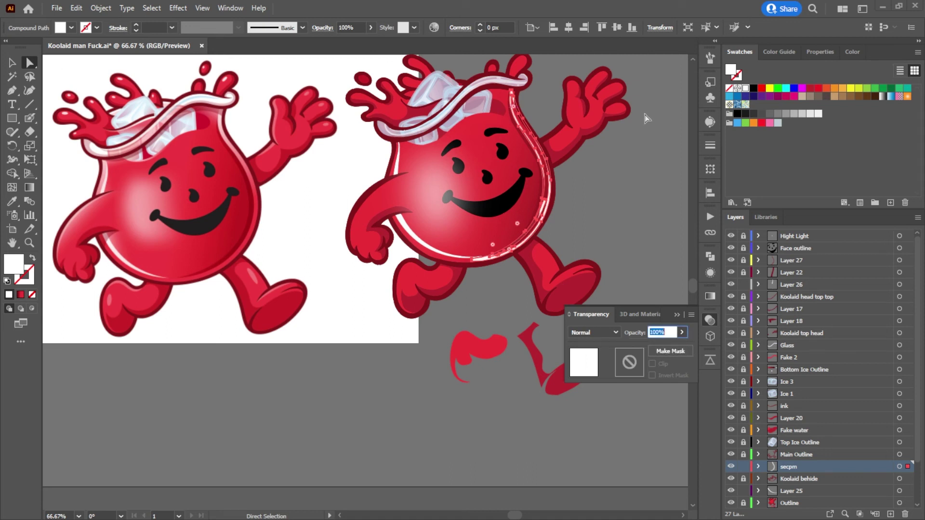
left_click(636, 159)
Step: Remove part of the inner gap contour from the white edge highlight to fill the band, and examine its upper end
scroll(569, 205, "up", 2)
scroll(562, 202, "up", 3)
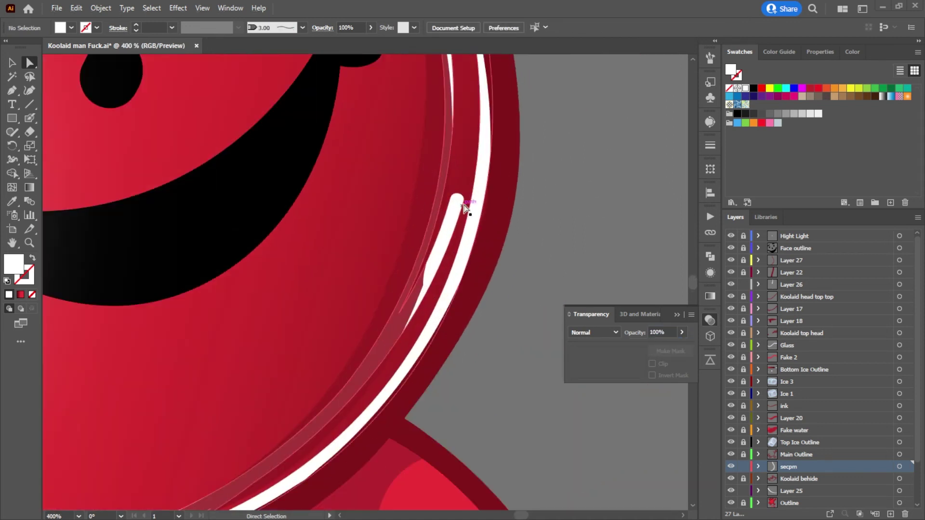
left_click(473, 189)
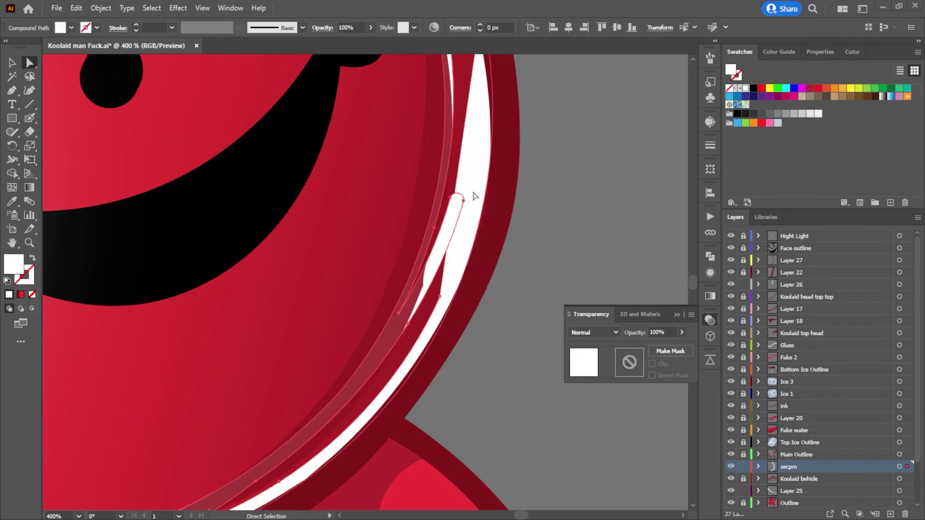
left_click(519, 217)
scroll(571, 199, "down", 3)
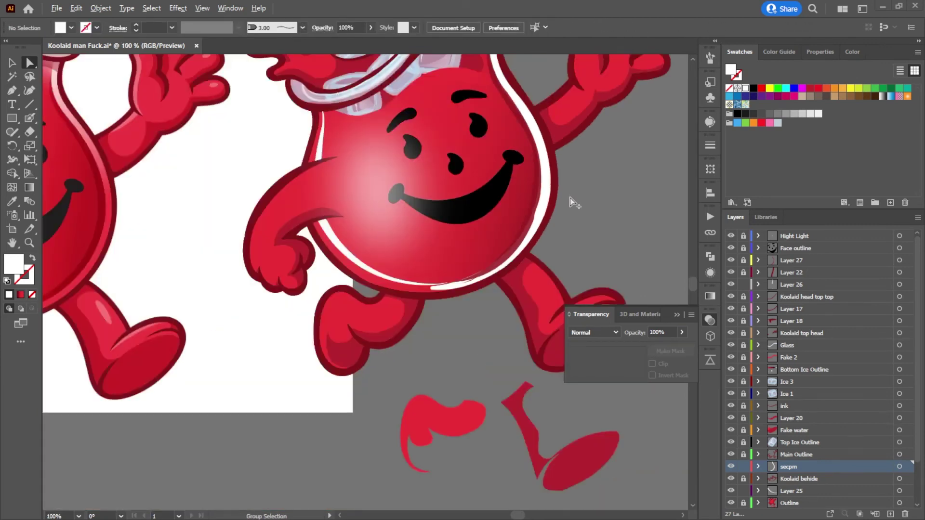
scroll(590, 193, "up", 3)
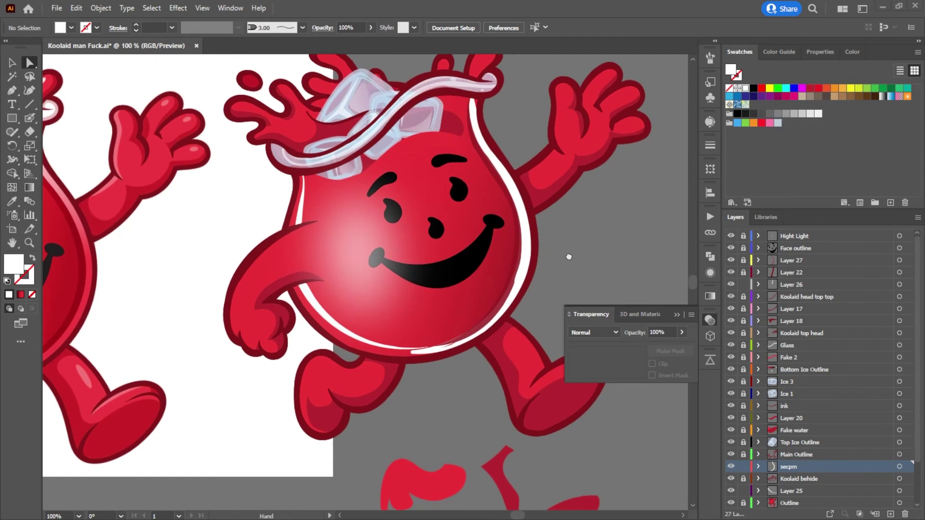
scroll(479, 111, "up", 5)
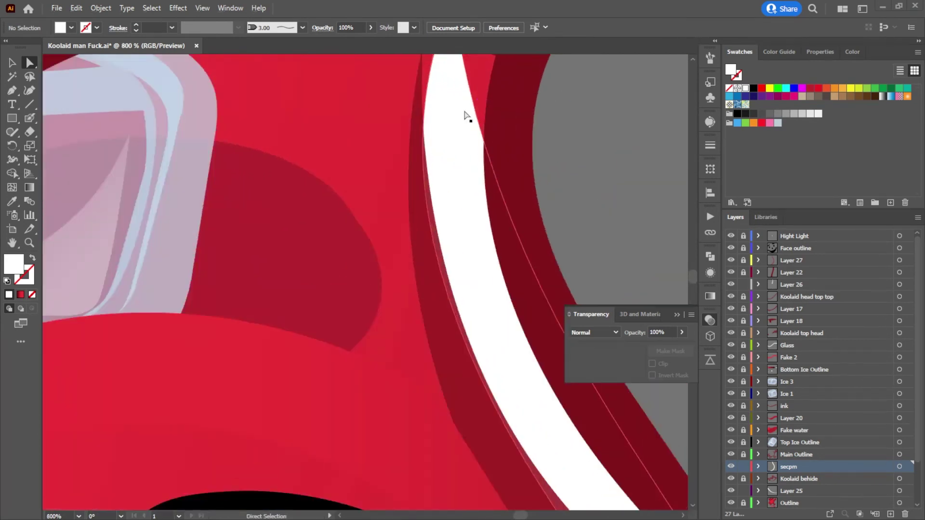
scroll(512, 157, "up", 2)
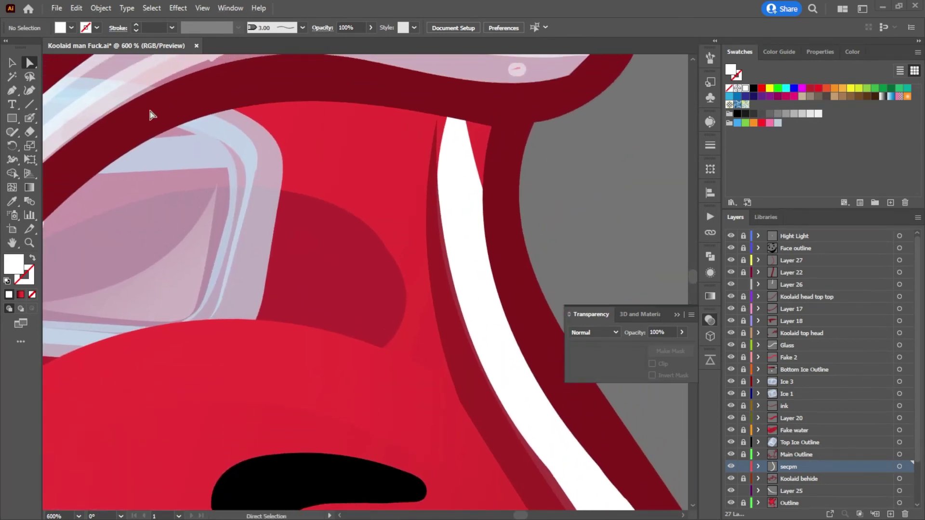
Step: Fill out the upper end of the white edge highlight below the rim with the Blob Brush
key("shift+b")
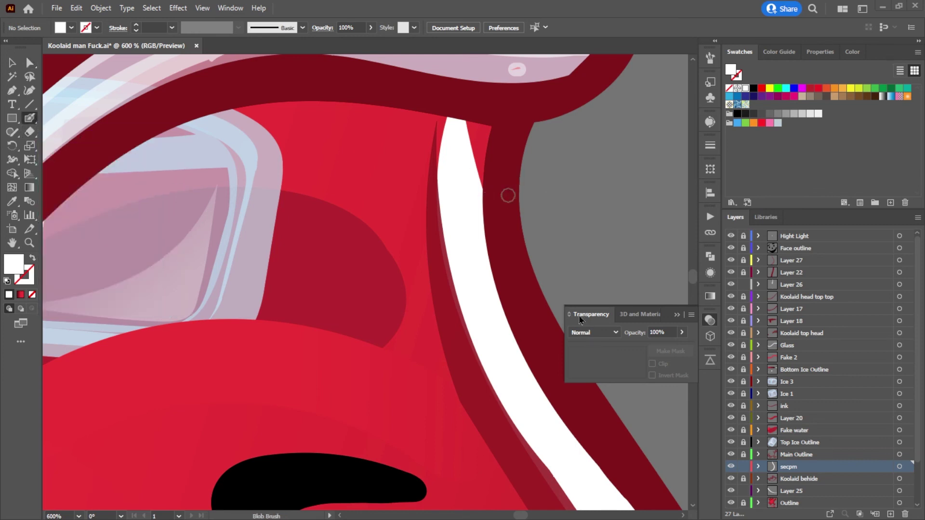
mouse_move(480, 209)
left_mouse_down()
mouse_move(490, 127)
mouse_move(466, 116)
mouse_move(440, 124)
mouse_move(450, 196)
mouse_move(474, 135)
mouse_move(482, 231)
left_mouse_up()
key("shift+x")
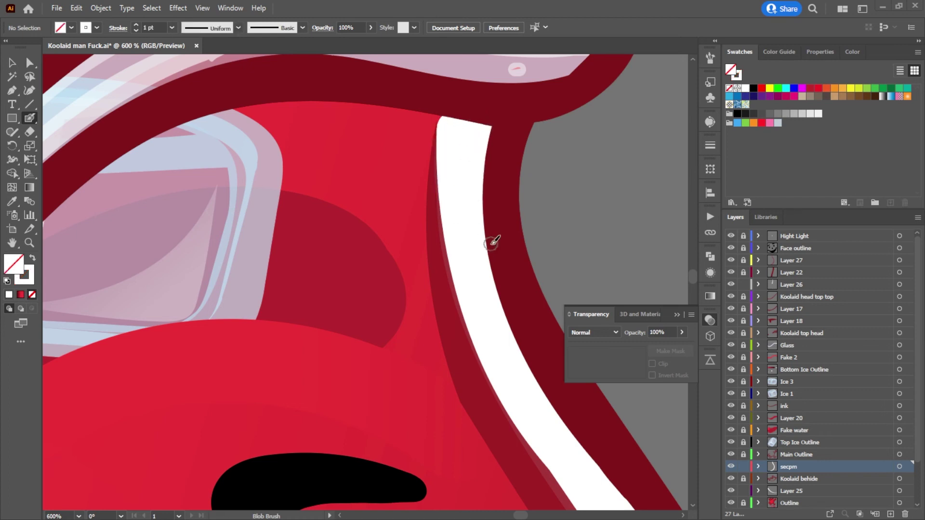
Step: Paint over the gaps at the lower end of the white edge highlight and thicken its band up the pitcher's right side
scroll(526, 231, "down", 5)
scroll(521, 269, "down", 1)
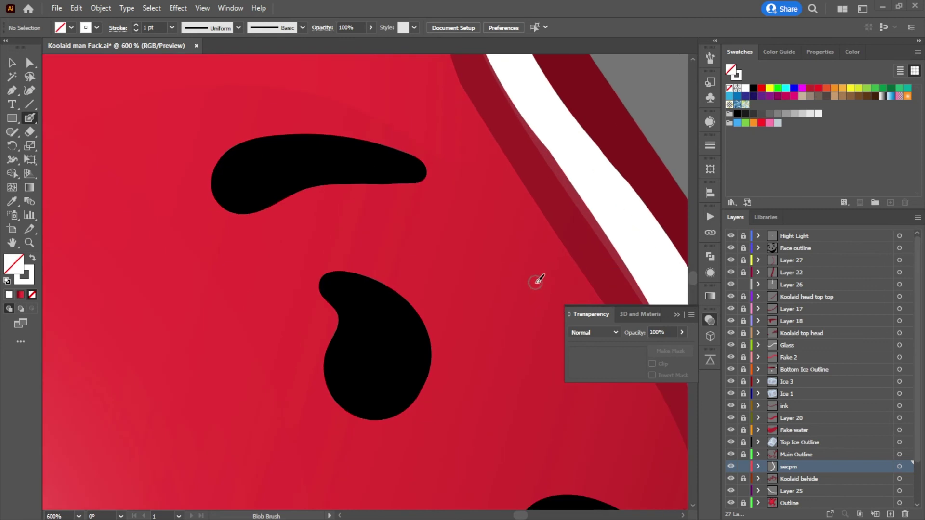
scroll(540, 328, "down", 5)
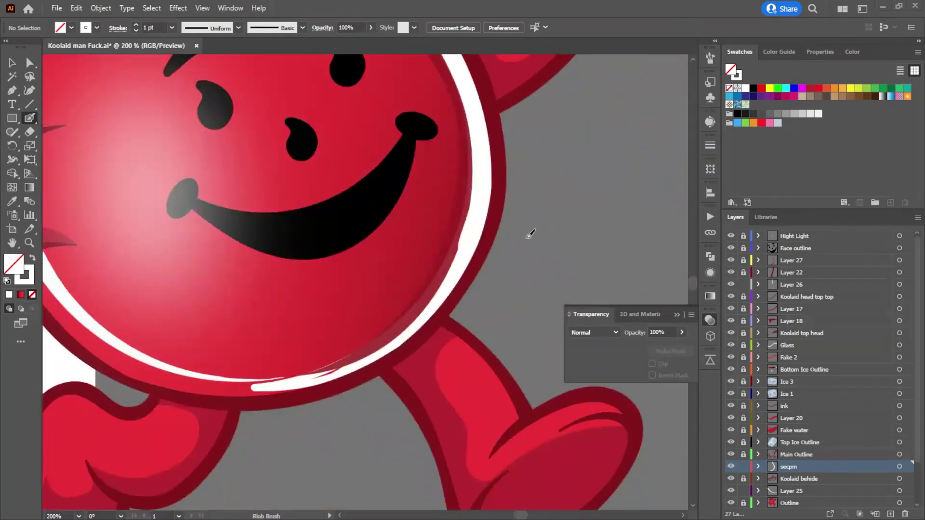
scroll(291, 390, "up", 3)
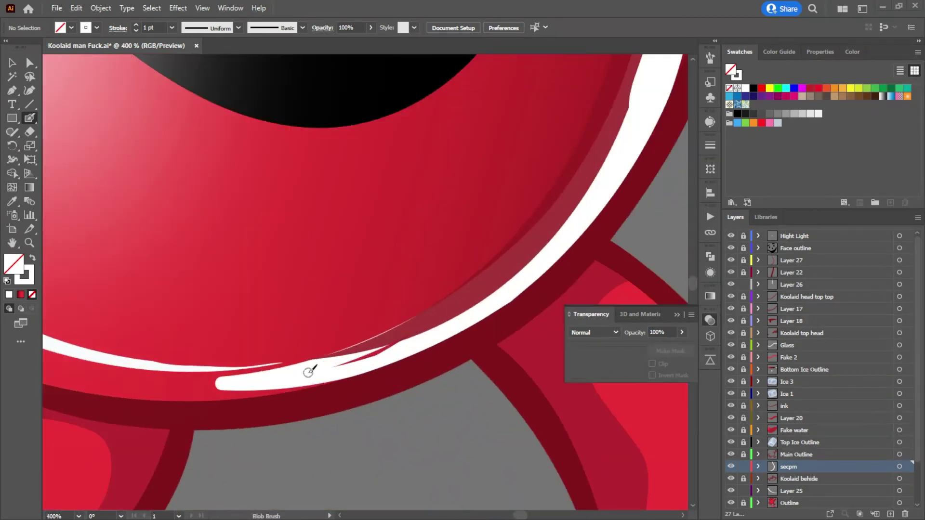
left_click_drag(345, 363, 432, 322)
mouse_move(336, 372)
left_mouse_down()
mouse_move(209, 382)
mouse_move(288, 373)
left_mouse_up()
key("ctrl+z")
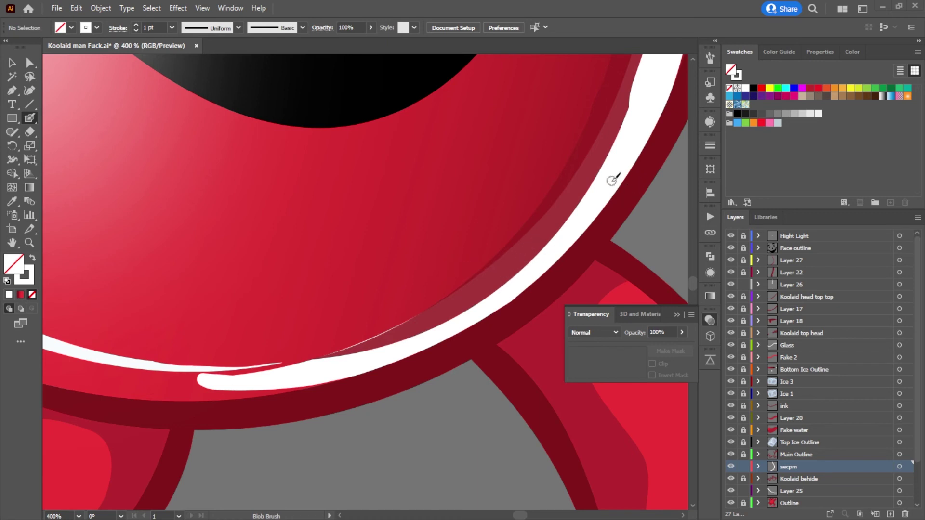
mouse_move(613, 173)
left_mouse_down()
mouse_move(458, 295)
mouse_move(439, 369)
mouse_move(481, 303)
mouse_move(473, 305)
left_mouse_up()
mouse_move(473, 271)
left_mouse_down()
mouse_move(425, 397)
mouse_move(383, 484)
left_mouse_up()
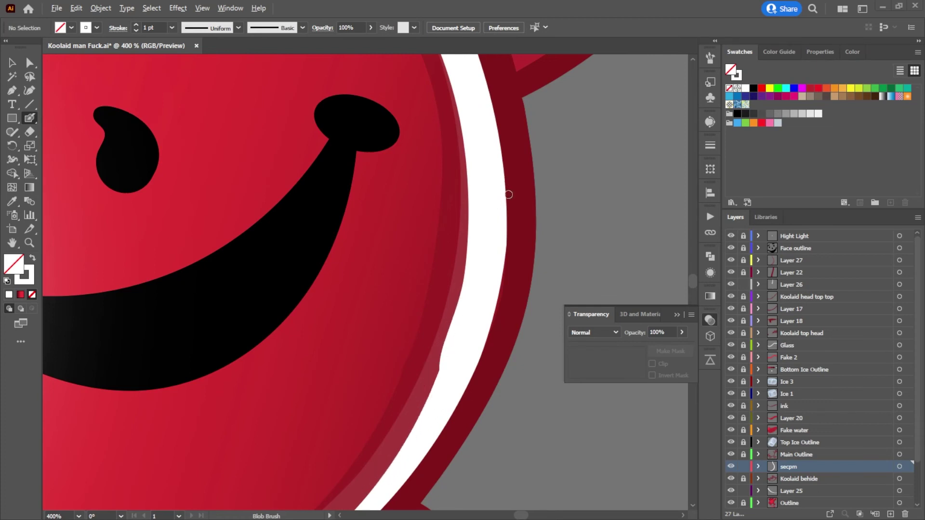
Step: Apply a linear gradient to the right edge highlight and sample white from the artboard for its end color stop
scroll(513, 179, "down", 5)
left_click(30, 62)
left_click(514, 224)
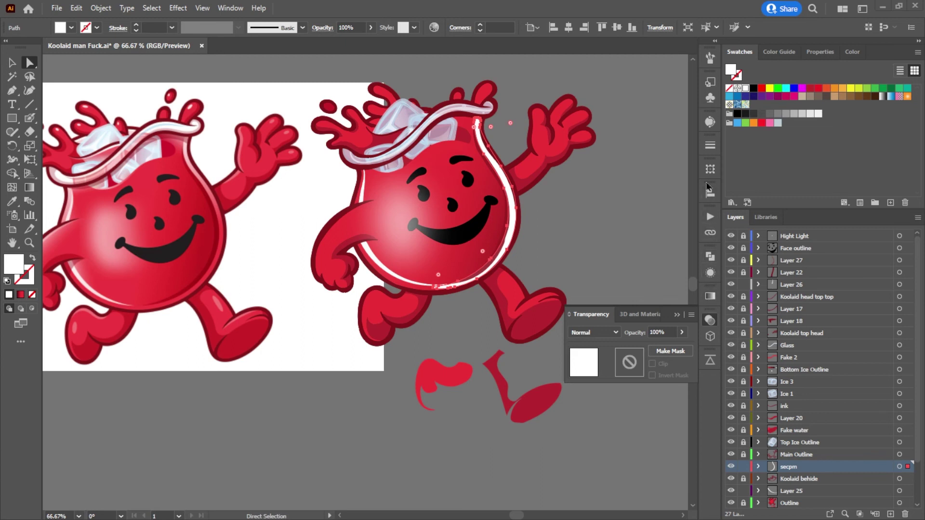
left_click(710, 296)
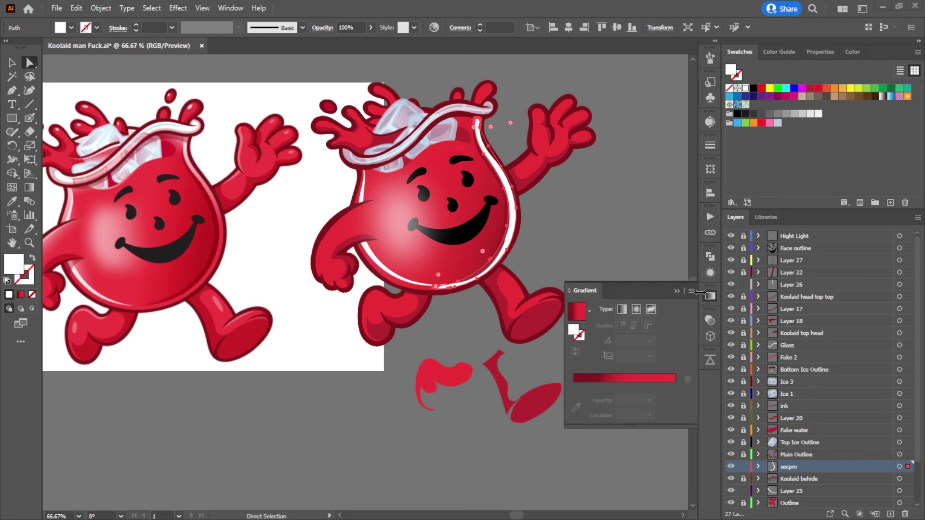
left_click(621, 309)
left_click_drag(653, 399, 674, 399)
left_click(598, 399)
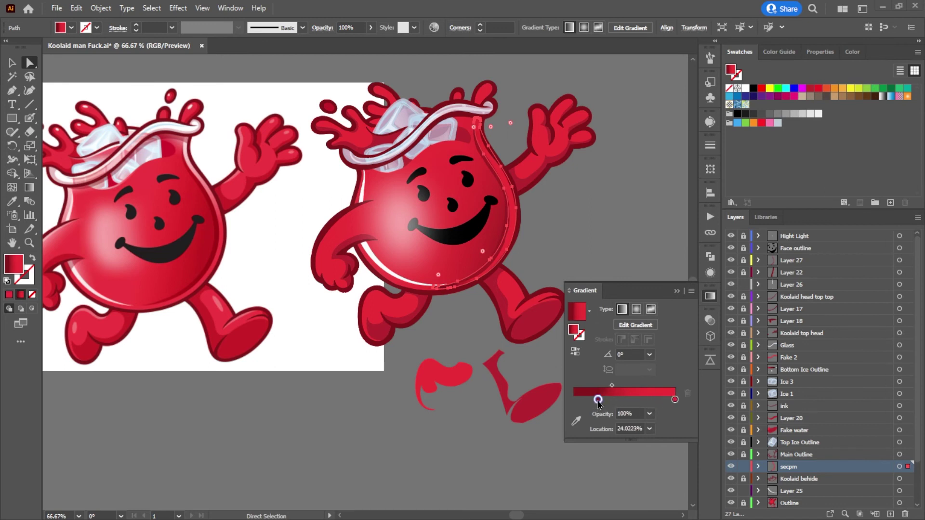
left_click(675, 399)
left_click(577, 421)
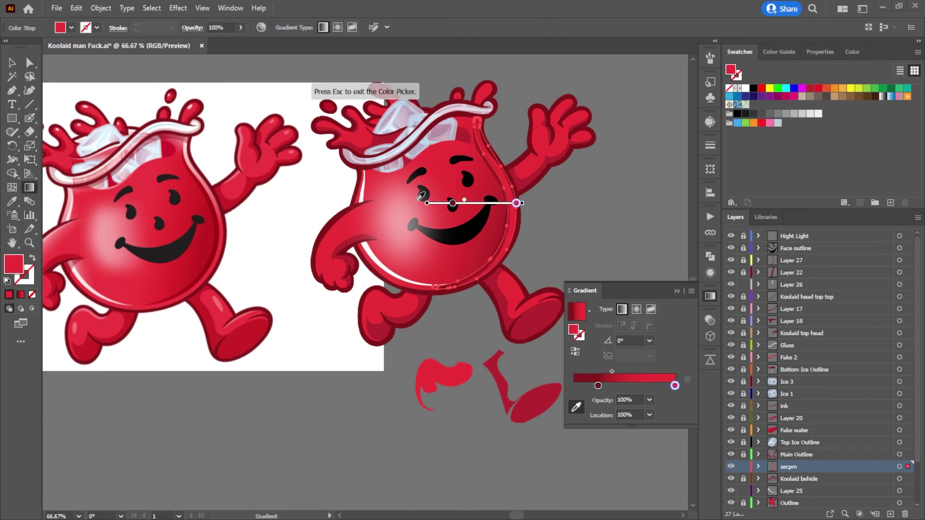
left_click(303, 190)
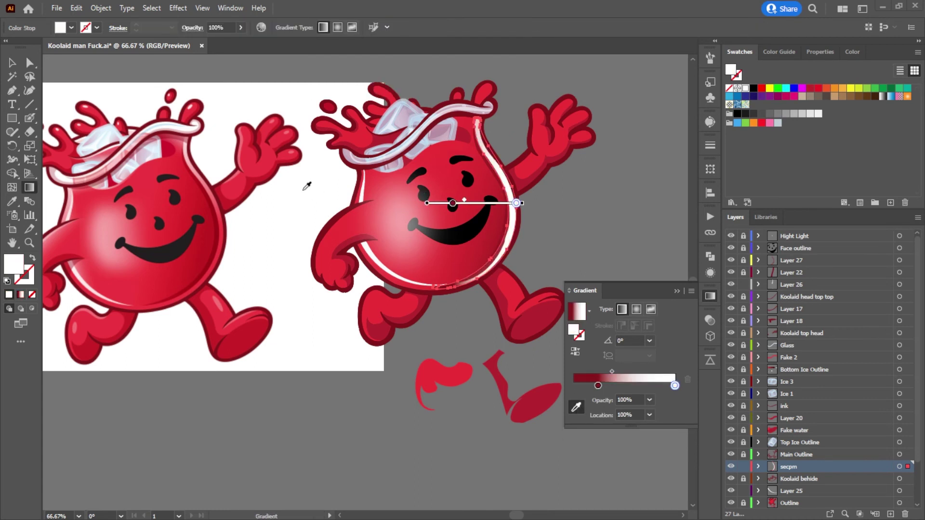
Step: Make the dark red gradient stop of the edge highlight white and set that stop's opacity to 30%
left_click(598, 386)
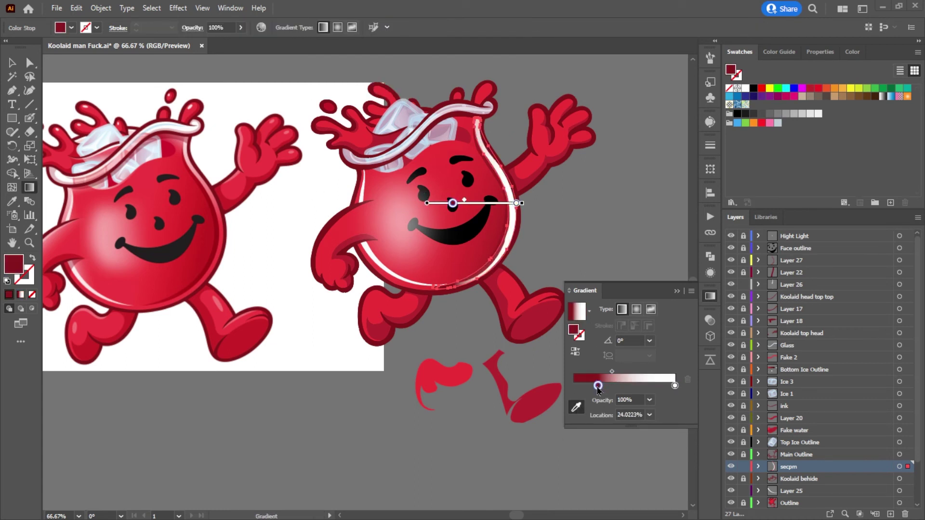
left_click(323, 195)
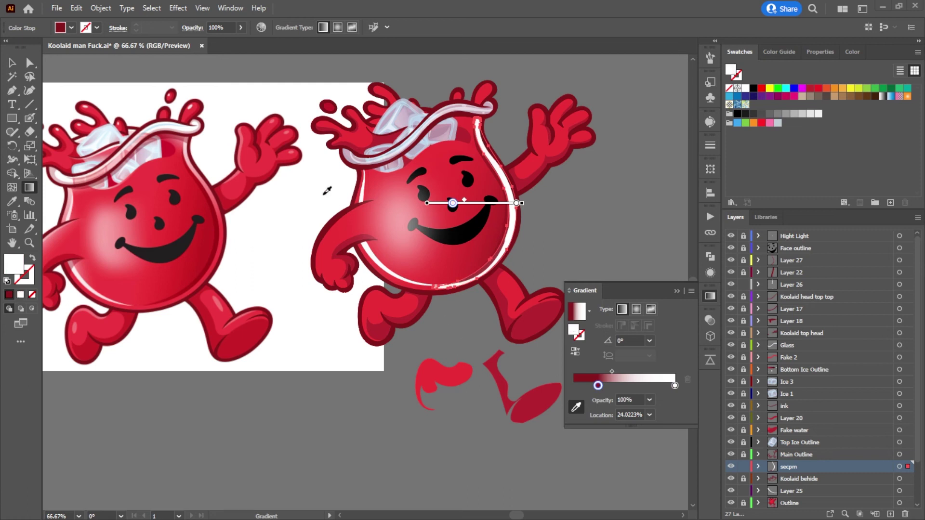
left_click(649, 399)
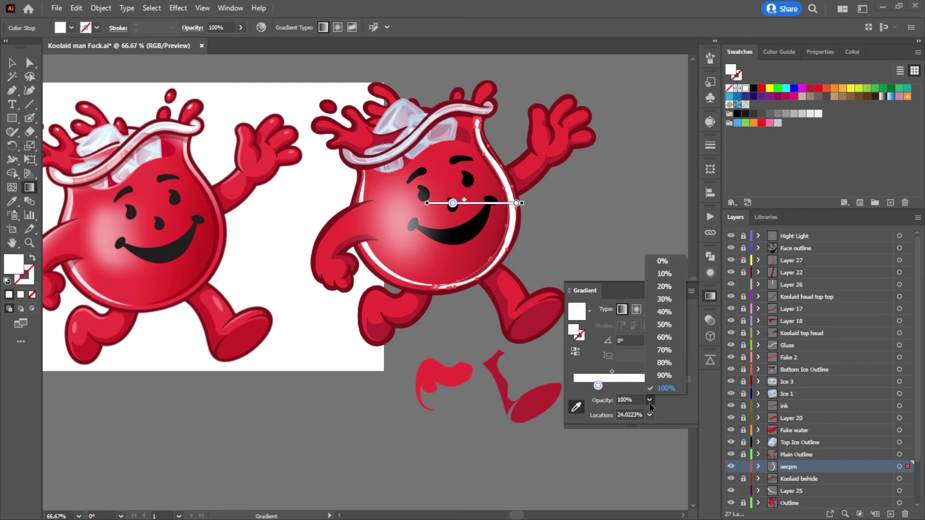
left_click(668, 304)
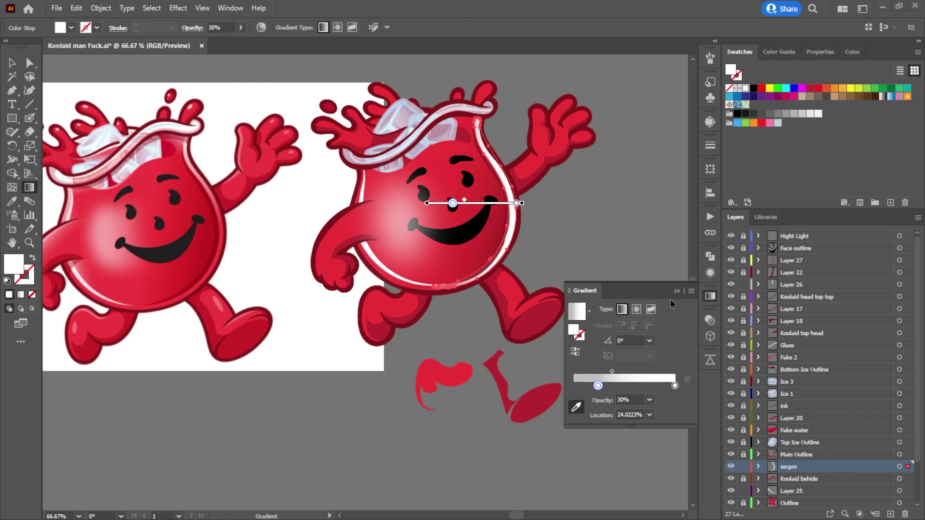
Step: Reselect the whole gradient highlight on the pitcher's right edge and set its opacity to 70%
left_click(710, 320)
left_click(682, 333)
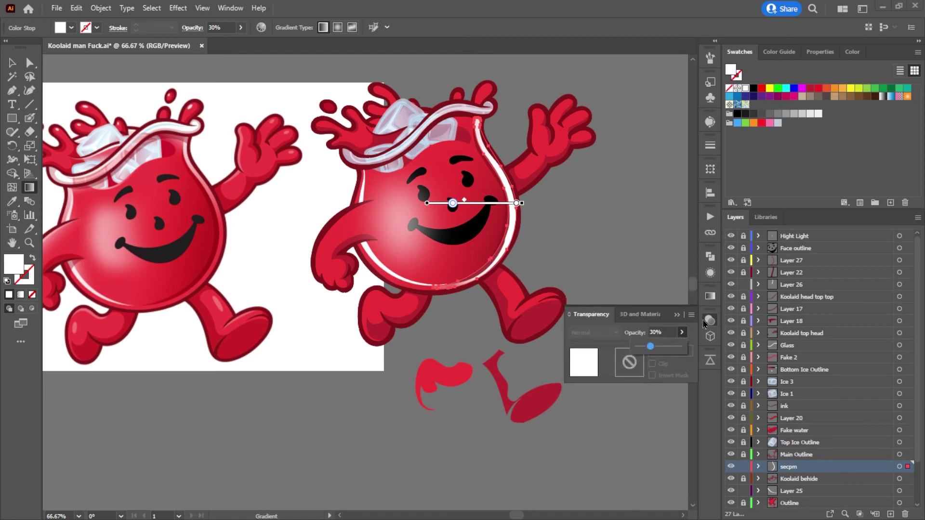
left_click(709, 321)
left_click(12, 63)
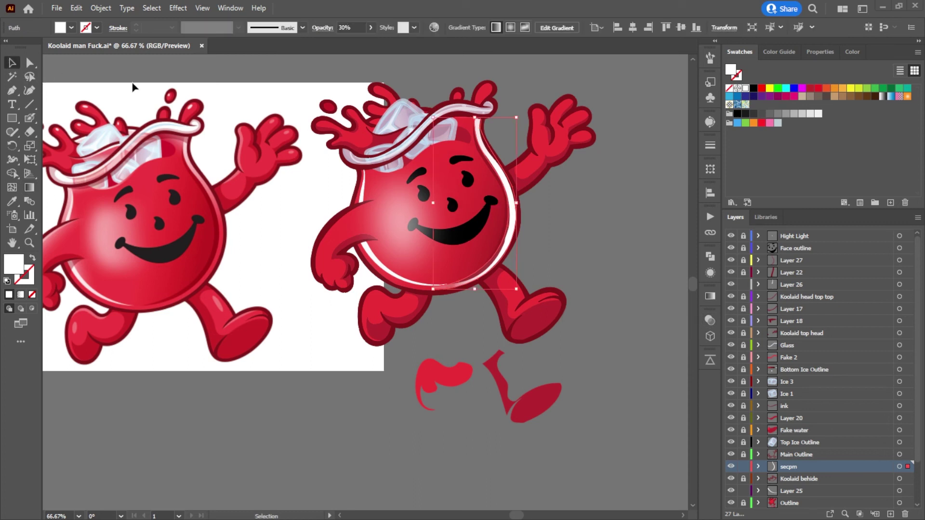
left_click(133, 87)
left_click(515, 227)
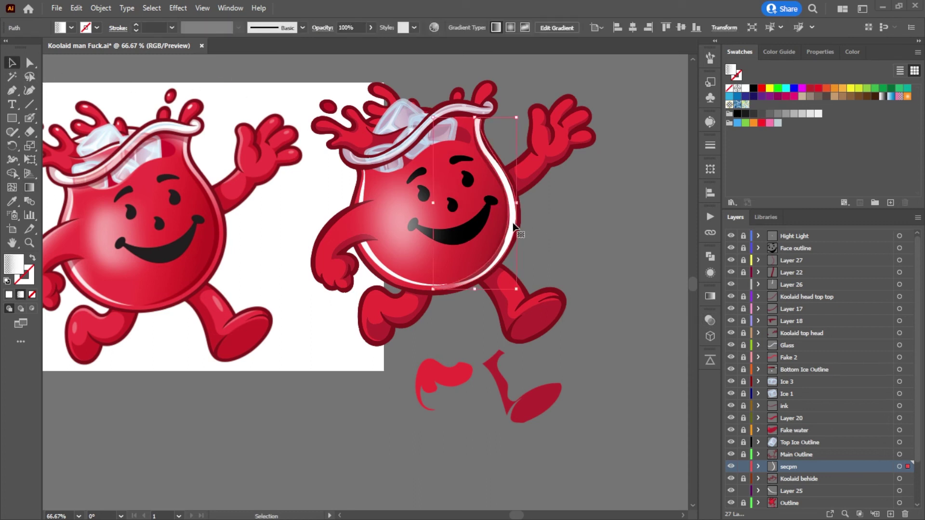
left_click(715, 326)
left_click(681, 332)
left_click_drag(674, 351, 665, 347)
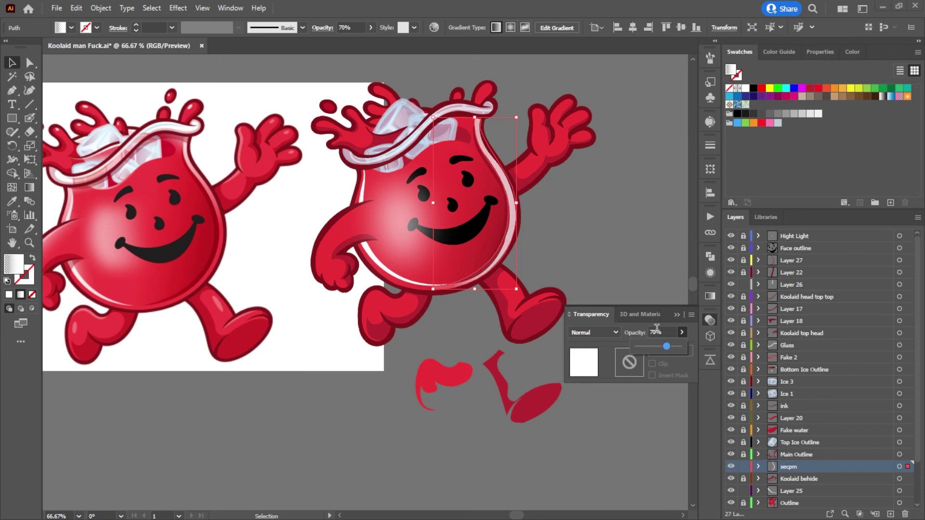
Step: Apply a Gaussian Blur with a radius of about 3.9 pixels to the right edge highlight
left_click(186, 14)
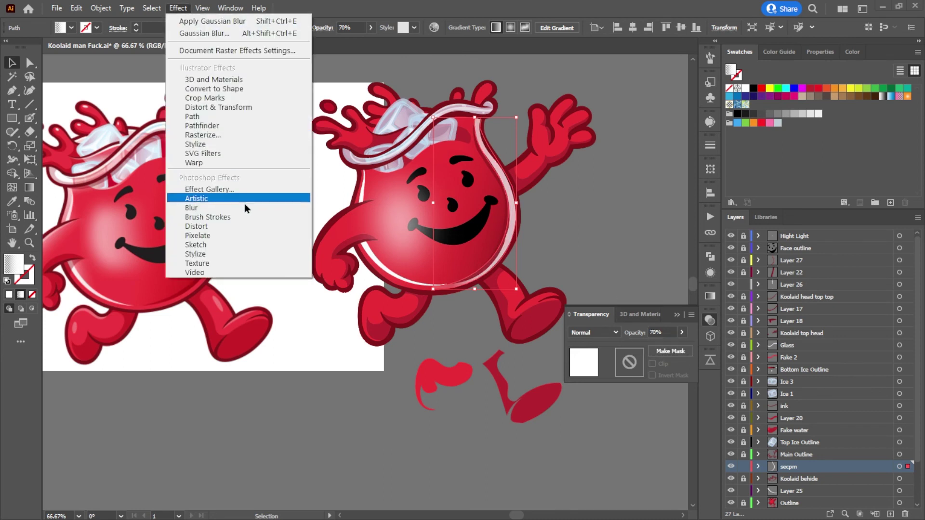
mouse_move(241, 208)
left_click(335, 210)
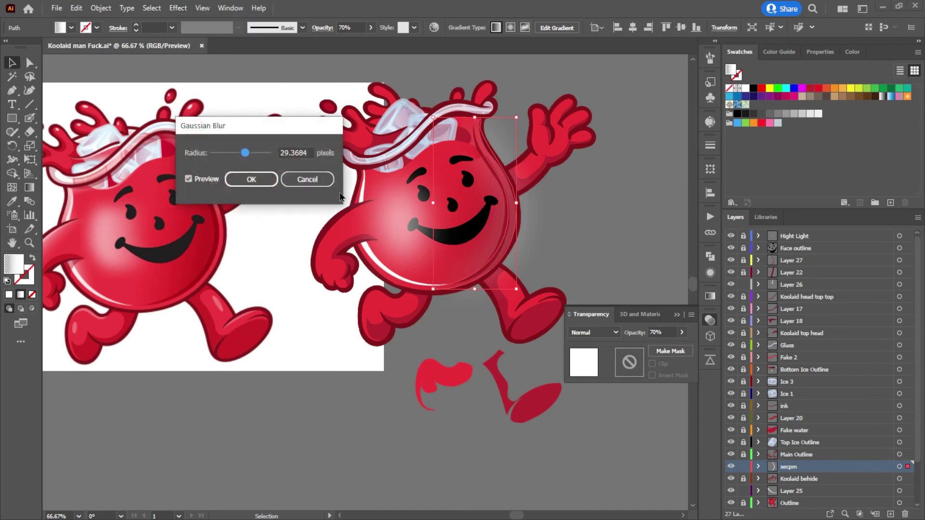
left_click_drag(246, 155, 236, 156)
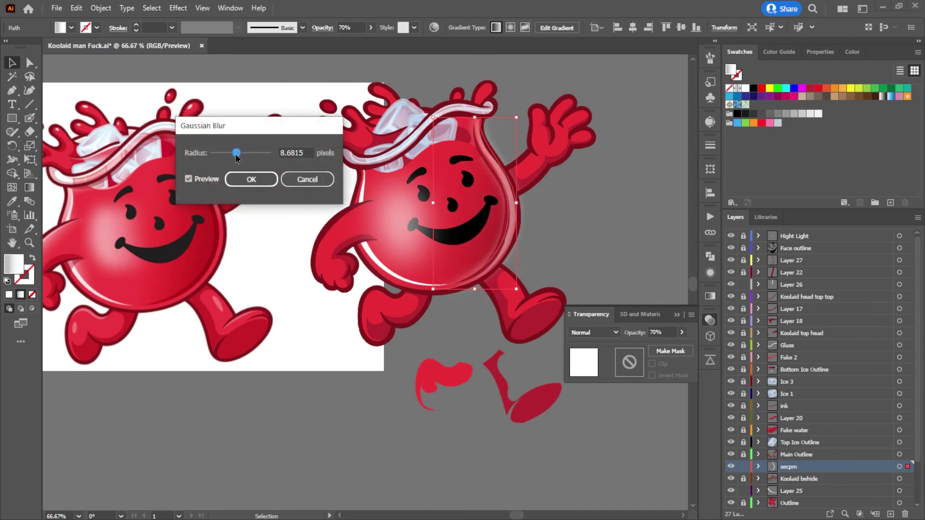
left_click_drag(236, 158, 232, 158)
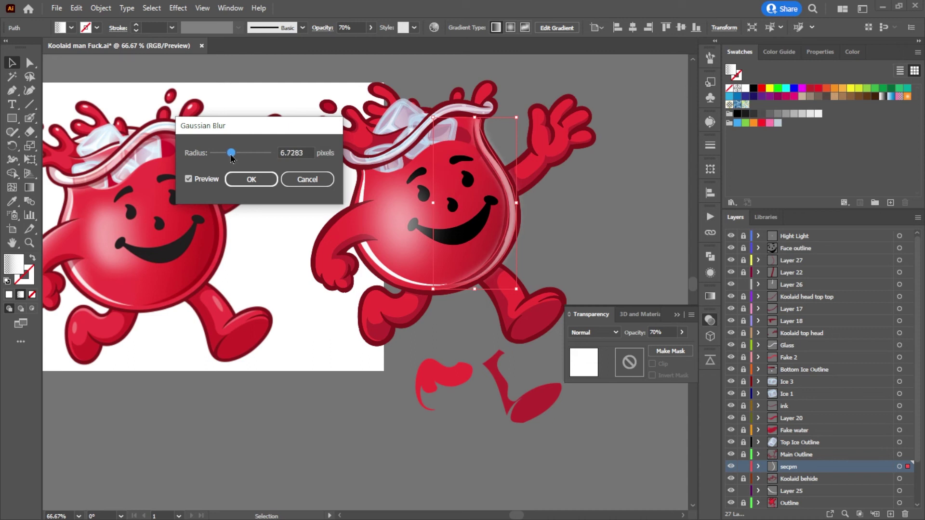
left_click_drag(229, 158, 223, 159)
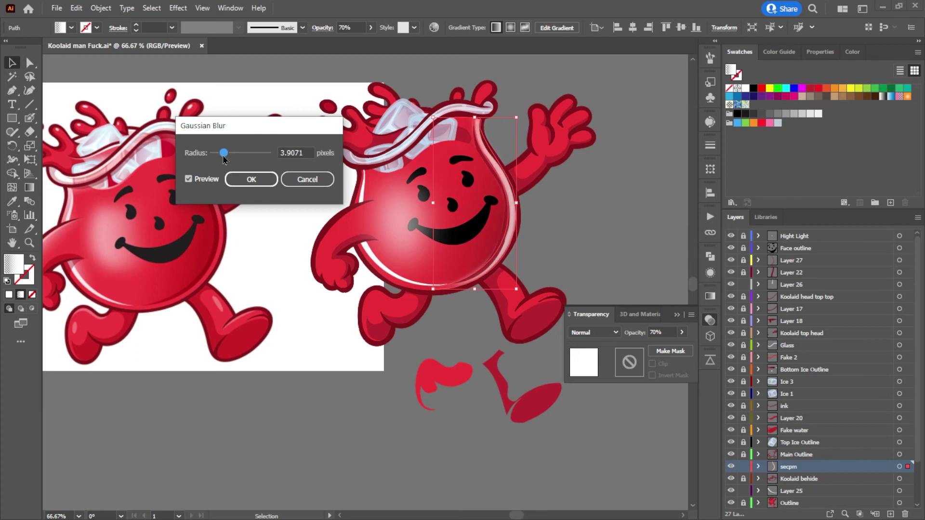
left_click(250, 177)
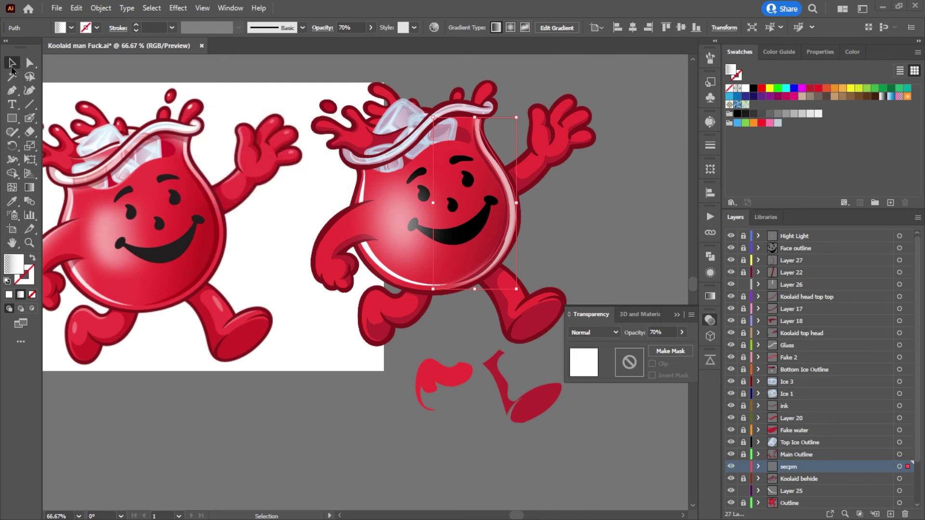
Step: Set the opacity of the blurred right edge highlight to 33% and deselect it
left_click(629, 170)
scroll(644, 223, "down", 1)
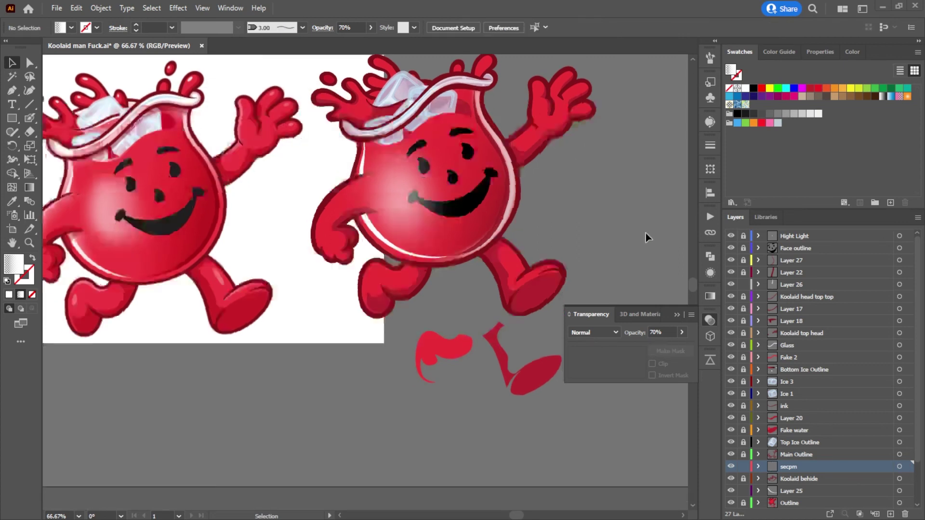
left_click(516, 204)
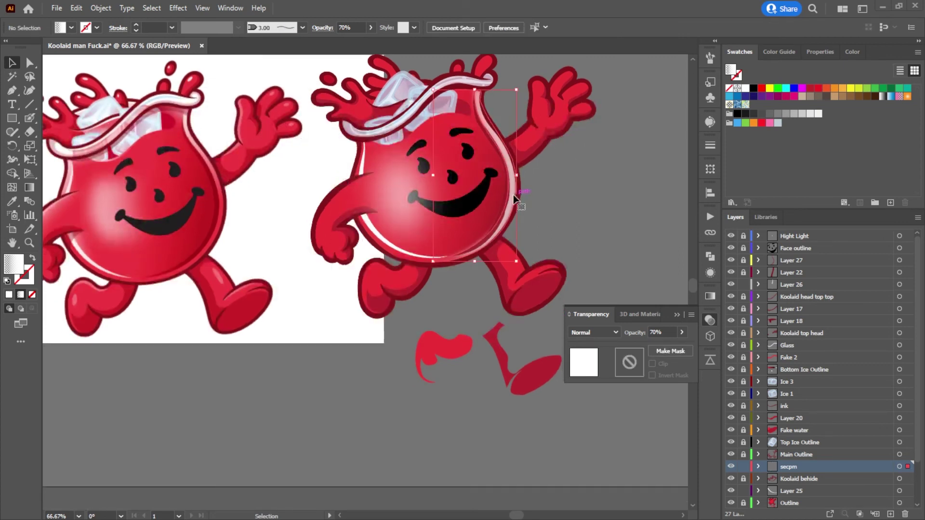
left_click(682, 336)
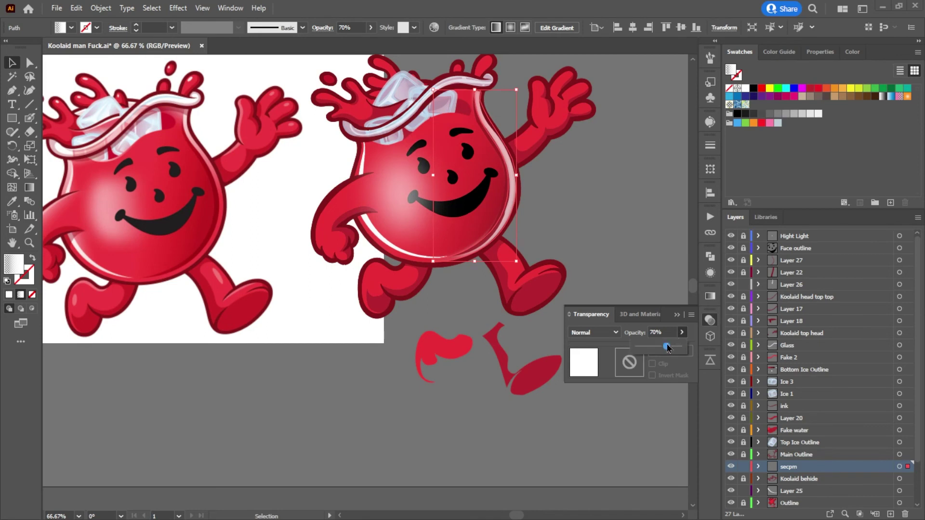
left_click_drag(661, 348, 652, 350)
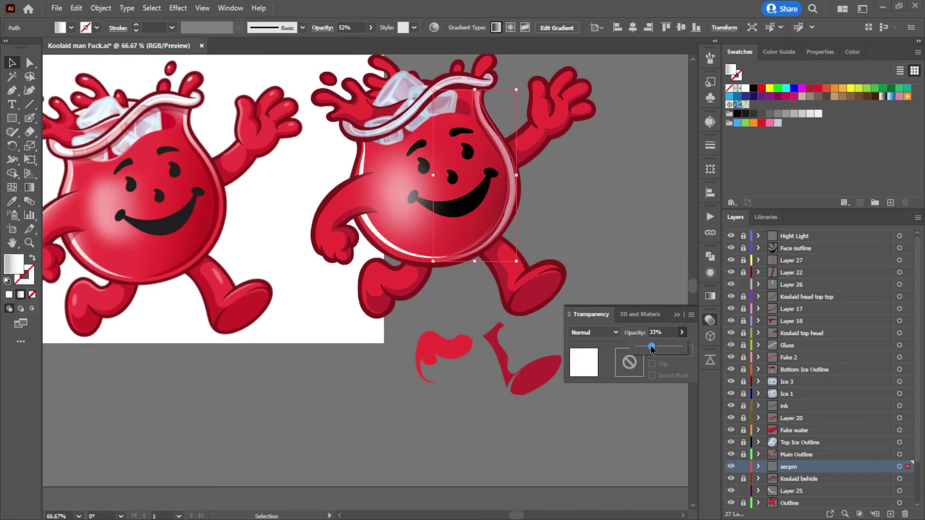
left_click(612, 204)
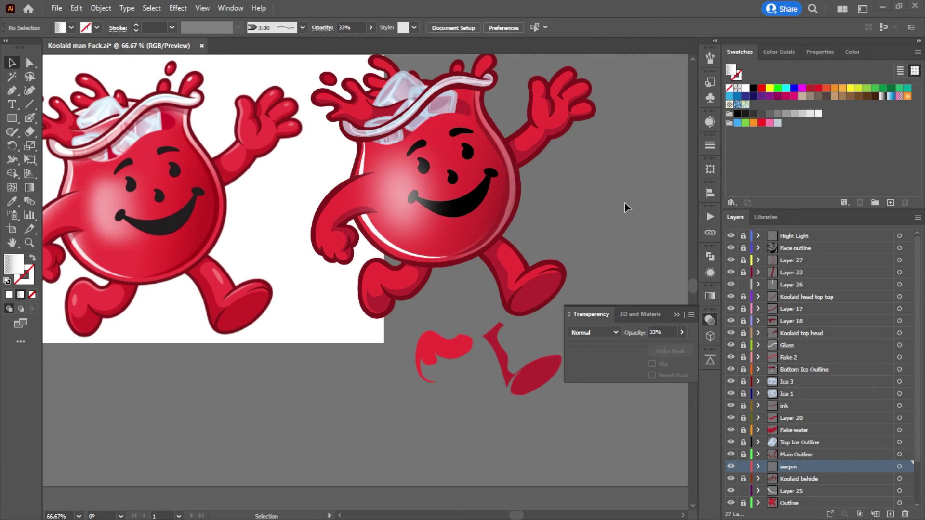
scroll(564, 190, "down", 3)
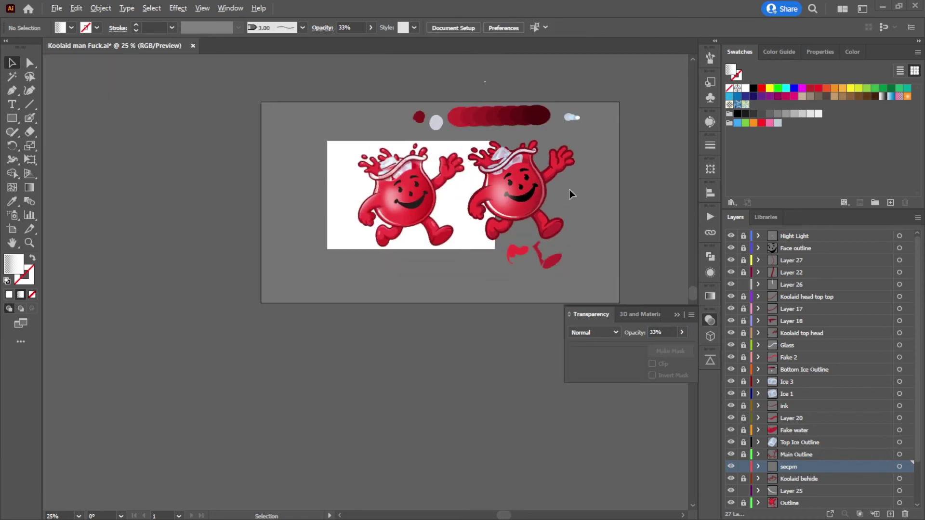
scroll(569, 194, "up", 3)
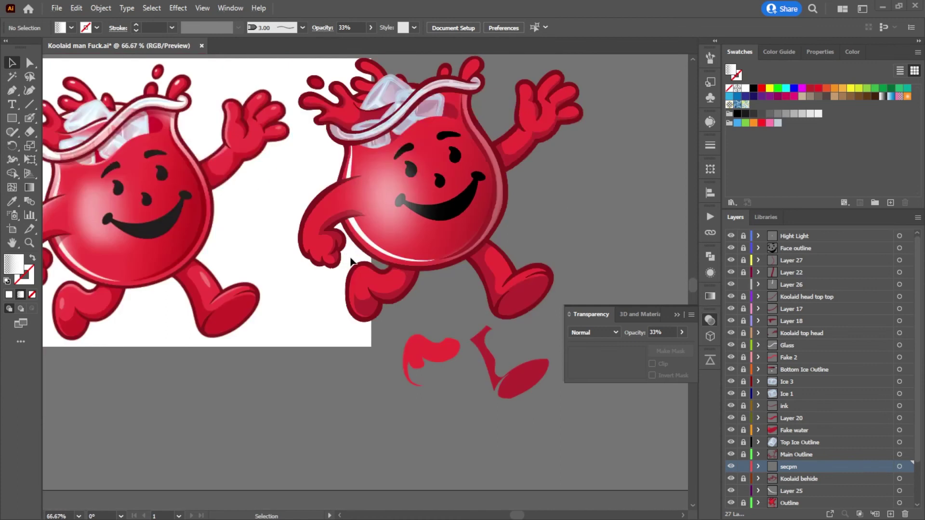
left_click(354, 224)
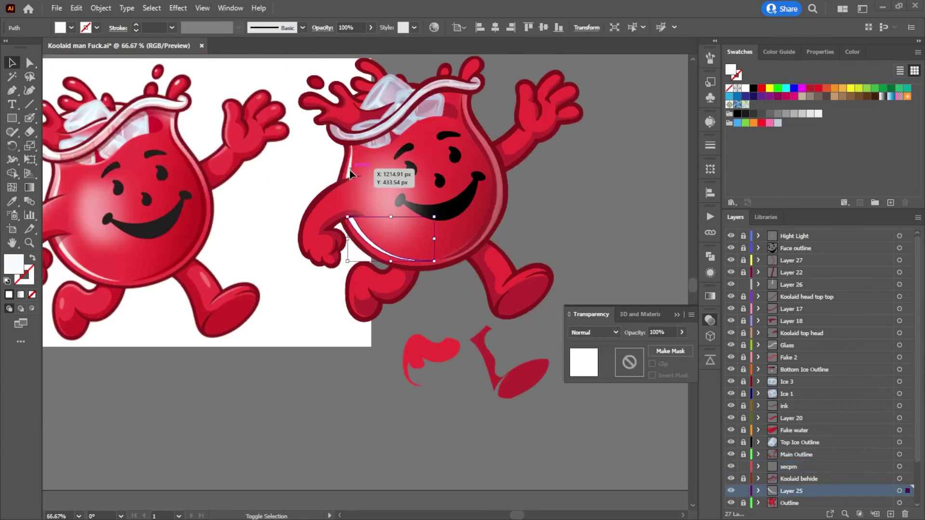
left_click(611, 194)
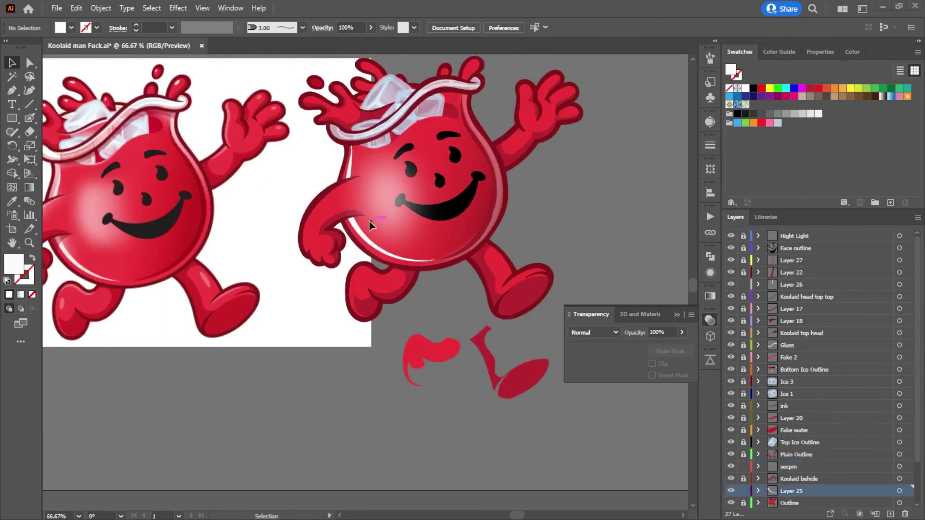
Step: Select the white highlight along the pitcher's lower left edge and set its opacity to 68%
scroll(369, 221, "up", 3)
left_click(346, 226)
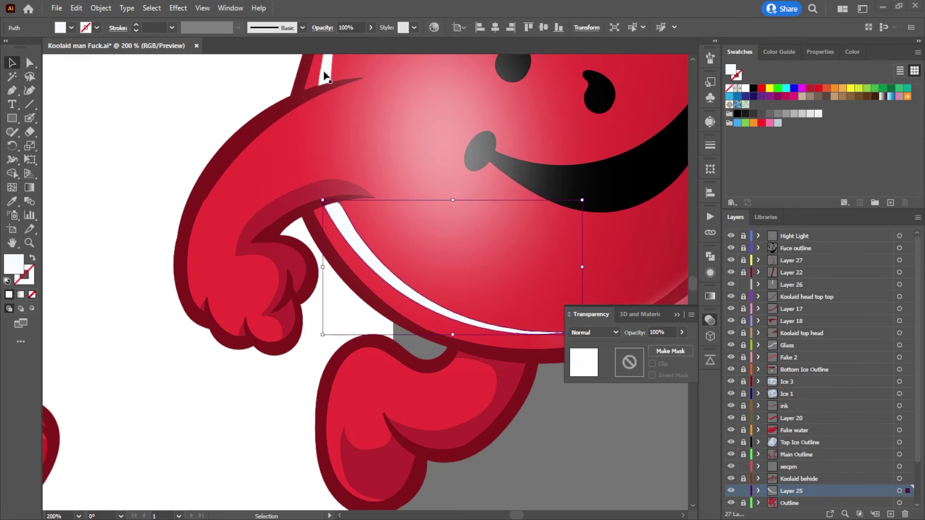
left_click(682, 332)
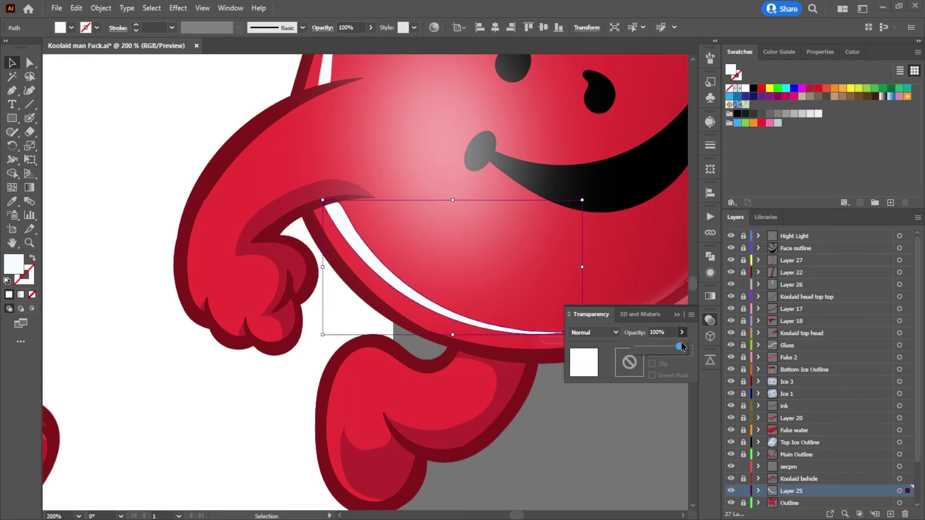
left_click_drag(680, 347, 670, 351)
left_click(108, 88)
left_click(104, 92)
scroll(174, 145, "down", 2)
scroll(380, 212, "down", 2)
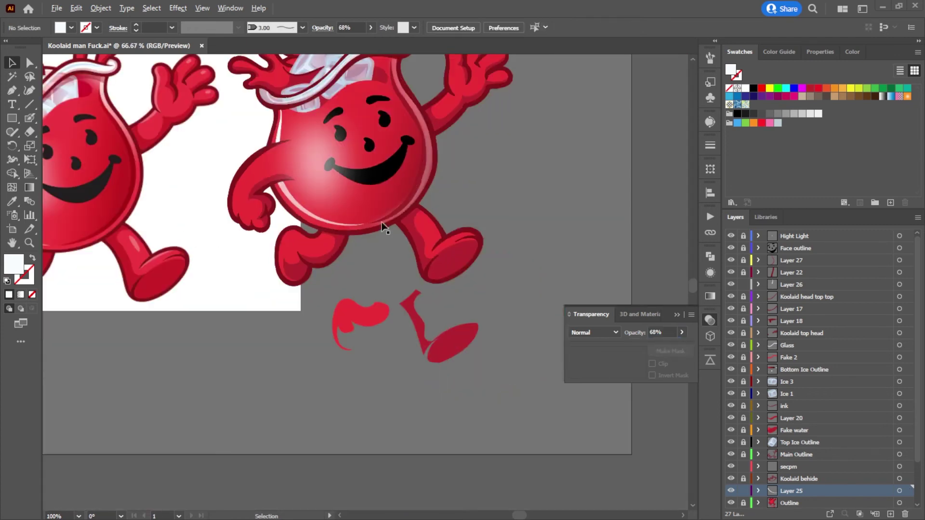
left_click_drag(393, 222, 463, 235)
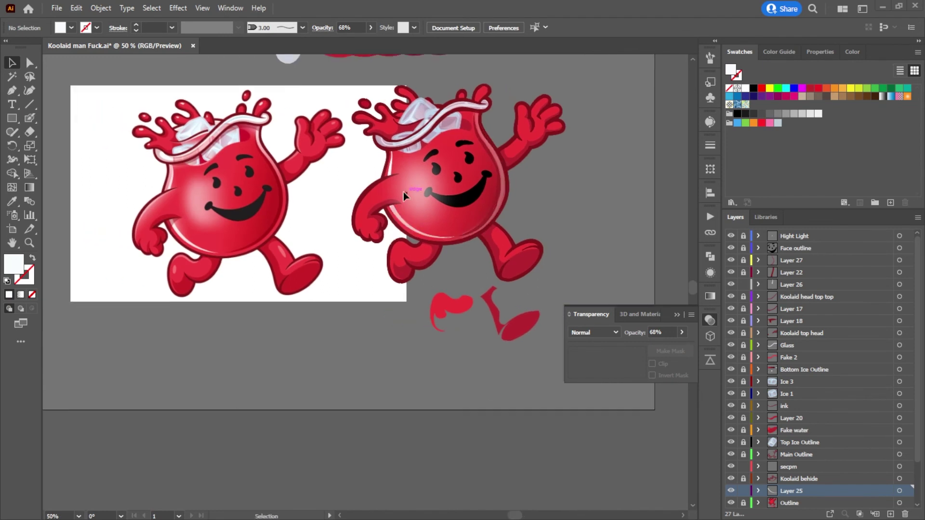
Step: Unlock the layers in the stack and lock only the Hight Light layer again
scroll(390, 177, "up", 4)
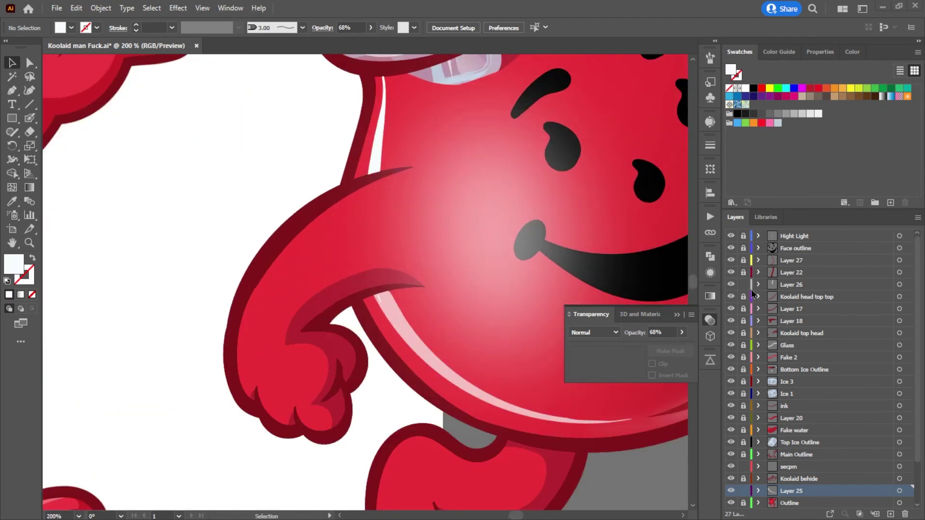
left_click_drag(744, 239, 739, 505)
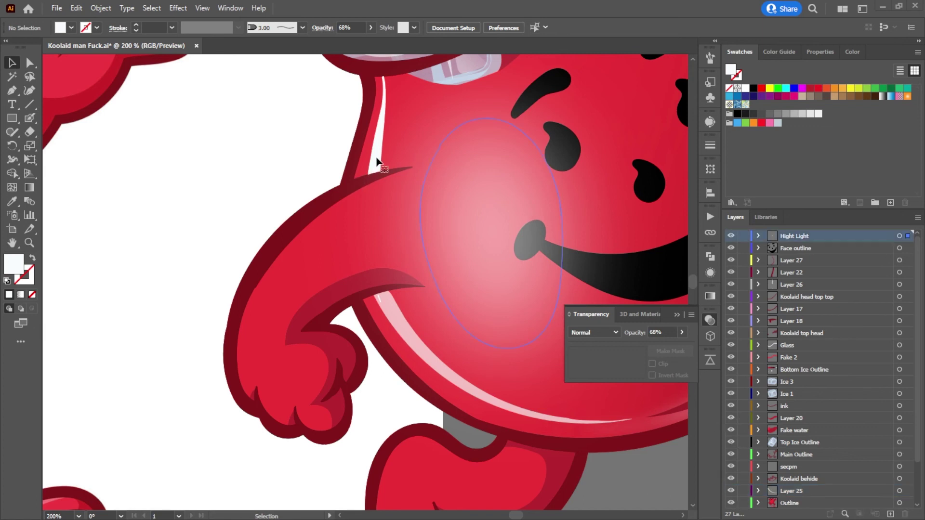
left_click(436, 203)
scroll(803, 438, "down", 2)
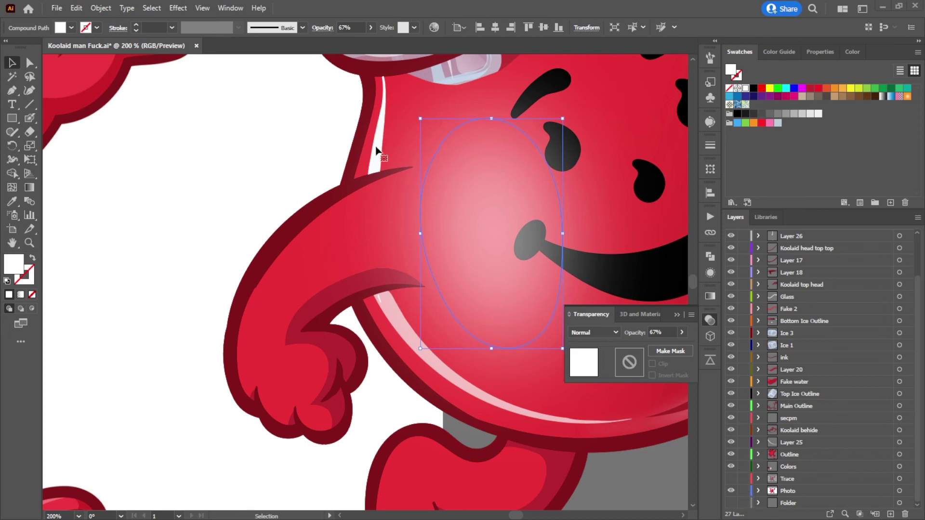
scroll(552, 159, "down", 3)
left_click(519, 356)
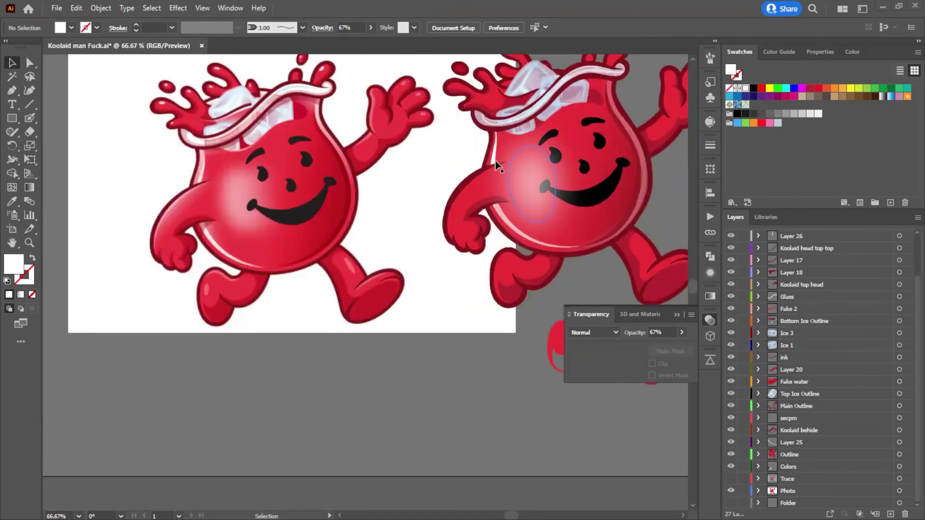
scroll(783, 301, "up", 2)
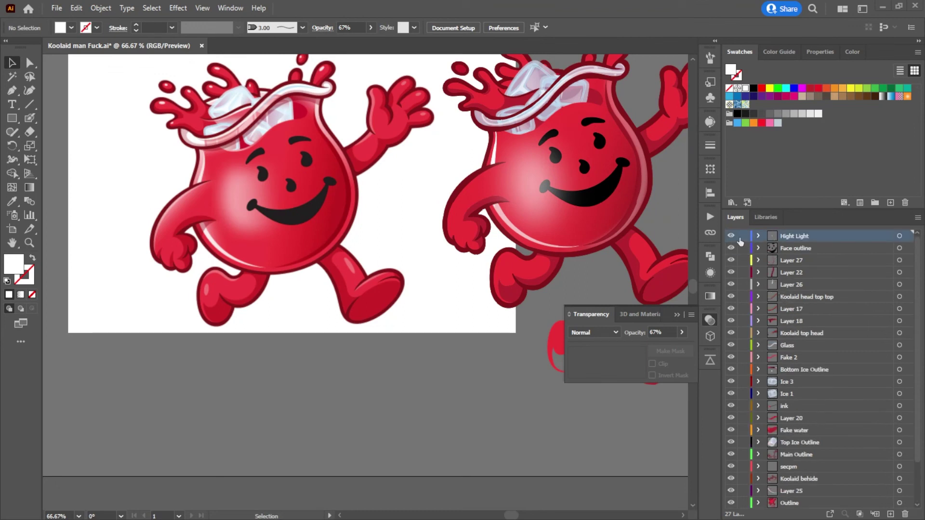
Step: Set the opacity of the white highlight on the pitcher's upper left edge to 71% and deselect it
left_click(492, 159)
left_click(681, 332)
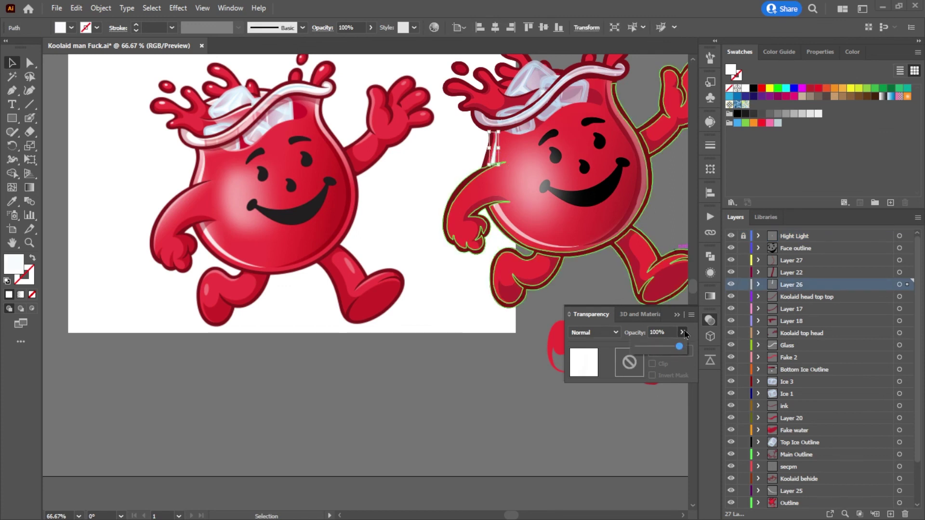
left_click_drag(676, 351, 667, 351)
left_click(528, 404)
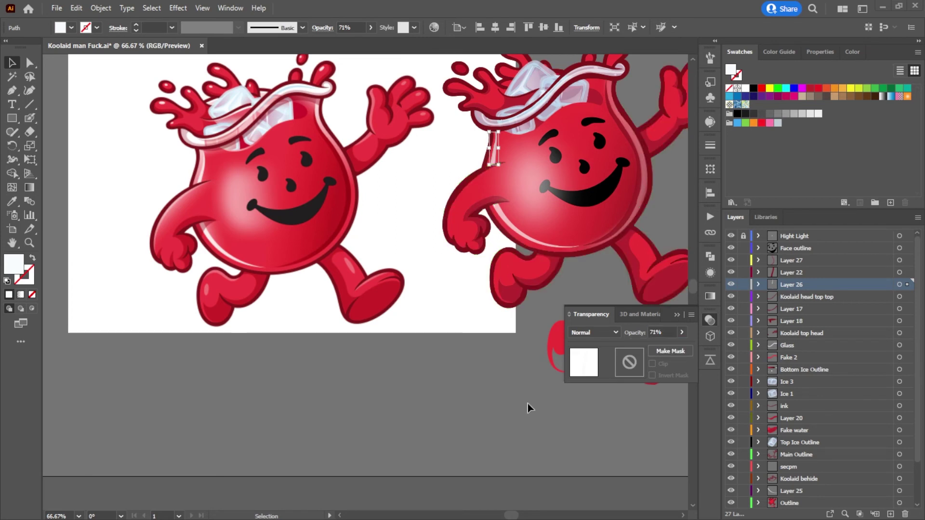
left_click(527, 403)
scroll(499, 402, "down", 1)
left_click_drag(504, 390, 463, 351)
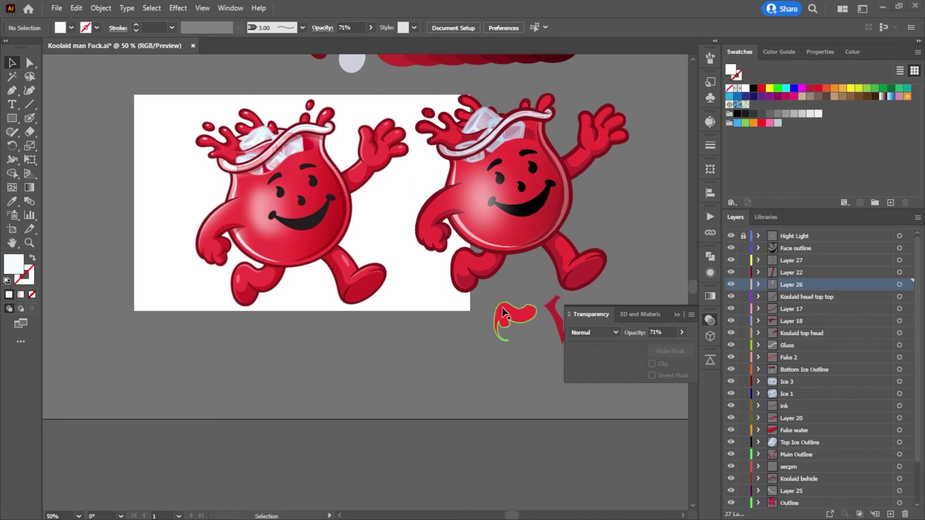
Step: Set the opacity of the dark red shadow line beside the right edge highlight to 93%
scroll(531, 222, "up", 2)
scroll(530, 222, "up", 2)
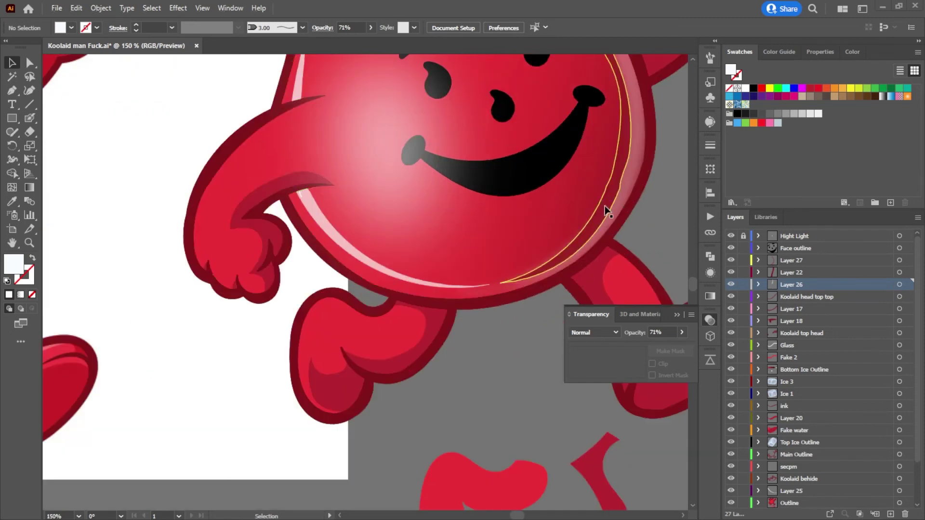
left_click(616, 217)
left_click(681, 333)
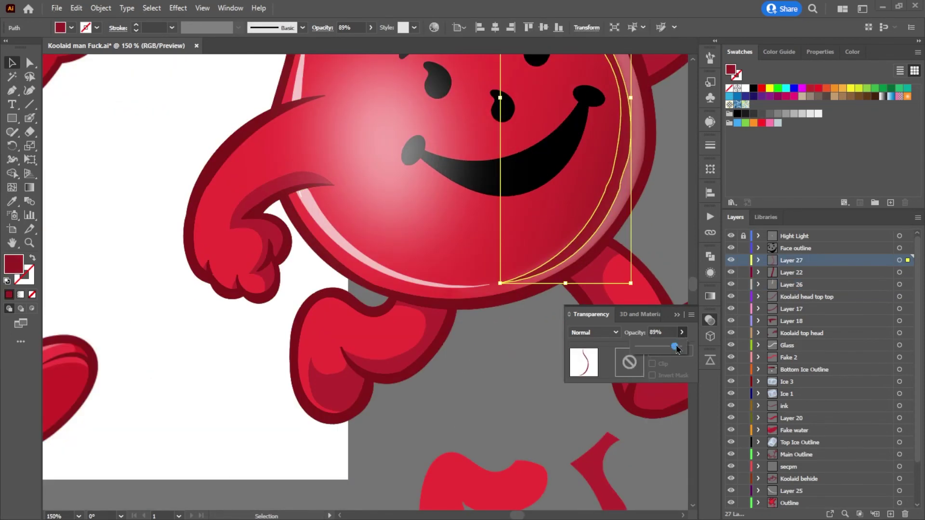
left_click(490, 381)
left_click(490, 380)
scroll(485, 380, "down", 2)
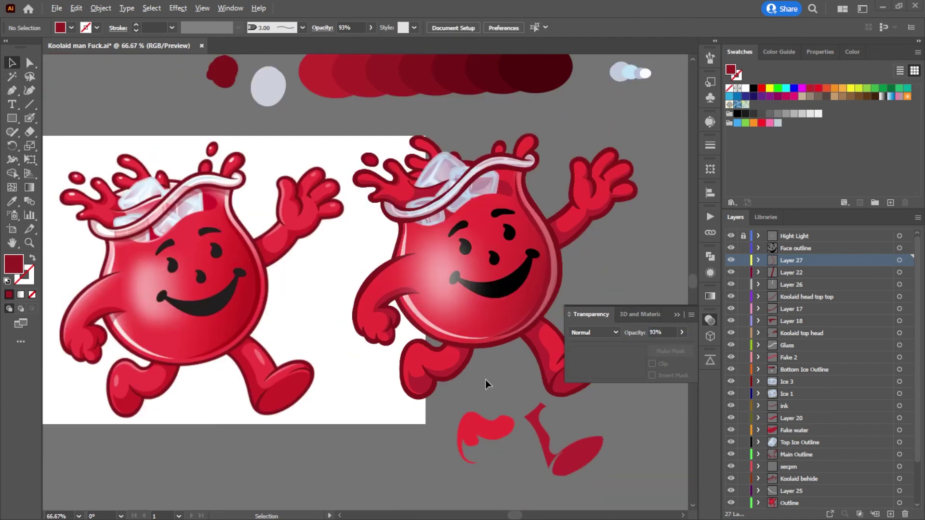
Step: Recolour the right edge shadow line with a very dark red sampled from the palette circles and set its opacity to 82%
left_click(550, 273)
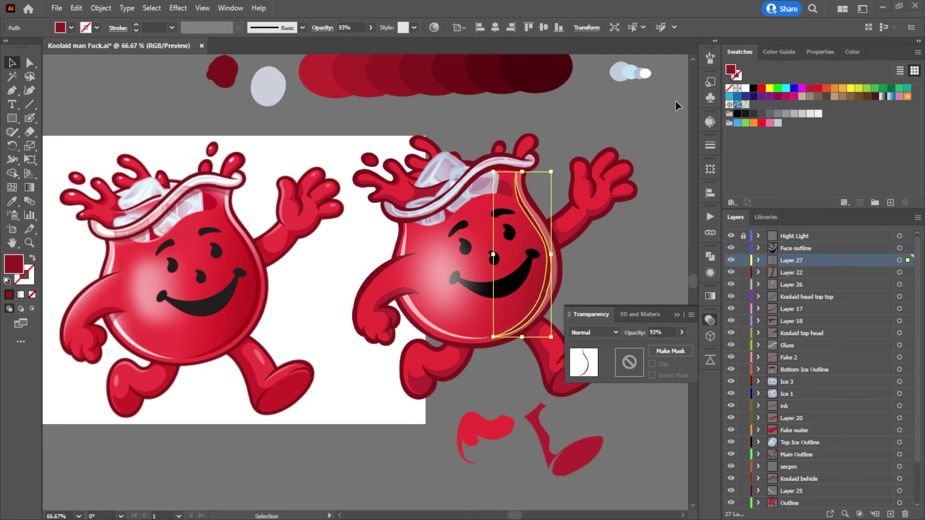
key("i")
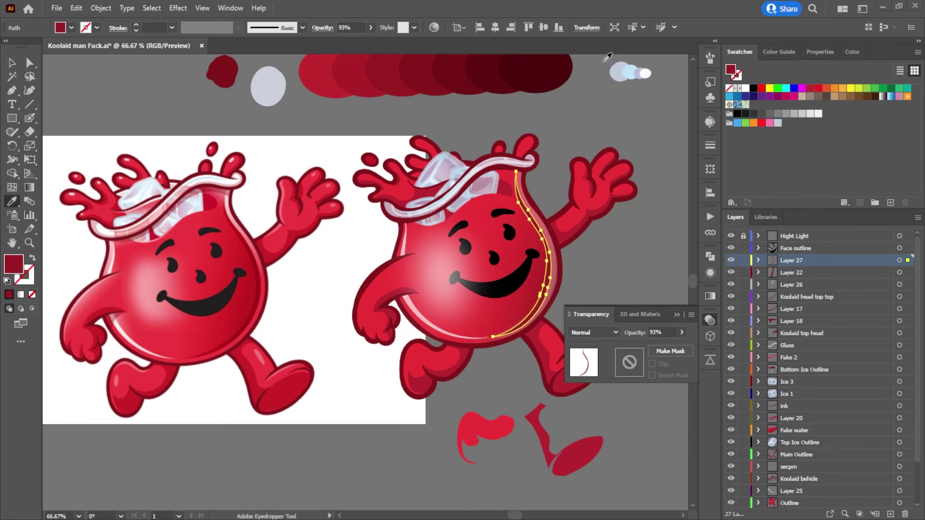
left_click(473, 72)
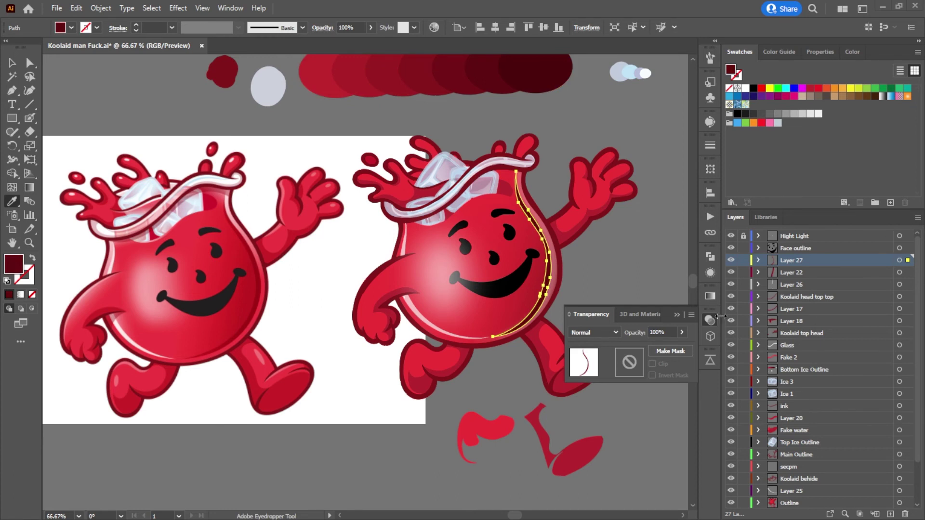
left_click(682, 332)
left_click_drag(680, 349, 675, 348)
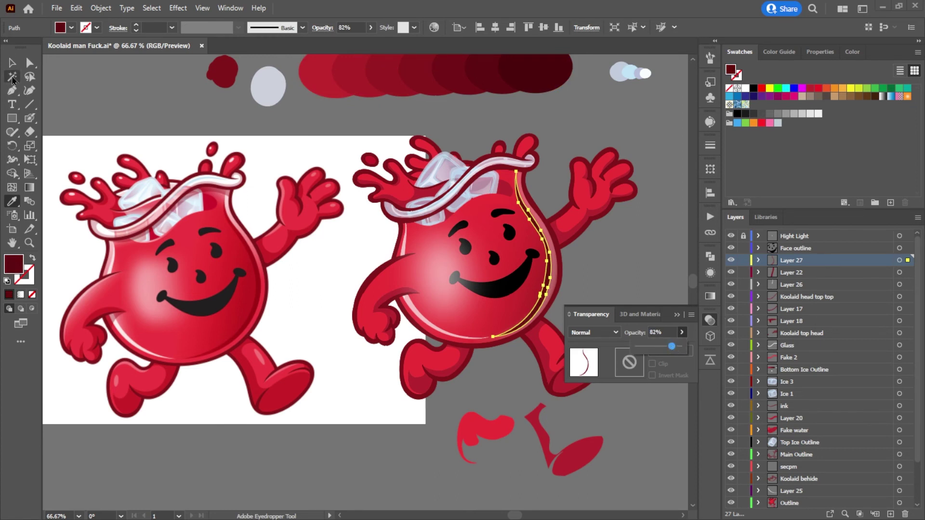
left_click(103, 69)
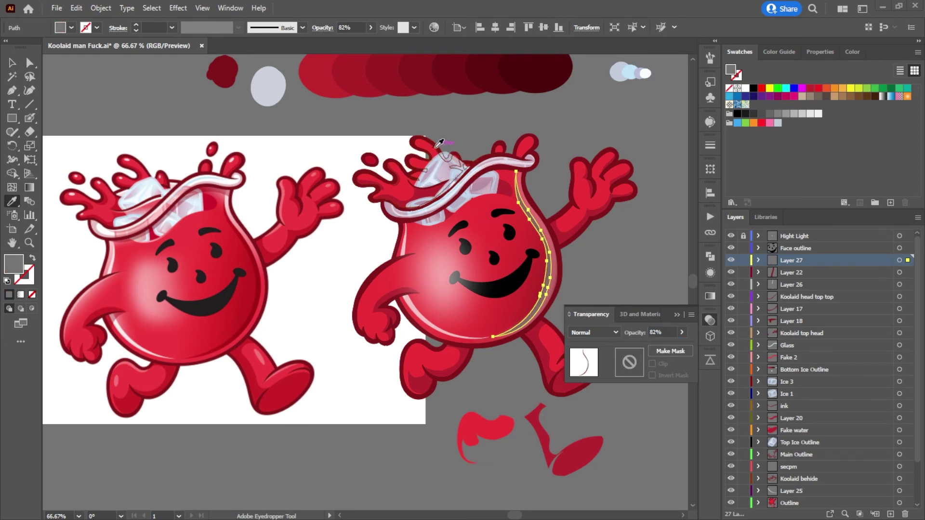
left_click(434, 141)
left_click(12, 62)
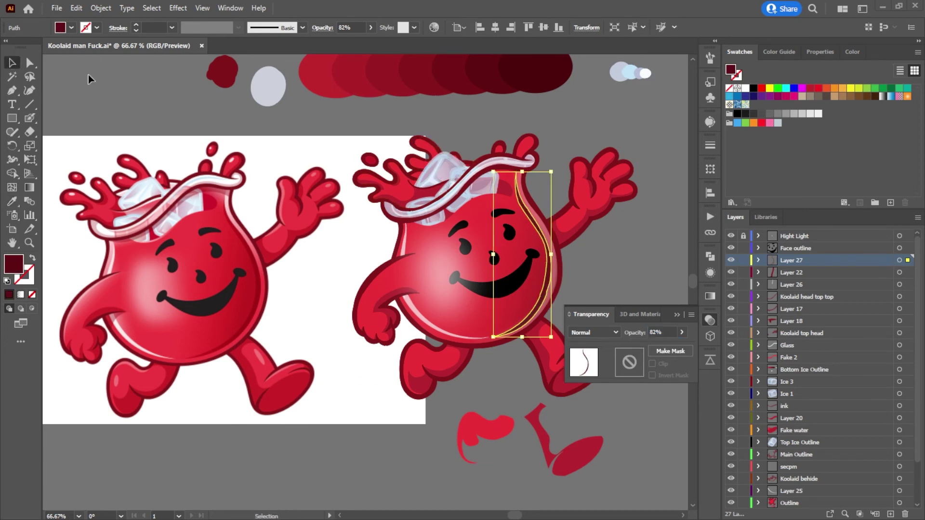
left_click(92, 78)
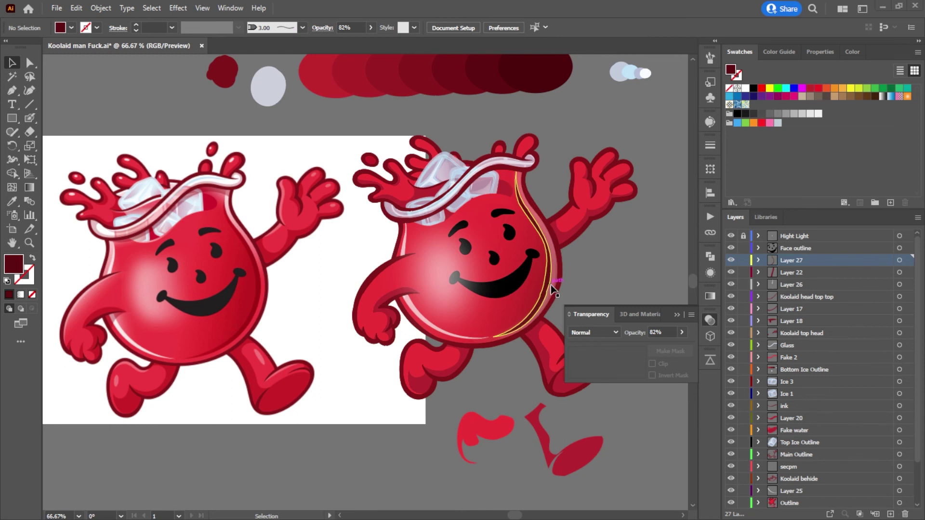
Step: Lock the layers from Layer 22 downwards and delete the dark red shadow line inside the pitcher's right edge
left_click_drag(743, 272, 742, 511)
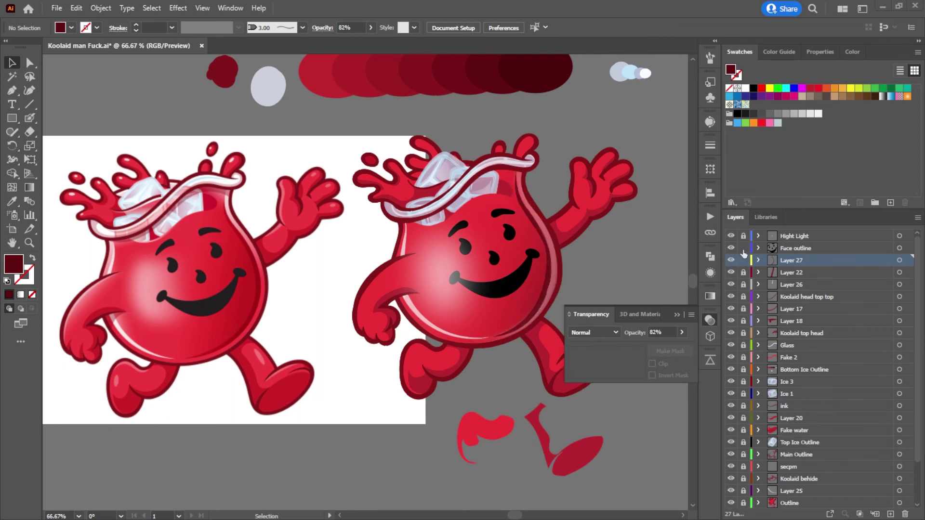
scroll(774, 390, "down", 2)
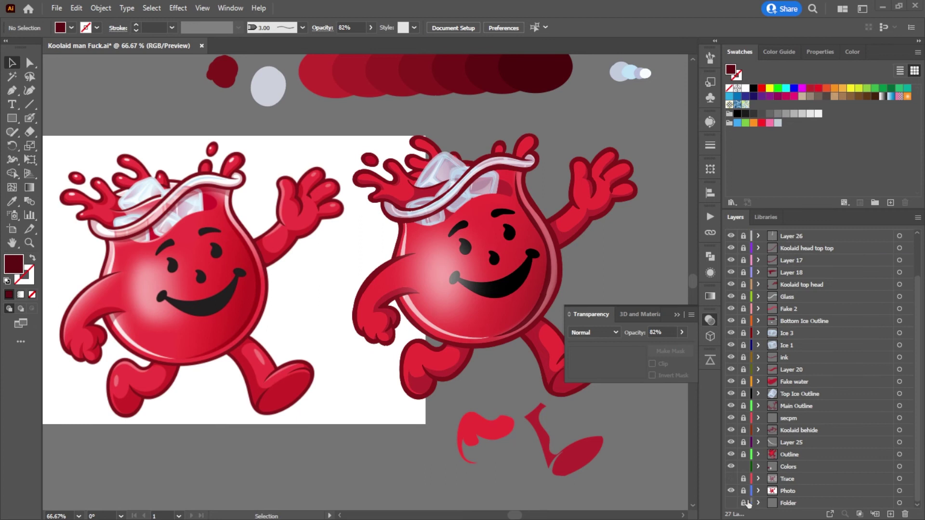
scroll(530, 409, "up", 2)
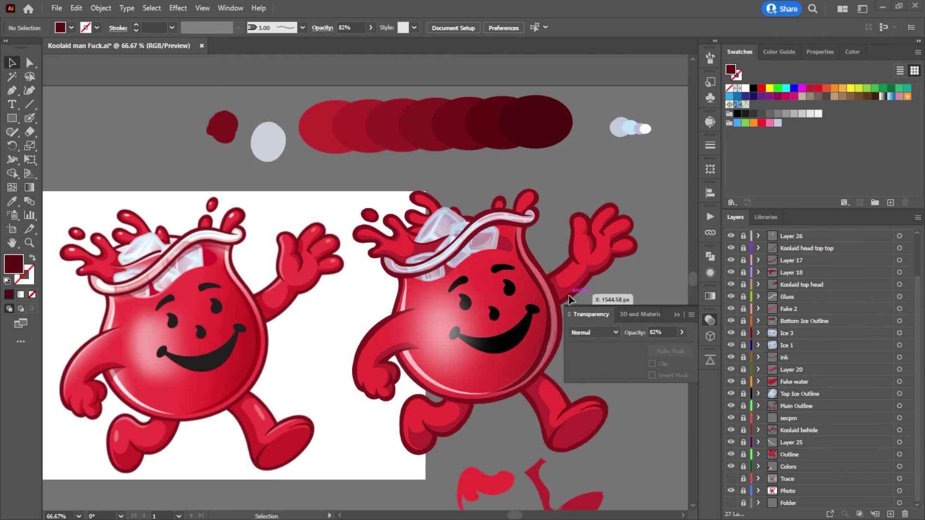
left_click(548, 311)
left_click(546, 315)
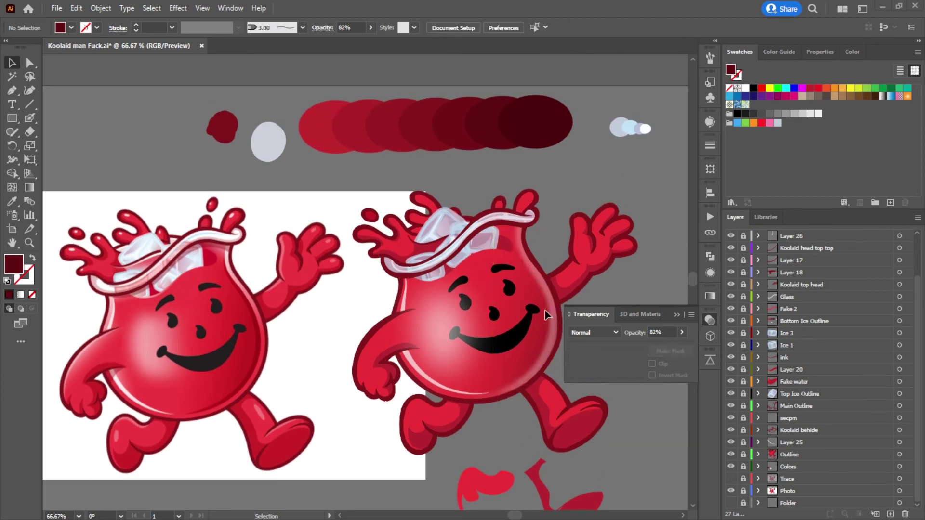
Step: Draw a closed curved dark red shadow with the Pen tool inside the right edge highlight, from the pitcher's base to its neck
left_click(30, 119)
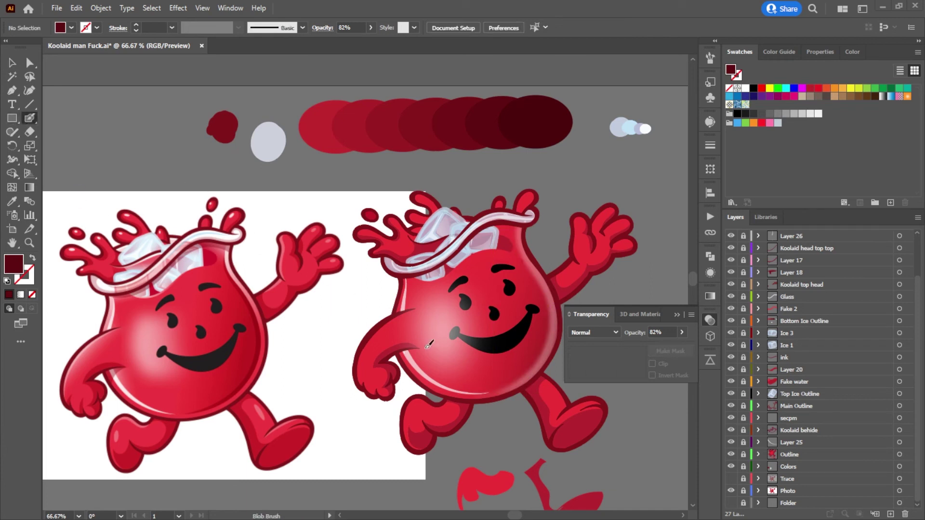
scroll(572, 384, "up", 3)
mouse_move(504, 371)
left_mouse_down()
mouse_move(429, 377)
mouse_move(382, 444)
left_mouse_up()
key("p")
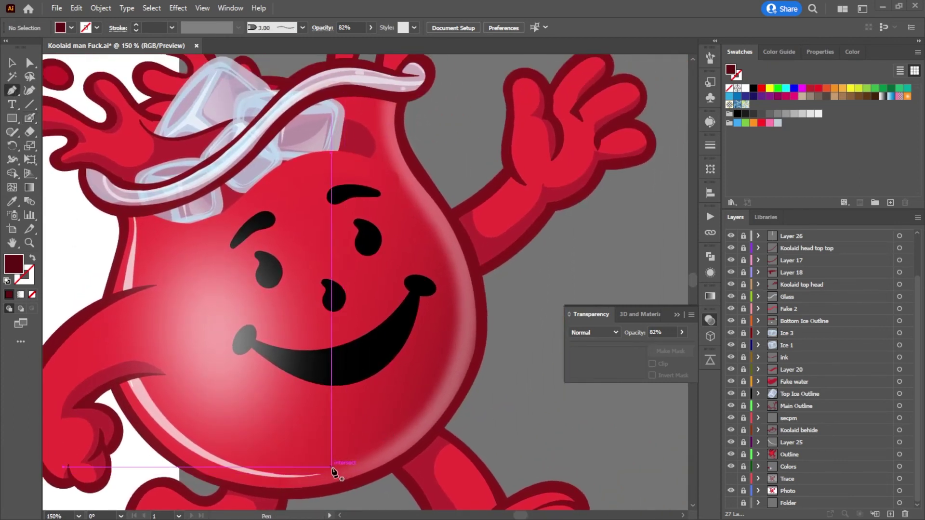
left_click(334, 472)
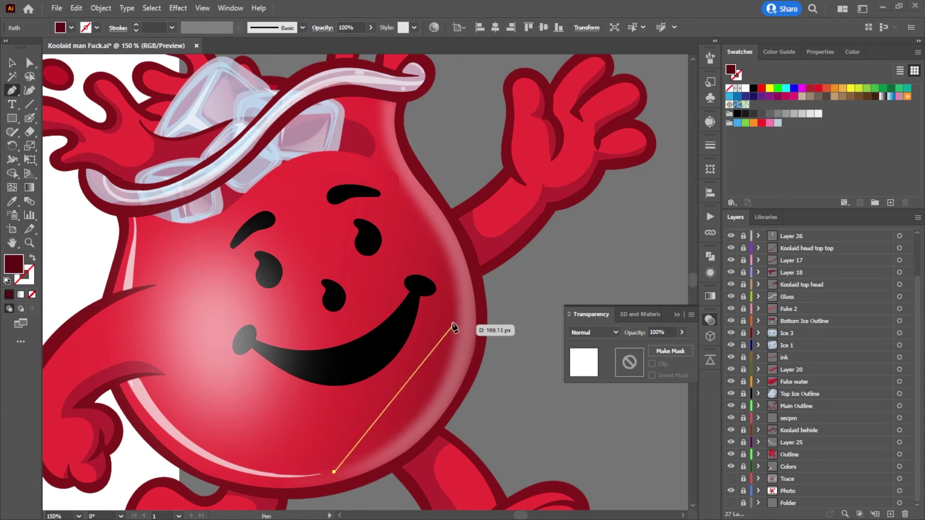
left_click_drag(455, 348, 466, 276)
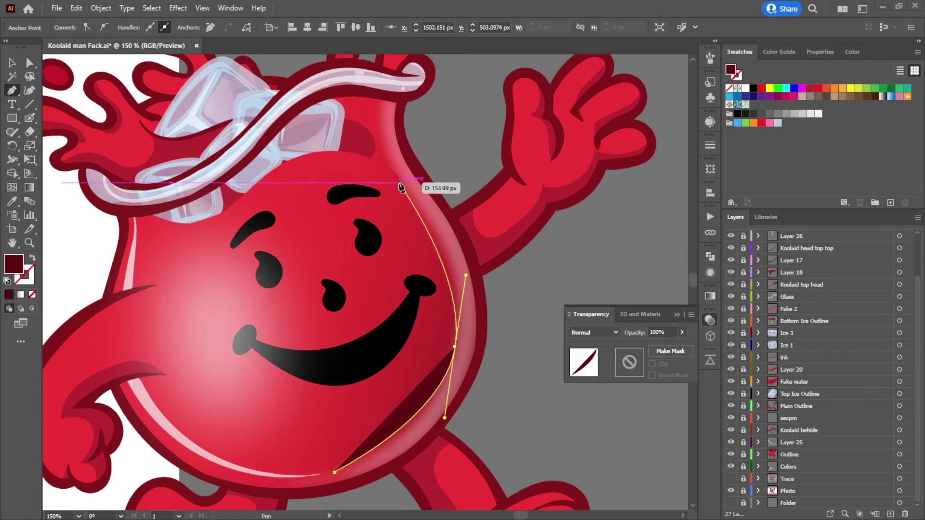
left_click_drag(396, 183, 378, 171)
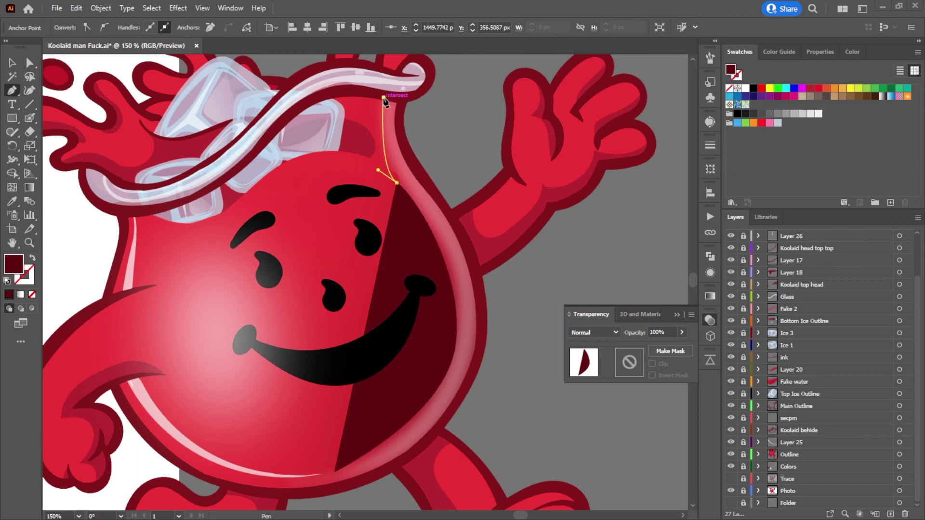
left_click(383, 98)
left_click(439, 224)
left_click_drag(442, 228, 512, 307)
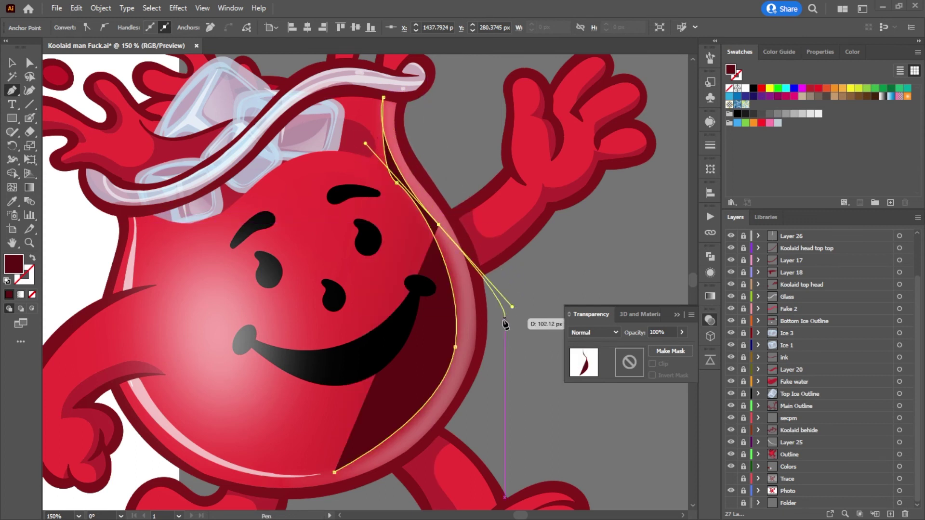
left_click_drag(334, 472, 203, 185)
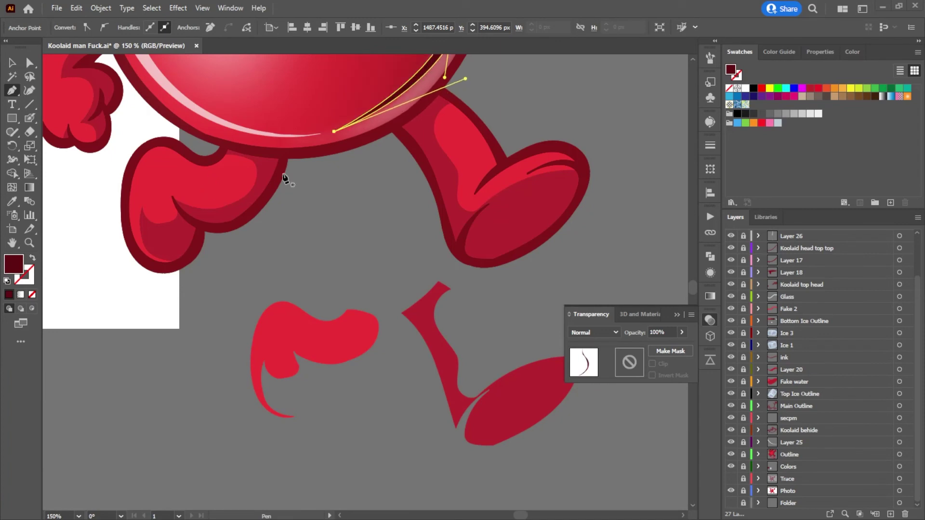
Step: Reshape the new shadow's outer curve and neck end by adjusting anchor handles so it forms a thin tapering sliver
left_click_drag(541, 91, 450, 363)
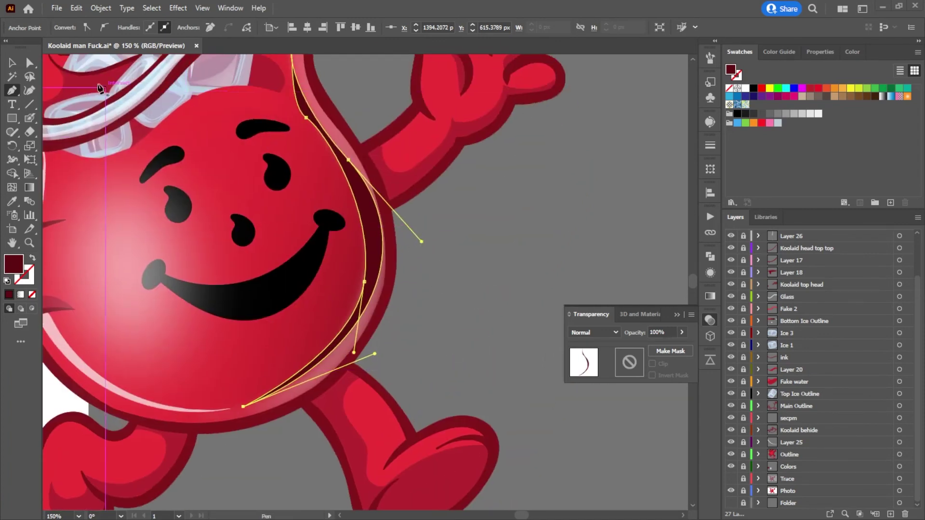
left_click(29, 62)
left_click_drag(422, 242, 403, 251)
left_click_drag(330, 185, 409, 269)
left_click_drag(390, 236, 394, 231)
left_click_drag(374, 154, 383, 159)
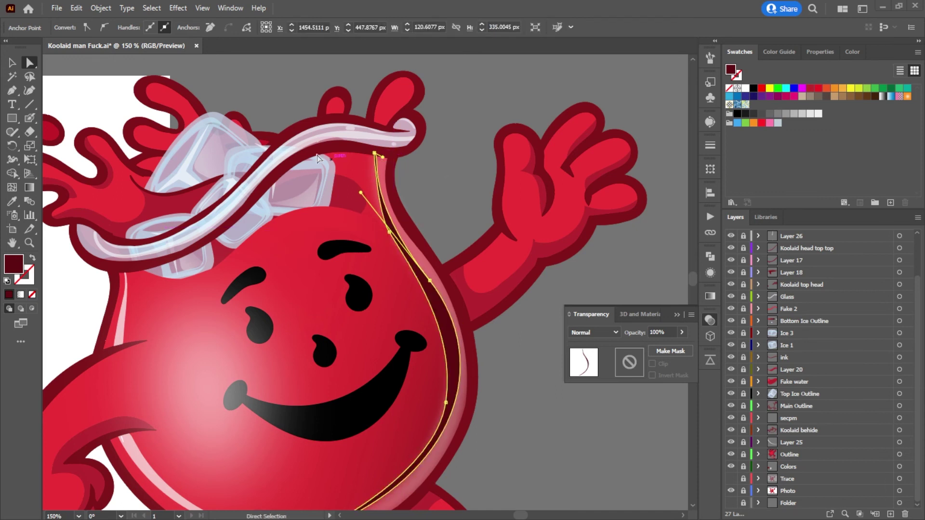
Step: Undo the reshaping and drawing of the dark red shadow inside the pitcher's right edge highlight
left_click(263, 100)
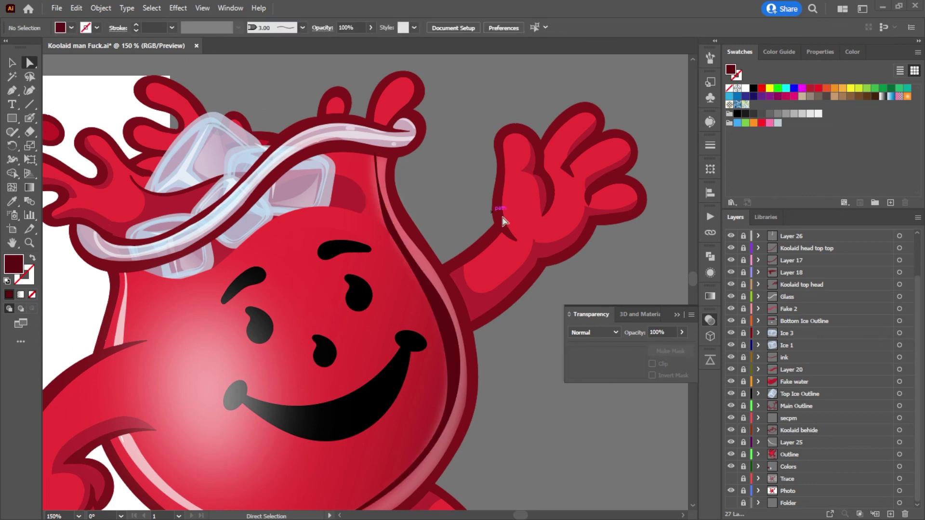
scroll(506, 222, "down", 2)
scroll(521, 263, "up", 3)
left_click(447, 325)
left_click_drag(518, 355, 525, 261)
key("v")
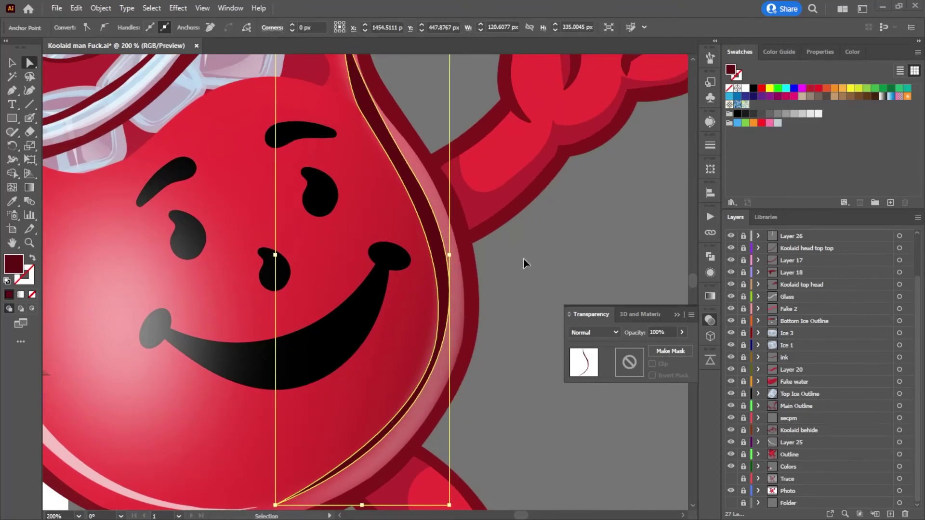
key("ctrl+z")
key("ctrl+z")
key("ctrl+z")
key("ctrl+z")
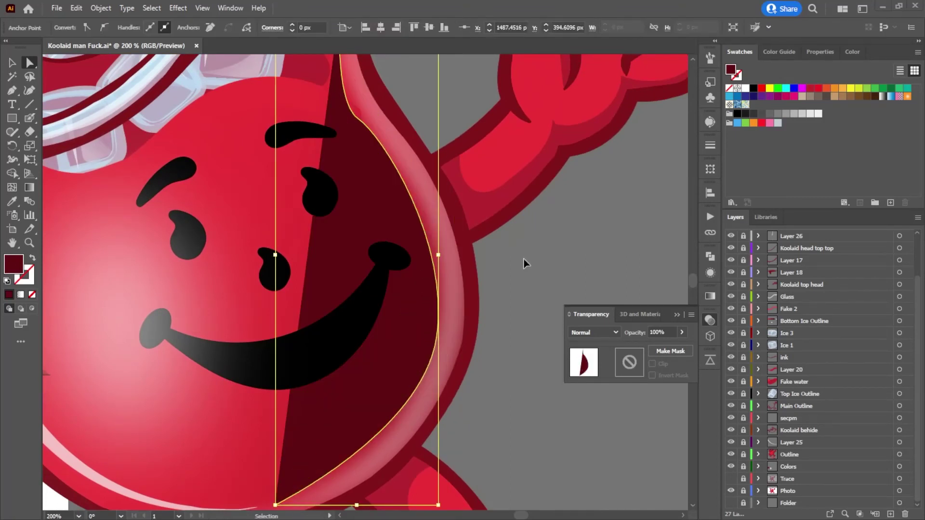
left_click(456, 318, "ctrl")
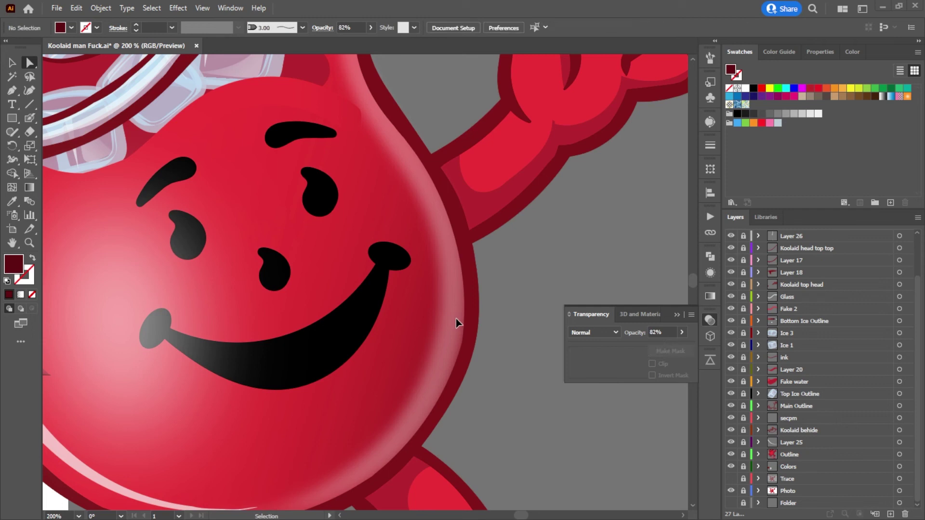
Step: Choose the Blob Brush and swap the colours so dark red is the stroke with no fill
left_click(28, 120)
scroll(498, 239, "down", 2)
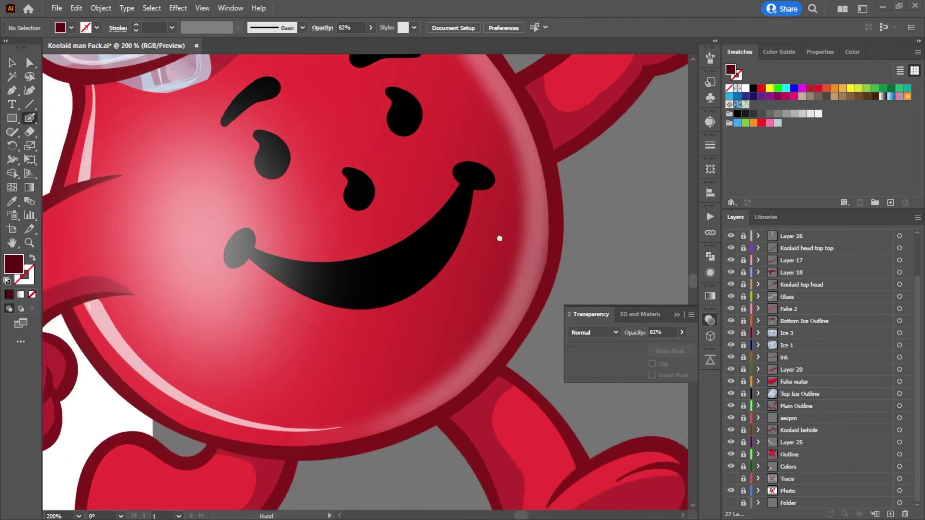
scroll(500, 302, "up", 1)
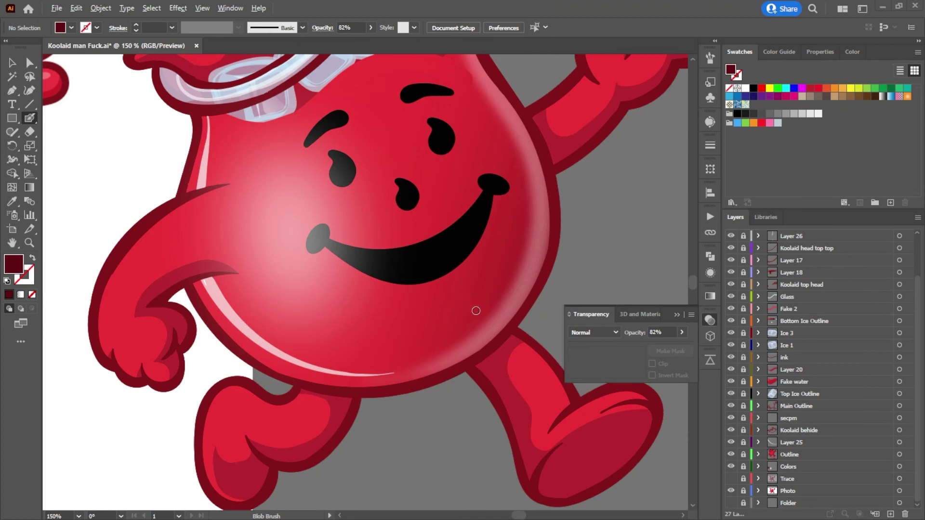
scroll(476, 311, "down", 2)
scroll(519, 311, "down", 2)
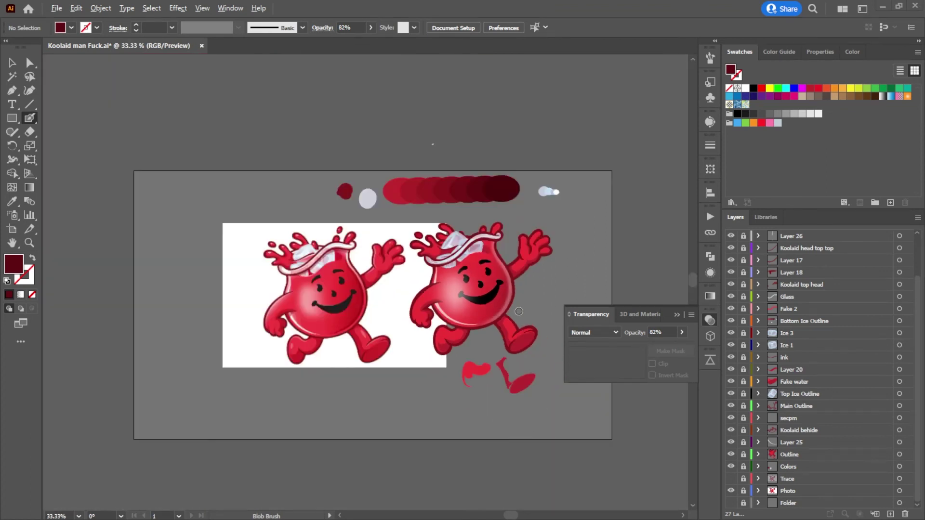
scroll(566, 320, "up", 4)
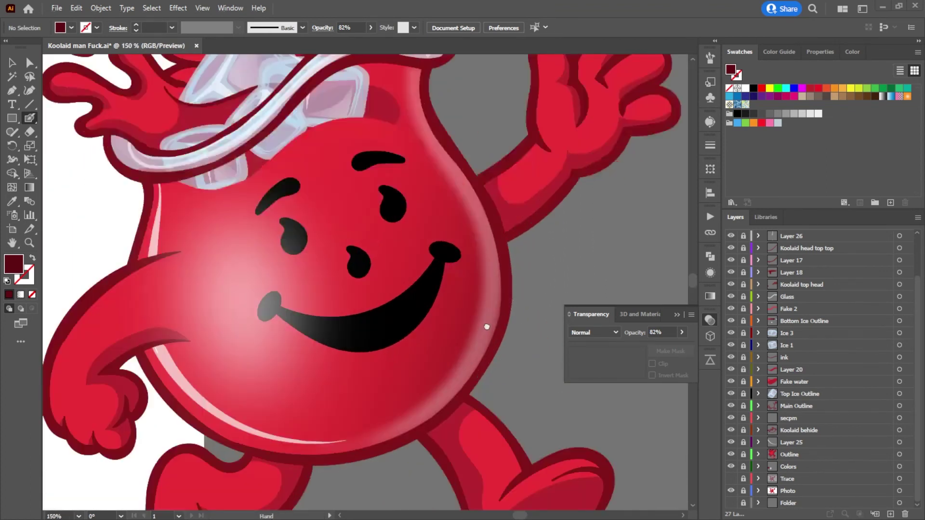
left_click_drag(480, 331, 515, 293)
scroll(494, 315, "down", 1)
left_click_drag(487, 320, 478, 330)
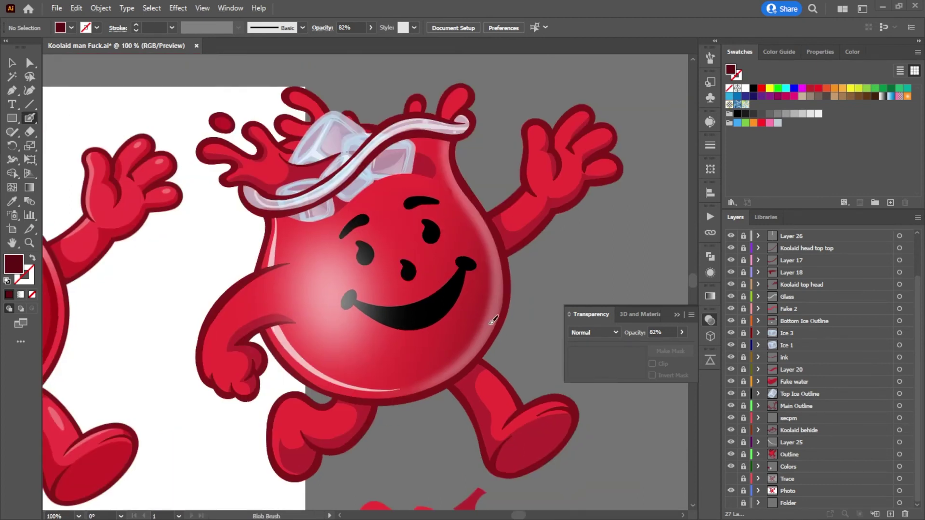
key("shift+x")
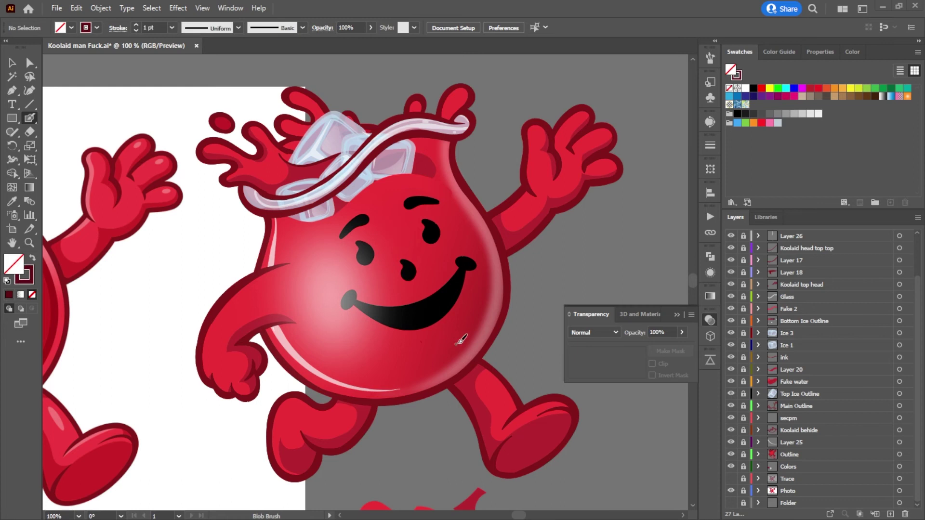
Step: Try to paint a dark red shadow with the Blob Brush along the right highlight's inner edge, thickening its lower end
mouse_move(468, 343)
left_mouse_down()
mouse_move(489, 269)
mouse_move(460, 201)
left_mouse_up()
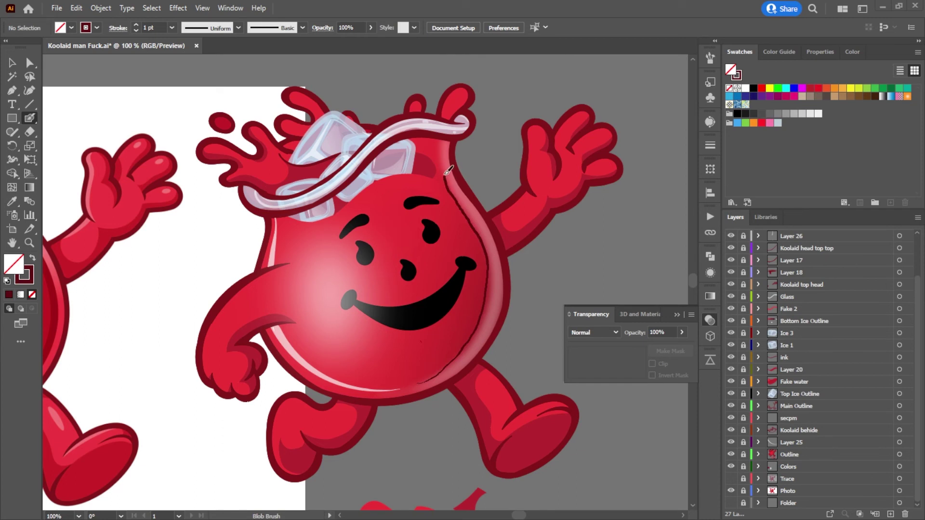
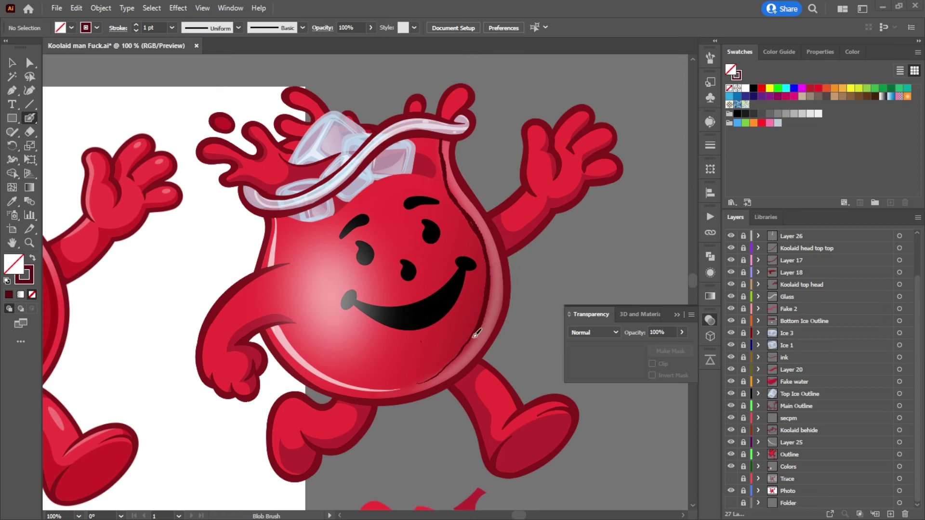
key("ctrl+z")
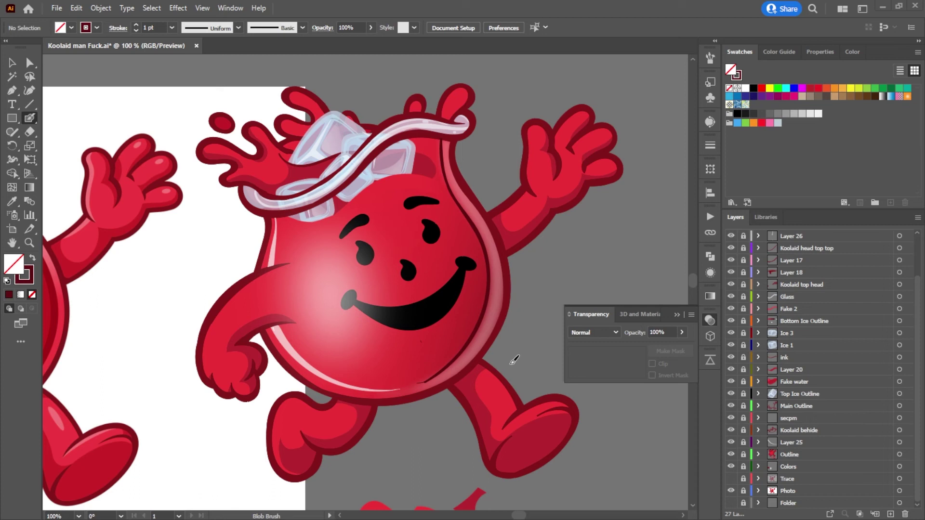
scroll(484, 391, "up", 3)
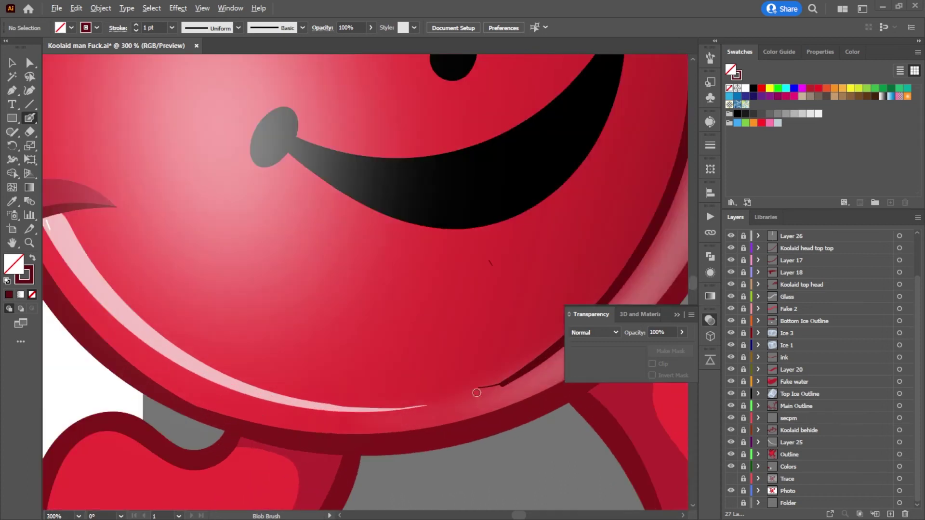
scroll(512, 393, "up", 4)
scroll(345, 361, "up", 1)
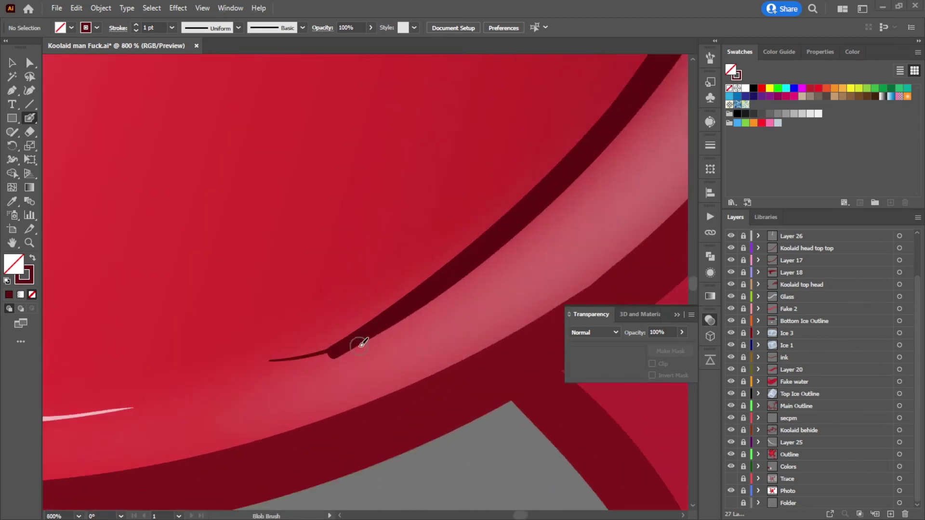
mouse_move(380, 324)
left_mouse_down()
mouse_move(309, 361)
mouse_move(268, 360)
mouse_move(320, 344)
mouse_move(399, 299)
left_mouse_up()
left_click_drag(333, 346, 337, 343)
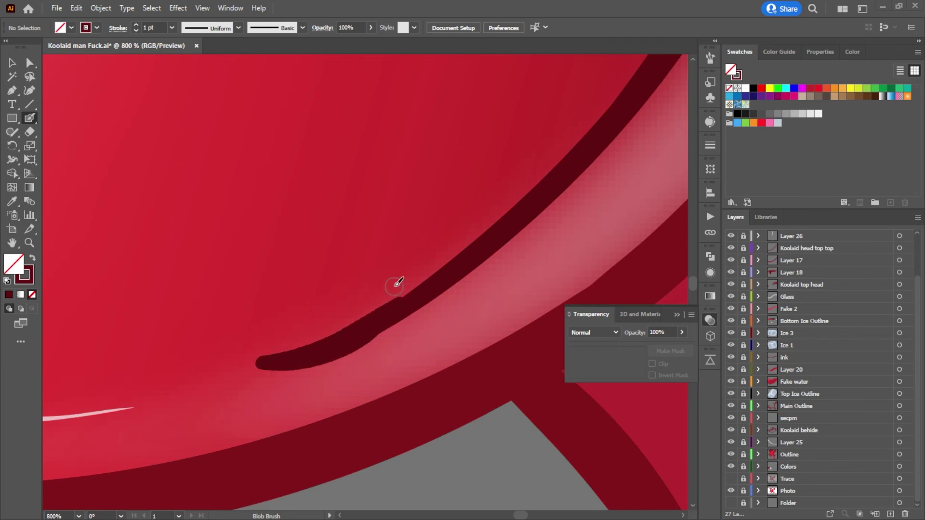
key("ctrl+z")
key("ctrl+z")
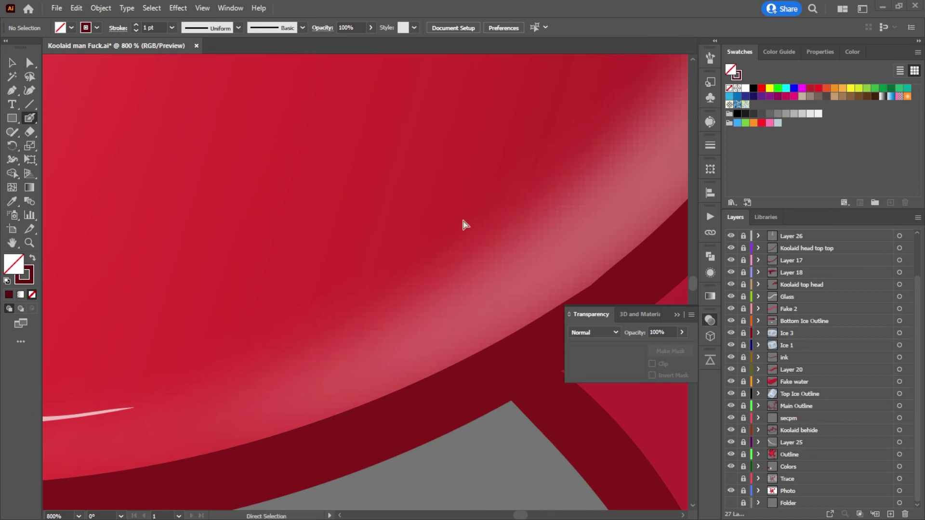
Step: Start a dark red Pen path at the pitcher's base and curve it up the right highlight's inner edge to the shoulder
key("ctrl+1")
scroll(448, 249, "up", 3)
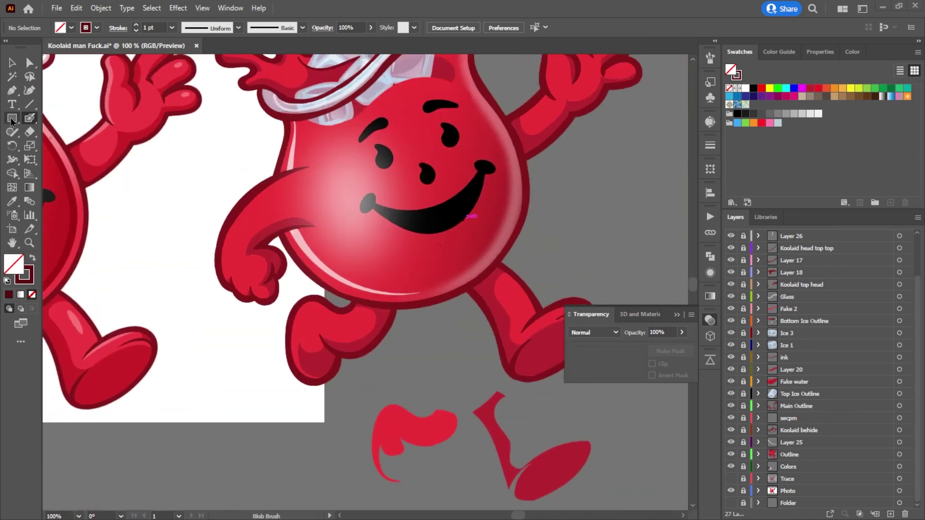
left_click(12, 90)
scroll(438, 289, "up", 1)
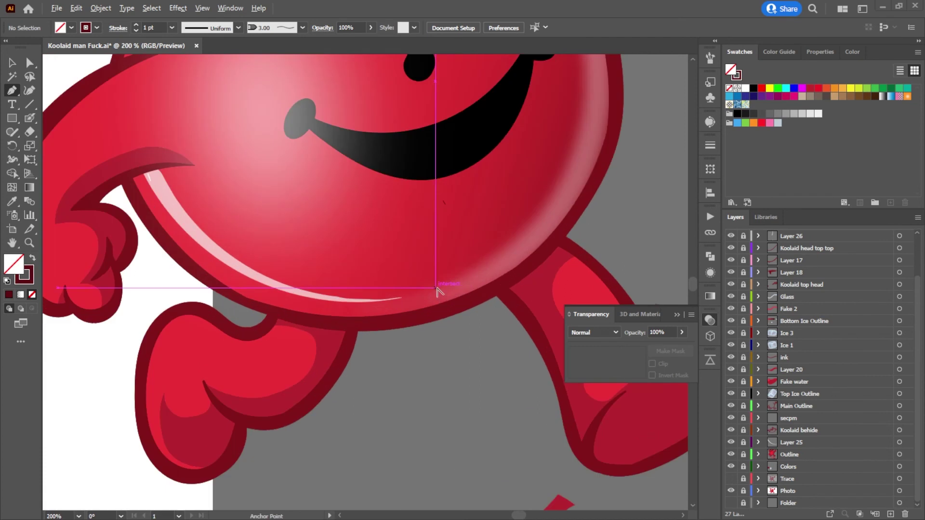
left_click(426, 293)
left_click_drag(539, 187, 468, 348)
scroll(503, 285, "down", 5)
scroll(502, 279, "up", 6)
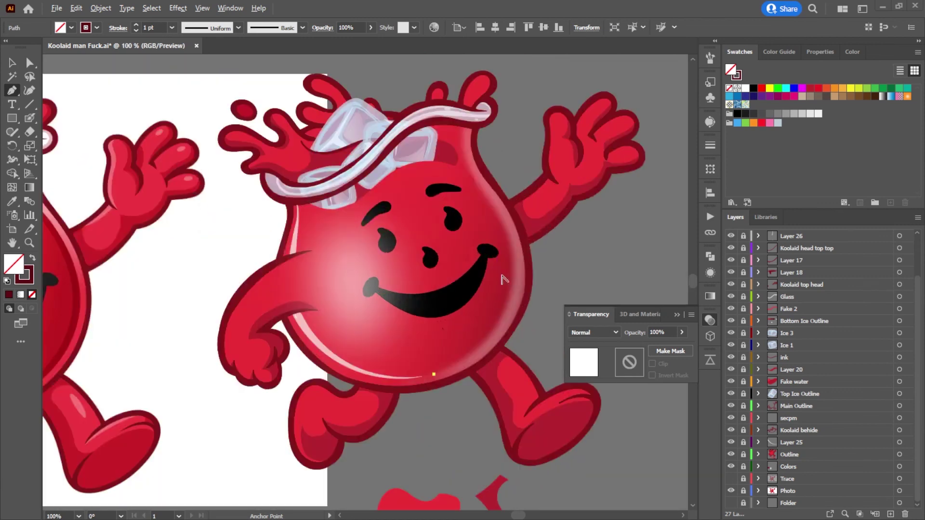
scroll(504, 219, "down", 3)
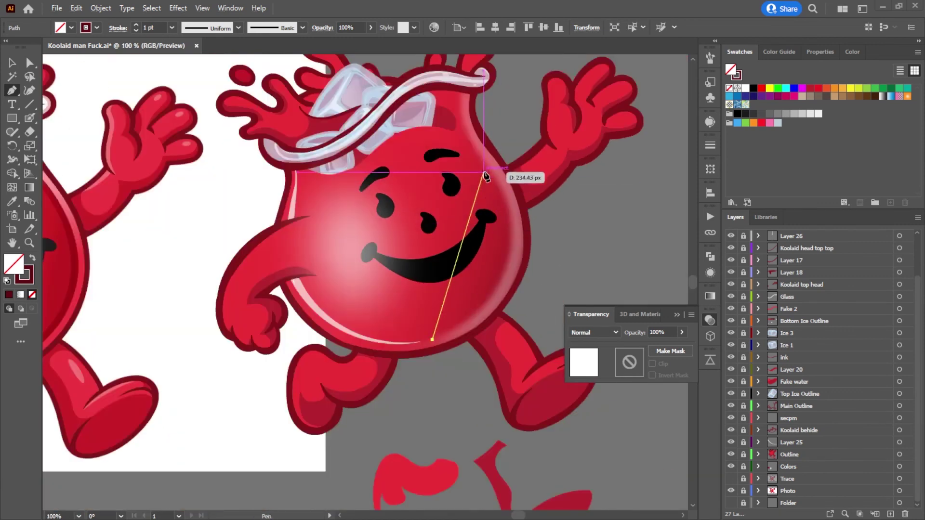
left_click_drag(469, 145, 477, 139)
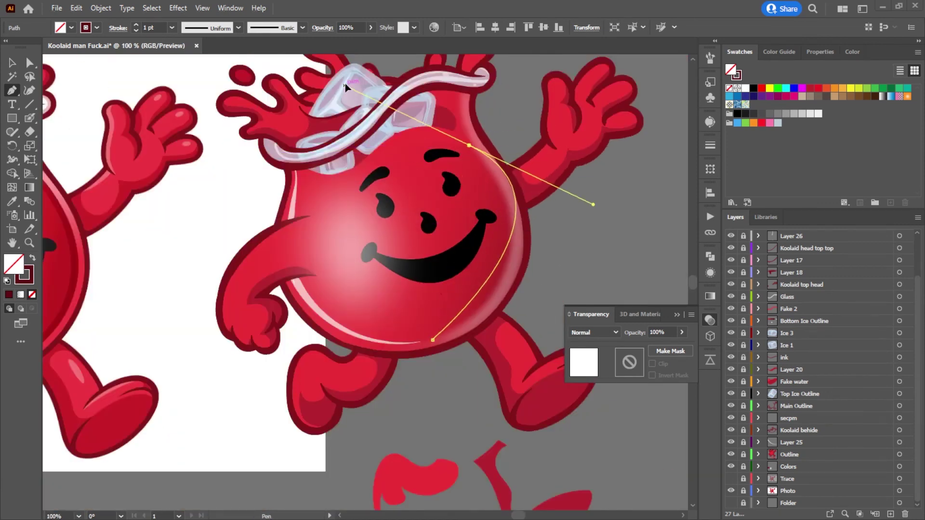
scroll(392, 56, "up", 7)
left_click_drag(380, 180, 402, 234)
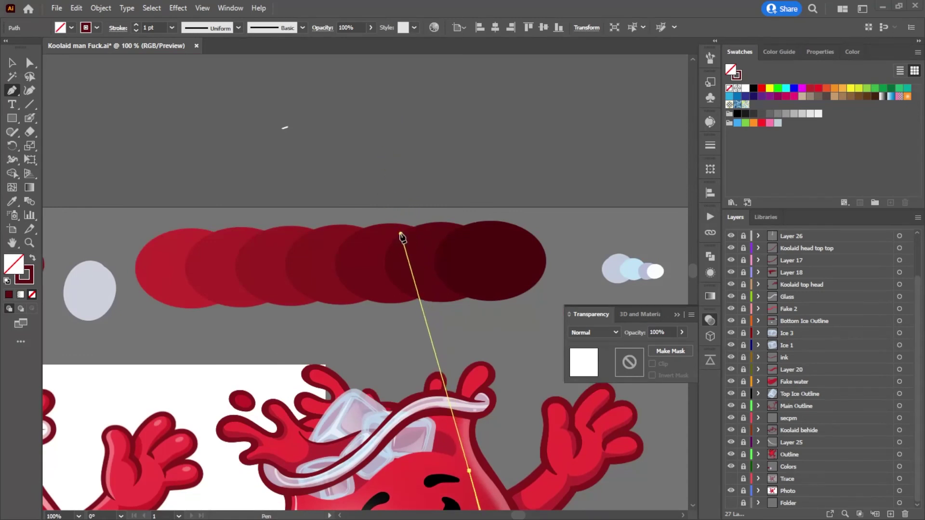
scroll(524, 297, "down", 3)
left_click_drag(483, 276, 473, 310)
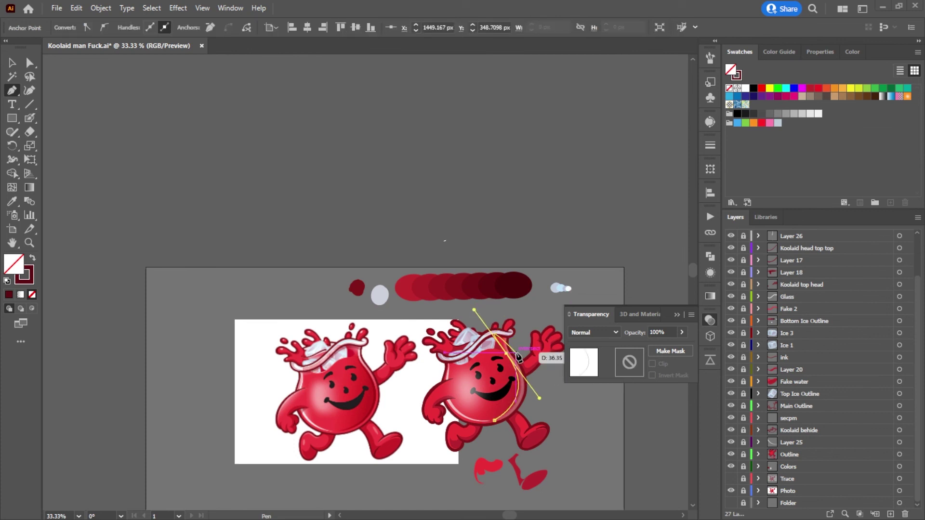
Step: Remove the shoulder anchor's outgoing handle and continue the shadow path in a curve up to the neck below the rim
scroll(491, 349, "up", 7)
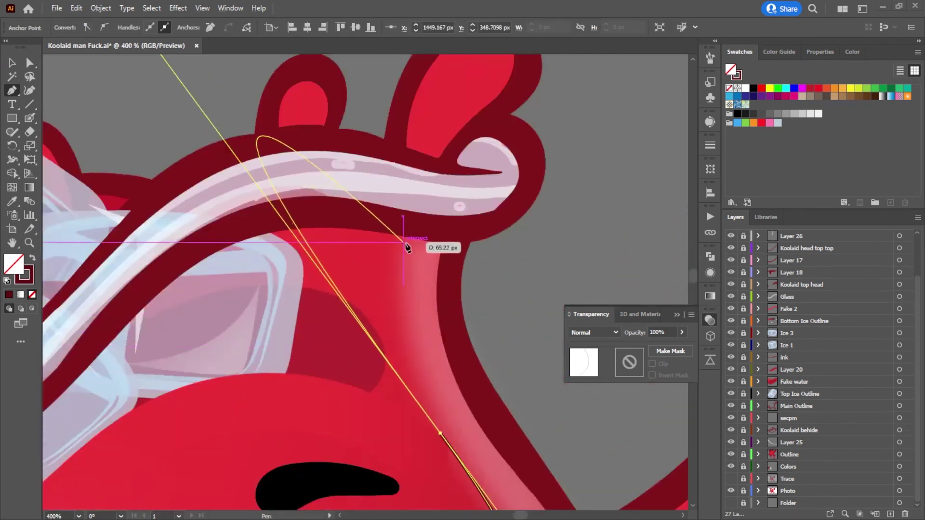
left_click(440, 434)
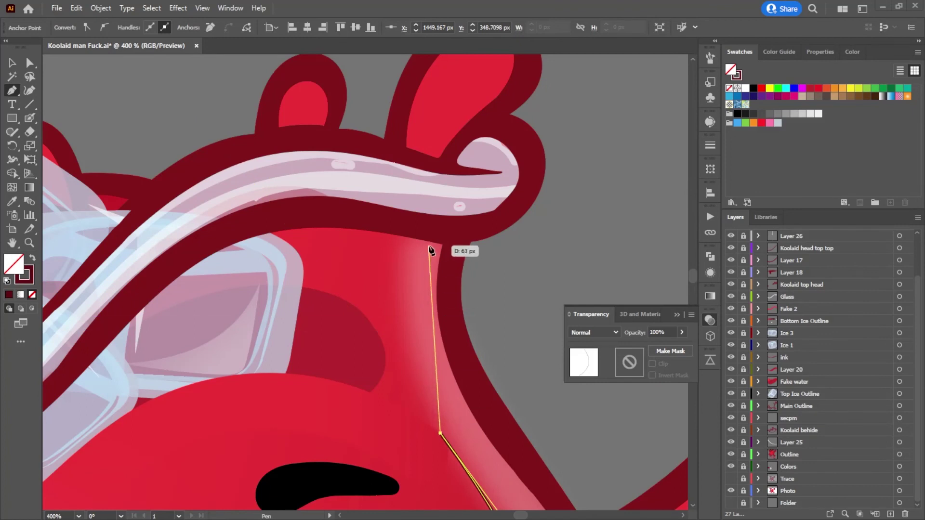
left_click_drag(412, 229, 443, 168)
scroll(334, 177, "down", 5)
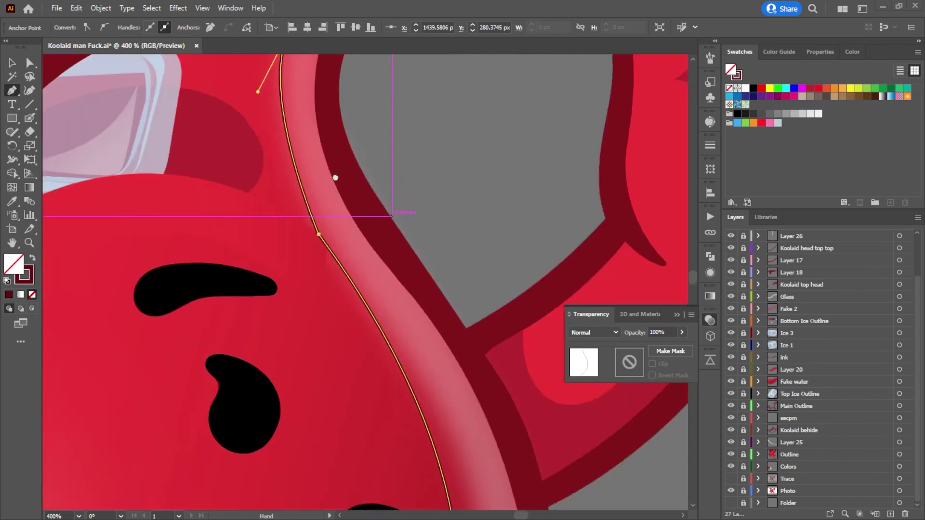
scroll(357, 192, "up", 2)
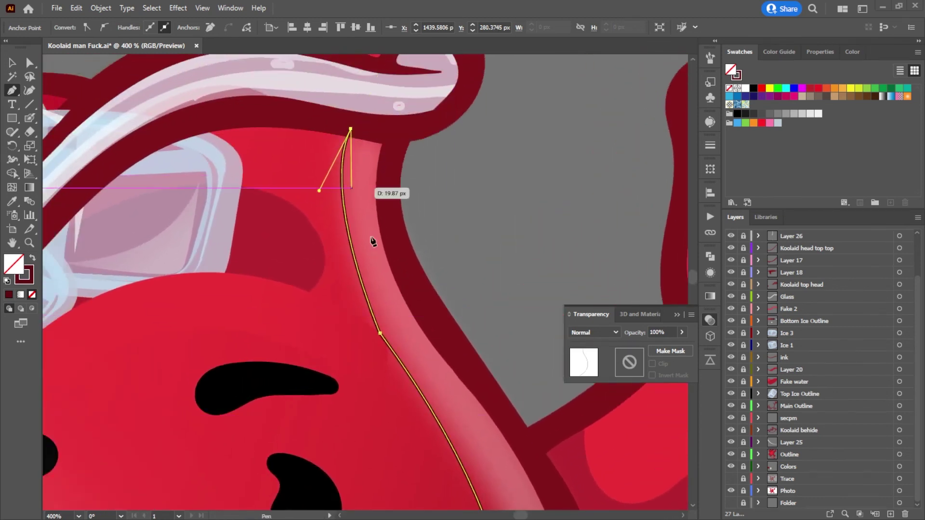
Step: Curve the shadow's outer edge down from the neck inside the right highlight and close the path at the pitcher's base
scroll(374, 242, "down", 3)
left_click_drag(541, 314, 431, 267)
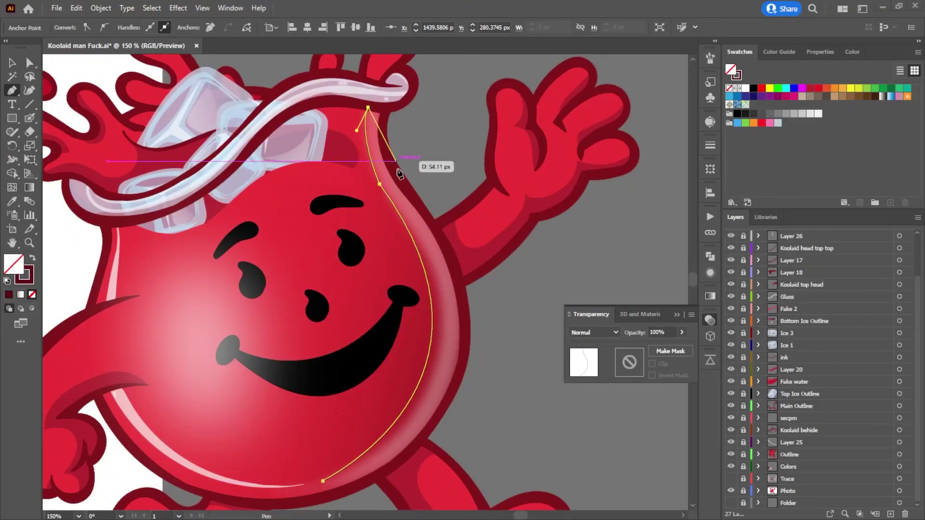
left_click_drag(432, 274, 453, 276)
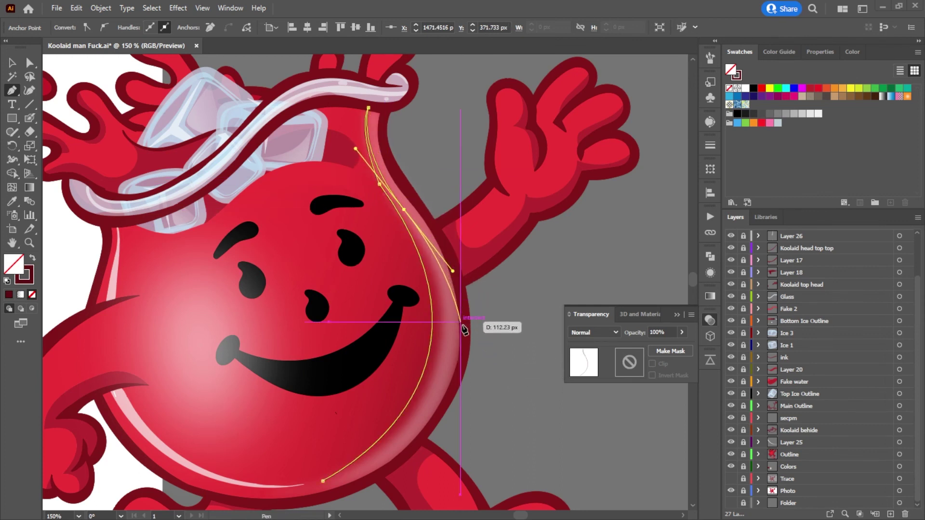
left_click(322, 481)
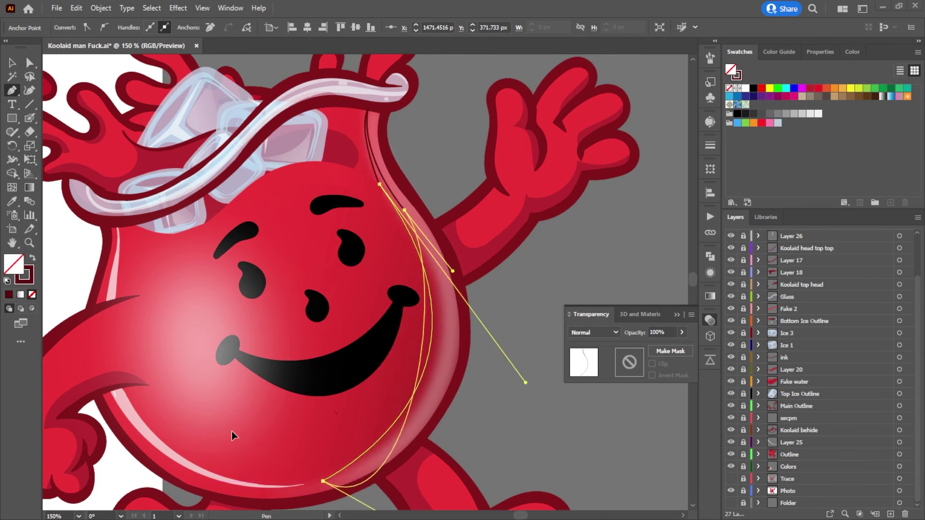
scroll(178, 503, "down", 5)
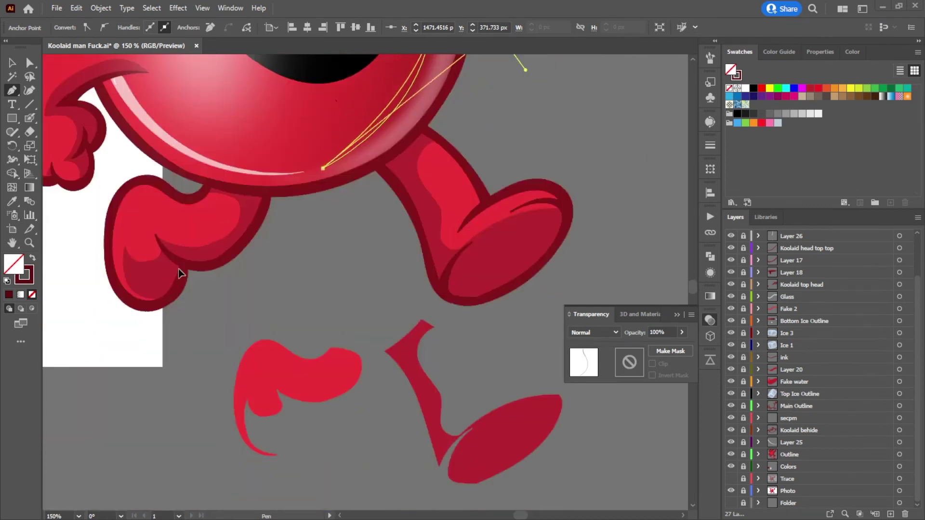
scroll(418, 166, "down", 4)
left_click_drag(418, 165, 392, 257)
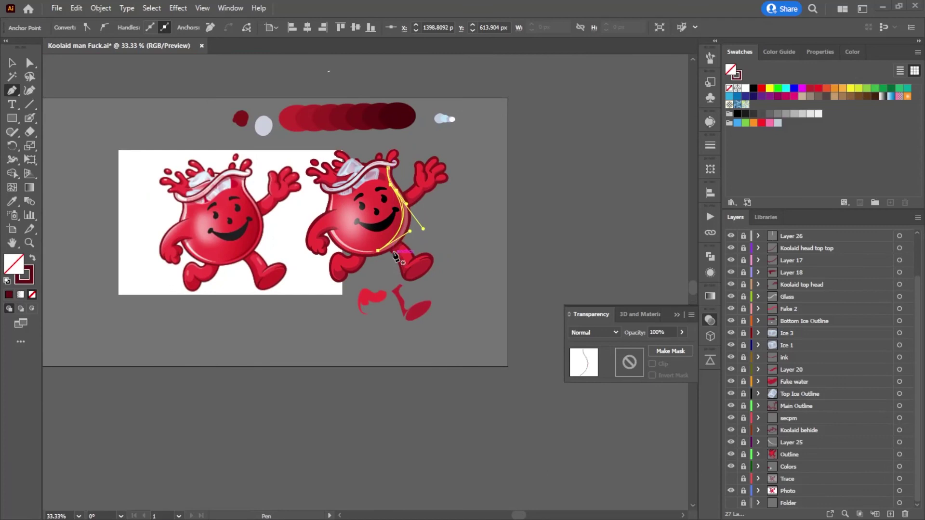
scroll(392, 256, "up", 2)
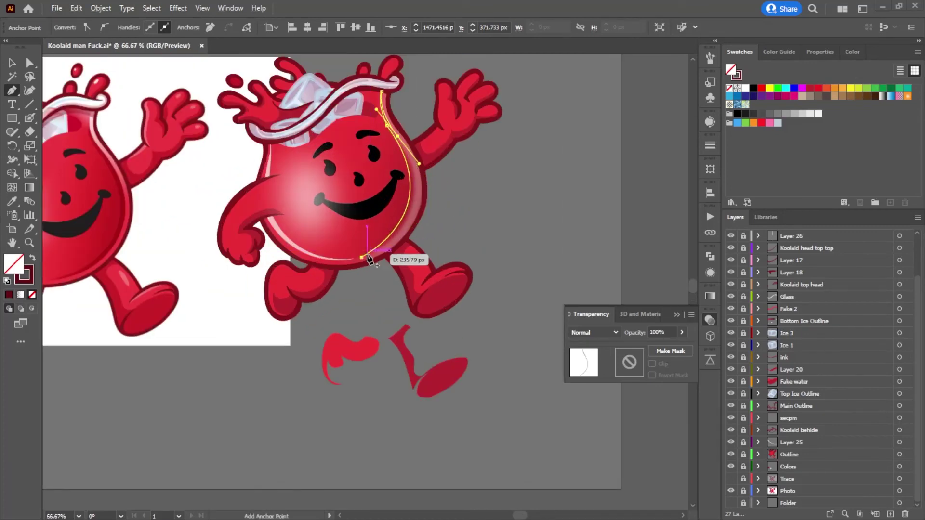
left_click_drag(362, 258, 291, 292)
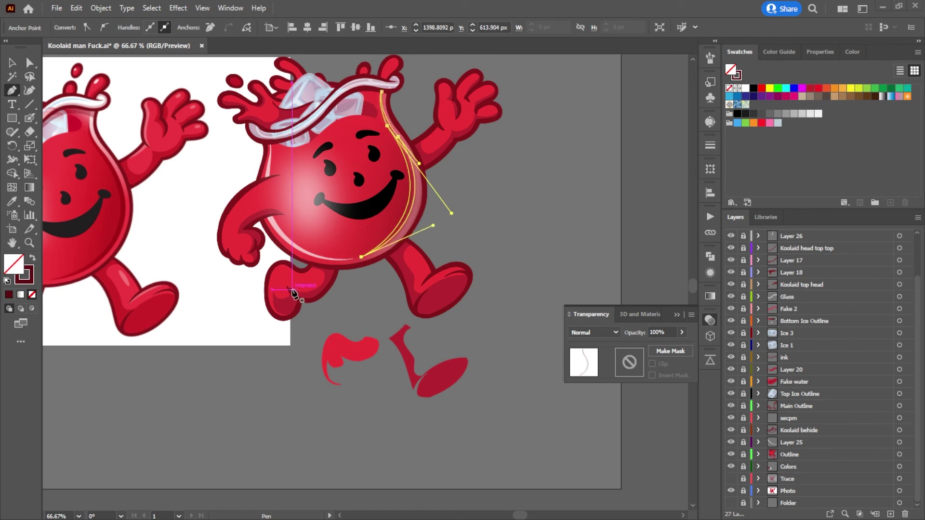
Step: Fill the closed shadow path along the pitcher's right highlight with dark red, remove its stroke, and deselect it
left_click(30, 63)
left_click(532, 140)
scroll(403, 152, "up", 2)
left_click(409, 145)
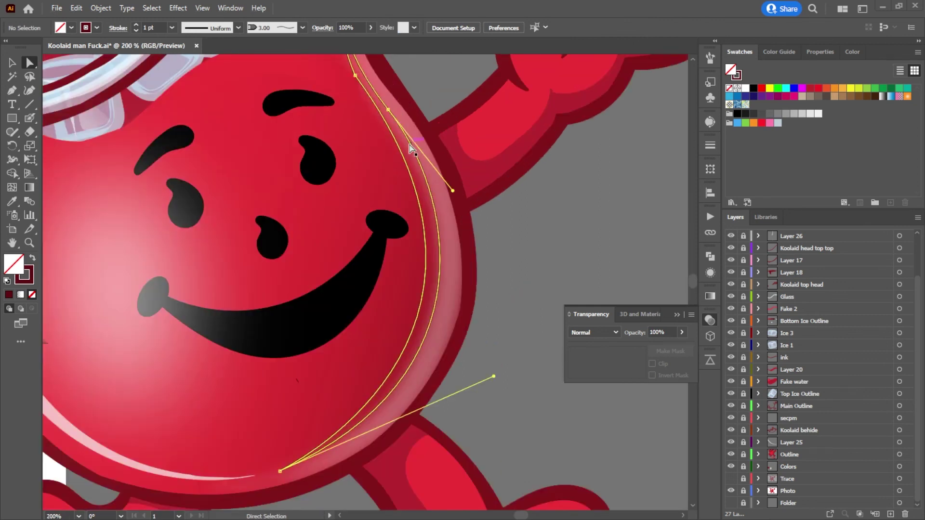
left_click(556, 206)
scroll(554, 207, "down", 1)
scroll(555, 206, "down", 2)
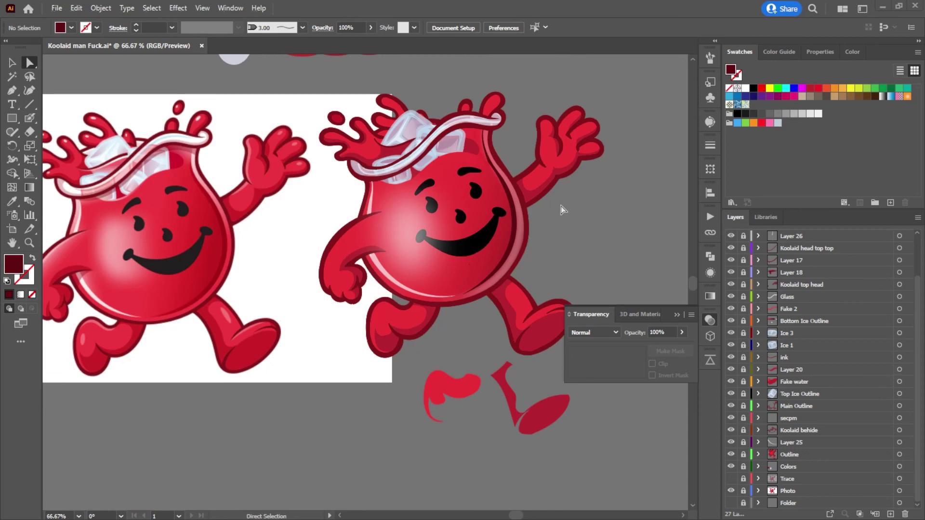
Step: Erase the bump on the dark red shadow's inner edge at the pitcher's shoulder so it tapers toward the neck
scroll(487, 149, "up", 5)
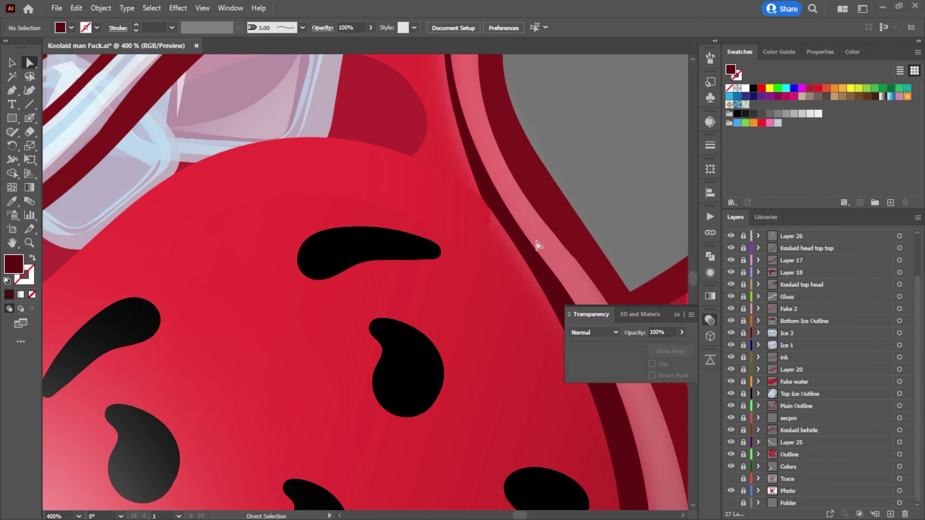
left_click(503, 228)
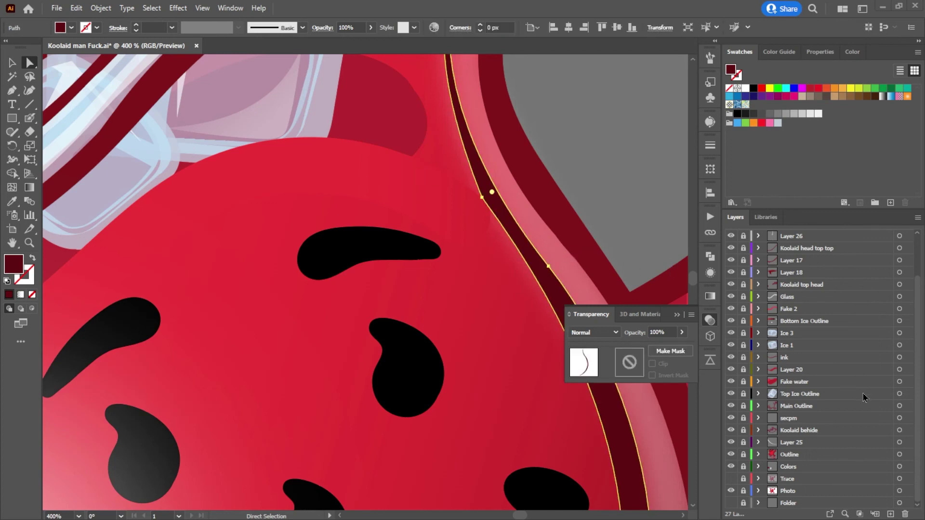
key("shift+e")
scroll(536, 282, "down", 1)
left_click_drag(515, 282, 431, 318)
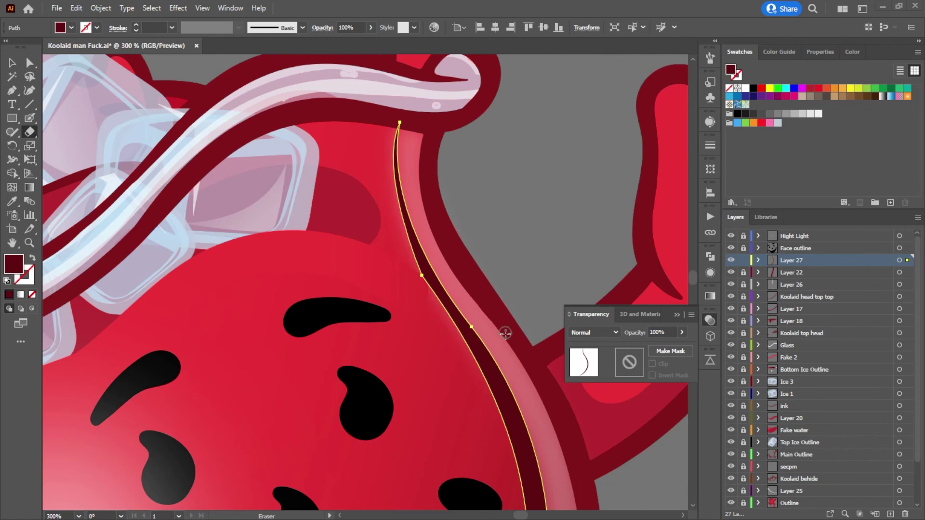
left_click_drag(422, 290, 391, 241)
mouse_move(461, 347)
left_mouse_down()
mouse_move(417, 278)
mouse_move(389, 169)
left_mouse_up()
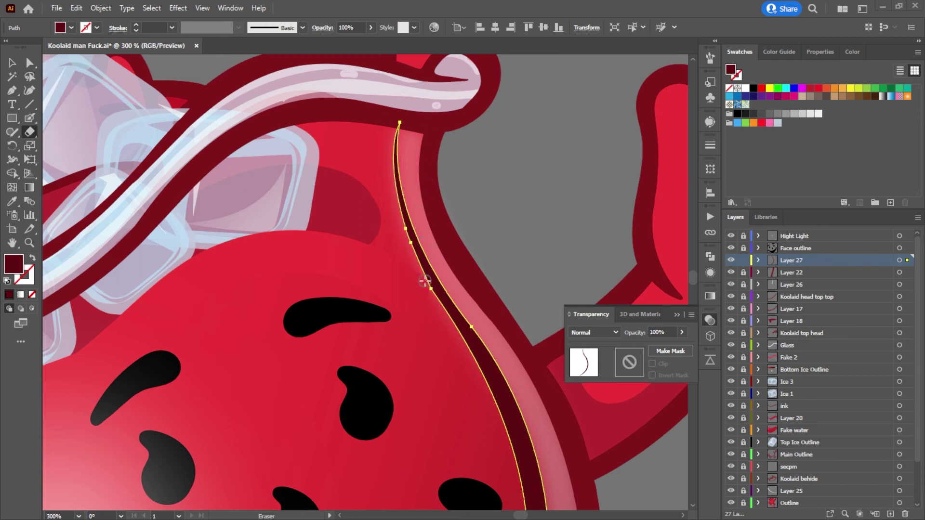
key("ctrl+z")
mouse_move(458, 348)
left_mouse_down()
mouse_move(410, 266)
mouse_move(383, 156)
left_mouse_up()
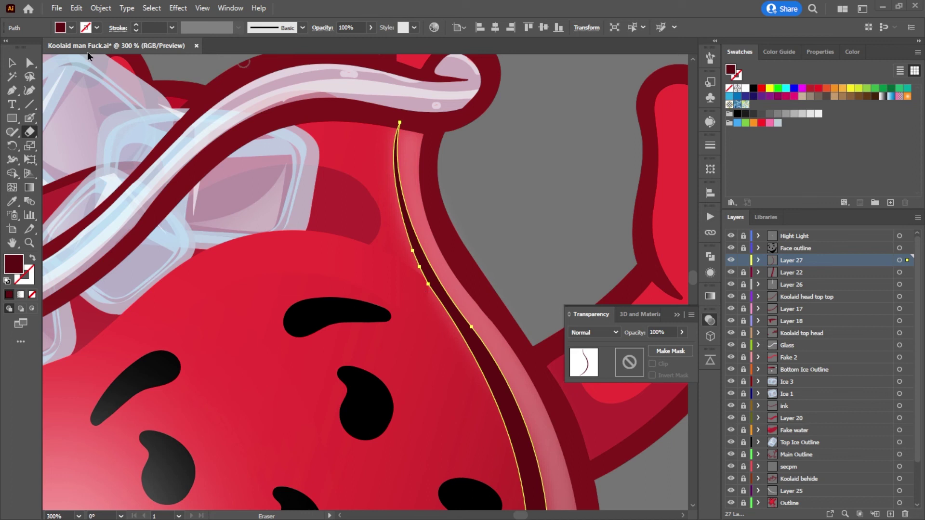
Step: Adjust the top end of the dark red shadow slightly where it meets the pitcher's rim
key("a")
left_click(422, 128)
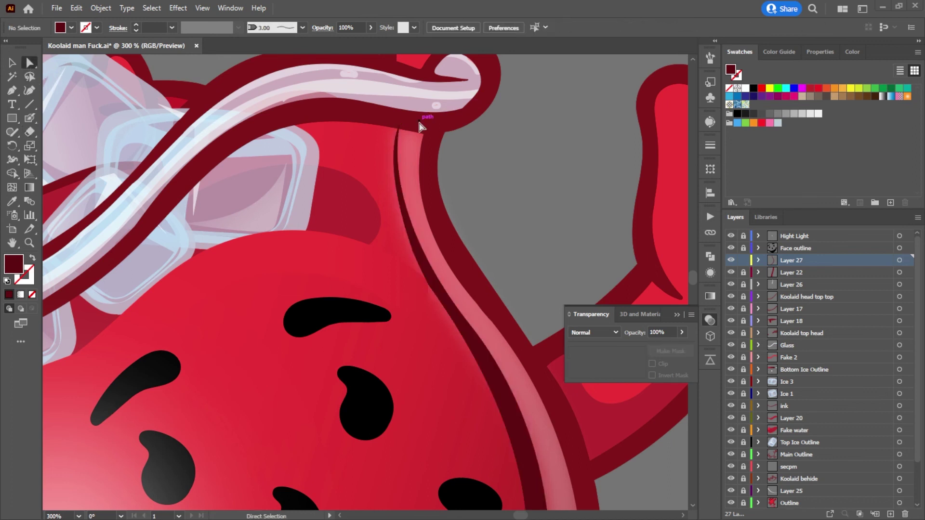
left_click_drag(395, 126, 398, 133)
left_click(553, 136)
scroll(559, 160, "down", 4)
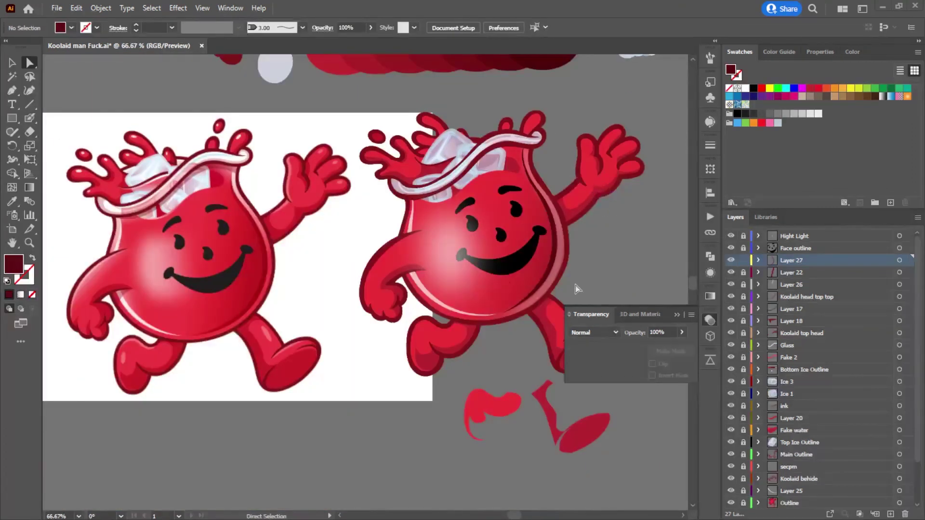
Step: Move the whole dark red shadow slightly outward toward the highlight on the pitcher's right edge
left_click(553, 248)
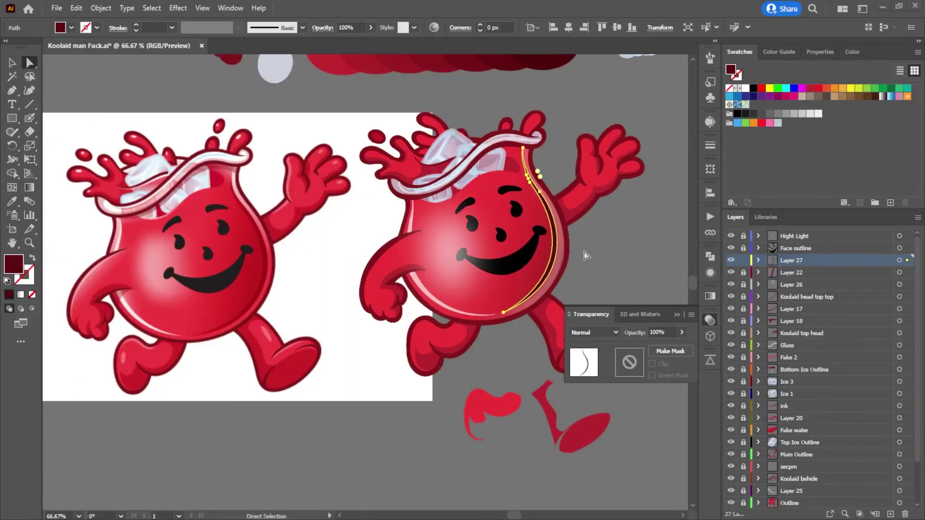
left_click_drag(586, 223, 586, 250)
scroll(586, 252, "down", 2)
scroll(585, 253, "up", 3)
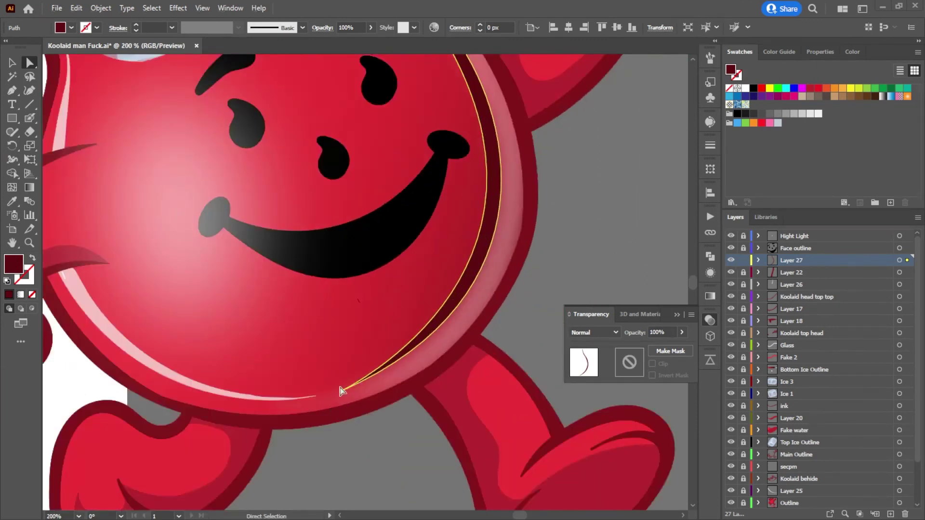
scroll(588, 279, "down", 3)
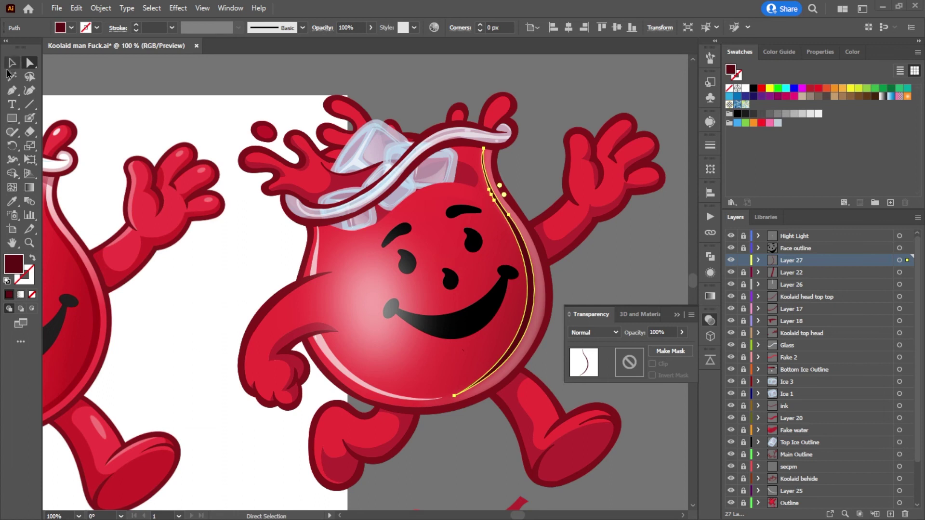
left_click(12, 63)
left_click_drag(455, 275, 461, 276)
left_click(649, 243)
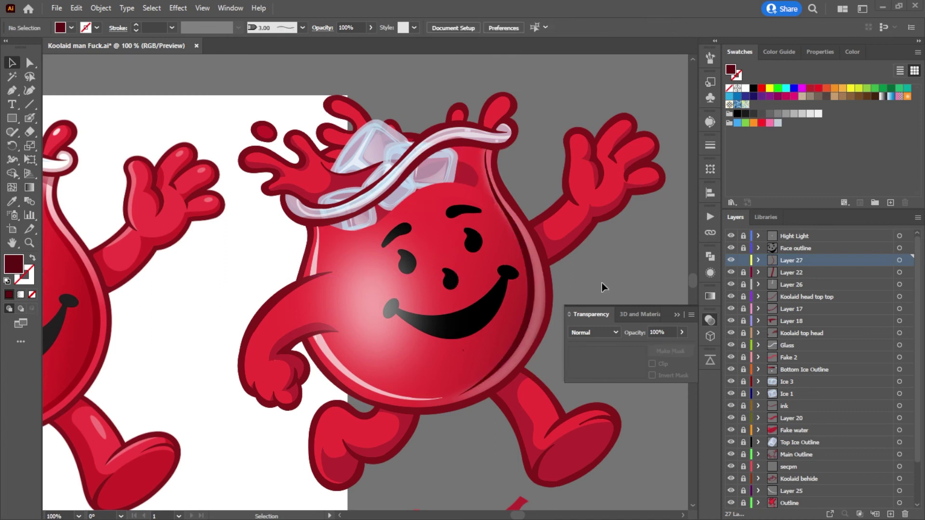
Step: Lower the dark red shadow's opacity to 78%
left_click(530, 267)
left_click(682, 332)
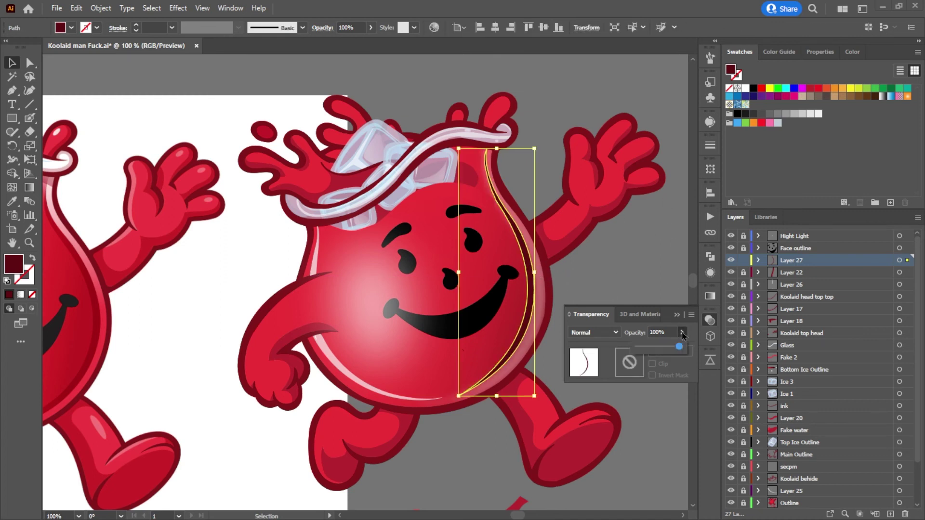
left_click(673, 347)
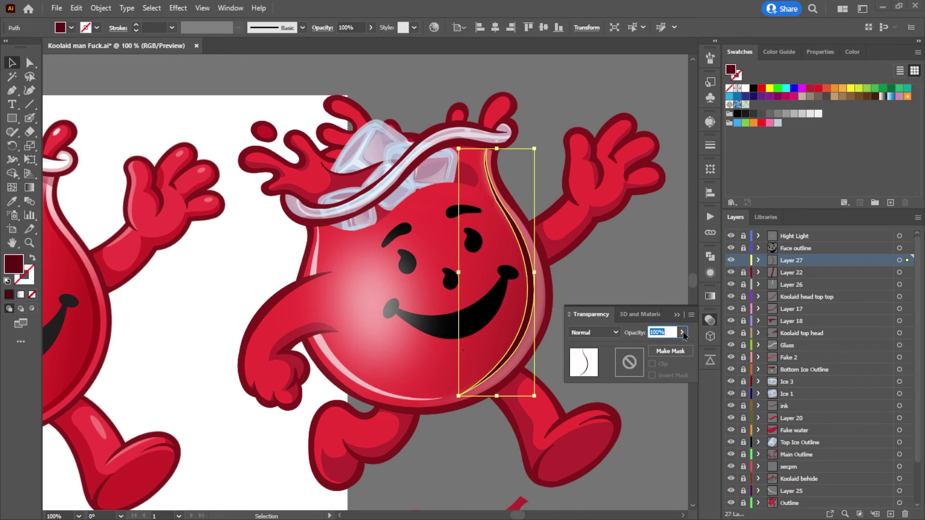
left_click(682, 332)
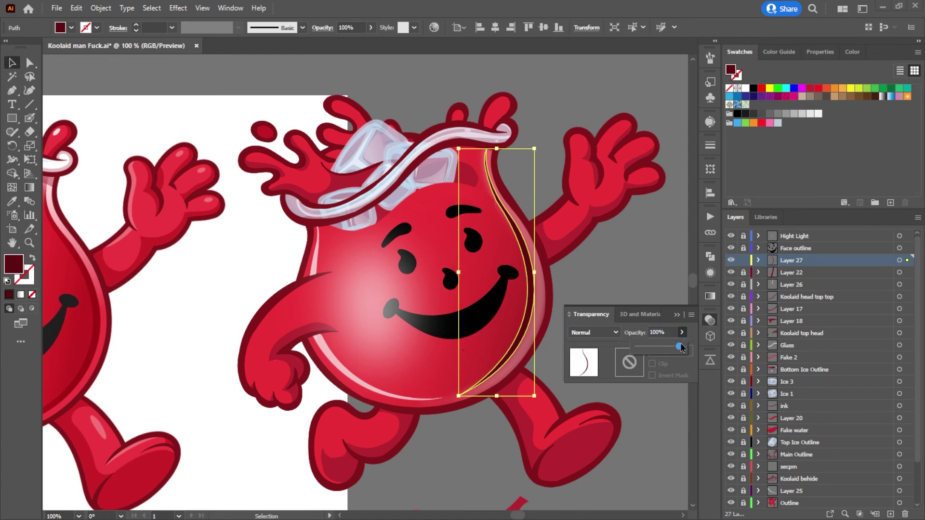
left_click(658, 264)
scroll(631, 264, "down", 2, "alt")
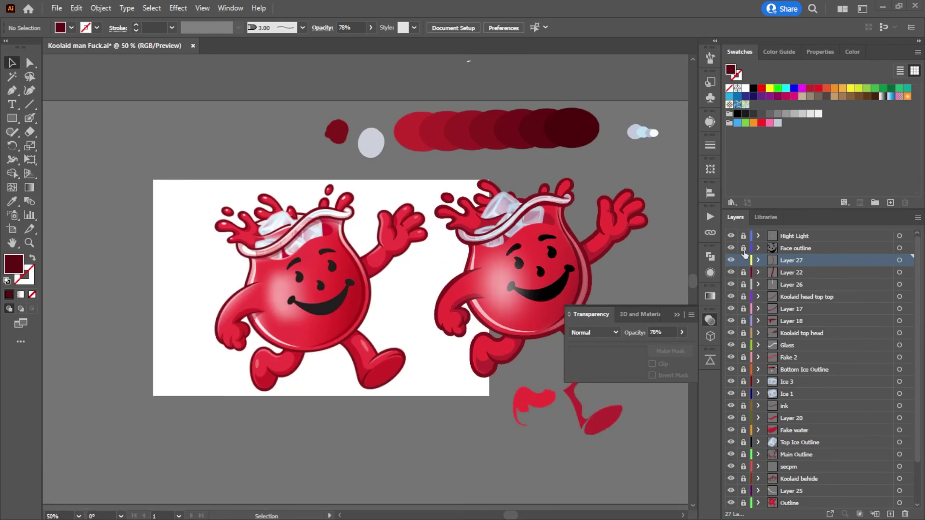
Step: Recolor all artwork on the Face outline layer with the soft black sampled from the reference's face
left_click(899, 248)
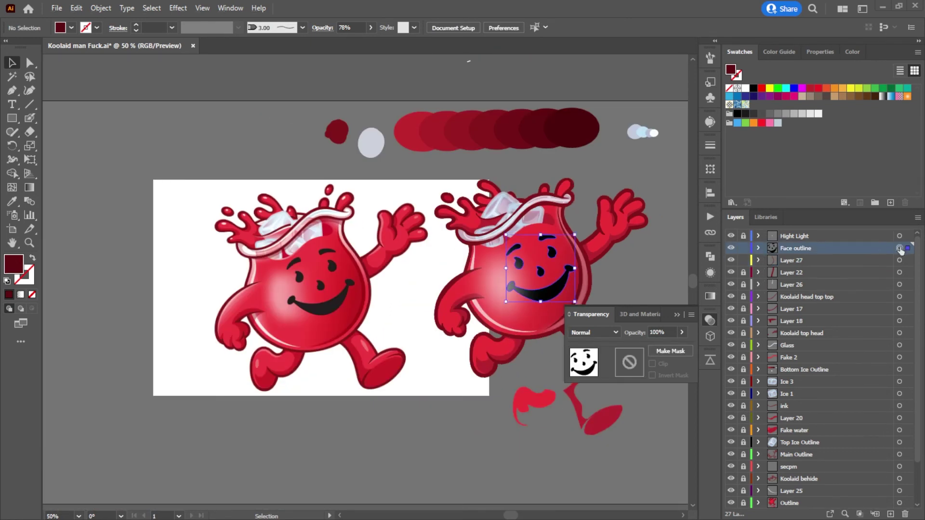
key("i")
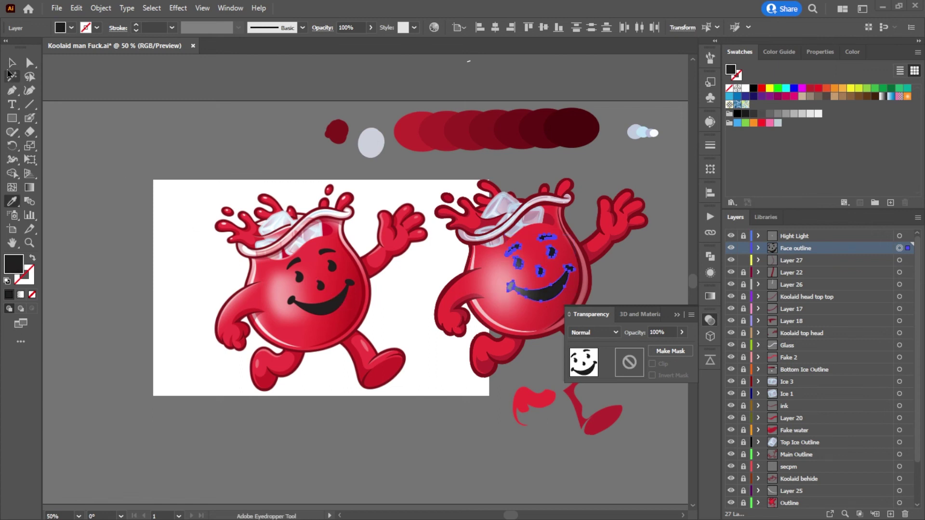
left_click(12, 63)
left_click(117, 79)
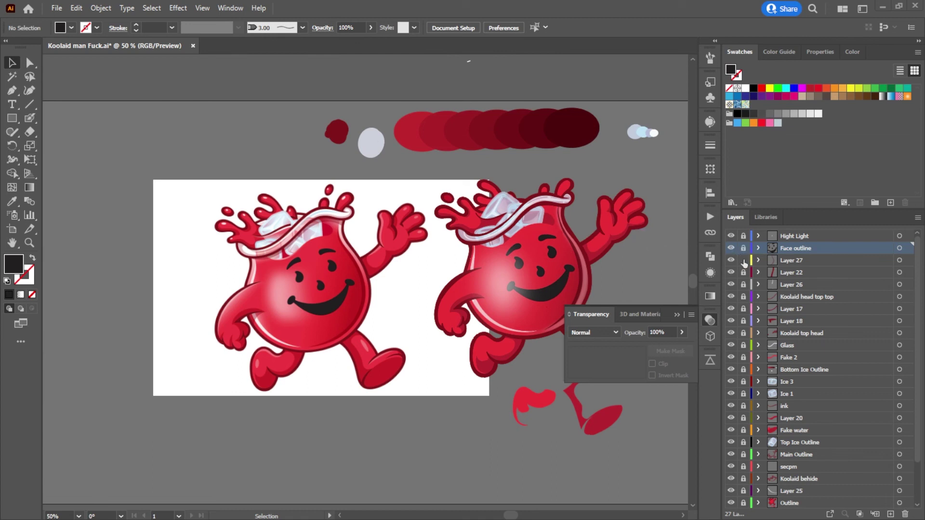
Step: Unlock the layers from Hight Light down to Fake 2
scroll(621, 258, "right", 3)
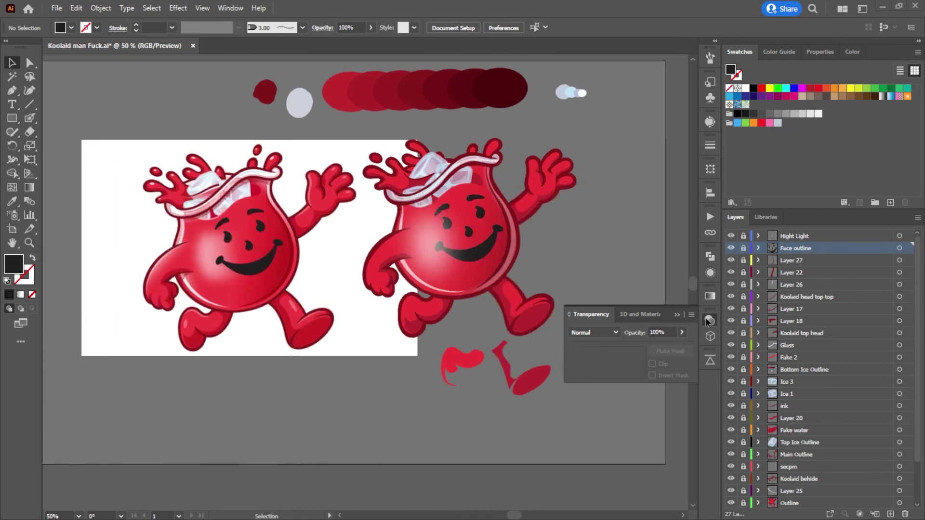
left_click(708, 321)
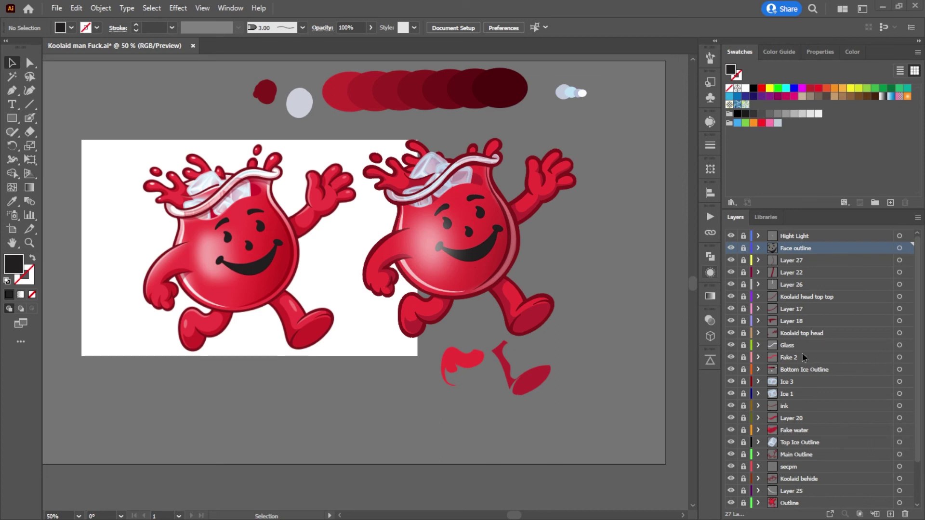
scroll(779, 380, "down", 2)
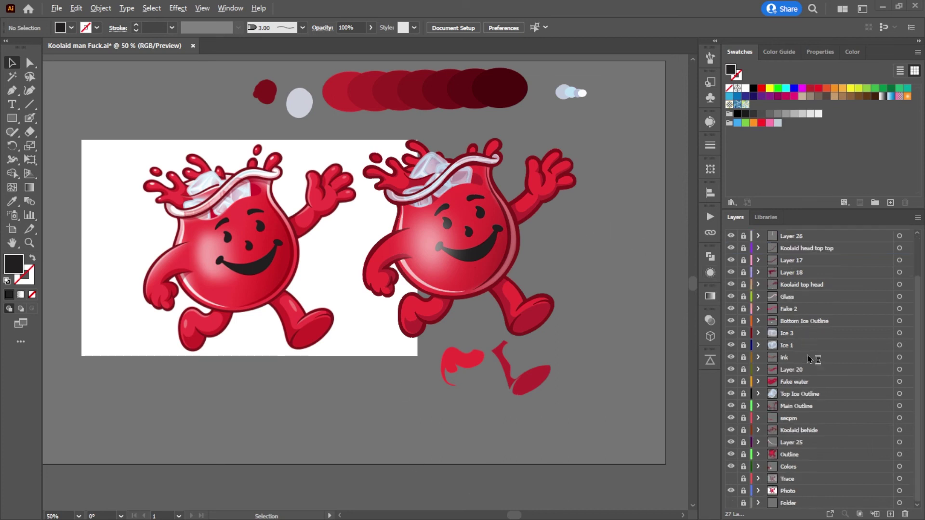
scroll(779, 381, "up", 2)
scroll(779, 376, "down", 3)
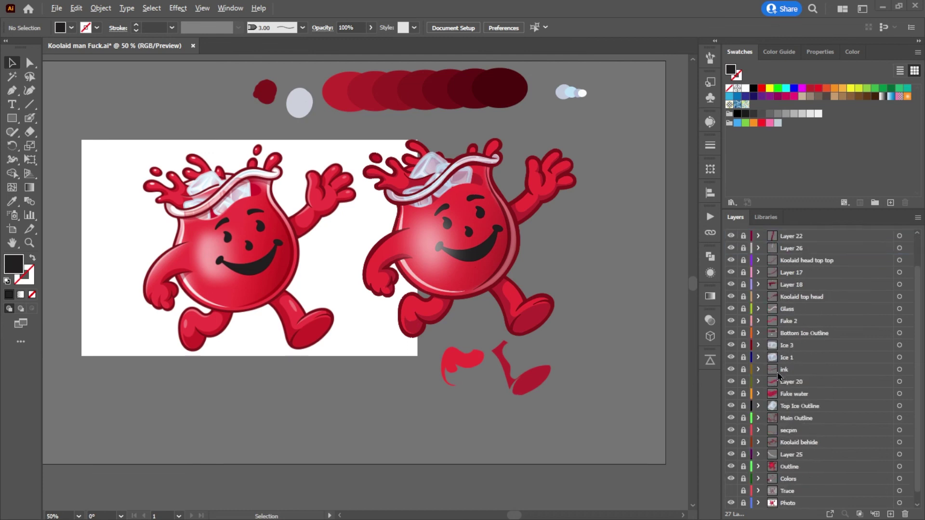
scroll(781, 371, "up", 3)
scroll(781, 371, "down", 1)
scroll(780, 367, "up", 1)
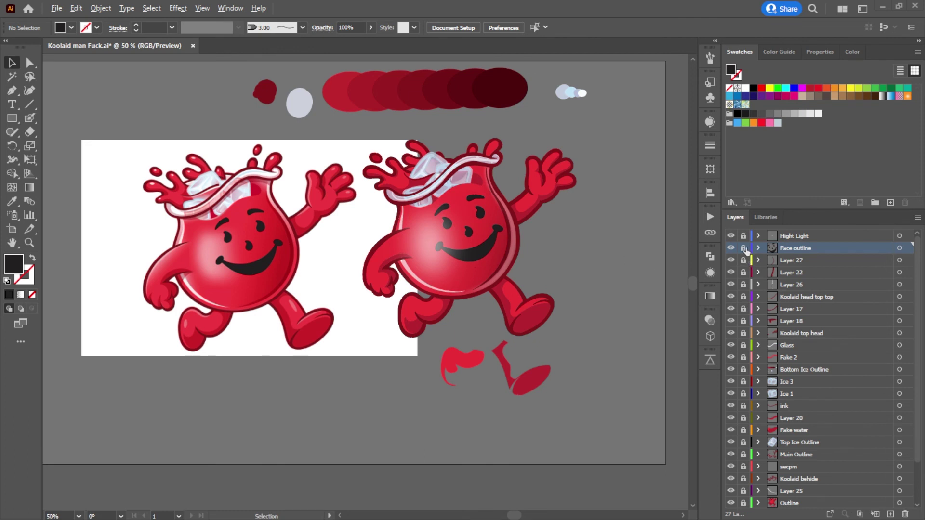
left_click_drag(745, 236, 746, 358)
Step: Reduce the opacity of the dark red shadow beside the right highlight to 52%
left_click(506, 240)
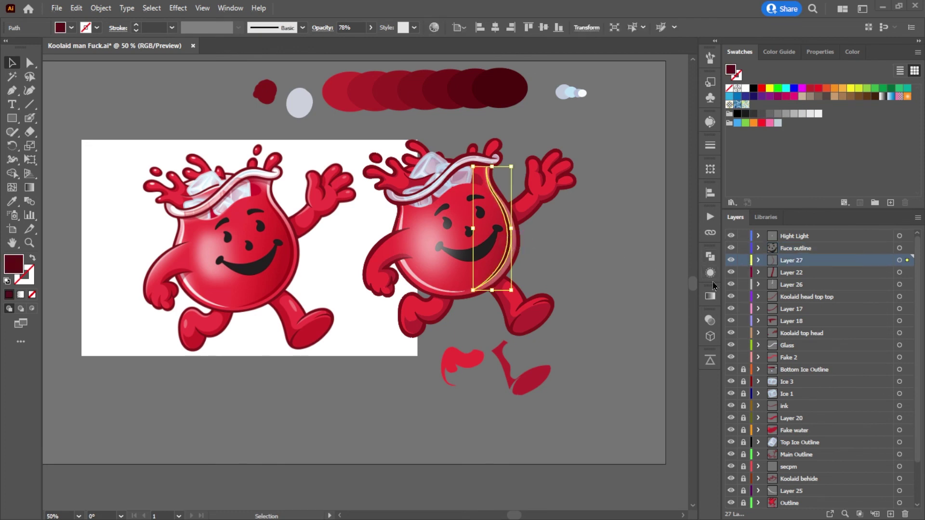
left_click(710, 320)
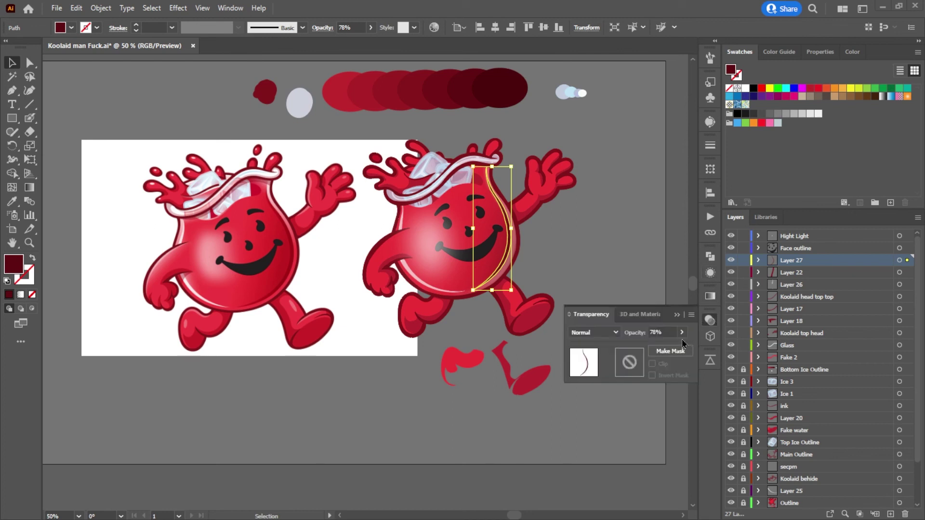
left_click(682, 333)
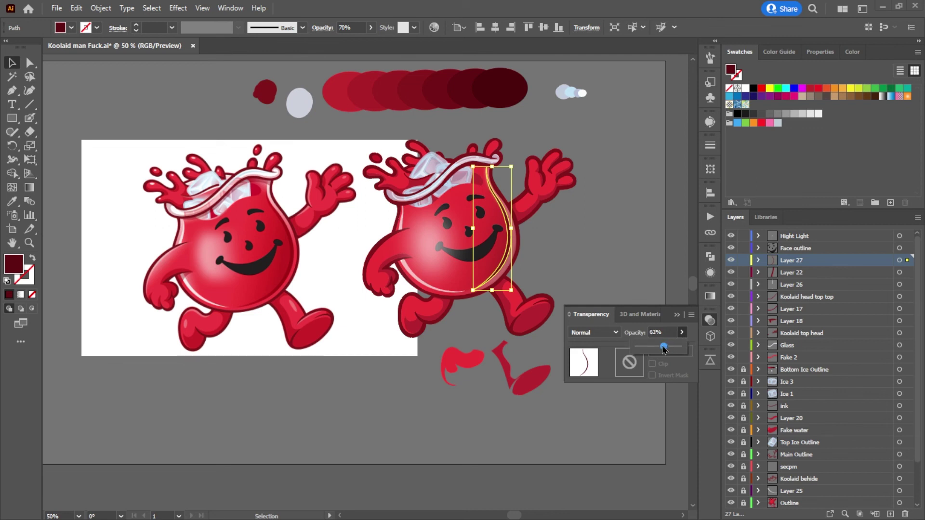
left_click(643, 245)
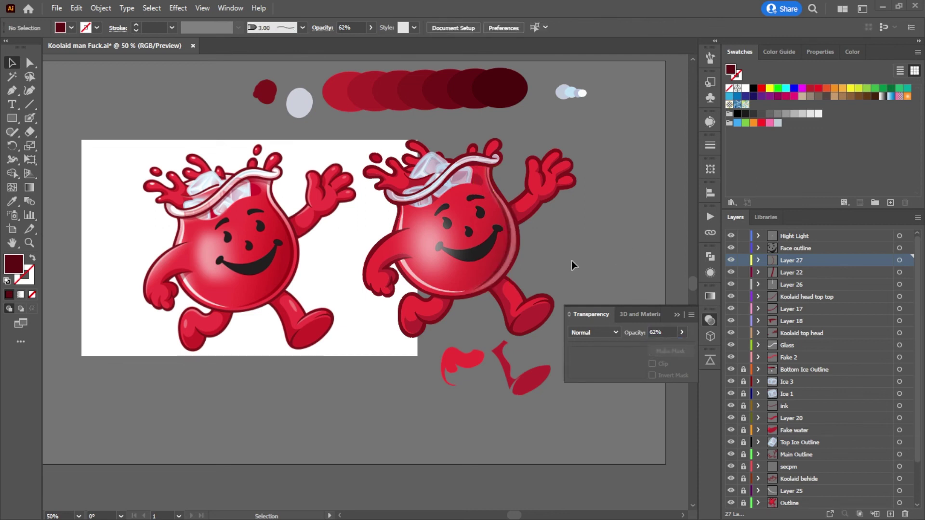
left_click(509, 236)
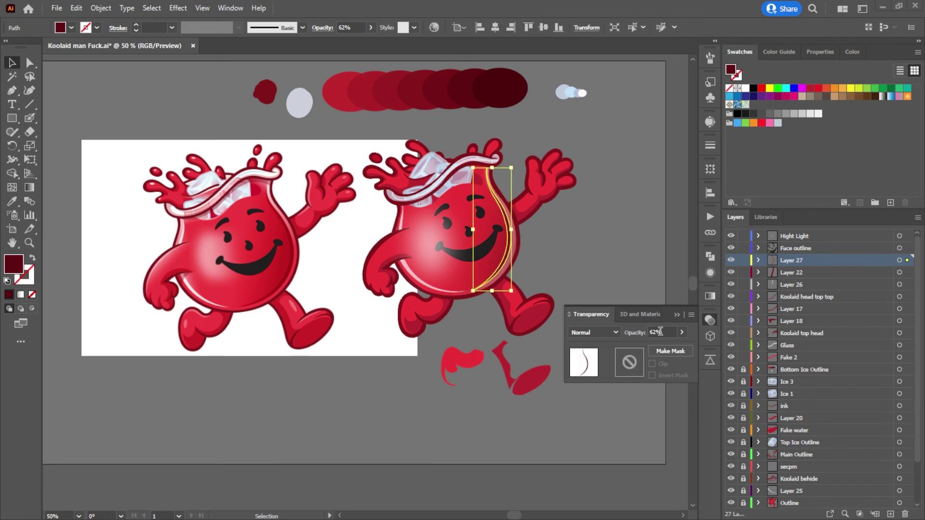
left_click_drag(663, 350, 660, 350)
left_click(605, 256)
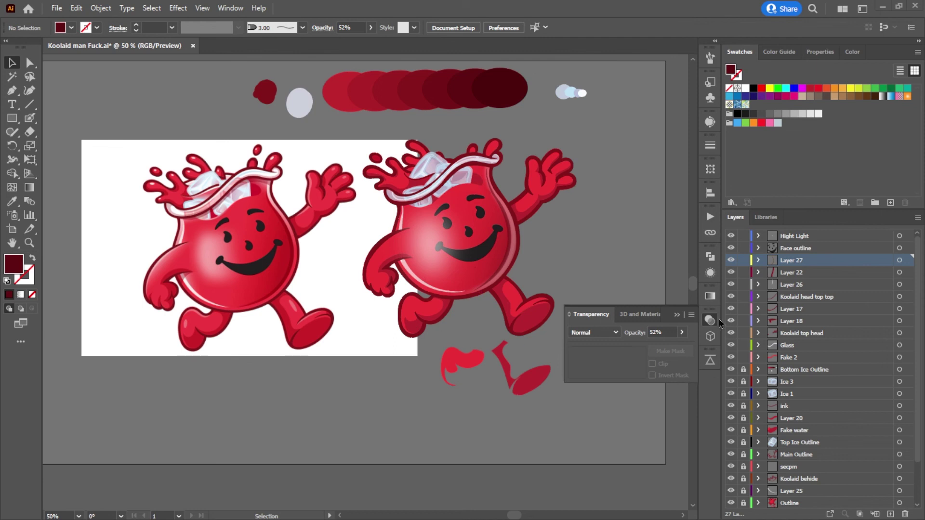
Step: Choose the Knife tool and unlock the layers from Bottom Ice Outline down to Outline
scroll(475, 156, "up", 2)
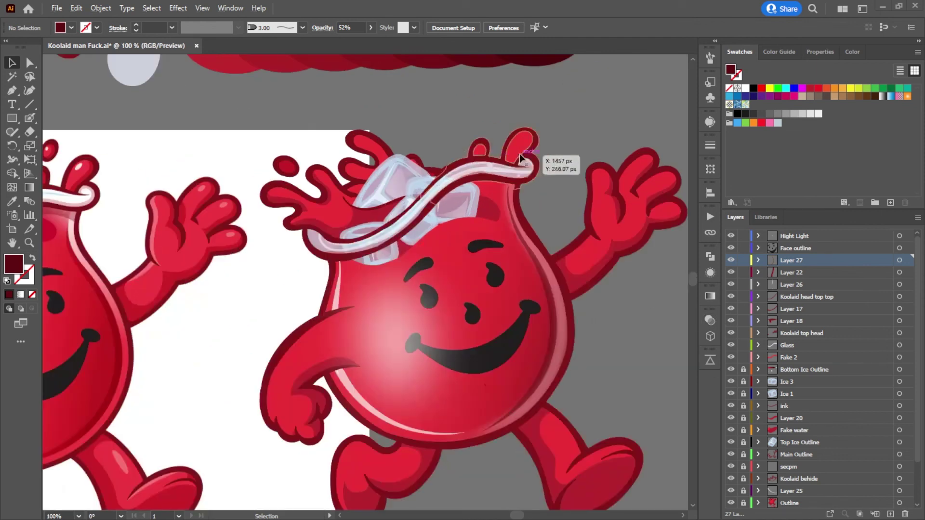
left_click(30, 133)
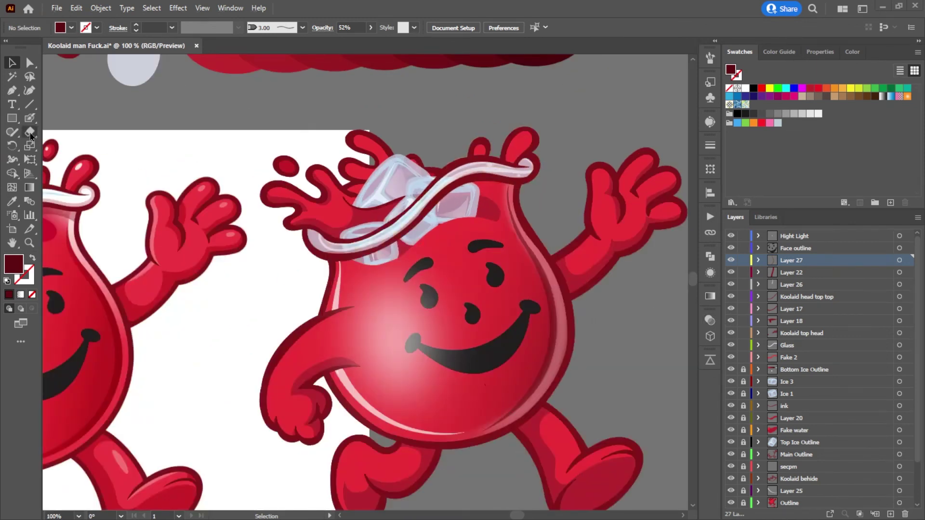
left_click(72, 160)
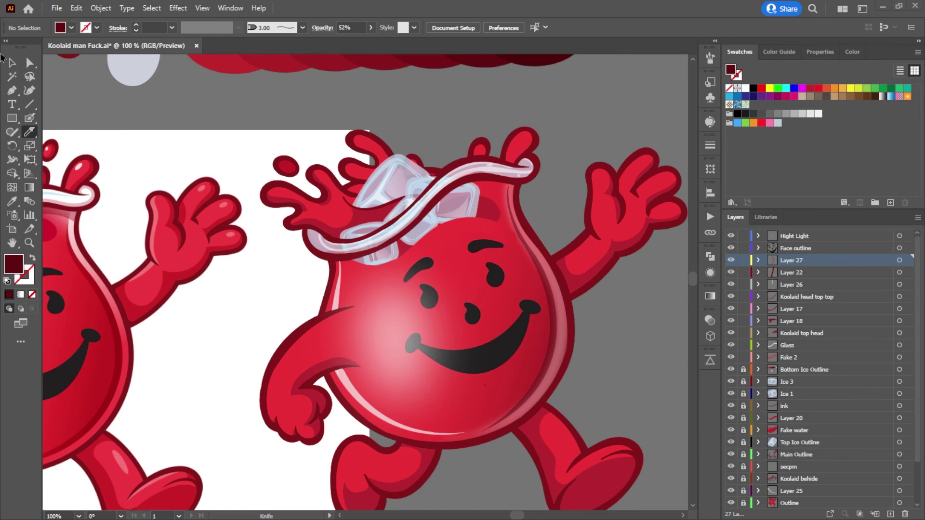
left_click(27, 63)
left_click(29, 132)
left_click_drag(747, 375, 745, 505)
scroll(745, 504, "down", 2)
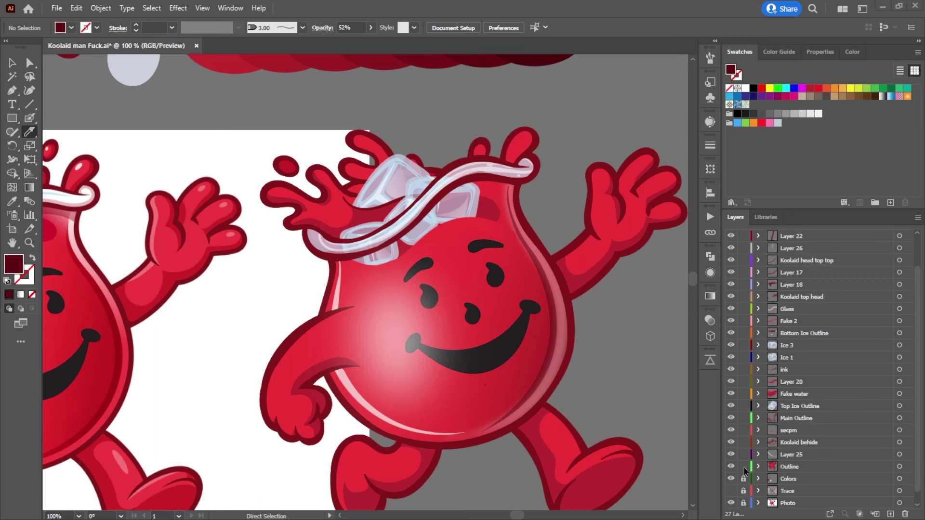
Step: Cut the tall splash at the pitcher's right rim lengthwise with the Knife and recolor its right part with the arm's darker shadow red
left_click(523, 142)
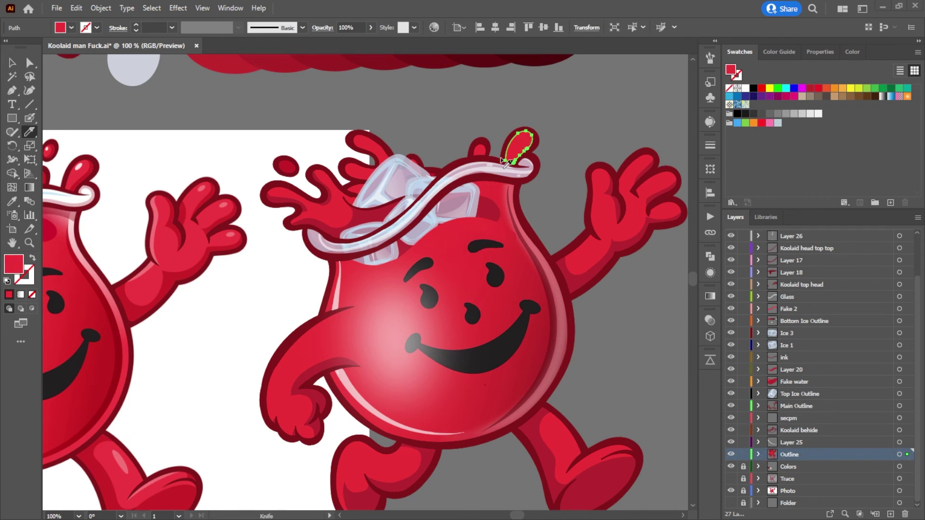
left_click_drag(509, 170, 536, 129)
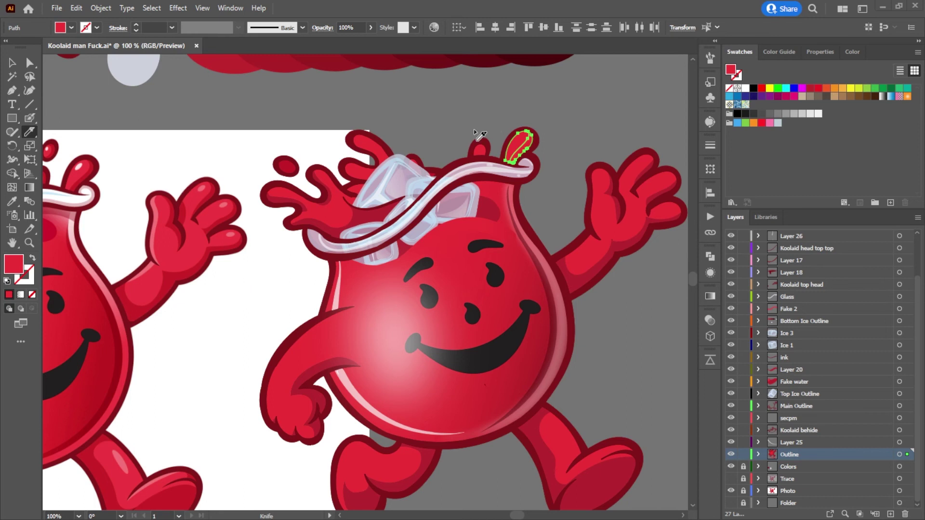
key("a")
left_click(554, 126)
left_click_drag(525, 151, 531, 153)
key("i")
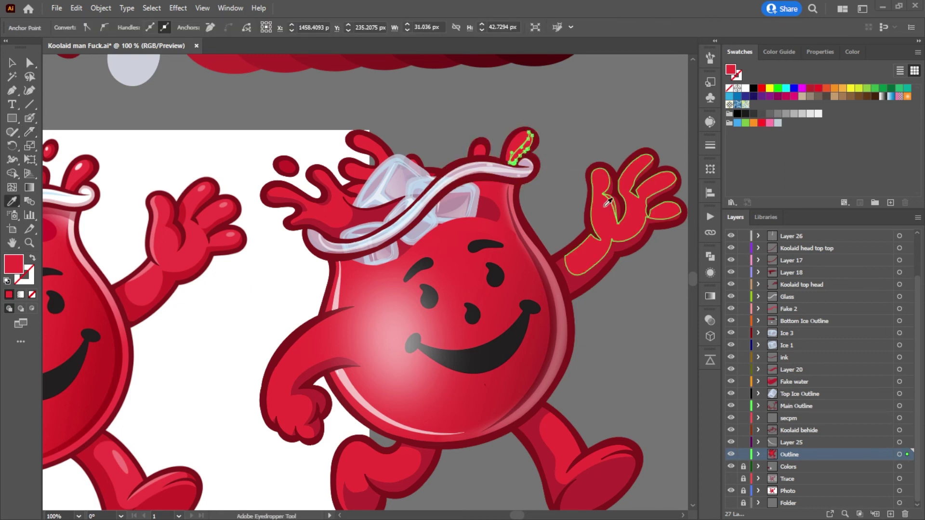
left_click(566, 261)
left_click(29, 63)
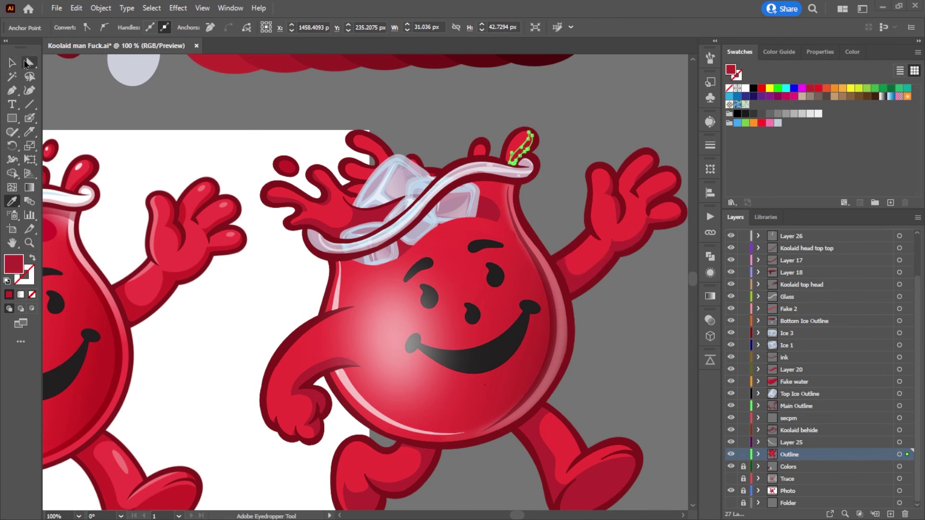
Step: Split the small splash behind the rim, beside the tall one, from base to tip with the Knife
left_click_drag(306, 141, 380, 137)
left_click_drag(469, 186, 522, 171)
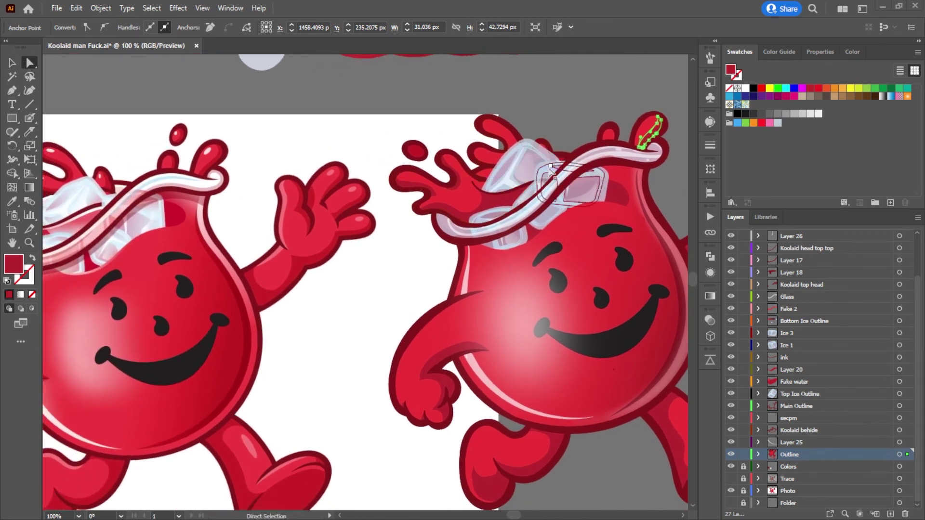
left_click(609, 135)
left_click(611, 137)
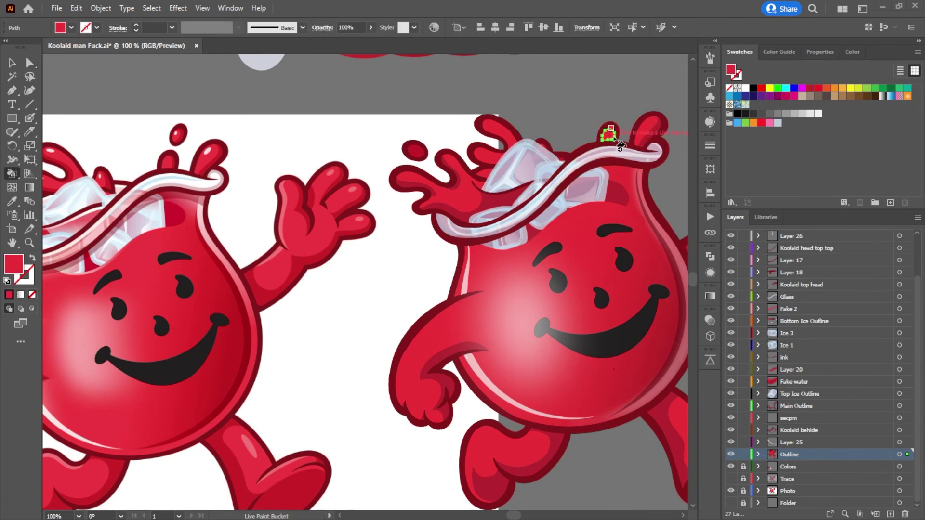
scroll(611, 137, "up", 3)
key("k")
left_click(30, 132)
left_click_drag(606, 153, 610, 102)
Step: Recolor the right part of the small split splash with the darker shadow red sampled from the tall splash
left_click(29, 63)
left_click(436, 104)
left_click(614, 137)
left_click(609, 138)
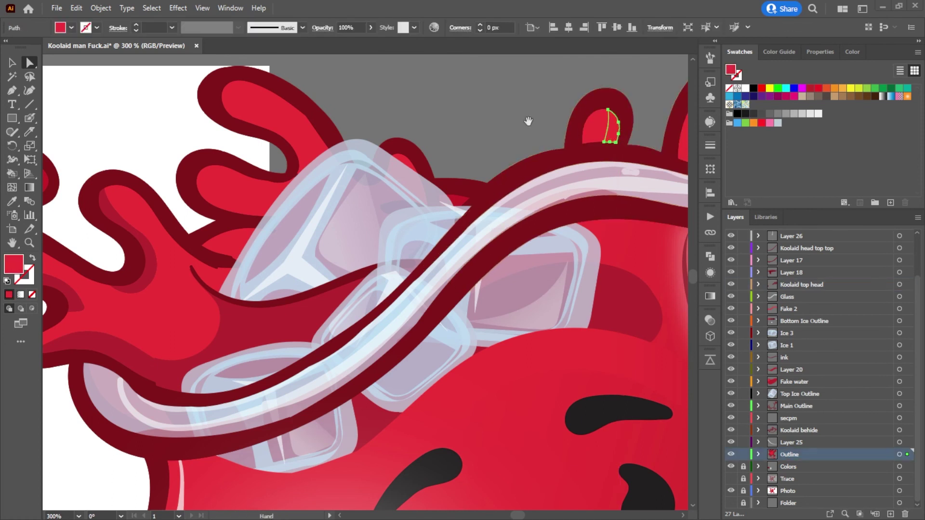
scroll(598, 117, "down", 1)
scroll(594, 116, "down", 3)
scroll(484, 174, "up", 2)
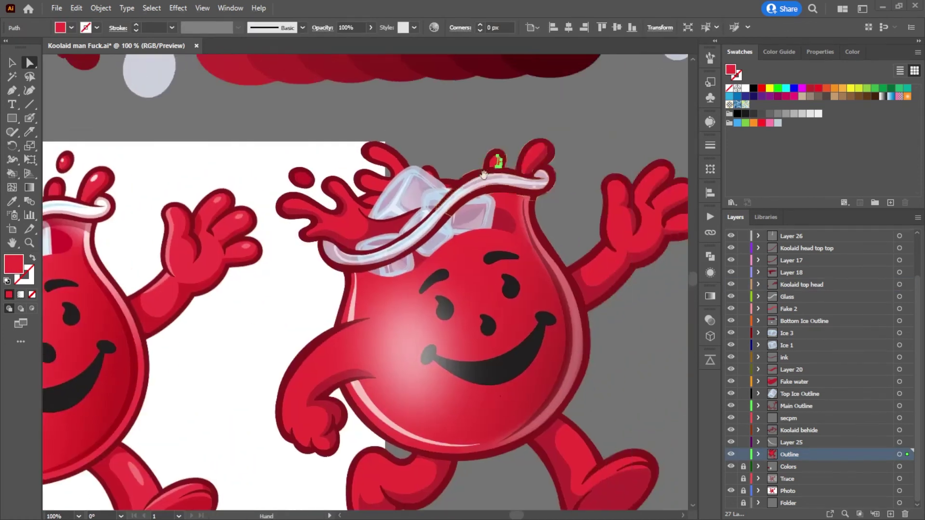
key("i")
left_click(534, 153)
left_click(28, 70)
left_click(325, 133)
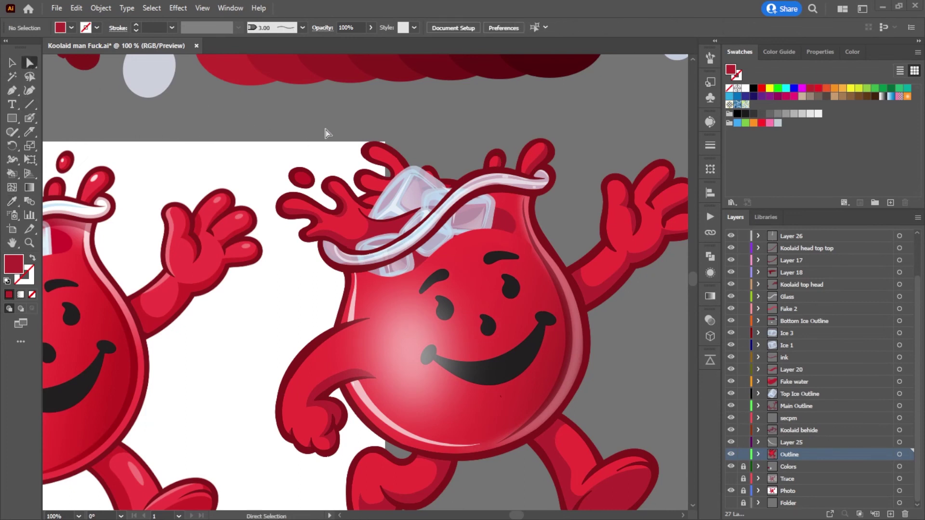
Step: Select the large left splash's red fill, choose the Knife, and lock and hide the Ice 3, Ice 1 and Top Ice Outline layers
left_click_drag(220, 181, 417, 192)
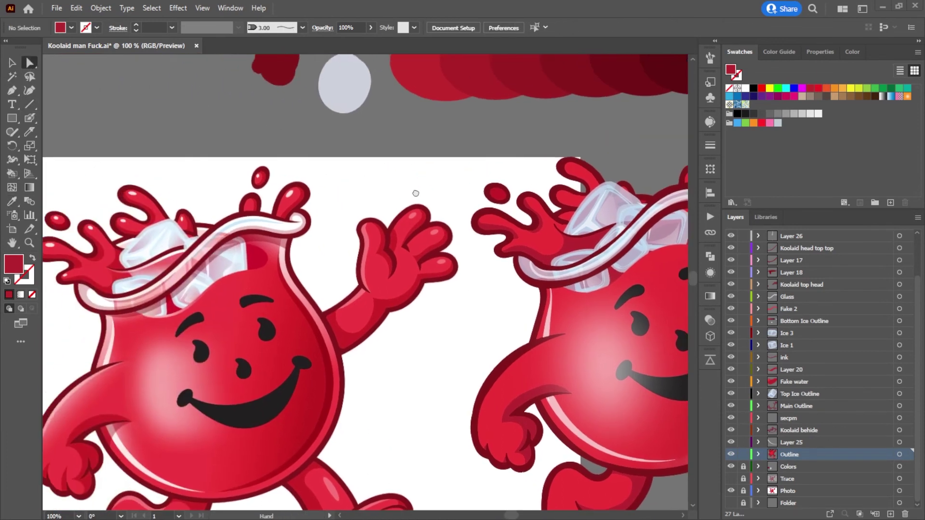
left_click(573, 200)
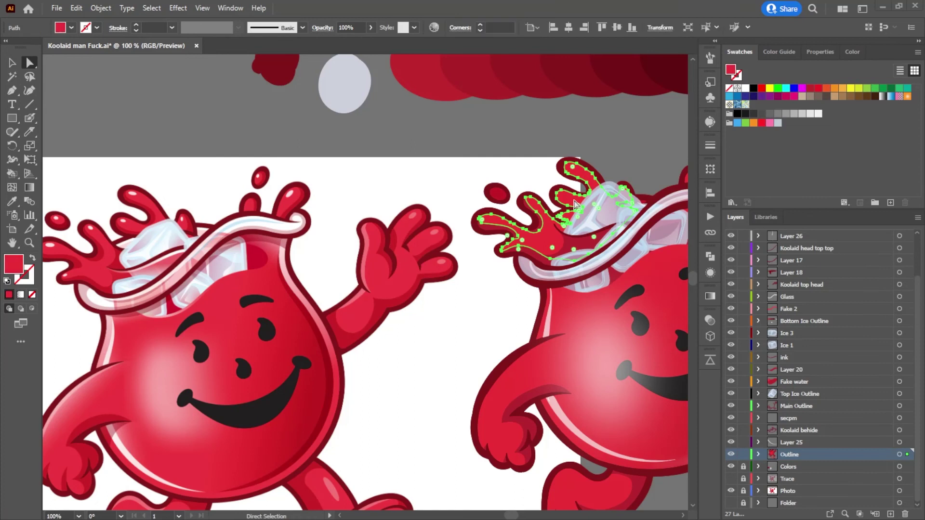
left_click(29, 132)
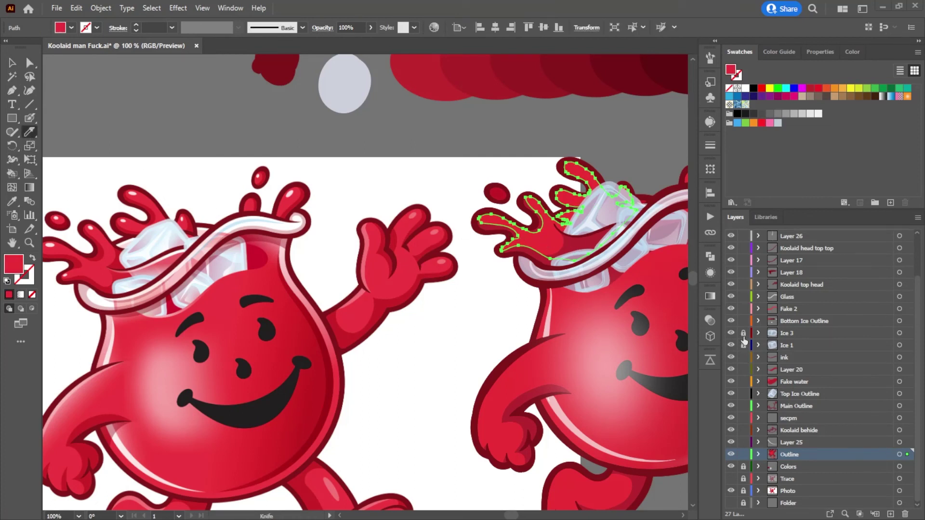
left_click(731, 394)
left_click_drag(730, 346, 730, 333)
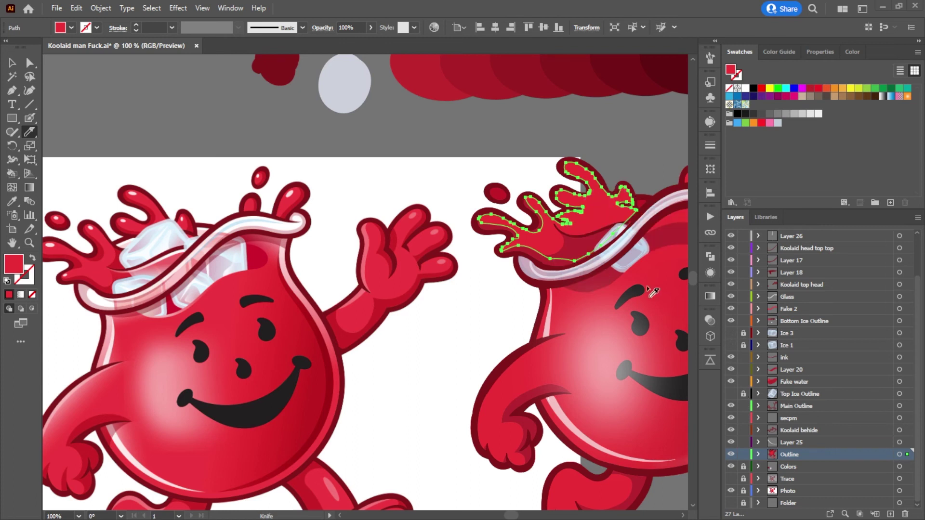
Step: Cut shadow slices along the edges of the rear splash's three fingers with the Knife
left_click_drag(536, 244, 490, 289)
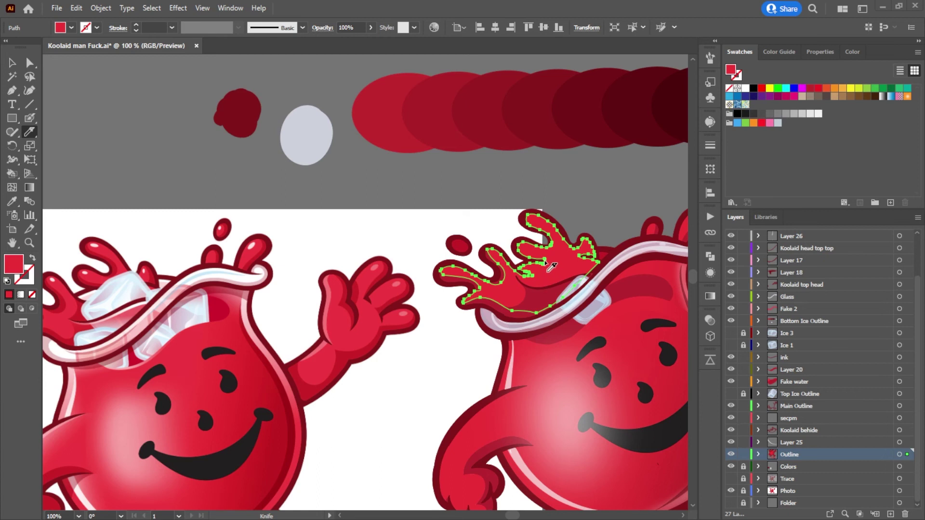
left_click_drag(548, 268, 519, 240)
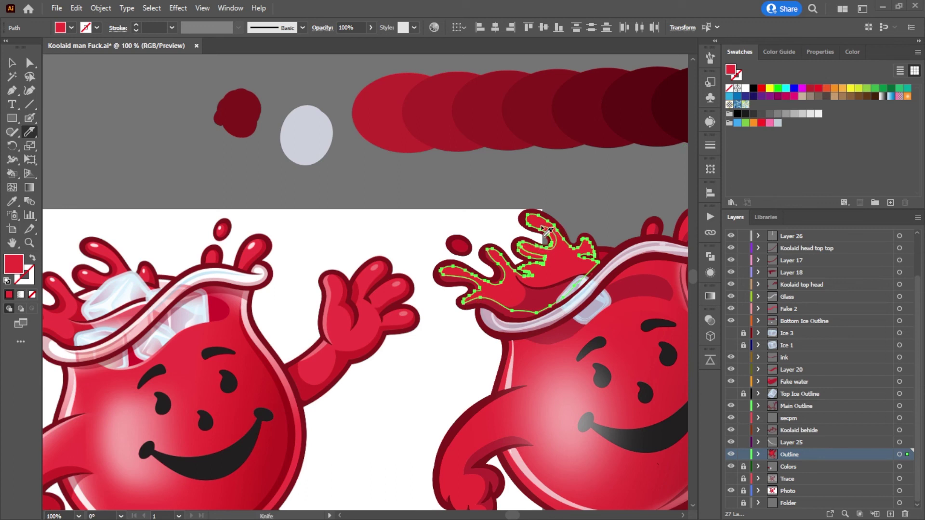
left_click_drag(544, 231, 535, 207)
key("a")
left_click(562, 173)
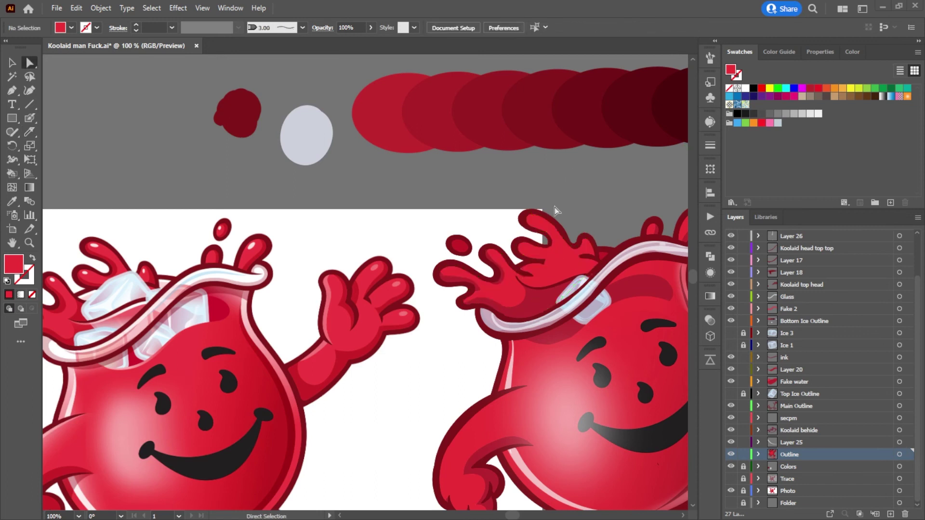
left_click(556, 232)
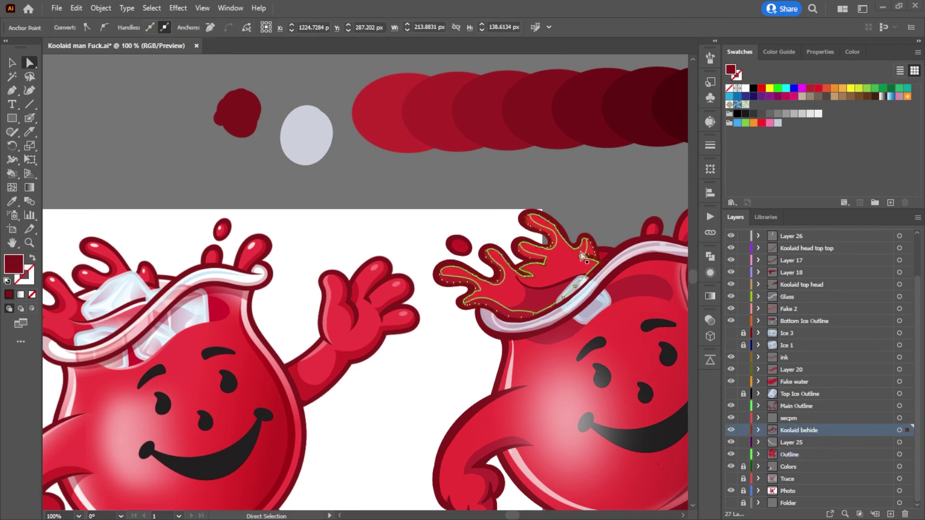
left_click(578, 219)
Step: Recolor the three cut slices on the rear splash with the darker shadow red sampled from the front splash
scroll(546, 226, "up", 4)
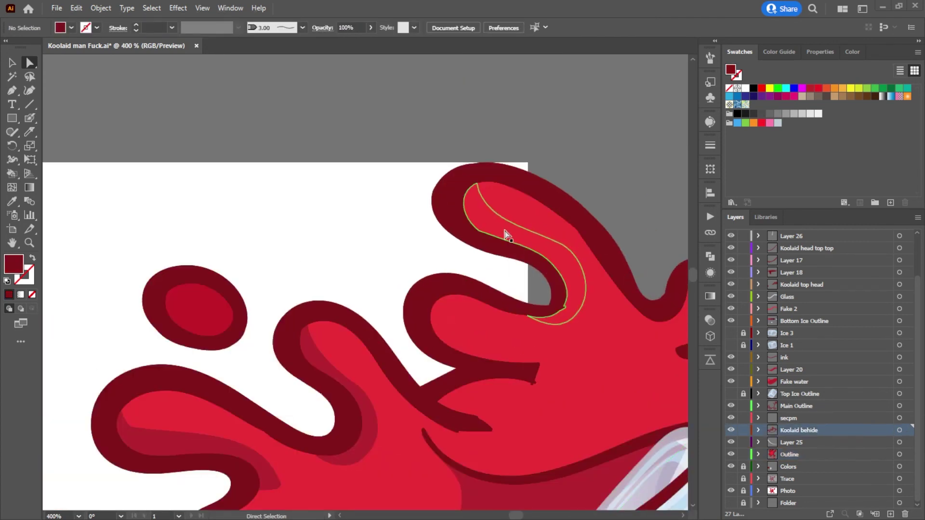
left_click(505, 235)
left_click(467, 348, "shift")
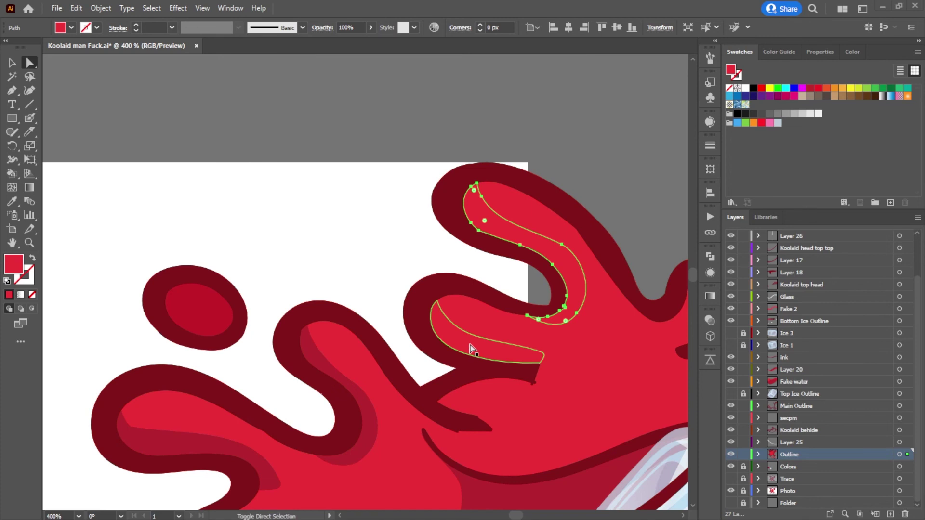
left_click(487, 410, "shift")
scroll(424, 332, "right", 5)
scroll(424, 332, "up", 2)
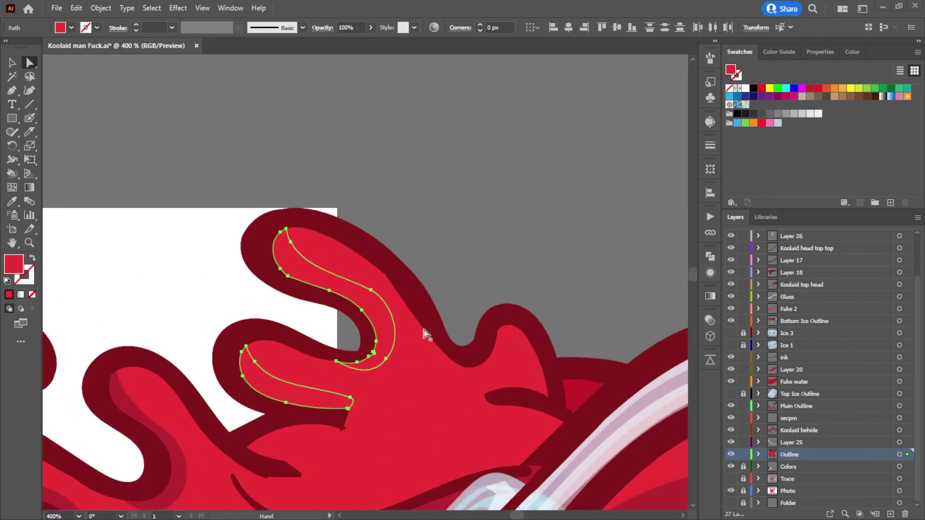
left_click(506, 357, "shift")
left_click(531, 367, "shift")
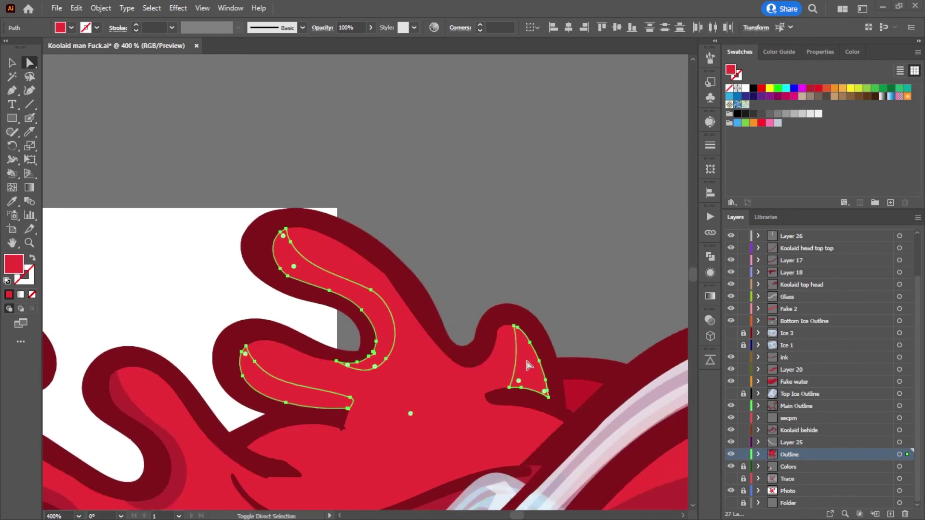
key("i")
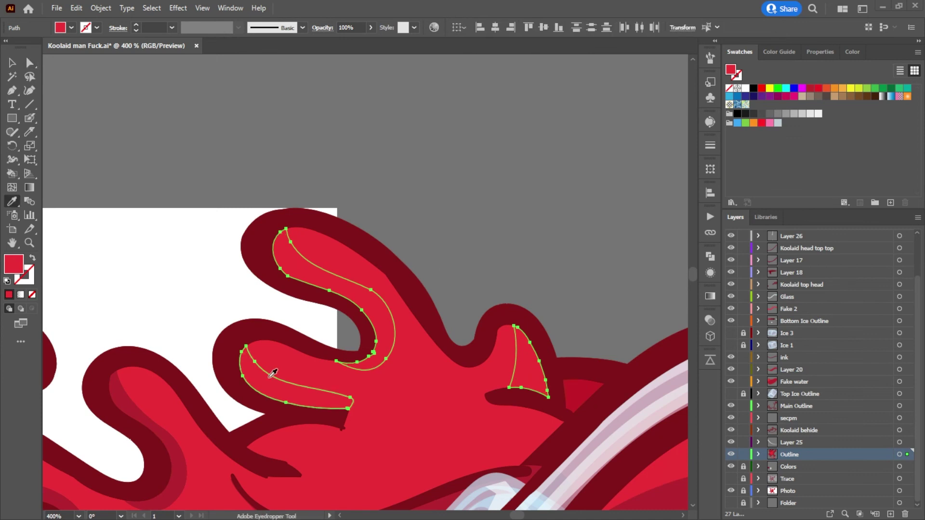
left_click(131, 398)
left_click(127, 395)
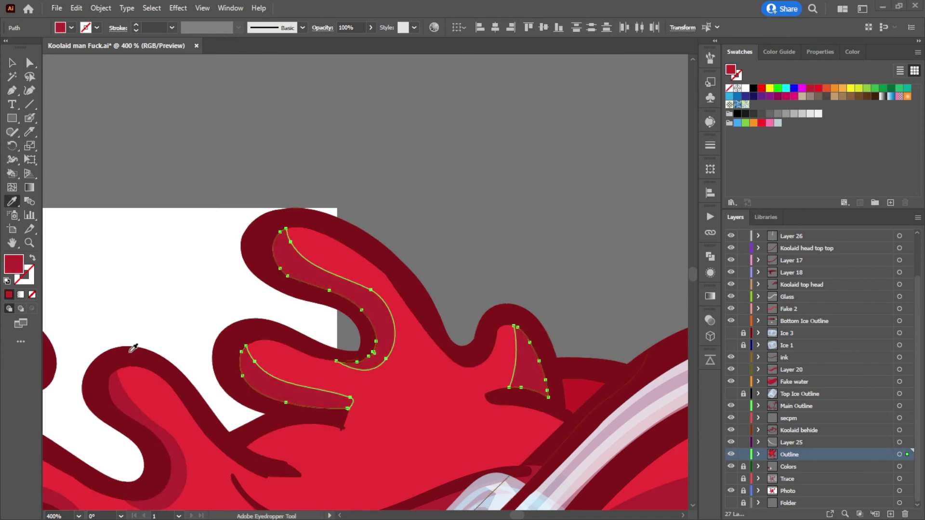
key("a")
left_click(490, 149)
Step: Show the Ice 1, Ice 3 and Top Ice Outline layers again
scroll(490, 148, "down", 5)
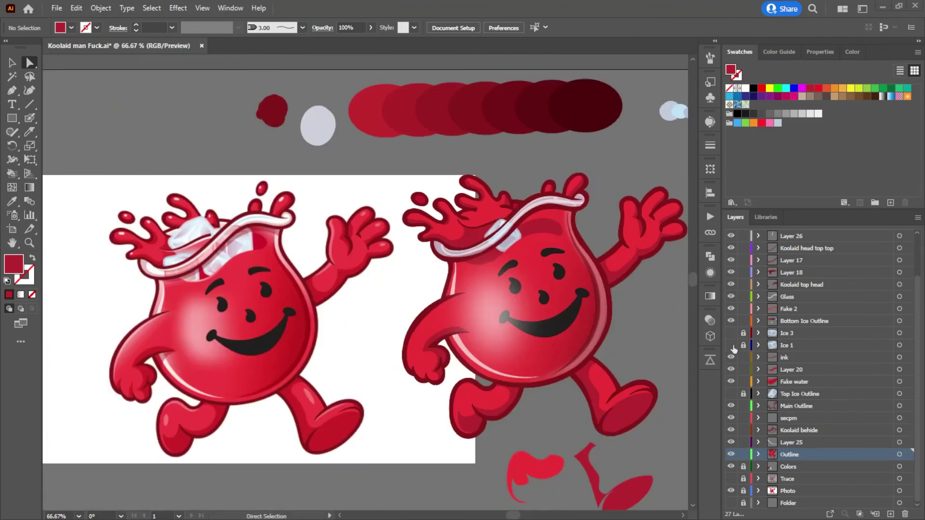
left_click(731, 345)
left_click(731, 333)
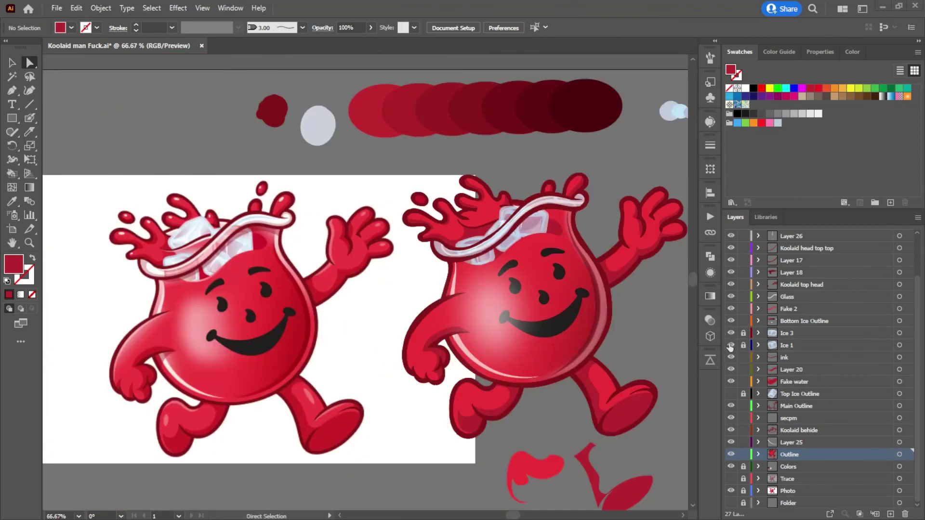
left_click(731, 394)
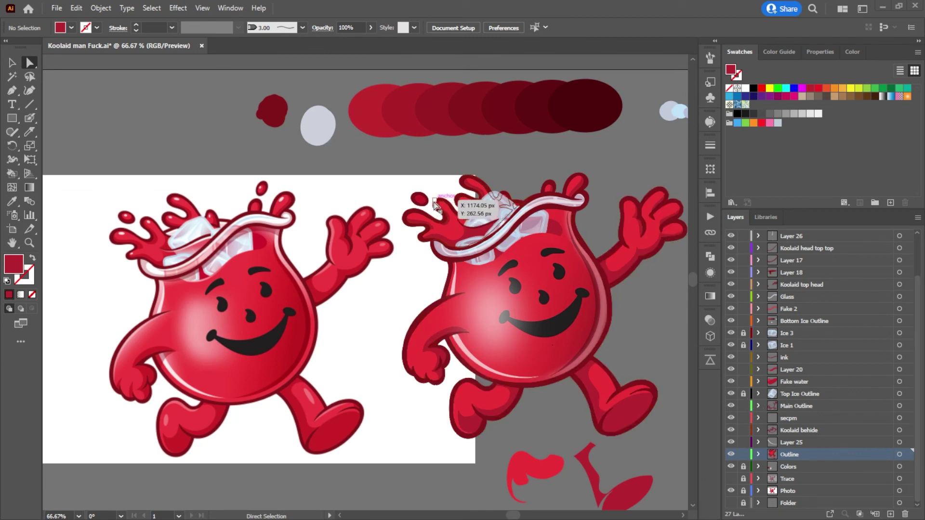
Step: Create a new layer, move it above all others, name it "Hl 3" and choose the Blob Brush
scroll(788, 333, "up", 2)
left_click(890, 514)
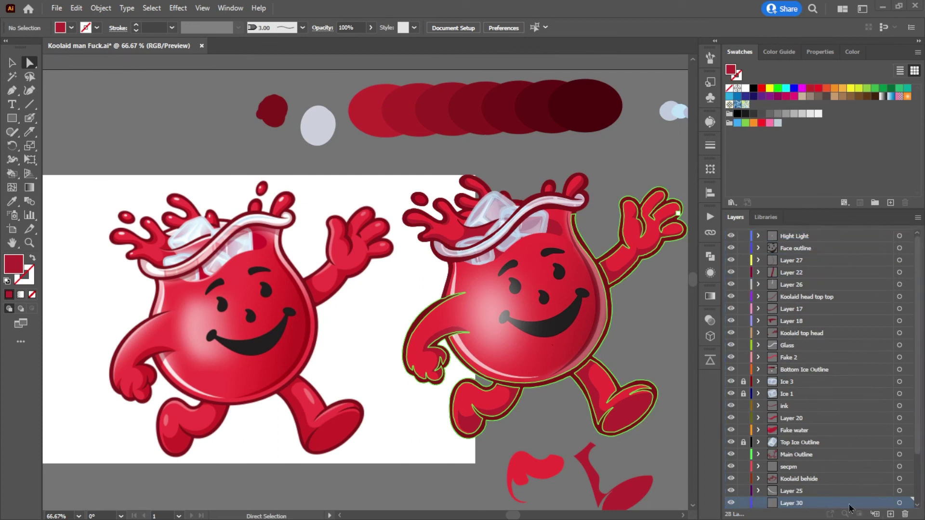
left_click_drag(813, 503, 802, 241)
double_click(799, 236)
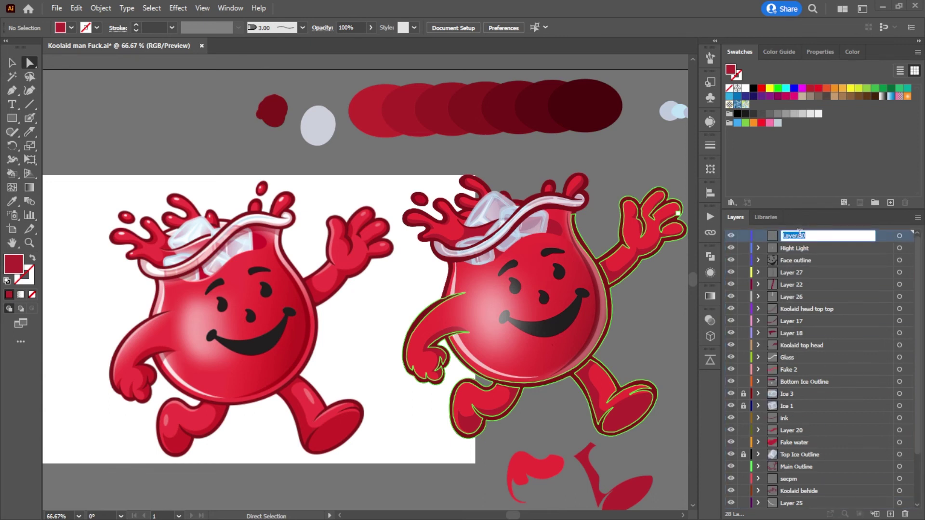
type("Hl")
type("3")
key("Return")
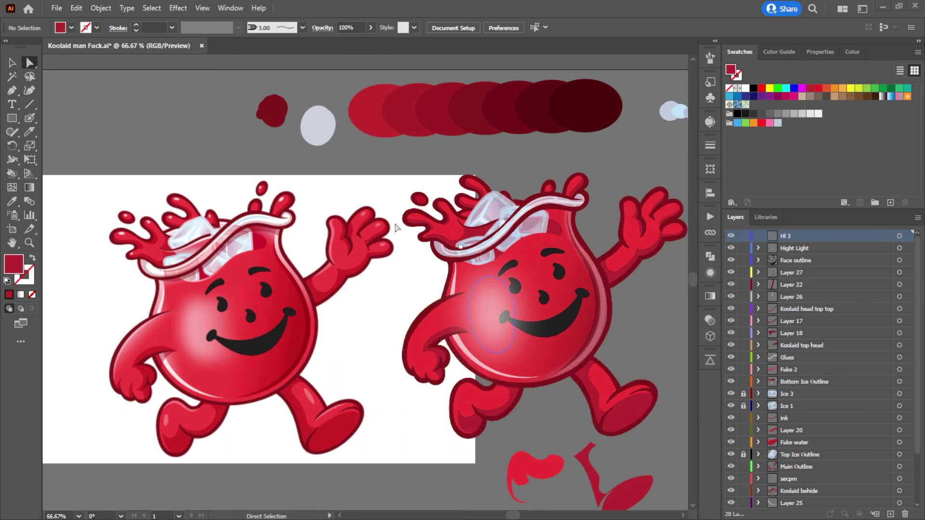
left_click(29, 118)
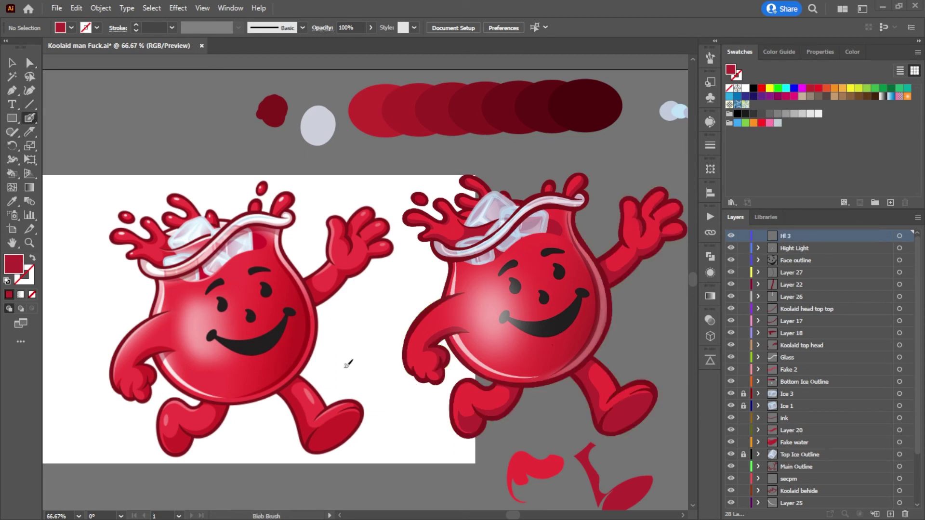
scroll(464, 401, "up", 1)
left_click_drag(464, 401, 545, 309)
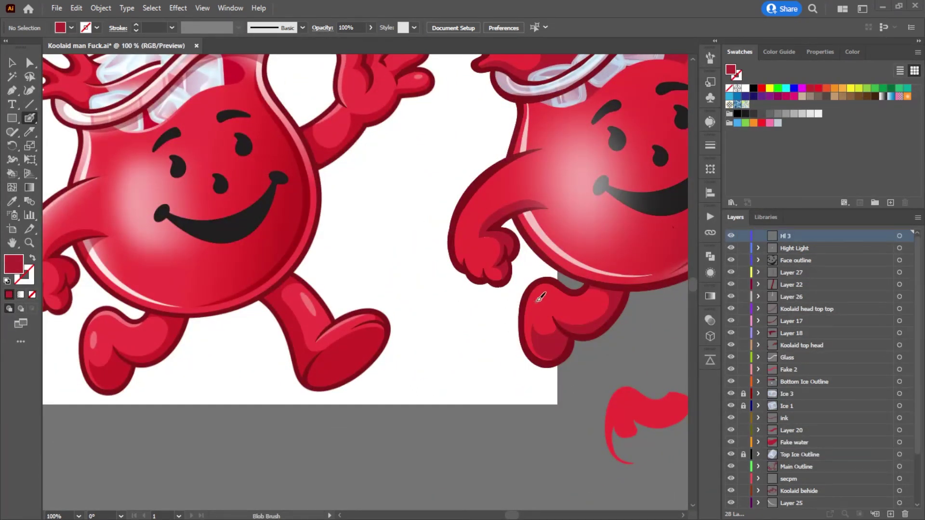
left_click(536, 300)
left_click_drag(540, 298, 545, 334)
key("shift+x")
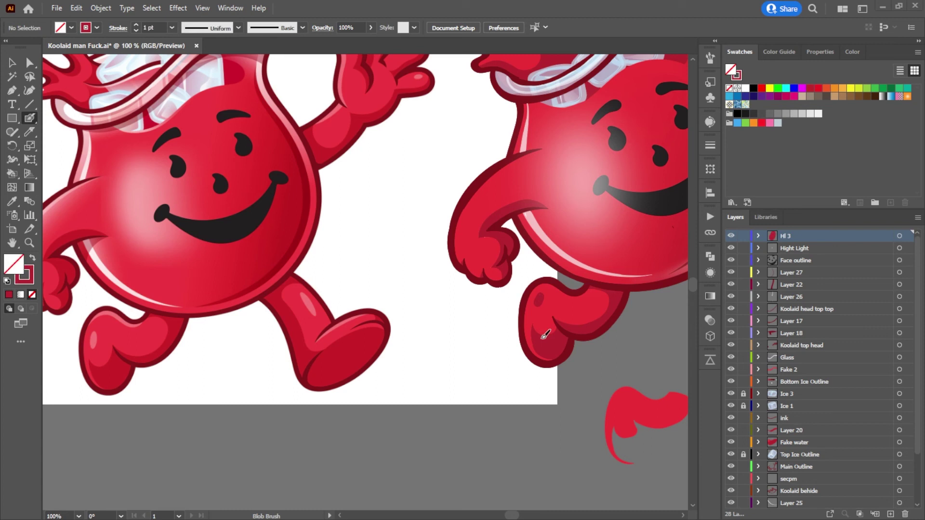
key("shift+x")
Step: Paint a slanted, filled dark red oval on the knee of the redrawn figure's bent leg with the Blob Brush
scroll(530, 295, "up", 2)
scroll(554, 311, "up", 1)
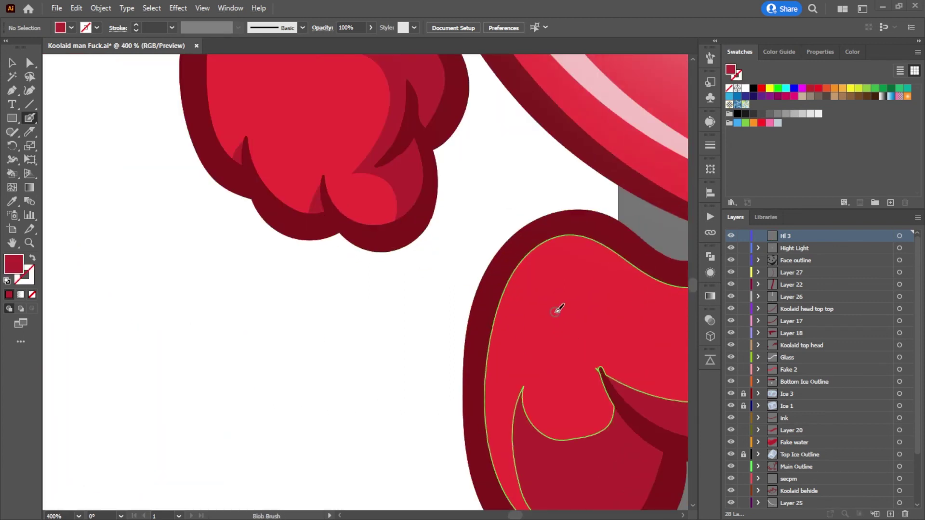
mouse_move(546, 264)
left_mouse_down()
mouse_move(522, 315)
mouse_move(540, 332)
mouse_move(563, 309)
mouse_move(563, 268)
mouse_move(552, 266)
mouse_move(531, 292)
mouse_move(531, 327)
mouse_move(547, 319)
mouse_move(565, 280)
mouse_move(556, 273)
mouse_move(541, 285)
mouse_move(532, 308)
mouse_move(538, 317)
mouse_move(557, 293)
mouse_move(553, 279)
mouse_move(532, 311)
left_mouse_up()
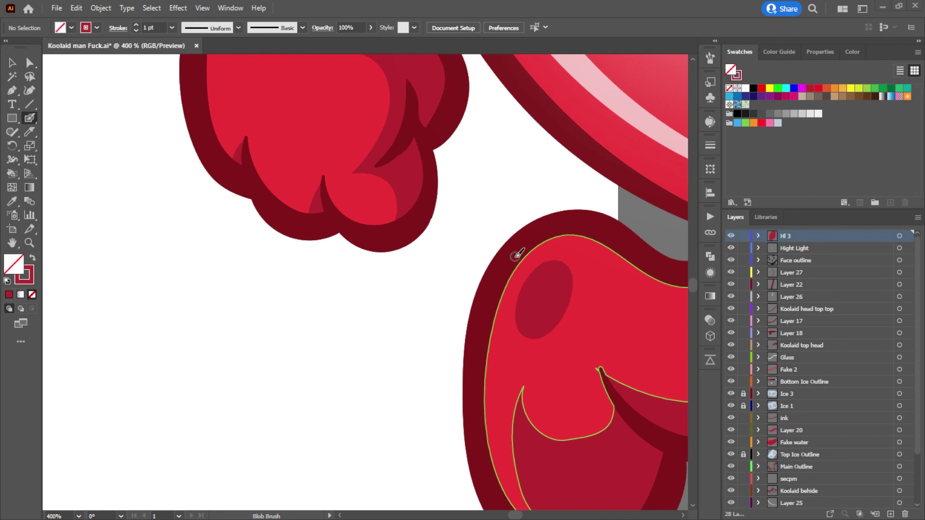
scroll(539, 252, "down", 6)
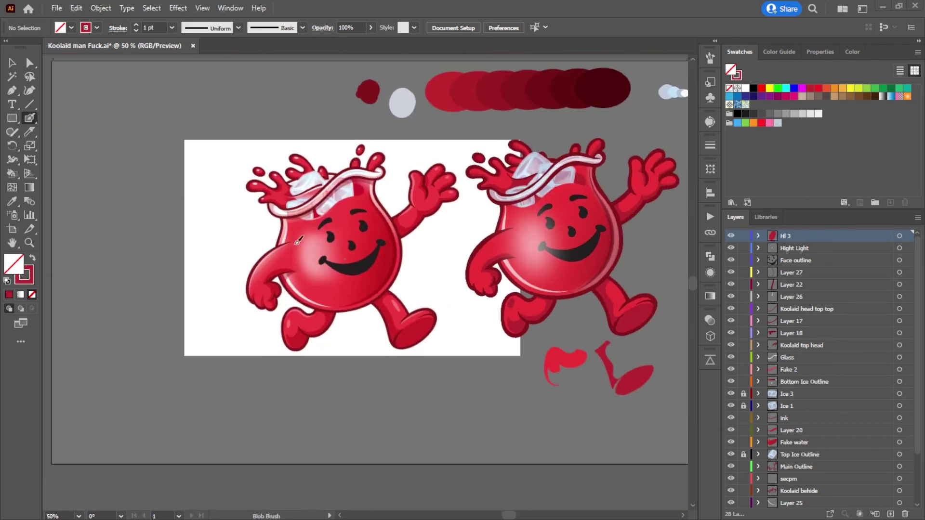
Step: Recolor the dark red oval on the redrawn figure's bent knee with the pale grey sampled from the oval color sample above the artboard
left_click(29, 63)
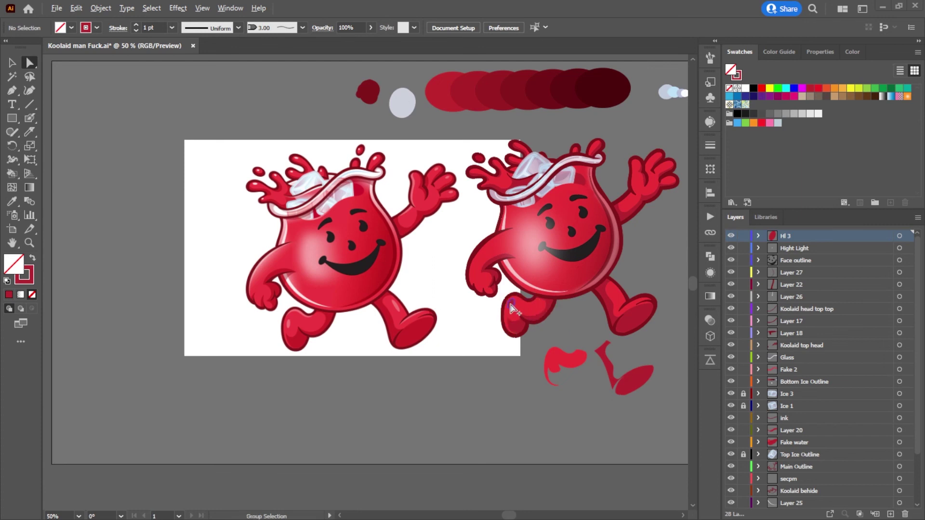
scroll(511, 309, "up", 2)
left_click(511, 308)
scroll(406, 175, "down", 1)
scroll(427, 149, "down", 2)
left_click_drag(427, 148, 423, 287)
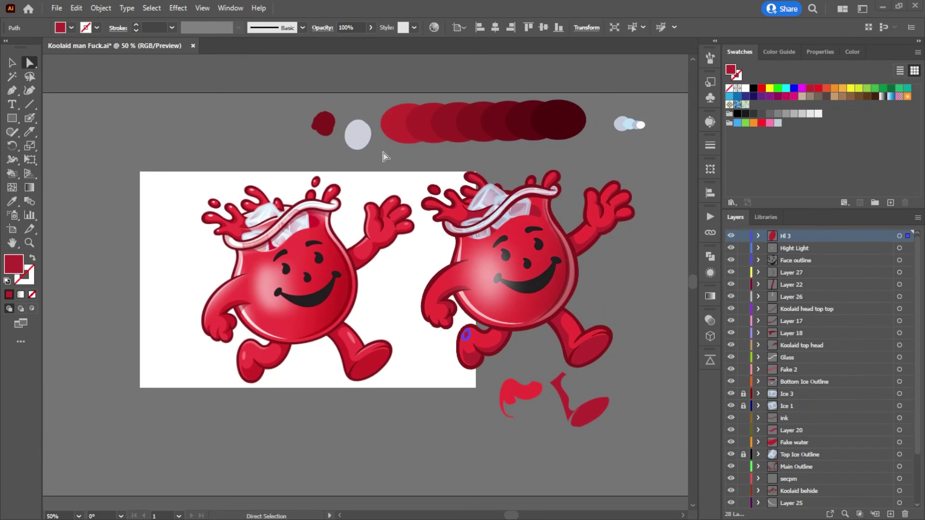
key("i")
left_click(360, 131)
left_click(30, 62)
left_click(180, 117)
Step: Select the pale grey oval on the bent knee and resize it into a slimmer, slanted highlight
scroll(523, 338, "up", 2)
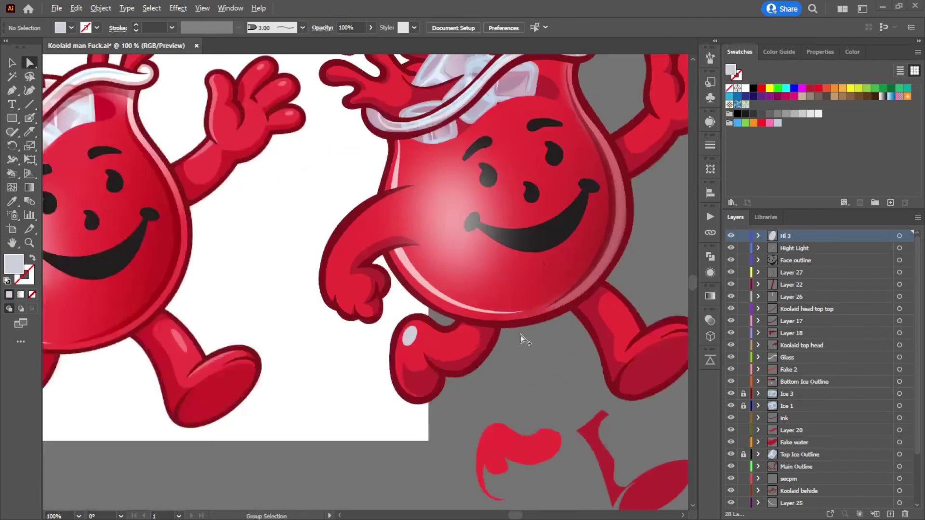
left_click(413, 345)
scroll(409, 347, "down", 1)
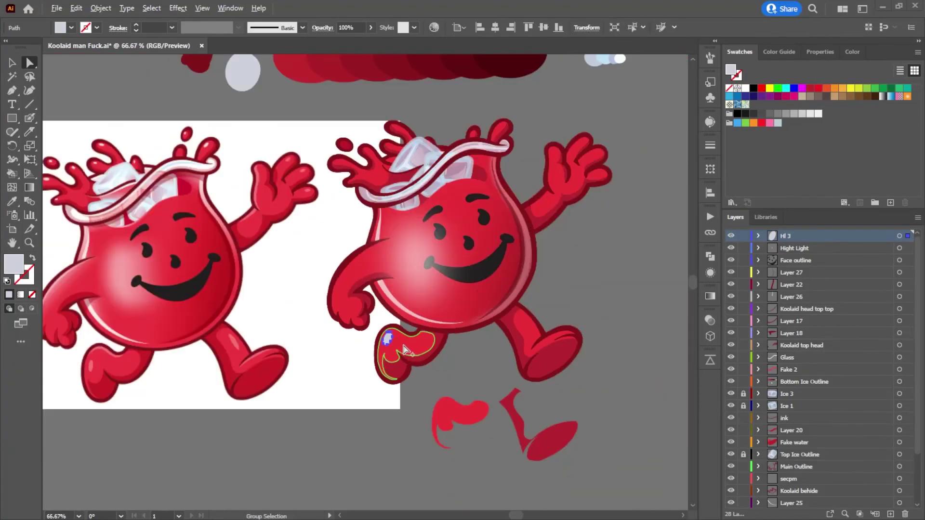
left_click(12, 63)
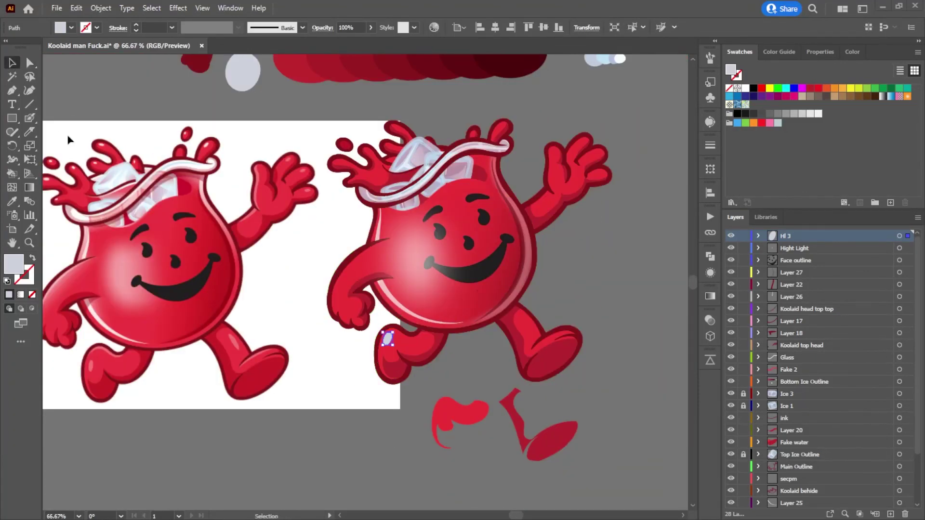
scroll(369, 340, "up", 3)
left_click_drag(433, 339, 439, 323)
scroll(436, 328, "down", 4)
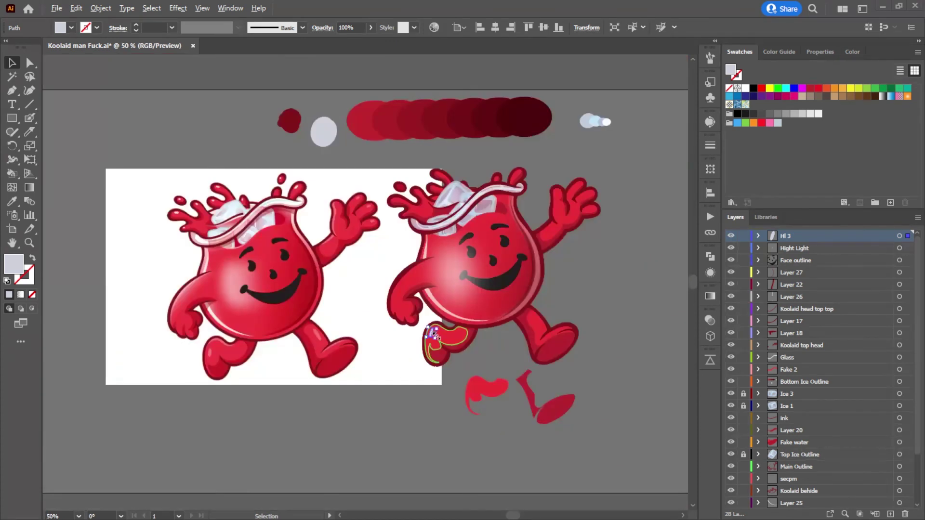
Step: Open the transparency opacity slider for the pale grey highlight on the bent knee
scroll(431, 329, "up", 3)
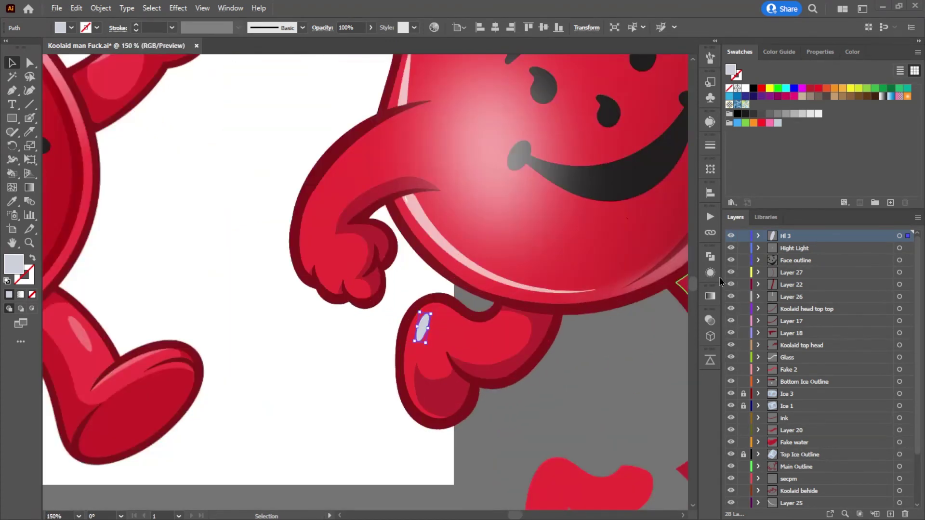
left_click(710, 321)
left_click(683, 332)
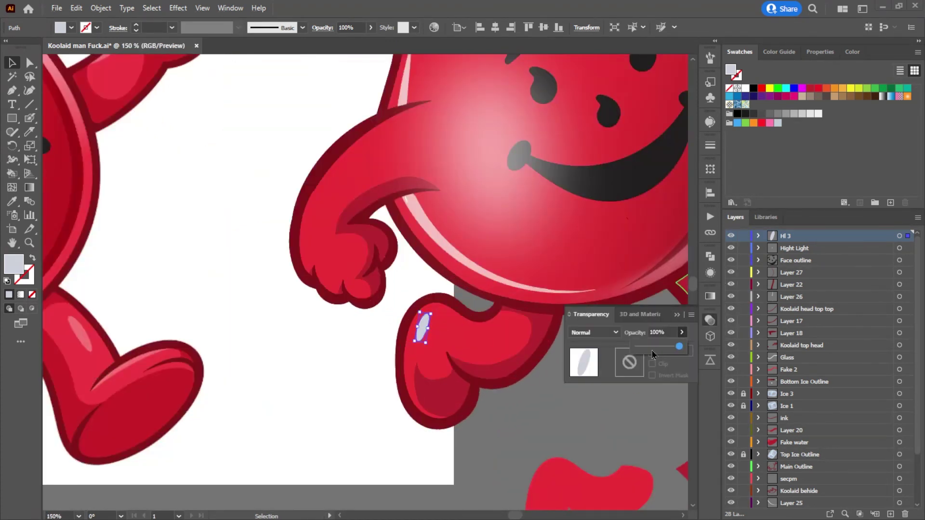
Step: Reduce the opacity of the highlight on the bent leg's knee to 58%
left_click_drag(660, 348, 659, 348)
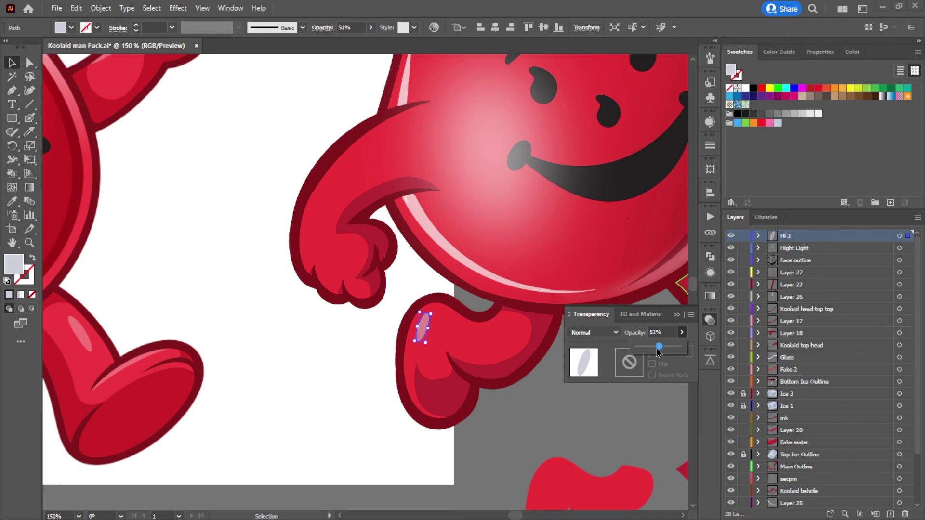
left_click(556, 393)
left_click(549, 397)
Step: Copy the knee highlight onto the extended leg, angling and stretching it into a narrow ellipse along the leg's outer edge
key("ctrl+minus")
key("ctrl+minus")
scroll(536, 406, "up", 3)
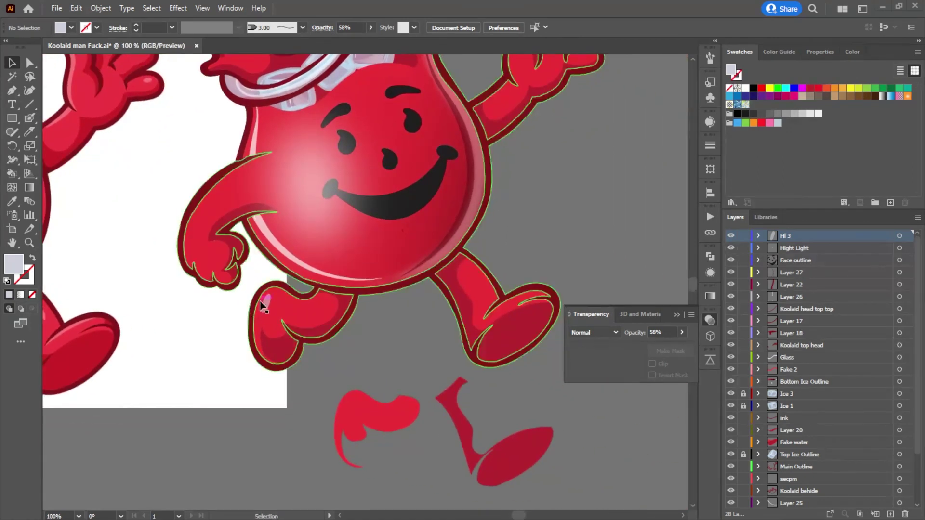
left_click_drag(260, 304, 486, 290)
scroll(527, 259, "down", 3)
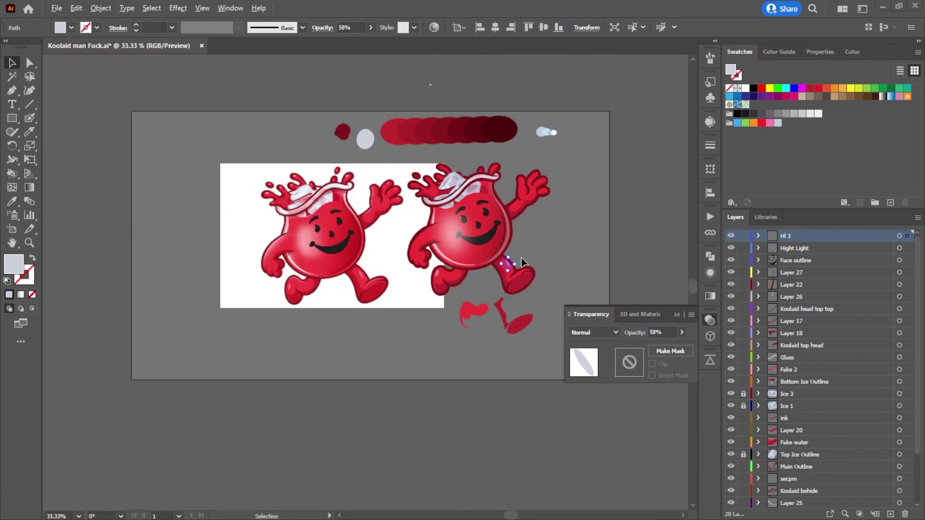
scroll(521, 261, "up", 3)
scroll(475, 282, "up", 2)
left_click_drag(448, 288, 444, 291)
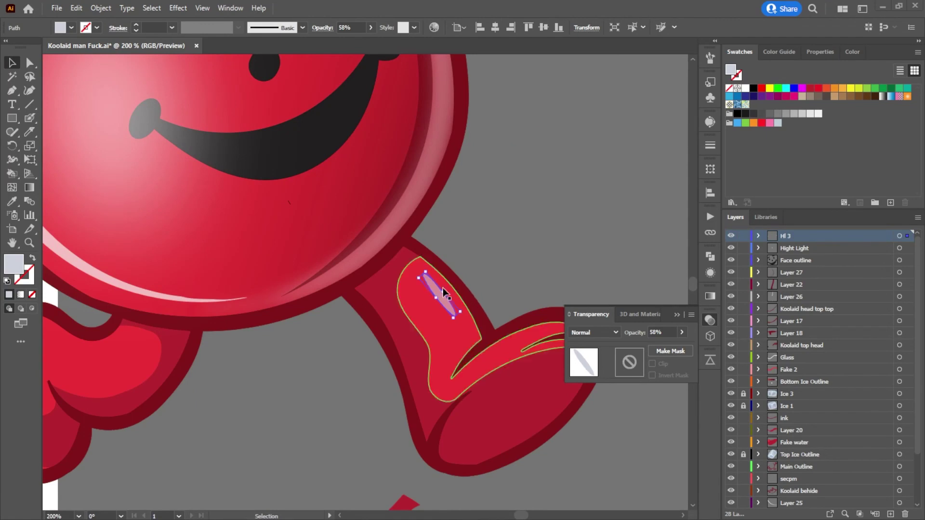
scroll(442, 291, "down", 3)
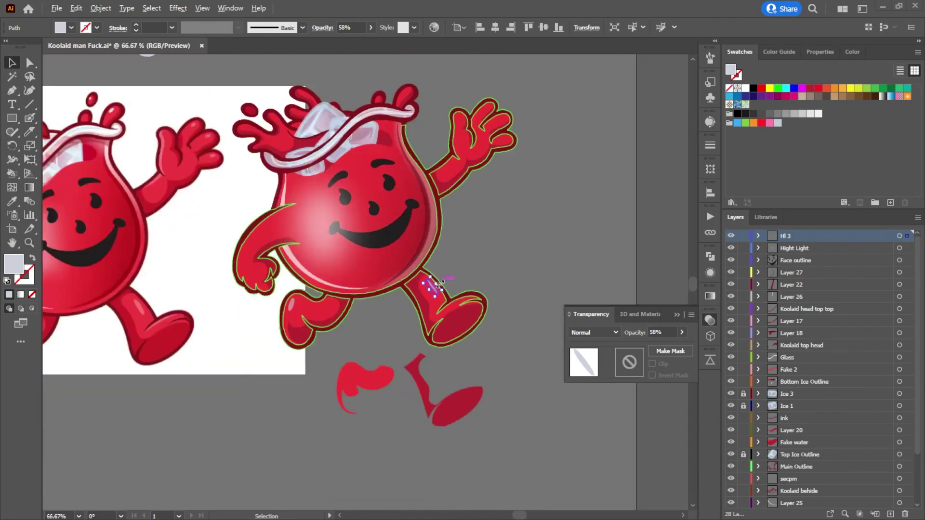
scroll(429, 287, "up", 3)
scroll(422, 303, "up", 3)
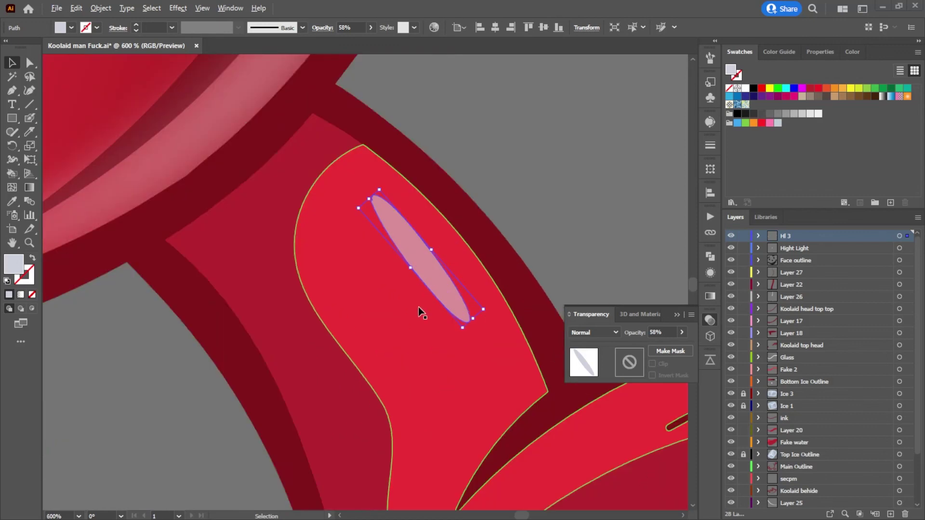
Step: Reshape the extended leg's highlight so its inner edge bends slightly inward, adjusting the anchor point at mid-length
left_click(528, 196)
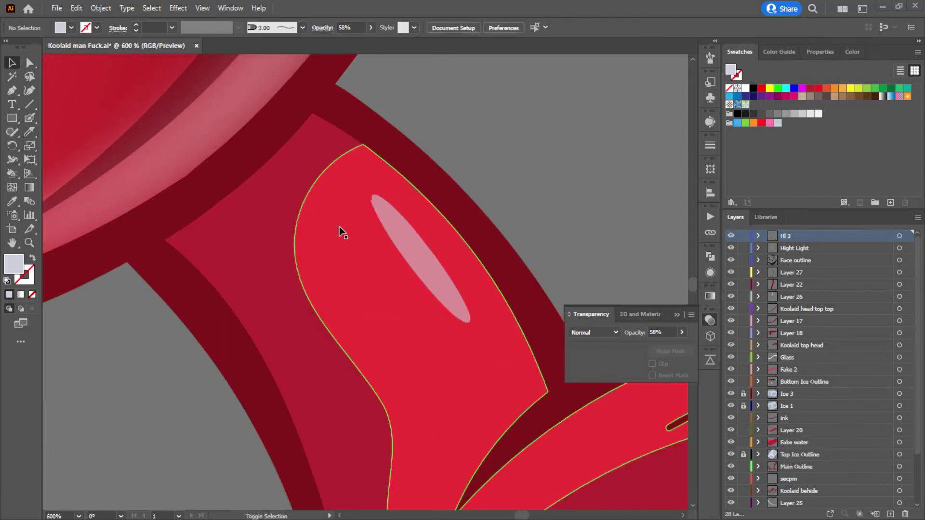
key("shift+c")
left_click_drag(412, 261, 409, 261)
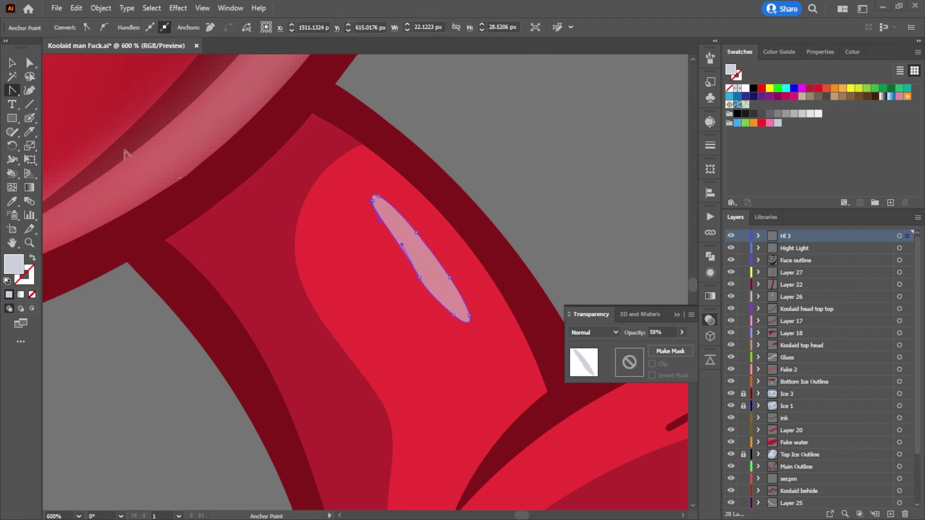
left_click(29, 62)
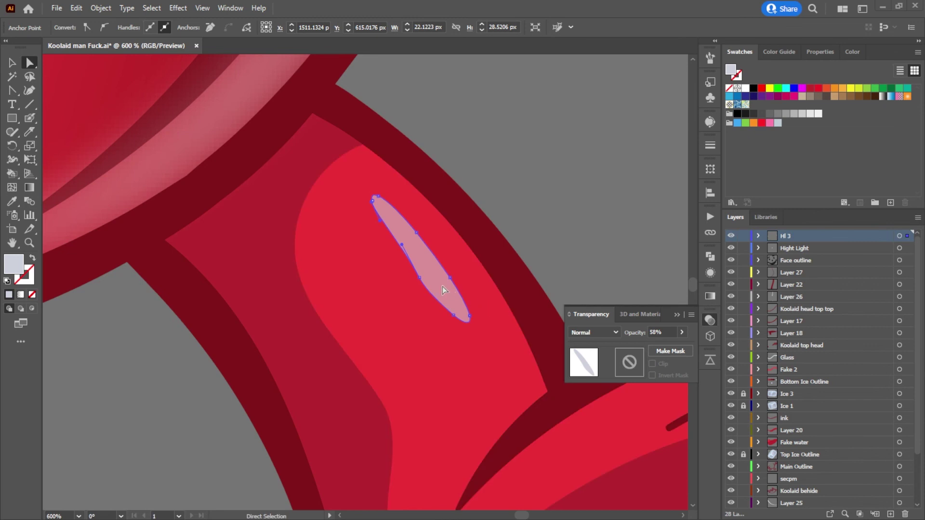
left_click_drag(419, 278, 425, 274)
left_click(539, 197)
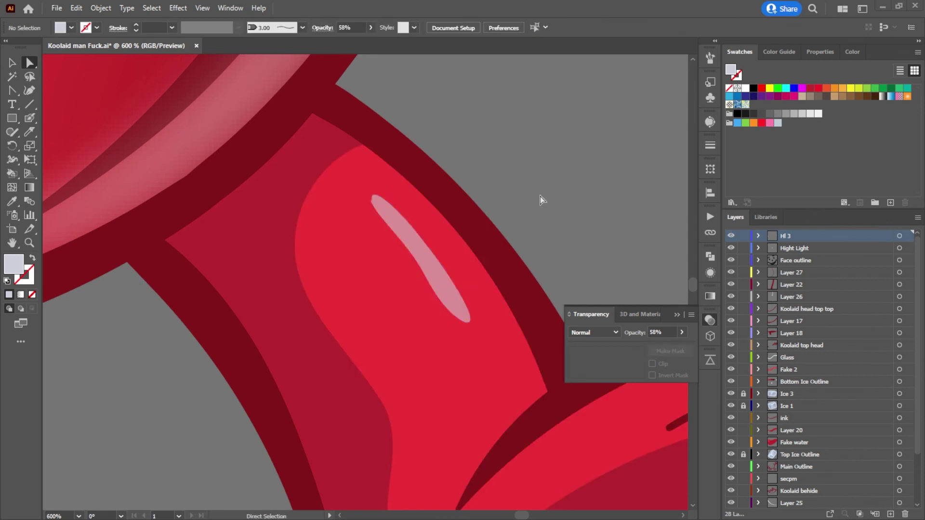
Step: Copy the bent leg's knee highlight onto the lowest finger of the raised hand, shrinking and rotating it to follow the finger
scroll(542, 195, "down", 10)
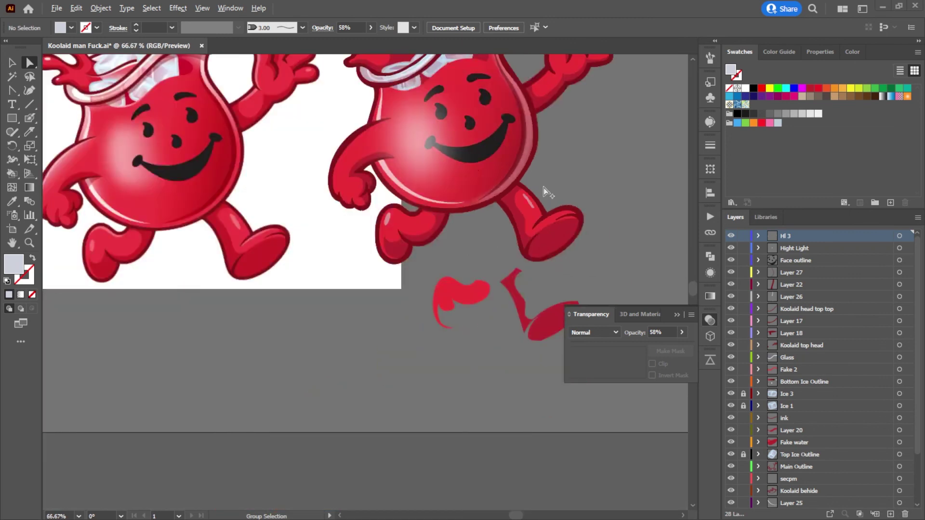
left_click_drag(504, 188, 475, 268)
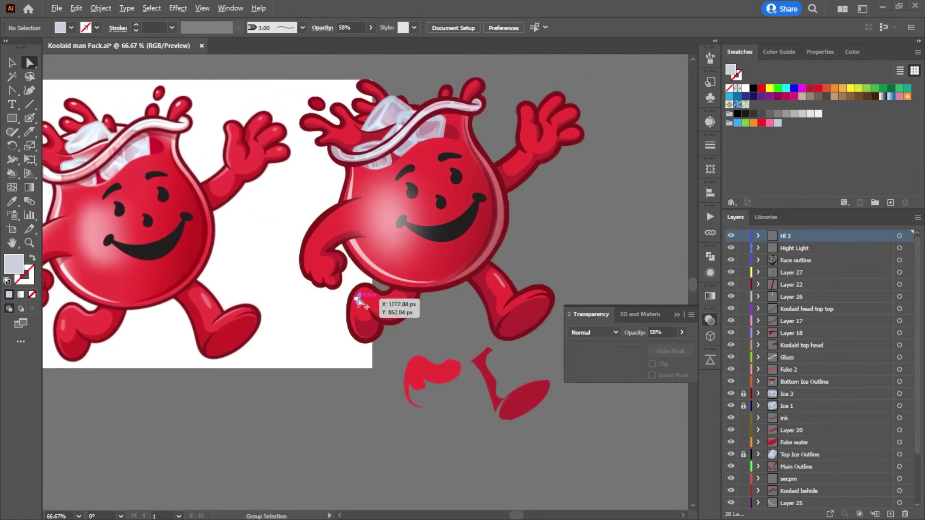
left_click(572, 137)
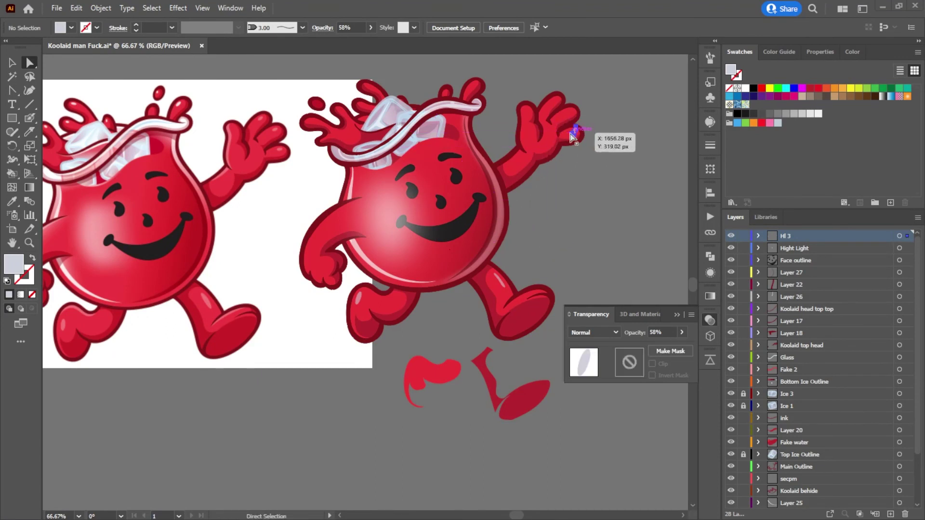
left_click(583, 143)
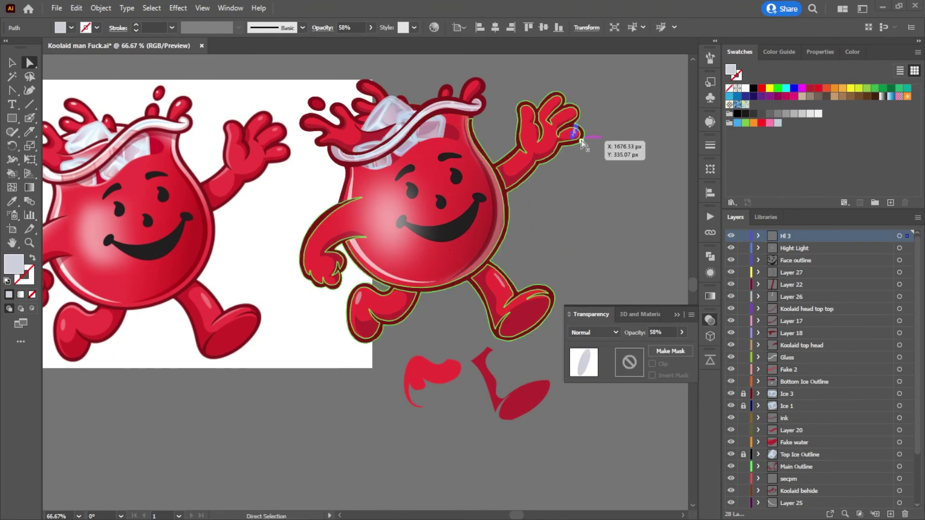
key("v")
left_click(578, 129)
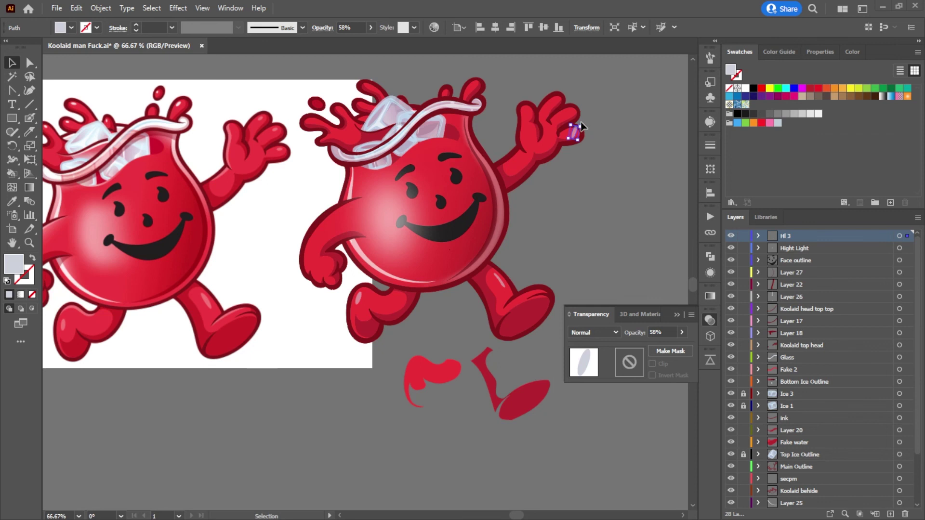
scroll(583, 127, "up", 1)
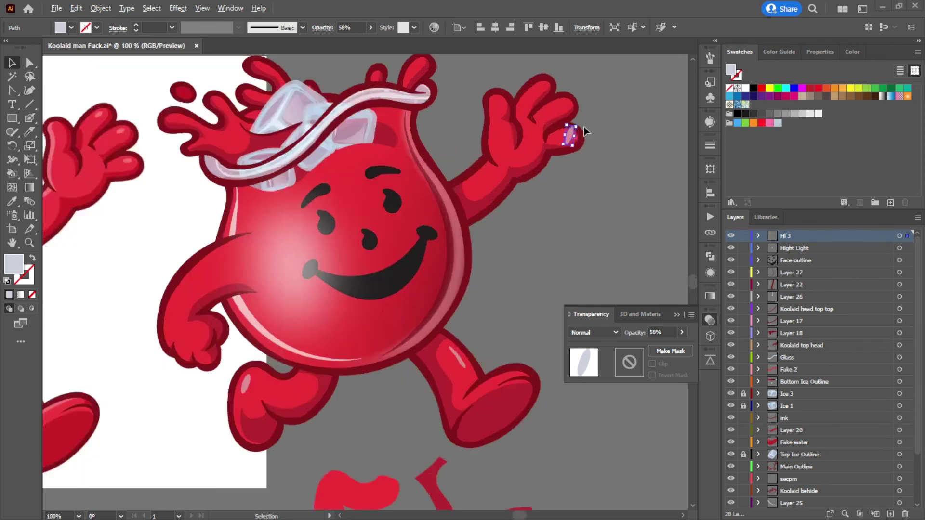
scroll(582, 126, "up", 1)
scroll(543, 185, "down", 1)
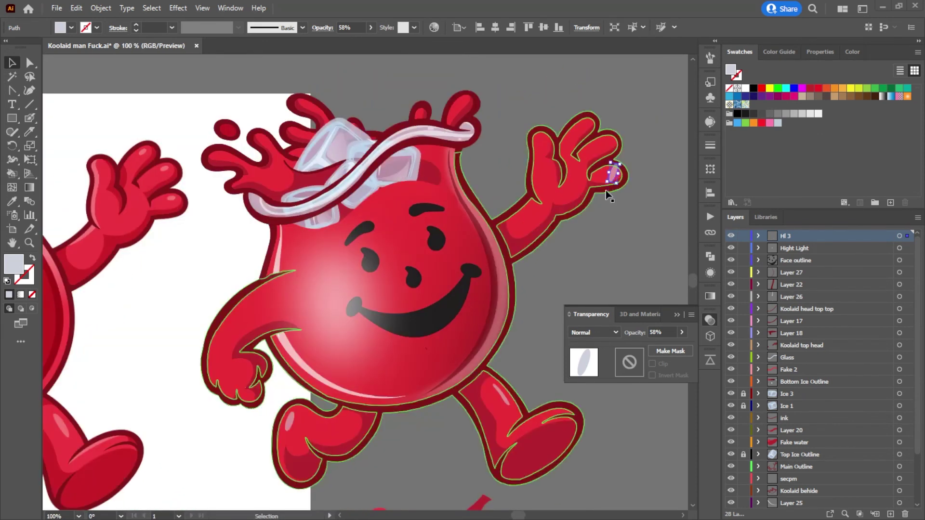
mouse_move(618, 184)
left_mouse_down()
mouse_move(622, 169)
mouse_move(608, 175)
left_mouse_up()
scroll(609, 174, "up", 4)
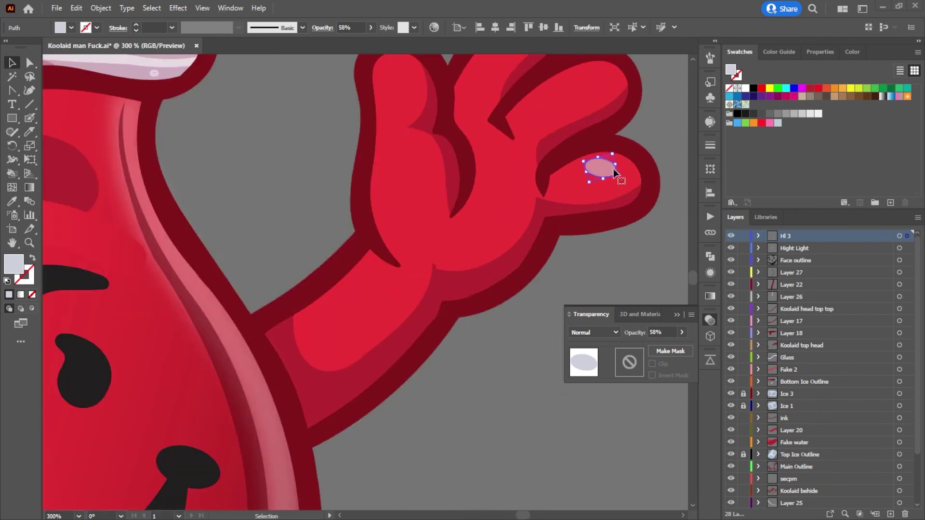
mouse_move(621, 178)
left_mouse_down()
mouse_move(626, 171)
mouse_move(606, 169)
left_mouse_up()
scroll(606, 171, "down", 2)
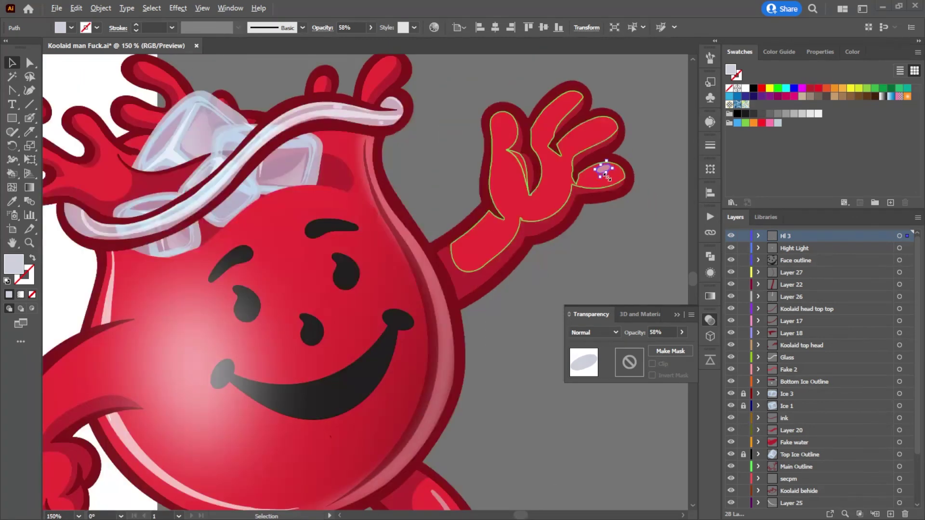
scroll(606, 174, "down", 1)
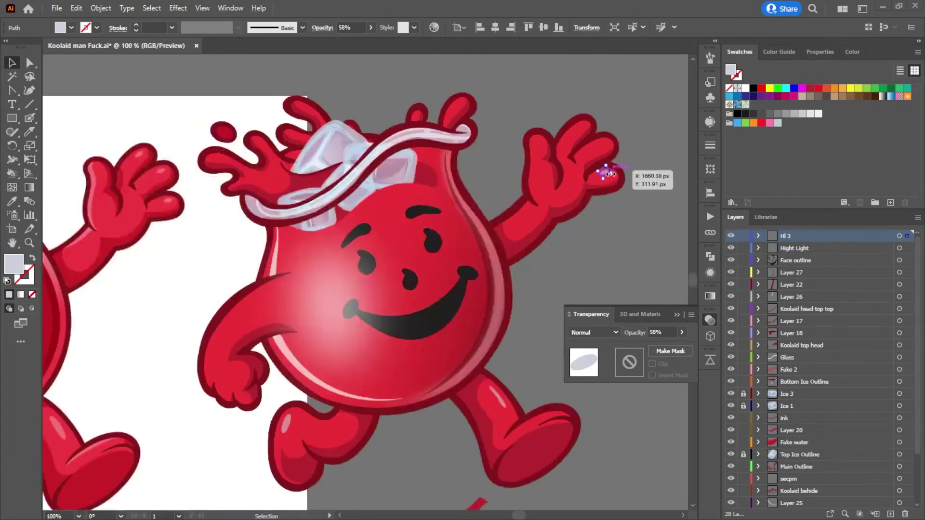
scroll(605, 175, "up", 1)
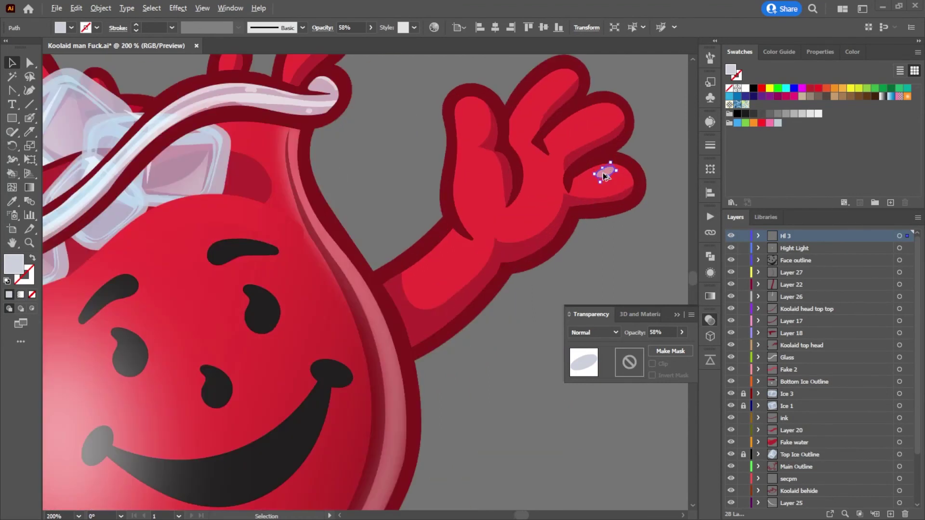
Step: Copy the finger highlight onto the next two fingers of the raised hand, angling each one along its fingertip
left_click_drag(605, 175, 546, 92)
scroll(528, 124, "down", 1)
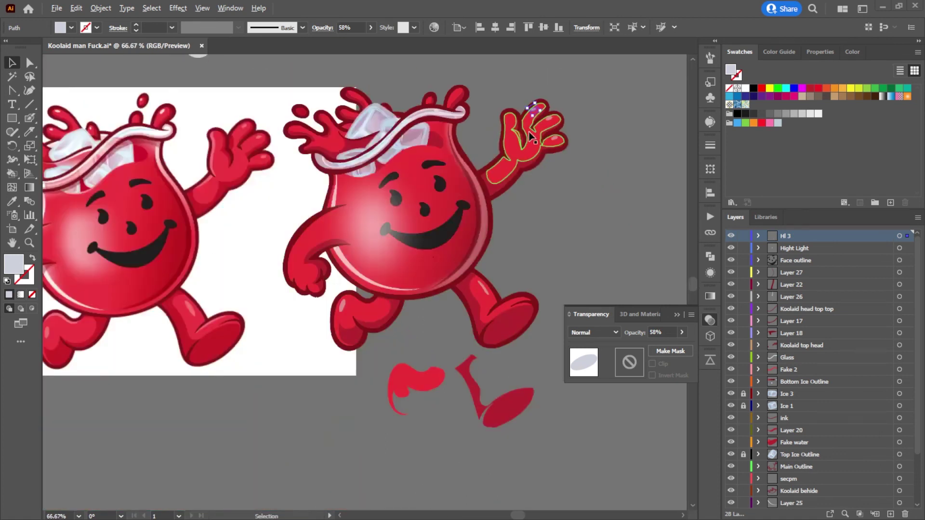
scroll(539, 120, "up", 1)
mouse_move(520, 92)
left_mouse_down()
mouse_move(516, 75)
mouse_move(525, 85)
left_mouse_up()
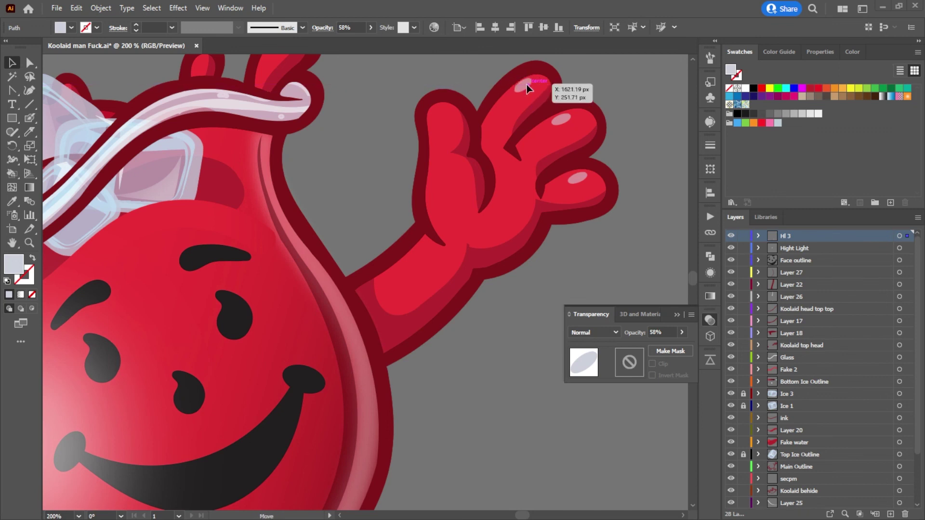
Step: Compare the hand with the reference character and place the top finger's highlight on the large splash beside the jar's curled rim
scroll(349, 149, "down", 5)
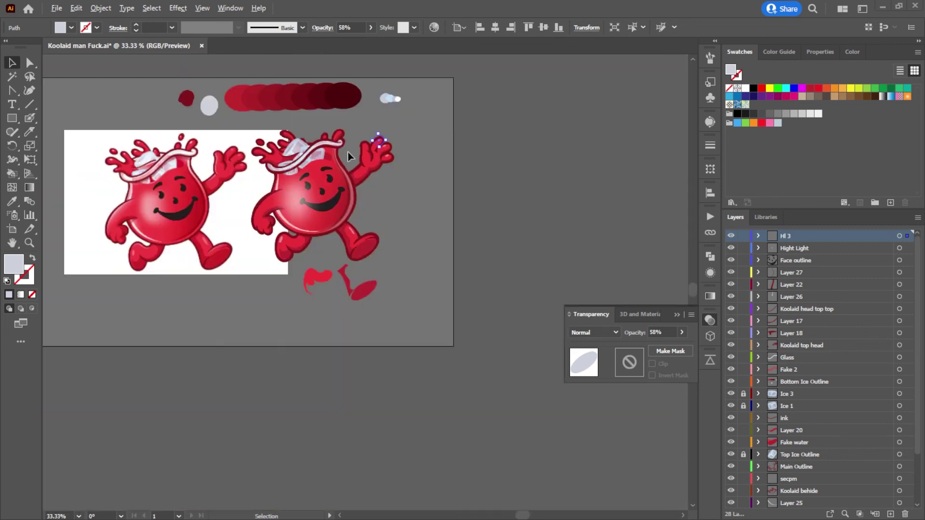
scroll(219, 180, "up", 3)
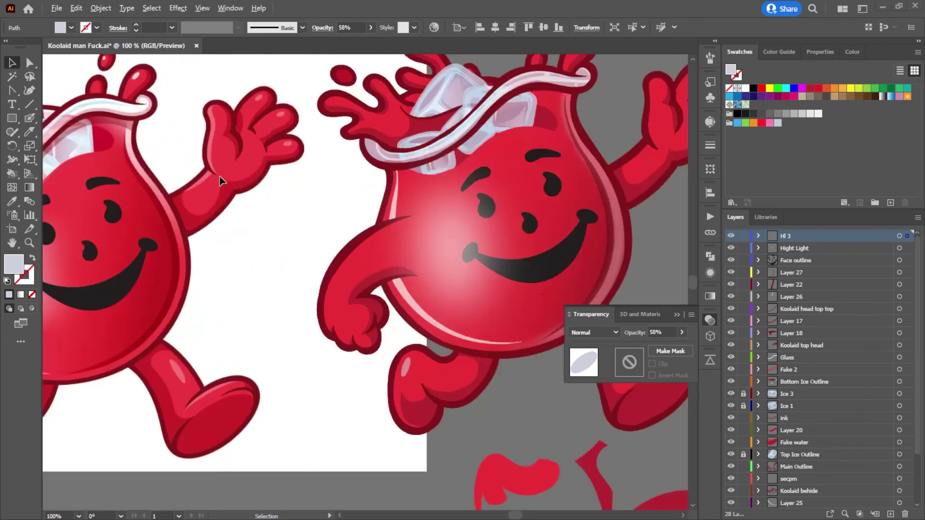
scroll(552, 212, "down", 2)
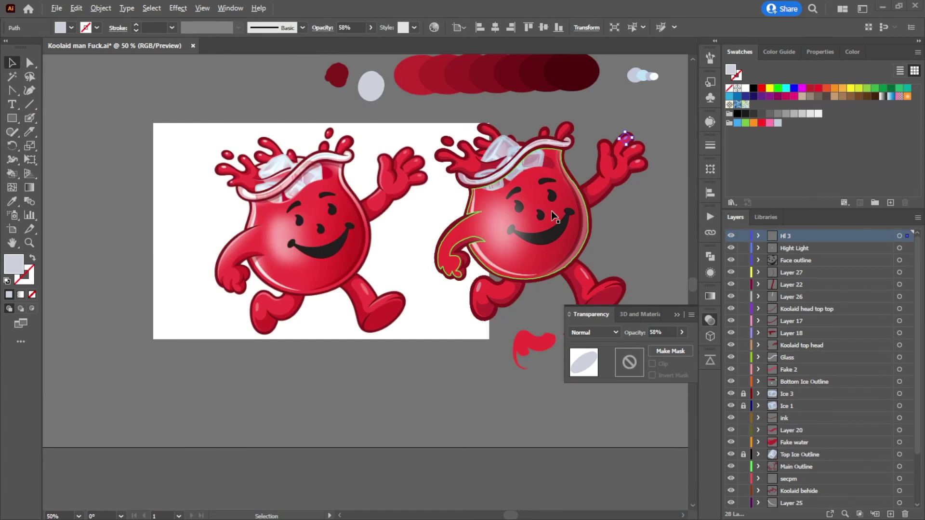
scroll(551, 215, "up", 1)
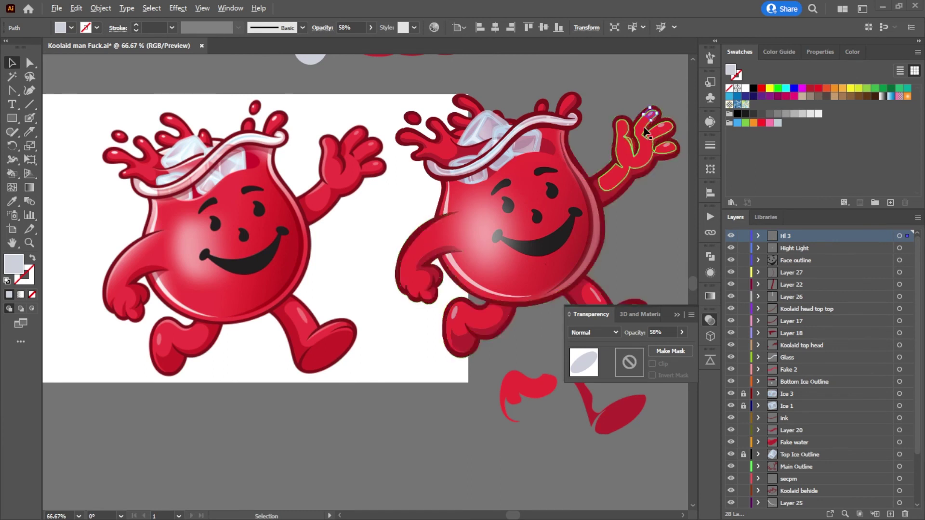
scroll(644, 127, "up", 2)
left_click_drag(644, 127, 580, 202)
left_click_drag(589, 167, 405, 133)
Step: Set the splash highlight's opacity to 82% and fill it with white
left_click(594, 102)
left_click(682, 332)
left_click_drag(664, 347, 670, 347)
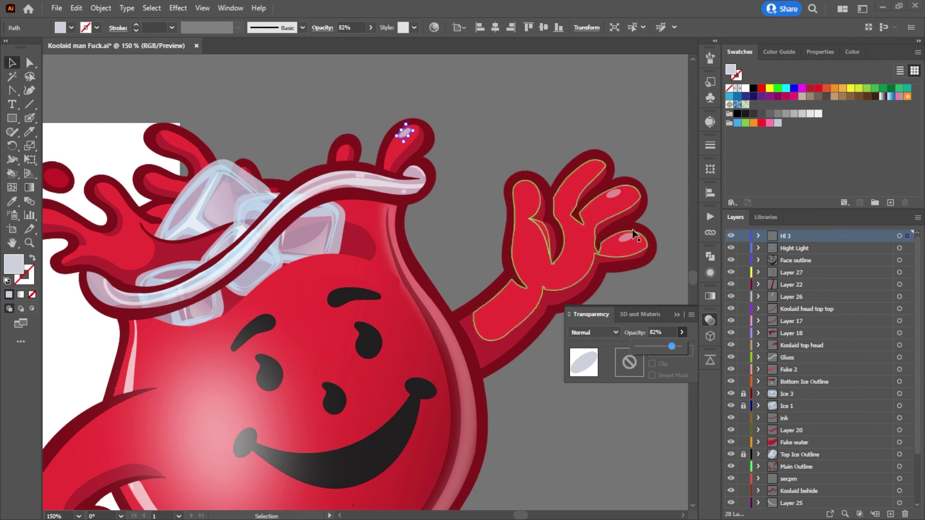
left_click(745, 89)
scroll(395, 113, "up", 2)
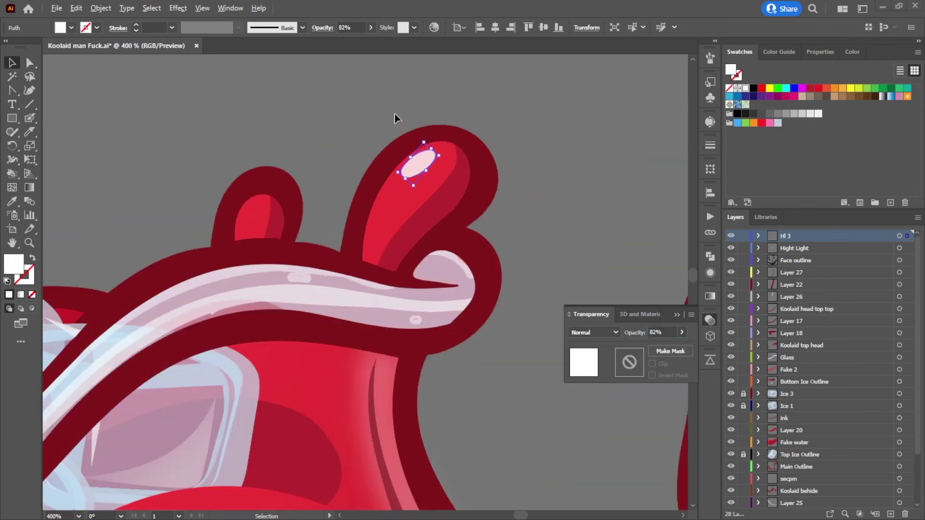
Step: Copy the white splash highlight onto the tip of the tall splash behind the ice cubes
scroll(395, 114, "down", 4)
scroll(387, 177, "left", 4)
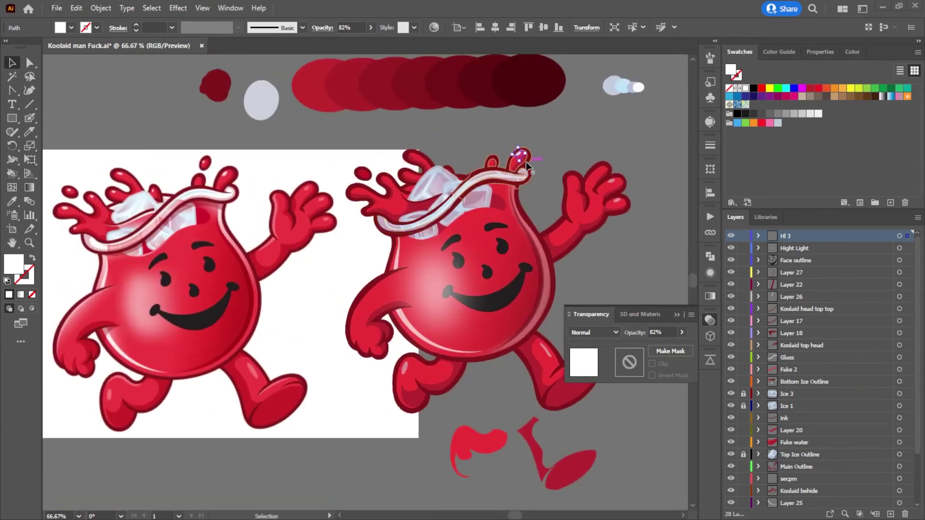
scroll(501, 156, "up", 3)
left_click_drag(558, 153, 244, 147)
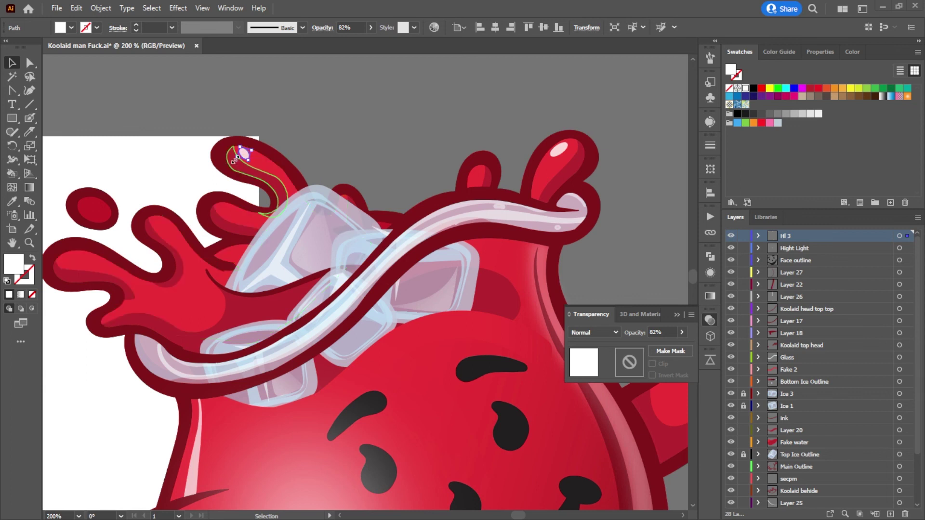
scroll(246, 150, "up", 3)
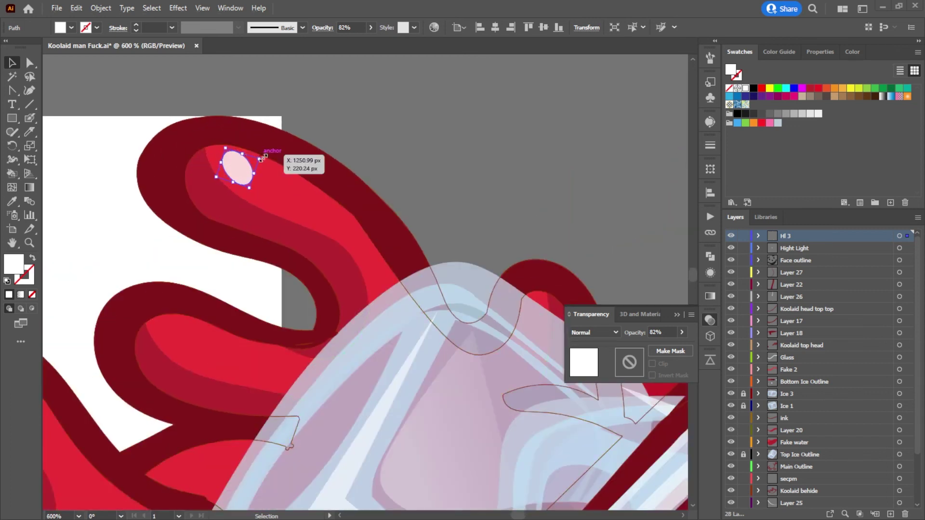
Step: Lock the artwork layers below the highlight layer, and rotate and nudge the copied white highlight to fit the splash tip
left_click_drag(746, 254, 731, 426)
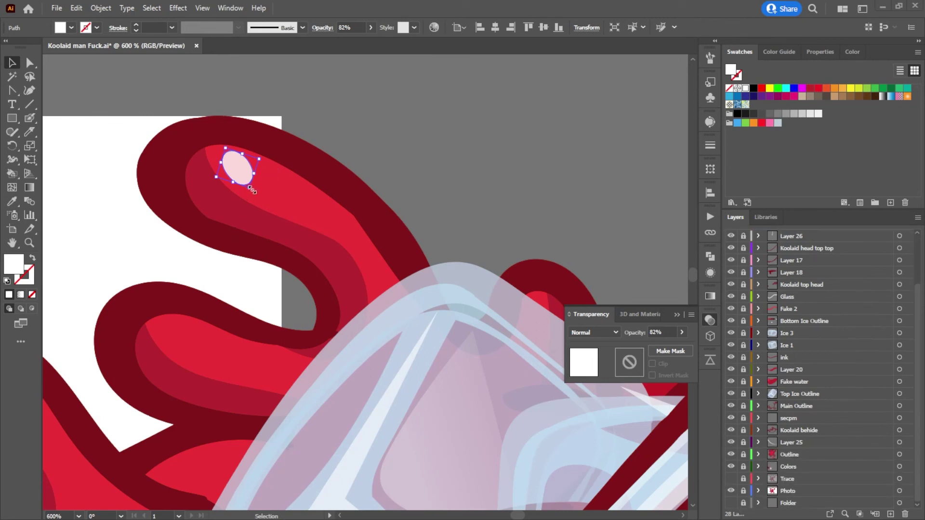
left_click_drag(253, 195, 273, 186)
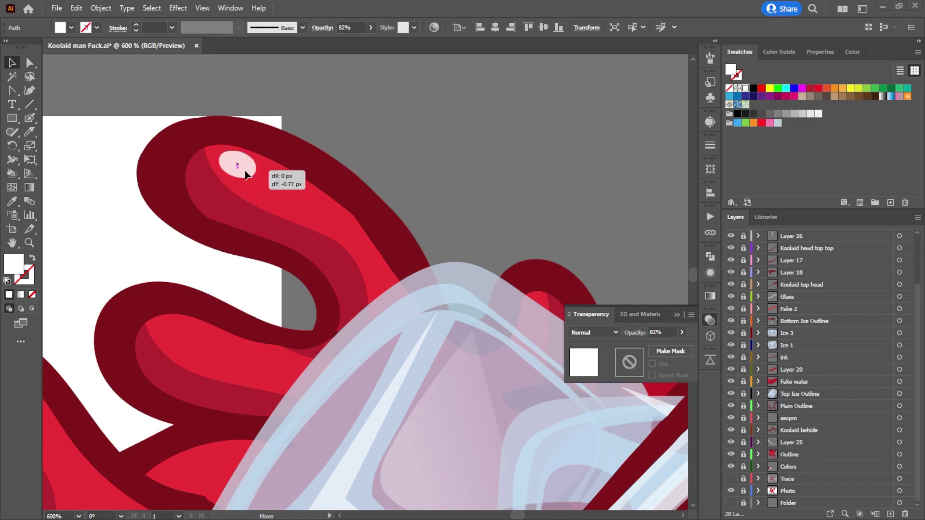
left_click(438, 140)
scroll(438, 139, "down", 7)
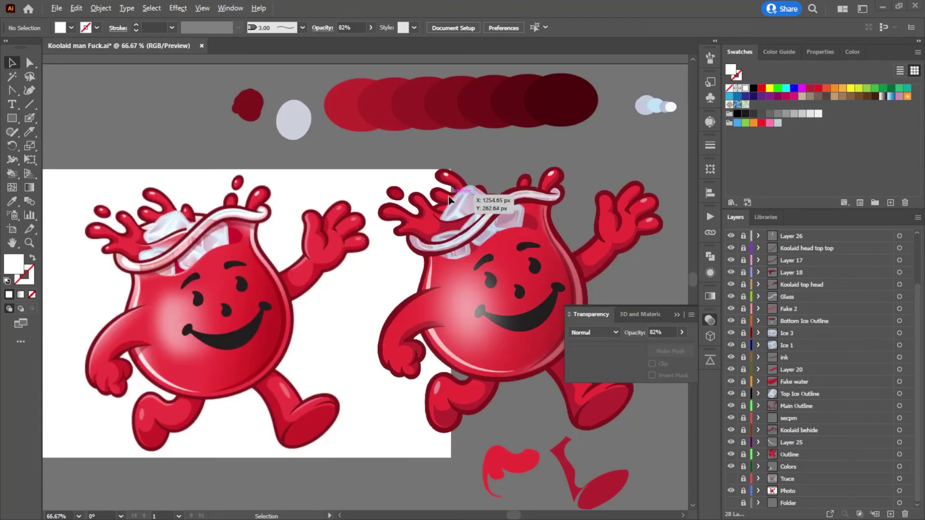
Step: Copy the white highlight onto the lower splash tip behind the ice cubes and fit it inside the tip
scroll(451, 192, "up", 3)
left_click_drag(444, 152, 438, 219)
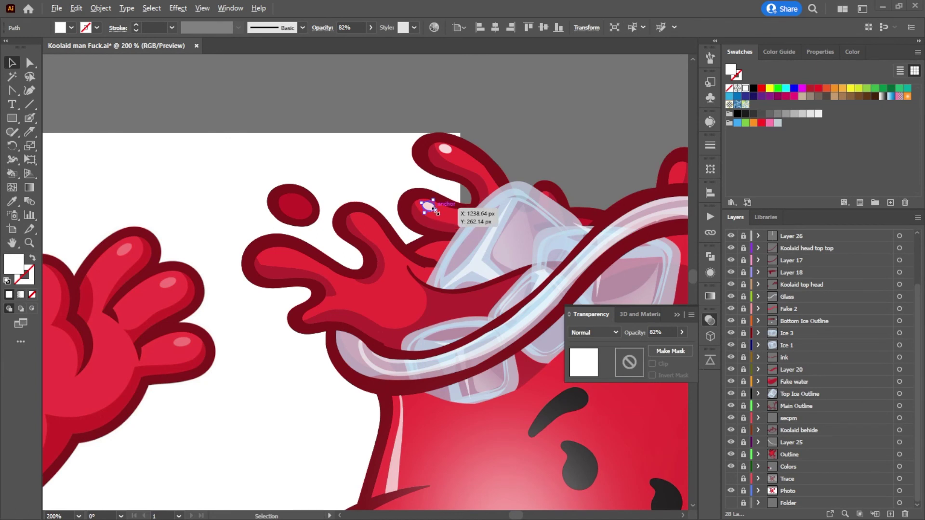
scroll(440, 213, "up", 3)
left_click_drag(442, 214, 436, 224)
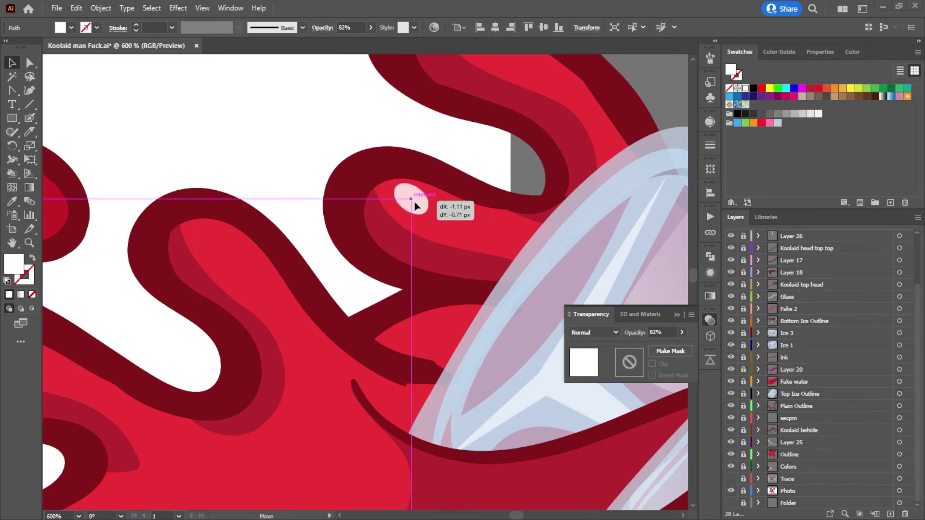
Step: Copy the white highlight onto the floating droplet and the two long fingers of the outer splash, rotating and nudging each to fit
scroll(487, 229, "down", 5)
scroll(487, 233, "down", 2)
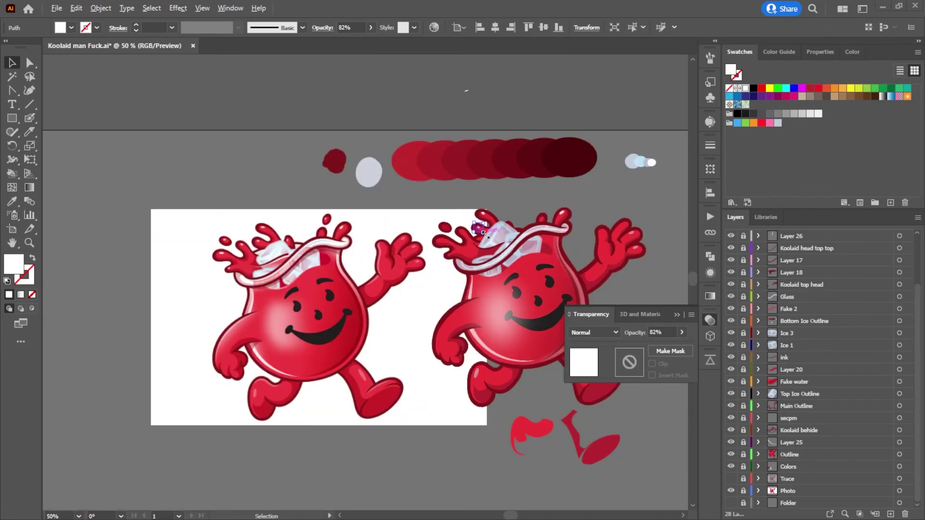
scroll(483, 233, "up", 2)
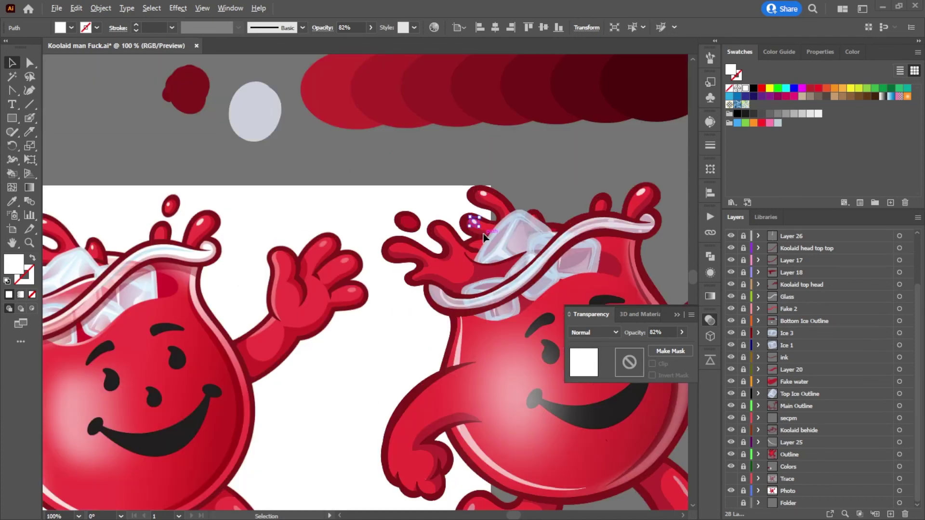
scroll(396, 236, "left", 3)
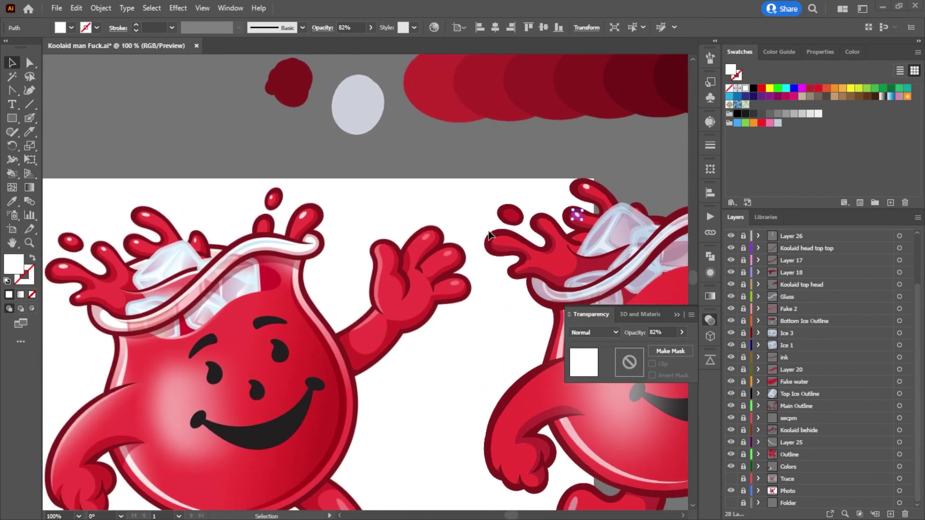
left_click_drag(577, 218, 499, 241)
scroll(502, 244, "up", 3)
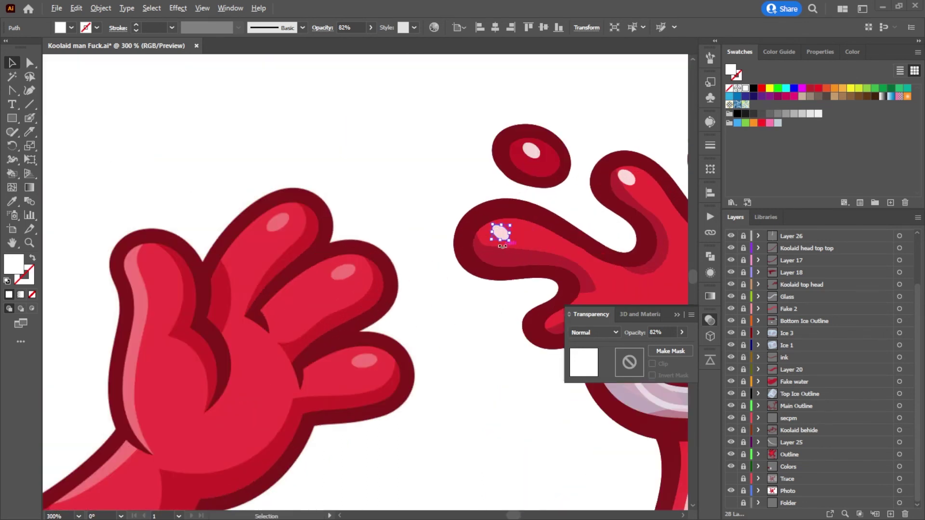
mouse_move(516, 243)
left_mouse_down()
mouse_move(549, 239)
mouse_move(558, 225)
mouse_move(509, 242)
left_mouse_up()
left_click_drag(505, 237, 500, 235)
scroll(559, 213, "down", 5)
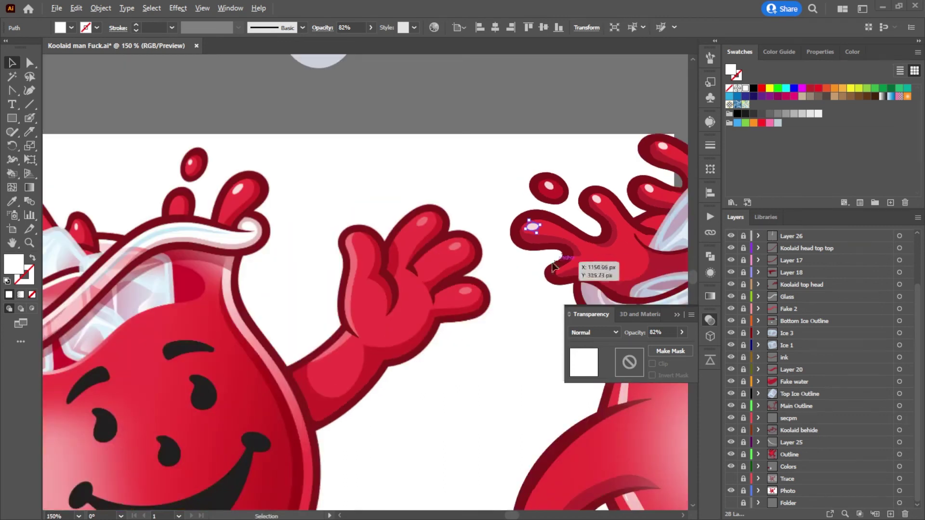
Step: Copy the white highlight onto the short lowest finger of the outer splash, shrinking and rotating it to fit
scroll(554, 260, "up", 5)
left_click_drag(577, 157, 508, 288)
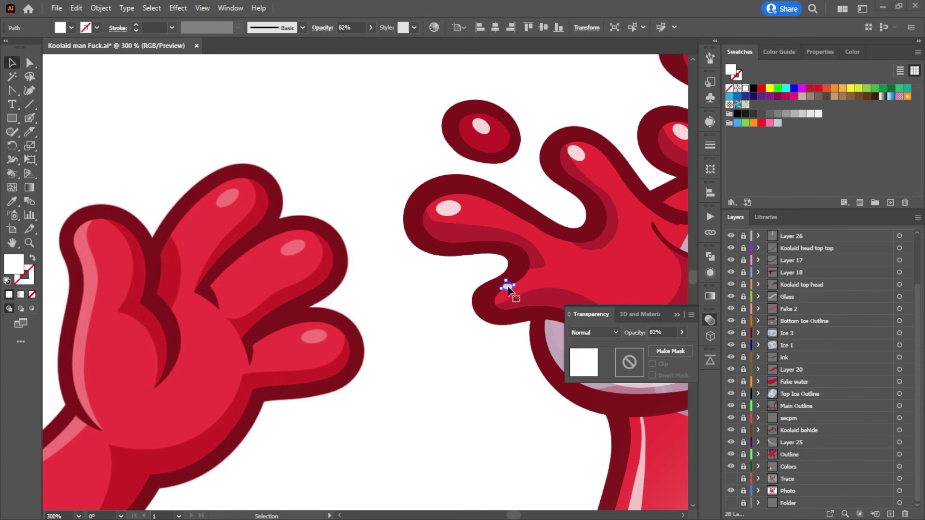
scroll(507, 287, "up", 3)
left_click_drag(509, 276, 501, 299)
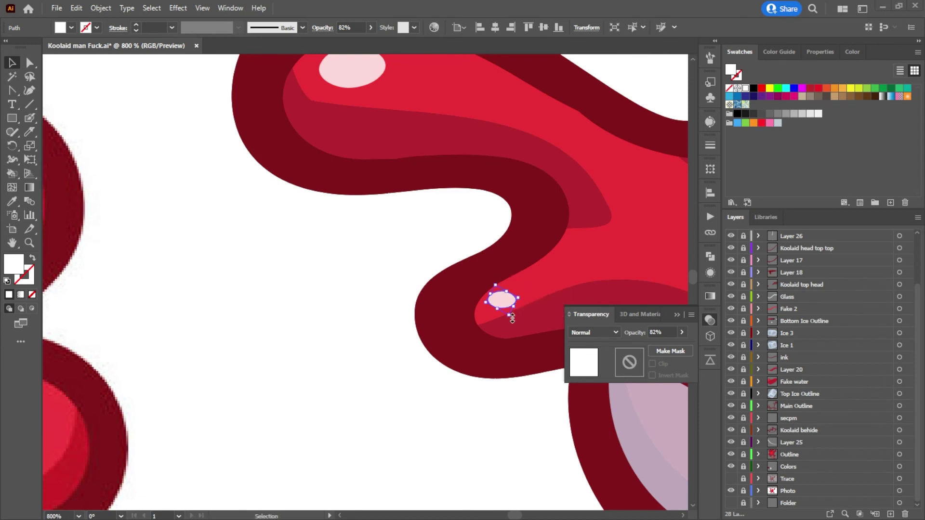
left_click_drag(513, 311, 520, 302)
scroll(554, 247, "down", 5)
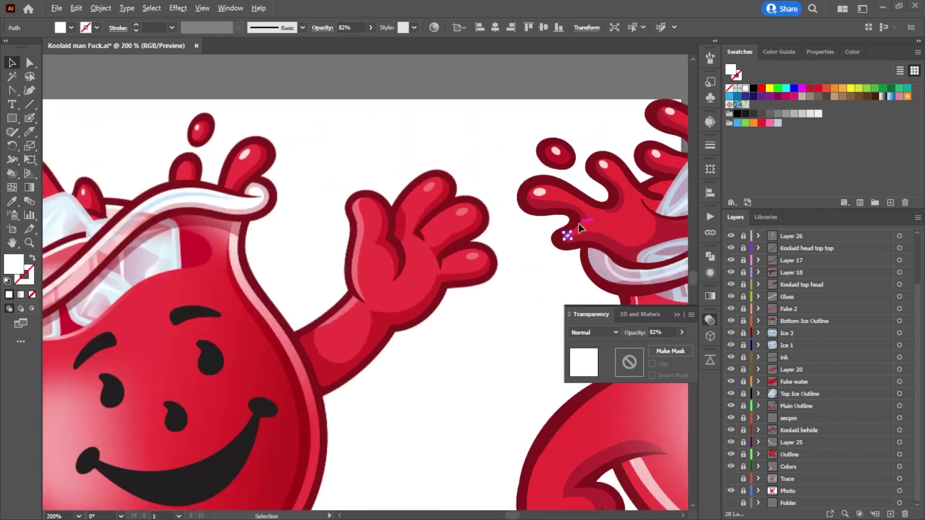
Step: Nudge the highlight on the upper finger of the outer splash and deselect it
scroll(575, 230, "down", 2)
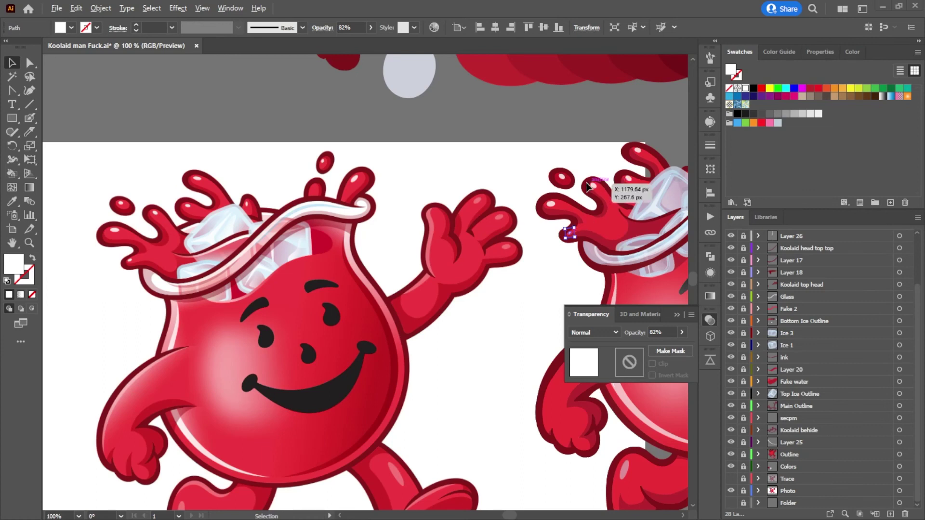
scroll(601, 184, "up", 3)
mouse_move(575, 194)
left_mouse_down()
mouse_move(585, 200)
mouse_move(582, 191)
left_mouse_up()
left_click(534, 143)
scroll(533, 142, "down", 5)
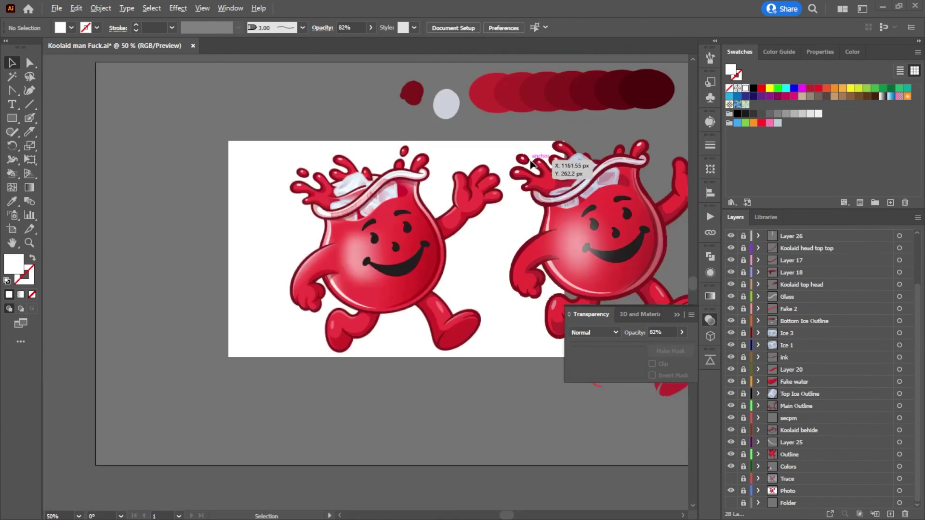
Step: Compare the vector character's splashes with the reference and examine the droplet above the reference jar's rim
left_click_drag(534, 143, 477, 135)
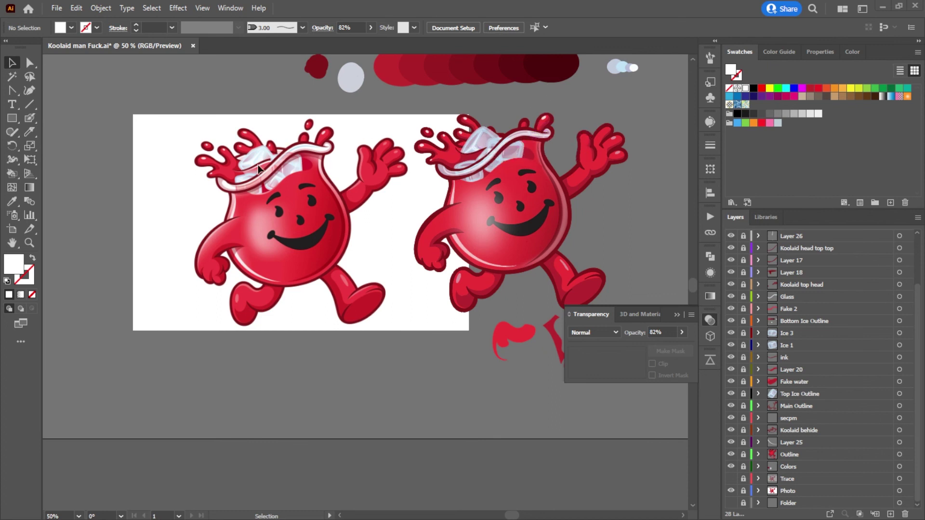
scroll(324, 140, "up", 3)
scroll(323, 136, "down", 3)
scroll(566, 149, "right", 2)
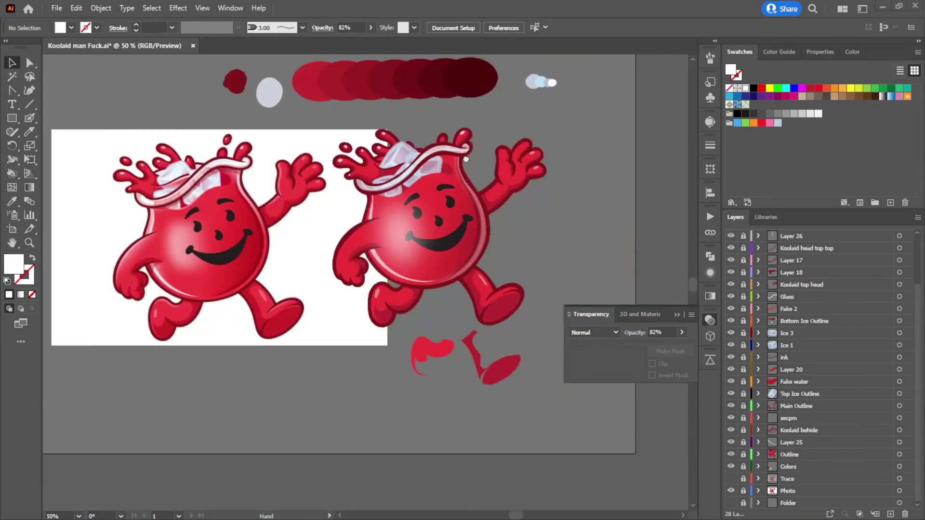
scroll(455, 153, "up", 3)
scroll(405, 124, "down", 3)
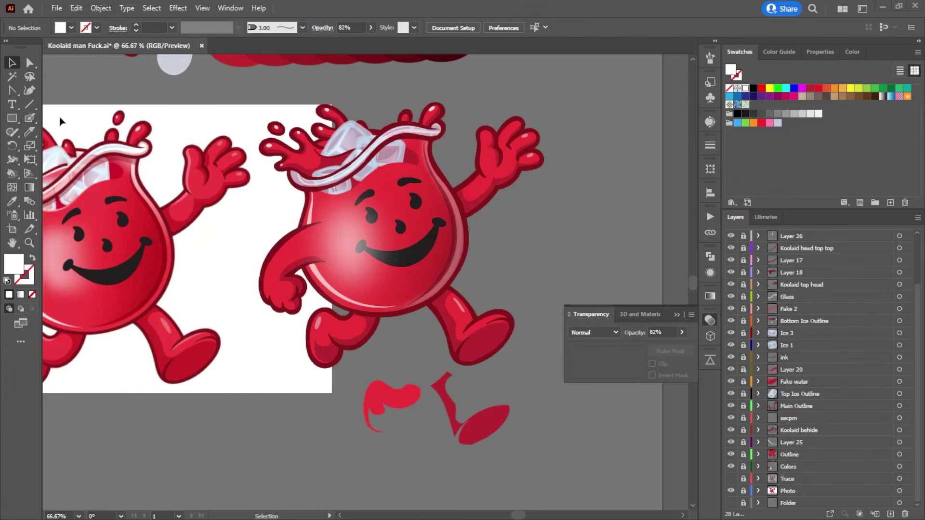
scroll(424, 124, "up", 1)
left_click_drag(405, 202, 330, 144)
scroll(330, 145, "up", 6)
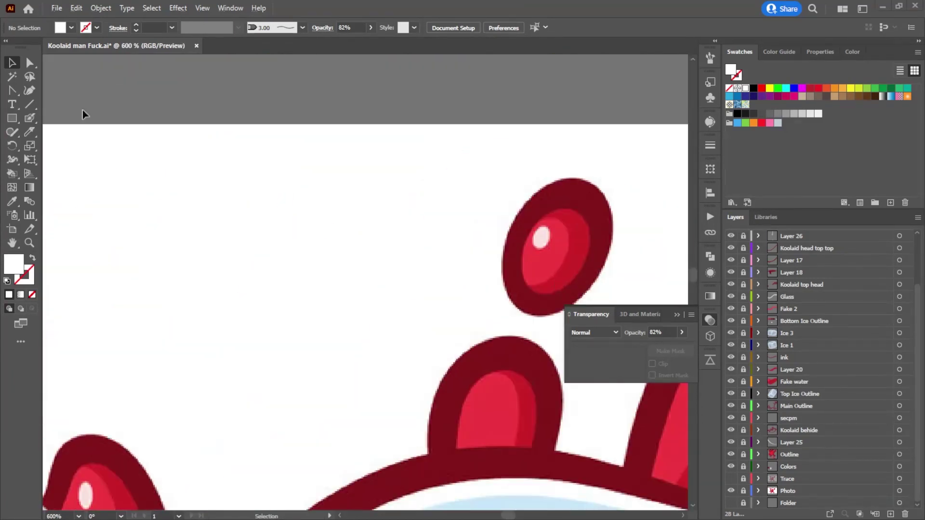
Step: Sample the dark red outline colour and trace the reference's floating droplet outline with the Blob Brush on the HI 3 layer
left_click(30, 118)
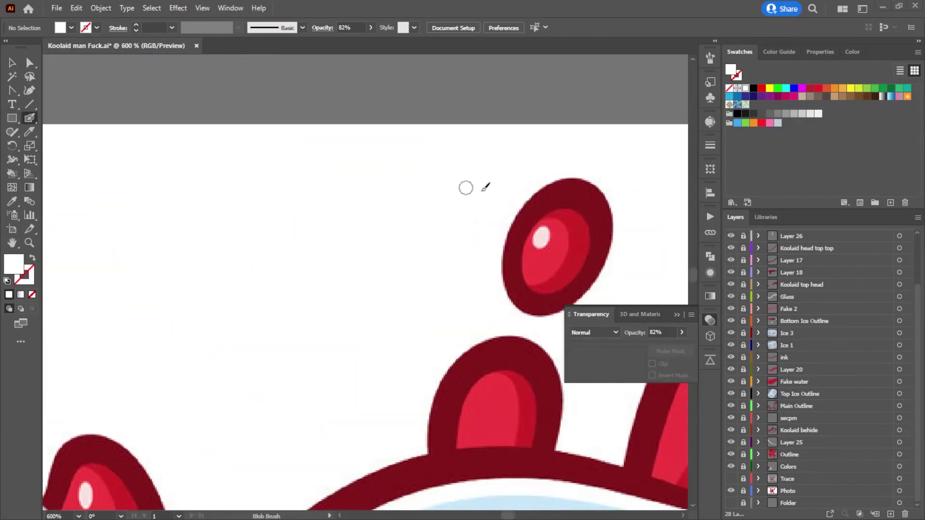
scroll(551, 258, "down", 2)
scroll(465, 207, "up", 3)
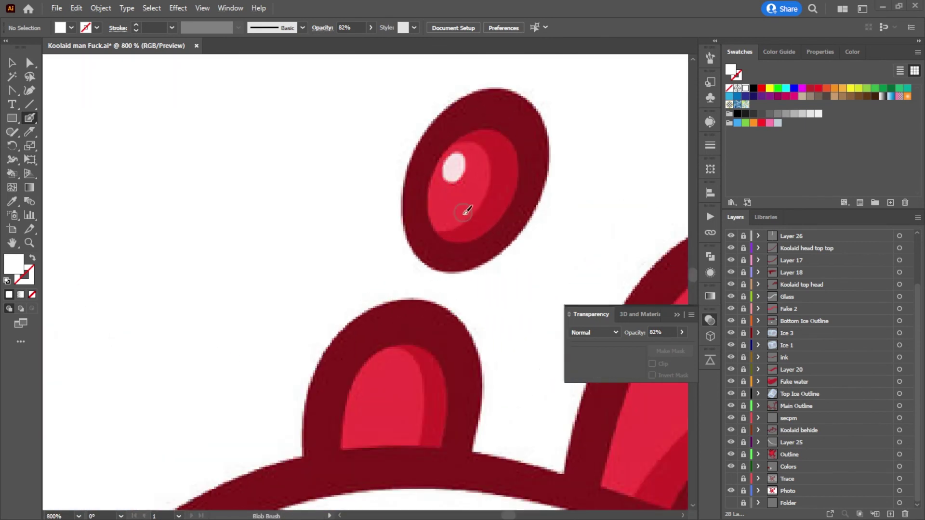
scroll(464, 213, "down", 2)
key("i")
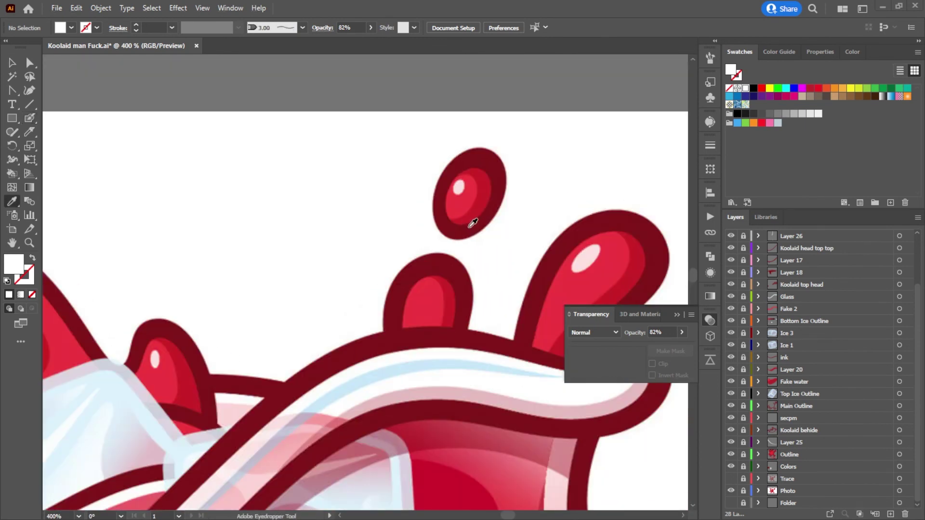
left_click(472, 226)
scroll(790, 241, "up", 3)
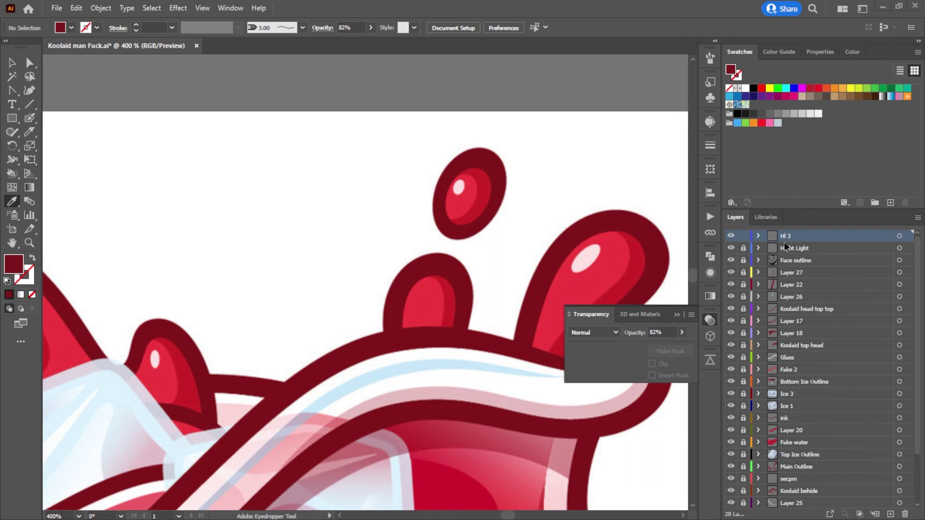
key("shift+b")
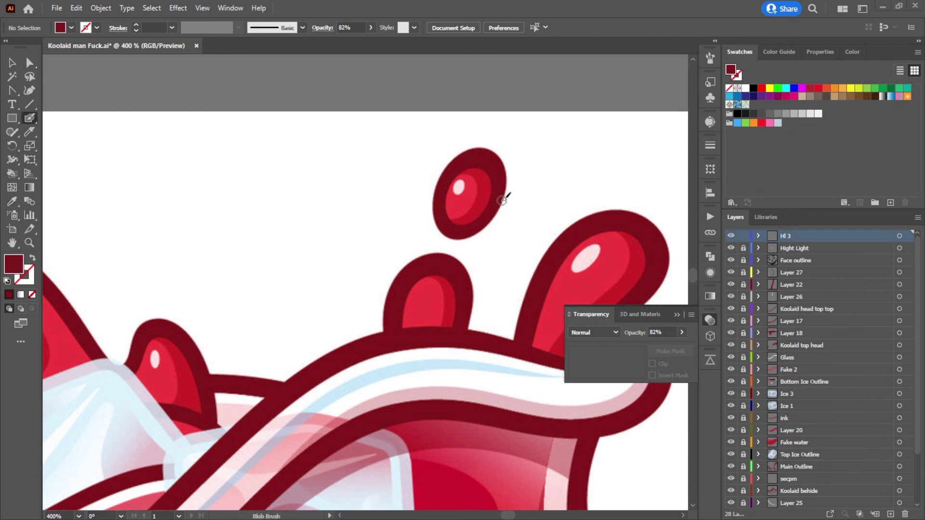
mouse_move(451, 234)
left_mouse_down()
mouse_move(435, 201)
mouse_move(454, 155)
mouse_move(497, 142)
mouse_move(508, 180)
mouse_move(491, 224)
mouse_move(456, 230)
mouse_move(446, 205)
mouse_move(471, 164)
mouse_move(495, 180)
mouse_move(481, 209)
mouse_move(449, 221)
mouse_move(458, 182)
left_mouse_up()
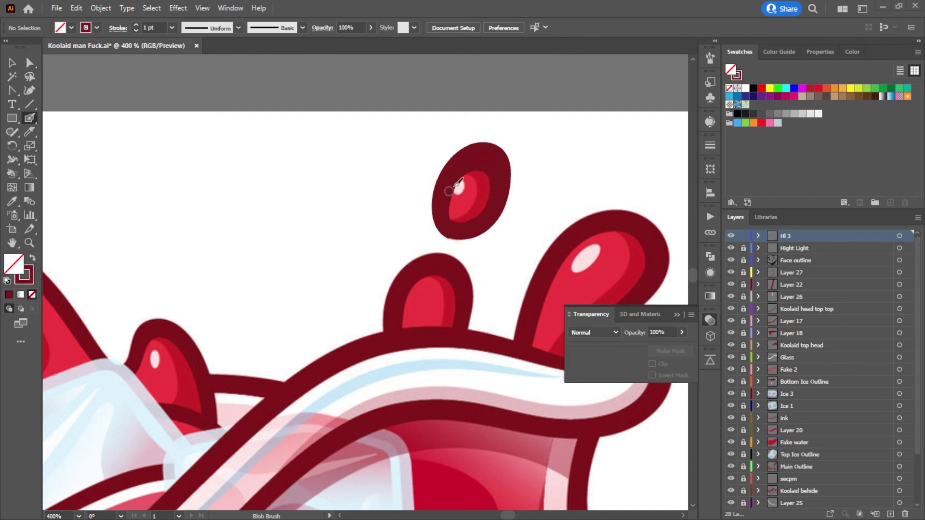
Step: Move the traced droplet outline to the vector character, above the small splash on the jar's rim
scroll(456, 166, "down", 5)
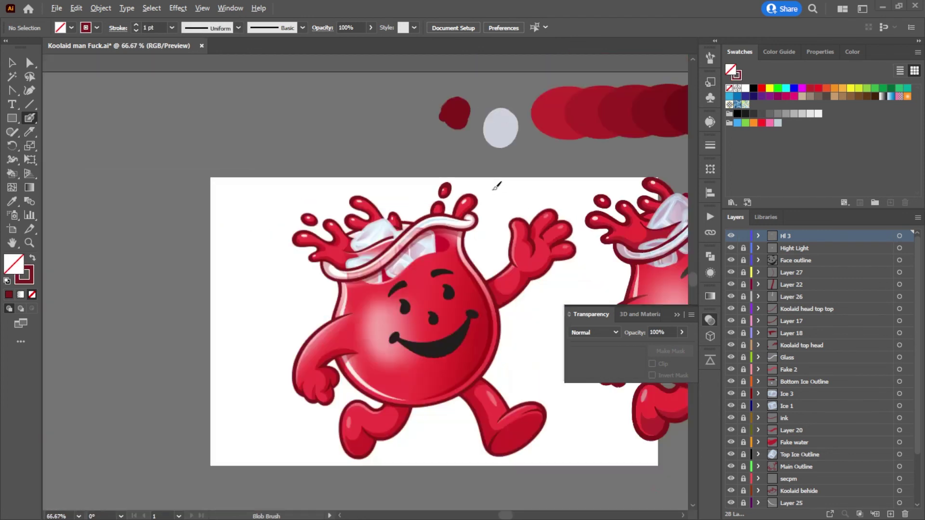
key("v")
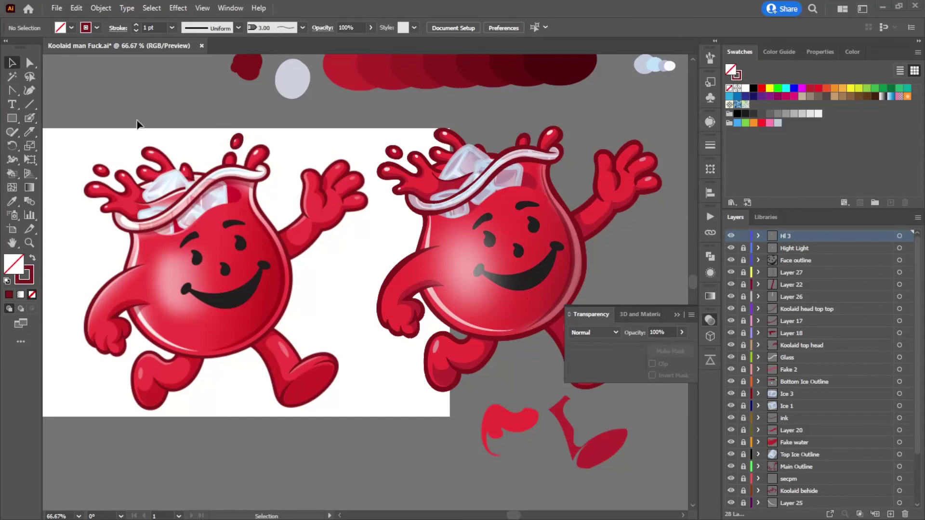
mouse_move(237, 140)
left_mouse_down()
mouse_move(474, 109)
mouse_move(535, 127)
left_mouse_up()
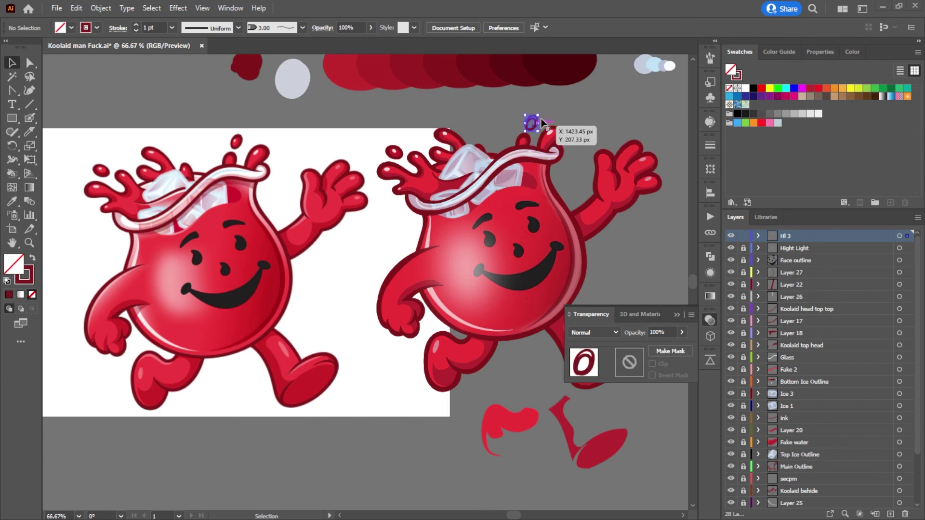
left_click(533, 119)
Step: Fill the gap in the droplet's outline and smooth its lower edge with dark red Blob Brush strokes
scroll(534, 117, "up", 4)
scroll(533, 118, "up", 4)
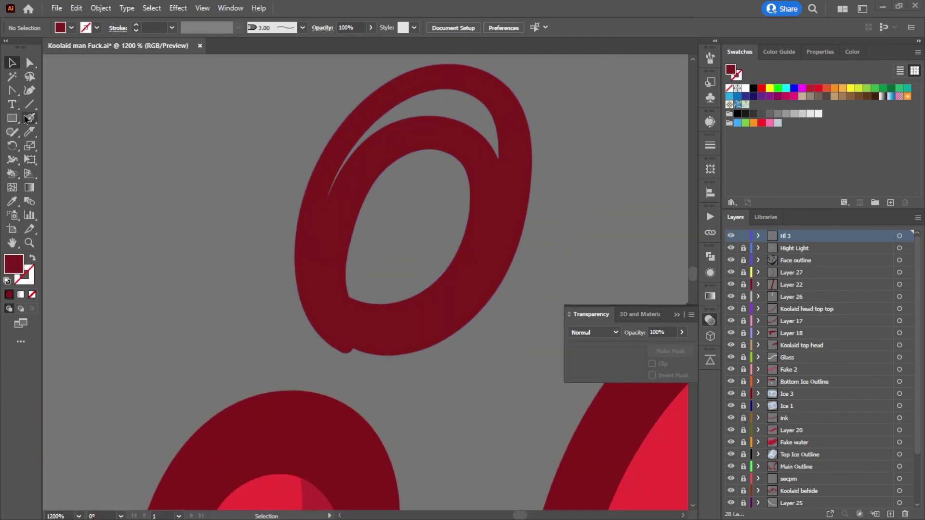
left_click(27, 120)
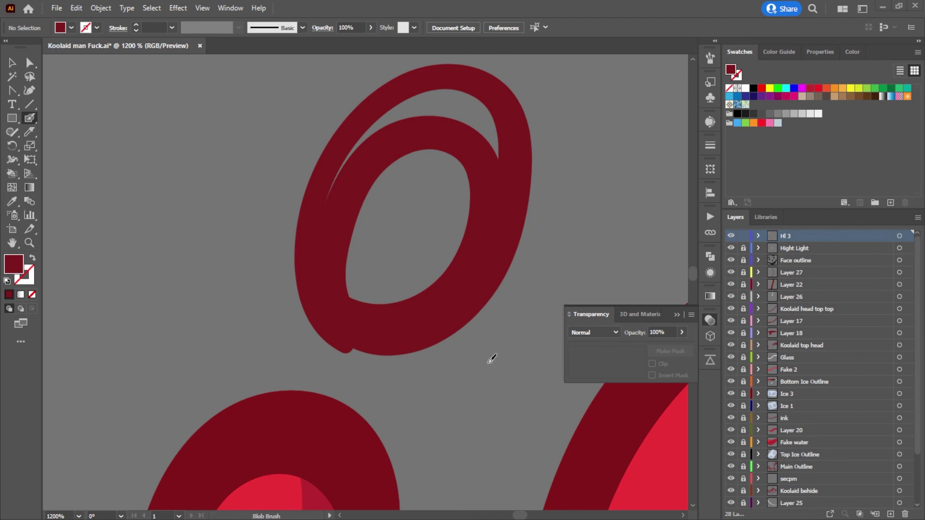
mouse_move(347, 334)
left_mouse_down()
mouse_move(373, 343)
mouse_move(420, 332)
mouse_move(472, 288)
left_mouse_up()
mouse_move(496, 180)
left_mouse_down()
mouse_move(490, 118)
mouse_move(471, 119)
mouse_move(470, 104)
mouse_move(400, 115)
mouse_move(367, 135)
mouse_move(330, 246)
left_mouse_up()
key("shift+x")
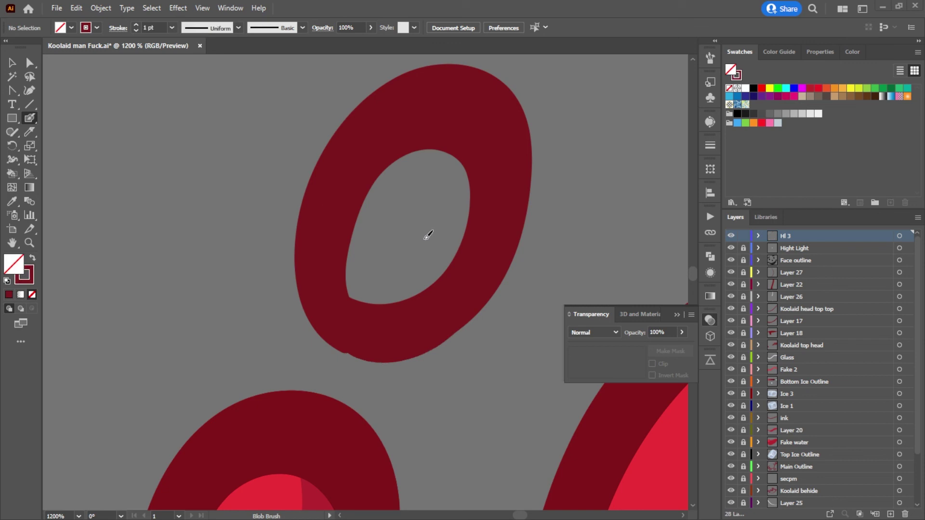
Step: Sample the bright red of the splash below and paint the droplet's interior with the Blob Brush
key("i")
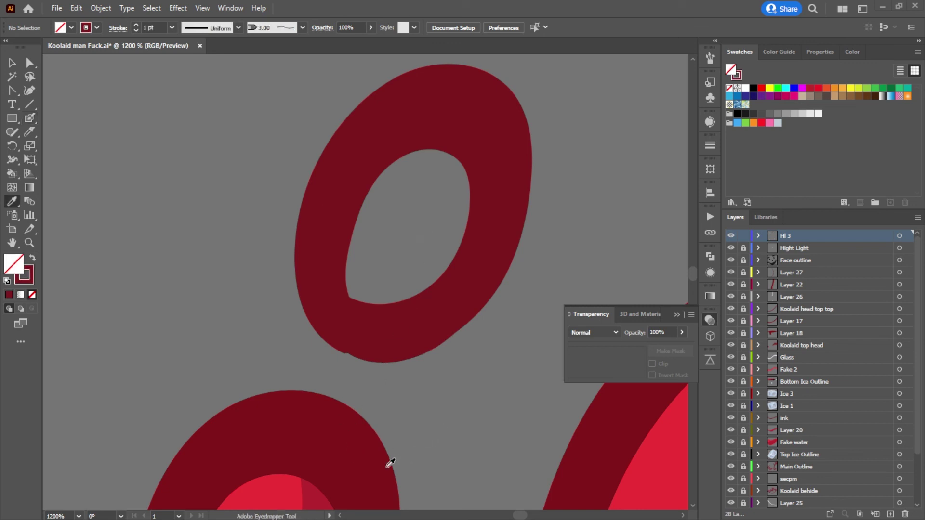
left_click(285, 478)
left_click(32, 123)
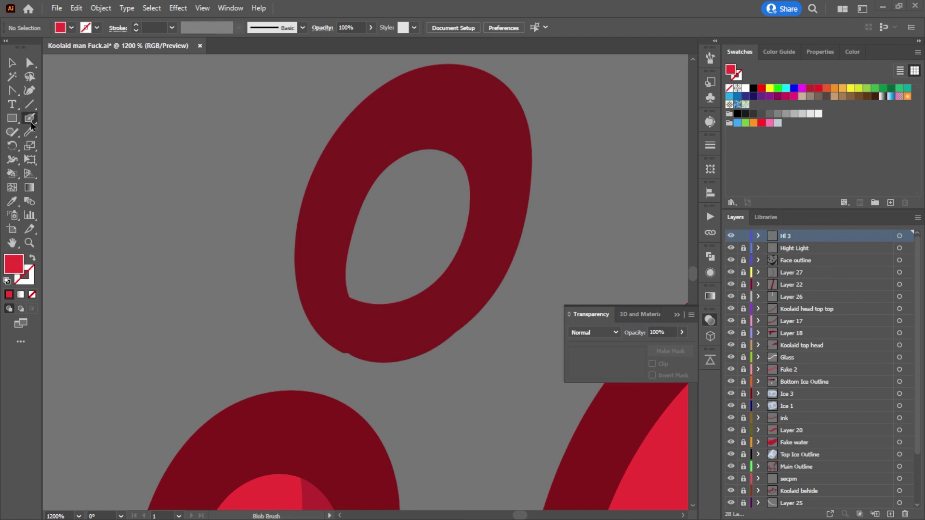
mouse_move(471, 166)
left_mouse_down()
mouse_move(445, 148)
mouse_move(392, 168)
mouse_move(354, 236)
left_mouse_up()
mouse_move(434, 273)
left_mouse_down()
mouse_move(466, 210)
mouse_move(434, 157)
mouse_move(374, 275)
mouse_move(444, 180)
mouse_move(391, 263)
mouse_move(378, 208)
left_mouse_up()
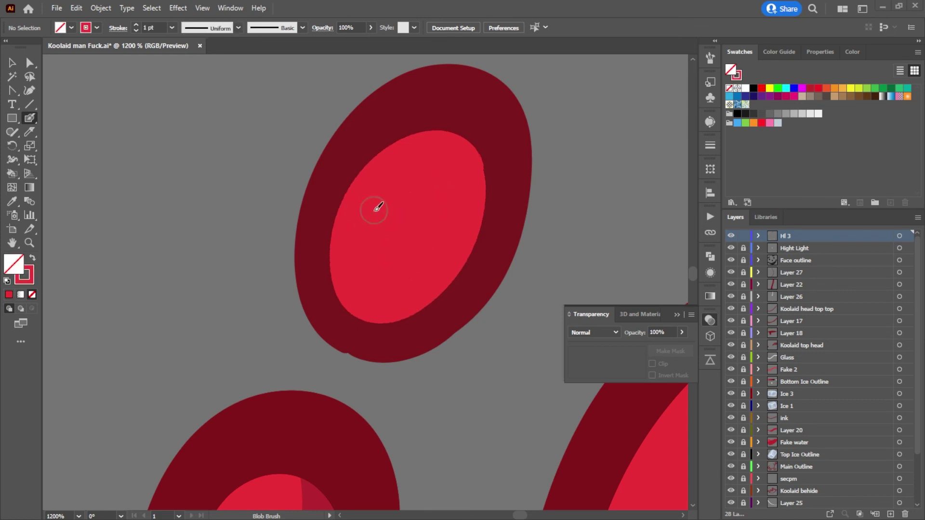
Step: Place the droplet's bright red path beneath its dark outline compound path in the HI 3 layer
left_click(758, 236)
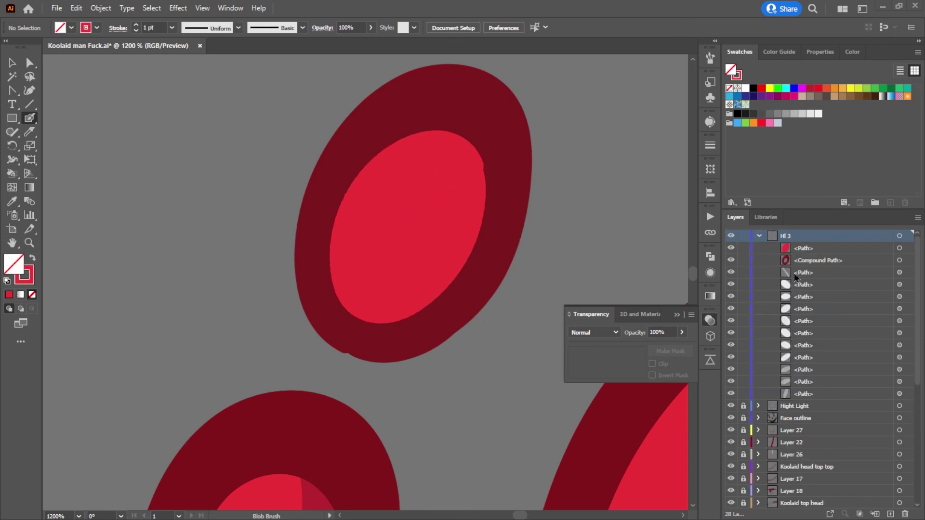
left_click_drag(805, 252, 811, 271)
scroll(413, 369, "down", 6)
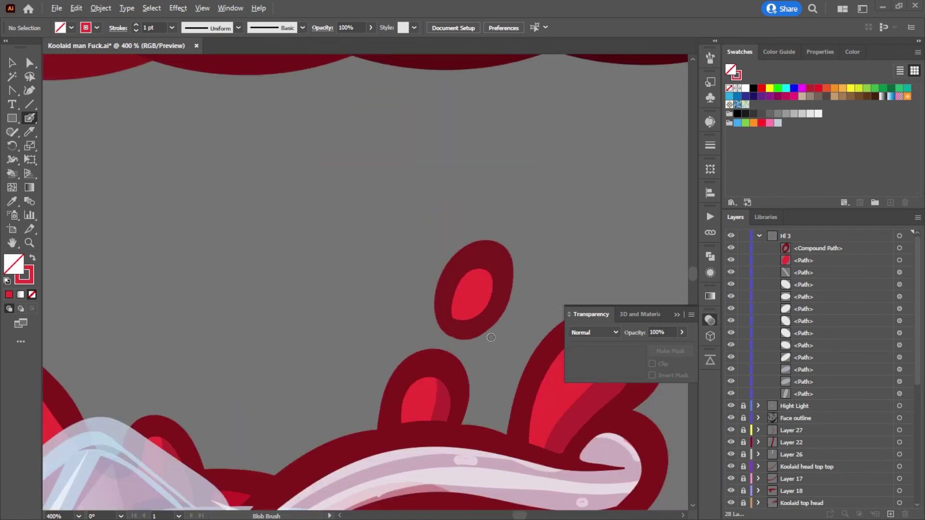
mouse_move(412, 368)
left_mouse_down()
mouse_move(594, 309)
mouse_move(575, 256)
mouse_move(150, 294)
mouse_move(224, 272)
mouse_move(633, 213)
mouse_move(351, 280)
left_mouse_up()
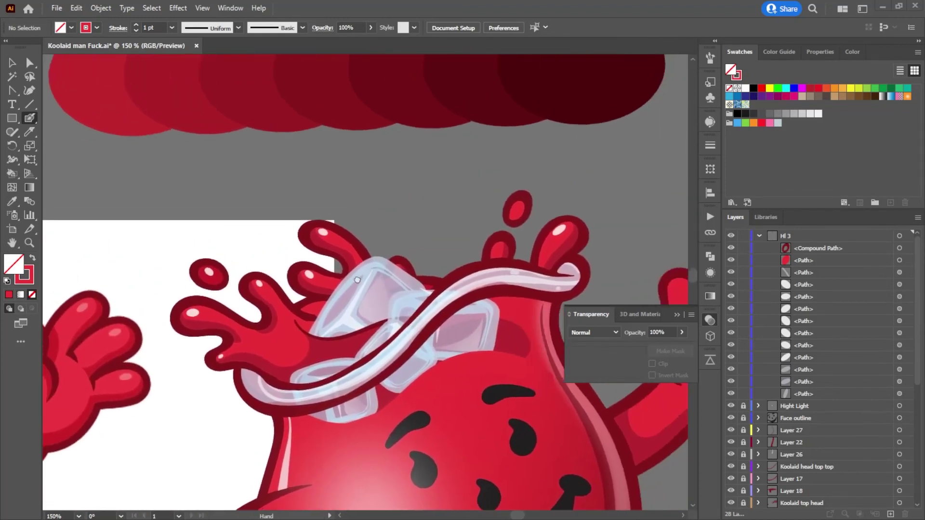
scroll(562, 221, "up", 4)
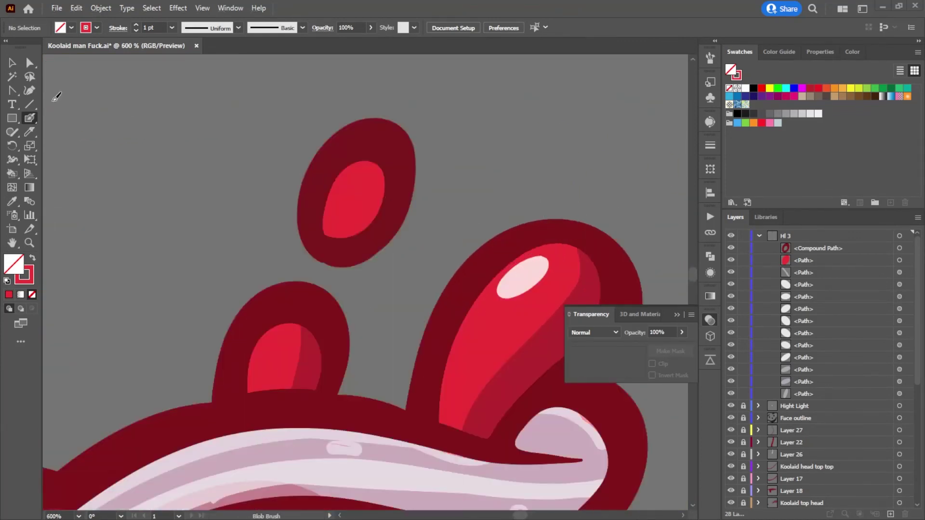
Step: Duplicate the large splash's white oval highlight, place it topmost in the HI 3 layer, and shrink and fit it inside the floating droplet
left_click(10, 67)
left_click_drag(521, 288, 504, 215)
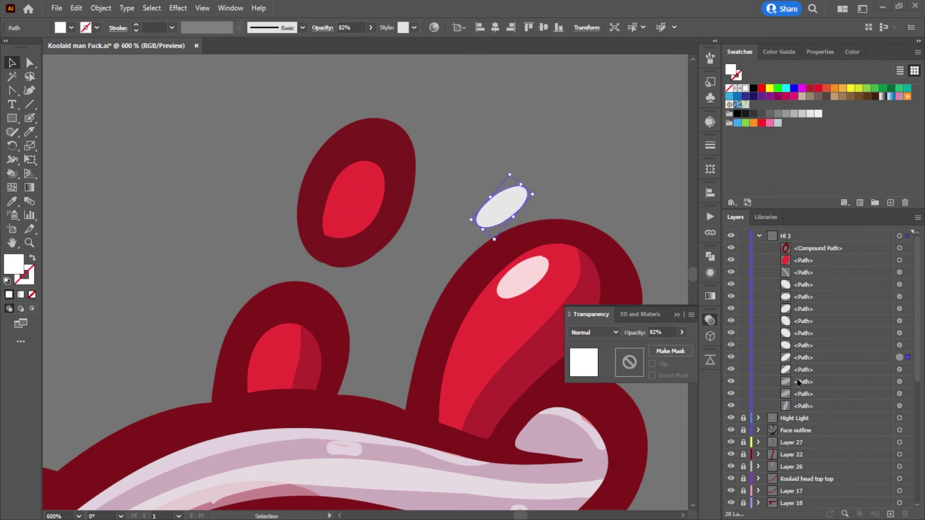
left_click_drag(815, 358, 799, 244)
left_click_drag(485, 233, 326, 208)
mouse_move(351, 144)
left_mouse_down()
mouse_move(356, 137)
mouse_move(334, 144)
left_mouse_up()
left_click_drag(338, 212, 354, 178)
Step: Cut the droplet's bright red interior with the Knife along a curve that splits off a crescent on its right side
left_click(361, 212)
left_click(29, 132)
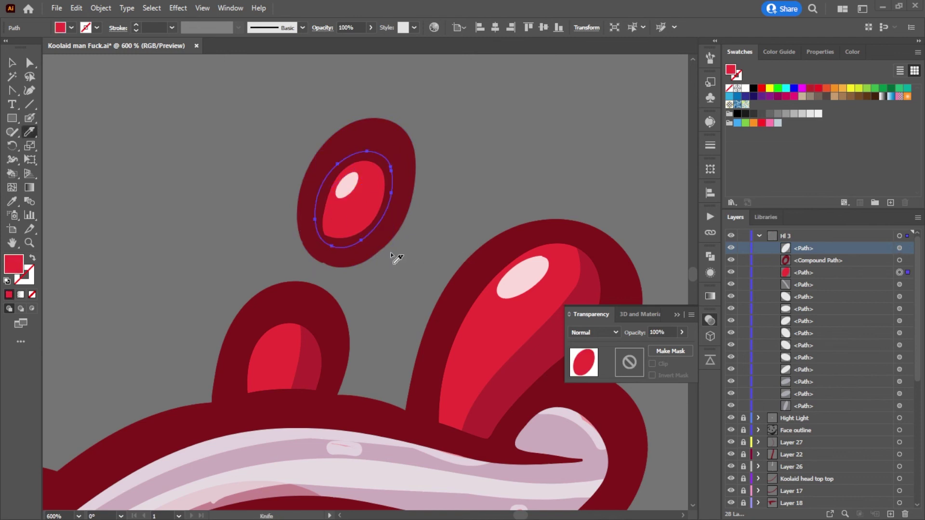
mouse_move(322, 243)
left_mouse_down()
mouse_move(369, 222)
mouse_move(374, 112)
left_mouse_up()
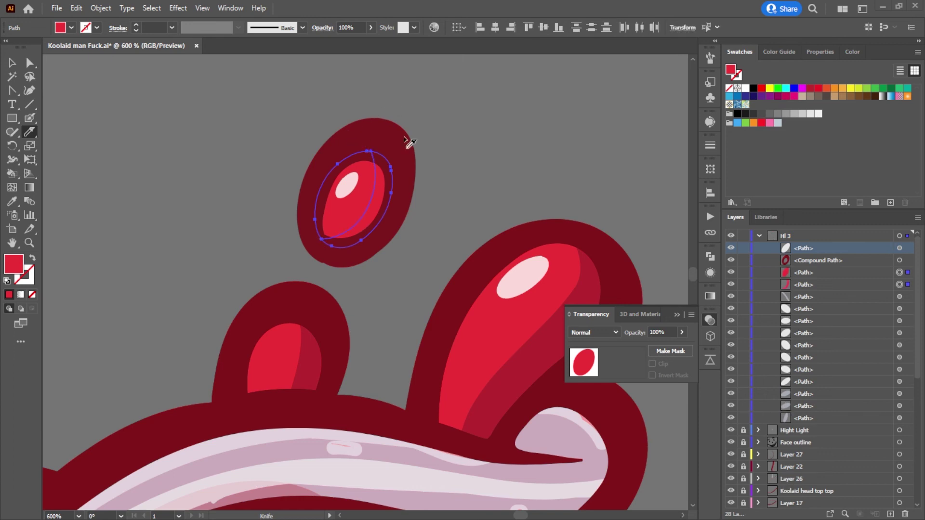
Step: Recolor the droplet's right-hand crescent with the darker red sampled from the large splash's shading
key("a")
left_click(381, 195)
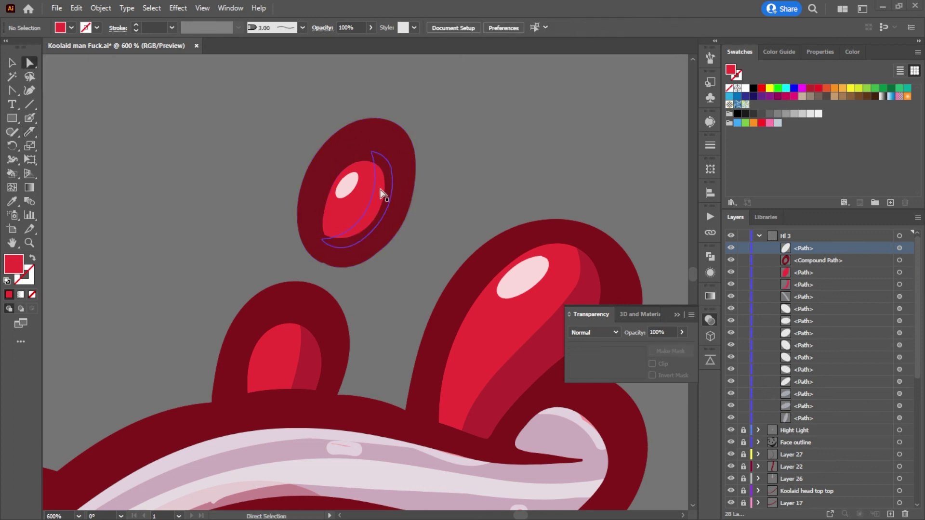
key("i")
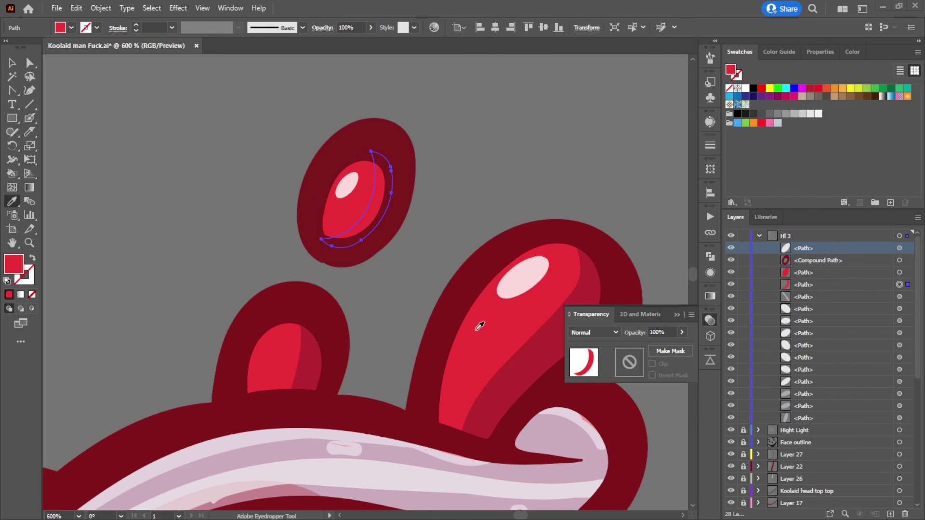
left_click(547, 359)
left_click(12, 63)
left_click(147, 108)
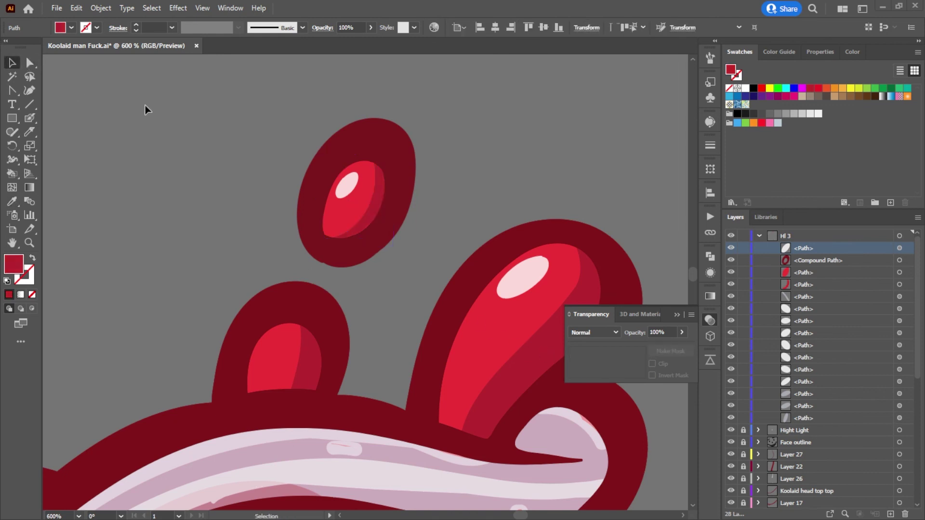
Step: Collapse and lock the HI 3 layer, and unlock the layers from Hight Light down through Layer 25
scroll(445, 158, "down", 7)
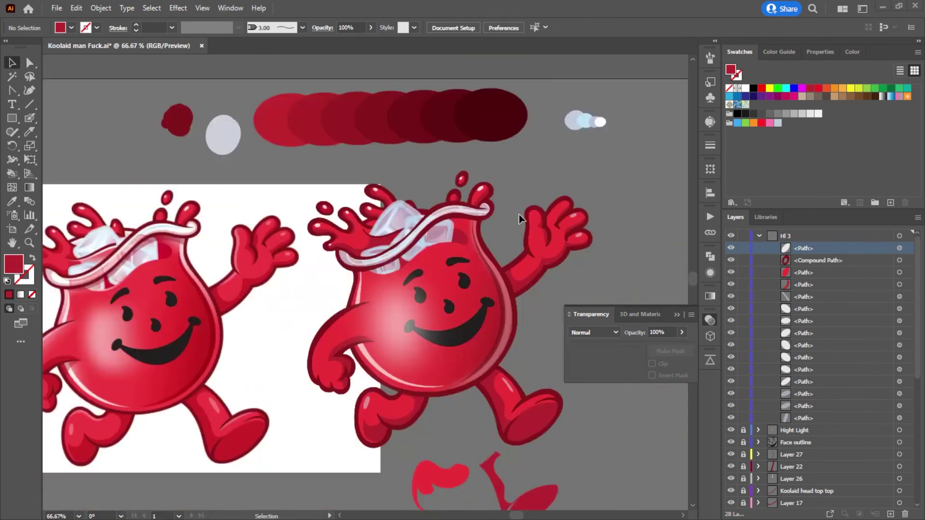
scroll(519, 214, "down", 3)
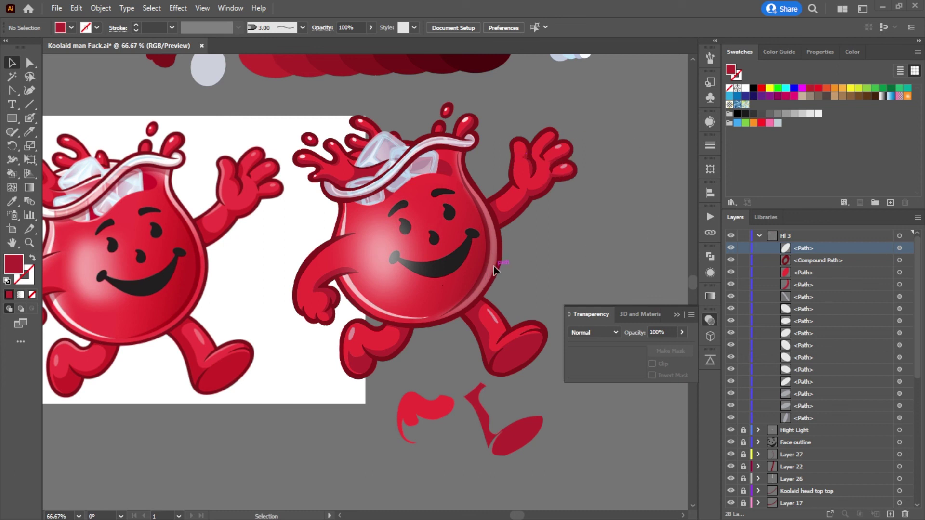
left_click(30, 63)
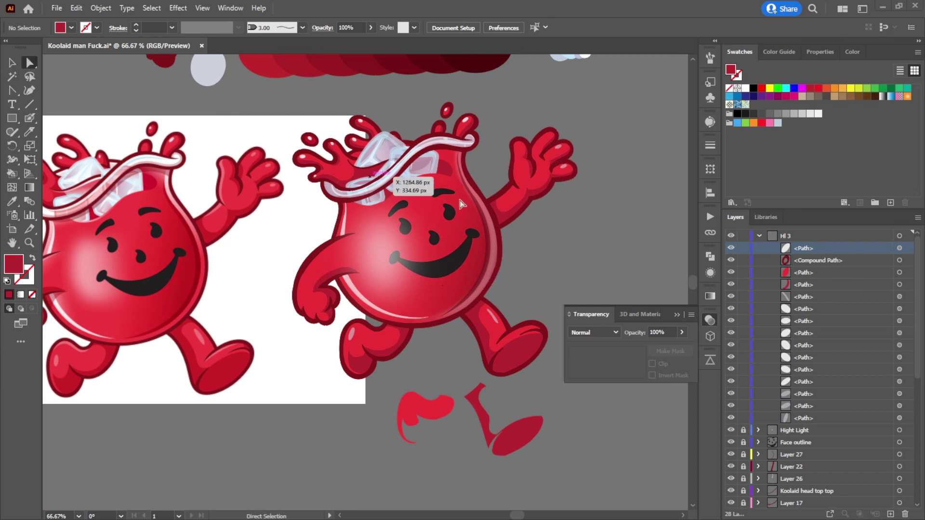
left_click(758, 238)
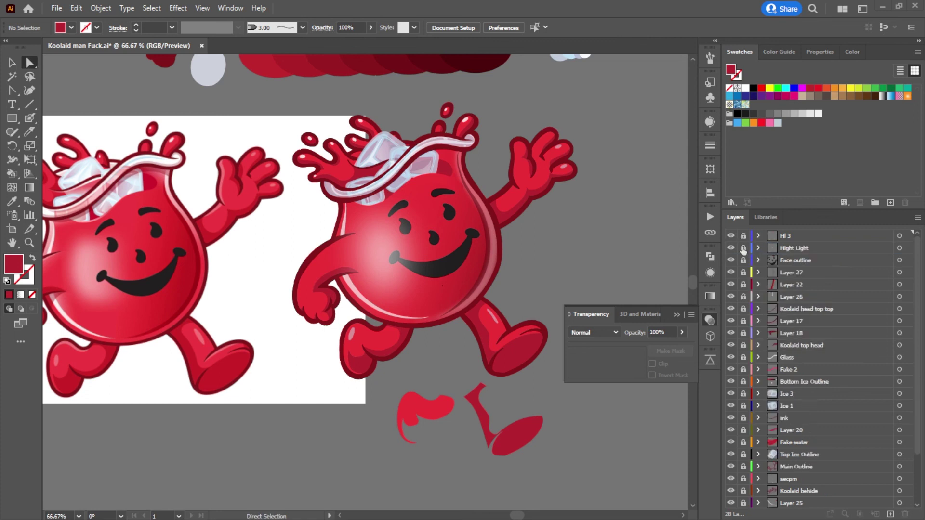
left_click_drag(744, 252, 750, 497)
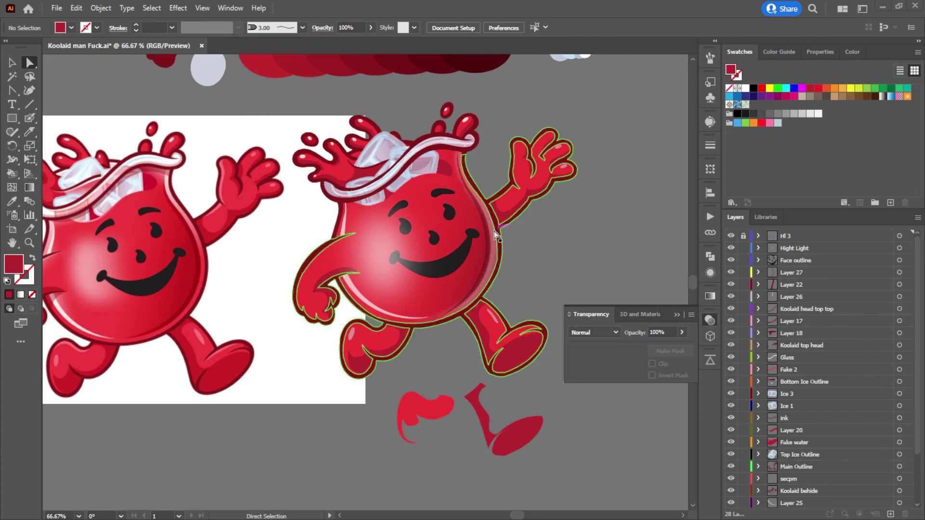
Step: Set the transparent gradient stop of the highlight on the jar's right edge to 10% opacity at about 23.5% location
left_click(494, 249)
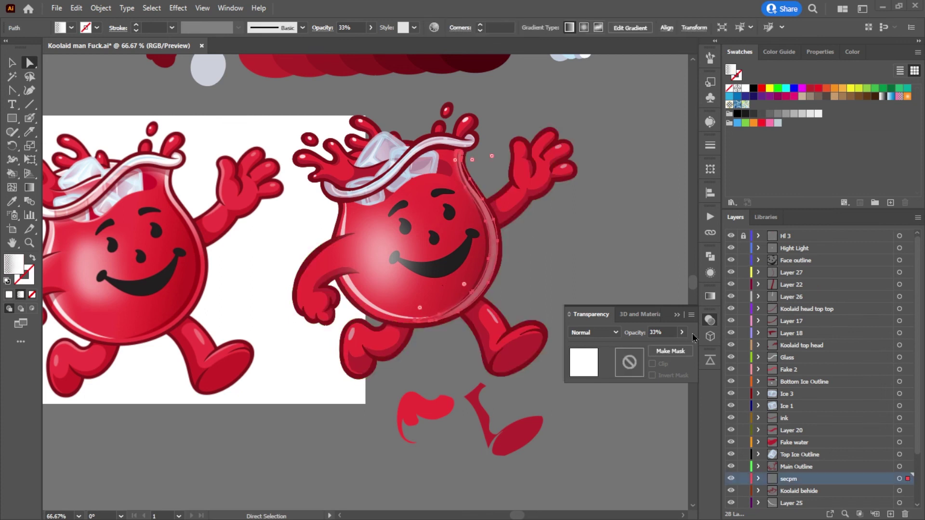
left_click(712, 297)
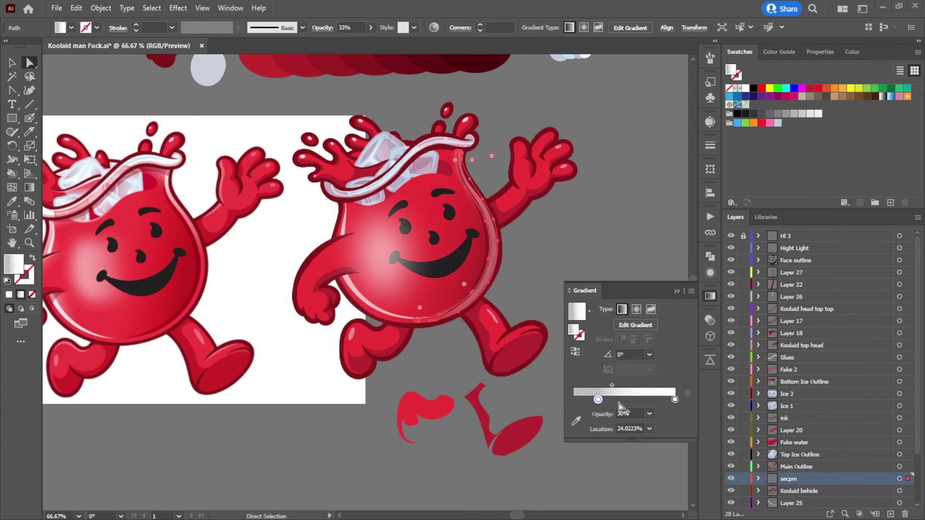
left_click_drag(598, 404, 639, 405)
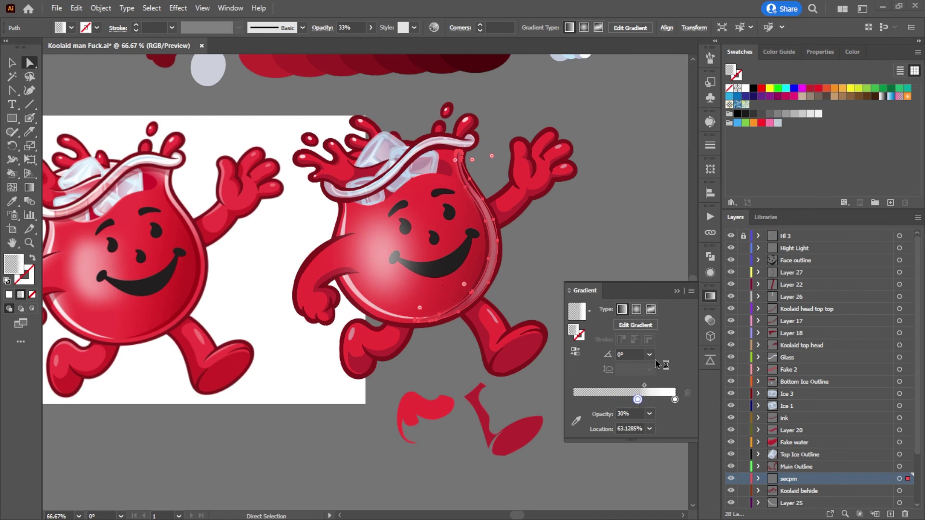
left_click(648, 415)
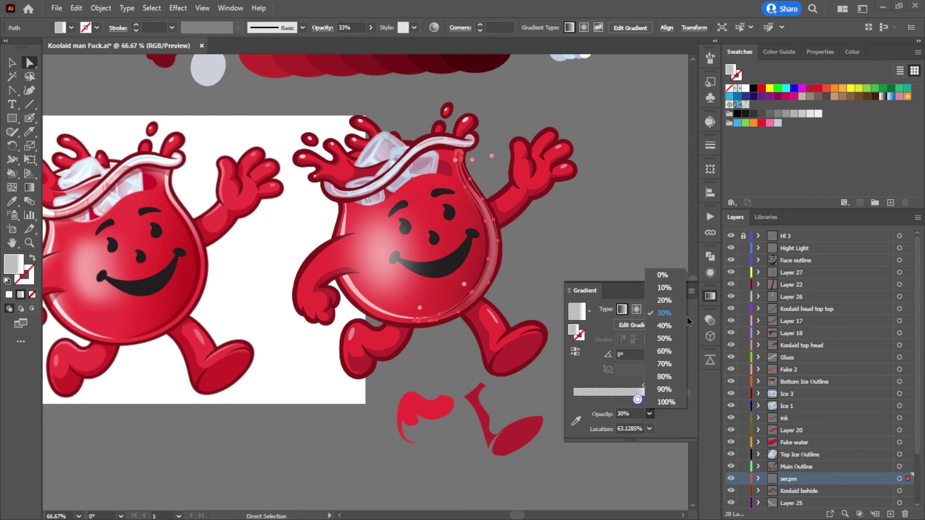
left_click(674, 289)
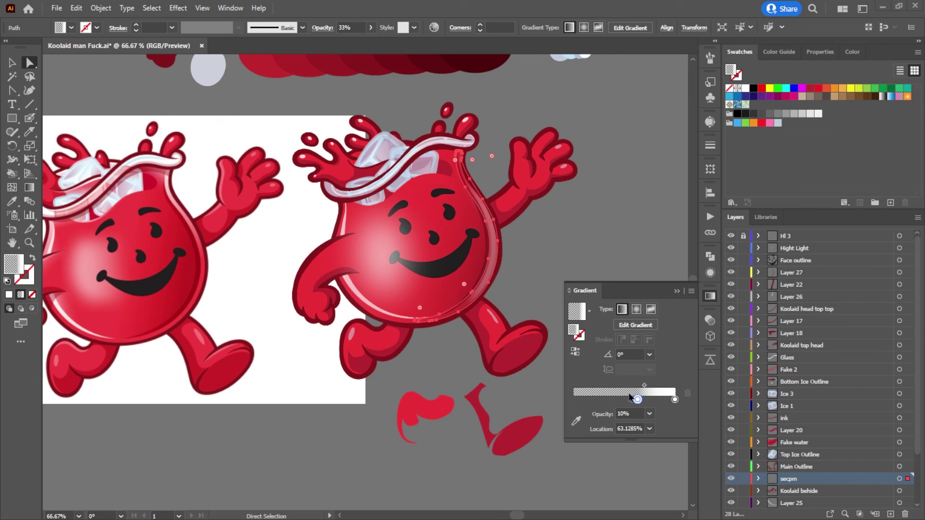
left_click_drag(638, 400, 600, 401)
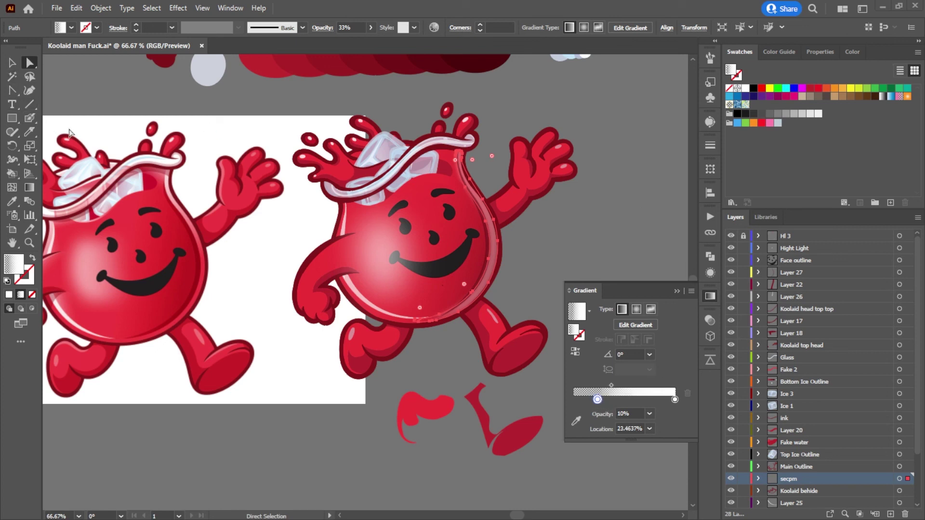
left_click(28, 119)
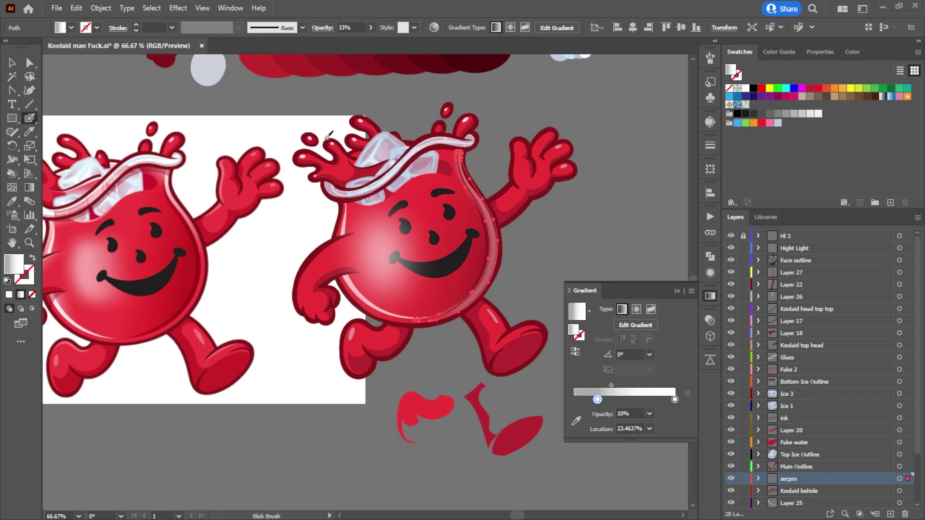
left_click(35, 68)
left_click(134, 87)
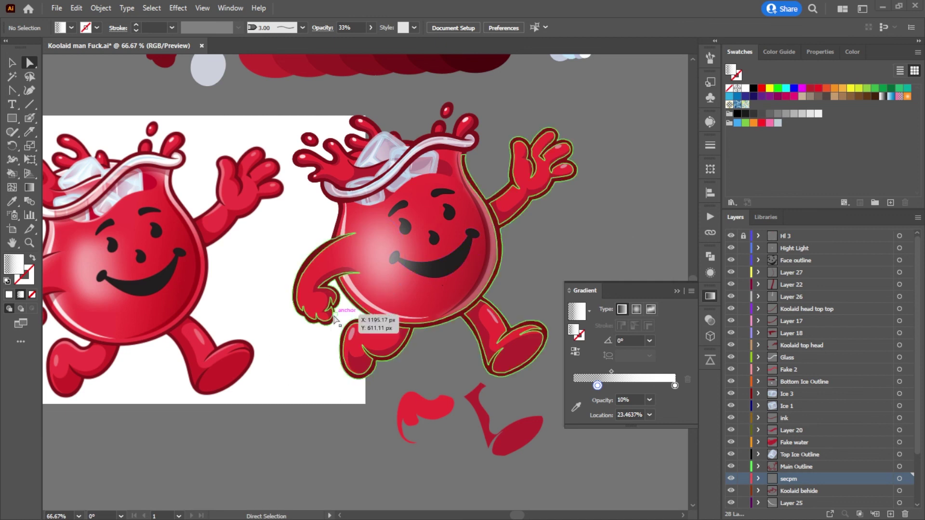
Step: Lock the Hight Light layer that holds the jar's soft white glow
scroll(317, 309, "up", 1)
mouse_move(411, 287)
left_mouse_down()
mouse_move(469, 266)
mouse_move(413, 289)
left_mouse_up()
left_click(433, 270)
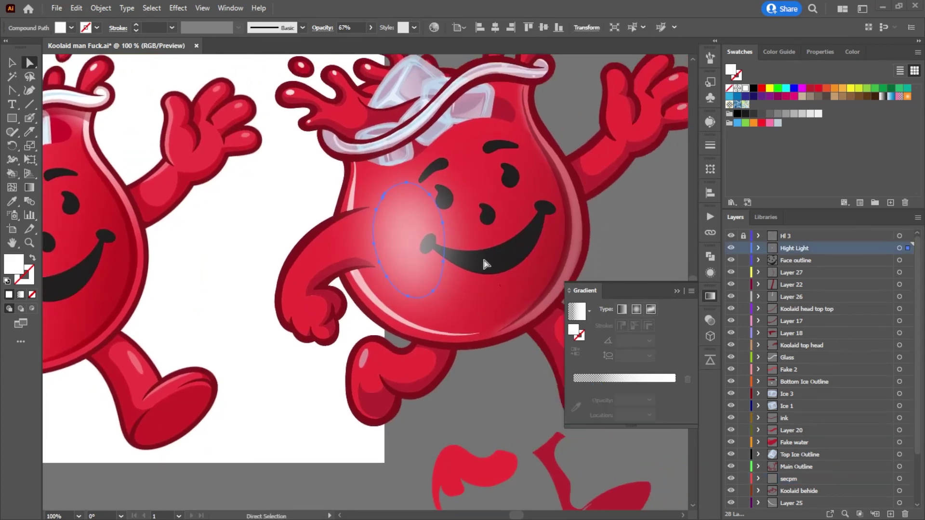
left_click(743, 248)
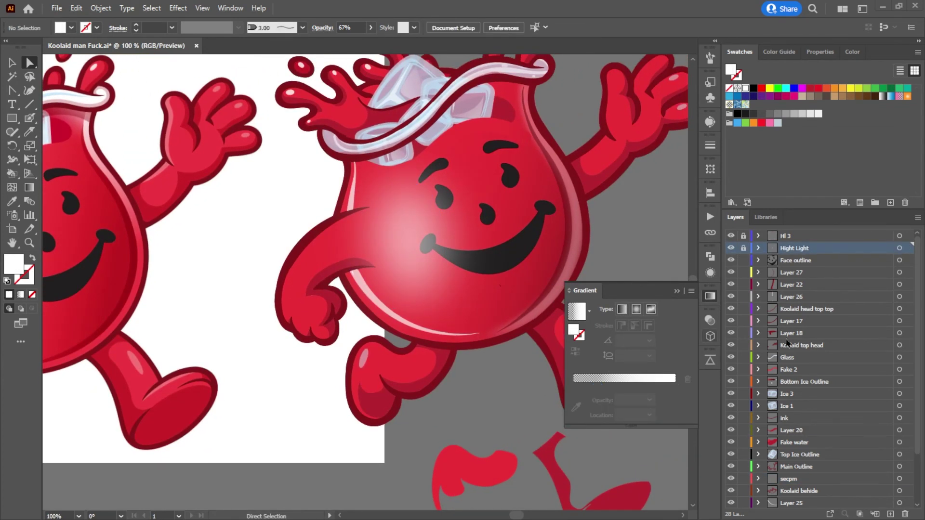
Step: Cut the jar's red body shape in the Outline layer with the Knife to separate a small area just beneath the bent arm
scroll(771, 380, "down", 2)
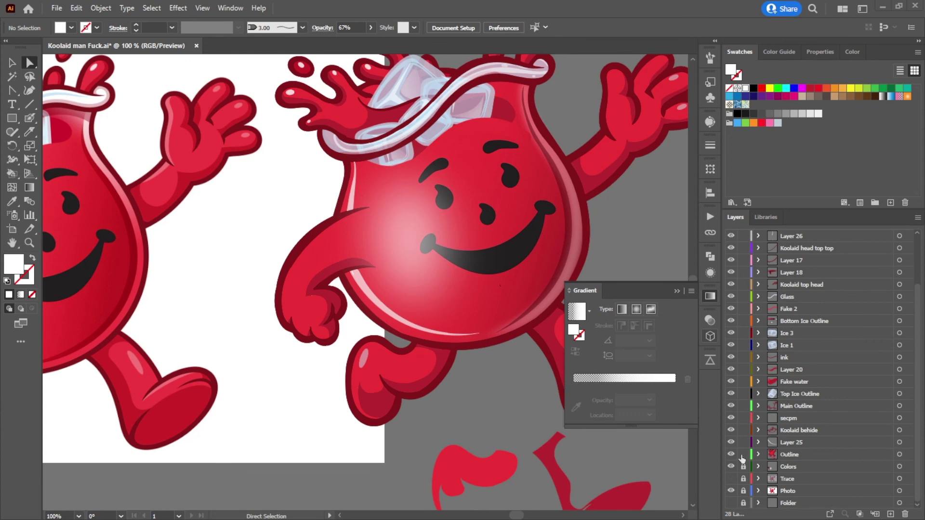
left_click(323, 311)
left_click_drag(324, 311, 473, 306)
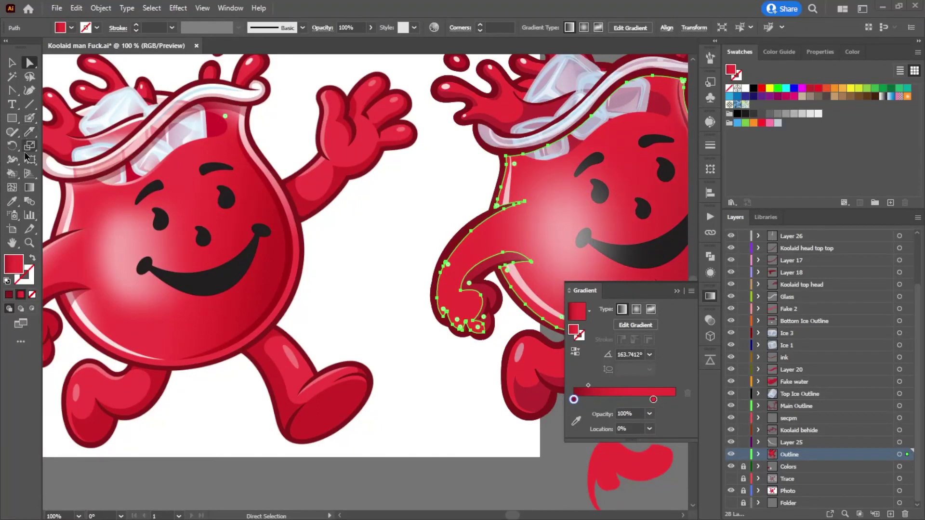
left_click(29, 136)
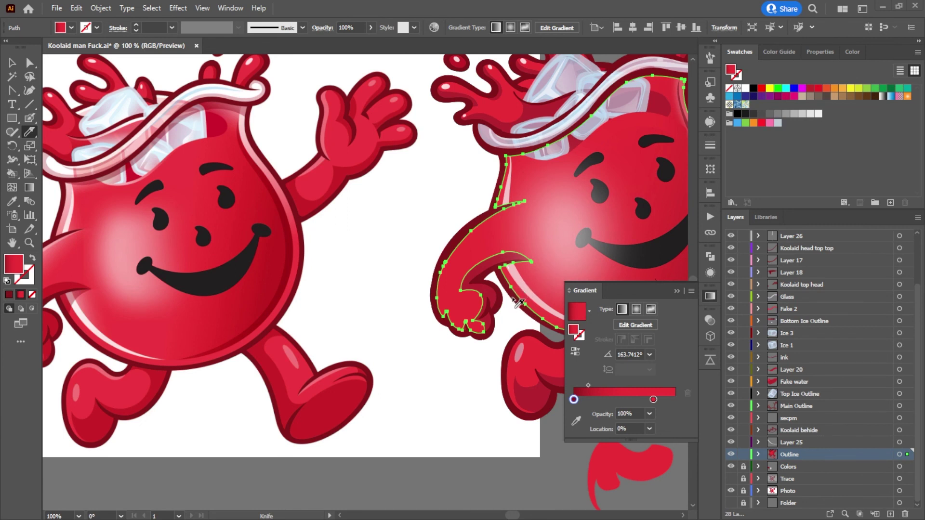
mouse_move(514, 300)
left_mouse_down()
mouse_move(534, 266)
mouse_move(501, 254)
left_mouse_up()
Step: Fill the small slice beneath the bent arm with a solid darker shading red
left_click(29, 62)
left_click(511, 284)
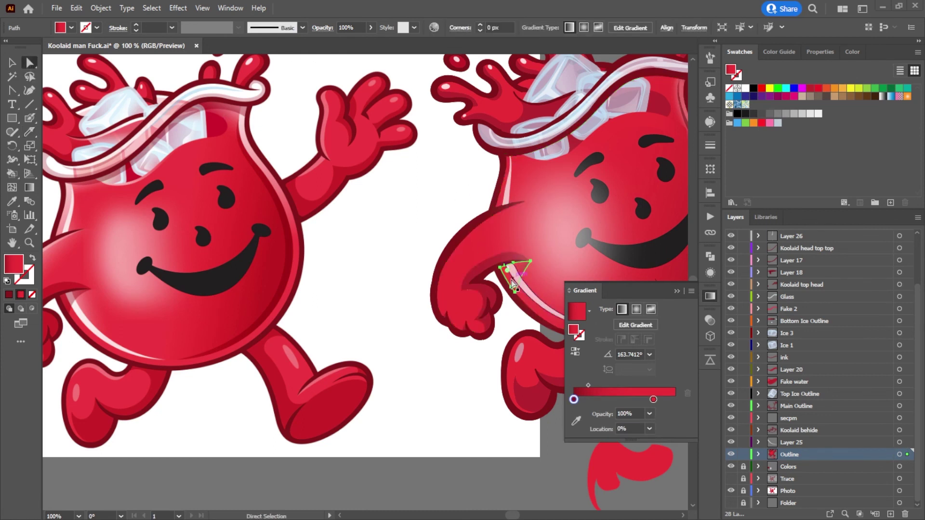
key("i")
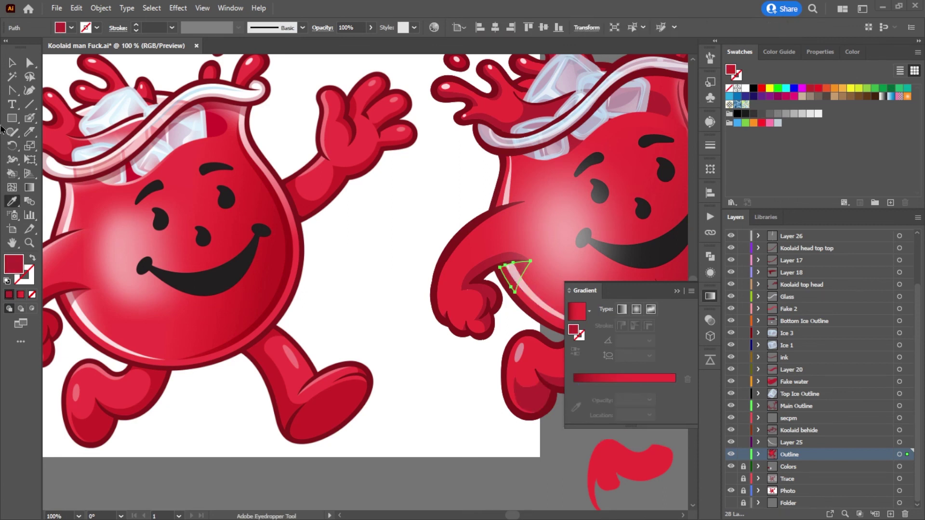
left_click(30, 63)
left_click(422, 171)
Step: Cut a narrow strip from the jar's red body shape with the Knife, running from above the arm up to the rim beside the neck highlight
scroll(415, 206, "down", 2)
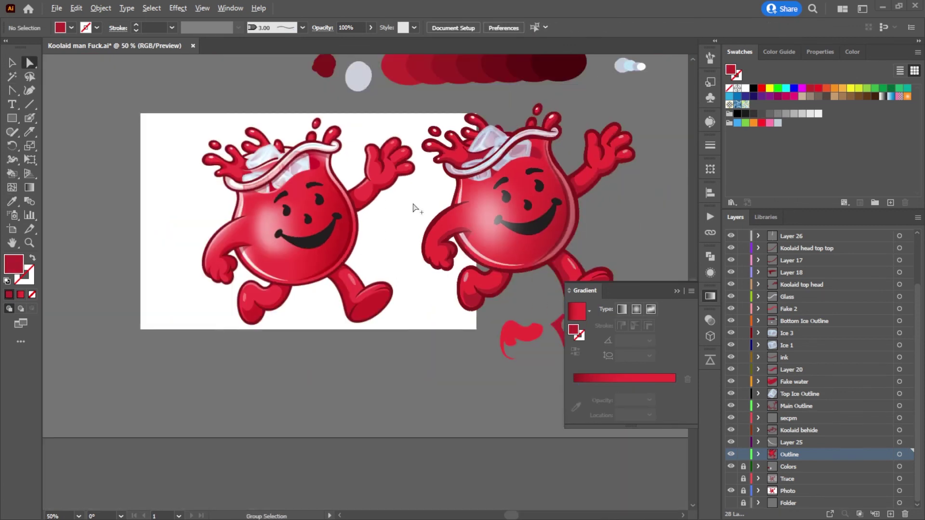
left_click_drag(436, 398, 383, 403)
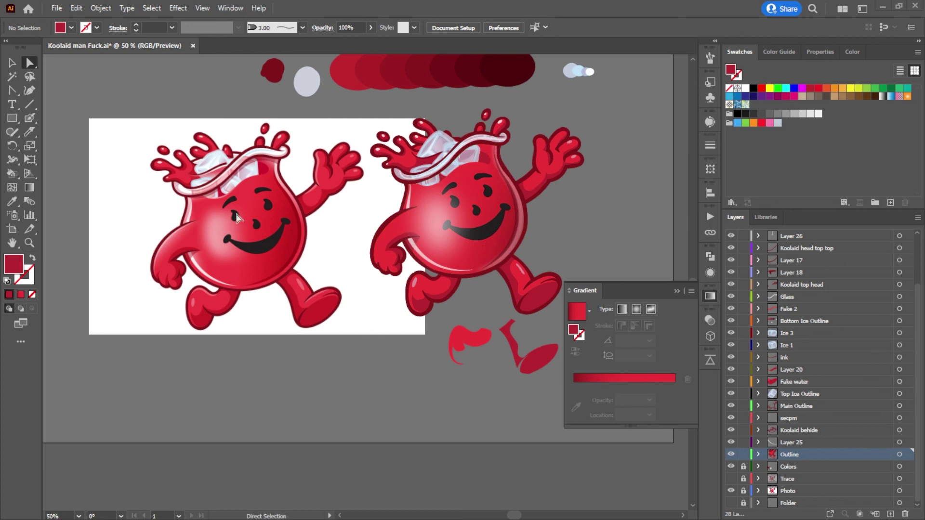
scroll(390, 206, "up", 3)
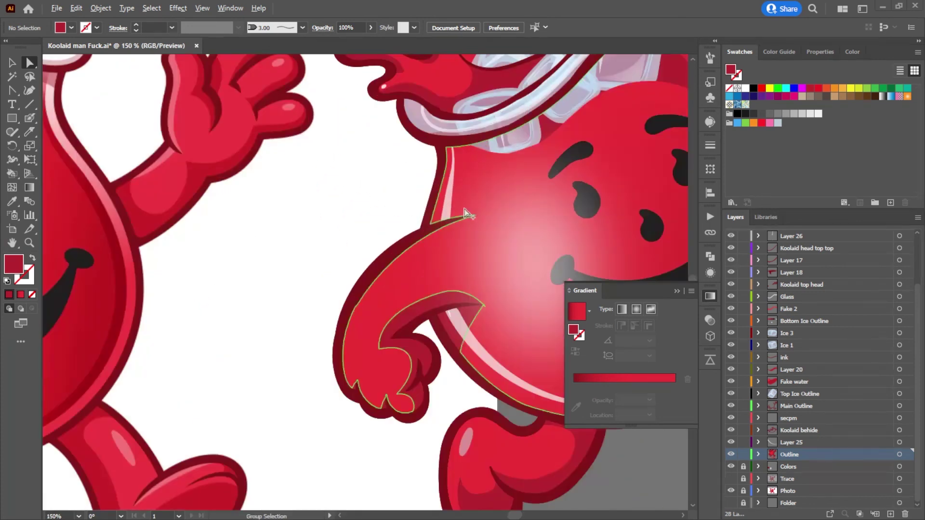
left_click(490, 212)
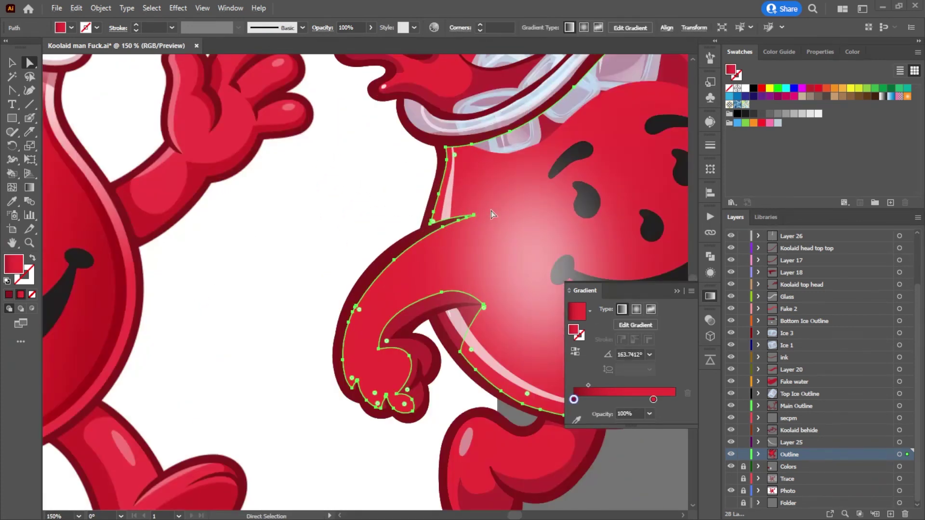
scroll(490, 211, "up", 4)
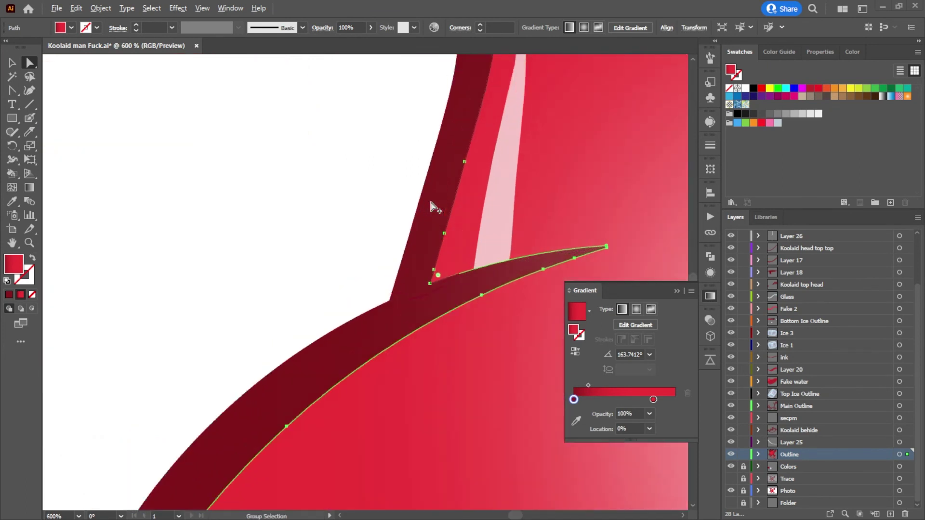
left_click_drag(489, 203, 370, 312)
scroll(328, 307, "down", 2)
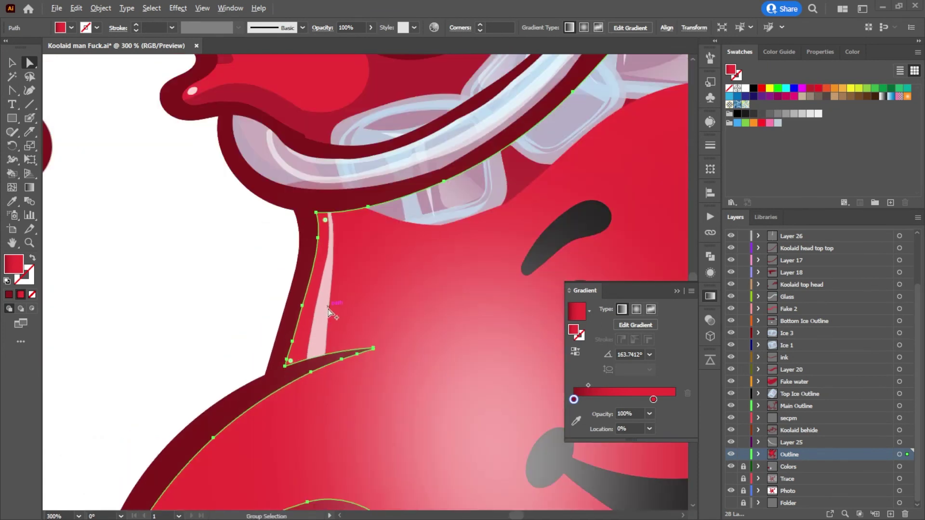
left_click(29, 133)
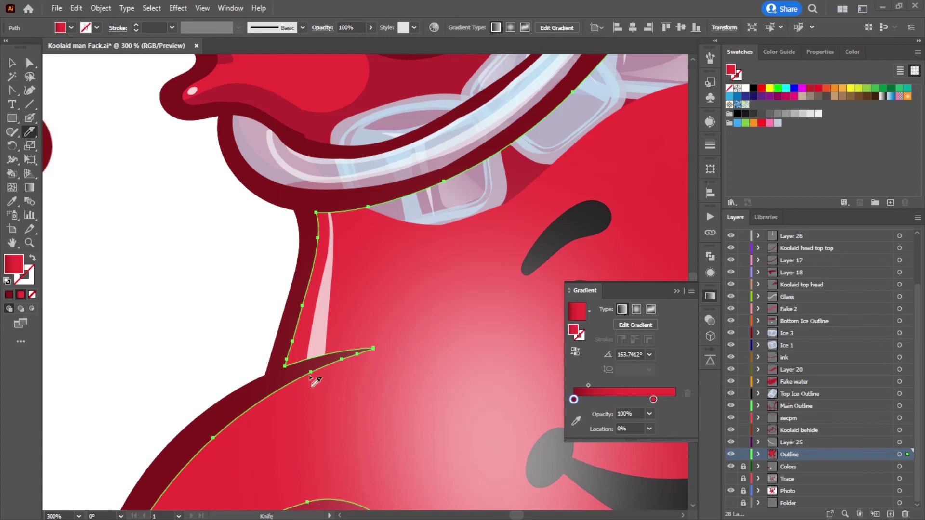
mouse_move(313, 366)
left_mouse_down()
mouse_move(337, 272)
mouse_move(336, 206)
left_mouse_up()
Step: Fill the narrow strip beside the jar's neck with the translucent white gradient sampled from the jar's far-side edge highlight
left_click(29, 63)
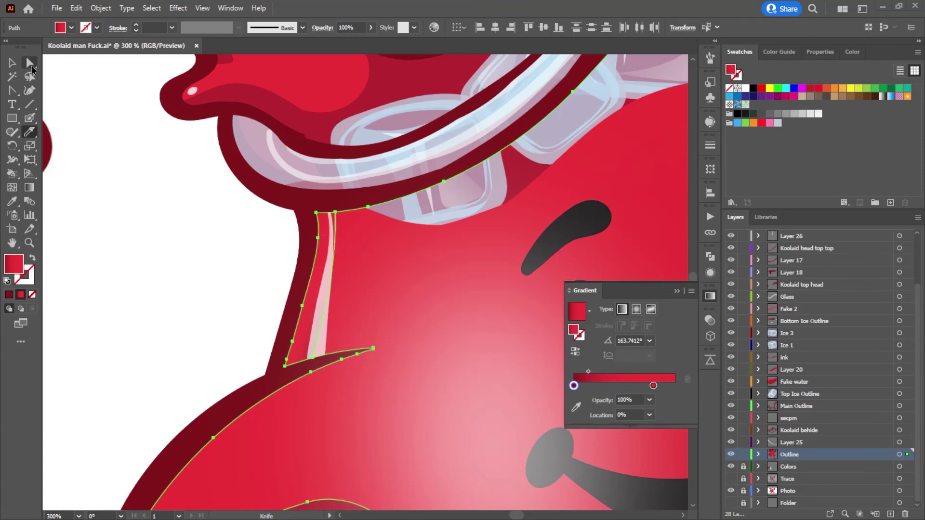
left_click(114, 156)
left_click(311, 302)
scroll(312, 302, "down", 5)
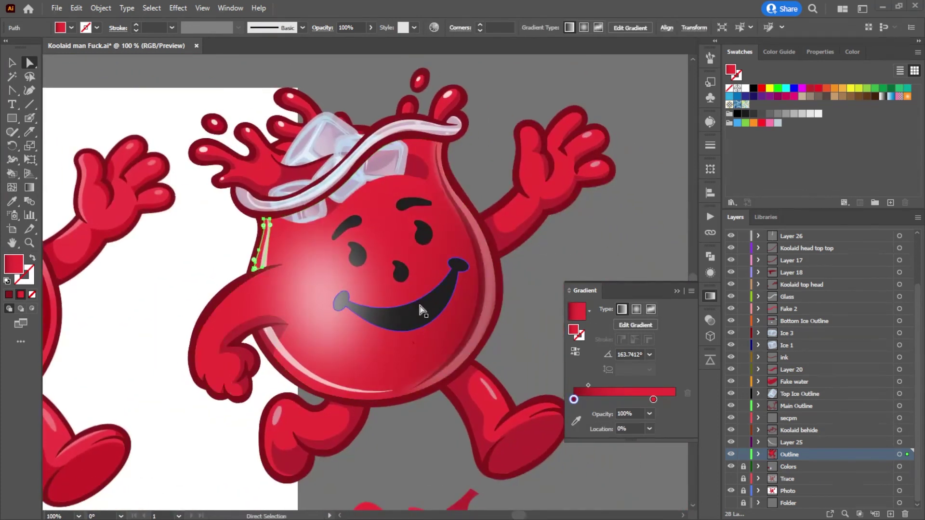
key("i")
left_click(487, 326)
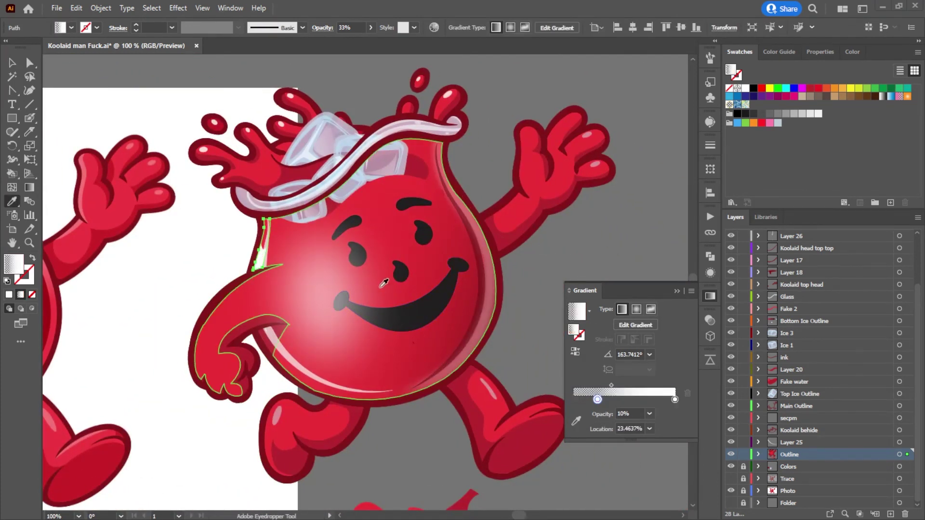
scroll(279, 230, "up", 4)
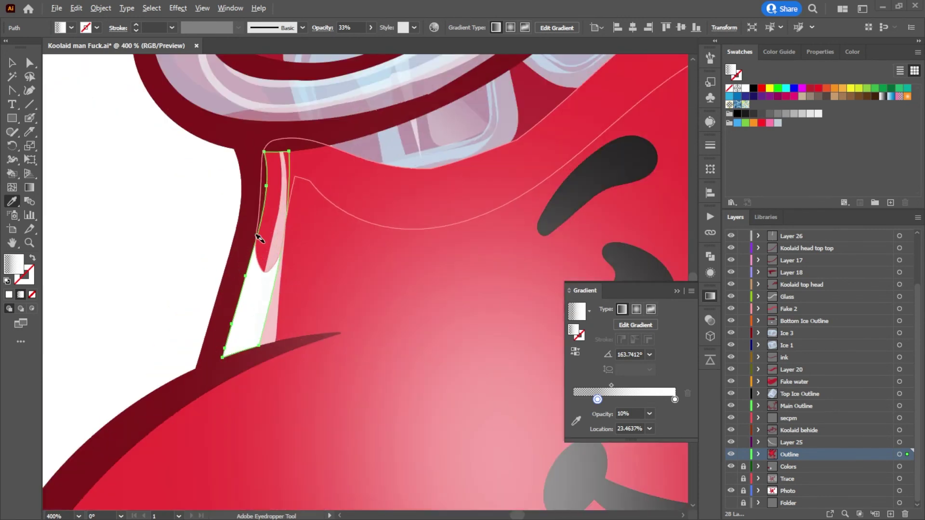
Step: Select the white-filled strip beside the neck and create a new layer directly above the Outline layer
key("ctrl+shift+a")
left_click(30, 62)
left_click(268, 321)
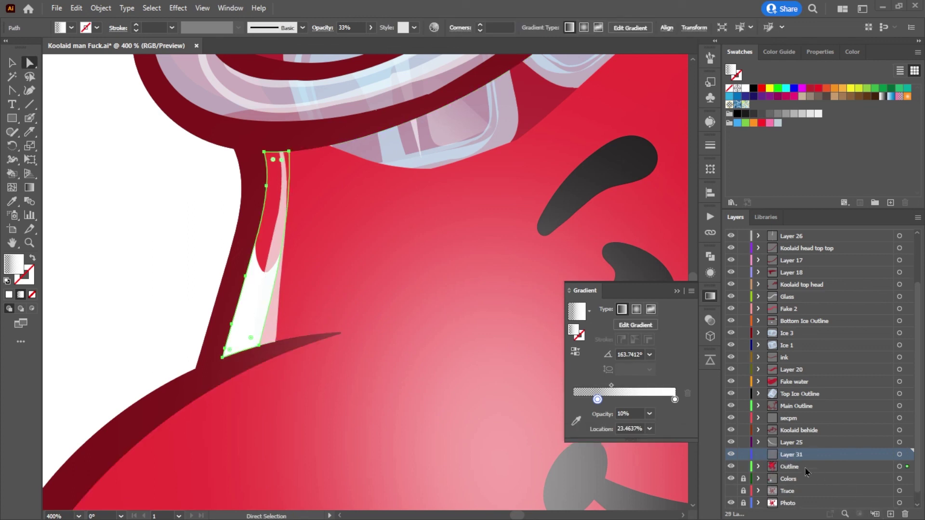
left_click(890, 514)
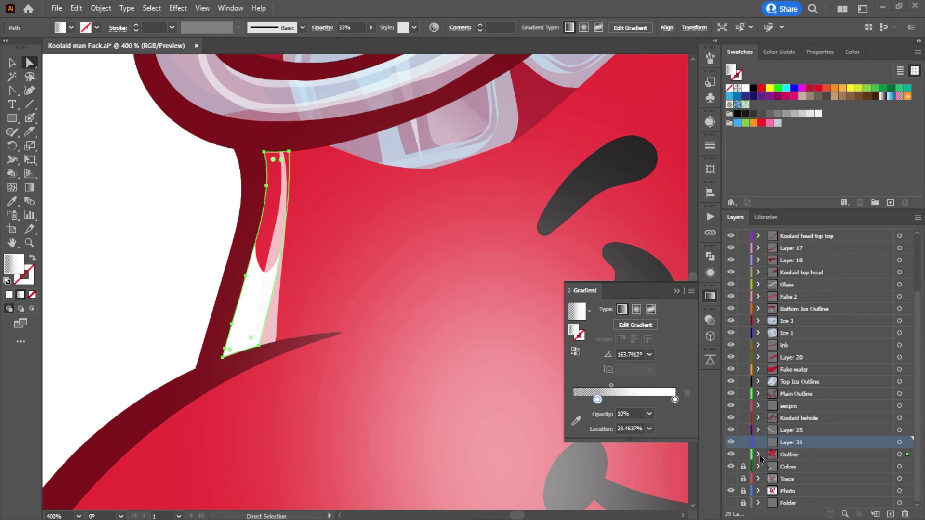
Step: Find the strip's path inside the Outline layer's group and move it into the new Layer 31
left_click(758, 455)
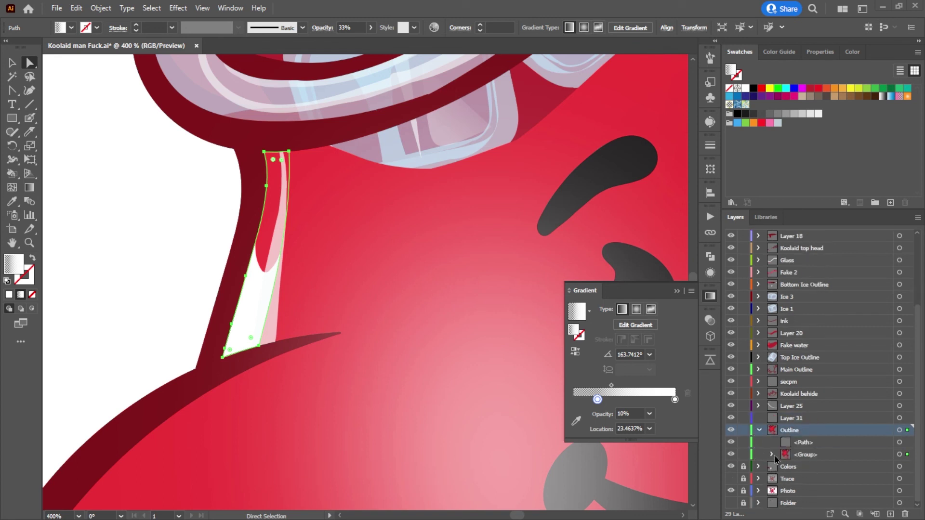
left_click(772, 455)
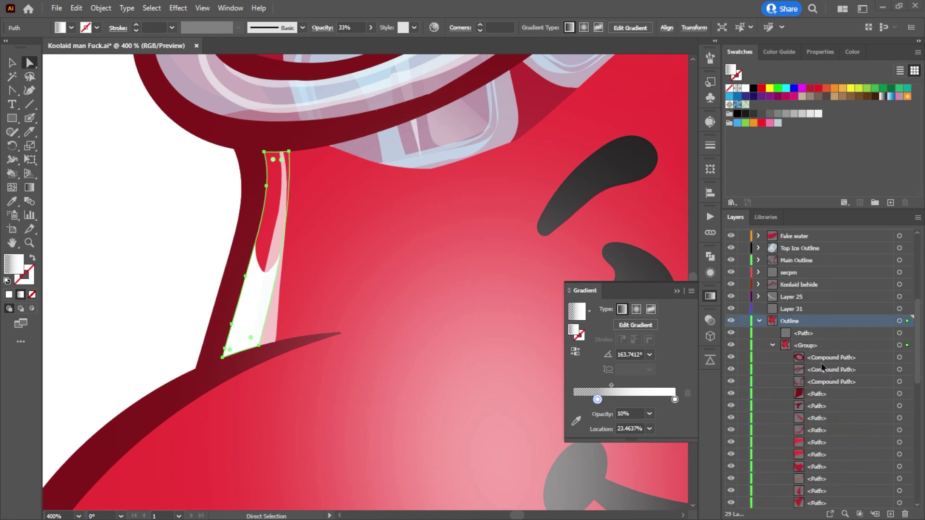
left_click(772, 346)
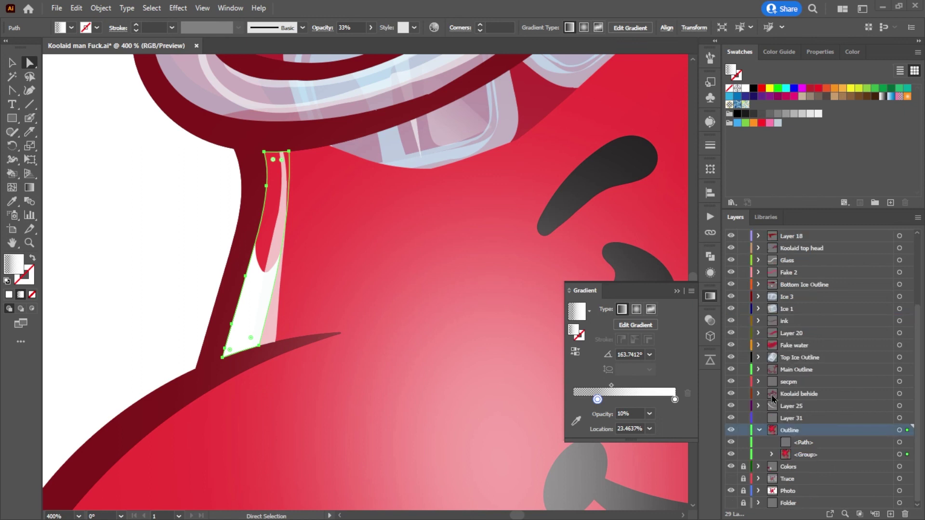
left_click(772, 455)
scroll(852, 466, "down", 3)
scroll(865, 424, "up", 5)
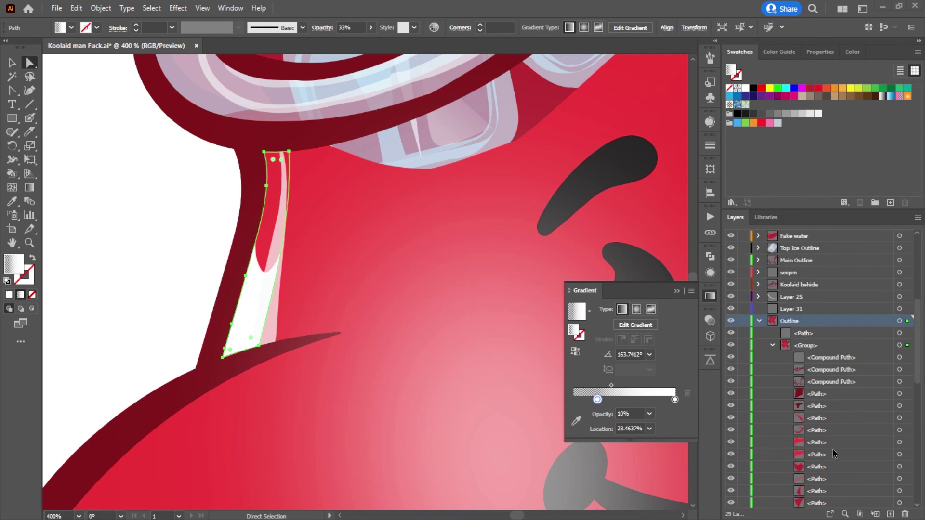
scroll(833, 465, "down", 2)
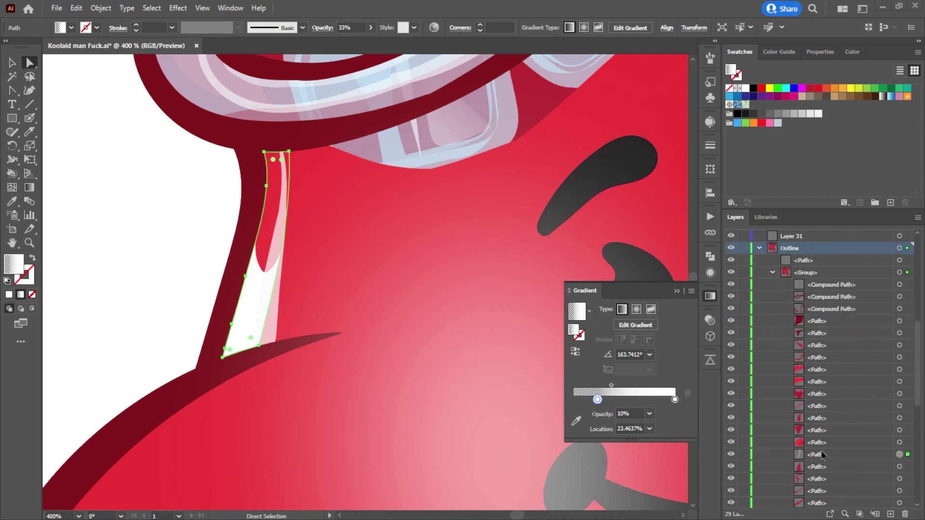
left_click(823, 456)
left_click_drag(823, 457, 810, 237)
scroll(759, 401, "up", 4)
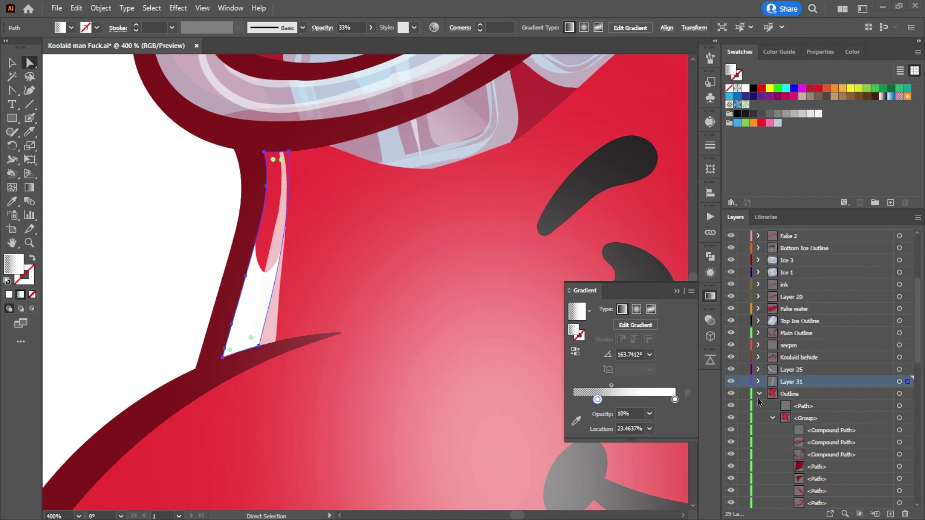
Step: Collapse the Outline layer and move Layer 31 to the top of the stack, above Hl 3
left_click(759, 395)
left_click_drag(801, 444, 805, 257)
scroll(803, 298, "up", 3)
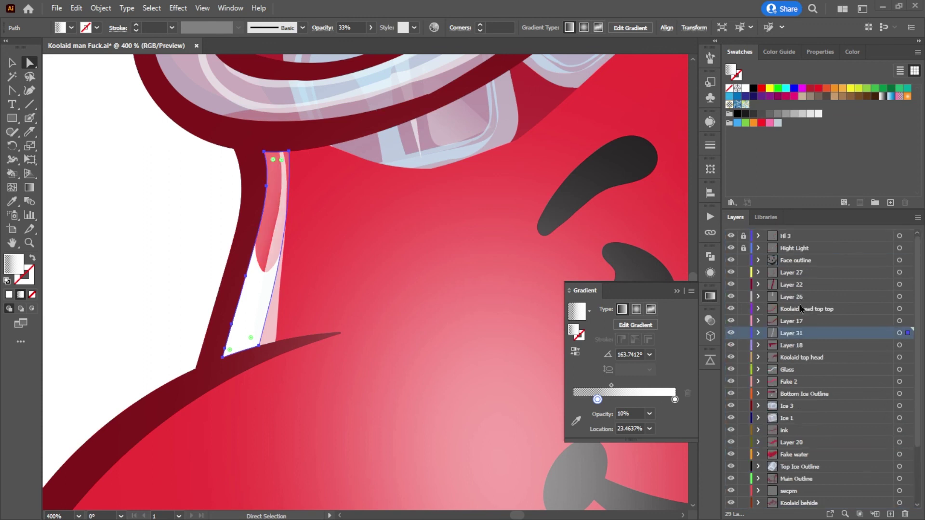
left_click_drag(806, 341, 800, 232)
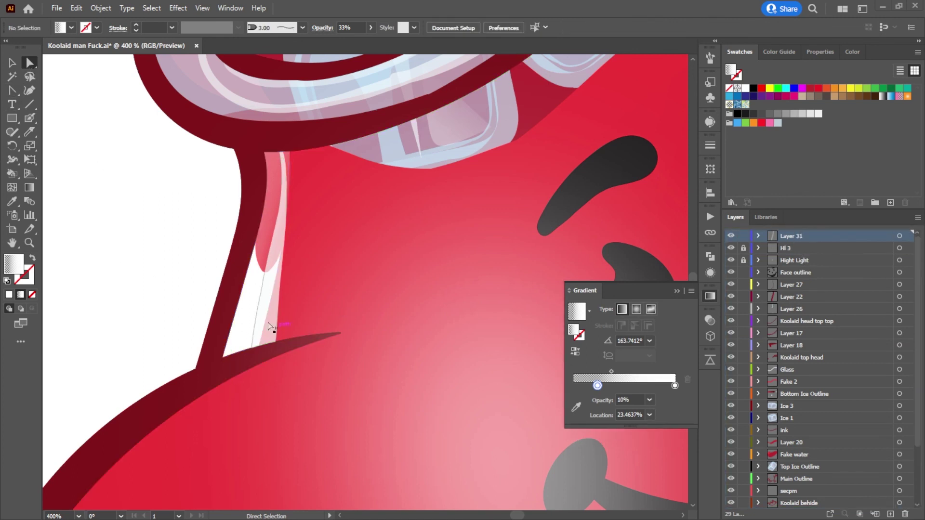
Step: Set the strip gradient's 10% opacity stop to location 0%, try adjusting the gradient's start, and reselect the strip
left_click_drag(597, 400, 573, 399)
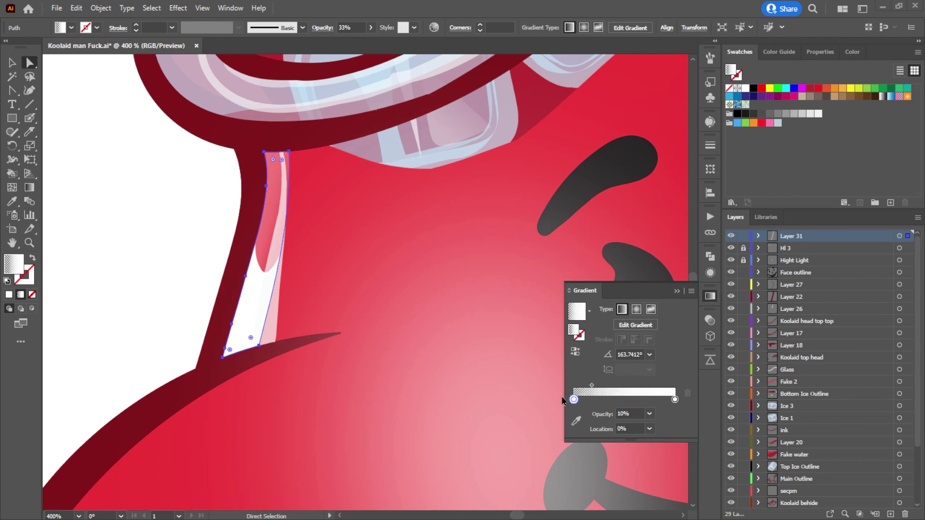
left_click(643, 329)
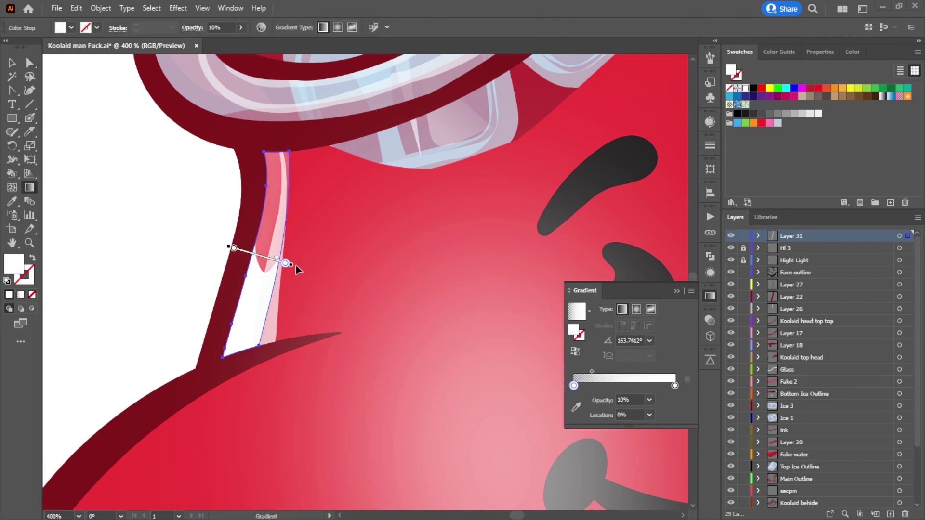
mouse_move(223, 245)
left_mouse_down()
mouse_move(424, 295)
mouse_move(339, 226)
mouse_move(217, 256)
mouse_move(217, 344)
mouse_move(233, 249)
left_mouse_up()
left_click(30, 63)
left_click(114, 198)
mouse_move(250, 295)
left_mouse_down()
mouse_move(136, 273)
mouse_move(250, 304)
left_mouse_up()
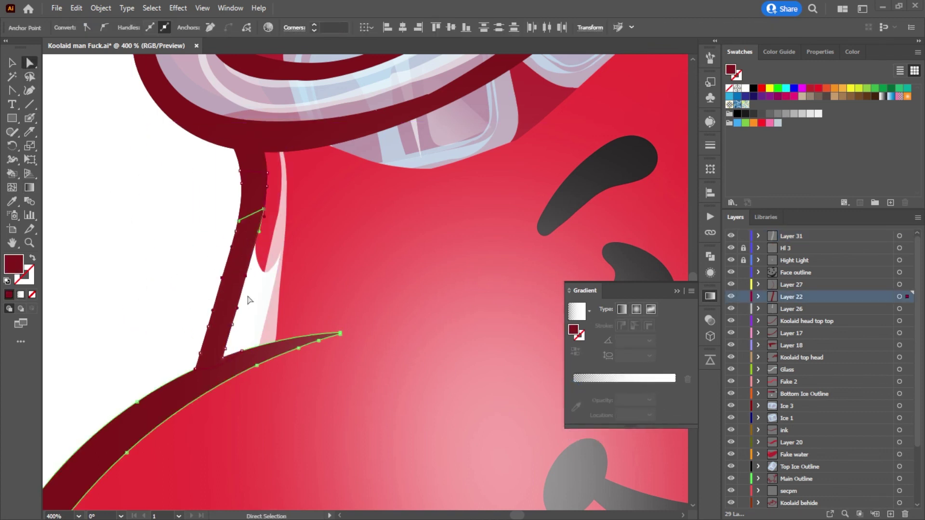
left_click(236, 287)
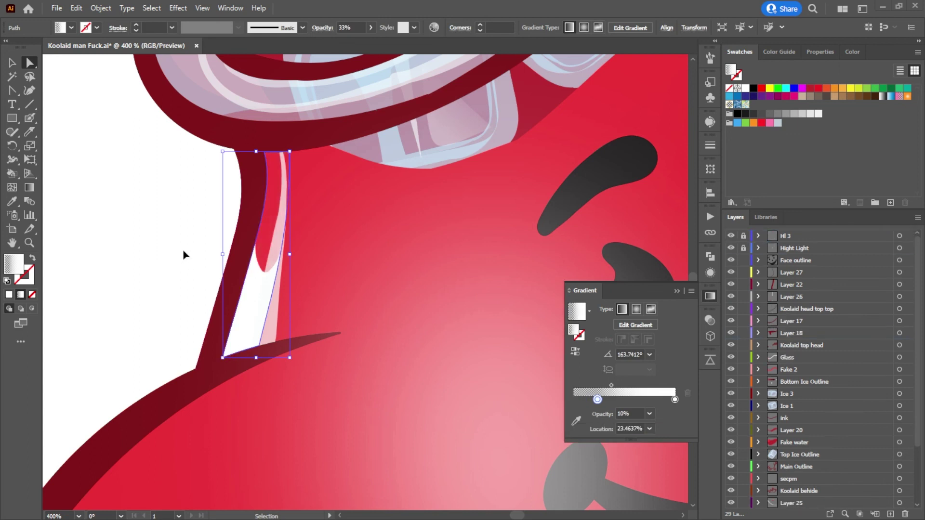
Step: Undo the strip's layer changes and translucent white fill
key("ctrl+z")
key("ctrl+z")
key("a")
scroll(802, 439, "down", 1)
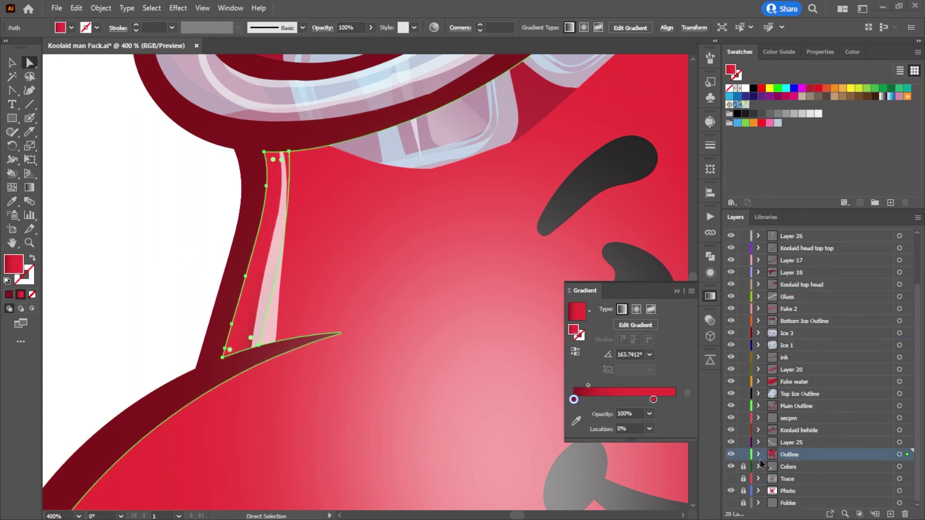
Step: Try to move the red strip off the jar onto the white background, and undo the move
left_click_drag(264, 296, 69, 255)
left_click_drag(265, 235, 166, 215)
key("ctrl+z")
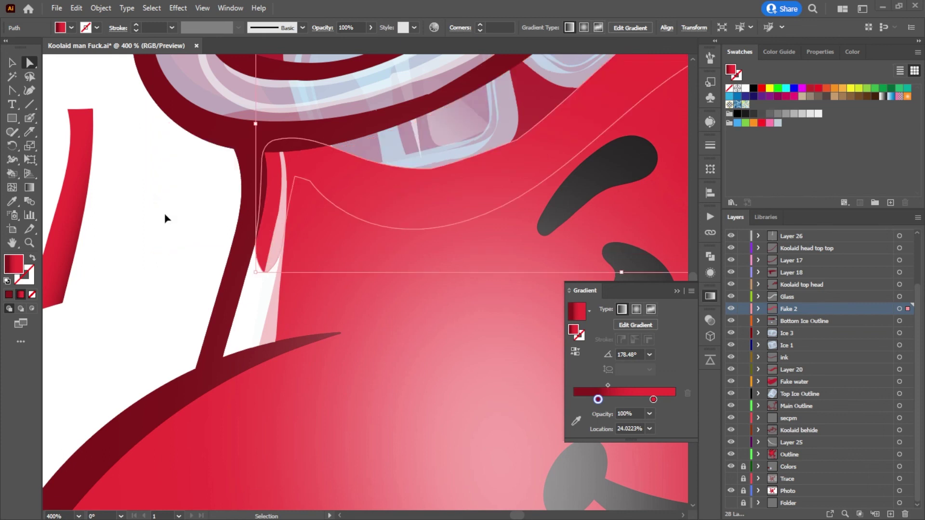
key("ctrl+z")
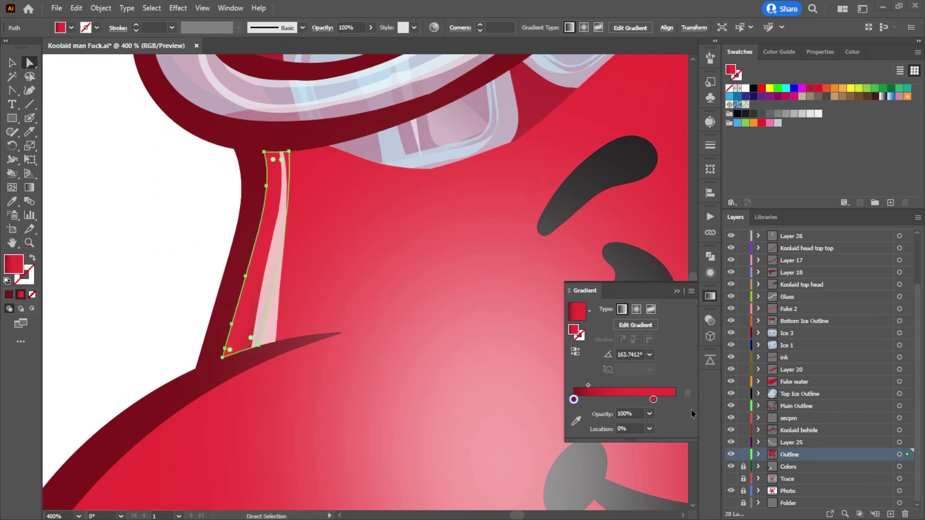
Step: Create a new layer directly above the Outline layer and deselect the artwork
left_click(756, 456)
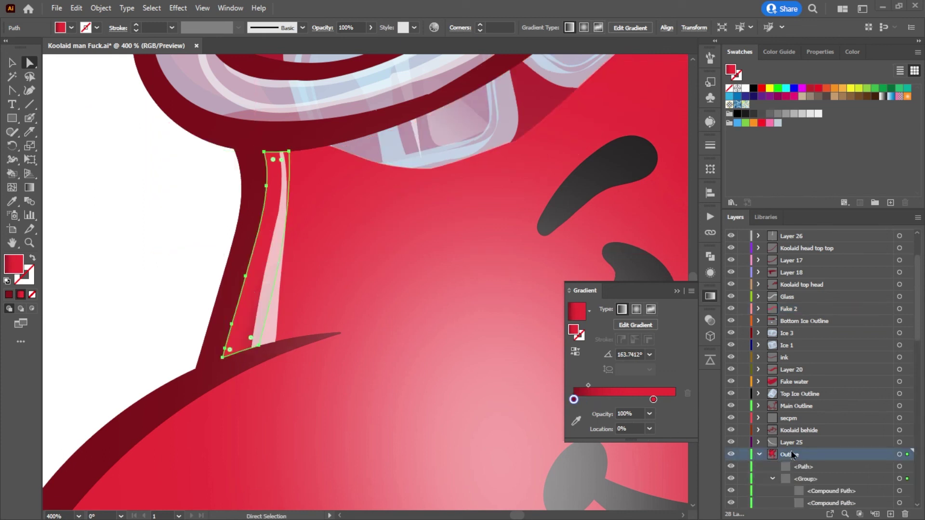
left_click(889, 514)
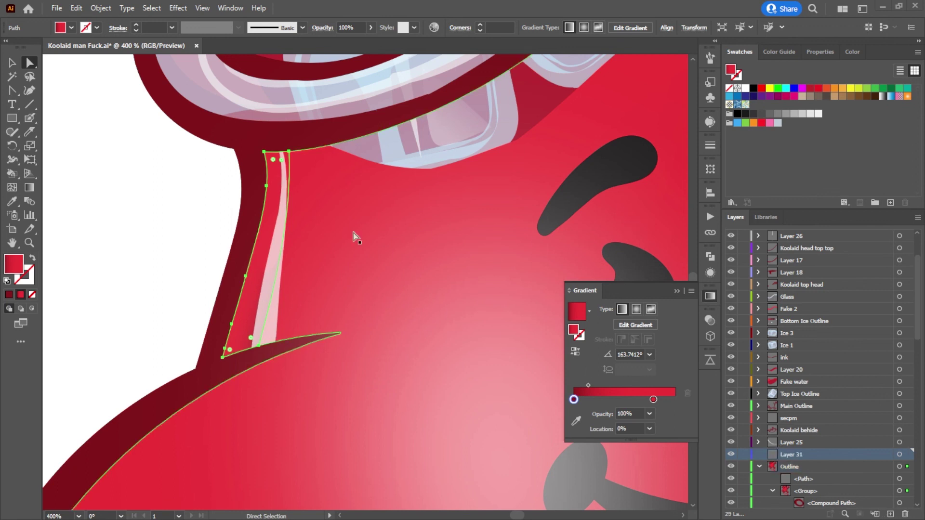
left_click(174, 222)
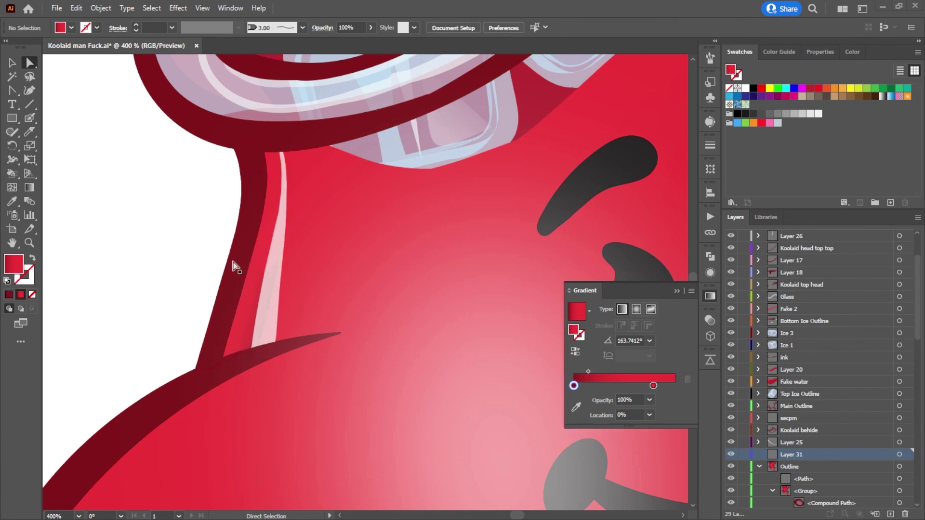
Step: Add another layer above Outline and move it just below Layer 26, and add one more layer at the top of the stack
left_click(254, 301)
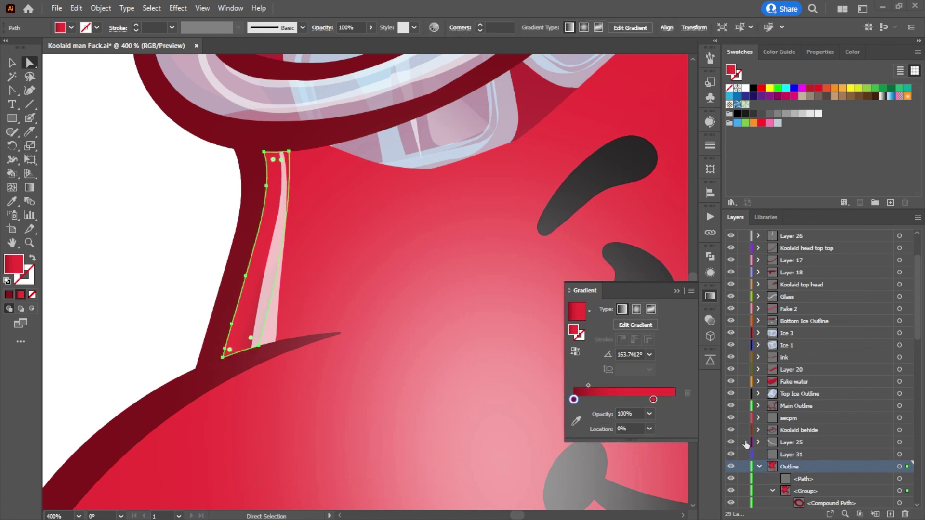
left_click(762, 466)
left_click(890, 514)
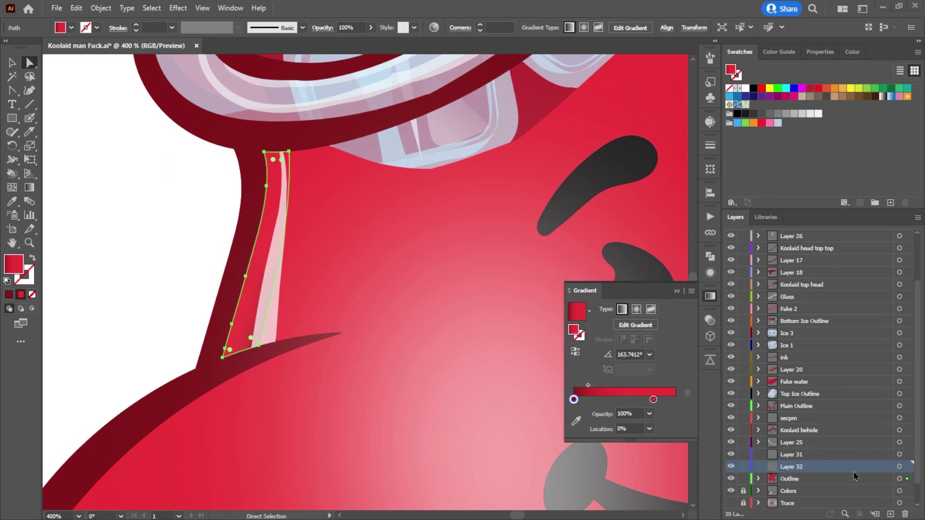
left_click_drag(808, 463, 802, 244)
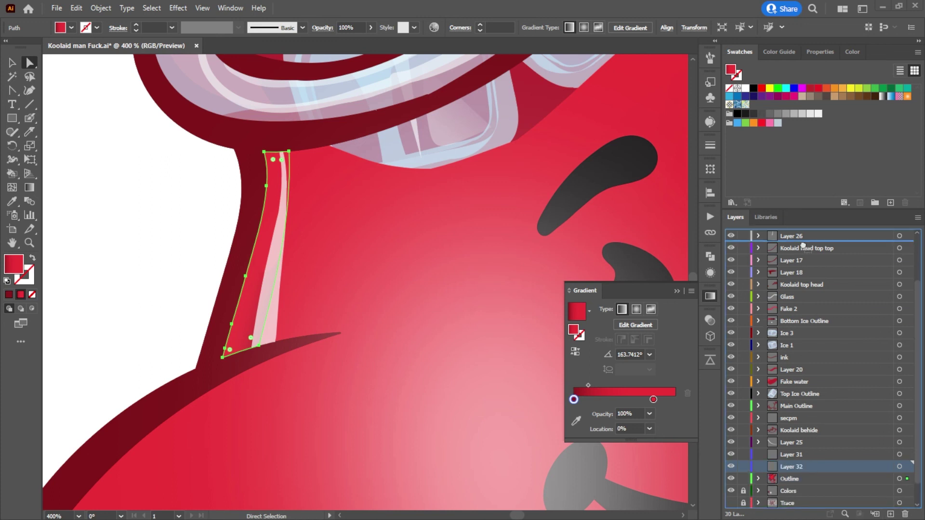
scroll(803, 297, "up", 3)
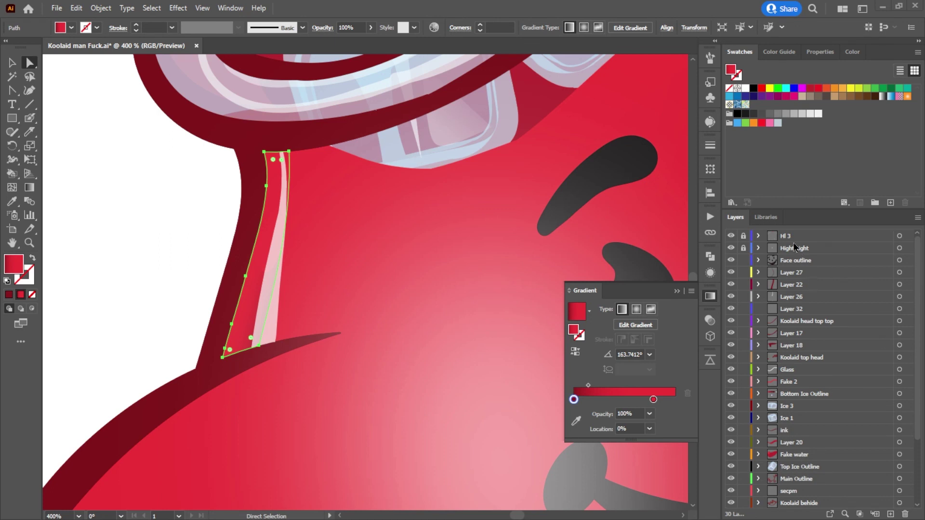
left_click(890, 514)
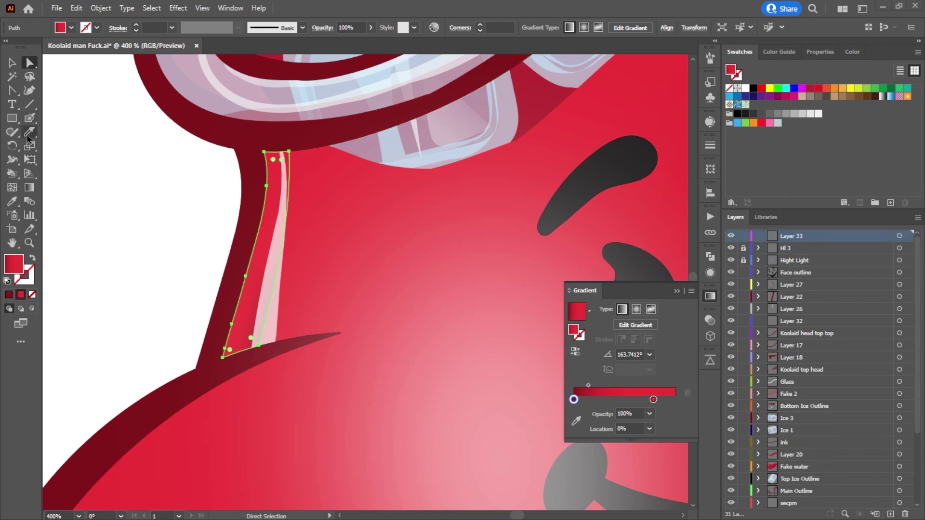
Step: Try to paint the strip beside the jar's neck solid white with the Blob Brush, and undo the last brush stroke
left_click(28, 120)
left_click(746, 90)
key("ctrl+z")
key("ctrl+shift+a")
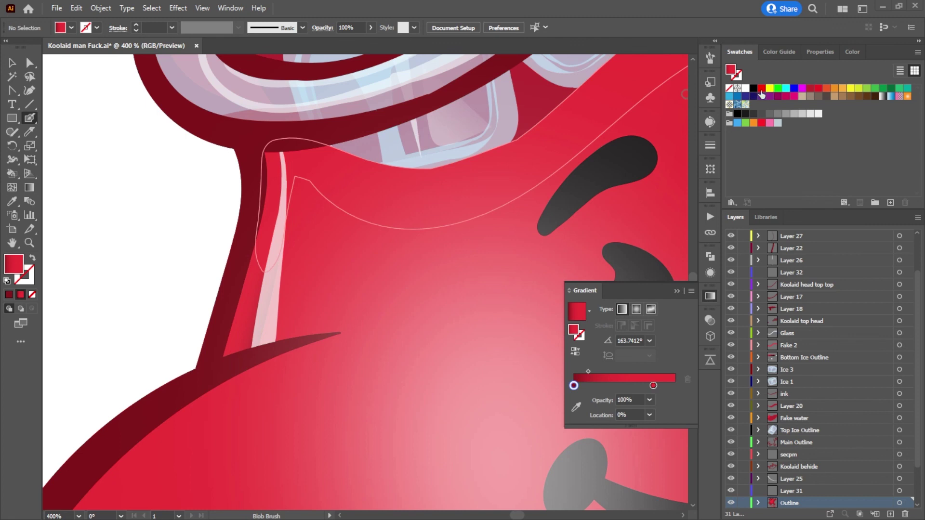
left_click(751, 90)
left_click(746, 89)
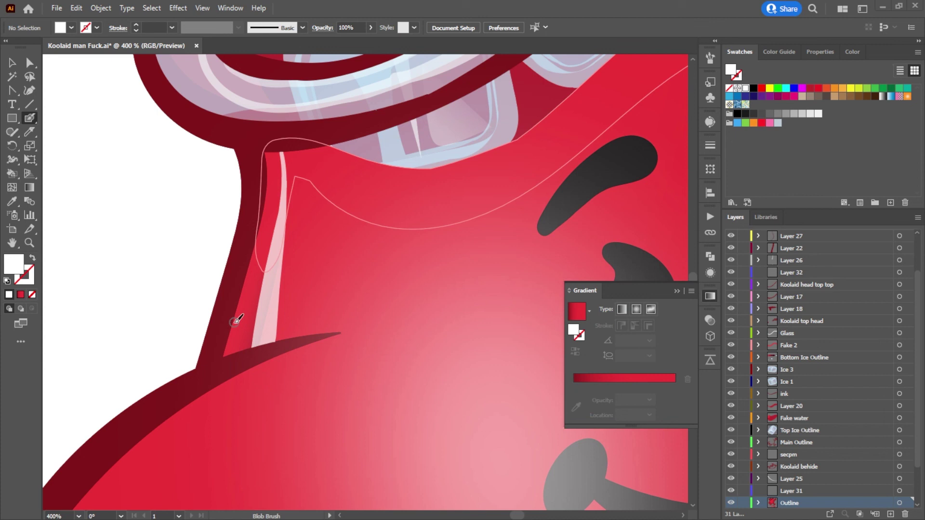
scroll(414, 302, "down", 6)
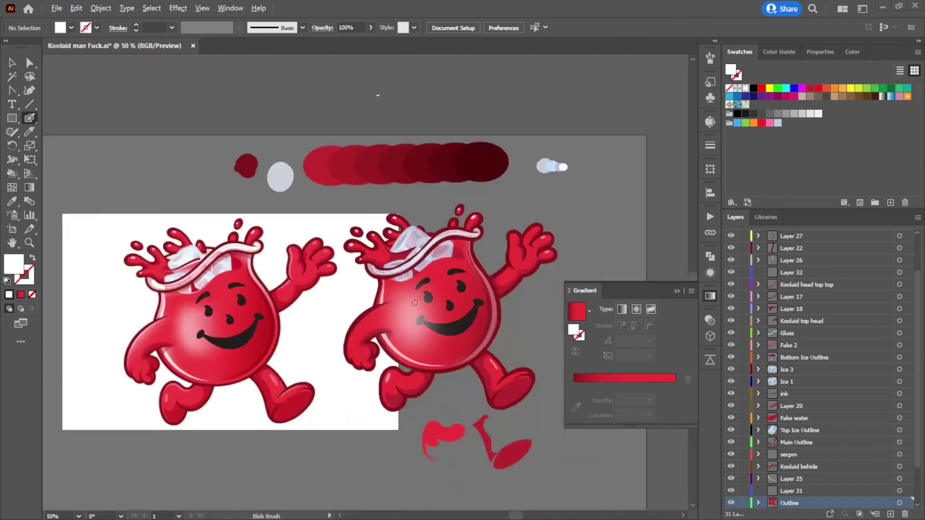
scroll(367, 302, "up", 3)
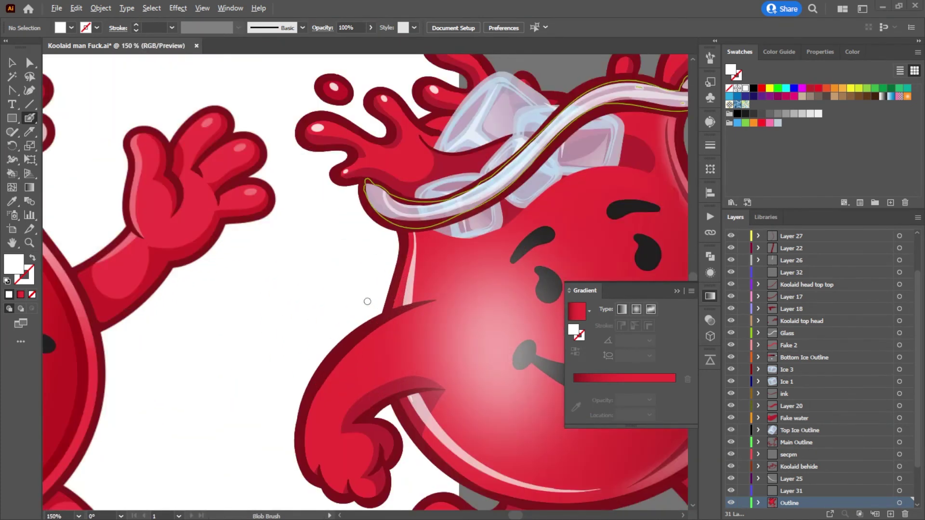
mouse_move(394, 307)
left_mouse_down()
mouse_move(413, 234)
mouse_move(399, 308)
mouse_move(407, 280)
left_mouse_up()
left_click_drag(409, 245, 407, 260)
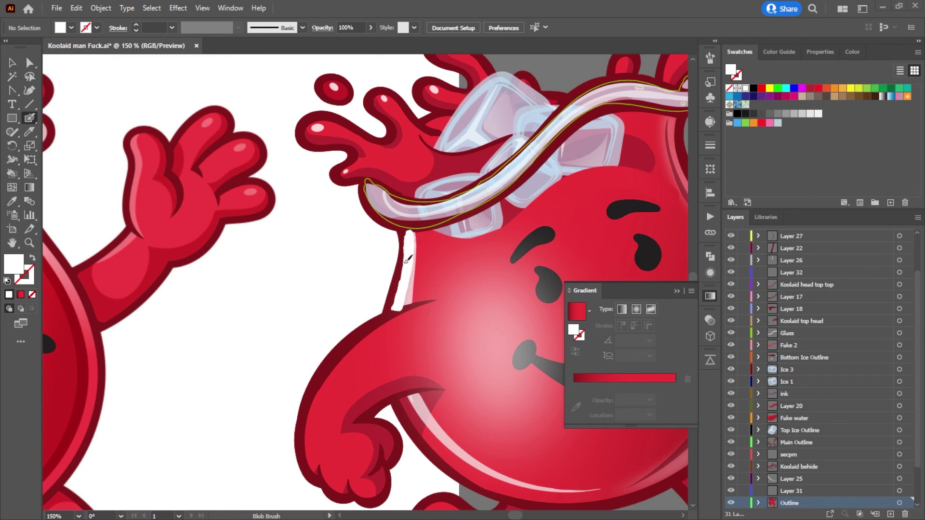
key("ctrl+z")
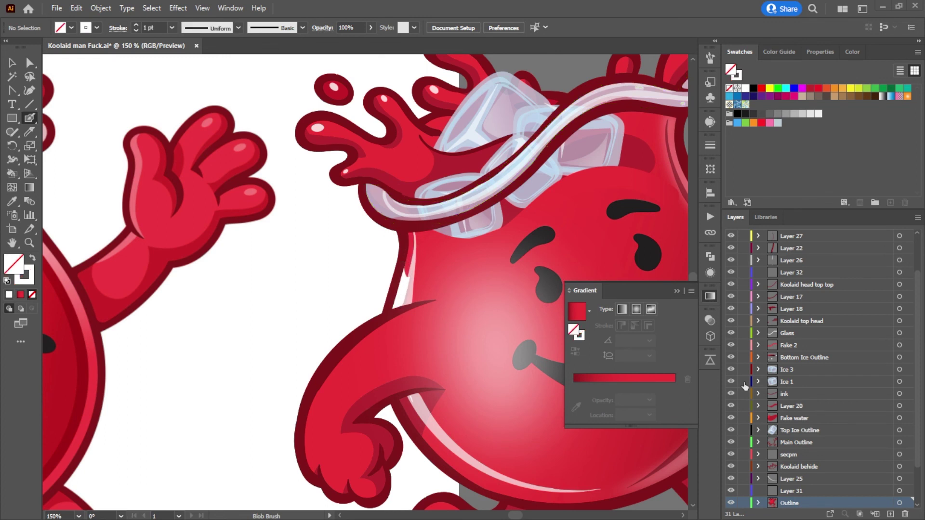
Step: Paint a solid white strip beside the jar's neck on Layer 33 with the Blob Brush, and move the layer directly above Glass
key("shift+x")
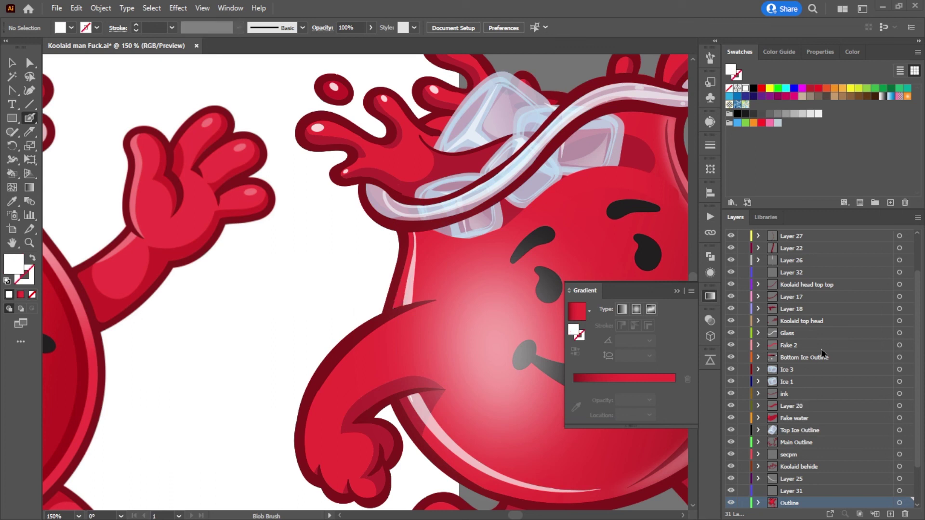
scroll(795, 251, "up", 2)
left_click(808, 237)
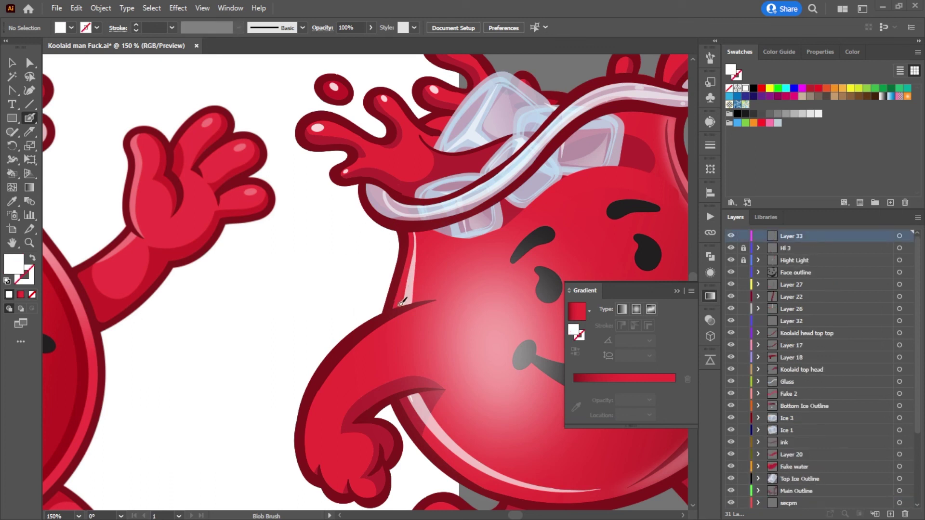
mouse_move(394, 307)
left_mouse_down()
mouse_move(413, 232)
mouse_move(398, 305)
mouse_move(419, 232)
mouse_move(404, 303)
mouse_move(423, 233)
left_mouse_up()
key("shift+x")
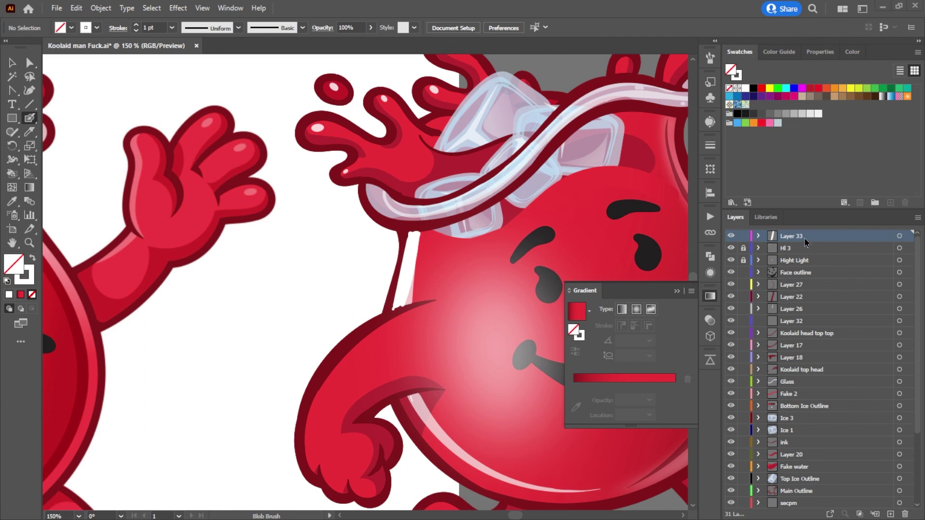
left_click(814, 381)
left_click_drag(814, 377, 818, 381)
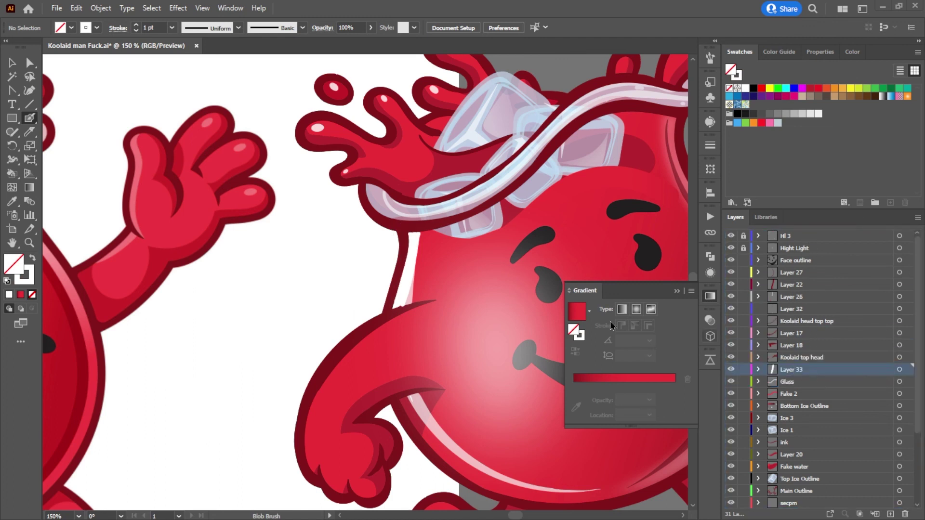
Step: Give the white strip on Layer 33 the transparent-to-white linear gradient and 33% opacity sampled from the face, then deselect it
left_click(29, 64)
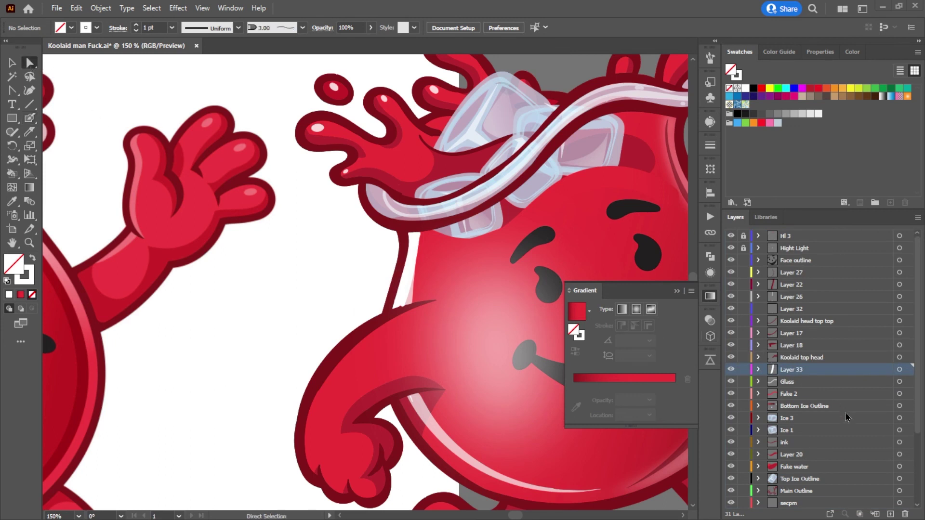
left_click(900, 369)
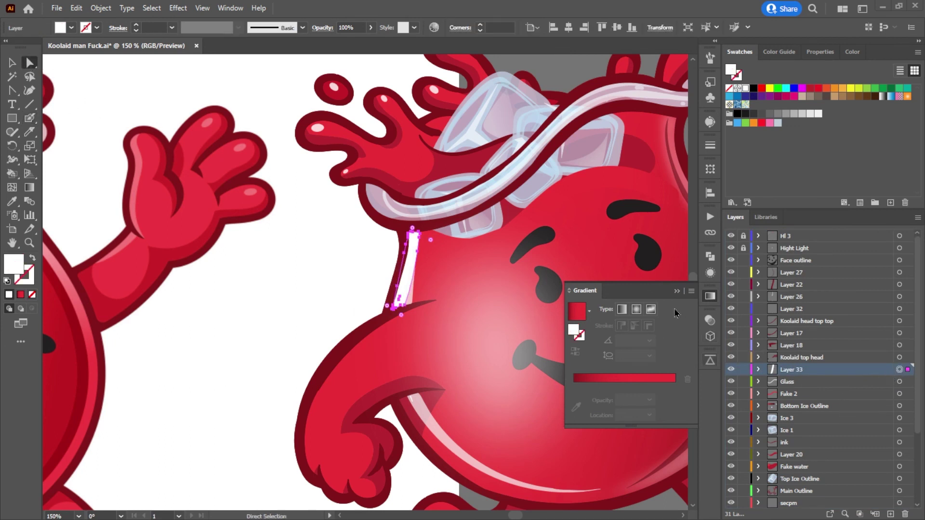
left_click(621, 310)
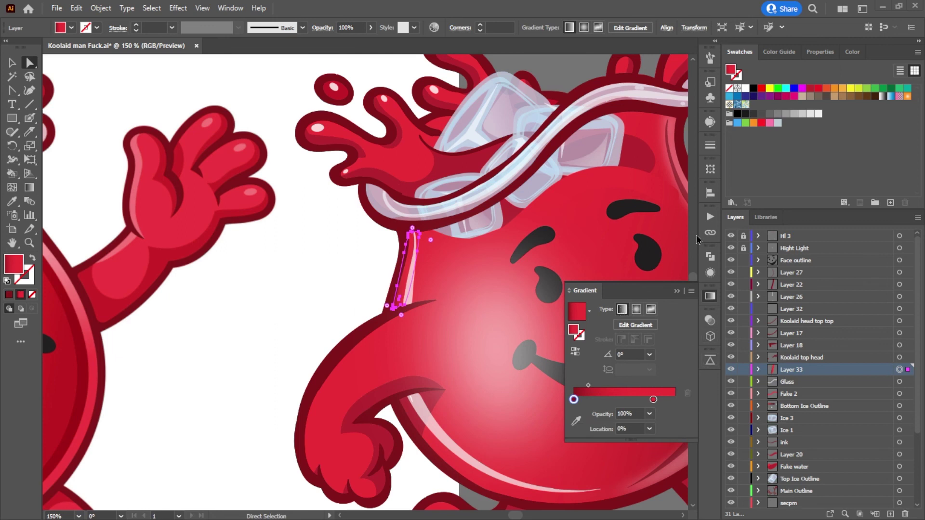
key("i")
left_click(535, 276)
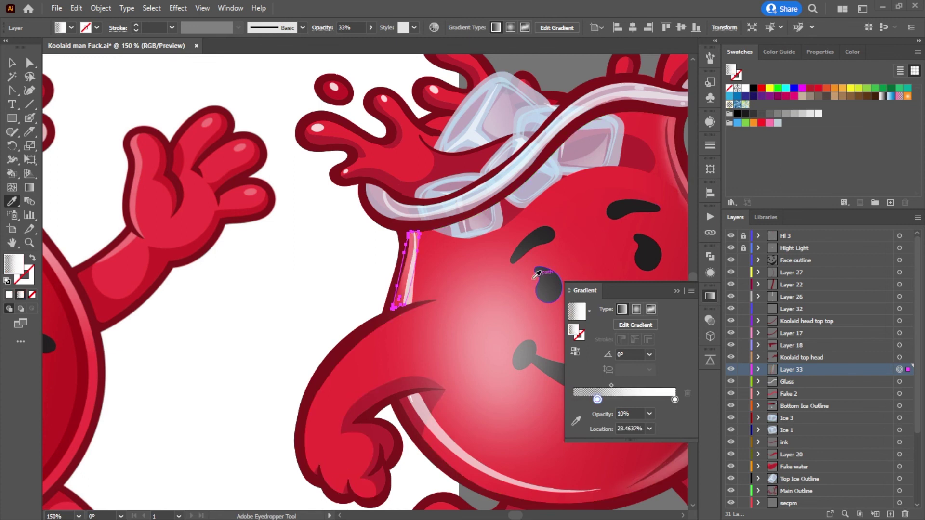
left_click(11, 63)
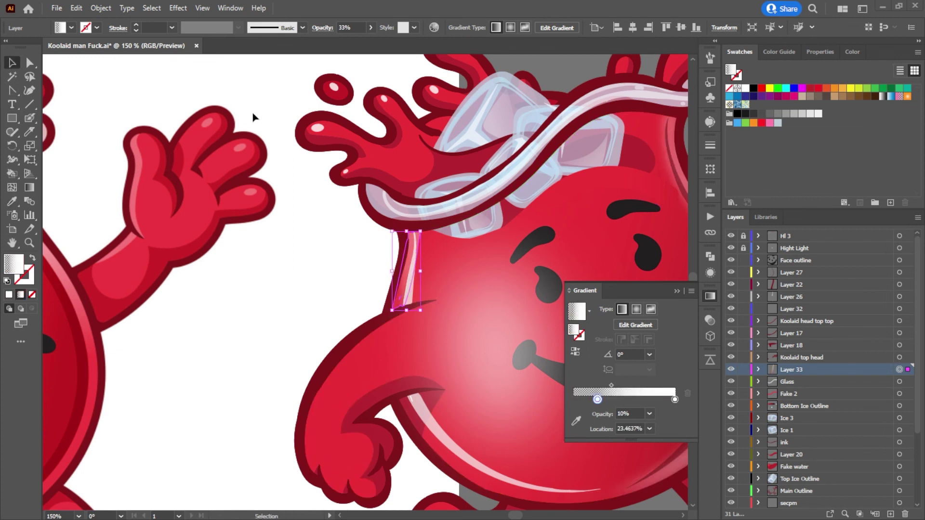
left_click(309, 239)
Step: Cut a thin curved highlight strip along the outer edge of the bent arm with the Knife, and deselect the artwork
scroll(311, 302, "down", 2)
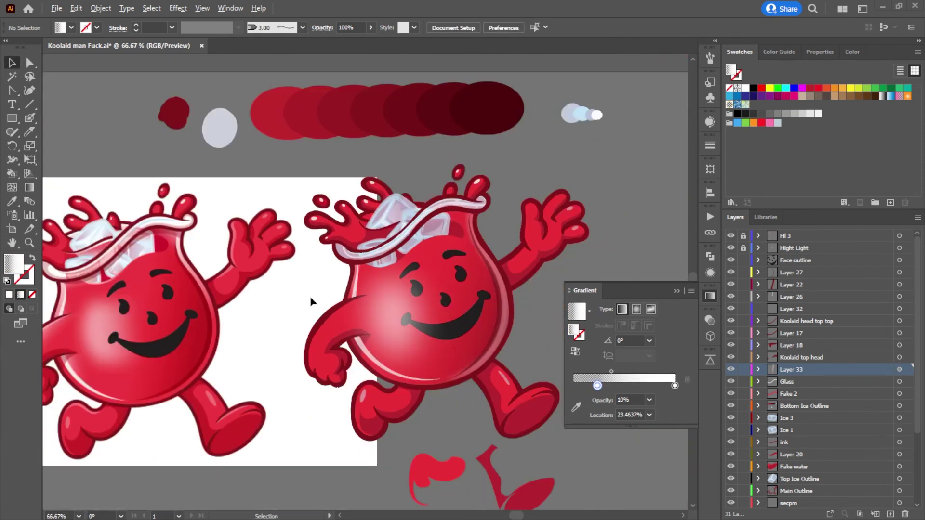
scroll(311, 302, "left", 3)
scroll(310, 302, "down", 3)
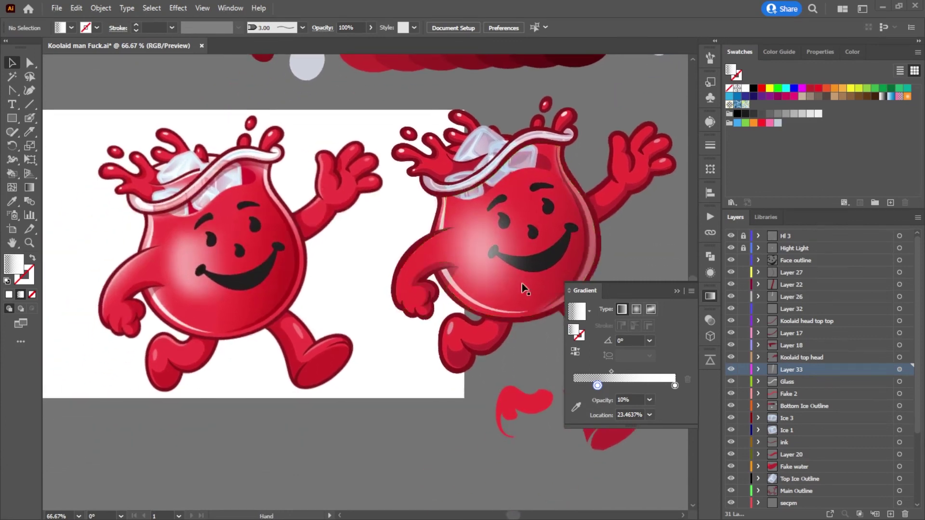
scroll(436, 296, "up", 3)
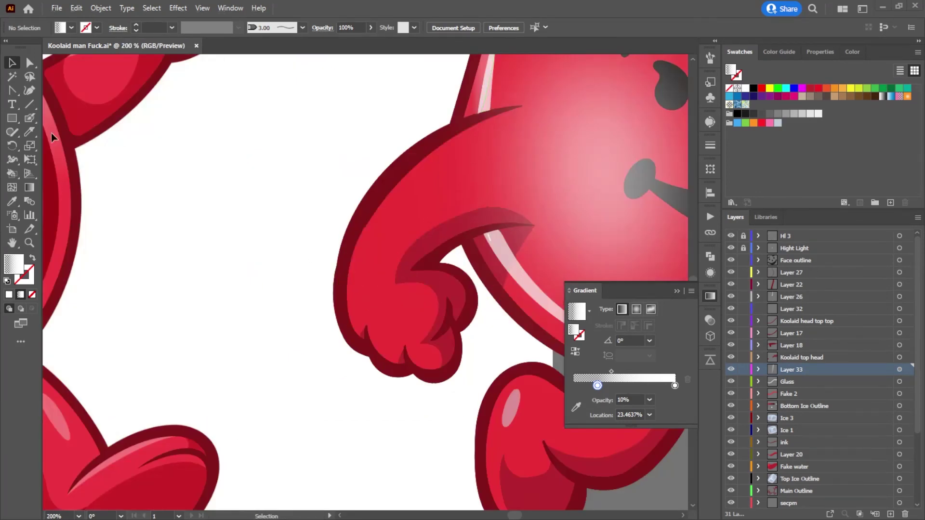
left_click(28, 138)
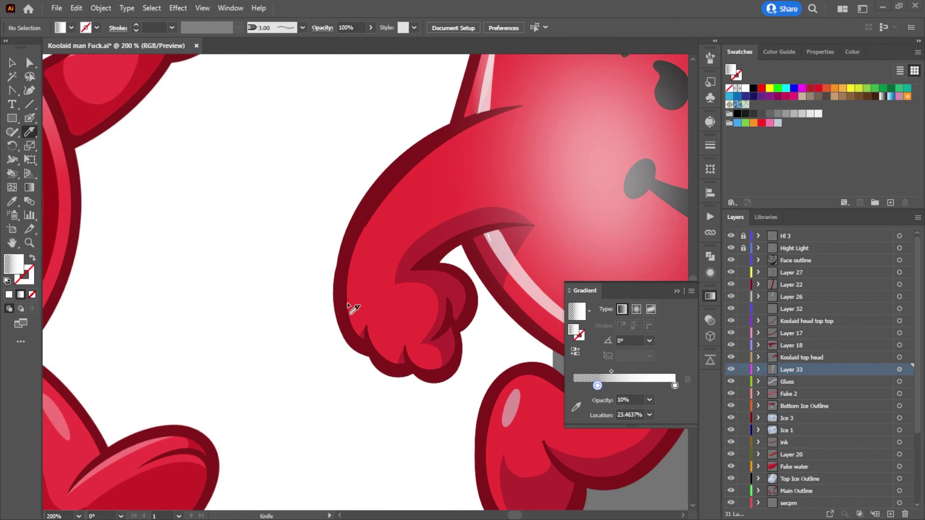
key("a")
left_click(435, 194)
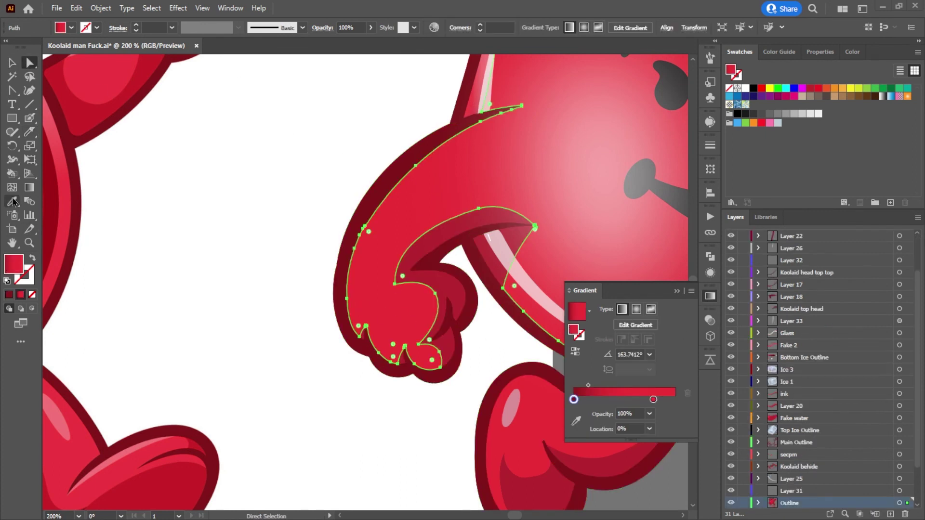
scroll(339, 302, "down", 2)
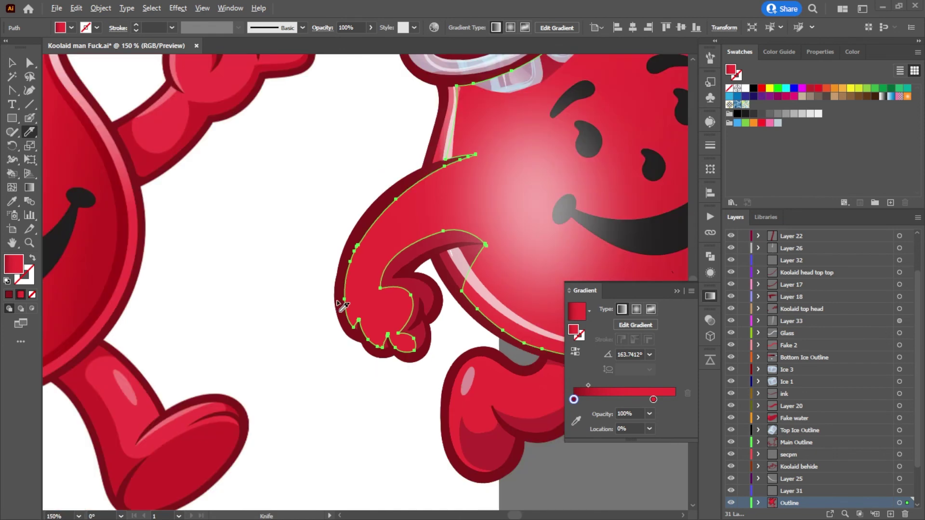
left_click_drag(337, 298, 376, 290)
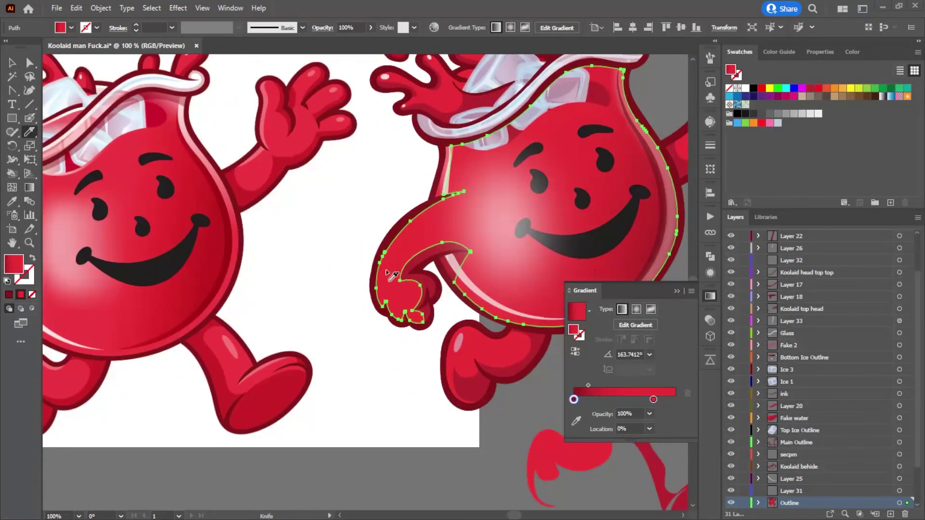
mouse_move(388, 315)
left_mouse_down()
mouse_move(400, 239)
mouse_move(460, 191)
mouse_move(453, 212)
mouse_move(438, 195)
left_mouse_up()
key("a")
left_click(339, 217)
left_click(388, 261)
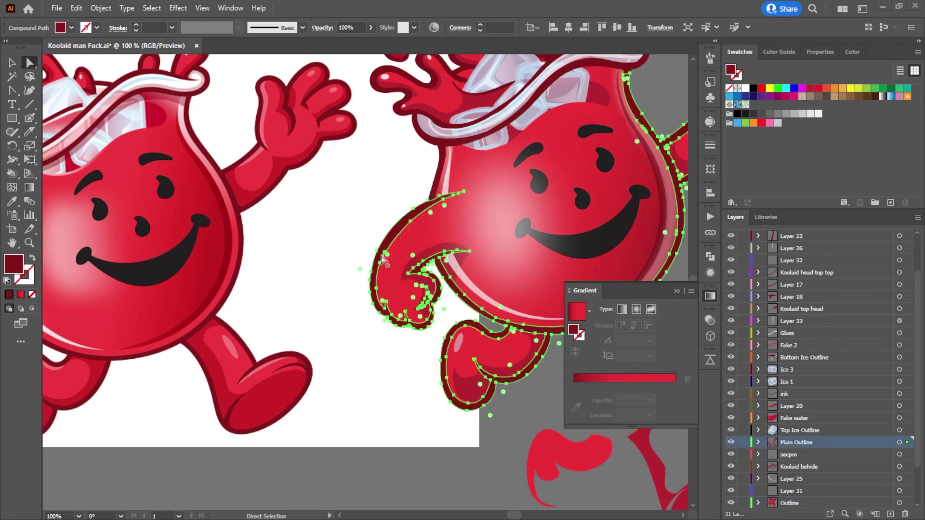
left_click(303, 249)
scroll(390, 251, "up", 3)
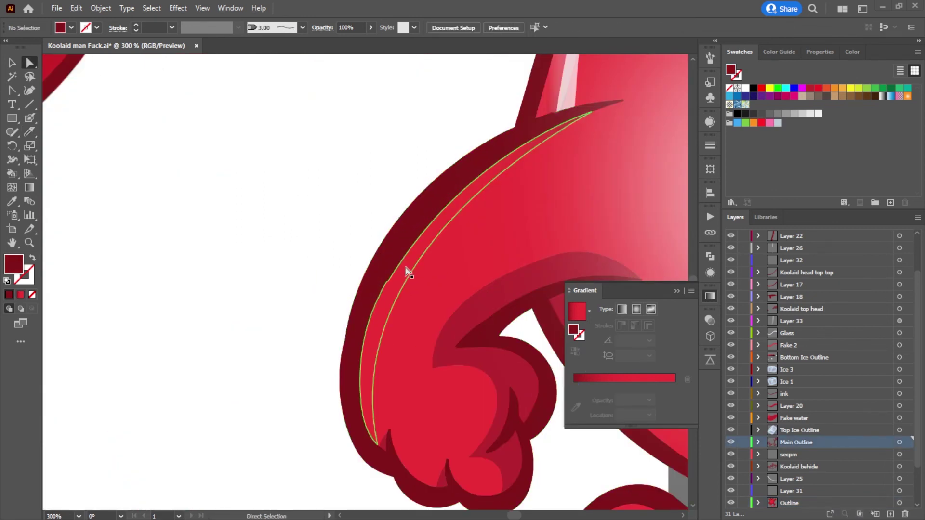
Step: Try to move the cut strip off the arm onto the white background, and undo the moves
left_click(404, 268)
key("v")
key("ctrl")
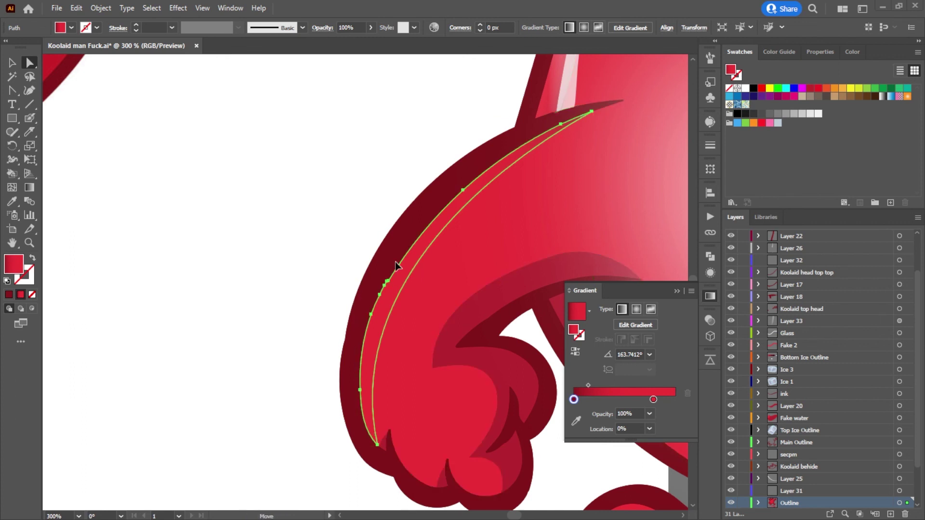
left_click_drag(409, 268, 326, 236)
key("v")
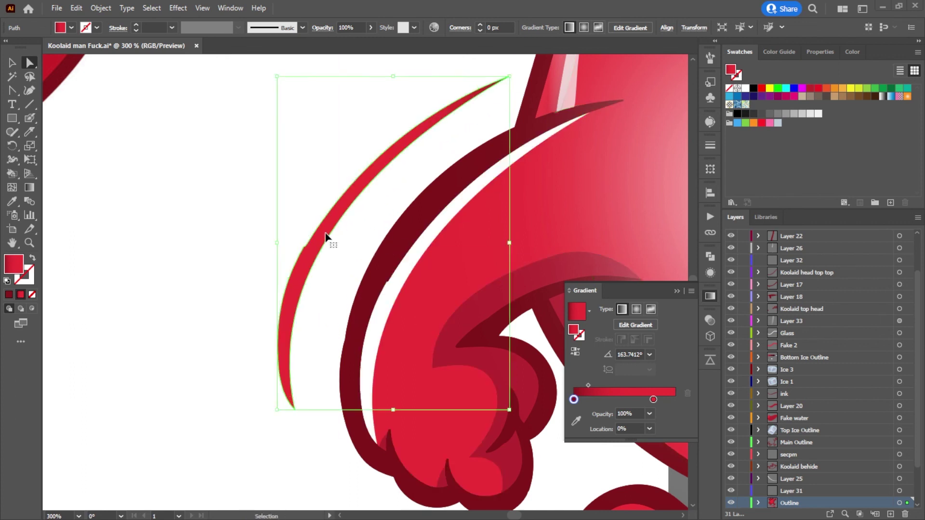
key("ctrl+v")
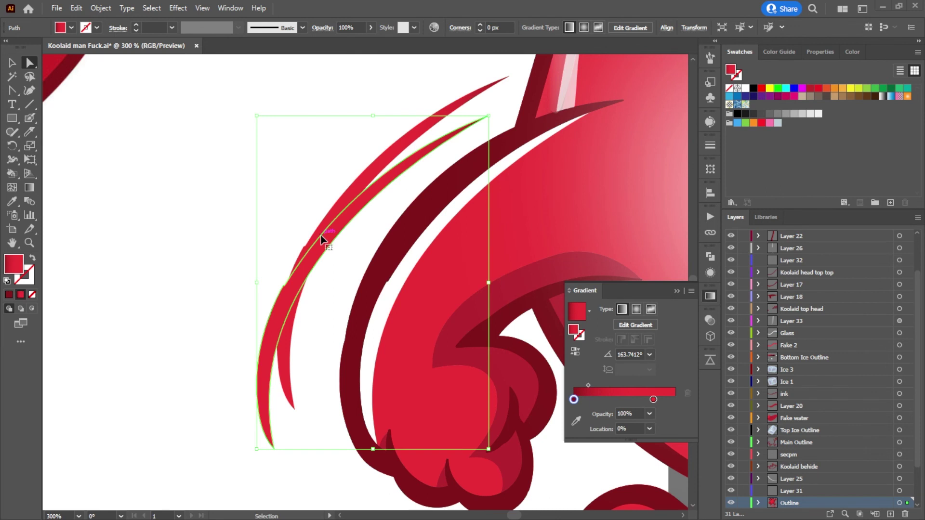
key("ctrl+z")
key("ctrl+z")
key("a")
key("v")
key("shift")
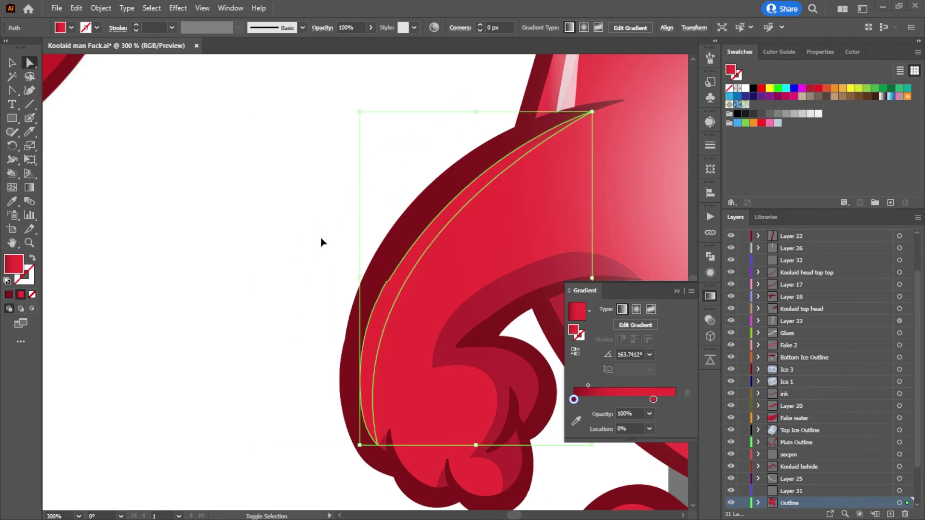
left_click_drag(378, 284, 305, 241)
key("ctrl+z")
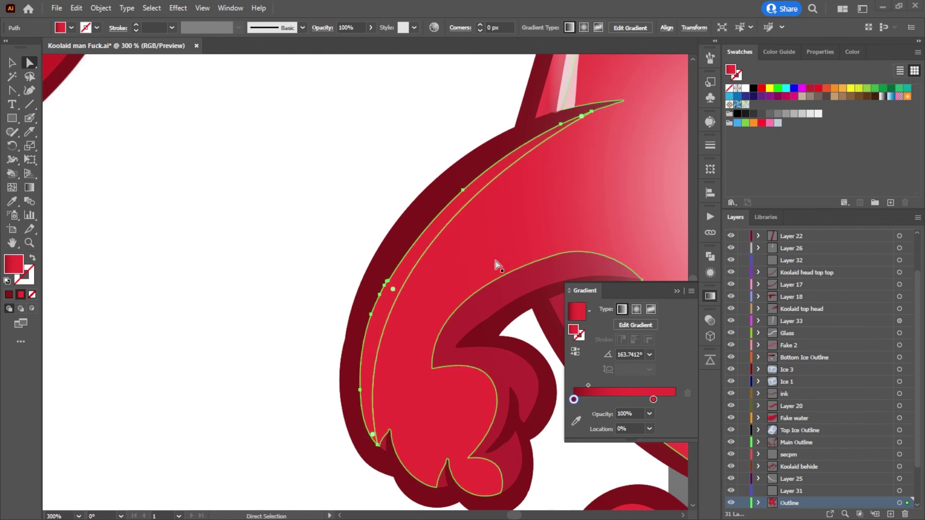
Step: Fill the arm's edge strip with white and match it to the neck highlight at 67% opacity, then deselect it
left_click(745, 89)
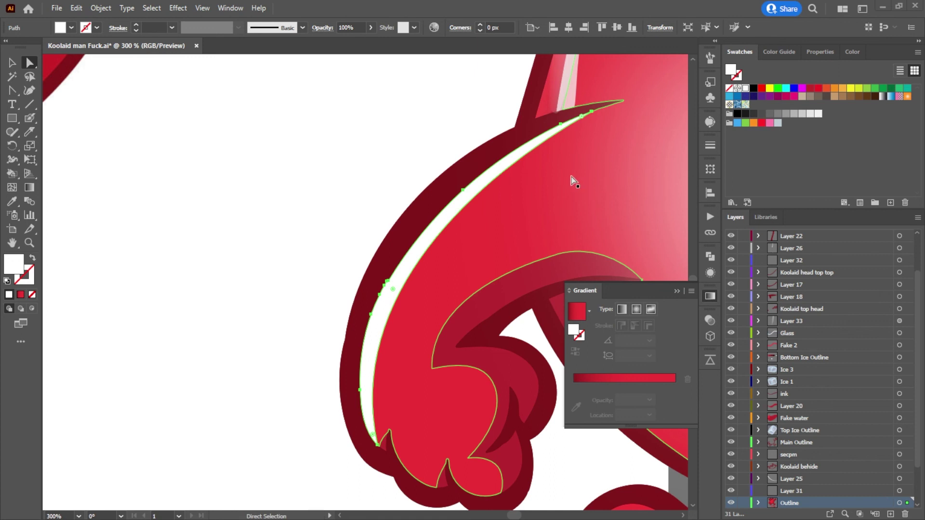
key("i")
left_click(557, 92)
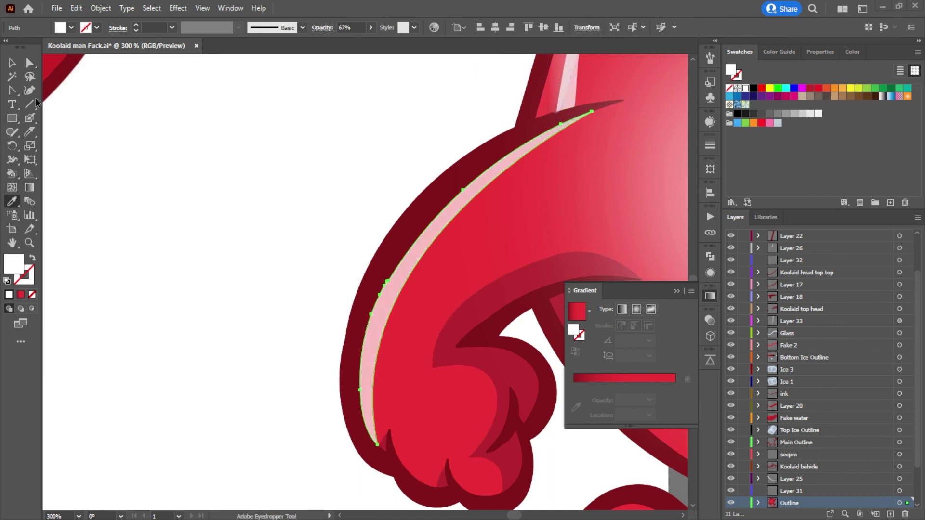
key("a")
left_click(250, 120)
Step: Apply a Gaussian Blur with a radius of 7.3794 pixels to the highlight strip along the arm's outer edge
scroll(263, 211, "down", 4)
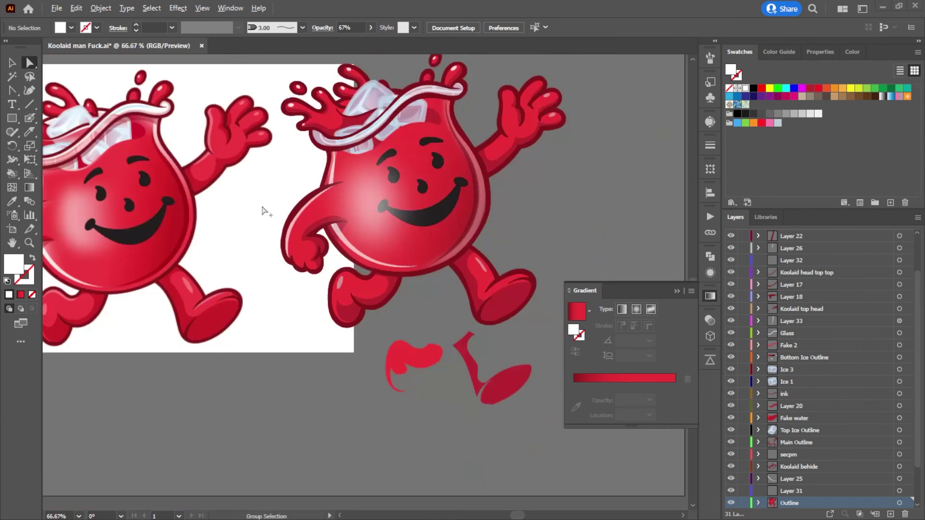
scroll(265, 263, "down", 1)
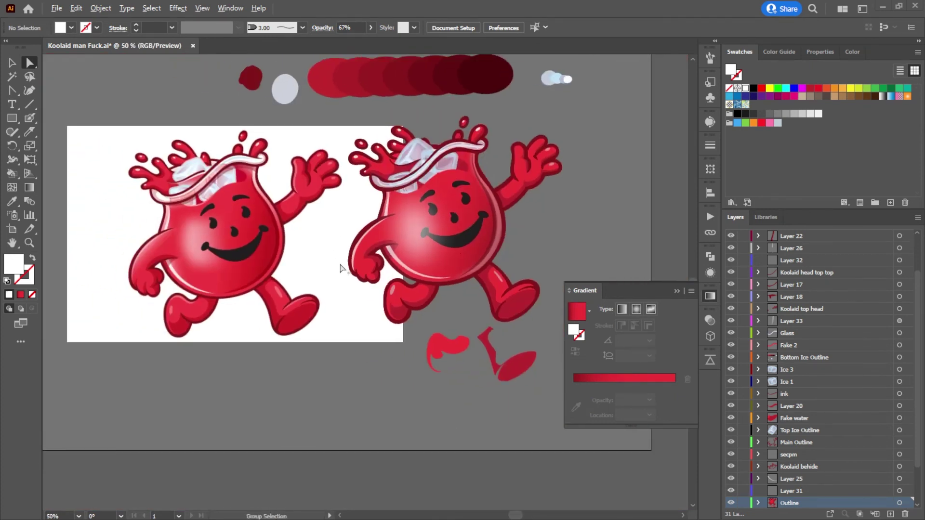
scroll(340, 269, "up", 4)
left_click(406, 188)
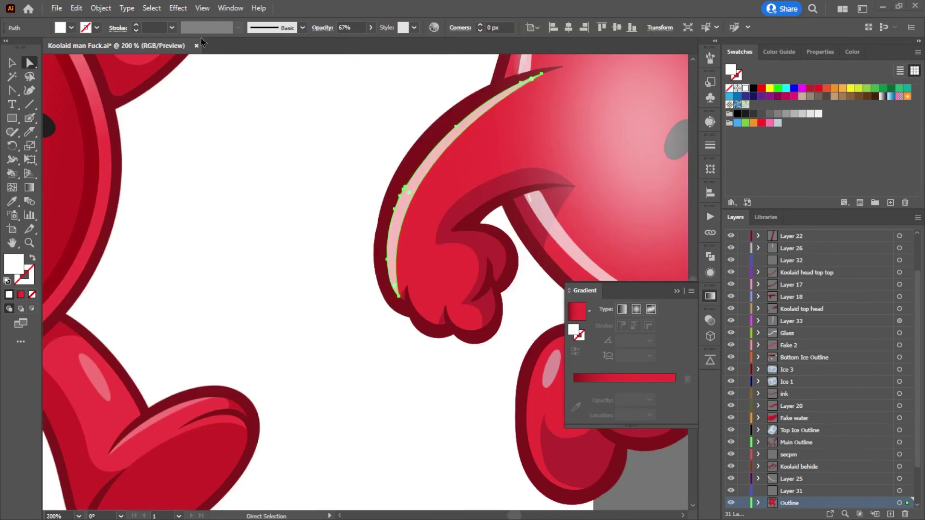
left_click(184, 7)
mouse_move(289, 207)
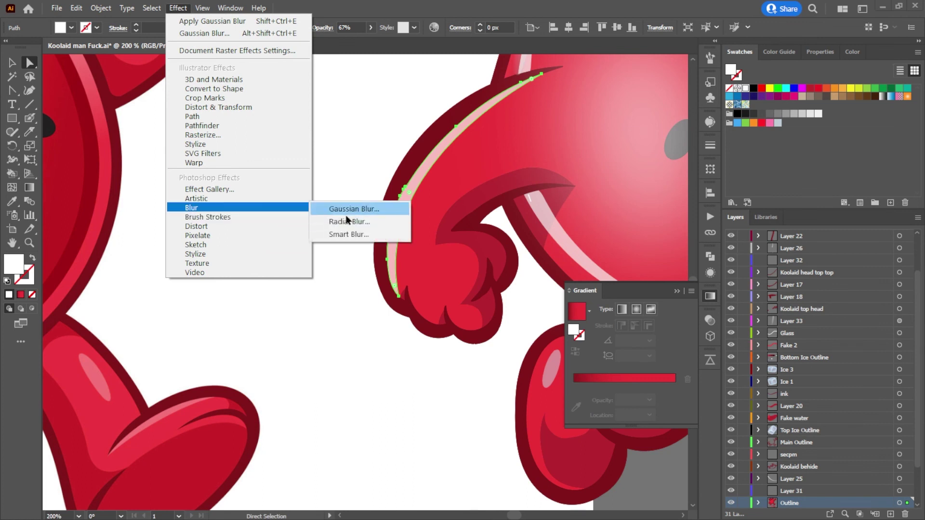
left_click(352, 212)
left_click_drag(227, 157, 233, 159)
left_click_drag(245, 158, 235, 157)
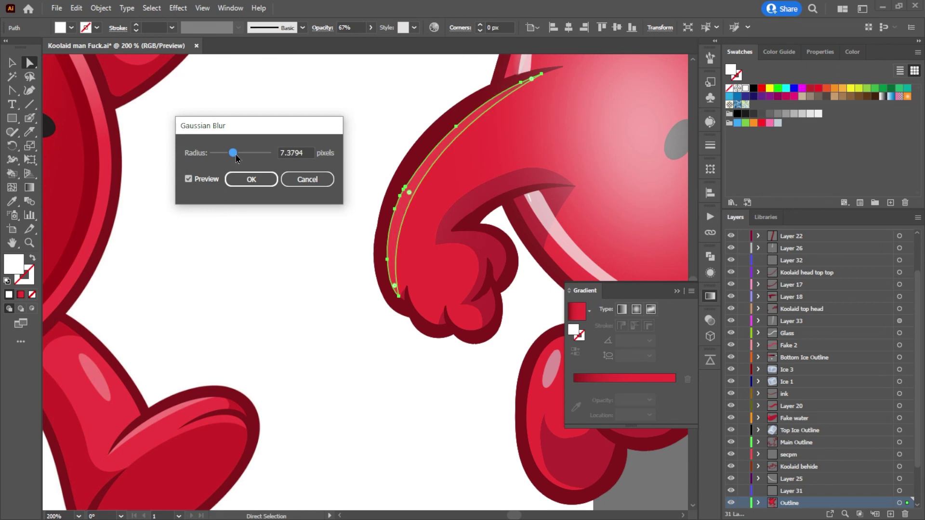
left_click(260, 178)
left_click(292, 246)
Step: Raise the arm highlight's existing Gaussian Blur radius to 25.028 pixels and deselect the strip
left_click(405, 188)
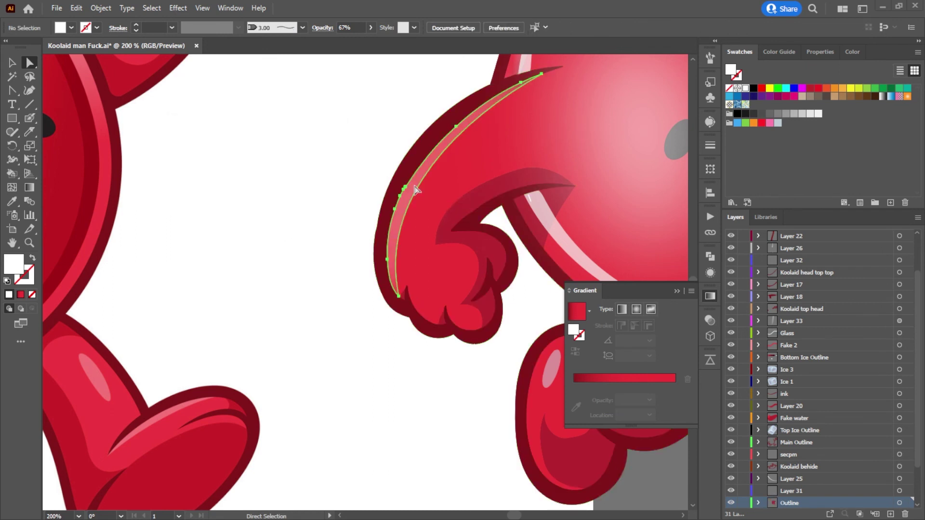
left_click(710, 273)
left_click(619, 343)
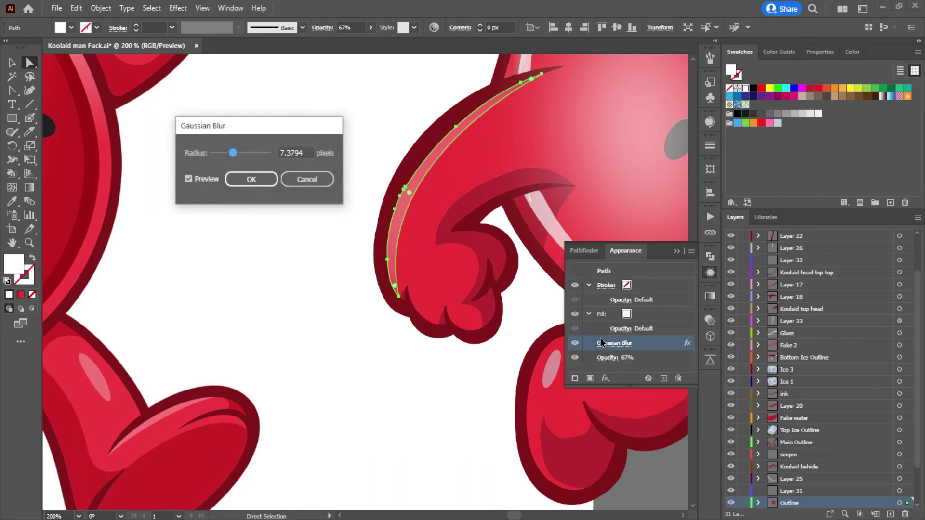
left_click_drag(231, 154, 242, 154)
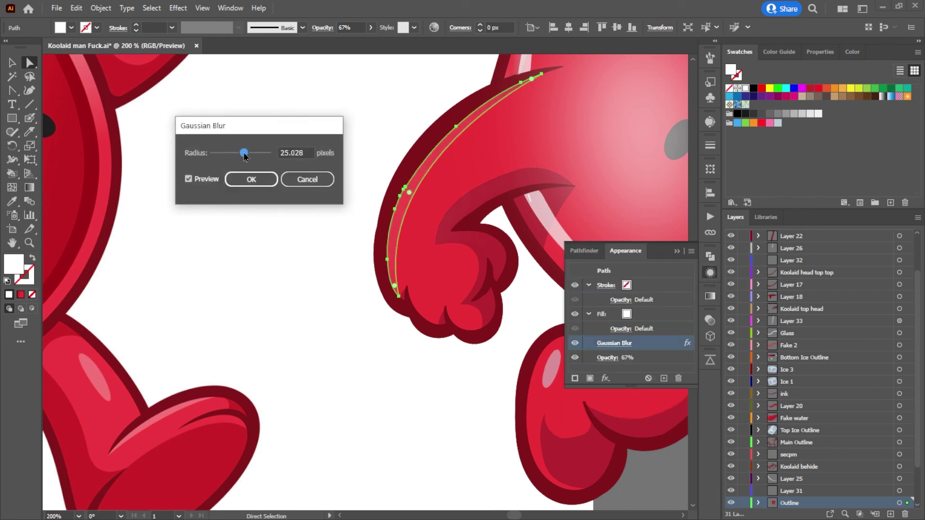
left_click(251, 178)
left_click(242, 185)
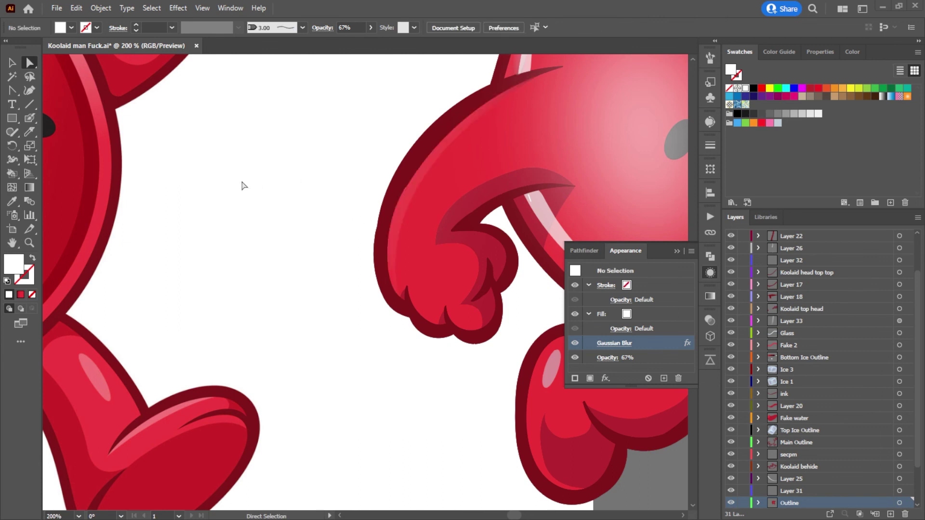
scroll(244, 187, "down", 2)
scroll(244, 195, "down", 2)
left_click_drag(295, 253, 355, 272)
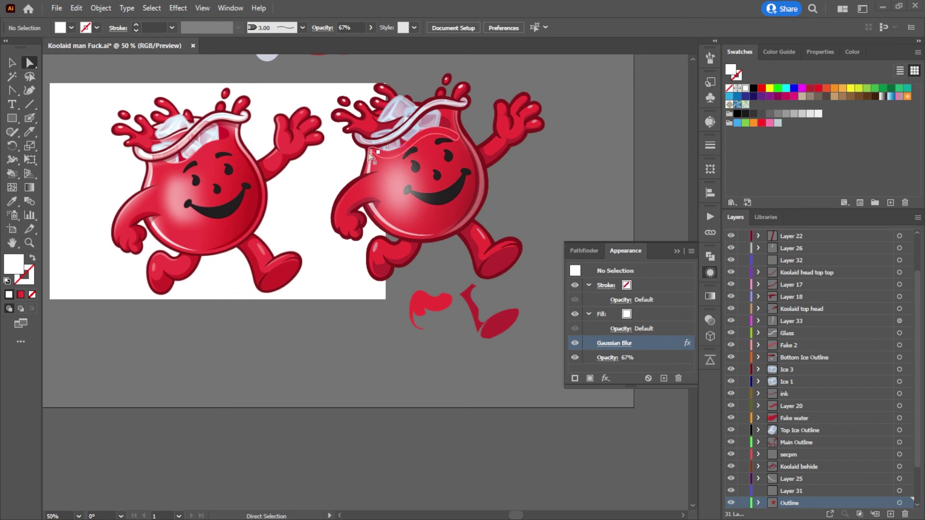
Step: Activate the Blob Brush, lock all existing layers, and create a new unlocked layer above Hl 3
left_click(29, 118)
scroll(482, 241, "up", 1)
scroll(813, 287, "up", 2)
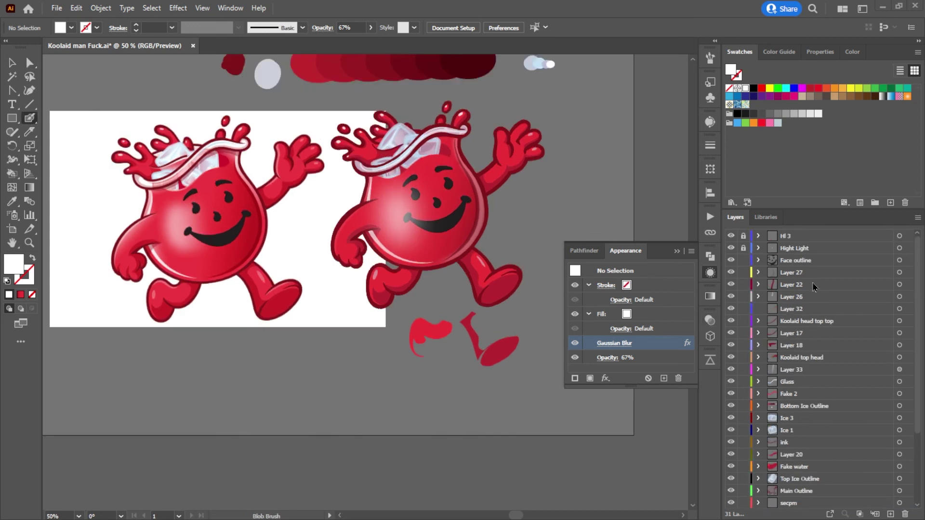
left_click_drag(743, 273, 743, 503)
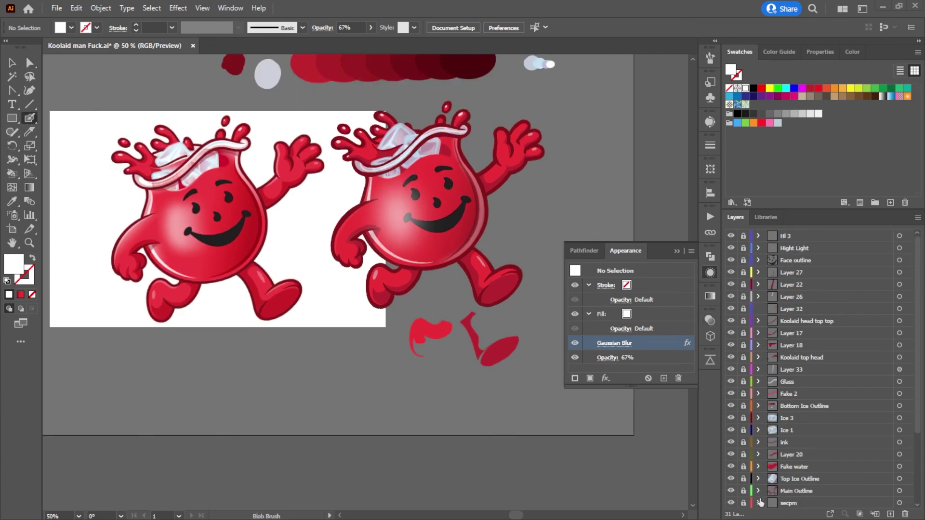
scroll(762, 481, "down", 4)
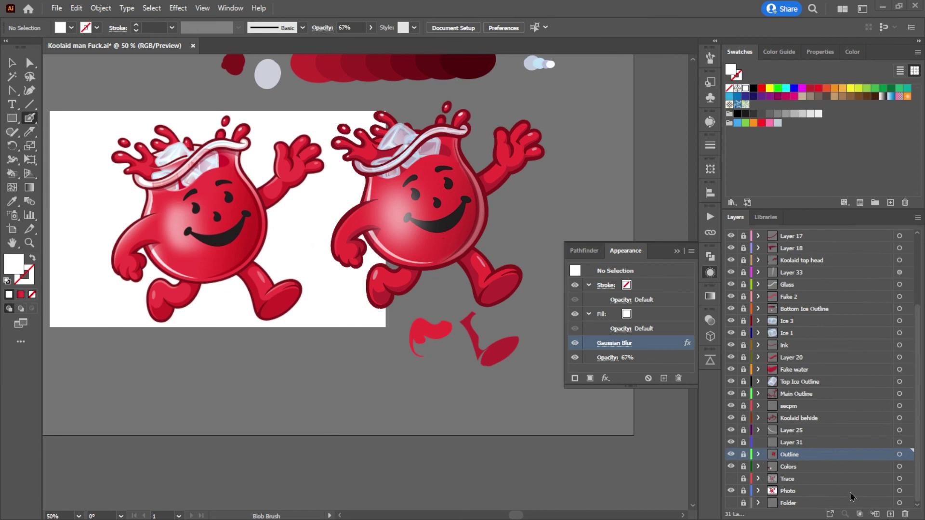
scroll(822, 424, "up", 4)
left_click(808, 241)
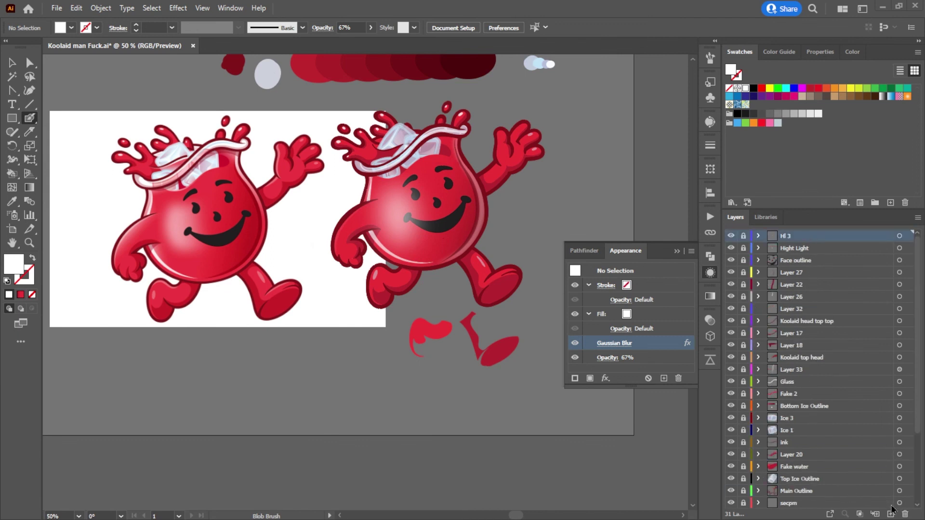
left_click(891, 514)
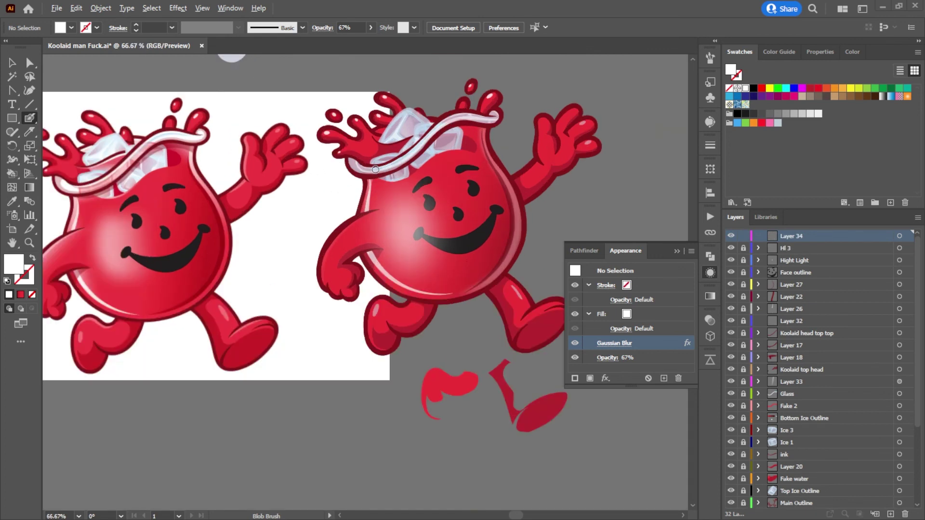
Step: Try to paint a line along the liquid's upper edge below the ice cubes with the Blob Brush
scroll(375, 170, "up", 3)
left_click_drag(375, 170, 579, 177)
scroll(580, 178, "down", 1)
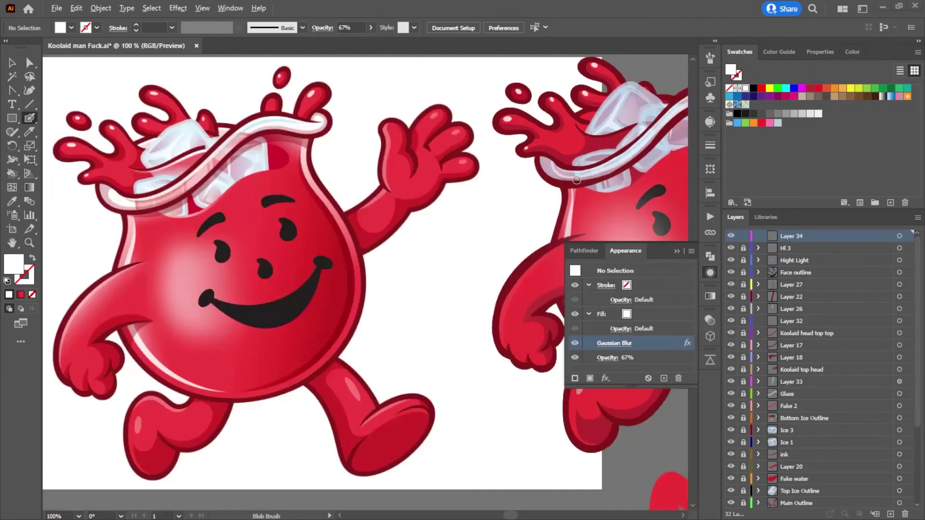
scroll(612, 190, "up", 3)
left_click_drag(615, 190, 422, 151)
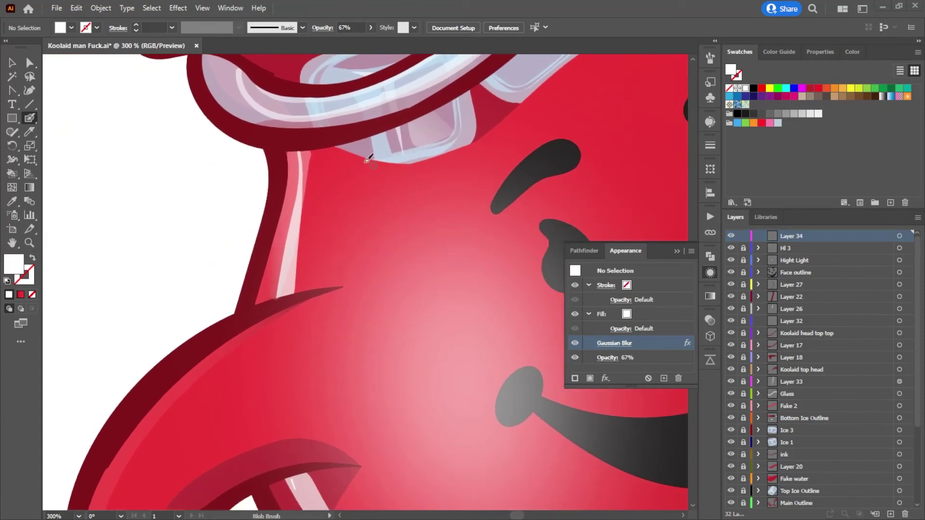
mouse_move(338, 144)
left_mouse_down()
mouse_move(393, 167)
mouse_move(447, 166)
mouse_move(449, 224)
mouse_move(413, 285)
left_mouse_up()
key("a")
key("shift+b")
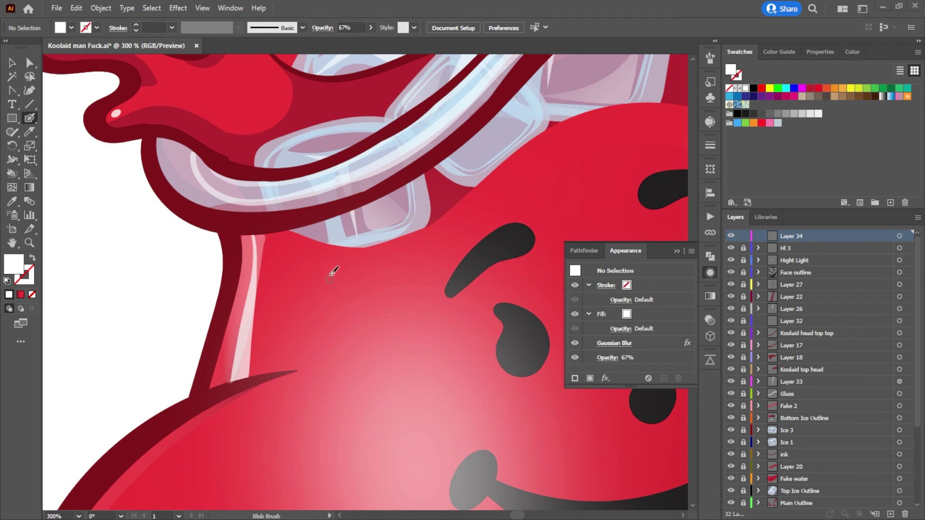
mouse_move(285, 230)
left_mouse_down()
mouse_move(368, 243)
mouse_move(450, 210)
mouse_move(524, 147)
mouse_move(578, 117)
mouse_move(636, 103)
mouse_move(683, 112)
left_mouse_up()
key("shift+x")
key("a")
key("shift+b")
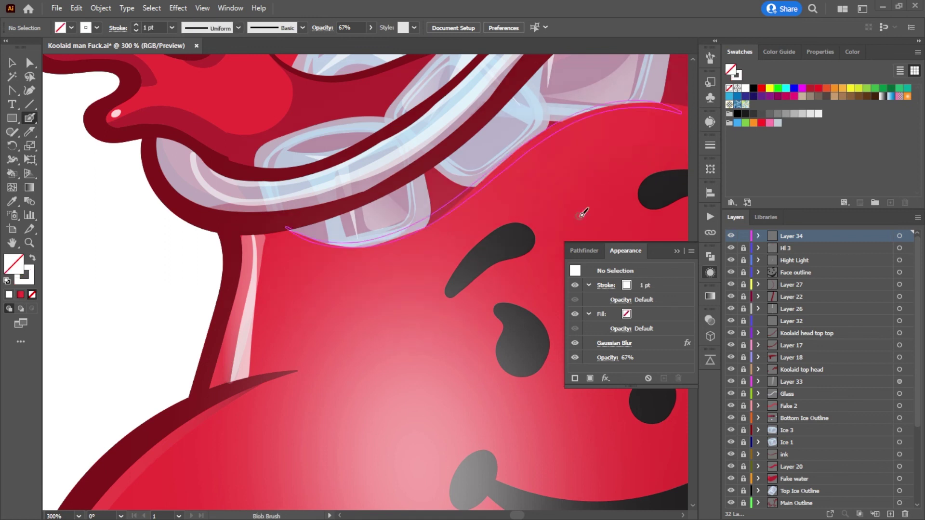
Step: Try removing the Gaussian Blur from the current appearance and painting a stroke along the liquid's edge, and undo it
left_click(650, 343)
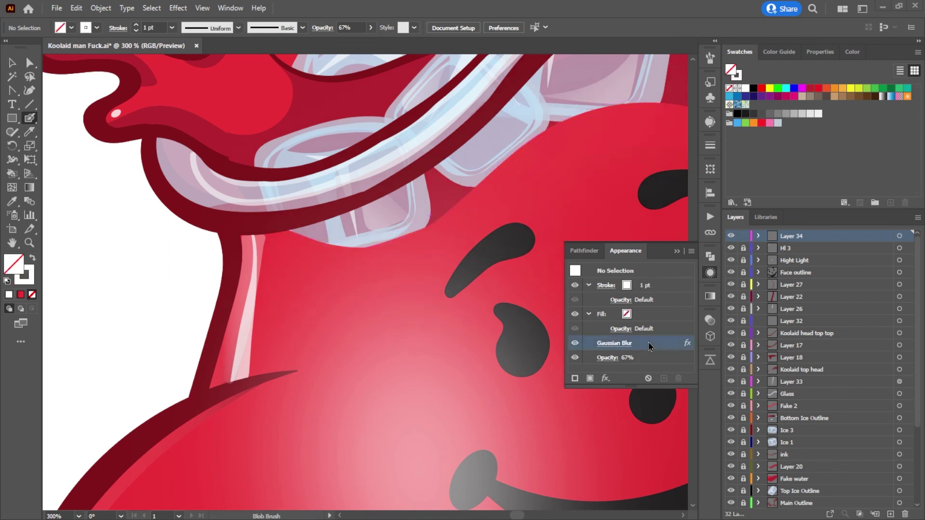
left_click(679, 378)
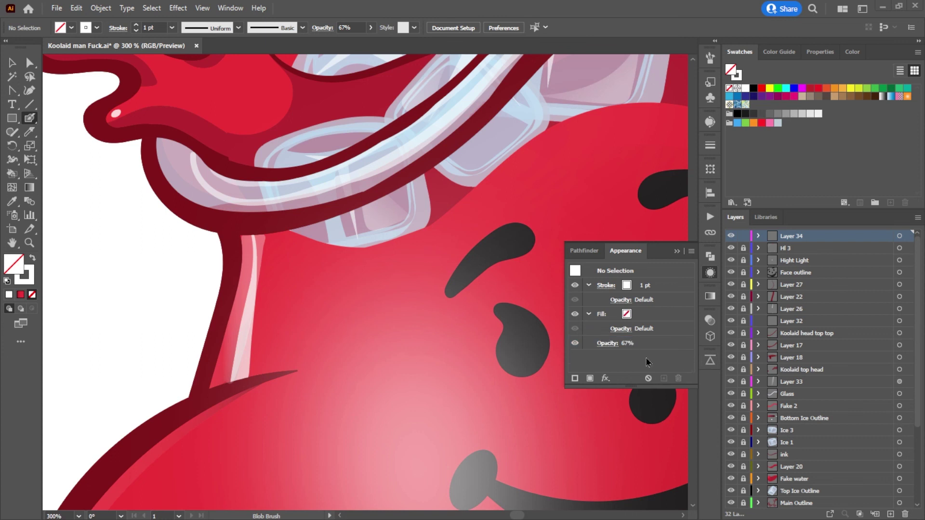
left_click(634, 331)
left_click_drag(423, 266, 511, 189)
key("ctrl+z")
key("ctrl+z")
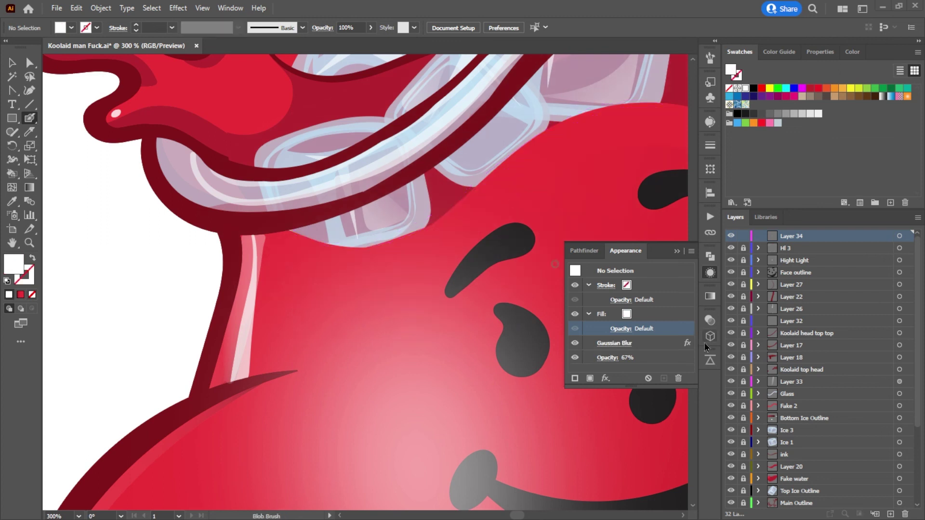
Step: Remove the Gaussian Blur from the brush's current appearance and set its opacity to 100%
left_click(650, 345)
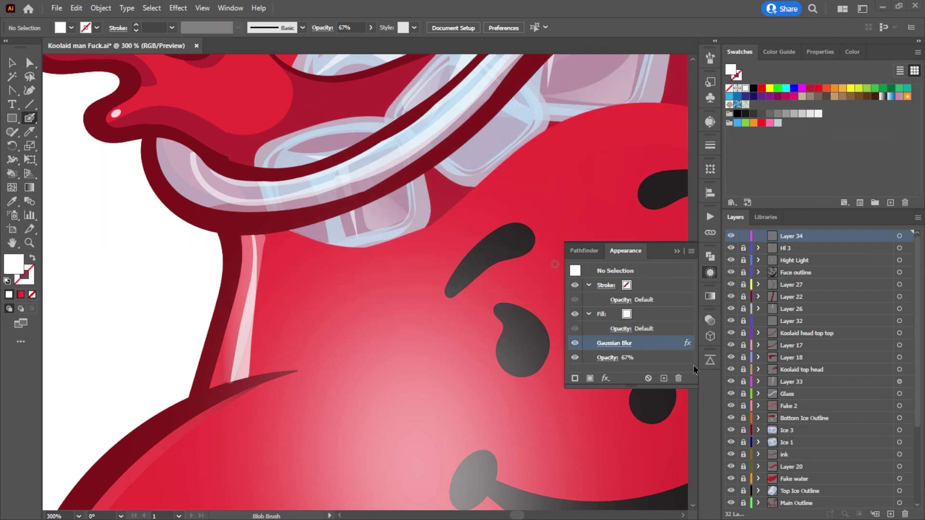
left_click(678, 379)
left_click(711, 320)
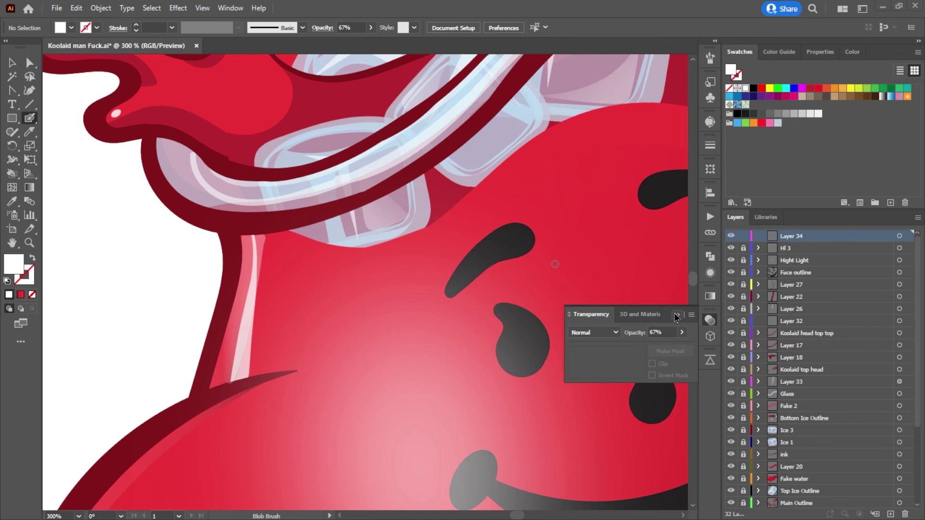
left_click(681, 332)
left_click_drag(669, 352, 685, 347)
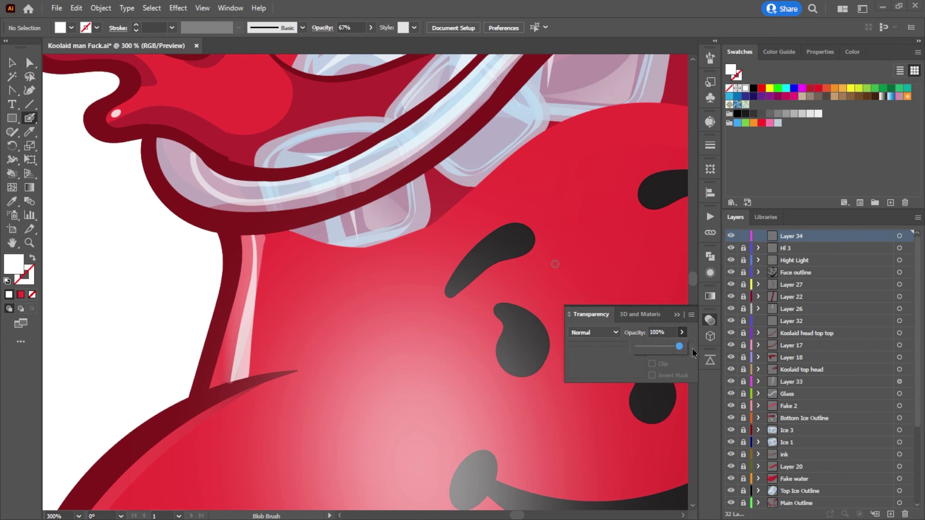
Step: Paint a solid white line along the liquid's upper edge, from under the jar's rim past the lower ice cubes to above the eyebrow
scroll(404, 265, "down", 2)
scroll(400, 266, "down", 2)
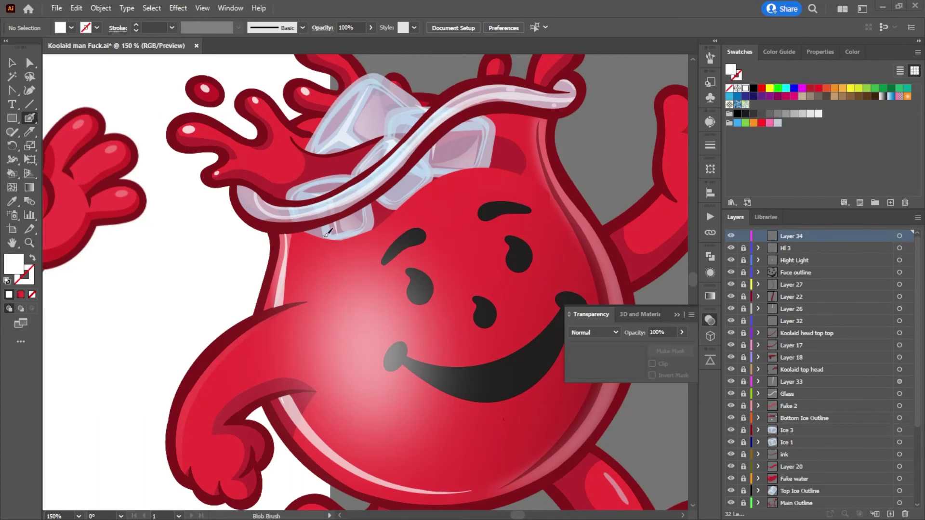
mouse_move(305, 230)
left_mouse_down()
mouse_move(369, 233)
mouse_move(465, 167)
mouse_move(373, 233)
mouse_move(302, 230)
left_mouse_up()
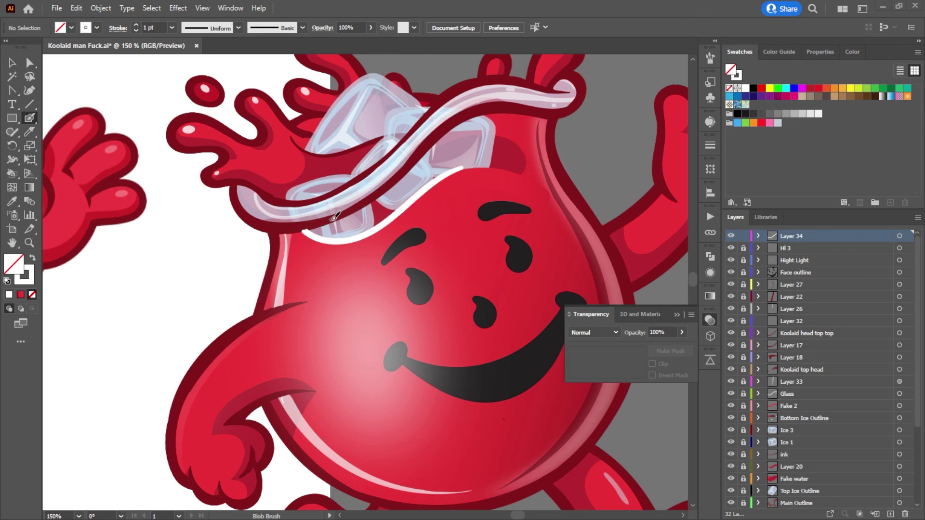
Step: Try placing Layer 34 lower in the layer stack, first beneath Layer 26 and finally beneath Ice 1
scroll(476, 213, "down", 2, "alt")
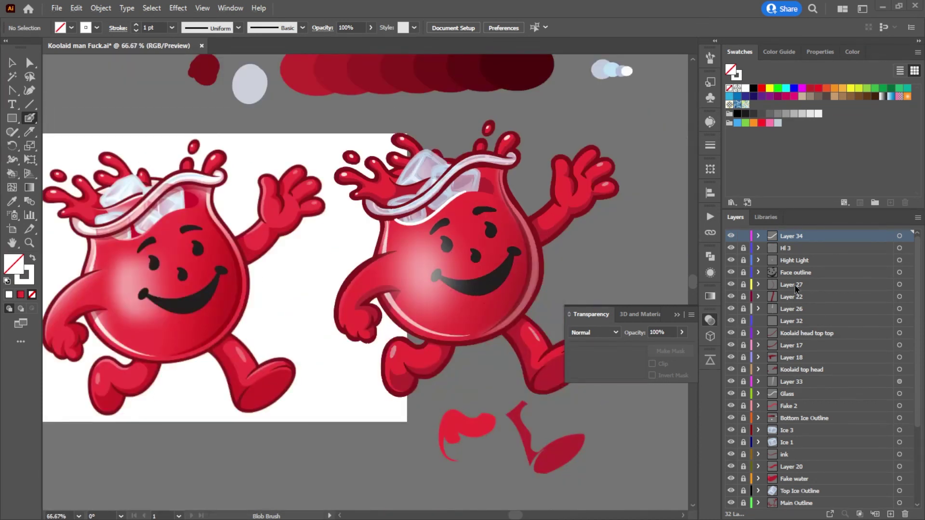
mouse_move(809, 240)
left_mouse_down()
mouse_move(825, 466)
mouse_move(812, 497)
mouse_move(819, 438)
mouse_move(807, 306)
left_mouse_up()
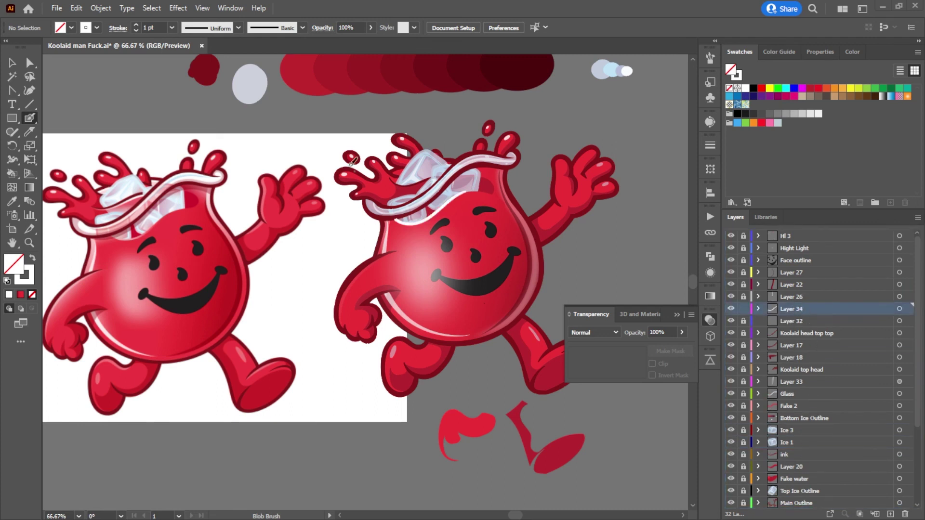
scroll(392, 219, "up", 6)
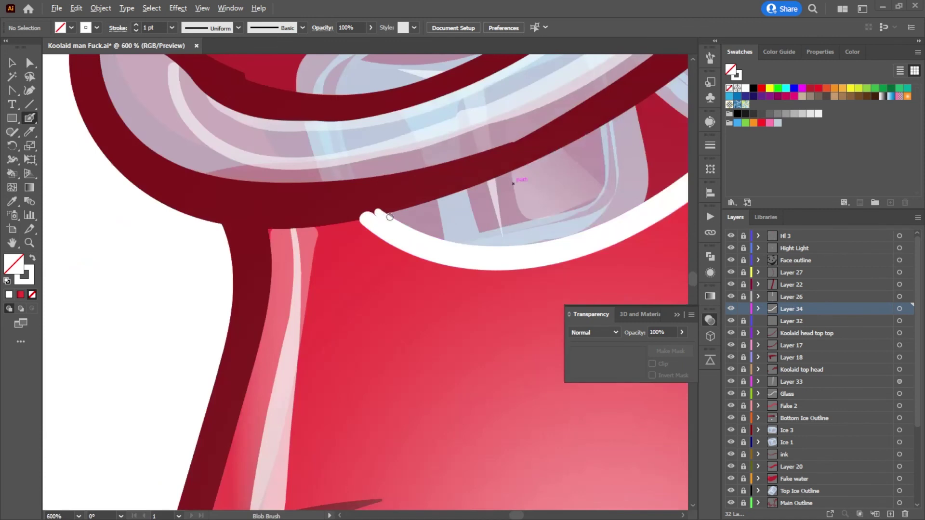
scroll(390, 218, "down", 8)
scroll(391, 215, "up", 4)
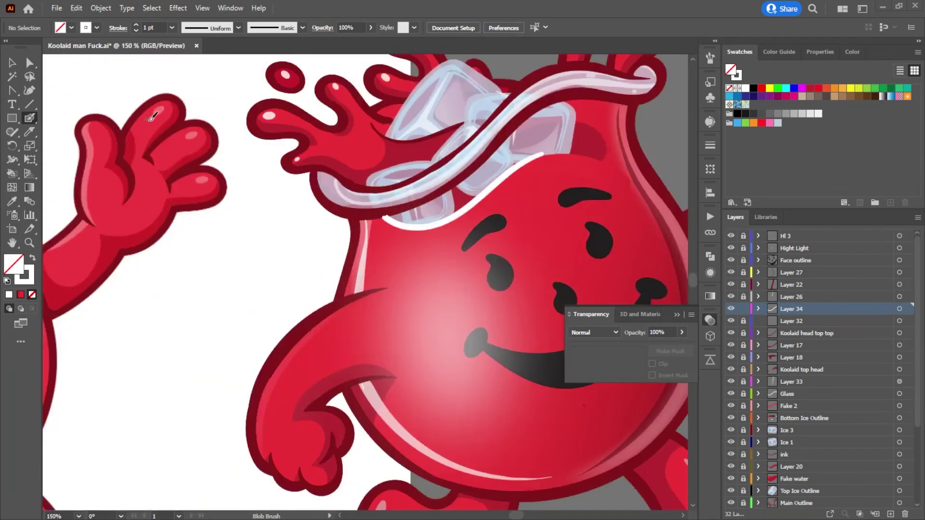
key("ctrl+z")
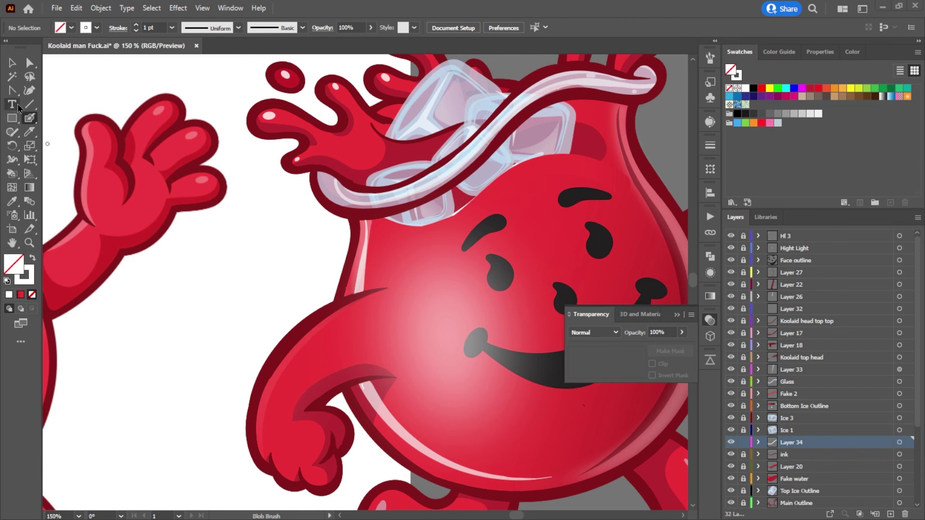
Step: Trace an outline around the liquid's upper edge and the ice above it with the Pen tool
left_click_drag(24, 94, 51, 91)
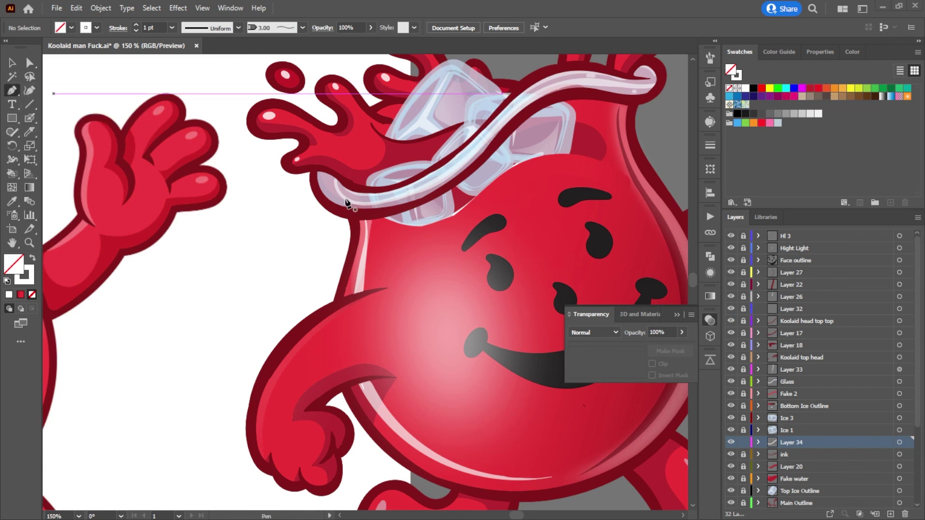
scroll(381, 234, "up", 4)
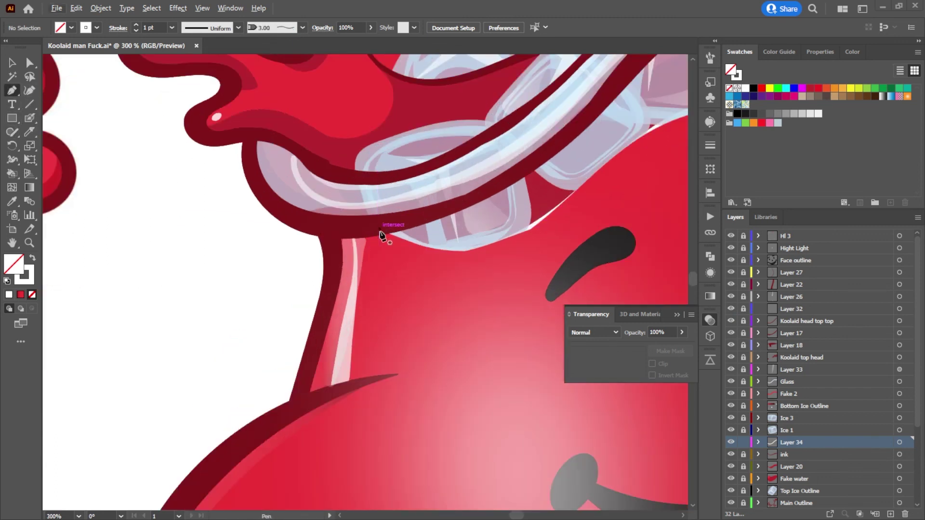
left_click_drag(397, 245, 279, 219)
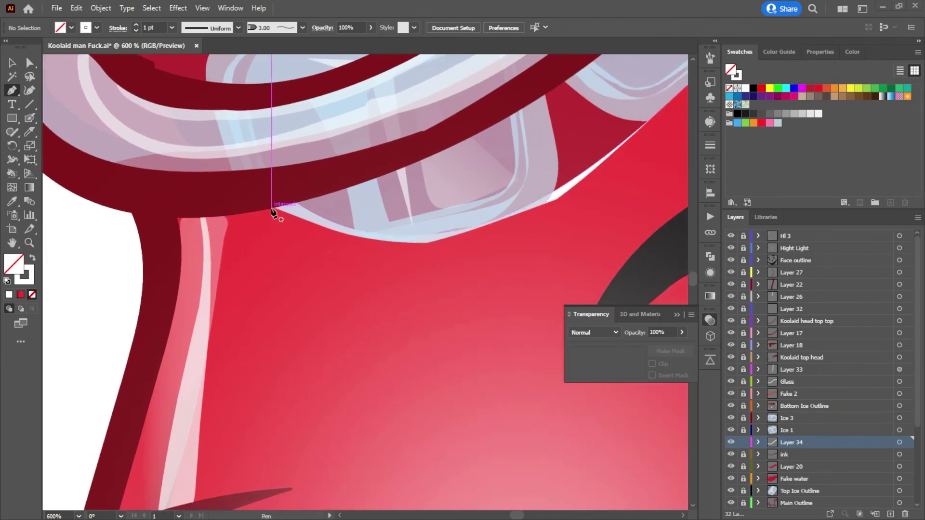
left_click(270, 208)
left_click_drag(457, 253, 485, 274)
left_click(612, 130)
left_click_drag(582, 169, 307, 331)
left_click(605, 166)
left_click(576, 145)
left_click(350, 210)
left_click(287, 251)
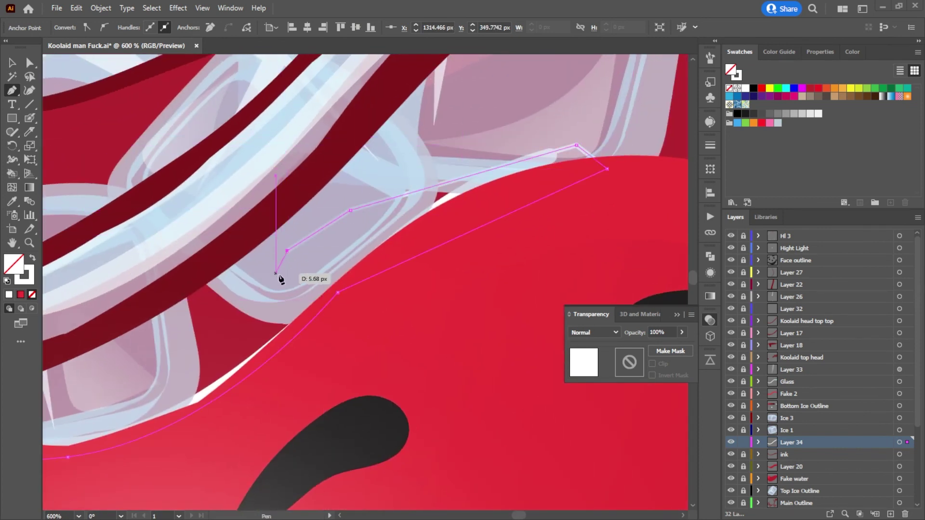
Step: Undo the Pen tool anchors around the liquid's edge, end the path, and deselect everything
key("ctrl+z")
key("ctrl+z")
key("ctrl+z")
key("ctrl+z")
key("ctrl+z")
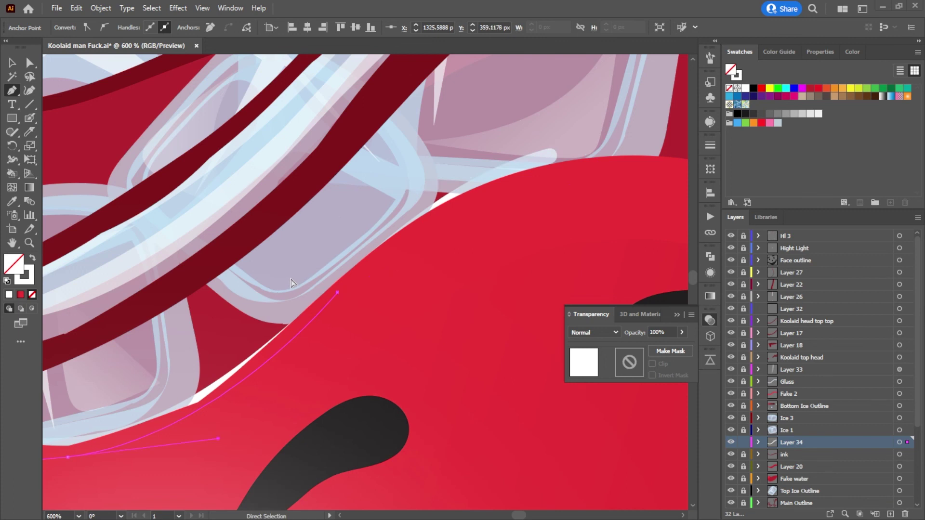
key("Escape")
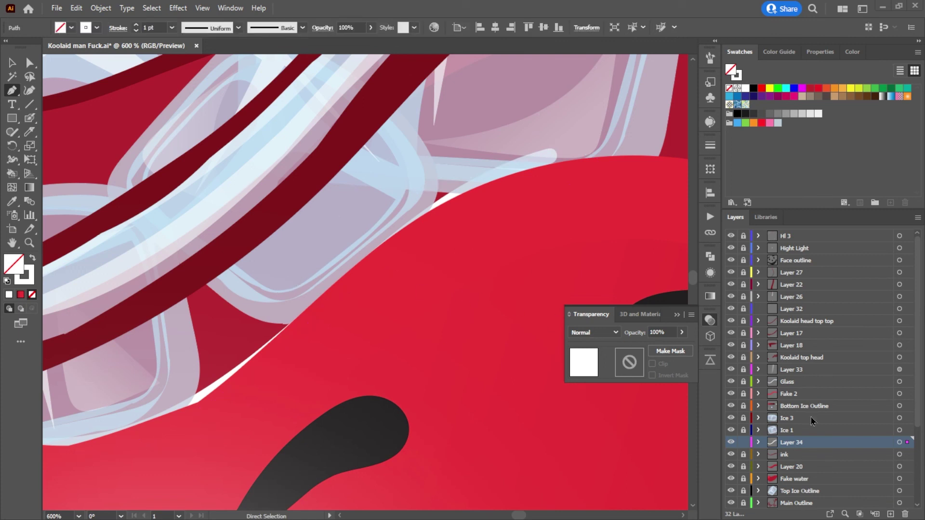
key("ctrl+shift+a")
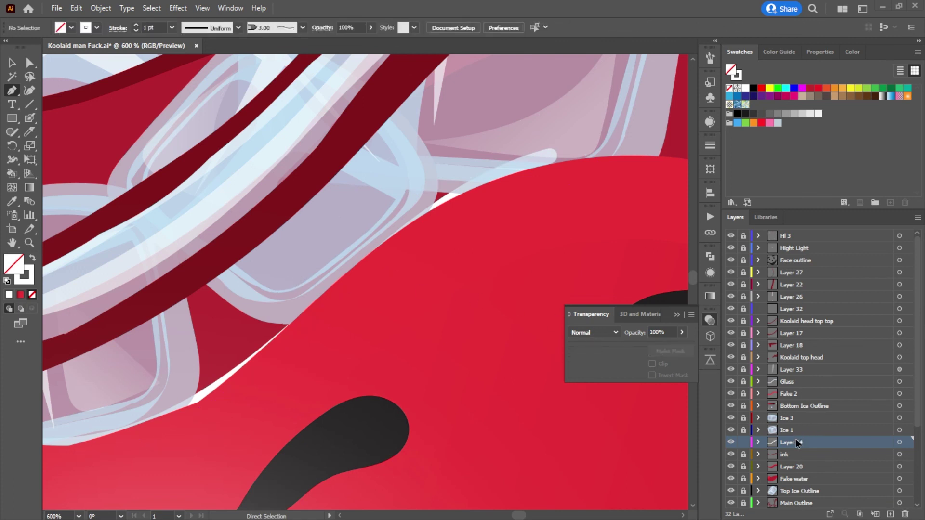
Step: Move Layer 34 with the white liquid-edge line up the layer stack to directly below Hl 3
scroll(784, 443, "down", 1)
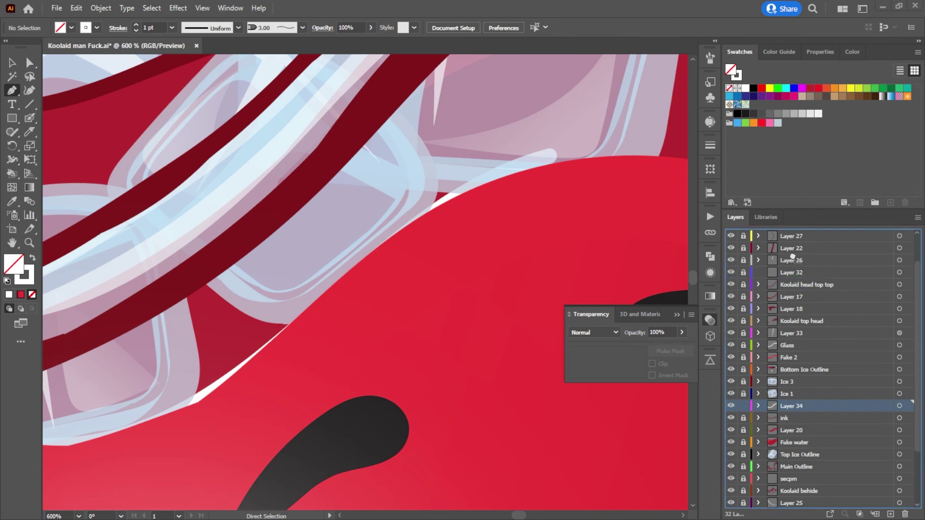
scroll(433, 336, "down", 3)
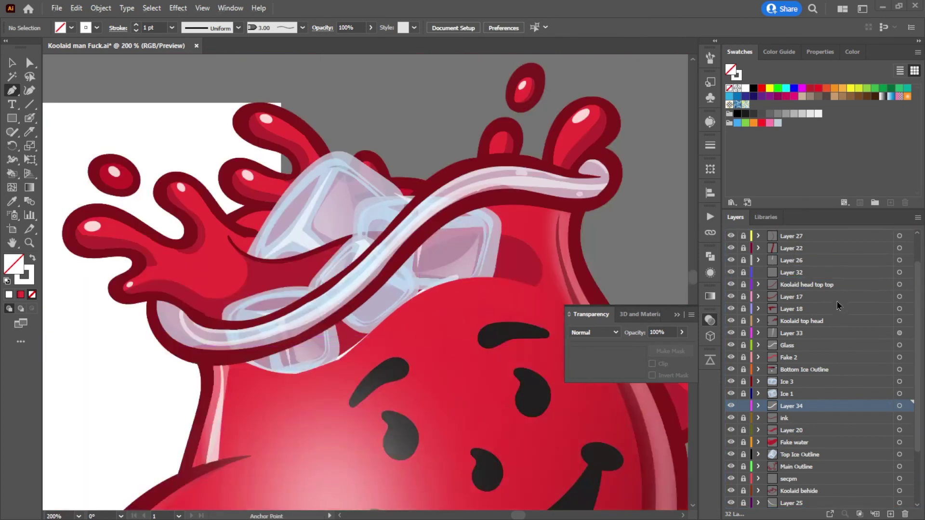
mouse_move(797, 406)
left_mouse_down()
mouse_move(793, 242)
mouse_move(802, 231)
mouse_move(798, 247)
left_mouse_up()
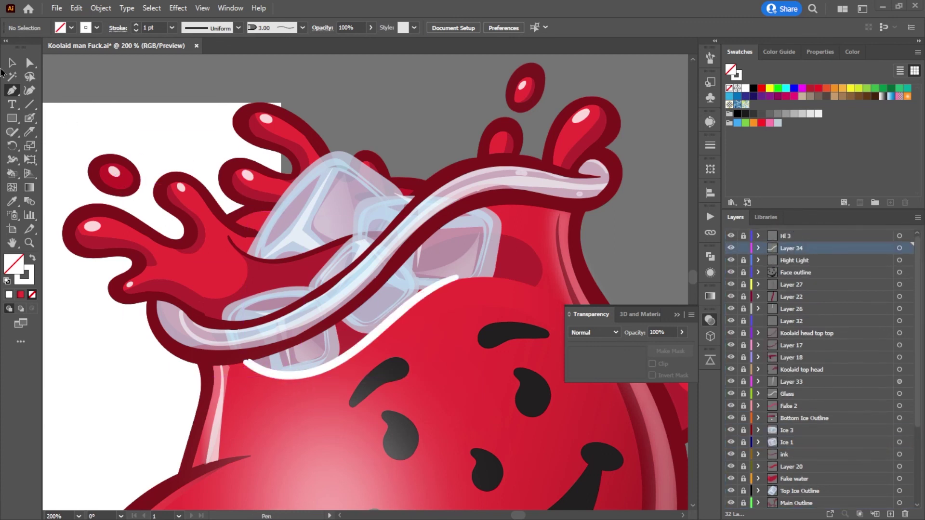
Step: Try to apply a Gaussian Blur with a radius of 25.028 pixels without selecting the white line
left_click(178, 8)
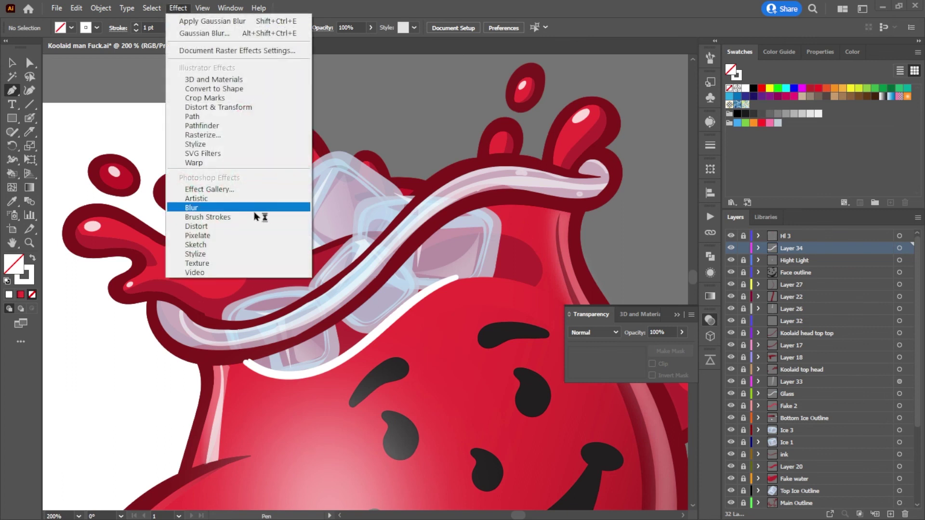
mouse_move(250, 212)
left_click(383, 212)
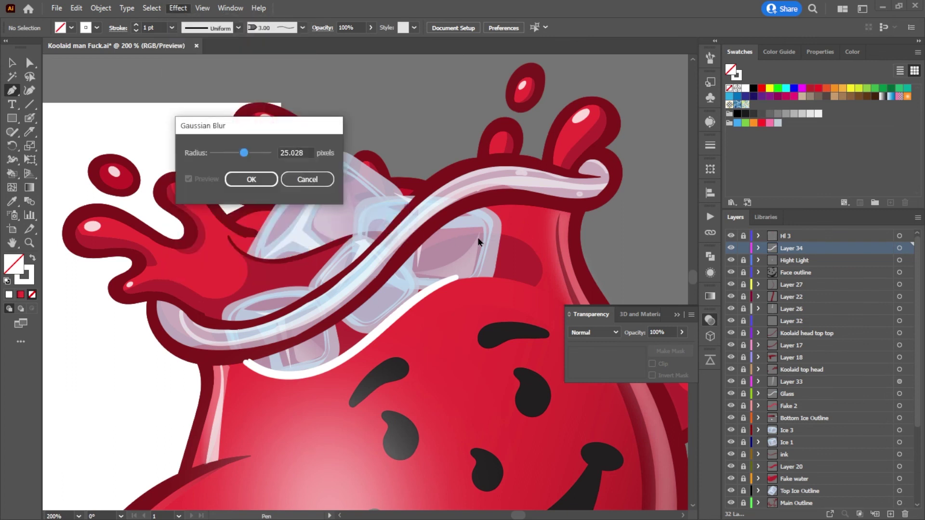
left_click(244, 179)
Step: Select the white line along the liquid's edge and apply a Gaussian Blur with a radius of about 3.04 pixels
left_click(12, 62)
left_click(340, 358)
left_click(178, 8)
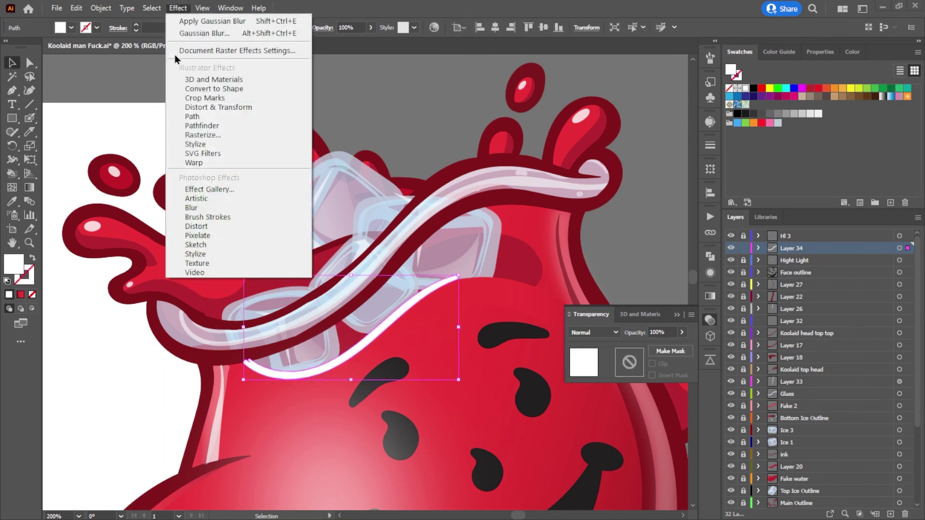
mouse_move(229, 210)
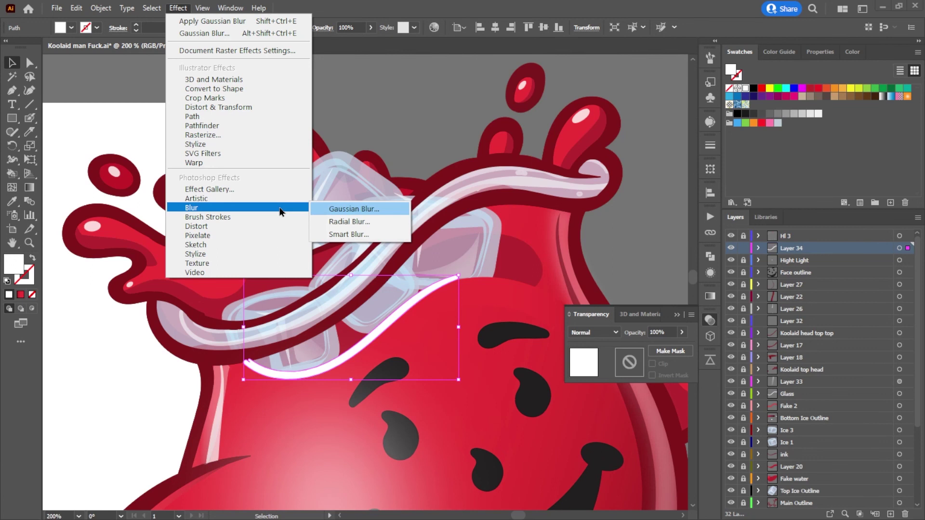
left_click(353, 210)
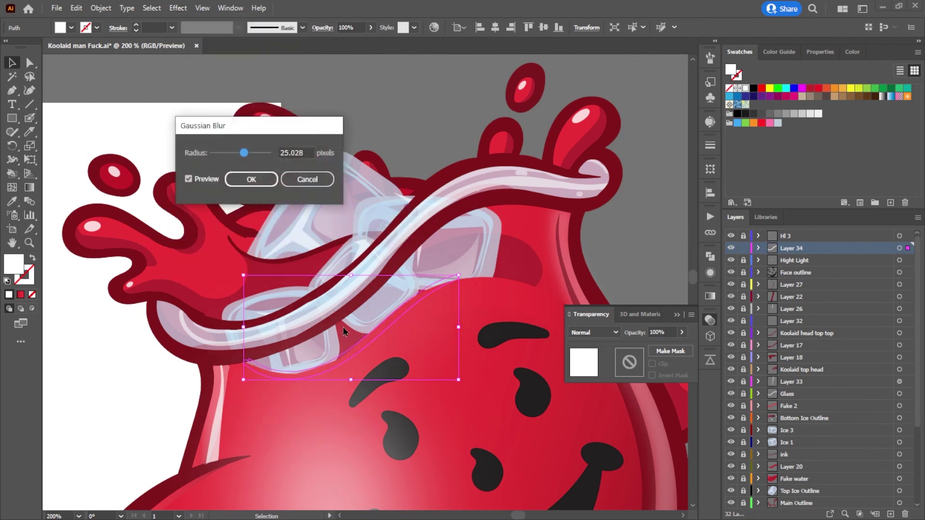
left_click_drag(242, 156, 219, 157)
left_click(252, 179)
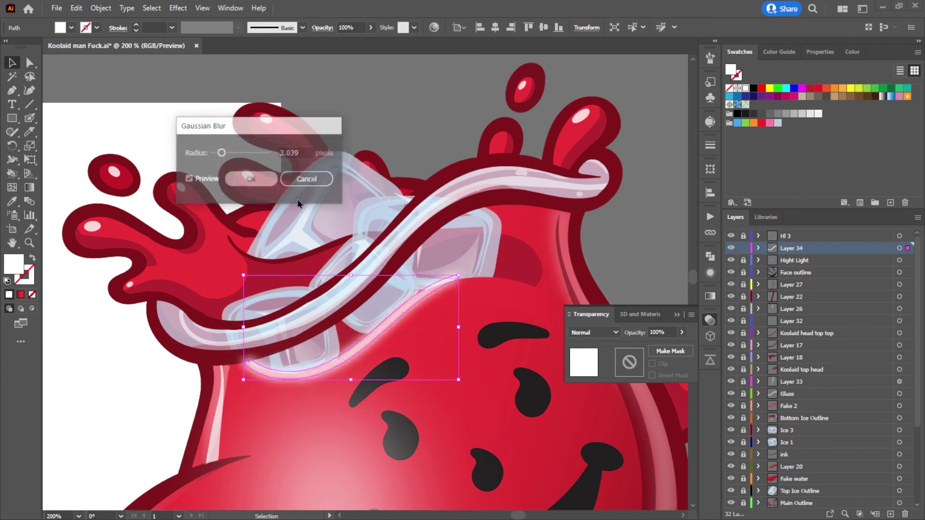
Step: Lower the blurred liquid-edge line's opacity to 24%, deselect it, and close the Transparency settings
left_click(681, 332)
left_click_drag(681, 347, 654, 347)
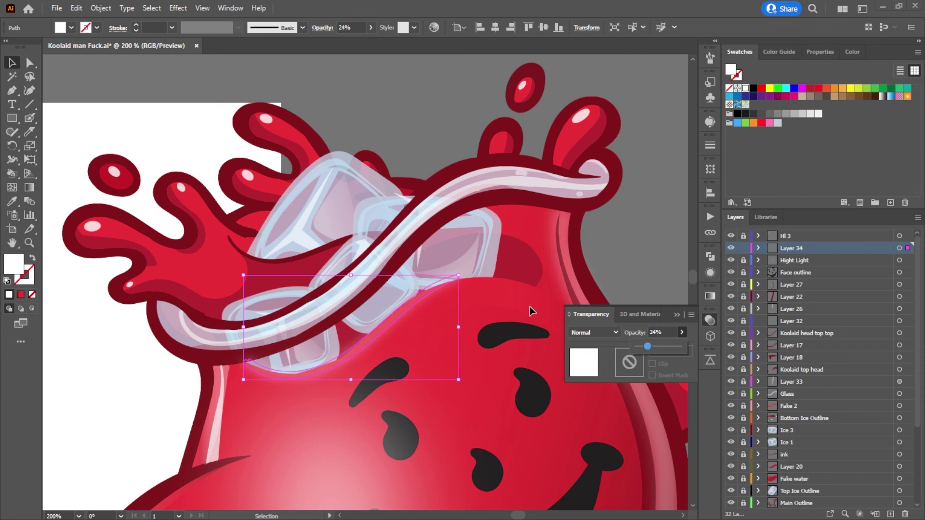
left_click(109, 79)
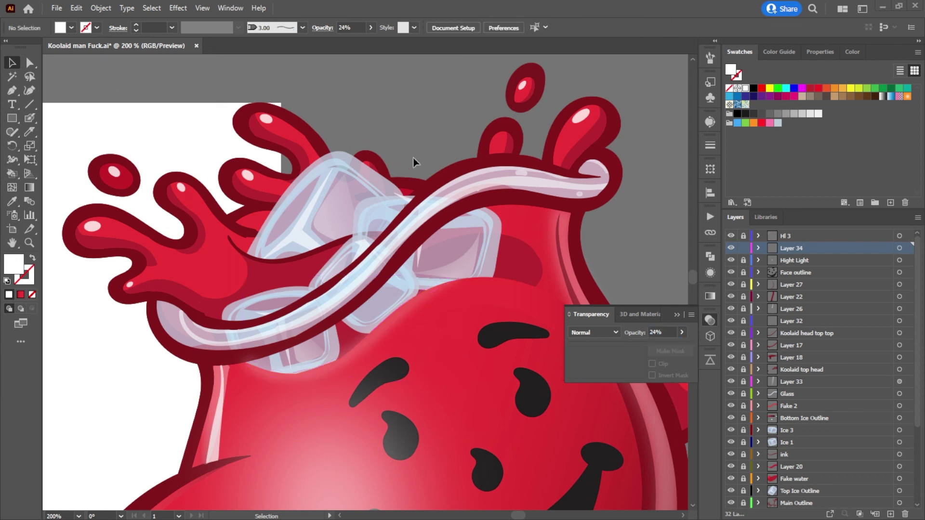
scroll(419, 159, "down", 1)
scroll(482, 181, "down", 2)
scroll(529, 193, "down", 2)
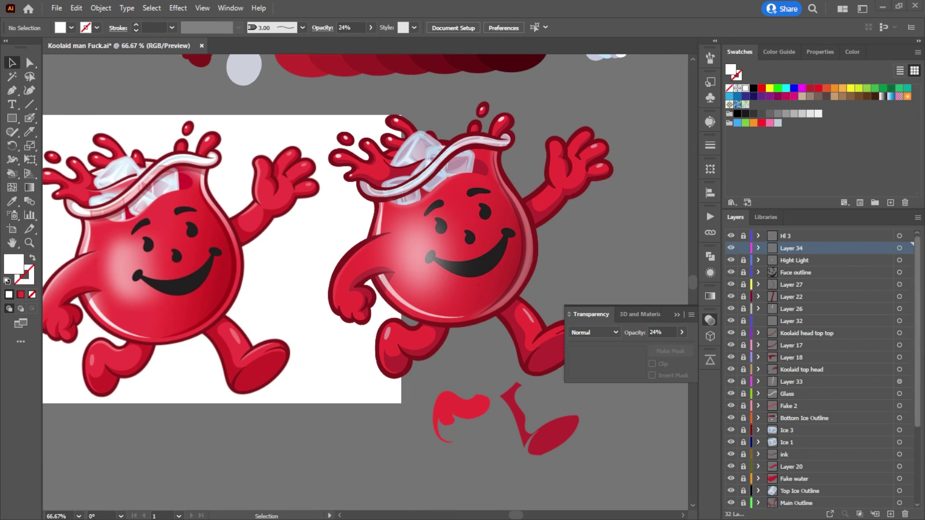
left_click(710, 327)
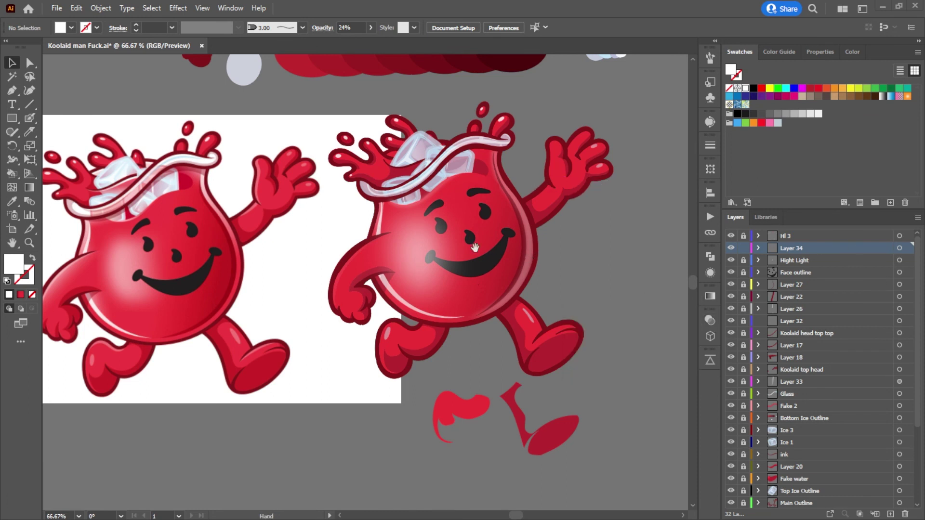
Step: Compare the illustration with the reference image and add a new layer directly above Layer 34
left_click_drag(476, 247, 577, 251)
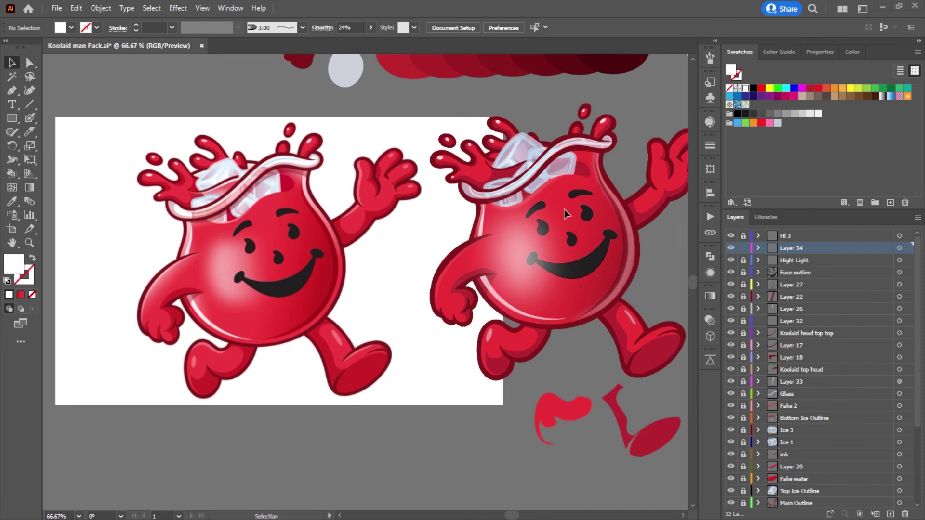
scroll(487, 157, "up", 6)
scroll(422, 220, "down", 6)
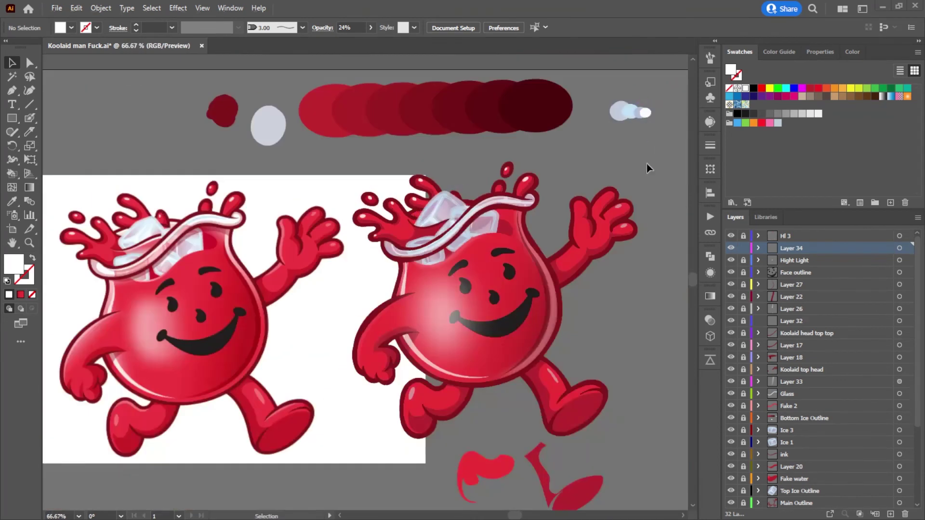
left_click(890, 513)
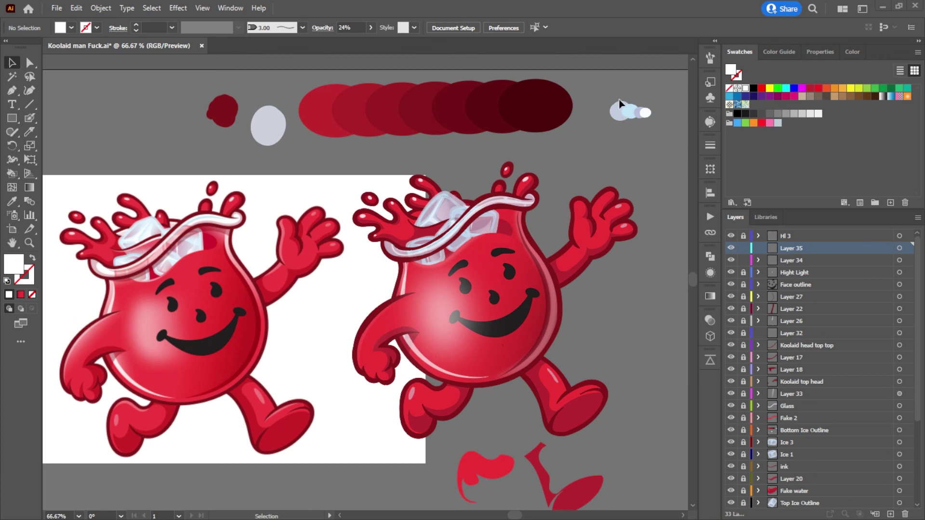
Step: Unlock the layers below the new layer and try selecting the pale ice-color circles above the waving hand
left_click_drag(741, 277, 759, 471)
scroll(759, 469, "down", 3)
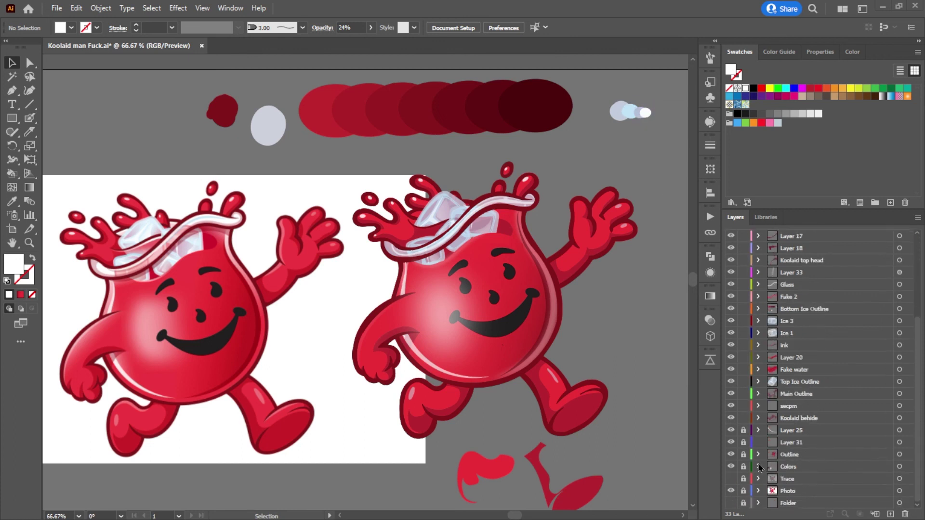
left_click_drag(743, 431, 744, 502)
left_click(628, 114)
left_click(661, 127)
left_click(620, 109)
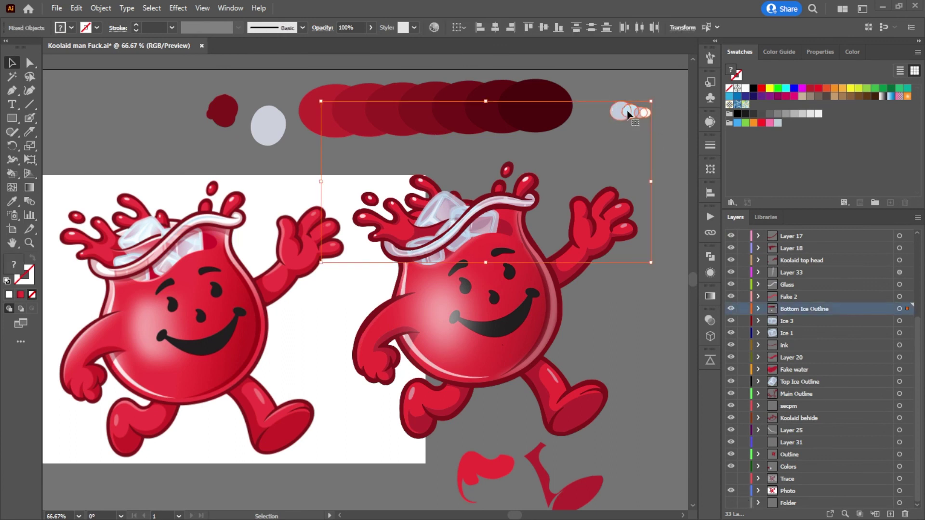
left_click(663, 158)
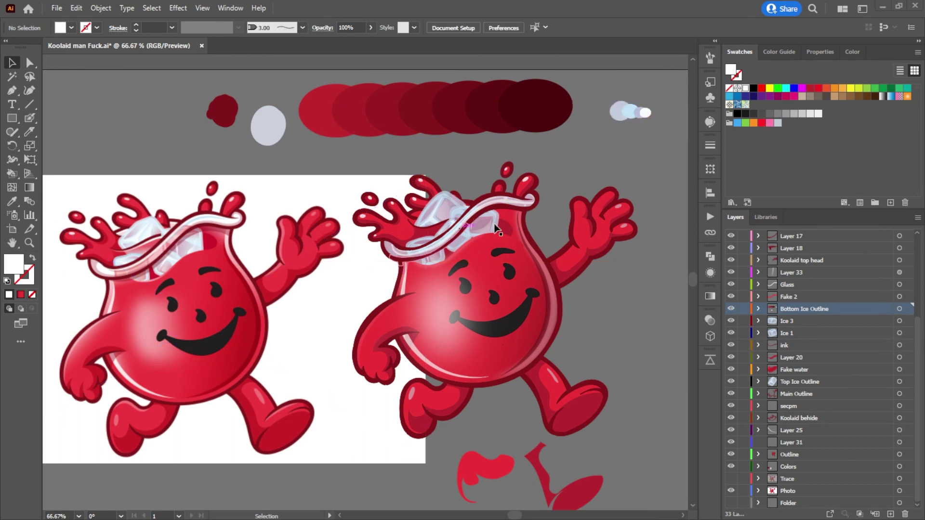
Step: Make Layer 35 active and lock every layer below it in the stack
scroll(454, 217, "up", 3)
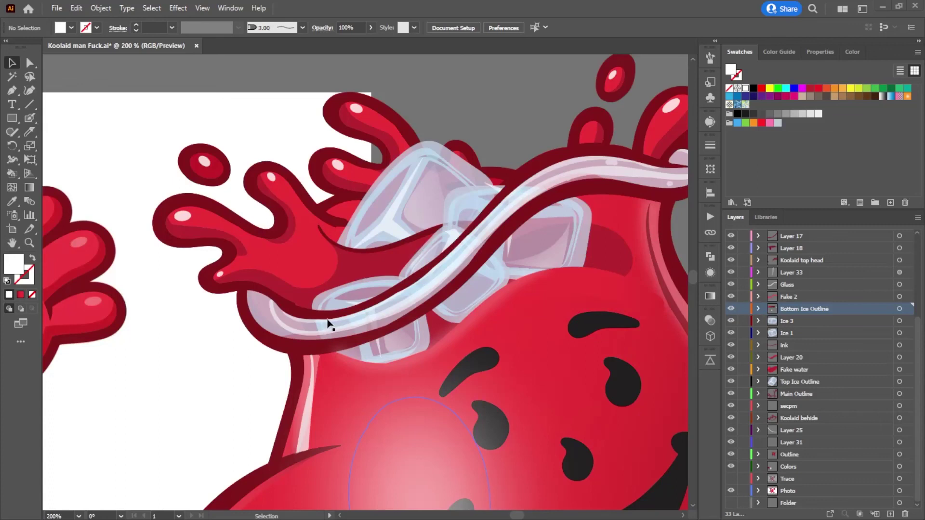
scroll(772, 260, "up", 4)
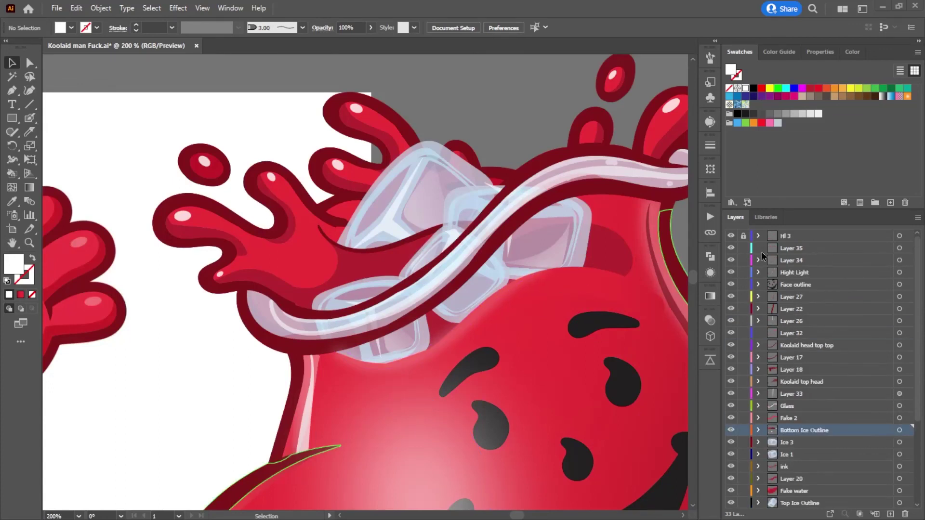
left_click(774, 248)
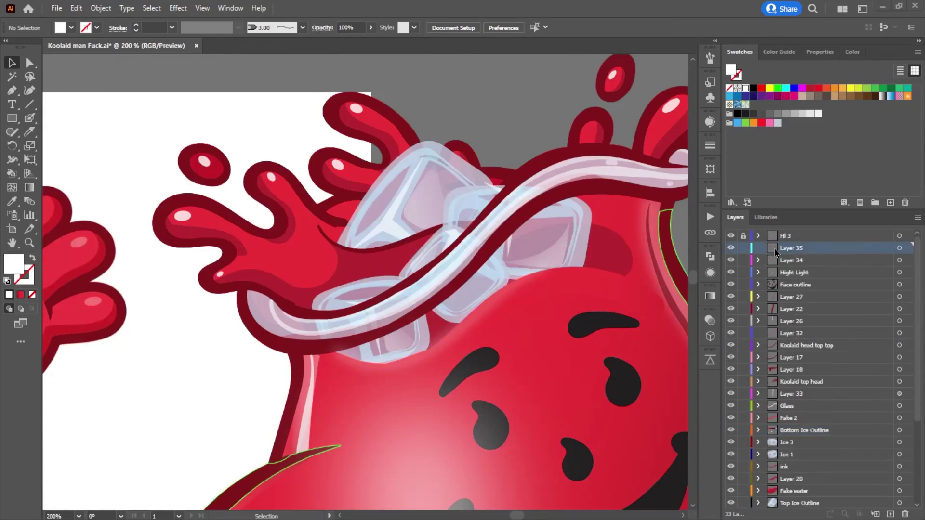
left_click_drag(744, 266, 740, 471)
left_click_drag(744, 430, 745, 503)
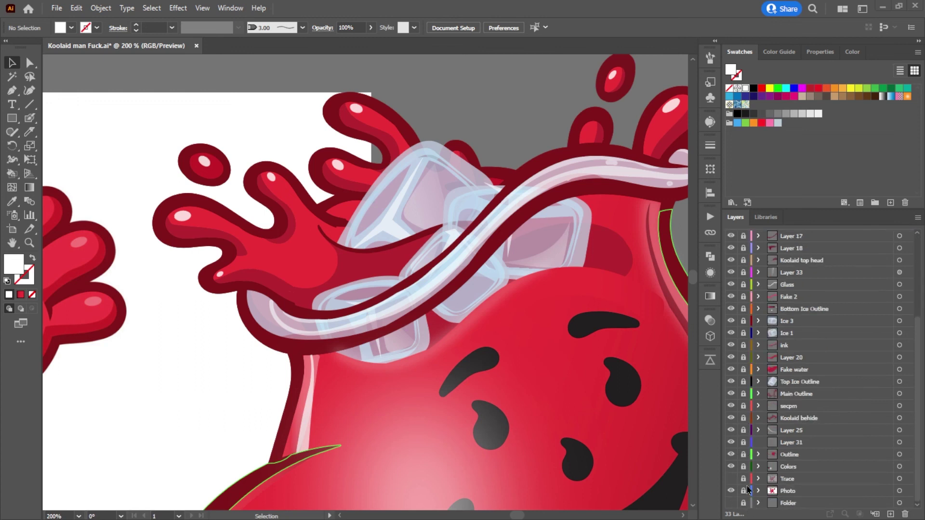
scroll(746, 433, "up", 4)
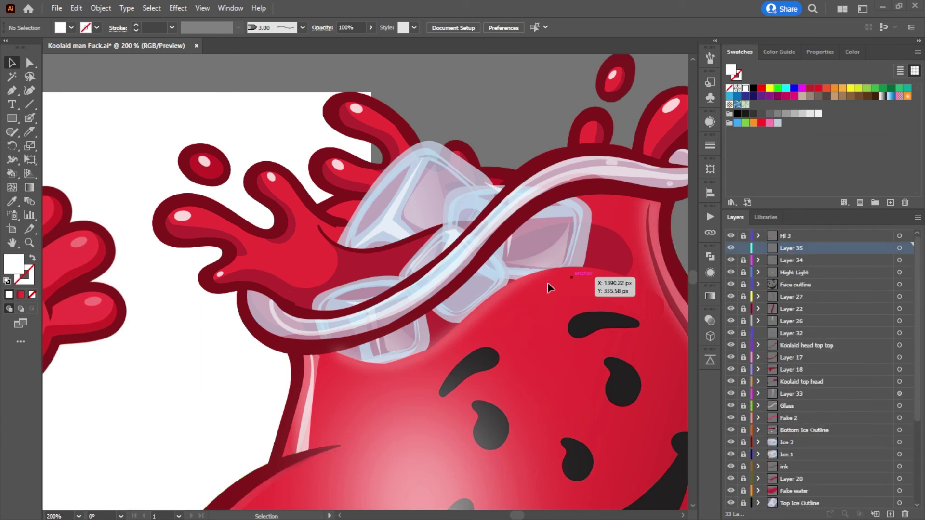
Step: Sample the glass rim's light blue at 69% opacity and paint over the red gap beside the upper ice cube's lower-left edge with the Blob Brush
key("i")
left_click(265, 310)
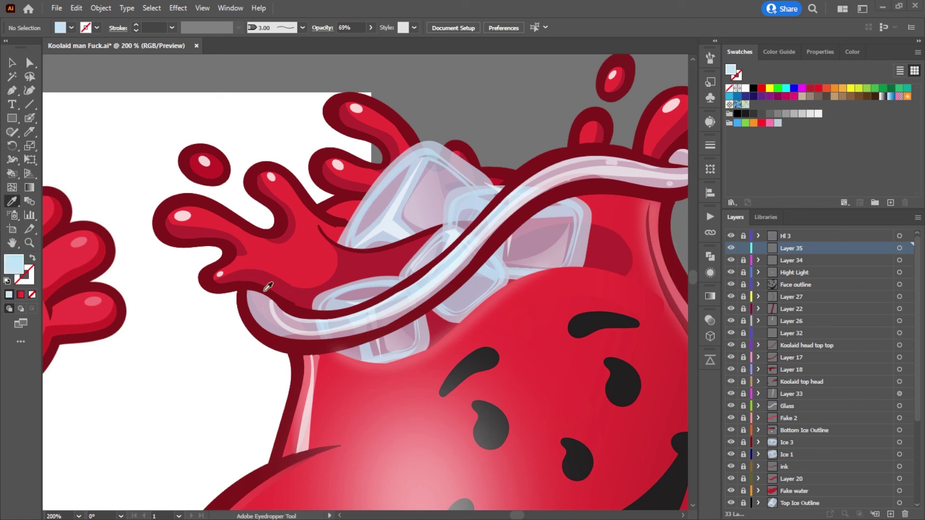
key("shift+b")
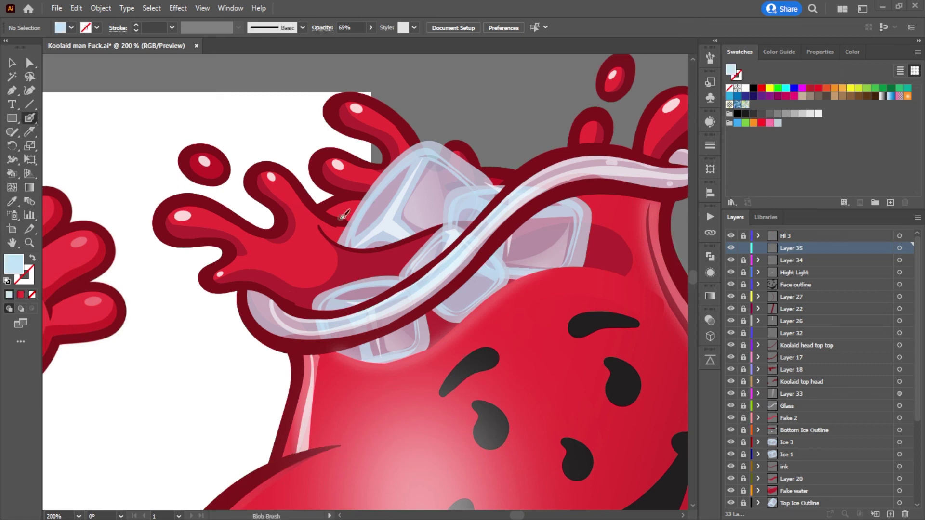
scroll(344, 214, "up", 3)
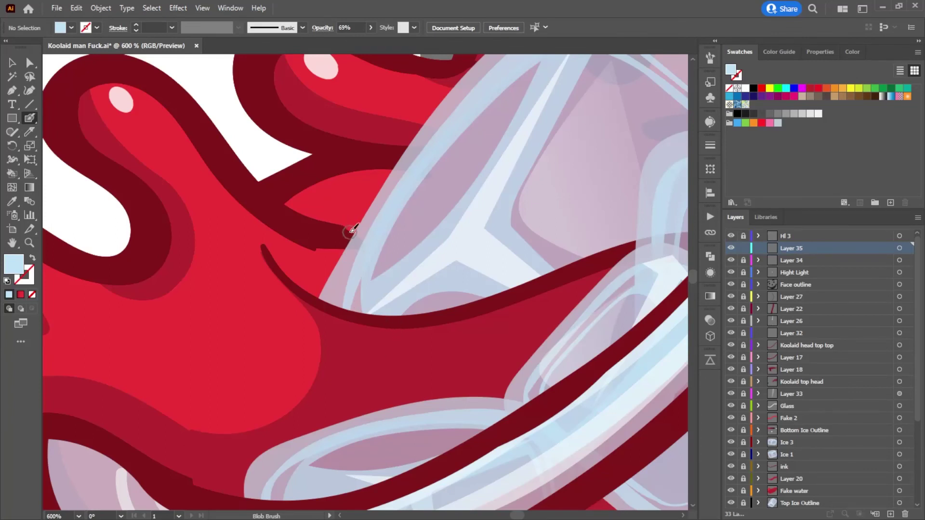
mouse_move(350, 234)
left_mouse_down()
mouse_move(392, 168)
mouse_move(323, 182)
mouse_move(292, 203)
mouse_move(351, 220)
mouse_move(373, 182)
mouse_move(301, 200)
mouse_move(317, 216)
mouse_move(351, 222)
mouse_move(345, 226)
mouse_move(301, 209)
mouse_move(363, 185)
left_mouse_up()
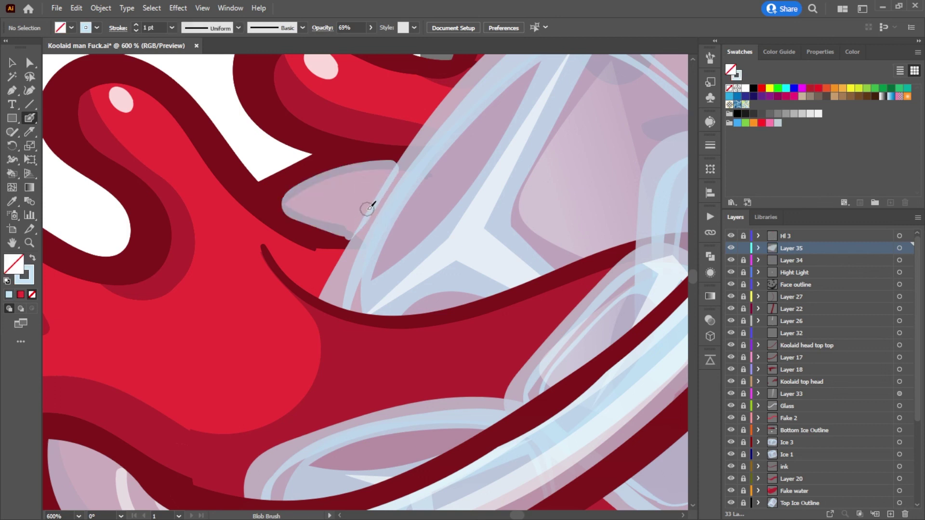
Step: Paint a light blue patch over the small red gap between the upper ice cube's right edge and the rim
scroll(444, 241, "down", 6)
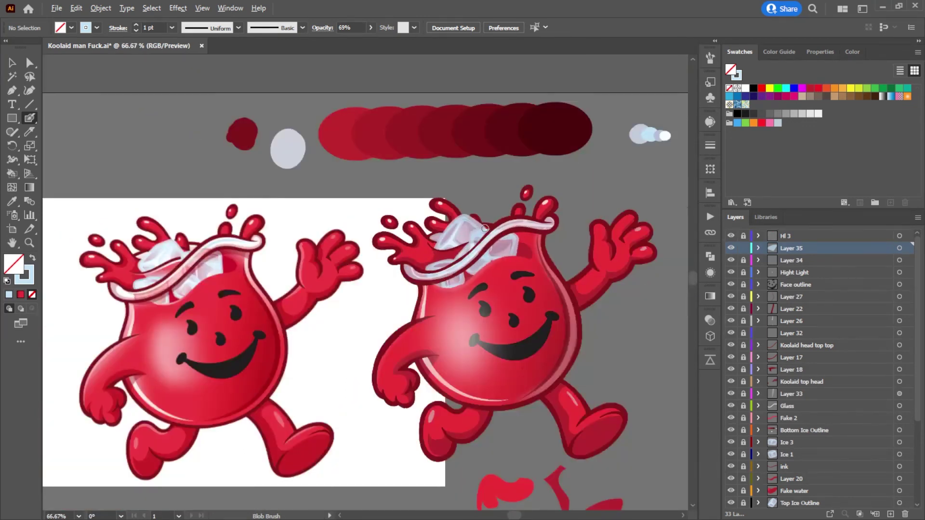
scroll(485, 228, "up", 5)
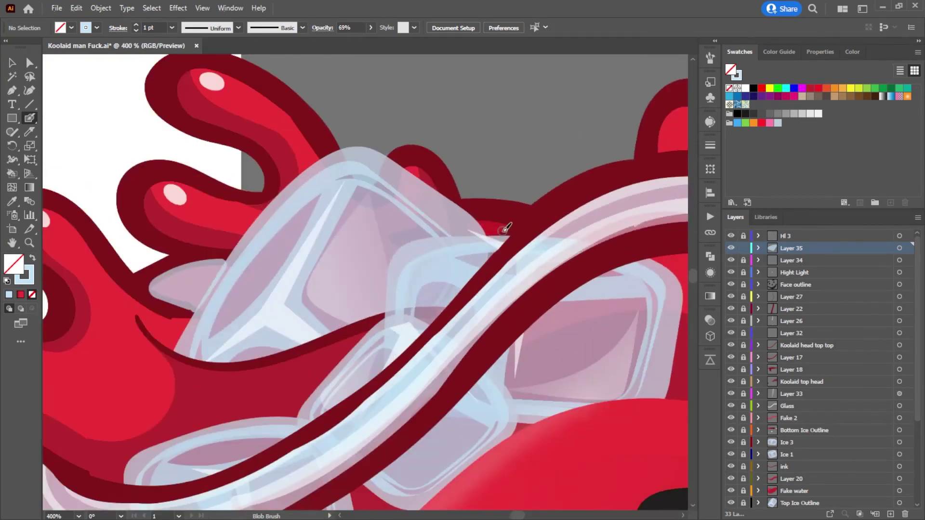
scroll(482, 219, "up", 3)
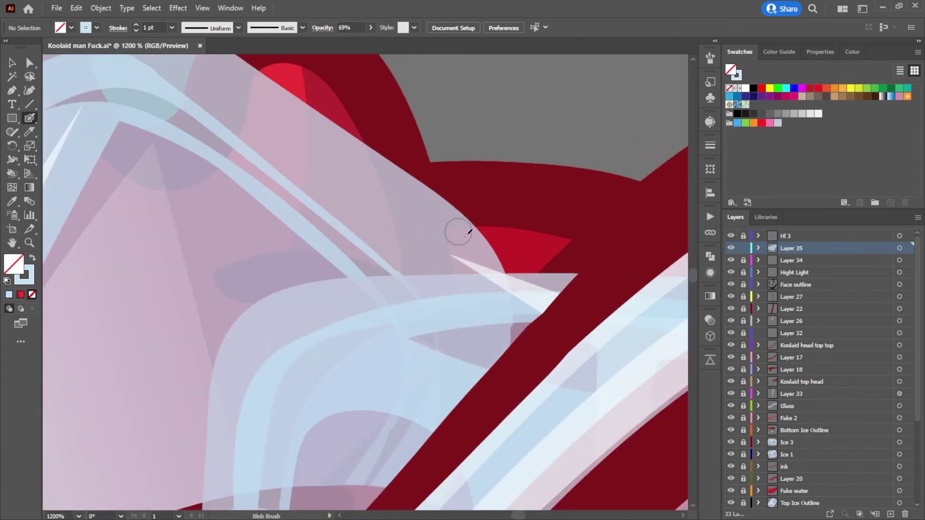
mouse_move(524, 274)
left_mouse_down()
mouse_move(567, 233)
mouse_move(458, 224)
mouse_move(463, 265)
mouse_move(518, 265)
mouse_move(532, 253)
mouse_move(519, 260)
mouse_move(481, 245)
left_mouse_up()
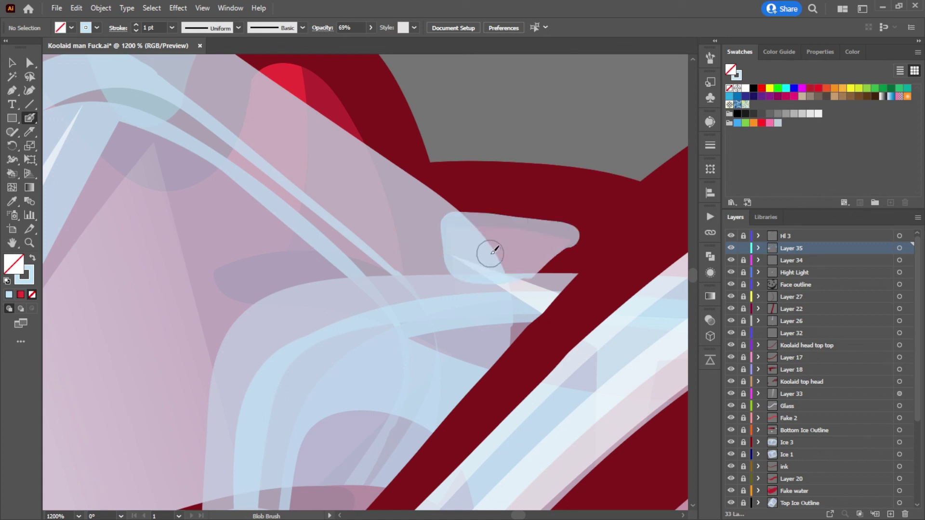
Step: Set the brush color to white with no fill and paint a curved highlight along the left ice patch's upper edge
key("ctrl+1")
key("ctrl+minus")
key("ctrl+minus")
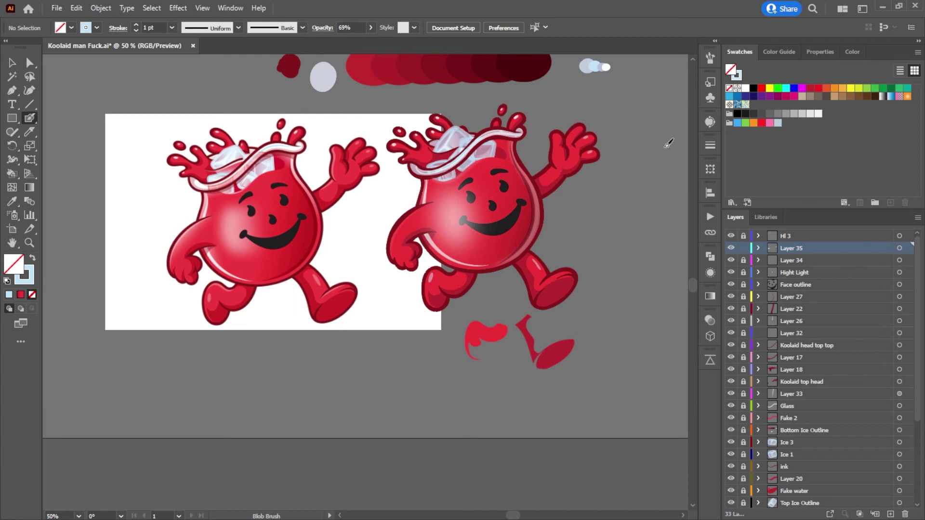
left_click(745, 89)
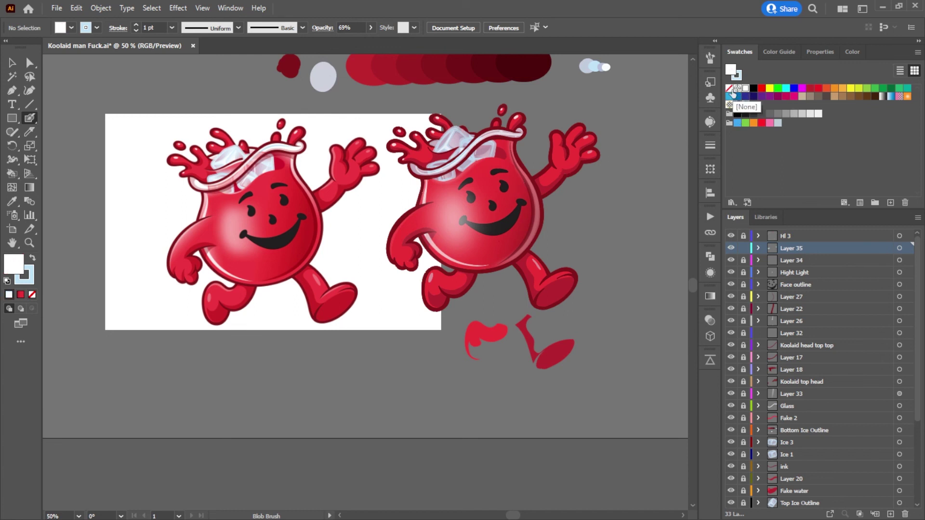
left_click(731, 89)
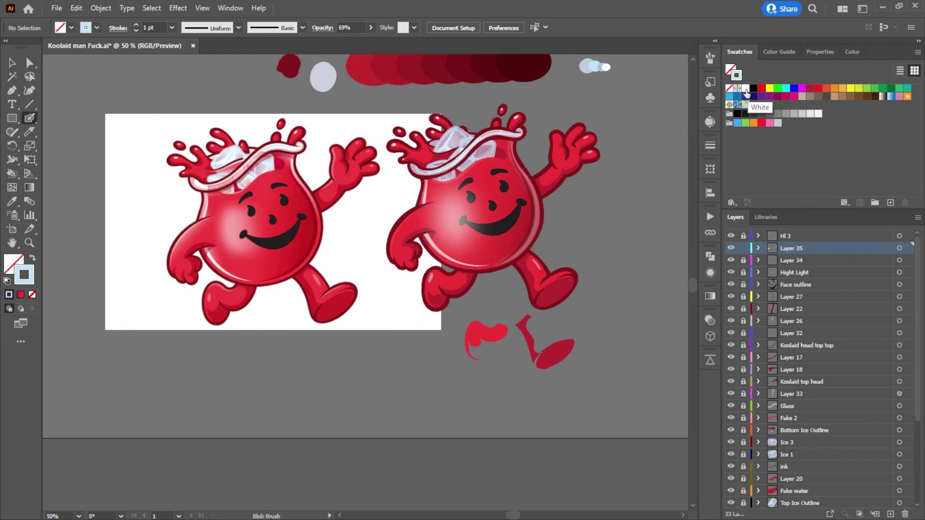
scroll(465, 145, "up", 4)
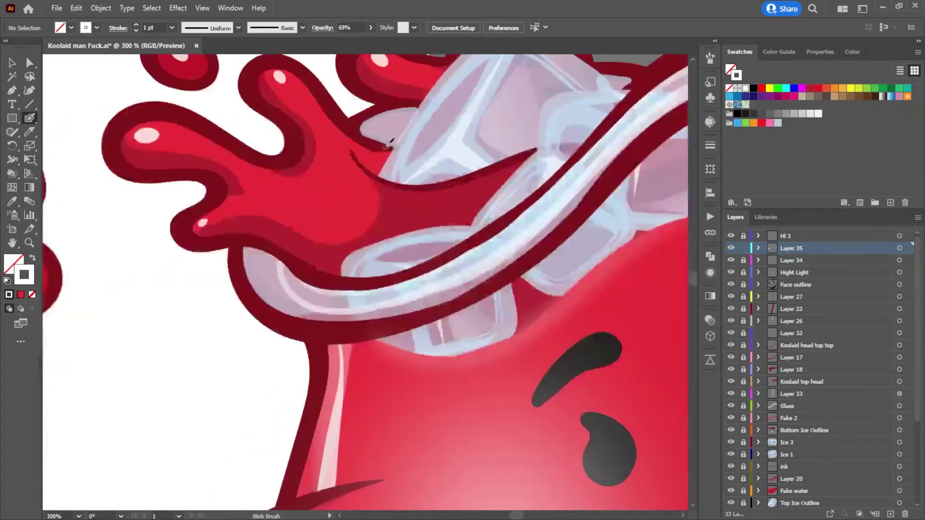
scroll(430, 176, "up", 2)
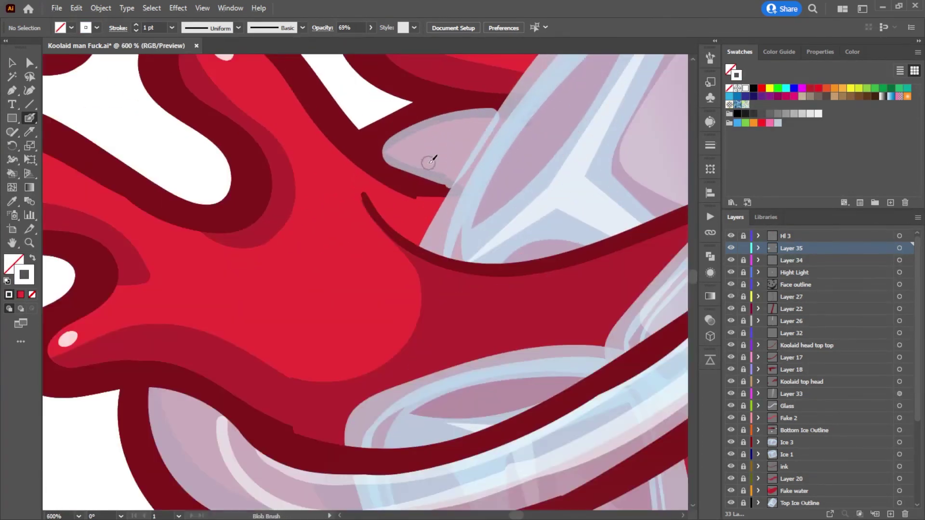
mouse_move(396, 154)
left_mouse_down()
mouse_move(435, 131)
mouse_move(480, 120)
left_mouse_up()
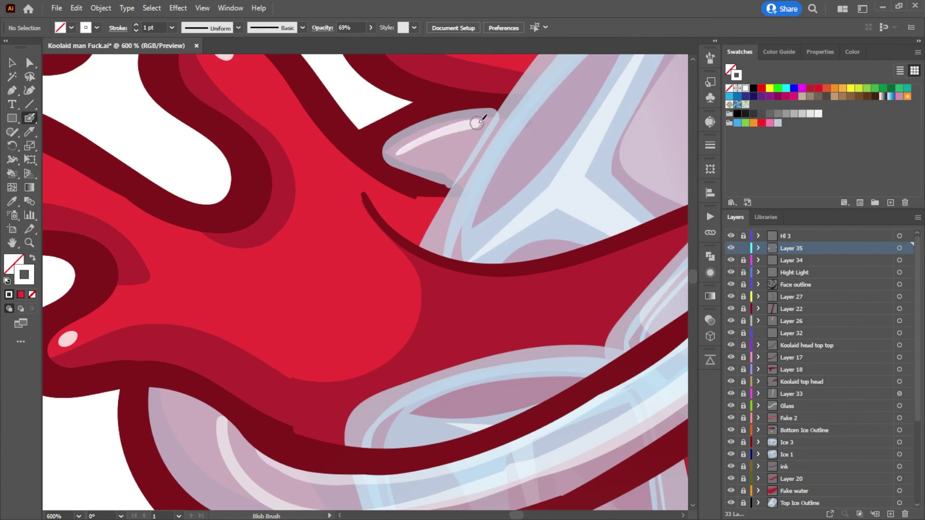
Step: Paint a short white highlight on the small ice patch beside the rim and check the whole illustration
scroll(506, 169, "up", 5)
scroll(530, 203, "right", 5)
left_click_drag(534, 185, 513, 185)
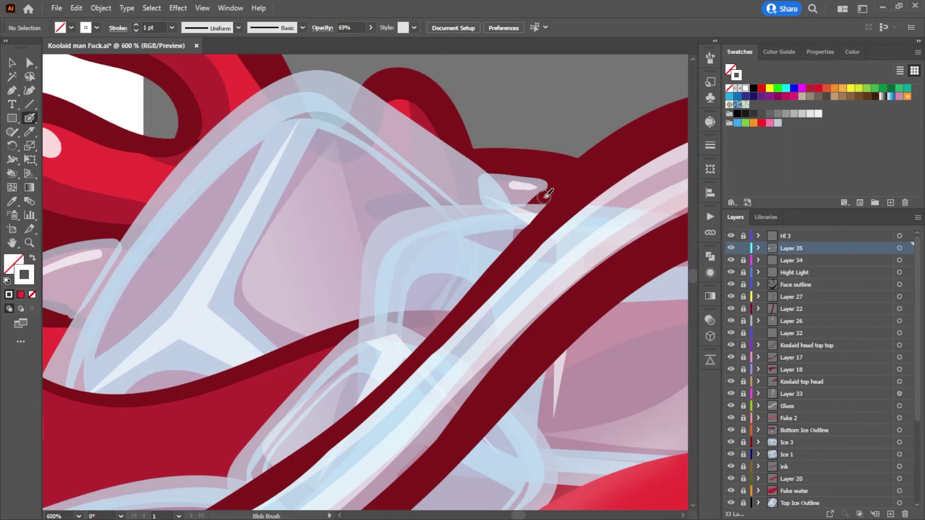
scroll(548, 193, "down", 7)
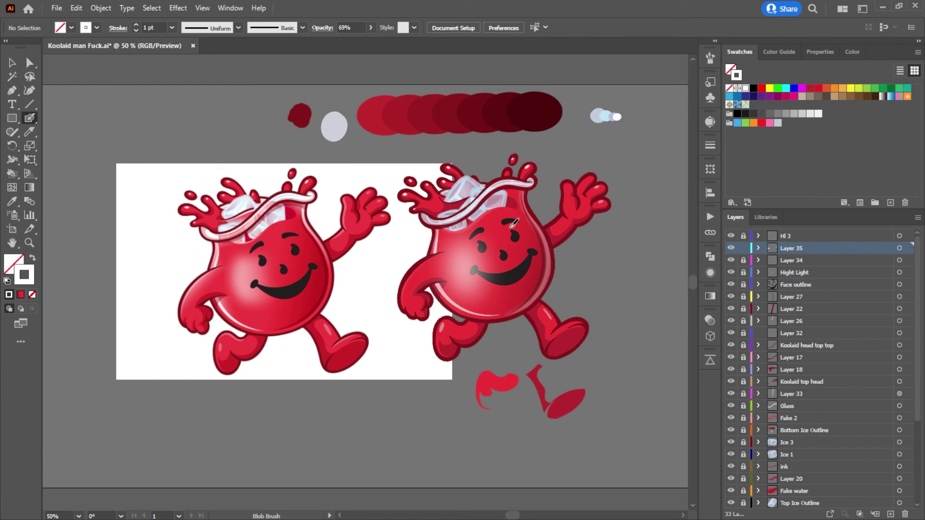
Step: Paint a long white highlight along the bent arm's upper outer edge and soften it with a Gaussian Blur of about 5 pixels
scroll(452, 270, "up", 5)
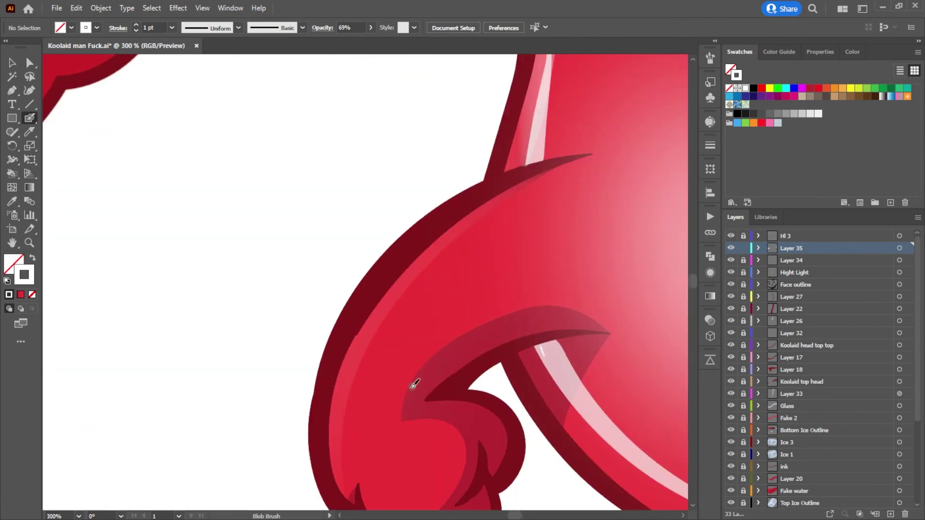
mouse_move(339, 463)
left_mouse_down()
mouse_move(347, 391)
mouse_move(393, 310)
mouse_move(448, 251)
mouse_move(532, 188)
left_mouse_up()
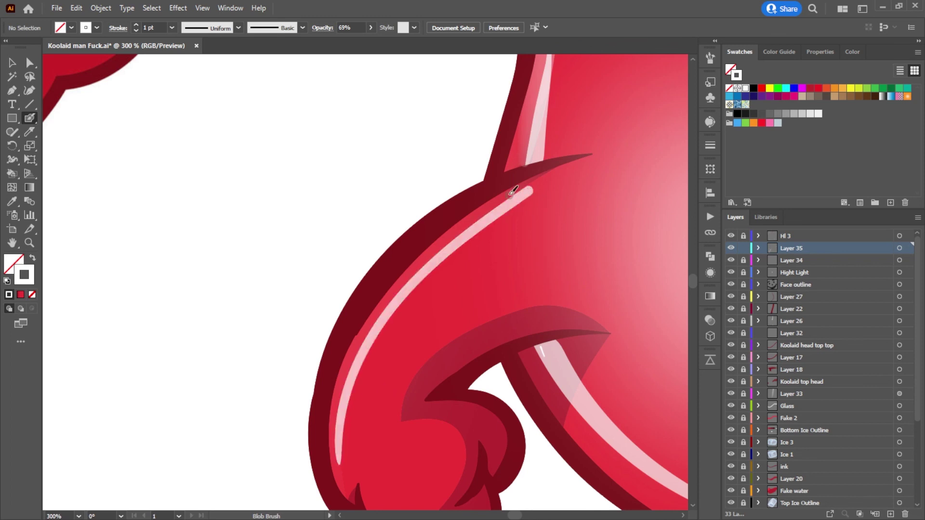
left_click(29, 63)
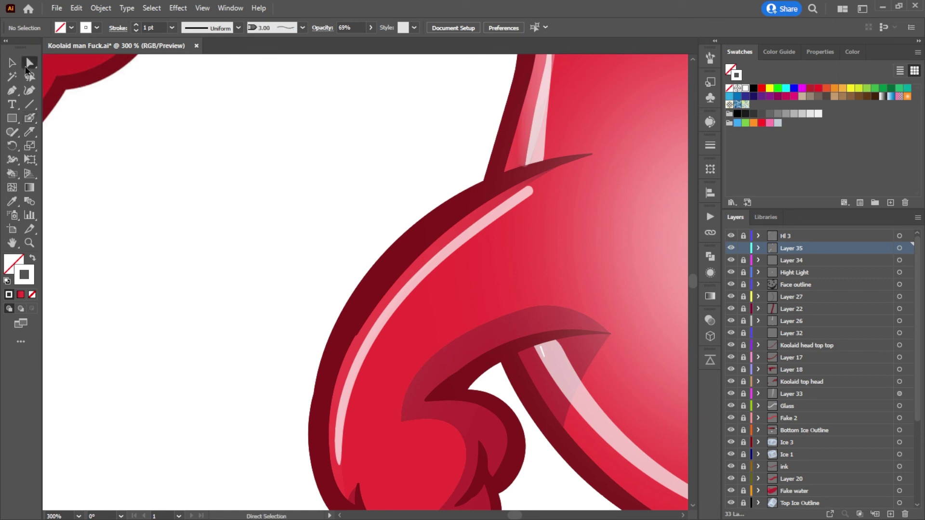
left_click(377, 324)
left_click(178, 8)
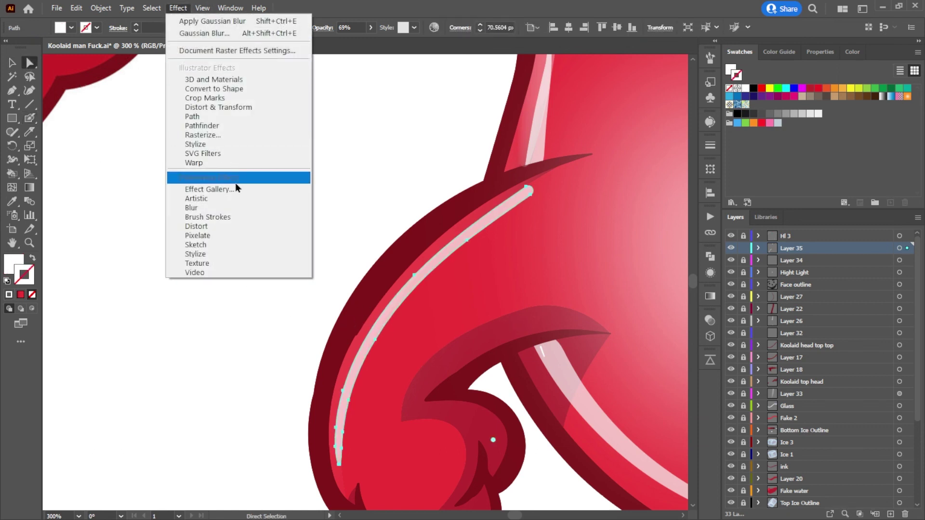
mouse_move(230, 209)
left_click(356, 209)
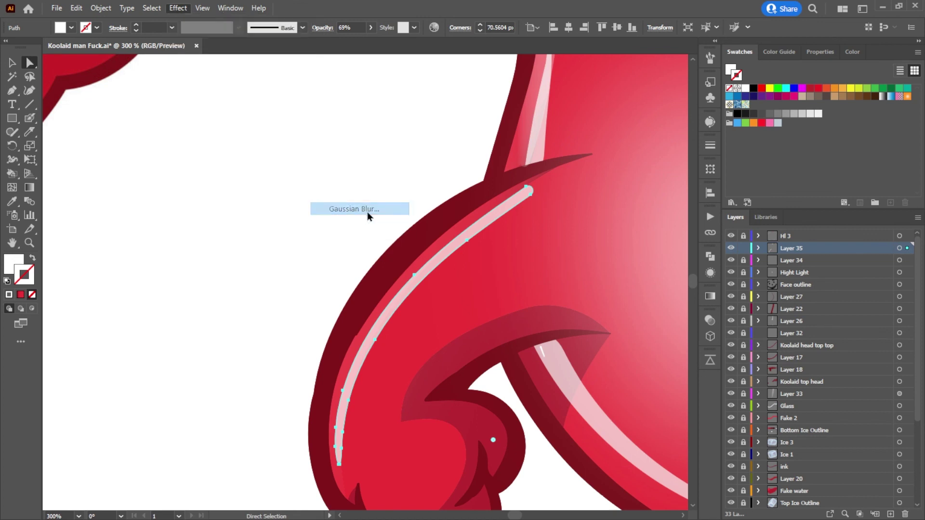
left_click_drag(221, 152, 226, 157)
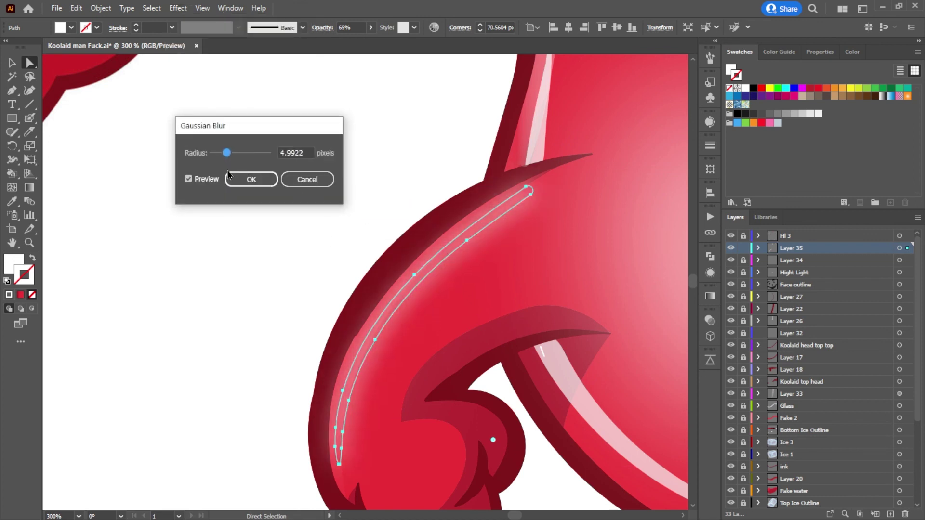
left_click(232, 179)
left_click(316, 193)
Step: Unlock the layers from Colors up through Layer 34, leaving HI 3, Trace and Photo locked
scroll(314, 197, "down", 3)
scroll(315, 197, "down", 3)
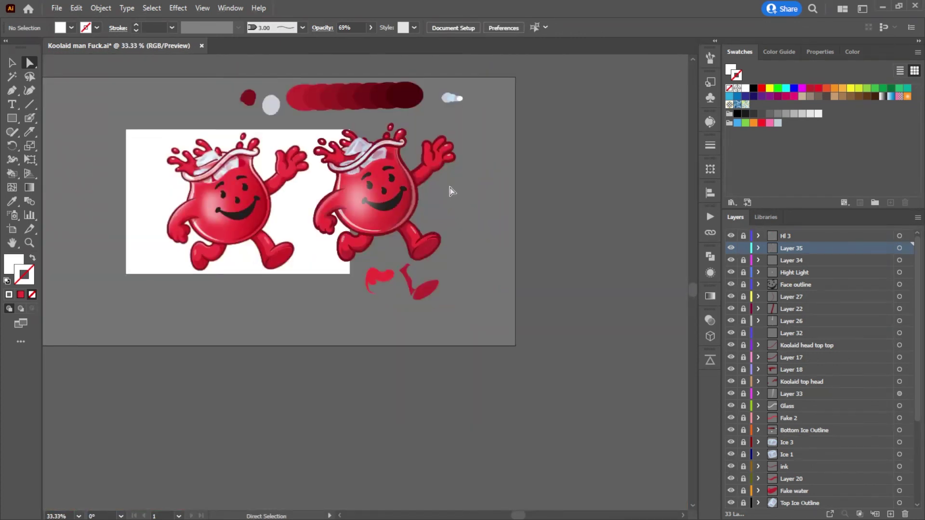
scroll(451, 191, "up", 7)
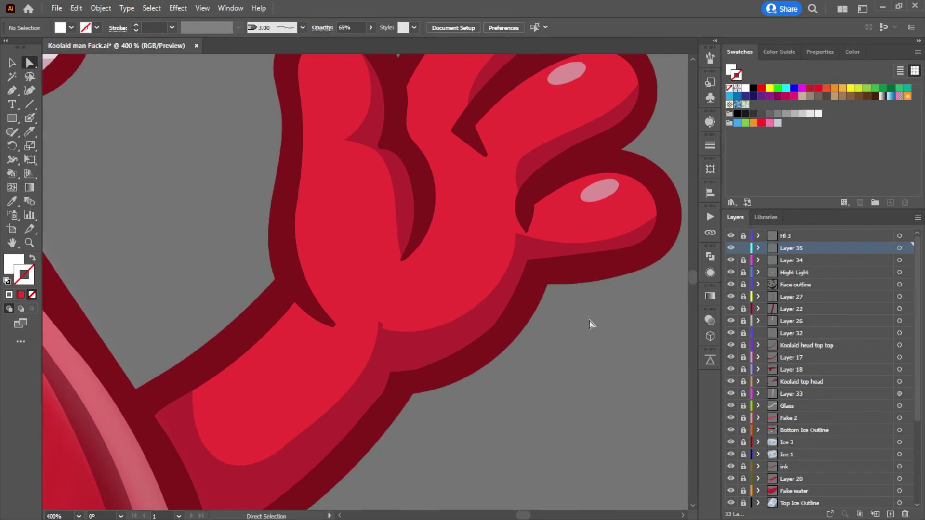
scroll(762, 436, "down", 3)
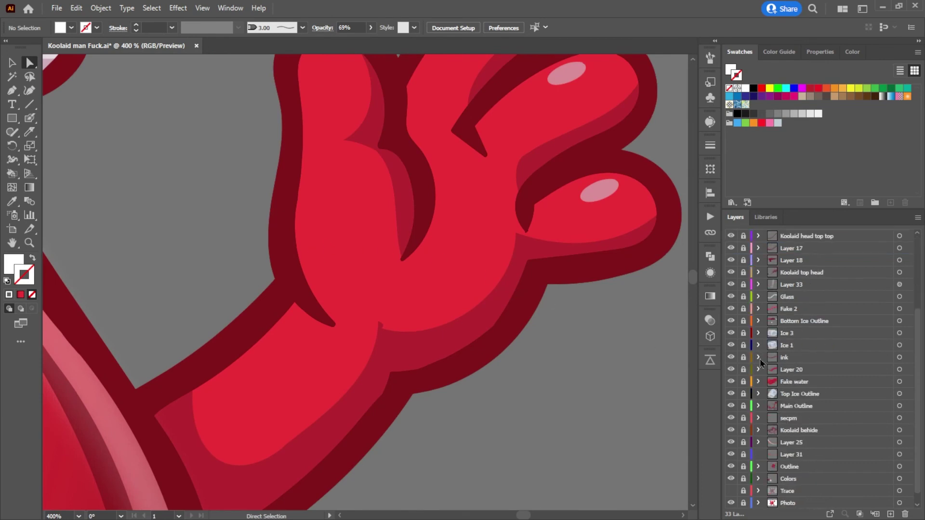
scroll(756, 419, "down", 1)
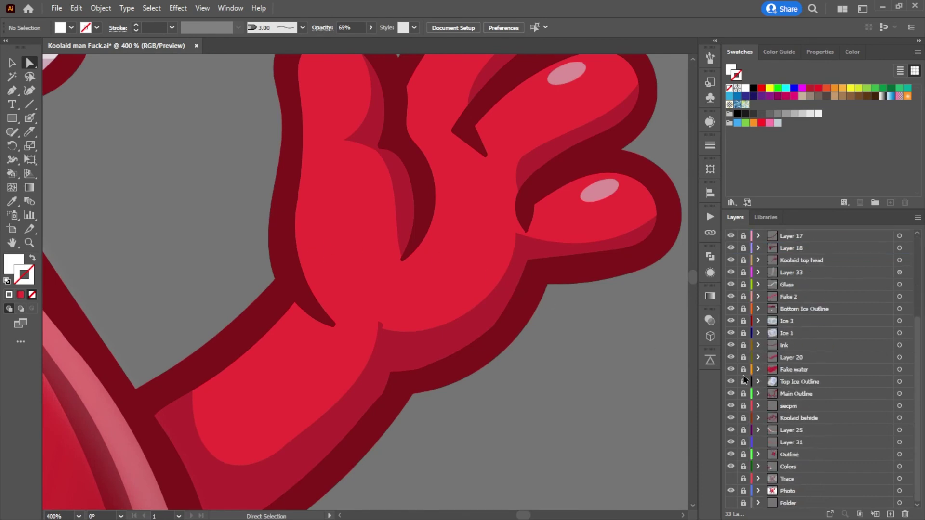
left_click_drag(743, 470, 744, 228)
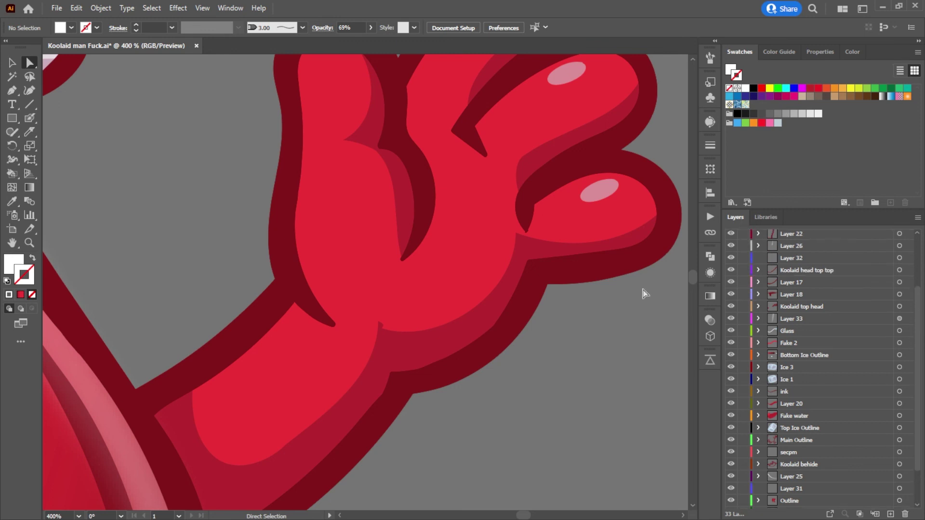
scroll(744, 308, "up", 2)
left_click_drag(744, 298, 743, 263)
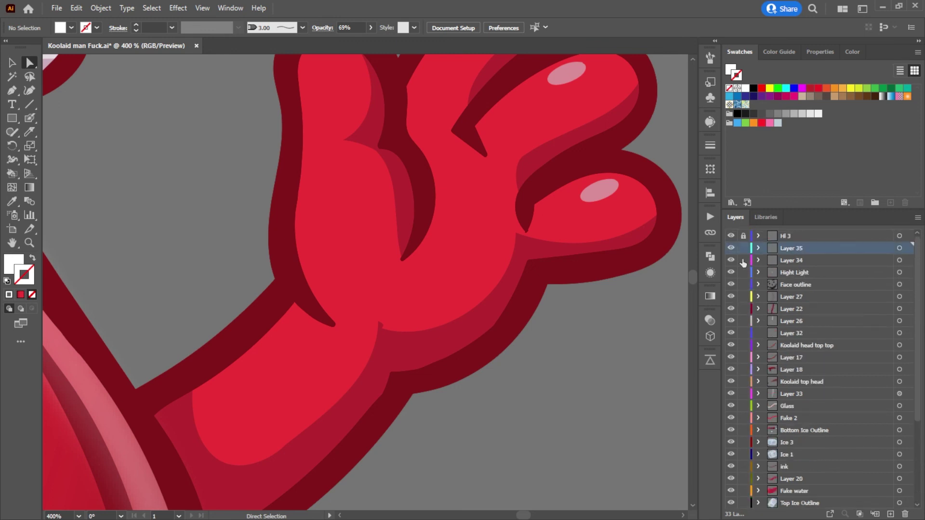
Step: Cut a thin sliver from the raised hand's bright red fill along the thumb's outer edge with the Knife and select it
left_click(314, 202)
left_click(29, 134)
scroll(366, 372, "up", 3)
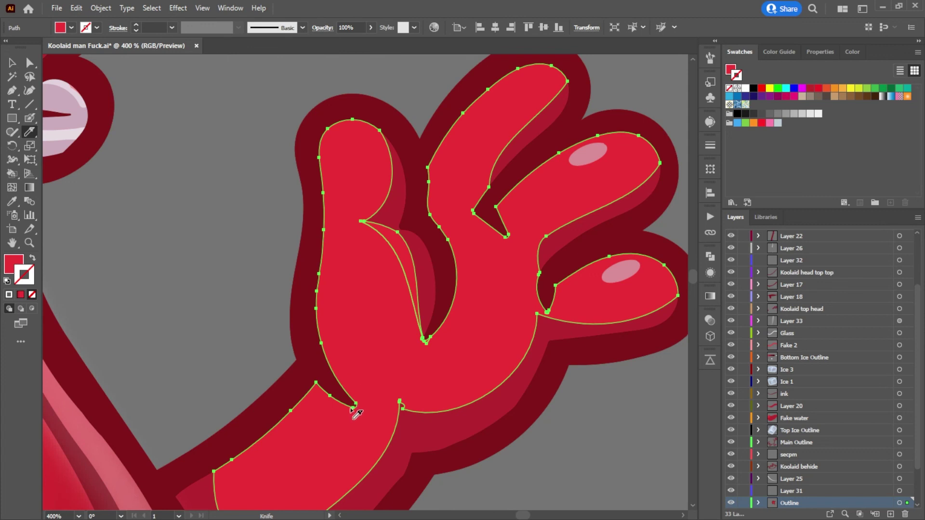
mouse_move(358, 407)
left_mouse_down()
mouse_move(328, 281)
mouse_move(330, 154)
mouse_move(344, 110)
mouse_move(360, 131)
left_mouse_up()
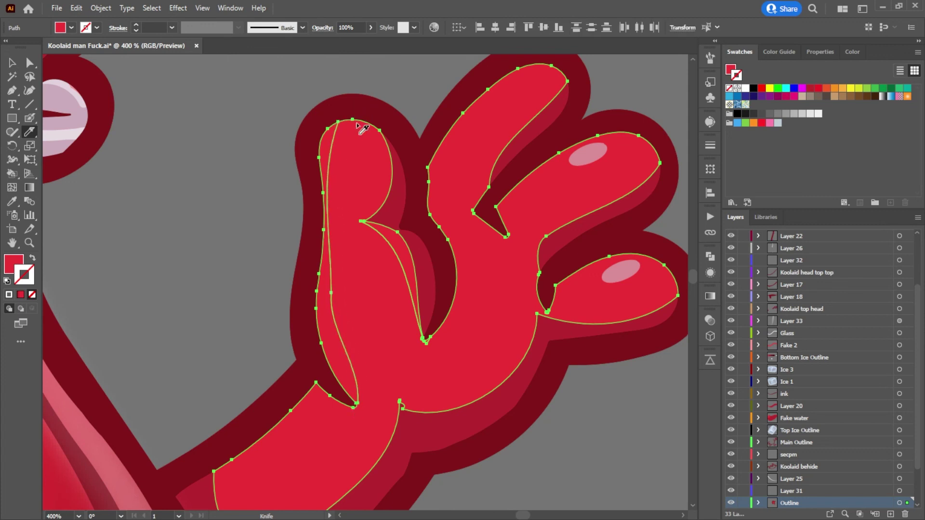
key("a")
left_click(268, 158)
left_click(329, 154)
key("v")
key("a")
left_click_drag(326, 159, 219, 145)
key("ctrl")
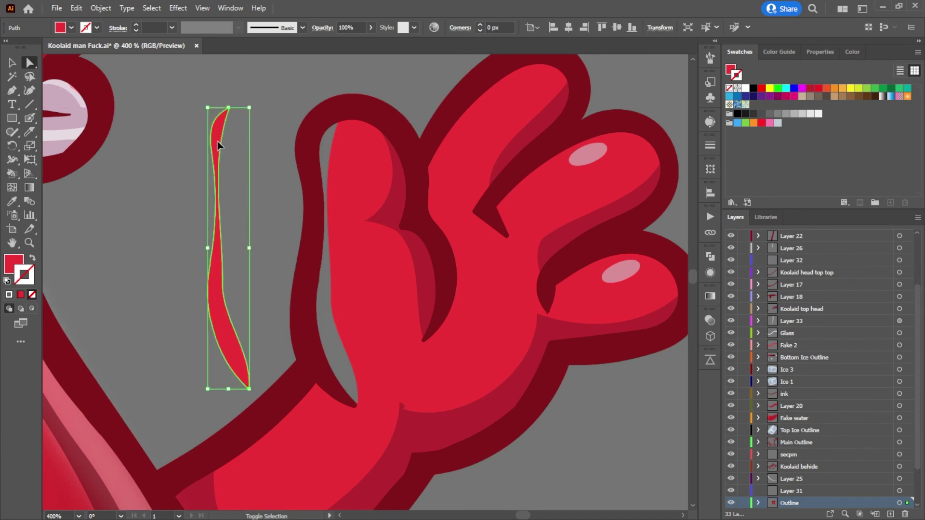
key("ctrl+f")
key("ctrl")
key("ctrl+z")
key("ctrl+z")
key("ctrl")
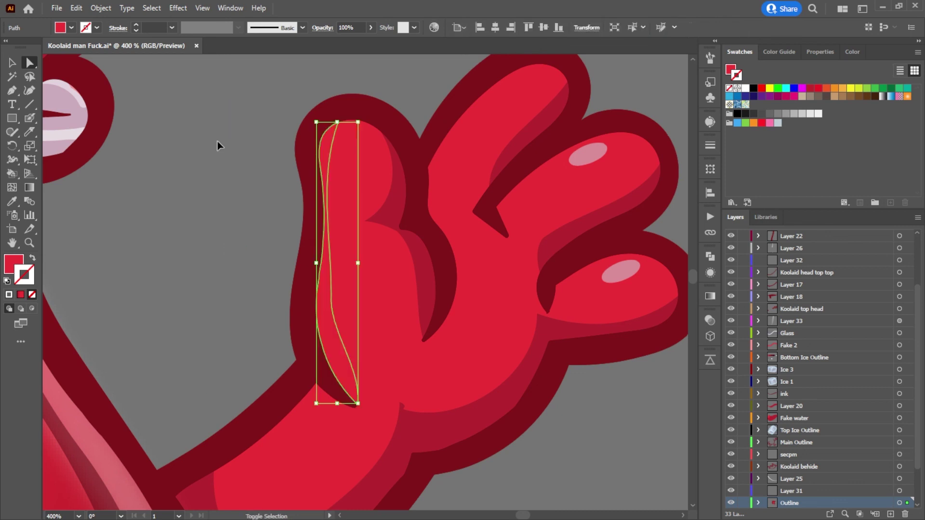
left_click_drag(333, 313, 221, 276)
key("ctrl+z")
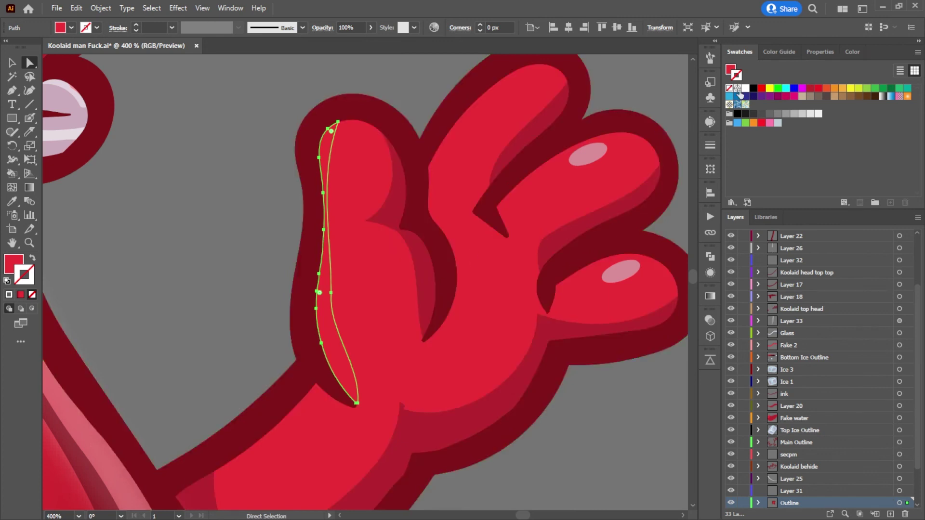
Step: Fill the sliver along the thumb's outer edge with white and lower its opacity to 27%
left_click(745, 88)
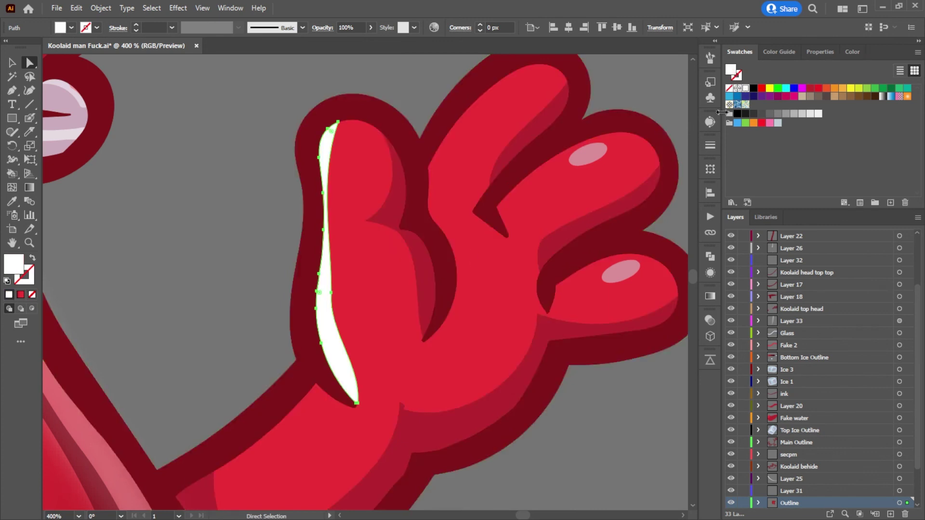
scroll(336, 303, "down", 6)
scroll(554, 279, "up", 2)
scroll(554, 279, "up", 4)
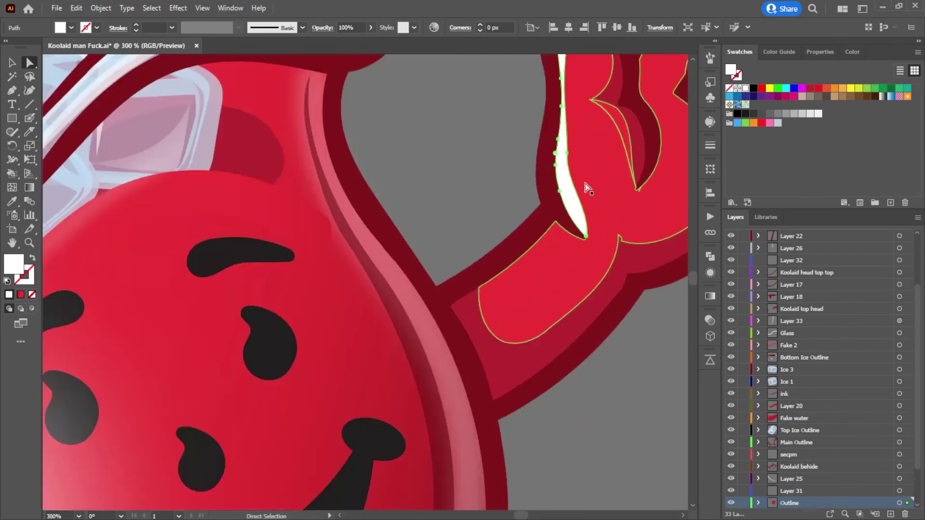
scroll(585, 184, "up", 3)
scroll(585, 184, "right", 3)
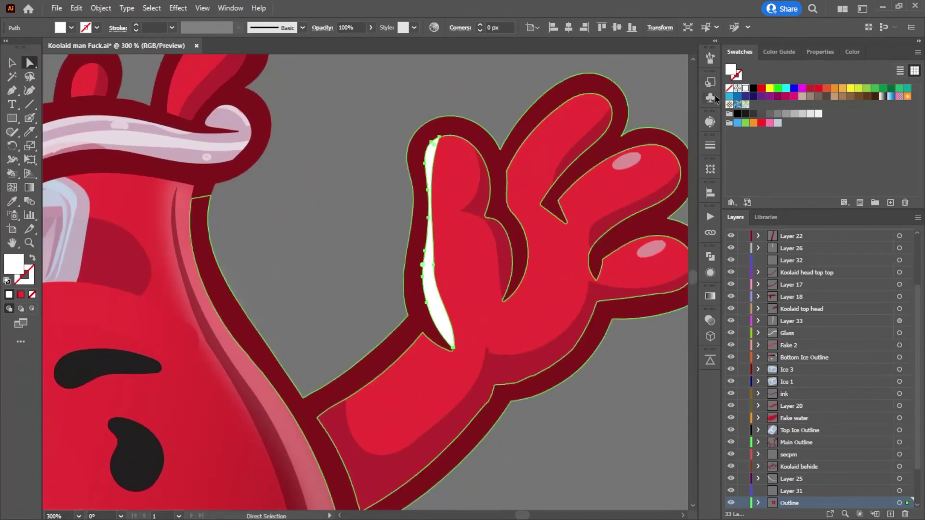
left_click(706, 321)
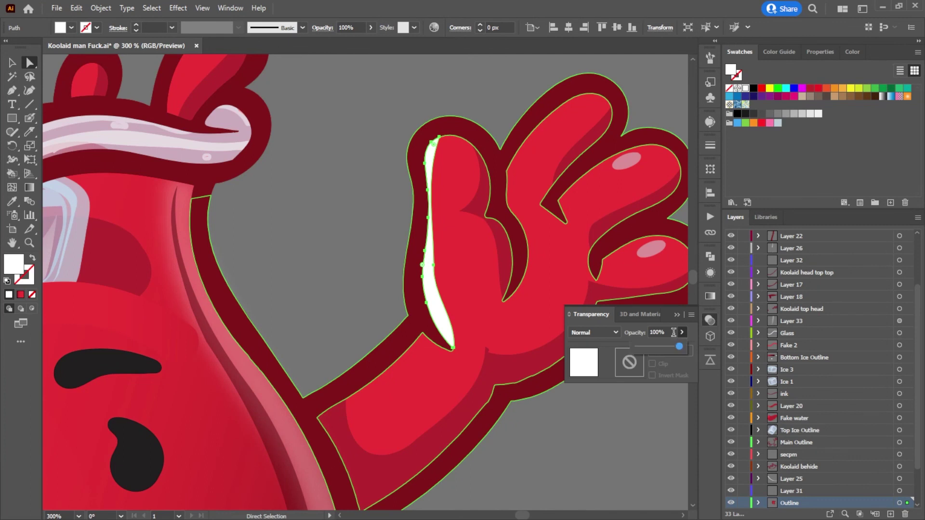
left_click_drag(657, 346, 649, 348)
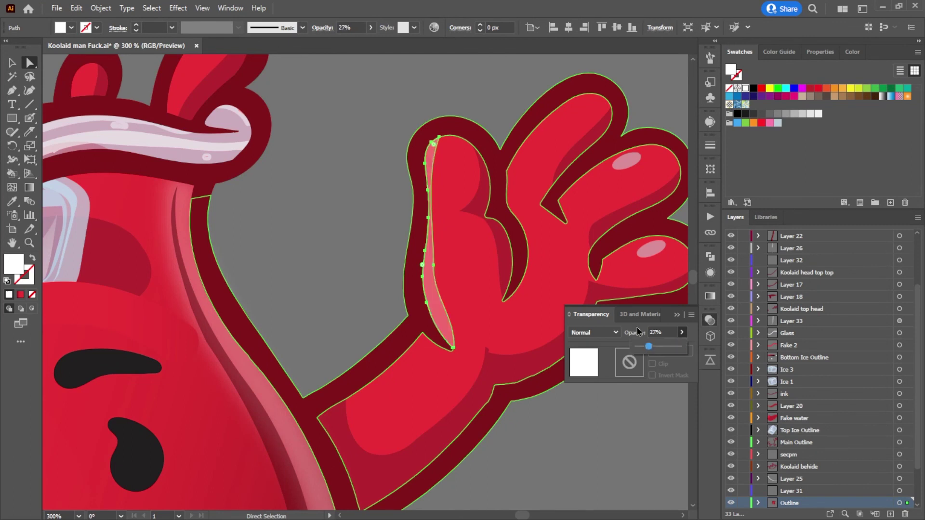
left_click(357, 86)
scroll(438, 213, "down", 2)
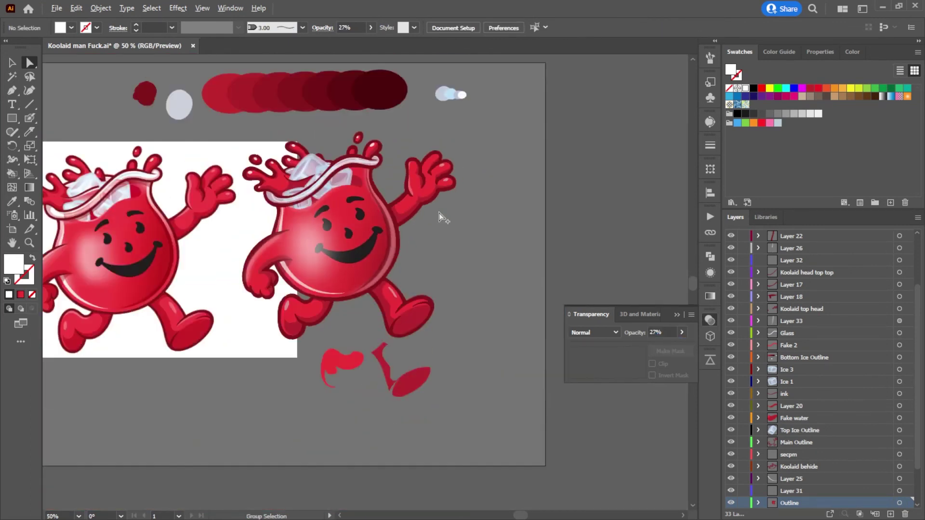
scroll(444, 185, "up", 8)
left_click(440, 188)
left_click_drag(396, 149, 406, 274)
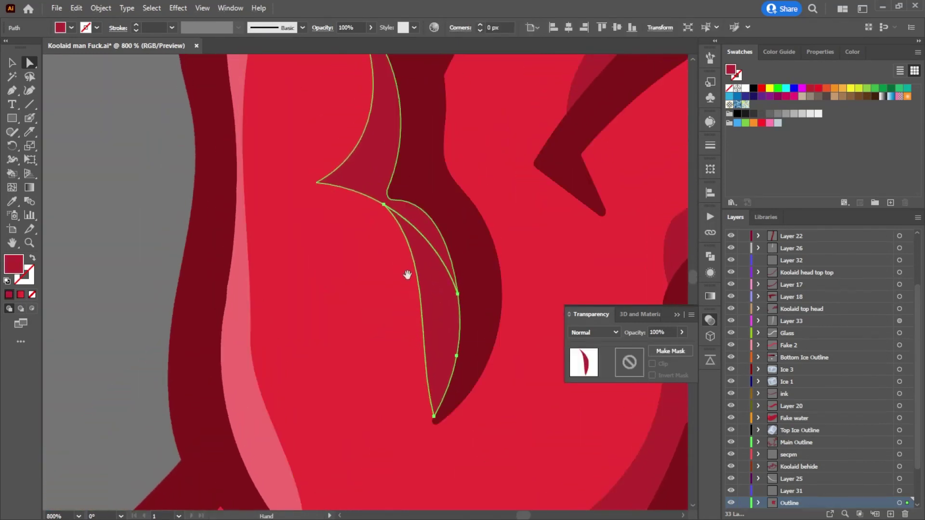
left_click(390, 239)
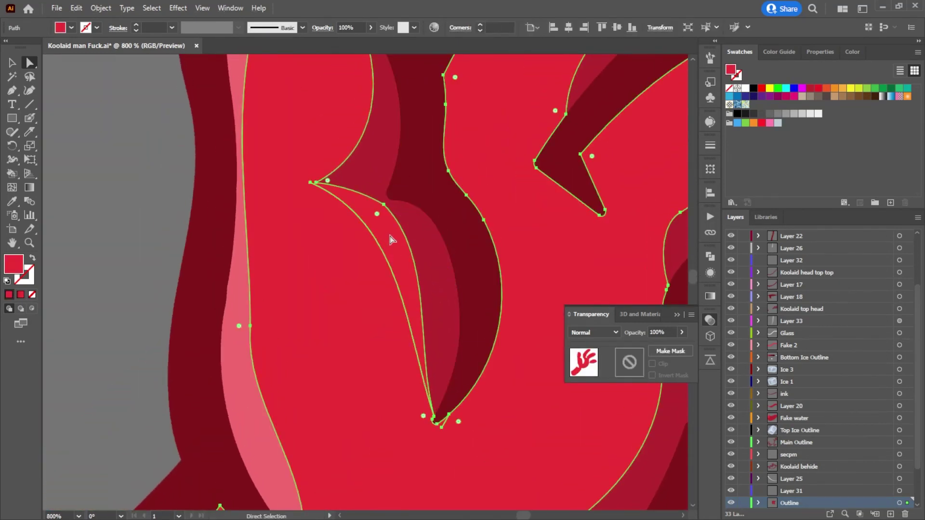
key("i")
left_click(416, 229)
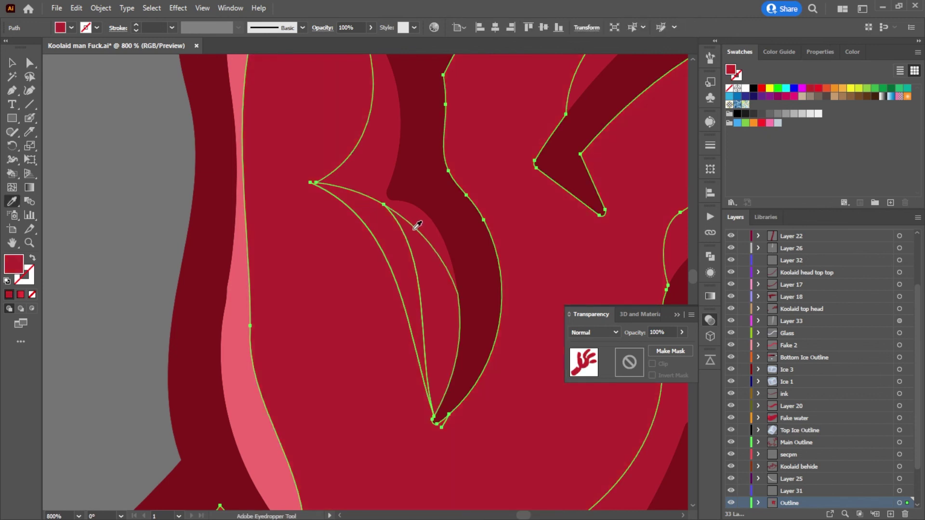
key("ctrl+z")
left_click(34, 64)
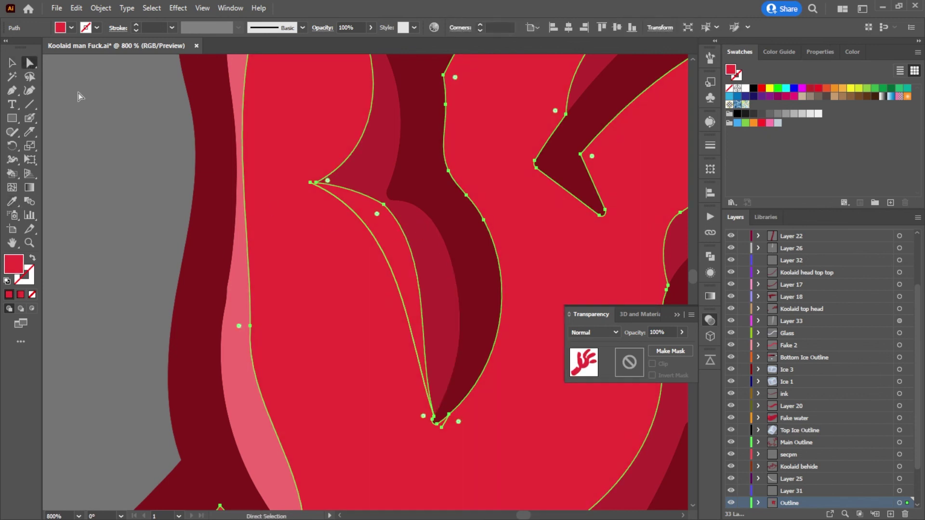
Step: Deselect the hand fill and save the document
left_click(78, 93)
left_click(56, 8)
left_click(101, 115)
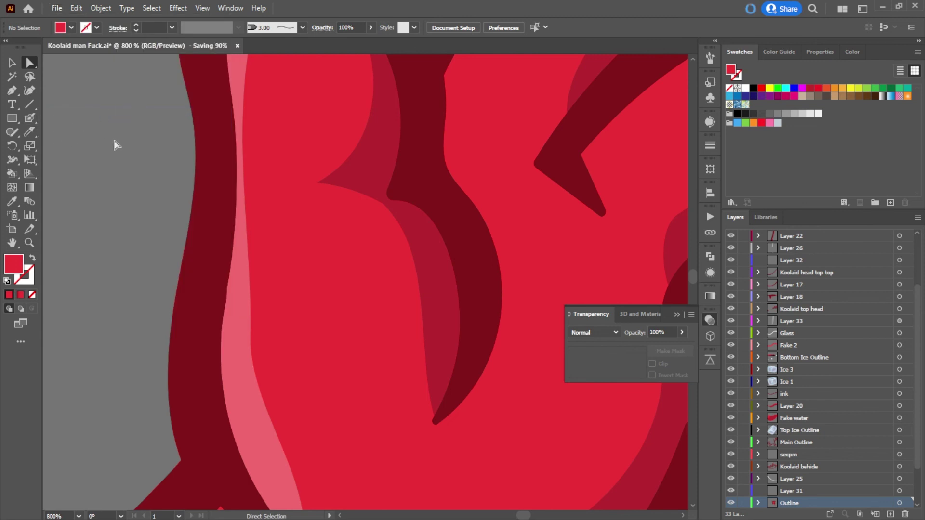
Step: Cut a narrow curved sliver from the raised hand's bright red fill beside the thumb's crease shadow with the Knife
left_click(400, 238)
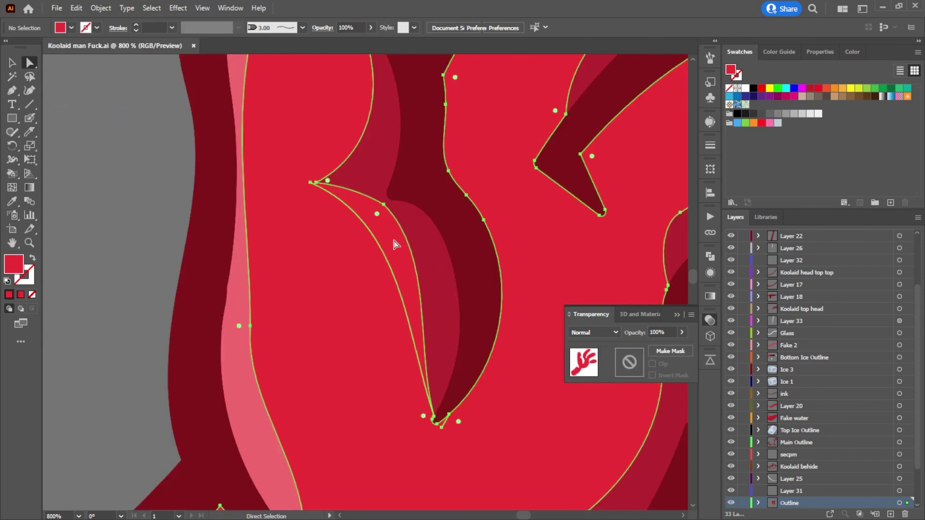
left_click(30, 132)
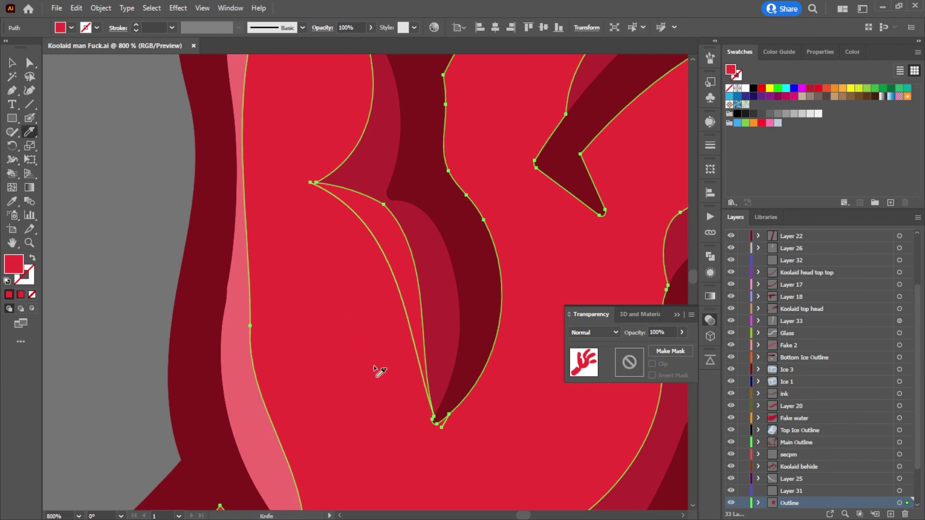
mouse_move(417, 381)
left_mouse_down()
mouse_move(370, 246)
mouse_move(347, 211)
mouse_move(304, 181)
mouse_move(348, 157)
mouse_move(354, 125)
left_mouse_up()
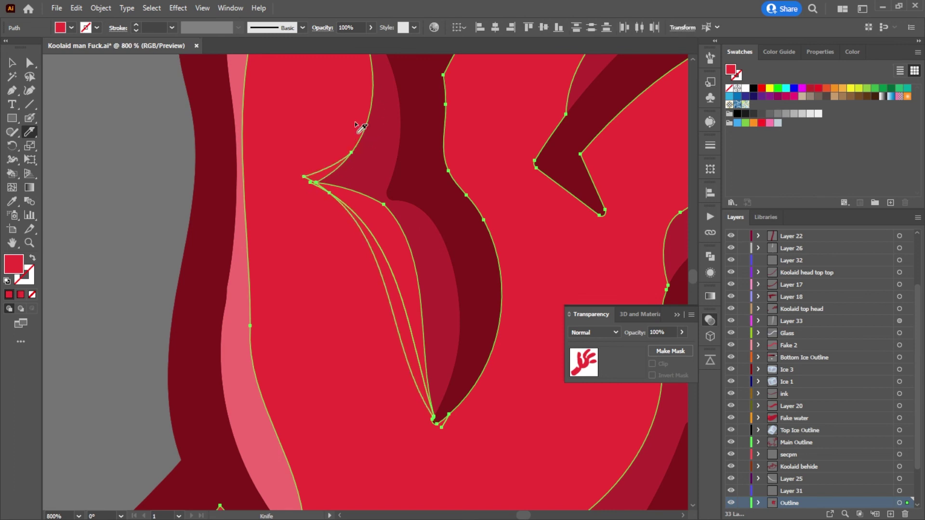
Step: Recolor the sliver beside the thumb's crease with the darker red sampled from the adjacent shadow
left_click(30, 63)
left_click(309, 215)
left_click(367, 209)
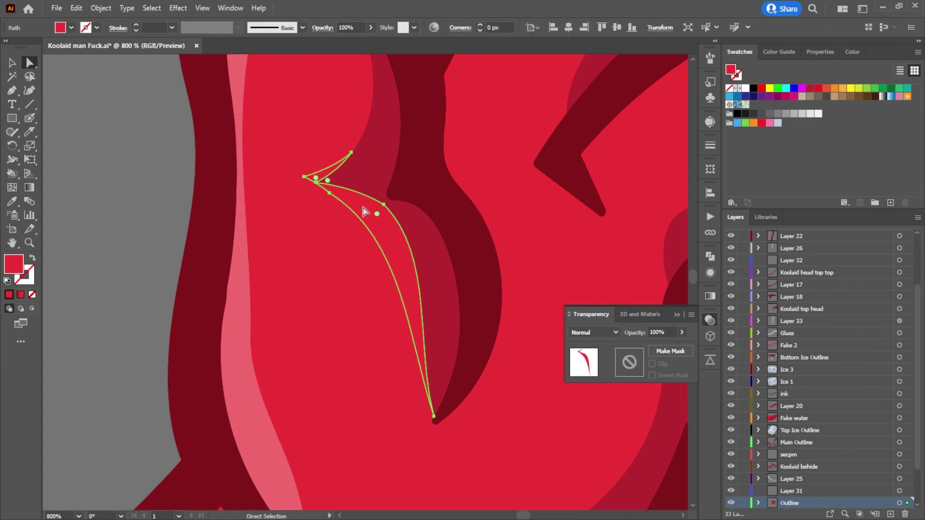
key("i")
left_click(418, 206)
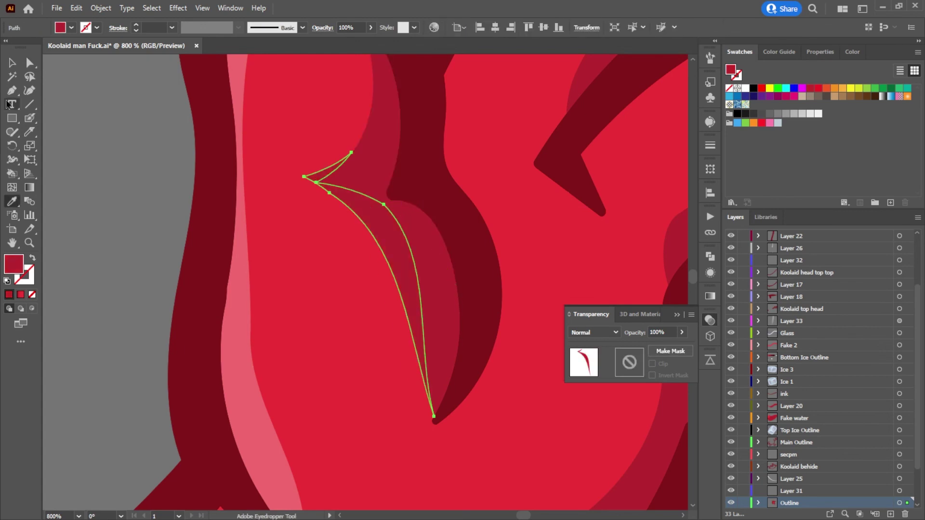
left_click(30, 63)
left_click(154, 115)
scroll(141, 129, "down", 10)
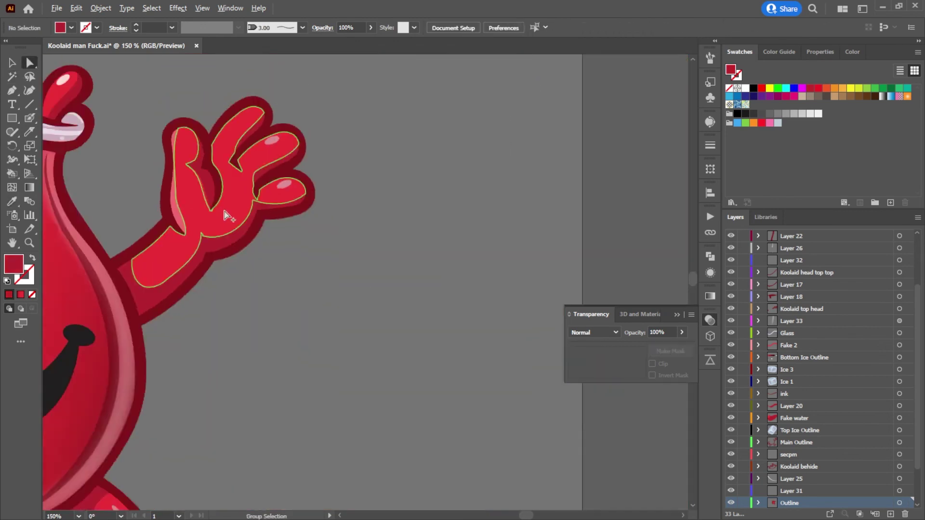
left_click_drag(277, 263, 413, 194)
scroll(413, 201, "up", 2)
scroll(416, 233, "down", 3)
left_click_drag(364, 250, 403, 240)
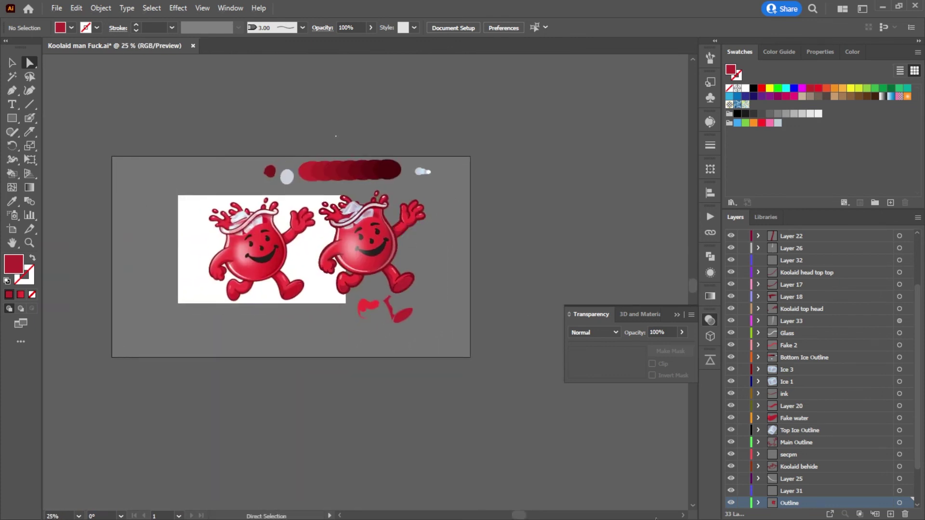
Step: Hide the Photo and Colors layers, leaving the Trace layer hidden as well
scroll(771, 470, "down", 2)
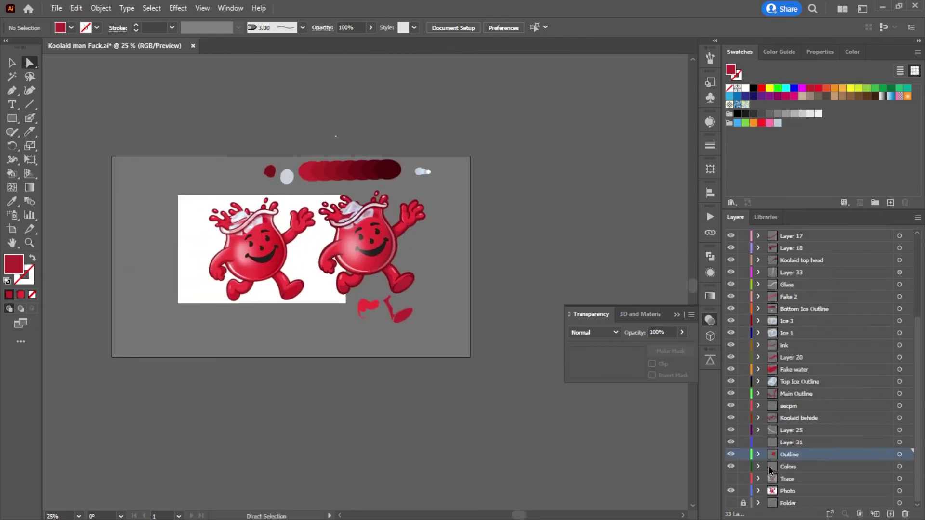
left_click(731, 490)
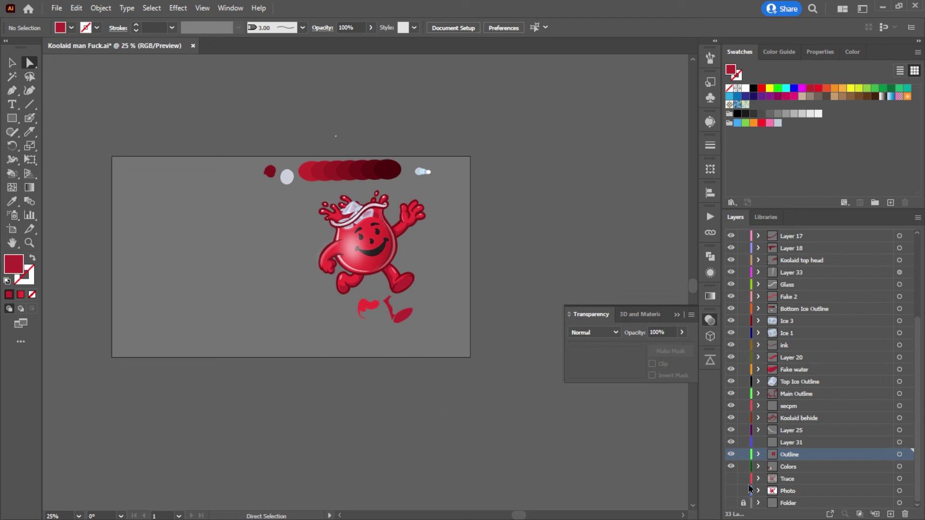
left_click(743, 502)
left_click_drag(731, 479, 732, 504)
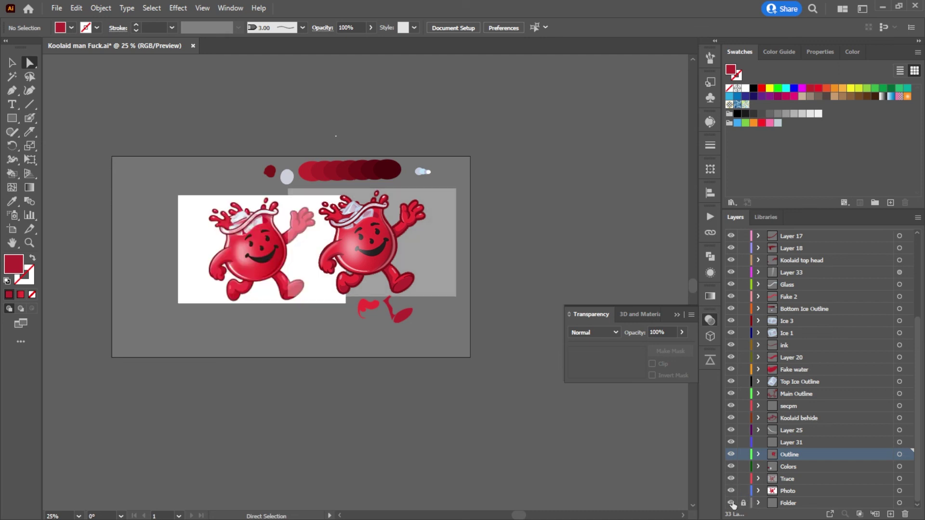
left_click_drag(732, 478, 730, 504)
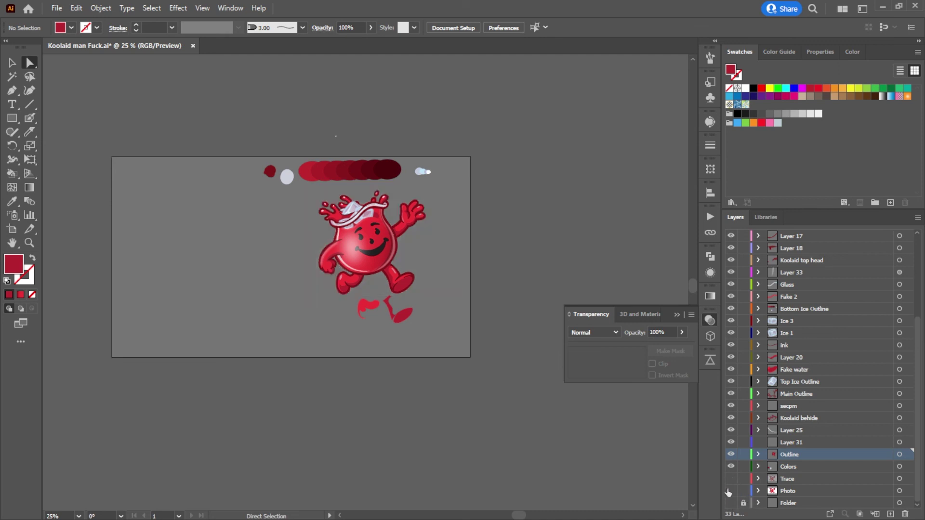
left_click(730, 466)
Step: Delete the leftover red arm and leg shapes lying below the character on the artboard
left_click_drag(437, 188, 345, 170)
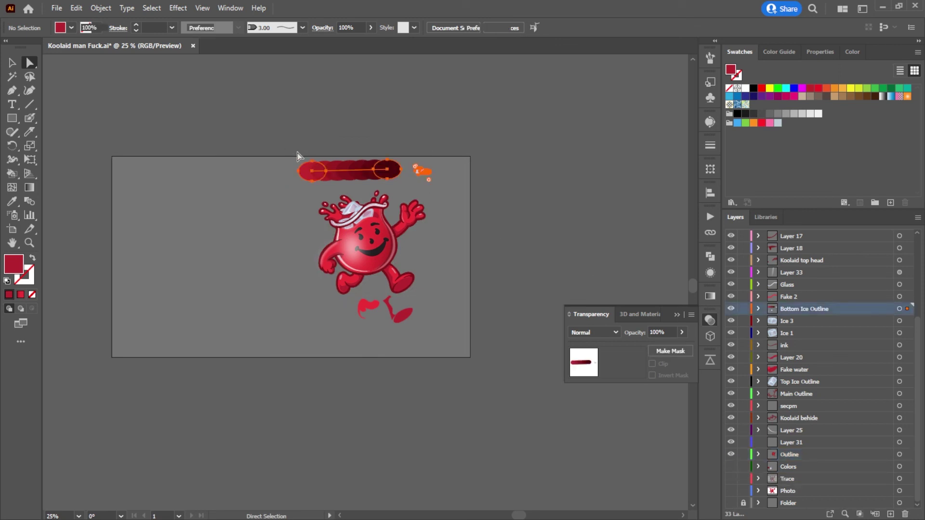
left_click(409, 344)
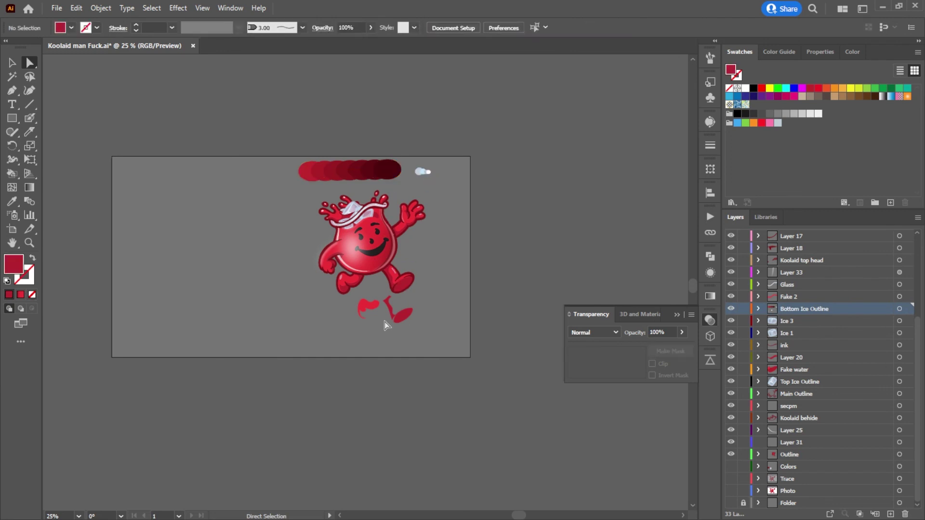
left_click(396, 320)
key("Delete")
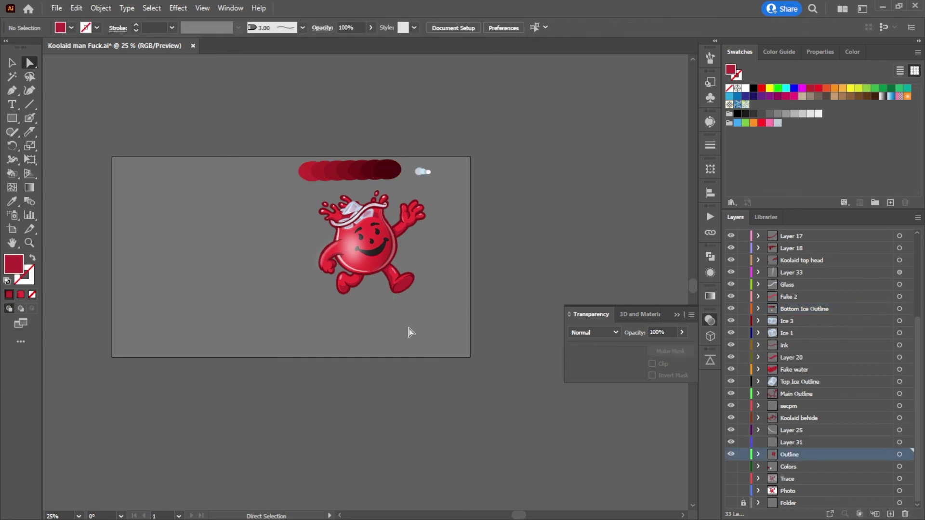
scroll(420, 284, "up", 2)
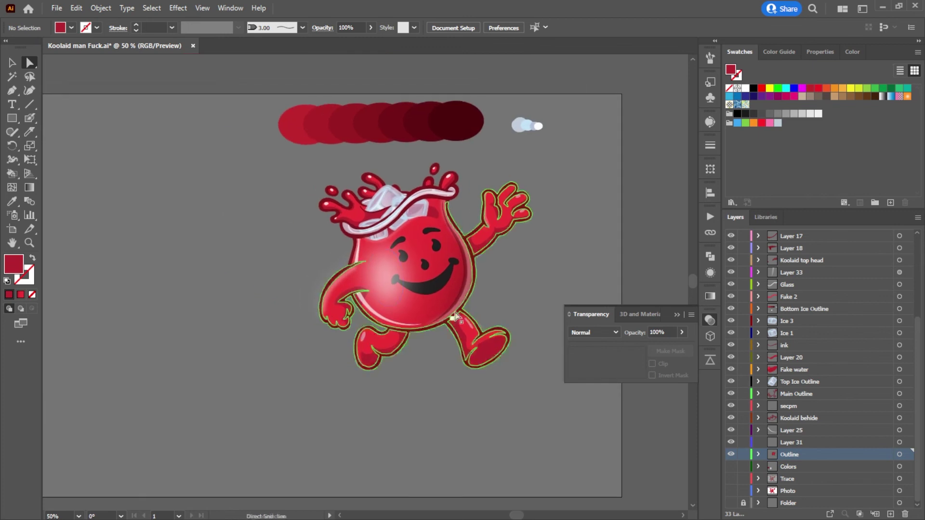
left_click_drag(294, 96, 244, 77)
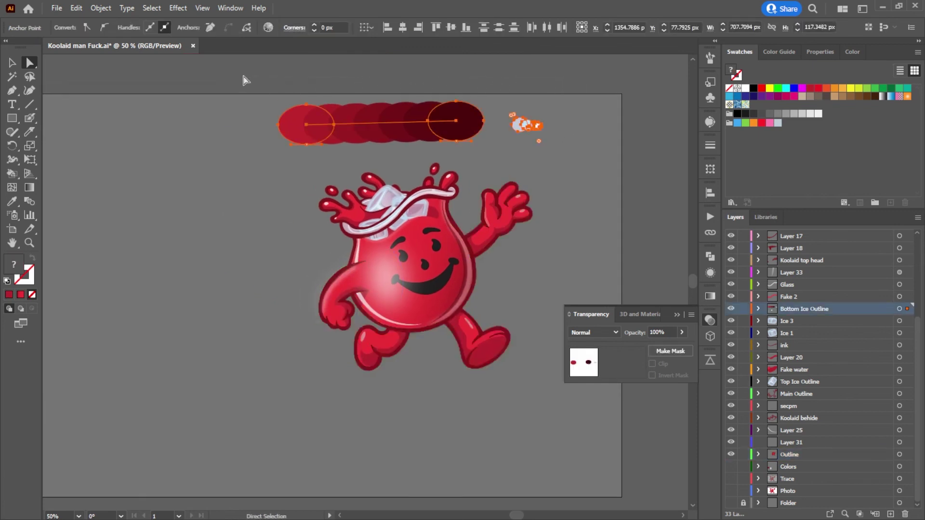
key("Delete")
key("ctrl+z")
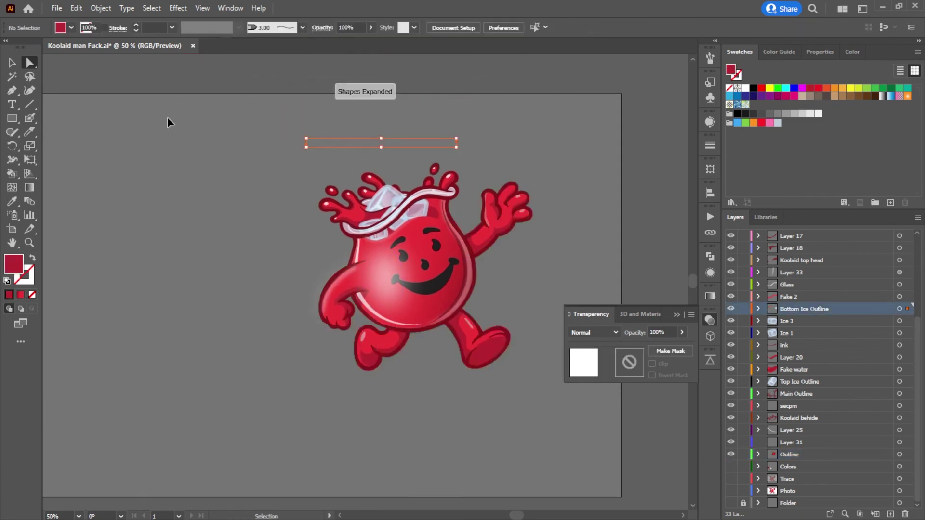
Step: Move the row of dark red swatches and the pale ice swatches off the artboard, beyond its right edge
key("v")
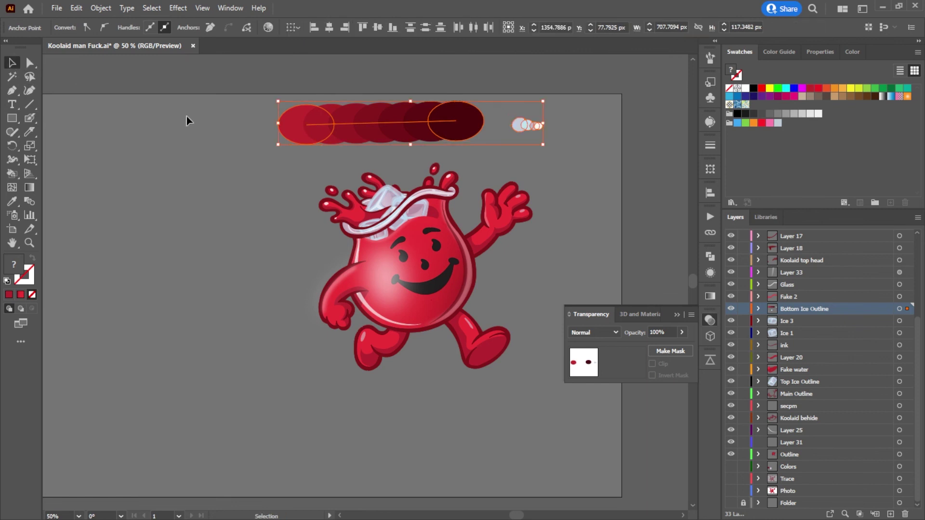
scroll(197, 142, "down", 2)
left_click_drag(284, 140, 546, 144)
left_click(364, 139)
left_click_drag(368, 137, 588, 212)
left_click(307, 135)
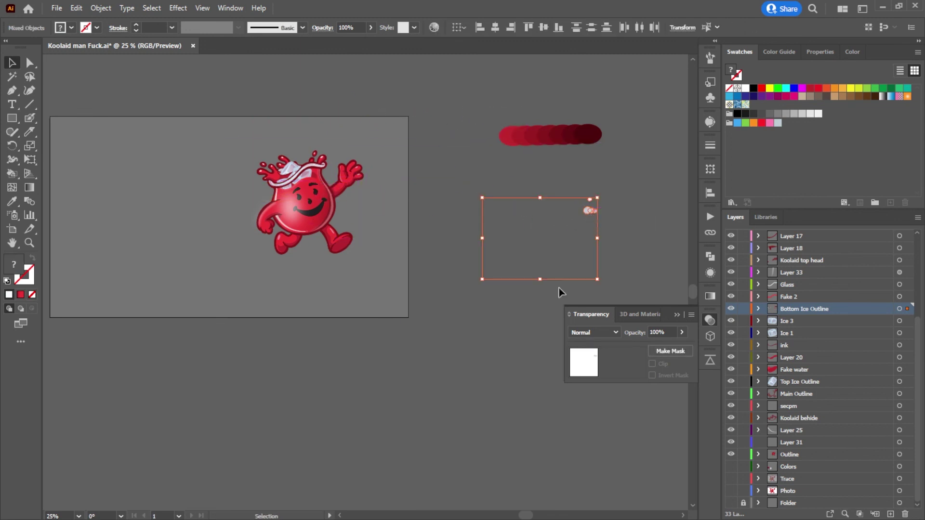
left_click(539, 301)
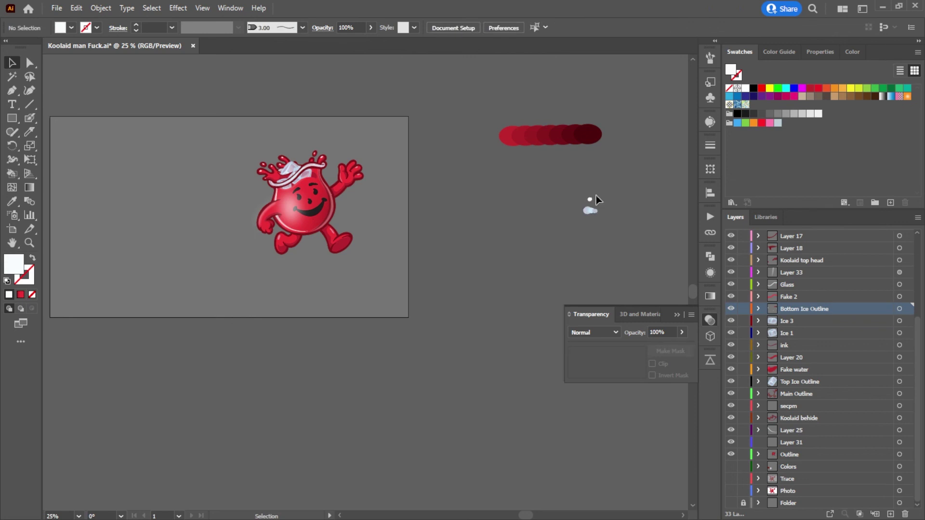
Step: Save the cleaned-up illustration document
scroll(269, 205, "up", 3)
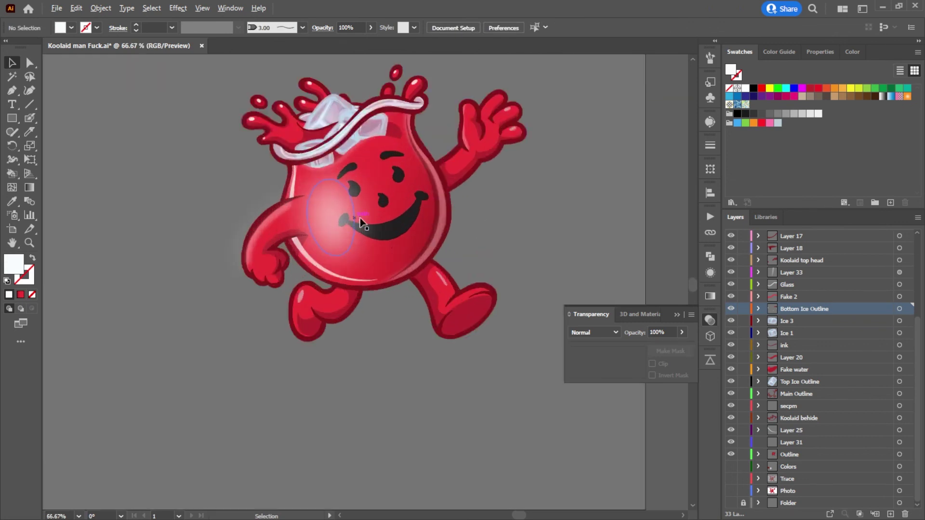
scroll(510, 277, "down", 2)
left_click_drag(502, 259, 411, 245)
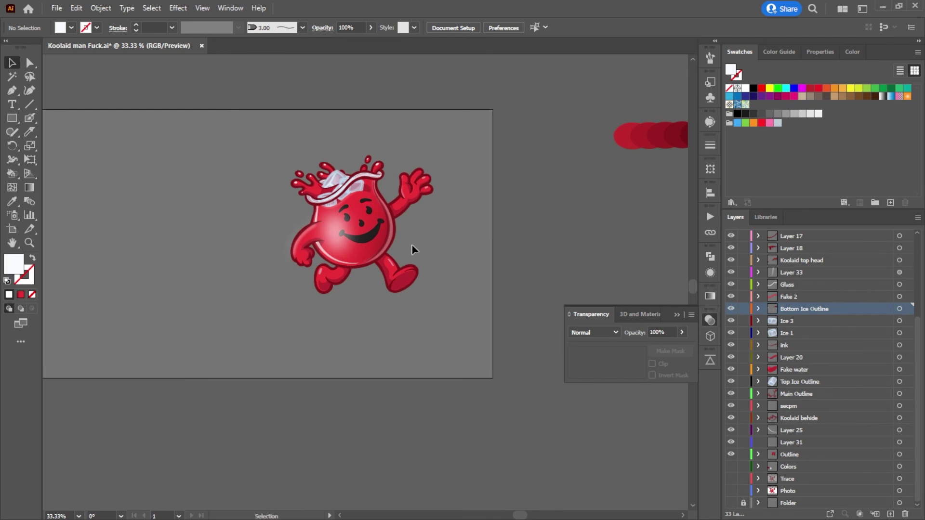
left_click(57, 8)
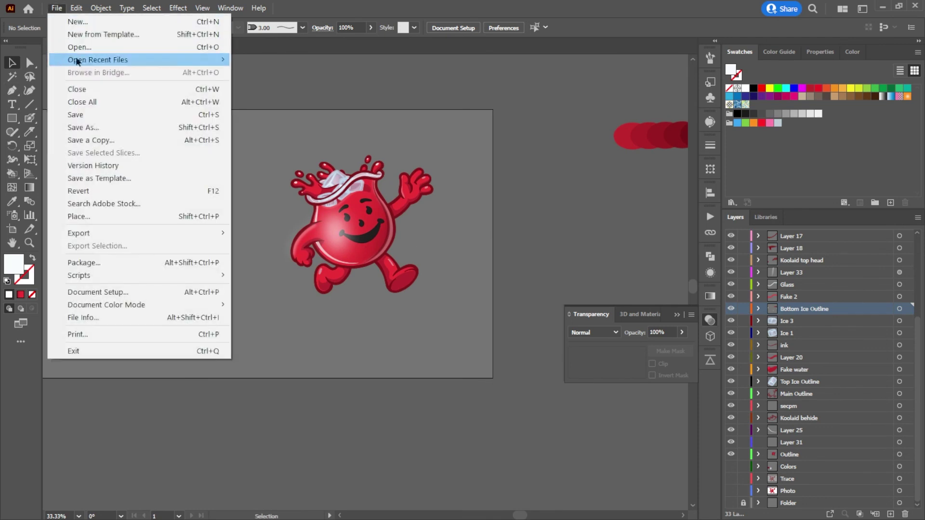
left_click(77, 115)
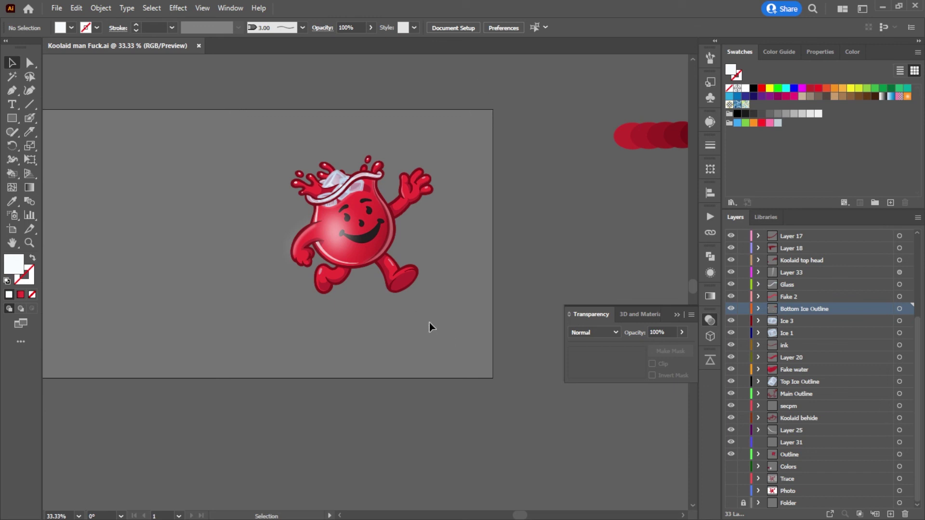
key("ctrl+a")
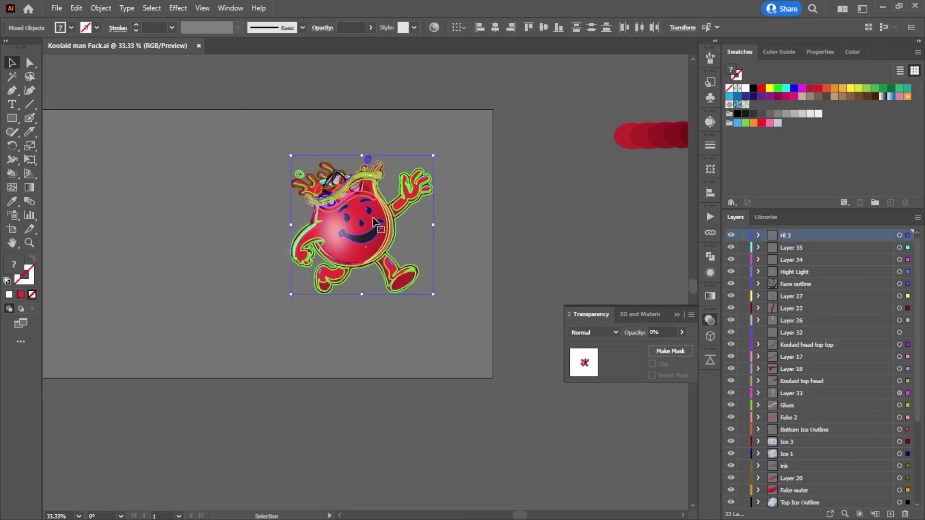
key("ctrl+1")
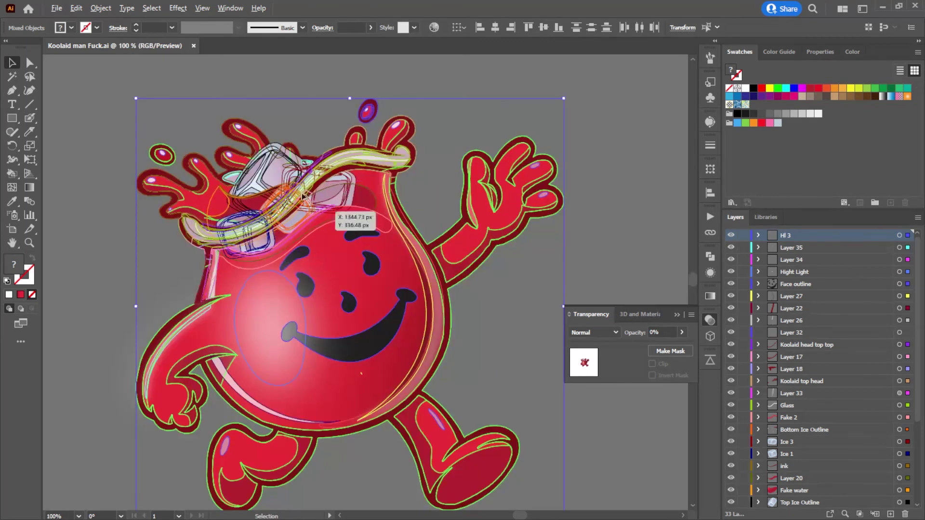
key("ctrl+0")
left_click(513, 258)
scroll(503, 270, "up", 1)
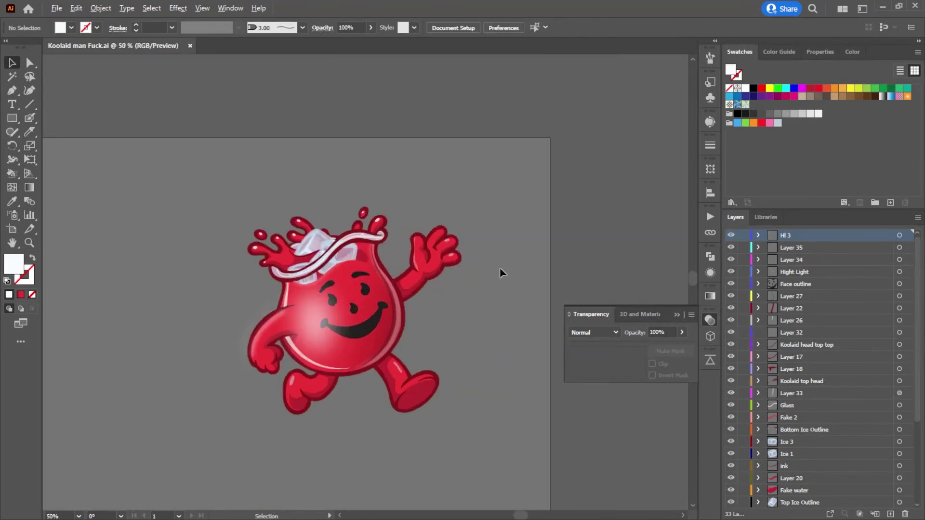
left_click(57, 8)
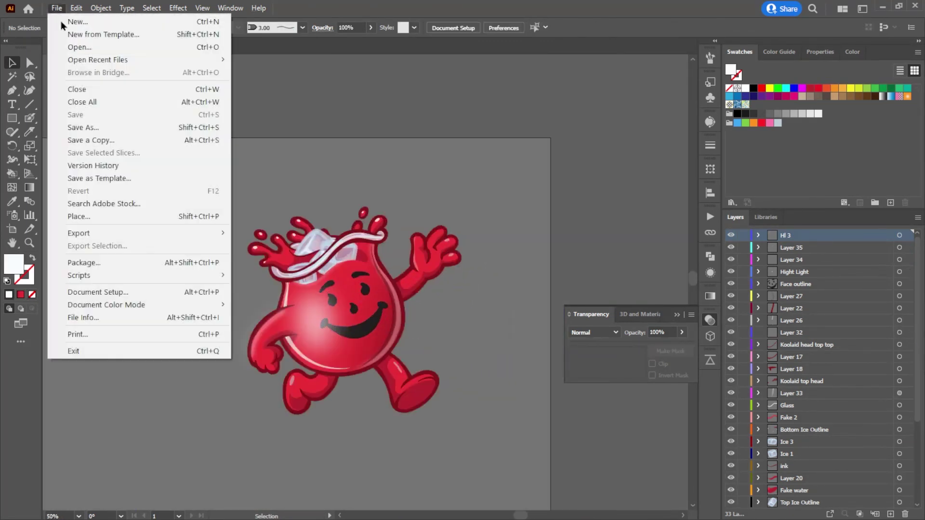
left_click(360, 104)
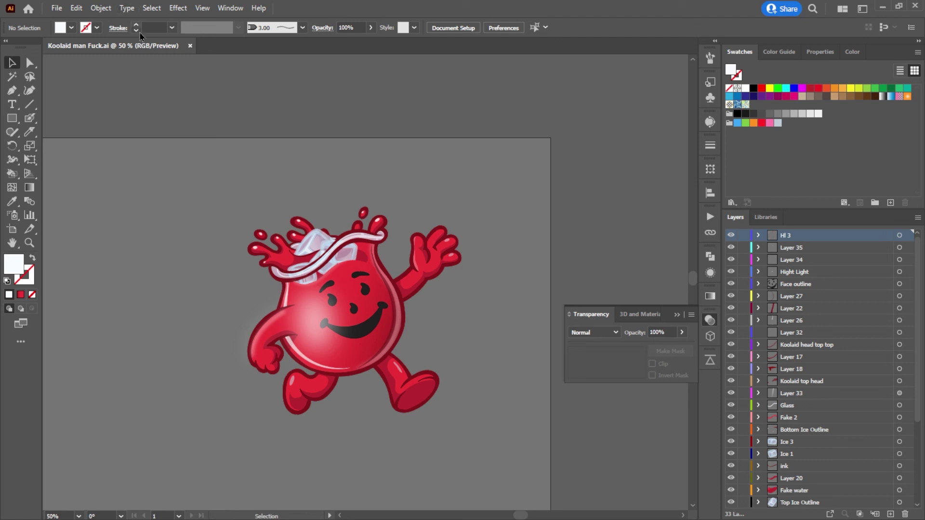
Step: Create a new 1920 x 1080 px Web document in RGB color mode
key("a")
key("ctrl+n")
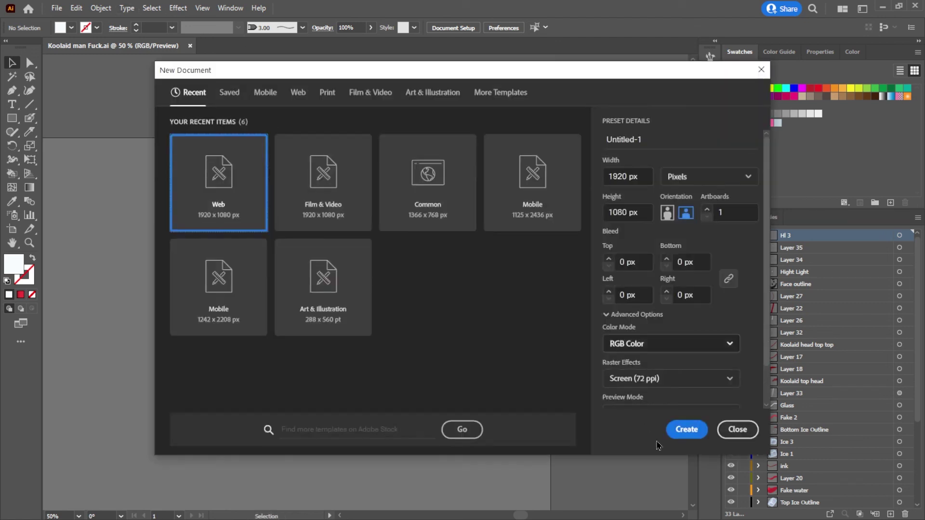
left_click(686, 429)
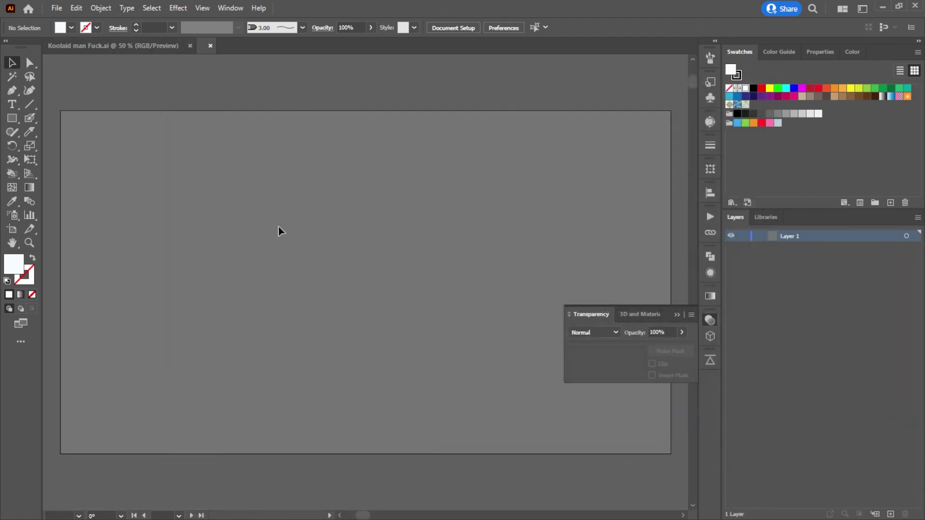
Step: Copy the entire character artwork from the illustration document into the new blank document
left_click(127, 45)
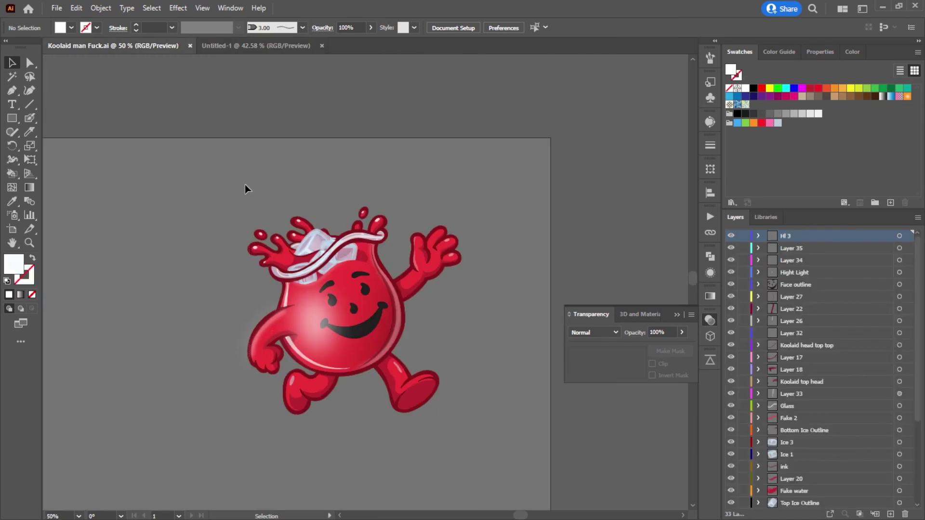
key("ctrl+a")
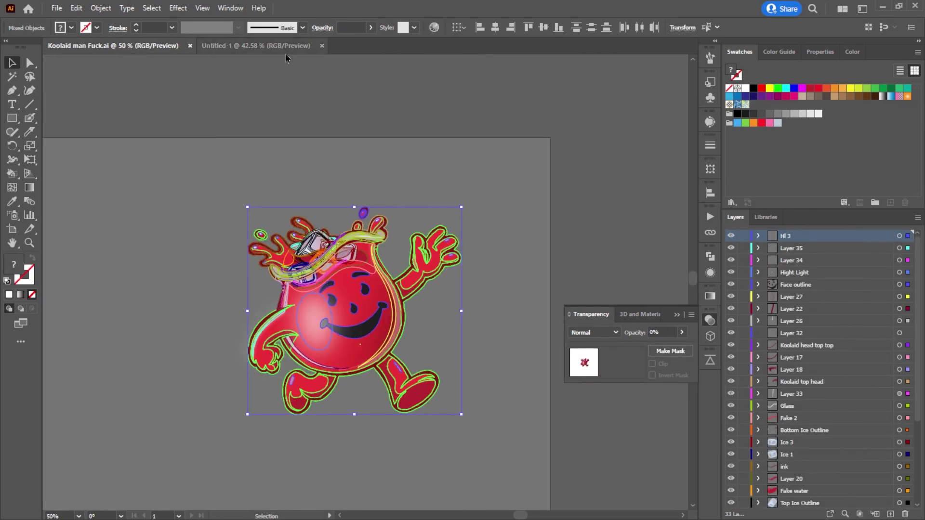
left_click(288, 46)
key("ctrl+v")
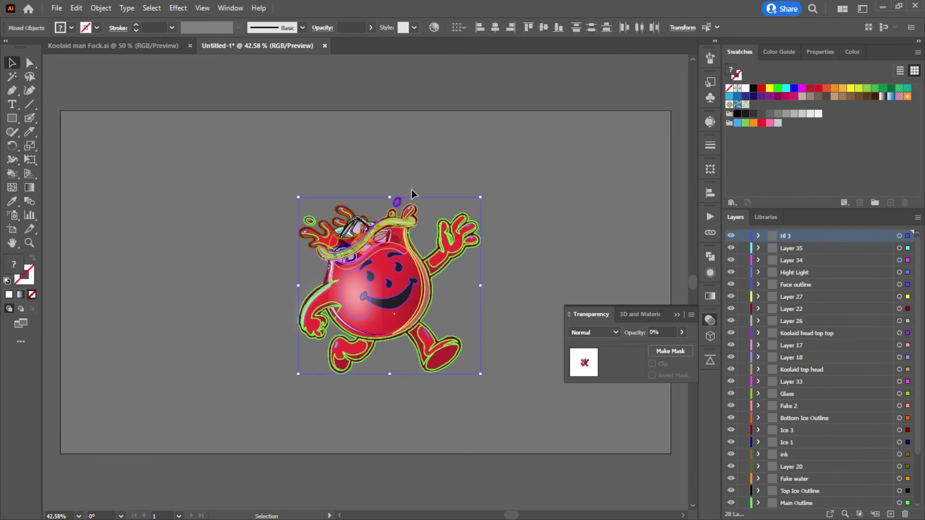
left_click(163, 139)
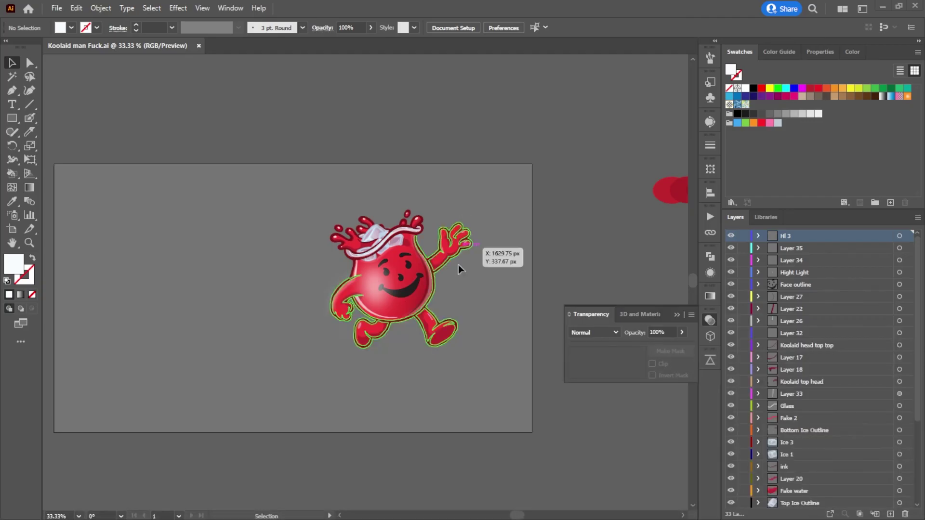
Step: Duplicate the whole character into the artboard's upper-left area and move the original up beside the copy
key("ctrl+a")
scroll(305, 334, "left", 3)
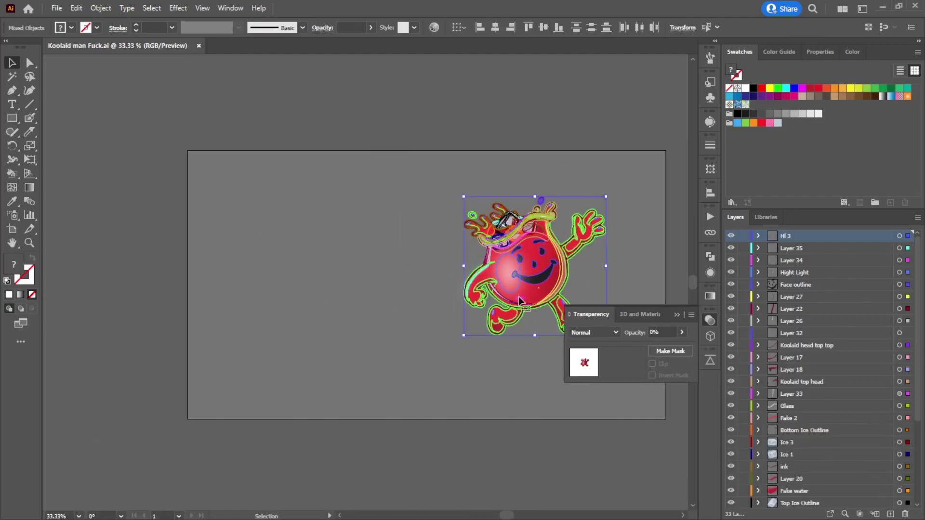
left_click_drag(521, 295, 254, 257)
left_click(448, 347)
left_click_drag(452, 357, 376, 355)
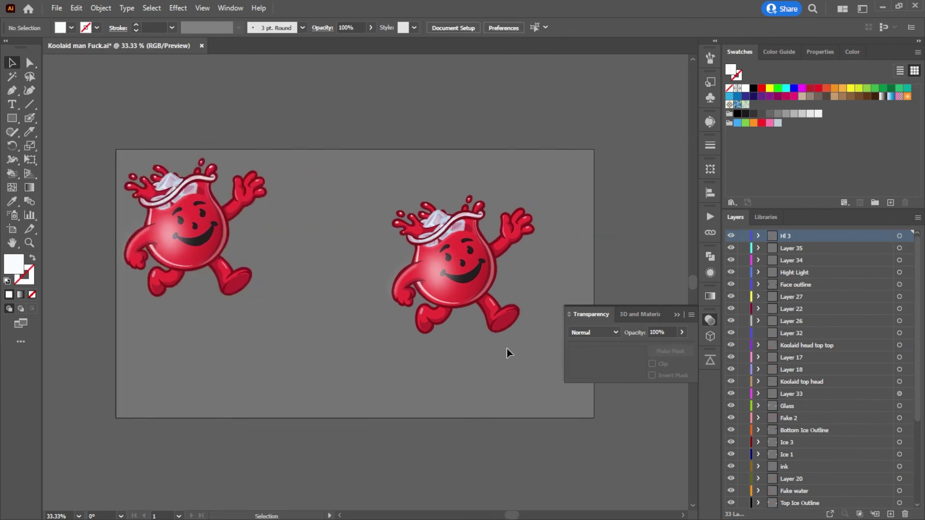
left_click_drag(450, 253, 348, 215)
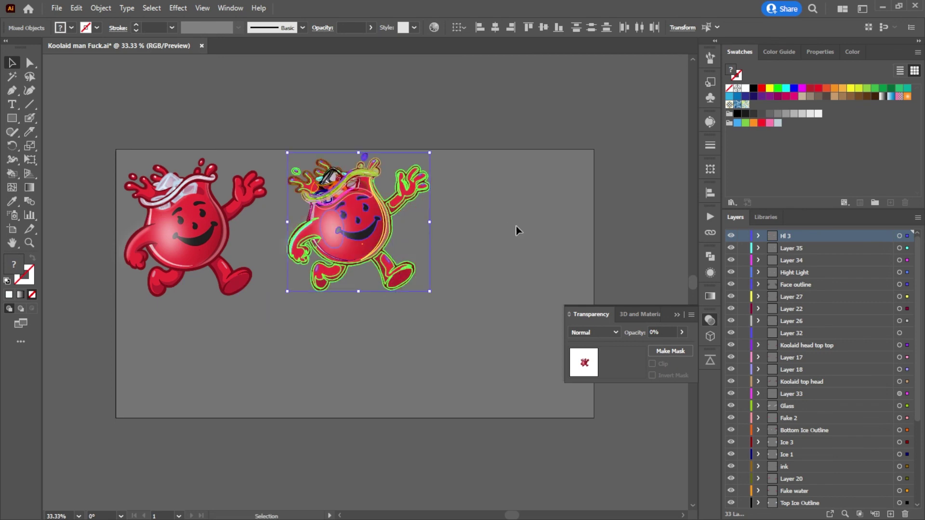
Step: Recolor the selected character in the artboard's middle using the Two Color preset with no color library
left_click(83, 12)
mouse_move(181, 224)
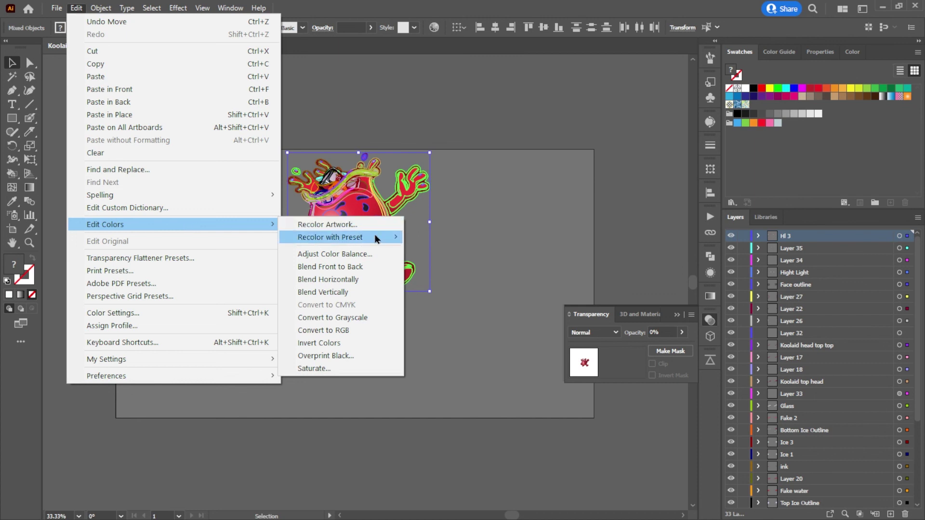
mouse_move(376, 239)
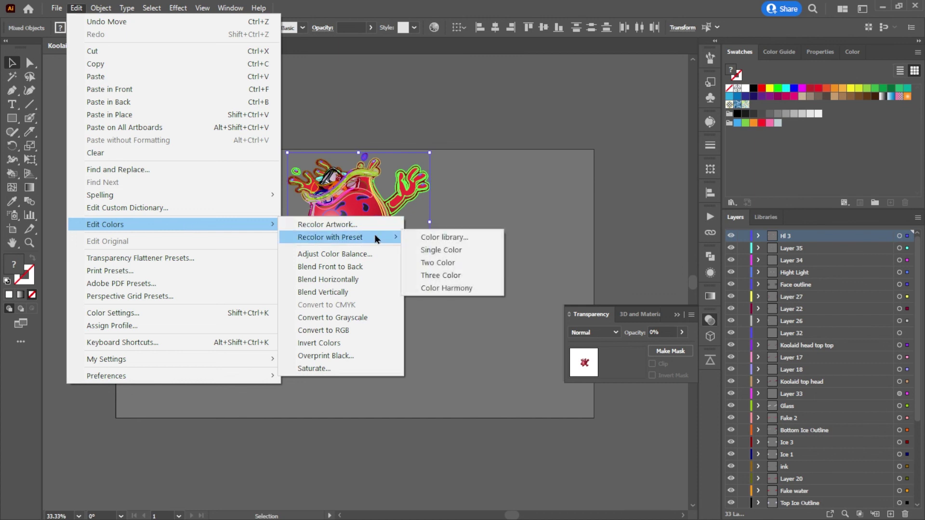
left_click(455, 263)
left_click(455, 286)
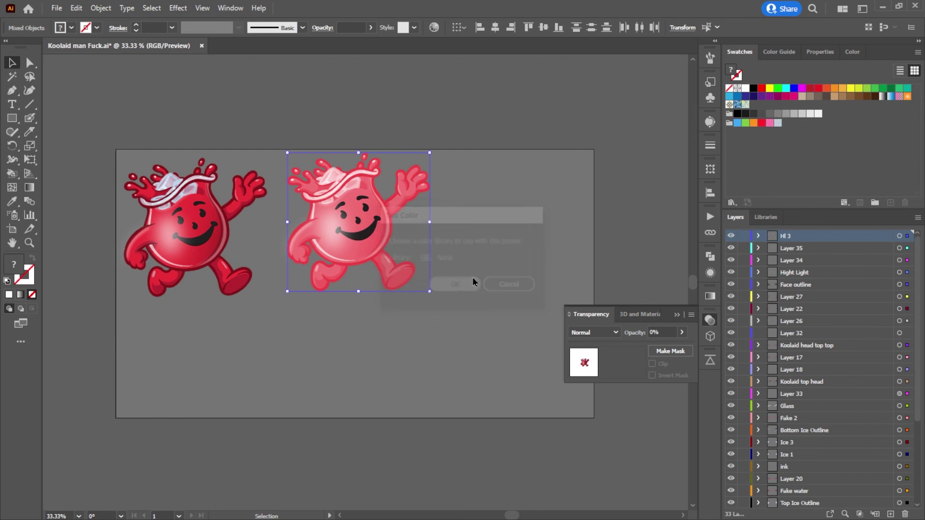
left_click(567, 424)
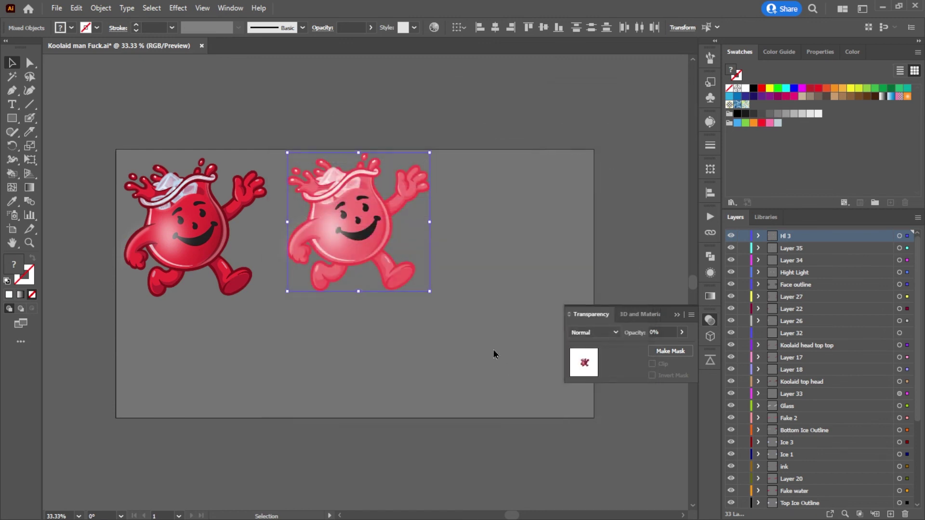
Step: Duplicate the original dark red character into the empty upper-right area of the artboard
left_click(475, 337)
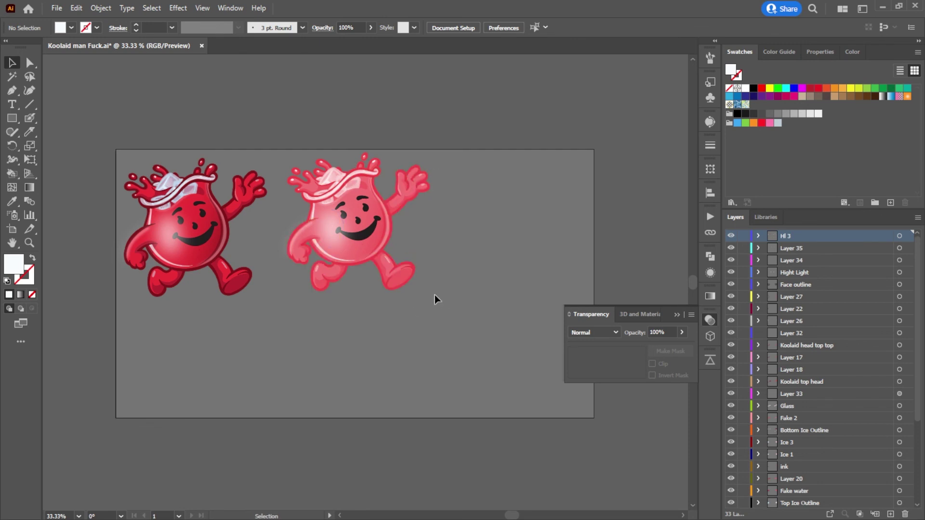
left_click(300, 155)
left_click(267, 307)
left_click(129, 186)
left_click_drag(208, 225, 524, 223)
Step: Try to recolor the upper-right copy using the Three Color preset with no color library
left_click(76, 8)
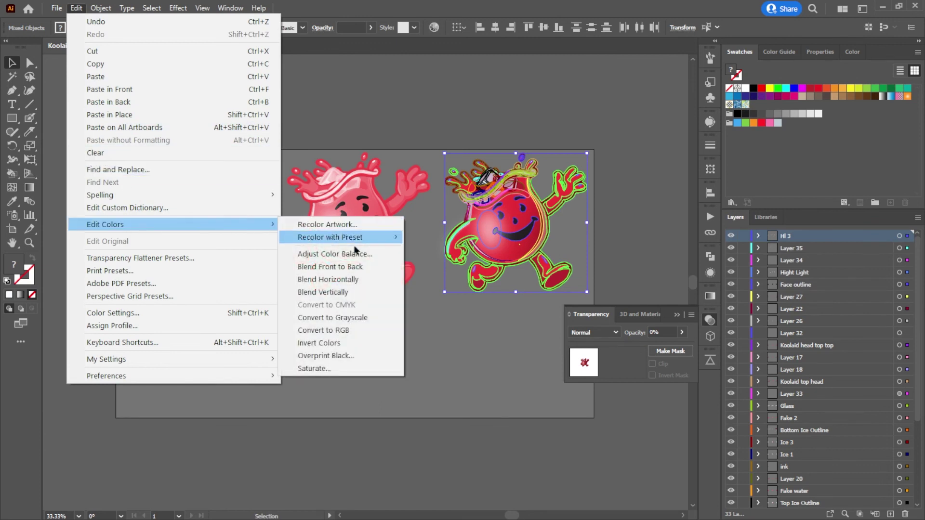
mouse_move(368, 236)
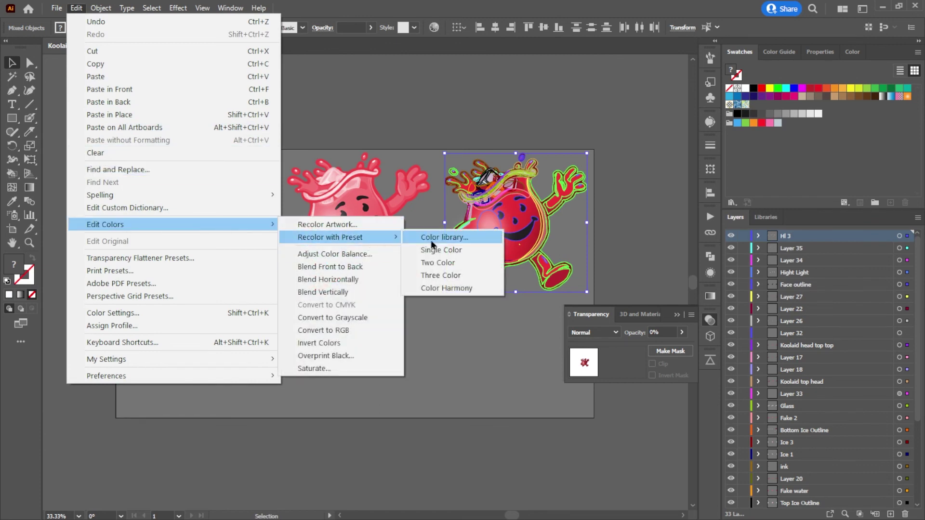
left_click(462, 275)
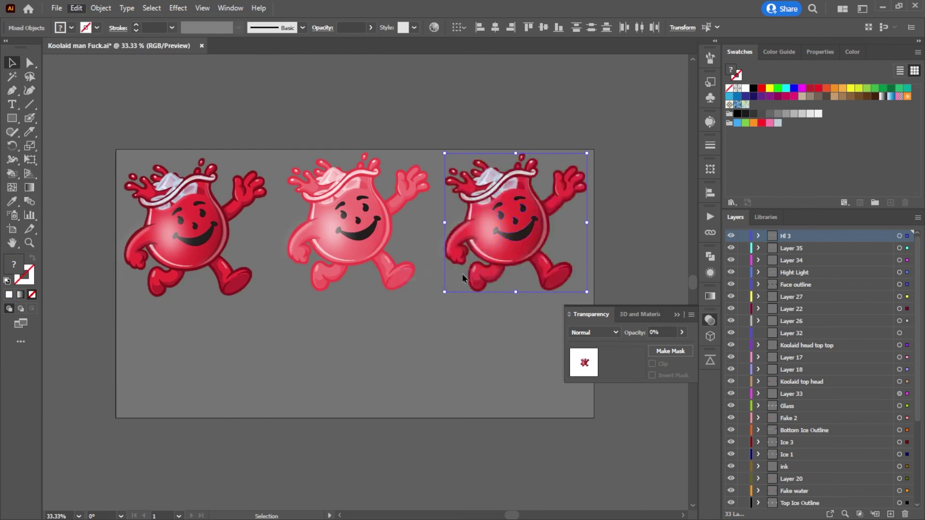
left_click(462, 286)
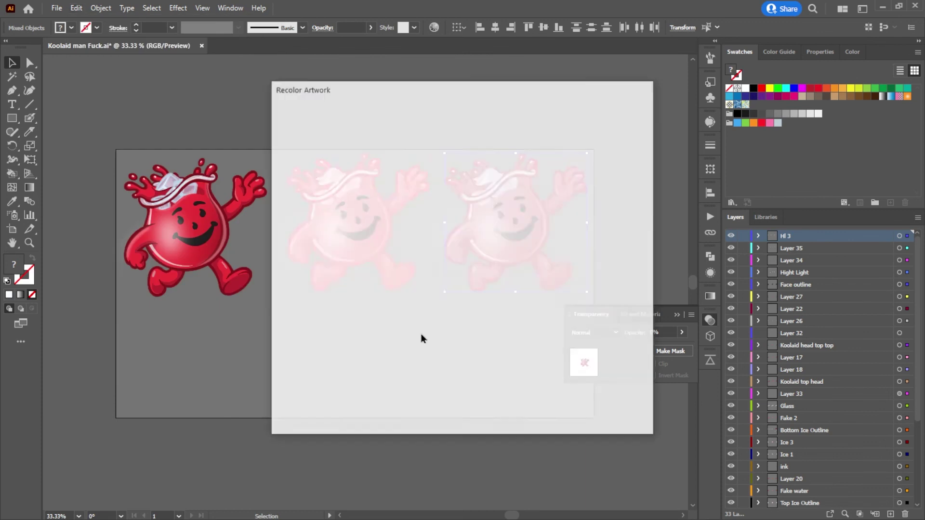
left_click(614, 418)
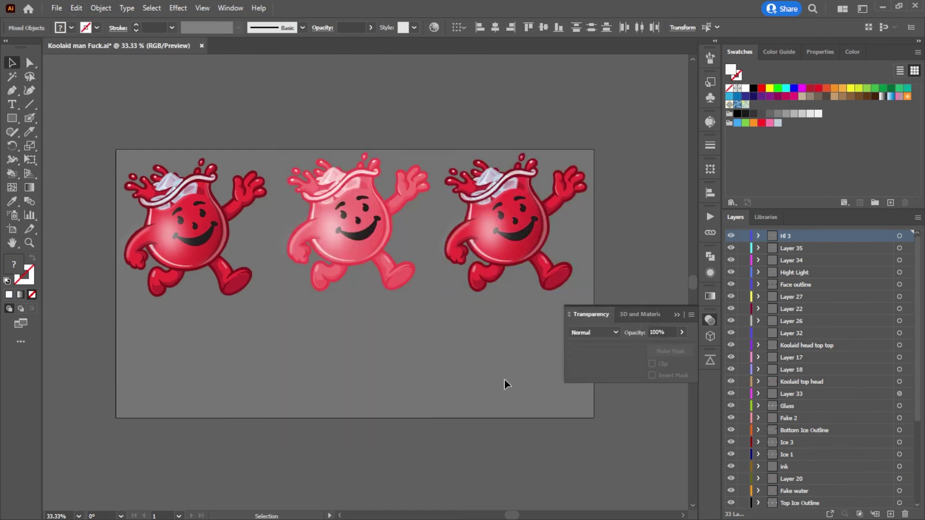
Step: Undo the upper-right duplicate of the dark red character
left_click(504, 380)
key("ctrl+a")
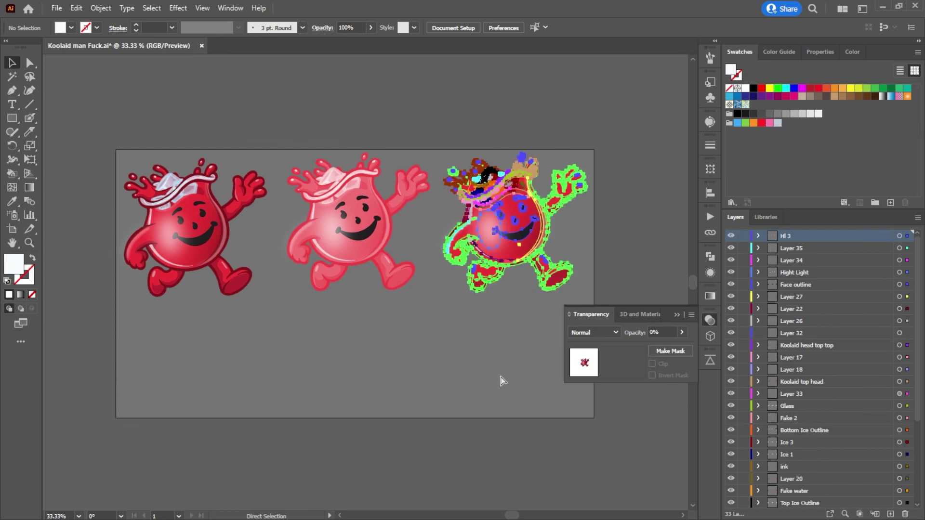
left_click(458, 391)
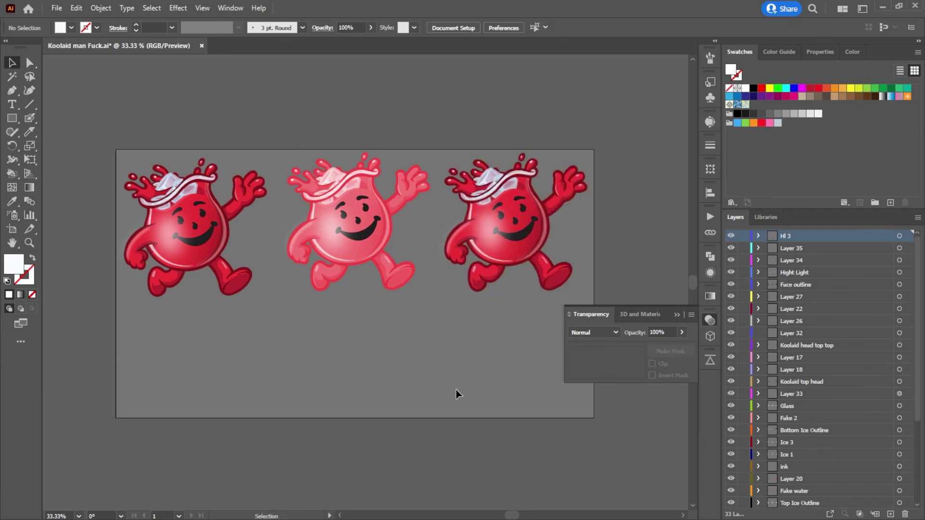
key("a")
key("ctrl+z")
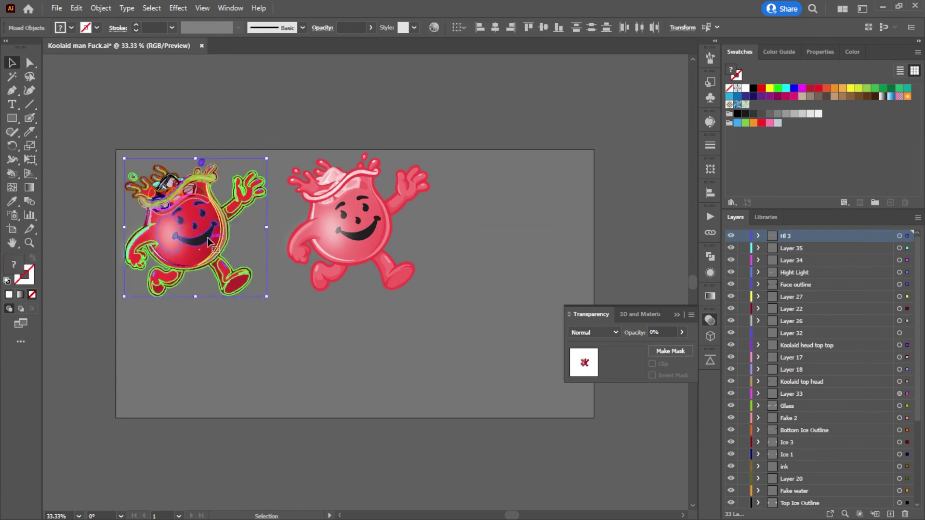
Step: Duplicate the original dark red character to the artboard's upper right and recolor the copy using the Three Color preset with no color library
left_click_drag(207, 238, 533, 234)
left_click(103, 10)
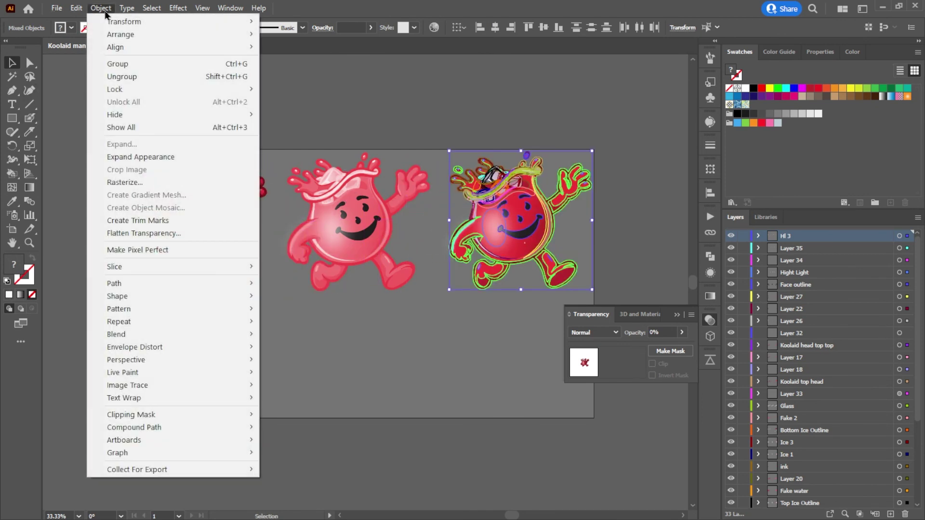
mouse_move(76, 8)
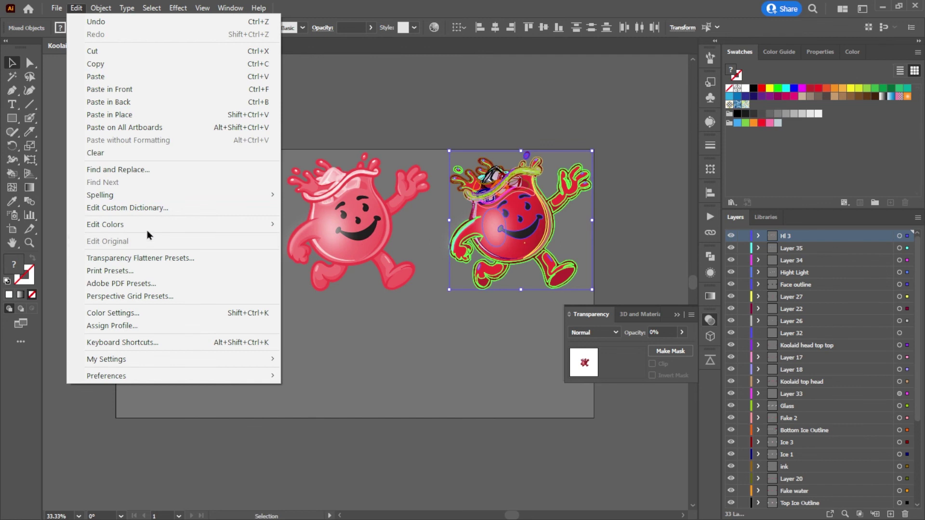
mouse_move(221, 228)
mouse_move(358, 238)
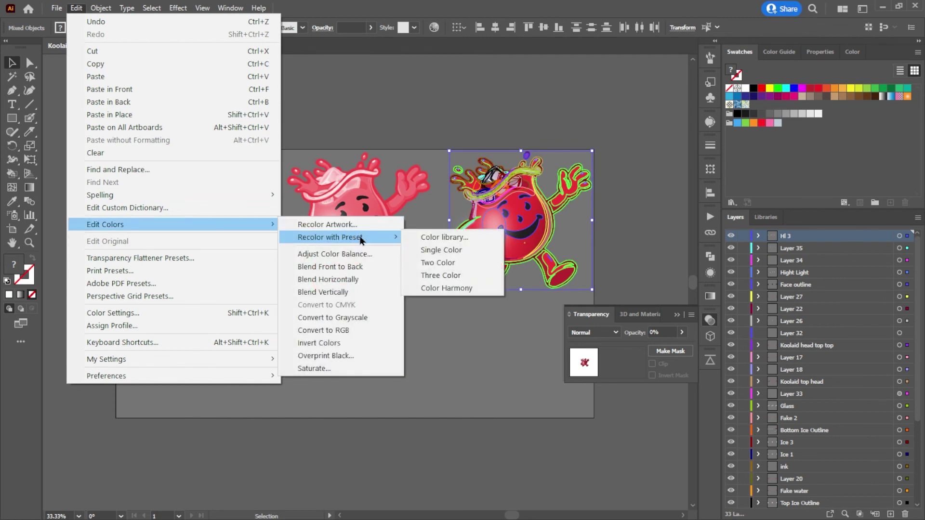
left_click(456, 275)
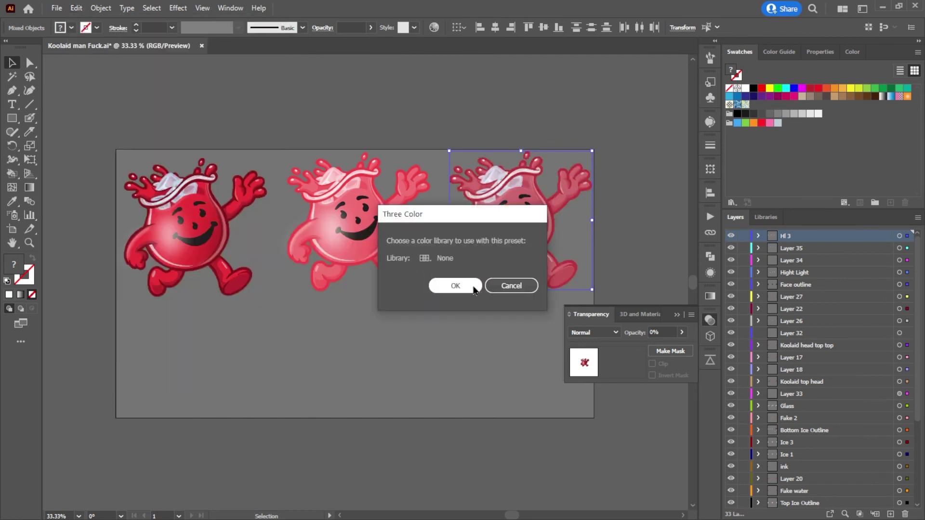
left_click(464, 286)
left_click(557, 416)
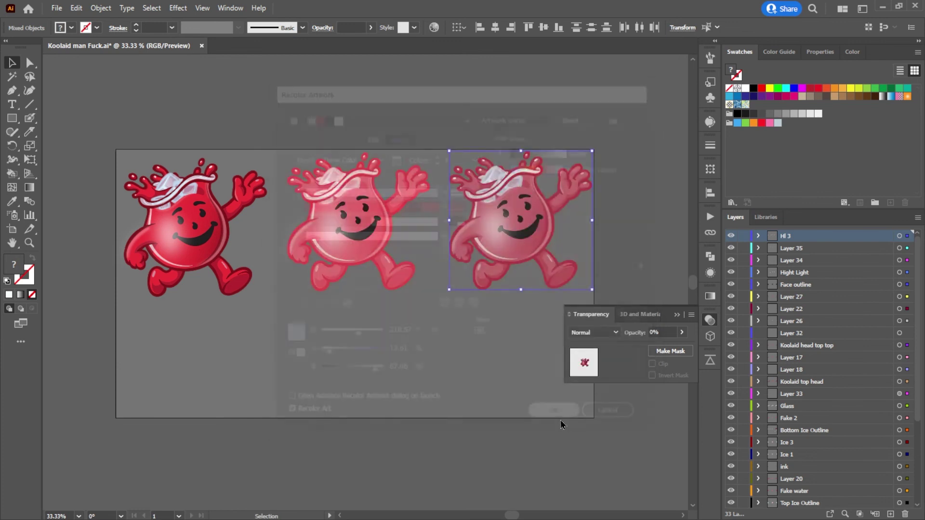
left_click(473, 378)
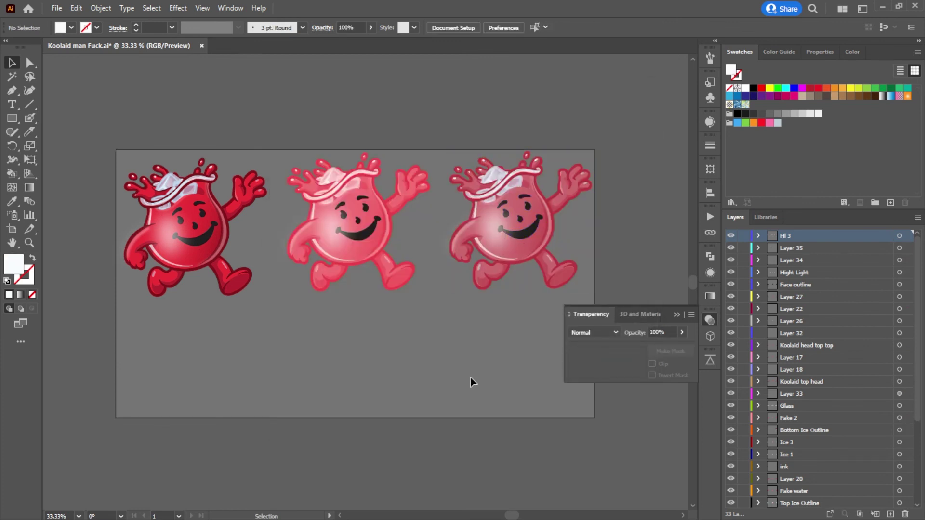
Step: Collapse the Transparency panel and place a copy of the original dark red character just below the artboard's lower-left corner
left_click(711, 321)
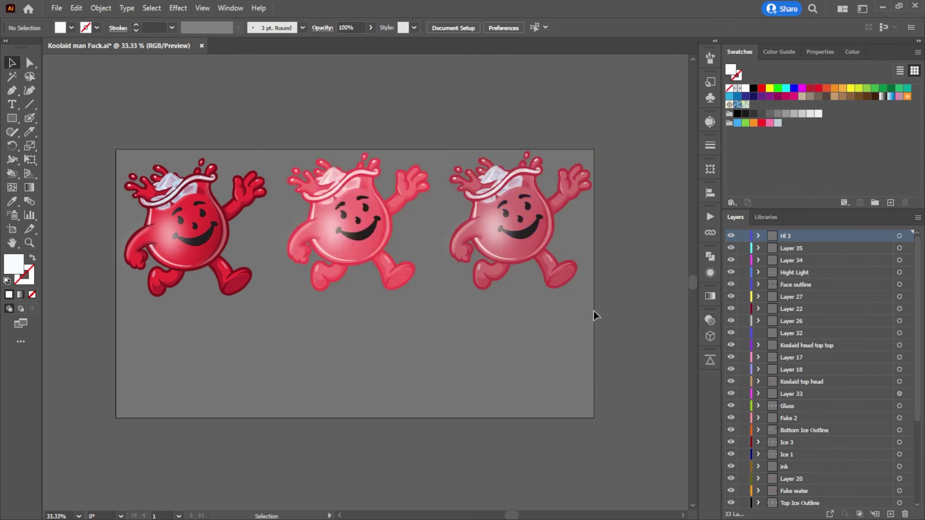
left_click_drag(175, 263, 137, 150)
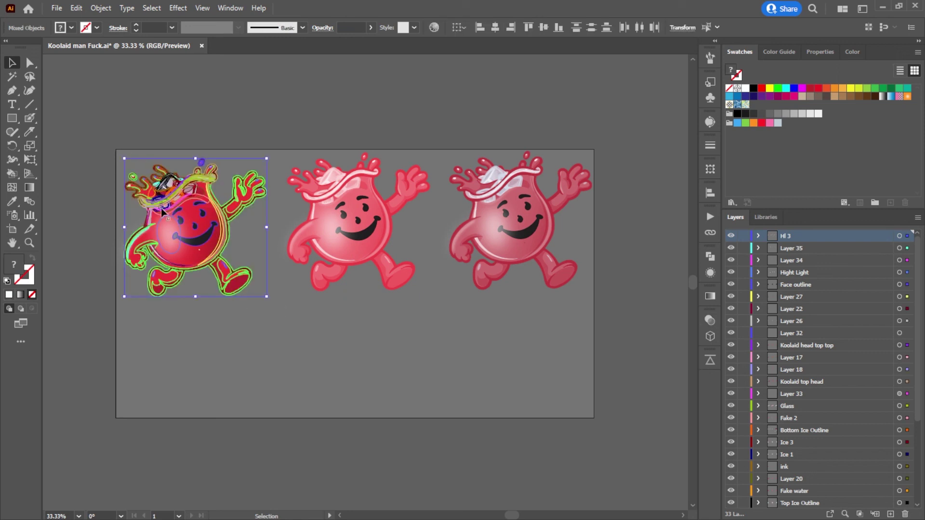
left_click_drag(210, 238, 338, 478)
scroll(449, 423, "down", 3)
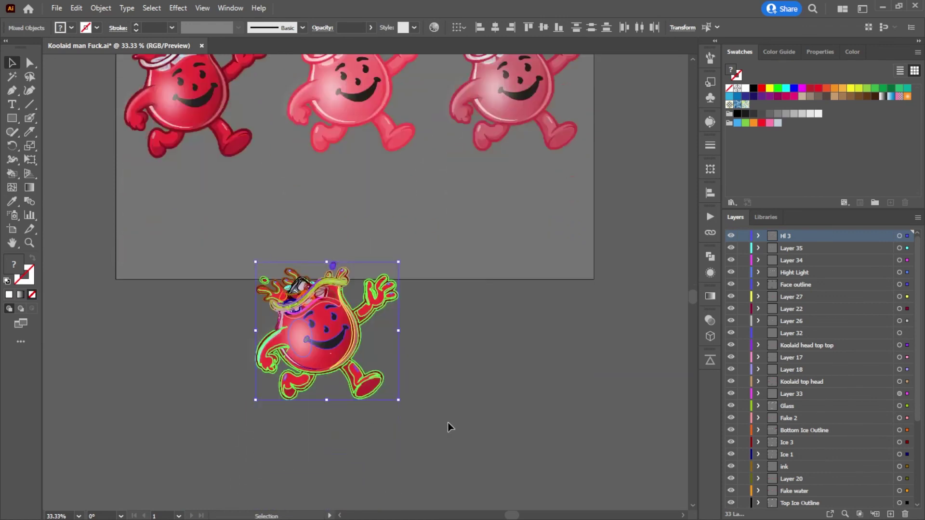
left_click_drag(301, 361, 166, 373)
Step: Recolor the copy below the artboard to purple with Recolor Artwork, shifting all linked colors on the color wheel
left_click(76, 8)
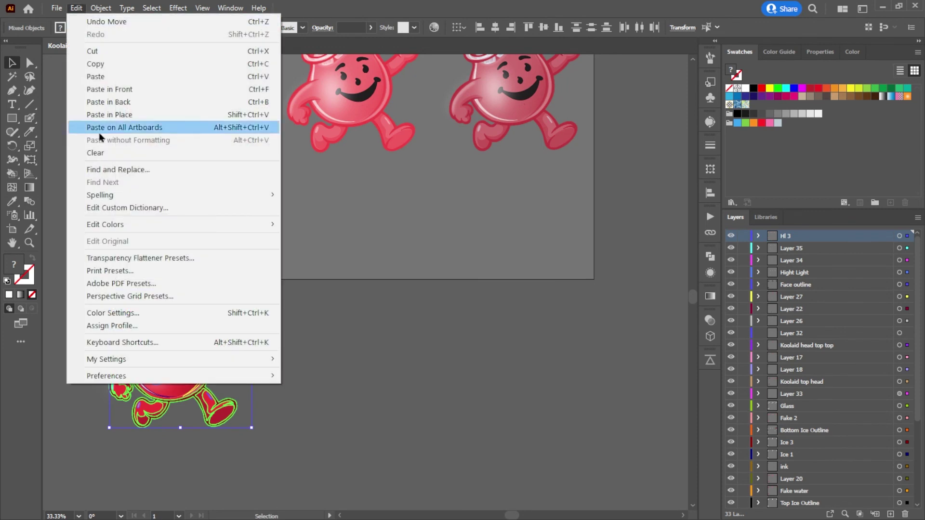
mouse_move(163, 229)
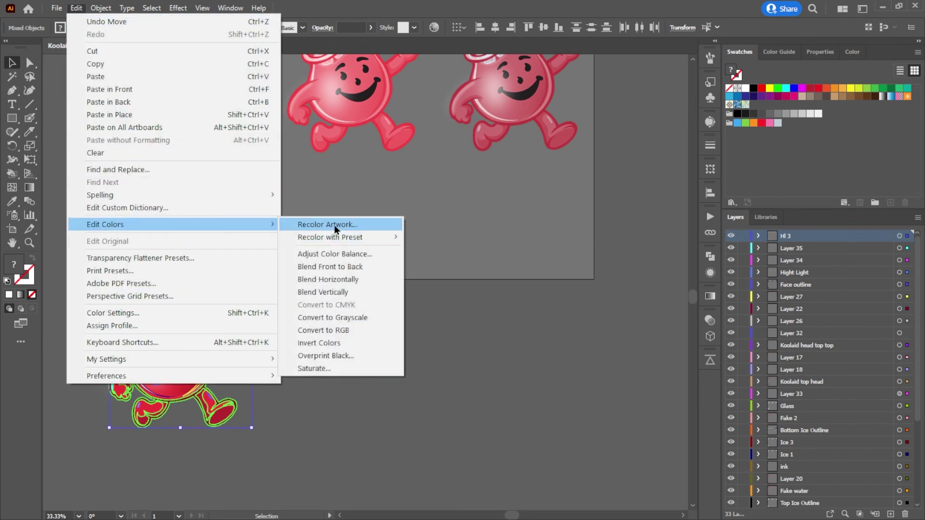
left_click(308, 224)
left_click_drag(415, 284, 384, 312)
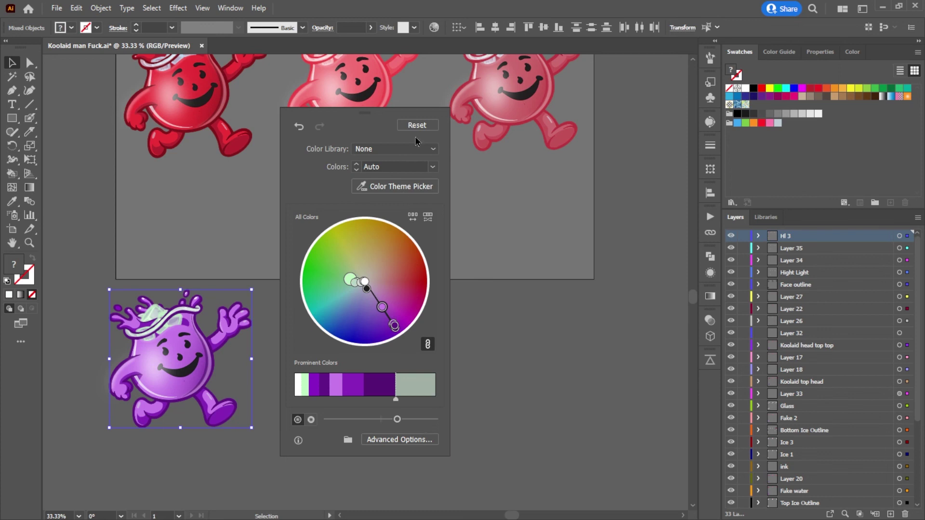
left_click(494, 301)
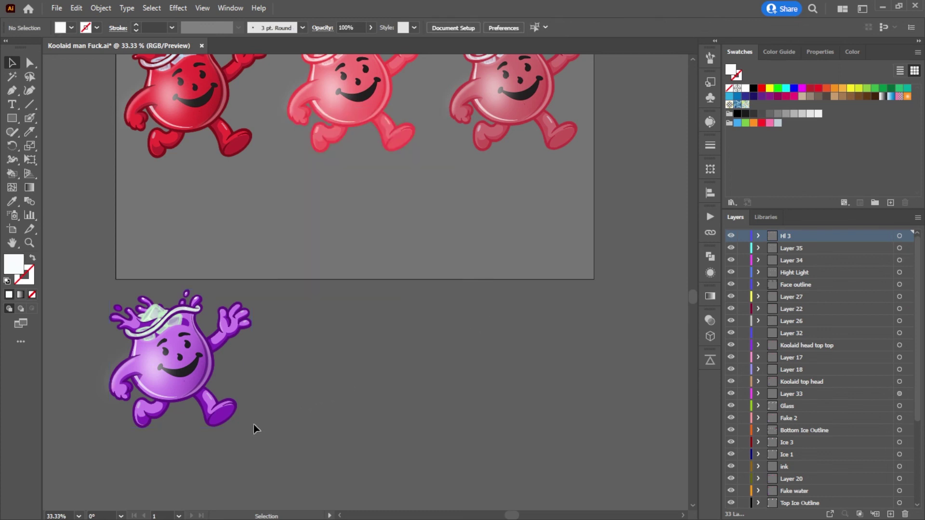
Step: Duplicate the purple character to the empty space on its right
left_click(110, 314)
left_click_drag(146, 342, 326, 342)
left_click(432, 399)
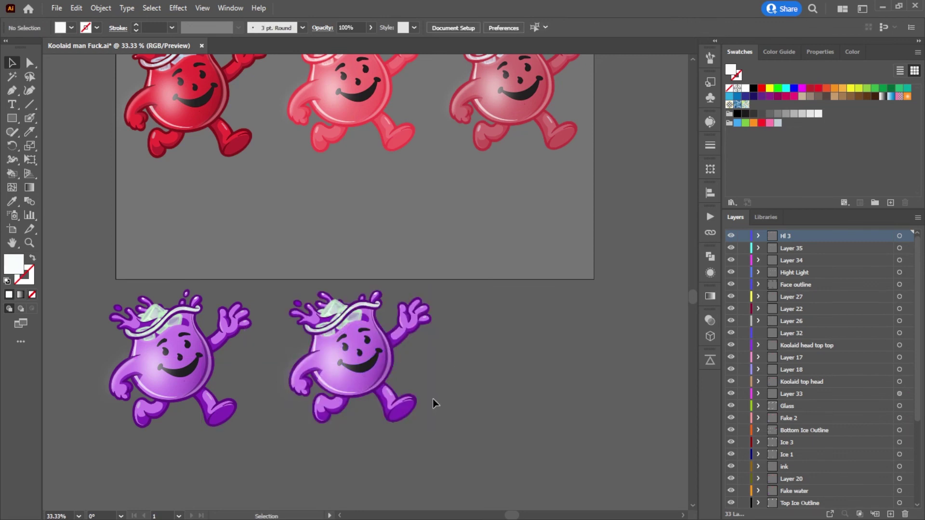
Step: Select the second purple character and delete it
scroll(432, 399, "up", 5)
scroll(513, 366, "down", 5)
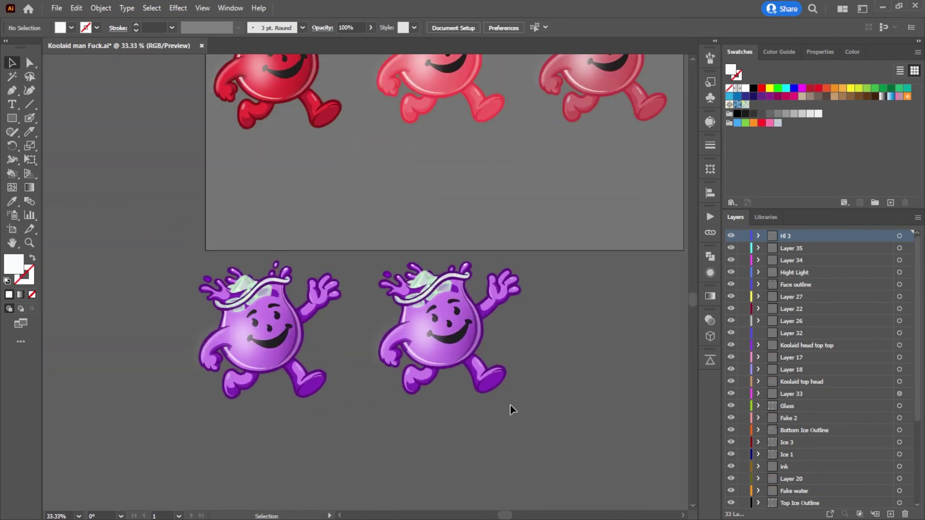
left_click_drag(399, 275, 377, 244)
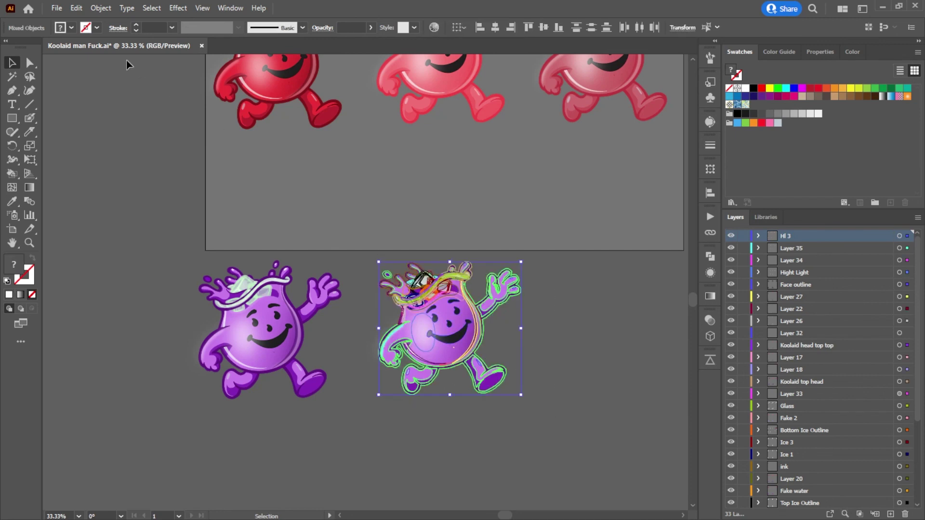
left_click(77, 8)
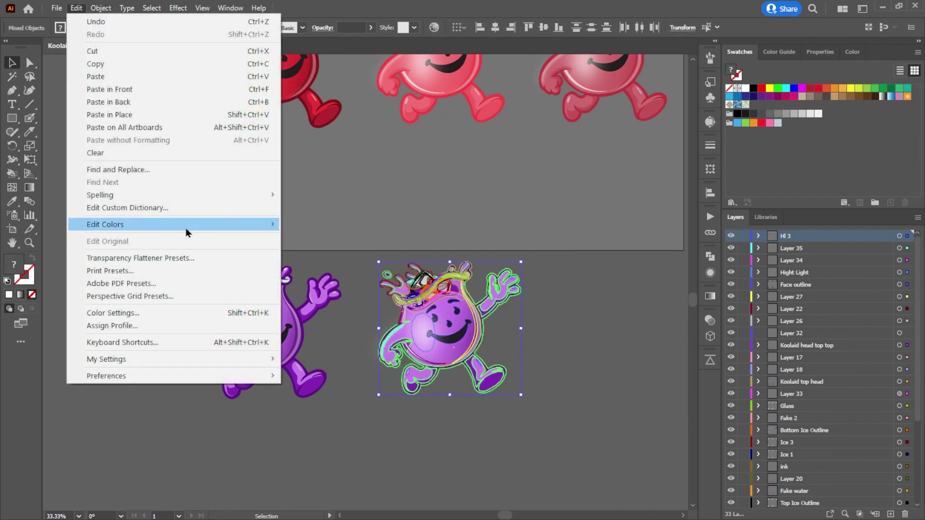
mouse_move(187, 231)
left_click(525, 238)
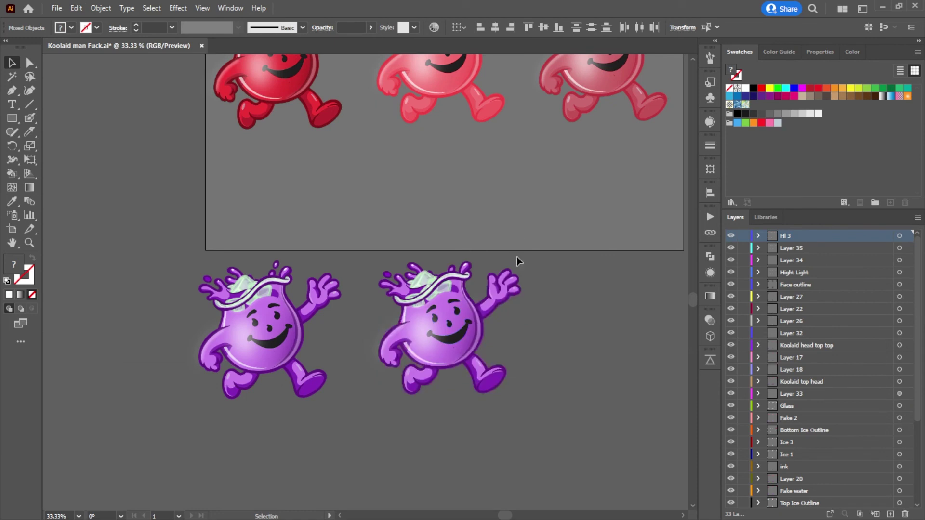
key("ctrl+z")
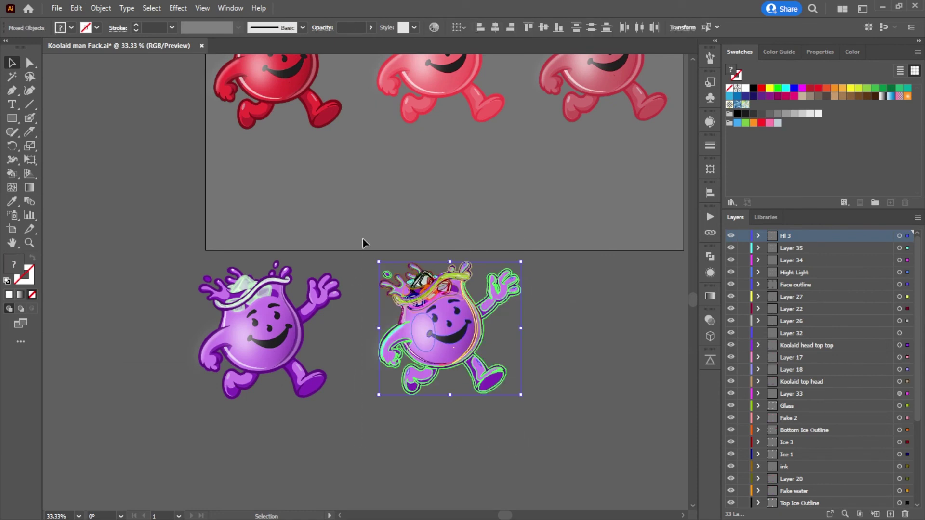
key("Delete")
Step: Duplicate the original dark red character below the artboard, directly to the right of the purple one
scroll(332, 164, "up", 2)
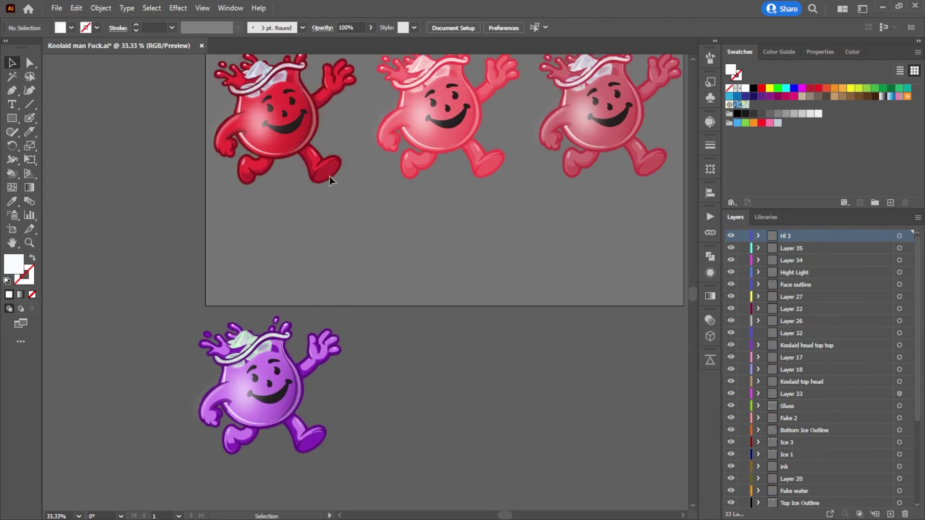
scroll(339, 188, "up", 3)
scroll(338, 217, "down", 2)
left_click(319, 197)
left_click_drag(299, 176, 451, 441)
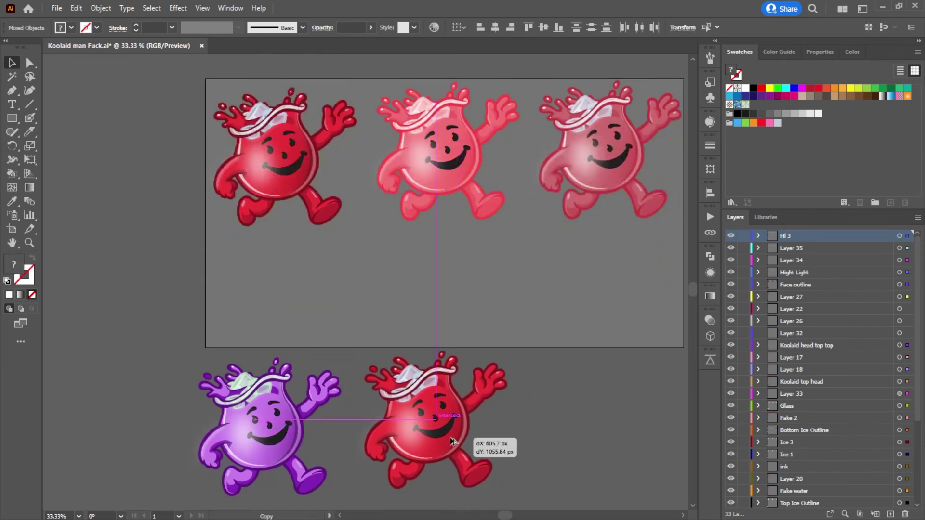
left_click_drag(578, 446, 484, 321)
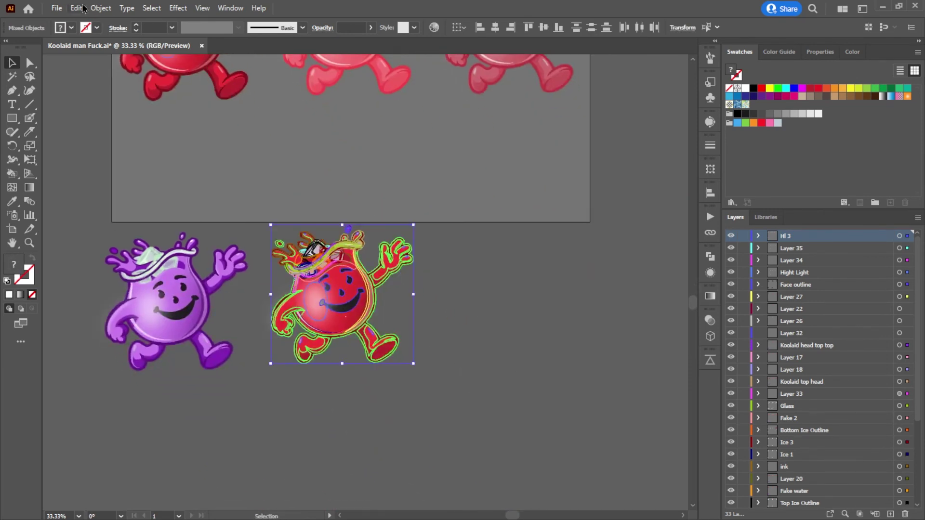
Step: Recolor the new red copy beside the purple character to bright green by shifting all linked colors on the Recolor Artwork wheel
left_click(78, 8)
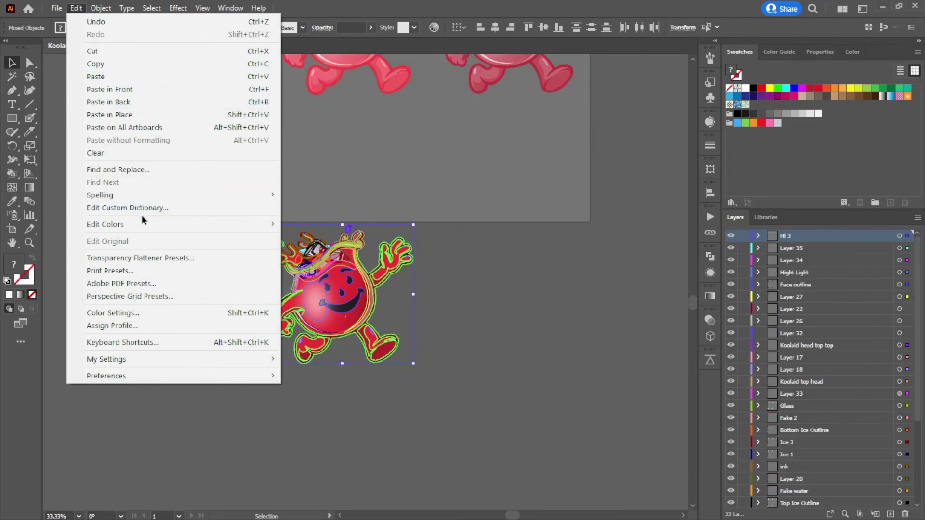
mouse_move(169, 225)
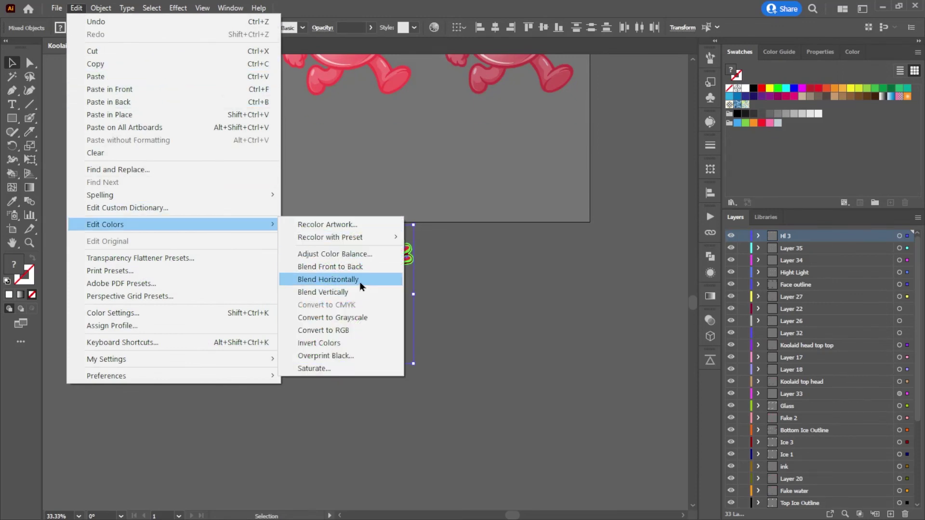
left_click(363, 225)
left_click_drag(407, 301, 315, 275)
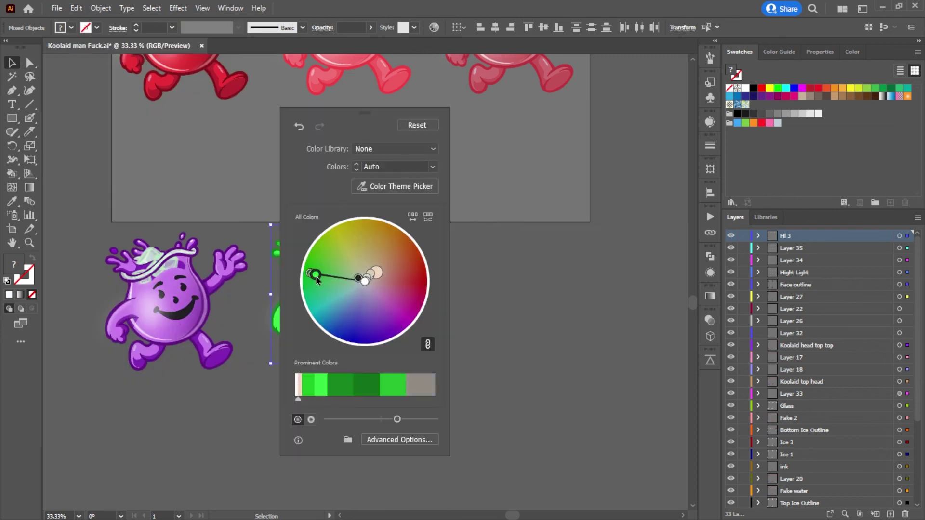
left_click_drag(353, 116, 553, 125)
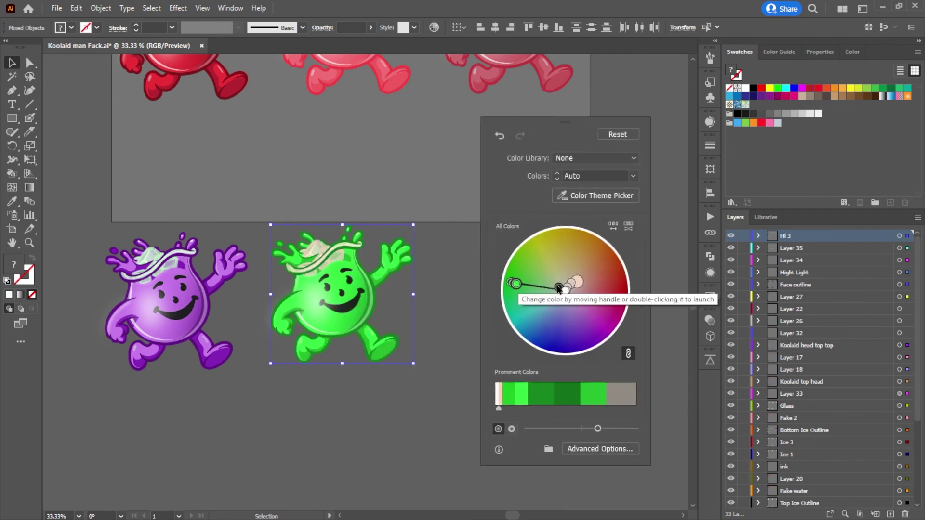
left_click(415, 188)
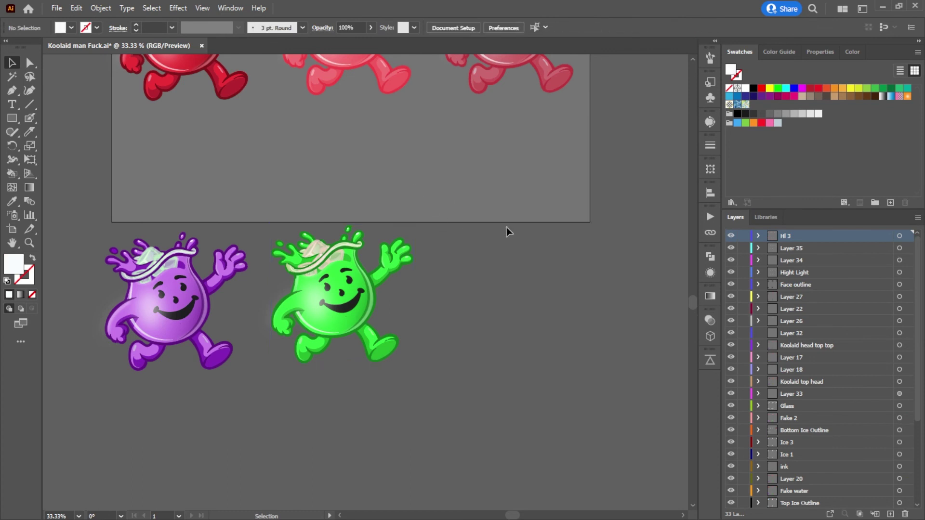
Step: Duplicate the original dark red character below the artboard, to the right of the green one
scroll(507, 232, "up", 2)
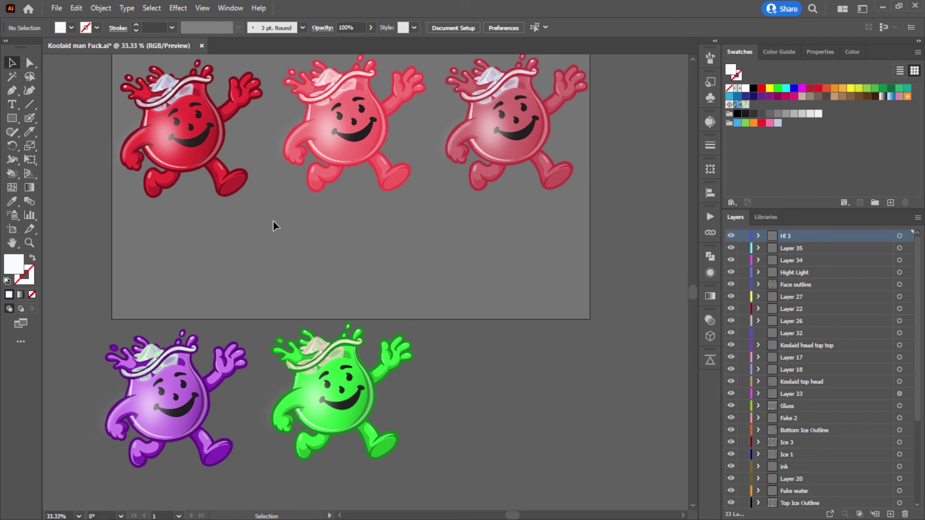
scroll(175, 146, "up", 1)
left_click_drag(126, 59, 506, 421)
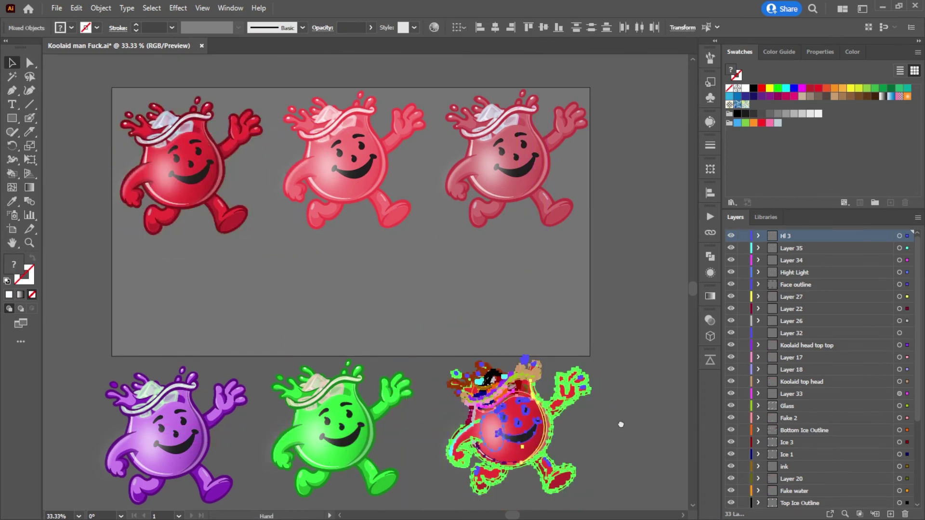
scroll(382, 250, "down", 1)
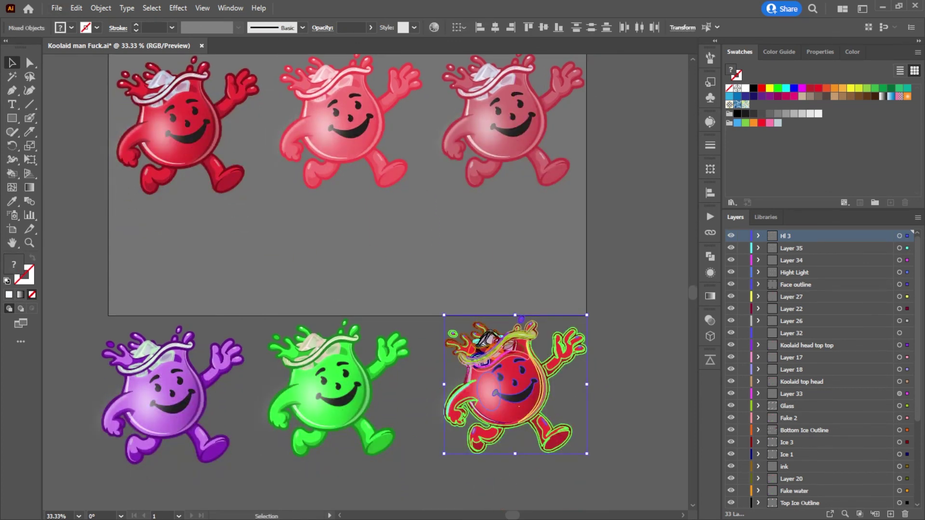